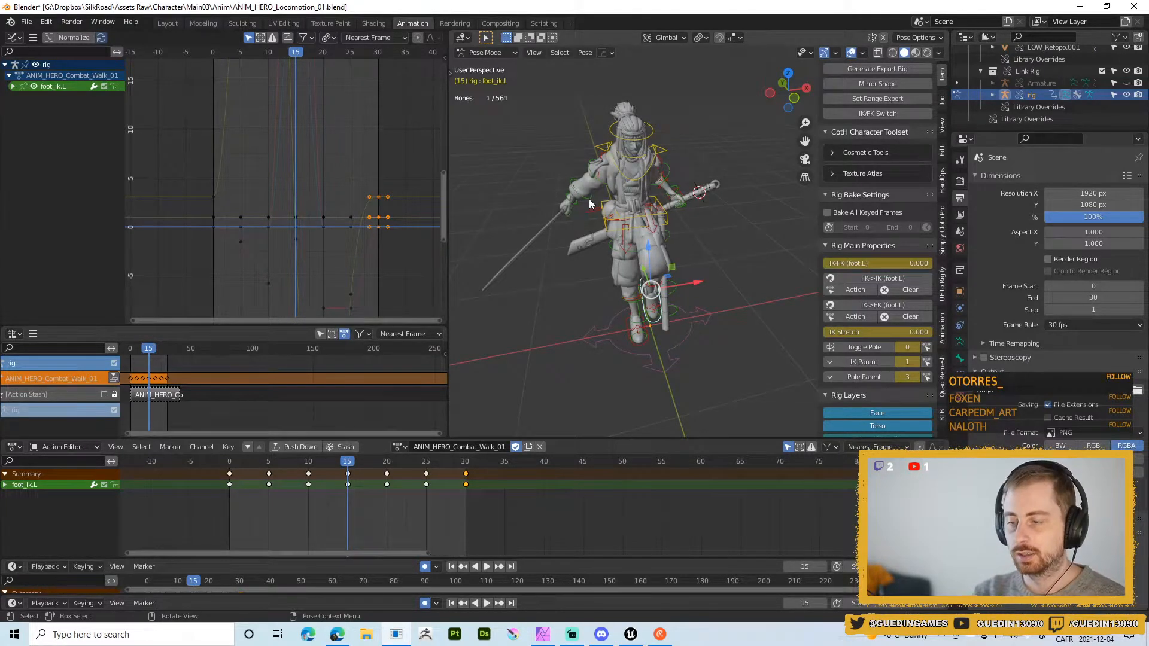
middle_click_drag(684, 117, 663, 166)
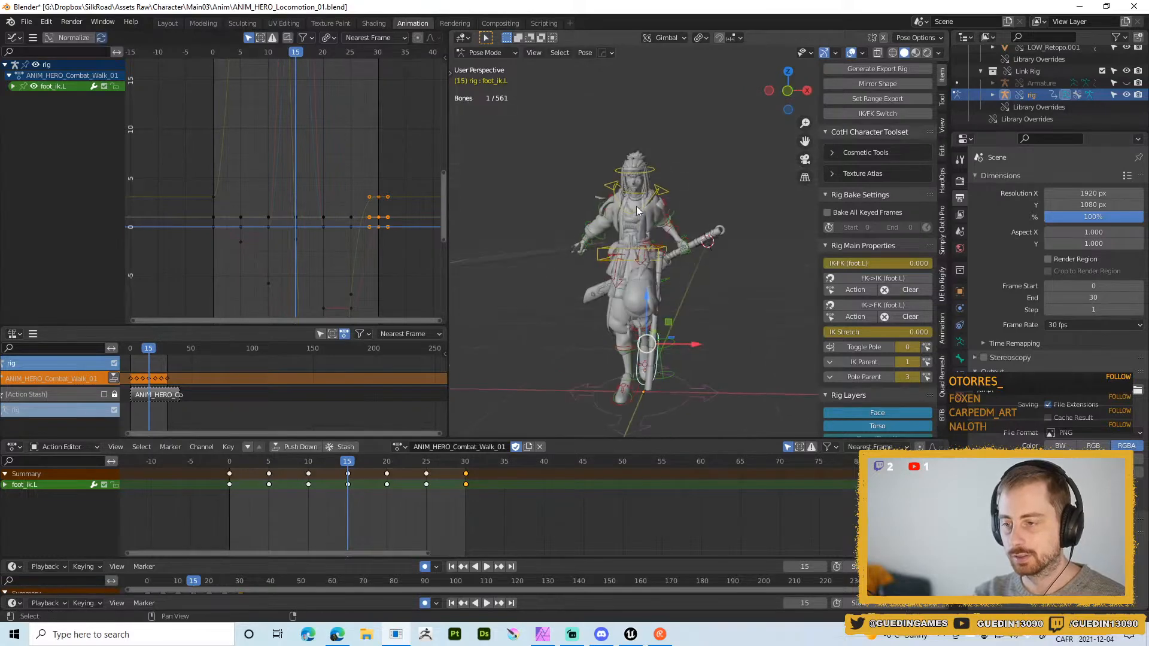
scroll(685, 231, "up", 2)
scroll(684, 231, "up", 1)
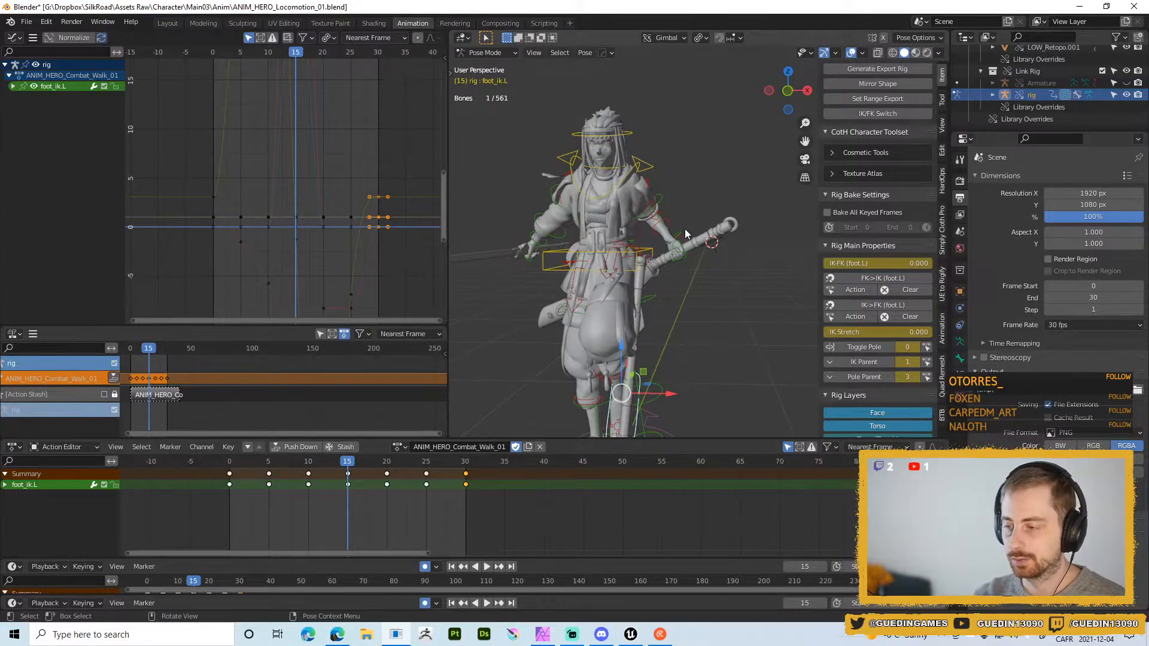
middle_click_drag(645, 235, 772, 241)
- Switch to Unreal Editor and playtest the L_Zoo_Simple level in full screen to watch the characters' in-game movement
left_click(626, 636)
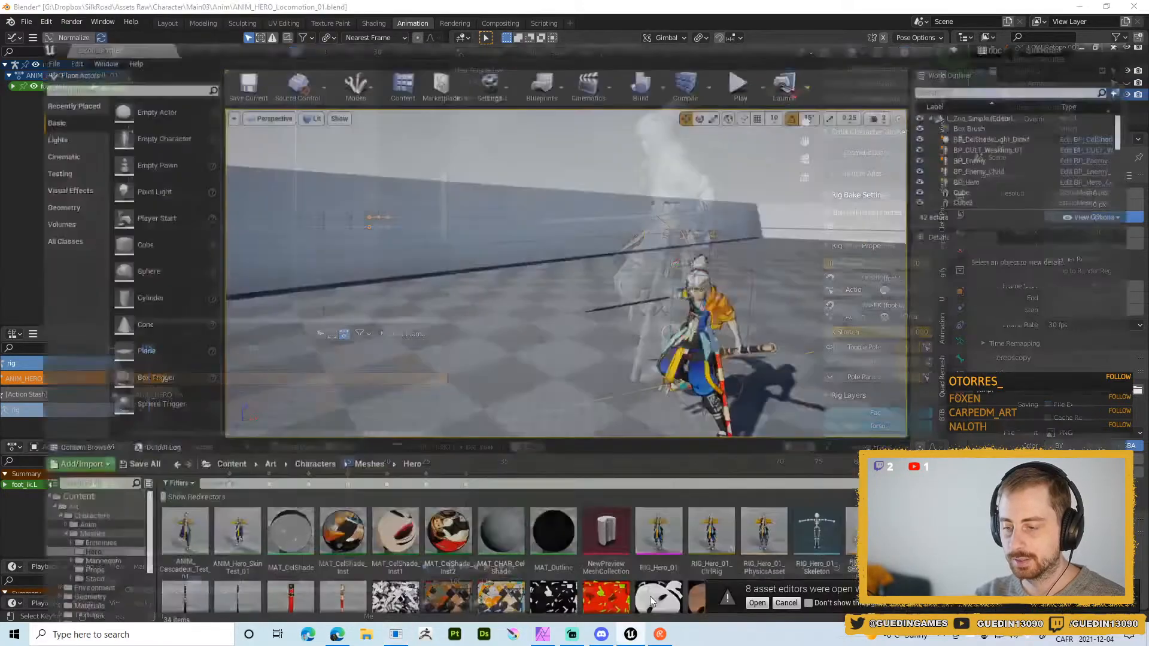
left_click(740, 66)
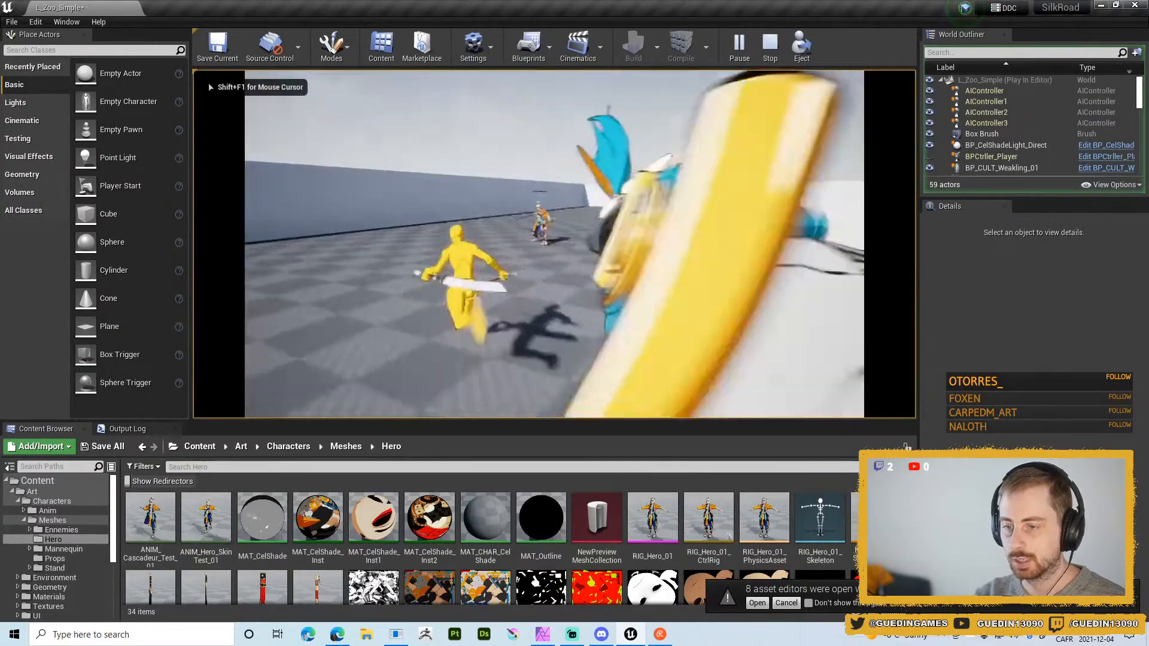
key("F11")
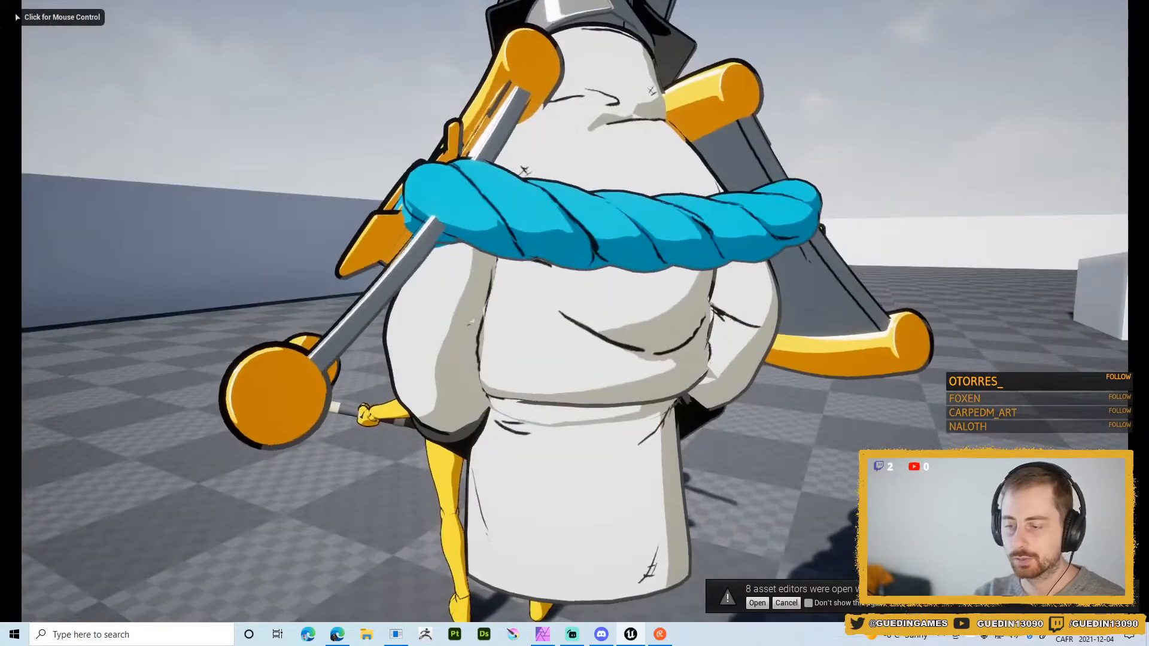
left_click(574, 311)
key("d")
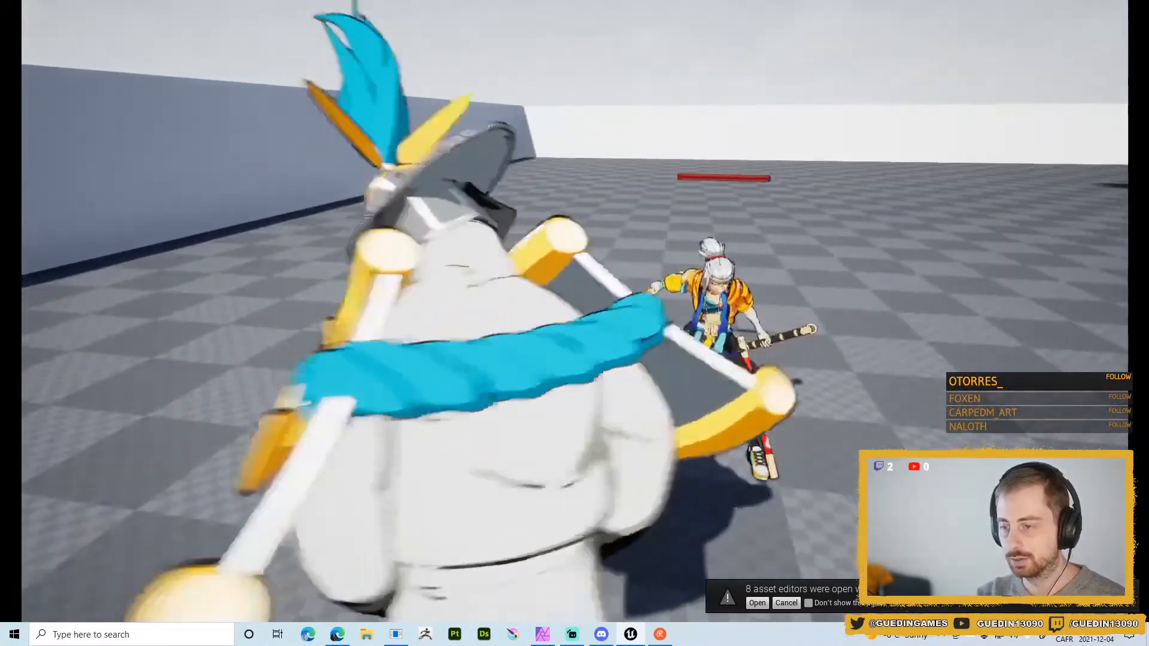
key("Escape")
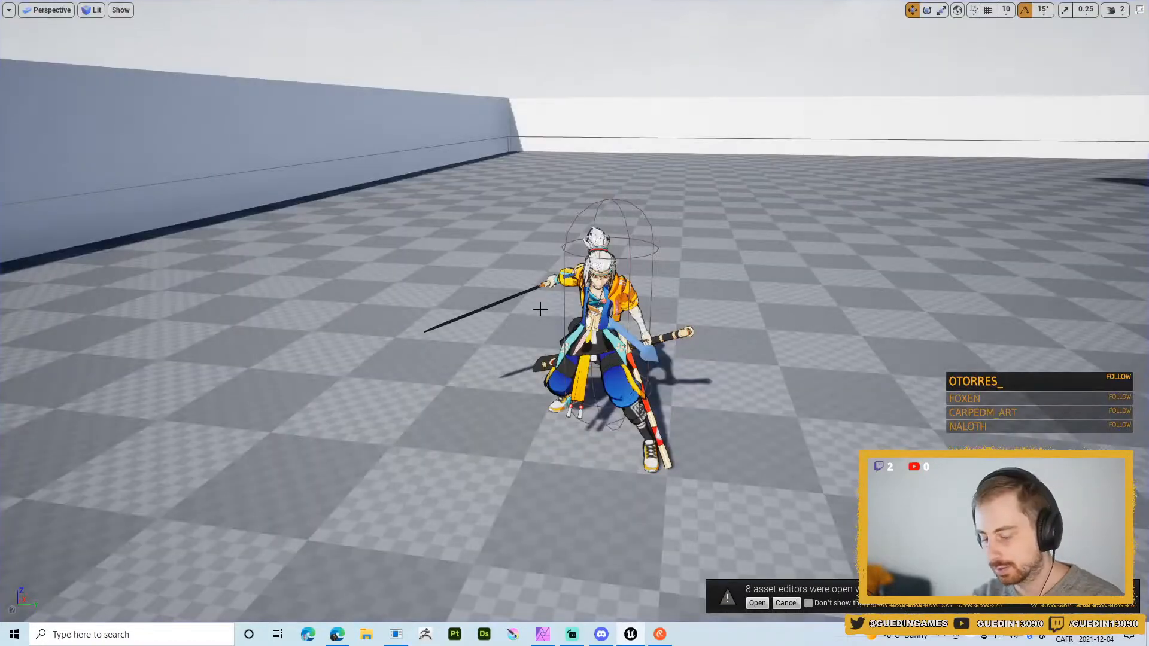
key("F11")
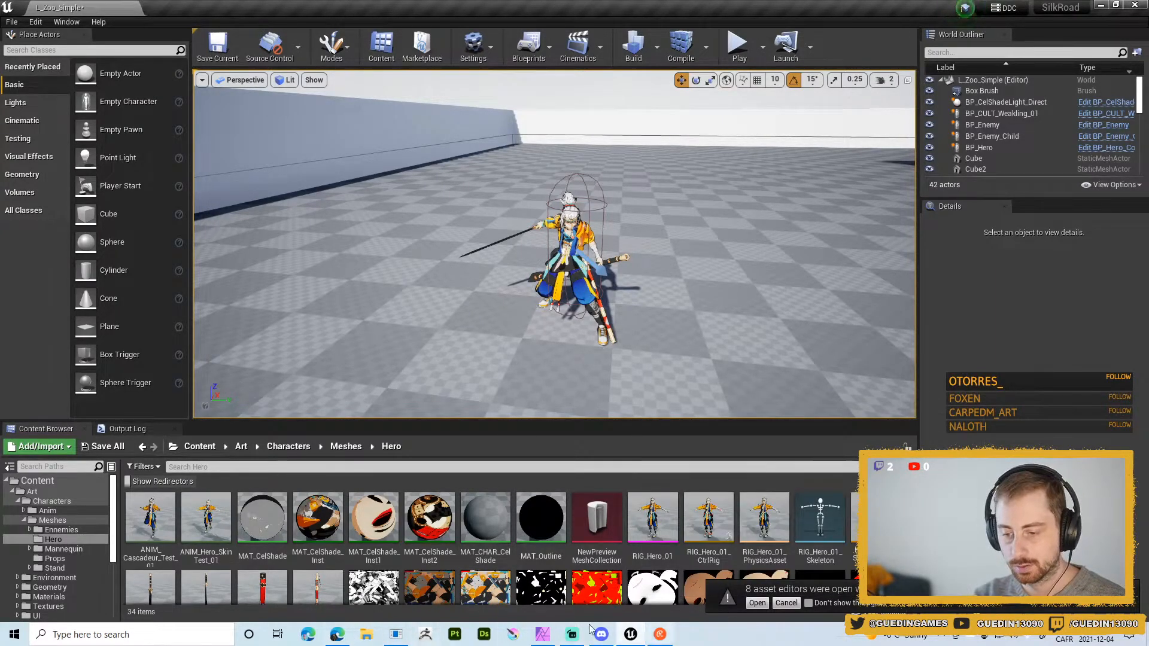
- Switch back to Blender and play the combat walk animation, watching the character from the side and front
left_click(395, 637)
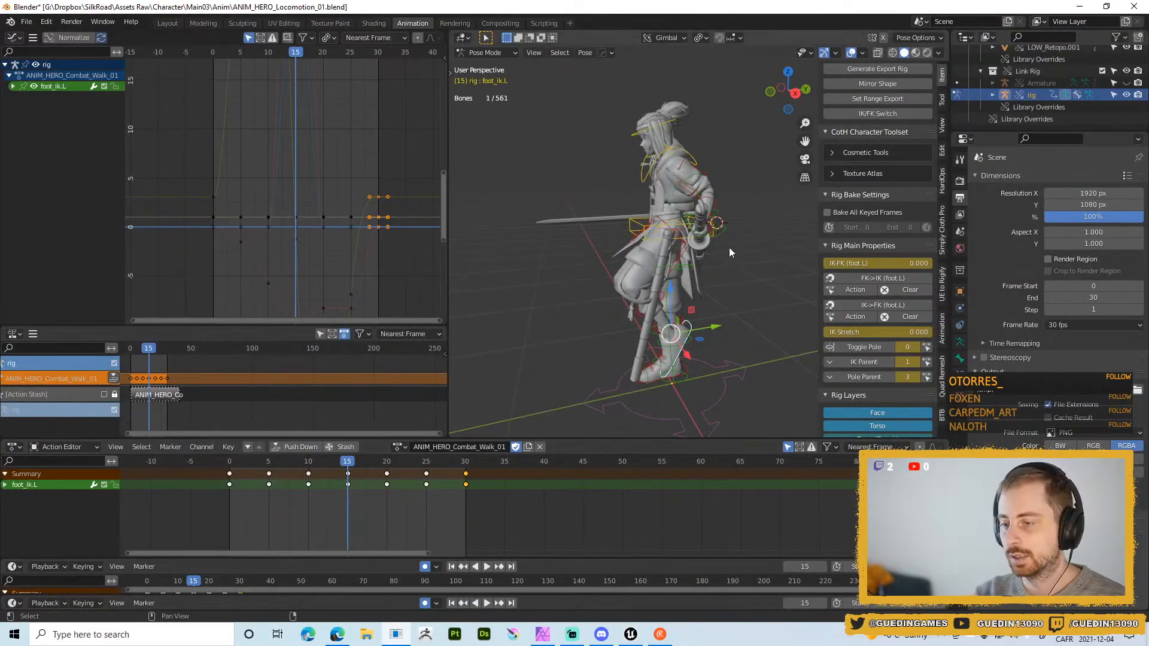
middle_click_drag(729, 252, 705, 240, "shift")
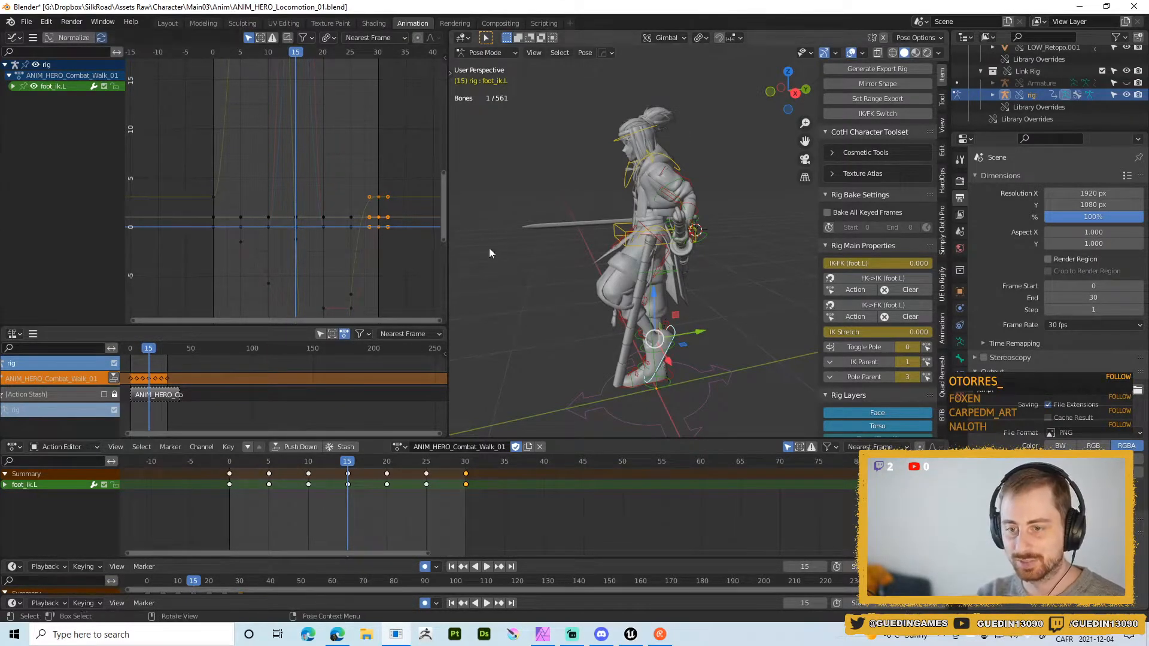
middle_click_drag(754, 234, 738, 214, "shift")
key("shift+space")
left_click(741, 279)
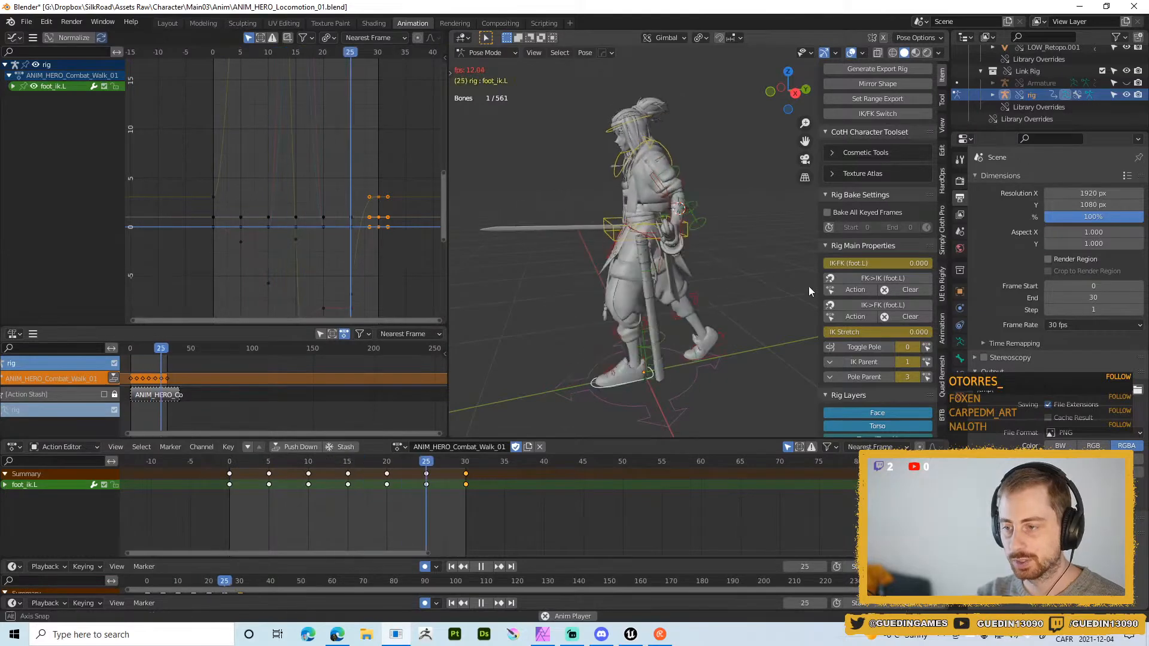
middle_click_drag(810, 286, 701, 240)
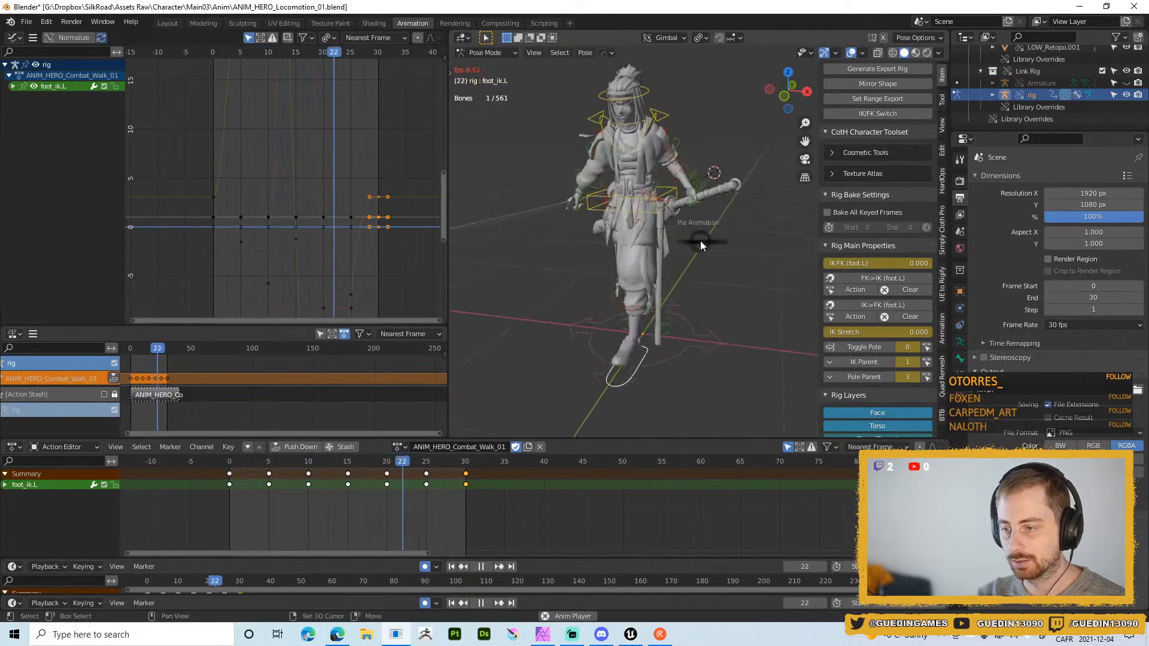
key("shift+space")
left_click(712, 173)
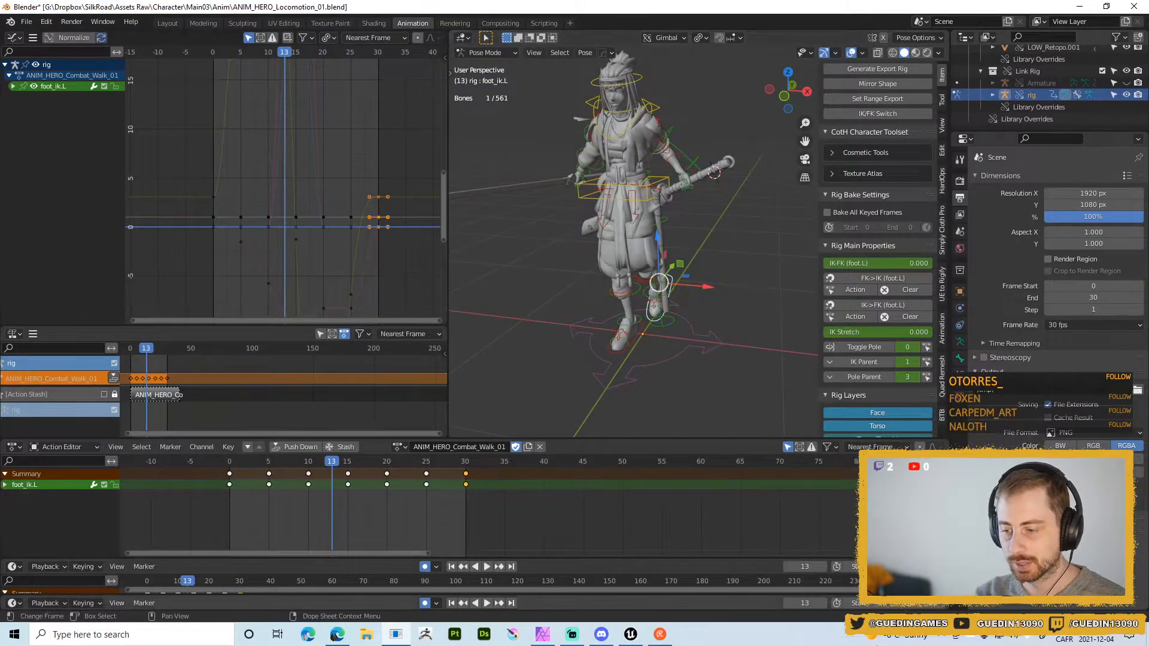
- Select the right thigh FK control and replay the walk cycle, checking the leg motion from the front and side
middle_click_drag(603, 301, 742, 274)
left_click(628, 255)
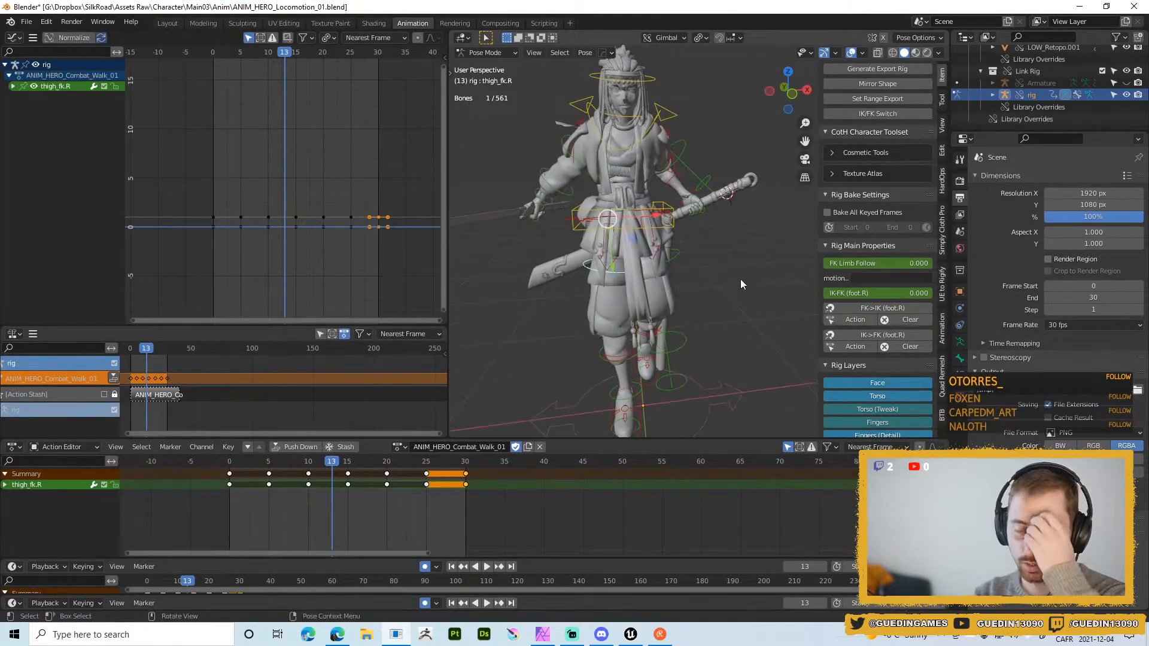
key("space")
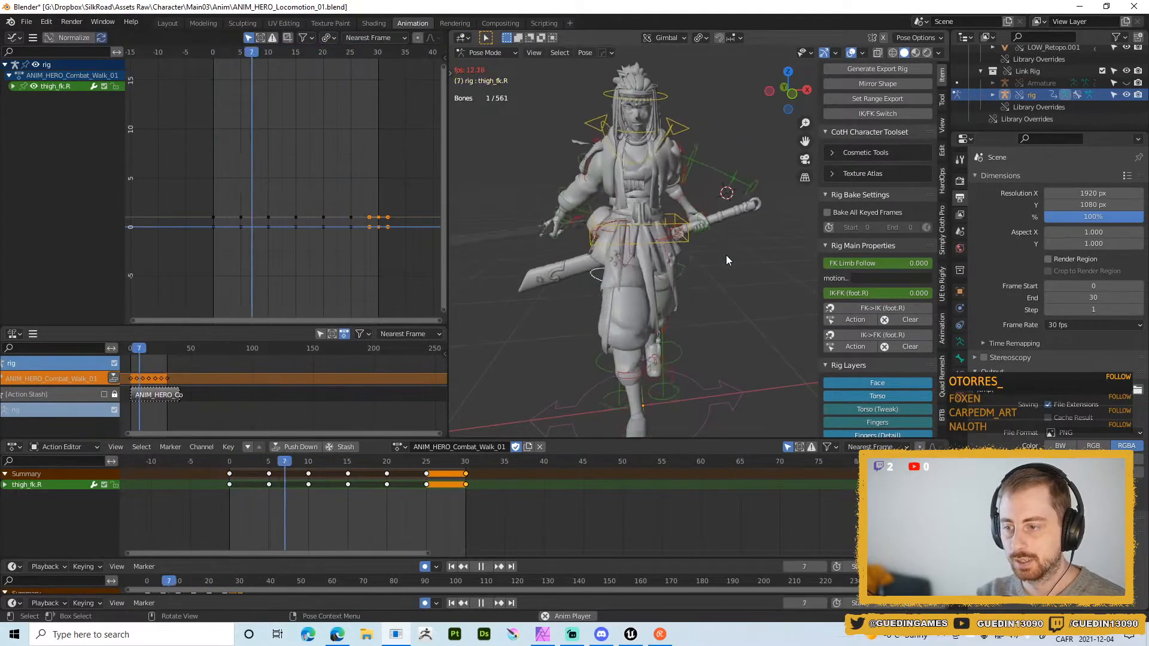
middle_click_drag(744, 324, 738, 285, "shift")
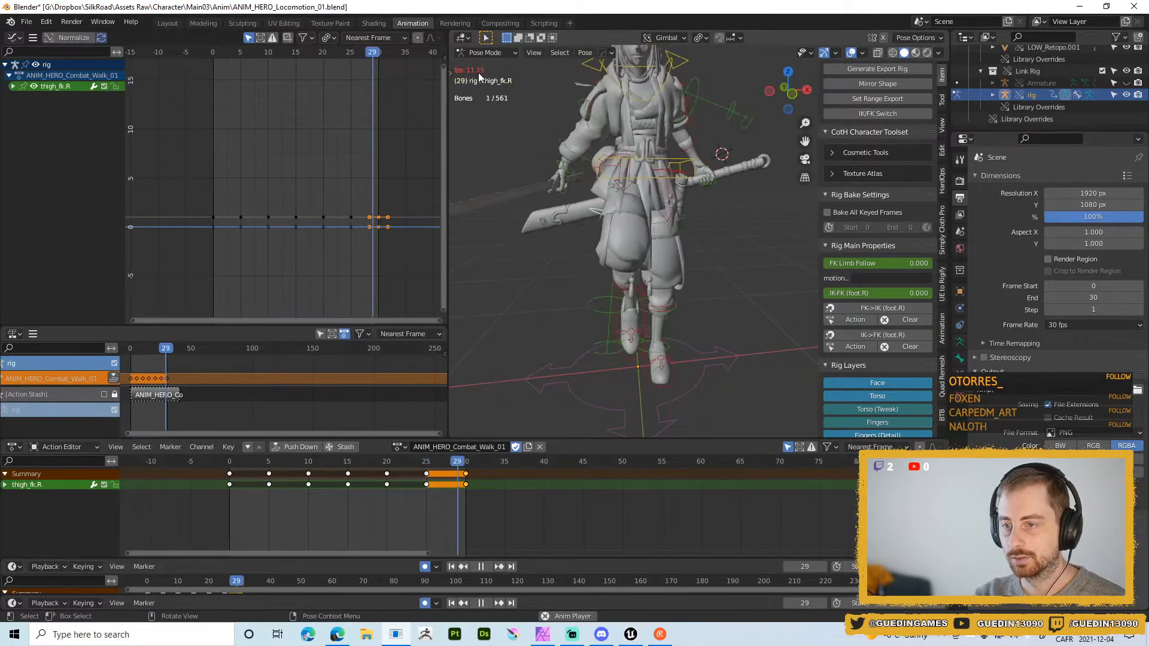
middle_click_drag(777, 302, 635, 281)
key("shift+space")
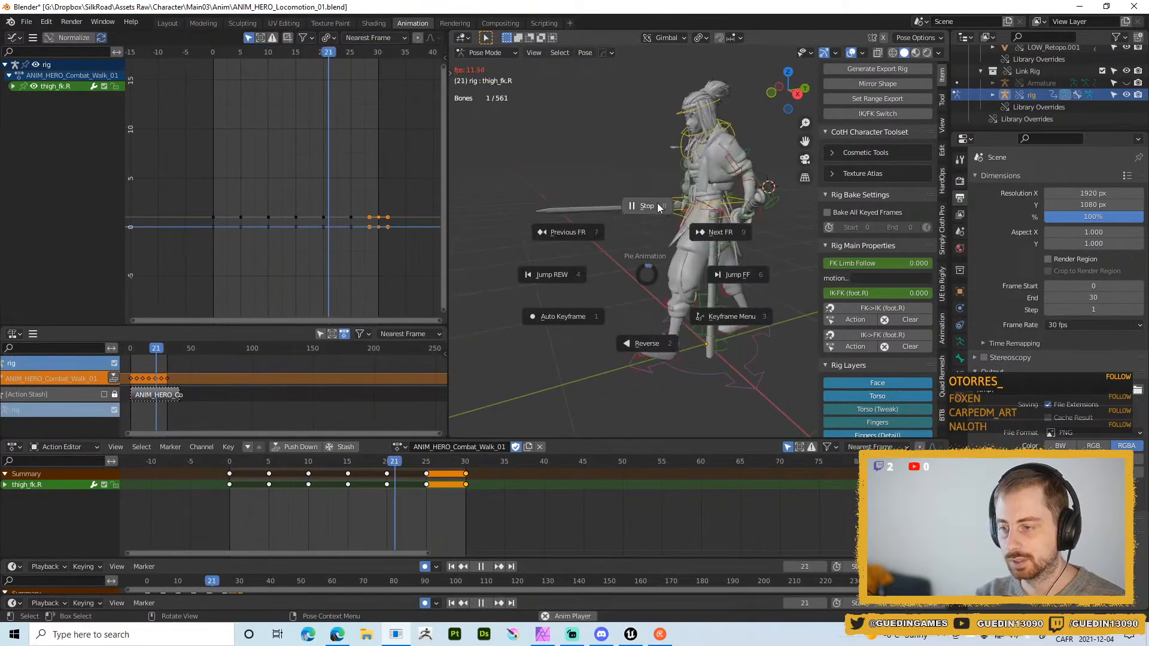
left_click(659, 208)
- Select the left foot IK control and go to frame 15 to examine the passing pose from the side
middle_click_drag(701, 324, 629, 294, "shift")
left_click(595, 331)
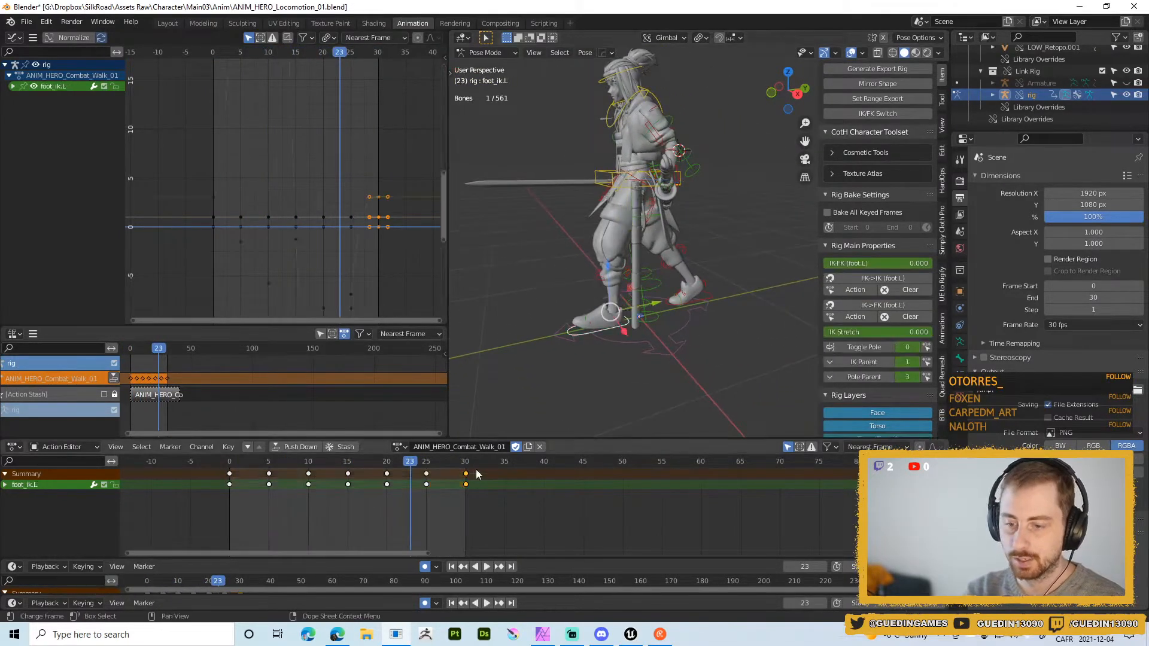
left_click(349, 467)
key("space")
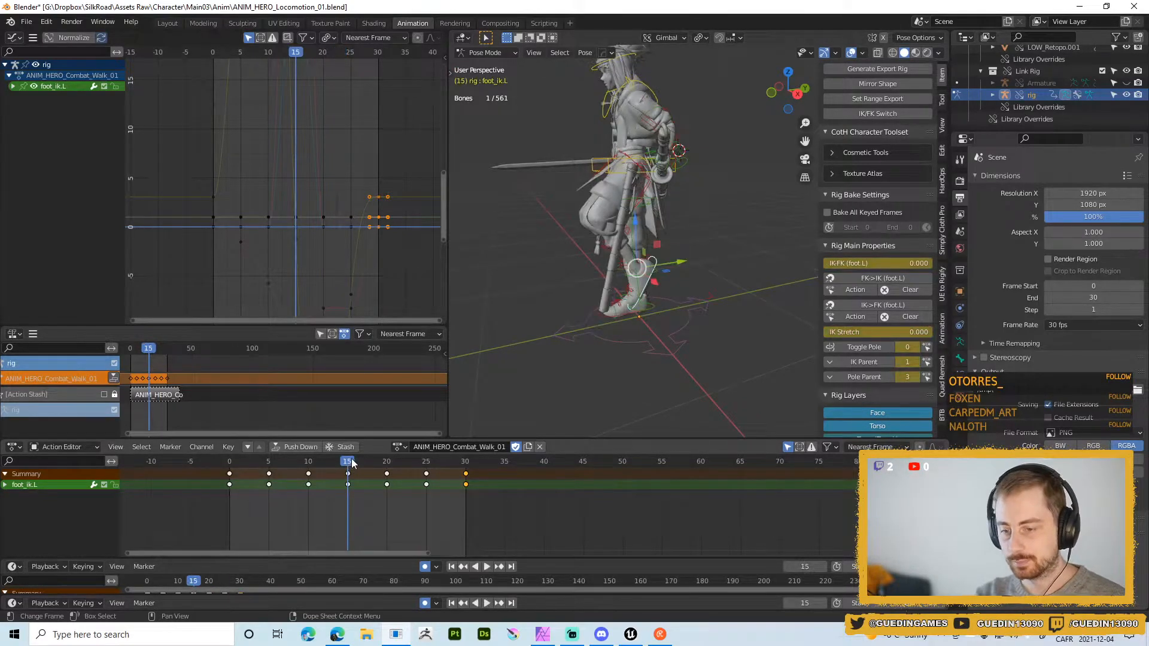
middle_click_drag(611, 184, 617, 244)
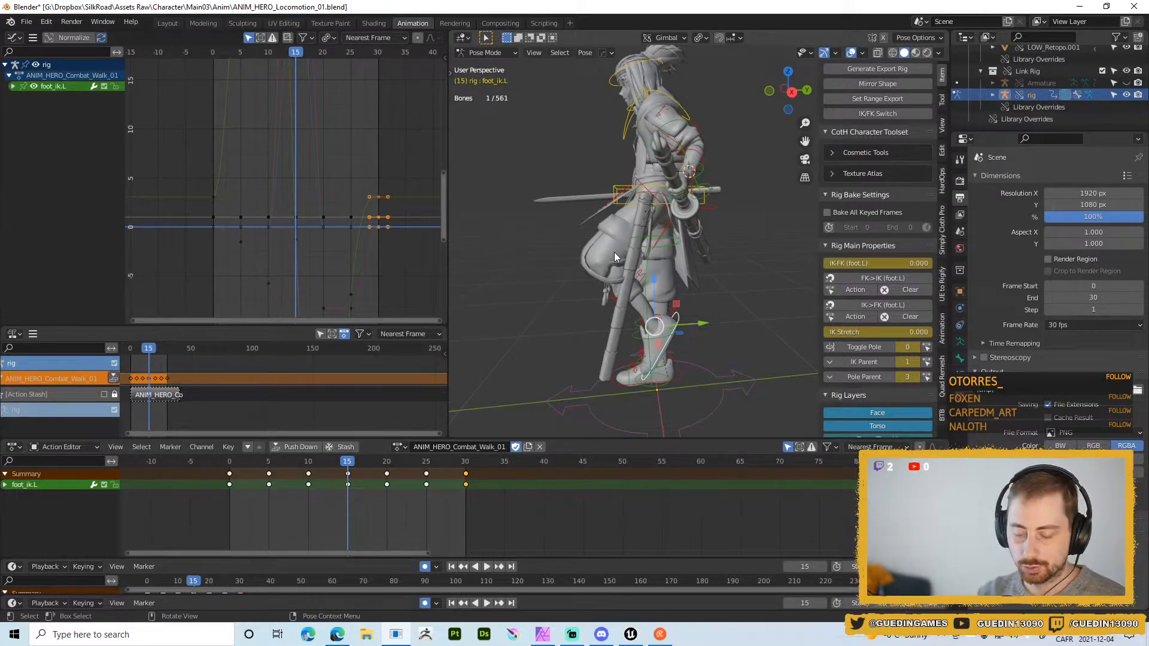
scroll(345, 232, "up", 2)
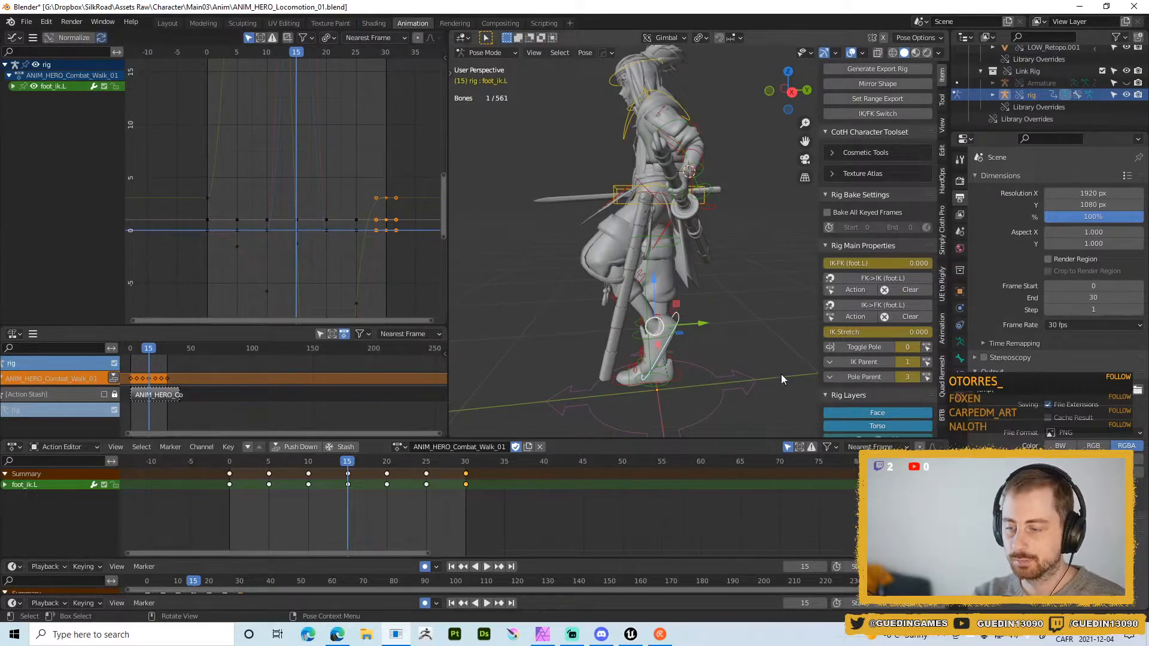
middle_click_drag(720, 358, 695, 317, "shift")
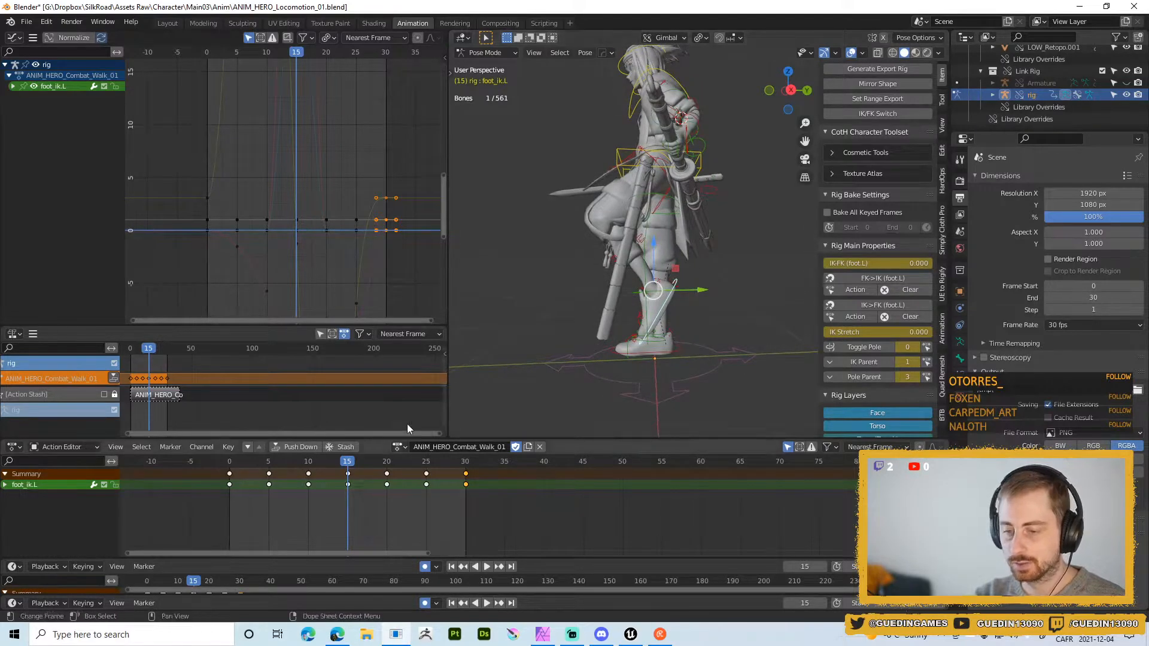
- Relax the left foot IK control's pose to breakdown at frame 15
left_click(620, 155)
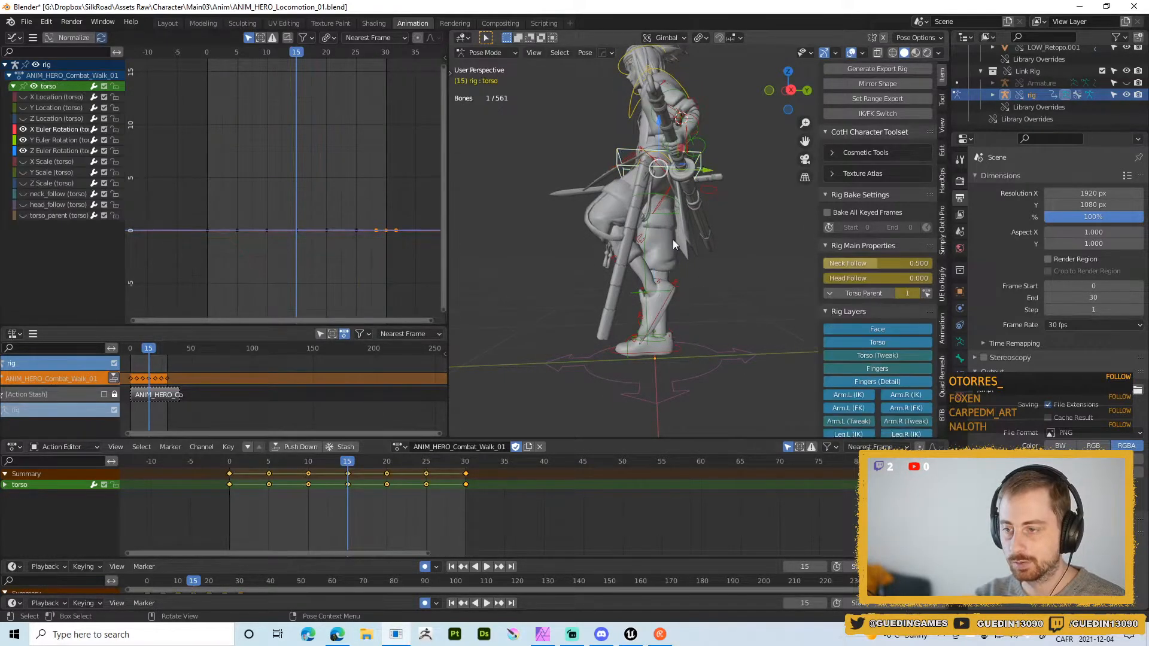
left_click(677, 288)
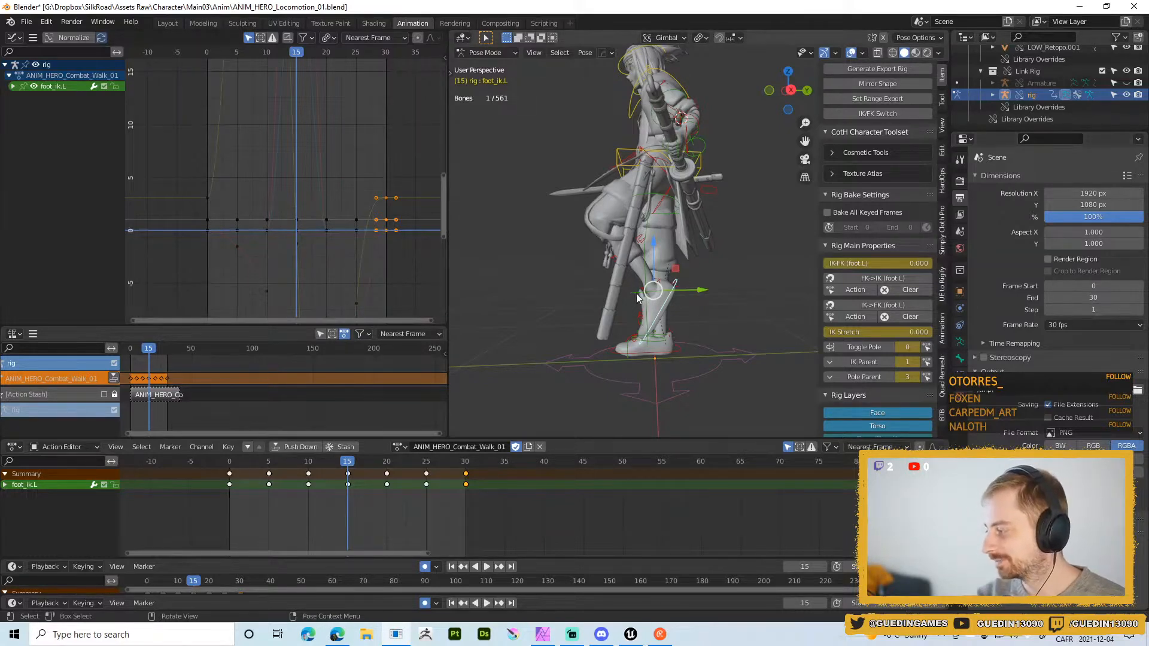
middle_click_drag(745, 346, 706, 318, "shift")
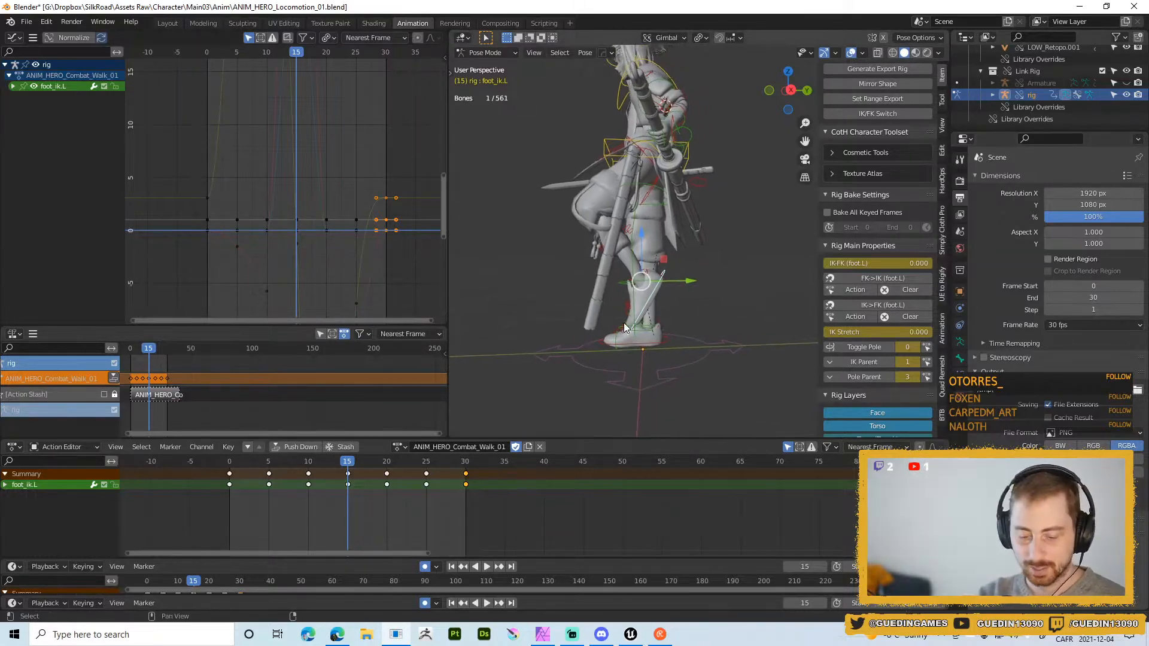
key("alt+e")
left_click(712, 386)
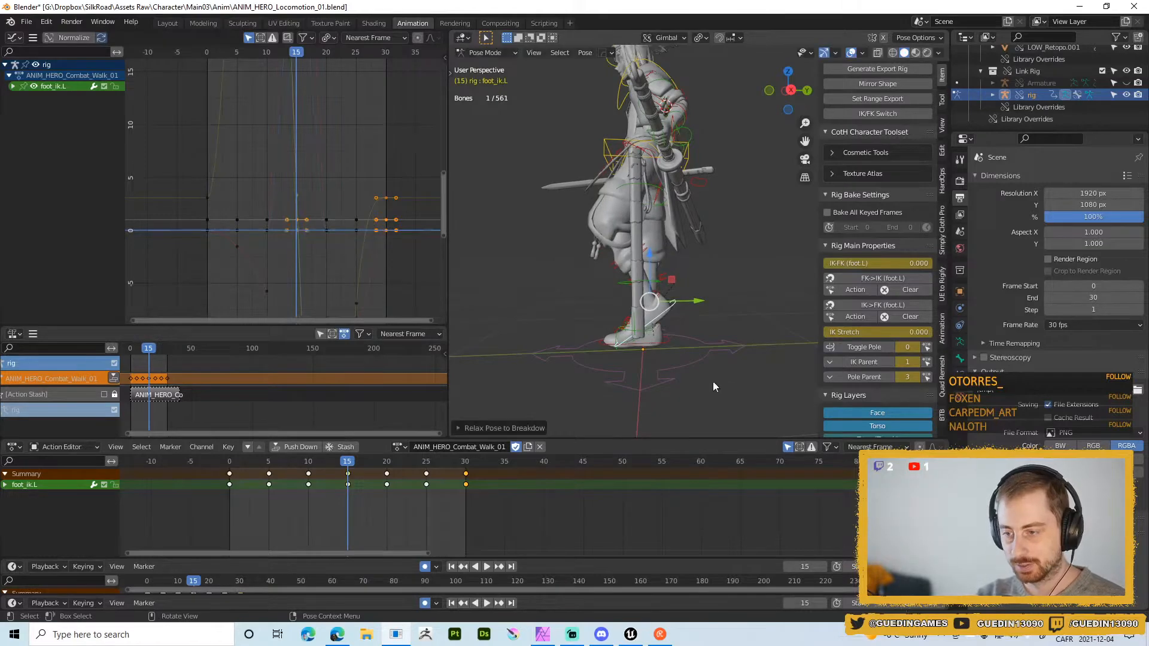
- Set the transform orientation to Gimbal and inspect the left foot up close at frame 15
scroll(617, 351, "up", 2)
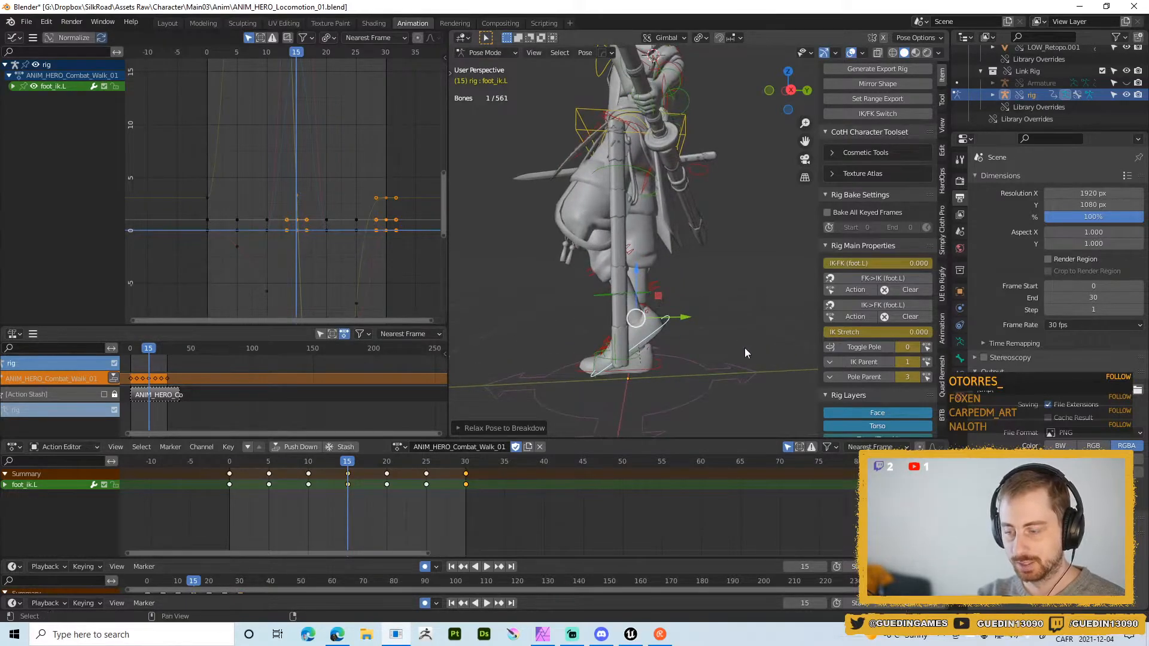
scroll(637, 358, "up", 2)
middle_click_drag(637, 357, 674, 303)
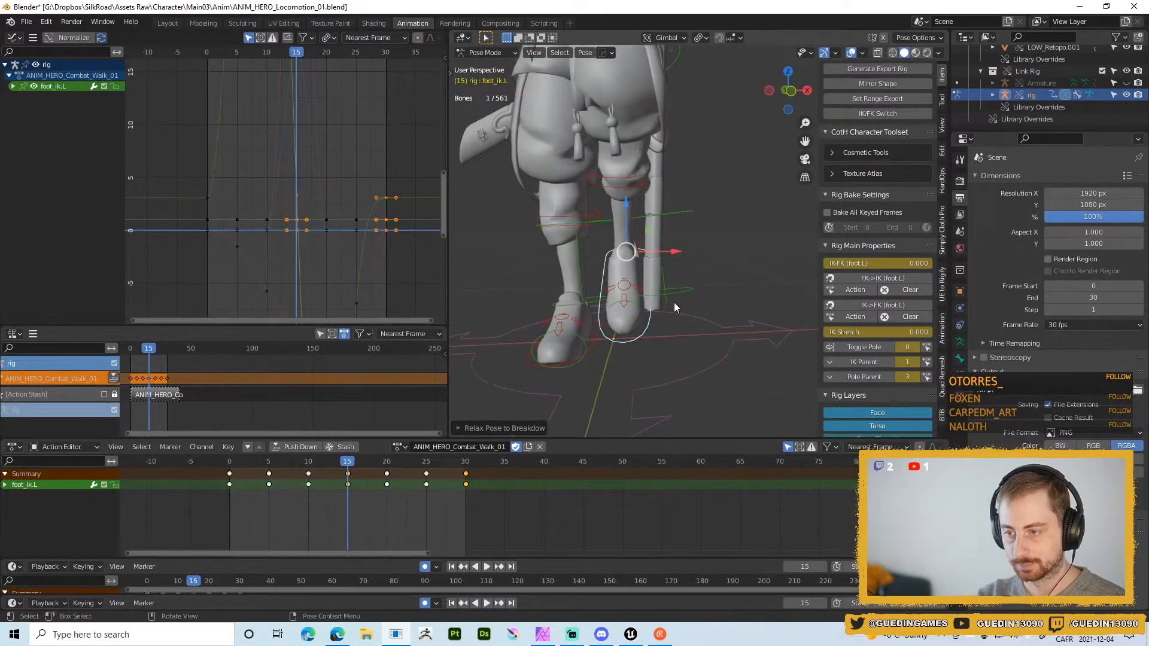
key("comma")
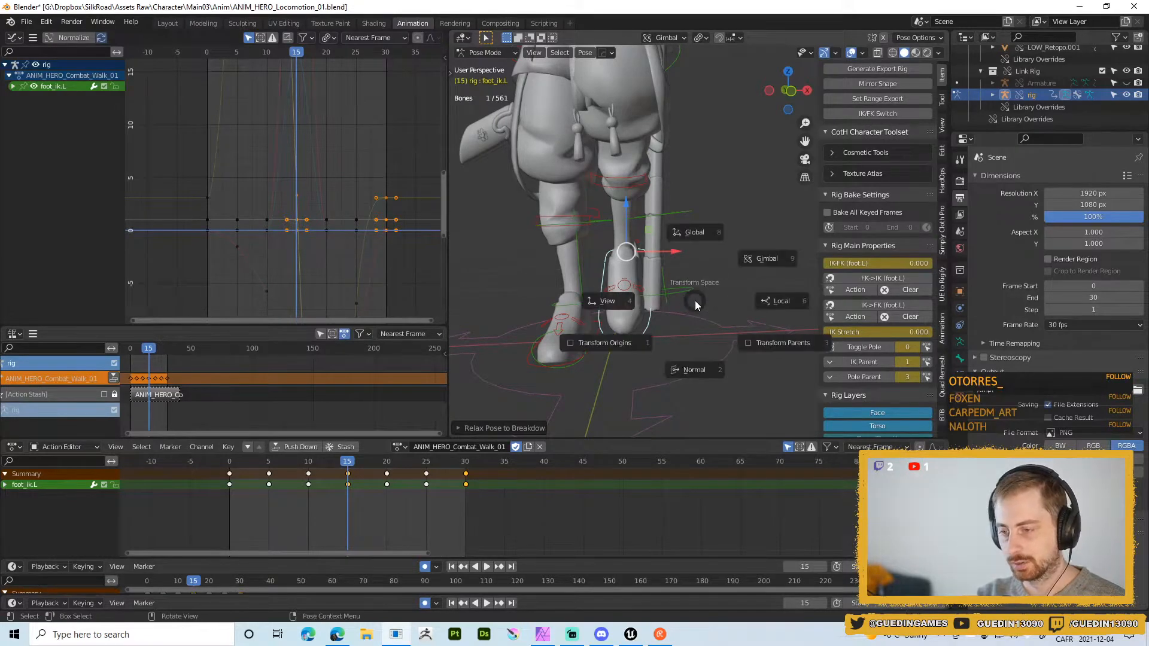
left_click(792, 246)
middle_click_drag(735, 260, 576, 312)
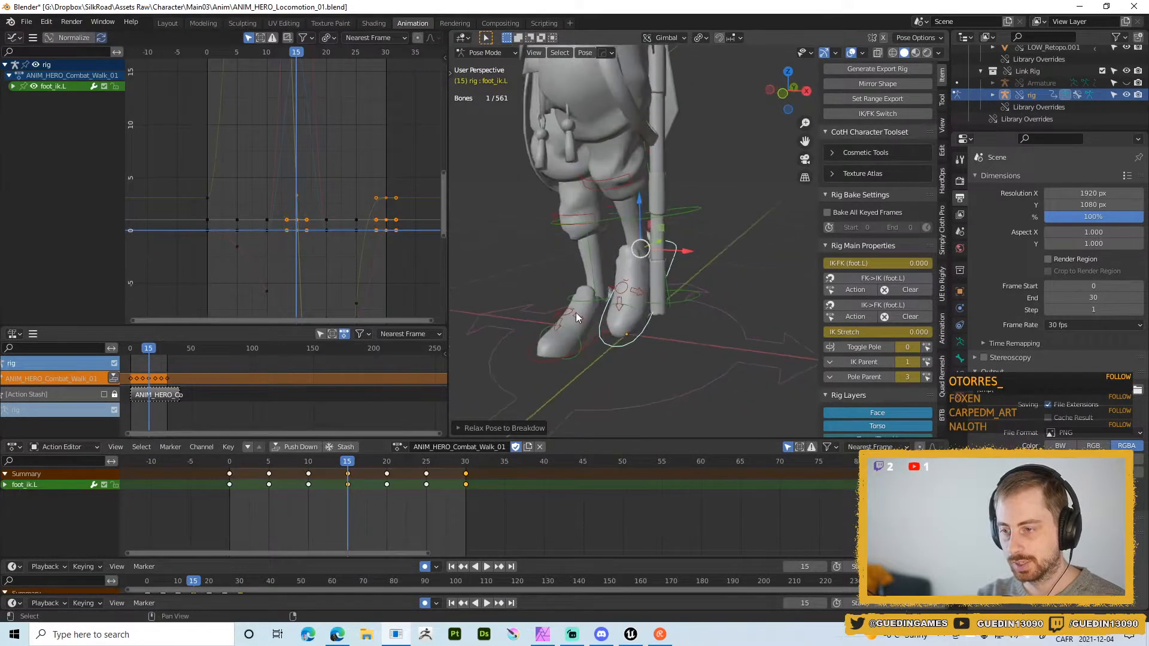
- Isolate the left foot IK control's Z Location curve in the Graph Editor and fit the whole curve in view
left_click(13, 87)
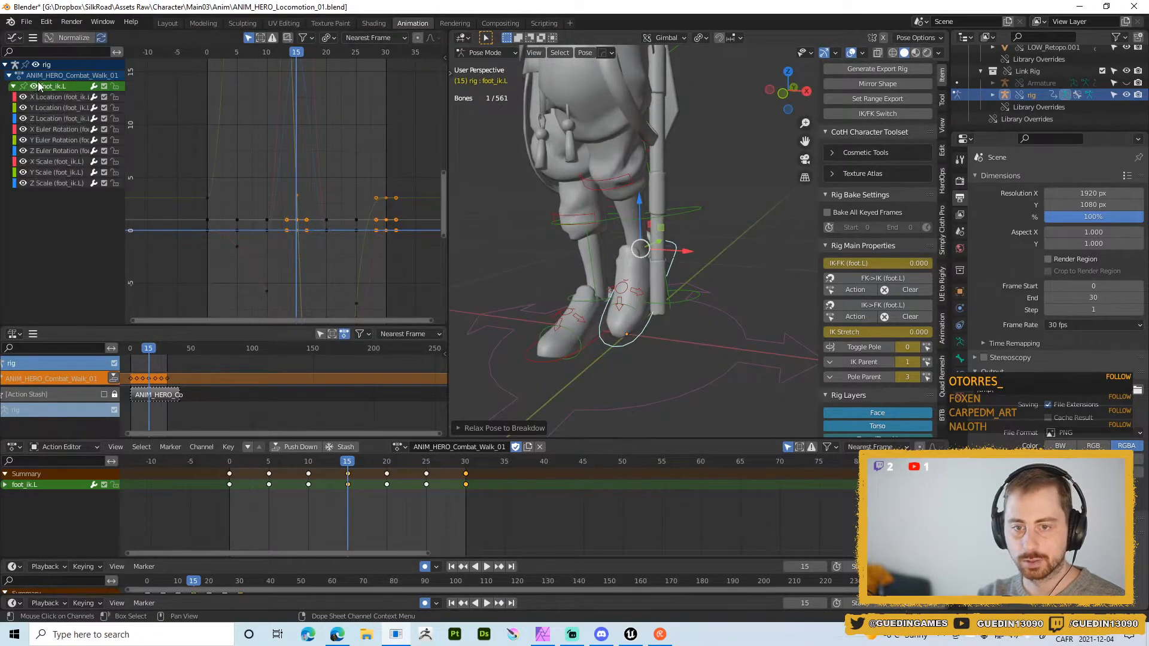
left_click(24, 118, "ctrl")
left_click(51, 118)
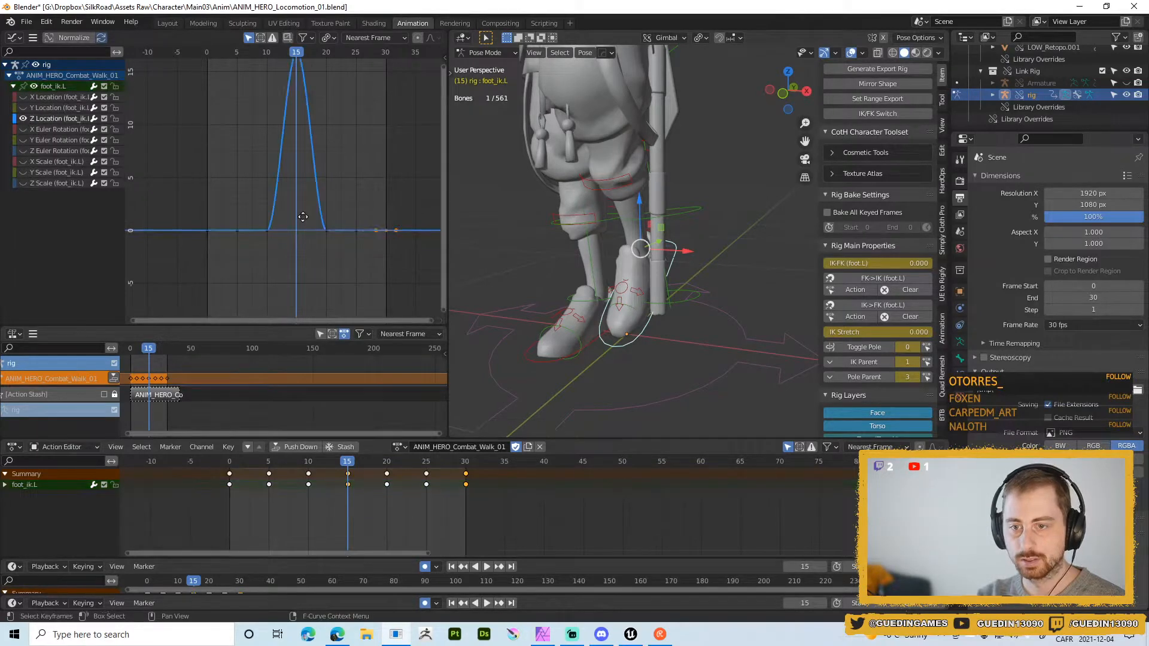
key("Home")
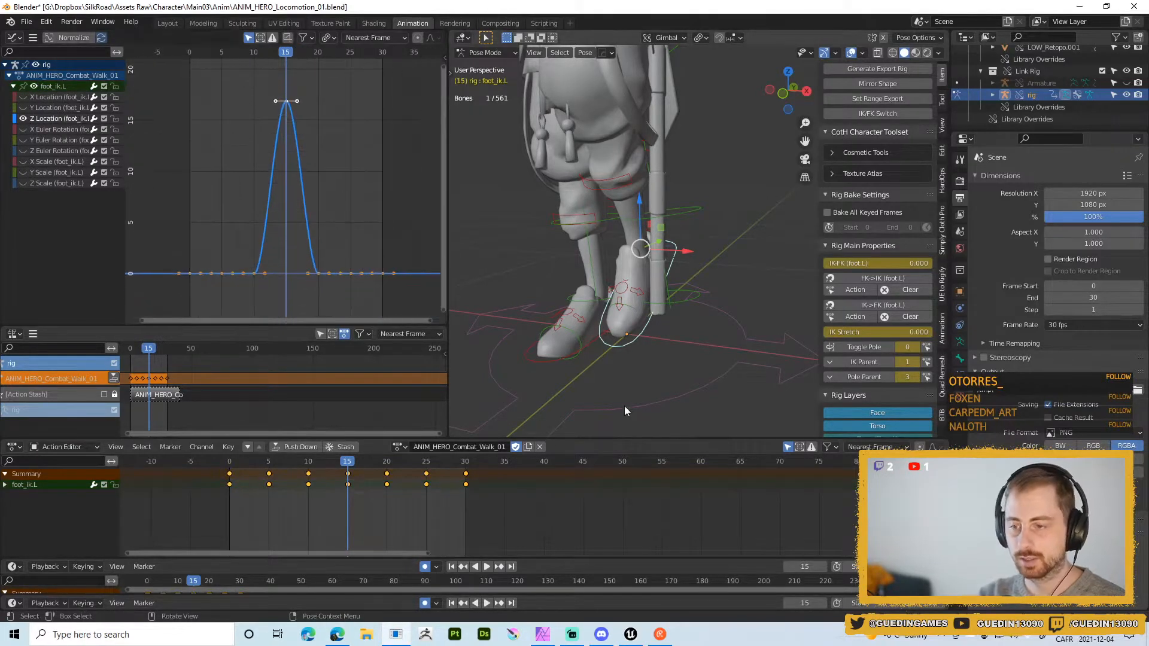
- Play the walk and scrub the timeline to frame 20, watching the left foot's swing from the side
middle_click_drag(624, 406, 609, 315)
key("space")
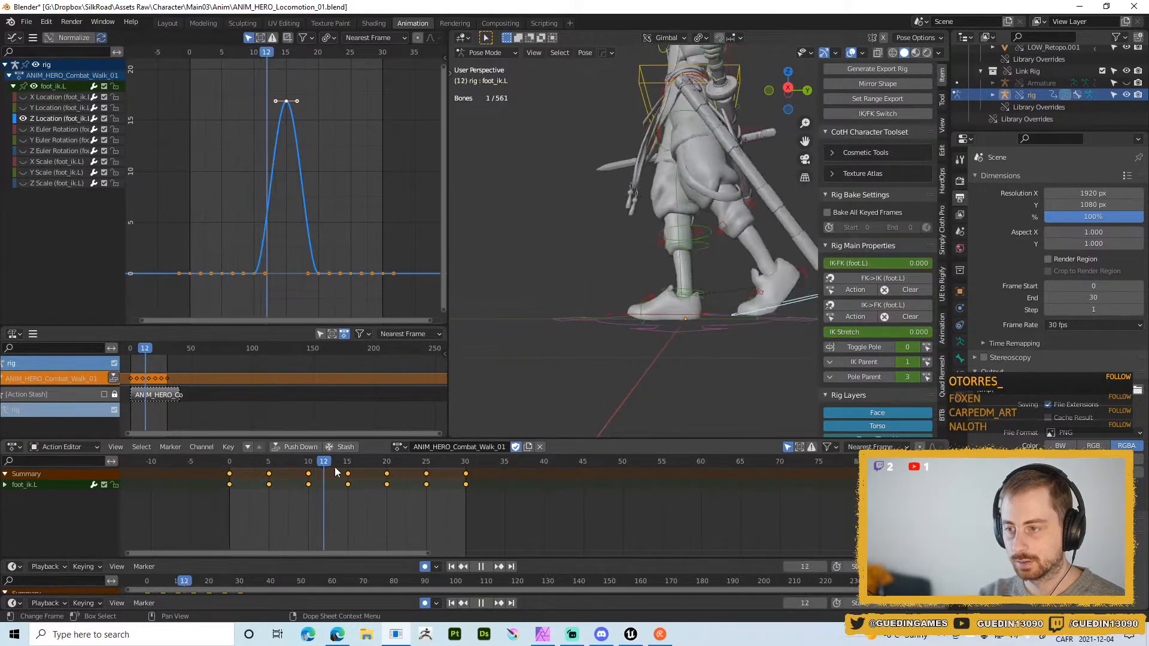
left_click_drag(335, 468, 388, 472)
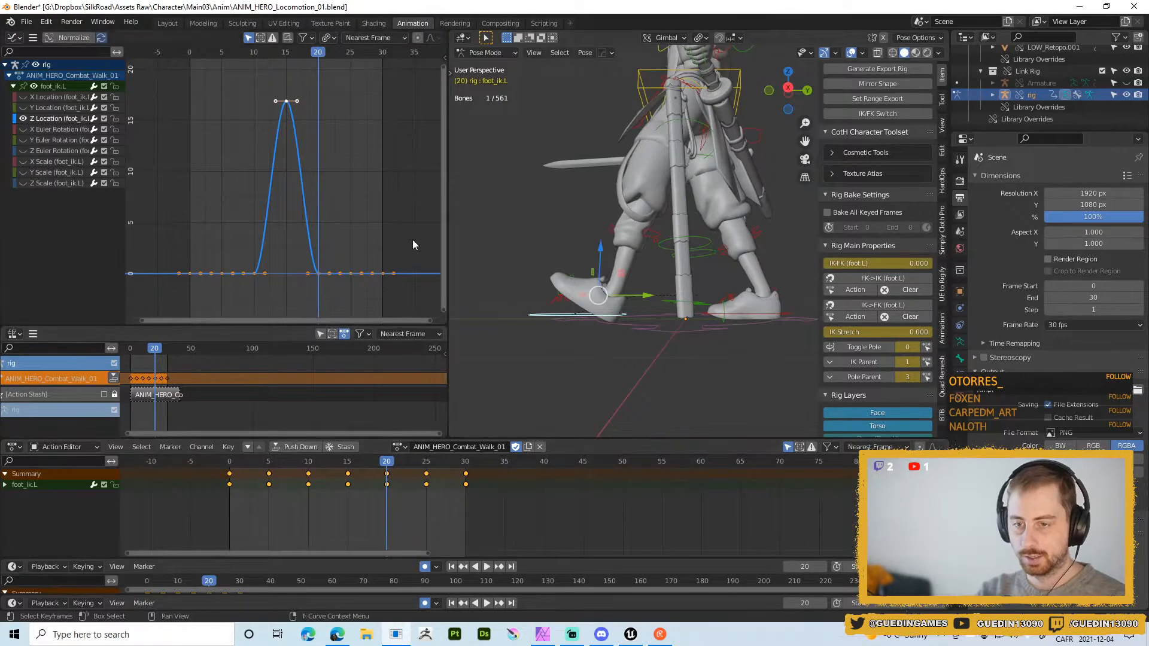
- Try widening the handles of the Z Location curve's peak keyframe at frame 15
left_click(361, 238)
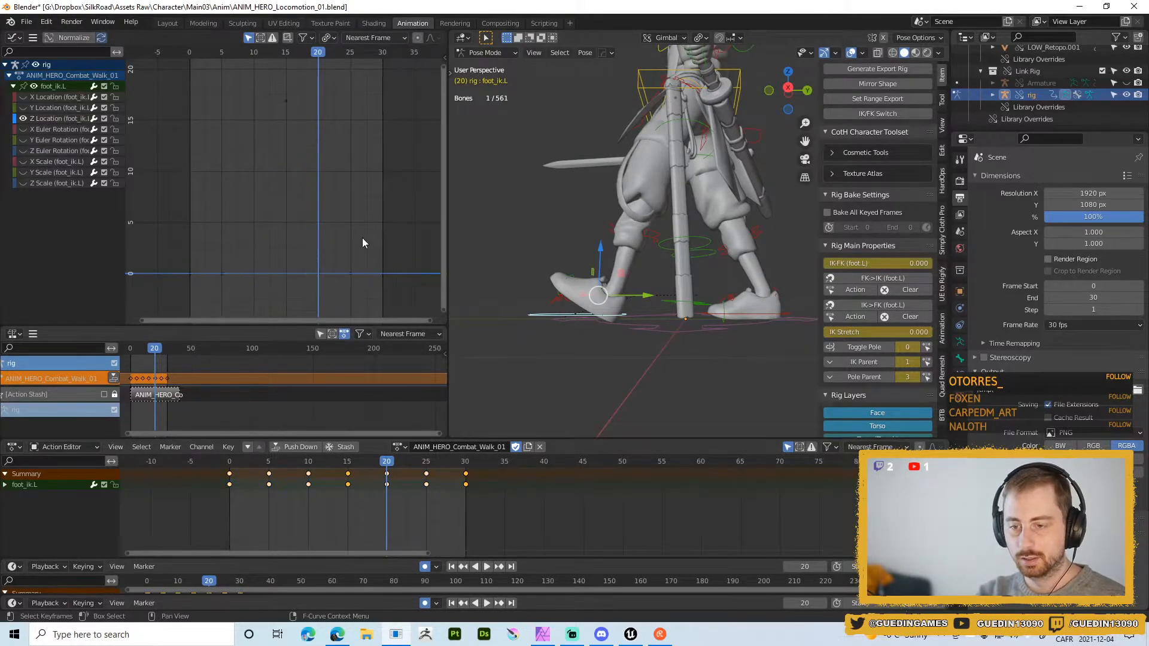
left_click_drag(227, 84, 369, 152)
key("s")
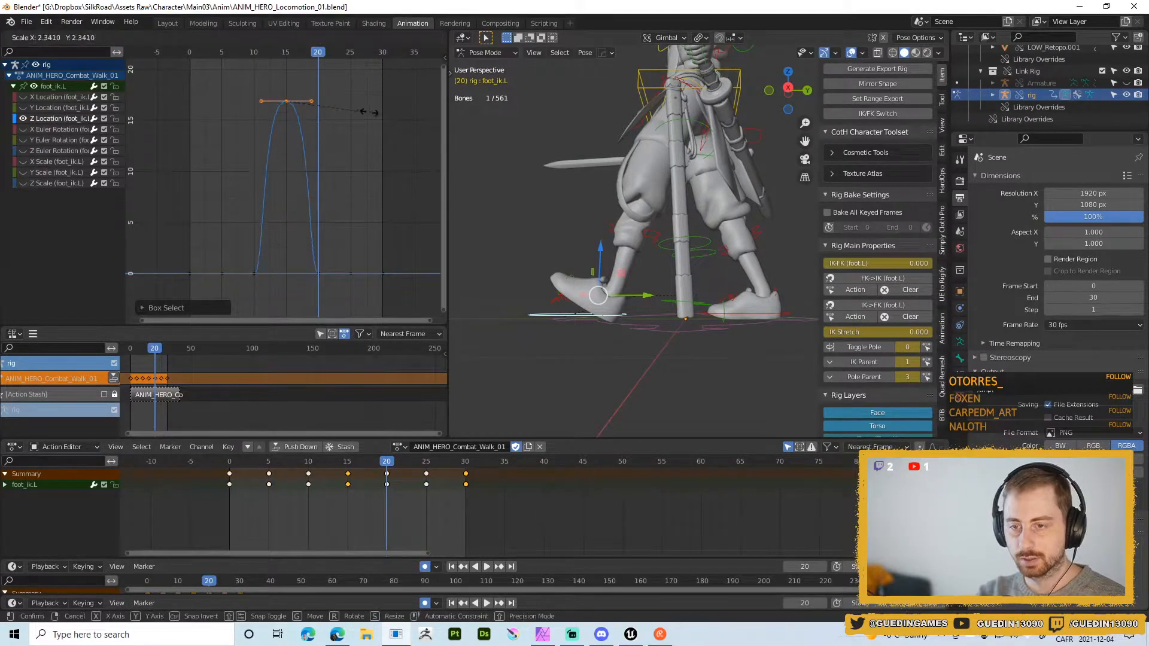
right_click(317, 237)
left_click_drag(295, 249, 336, 292)
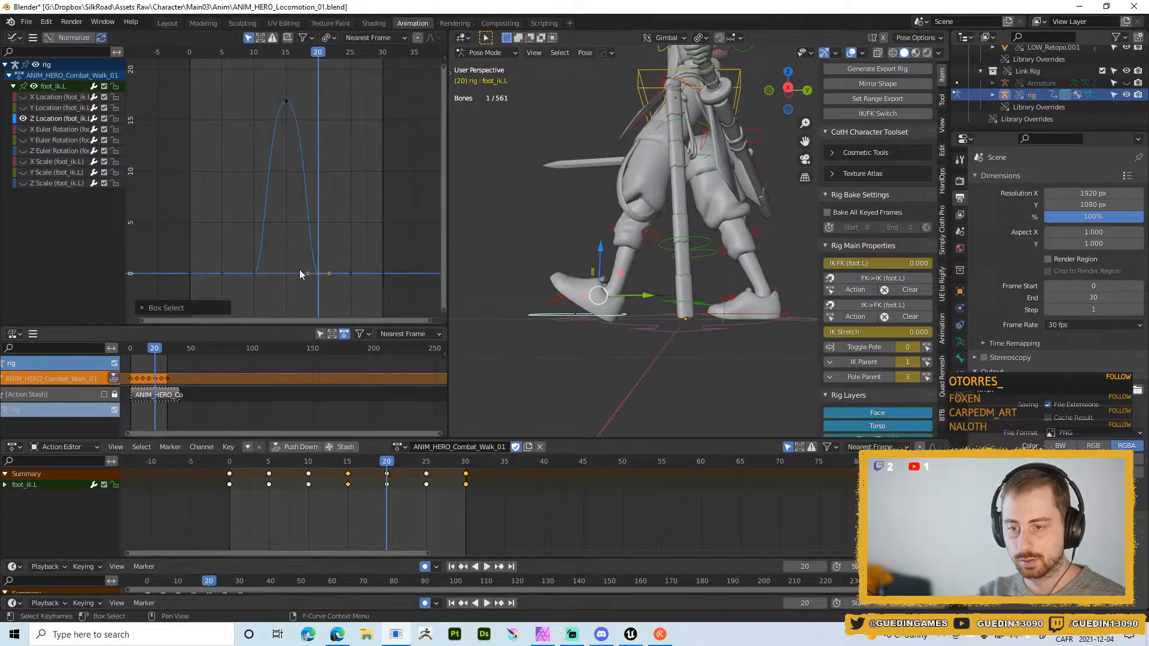
key("r")
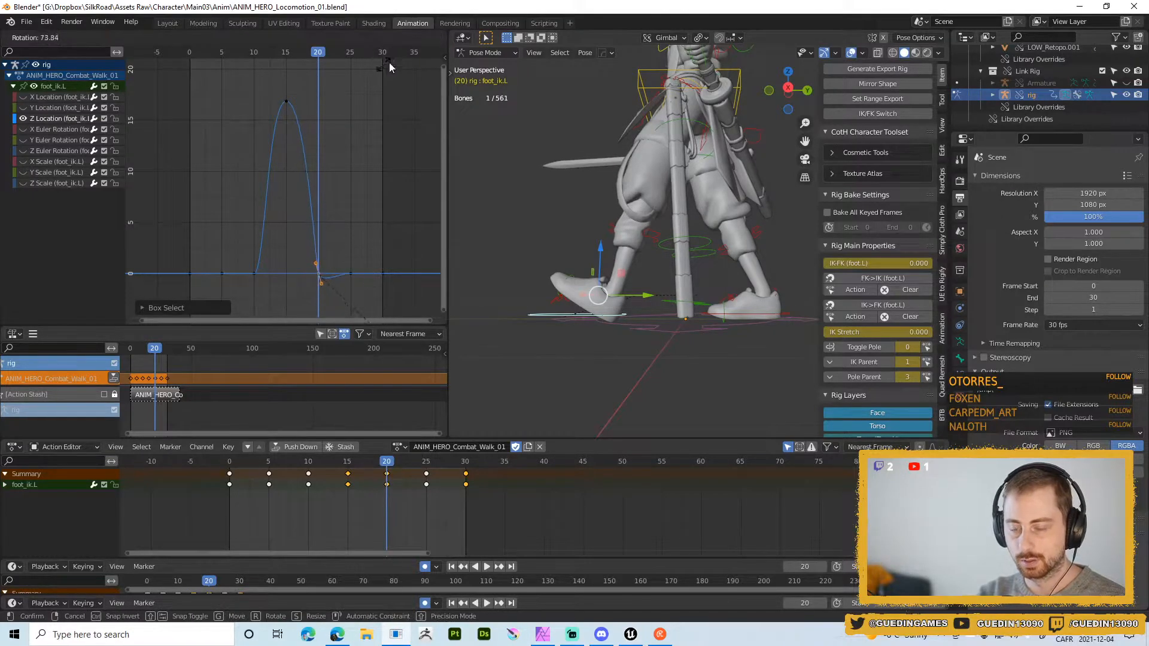
right_click(389, 63)
- Set the incoming handle of the frame 20 Z Location keyframe to Free and raise it directly above the key for a steep drop
left_click_drag(293, 254, 314, 284)
left_click(308, 274)
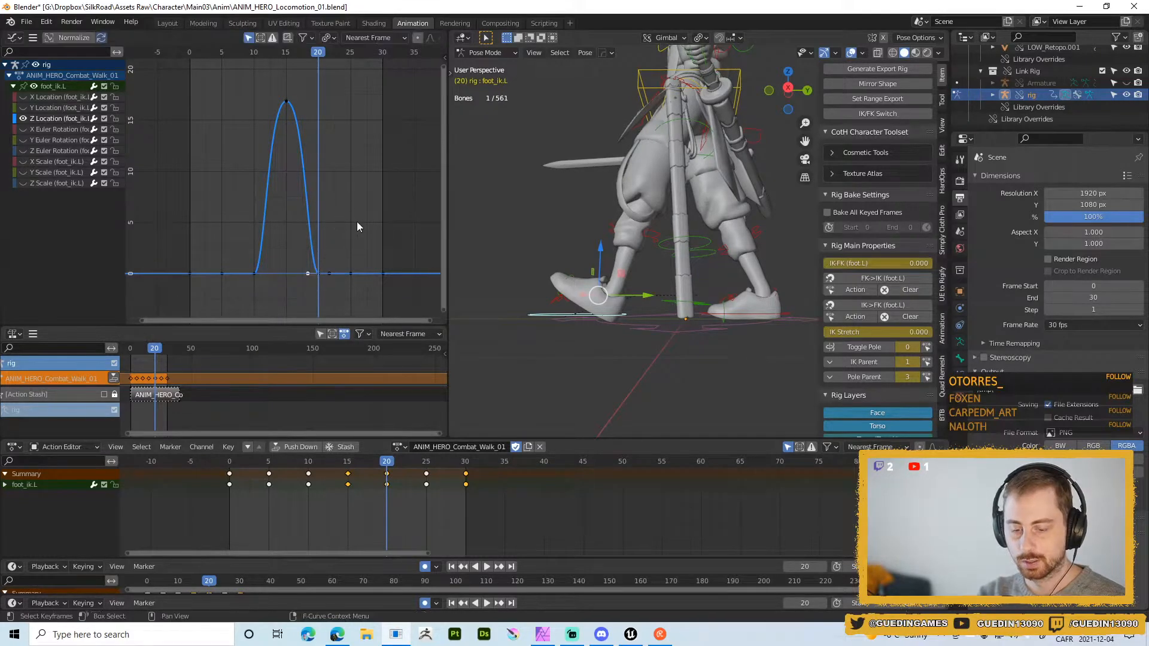
key("v")
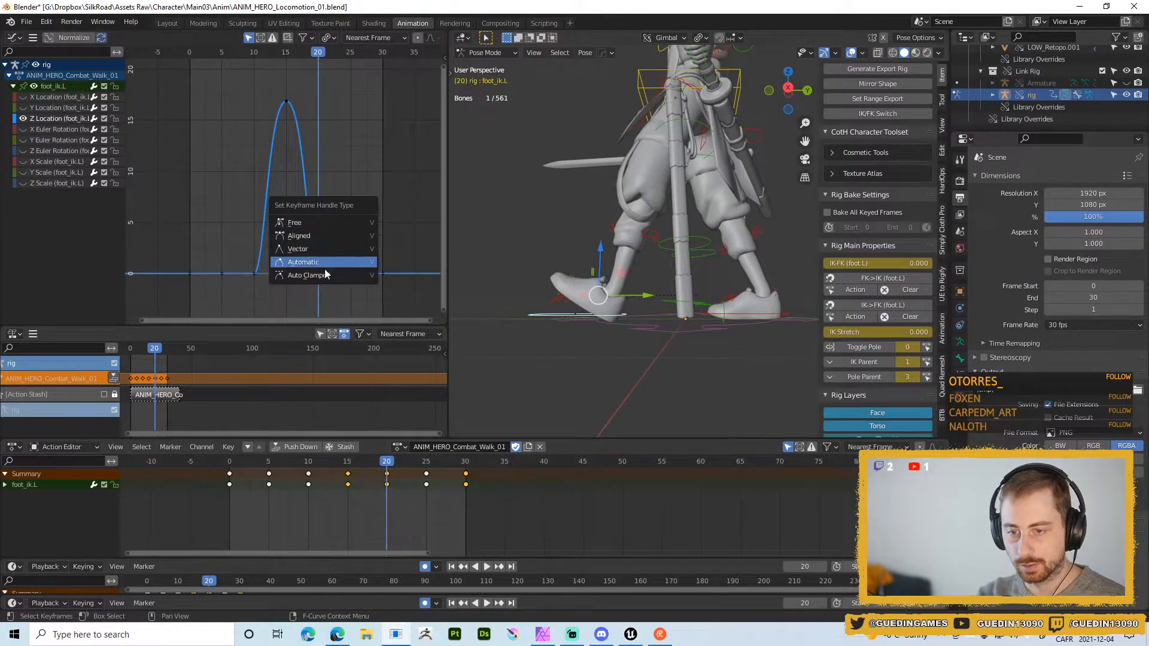
left_click(303, 222)
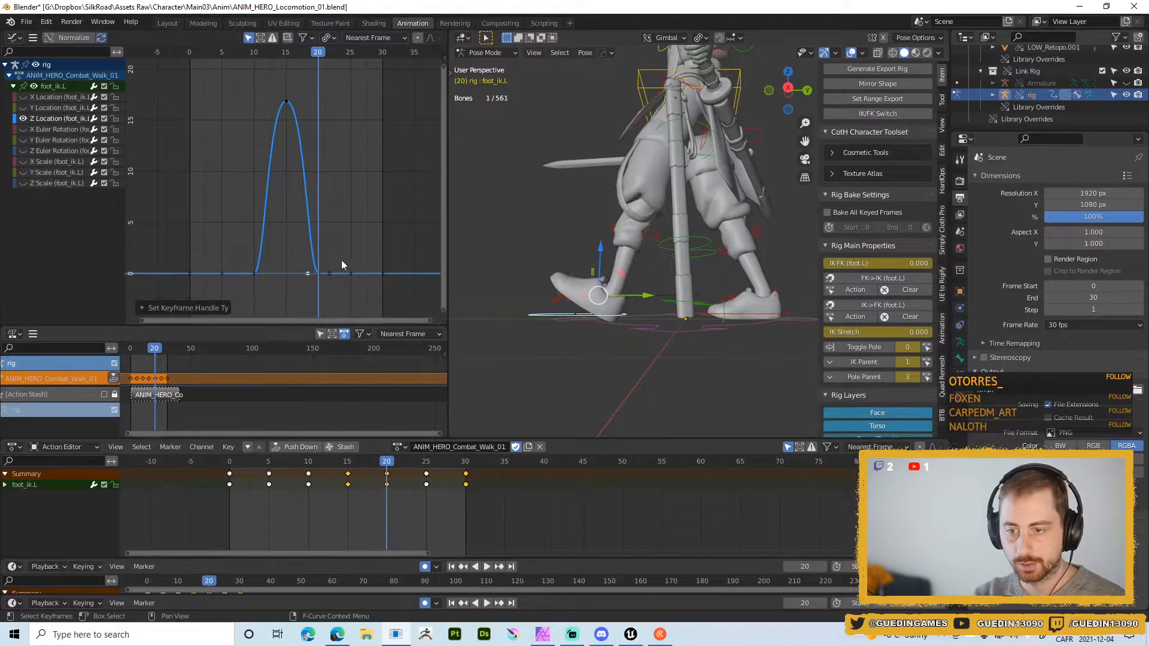
key("g")
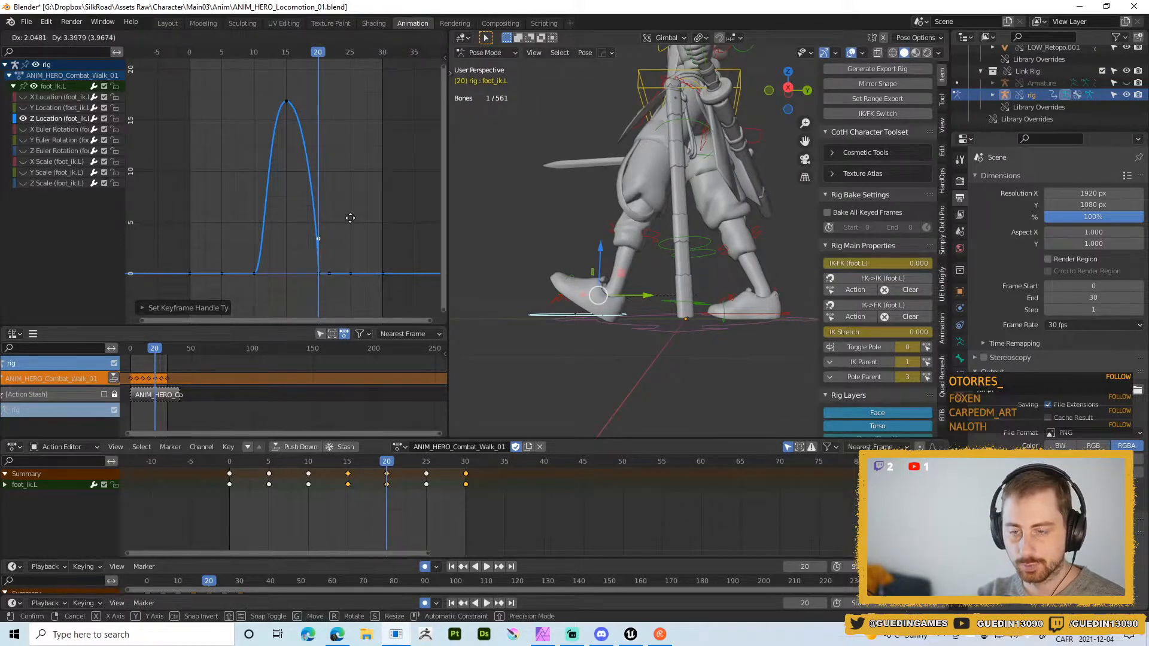
left_click(350, 218)
- Set the outgoing handle of the frame 10 Z Location keyframe to Free and raise it above the key for a steep lift-off
left_click_drag(239, 254, 296, 297)
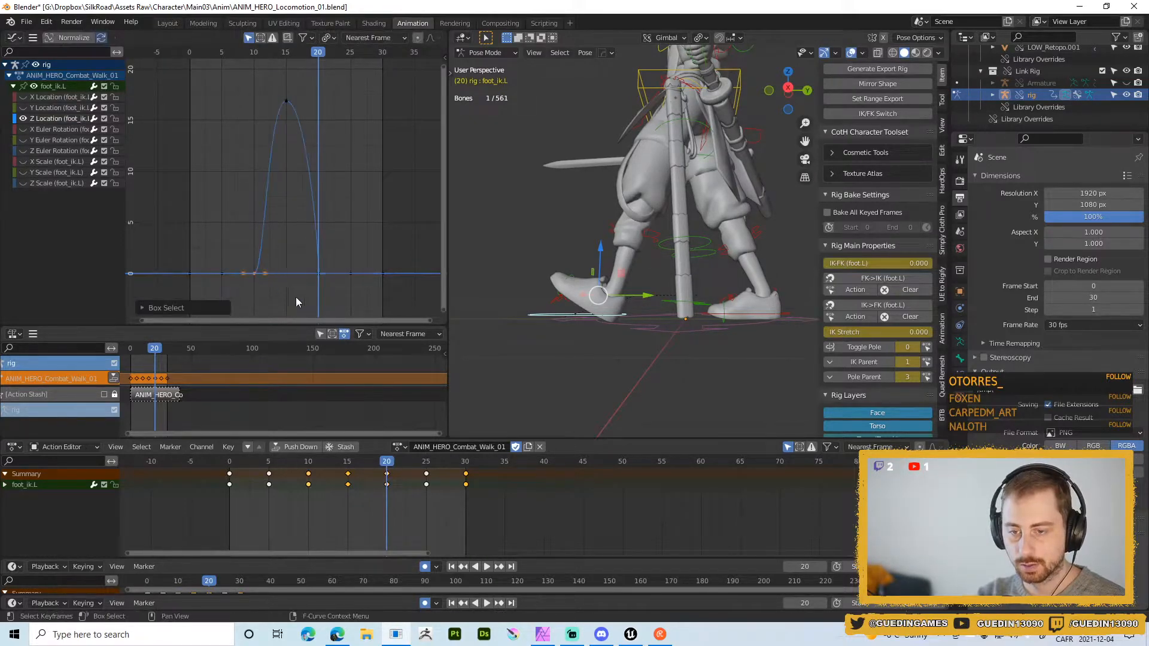
left_click(264, 276)
key("g")
right_click(290, 267)
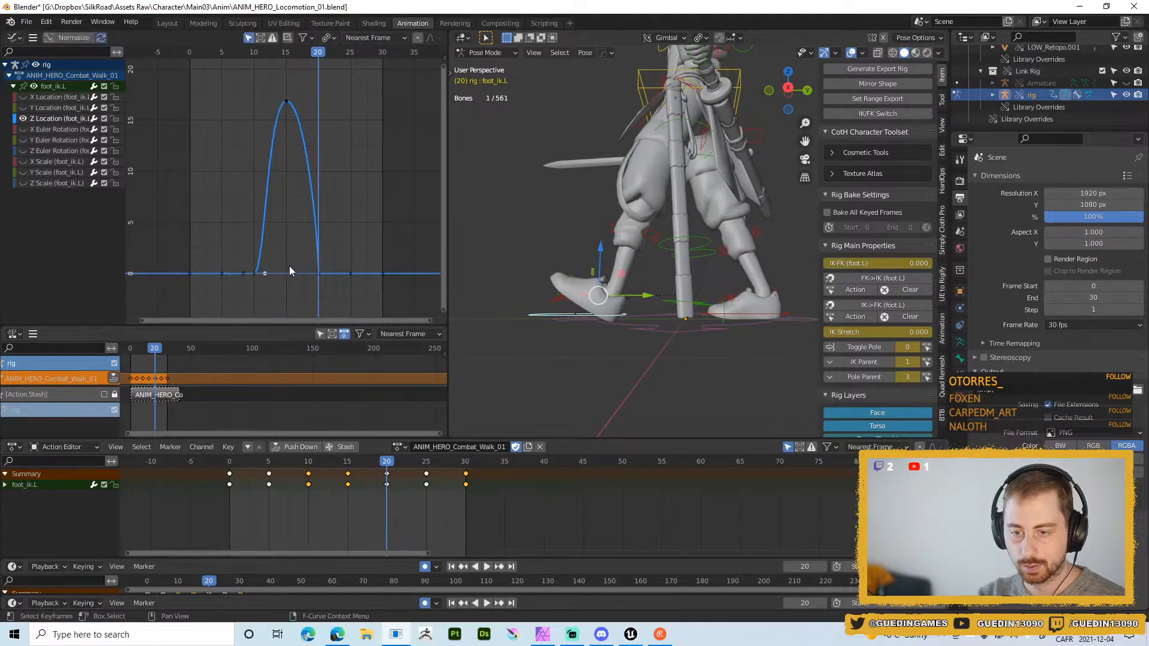
key("v")
left_click(266, 267)
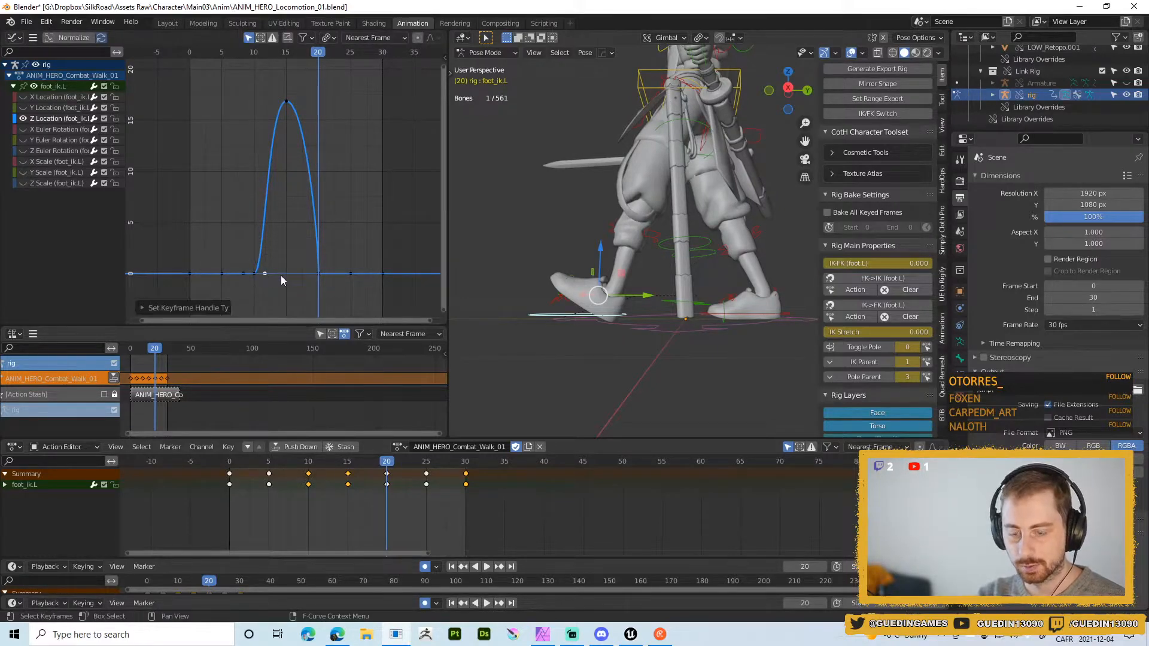
key("g")
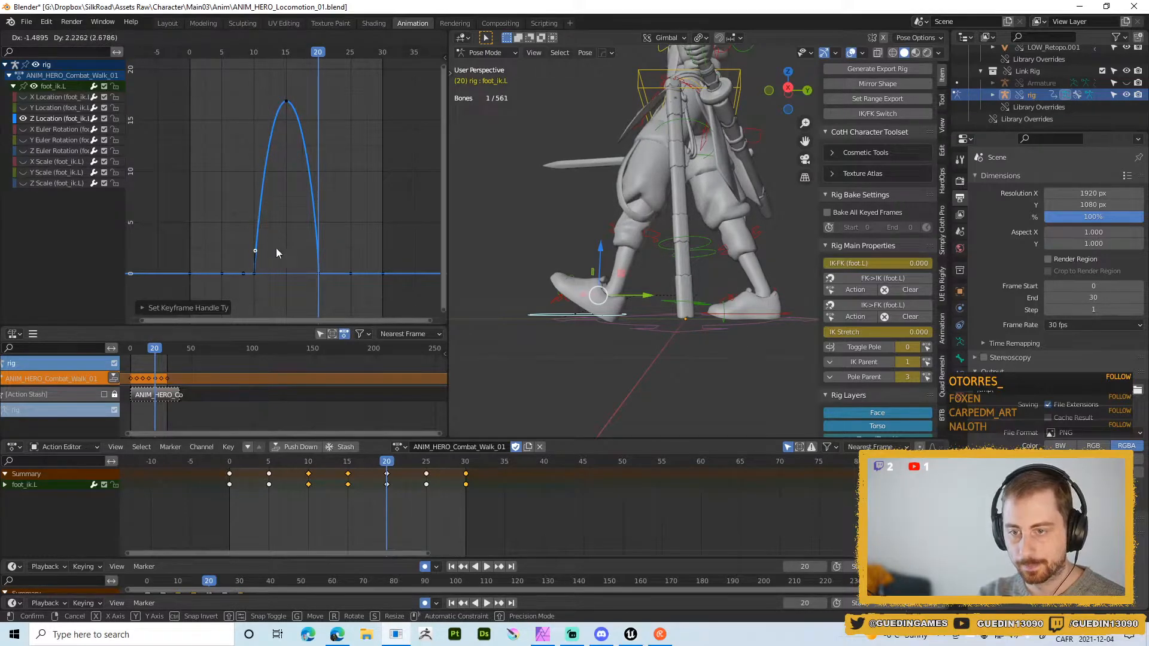
left_click(276, 252)
- Check the foot lift in playback and shorten the handles of the Z Location peak keyframe at frame 15
key("space")
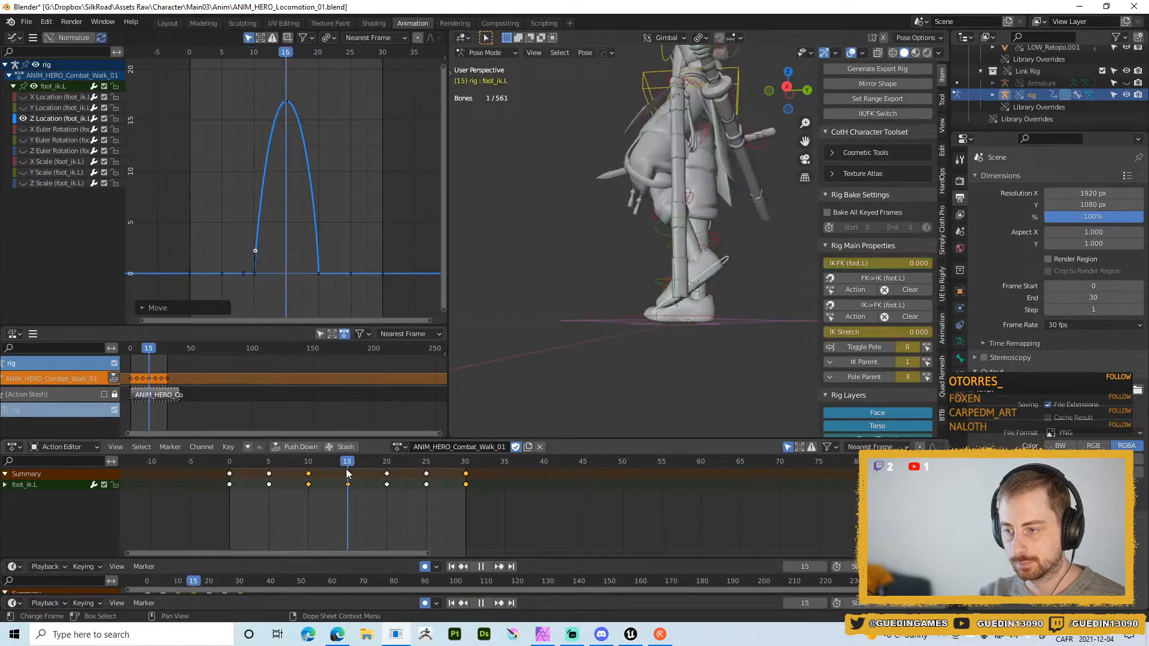
key("space")
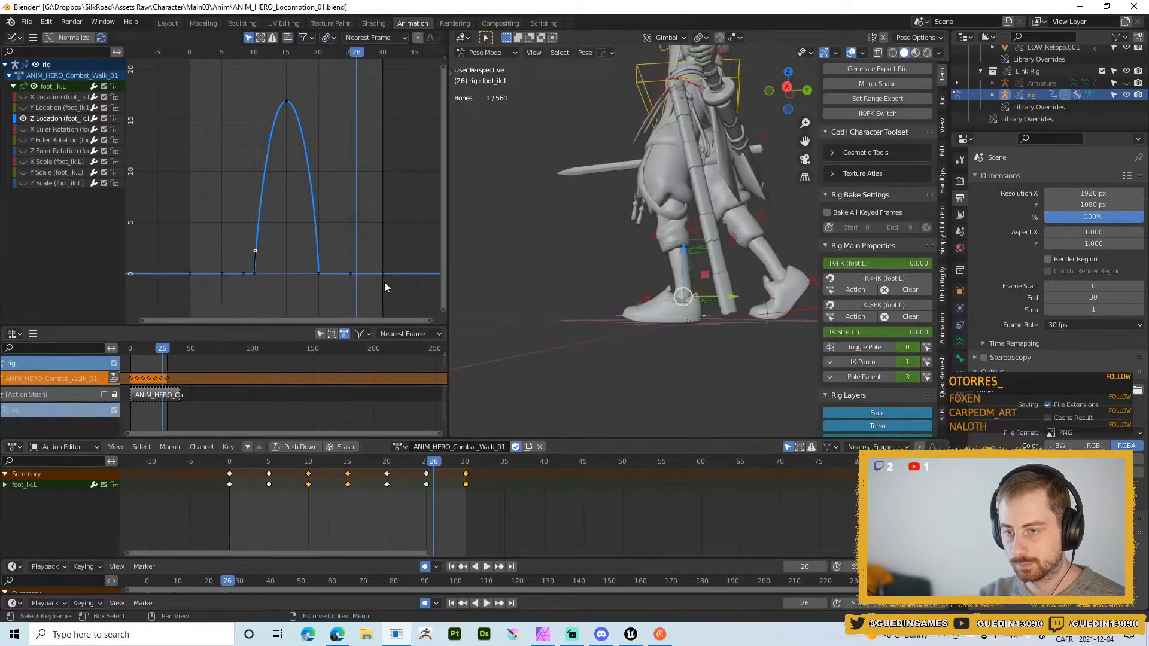
left_click_drag(264, 90, 348, 167)
key("s")
left_click(326, 146)
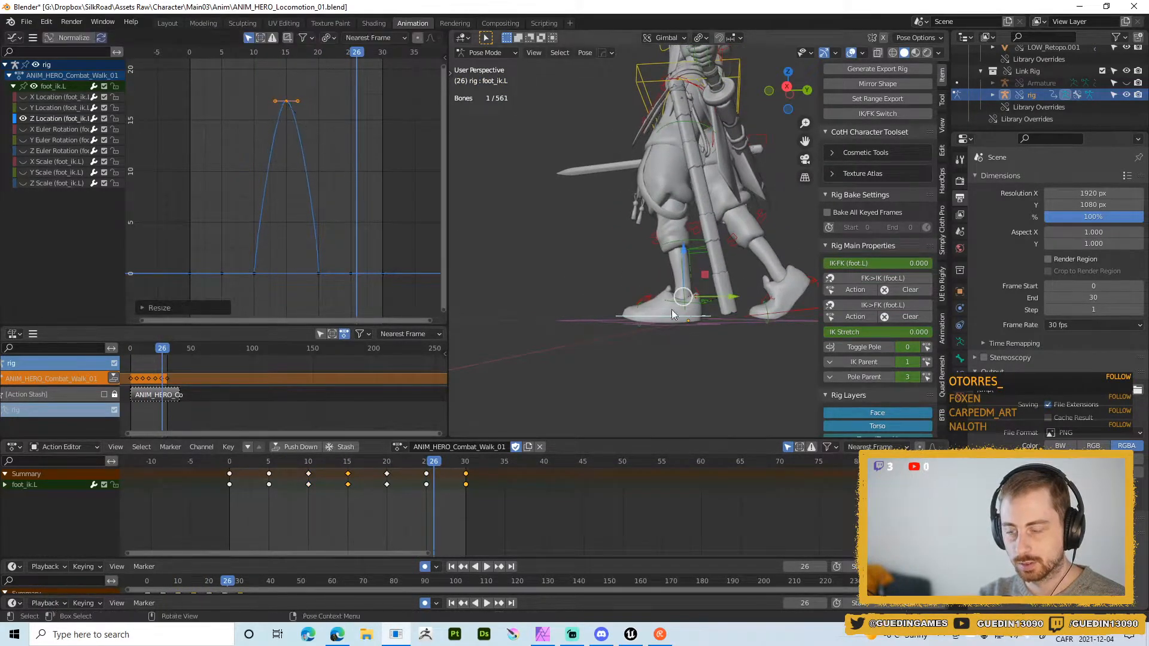
- Play the walk from a raised three-quarter angle to review the left foot's lift
key("space")
middle_click_drag(623, 210, 602, 317)
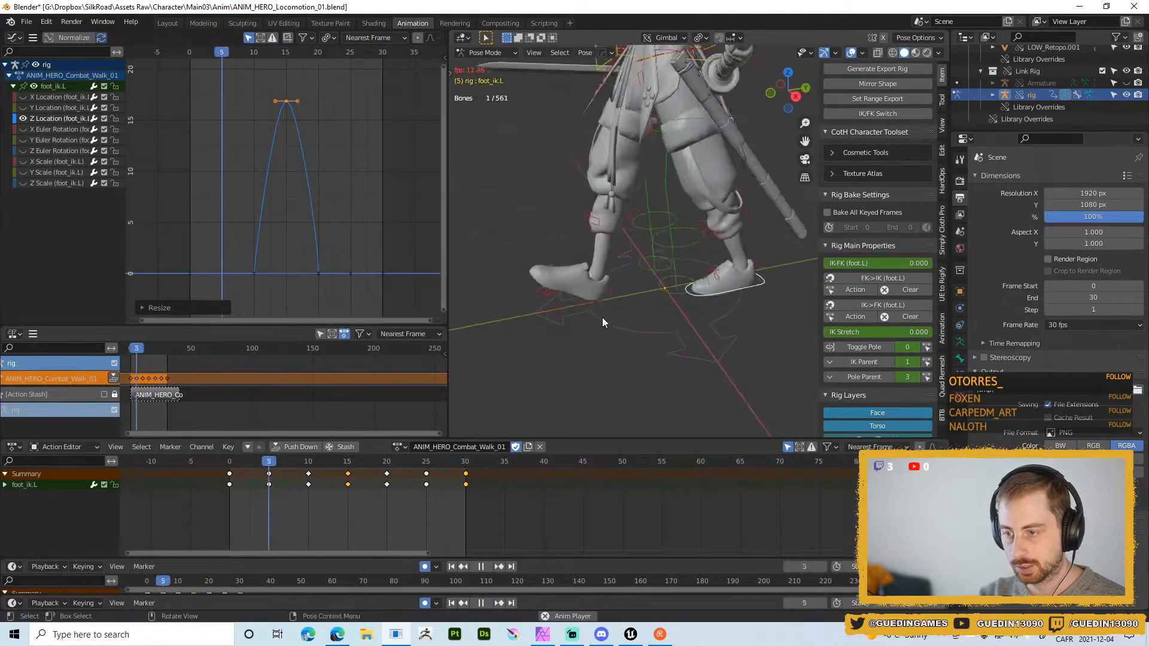
key("shift+space")
left_click(597, 227)
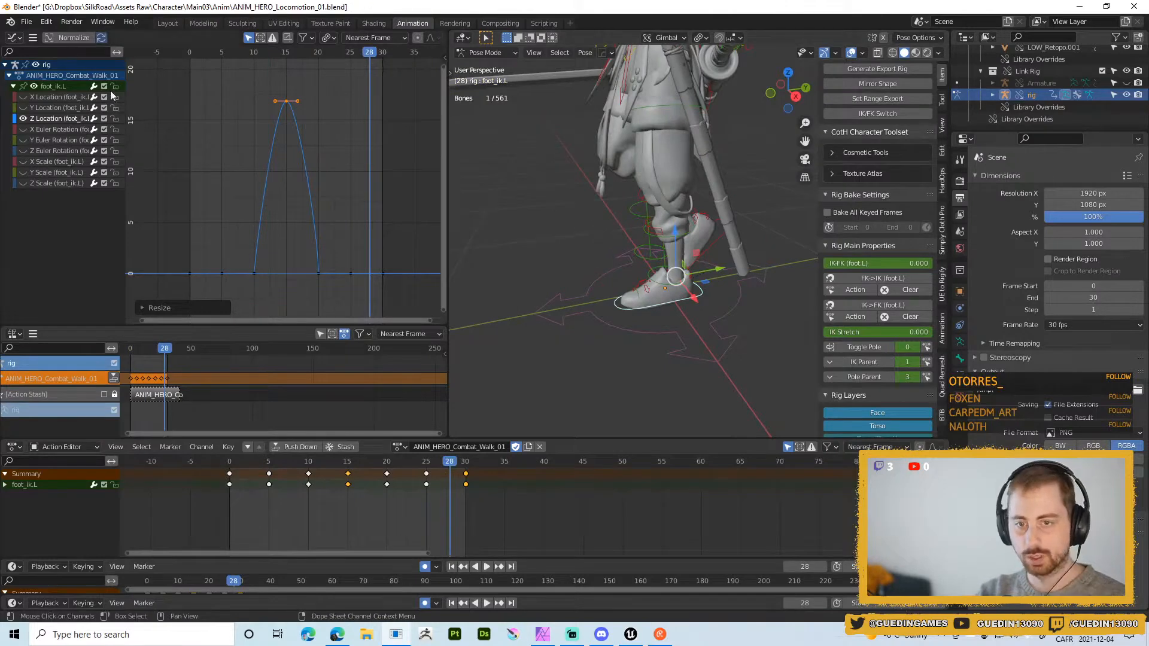
- Isolate the left foot IK control's Y Location curve in place of Z Location and fit it in view
left_click(23, 117)
left_click(23, 108)
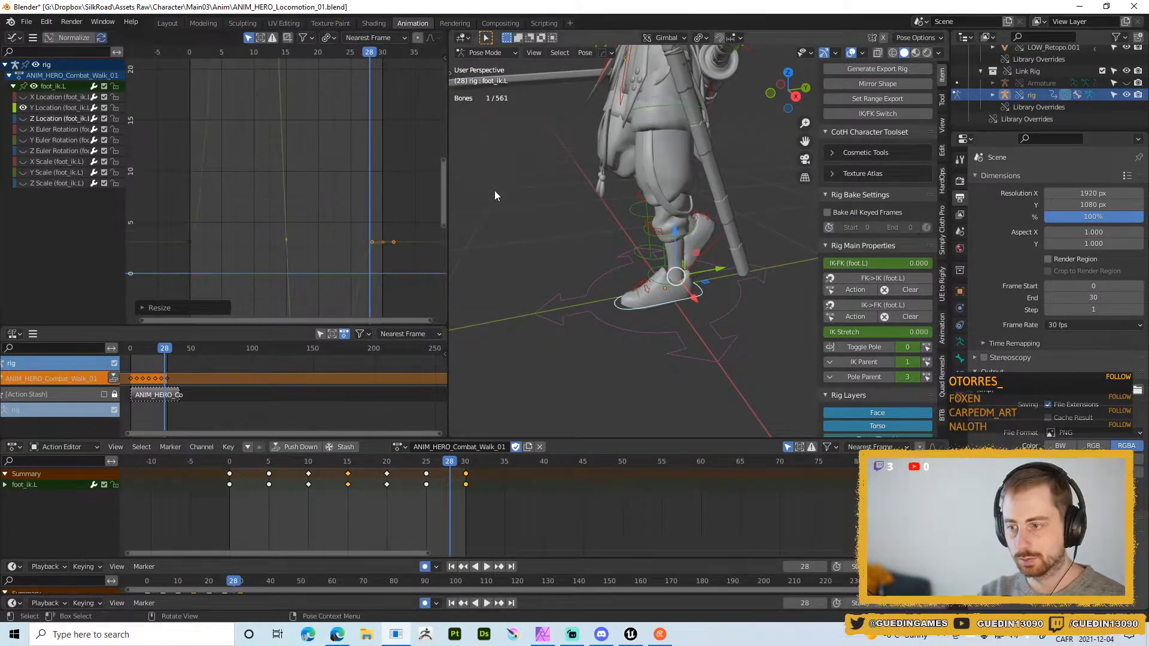
scroll(278, 181, "up", 1)
key("Home")
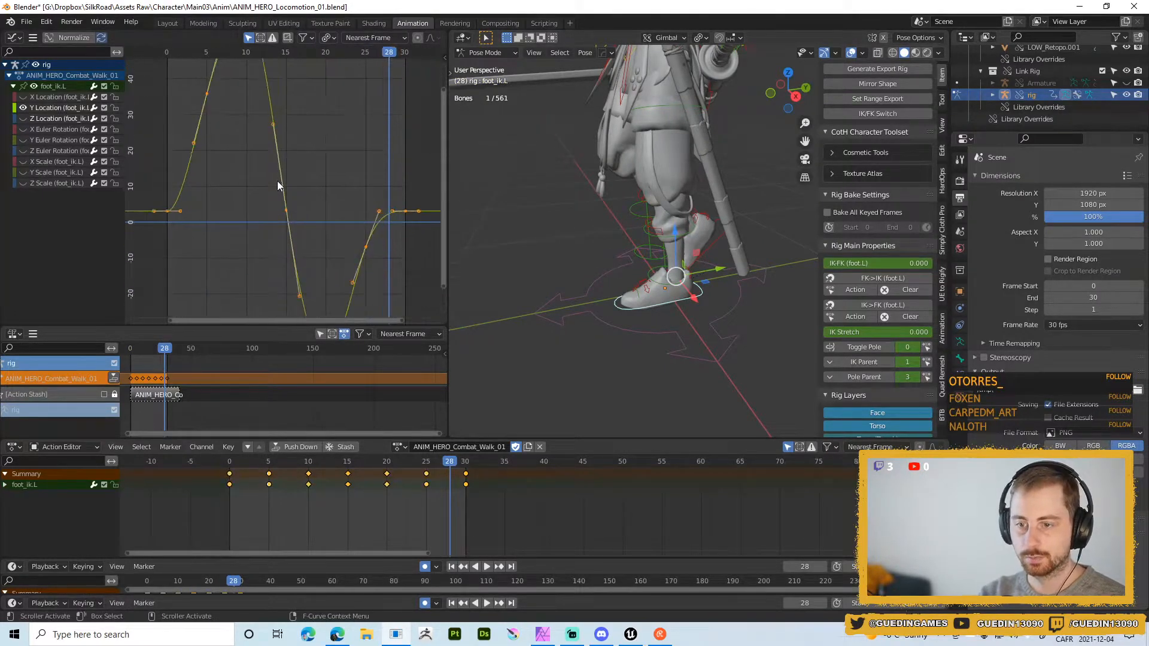
- Play and scrub the walk between frames 0 and 24 to examine the left foot's Y travel, stopping at frame 1
key("shift+Left")
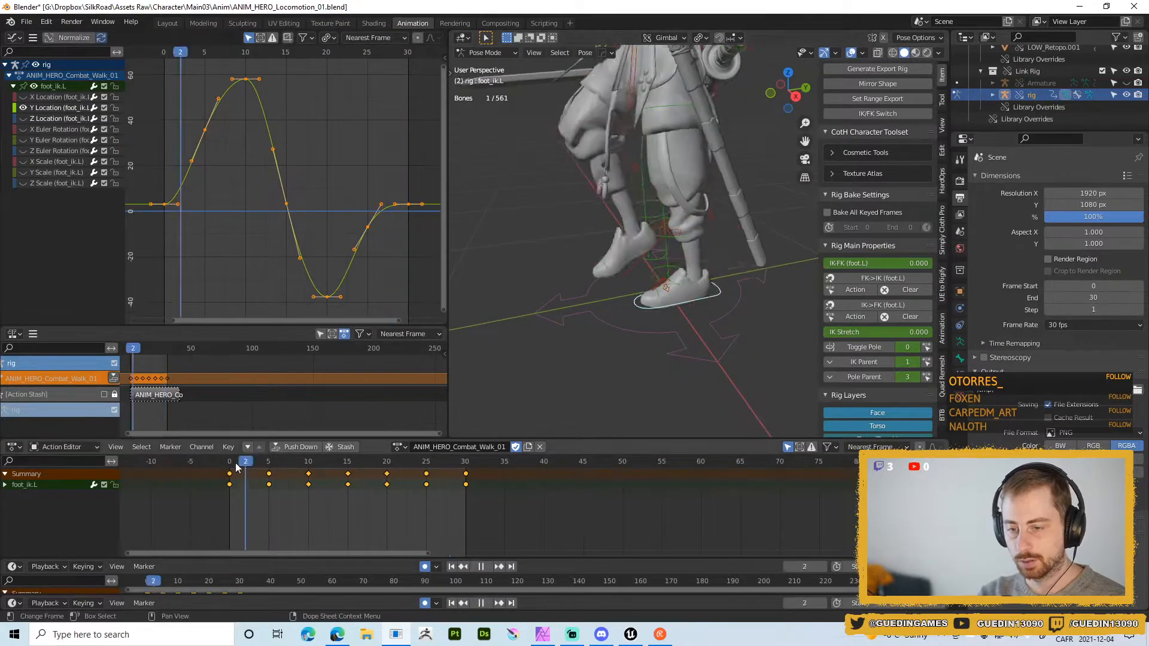
key("space")
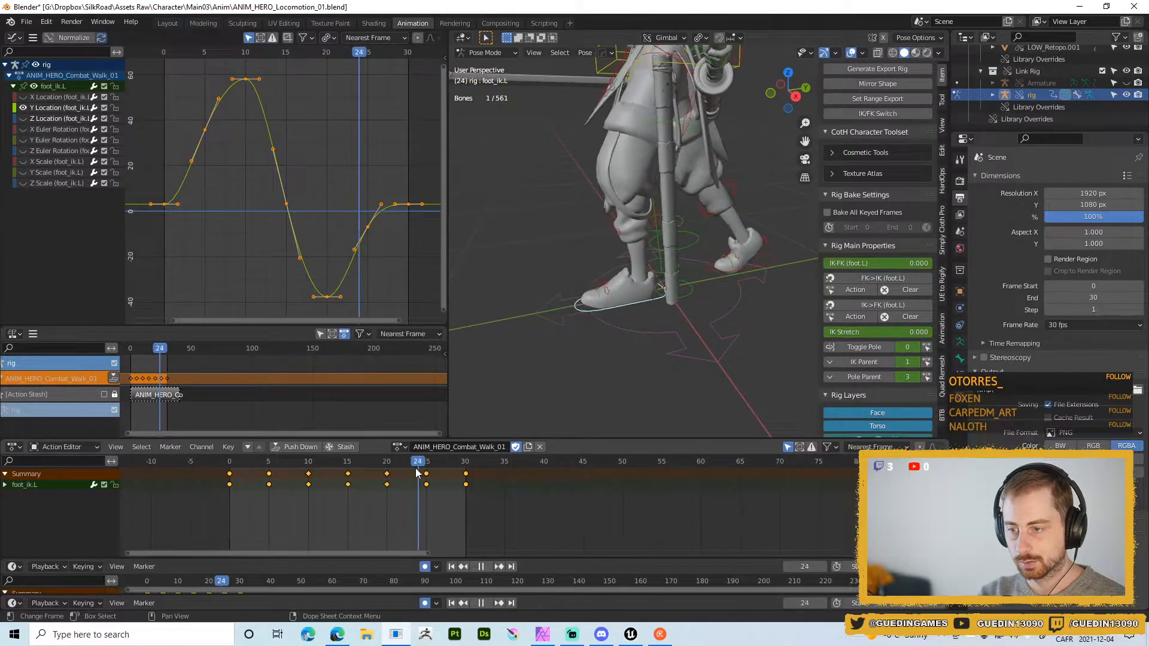
left_click_drag(423, 473, 386, 477)
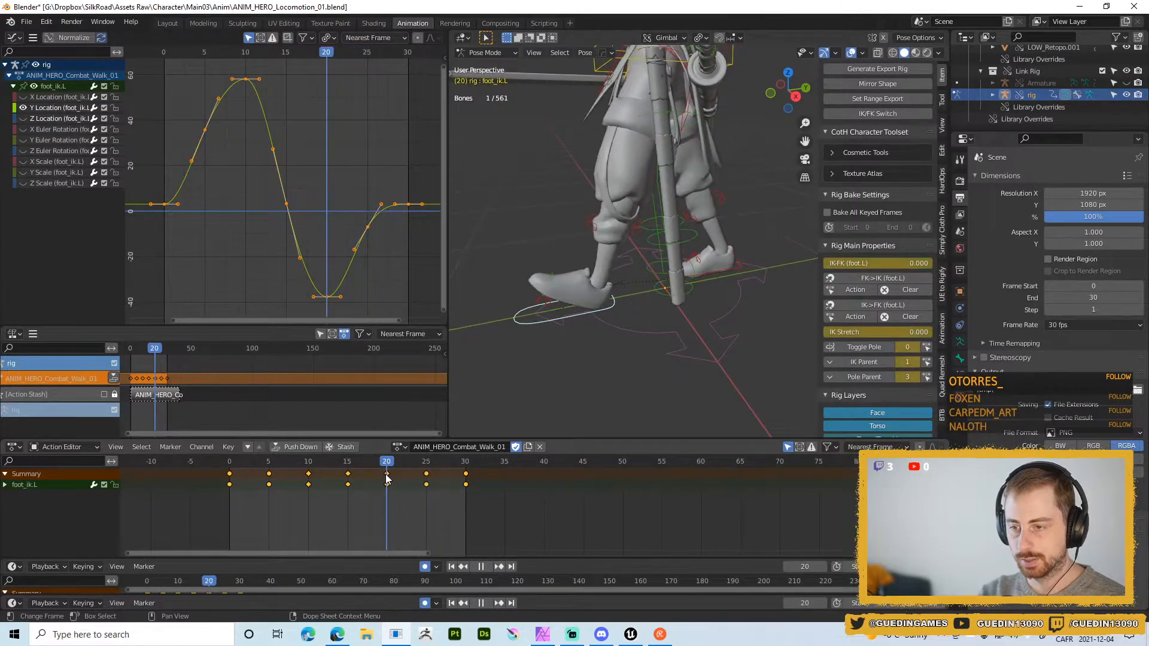
key("space")
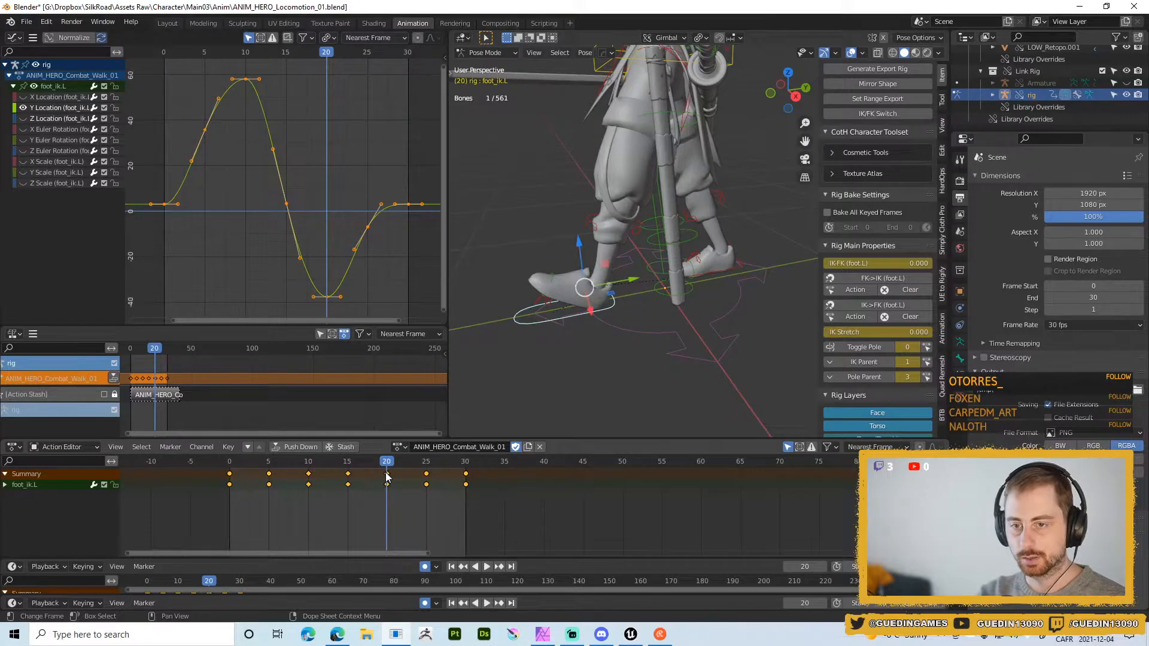
key("space")
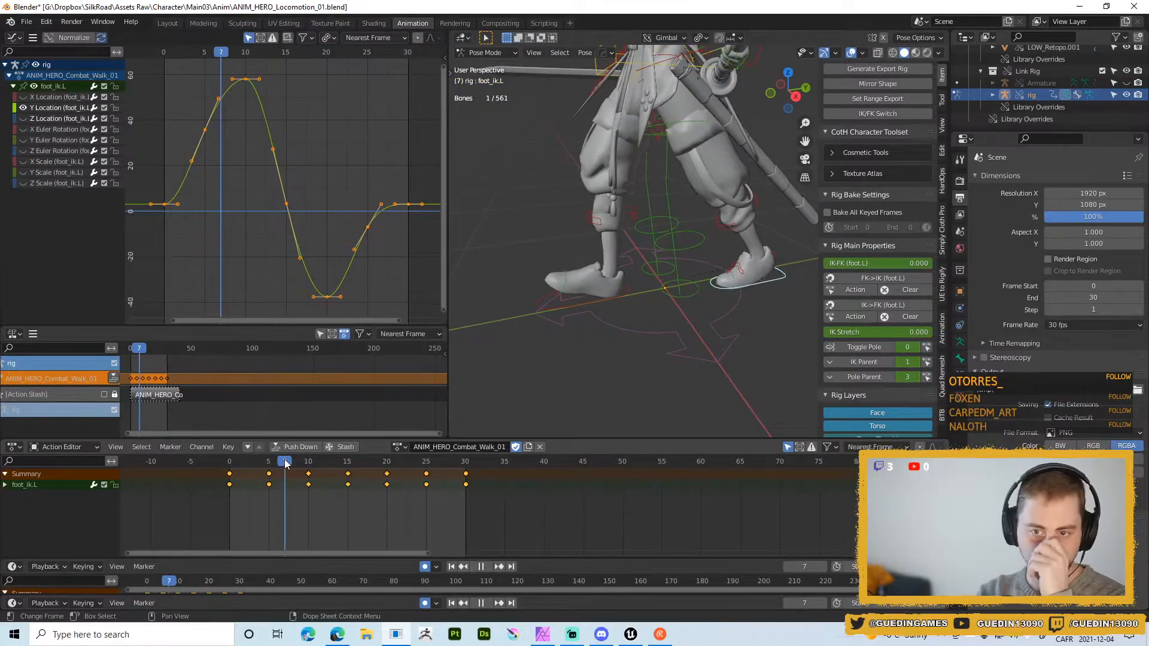
key("shift+Left")
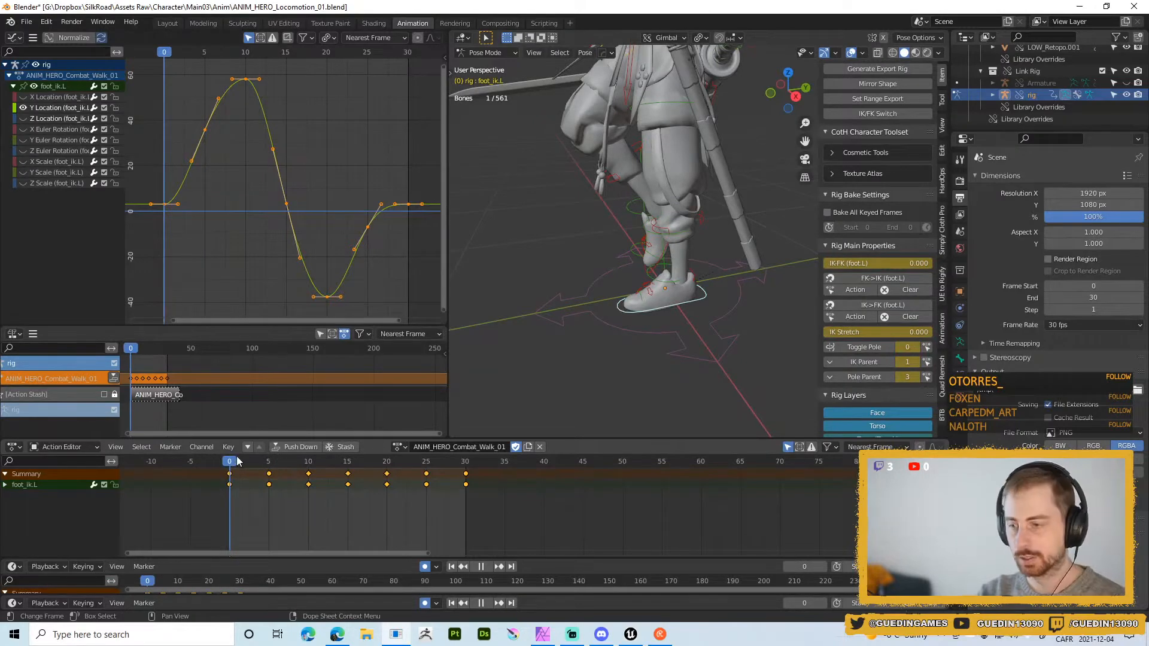
mouse_move(238, 461)
left_mouse_down()
mouse_move(464, 458)
mouse_move(238, 473)
left_mouse_up()
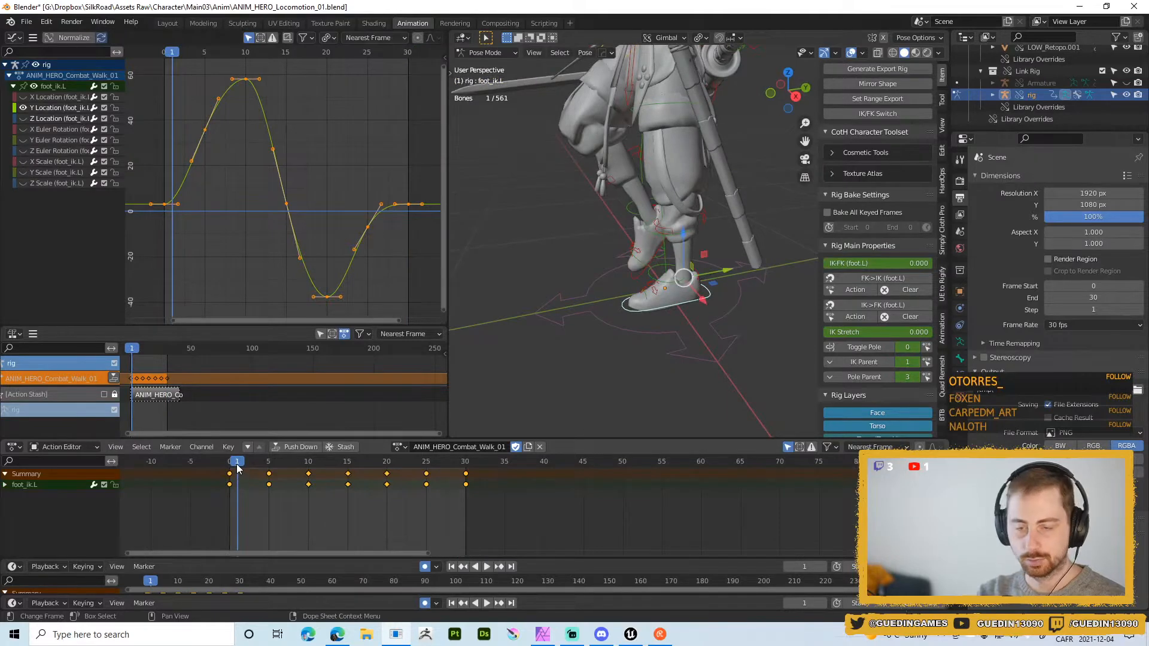
- Add a Cycles modifier to the left foot IK control's Y Location curve
left_click(50, 108)
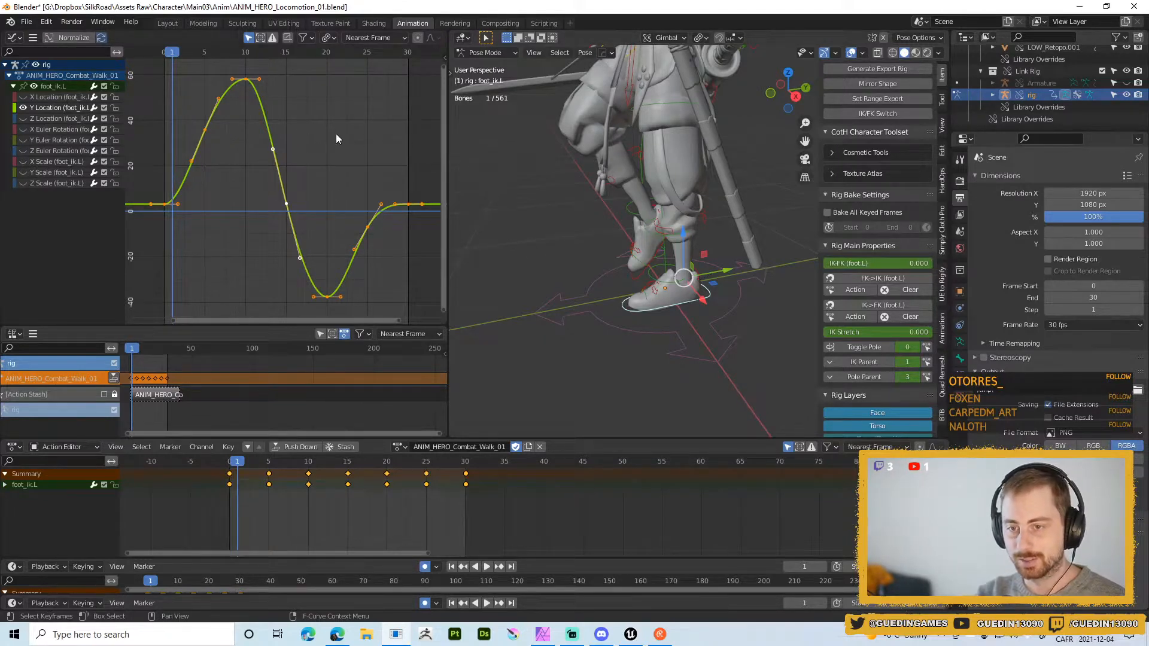
key("n")
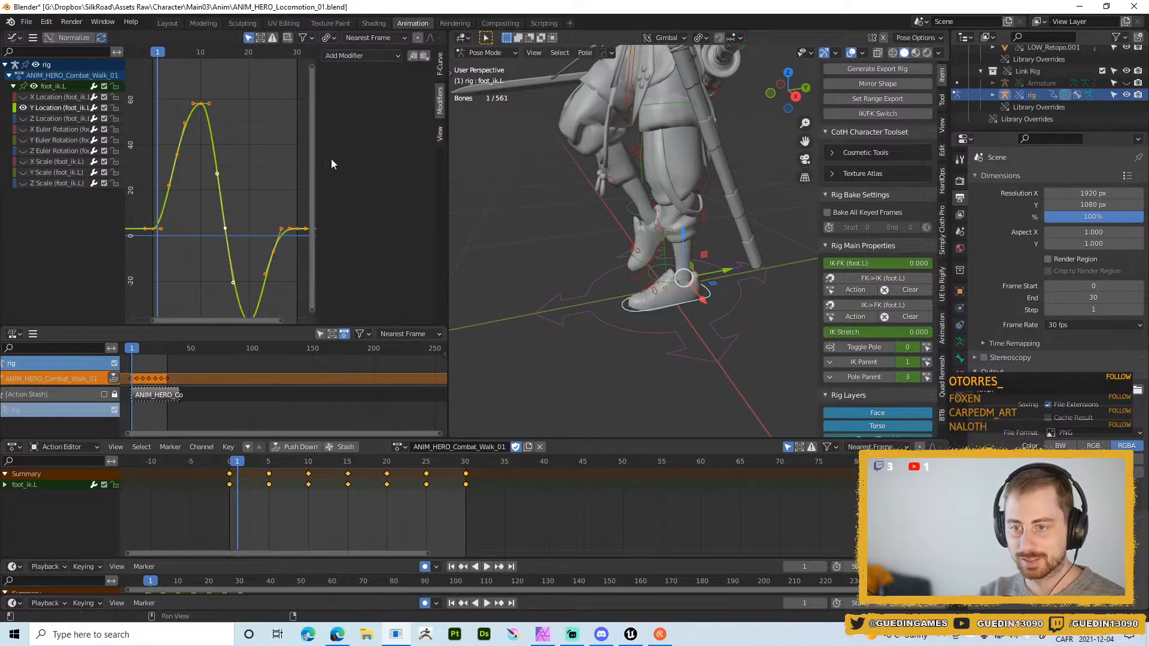
left_click(362, 56)
key("Escape")
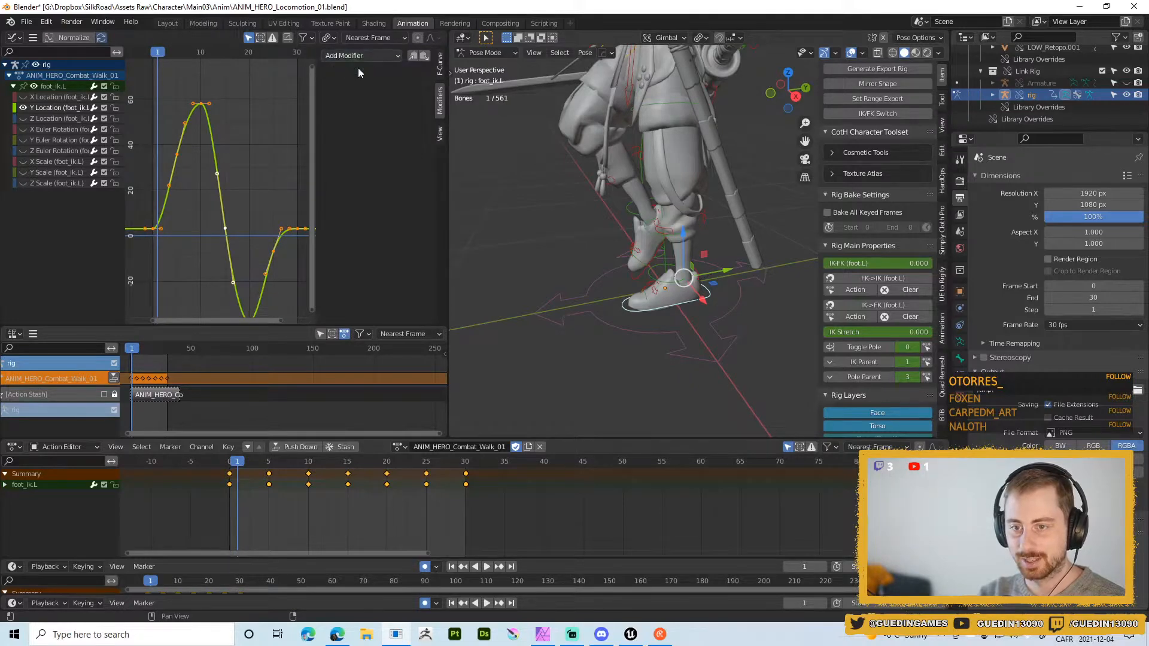
left_click(392, 55)
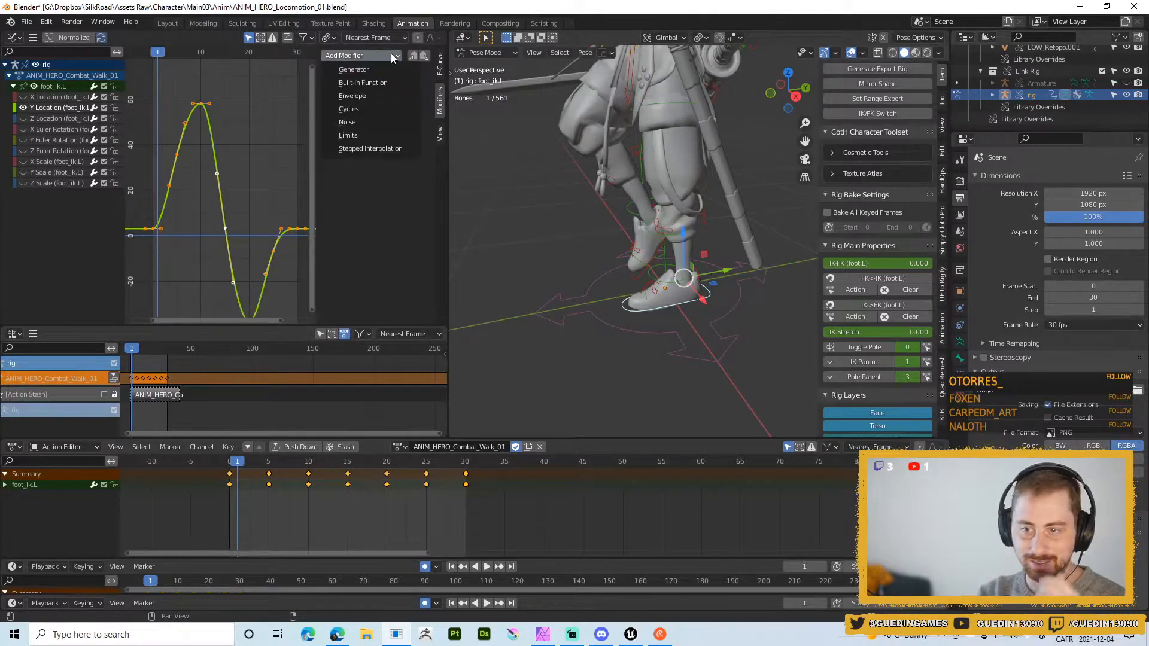
left_click(353, 111)
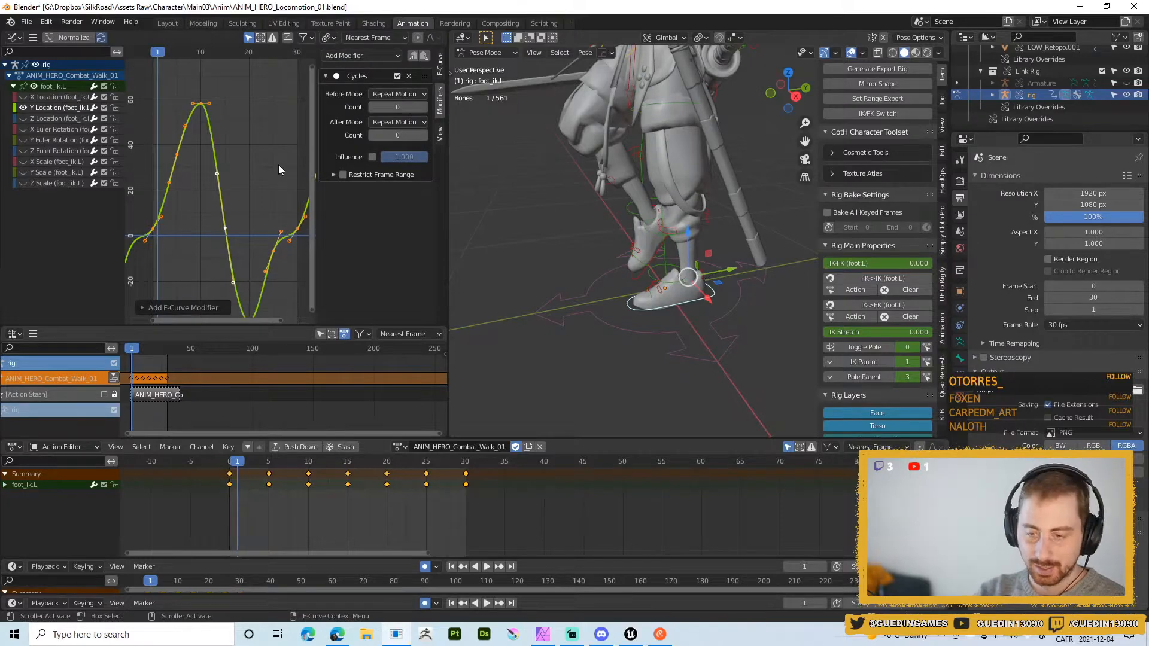
key("n")
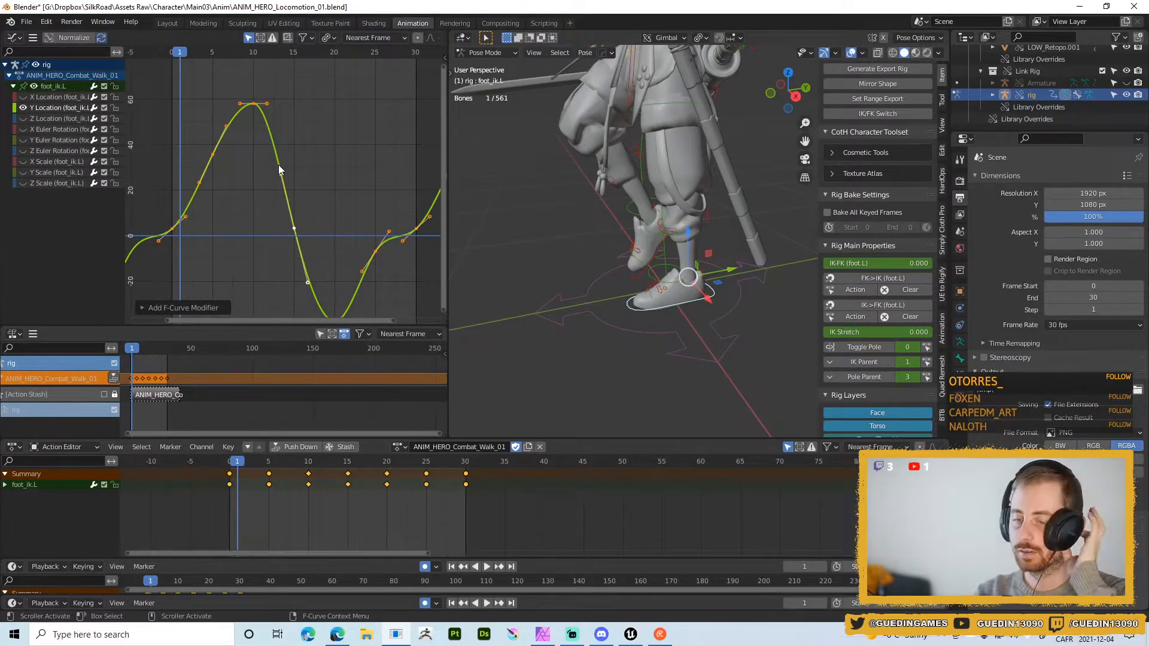
- Delete the left foot IK control's Y Location keys at frames 5 and 25
scroll(278, 165, "down", 1)
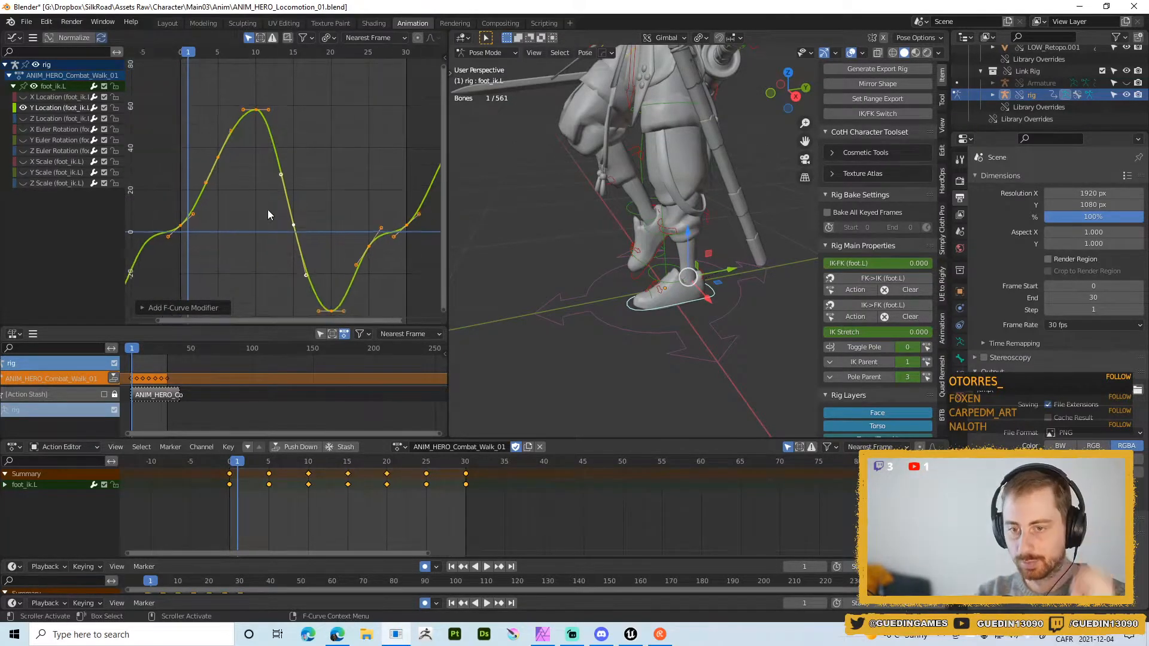
mouse_move(267, 190)
middle_mouse_down()
mouse_move(299, 144)
mouse_move(281, 176)
middle_mouse_up()
left_click(325, 136)
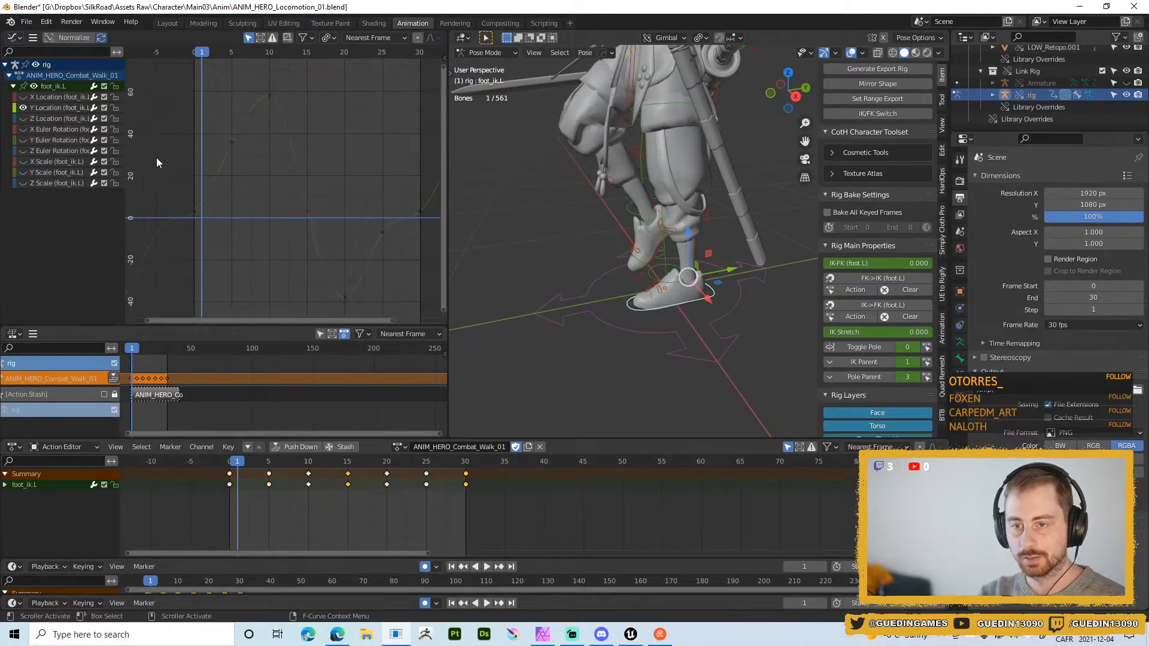
left_click_drag(157, 157, 249, 229)
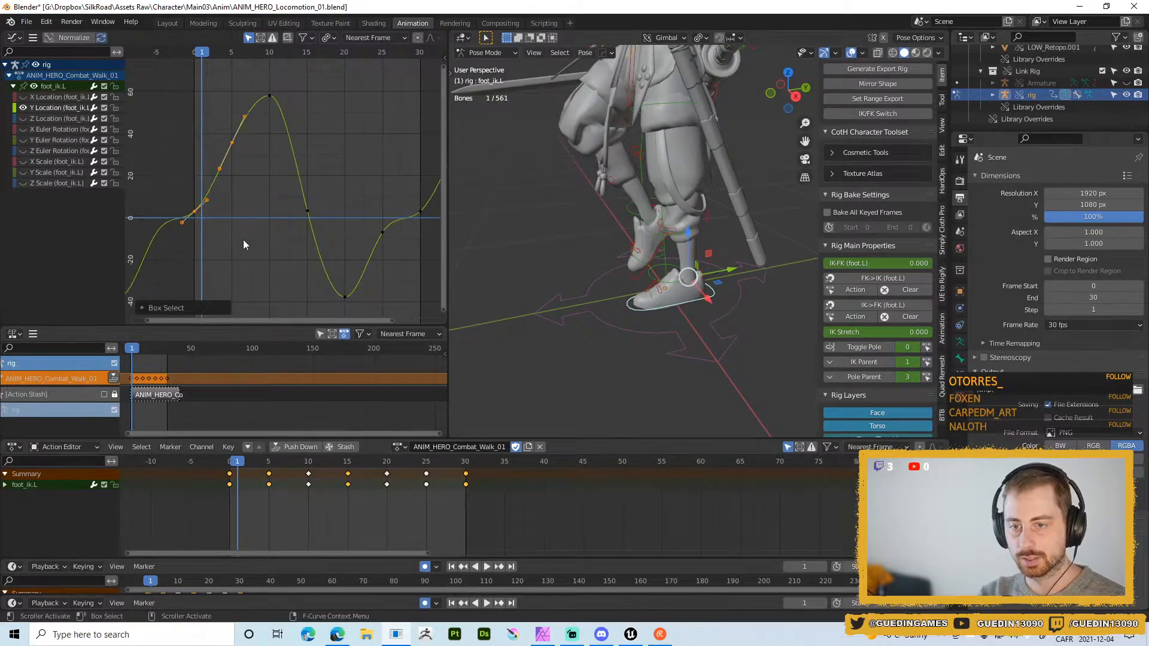
left_click_drag(203, 126, 258, 174)
middle_click_drag(341, 197, 302, 196)
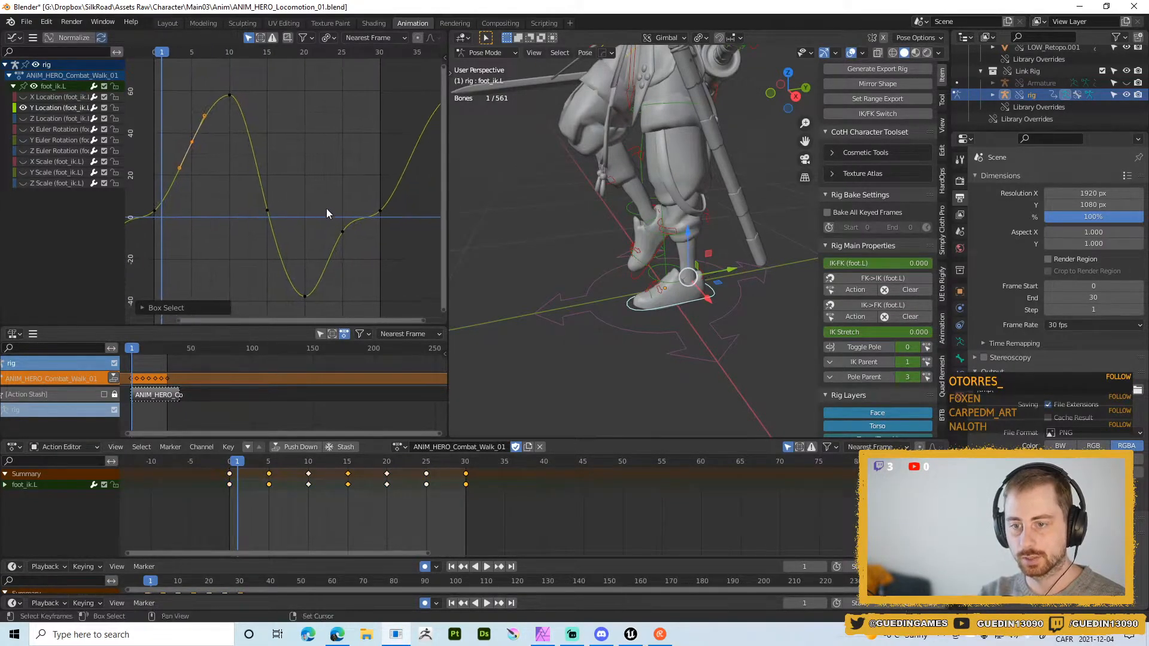
left_click_drag(325, 208, 367, 267, "shift")
key("Delete")
- Set the handle type of the Y Location keys at frames 10 and 20 to Free
middle_click_drag(216, 217, 238, 212)
left_click_drag(160, 191, 195, 225)
left_click_drag(381, 174, 430, 219, "shift")
scroll(335, 211, "down", 1)
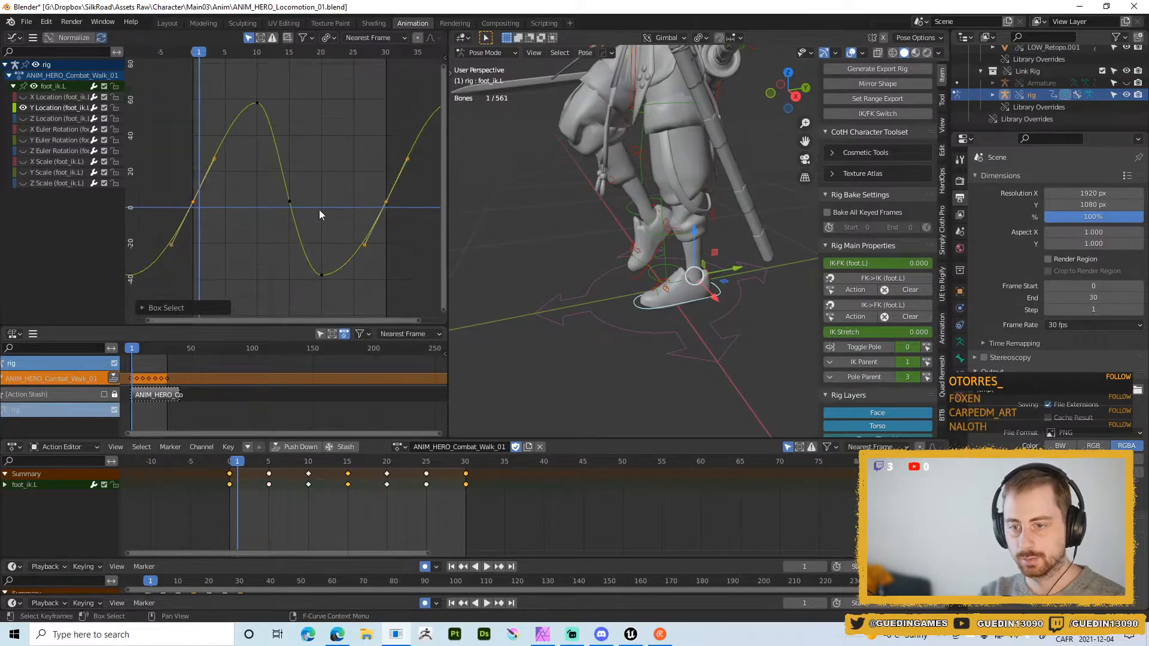
left_click_drag(237, 76, 335, 131)
right_click(361, 134)
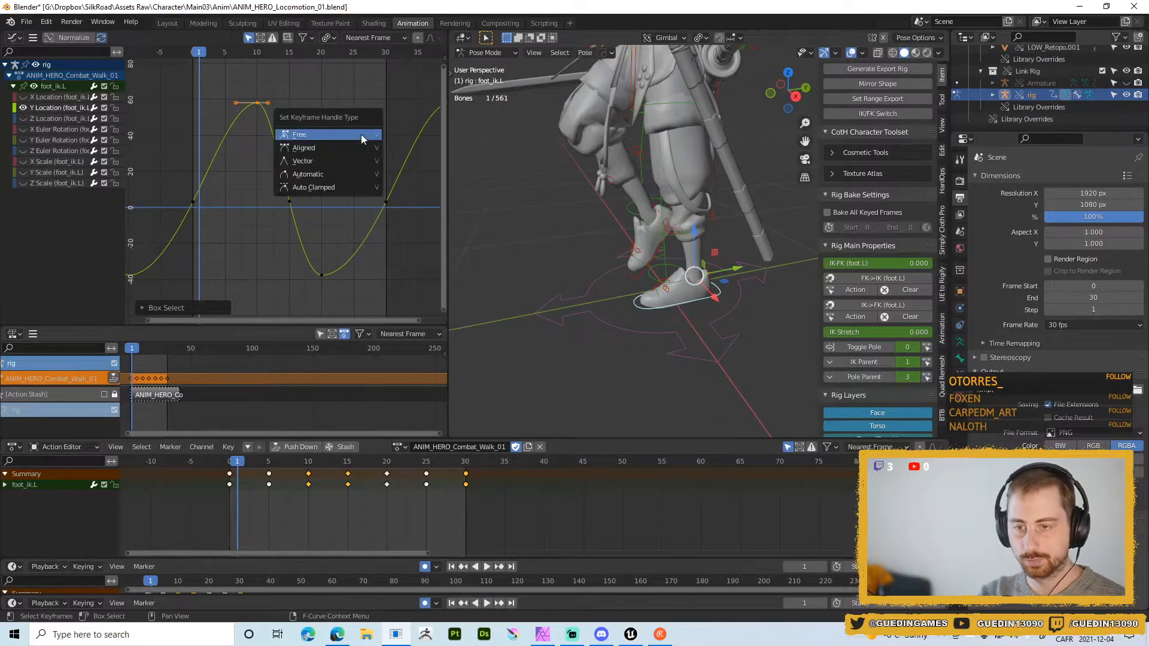
left_click(361, 134)
left_click_drag(284, 264, 365, 294)
key("v")
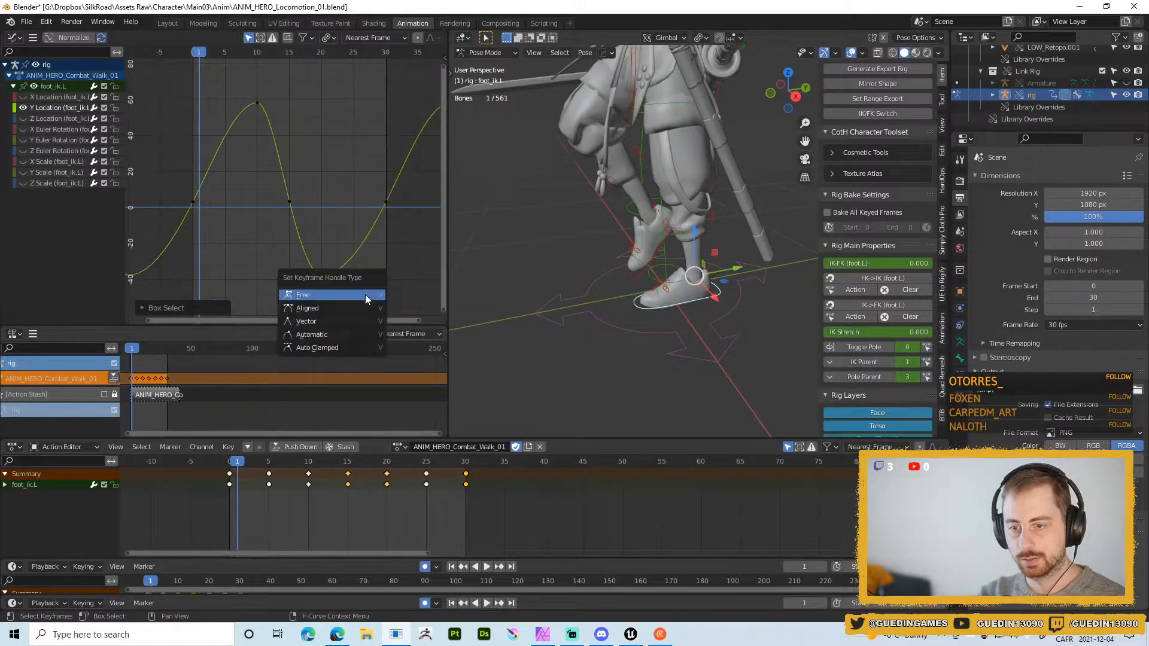
left_click(346, 300)
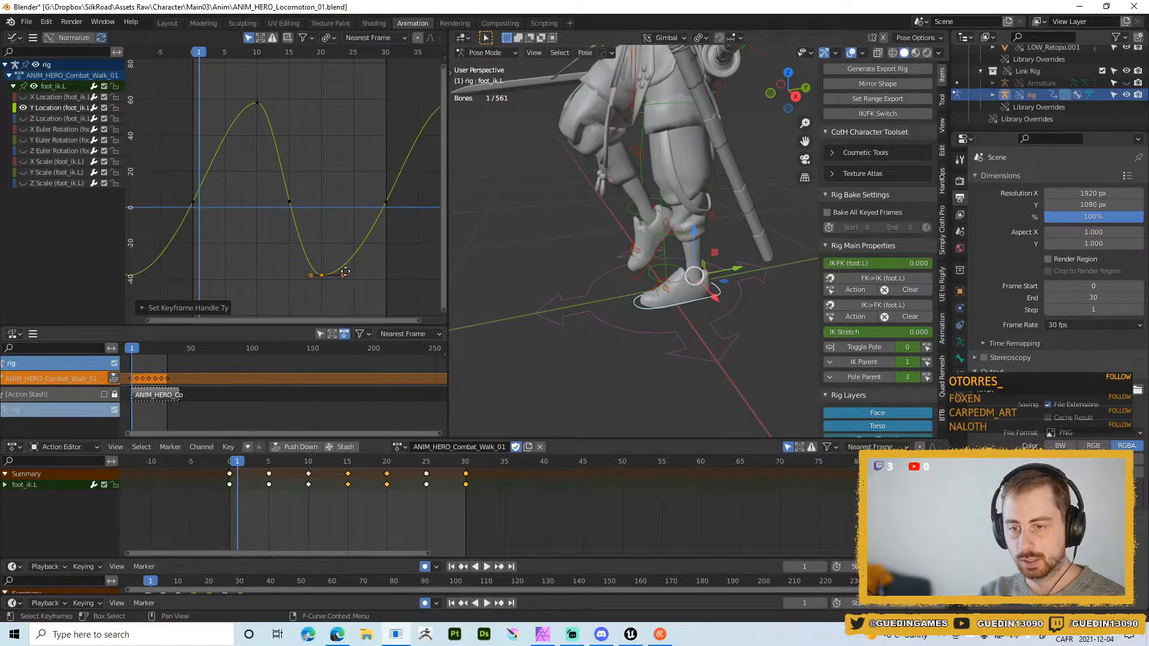
- Tilt the frame 20 key's outgoing handle upward and the frame 10 key's incoming handle downward to straighten the Y Location rise
left_click_drag(343, 275, 341, 253)
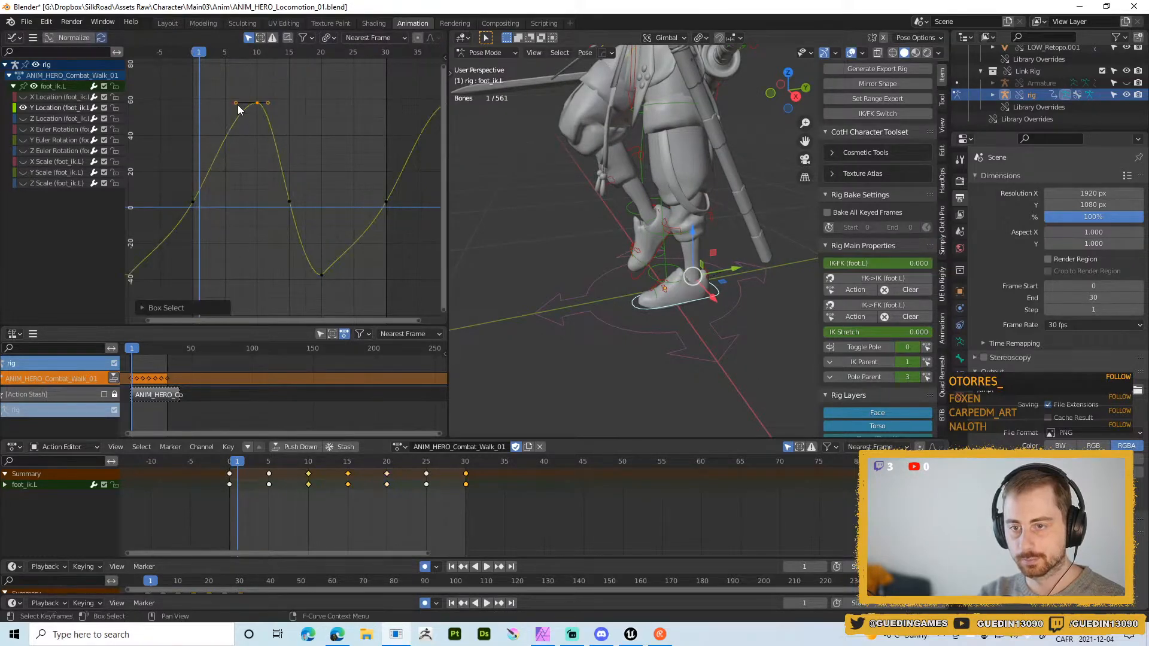
left_click(258, 104)
left_click_drag(238, 103, 229, 150)
- Raise the Y Location keys at frames 0 and 30 along the value axis and rotate their handles slightly to align with the straight rise
left_click_drag(169, 185, 254, 232)
left_click_drag(366, 177, 454, 246, "shift")
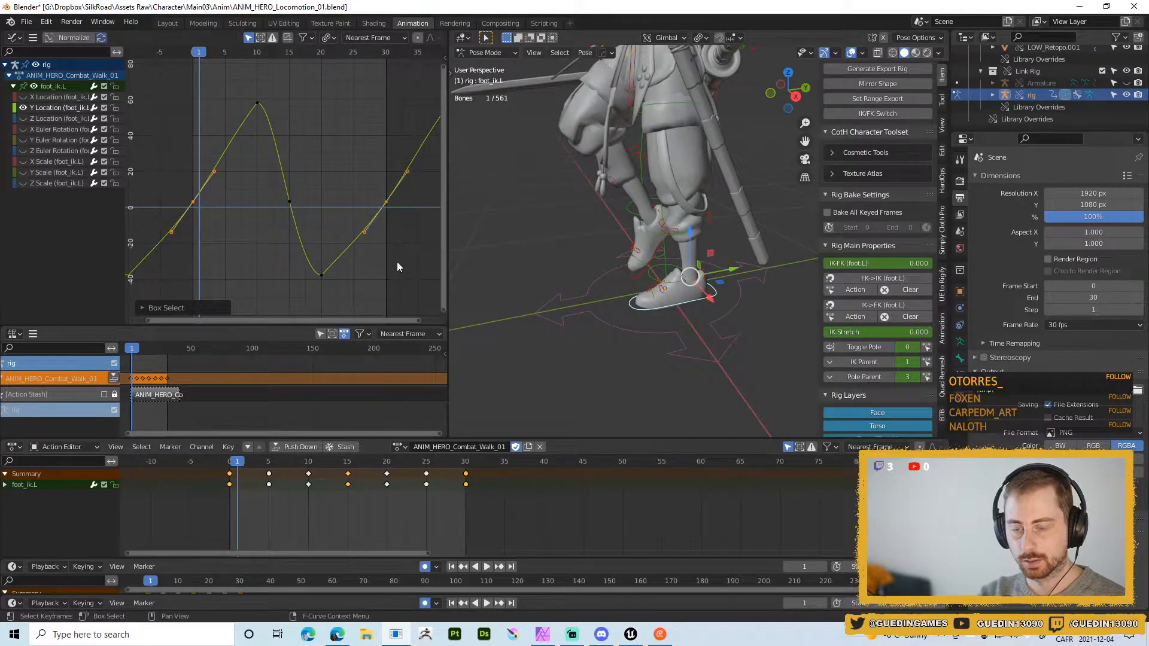
key("g")
key("y")
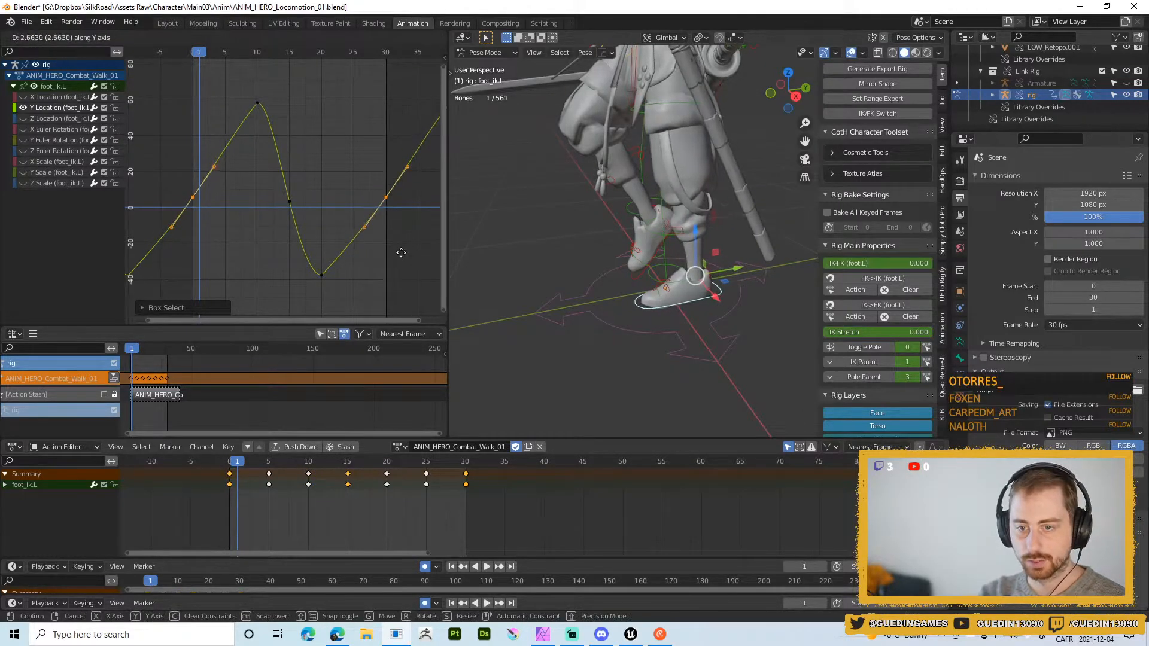
left_click(401, 259)
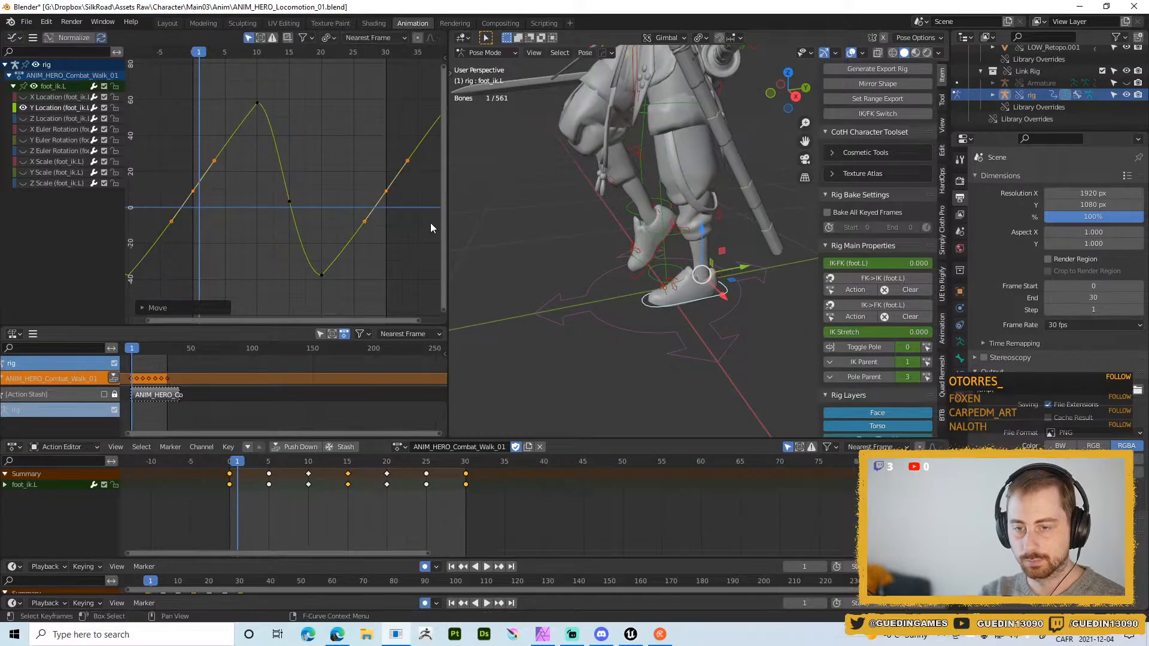
key("r")
left_click(430, 228)
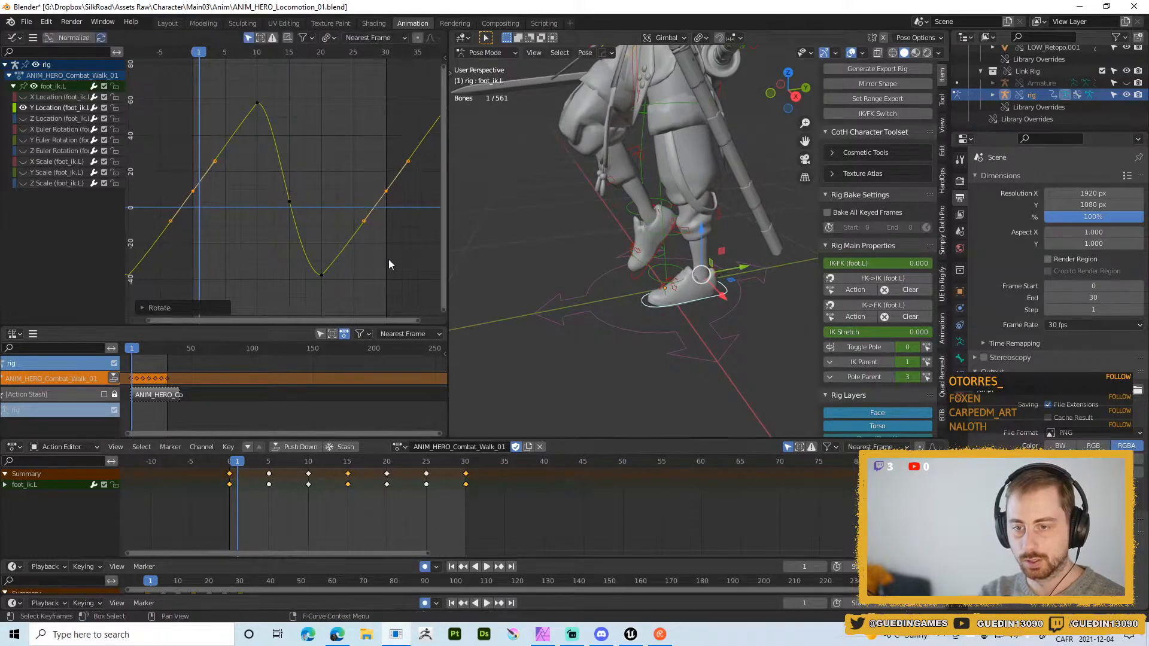
- Delete the Y Location key at frame 15 and lengthen the frame 10 key's outgoing handle
key("x")
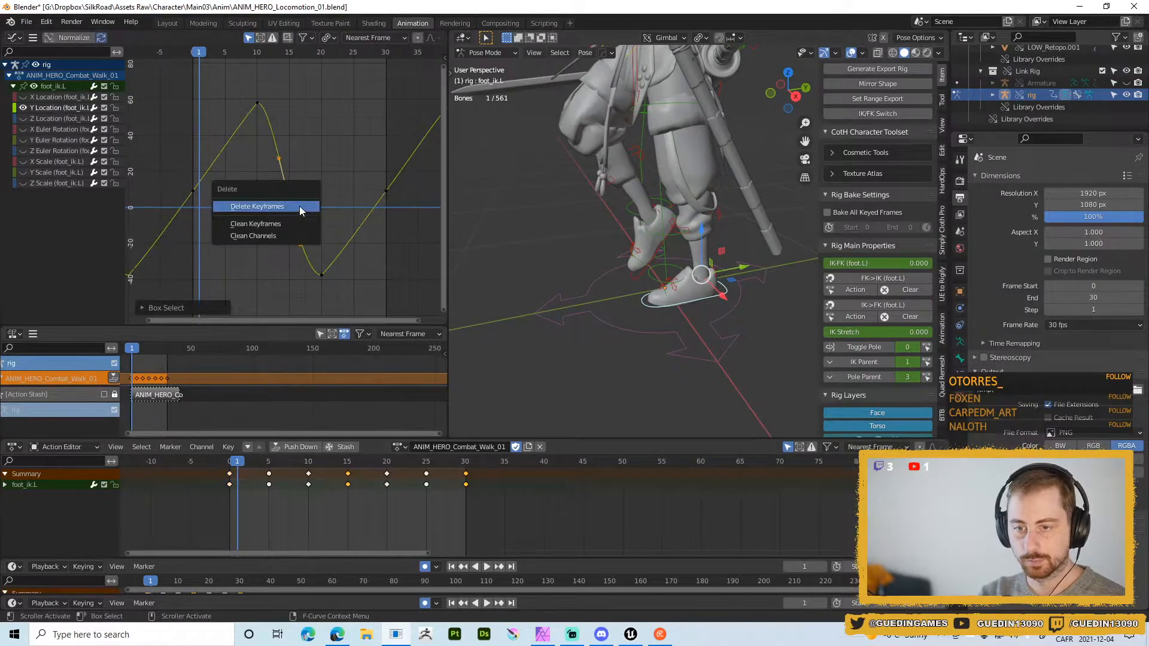
left_click(299, 206)
left_click_drag(225, 88, 290, 103)
left_click_drag(291, 258, 305, 281)
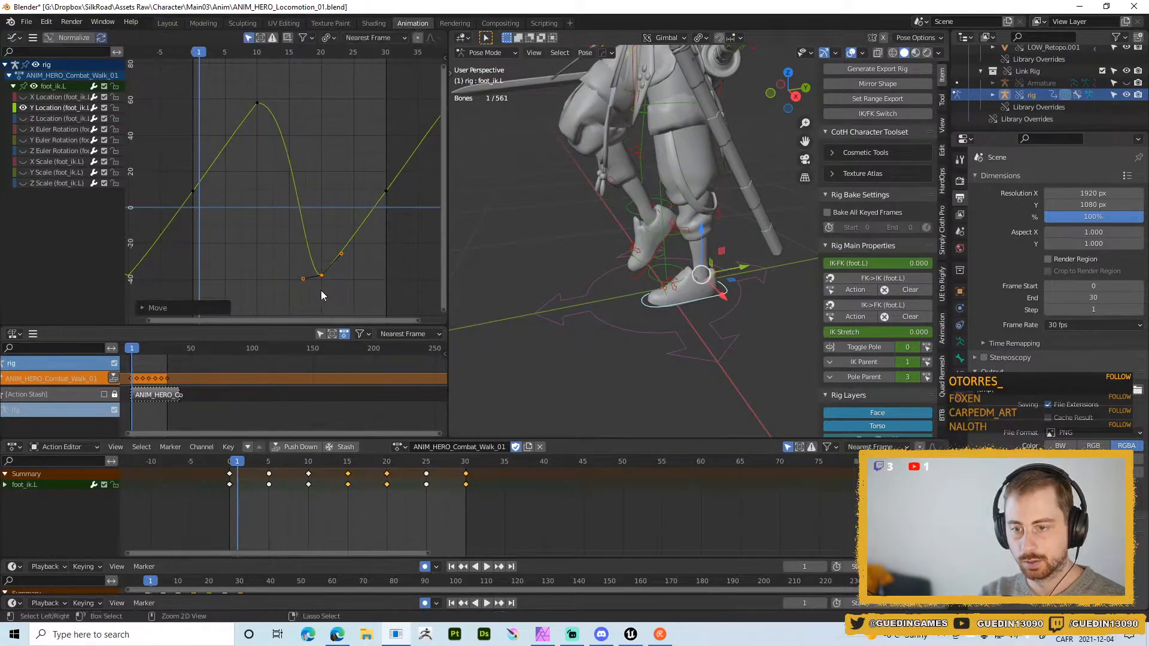
key("ctrl+z")
key("g")
key("x")
right_click(276, 278)
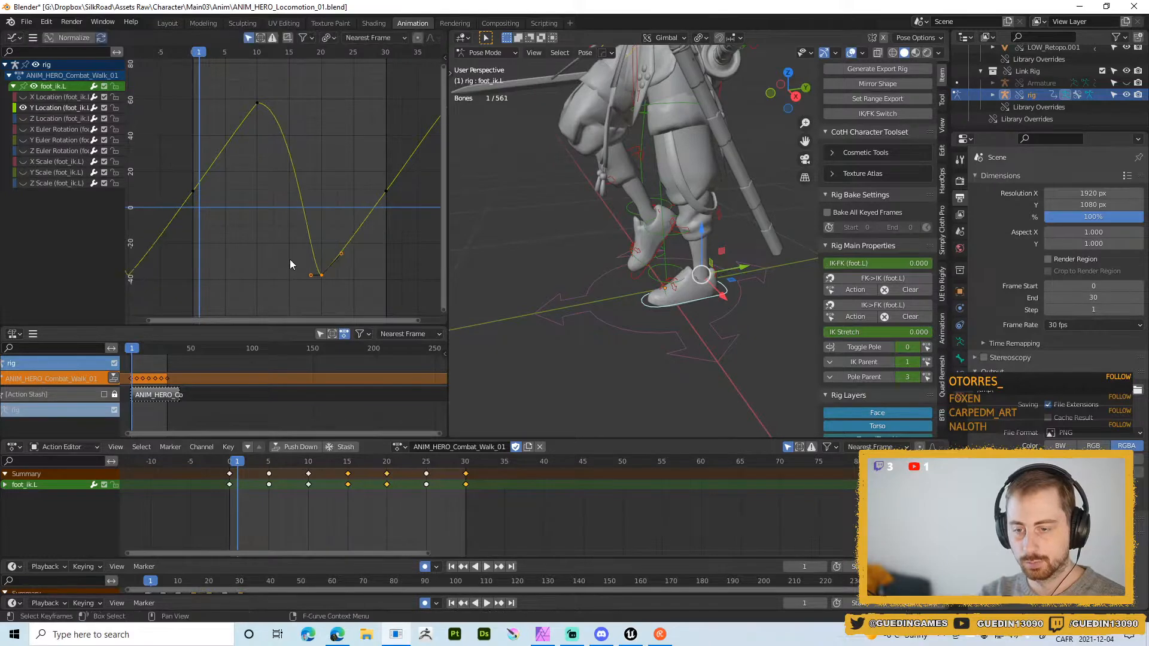
- Extend the frame 20 key's incoming Y Location handle horizontally by about 2.6 frames toward earlier frames
left_click_drag(290, 260, 319, 290)
left_click(316, 275)
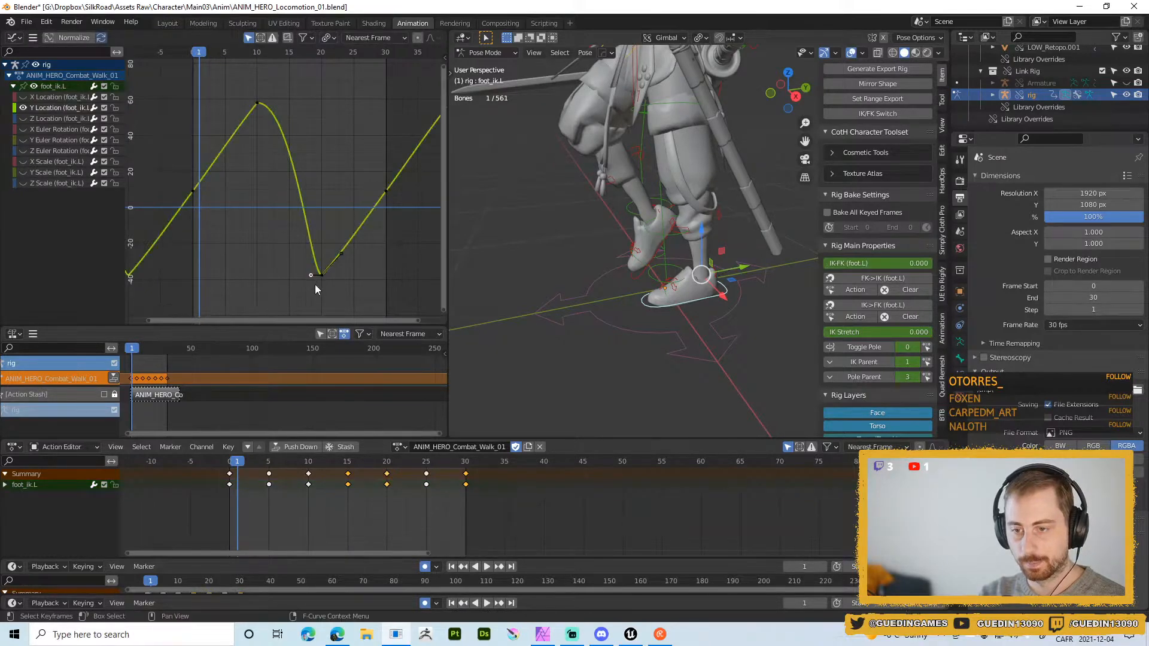
key("g")
key("x")
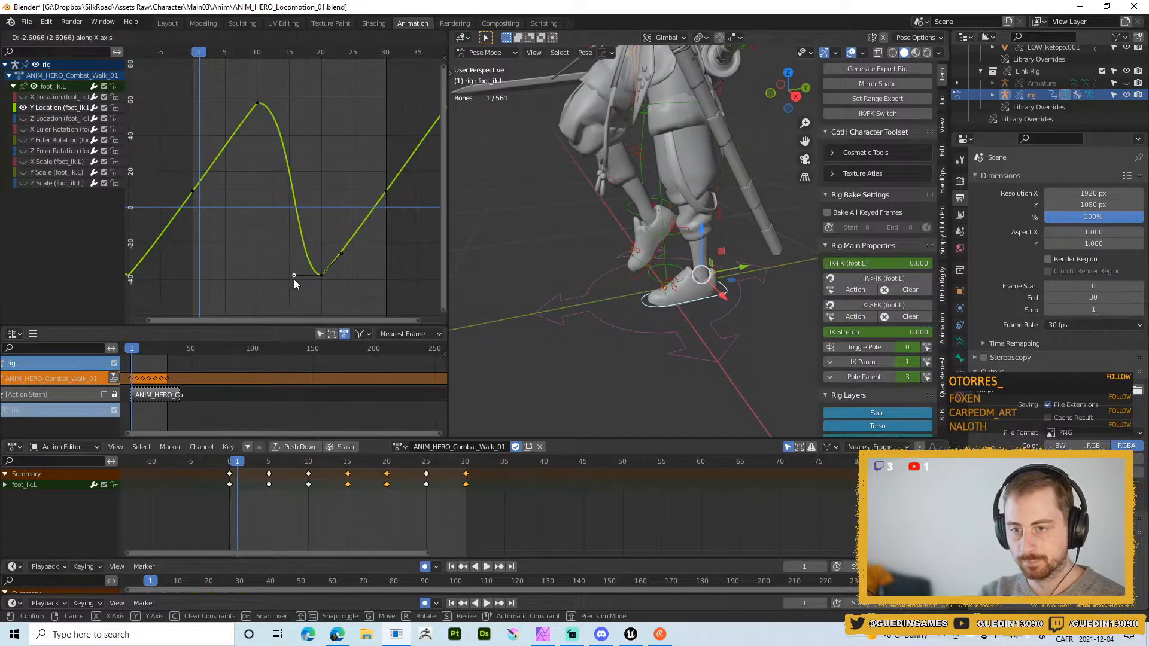
left_click(293, 279)
- Shorten the frame 10 key's outgoing Y Location handle while keeping it level
left_click_drag(230, 84, 288, 110)
left_click(291, 103)
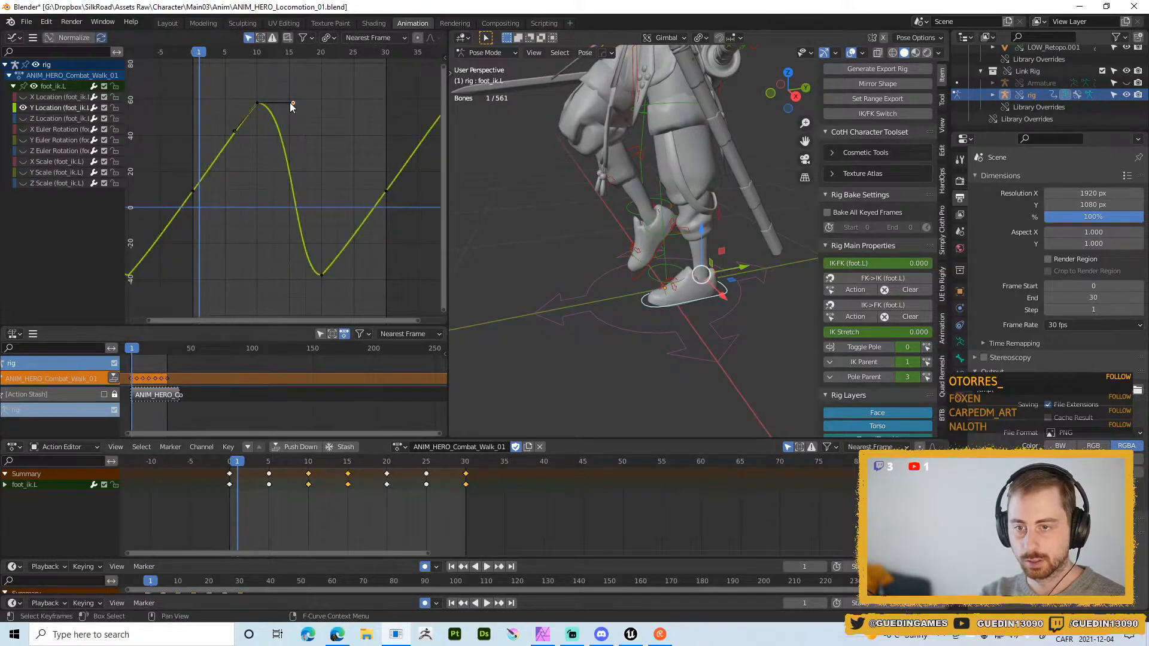
key("g")
left_click(324, 109)
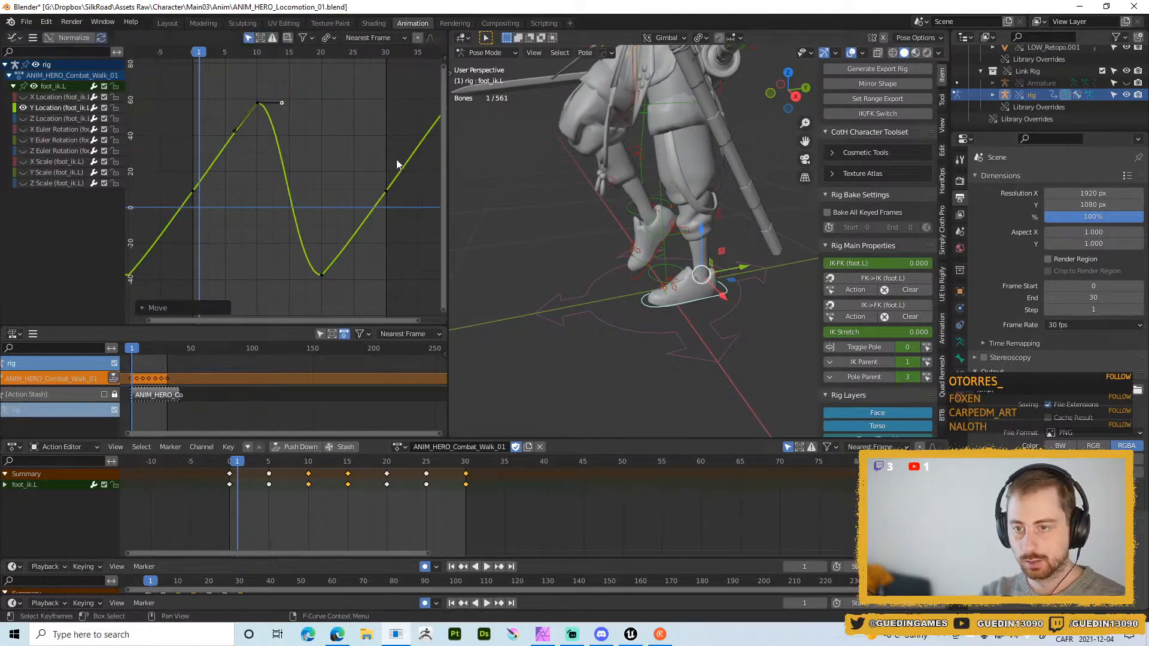
- Play the walk from a side view of the whole character to review the left foot's stride, and stop playback
key("space")
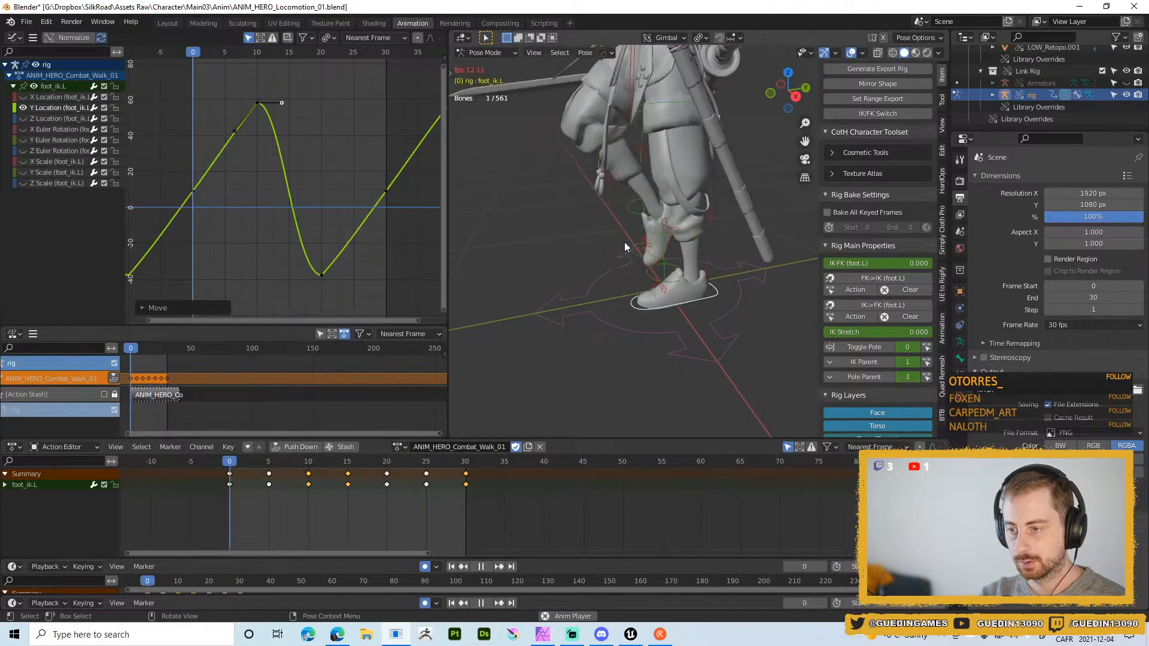
mouse_move(623, 271)
middle_mouse_down()
mouse_move(676, 301)
mouse_move(688, 270)
mouse_move(757, 311)
mouse_move(719, 279)
mouse_move(616, 272)
middle_mouse_up()
scroll(688, 271, "down", 3)
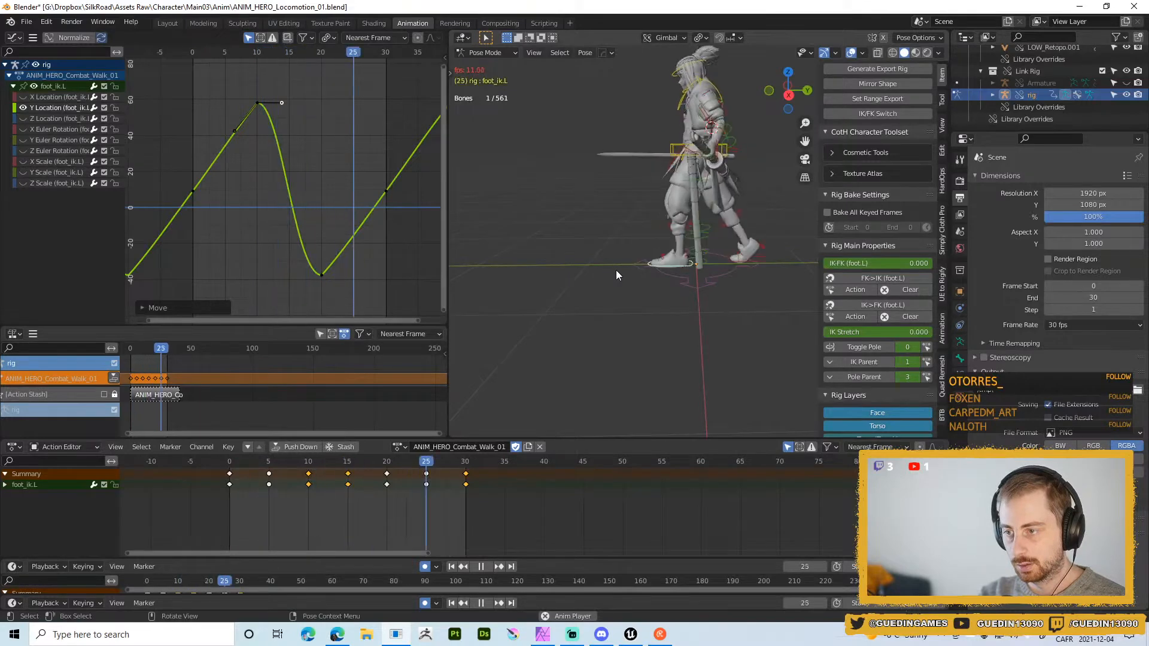
key("shift+space")
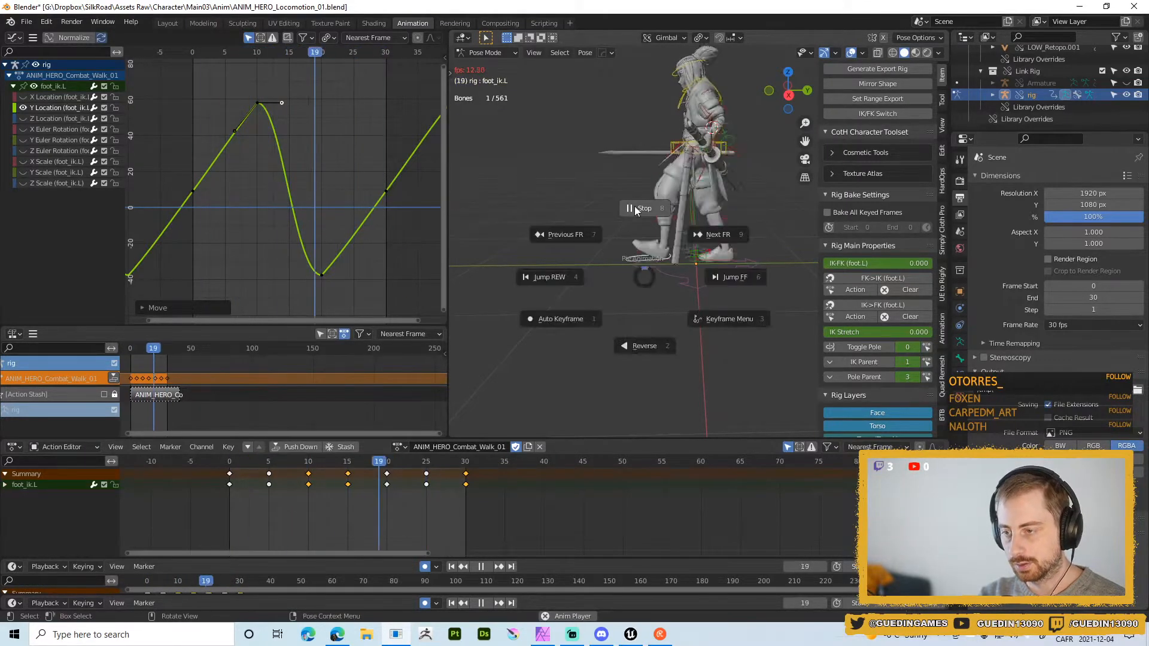
left_click(640, 211)
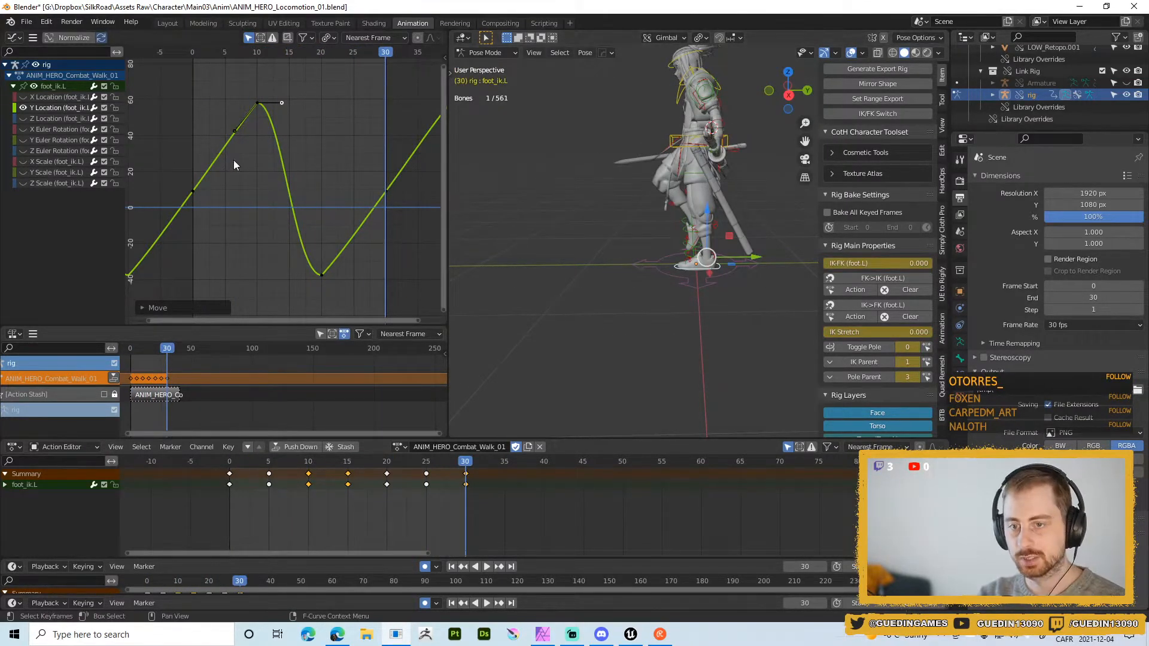
- Isolate the left foot IK control's X Location curve in place of Y Location and fit it in view
left_click(214, 109)
left_click(23, 108)
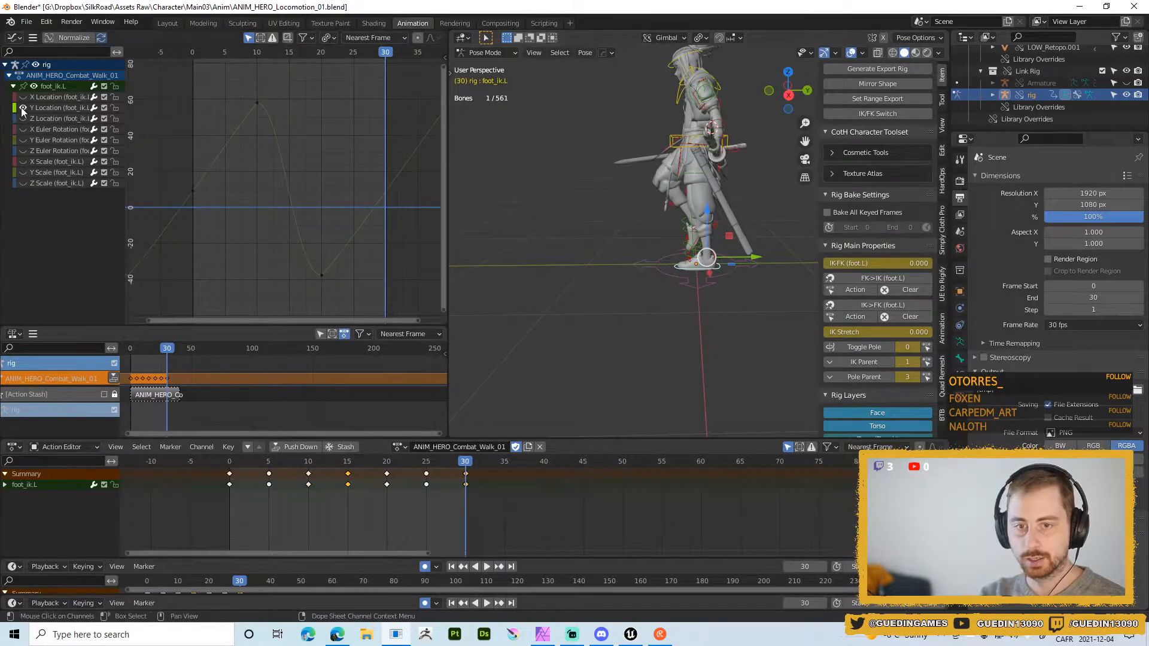
left_click(23, 97)
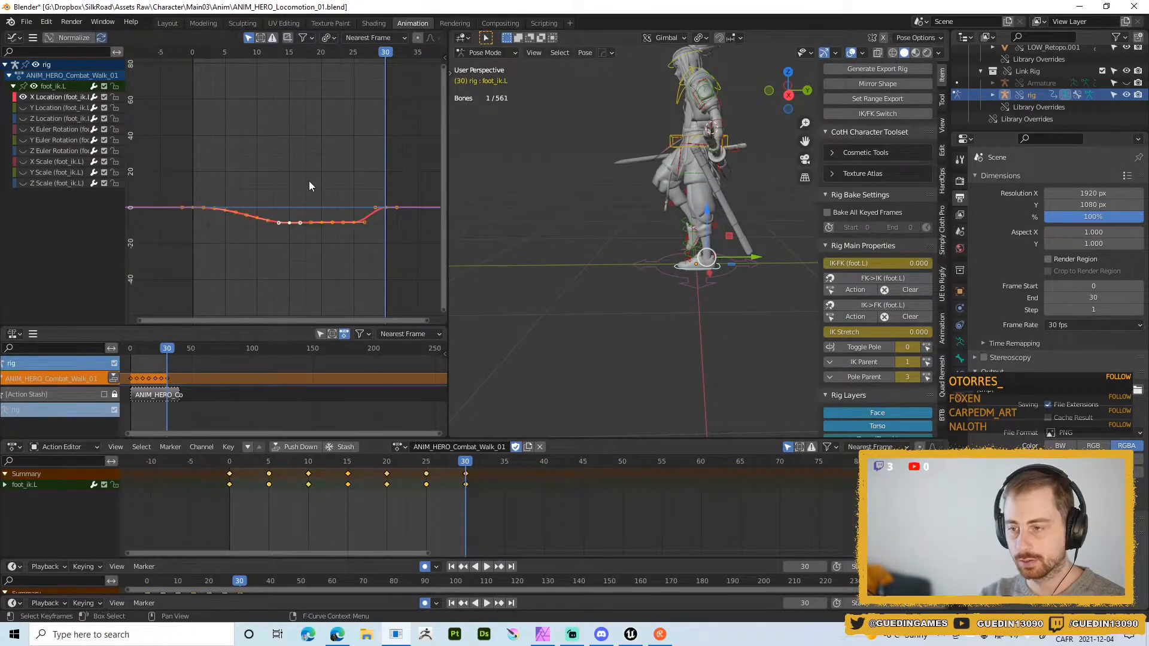
key("Home")
key("Home")
- Play and scrub the walk from behind the character to examine the left foot's sideways travel
middle_click_drag(480, 228, 650, 257)
scroll(287, 208, "down", 1)
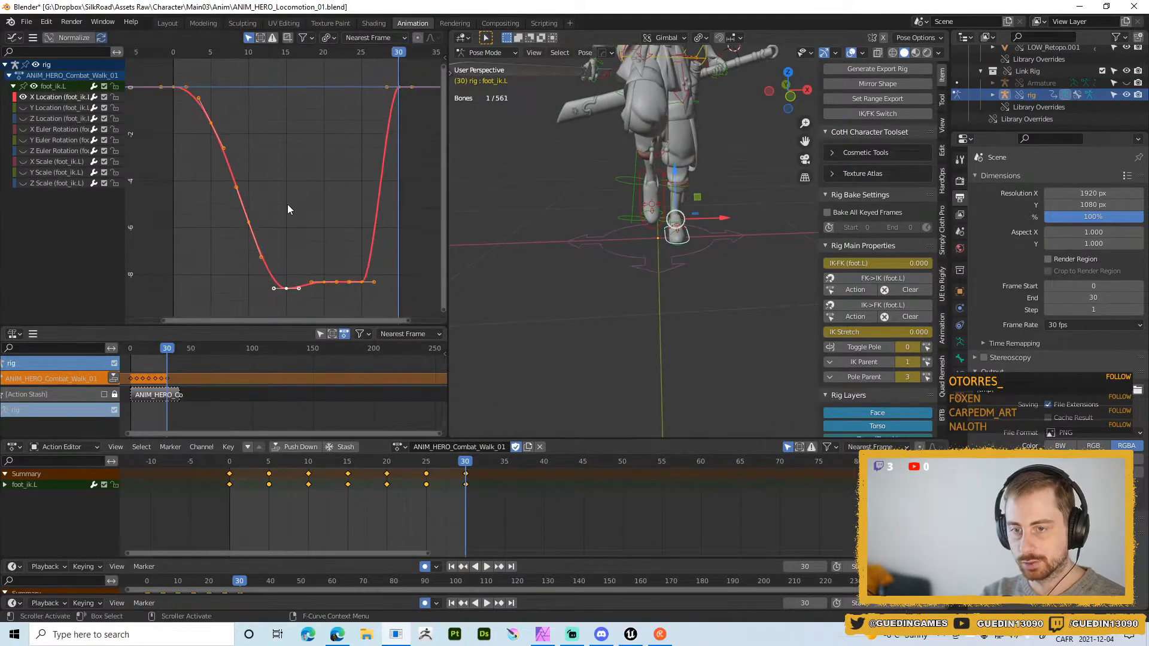
key("space")
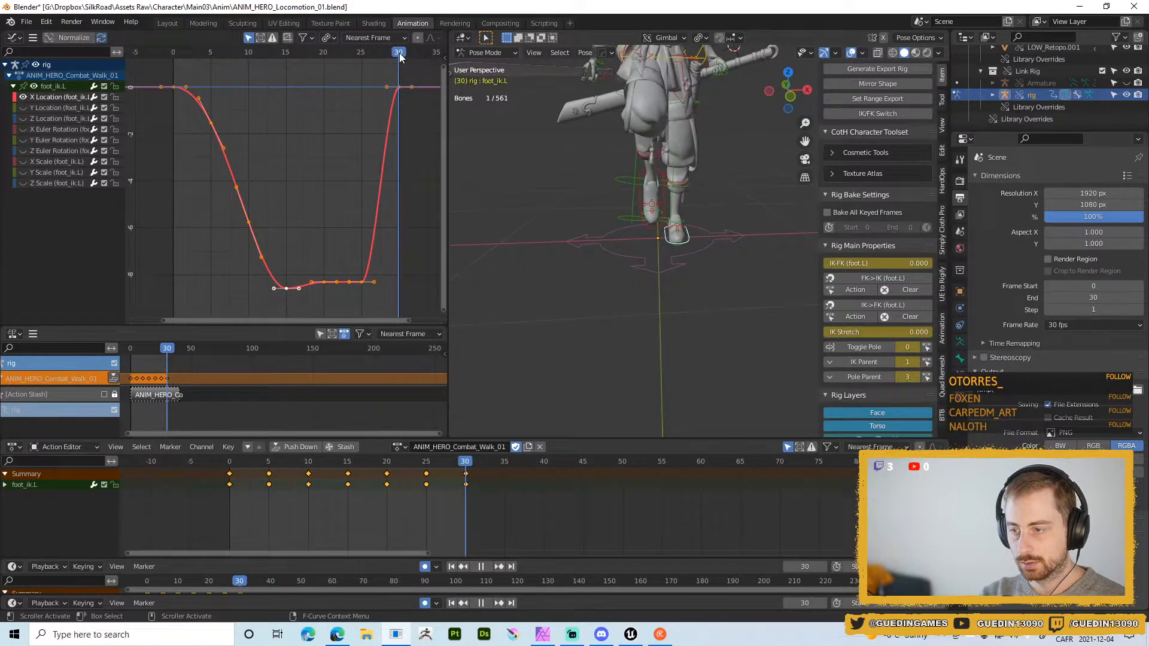
left_click_drag(399, 55, 211, 68)
left_click(143, 67)
key("space")
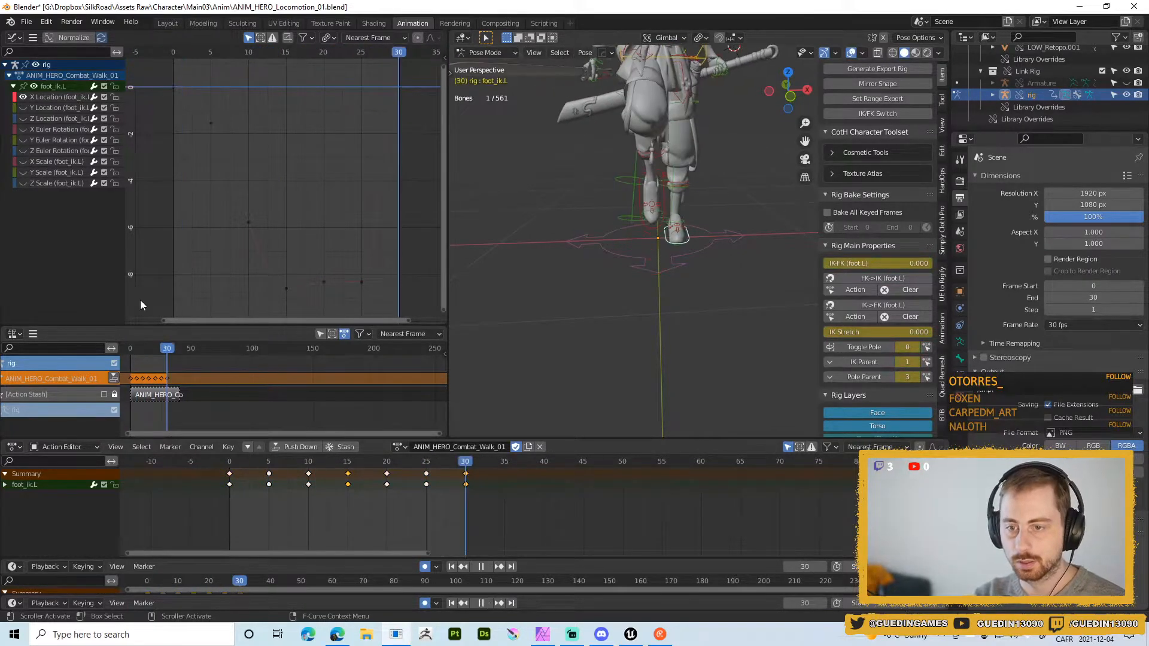
- Flatten the X Location curve by scaling all its keys to 0 along the value axis about their bounding box center
left_click_drag(140, 299, 443, 284)
scroll(270, 147, "down", 1)
left_click_drag(162, 104, 413, 300)
key("s")
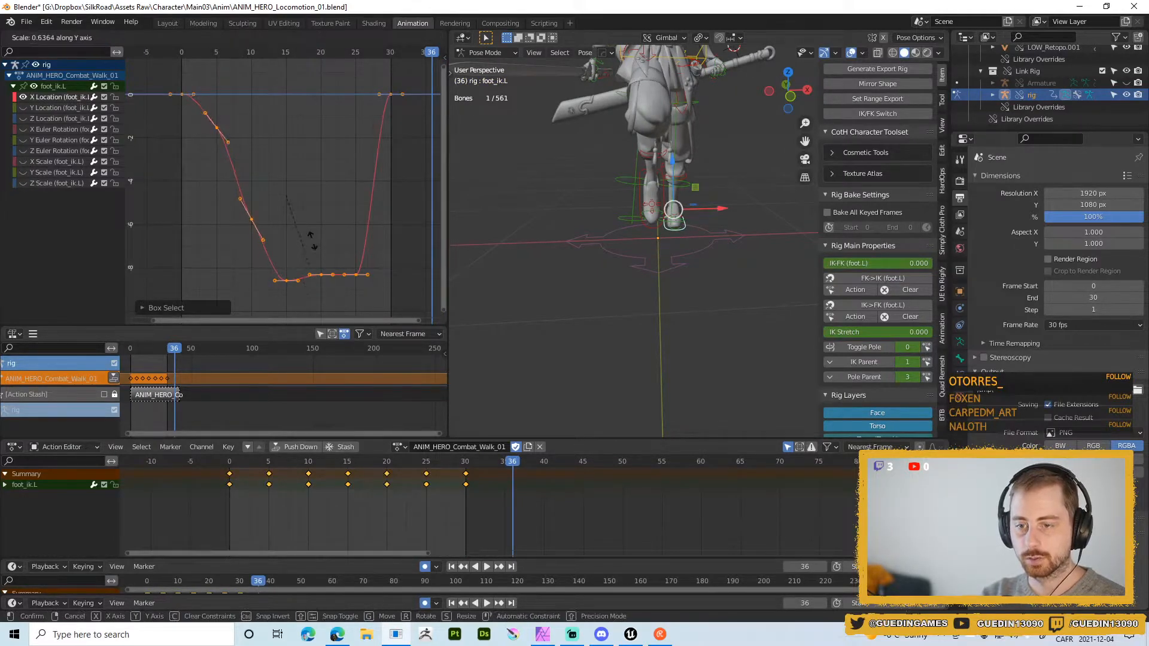
right_click(308, 228)
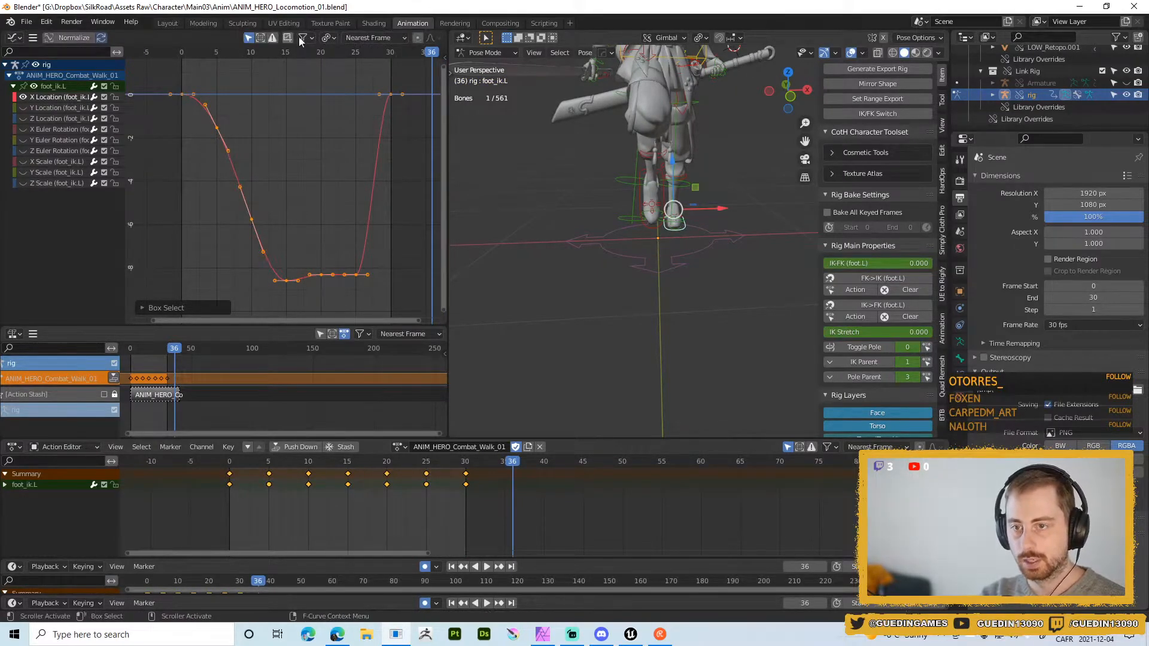
left_click(328, 37)
left_click(345, 58)
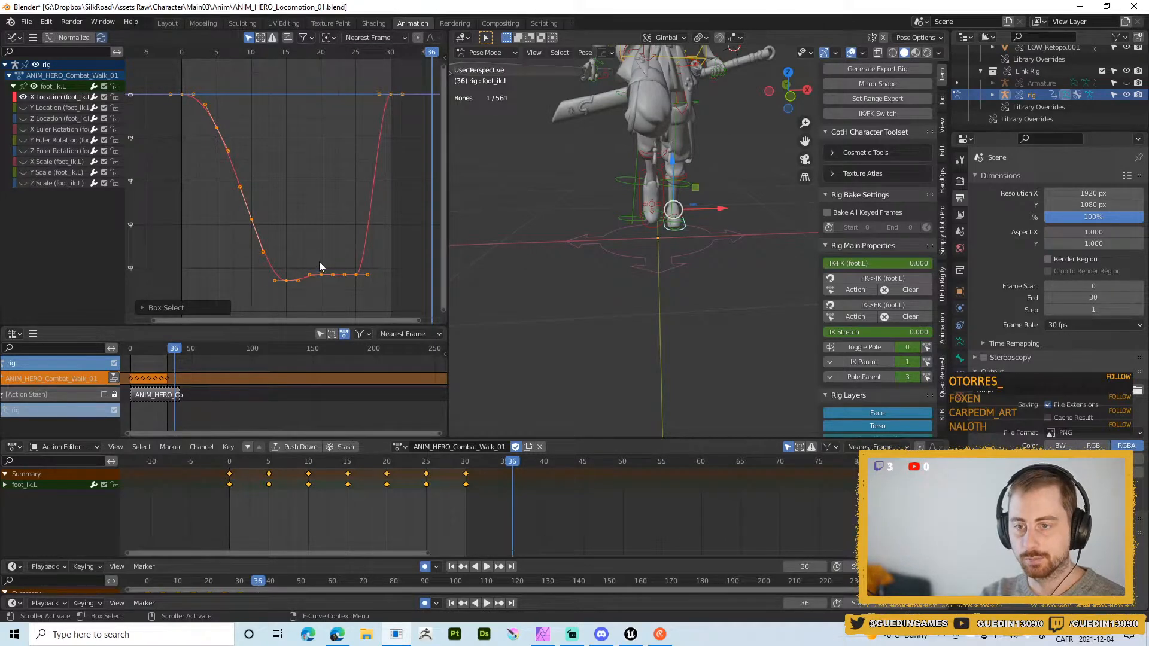
key("s")
key("y")
key("0")
key("Return")
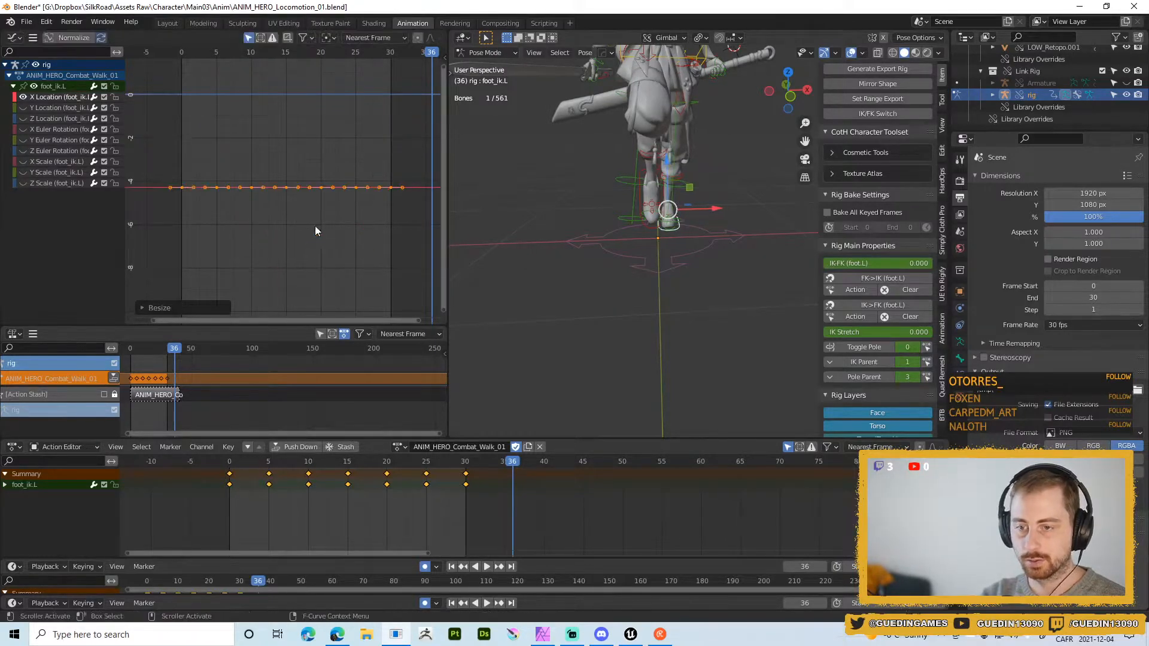
- Play the walk from behind to review the left foot's motion with the flattened X Location curve
key("space")
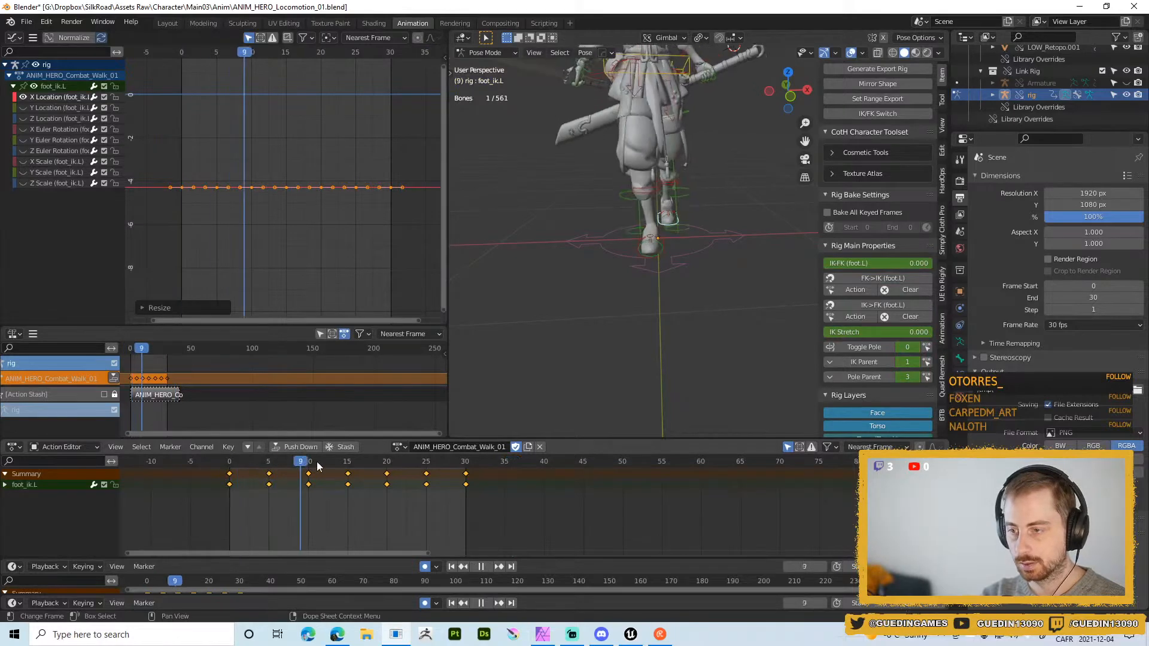
key("space")
key("space")
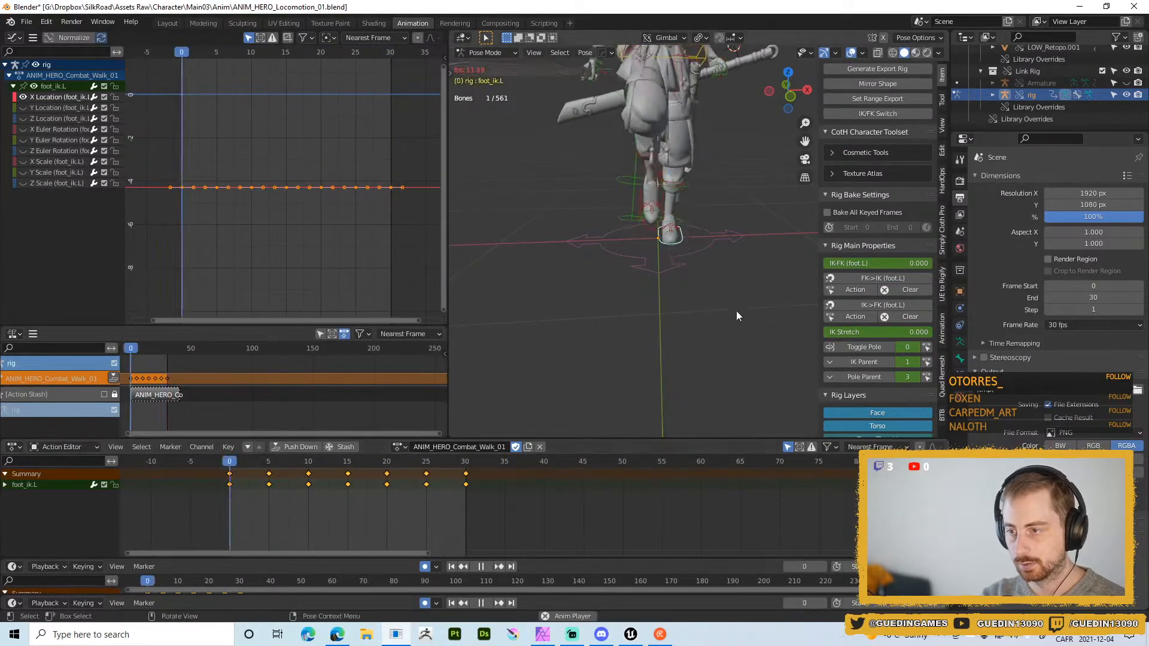
- Play the walk from the side and front with overlays hidden to review the left foot's motion
middle_click_drag(736, 311, 572, 253)
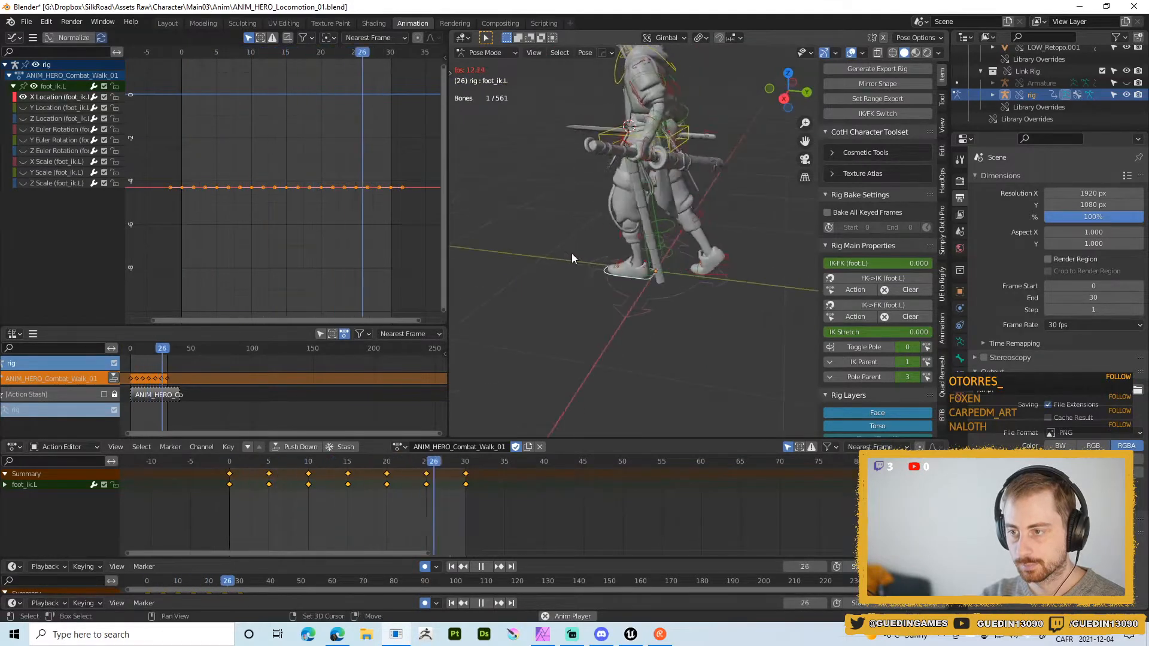
key("shift+space")
left_click(579, 192)
key("alt+shift+z")
key("space")
middle_click_drag(576, 297, 517, 243)
key("shift+space")
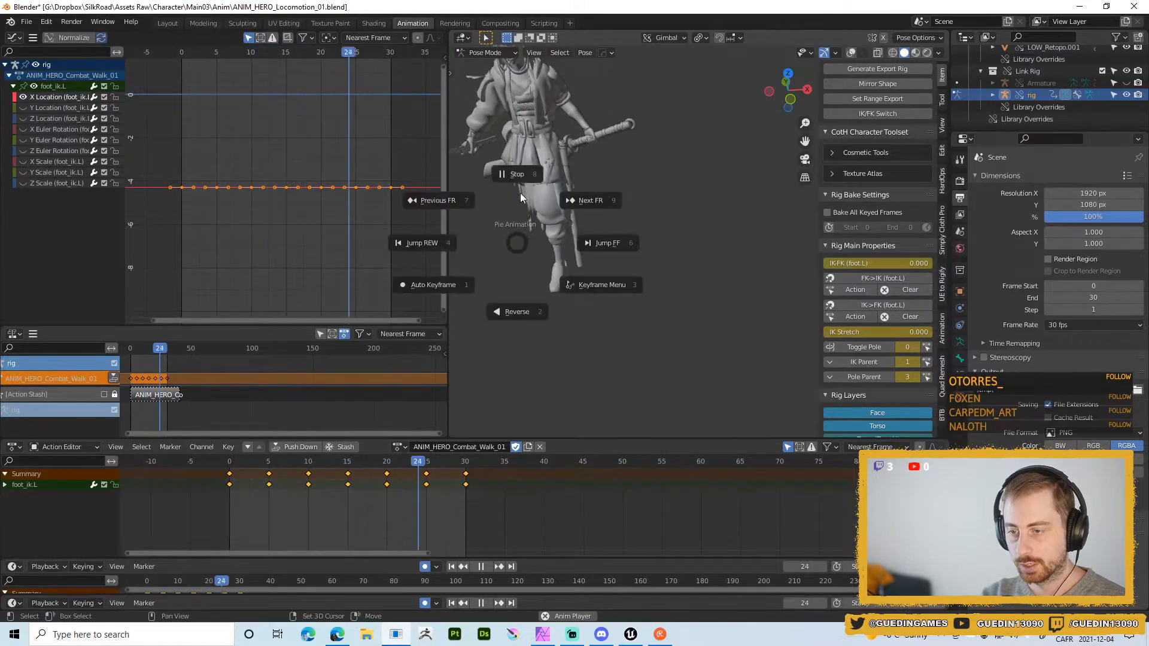
left_click(522, 185)
key("shift+alt+z")
- Go to frame 0, select all of the left foot IK control's keyframes and copy them
scroll(598, 272, "up", 2)
middle_click_drag(607, 293, 527, 270, "shift")
left_click(422, 496)
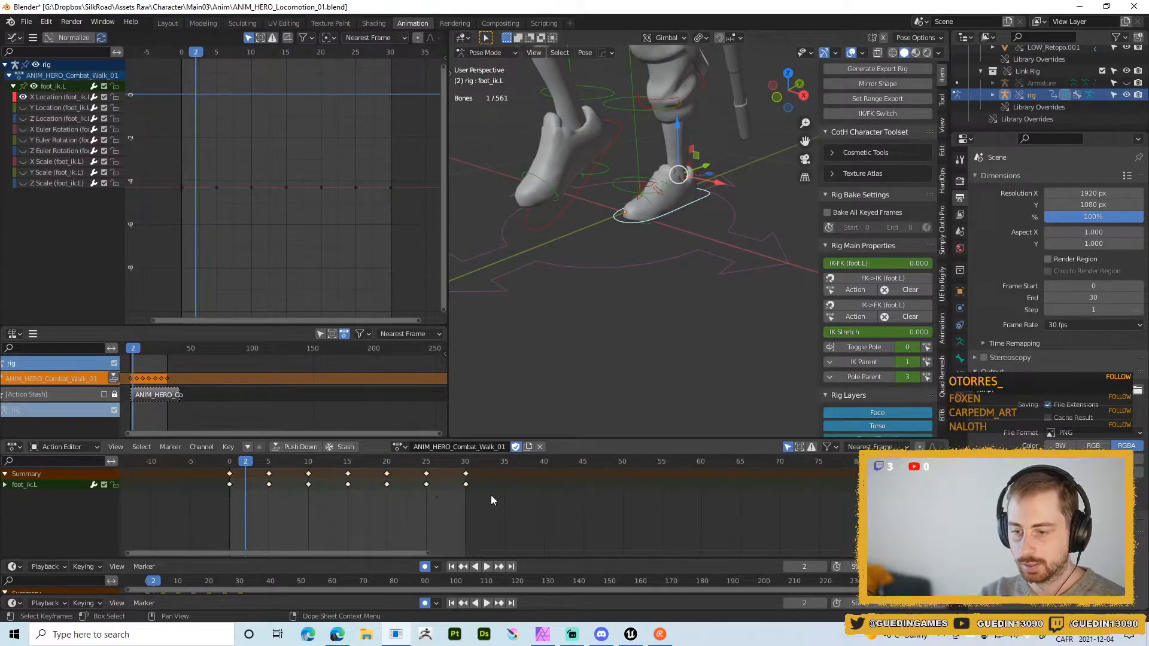
left_click(227, 465)
left_click_drag(525, 535, 200, 468)
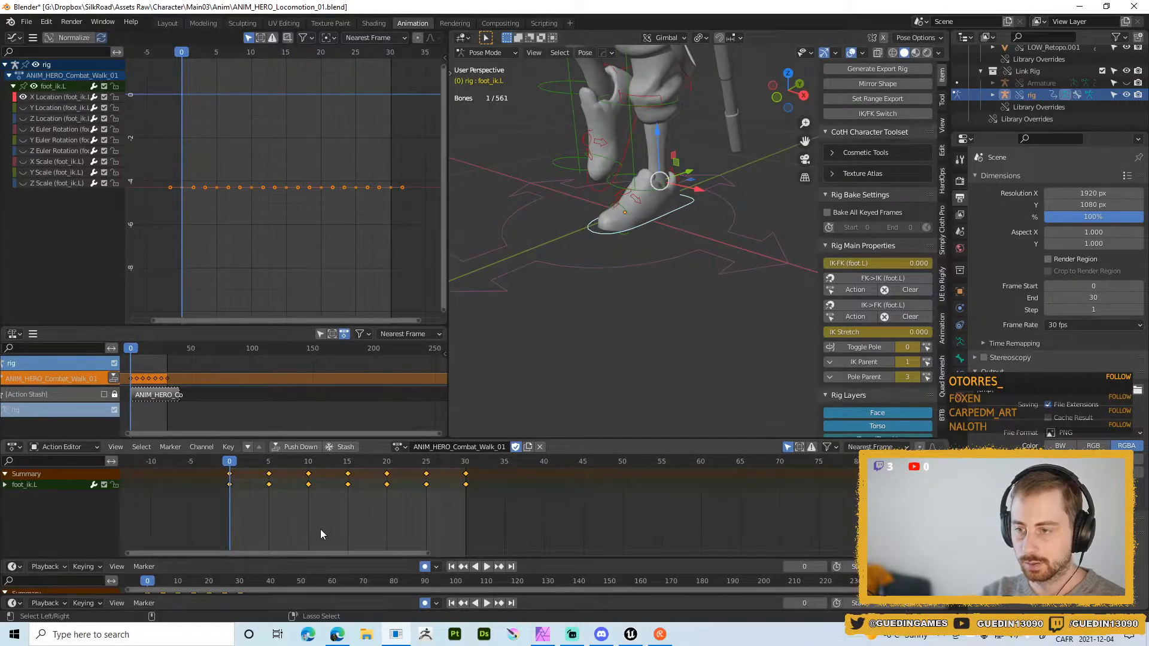
key("ctrl+shift+z")
key("ctrl+z")
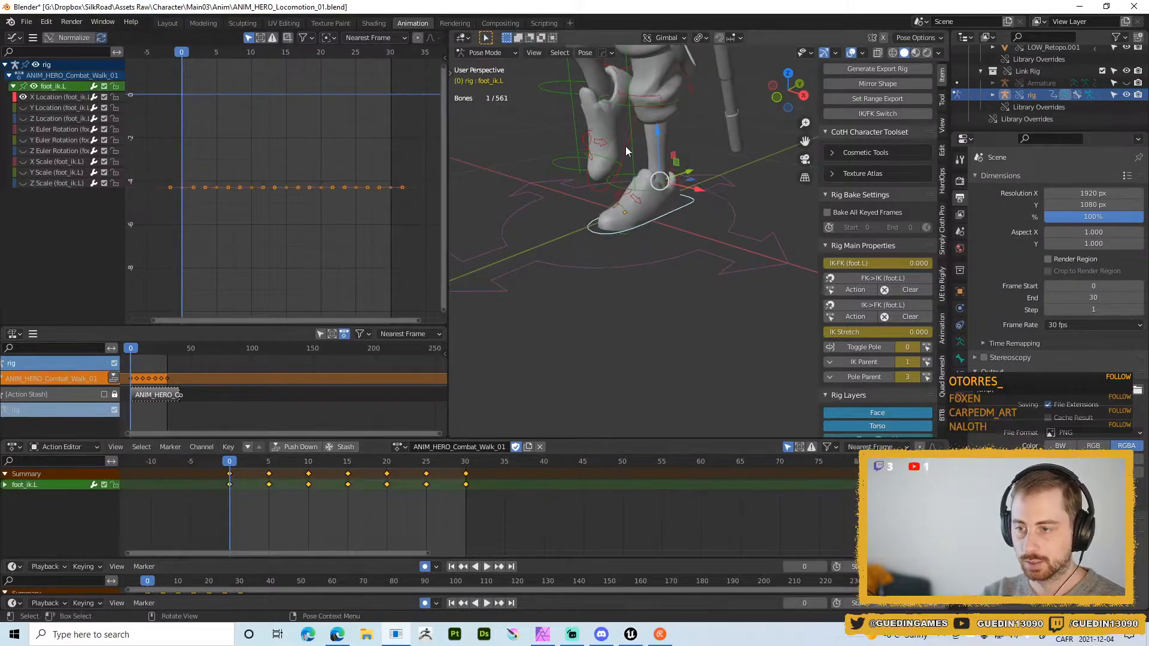
- Select the right foot IK control and all of its keyframes
left_click(627, 169)
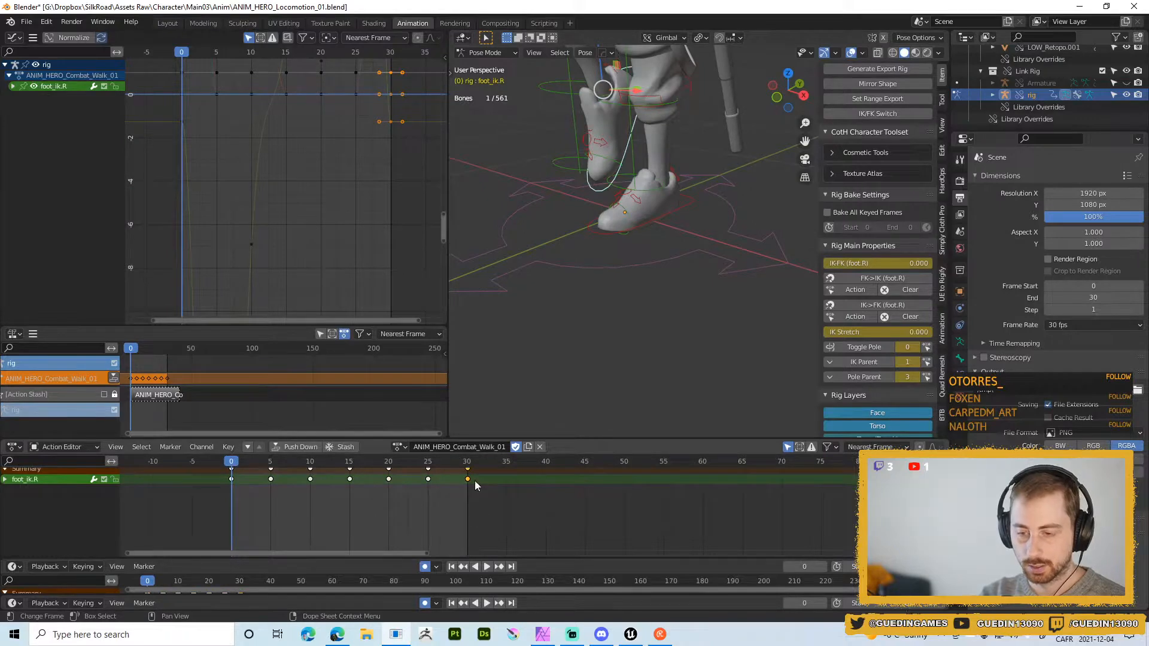
left_click_drag(496, 501, 264, 478)
- Try to replace the right foot's keyframes by deleting them and pasting the copied keys at frame 15, and undo the deletion
key("x")
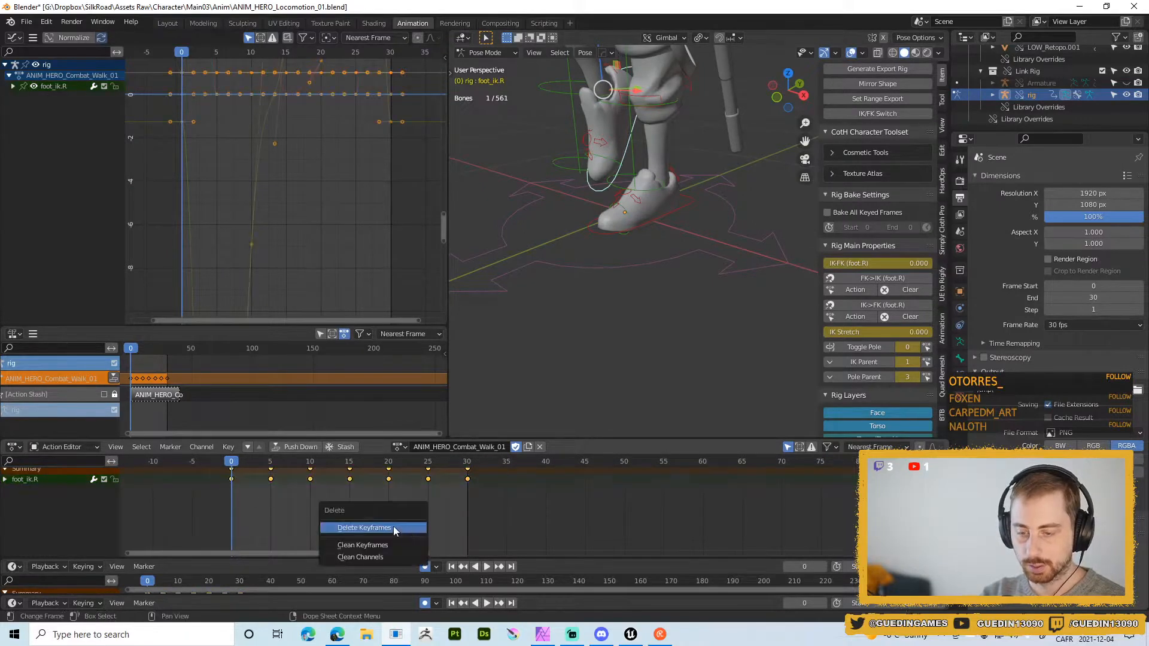
left_click(395, 528)
left_click(349, 461)
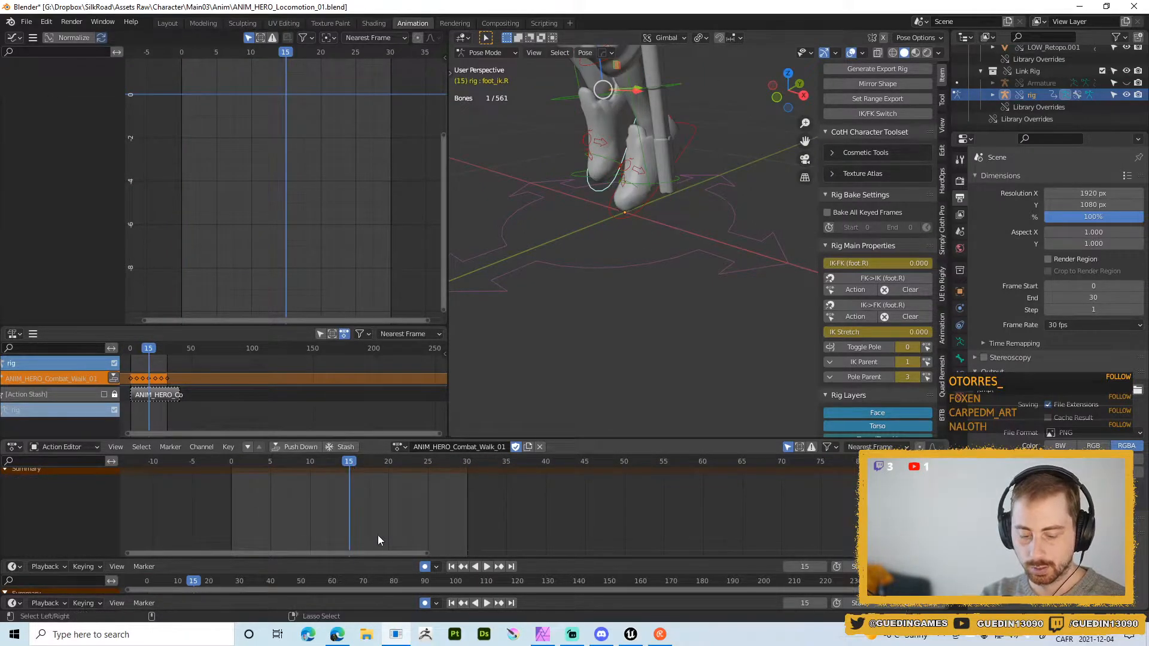
key("ctrl+v")
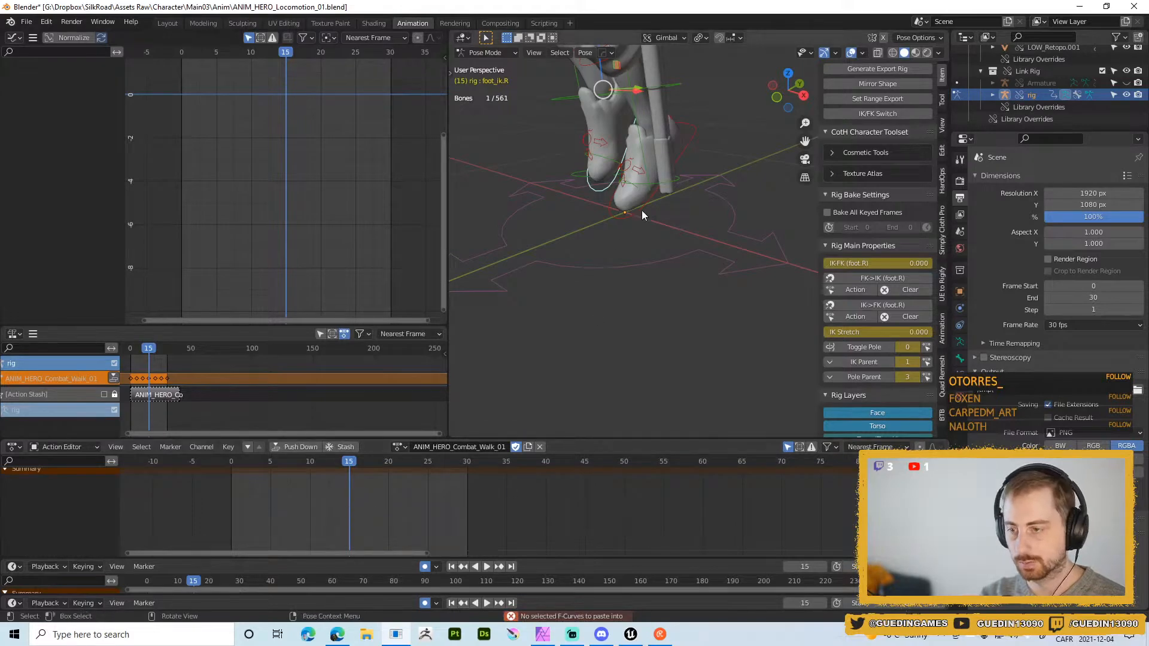
left_click(698, 138)
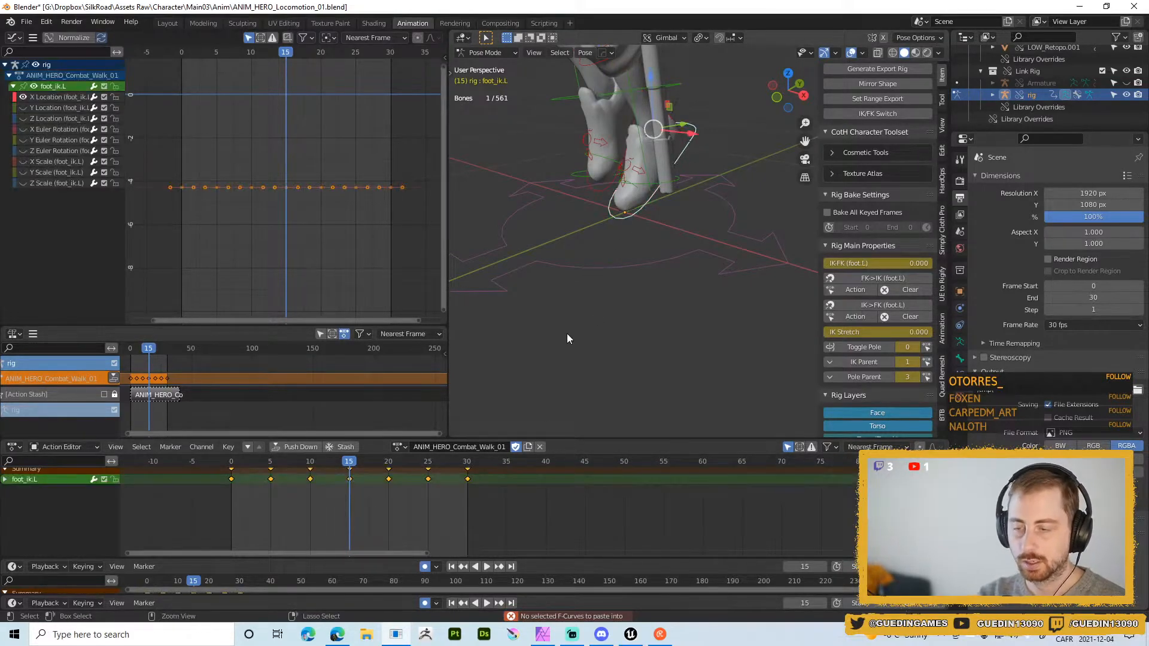
key("ctrl+z")
key("ctrl+z")
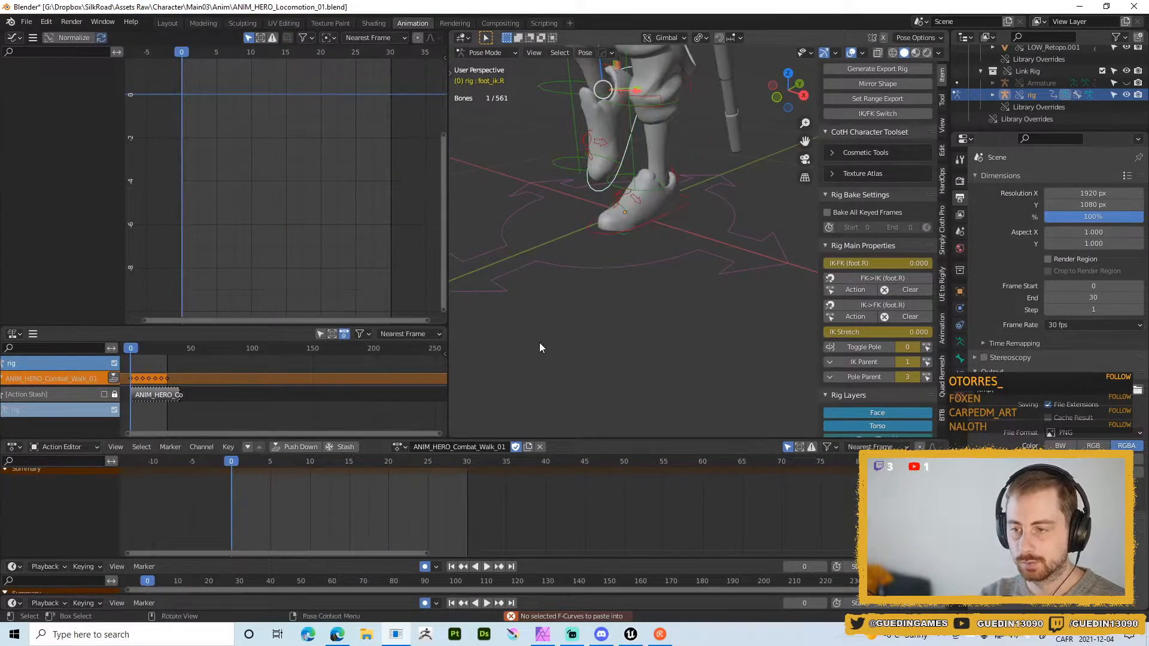
key("ctrl+z")
- Paste the copied left foot keys onto the right foot control at frame 15 and move those at frames 30 to 45 back 30 frames
left_click(352, 465)
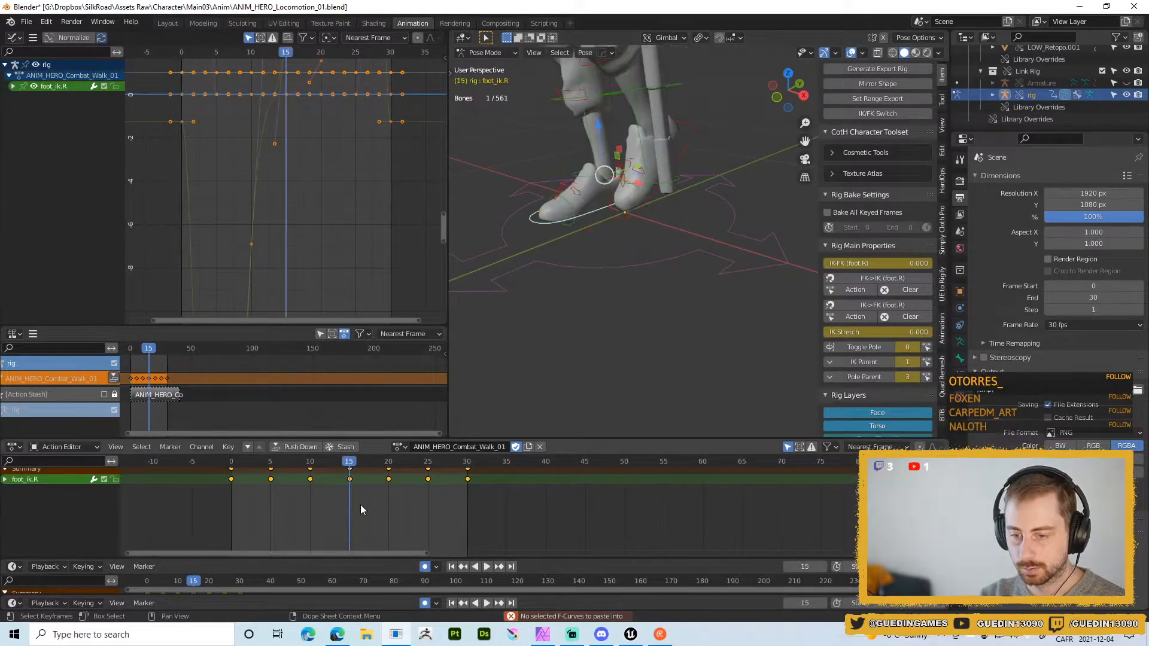
key("ctrl+v")
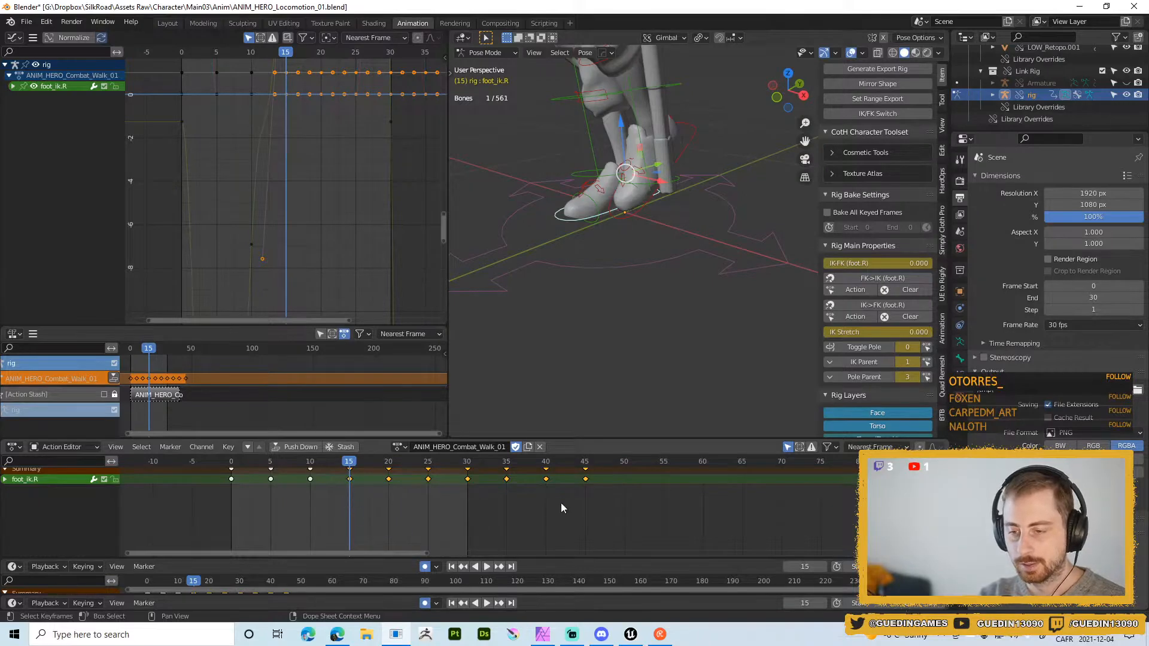
left_click(624, 518)
left_click_drag(638, 525, 500, 467)
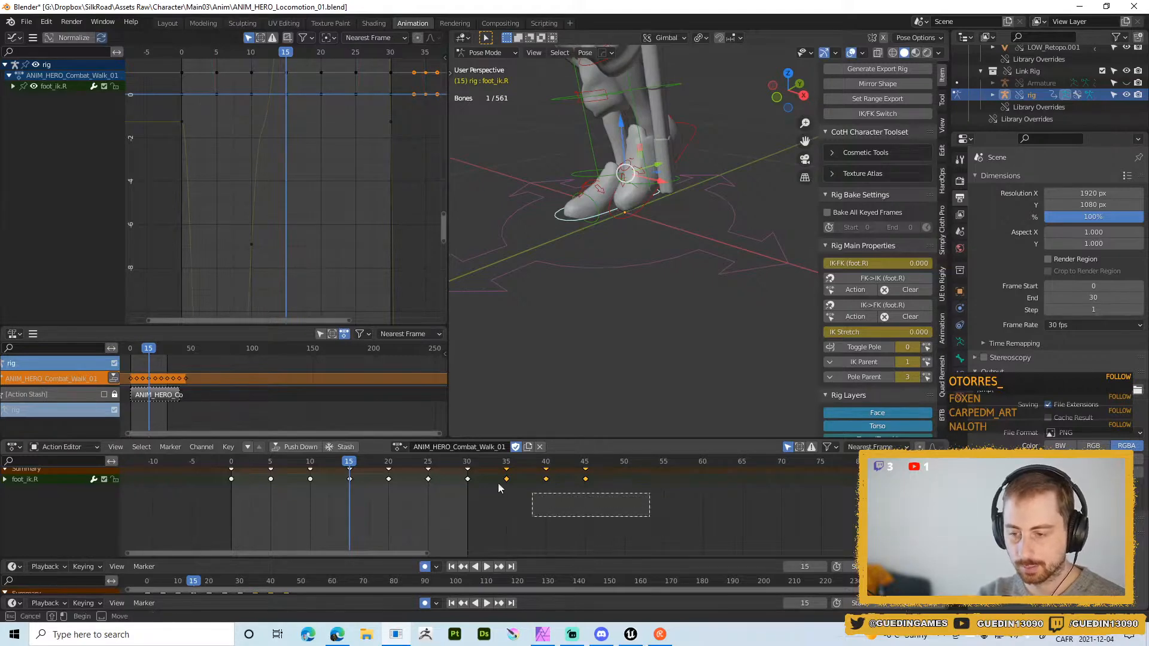
key("g")
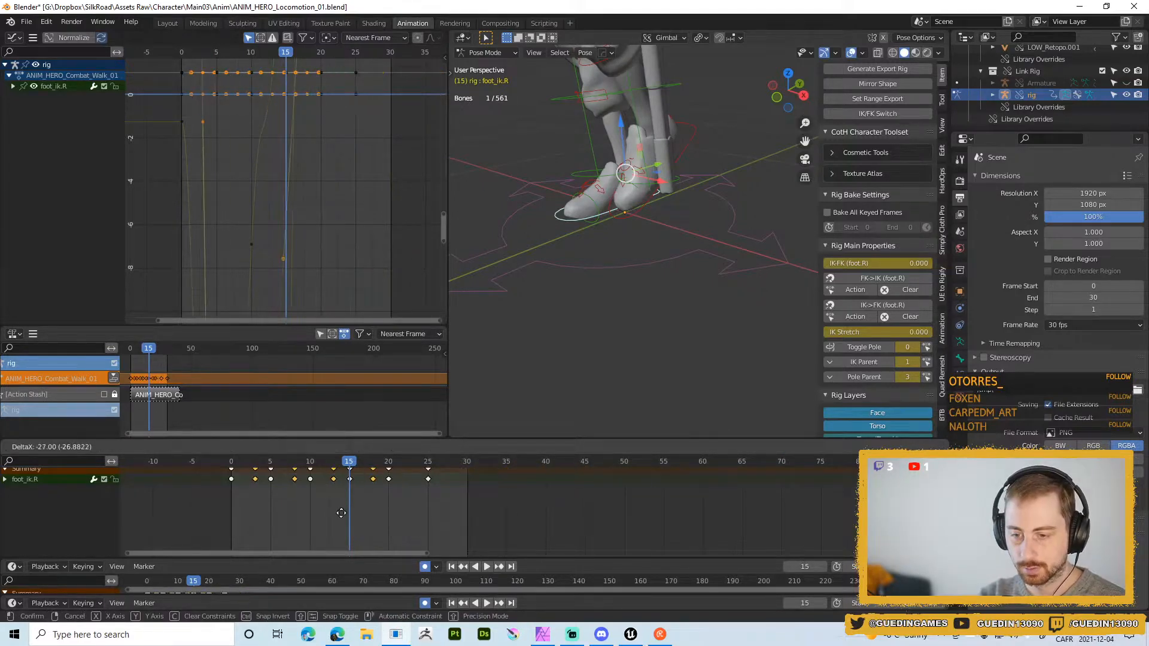
left_click(323, 522)
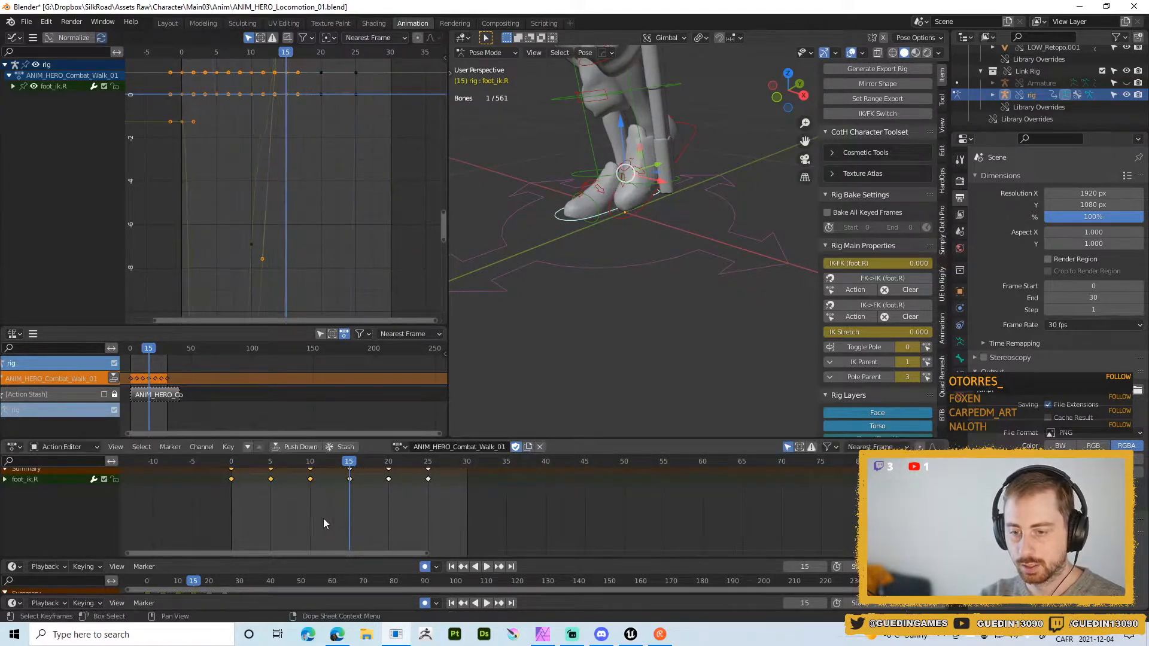
- Play and scrub the walk from several angles to check the right foot's offset motion against the left foot
key("space")
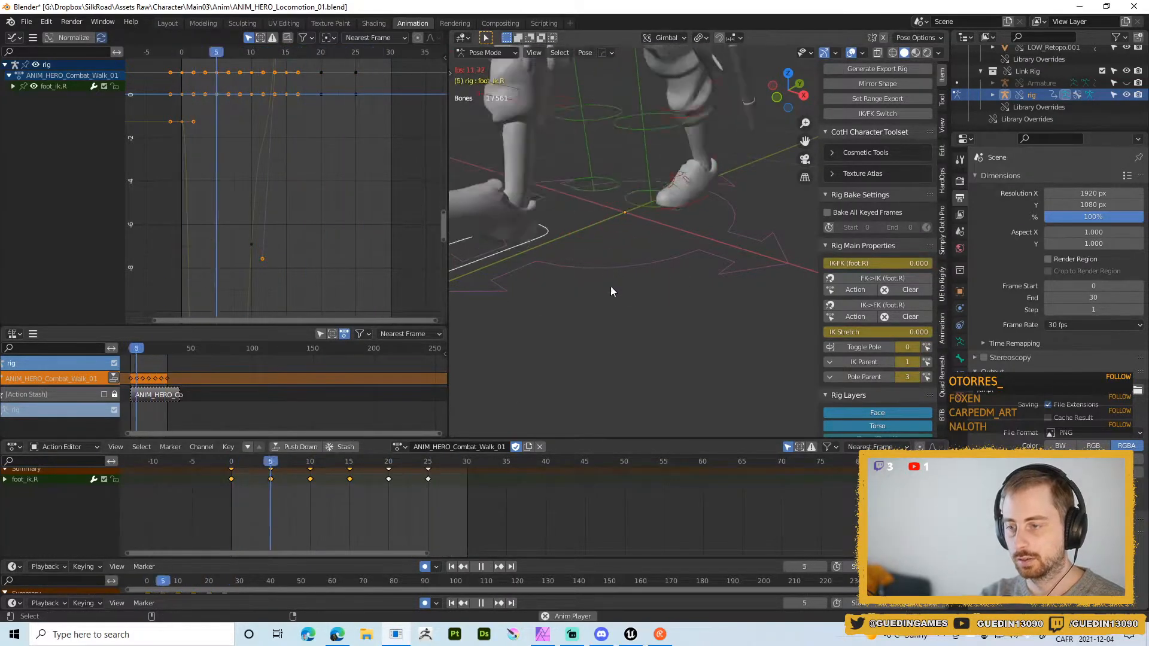
scroll(662, 343, "down", 6)
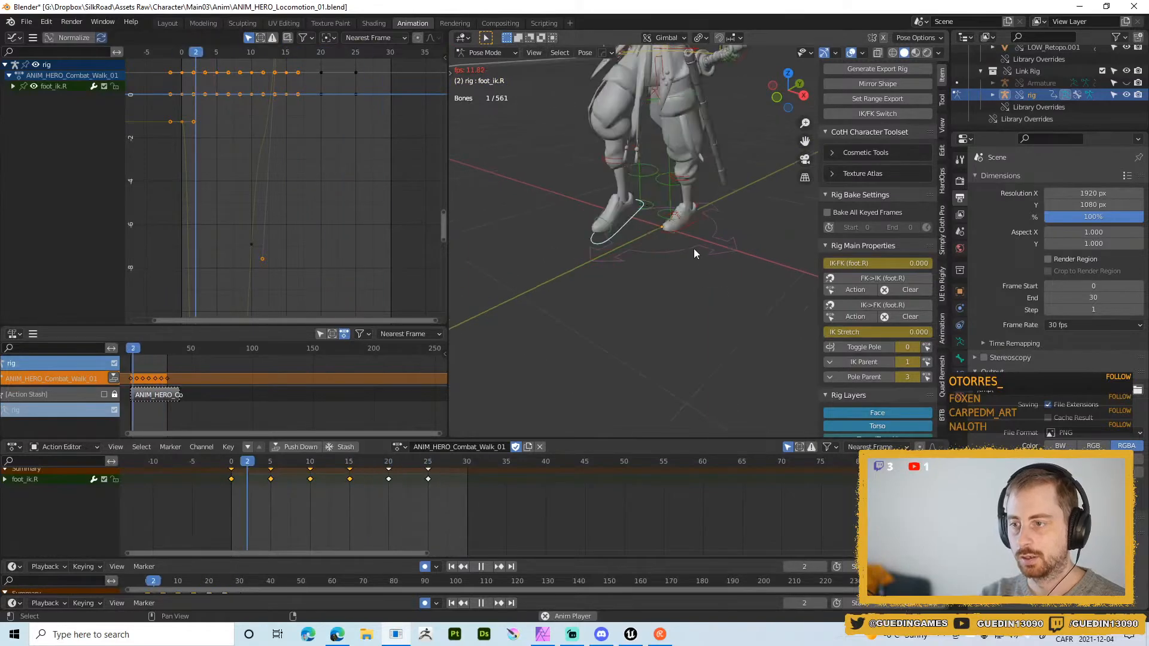
middle_click_drag(675, 234, 741, 238)
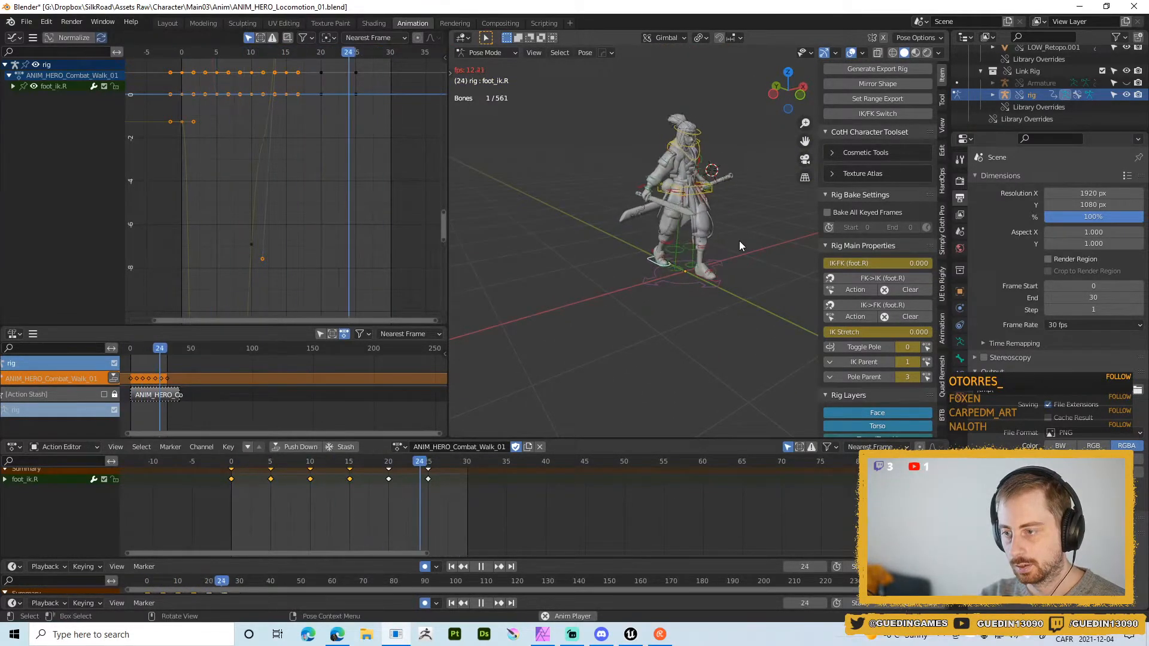
key("shift+space")
key("Escape")
scroll(732, 298, "up", 7)
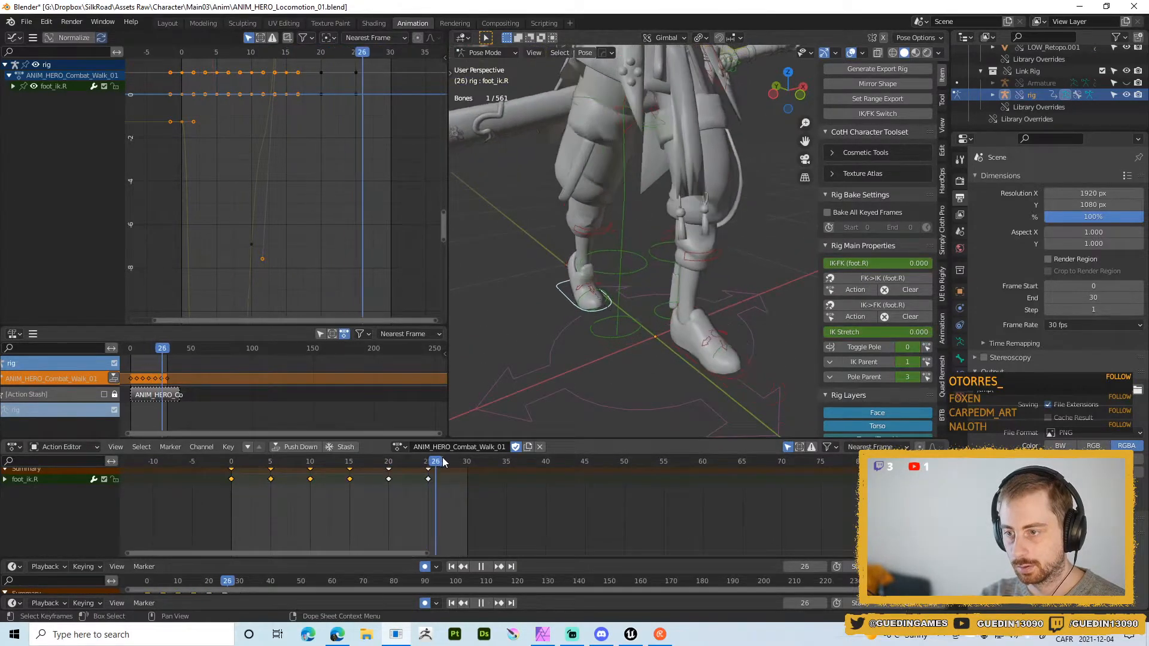
key("space")
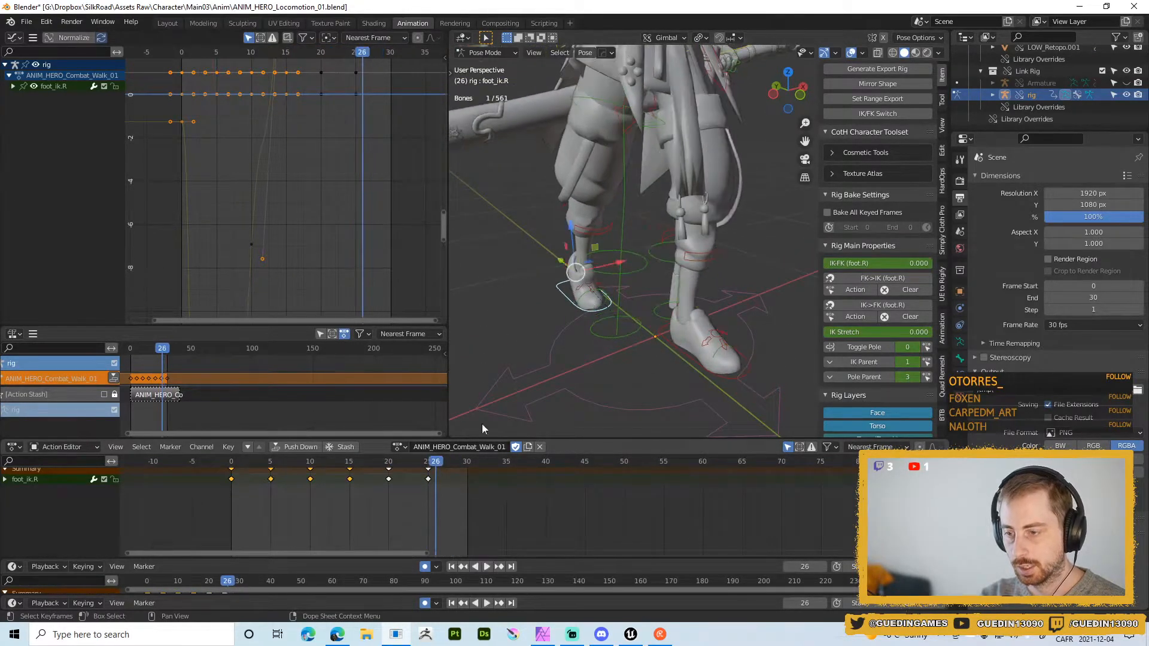
middle_click_drag(483, 423, 634, 347)
left_click_drag(435, 462, 286, 471)
- Duplicate the right foot control's frame 0 keyframe to frame 30
left_click(231, 479)
middle_click_drag(334, 546, 346, 551)
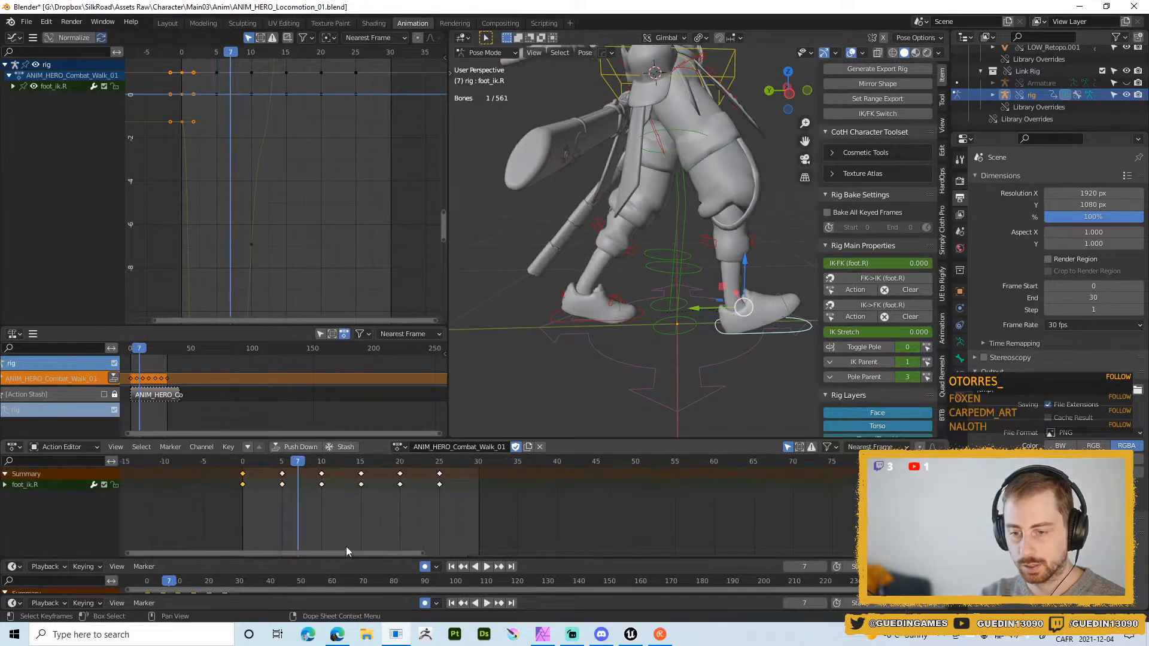
key("shift+d")
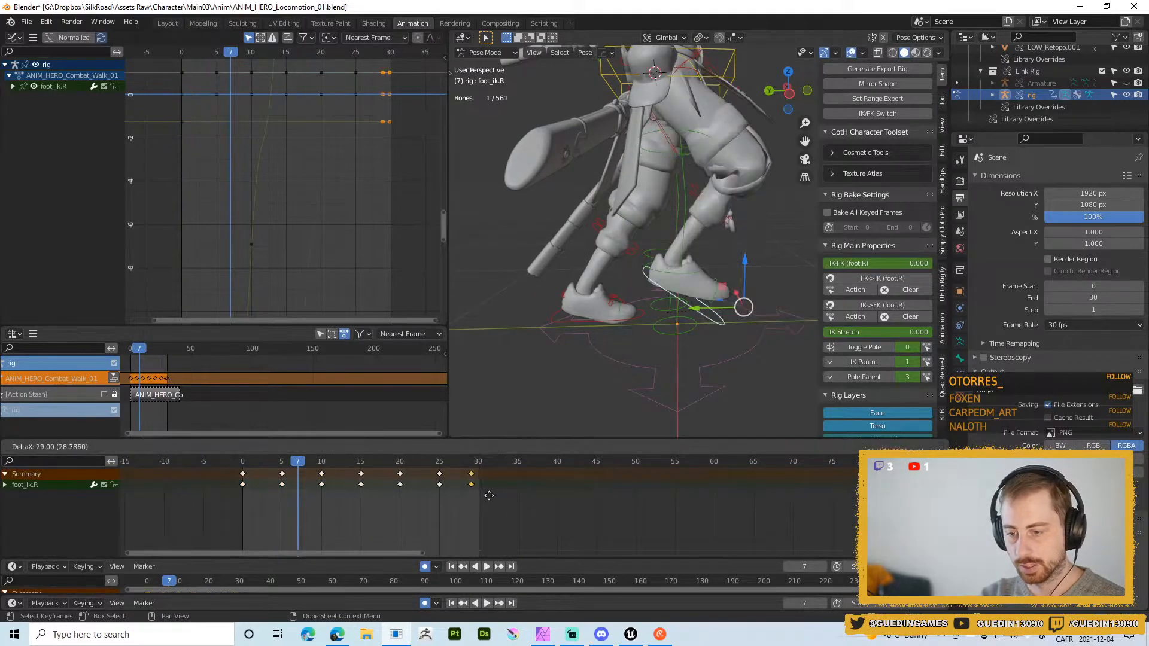
left_click(495, 501)
- Compare frames 0 and 30 and play the walk from the side to check the right foot's loop
left_click_drag(278, 464, 243, 467)
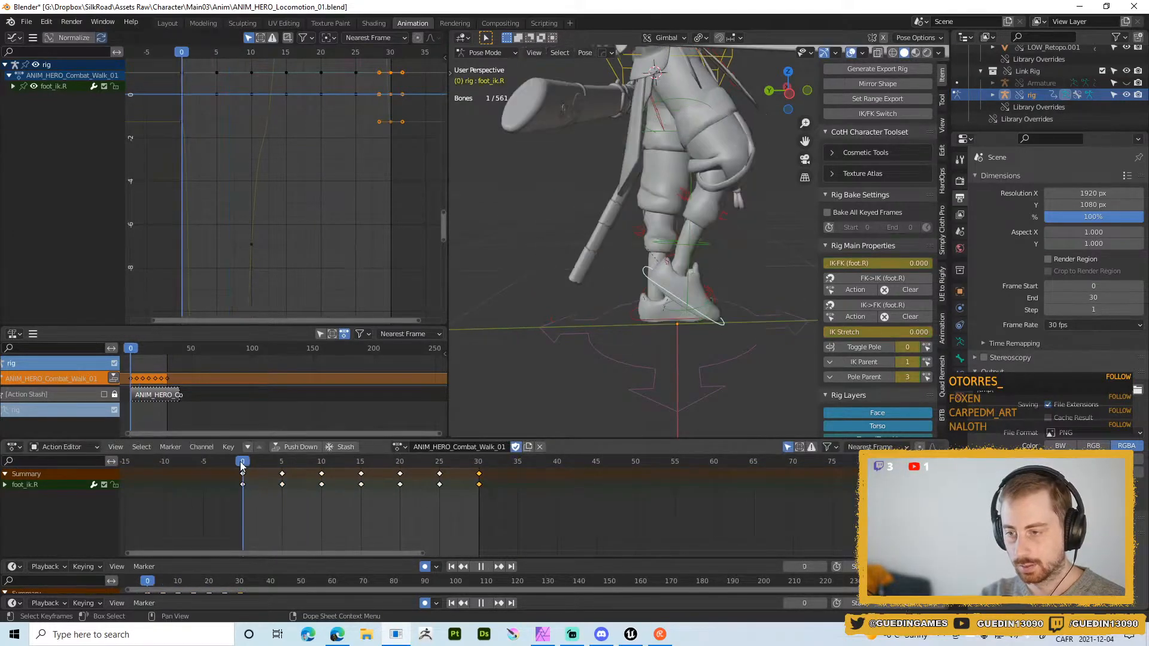
left_click(479, 465)
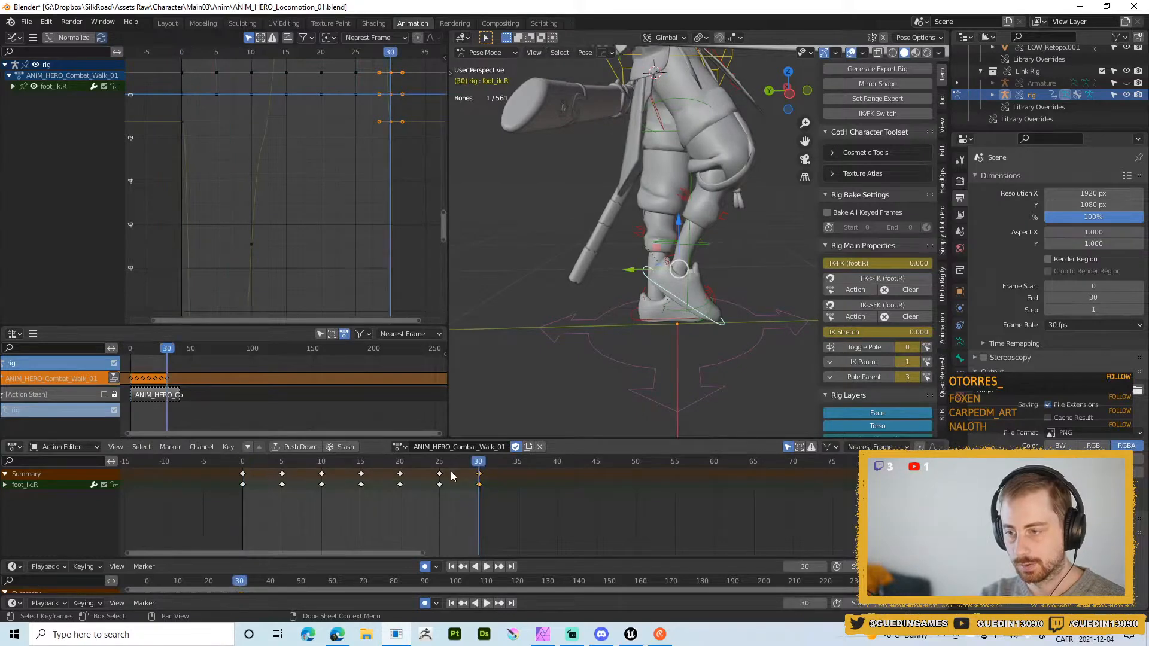
mouse_move(429, 467)
left_mouse_down()
mouse_move(401, 467)
mouse_move(476, 466)
mouse_move(441, 466)
left_mouse_up()
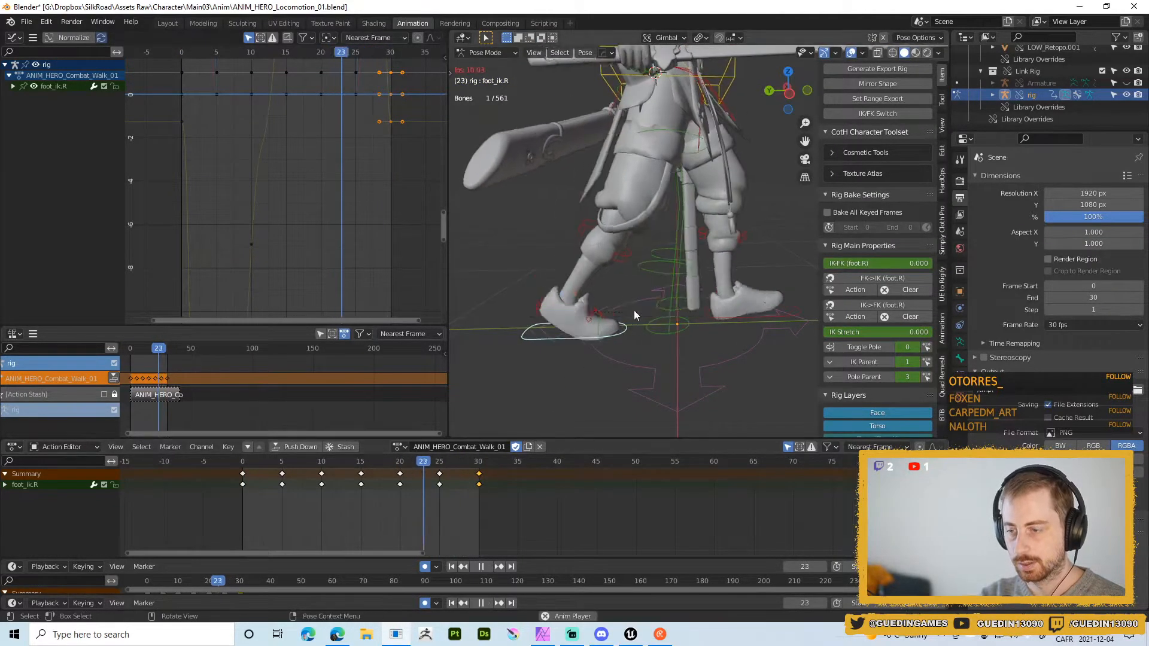
key("space")
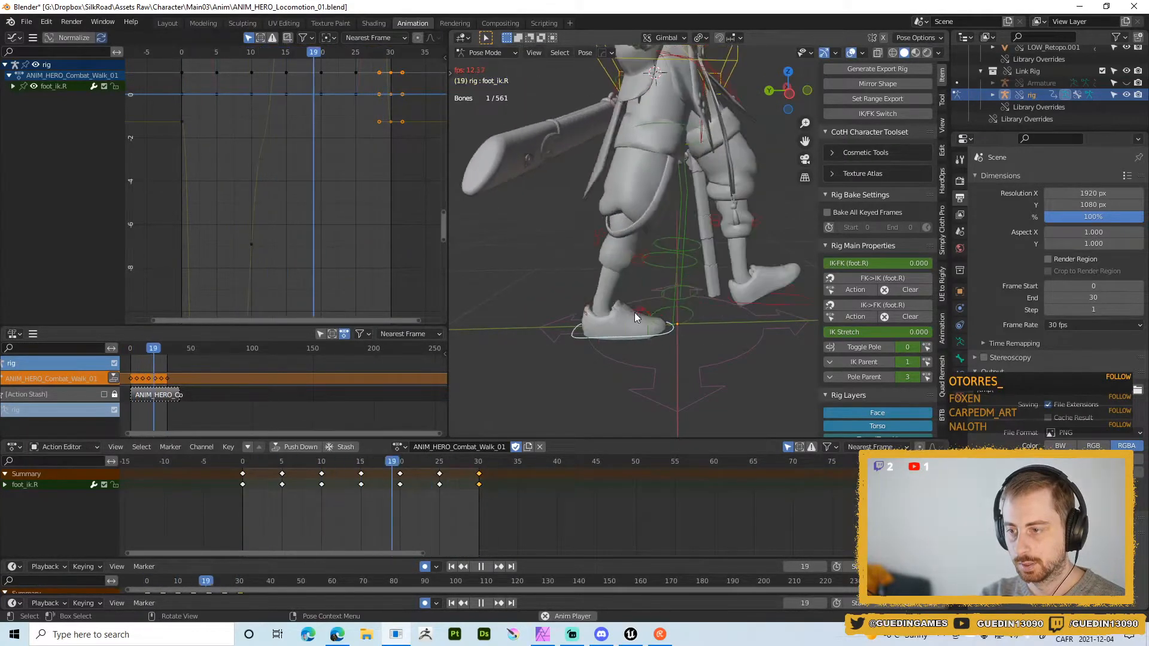
- Watch the walk from several angles with the viewport overlays hidden, and save the file
scroll(729, 292, "down", 3)
middle_click_drag(729, 293, 610, 250)
key("alt+shift+z")
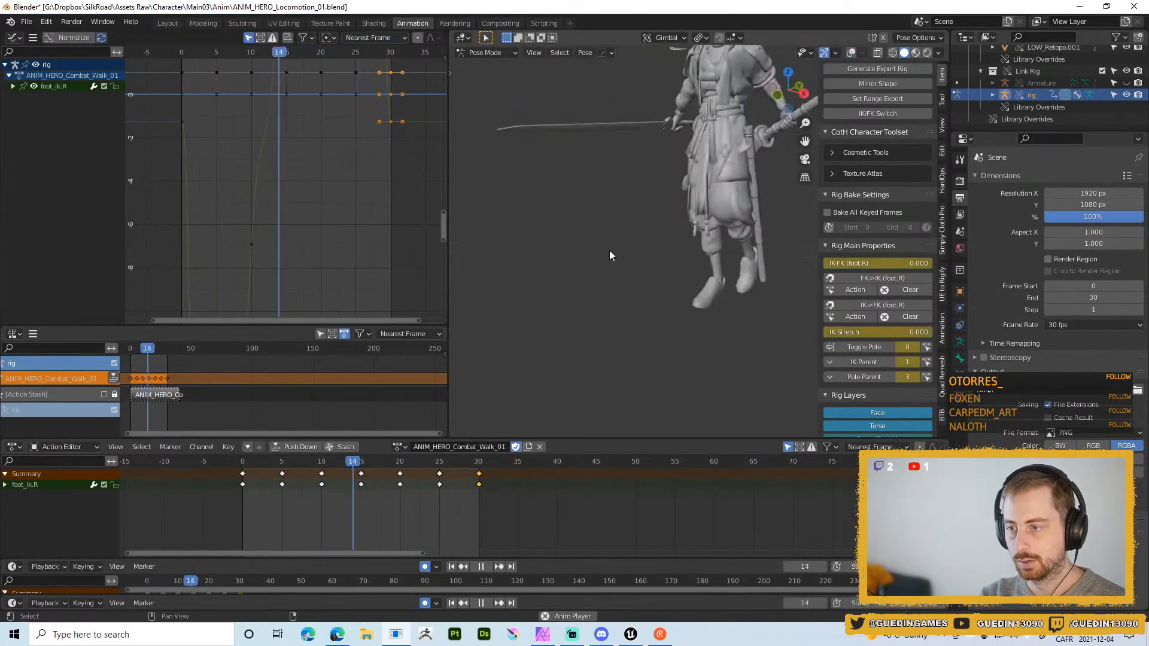
middle_click_drag(694, 263, 616, 222)
scroll(615, 221, "down", 2)
middle_click_drag(663, 289, 702, 322)
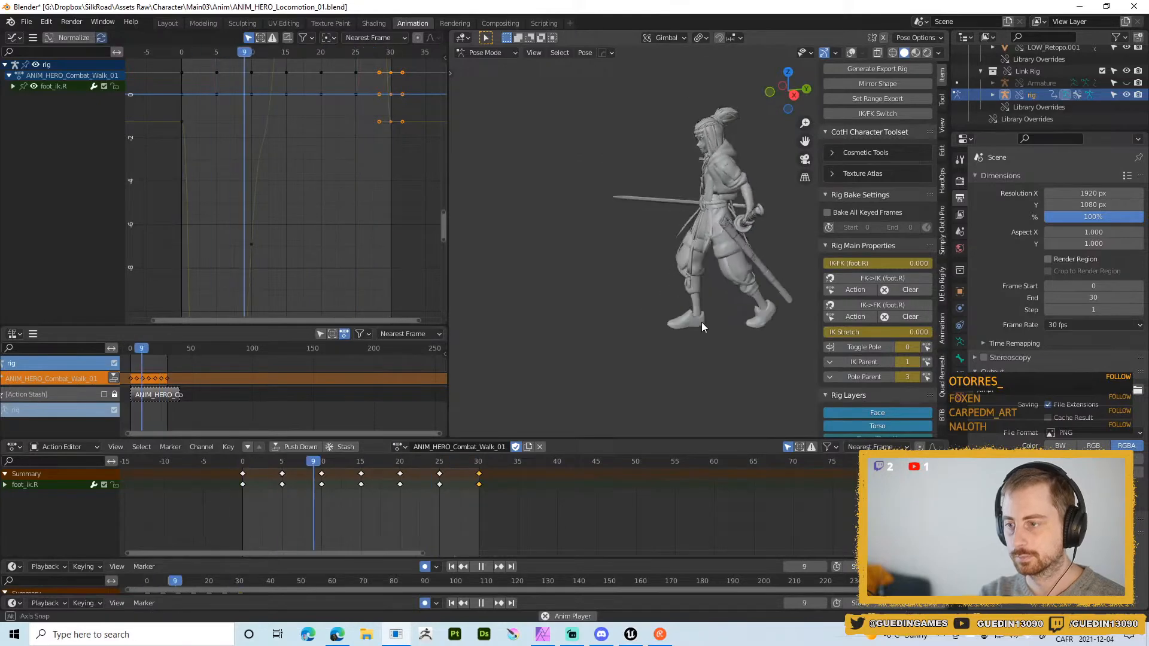
key("ctrl+s")
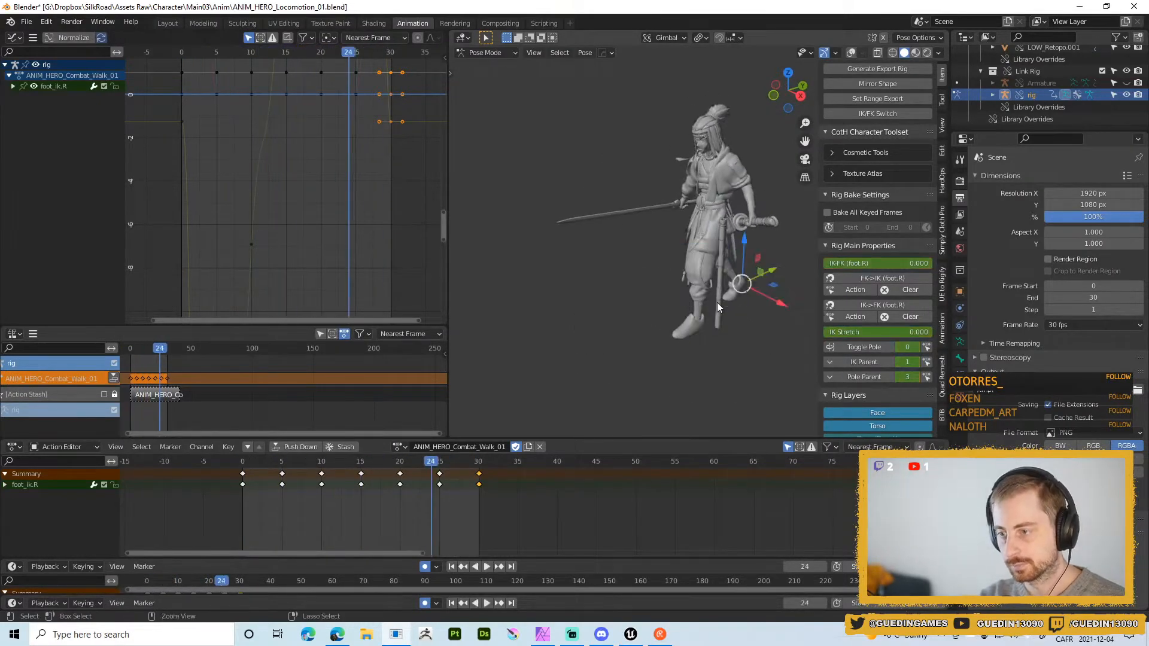
left_click(715, 256)
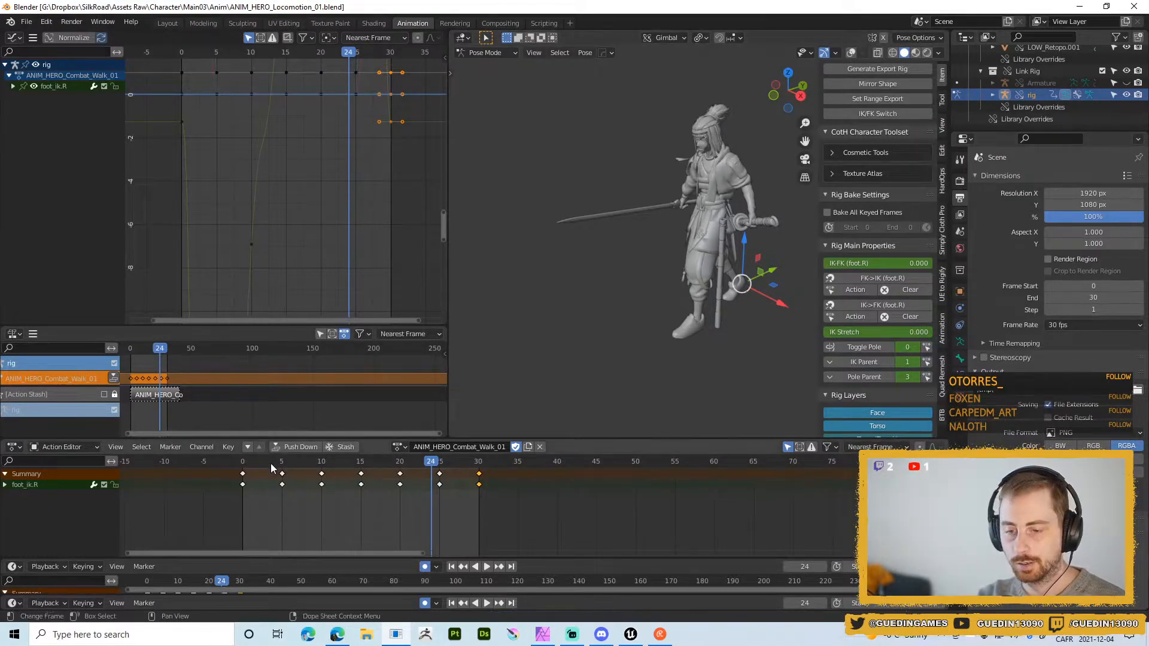
- At frame 0, show the viewport overlays again, select the chest control and expand its curve channels
left_click(242, 461)
key("space")
key("space")
scroll(702, 295, "up", 6)
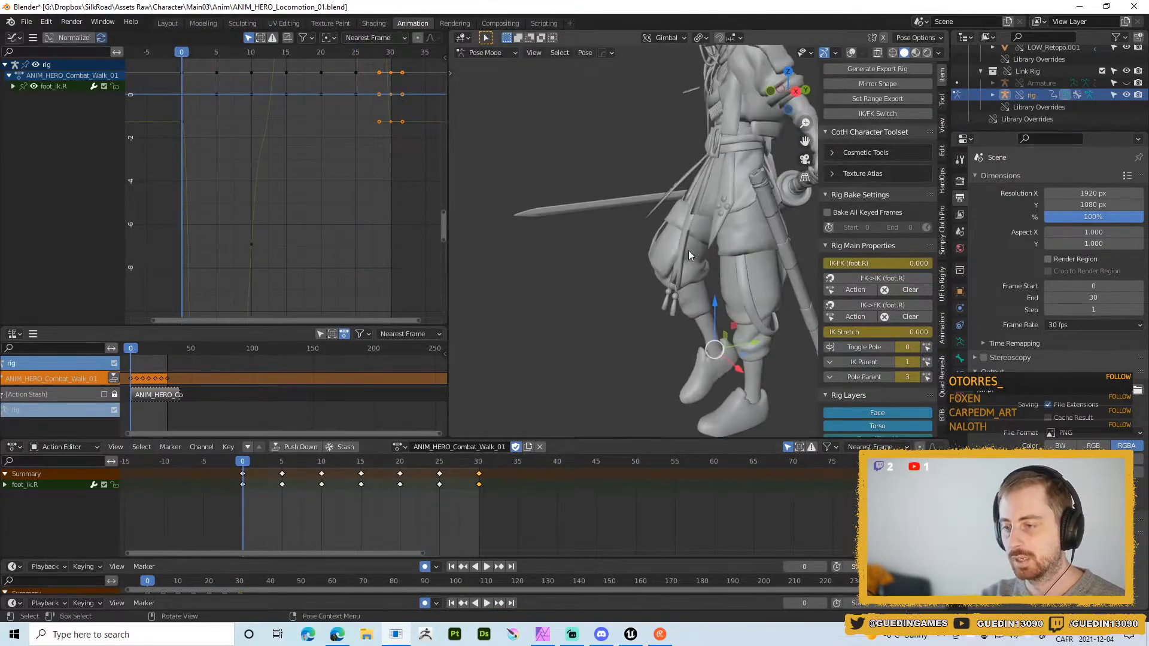
middle_click_drag(724, 260, 809, 247)
middle_click_drag(692, 238, 656, 206, "shift")
key("shift+space")
key("Escape")
key("shift+alt+z")
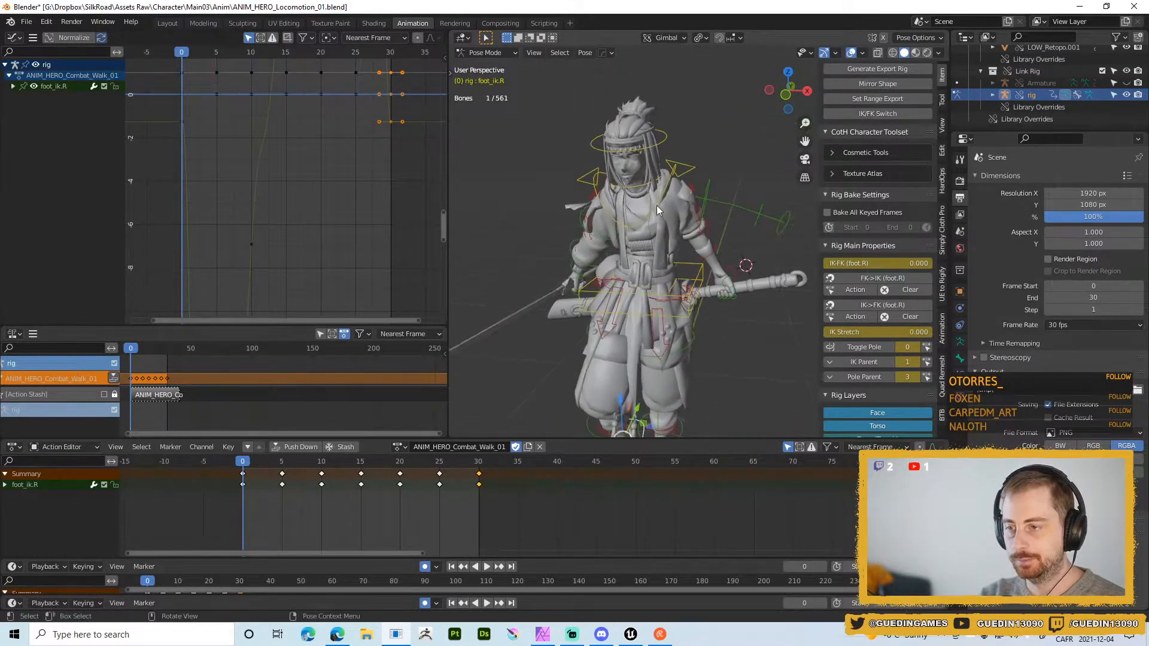
left_click(657, 205)
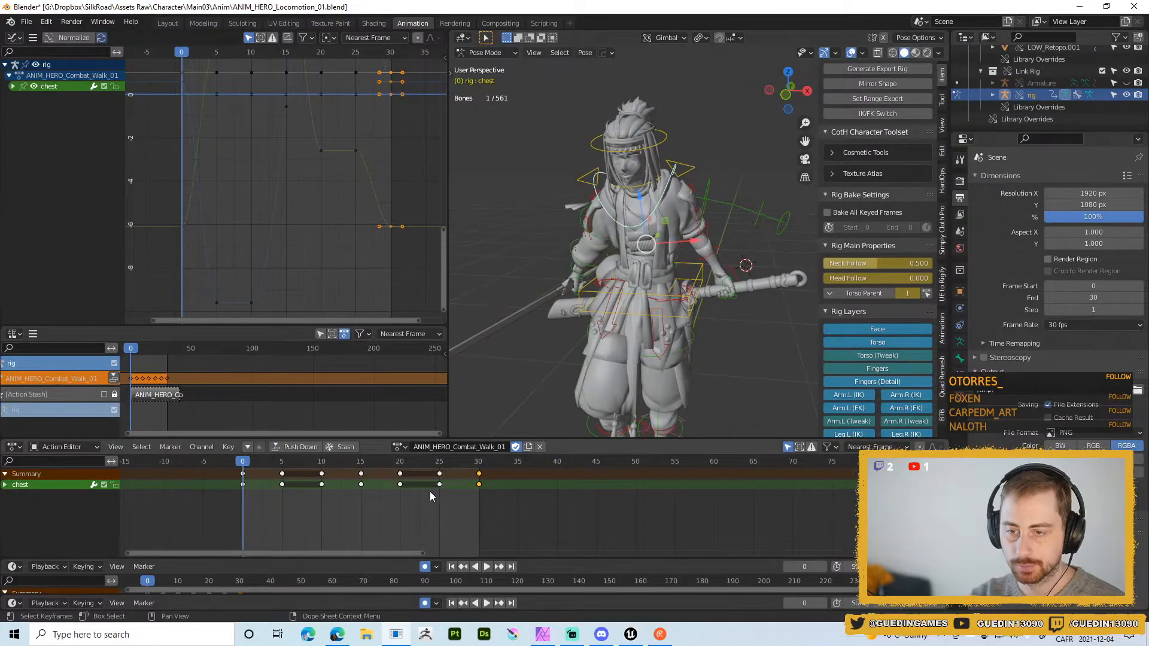
left_click(13, 86)
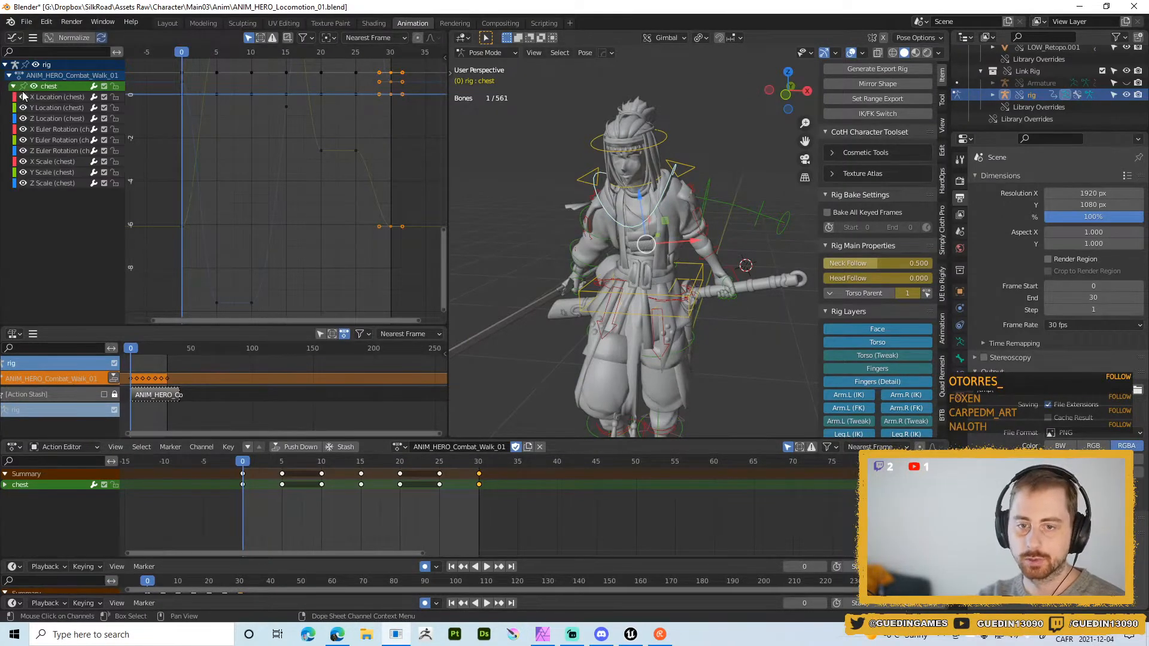
- Hide all of the chest's curve channels except X Euler Rotation and fit its curve in view
left_click(33, 87)
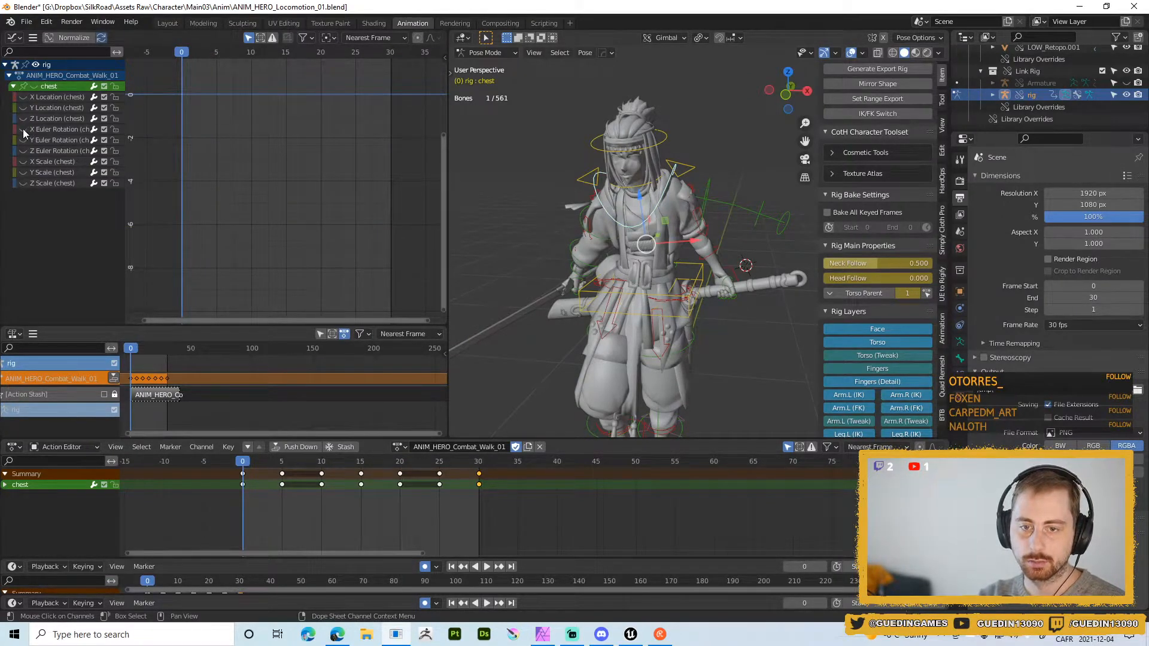
left_click(23, 129)
key("a")
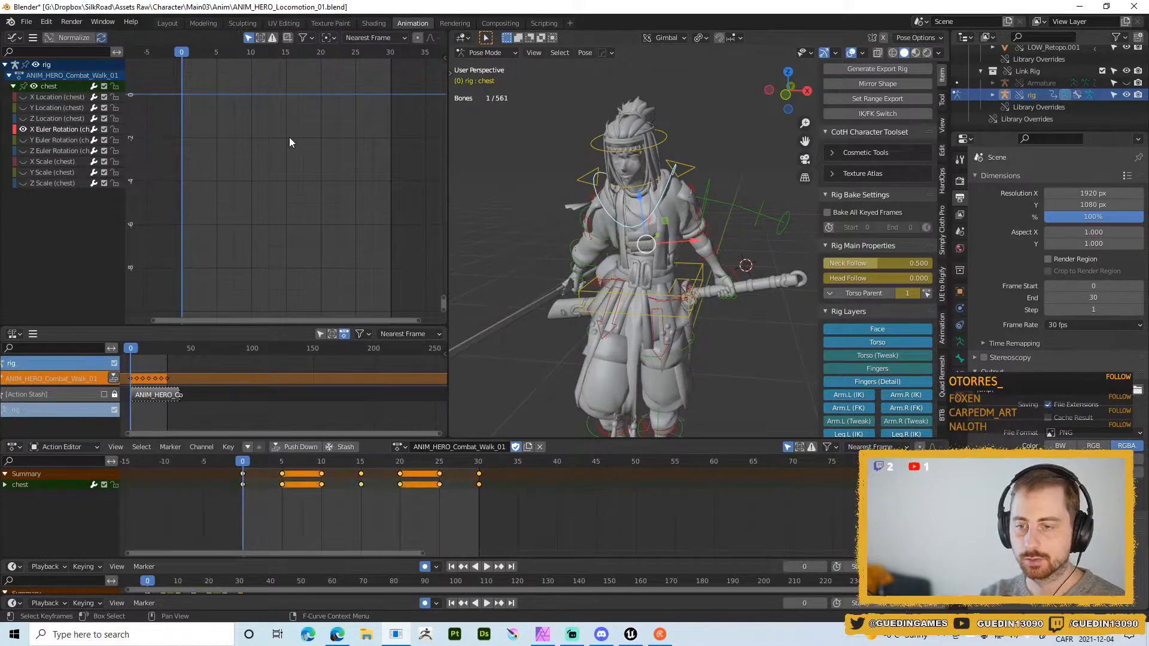
key("Home")
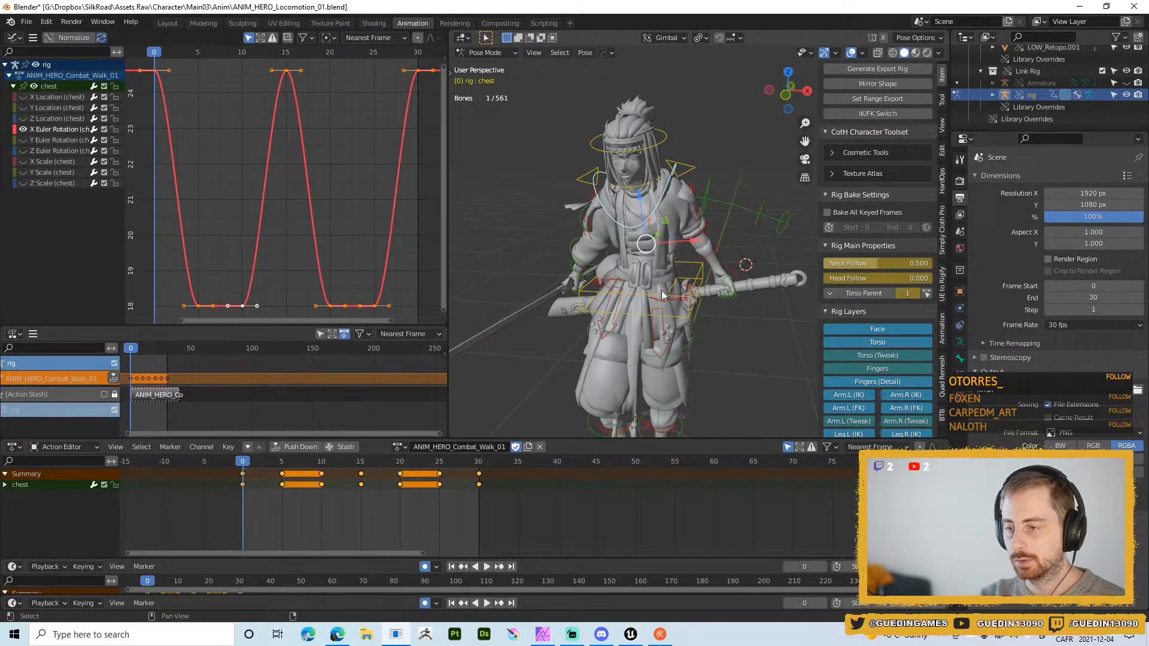
key("g")
key("y")
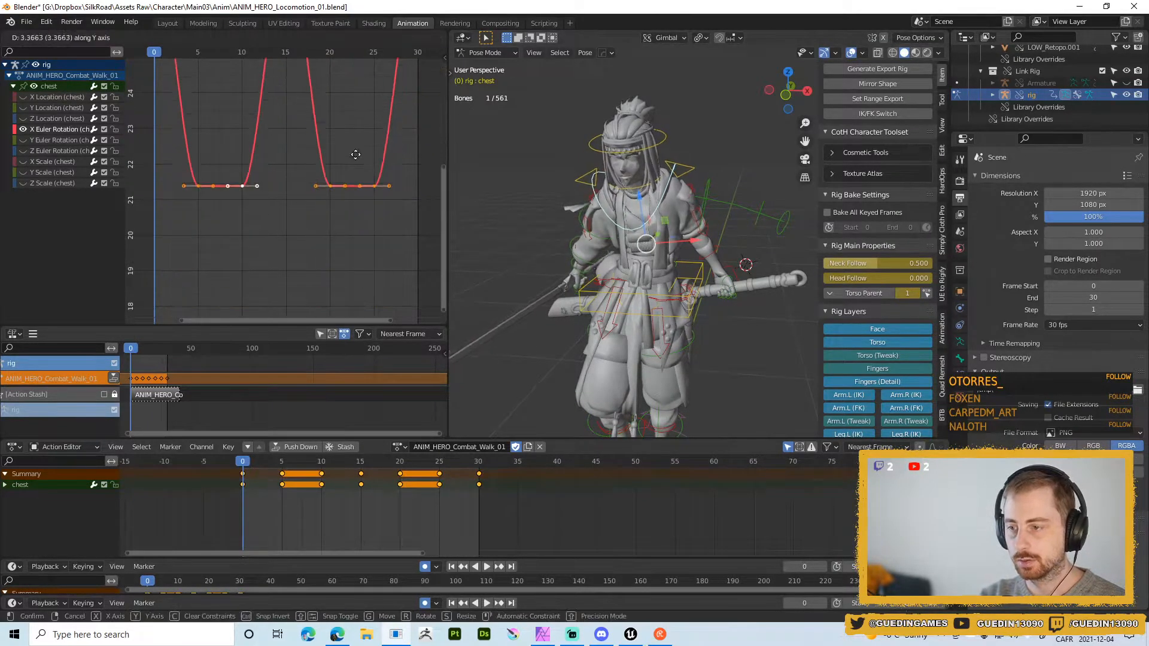
right_click(374, 257)
scroll(363, 226, "down", 2)
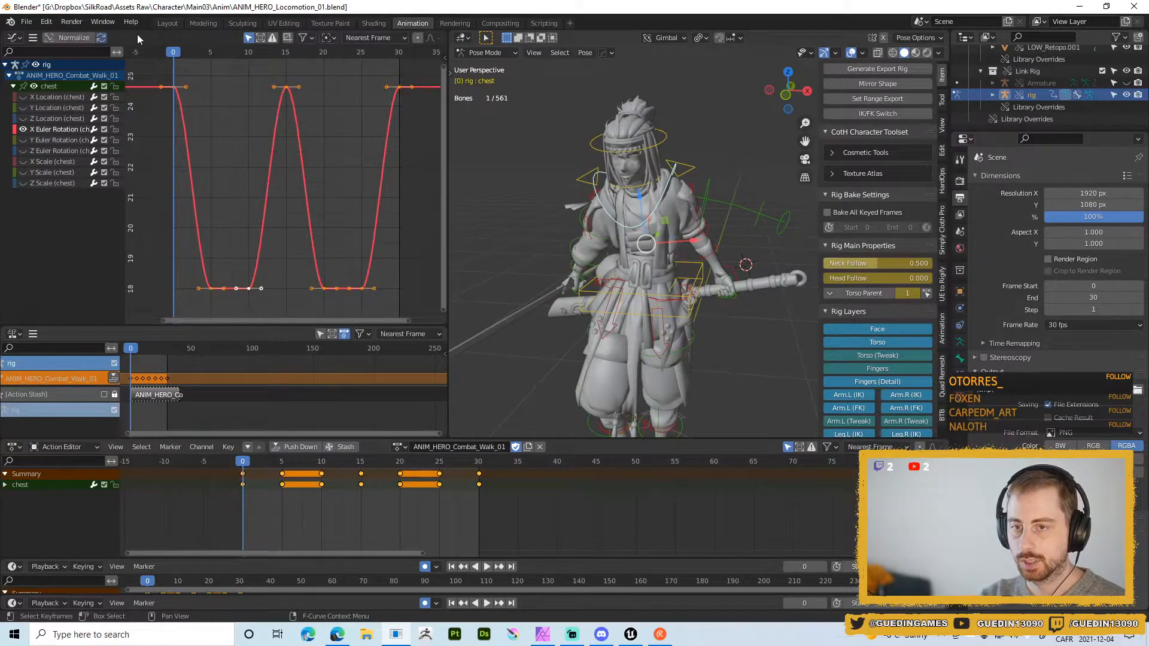
- Scrub the walk to frame 10 from the side and inspect the low keys of the chest's X Euler Rotation curve
middle_click_drag(527, 227, 622, 263)
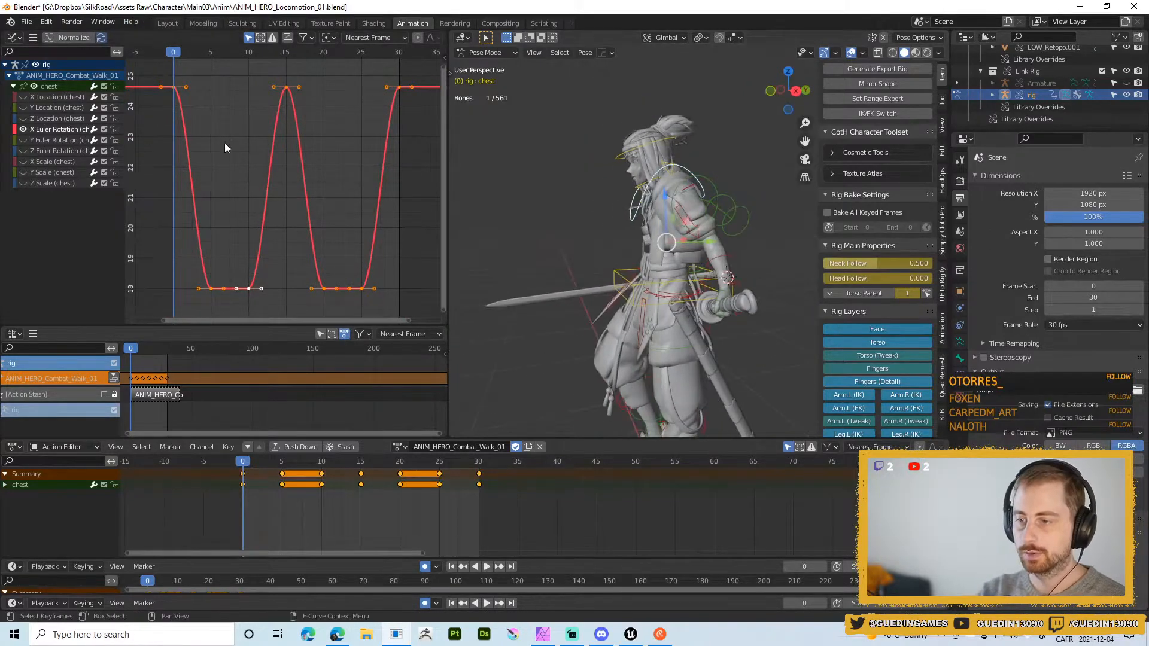
left_click_drag(173, 59, 252, 80)
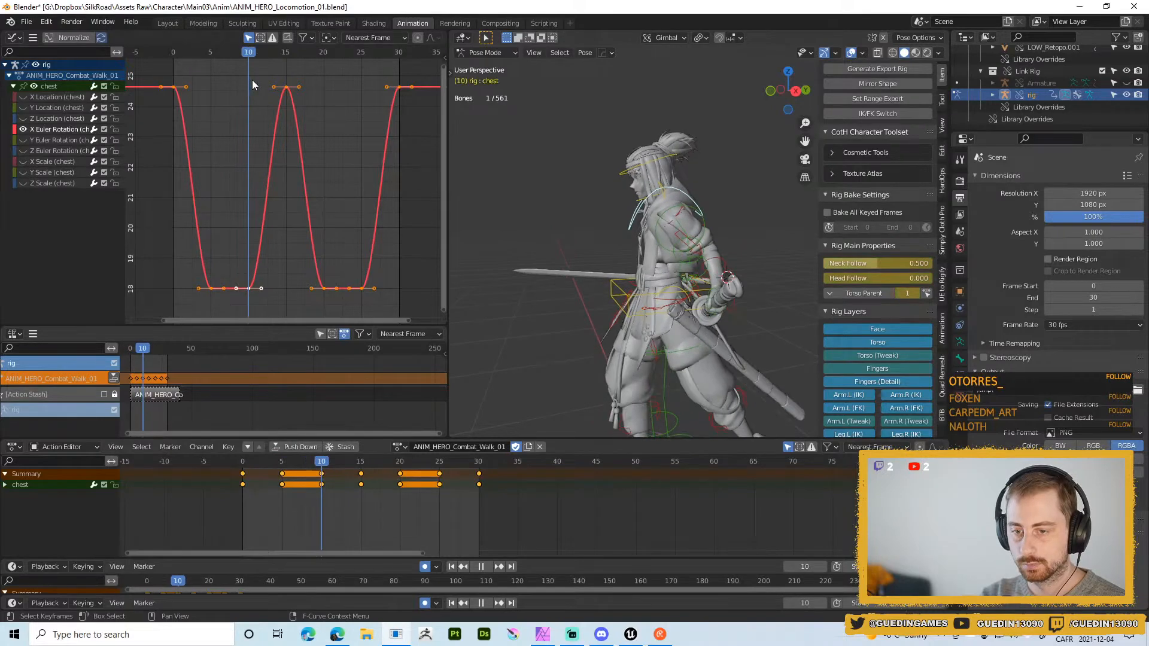
left_click(217, 258)
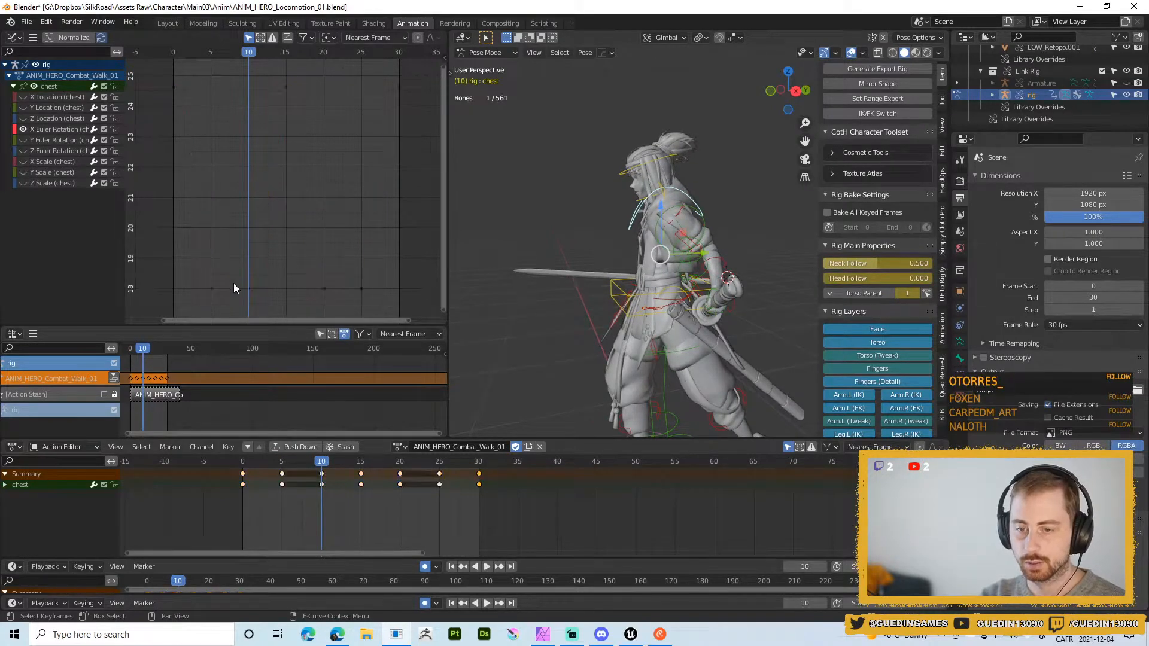
scroll(242, 283, "down", 2)
middle_click_drag(245, 282, 261, 227)
left_click_drag(200, 207, 285, 256)
scroll(277, 263, "up", 1)
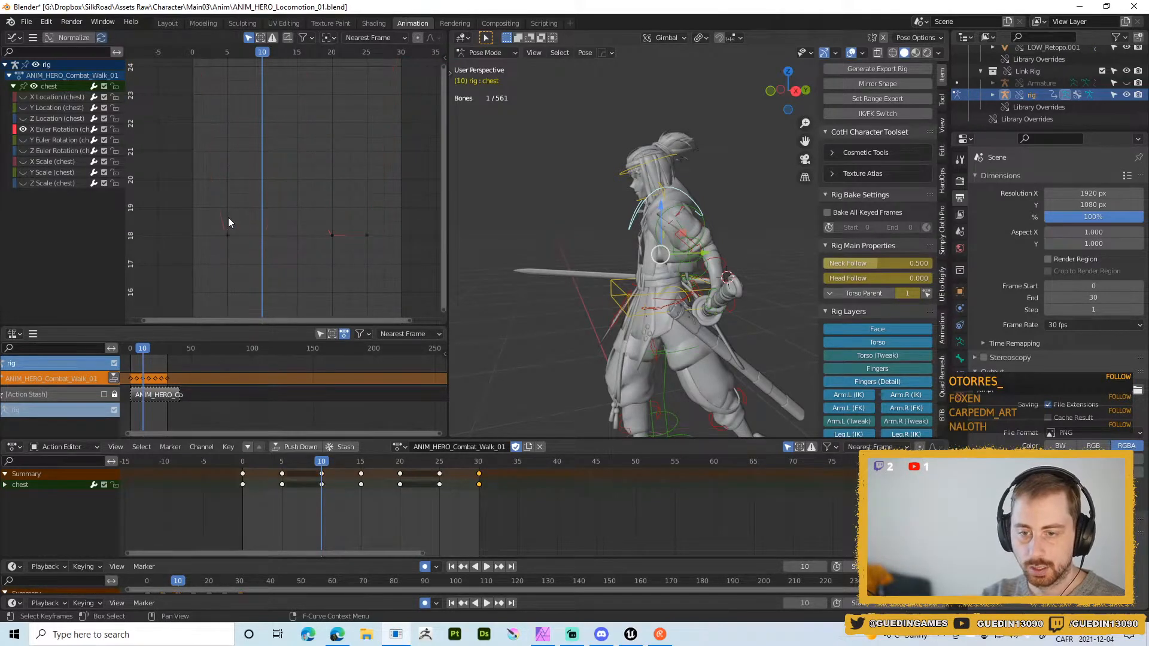
- Try rotating the handles of the chest's X Euler Rotation keys at frames 5 and 10 to round the dip
left_click(228, 235)
key("r")
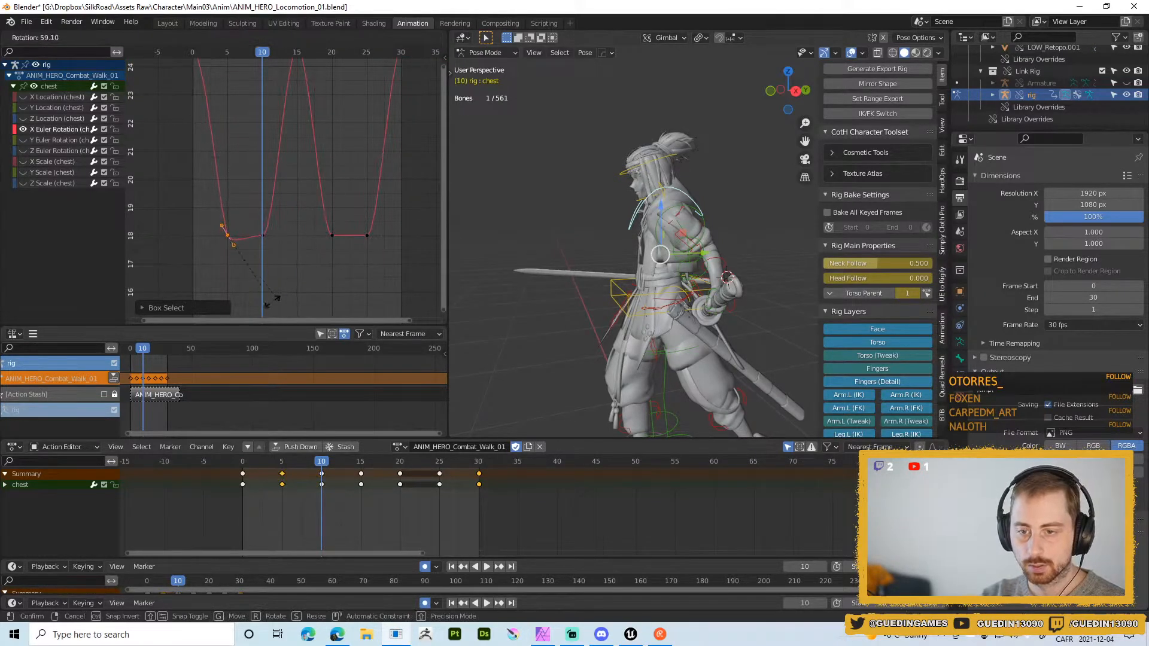
left_click(273, 302)
left_click_drag(250, 232, 297, 284)
key("r")
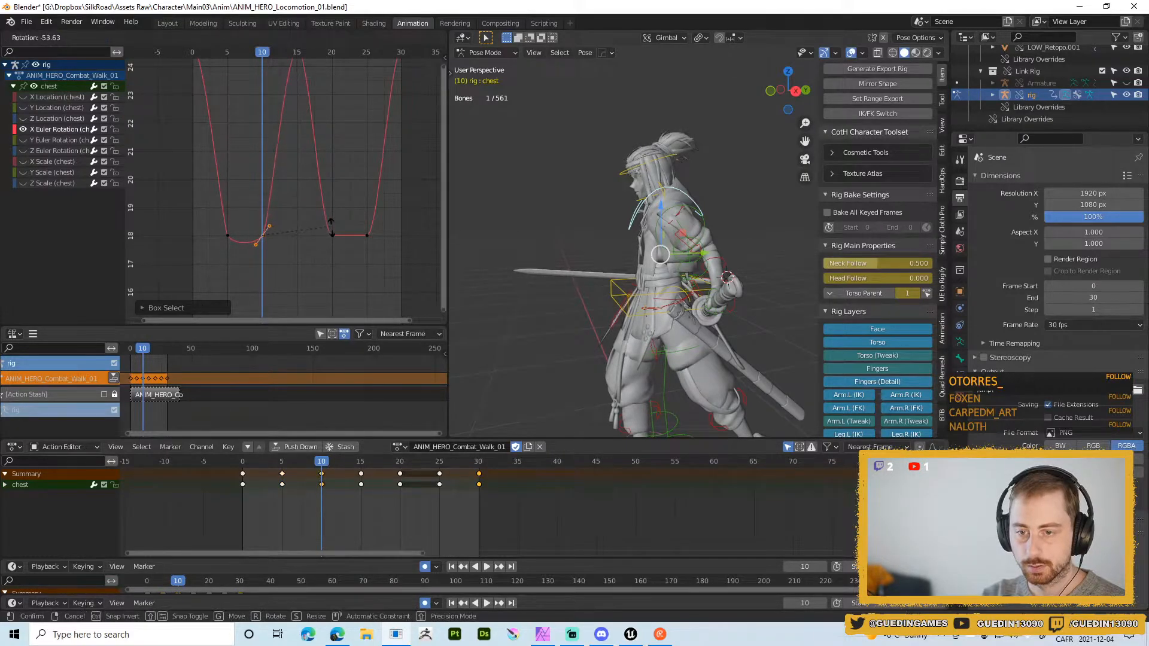
left_click(316, 239)
- Set the handle type of the chest's X Euler Rotation keys at frames 5, 10, 20 and 25 to Automatic
left_click_drag(207, 225, 284, 267)
key("v")
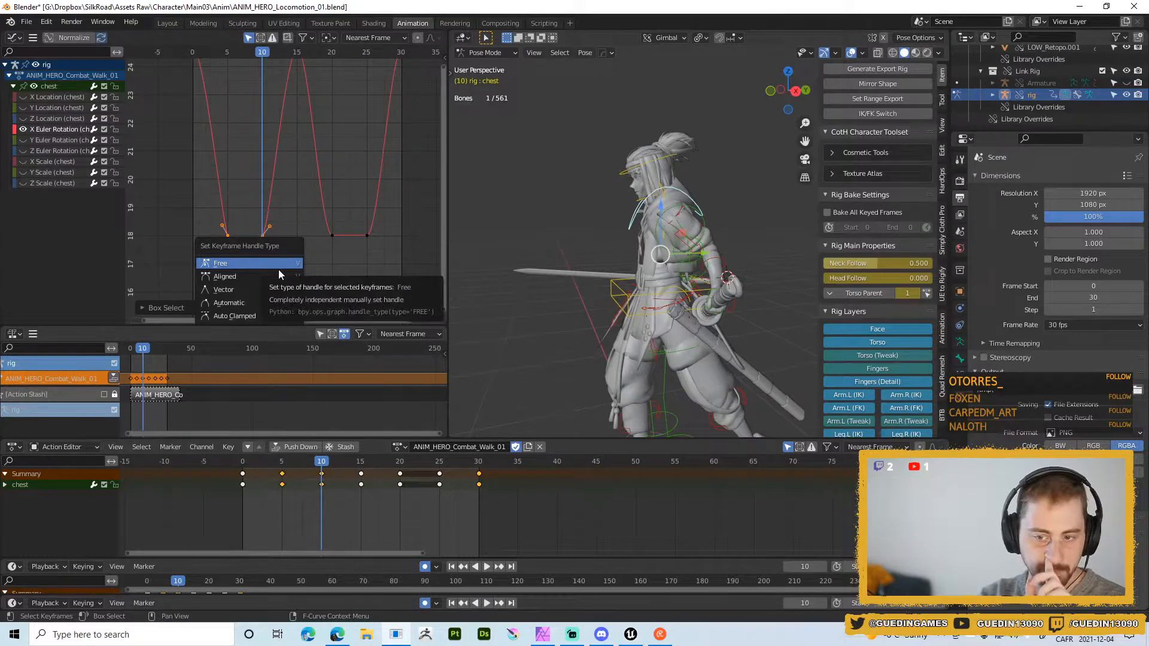
left_click(250, 303)
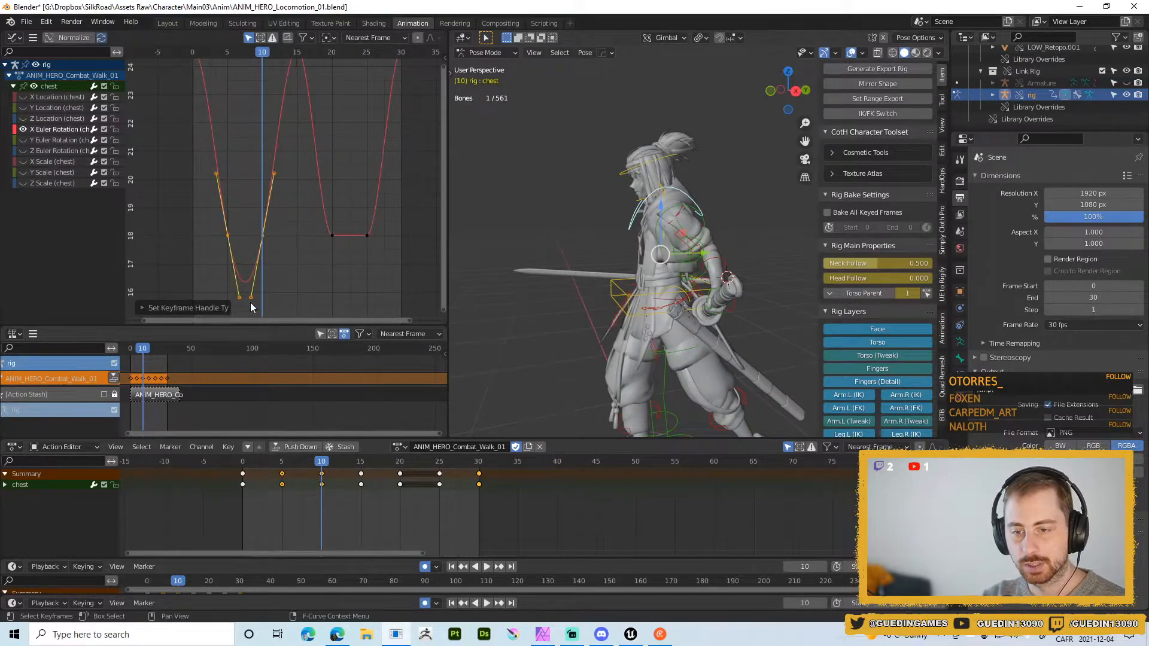
scroll(269, 257, "down", 2)
left_click_drag(300, 218, 371, 255)
key("v")
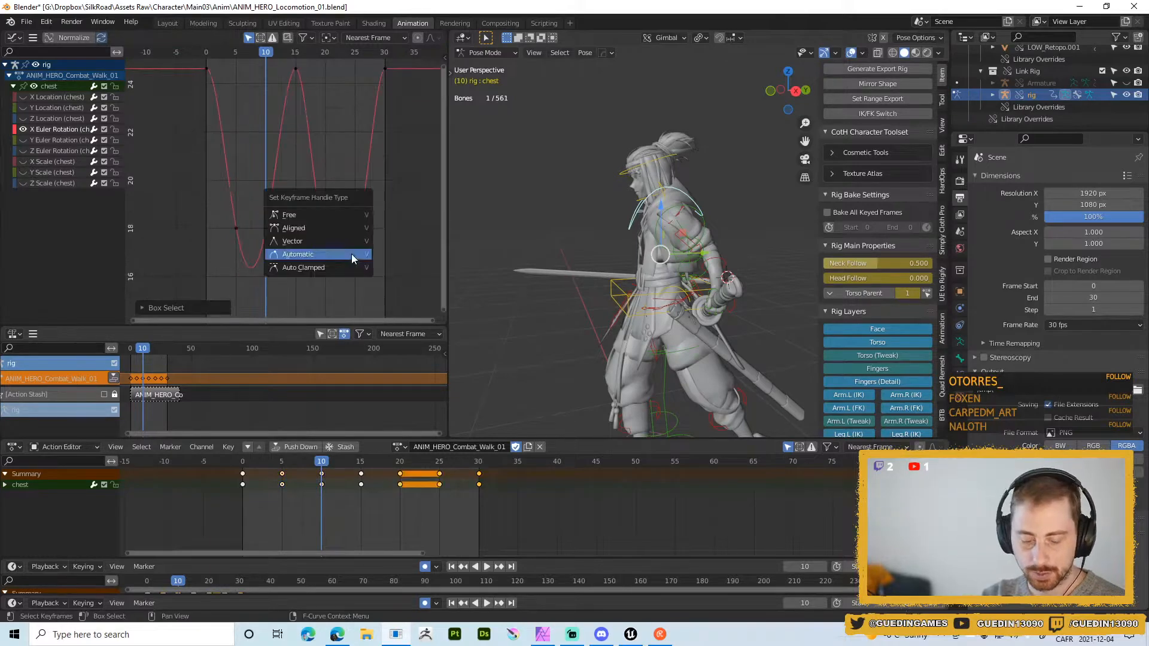
left_click(351, 254)
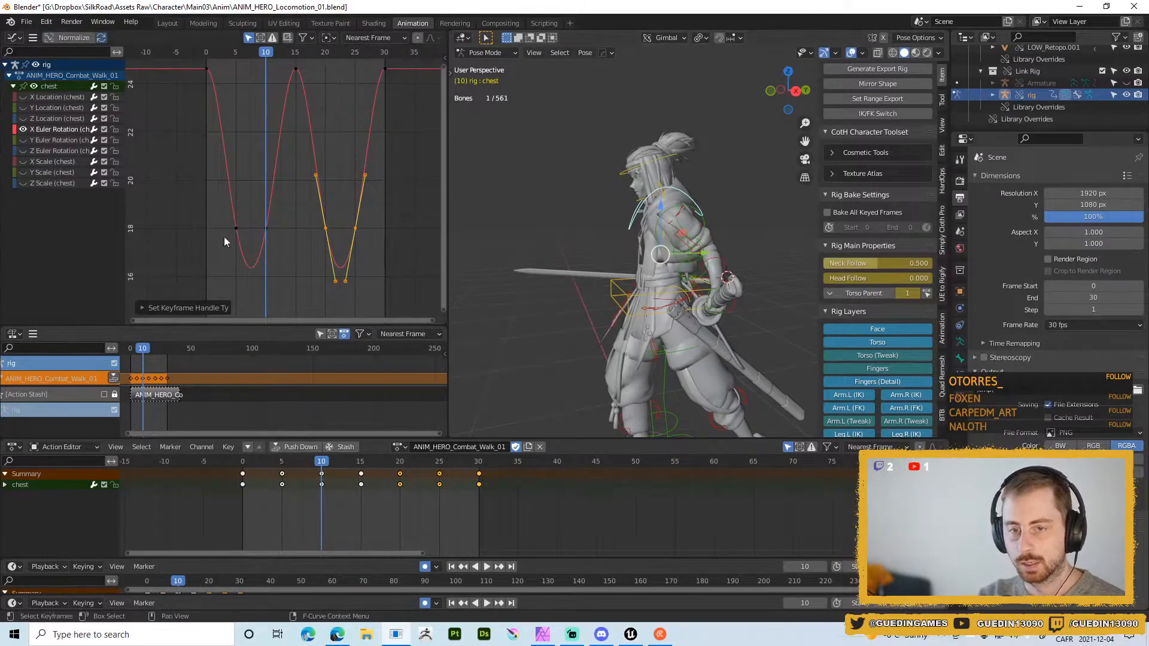
left_click(230, 127)
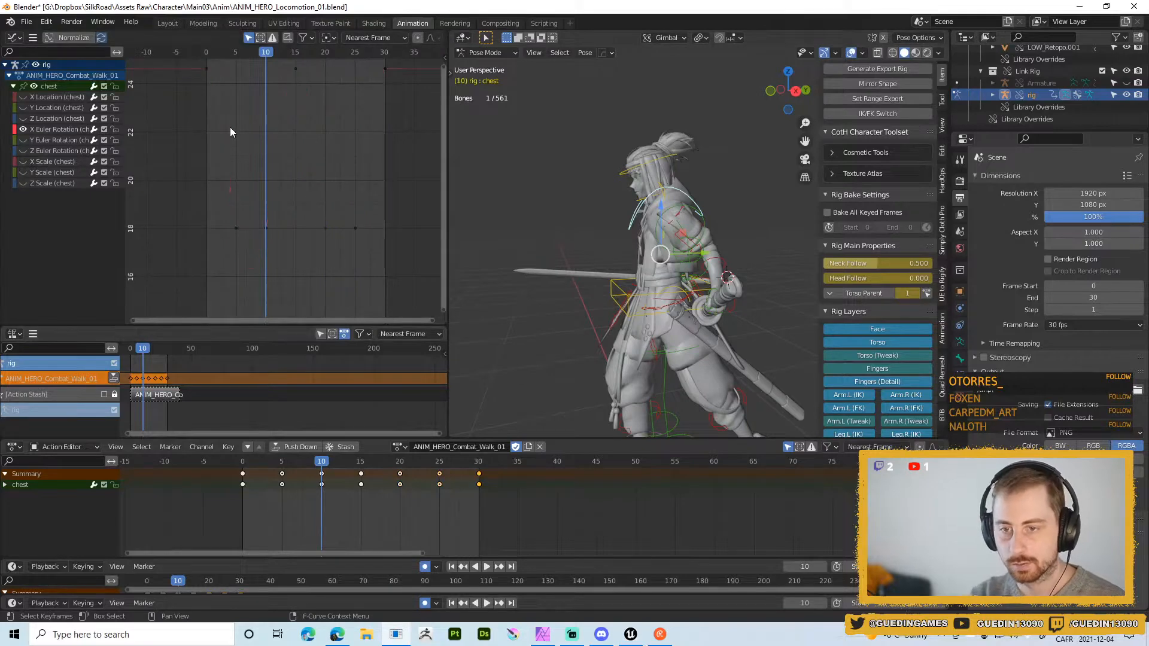
- Switch the visible chest curve from X to Y Euler Rotation and fit it in view
left_click(22, 129)
left_click(38, 140)
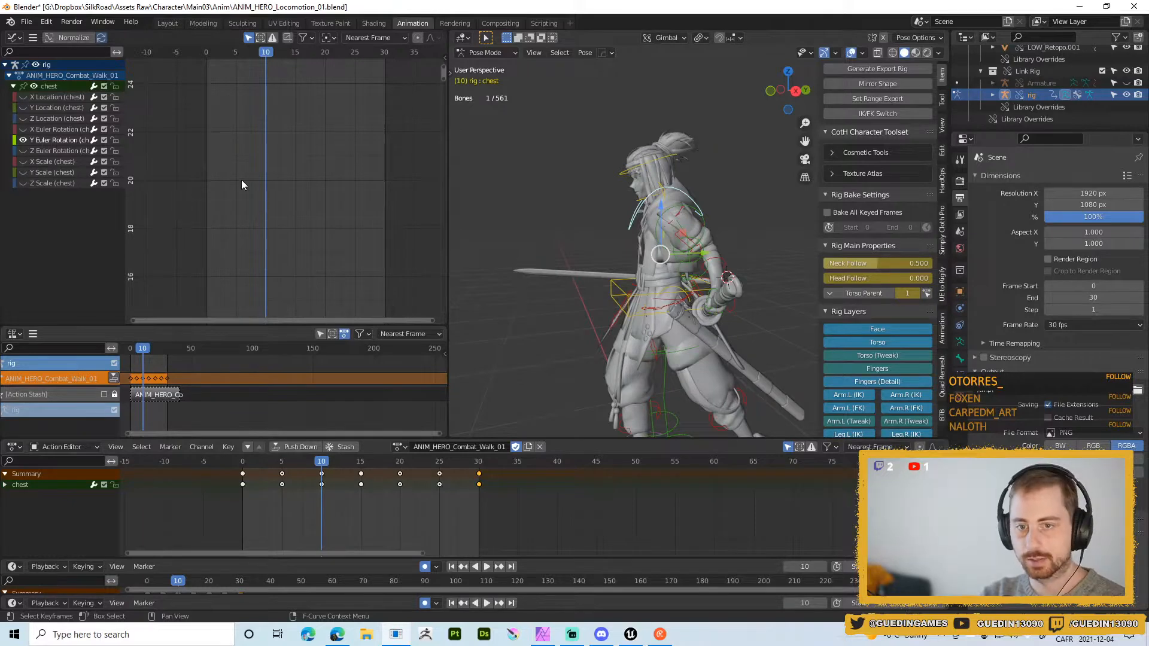
middle_click_drag(562, 232, 593, 238)
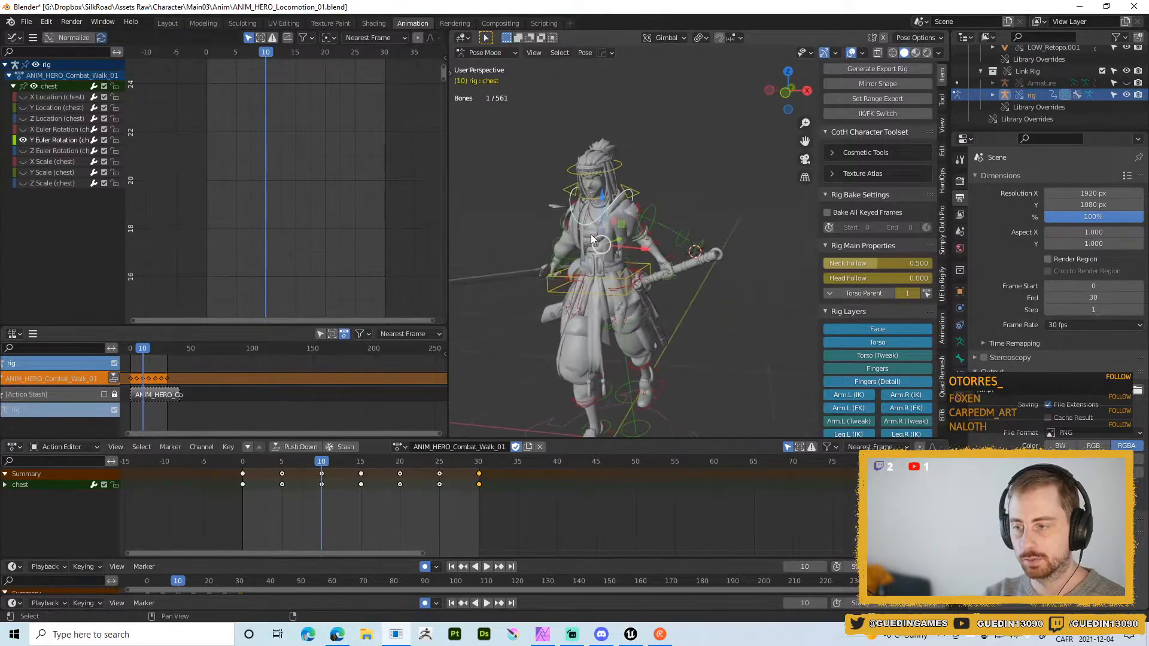
key("Home")
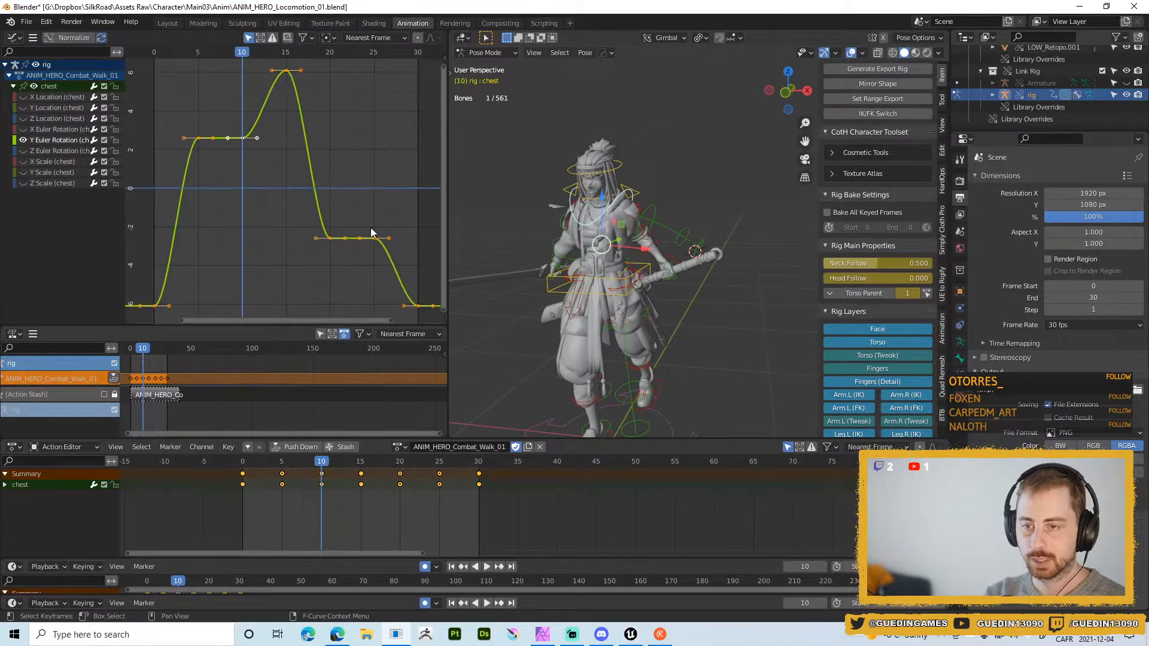
key("g")
key("y")
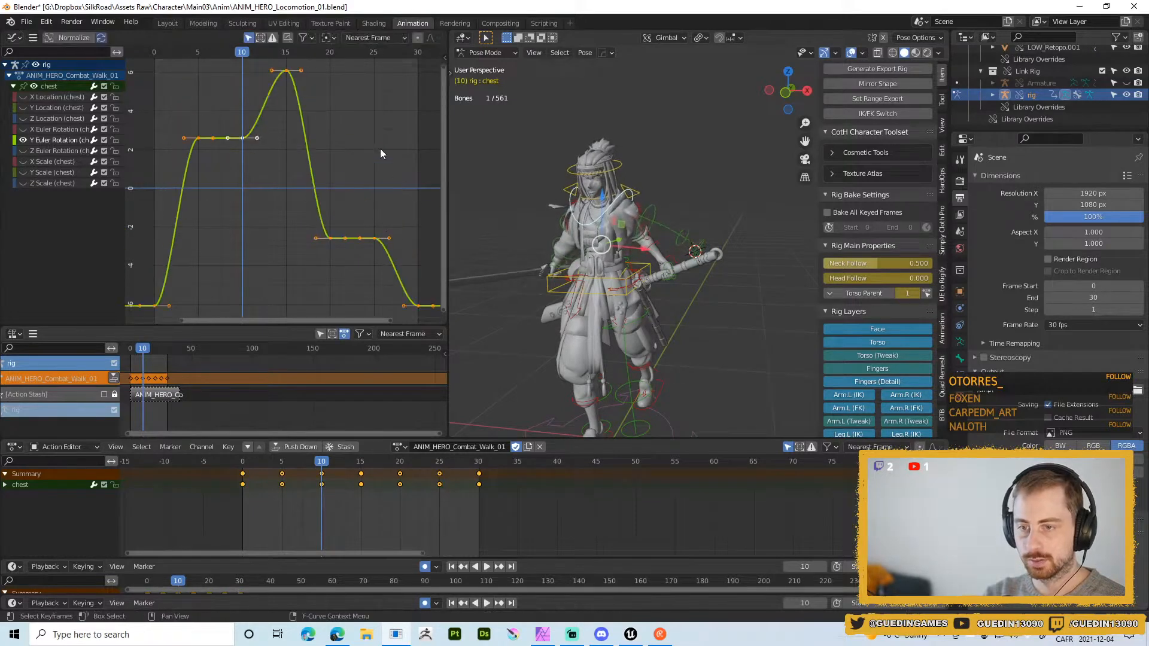
left_click(380, 148)
key("Home")
- Delete the chest's Y Euler Rotation keys at frames 5, 10, 20 and 25, keeping those at 0, 15 and 30
left_click_drag(174, 123, 379, 255)
key("x")
left_click(285, 193)
key("x")
left_click(379, 255)
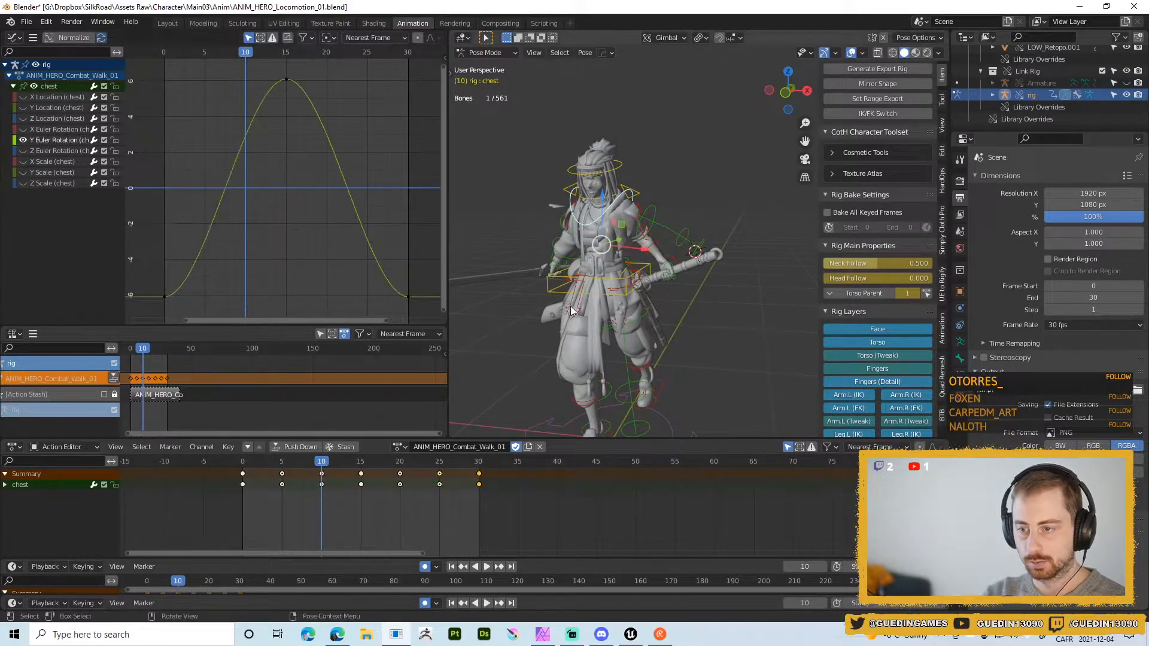
- Play the walk from the front and from the other side to check the chest's smoothed rotation
key("space")
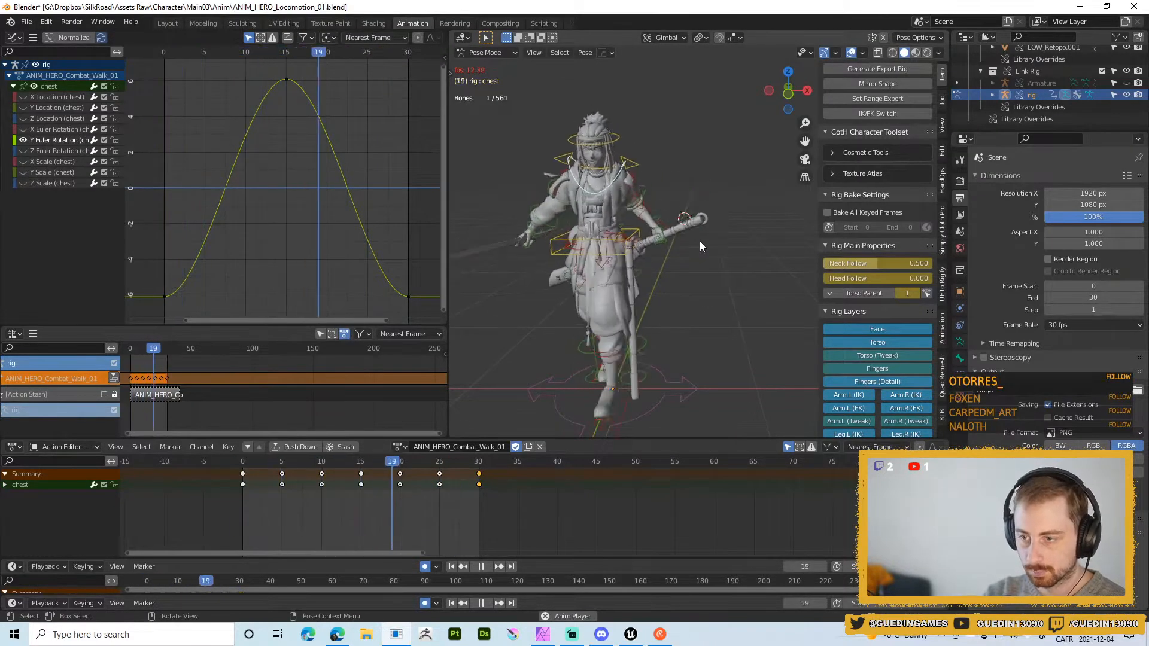
key("shift+space")
left_click(700, 183)
middle_click_drag(714, 336, 627, 249)
key("space")
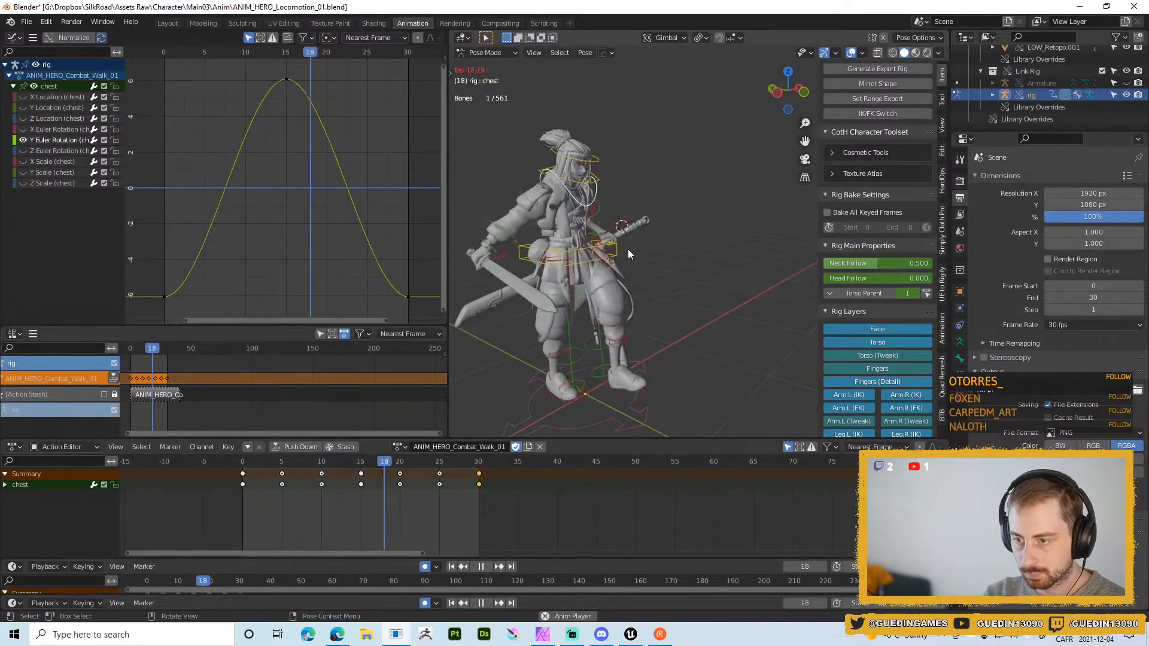
key("shift+space")
left_click(675, 239)
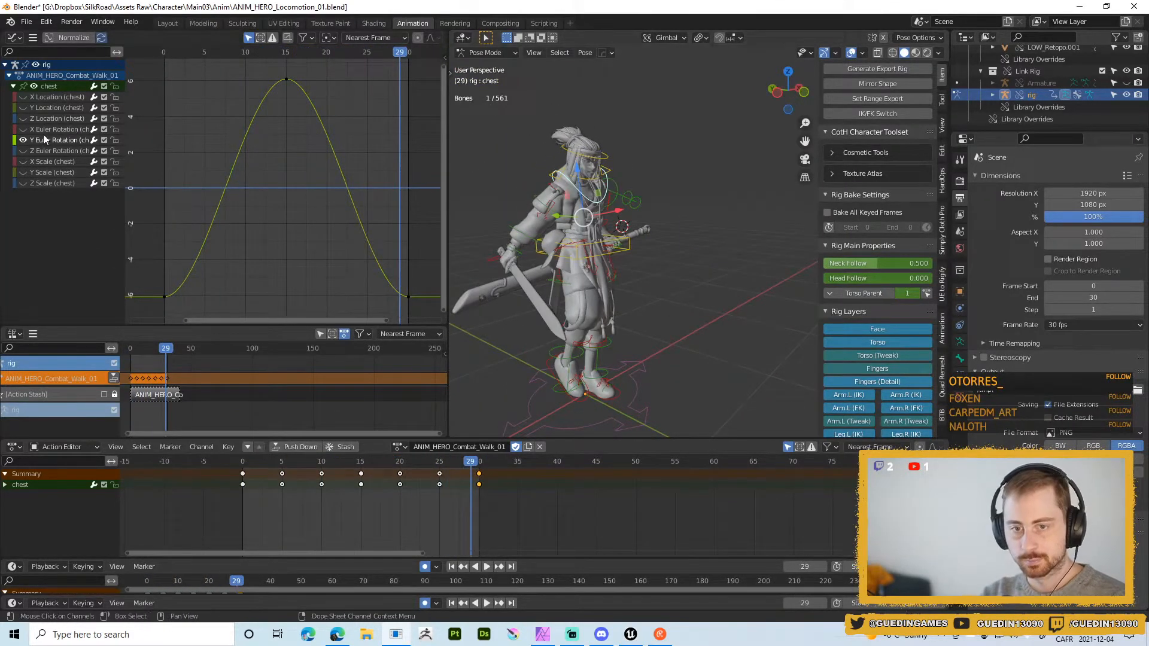
- Switch the visible chest curve from Y to Z Euler Rotation, fit it in view and deselect its keys
left_click(23, 140)
left_click(22, 150)
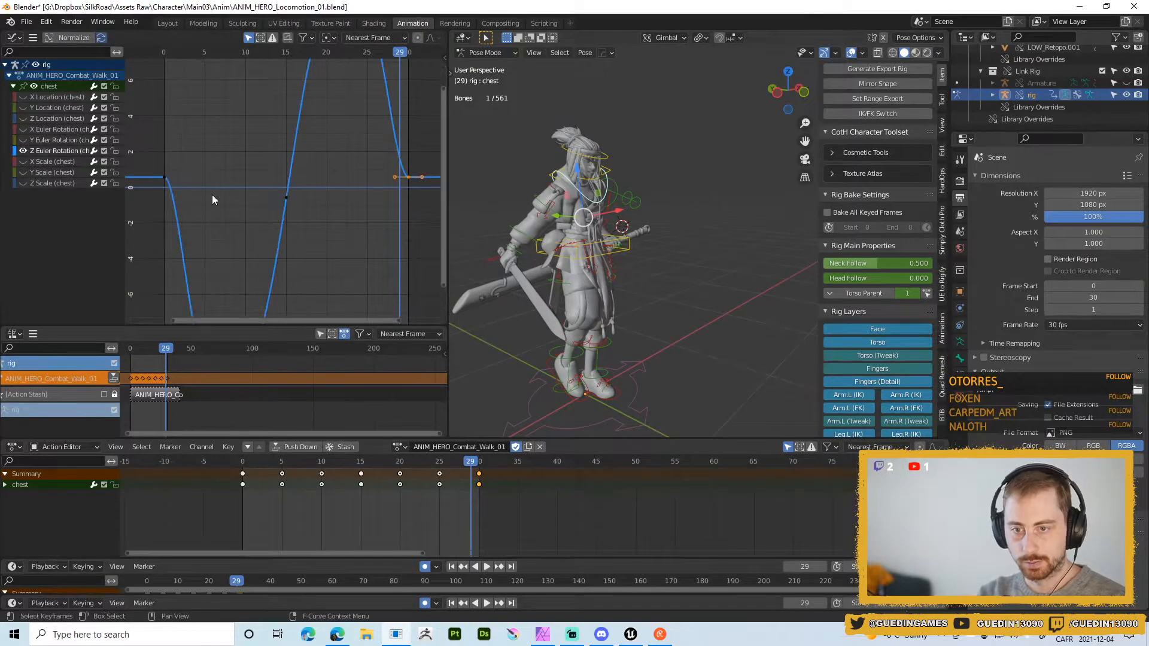
key("Home")
left_click(354, 289)
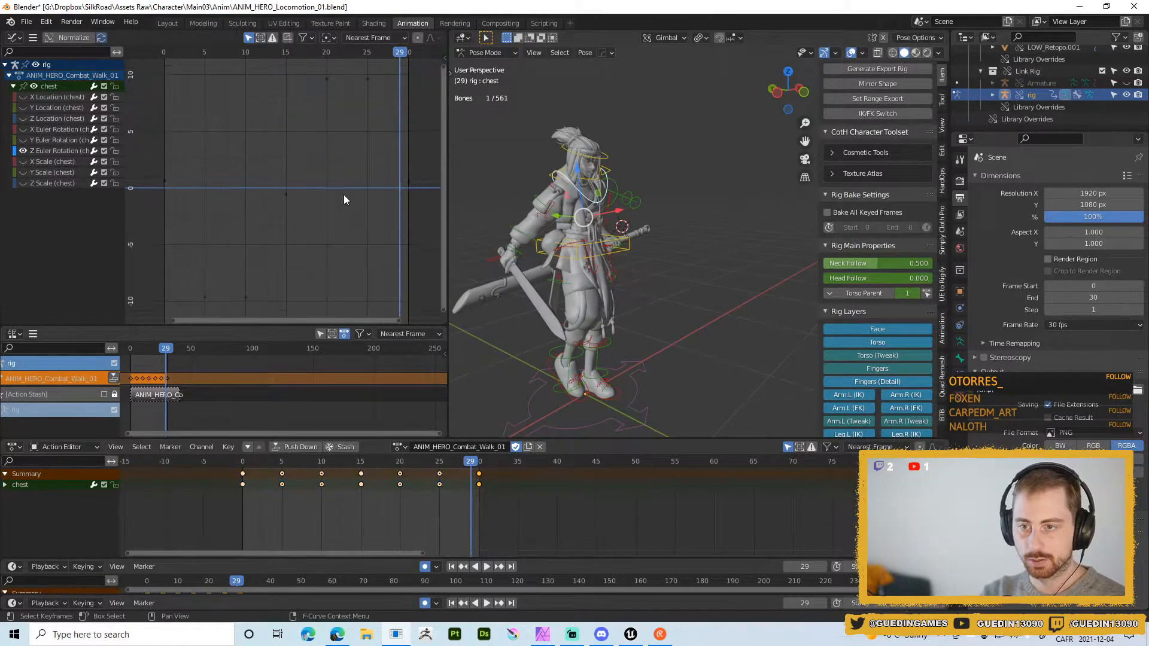
- Set the handle type of the chest's Z Euler Rotation keys at frames 5, 10, 20 and 25 to Automatic
left_click_drag(146, 259, 297, 305)
key("v")
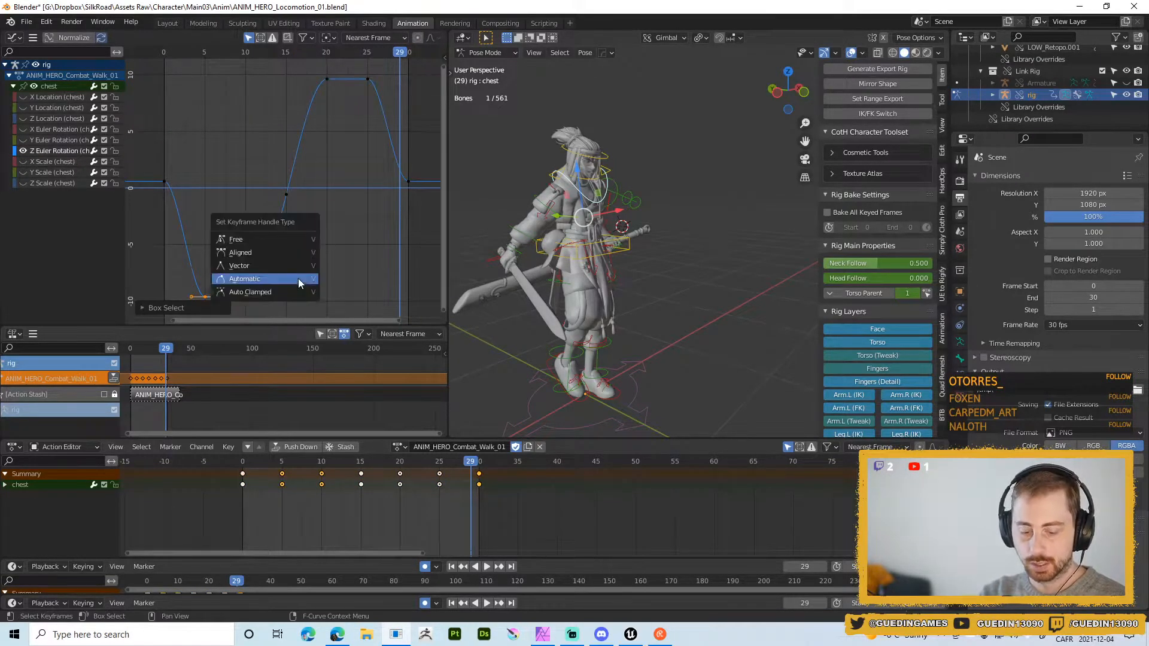
left_click(297, 269)
scroll(299, 120, "down", 2)
left_click_drag(288, 105, 361, 145)
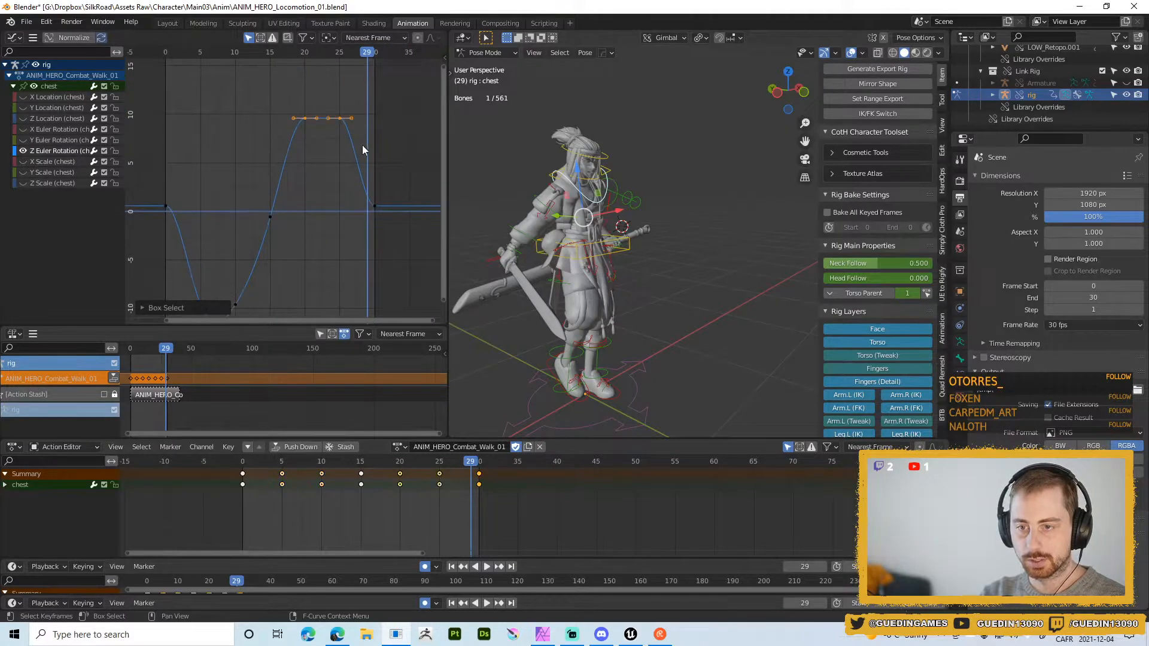
key("v")
left_click(320, 146)
middle_click_drag(333, 267, 344, 228)
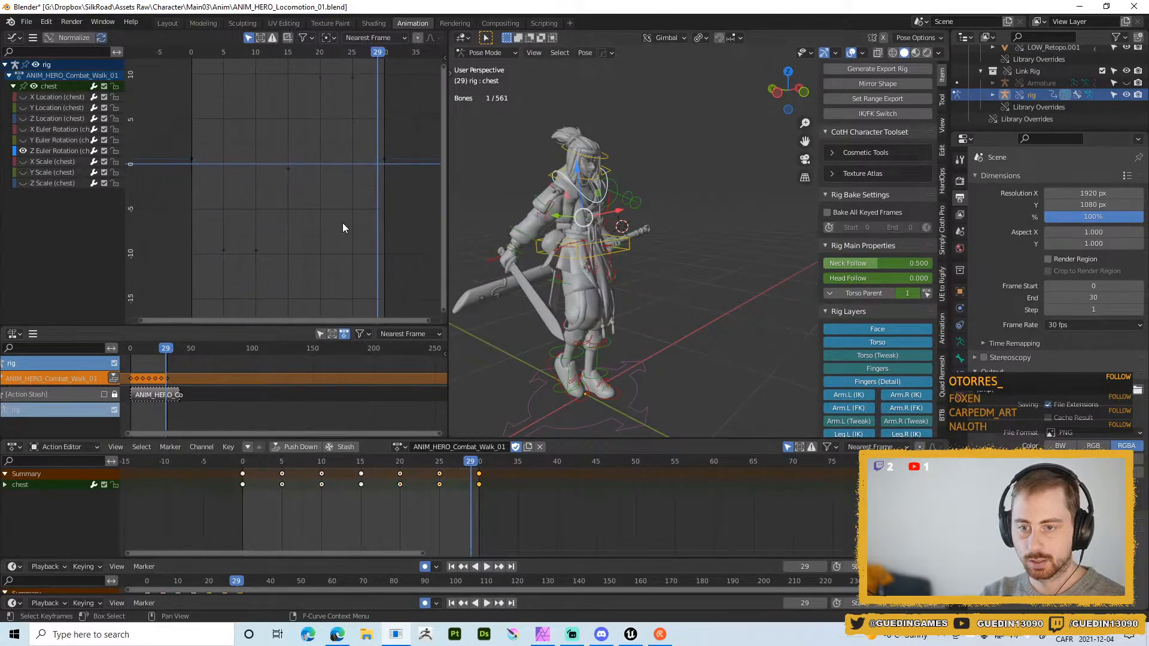
- Play the walk to check the chest's Z rotation
key("space")
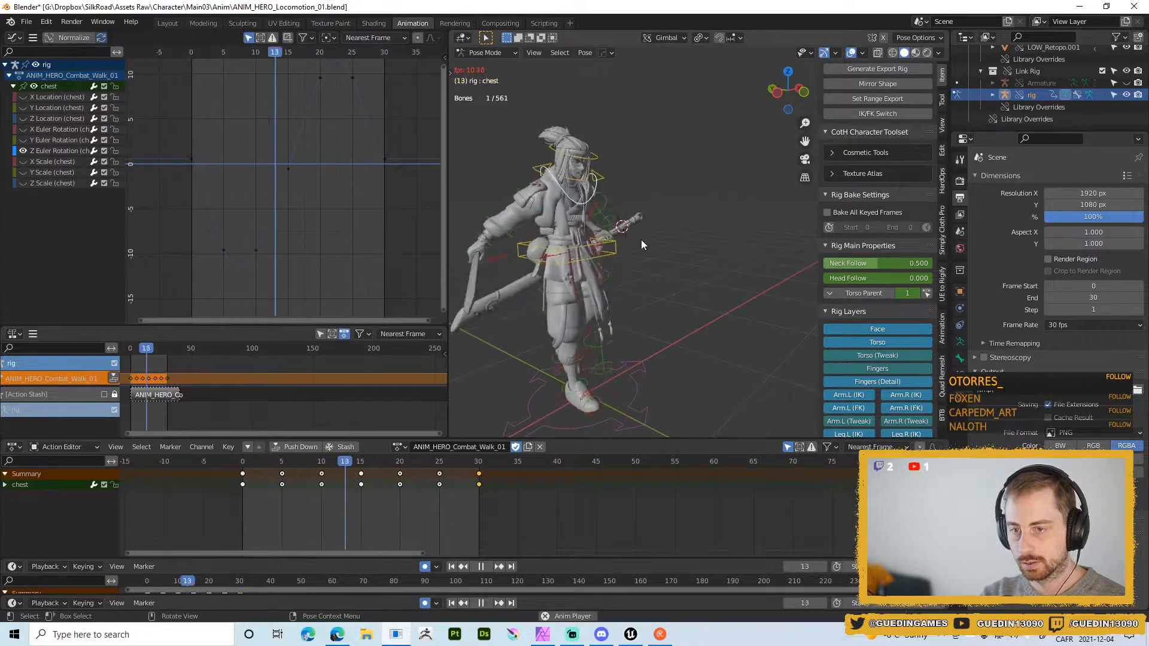
key("shift+space")
left_click(633, 158)
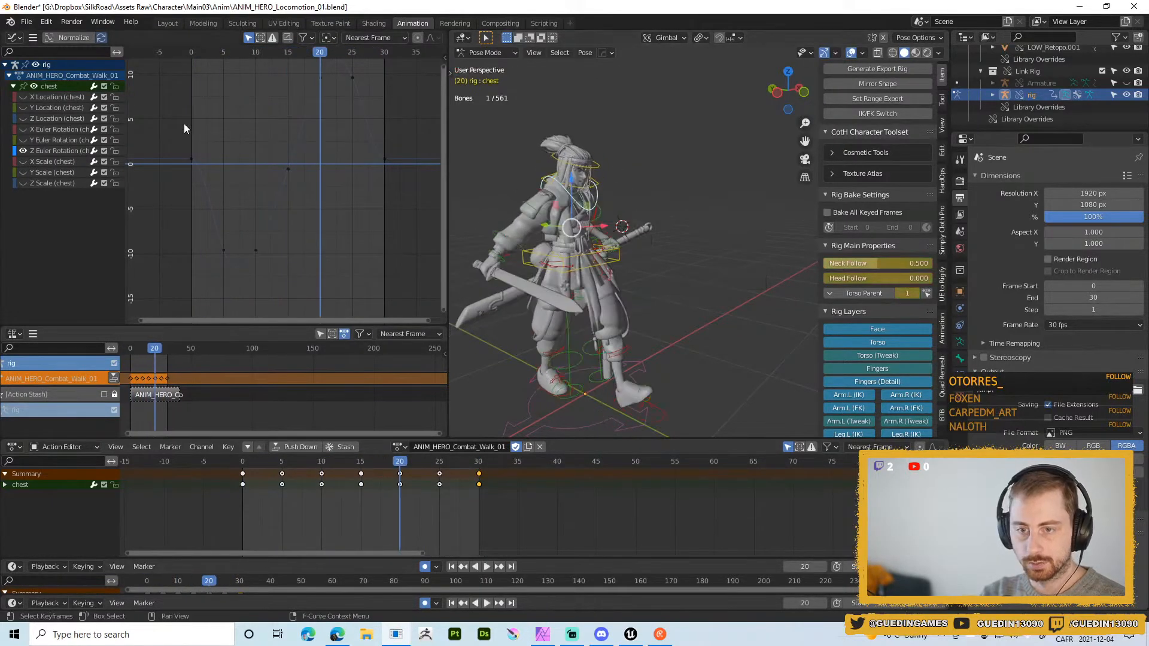
- Add a Cycles modifier to the chest's Z Euler Rotation curve and play the walk
left_click(56, 151)
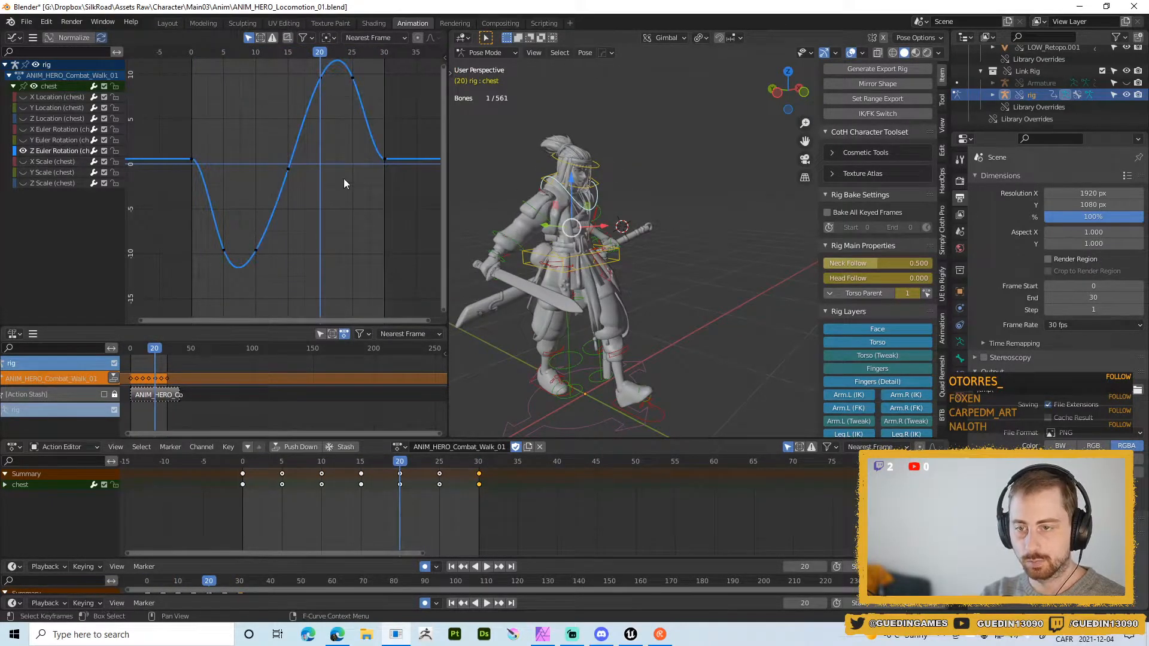
key("n")
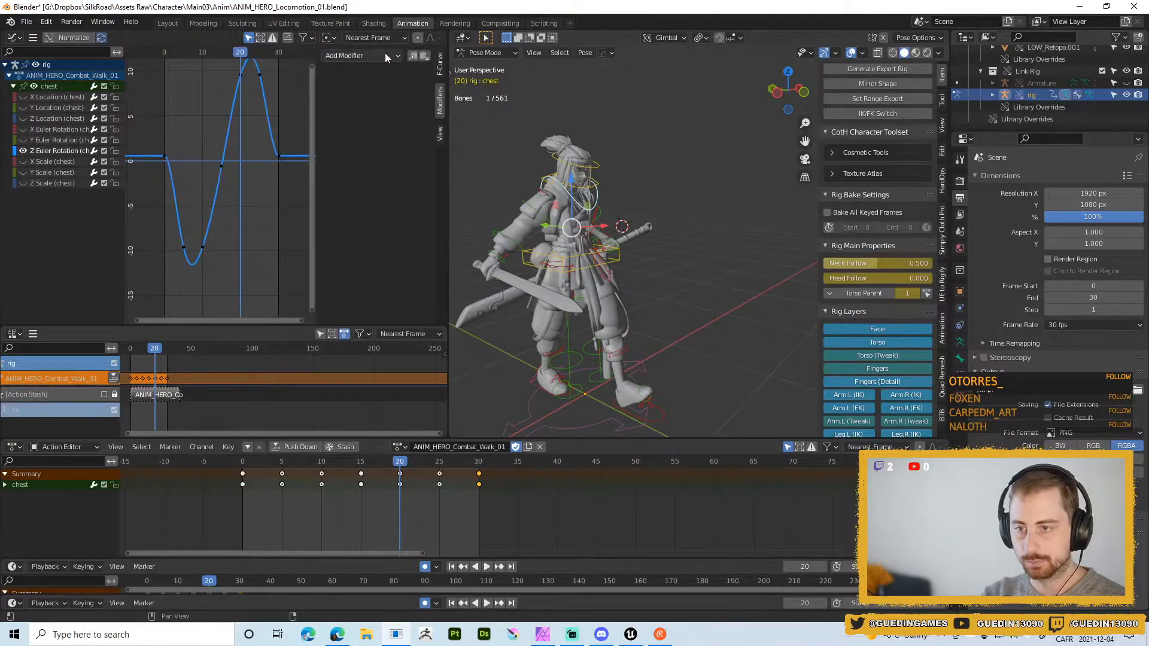
left_click(386, 55)
left_click(363, 109)
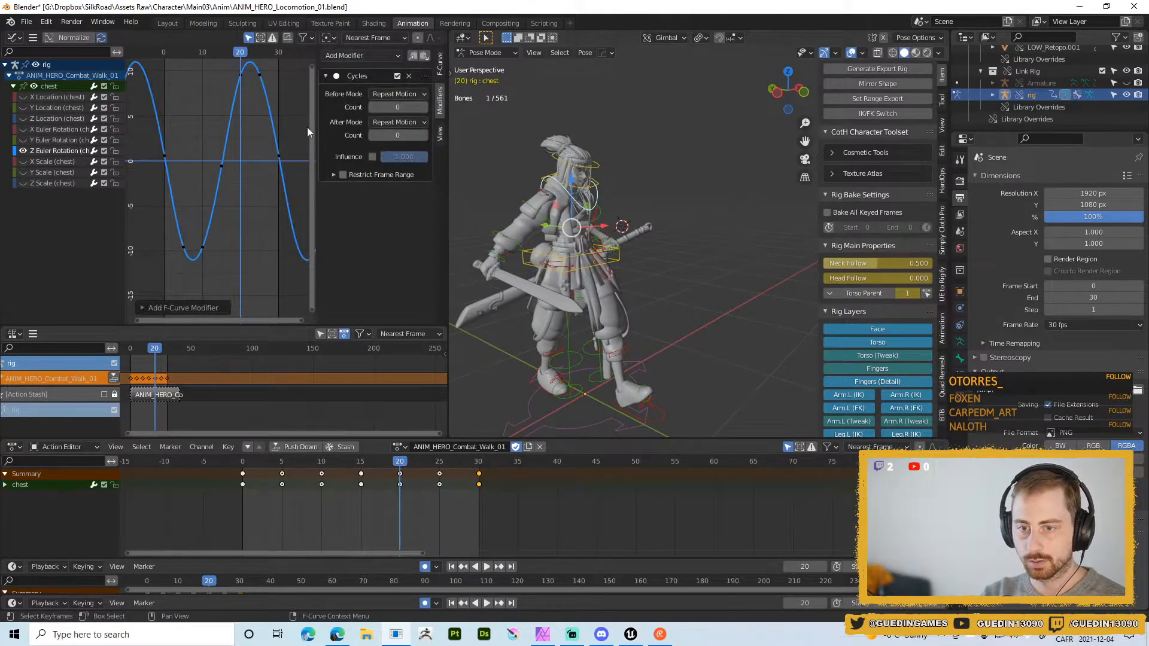
key("n")
key("space")
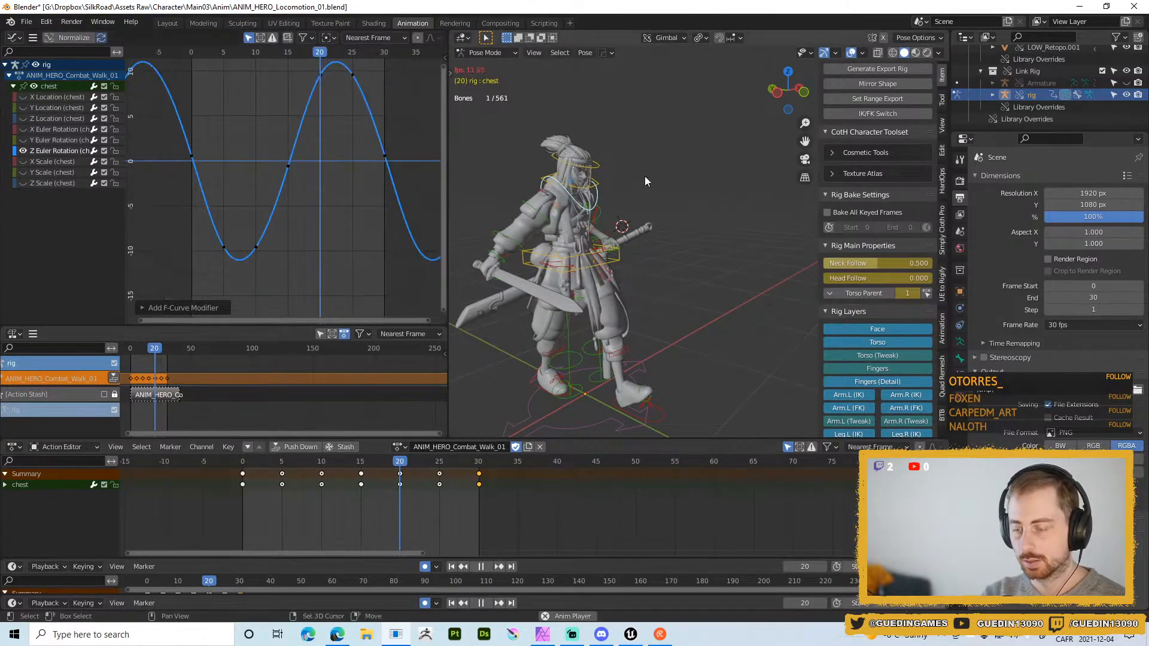
- Check the playing walk from the front and side with the viewport overlays hidden, and restore the overlays after stopping playback
middle_click_drag(641, 269, 512, 277)
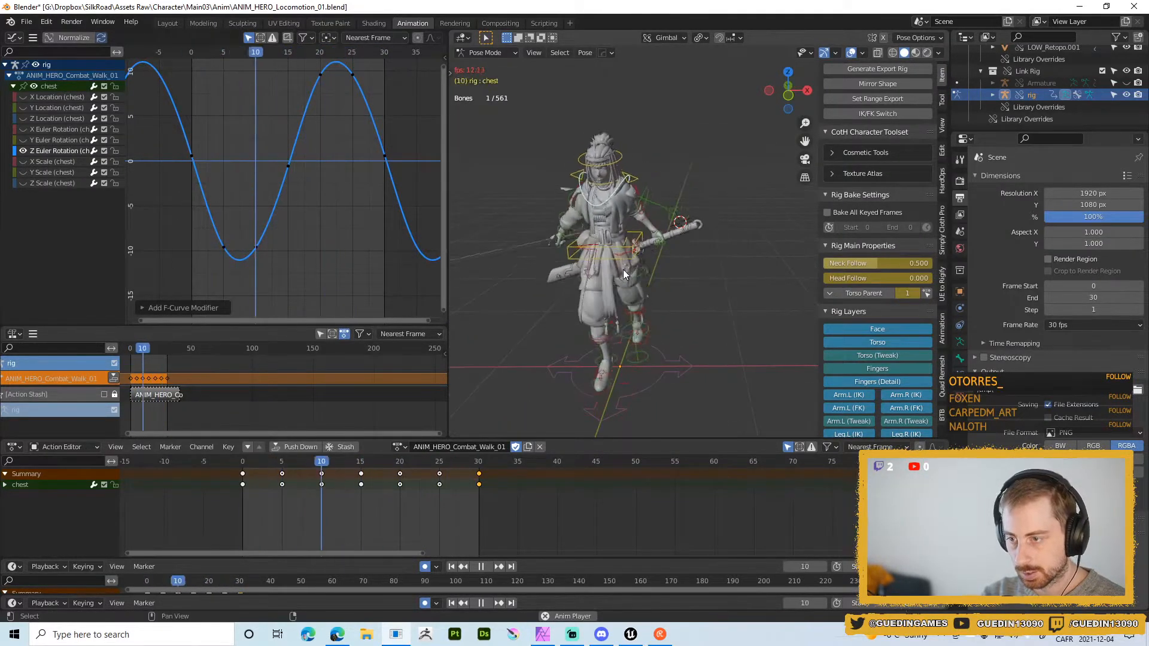
key("shift+alt+z")
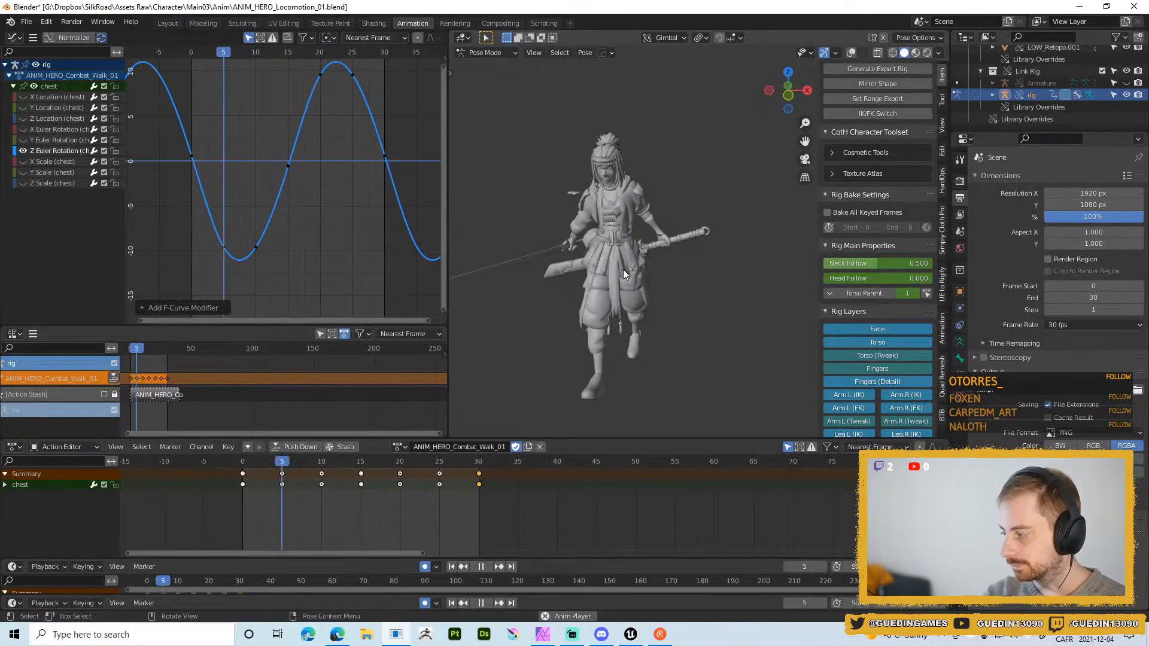
middle_click_drag(623, 270, 733, 249)
scroll(644, 222, "down", 1)
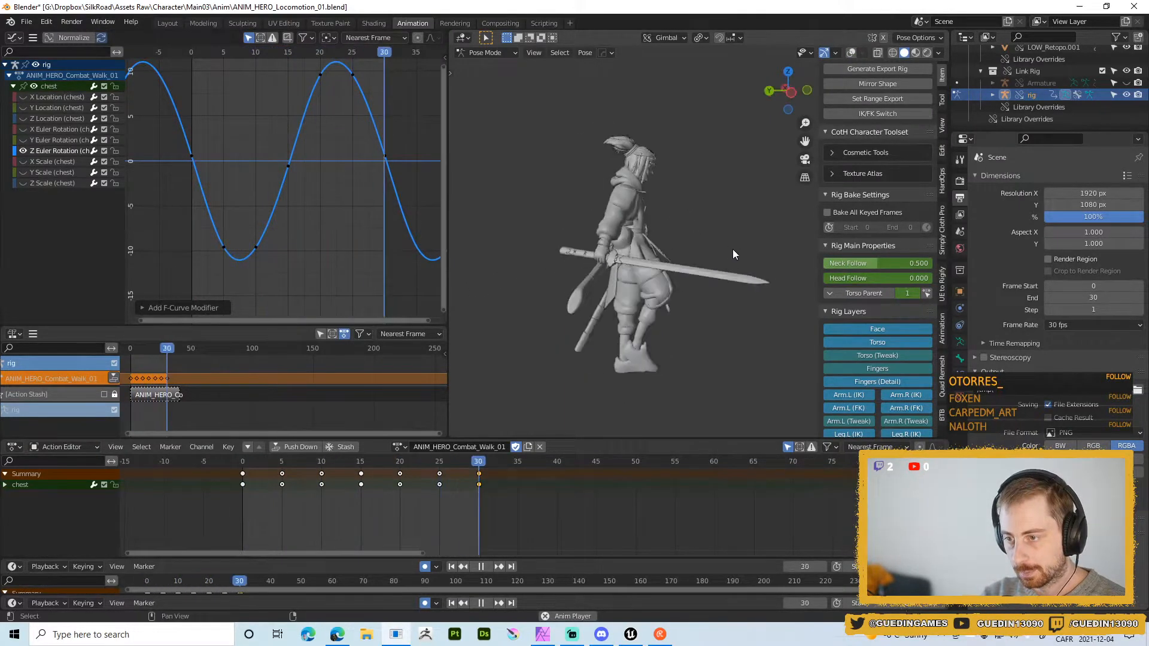
key("shift+space")
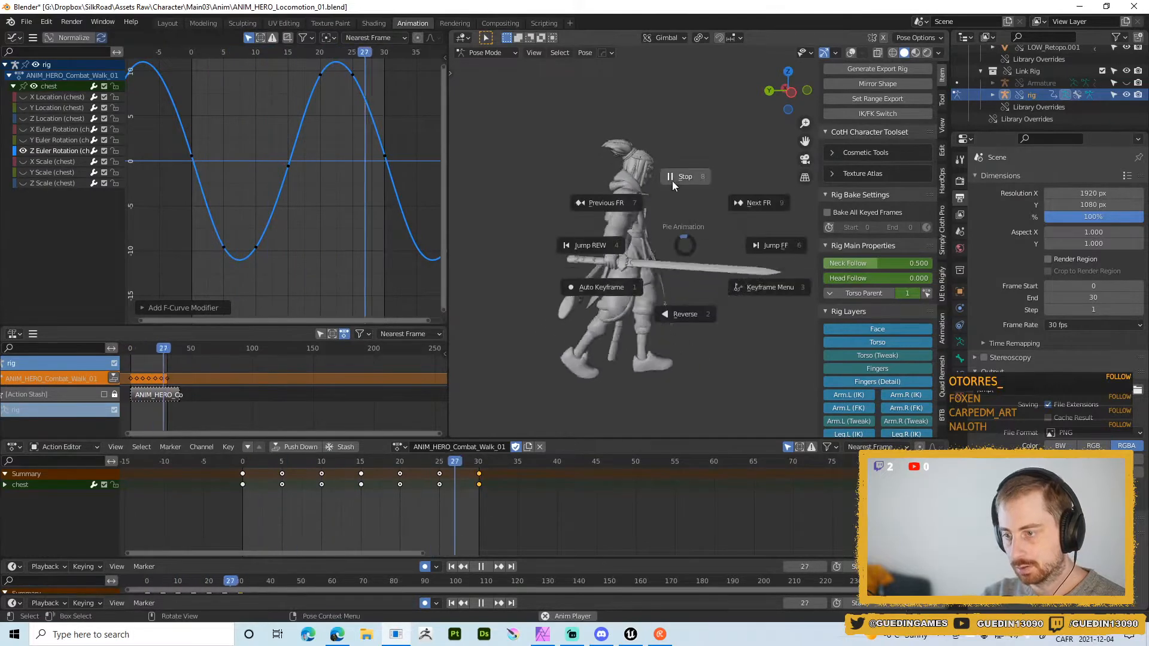
left_click(673, 180)
key("shift+alt+z")
middle_click_drag(550, 255, 453, 261)
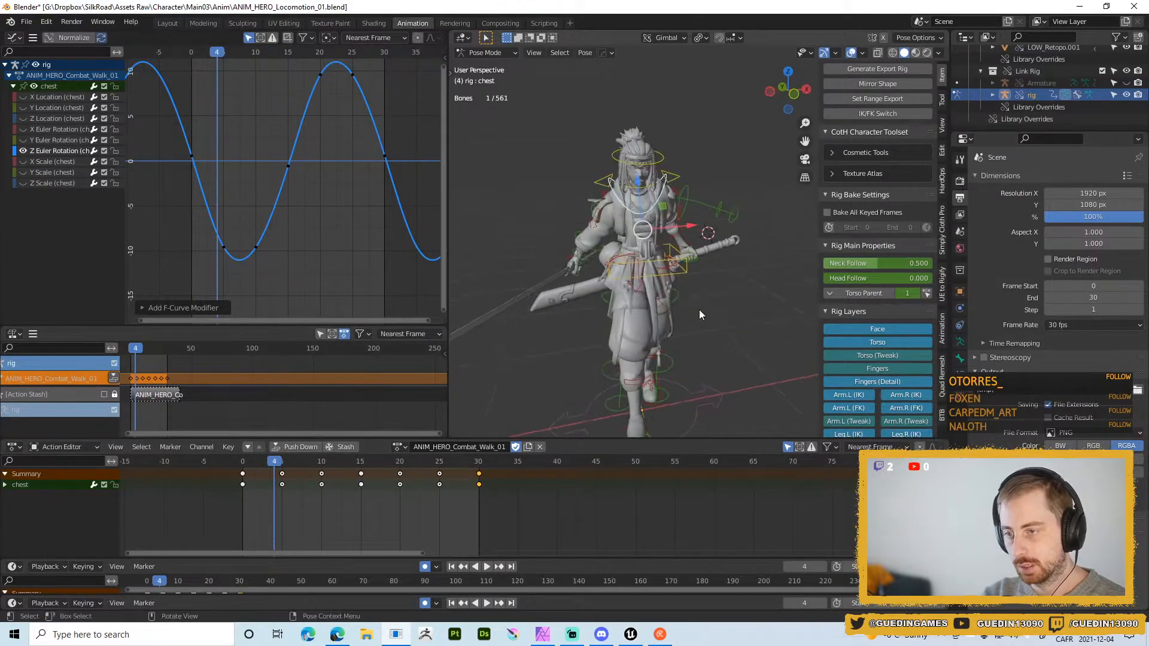
- Deselect the chest control and play the walk from the side to check the legs and hips
left_click(699, 310)
scroll(683, 267, "up", 2)
middle_click_drag(683, 267, 675, 196, "shift")
middle_click_drag(675, 196, 569, 246)
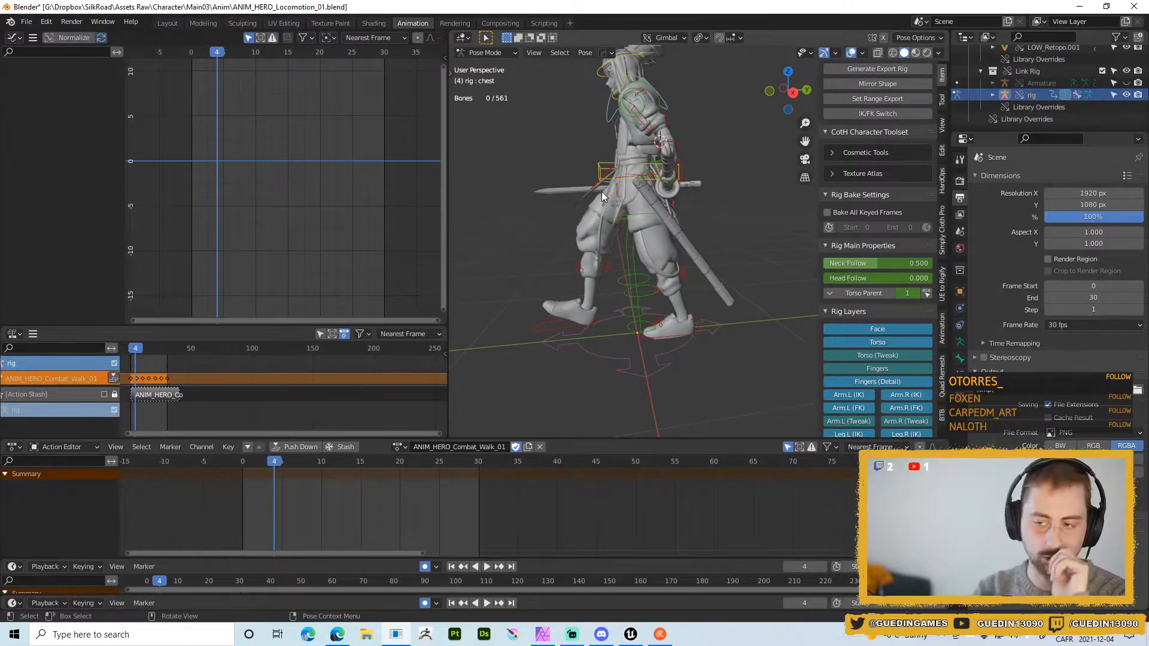
key("space")
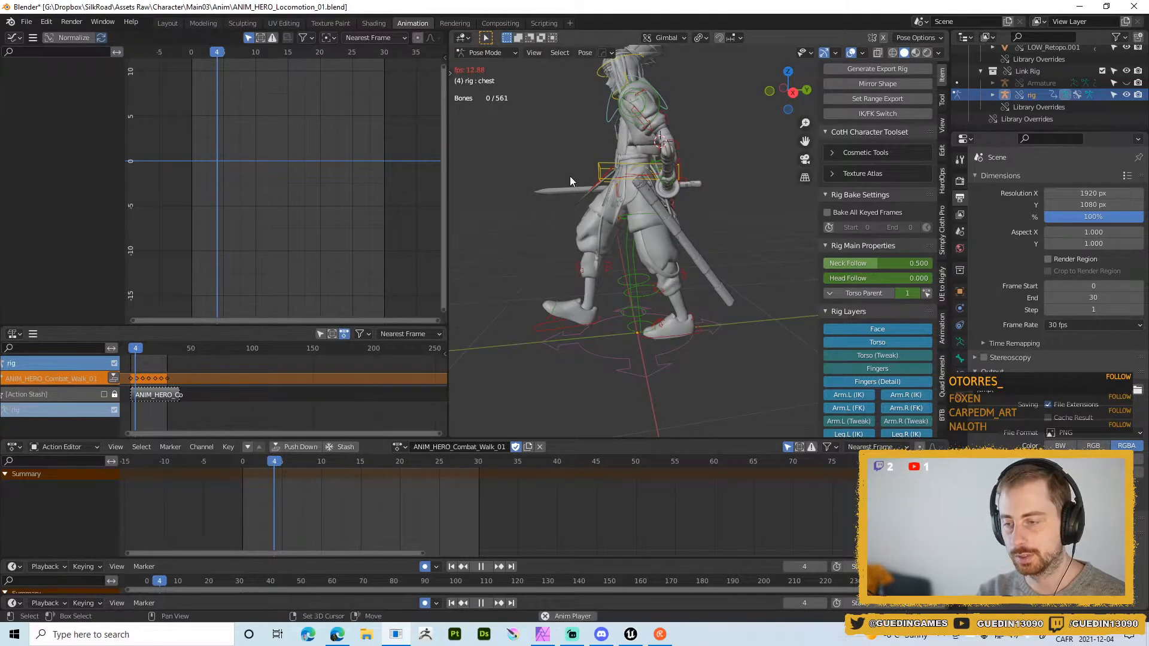
key("shift+space")
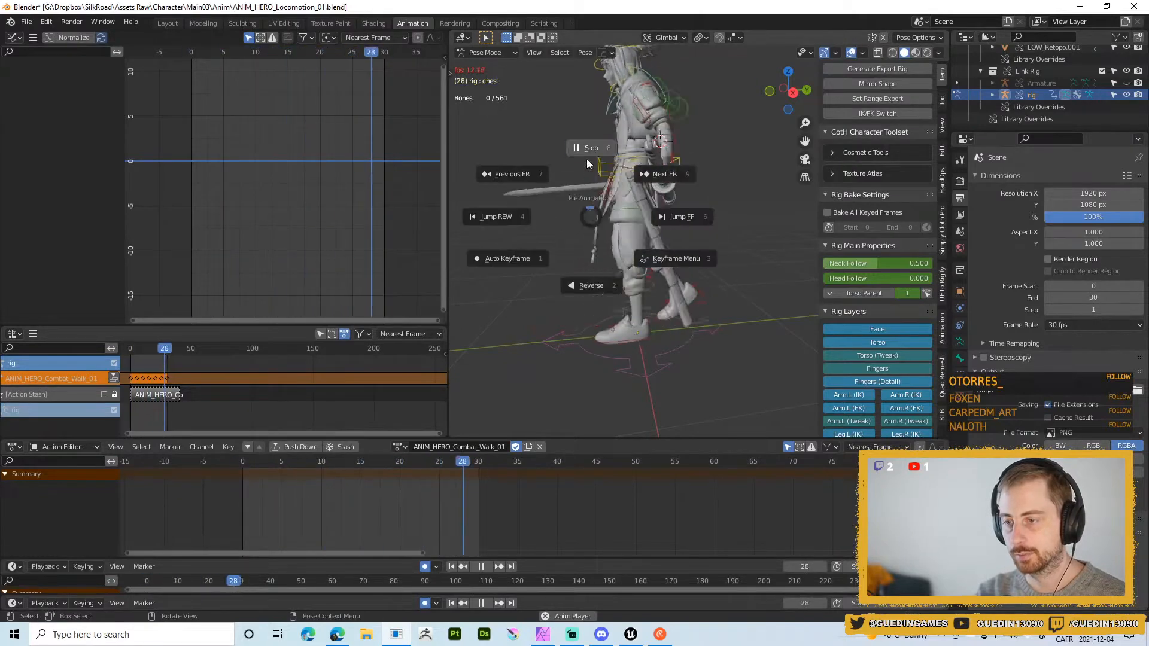
left_click(586, 158)
- Select the torso control and play the walk from the front
left_click(597, 164)
middle_click_drag(731, 242, 737, 241)
key("space")
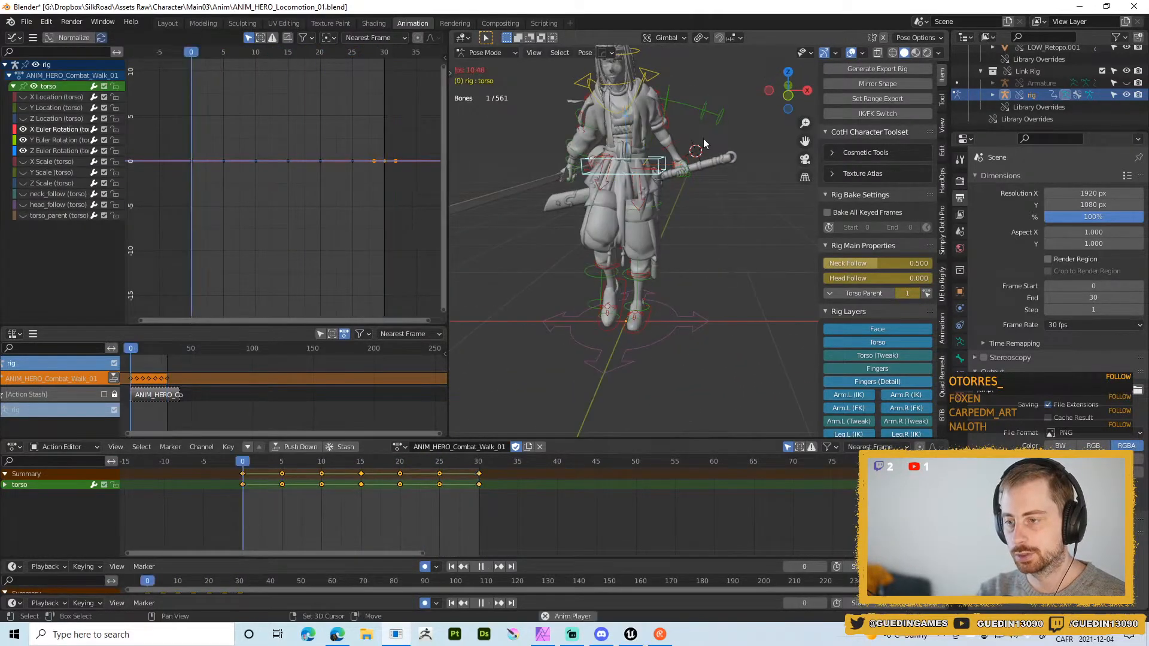
key("shift+space")
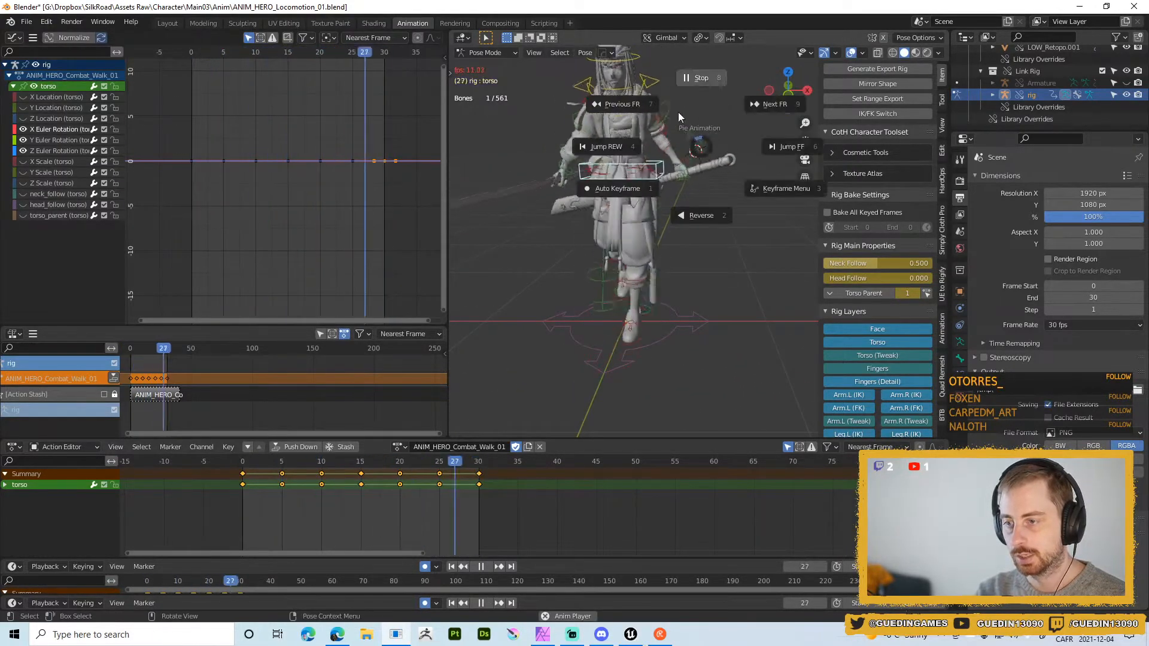
left_click(702, 86)
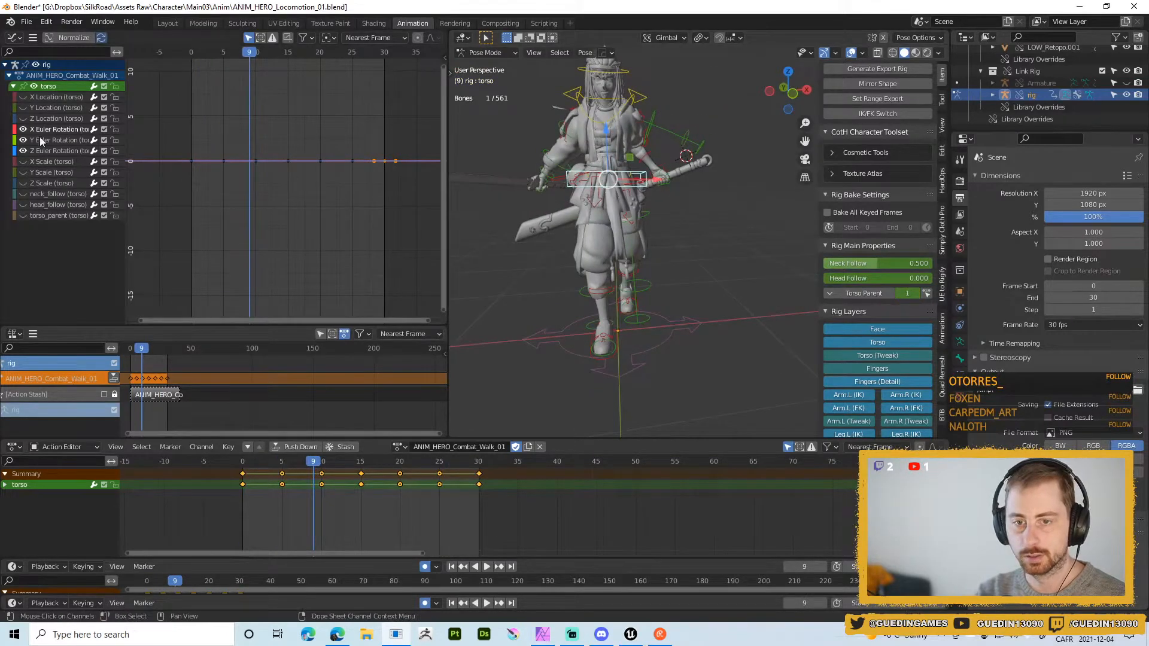
- Isolate the torso's Z Location curve, scale its keys to about 0.57 along the value axis and play the walk
left_click(32, 87)
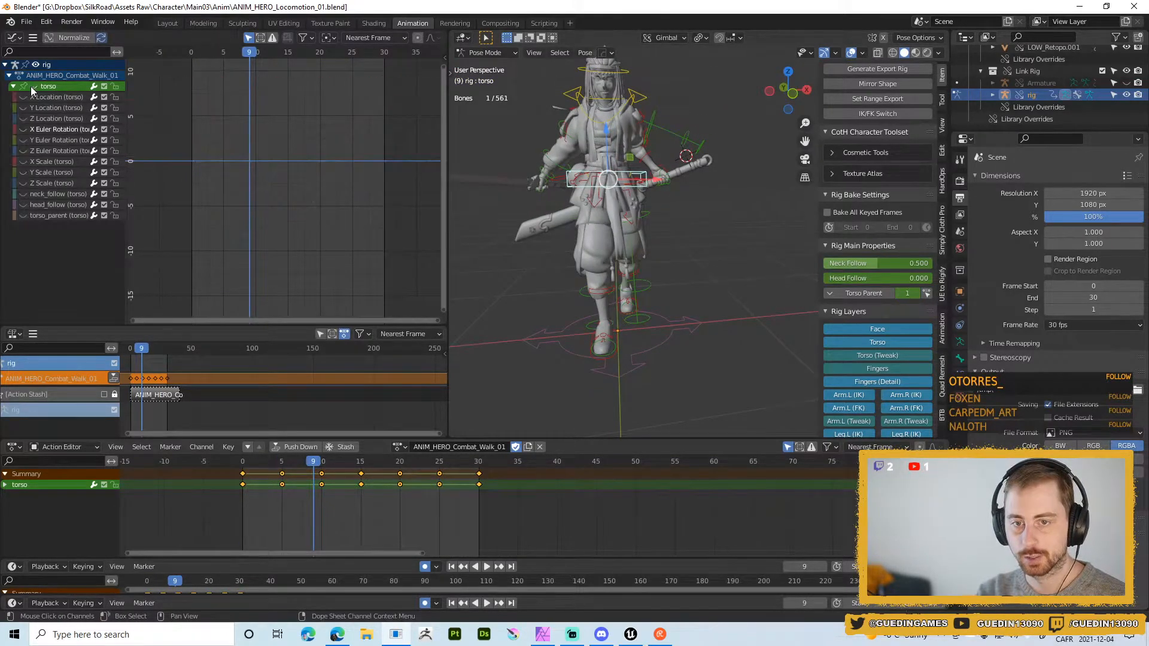
left_click(24, 119)
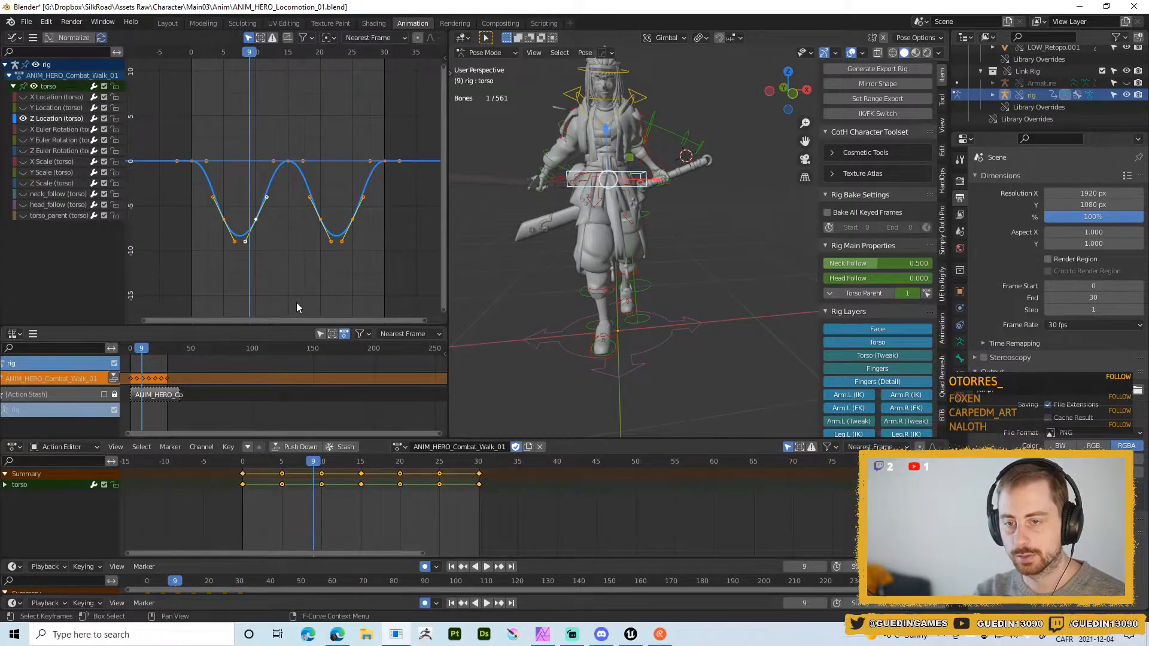
key("s")
key("y")
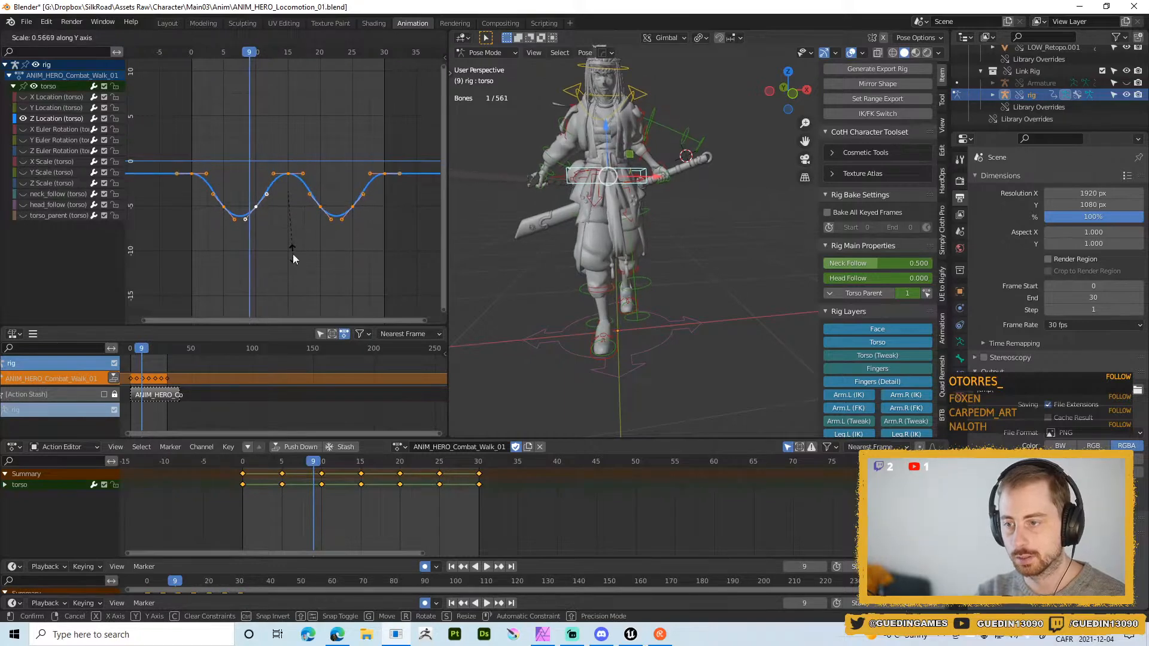
left_click(293, 254)
key("space")
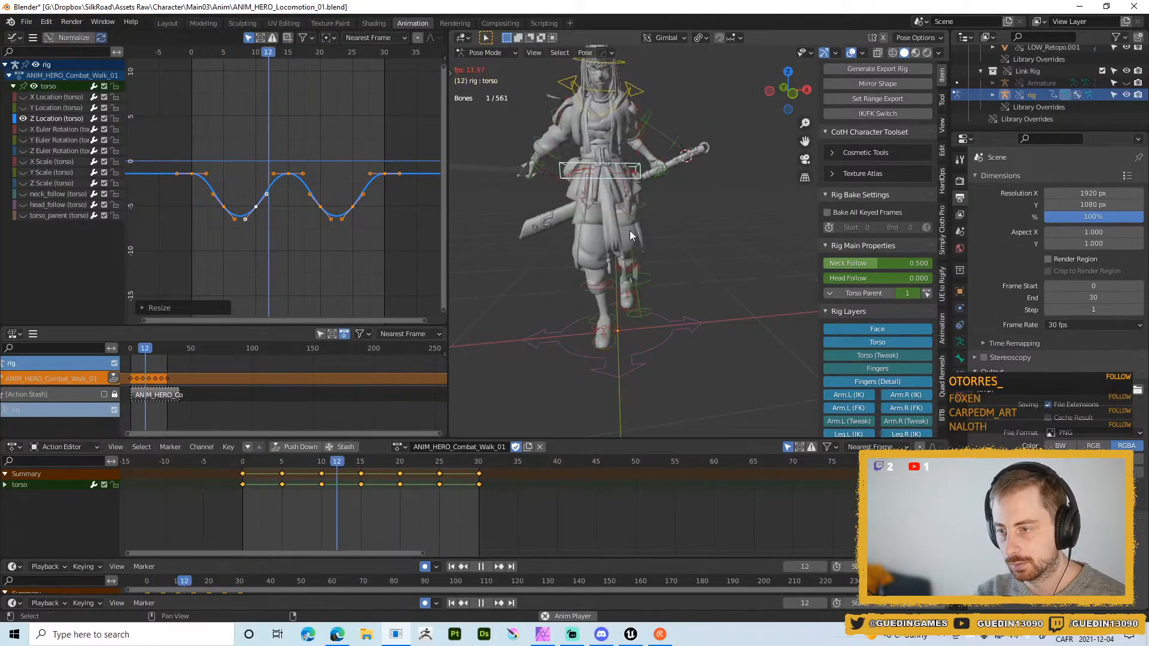
middle_click_drag(630, 231, 609, 266)
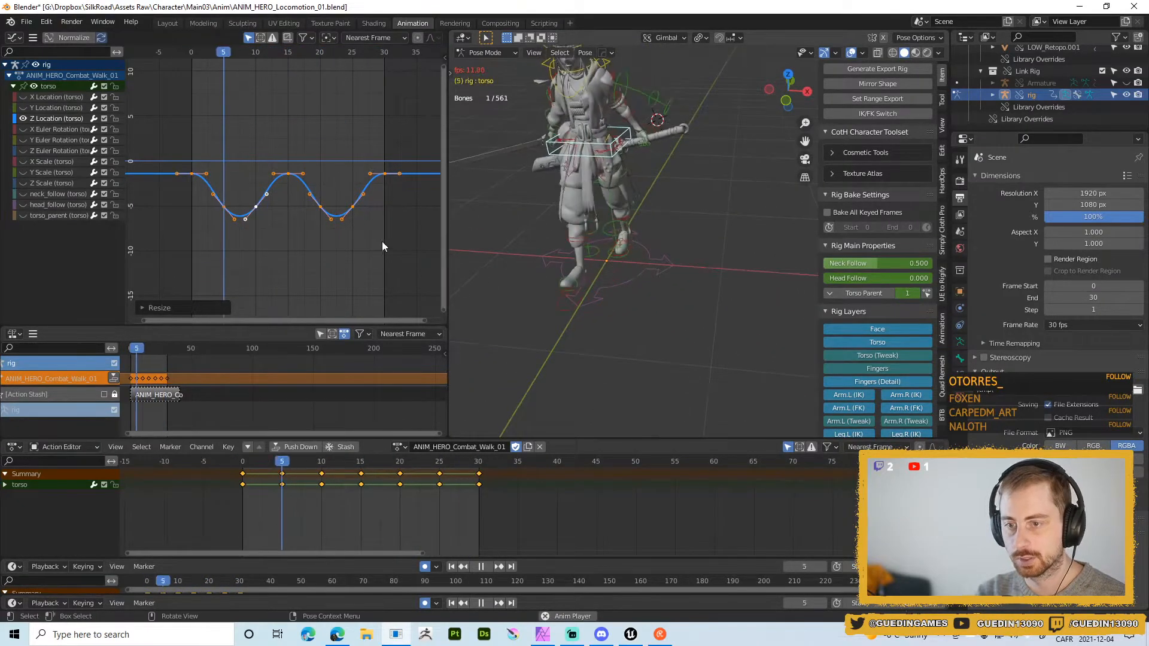
- Switch the visible torso curve from Z Location to Y Location and fit it in view
left_click(22, 118)
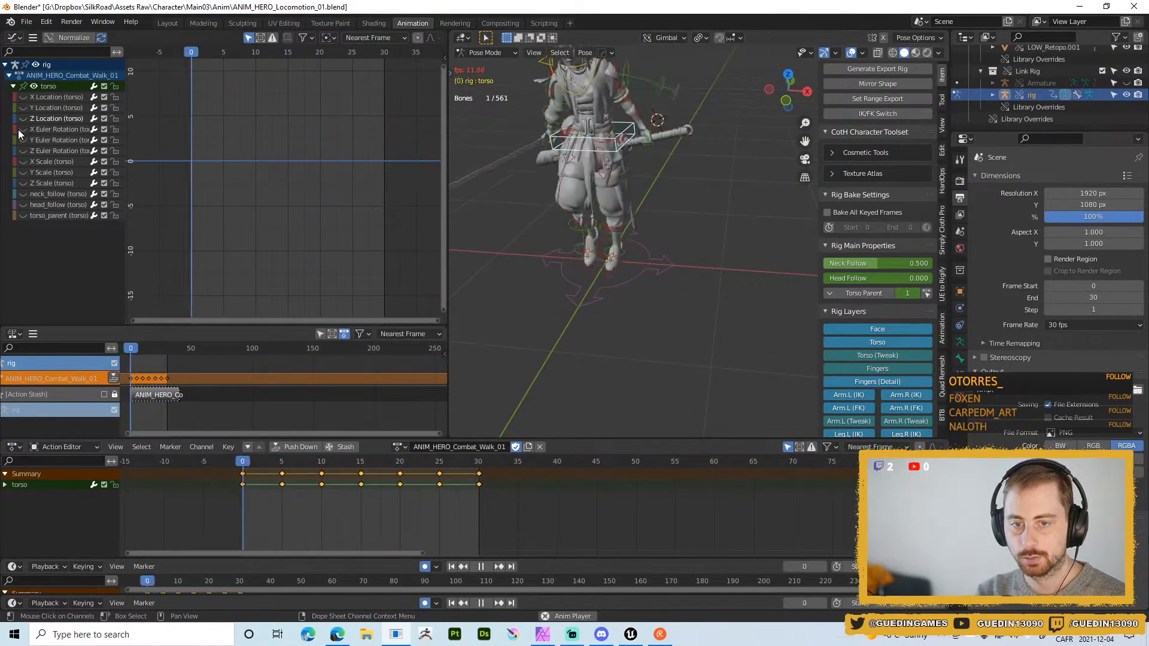
left_click(23, 141)
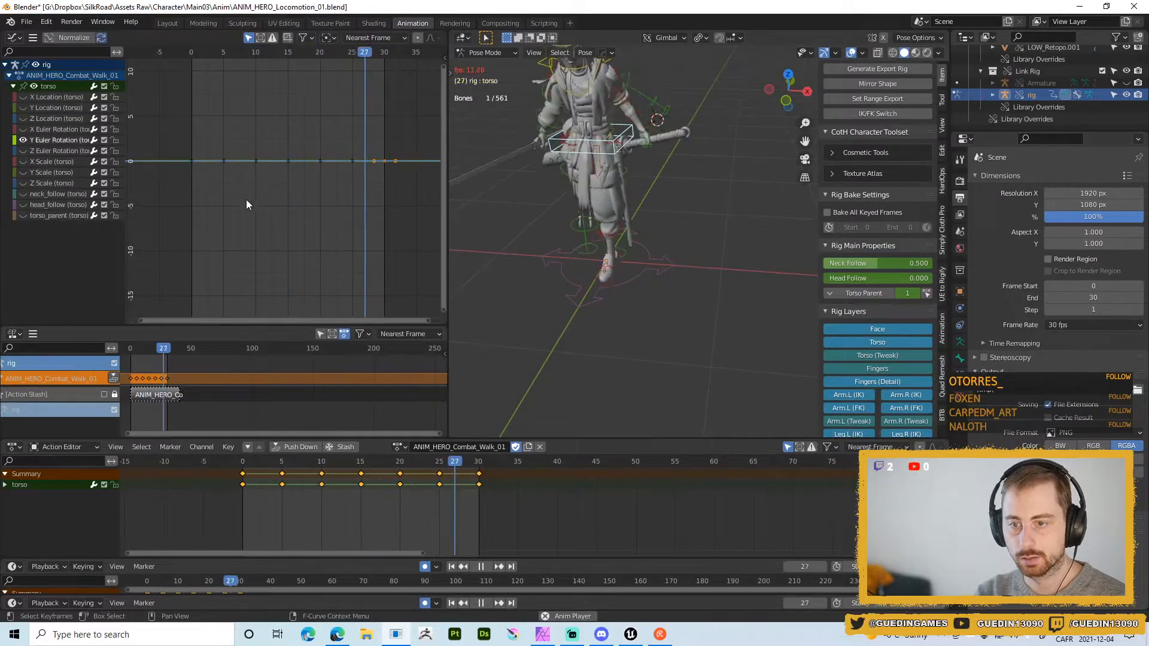
left_click(23, 141)
left_click(23, 108)
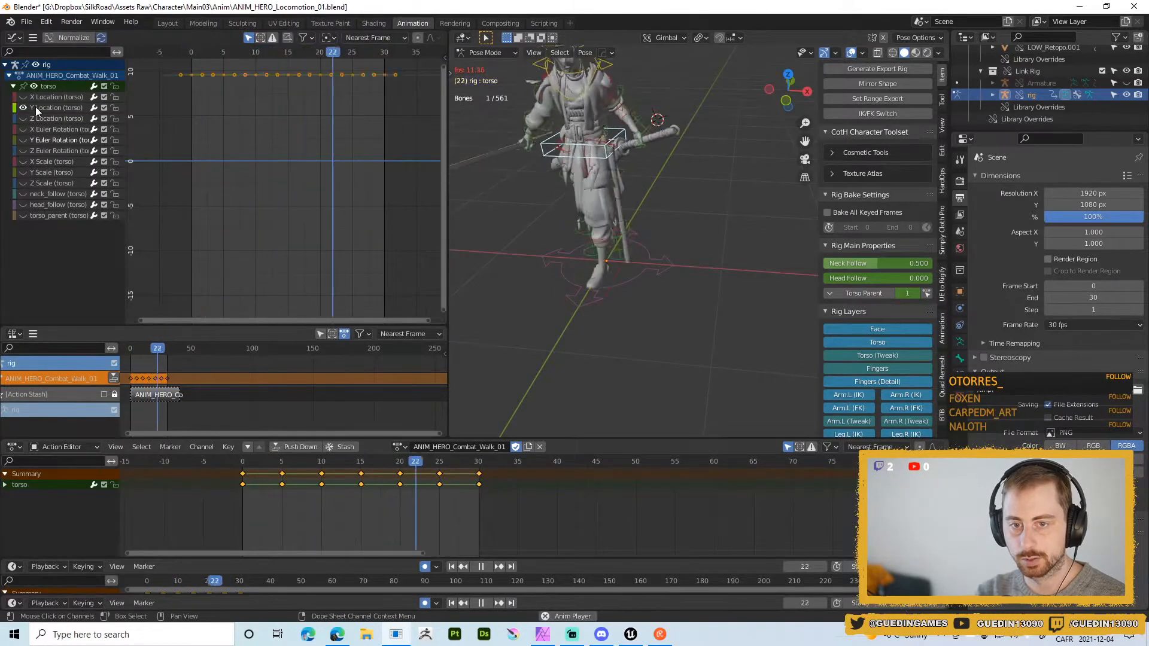
left_click(36, 109)
key("Home")
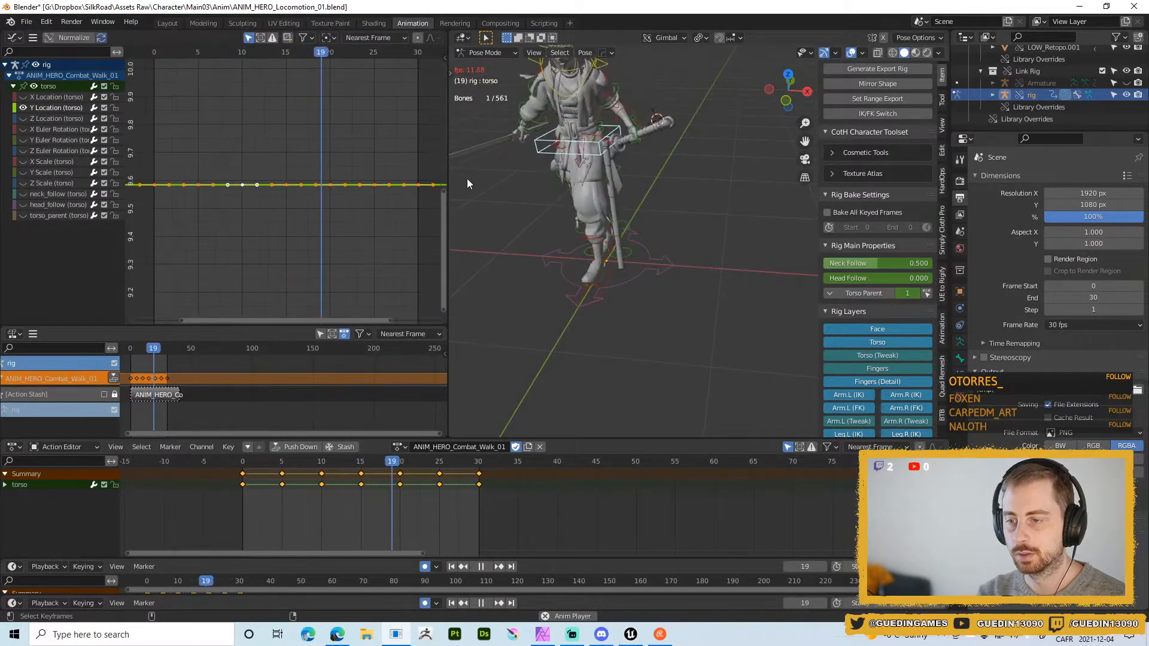
middle_click_drag(569, 245, 507, 212)
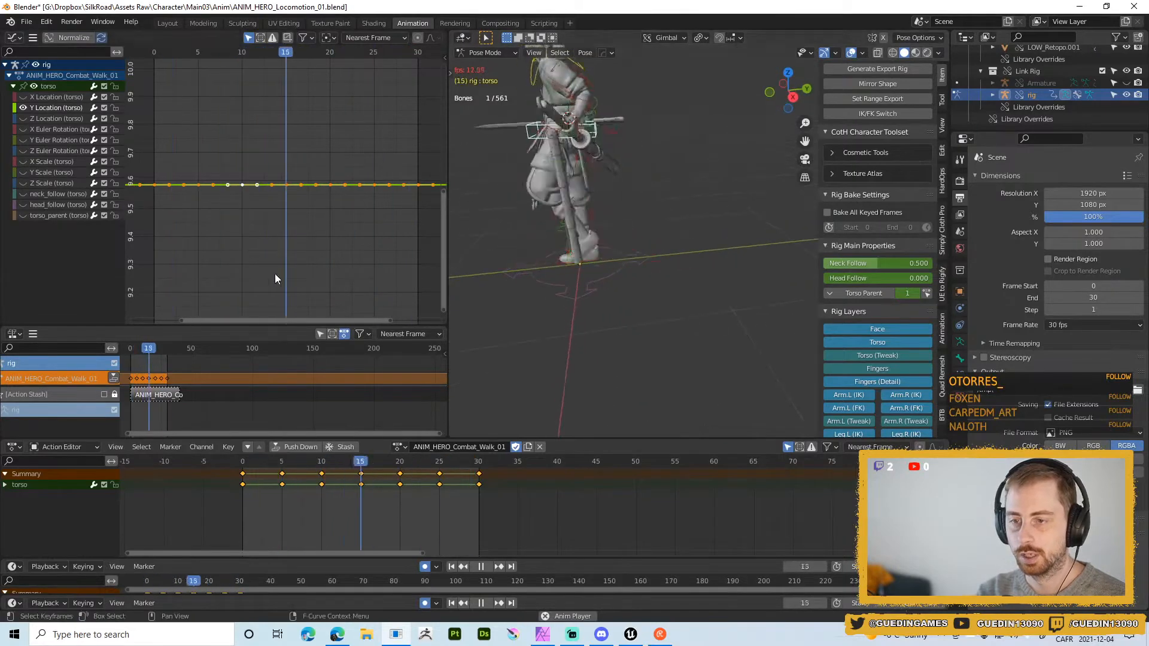
key("g")
key("y")
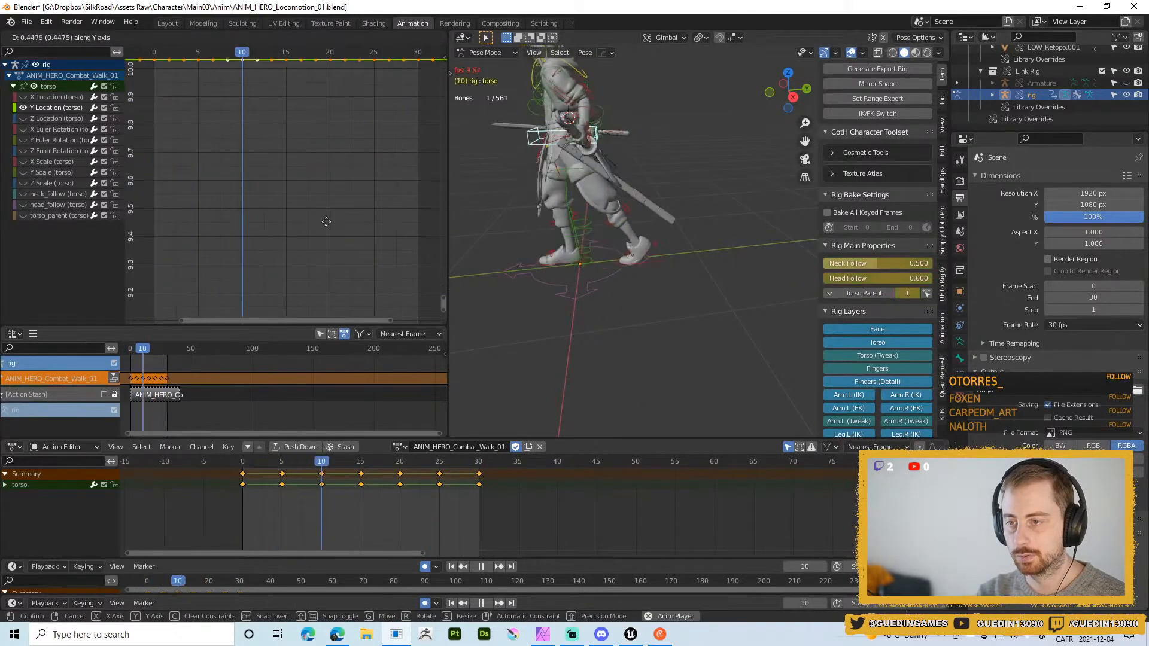
key("Escape")
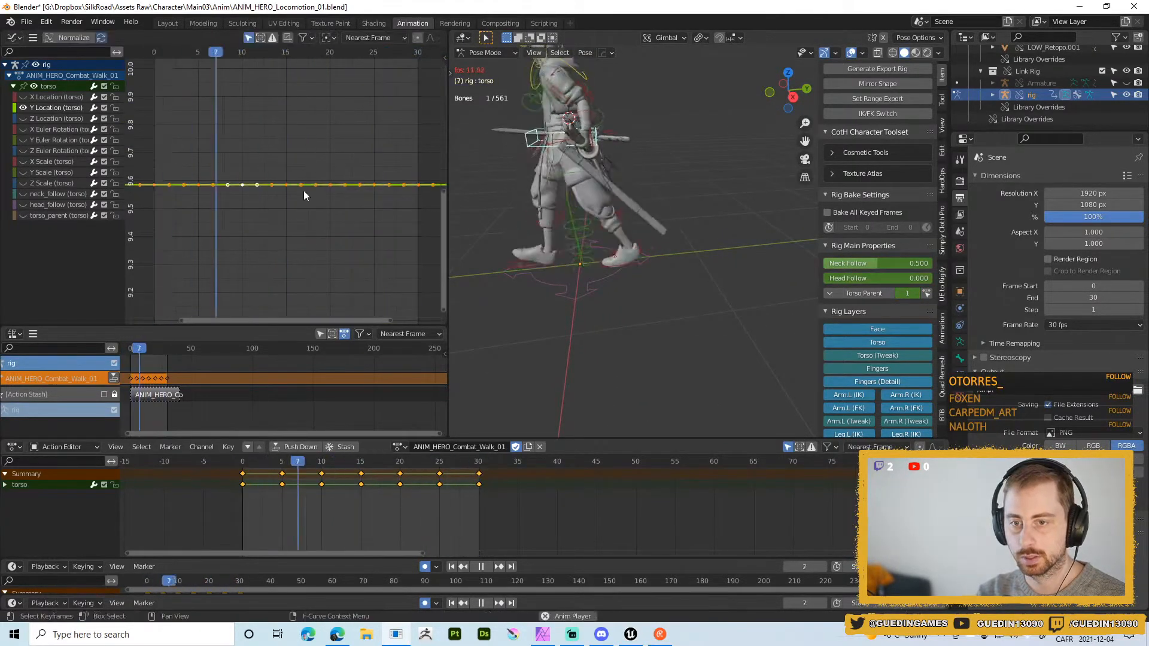
- Try raising the torso's Y Location keys along the value axis during playback
key("g")
key("y")
scroll(318, 179, "down", 8)
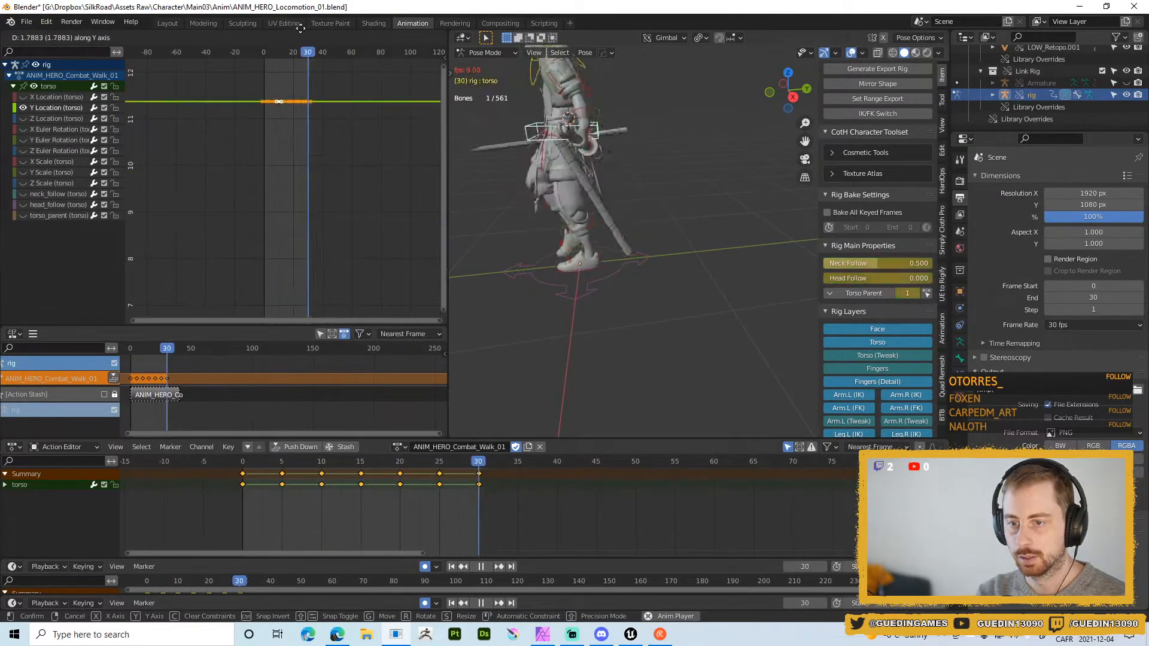
left_click(322, 159)
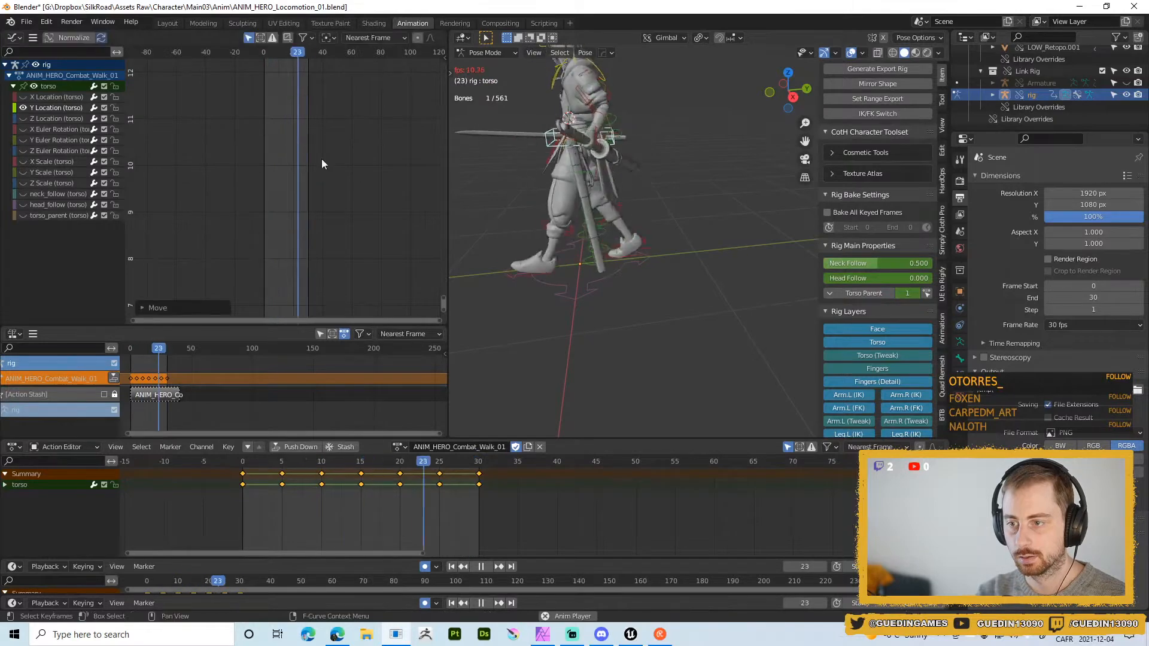
- Try shifting the torso's Y Location keys further, to a value of about 21.8, and fit the curve in view
middle_click_drag(577, 160, 658, 240)
key("g")
key("y")
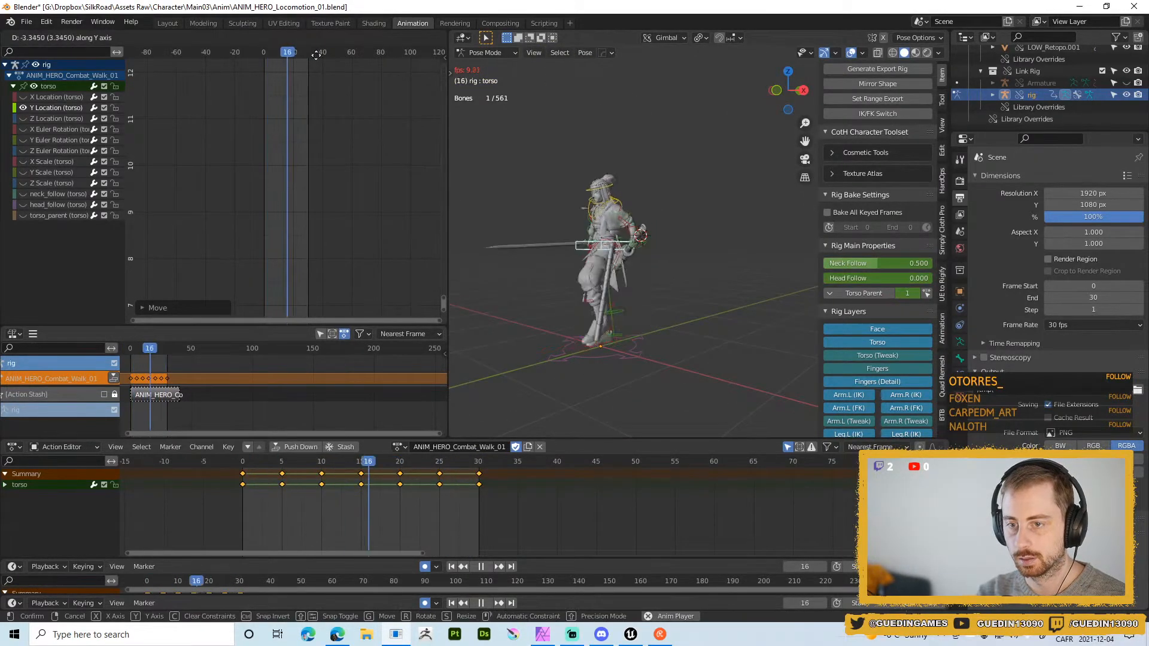
left_click(346, 286)
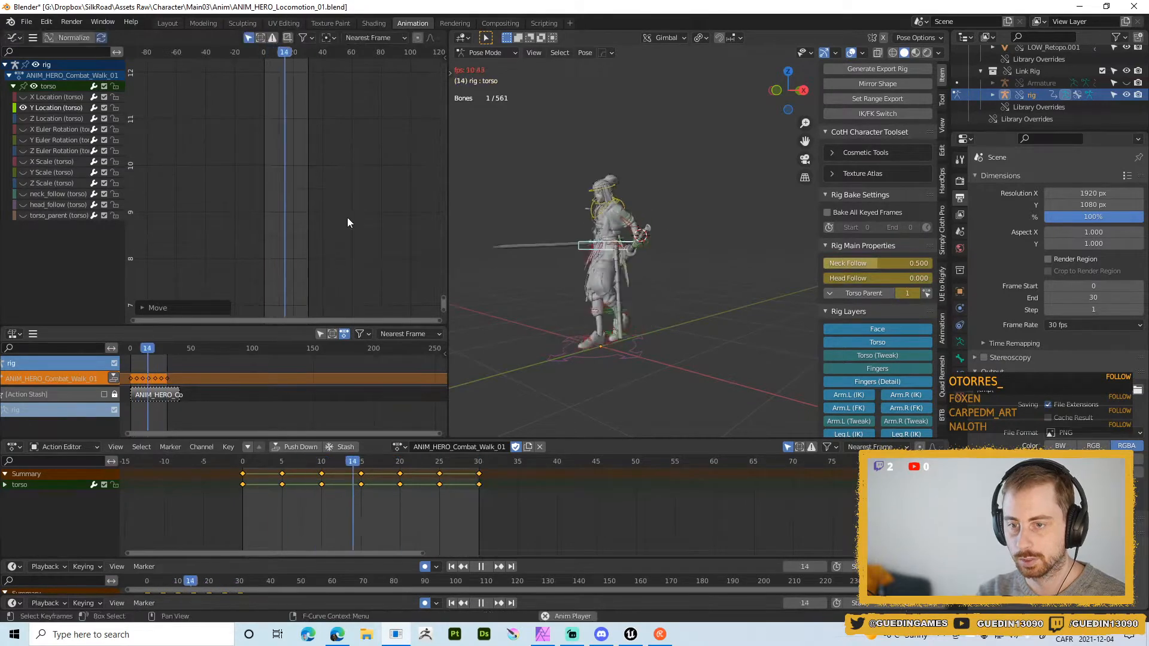
key("Home")
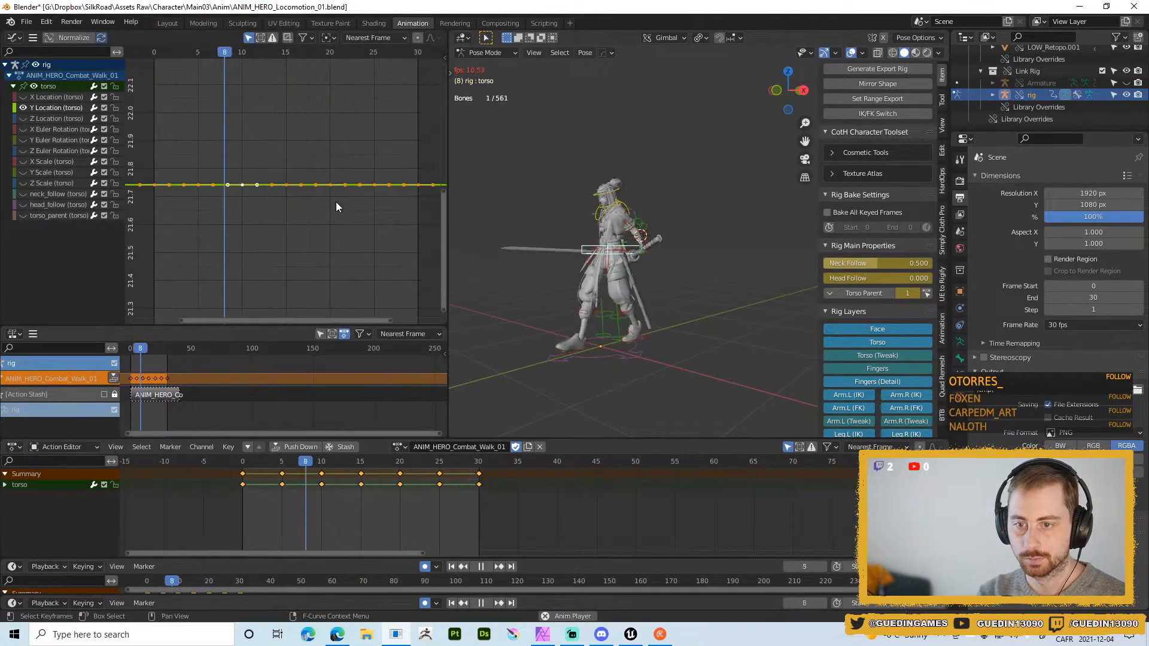
- Try lowering the torso's Y Location keys to about 15.7 and undo the shift
scroll(356, 134, "down", 20)
middle_click_drag(335, 256, 334, 169)
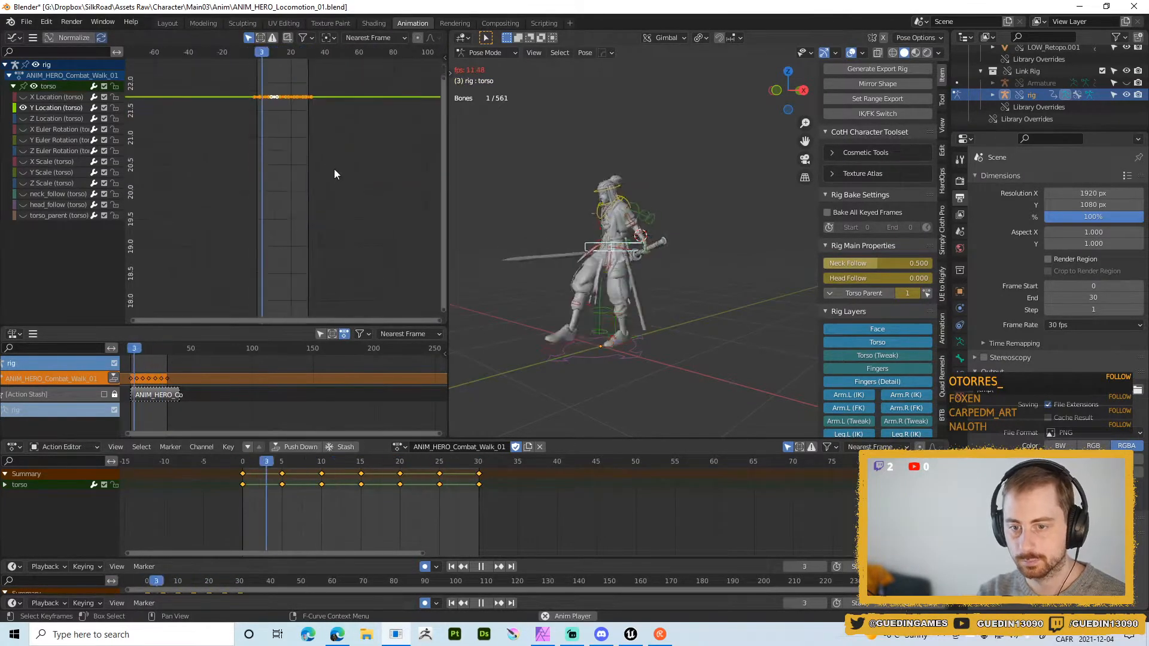
scroll(334, 169, "down", 14)
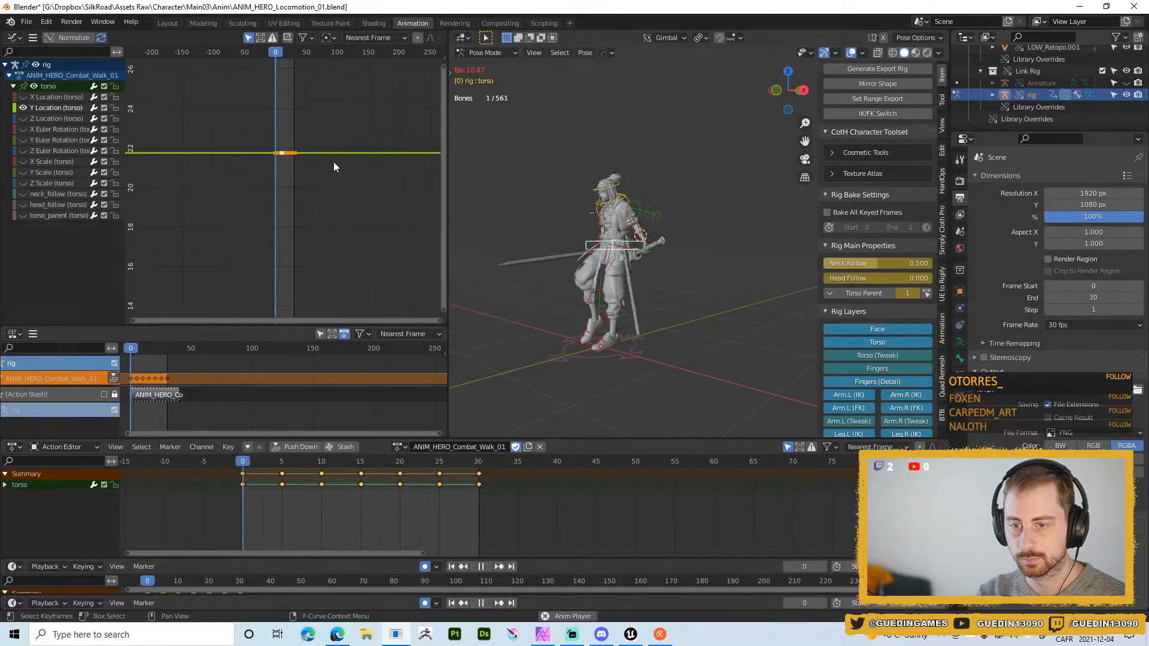
key("g")
left_click(333, 283)
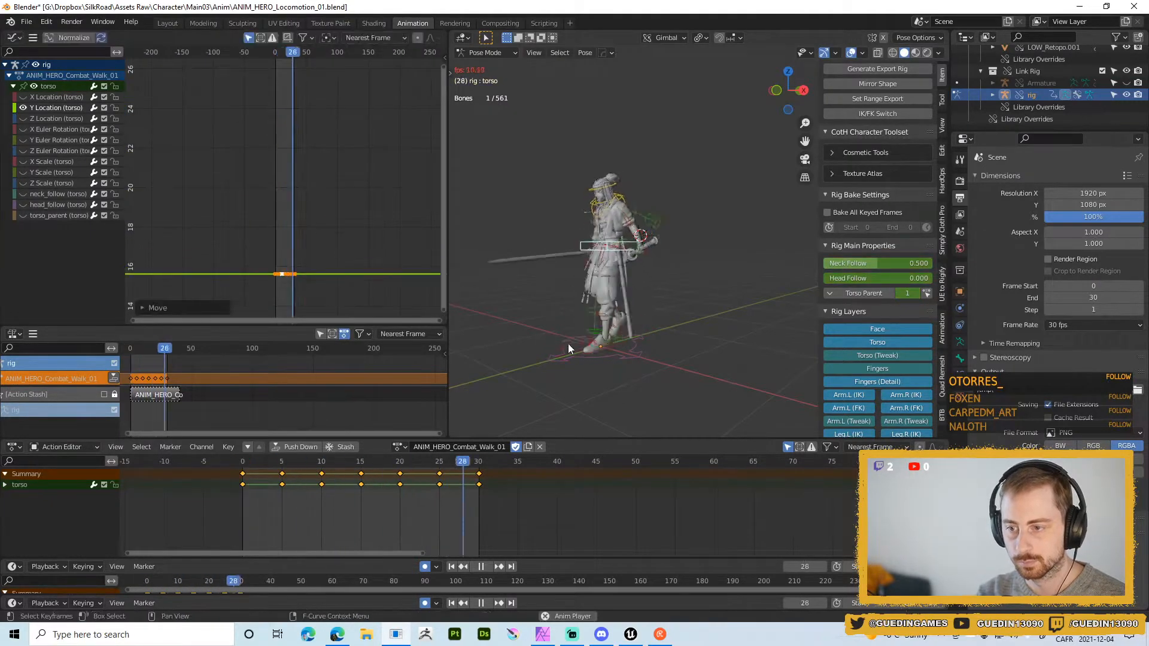
key("ctrl+z")
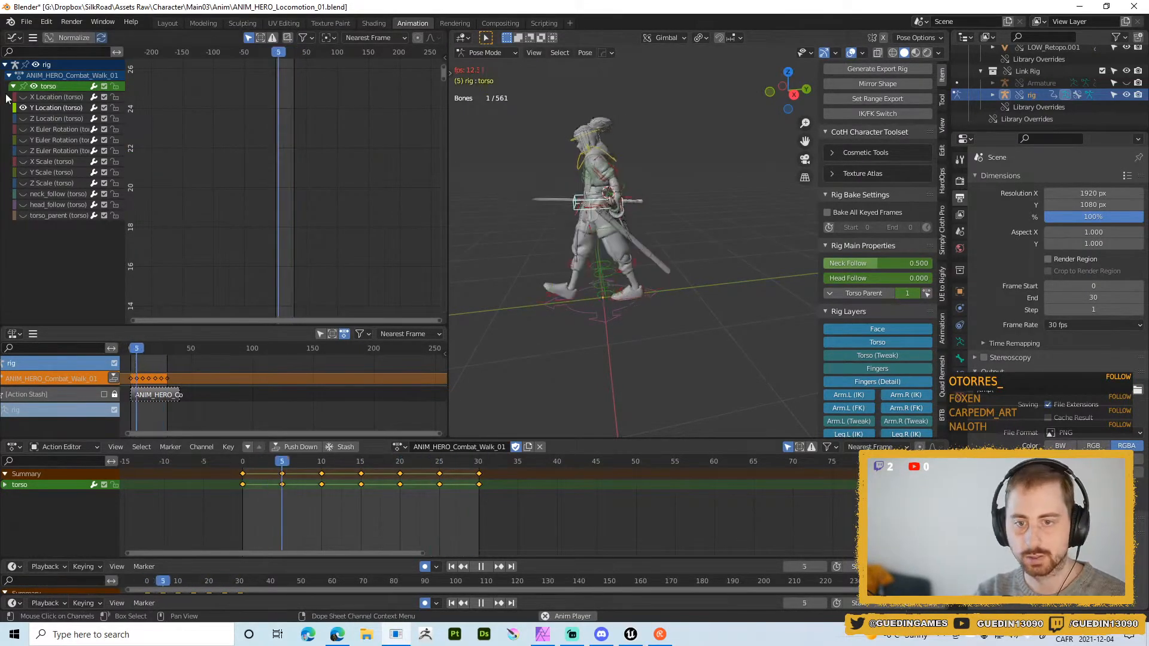
- Switch to the torso's X Location curve and scale its keys to about half along the value axis
left_click(24, 96)
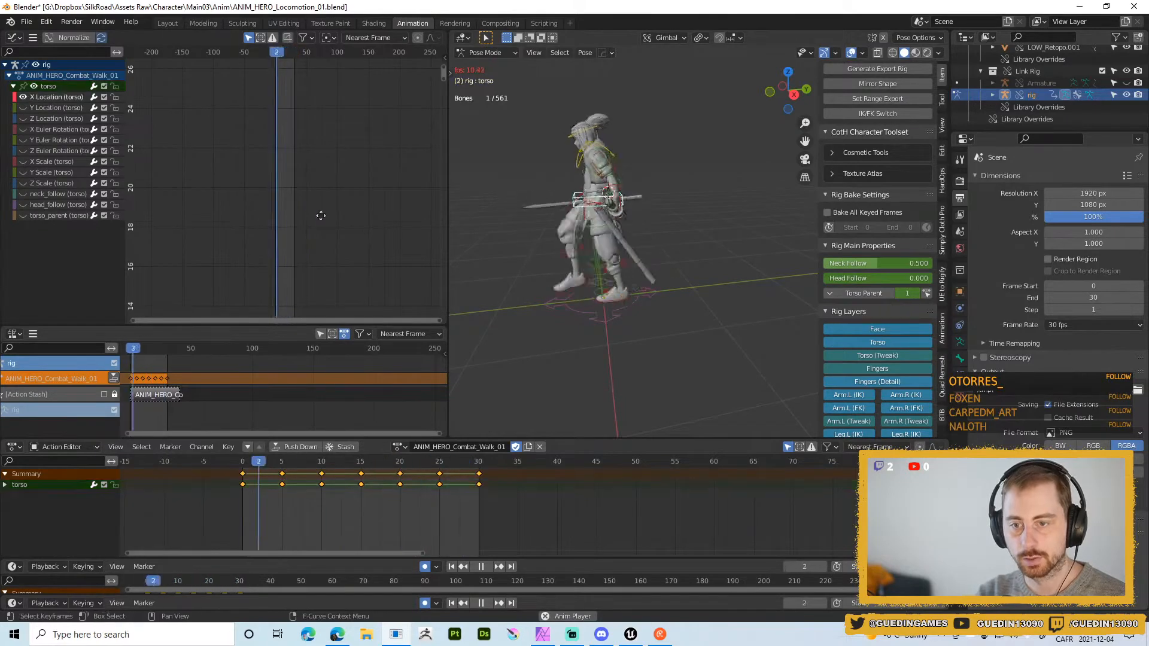
key("Home")
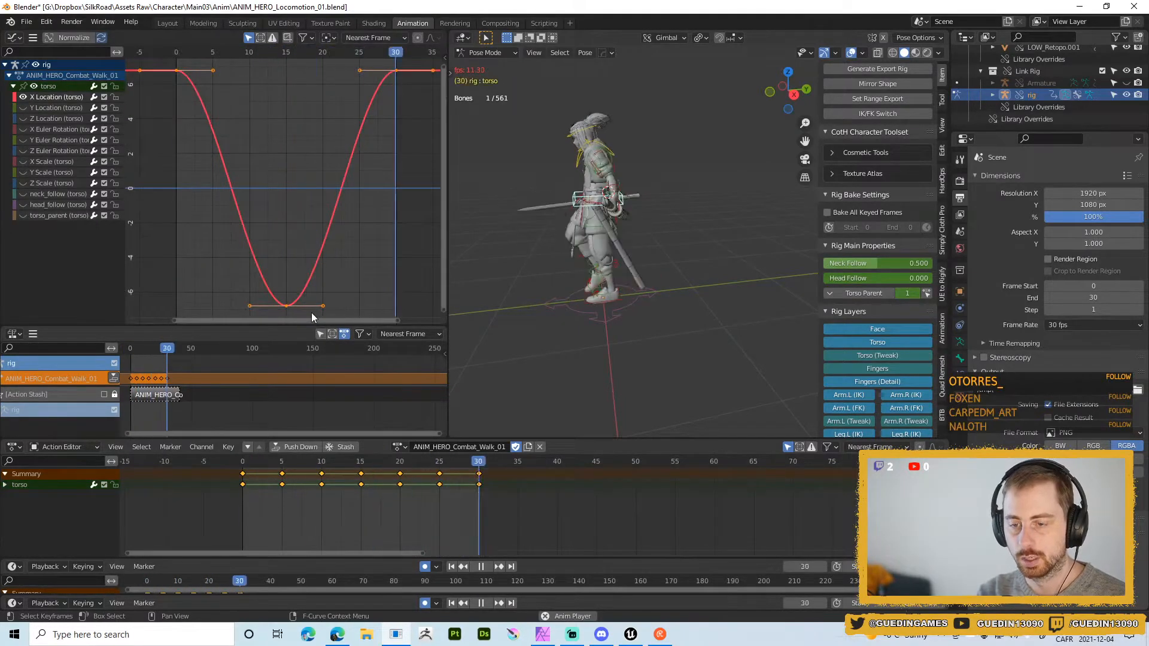
key("s")
key("y")
left_click(296, 252)
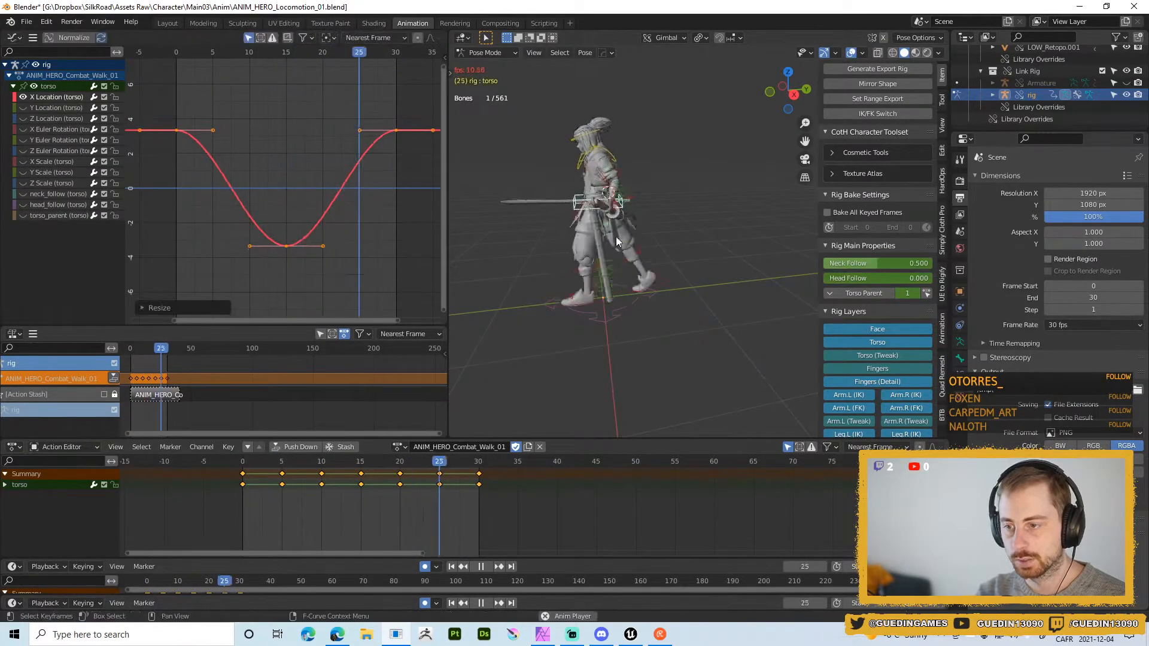
- Review the torso's motion in the looping walk from the front and the side, and stop the playback
middle_click_drag(616, 236, 659, 234)
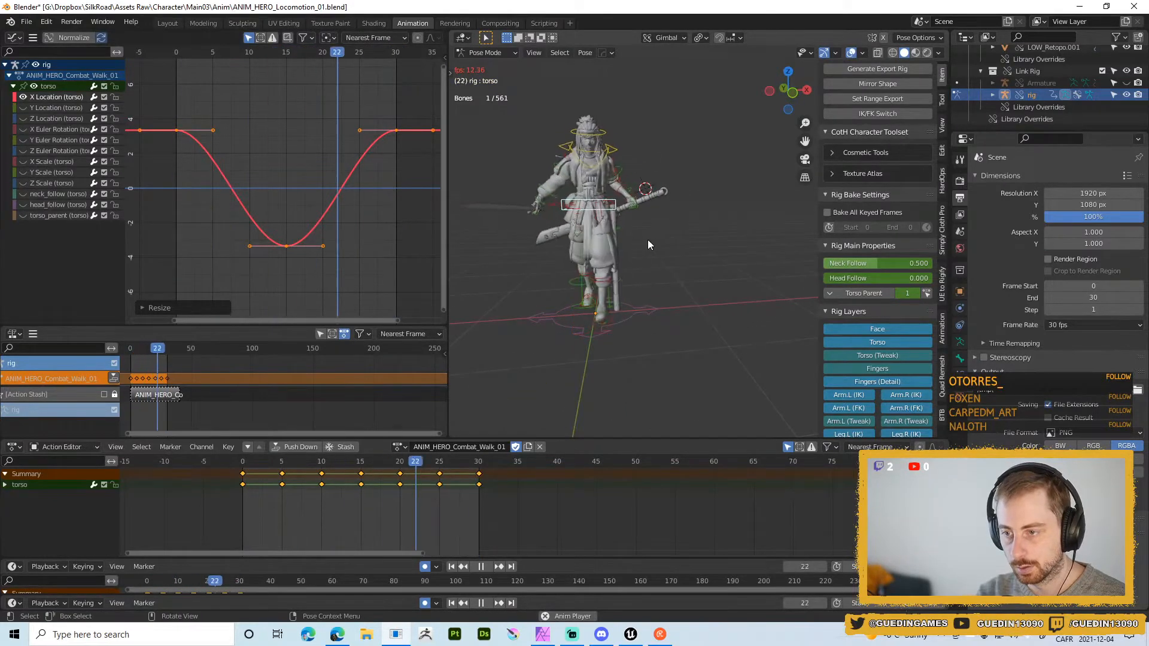
middle_click_drag(547, 275, 619, 315)
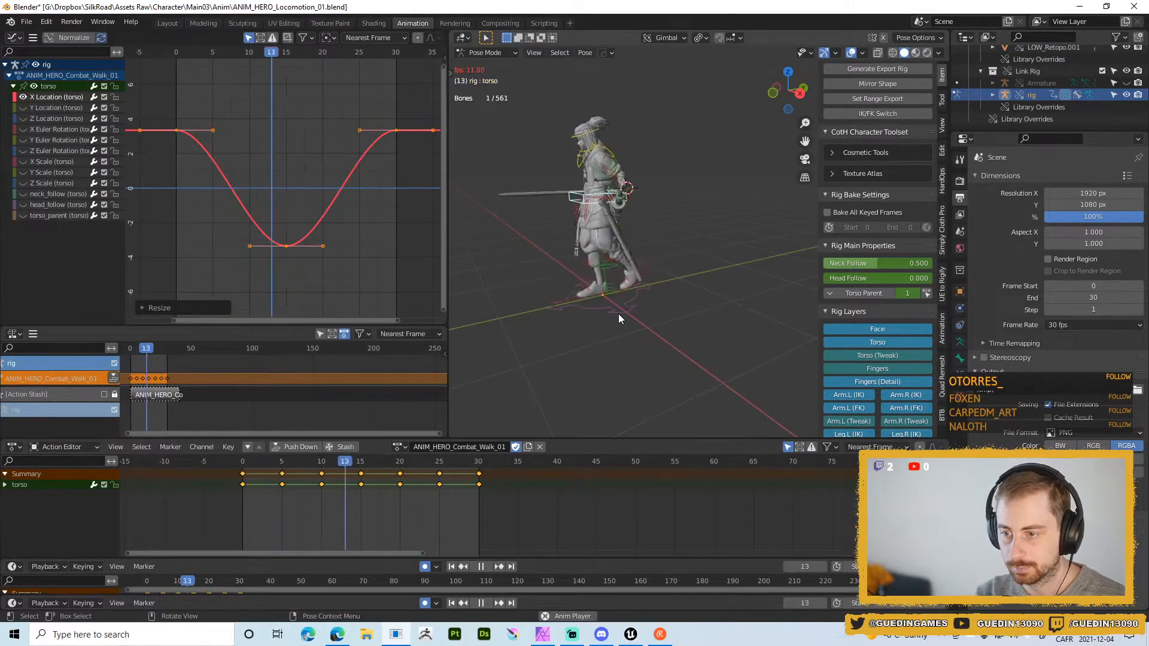
key("shift+space")
left_click(609, 245)
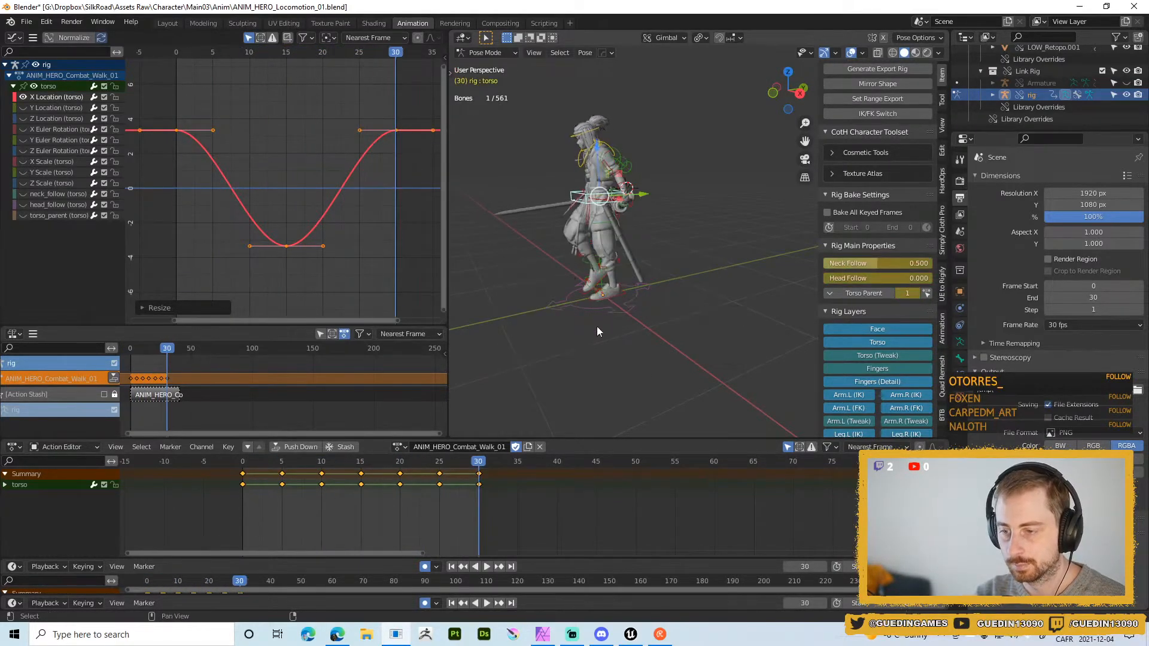
- Rotate the left foot's heel IK control about its gimbal X axis at frame 20 to lower the raised toe
middle_click_drag(597, 326, 622, 297, "shift")
left_click_drag(465, 462, 321, 463)
scroll(599, 330, "up", 4)
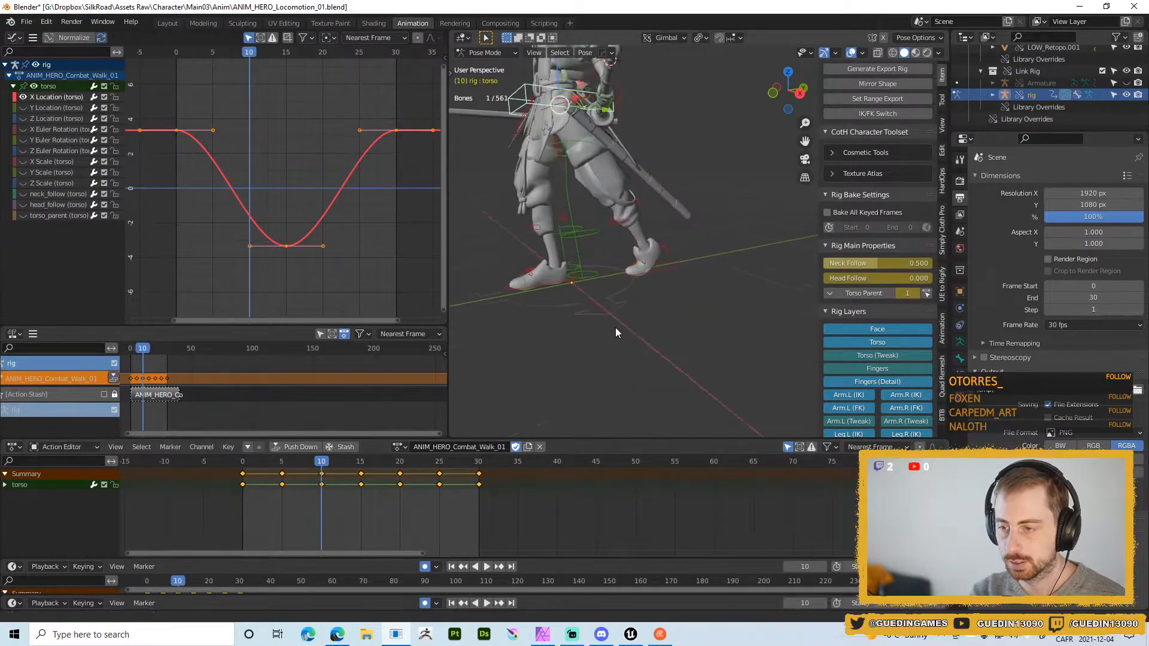
left_click(663, 254)
middle_click_drag(537, 378, 594, 332)
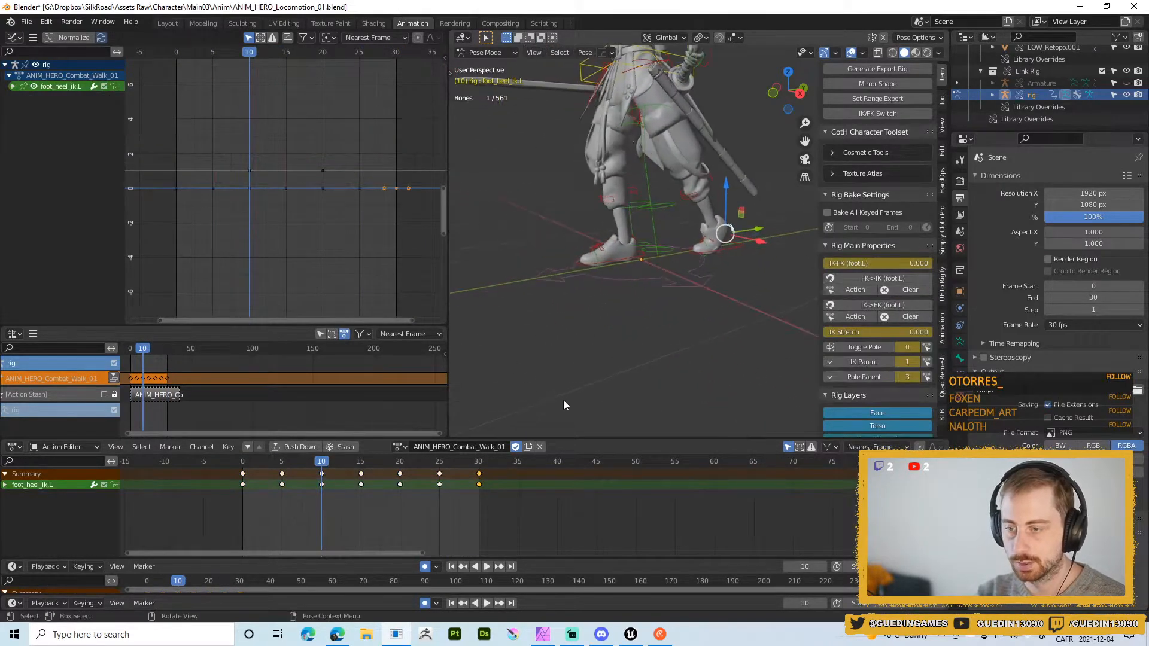
key("space")
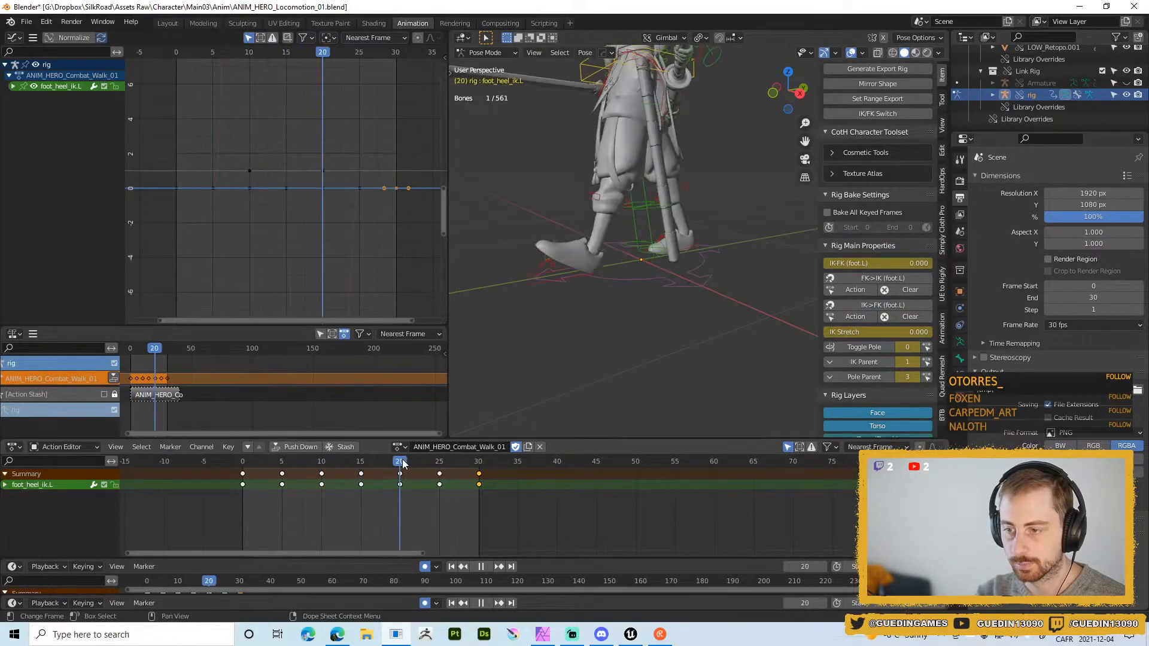
key("space")
middle_click_drag(521, 297, 650, 310)
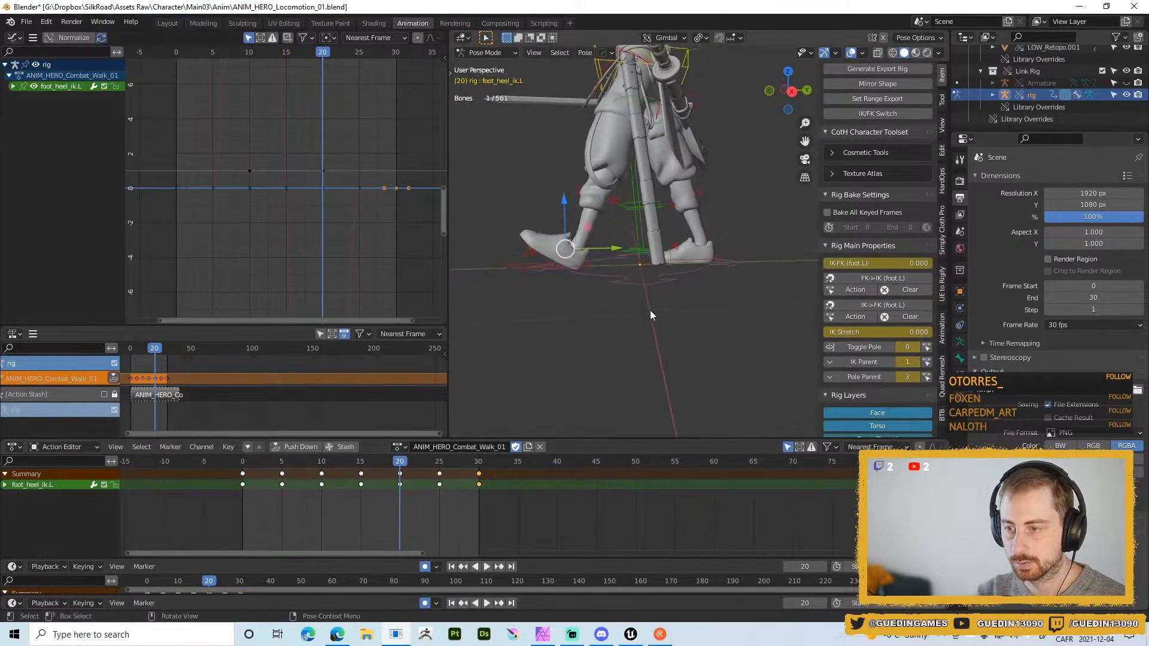
key("r")
key("x")
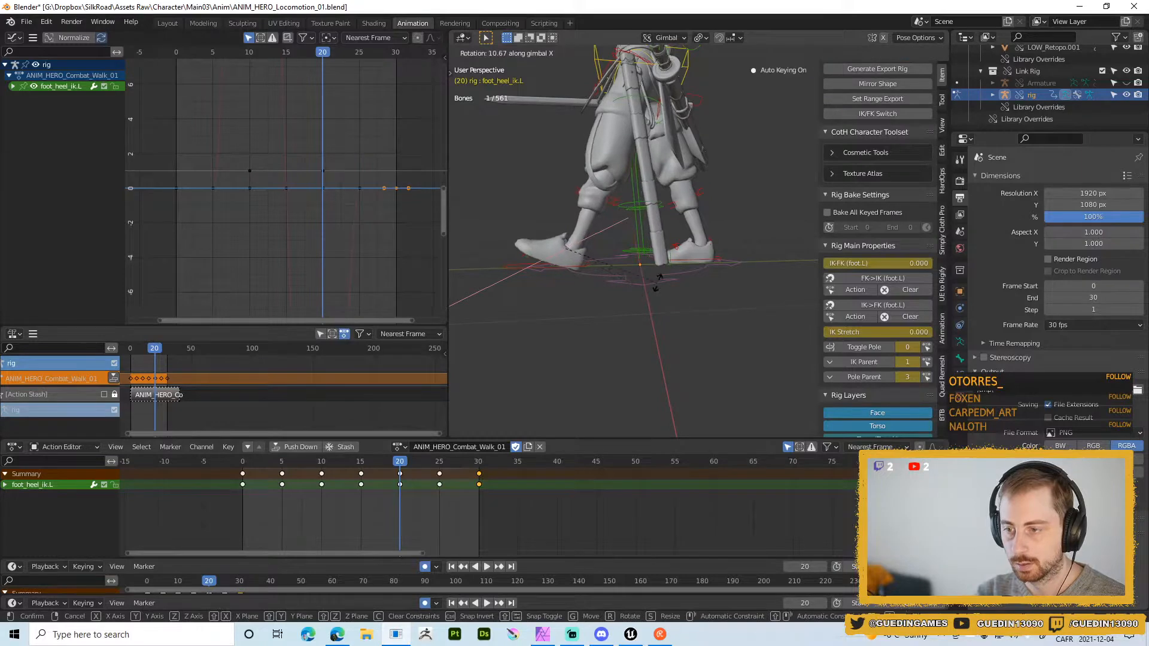
left_click(591, 282)
middle_click_drag(591, 282, 569, 372)
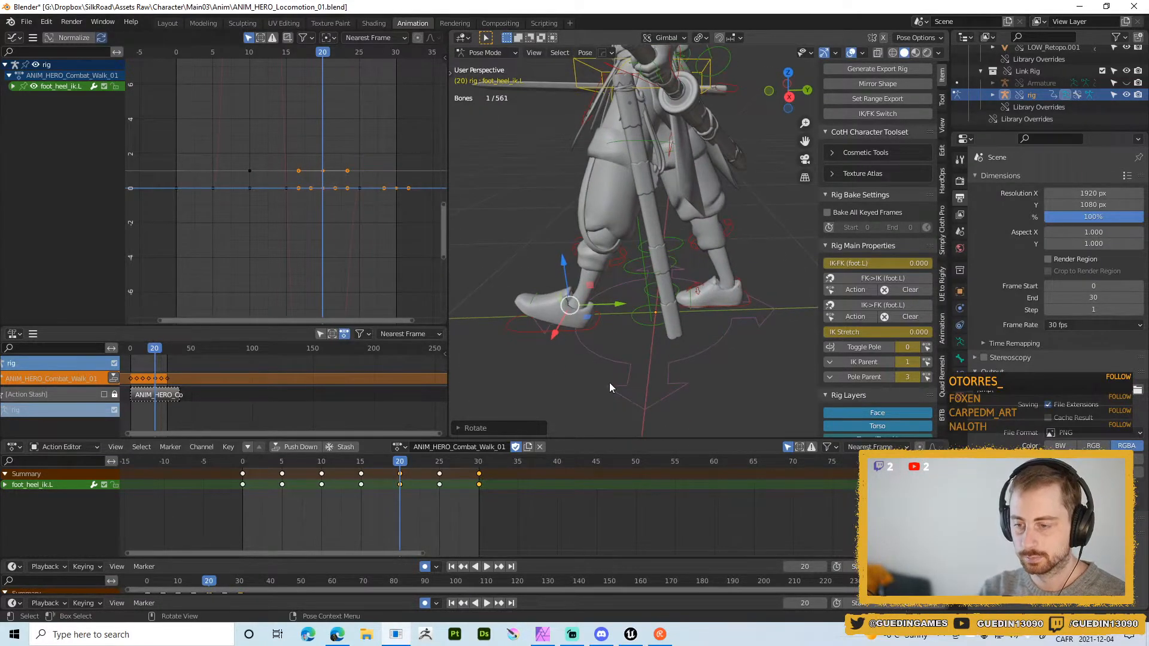
- Copy the left heel control's frame 20 key and paste it onto the right heel control at frame 5
left_click(401, 474)
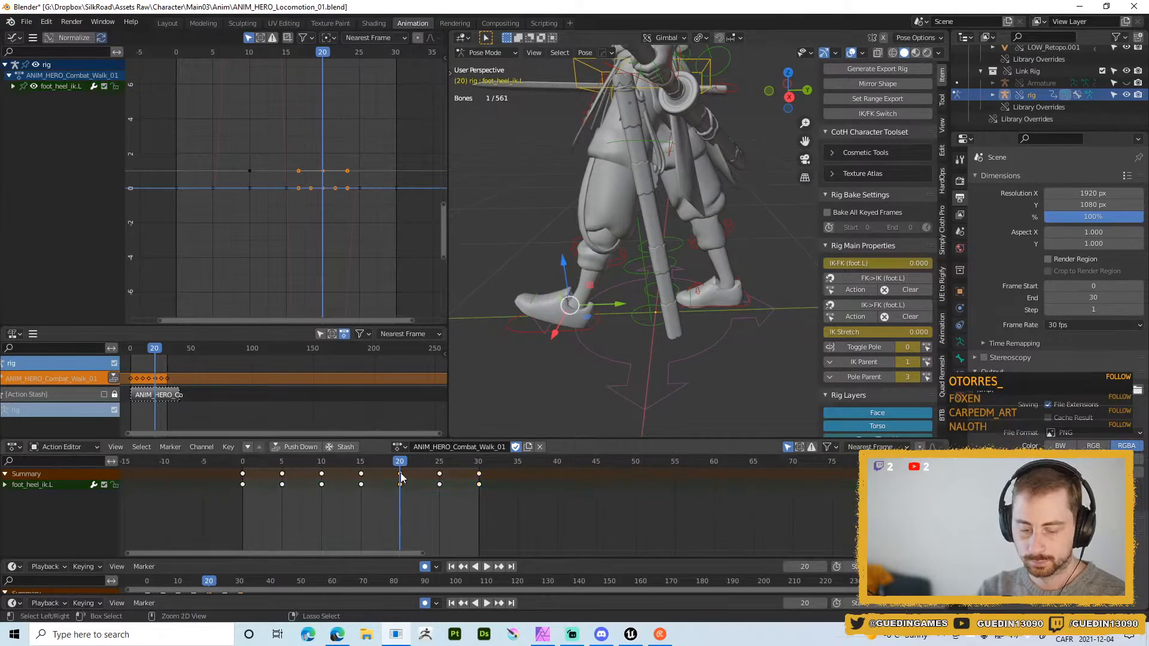
key("space")
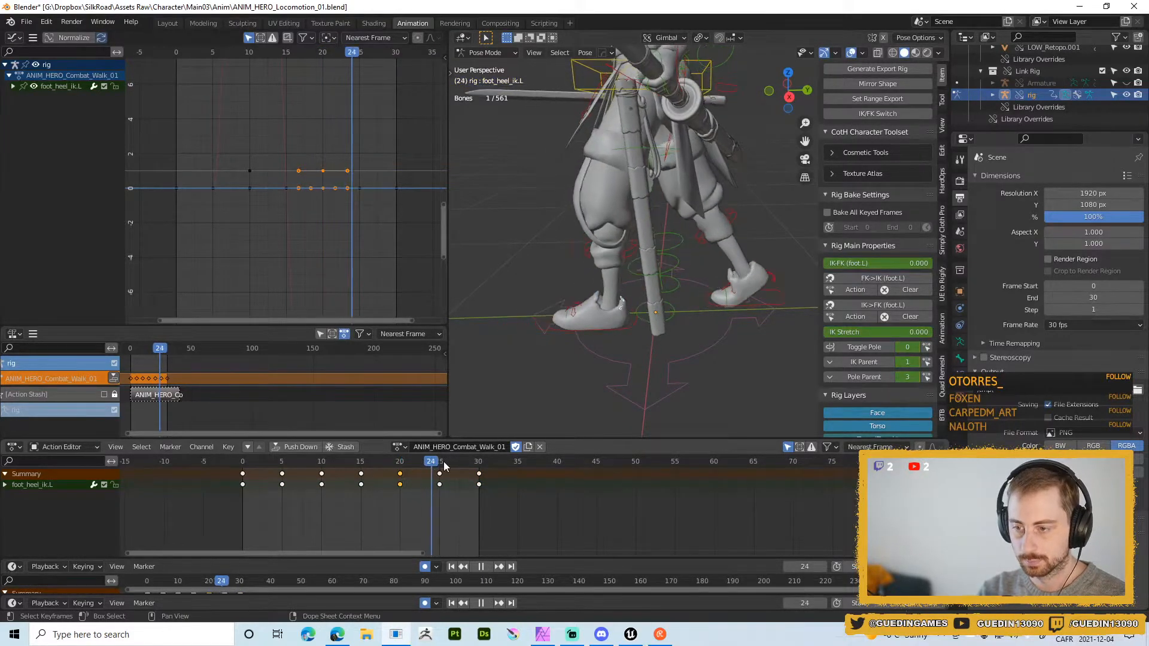
left_click_drag(443, 462, 517, 465)
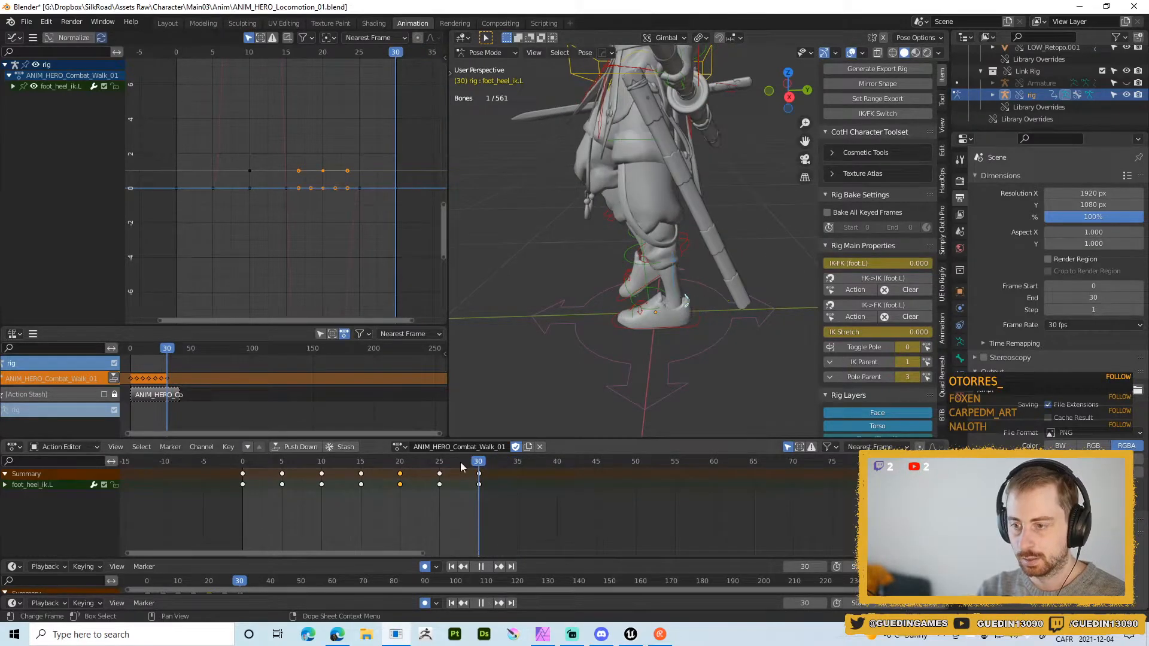
mouse_move(460, 462)
left_mouse_down()
mouse_move(369, 461)
mouse_move(509, 448)
mouse_move(453, 448)
left_mouse_up()
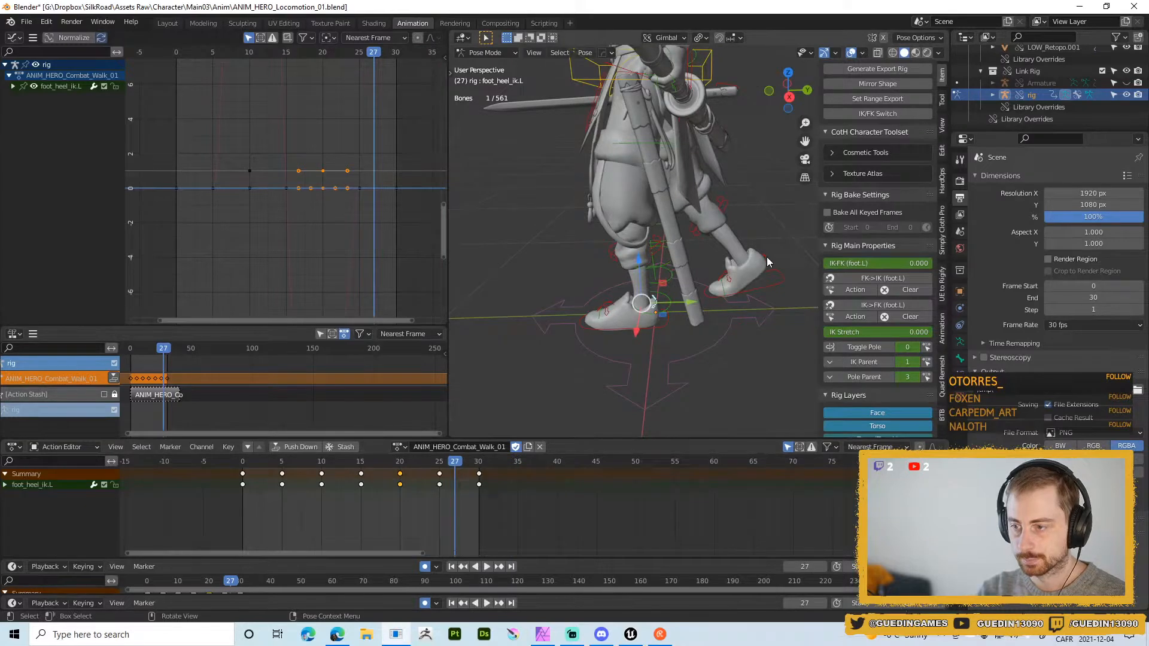
left_click(767, 261)
key("space")
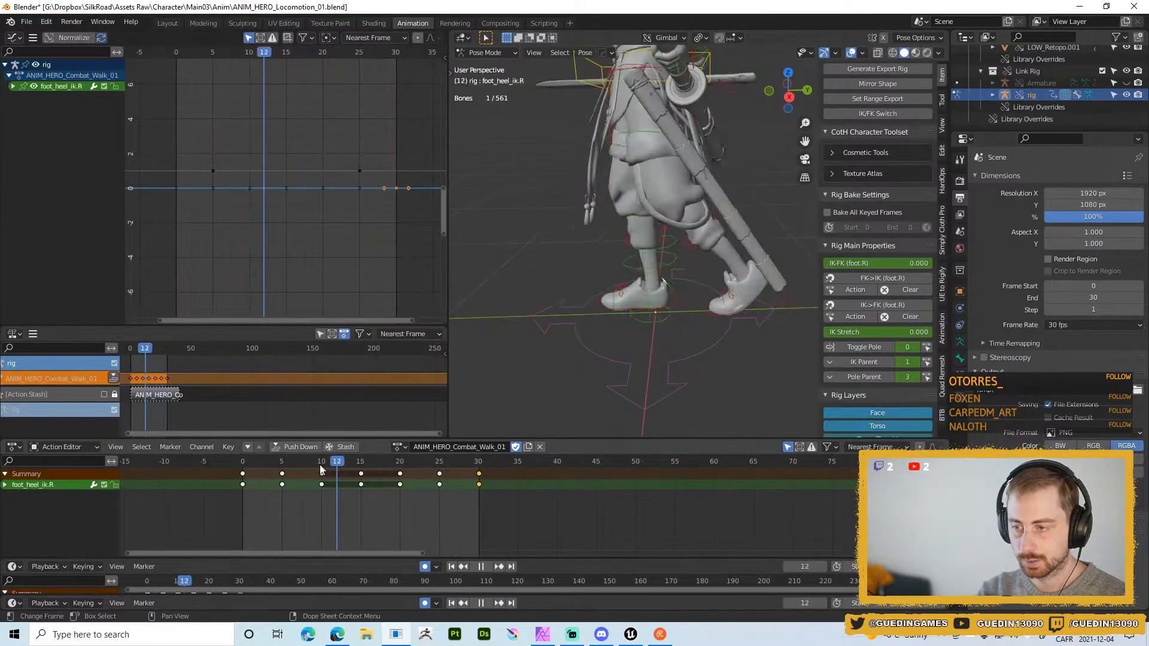
key("space")
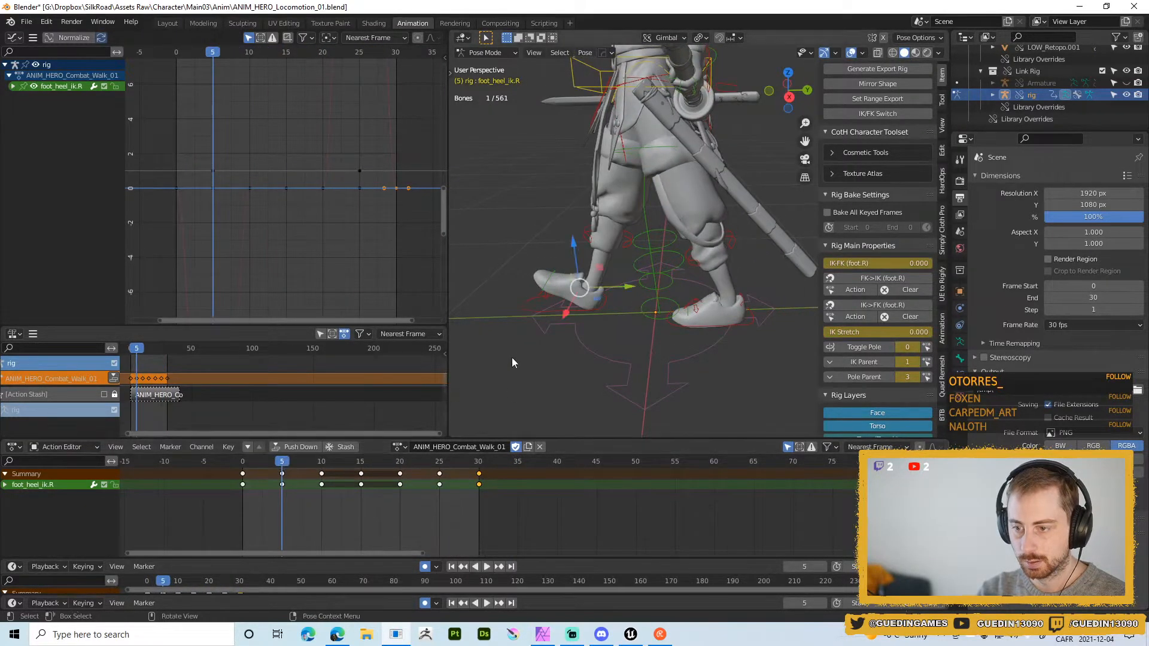
key("ctrl+v")
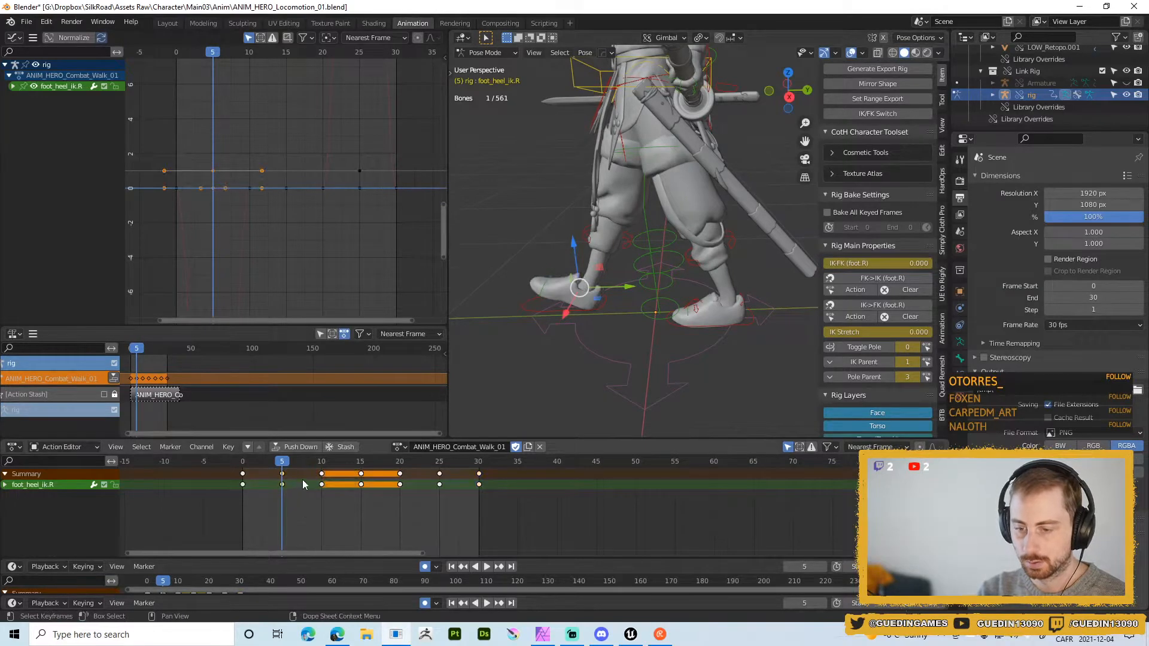
- Play the walk with the viewport overlays hidden, check the whole body from the front, and restore the overlays
key("space")
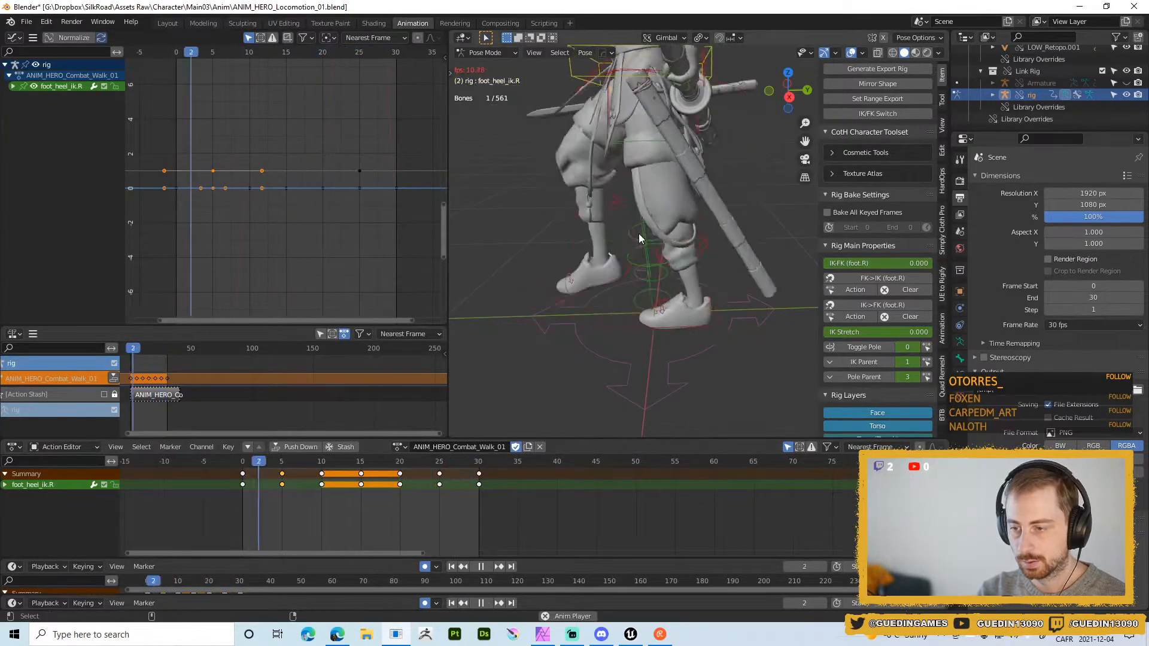
key("shift+alt+z")
scroll(634, 256, "down", 2)
scroll(619, 174, "down", 4)
middle_click_drag(619, 174, 692, 217)
scroll(687, 296, "up", 3)
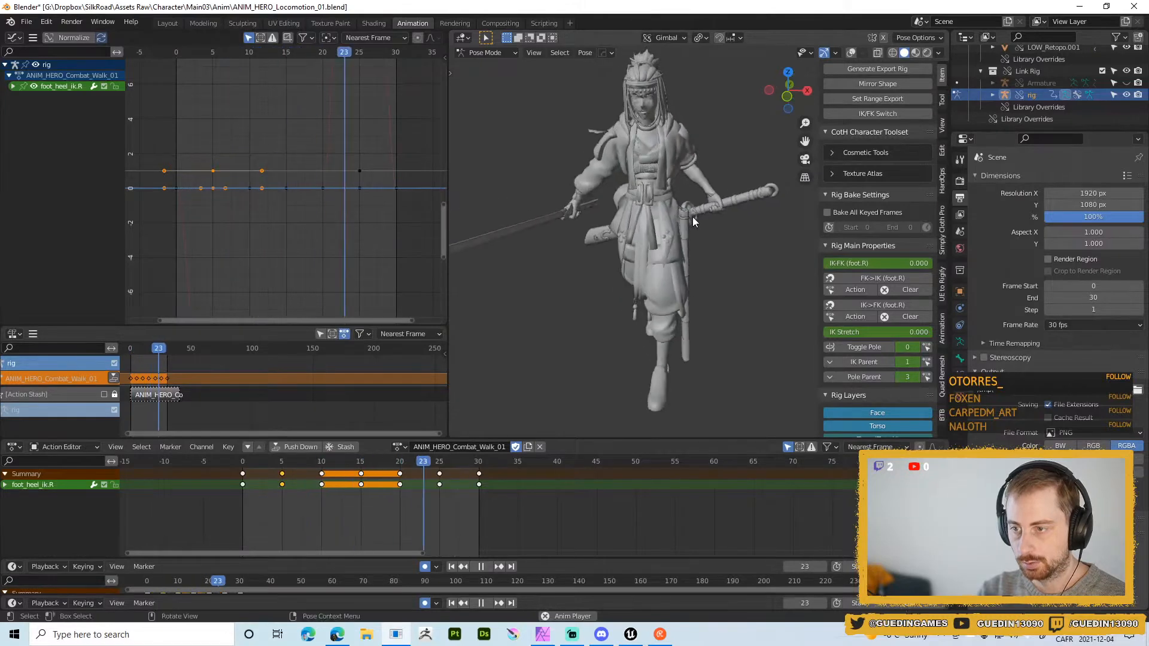
key("shift+space")
left_click(689, 155)
key("shift+alt+z")
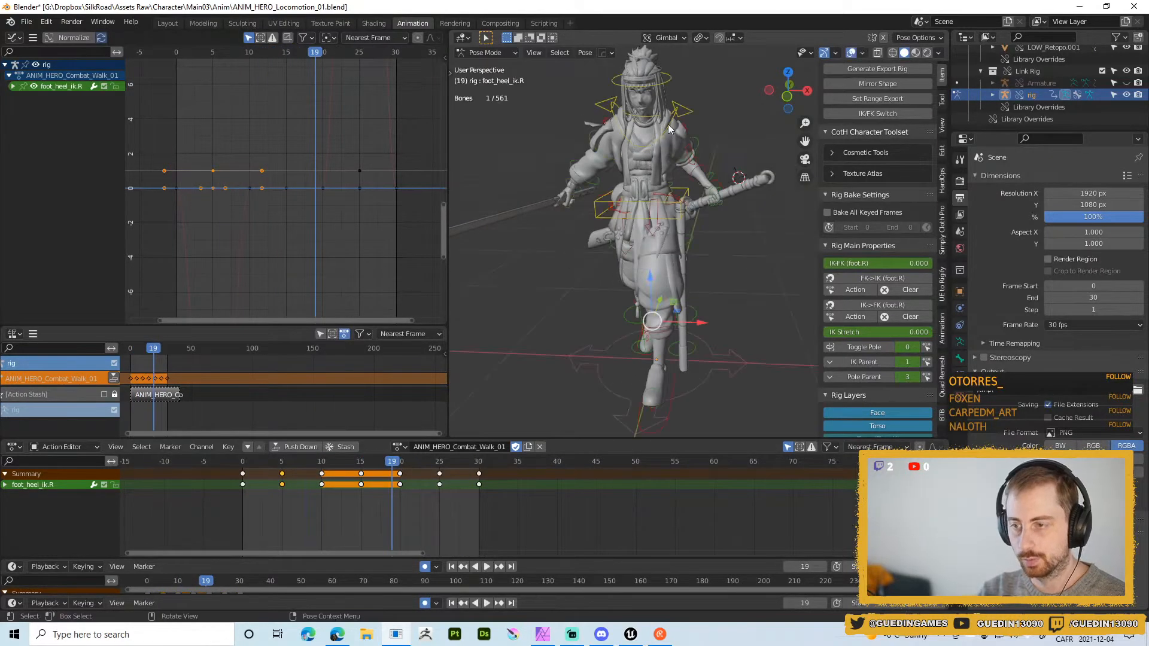
- Select all keys of the chest control's Z Euler Rotation curve and examine the chest's motion in playback
left_click(681, 199)
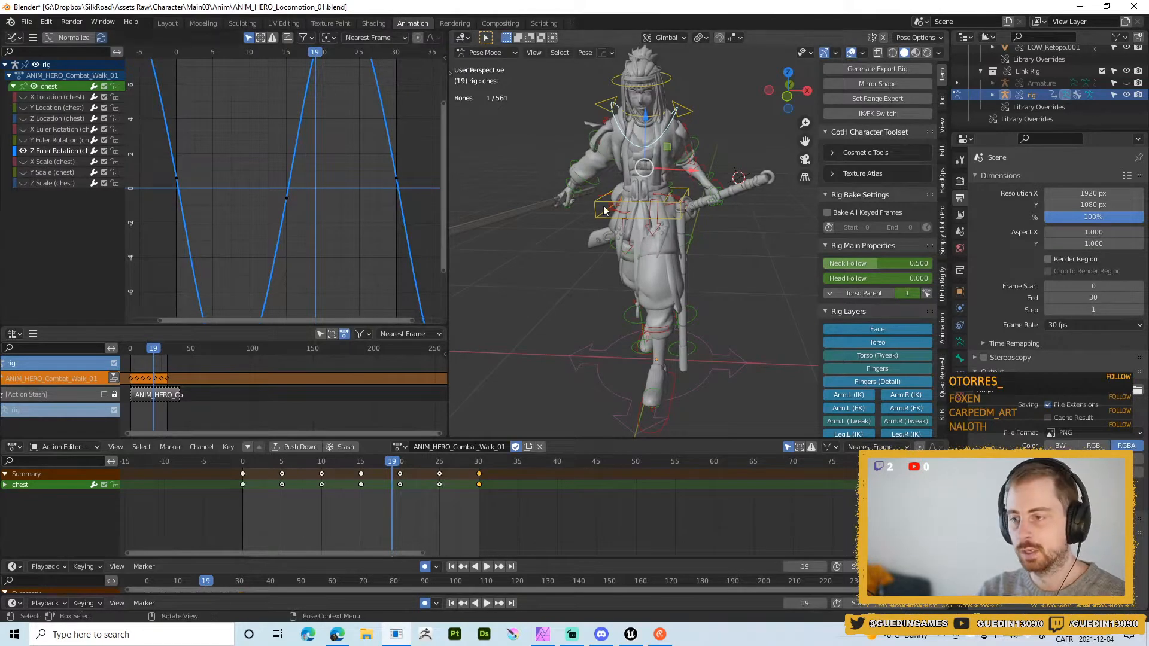
left_click(51, 152)
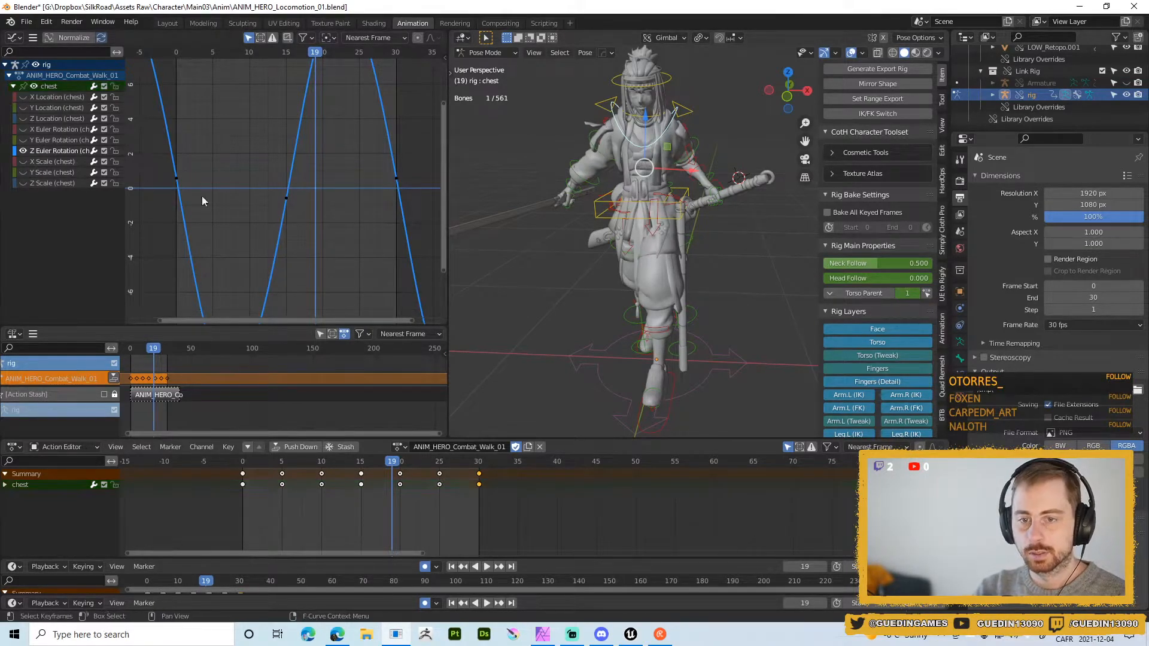
key("a")
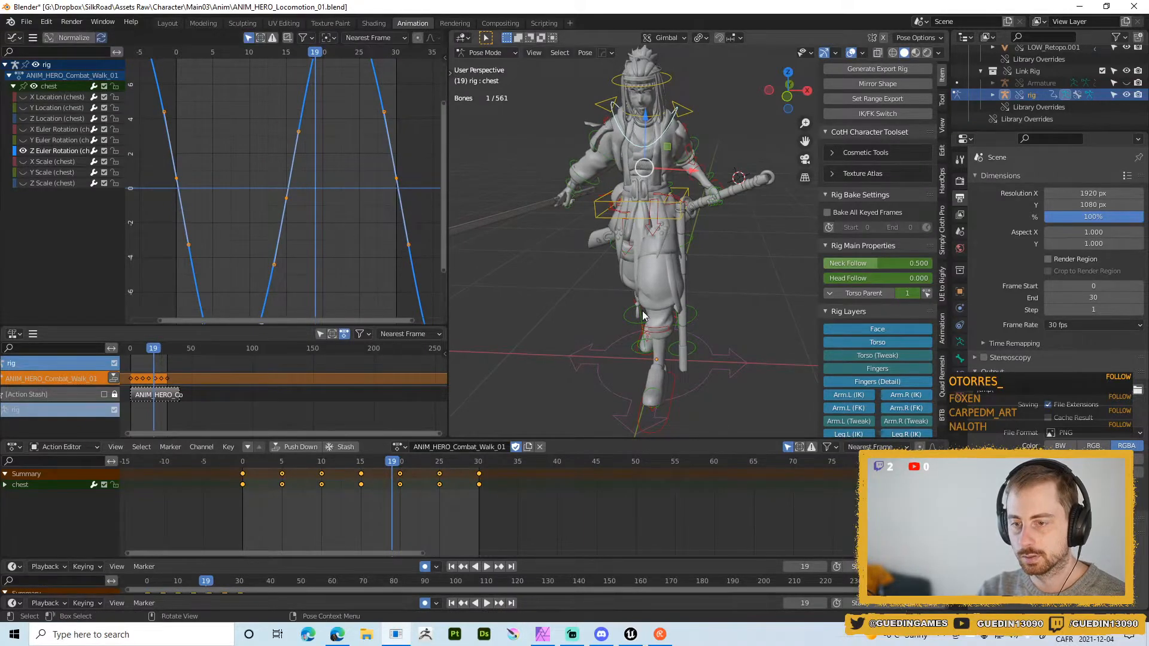
key("shift+space")
left_click(653, 222)
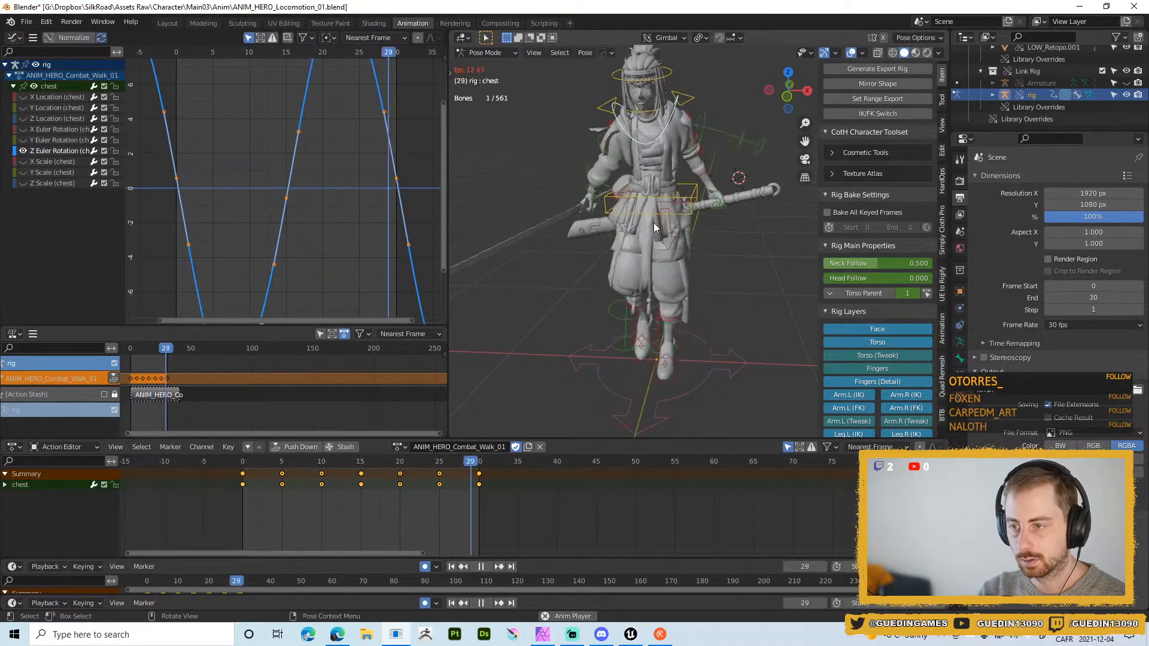
key("shift+space")
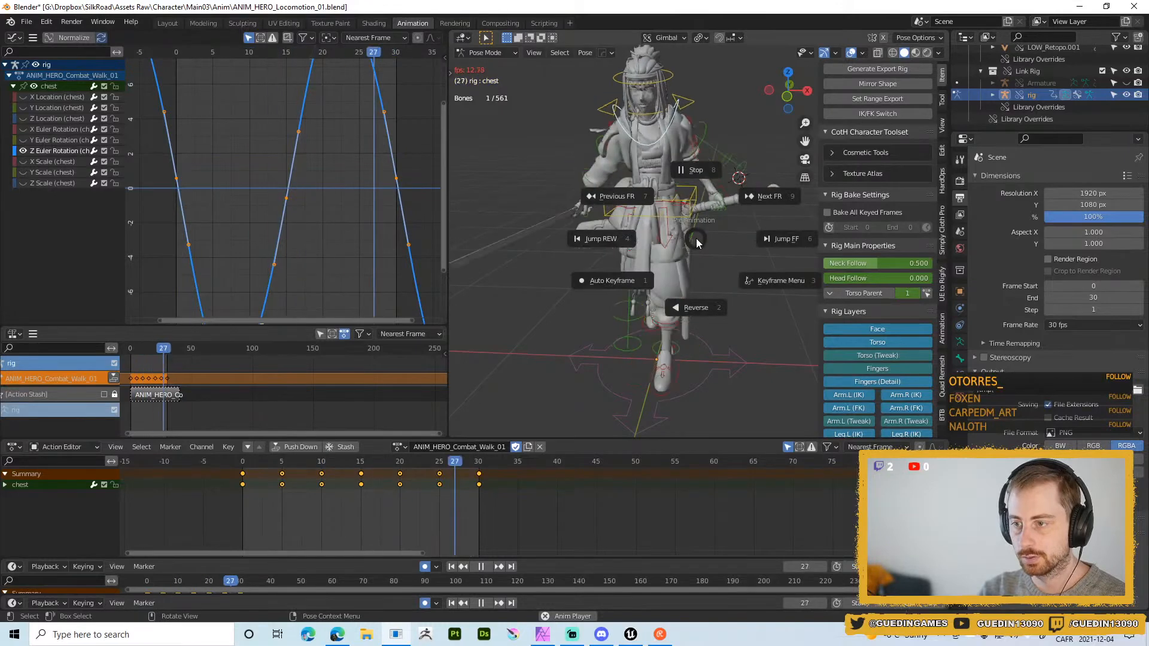
left_click(696, 170)
middle_click_drag(696, 174, 358, 248)
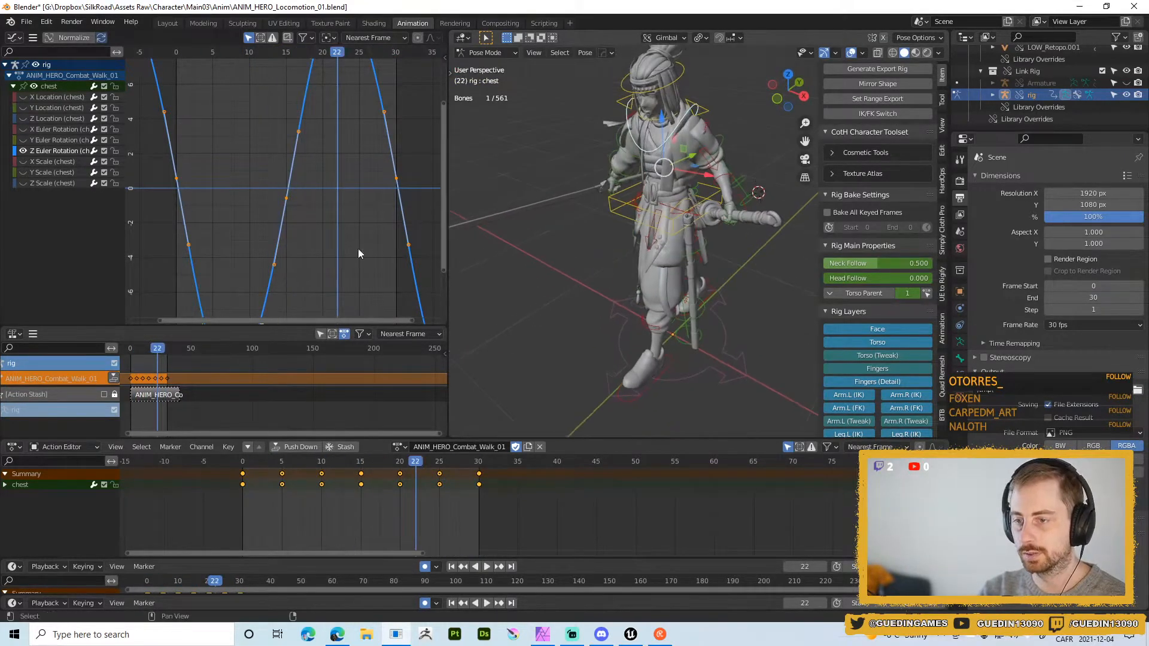
- Isolate the chest's Y Euler Rotation curve, scale its keys to about 0.4 along the value axis, and check the result in playback
left_click(23, 140, "ctrl")
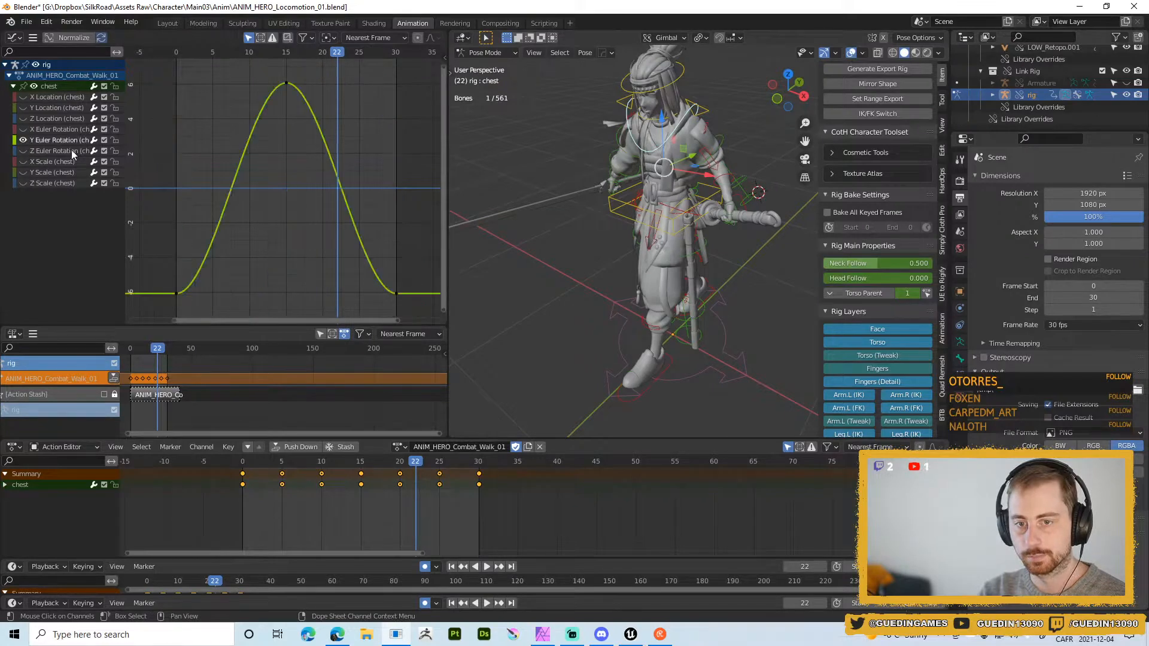
key("s")
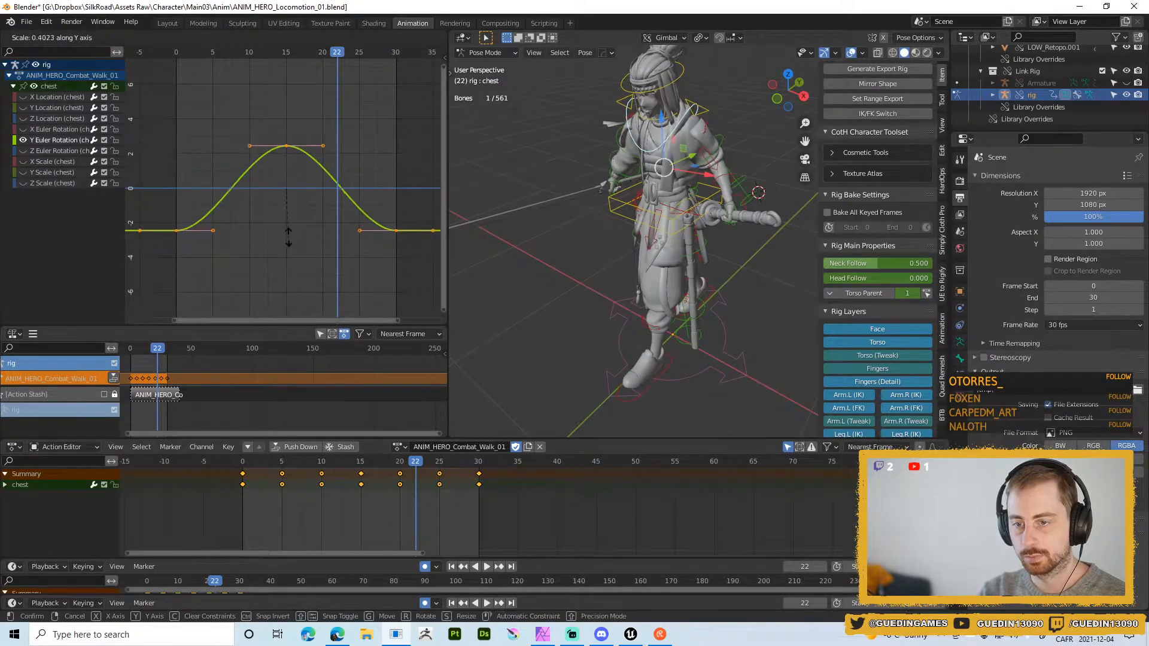
left_click(291, 242)
key("space")
middle_click_drag(649, 232, 587, 255)
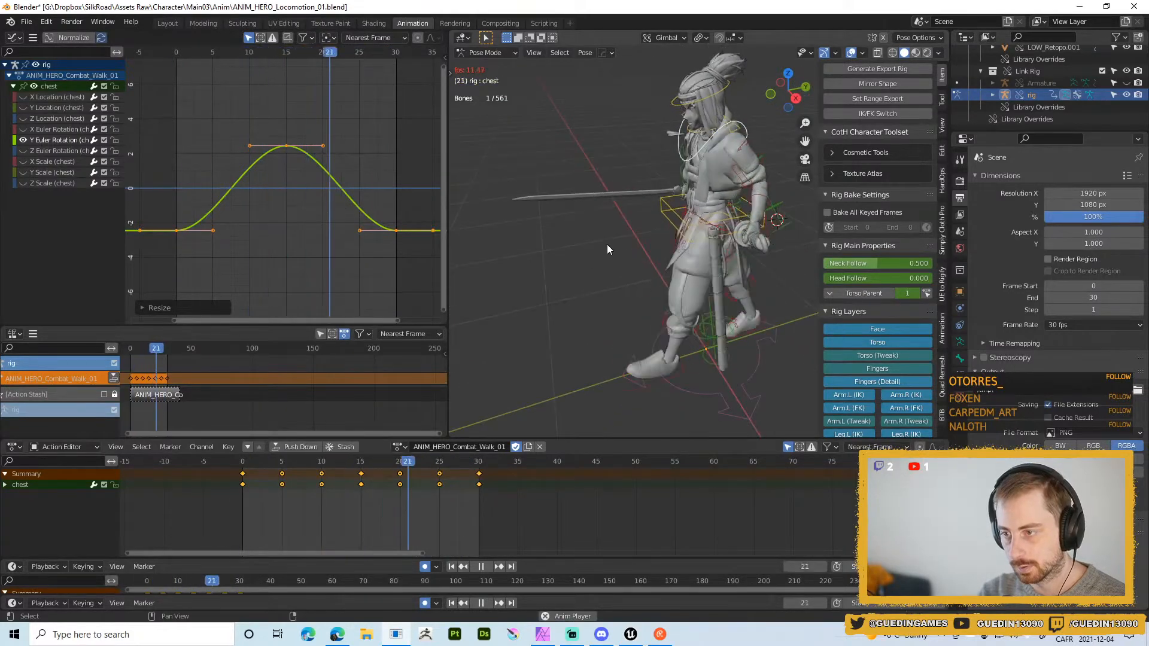
middle_click_drag(783, 240, 700, 229)
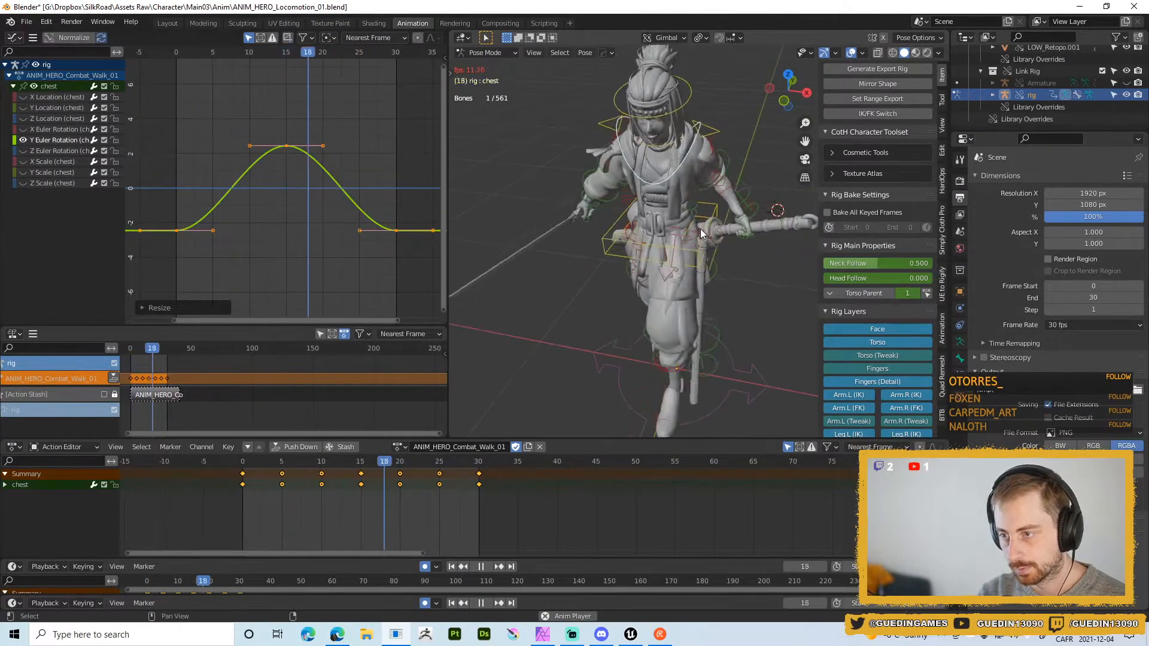
key("shift+space")
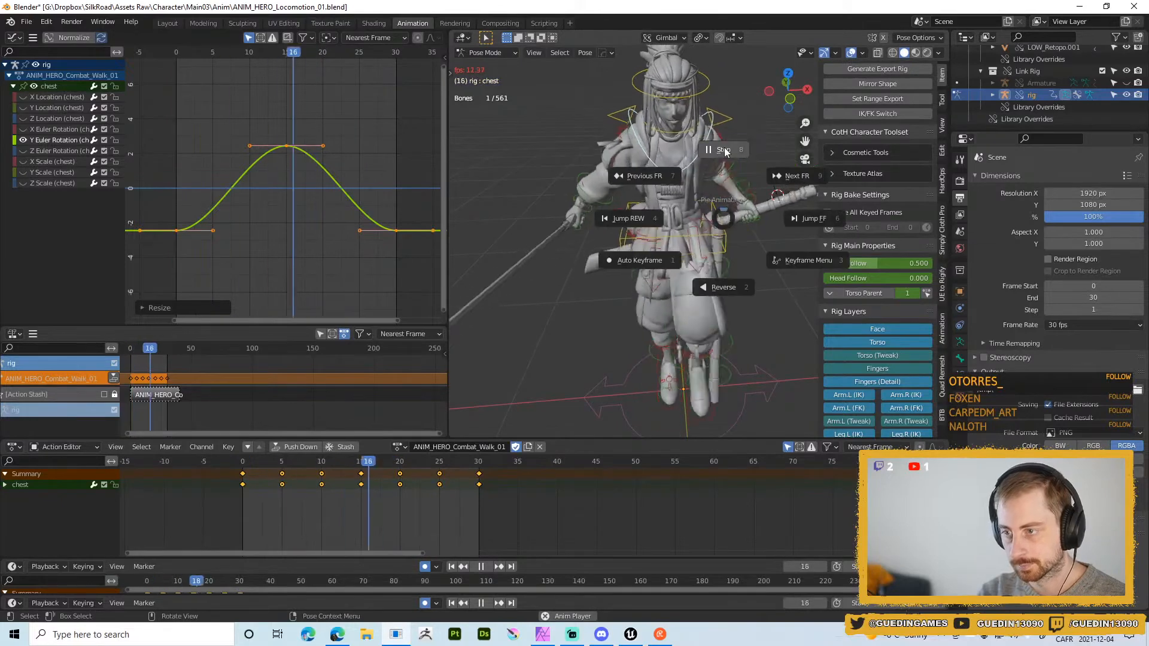
left_click(724, 152)
- Isolate the chest's X Euler Rotation curve, scale its keys to roughly two thirds along the value axis, and review the walk in playback
left_click(23, 129)
left_click(49, 131)
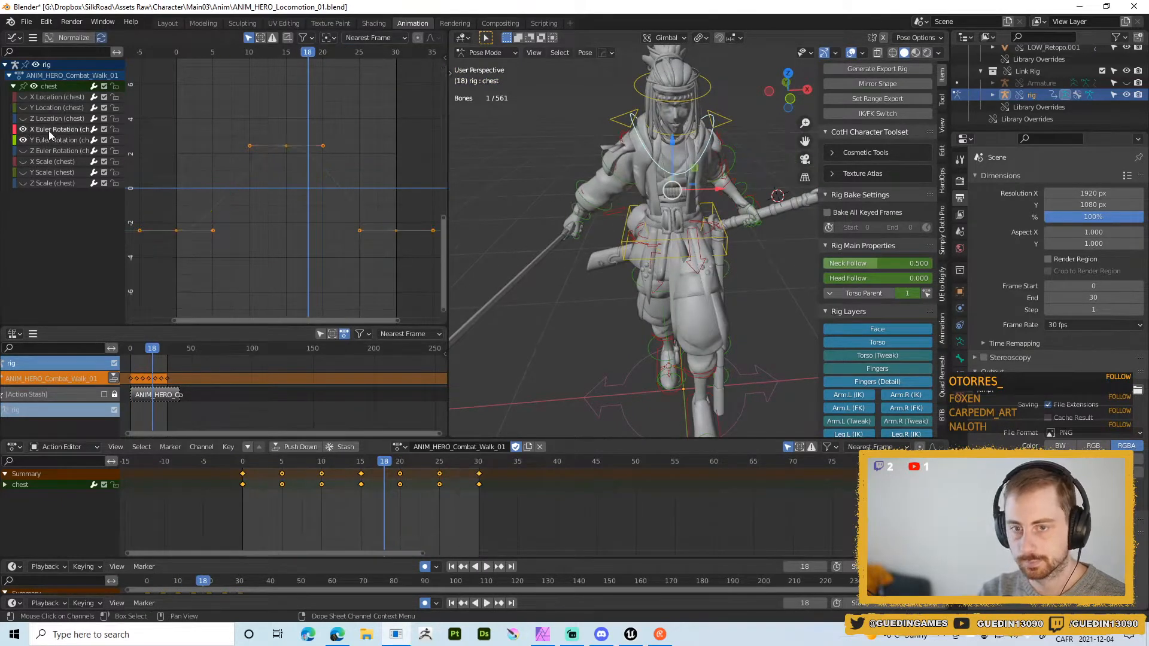
left_click(15, 138)
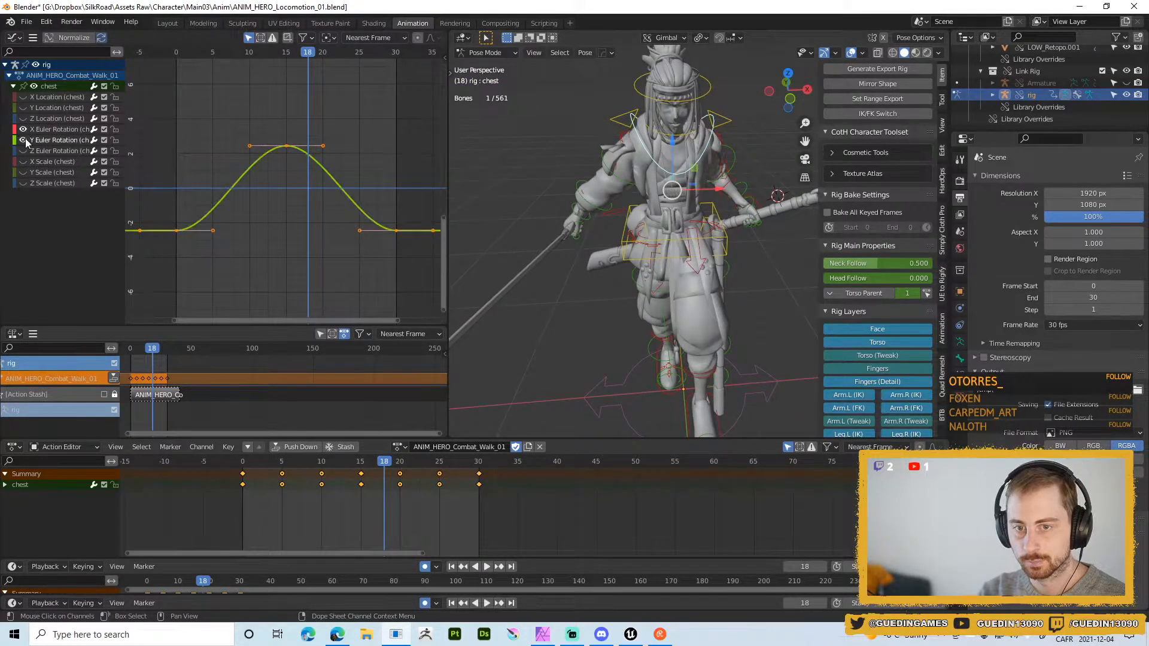
left_click(23, 140)
key("a")
key("Home")
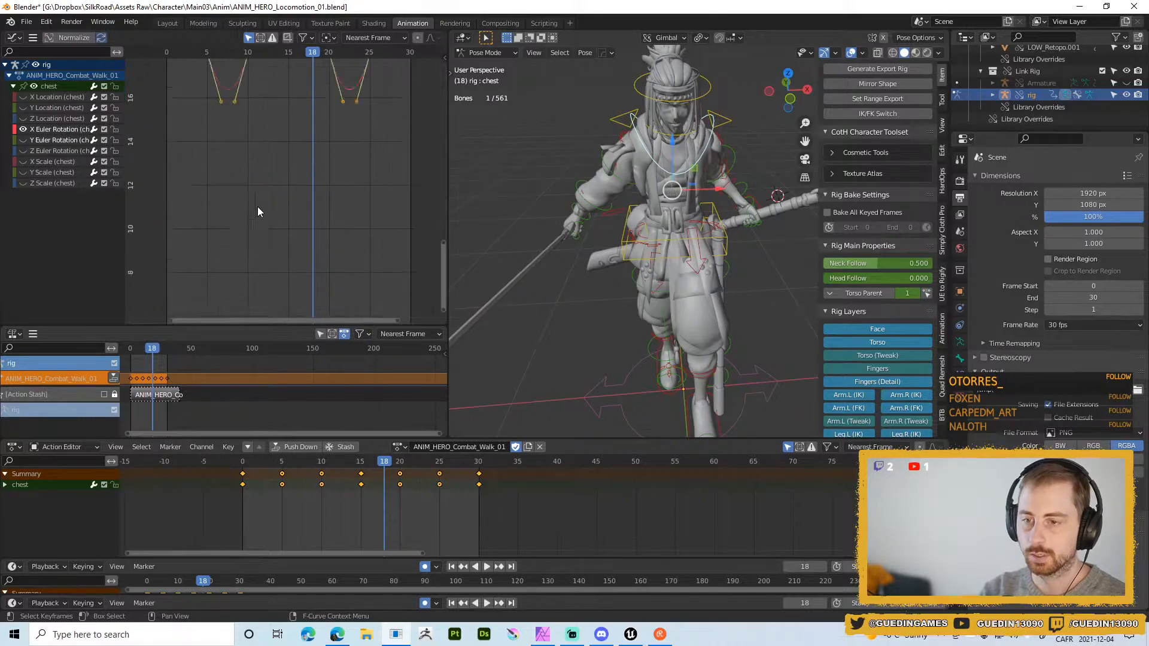
key("s")
key("y")
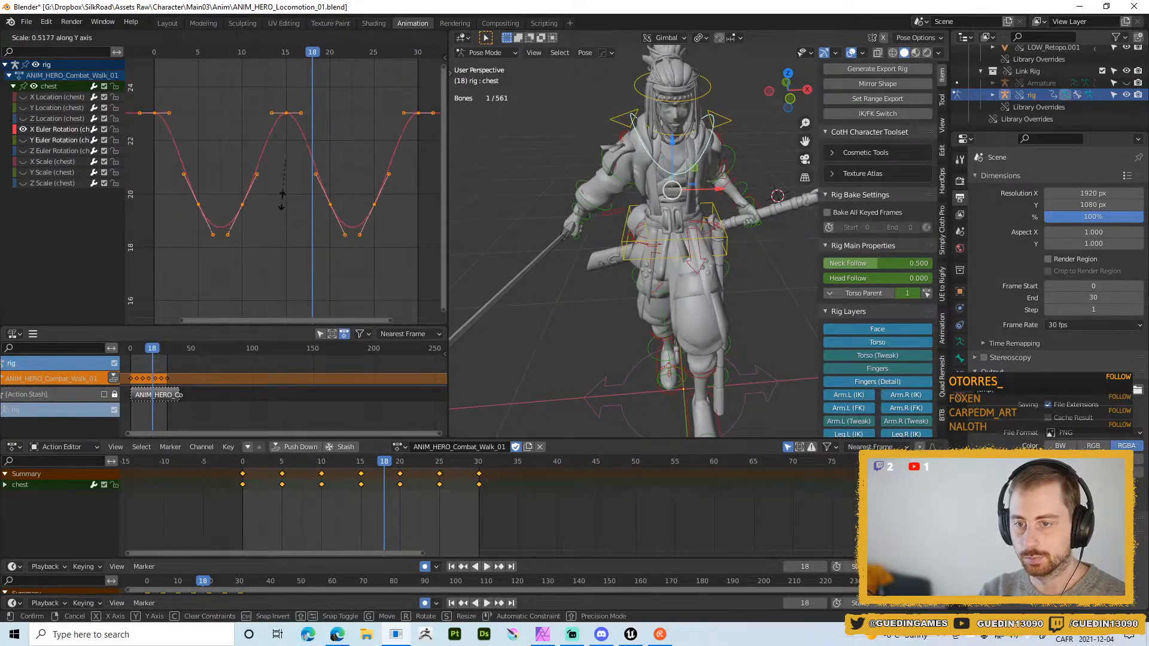
left_click(274, 201)
key("space")
middle_click_drag(663, 231, 605, 155)
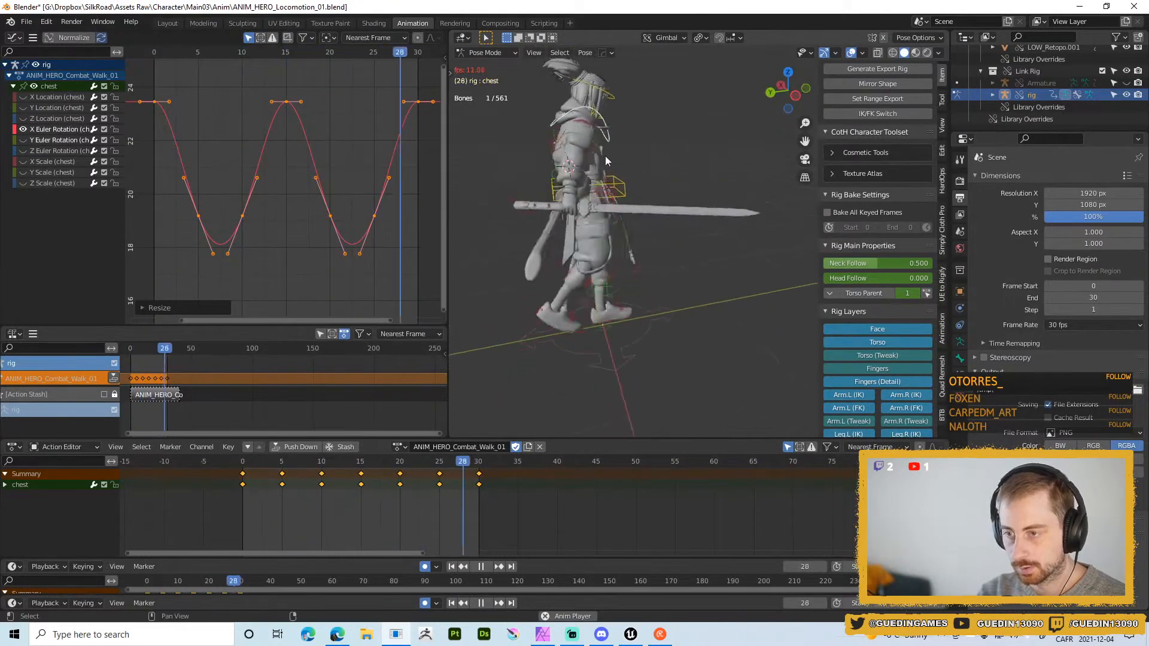
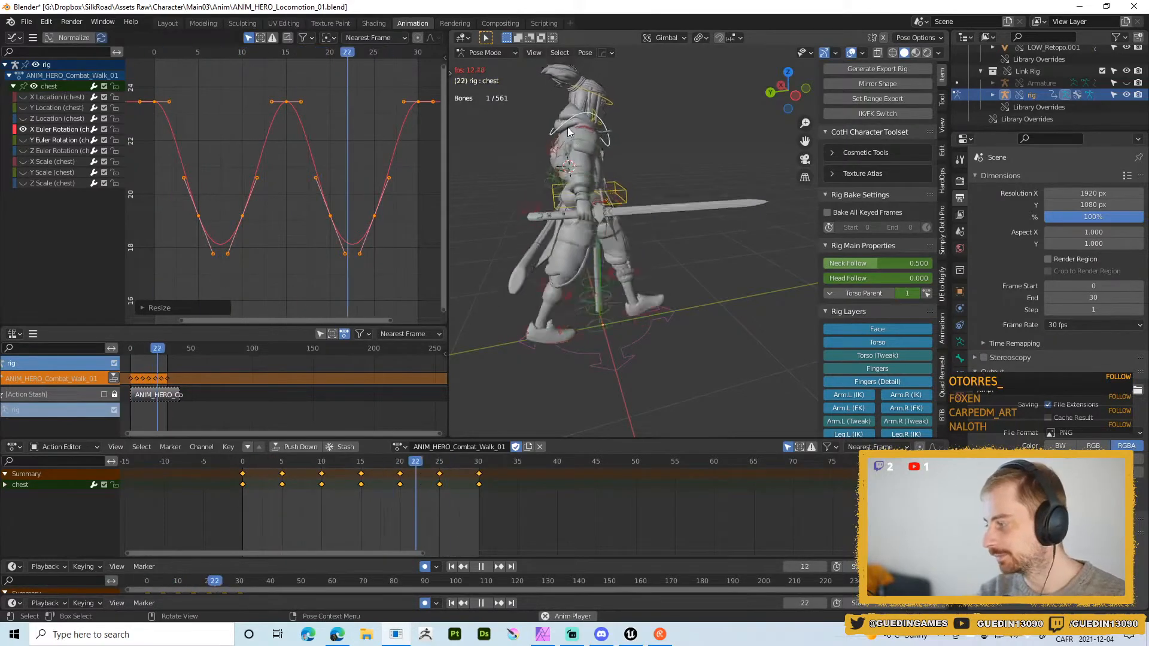
- Raise all keys of the chest's X Euler Rotation curve along the value axis until its peaks reach about 31, and review the walk
middle_click_drag(541, 221, 584, 235)
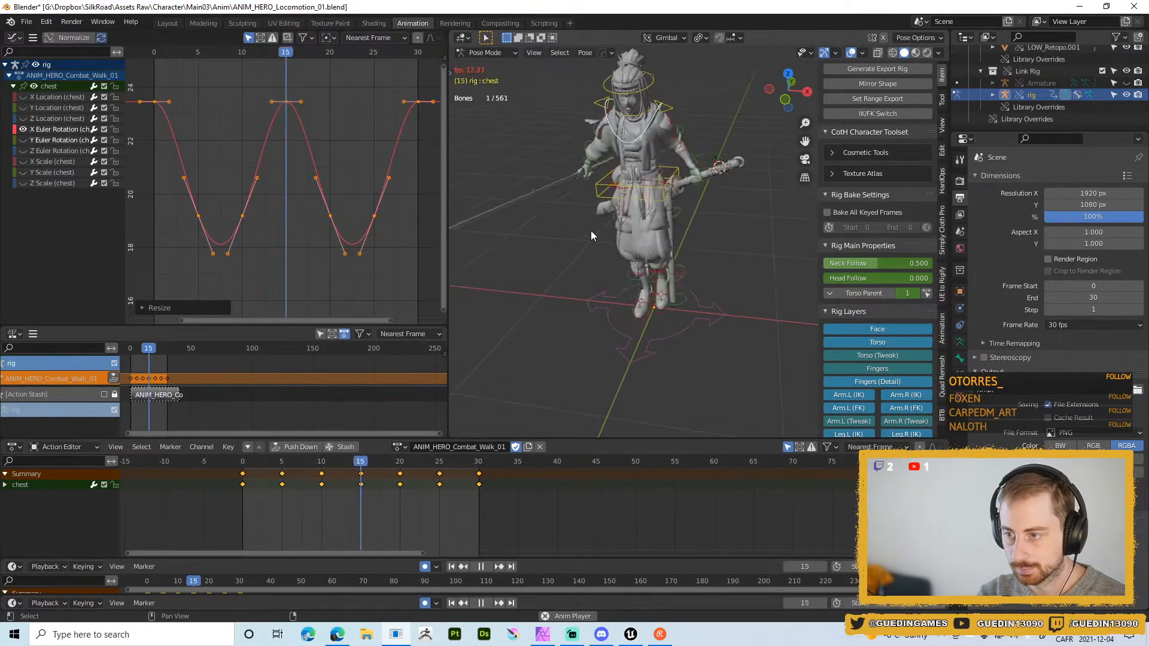
middle_click_drag(677, 232, 588, 220)
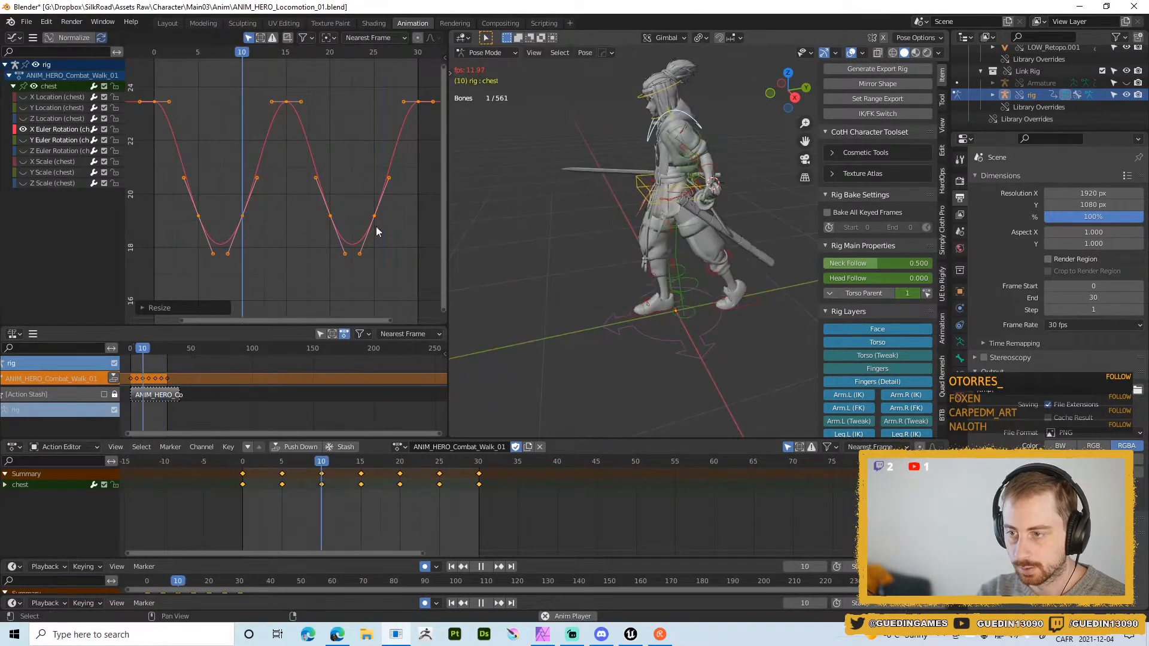
key("g")
key("y")
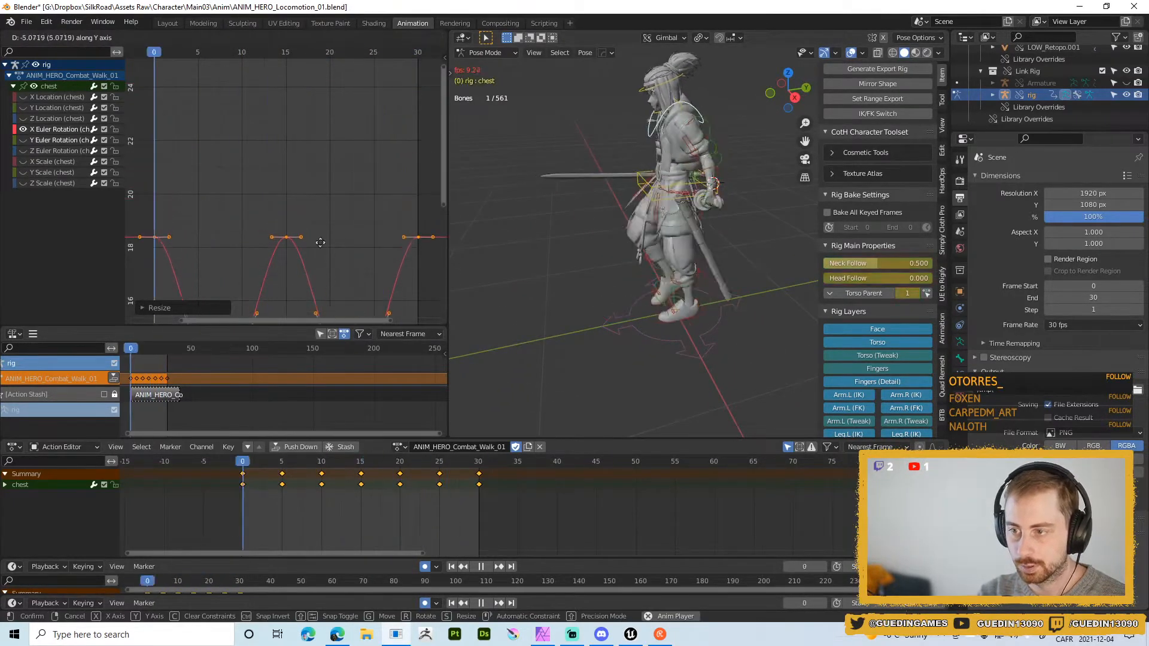
left_click(332, 281)
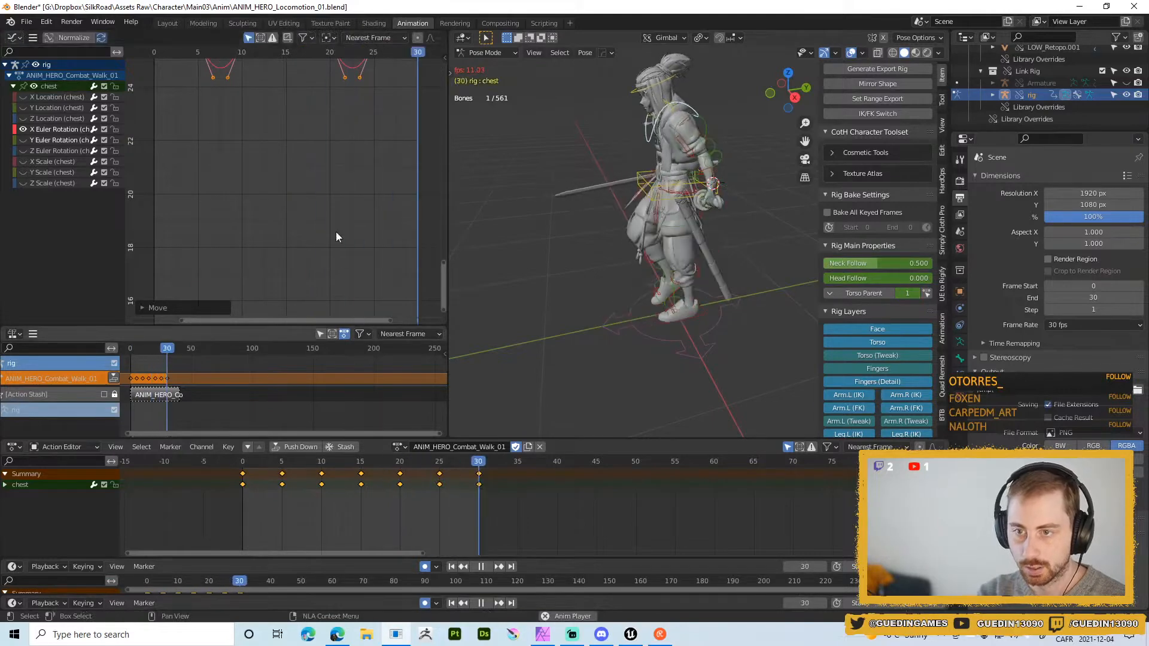
scroll(351, 130, "down", 5)
middle_click_drag(351, 131, 351, 287)
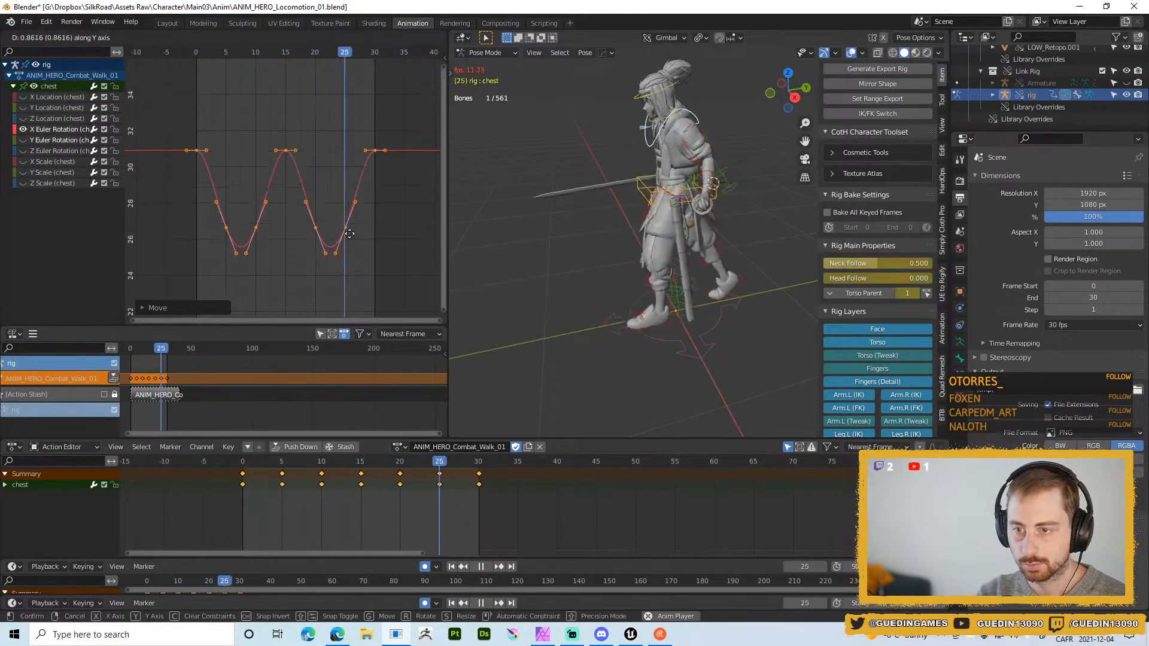
key("g")
key("y")
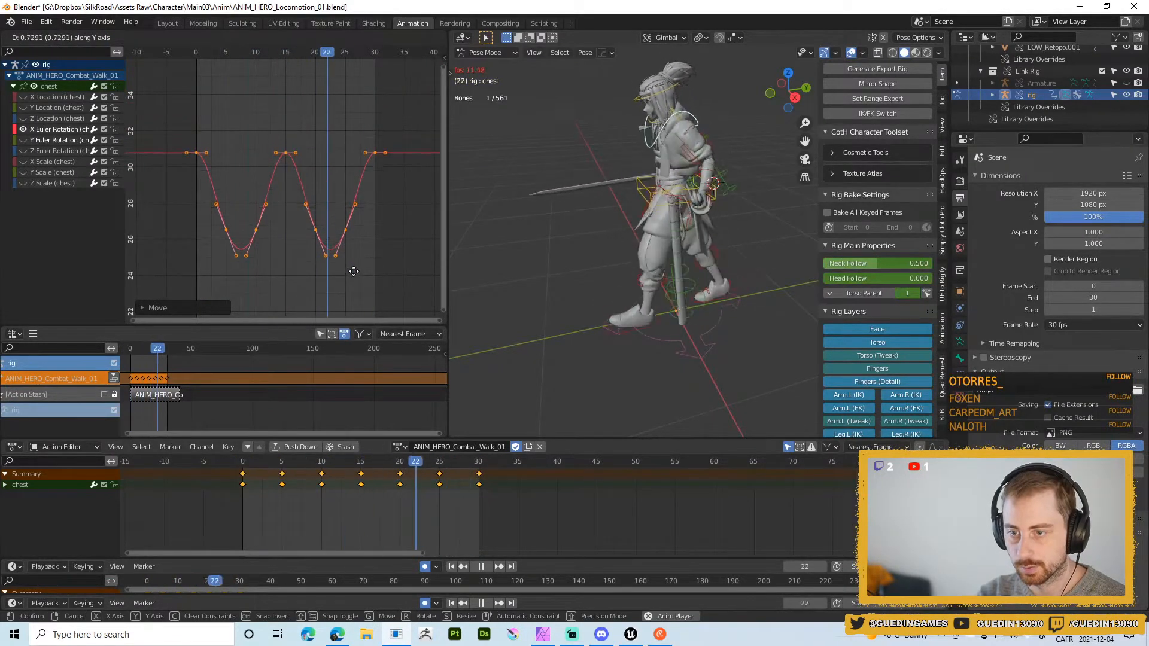
left_click(354, 272)
middle_click_drag(689, 257, 634, 187)
middle_click_drag(671, 256, 692, 234)
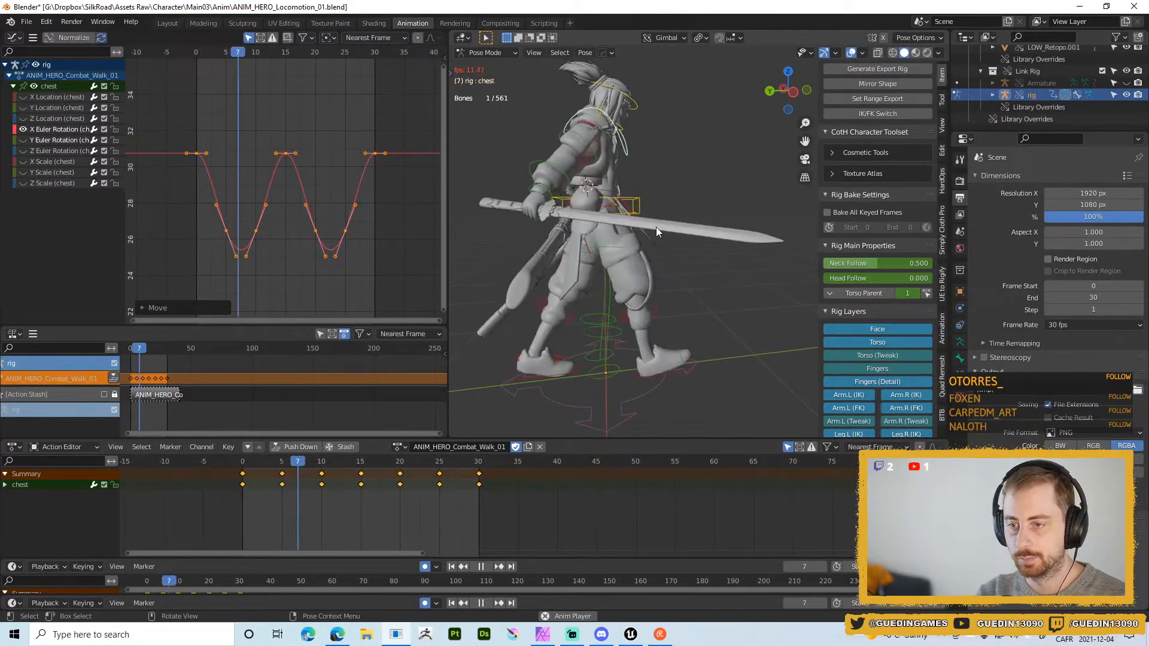
- Stop playback, select both foot IK controls, and isolate the Y Location curves of foot_ik.L and foot_ik.R
key("alt+a")
left_click(663, 196)
middle_click_drag(639, 339, 555, 264)
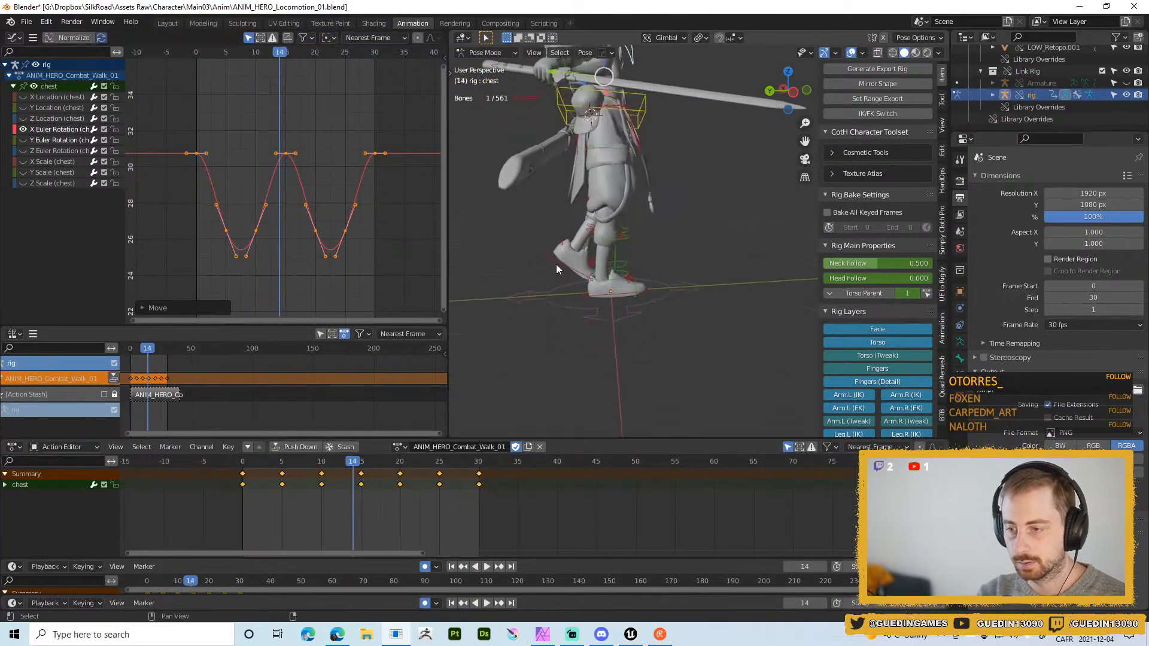
left_click(624, 296, "shift")
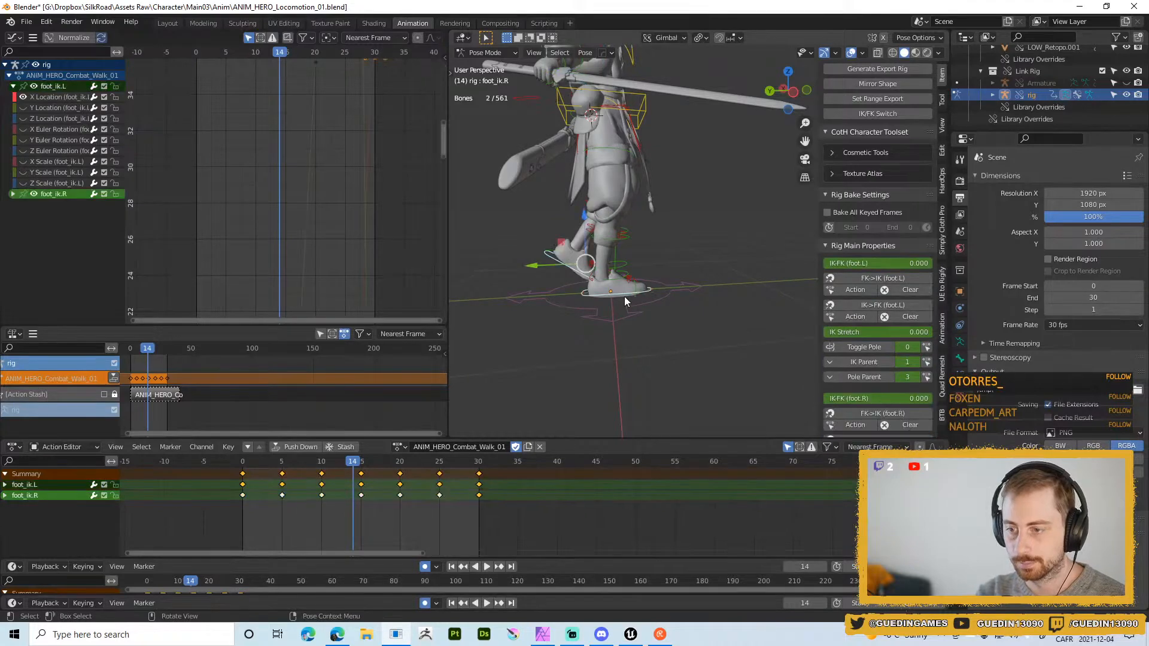
left_click(24, 108)
key("Home")
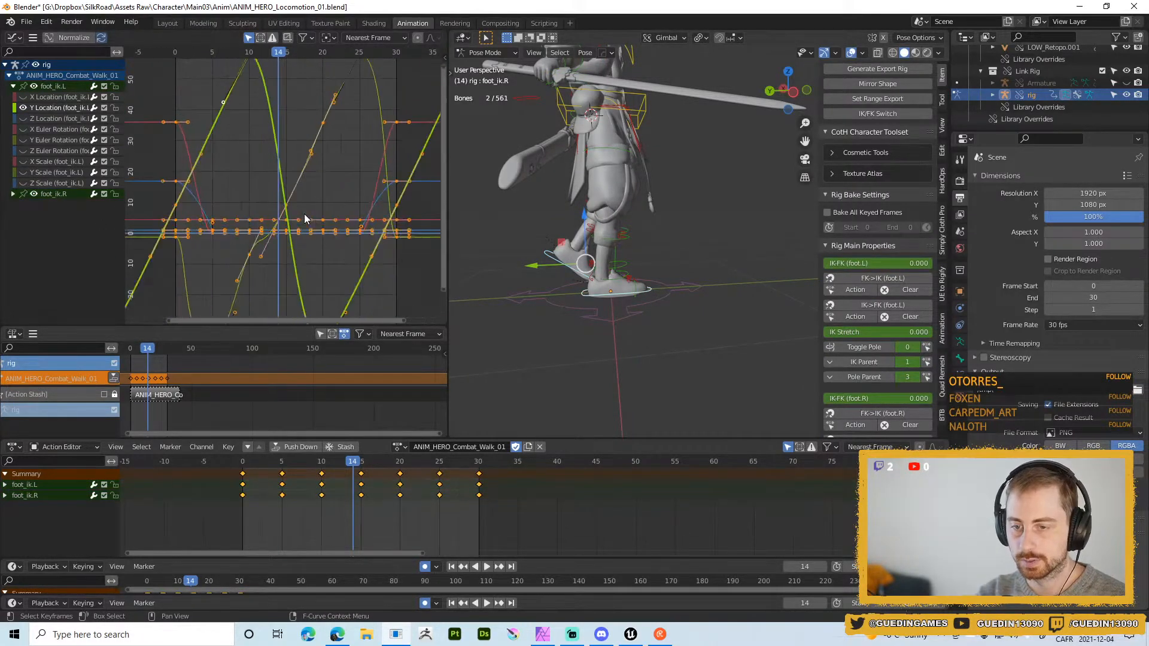
left_click(35, 195)
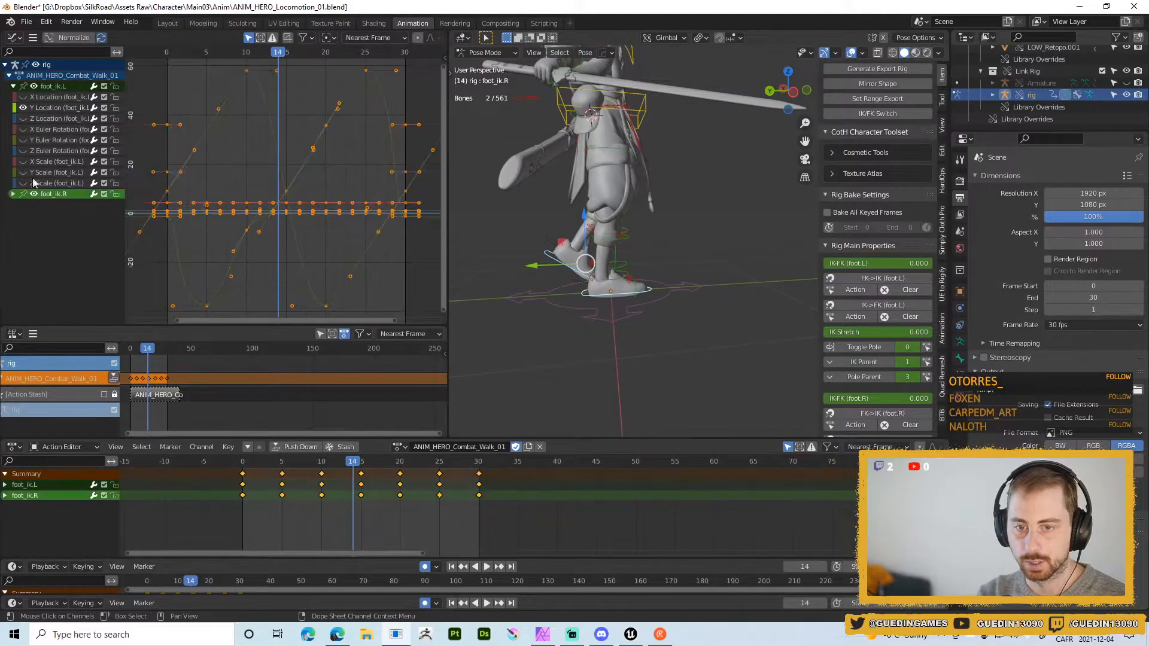
key("ctrl+KP_Add")
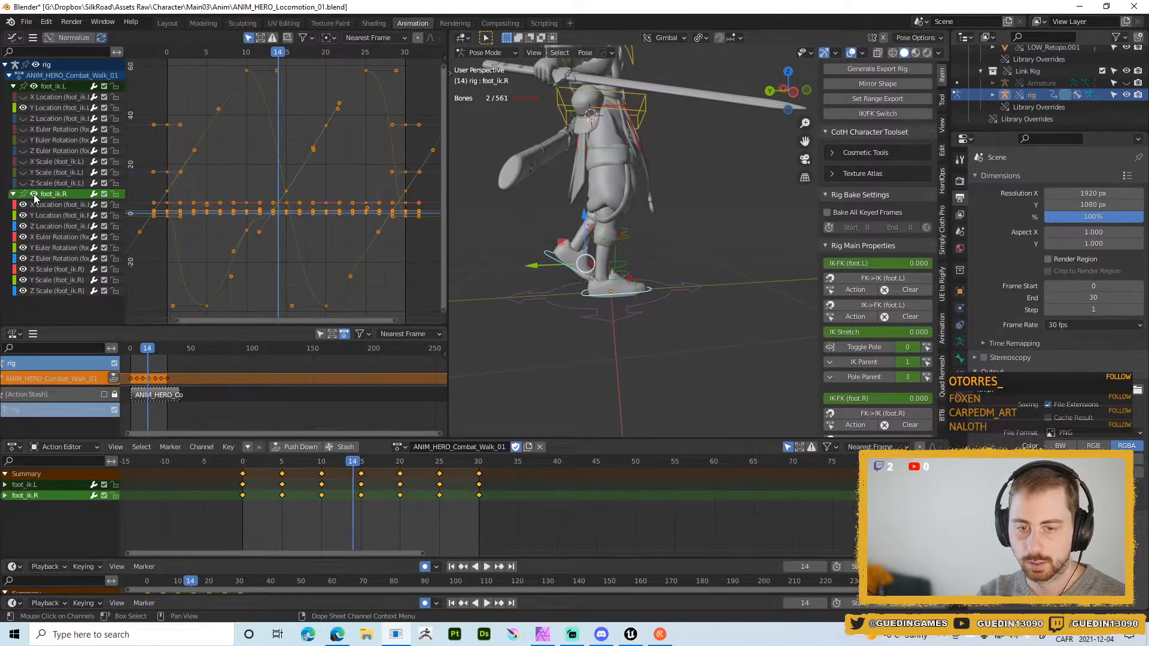
left_click(34, 194)
left_click(23, 215)
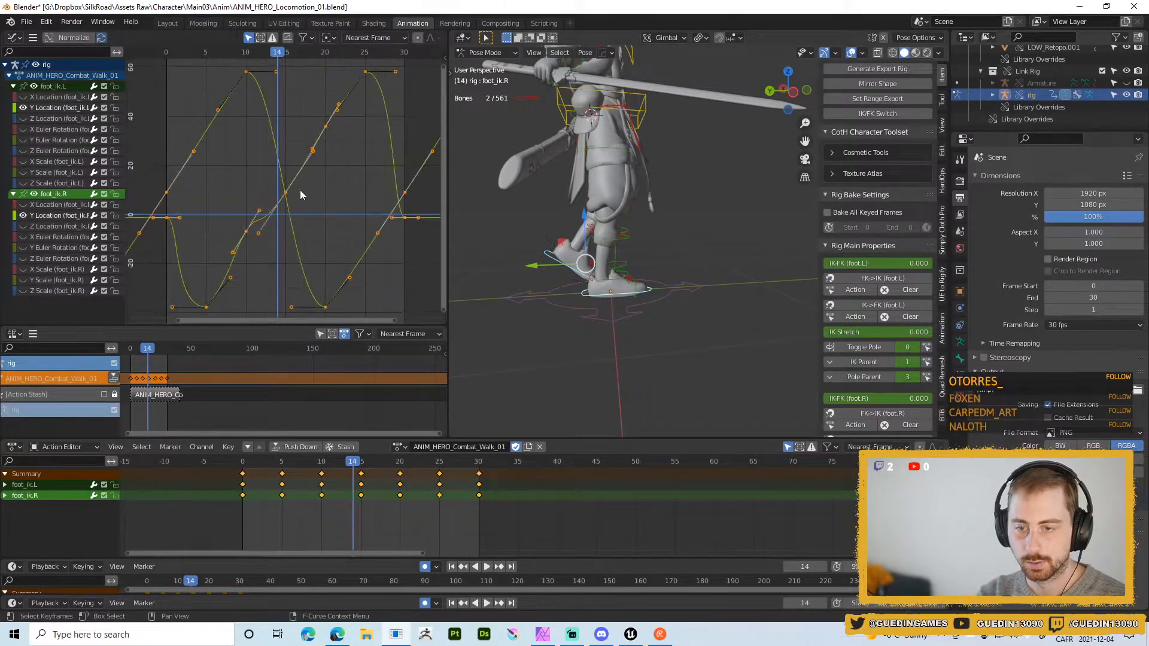
- Delete the frame 10 key from foot_ik.R's Y Location curve to smooth the foot's forward and backward travel
left_click(312, 206)
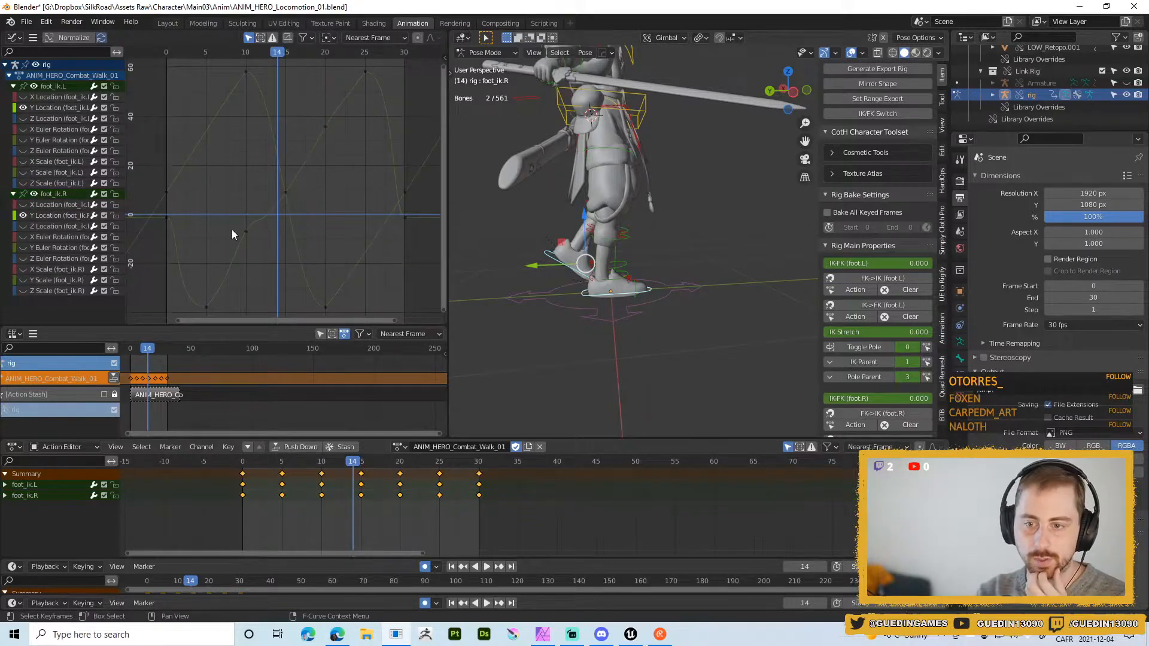
left_click_drag(232, 228, 259, 255)
scroll(324, 224, "down", 1)
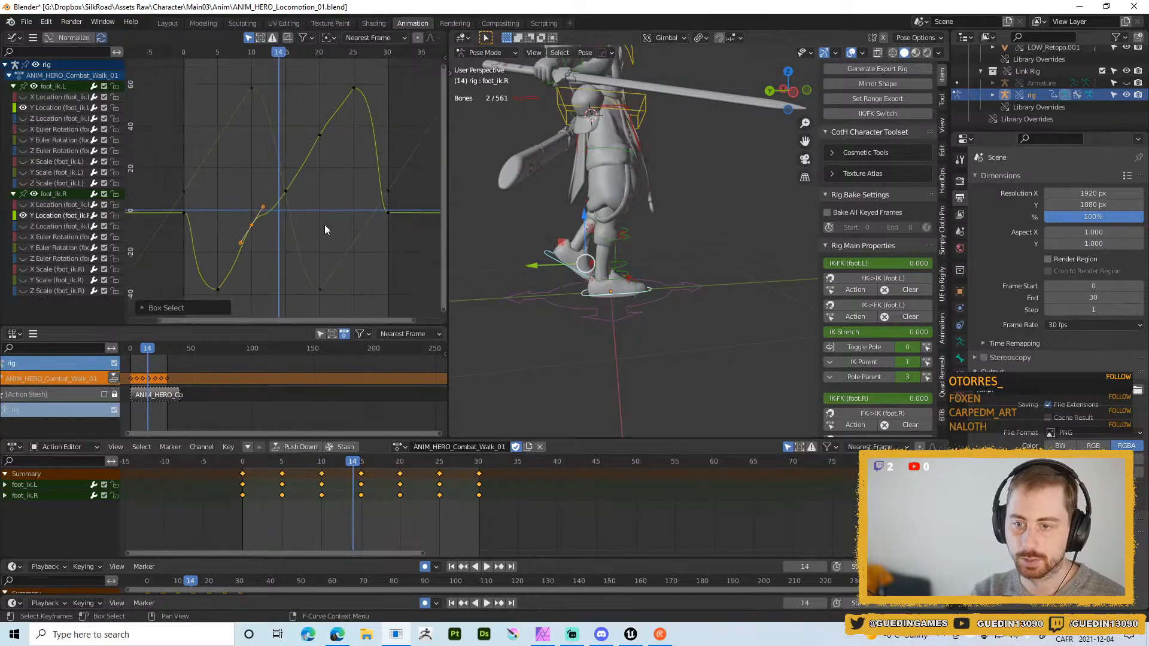
middle_click_drag(325, 225, 351, 172)
key("x")
left_click(360, 130)
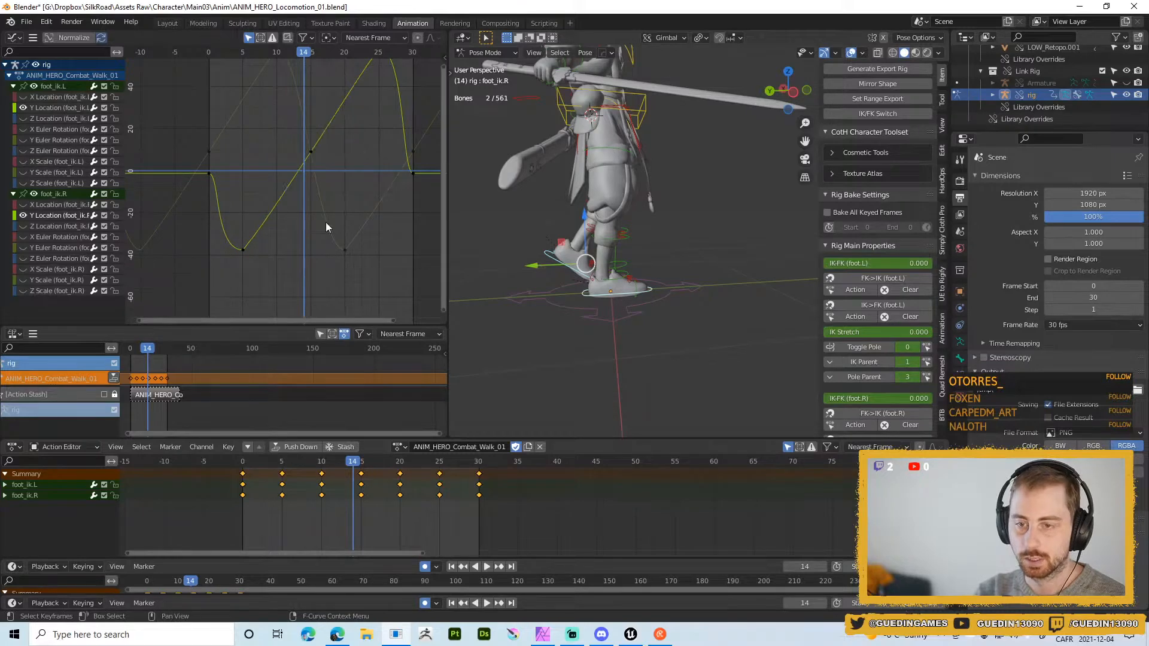
scroll(327, 230, "down", 1)
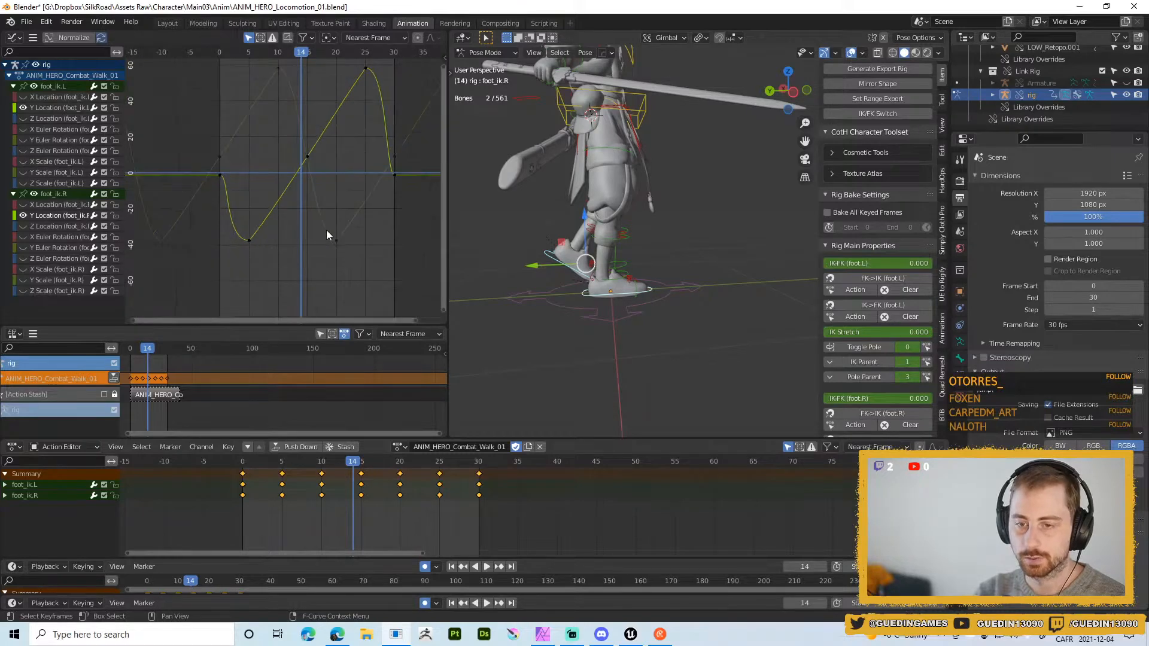
- Add a Cycles modifier to the Y Location curve of foot_ik.R
double_click(59, 217)
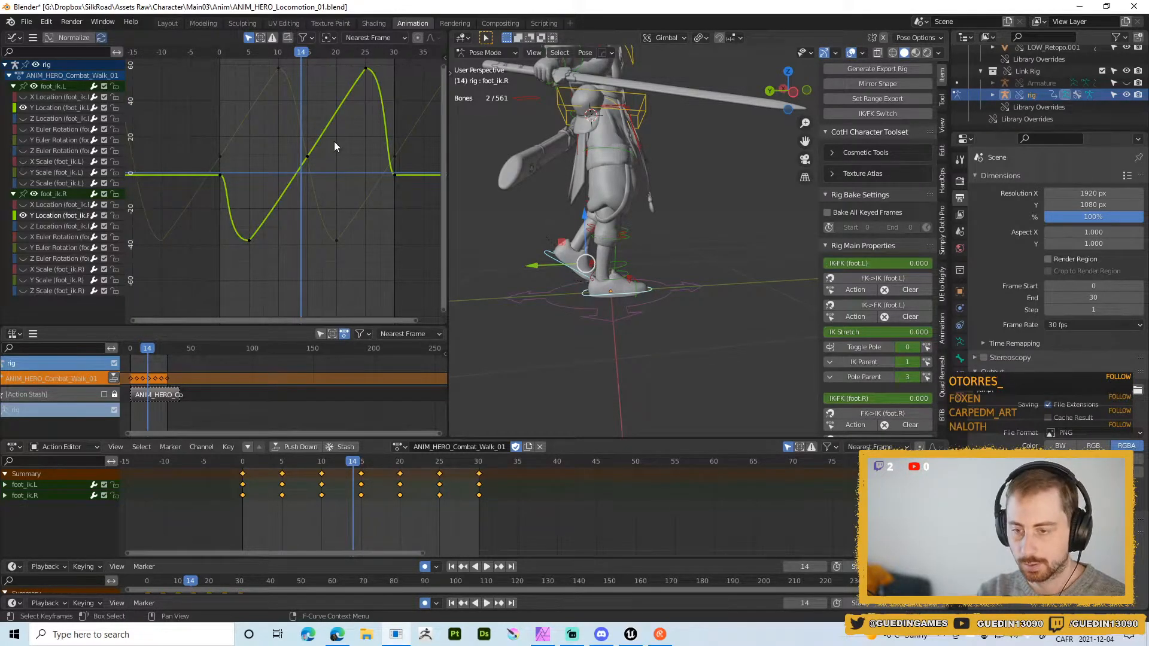
key("n")
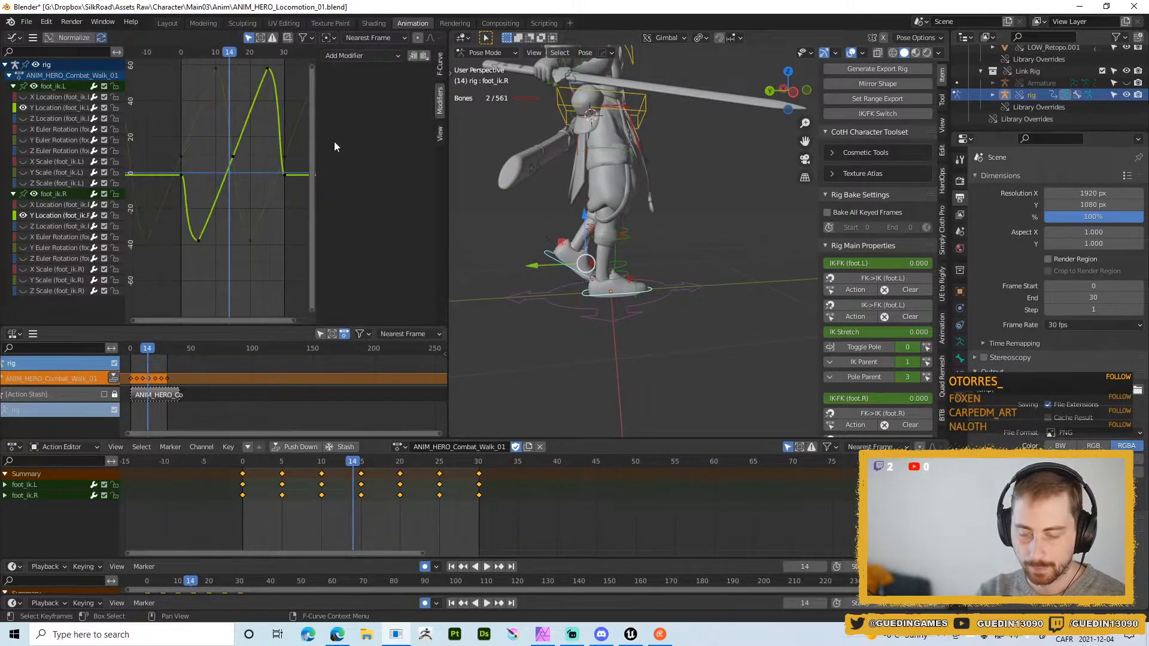
left_click(387, 57)
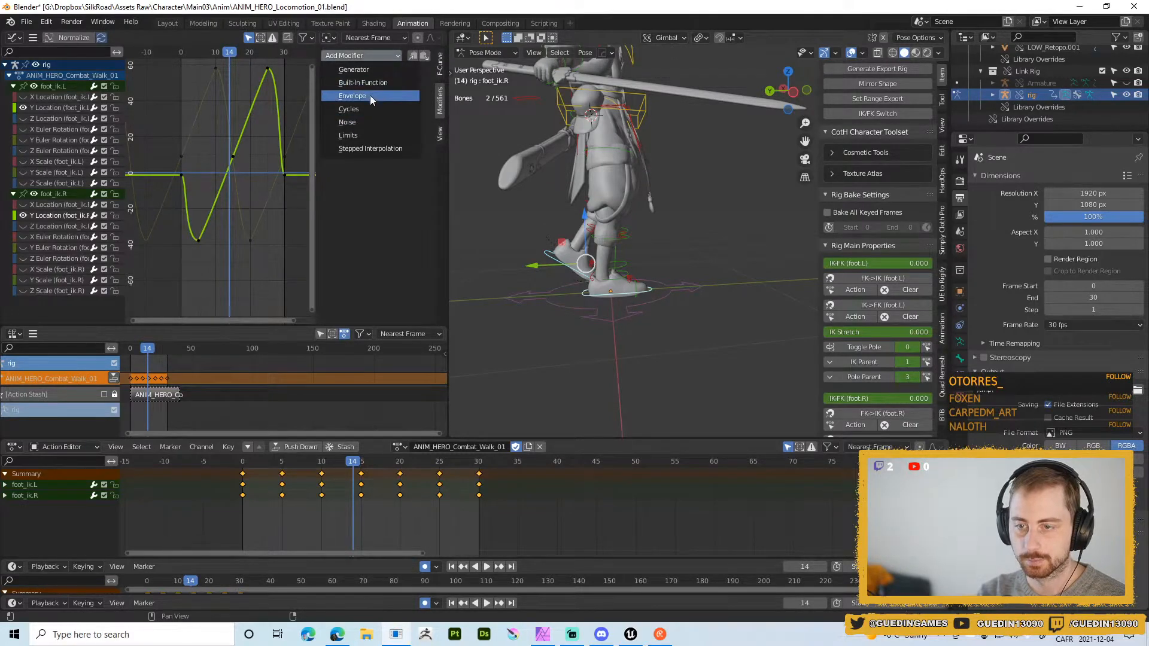
left_click(360, 110)
key("n")
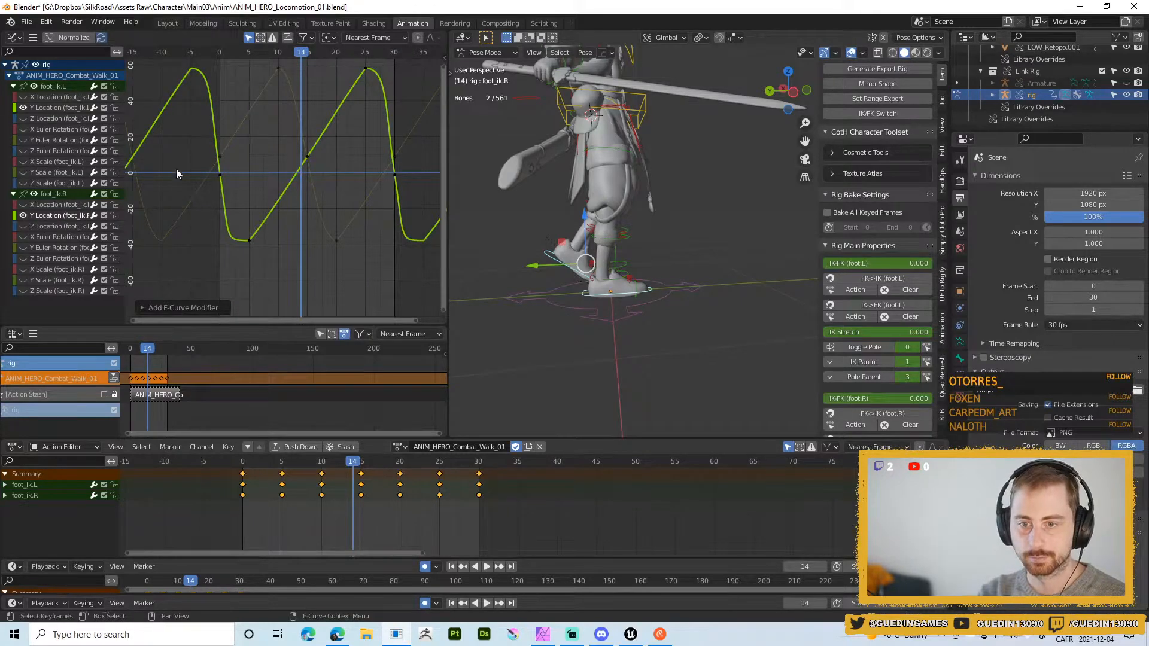
- Select all Y Location keys of both feet and shift them slightly upward along the value axis during playback
key("a")
key("space")
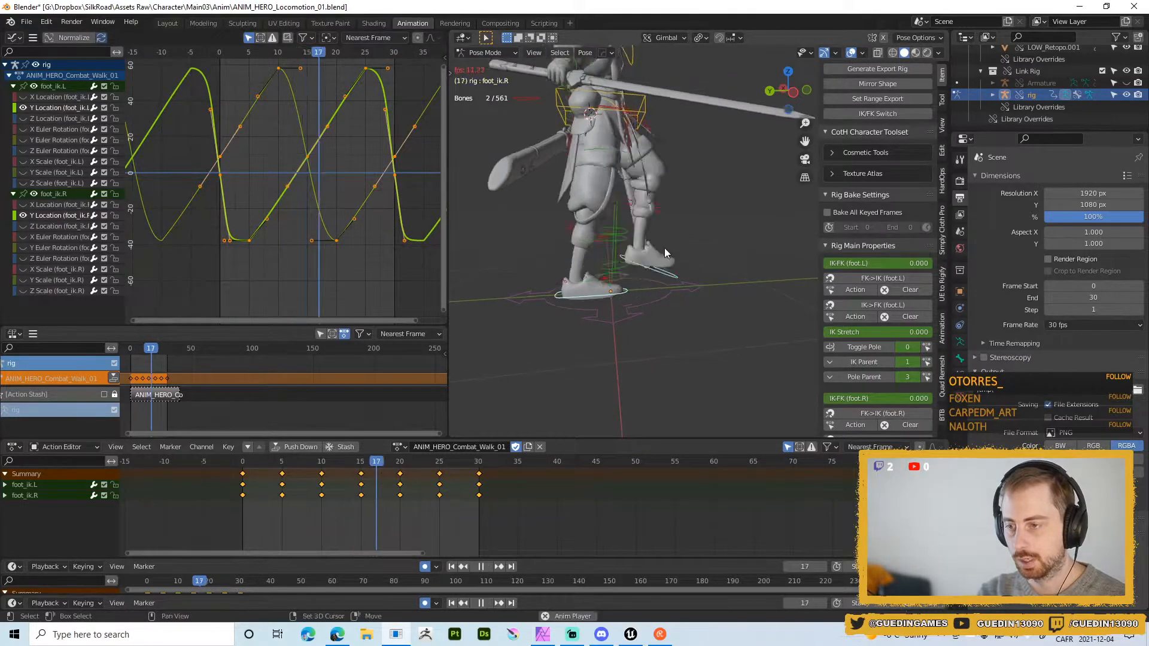
key("g")
key("y")
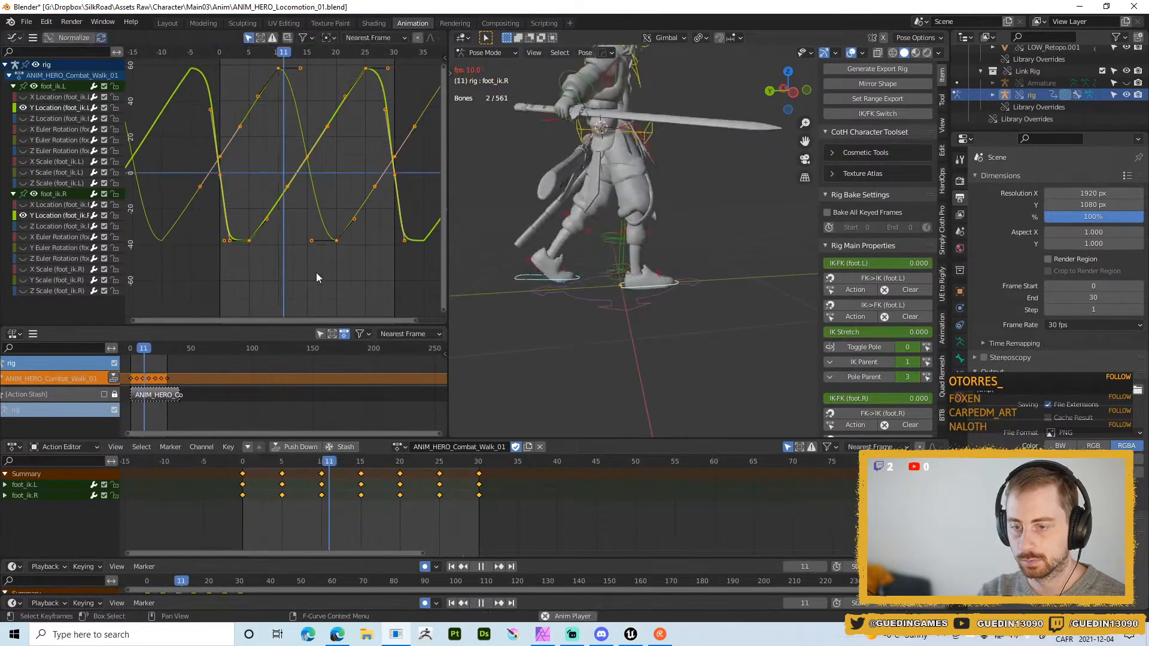
key("Escape")
key("g")
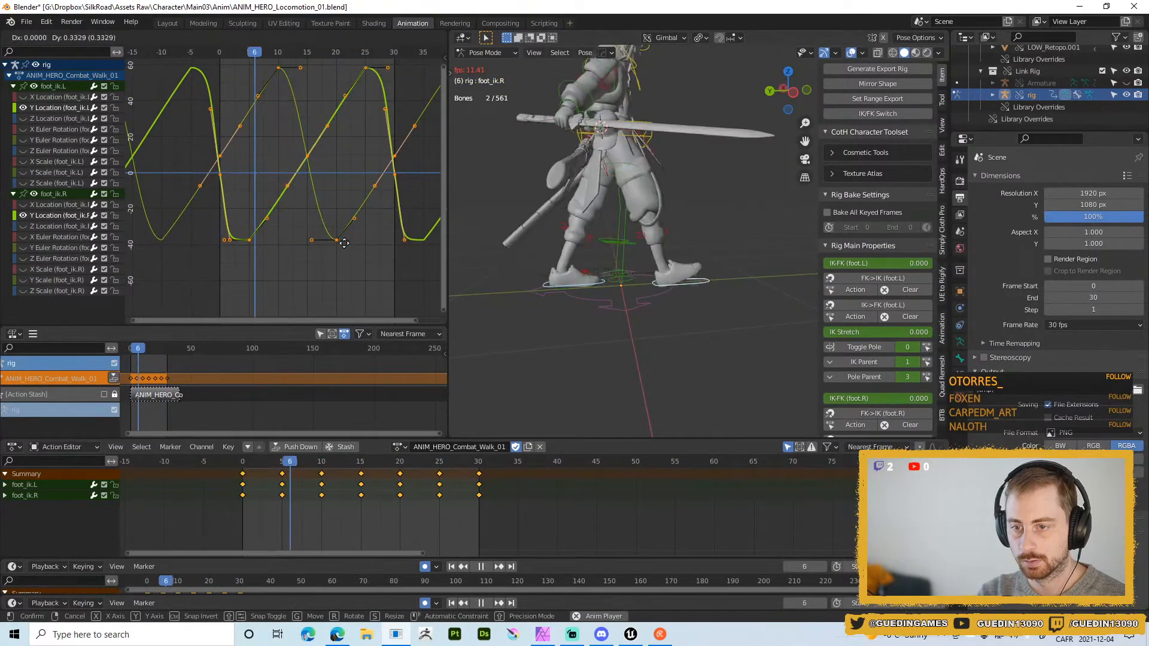
left_click(346, 194)
scroll(667, 293, "down", 2)
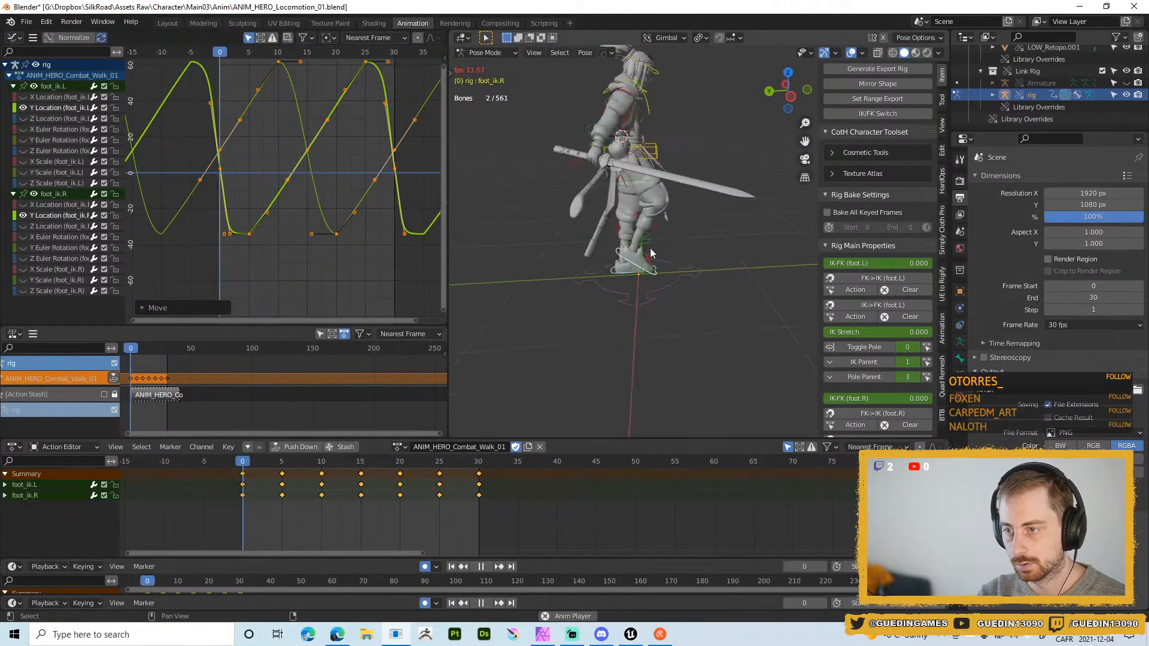
- Play the walk with the viewport overlays hidden, restore them, and examine the foot placement from the side around frames 4 to 9
key("alt+shift+z")
middle_click_drag(642, 259, 903, 237)
middle_click_drag(576, 241, 757, 203)
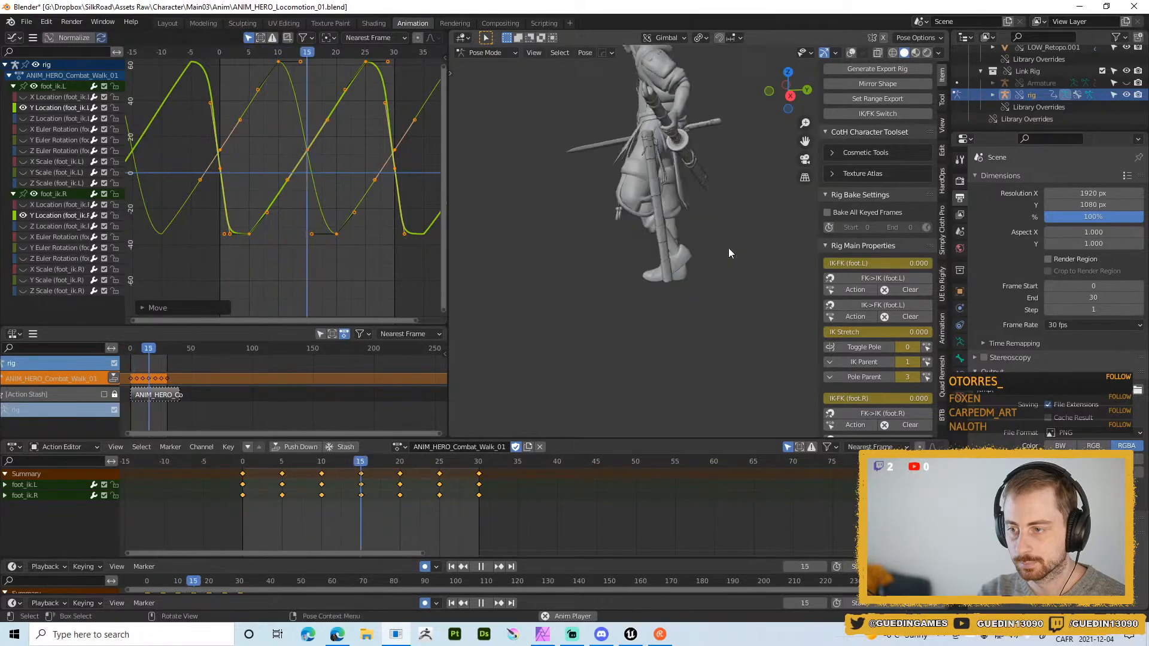
key("shift+space")
left_click(730, 182)
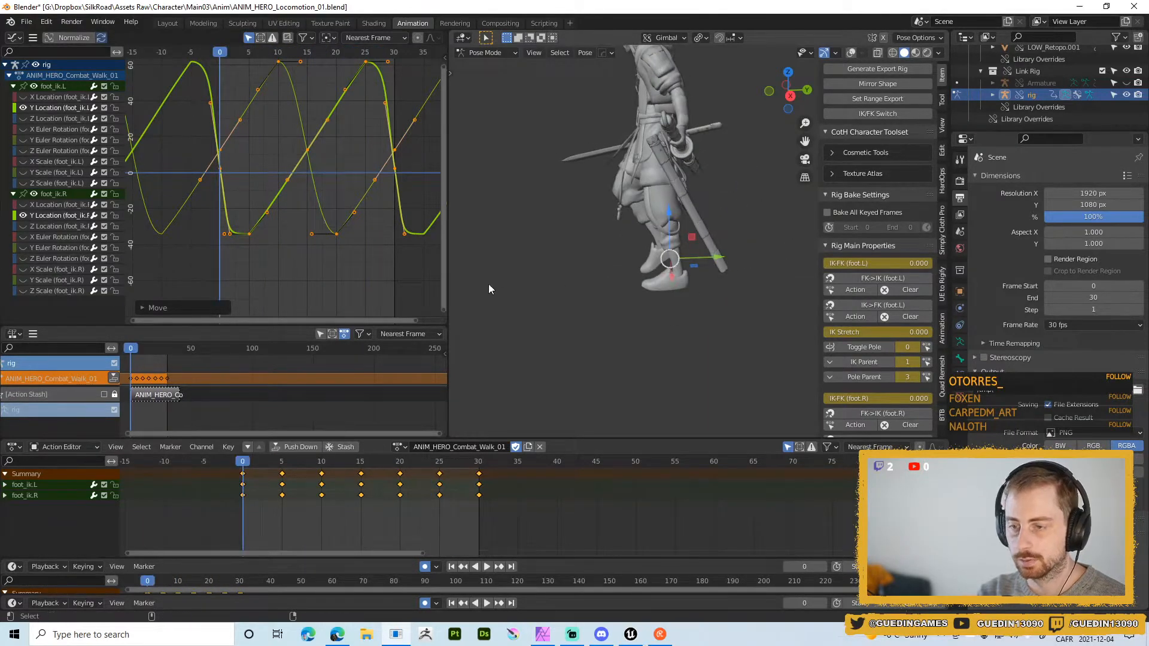
key("alt+shift+z")
scroll(692, 284, "up", 2)
key("space")
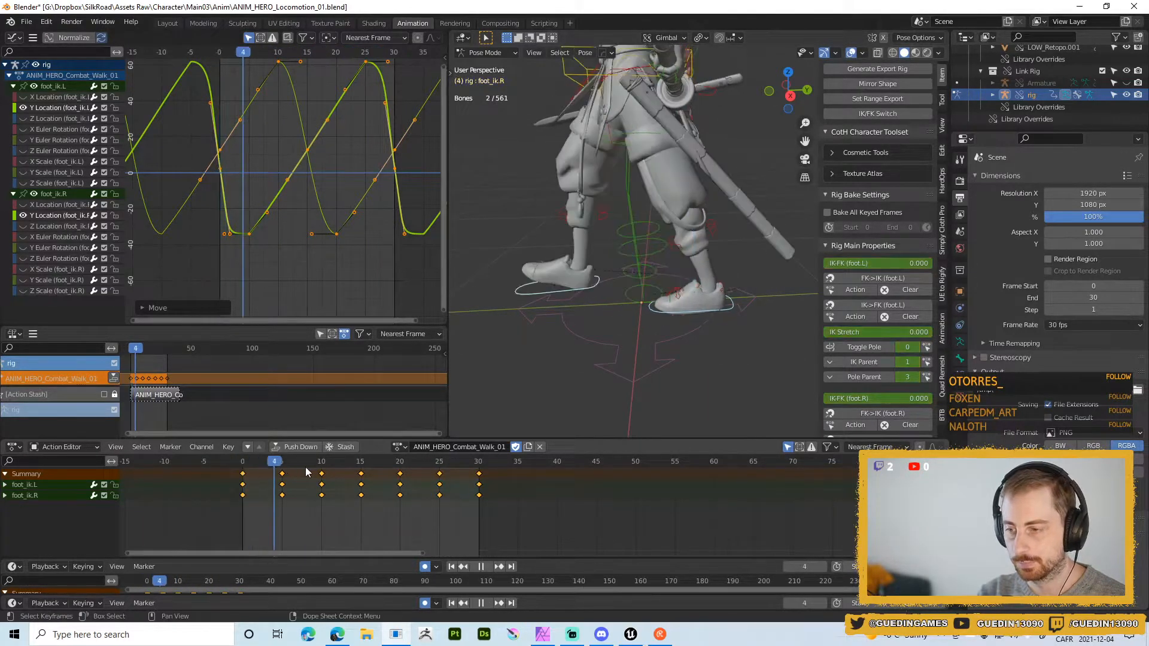
key("space")
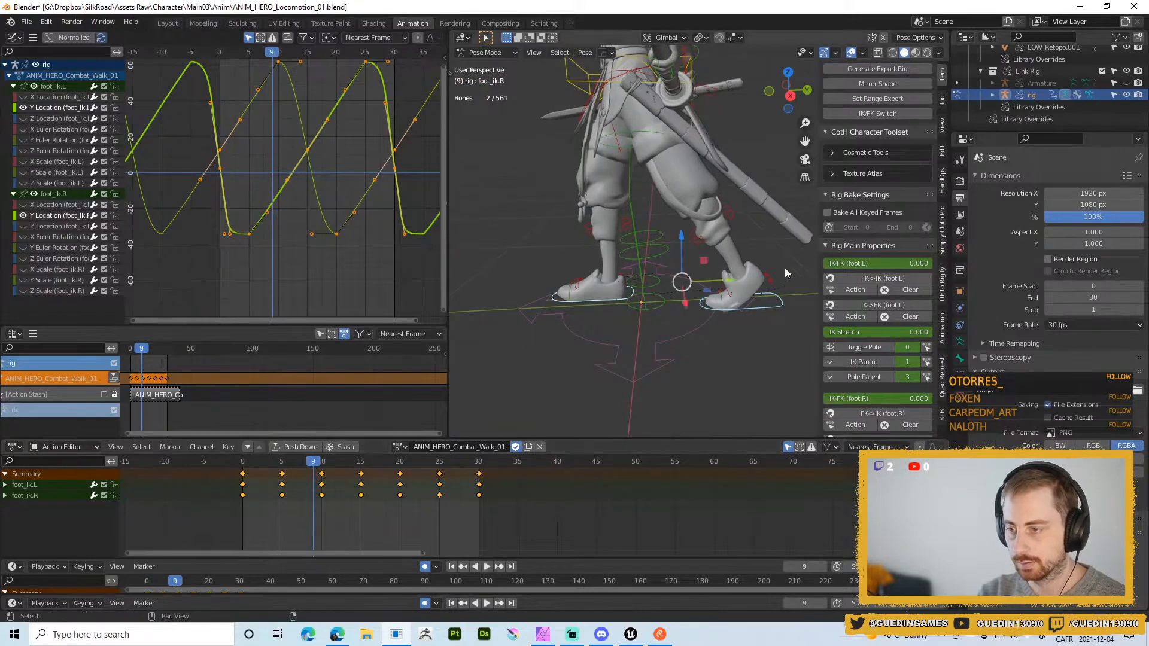
middle_click_drag(784, 268, 652, 215)
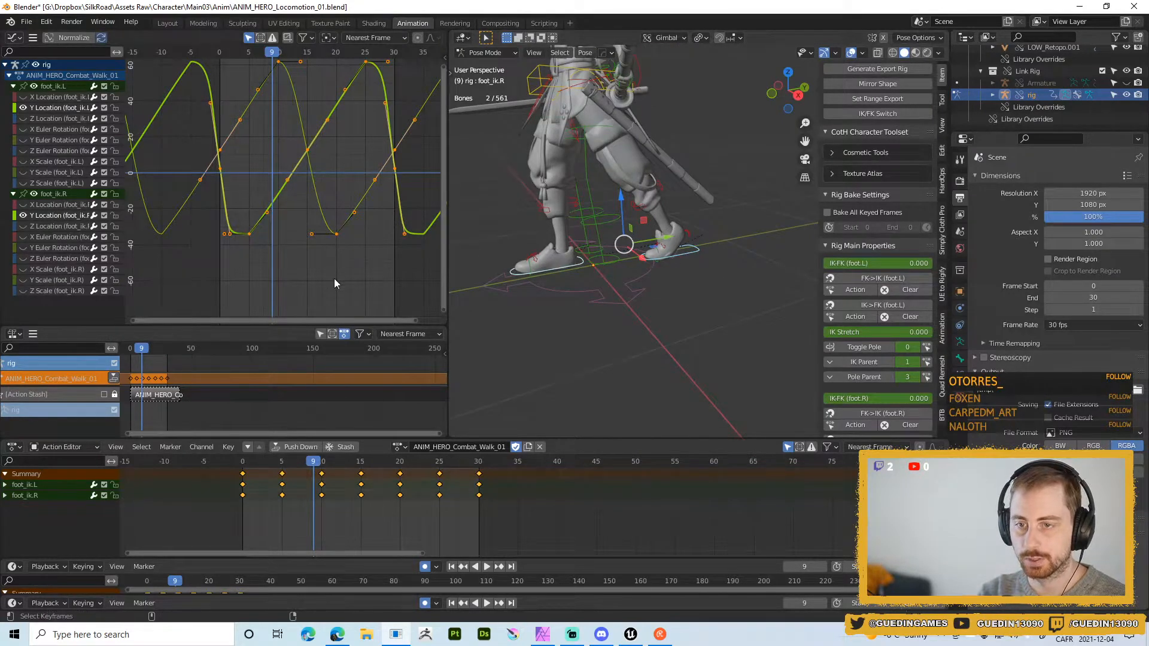
- Scale the Y Location keys of both feet to about 0.95 along the value axis, and check the stride in playback with overlays hidden
key("s")
key("y")
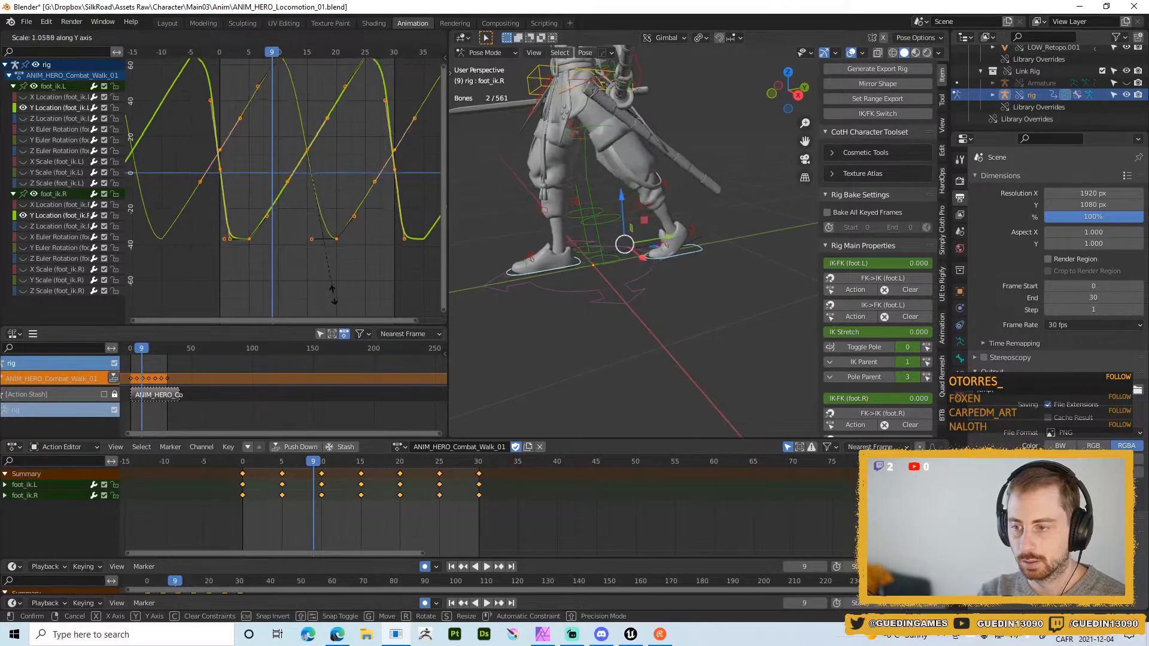
left_click(332, 282)
key("space")
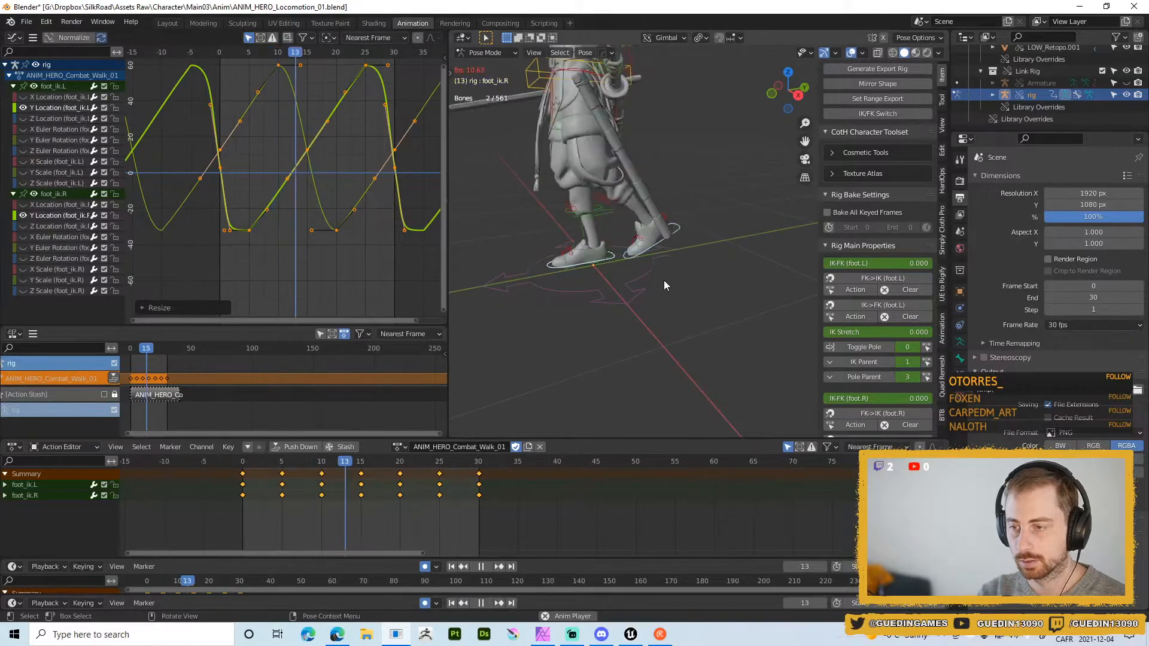
middle_click_drag(676, 293, 604, 289)
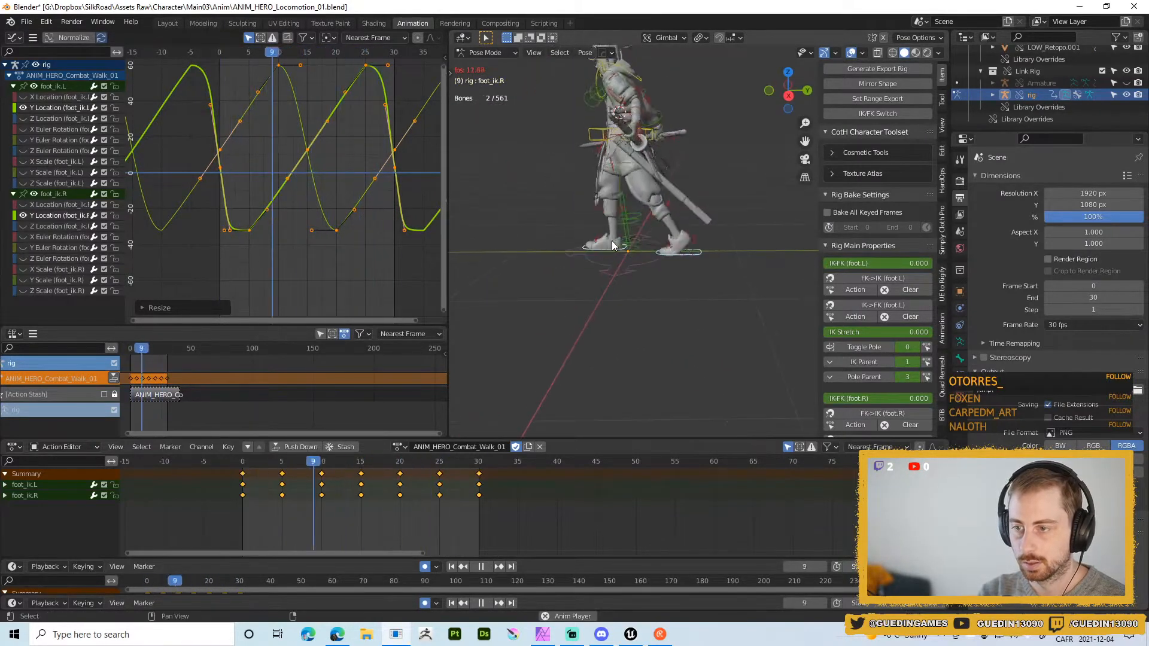
key("shift+alt+z")
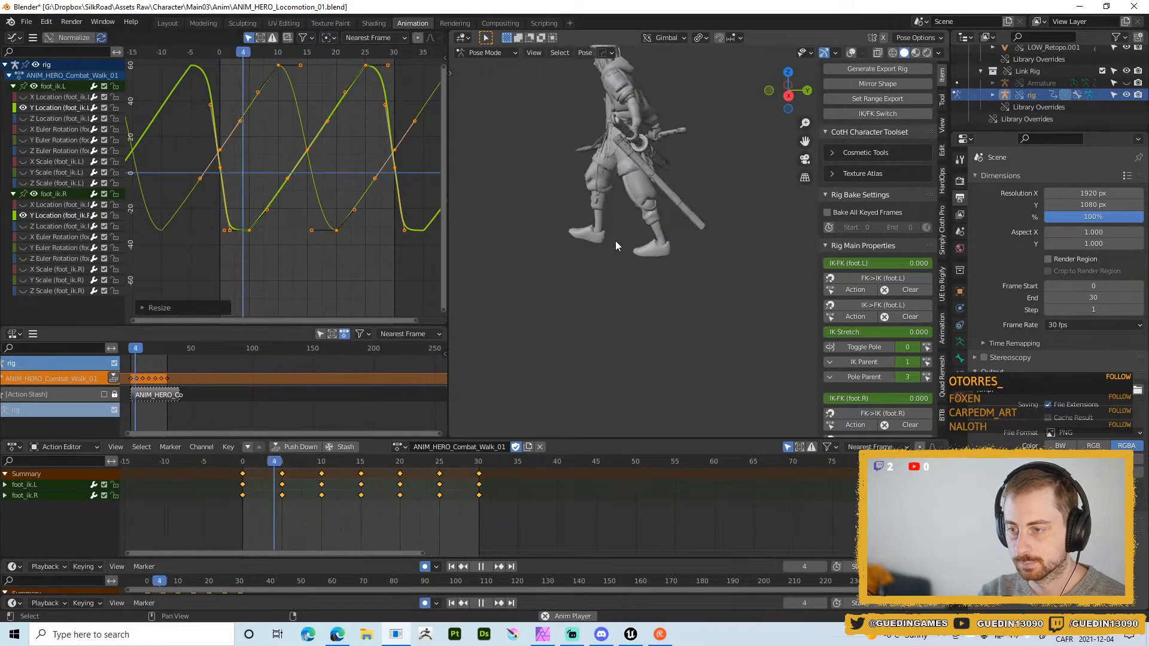
- Stop the playback and compare the foot placement between frames 3 and 20 from both sides of the hero
middle_click_drag(765, 250, 620, 261)
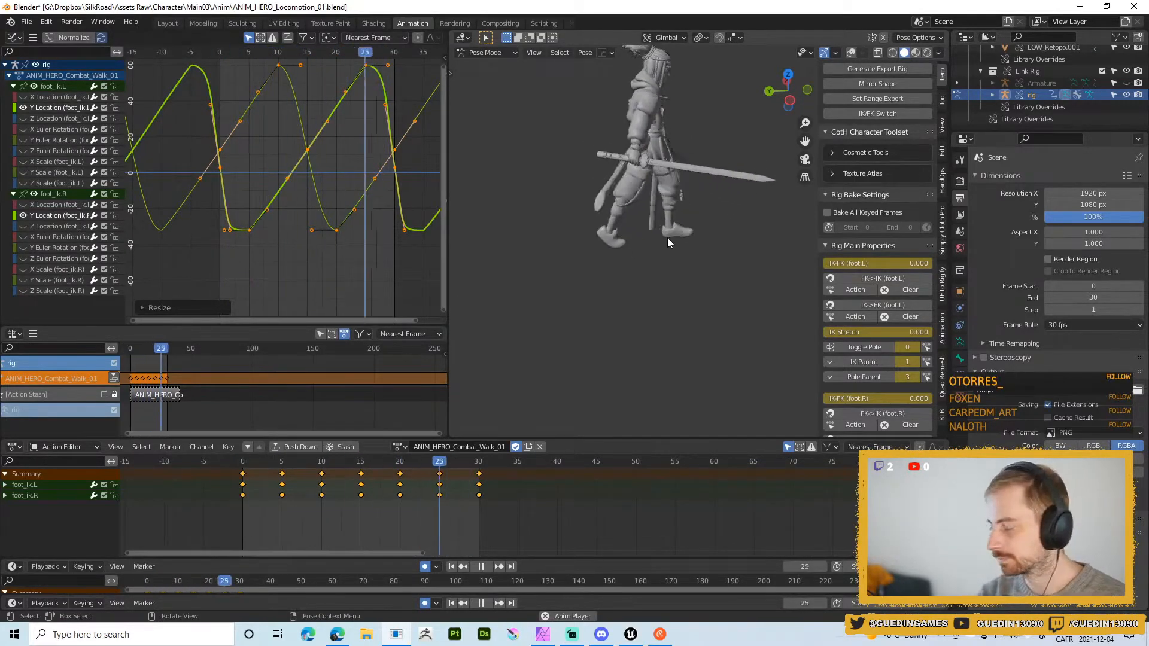
key("shift+space")
left_click(651, 206)
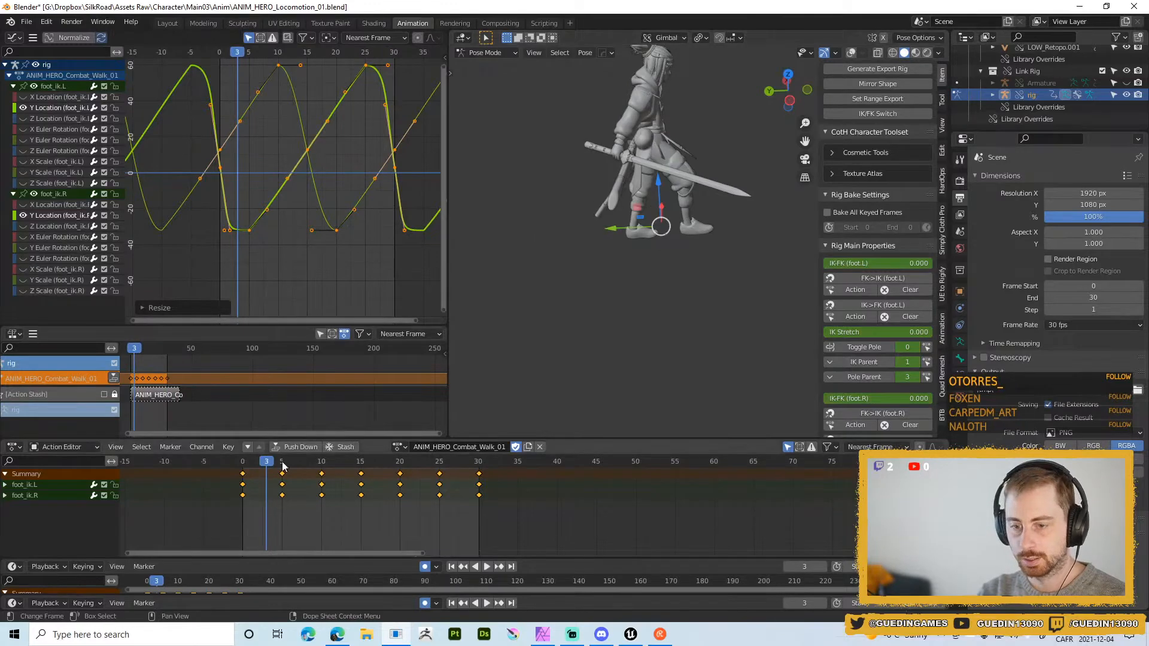
left_click_drag(264, 466, 404, 461)
middle_click_drag(708, 256, 503, 233)
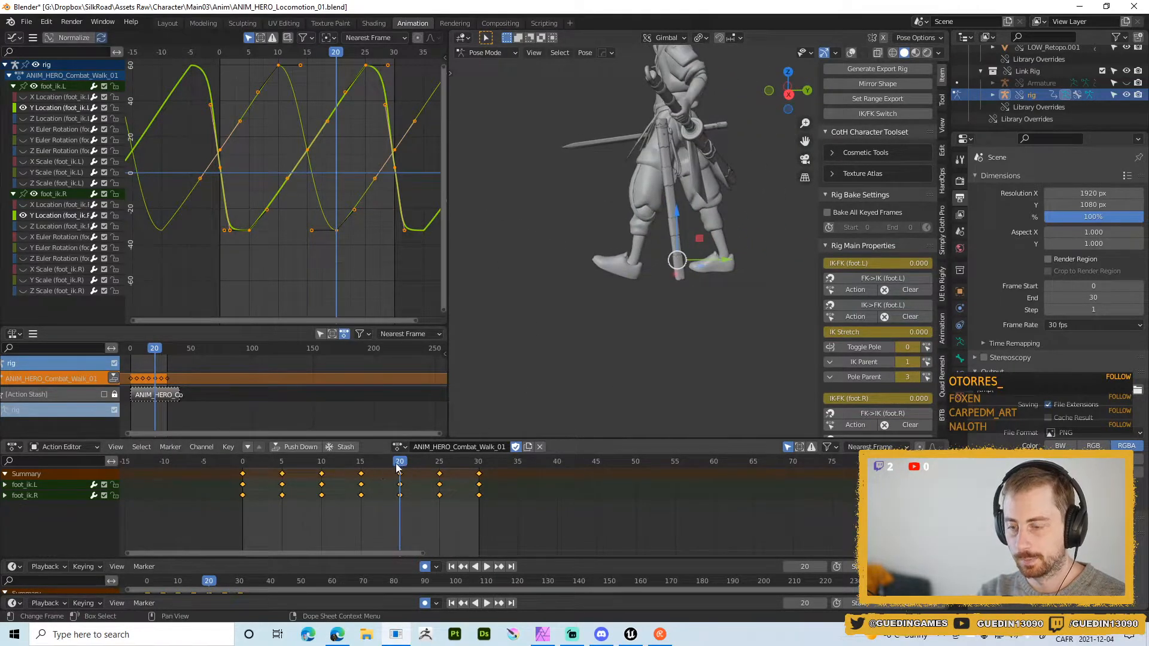
mouse_move(396, 463)
left_mouse_down()
mouse_move(351, 464)
mouse_move(399, 464)
left_mouse_up()
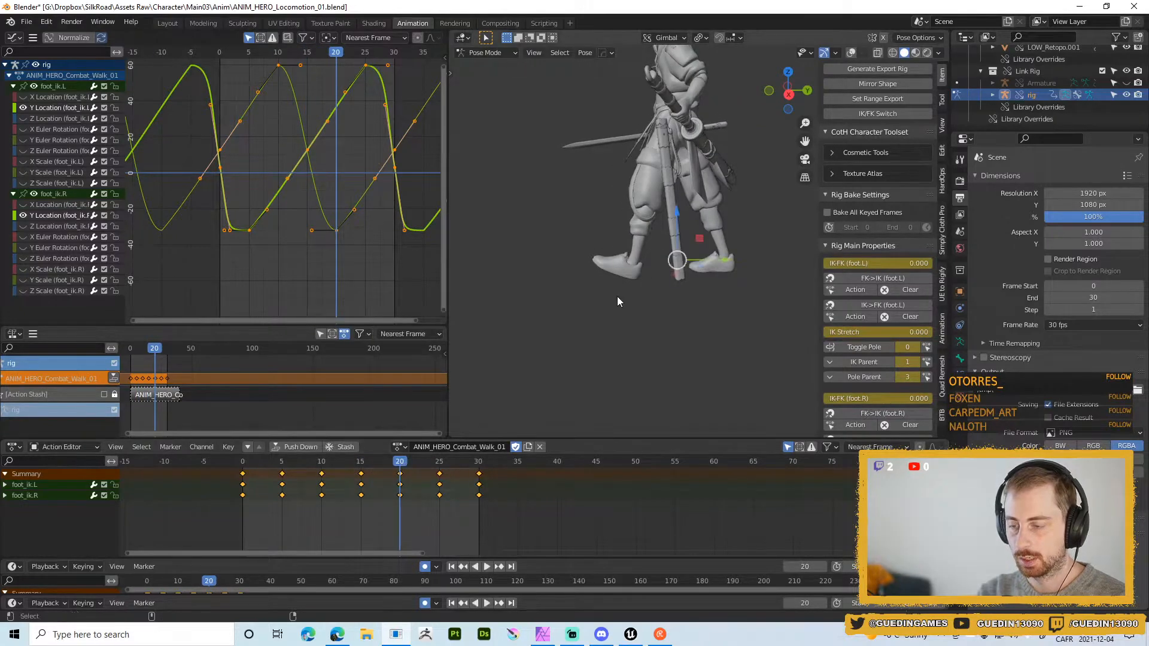
- Try relaxing the pose of both IK feet toward the breakdown at frame 20, and check it in playback
key("alt+shift+z")
scroll(618, 298, "up", 3)
key("alt+e")
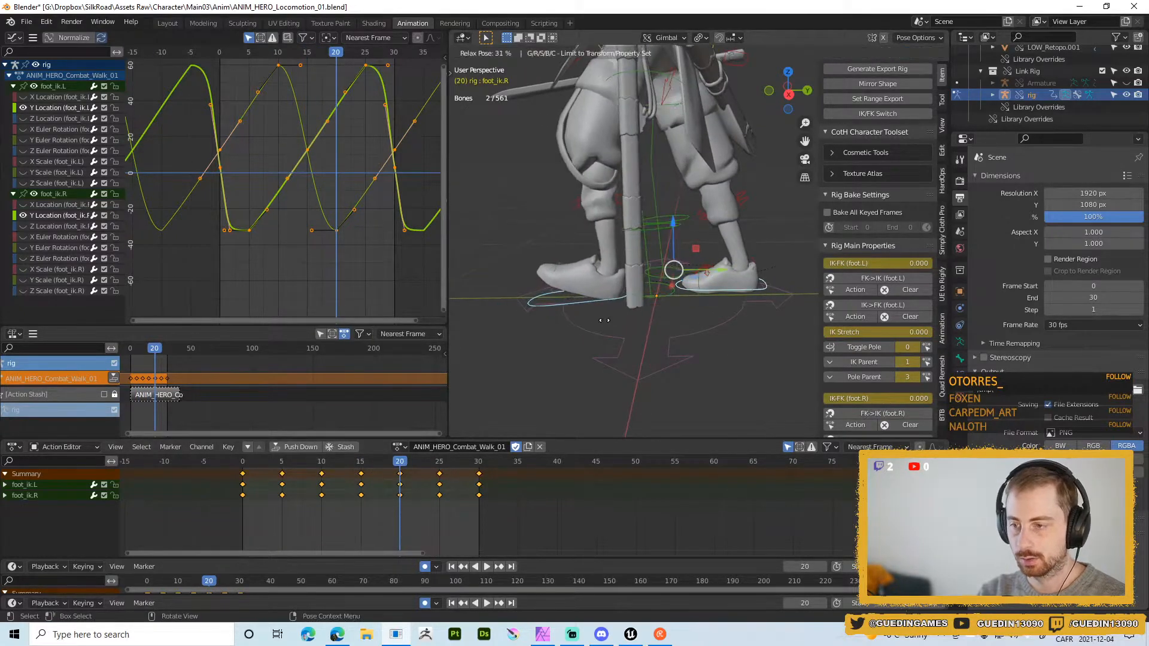
left_click(559, 333)
scroll(559, 332, "down", 4)
key("space")
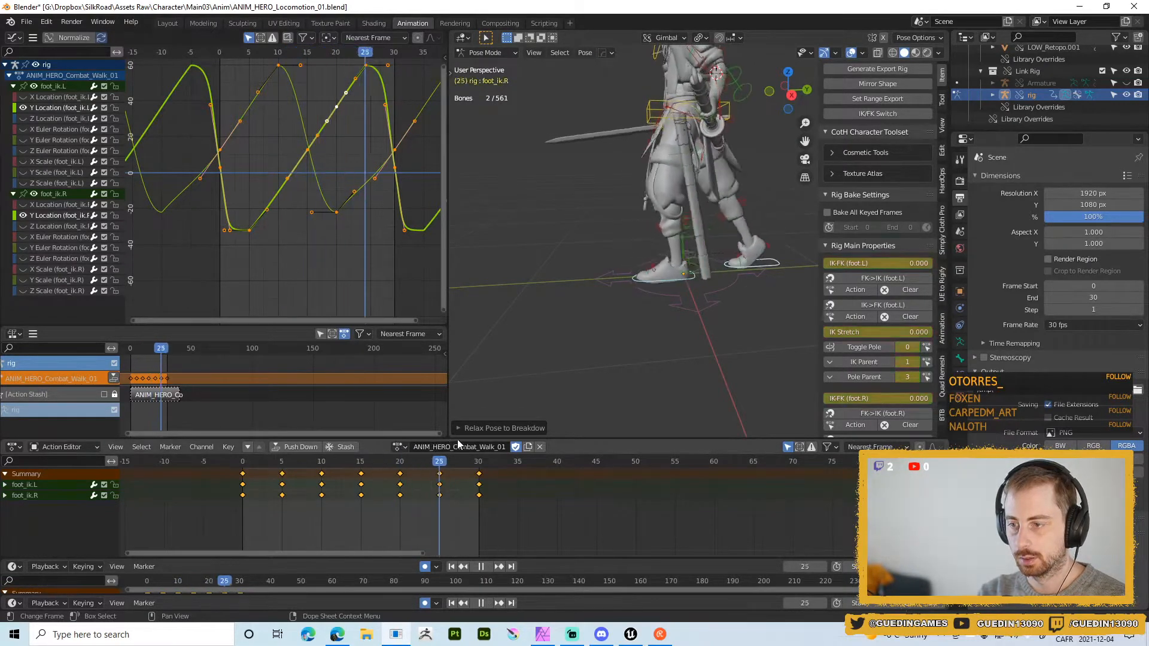
left_click(394, 461)
left_click_drag(394, 461, 399, 461)
key("ctrl+z")
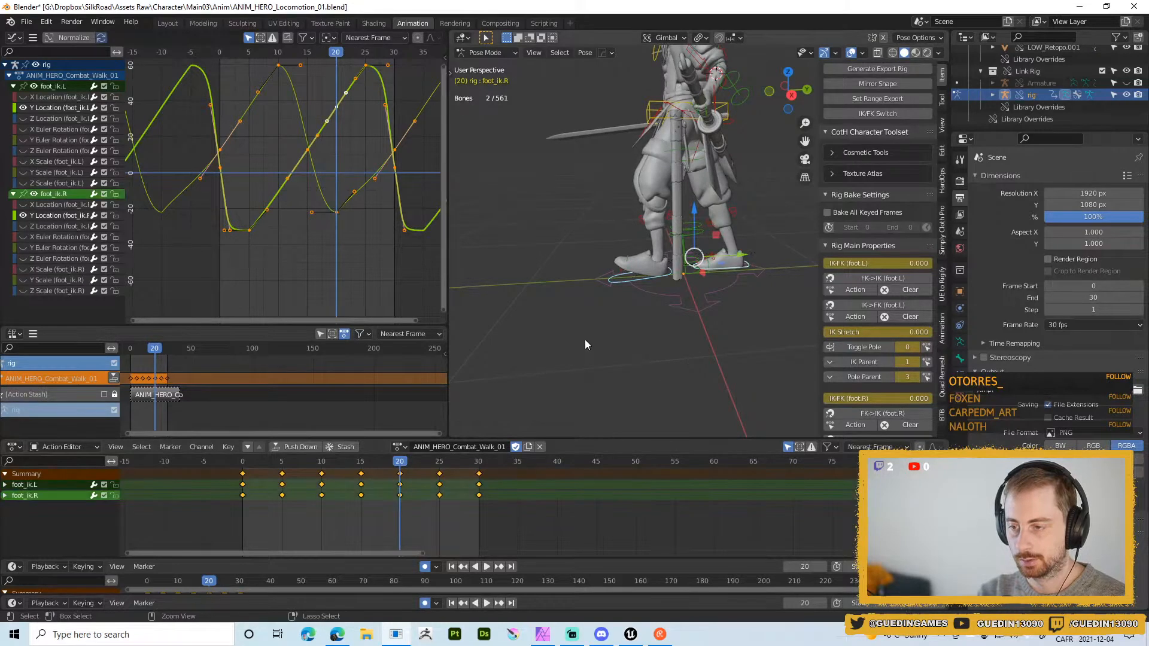
- Relax the pose of both IK feet slightly at frame 20, check it in playback, and return to frame 20
key("alt+e")
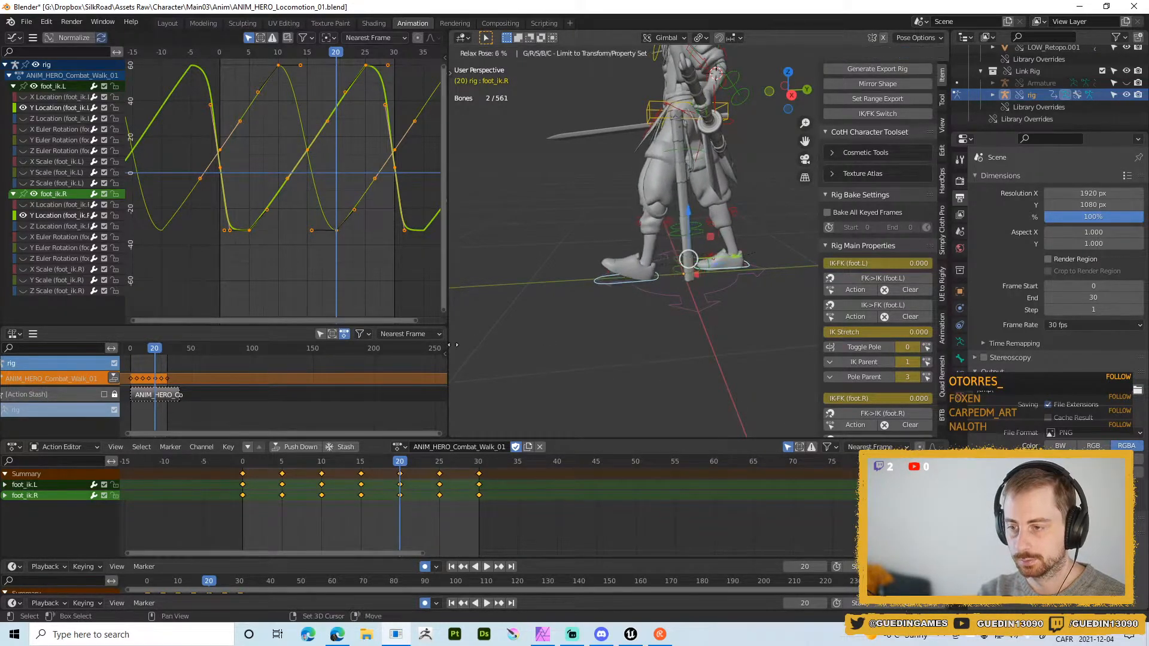
left_click(520, 423)
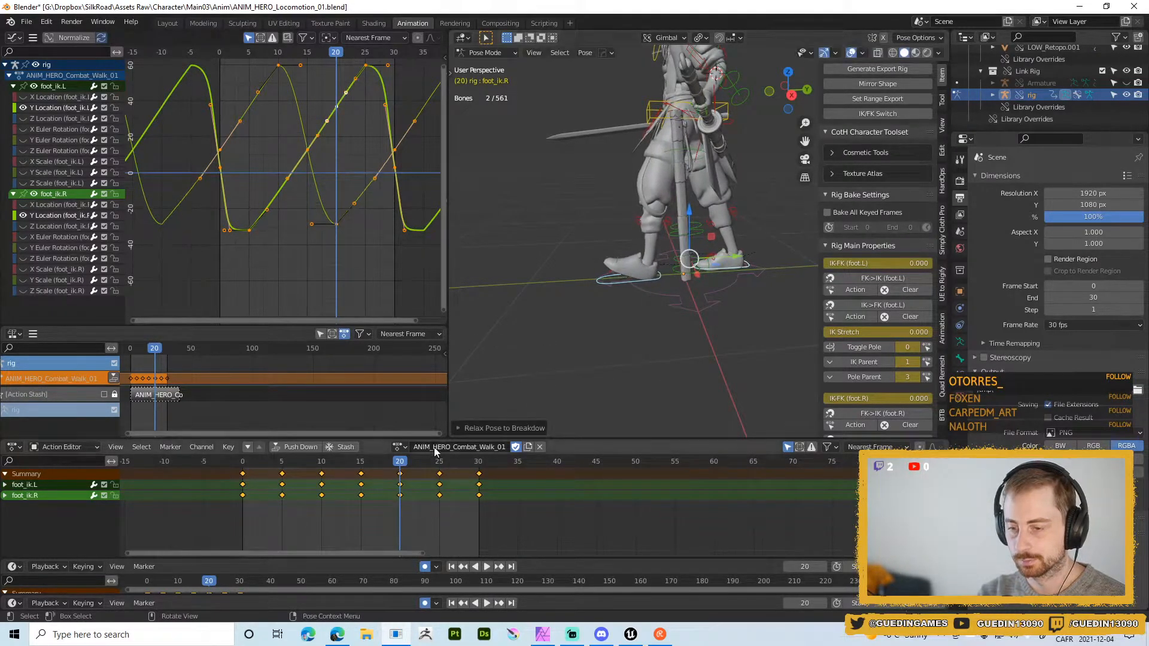
key("space")
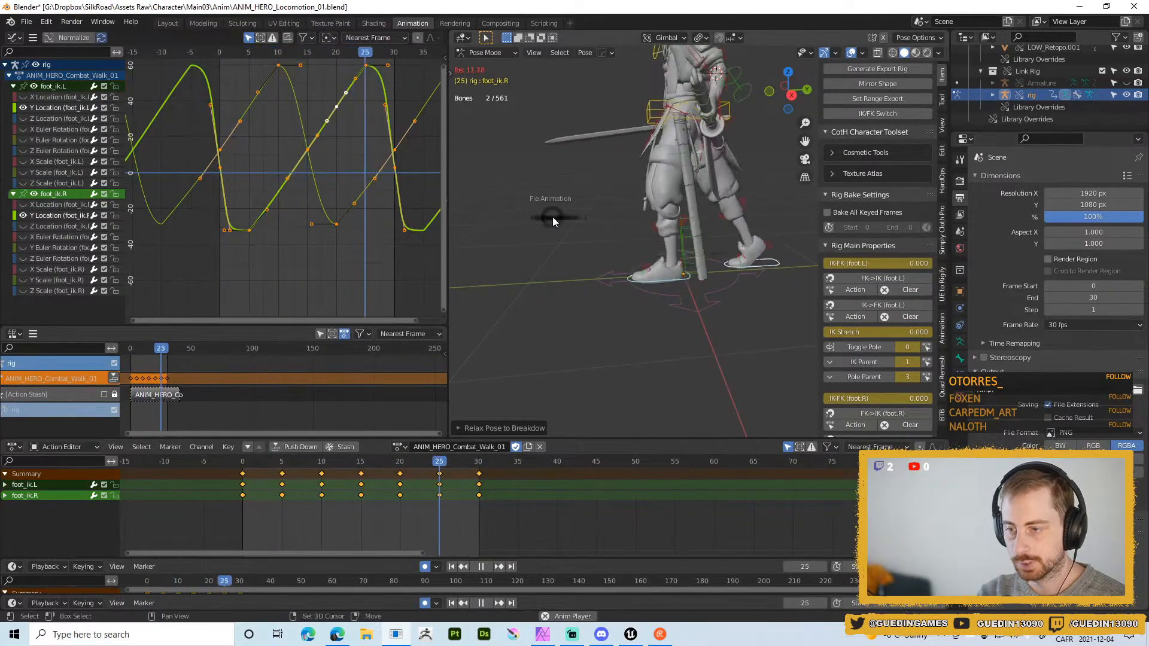
key("space")
left_click(399, 462)
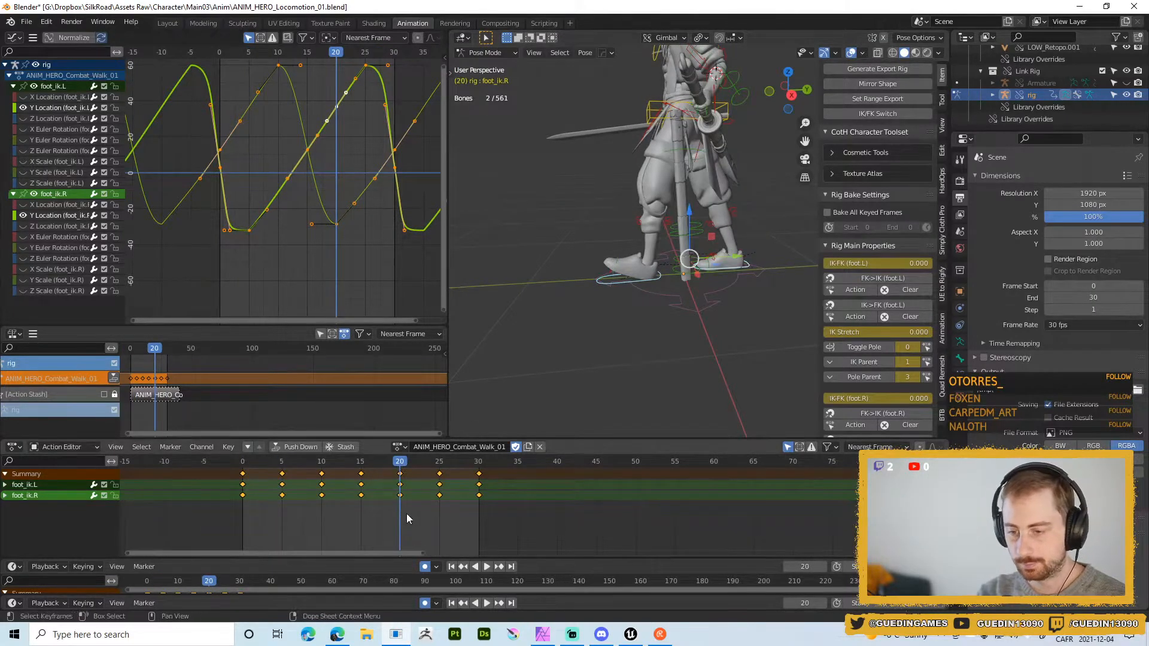
left_click(732, 267)
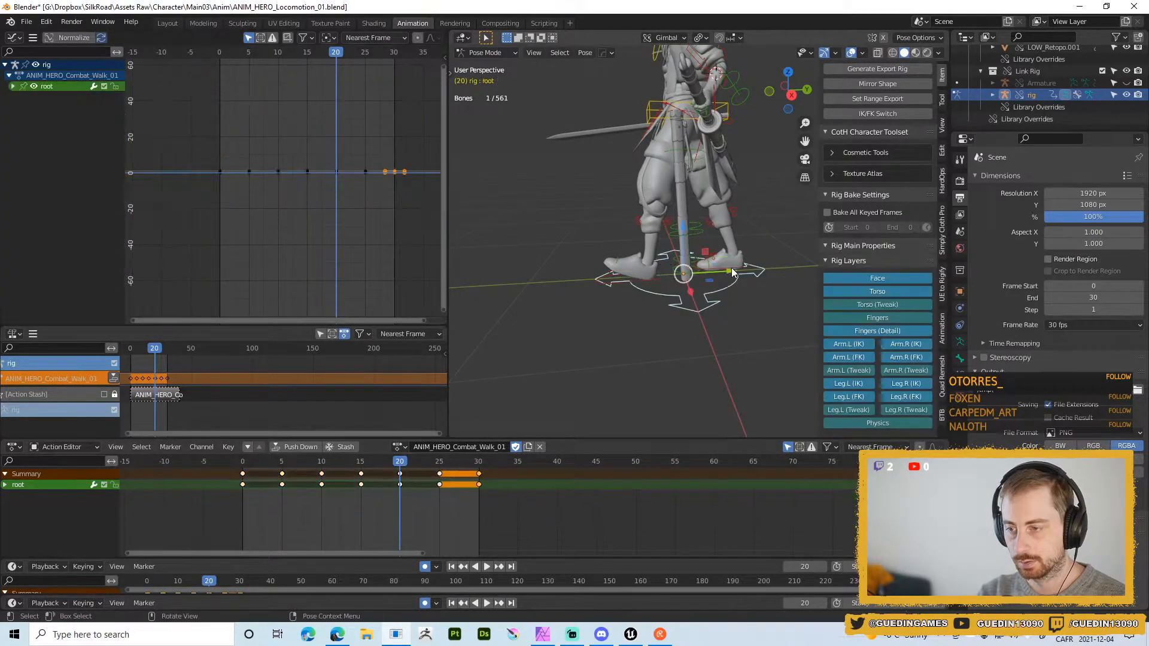
left_click(735, 265)
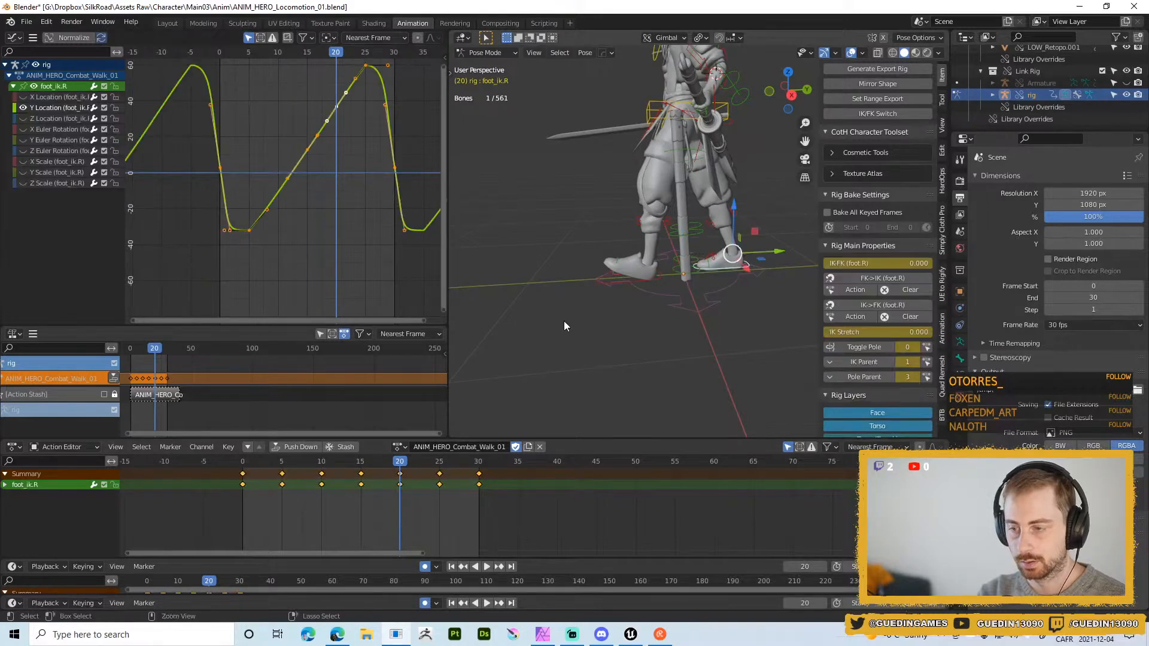
key("ctrl+z")
key("ctrl+z")
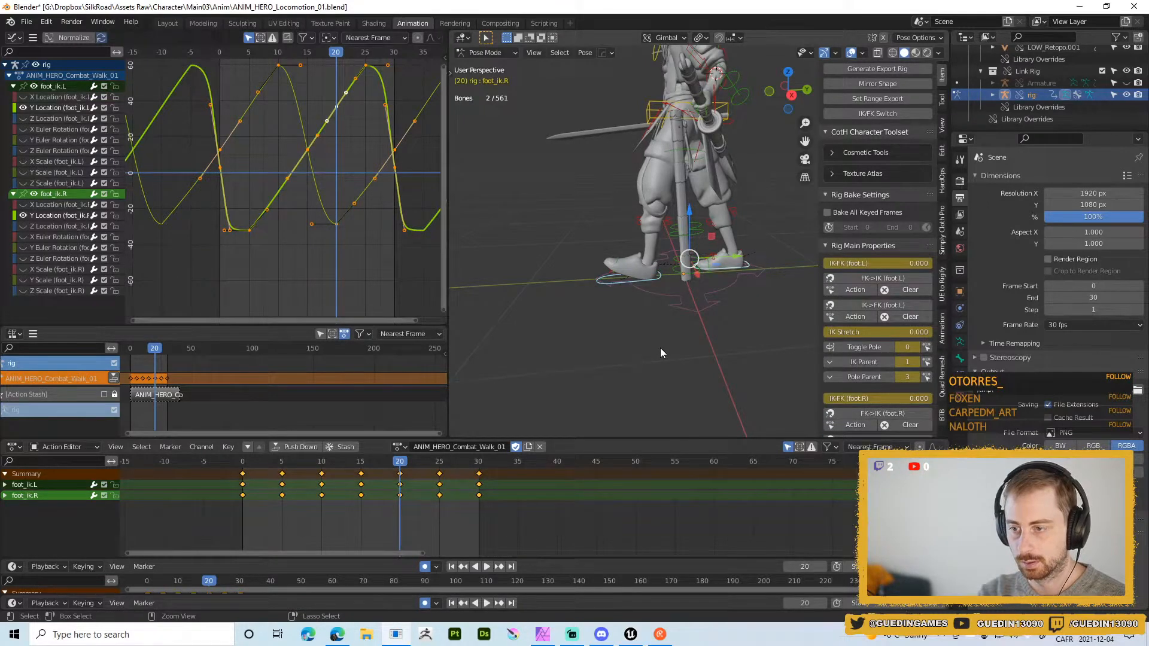
key("ctrl+z")
key("ctrl+shift+z")
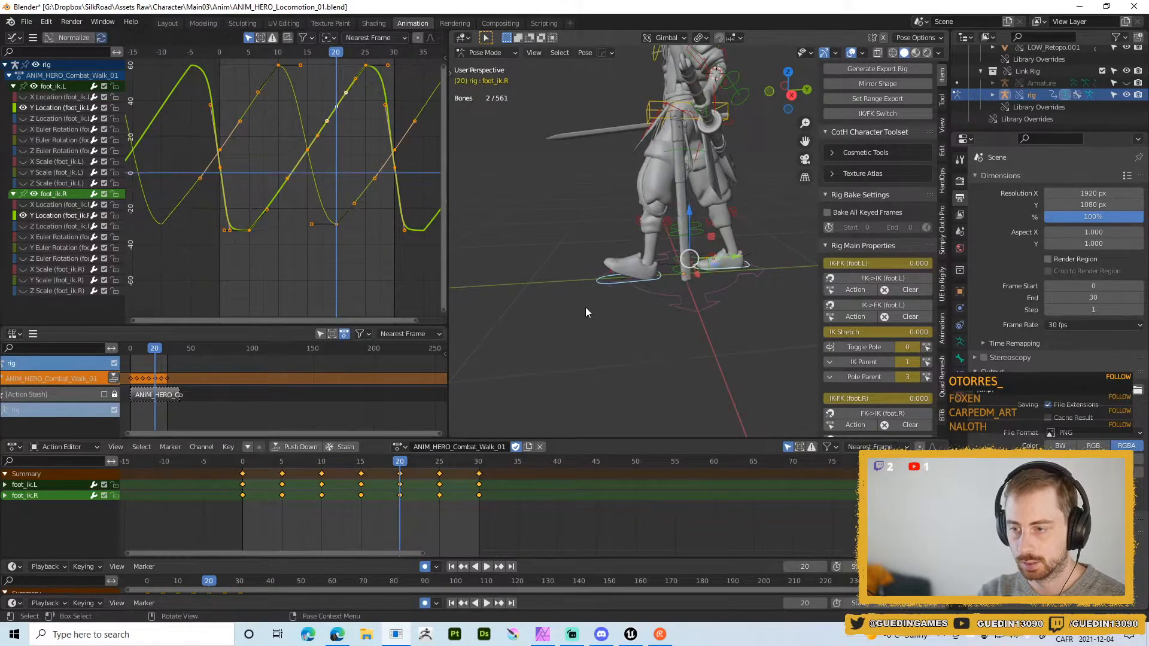
- Copy the pose of foot_ik.L at frame 20 and paste it flipped onto foot_ik.R at frame 5
left_click(602, 281)
key("ctrl+shift+c")
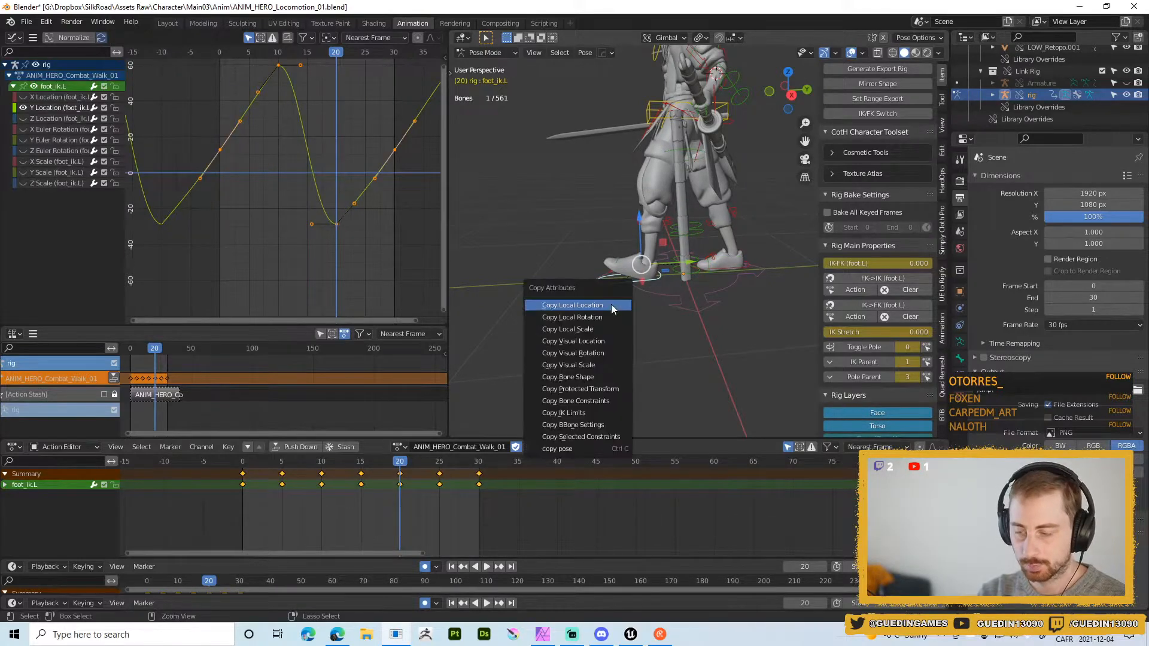
key("ctrl+shift+c")
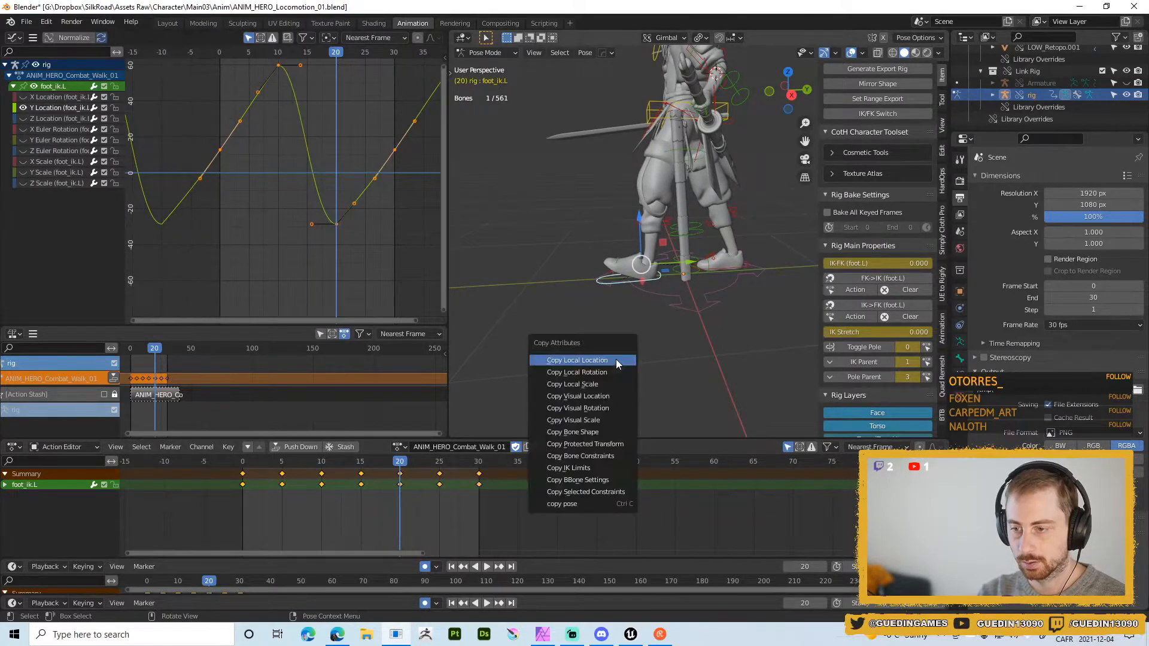
left_click(574, 504)
left_click(728, 264)
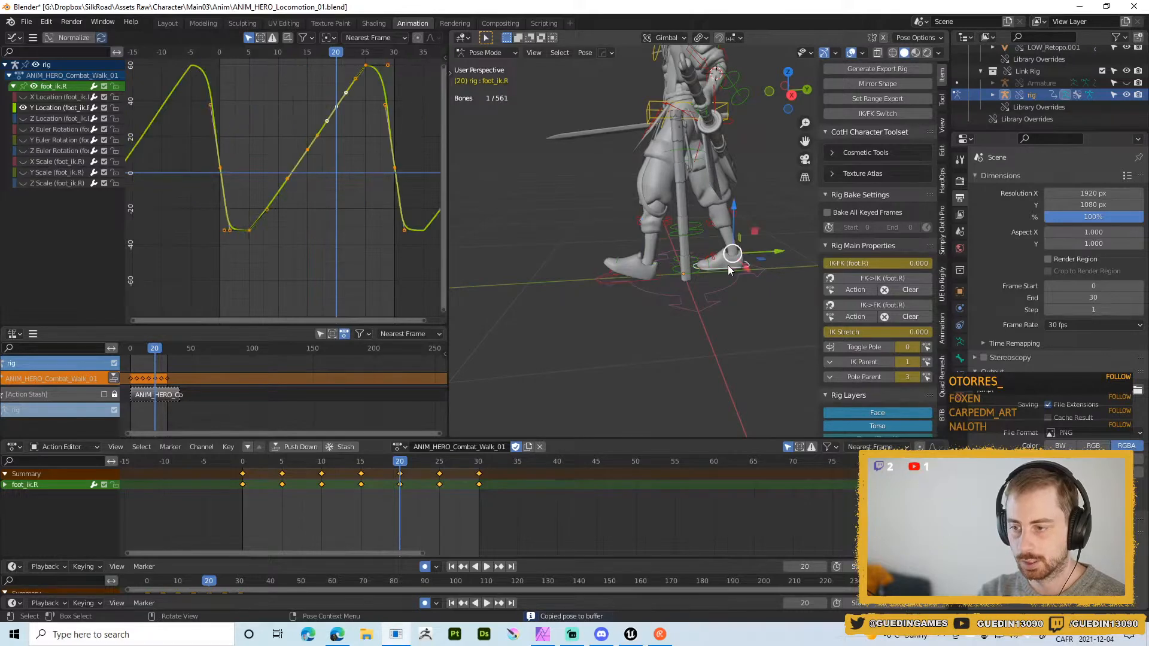
key("space")
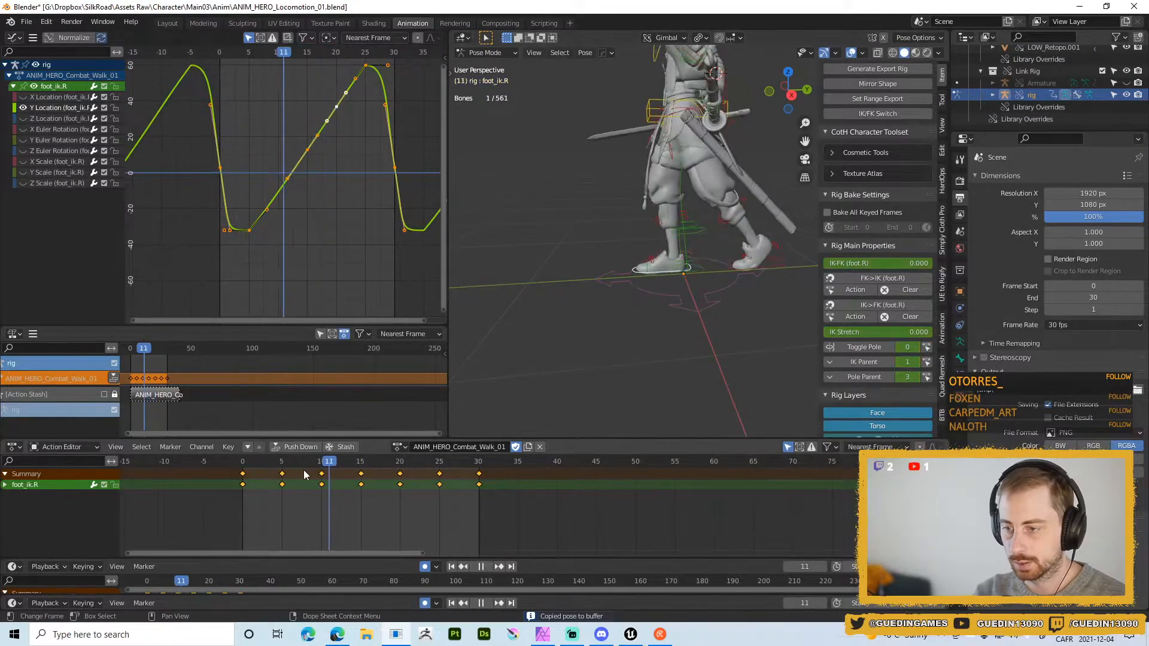
key("space")
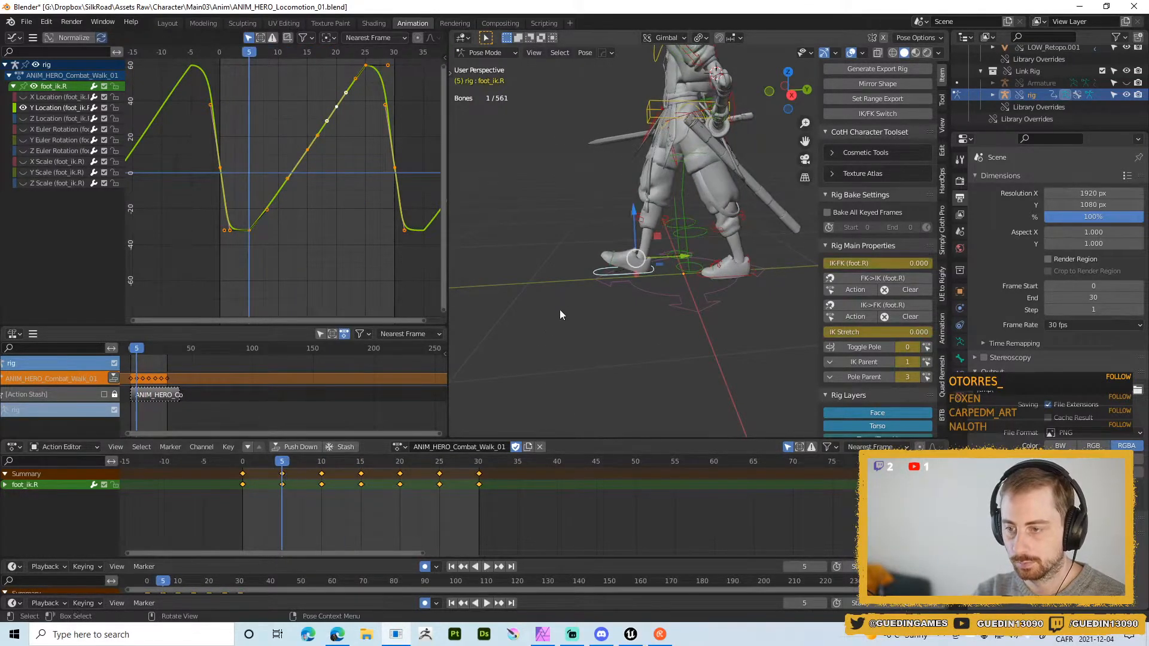
key("ctrl+v")
key("ctrl+z")
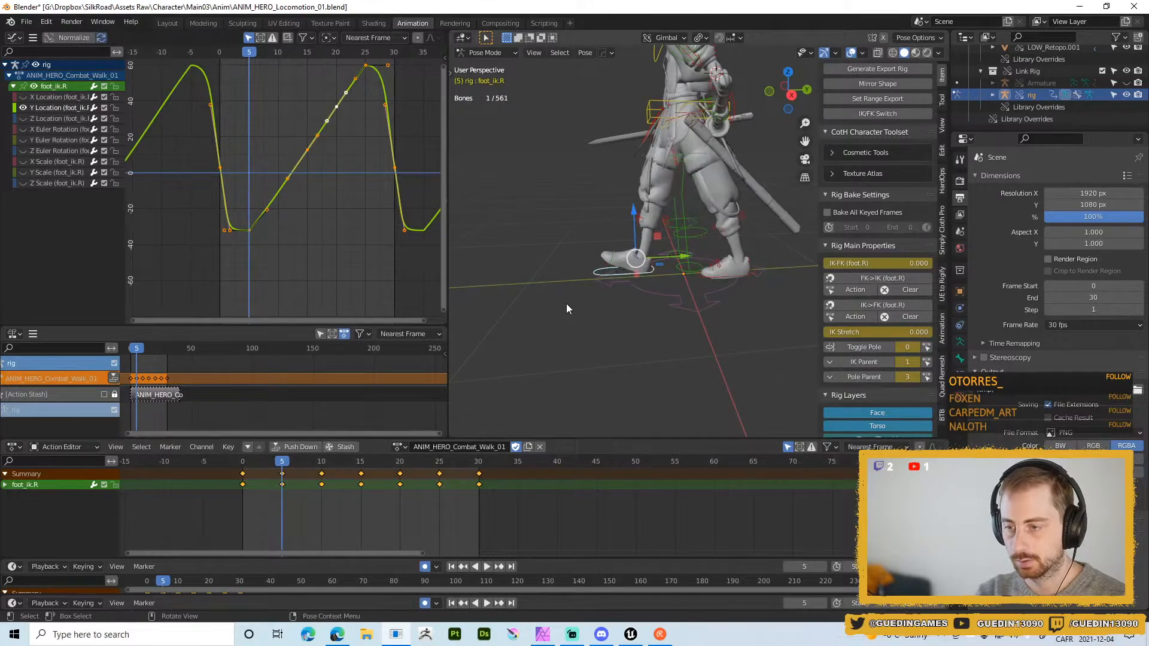
key("ctrl+shift+v")
- Play the walk with the overlays hidden and examine the feet from the front and side, scrubbing between frames 4 and 20
middle_click_drag(595, 293, 731, 330)
left_click(649, 300)
key("space")
key("shift+alt+z")
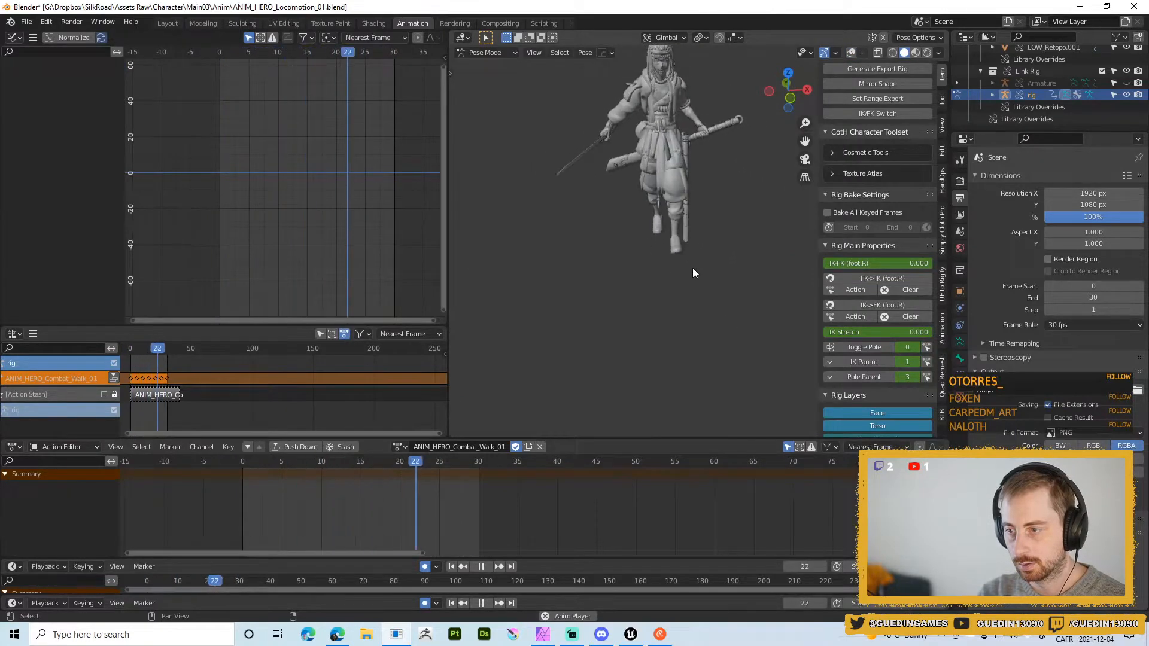
middle_click_drag(692, 268, 733, 282)
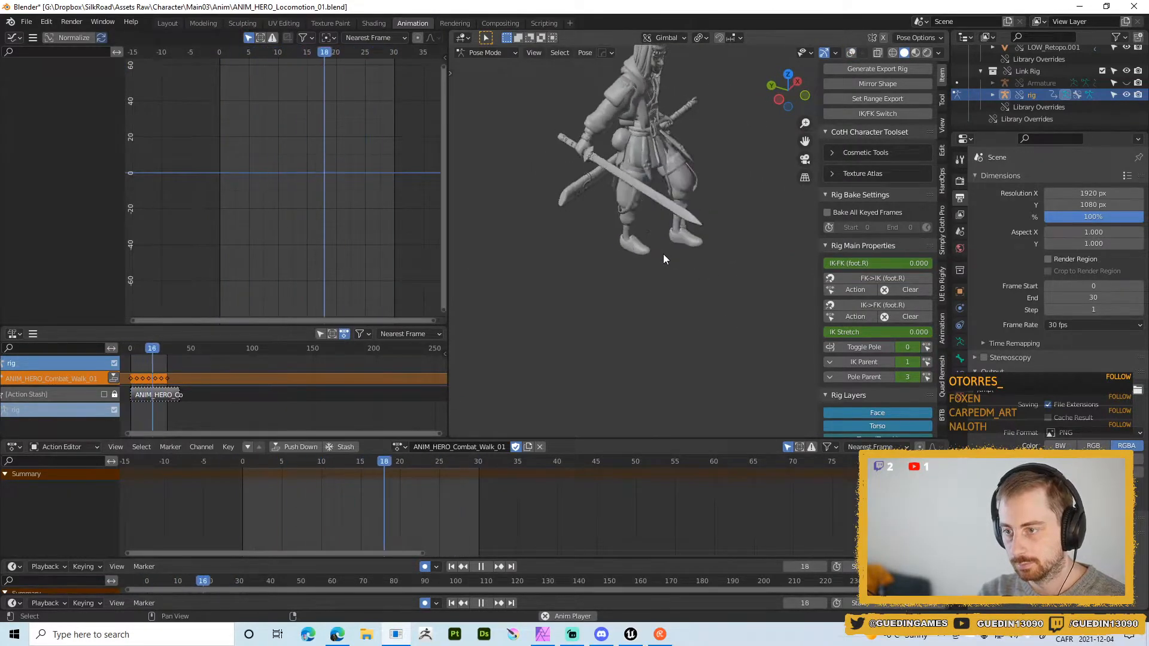
key("shift+space")
left_click(676, 190)
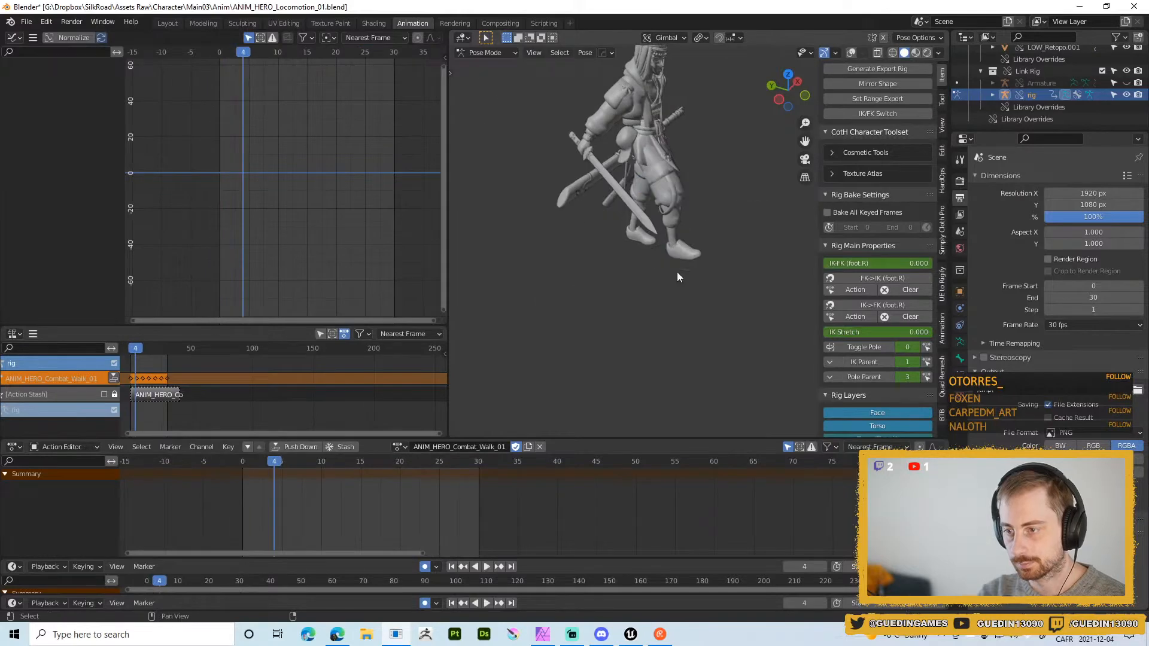
scroll(677, 269, "up", 3)
middle_click_drag(663, 272, 680, 268)
left_click_drag(273, 463, 402, 467)
key("alt+a")
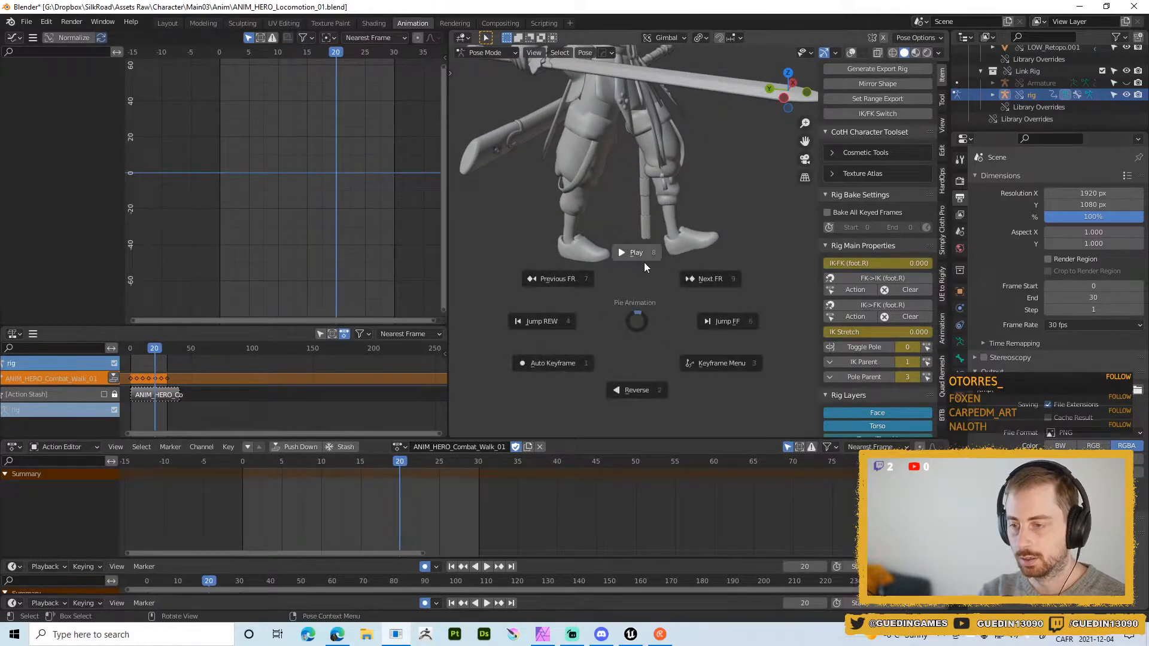
key("Escape")
- Restore the overlays and relax the pose of foot_heel_ik.L toward the breakdown at frame 20 to reduce its heel roll
key("alt+shift+z")
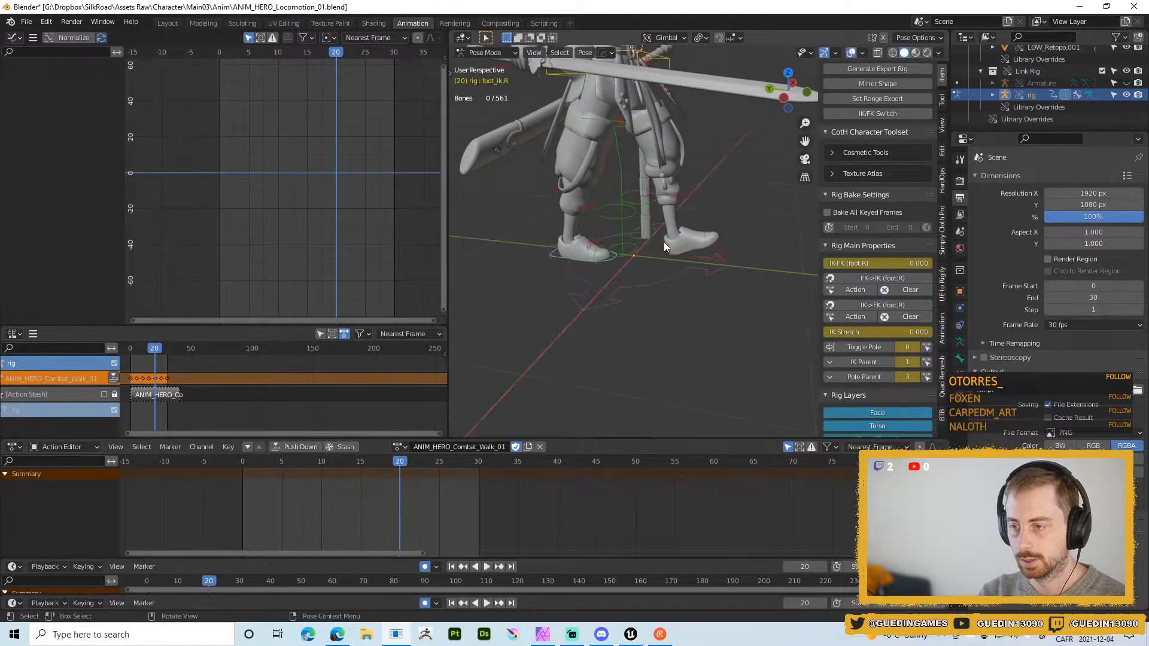
left_click(663, 241)
scroll(676, 288, "up", 5)
left_click(609, 246)
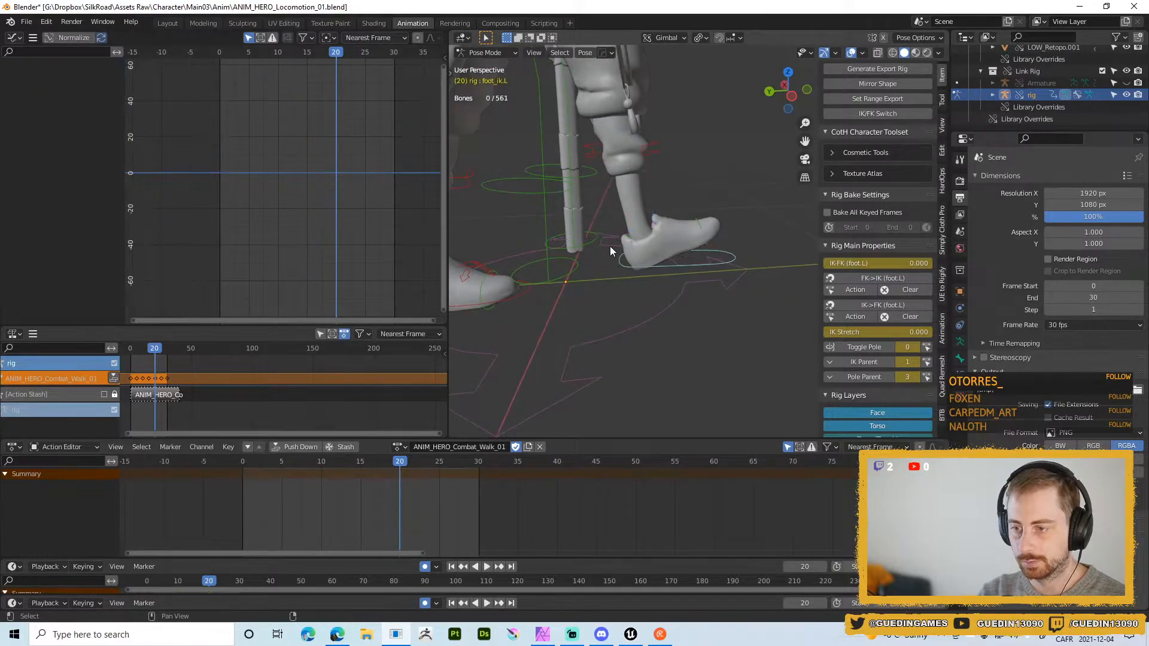
left_click(645, 247)
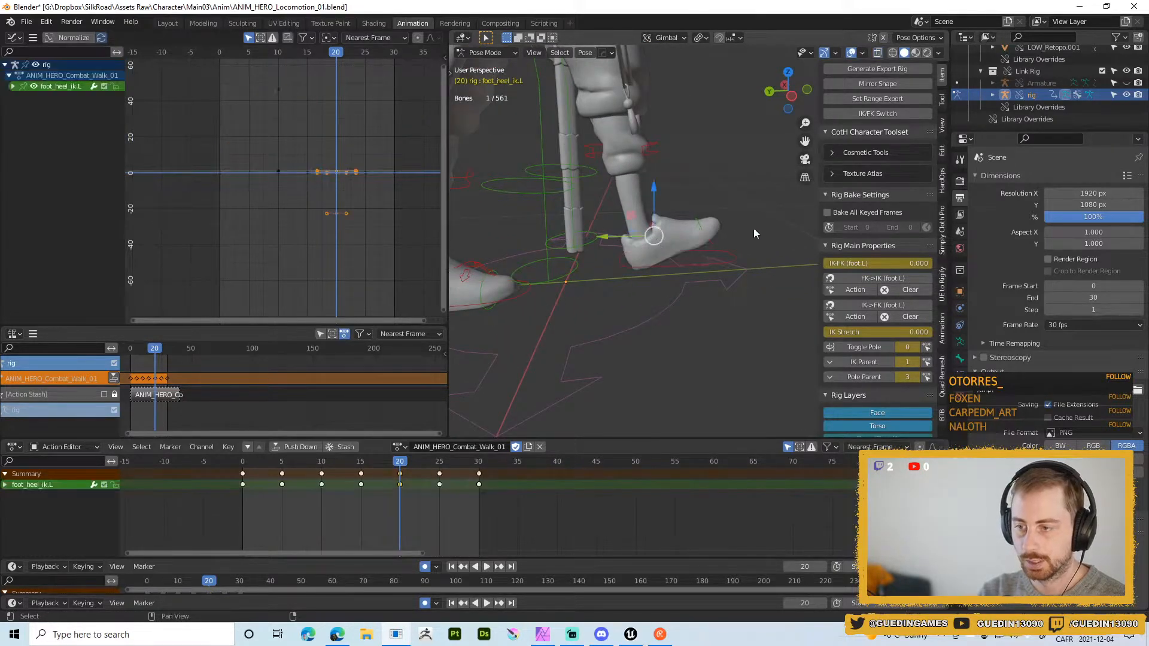
key("alt+e")
right_click(726, 279)
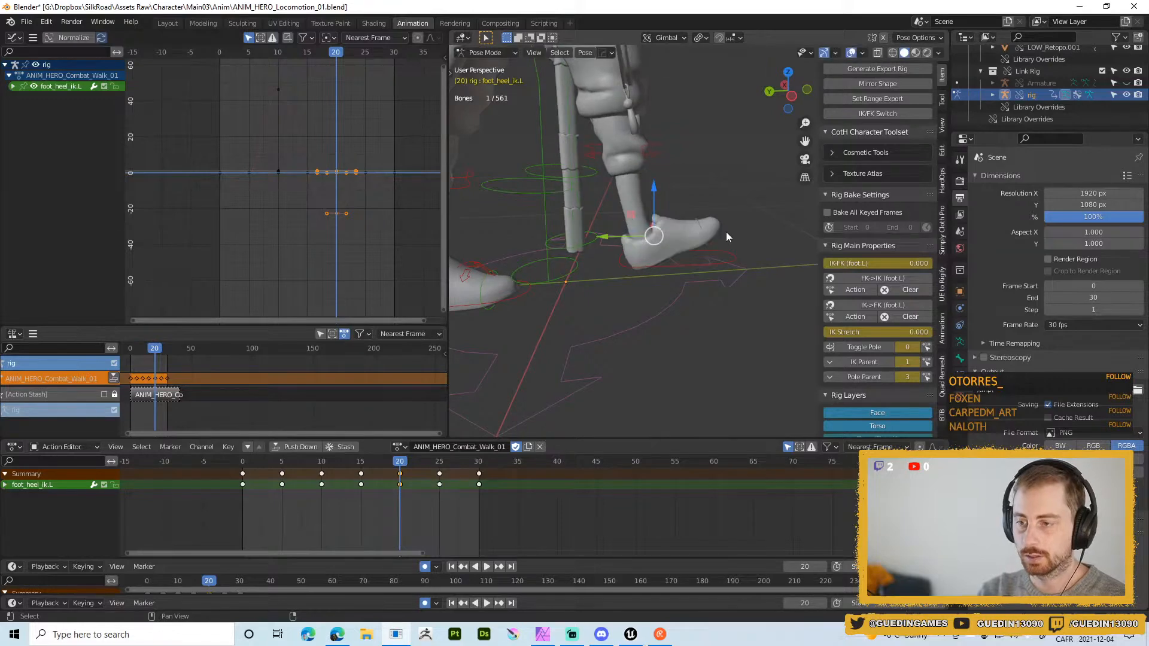
right_click(727, 231)
key("alt+e")
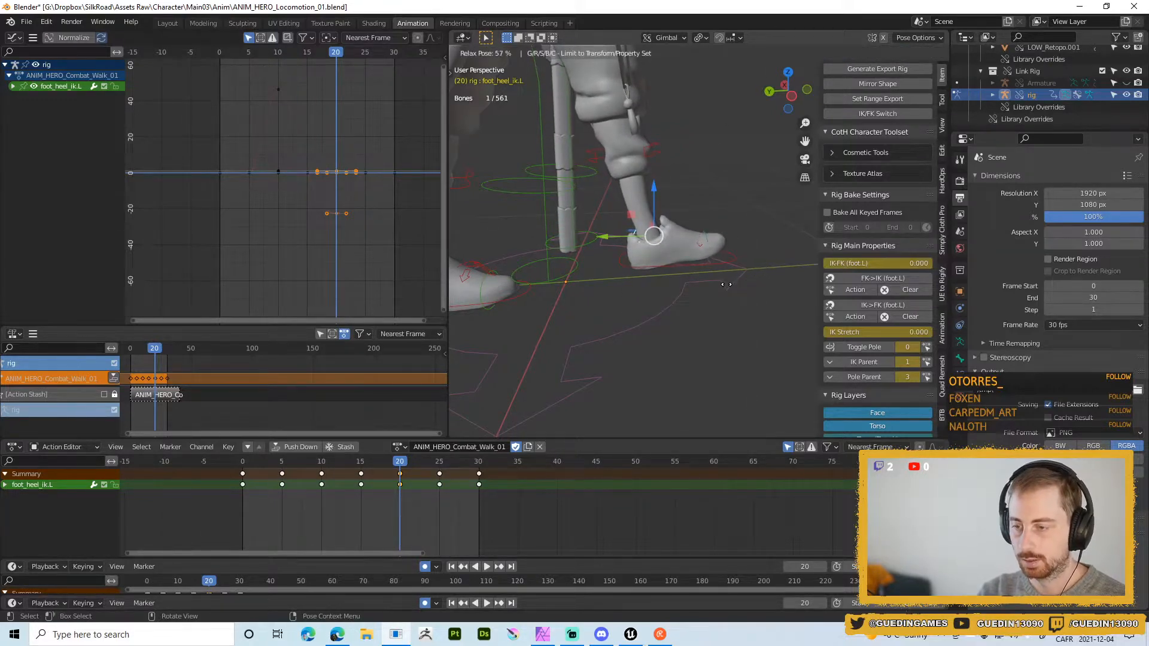
left_click(626, 323)
- Scrub and play the walk, examining the left heel's contact close up and then the whole stride from several angles
left_click_drag(397, 465, 451, 461)
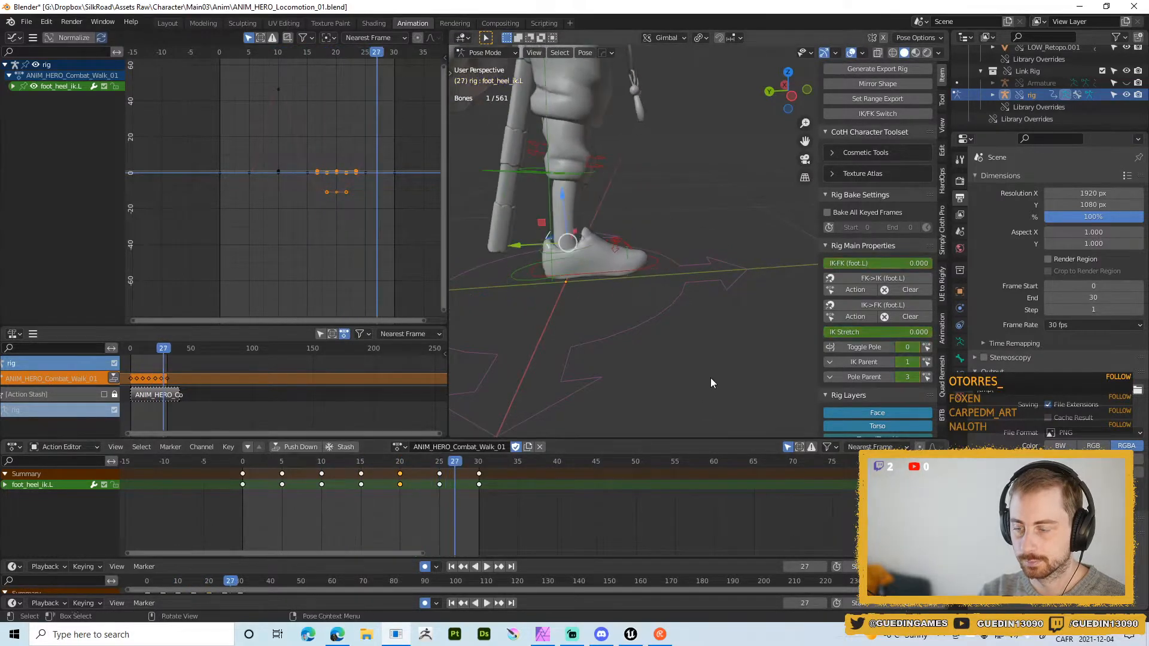
middle_click_drag(709, 378, 589, 268)
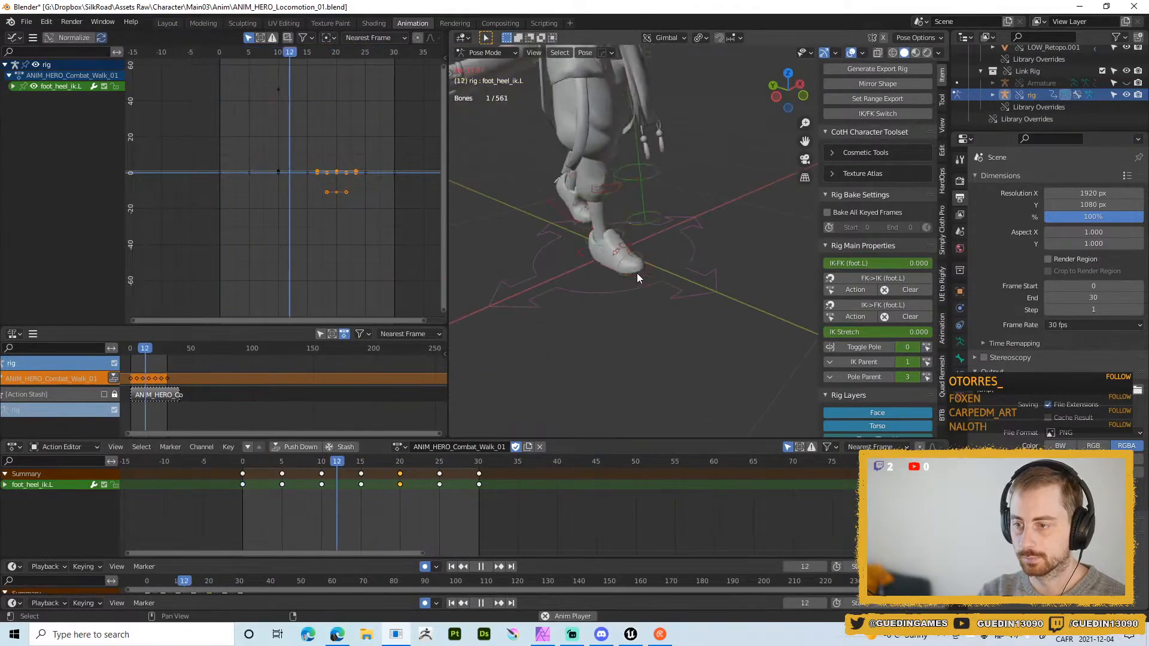
middle_click_drag(472, 267, 826, 259)
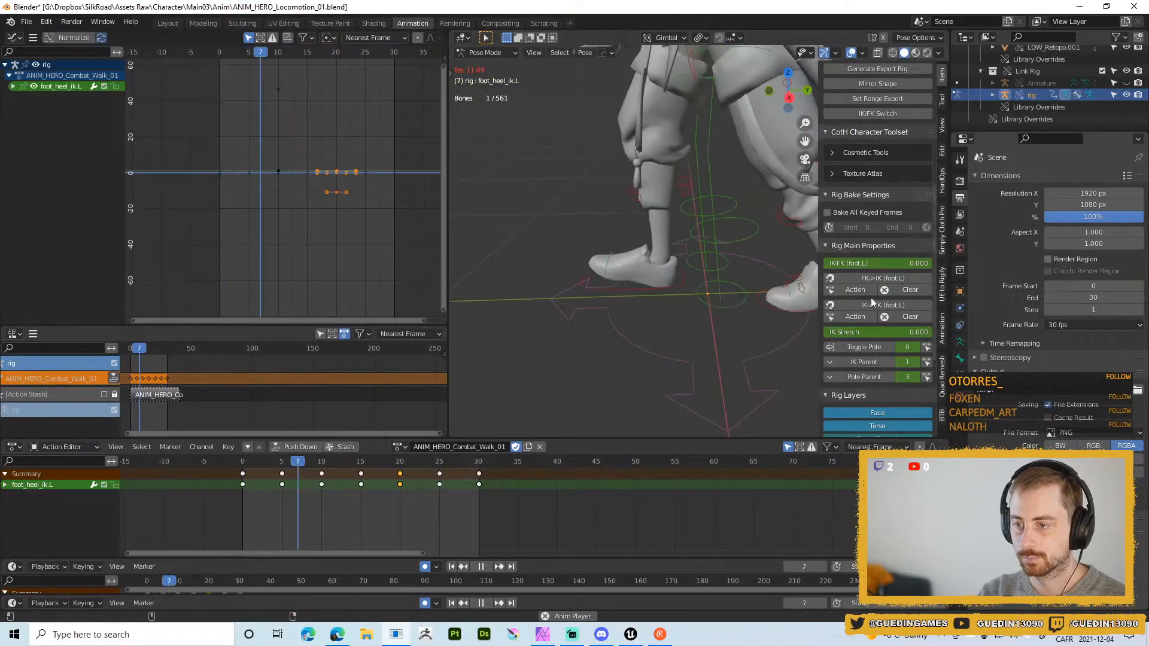
scroll(703, 250, "down", 5)
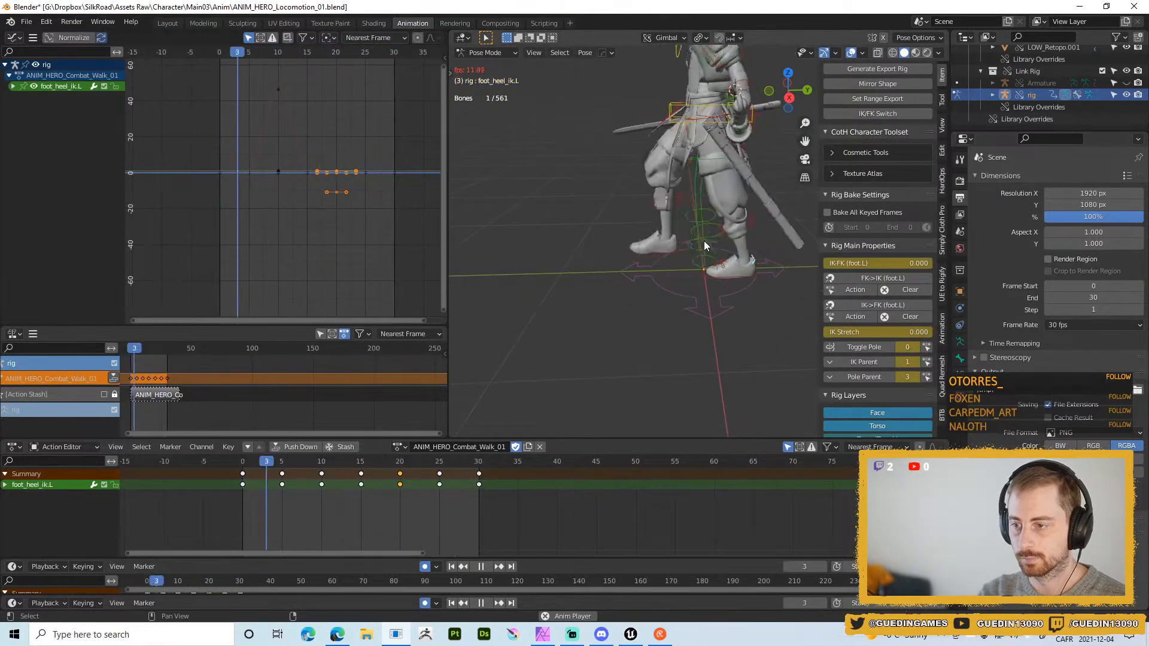
key("shift+space")
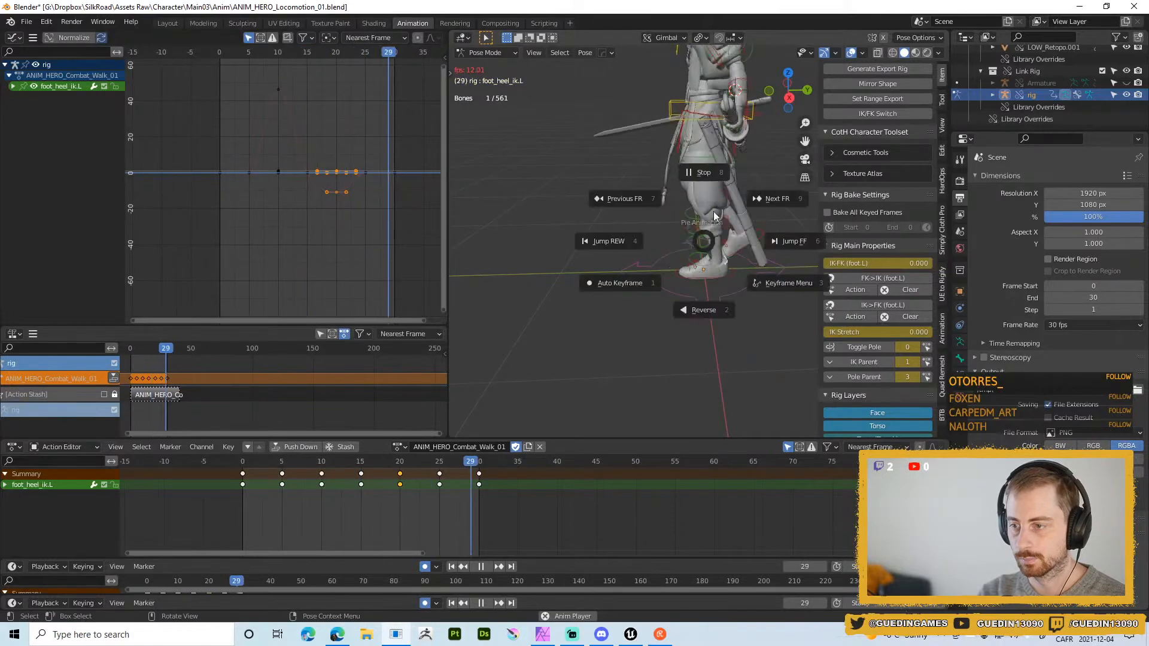
left_click(706, 314)
key("Up")
key("Up")
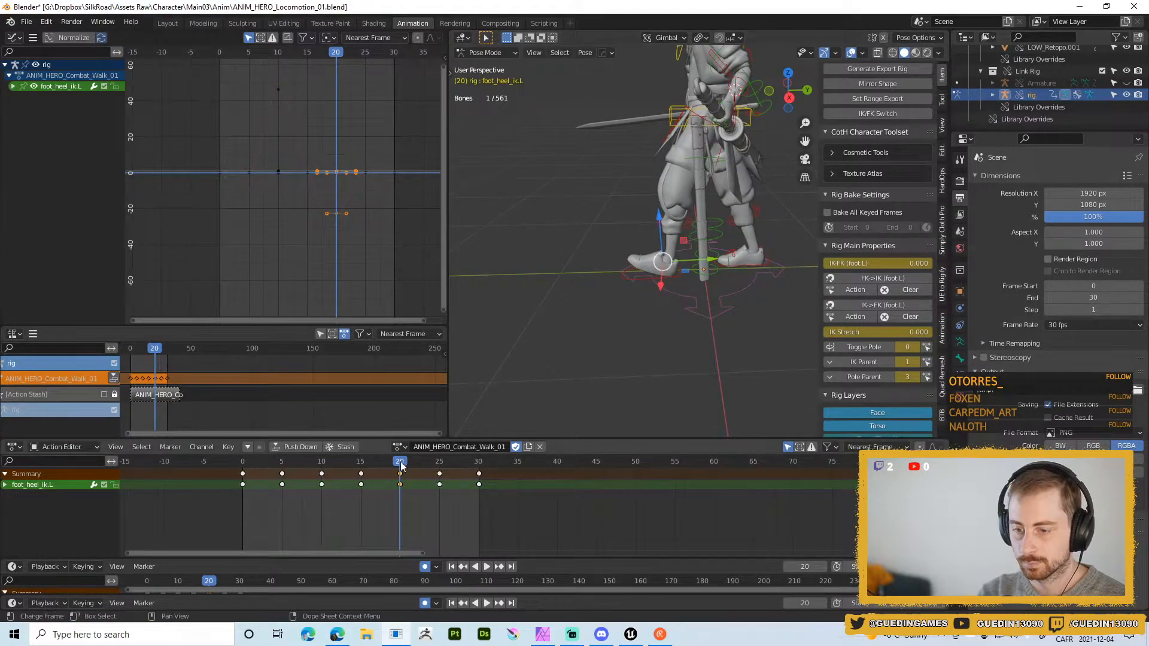
- Raise the incoming handle of foot_ik.L's frame 20 Y Location key directly above the key, making the curve land sharply
key("shift+ctrl+space")
left_click_drag(350, 476, 401, 488)
scroll(559, 336, "up", 3)
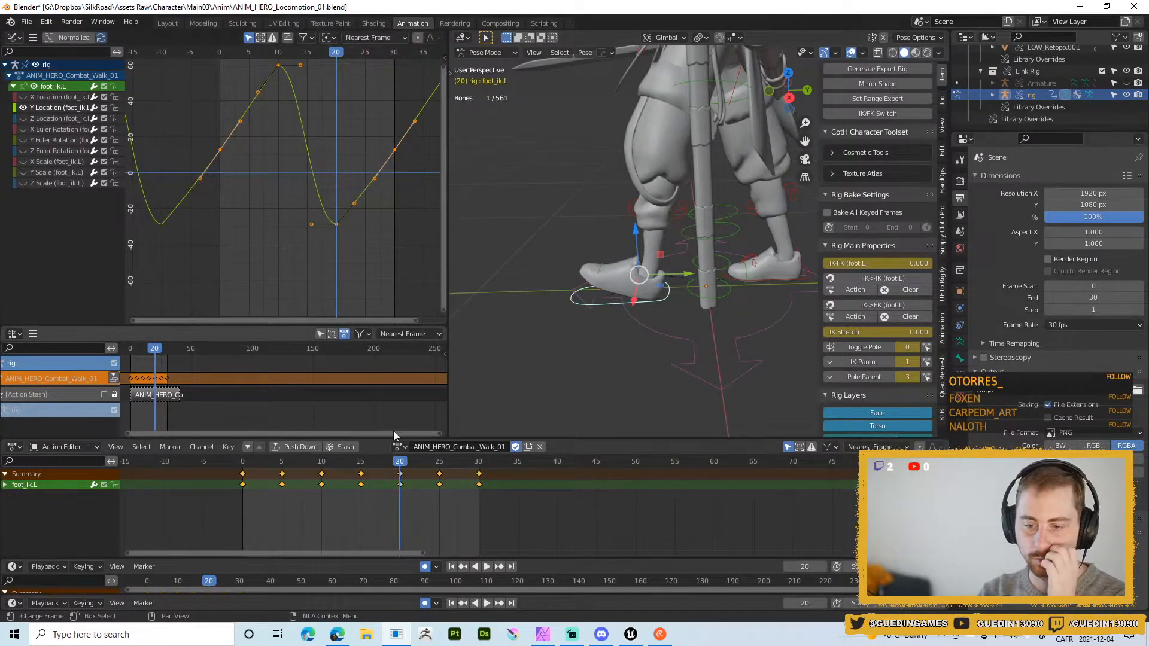
key("space")
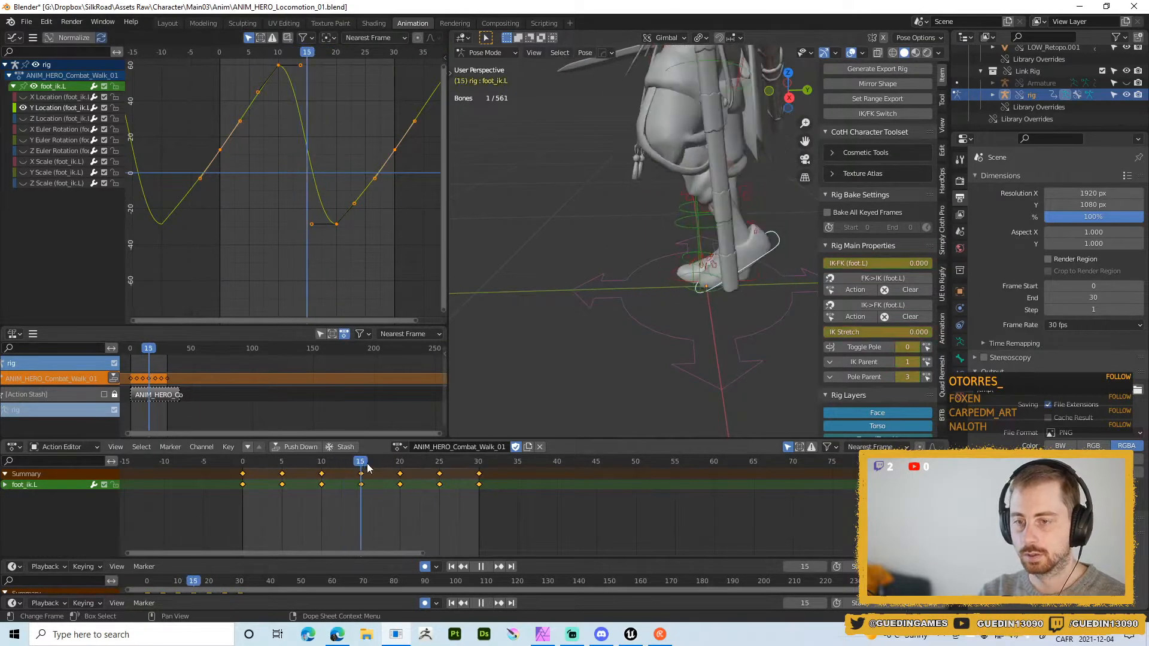
key("space")
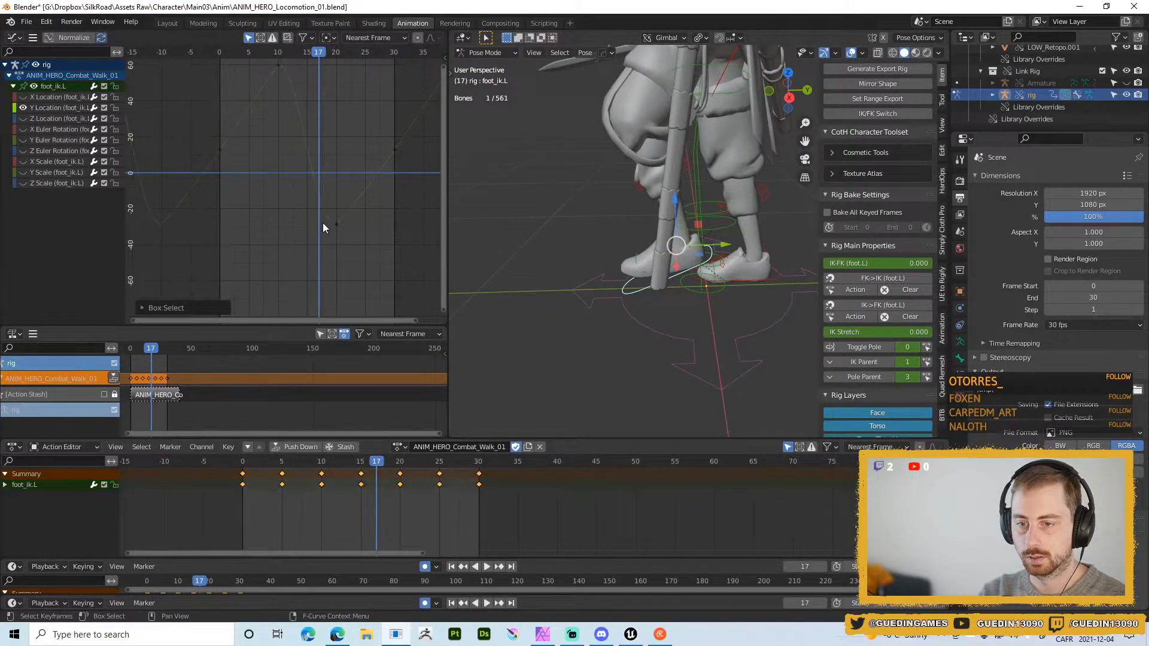
left_click_drag(328, 212, 346, 249)
left_click(312, 224)
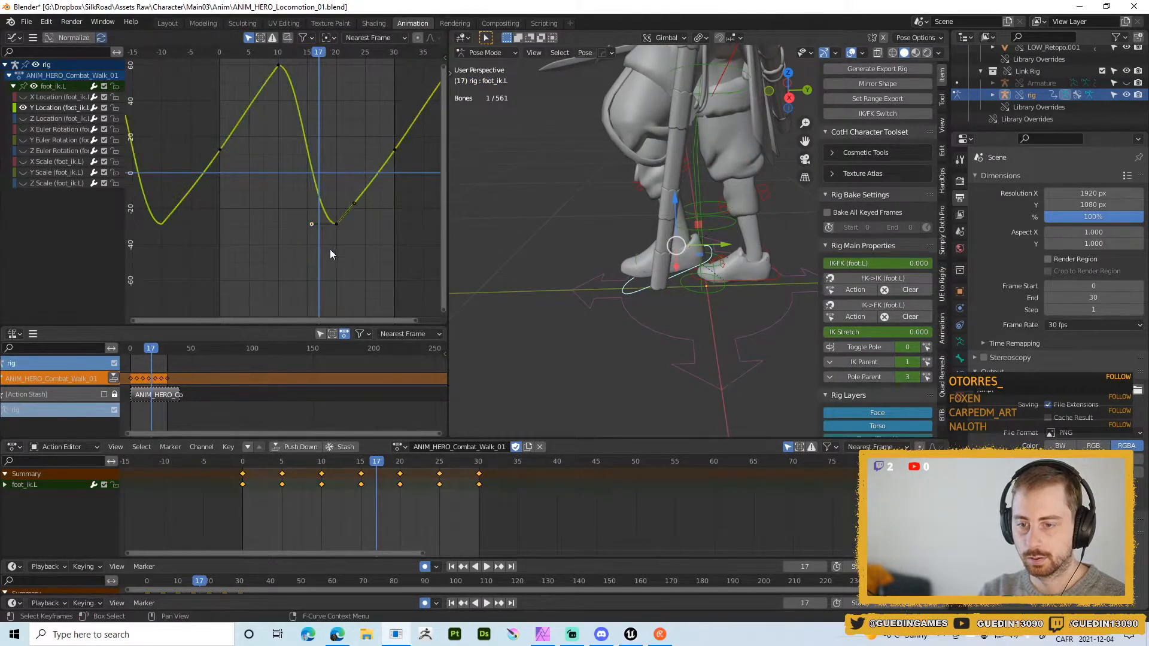
key("g")
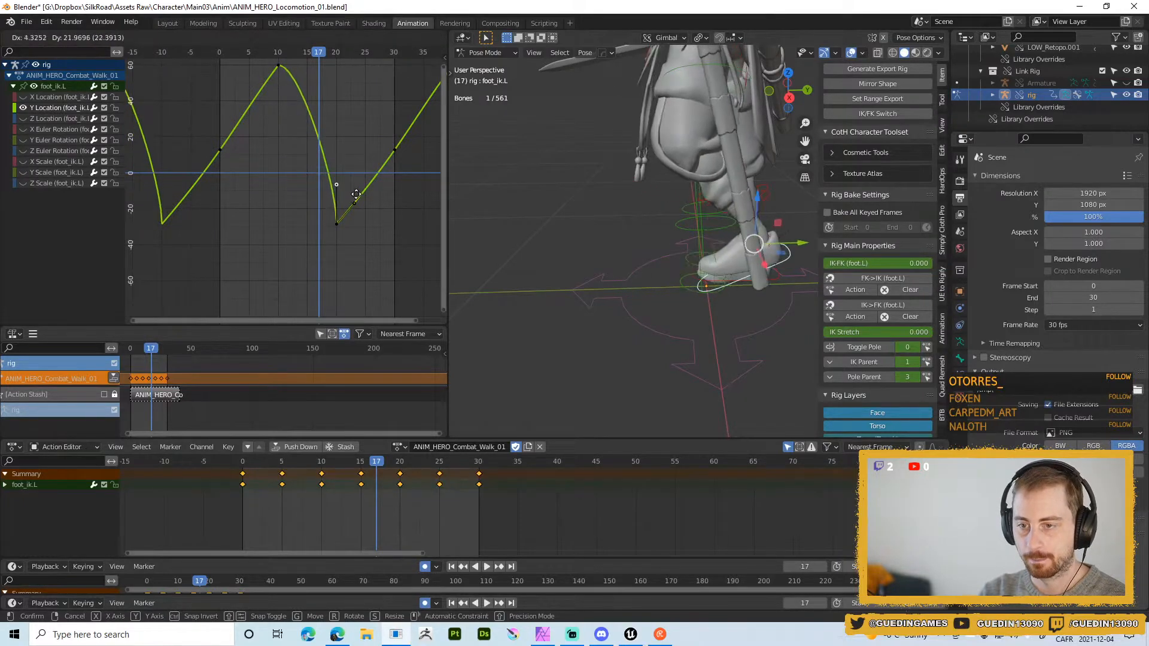
left_click(355, 200)
- Scrub past frame 20 and play the walk to examine the left foot's landing from the side
key("space")
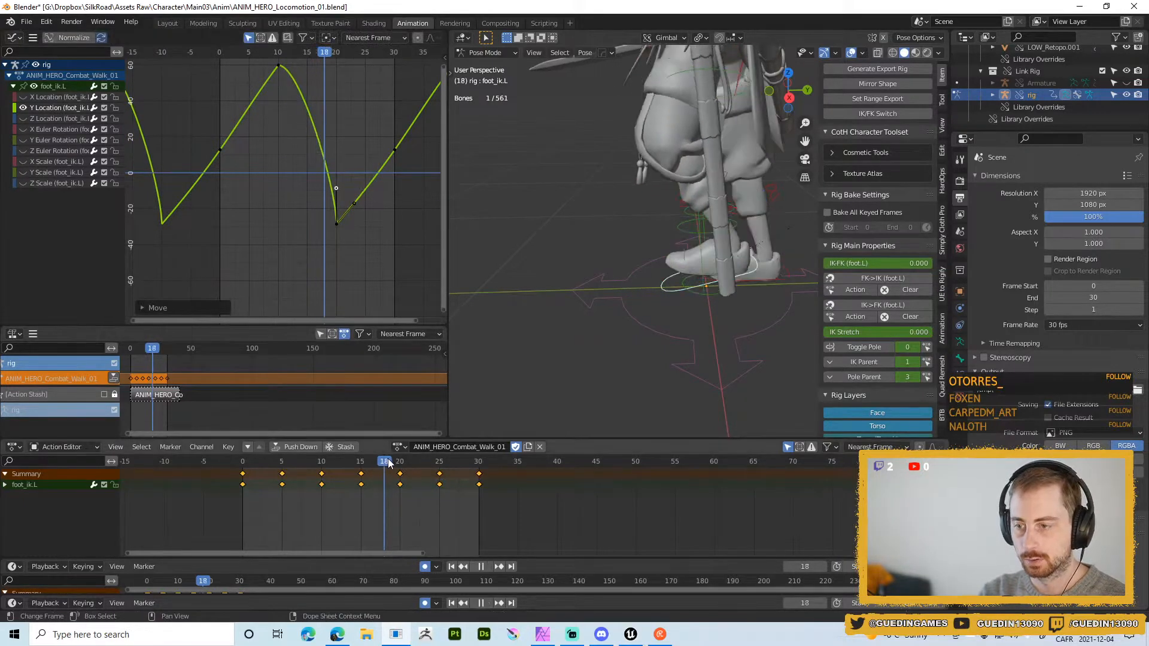
left_click_drag(413, 461, 448, 464)
key("shift+space")
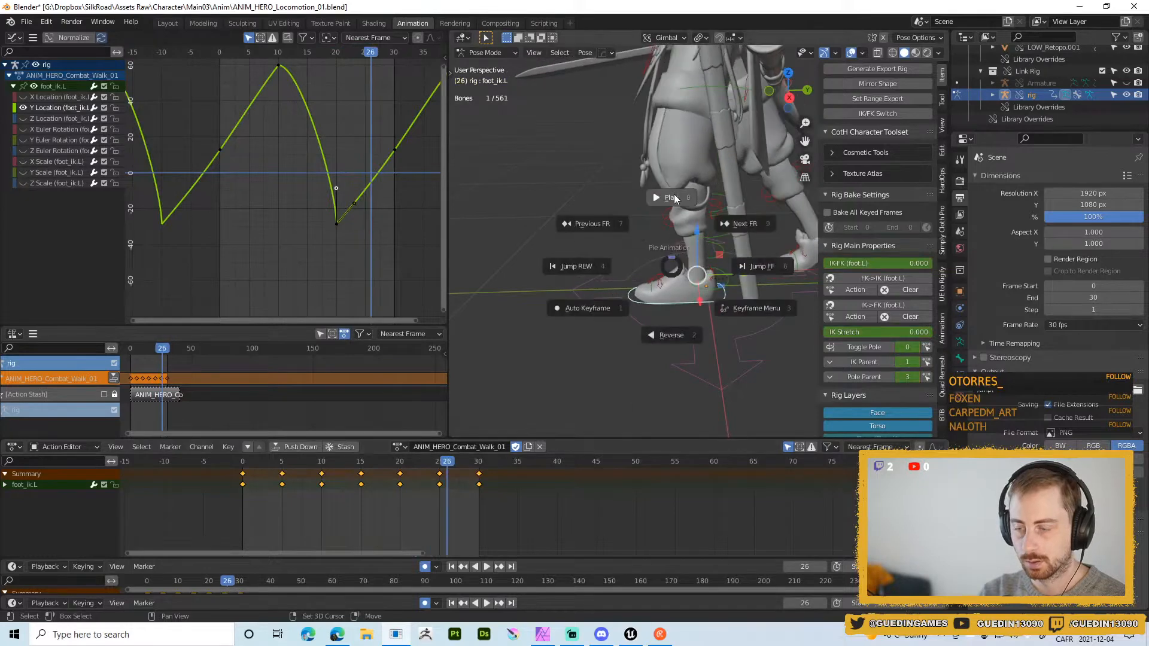
left_click(674, 195)
scroll(670, 343, "down", 5)
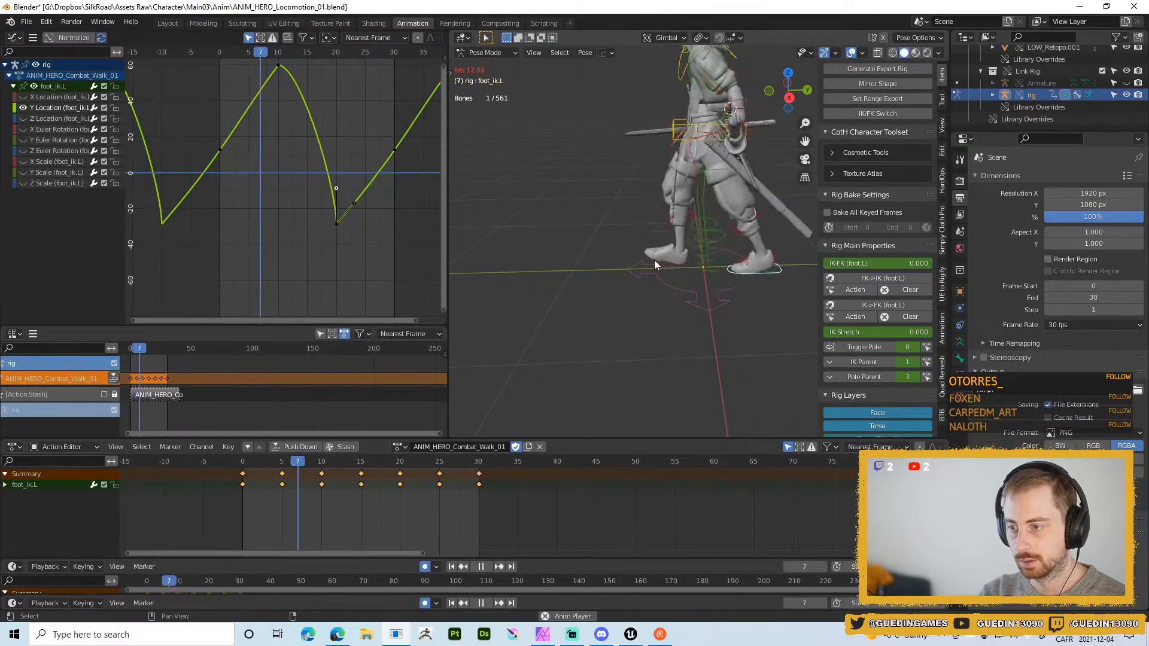
key("grave")
left_click(652, 218)
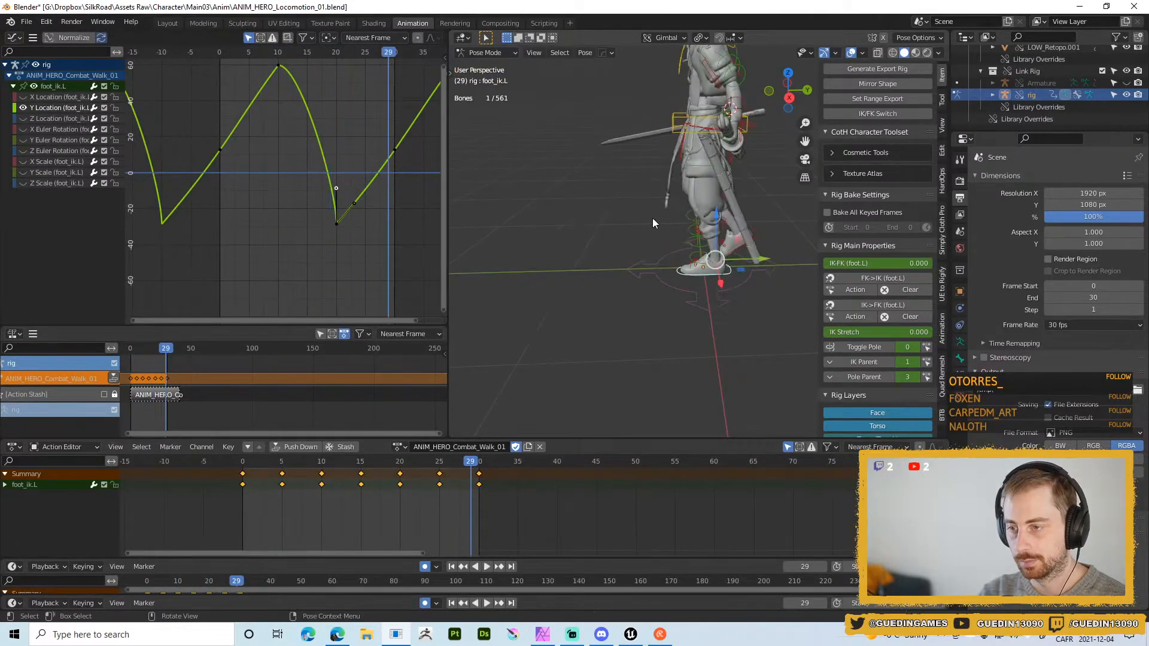
key("space")
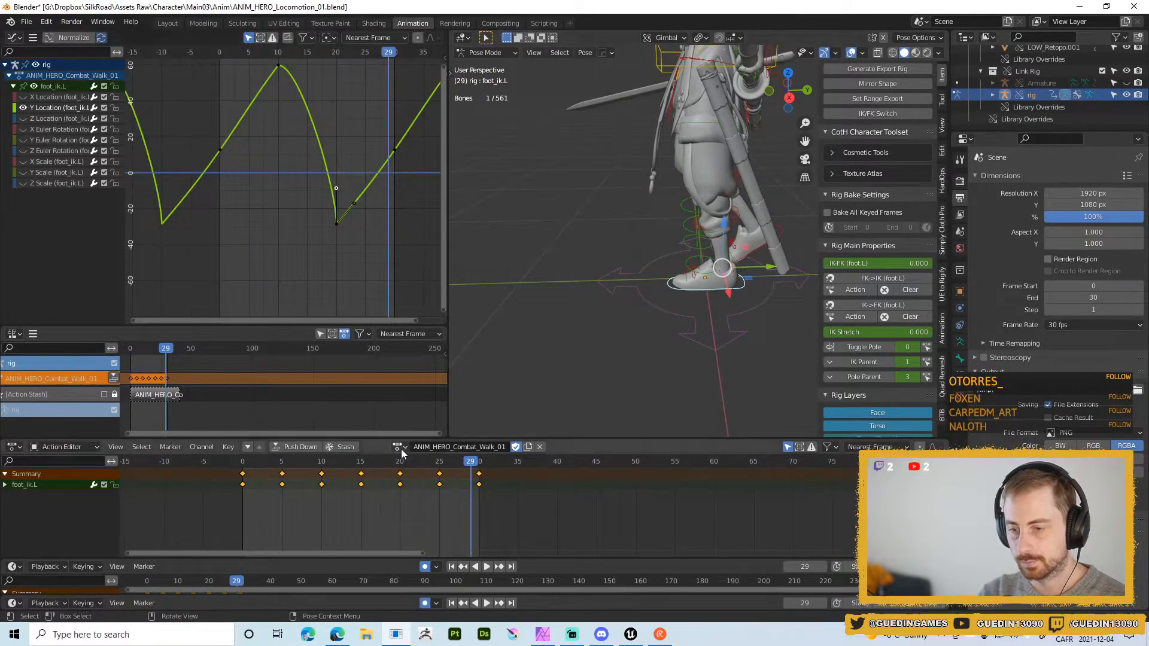
- Lower foot_ik.L's Y Location key at frame 20, including its handles, by about 8.65 to lengthen the forward step
left_click_drag(399, 463, 400, 467)
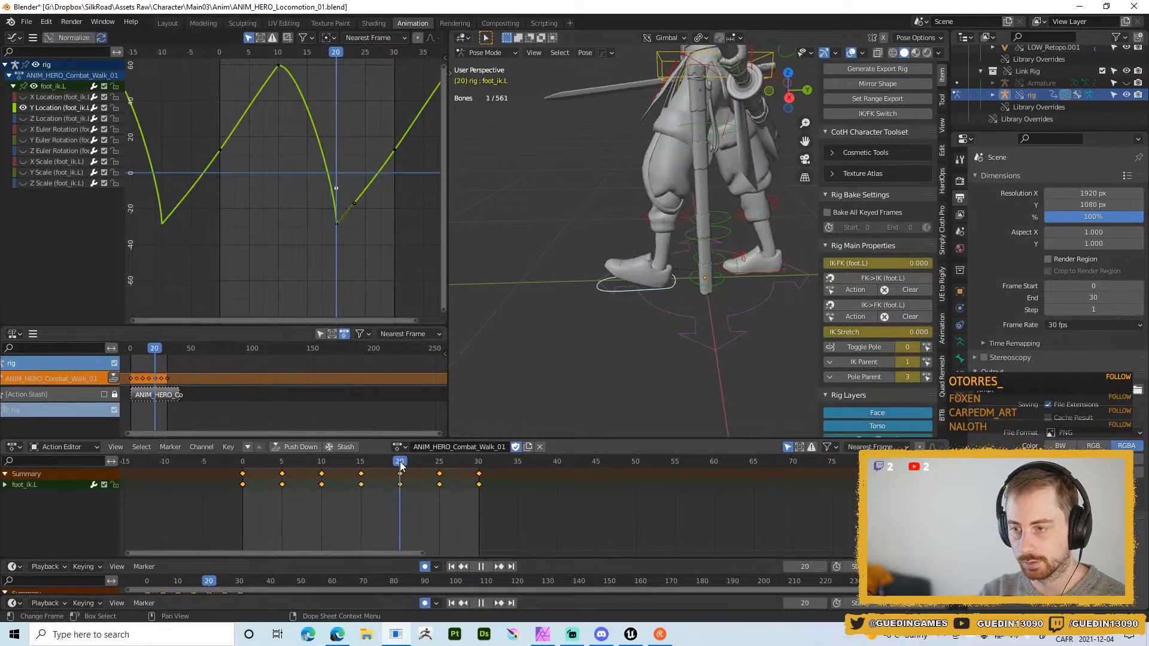
left_click_drag(301, 189, 383, 264)
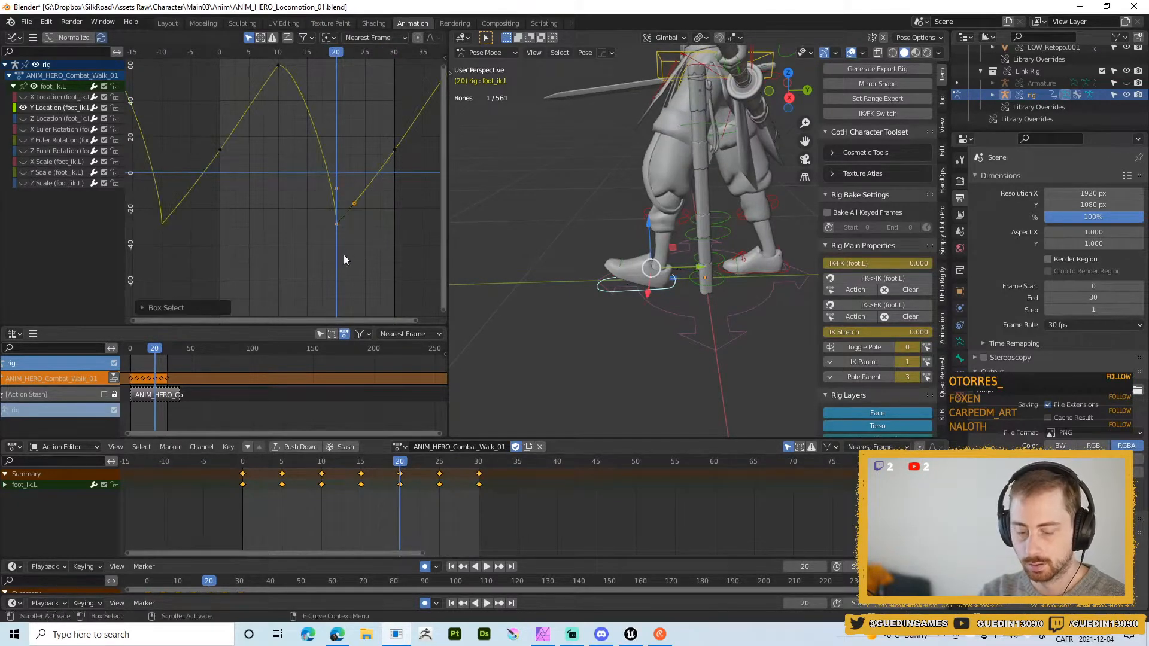
key("g")
key("y")
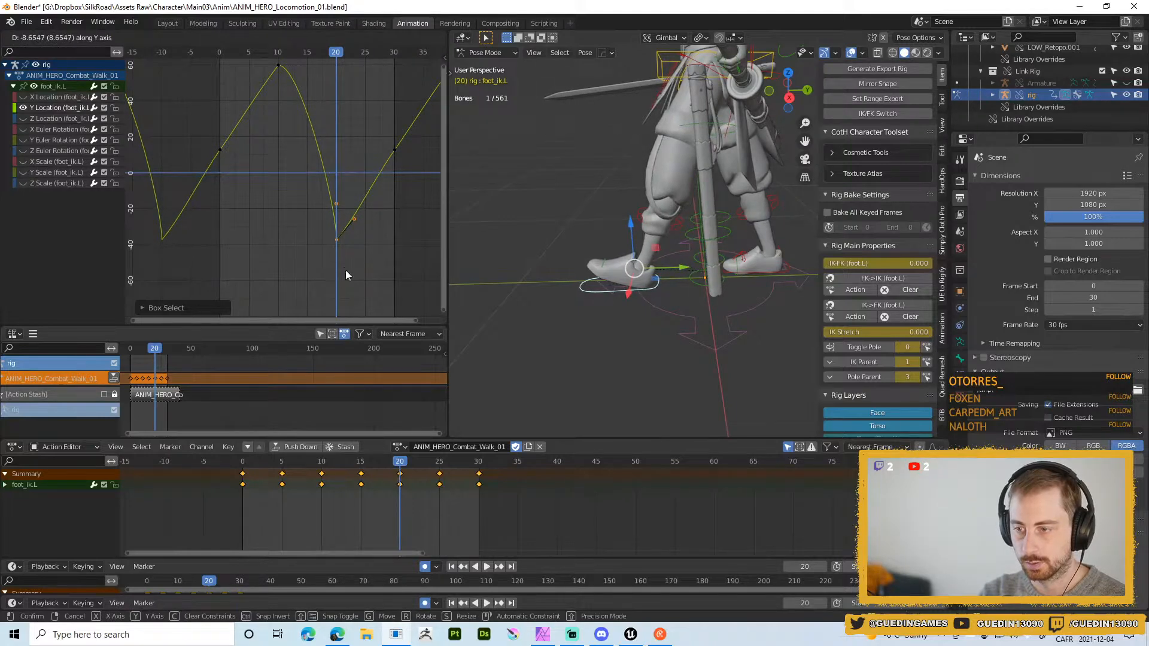
left_click(346, 271)
- Play the walk and examine the left foot's longer stride up close, toggling the viewport overlays
key("space")
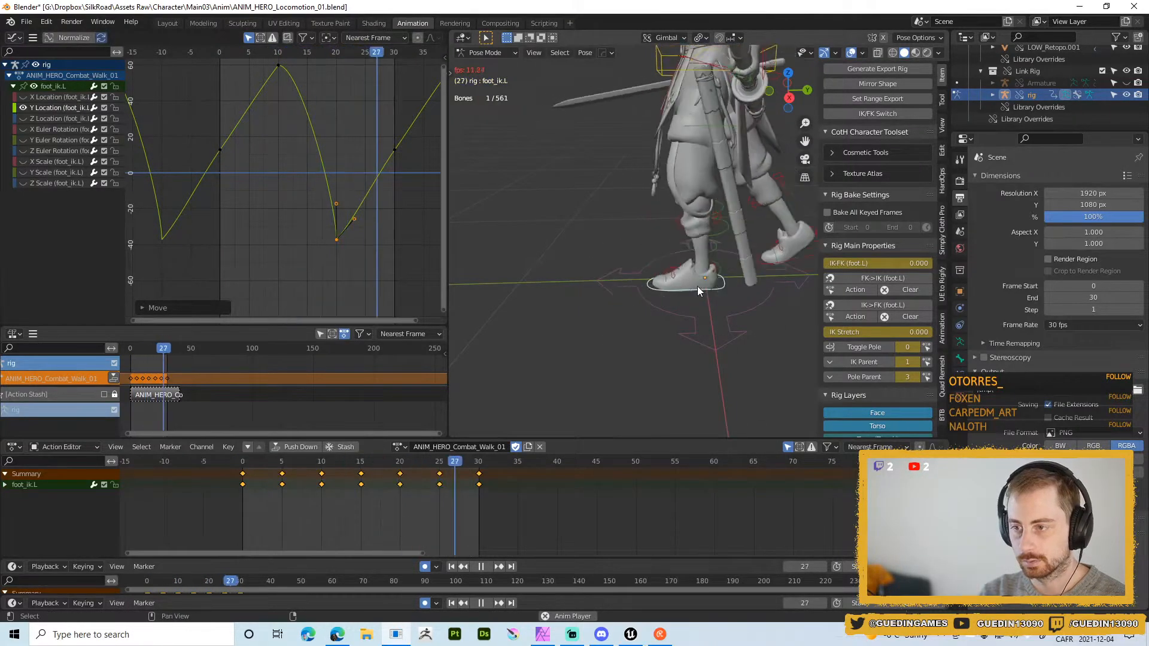
mouse_move(695, 290)
middle_mouse_down()
mouse_move(619, 303)
mouse_move(605, 228)
mouse_move(692, 231)
mouse_move(603, 204)
mouse_move(585, 210)
mouse_move(688, 287)
middle_mouse_up()
scroll(585, 210, "up", 3)
key("shift+space")
left_click(592, 185)
key("alt+shift+z")
scroll(596, 229, "up", 2)
middle_click_drag(702, 332, 744, 279)
- Try to rotate foot_heel_ik.L about its X axis at frame 20, checking the heel from different angles
left_click(738, 263)
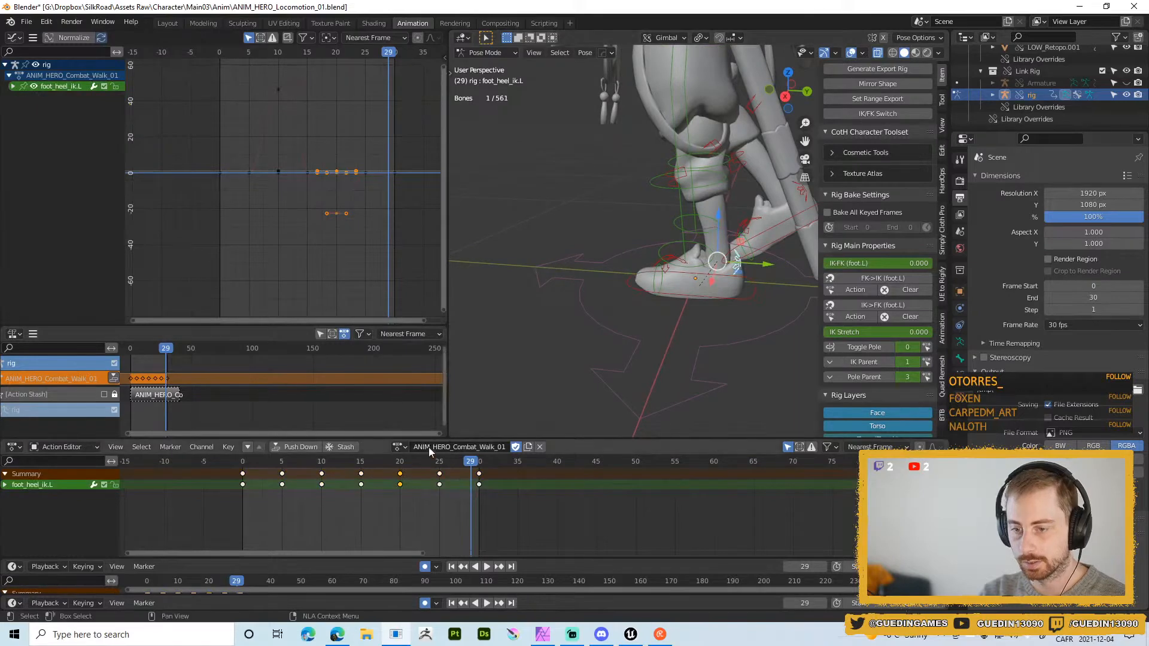
left_click_drag(411, 463, 400, 468)
middle_click_drag(542, 302, 552, 309)
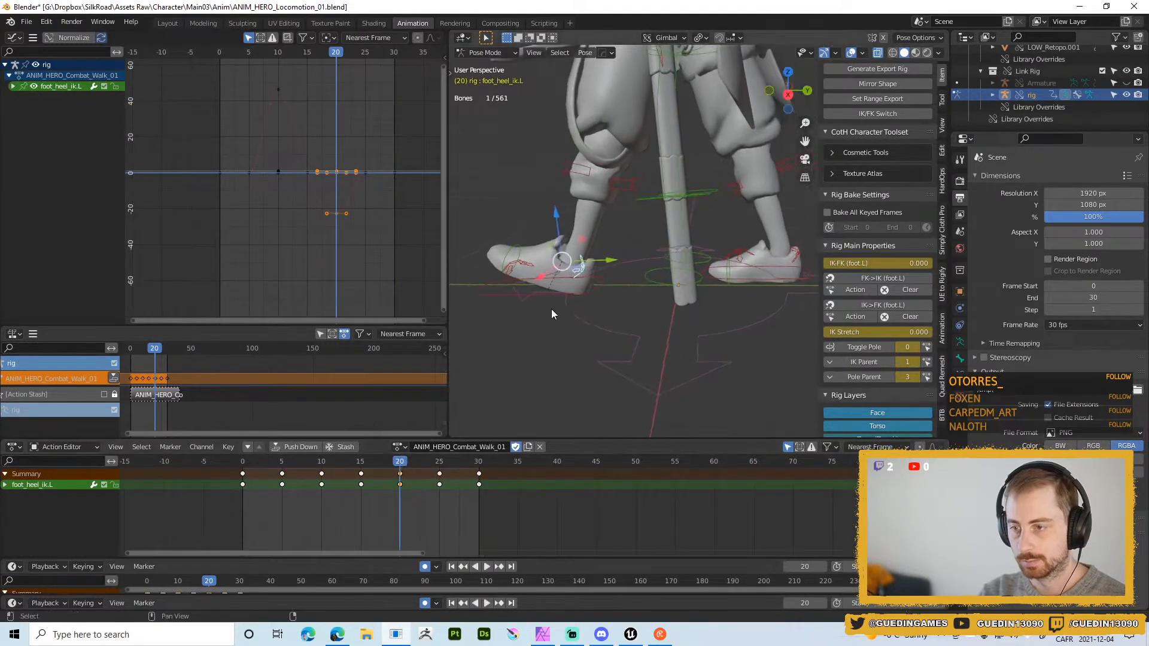
key("r")
key("x")
right_click(641, 271)
middle_click_drag(588, 271, 538, 292)
key("r")
key("x")
right_click(607, 309)
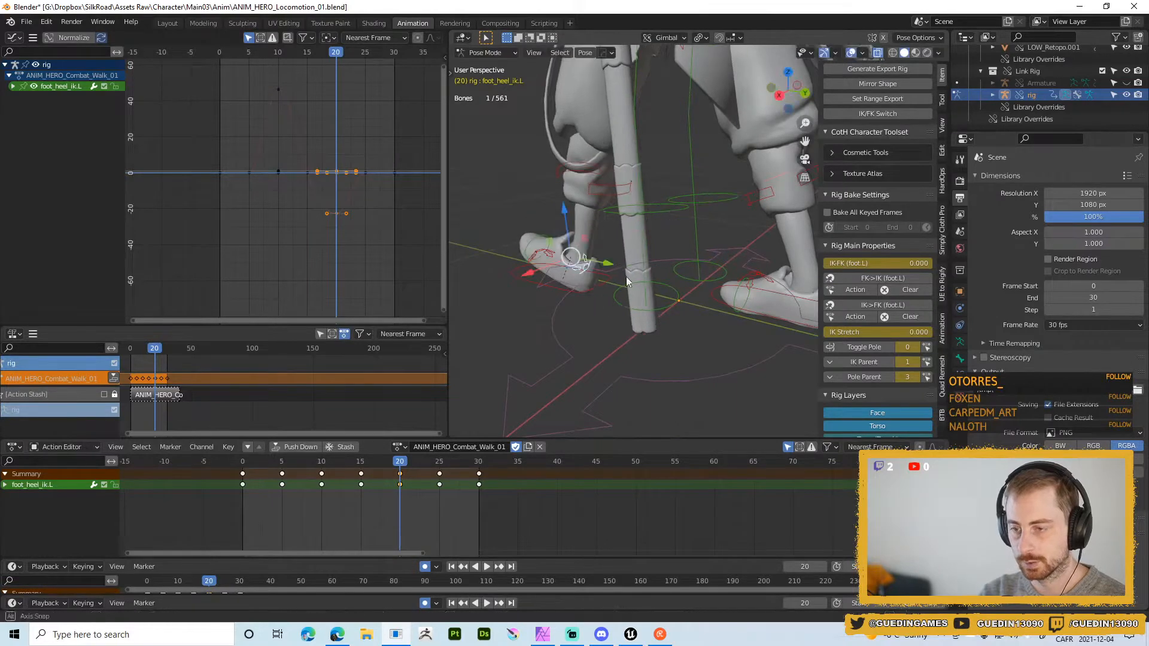
middle_click_drag(626, 277, 550, 263)
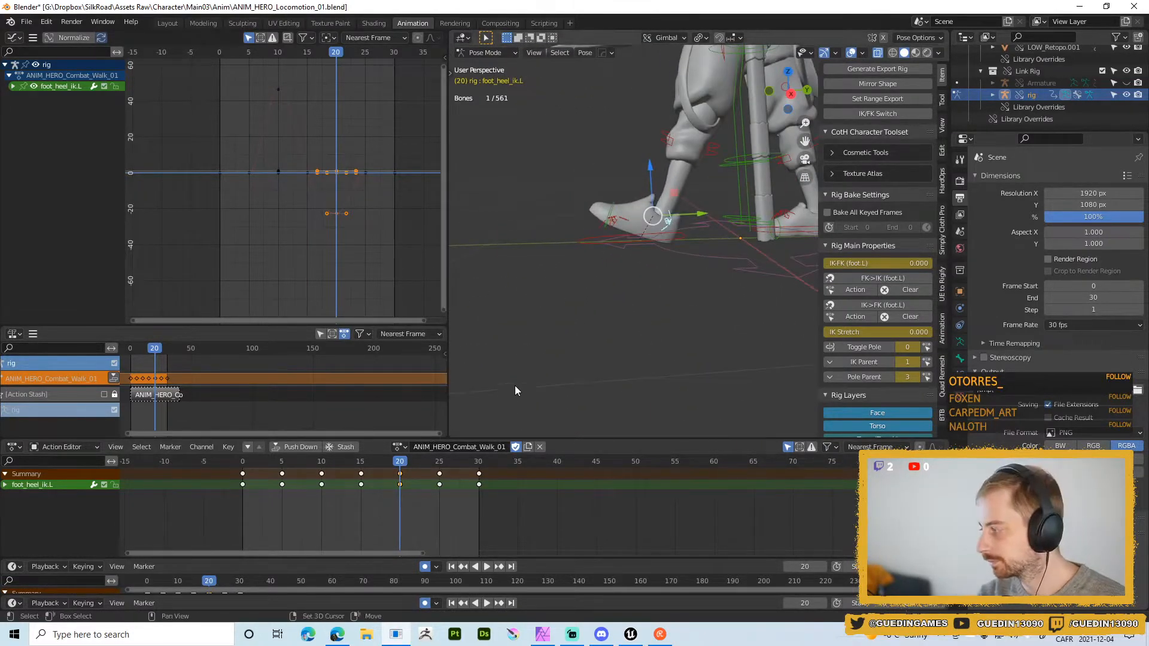
- Play the walk from the side, stop it, and hide the overlays to examine the full-body pose
key("space")
scroll(490, 294, "down", 4)
middle_click_drag(550, 227, 649, 310)
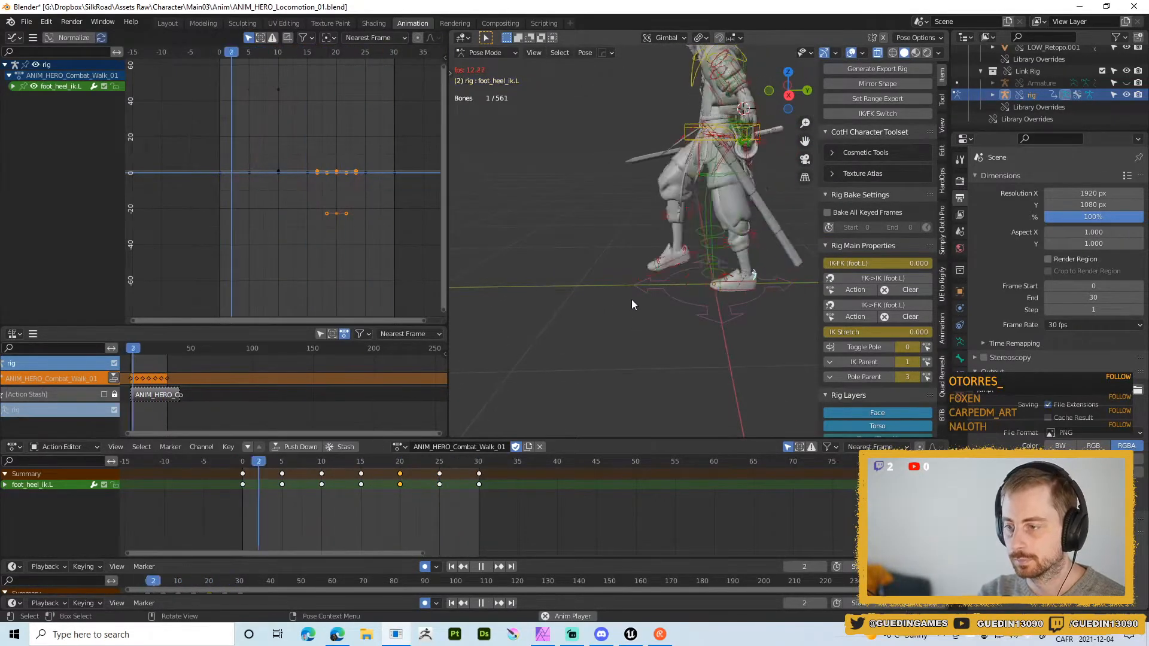
key("shift+space")
left_click(630, 232)
key("alt+shift+z")
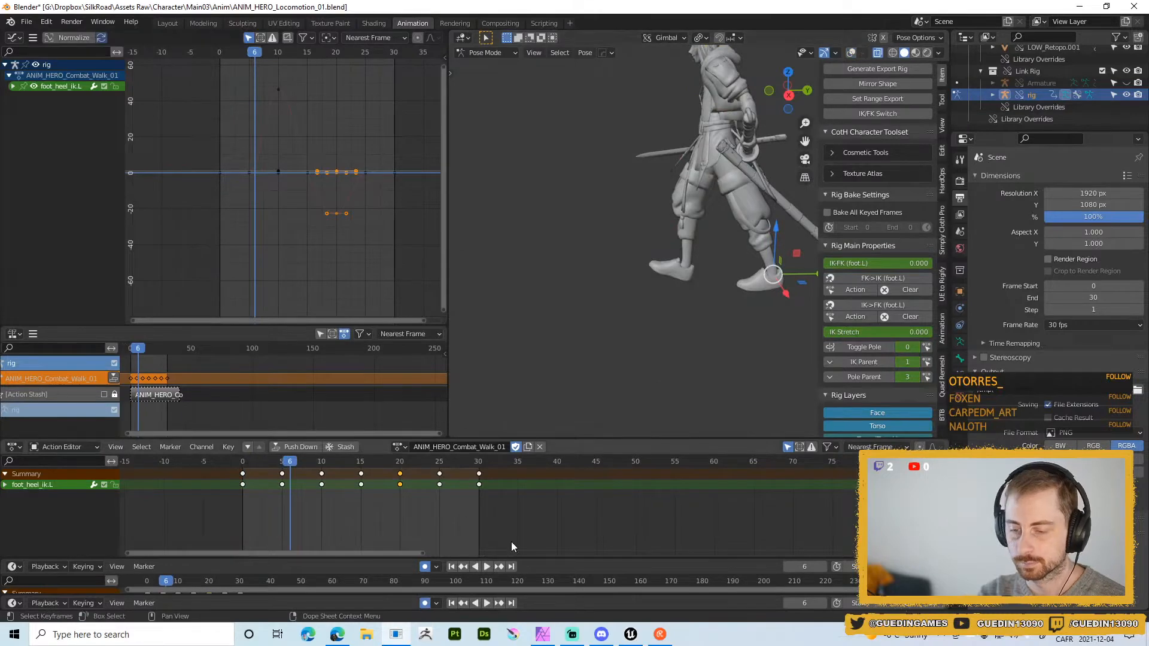
- Copy all keyframes of foot_heel_ik.L and paste them onto foot_ik.R starting at frame 15
left_click_drag(523, 526, 199, 472)
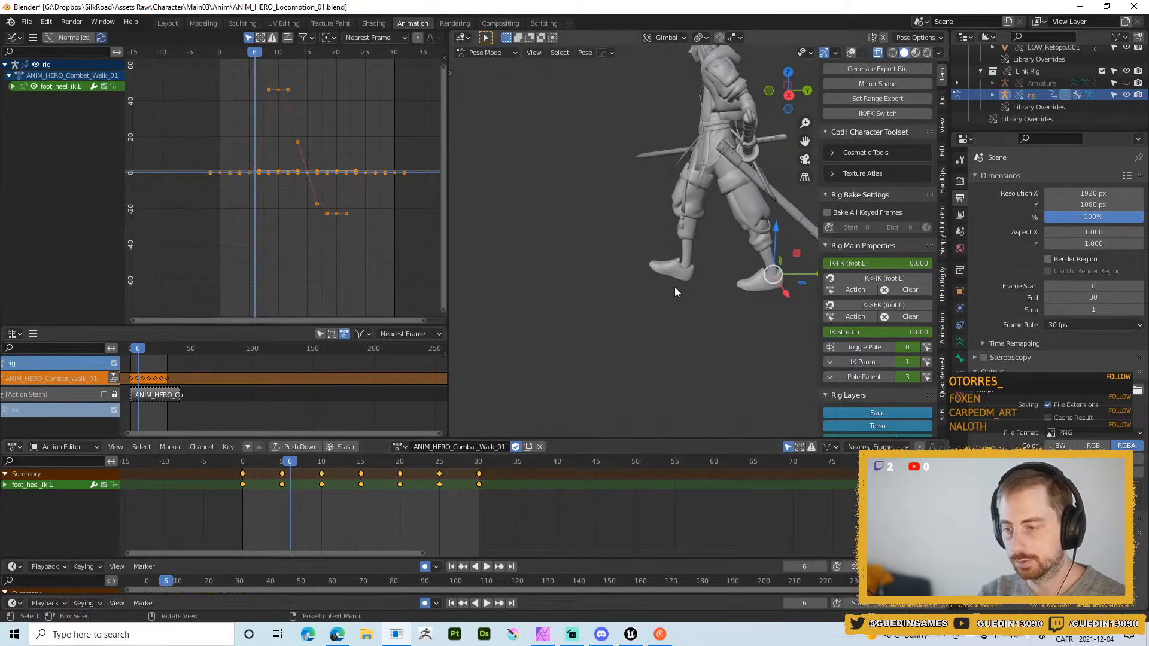
key("alt+shift+z")
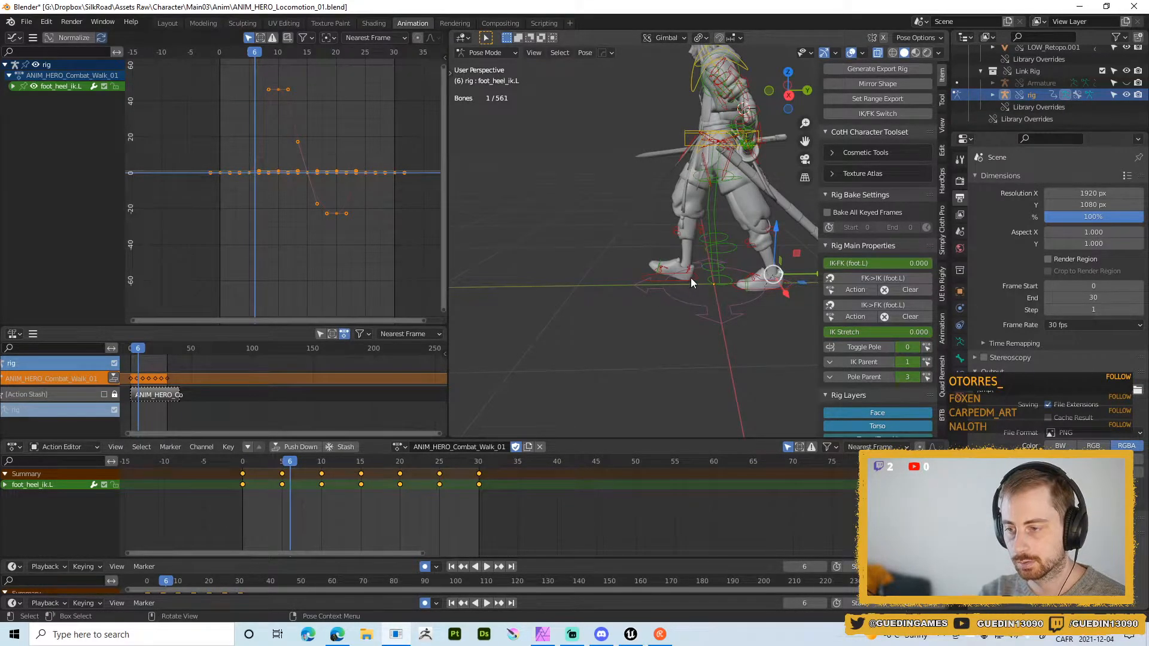
left_click(691, 278)
left_click(361, 464)
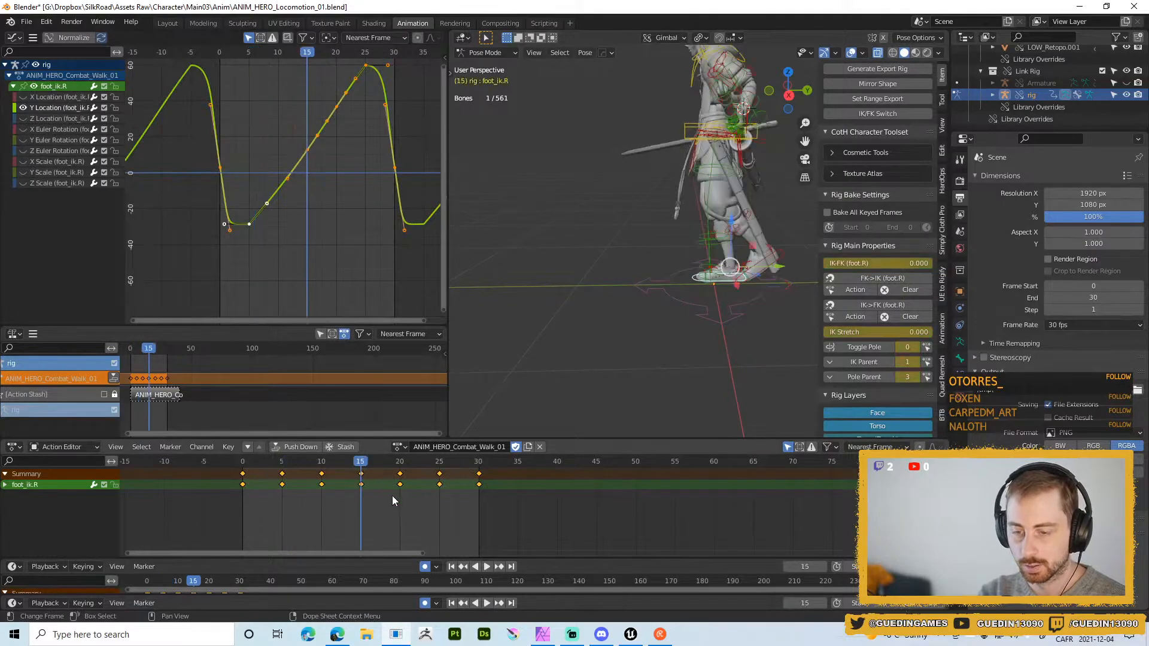
key("ctrl+v")
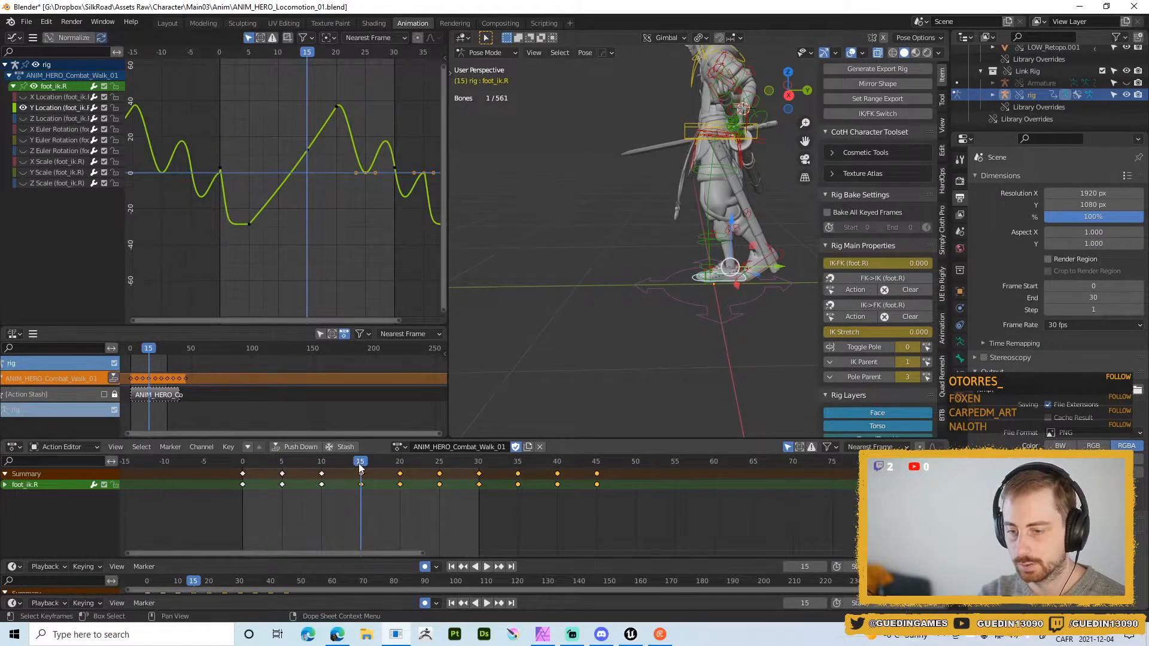
- Shift foot_ik.R's keys from frame 30 onward back by 30 frames, and duplicate its frame 0 keys to frame 30
left_click_drag(625, 505, 458, 470)
key("g")
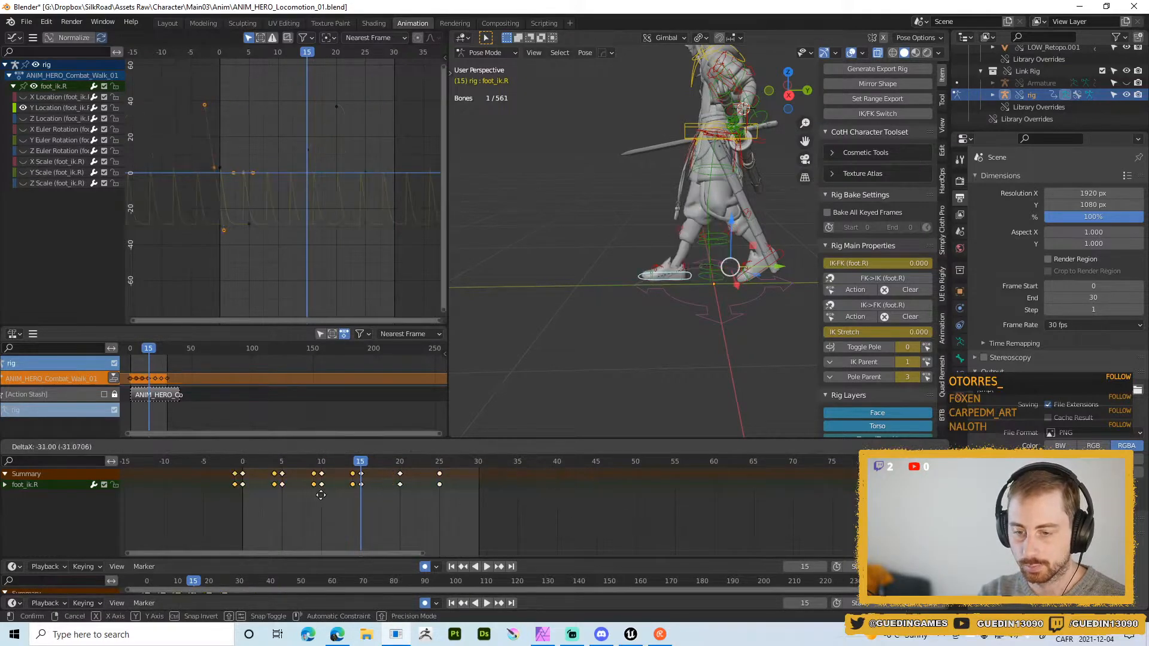
left_click(301, 491)
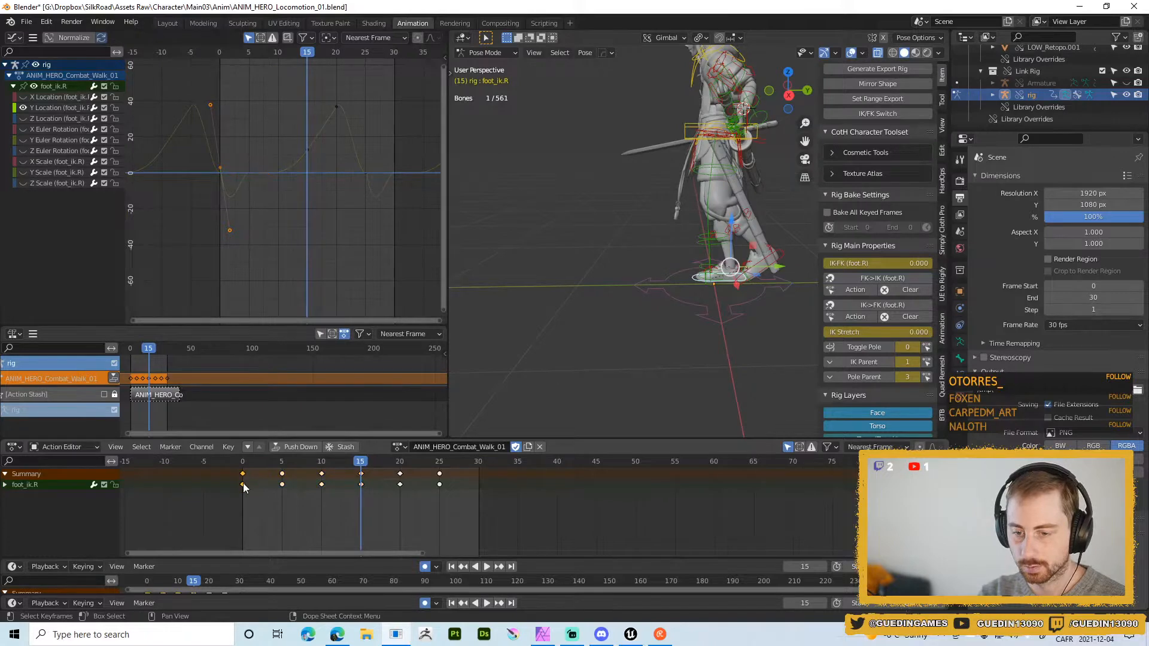
key("g")
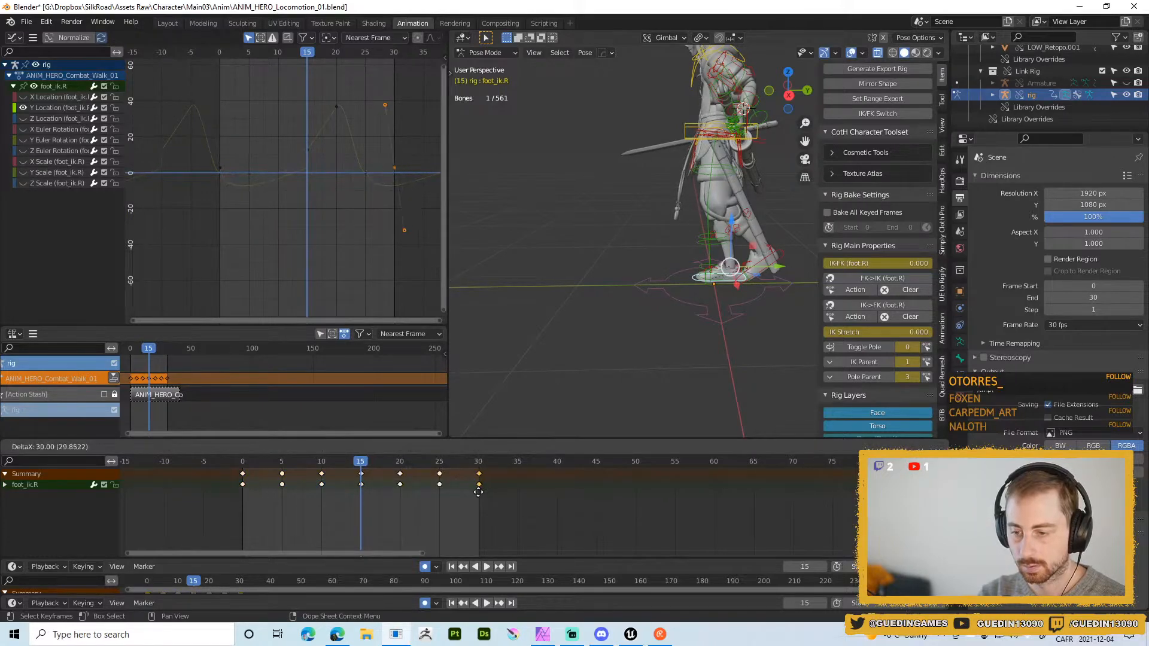
left_click(479, 492)
- Play the walk with the overlays hidden and examine the right foot's motion from the front and up close
key("space")
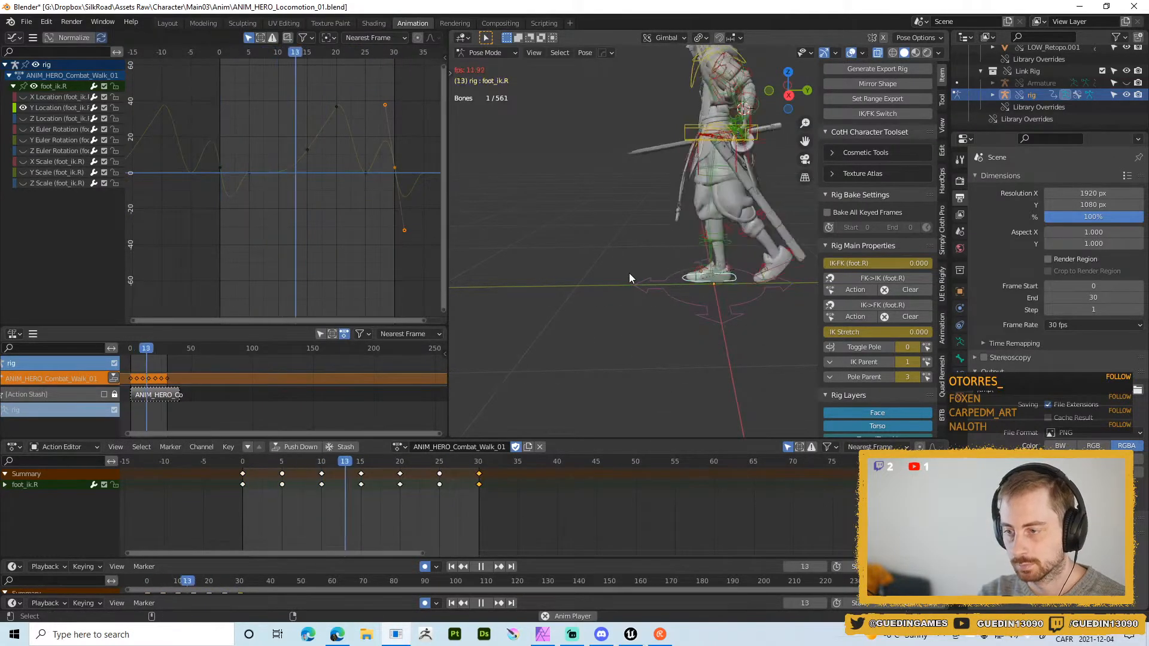
key("alt+shift+z")
middle_click_drag(631, 325, 697, 332)
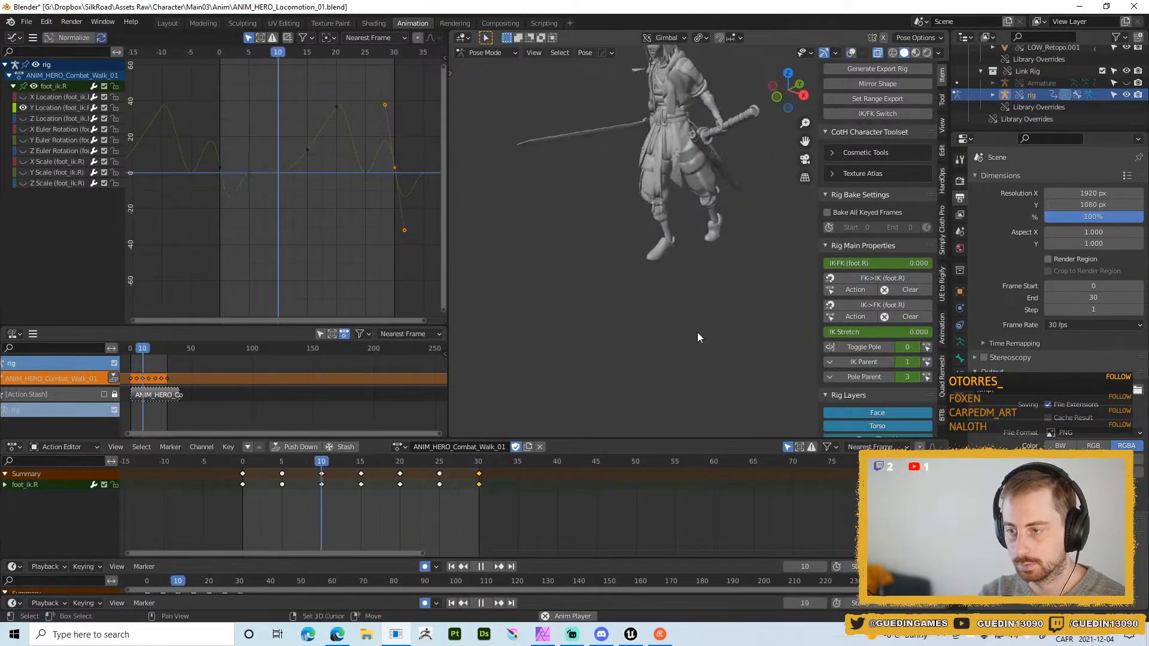
key("shift+space")
left_click(692, 283)
scroll(613, 321, "up", 5)
middle_click_drag(613, 321, 599, 284)
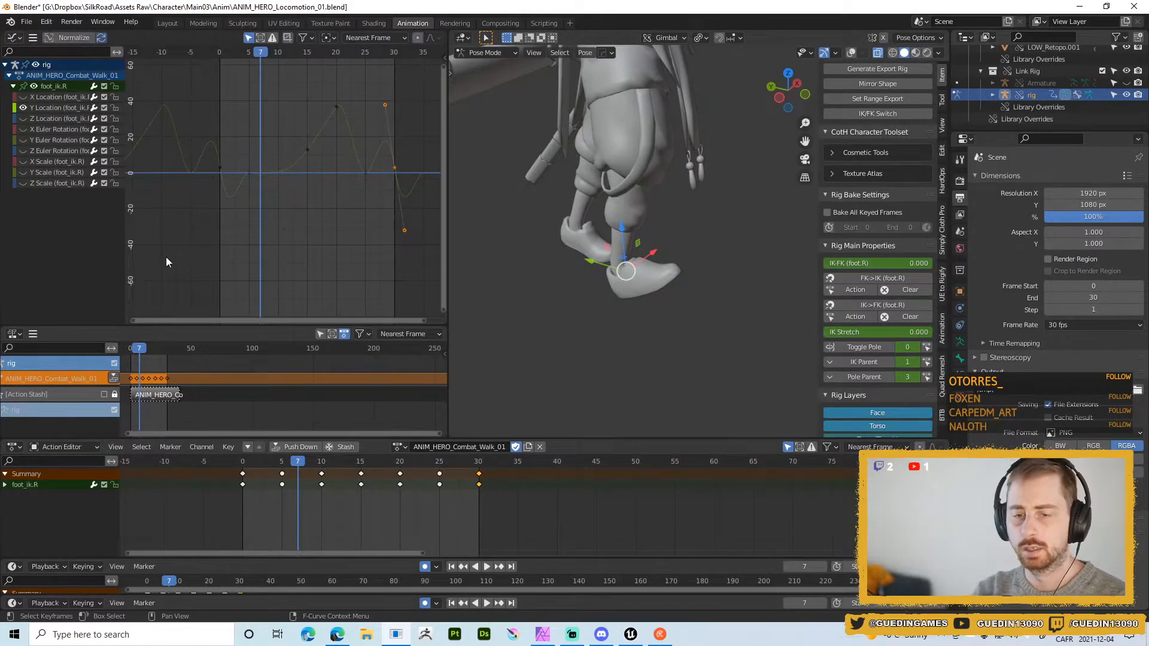
- Restore the overlays and select the left foot's IK control, foot_ik.L
key("alt+shift+z")
middle_click_drag(536, 354, 456, 353)
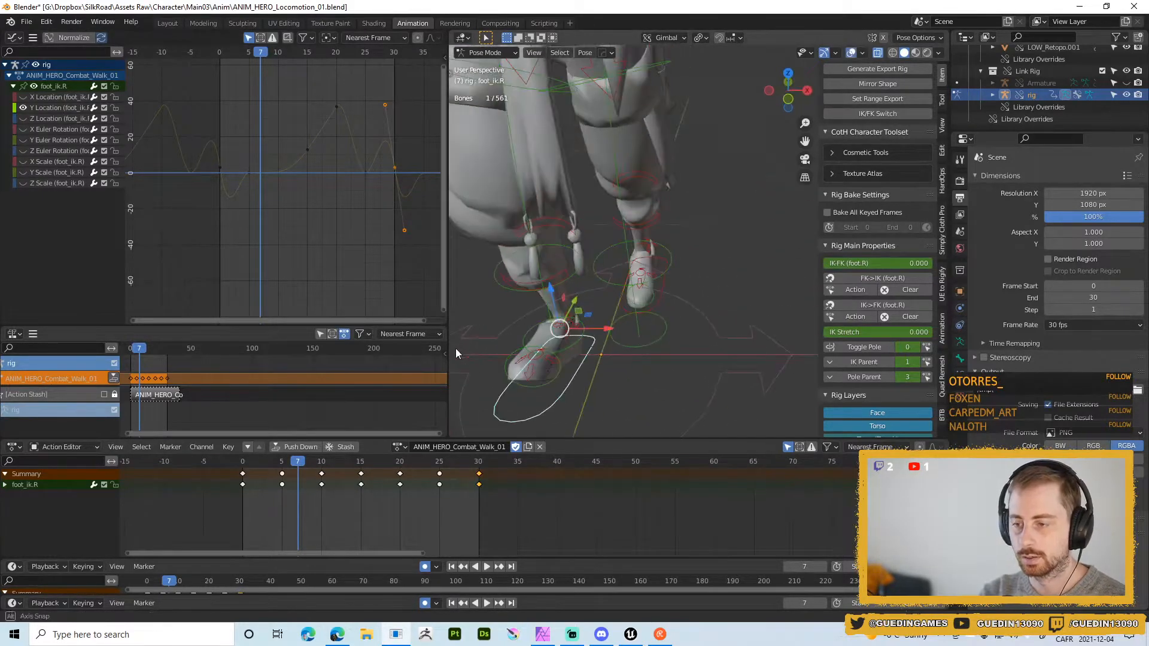
left_click(668, 294)
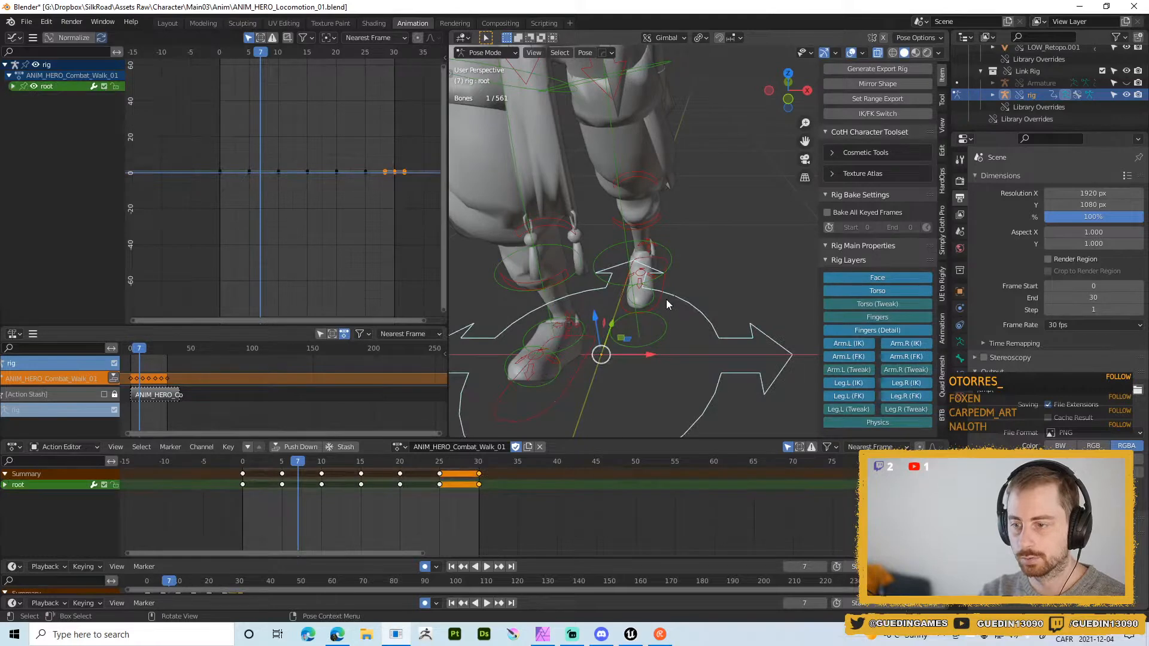
left_click(663, 306)
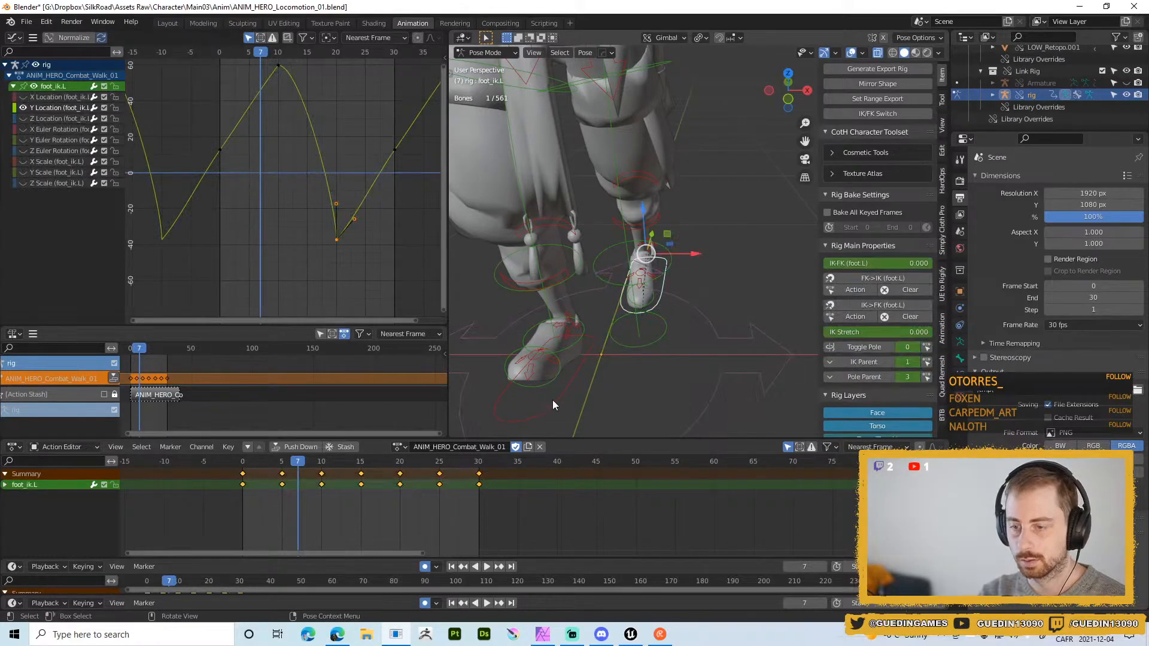
- Copy the left foot IK control's keyframes and paste them onto the right foot IK control starting at frame 15
left_click(552, 401)
left_click(662, 303)
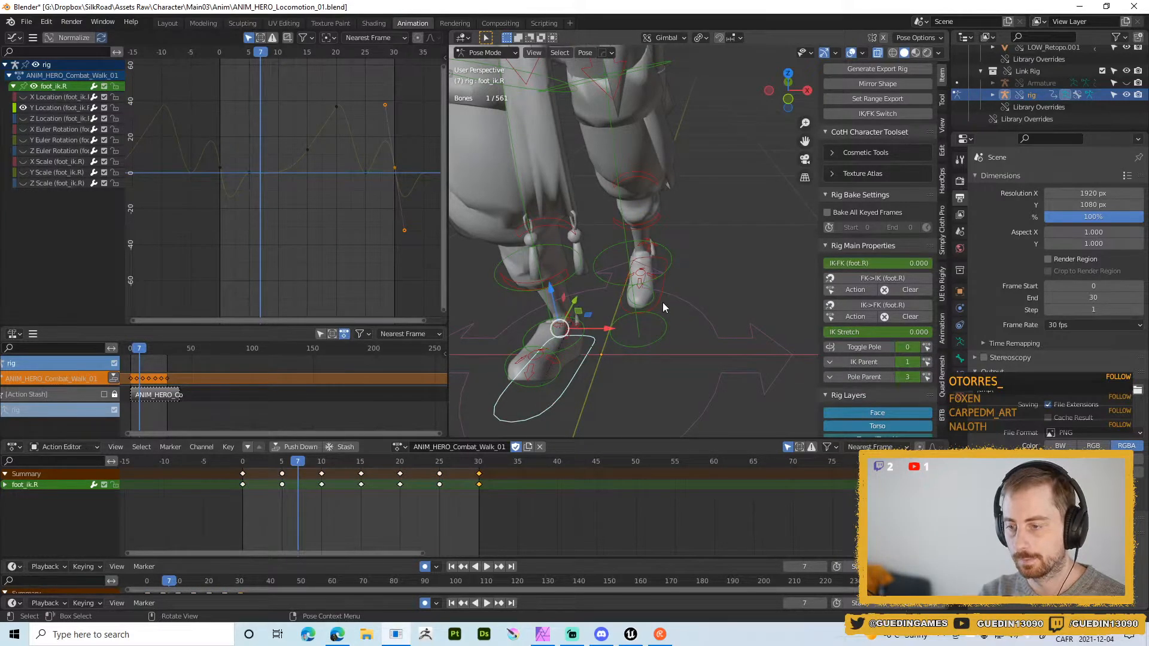
middle_click_drag(643, 400, 676, 298, "shift")
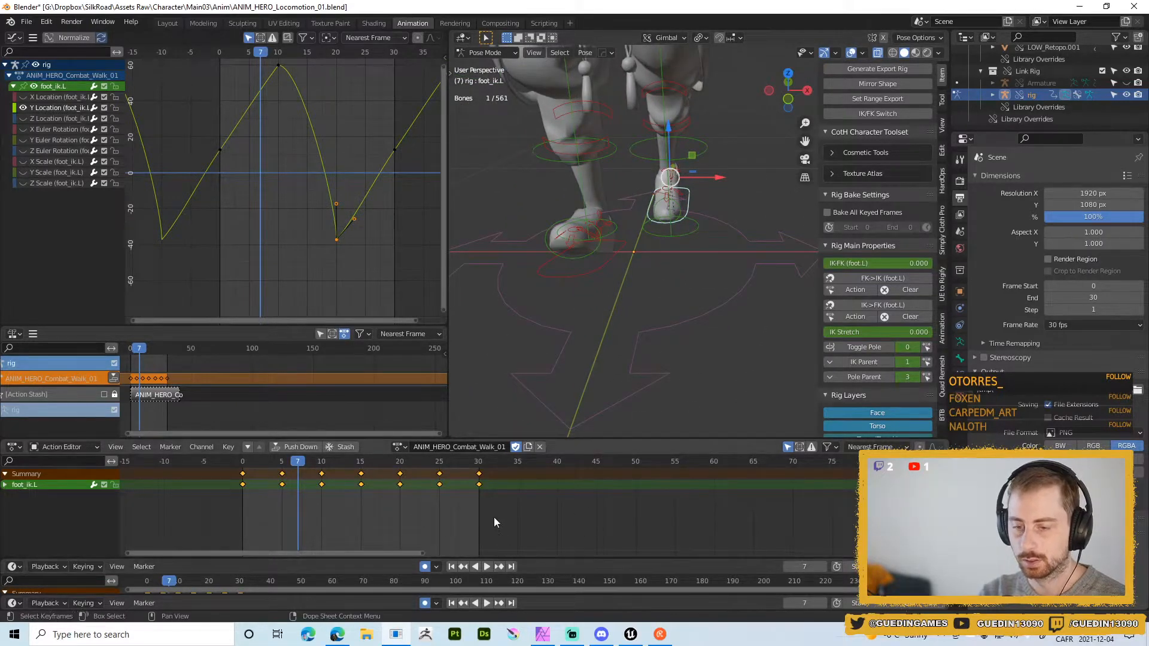
left_click(242, 463)
key("space")
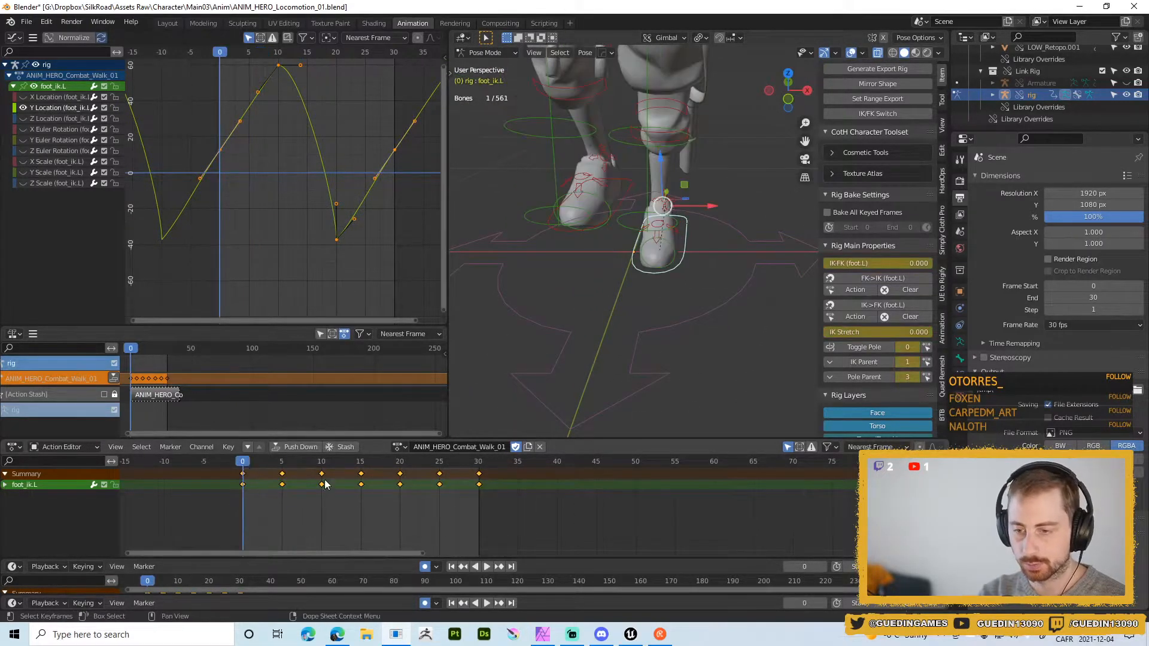
left_click(359, 463)
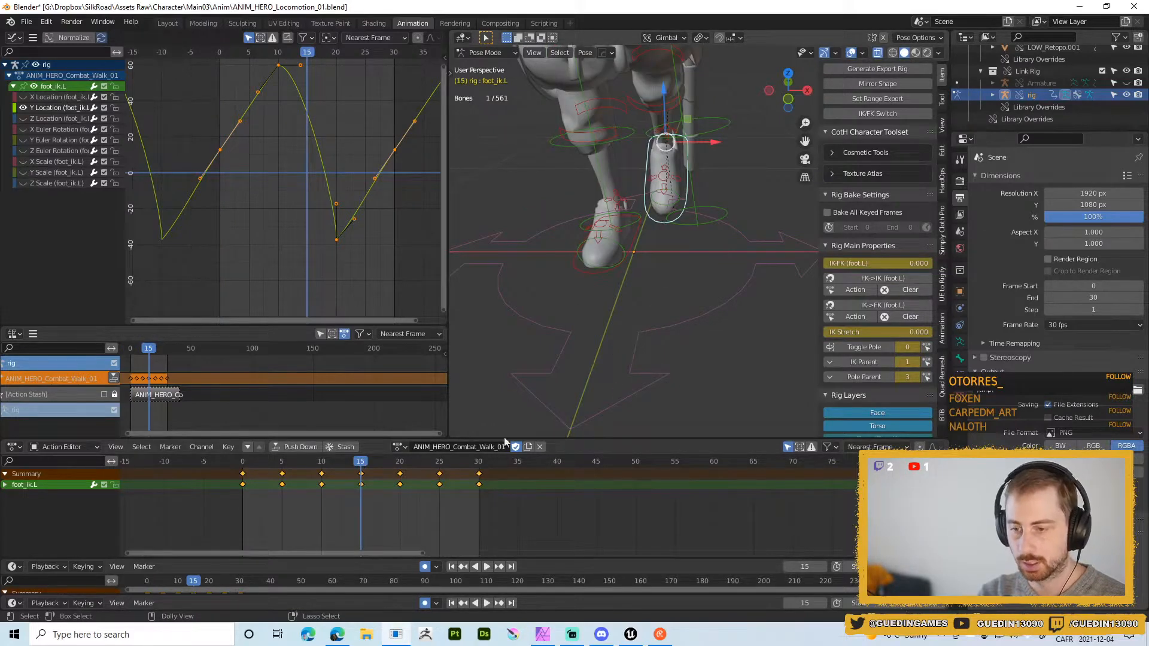
key("ctrl+v")
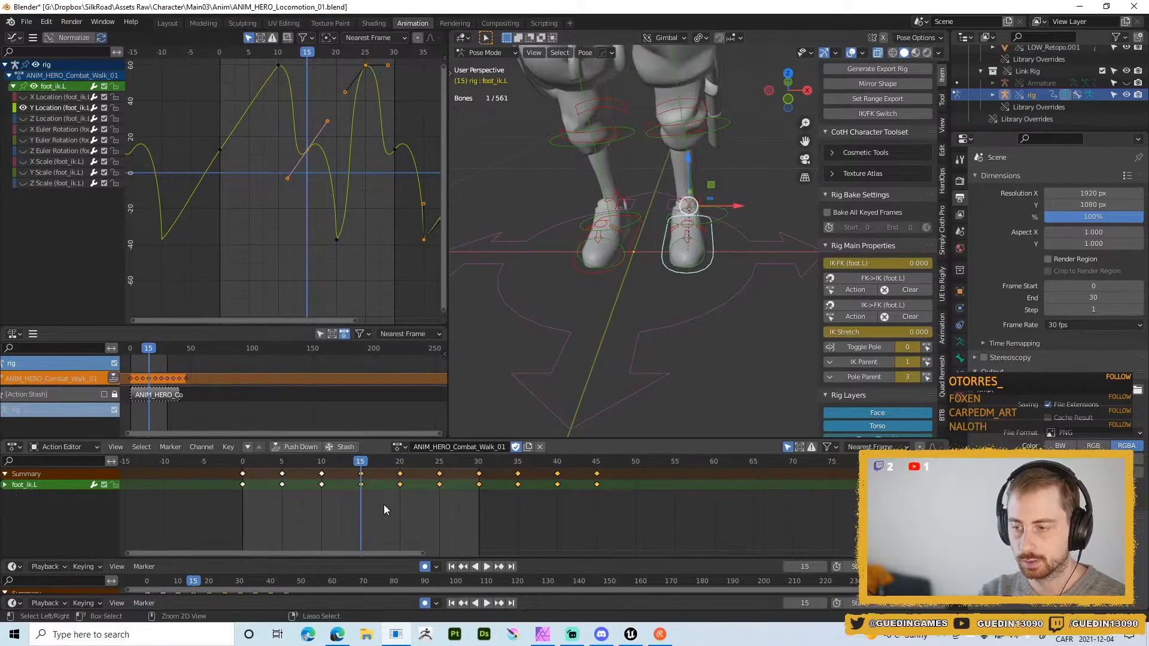
key("ctrl+z")
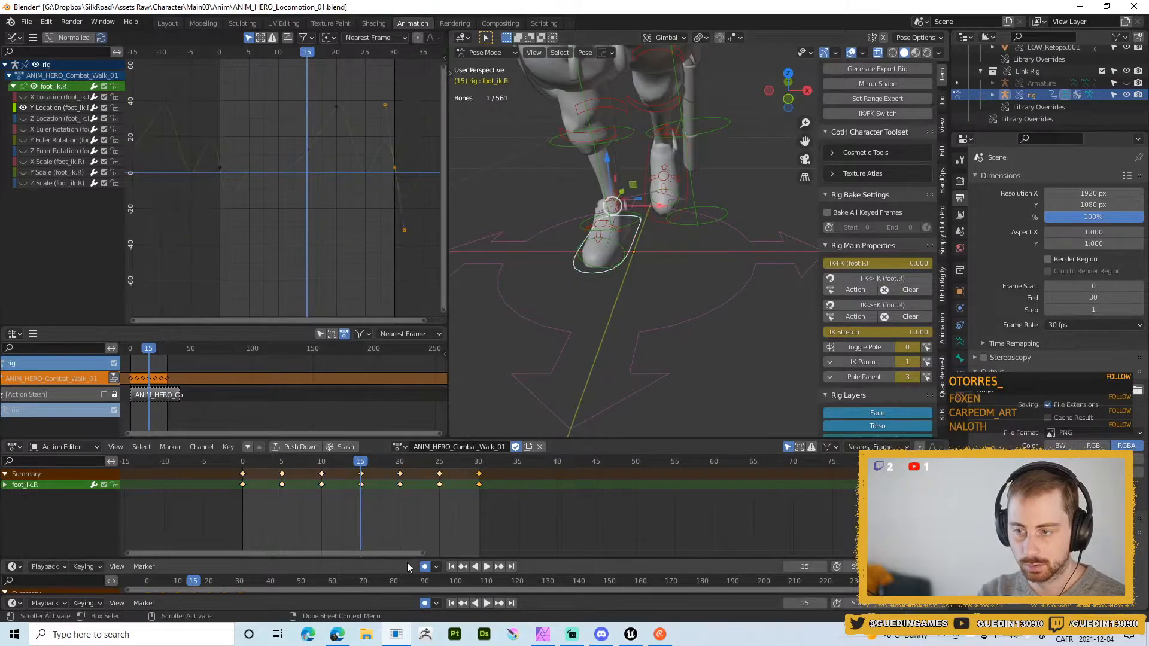
key("ctrl+v")
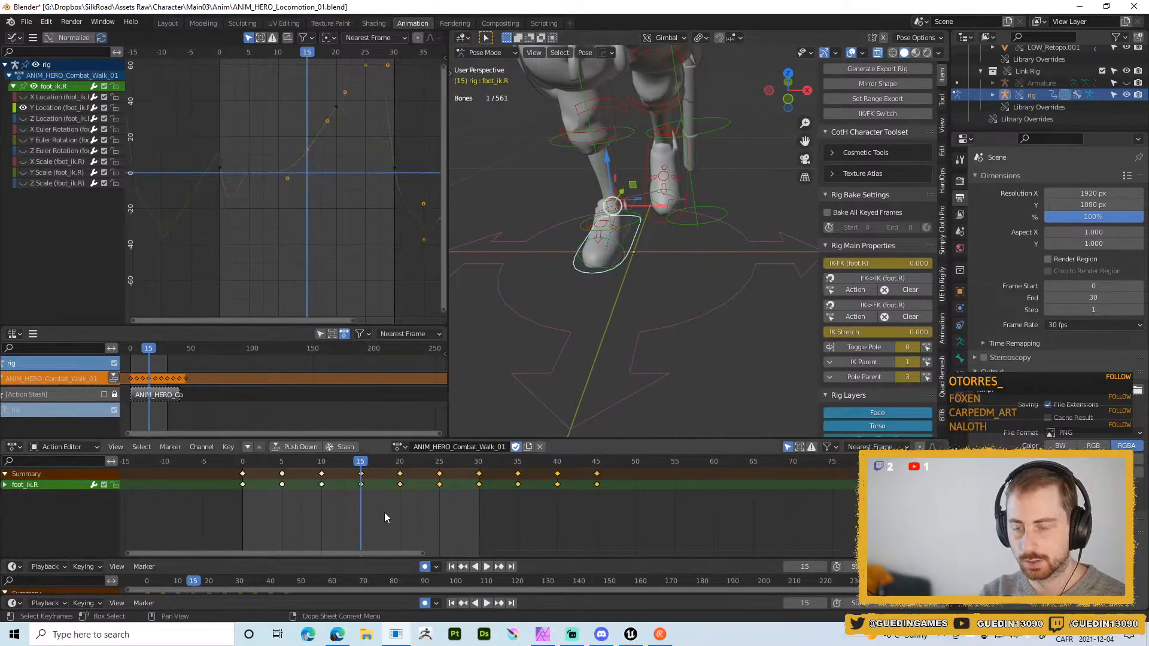
- Shift the right foot IK keyframes at frames 30 through 45 back by 30 frames
key("Home")
left_click(288, 226)
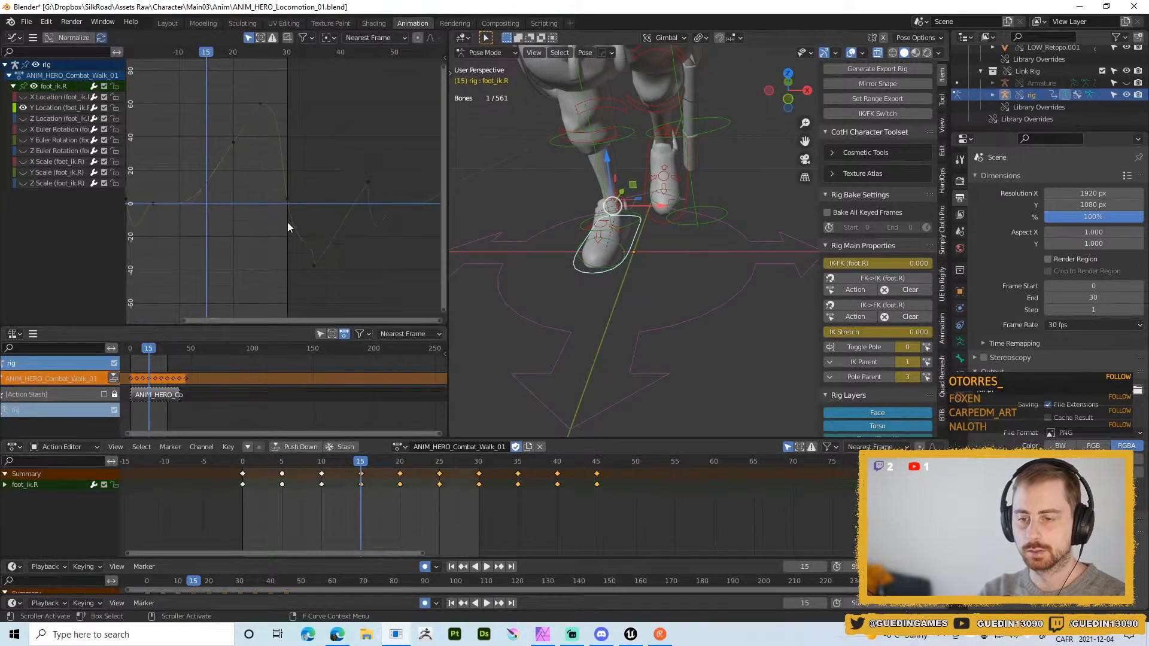
middle_click_drag(264, 230, 304, 182)
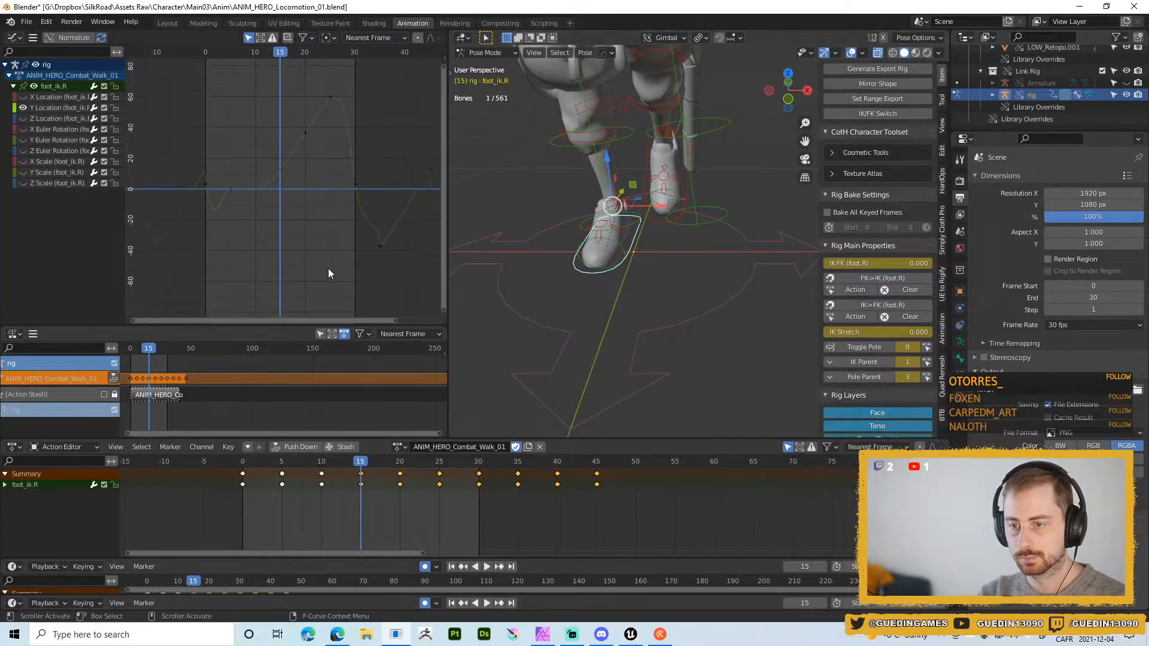
left_click(642, 155)
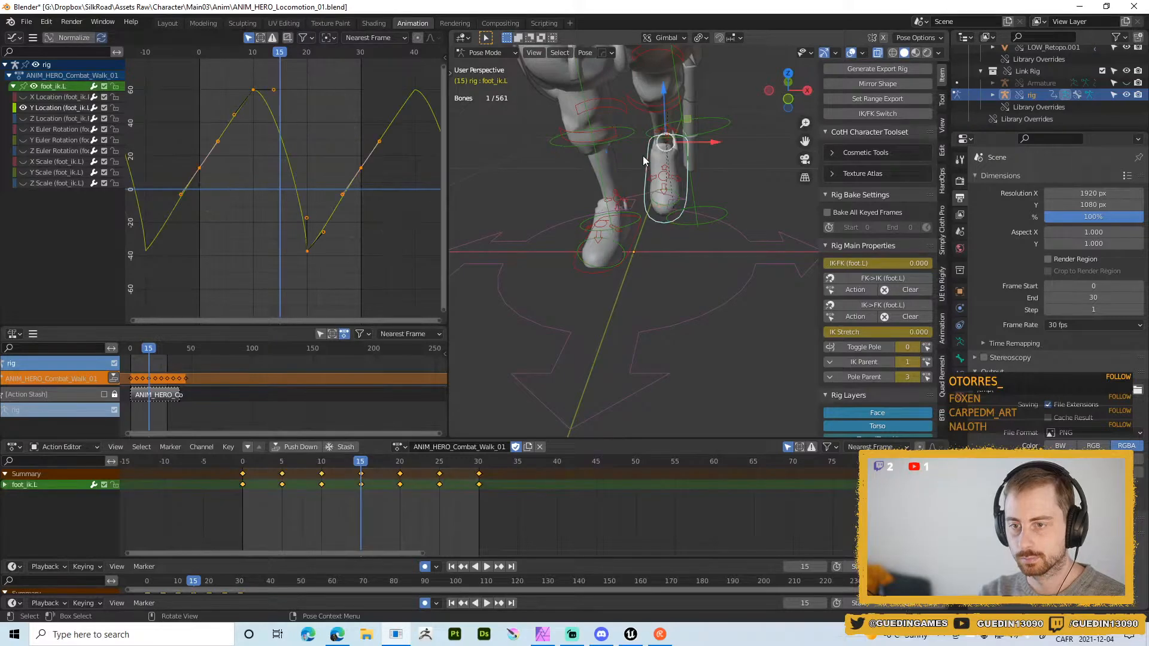
left_click(633, 237)
left_click_drag(682, 516, 477, 481)
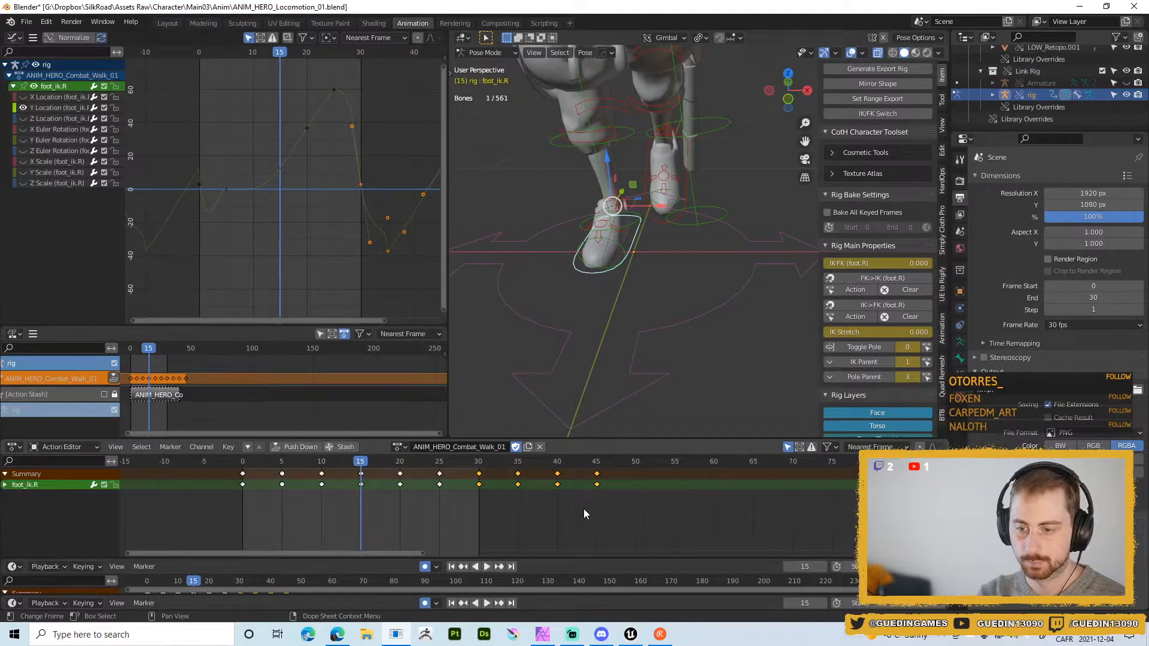
key("g")
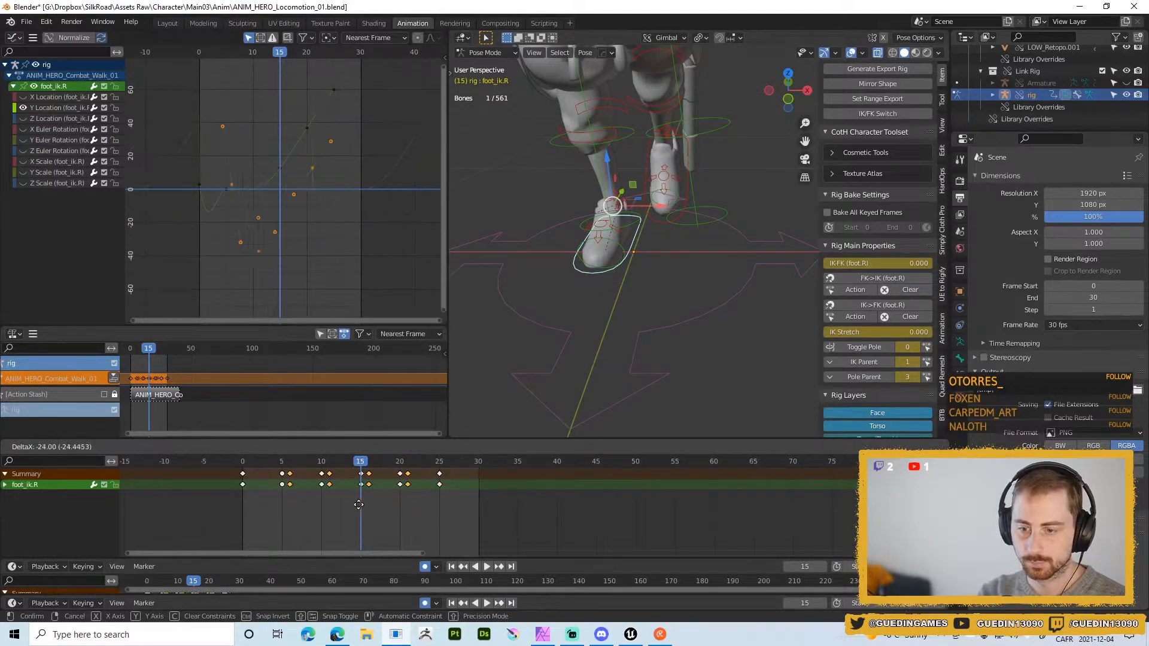
left_click(343, 504)
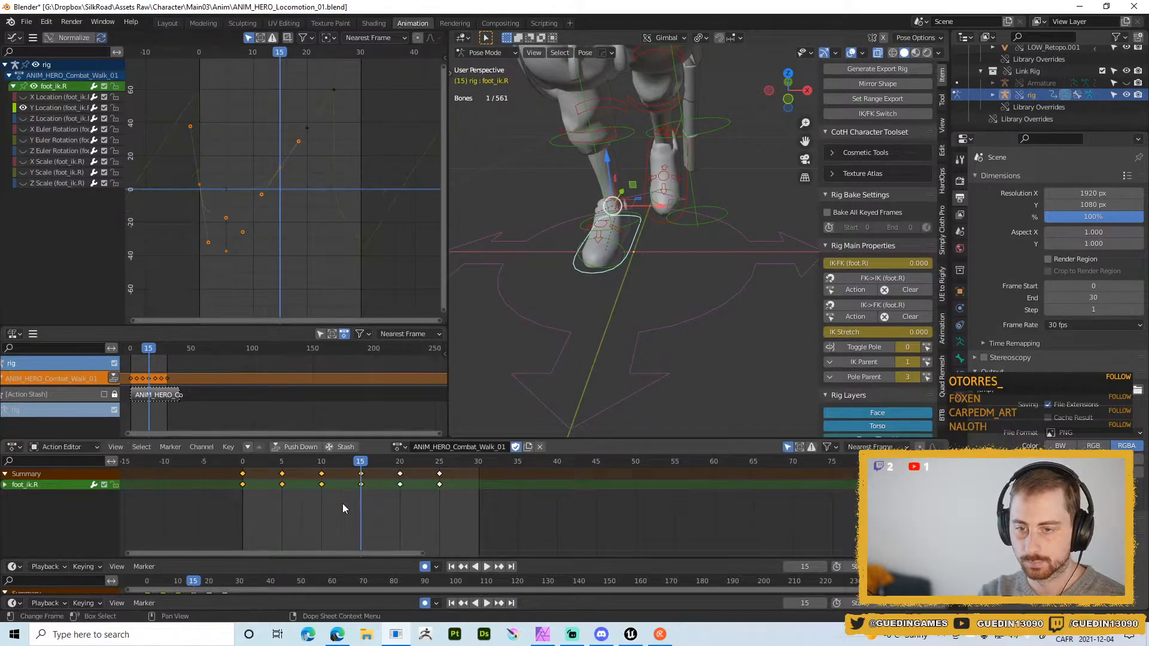
- Duplicate the right foot IK keyframe at frame 0 to frame 30 to close the loop
left_click(242, 474)
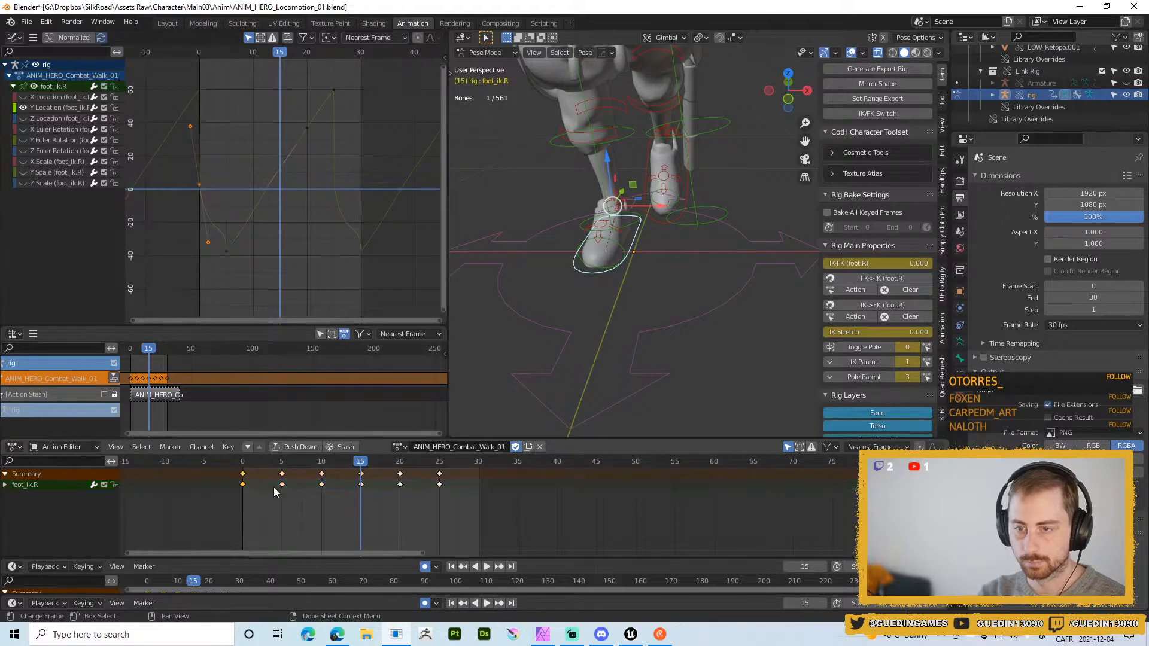
key("g")
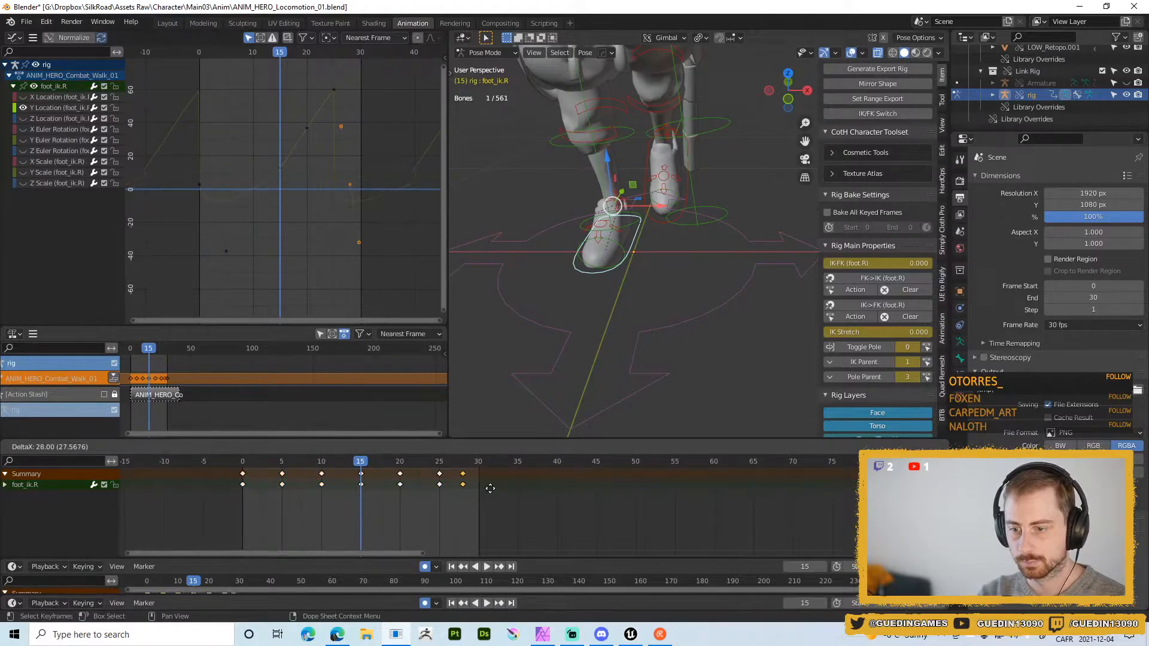
left_click(507, 481)
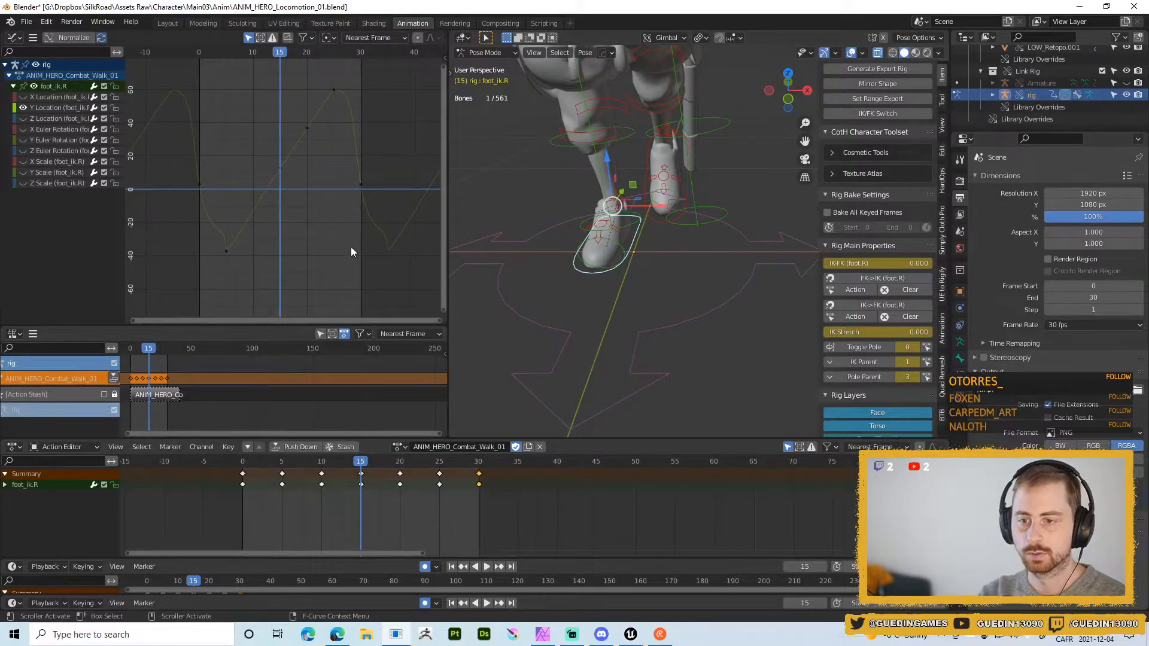
- Set the curve pivot point to Individual Centers and shorten the handles of the right foot's Y Location keys at frames 0 and 30
left_click_drag(208, 238, 260, 280)
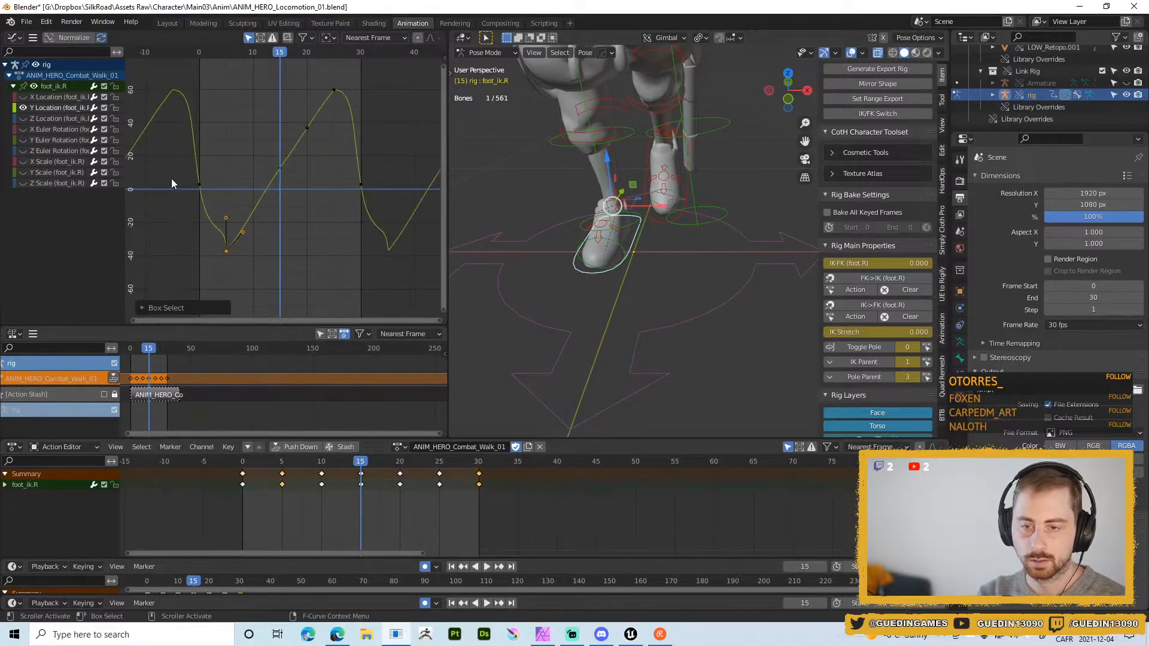
left_click_drag(172, 179, 231, 189)
left_click(360, 185, "shift")
key("s")
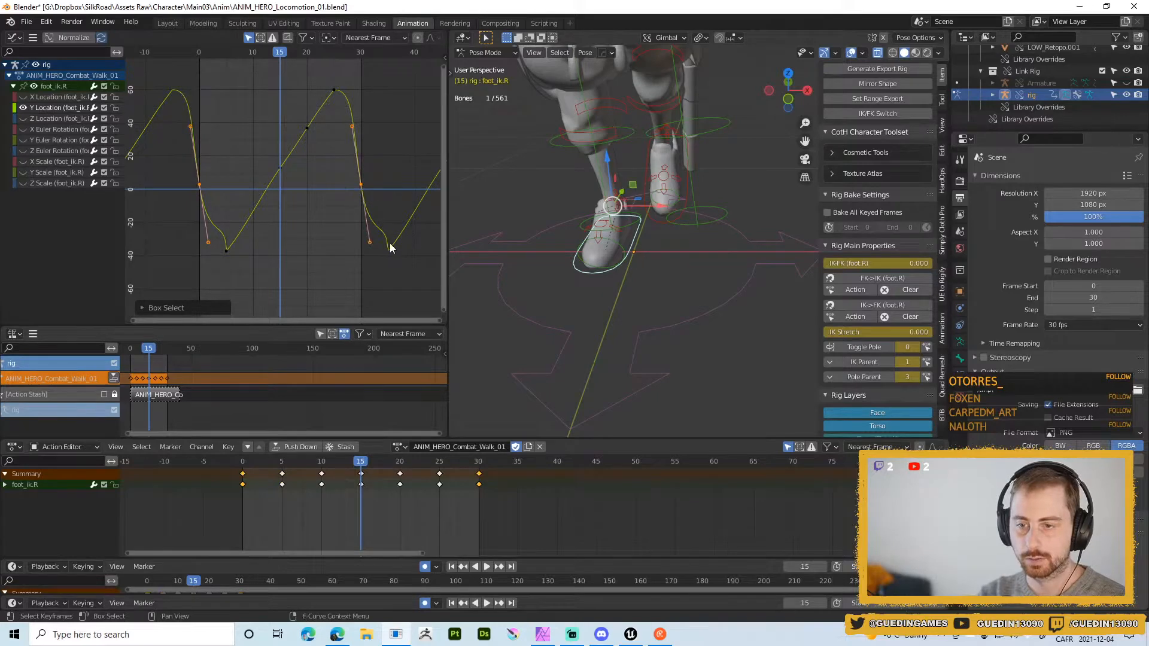
key("Escape")
left_click(327, 38)
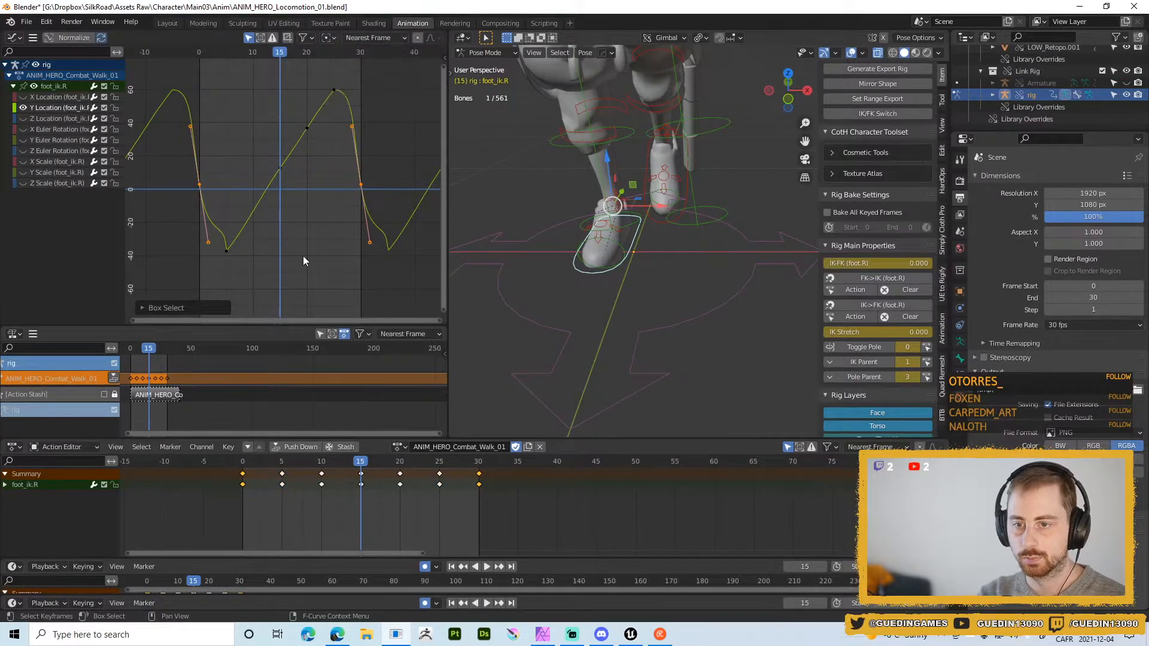
left_click(327, 37)
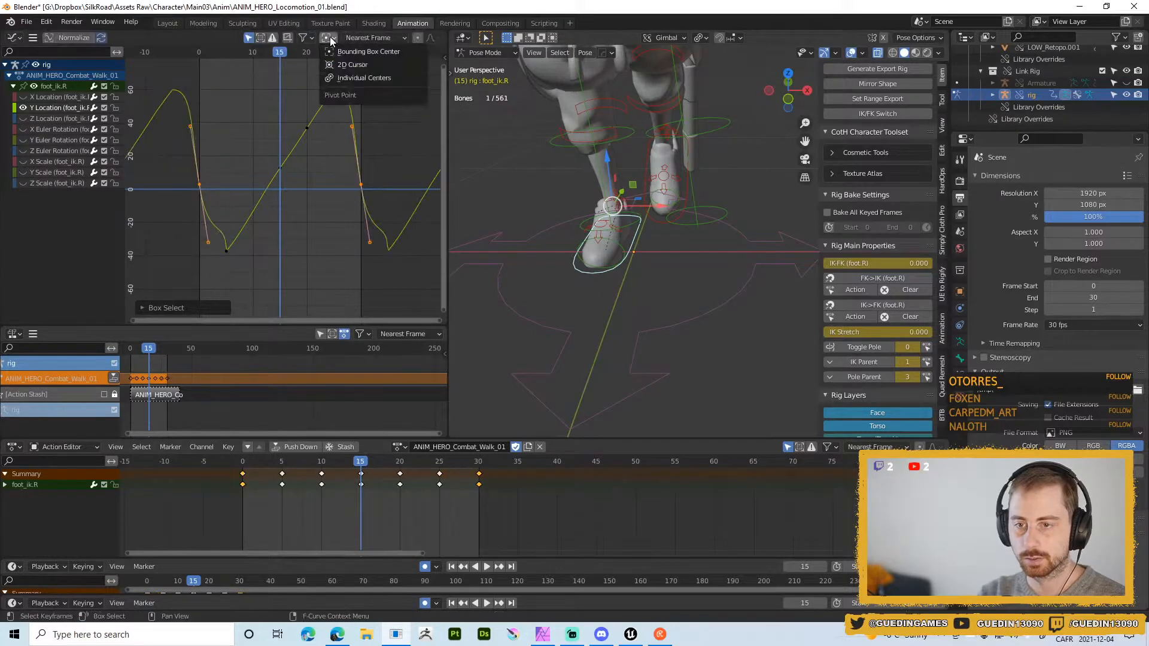
left_click(347, 79)
key("s")
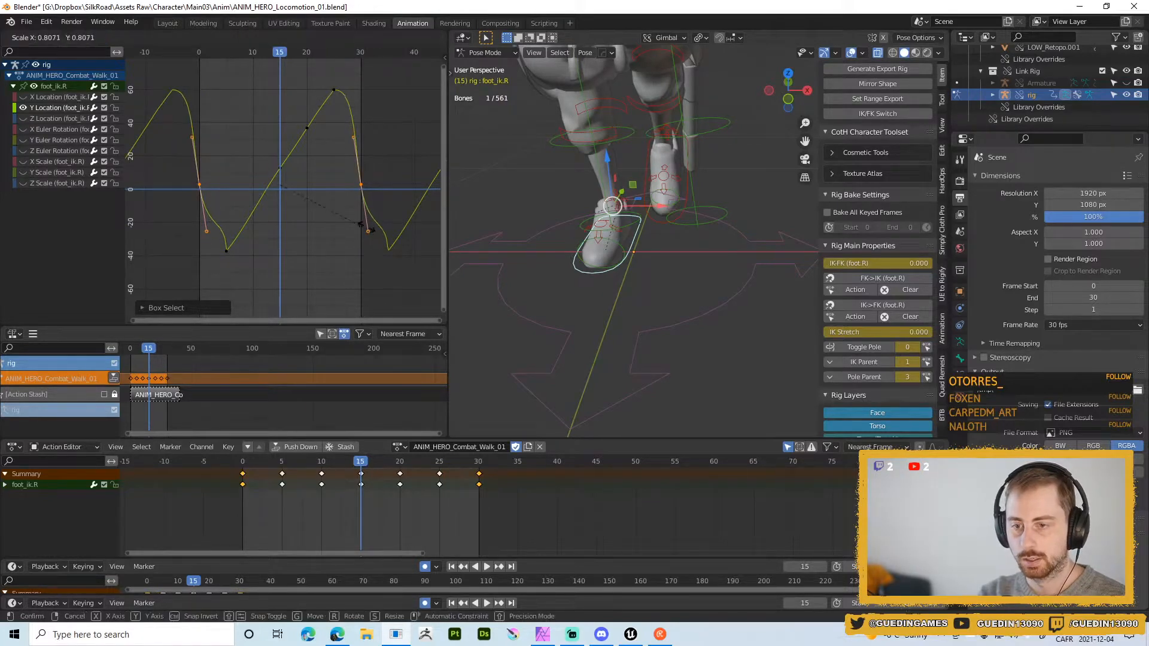
left_click(347, 196)
- Raise the right foot's Y Location keys at frames 0 and 30 to about 35 and shrink their handles further
key("g")
key("y")
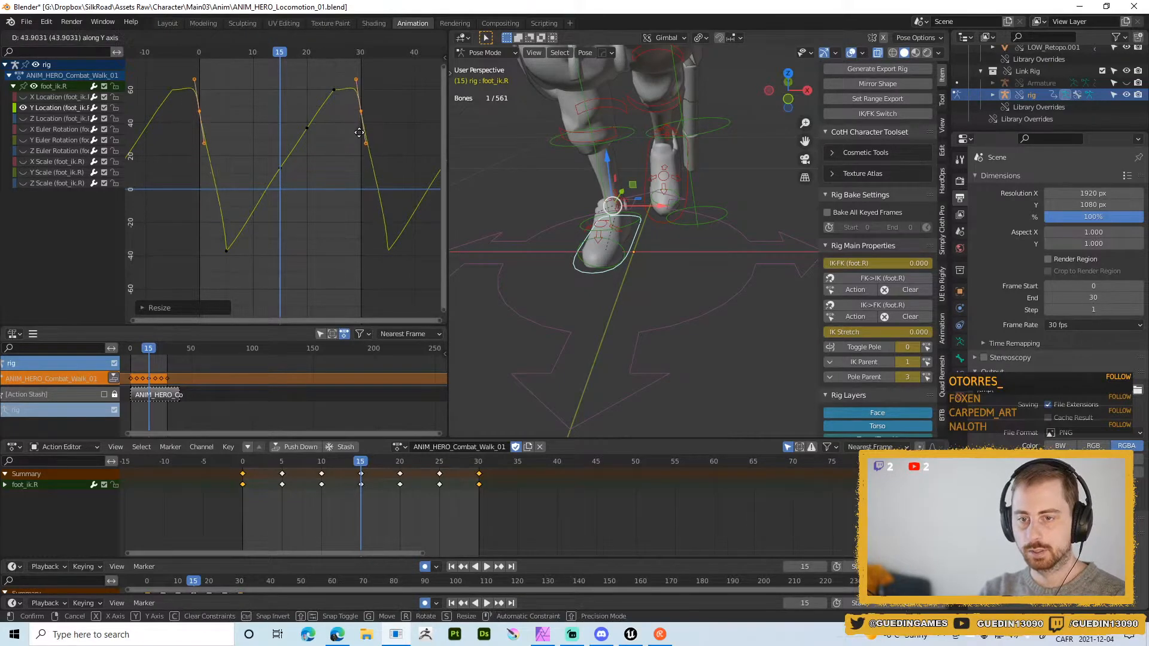
left_click(359, 142)
key("s")
left_click(373, 188)
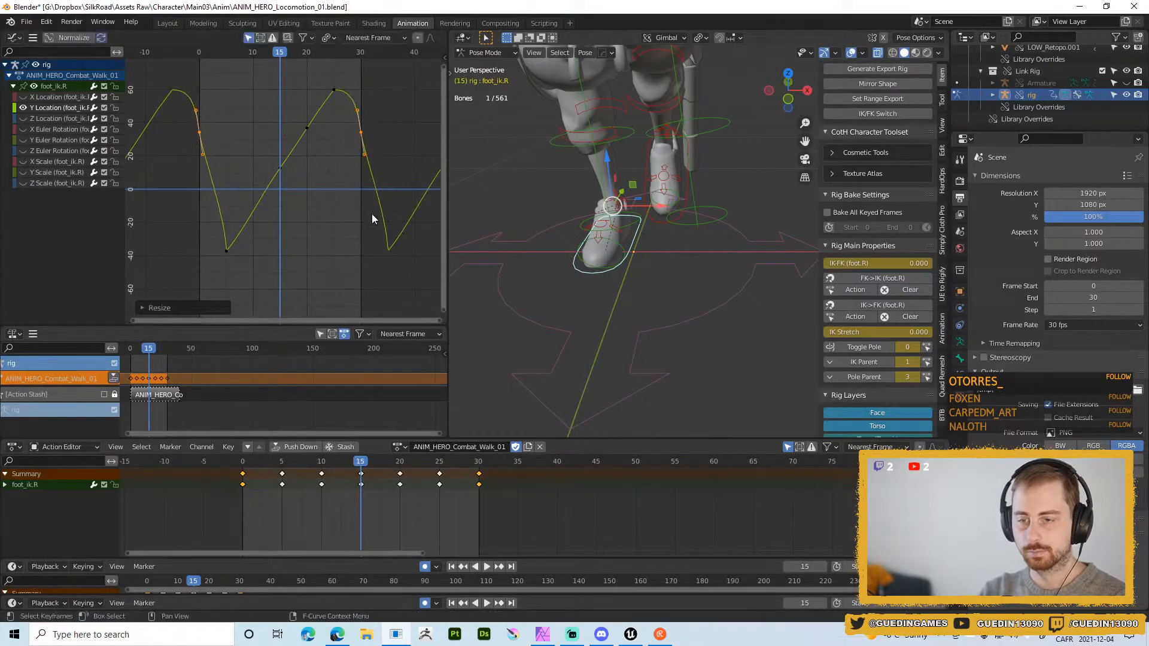
- Rotate the handles of the Y Location keys at frames 0 and 30 to smooth the slope and raise both keys slightly
key("r")
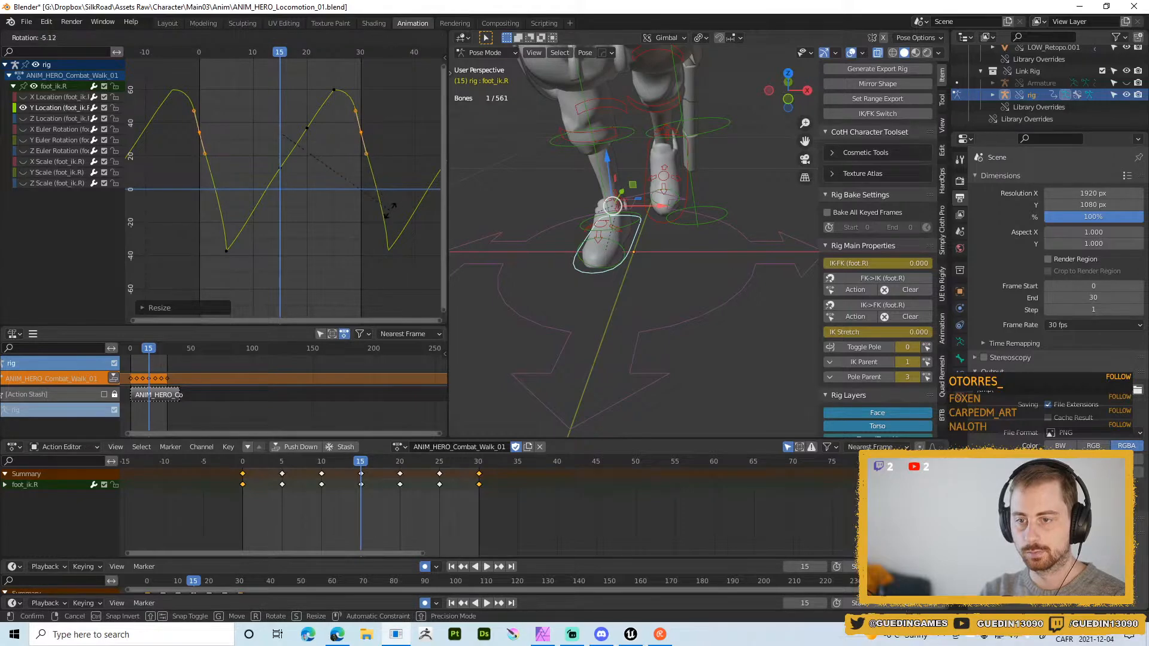
left_click(386, 202)
key("g")
key("y")
left_click(379, 184)
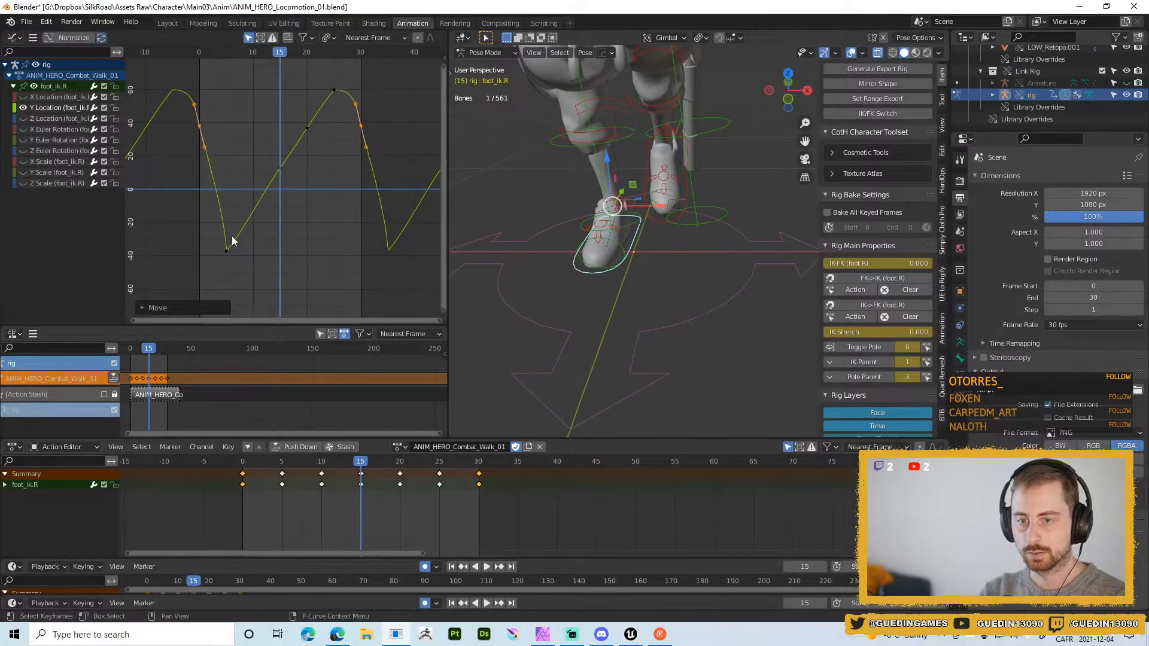
- Play the walk cycle with the overlays hidden, examine the full character from the side and front, and stop playback
key("space")
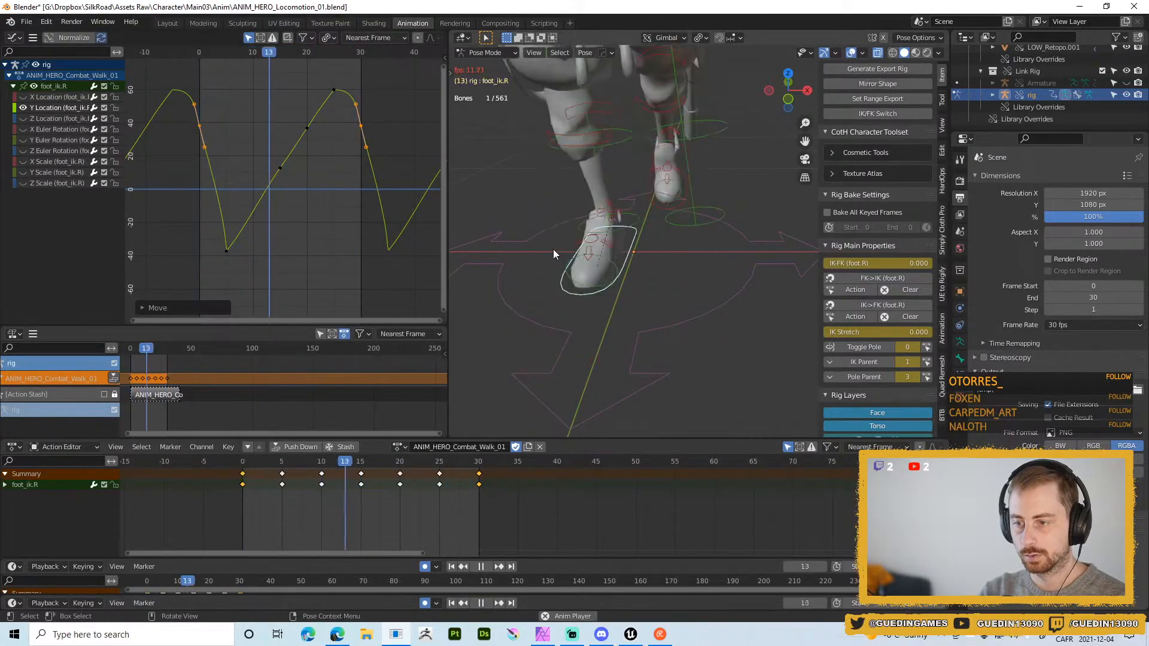
scroll(638, 260, "down", 4)
key("shift+alt+z")
middle_click_drag(655, 242, 487, 193)
scroll(536, 208, "down", 2)
middle_click_drag(558, 178, 683, 217, "shift")
scroll(698, 249, "down", 1)
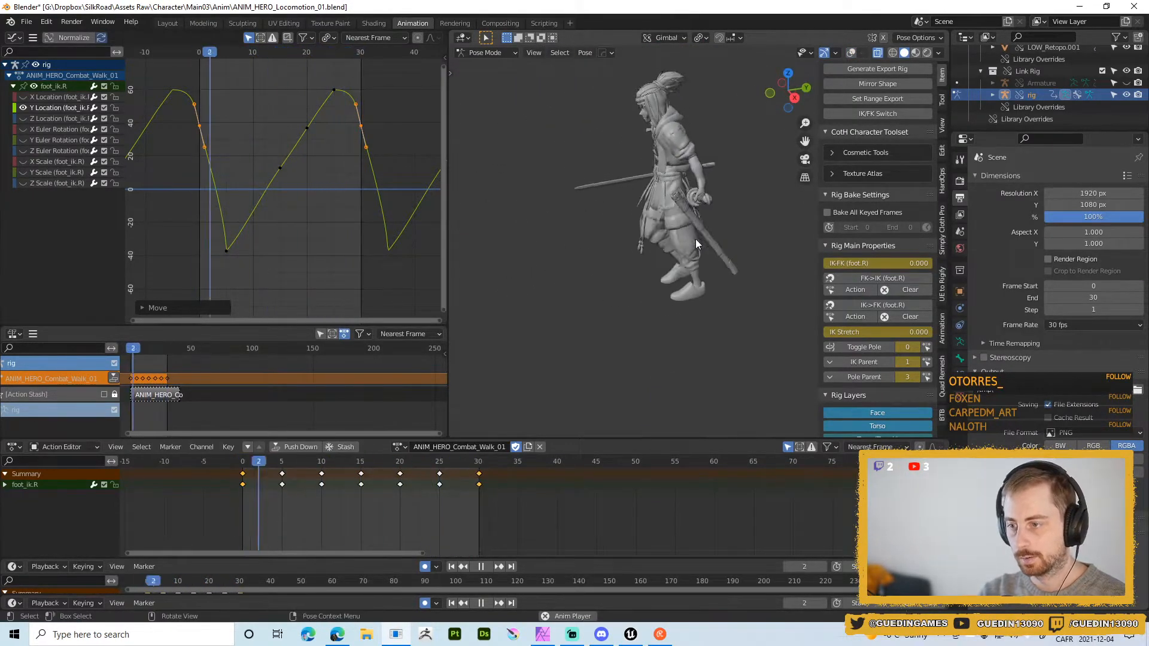
middle_click_drag(670, 231, 659, 182)
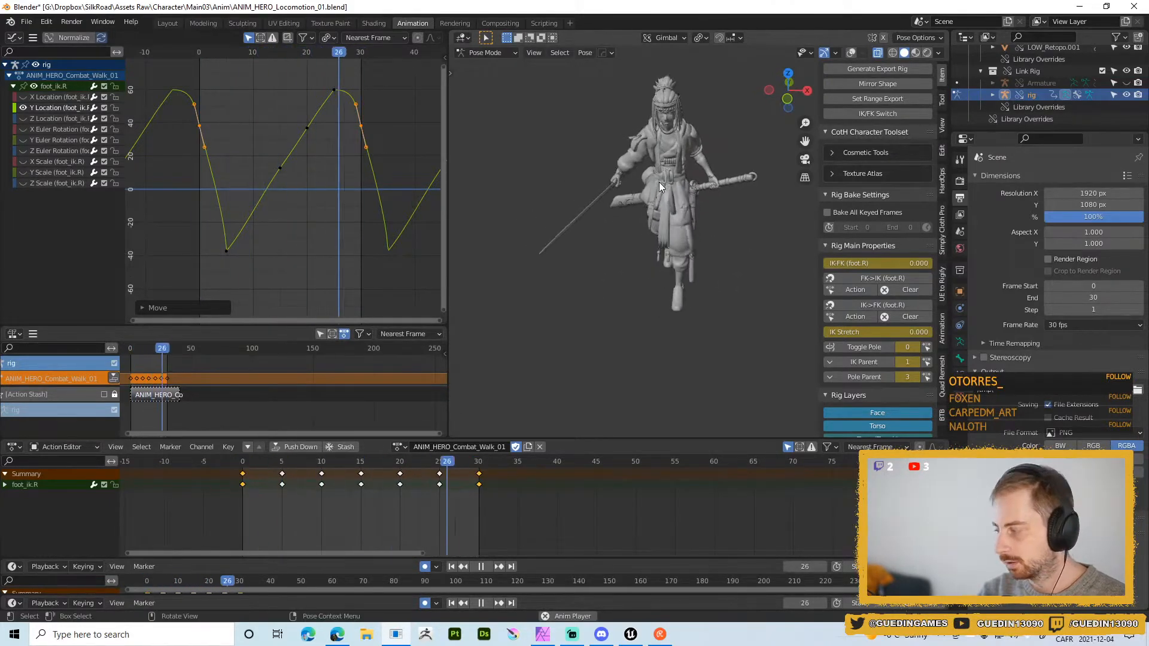
key("alt+a")
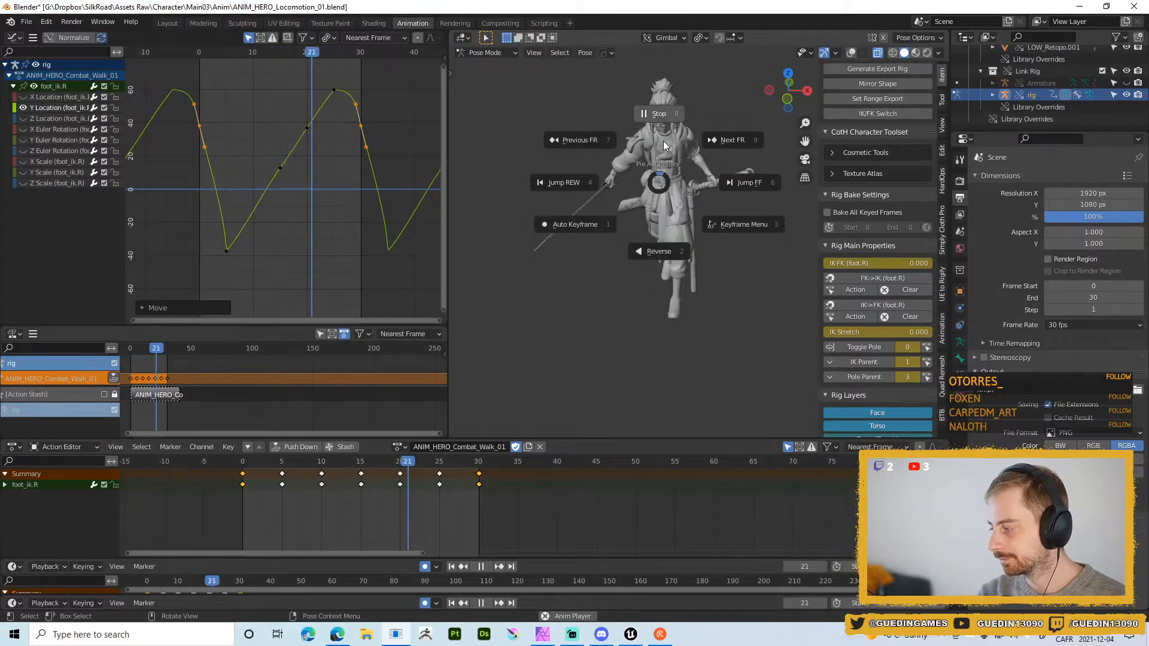
left_click(656, 116)
middle_click_drag(659, 207, 628, 207)
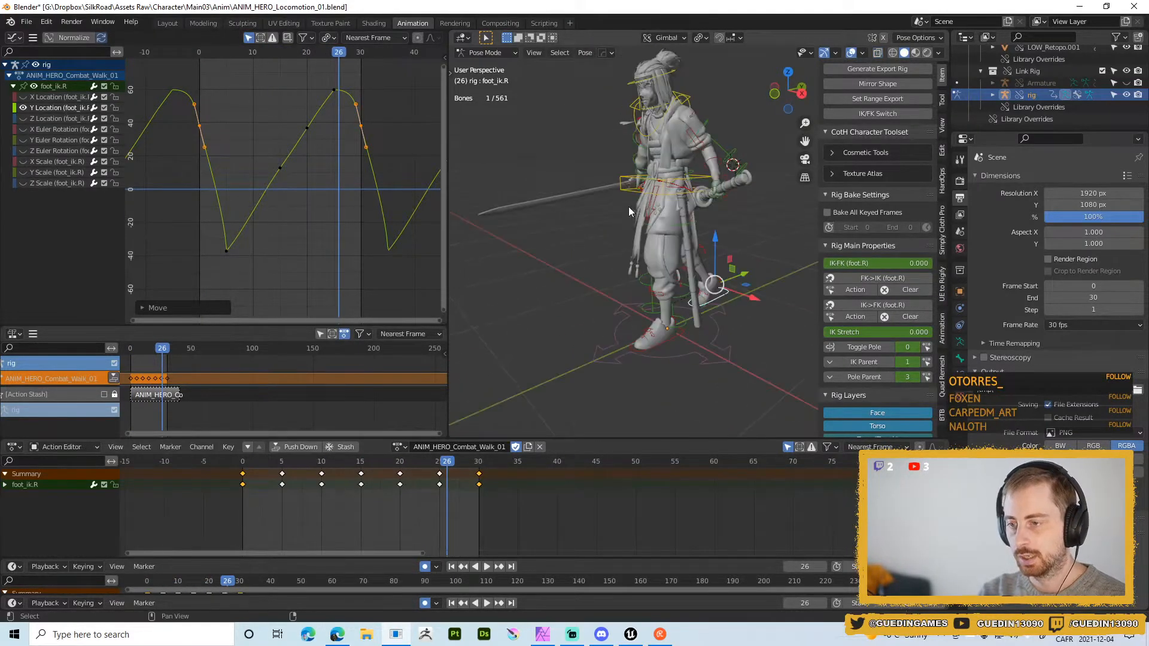
- Switch the rig to Object Mode, unhide the Armature under Link Rig and select it
key("ctrl+Tab")
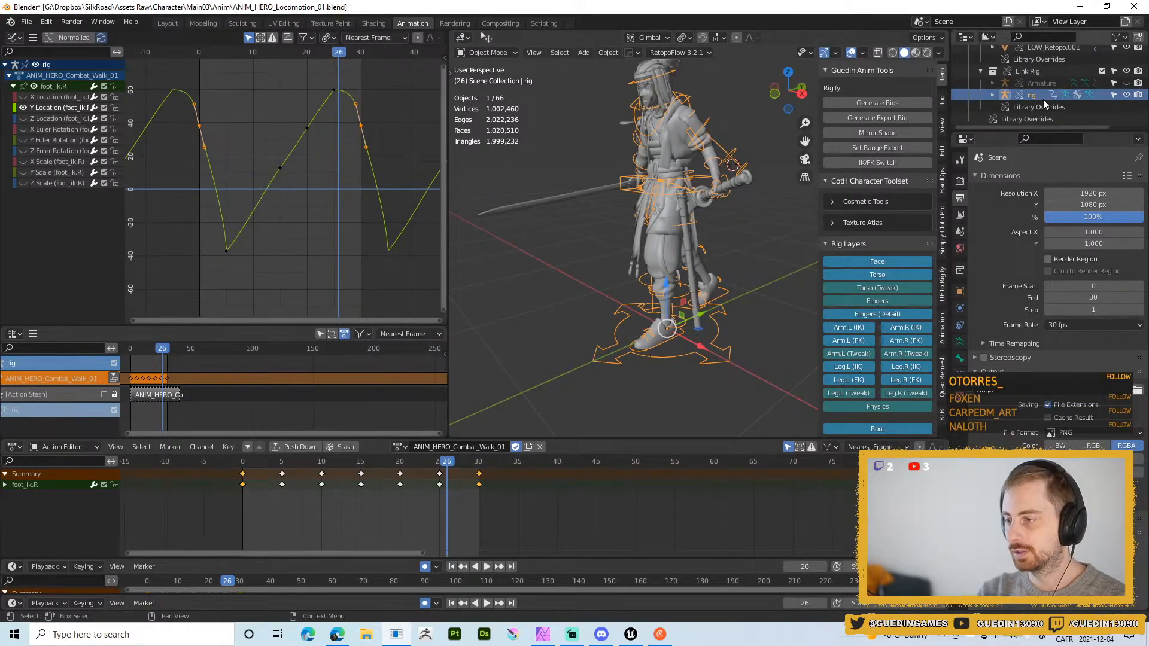
scroll(1078, 107, "up", 2)
left_click(1125, 106)
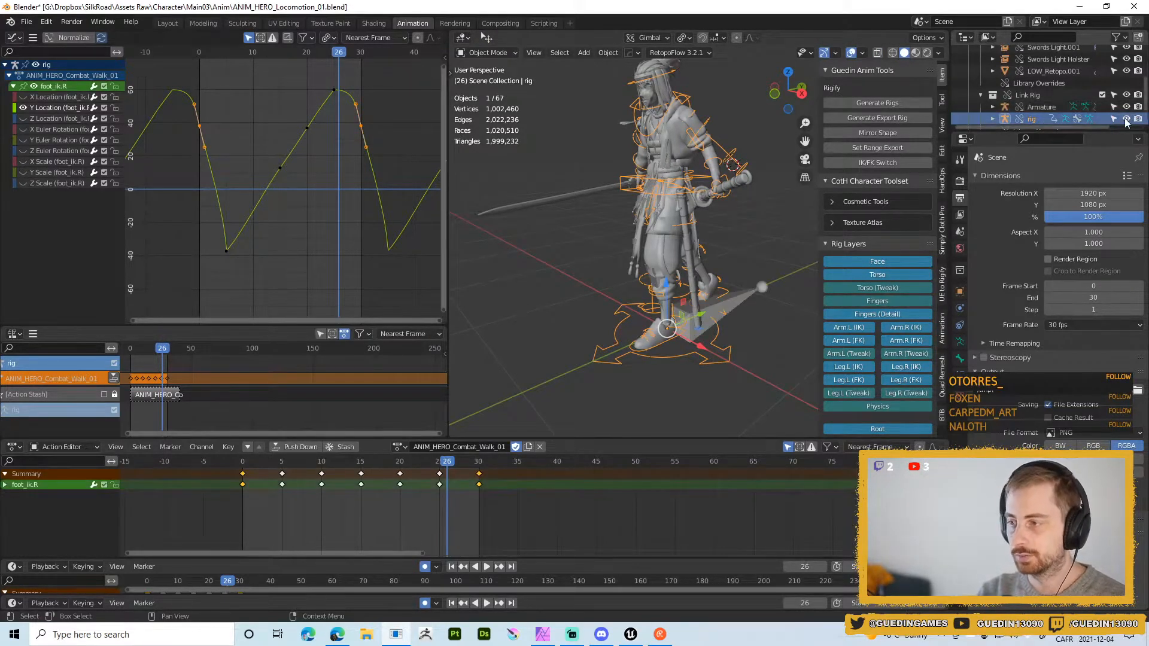
left_click(1056, 108)
- Start an FBX export of the selected Armature and load the exportanim preset to limit it to selected objects
key("ctrl+s")
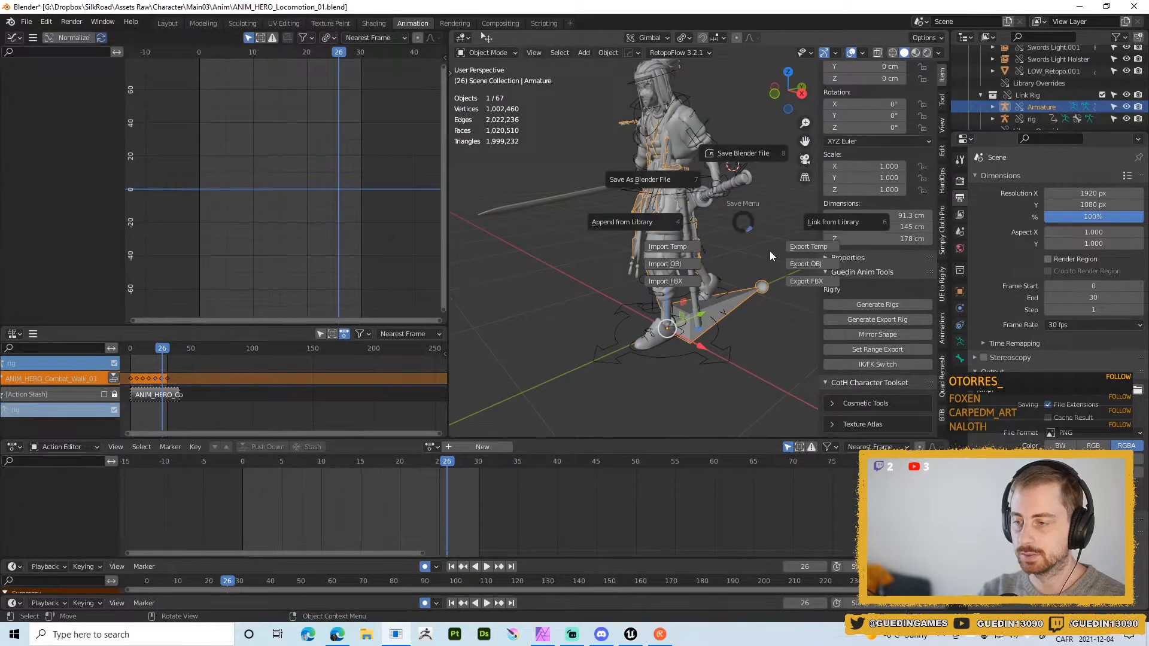
left_click(811, 282)
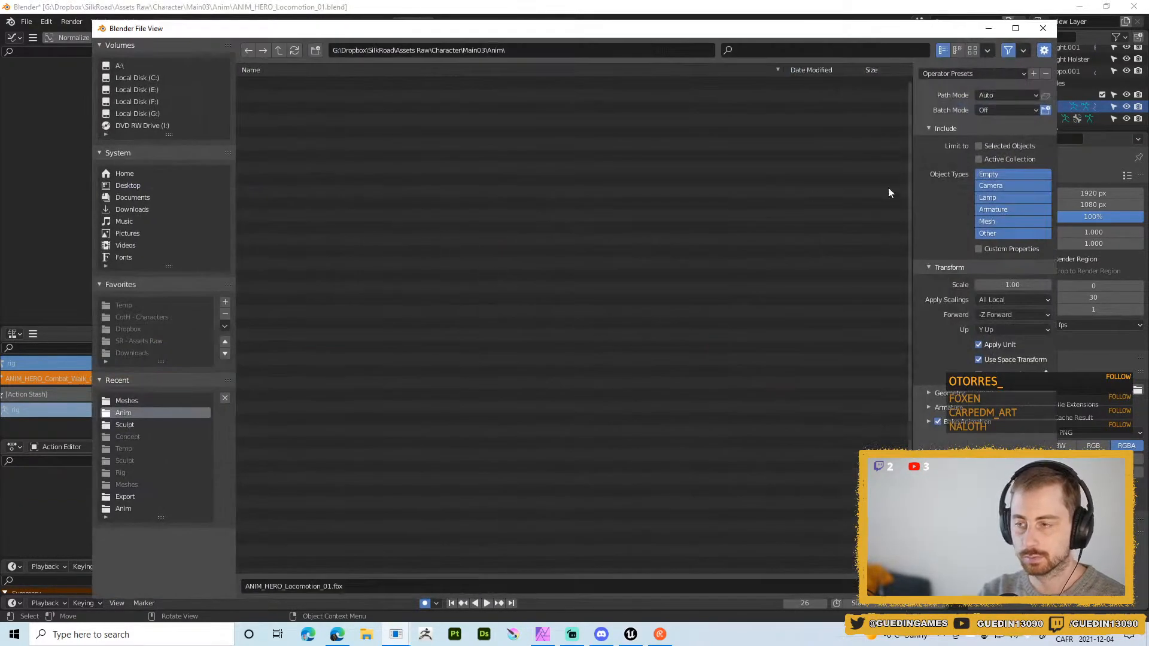
left_click(953, 75)
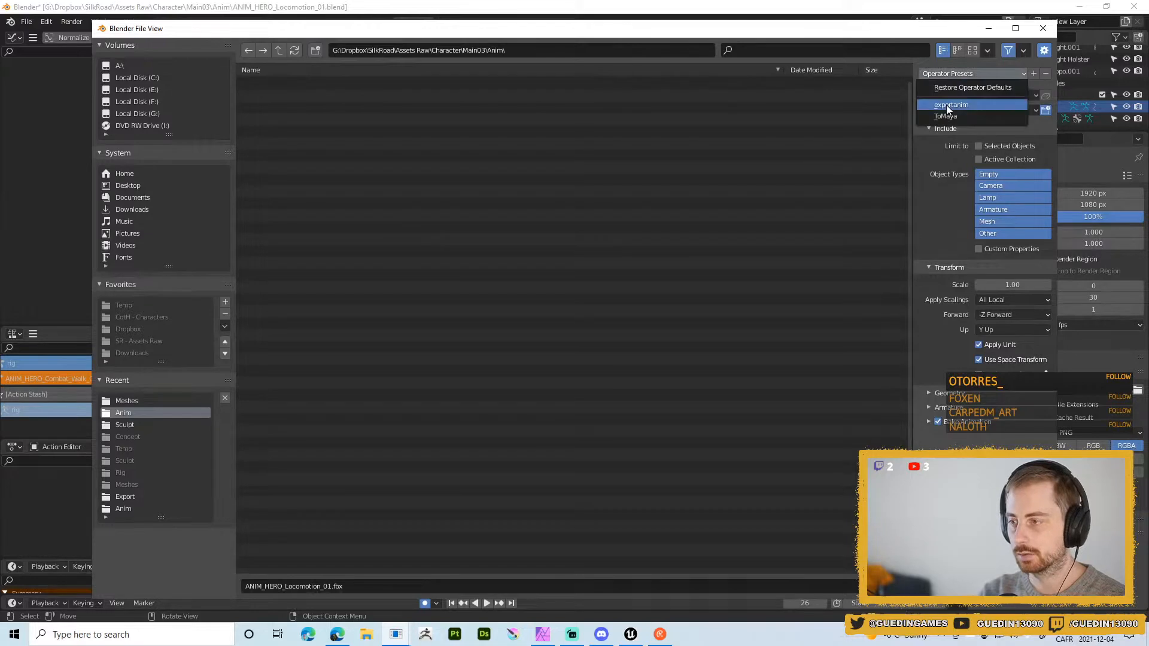
left_click(946, 116)
left_click(965, 74)
left_click(966, 101)
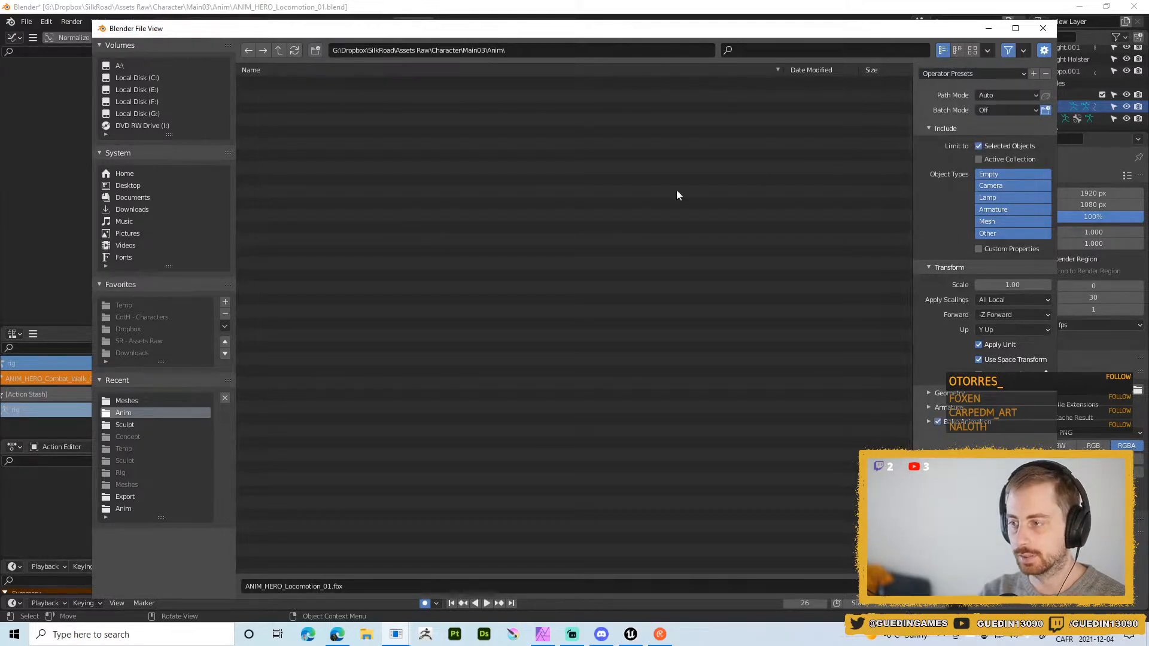
- Set the export destination to the Main03\_Export\Anim\Locomotion folder
left_click(129, 425)
left_click(138, 401)
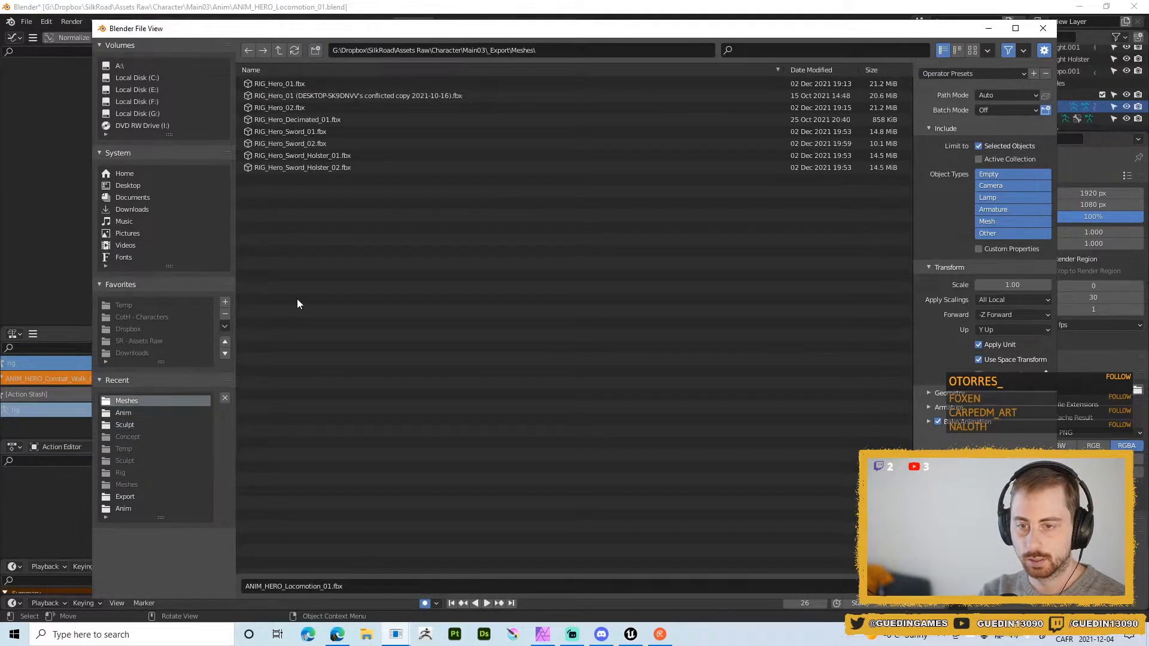
left_click(277, 52)
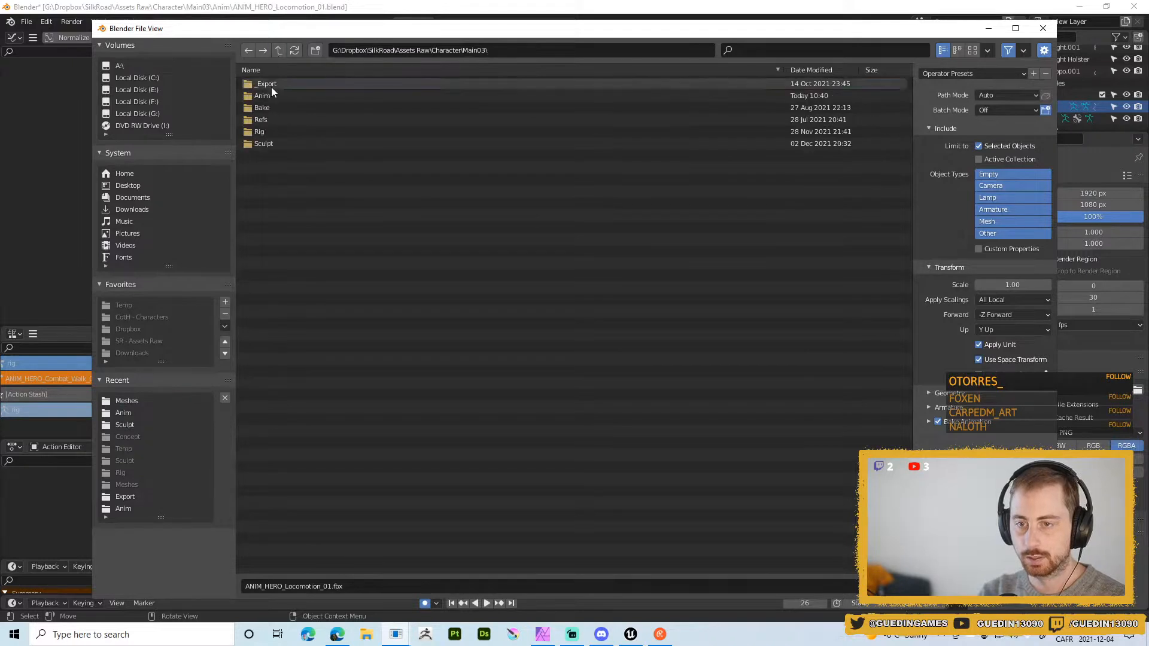
left_click(271, 85)
left_click(274, 85)
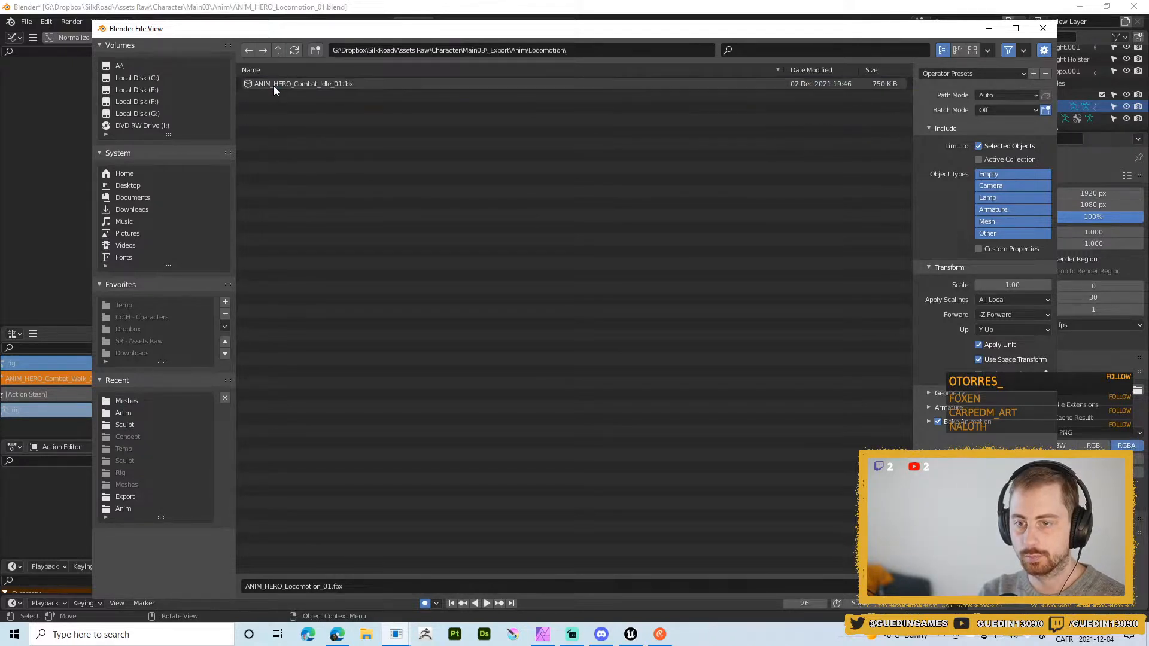
- Name the file ANIM_HERO_Combat_Walk_01.fbx, based on the existing idle animation's file name, and export it
left_click(296, 85)
left_click(313, 587)
left_click(312, 586)
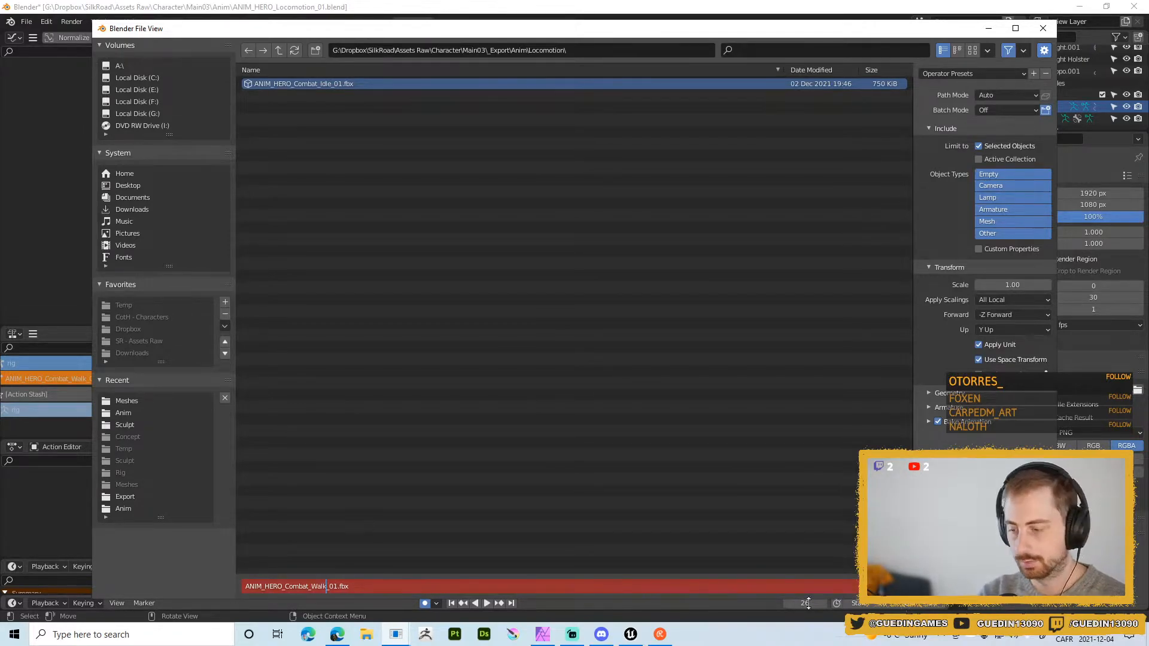
type("Walk")
key("Return")
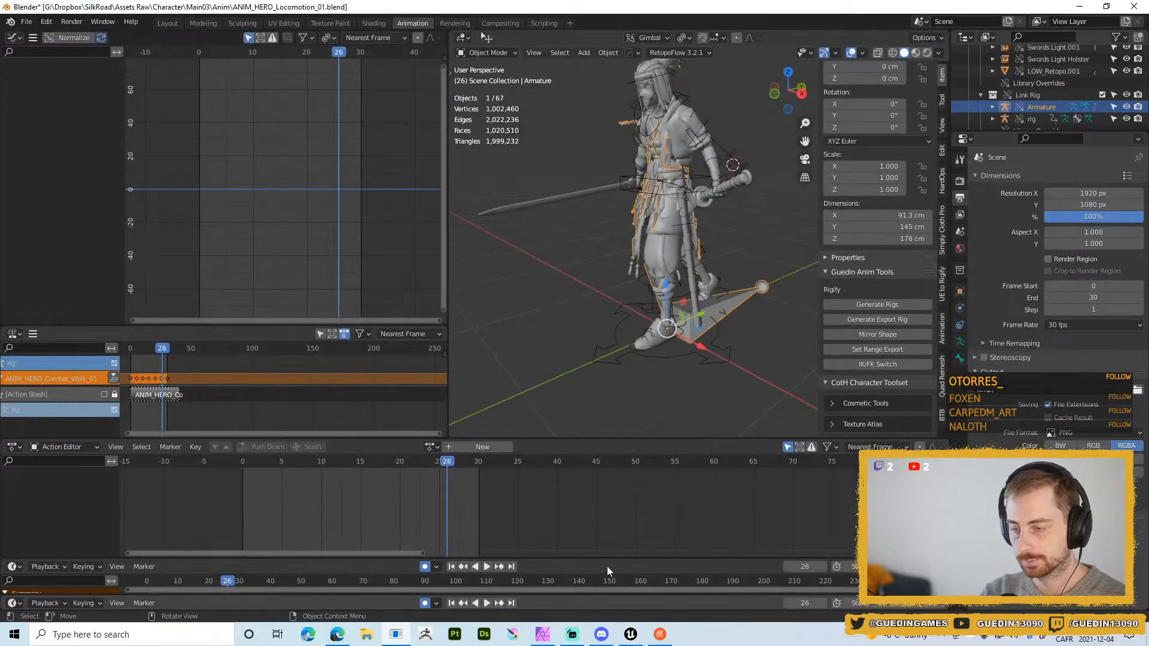
- Switch to Unreal Editor and open the content folder Art/Characters/Anim/Humanoid/HERO
left_click(628, 637)
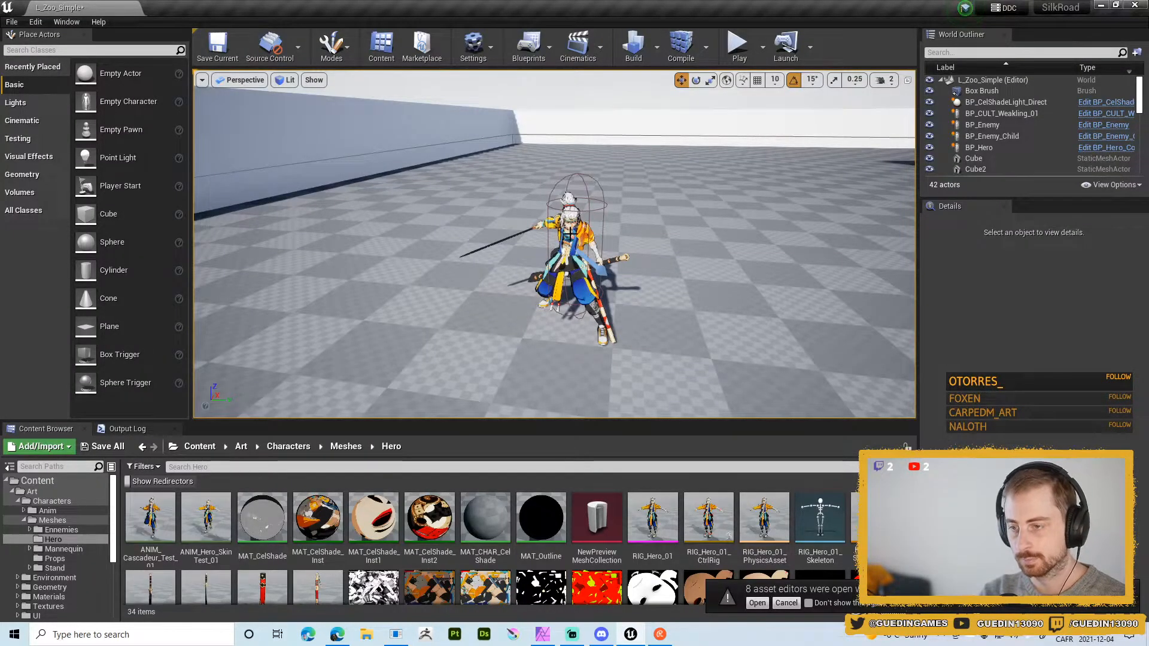
left_click(570, 234)
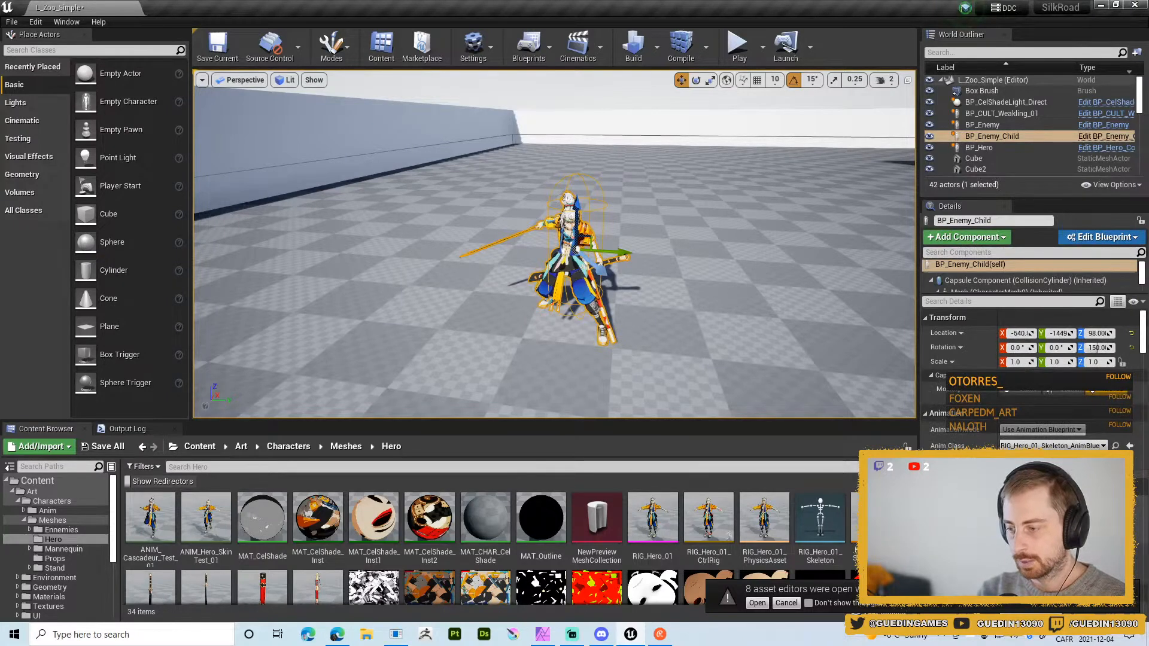
left_click(48, 511)
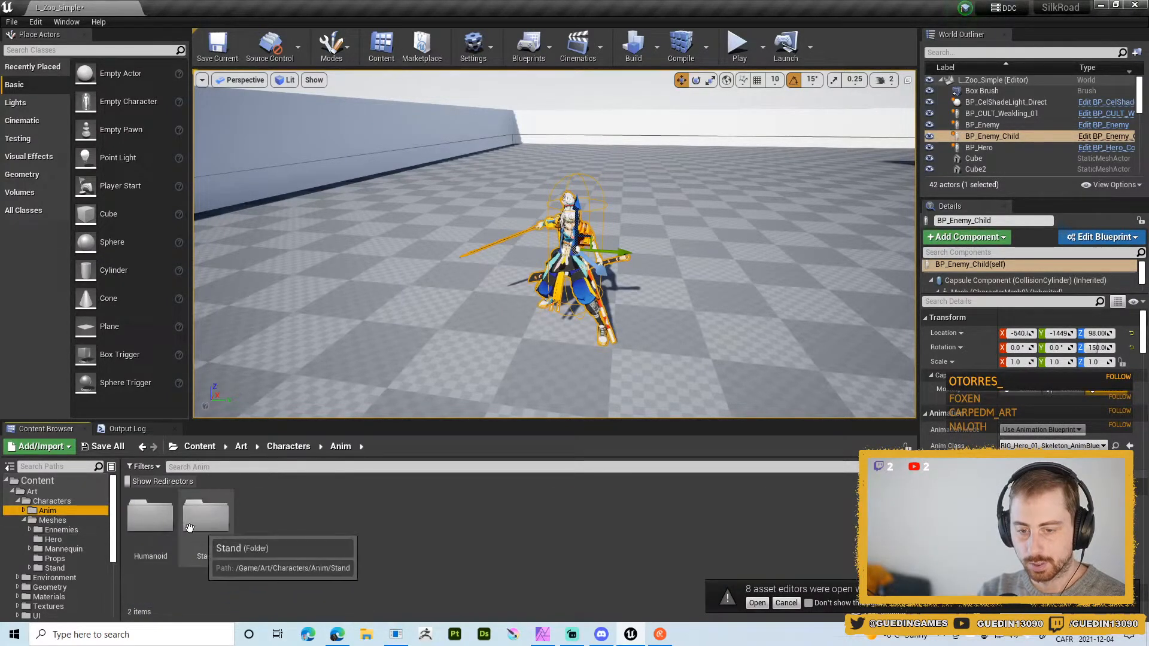
double_click(150, 516)
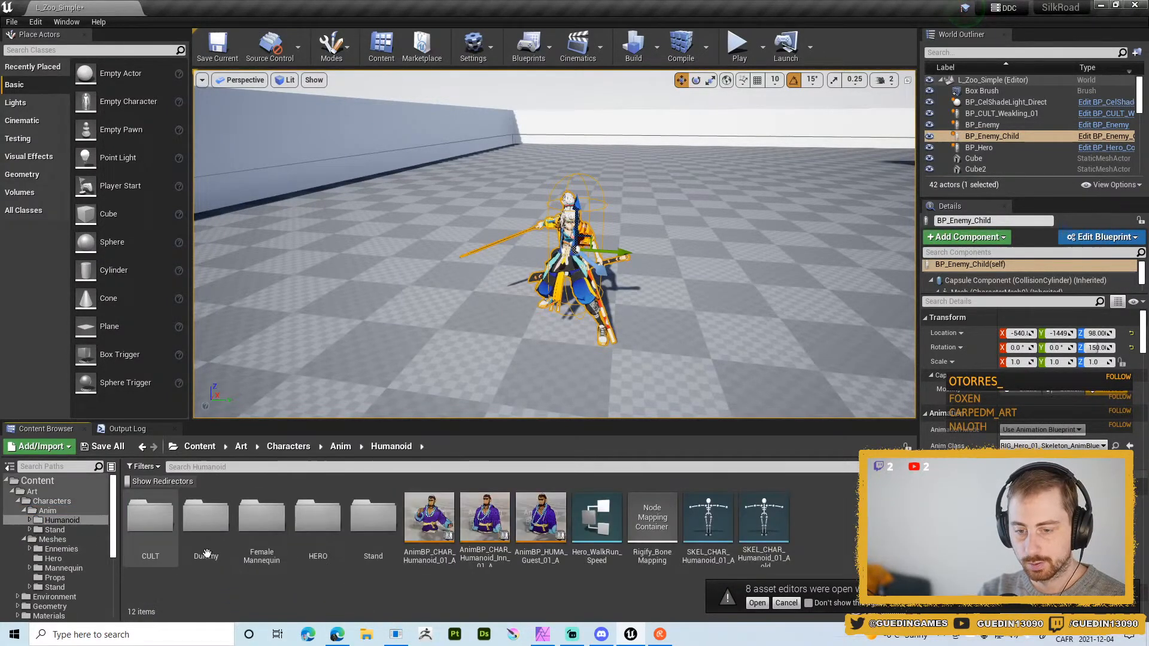
double_click(320, 530)
- Import ANIM_HERO_Combat_Walk_01.fbx into the HERO folder using RIG_Hero_01_Skeleton as the skeleton
right_click(278, 546)
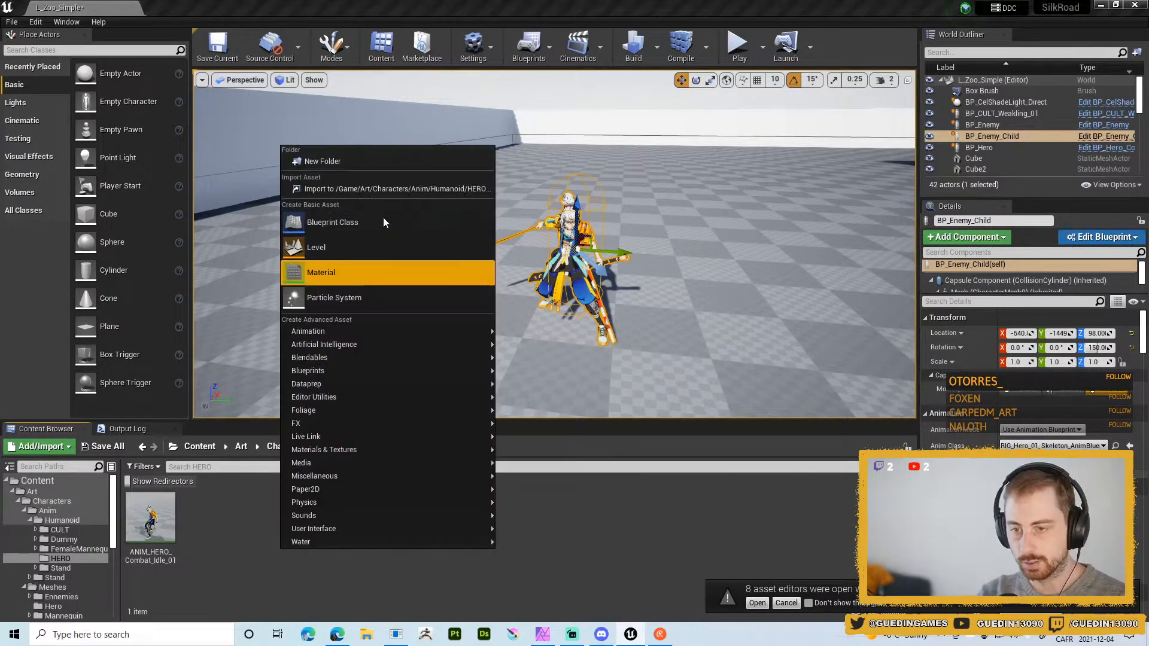
left_click(379, 188)
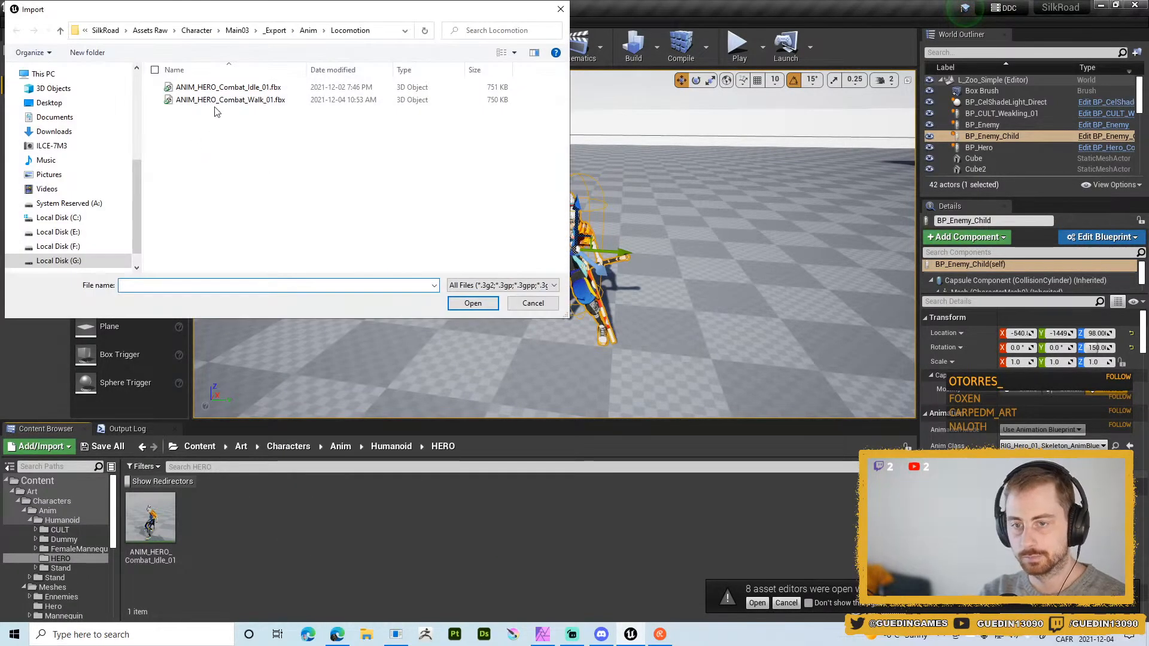
double_click(235, 99)
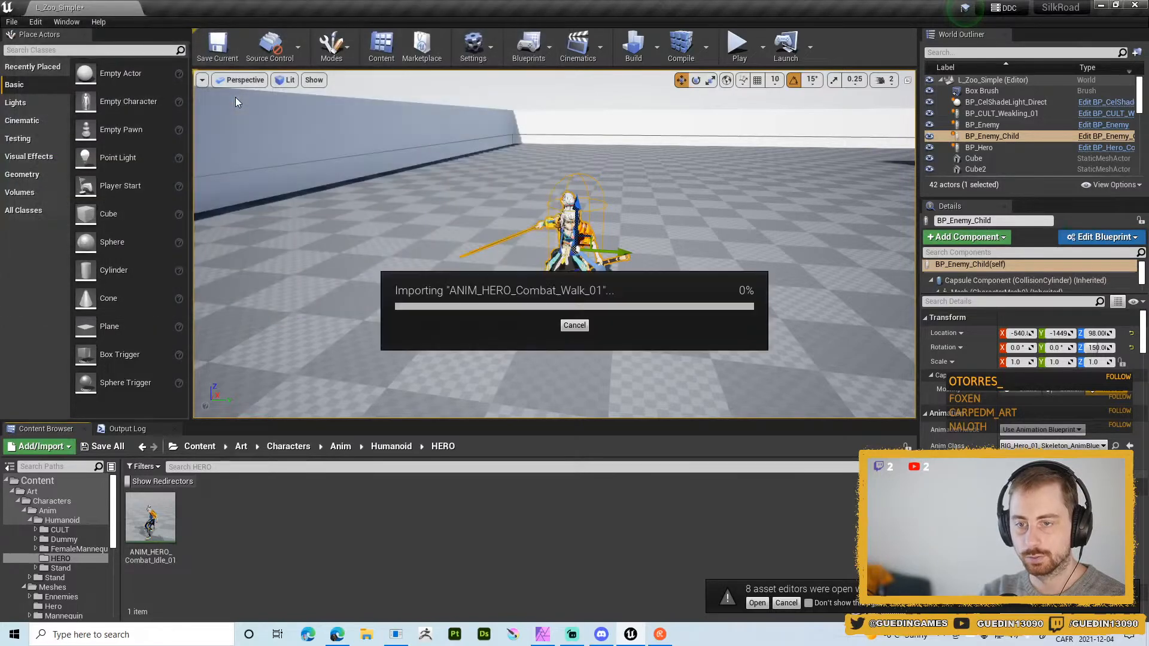
left_click(659, 175)
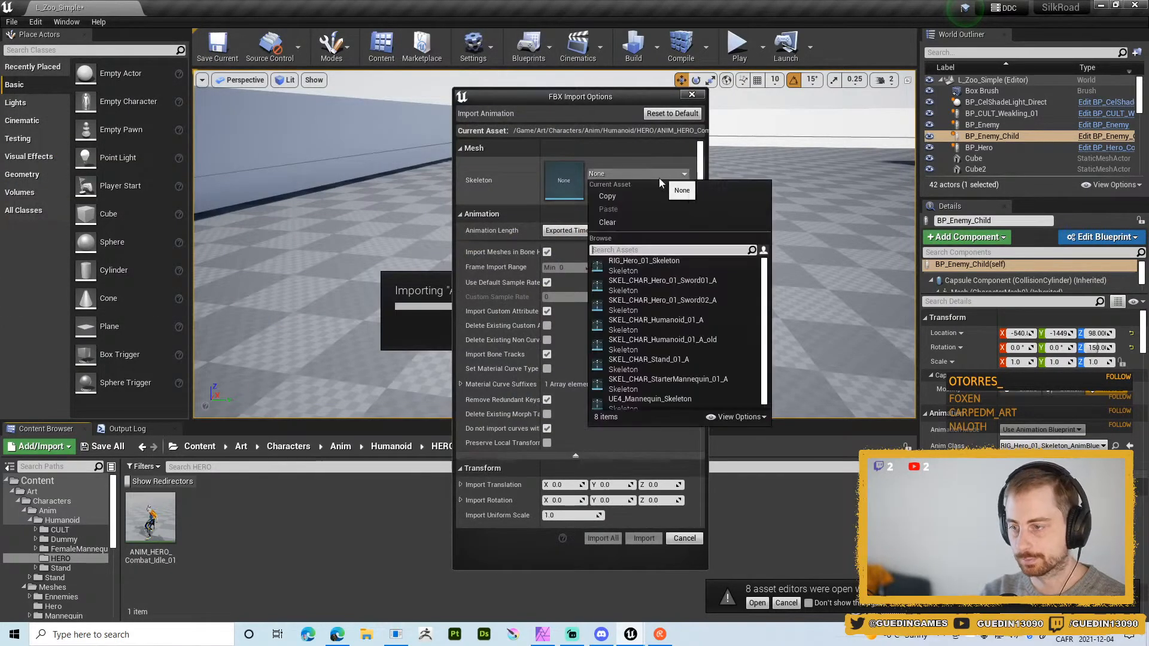
left_click(646, 268)
left_click(644, 538)
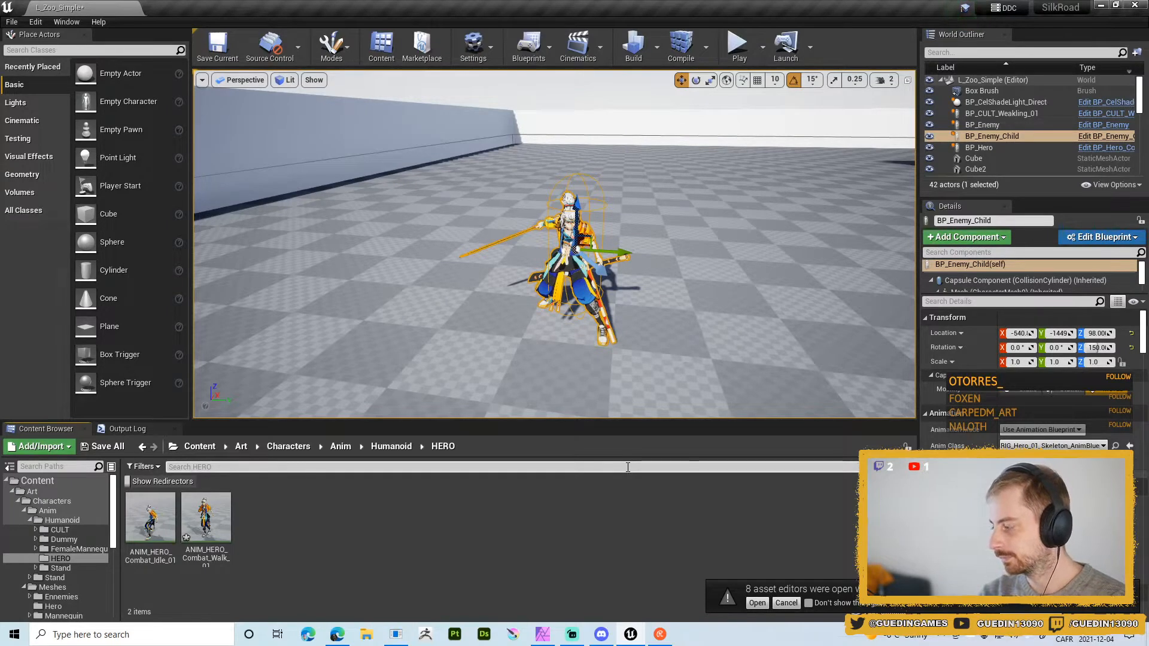
- Open the imported ANIM_HERO_Combat_Walk_01 animation, dock its editor beside the level and examine the walk from several angles
double_click(206, 520)
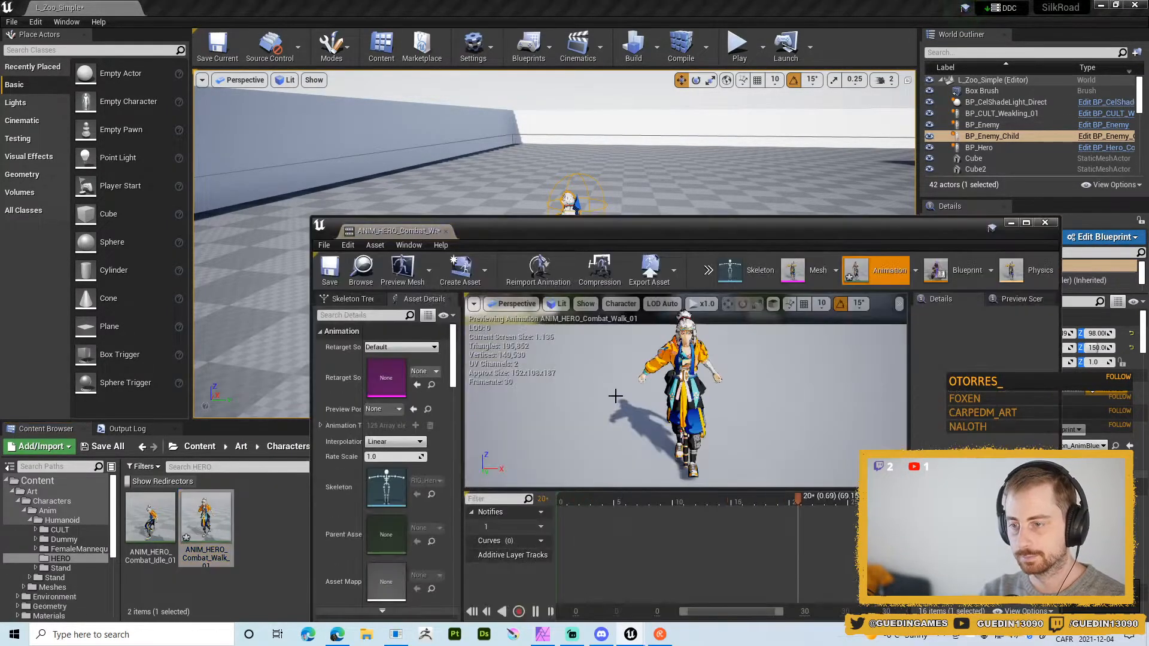
left_click_drag(401, 233, 197, 7)
left_click_drag(504, 217, 430, 283, "alt")
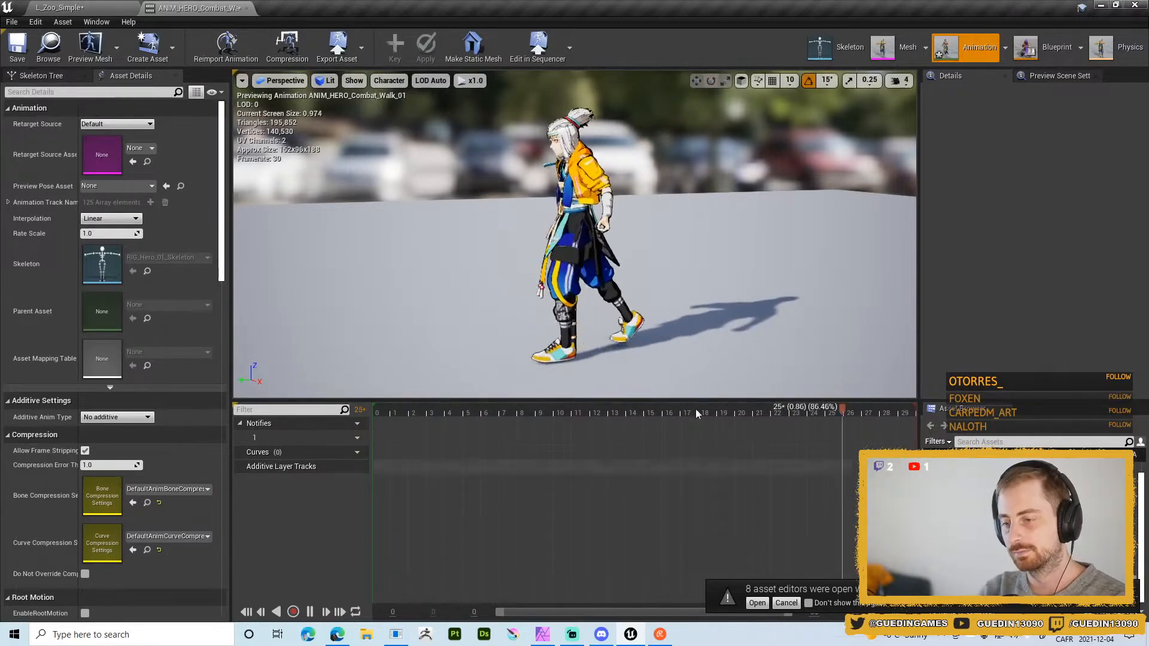
left_click_drag(703, 287, 859, 254, "alt")
left_click_drag(532, 300, 635, 266, "alt")
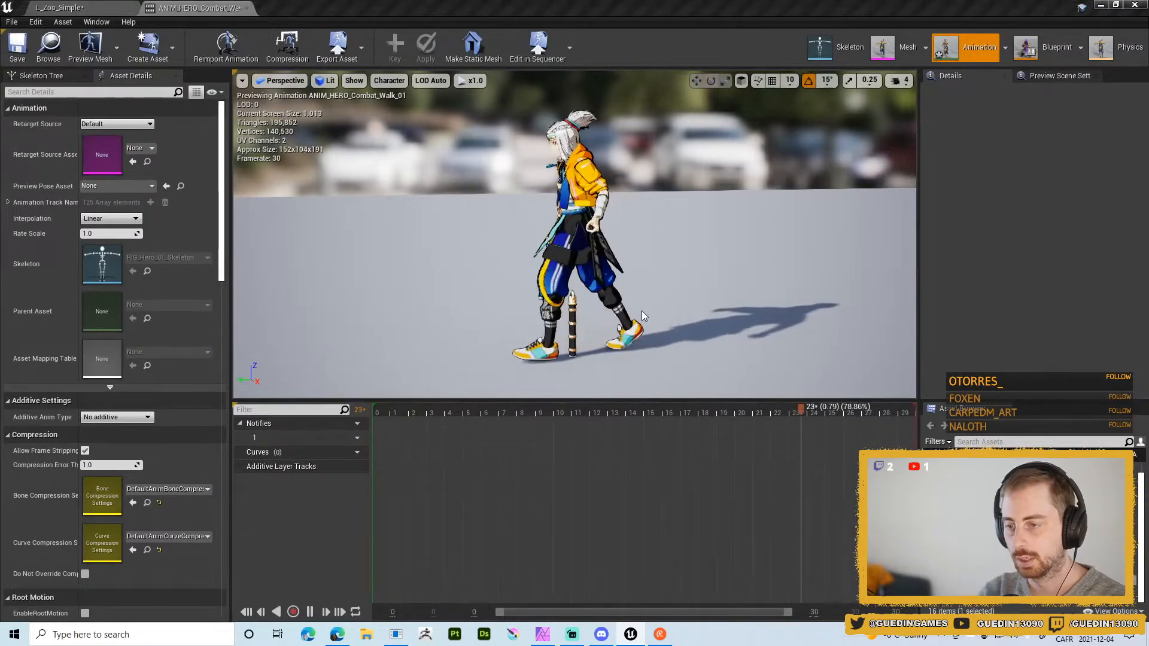
- Switch back to Blender, play the walk cycle from the side with the overlays hidden to compare it, and stop playback
key("alt+Tab")
middle_click_drag(740, 335, 707, 291)
key("space")
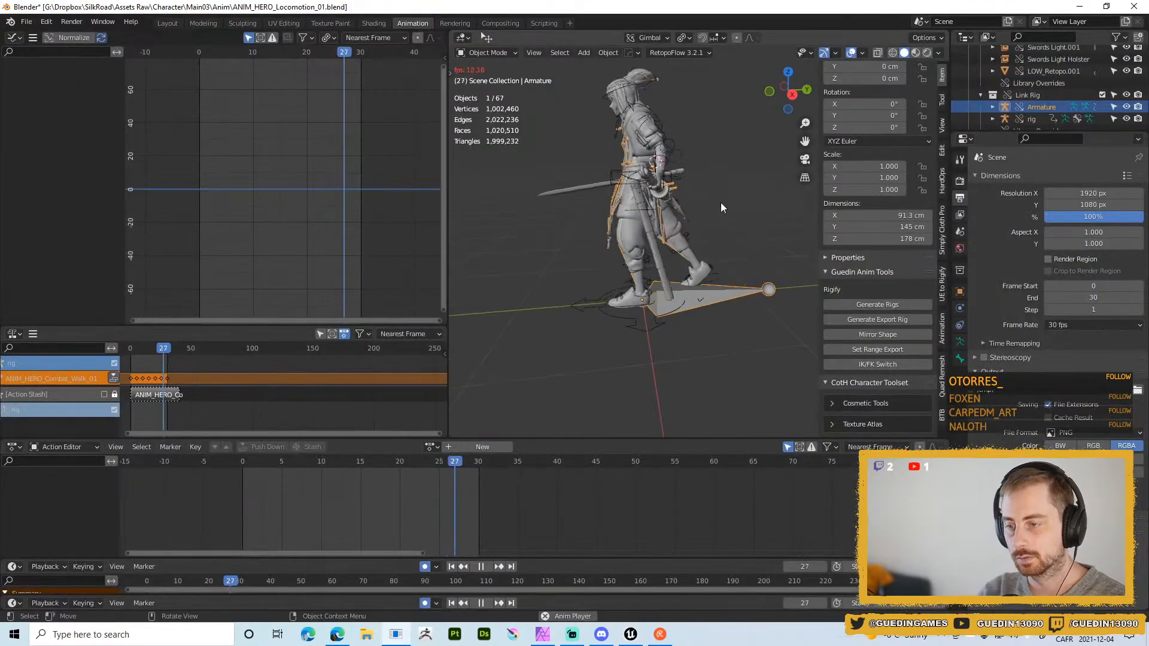
key("shift+space")
left_click(717, 142)
key("shift+alt+z")
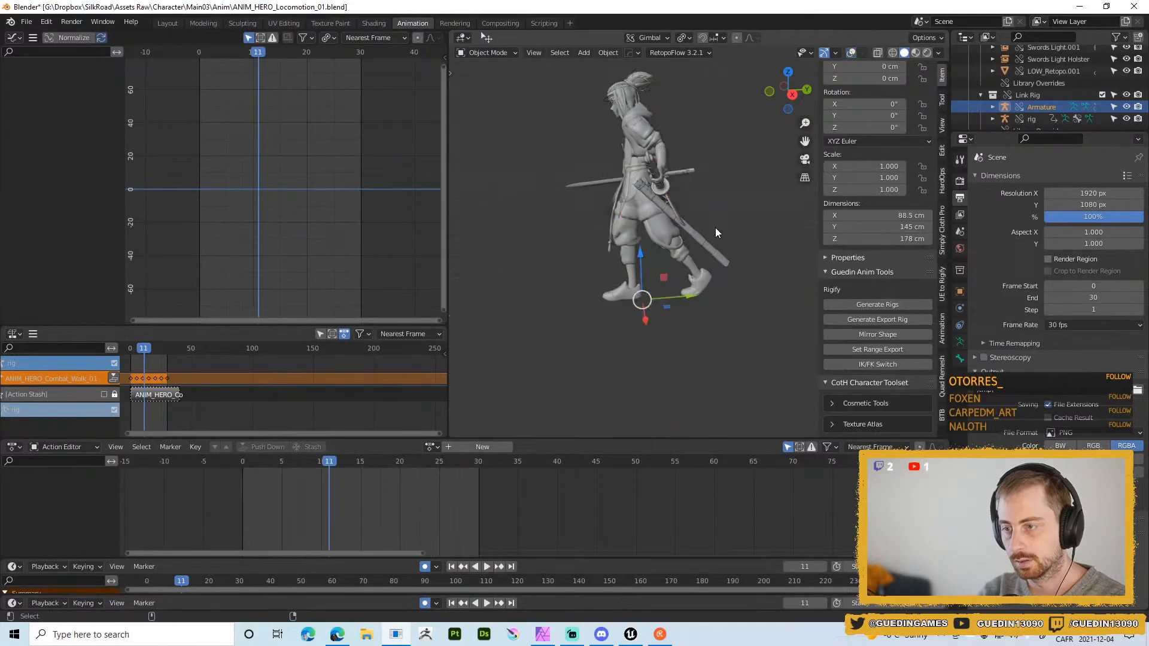
scroll(634, 284, "up", 2)
middle_click_drag(635, 283, 671, 280)
key("space")
scroll(692, 185, "down", 4)
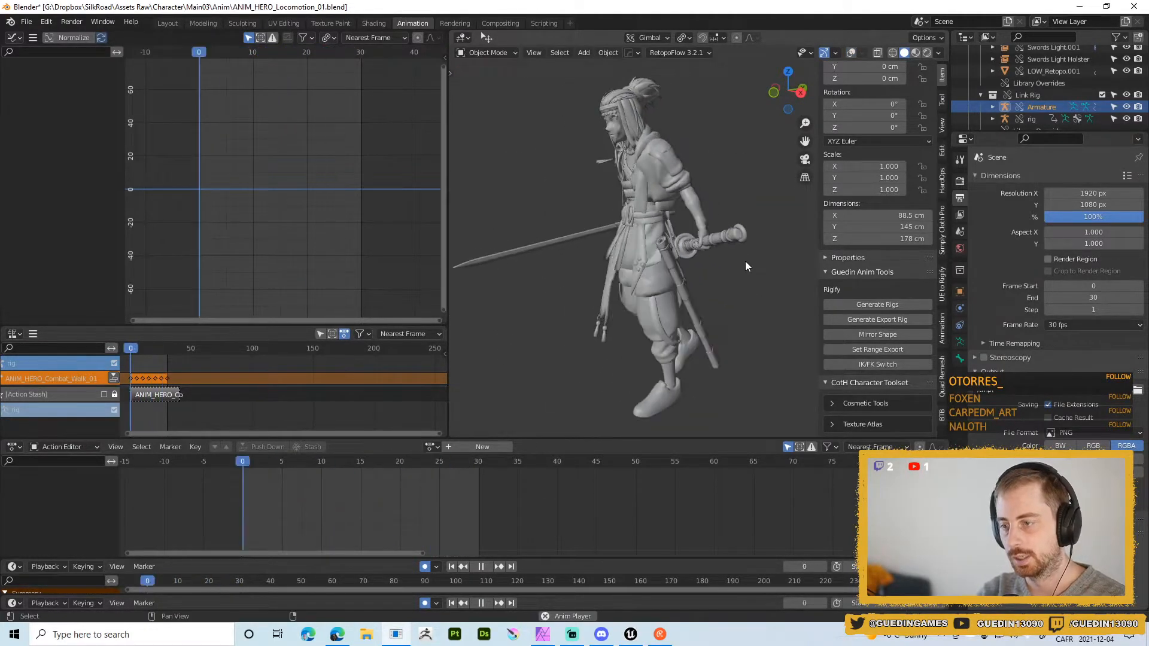
key("shift+space")
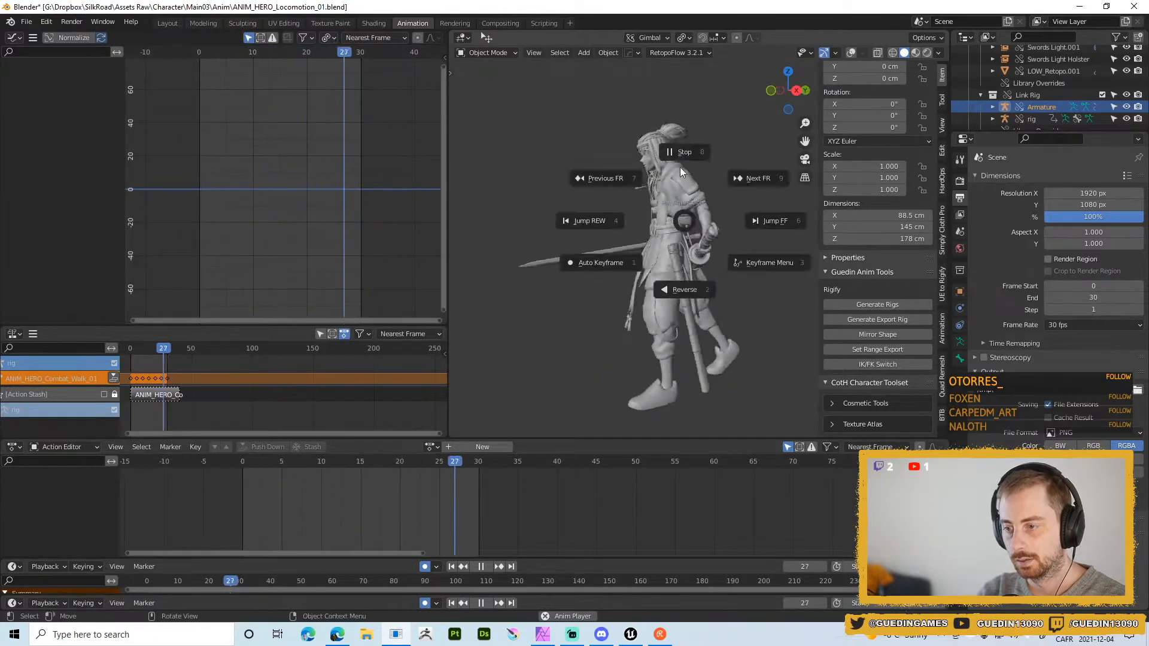
left_click(673, 143)
key("shift+alt+z")
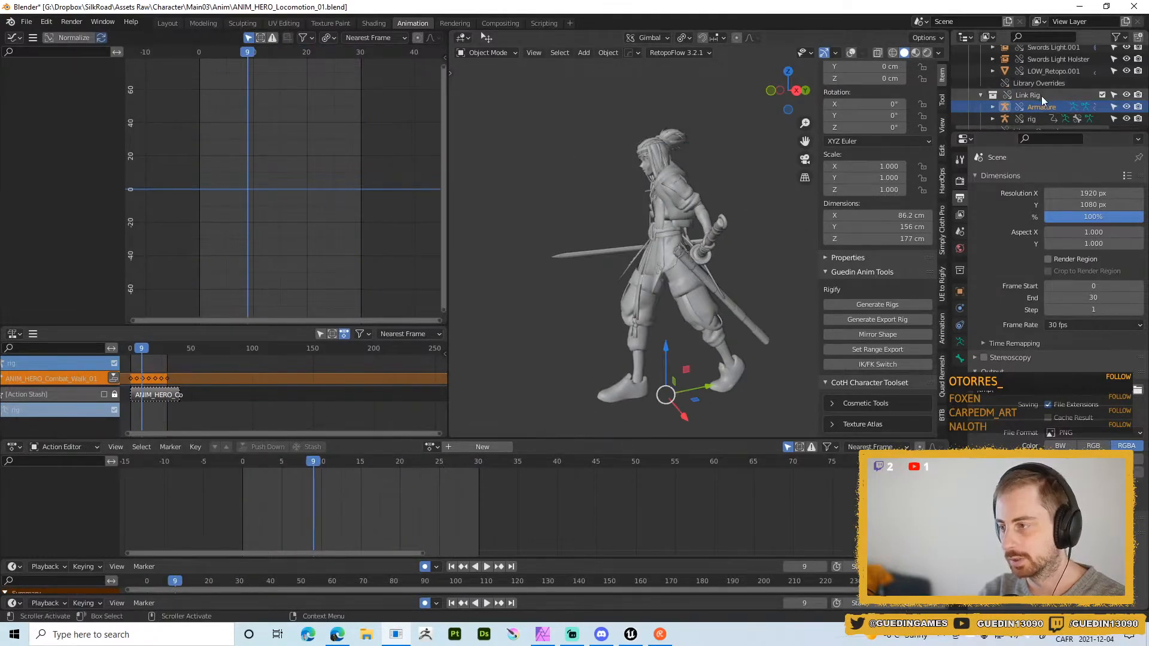
- Hide the Armature under Link Rig, show the overlays again and select the character's control rig
scroll(1042, 93, "down", 2)
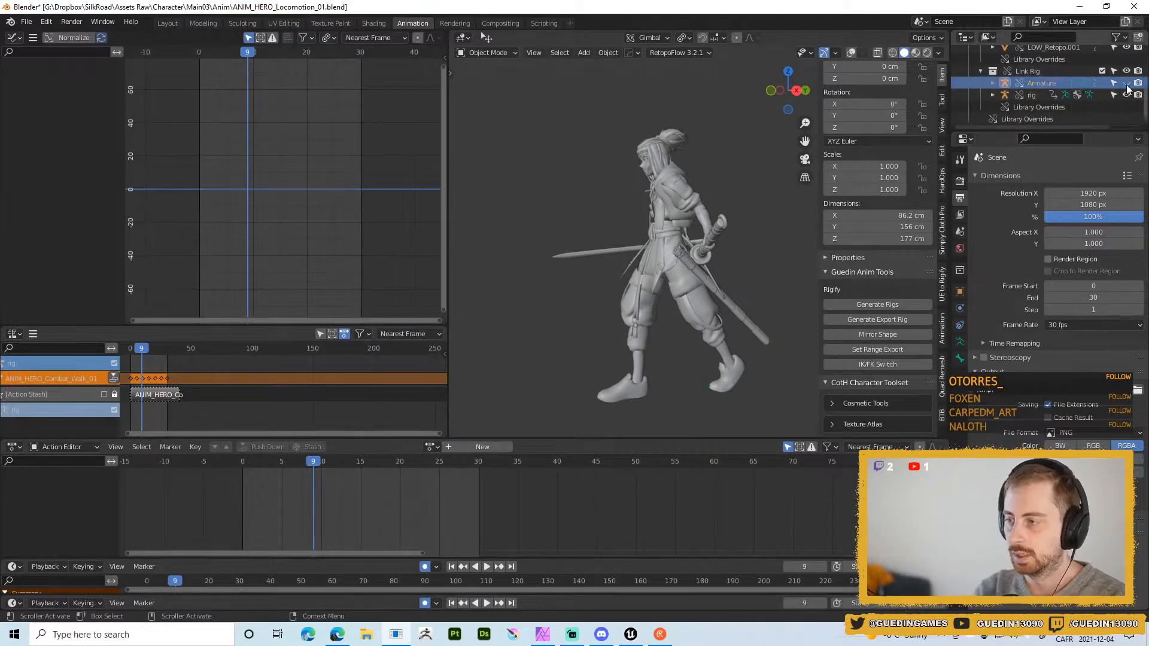
key("shift+alt+z")
middle_click_drag(734, 312, 721, 284, "shift")
scroll(695, 326, "up", 1)
left_click(640, 333)
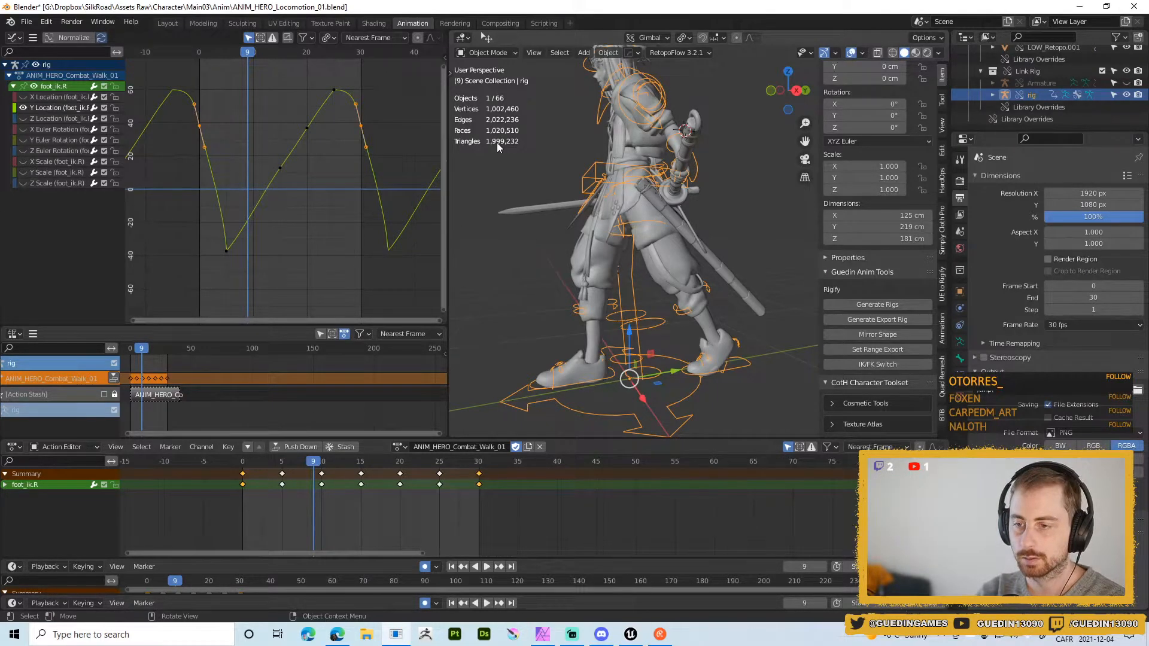
- Enlarge the Outliner and hide Swords Heavy.002, Swords Heavy Holster, Swords Light.001 and Swords Light Holster under Link Meshes
scroll(1023, 91, "up", 4)
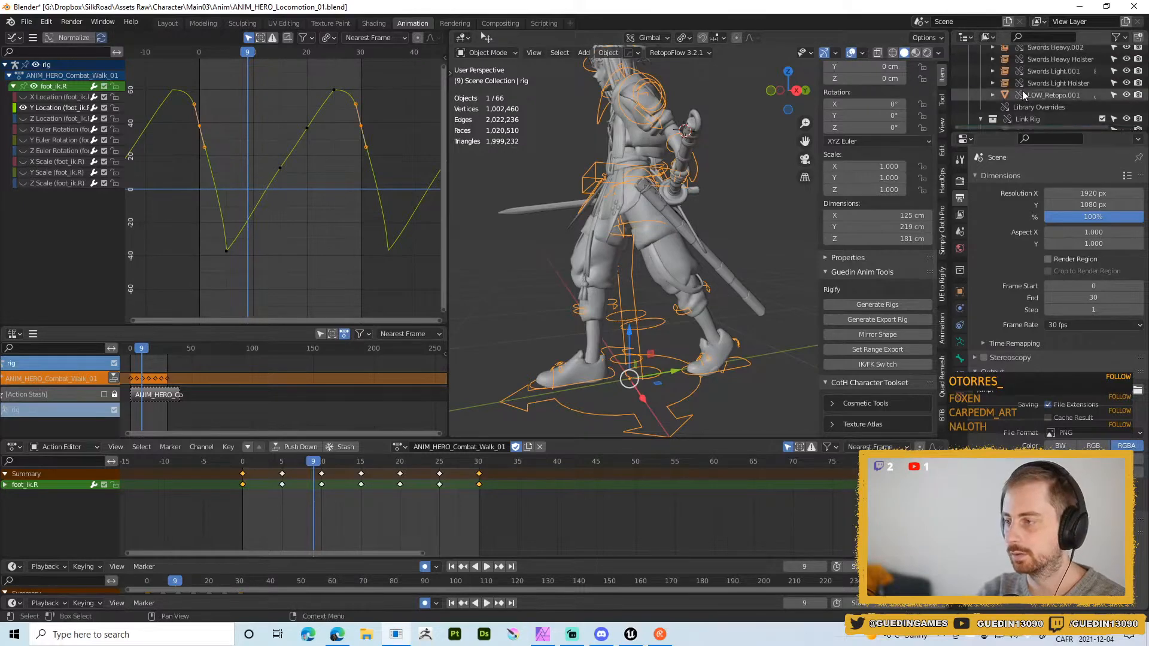
left_click(1050, 136)
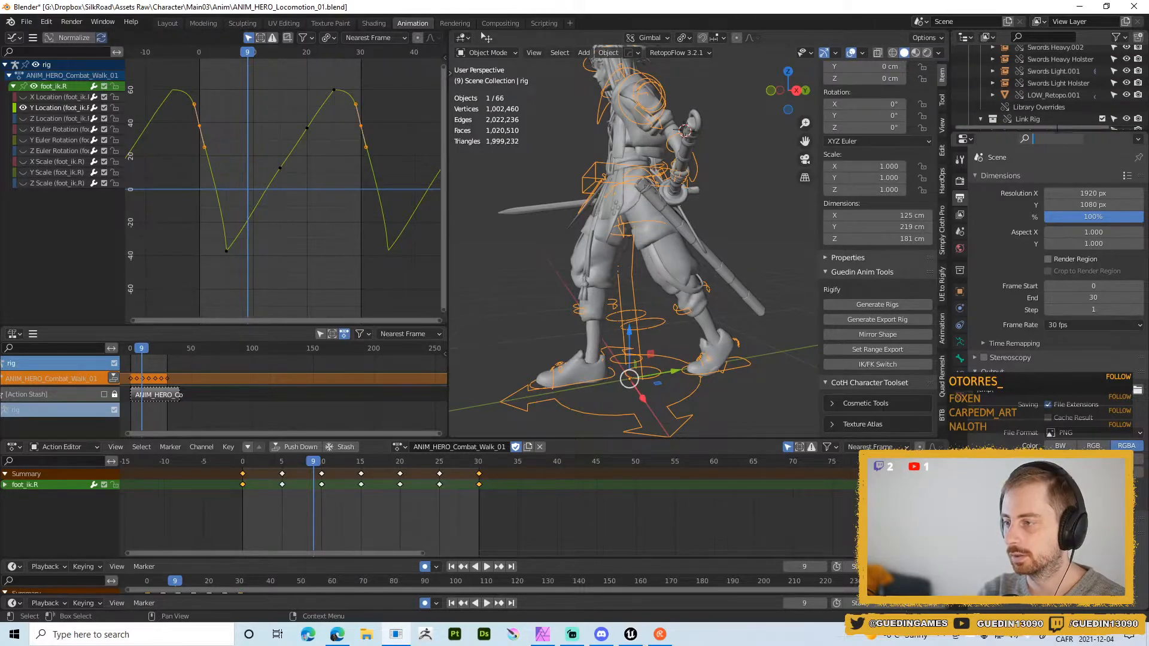
left_click_drag(1099, 128, 1096, 237)
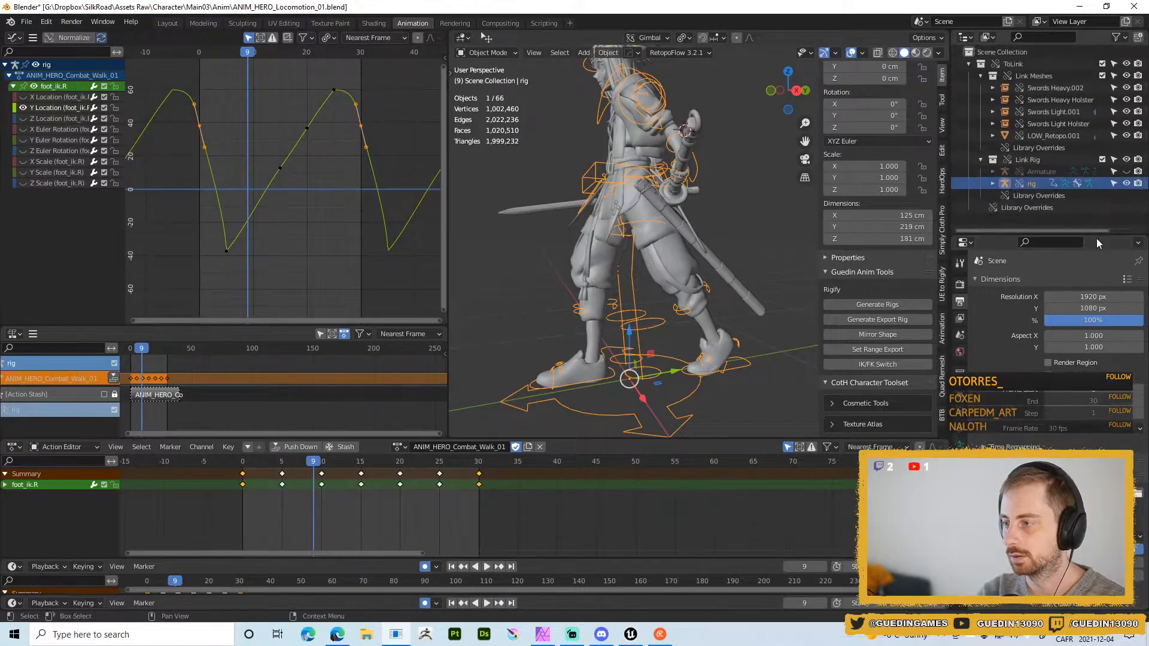
middle_click_drag(647, 234, 745, 214)
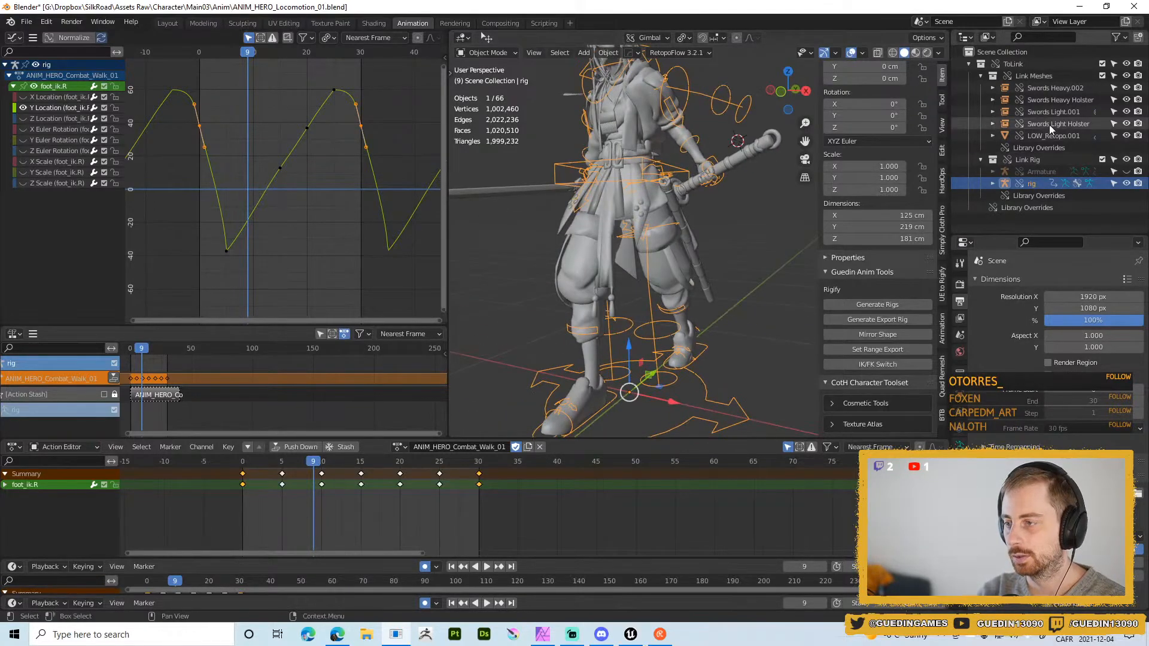
left_click(1127, 89)
left_click(1128, 102)
left_click(1128, 113)
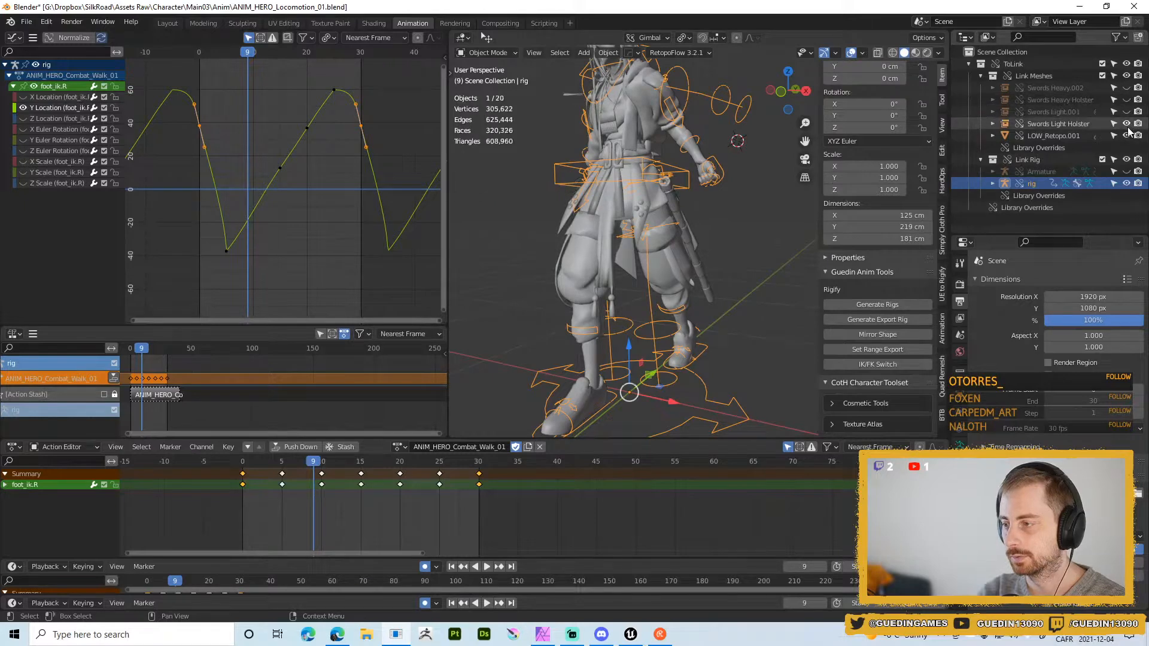
left_click(1127, 124)
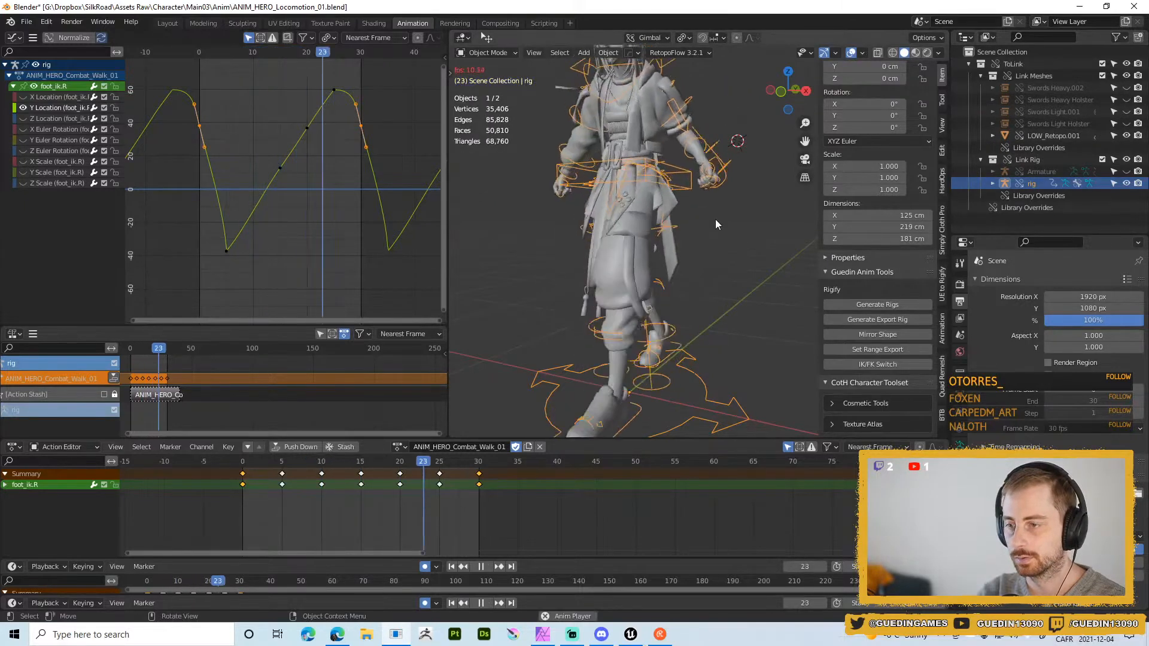
- Stop the walk playback and hide the viewport overlays to view the character without its swords
key("shift+space")
left_click(717, 141)
key("shift+alt+z")
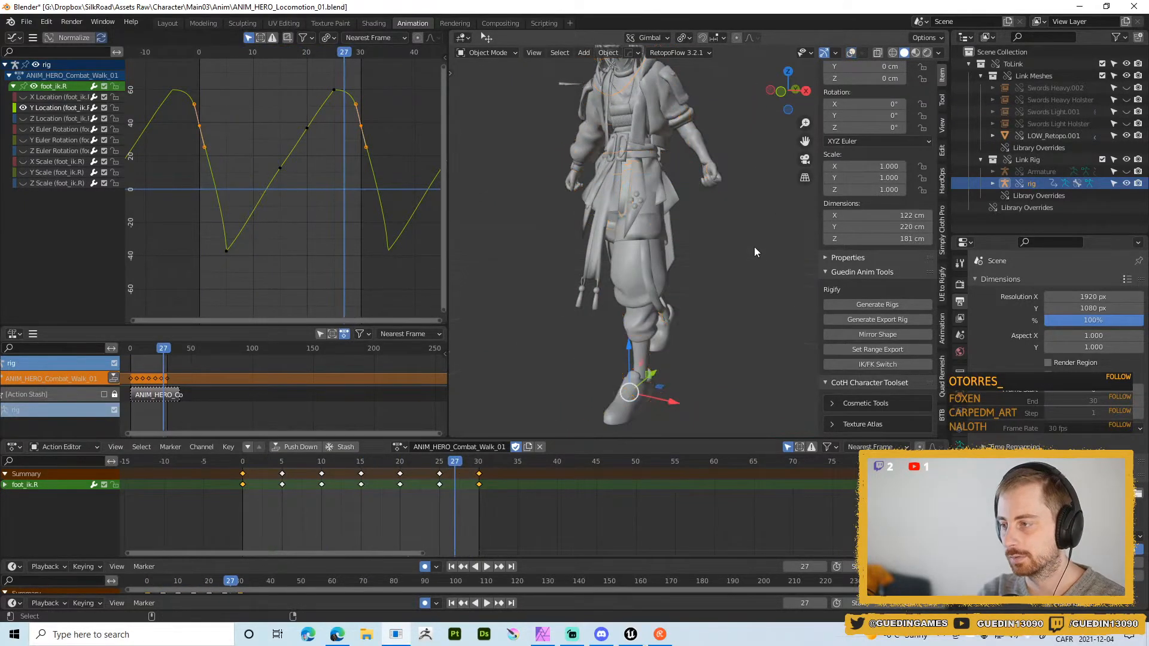
- Select LOW_Retopo.001, show the viewport overlays again, and play the walk with the mesh framed to check playback speed
left_click(1101, 139)
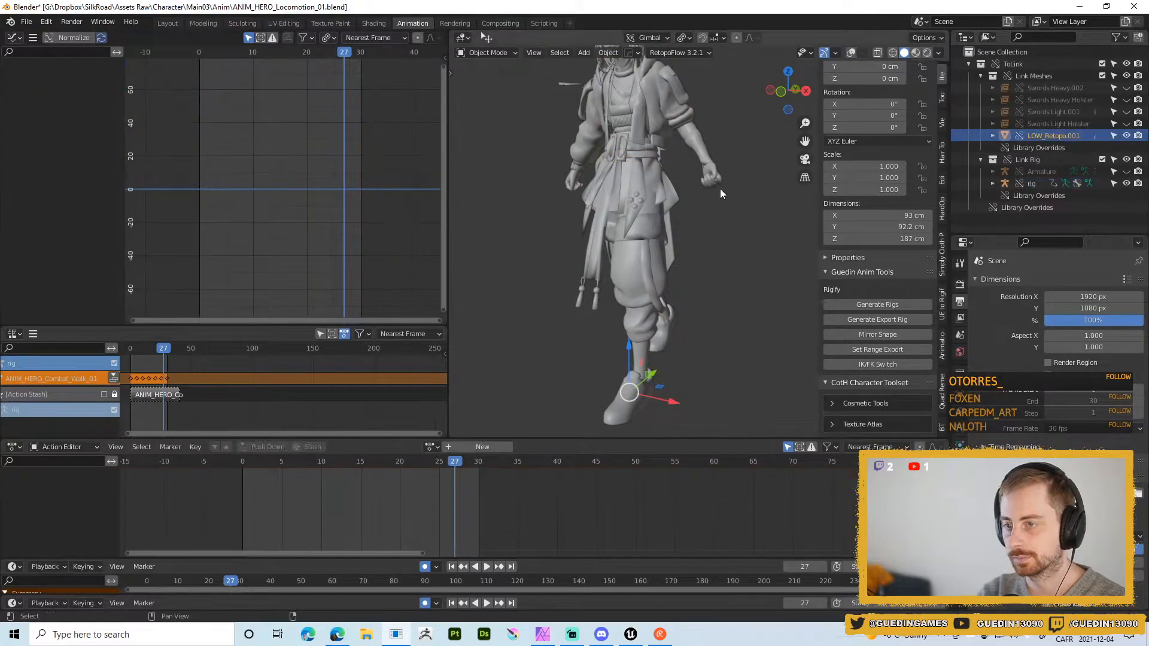
key("shift+alt+z")
key("KP_Decimal")
middle_click_drag(714, 222, 709, 156)
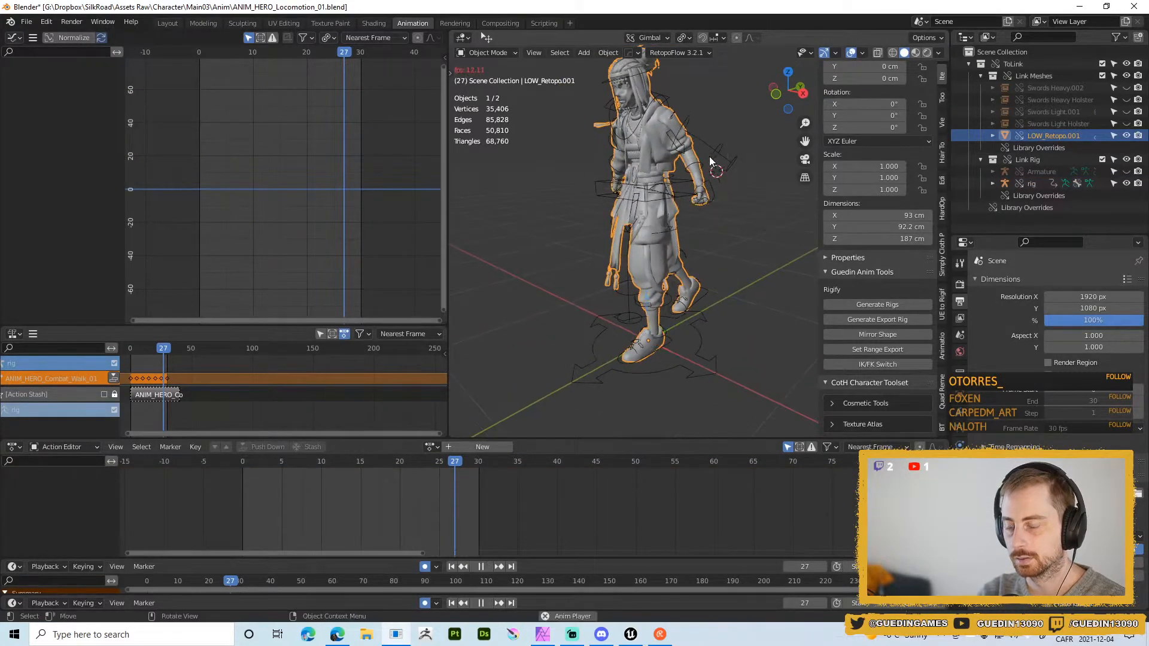
key("space")
key("shift+space")
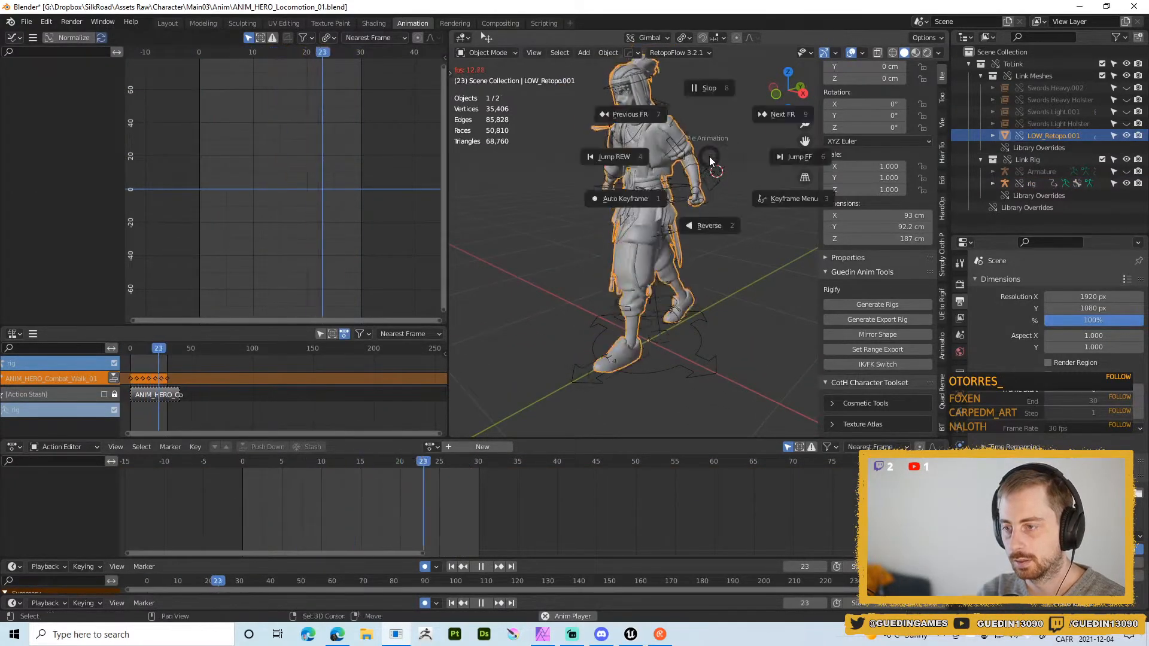
left_click(711, 88)
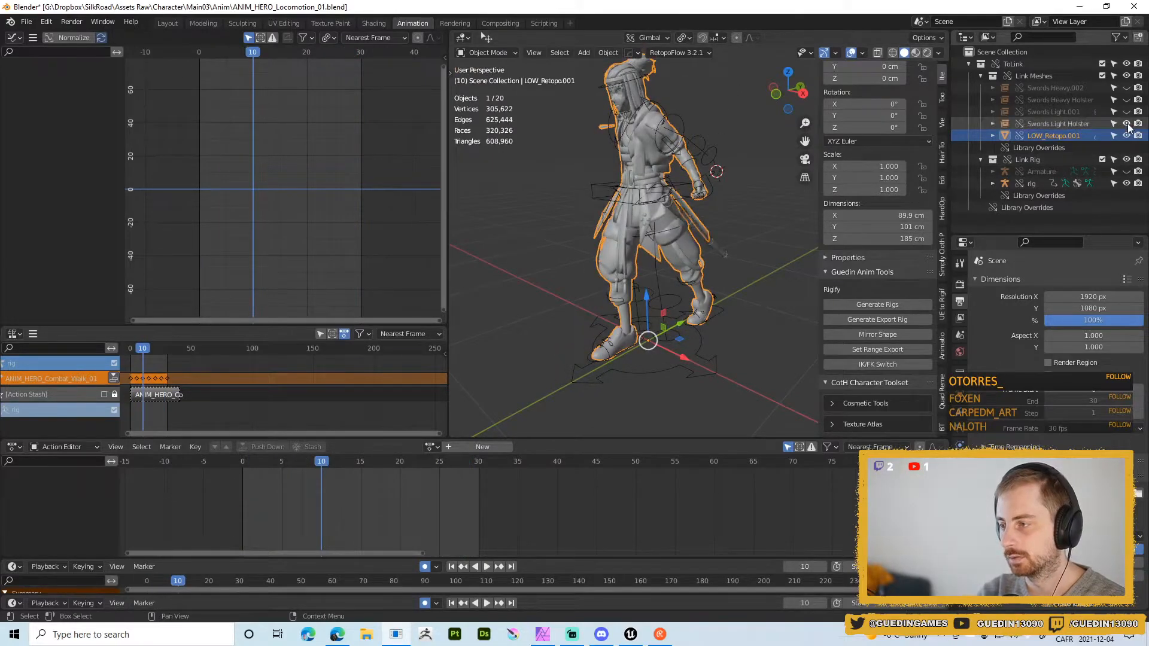
- Unhide the four sword objects under Link Meshes, test the walk playback from behind, and save the file
left_click_drag(1127, 123, 1127, 87)
middle_click_drag(733, 210, 637, 229)
key("space")
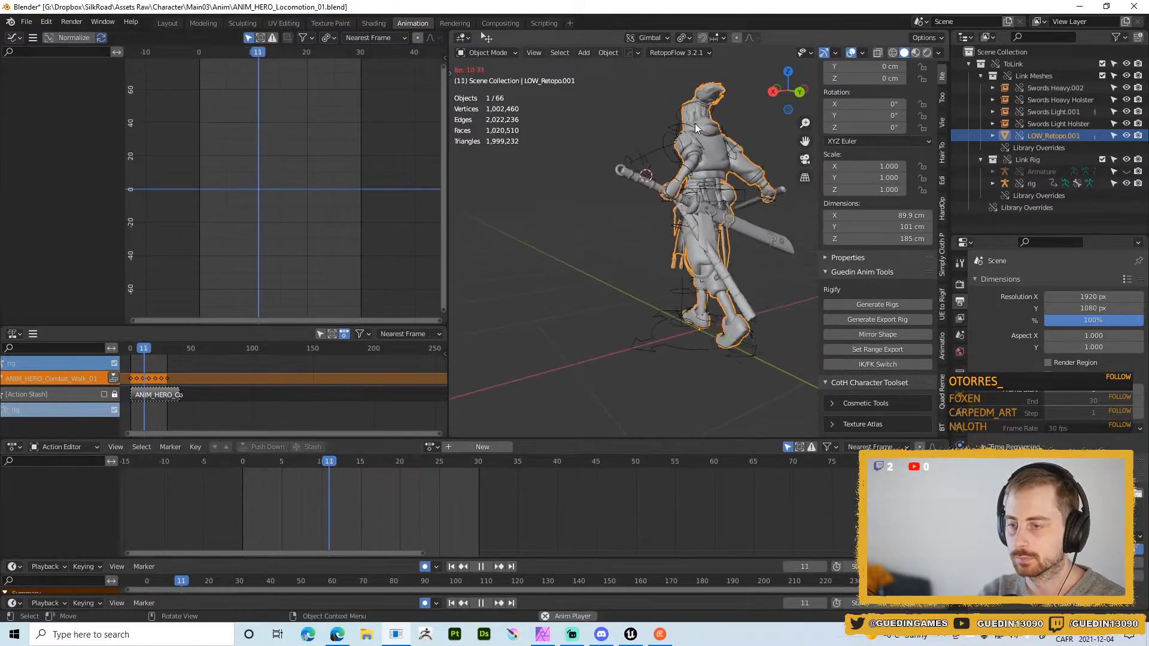
key("shift+space")
left_click(685, 235)
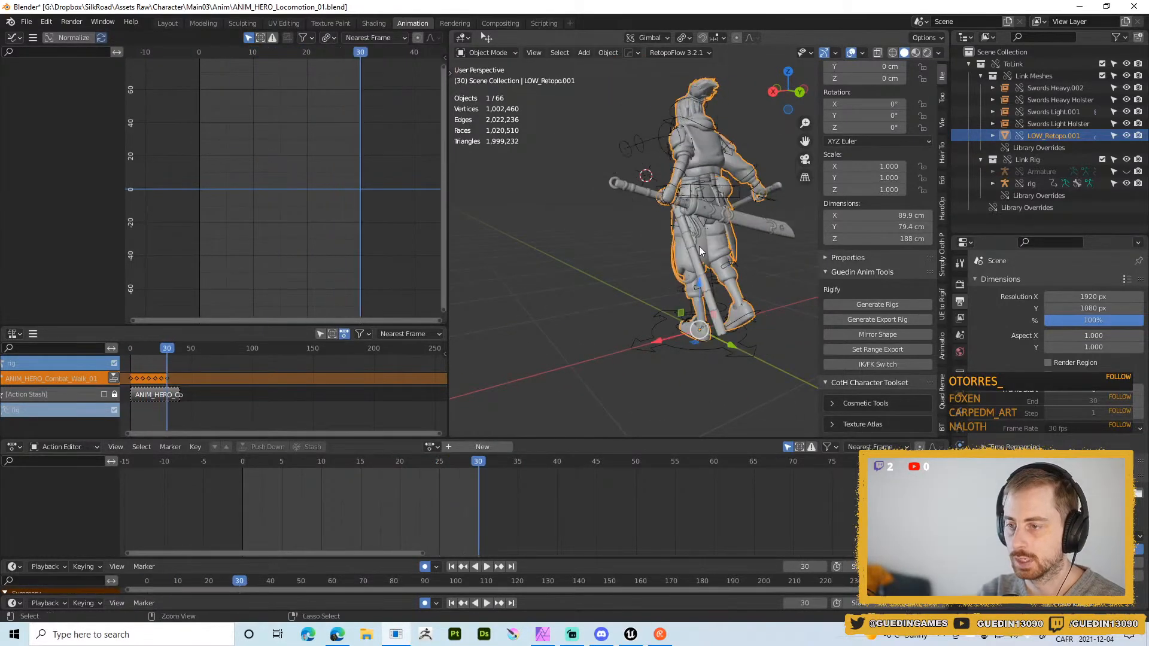
key("ctrl+s")
- Delete Swords Heavy.002, Swords Heavy Holster, Swords Light.001 and Swords Light Holster from Link Meshes
left_click(691, 167)
left_click(1062, 125)
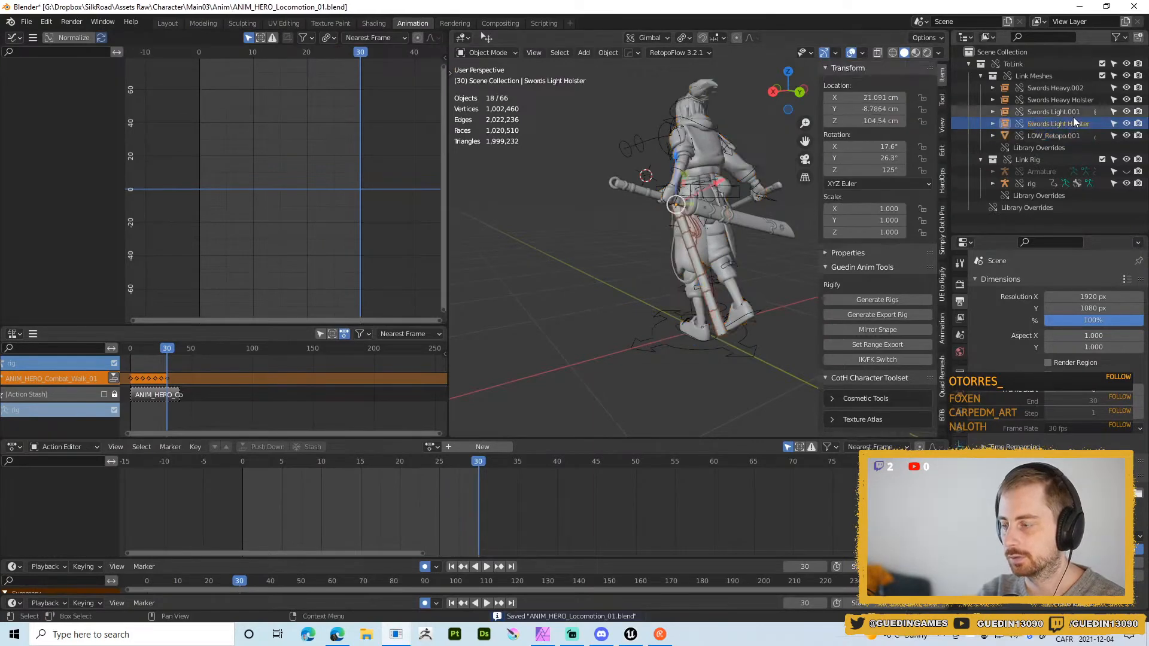
left_click(1077, 100, "shift")
left_click(1080, 88, "shift")
key("x")
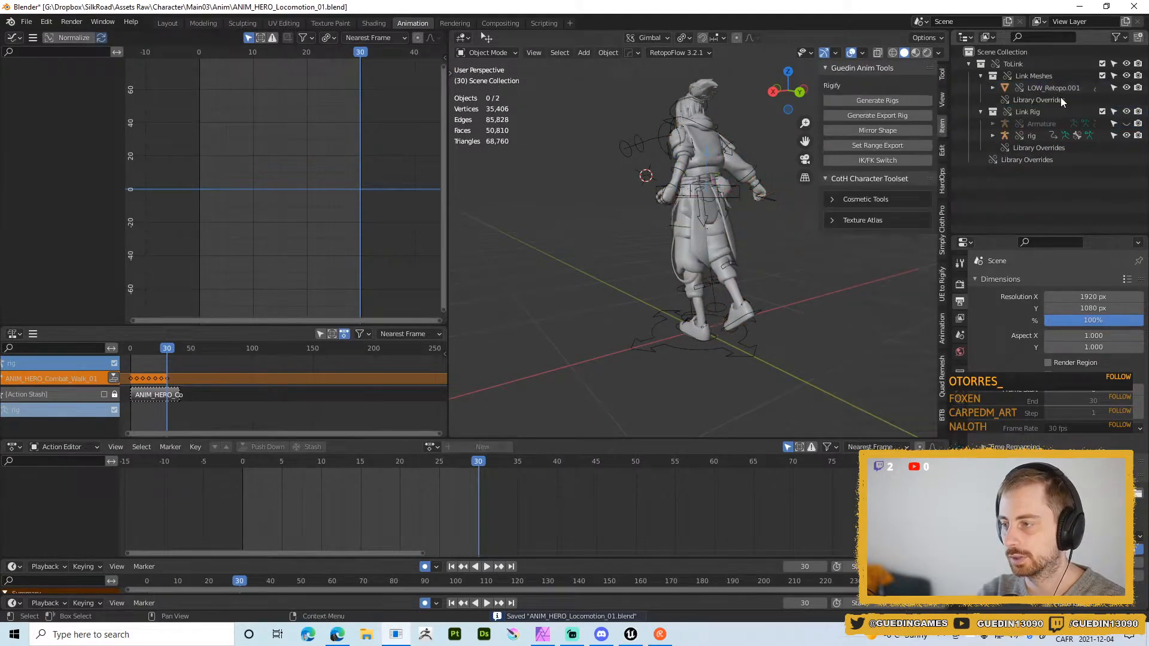
- Play the walk without the swords to check playback speed, stop it and undo the deletion
middle_click_drag(668, 264, 731, 292)
key("space")
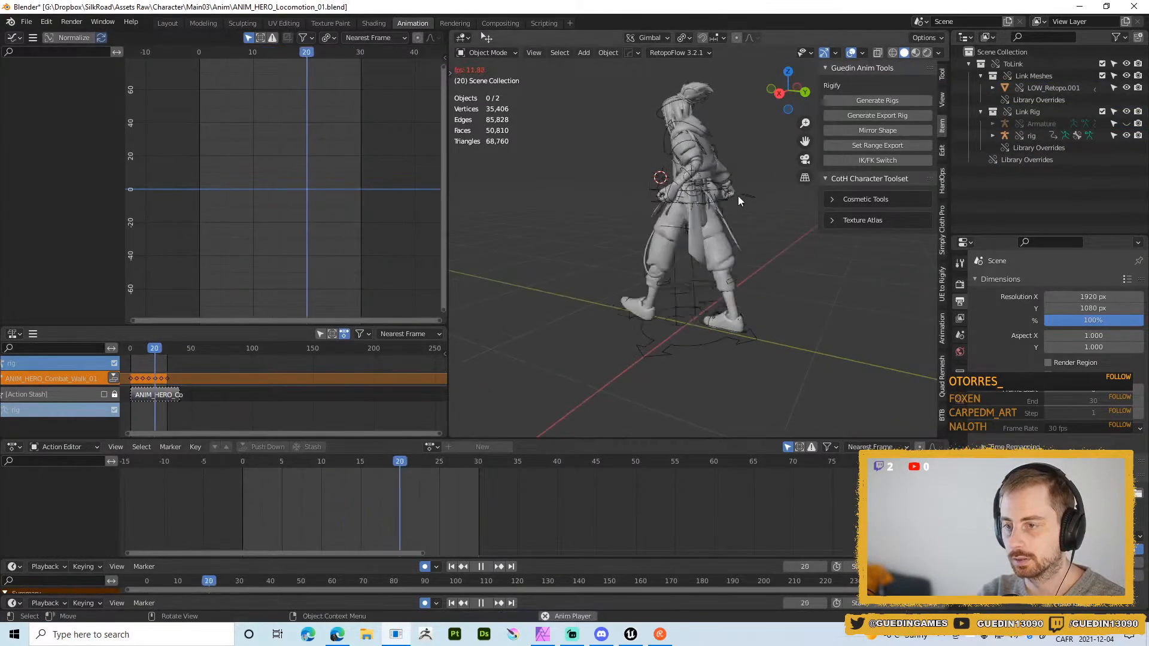
key("shift+space")
left_click(747, 106)
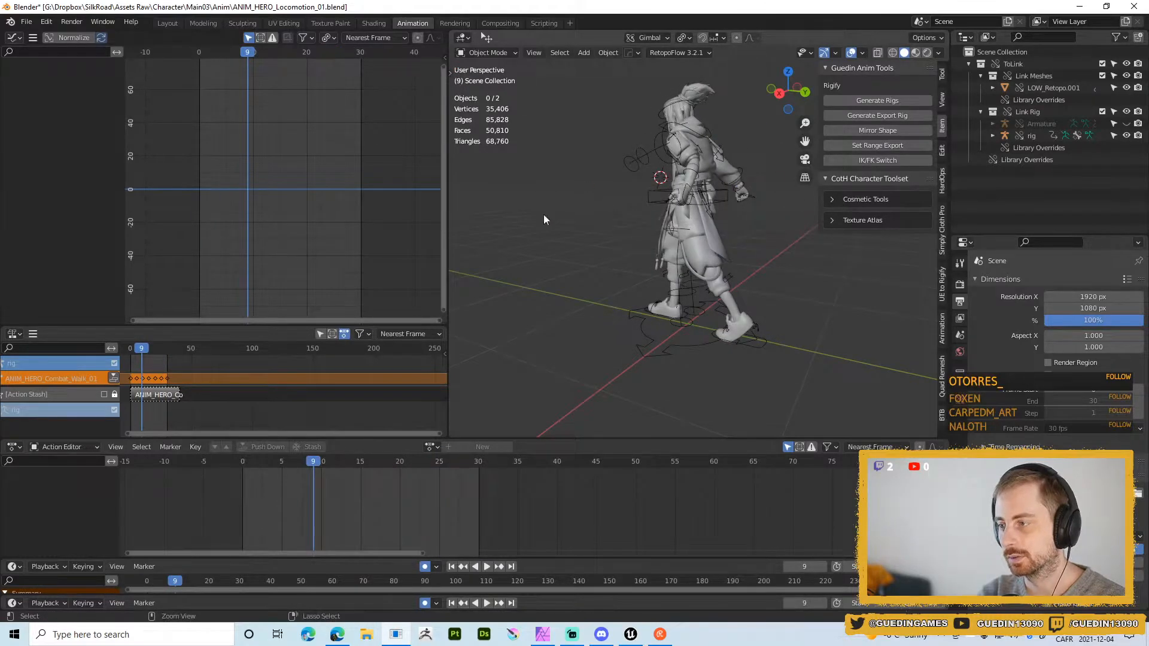
key("ctrl+z")
- Select LOW_Retopo.001 and examine its modifier stack, then clear the selection
left_click(1056, 136)
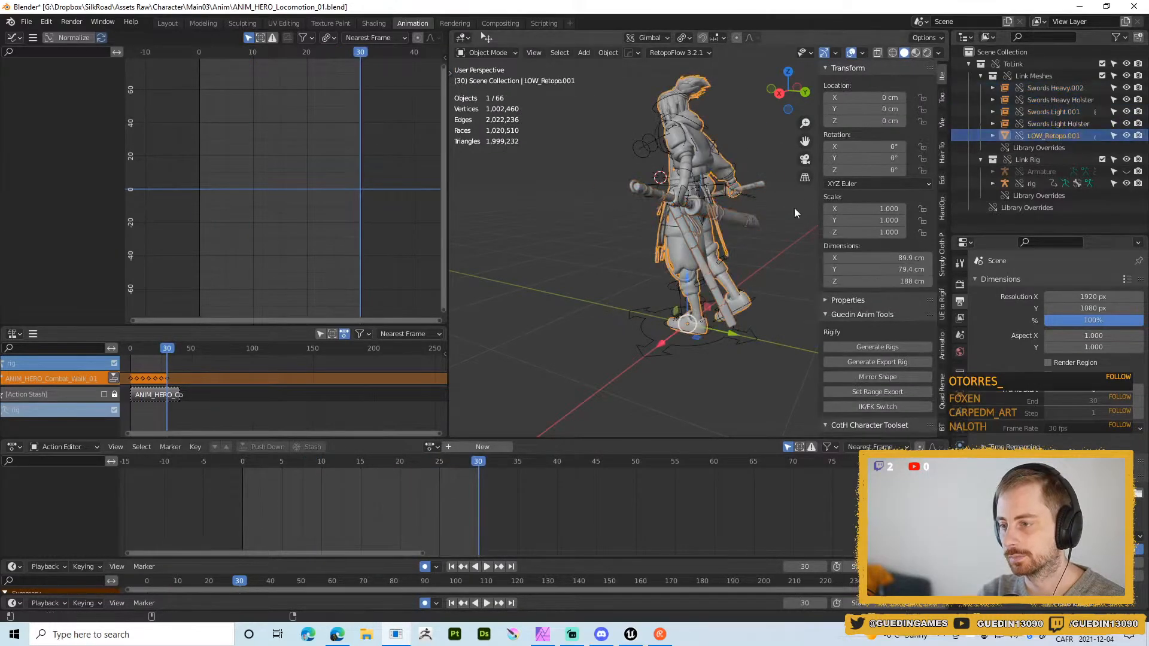
middle_click_drag(795, 207, 737, 197)
left_click(963, 420)
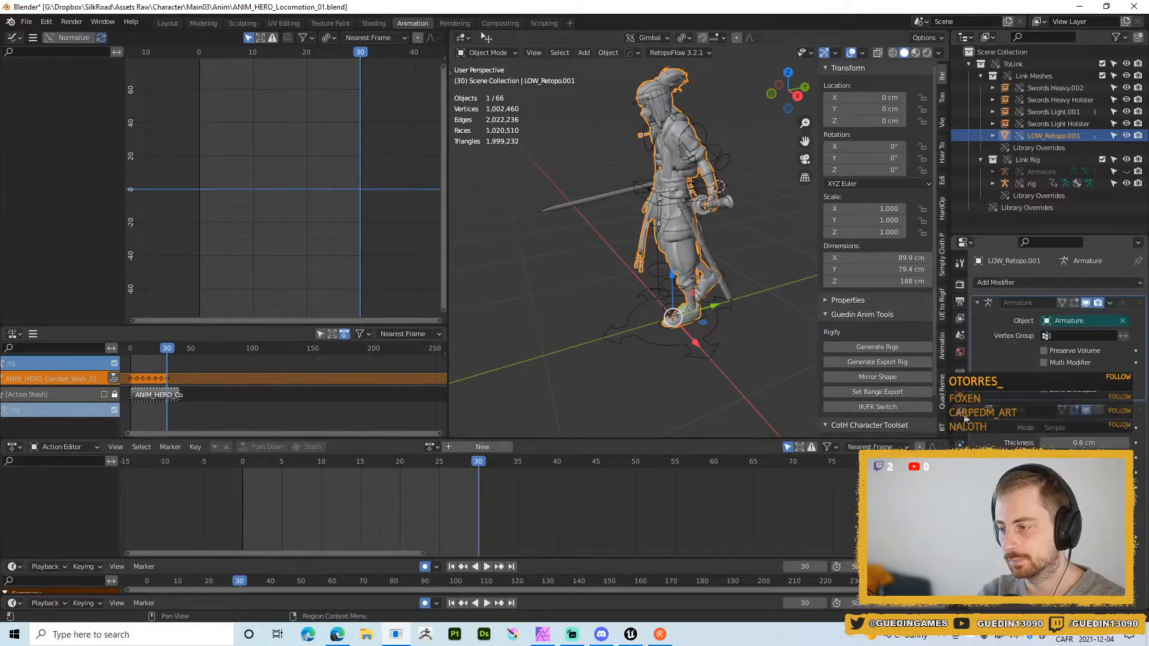
middle_click_drag(712, 239, 776, 238)
left_click(777, 238)
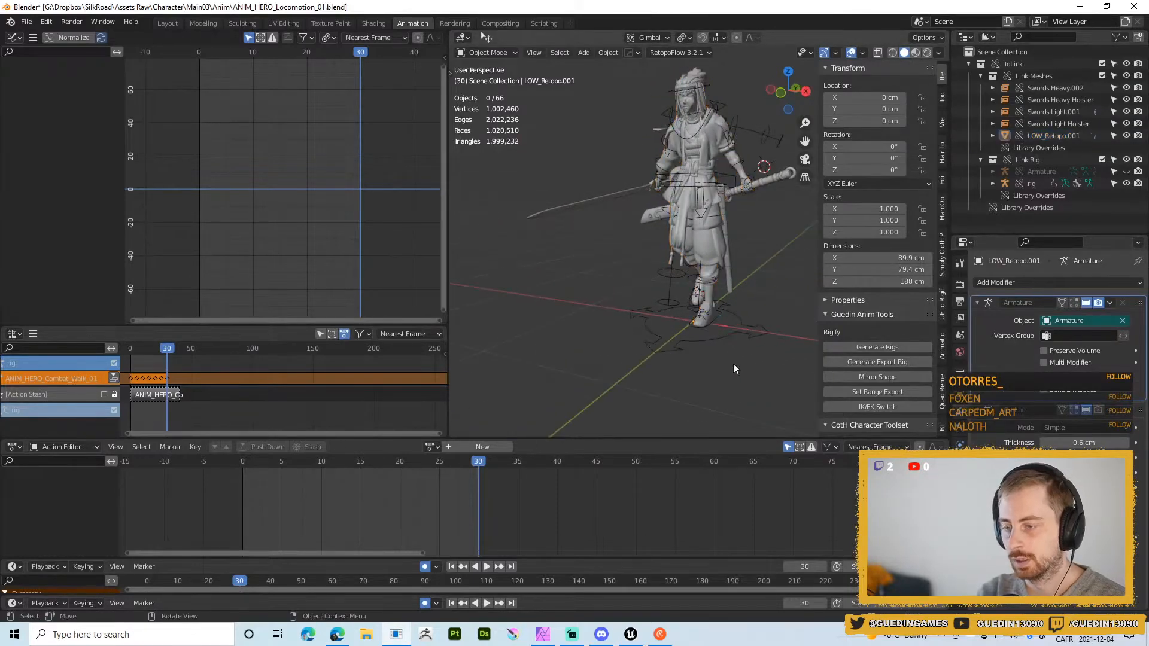
- Open HERO_Sculpt_01.blend in a second Blender window, select the character's rig and look over the full figure
left_click(395, 637)
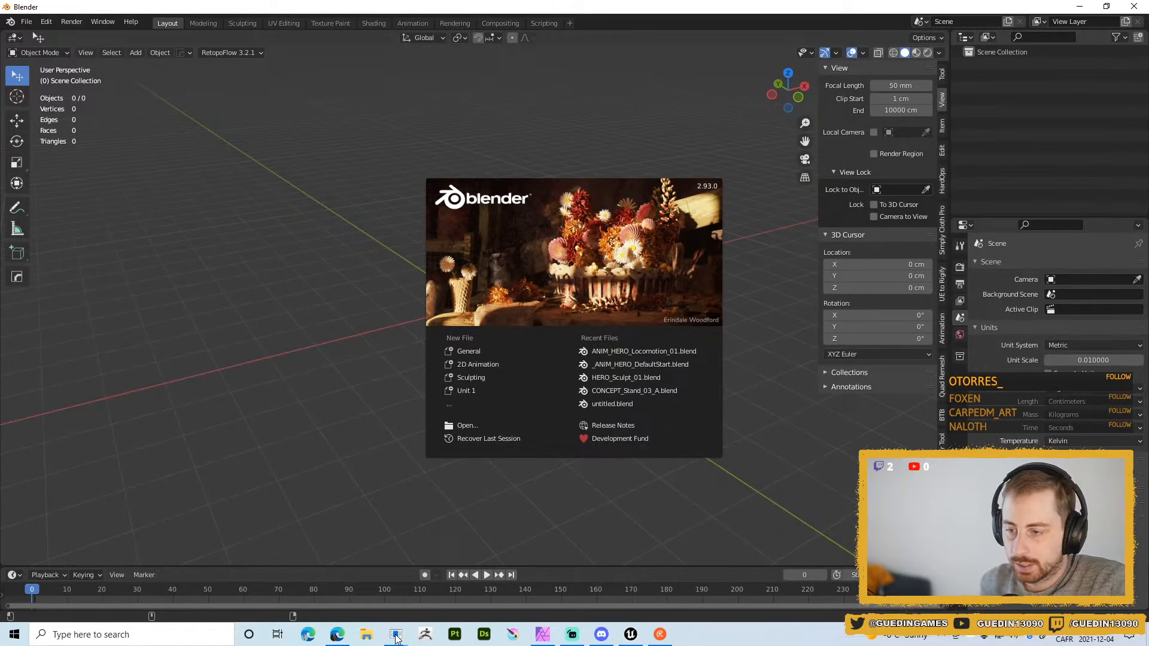
left_click(670, 374)
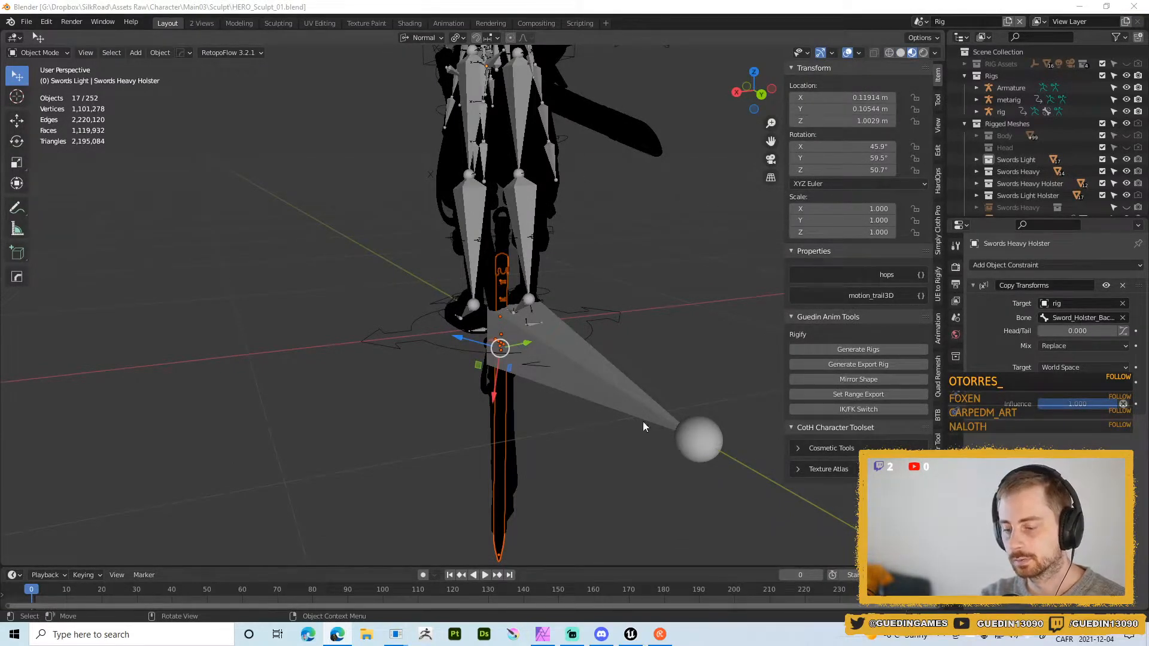
left_click(581, 294)
scroll(580, 294, "up", 1)
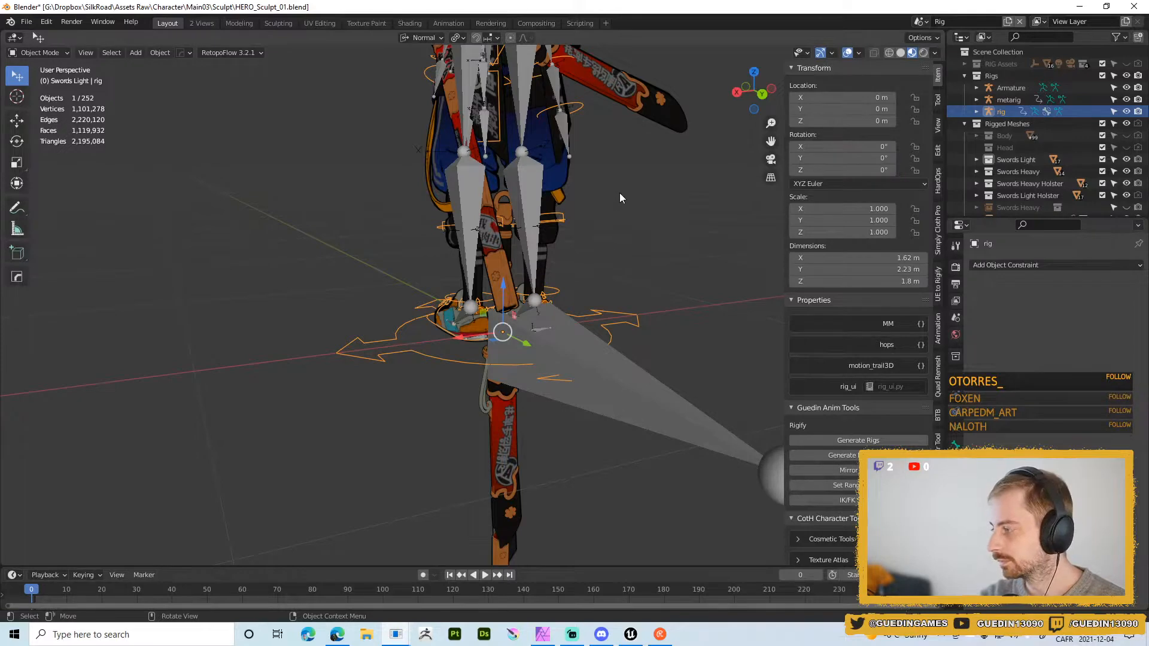
middle_click_drag(619, 193, 522, 363, "shift")
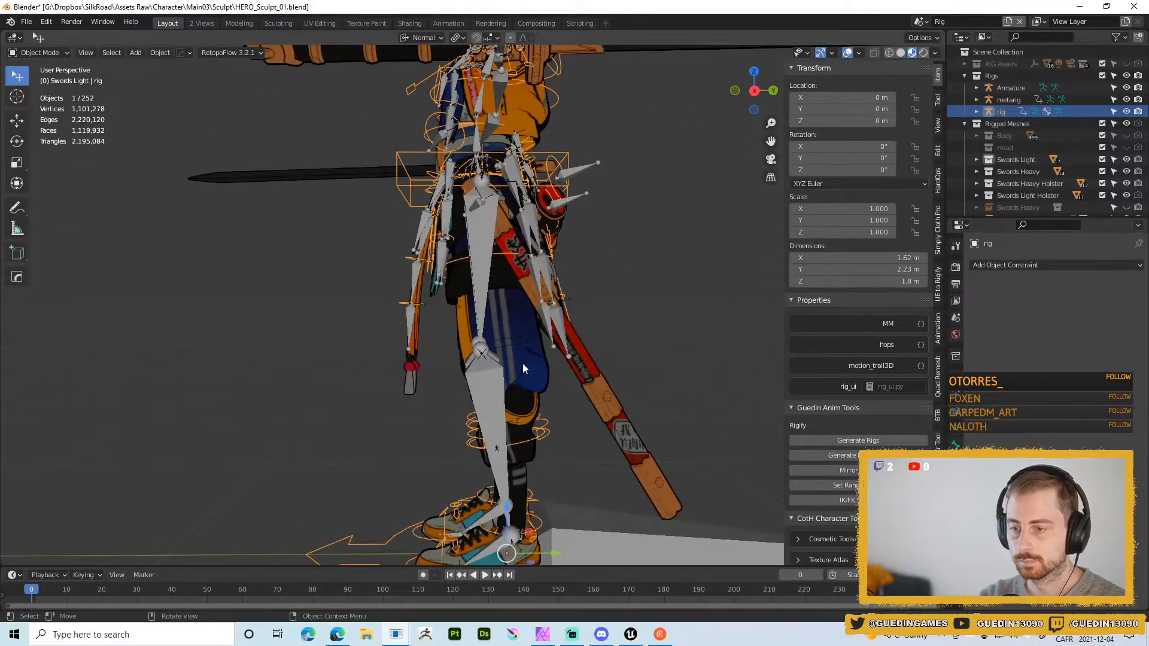
middle_click_drag(584, 298, 551, 313)
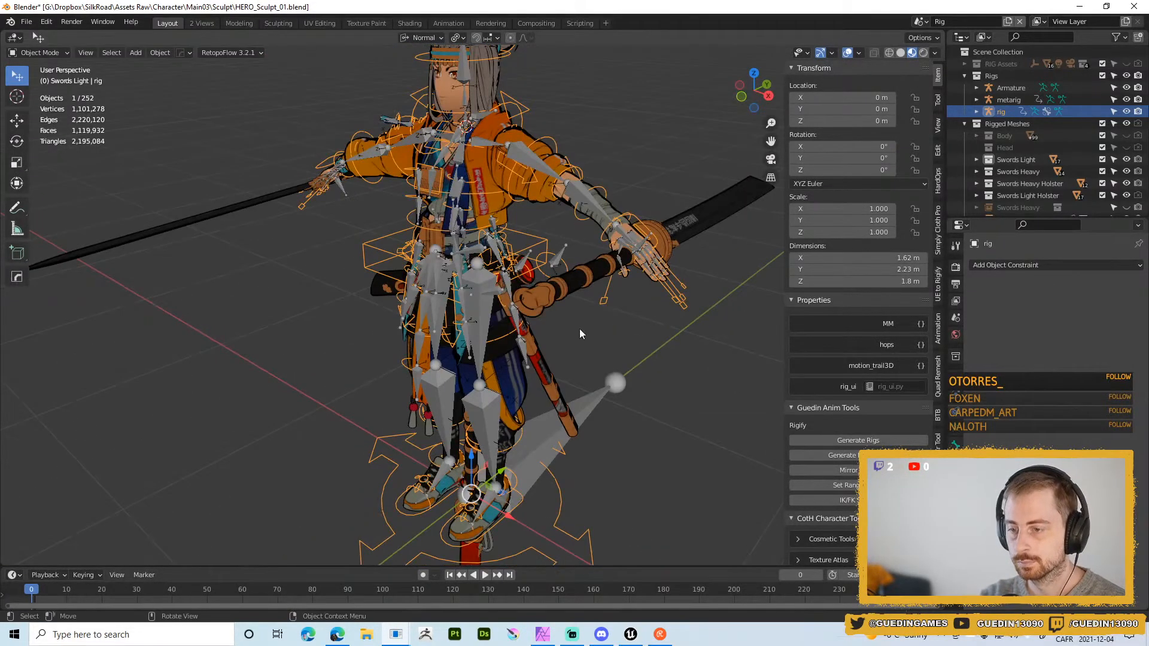
- Switch the viewport to solid shading and select LOW_Retopo.001 in the Link Meshes collection under ToLink
key("z")
left_click(576, 372)
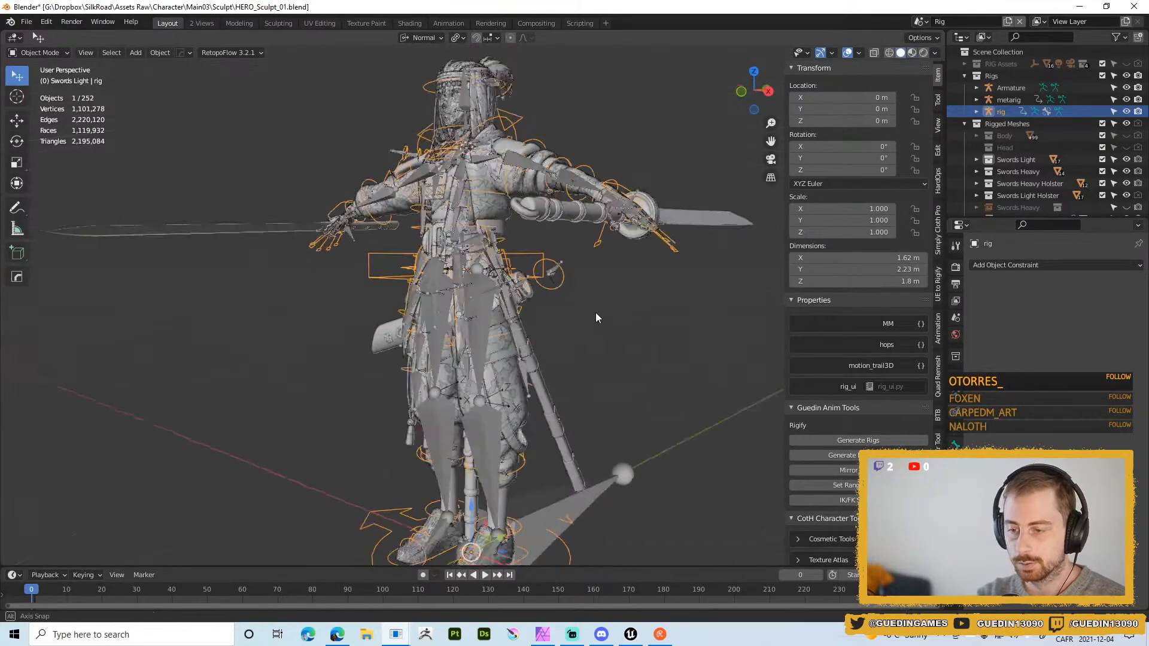
middle_click_drag(596, 314, 576, 363)
scroll(1010, 175, "down", 5)
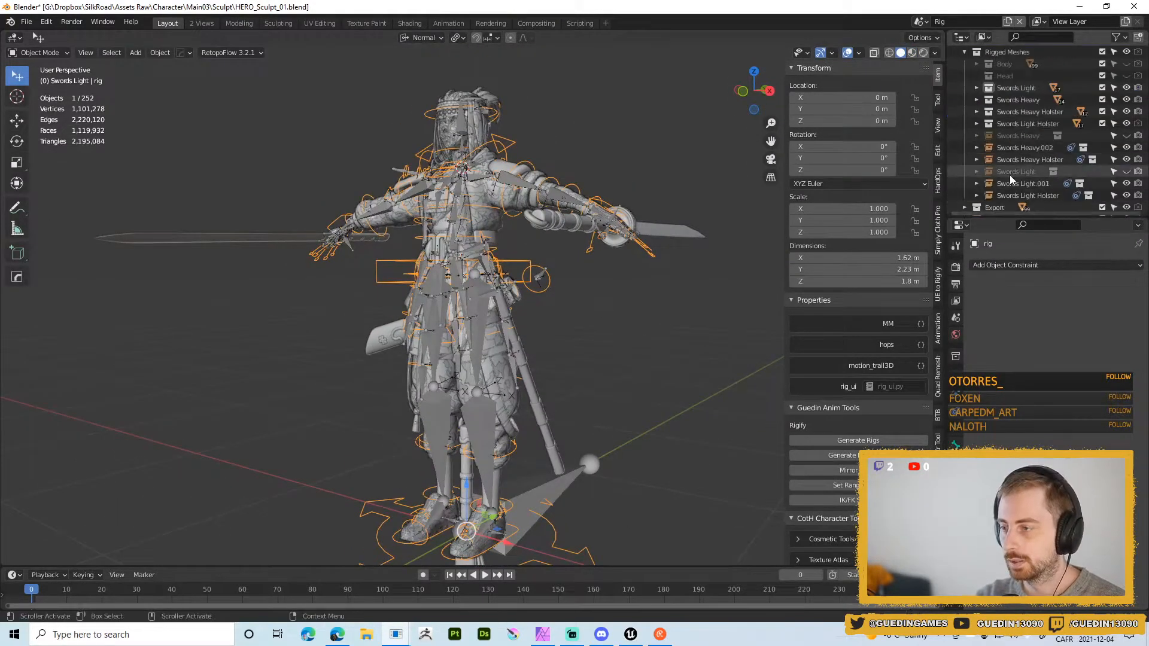
left_click(964, 205)
scroll(989, 190, "down", 5)
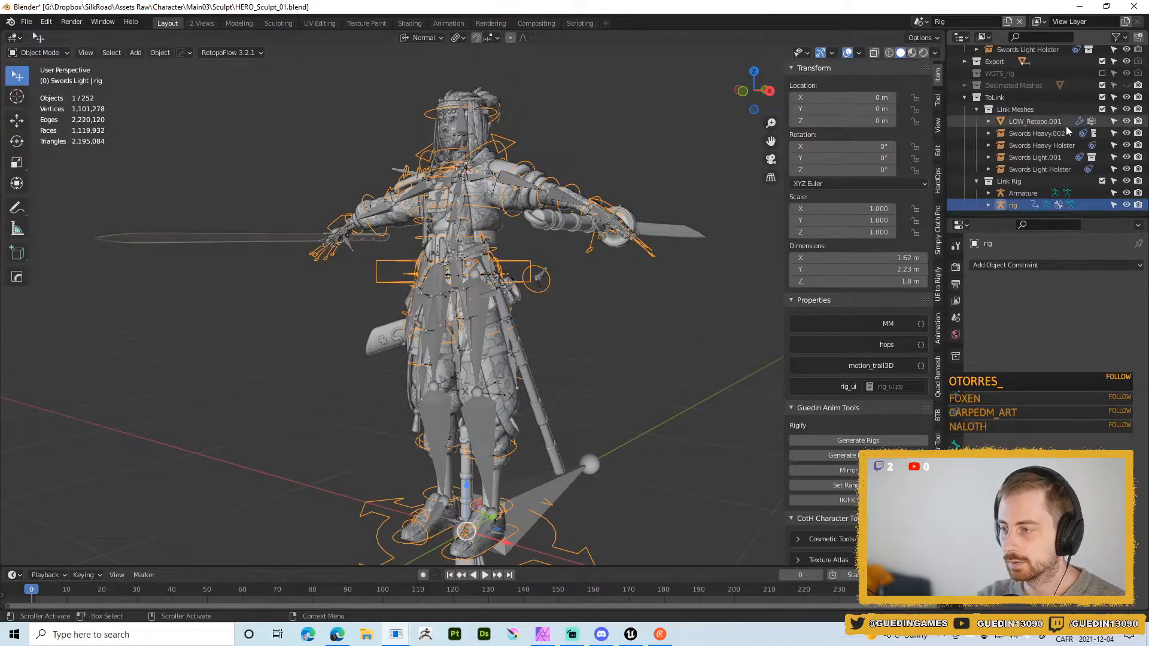
left_click(1035, 122)
scroll(540, 317, "up", 2)
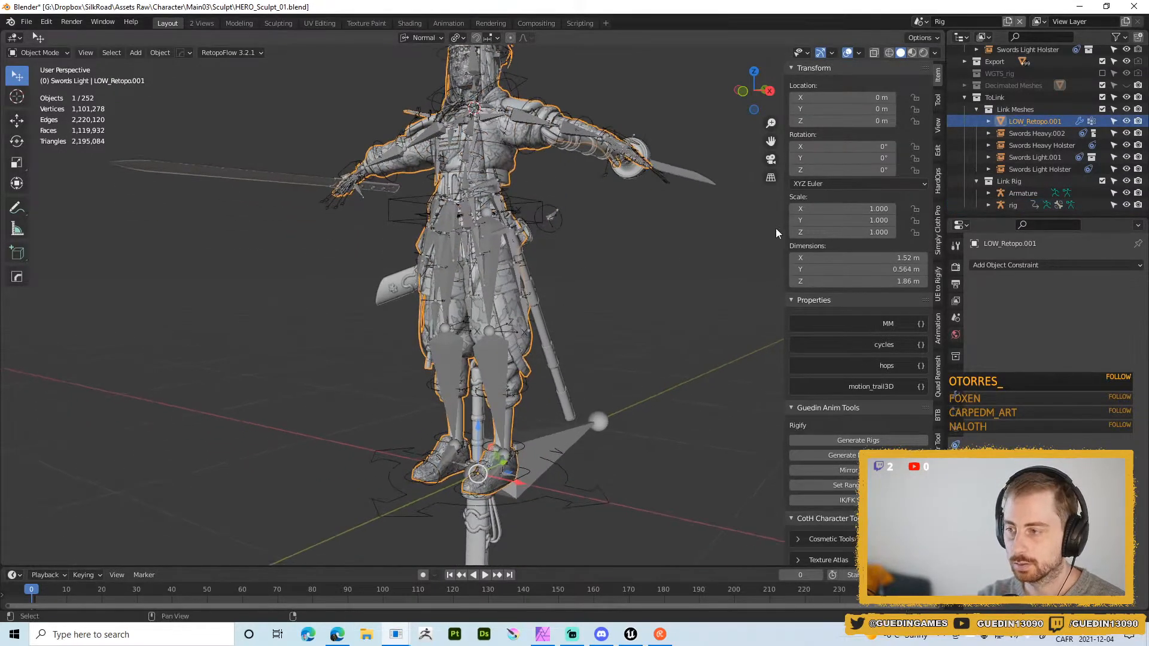
- Add a Decimate modifier to LOW_Retopo.001 and move it above the Armature modifier to the top of the stack
left_click(999, 265)
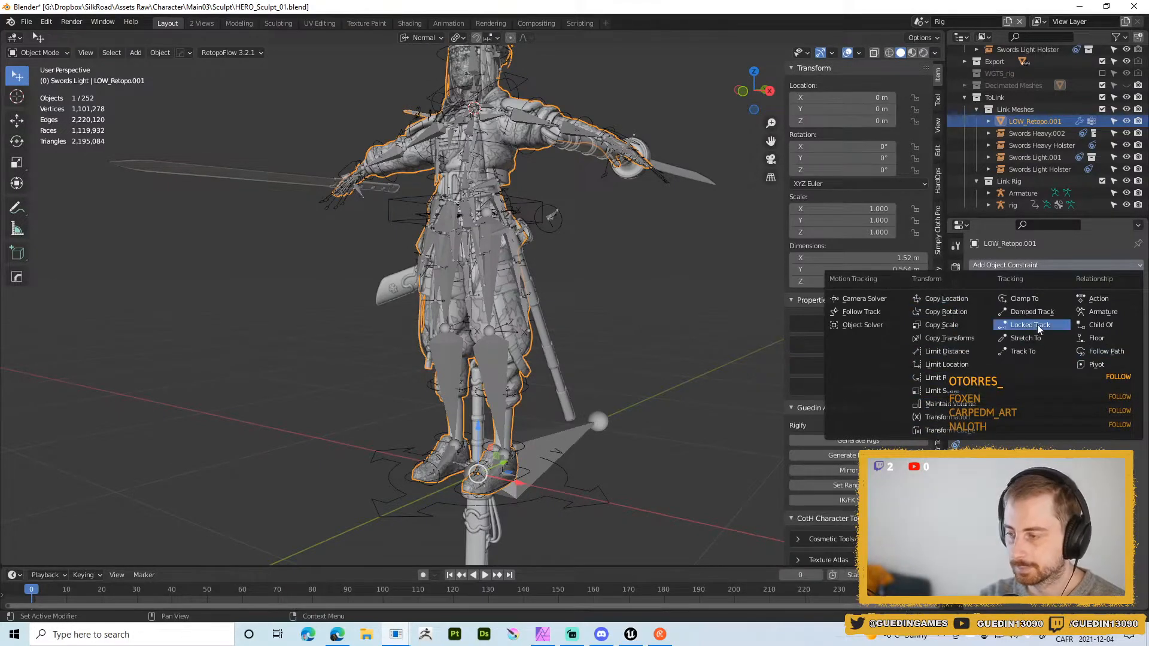
left_click(956, 245)
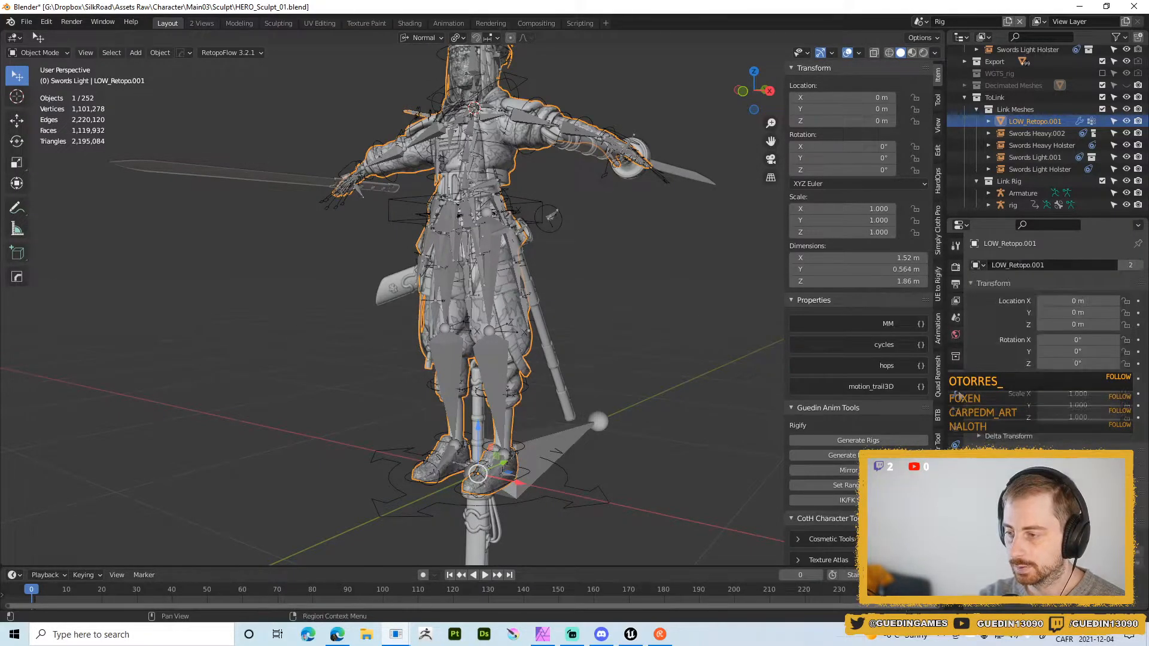
left_click(1052, 263)
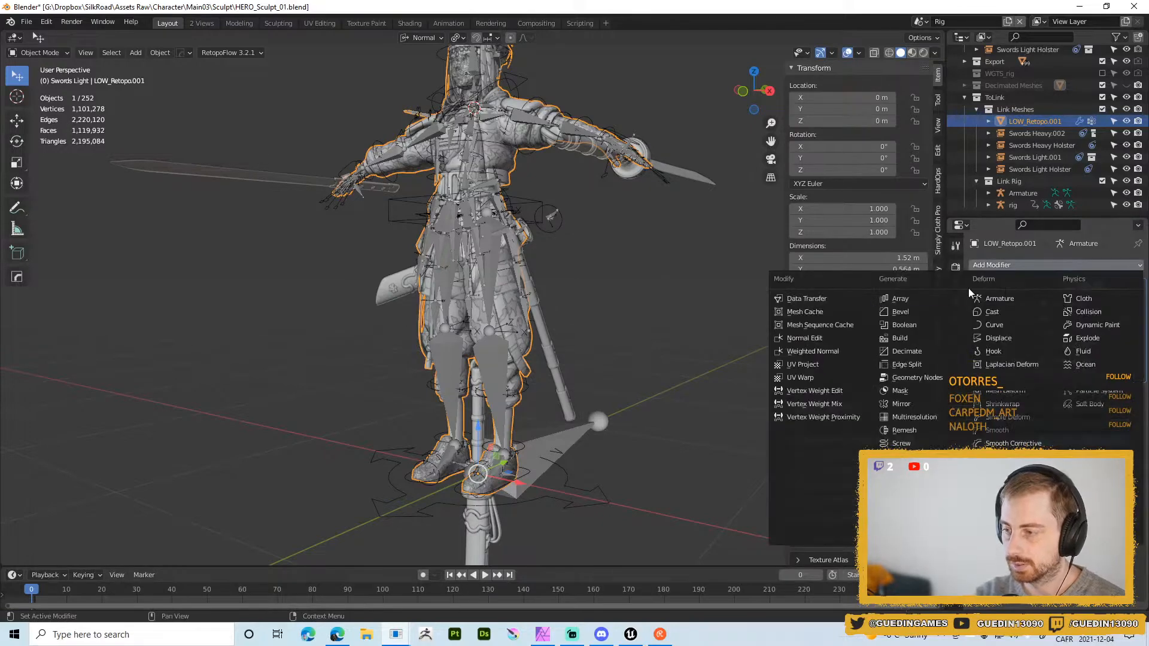
left_click(921, 357)
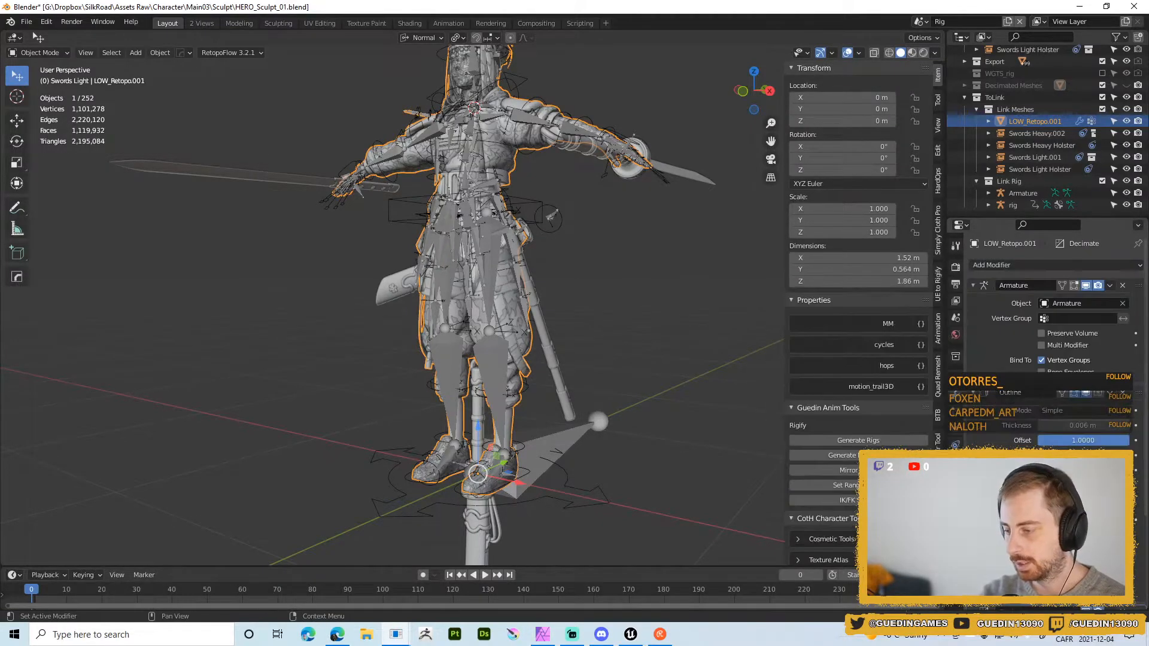
left_click_drag(1137, 494, 1079, 241)
scroll(1079, 287, "up", 2)
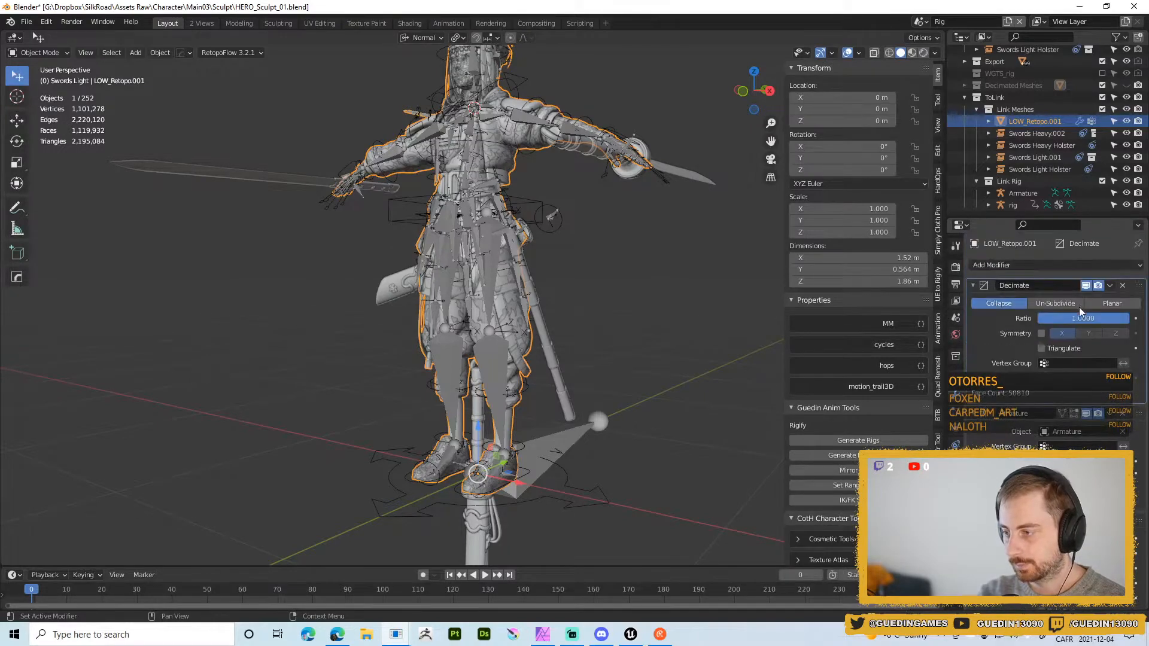
- Set the Decimate ratio to 0.5 and isolate the mesh in local view to inspect the reduced geometry
left_click(1080, 318)
key("Return")
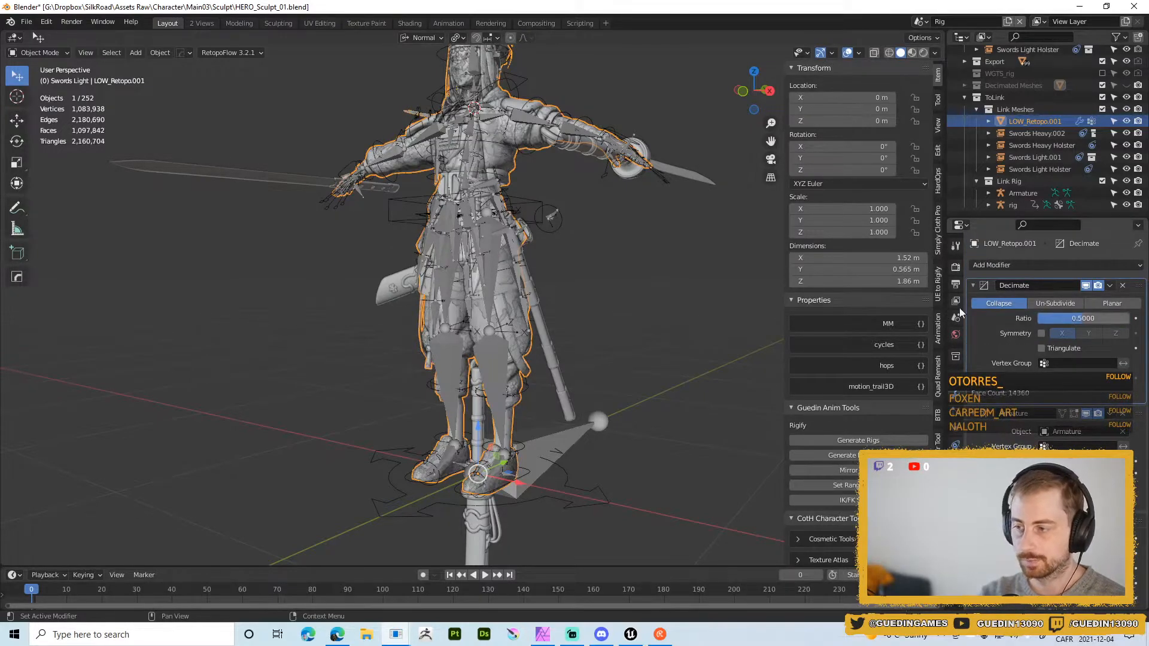
middle_click_drag(627, 218, 626, 242)
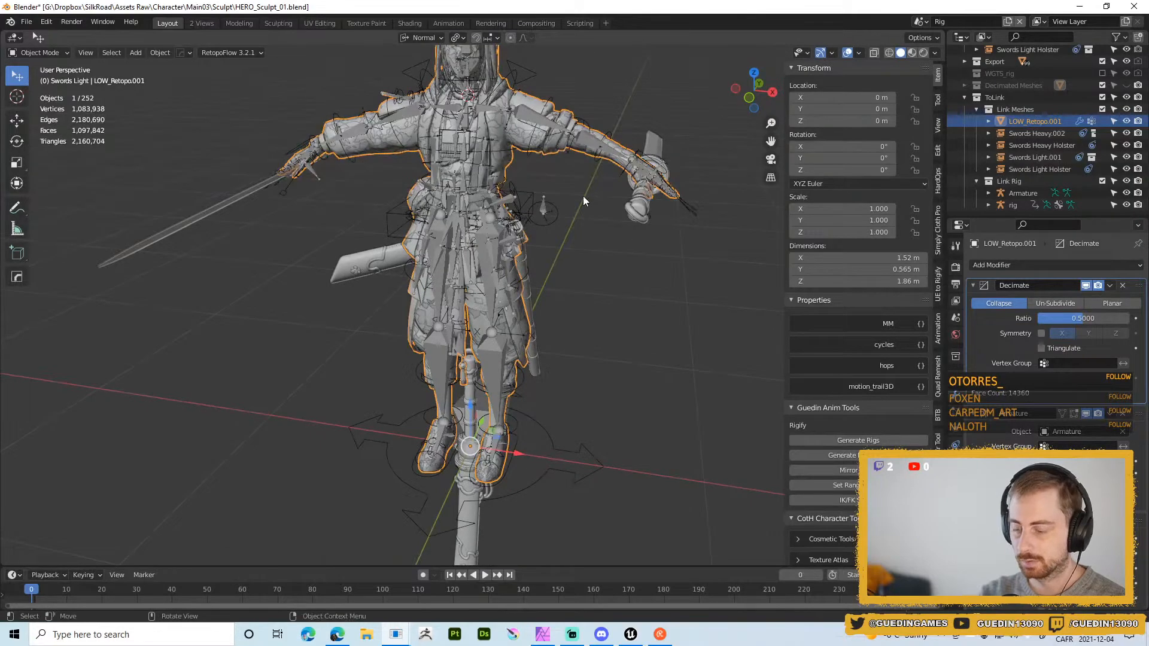
key("KP_Divide")
middle_click_drag(534, 178, 530, 206)
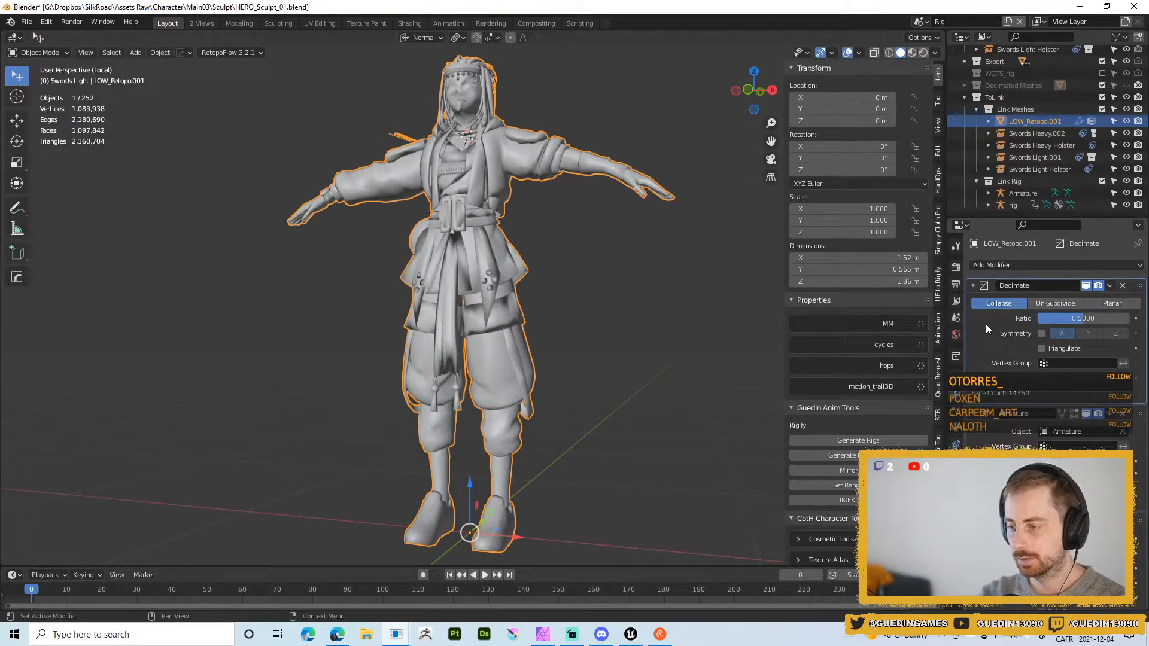
- Apply the Decimate modifier, leave local view and save HERO_Sculpt_01.blend
key("ctrl+a")
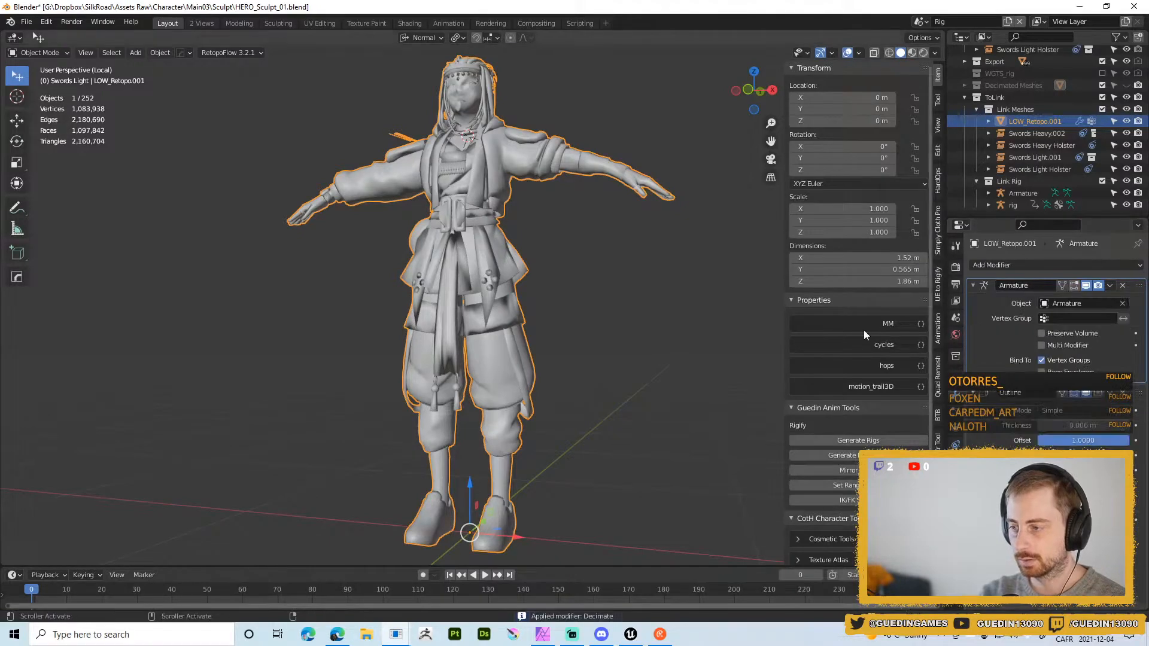
middle_click_drag(779, 306, 765, 303)
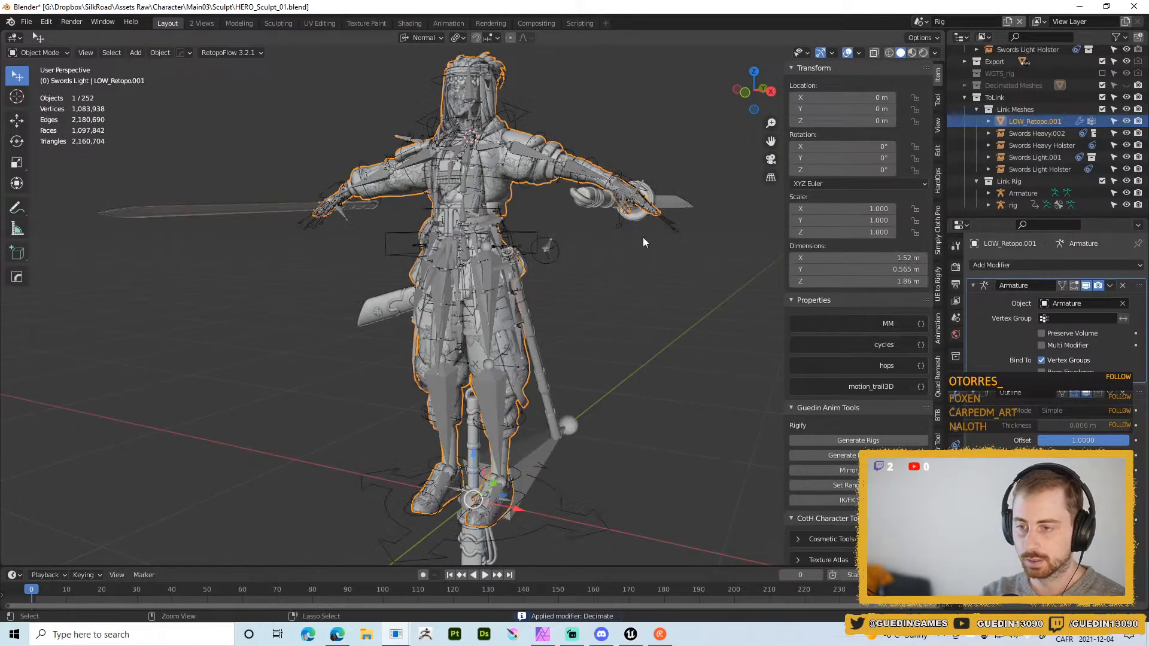
key("ctrl+s")
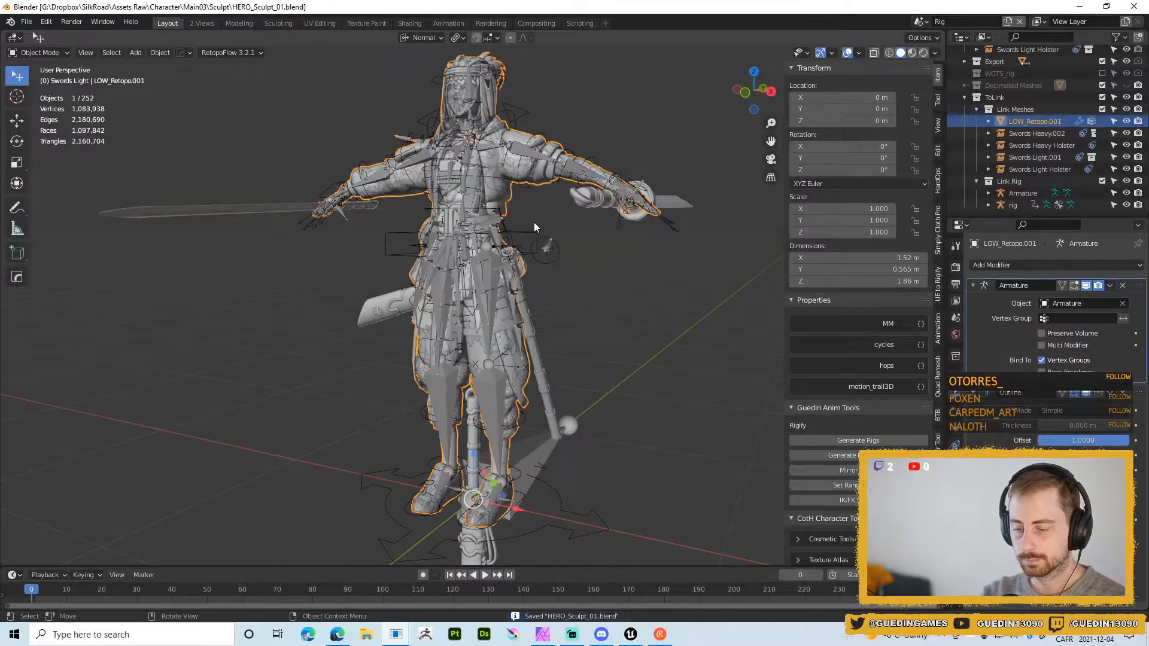
- Switch to the animation file and reopen the recent file ANIM_HERO_Locomotion_01.blend, saving its changes first
key("alt+Tab")
key("Escape")
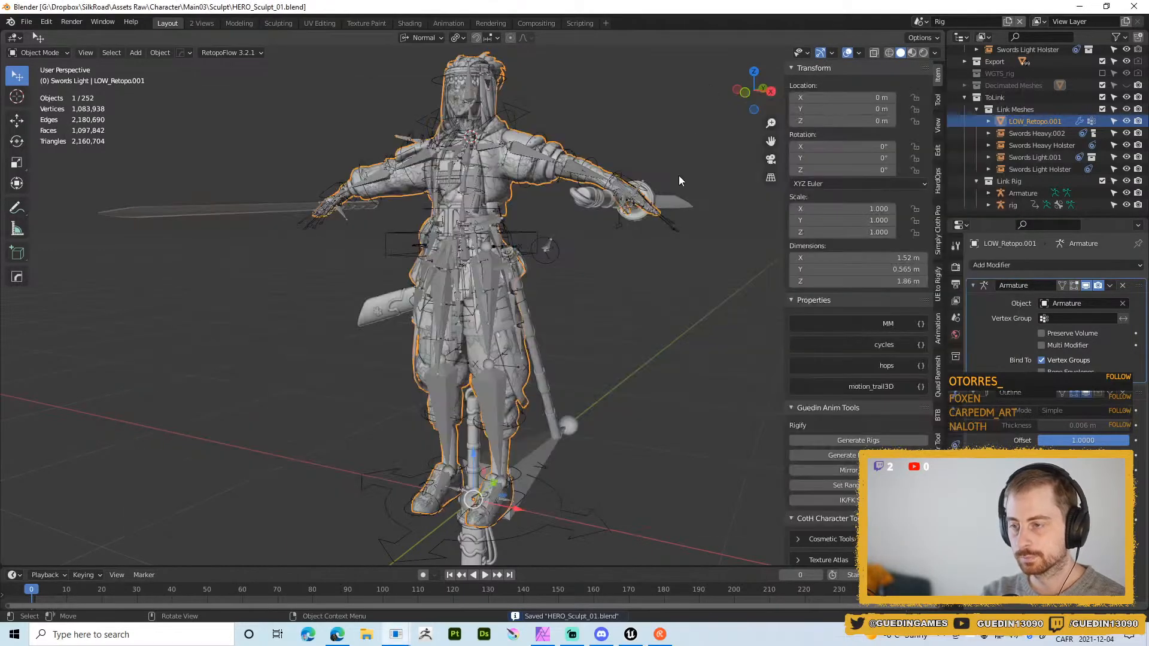
key("alt+Tab")
left_click(680, 194)
key("ctrl+shift+o")
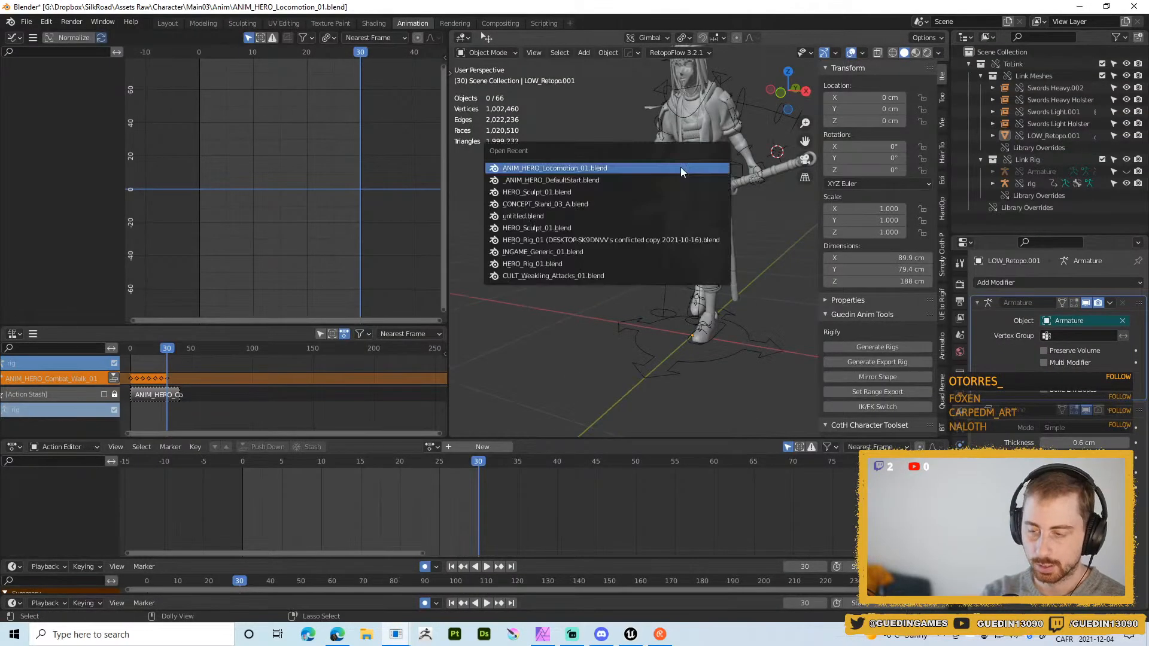
left_click(680, 167)
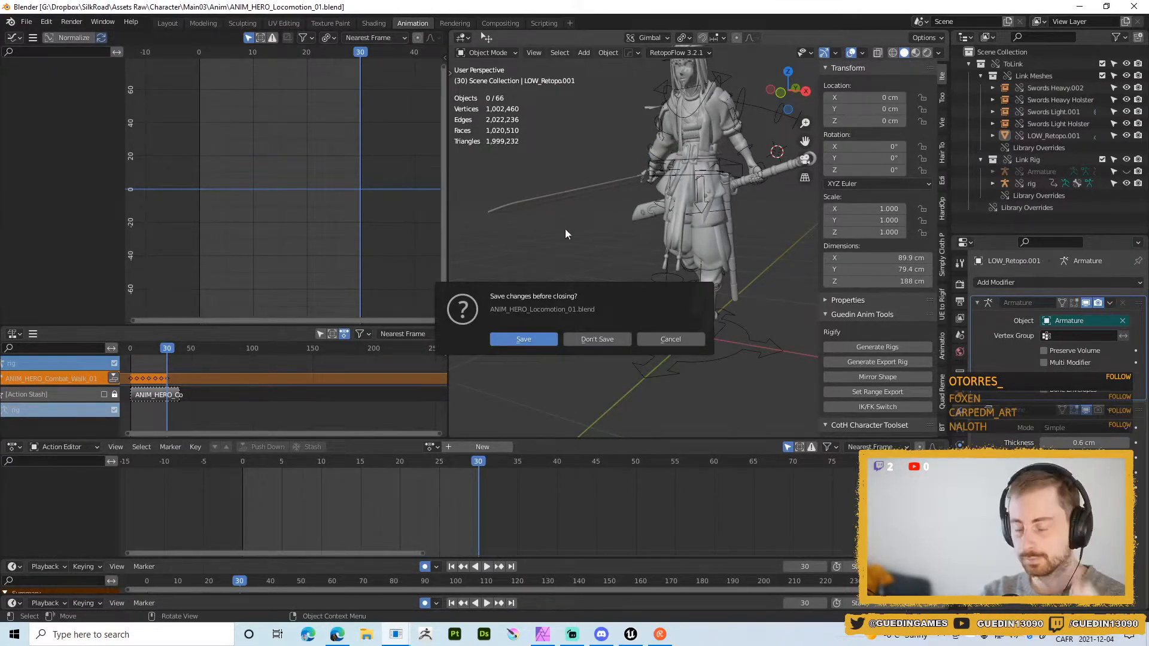
left_click(544, 338)
- Play the hero's combat walk with the reloaded mesh and examine the feet from the side
scroll(697, 245, "up", 2)
key("space")
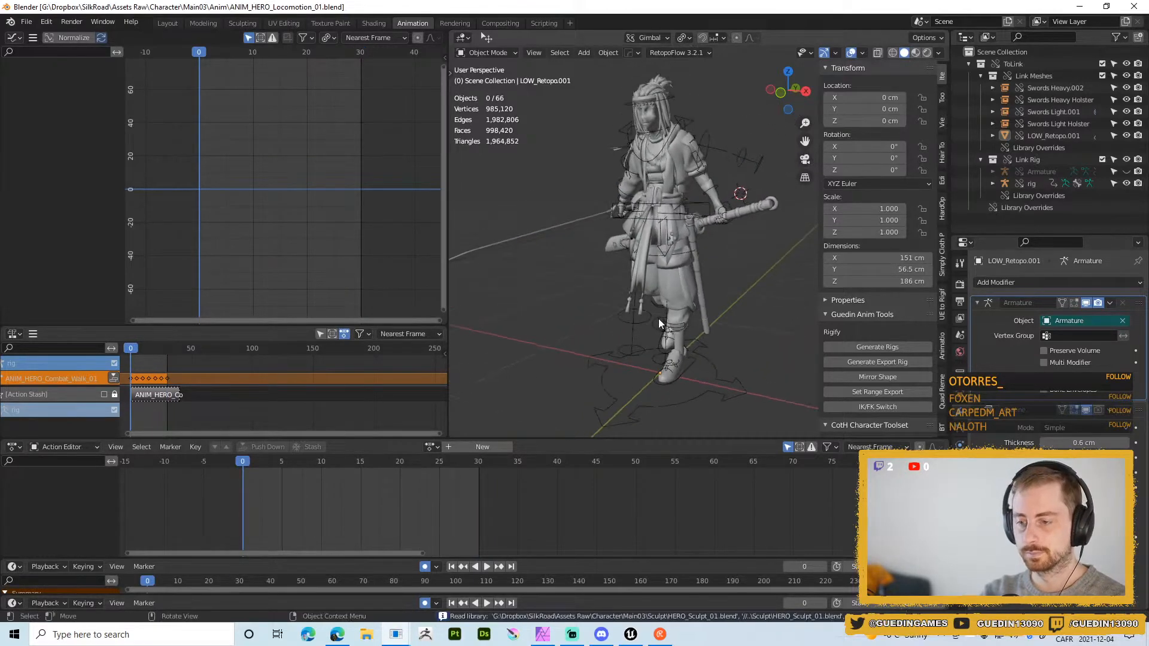
middle_click_drag(647, 198, 654, 253)
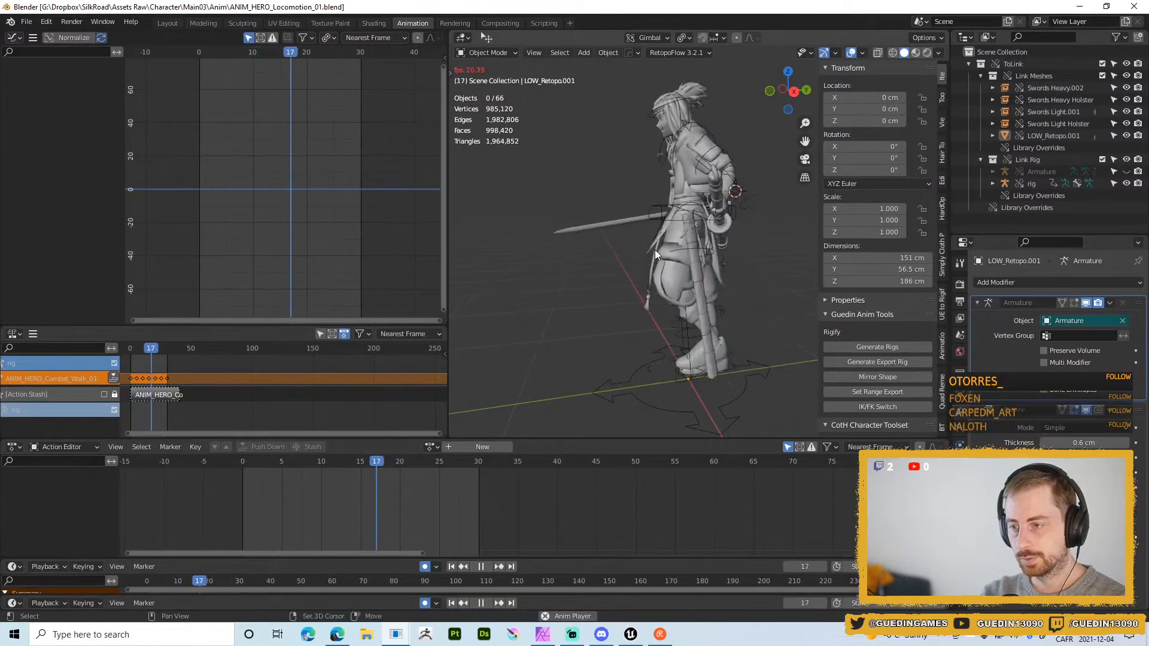
key("z")
key("space")
scroll(720, 290, "up", 2)
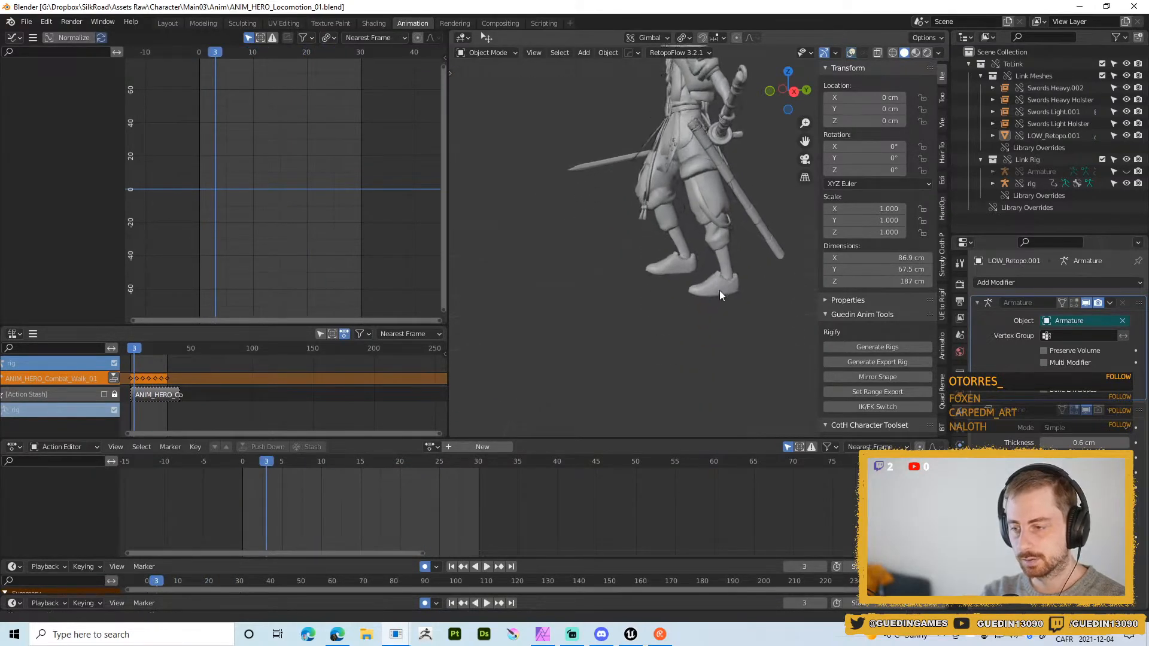
scroll(735, 292, "up", 3)
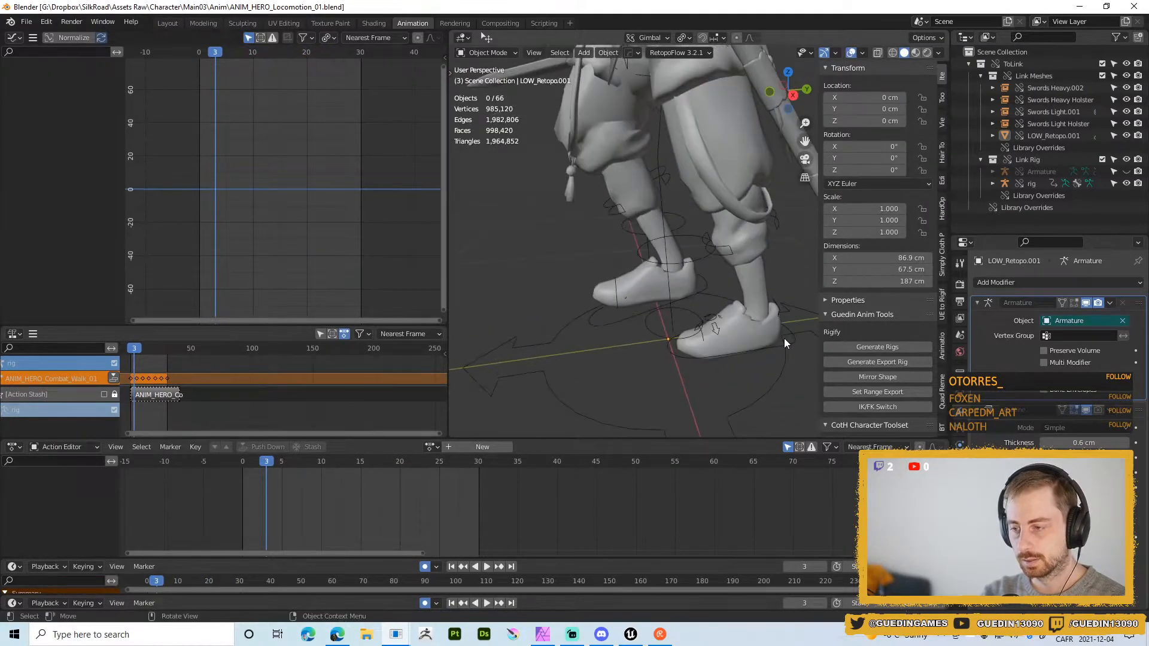
- Enter Pose Mode on the hero's rig and select the foot_ik.L control, playing the walk to check the left foot
left_click(792, 340)
key("ctrl+Tab")
left_click(747, 369)
middle_click_drag(747, 369, 631, 328)
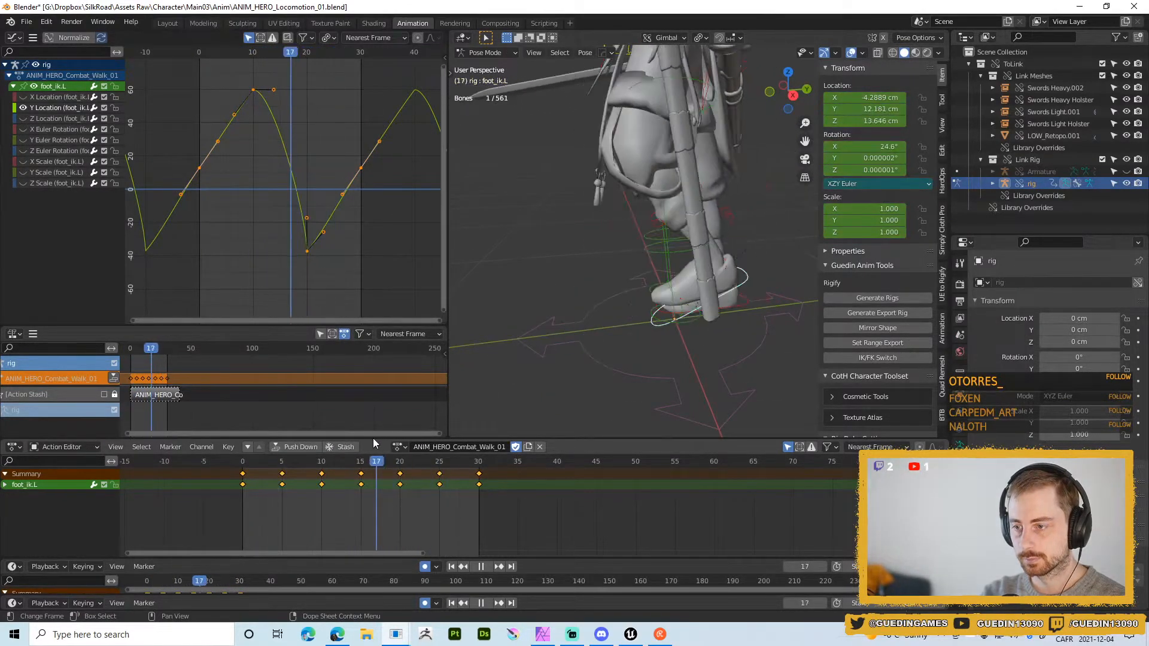
key("space")
- Lower the incoming handle of the frame 20 key on foot_ik.L's Y Location curve to straighten its approach
left_click_drag(302, 202, 324, 248)
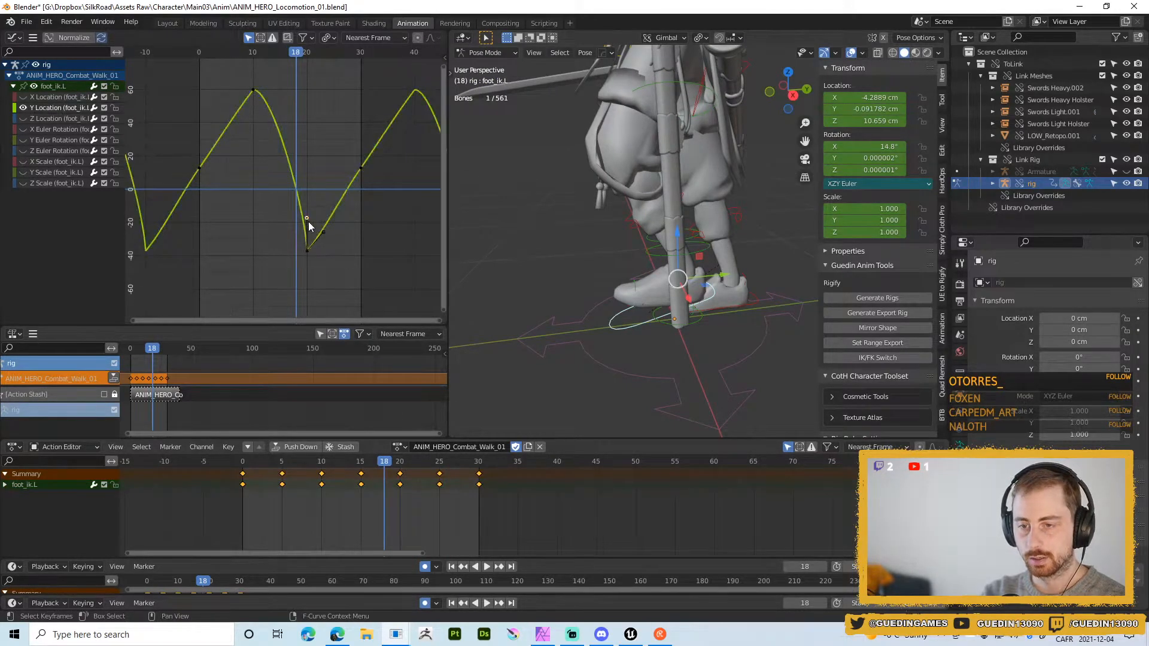
key("h")
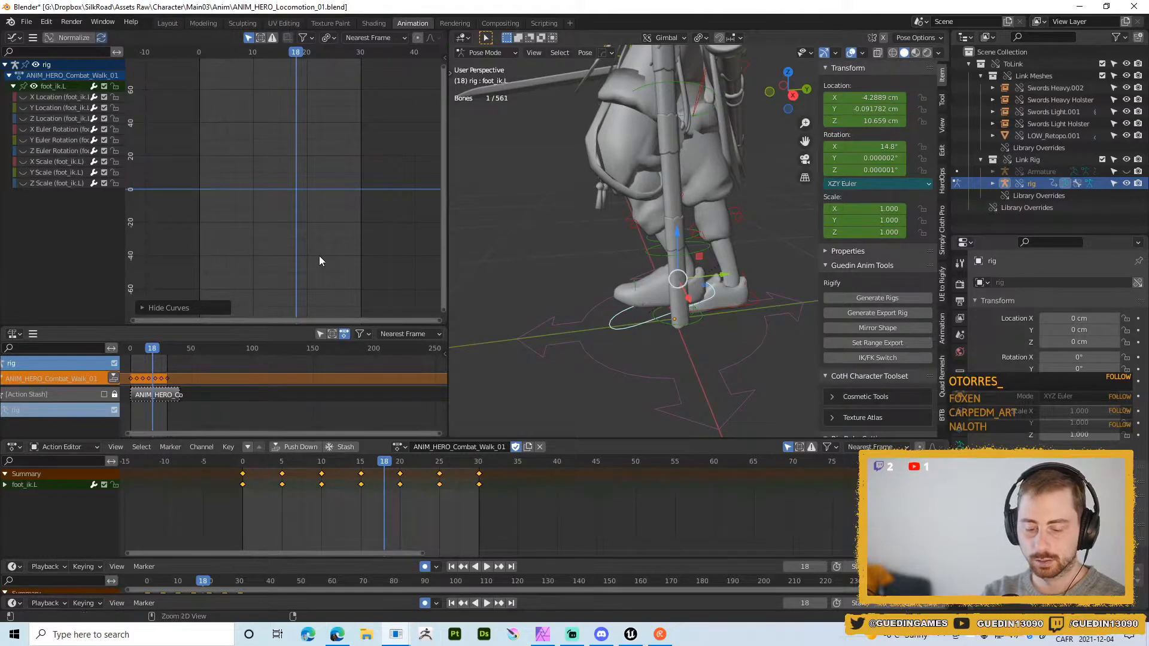
key("alt+h")
key("g")
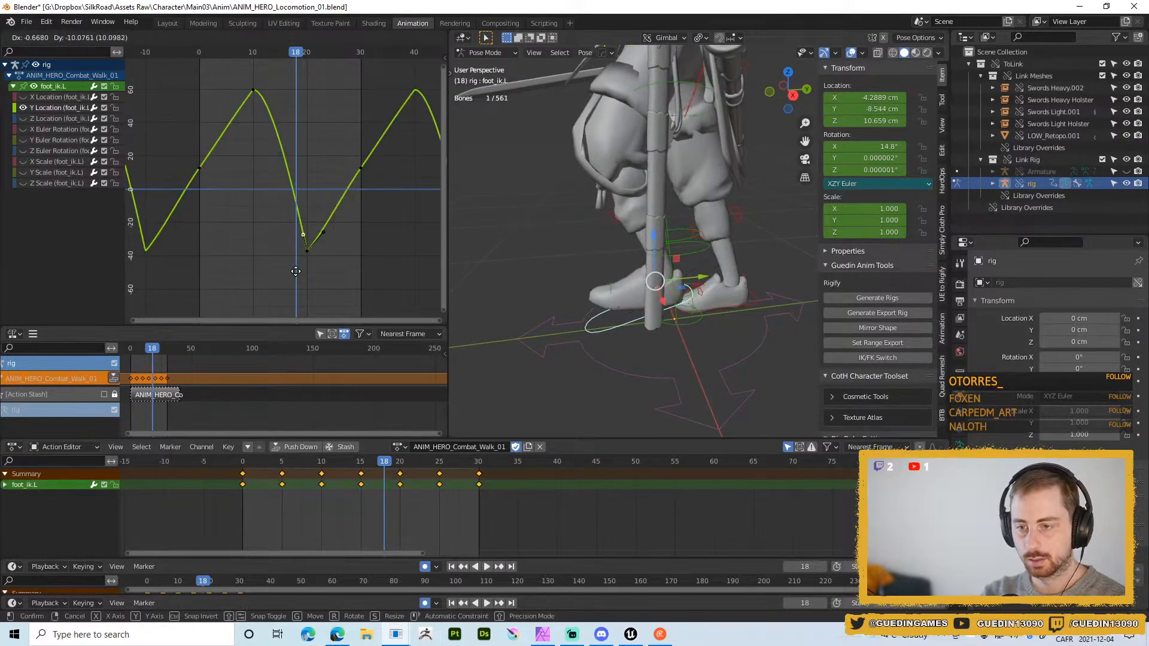
left_click(295, 273)
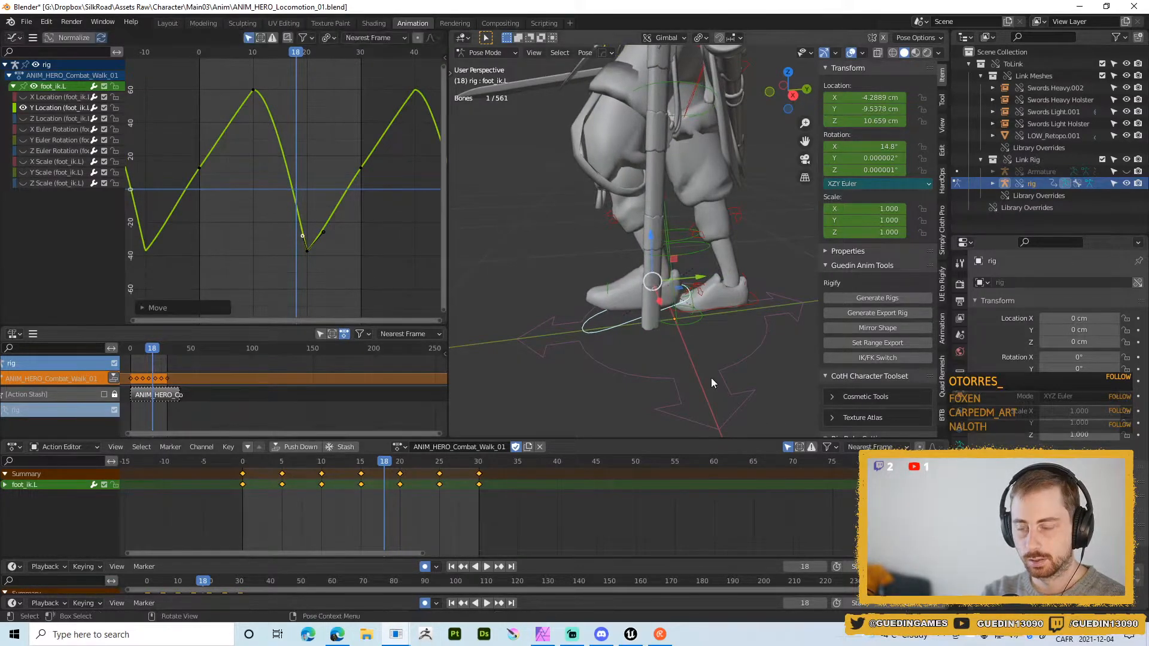
- Play the walk loop to check the left foot's motion up close and on the full character
key("shift+space")
left_click(688, 250)
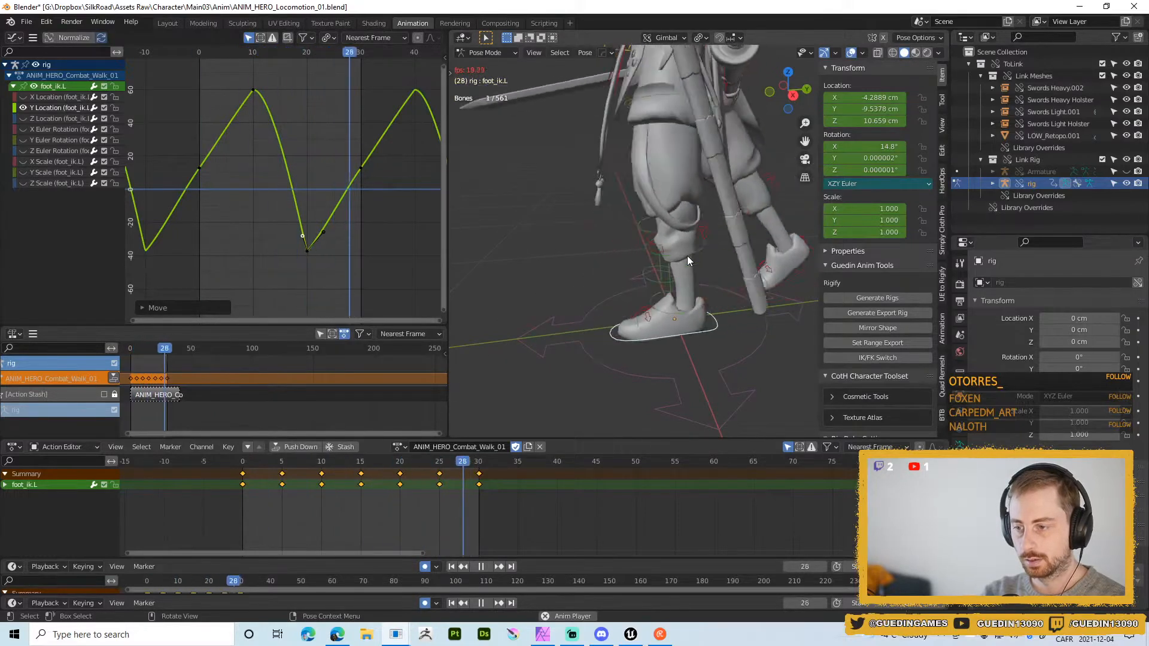
scroll(656, 168, "down", 5)
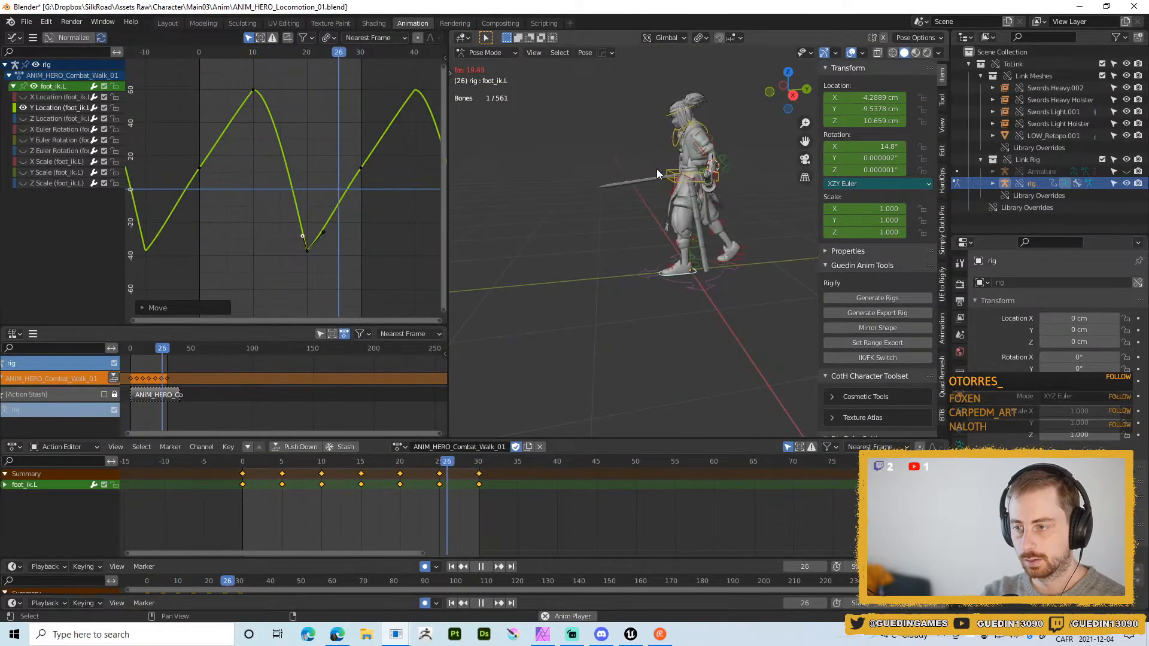
key("shift+space")
left_click(651, 127)
scroll(623, 253, "up", 4)
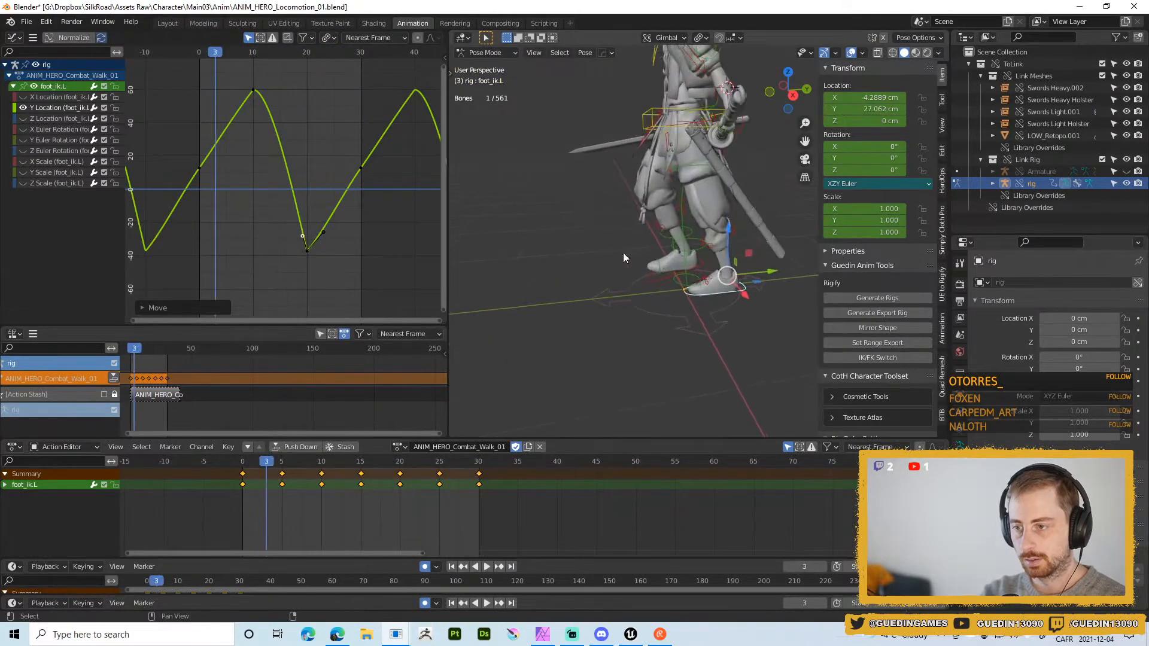
- Raise foot_ik.L's Y Location key at frame 20 to about -32.1 cm, keeping its timing
left_click_drag(251, 465, 390, 429)
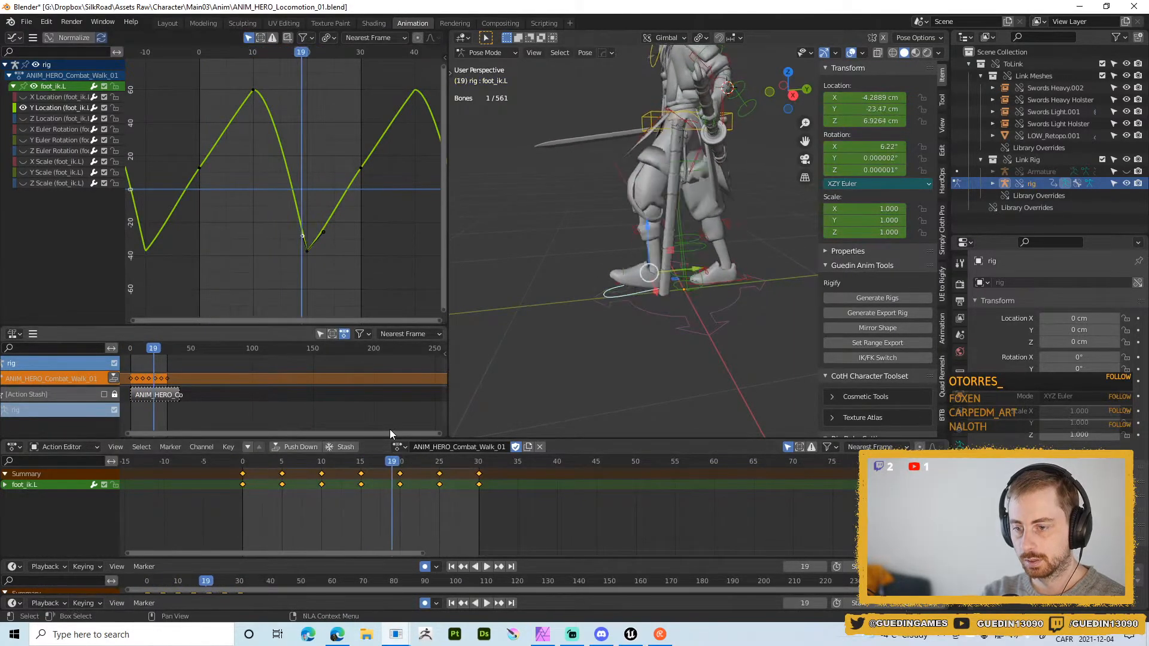
left_click(388, 462)
left_click(400, 460)
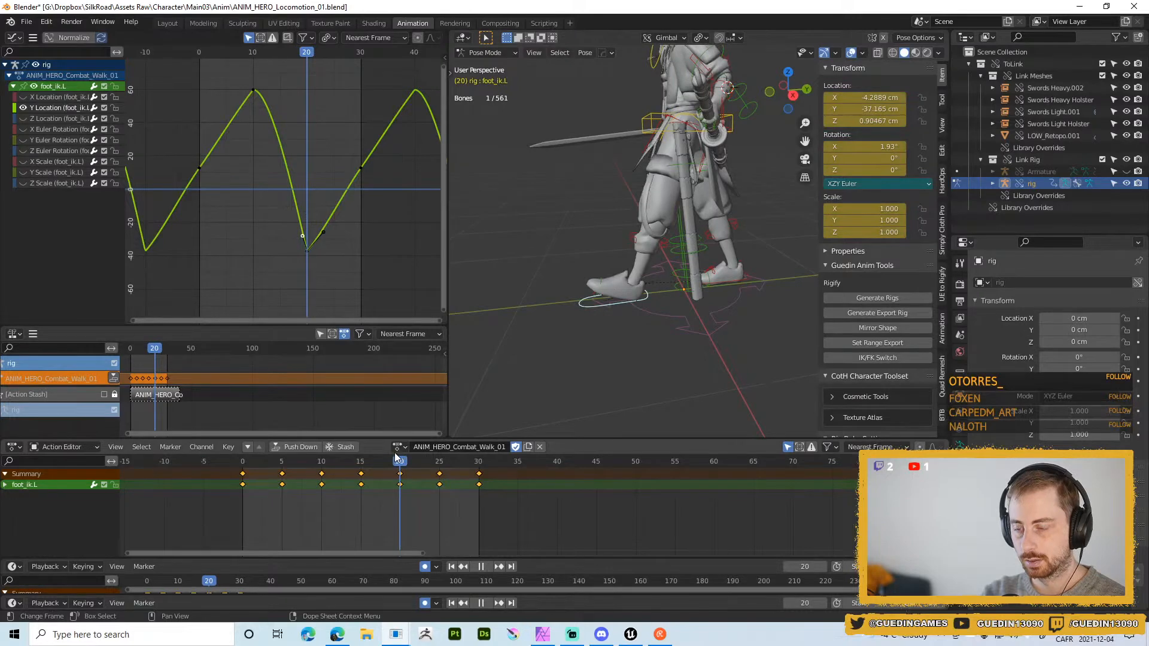
key("Escape")
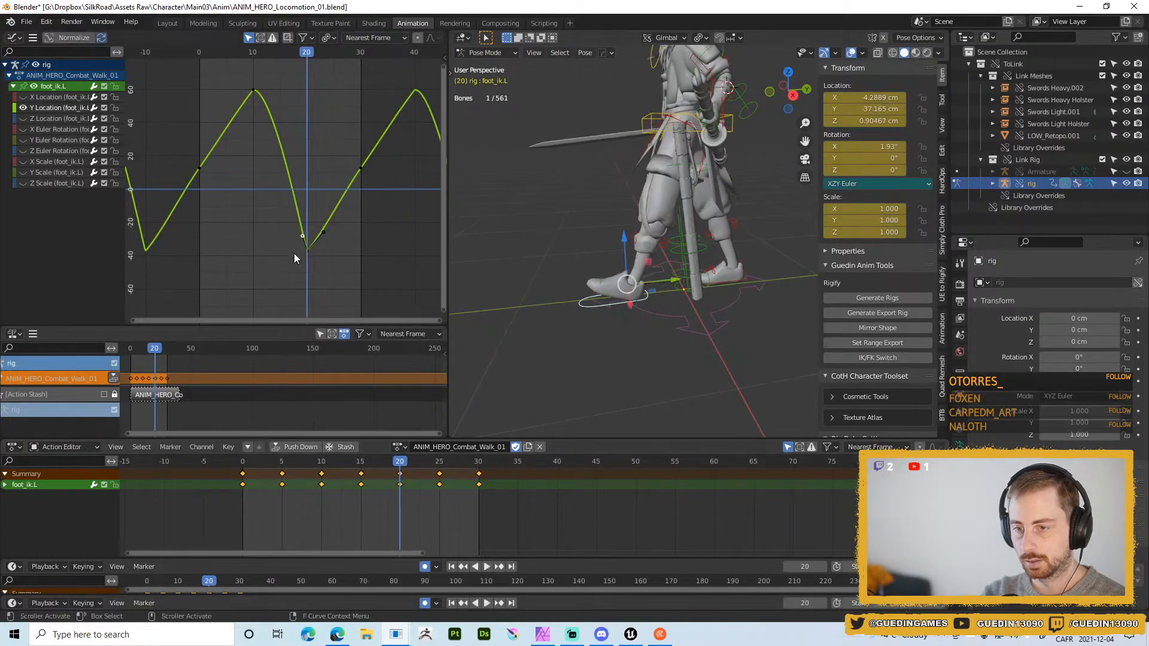
left_click_drag(289, 242, 338, 286)
key("g")
key("x")
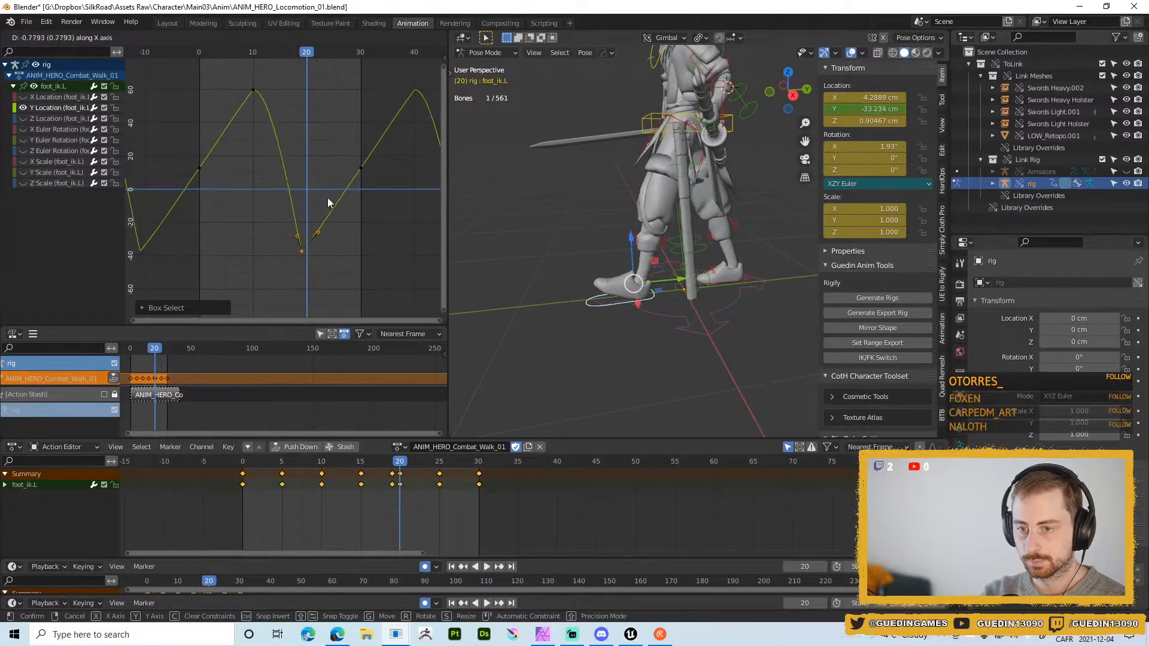
key("y")
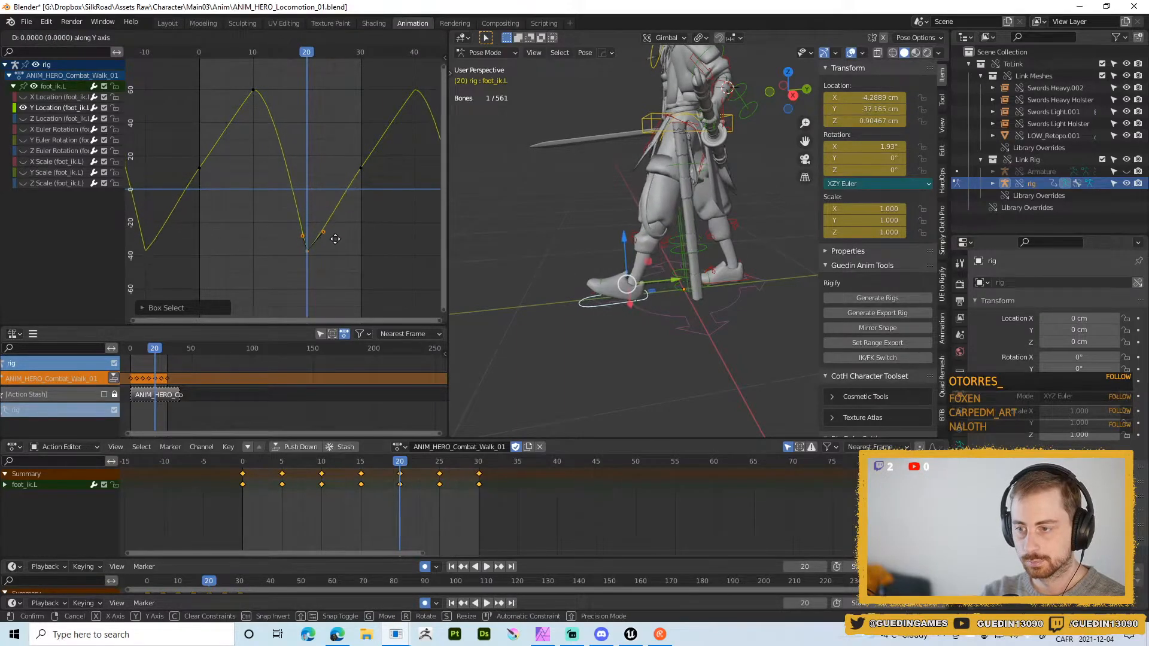
left_click(326, 232)
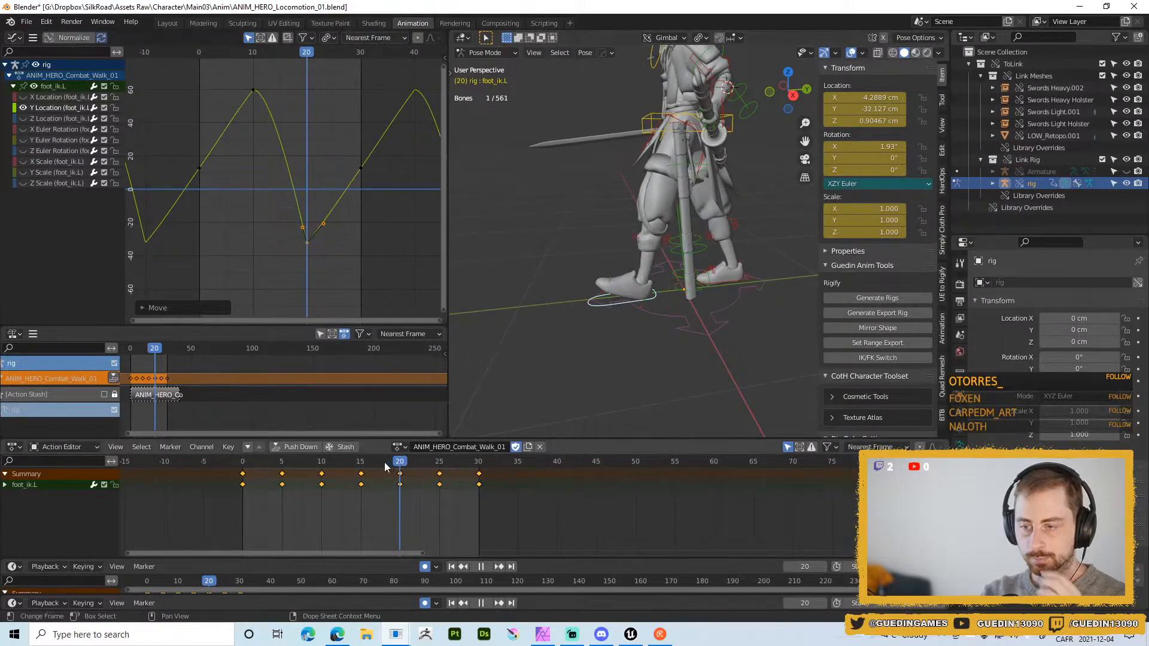
- Lower the outgoing handle of the frame 10 key on foot_ik.L's Y Location curve to sharpen the peak
key("space")
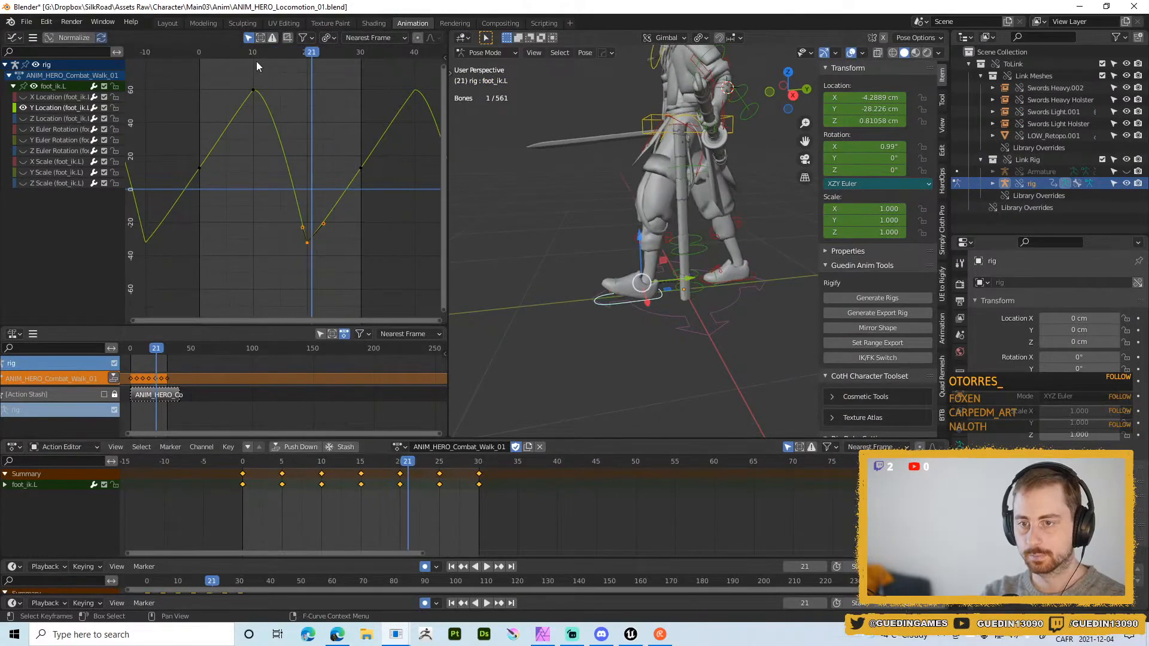
left_click_drag(231, 77, 283, 130)
left_click(272, 89)
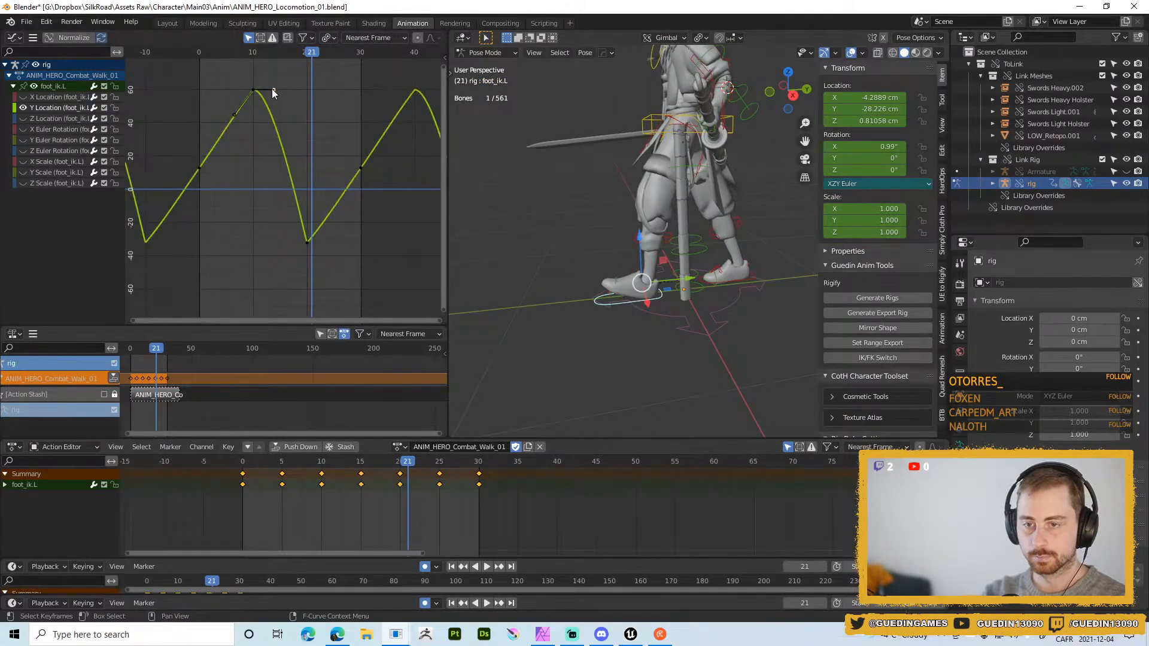
key("g")
key("y")
left_click(295, 142)
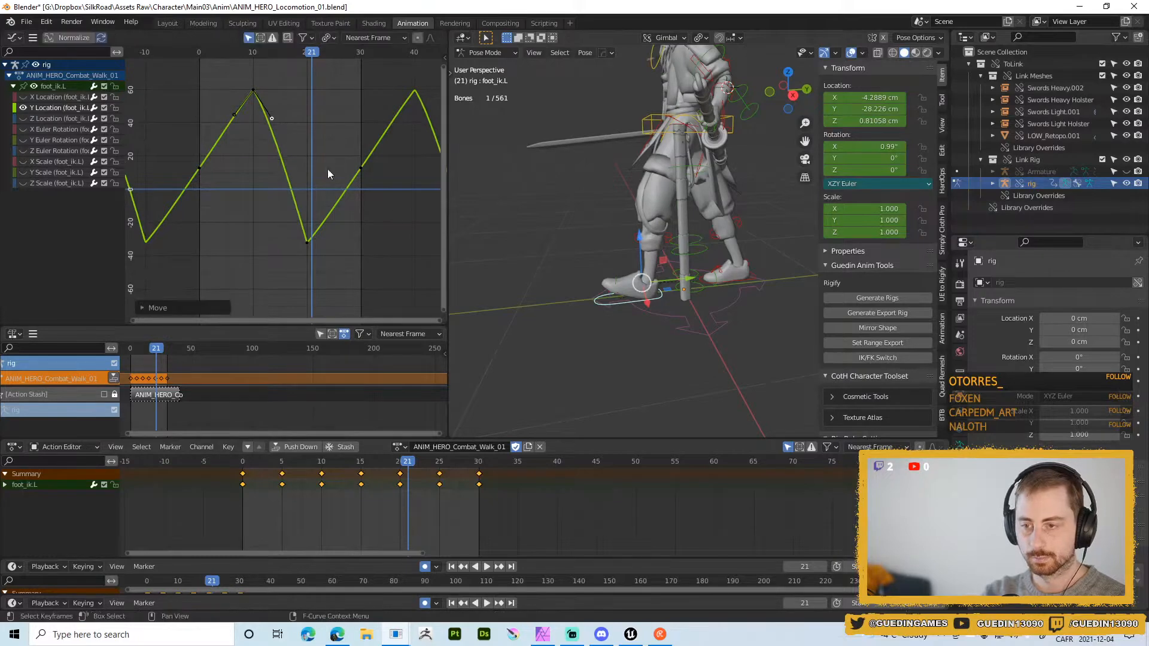
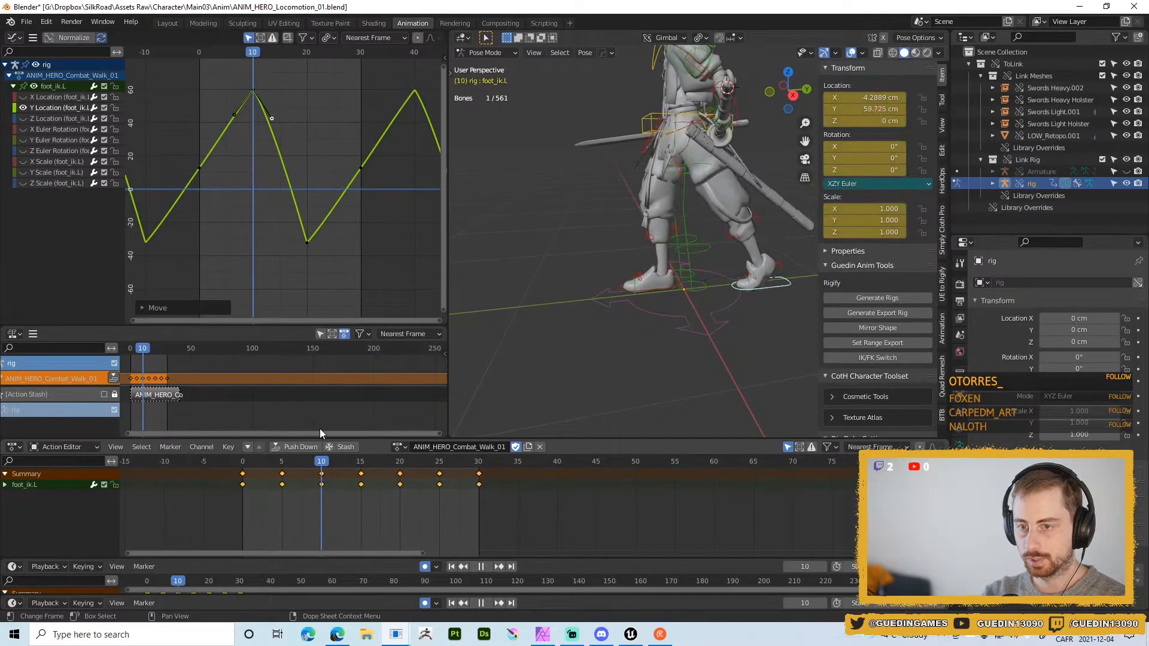
- Lower foot_ik.L's Y Location key at frame 10 to about 54.7 cm and scrub around that frame
key("space")
left_click_drag(227, 73, 272, 115)
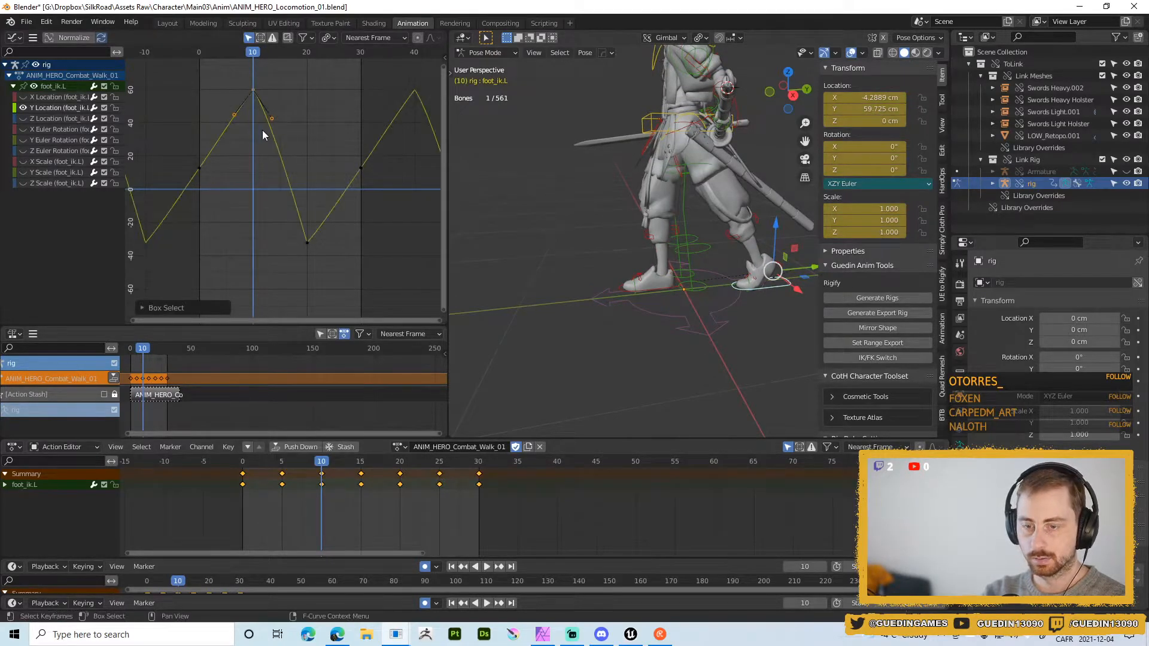
key("g")
key("y")
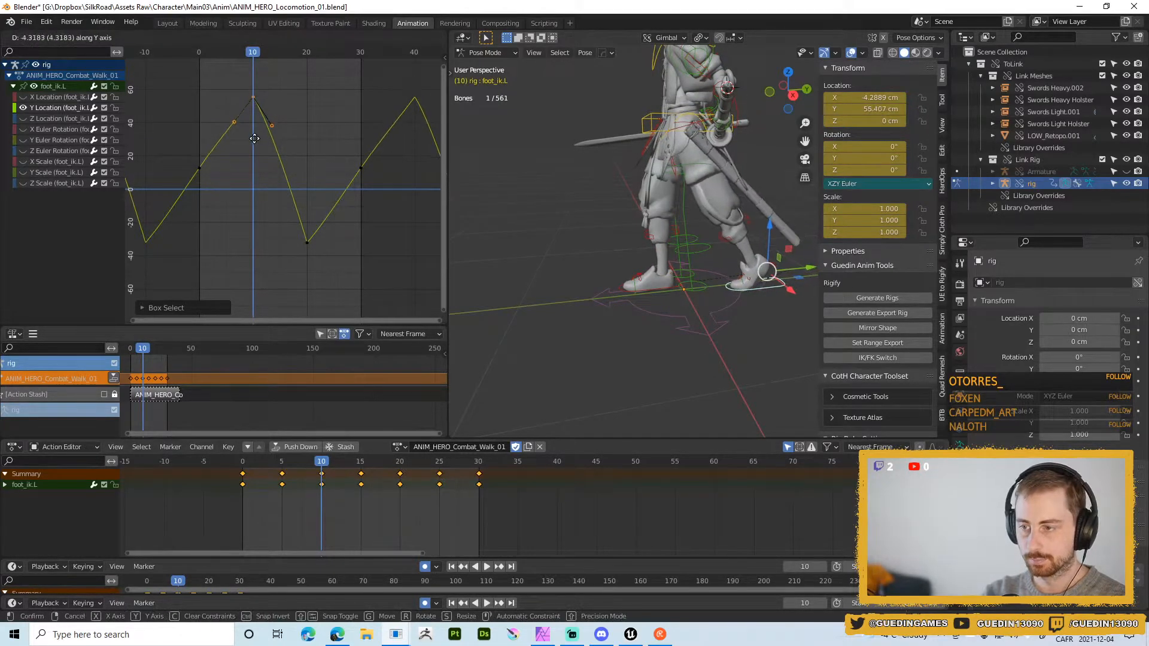
left_click(254, 139)
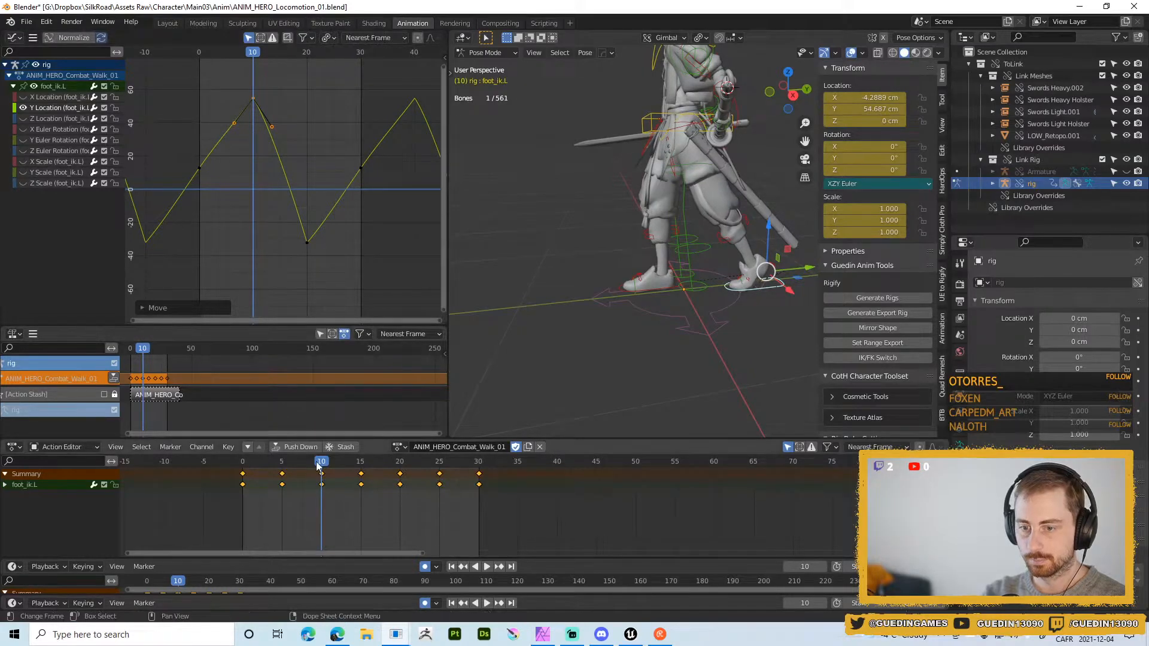
left_click_drag(318, 459, 320, 417)
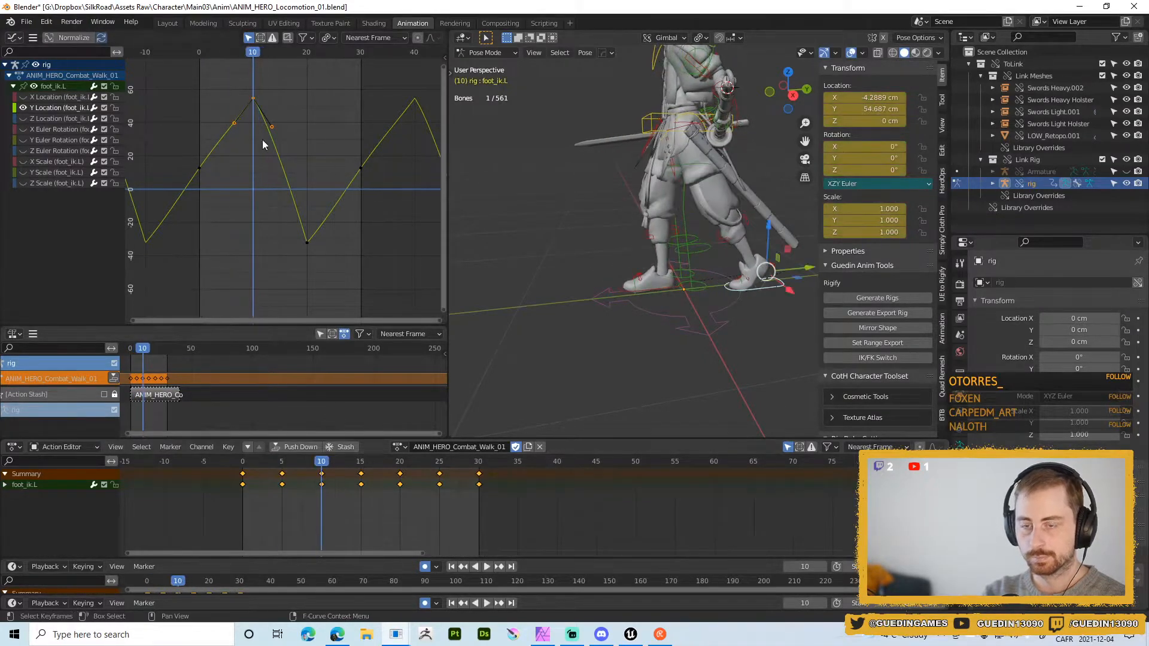
- Move the incoming handle of foot_ik.L's frame 10 Y Location key up and closer to the key
left_click_drag(259, 141, 219, 126)
left_click_drag(239, 88, 262, 112)
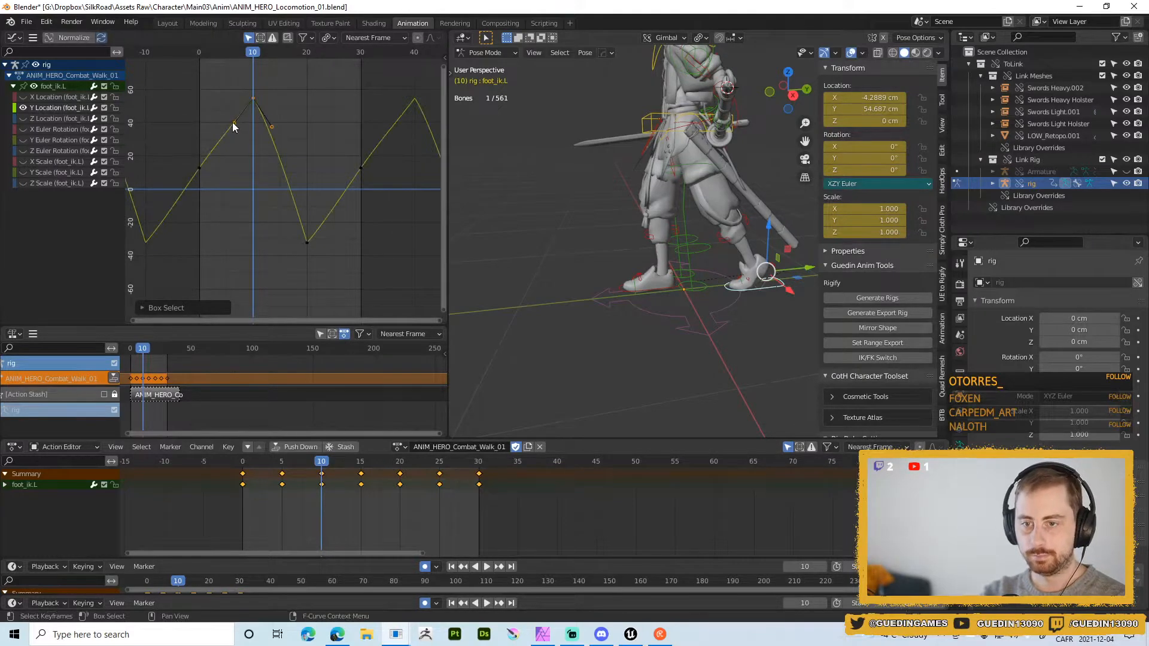
left_click(232, 124)
key("g")
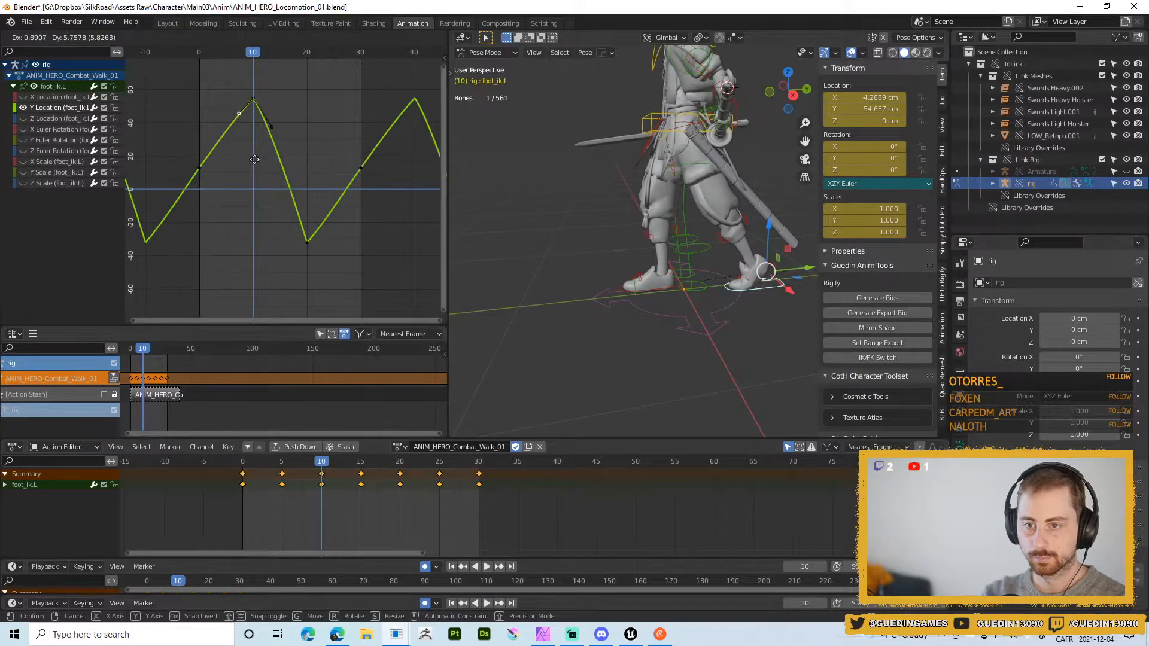
left_click(254, 159)
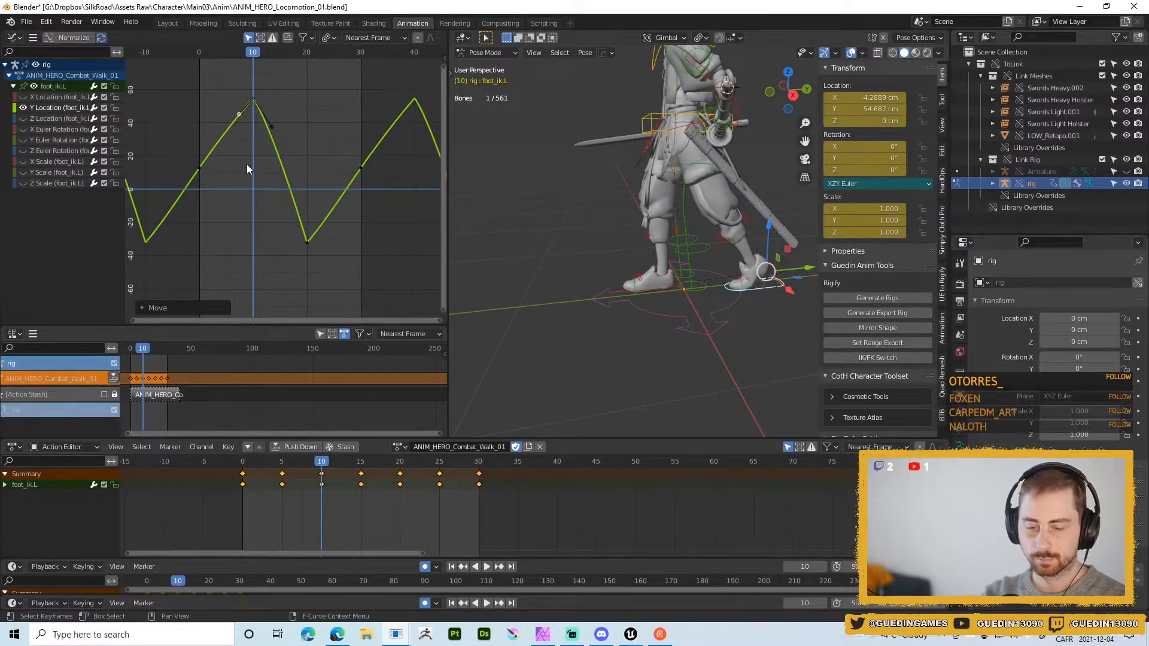
- Try several handle types on the incoming handle of foot_ik.L's frame 10 Y Location key
key("v")
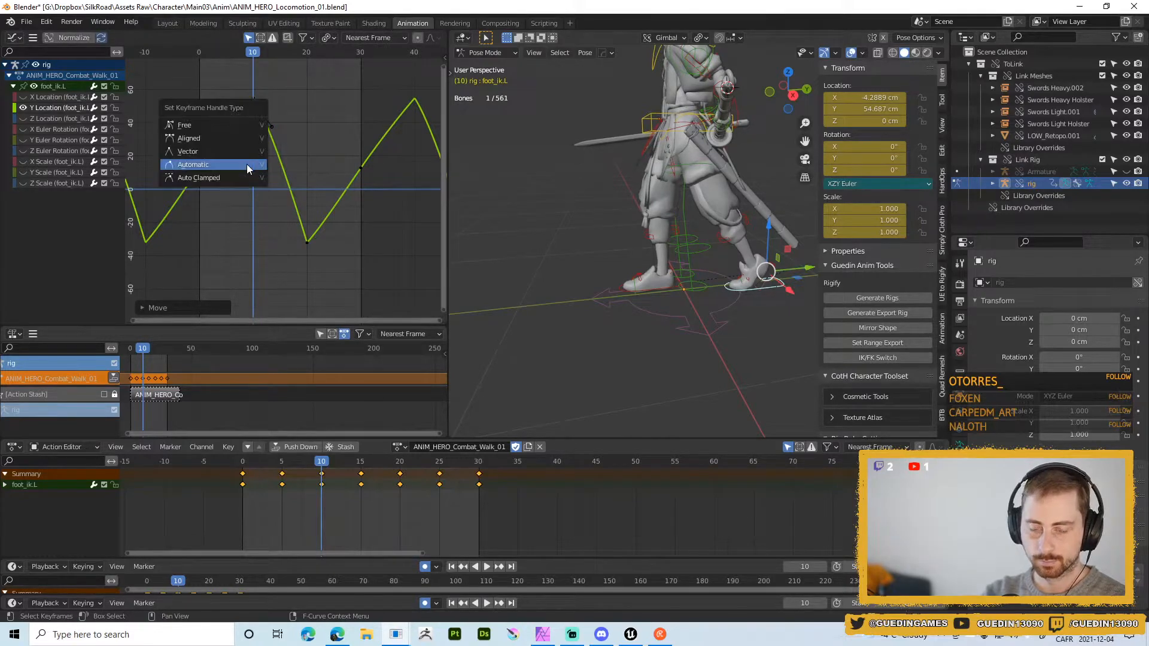
left_click(212, 167)
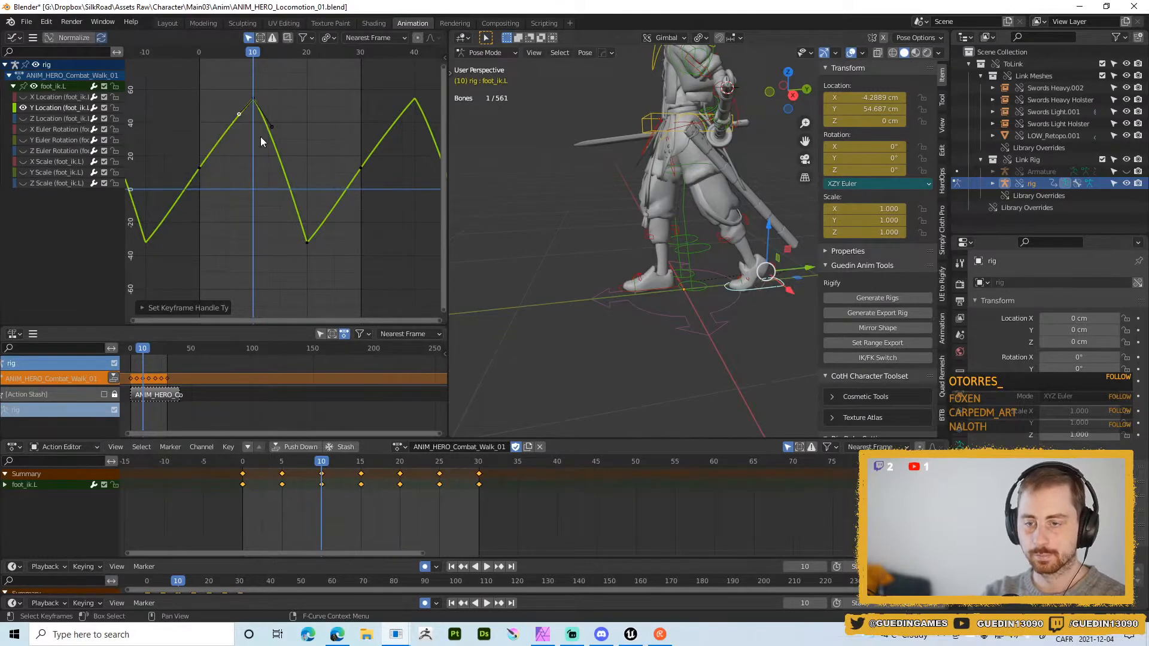
key("v")
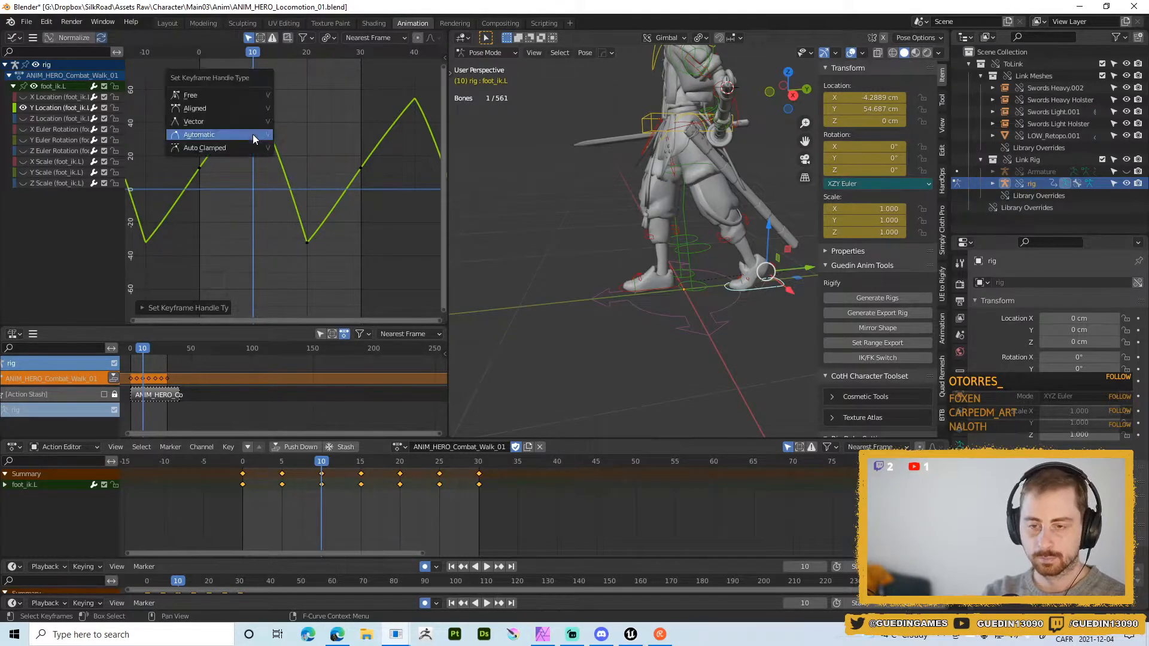
left_click(201, 95)
key("v")
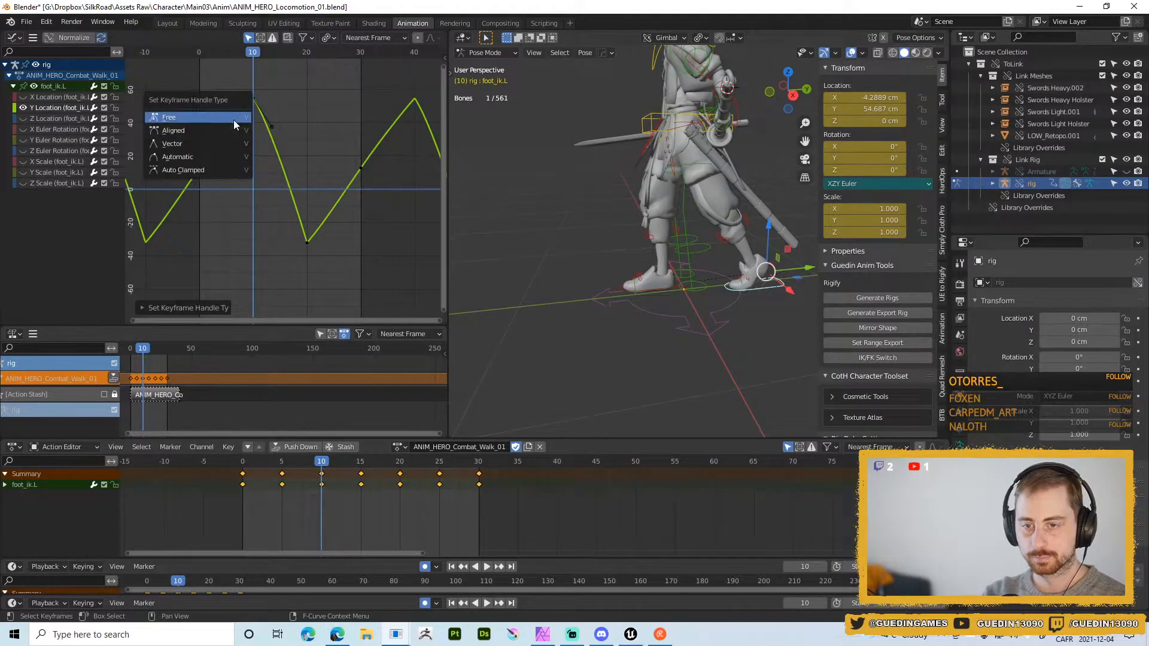
left_click(198, 131)
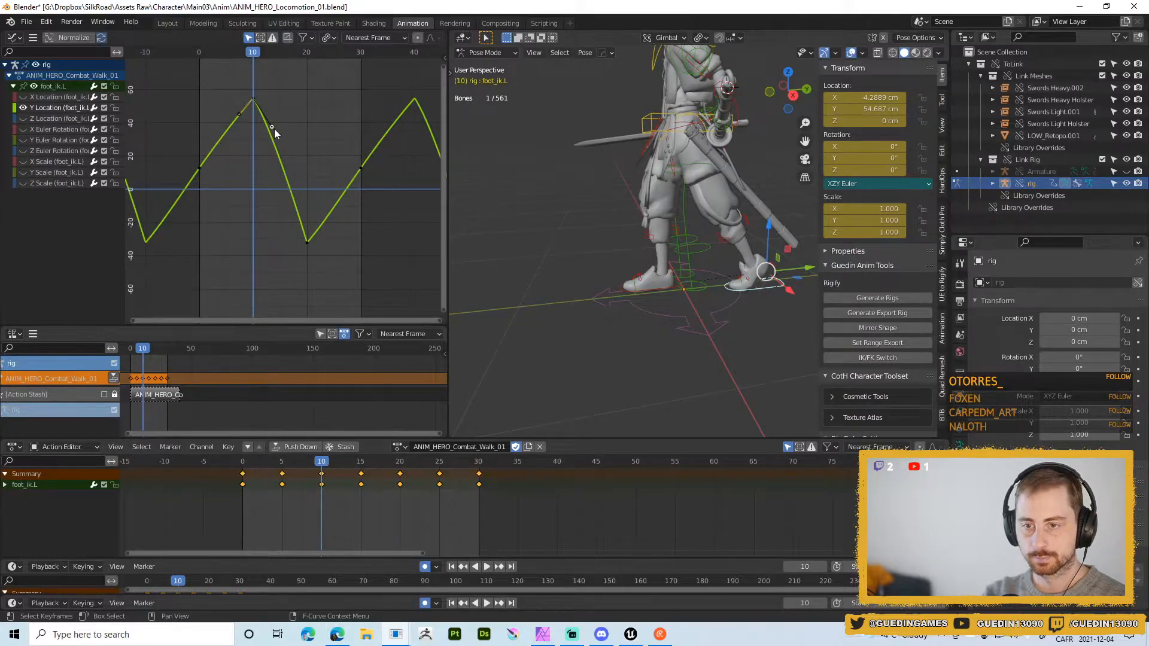
- Raise the outgoing handle of the frame 10 key on foot_ik.L's Y Location curve to round off the peak, and scrub there
key("v")
left_click(261, 160)
key("v")
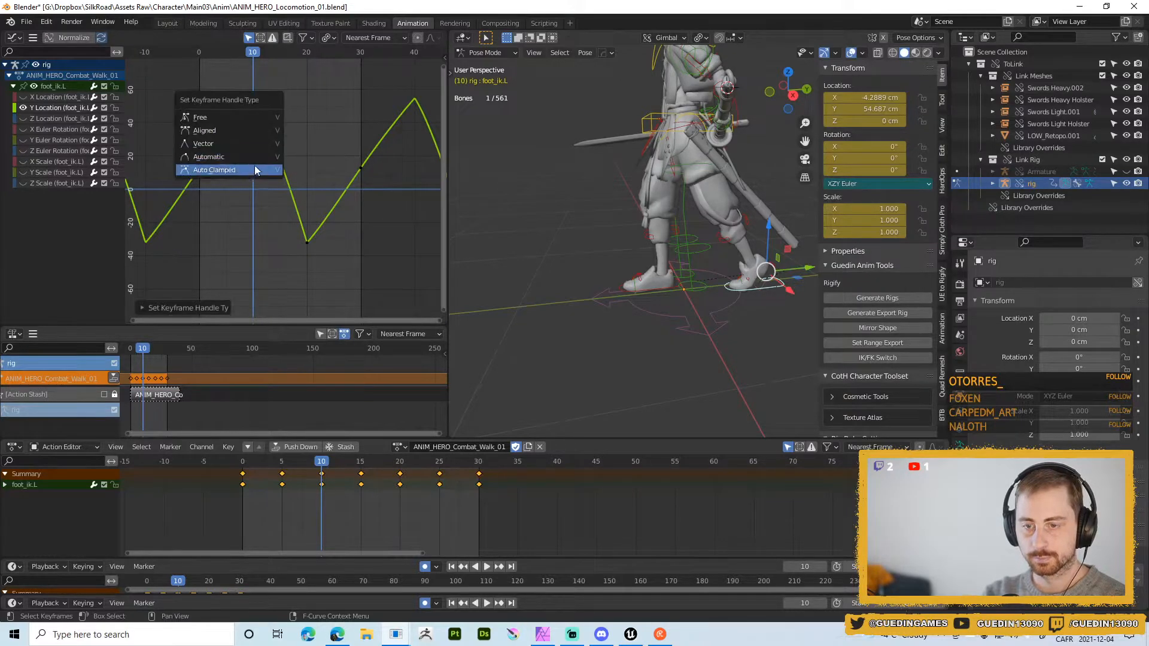
left_click(257, 169)
left_click_drag(273, 126, 266, 96)
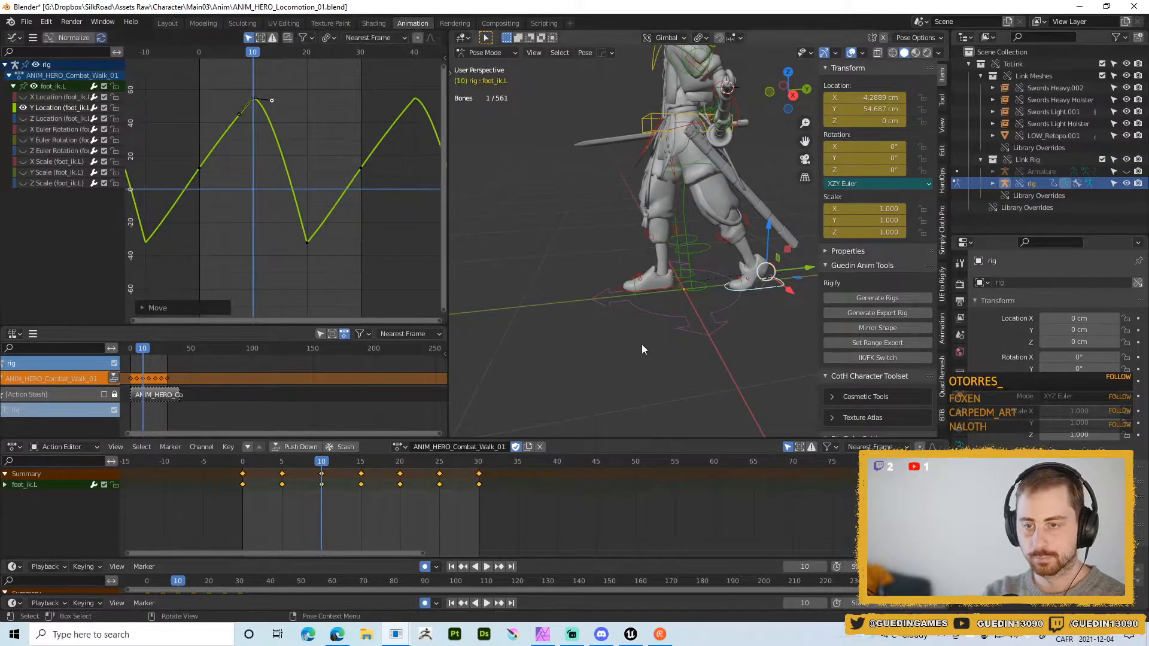
mouse_move(318, 458)
left_mouse_down()
mouse_move(342, 459)
mouse_move(277, 465)
mouse_move(322, 448)
left_mouse_up()
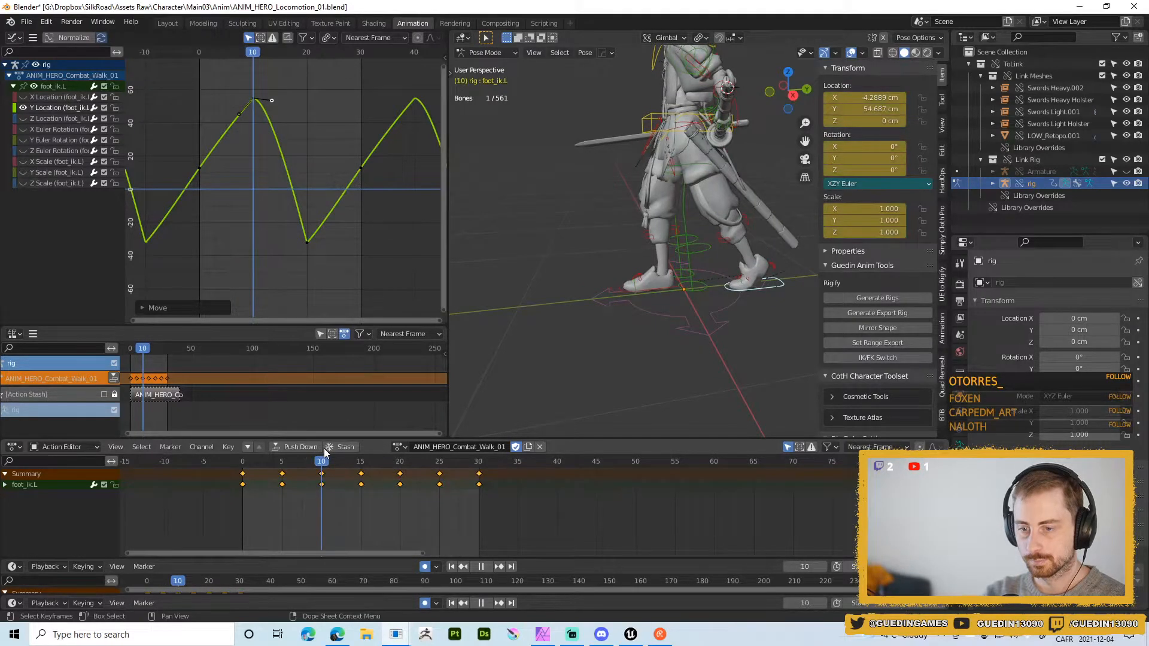
- Lower foot_ik.L's Y Location key at frame 10 to about 53.2 cm, keeping its timing, and scrub the surrounding frames
left_click_drag(259, 106, 271, 127)
key("g")
key("y")
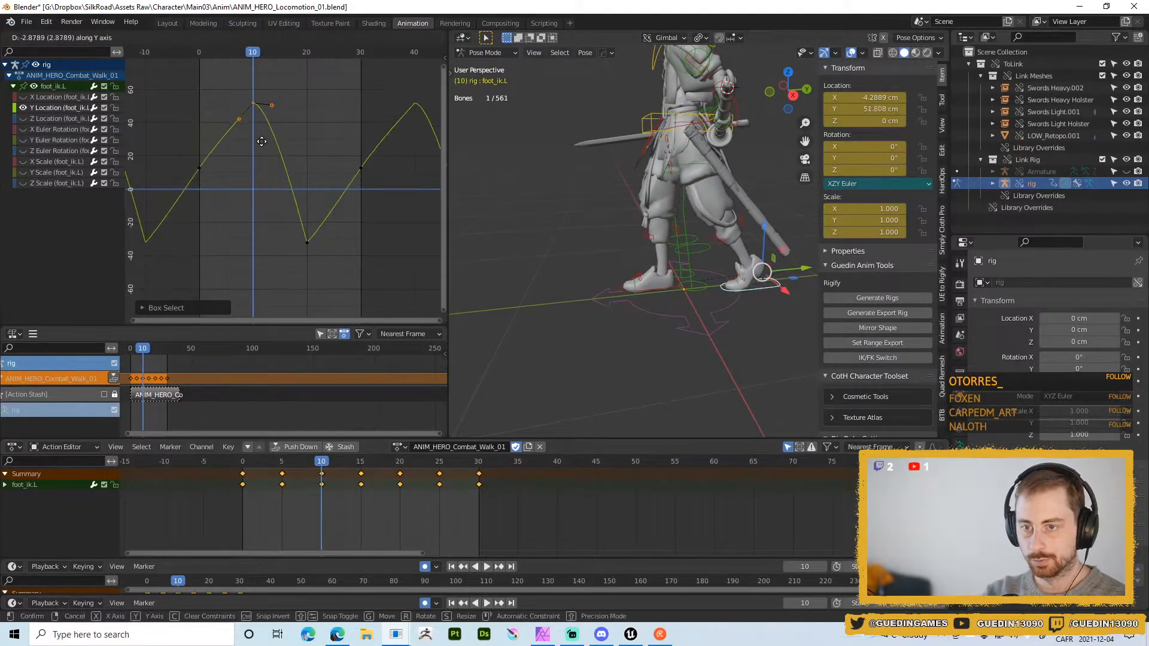
left_click(261, 138)
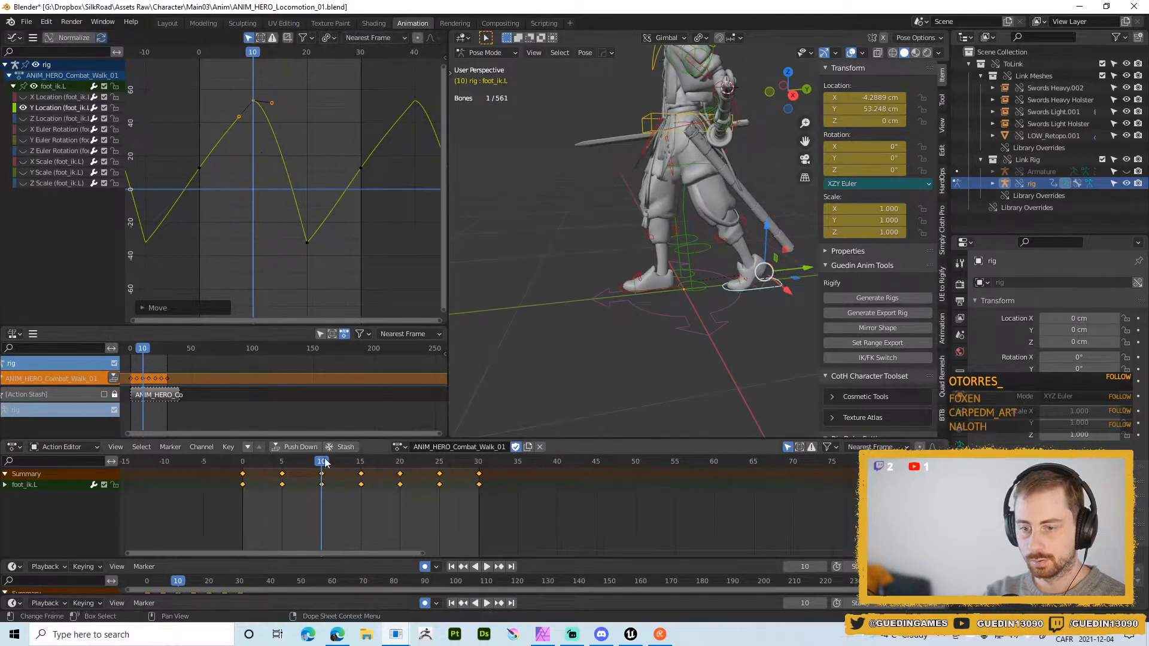
key("space")
left_click(269, 465)
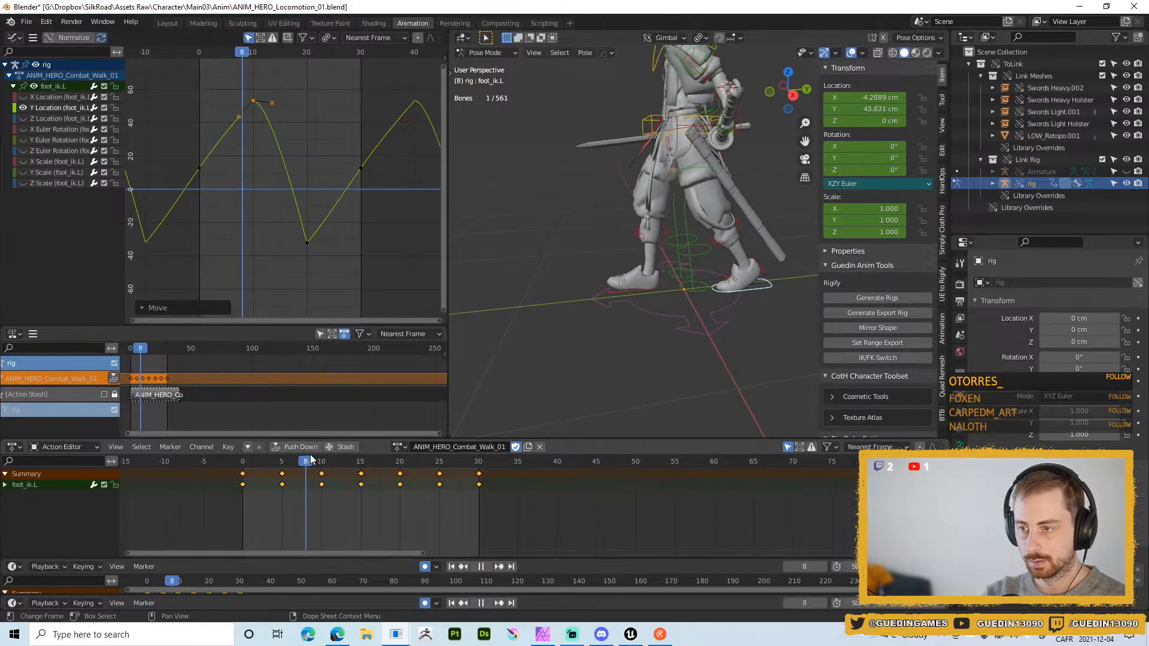
left_click_drag(334, 450, 322, 450)
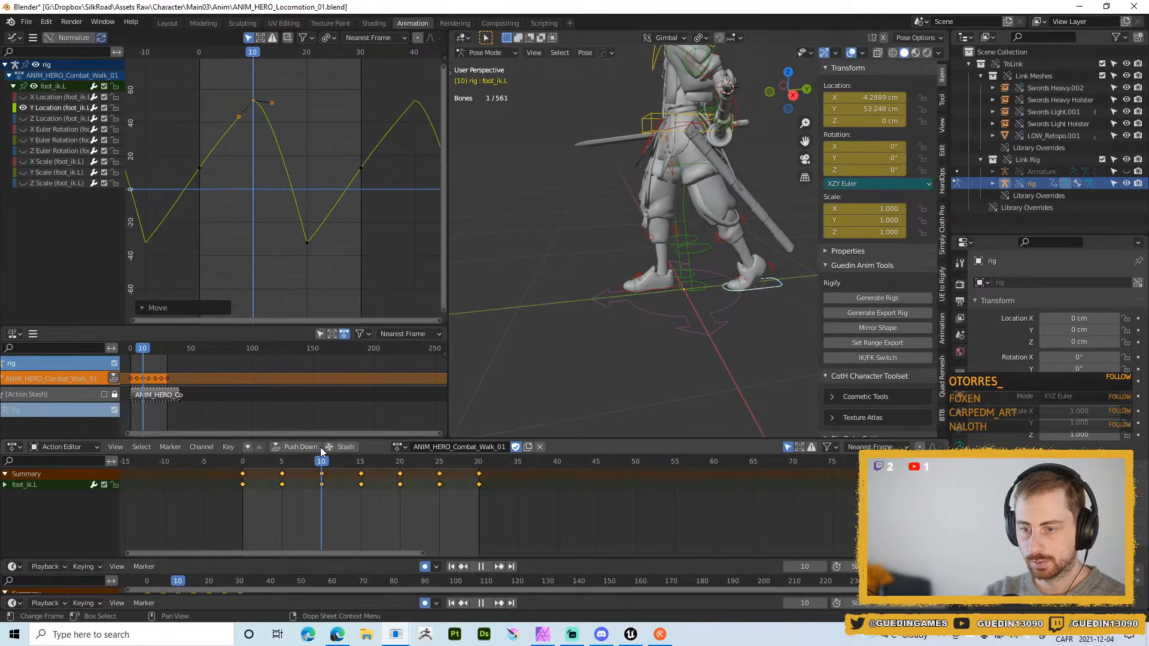
key("space")
- Lower foot_ik.L's frame 10 Y Location key further to about 49.3 cm and check the motion around that frame
key("g")
key("y")
left_click(278, 122)
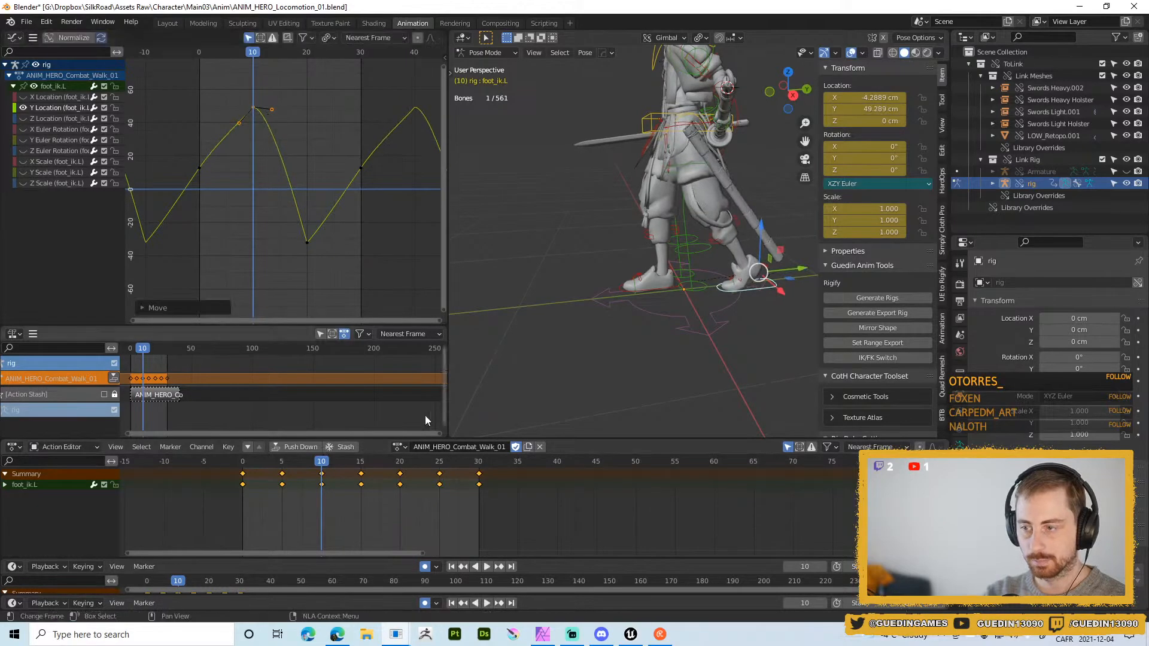
mouse_move(321, 466)
left_mouse_down()
mouse_move(268, 466)
mouse_move(339, 460)
mouse_move(318, 458)
left_mouse_up()
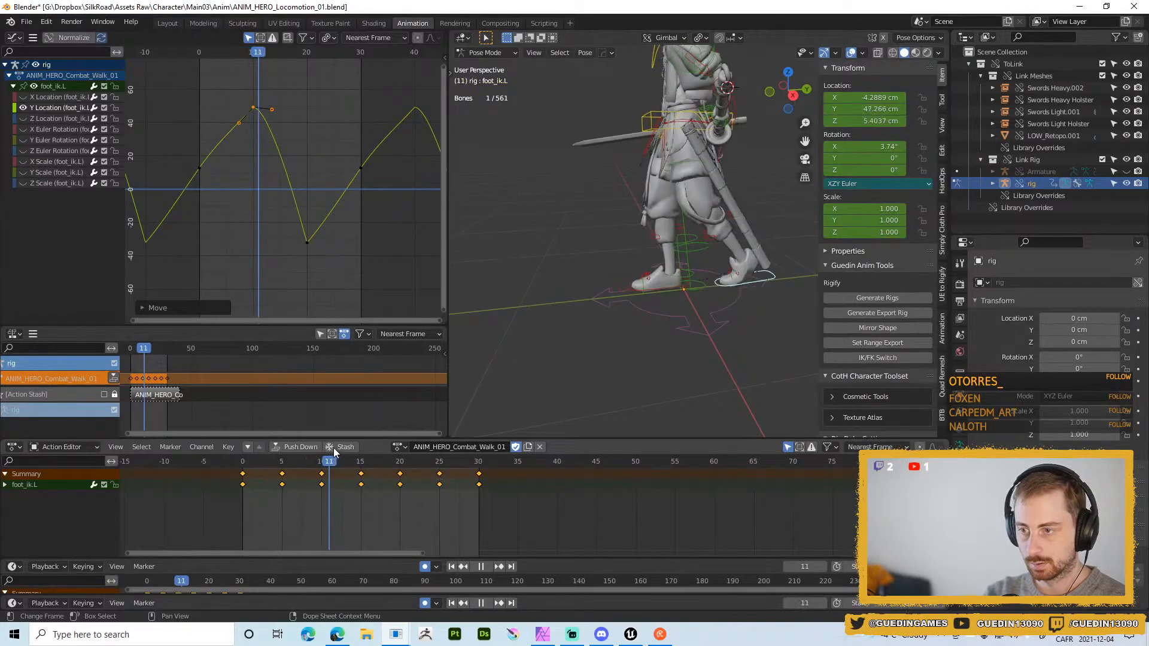
key("space")
- Raise the incoming handle of foot_ik.L's frame 10 Y Location key slightly and scrub around the frame
left_click_drag(242, 127, 252, 141)
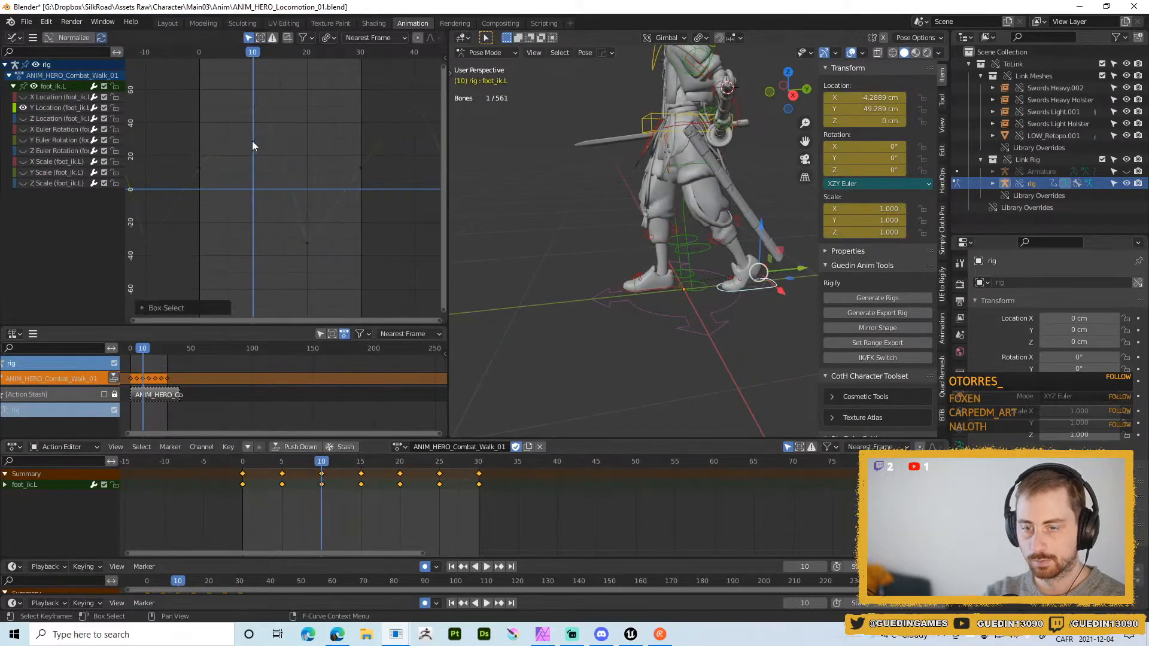
left_click(248, 114)
left_click(240, 124)
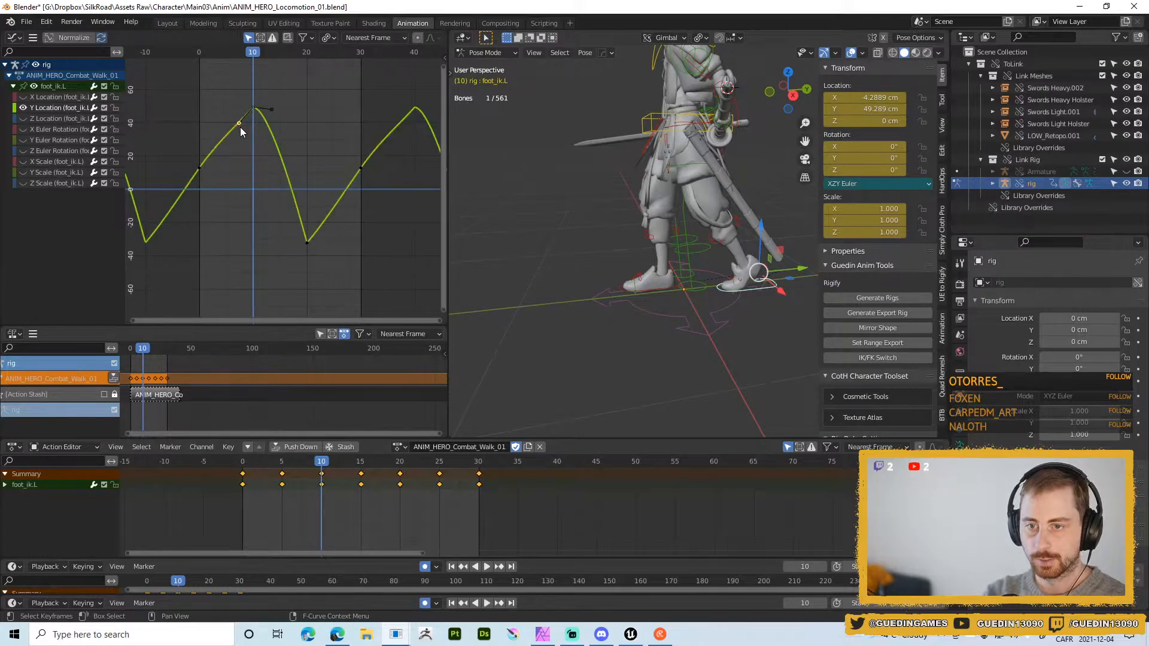
key("g")
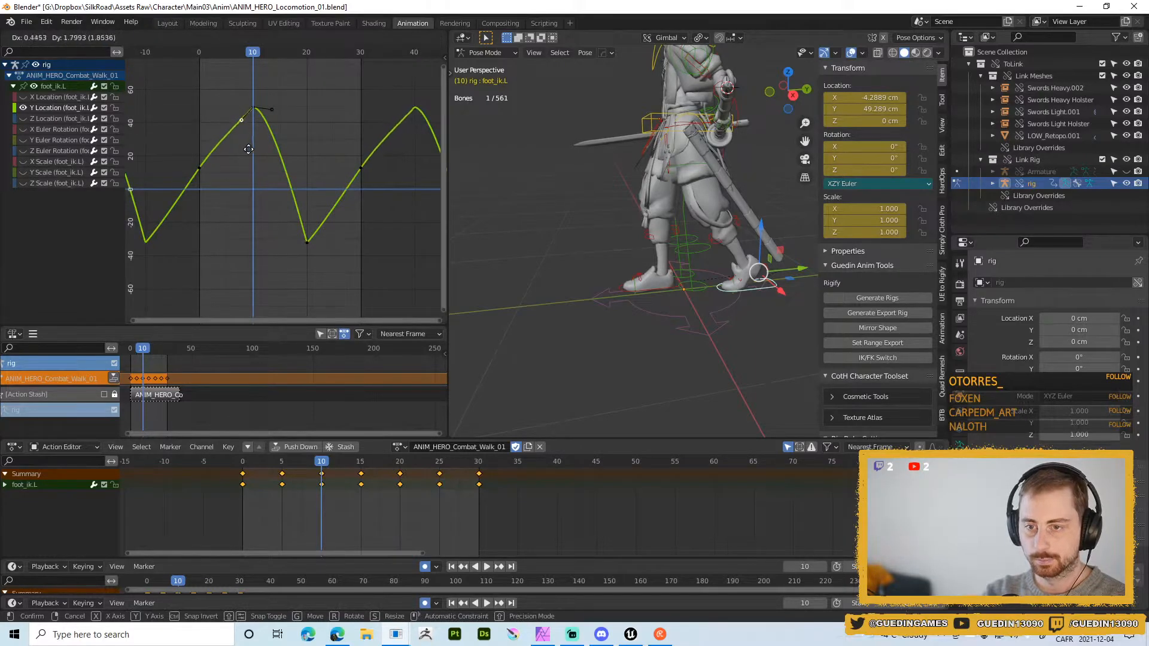
left_click(248, 152)
left_click_drag(322, 462, 322, 438)
- Adjust foot_heel_ik.L's X rotation at frame 10 to about 48.7°, scrubbing around the frame to compare heel lifts
scroll(691, 311, "up", 3)
left_click(686, 332)
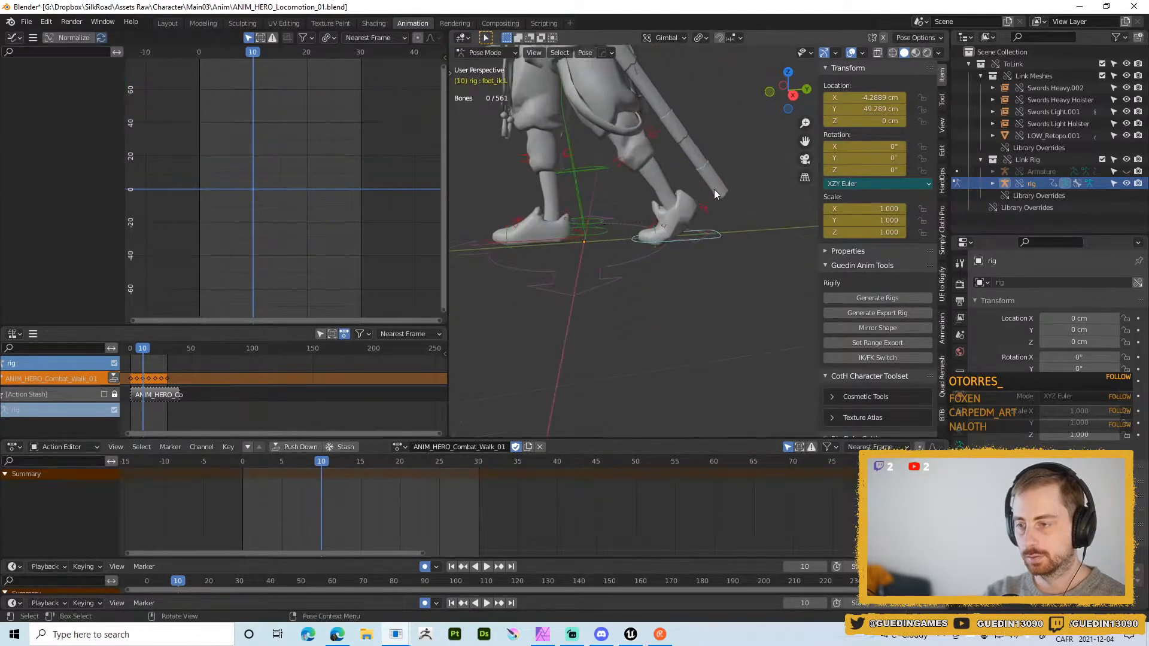
left_click(702, 209)
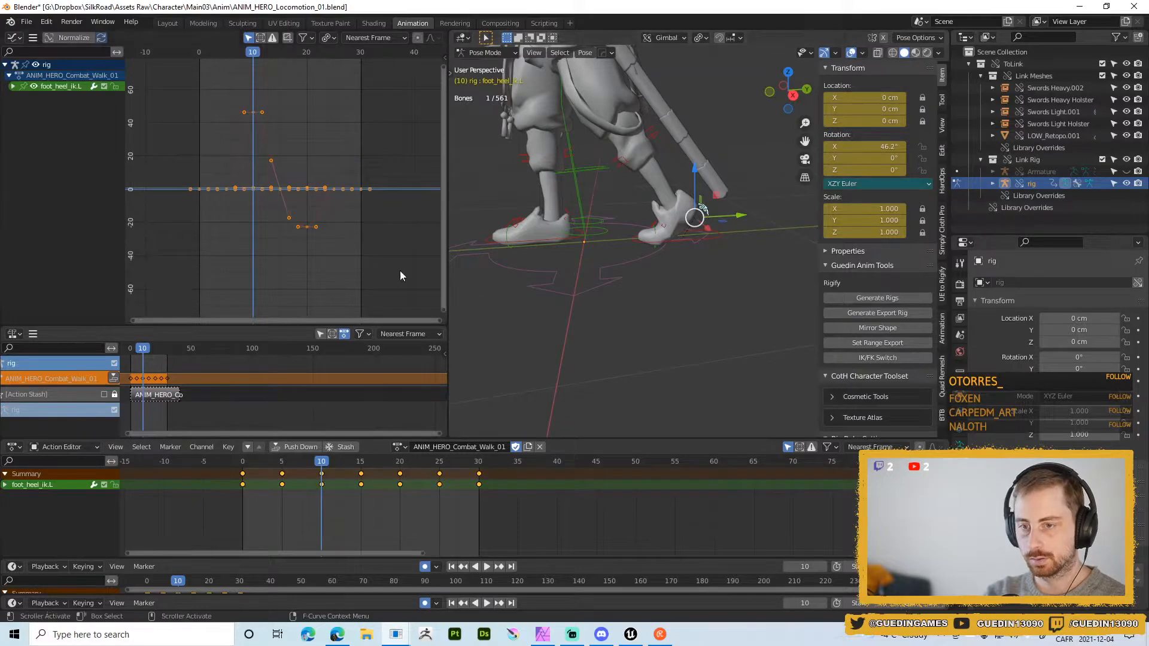
key("r")
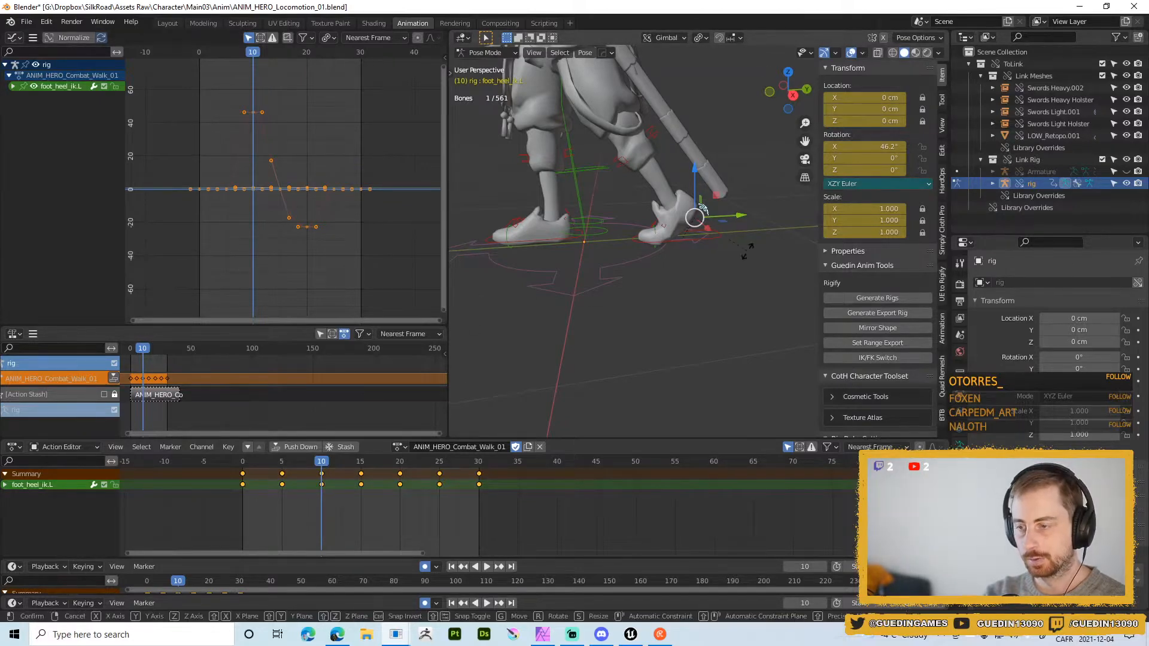
key("x")
left_click(755, 286)
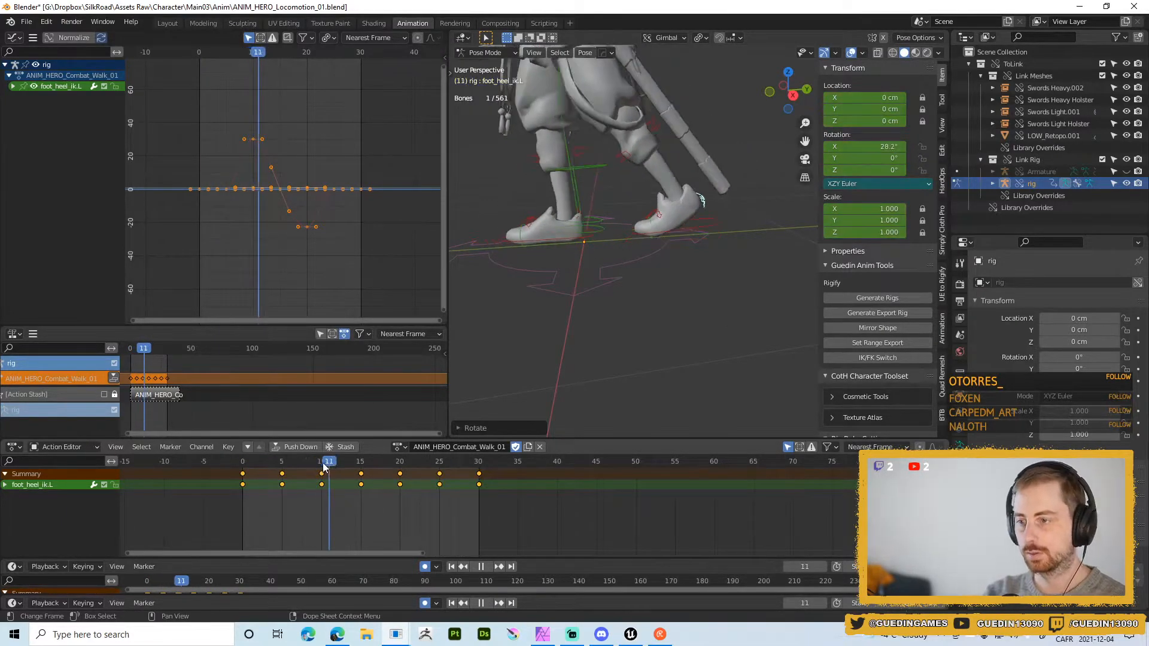
key("space")
middle_click_drag(491, 375, 699, 317)
key("r")
key("x")
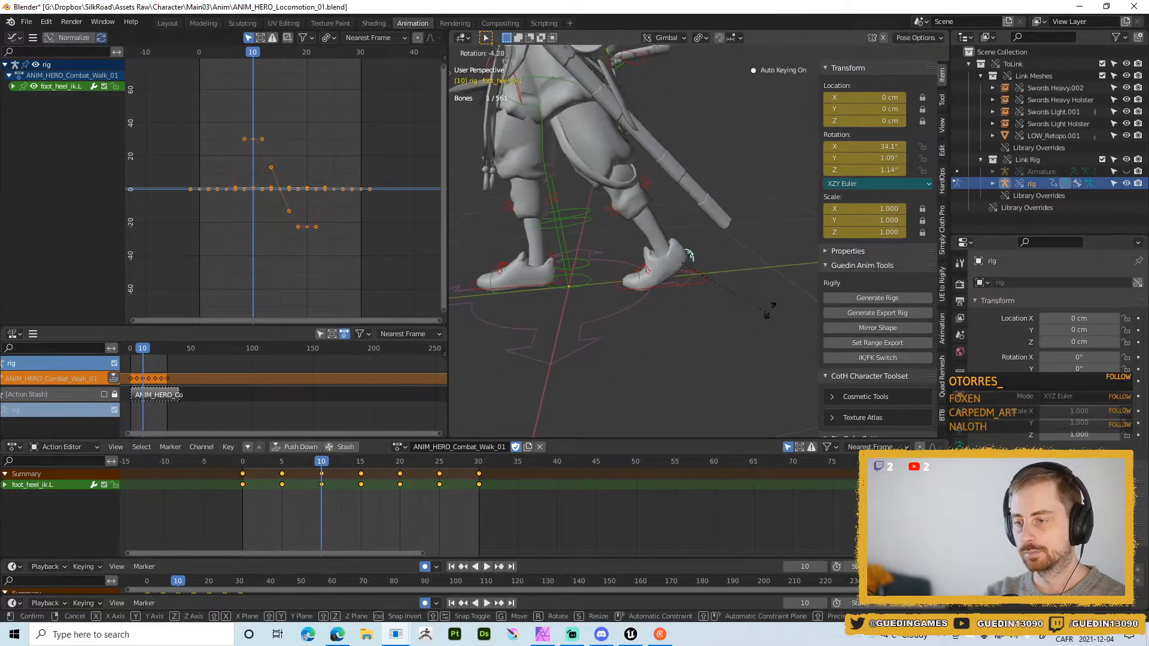
left_click(756, 286)
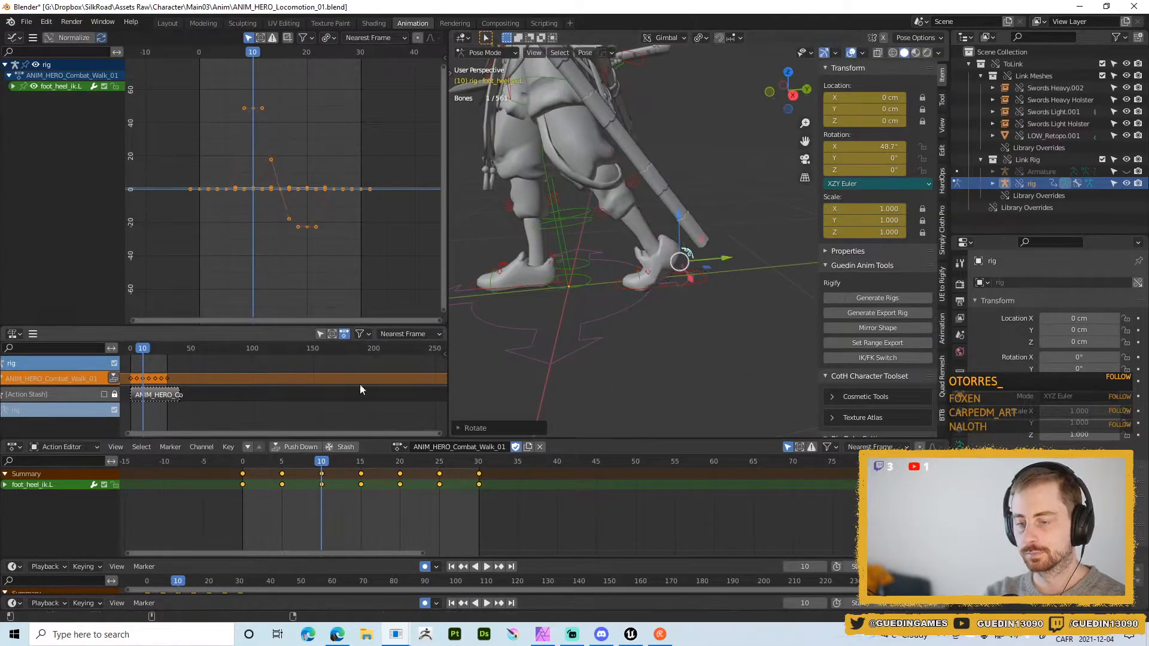
mouse_move(321, 465)
left_mouse_down()
mouse_move(244, 464)
mouse_move(347, 446)
mouse_move(321, 448)
left_mouse_up()
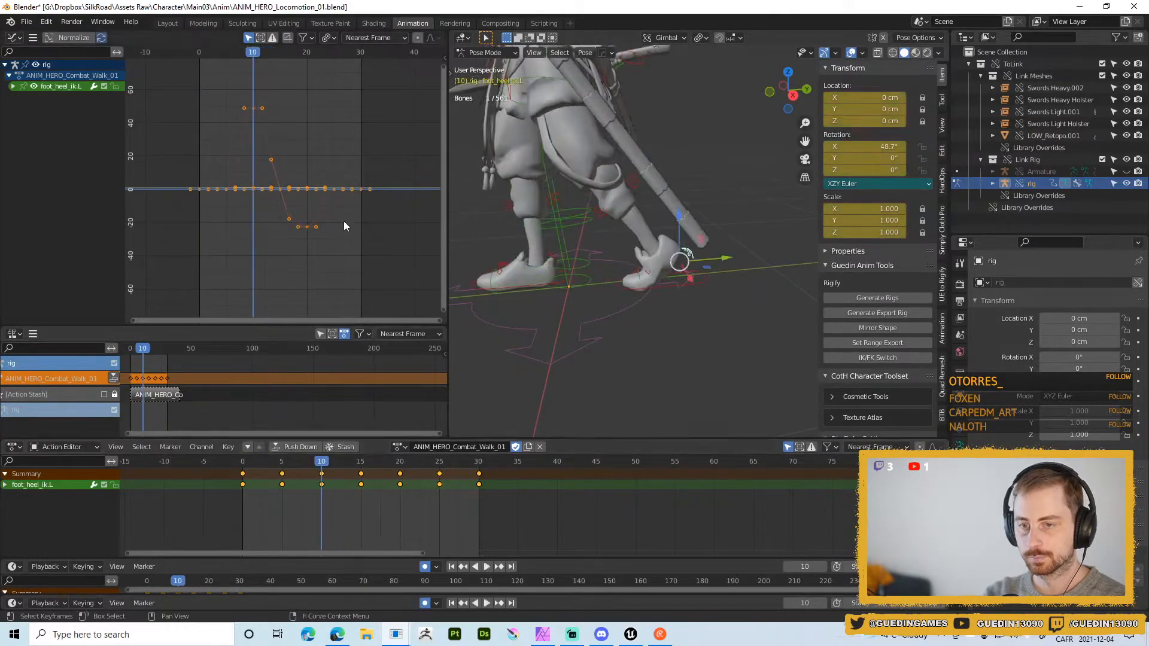
- Lower foot_ik.L's Y Location key at frame 10 to about 44.3 cm and nudge its incoming handle upward
left_click(707, 281)
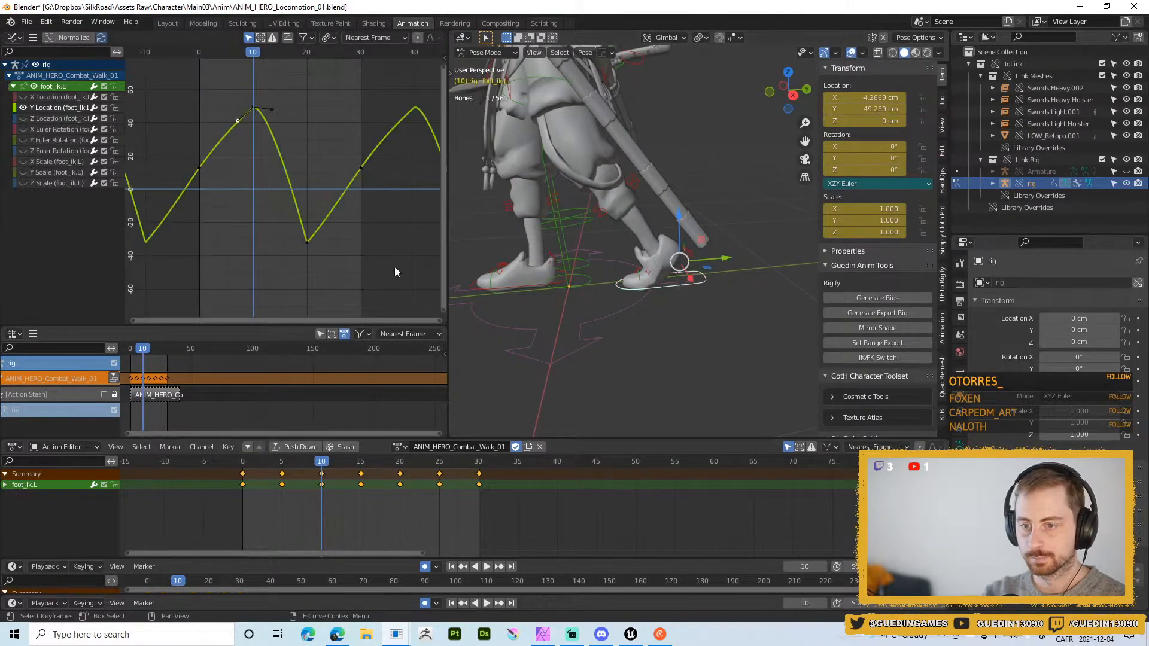
key("g")
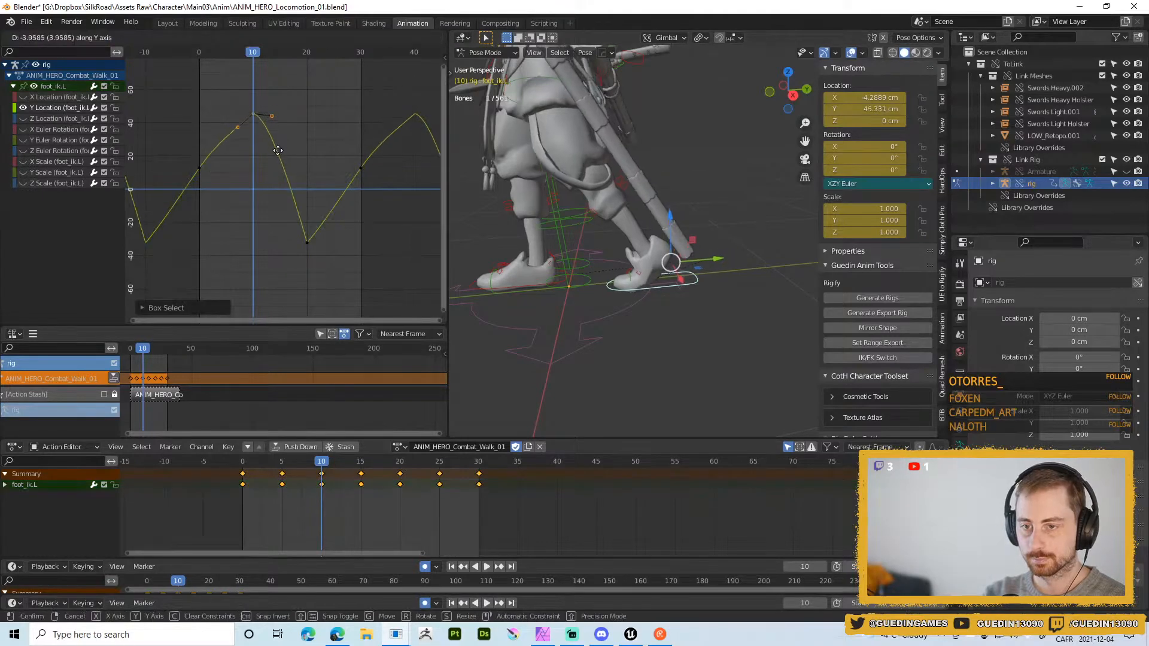
left_click(245, 141)
left_click(241, 134)
key("g")
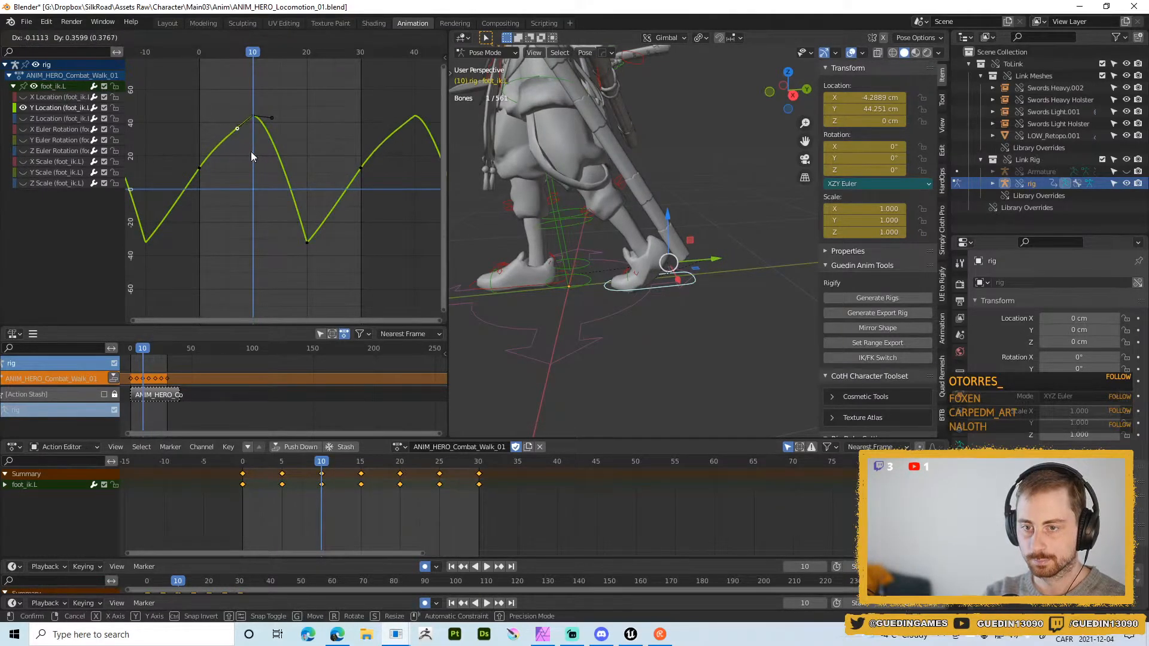
left_click(252, 156)
- Lower foot_ik.L's Y Location keys at frames 0 and 30 by a few centimetres and rotate their handles slightly
left_click_drag(170, 157, 409, 202)
key("g")
key("y")
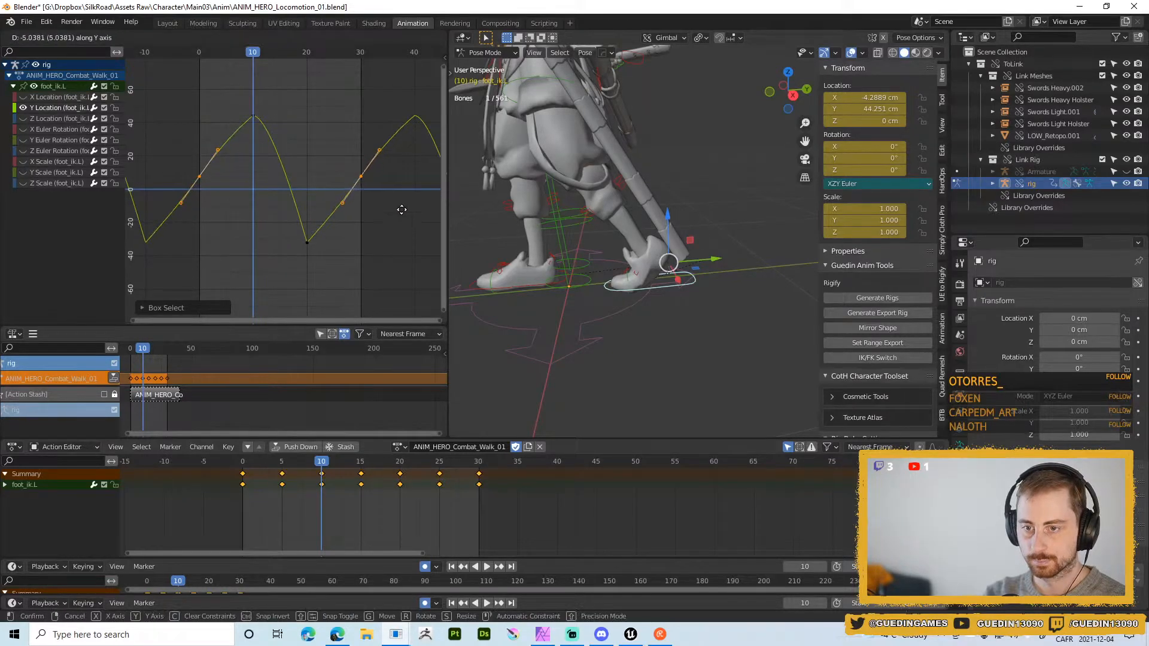
left_click(403, 214)
key("r")
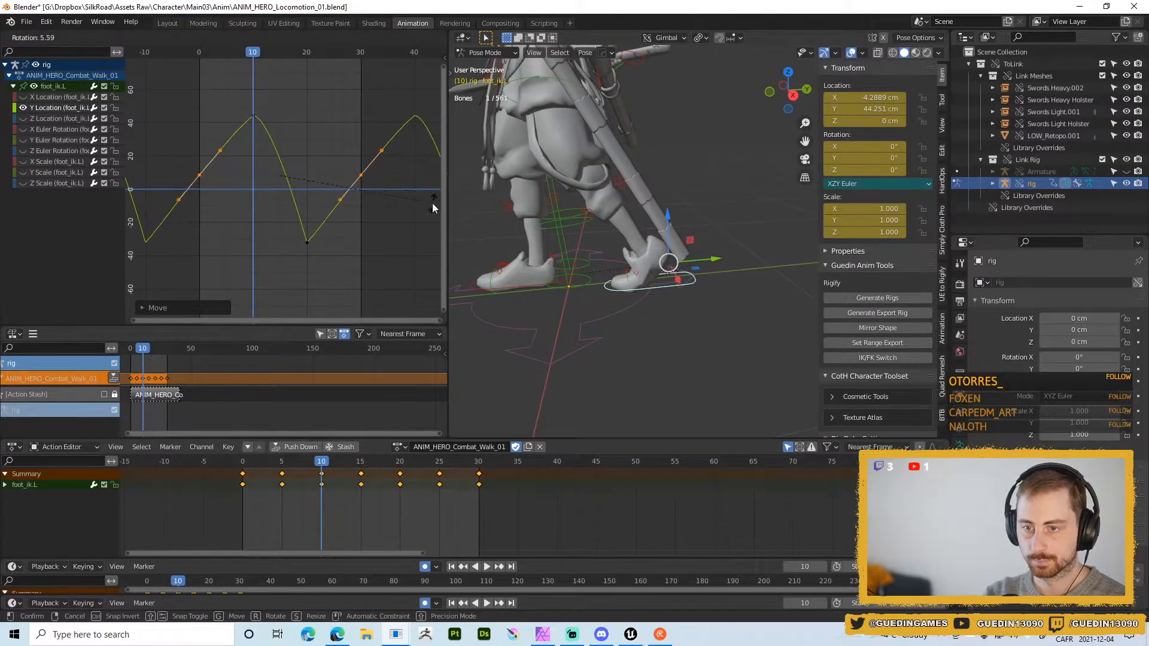
left_click(434, 208)
- Lower foot_ik.L's Y Location key at frame 20 to about -36.1 cm, keeping its timing, and play back the walk
left_click_drag(294, 468, 400, 472)
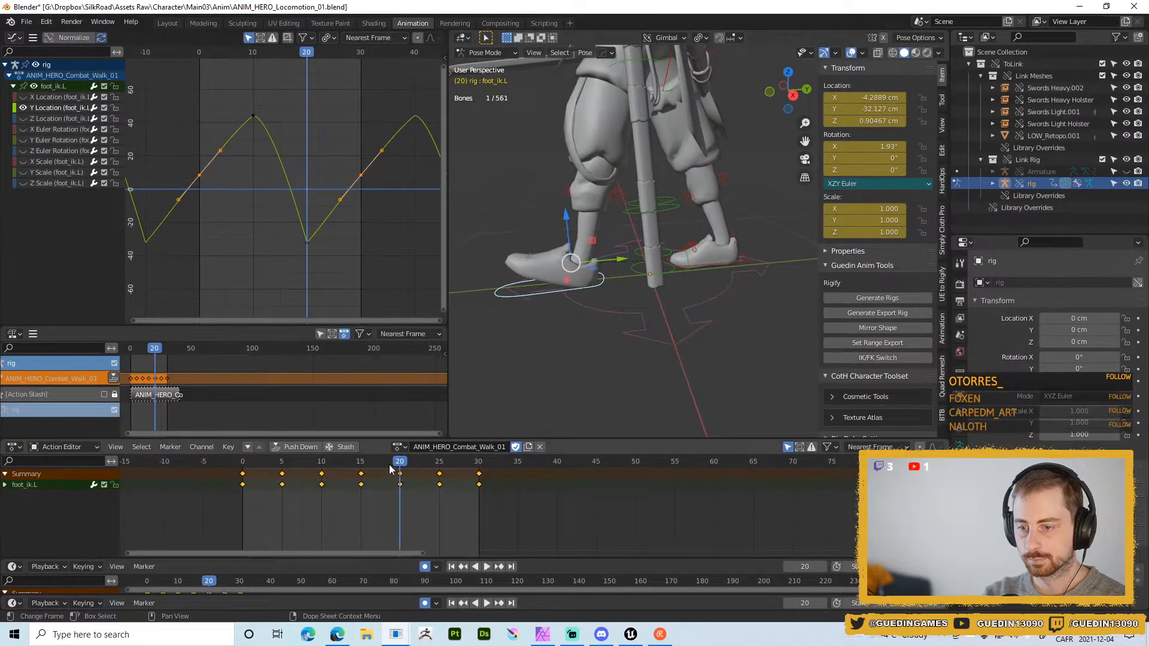
key("space")
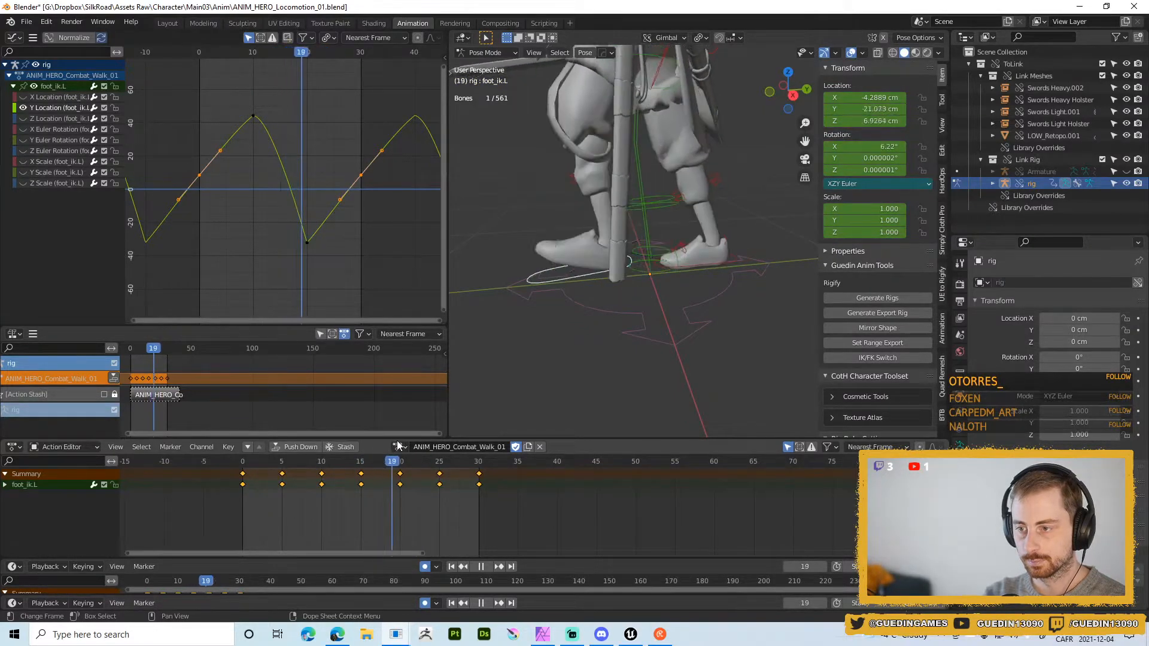
key("Escape")
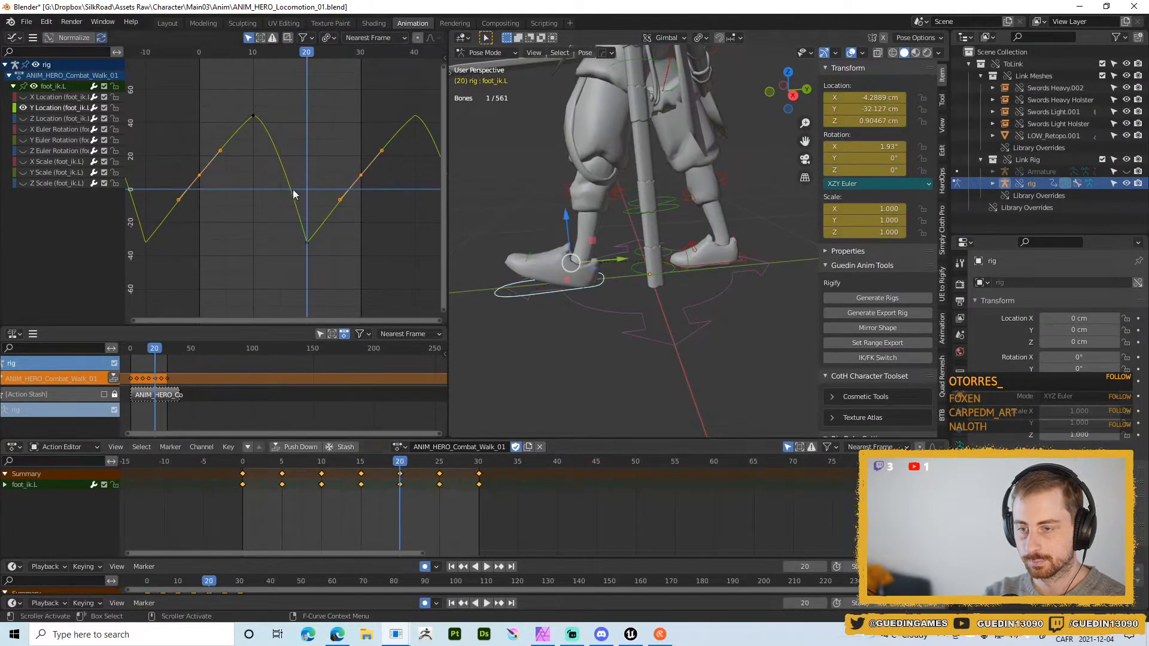
left_click_drag(297, 221, 338, 290)
key("g")
key("y")
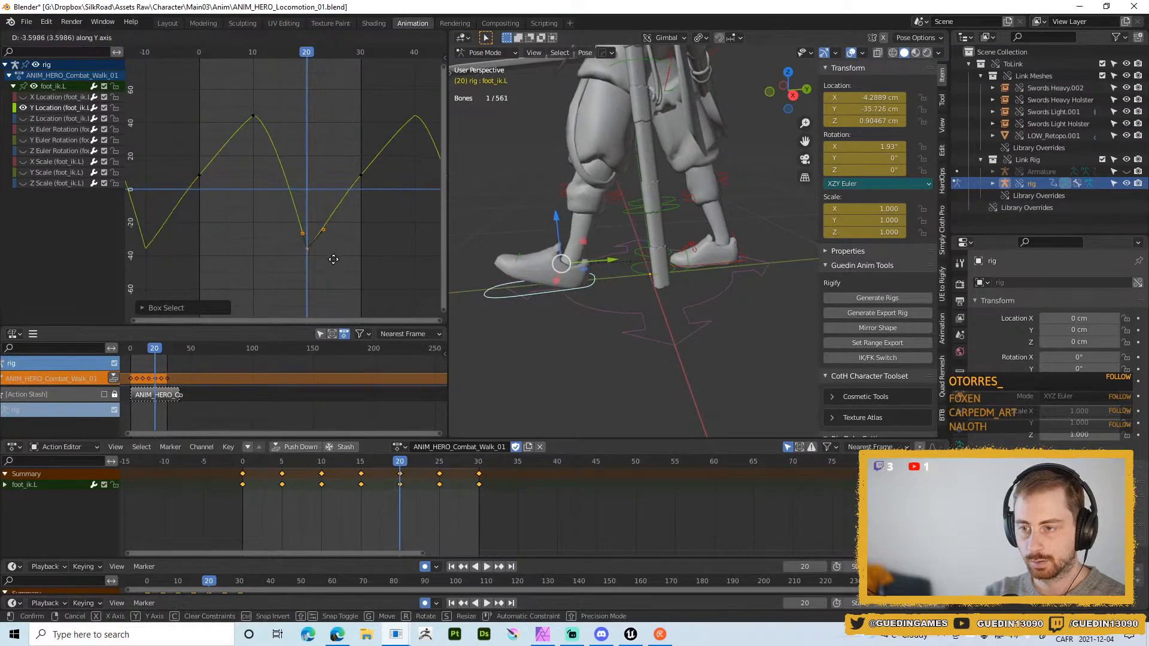
left_click(332, 259)
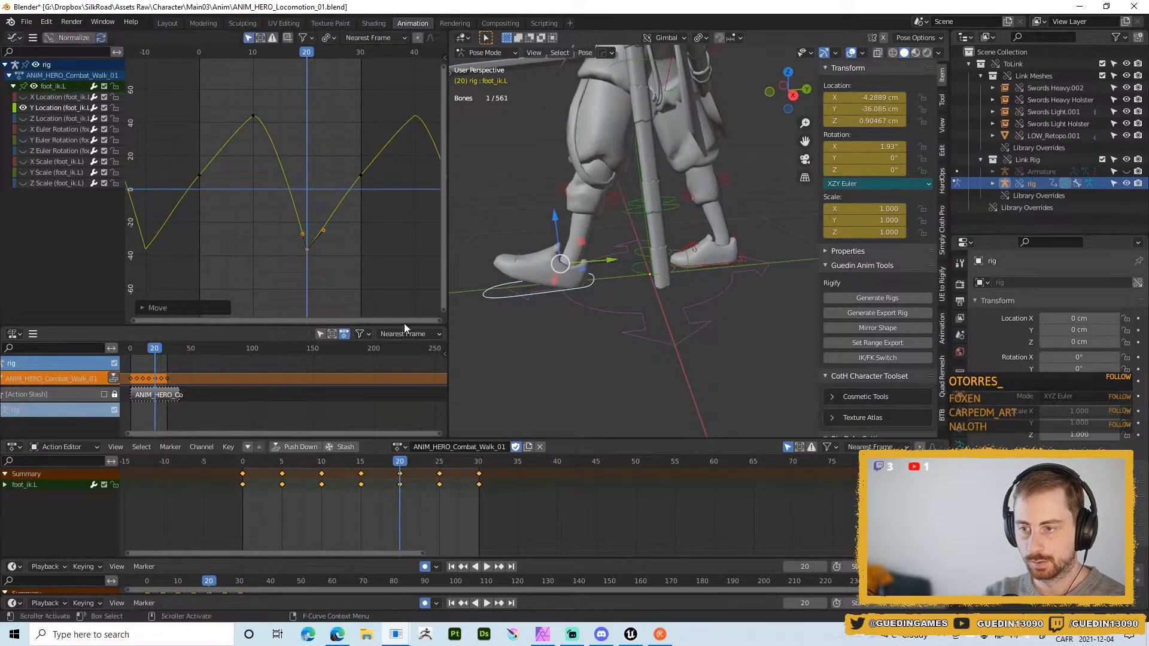
key("shift+space")
left_click(572, 284)
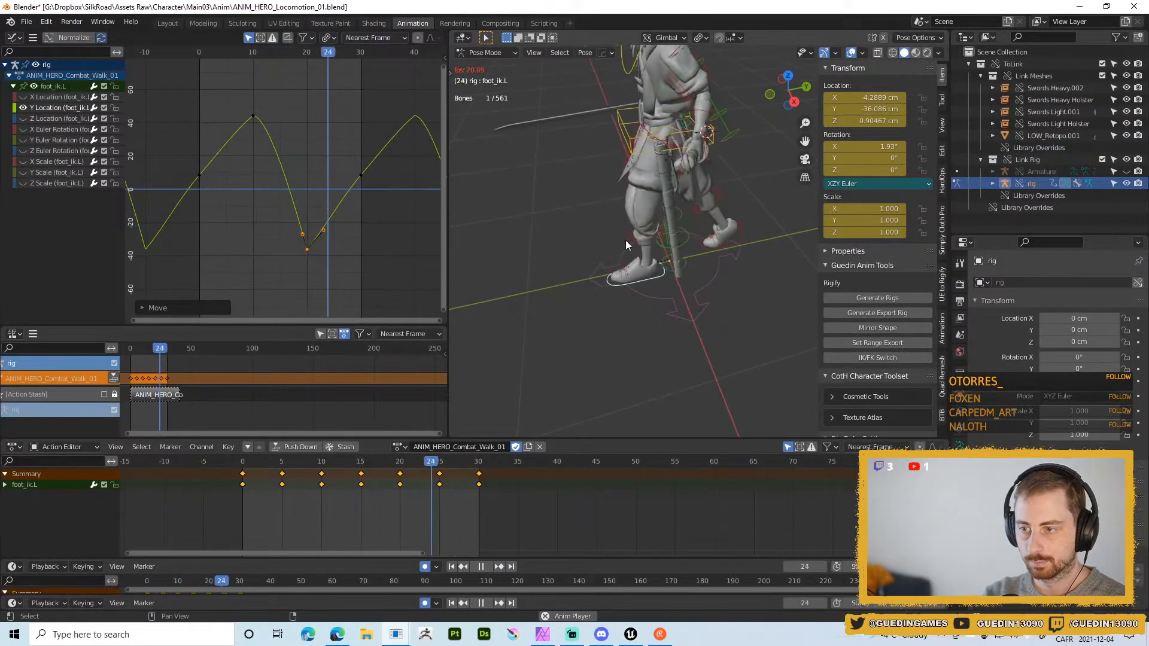
- Play back the walk without overlays from a new angle and stop it at frame 15
key("shift+alt+z")
middle_click_drag(625, 234, 573, 182)
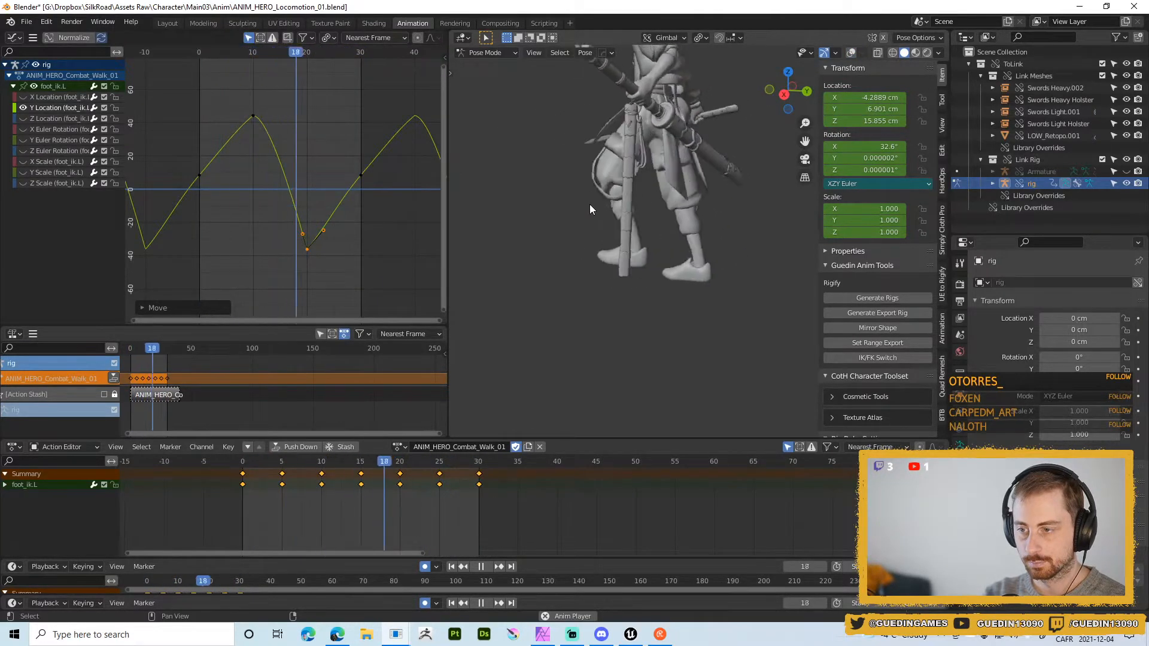
key("shift+space")
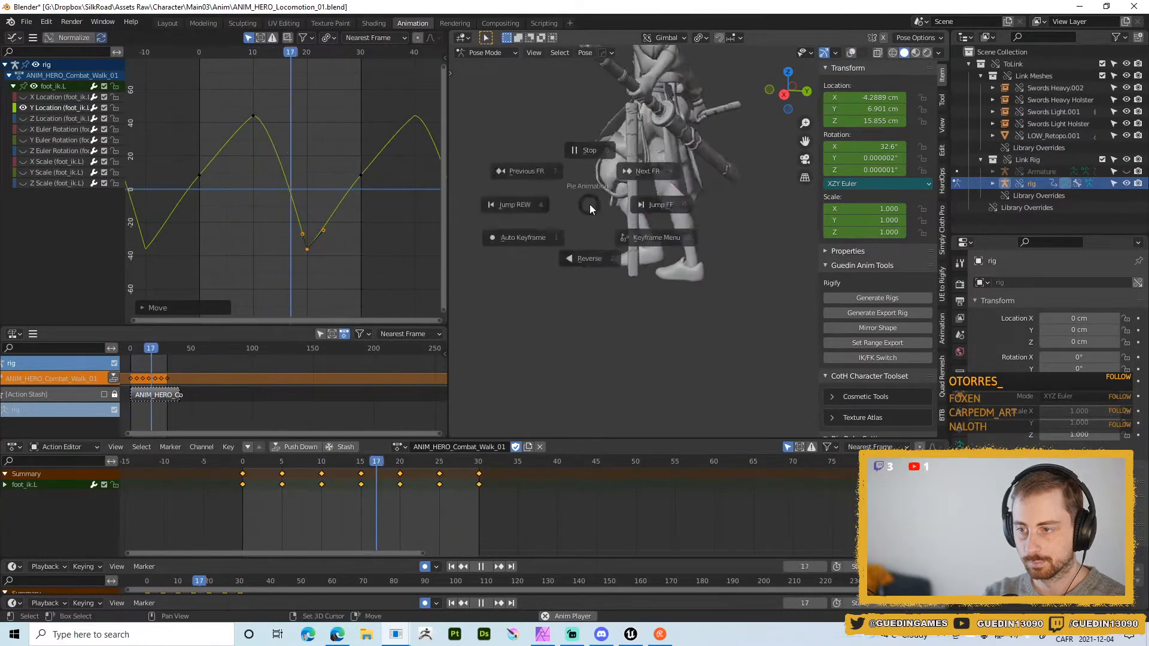
left_click(572, 140)
key("shift+alt+z")
scroll(619, 240, "up", 3)
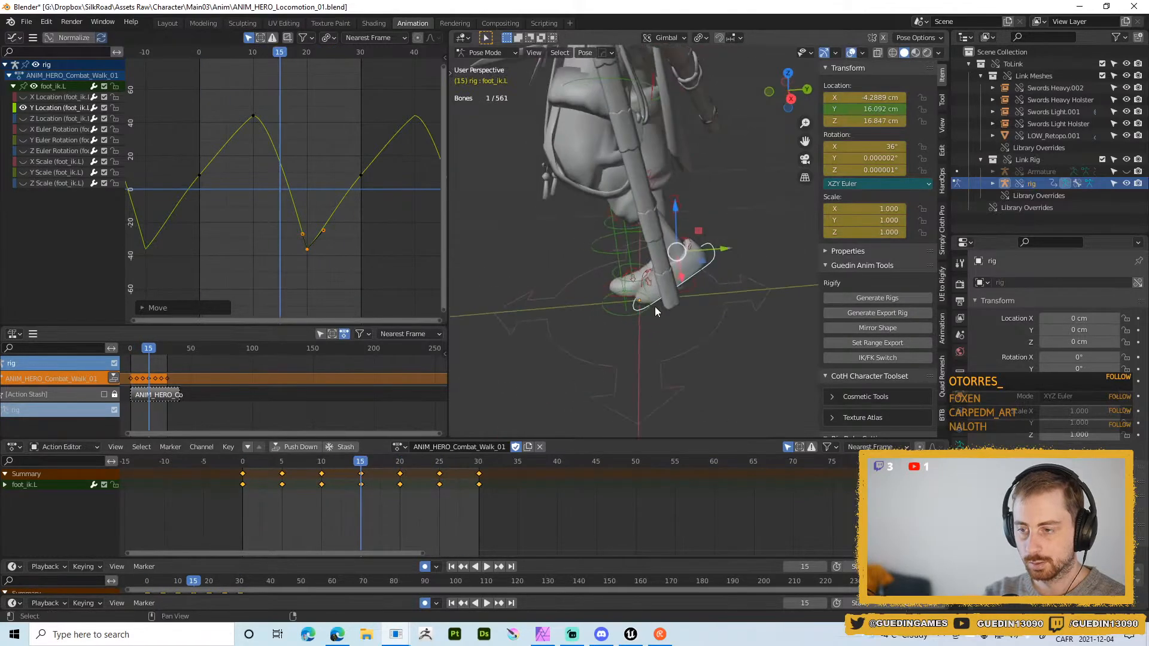
- Copy all foot_ik.L keys, paste them mirrored onto foot_ik.R at frame 15, and shift the keys from frame 30 onward back 30 frames
left_click_drag(530, 533, 157, 452)
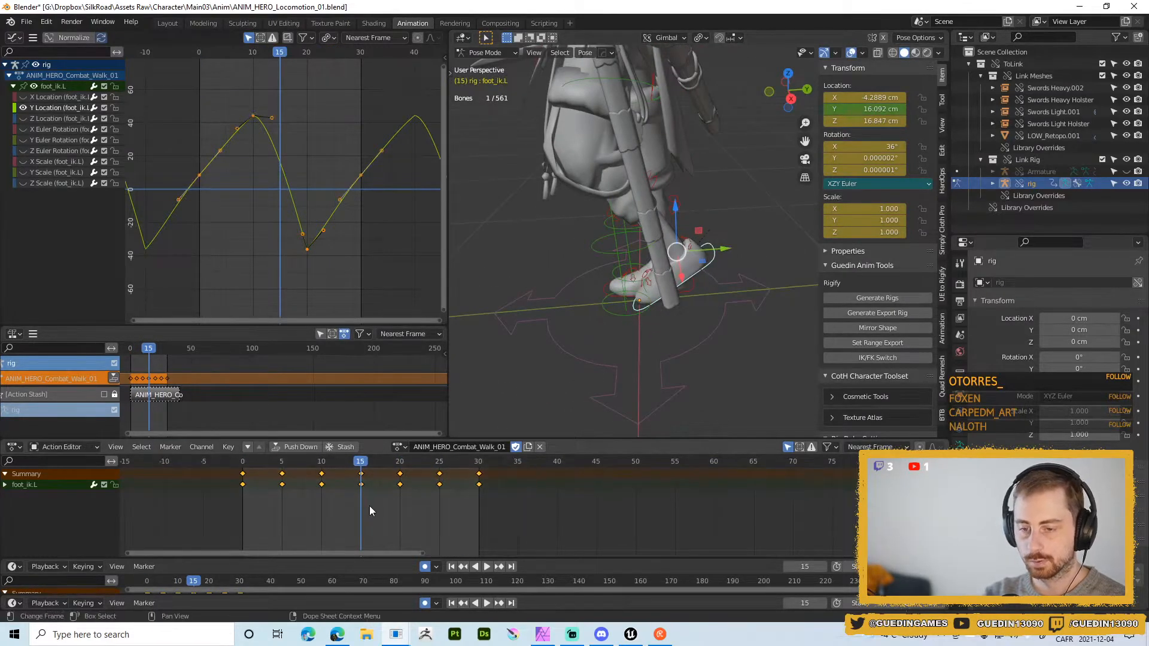
middle_click_drag(670, 291, 603, 325)
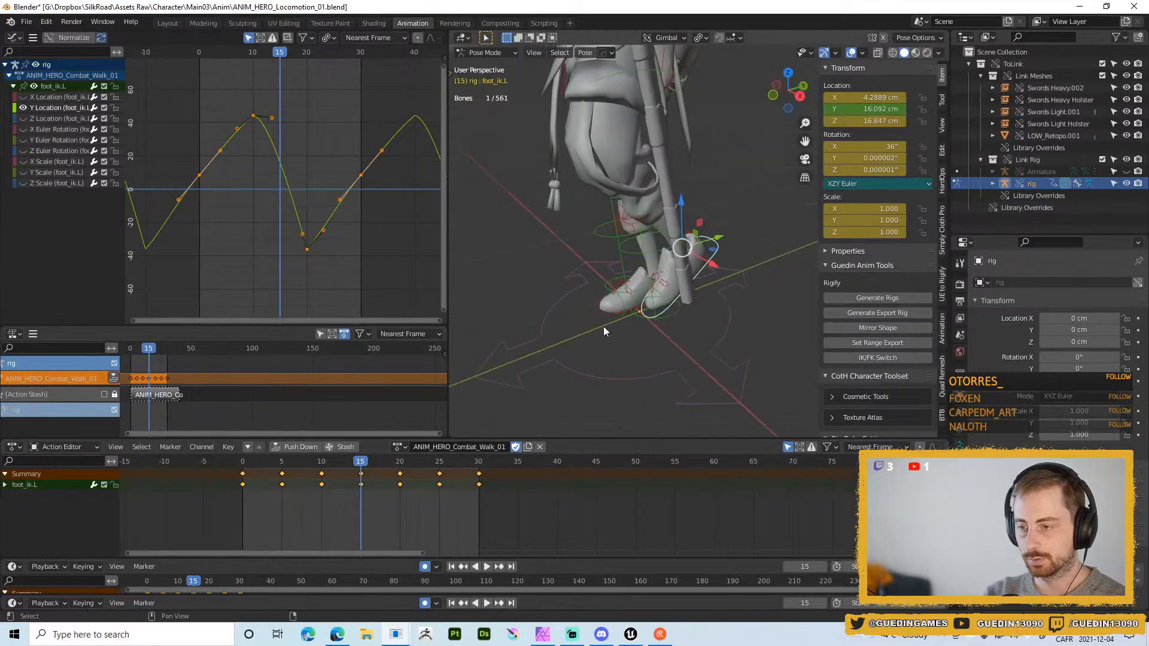
left_click(598, 311)
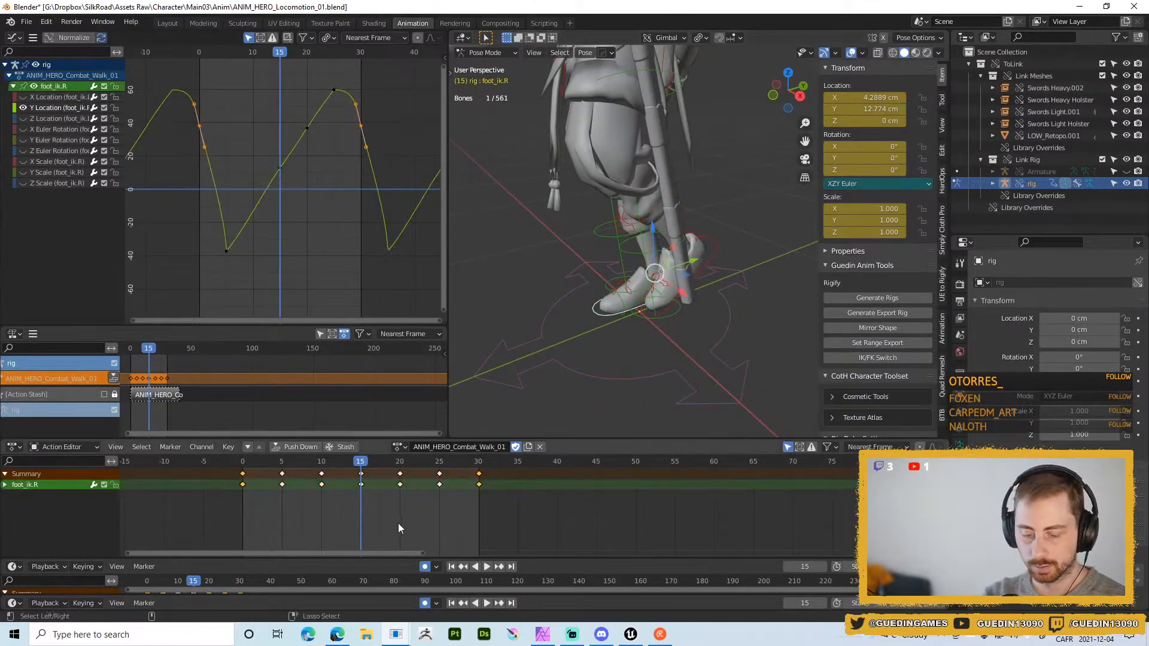
left_click_drag(656, 514, 471, 461)
key("g")
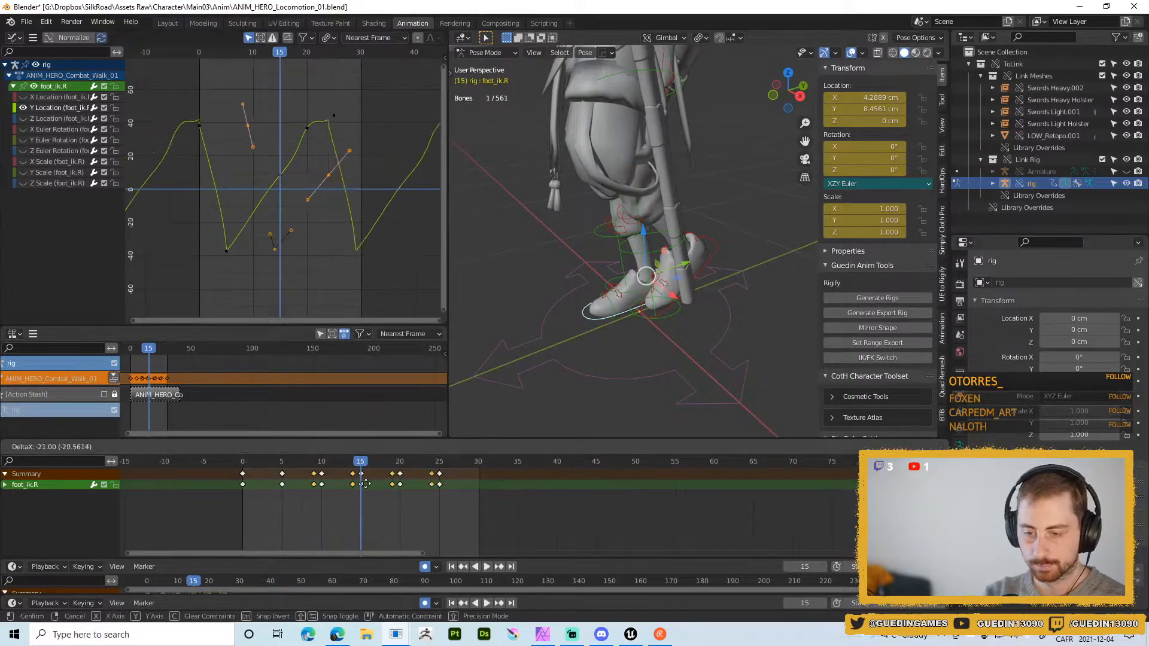
left_click(328, 483)
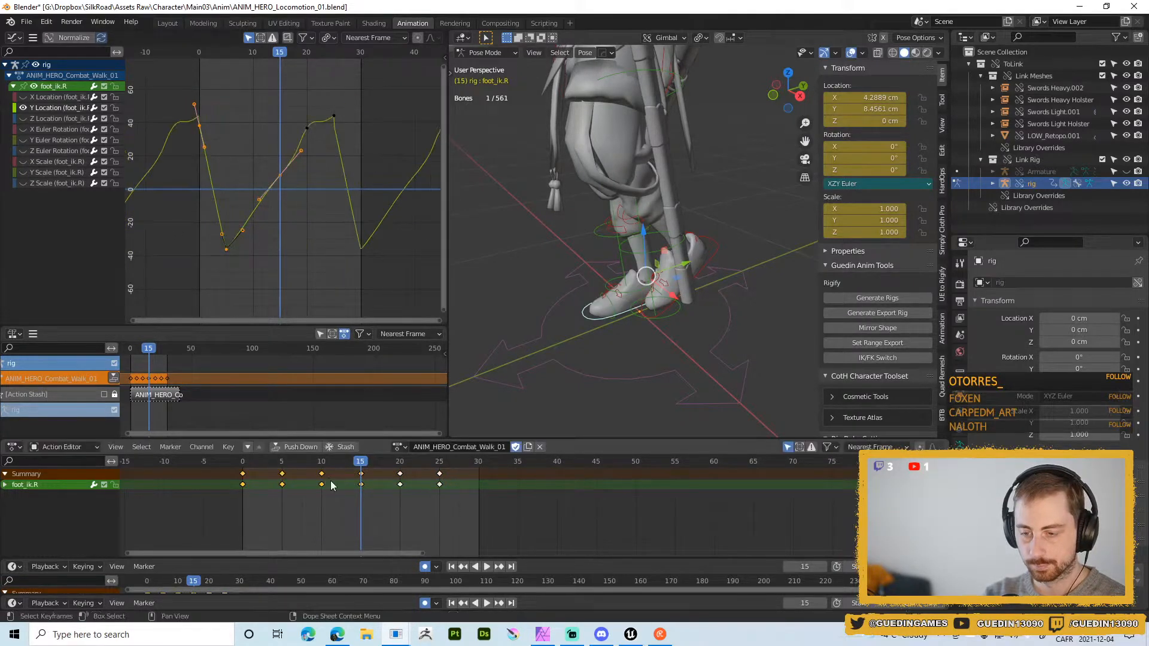
- Duplicate foot_ik.R's frame 0 keys to frame 30 and delete its Y Location key at frame 20
left_click(243, 474)
key("g")
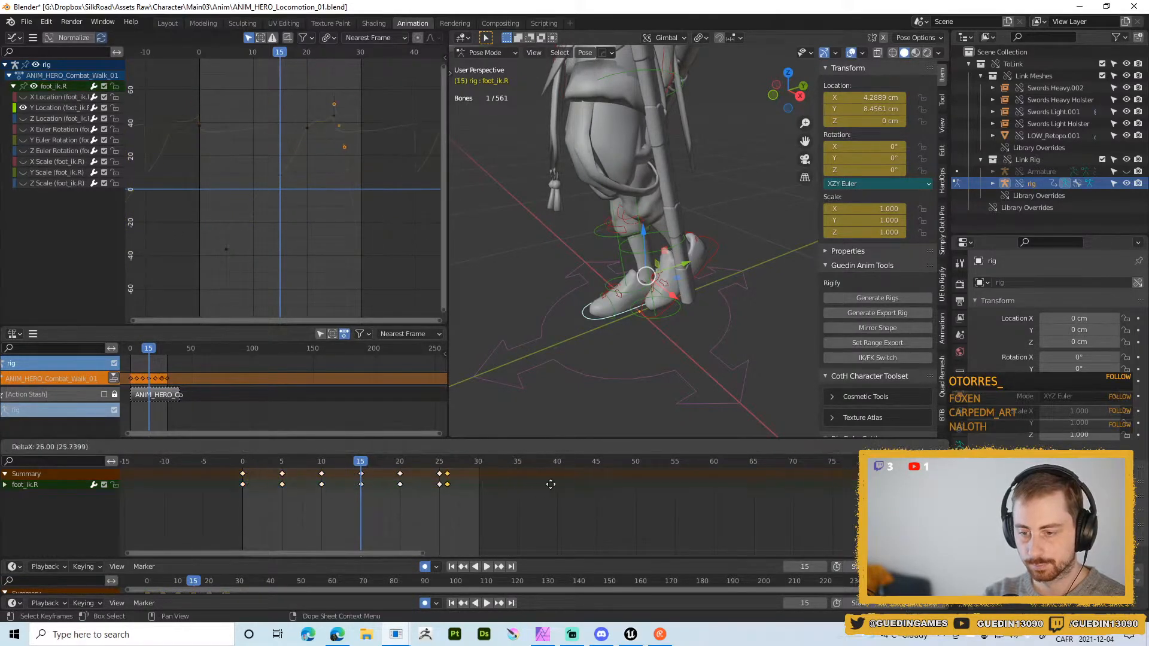
left_click(580, 477)
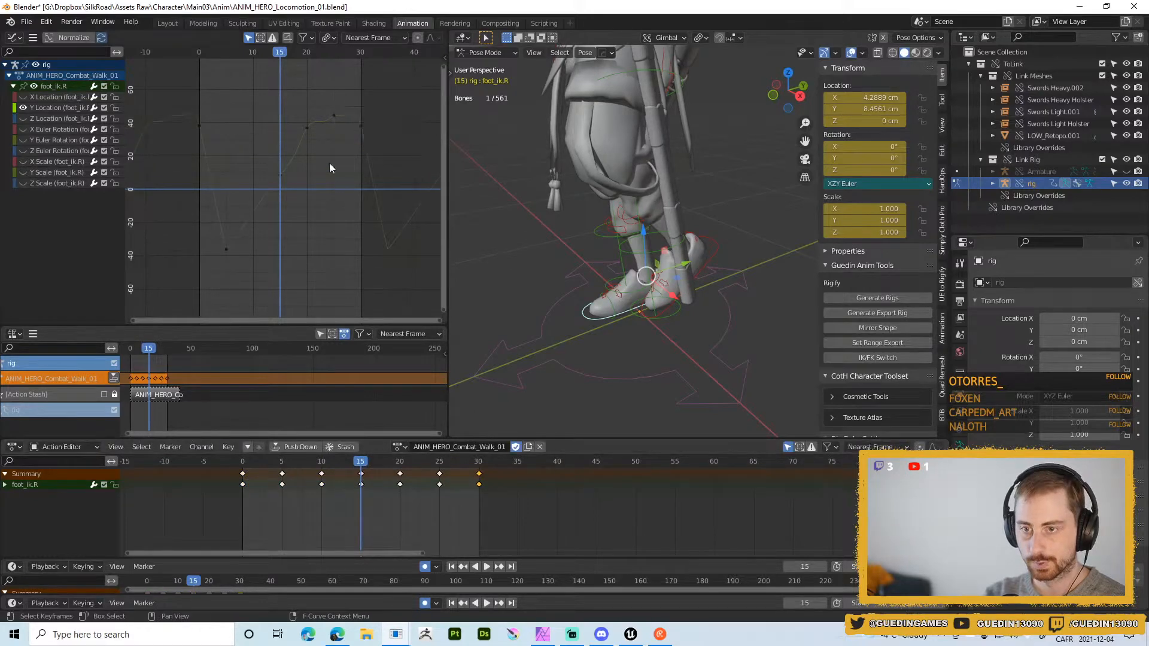
left_click_drag(295, 101, 313, 142)
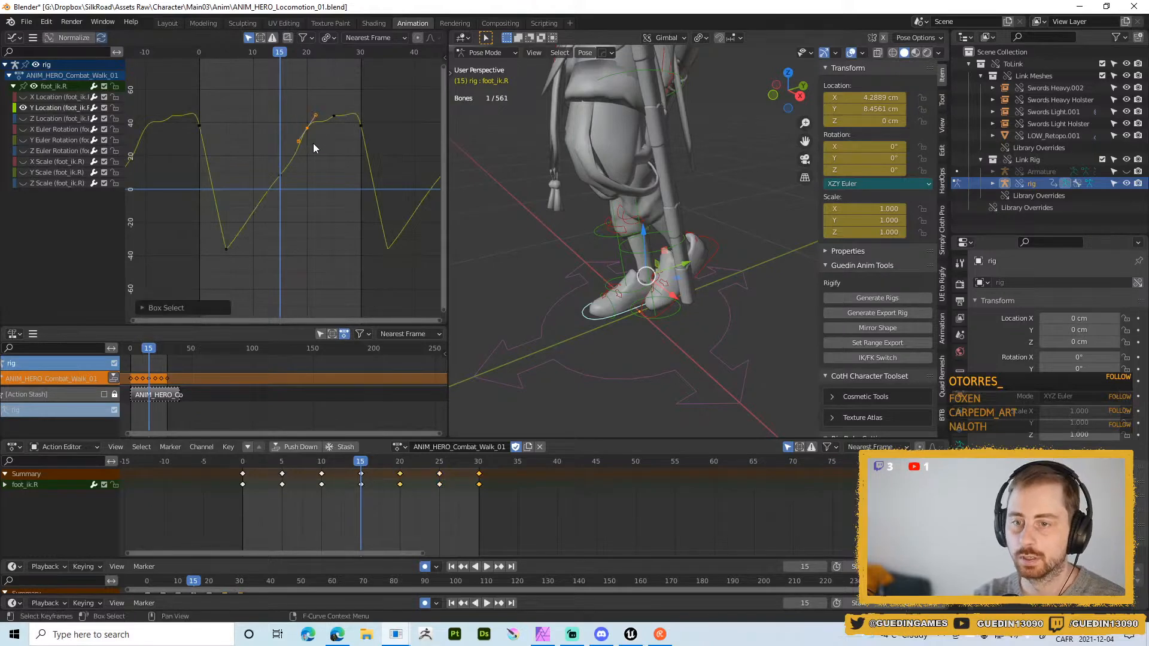
key("x")
left_click(314, 142)
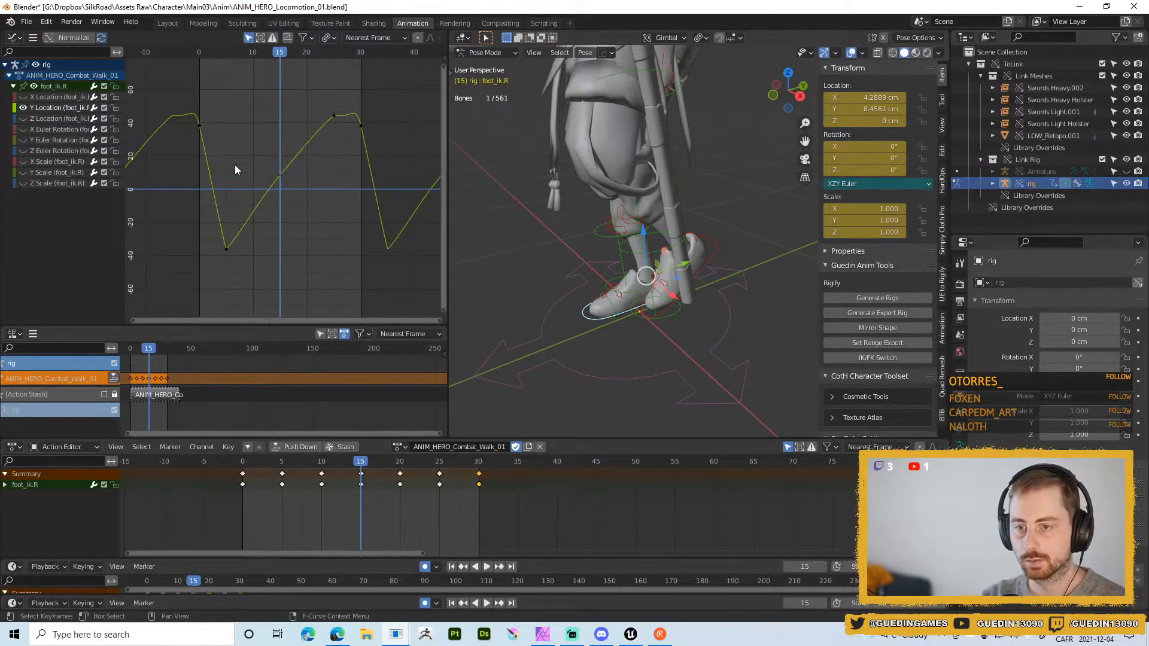
- Lower foot_ik.R's Y Location key at frame 15 to about 7 cm, keeping its timing
left_click_drag(235, 164, 292, 199)
key("h")
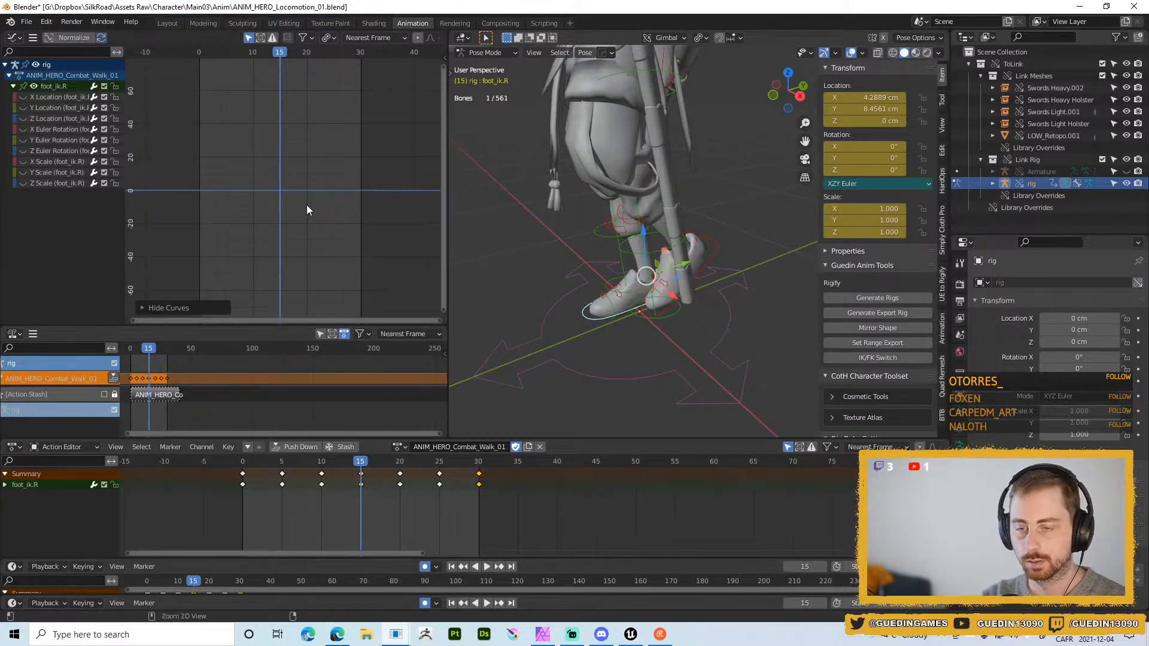
key("ctrl+z")
key("g")
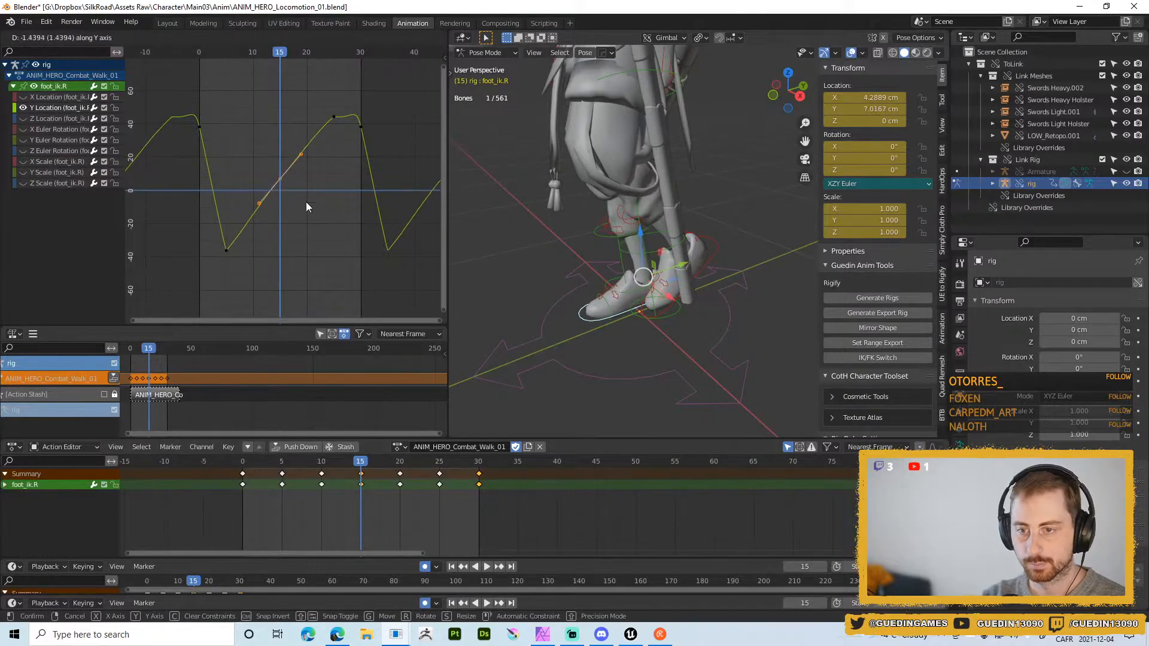
left_click(306, 203)
- Lower foot_ik.R's Y Location keys at frames 0 and 30 by about 14.4 cm, keeping their timing
left_click_drag(365, 117, 354, 145)
left_click(182, 122, "shift")
key("g")
key("y")
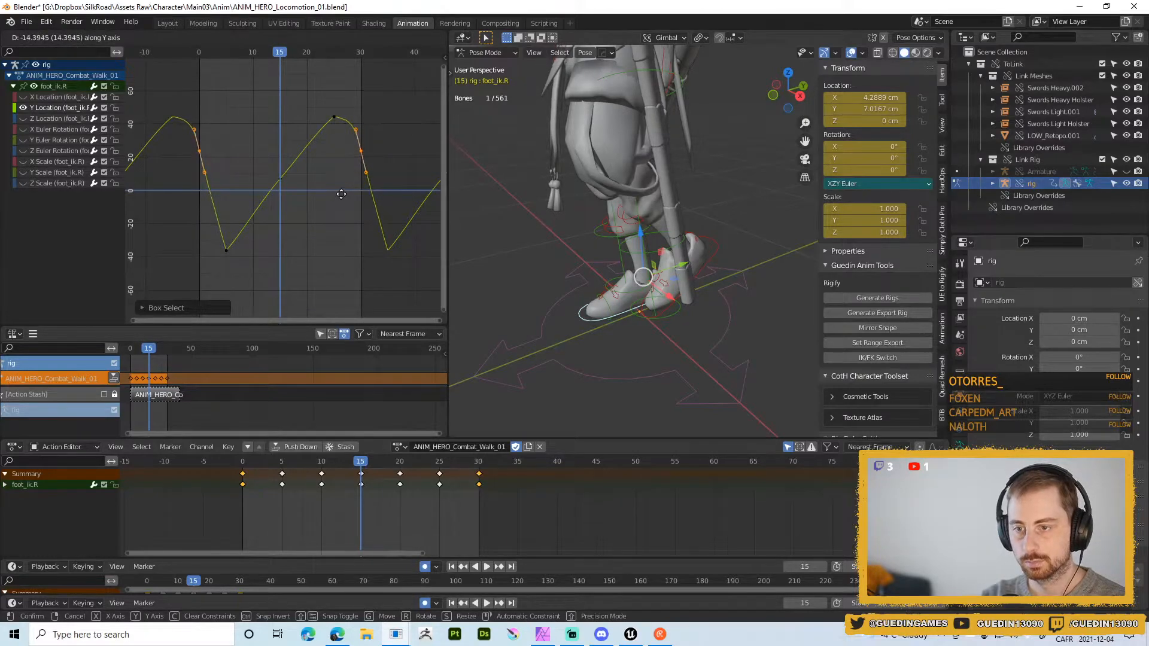
left_click(341, 195)
- Play back the walk from several angles with overlays off and on to examine the right foot, and stop playback
key("space")
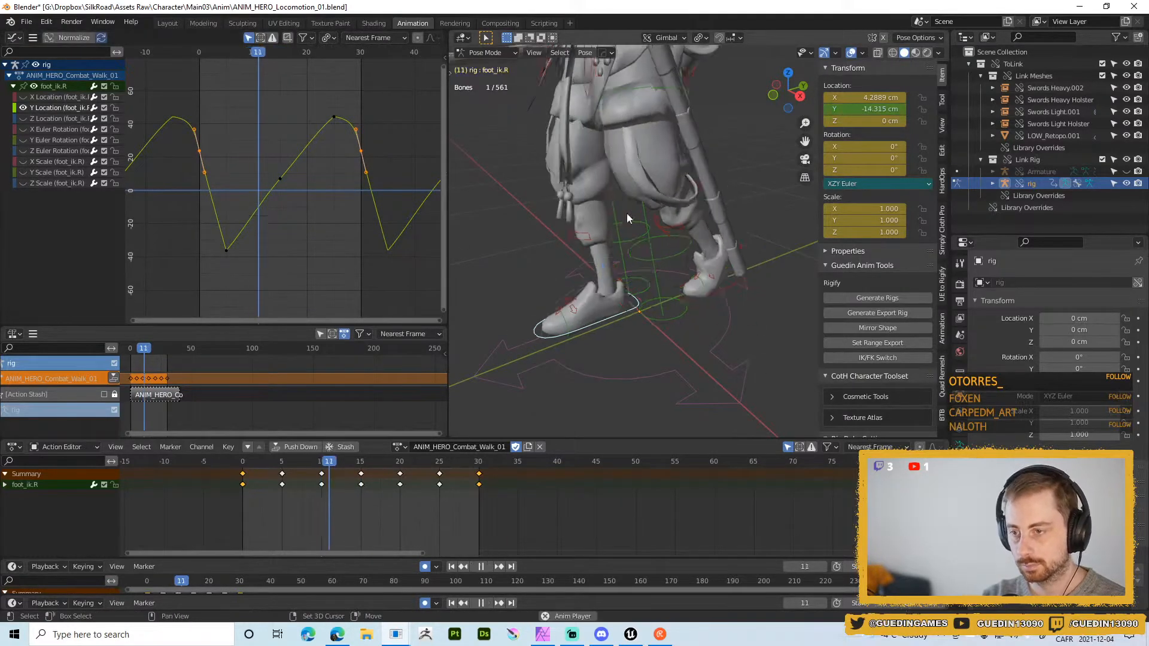
middle_click_drag(636, 270, 522, 203)
scroll(575, 217, "down", 6)
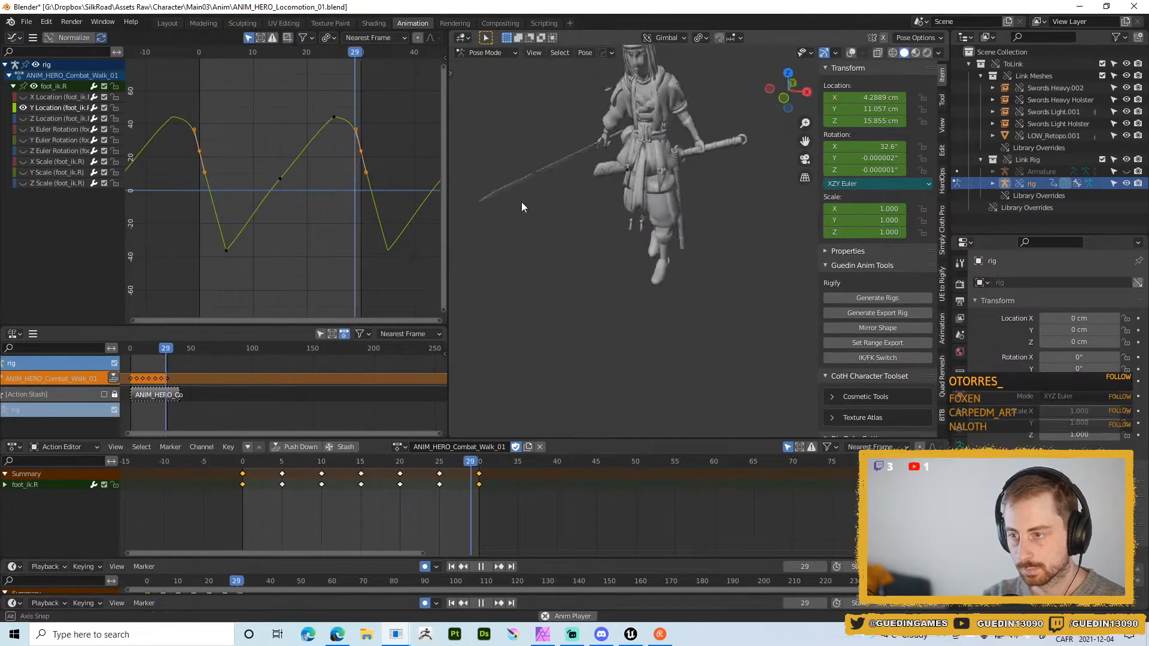
key("alt+shift+z")
key("shift+space")
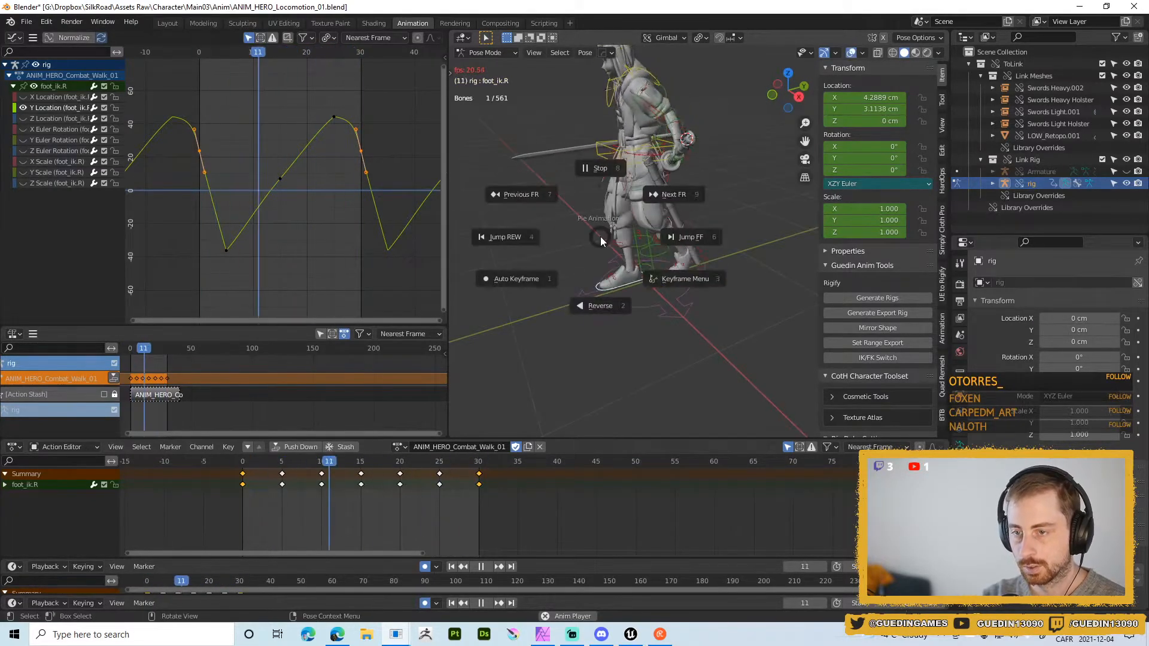
left_click(592, 170)
- Deselect the bones, switch the rig to Object Mode and select the Armature object
key("alt+a")
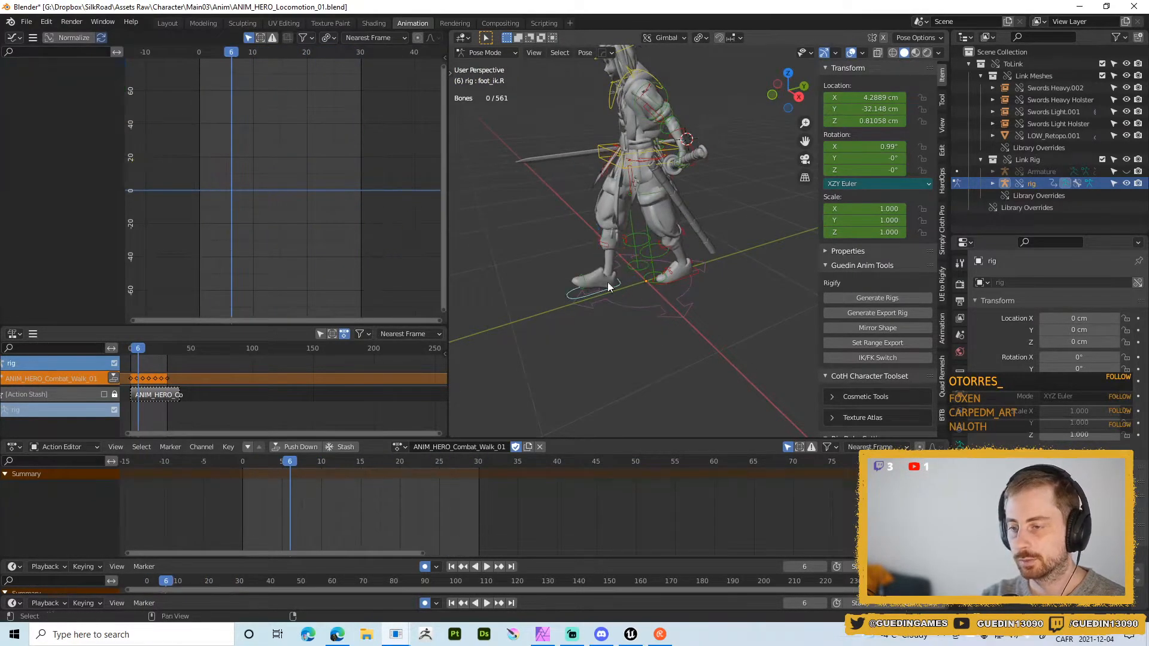
scroll(647, 284, "up", 1)
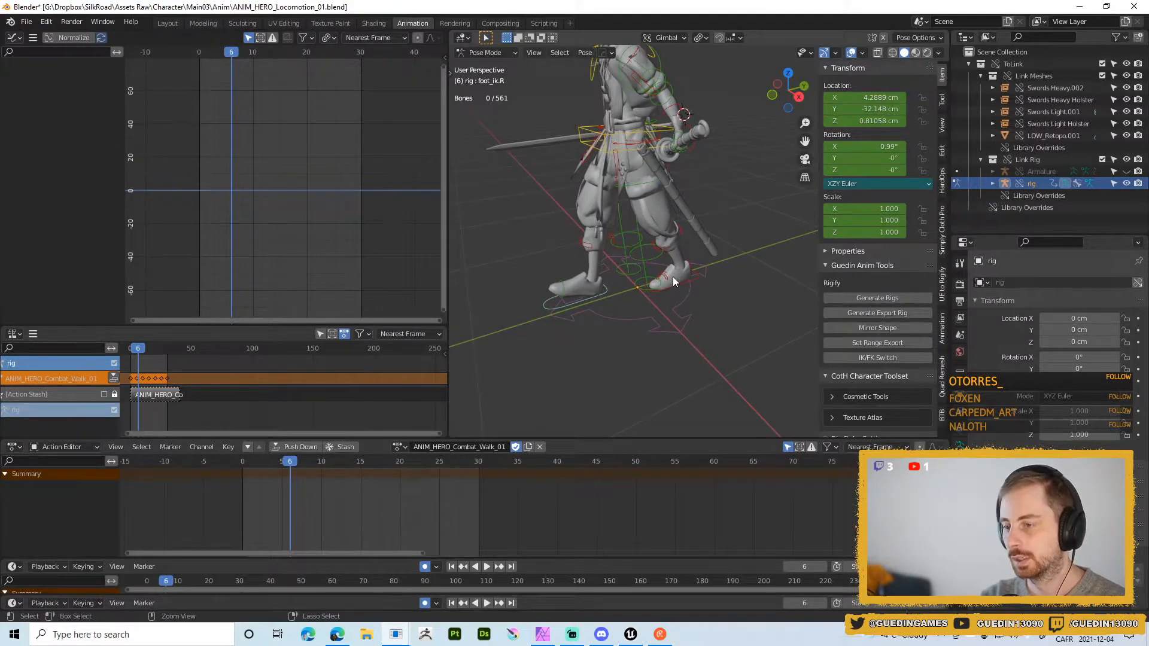
key("ctrl+Tab")
left_click(1032, 170)
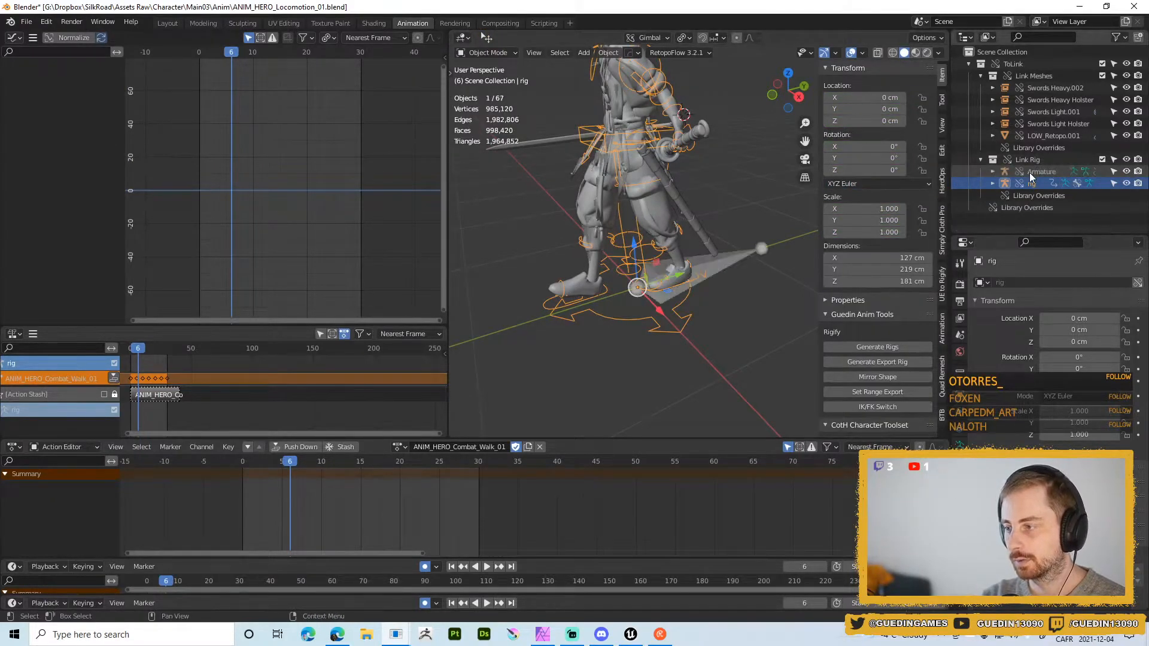
- Export the Armature as FBX, limited to selected objects, overwriting ANIM_HERO_Combat_Walk_01.fbx in the Locomotion folder
key("ctrl+s")
left_click(687, 306)
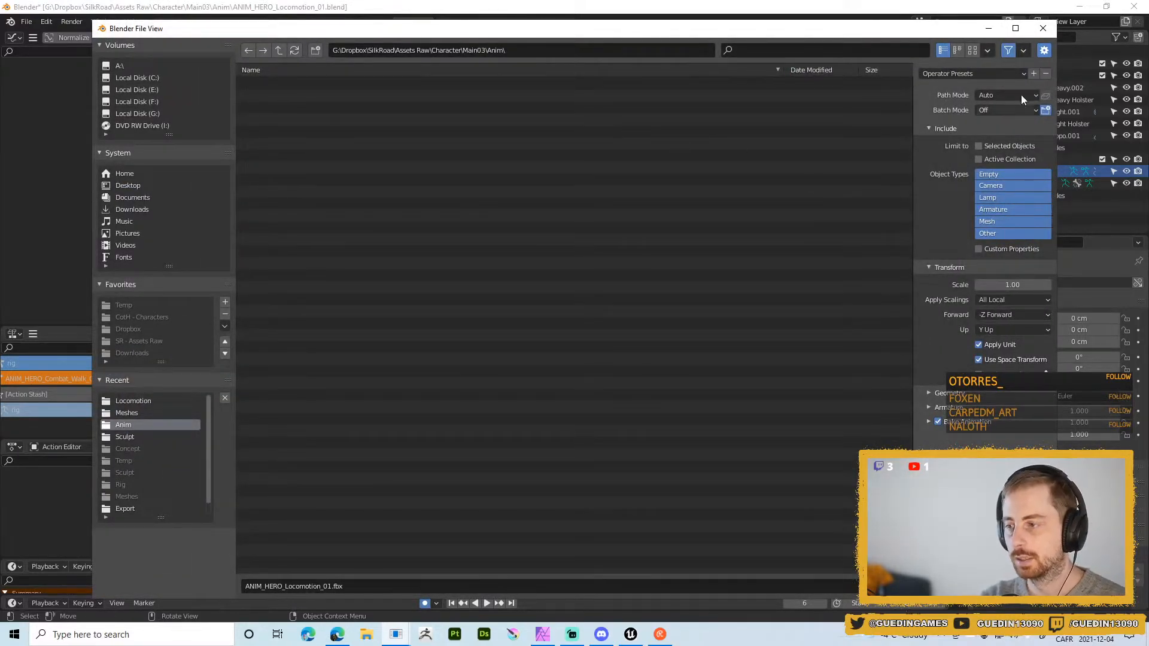
left_click(982, 73)
left_click(950, 104)
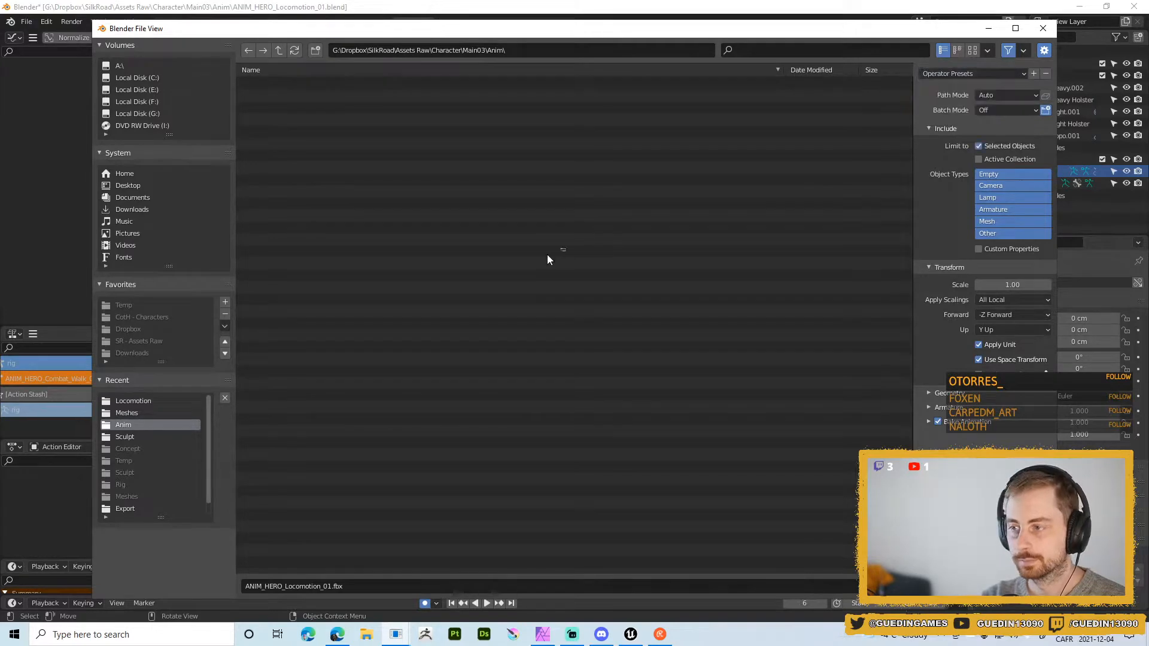
left_click(129, 401)
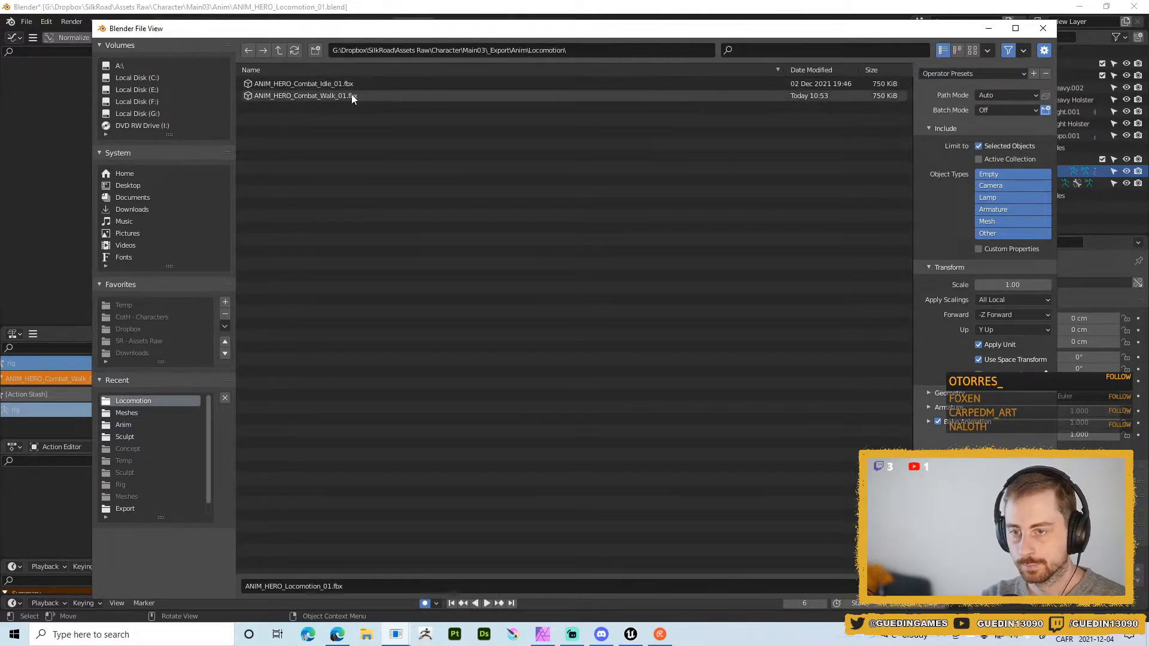
double_click(351, 96)
- Switch to Unreal Engine, reimport ANIM_HERO_Combat_Walk_01 and examine the walk from the side and front
key("alt+Tab")
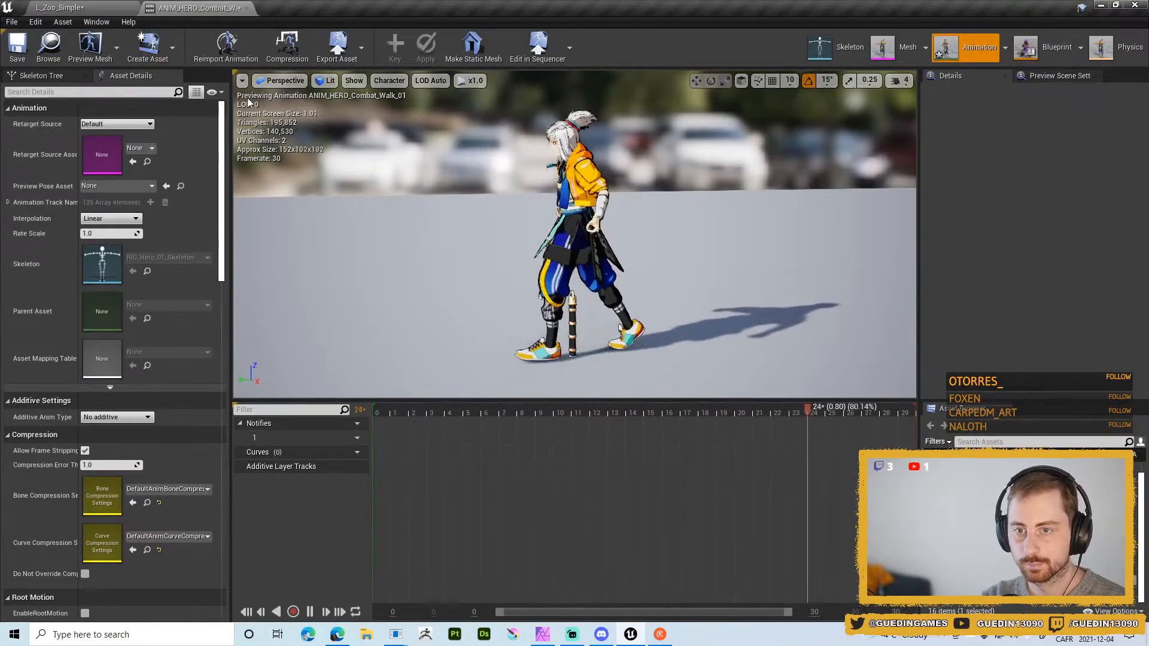
left_click(226, 45)
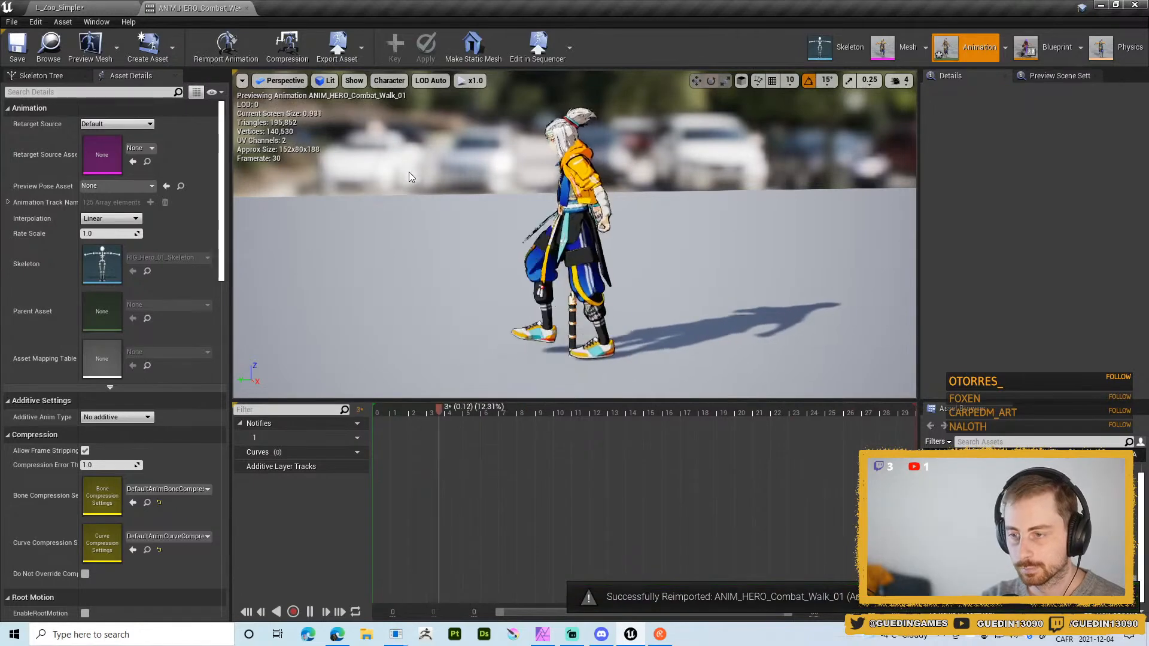
left_click_drag(526, 216, 501, 281, "alt")
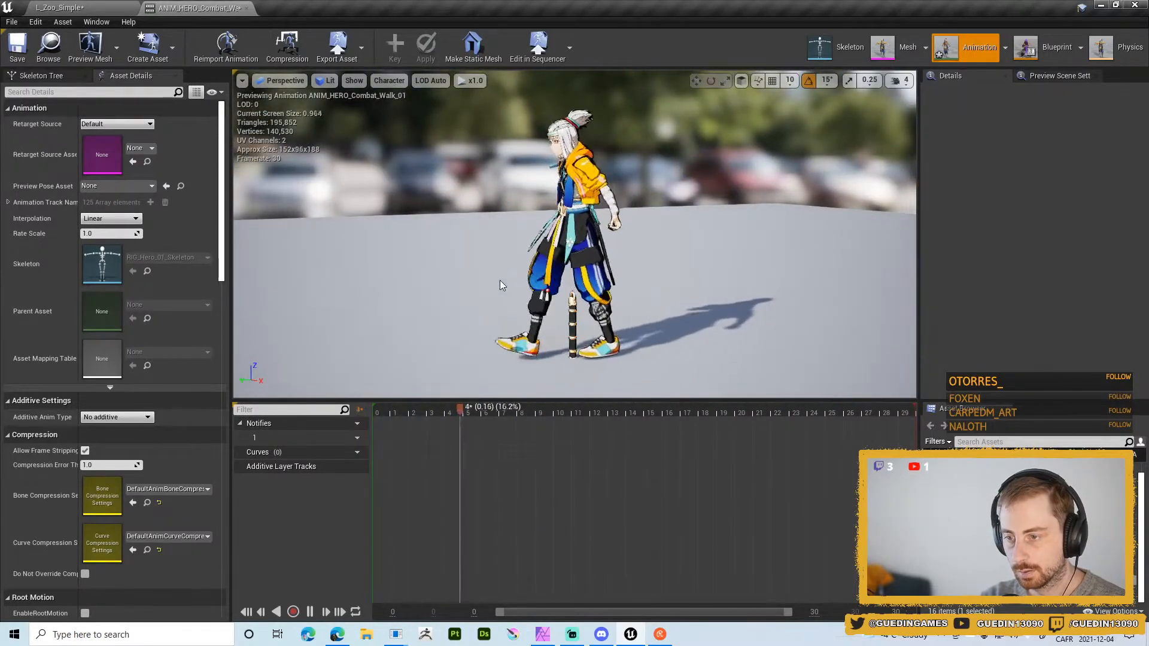
left_click_drag(615, 279, 701, 296, "alt")
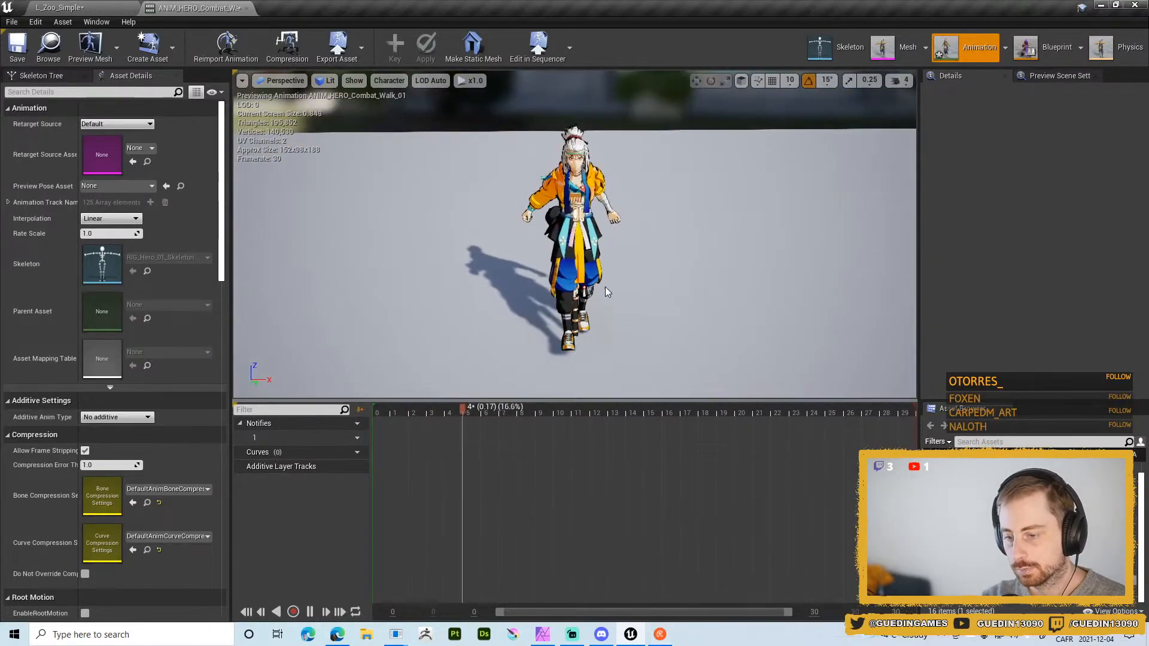
- Switch back to the Blender locomotion file and select foot_ik.R on the rig in Pose Mode
key("alt+Tab")
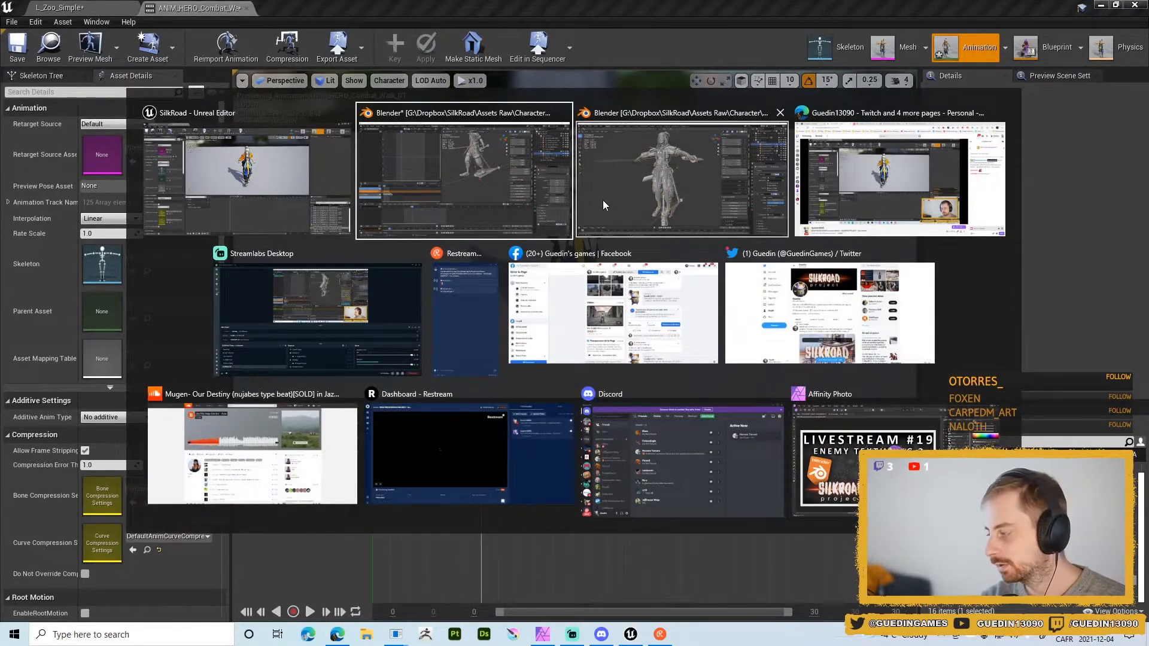
left_click(438, 195)
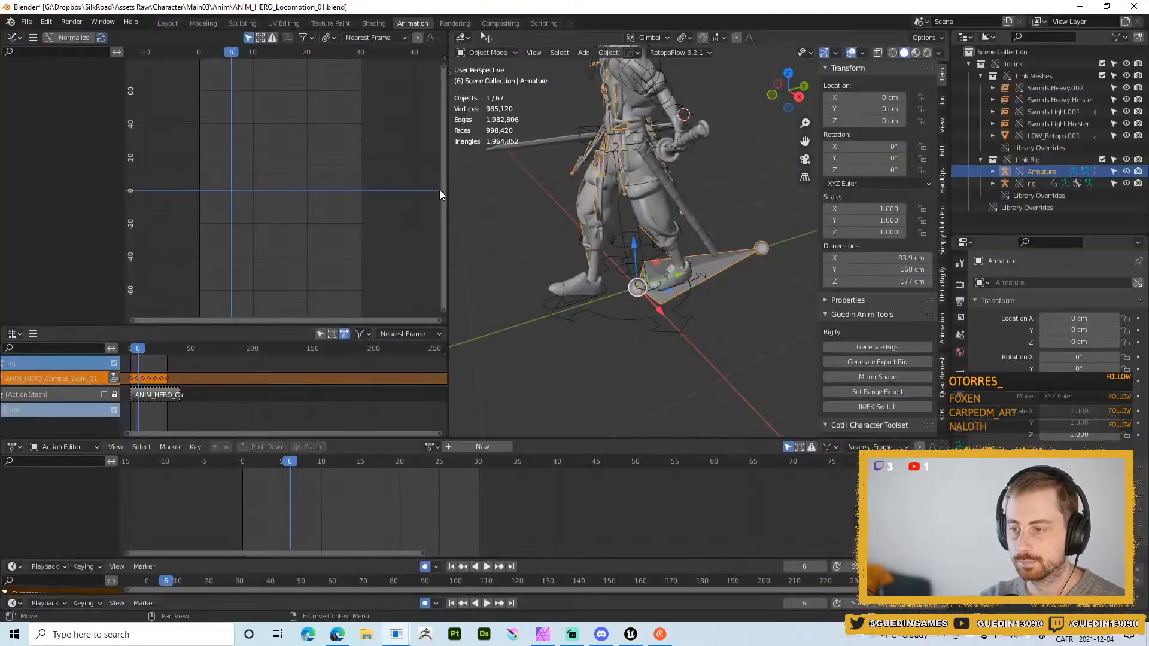
middle_click_drag(589, 231, 612, 328)
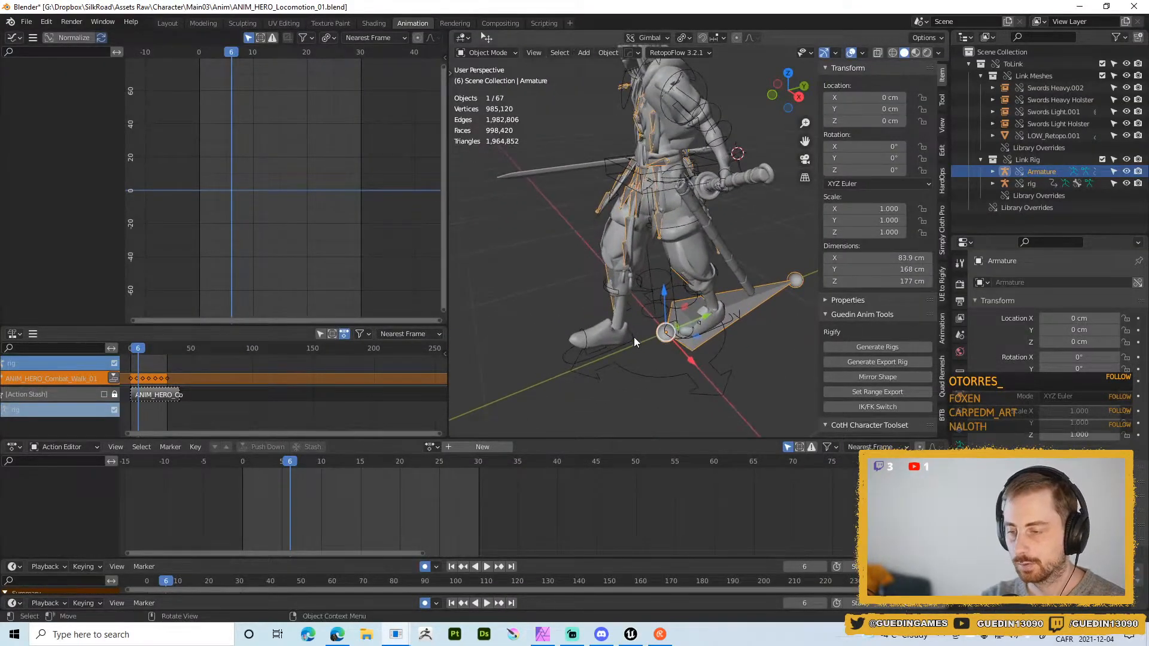
left_click(634, 337)
key("ctrl+Tab")
left_click(587, 360)
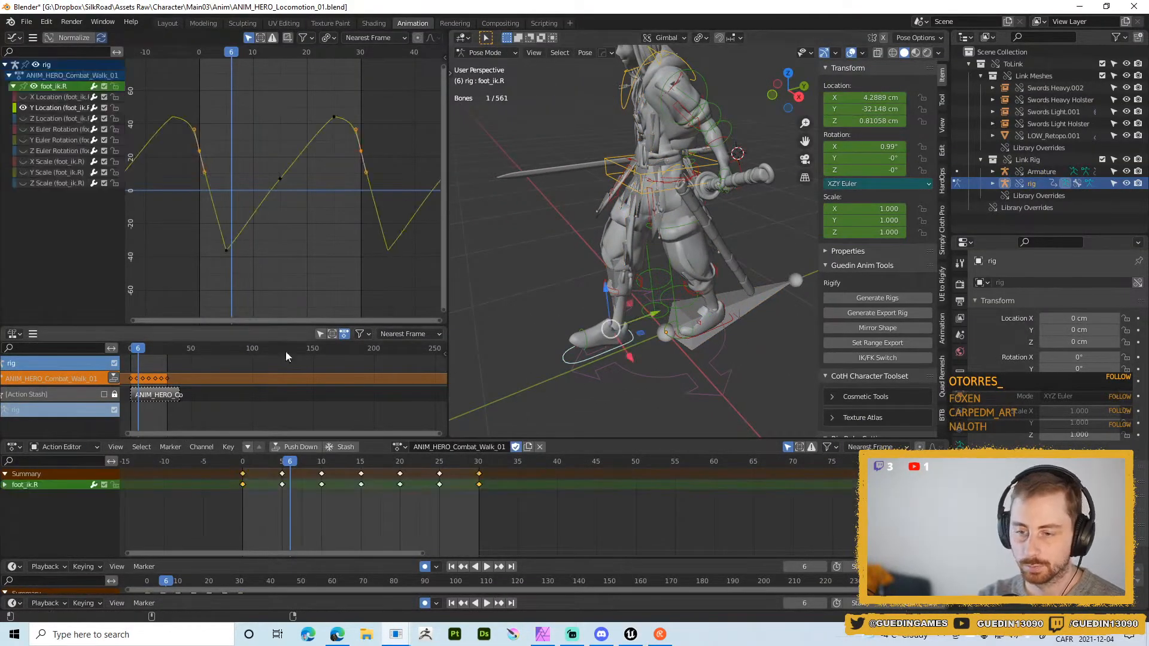
- Show only foot_ik.R's Z Location curve and frame all of its keys
left_click(22, 119)
left_click(23, 109)
left_click(52, 121)
middle_click_drag(210, 143, 214, 139)
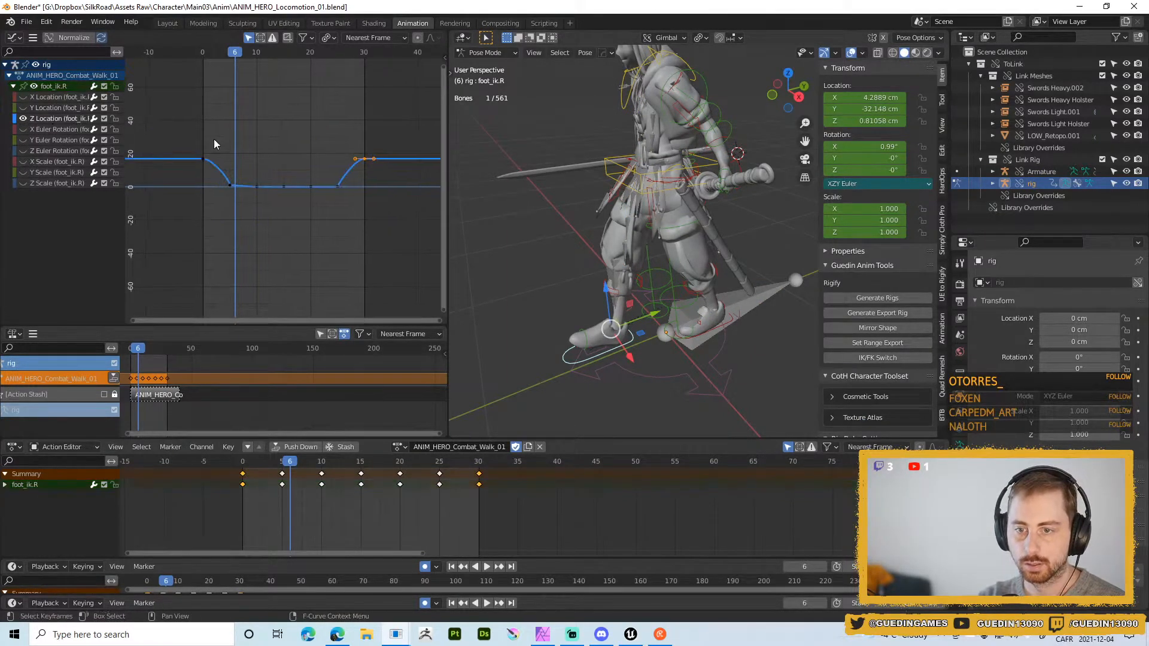
key("a")
key("KP_Decimal")
scroll(215, 139, "down", 4)
- Duplicate foot_ik.R's Z Location key from frame 10 onto frame 5 so the foot lands flat at frame 5
left_click(262, 249)
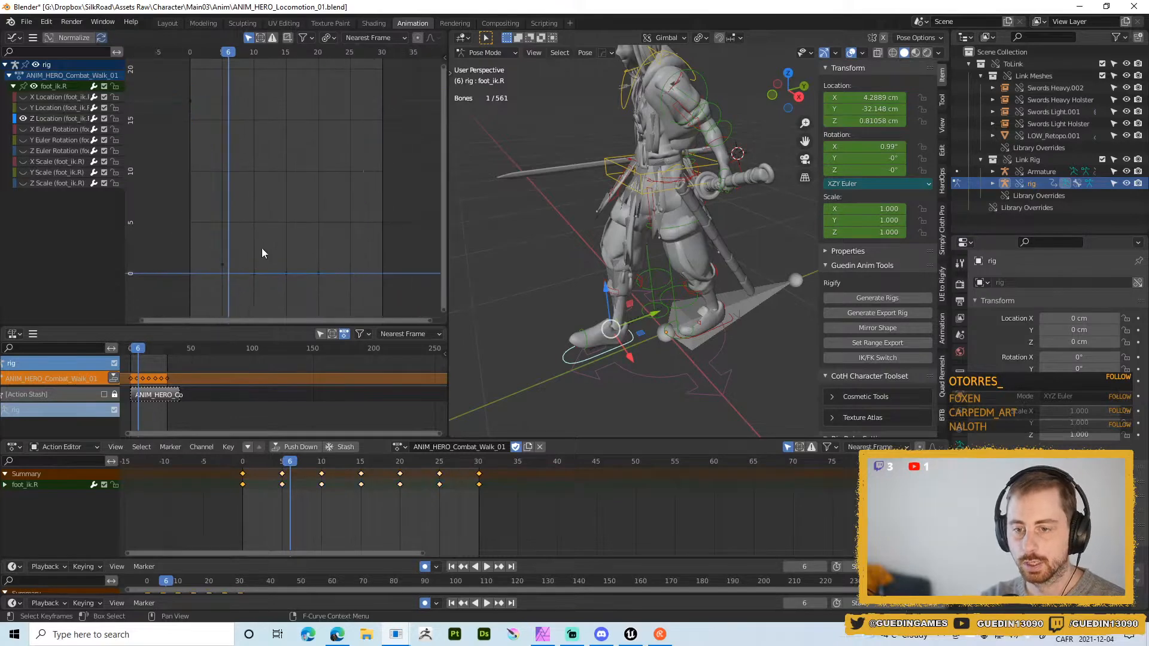
left_click_drag(261, 248, 213, 278)
middle_click_drag(265, 260, 338, 202)
scroll(336, 203, "down", 1)
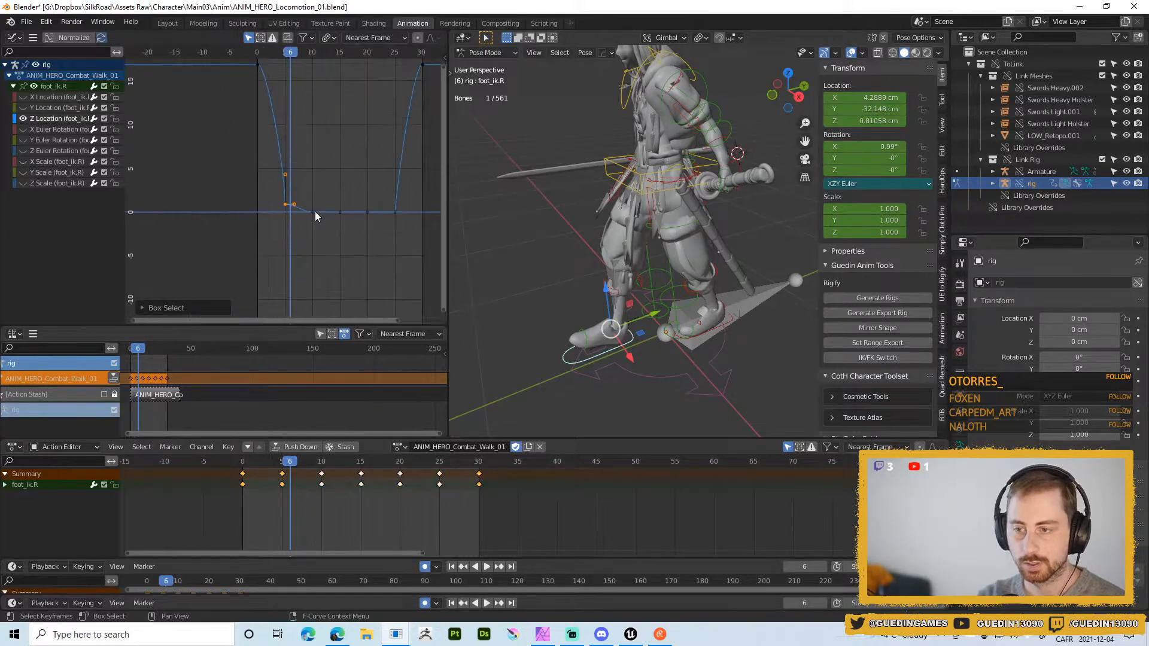
left_click(266, 466)
key("space")
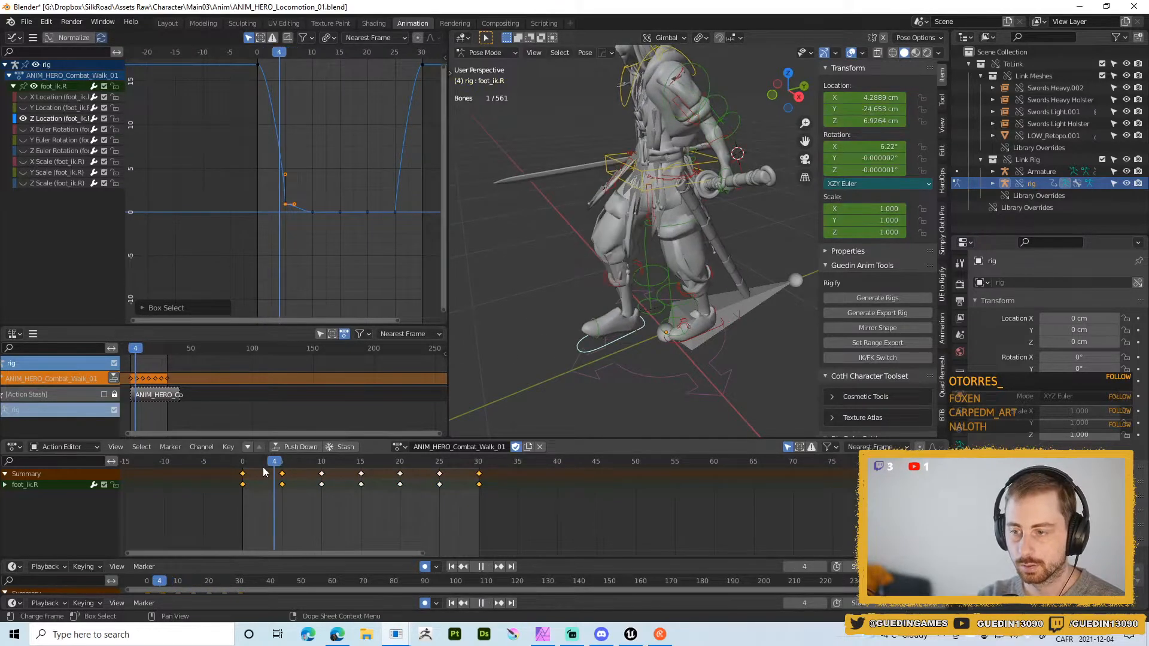
left_click_drag(263, 472, 285, 478)
left_click_drag(247, 177, 293, 219)
left_click_drag(304, 175, 327, 241)
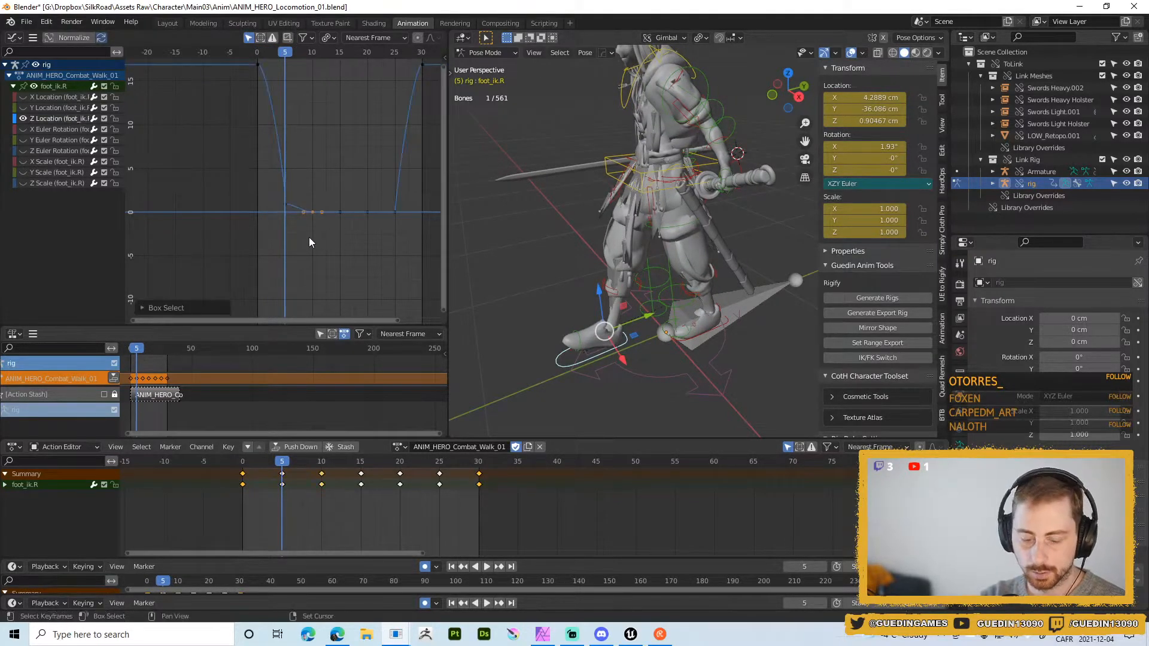
key("g")
key("x")
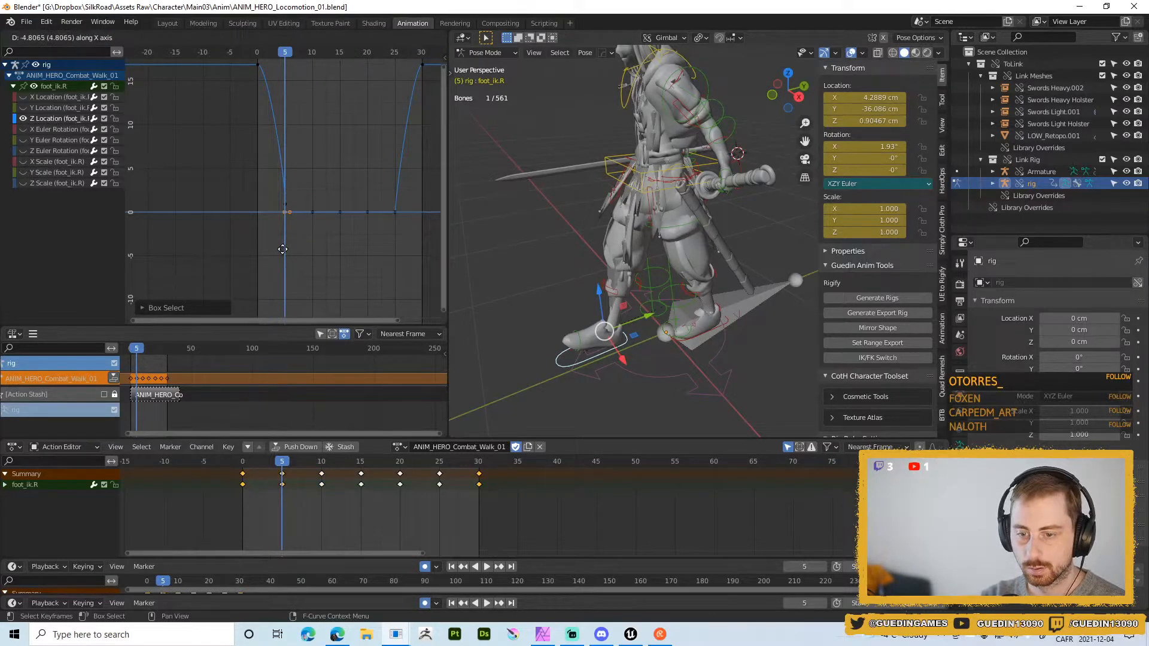
left_click(283, 249)
- Play back the combat walk and check the right foot's landing from the side
key("space")
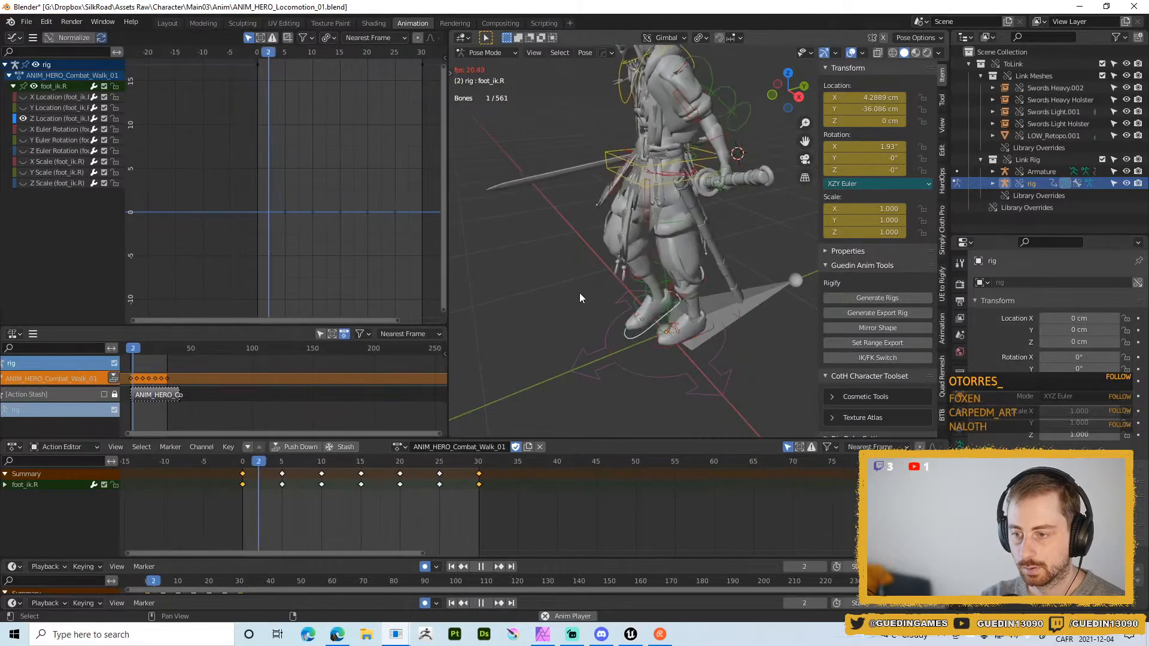
middle_click_drag(579, 292, 540, 288)
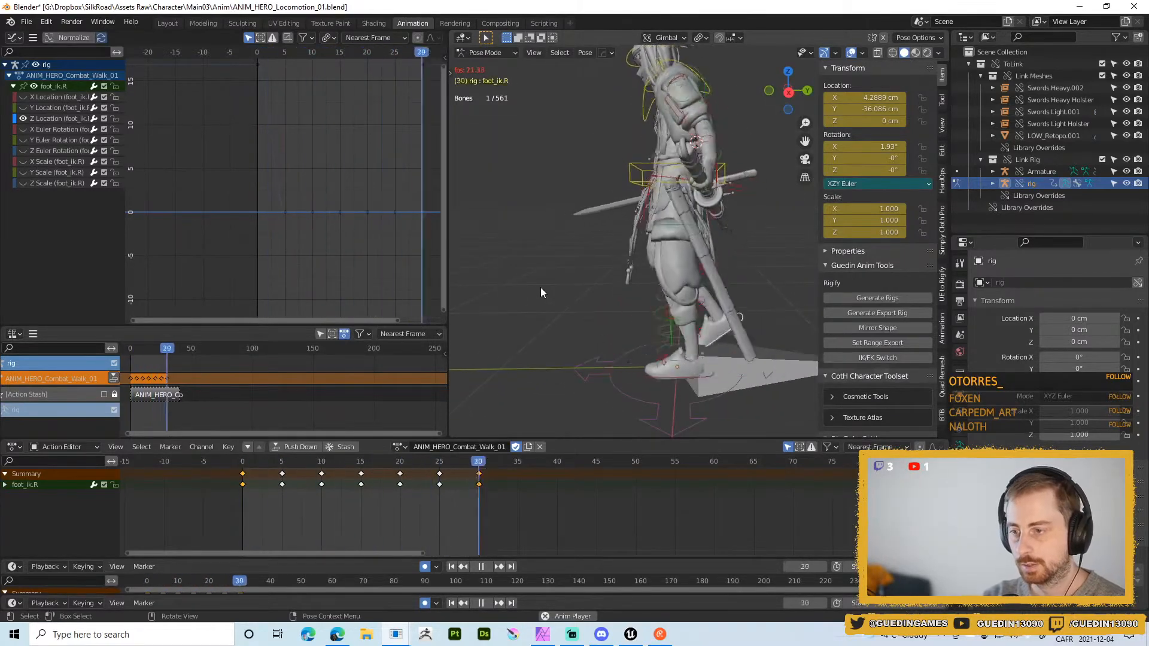
key("shift+space")
left_click(538, 220)
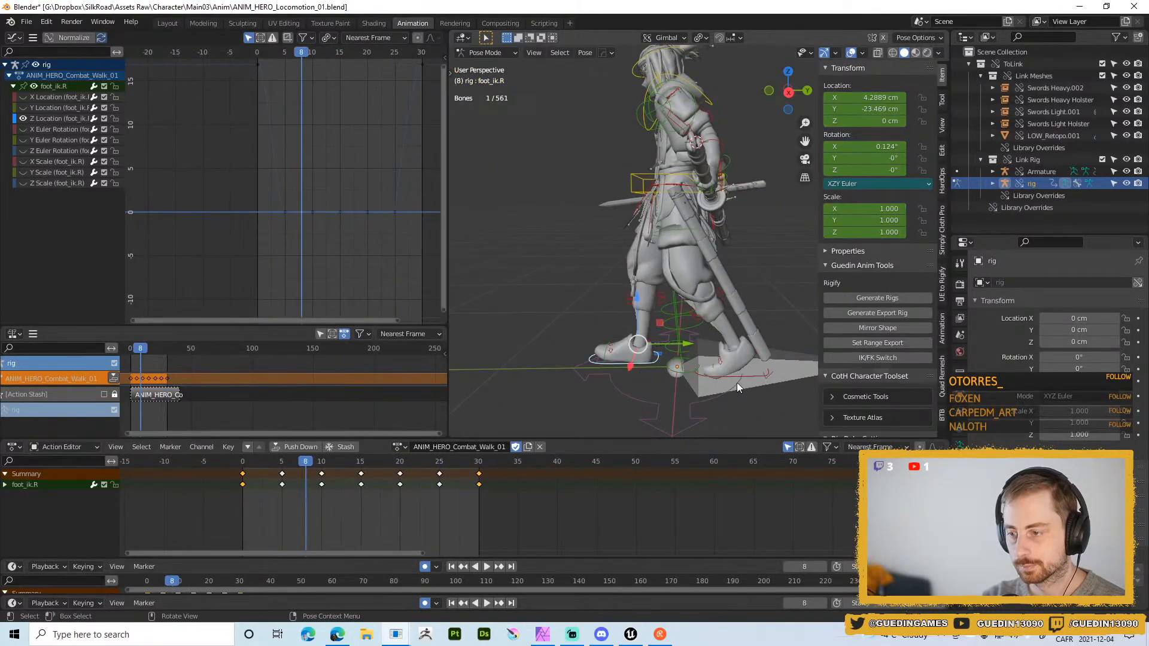
- Select foot_ik.L, show only its Z Location curve and frame all of its keys
left_click(750, 376)
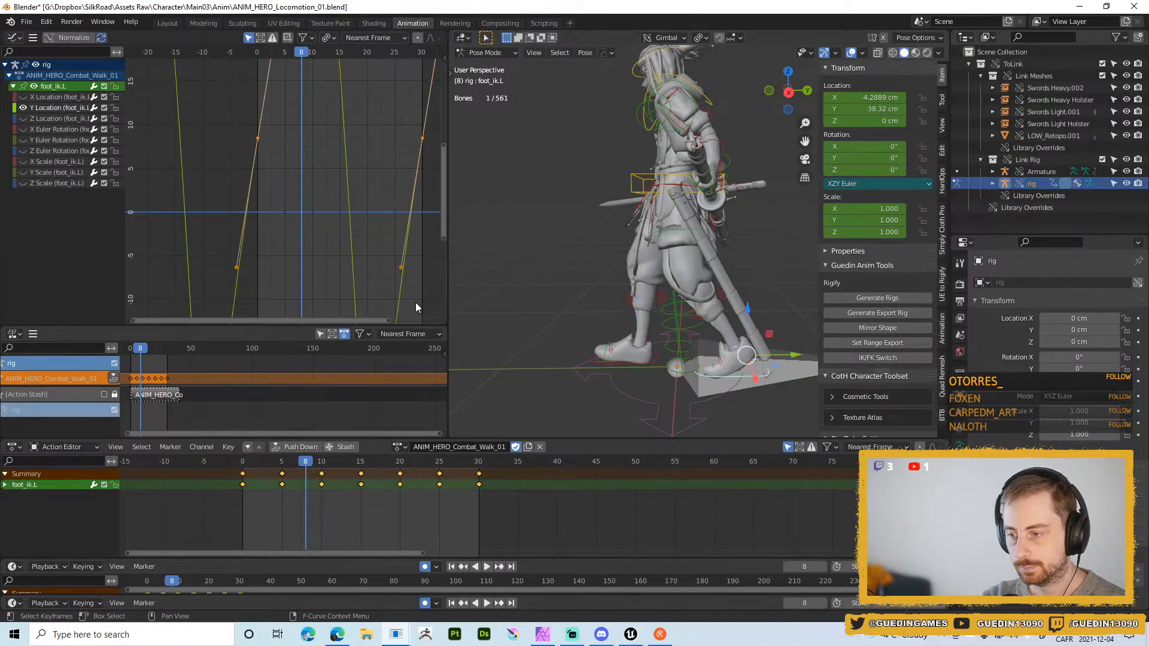
left_click(22, 109)
left_click(30, 118)
left_click(25, 118)
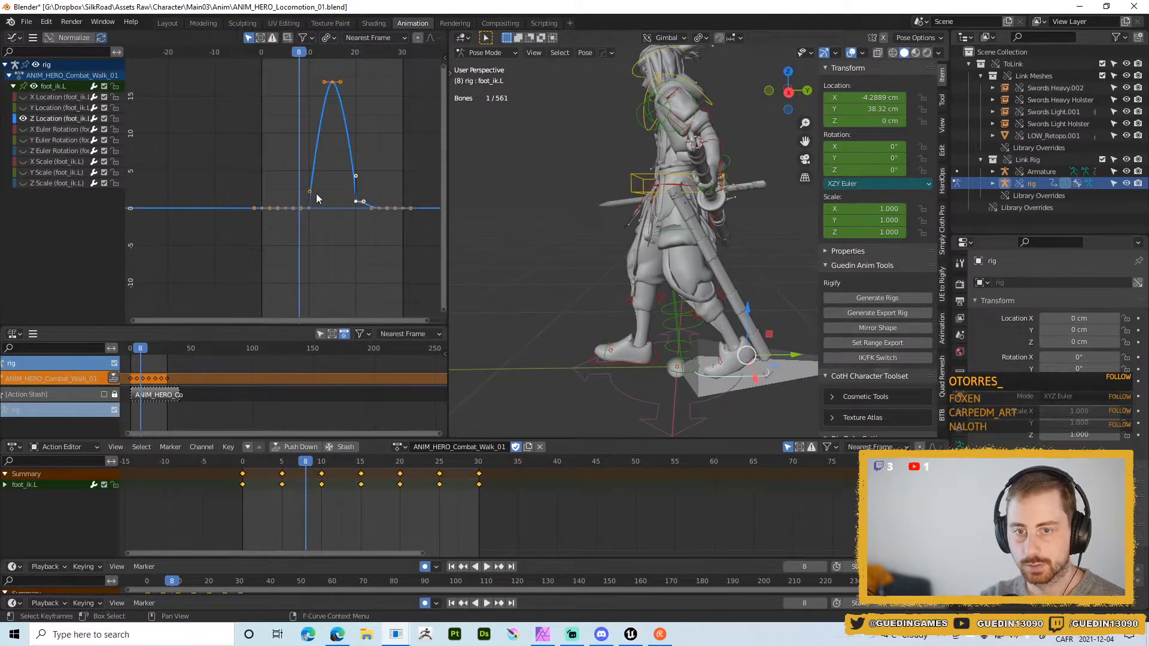
key("Home")
- Duplicate foot_ik.L's Z Location key from frame 25 onto frame 20
left_click(378, 230)
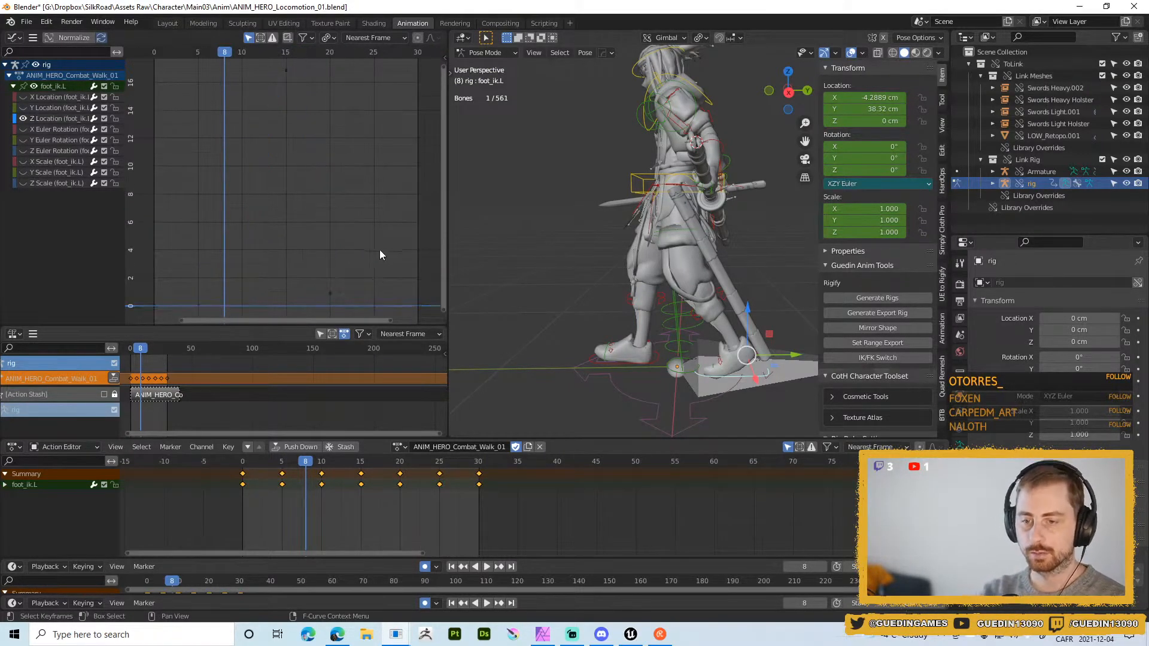
left_click_drag(326, 275, 392, 318)
key("g")
key("x")
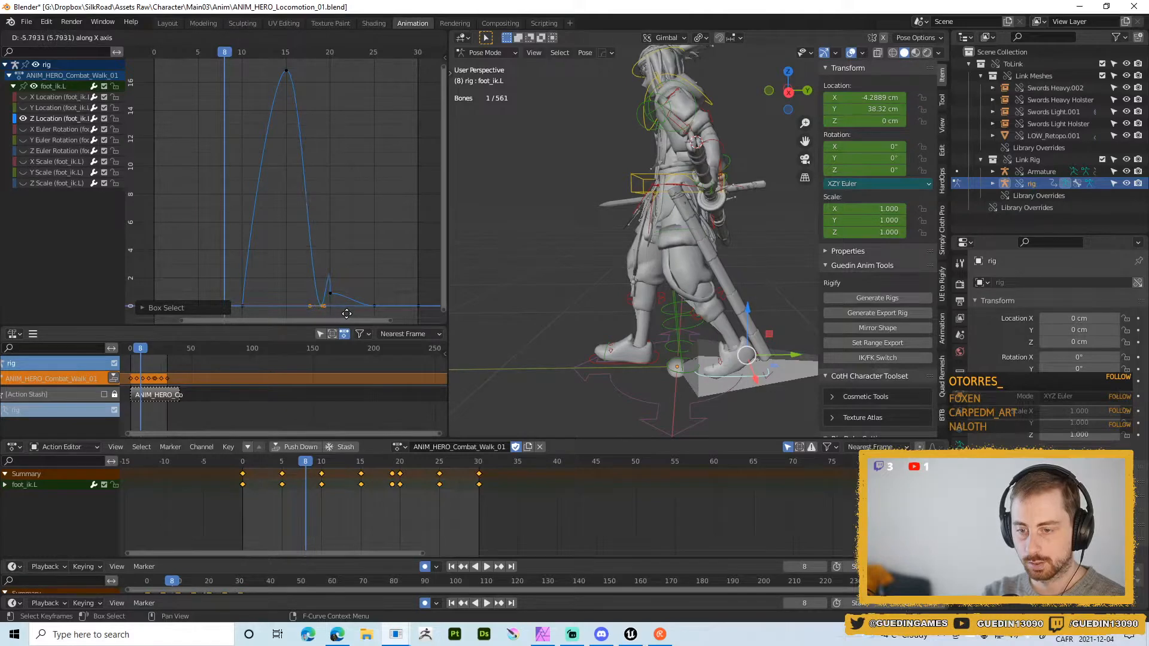
left_click(349, 312)
- Play back the walk with the viewport overlays hidden, and scrub through the first frames to check the foot contacts
key("space")
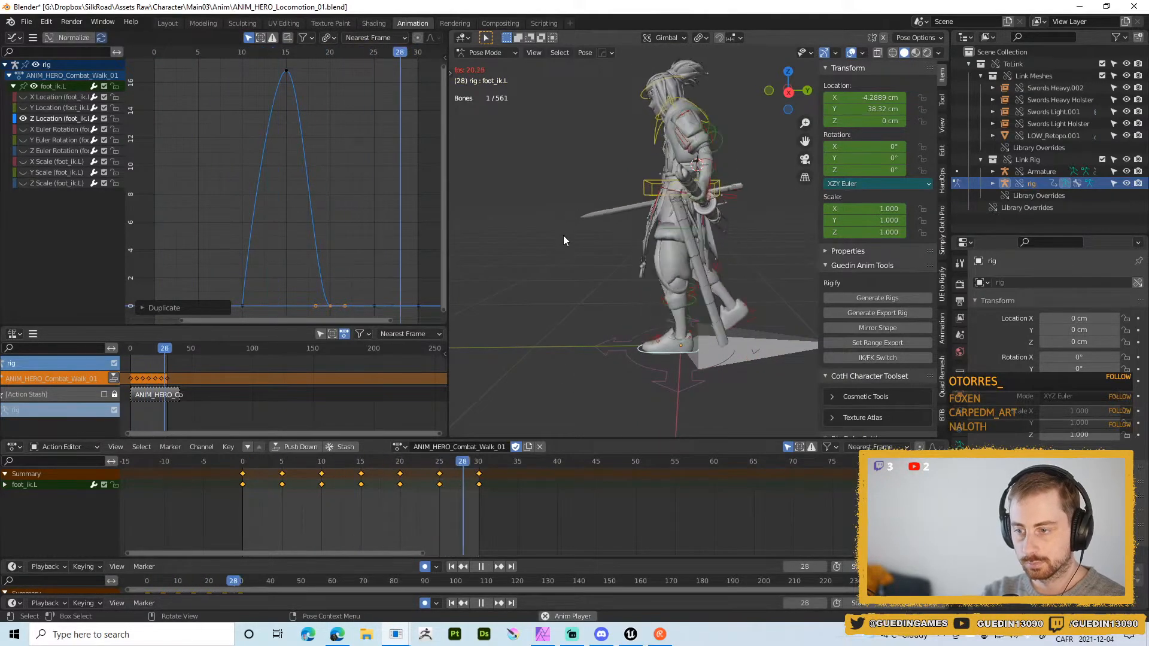
key("shift+alt+z")
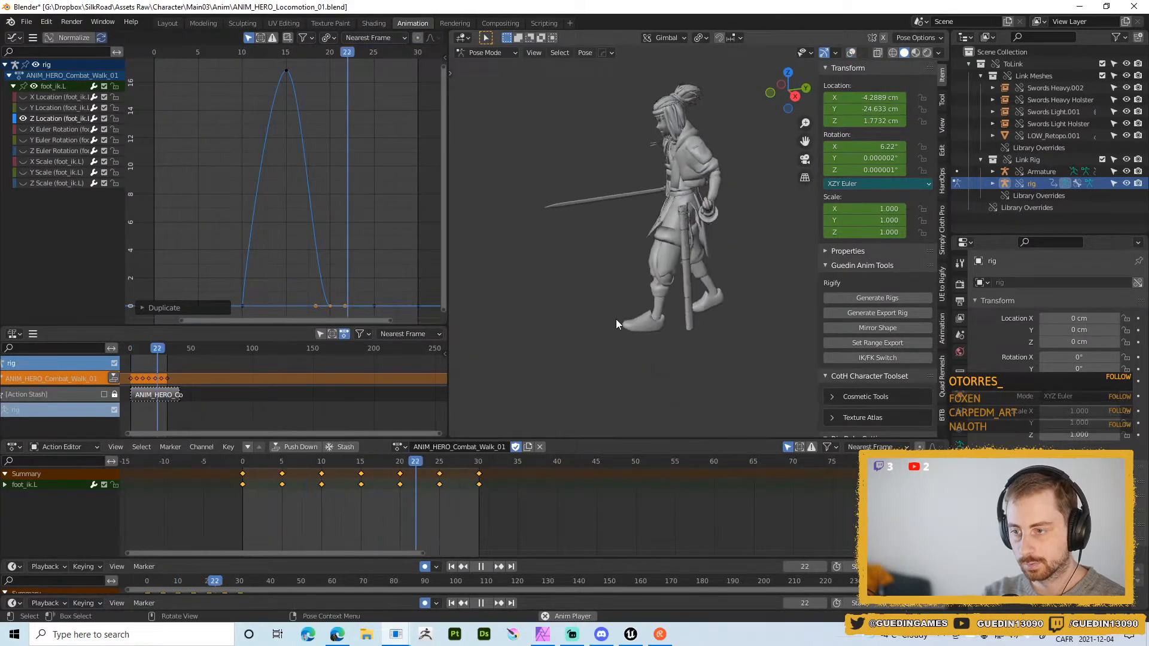
key("shift+space")
left_click(604, 273)
scroll(605, 311, "up", 2)
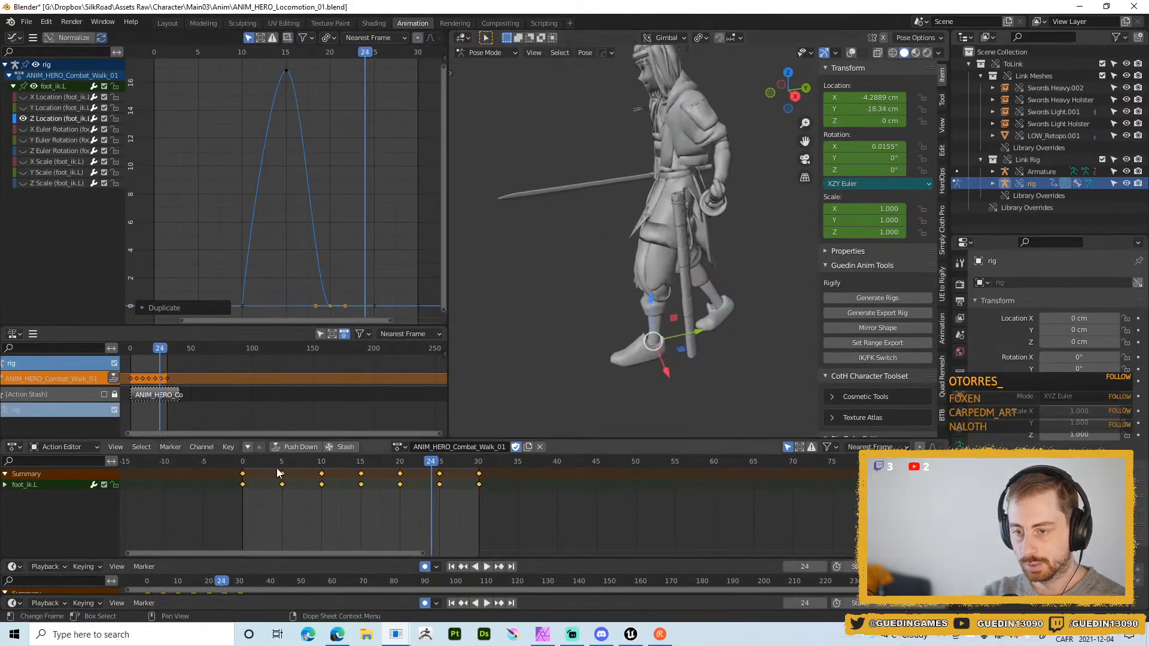
left_click_drag(233, 463, 329, 462)
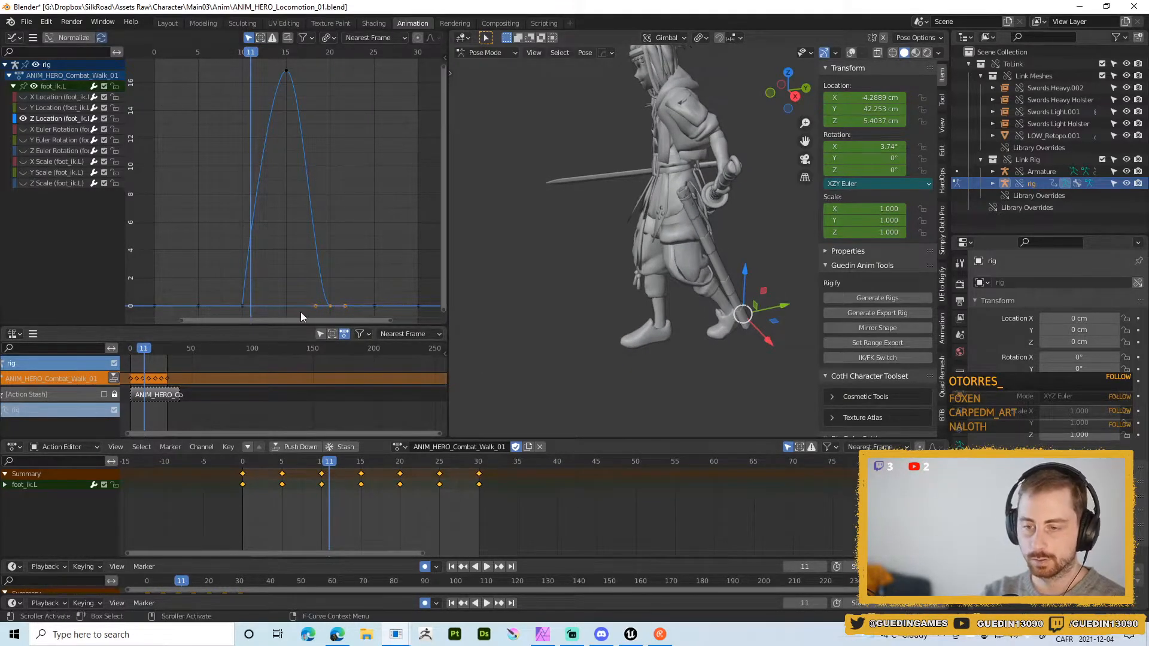
- Set the incoming handle of foot_ik.L's Z Location key at frame 20 to Free and raise it for a steeper landing
left_click_drag(284, 288, 342, 319)
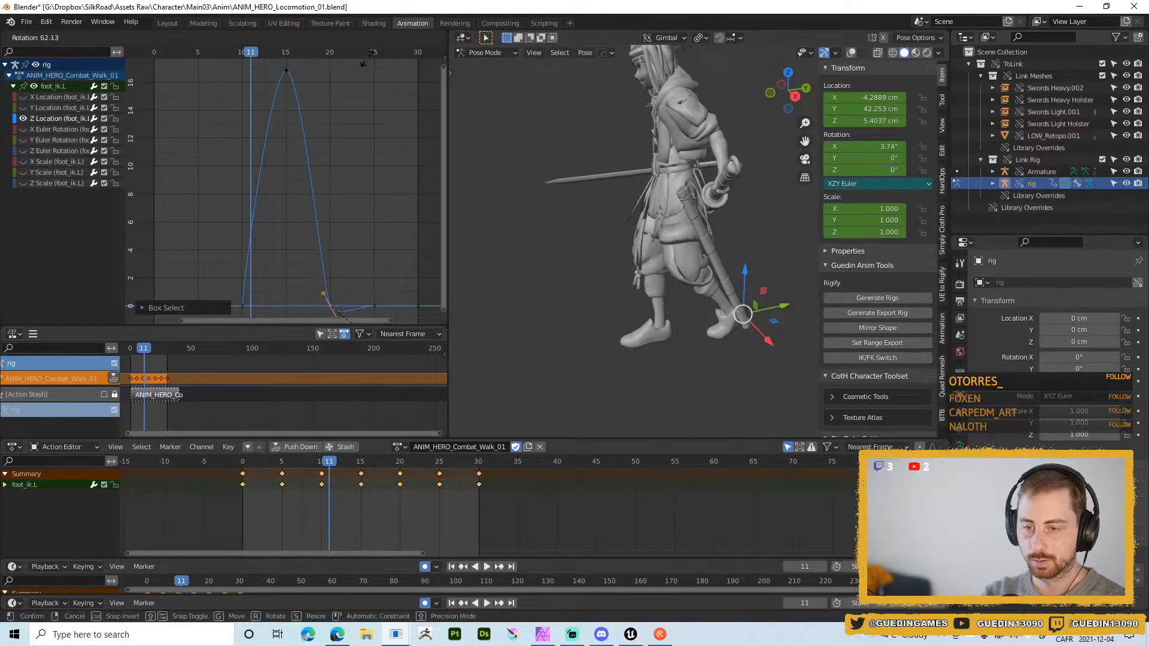
left_click(299, 300)
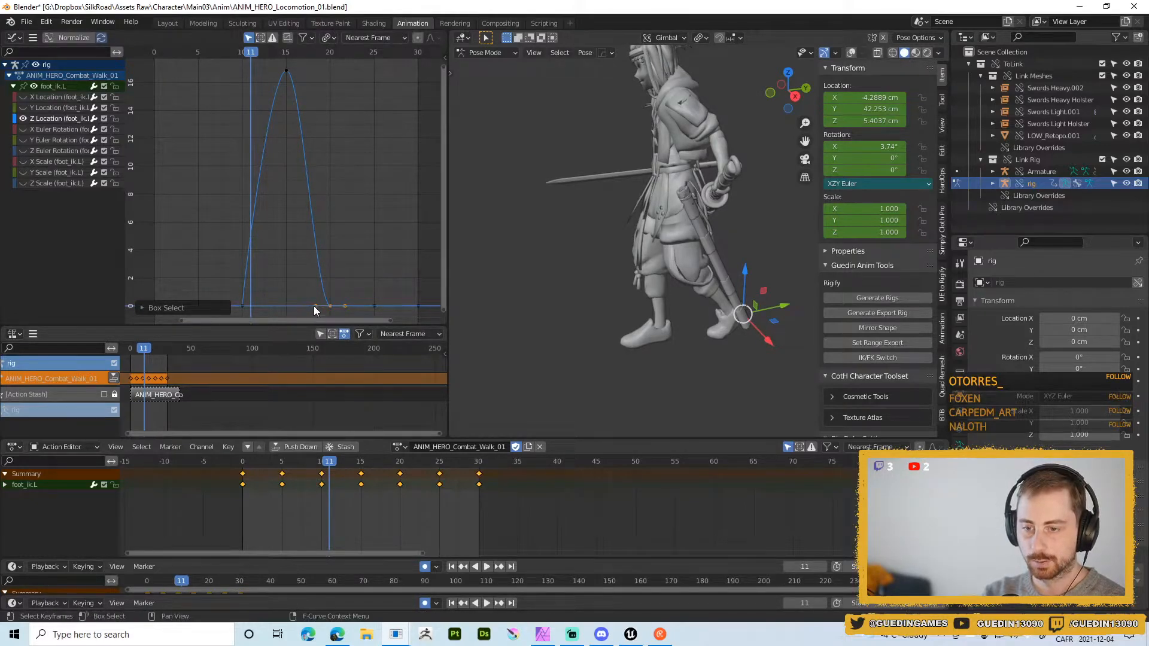
left_click(314, 307)
key("g")
right_click(358, 232)
key("v")
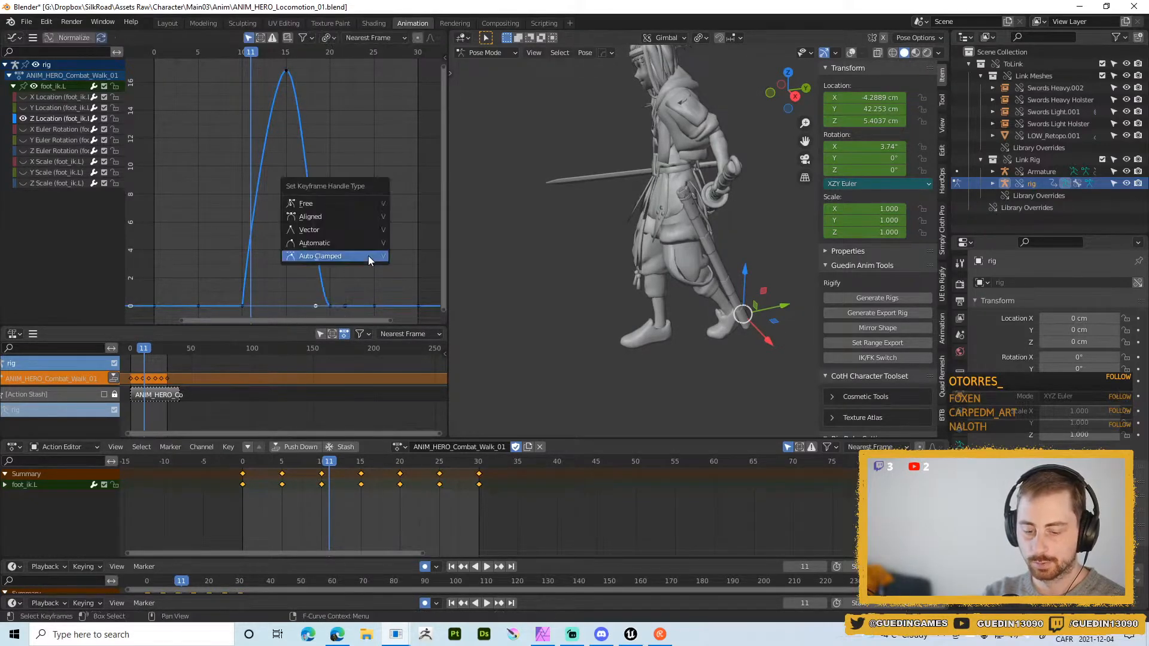
left_click(332, 203)
key("g")
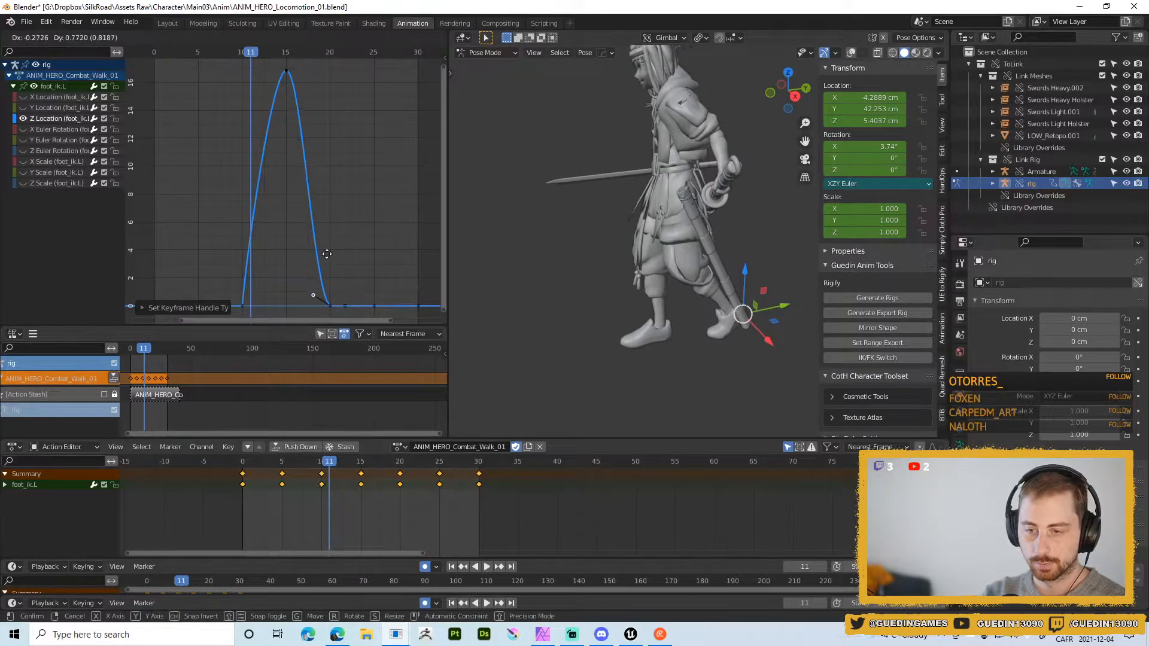
left_click(338, 256)
- Play back the walk without overlays to check the steeper left foot landing
key("space")
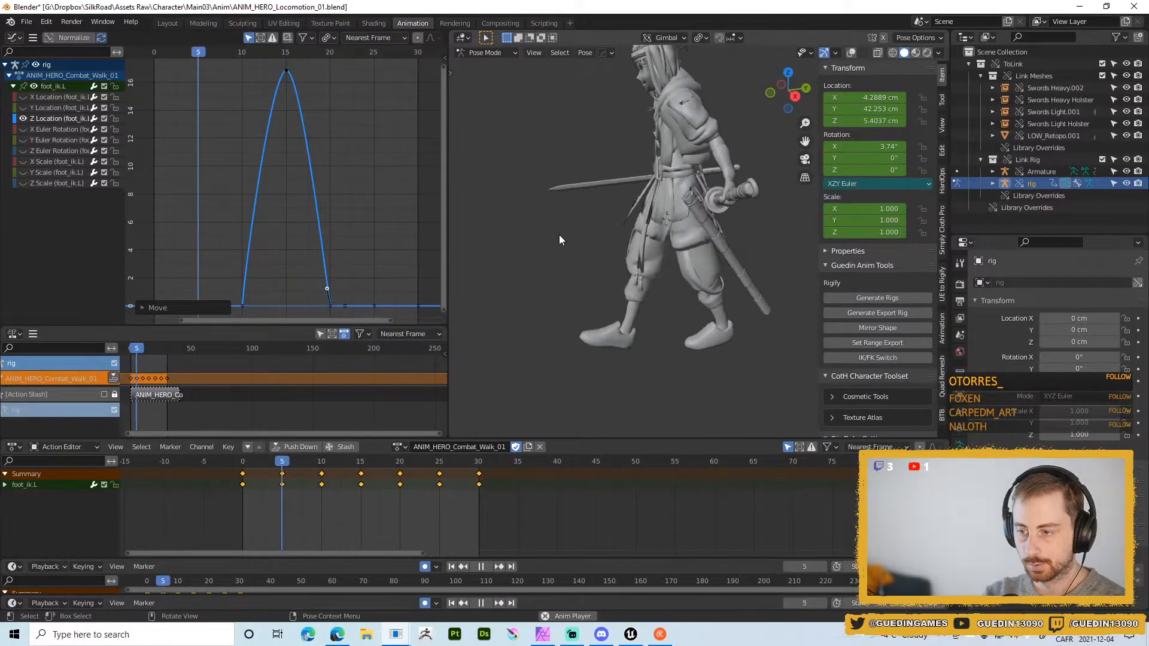
middle_click_drag(559, 235, 597, 270)
scroll(509, 224, "down", 3)
key("shift+alt+z")
key("space")
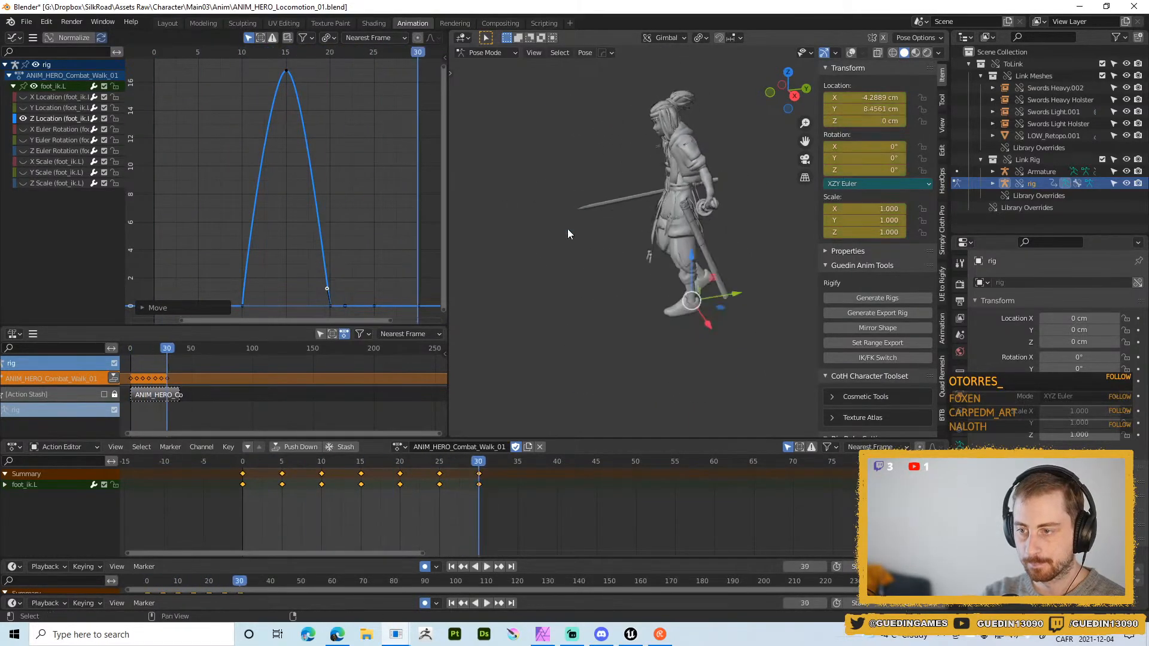
- Select foot_ik.R, set its Z Location key at frame 5 to Free handles and raise the incoming handle
scroll(715, 299, "up", 3)
middle_click_drag(715, 299, 638, 308)
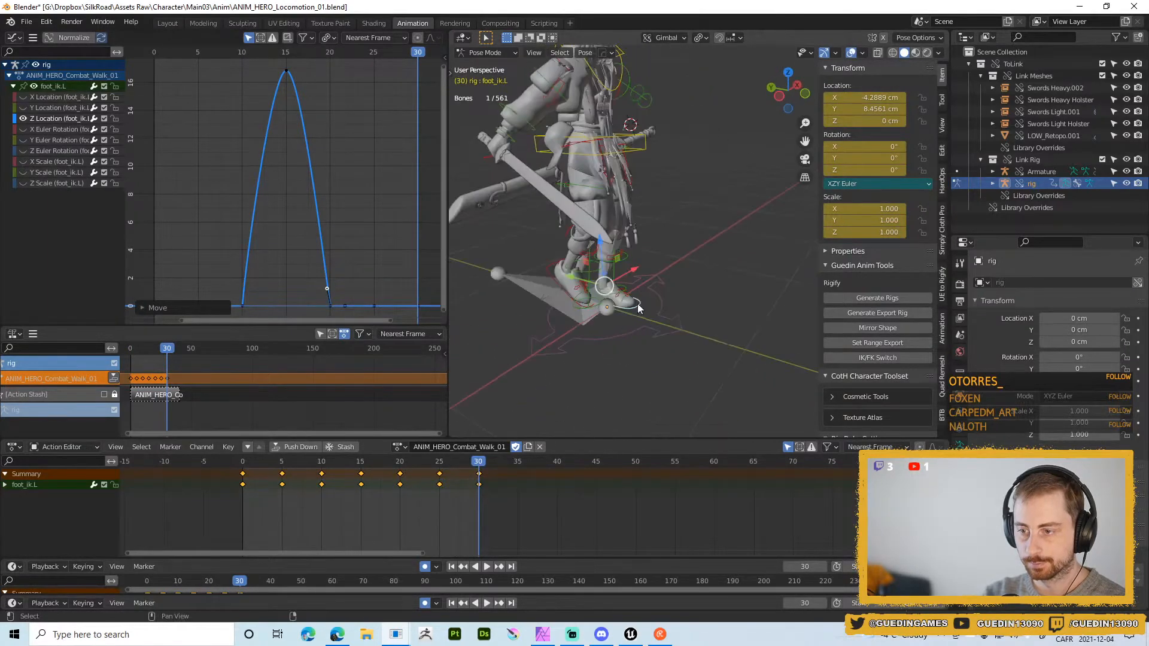
left_click(550, 274)
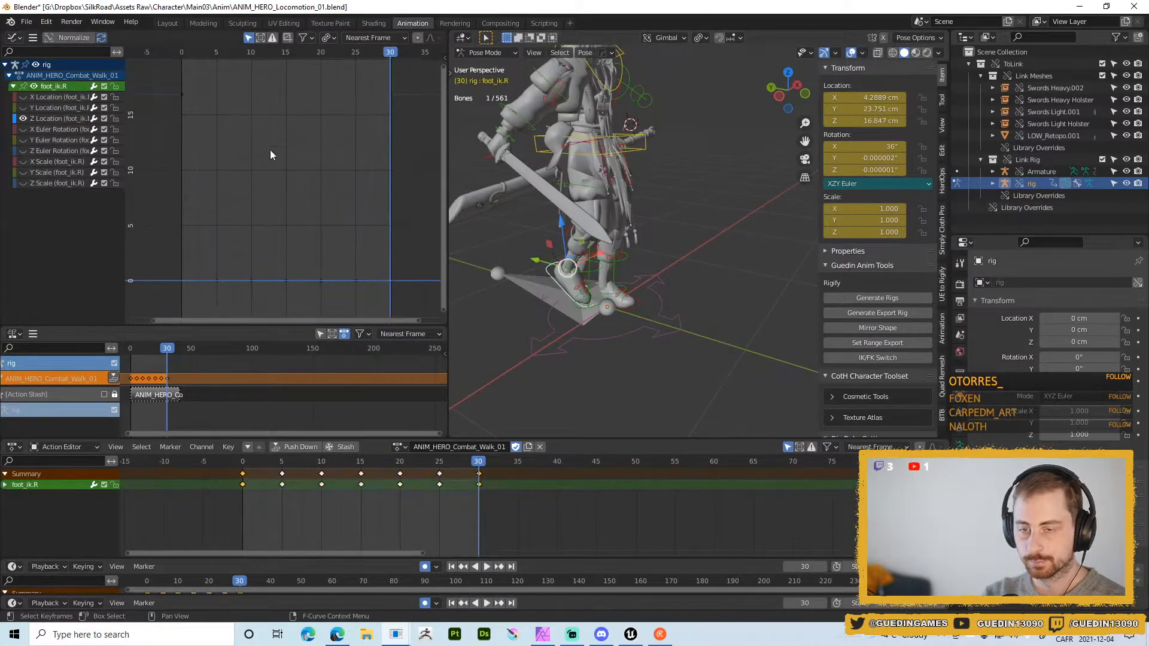
left_click_drag(193, 264, 250, 302)
key("v")
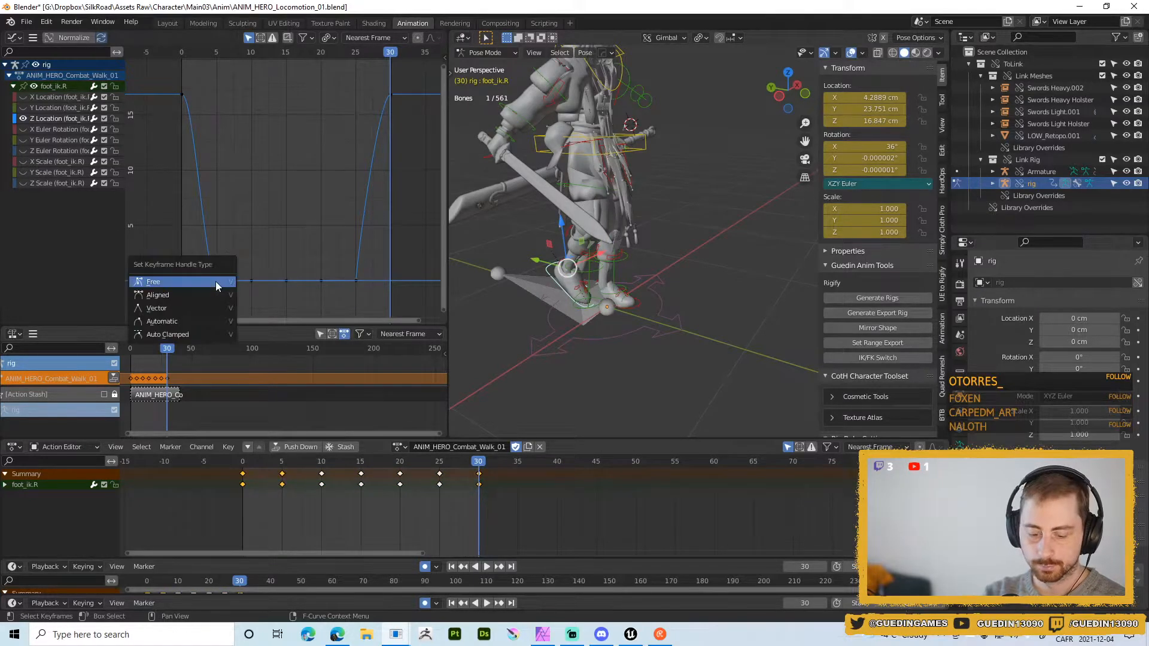
left_click(216, 282)
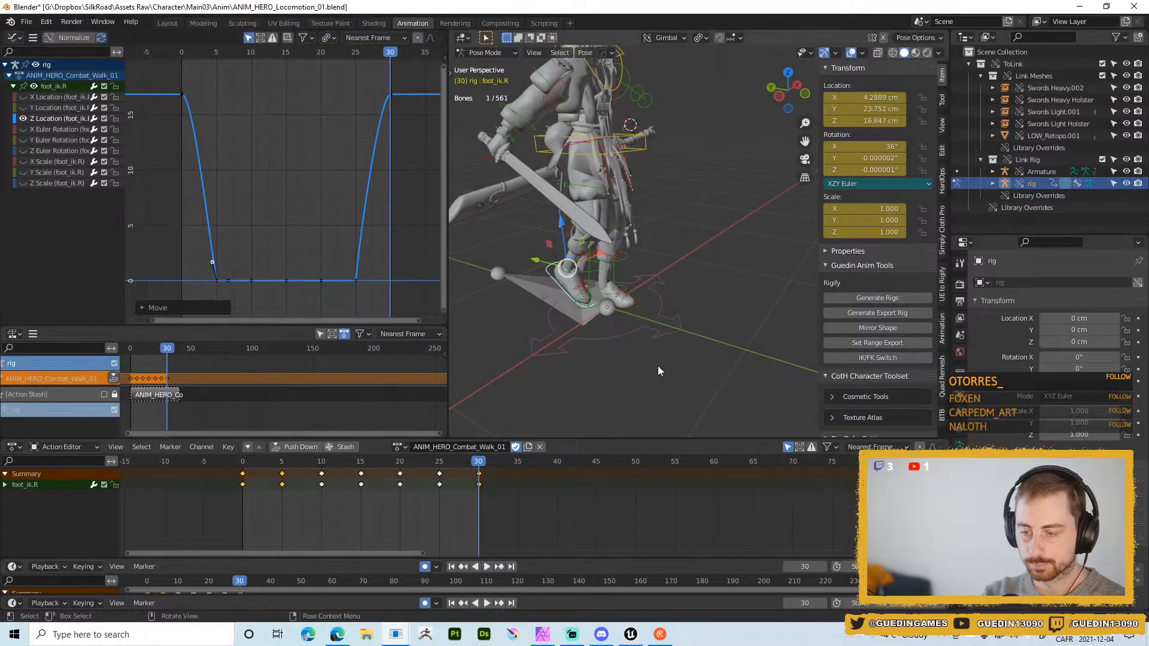
- Return to Object Mode and export only the selected Armature as FBX, overwriting ANIM_HERO_Combat_Walk_01.fbx in the Locomotion folder
key("ctrl+Tab")
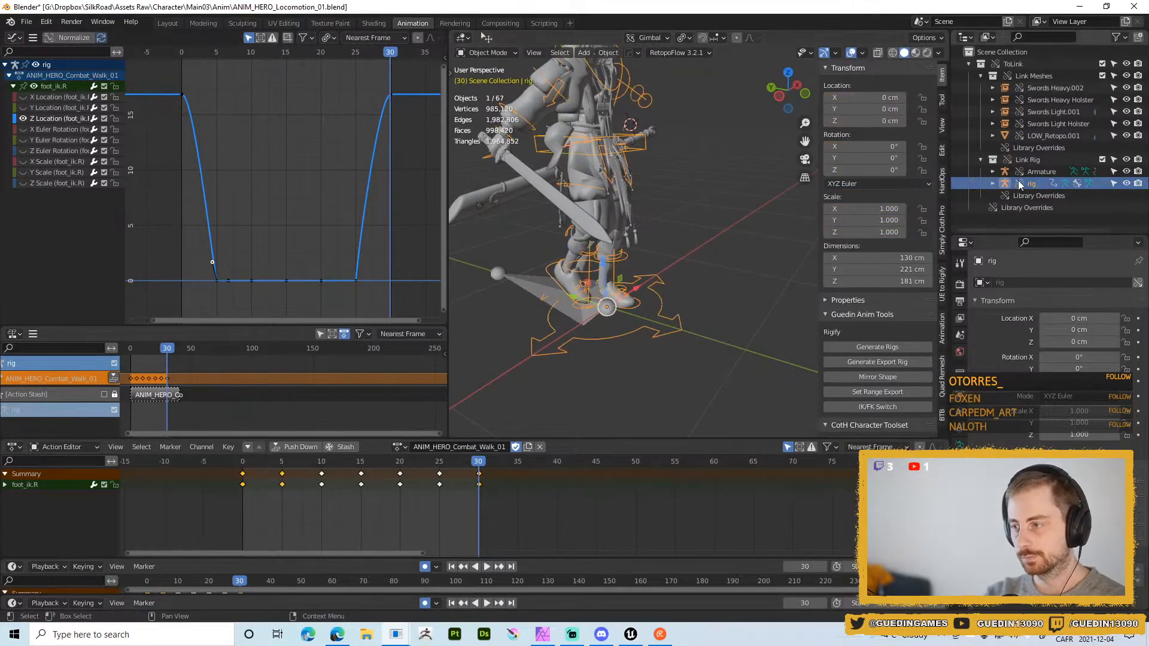
left_click(1028, 173)
key("ctrl+s")
left_click(788, 301)
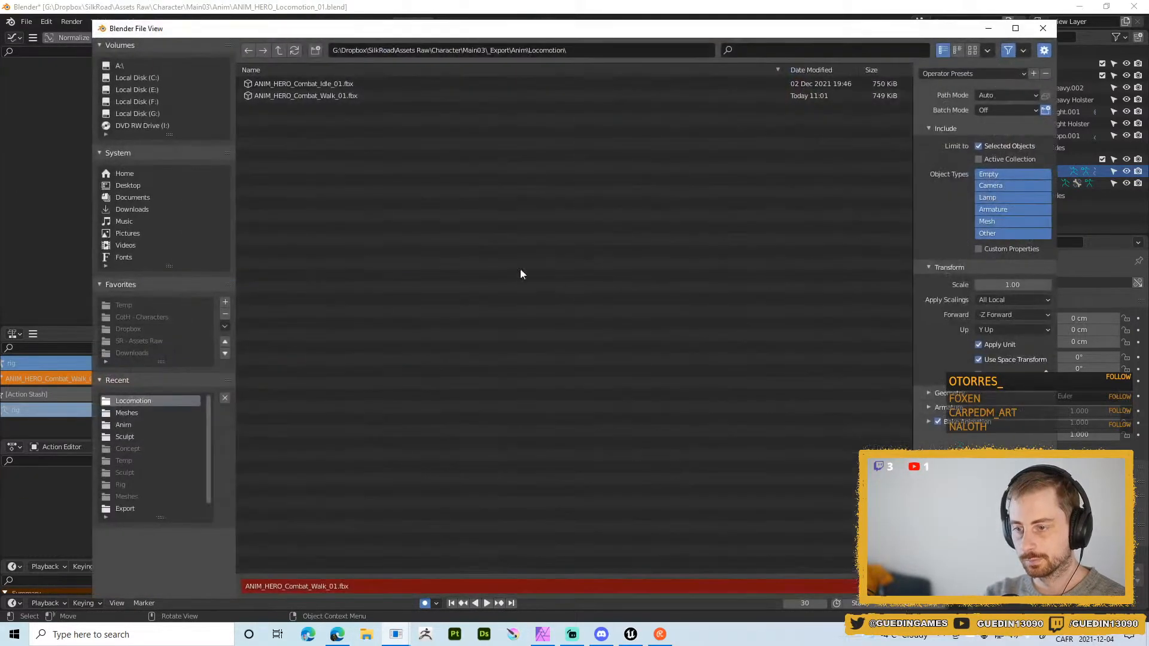
double_click(318, 96)
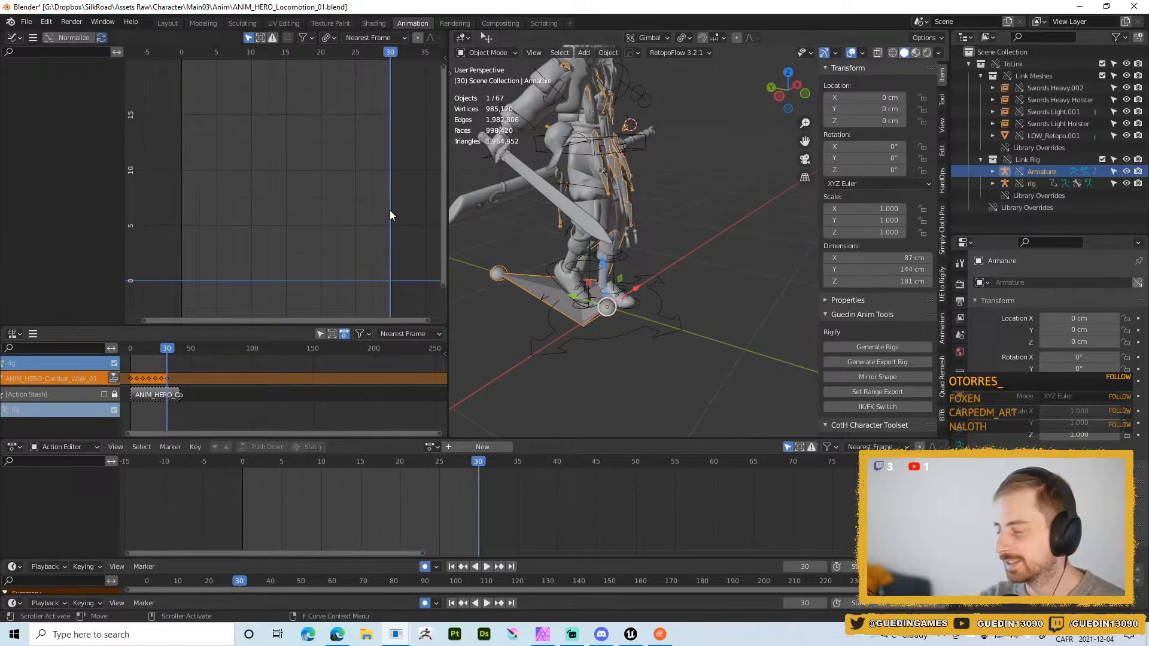
middle_click_drag(639, 263, 636, 305)
- Switch to Unreal Engine, reimport ANIM_HERO_Combat_Walk_01 and start its preview playback
key("alt+Tab")
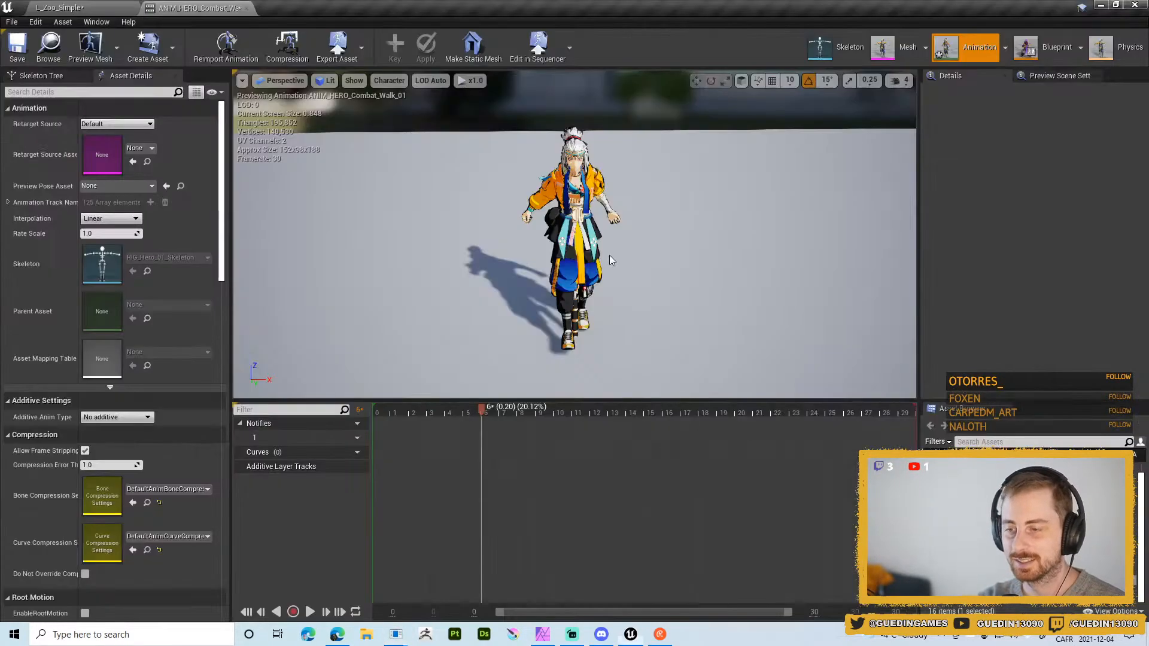
left_click(230, 52)
left_click_drag(723, 342, 623, 342, "alt")
key("space")
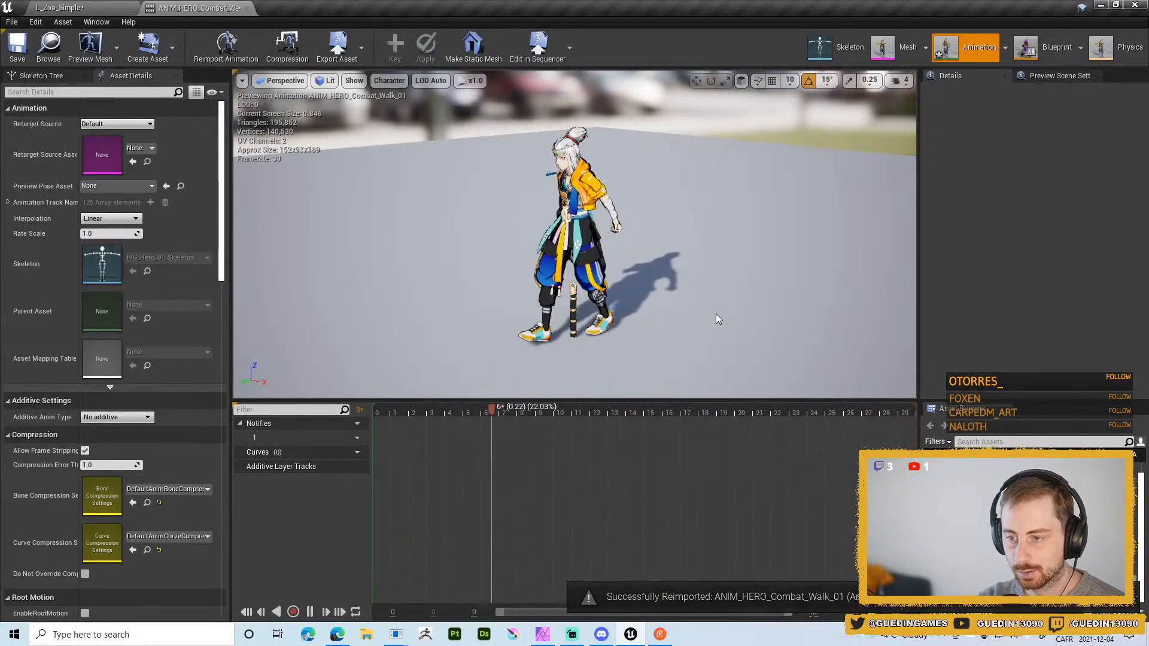
- Examine the playing walk from the side and front, including a close view of the legs and feet
left_click_drag(716, 313, 653, 296, "alt")
right_click_drag(659, 307, 679, 306, "alt")
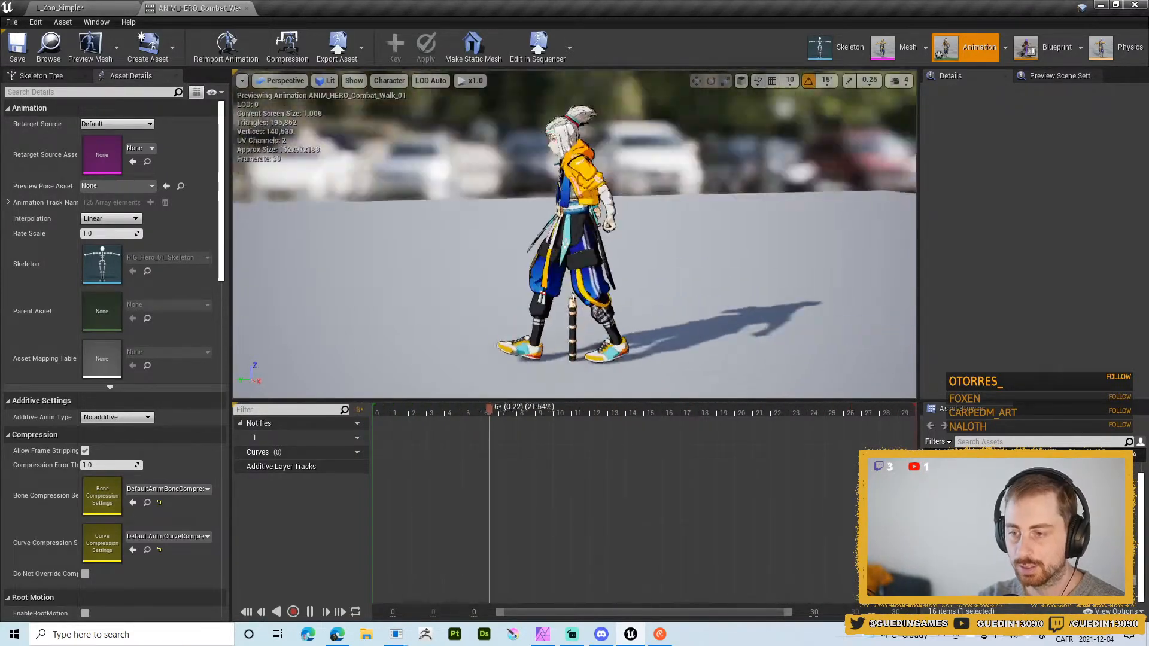
left_click_drag(659, 307, 778, 319, "alt")
right_click_drag(778, 318, 826, 318, "alt")
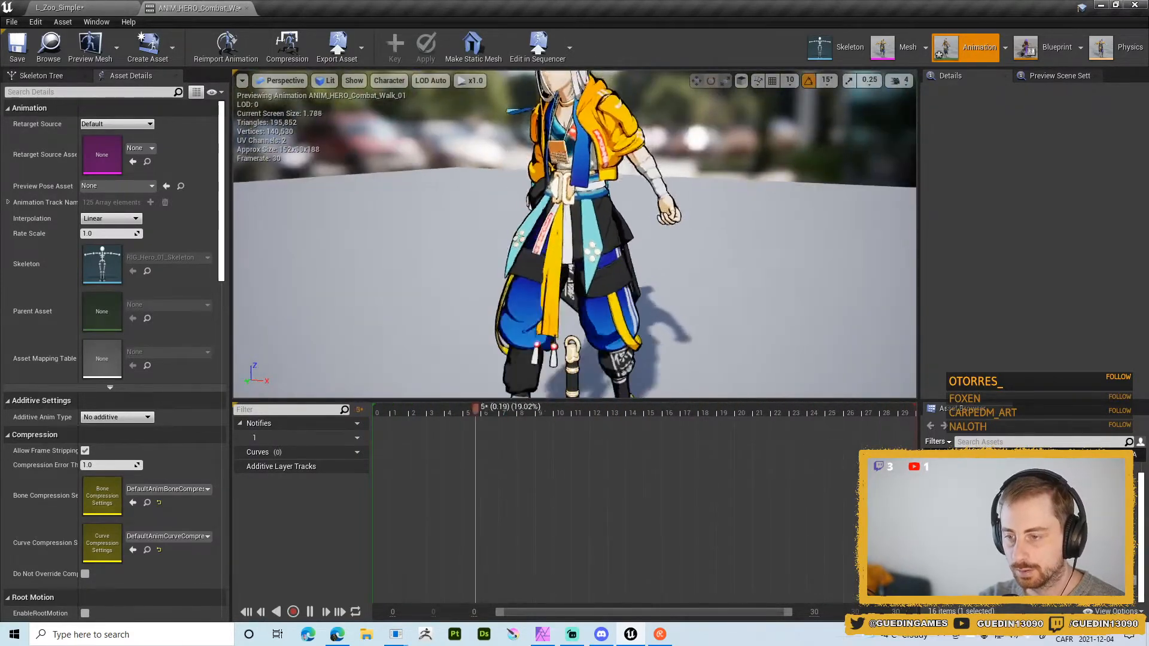
mouse_move(571, 282)
middle_mouse_down("alt")
mouse_move(566, 254)
mouse_move(562, 270)
middle_mouse_up("alt")
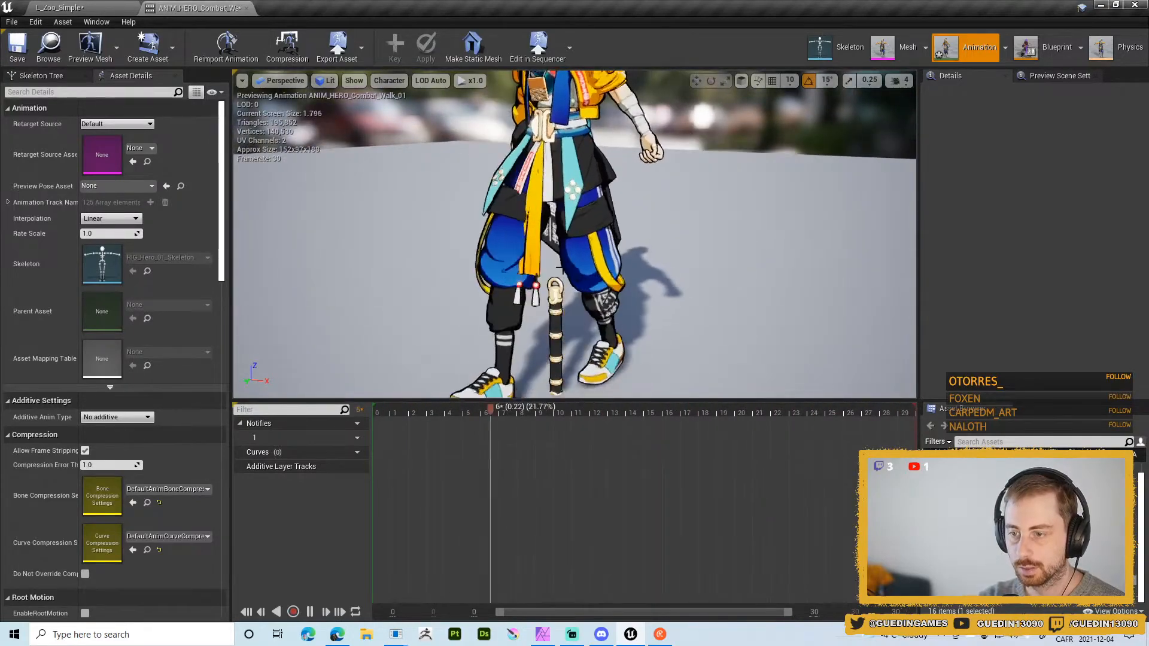
left_click_drag(559, 269, 557, 264, "alt")
right_click_drag(558, 264, 558, 258, "alt")
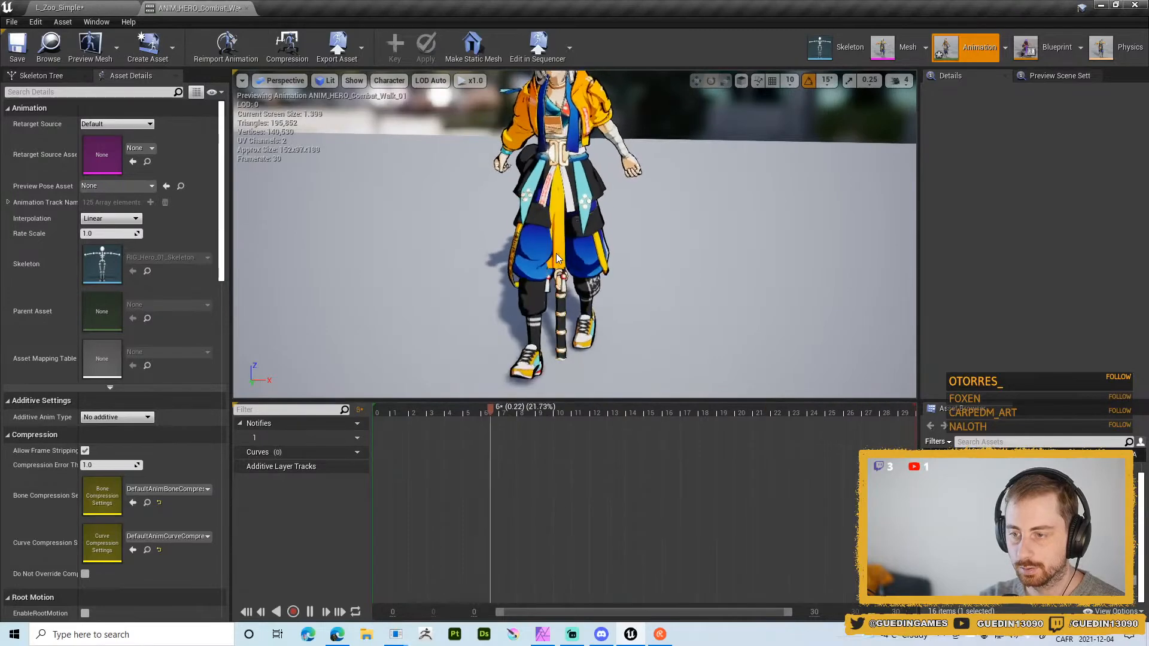
- Examine the looping walk preview from the side, from above and from the front, then pause the playback
left_click_drag(556, 258, 569, 268, "alt")
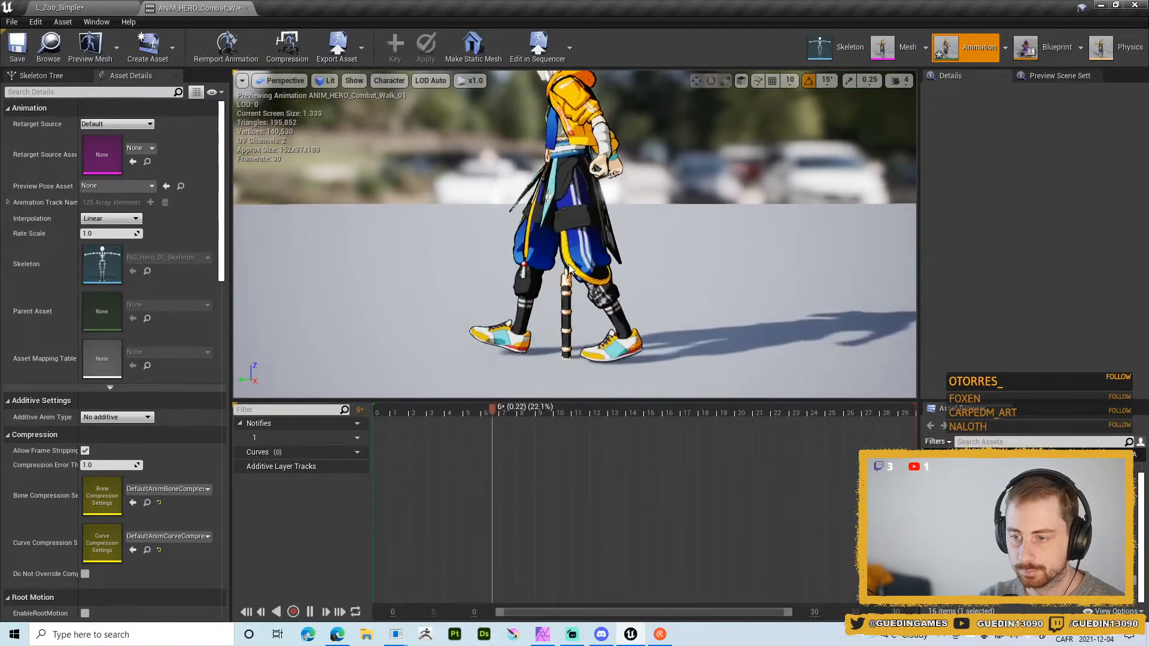
left_click_drag(569, 268, 526, 236, "alt")
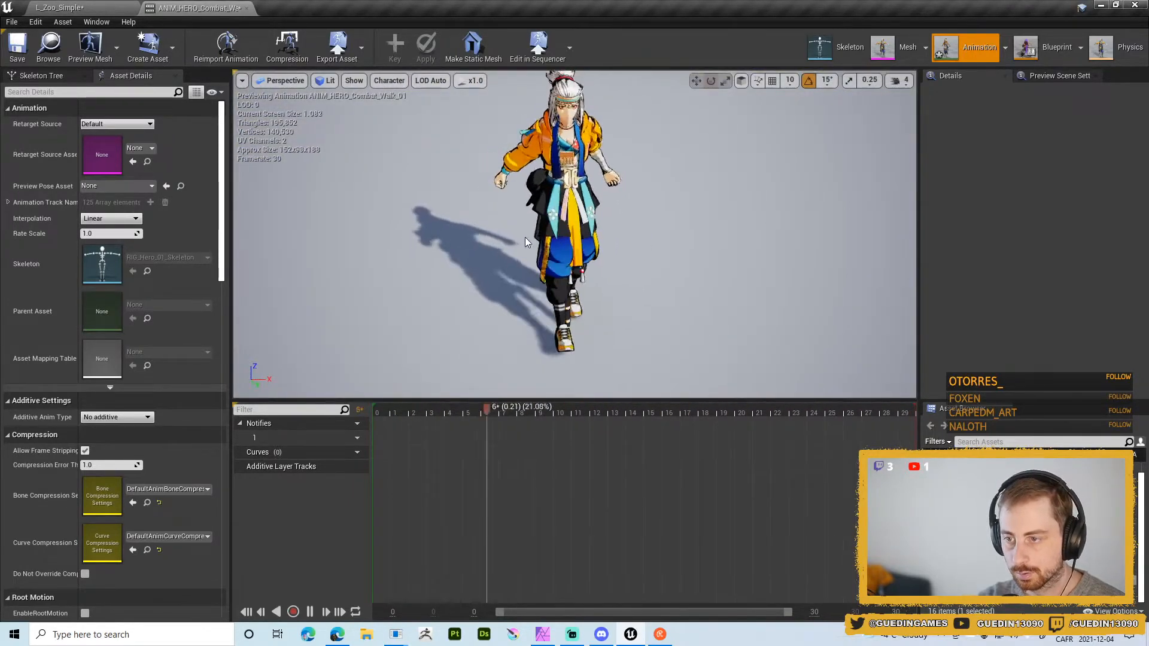
key("i")
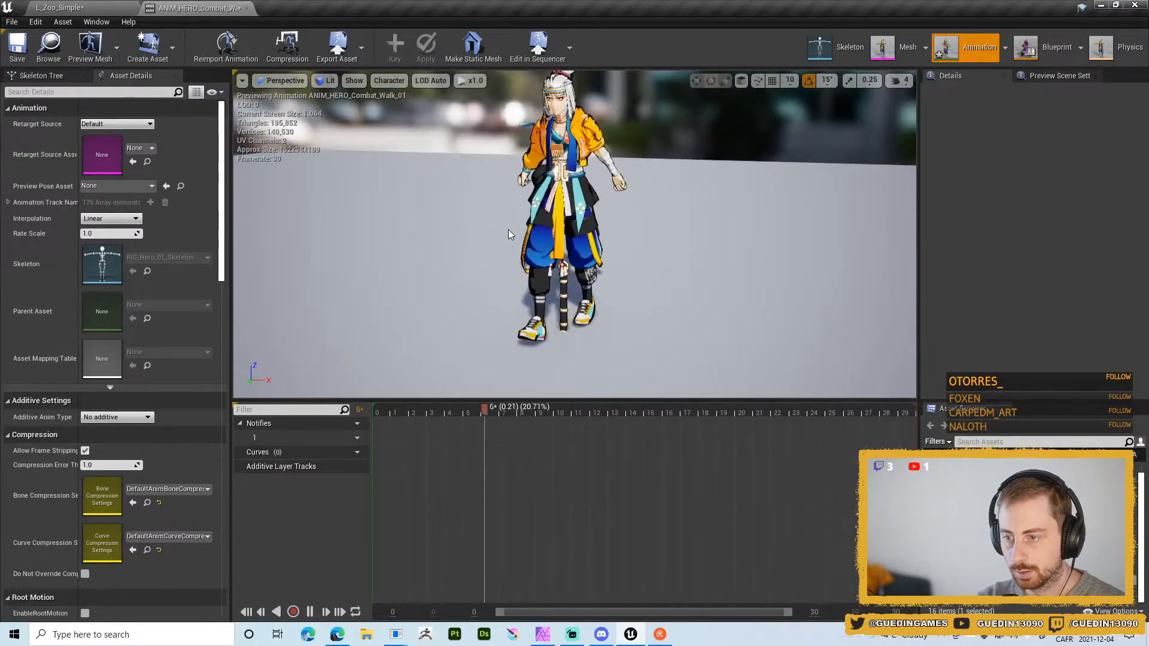
left_click_drag(515, 234, 591, 243, "alt")
key("space")
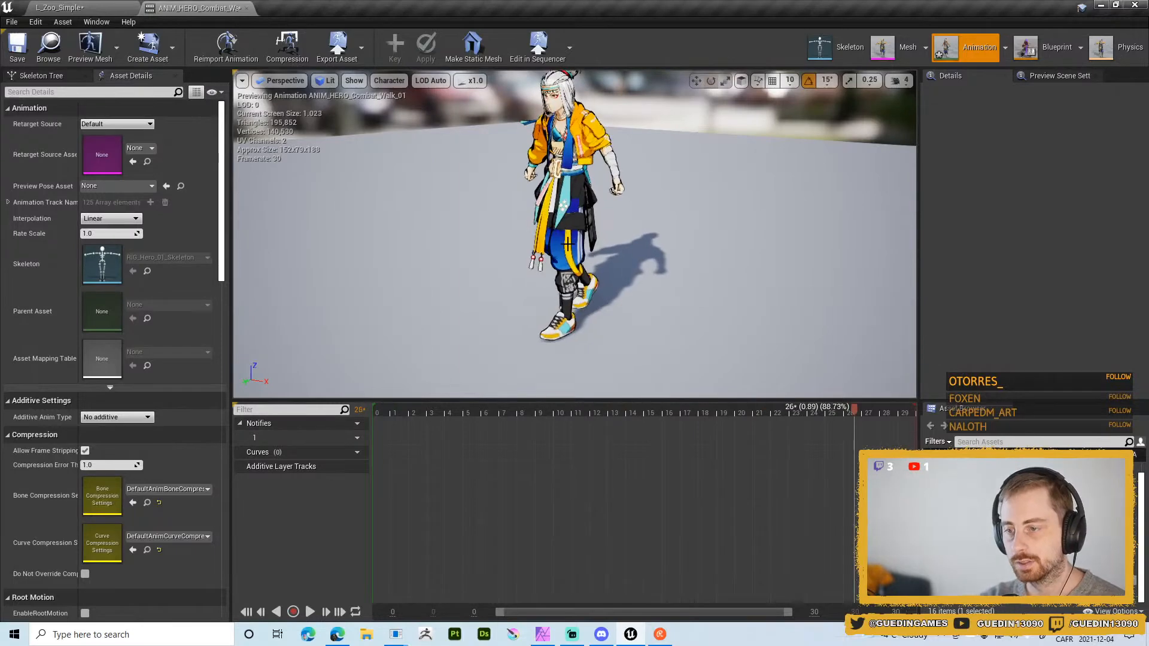
- Switch to Blender, put the rig in Pose Mode and display the torso control's Z Location curve with all its keys selected
left_click(1101, 6)
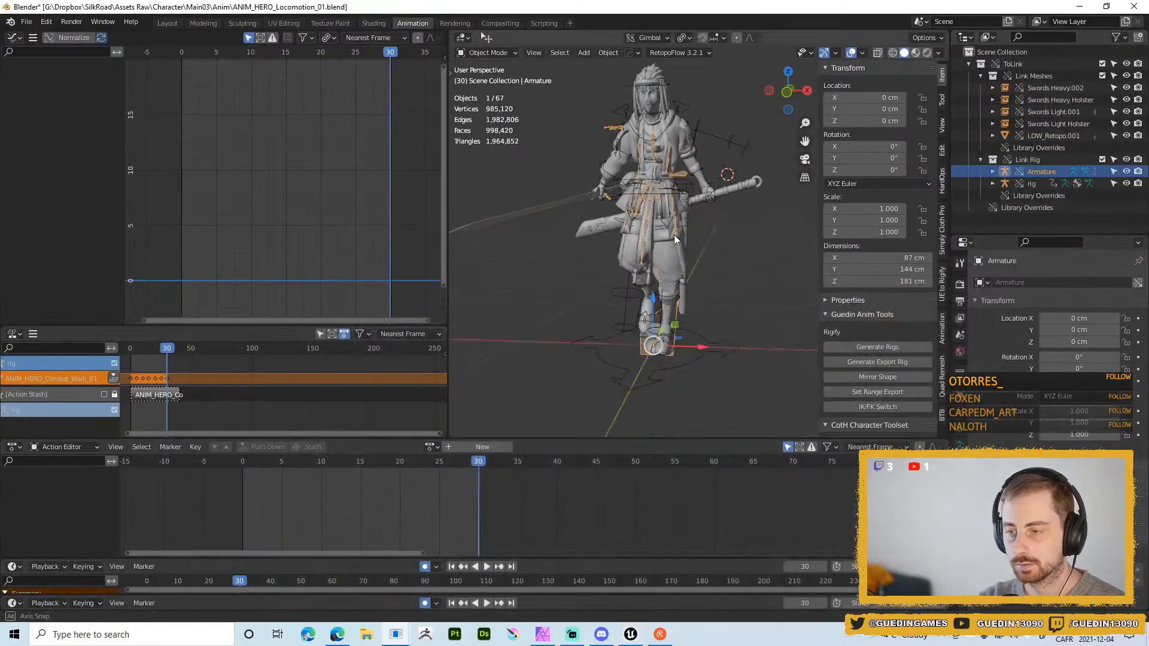
left_click(715, 181)
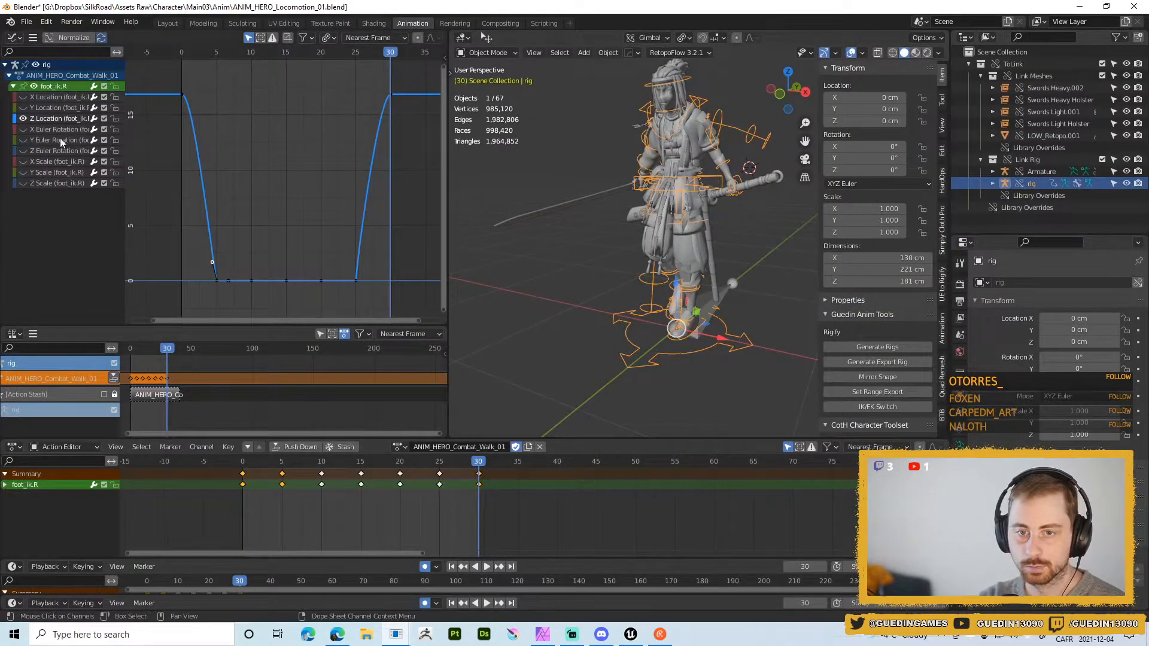
left_click(24, 118)
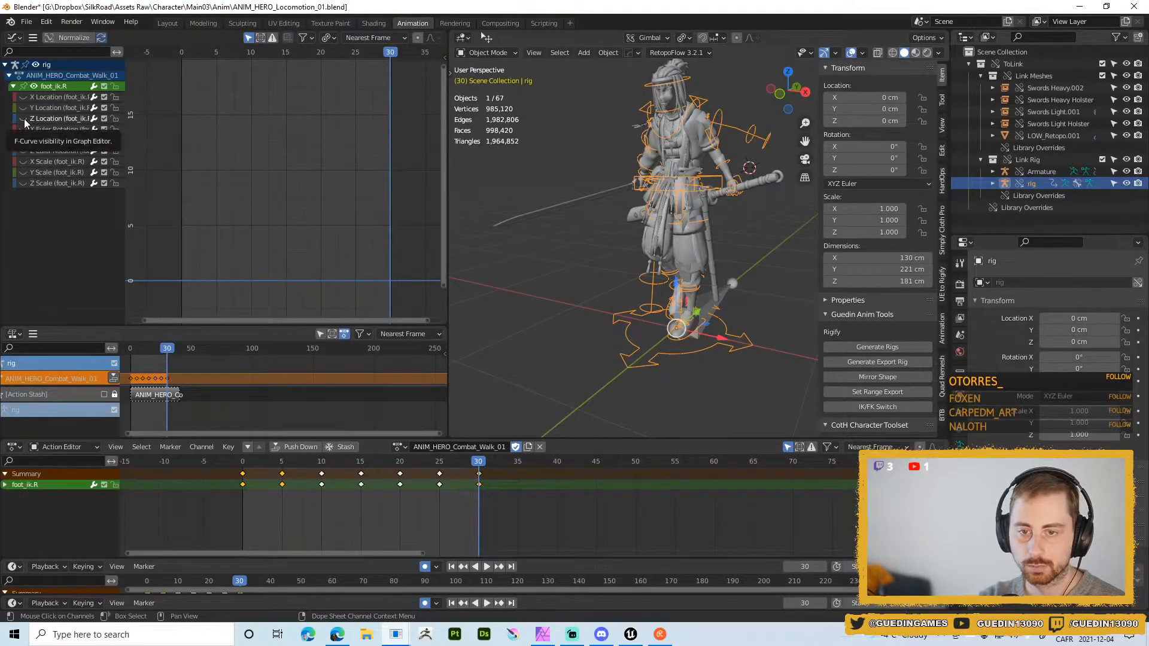
left_click(23, 118)
key("ctrl+Tab")
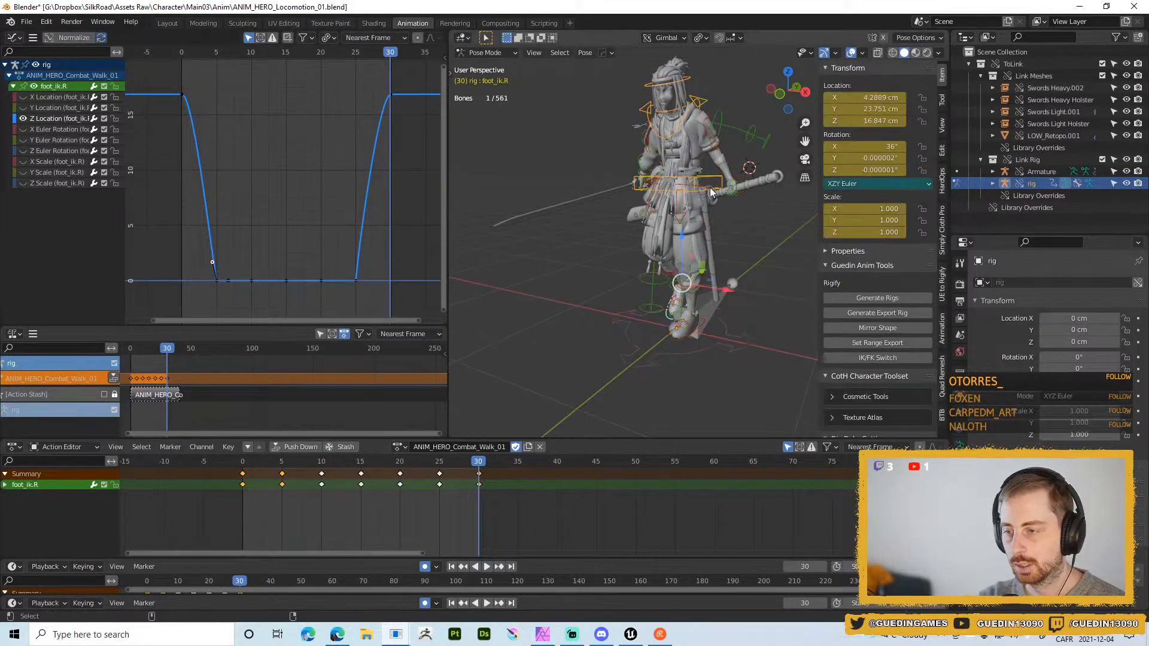
left_click(720, 173)
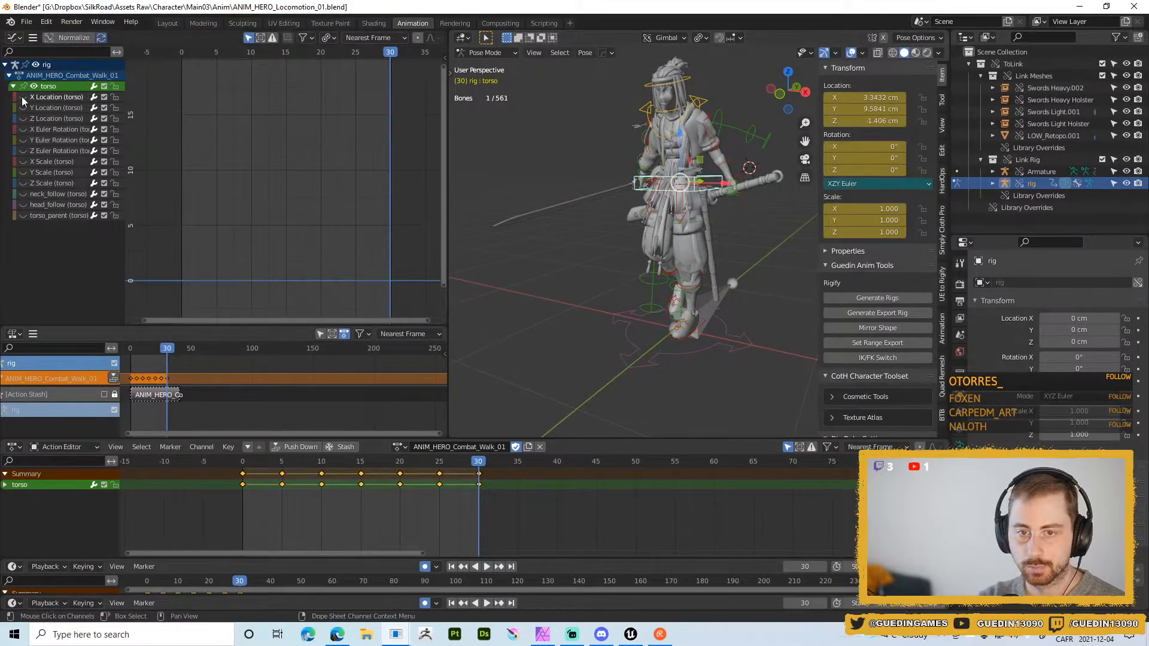
left_click(24, 118)
key("a")
key("Home")
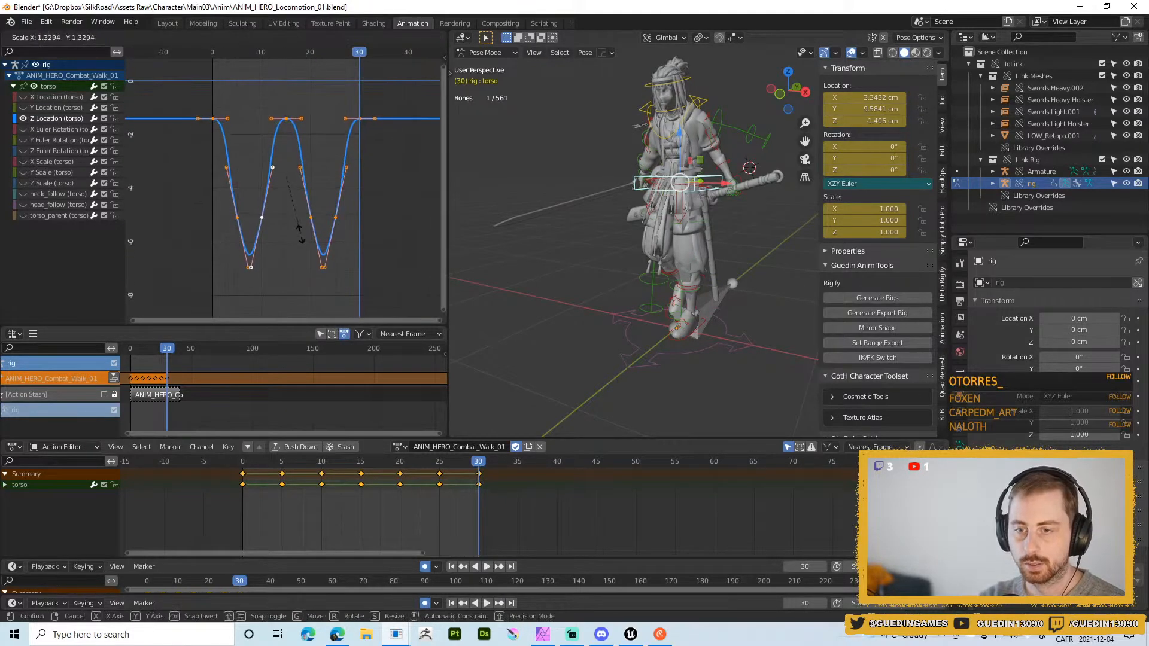
- Scale up all of the torso's Z Location keys along the Y axis to exaggerate the body's vertical bounce
left_click(328, 38)
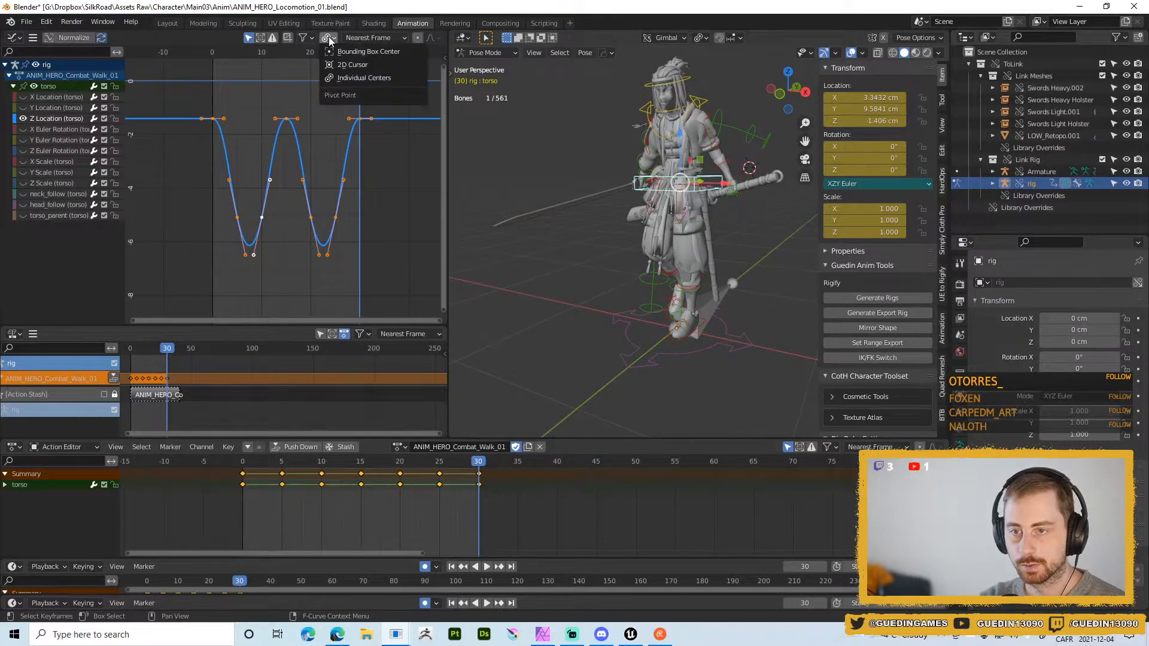
key("s")
key("y")
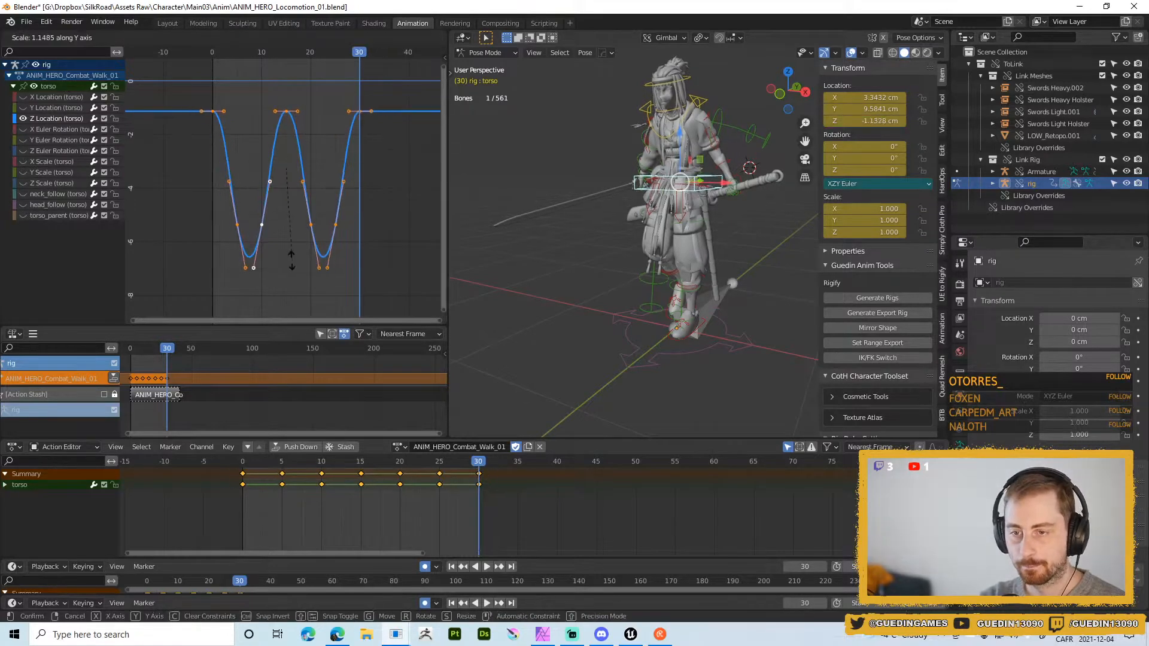
left_click(292, 283)
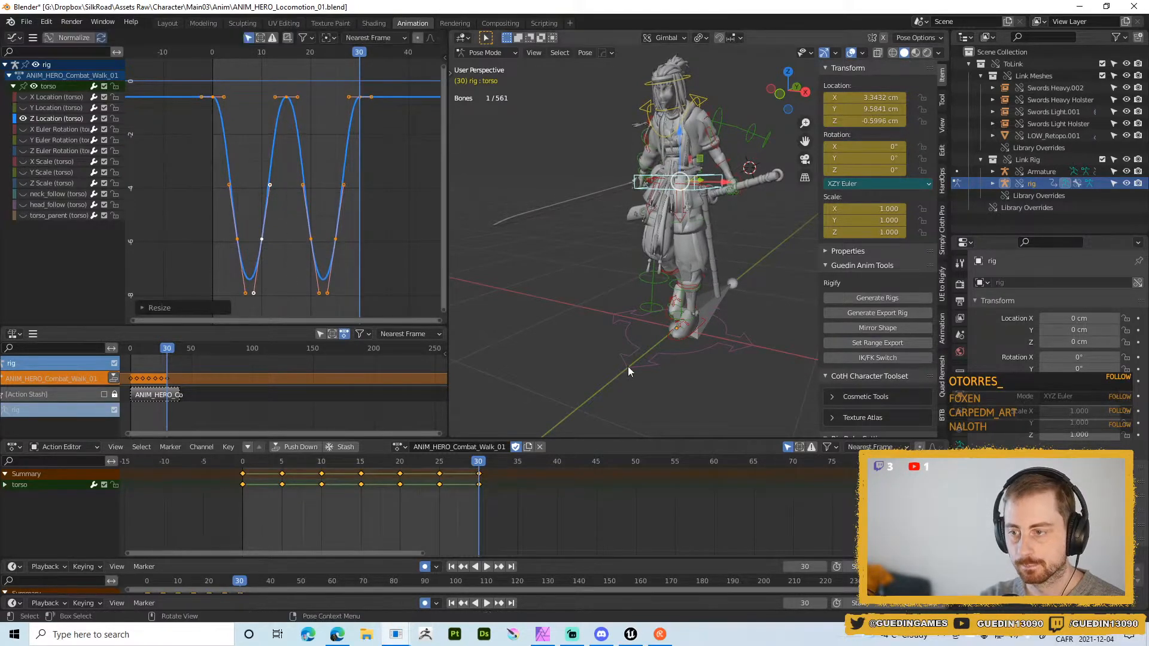
- Play the walk in the viewport and examine the torso bounce from the front and side, with overlays hidden for the side view
key("space")
middle_click_drag(629, 297, 698, 289)
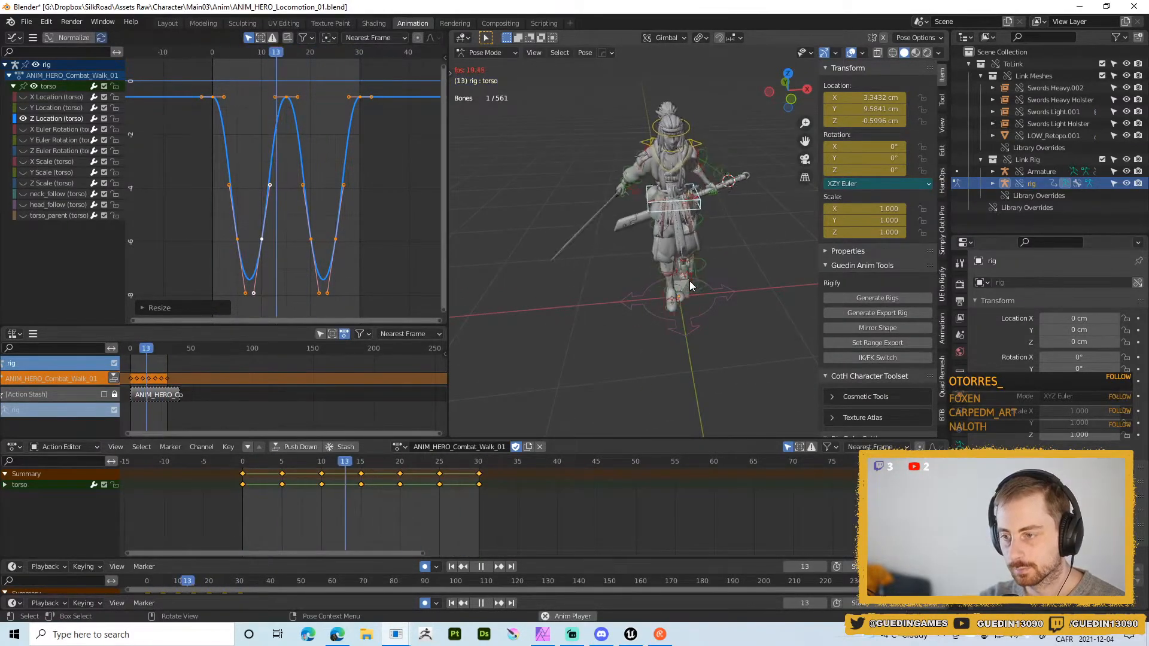
middle_click_drag(690, 281, 562, 274)
key("shift+alt+z")
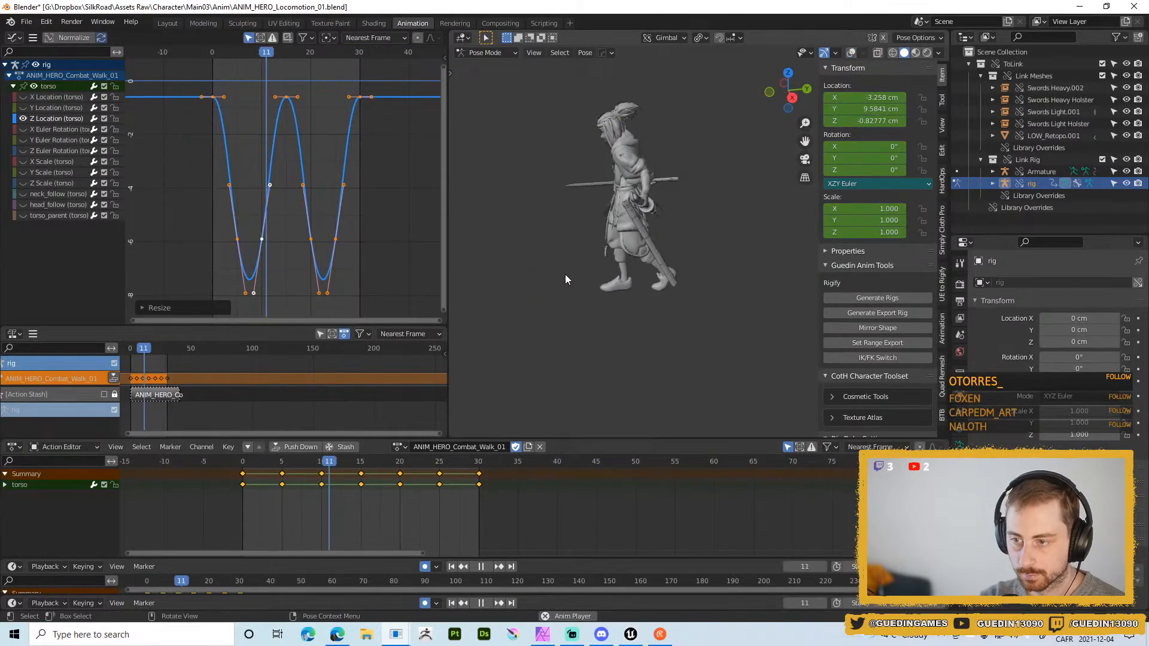
key("shift+space")
left_click(569, 232)
key("shift+alt+z")
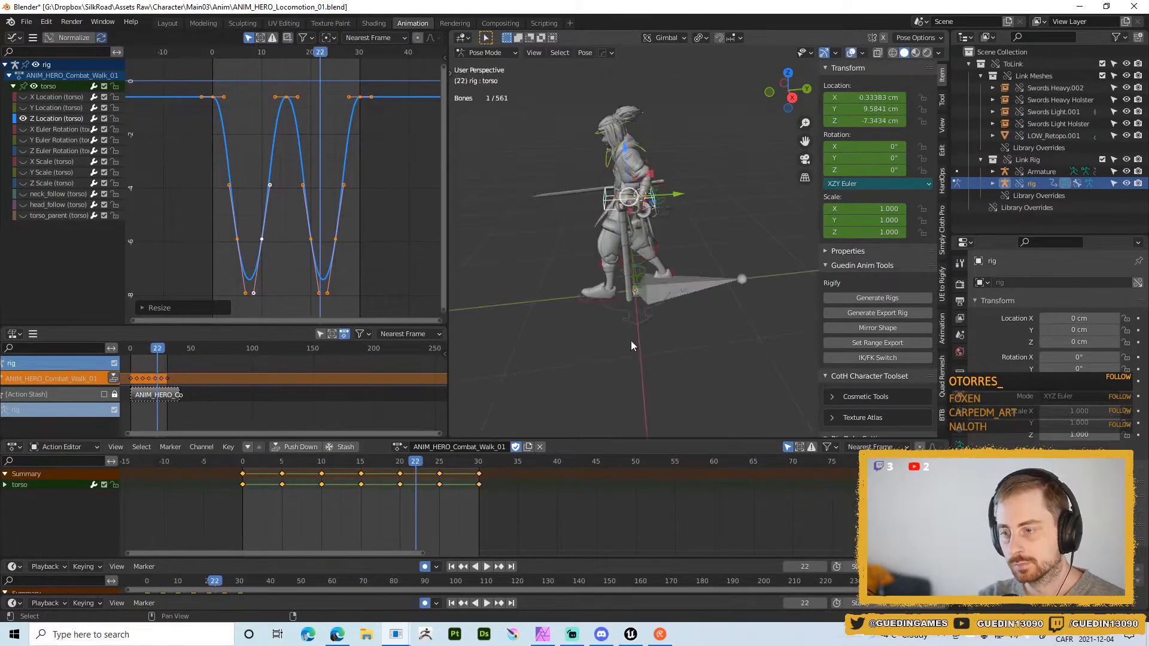
scroll(630, 339, "up", 3)
- Return to Object Mode and export only the selected Armature as FBX over ANIM_HERO_Combat_Walk_01.fbx in the Locomotion folder
left_click(1045, 172)
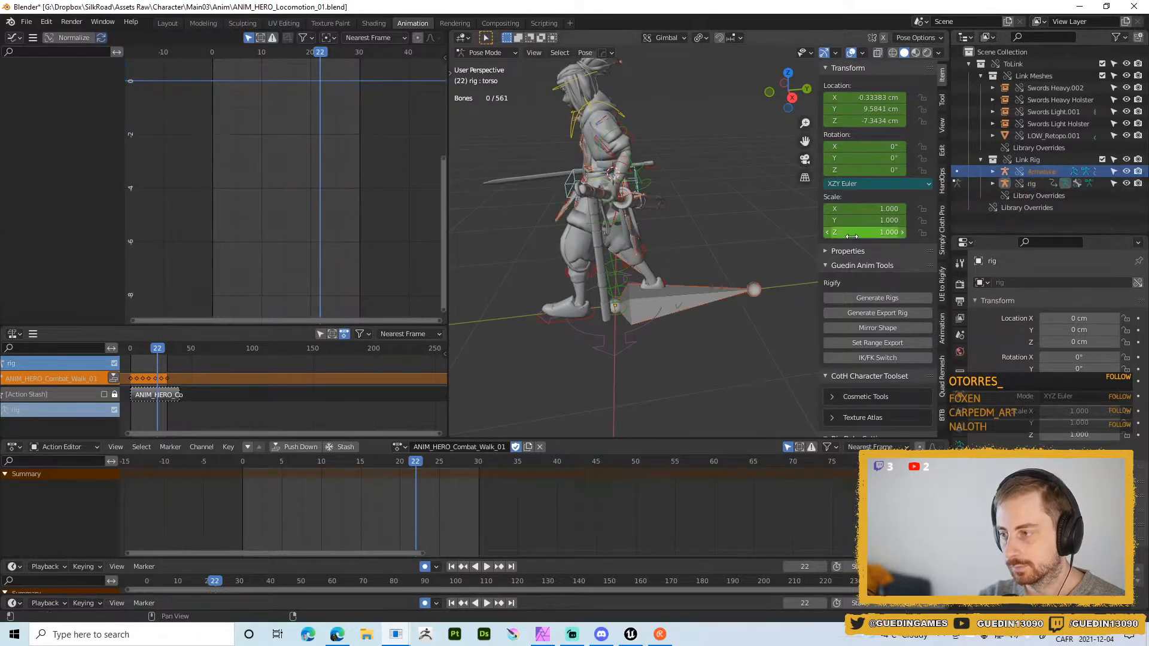
key("ctrl+Tab")
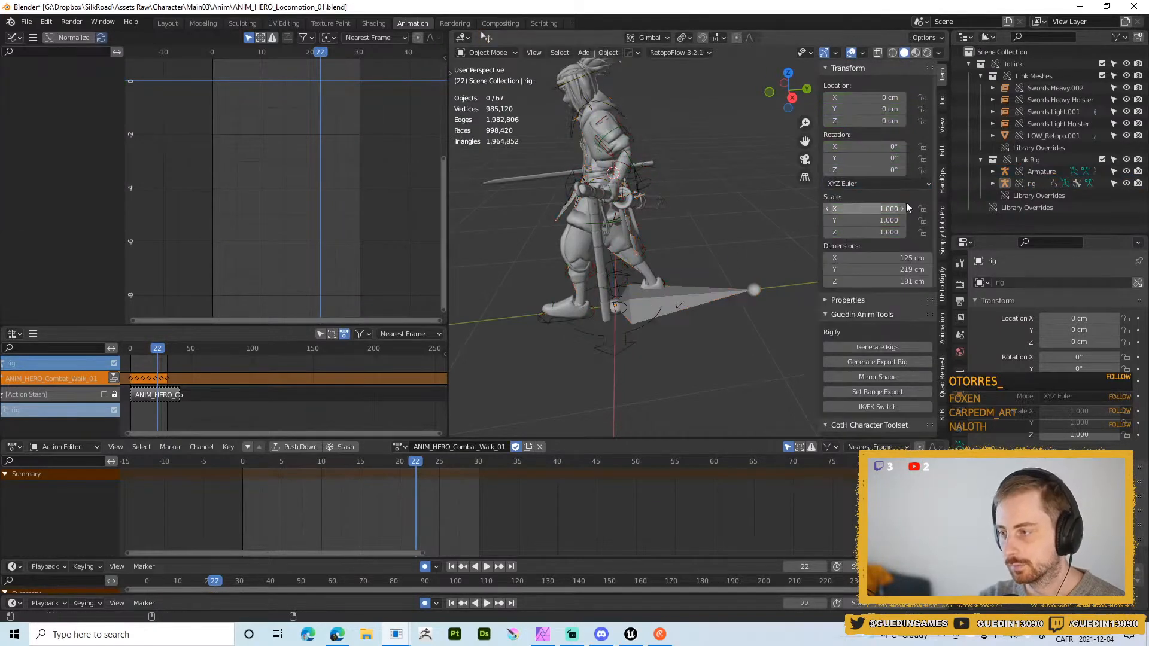
left_click(1036, 174)
key("ctrl+s")
left_click(767, 290)
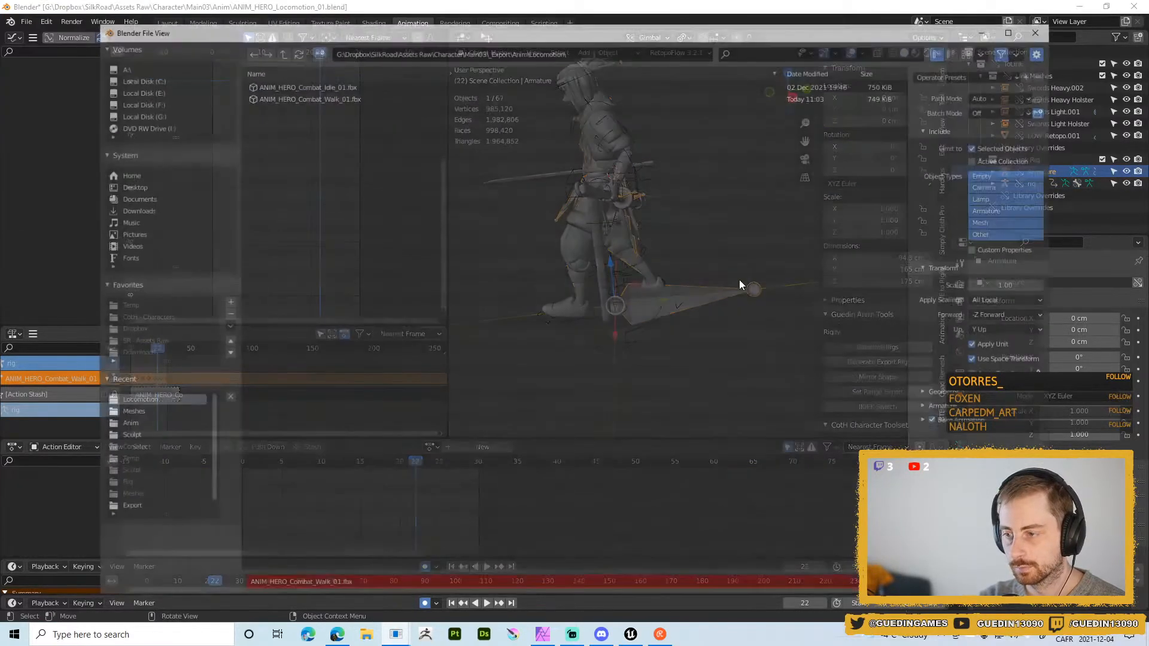
double_click(337, 95)
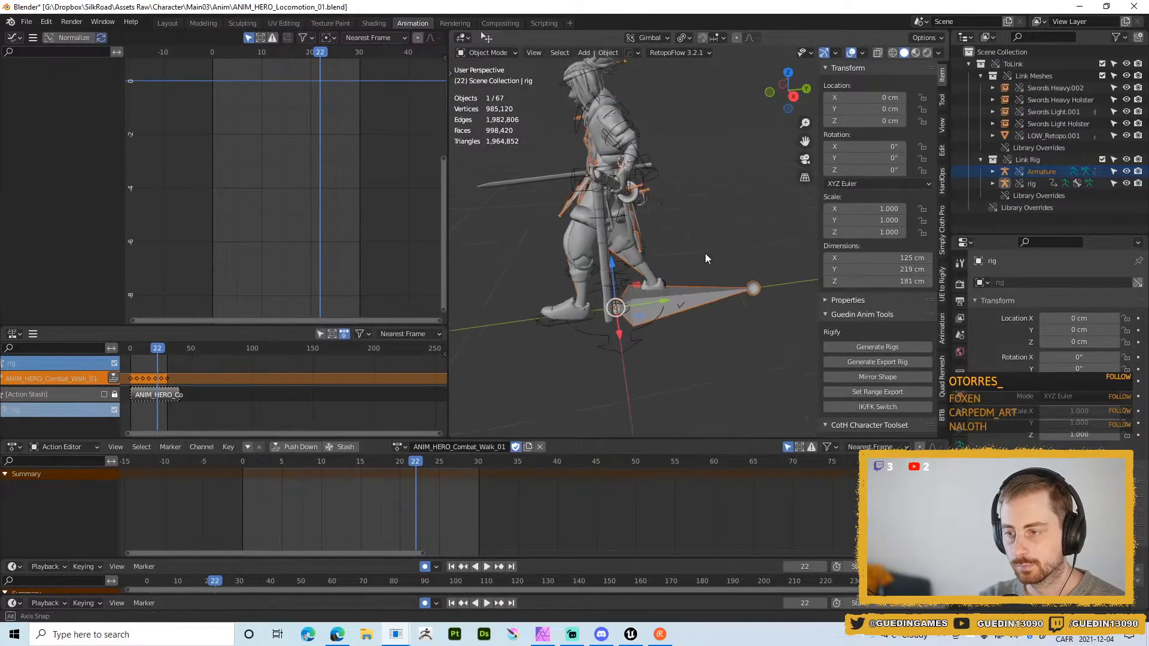
- Switch to Unreal Engine, reimport ANIM_HERO_Combat_Walk_01 and examine the updated walk from the front and side
key("alt+Tab")
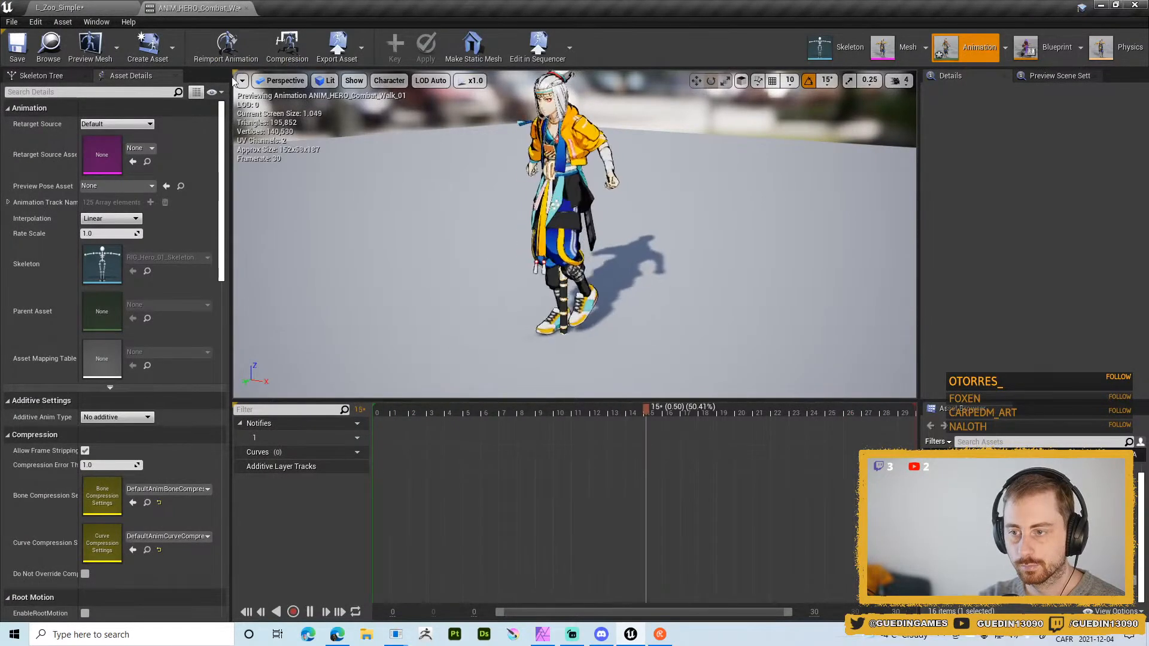
left_click(226, 48)
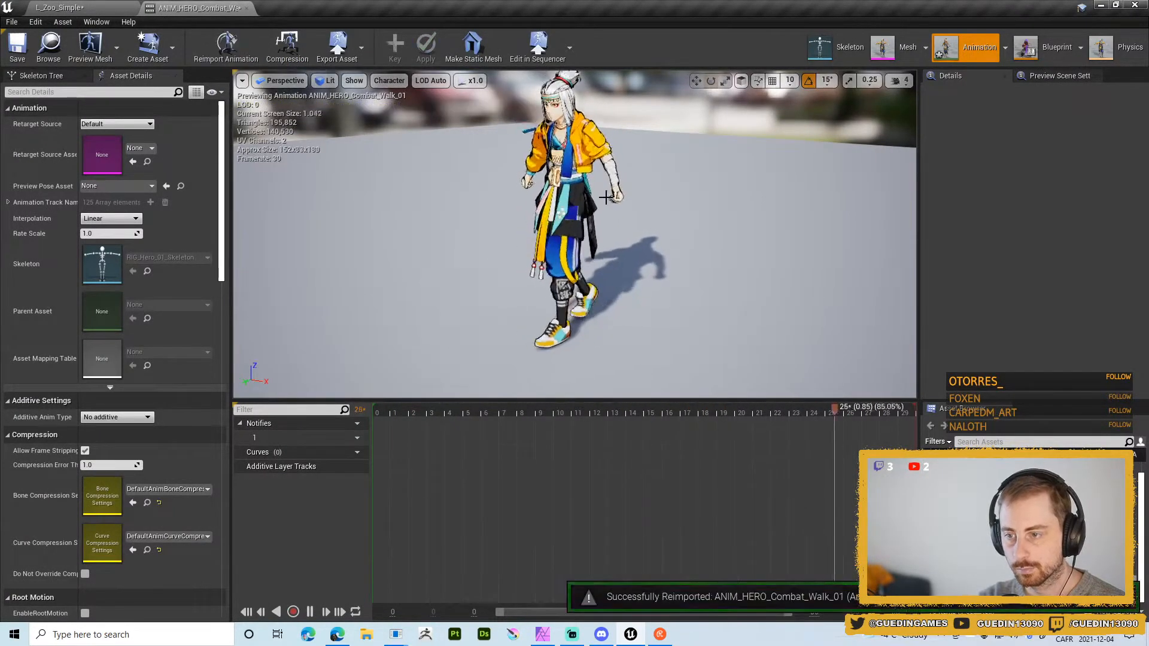
mouse_move(593, 201)
left_mouse_down("alt")
mouse_move(509, 173)
mouse_move(491, 179)
mouse_move(515, 194)
mouse_move(592, 200)
left_mouse_up("alt")
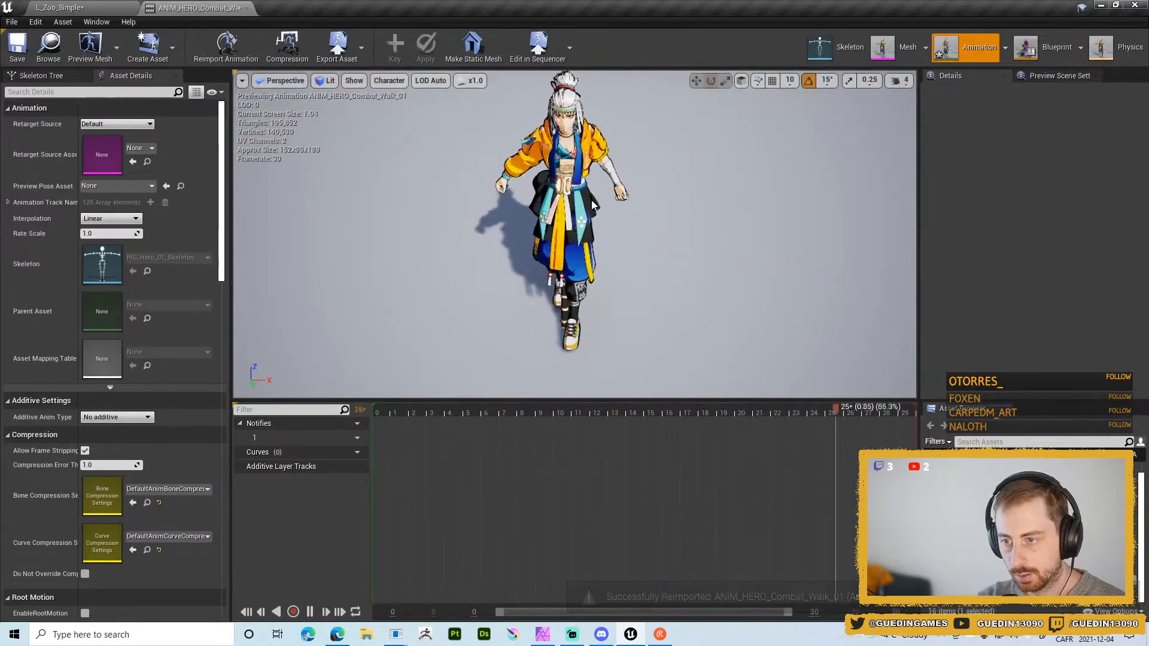
left_click_drag(563, 208, 706, 162, "alt")
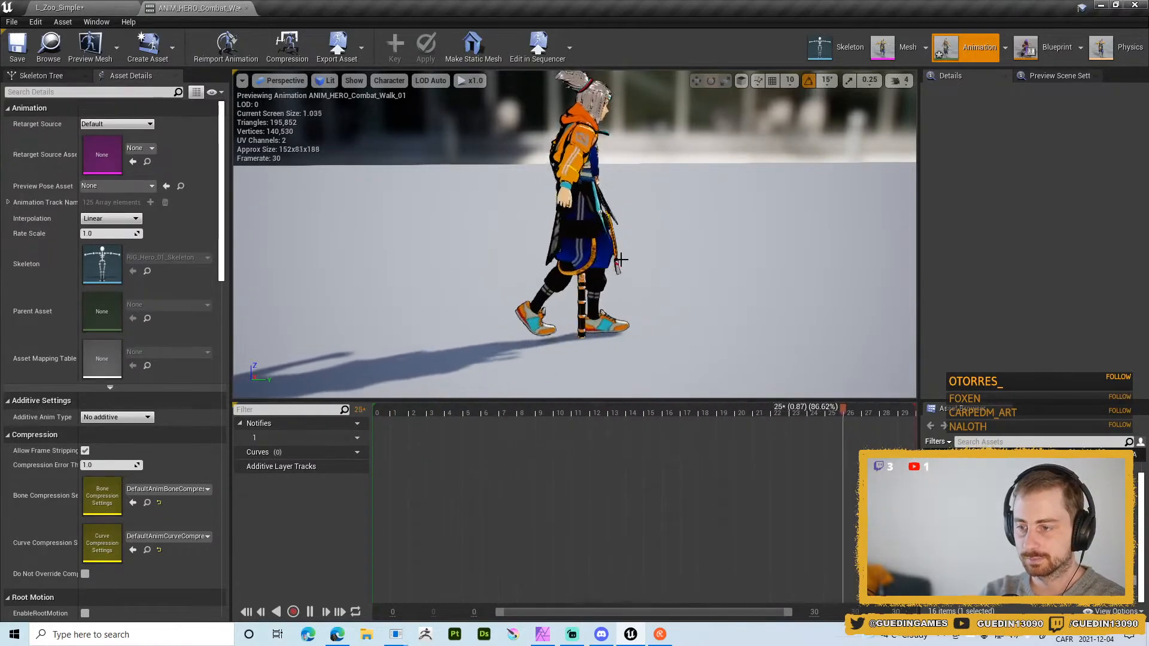
- Switch back to Blender, put the rig in Pose Mode and select the left foot control foot_ik.L
key("alt+Tab")
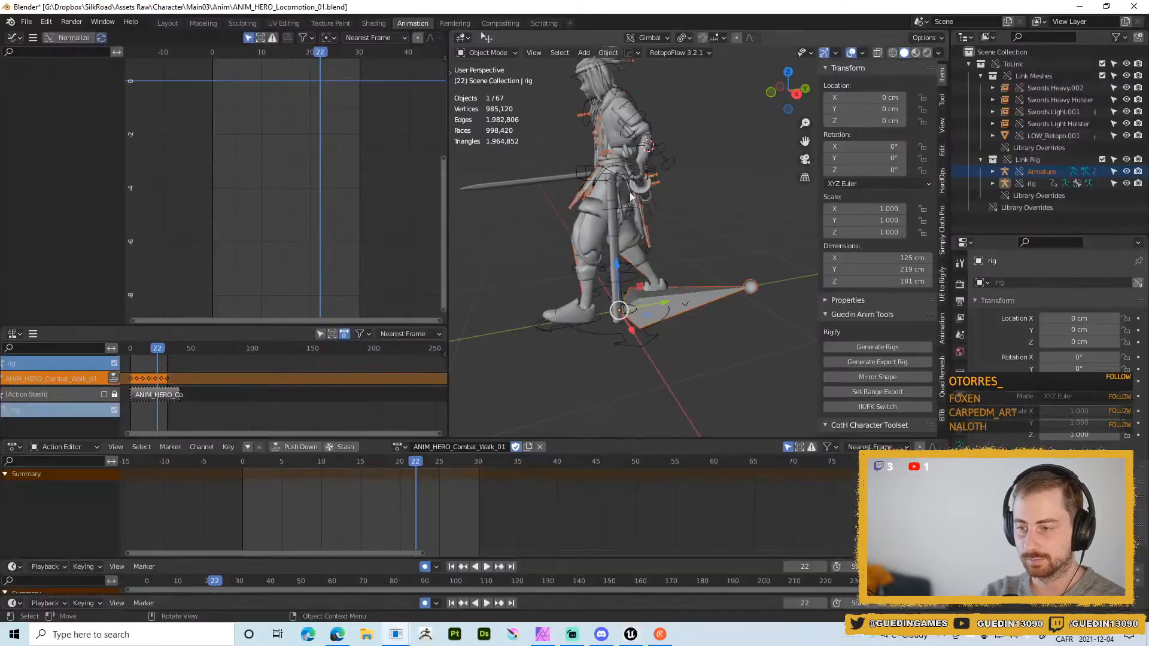
key("alt+Tab")
key("alt+Tab")
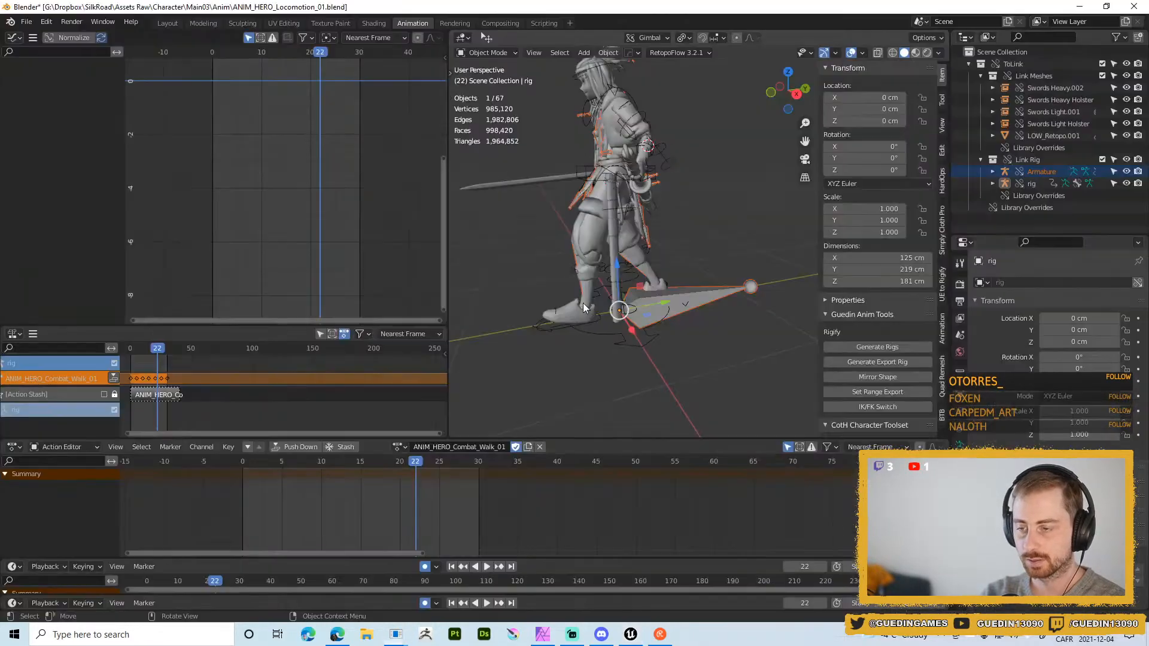
middle_click_drag(587, 354, 610, 337)
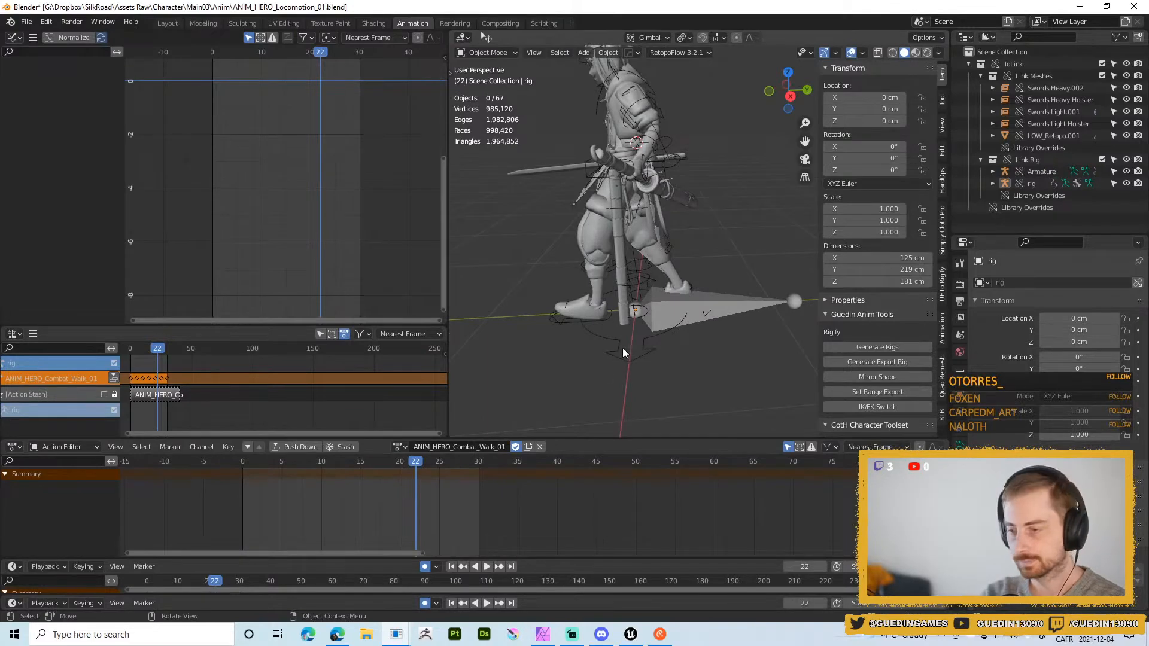
key("ctrl+Tab")
scroll(650, 326, "up", 3)
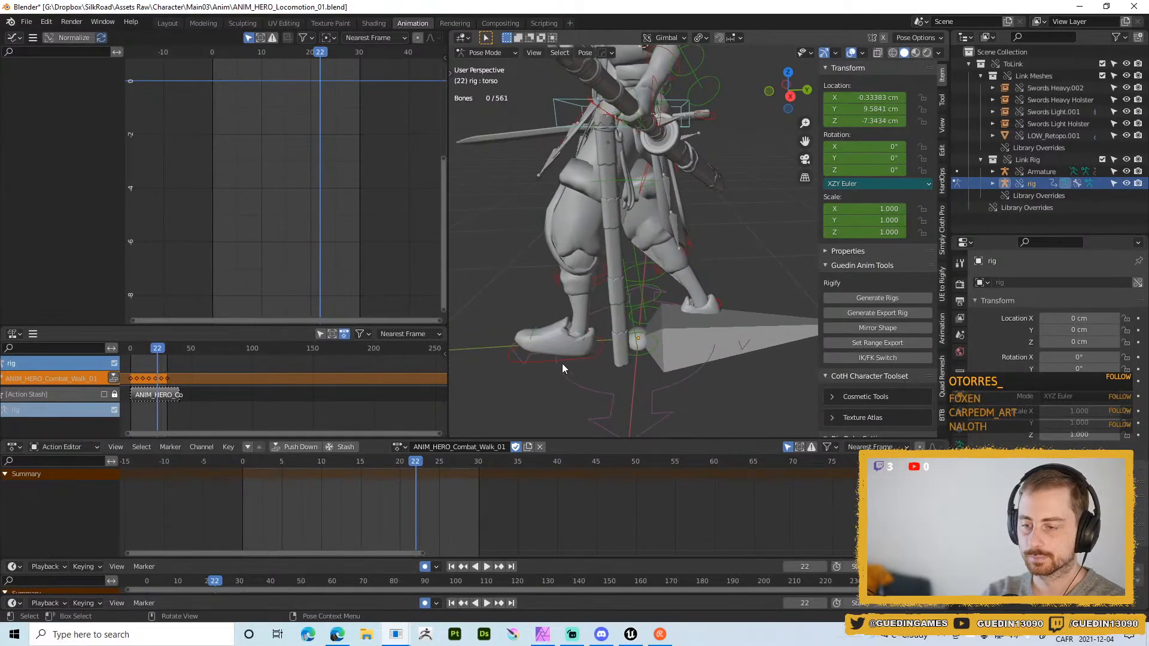
left_click(579, 375)
- Play the walk with the legs in close view to inspect how the left foot lands
middle_click_drag(644, 376, 677, 303, "shift")
key("space")
key("shift+space")
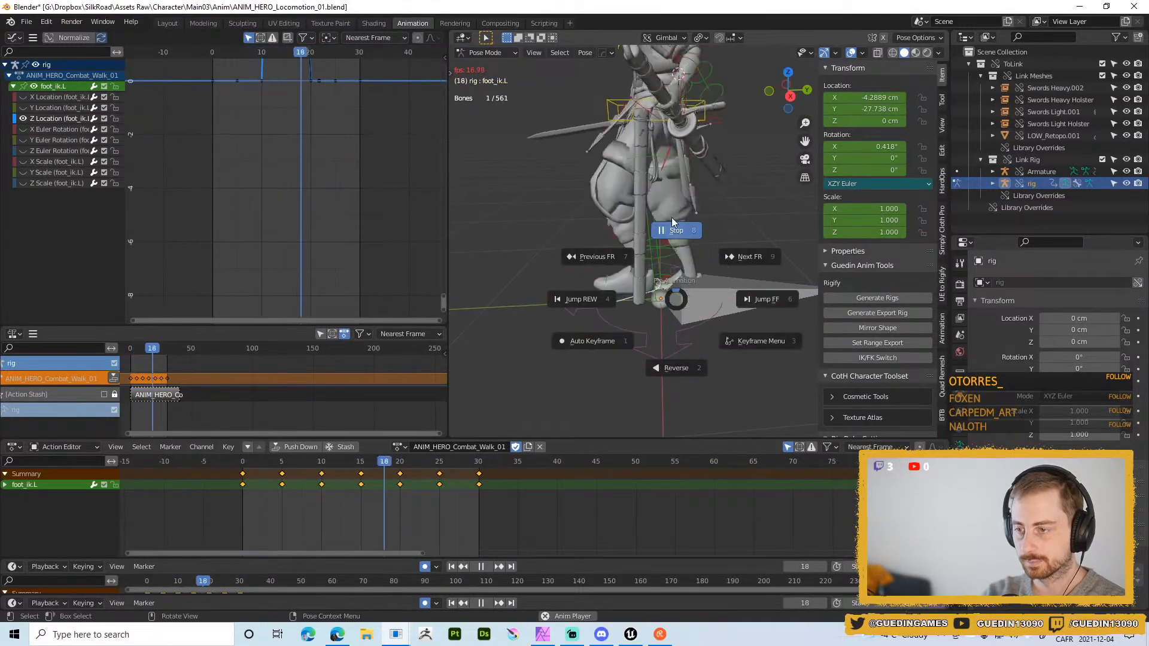
left_click(674, 230)
key("space")
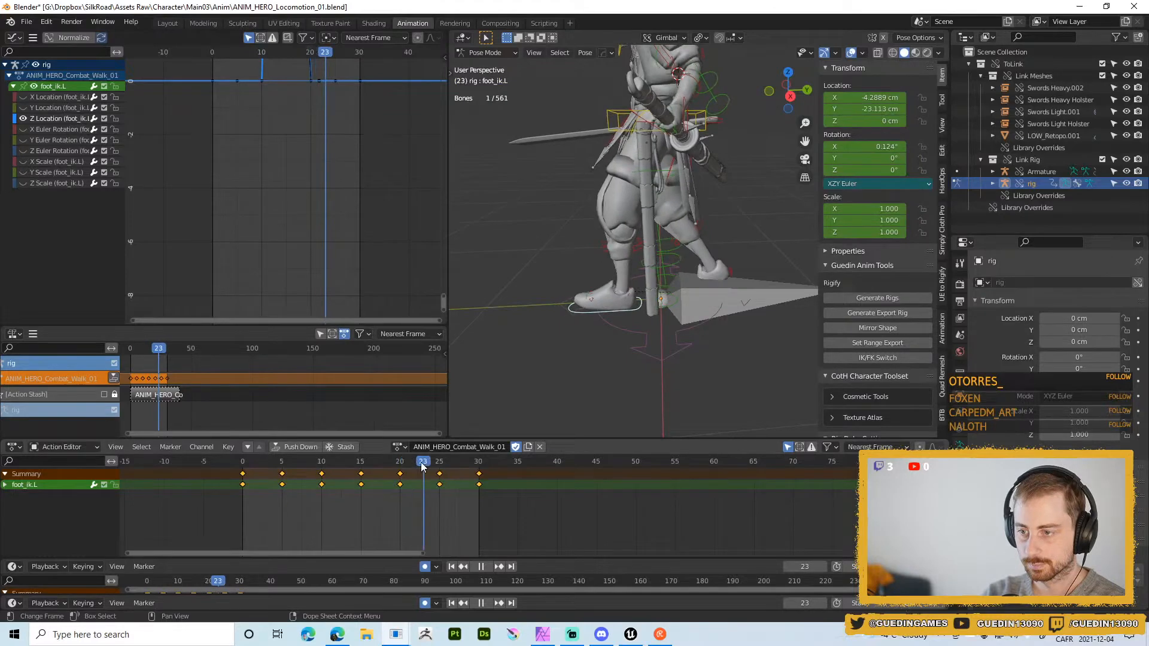
- Go to frame 20 and select the foot_ik.L Z Location key on that frame
mouse_move(402, 468)
left_mouse_down()
mouse_move(383, 467)
mouse_move(400, 470)
left_mouse_up()
middle_click_drag(353, 232, 363, 243)
scroll(363, 243, "up", 2)
left_click_drag(312, 203, 328, 240)
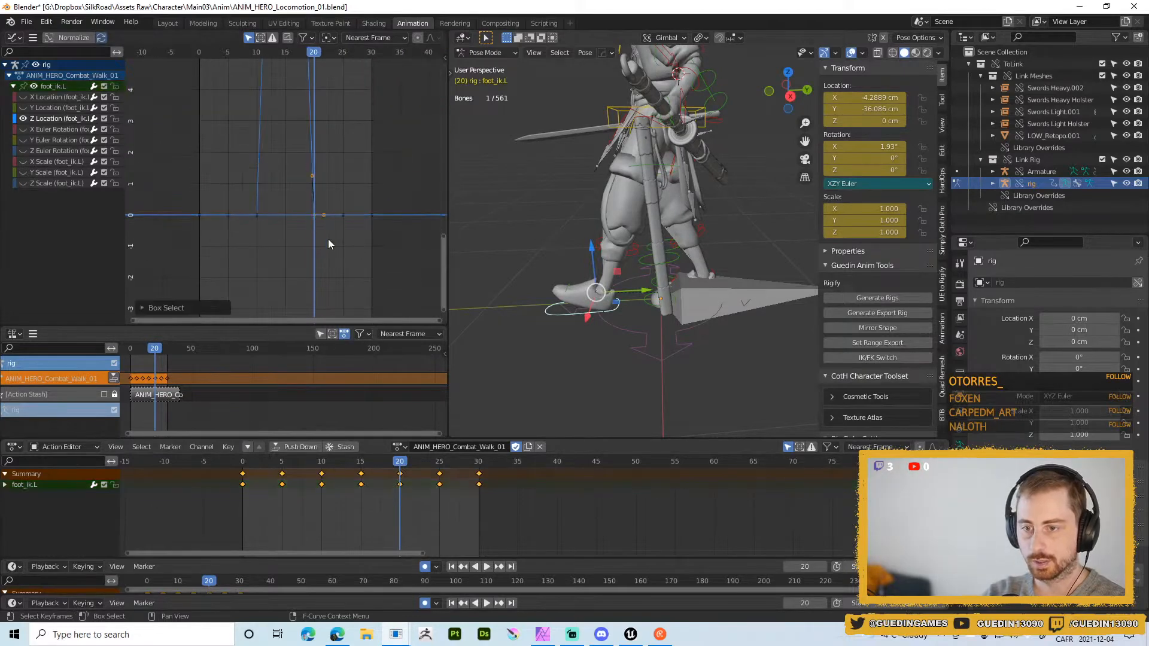
key("v")
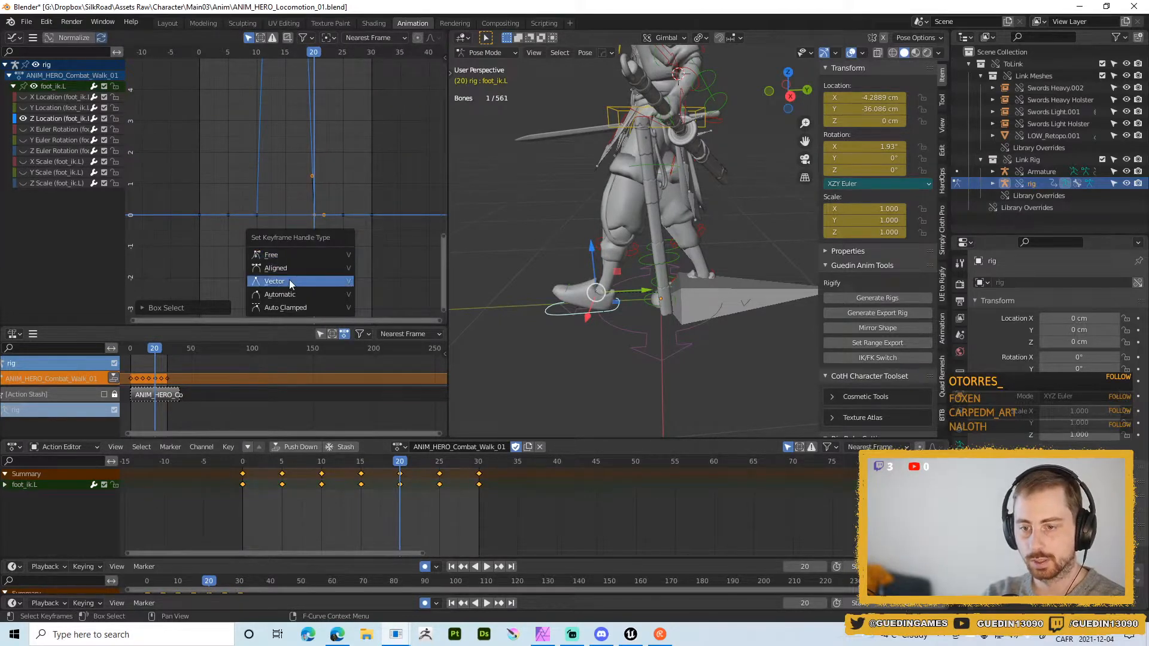
left_click(308, 269)
key("ctrl+z")
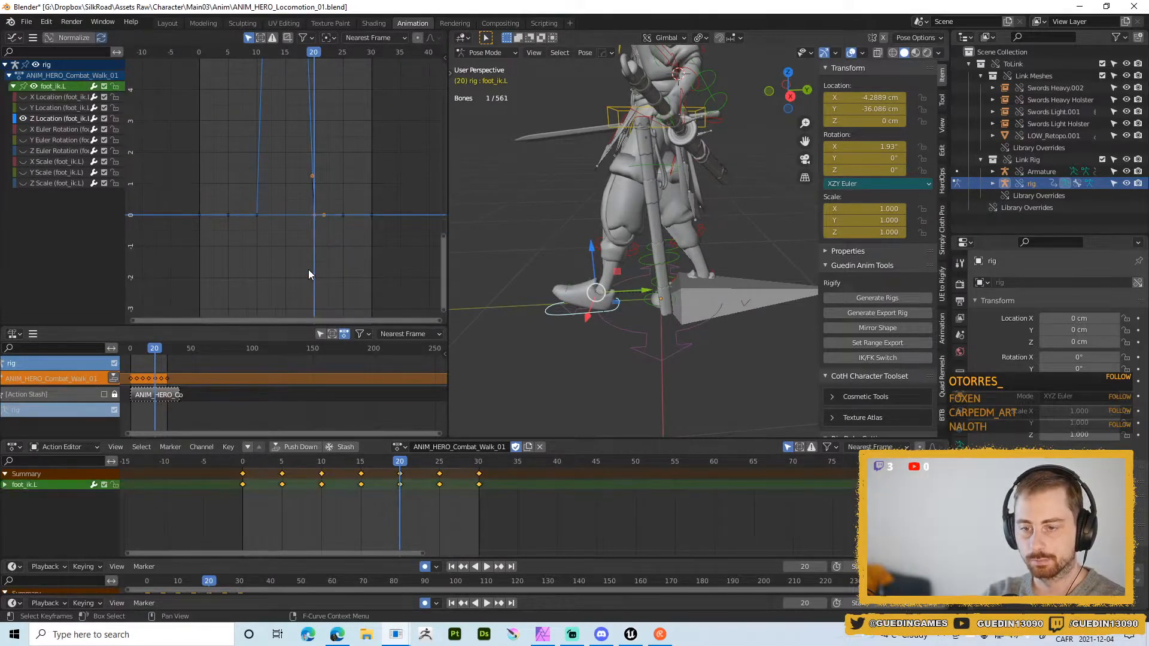
- Set the handles of the selected foot_ik.L Z Location key at frame 20 to Auto Clamped
key("v")
left_click(269, 310)
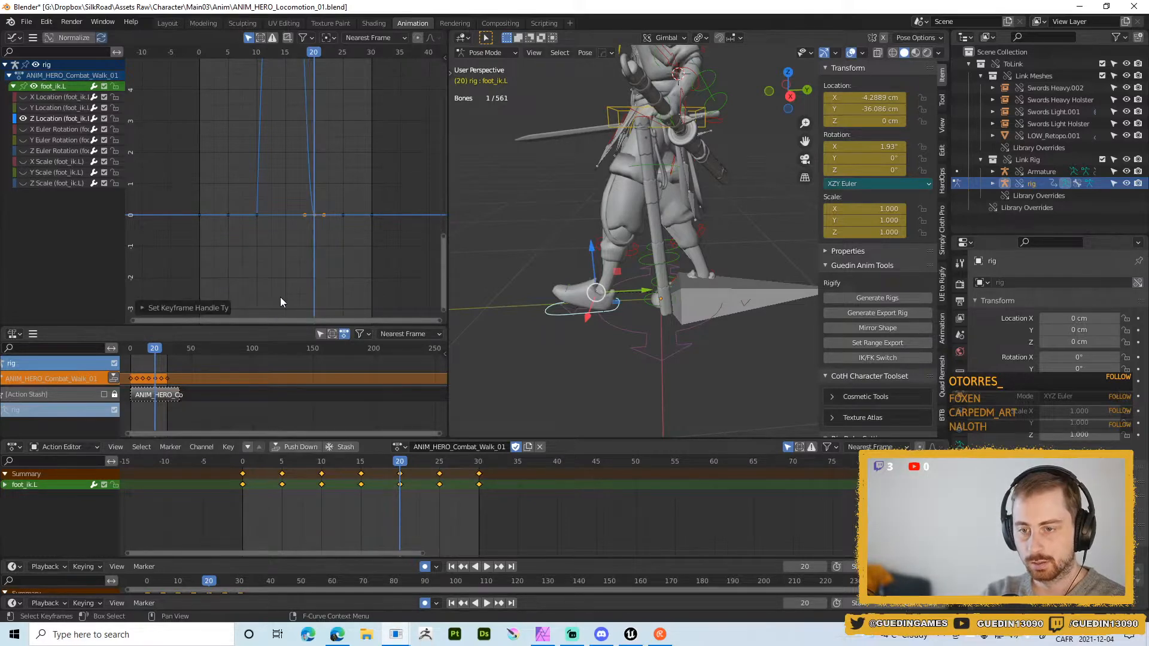
middle_click_drag(280, 297, 449, 300, "ctrl")
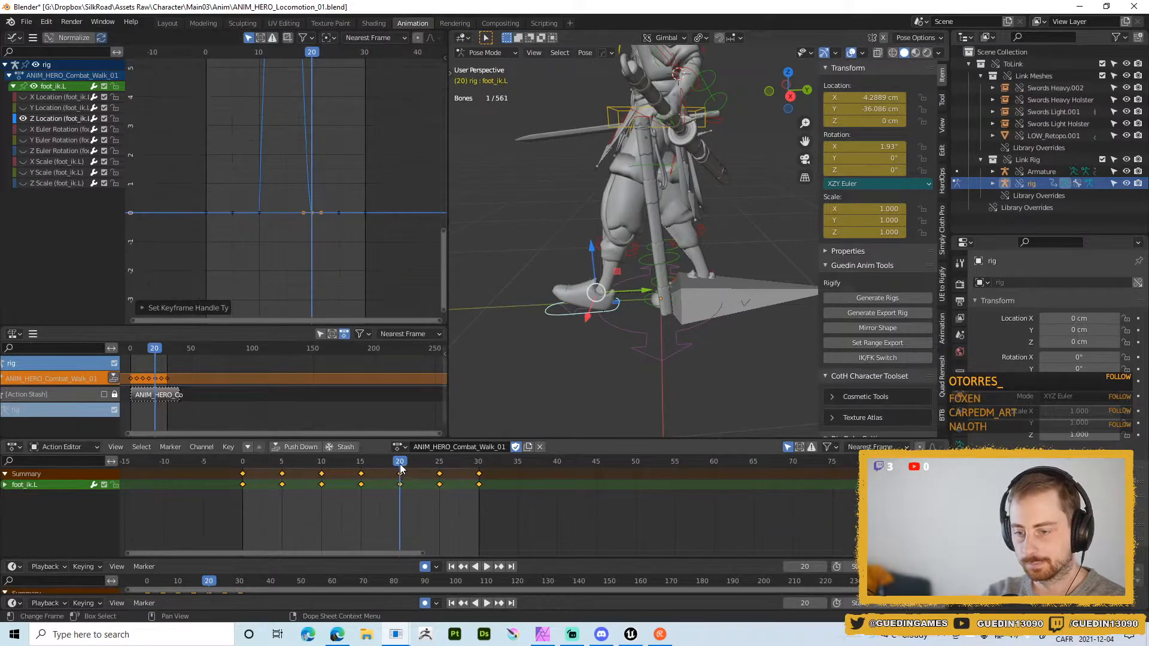
- Play and scrub the walk between frames 0 and 20 to examine how the left foot lands and lifts off
mouse_move(397, 471)
left_mouse_down()
mouse_move(346, 470)
mouse_move(392, 468)
left_mouse_up()
key("space")
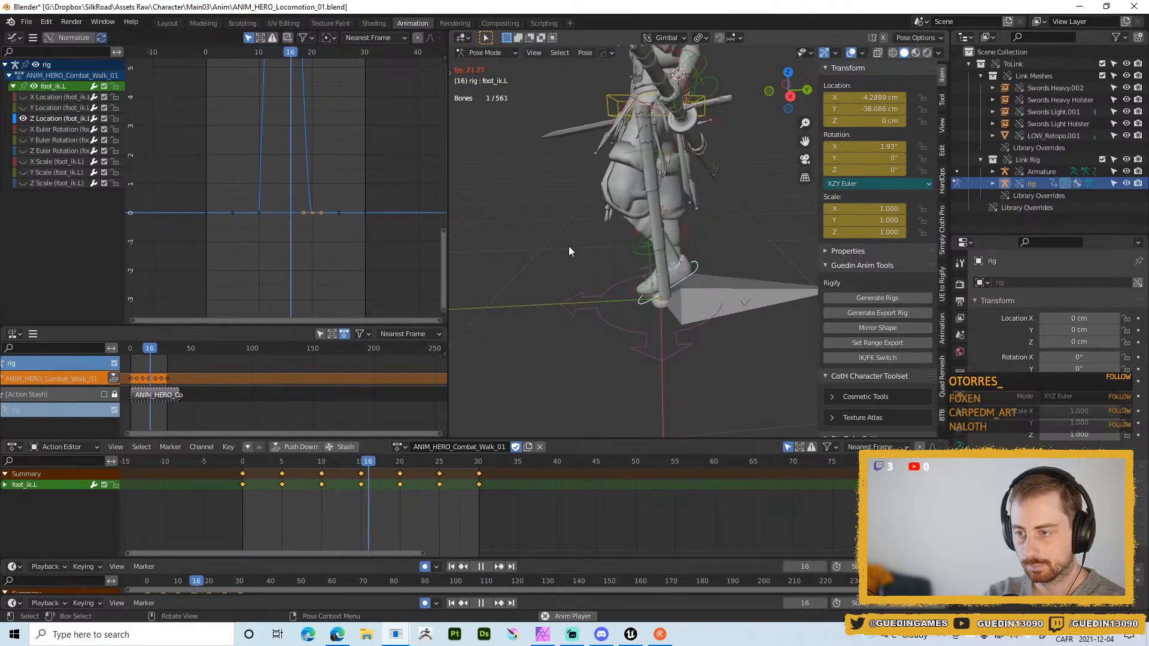
key("shift+space")
left_click(551, 188)
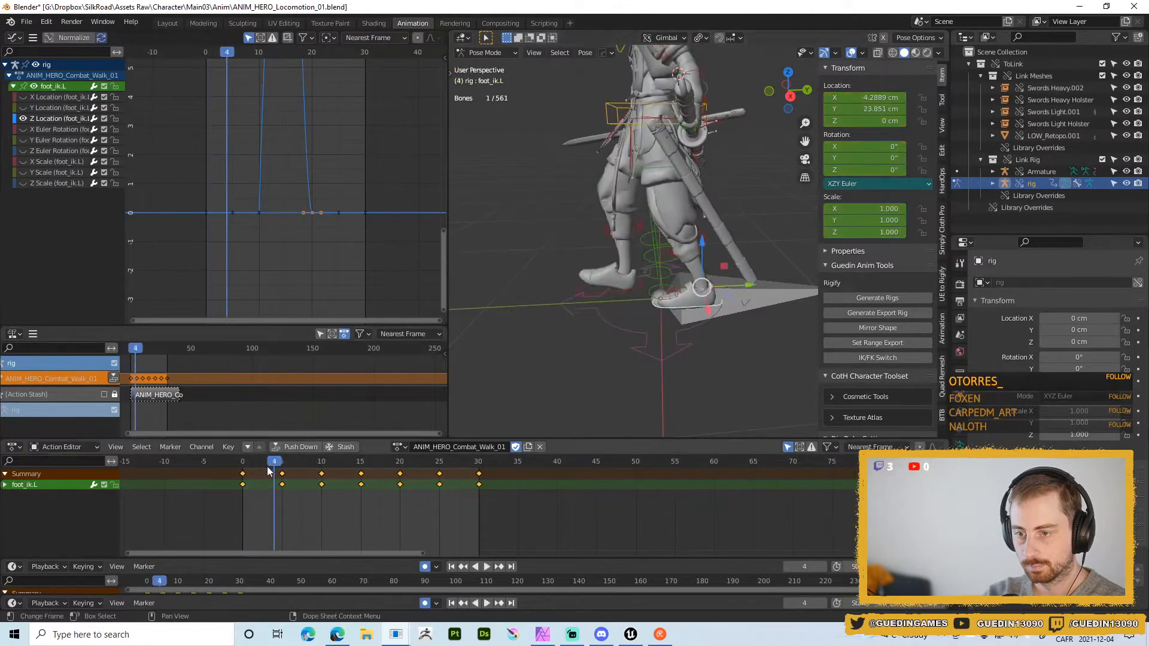
key("space")
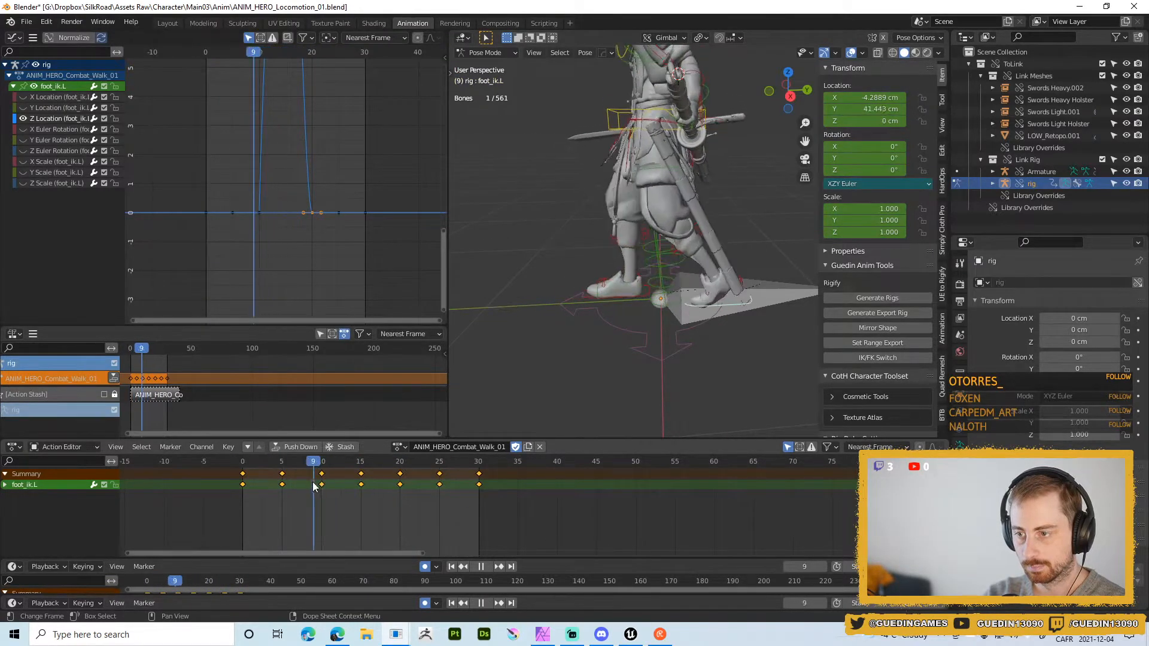
mouse_move(304, 490)
left_mouse_down()
mouse_move(356, 489)
mouse_move(326, 490)
left_mouse_up()
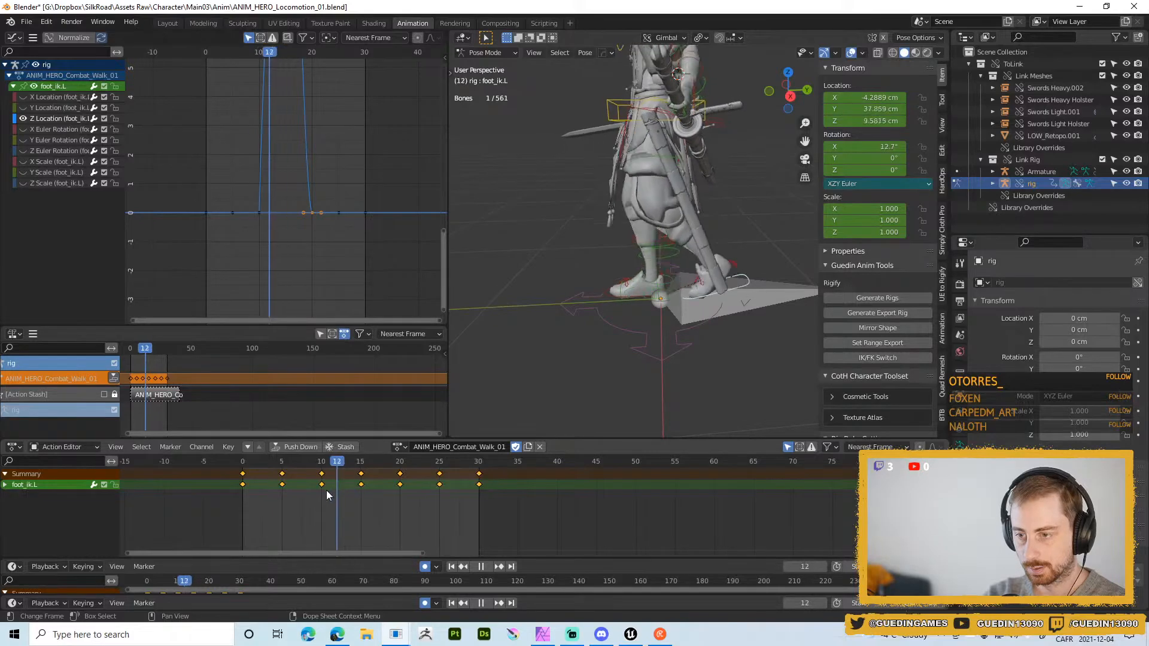
- Set the handles of the foot_ik.L Z Location key at frame 10 to Auto Clamped and play the walk back
key("space")
left_click_drag(244, 211, 281, 255)
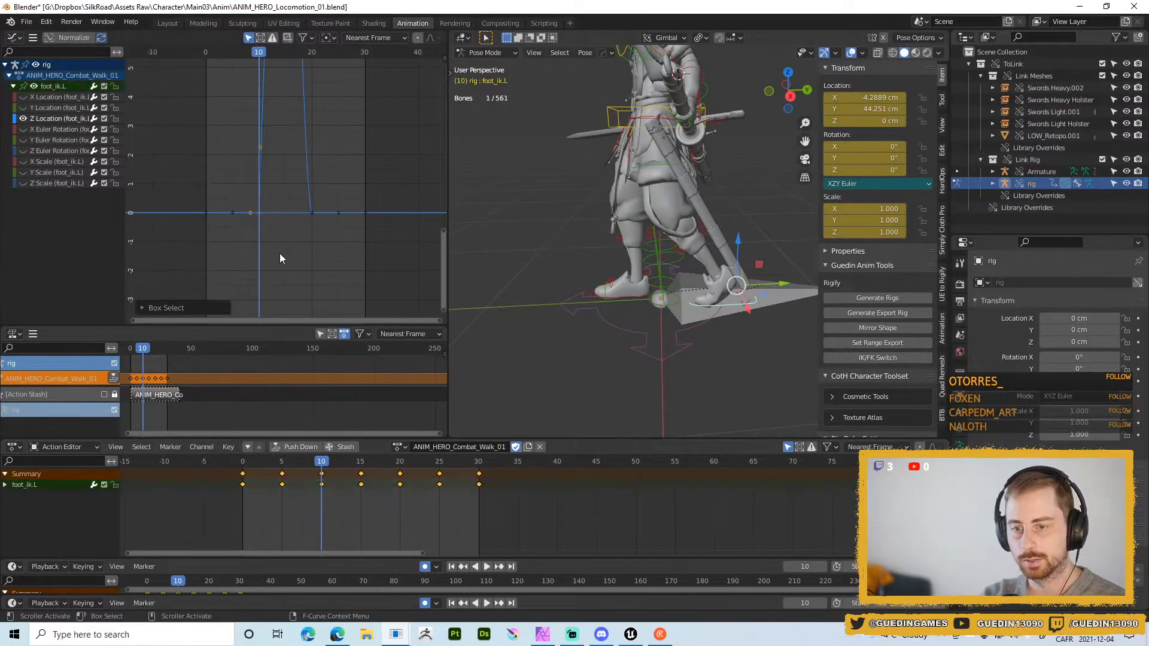
key("v")
left_click(278, 254)
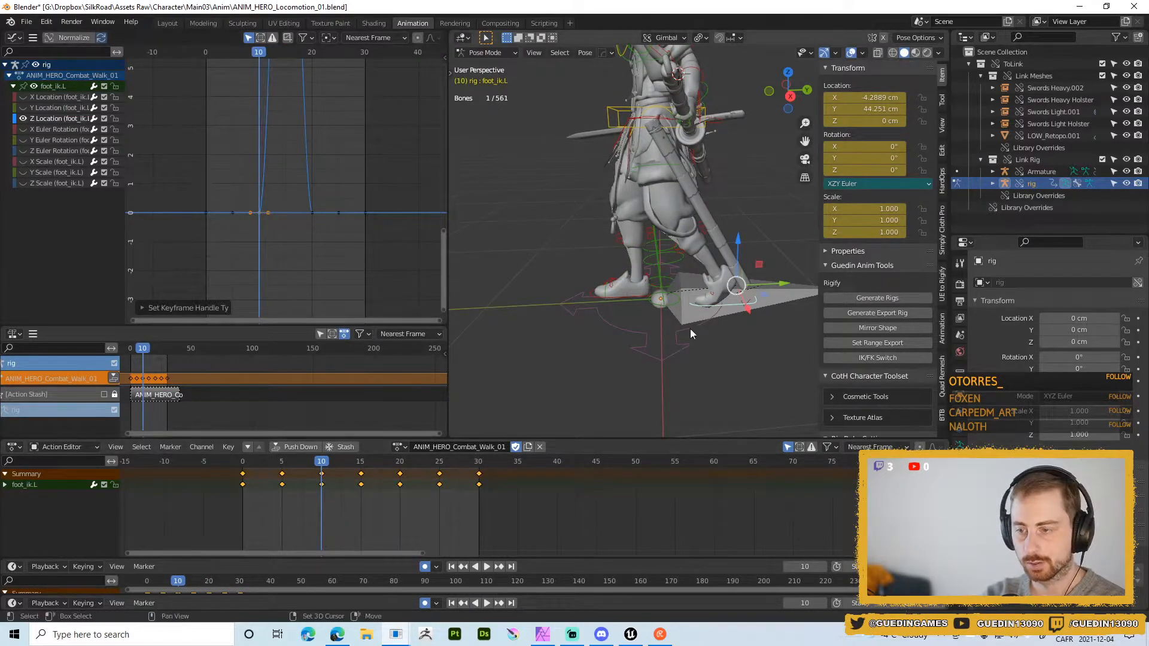
key("space")
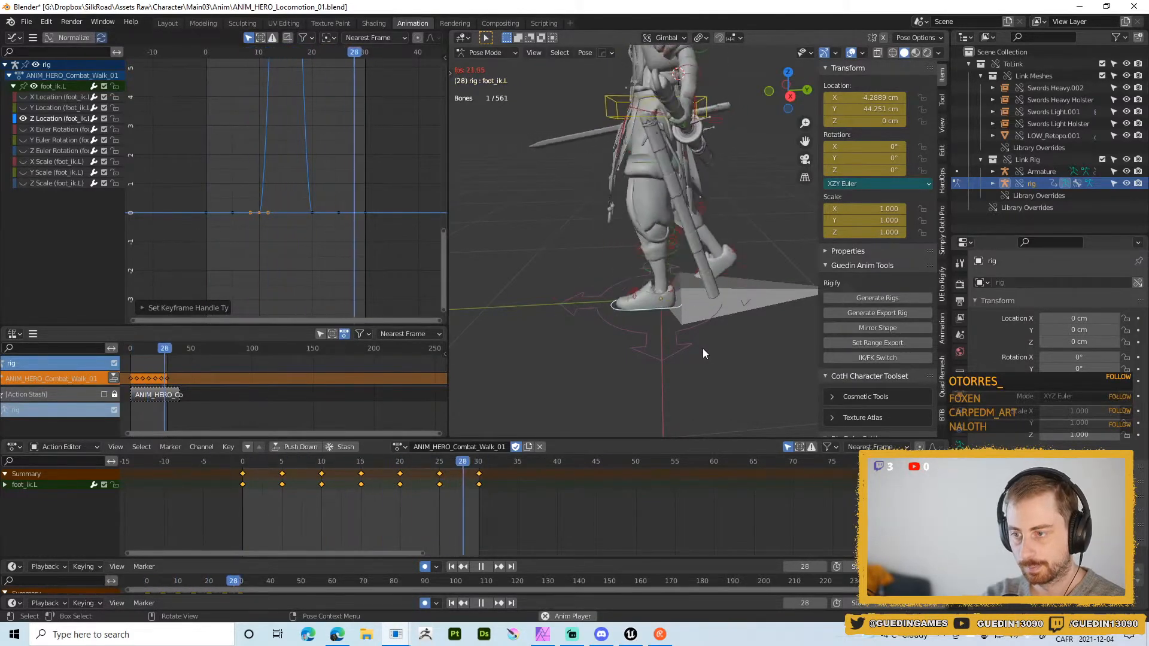
key("shift+space")
left_click(689, 301)
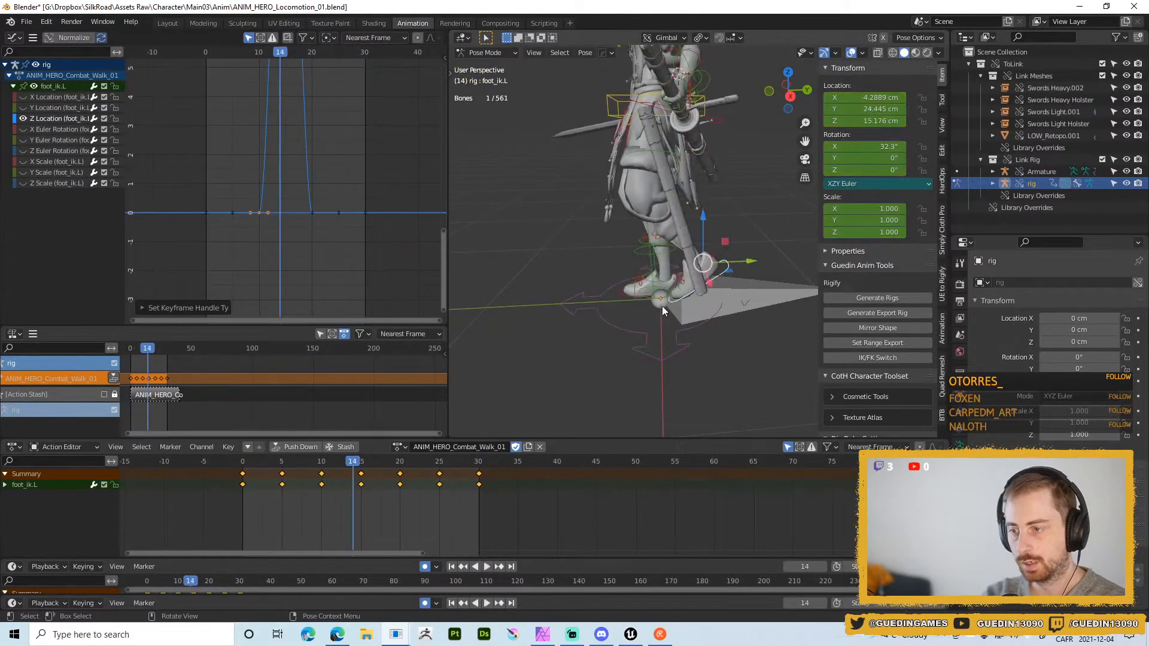
- Select foot_ik.R and set the handles of its Z Location keys at frames 5 and 25 to Auto Clamped
left_click(619, 320)
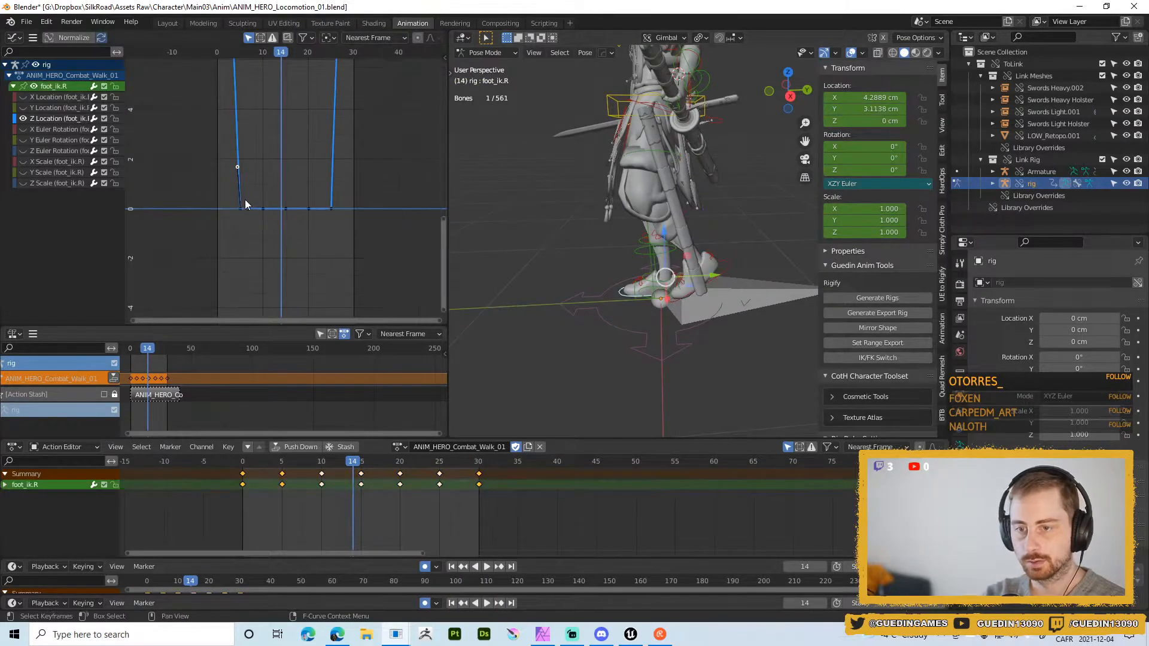
left_click_drag(219, 203, 240, 229)
key("v")
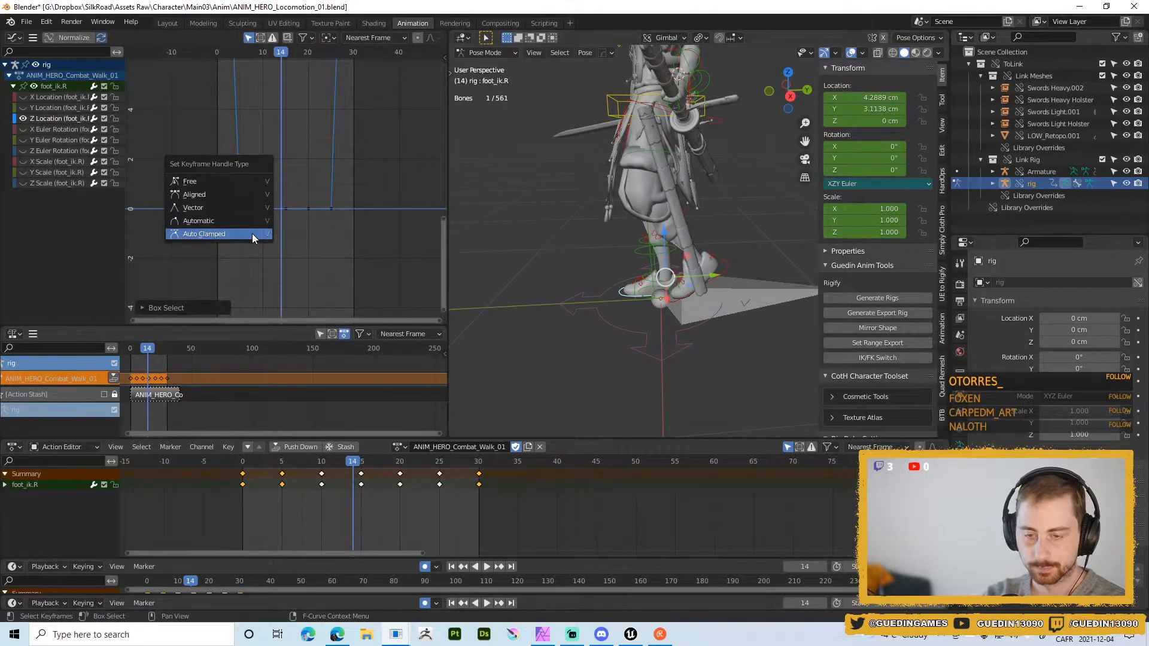
left_click(253, 233)
left_click(348, 234)
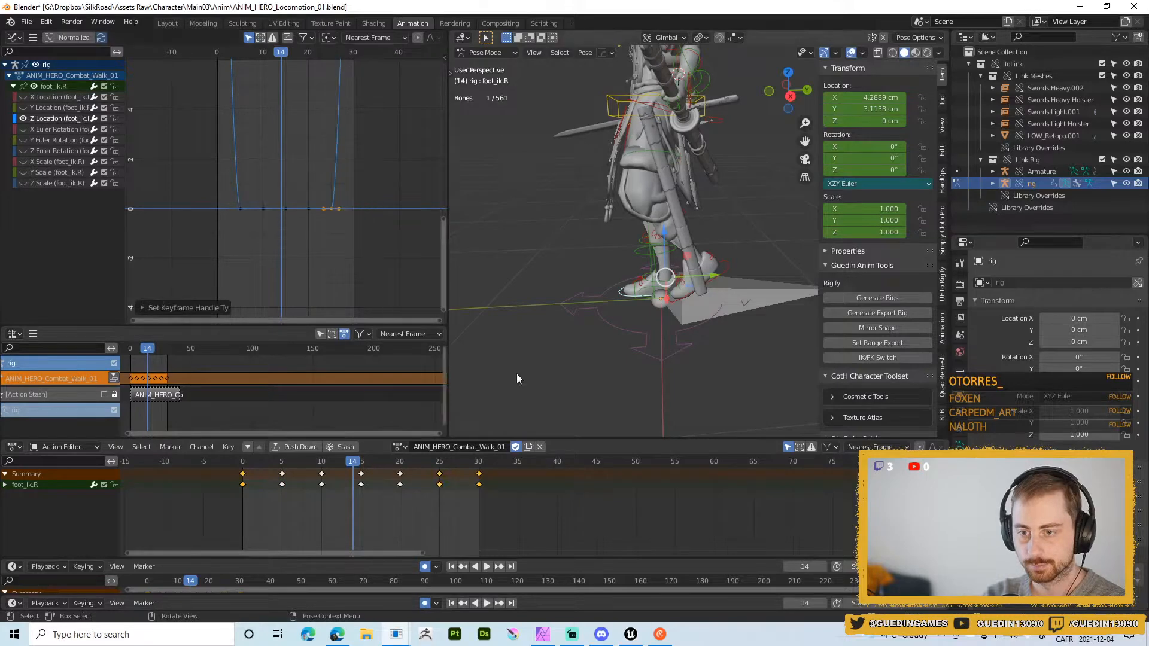
- Play the walk from an orbited view of the whole character to check both foot landings
key("space")
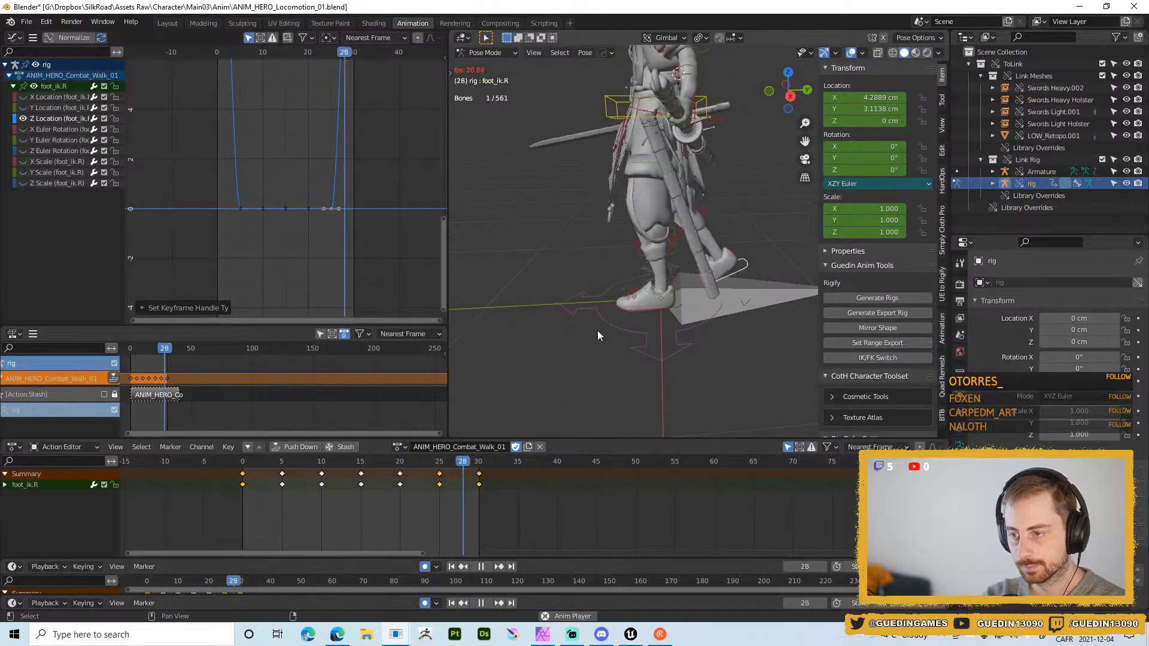
middle_click_drag(598, 330, 637, 303)
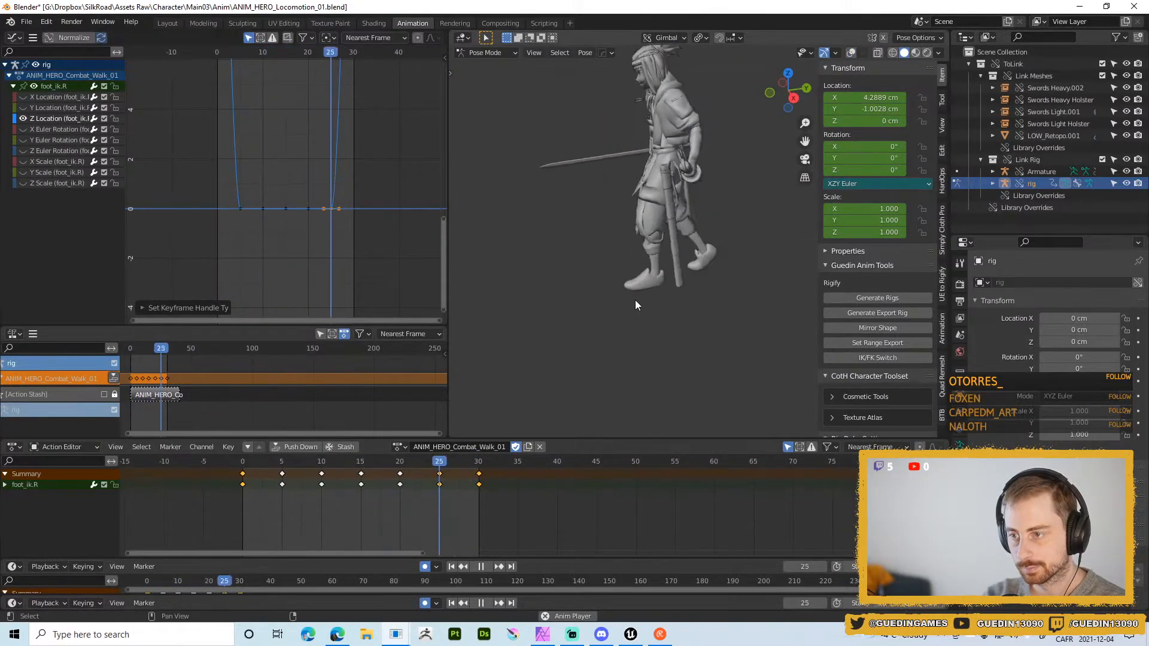
key("alt+a")
left_click(629, 273)
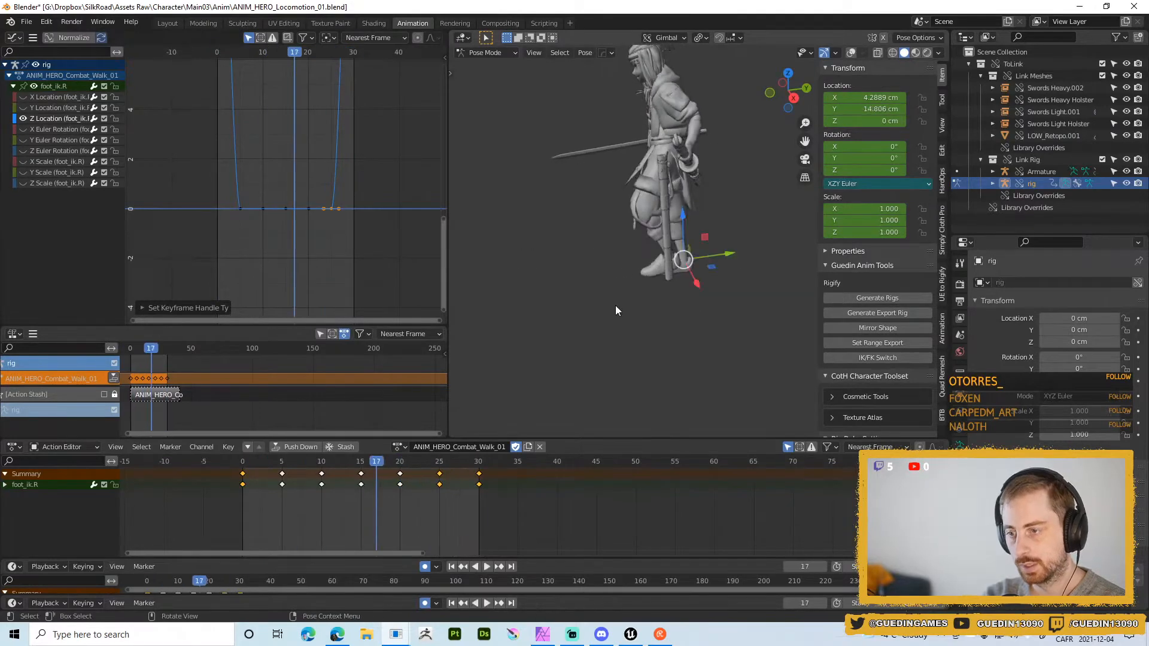
- Add foot_ik.L to the foot_ik.R selection and show only the Y Location curves of both feet, framed in the graph
scroll(651, 295, "up", 6)
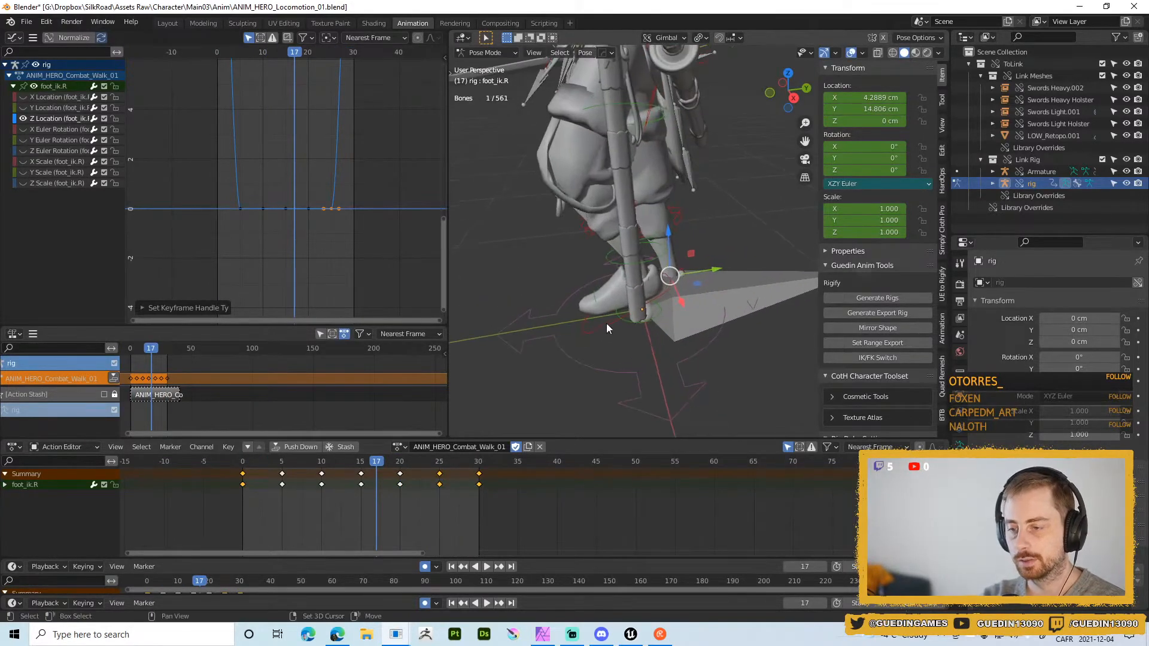
left_click(728, 346, "shift")
scroll(738, 345, "down", 4)
middle_click_drag(739, 345, 515, 268)
scroll(665, 291, "down", 3)
scroll(595, 315, "up", 3)
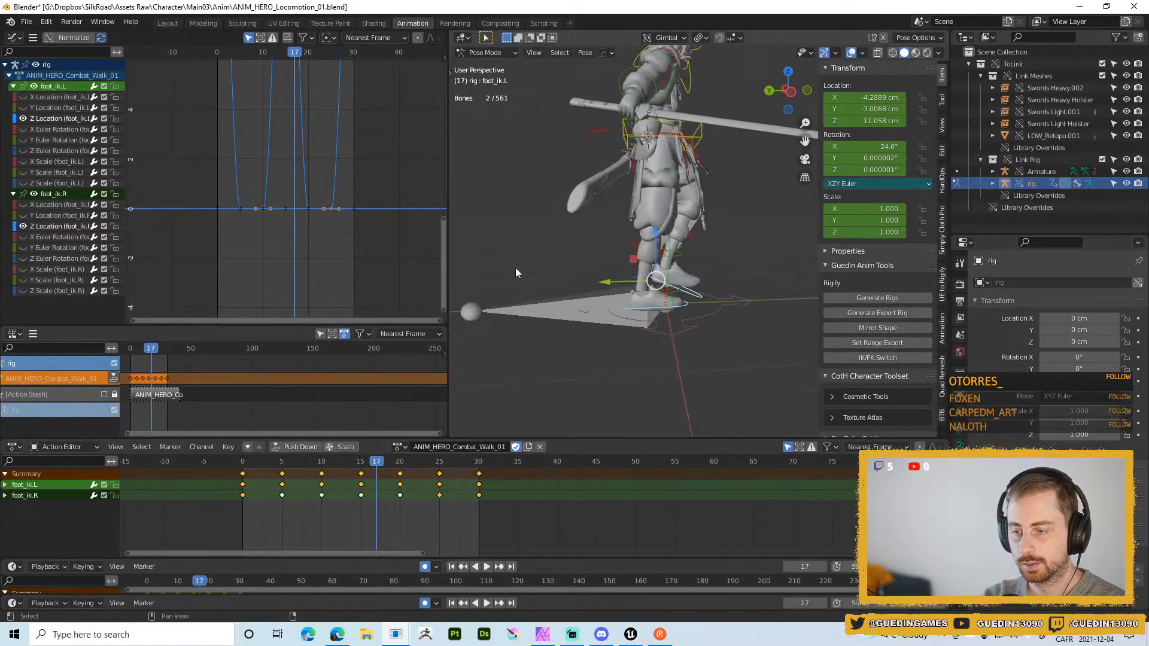
left_click(23, 118)
left_click(23, 108)
left_click(24, 226)
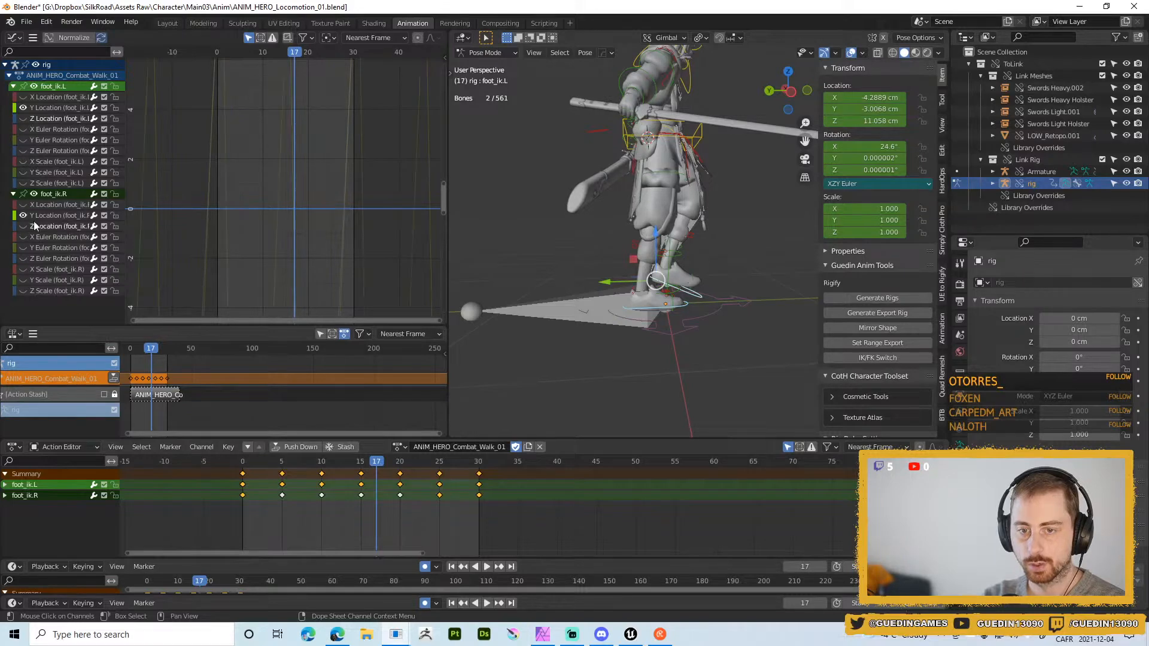
left_click(23, 215)
key("Home")
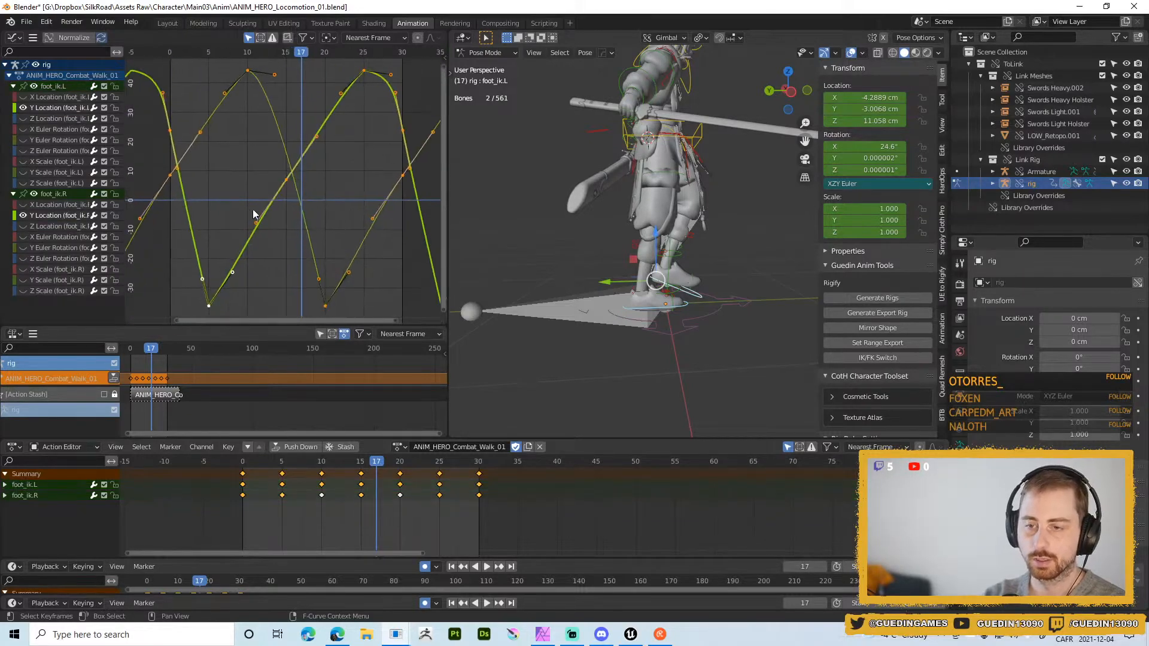
- Scale the Y Location keys of both feet up along the value axis to lengthen the stride, and play the walk
key("s")
key("y")
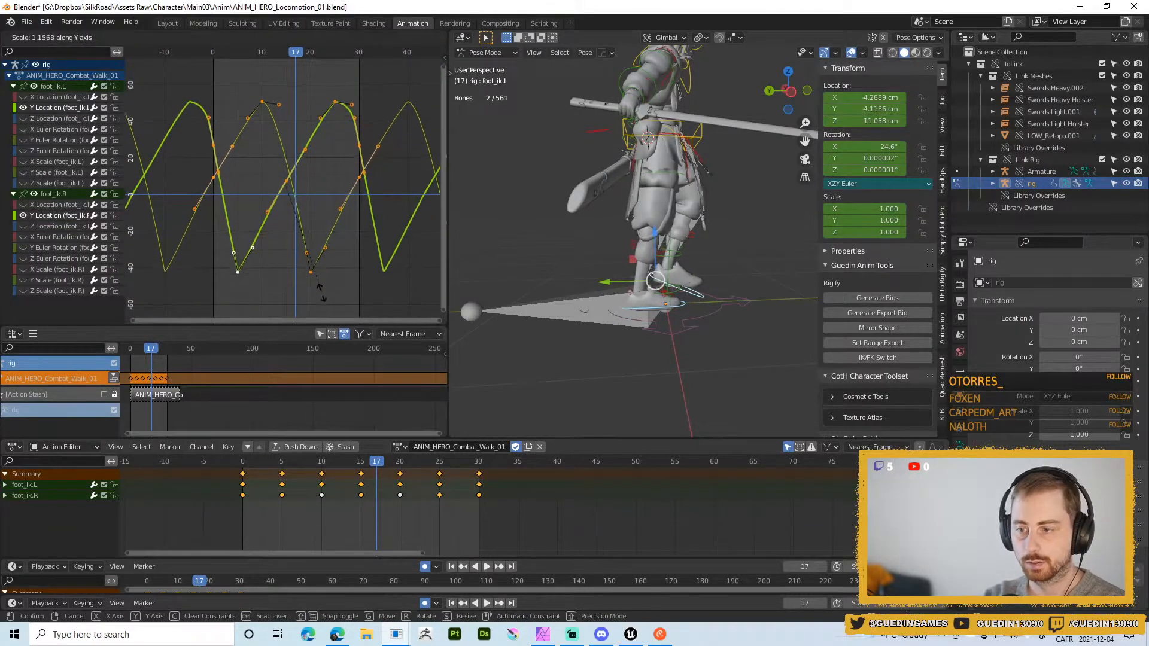
left_click(322, 299)
key("space")
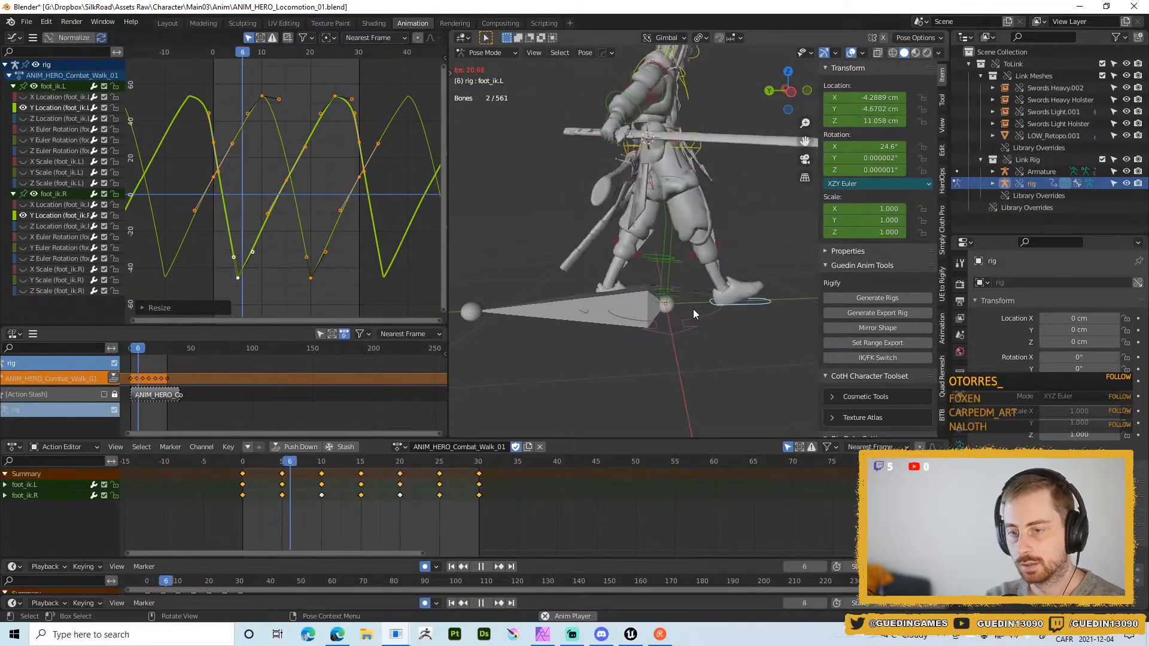
- Move the Y Location keys of both feet down by about 3.92 along the value axis, and stop playback
key("g")
key("y")
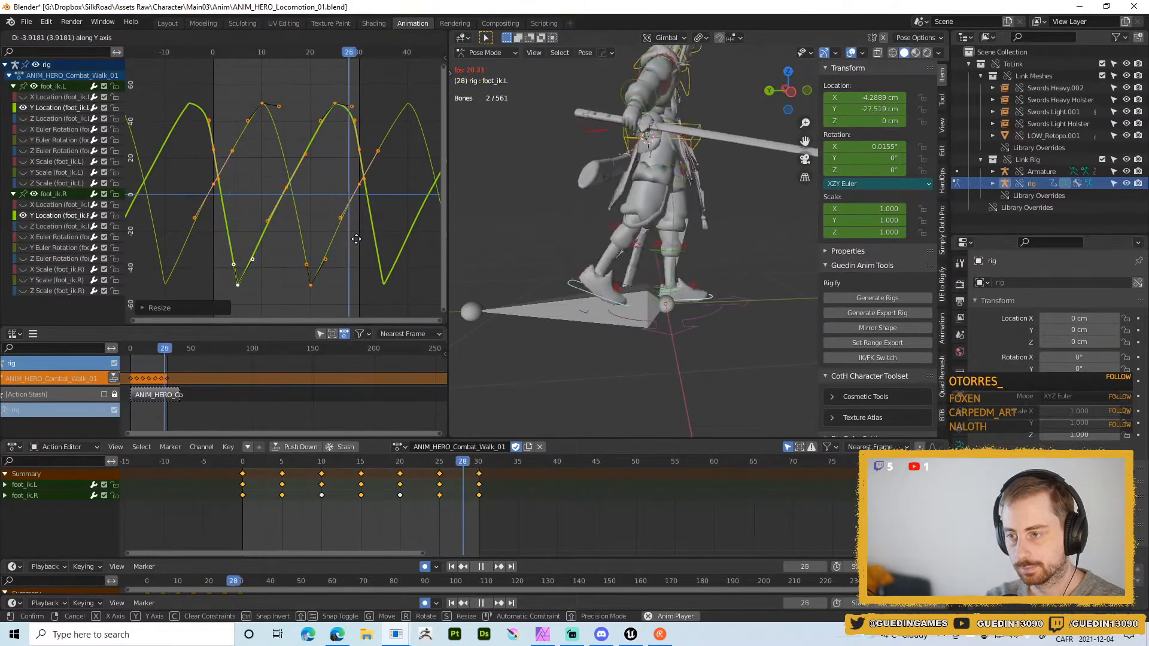
left_click(356, 238)
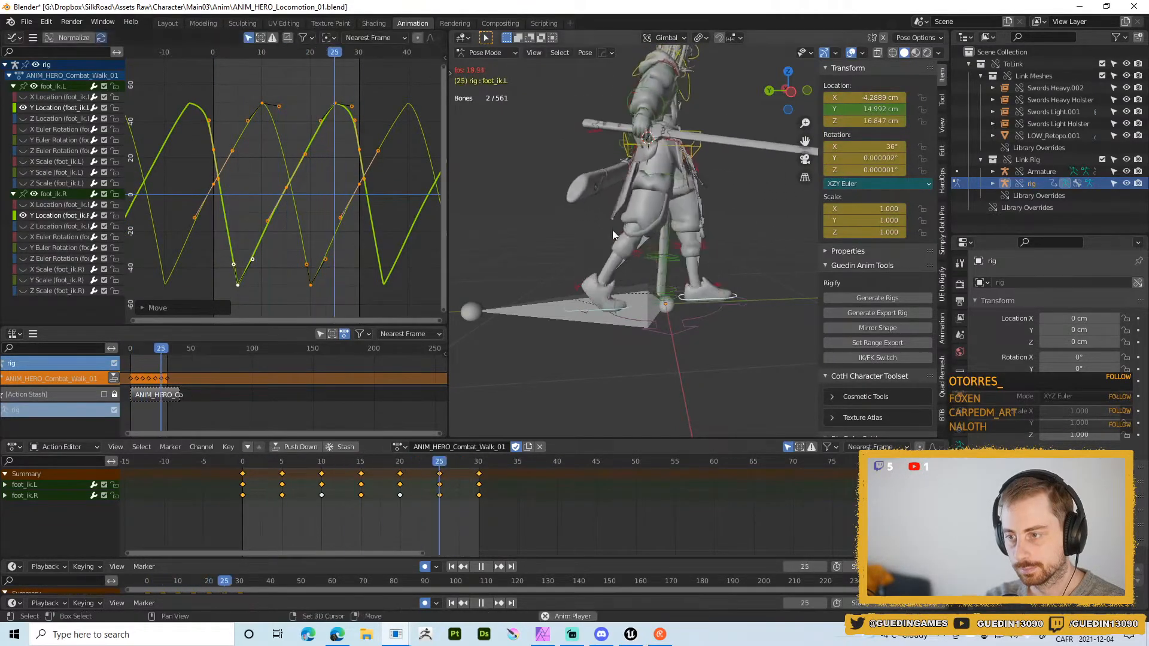
key("shift+space")
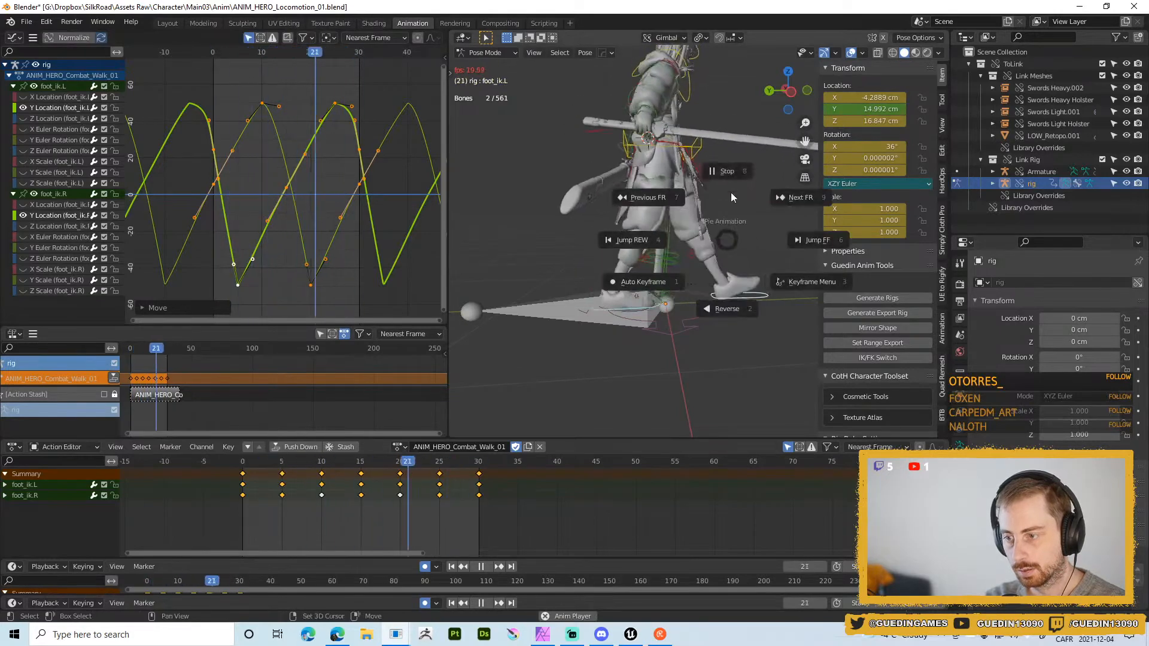
left_click(716, 143)
- Select the torso control and lower its whole Z Location curve so frame 0 sits at about -2.56 cm
left_click(694, 143)
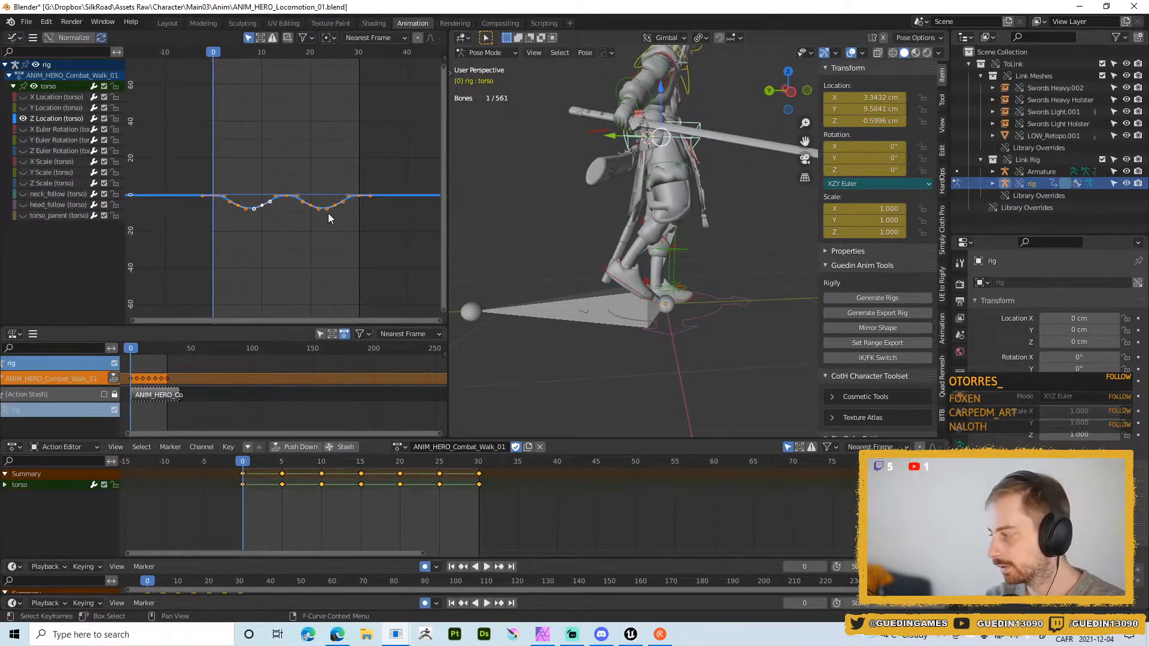
key("g")
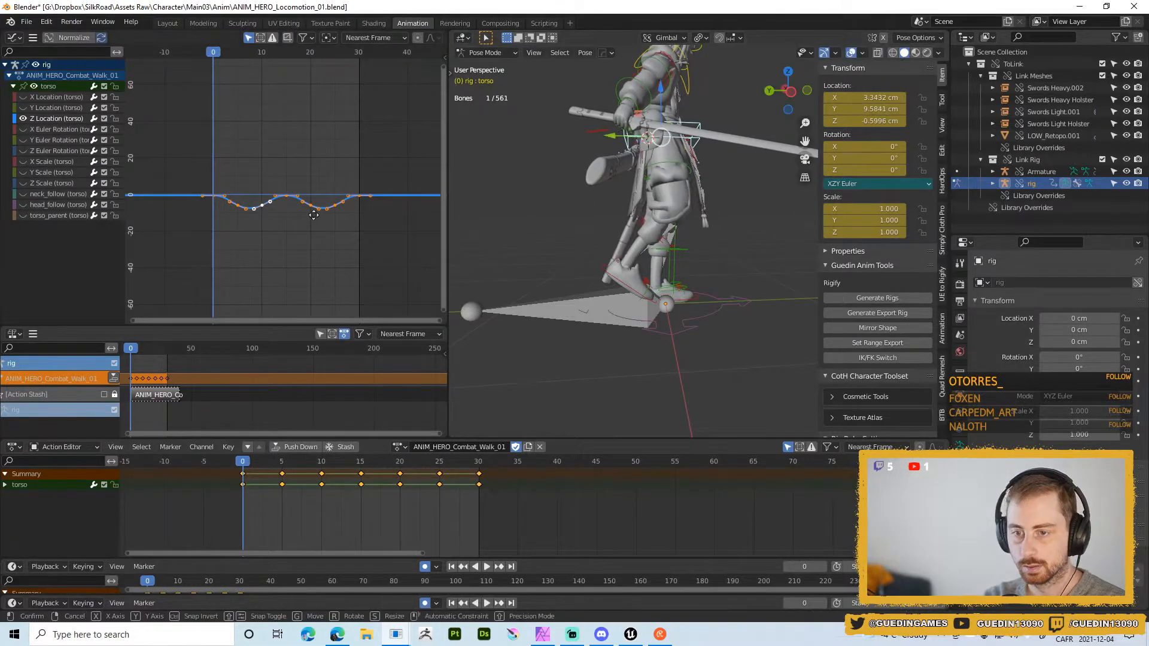
key("y")
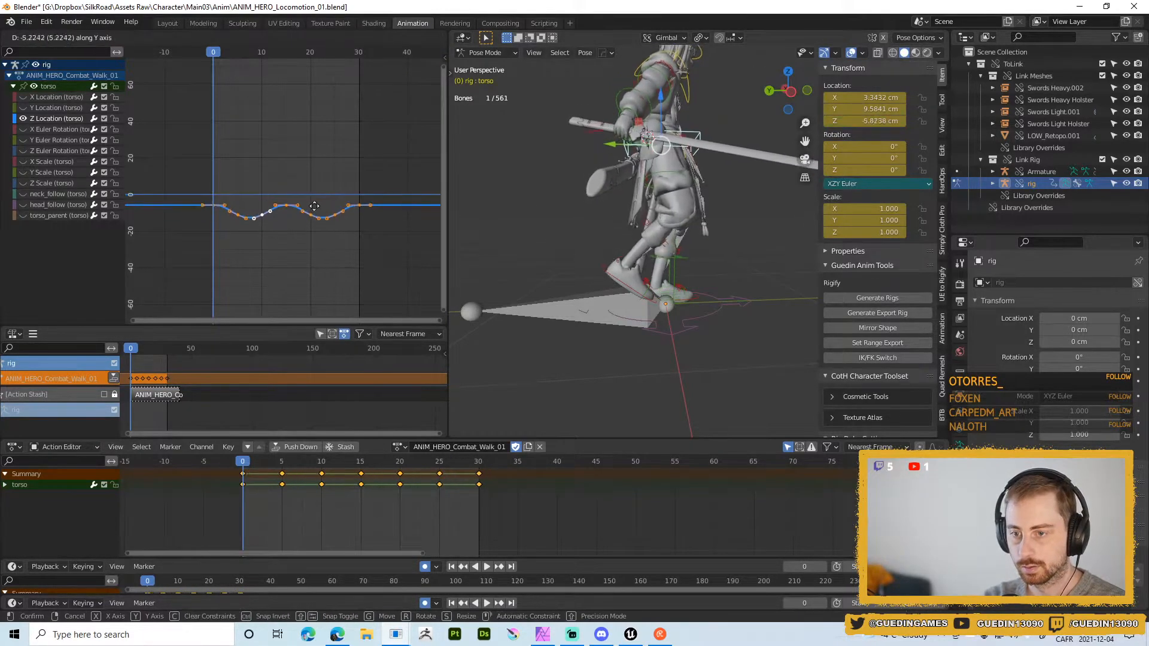
left_click(314, 199)
- Play the walk and view it from the character's other side to check the lowered torso
key("space")
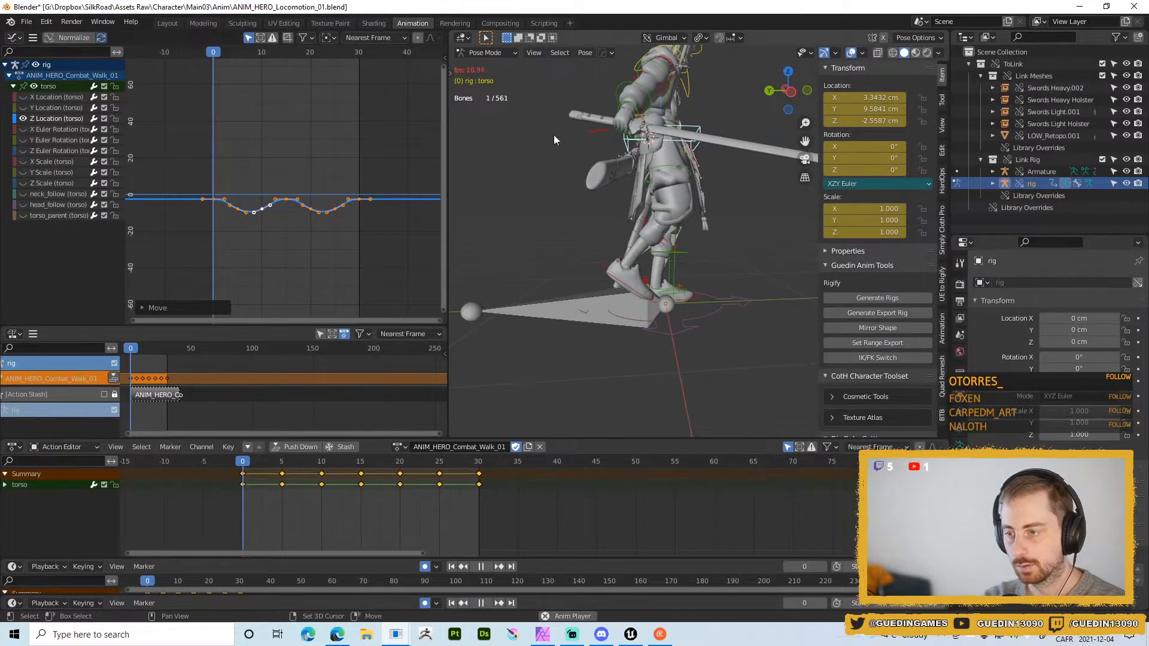
middle_click_drag(582, 176, 534, 239)
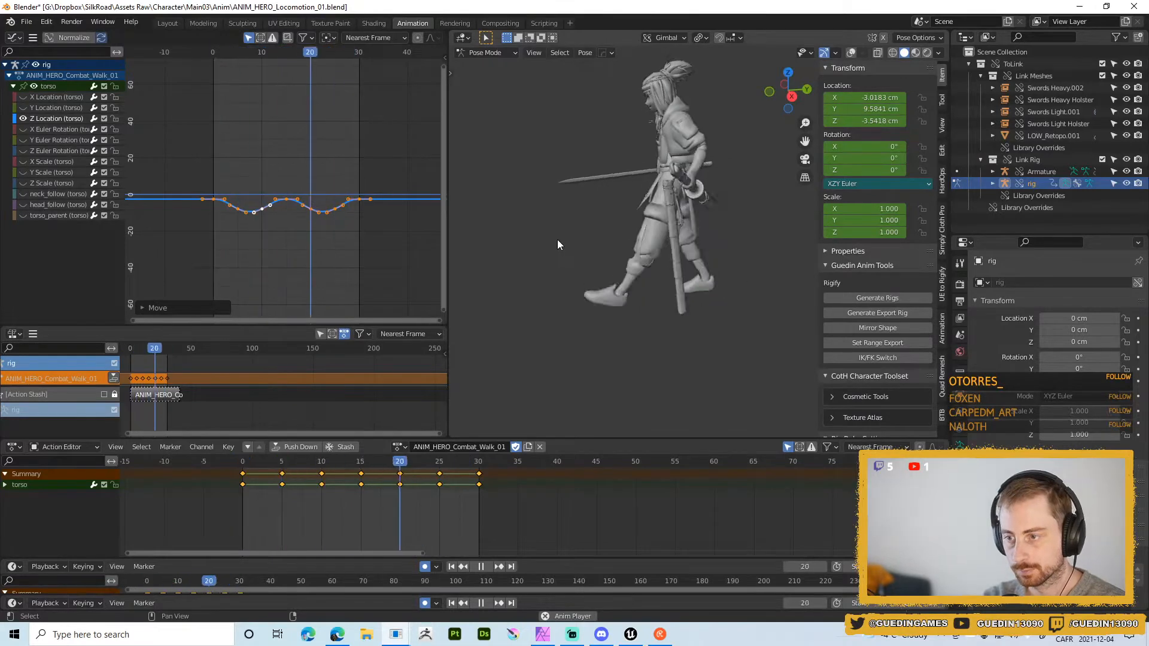
key("shift+space")
left_click(561, 184)
key("shift+alt+z")
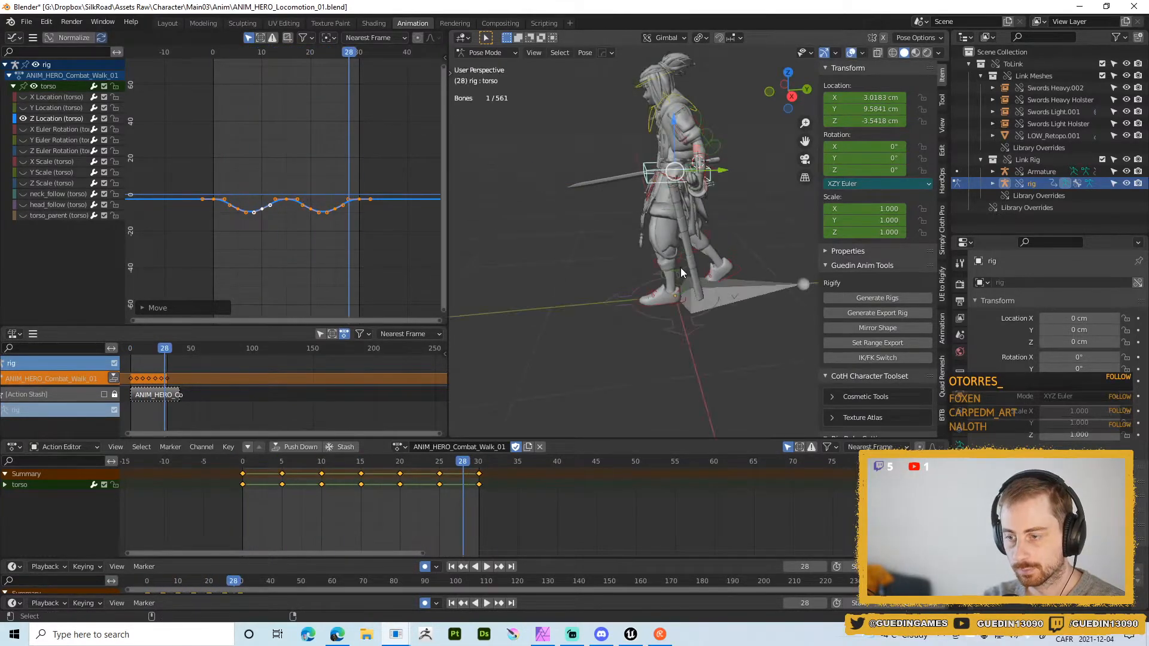
- Select both foot controls, move their Y Location keys up by about 1.63, and play the walk
left_click(674, 303)
left_click(741, 263, "shift")
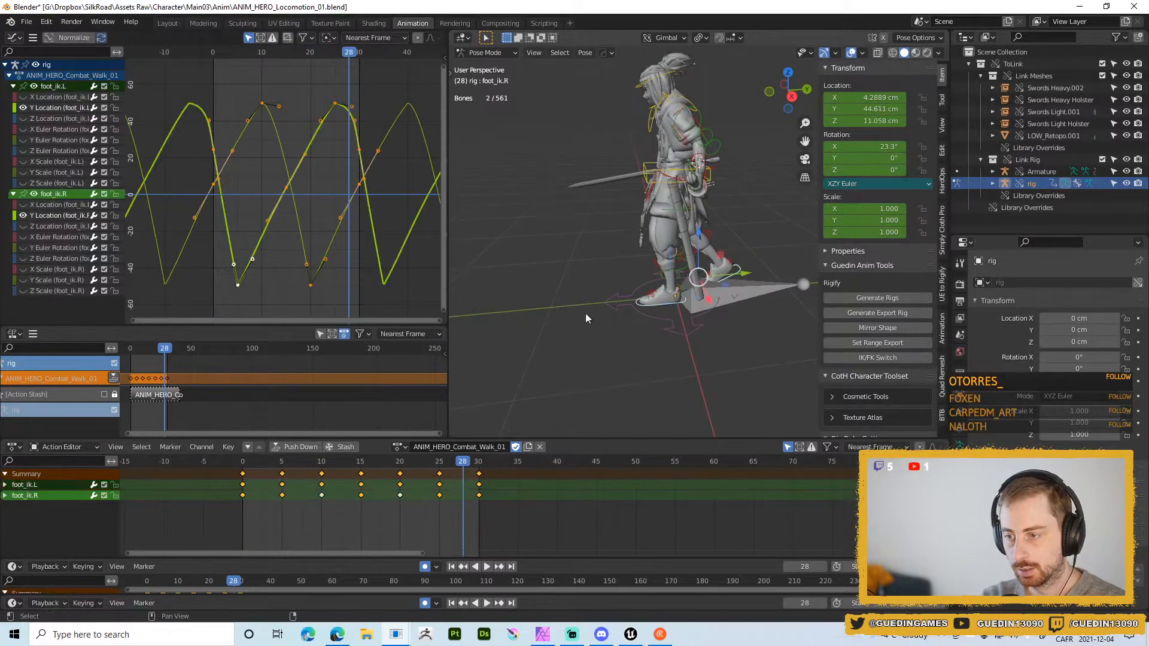
key("g")
key("y")
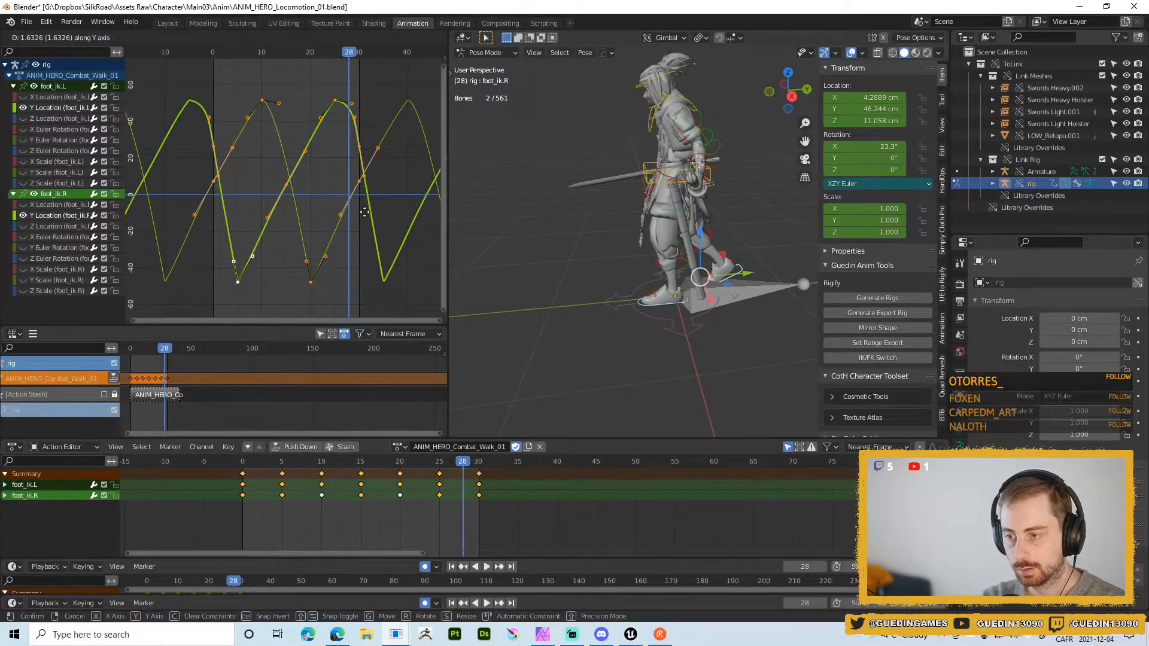
left_click(365, 212)
key("space")
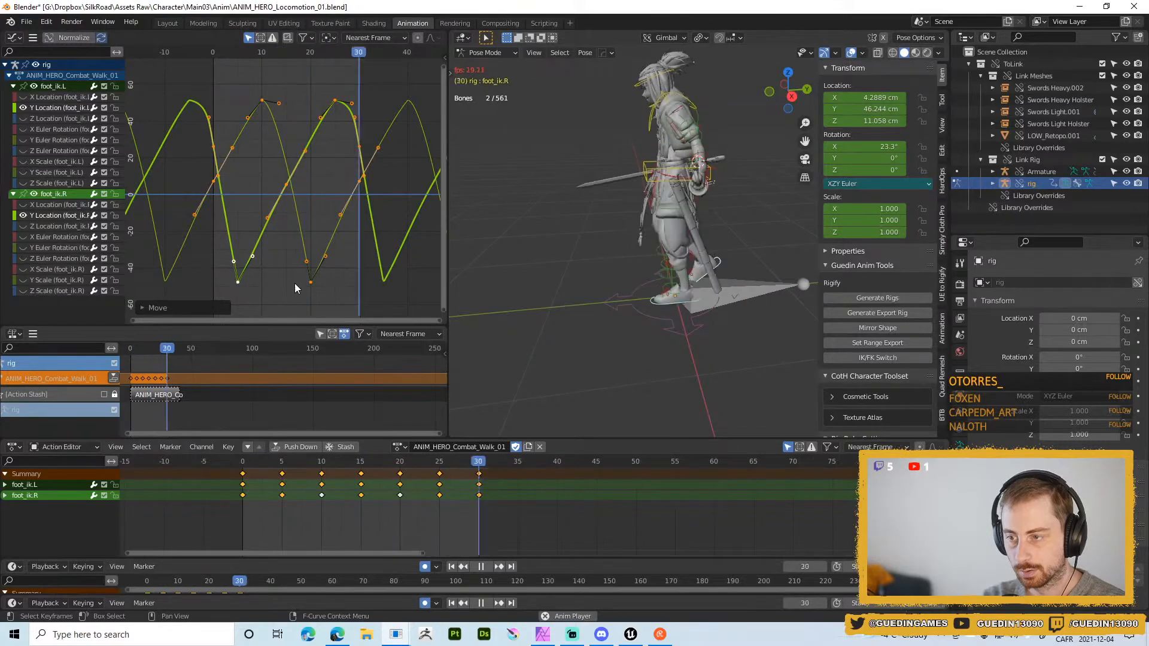
- Raise the Y Location keys of both feet further during playback and check the walk from another angle
key("g")
key("y")
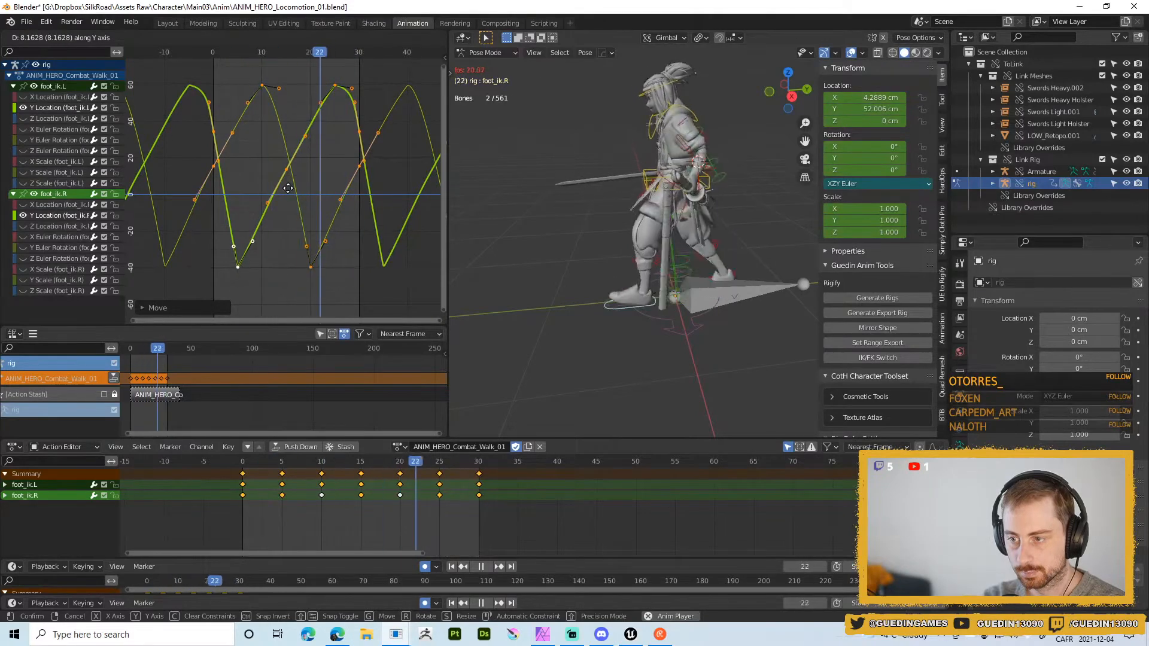
left_click(289, 217)
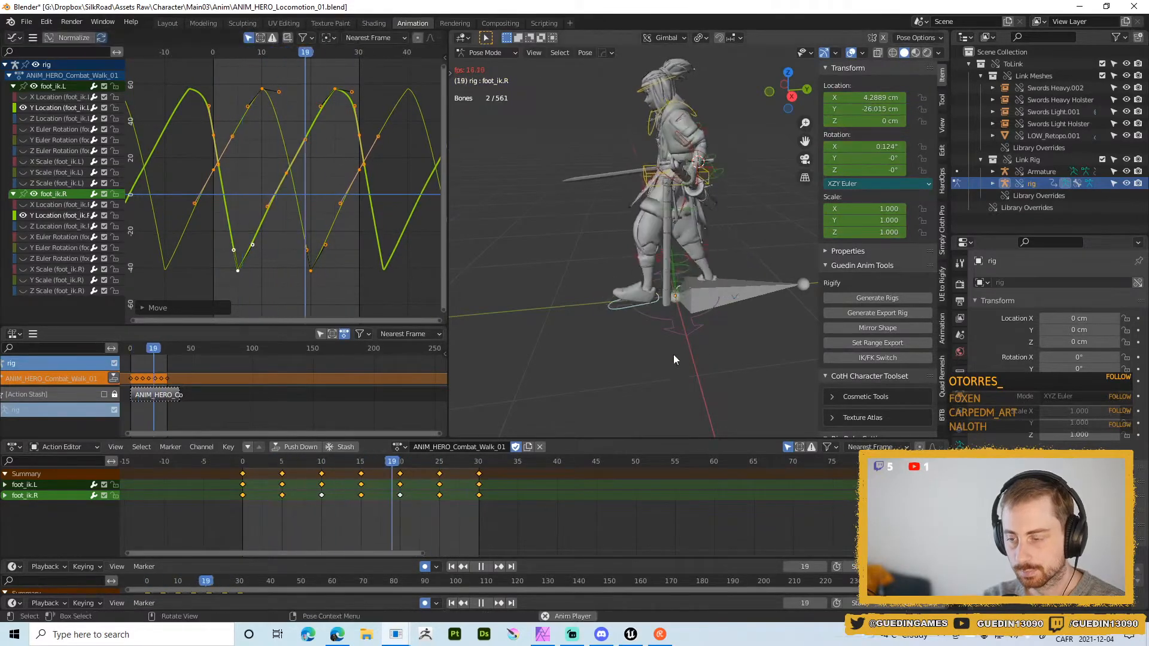
middle_click_drag(673, 354, 537, 263)
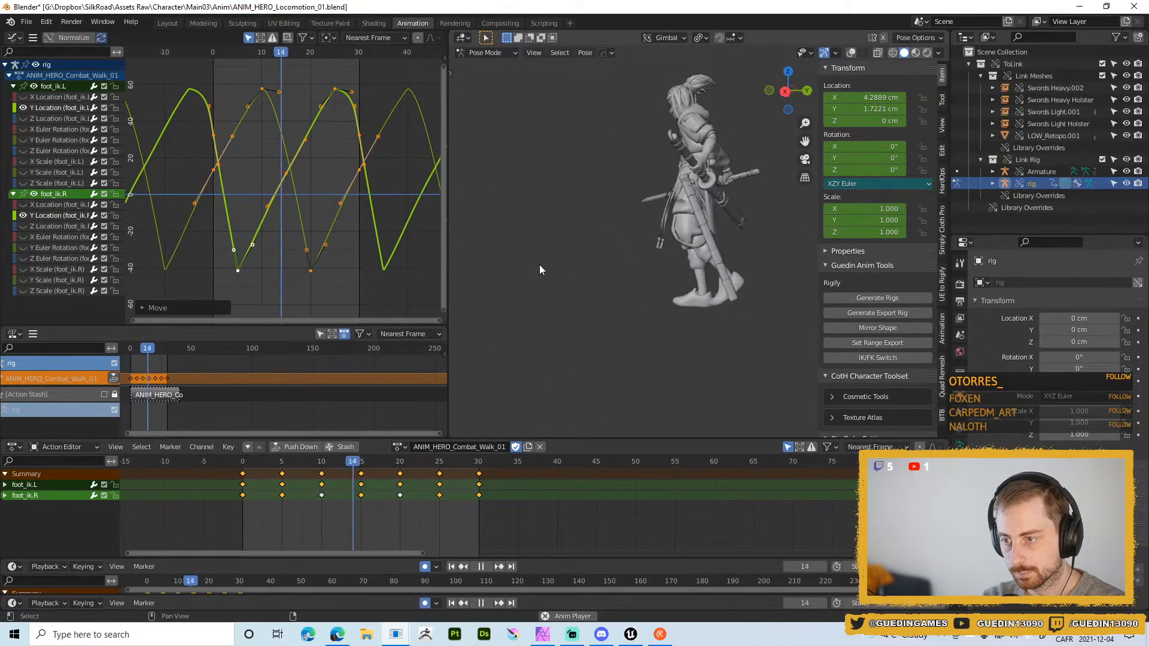
- Stop the walk at frame 15, show the rig overlays and select the left foot control
key("shift+space")
left_click(556, 212)
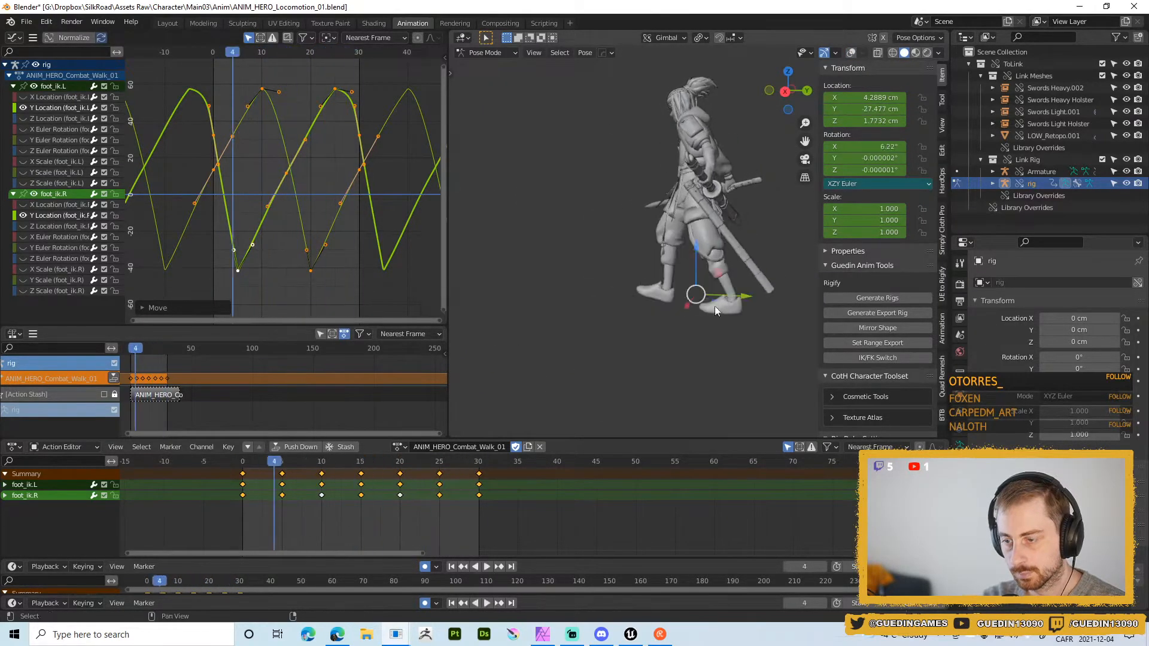
left_click_drag(278, 461, 361, 461)
left_click(744, 281)
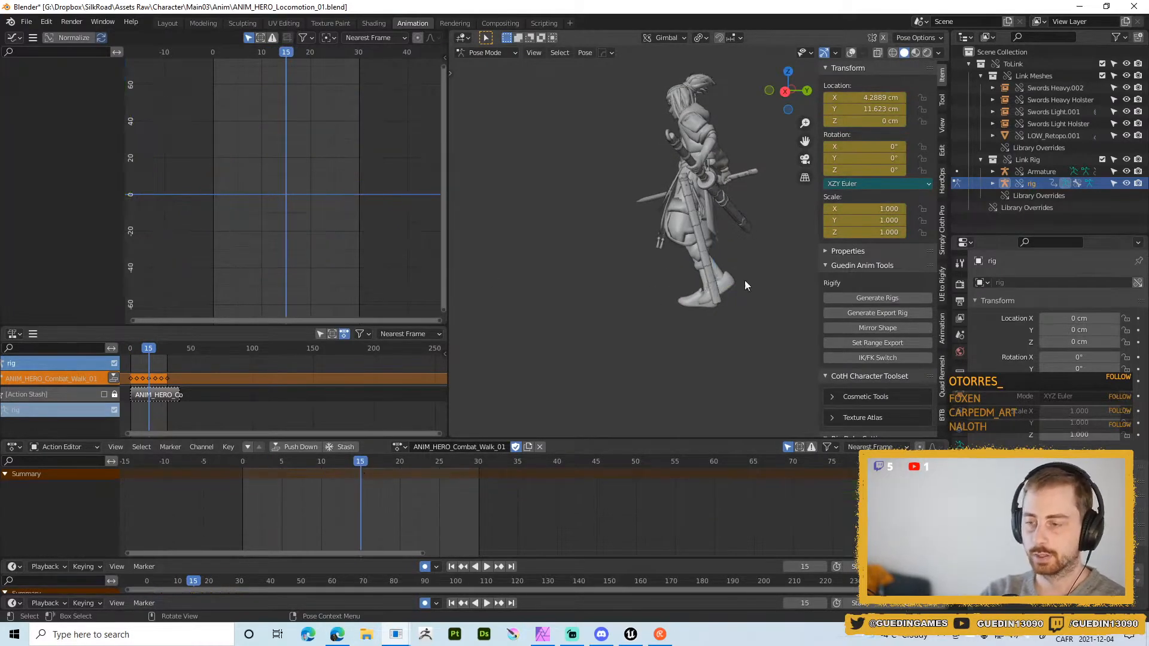
key("alt+shift+z")
scroll(731, 358, "up", 2)
left_click(761, 300)
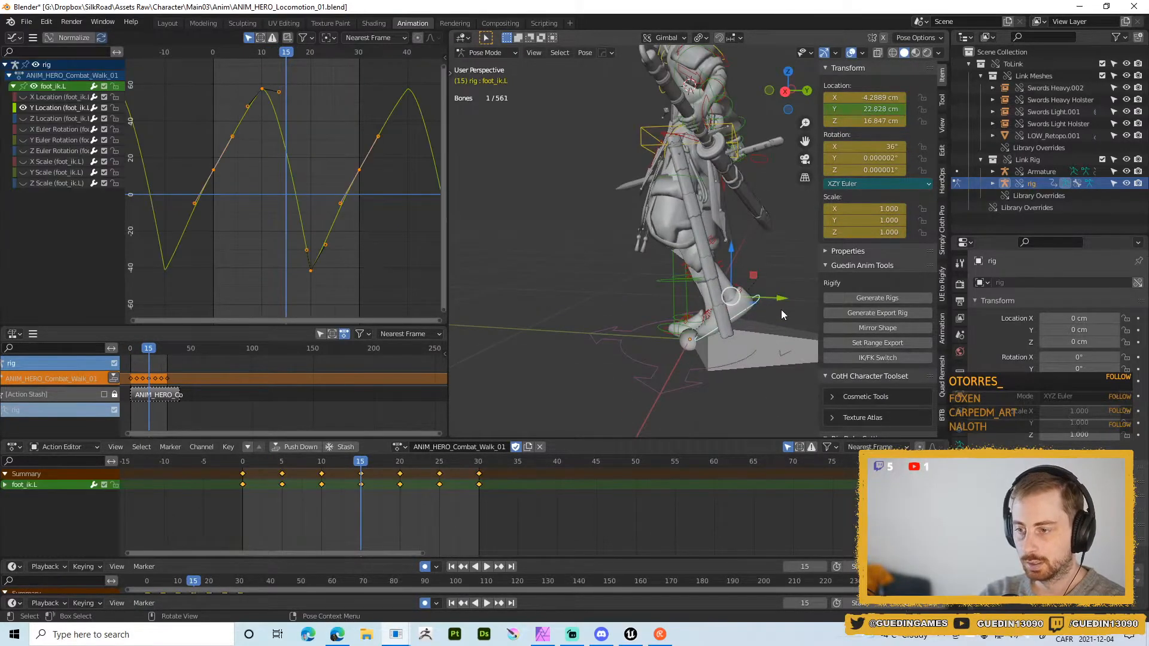
- Add the right foot control to the selection and display only the Z Location curves of both feet
left_click(23, 119)
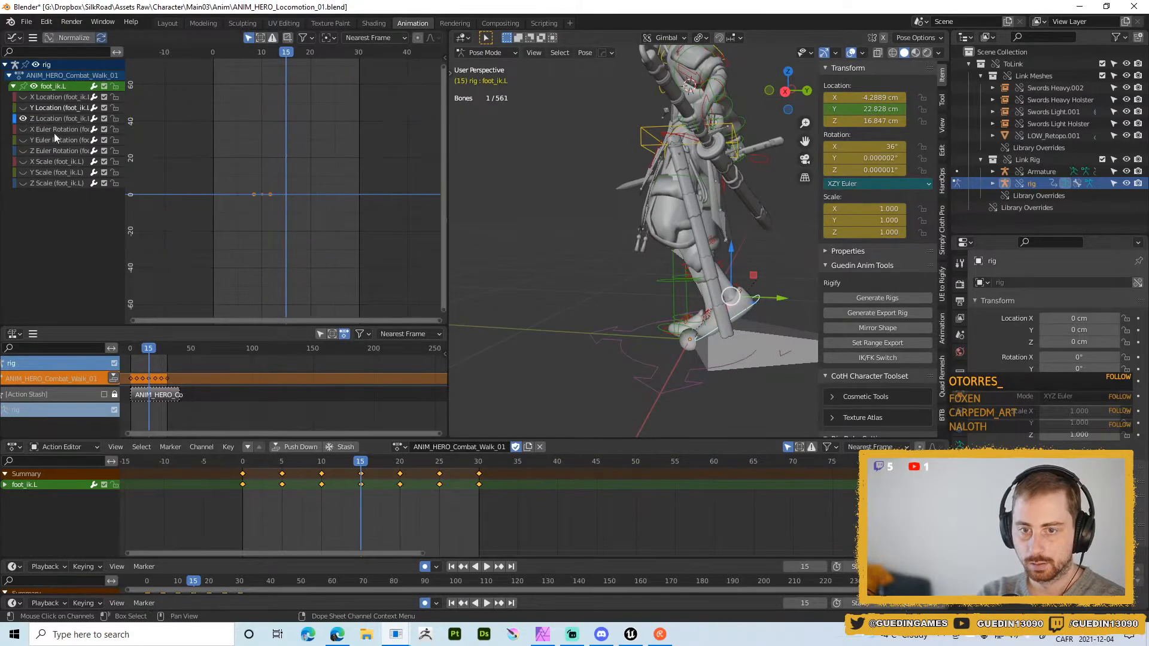
middle_click_drag(574, 281, 583, 329)
left_click(650, 335, "shift")
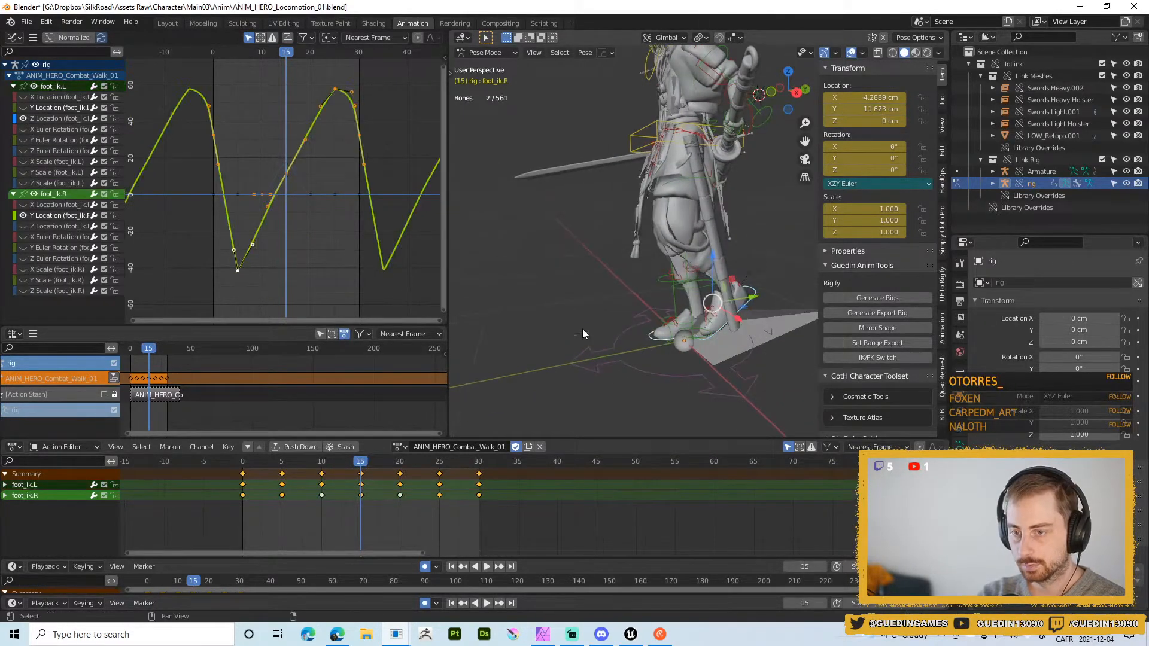
left_click(22, 216)
left_click(23, 216)
left_click(23, 216)
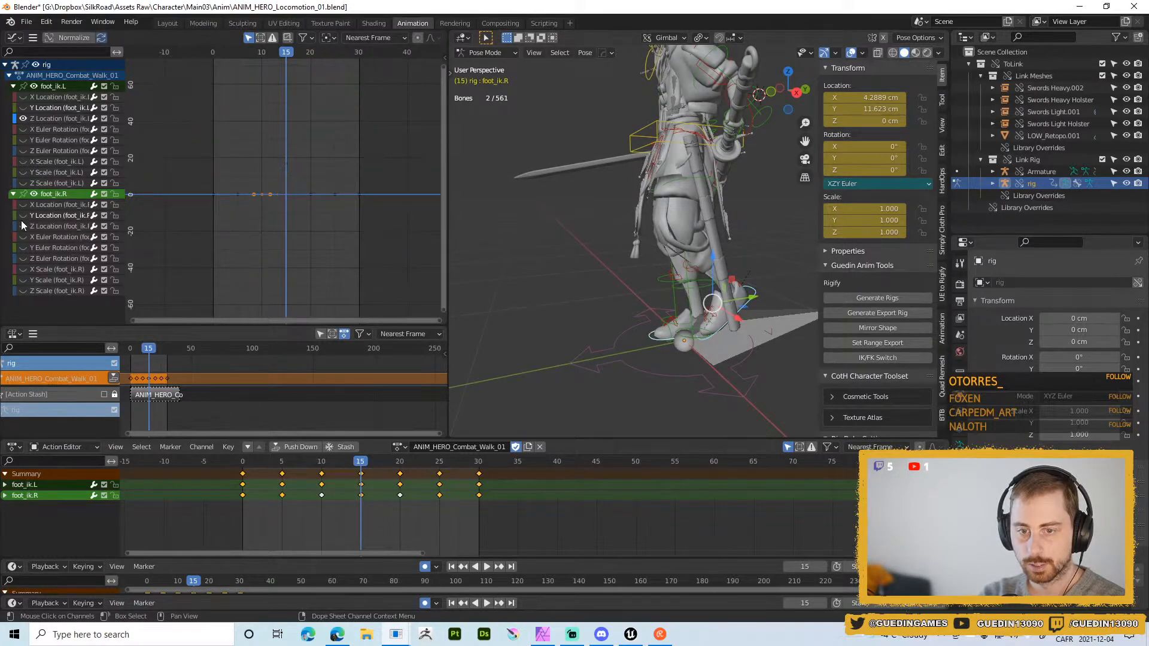
left_click(23, 226)
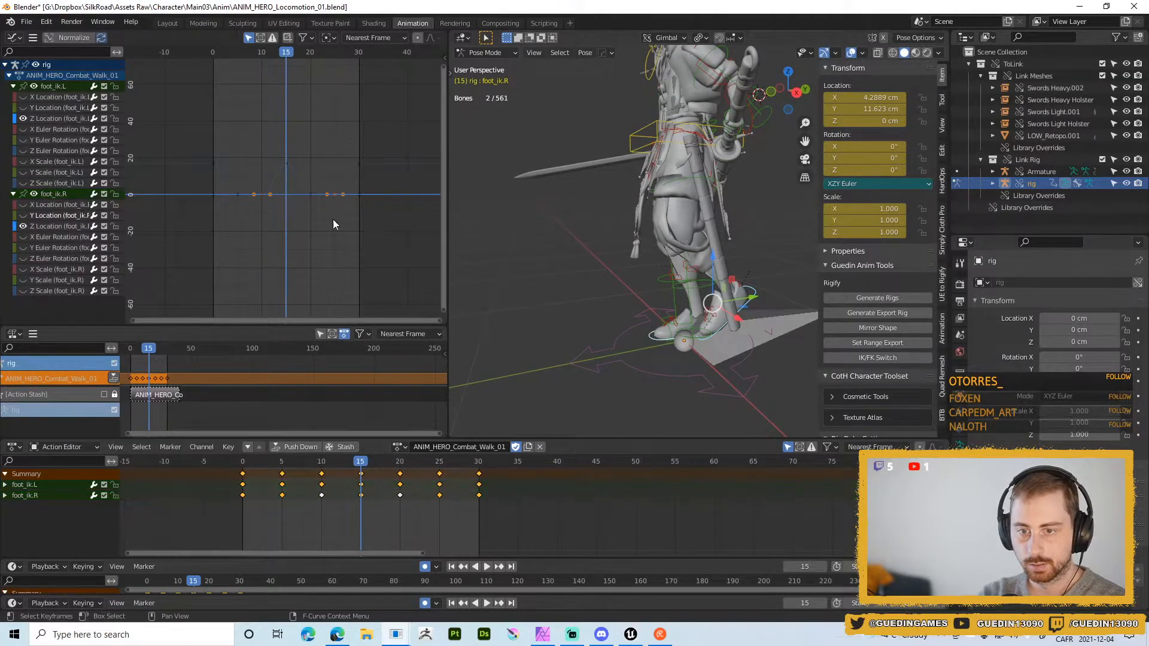
- Raise the peak Z Location keys of both feet at frames 0, 15 and 30 to about 26
key("Home")
left_click_drag(162, 145, 405, 179)
key("g")
key("y")
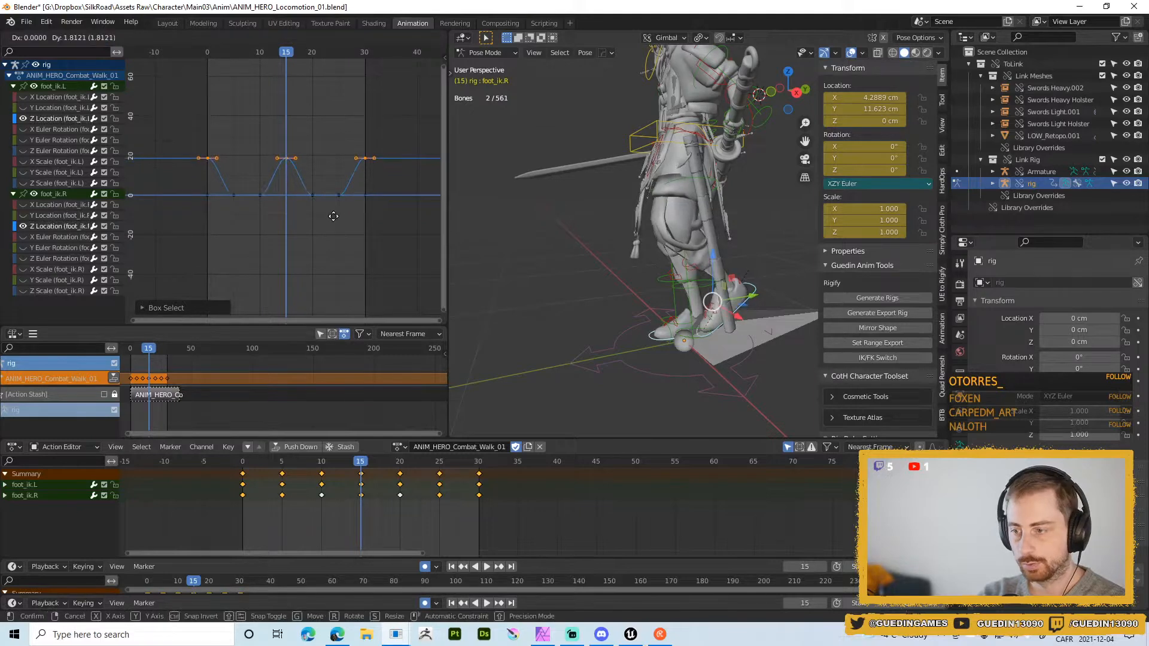
left_click(334, 208)
- Play the walk without overlays and view it from the side to check the higher foot lift
key("space")
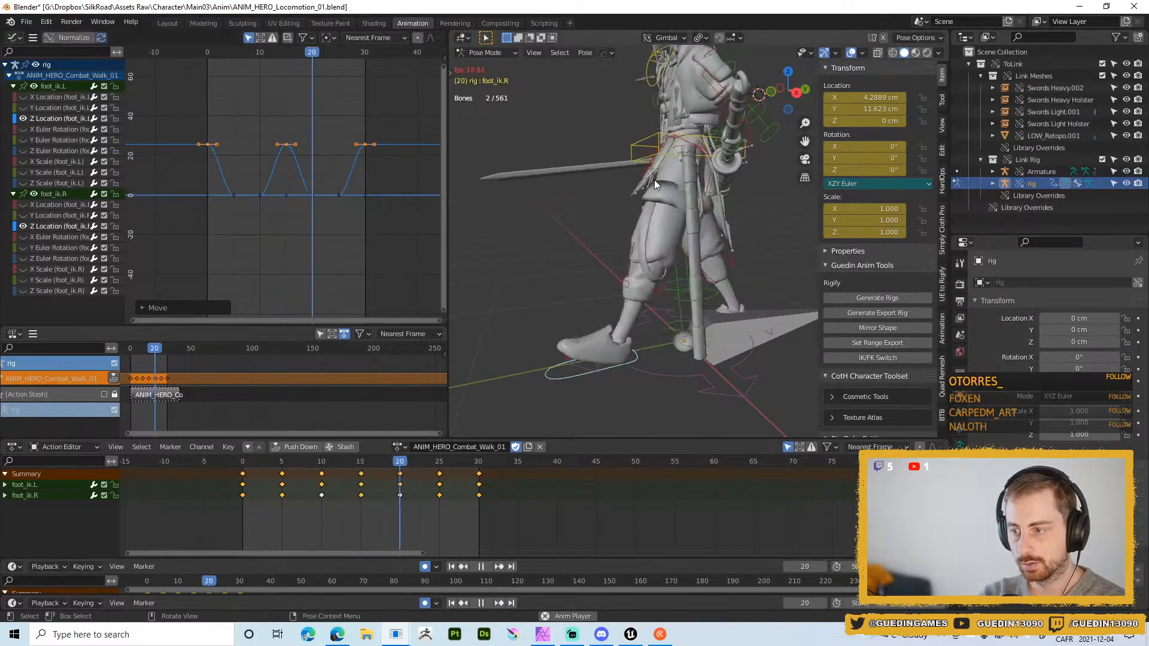
middle_click_drag(595, 286, 553, 280)
scroll(601, 171, "down", 5)
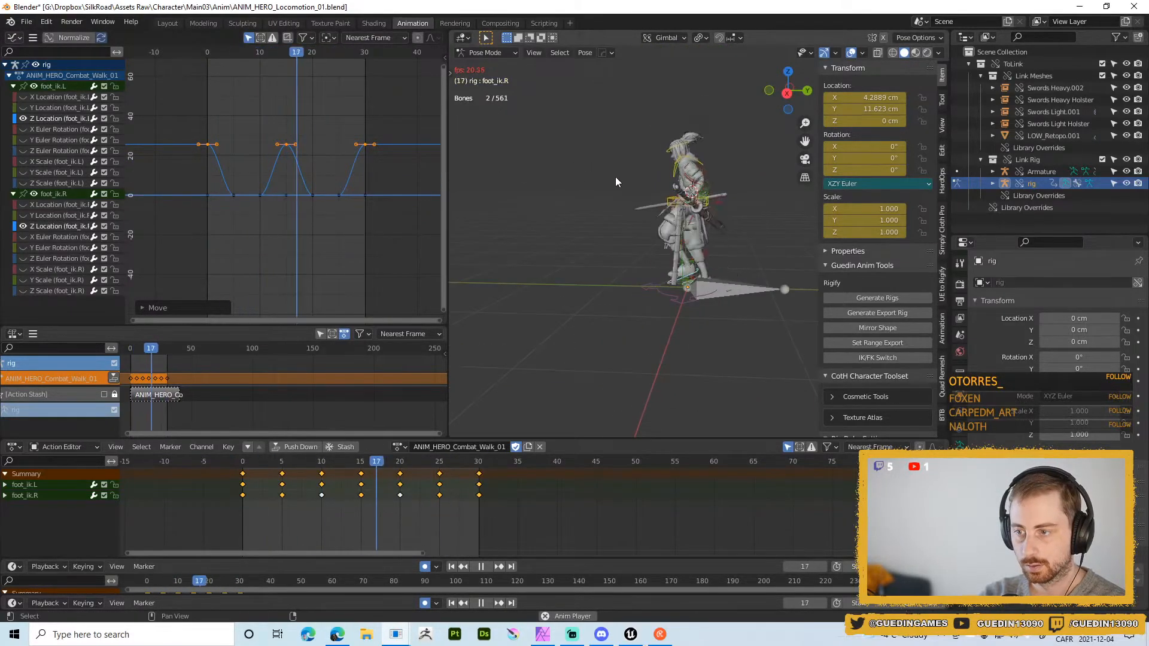
key("grave")
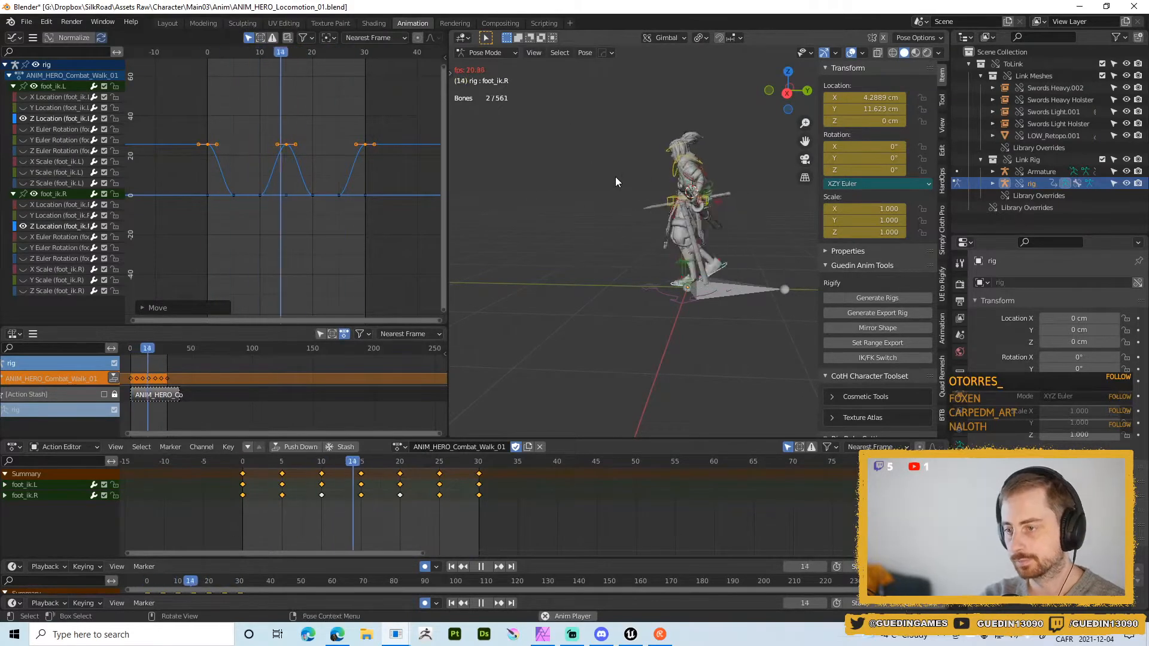
key("shift+alt+z")
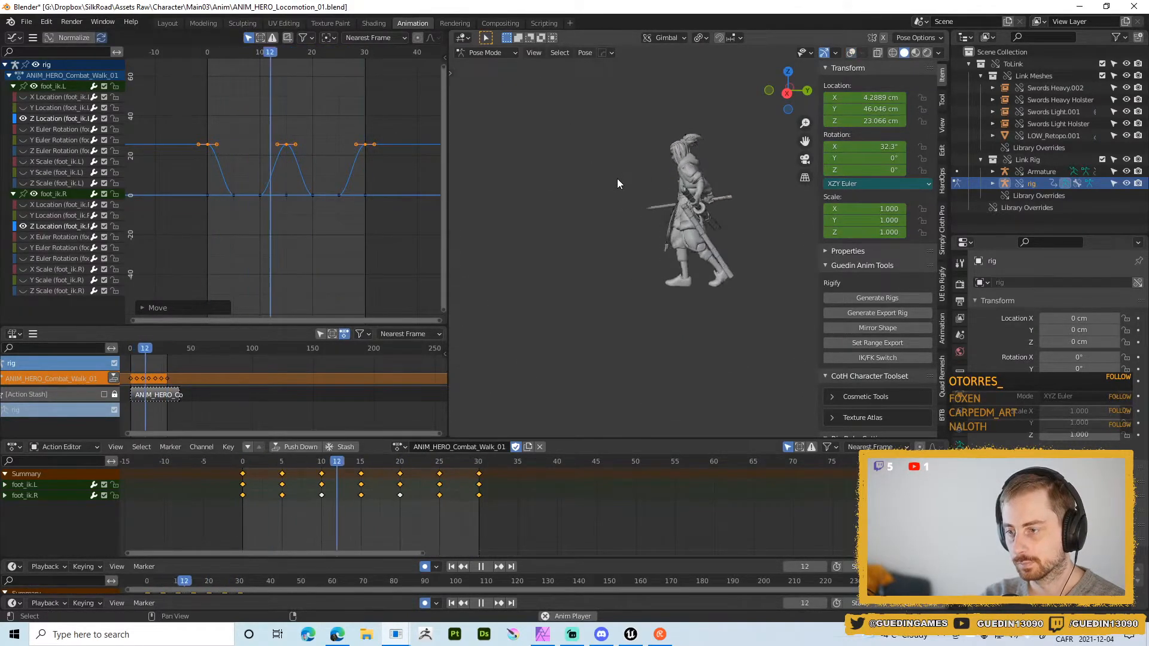
middle_click_drag(617, 179, 664, 199)
- Stop the playback, go to frame 10 and select the left heel control close up
key("shift+space")
left_click(643, 187)
scroll(663, 199, "up", 2)
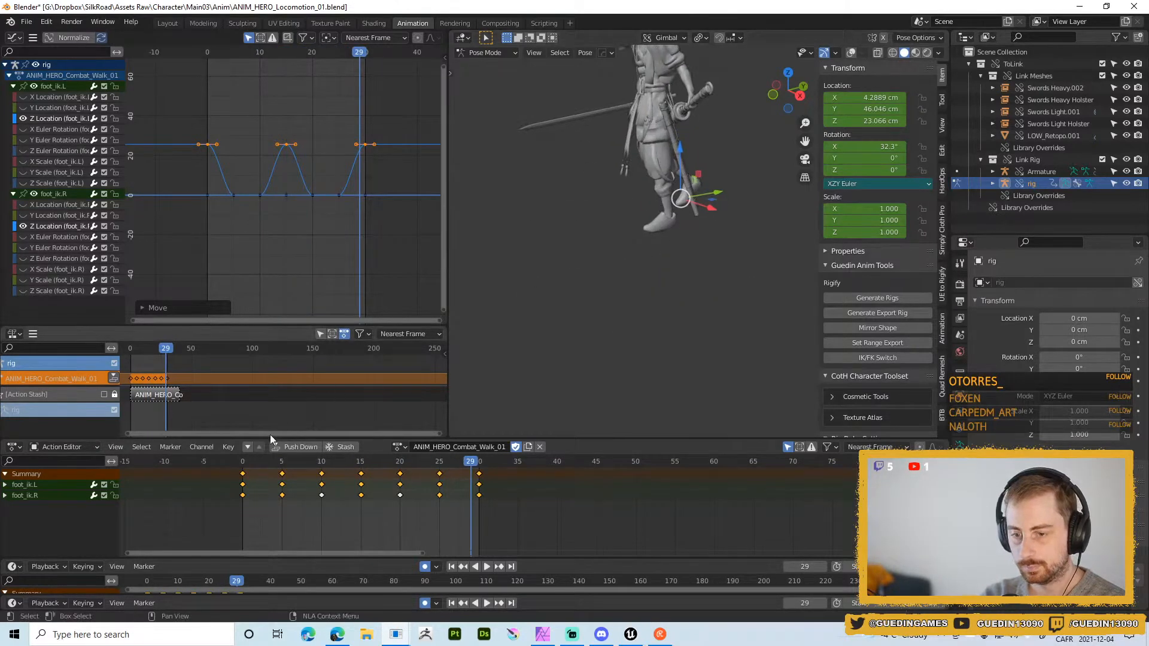
left_click_drag(248, 462, 318, 450)
scroll(655, 254, "up", 3)
scroll(616, 253, "up", 3)
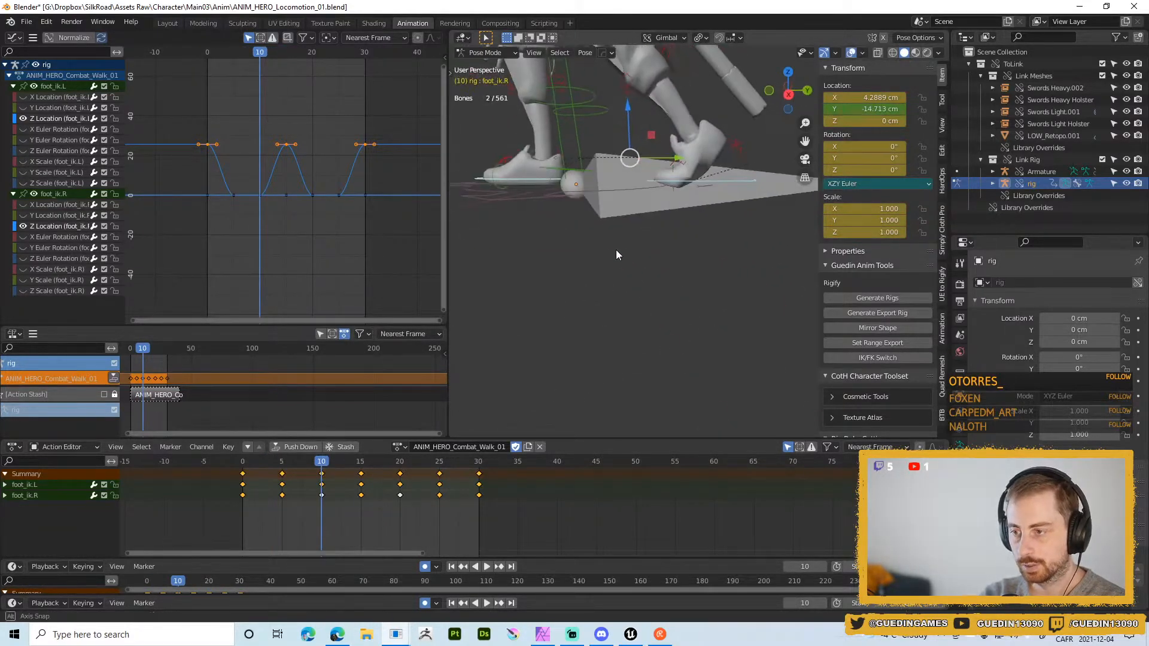
left_click(742, 157)
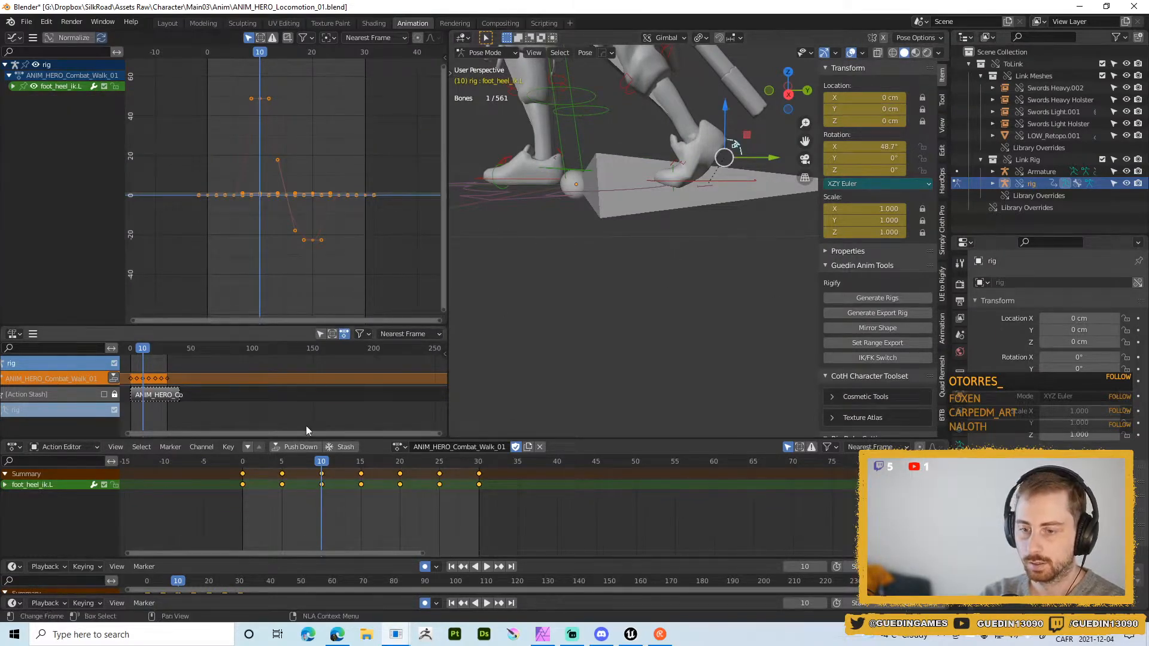
- Scrub the walk between frames 5 and 15 to examine the left foot's lift and heel roll
left_click(282, 466)
key("space")
left_click_drag(281, 465, 364, 465)
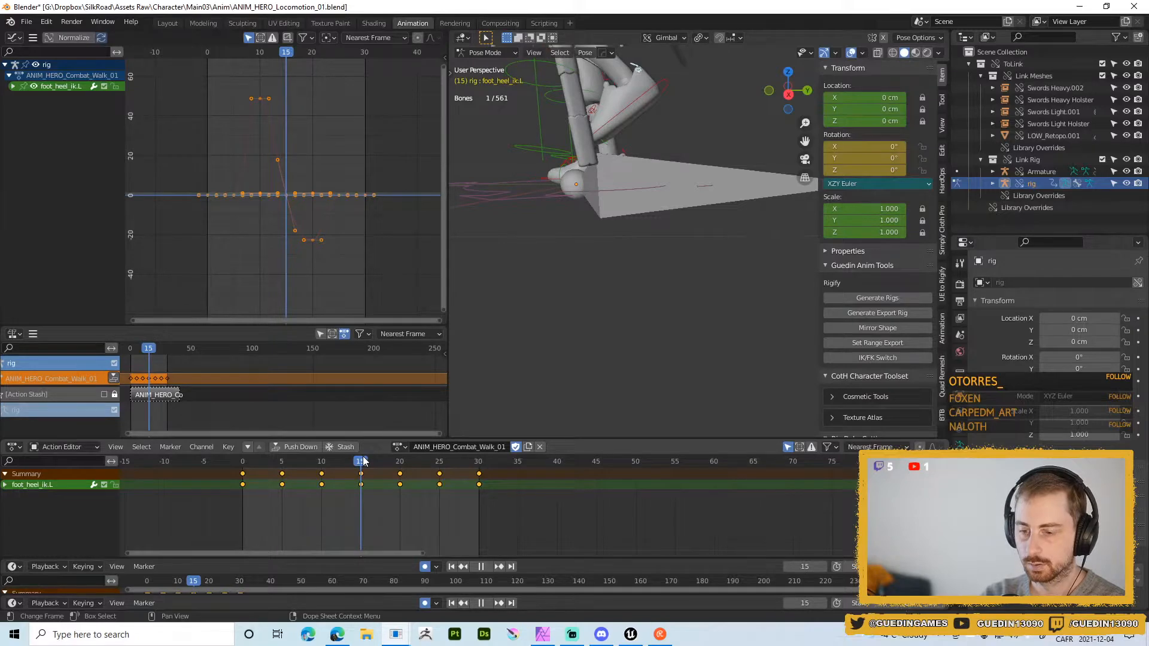
scroll(688, 221, "down", 4)
middle_click_drag(635, 160, 727, 219, "shift")
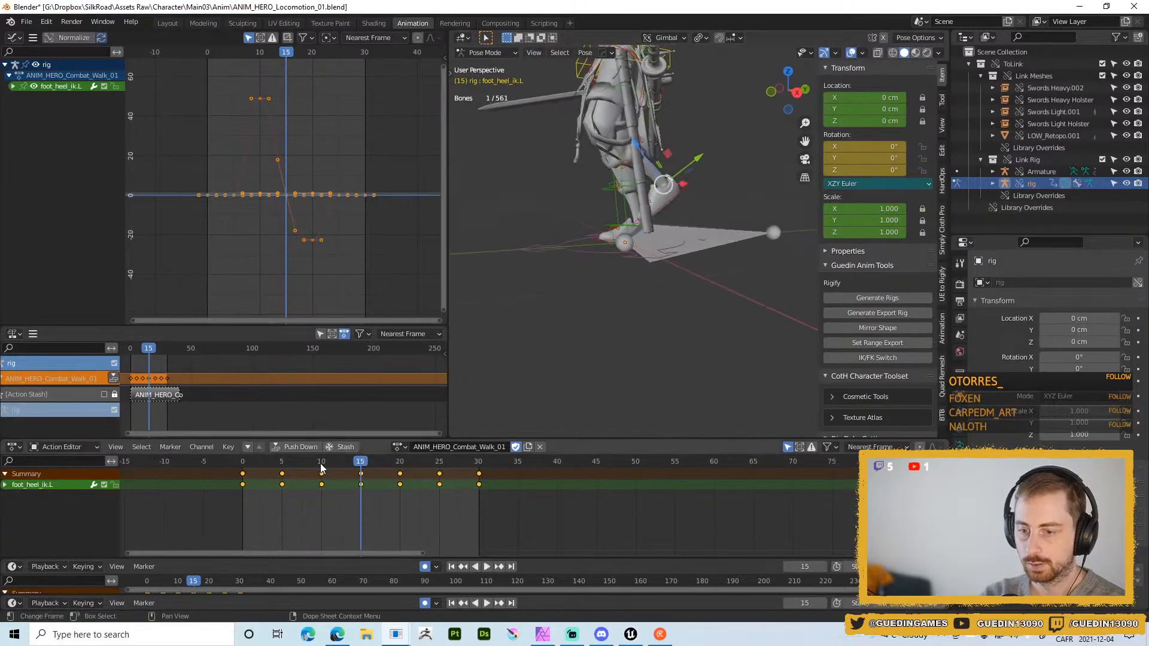
left_click_drag(321, 464, 275, 464)
- Hide the overlays, play the walk from the back and front, and stop it
key("z")
left_click(637, 264)
key("space")
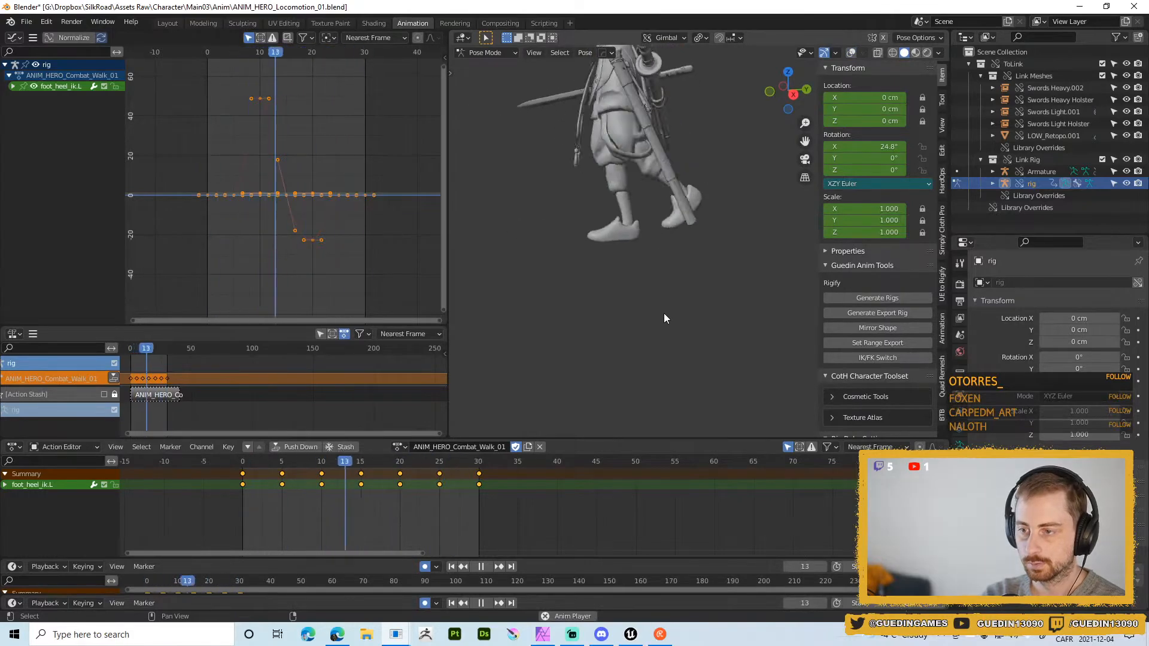
middle_click_drag(620, 214, 687, 225)
scroll(573, 239, "down", 4)
scroll(627, 226, "up", 3)
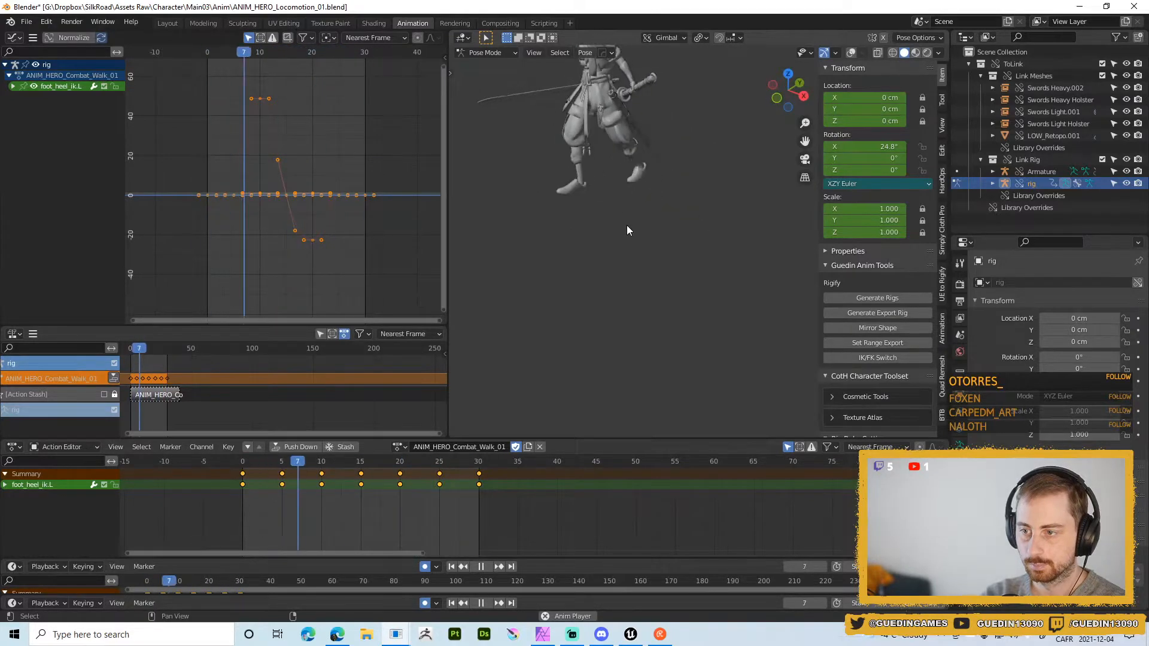
key("alt+a")
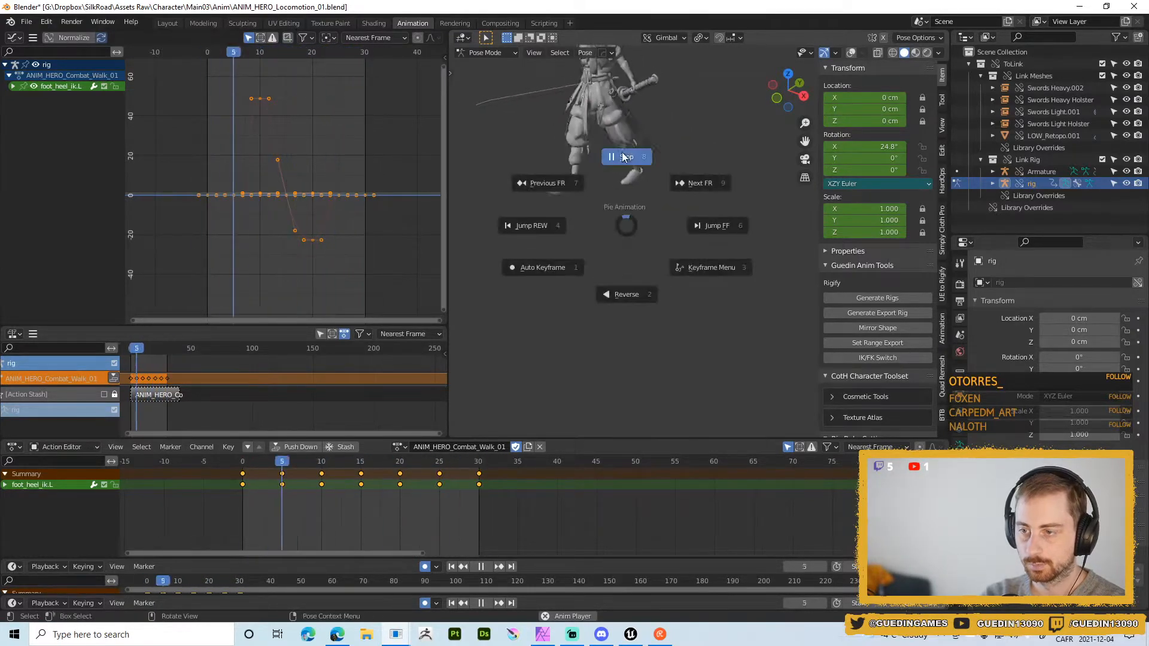
left_click(623, 156)
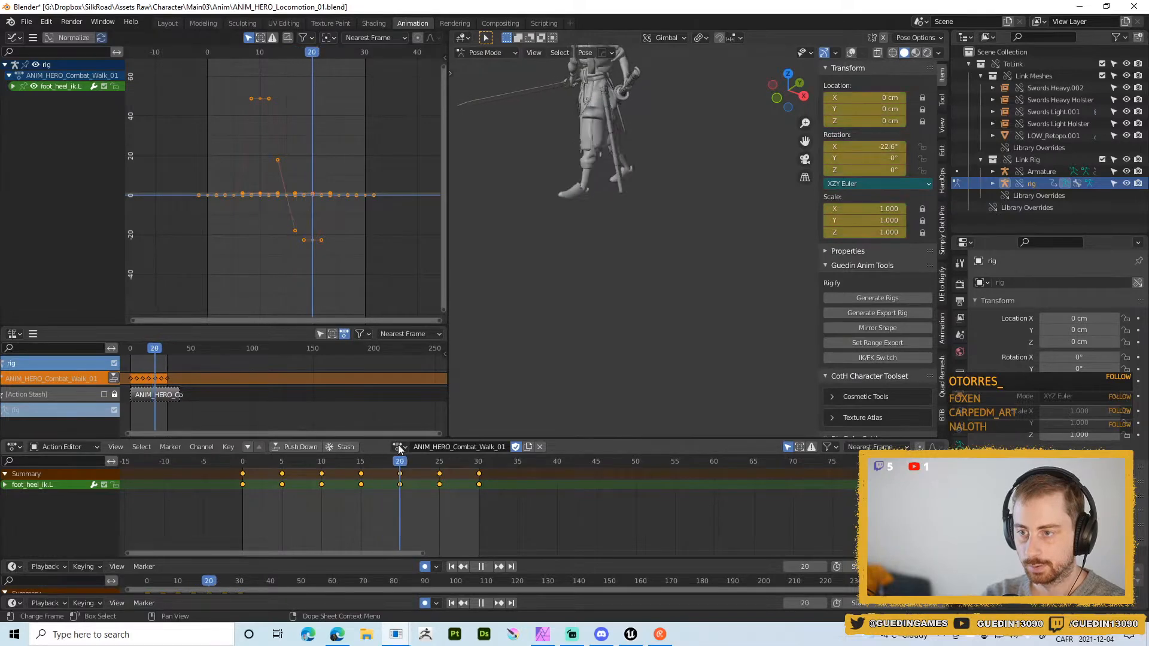
- Go to frame 20, bring back the overlays and select the left foot control
left_click_drag(399, 446, 403, 449)
middle_click_drag(502, 280, 491, 313, "shift")
scroll(491, 314, "up", 1)
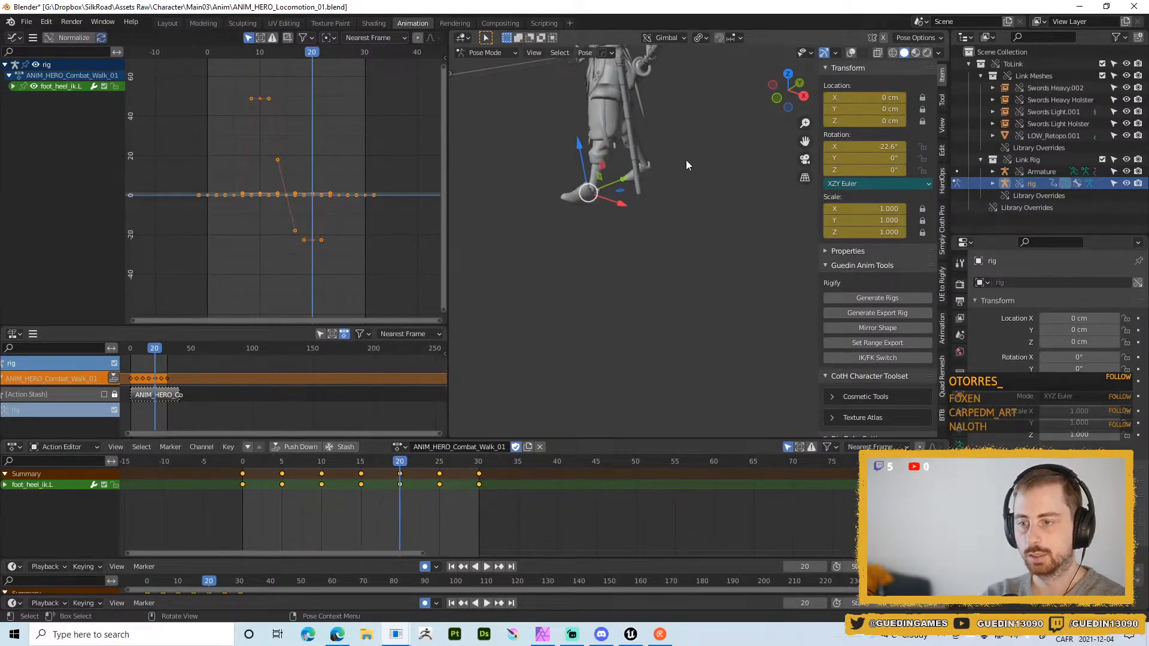
scroll(686, 160, "up", 3)
key("shift+alt+z")
middle_click_drag(517, 170, 632, 336, "shift")
left_click(616, 226)
middle_click_drag(638, 258, 608, 238)
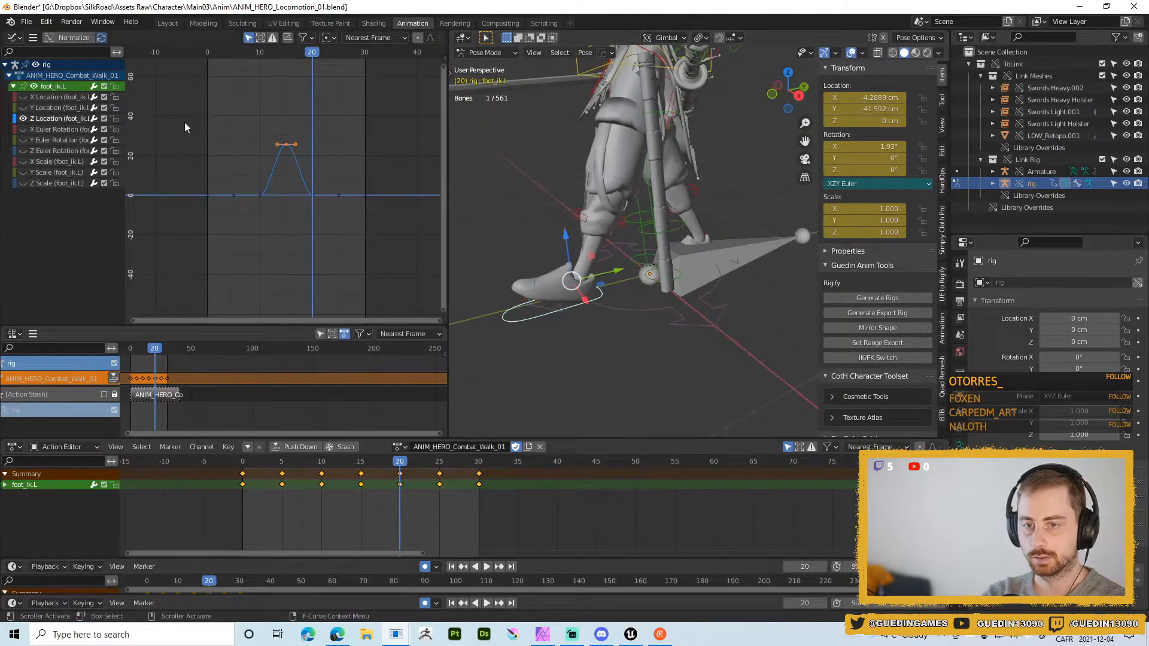
- Isolate the left foot's Y Location curve and set its frame 20 key's handles to Auto Clamped
left_click(23, 119)
left_click(24, 118)
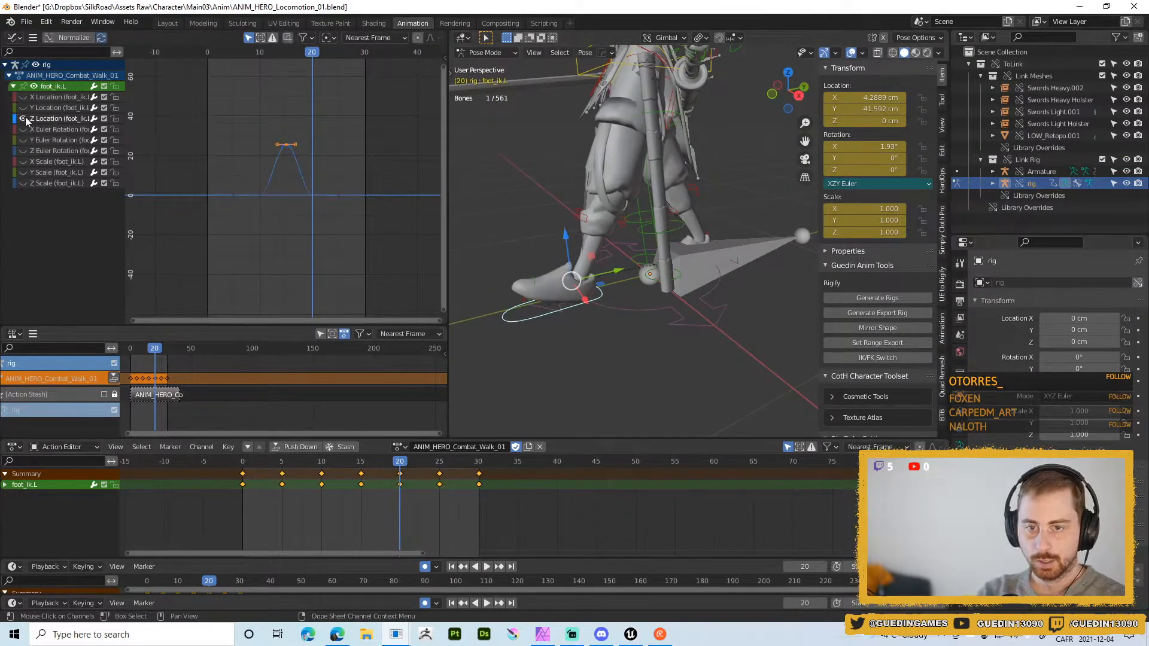
scroll(317, 268, "up", 4)
left_click(24, 118)
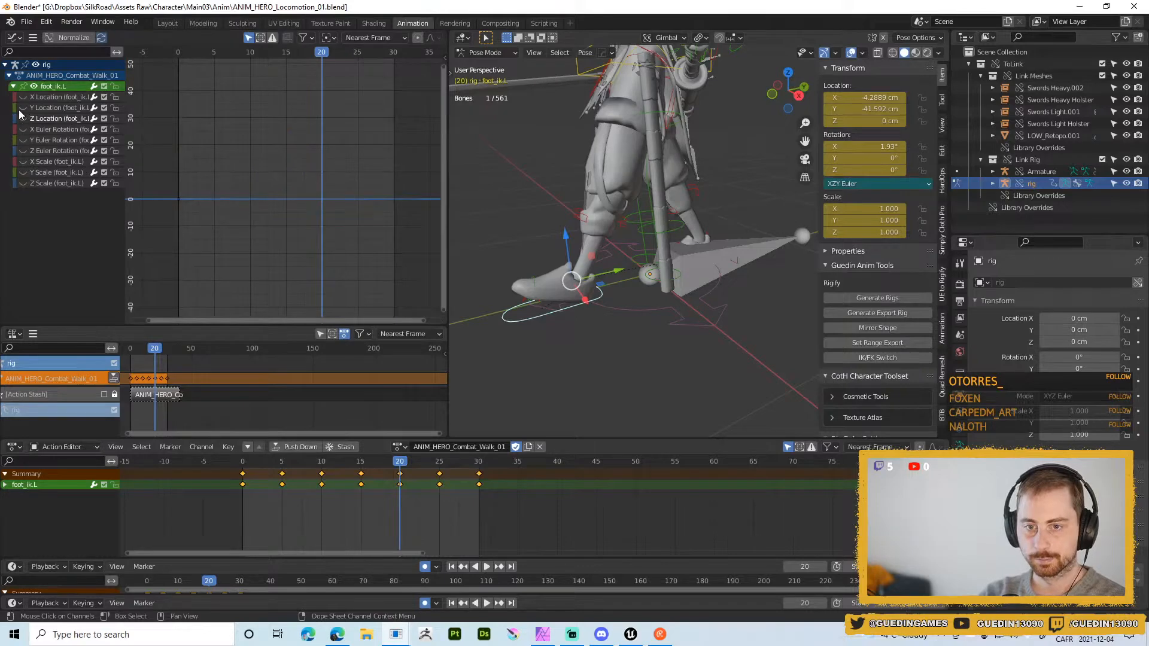
left_click(24, 108)
scroll(297, 274, "down", 1)
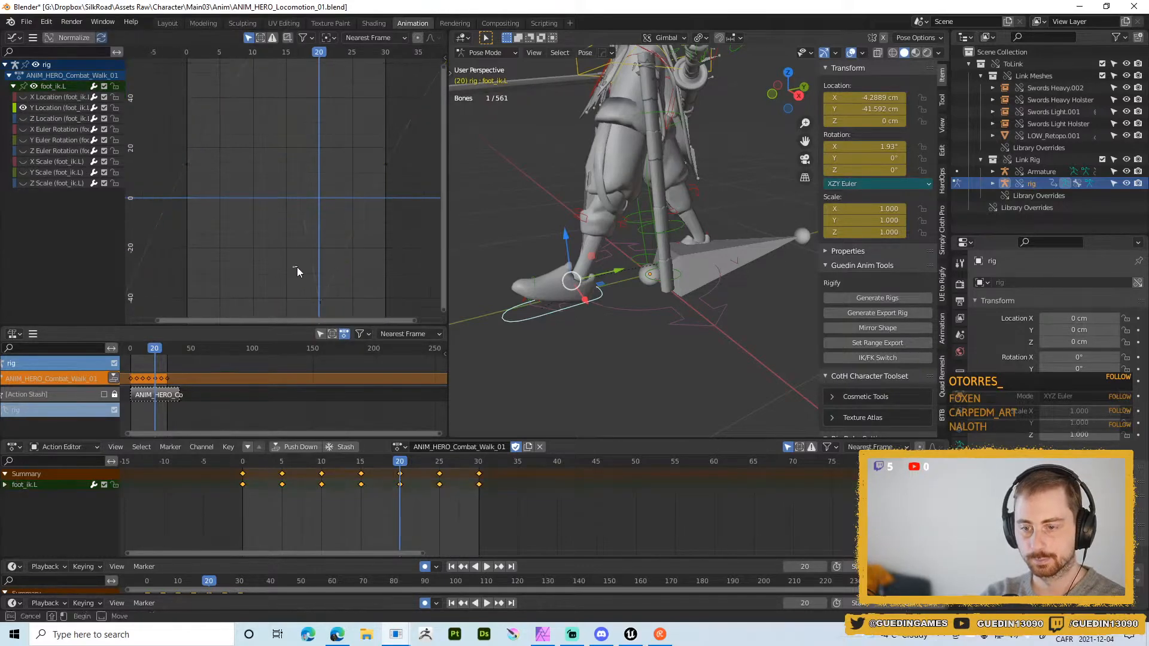
left_click_drag(297, 267, 336, 313)
key("v")
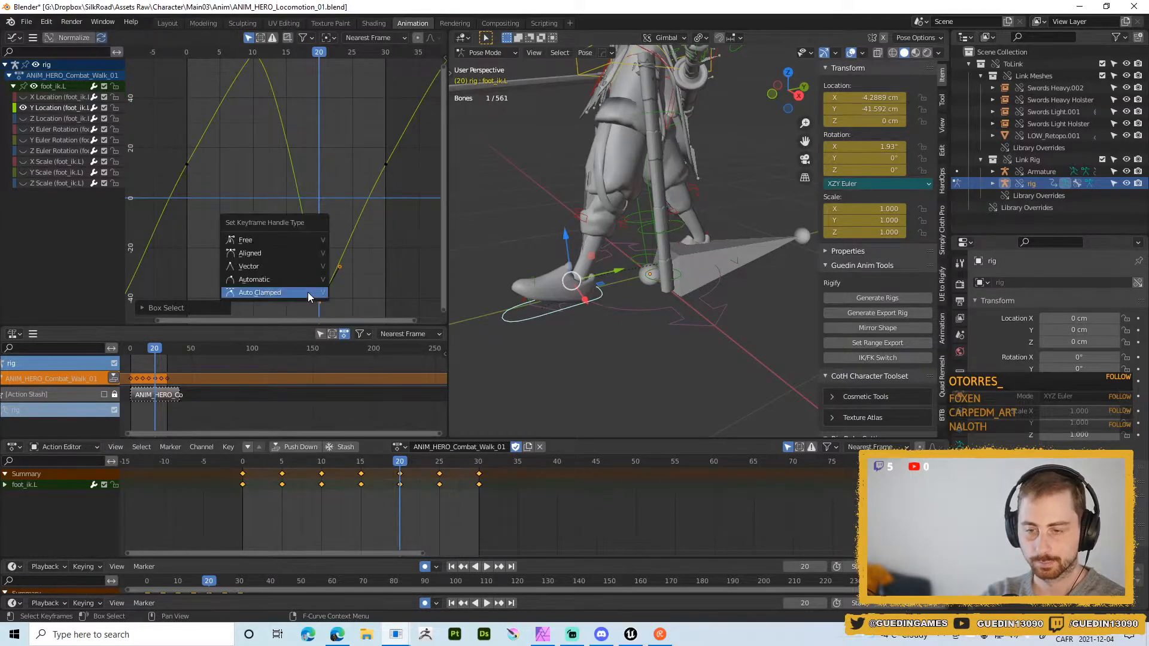
left_click(308, 293)
scroll(354, 288, "down", 1)
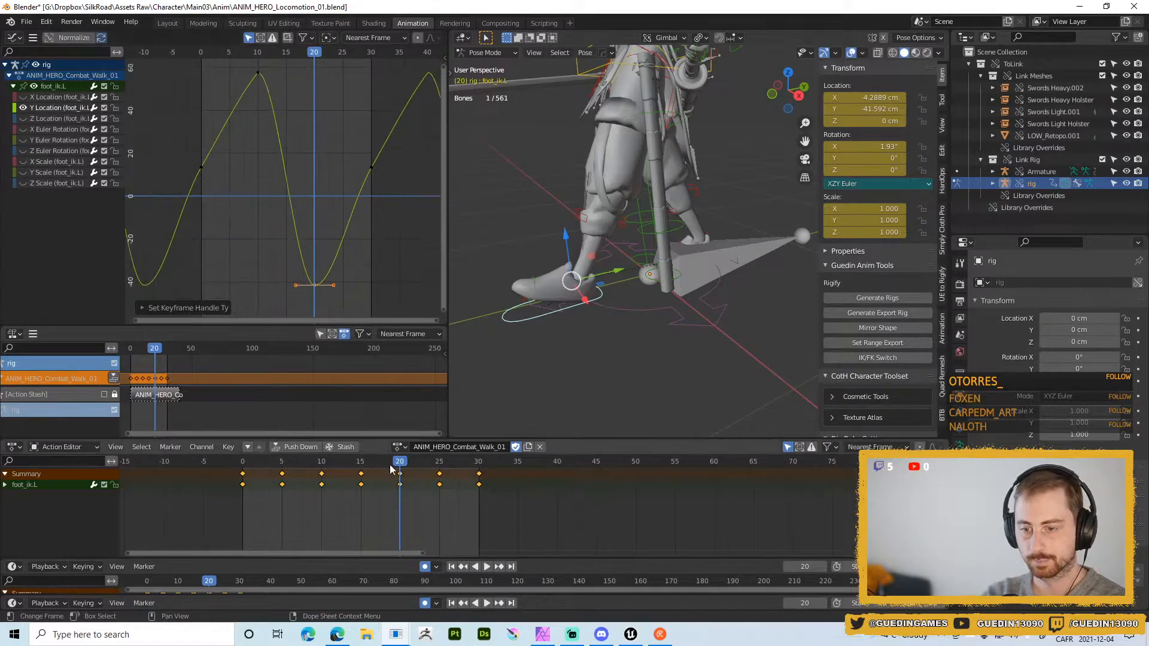
- Scrub to frame 28 and lower the left foot's Y Location keys at frames 0 and 30 by about 7
key("space")
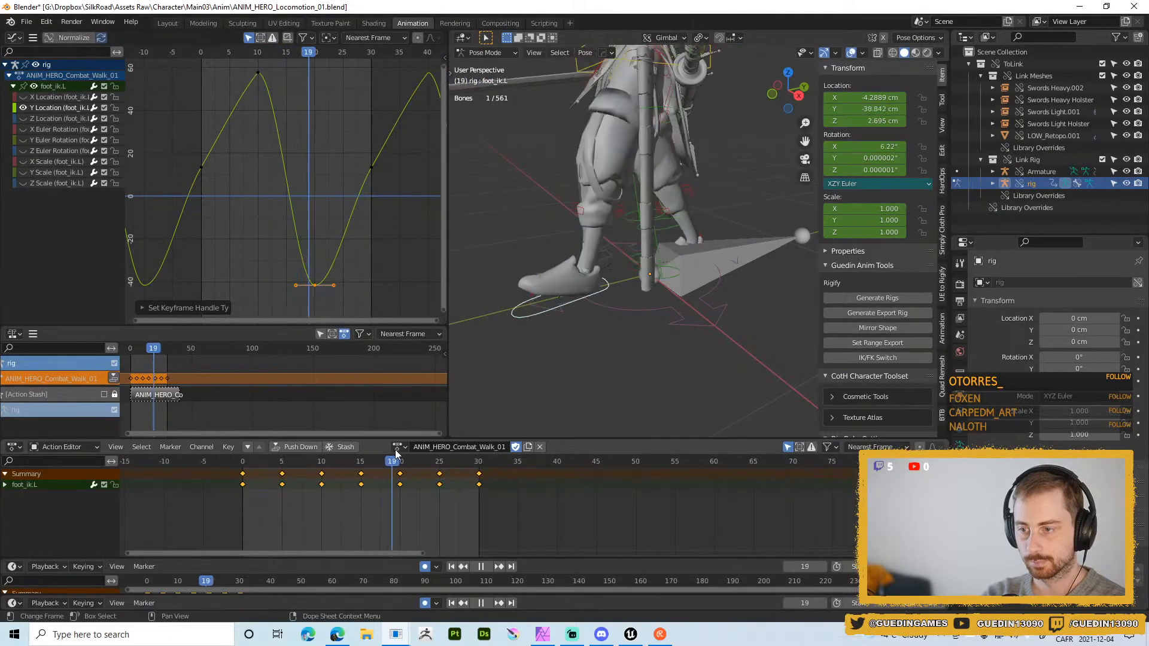
key("space")
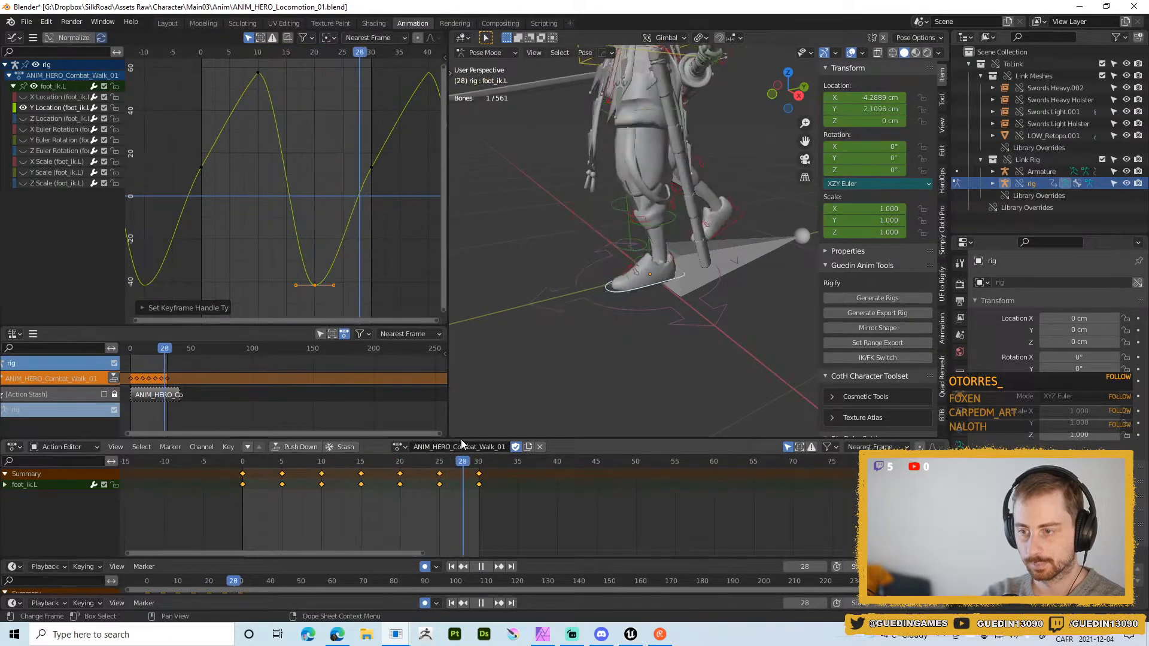
left_click_drag(379, 204, 153, 166)
key("g")
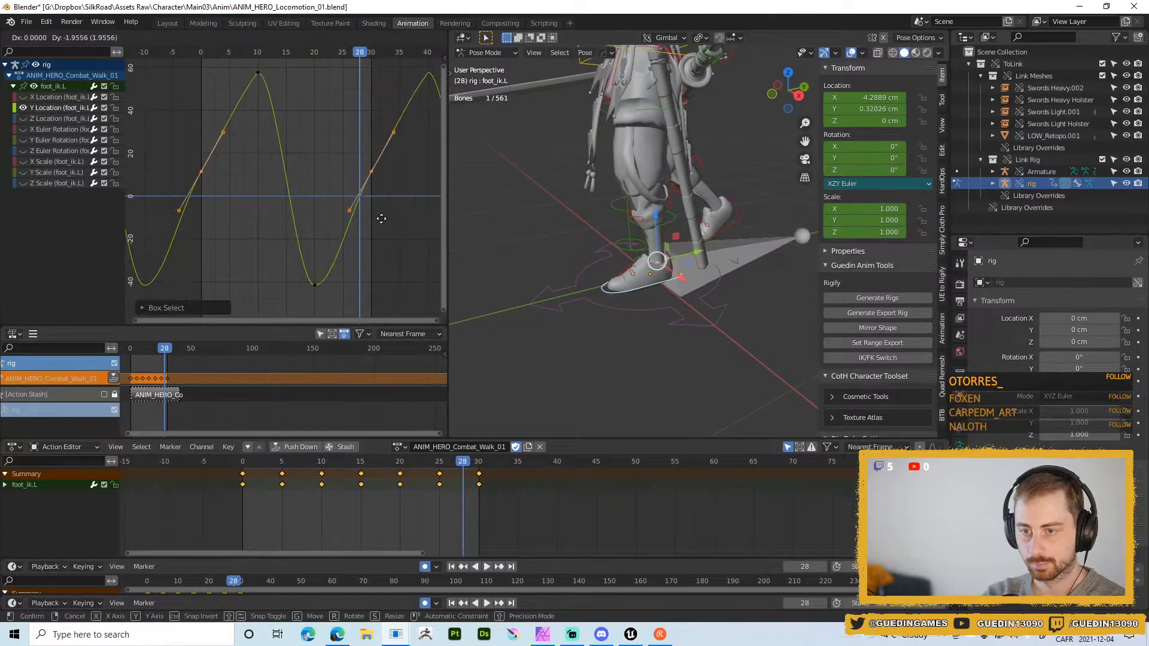
key("y")
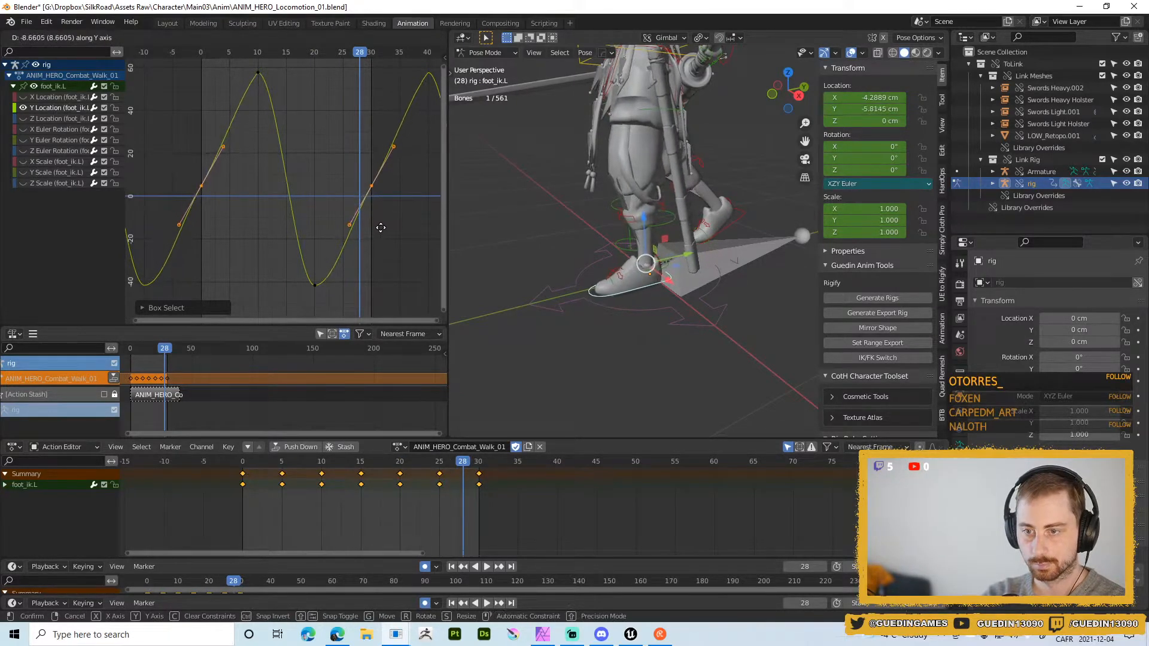
left_click(382, 222)
- Change the pivot so each key turns about its own center and rotate the frame 0 and 30 handles by about -4.7
key("r")
right_click(393, 225)
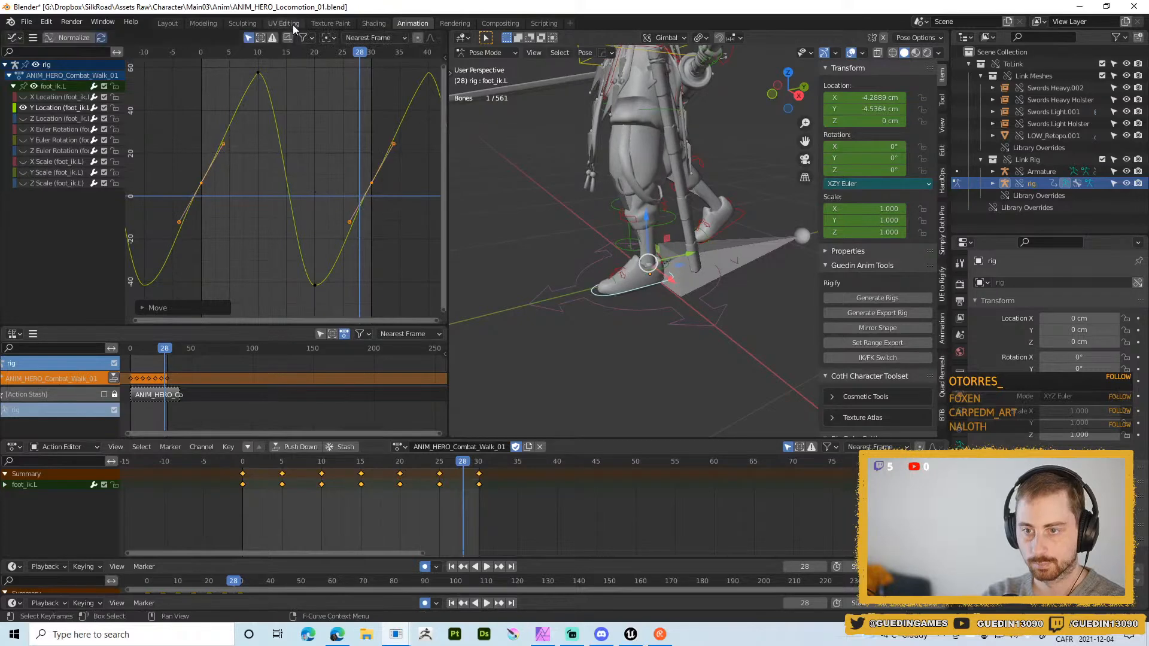
left_click(329, 38)
left_click(337, 77)
key("r")
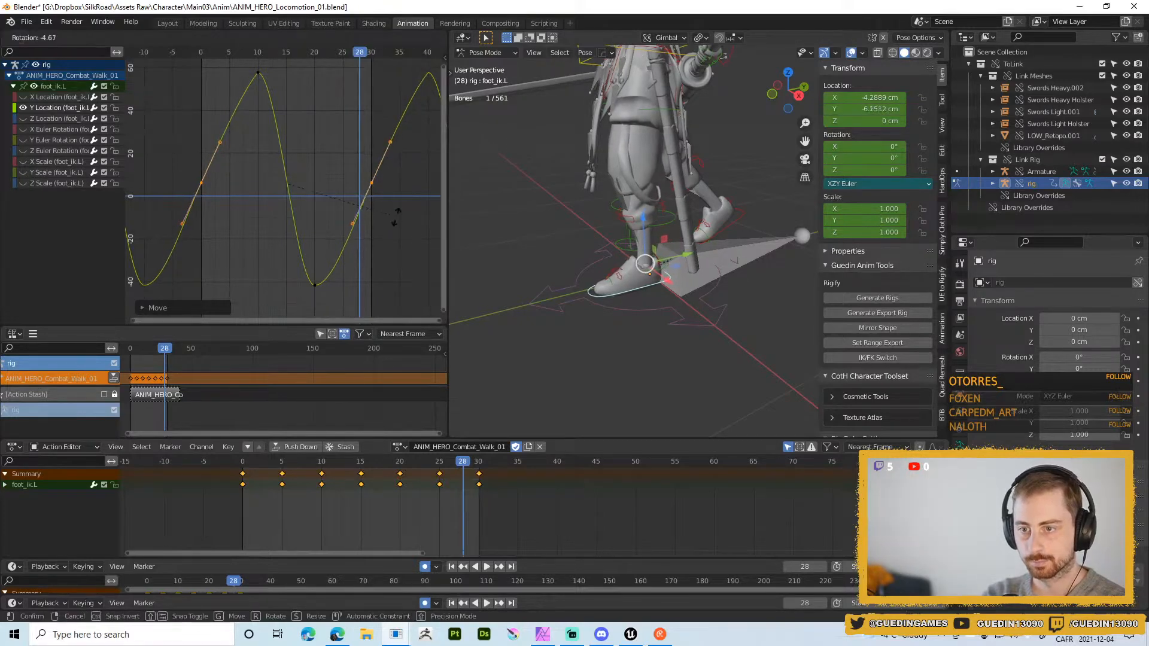
left_click(396, 217)
- Set the outgoing handle of the left foot's Y Location key at frame 20 to the Vector handle type
left_click_drag(306, 274, 361, 317)
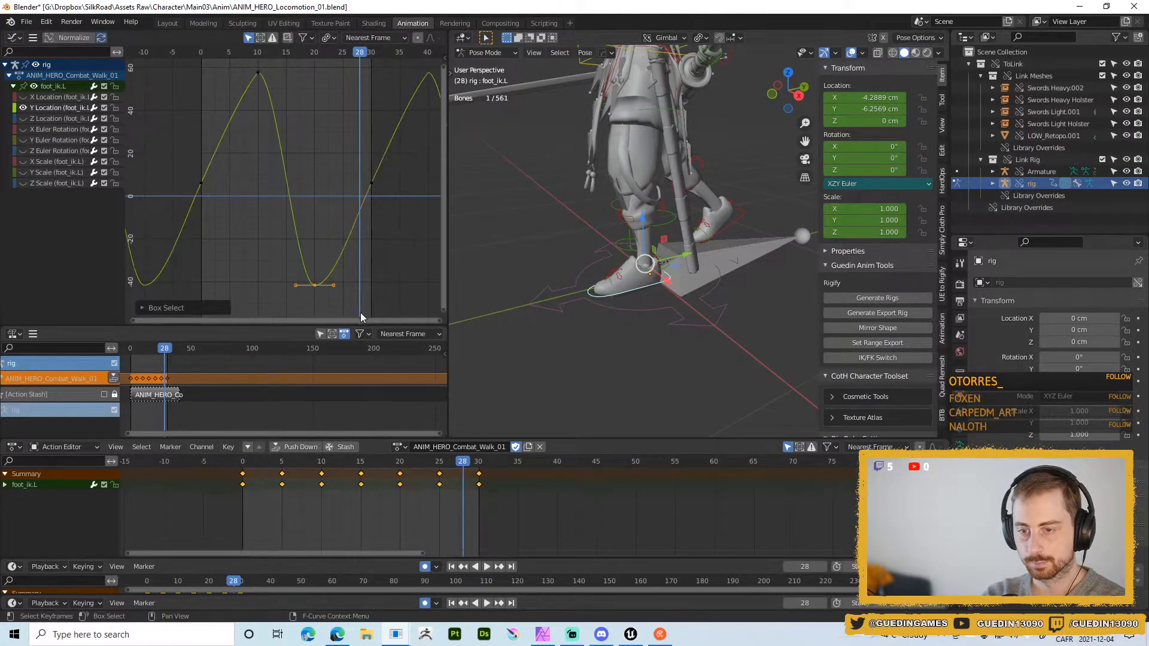
left_click(333, 285)
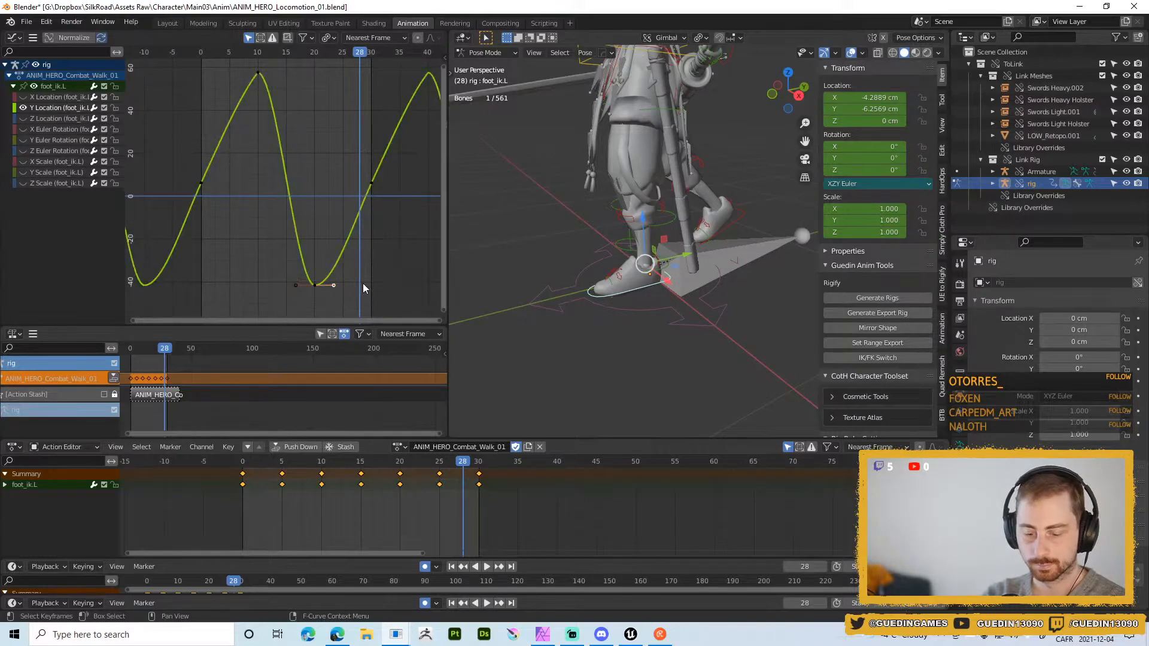
key("g")
right_click(348, 261)
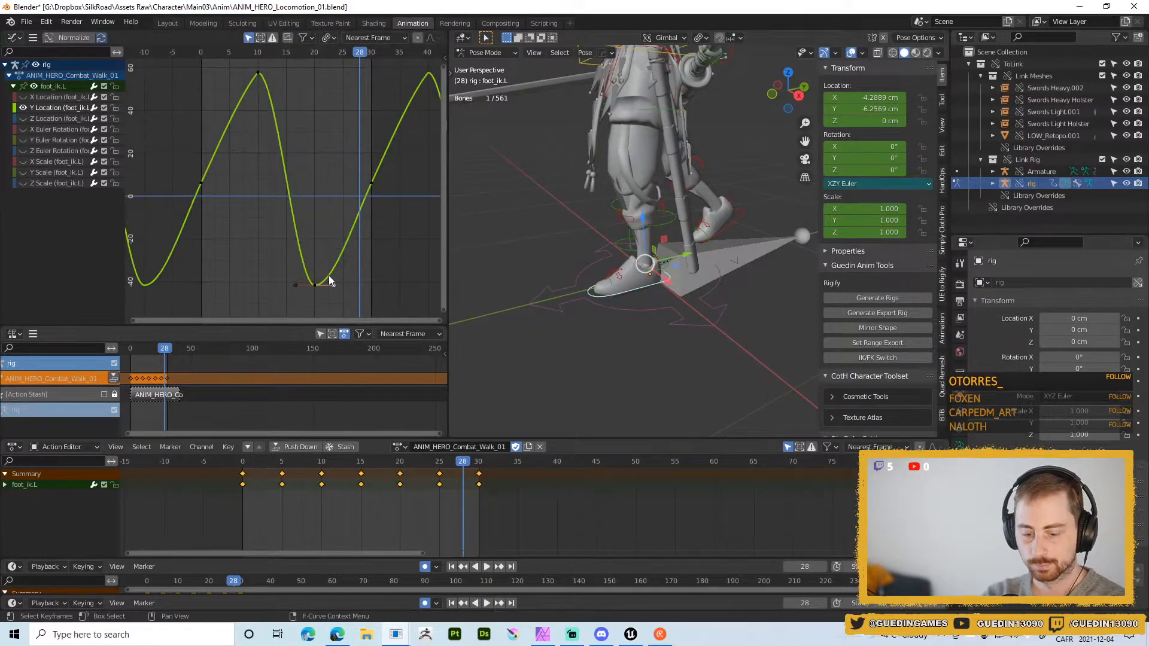
key("v")
key("v")
key("v")
left_click(296, 224)
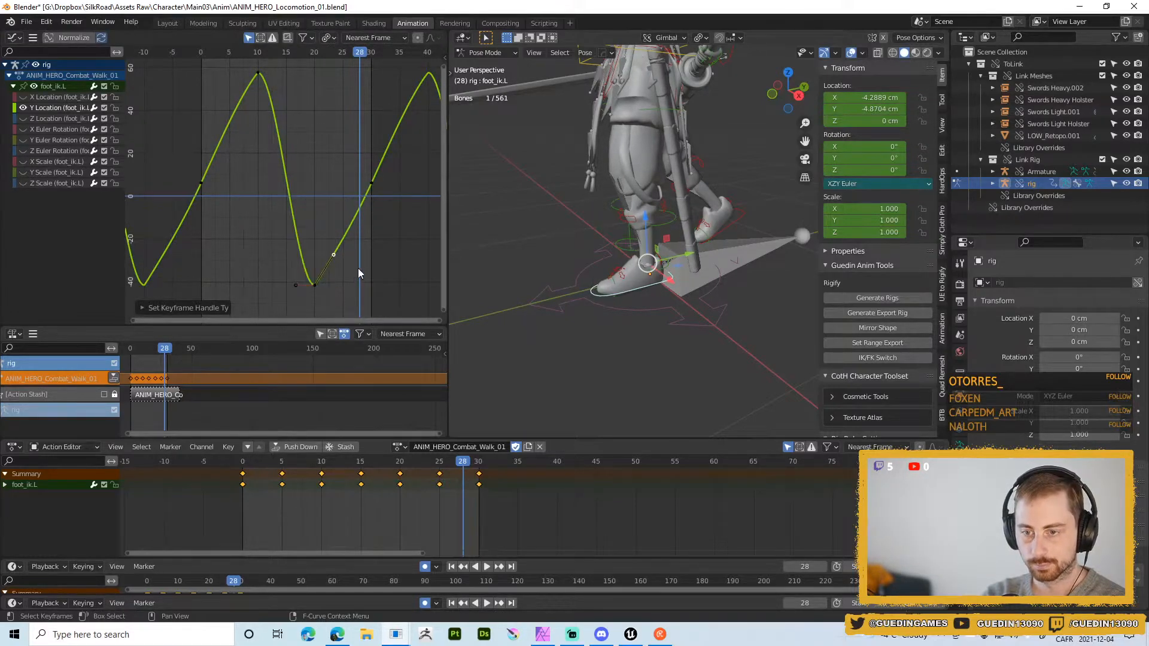
- Raise the left foot's Y Location keys at frames 0 and 30 by about 3.6, keeping their timing
left_click_drag(354, 171, 422, 243)
left_click_drag(180, 149, 372, 231)
key("g")
key("y")
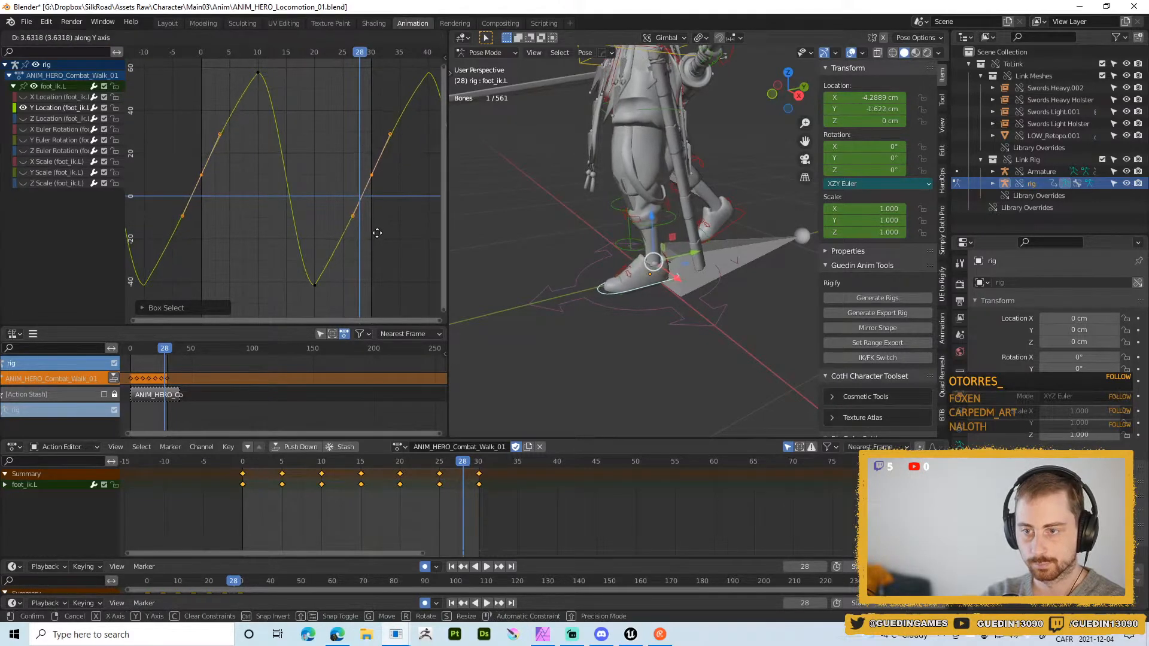
left_click(377, 234)
- Change the handle type of the incoming handle on the left foot's Y Location key at frame 10
left_click_drag(243, 63, 274, 96)
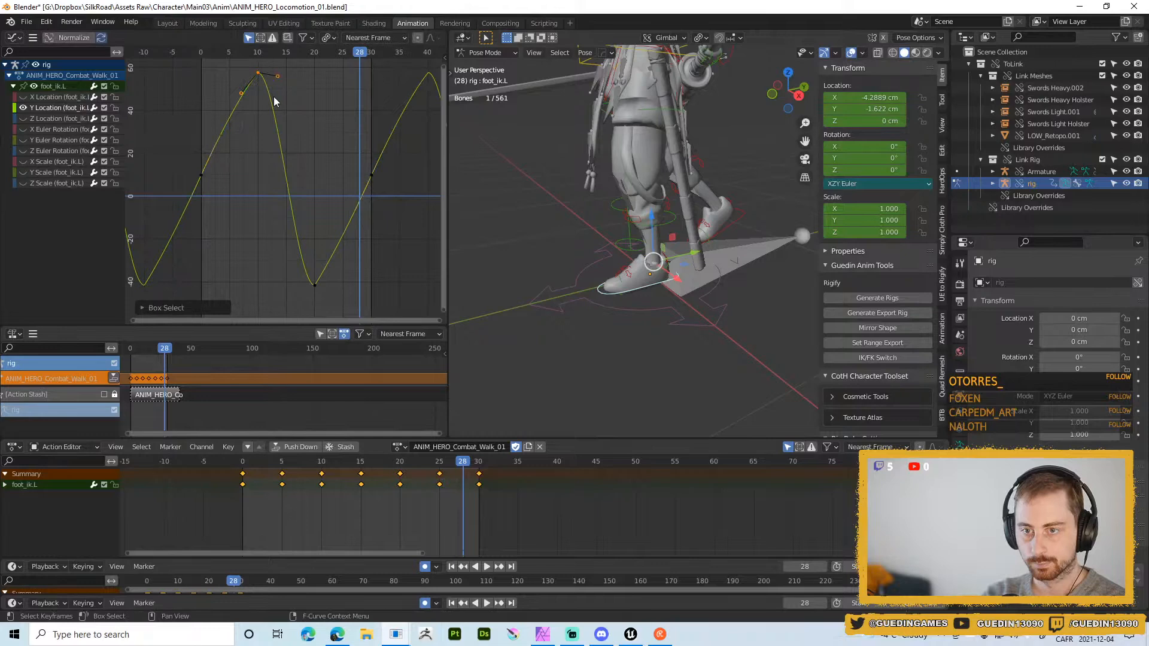
left_click(239, 94)
key("v")
left_click(225, 95)
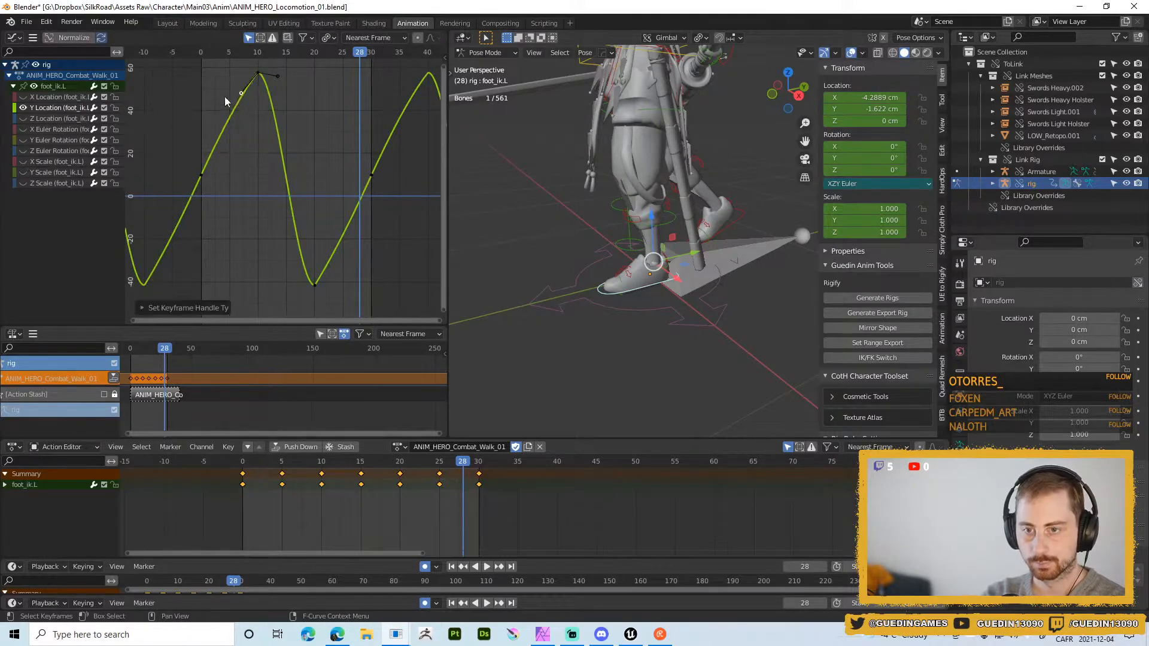
- Lower the incoming handle of the frame 10 key on the foot_ik.L Y Location curve by about 5.3 and play the result
key("g")
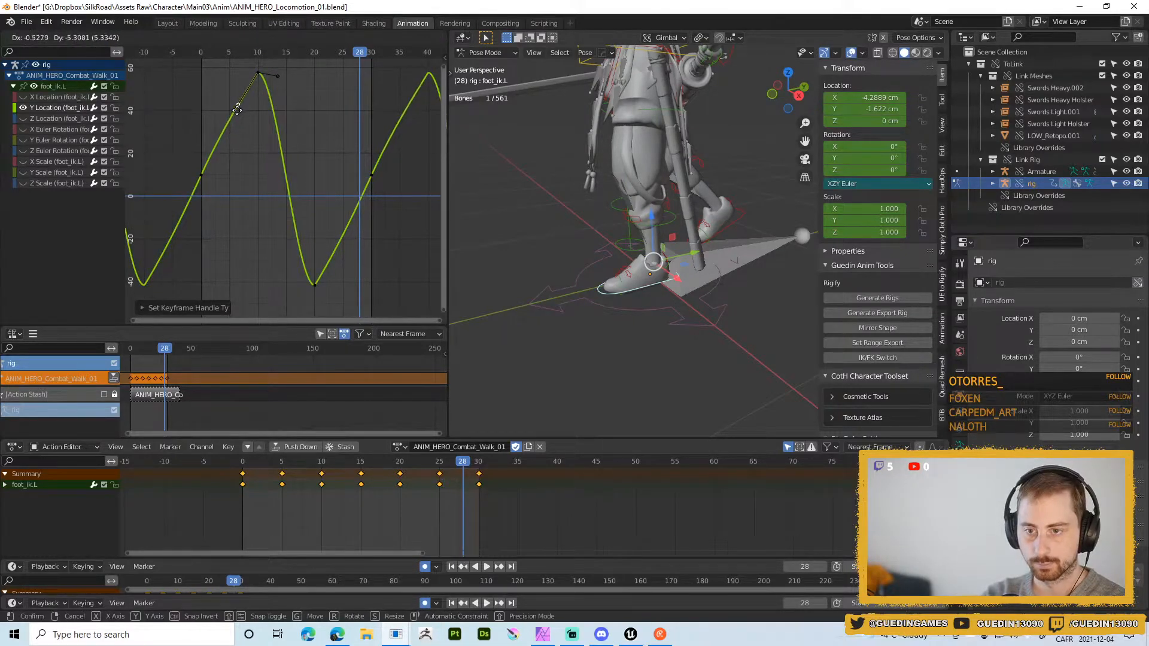
left_click(238, 108)
key("space")
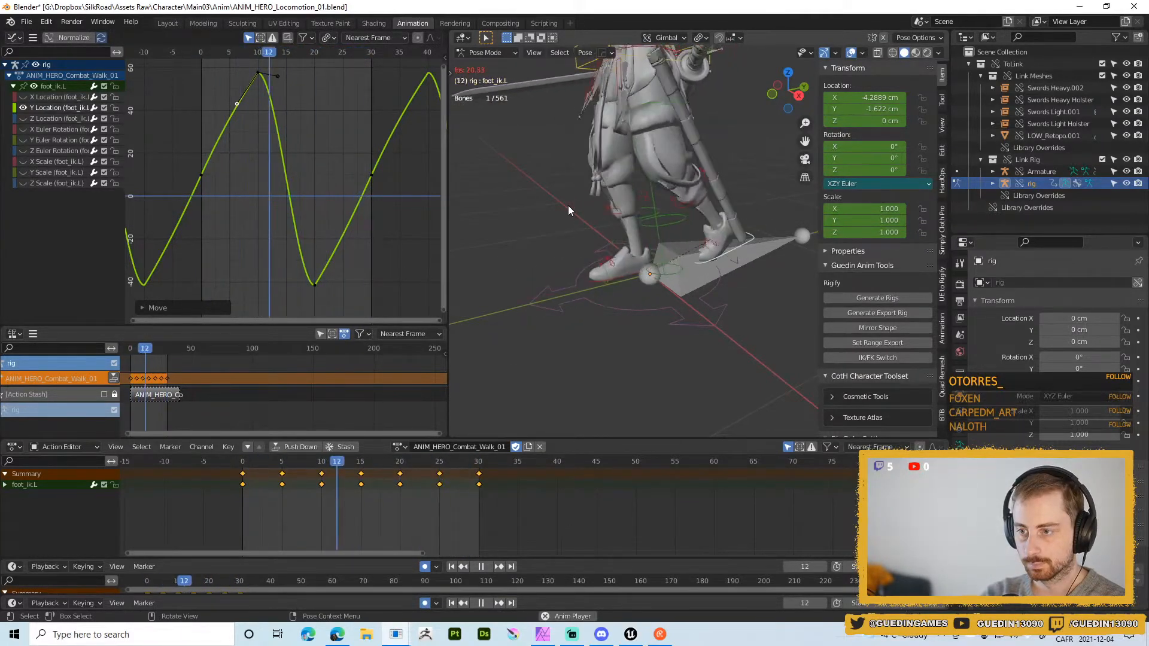
key("space")
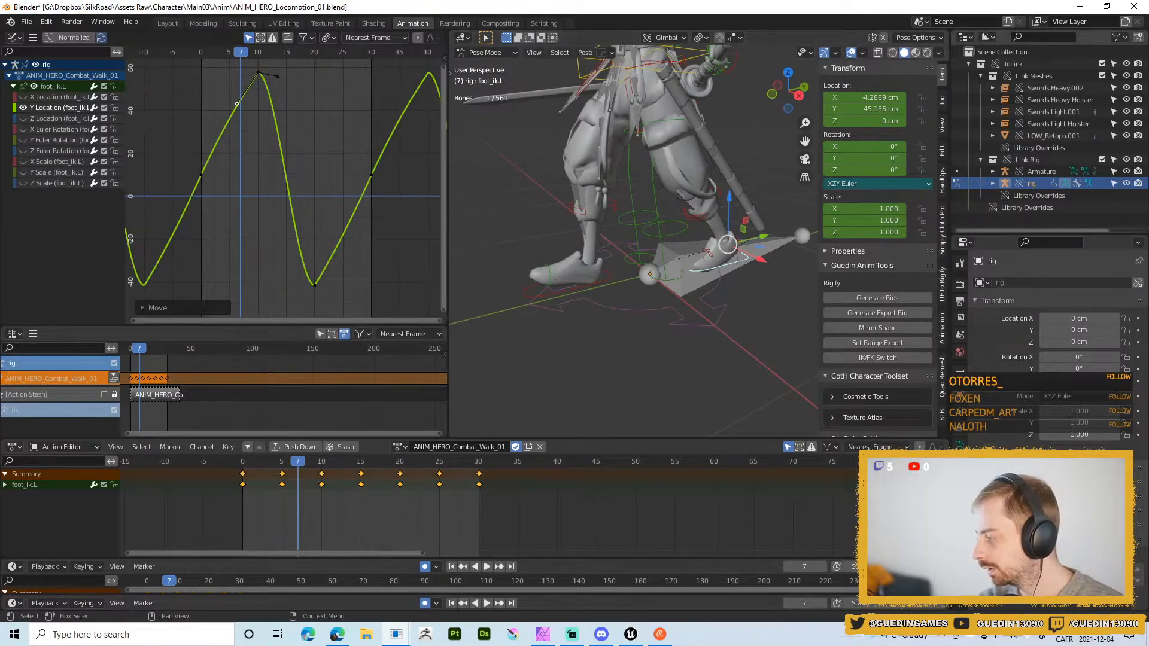
- Scrub and play the walk cycle to examine the left foot's travel around its Y Location keys at frames 0 and 30
middle_click_drag(598, 294, 626, 255, "shift")
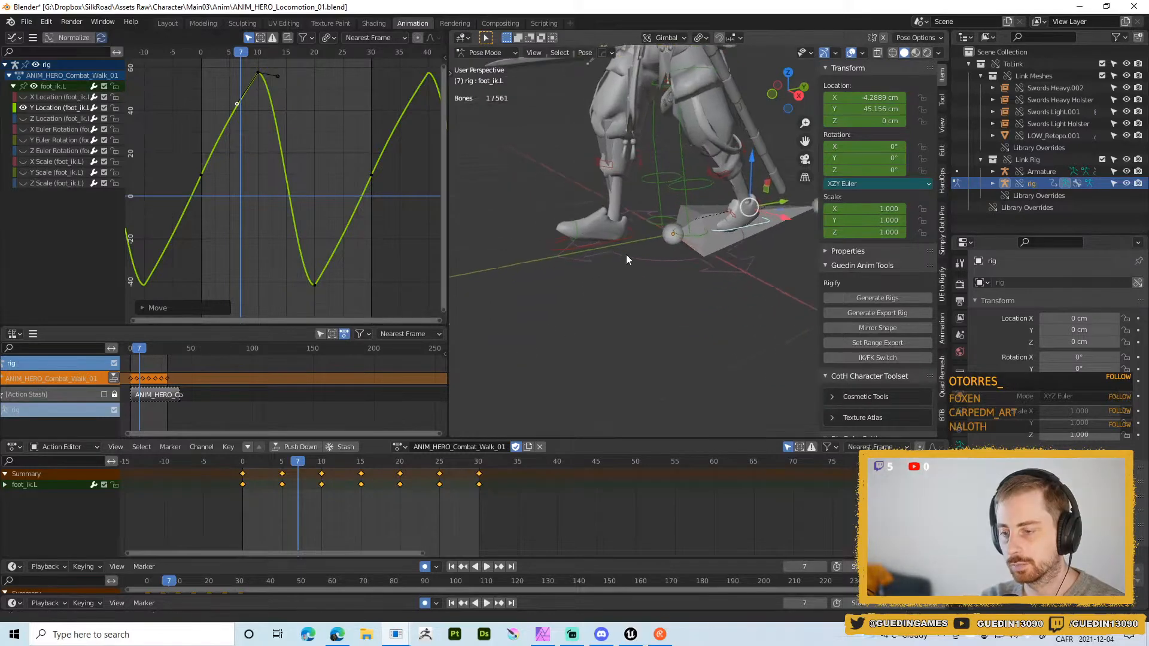
scroll(626, 255, "up", 2)
key("space")
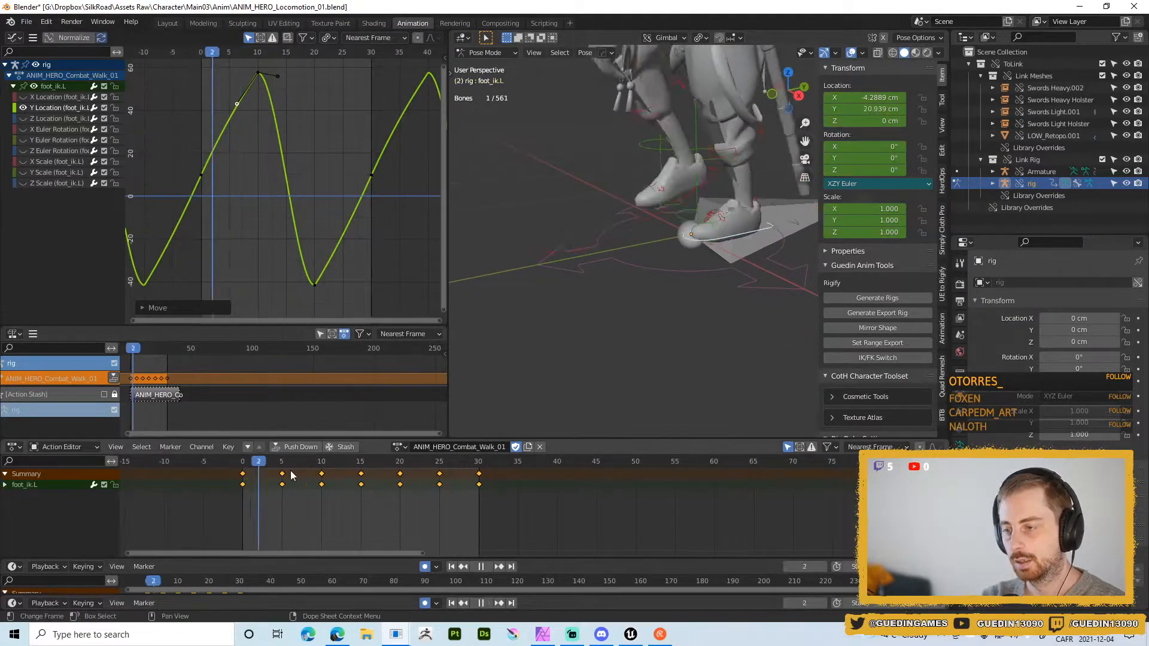
left_click_drag(373, 476, 408, 474)
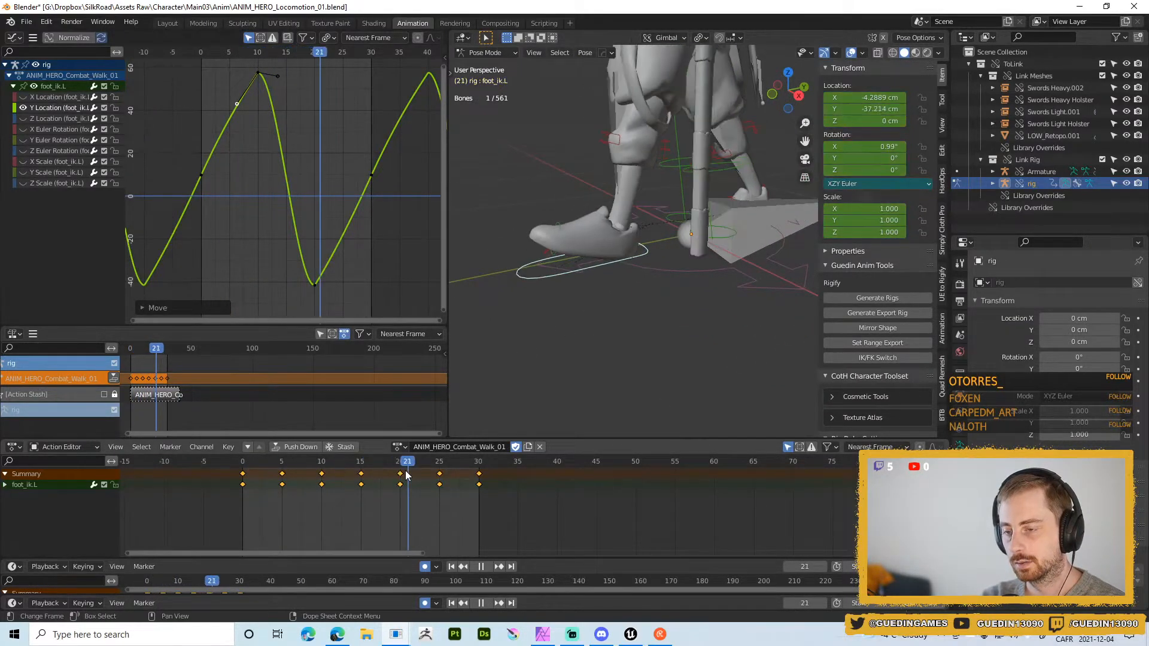
scroll(620, 279, "down", 5)
middle_click_drag(576, 248, 529, 278, "shift")
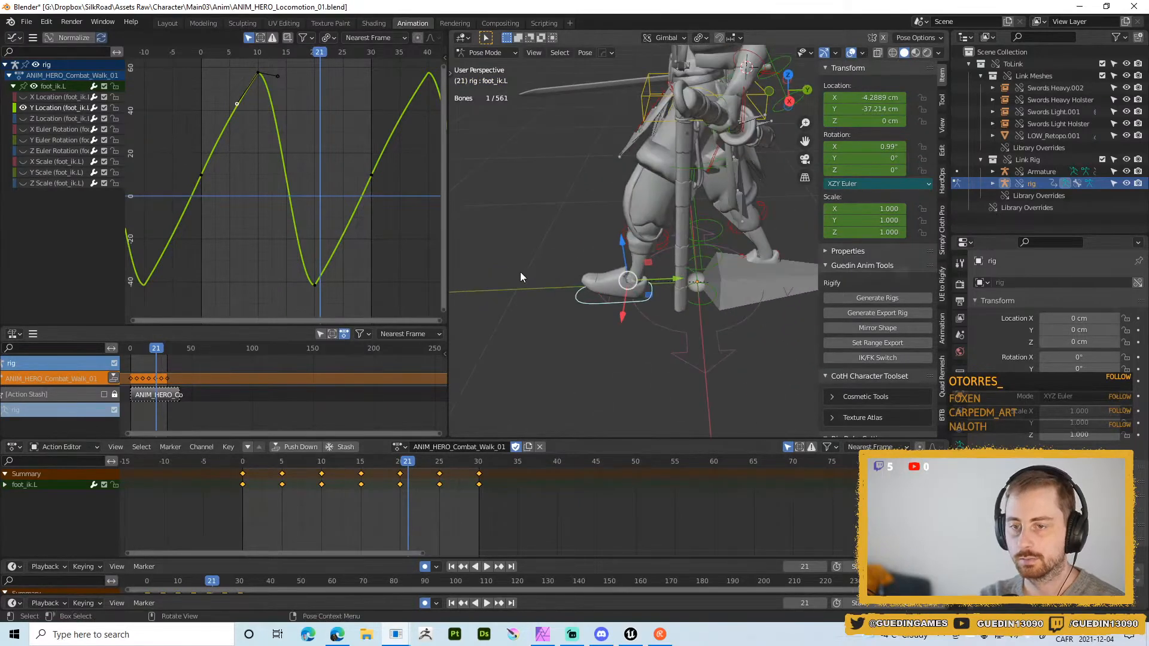
left_click_drag(277, 193, 282, 197)
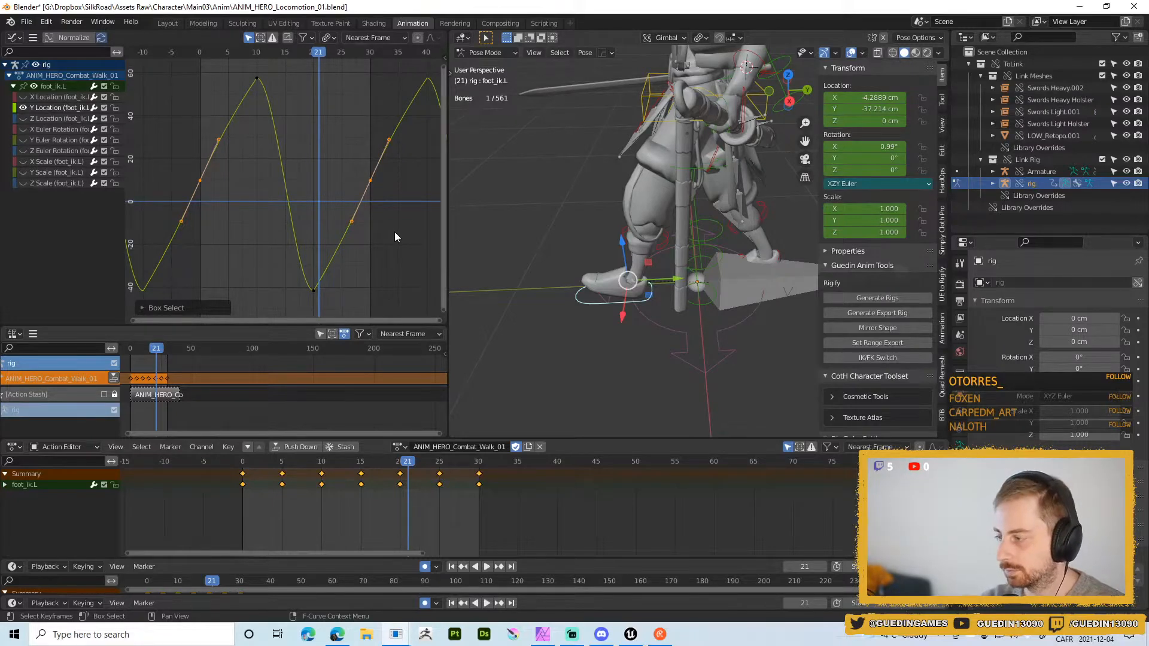
middle_click_drag(527, 251, 586, 204)
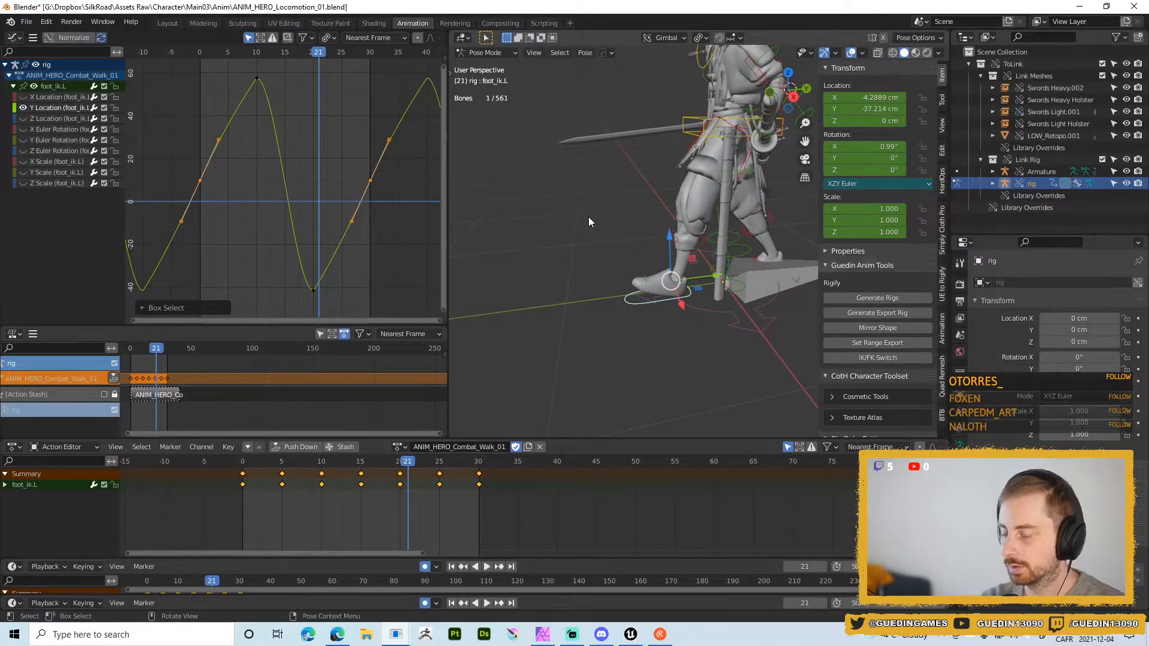
middle_click_drag(483, 336, 464, 400, "shift")
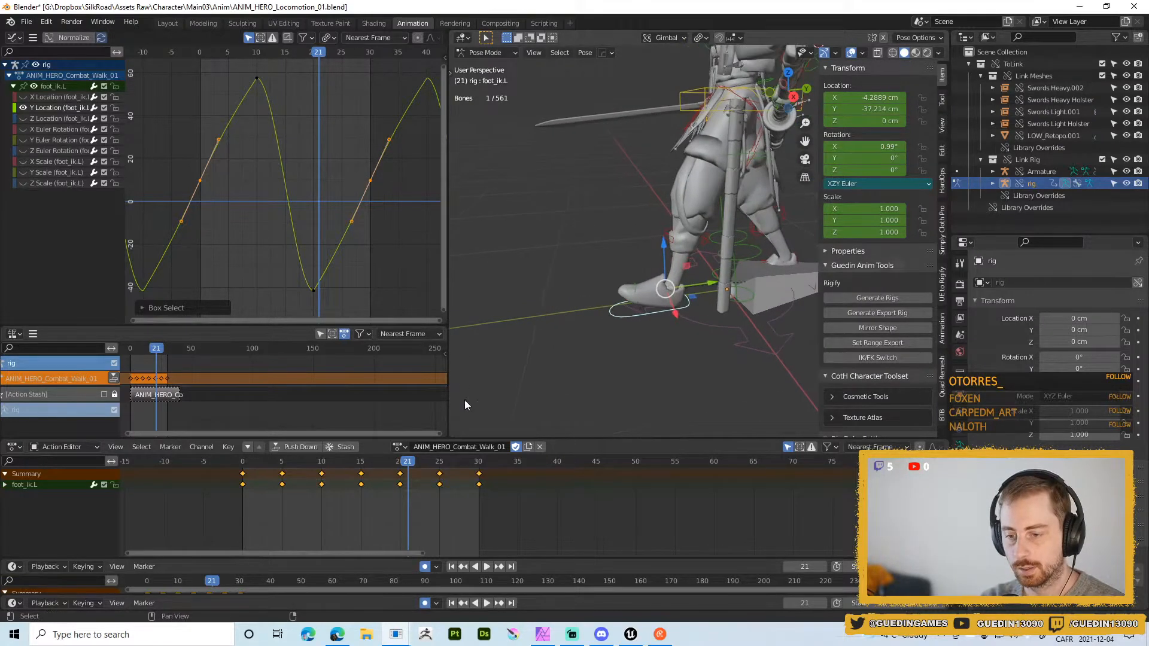
key("space")
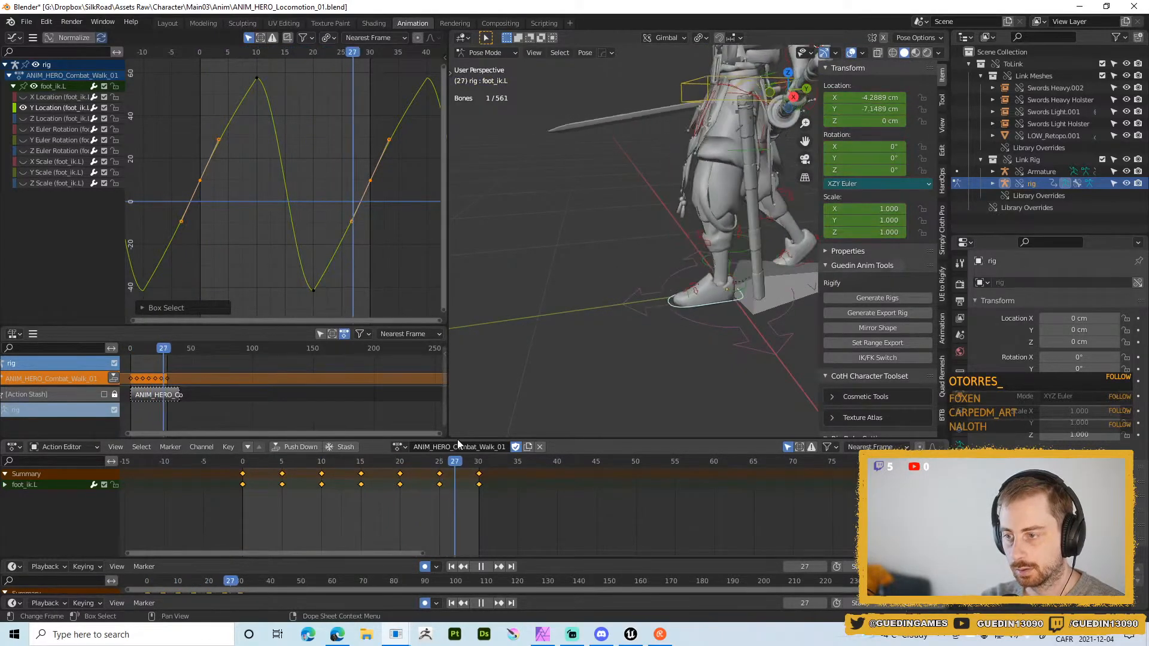
key("space")
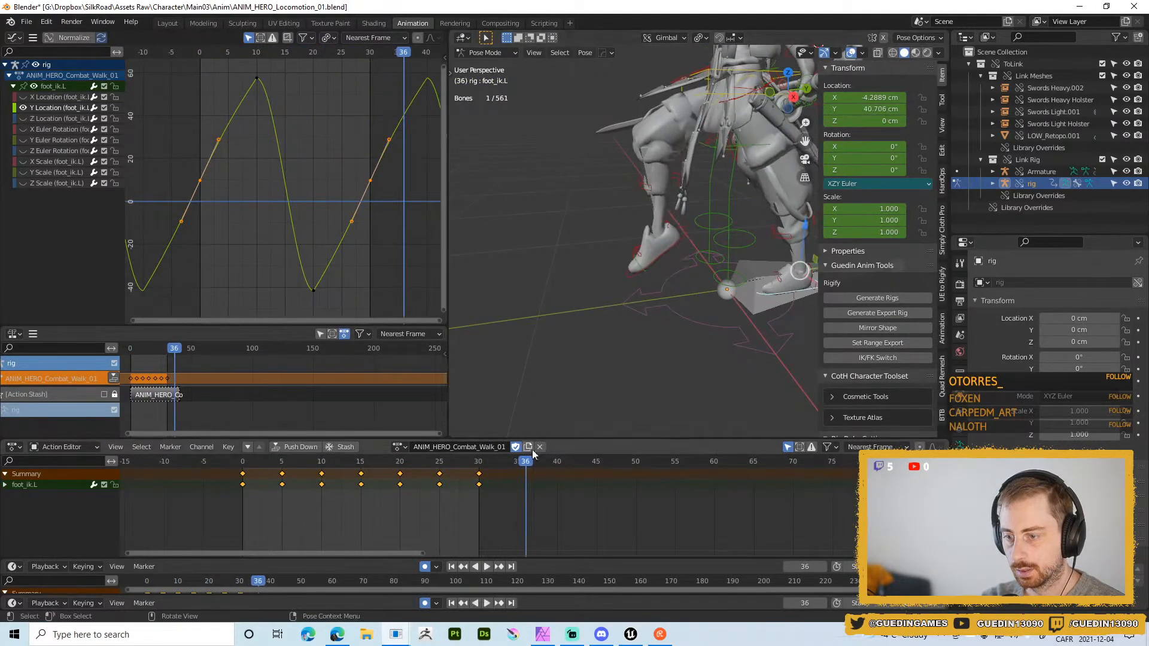
- Play the walk cycle from frame 0 with the viewport overlays hidden to examine the character's overall motion
scroll(691, 317, "down", 2)
middle_click_drag(690, 317, 653, 328)
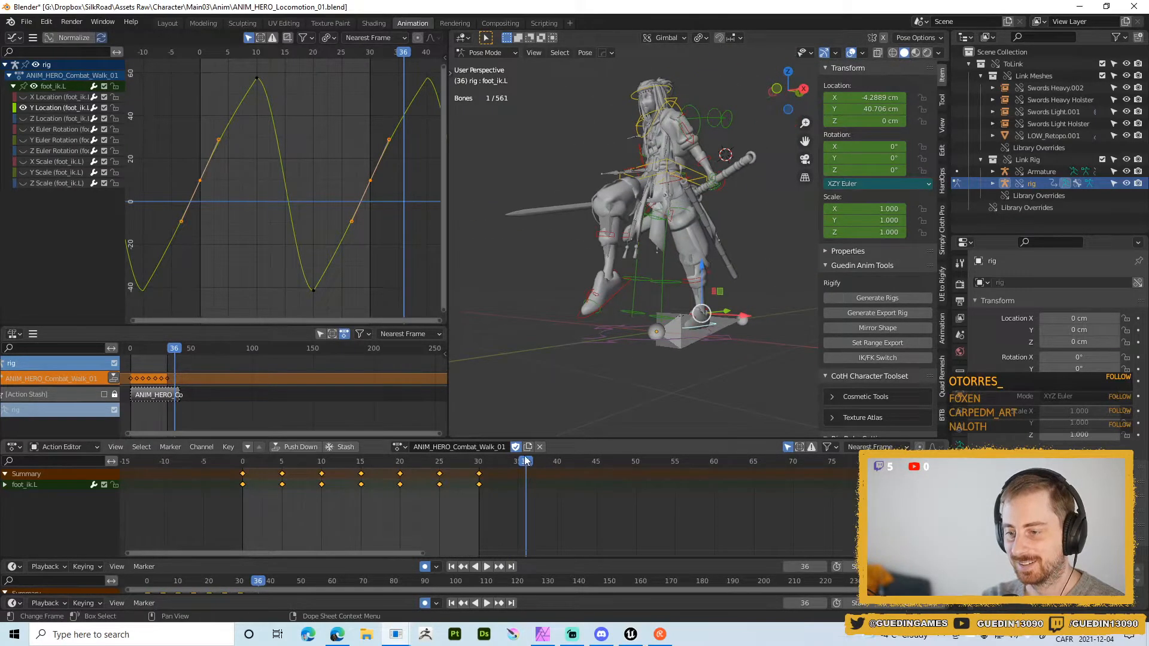
key("space")
left_click(242, 459)
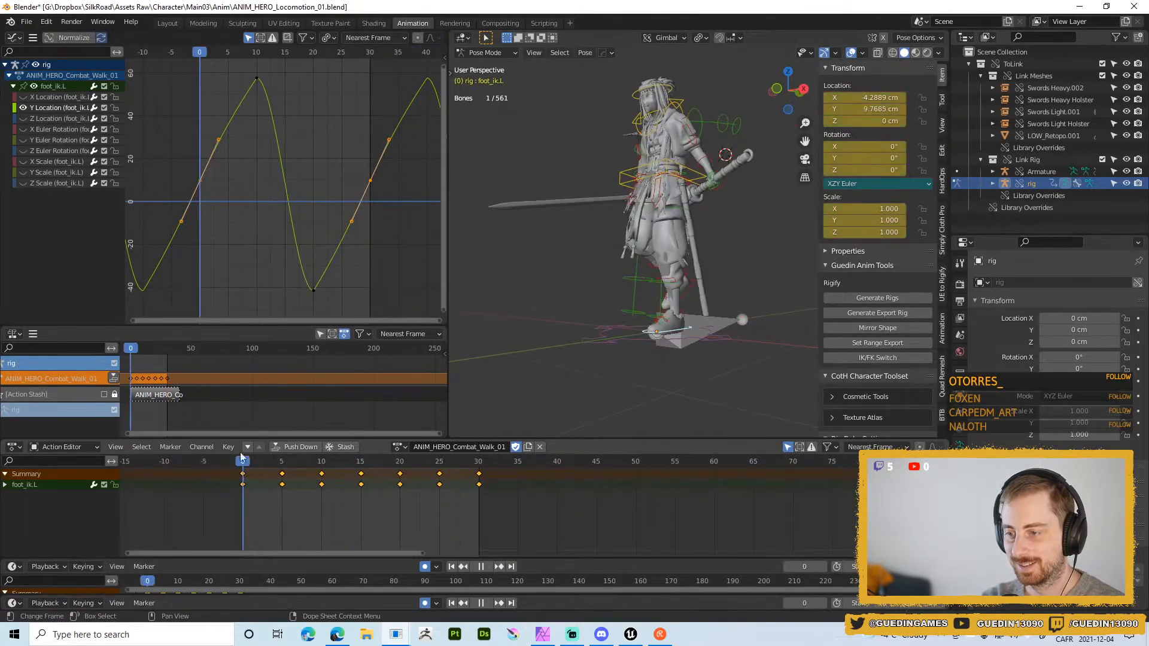
scroll(500, 317, "up", 2)
middle_click_drag(500, 318, 595, 267)
key("shift+alt+z")
key("shift+space")
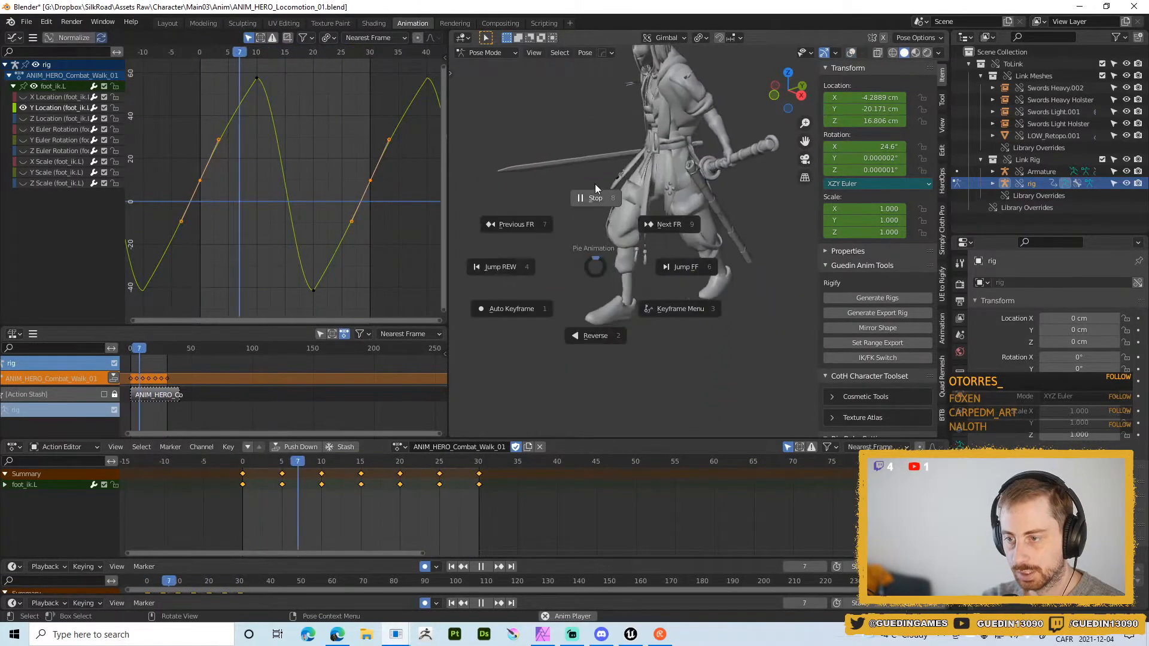
left_click(595, 186)
- Try lowering the frame 10 key of the foot_ik.L Y Location curve by about 4.5, play it back, and undo the move
key("space")
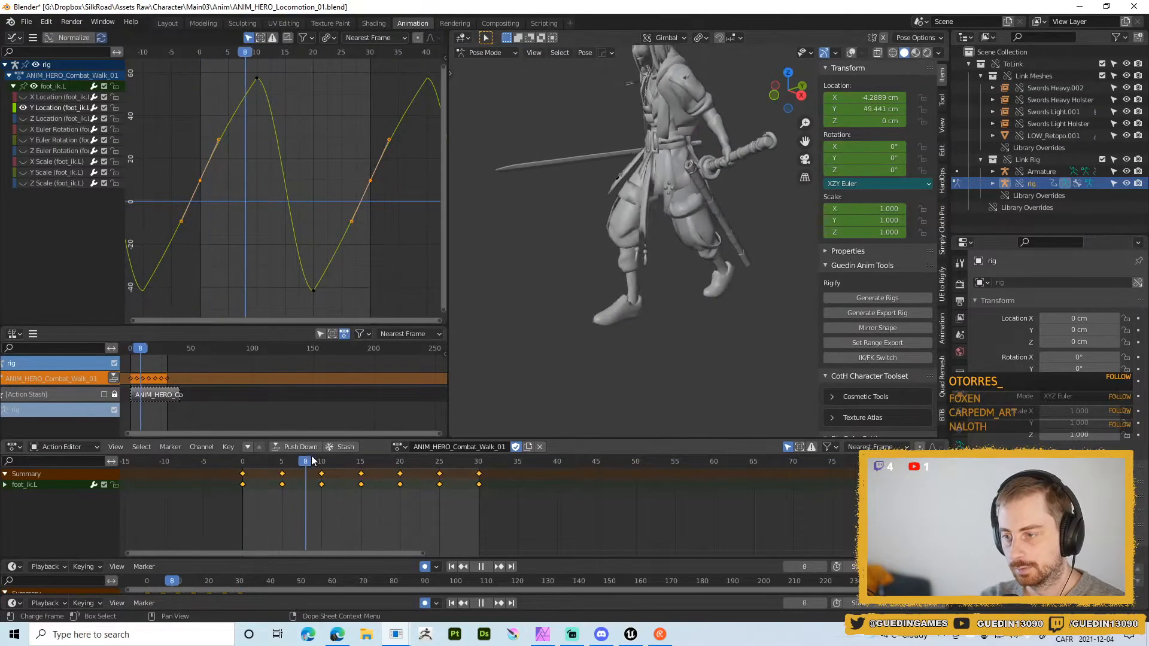
mouse_move(334, 451)
left_mouse_down()
mouse_move(310, 462)
mouse_move(333, 460)
mouse_move(313, 461)
mouse_move(330, 451)
left_mouse_up()
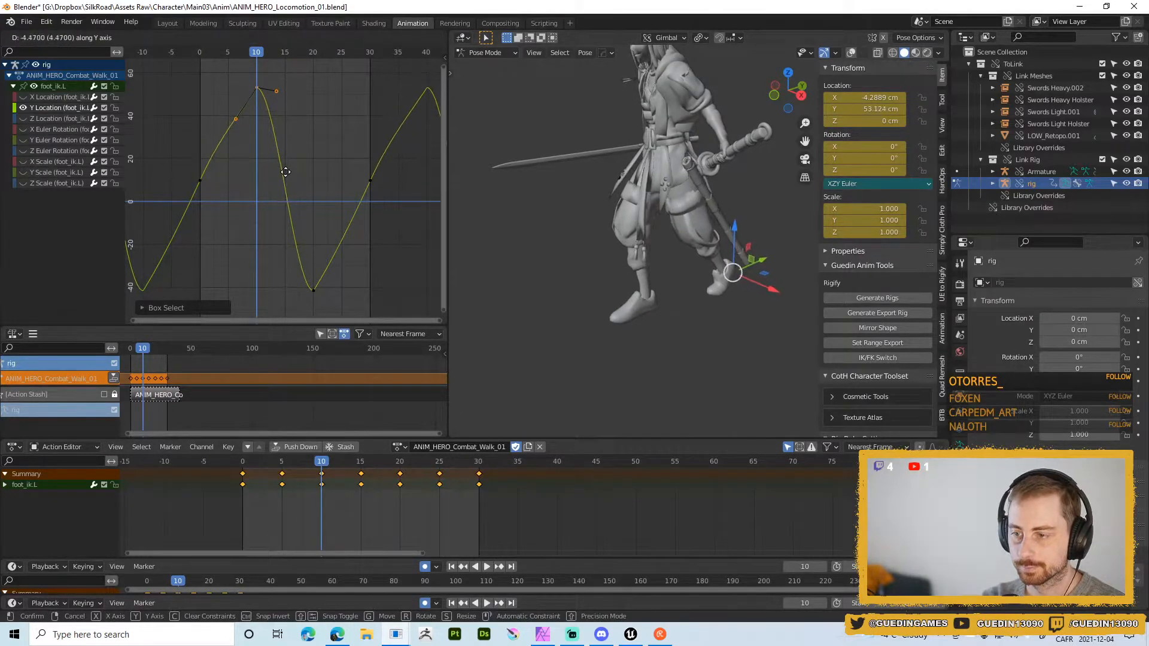
key("space")
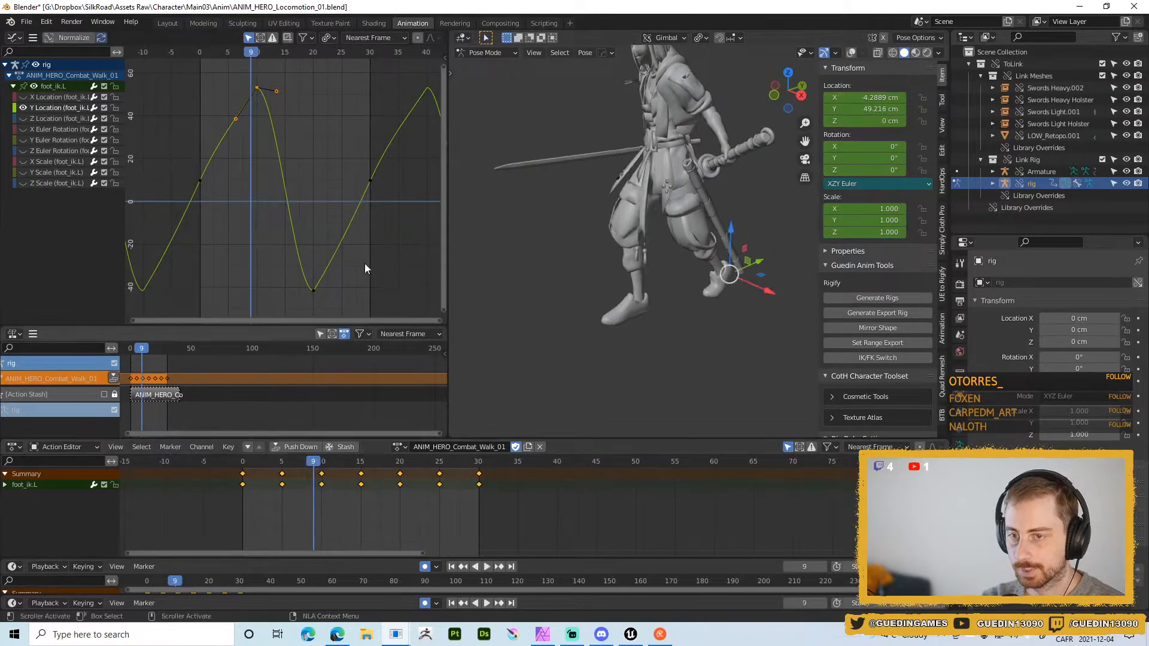
key("Escape")
key("ctrl+z")
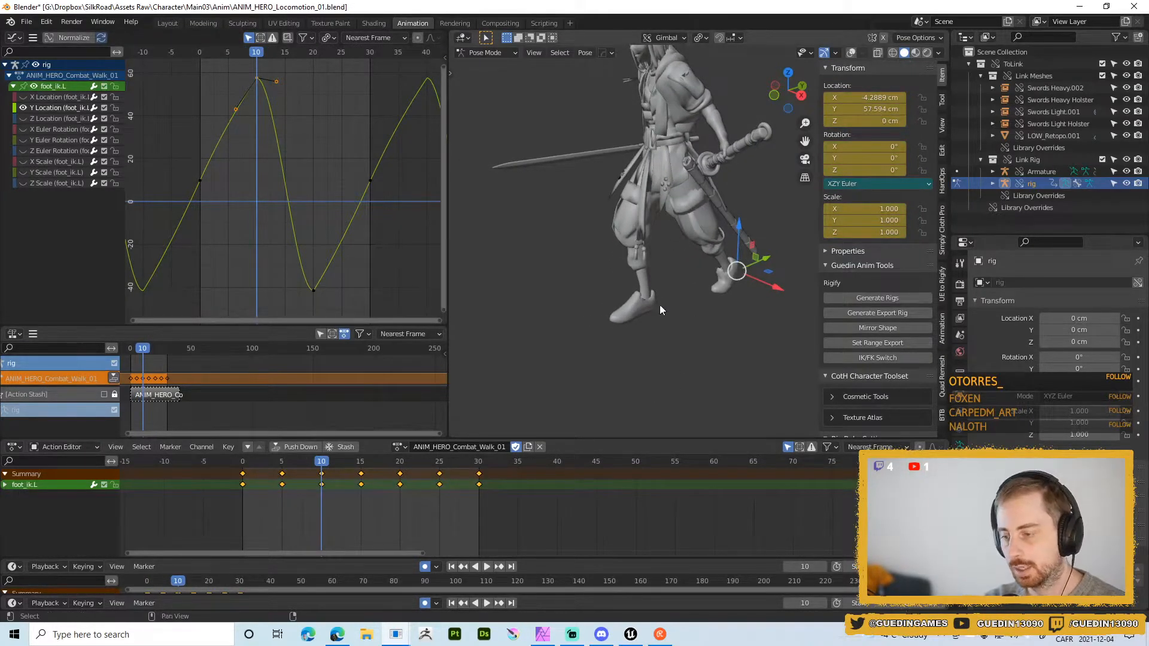
- Raise the outgoing handle of the frame 10 Y Location key to about 79 and play the walk cycle to check it
middle_click_drag(661, 310, 688, 324)
mouse_move(322, 466)
left_mouse_down()
mouse_move(306, 464)
mouse_move(345, 460)
mouse_move(328, 462)
left_mouse_up()
middle_click_drag(668, 299, 678, 305)
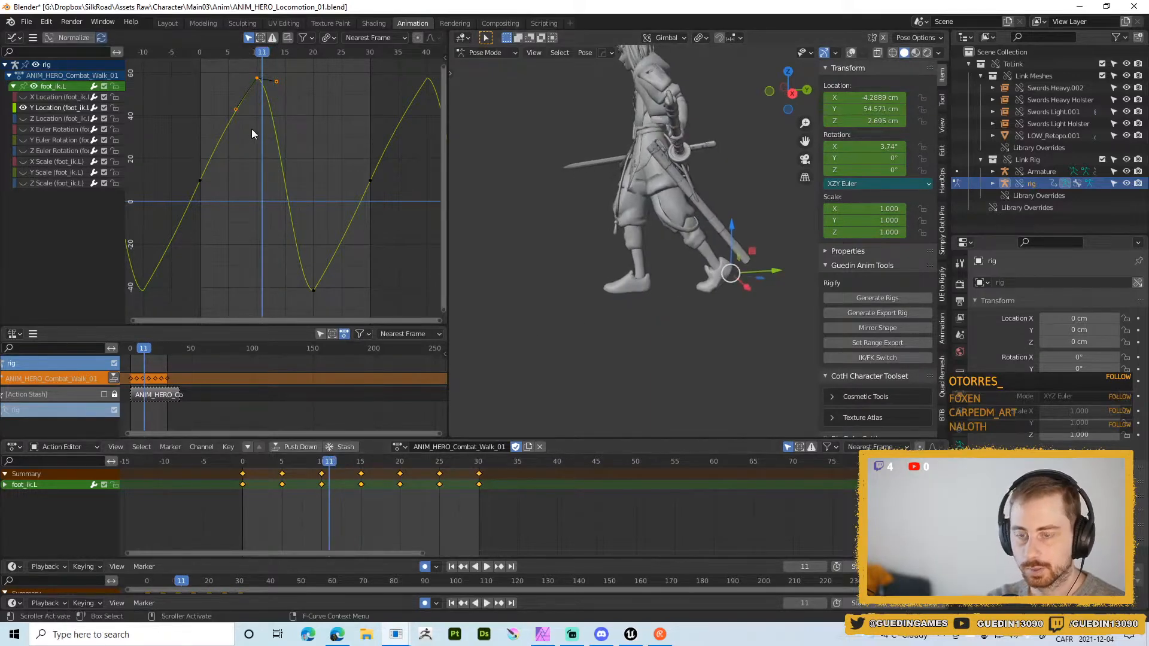
middle_click_drag(267, 117, 292, 172)
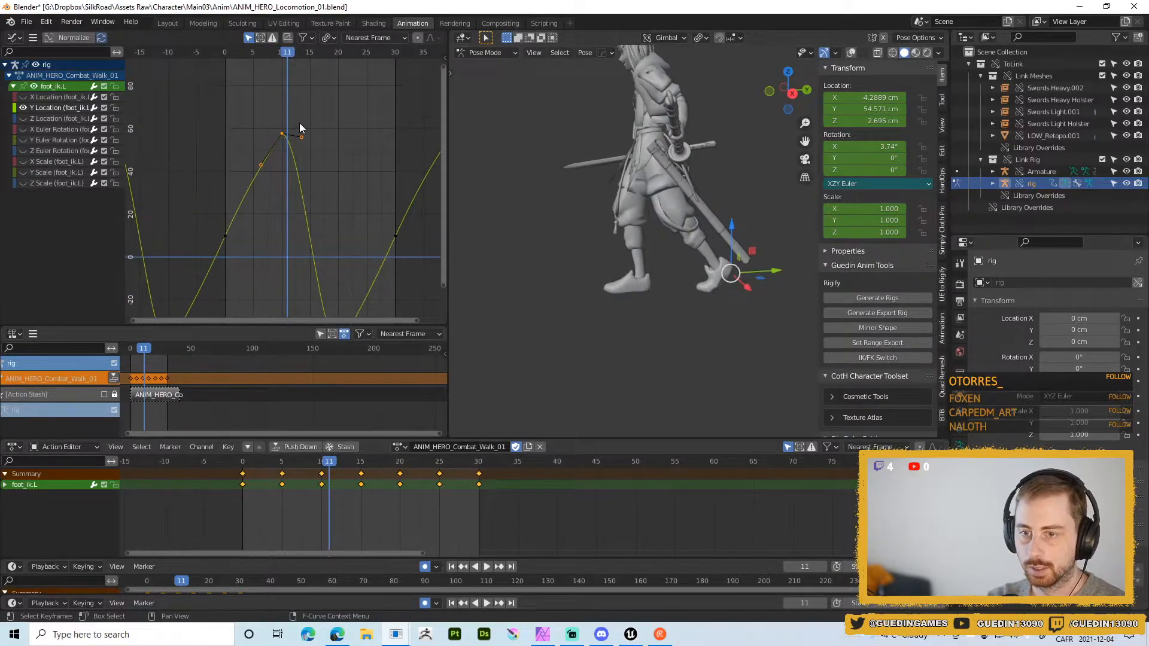
left_click_drag(306, 143, 324, 162)
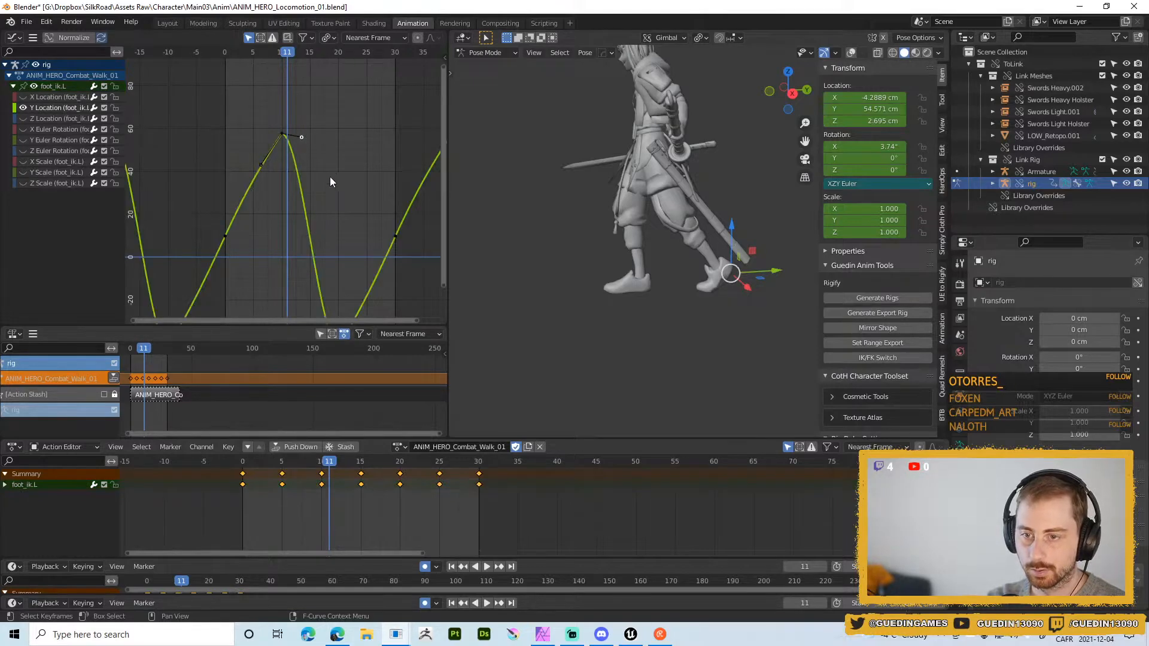
key("g")
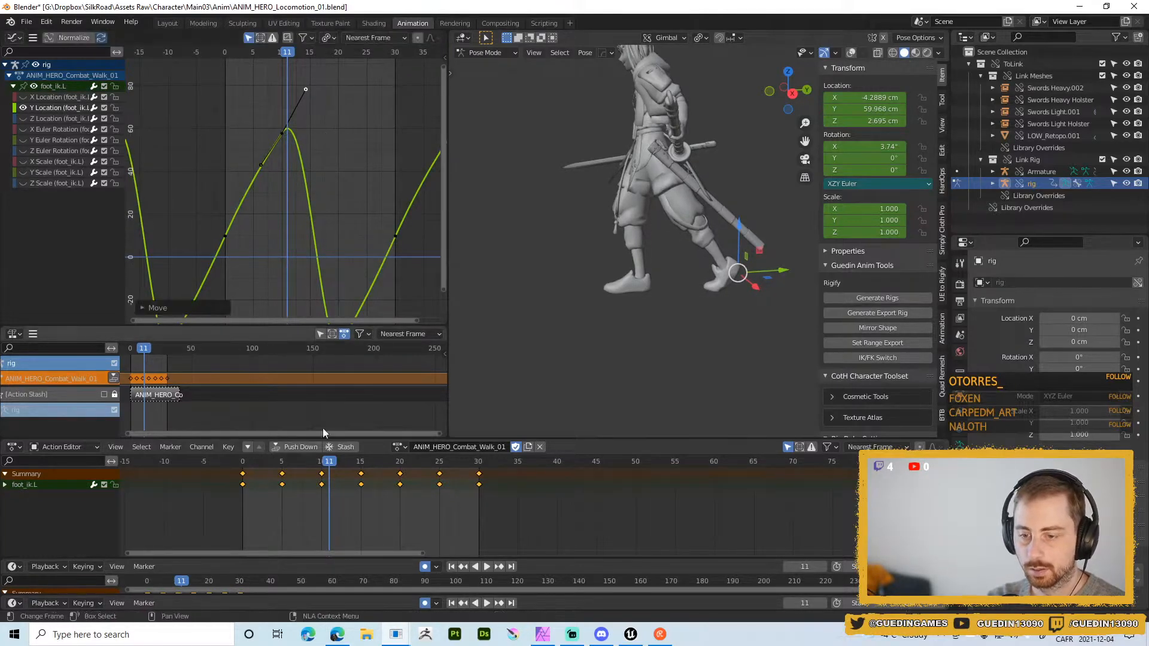
key("space")
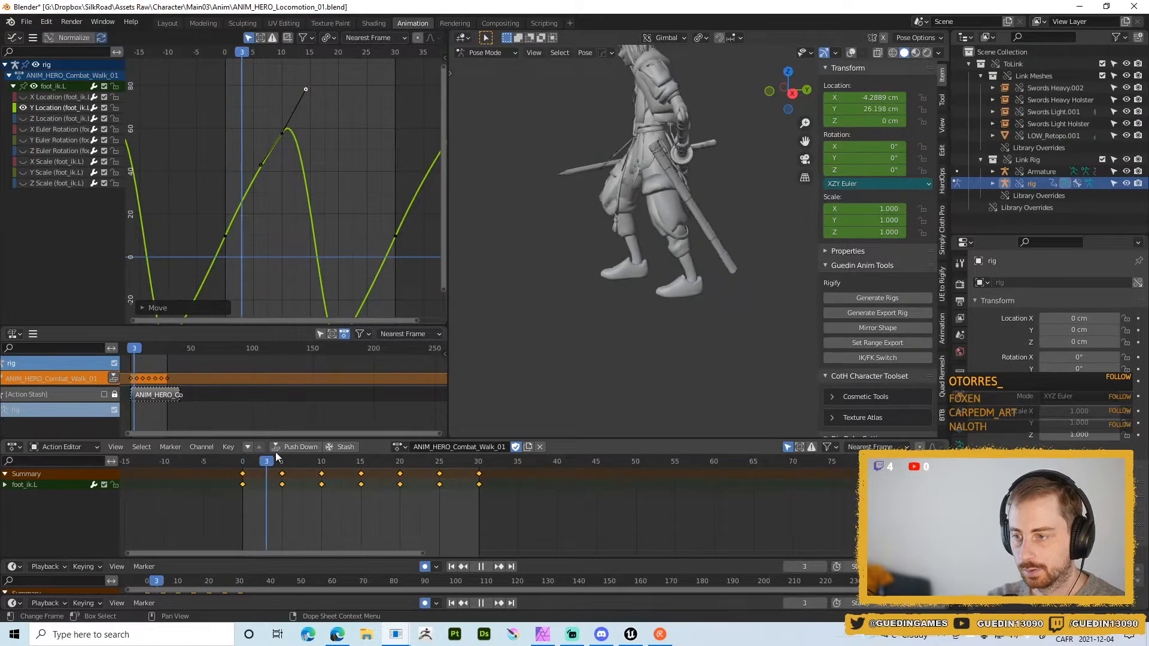
left_click_drag(299, 451, 336, 447)
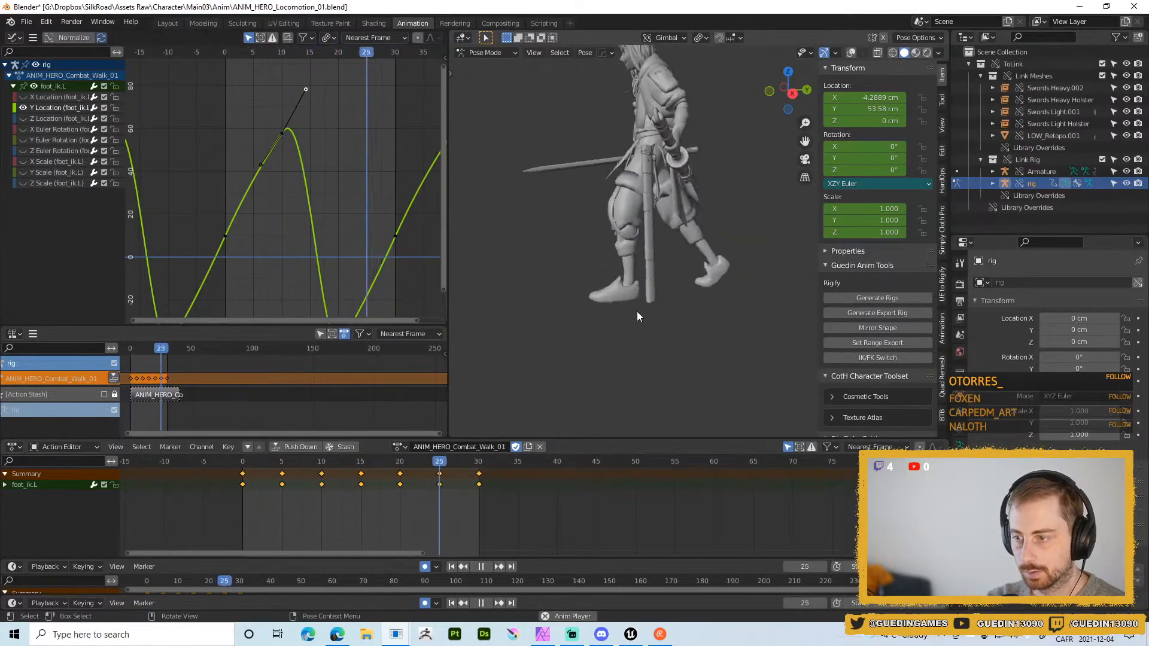
key("shift+space")
left_click(678, 259)
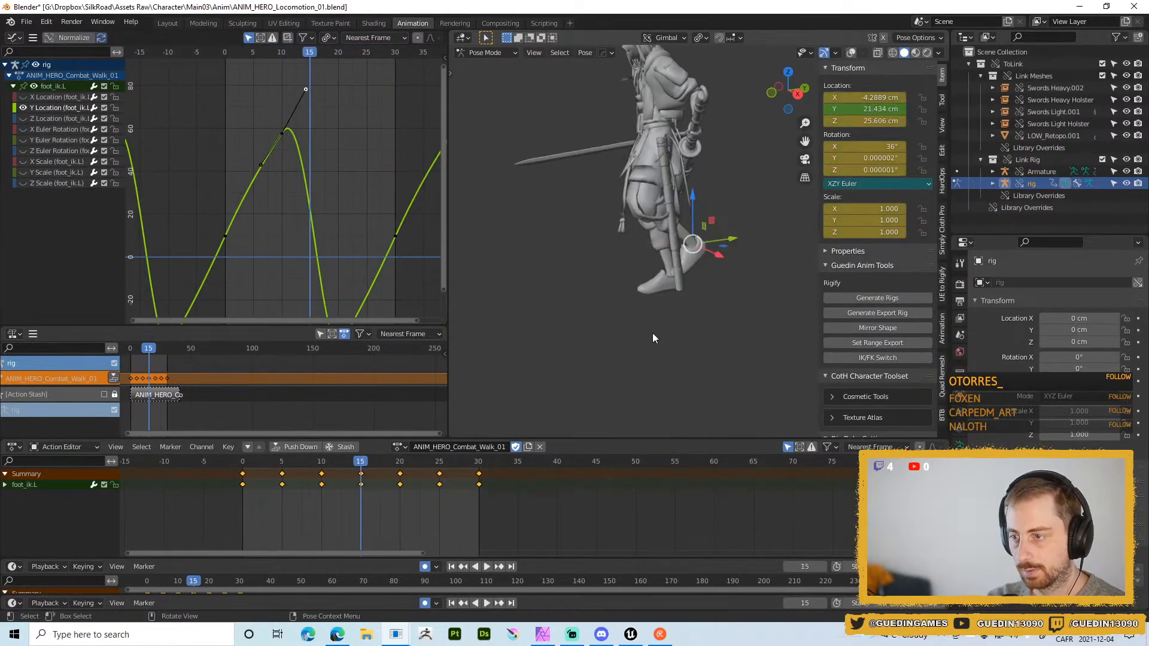
- Lower the frame 10 key on the foot_ik.L Y Location curve to about 47 cm and reveal the hidden curves
left_click_drag(364, 459, 325, 471)
key("g")
key("y")
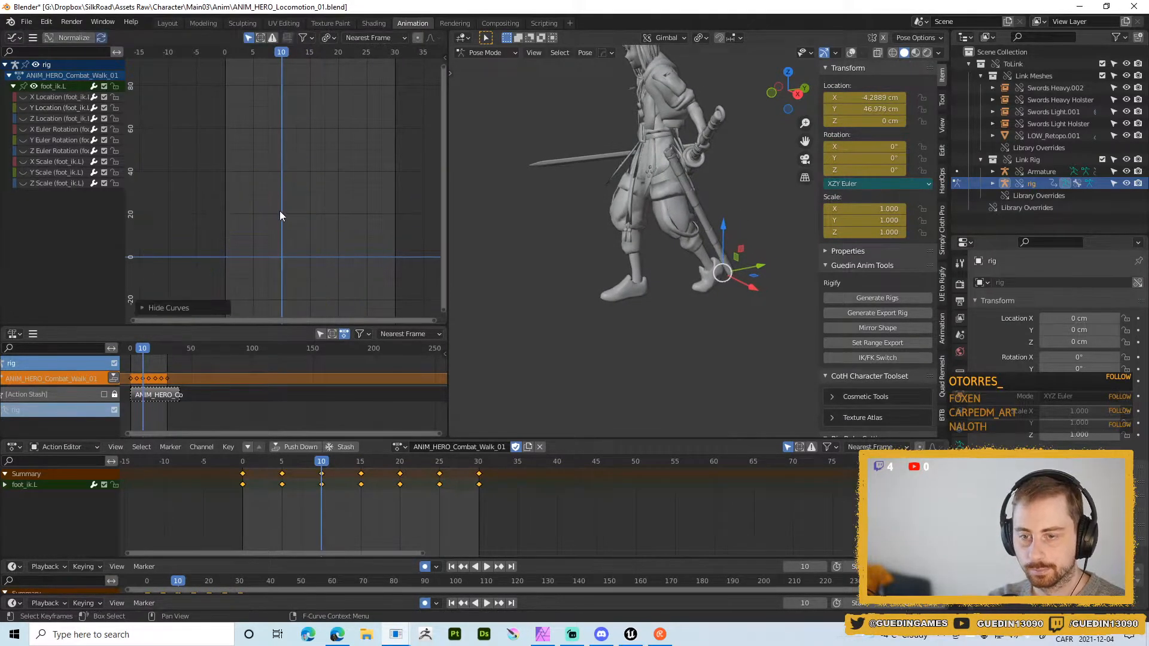
key("alt+h")
- Play and scrub the walk cycle from the side to examine the left foot's shortened stride, with no bone selected
key("space")
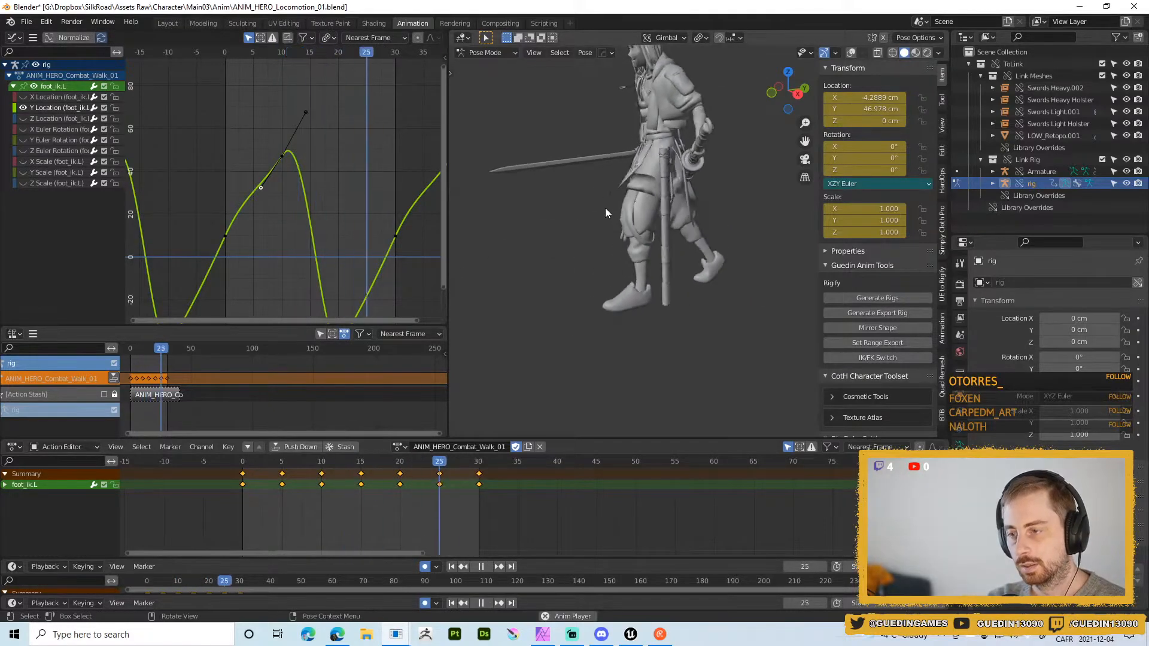
middle_click_drag(605, 208, 554, 230)
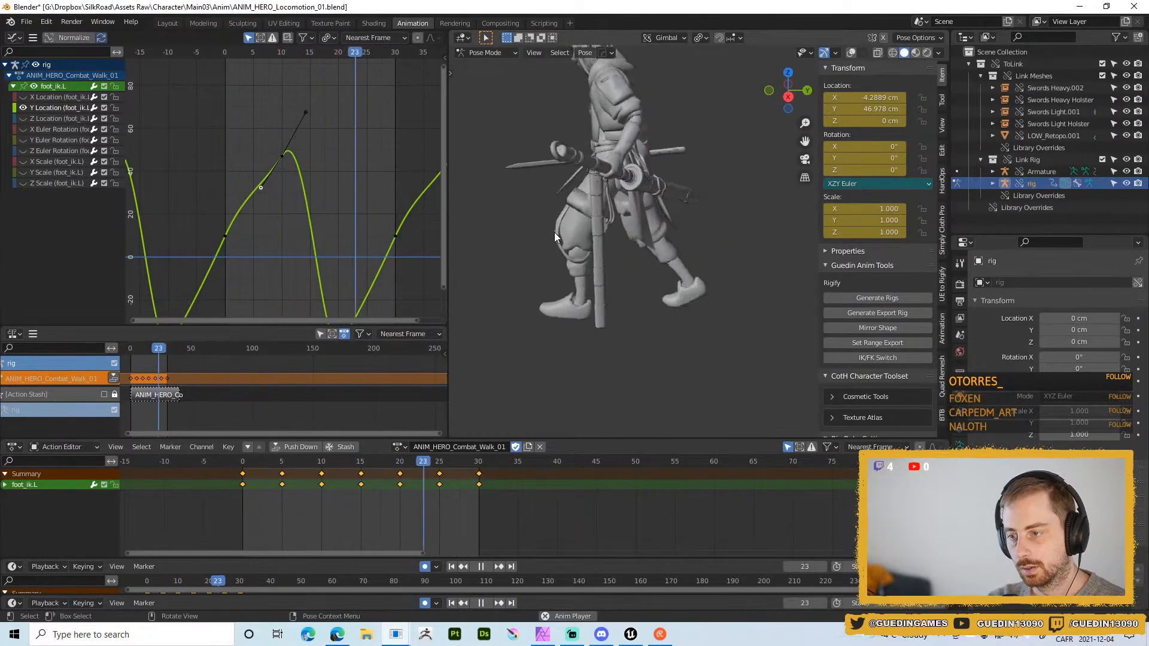
key("shift+space")
left_click(547, 170)
left_click(540, 195)
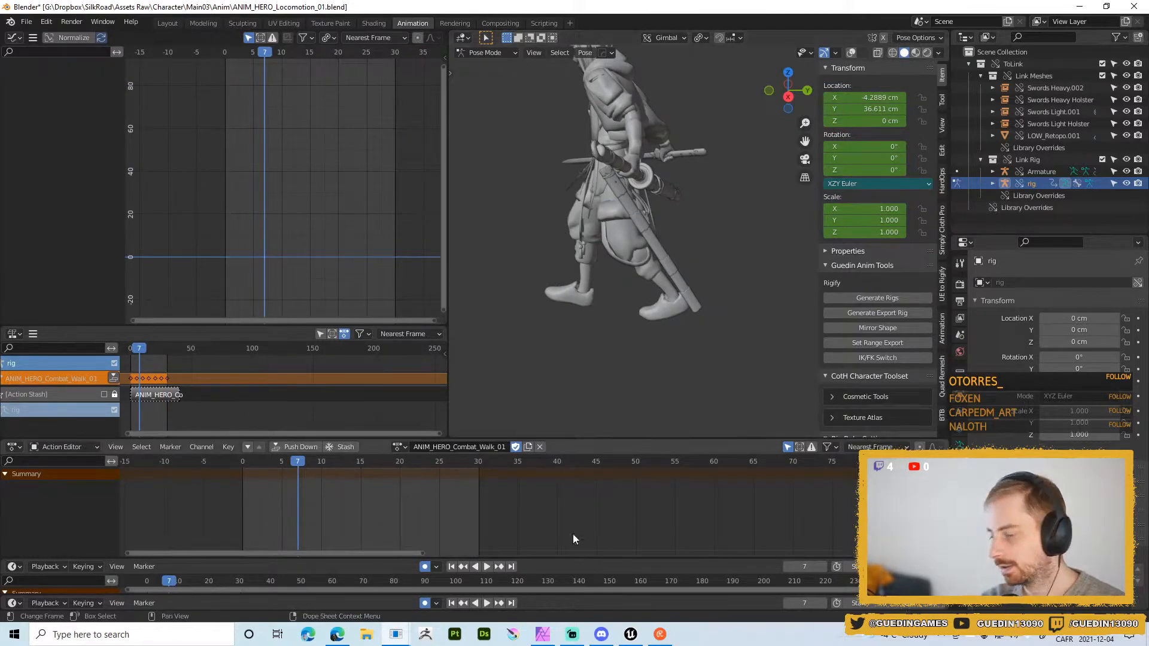
mouse_move(300, 462)
left_mouse_down()
mouse_move(261, 471)
mouse_move(322, 464)
left_mouse_up()
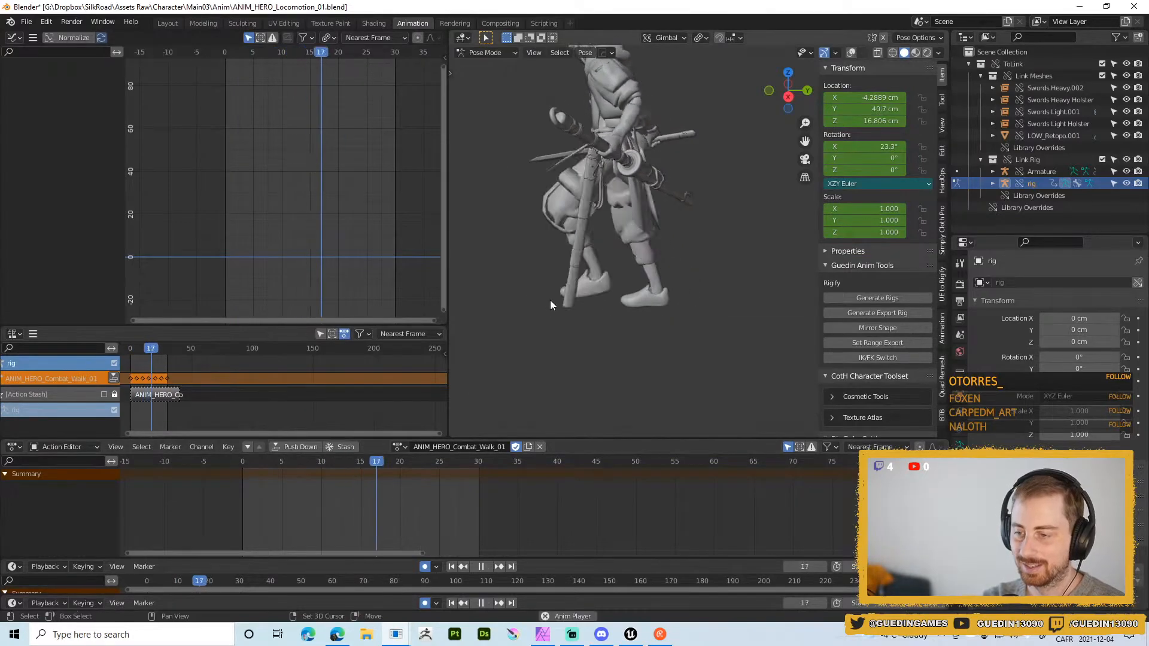
key("shift+space")
left_click(544, 222)
- Restore the viewport overlays, hide the Armature object, and scrub back to frame 8 to inspect the foot pose
key("alt+shift+z")
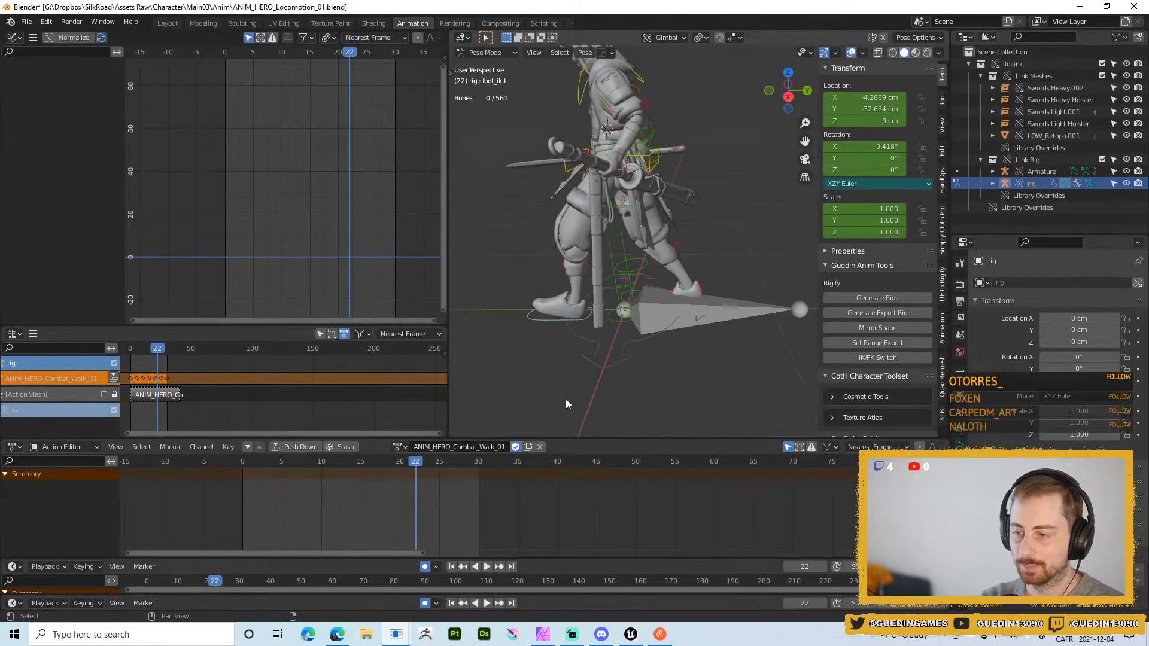
key("space")
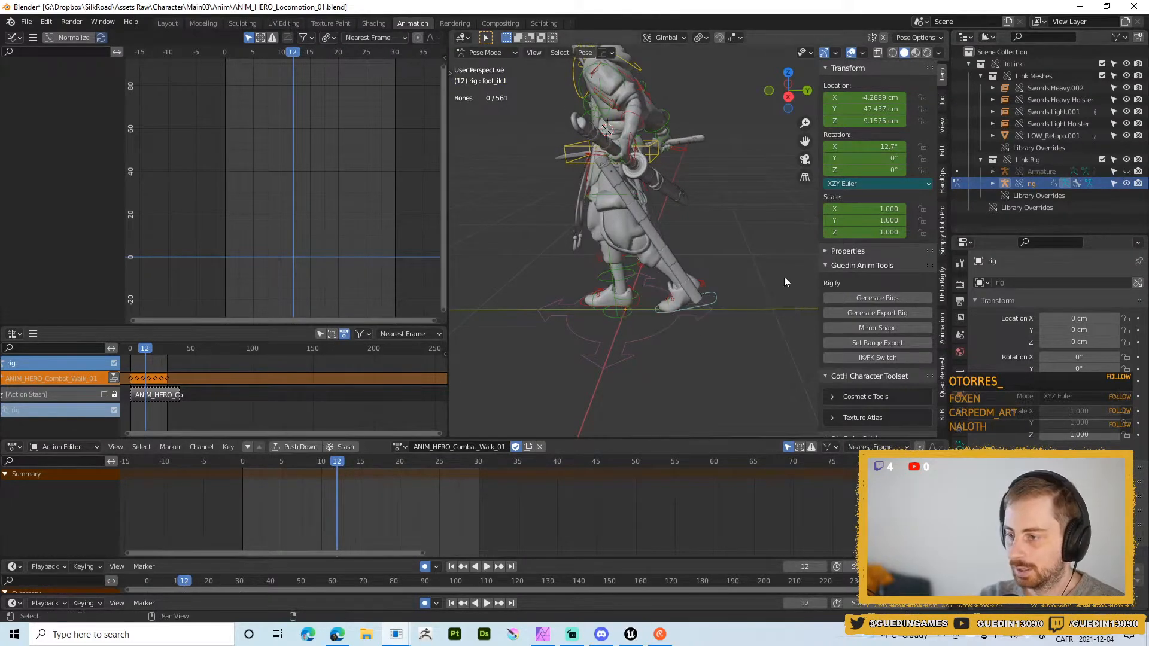
middle_click_drag(706, 307, 498, 407)
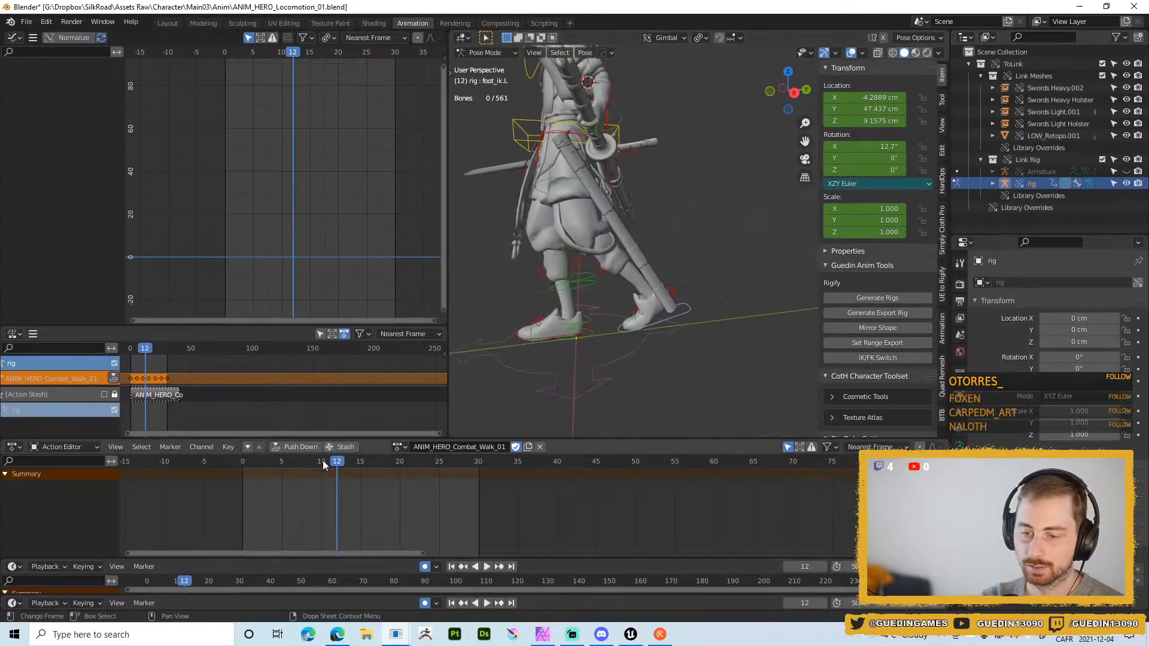
left_click_drag(336, 465, 309, 465)
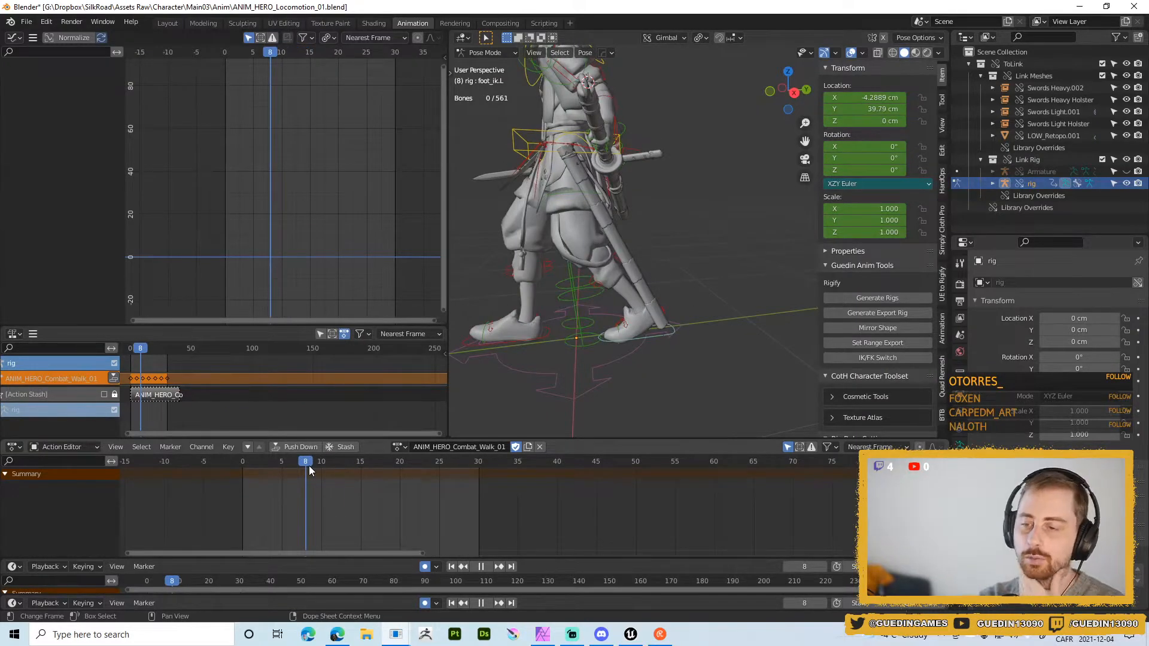
- Return to frame 10 and undo the last lowering of the foot_ik.L Y Location key there
mouse_move(308, 466)
left_mouse_down()
mouse_move(337, 465)
mouse_move(324, 466)
left_mouse_up()
left_click(628, 334)
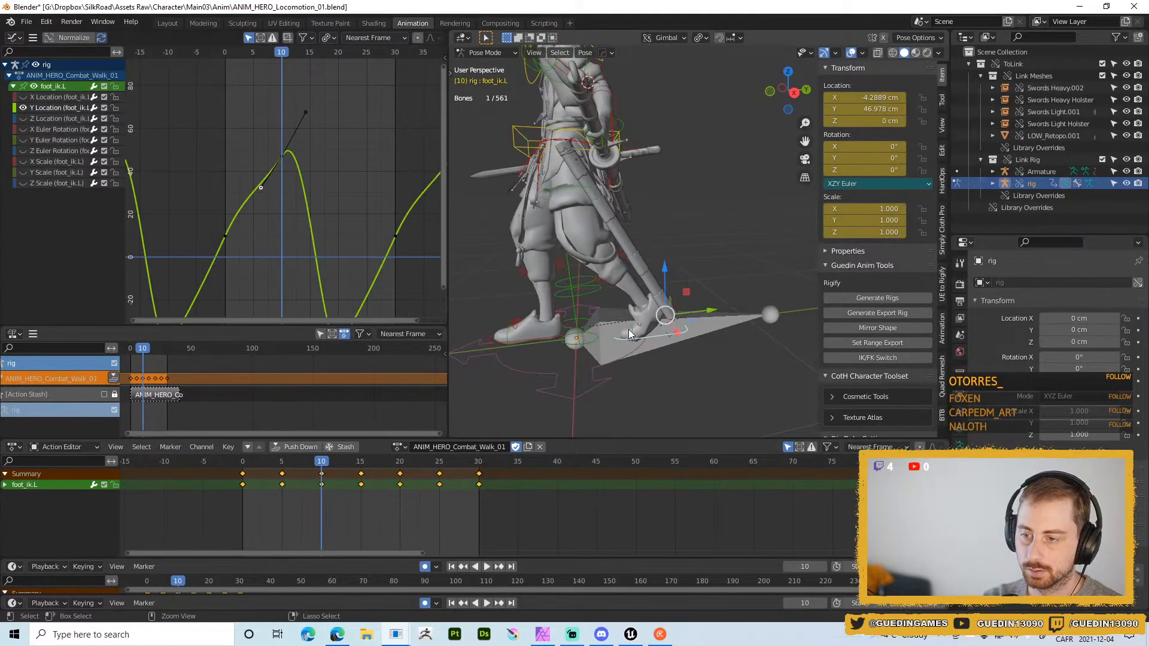
key("ctrl+z")
key("ctrl+z")
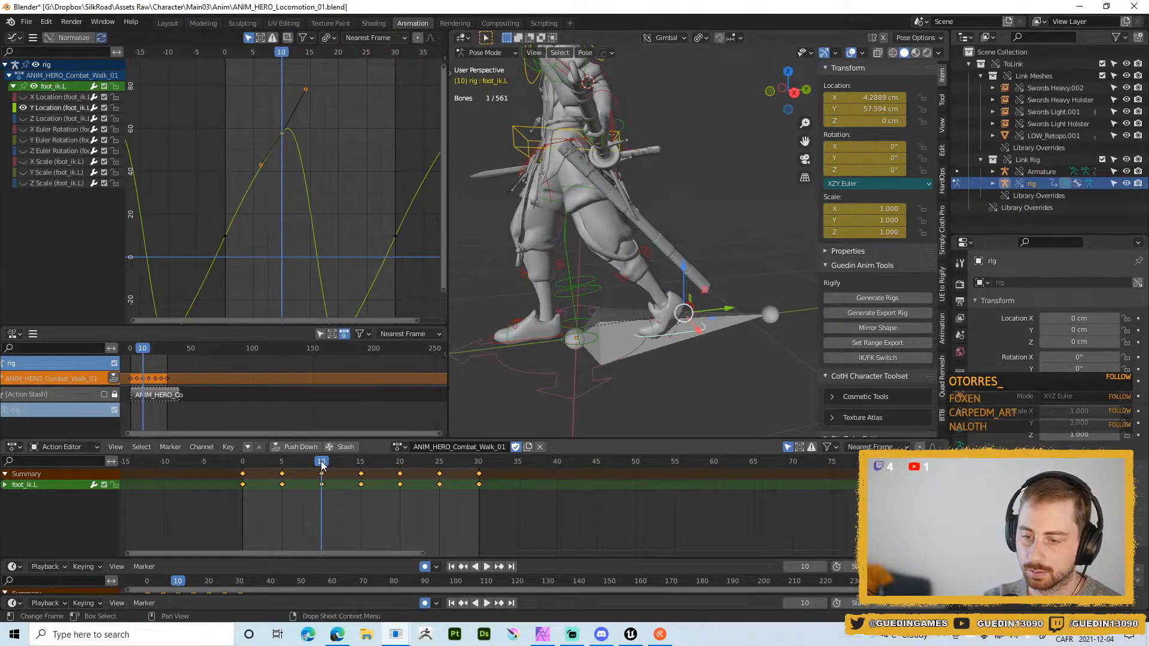
- Rotate the left heel control foot_heel_ik.L at frame 15 to about 34° on X
key("space")
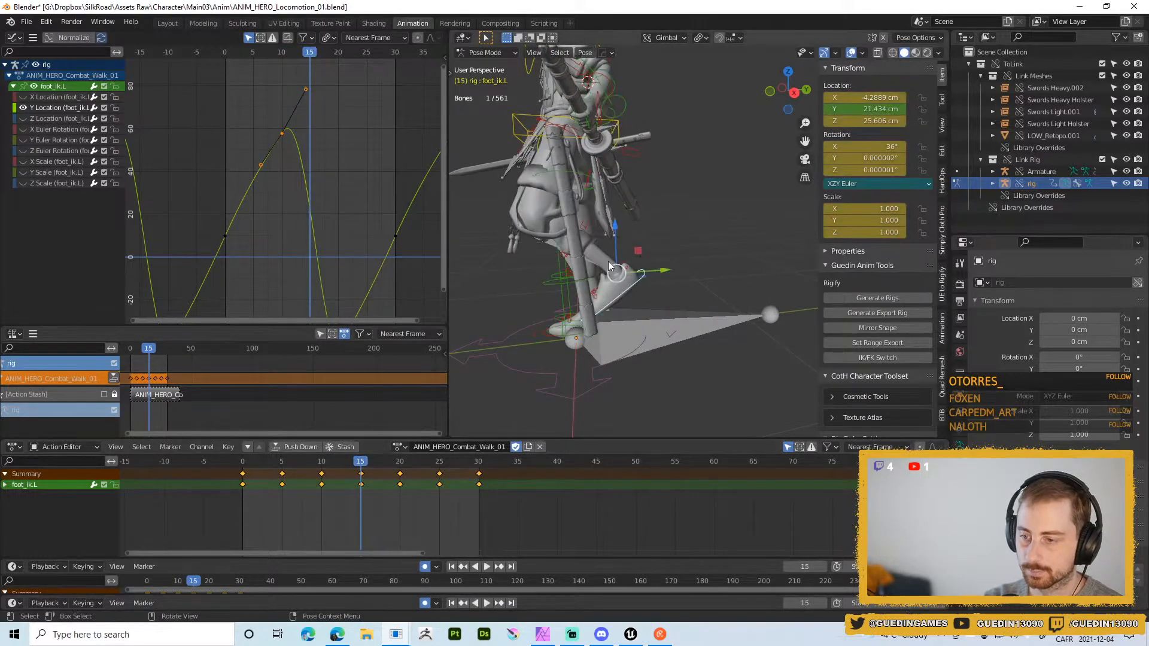
left_click(733, 317)
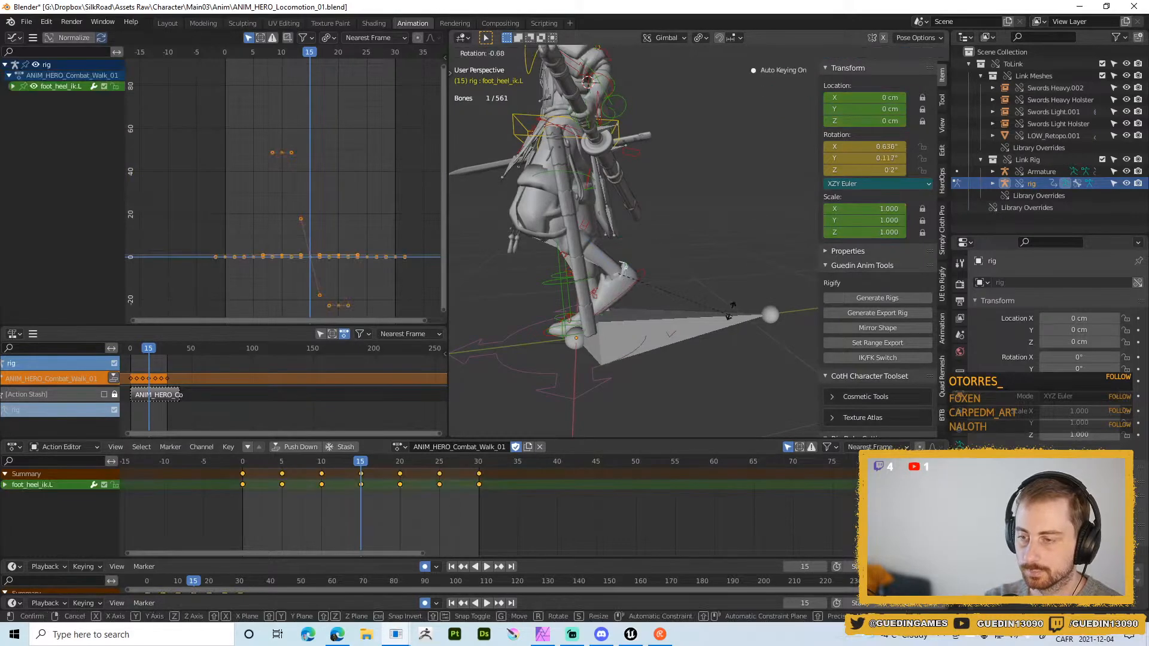
left_click(662, 262)
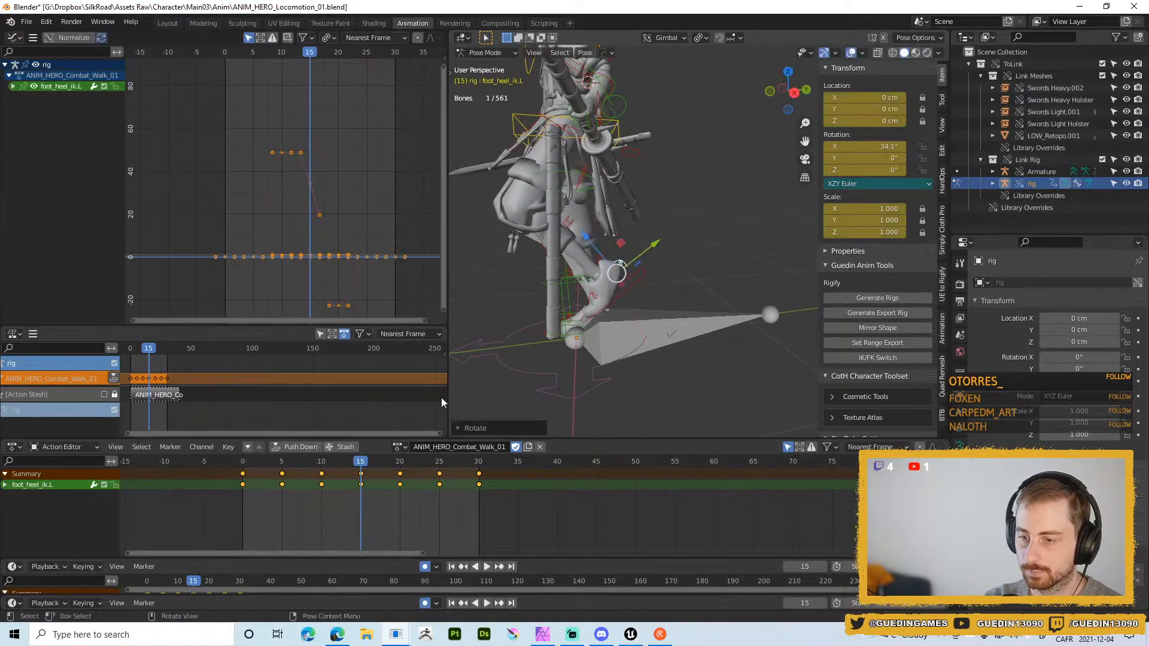
- Scrub and play the walk cycle, viewing the heel motion from the side and from behind
key("space")
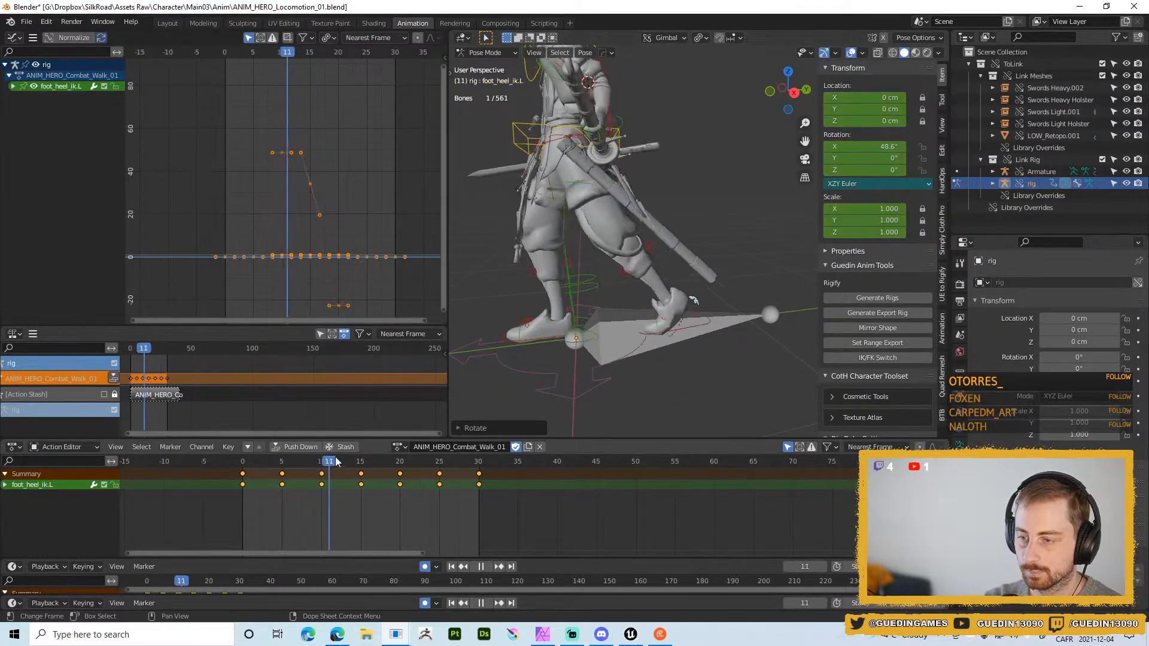
left_click_drag(348, 456, 408, 447)
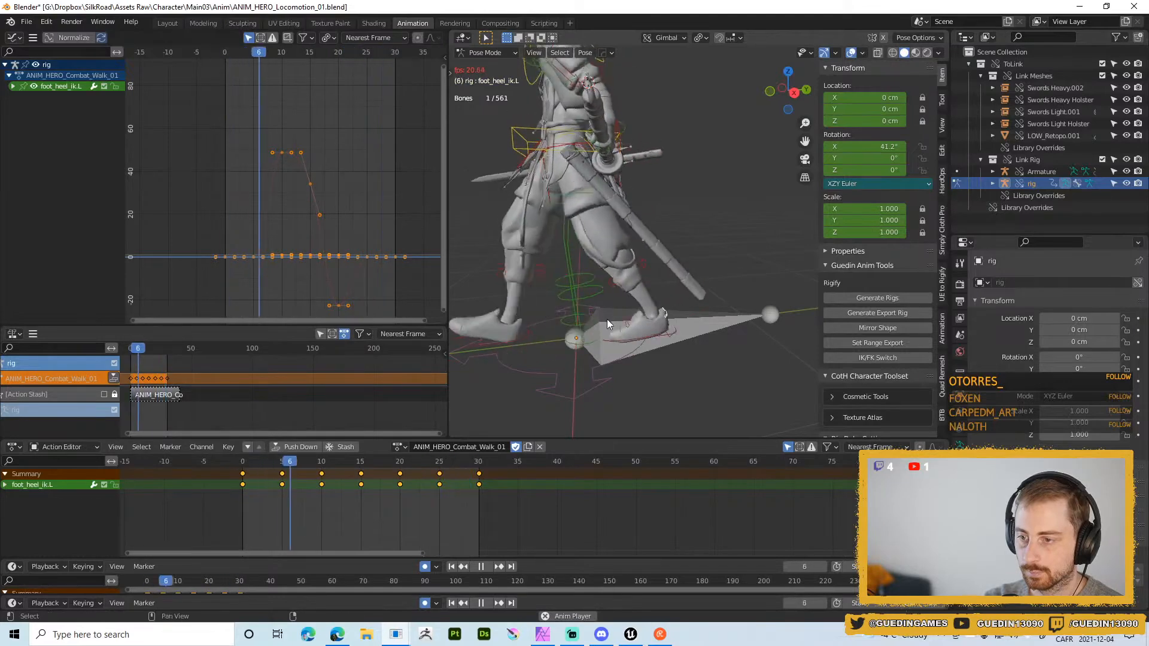
middle_click_drag(607, 318, 630, 304)
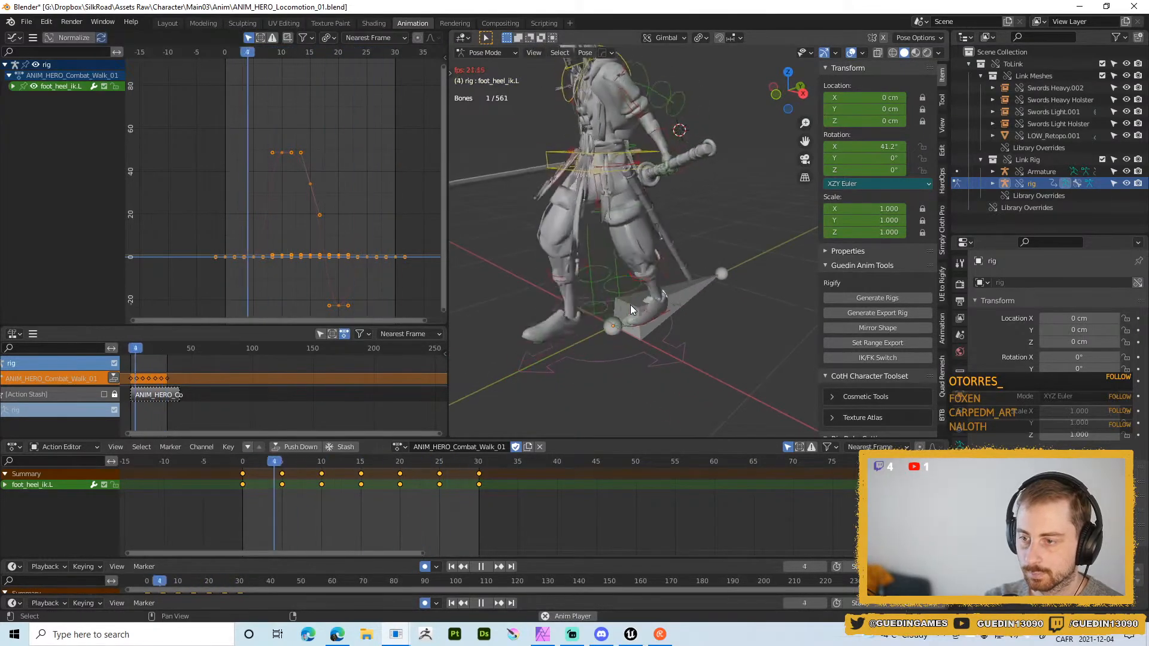
middle_click_drag(630, 304, 454, 327)
scroll(455, 326, "down", 2)
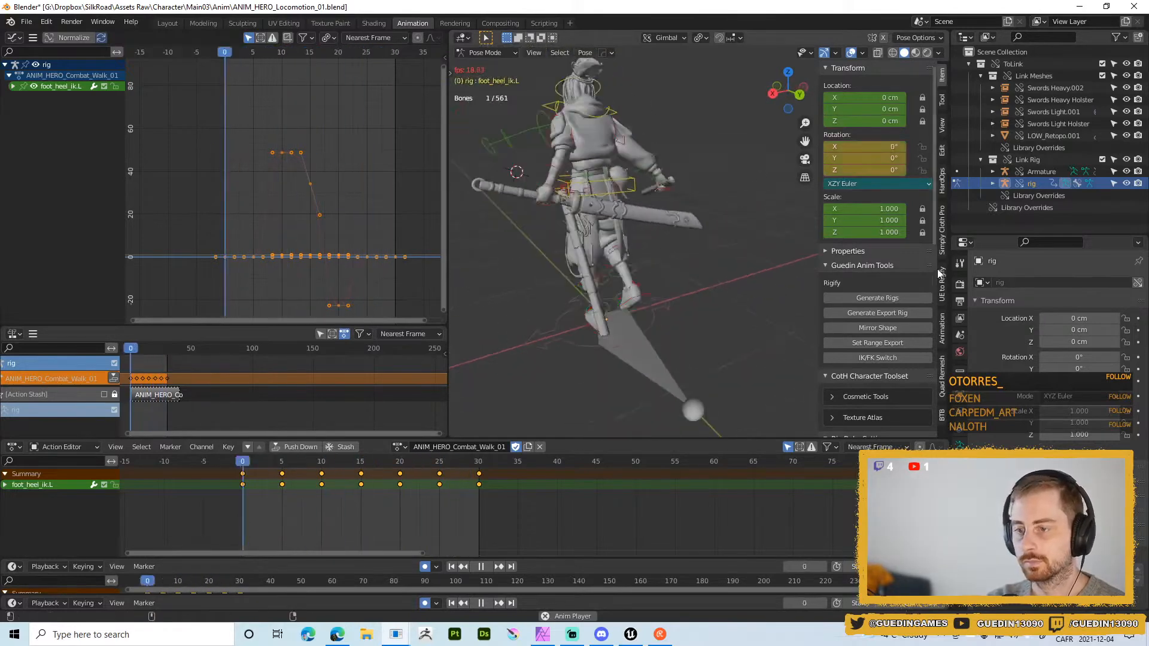
- Stop playback, select the Armature object, and export it as FBX over ANIM_HERO_Combat_Walk_01.fbx in the Locomotion folder
key("shift+space")
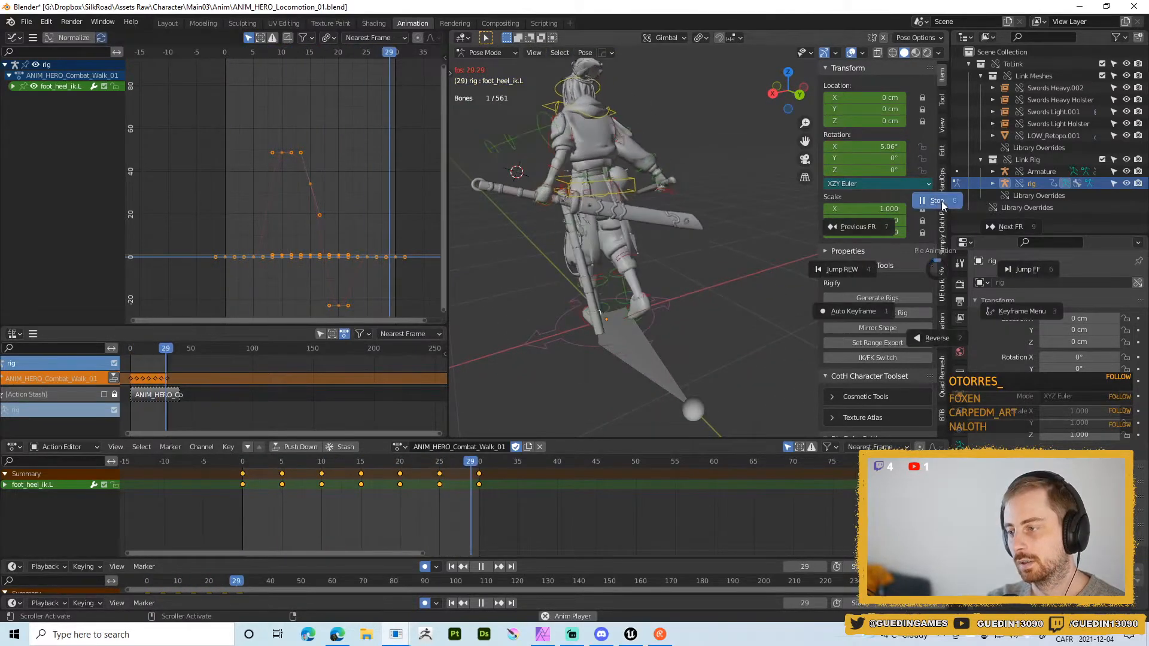
left_click(932, 201)
left_click(1047, 174)
key("ctrl+s")
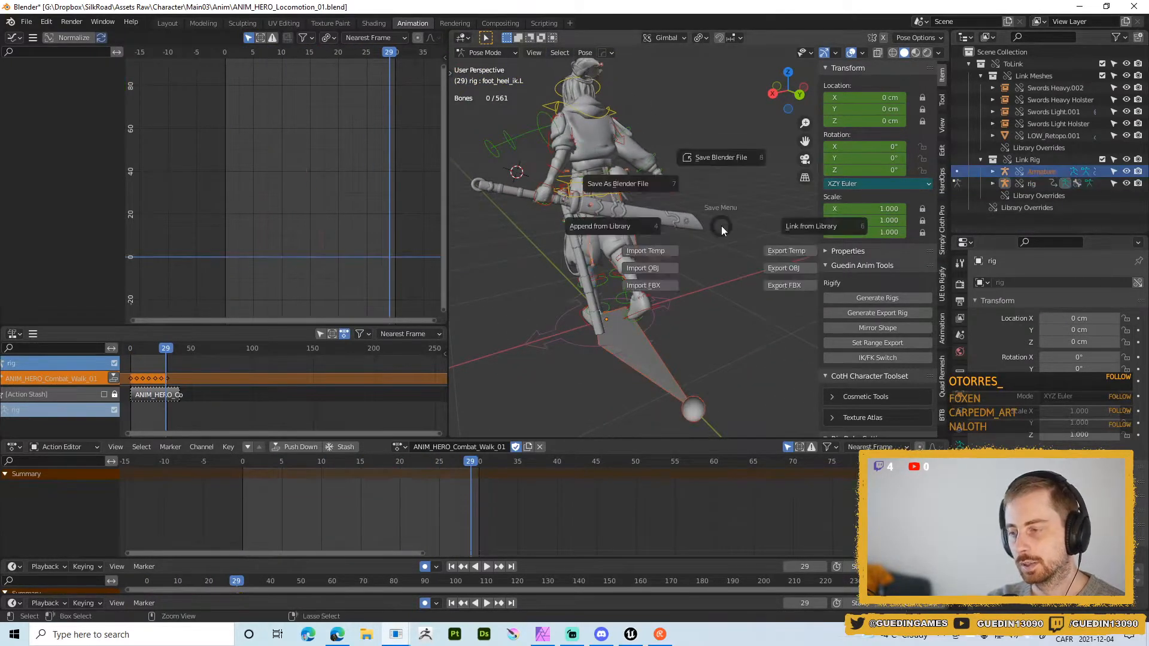
left_click(778, 286)
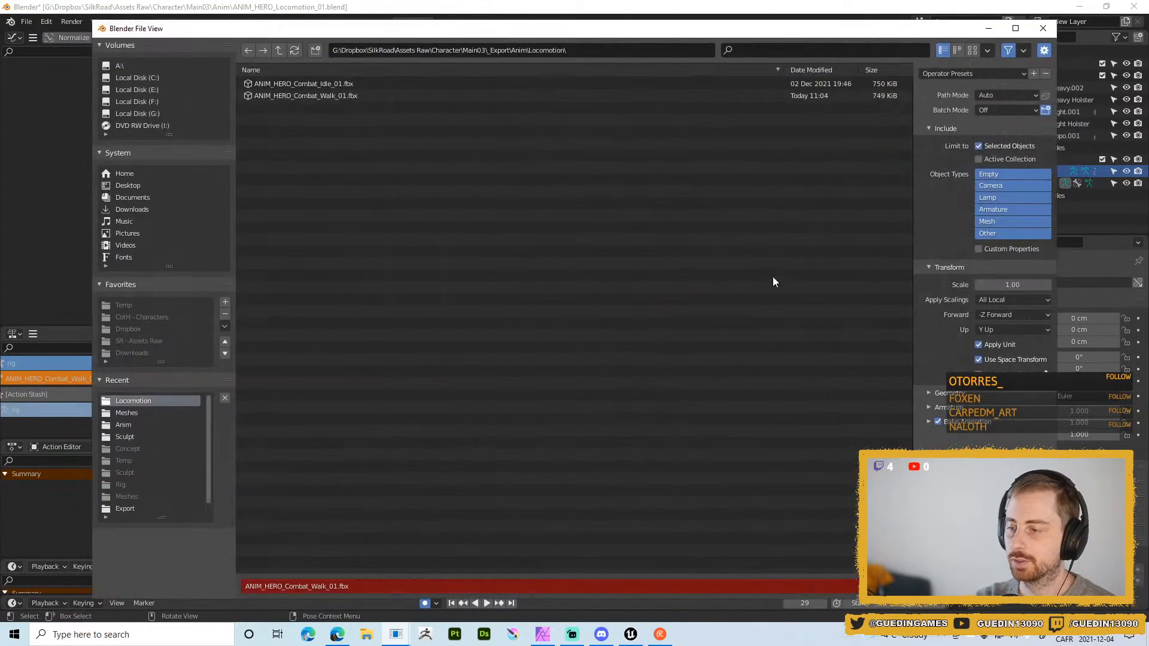
double_click(335, 95)
- Switch to Unreal Engine and reimport the ANIM_HERO_Combat_Walk_01 animation
key("alt+Tab")
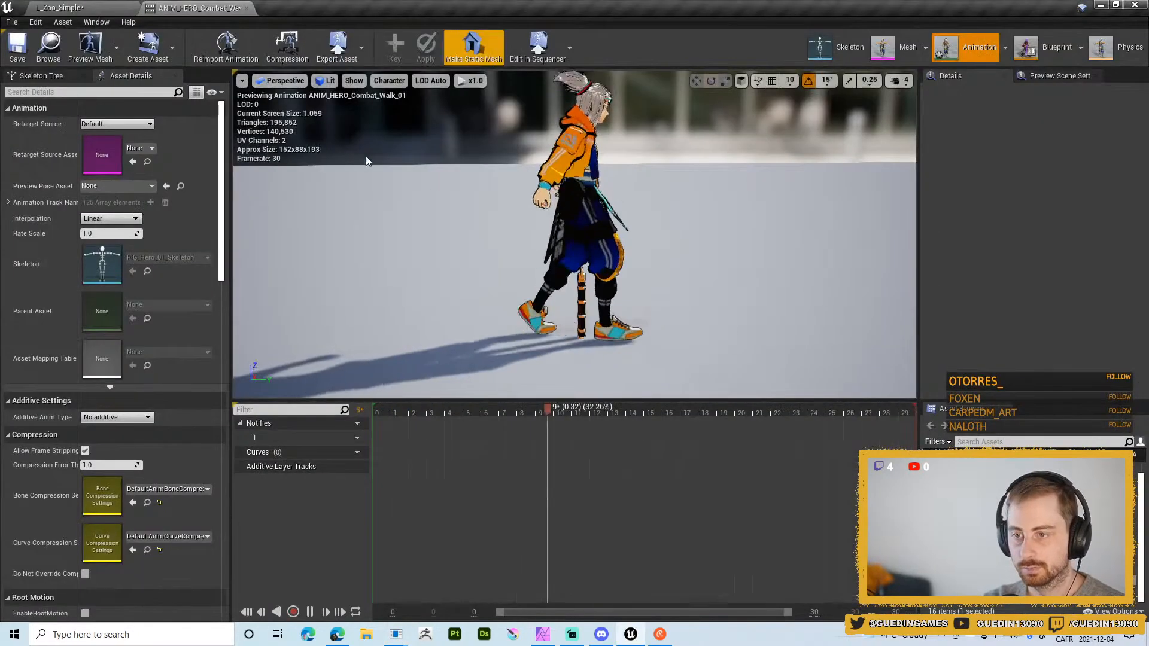
left_click_drag(596, 235, 347, 235, "alt")
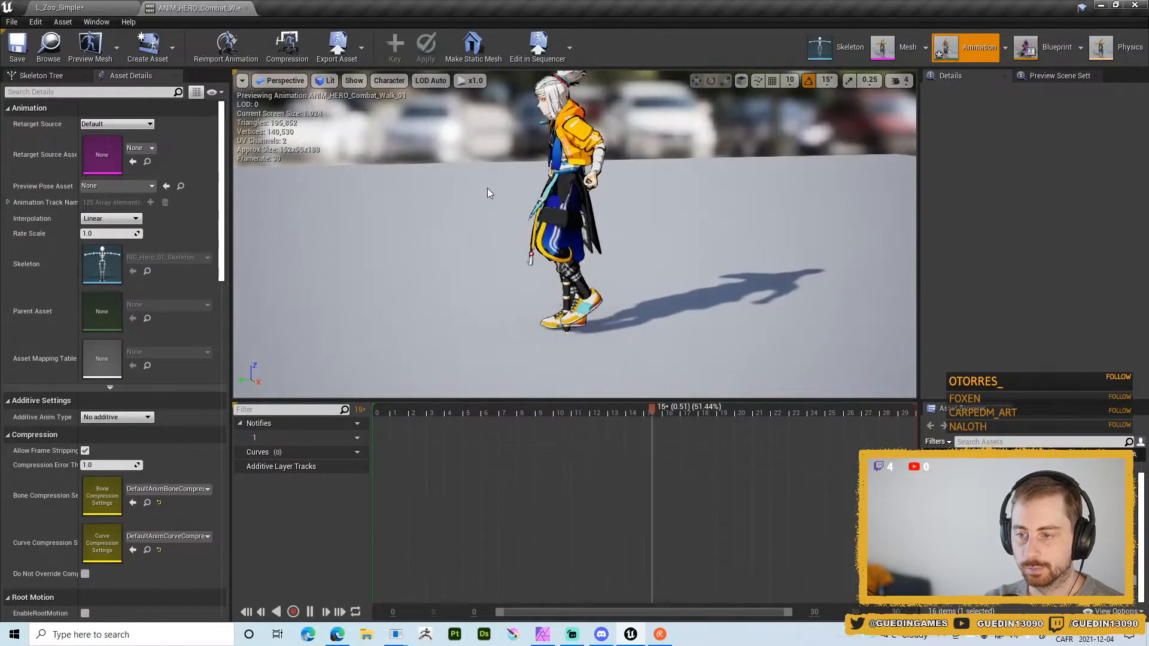
left_click(221, 47)
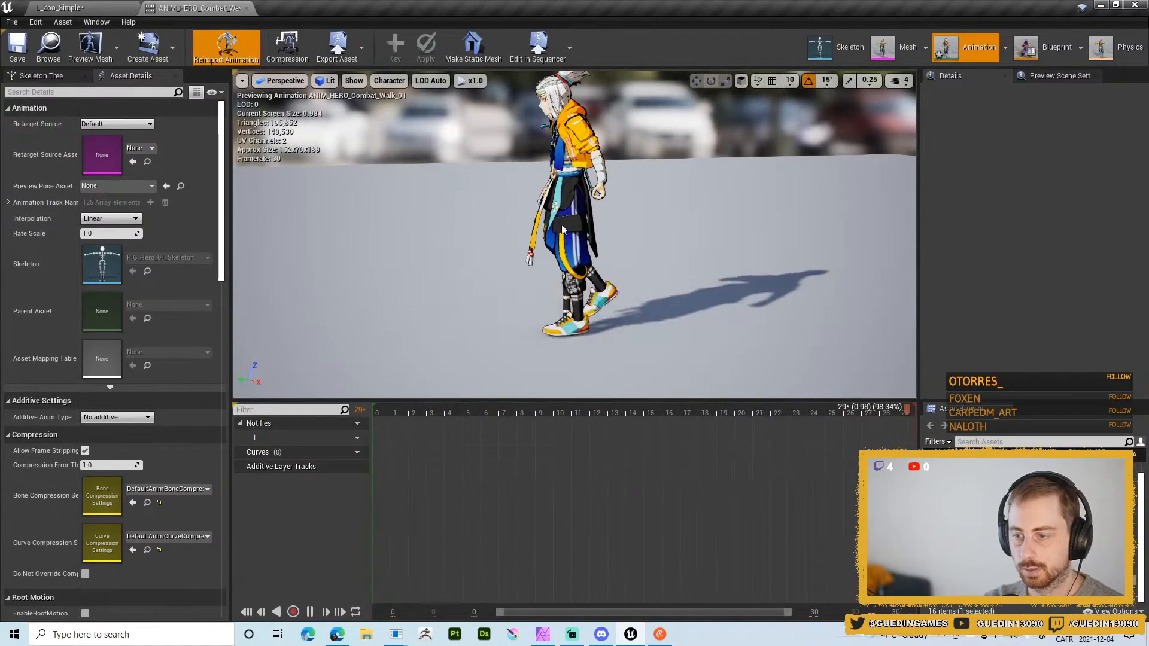
- Examine the reimported walk in the animation preview from several angles, pausing and scrubbing to inspect the legs
left_click_drag(628, 212, 658, 198, "alt")
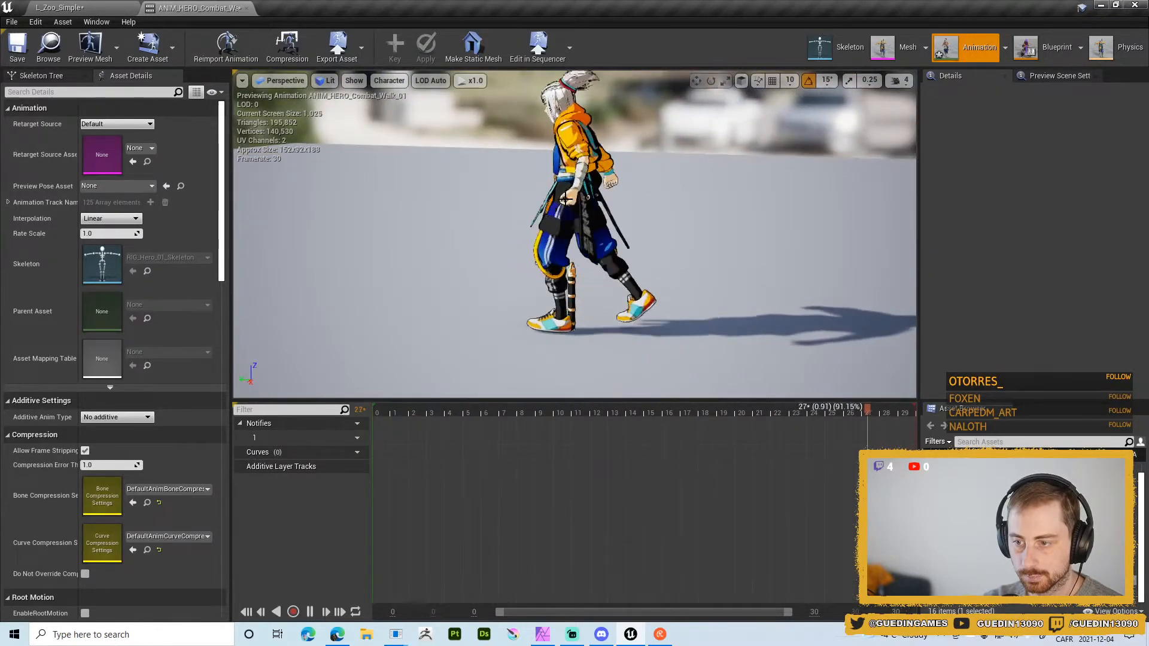
left_click_drag(578, 233, 647, 233, "alt")
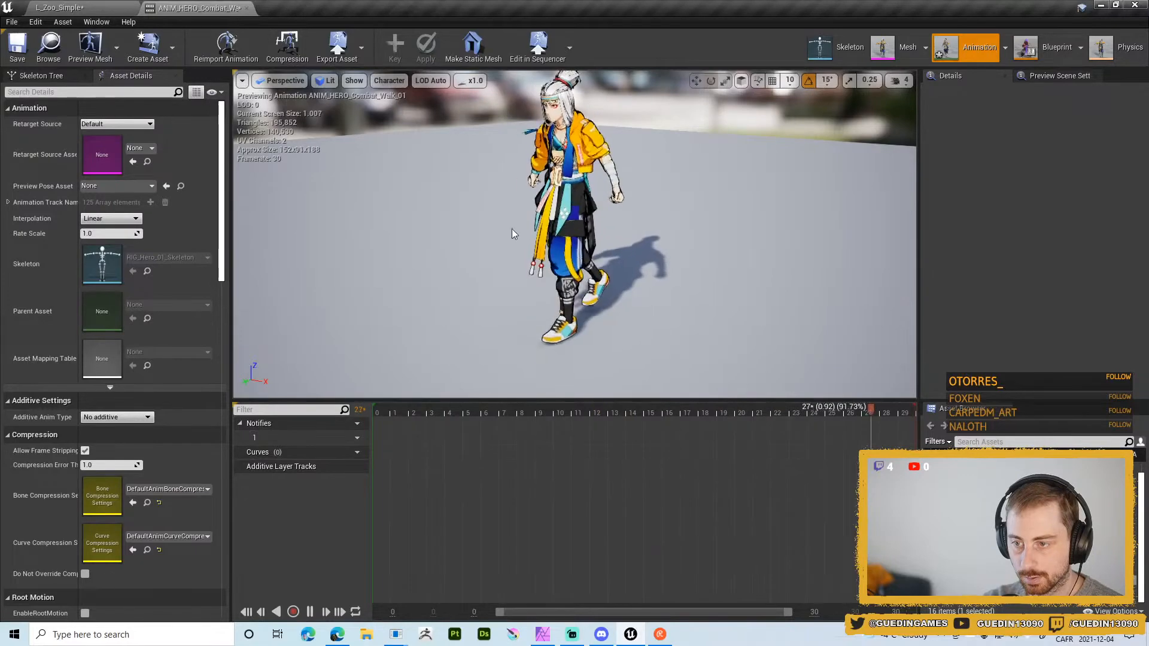
left_click_drag(496, 229, 575, 228, "alt")
left_click_drag(480, 221, 419, 213, "alt")
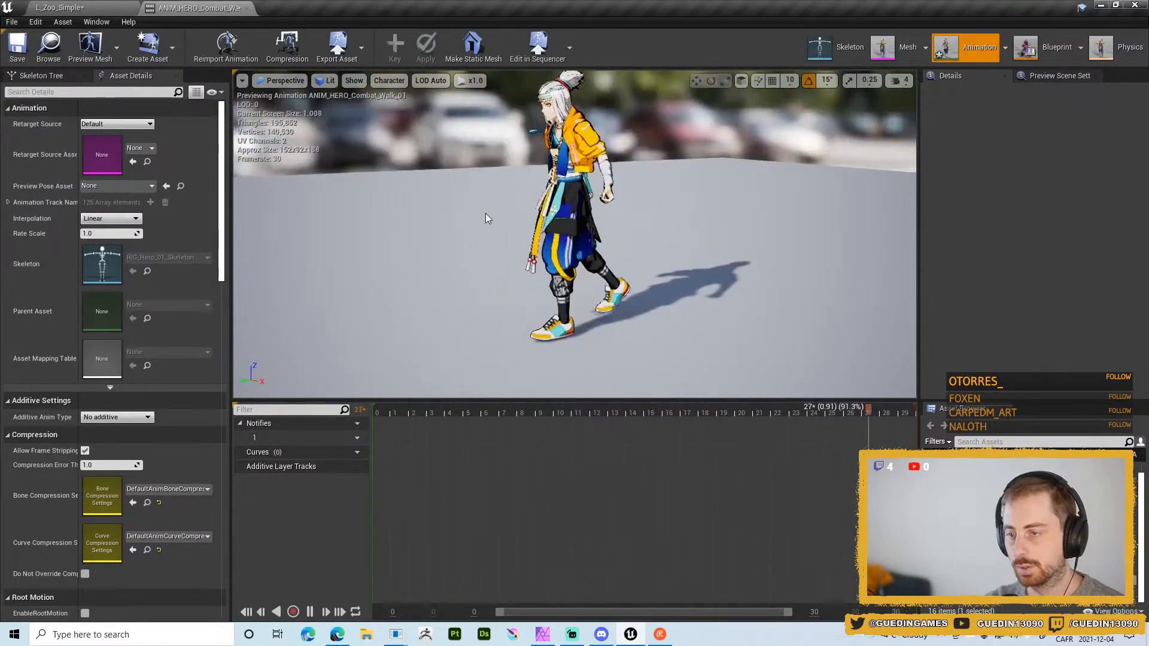
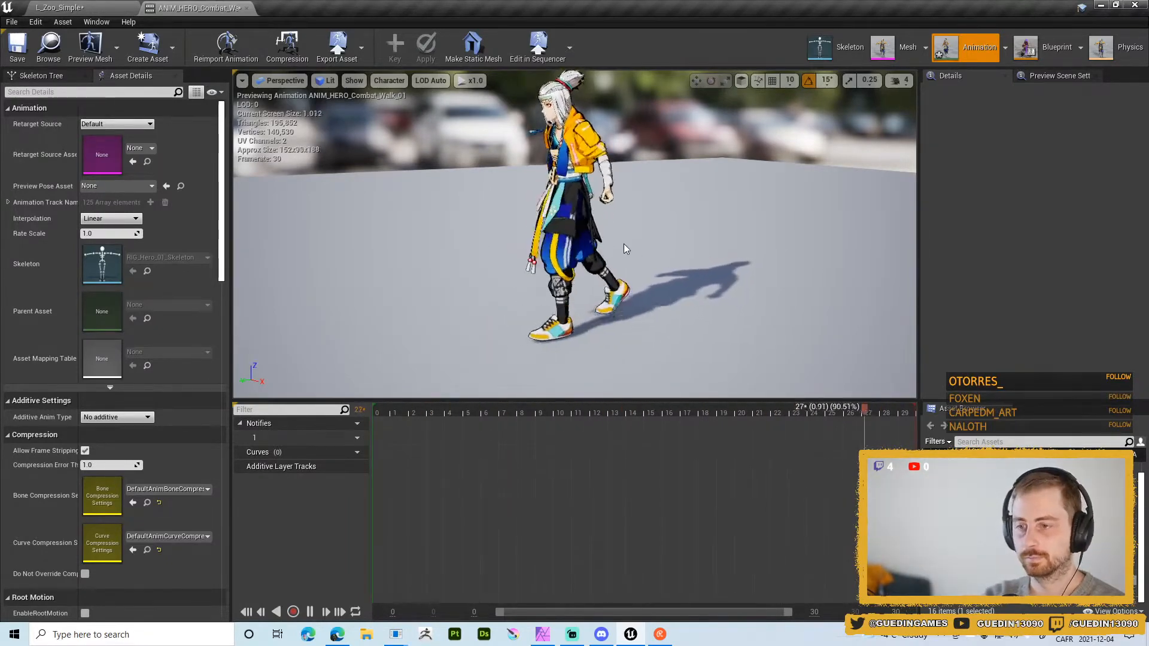
left_click_drag(624, 243, 601, 252, "alt")
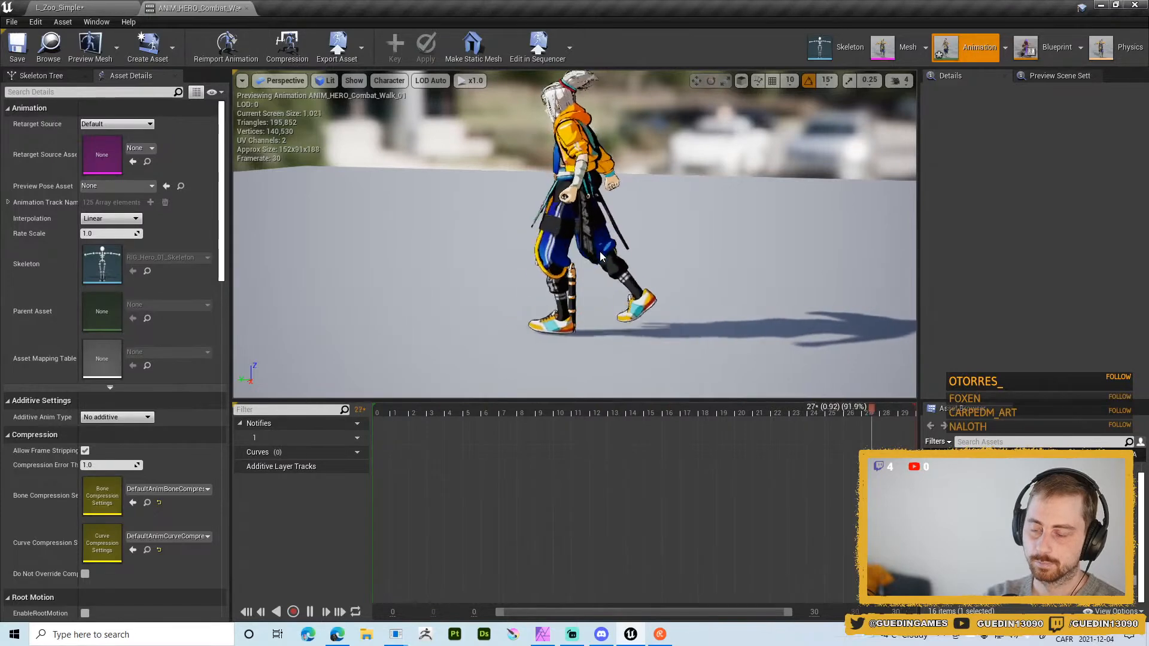
key("space")
left_click_drag(491, 411, 479, 389)
- Switch back to Blender and put the rig in Pose Mode with the torso bone selected, viewed from the side
key("alt+Tab")
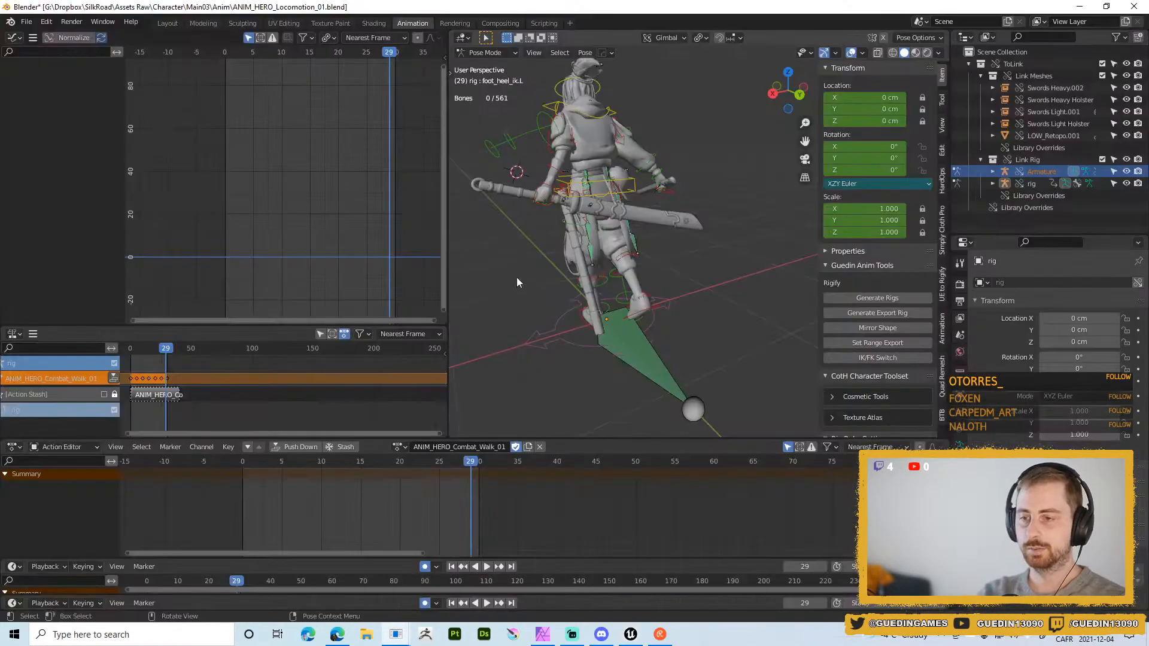
middle_click_drag(517, 278, 654, 224)
left_click(658, 210)
scroll(614, 254, "up", 3)
key("ctrl+Tab")
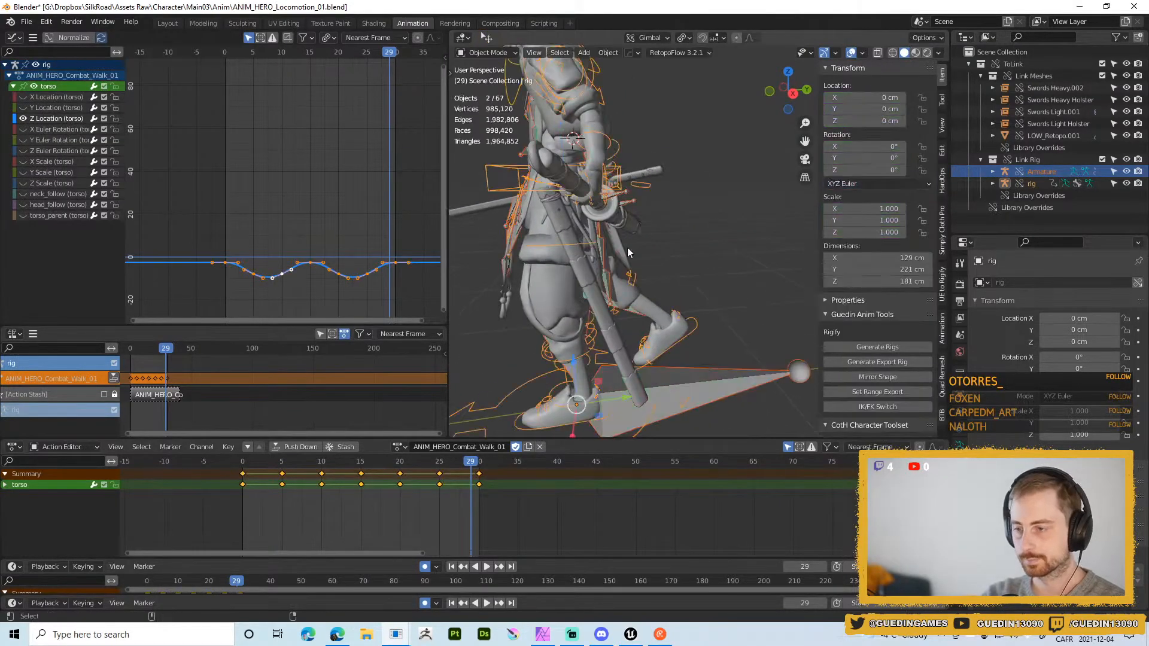
left_click(616, 174)
key("ctrl+Tab")
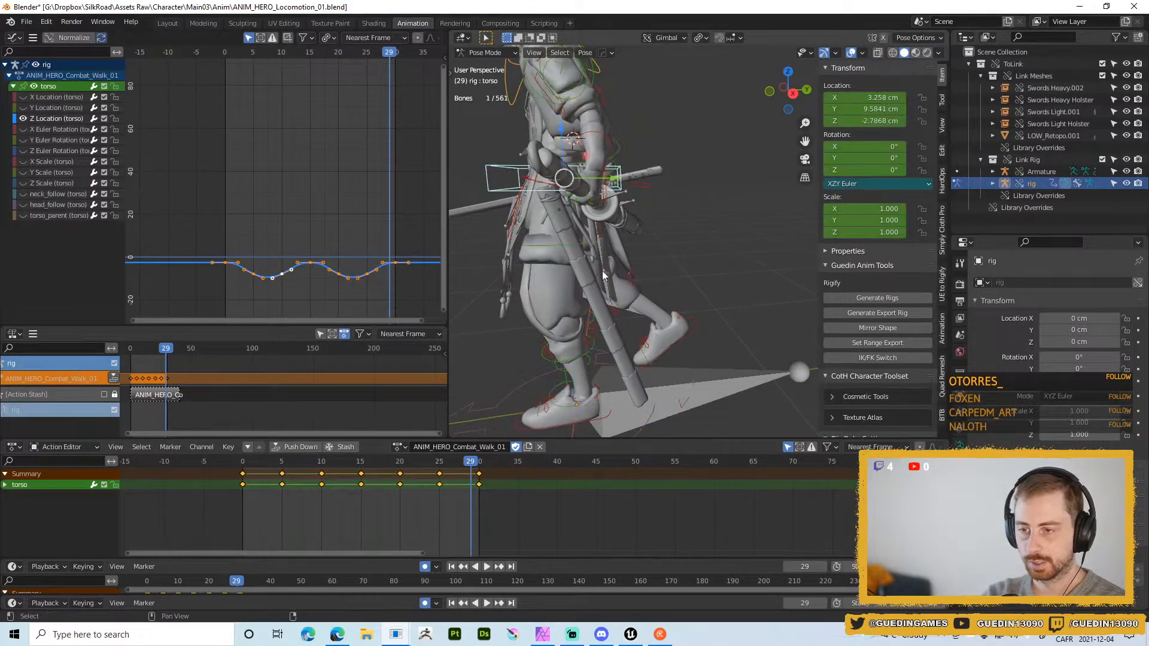
- Examine the torso's Z Location curve up close, including its low keys at frames 20 and 25
scroll(295, 275, "down", 1)
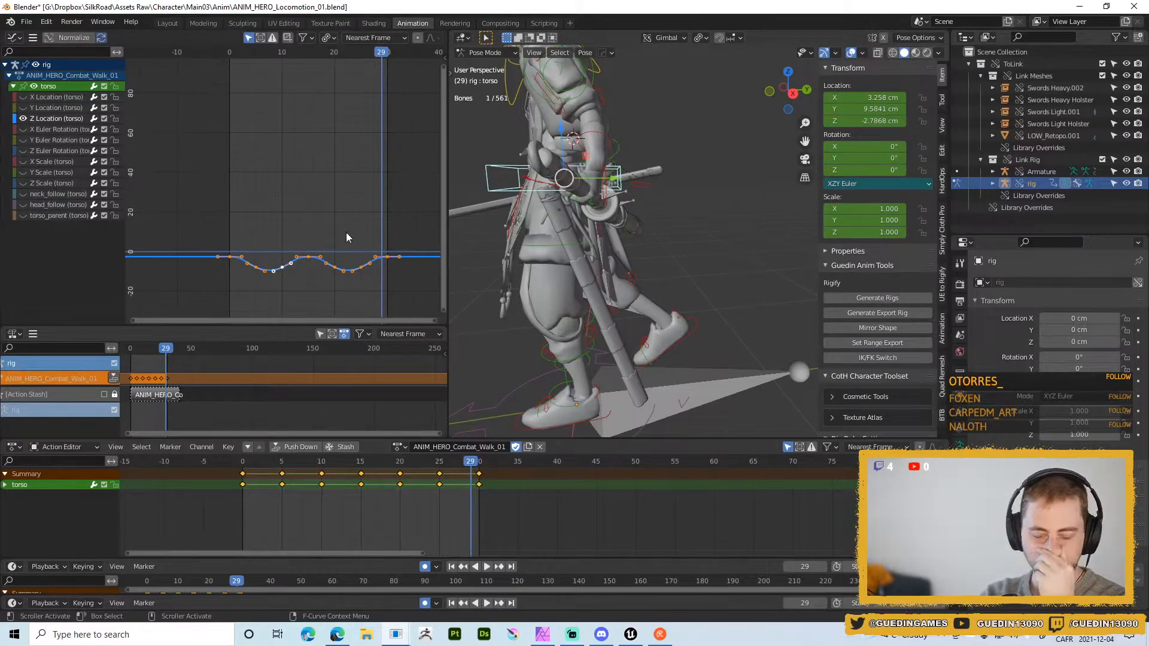
scroll(347, 287, "up", 2)
left_click_drag(394, 56, 366, 76)
middle_click_drag(404, 297, 397, 190)
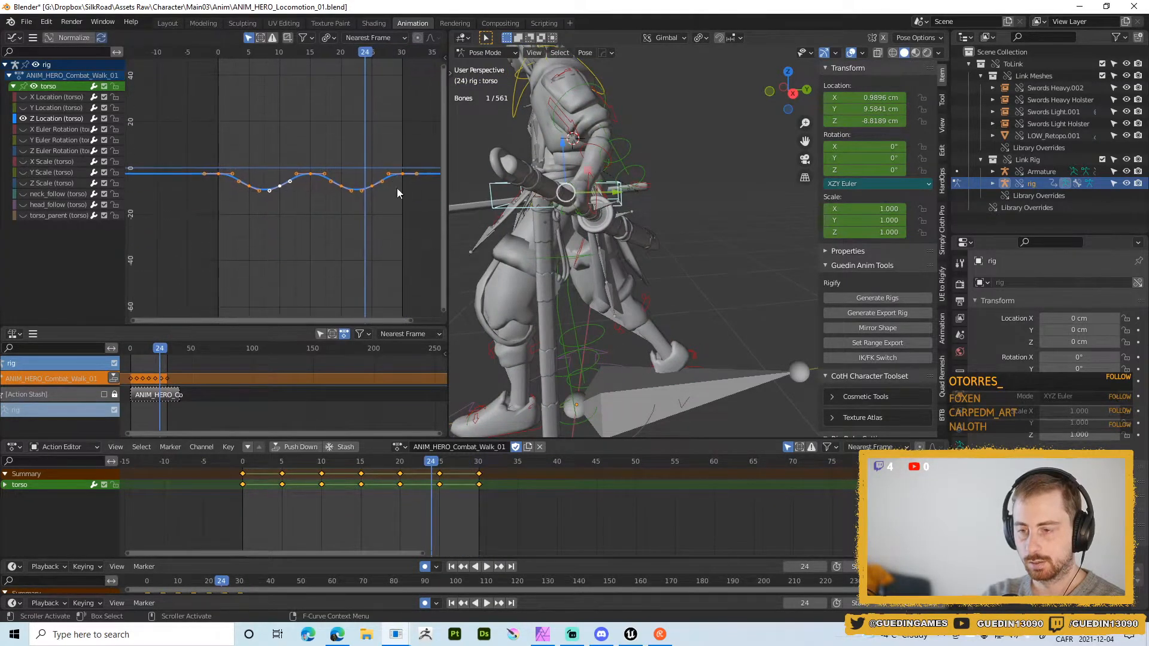
left_click(348, 256)
left_click_drag(334, 167, 390, 202)
key("a")
key("KP_Decimal")
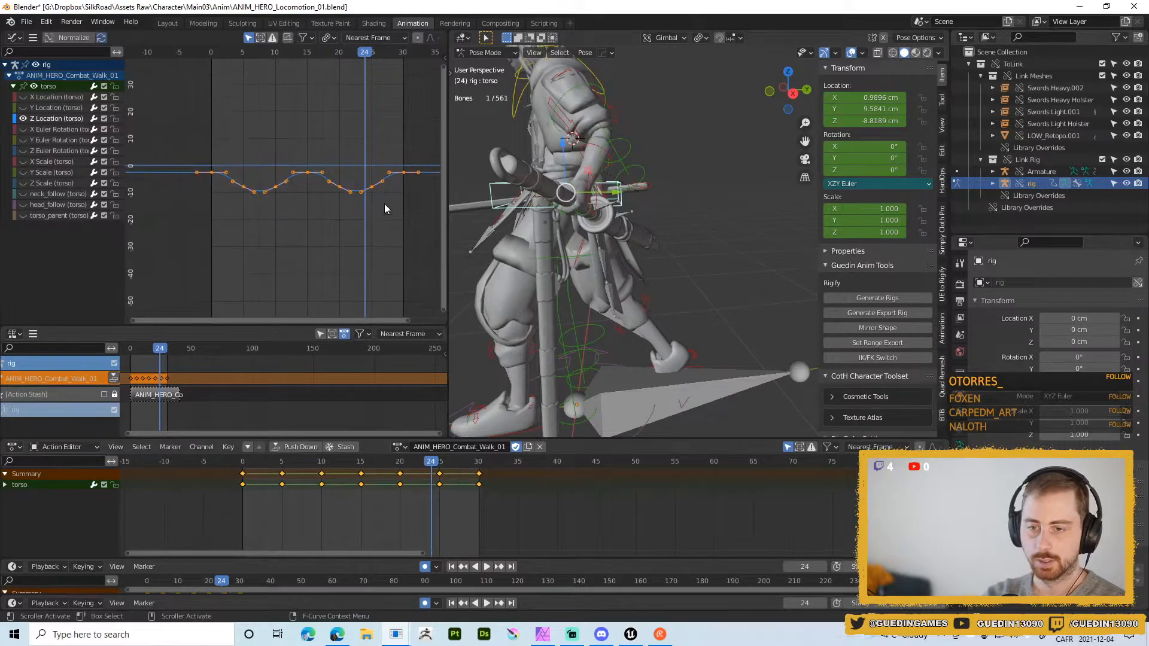
left_click(397, 254)
left_click_drag(318, 243, 388, 195)
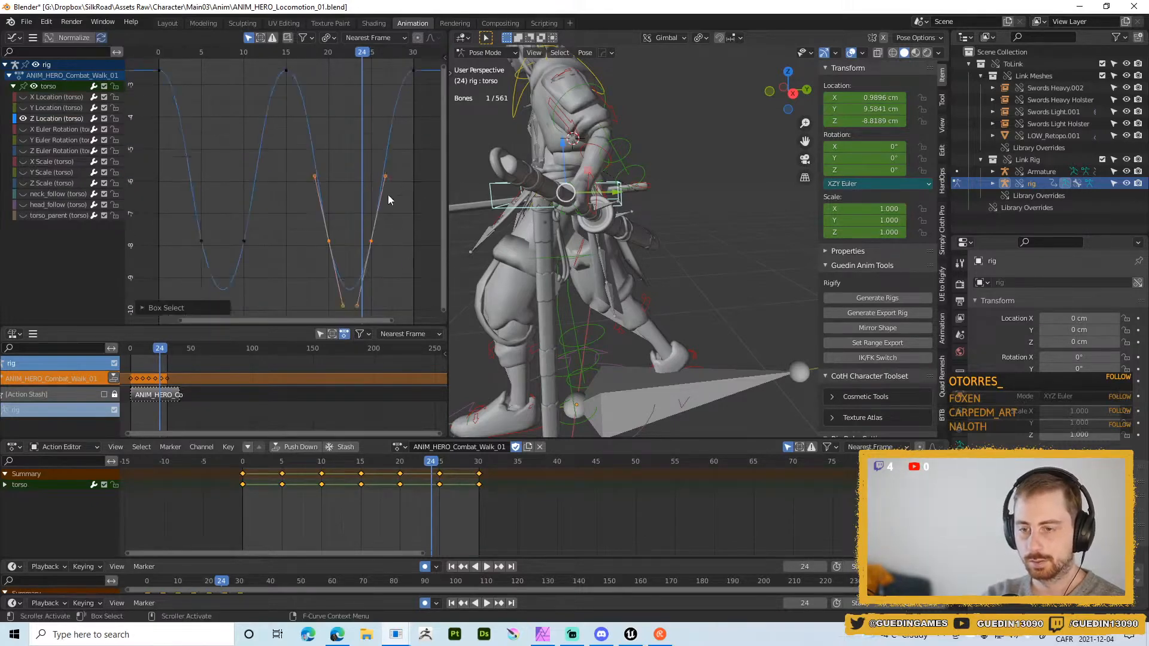
- Lower the torso's Z Location keys at frames 0, 15 and 30 to about -3.9 cm and review the walk
key("space")
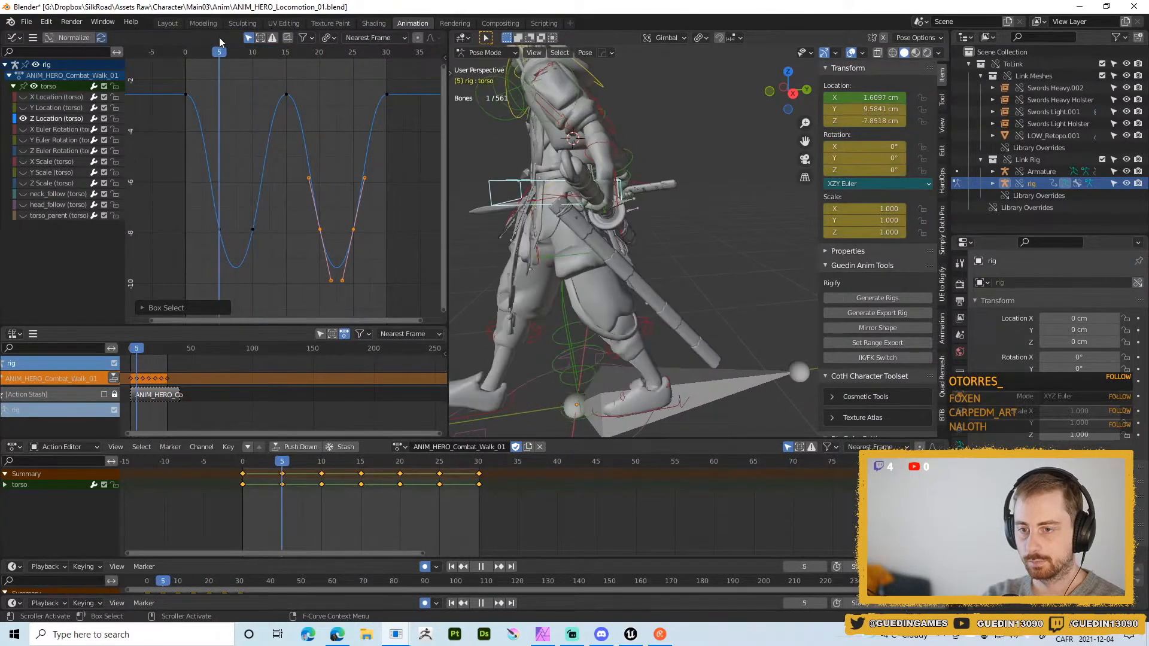
key("space")
key("Home")
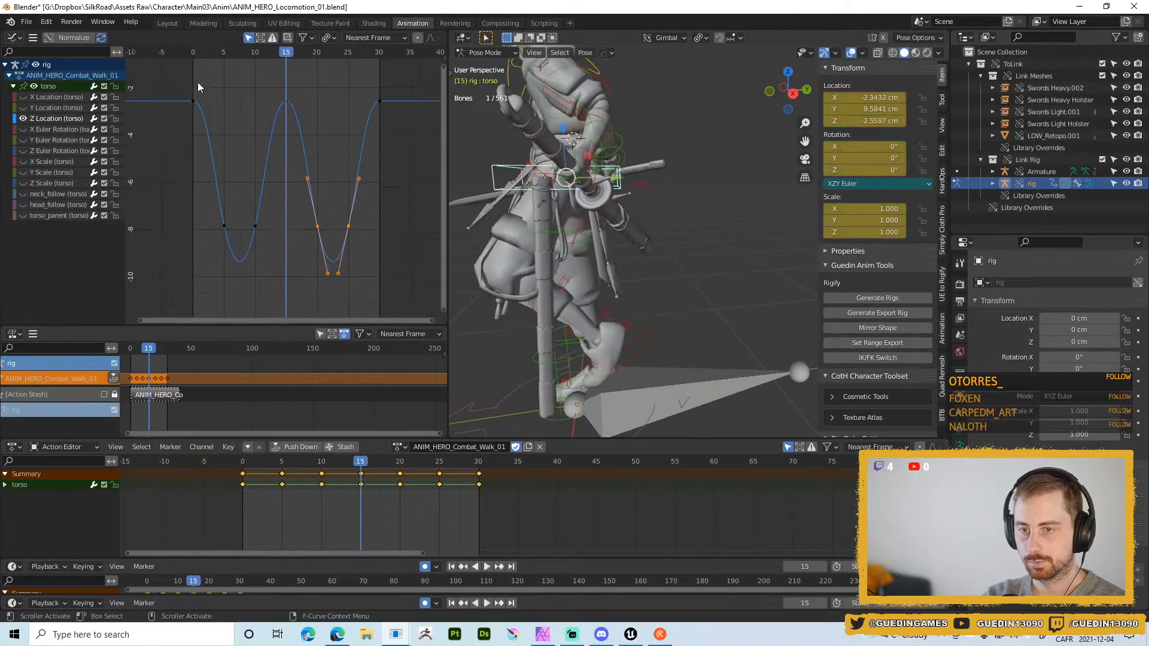
left_click_drag(188, 83, 389, 158)
key("g")
key("y")
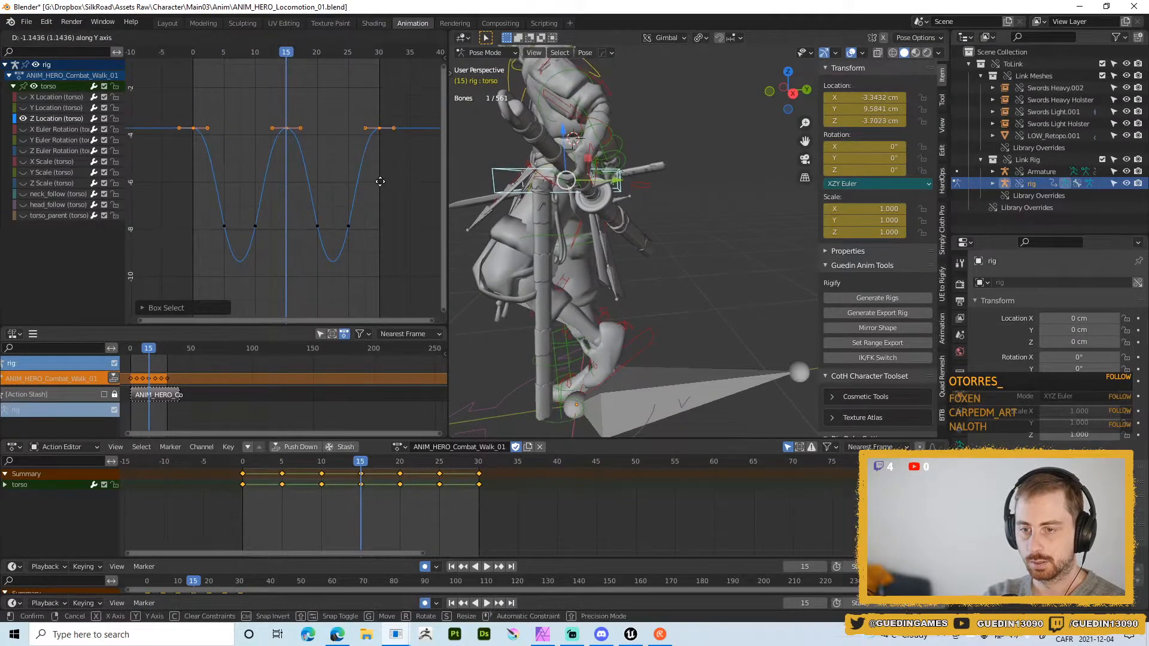
left_click(380, 183)
key("space")
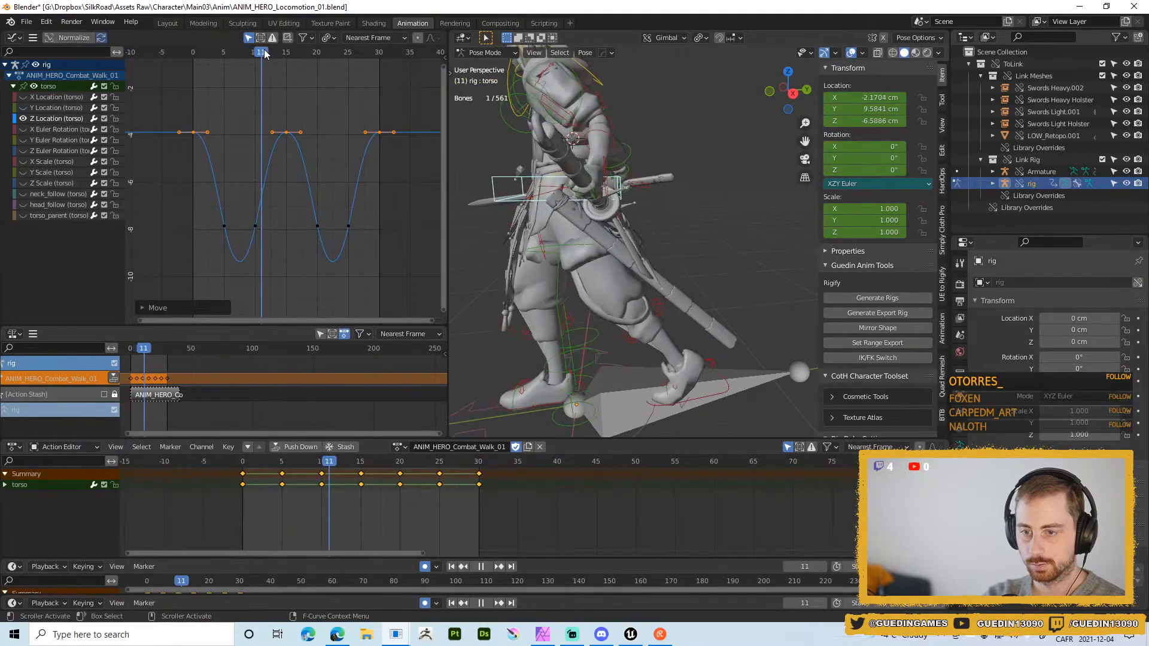
key("space")
- Raise the torso's Z Location keys at frames 5, 10, 20 and 25 to about -6.8 cm and scrub the walk
left_click_drag(166, 211, 388, 268)
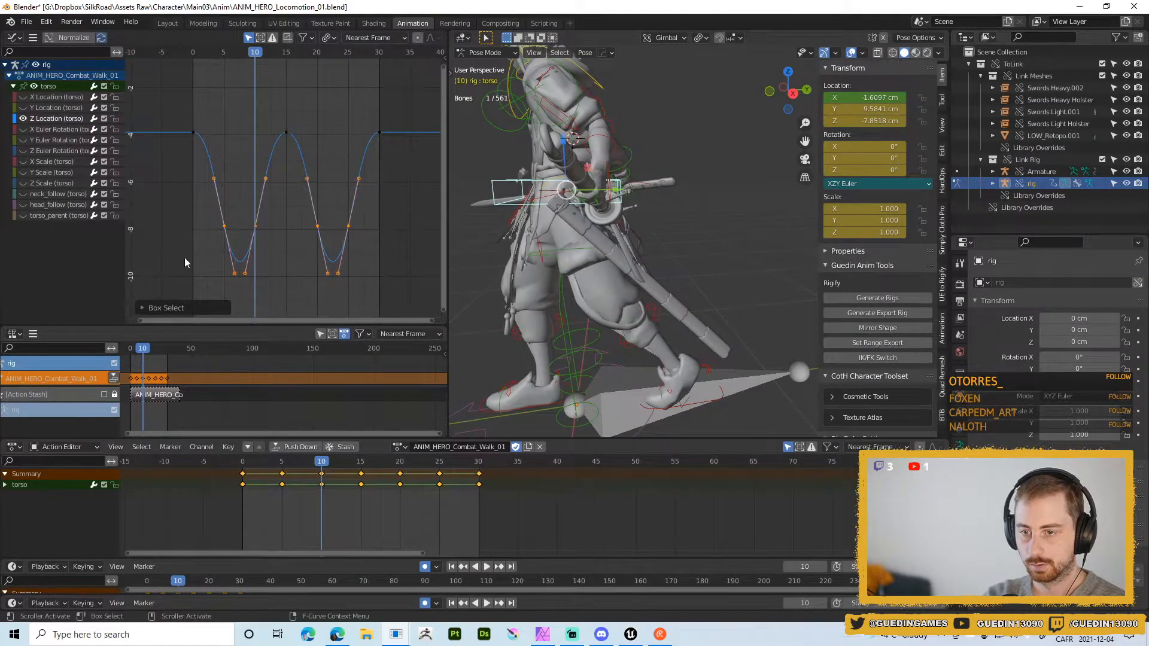
key("g")
left_click(228, 159)
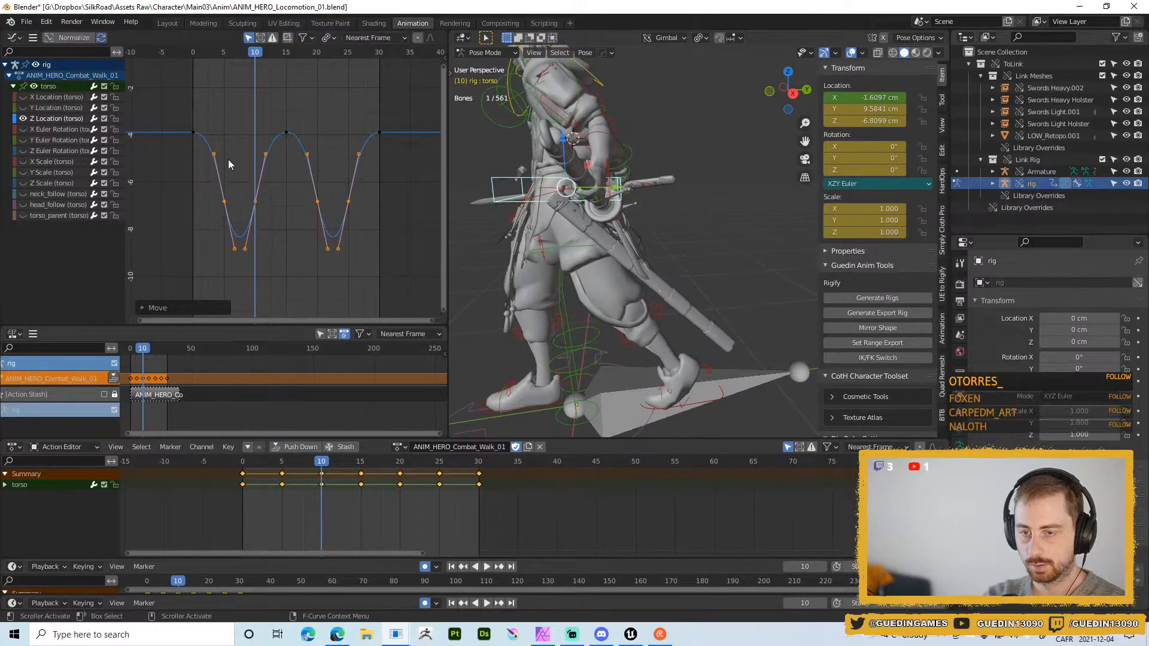
key("space")
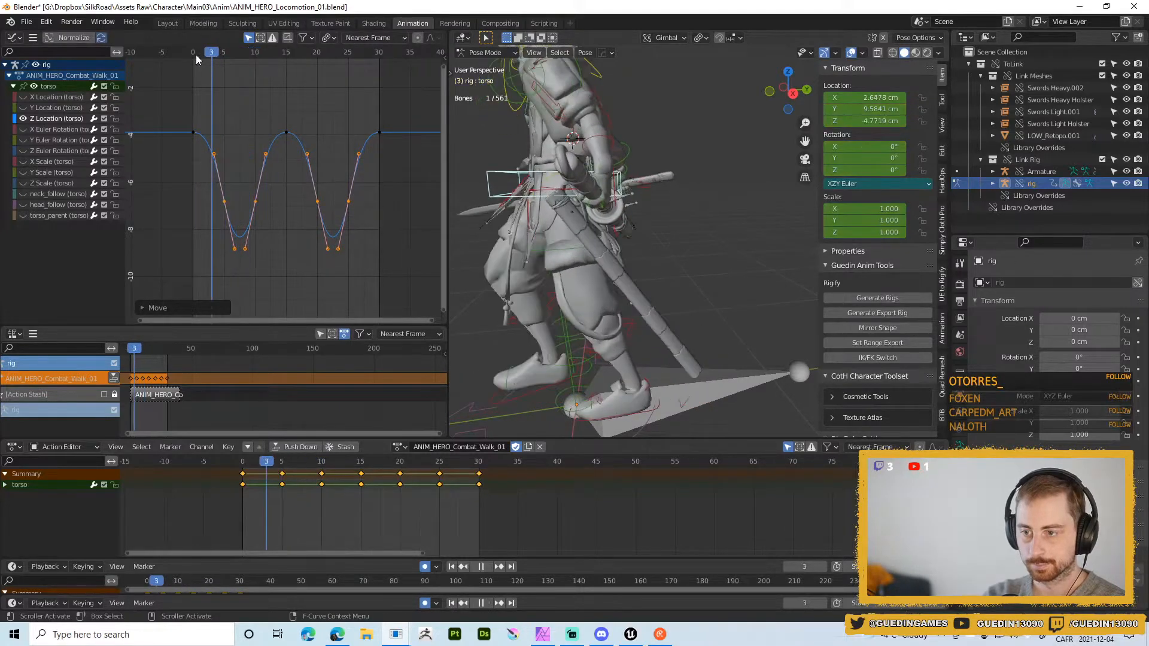
mouse_move(239, 58)
left_mouse_down()
mouse_move(271, 55)
mouse_move(225, 60)
mouse_move(260, 54)
left_mouse_up()
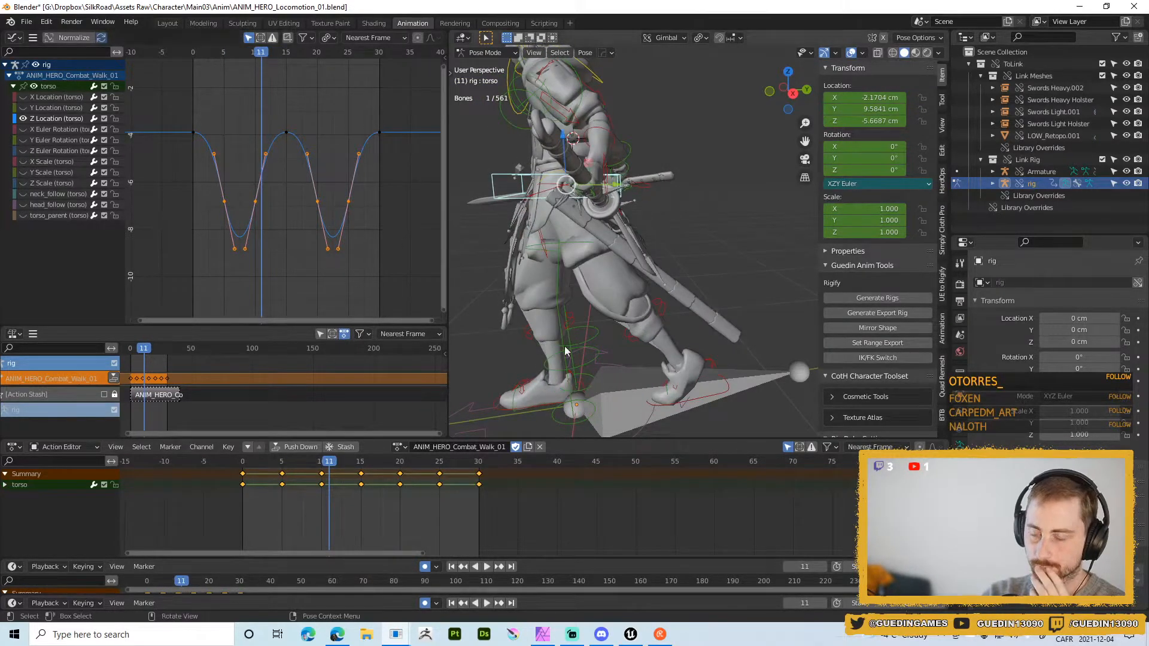
- Select the left foot's IK bone (foot_ik.L) and examine its Y Location curve around frames 10 and 11
left_click(722, 394)
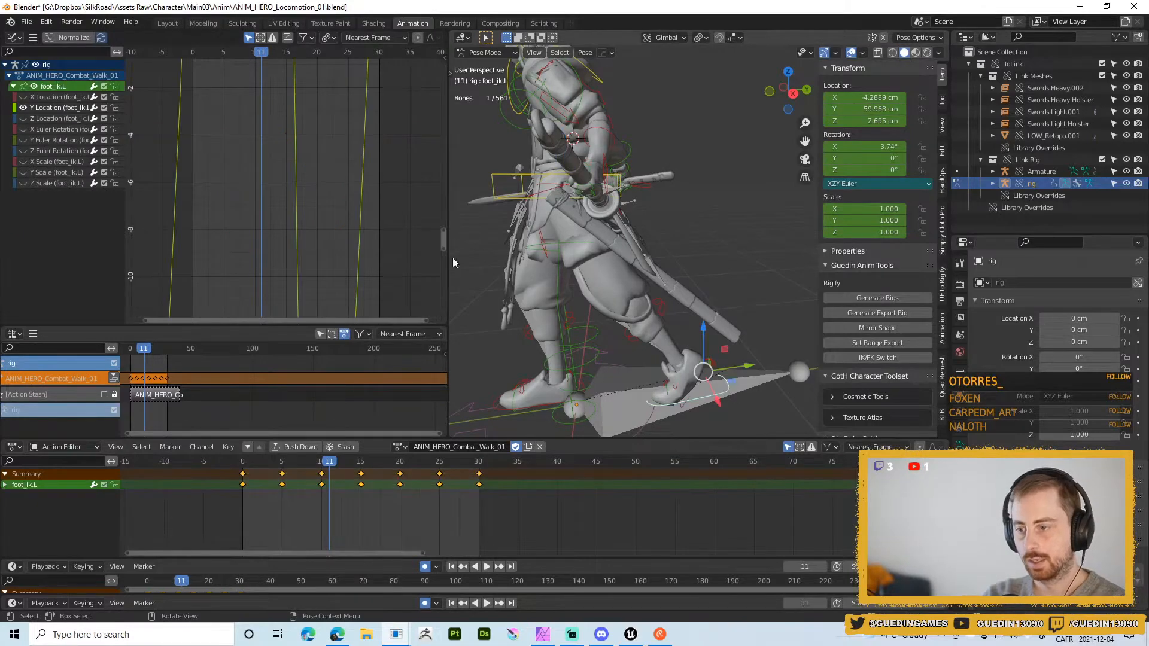
key("Home")
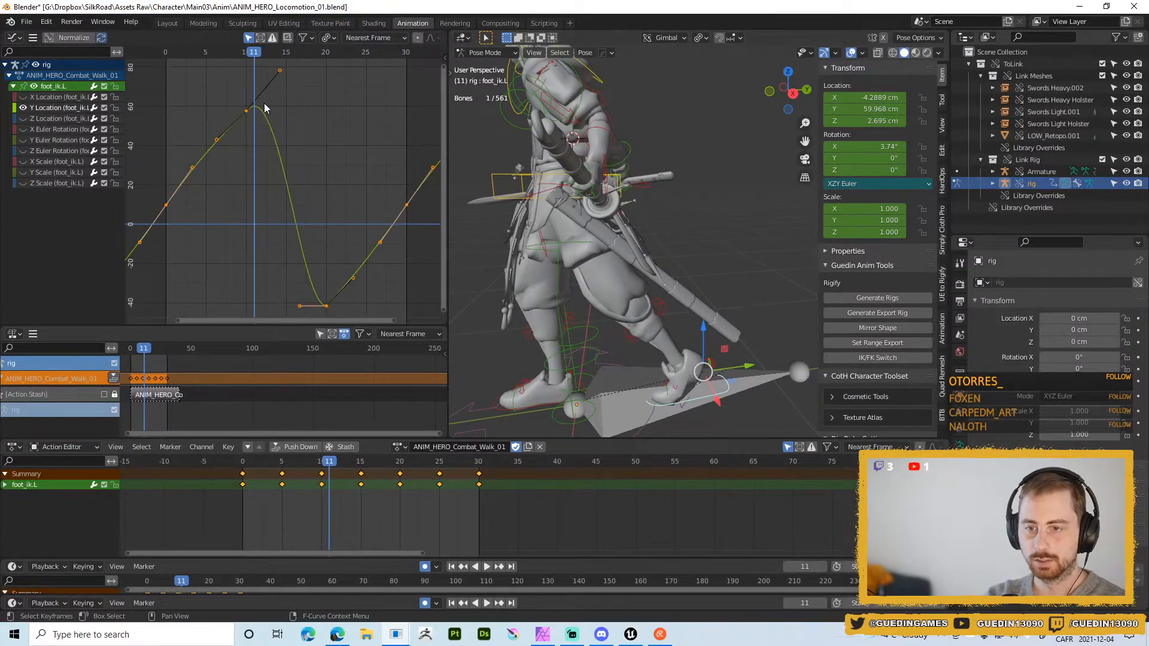
key("space")
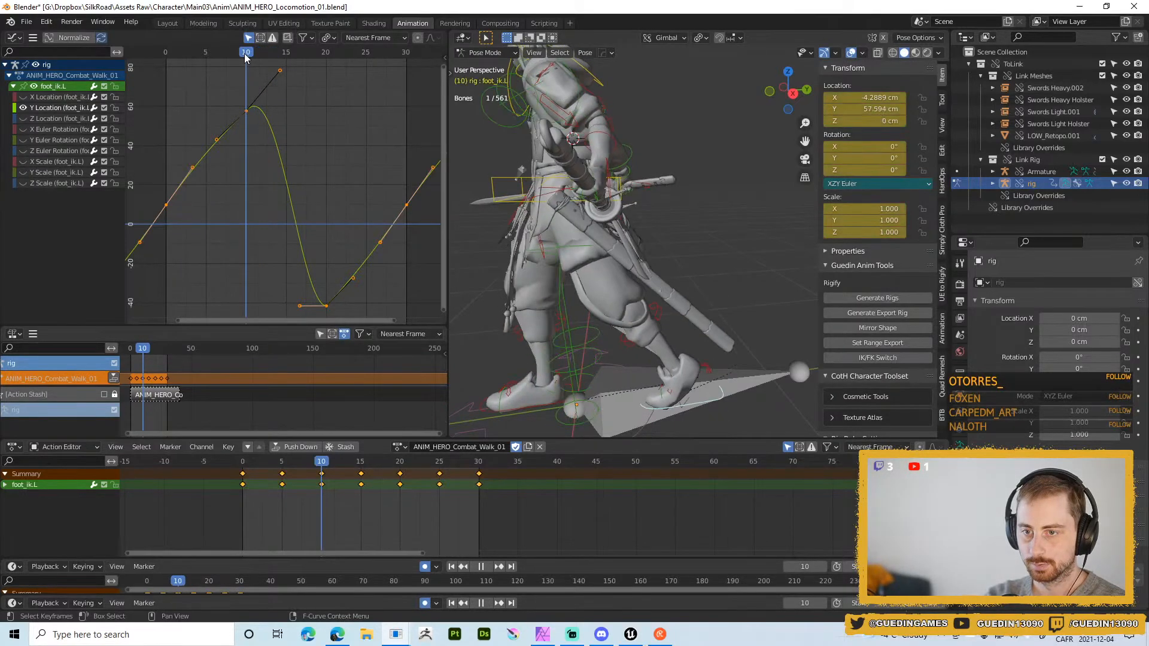
key("space")
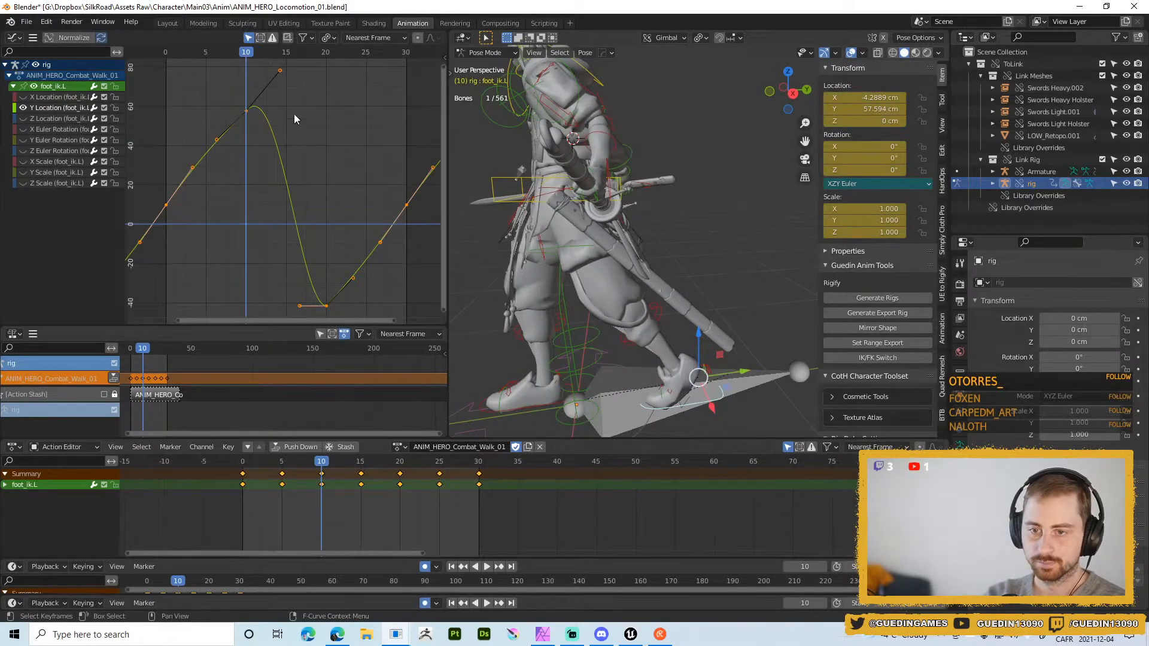
scroll(338, 188, "down", 1)
middle_click_drag(323, 201, 259, 185)
middle_click_drag(144, 132, 259, 148)
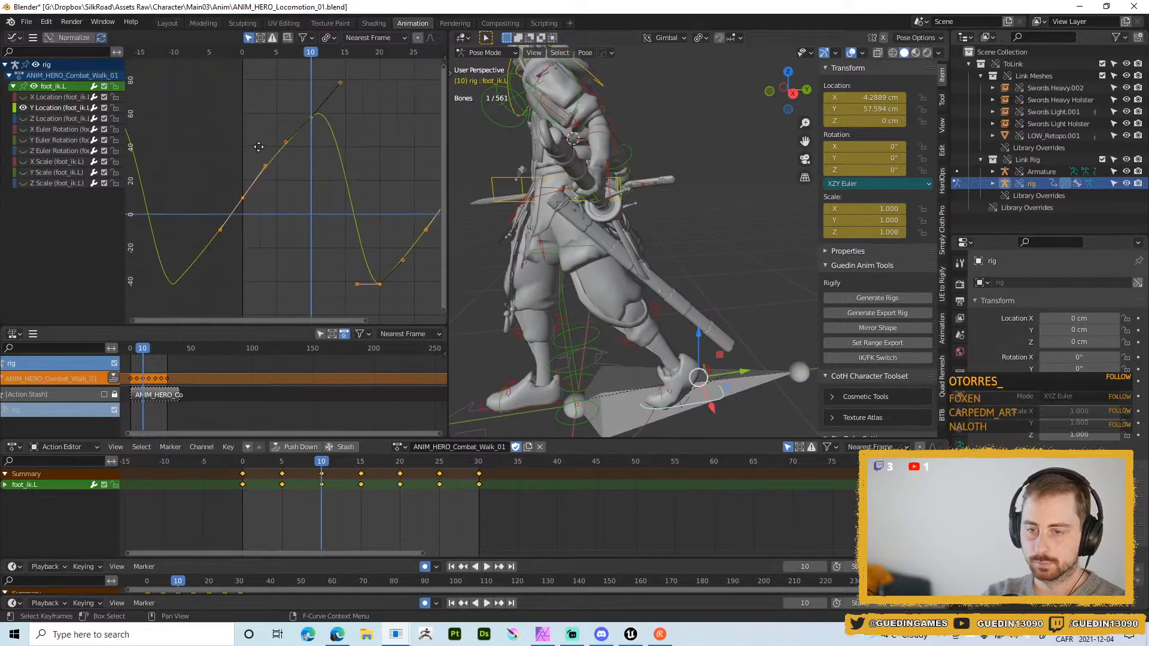
mouse_move(313, 55)
left_mouse_down()
mouse_move(332, 55)
mouse_move(293, 51)
mouse_move(320, 48)
left_mouse_up()
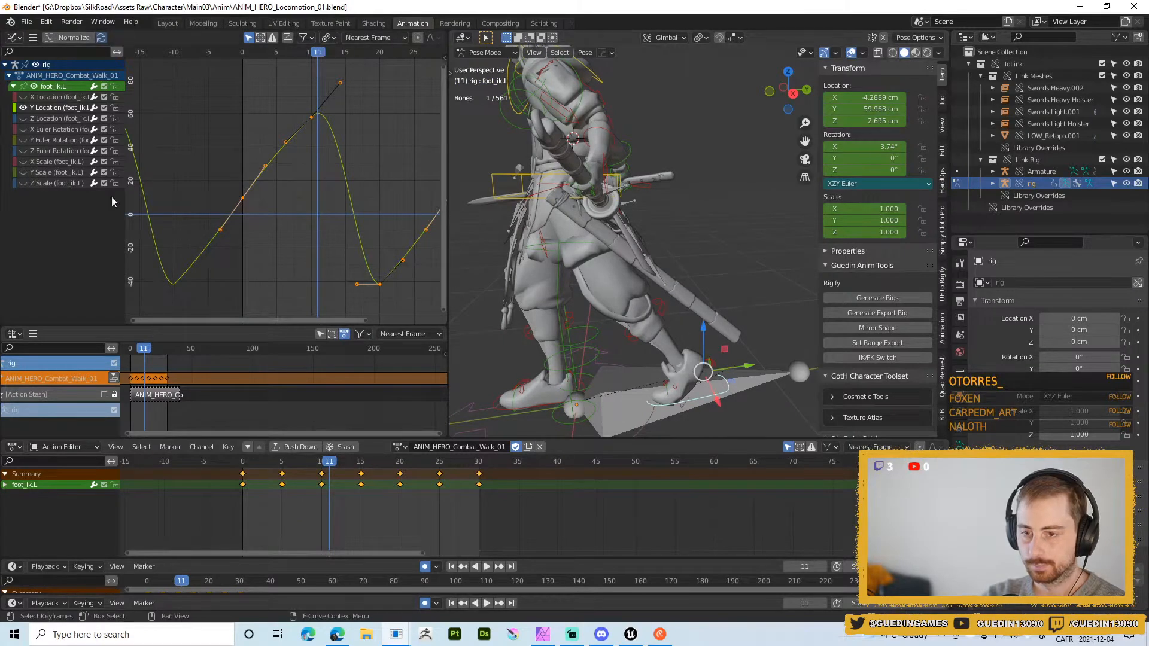
- Show only foot_ik.L's Z Location curve instead of Y Location, framed in the Graph Editor
left_click(24, 107)
left_click(22, 118)
left_click(39, 119)
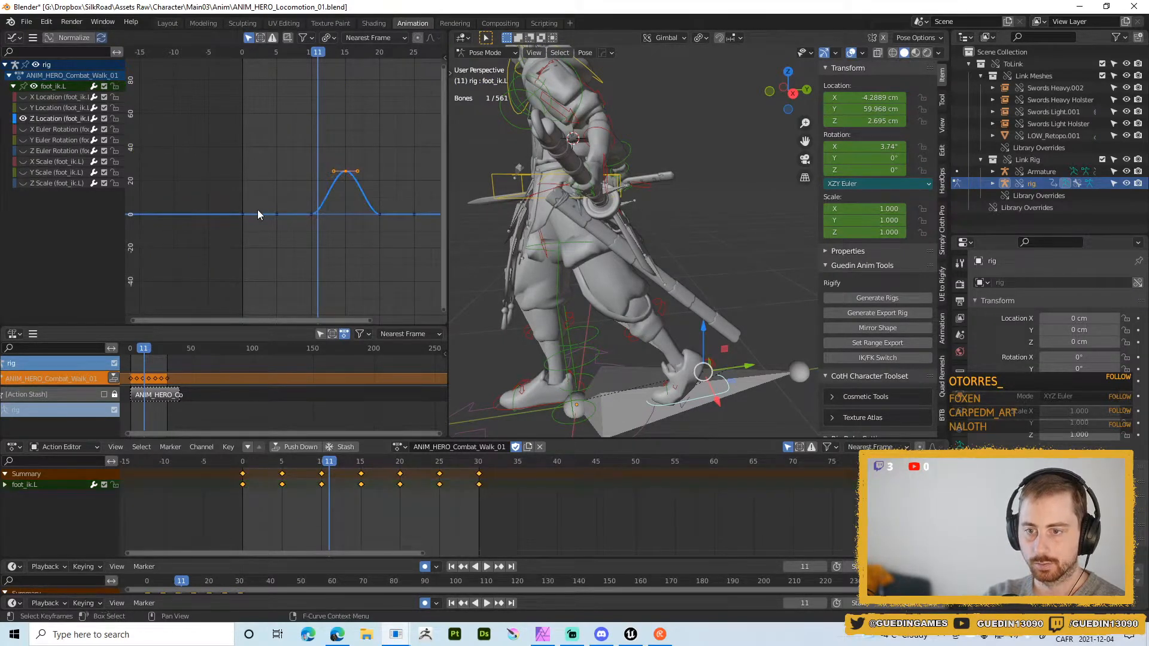
key("Home")
- Make foot_ik.L's Z Location handle after frame 10 Free, raise it to about 5 cm and scrub the walk
left_click_drag(223, 245, 264, 316)
left_click(258, 297)
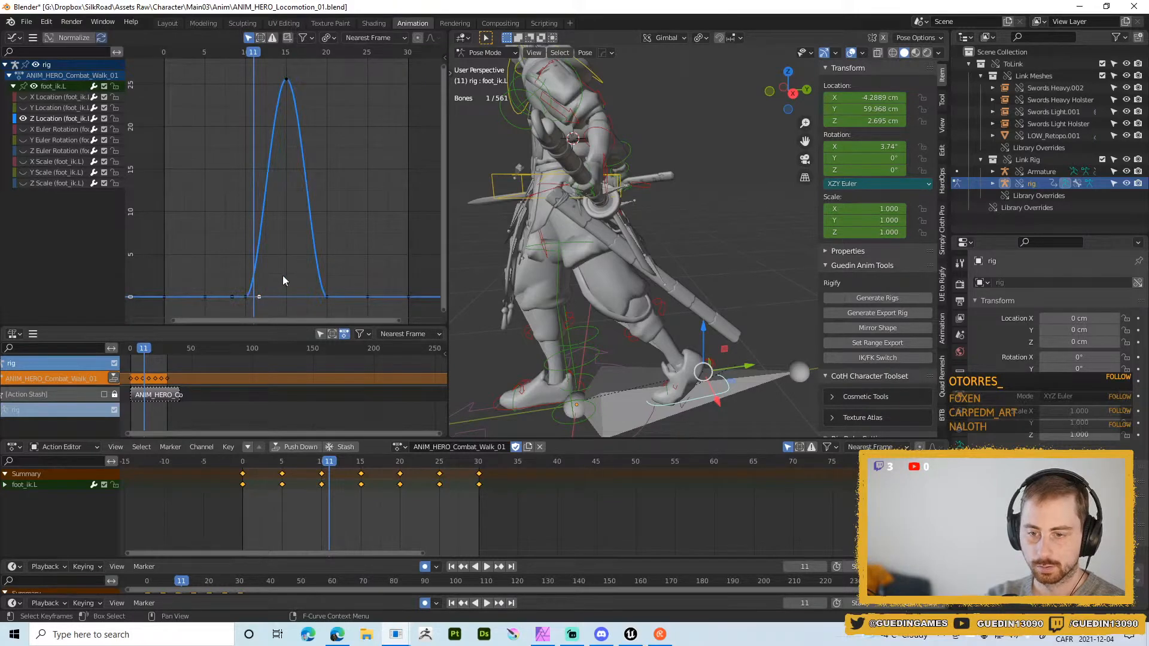
key("v")
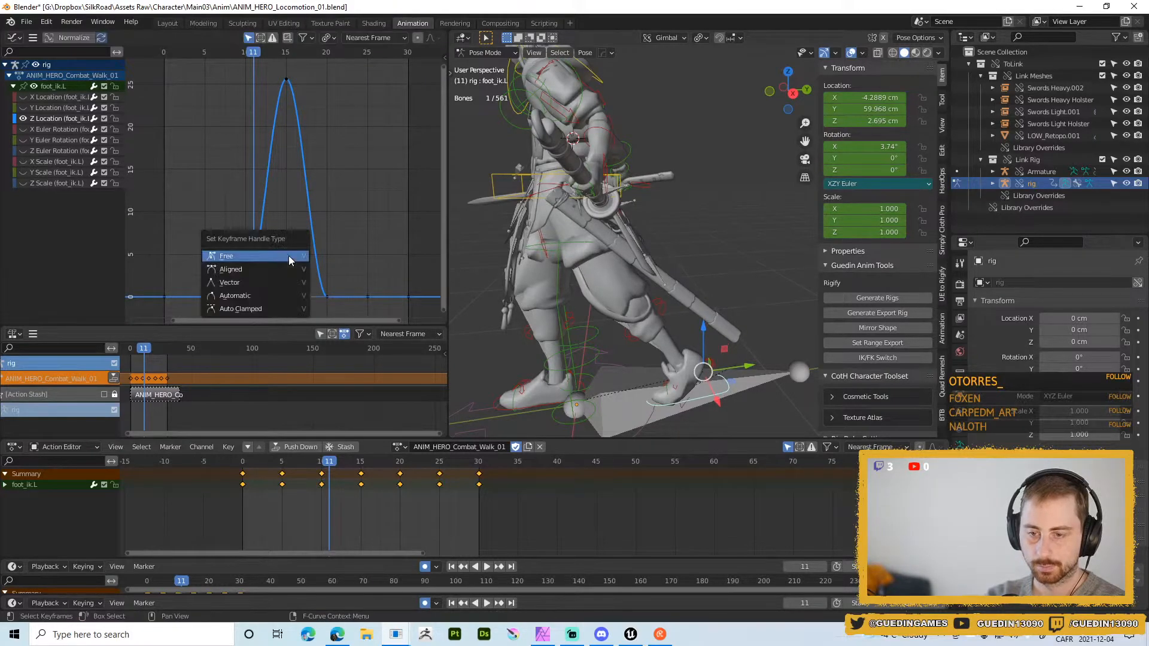
left_click(288, 256)
key("g")
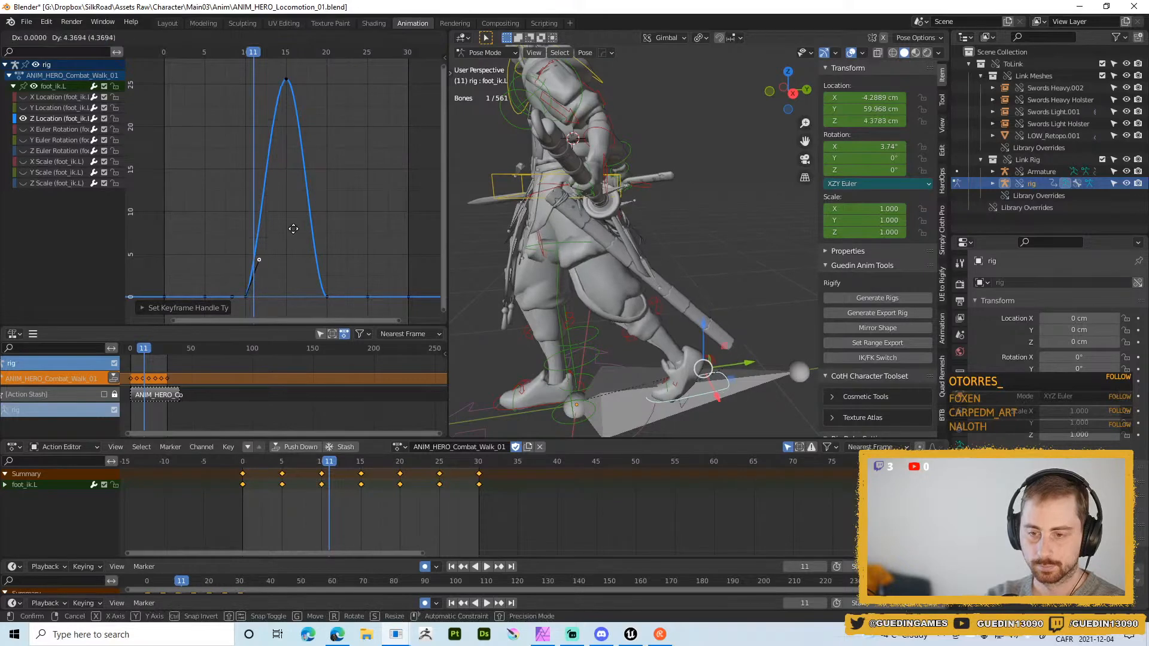
left_click(289, 217)
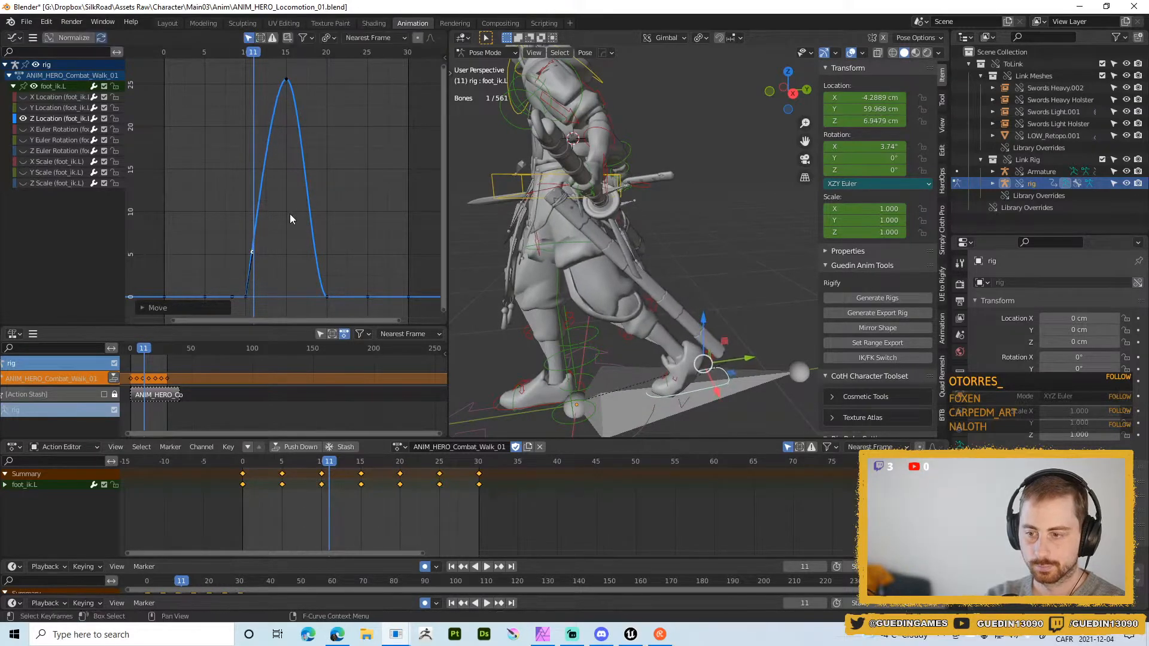
left_click_drag(331, 462, 298, 460)
key("space")
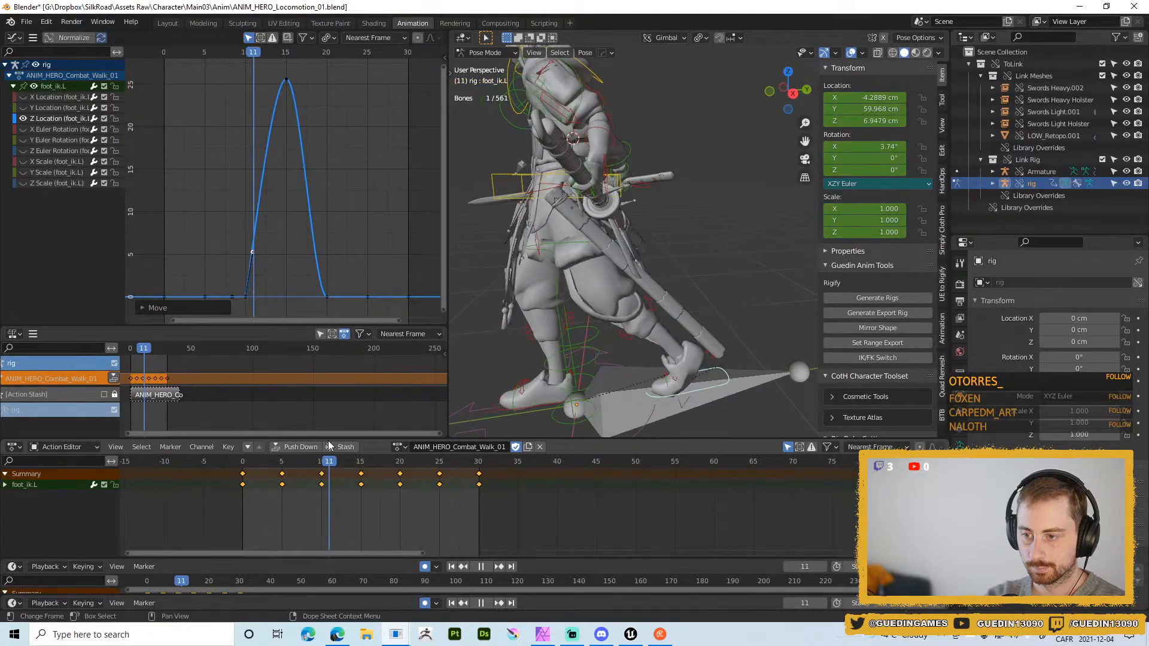
key("space")
- Try Automatic handles on foot_ik.L's Z Location key at frame 10, and set them to Auto Clamped
middle_click_drag(259, 284, 333, 193)
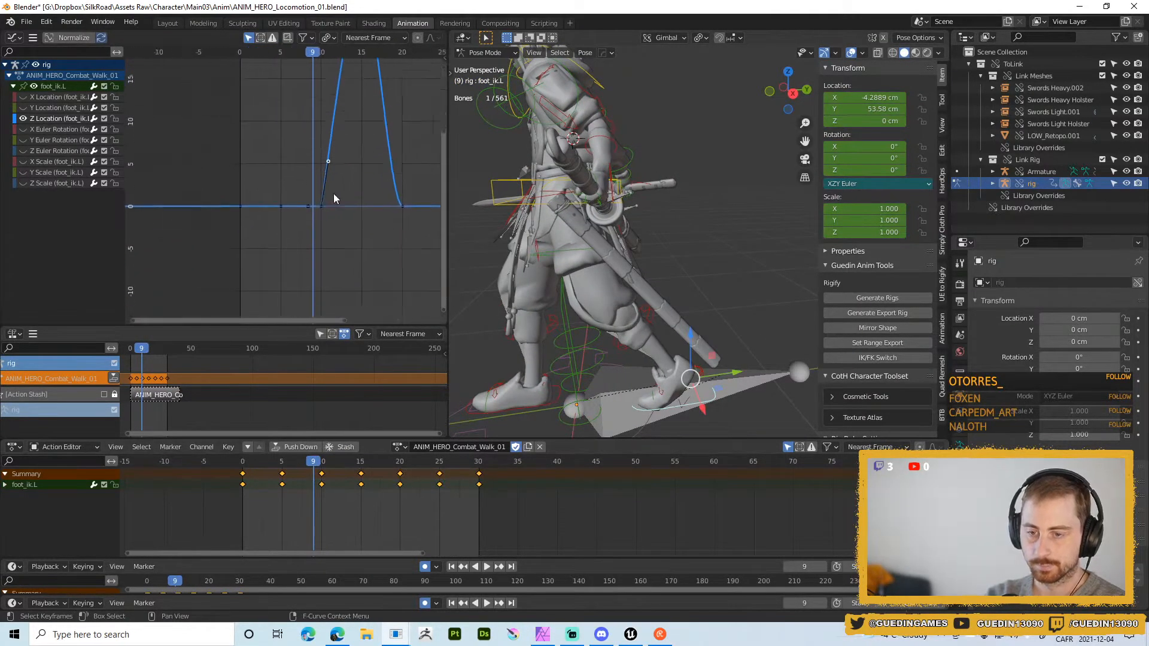
scroll(335, 196, "up", 1)
scroll(368, 293, "up", 1)
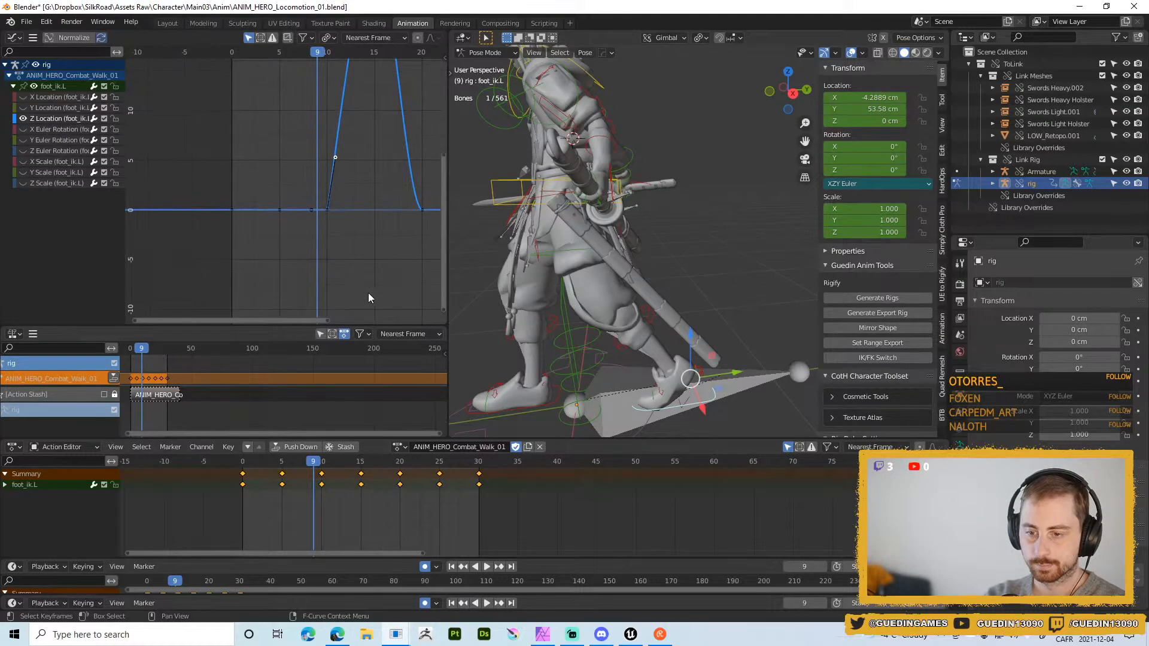
left_click(327, 210)
key("v")
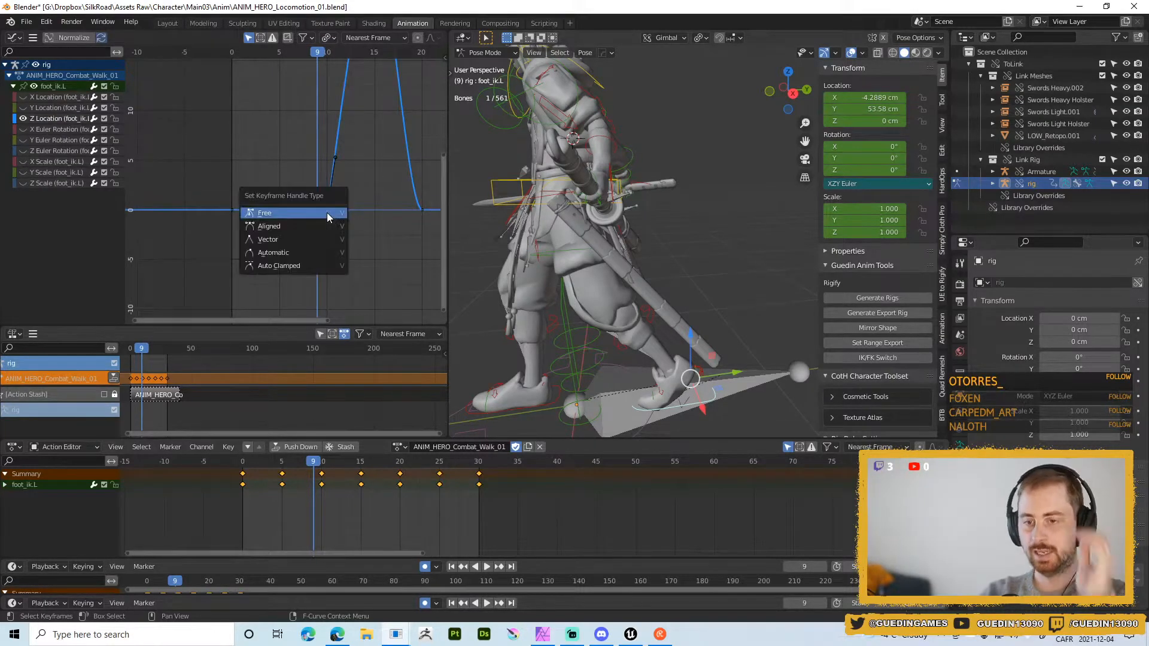
left_click(301, 253)
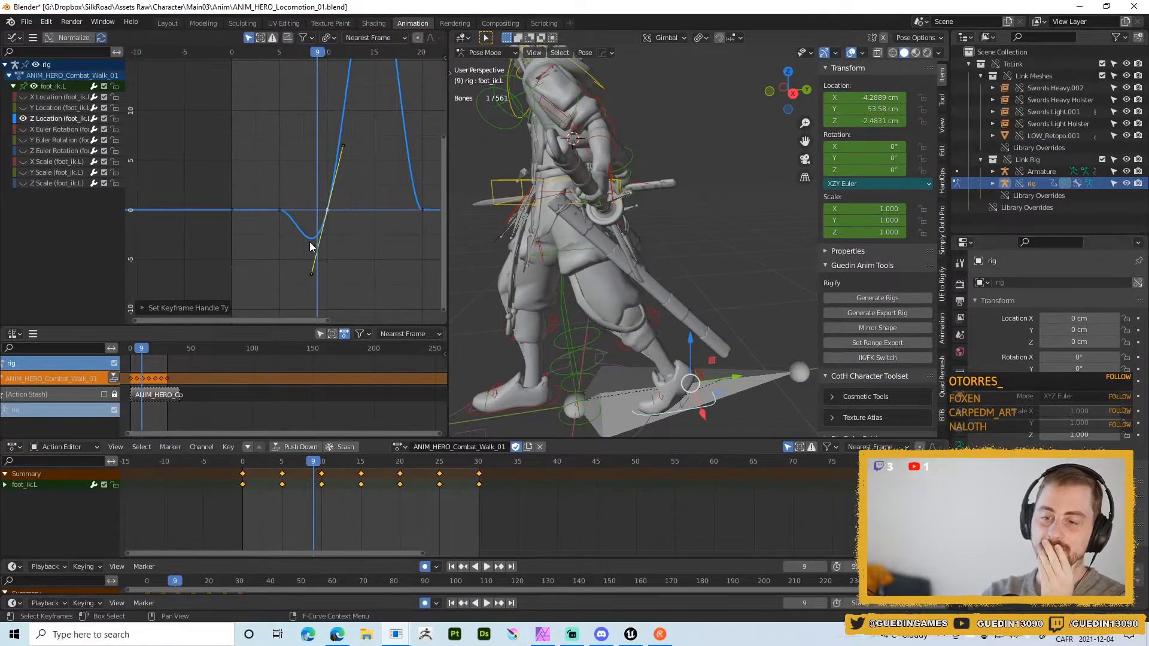
key("v")
left_click(296, 256)
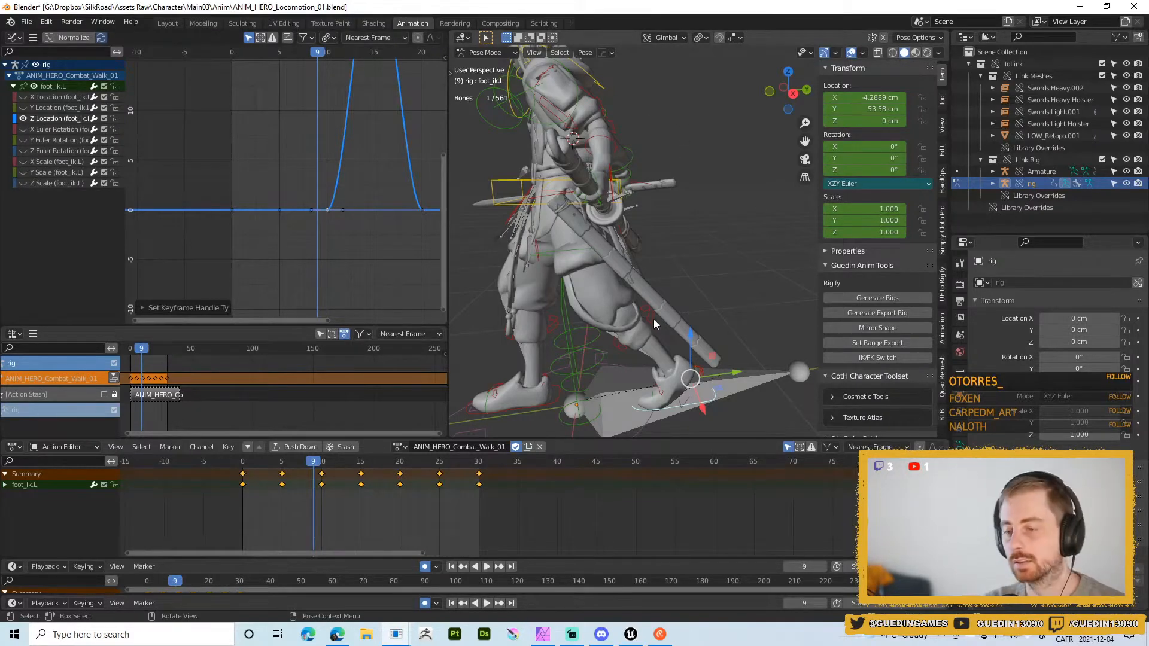
- Play the walk with the full character in view from the side and hide the viewport overlays
key("shift+space")
left_click(661, 170)
scroll(723, 260, "down", 5)
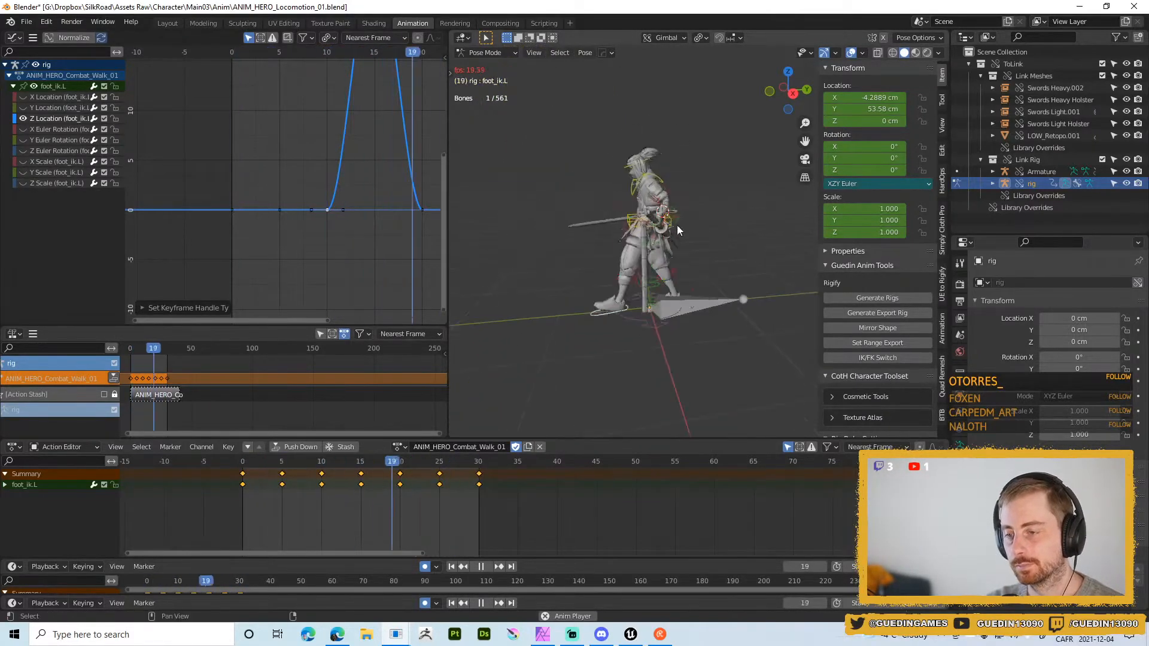
middle_click_drag(677, 225, 490, 234)
key("shift+alt+z")
- Switch to Unreal Engine, inspect the previously imported ANIM_HERO_Combat_Walk_01 from behind and from the side, and pause its playback
key("alt+Tab")
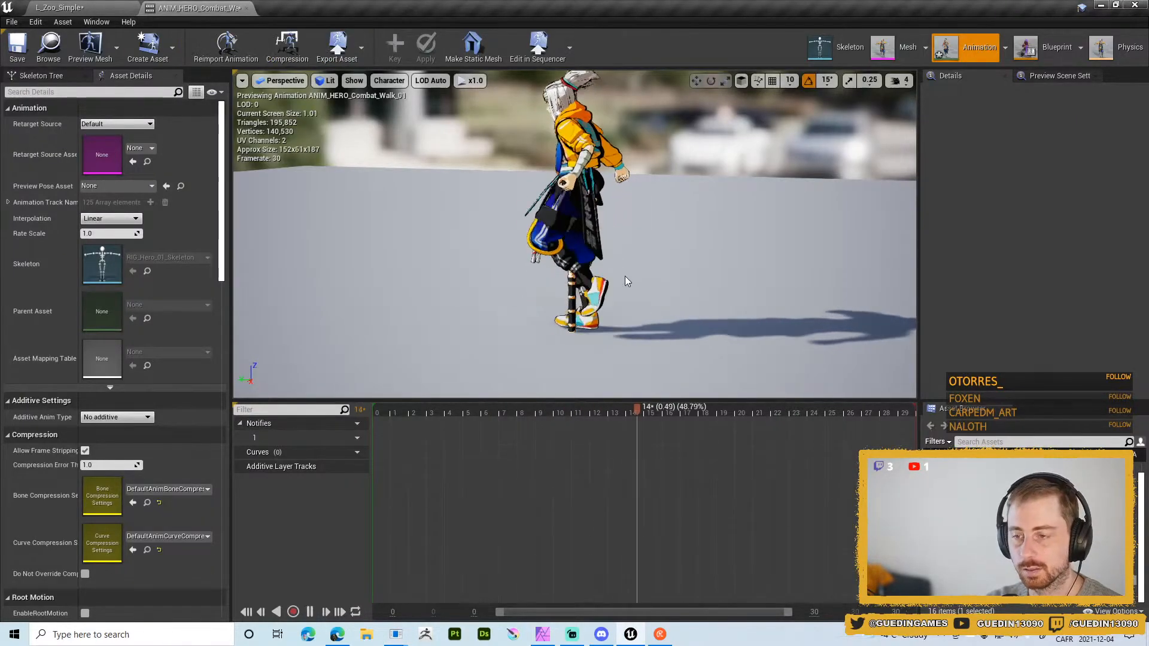
left_click_drag(359, 270, 456, 273)
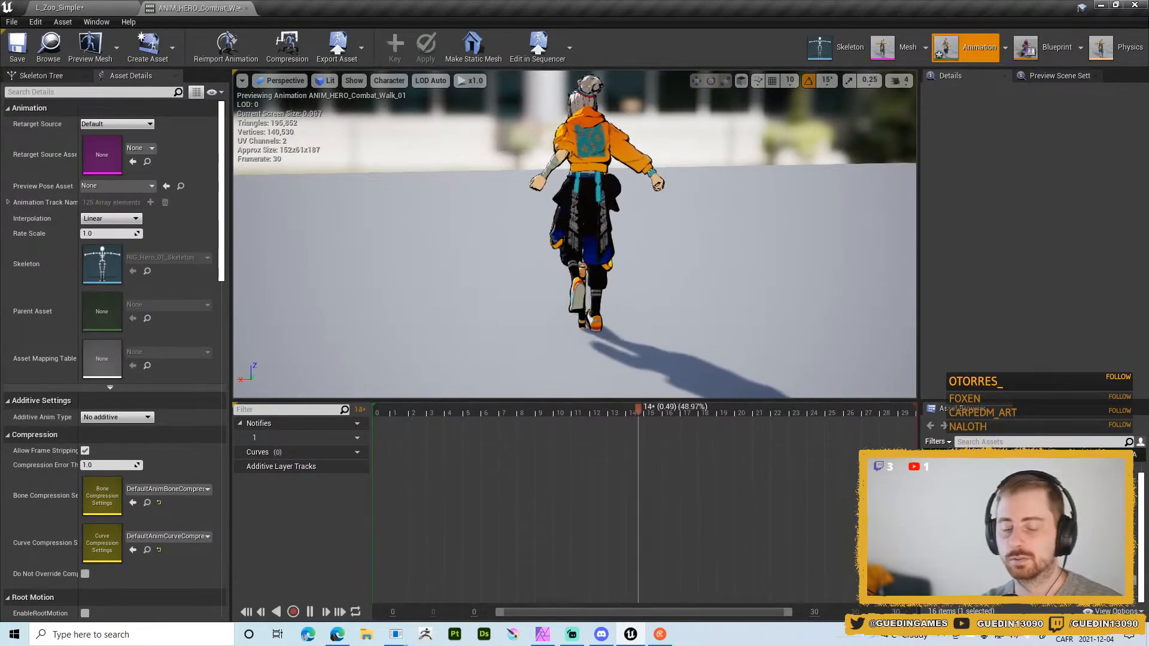
key("space")
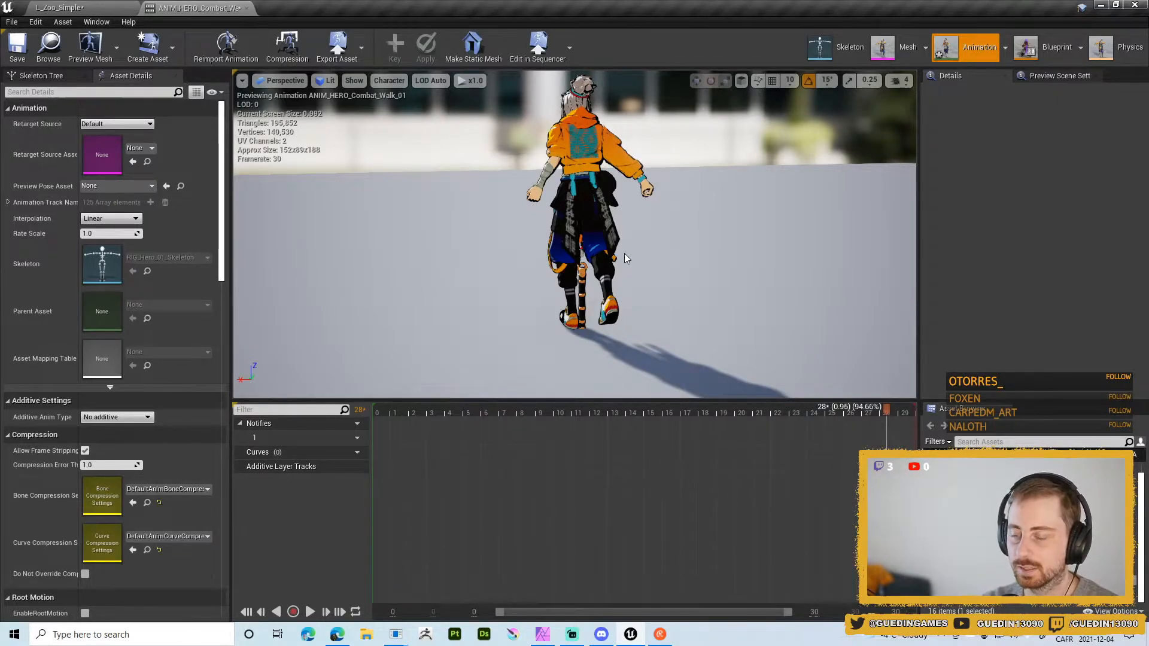
left_click_drag(803, 315, 910, 351)
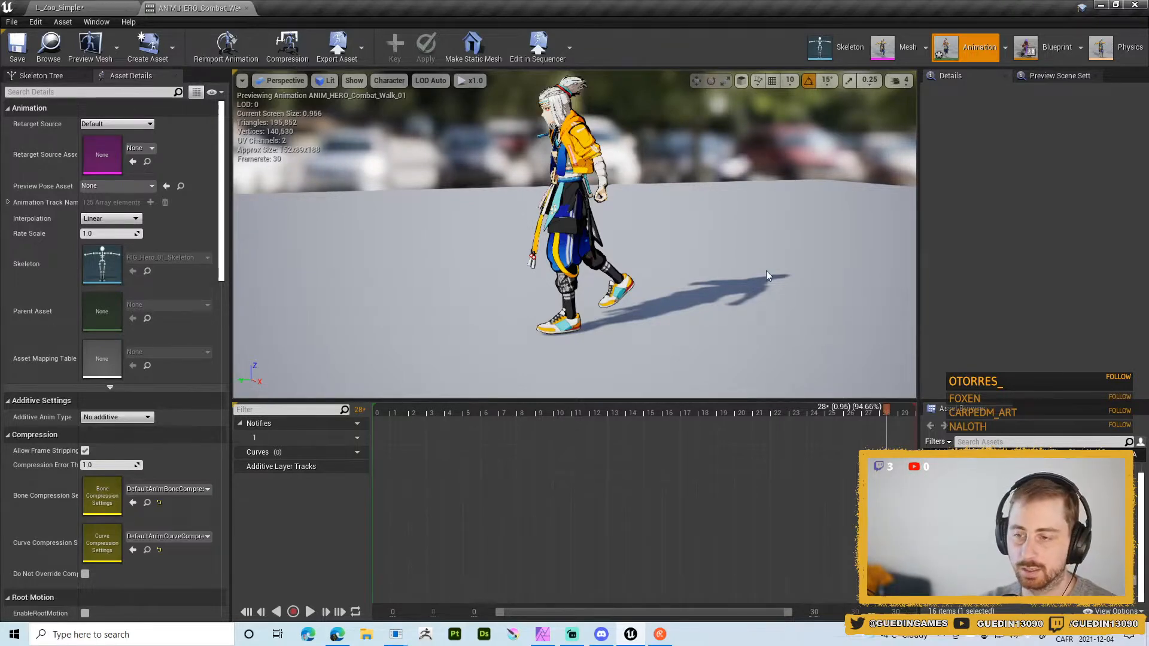
mouse_move(619, 243)
left_mouse_down()
mouse_move(604, 236)
mouse_move(619, 243)
left_mouse_up()
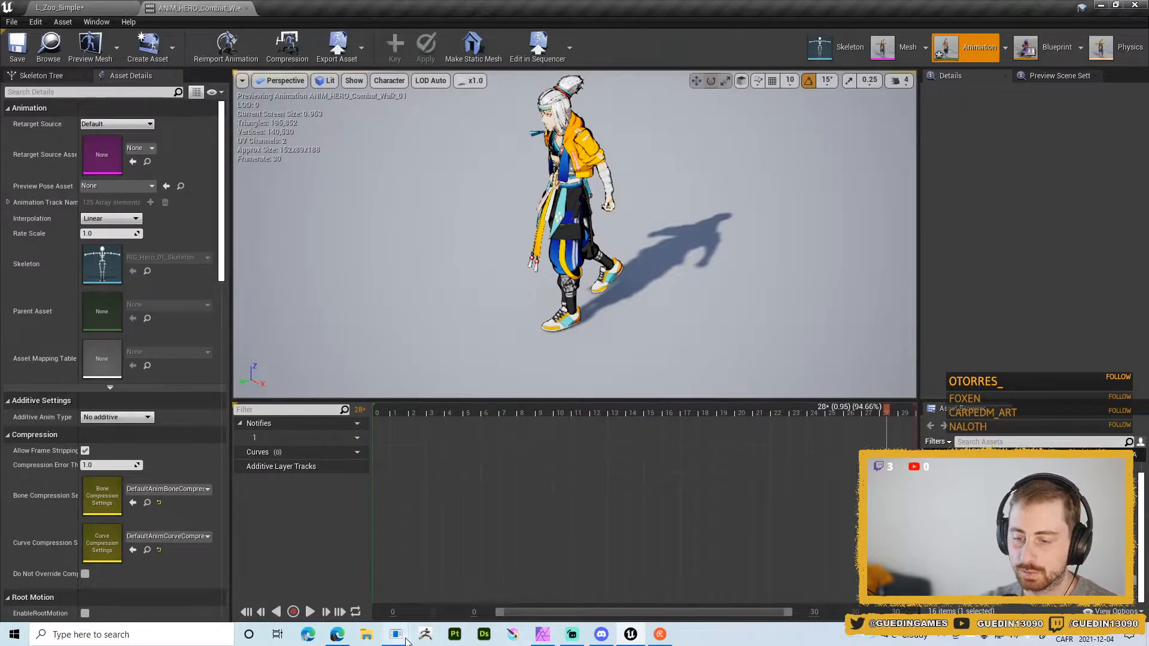
- Switch back to Blender, stop the walk's playback and inspect the paused pose from the side
mouse_move(512, 635)
left_click(321, 591)
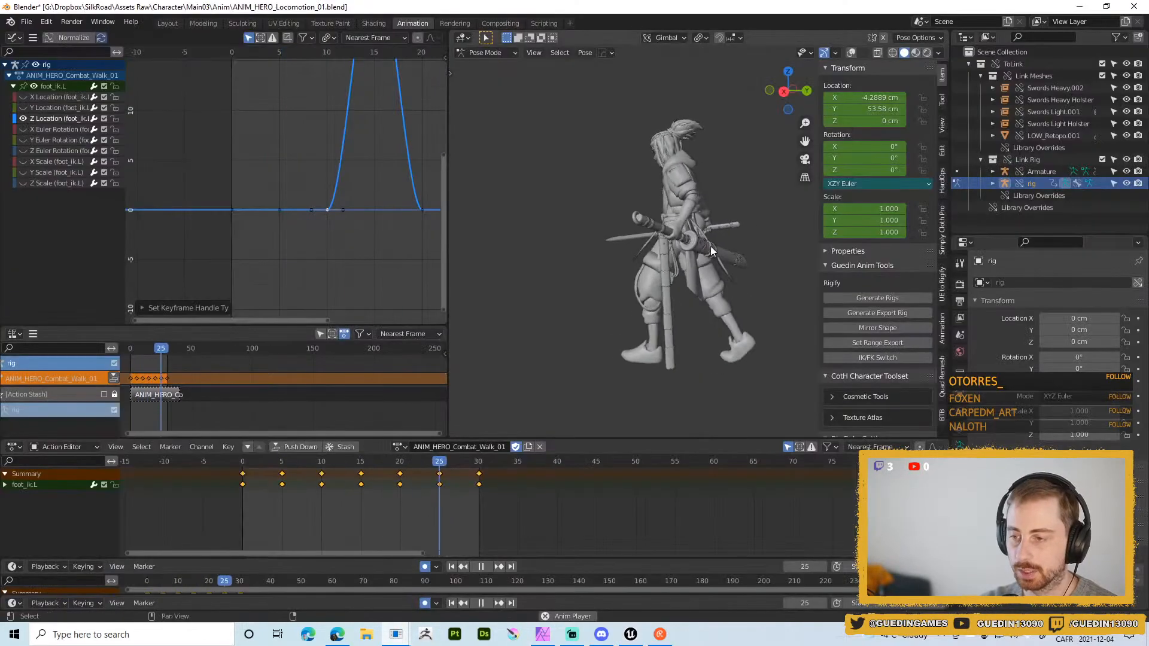
middle_click_drag(741, 290, 744, 289)
key("shift+space")
left_click(728, 228)
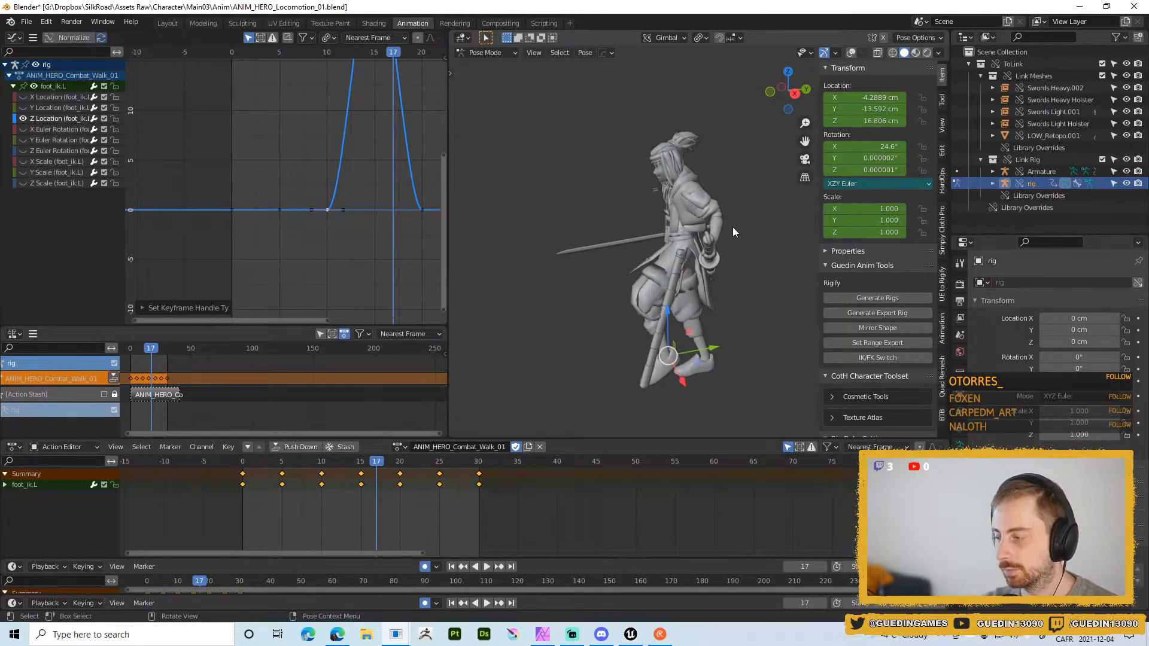
middle_click_drag(746, 308, 703, 206)
middle_click_drag(703, 275, 717, 282)
scroll(717, 282, "up", 2)
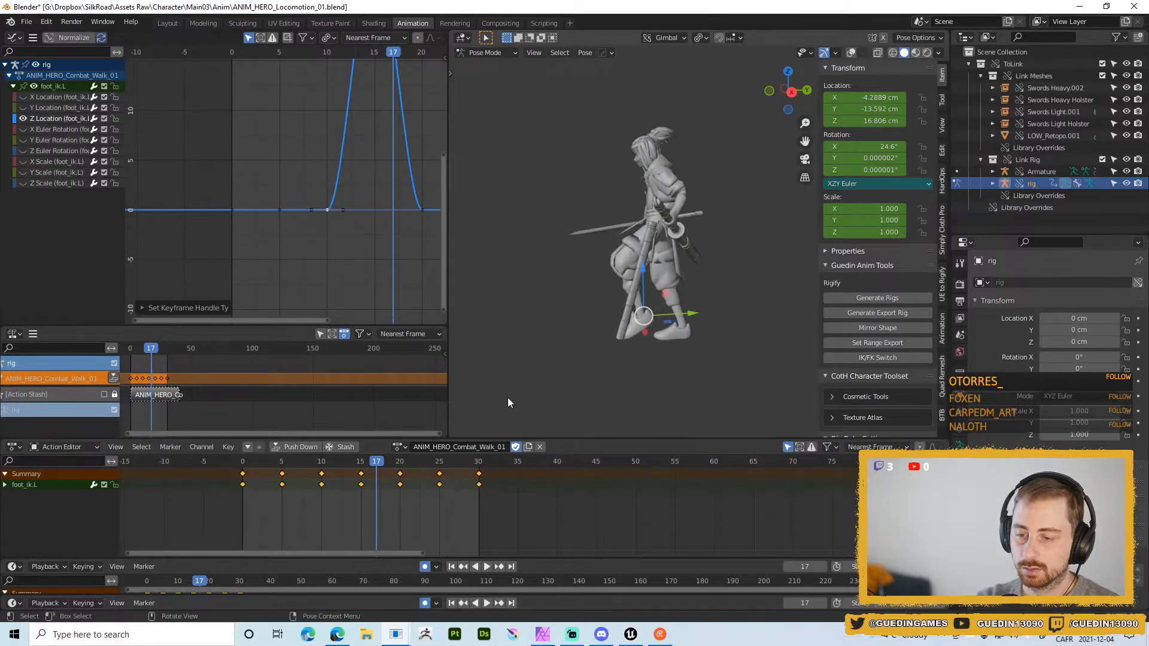
- Replay the walk from the start of the cycle, review it from a front-side angle and stop playback
key("space")
left_click_drag(345, 461, 243, 463)
key("space")
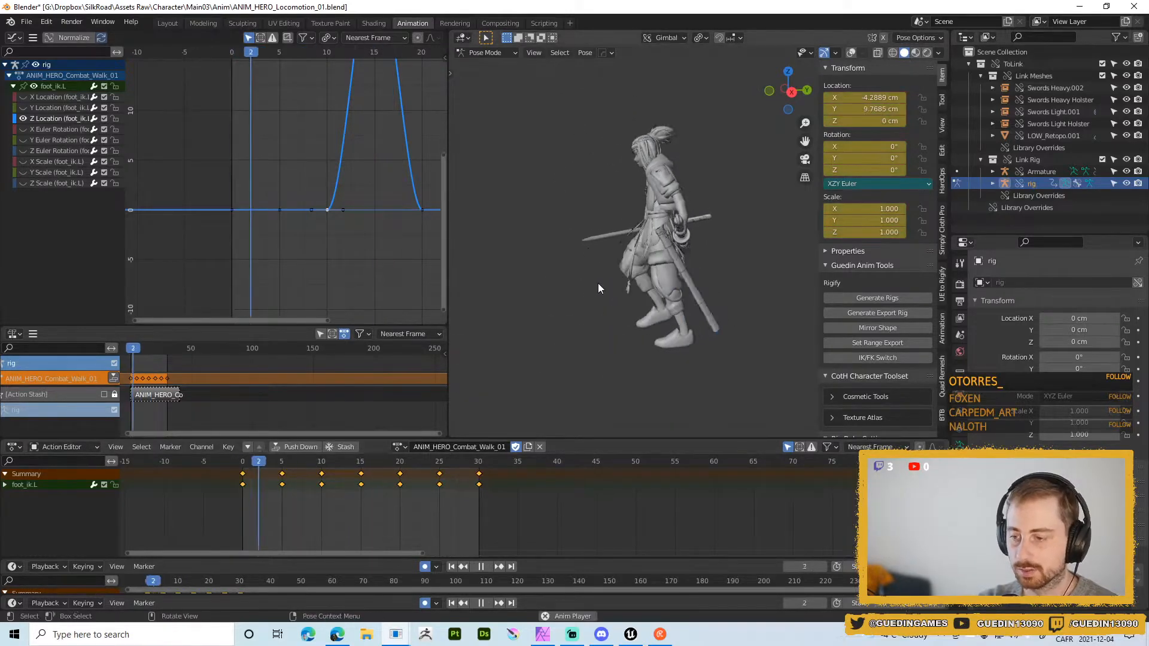
middle_click_drag(599, 284, 565, 274)
key("shift+space")
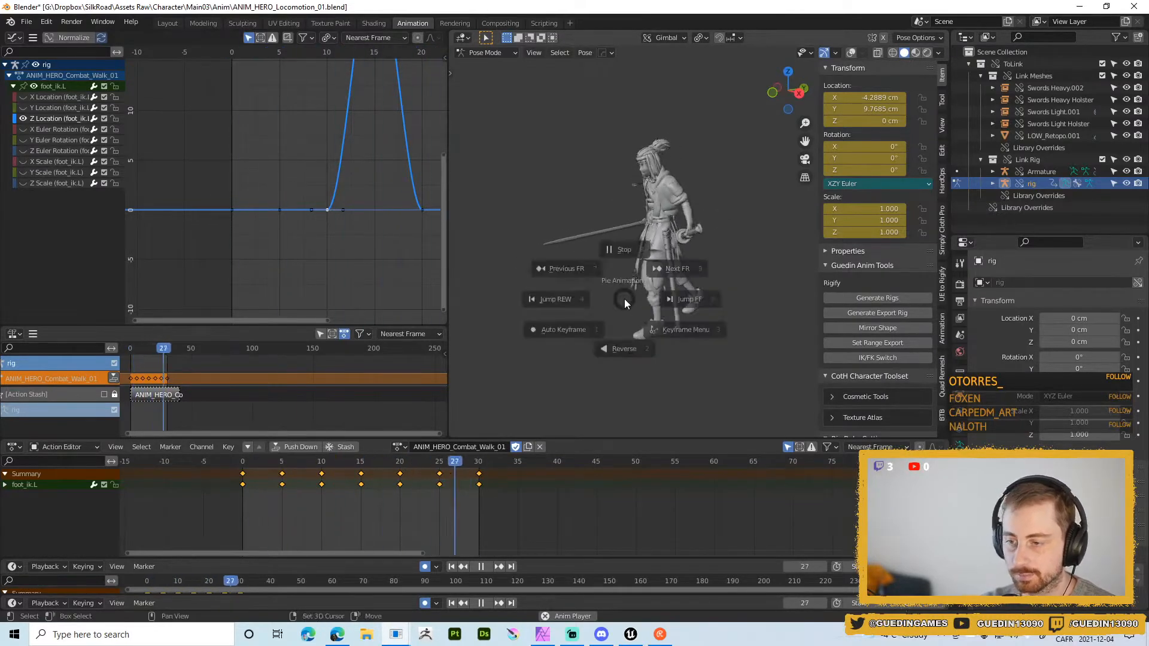
left_click(627, 256)
- Save the ANIM_HERO_Locomotion_01.blend file
key("ctrl+s")
left_click(685, 236)
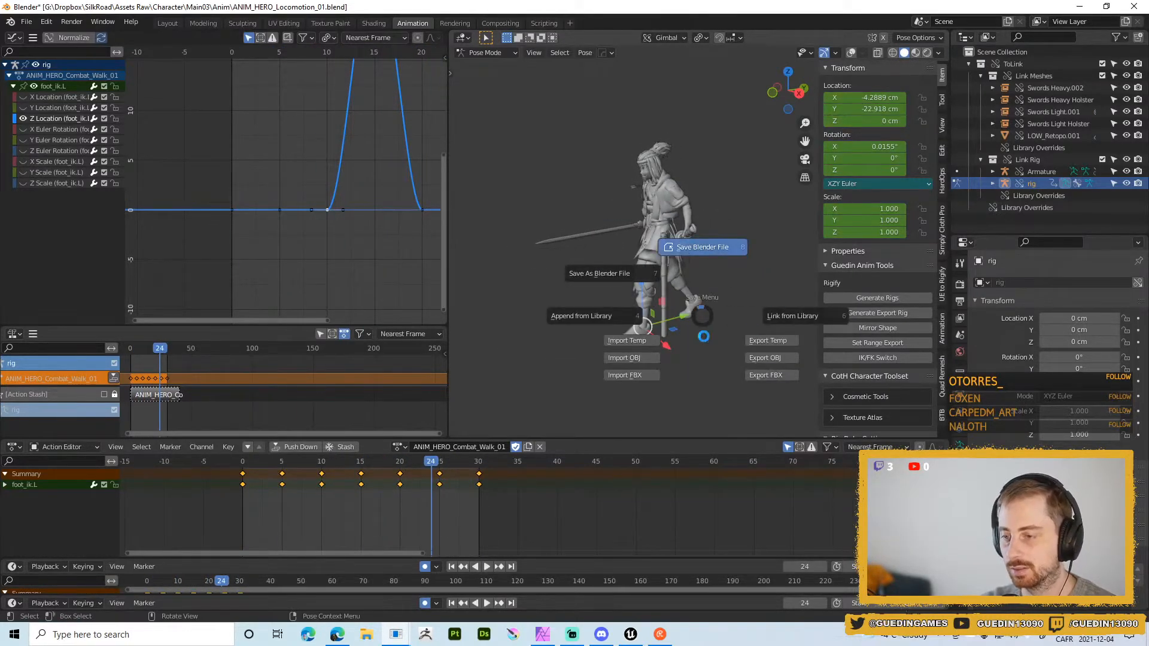
key("alt+Tab")
key("alt+Tab")
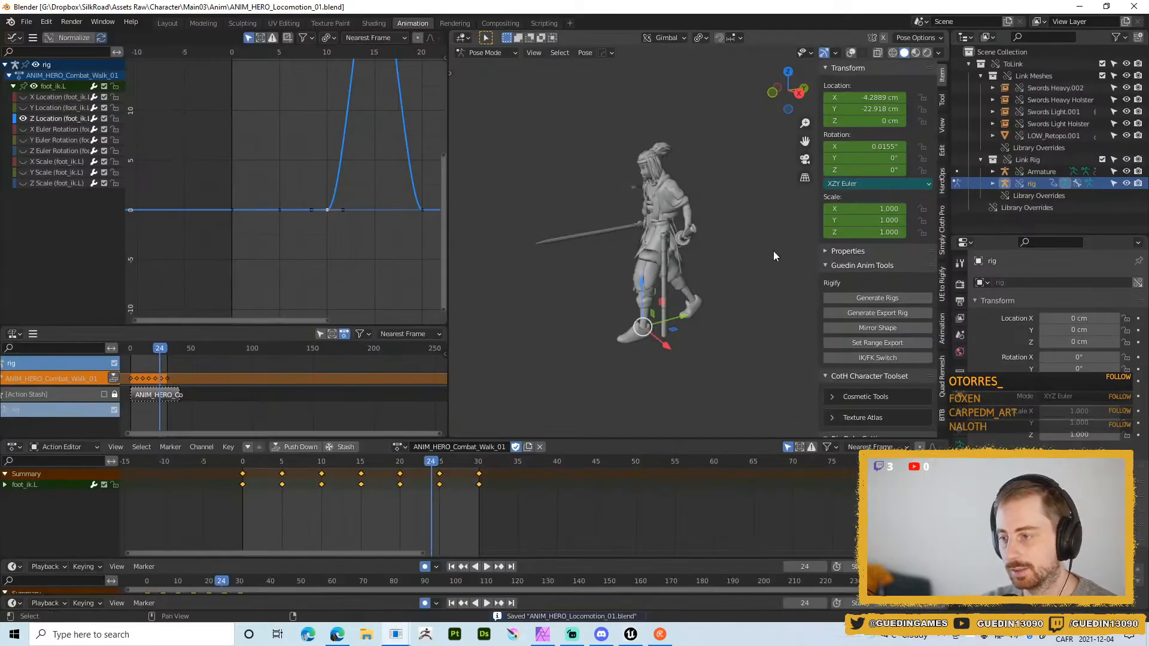
- Export the Armature object as FBX to the Locomotion folder, overwriting ANIM_HERO_Combat_Walk_01.fbx
left_click(1042, 172)
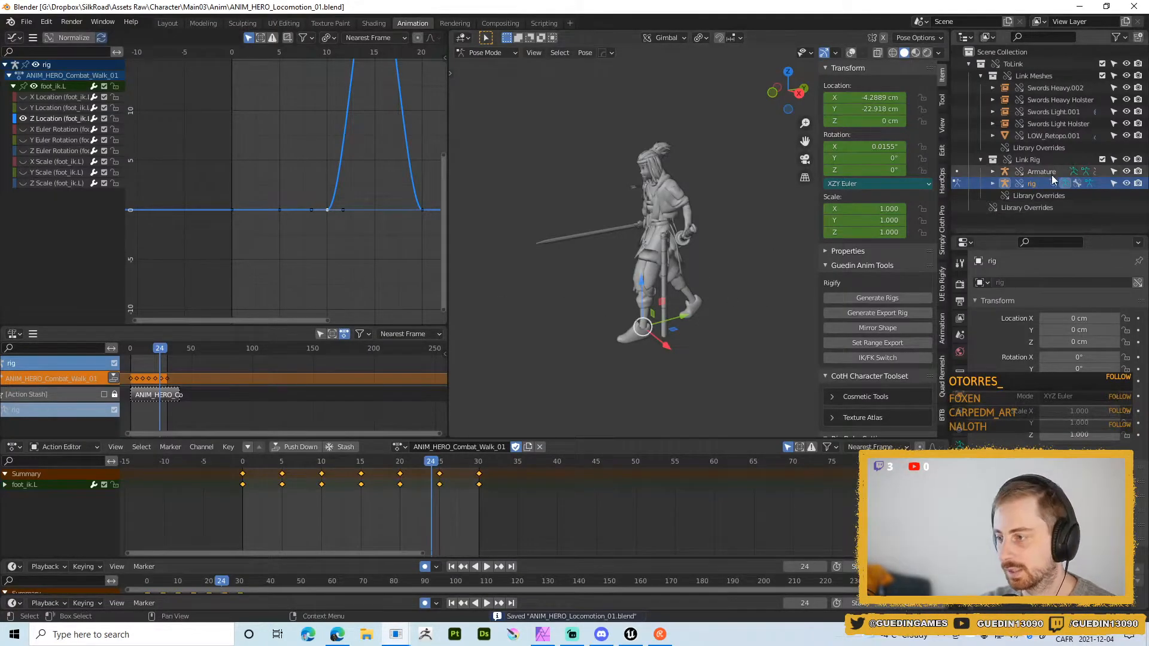
key("ctrl+s")
left_click(816, 302)
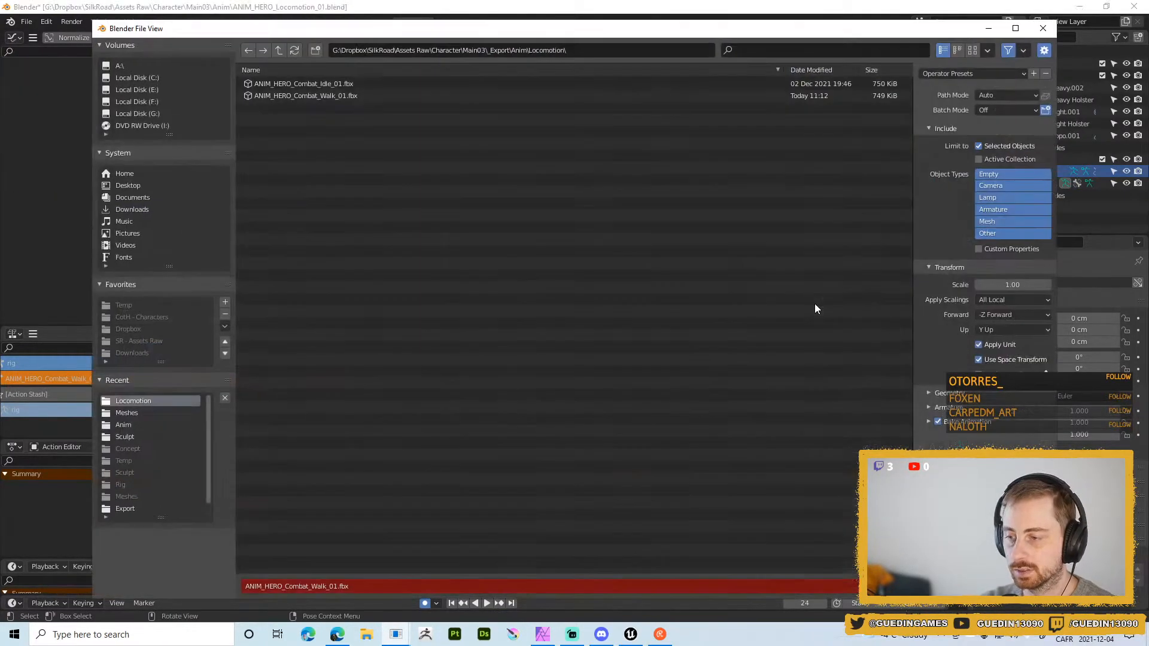
double_click(346, 93)
- Switch to Unreal Engine, reimport the ANIM_HERO_Combat_Walk_01 animation and play it while viewing the character from different angles
key("alt+Tab")
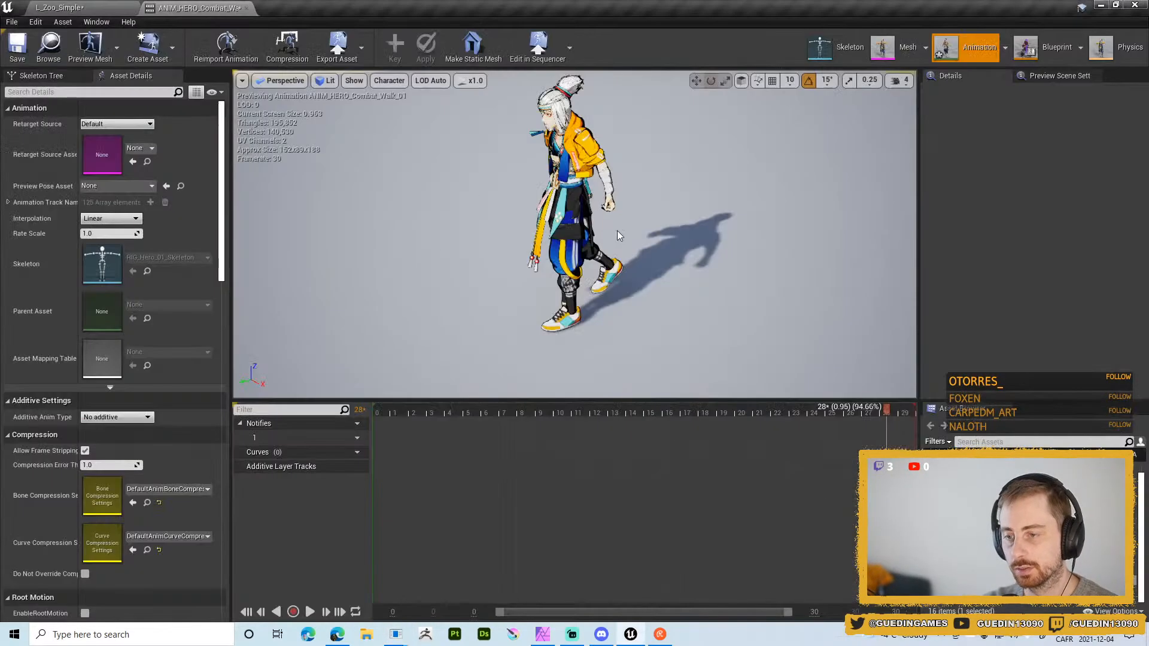
left_click(227, 48)
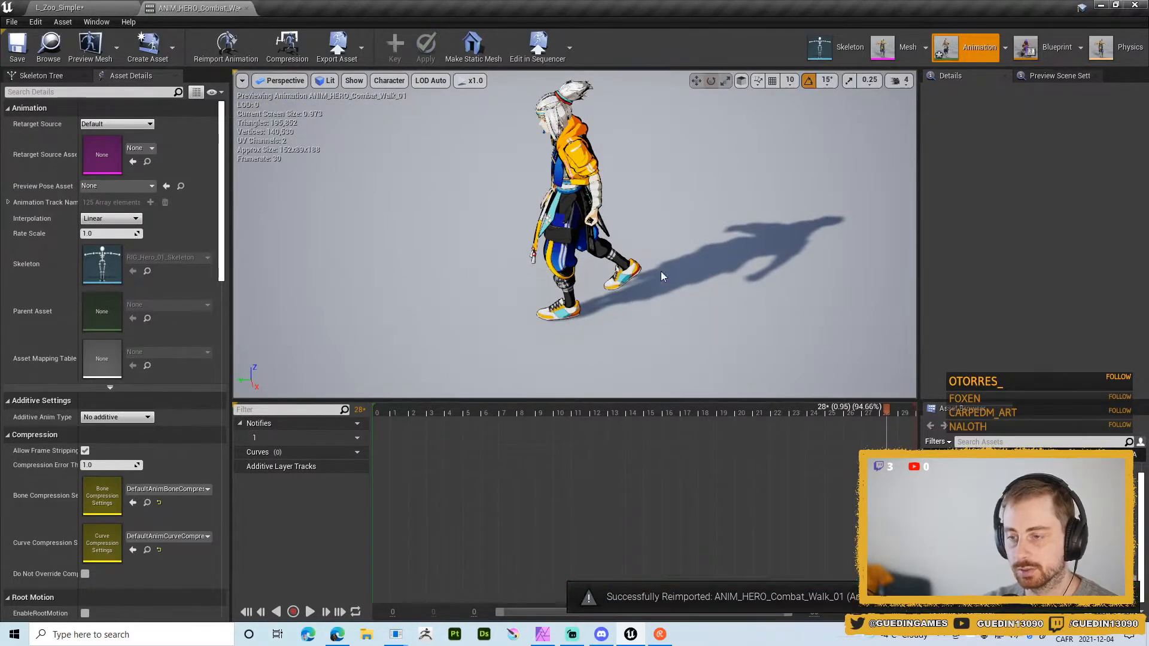
key("space")
left_click_drag(669, 243, 520, 192, "alt")
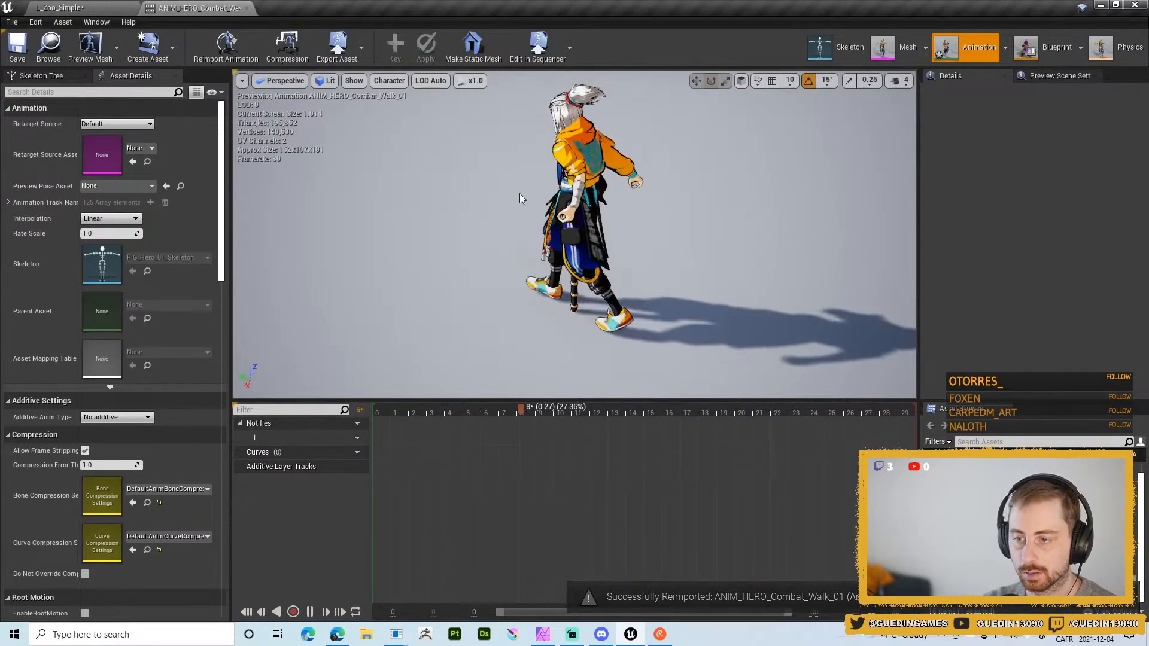
- Review the playing walk cycle from the front and side, and close the ANIM_HERO_Combat_Walk_01 animation editor
mouse_move(623, 220)
left_mouse_down("alt")
mouse_move(479, 187)
mouse_move(631, 222)
left_mouse_up("alt")
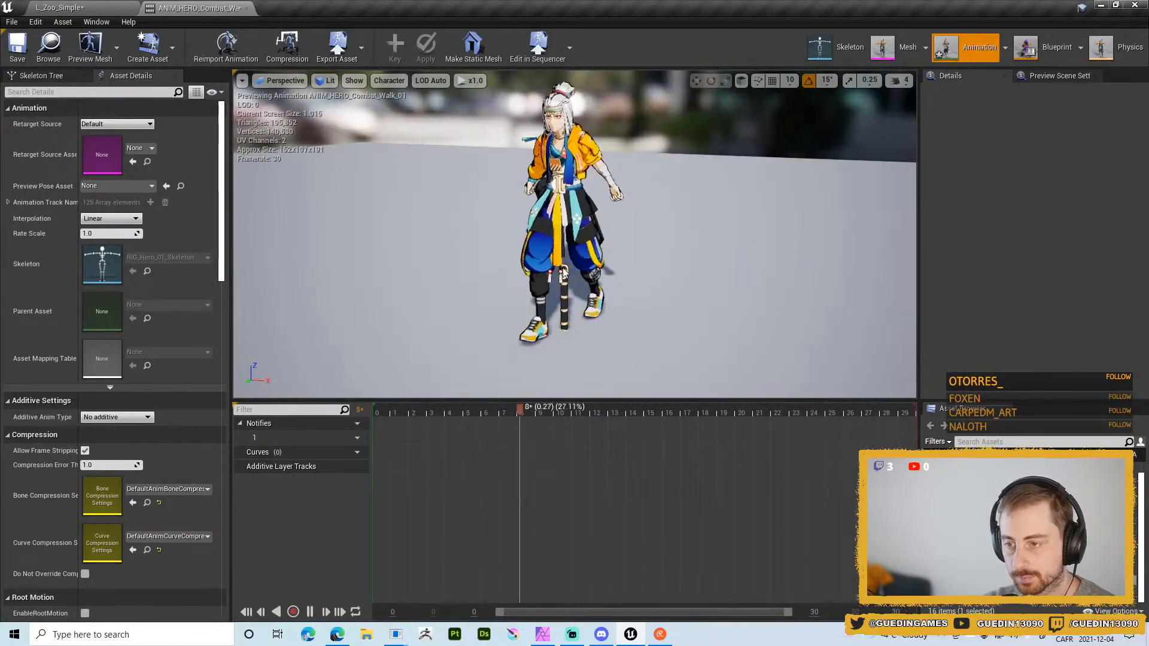
left_click_drag(575, 235, 659, 216, "alt")
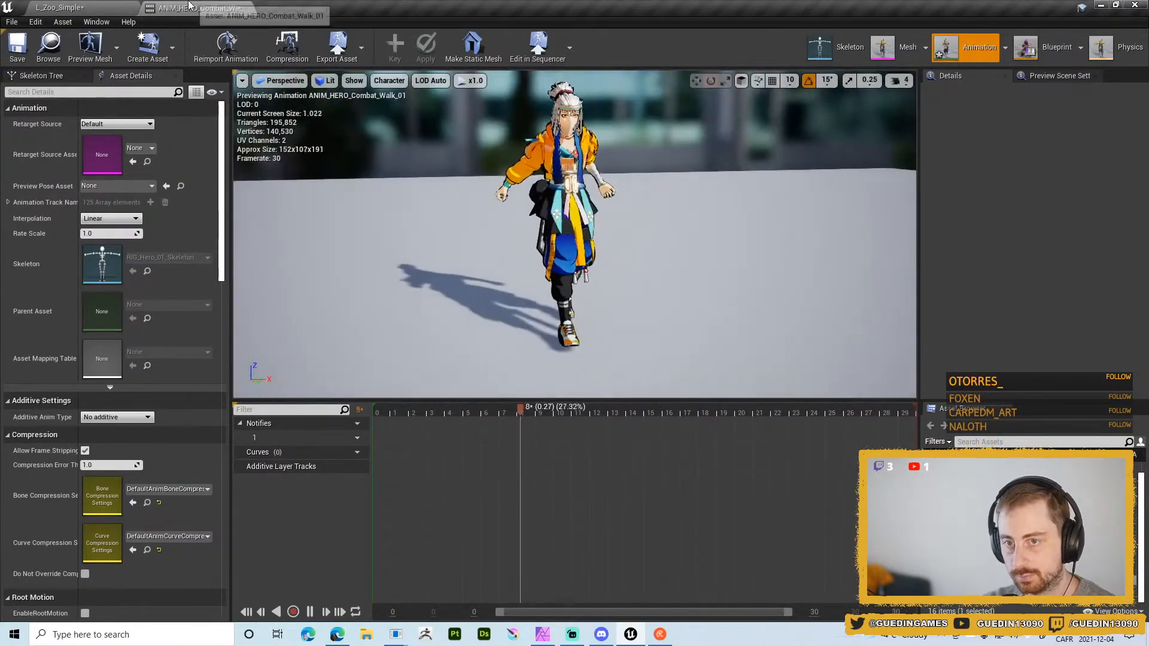
left_click(249, 8)
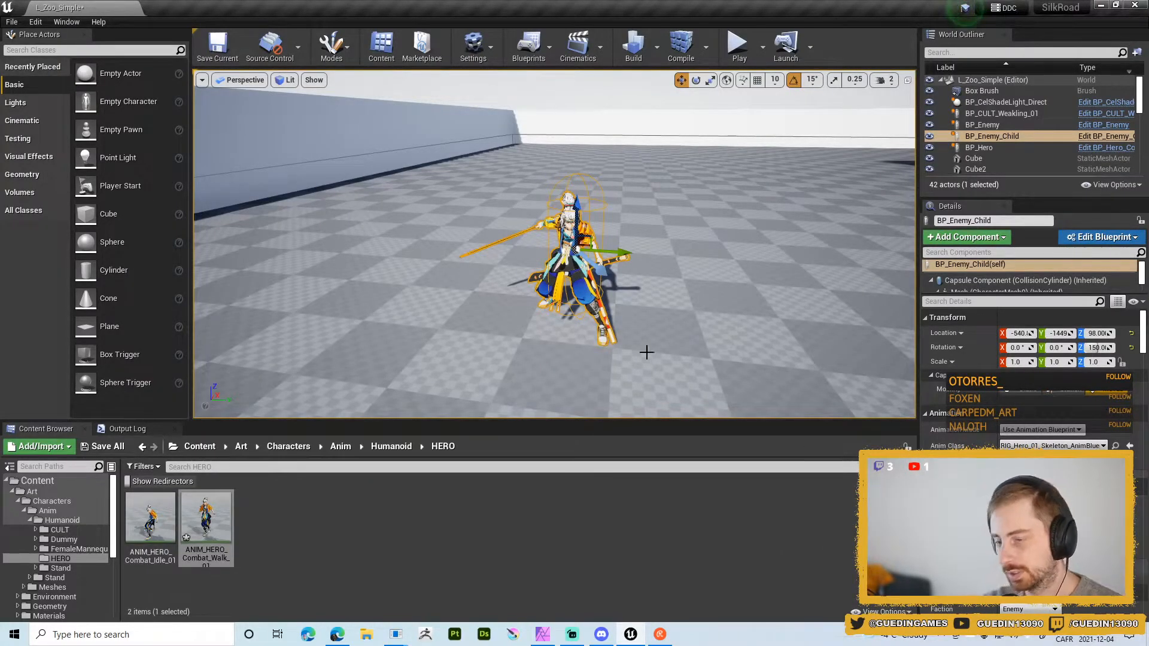
- Locate the animation class used by BP_Enemy_Child and open the RIG_Hero_01_Skeleton_AnimBlueprint
scroll(1132, 367, "down", 3)
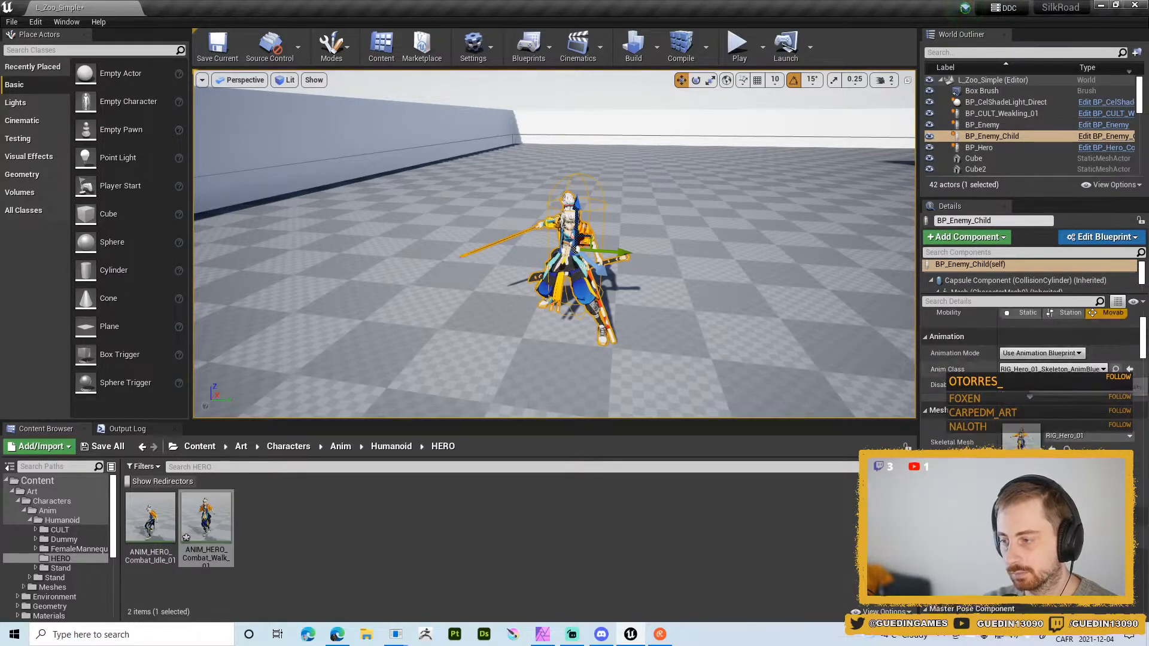
left_click(1115, 370)
double_click(876, 517)
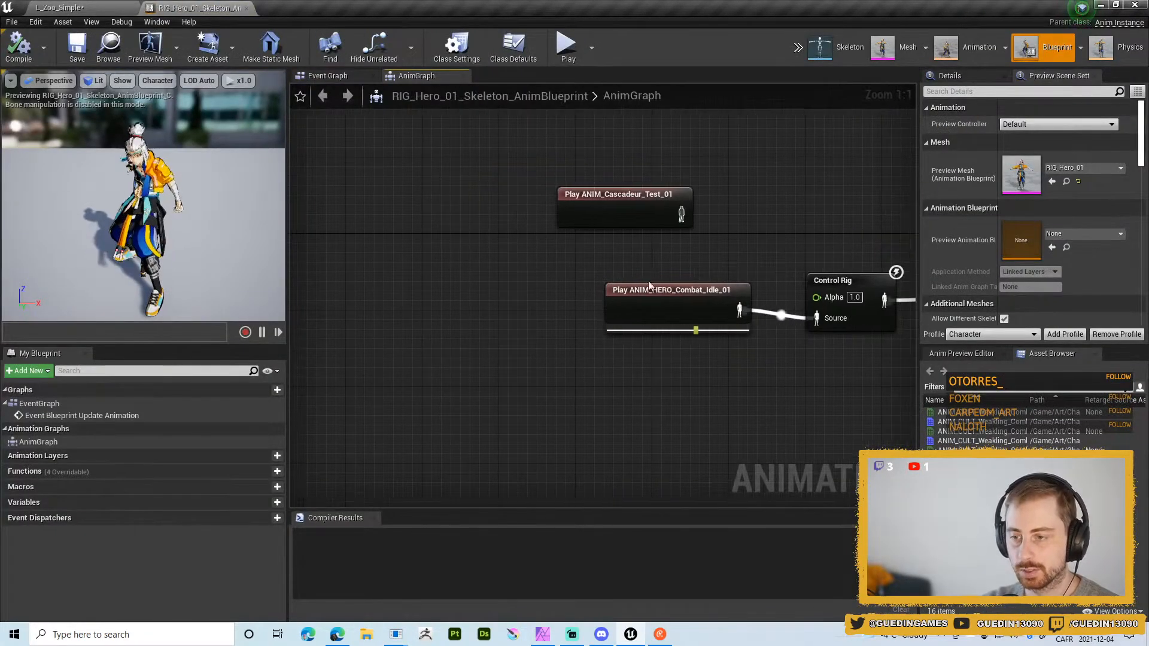
- Add ANIM_HERO_Combat_Walk_01 to the AnimGraph, connect it to the Control Rig's Source input and compile the blueprint
left_click_drag(958, 461, 616, 368)
left_click_drag(754, 396, 817, 318)
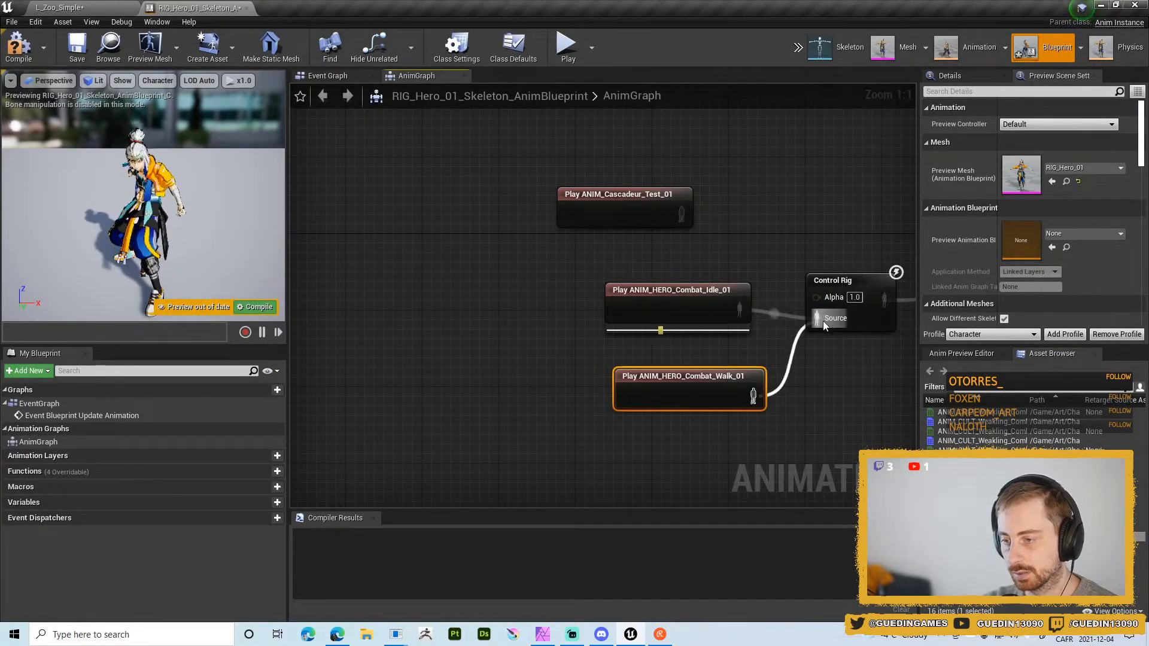
left_click(24, 48)
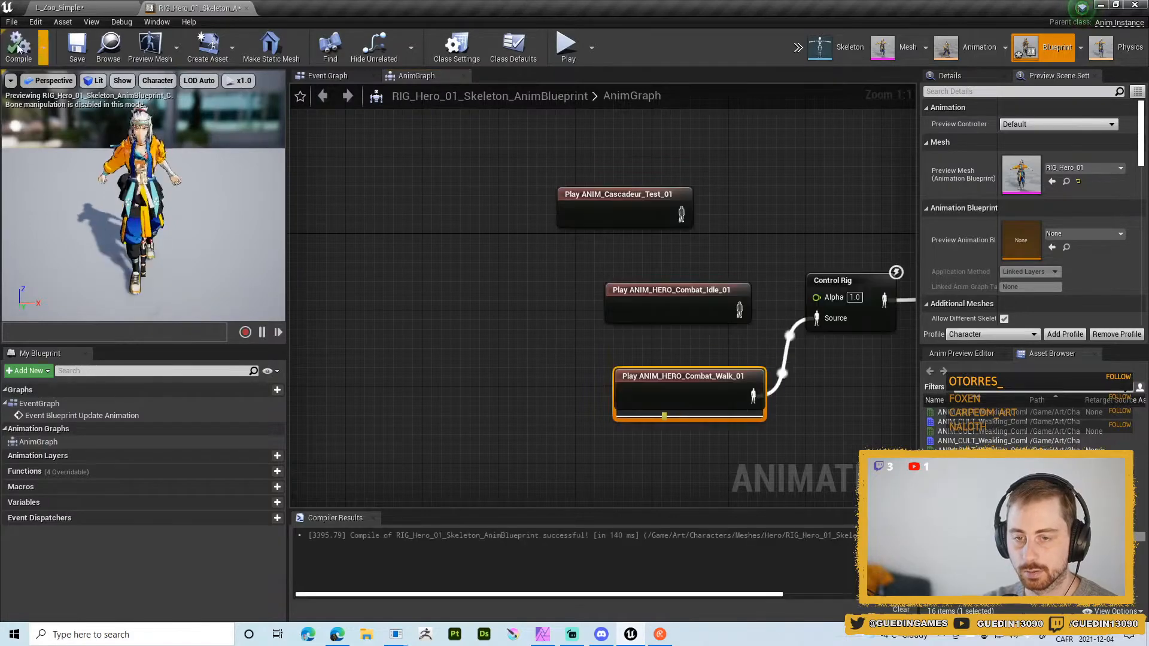
- Play the L_Zoo_Simple level full screen to watch the hero's walk, stop it and view the character in the editor viewport
left_click(60, 8)
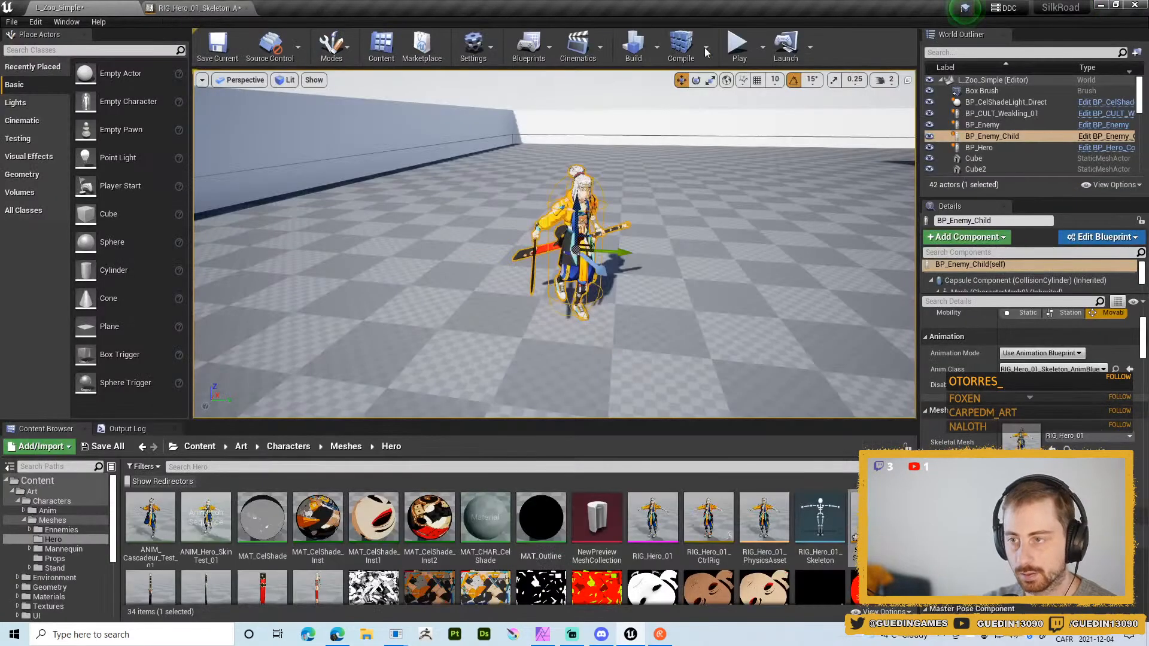
left_click(737, 46)
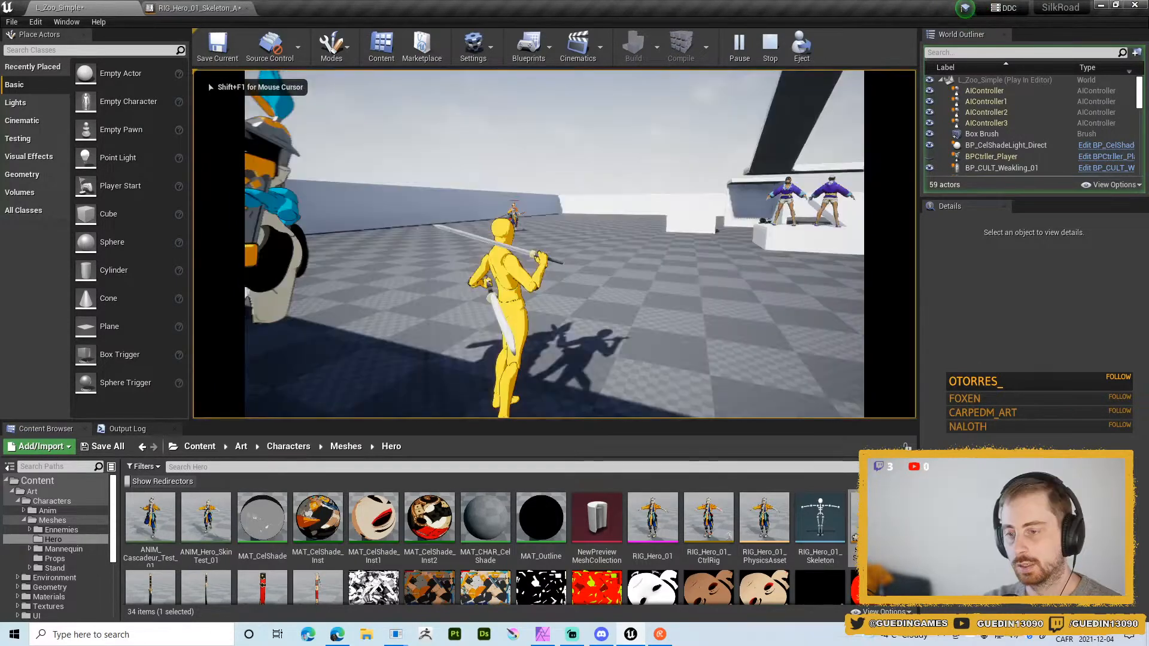
key("F11")
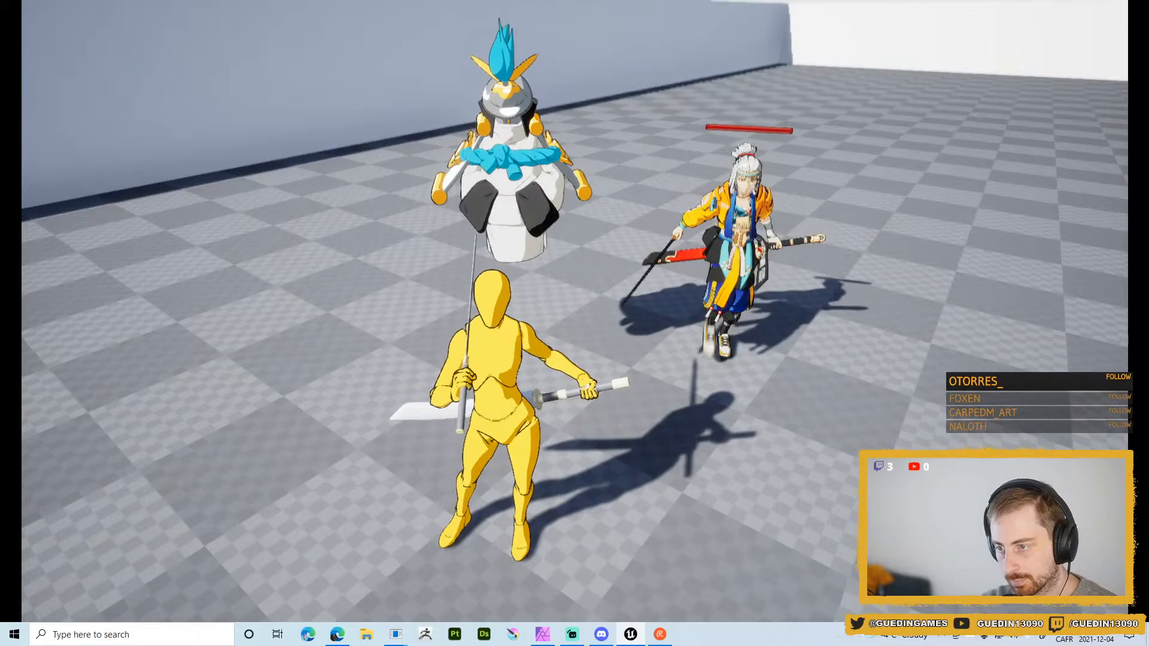
key("Escape")
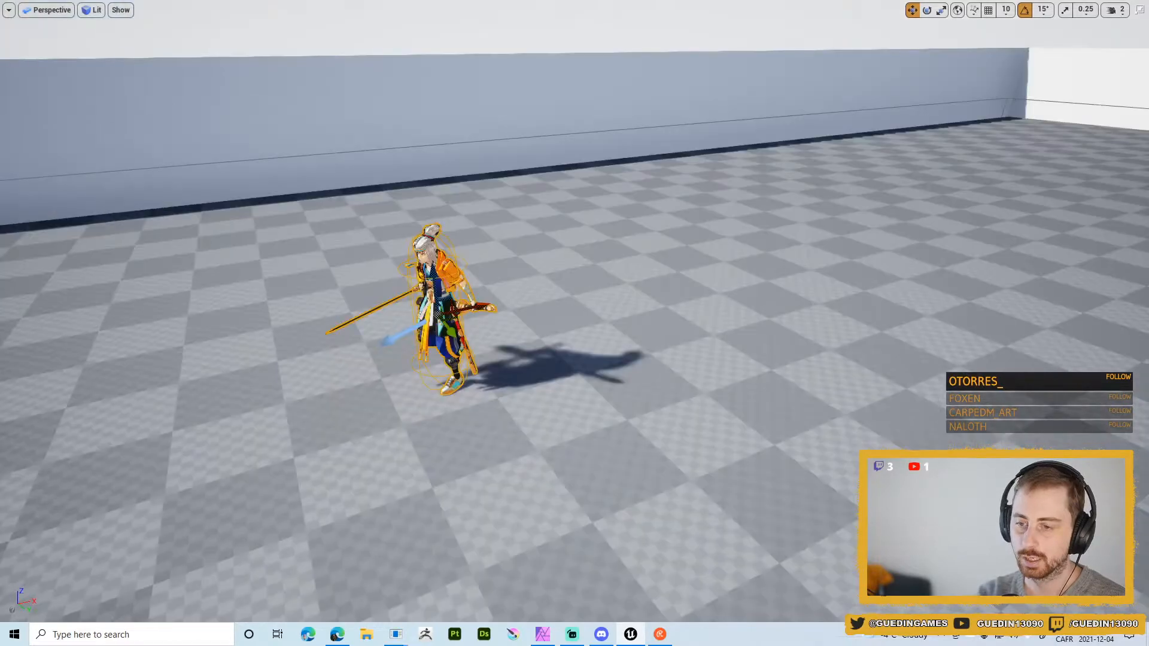
key("w")
right_click_drag(561, 285, 473, 326)
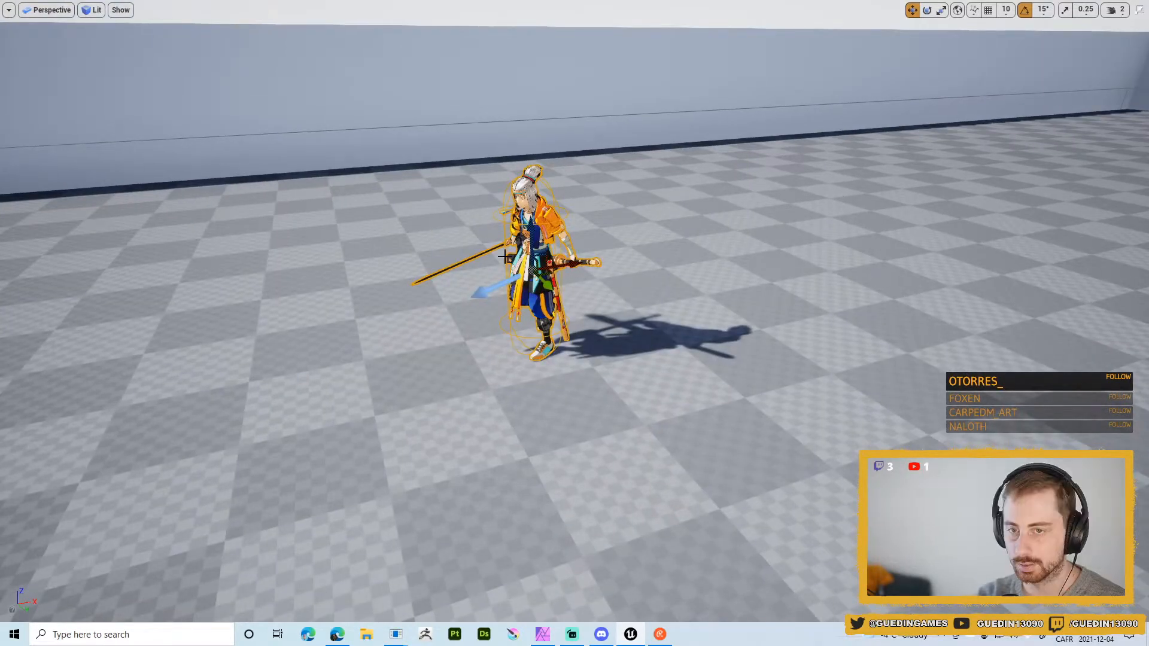
key("F11")
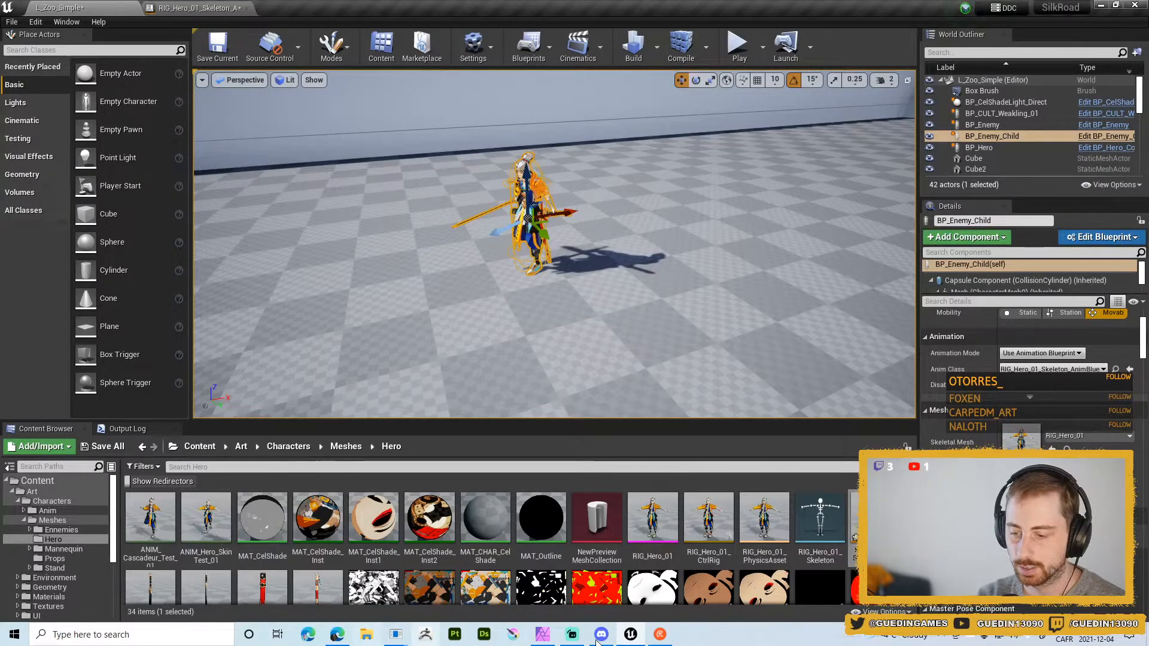
- Switch to Blender with the ANIM_HERO_Locomotion_01.blend file and turn the viewport overlays back on around the character
mouse_move(403, 634)
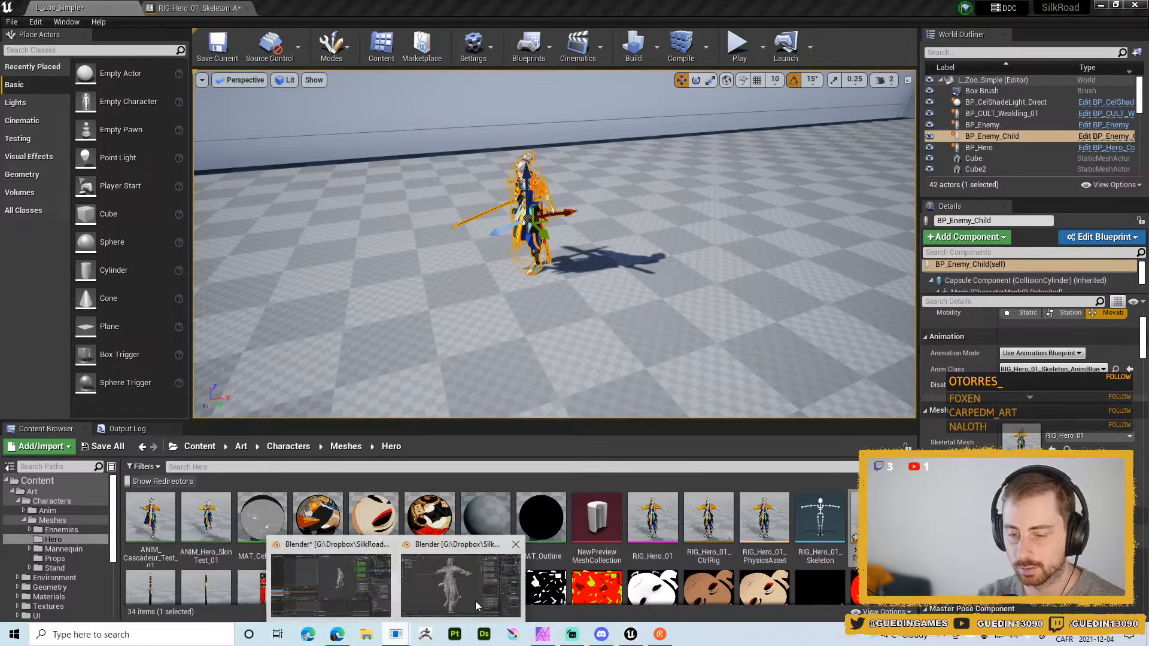
left_click(331, 583)
middle_click_drag(750, 148, 749, 186, "shift")
middle_click_drag(722, 253, 745, 258)
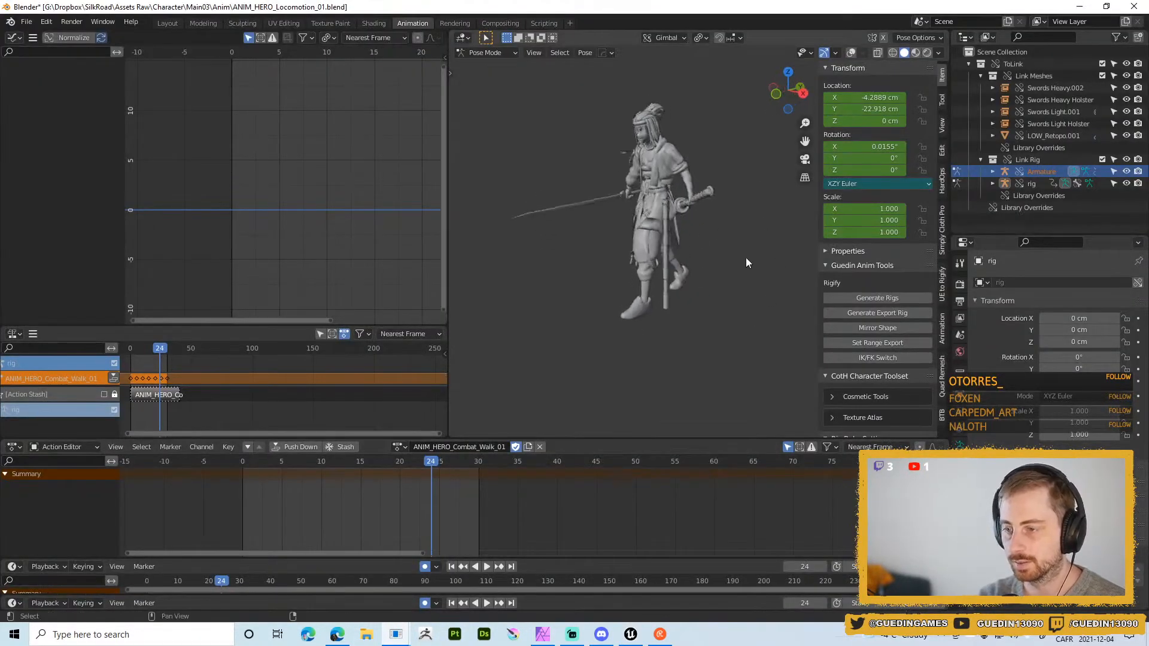
scroll(742, 258, "up", 3)
key("shift+alt+z")
scroll(635, 214, "down", 1)
- In Object Mode, return to frame 0, hide the Armature object and select the rig
key("ctrl+Tab")
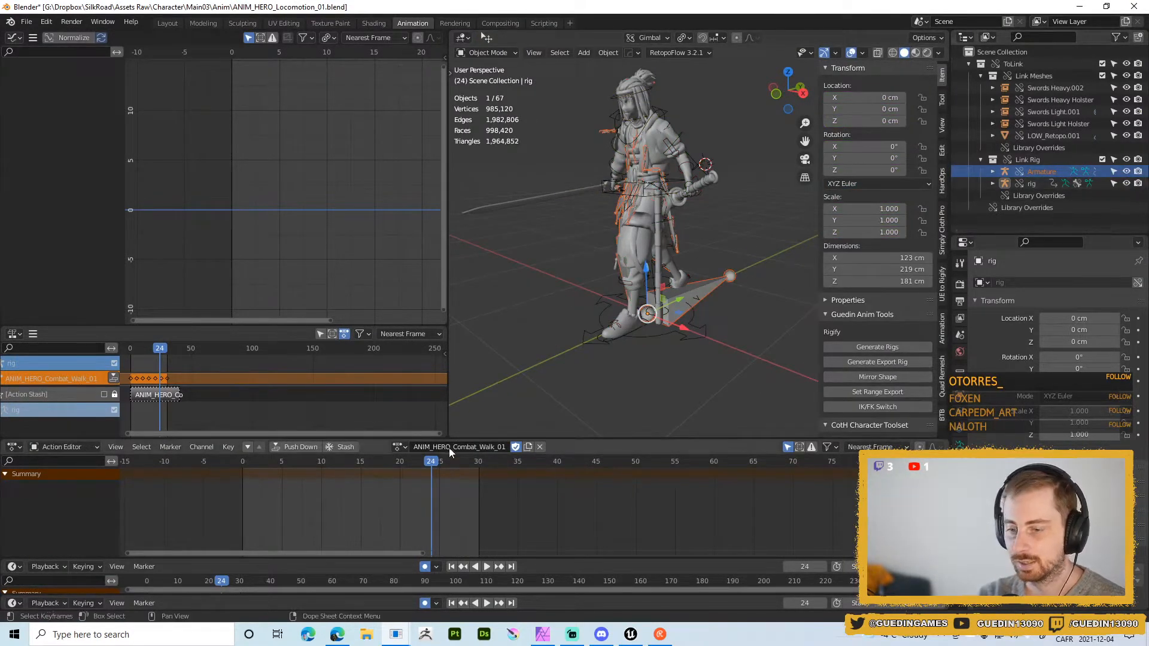
left_click_drag(434, 468, 136, 483)
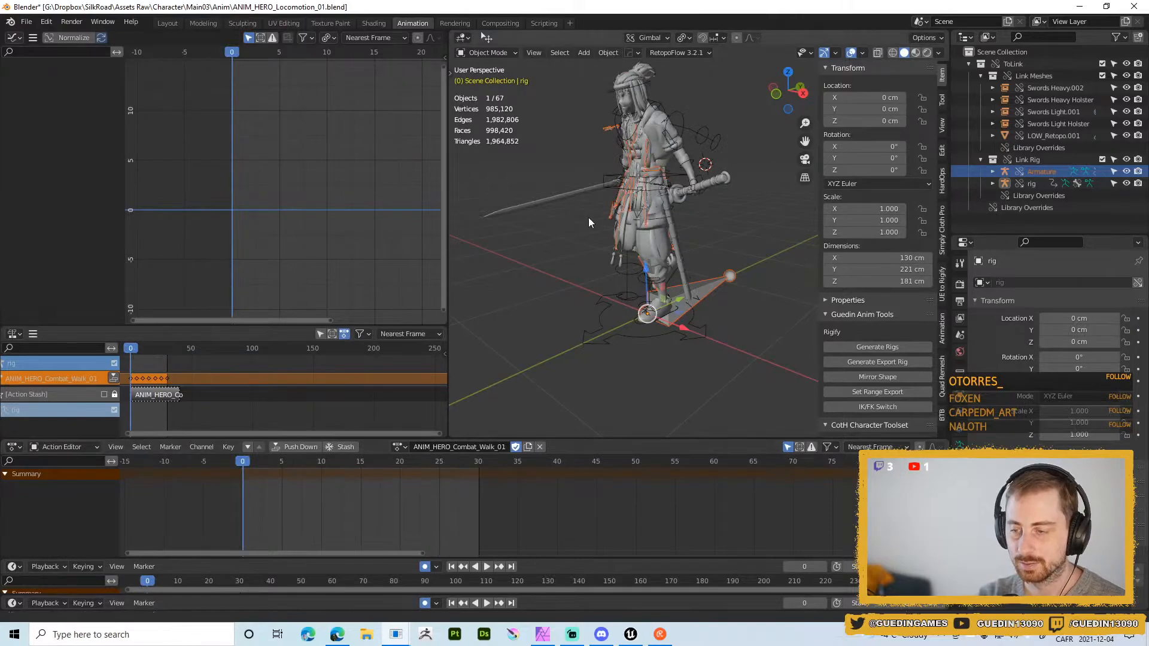
middle_click_drag(638, 285, 697, 326, "shift")
key("alt+a")
middle_click_drag(688, 267, 658, 272, "shift")
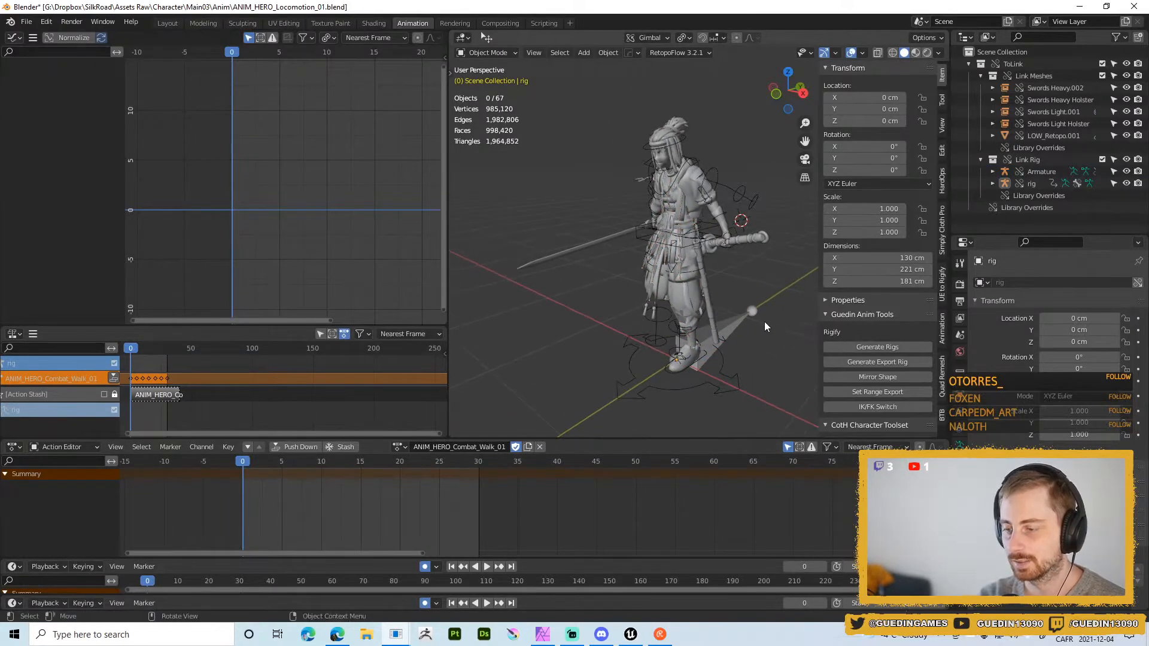
left_click(746, 338)
middle_click_drag(746, 339, 763, 311)
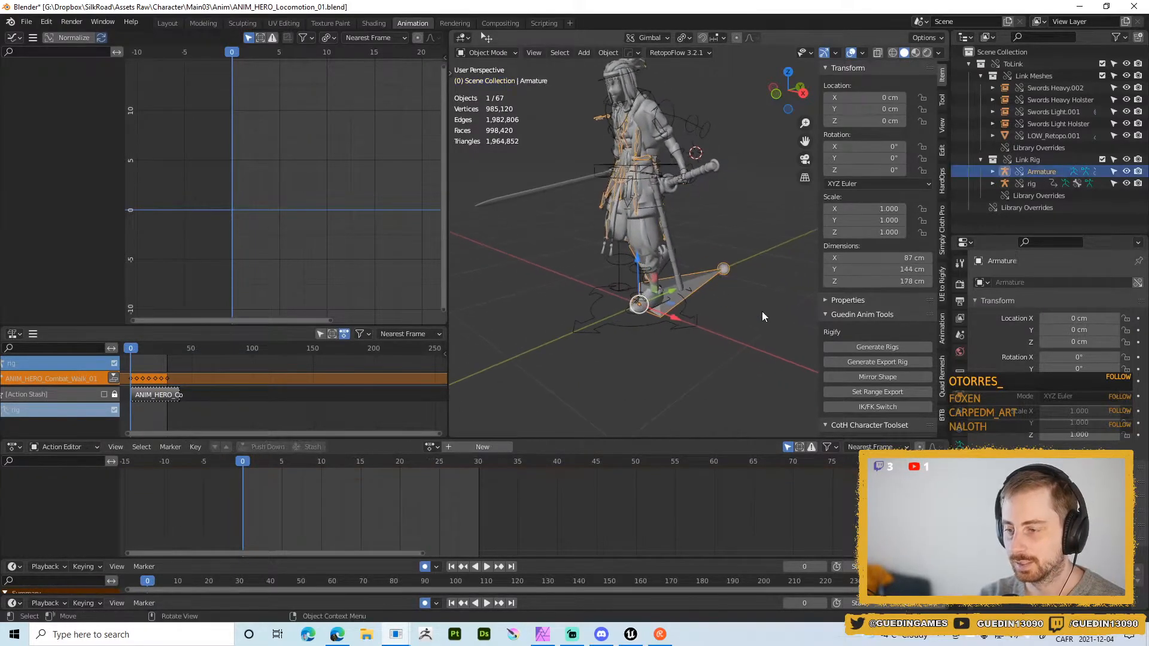
left_click(1127, 171)
left_click(599, 164)
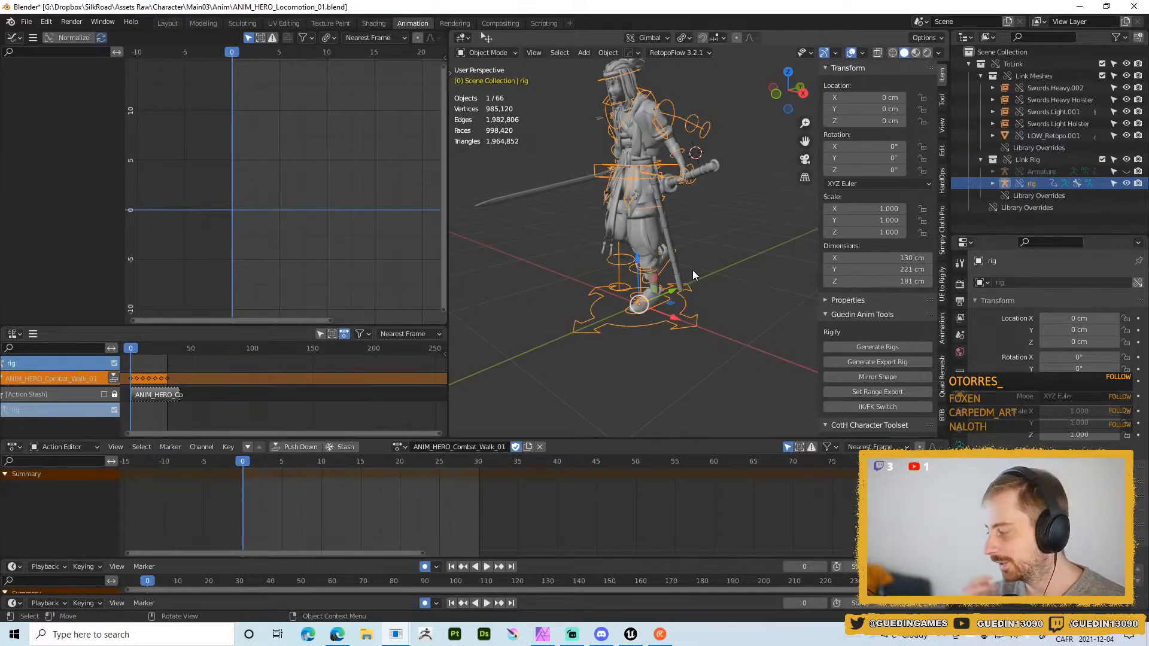
- Duplicate the rig's walk action and rename the copy ANIM_HERO_Combat_Run_01
middle_click_drag(691, 234, 666, 253)
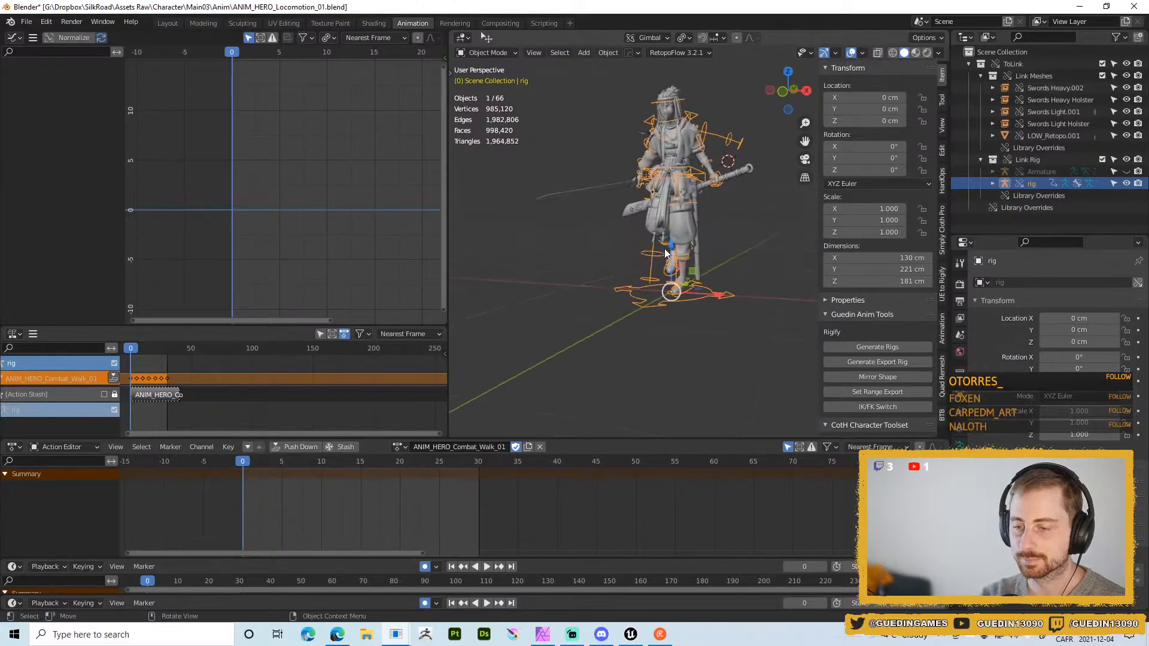
left_click(528, 447)
left_click(473, 447)
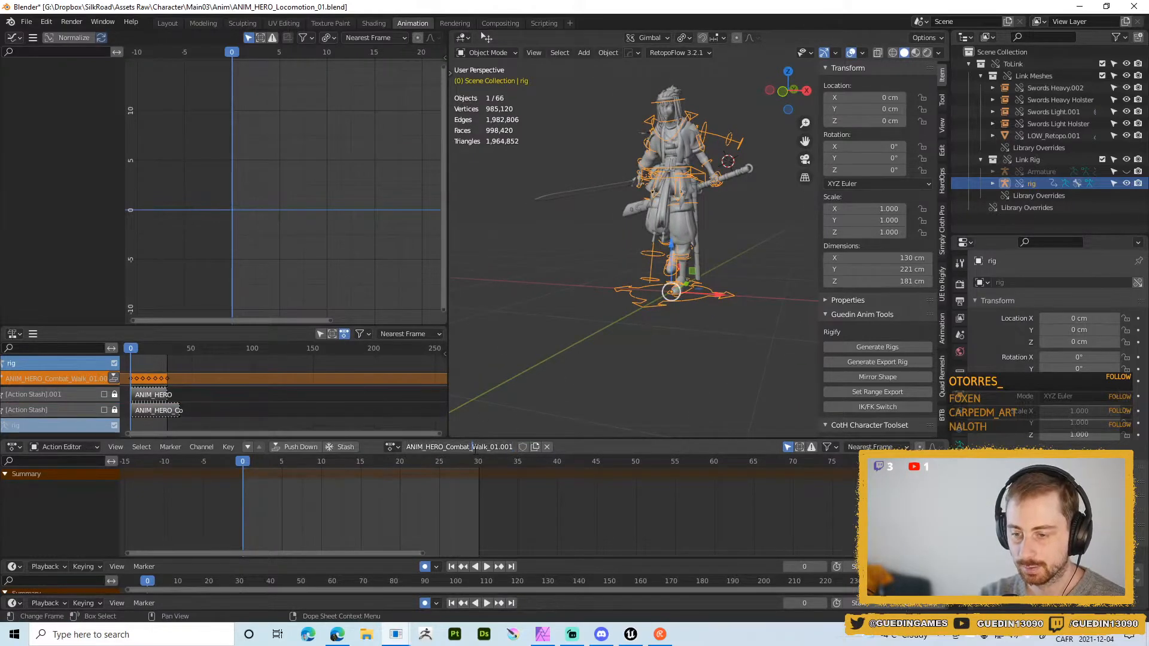
key("BackSpace")
key("BackSpace")
key("BackSpace")
key("BackSpace")
type("Run")
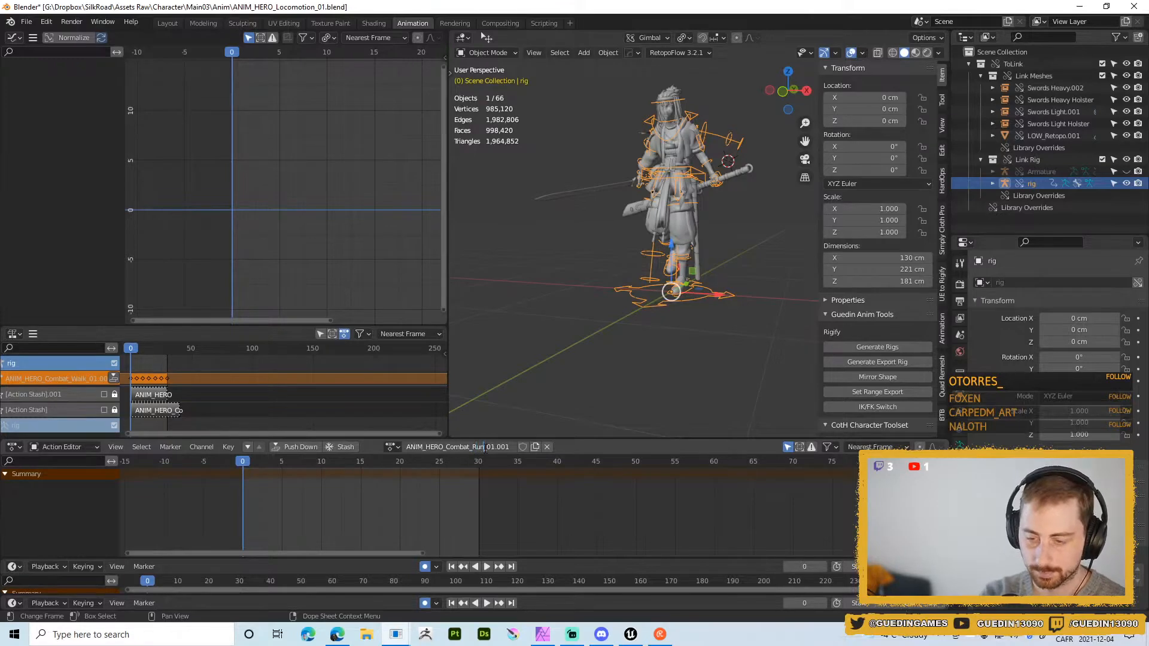
key("BackSpace")
key("Return")
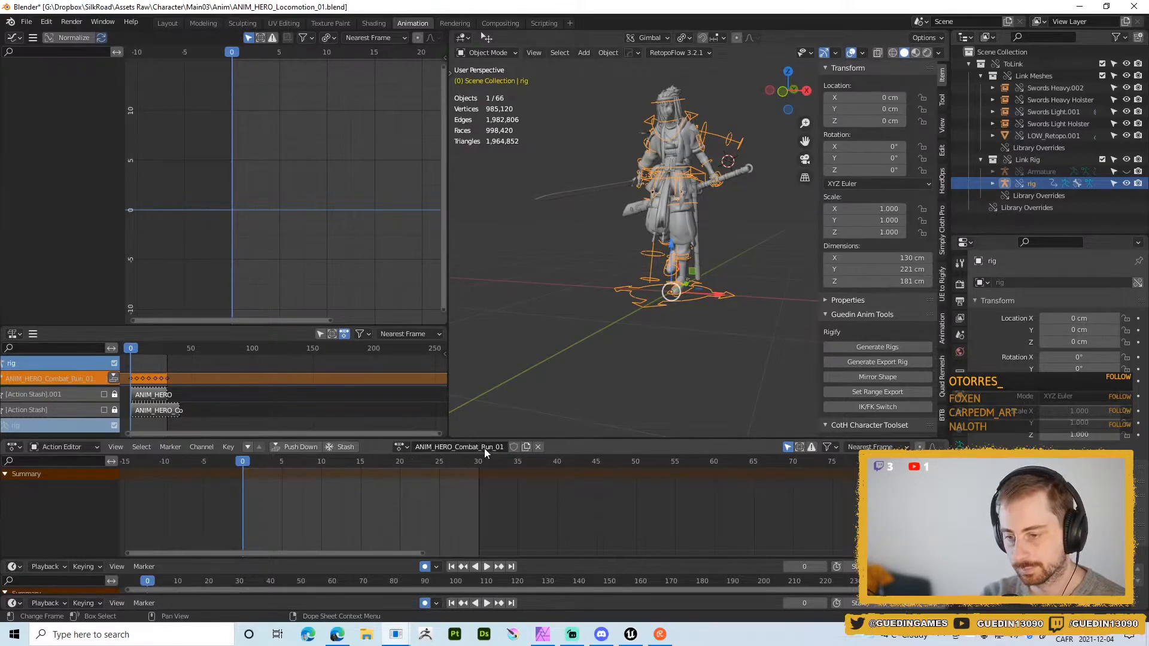
- In Pose Mode, select all bones and delete every keyframe after frame 0 from the run action
key("ctrl+Tab")
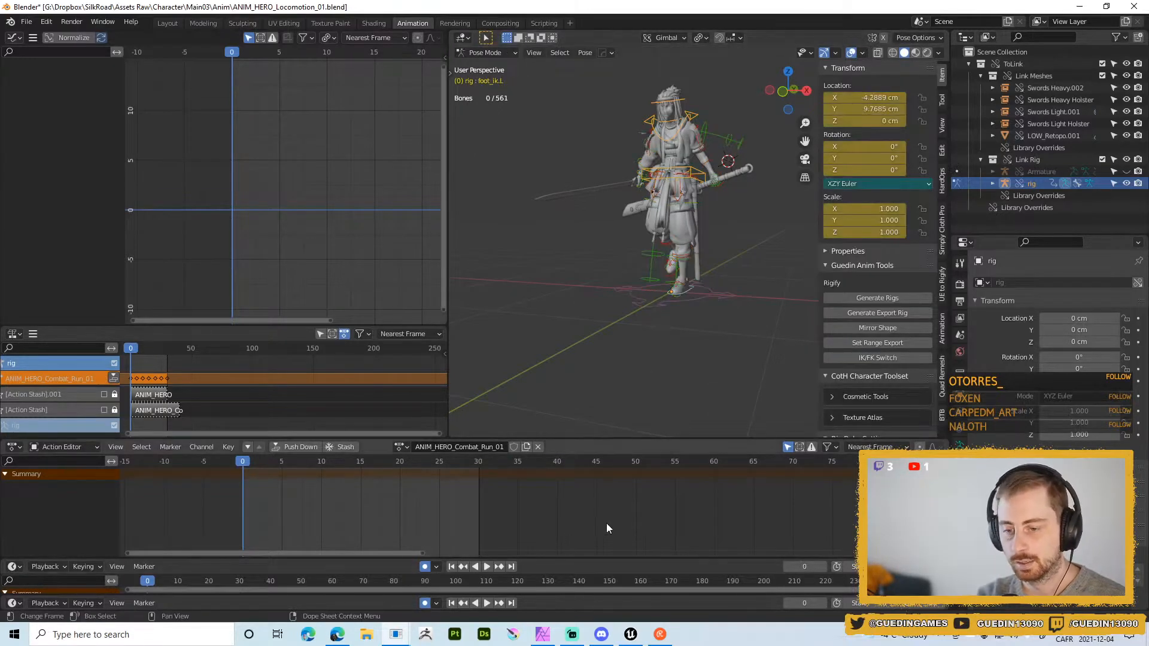
key("a")
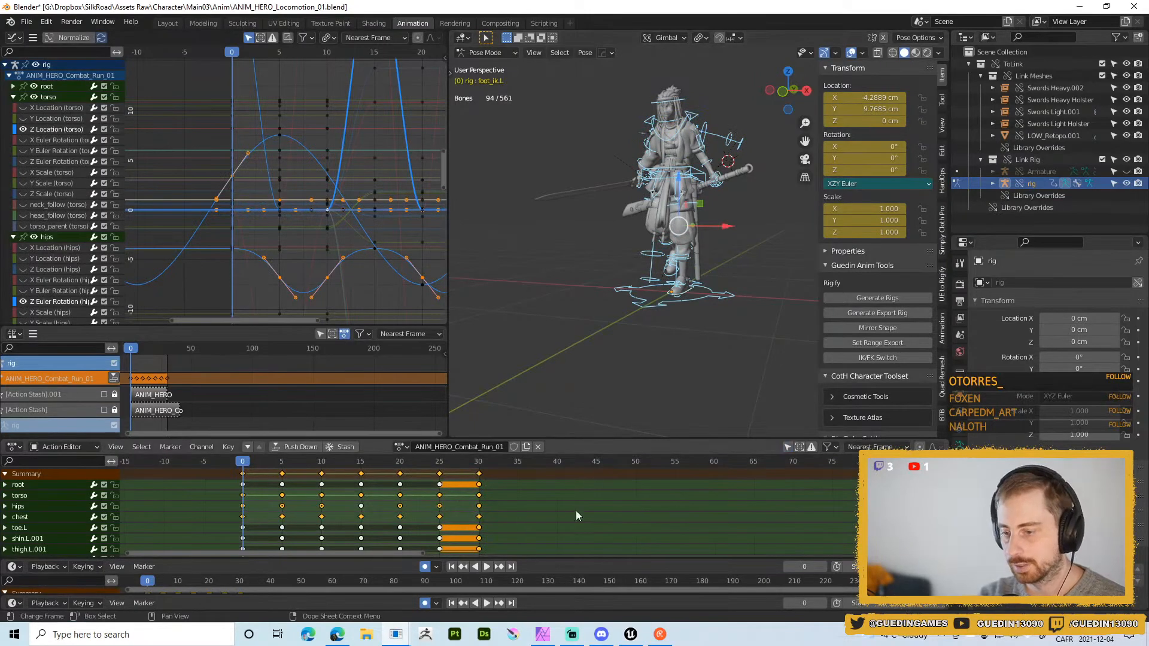
left_click_drag(541, 529, 272, 464)
key("Delete")
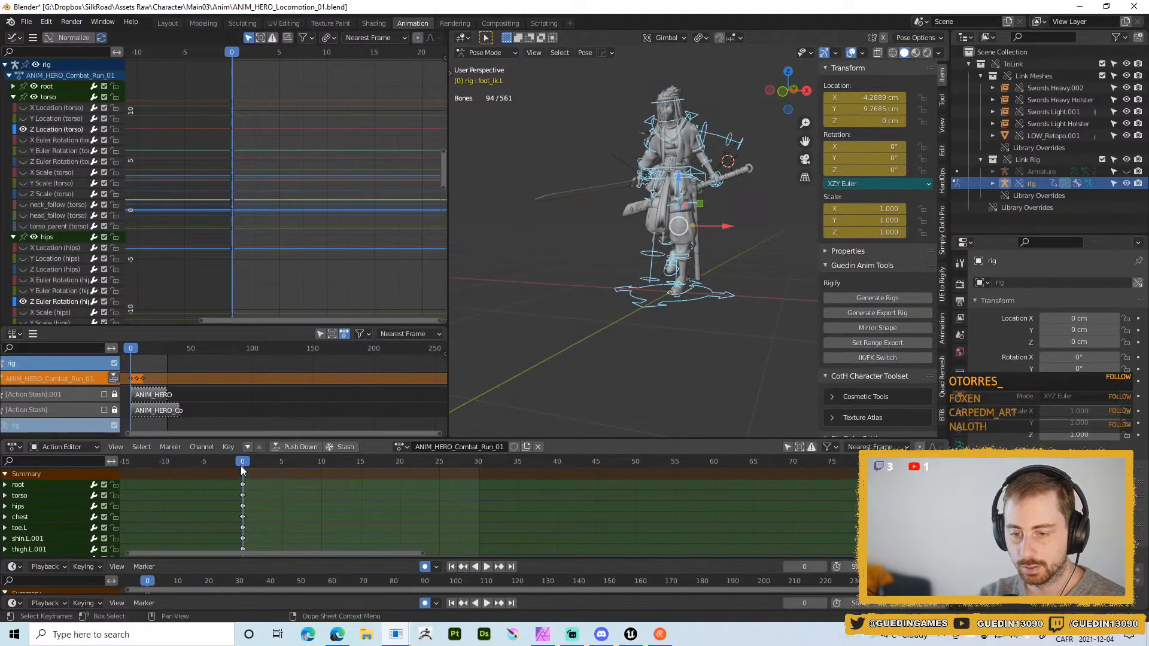
key("alt+a")
middle_click_drag(713, 216, 748, 251)
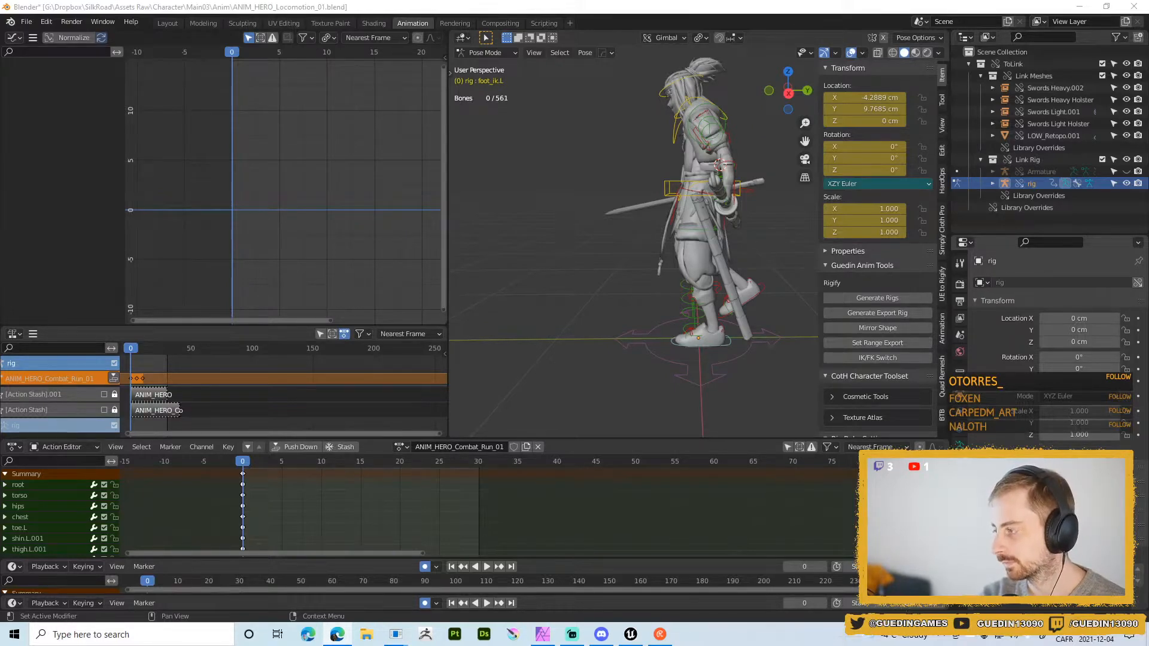
- Switch to the browser and examine several run cycle reference images for key poses such as contact, down, passing and up
key("alt+Tab")
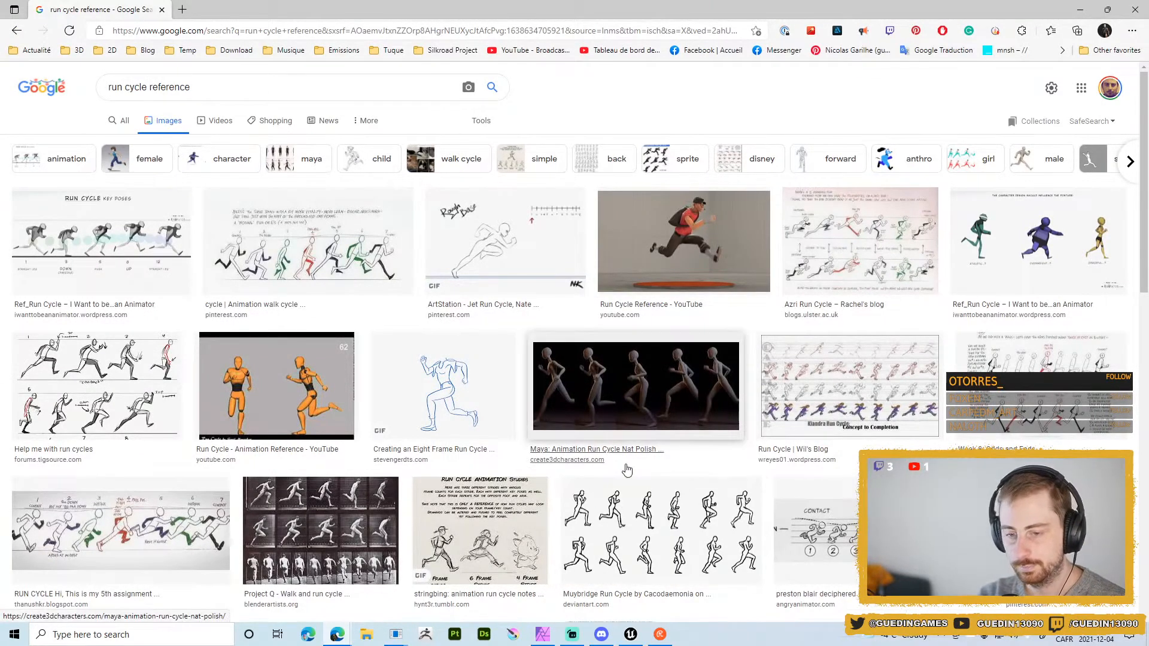
left_click(889, 237)
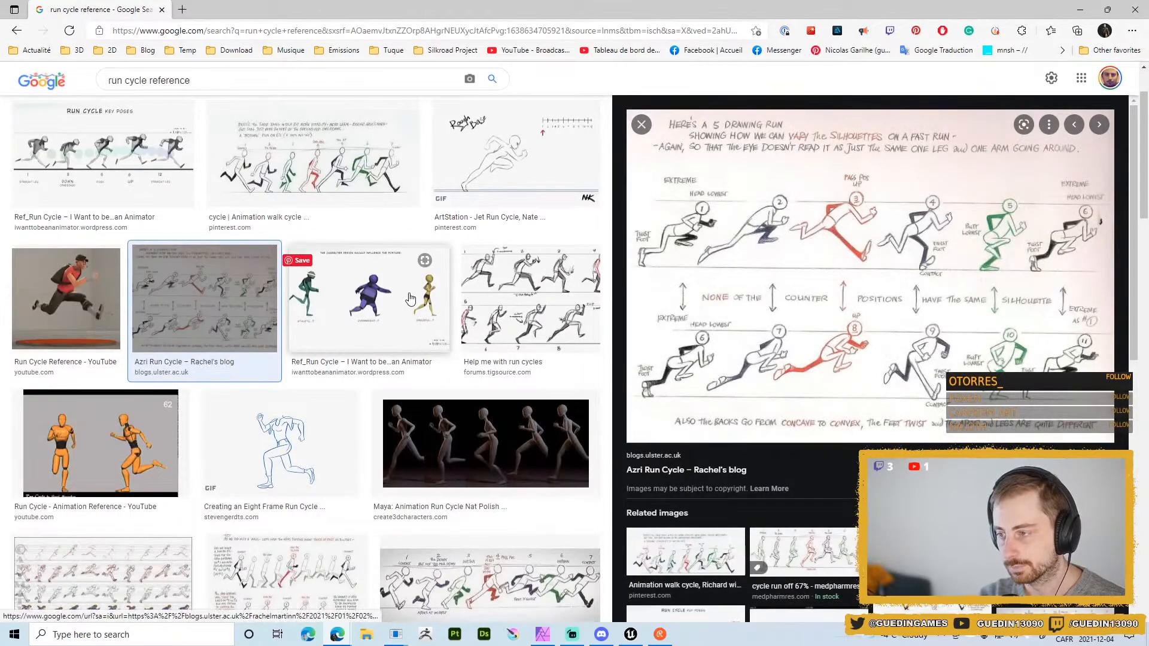
left_click(407, 231)
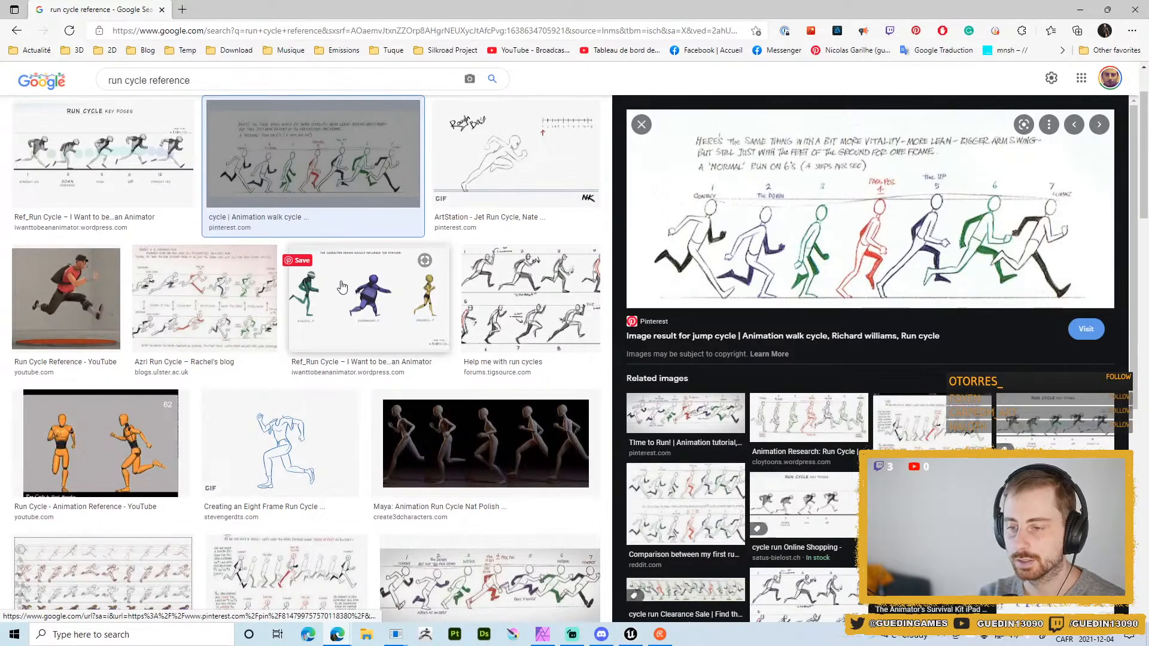
left_click(482, 317)
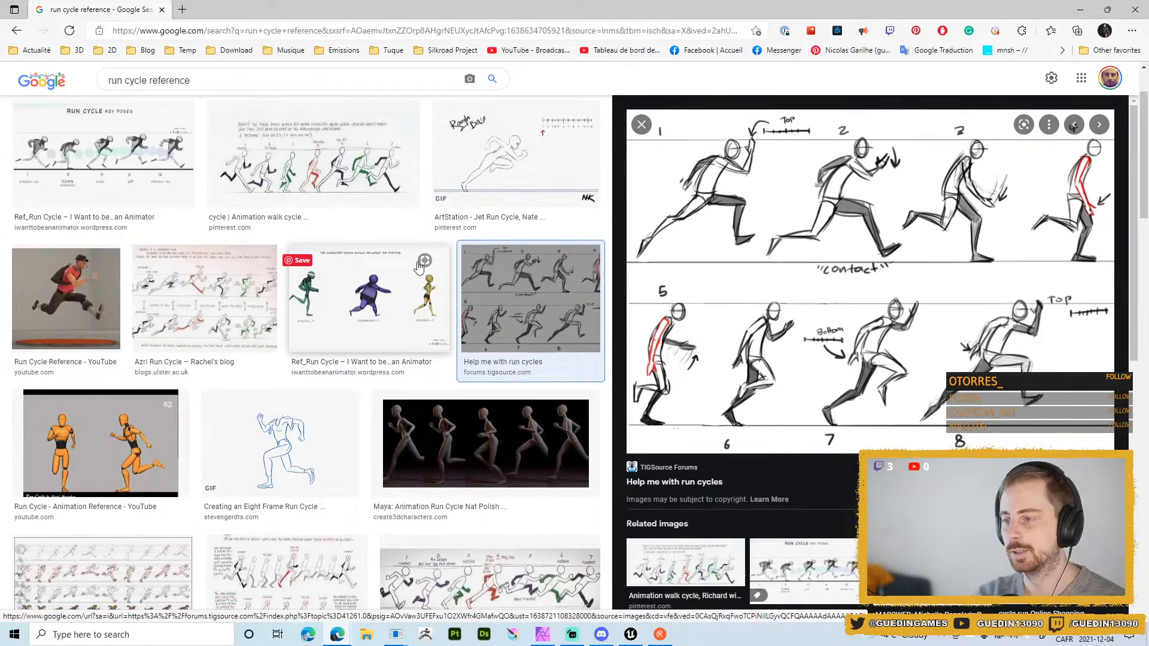
left_click(86, 172)
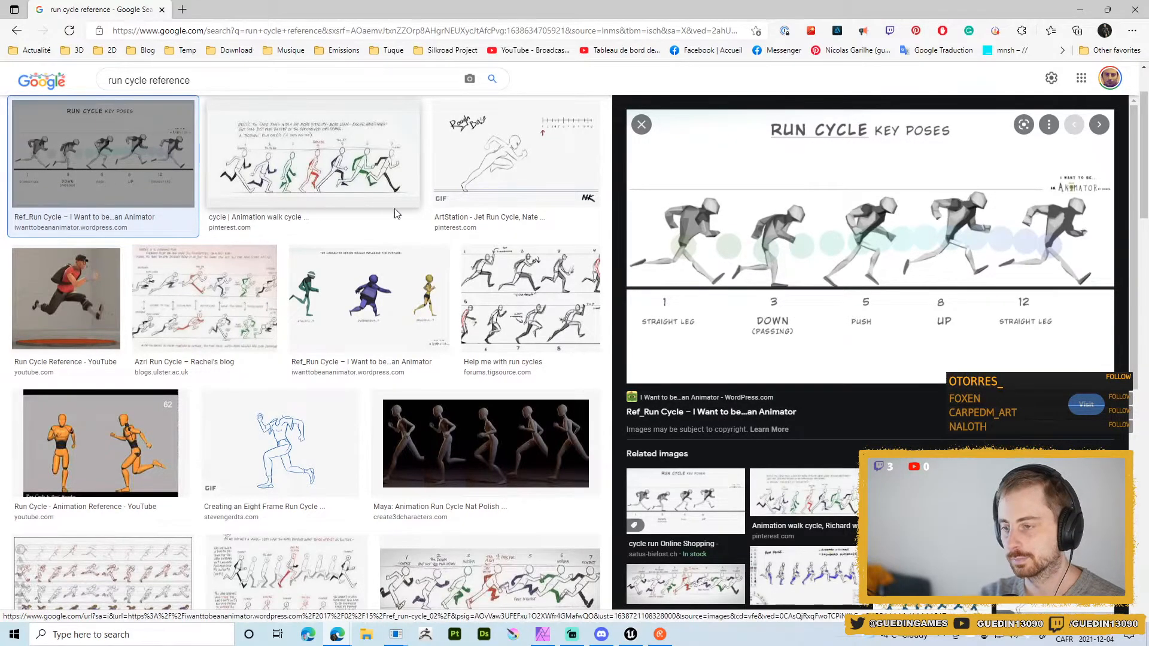
scroll(492, 349, "down", 3)
left_click(103, 419)
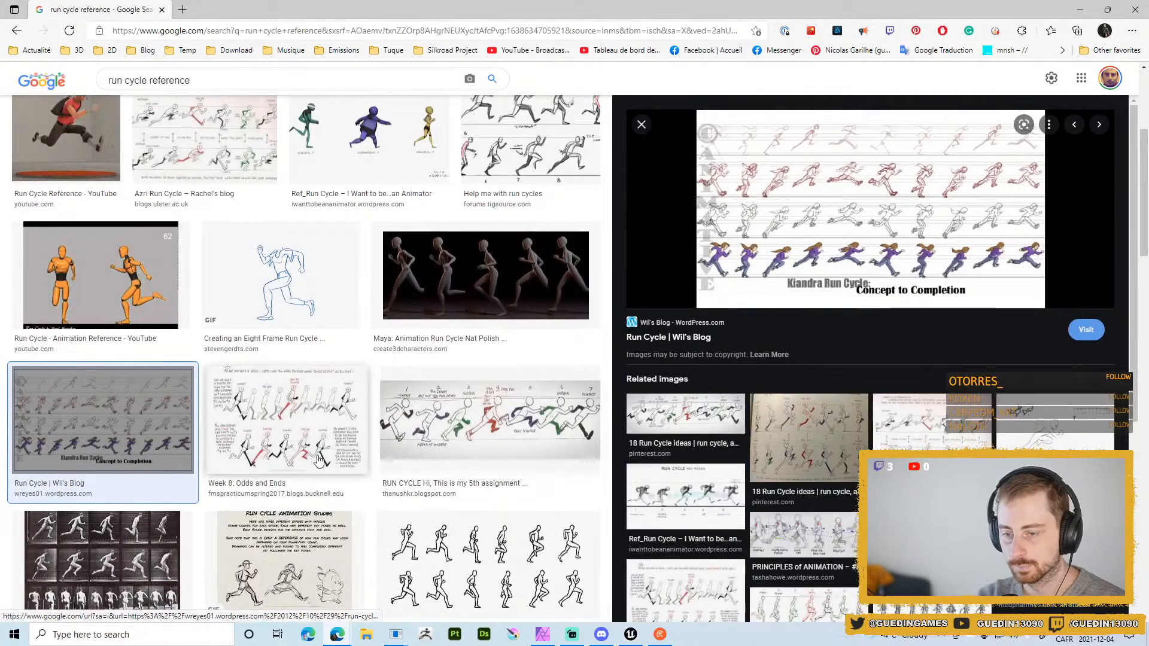
left_click(503, 436)
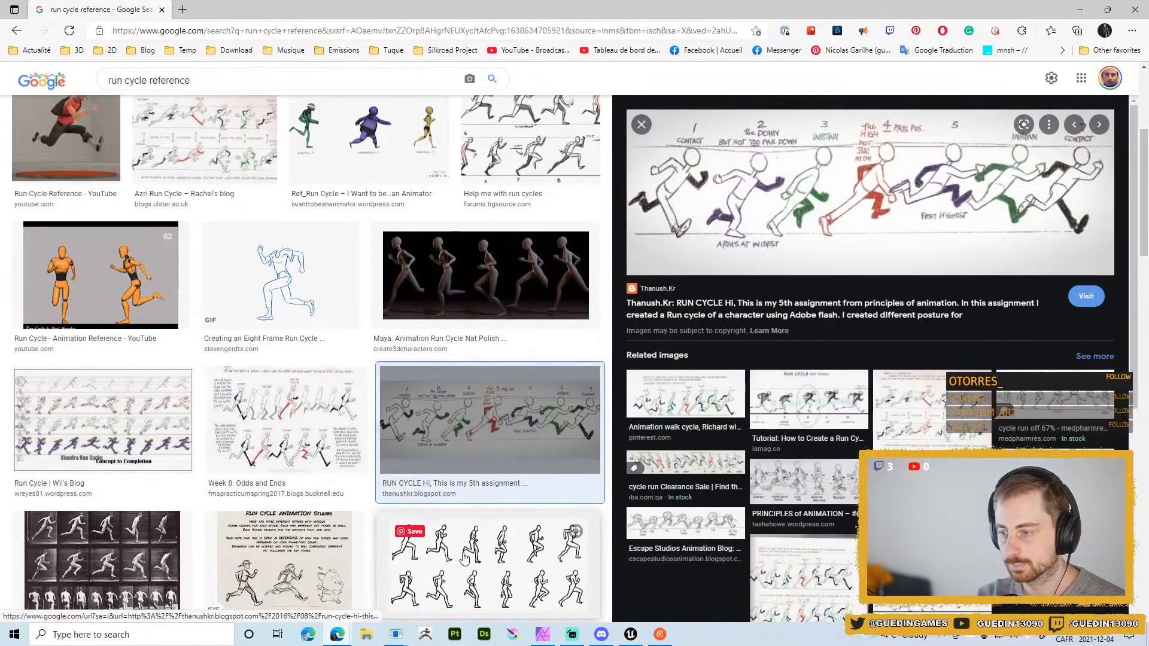
- Browse more run cycle reference images up to the Project Q photo sequence, and move the browser window aside to uncover Blender
left_click(487, 560)
key("Left")
key("Left")
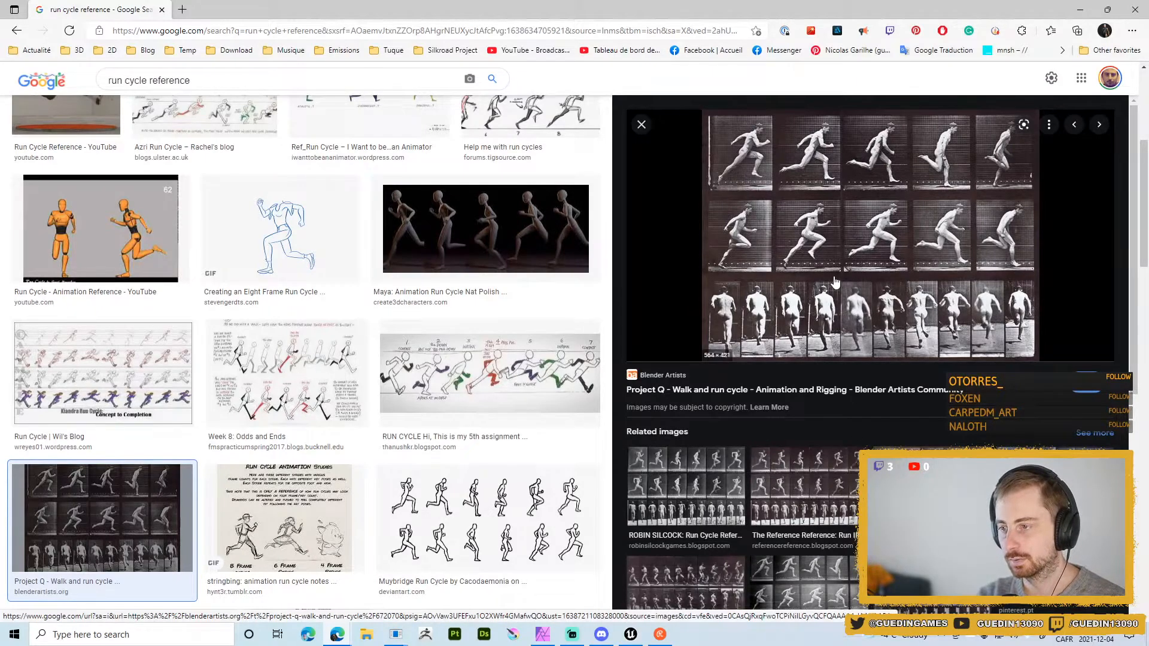
left_click_drag(133, 14, 1148, 263)
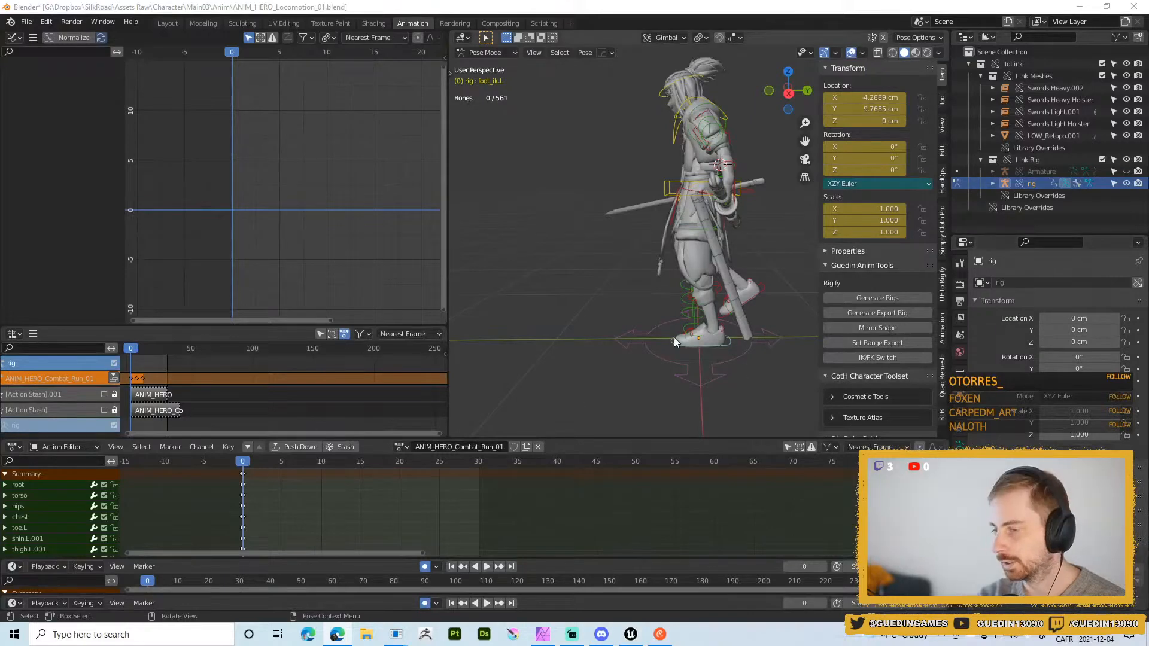
- In right orthographic view, raise the left foot IK control forward to about Y -27.6 cm, Z 44.5 cm and rotate it to 10.2° on X
middle_click_drag(625, 264, 591, 274)
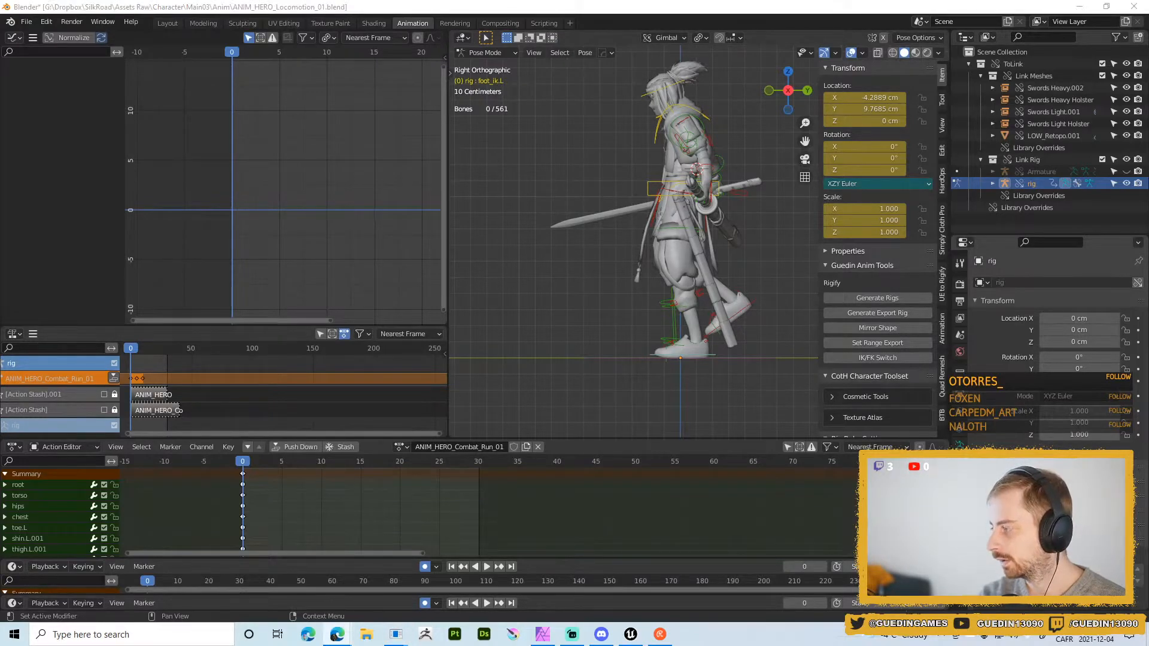
left_click_drag(1147, 9, 1148, 12)
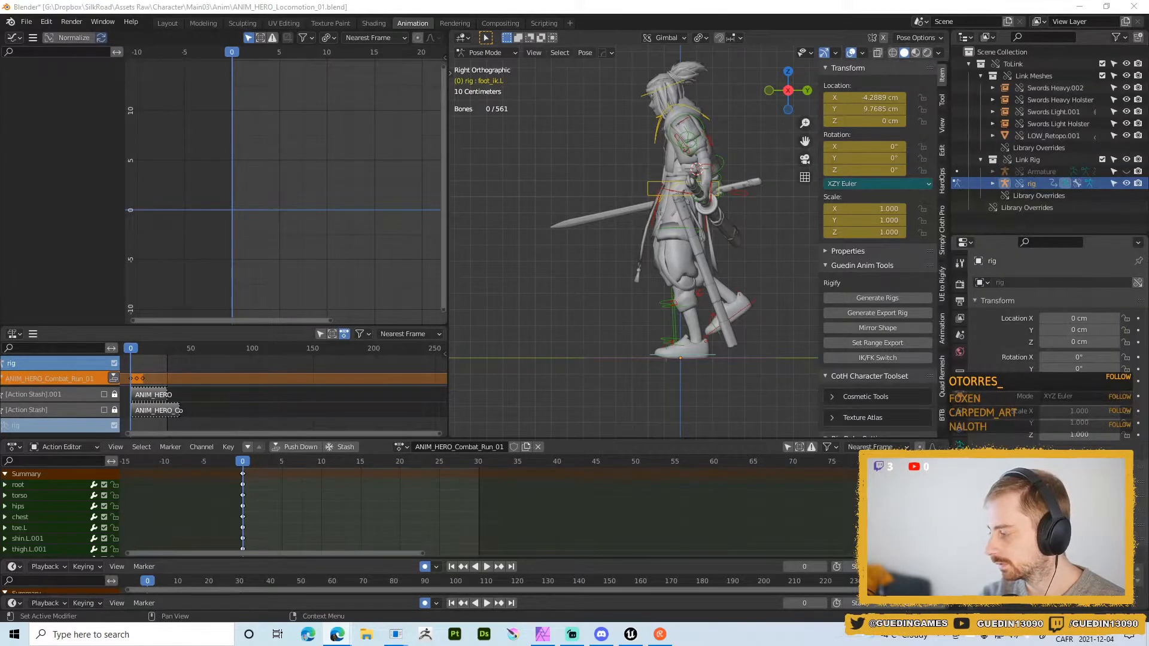
left_click_drag(1148, 16, 1148, 12)
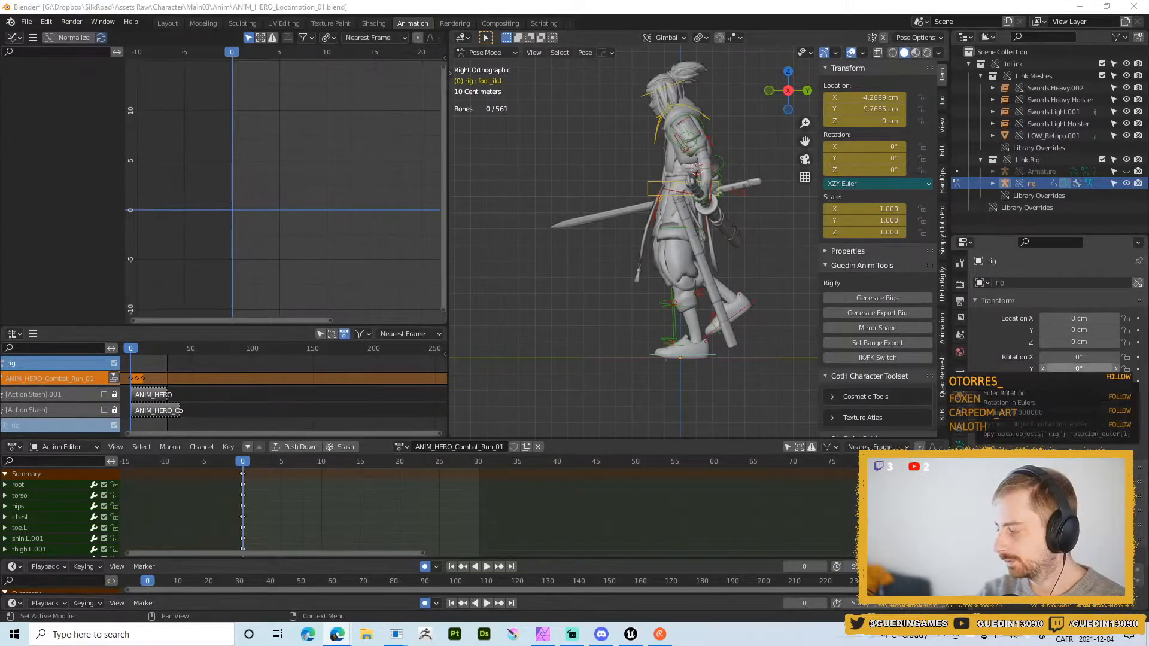
middle_click_drag(731, 287, 723, 264)
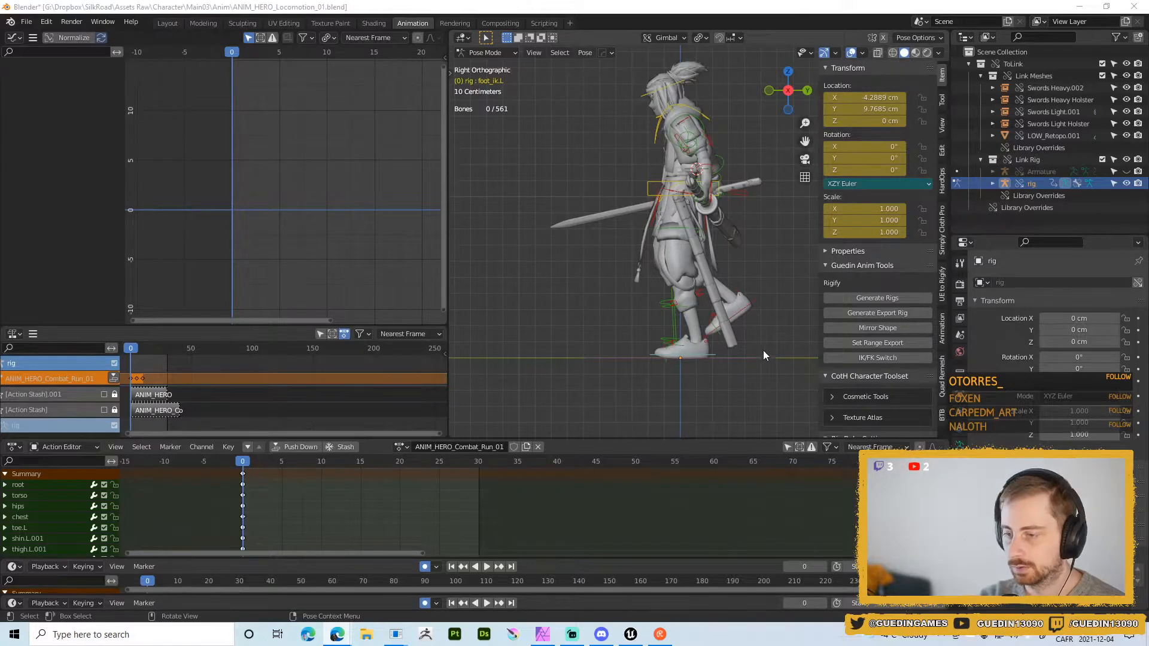
left_click(706, 355)
scroll(711, 252, "up", 3)
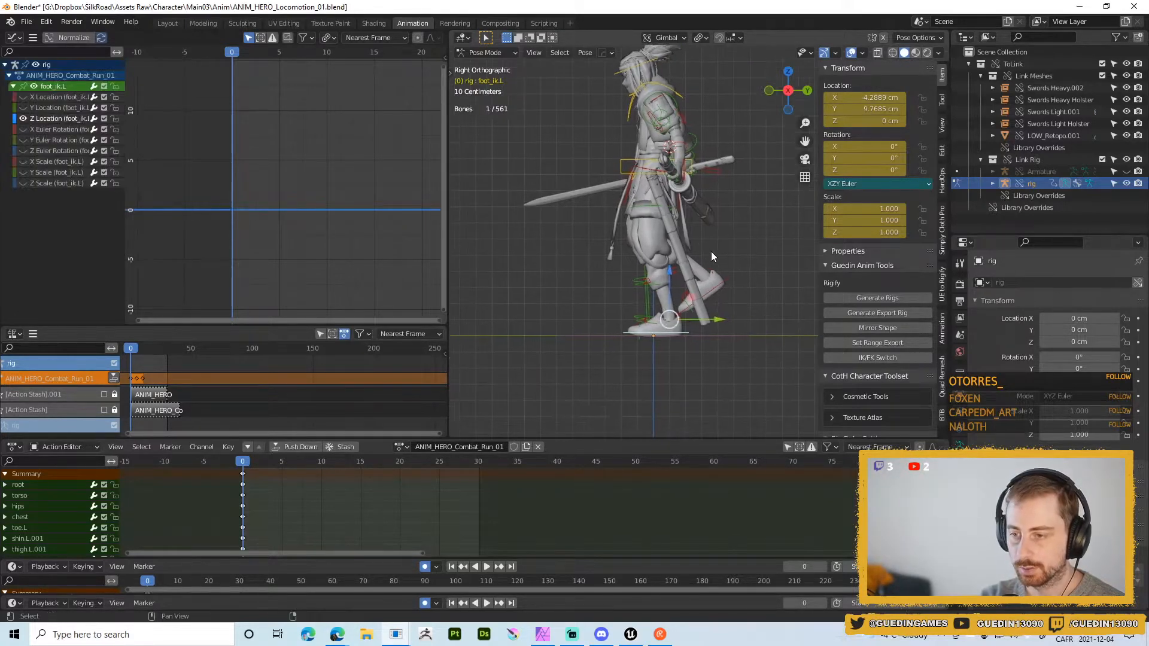
scroll(702, 244, "down", 2)
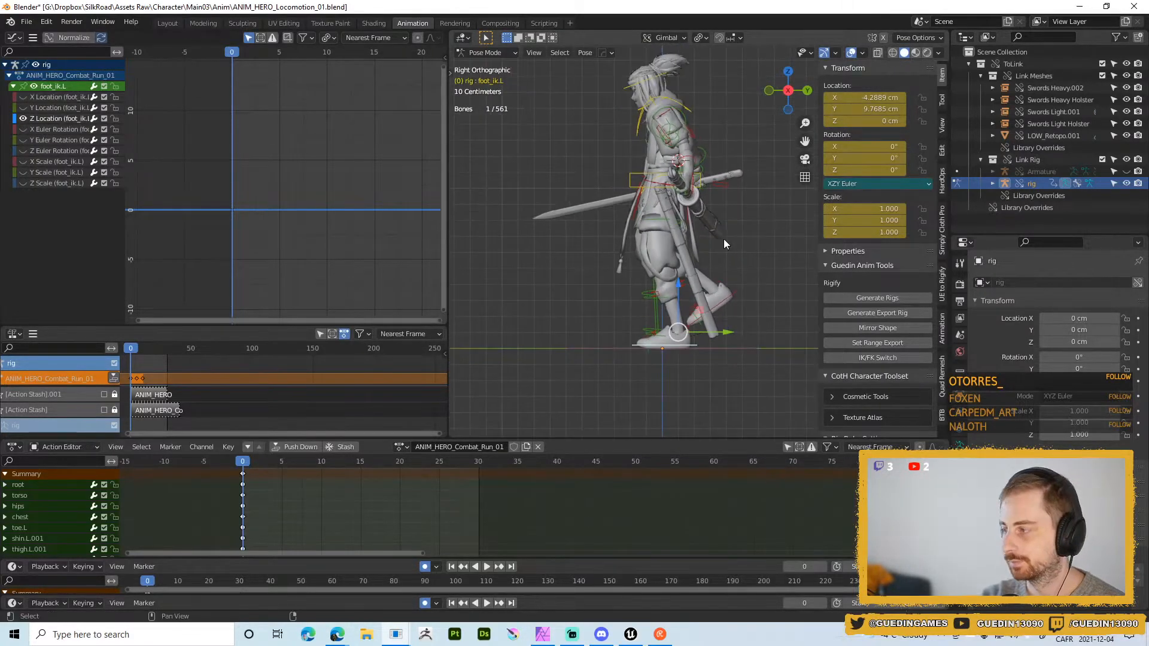
key("g")
left_click(693, 311)
key("r")
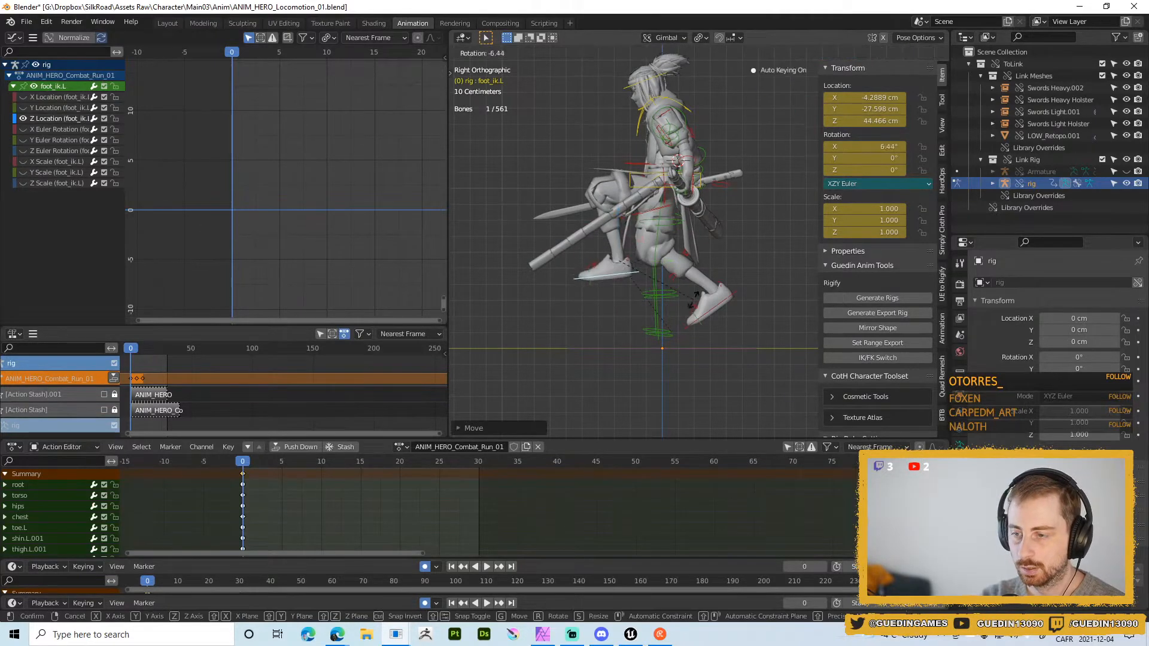
left_click(710, 312)
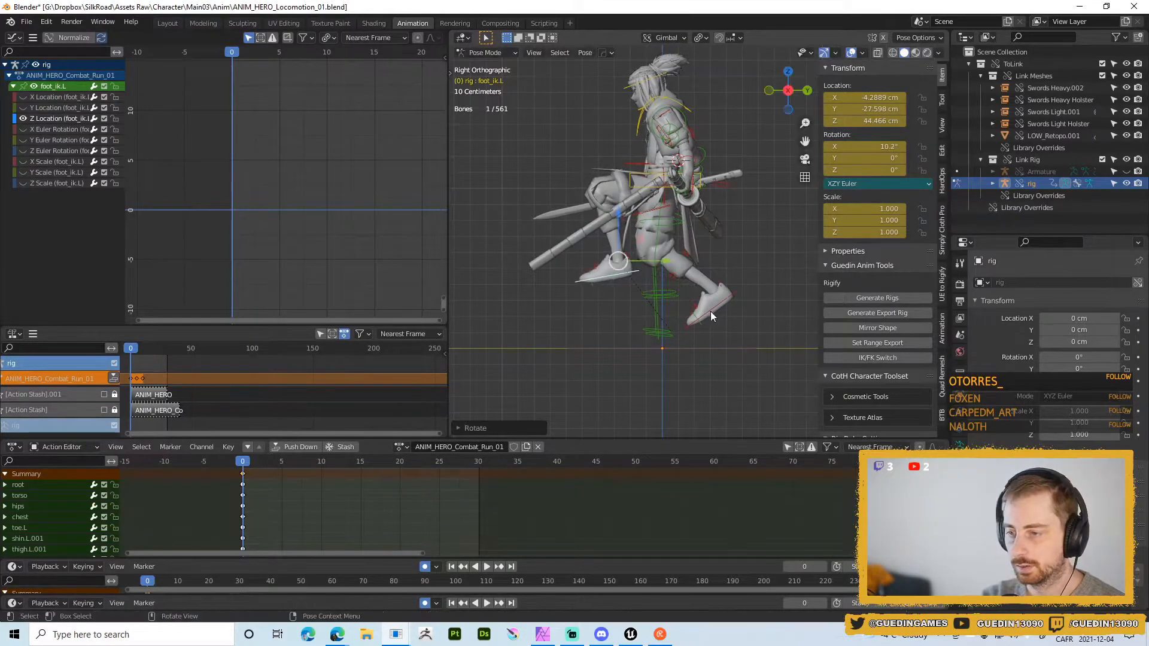
- Move the right foot IK control backward and down to about Y 59.2 cm, Z 14.4 cm
left_click(727, 302)
middle_click_drag(714, 325, 695, 328, "shift")
middle_click_drag(671, 368, 634, 366, "shift")
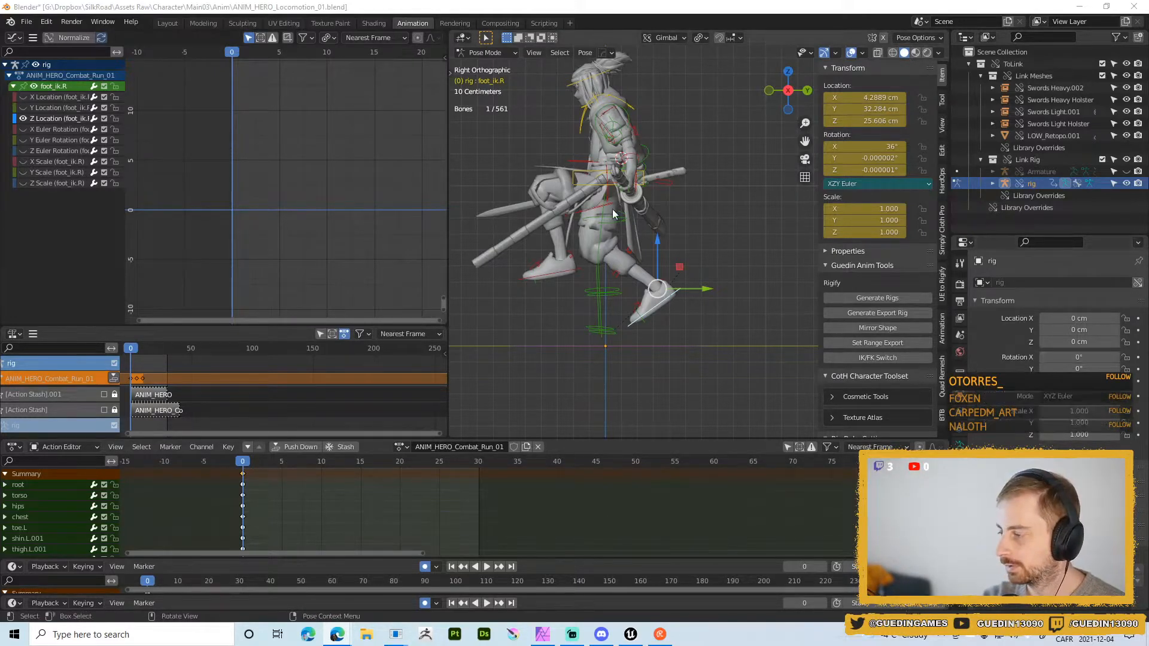
middle_click_drag(612, 210, 749, 177)
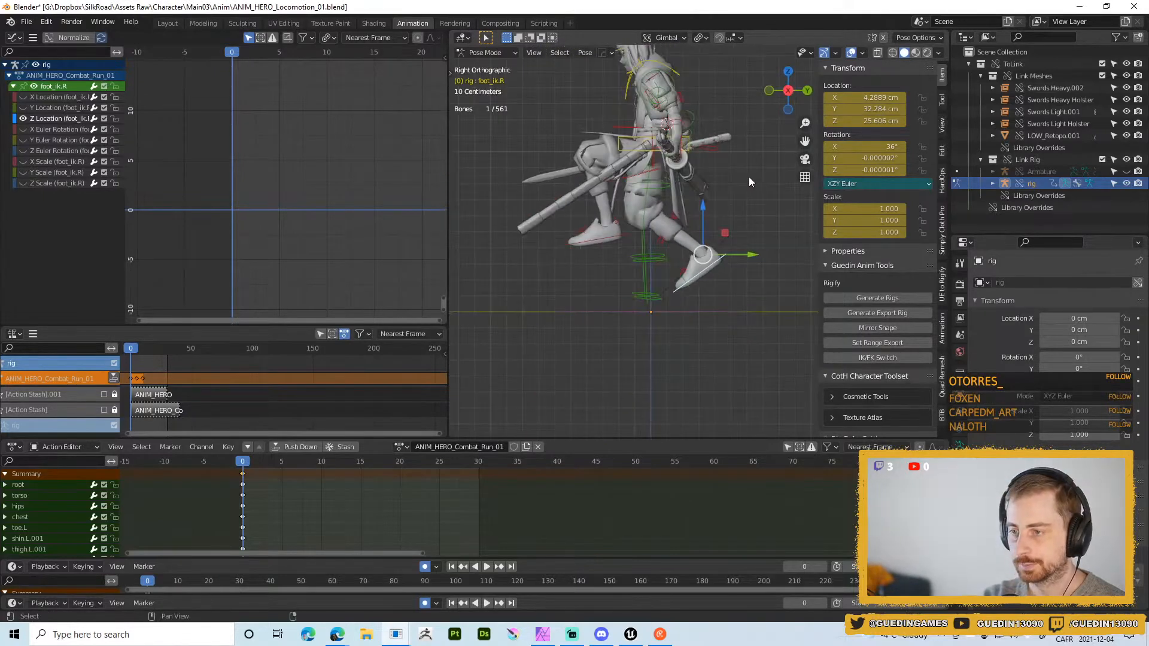
key("g")
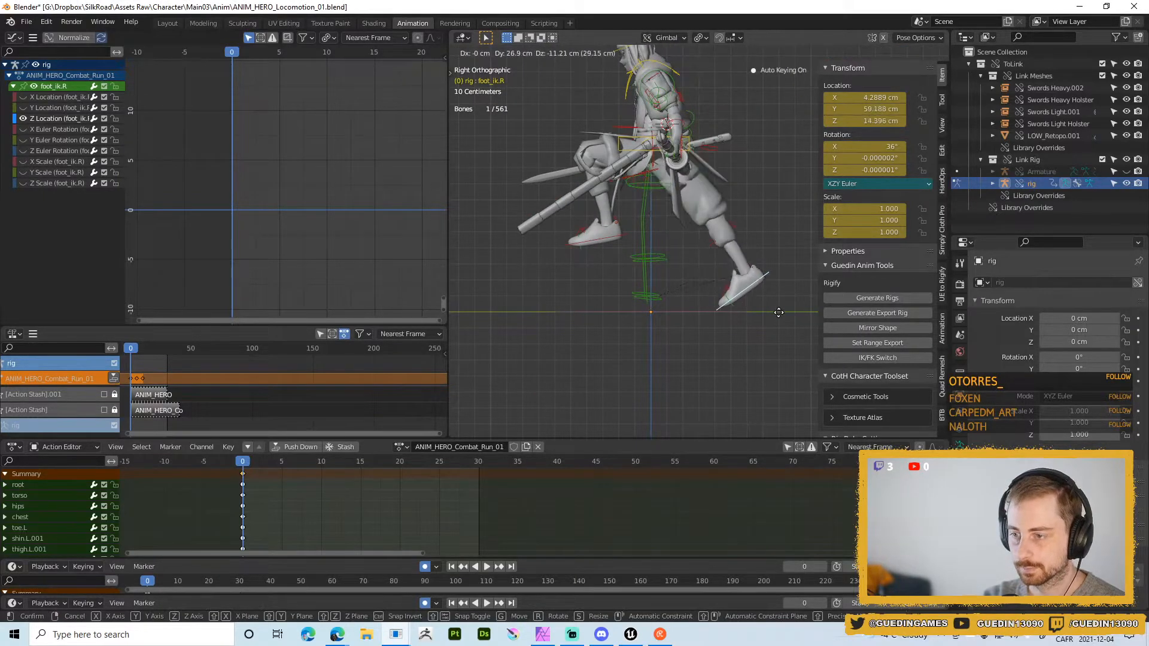
left_click(773, 291)
key("r")
left_click(788, 290)
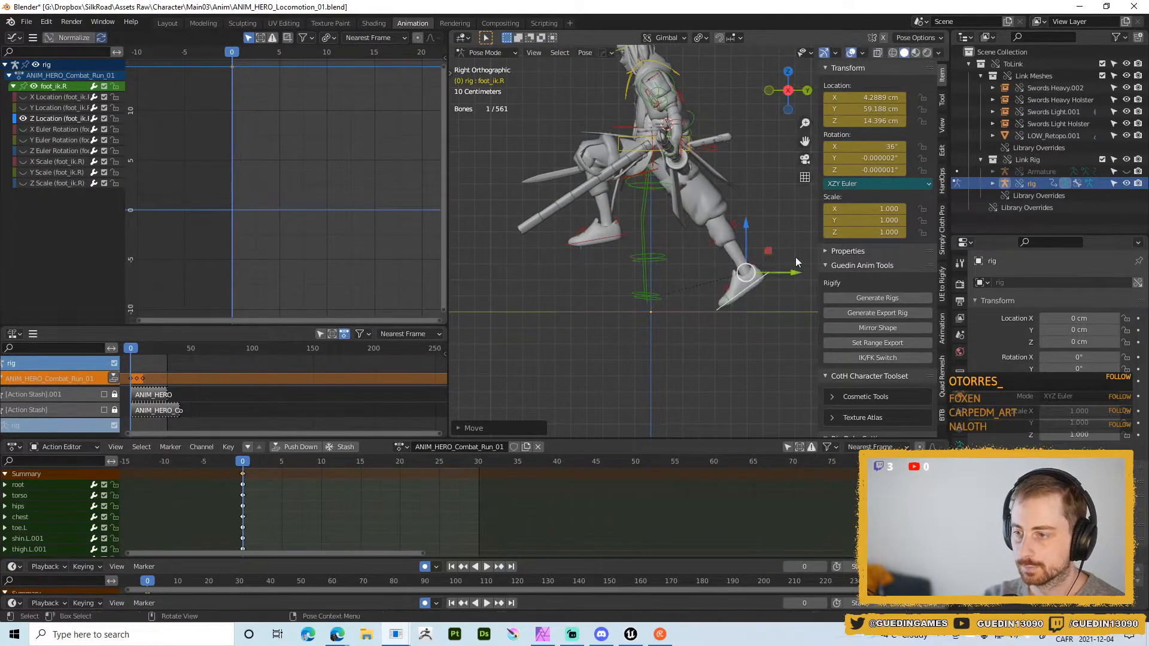
- Rotate the right foot's heel control to about 54.4° on X so the heel lifts
left_click(749, 263)
middle_click_drag(768, 286, 737, 300, "shift")
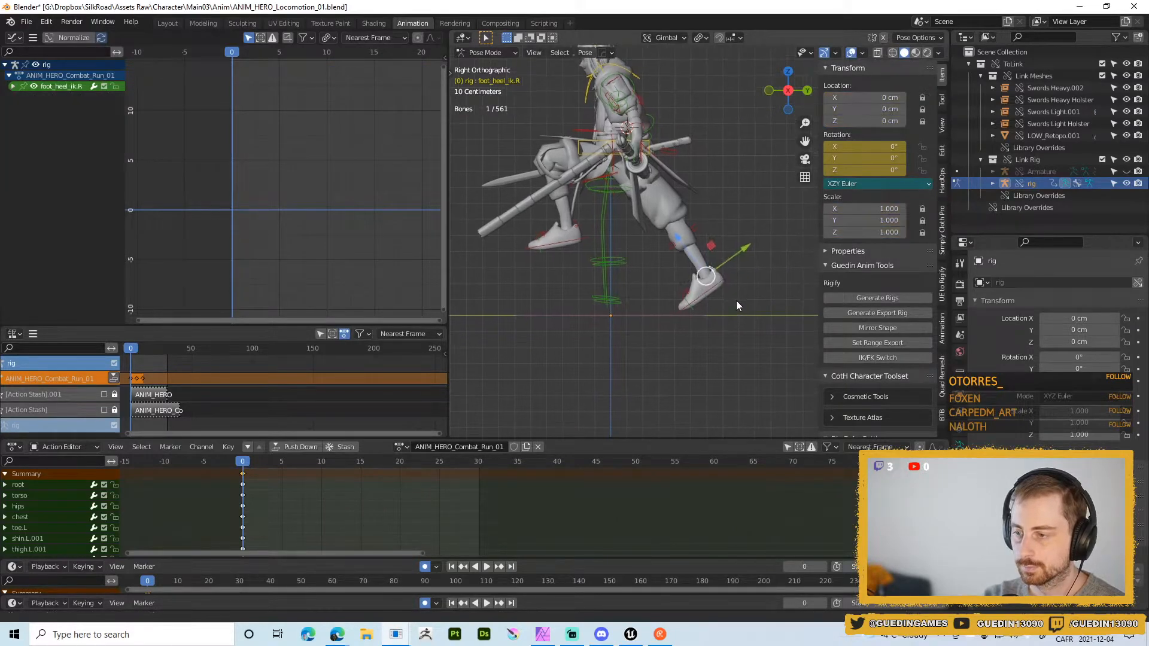
key("r")
key("x")
key("Escape")
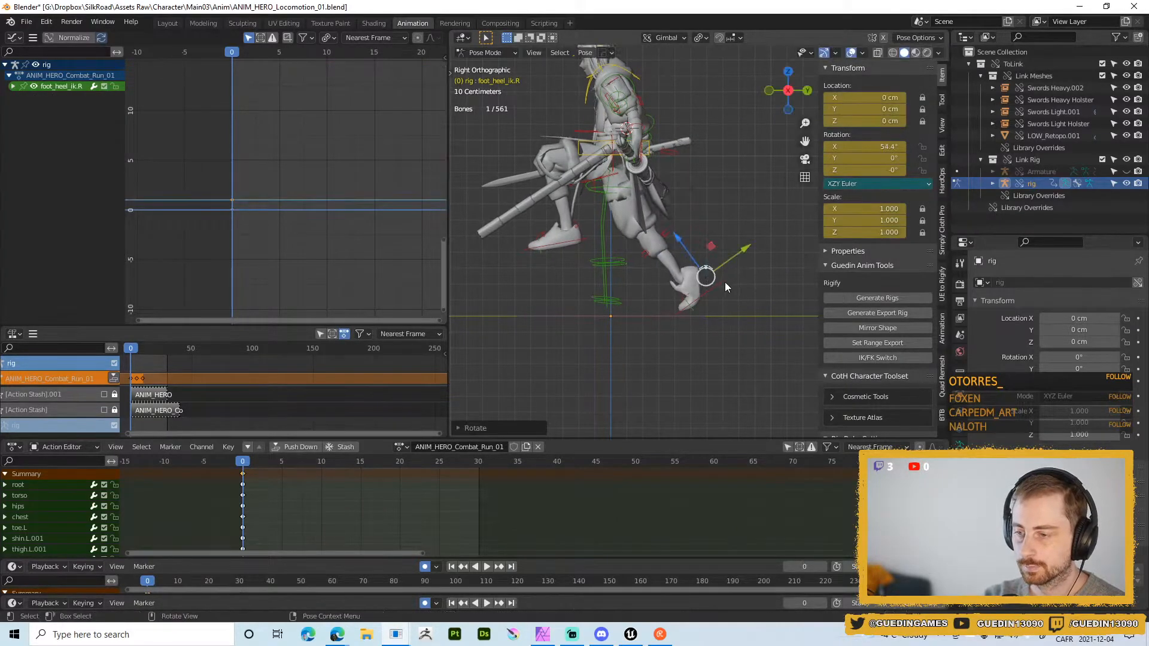
- Level the right foot IK control to 0° rotation and place it near the ground at about Y 67 cm, Z 1.7 cm
left_click(724, 282)
key("g")
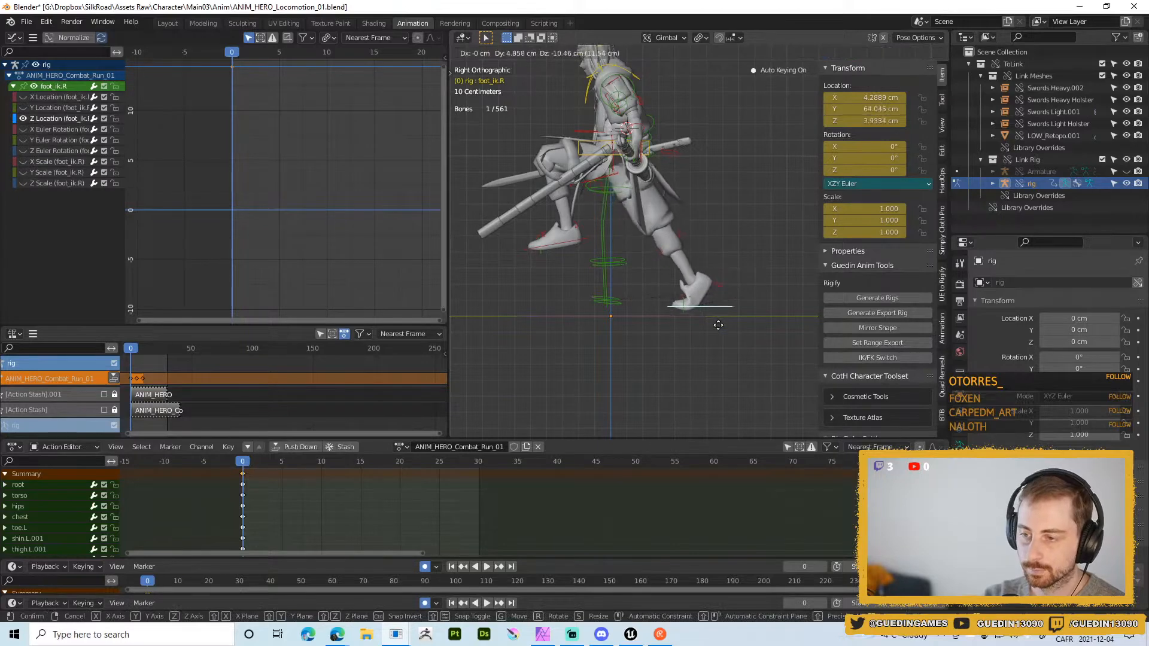
left_click(723, 322)
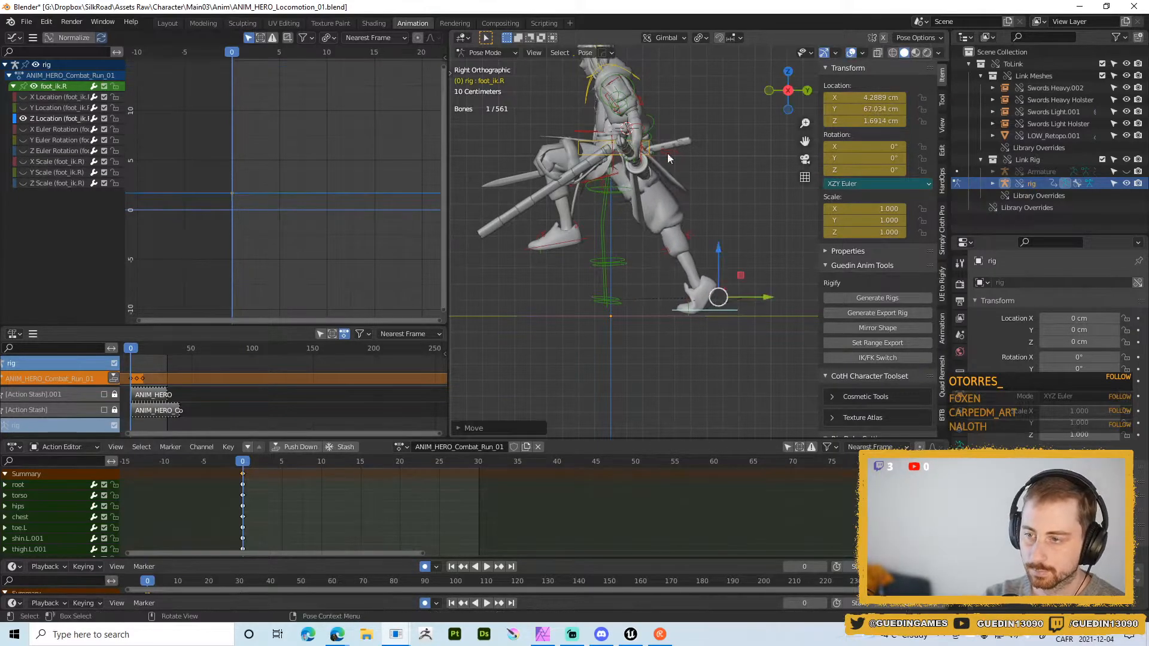
- Lower the torso and left foot IK controls together and shift them forward, with the left foot at about Y -31.7 cm, Z 29.1 cm
left_click(619, 188)
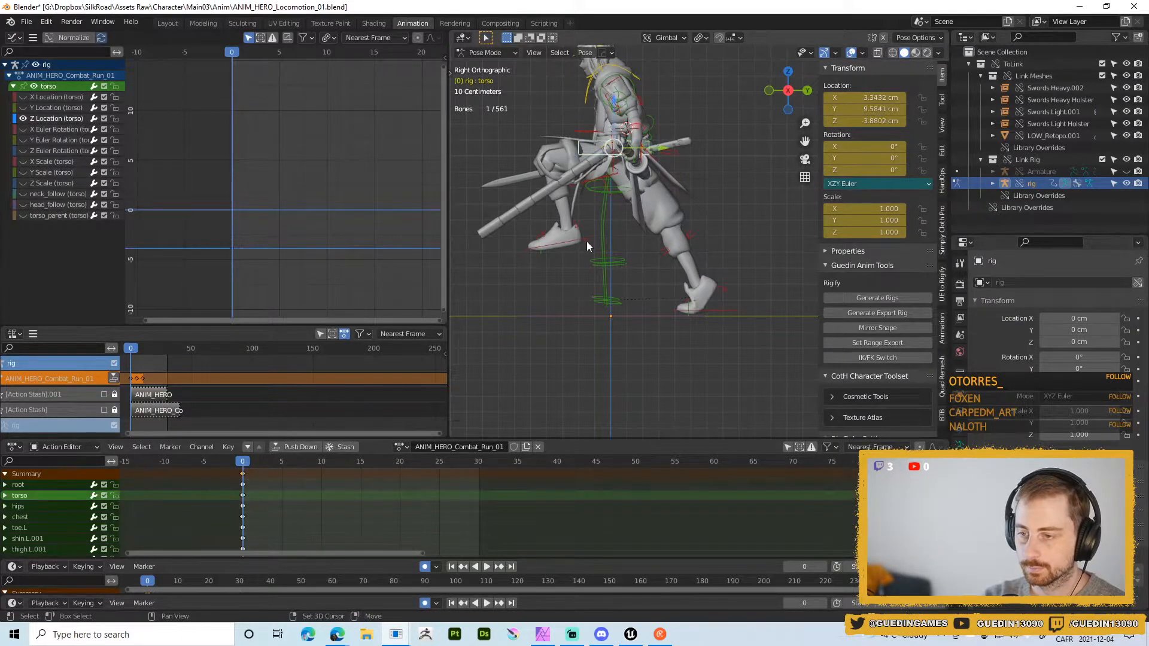
left_click(587, 242, "shift")
key("g")
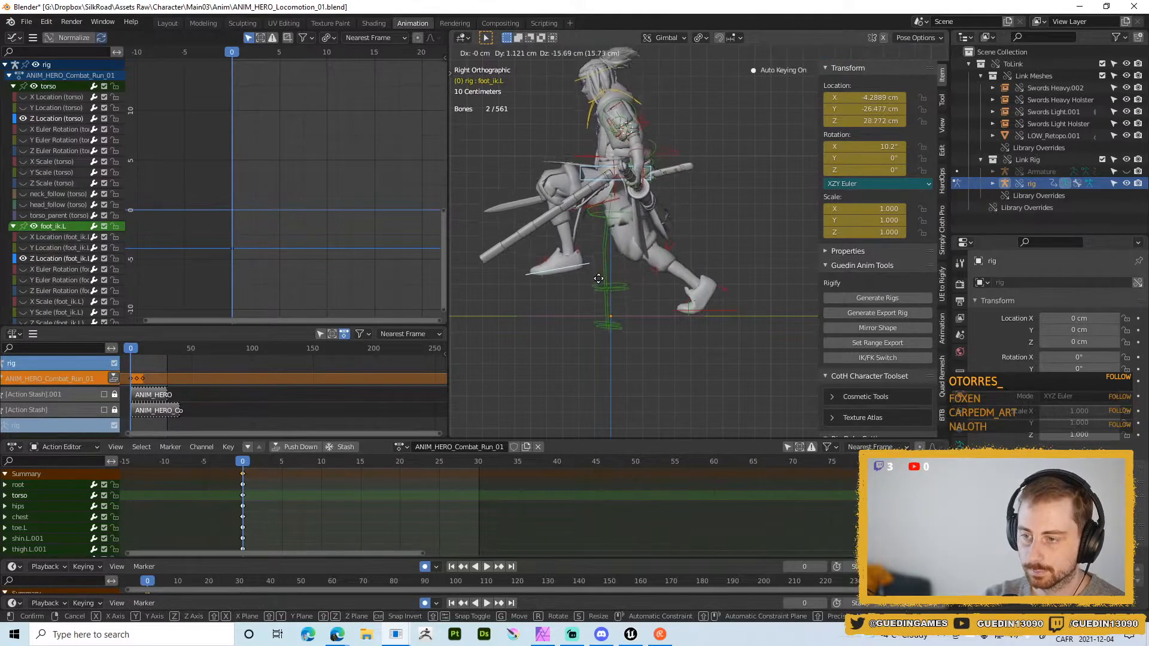
left_click(623, 280)
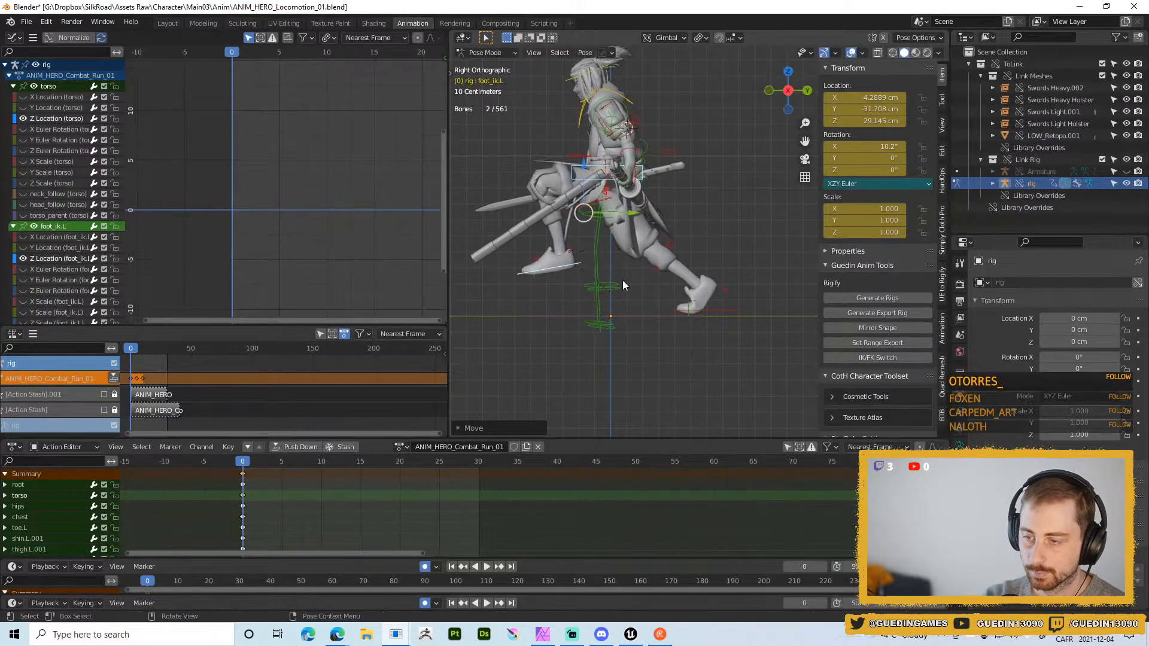
- Rotate the torso and left foot controls together for a forward lean, with the left foot at about 16.7° on X
key("r")
left_click(581, 157)
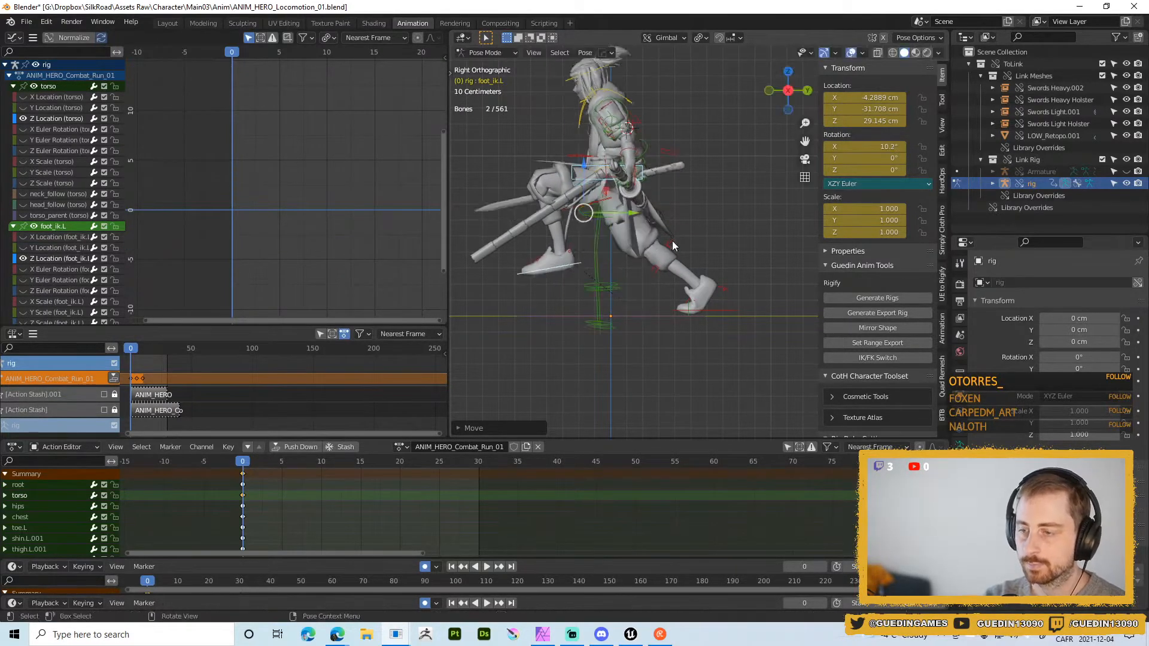
key("r")
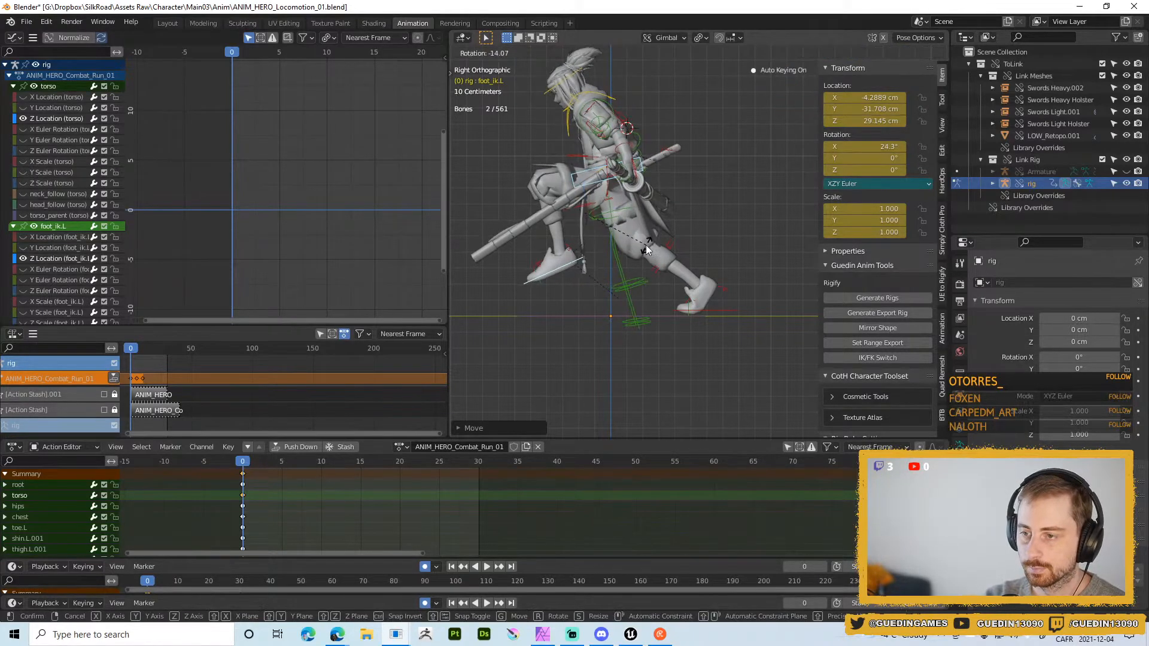
left_click(642, 245)
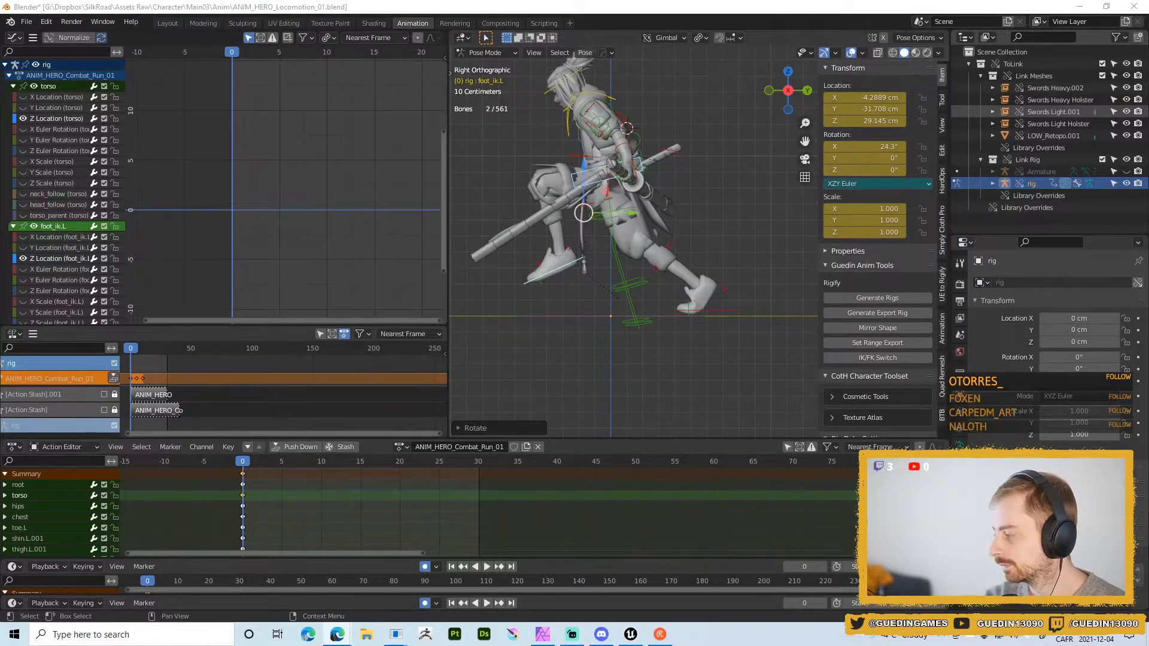
middle_click_drag(735, 259, 764, 328)
key("r")
key("x")
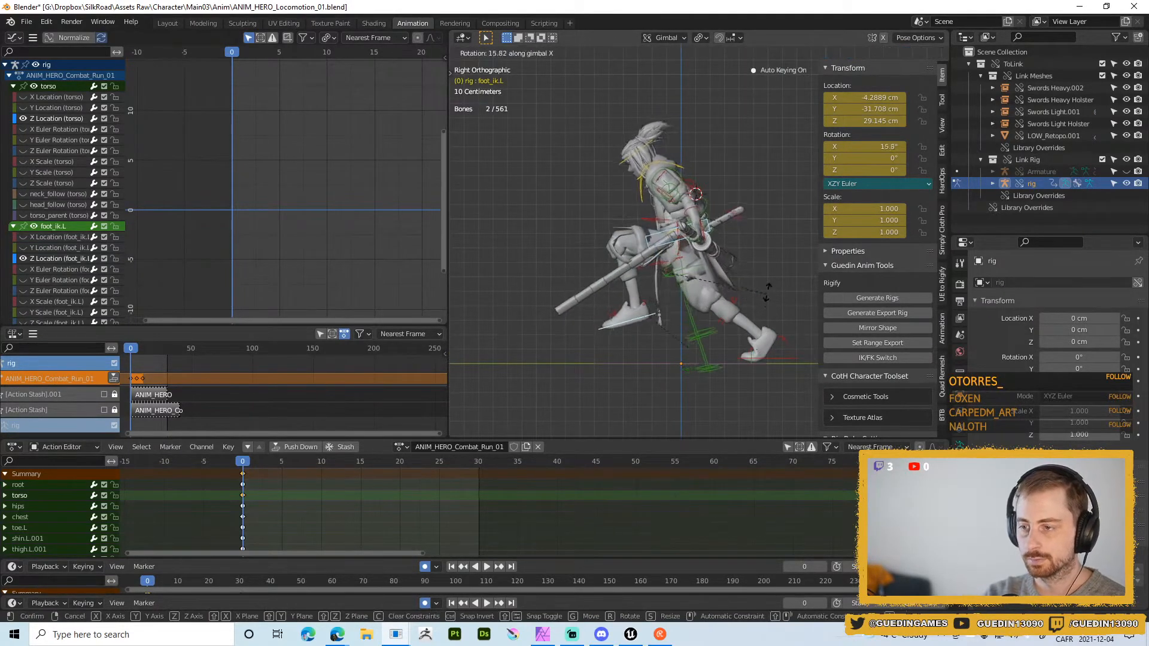
left_click(767, 292)
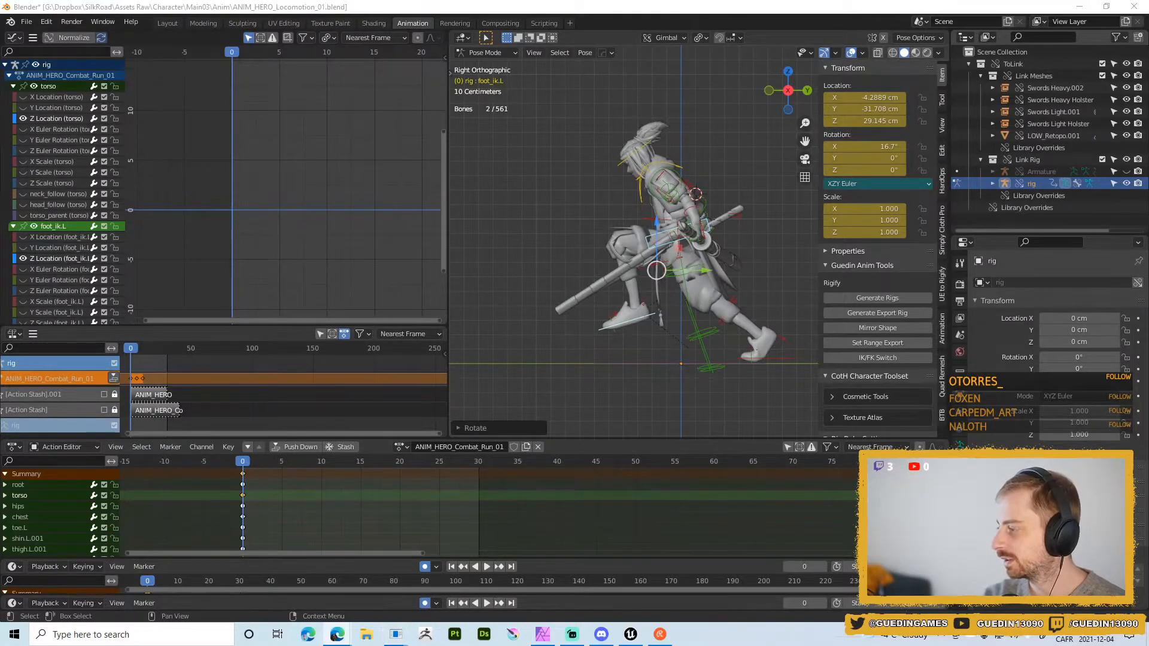
- Pull the left foot IK control back to about Y -14.7 cm, Z 26.7 cm and tilt its toes further down
middle_click_drag(605, 108, 620, 88)
middle_click_drag(747, 256, 727, 211)
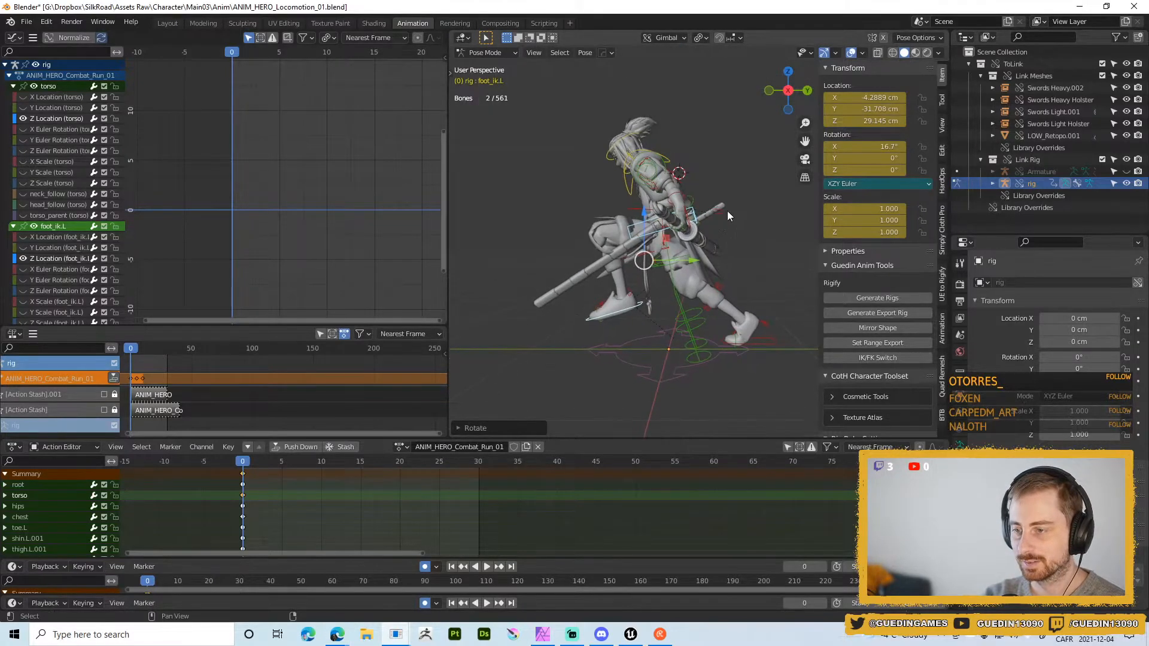
key("KP_3")
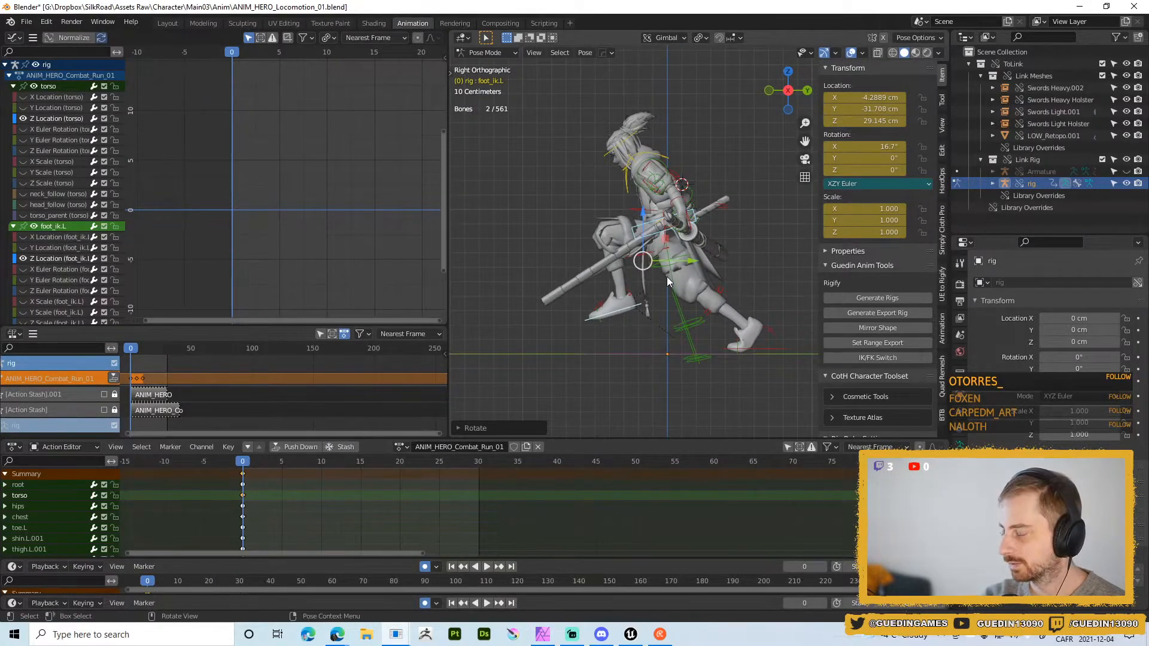
left_click(547, 336)
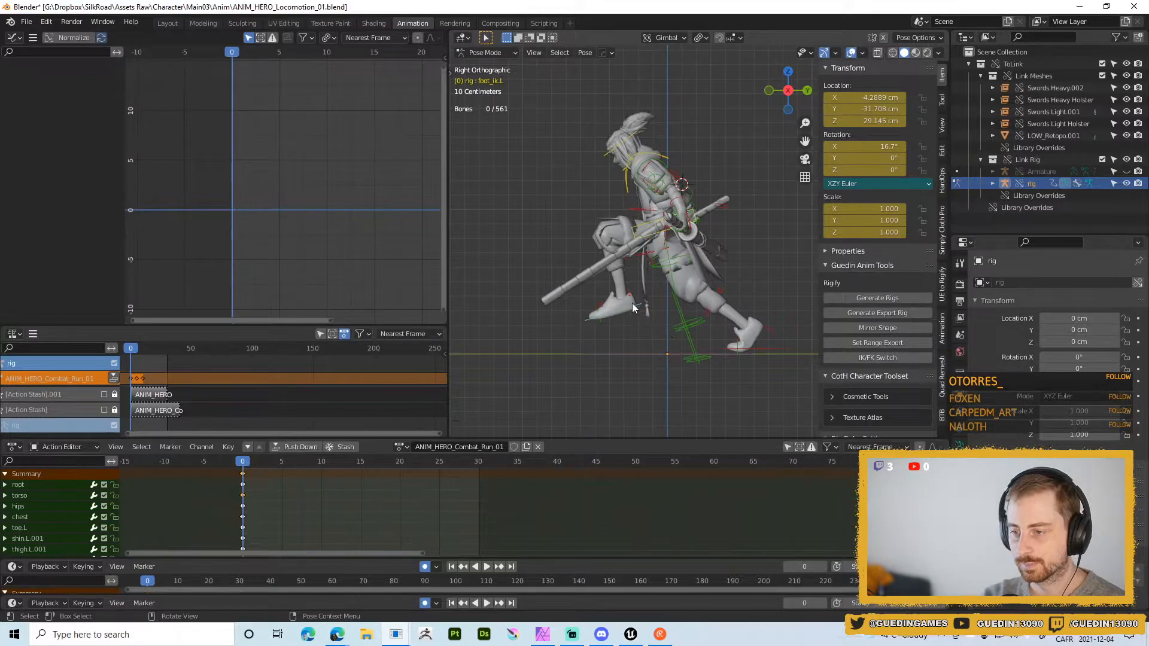
left_click(632, 303)
left_click(591, 340)
key("g")
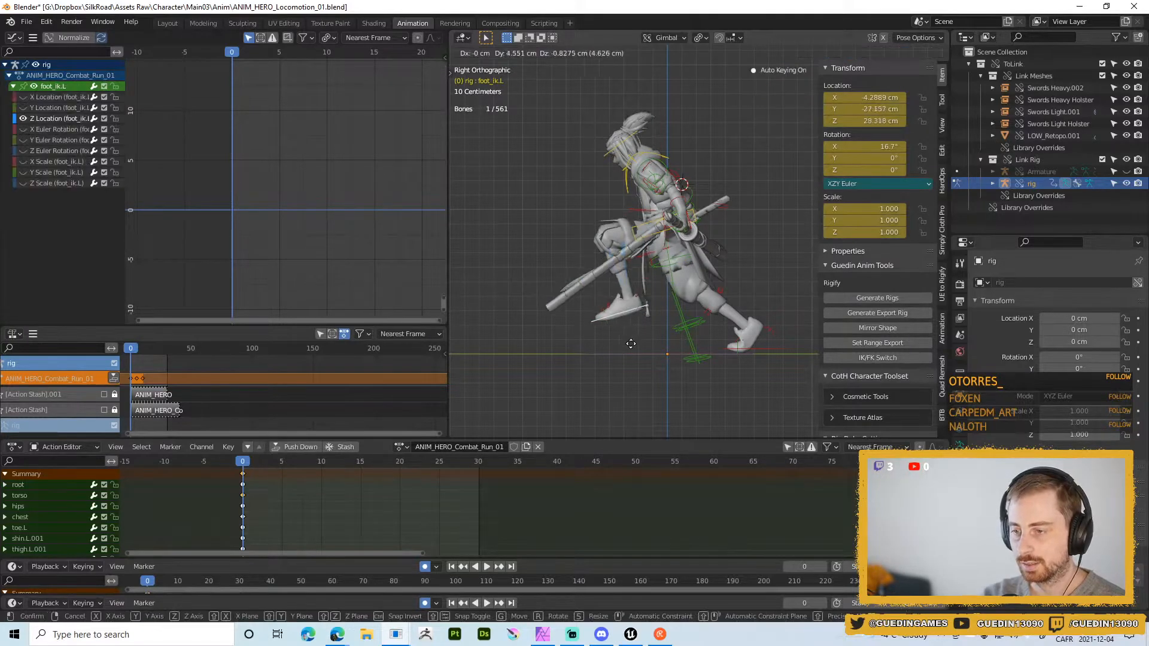
left_click(677, 351)
key("r")
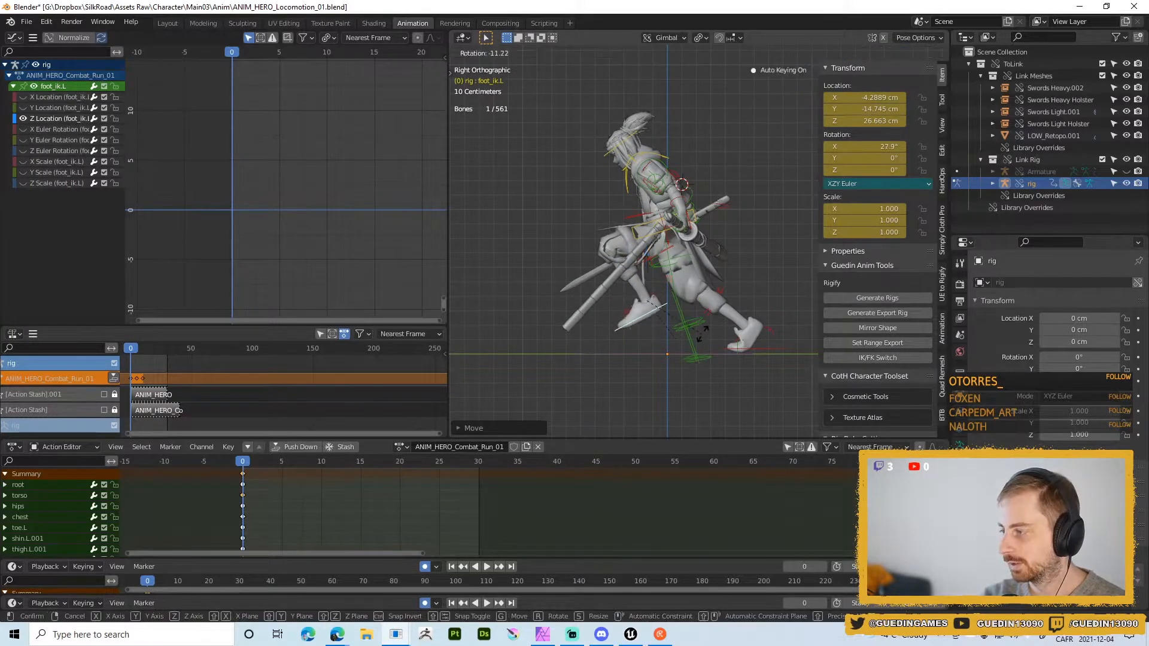
left_click(704, 344)
- Clear the chest control's rotation and bend it forward to about 29.3° on X
middle_click_drag(659, 252, 516, 245, "ctrl")
left_click(615, 145)
key("alt+r")
key("r")
left_click(691, 246)
key("r")
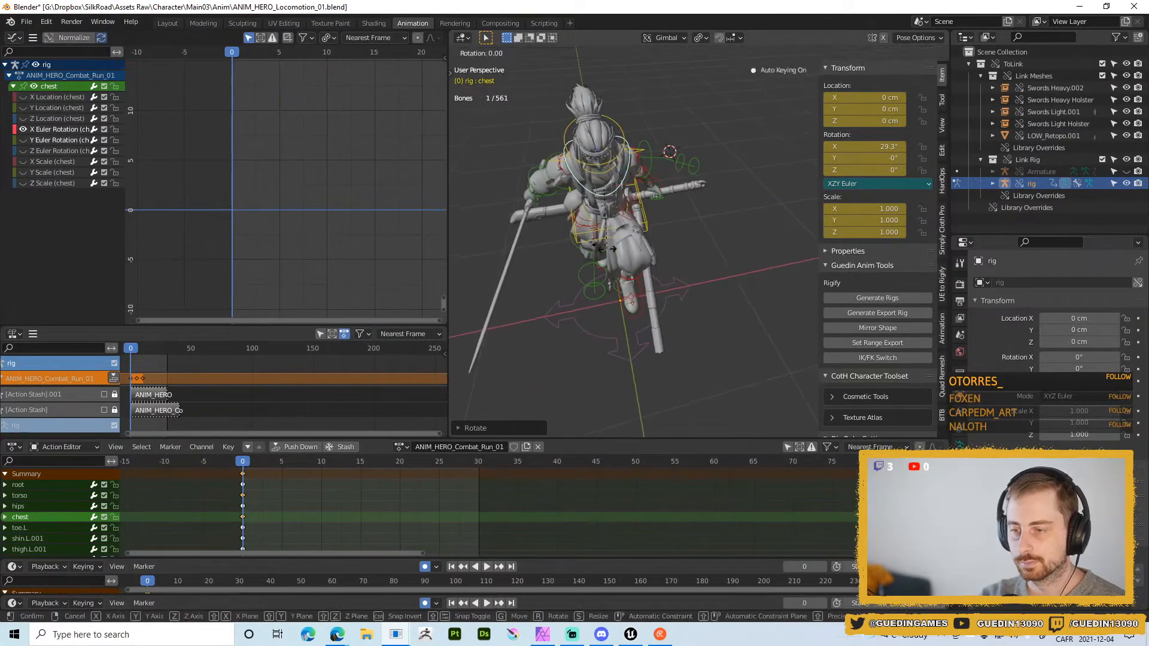
right_click(621, 246)
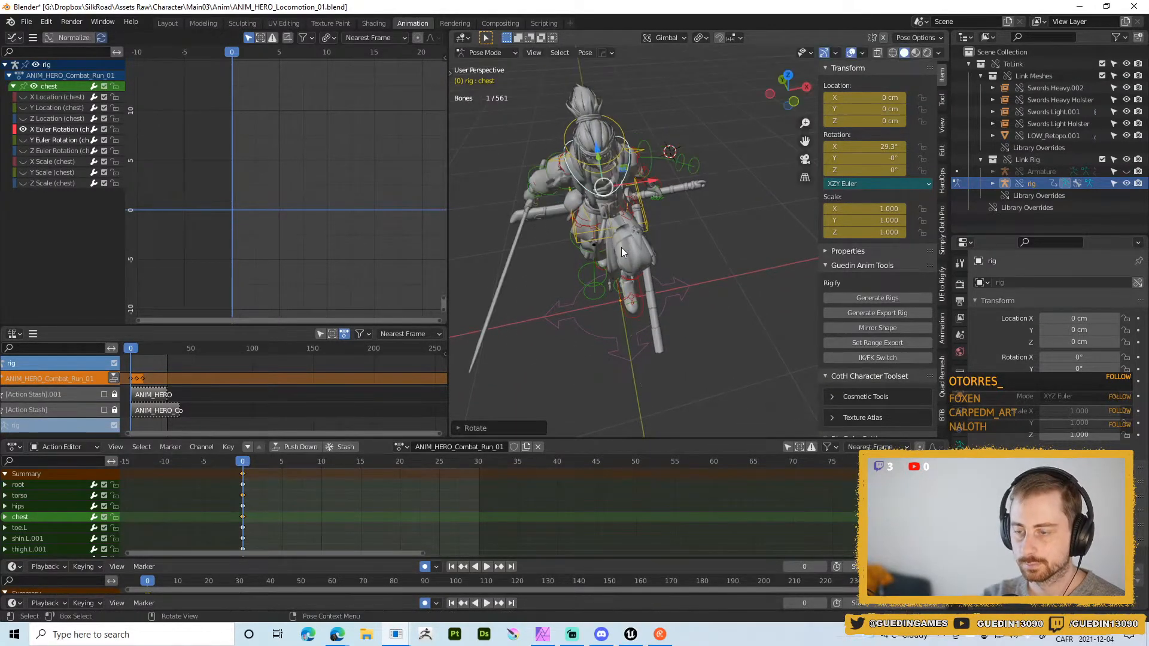
mouse_move(654, 240)
middle_mouse_down()
mouse_move(711, 231)
mouse_move(639, 249)
middle_mouse_up()
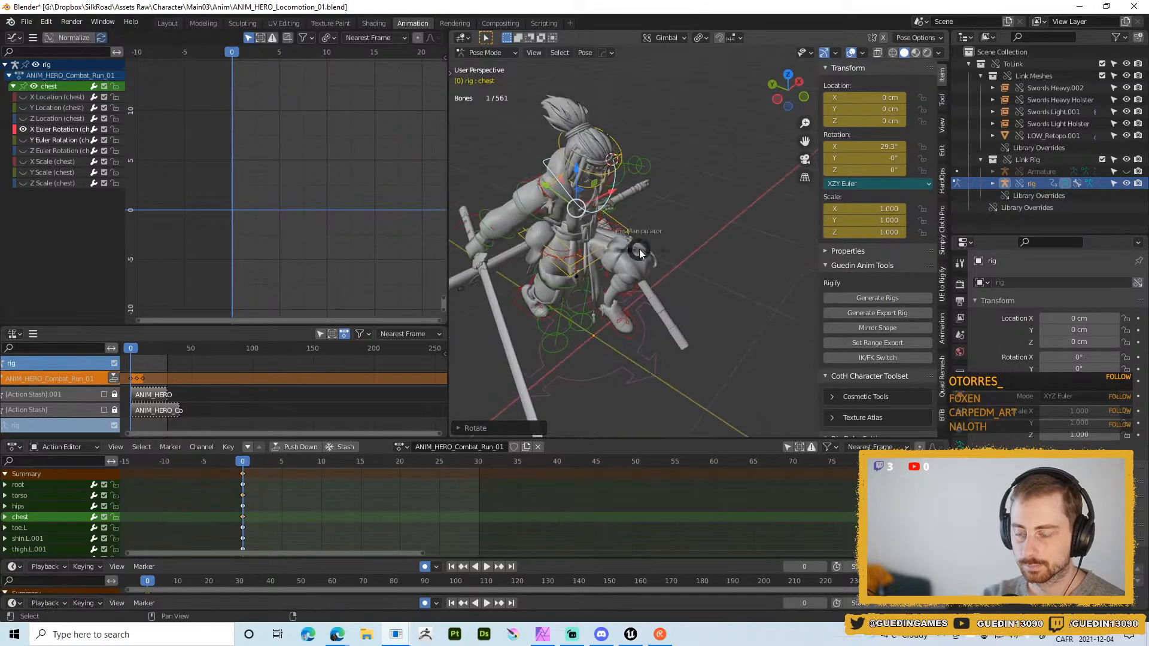
key("ctrl+space")
key("Escape")
key("grave")
key("Escape")
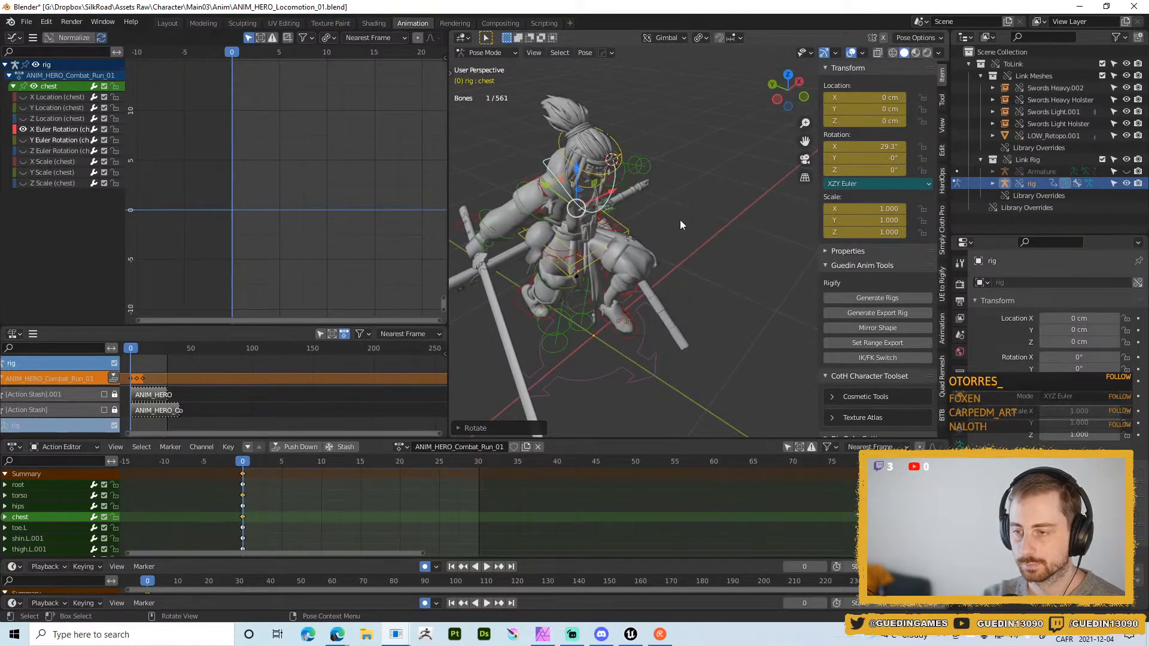
- Twist the chest control around its gimbal Z axis to turn the upper body
middle_click_drag(661, 224, 612, 250)
key("r")
key("z")
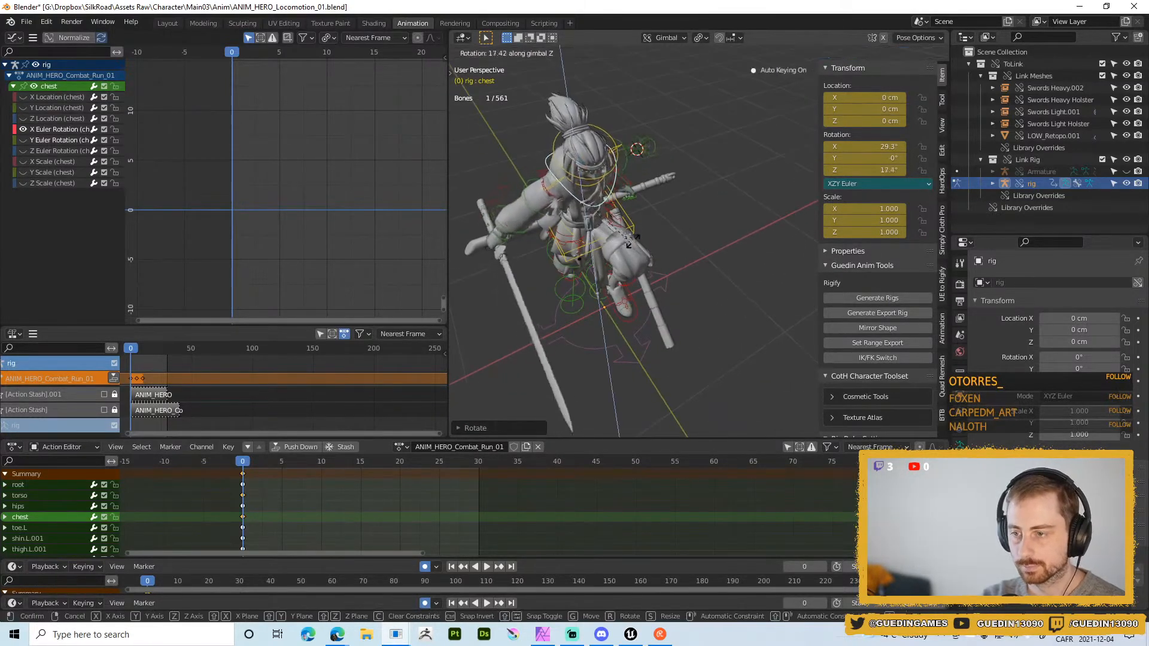
left_click(639, 235)
- Rotate the right forearm FK control on its X axis to swing the sword to a new angle
left_click(544, 201)
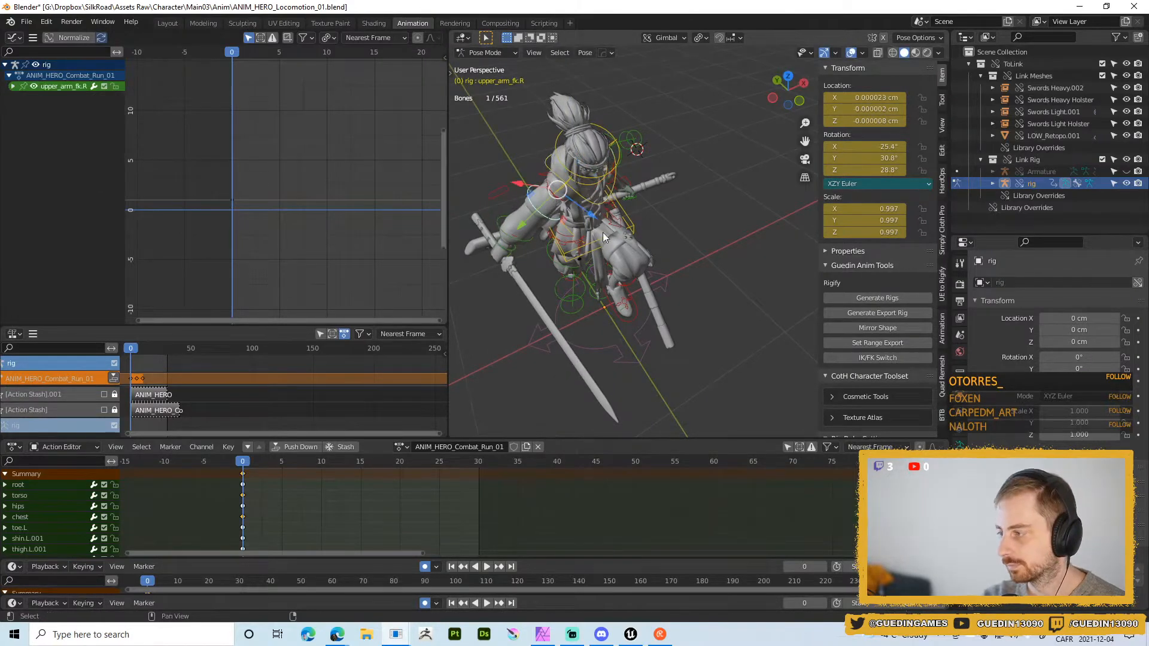
middle_click_drag(602, 233, 536, 195)
left_click(536, 195)
key("r")
key("x")
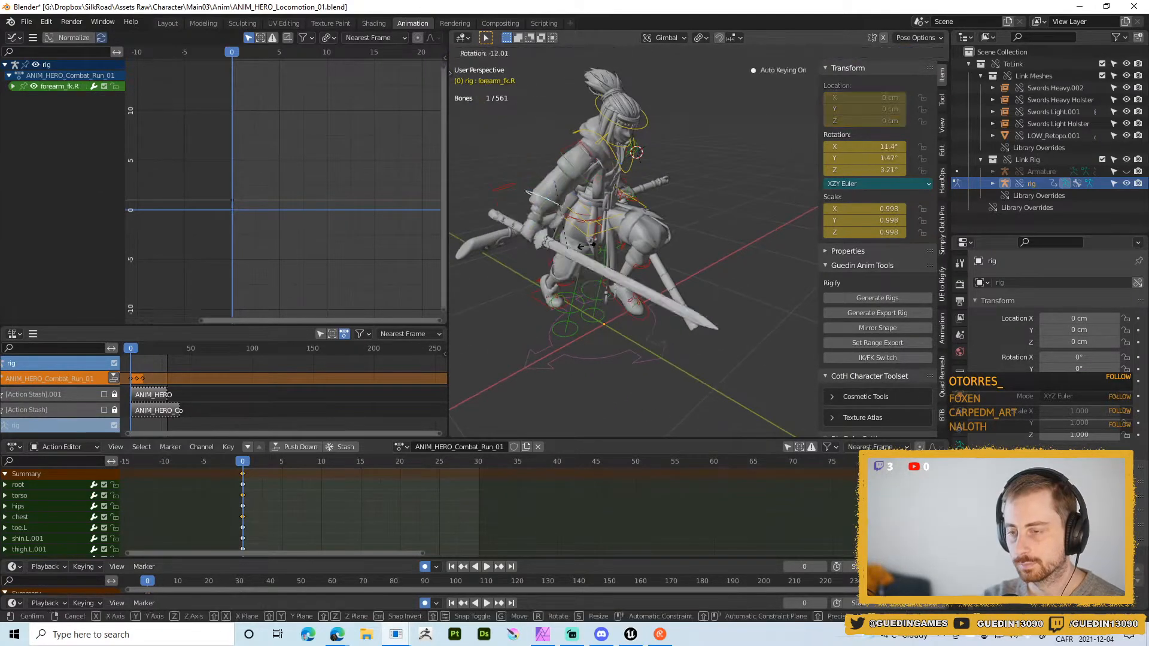
left_click(635, 207)
- Rotate the right upper arm FK control freely to about X -28.3°, Y 7.8°, Z 26.2°
left_click(615, 175)
middle_click_drag(615, 175, 599, 150)
key("r")
key("r")
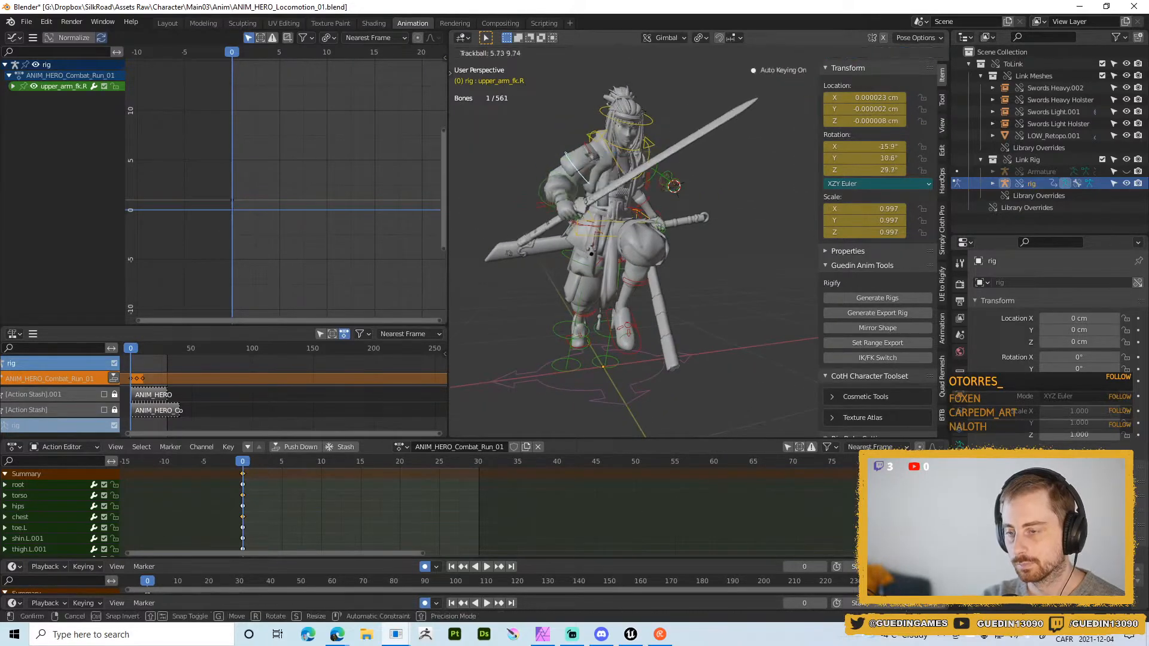
left_click(667, 193)
key("r")
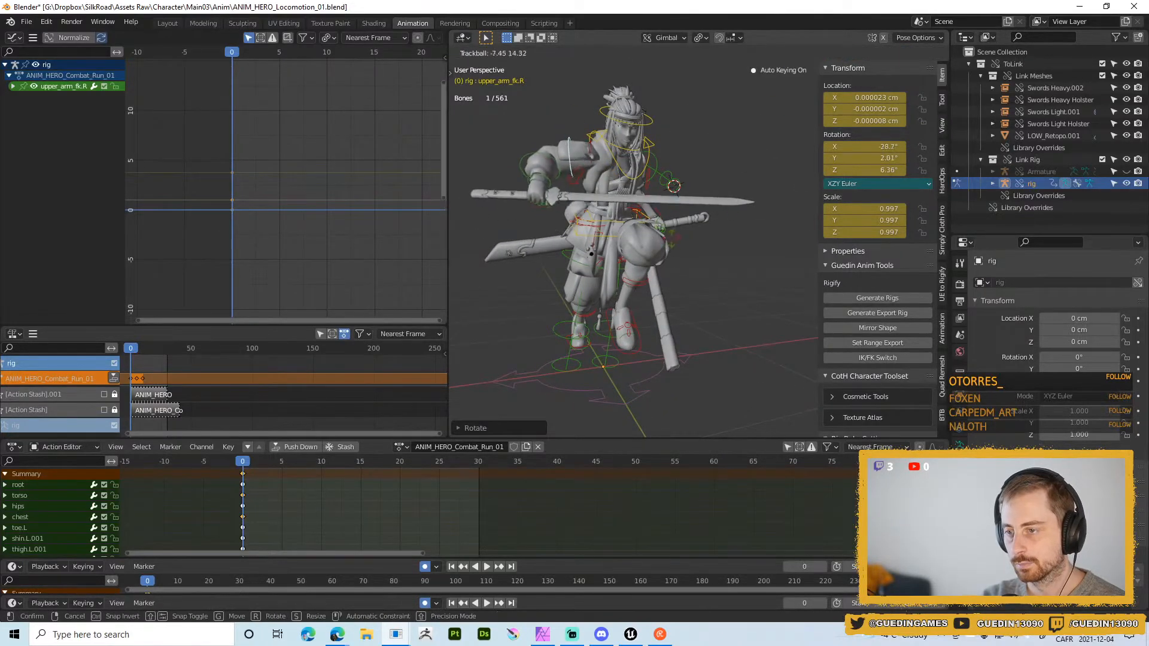
left_click(743, 258)
key("r")
left_click(749, 207)
- Rotate the right shoulder control freely to bring the sword arm's shoulder forward
left_click(596, 136)
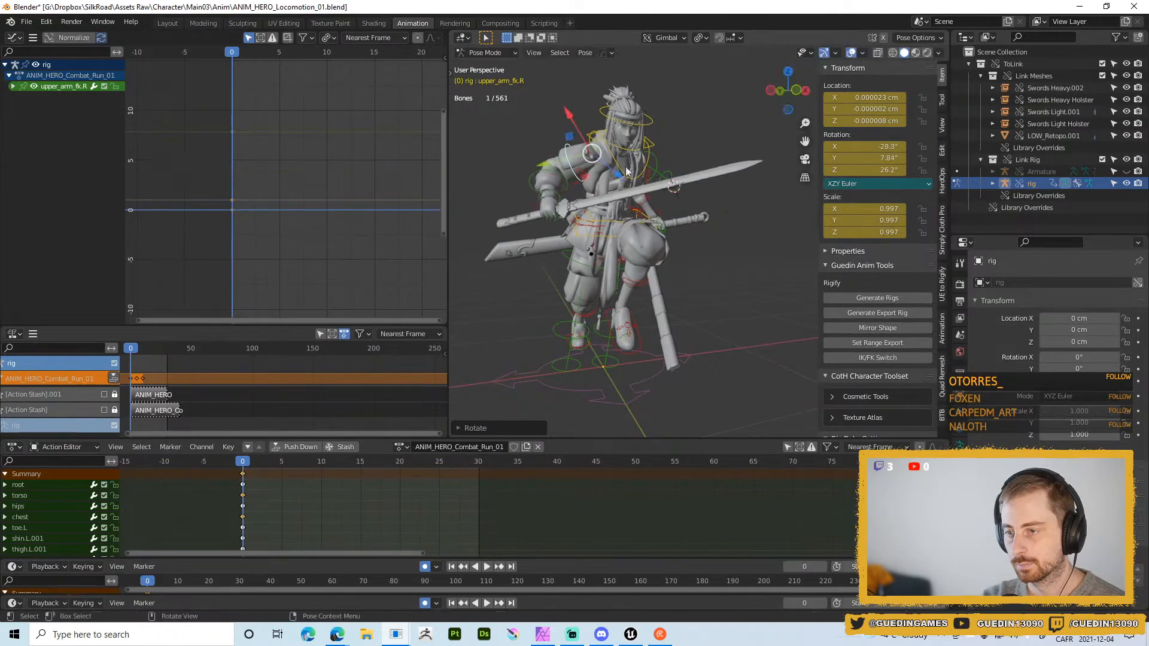
middle_click_drag(658, 214, 724, 221)
key("r")
key("r")
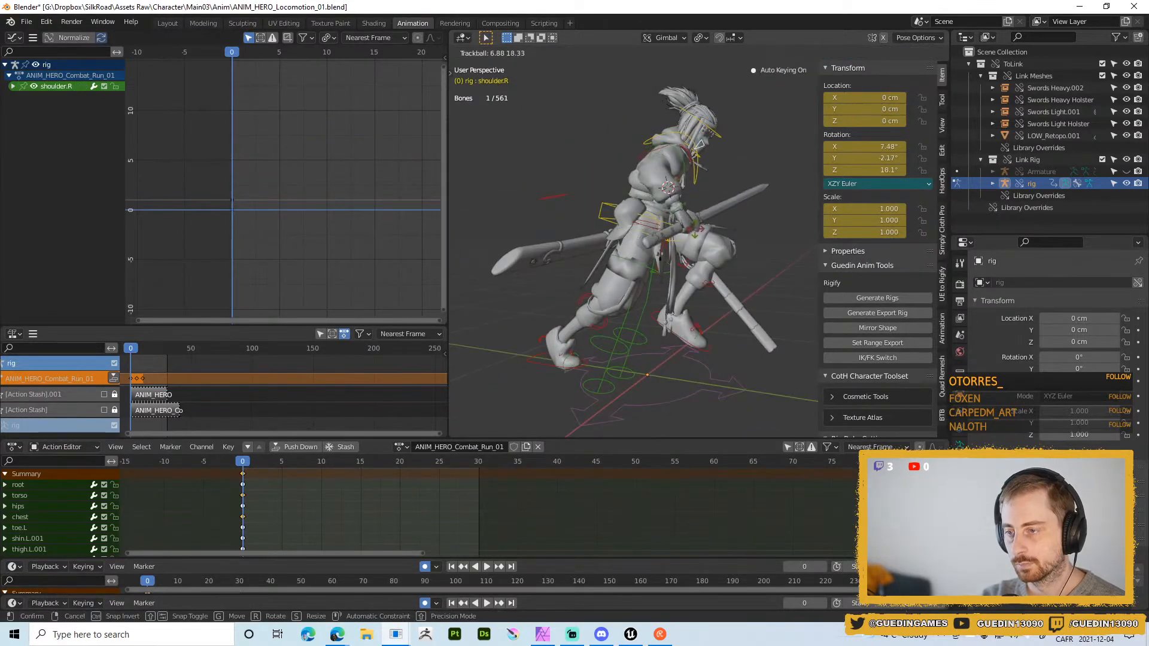
left_click(680, 210)
- Readjust the right upper arm FK control with a trackball rotation to suit the new shoulder position
left_click(695, 171)
middle_click_drag(695, 171, 652, 222)
left_click(644, 209)
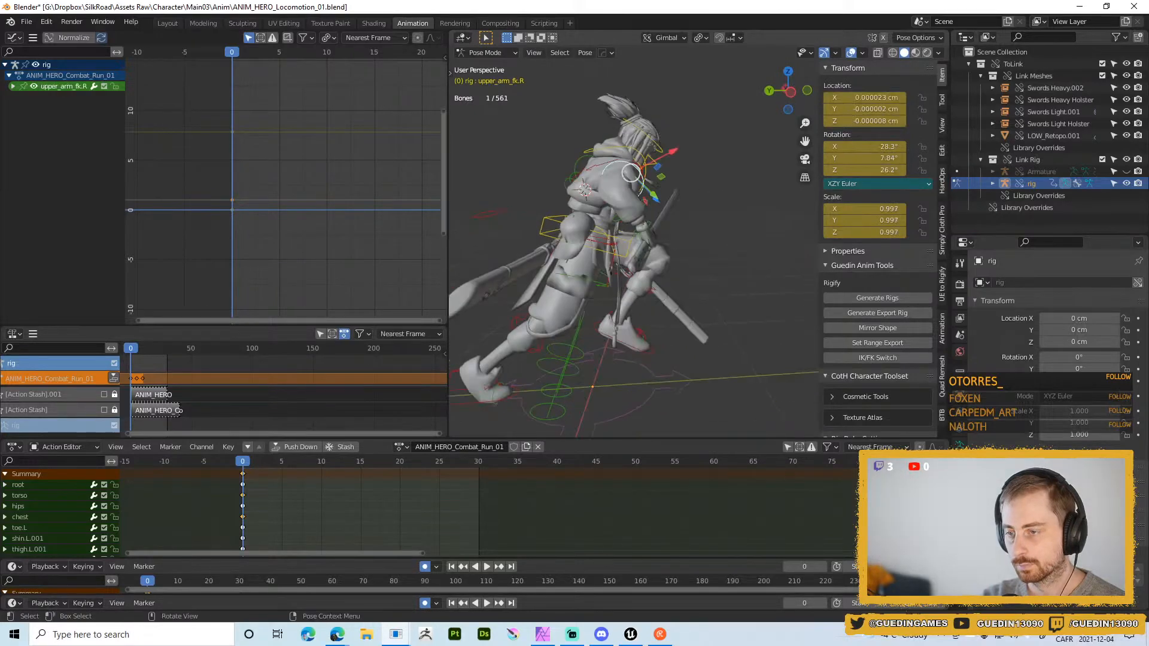
key("r")
key("r")
left_click(604, 191)
- Rotate the right hand FK control to about X -2.2°, Y -16.6°, Z -13.4° to re-aim the sword
middle_click_drag(604, 192, 569, 134)
left_click(648, 212)
scroll(591, 210, "up", 5)
left_click(612, 186)
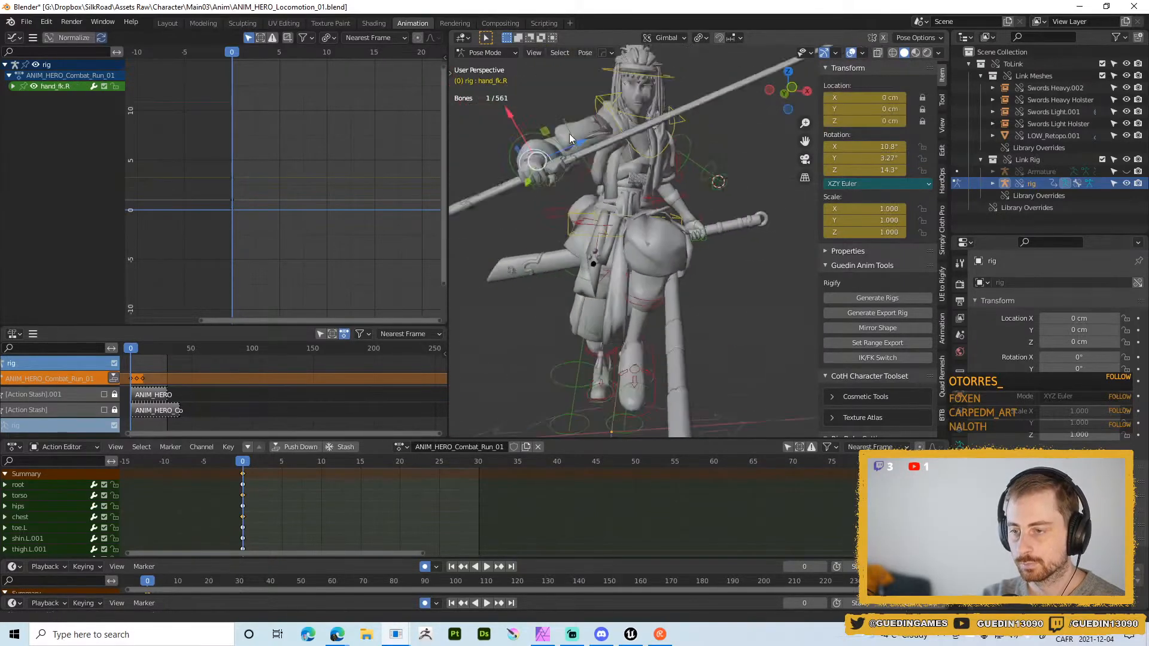
scroll(570, 135, "down", 4)
key("r")
left_click(649, 265)
- Tilt the neck control back to about -9.6° on X in side view, raising the head
middle_click_drag(648, 264, 699, 225)
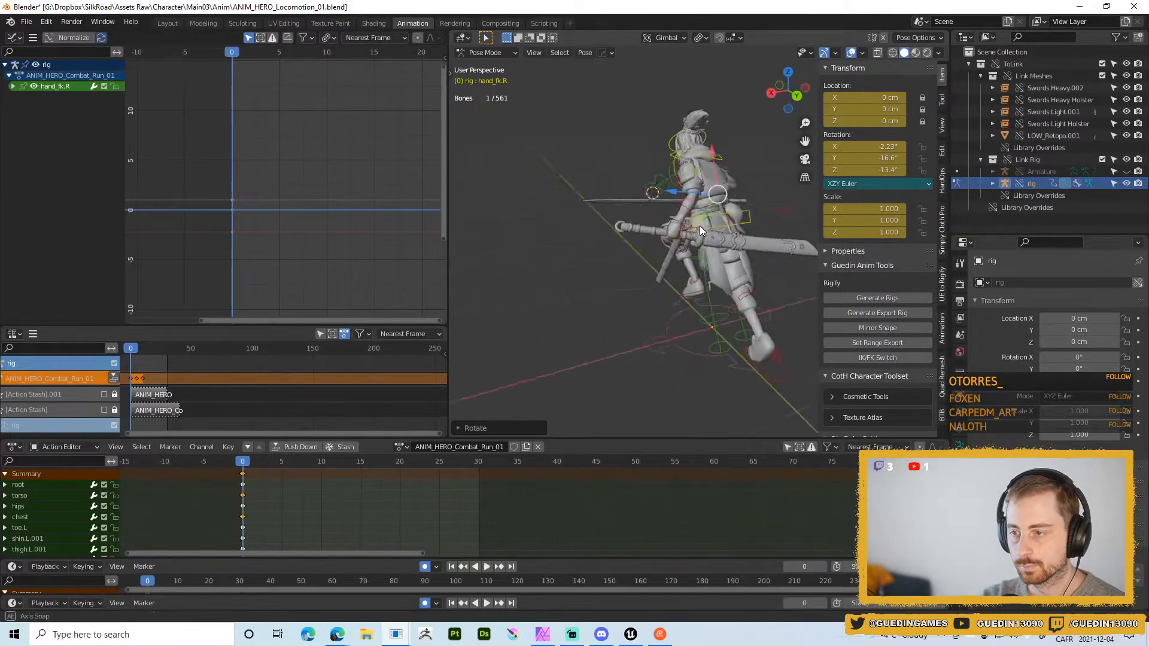
scroll(694, 209, "up", 3)
left_click(660, 104)
middle_click_drag(659, 104, 630, 206)
left_click(651, 201)
key("KP_3")
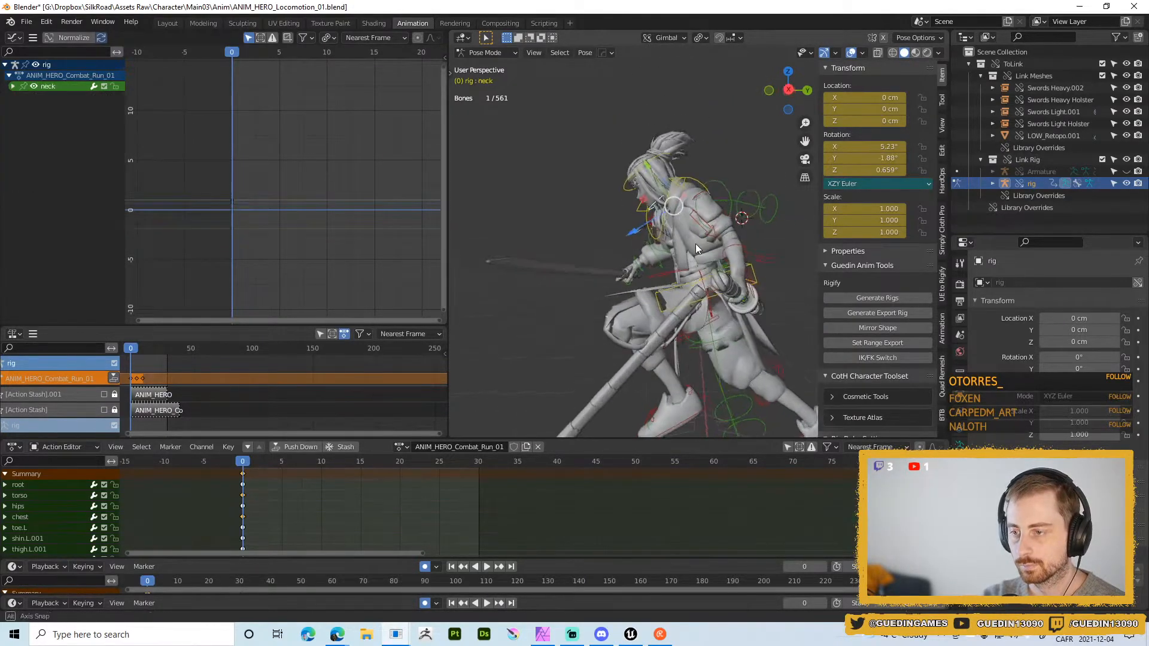
key("r")
key("x")
left_click(725, 240)
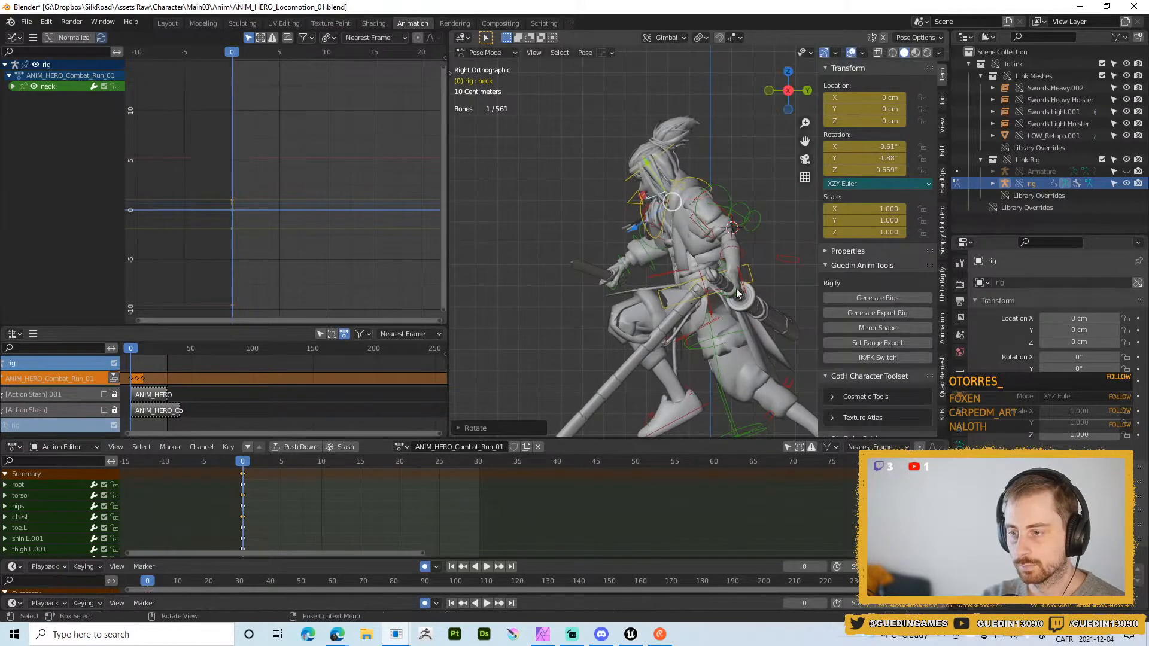
- Clear the hips control's rotation and tilt it to about -26.2° on X
middle_click_drag(725, 239, 648, 173)
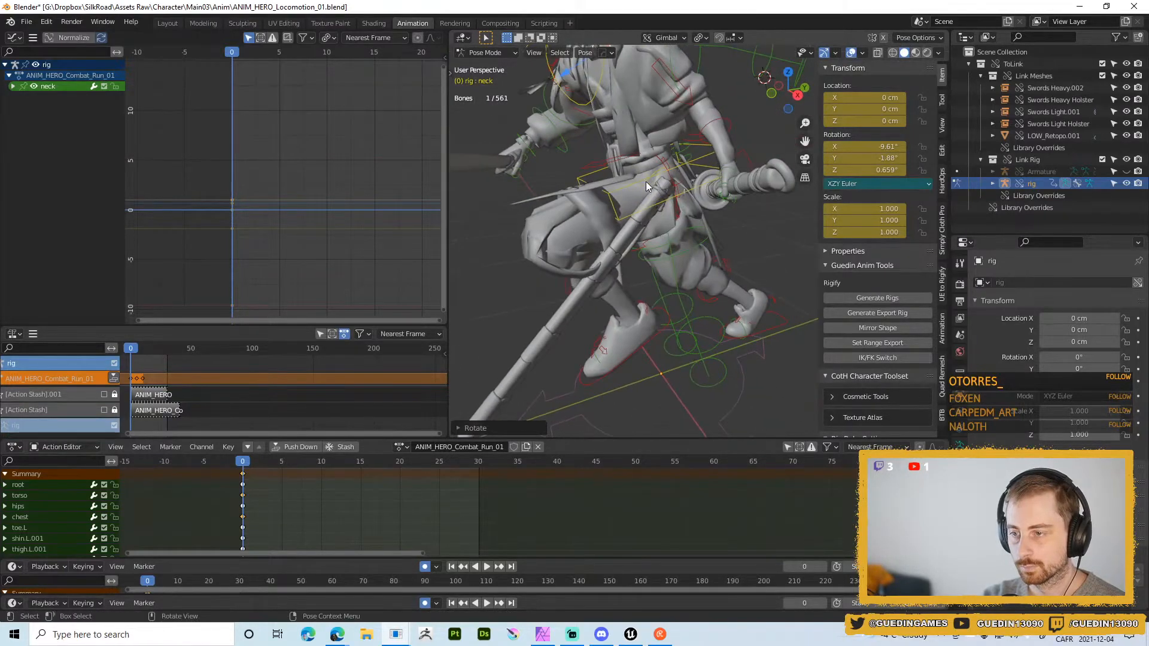
left_click(645, 181)
middle_click_drag(659, 225, 706, 228)
left_click(644, 185)
left_click(649, 185)
key("alt+r")
key("r")
key("x")
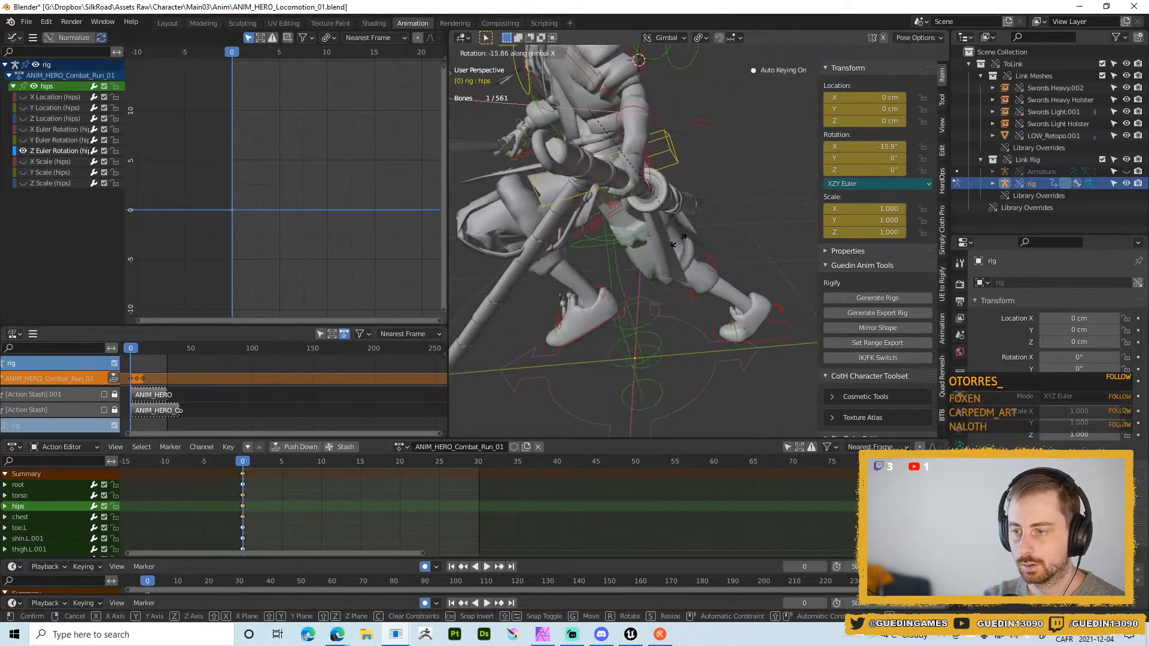
left_click(634, 243)
- Roll the hips control sideways from the front to about Y -5.9°, Z 1.8°
middle_click_drag(634, 242, 717, 229)
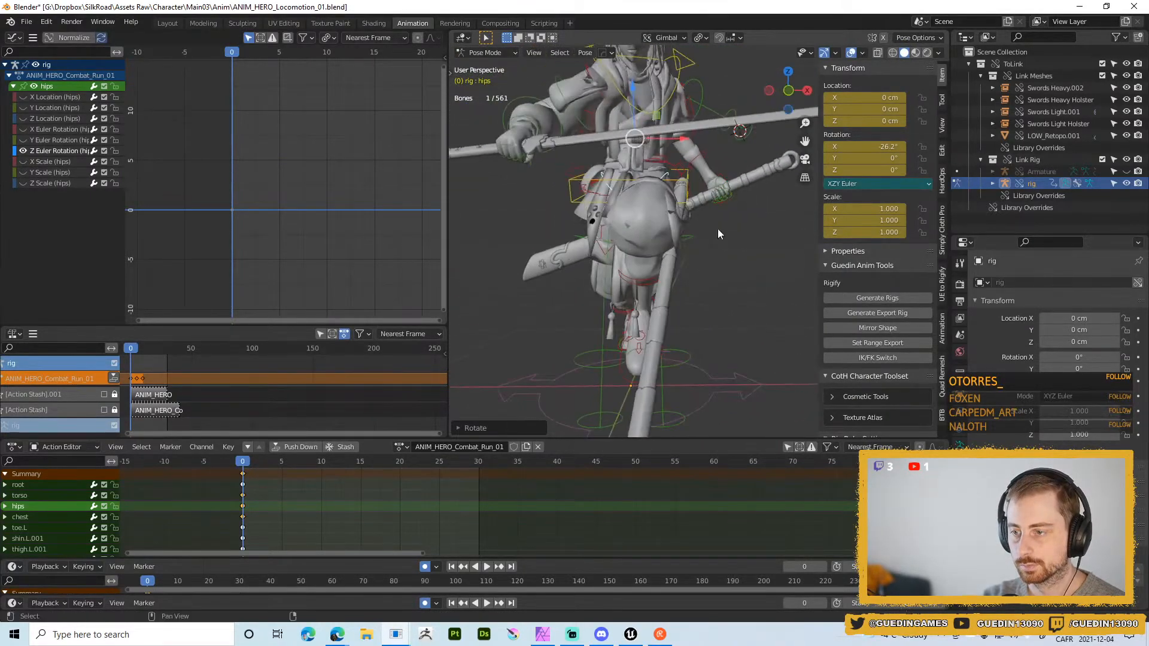
key("r")
left_click(690, 146)
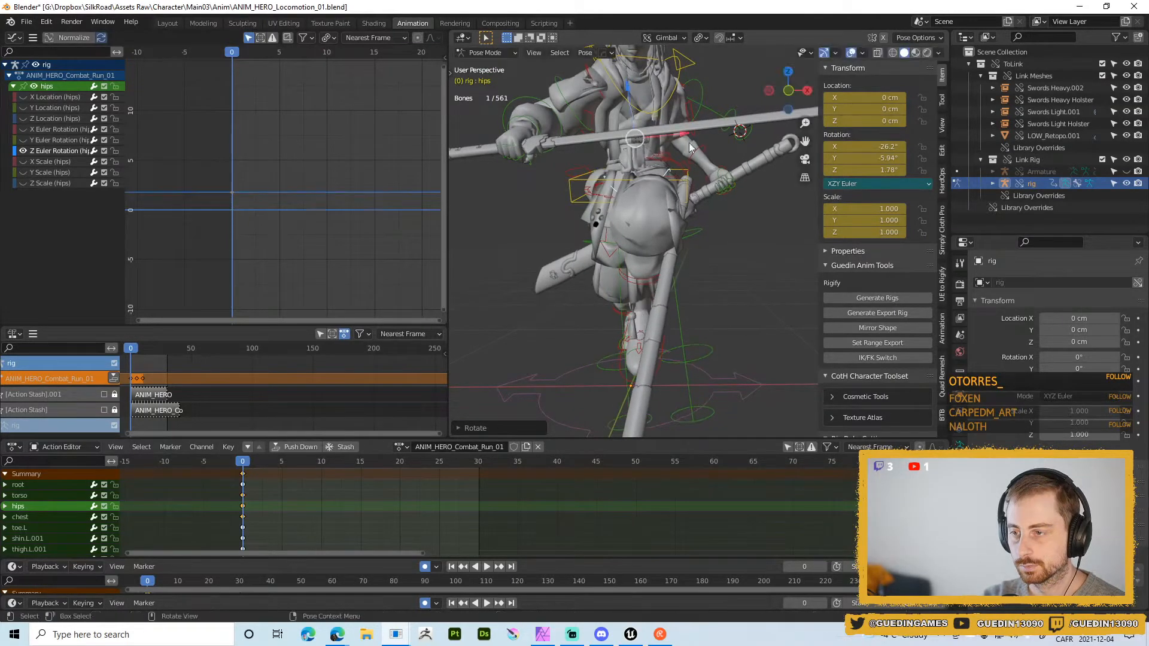
- Roll the chest control from the front to about X 29.5°, Y 6.1°, Z 26.1°
left_click(680, 81)
key("r")
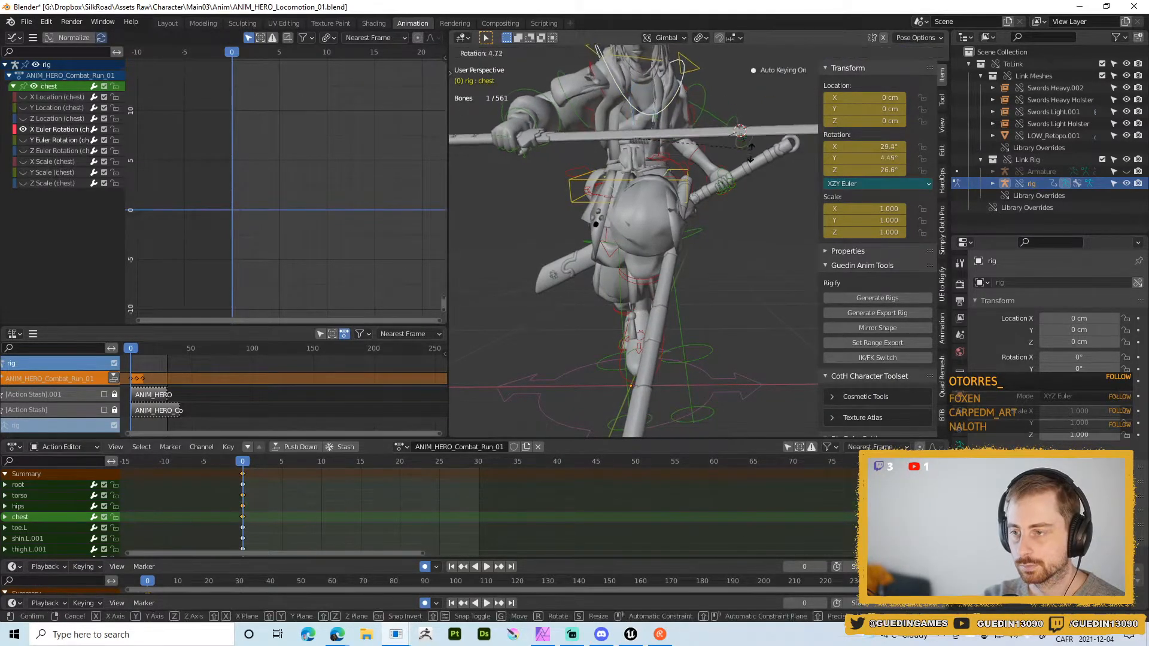
left_click(697, 200)
middle_click_drag(698, 201, 628, 155)
scroll(557, 226, "down", 4)
scroll(612, 114, "up", 4)
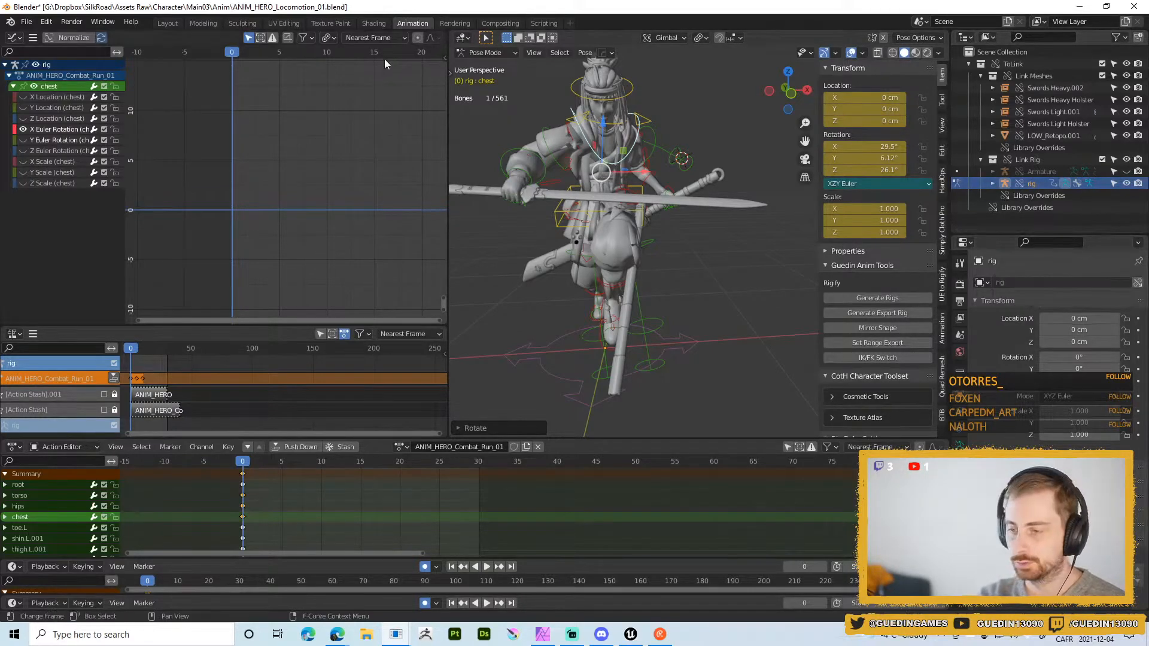
- Rotate the right hand FK control freely to about X 20.3°, Y -12.2°, Z -31.5°
middle_click_drag(666, 106, 722, 250)
left_click(592, 190)
key("r")
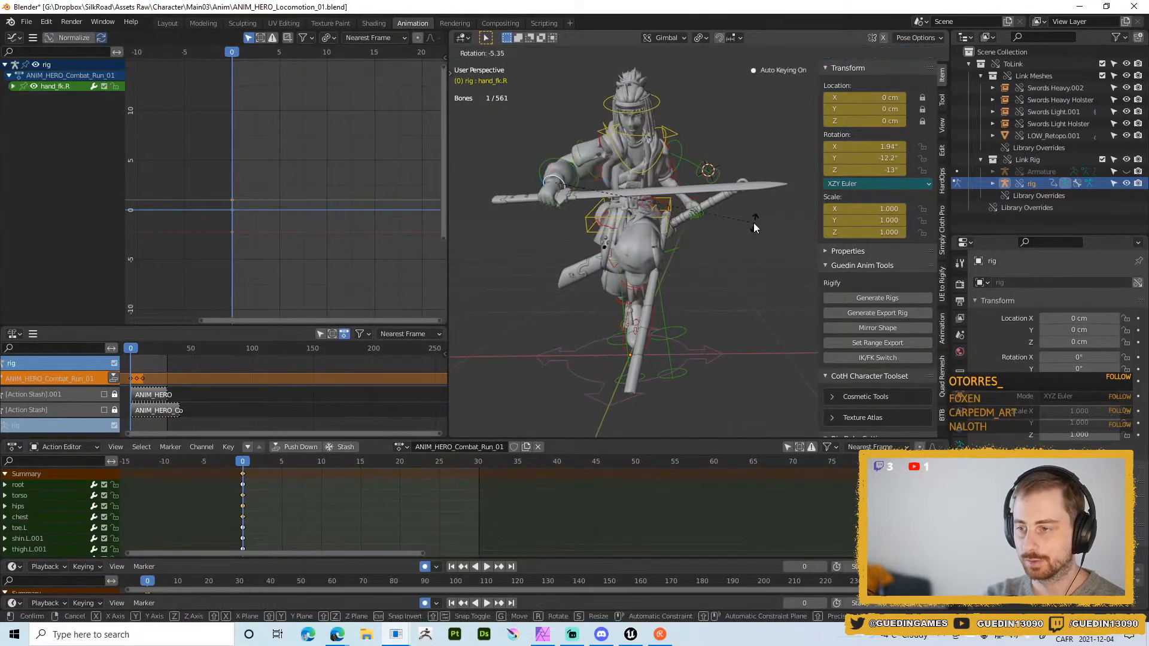
key("r")
left_click(706, 240)
key("r")
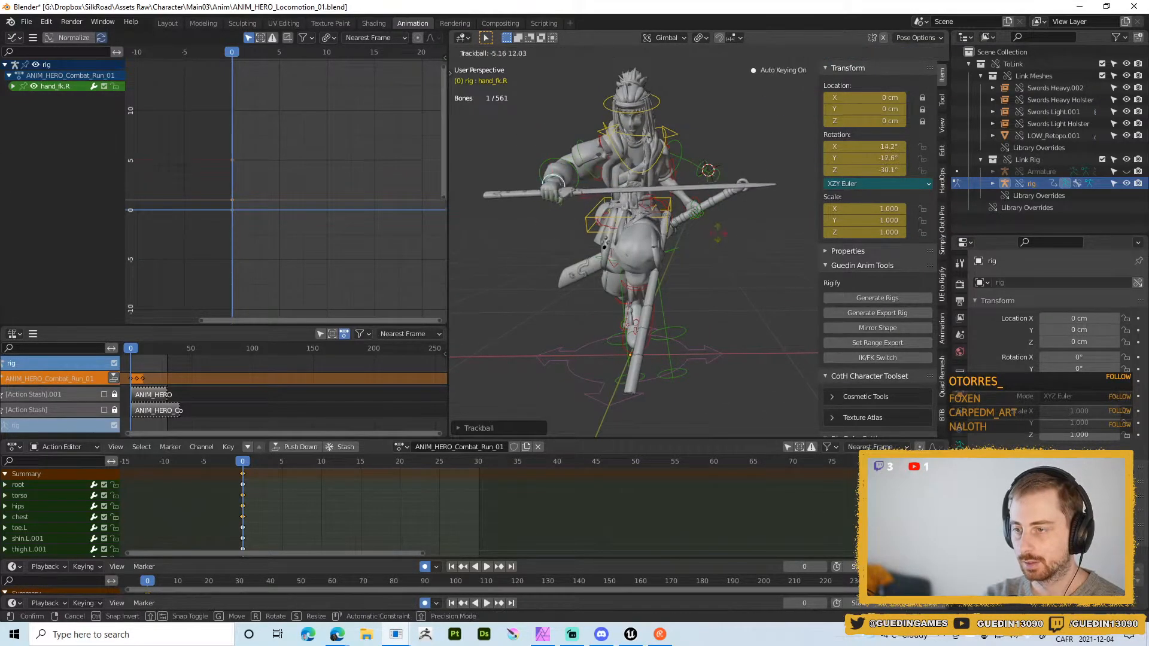
left_click(741, 217)
- Examine the frame 0 run pose from the side, front and back
middle_click_drag(741, 217, 467, 108)
scroll(641, 157, "down", 3)
middle_click_drag(728, 194, 699, 254)
scroll(658, 227, "up", 3)
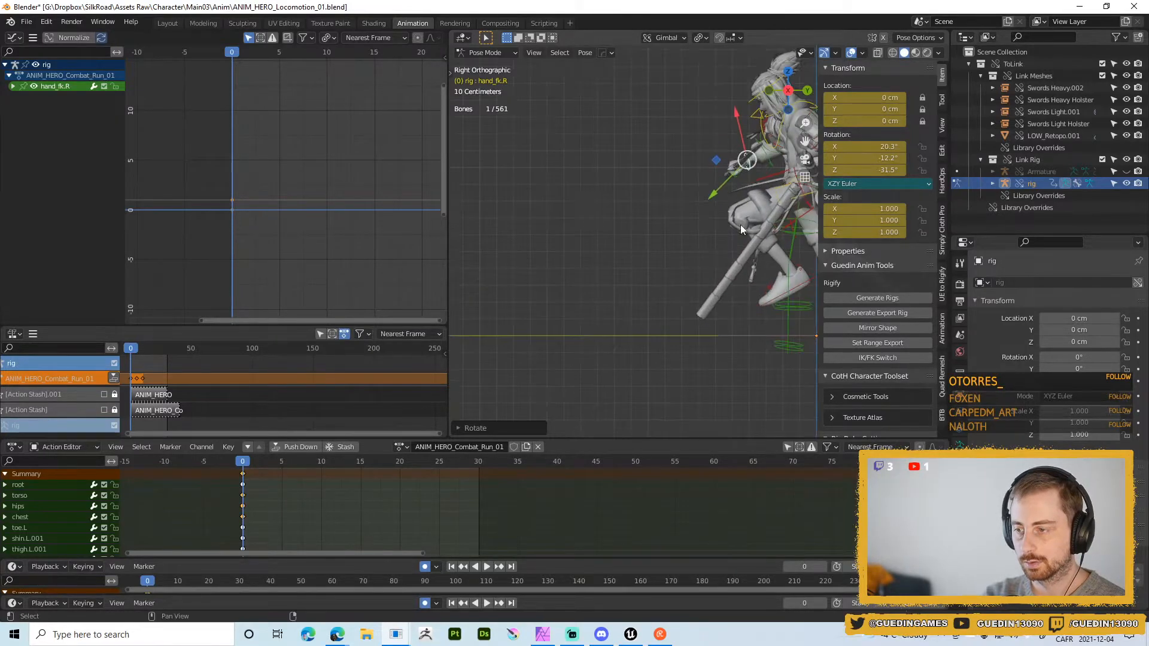
middle_click_drag(799, 215, 764, 218, "shift")
middle_click_drag(682, 216, 782, 192)
middle_click_drag(647, 201, 731, 205)
scroll(731, 204, "down", 4)
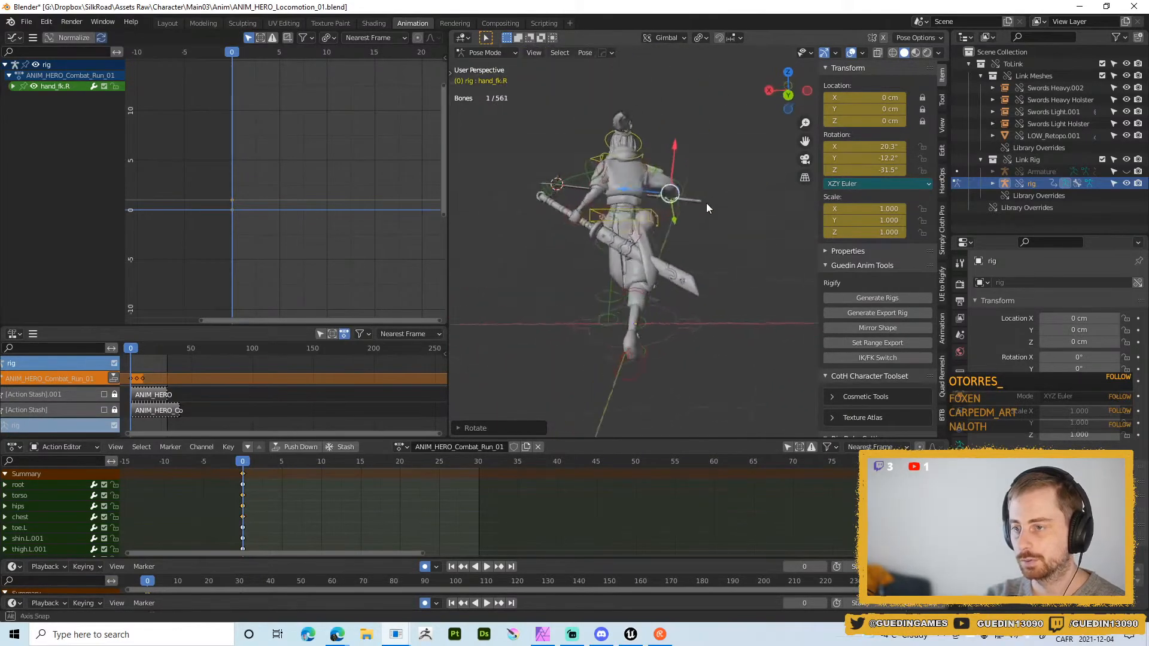
- Go to frame 5 of the action and view the character from the side
left_click(285, 464)
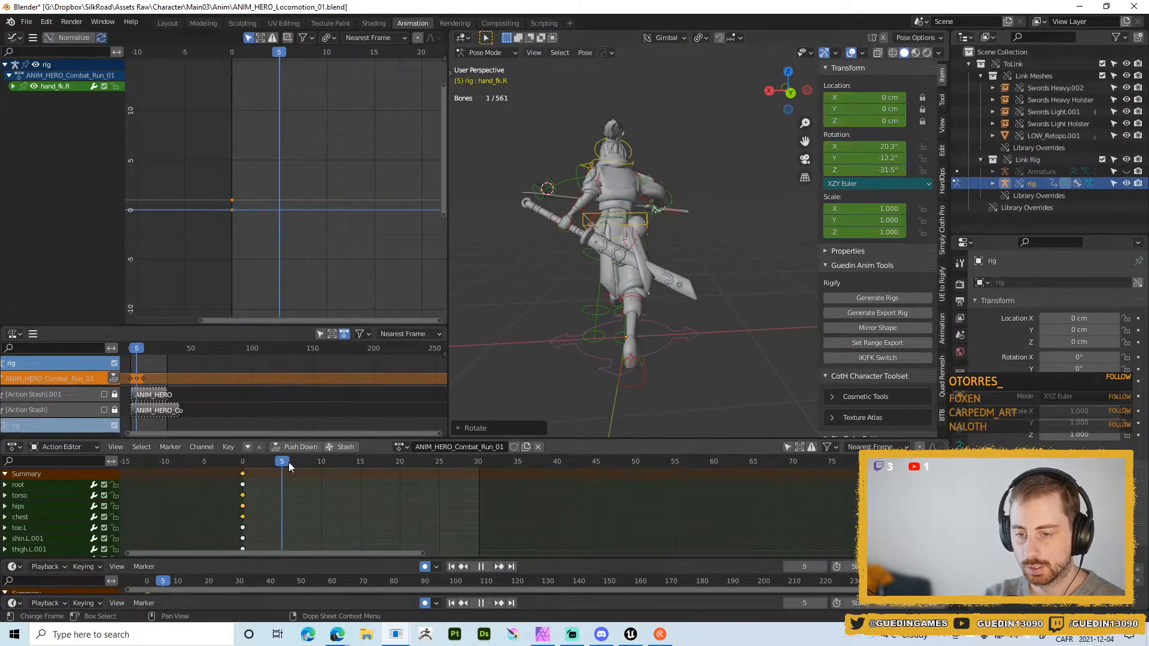
middle_click_drag(676, 266, 990, 268)
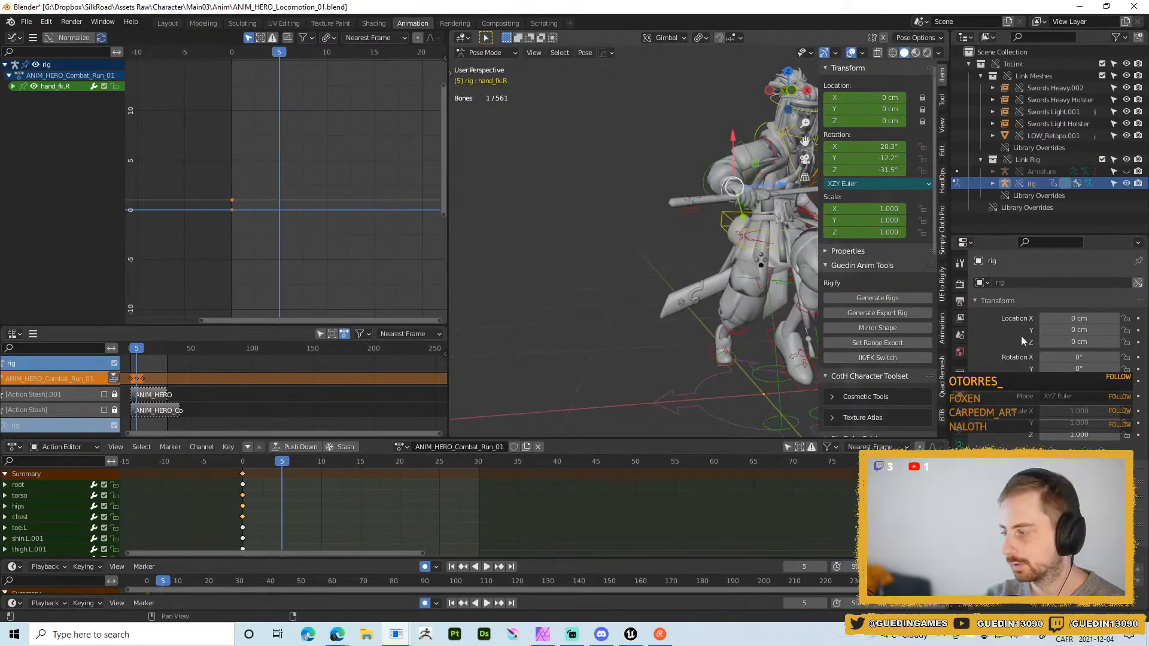
mouse_move(713, 315)
middle_mouse_down()
mouse_move(675, 260)
mouse_move(725, 310)
middle_mouse_up()
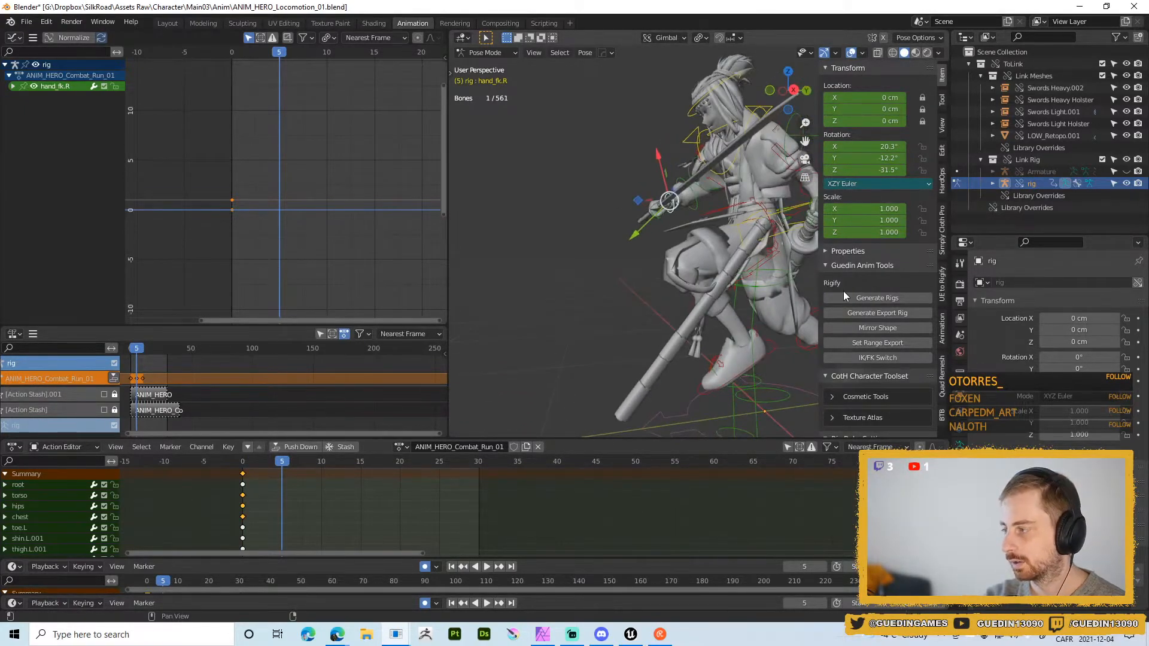
mouse_move(656, 263)
middle_mouse_down()
mouse_move(670, 249)
mouse_move(674, 268)
middle_mouse_up()
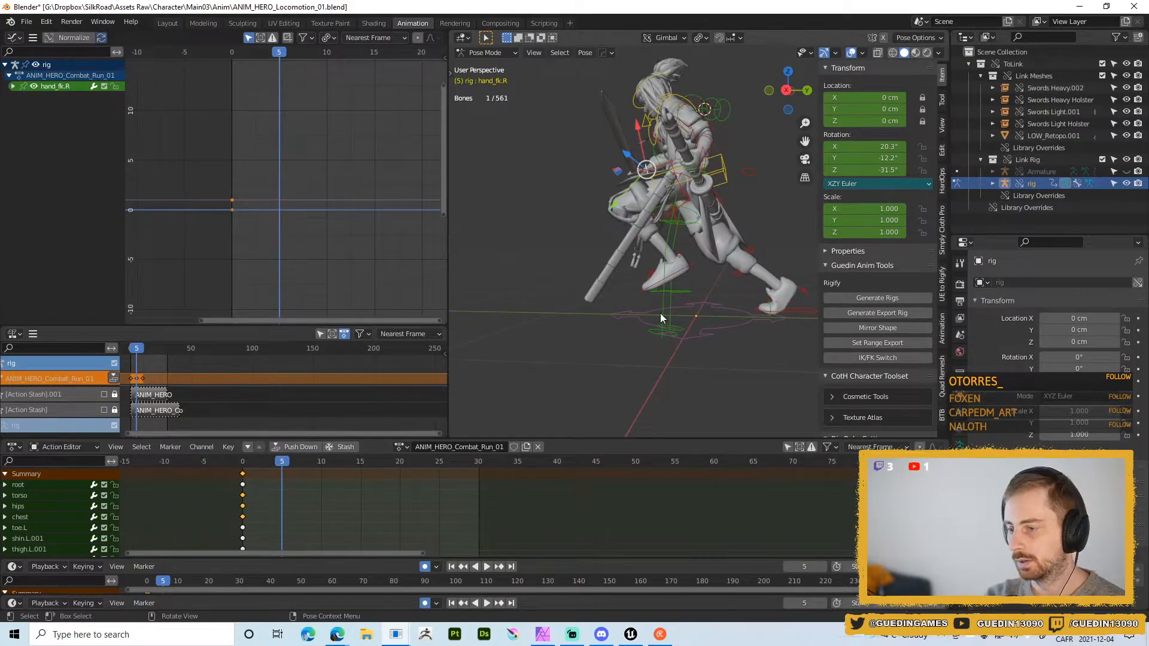
- Clear the left foot IK control's location and rotation, and shift it along Y to about -15.8 cm
left_click(674, 278)
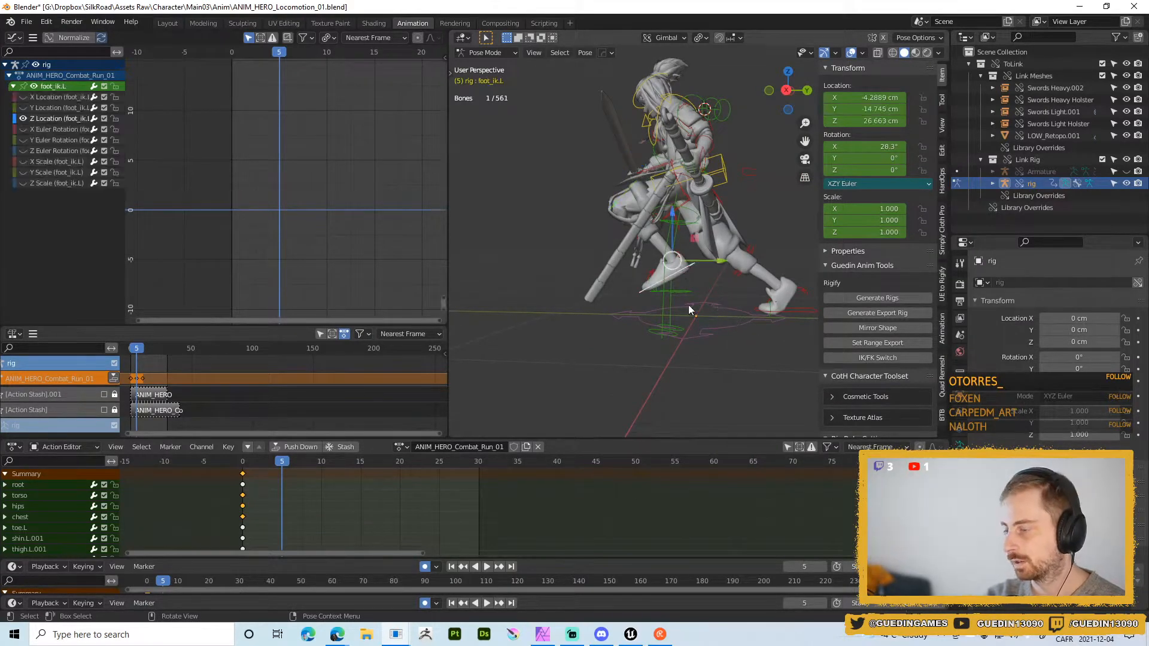
mouse_move(689, 304)
middle_mouse_down()
mouse_move(730, 311)
mouse_move(694, 297)
middle_mouse_up()
key("g")
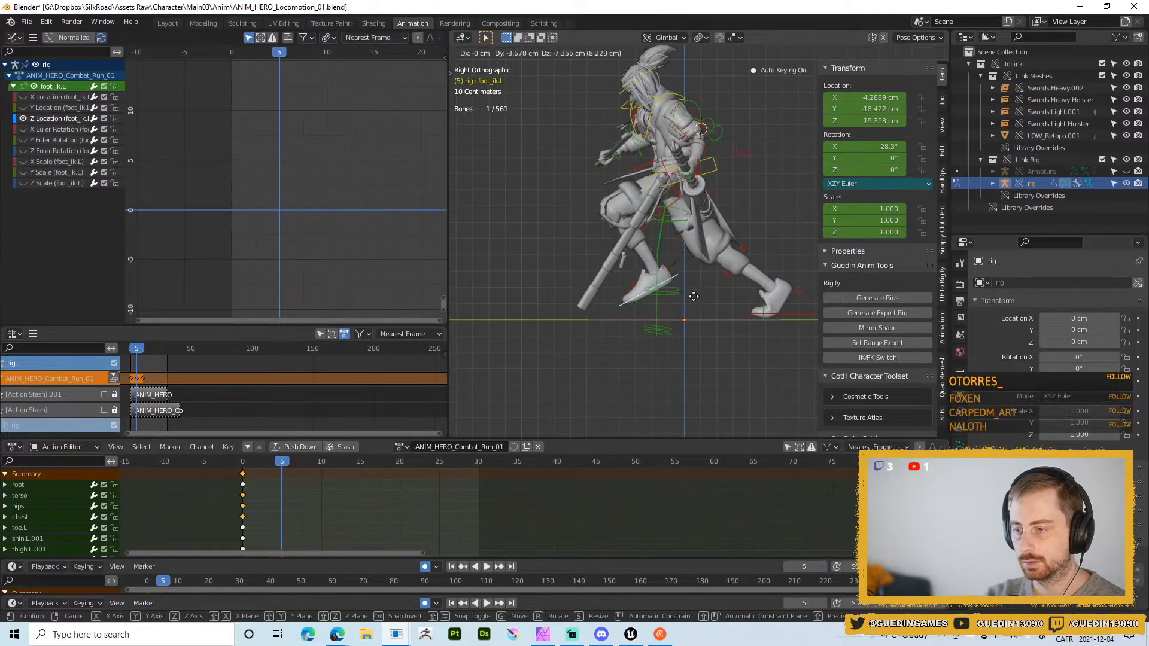
left_click(694, 296)
key("alt+r")
key("alt+g")
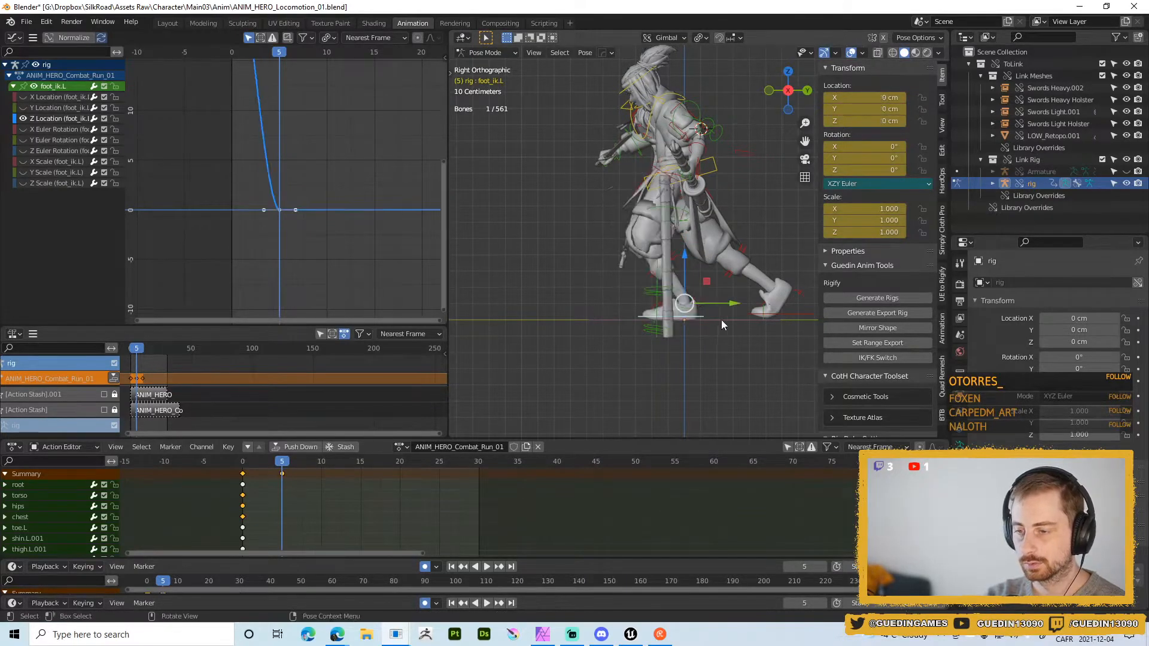
key("g")
key("y")
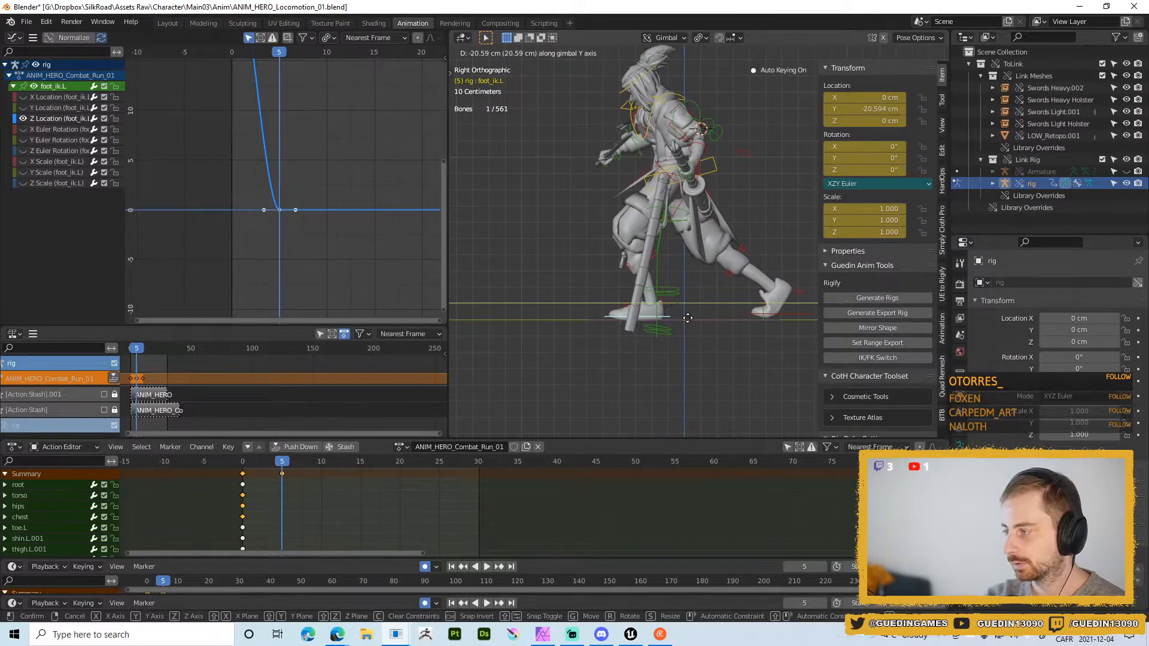
left_click(696, 317)
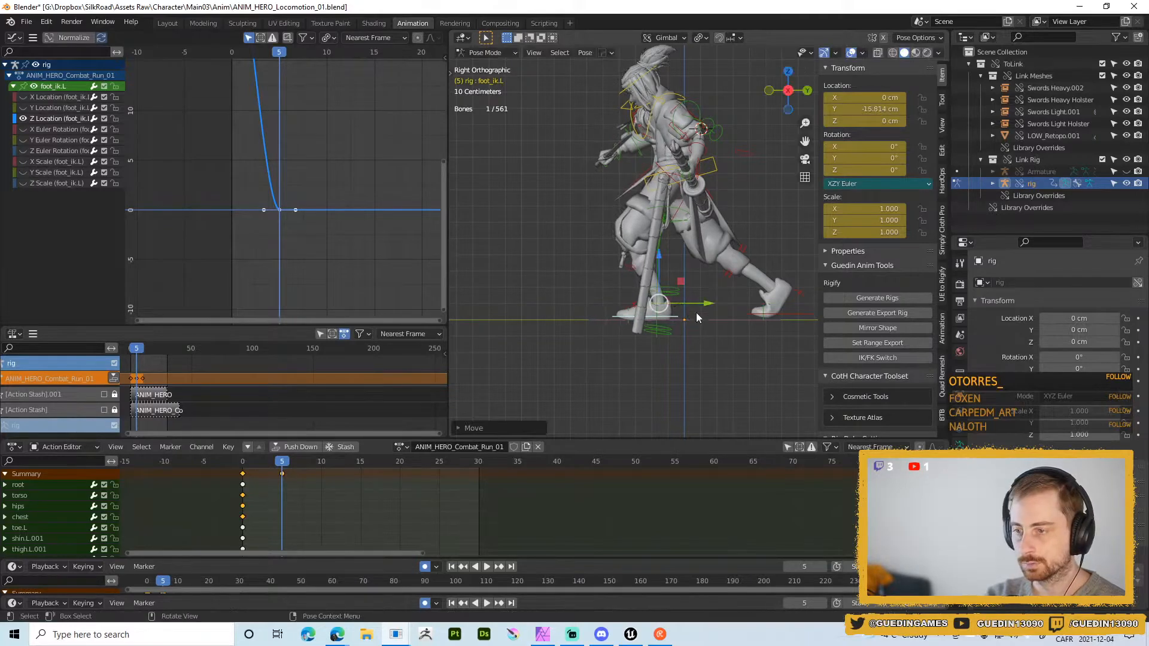
- Lift the right foot IK control behind the body to about Y 43.9 cm, Z 36.1 cm in side view
middle_click_drag(652, 139, 651, 151)
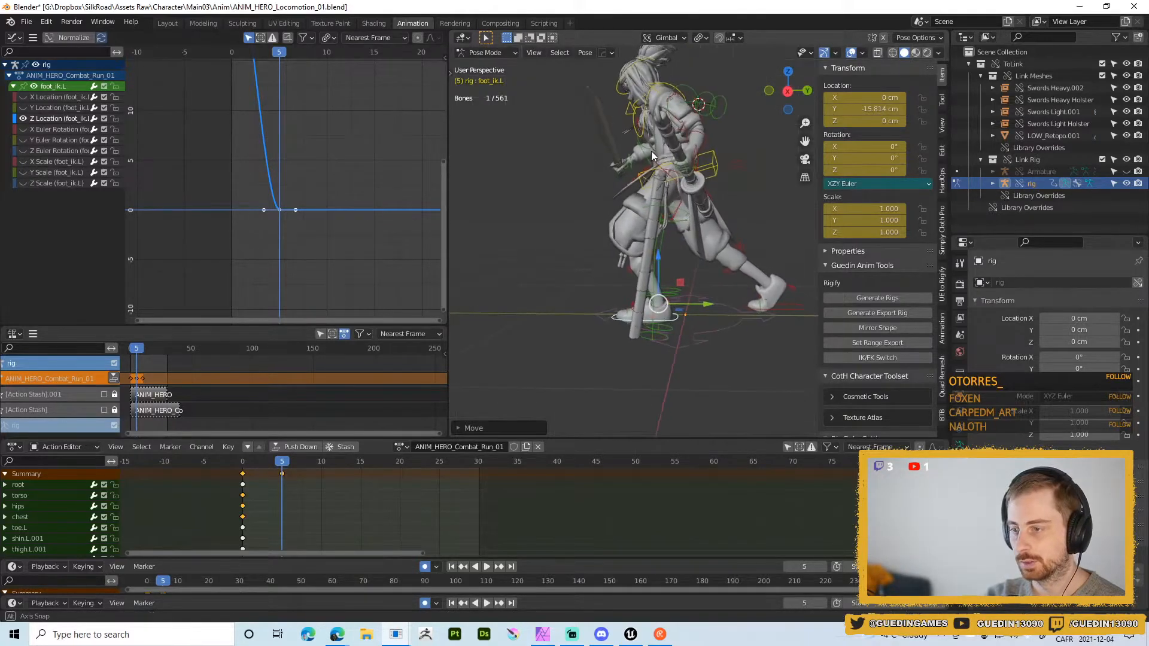
mouse_move(770, 272)
middle_mouse_down()
mouse_move(680, 220)
mouse_move(766, 287)
middle_mouse_up()
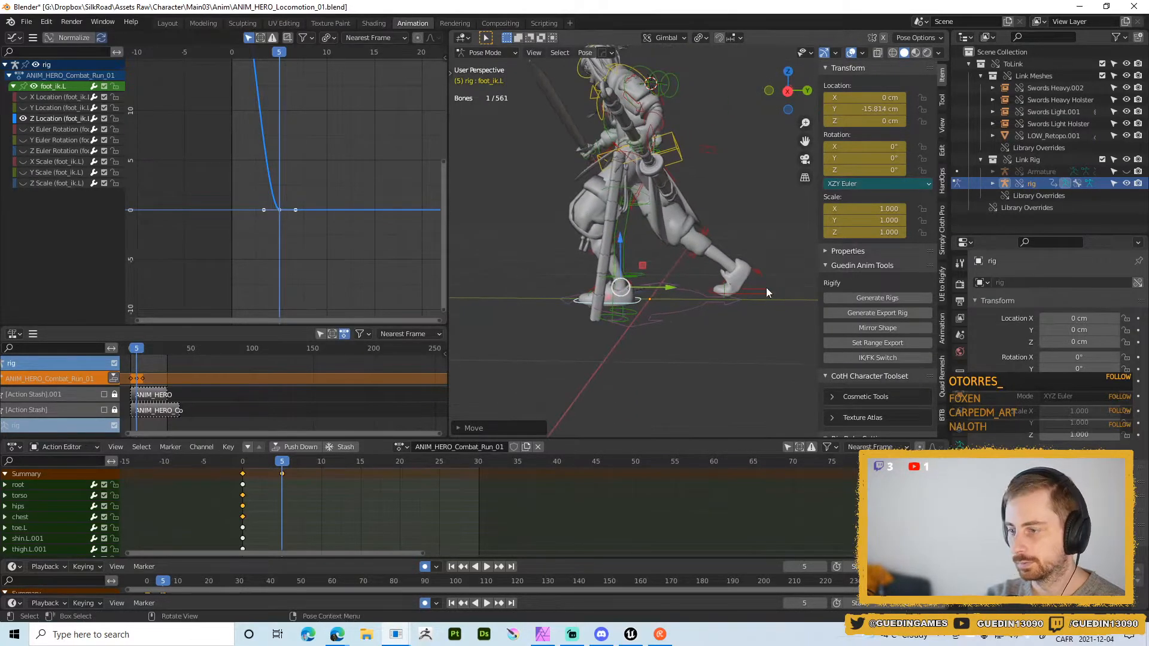
left_click(705, 311)
key("KP_3")
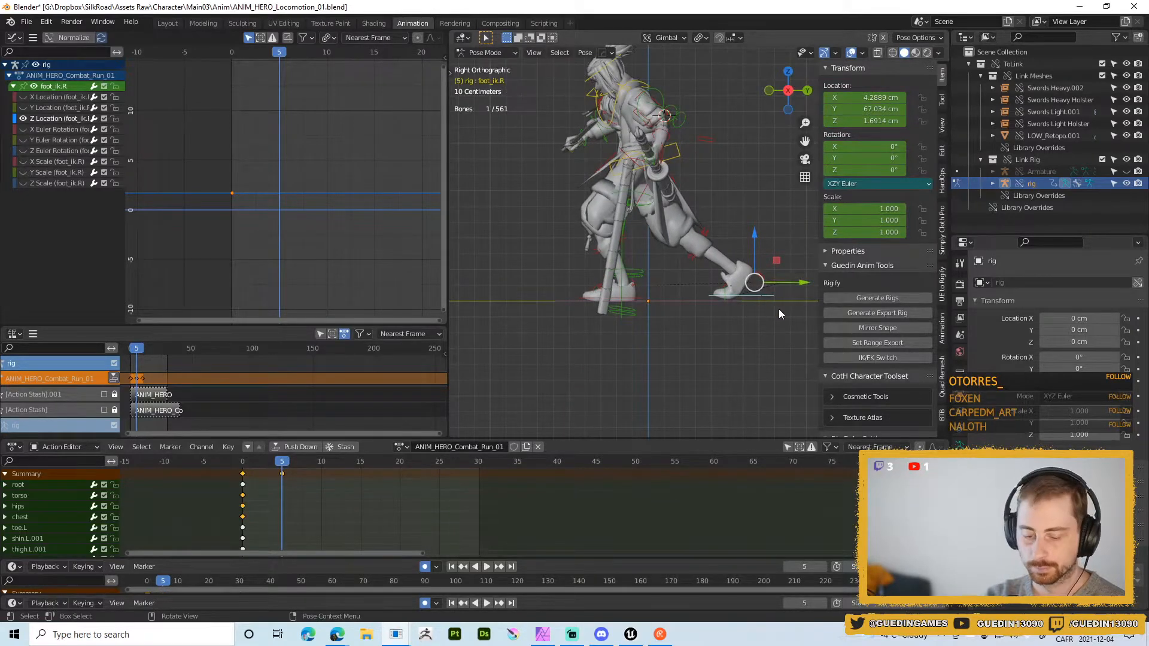
key("g")
left_click(742, 255)
left_click(729, 220)
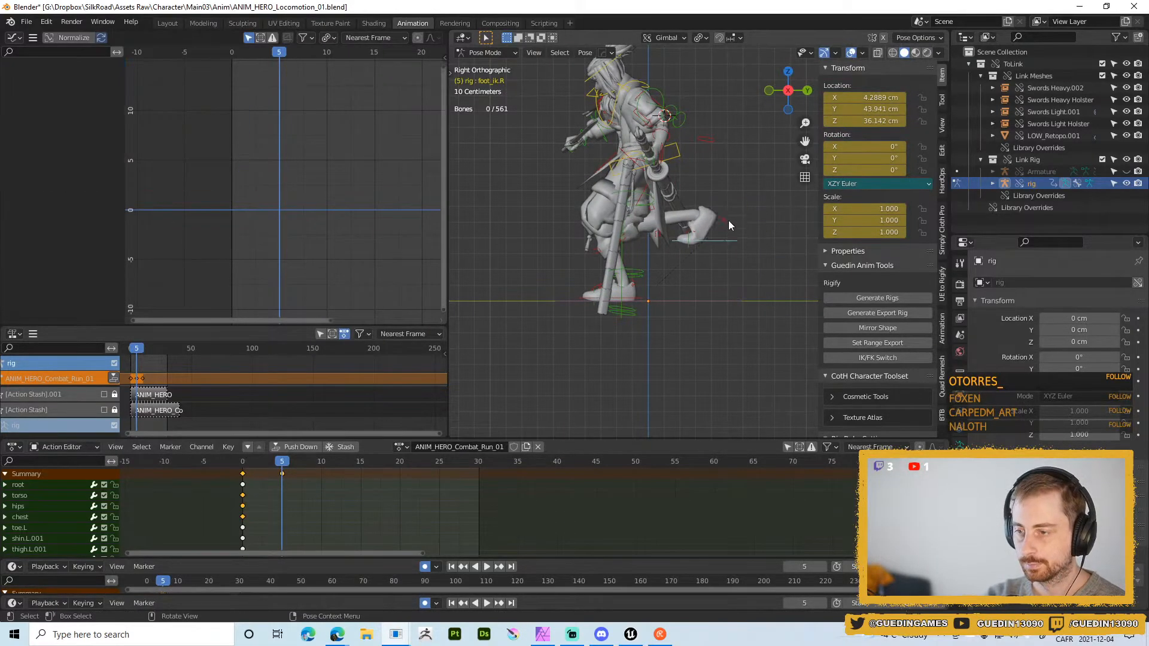
- Rotate the right foot IK control to about 117° on X and raise it to about Y 31 cm, Z 57.7 cm
left_click(703, 237)
left_click(753, 274)
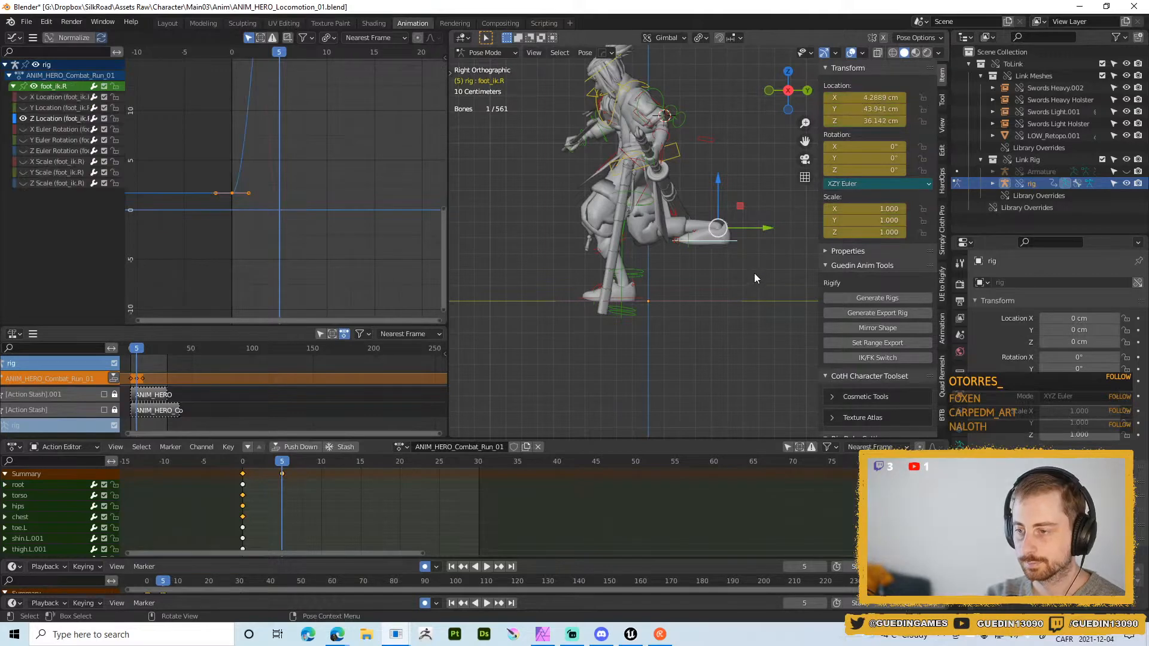
key("r")
left_click(736, 262)
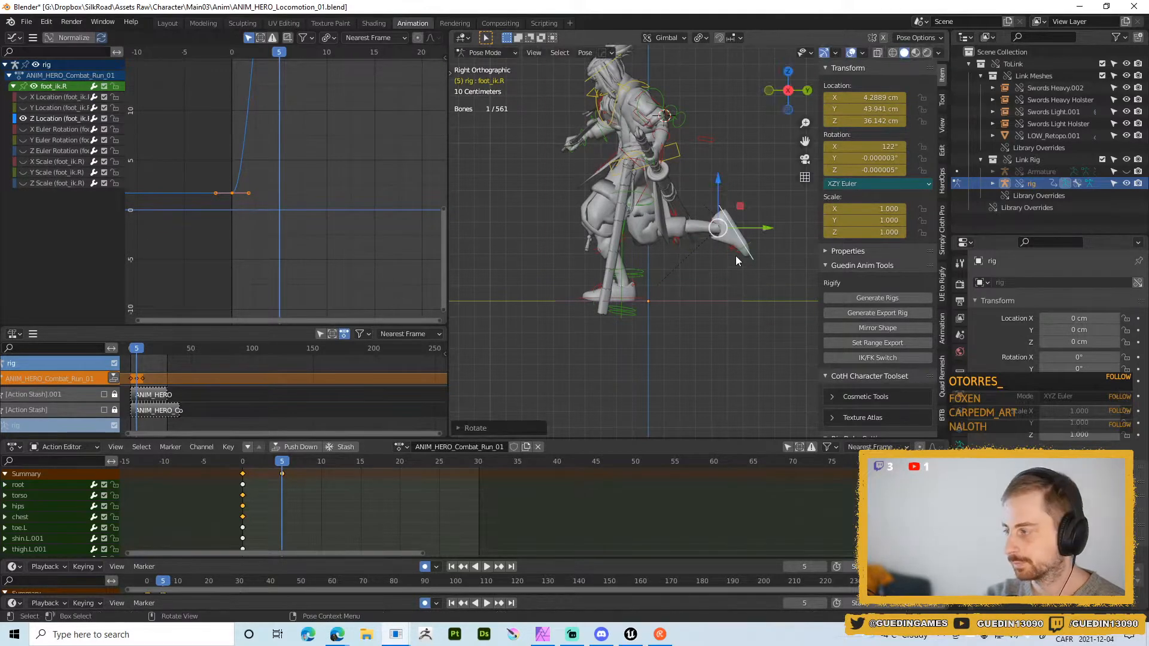
key("g")
left_click(713, 214)
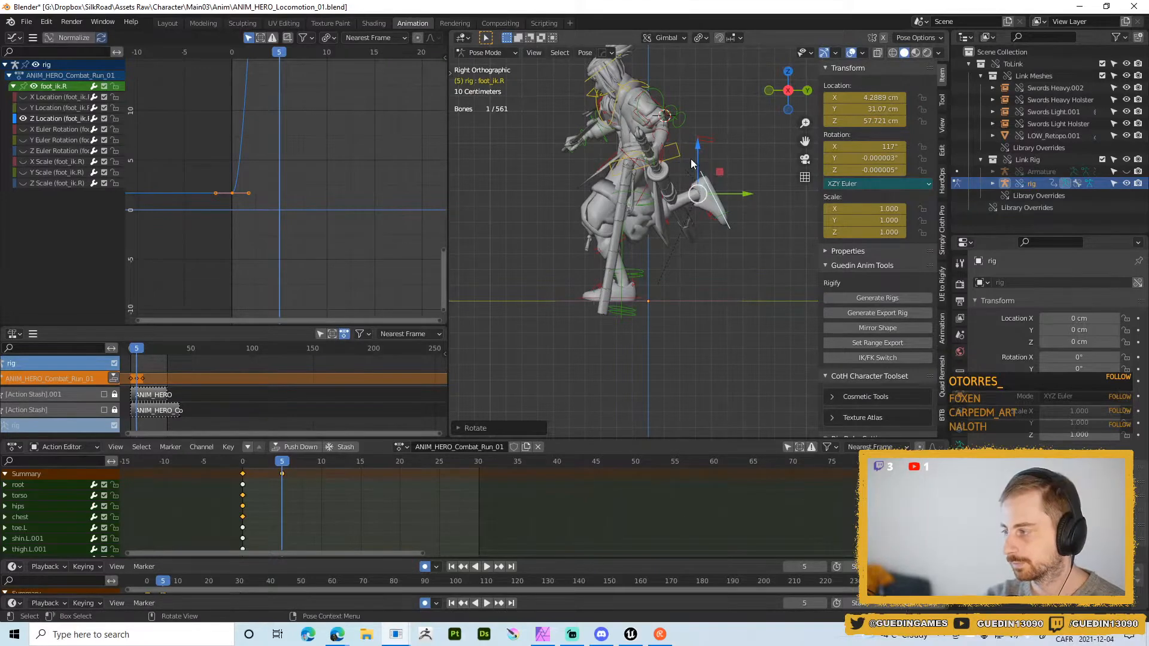
- Rotate the hips control about its gimbal Z axis to about 9.6°
left_click(615, 209)
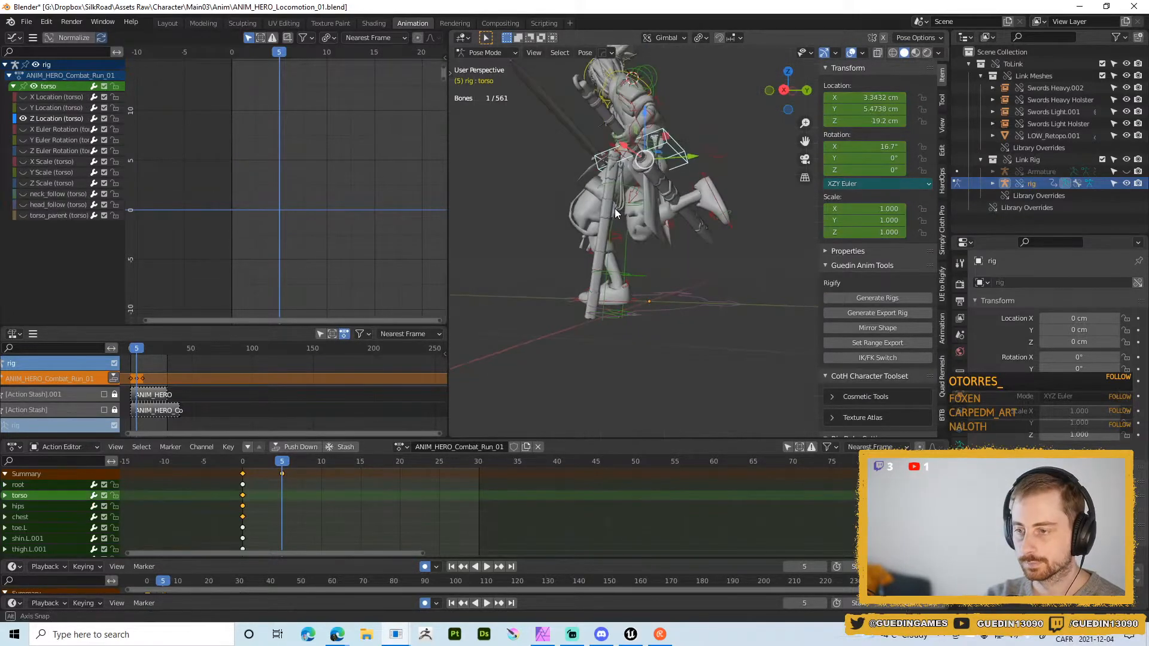
middle_click_drag(616, 209, 675, 243)
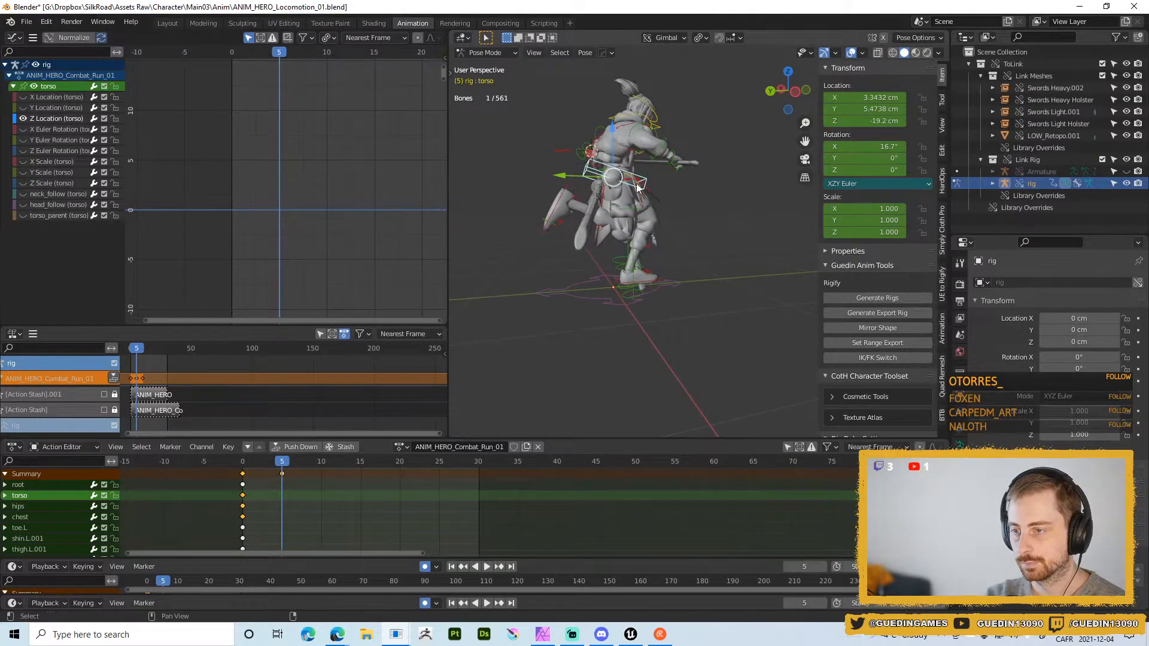
middle_click_drag(638, 186, 723, 203)
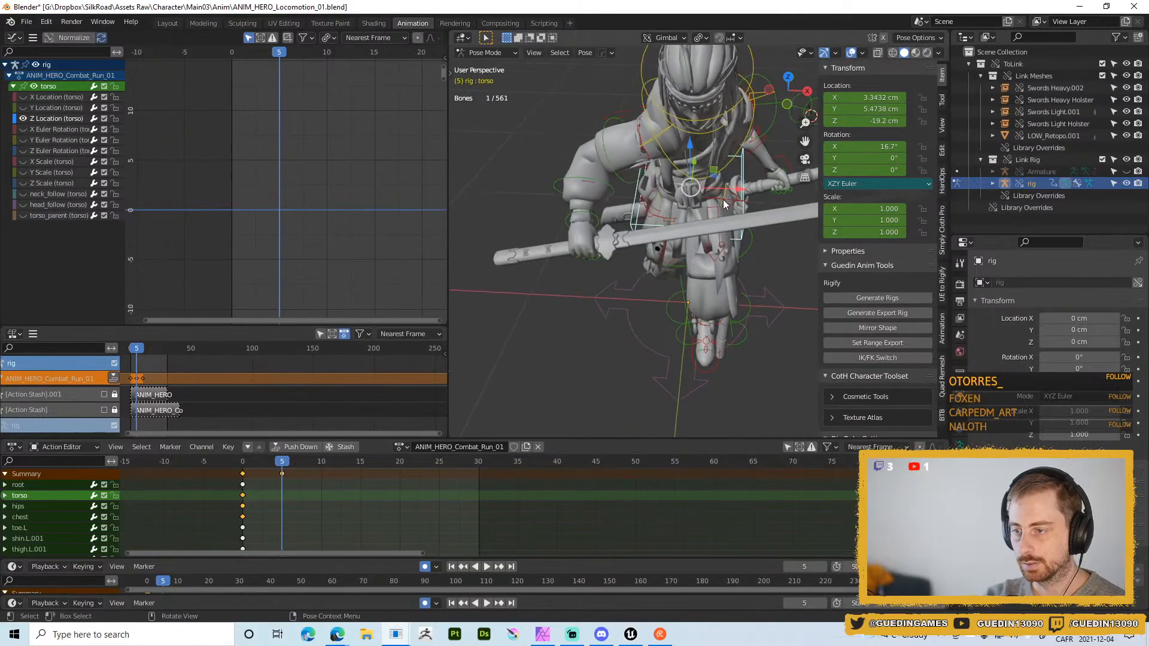
left_click(706, 264)
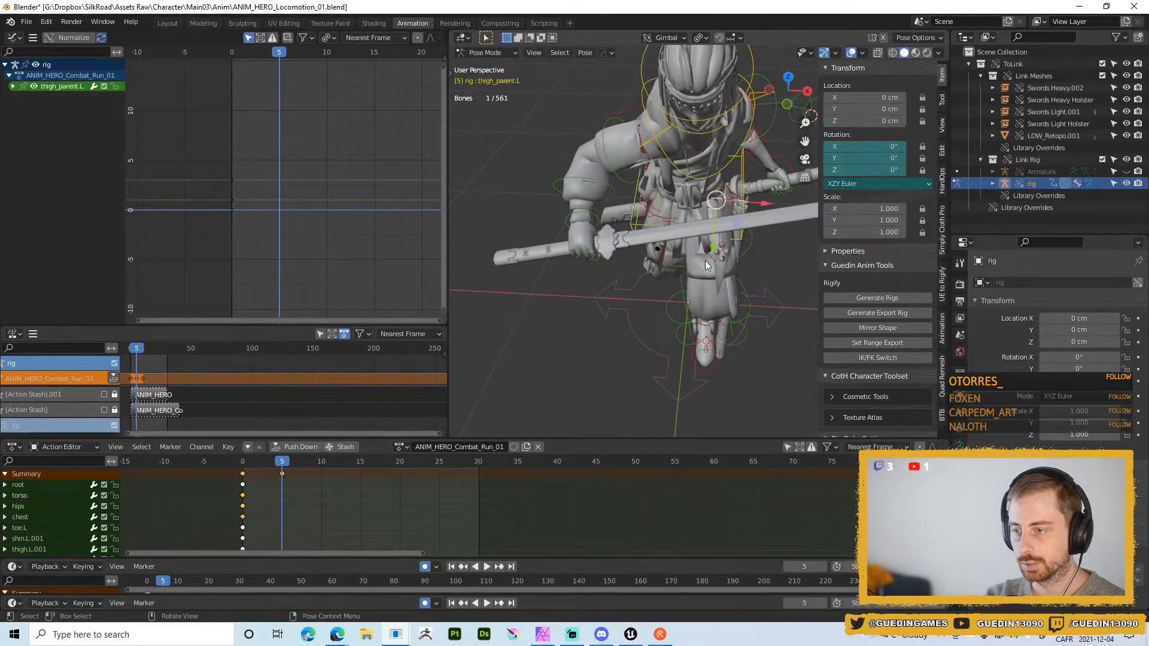
left_click(723, 192)
key("r")
key("z")
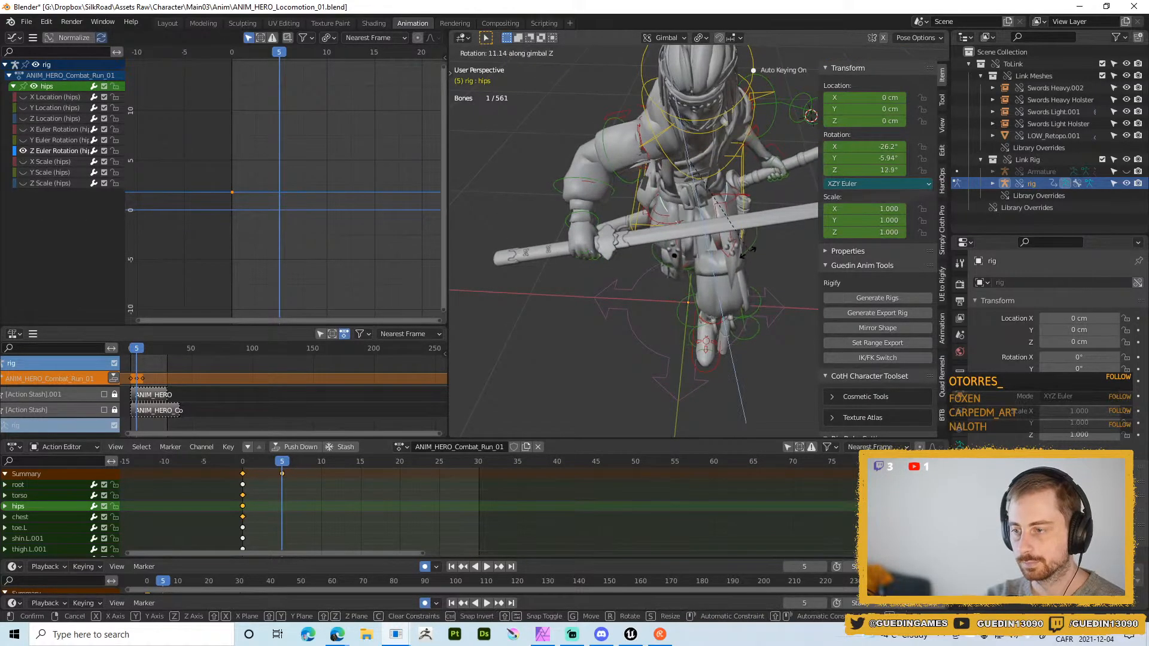
left_click(759, 103)
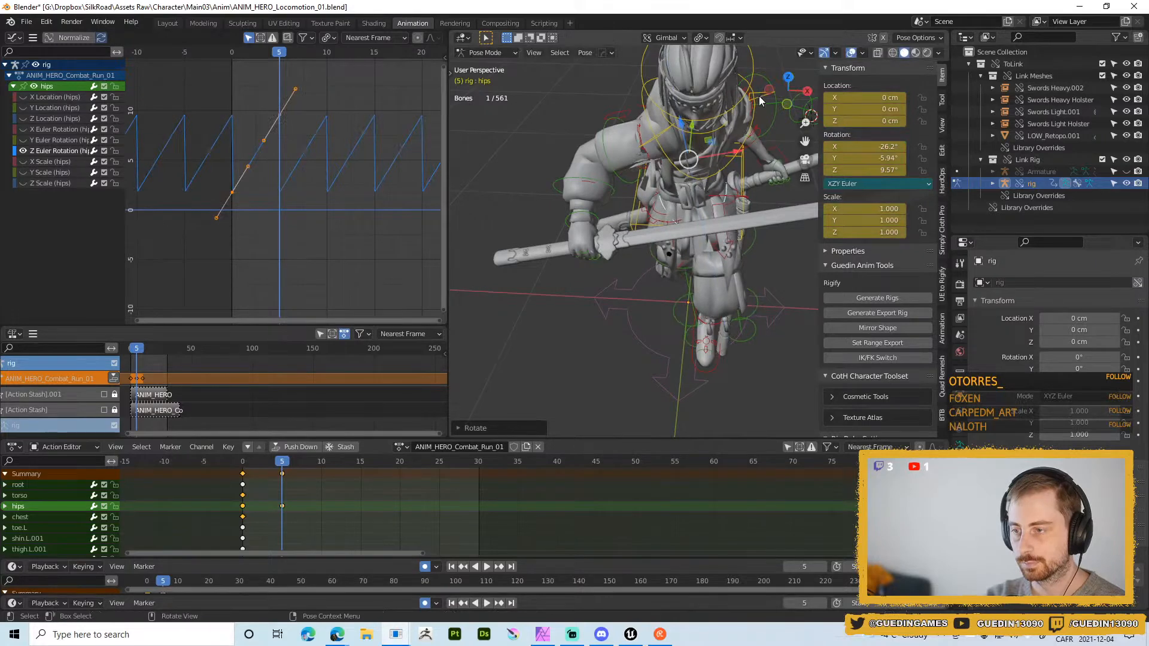
- Counter-rotate the chest control against the hips to about X 29.5°, Y 6.1°, Z 3.1°
left_click(738, 177)
key("r")
left_click(740, 200)
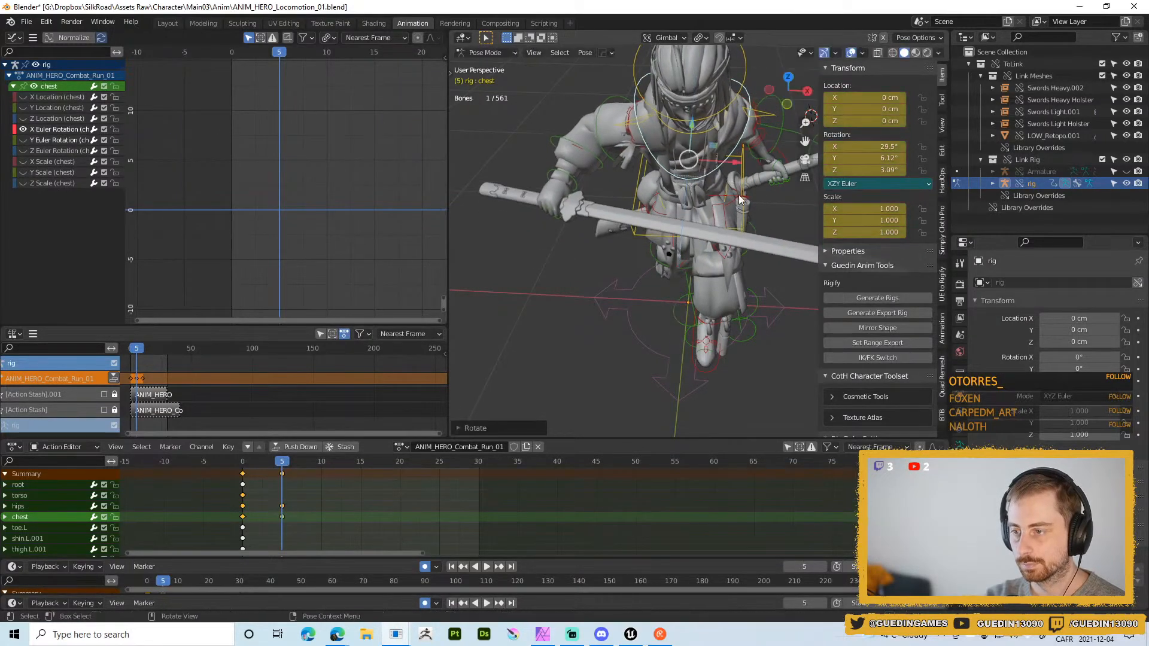
- Rotate the right forearm FK control about its gimbal X axis to open the elbow
left_click(567, 141)
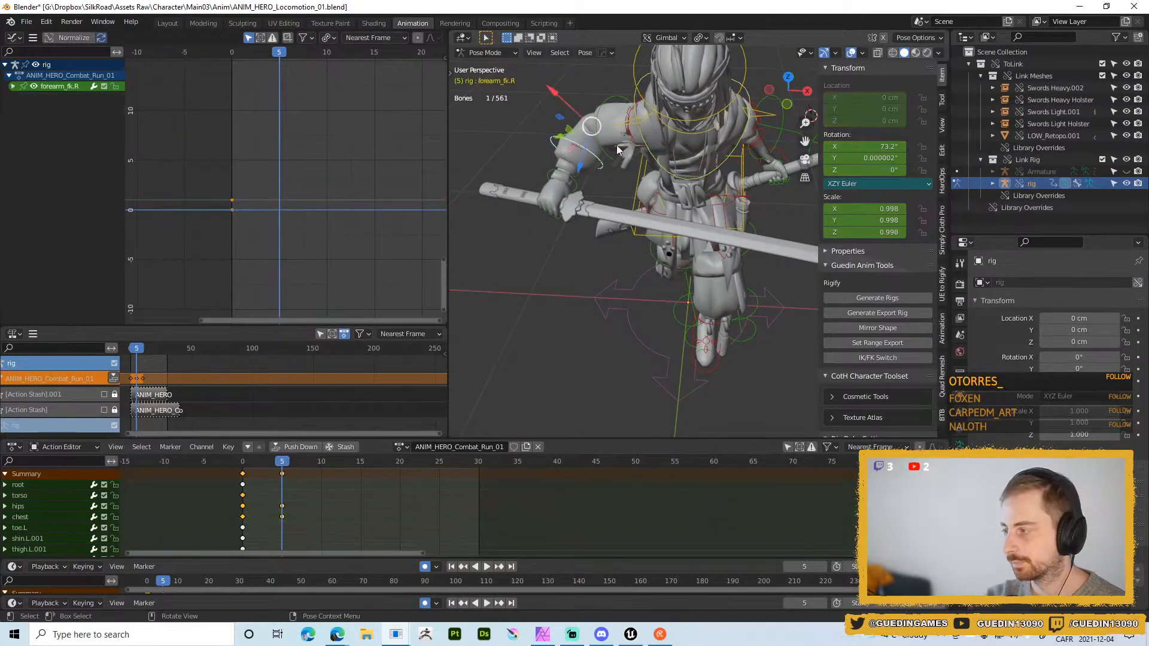
middle_click_drag(568, 141, 665, 149)
key("r")
key("x")
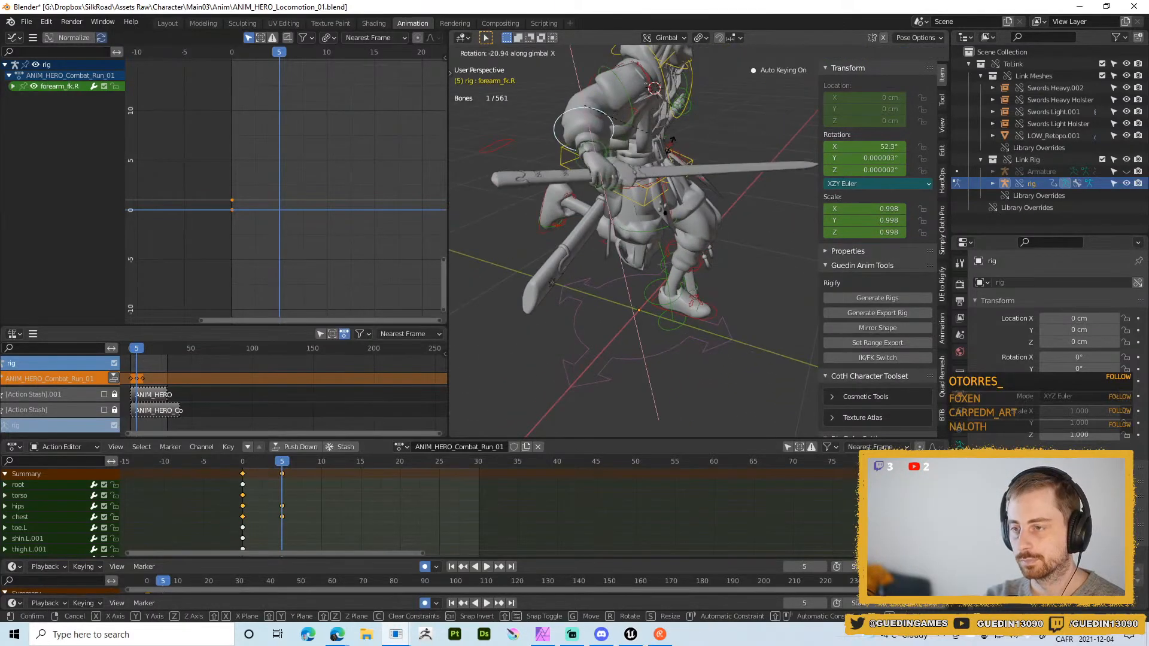
left_click(623, 89)
- Rotate the right upper arm FK control freely to reposition the sword arm for the frame 5 pose
left_click(657, 103)
middle_click_drag(657, 103, 720, 88)
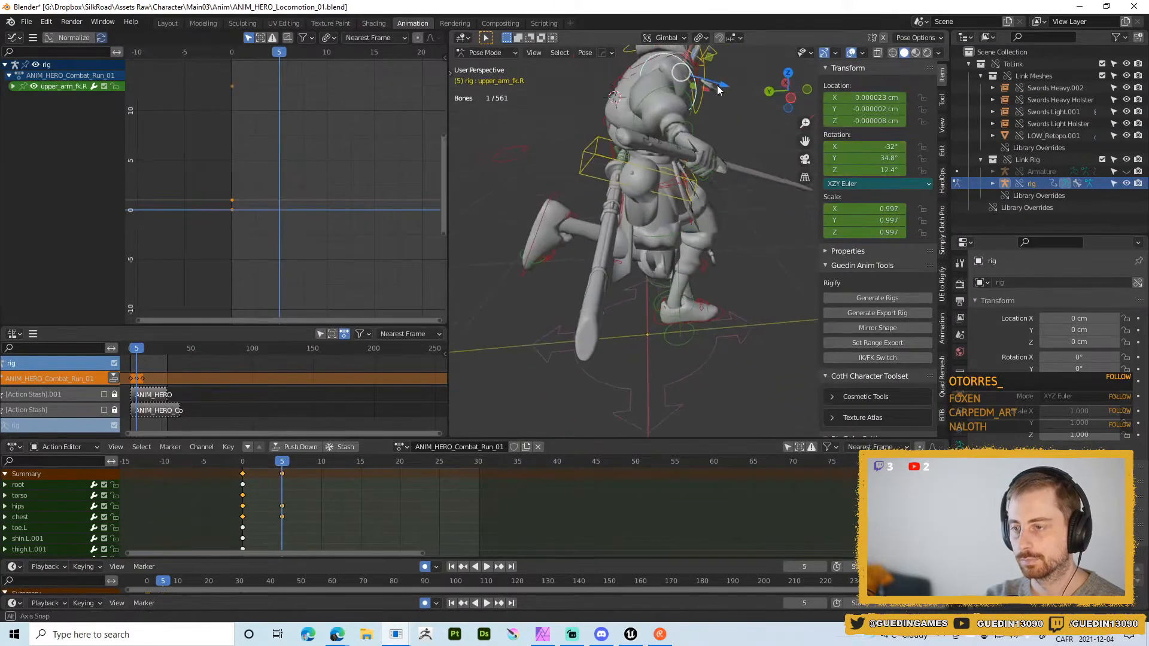
key("r")
key("r")
left_click(615, 98)
- Clear the rotation of the right shoulder control
middle_click_drag(615, 98, 672, 174)
scroll(699, 107, "up", 4)
left_click(681, 76)
key("alt+r")
- Compare the frame 0 and frame 5 poses, then examine the frame 5 pose from the front and side
scroll(605, 184, "down", 5)
scroll(633, 168, "down", 2)
middle_click_drag(671, 173, 646, 113, "shift")
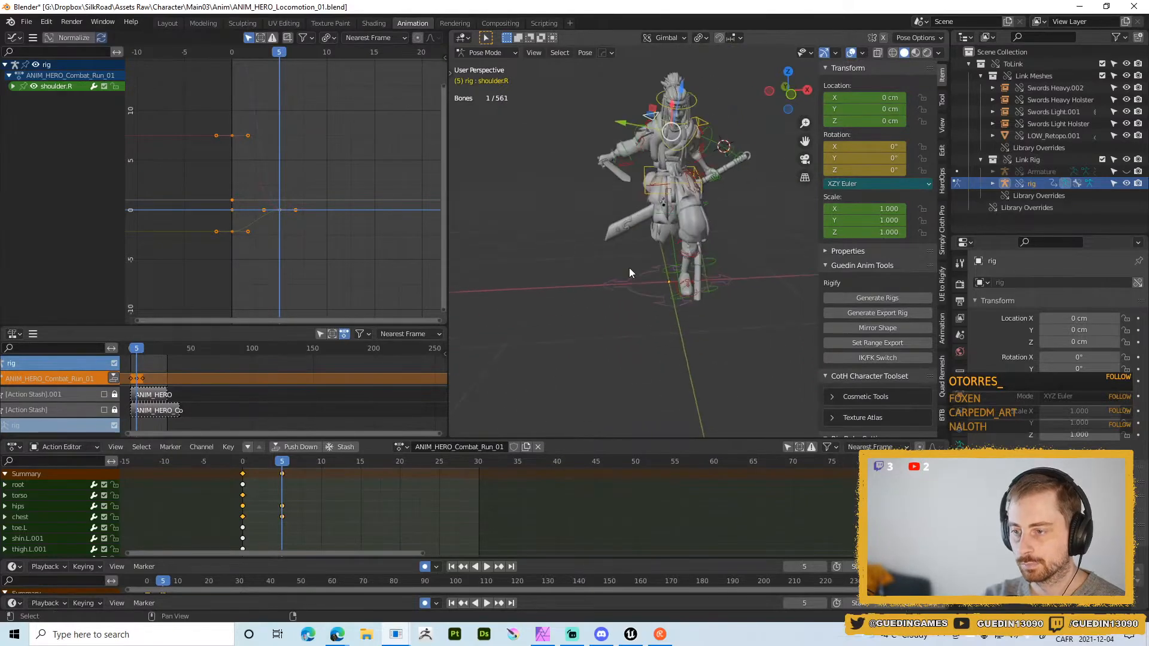
key("space")
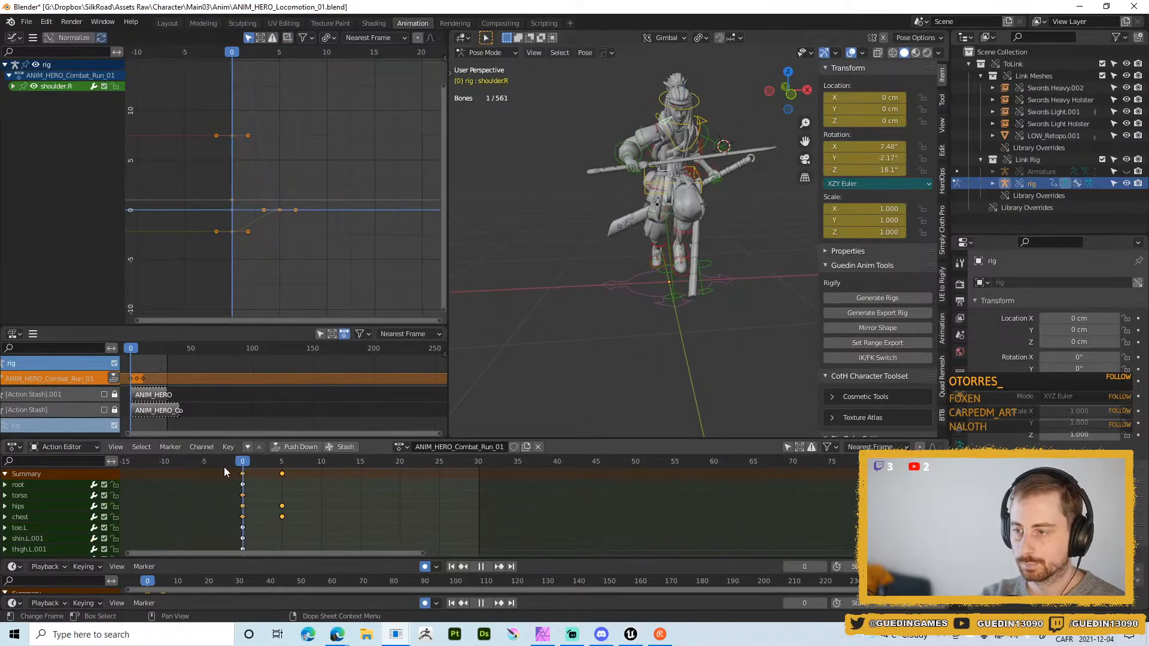
key("space")
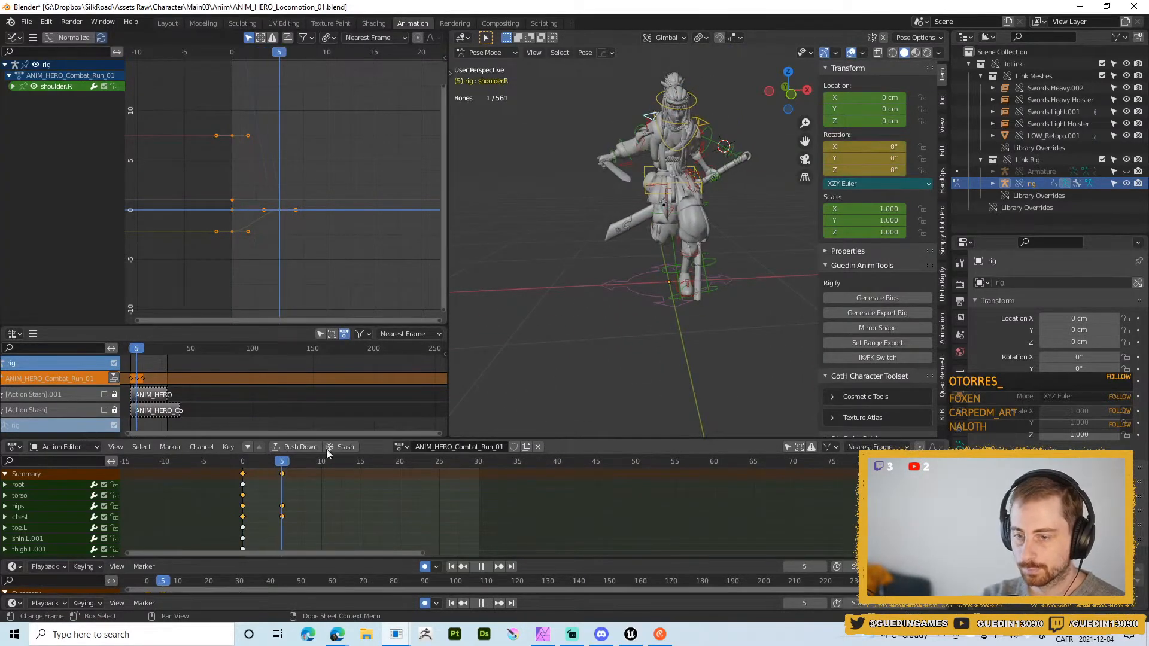
middle_click_drag(502, 281, 532, 300)
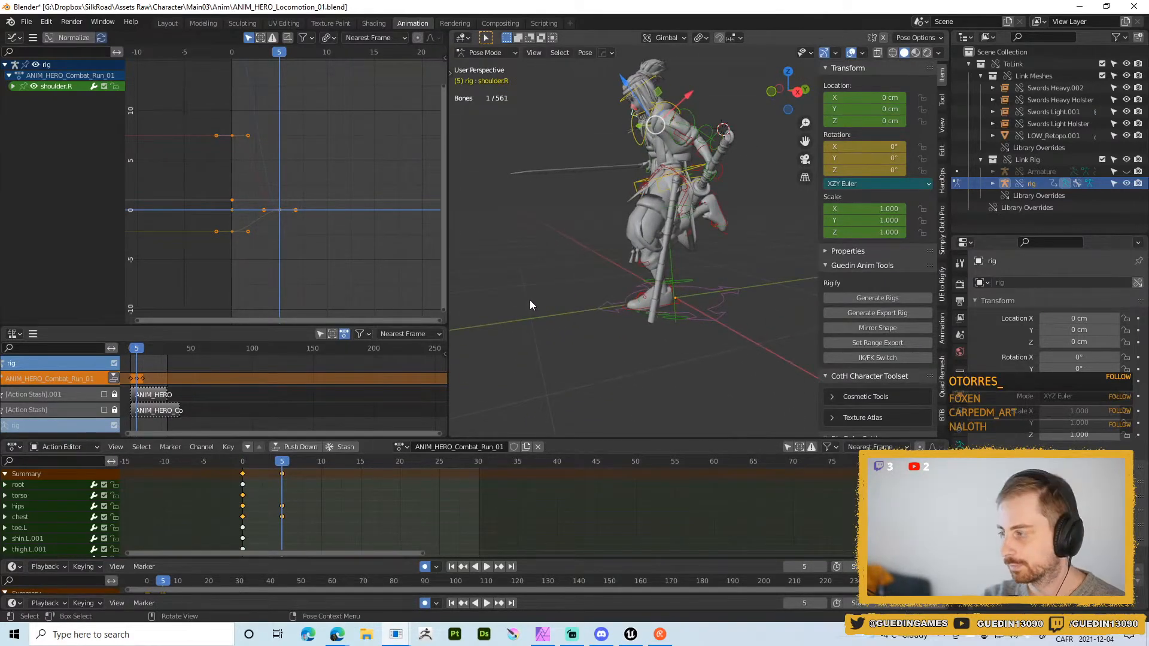
middle_click_drag(706, 309, 615, 241)
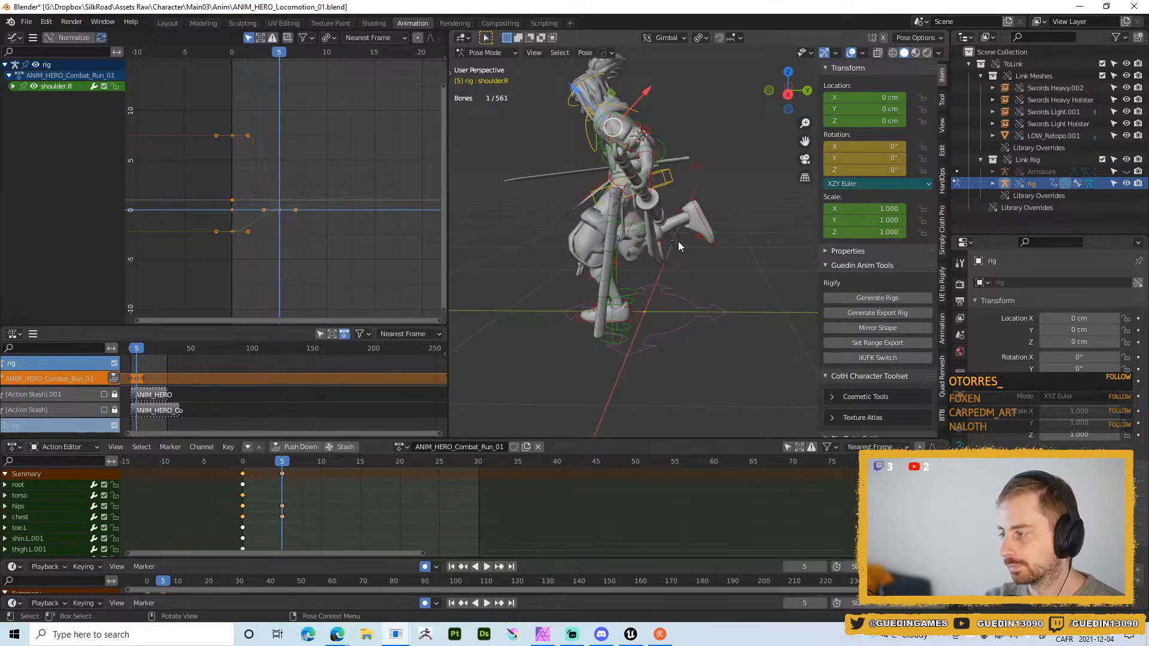
middle_click_drag(652, 301, 622, 317)
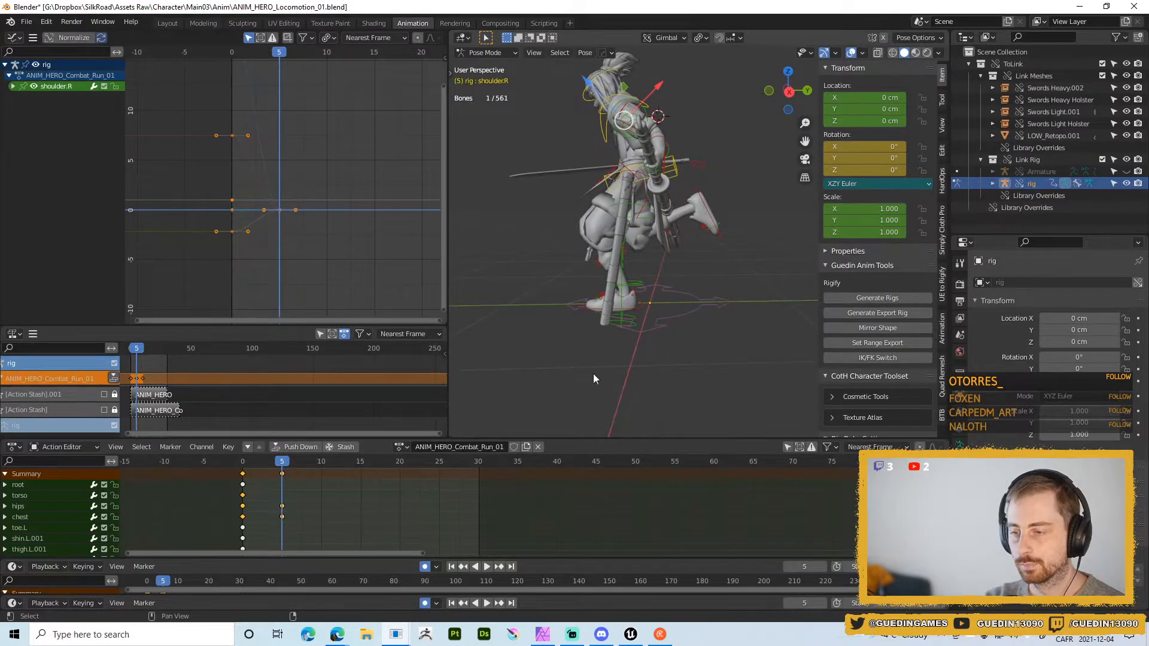
middle_click_drag(594, 378, 295, 430)
- Return to frame 5 and insert a Whole Character keyframe for the rig
key("space")
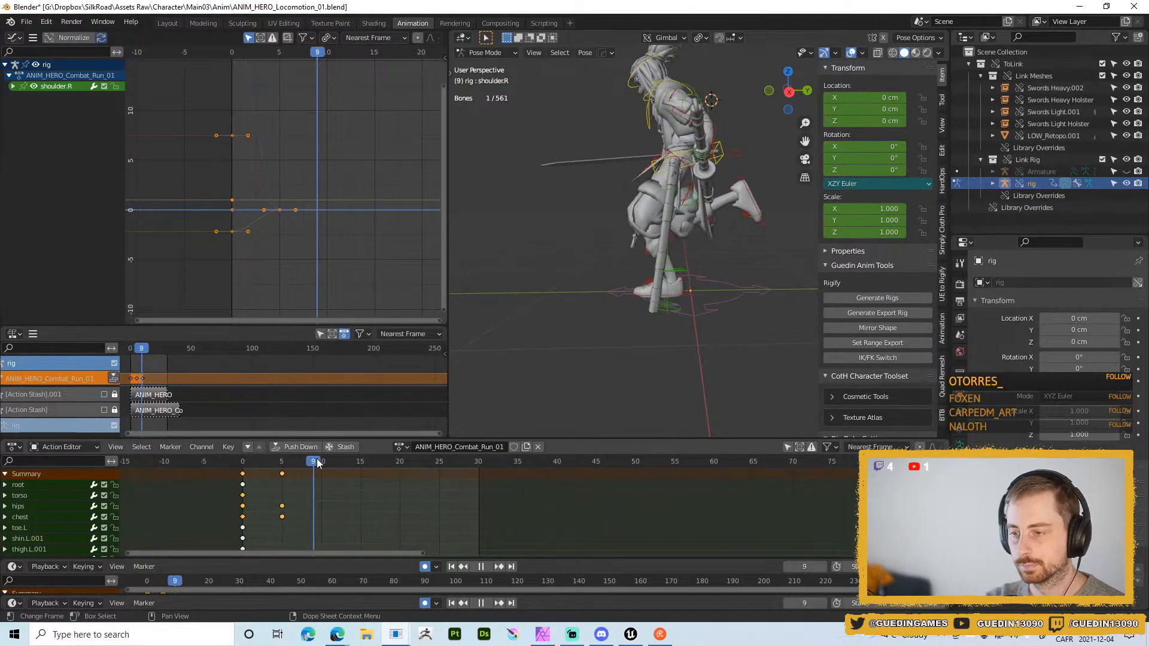
key("Escape")
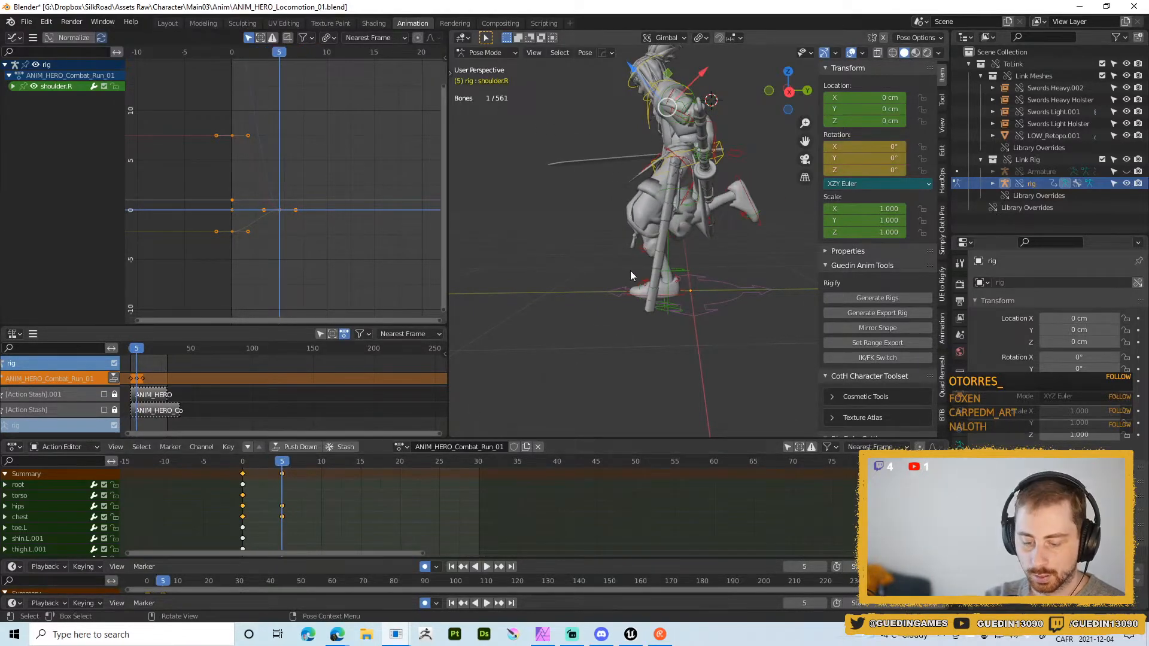
key("k")
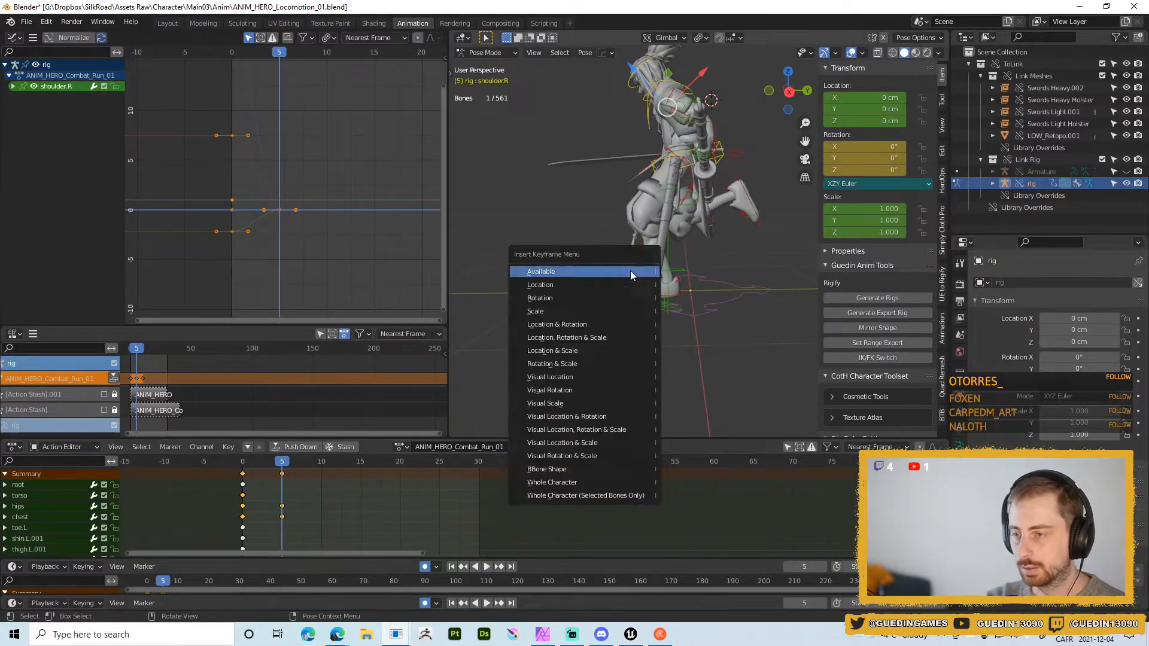
left_click(568, 482)
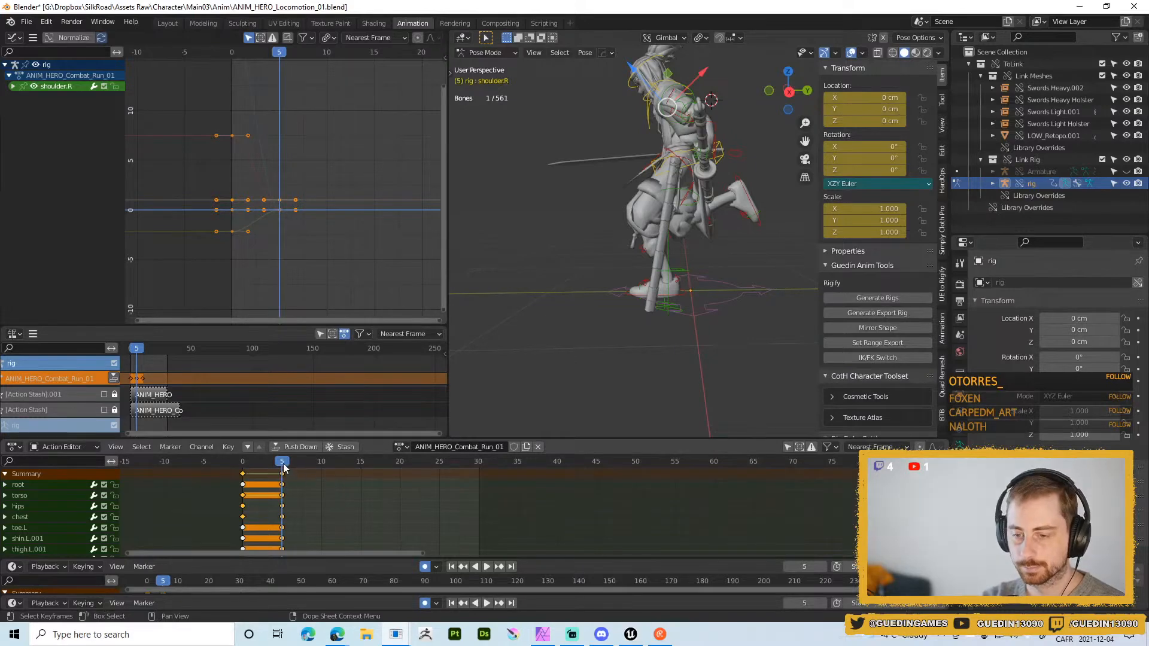
- Go back to frame 0 of the action and select the torso control
key("space")
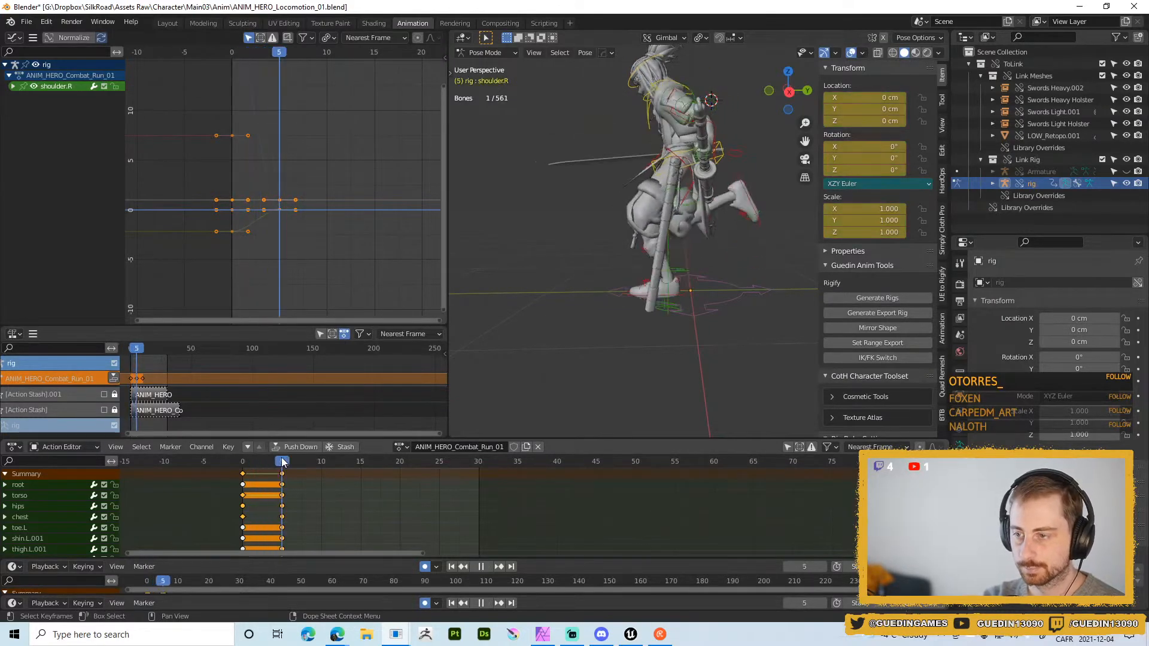
key("space")
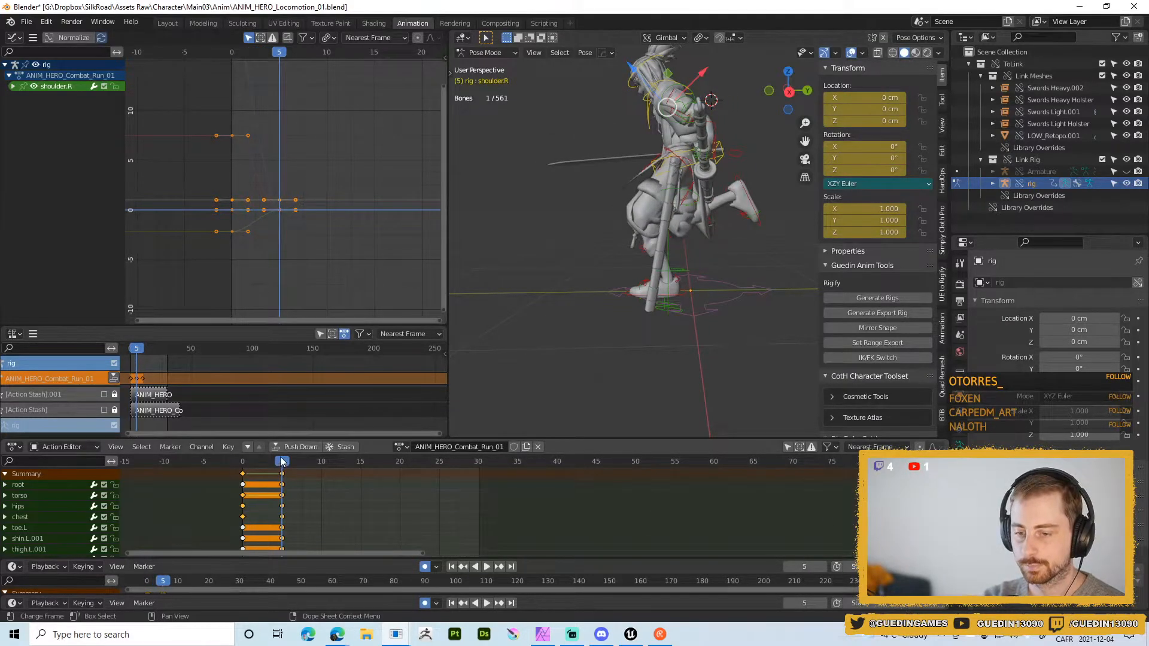
left_click_drag(282, 462, 240, 469)
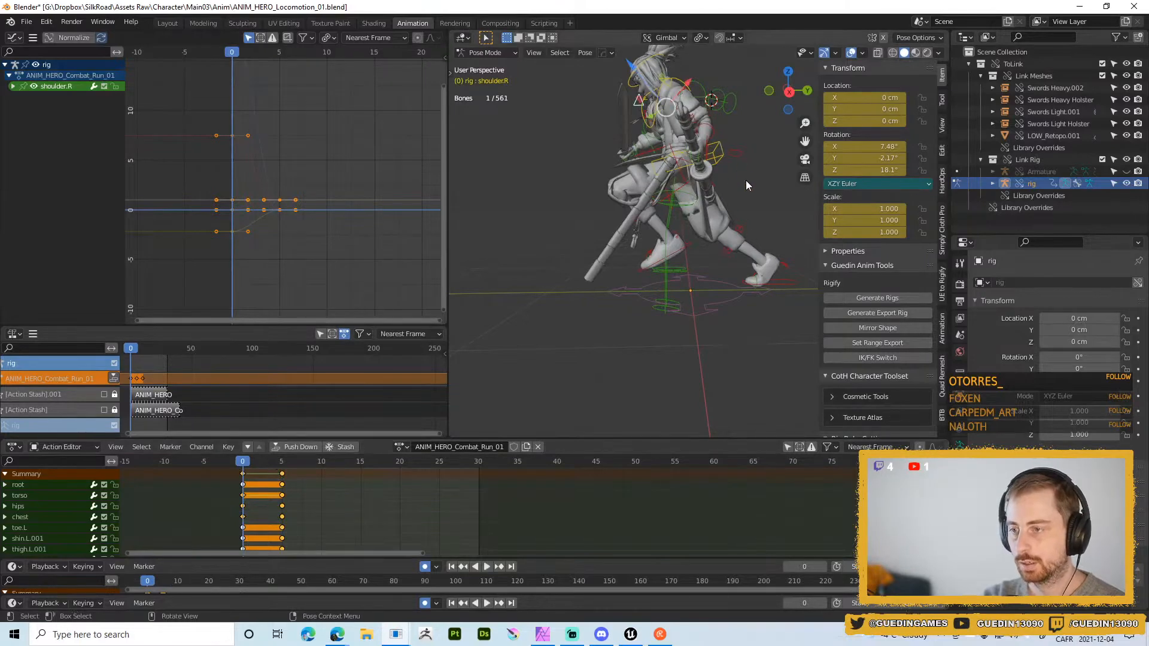
left_click(674, 208)
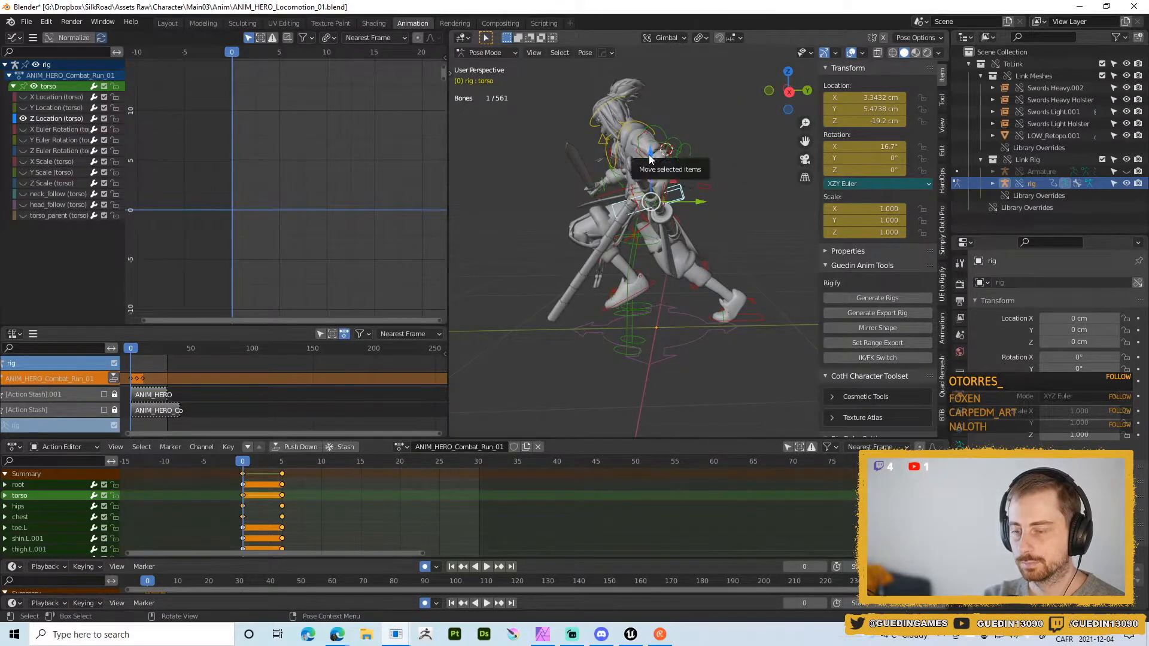
key("g")
key("z")
key("Escape")
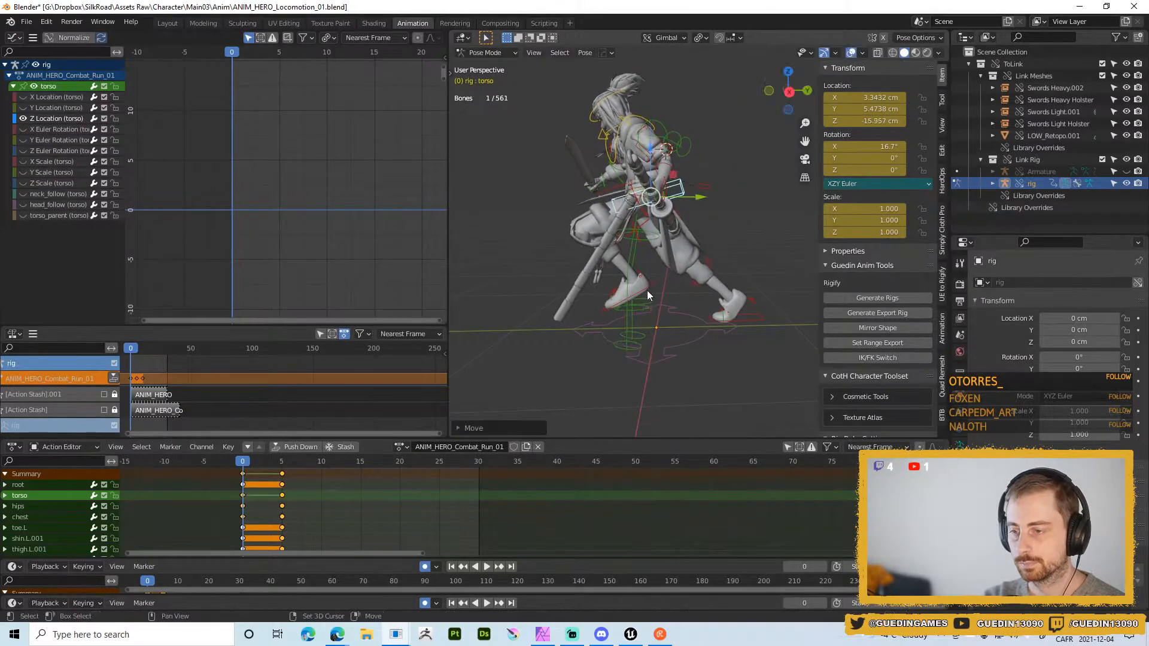
- Add the left foot IK control to the selected torso and raise both along Z by about 4.3 cm at frame 0
left_click(651, 289, "shift")
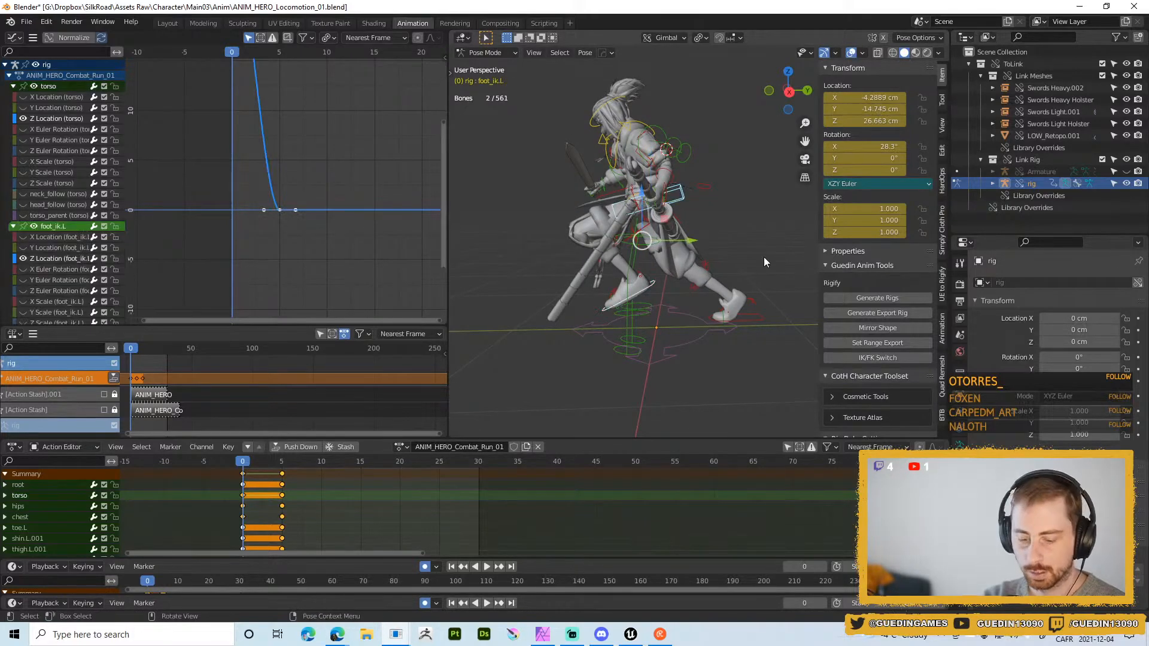
key("g")
key("z")
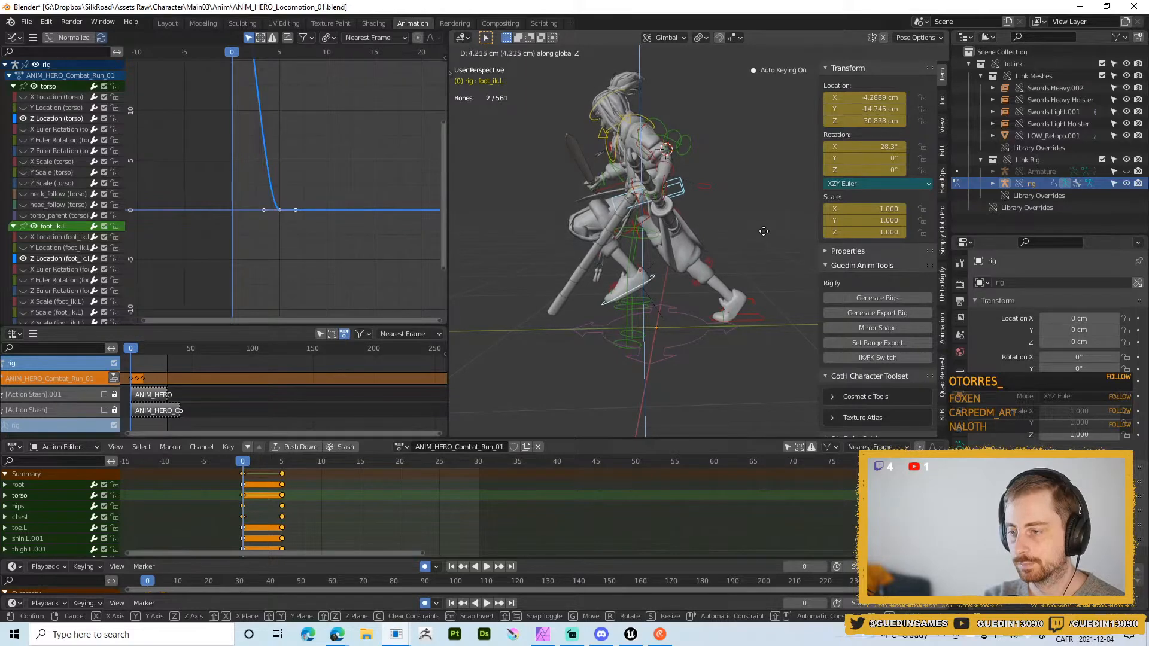
left_click(753, 242)
- Scrub and play the action between frames 0 and 10 to check the transition, finishing on frame 10
middle_click_drag(752, 243, 579, 299)
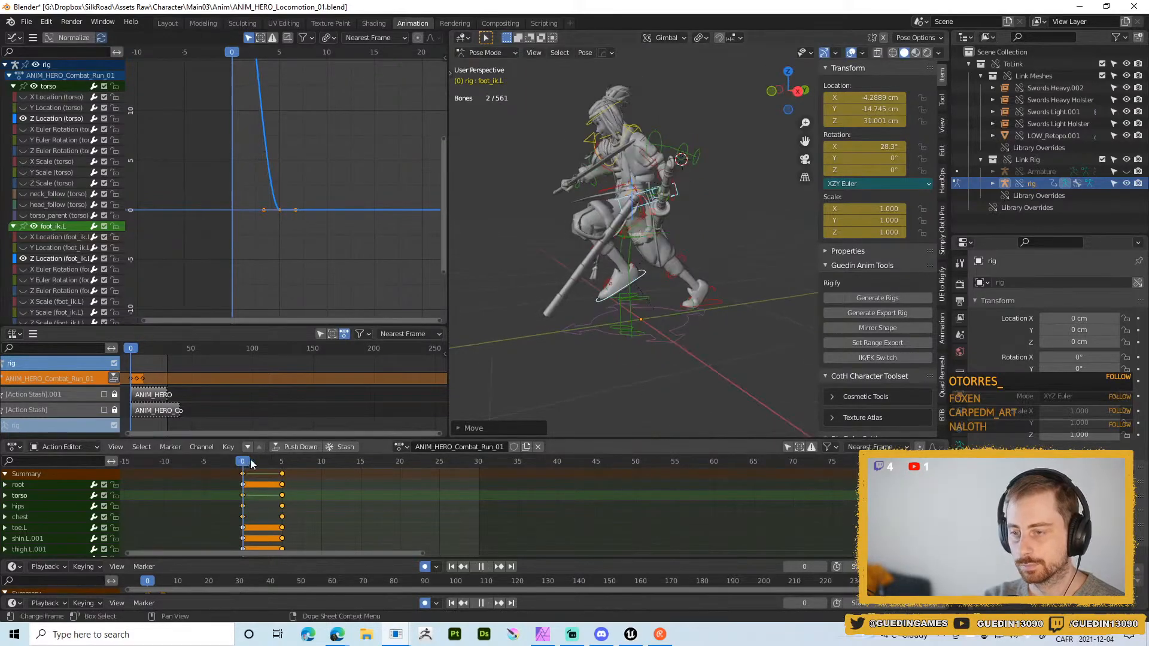
key("space")
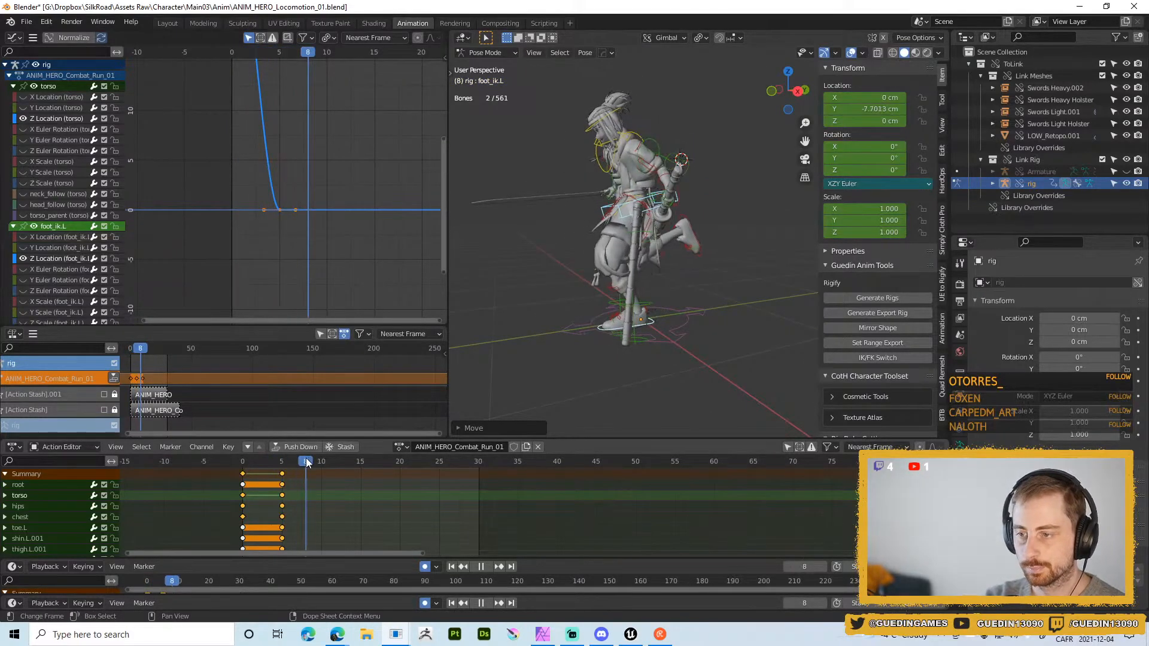
left_click_drag(322, 463, 322, 463)
middle_click_drag(628, 300, 542, 308)
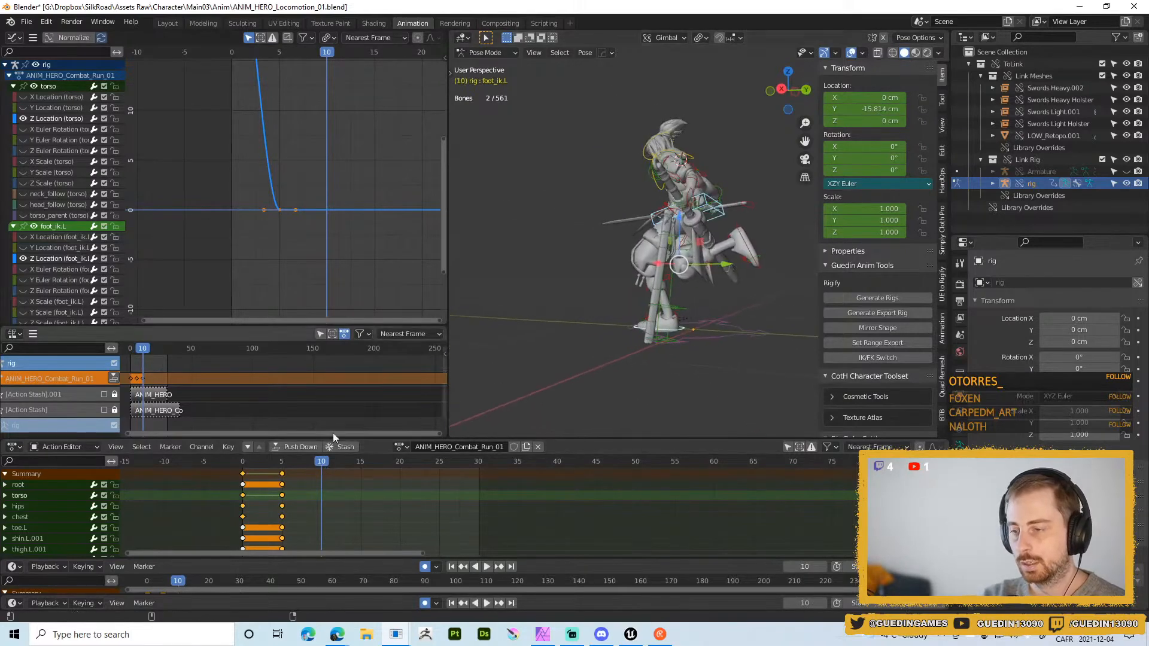
left_click_drag(283, 460, 278, 461)
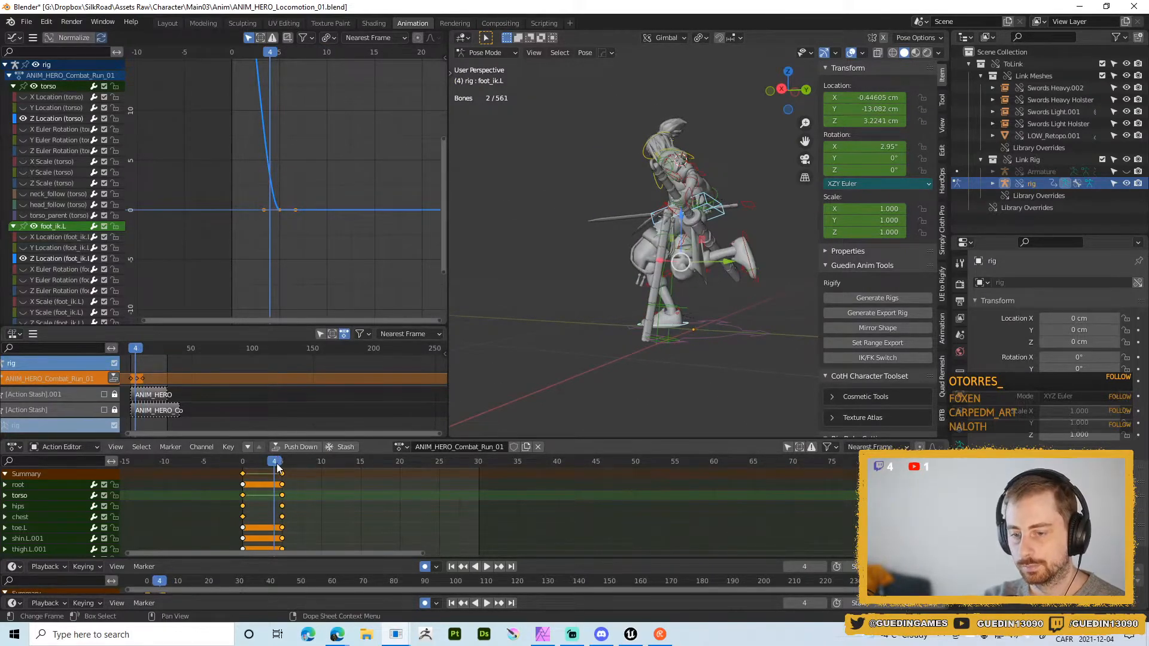
key("space")
key("space")
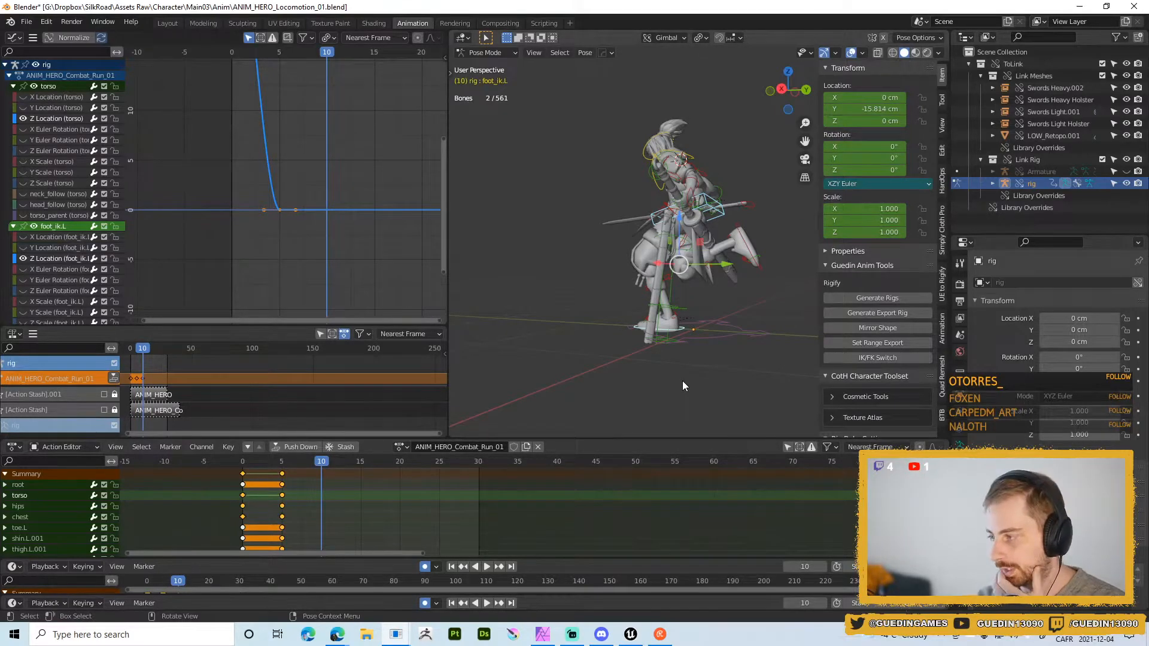
- Play and scrub the action to frame 5, and move all the frame 5 keys to frame 10
key("space")
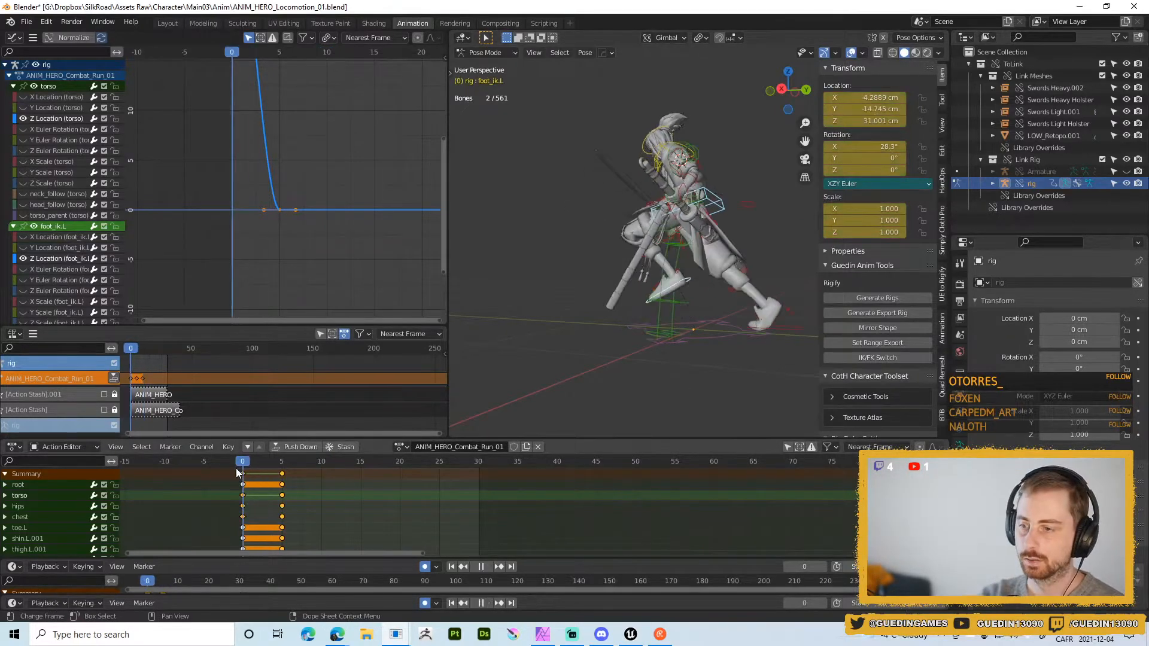
left_click_drag(237, 469, 283, 470)
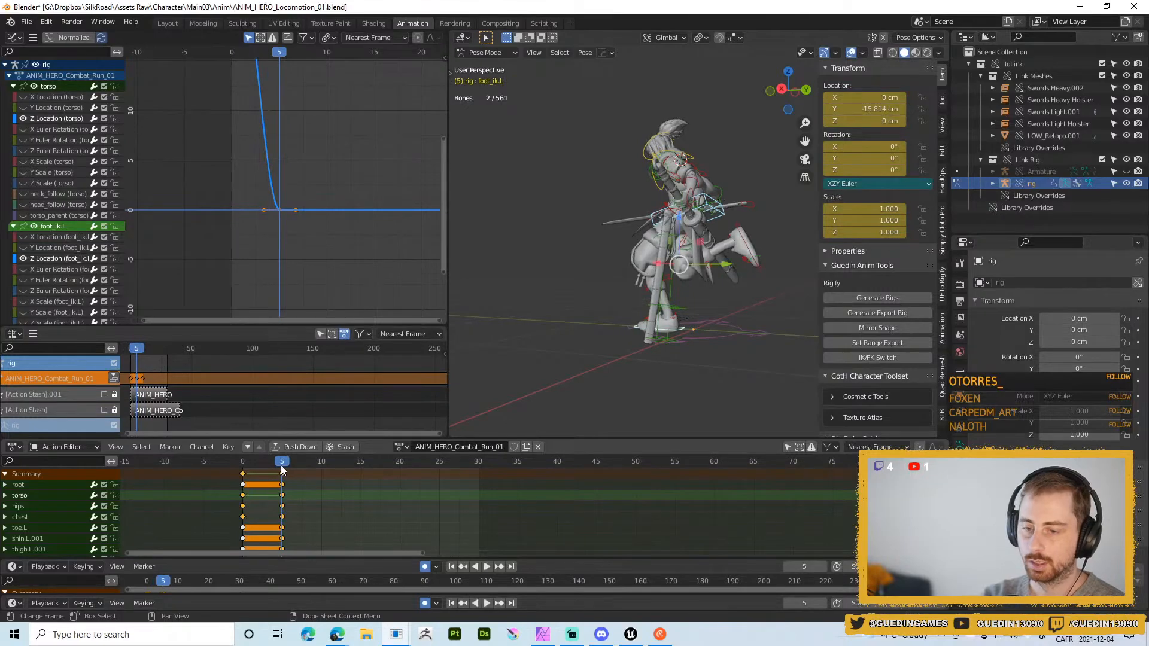
left_click(283, 472)
key("g")
left_click(347, 482)
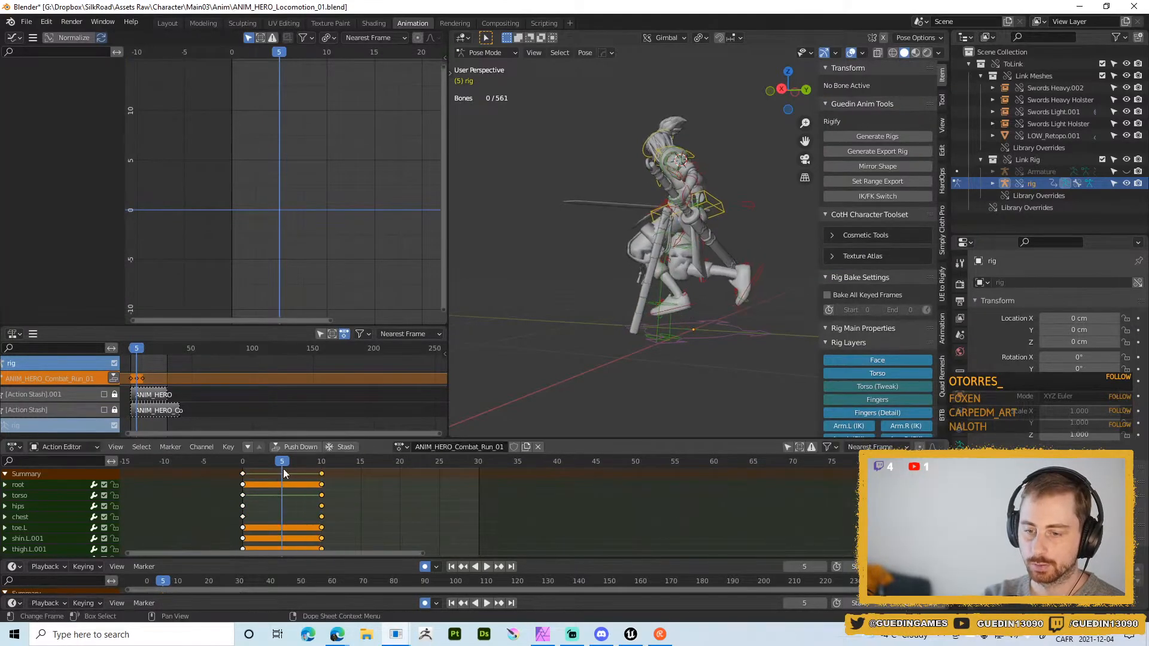
- Move the left foot IK control forward to about Y -35.6 cm at frame 5 and rotate it closer to level
middle_click_drag(670, 322, 695, 329)
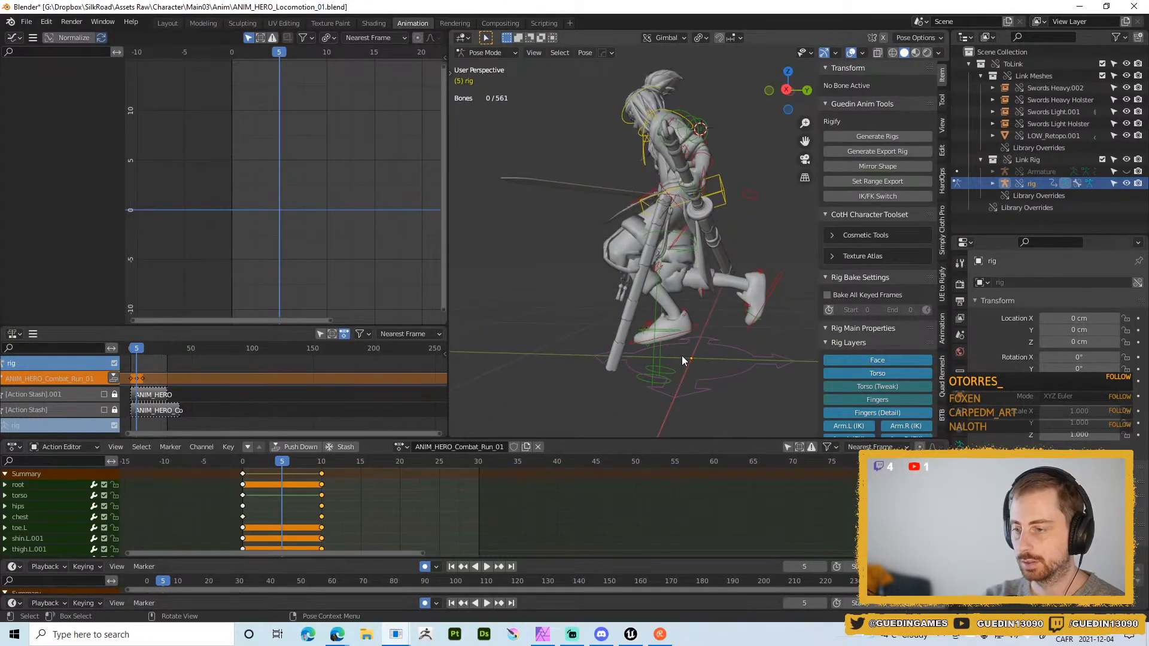
left_click(694, 331)
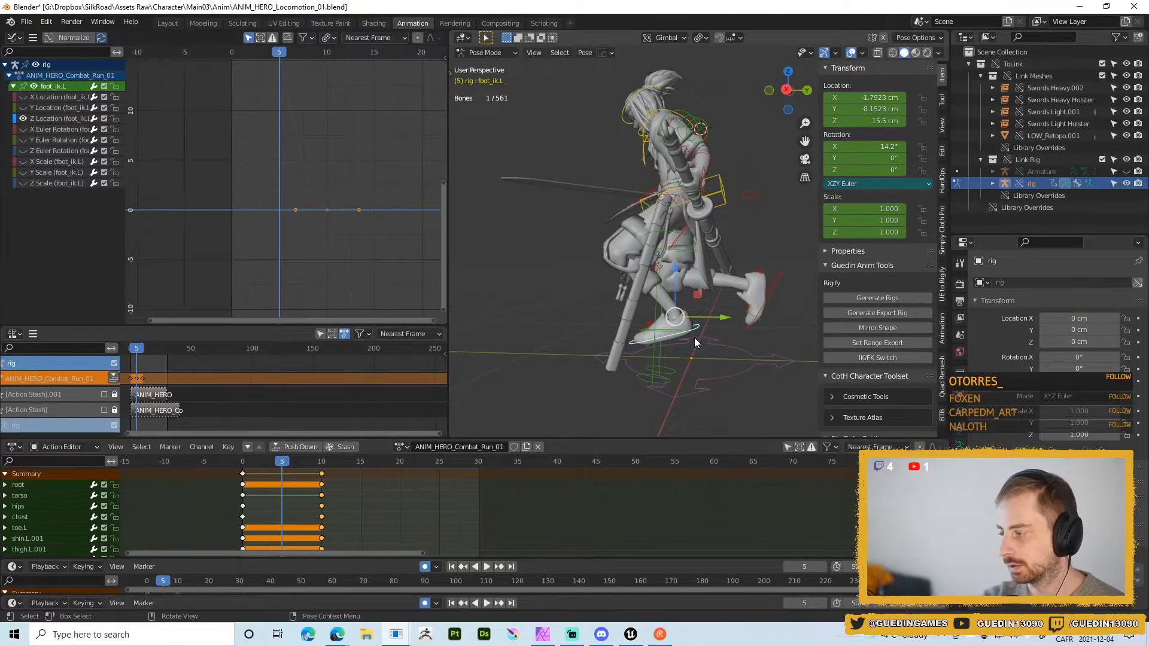
key("KP_3")
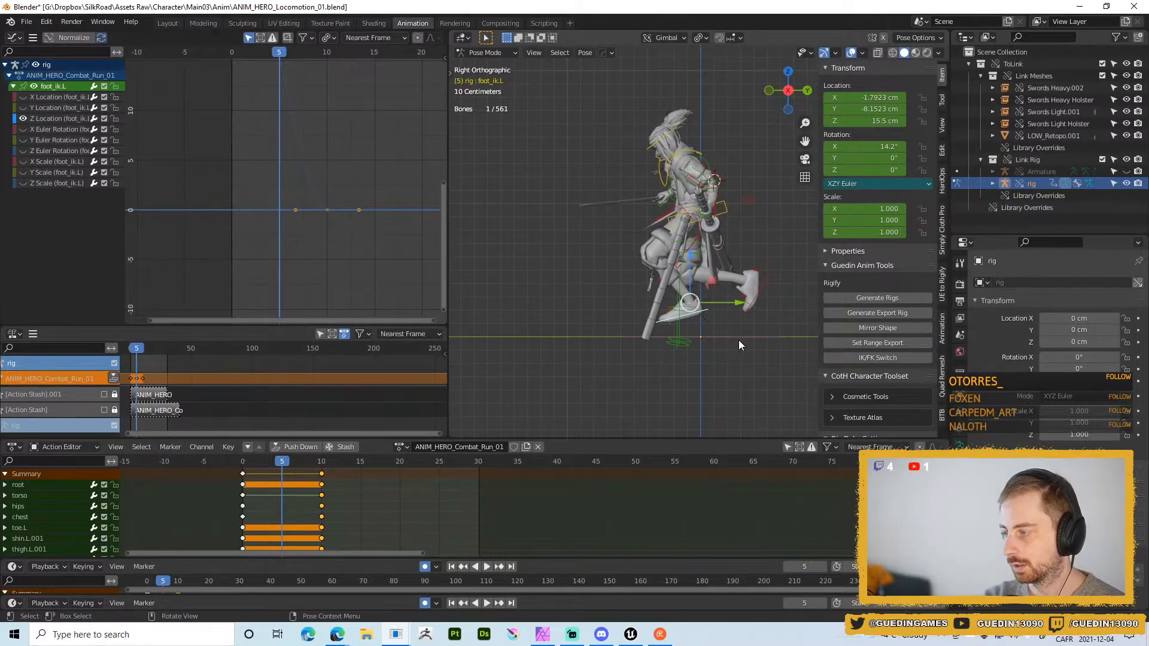
key("g")
left_click(708, 327)
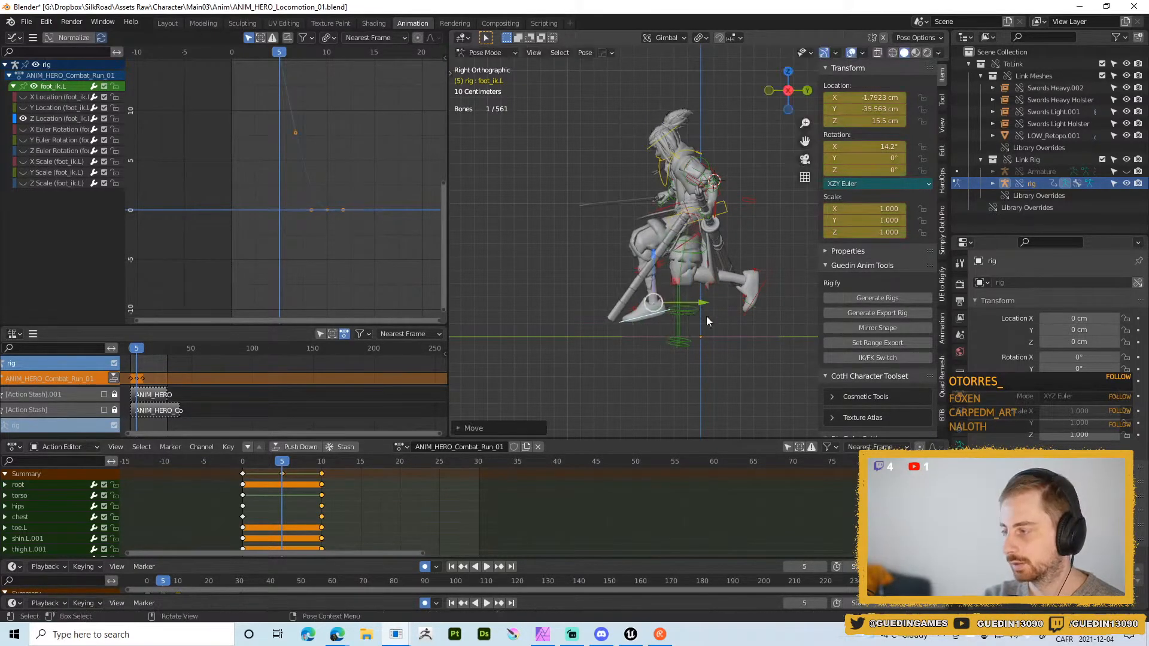
key("r")
left_click(709, 330)
mouse_move(283, 462)
left_mouse_down()
mouse_move(227, 471)
mouse_move(282, 467)
left_mouse_up()
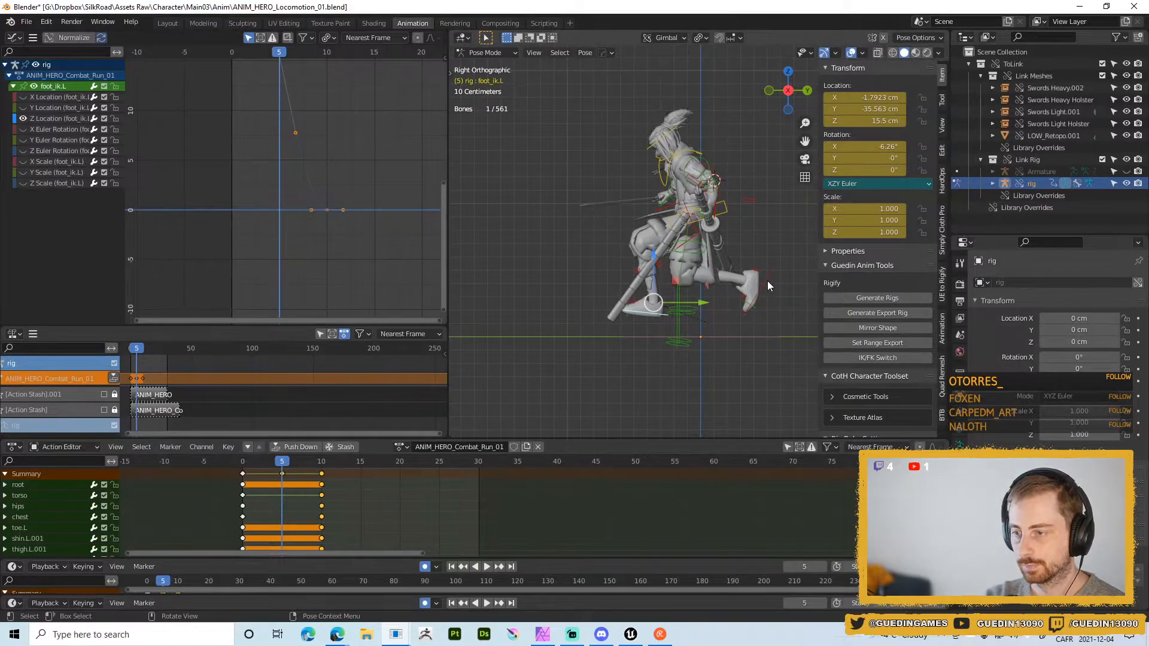
- Rotate the right foot IK control to about 101° on X and move it back and down to about Y 55.4 cm, Z 22.9 cm
left_click(752, 320)
middle_click_drag(749, 324, 652, 303, "shift")
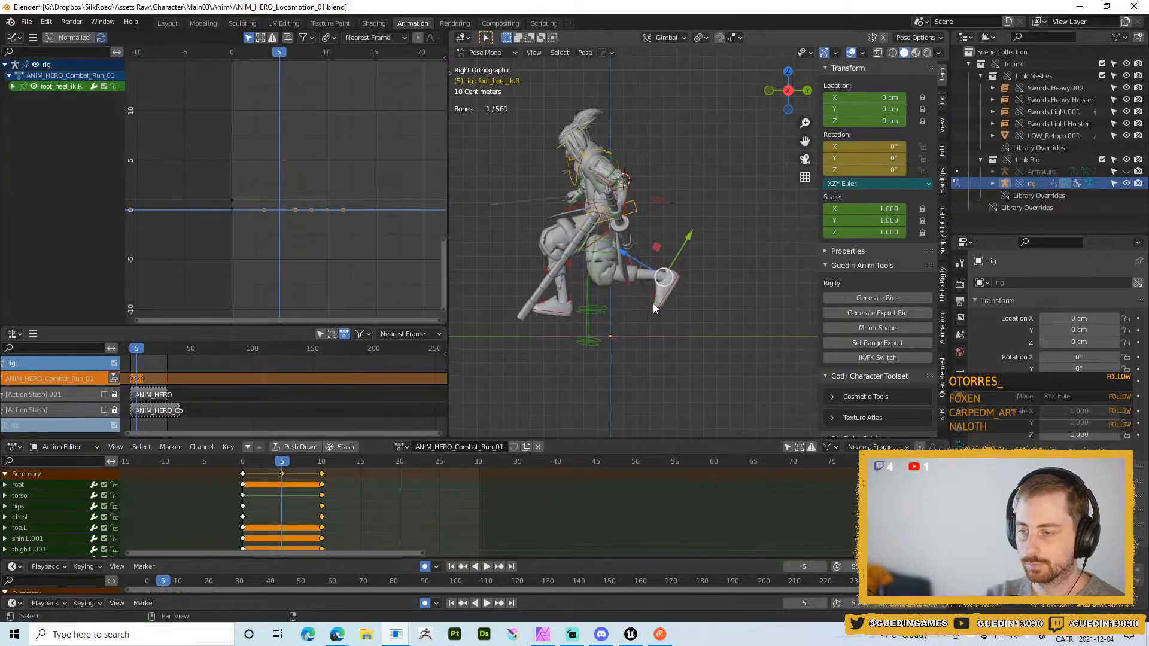
left_click(669, 292)
key("r")
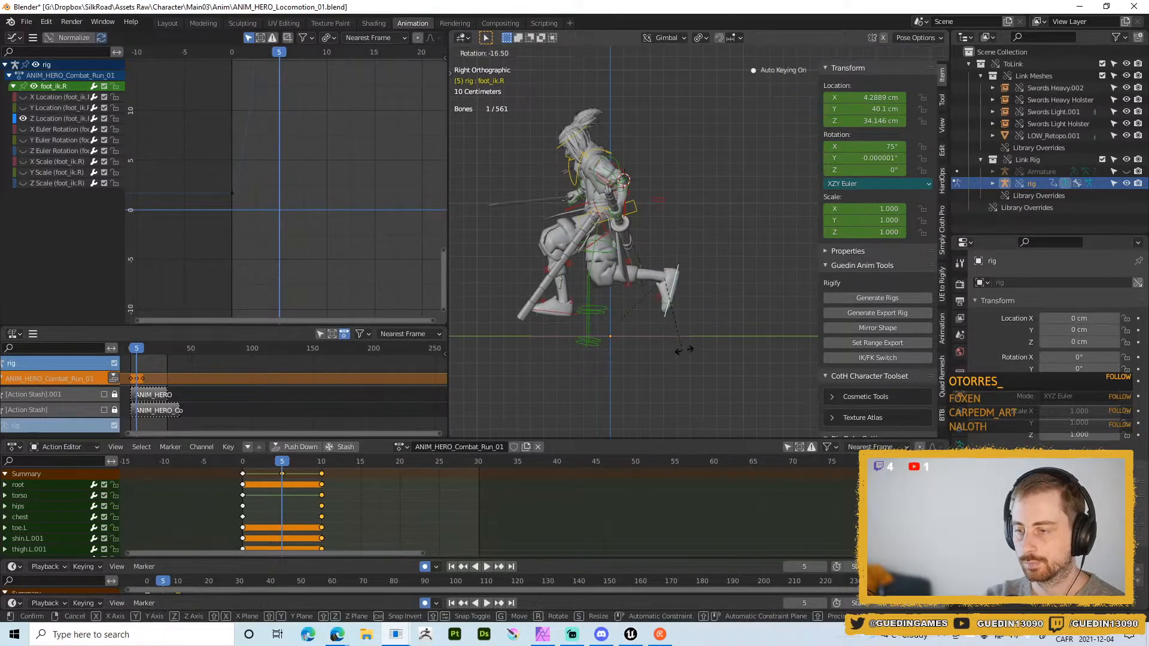
key("g")
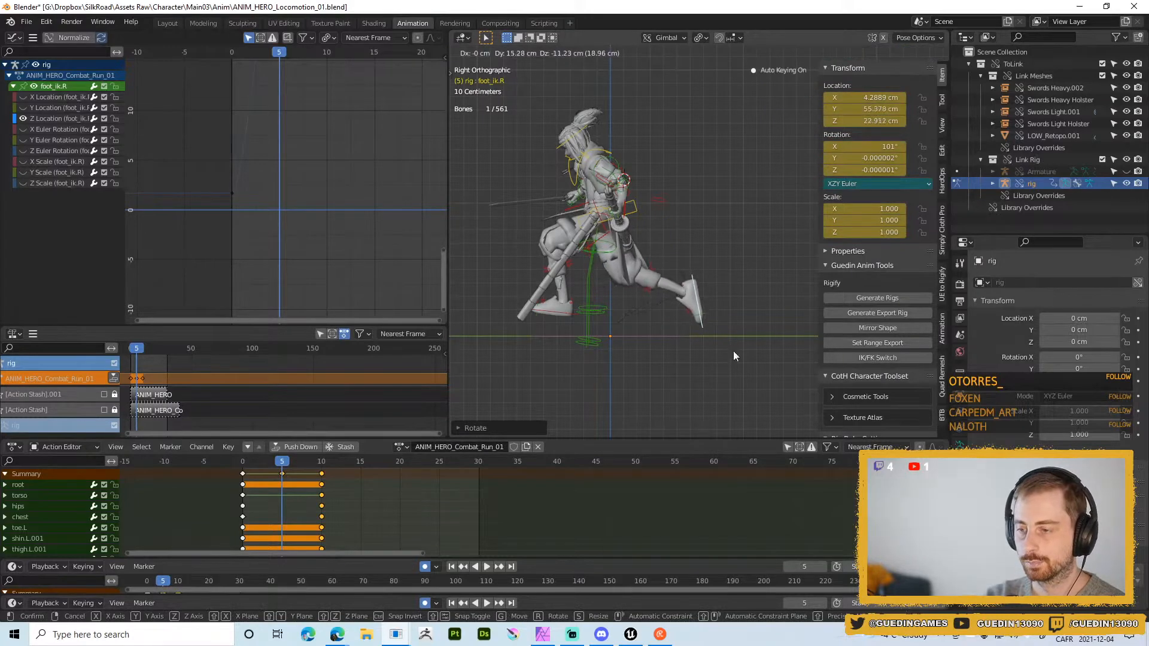
left_click(733, 351)
- Raise the torso control along Z to about -10.1 cm at frame 5
left_click(626, 188)
key("r")
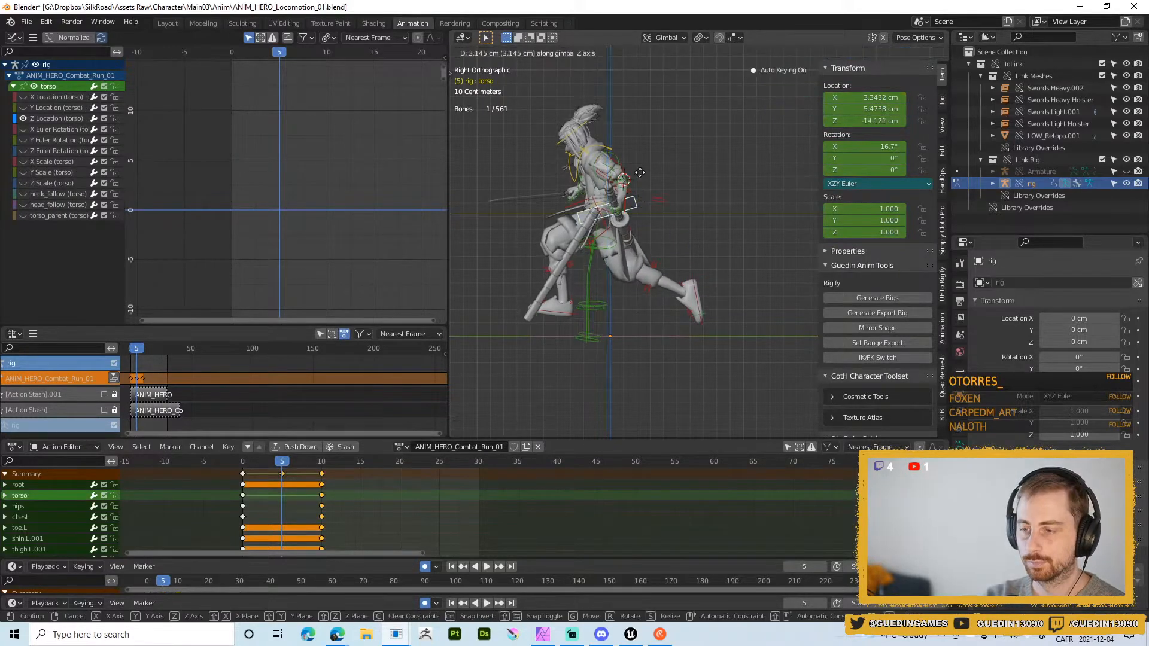
left_click(540, 278)
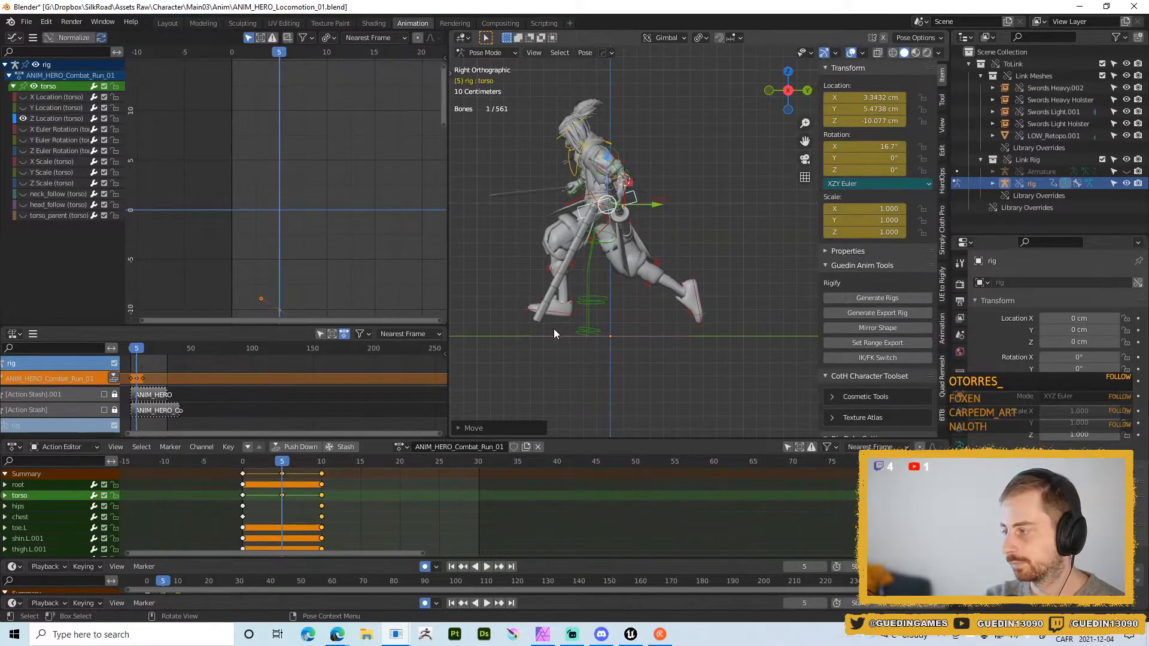
- Shift the left foot IK control forward and up to about Y -40.1 cm, Z 17.7 cm
left_click(566, 312)
key("g")
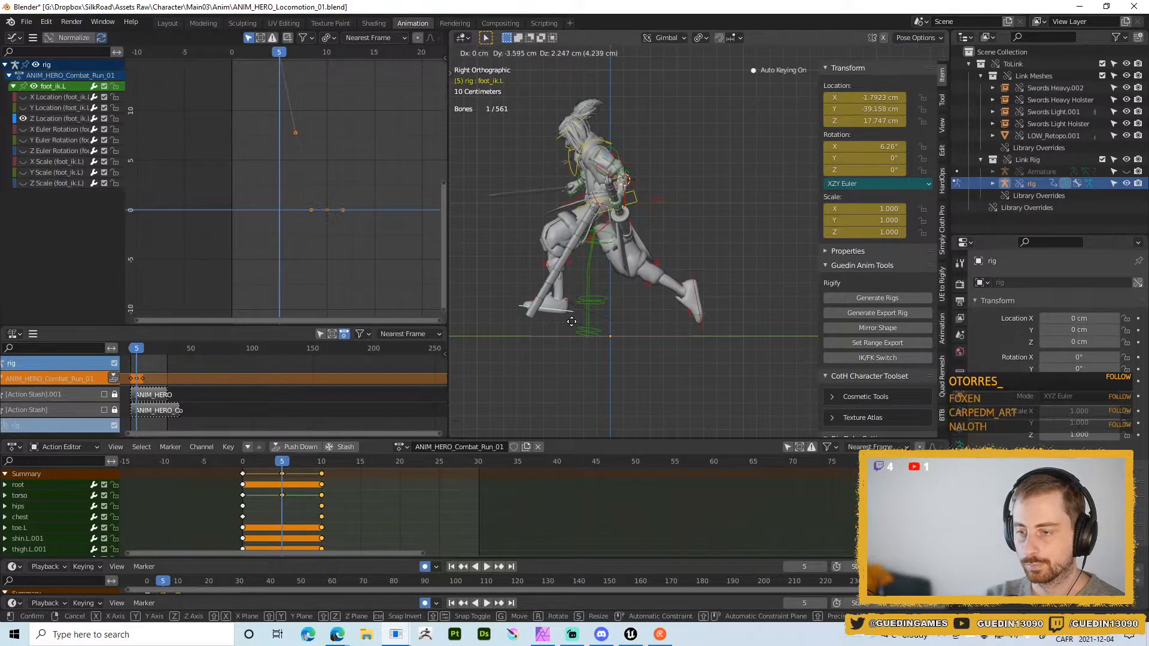
left_click(575, 327)
middle_click_drag(630, 269, 720, 227)
scroll(697, 260, "up", 3)
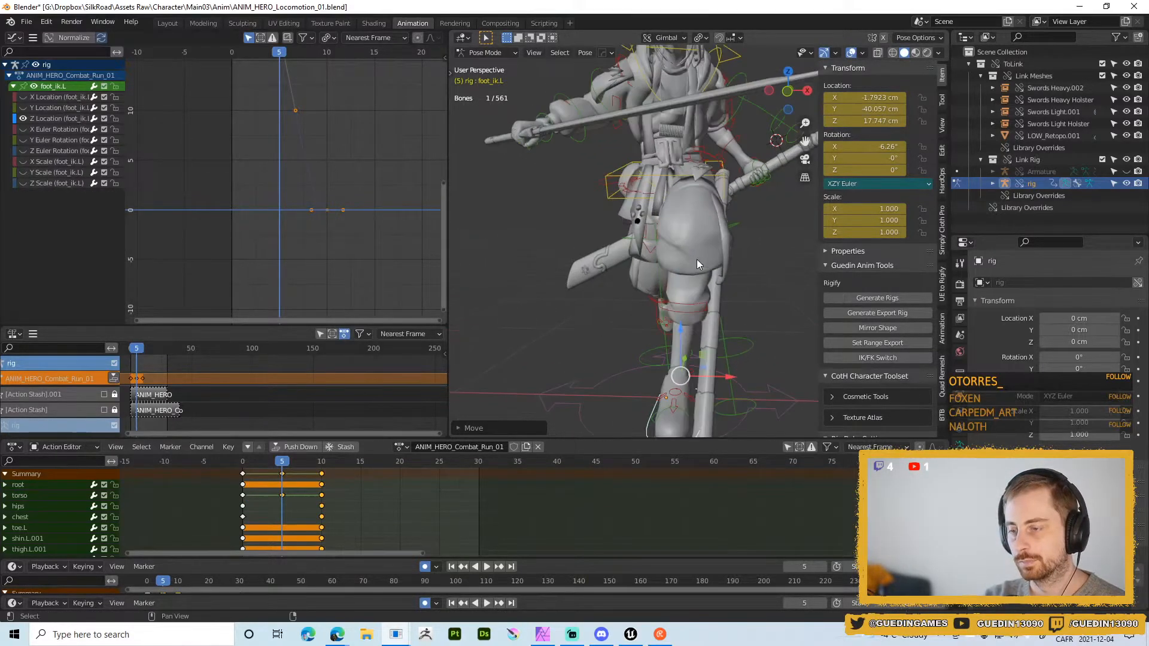
left_click(640, 163)
middle_click_drag(640, 163, 663, 239)
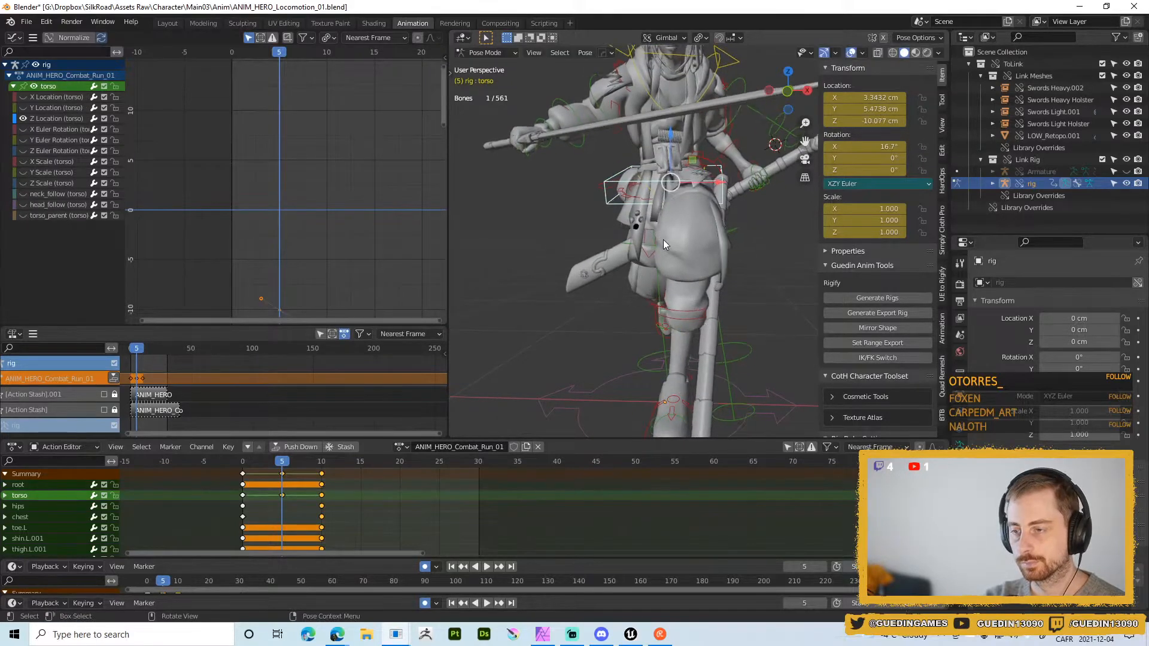
key("shift+e")
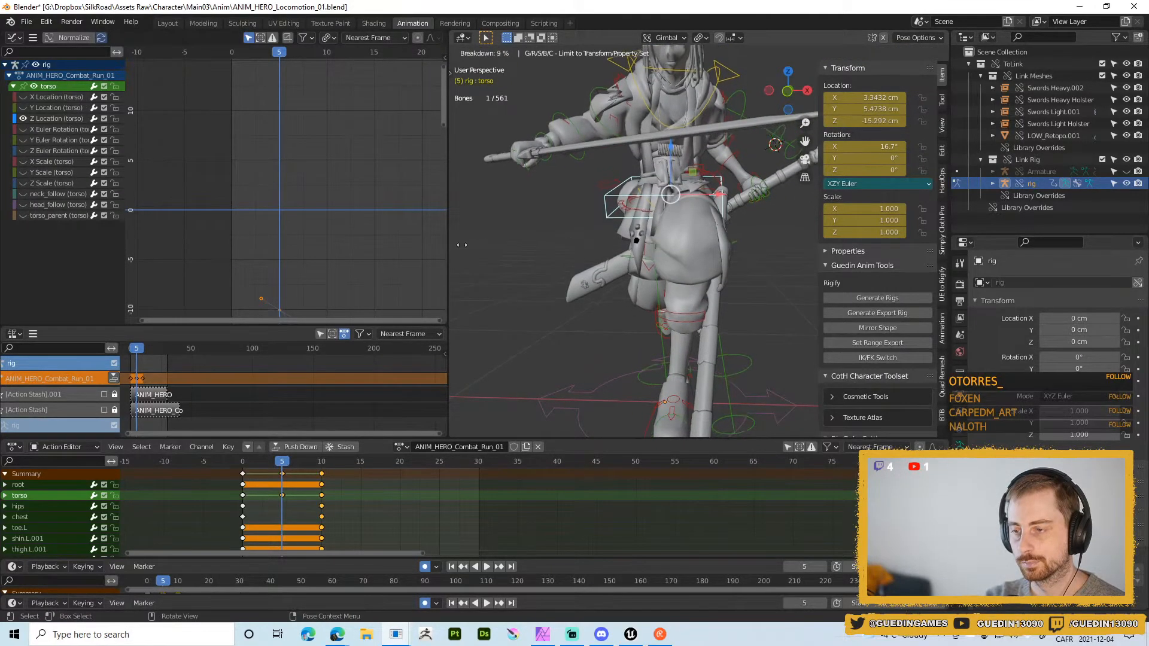
right_click(457, 248)
middle_click_drag(580, 209, 590, 235)
scroll(559, 253, "up", 2)
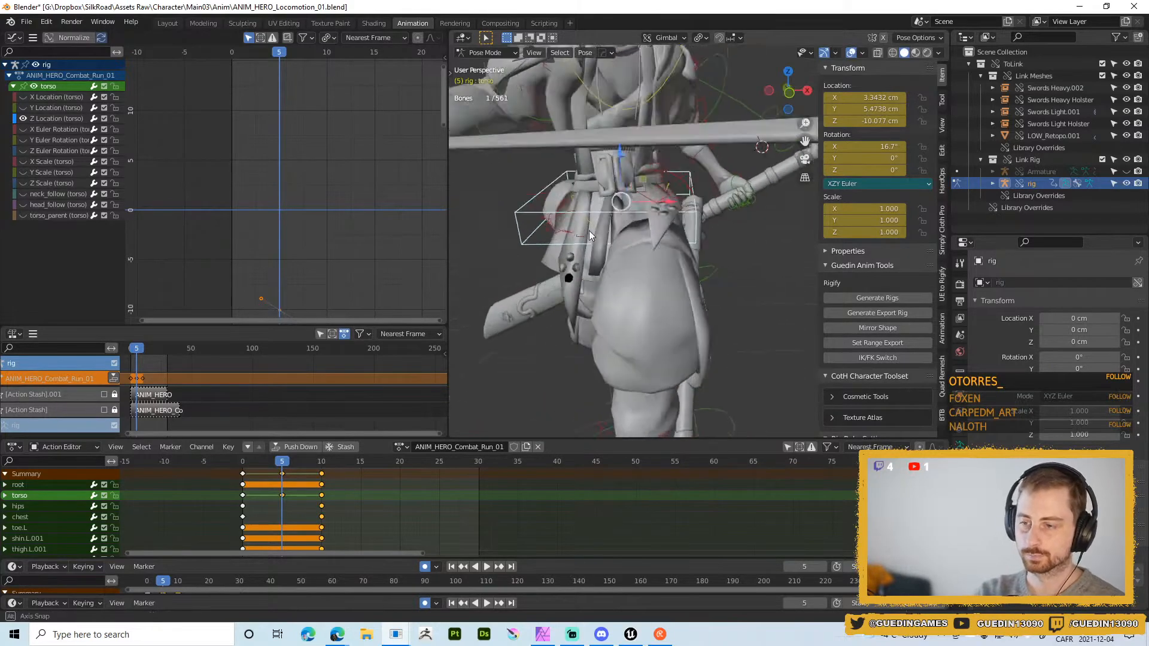
key("alt+e")
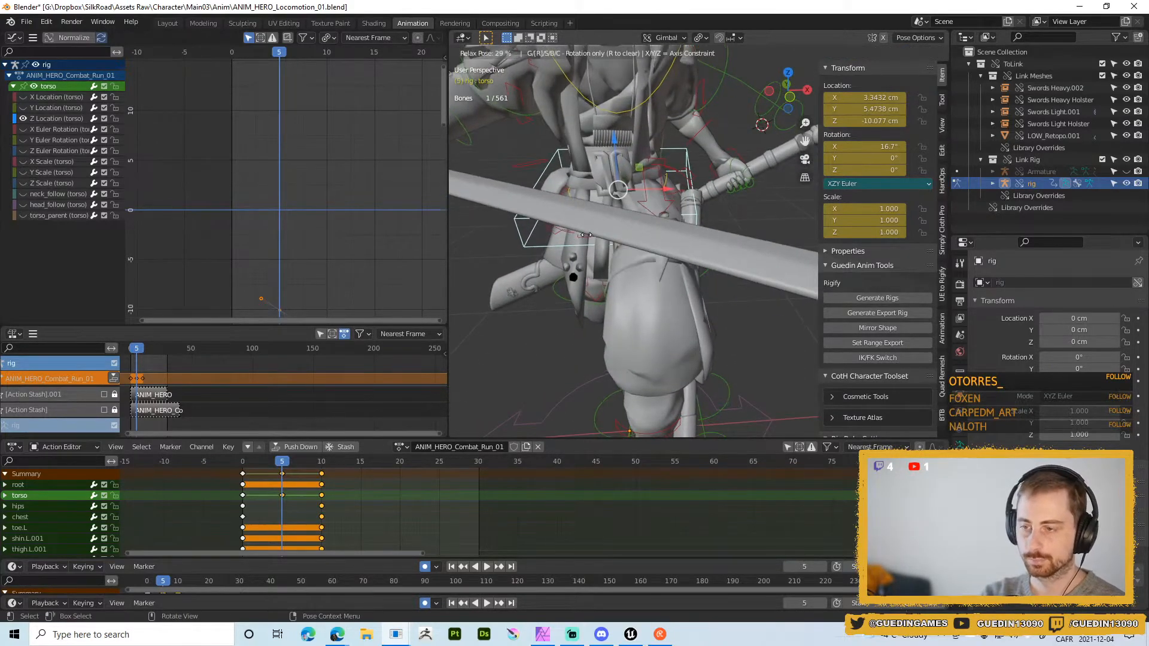
right_click(588, 213)
- Select the chest control together with the right upper arm, forearm and hand FK controls
middle_click_drag(588, 213, 681, 164)
left_click(717, 86)
middle_click_drag(716, 86, 641, 166)
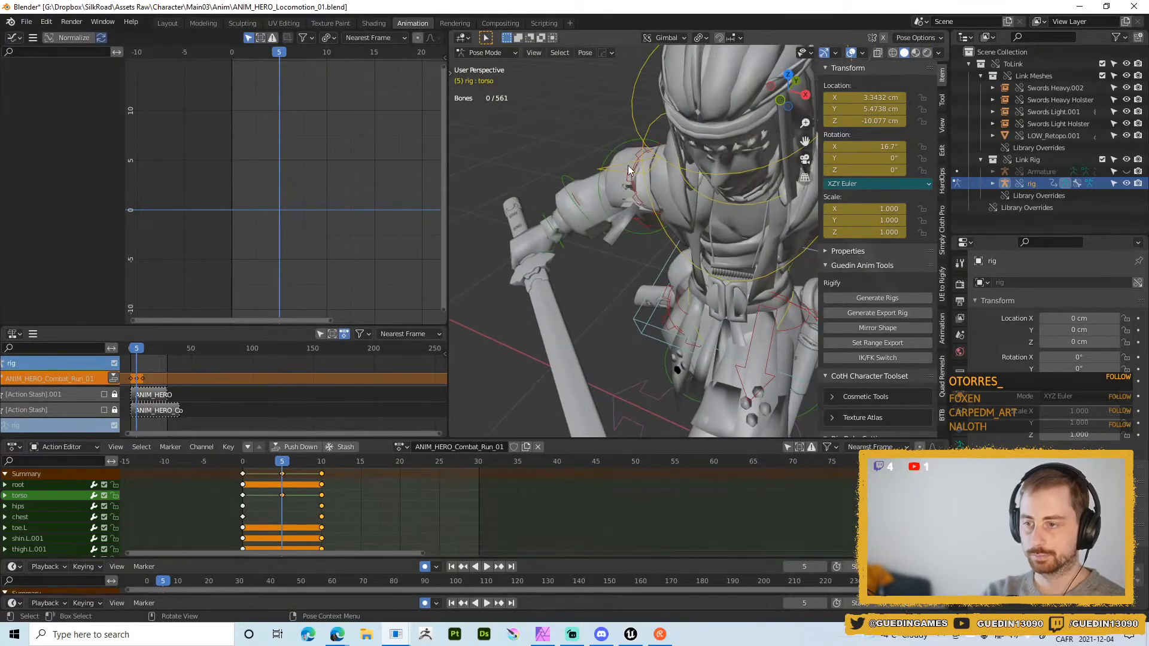
left_click(626, 159)
left_click(582, 179, "shift")
left_click(547, 223, "shift")
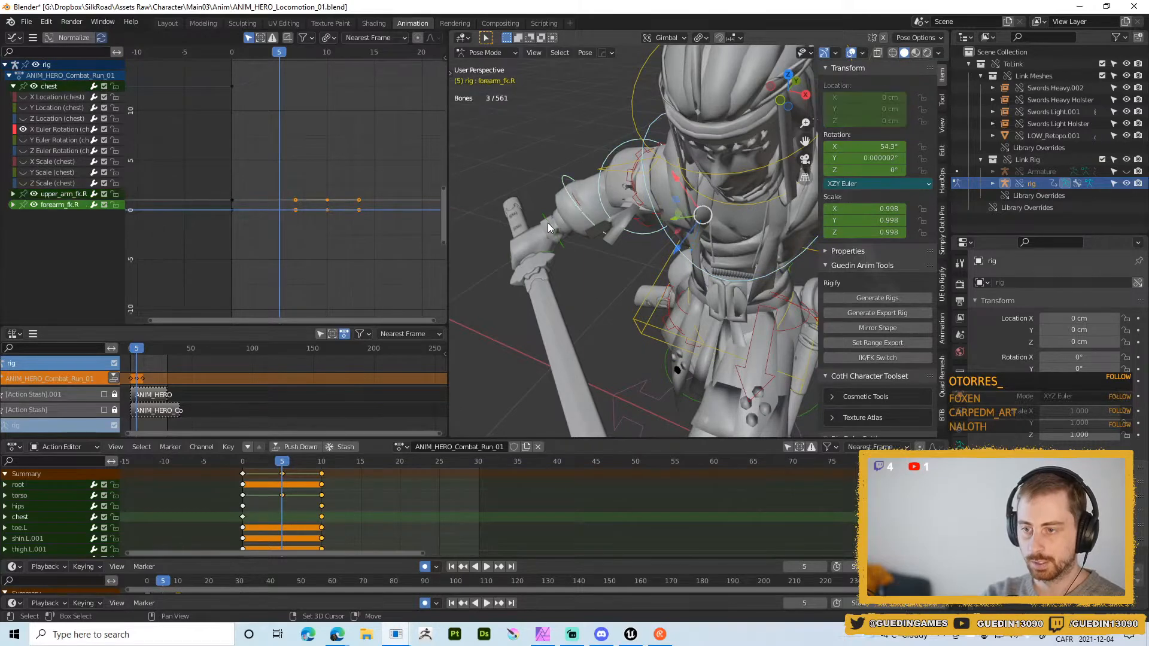
left_click(558, 274, "shift")
middle_click_drag(558, 274, 497, 314)
- Try Relax Pose on the selected chest and right arm controls at frame 5, and compare with the frame 10 pose
key("alt+e")
left_click(562, 285)
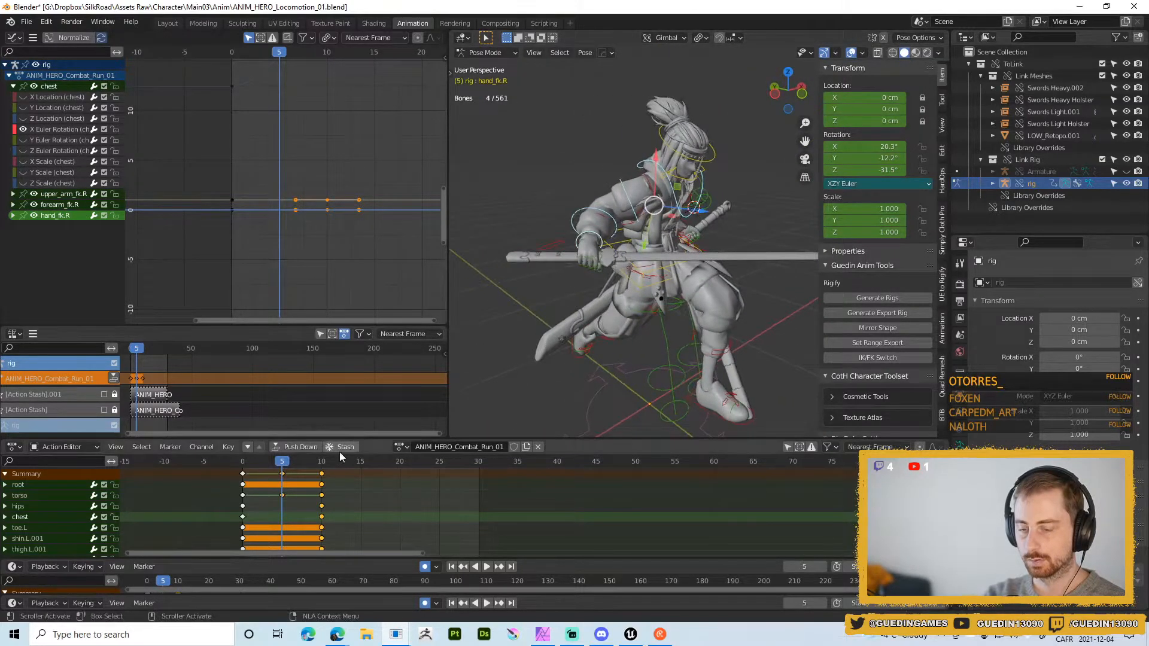
left_click(322, 465)
key("space")
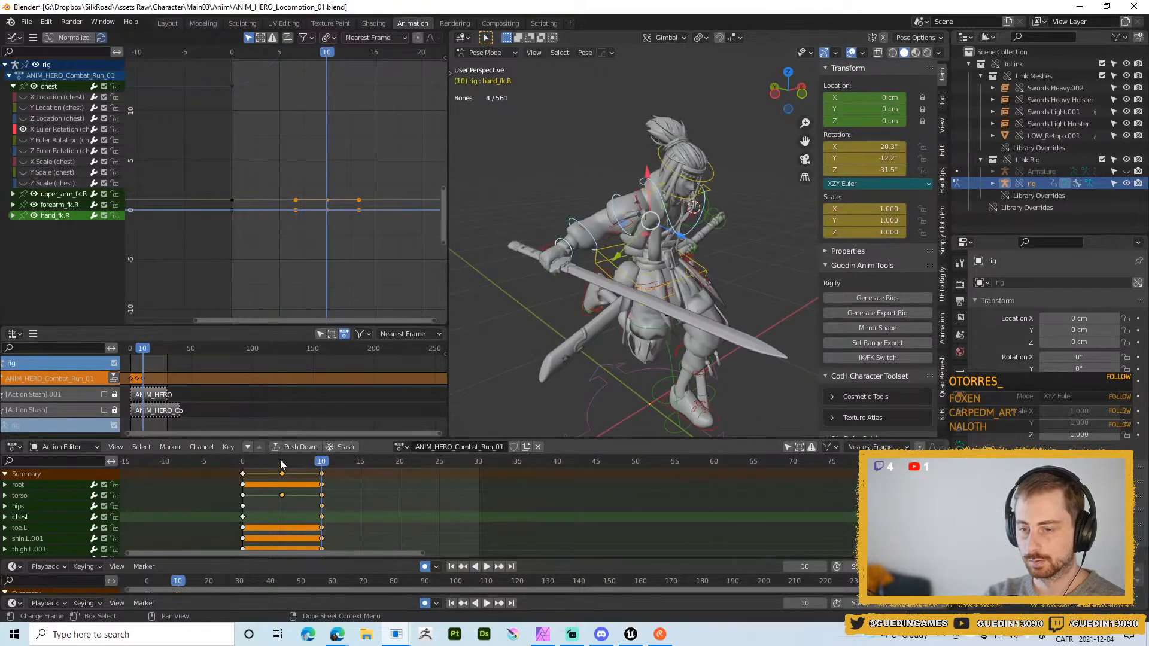
- Return to frame 5 and blend the selected chest and right arm controls between neighbouring keys with Pose Breakdowner
left_click(281, 465)
key("alt+e")
left_click(813, 312)
key("shift+e")
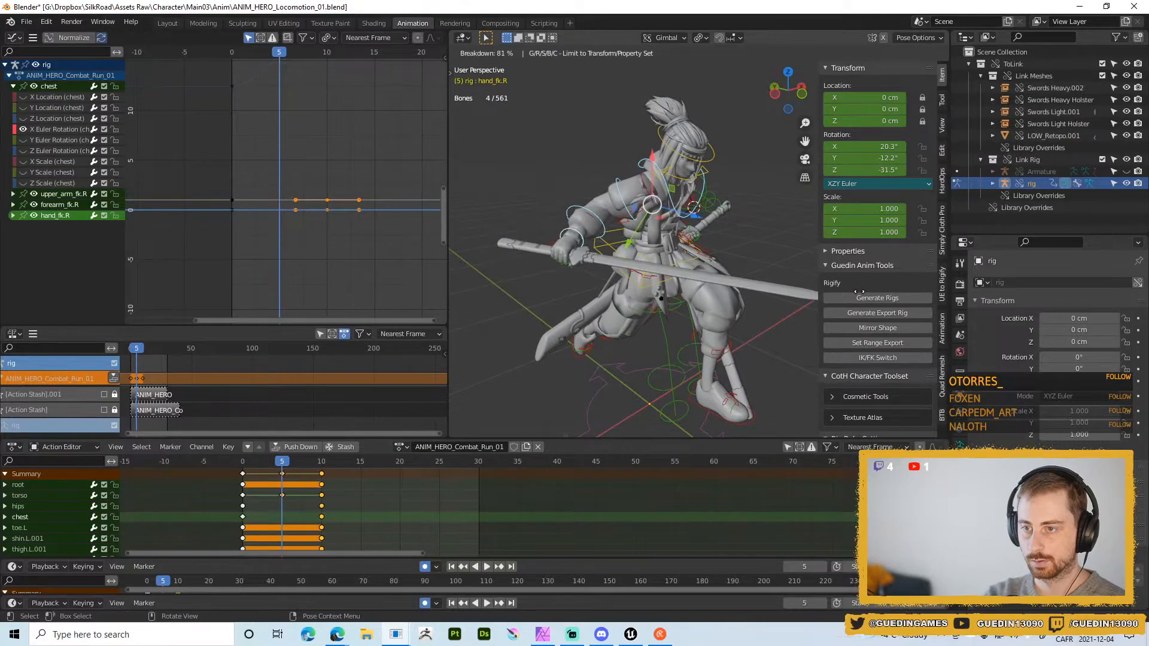
left_click(785, 285)
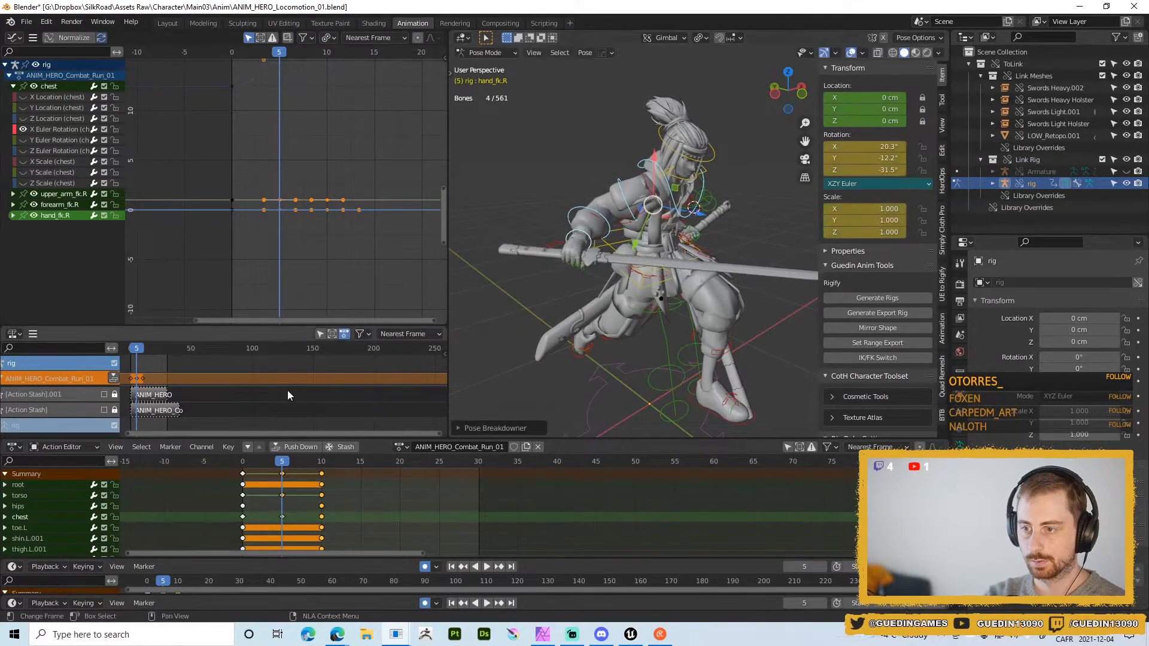
- Play and scrub the action between frames 0 and 10, examining the run motion from the character's side
key("space")
mouse_move(225, 463)
left_mouse_down()
mouse_move(345, 462)
mouse_move(226, 462)
left_mouse_up()
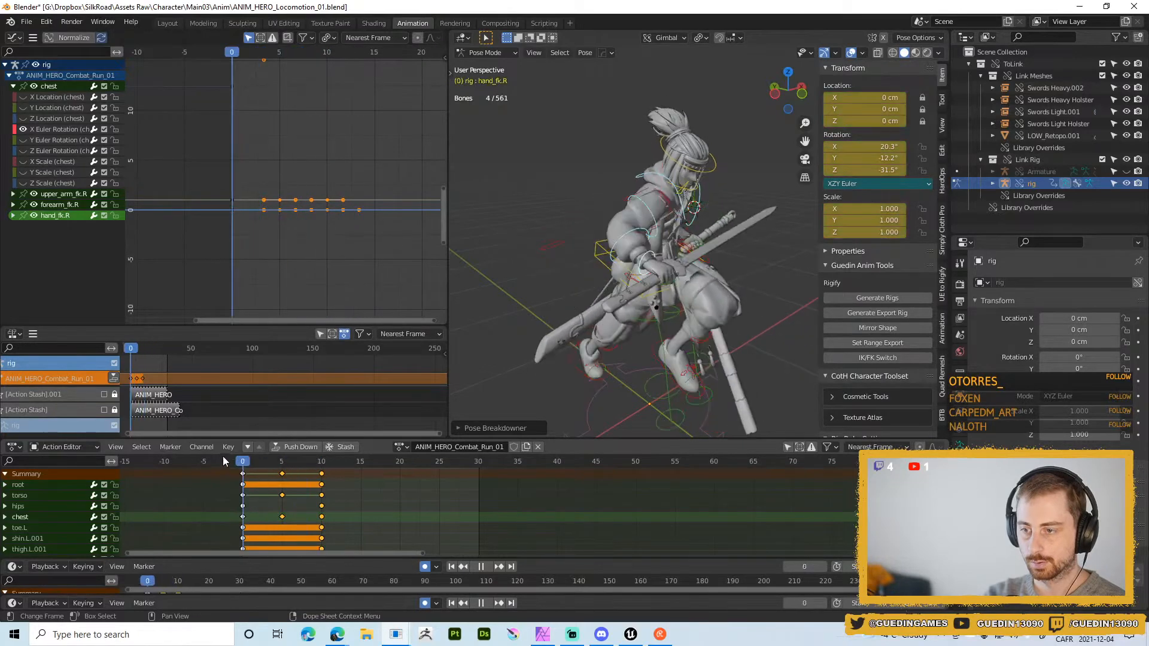
middle_click_drag(599, 333, 531, 332)
scroll(533, 331, "down", 2)
middle_click_drag(649, 288, 517, 302)
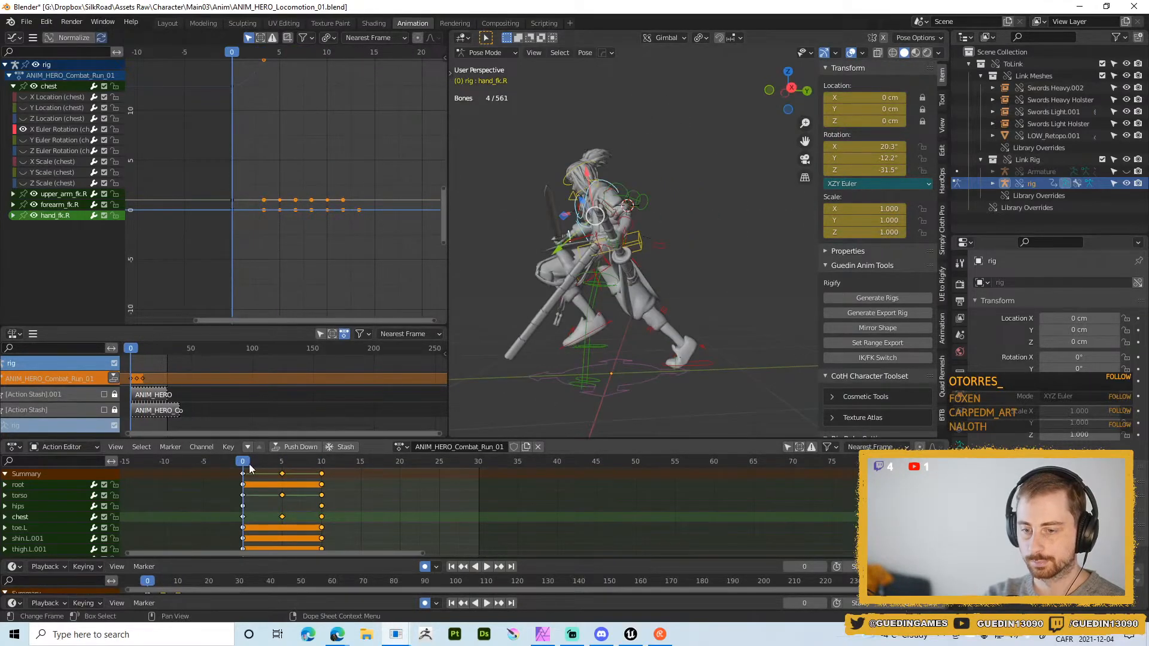
left_click_drag(249, 464, 362, 452)
- Return to frame 5 and insert a keyframe for the whole character
left_click(284, 461)
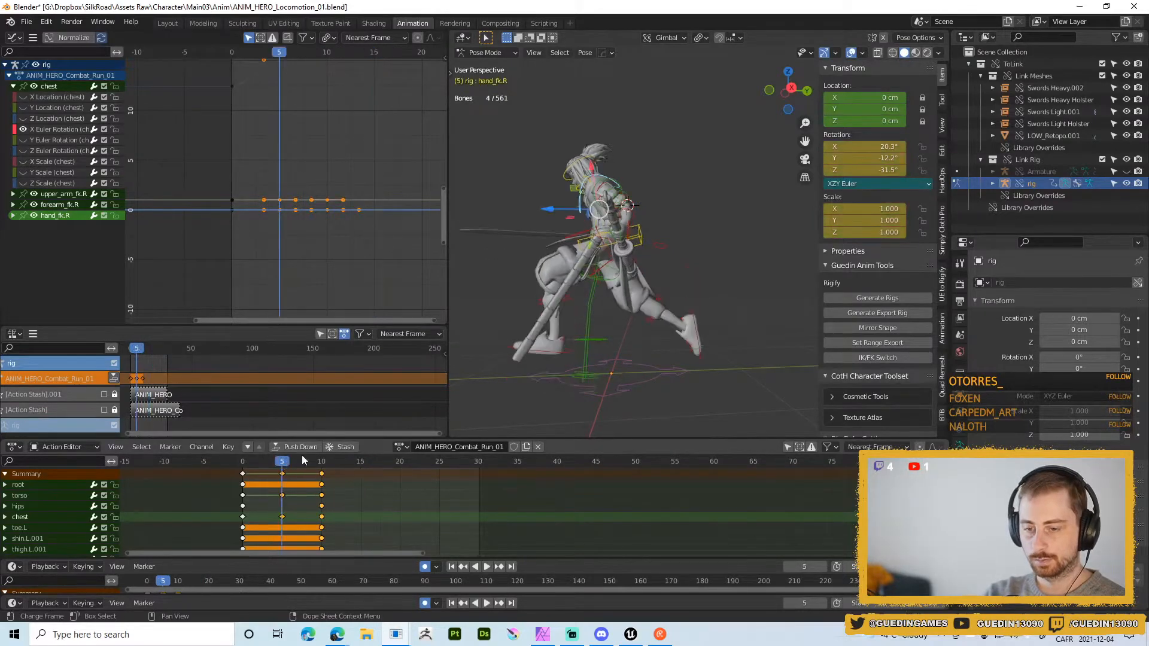
key("i")
left_click(661, 332)
- Go to frame 15 and move the left foot IK control backward along Y by about 49 cm, under the body
left_click(360, 462)
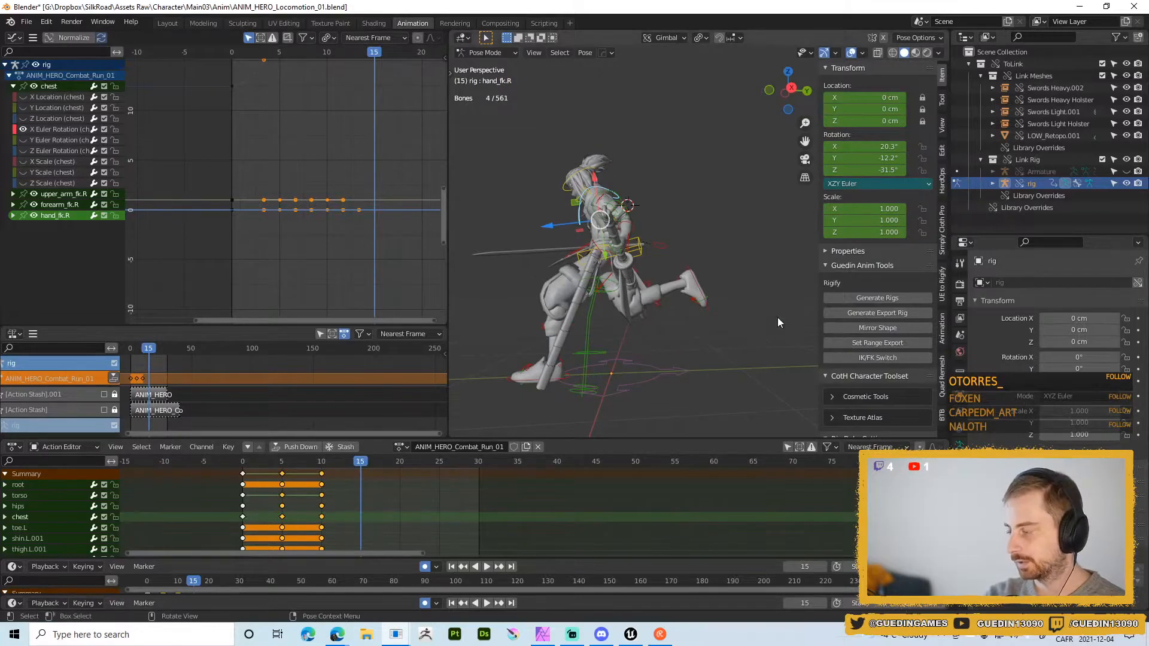
middle_click_drag(655, 333, 695, 299, "shift")
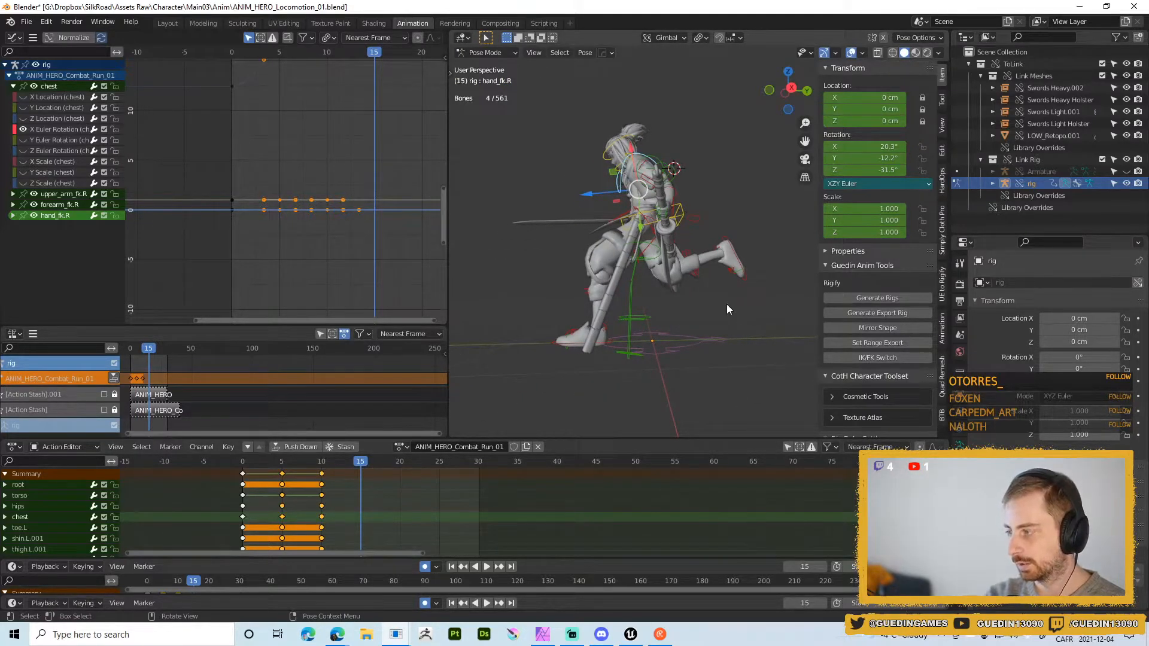
left_click(574, 345)
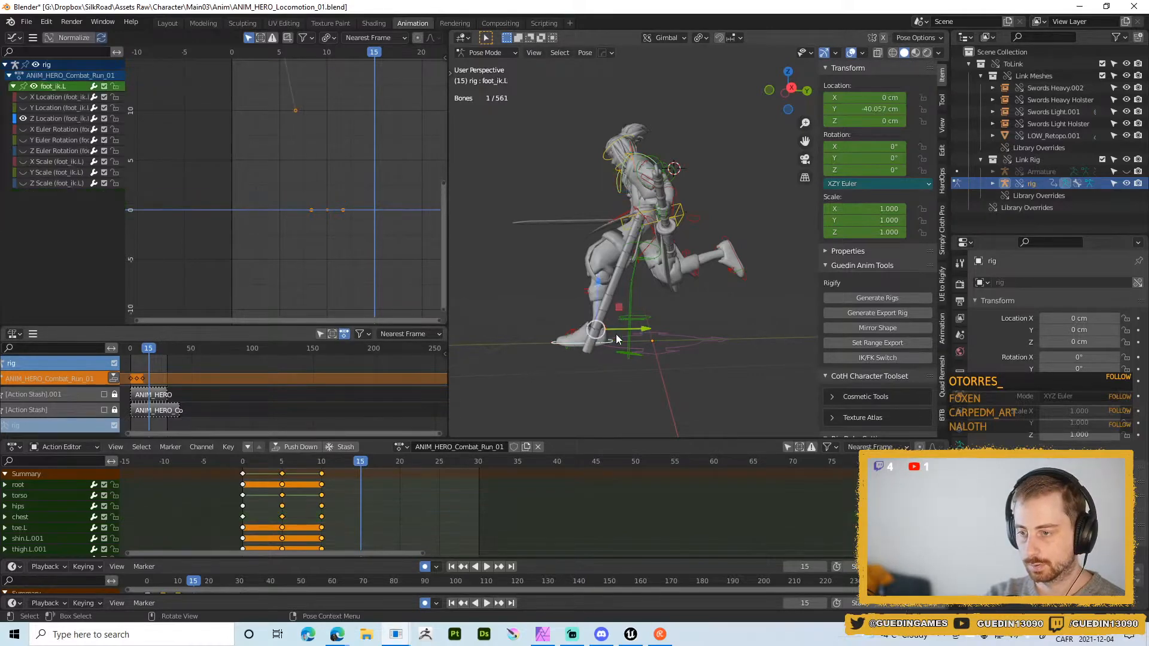
key("g")
key("y")
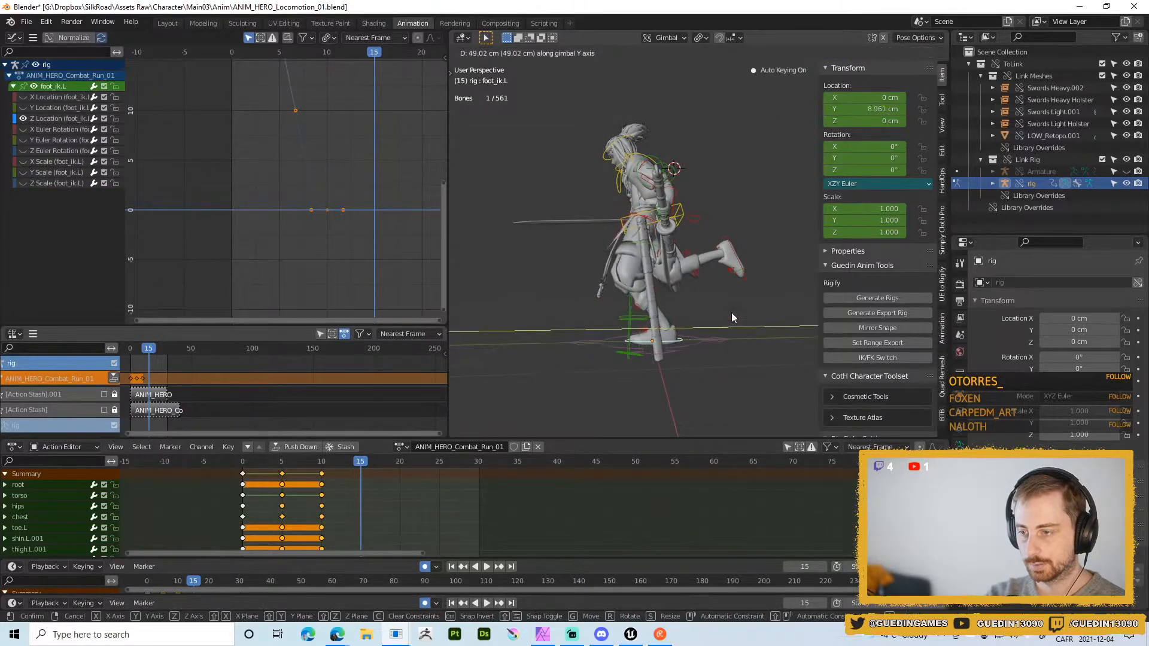
left_click(732, 308)
- Bring the right foot IK control forward and down to about Y 15.4 cm, Z 30.1 cm, and rotate it to about 51.8° on X
left_click(738, 255)
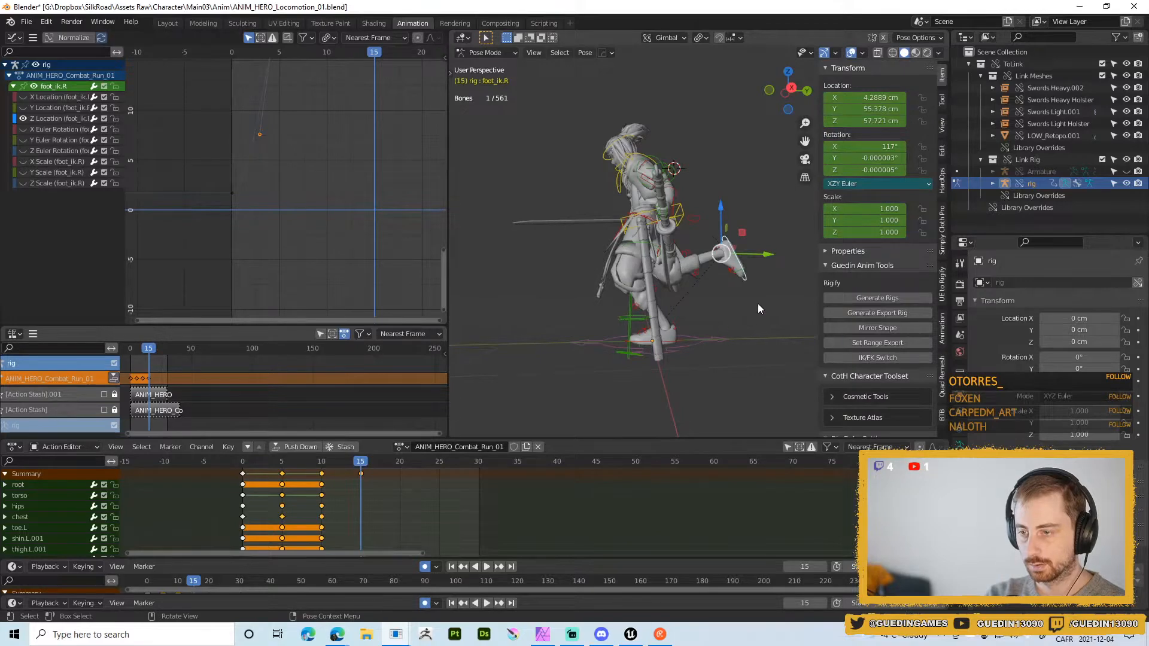
key("KP_3")
key("g")
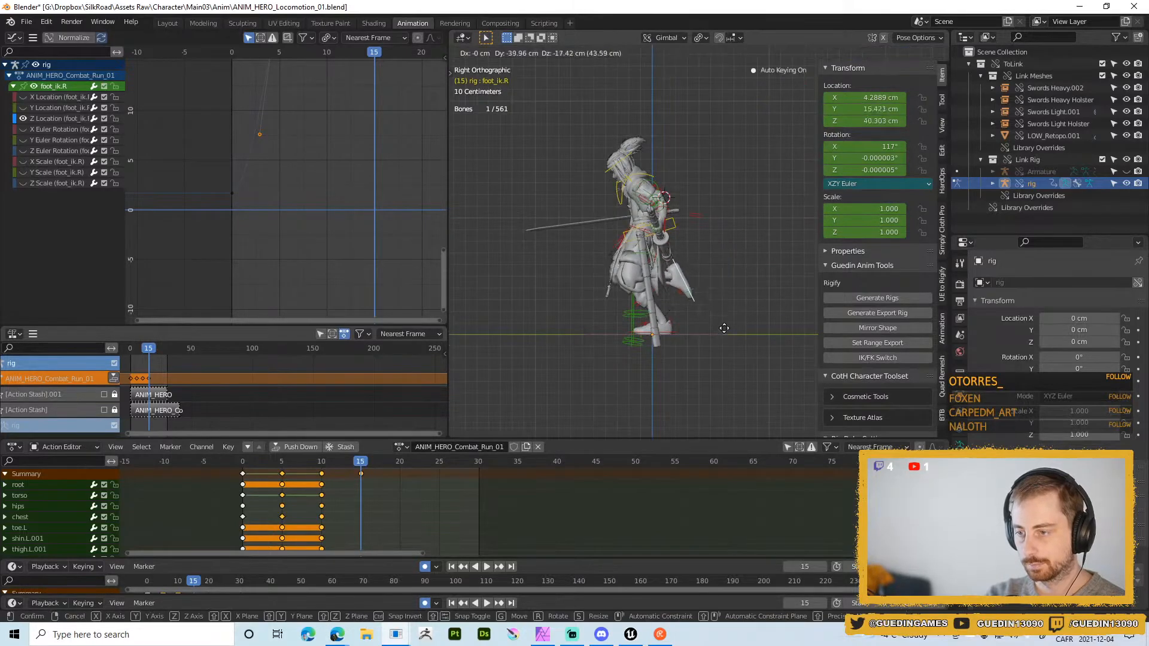
left_click(734, 326)
key("r")
left_click(684, 358)
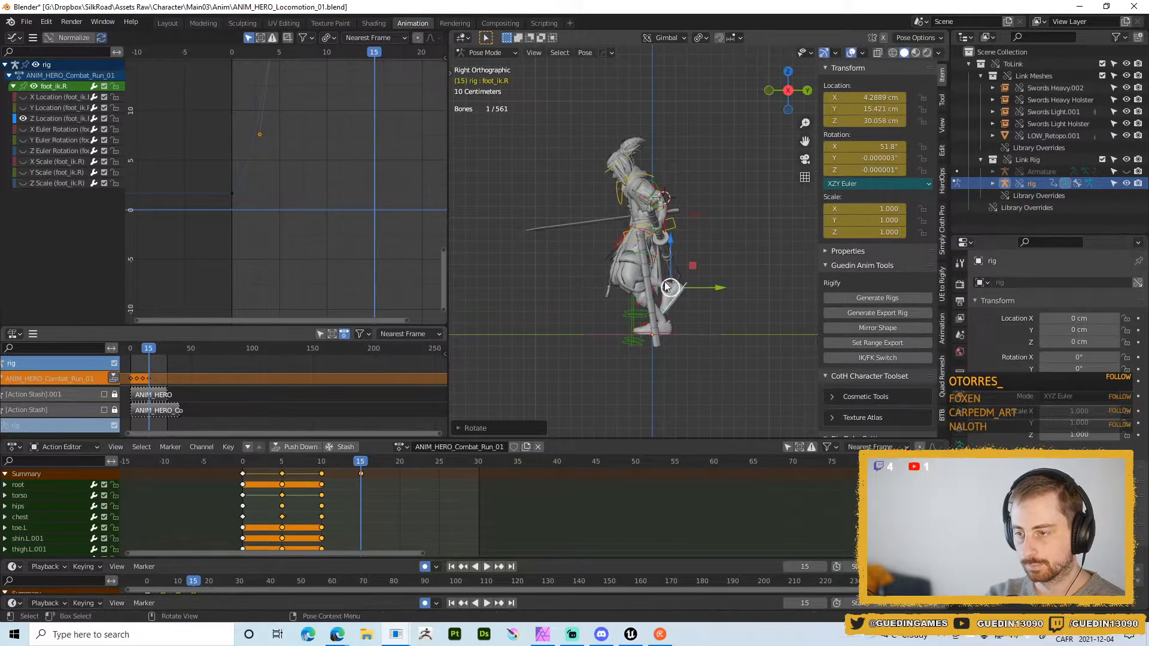
- Shift the left foot IK control at frame 15 about 2.9 cm along Y, to about 11.8 cm
scroll(679, 258, "up", 3)
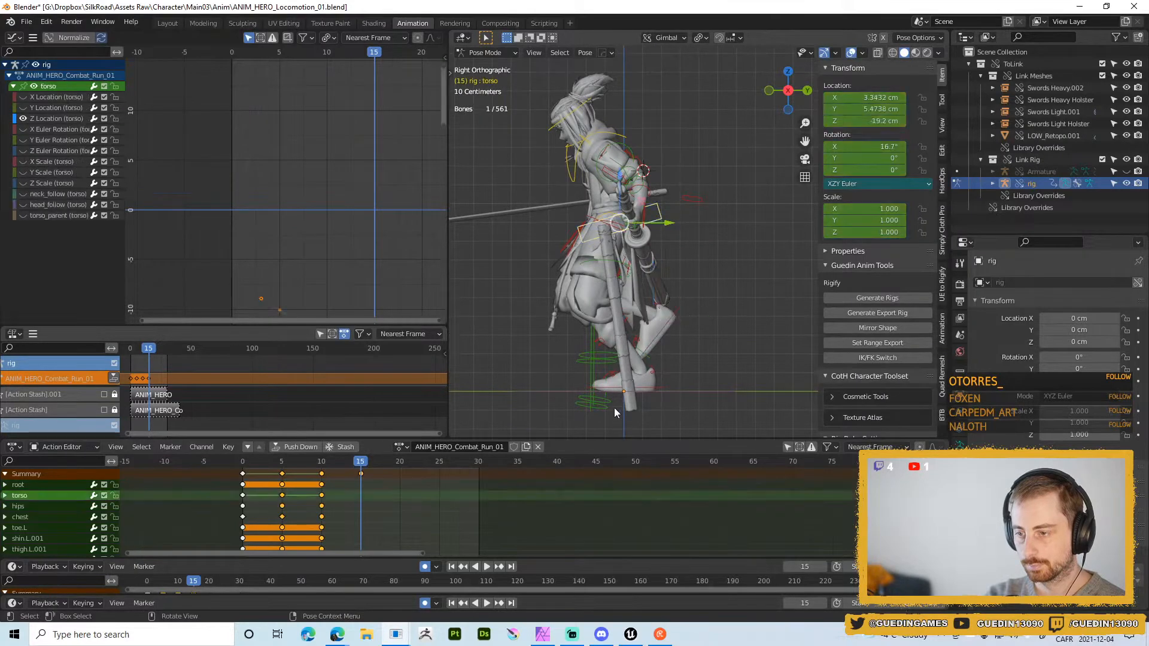
left_click(641, 385)
key("g")
key("y")
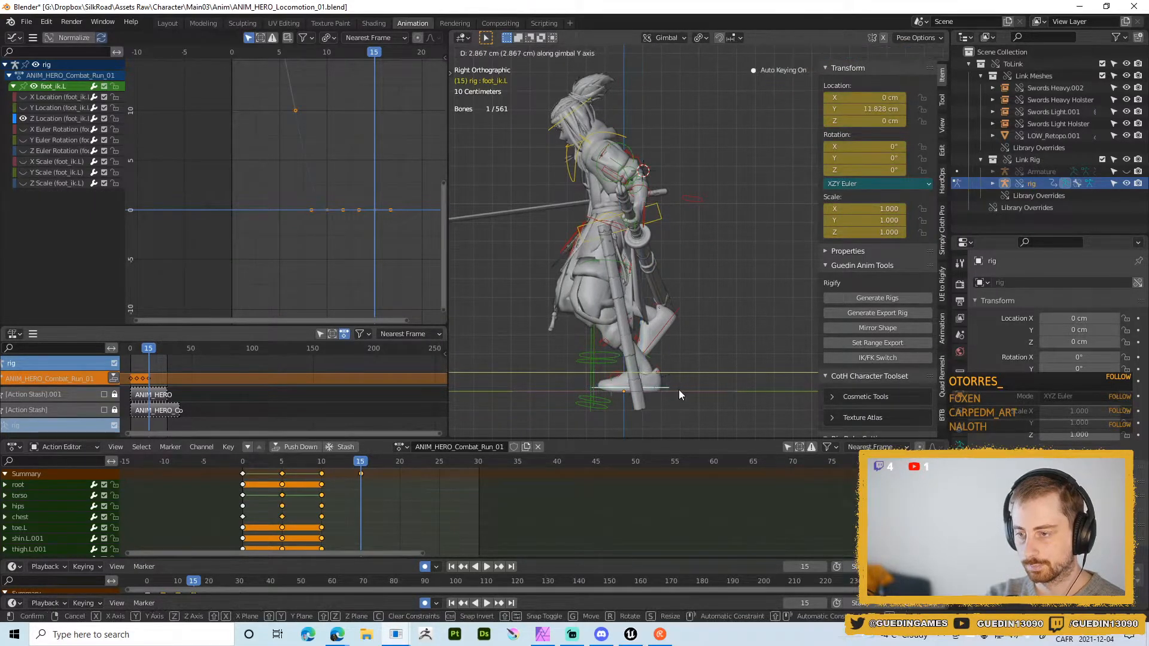
left_click(679, 390)
scroll(652, 175, "down", 1)
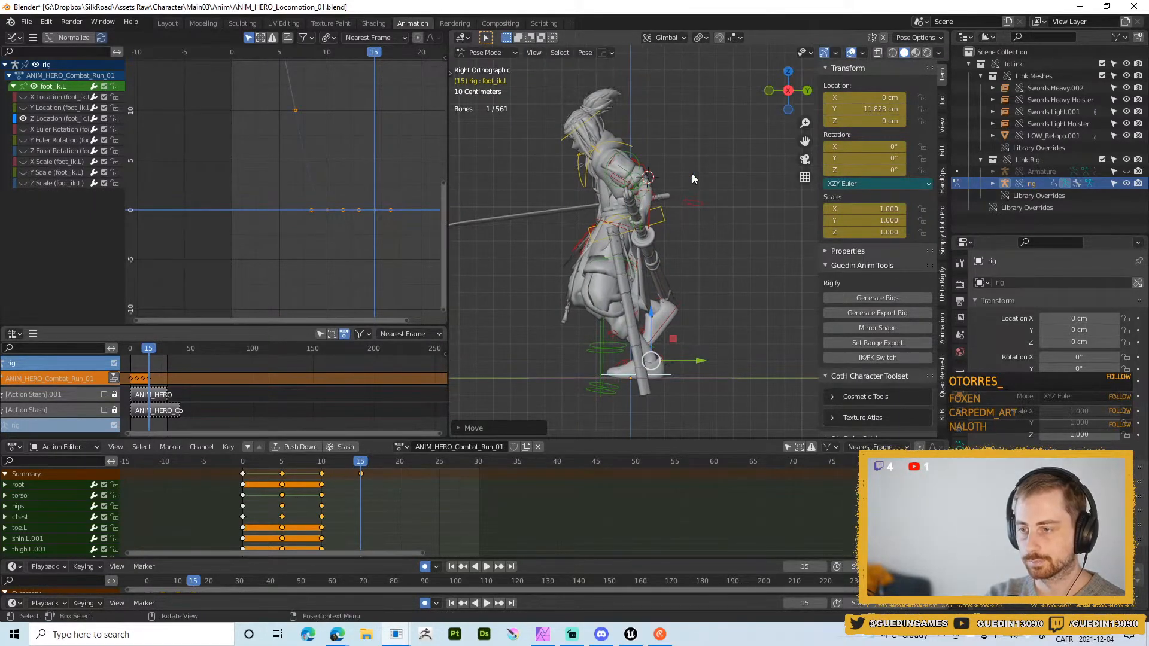
- Rotate the chest control at frame 15 to about 39.9° on X, 4.1° on Y and 11.5° on Z, and check the pose from several angles
left_click(671, 179)
key("r")
left_click(700, 218)
middle_click_drag(701, 218, 568, 182)
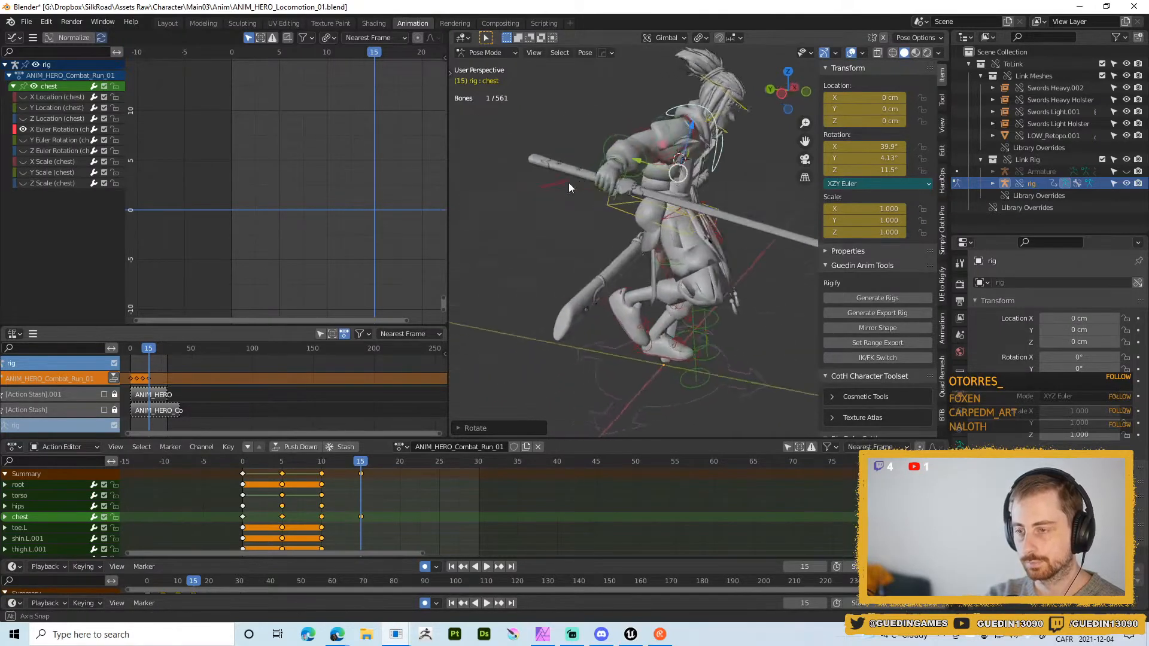
scroll(569, 182, "up", 4)
middle_click_drag(557, 320, 497, 284)
scroll(604, 310, "down", 1)
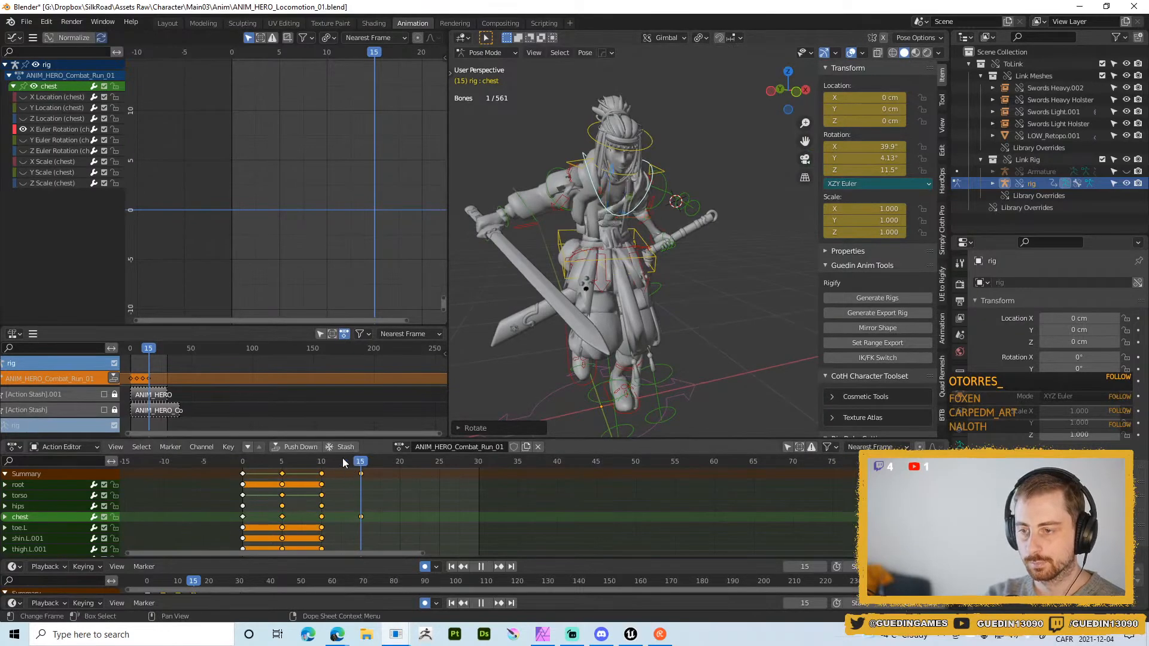
mouse_move(343, 462)
left_mouse_down()
mouse_move(190, 465)
mouse_move(376, 465)
mouse_move(361, 468)
left_mouse_up()
middle_click_drag(640, 323, 656, 239)
key("k")
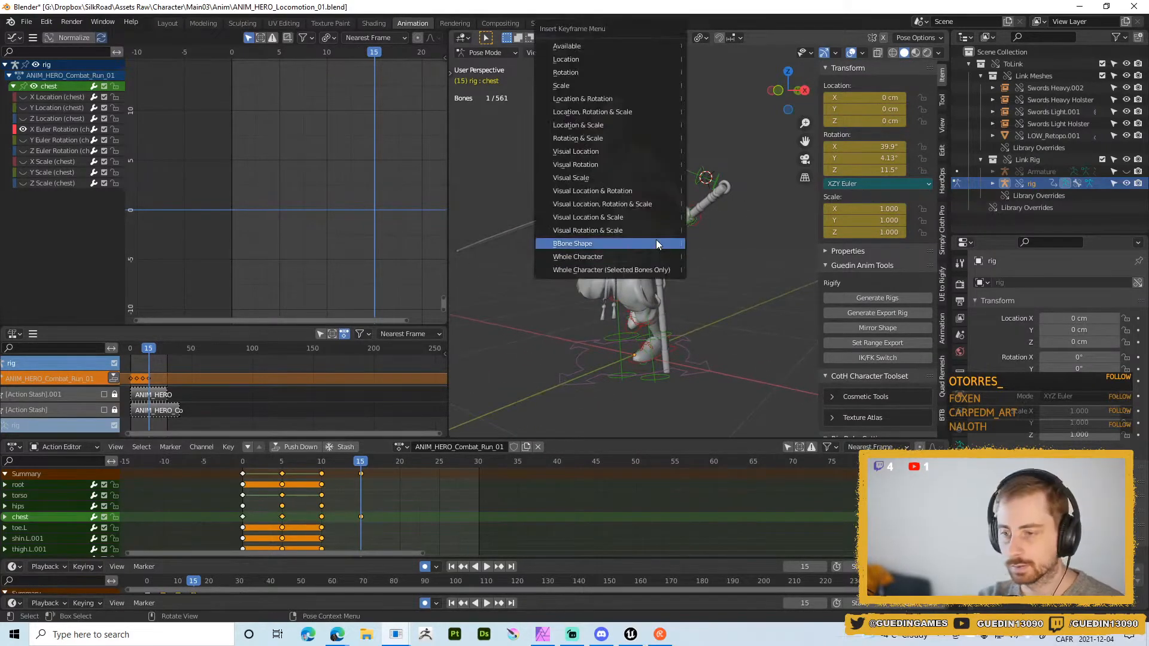
left_click(656, 243)
key("ctrl+z")
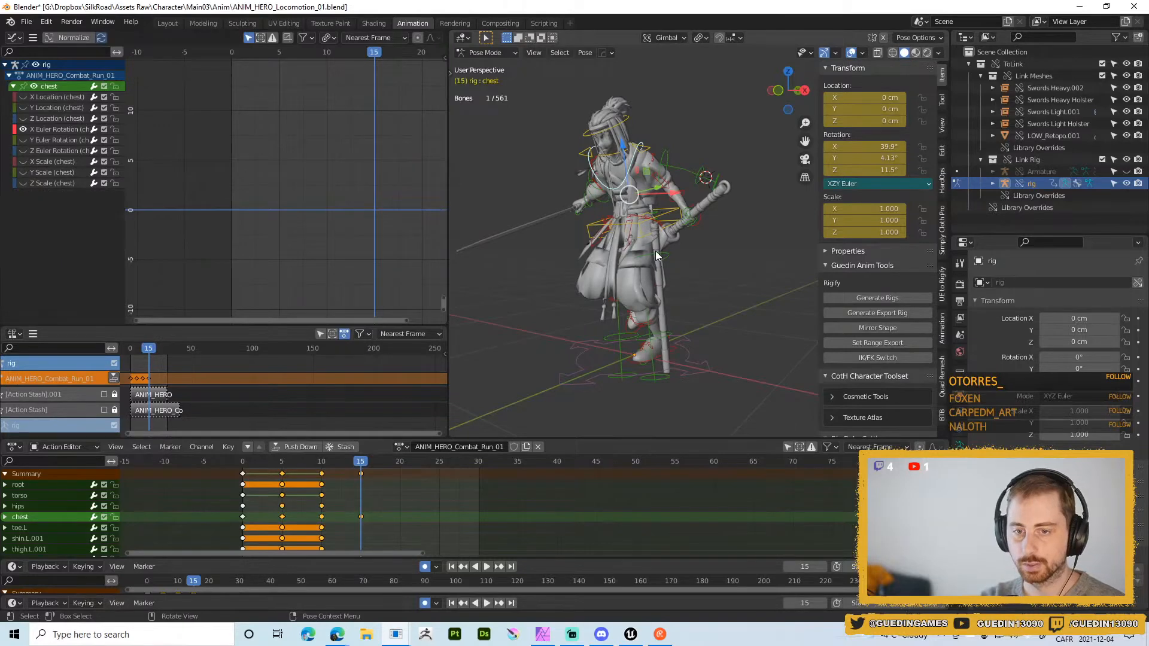
- Insert a Whole Character keyframe at frame 15 and review the motion up to frame 20
key("k")
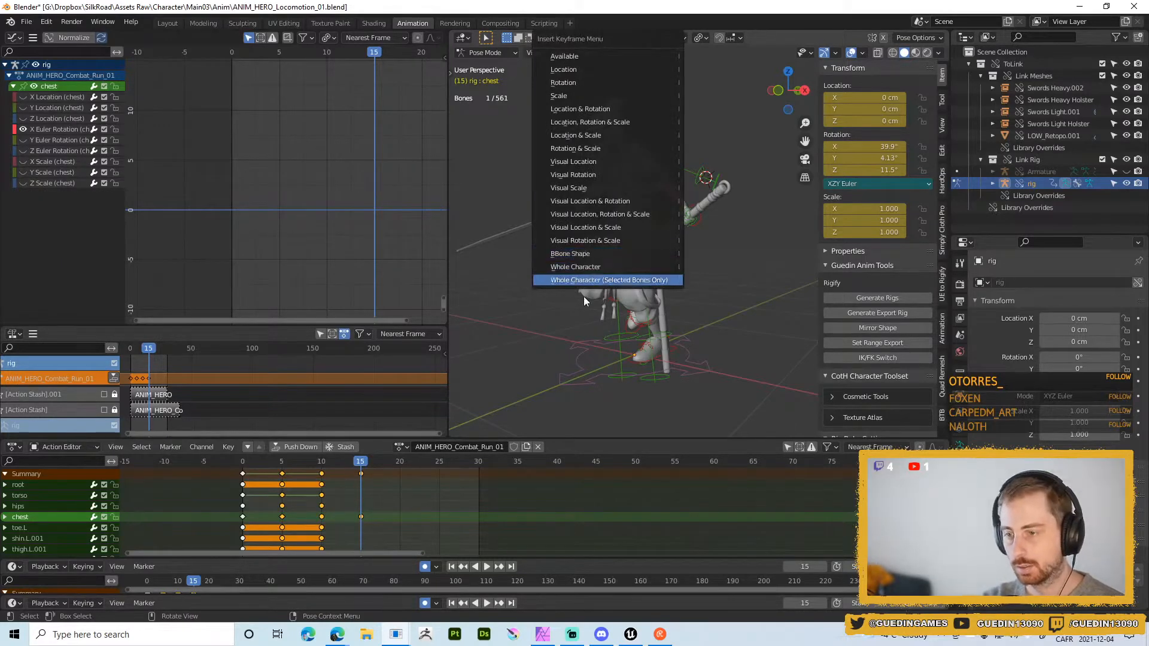
key("Return")
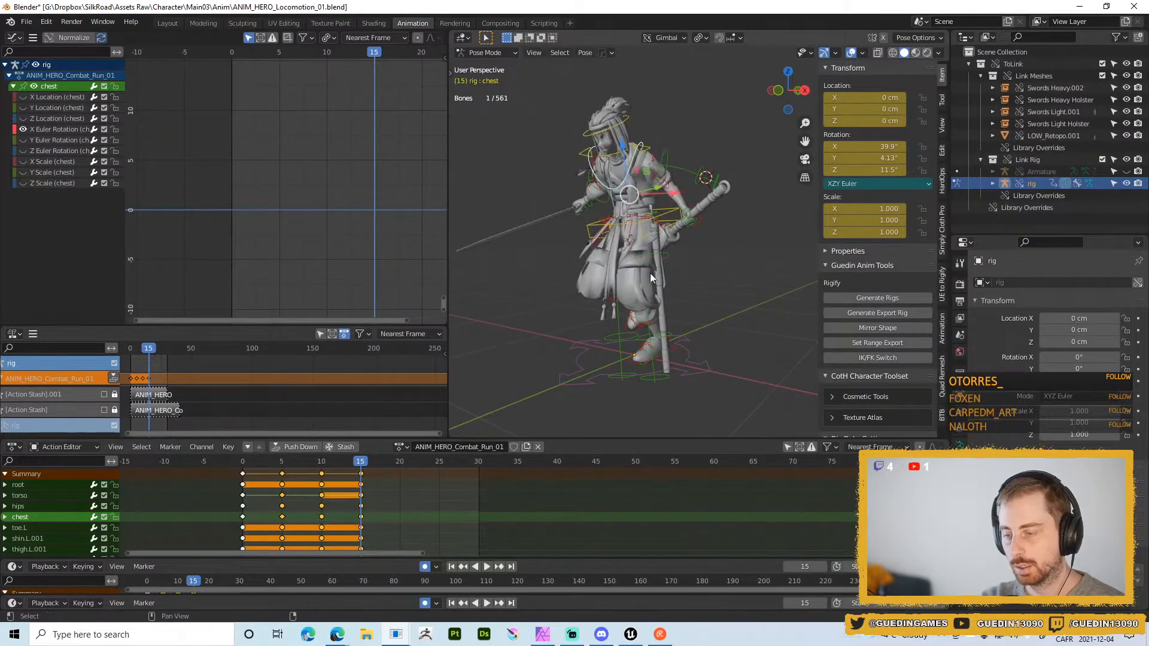
key("space")
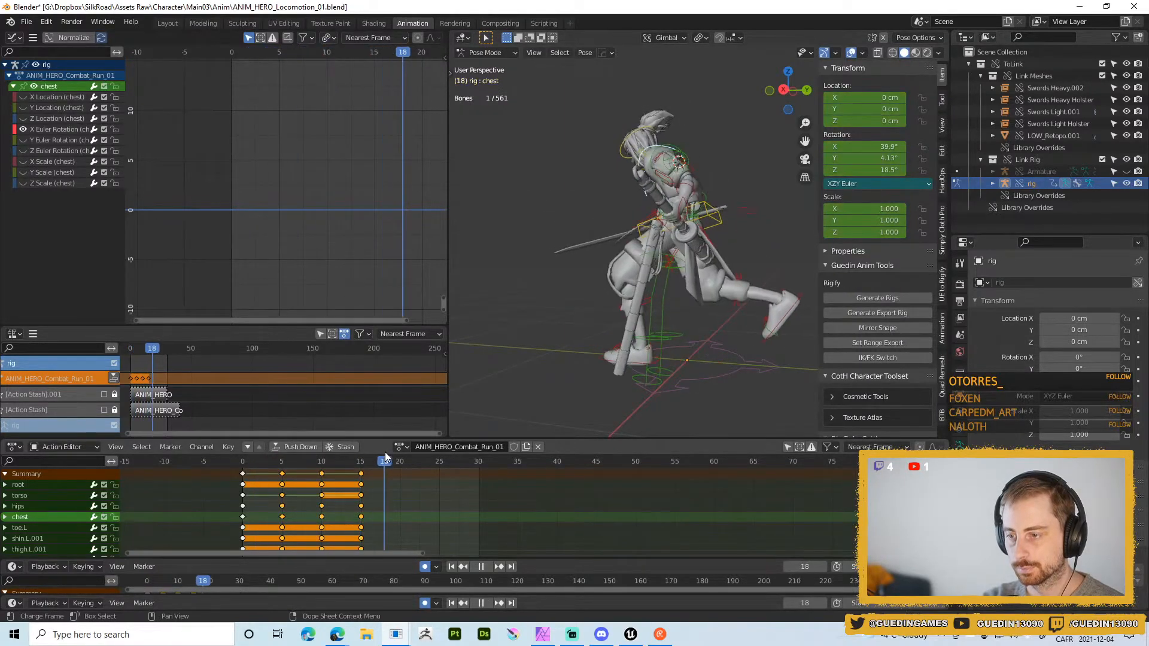
key("space")
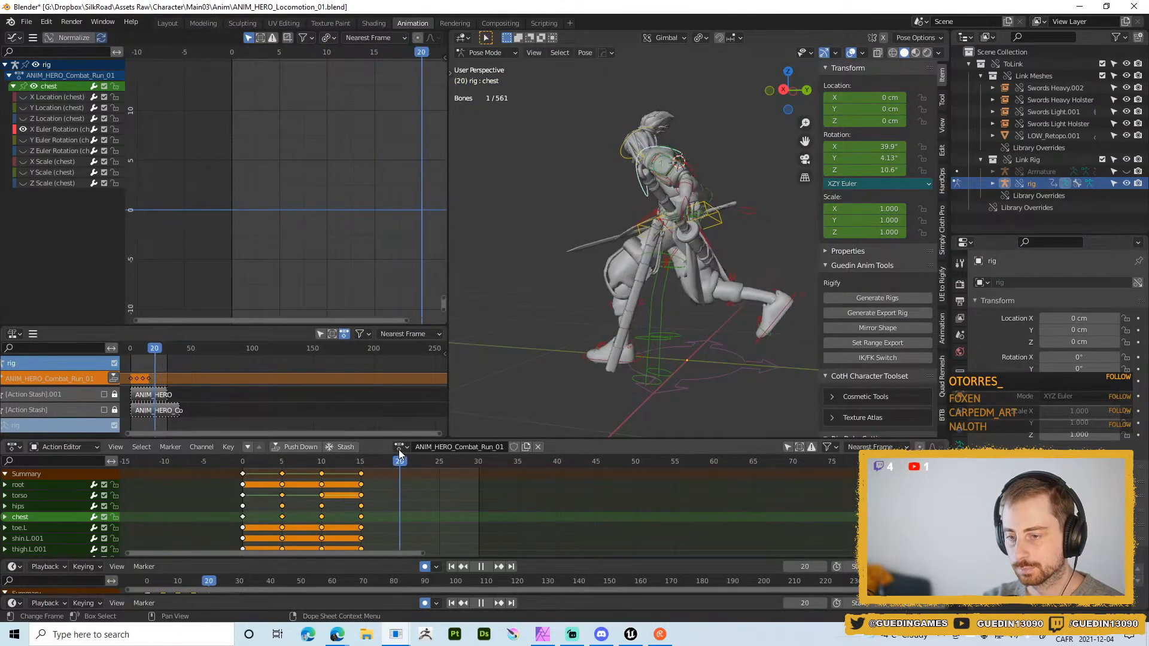
left_click(361, 464)
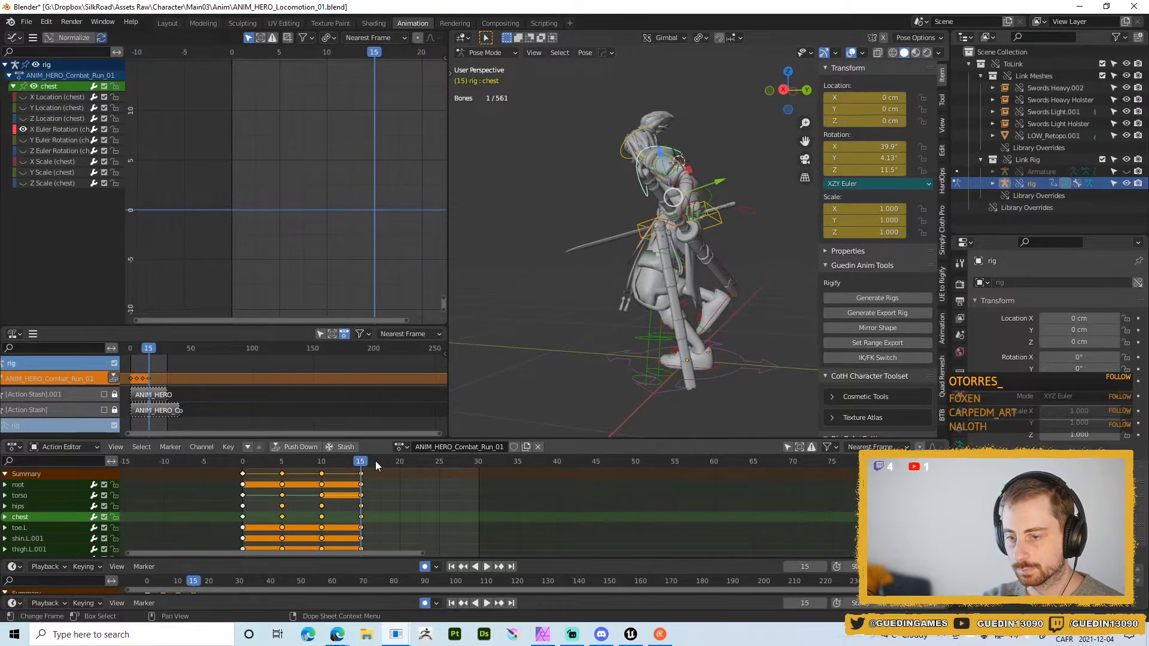
- Duplicate the full set of keyframes at frame 15 onto frame 20
left_click(401, 463)
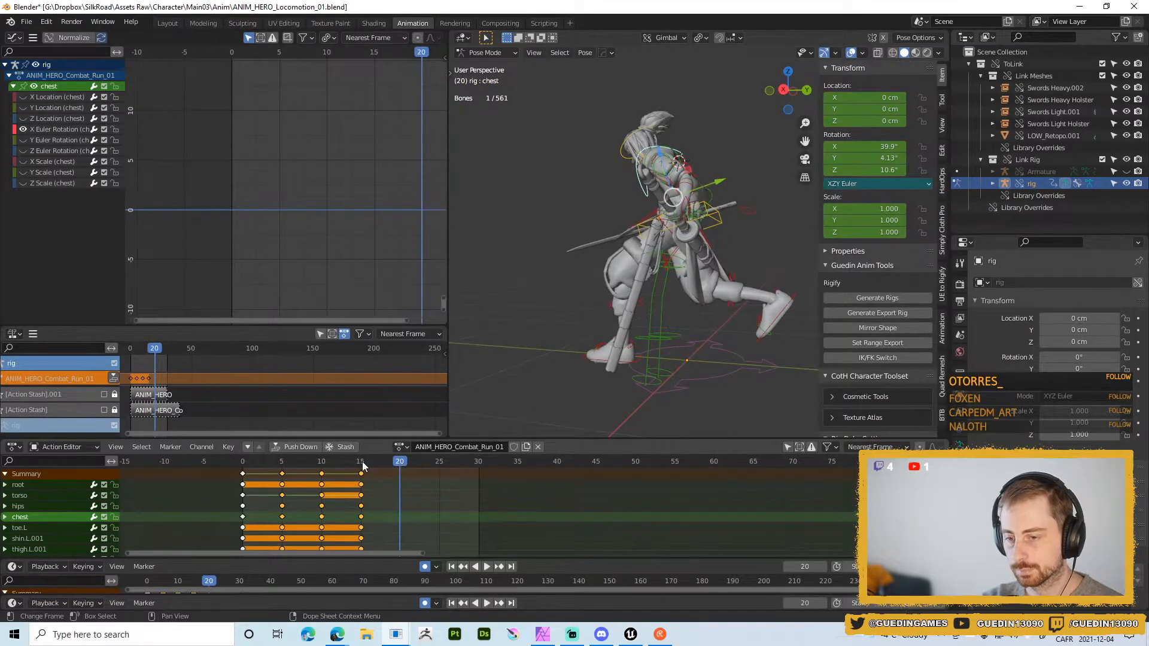
left_click(362, 464)
left_click(361, 473)
key("shift+d")
left_click(425, 475)
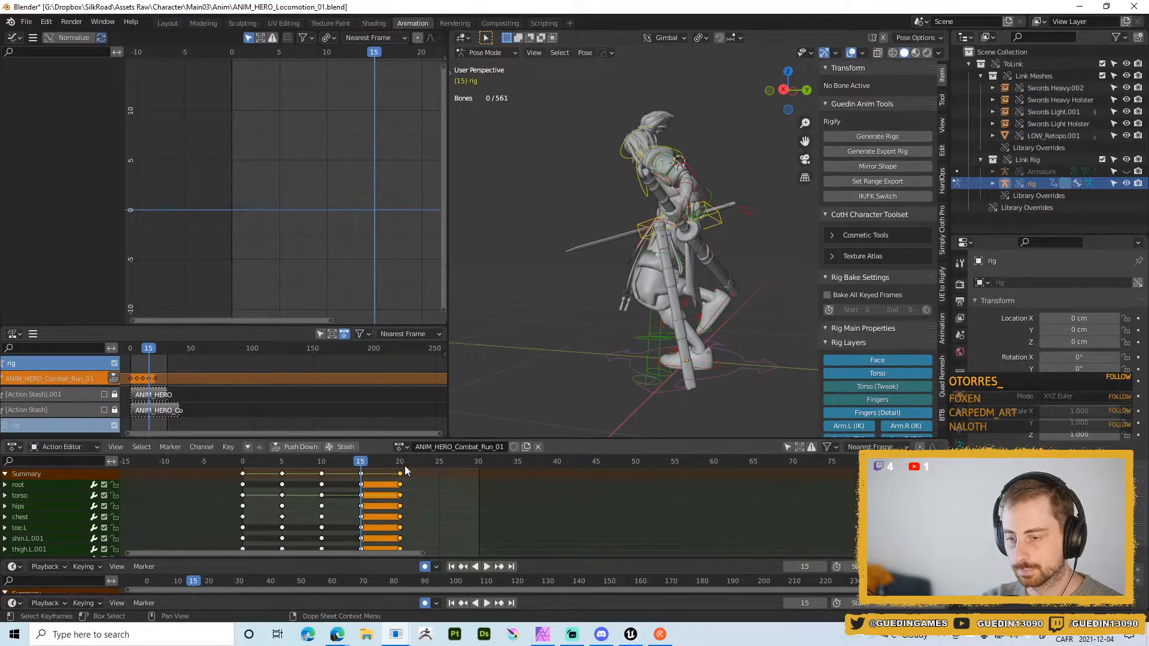
- Scrub and play the action between frames 0 and 20, examining the run from the front and the side
left_click(394, 462)
middle_click_drag(661, 320, 670, 290)
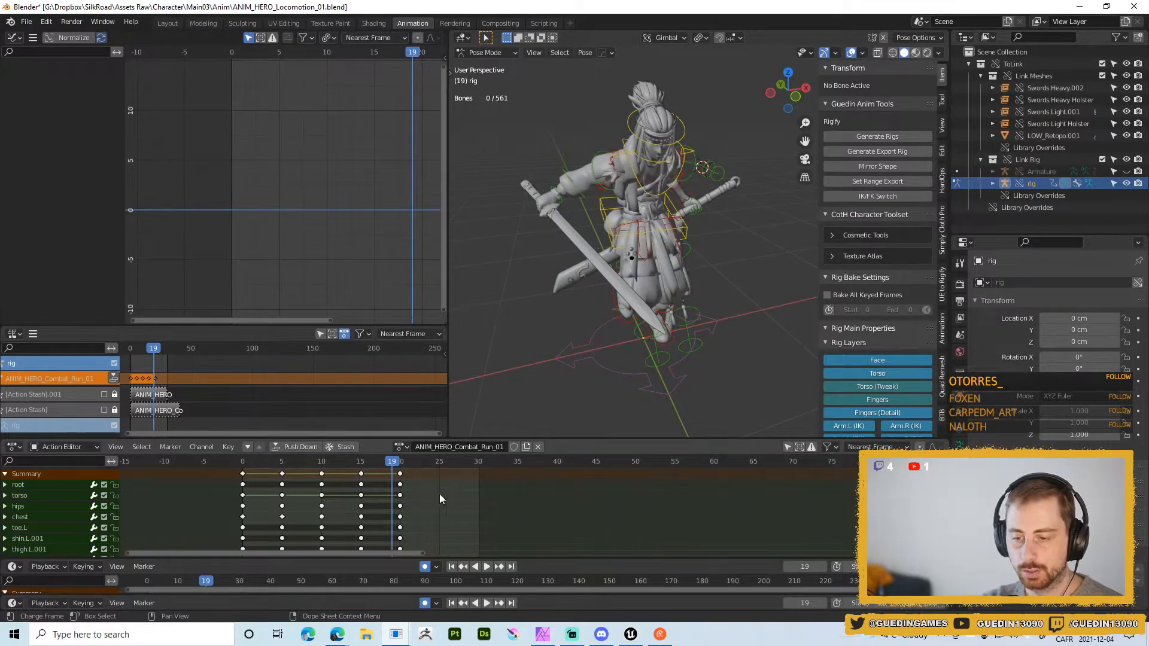
key("space")
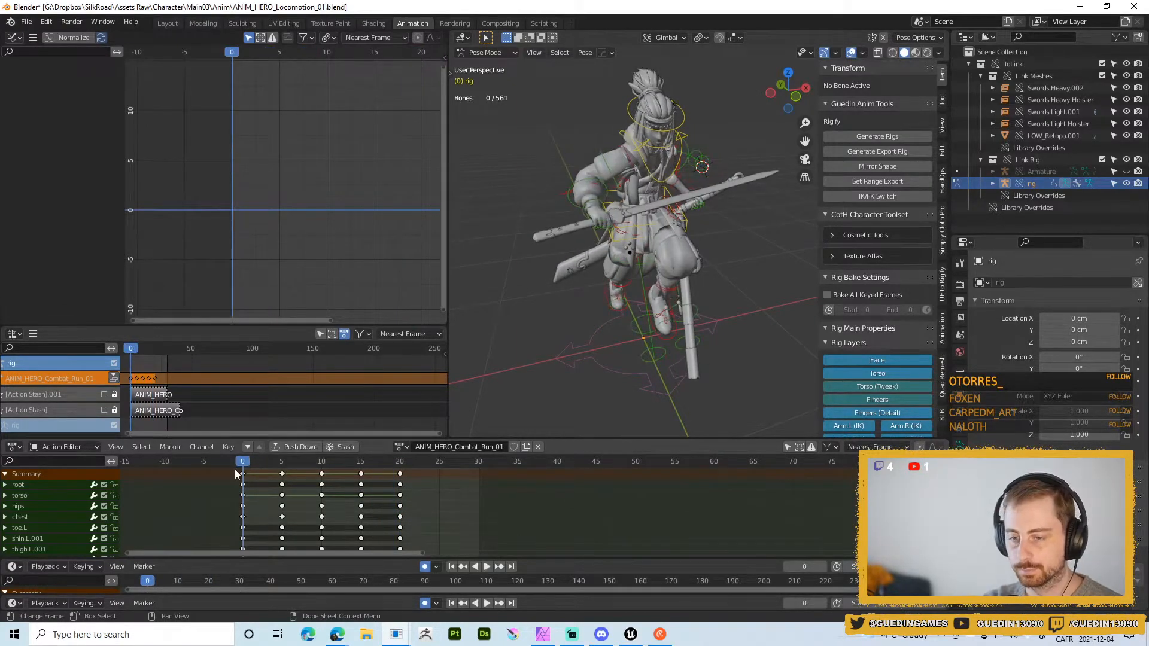
middle_click_drag(660, 324, 495, 322)
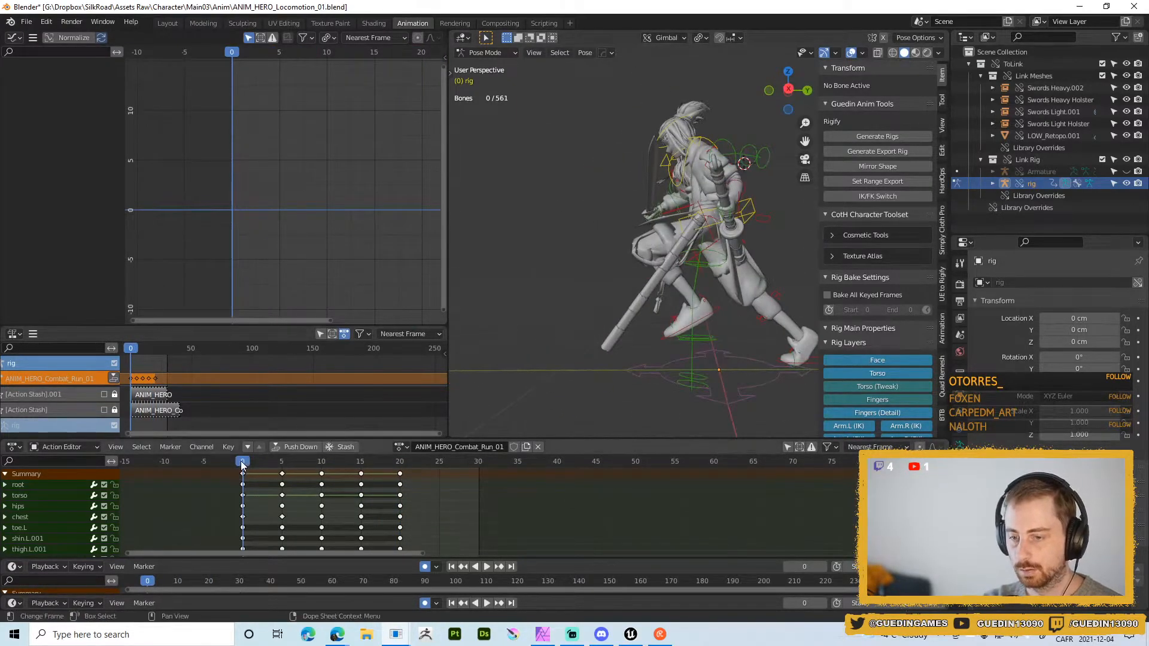
key("space")
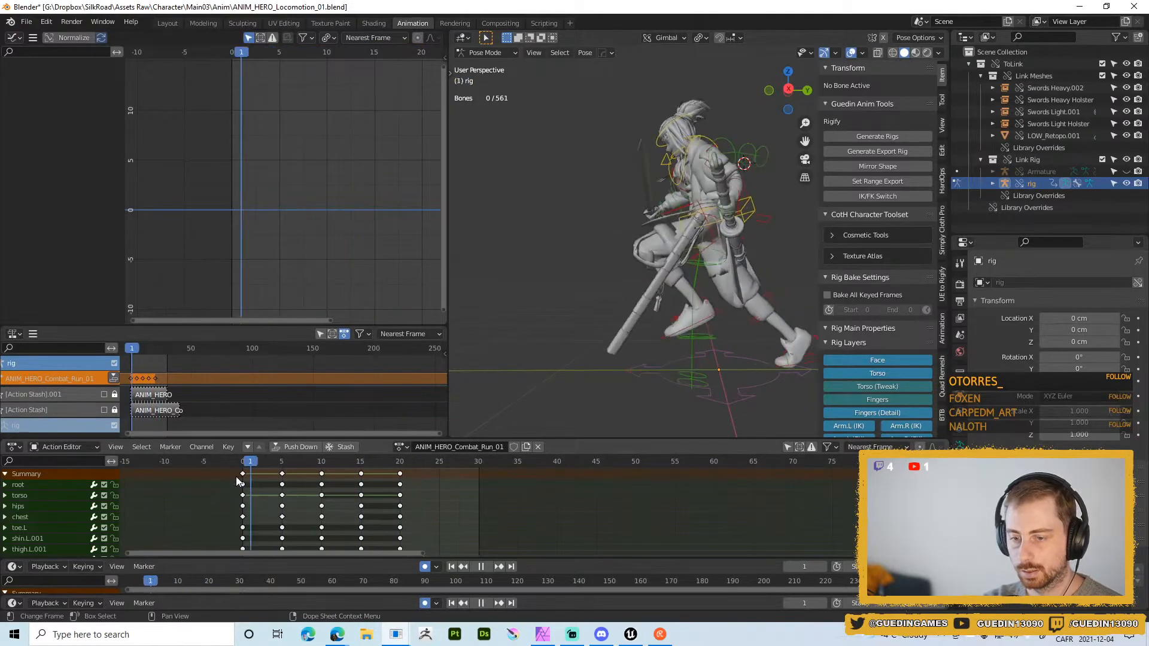
key("Escape")
- Copy all keyframes from frames 0 to 20 and paste them flipped starting at frame 25
key("a")
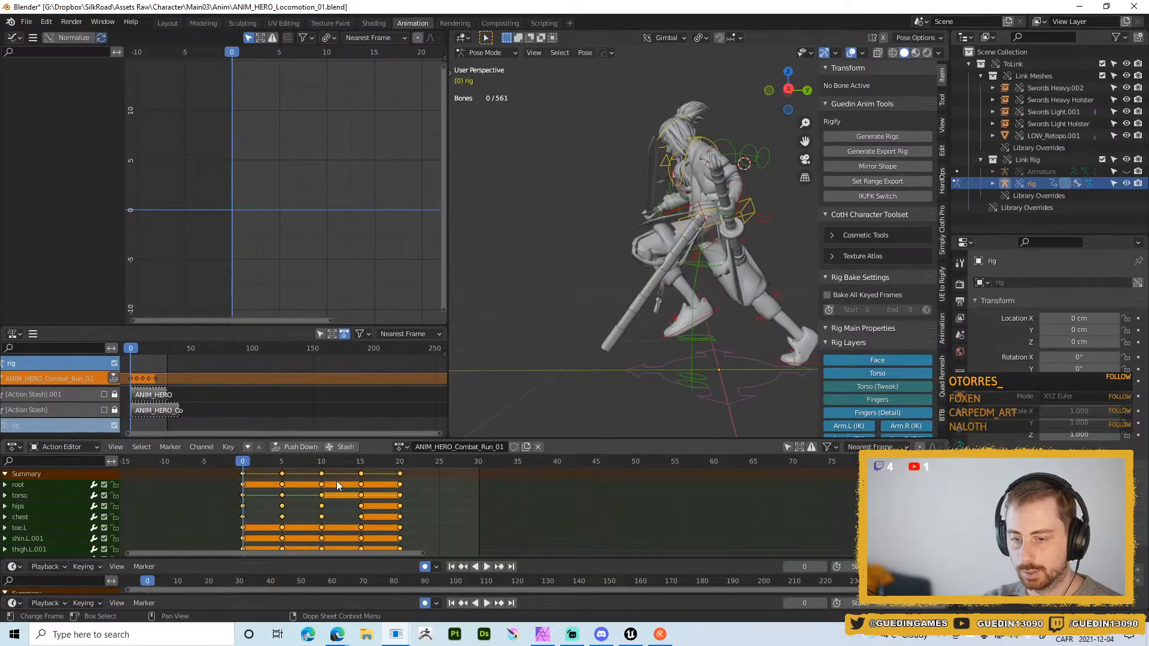
left_click(403, 465)
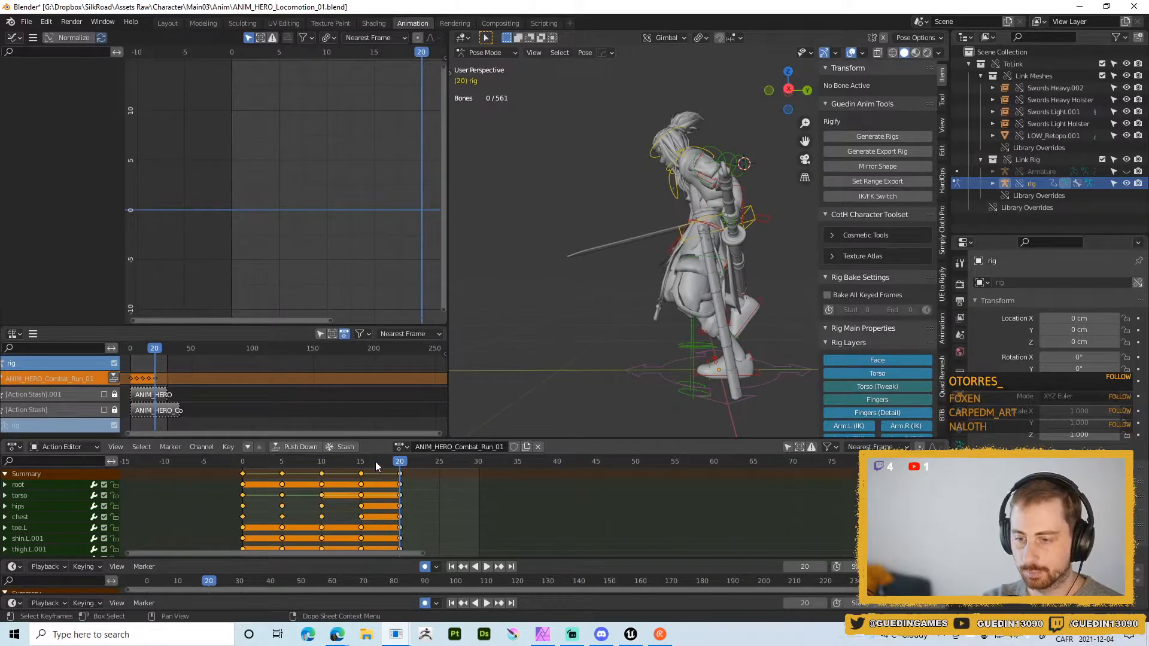
left_click(439, 463)
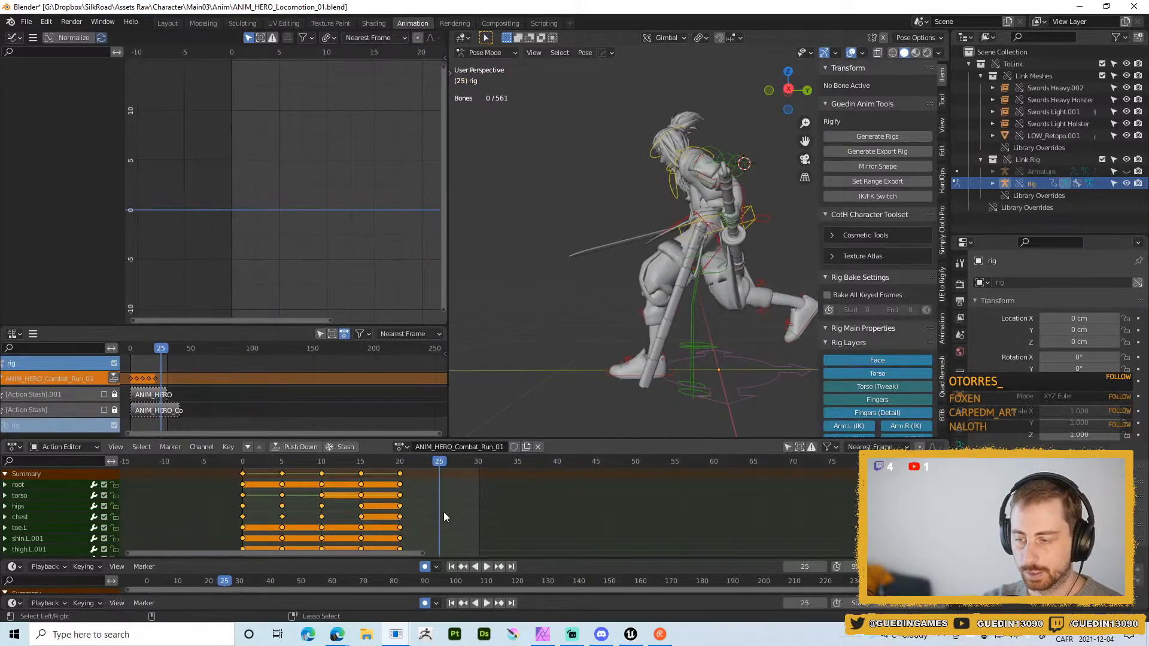
key("ctrl+v")
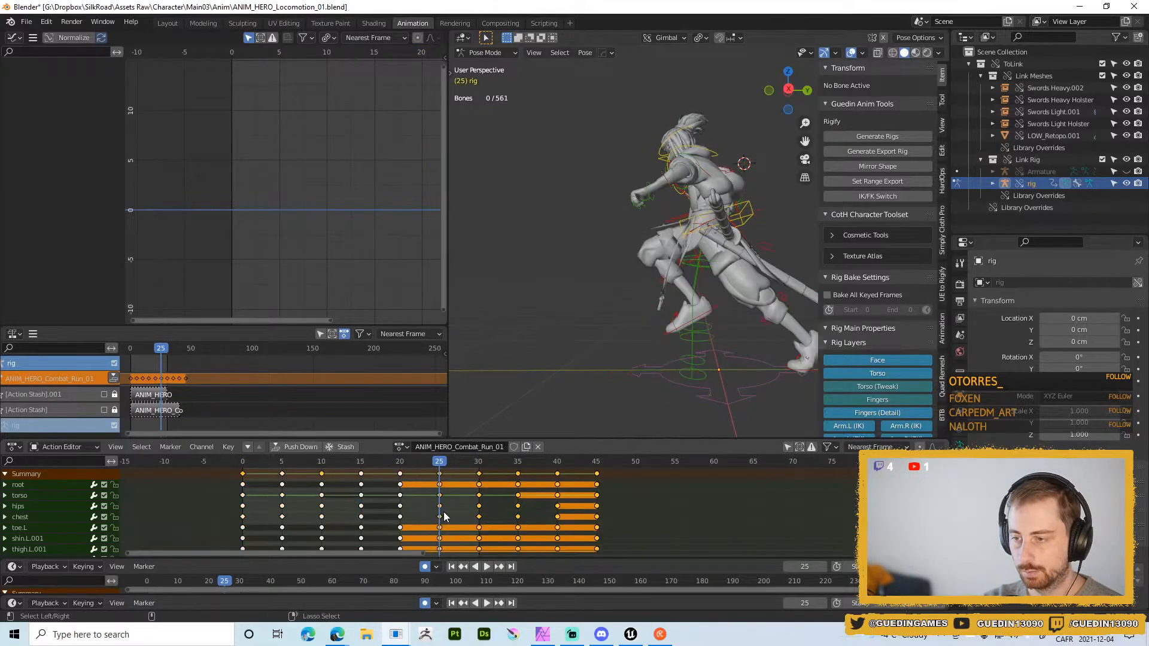
- Extend the playback range to frame 45 and review the full run cycle from the side
left_click(596, 466)
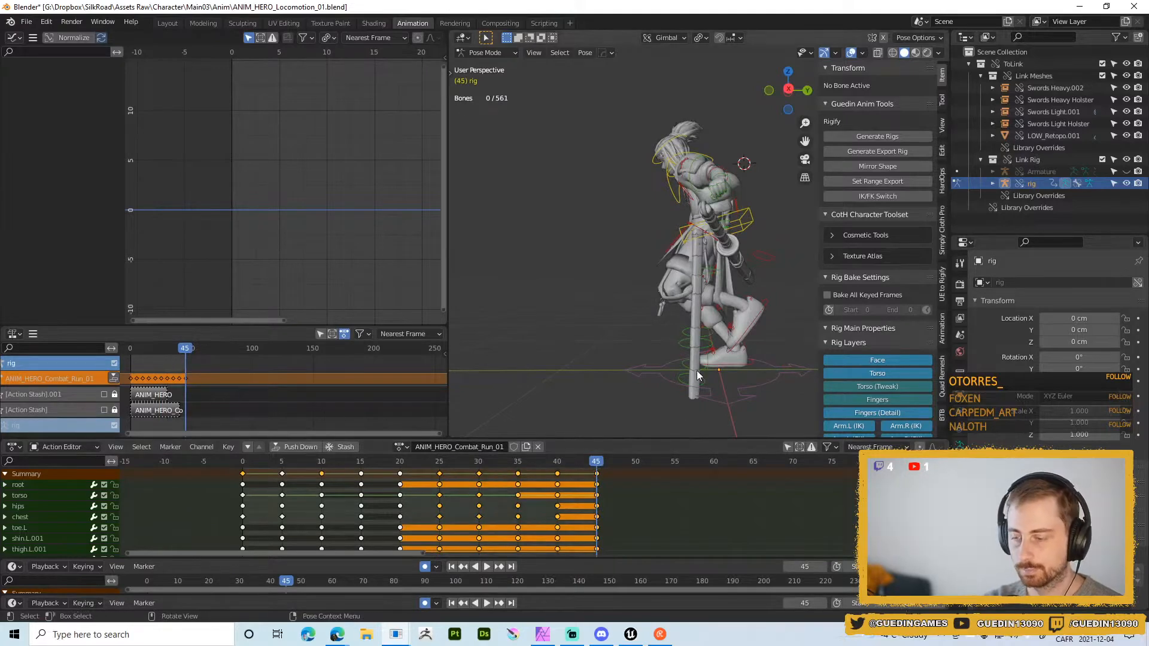
key("space")
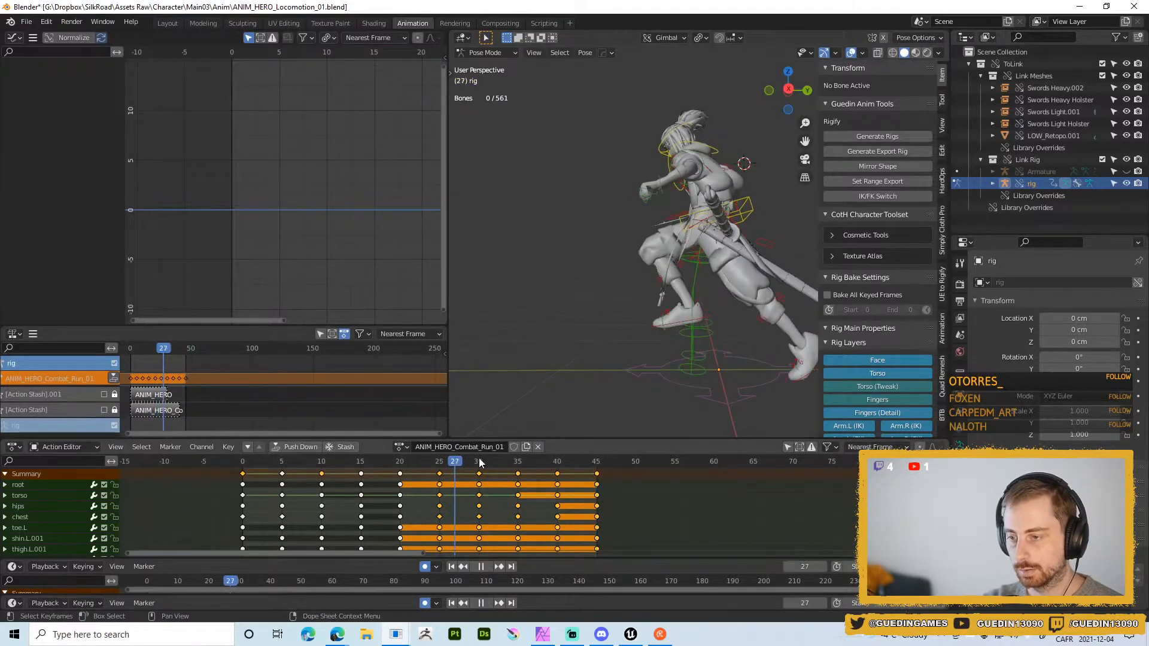
left_click_drag(598, 466, 244, 455)
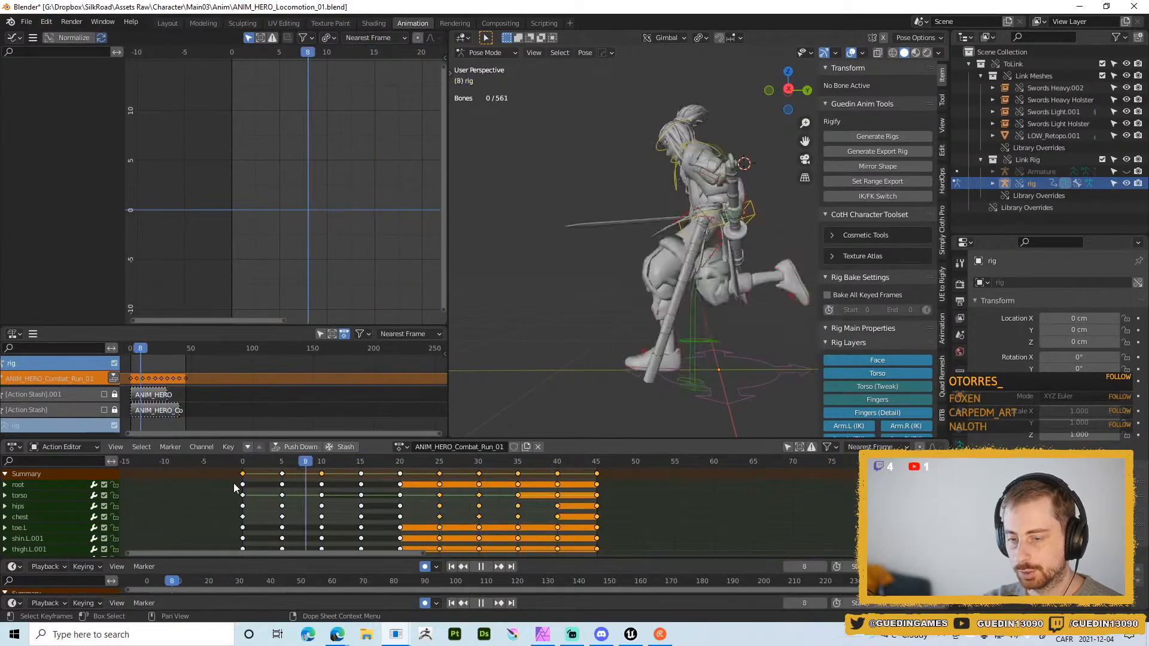
key("Escape")
- Select the upper-body controls from the chest up, including head, arms and hands, leaving the hips unselected
middle_click_drag(730, 238, 777, 305, "shift")
scroll(777, 306, "up", 1)
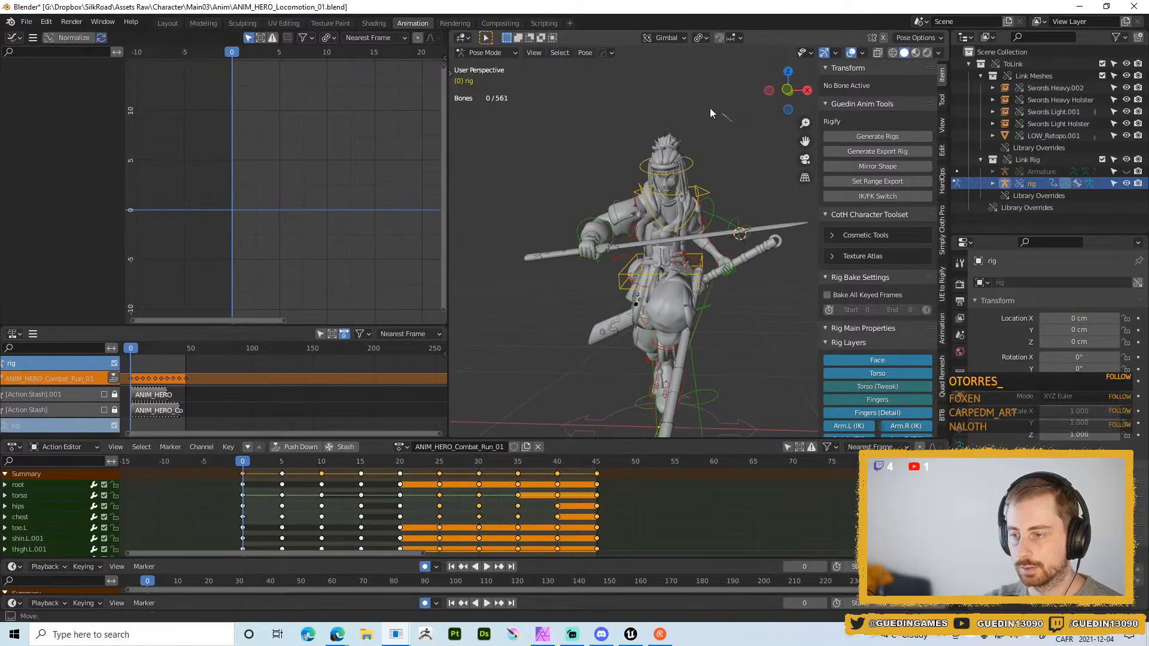
mouse_move(709, 108)
left_mouse_down()
mouse_move(526, 255)
mouse_move(589, 281)
mouse_move(683, 249)
mouse_move(784, 263)
mouse_move(751, 248)
left_mouse_up()
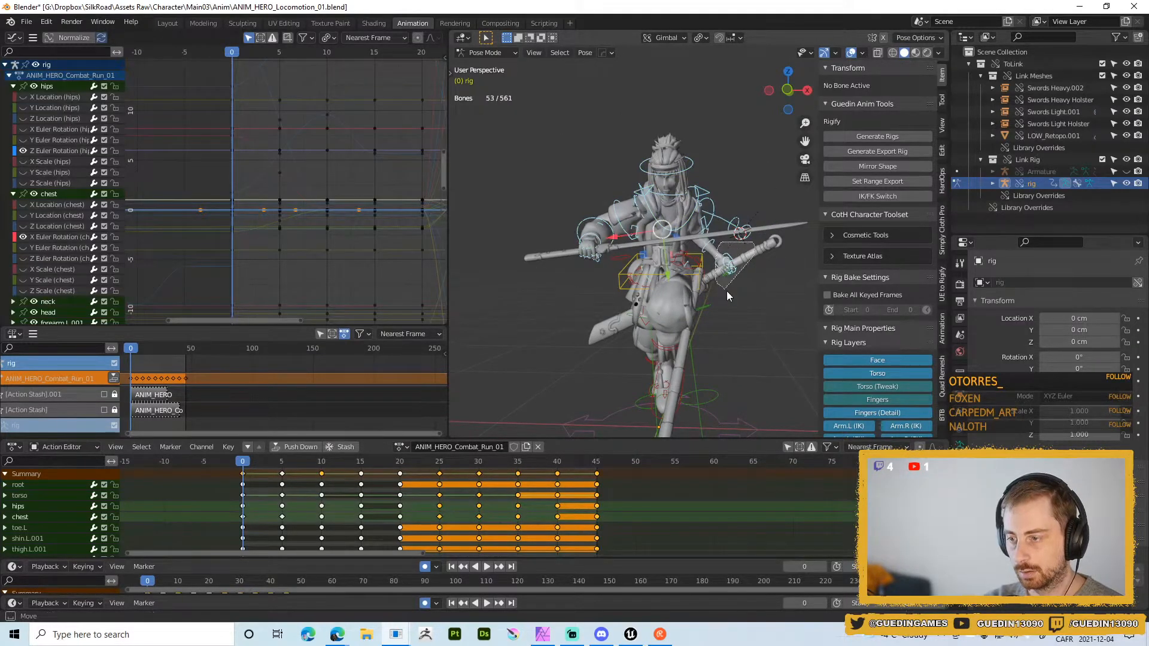
left_click_drag(726, 291, 755, 292, "shift")
mouse_move(755, 292)
middle_mouse_down()
mouse_move(723, 309)
mouse_move(637, 310)
mouse_move(652, 296)
middle_mouse_up()
scroll(647, 299, "up", 3)
left_click(605, 297, "shift")
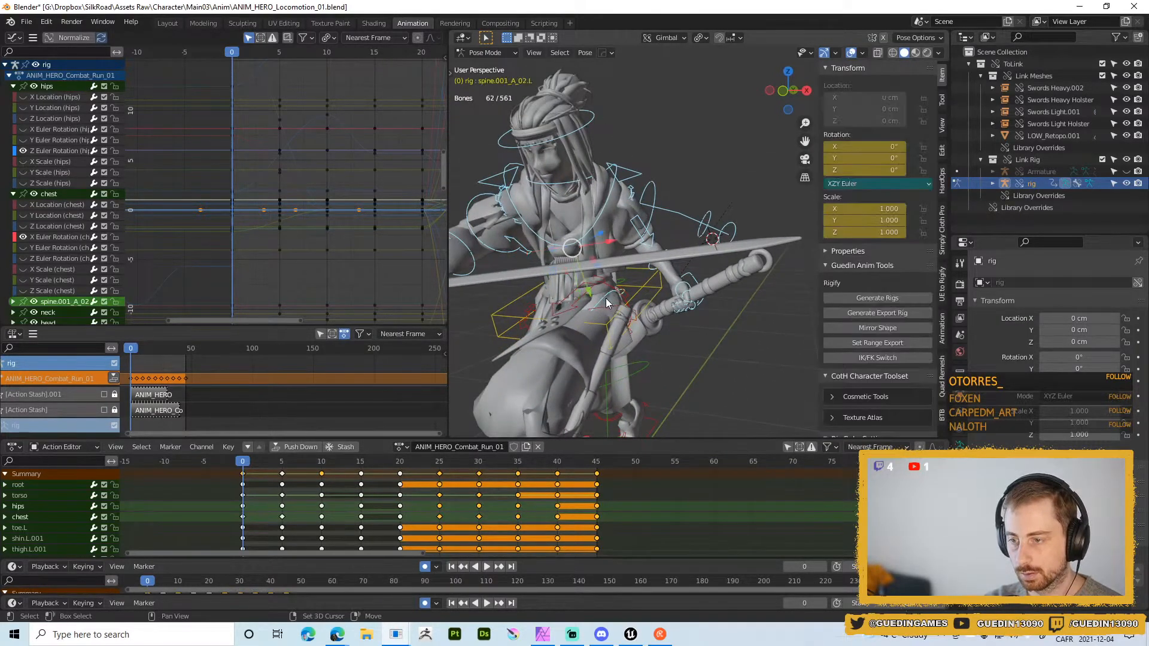
key("b")
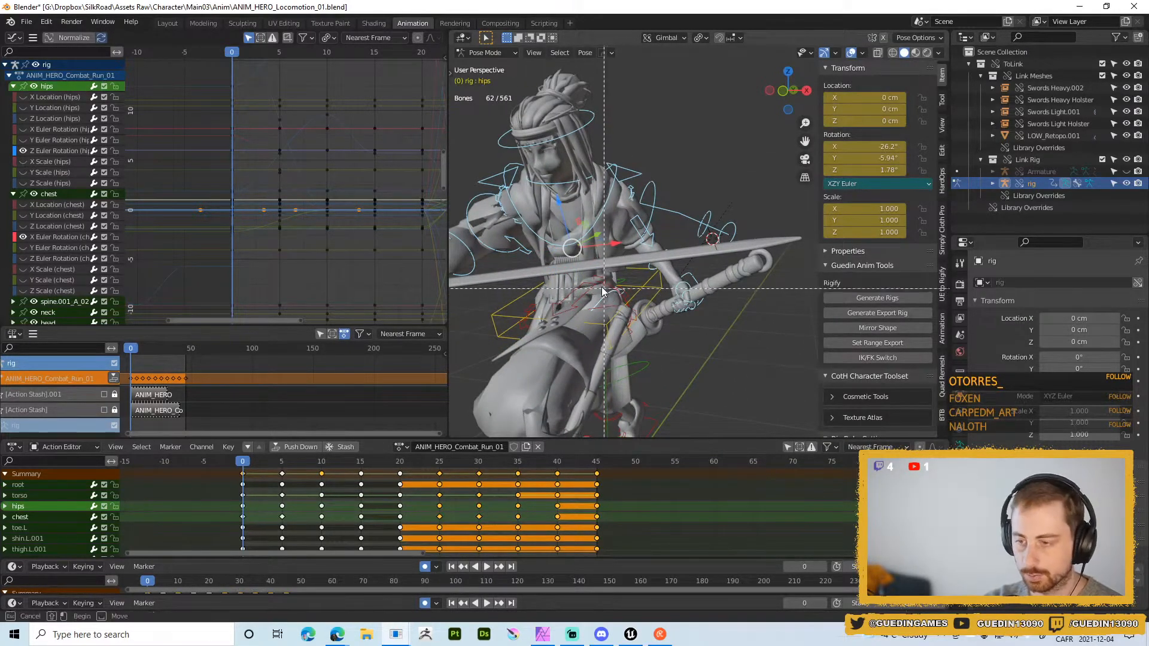
middle_click_drag(624, 333, 593, 335)
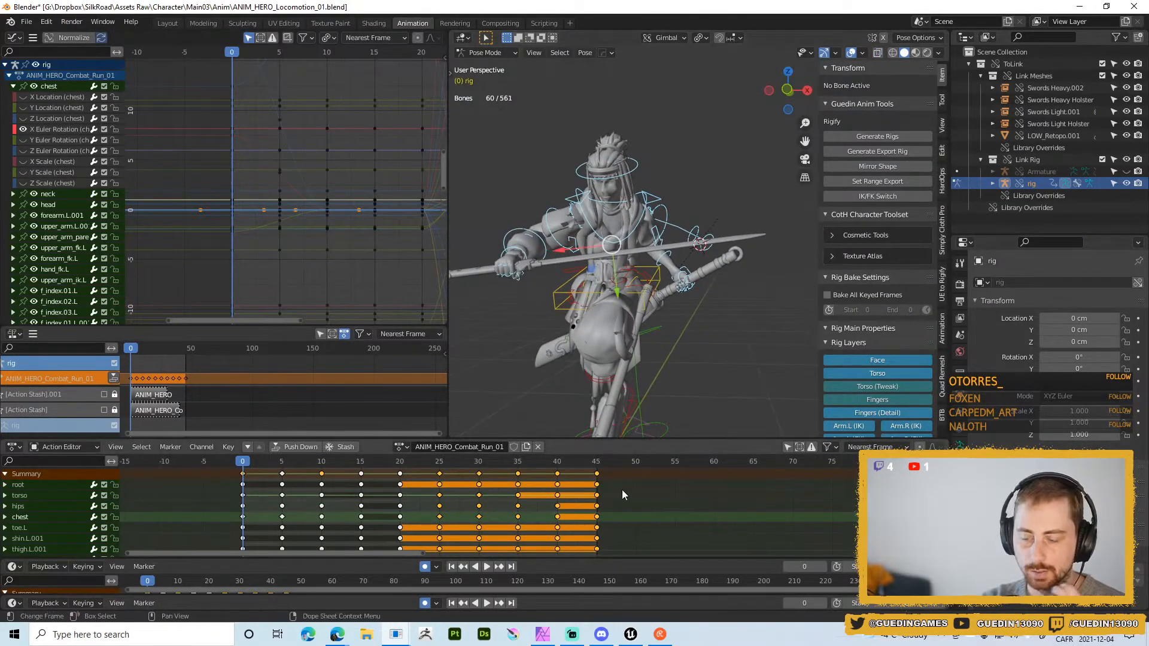
- Try deleting every bone's keyframes from frame 25 to 45, and undo the deletion
left_click_drag(654, 488, 435, 466)
key("x")
left_click(441, 473)
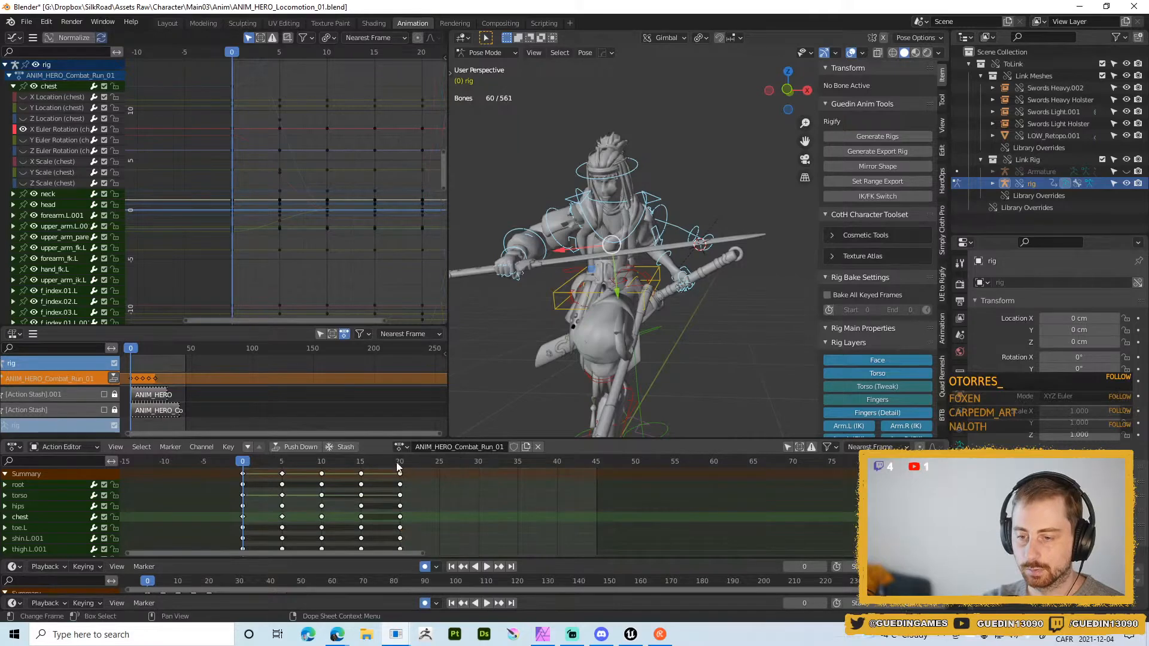
key("space")
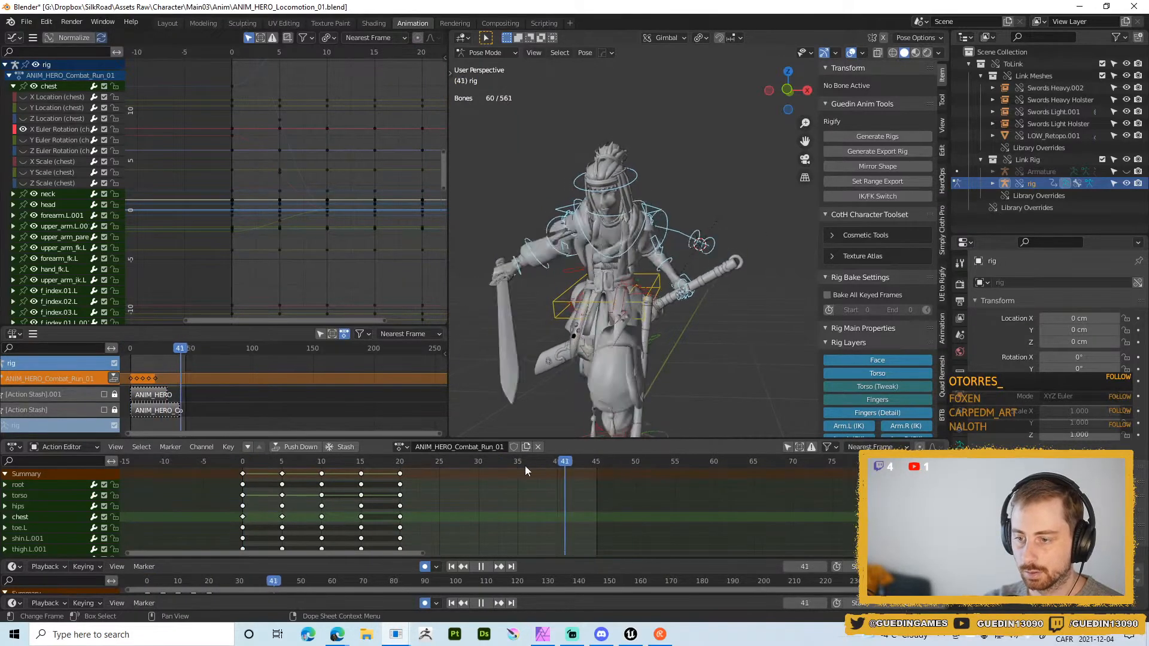
left_click_drag(525, 465, 424, 462)
key("ctrl+z")
key("ctrl+z")
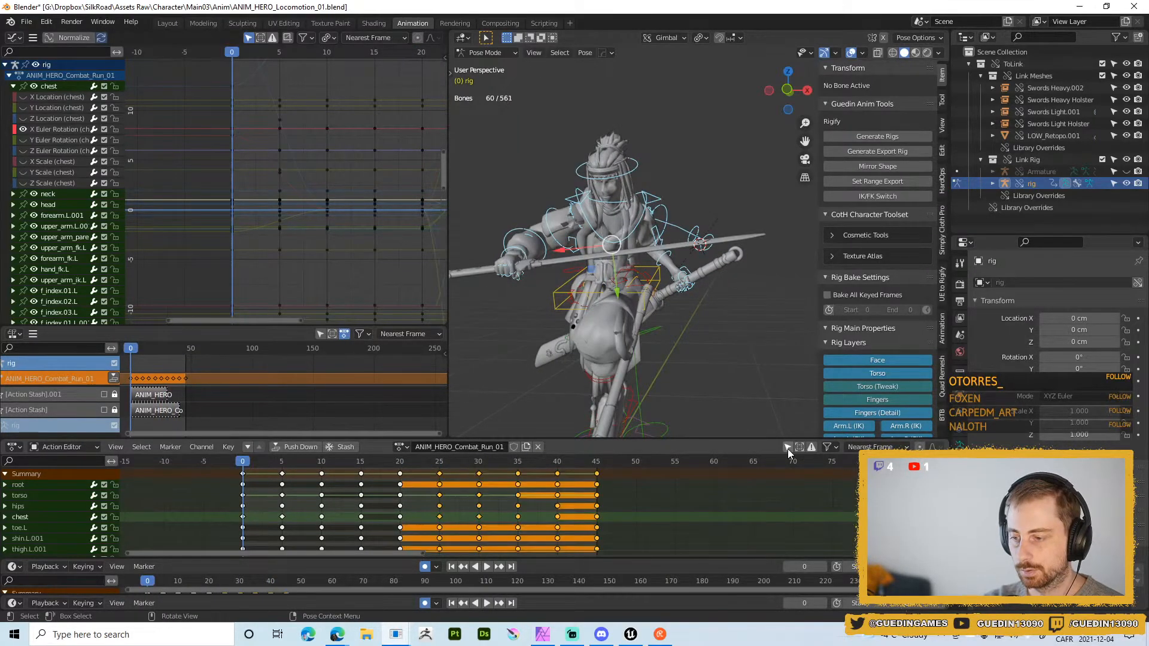
- Limit the Action Editor channels to the selected upper-body bones and delete their keyframes from frame 25 to 45
left_click(788, 448)
key("Delete")
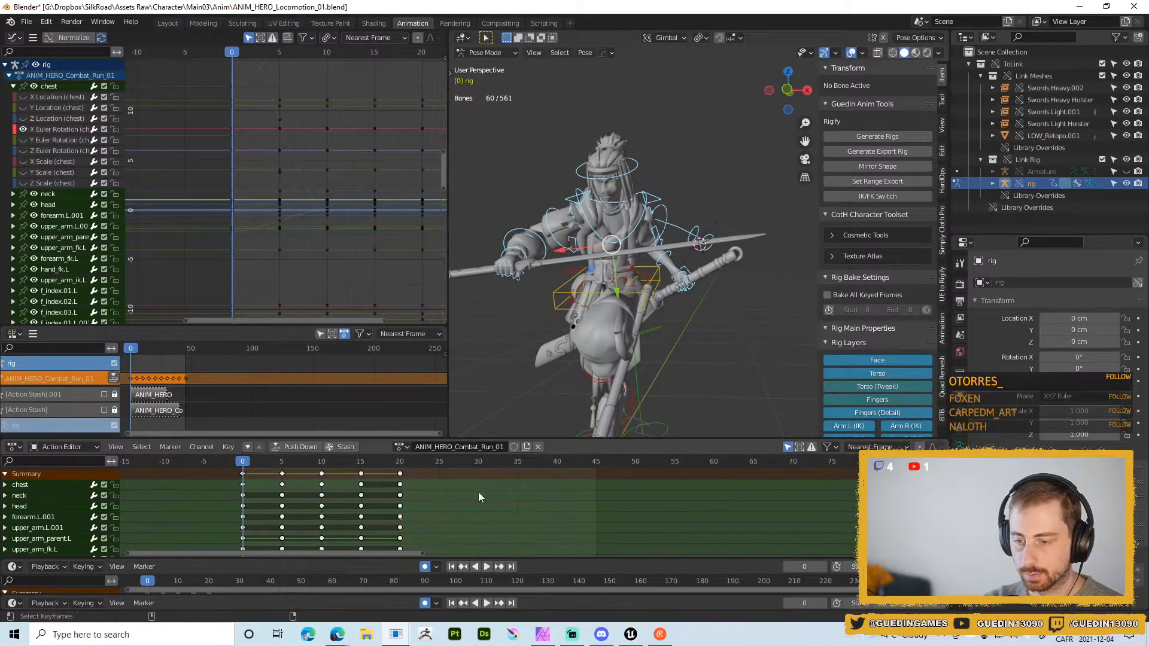
left_click_drag(383, 462, 635, 470)
- Play the action with the viewport overlays hidden, examining the run from the character's side
key("space")
key("shift+alt+z")
scroll(710, 232, "down", 4)
middle_click_drag(709, 231, 595, 236)
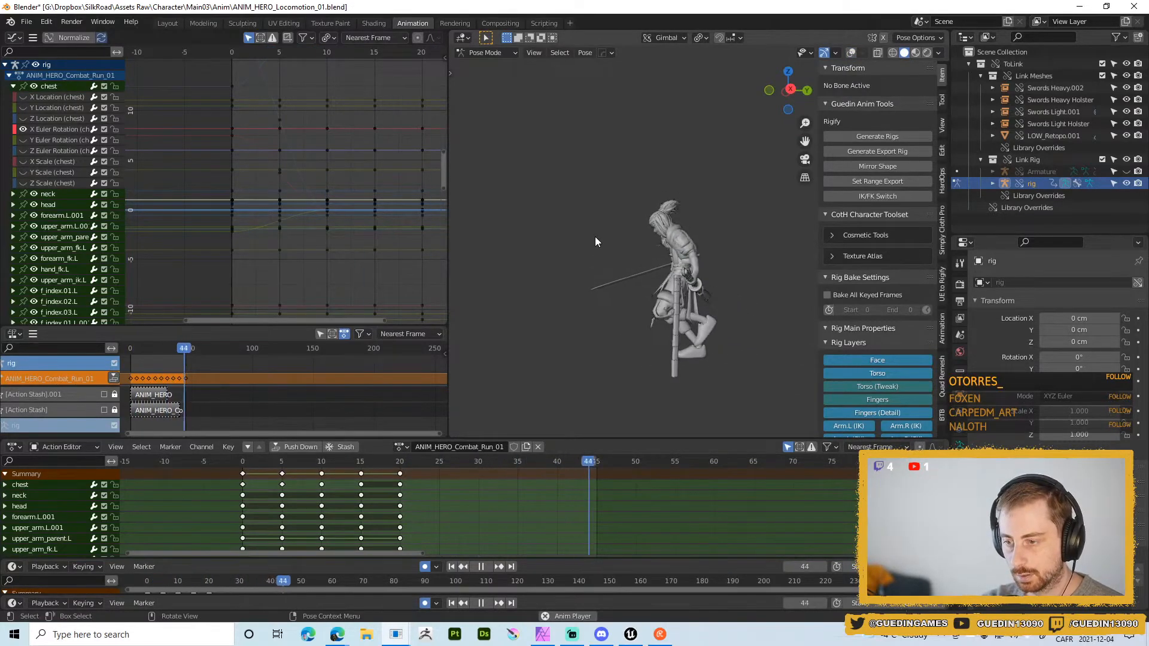
- Select all of the rig's bones with overlays shown and delete their keyframes at frame 20
key("shift+space")
left_click(591, 170)
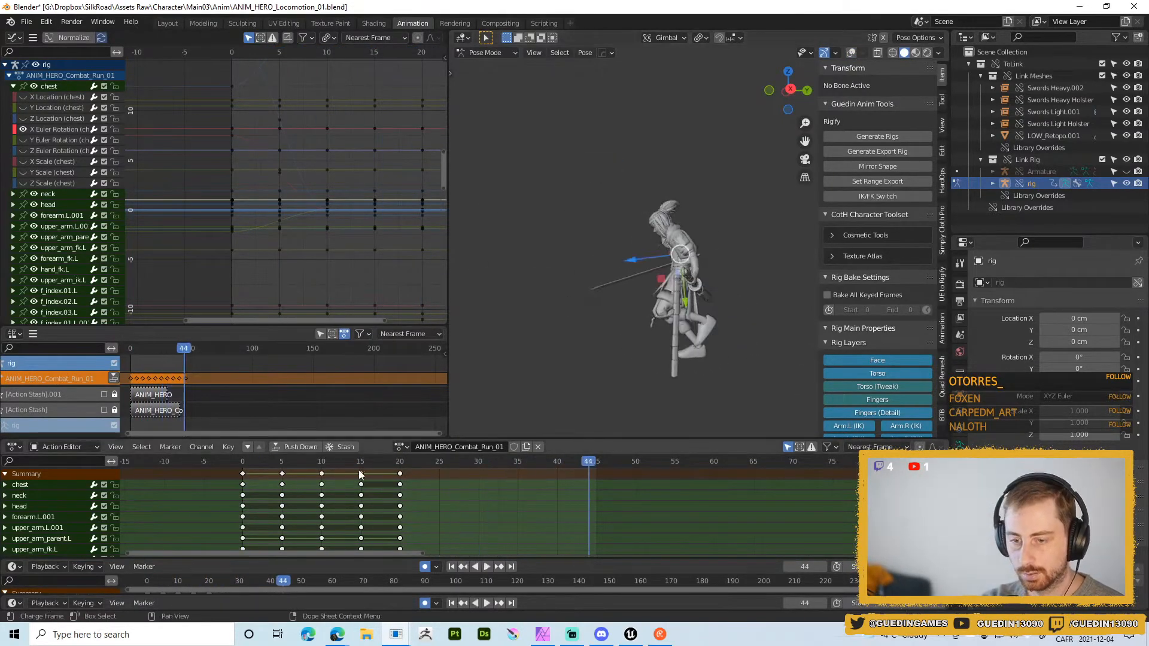
left_click_drag(346, 462, 400, 463)
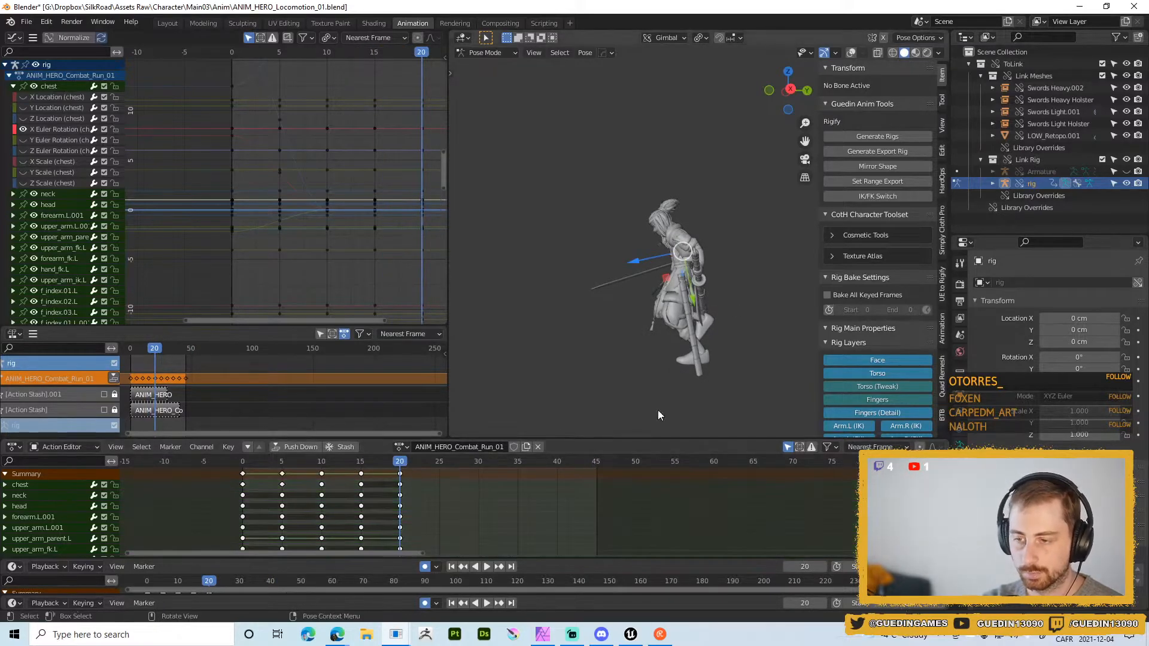
key("shift+alt+z")
scroll(637, 363, "up", 1)
key("a")
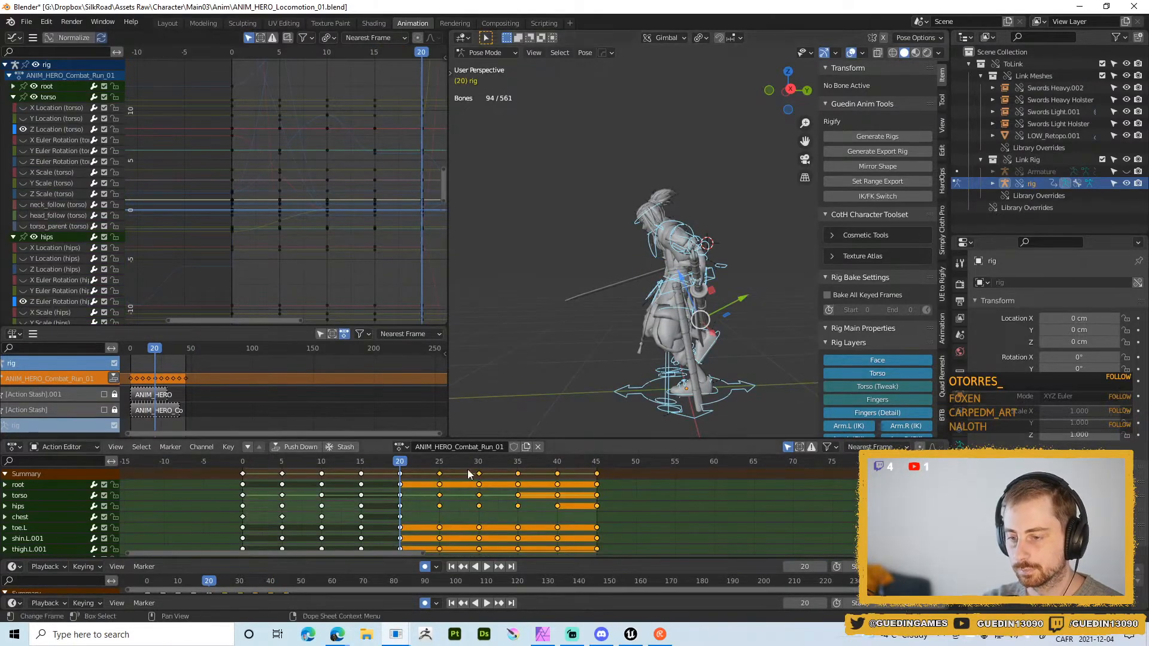
left_click(396, 473)
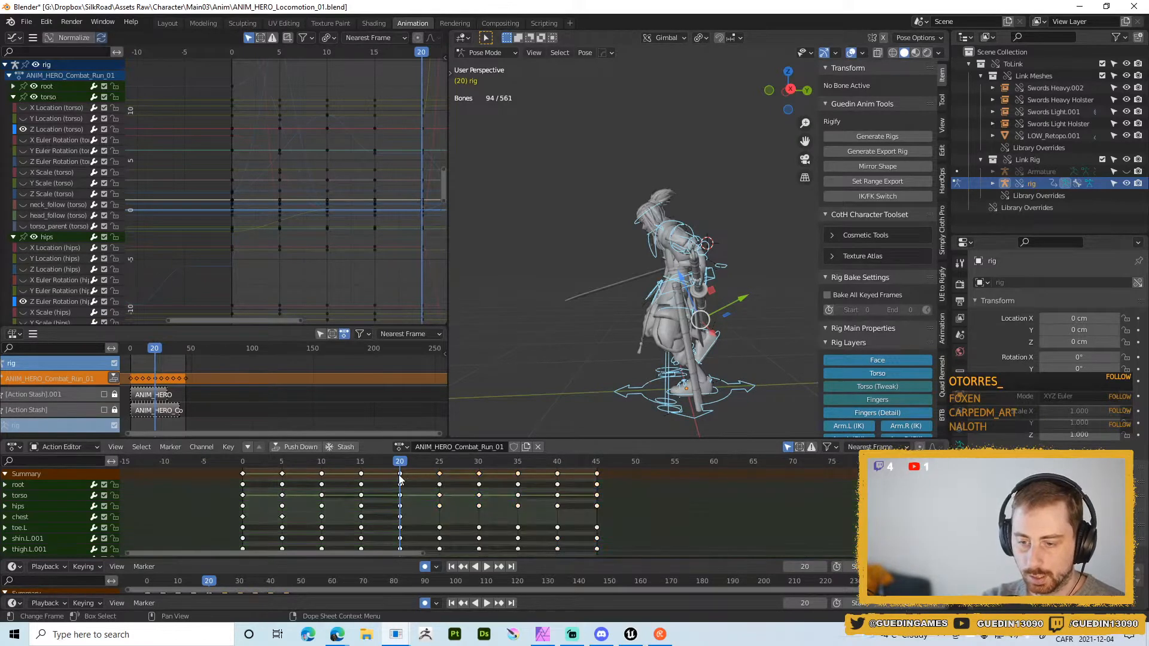
left_click(399, 474)
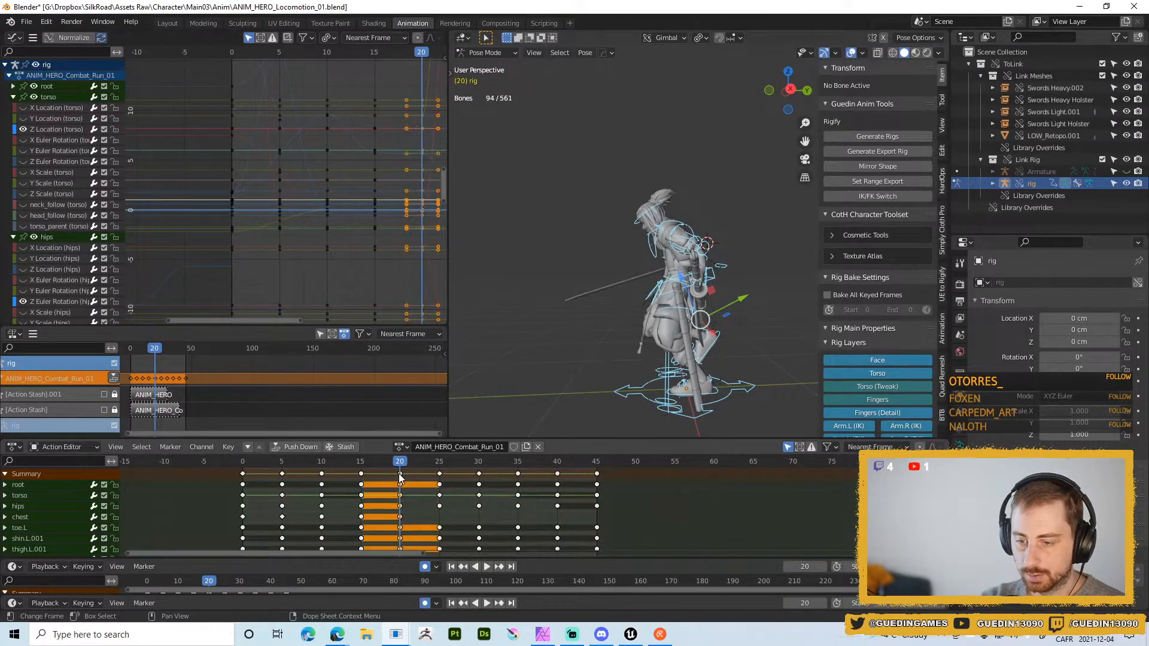
key("Delete")
- Shift all bones' keyframes from frames 25 to 45 five frames earlier, closing the gap at frame 20
key("space")
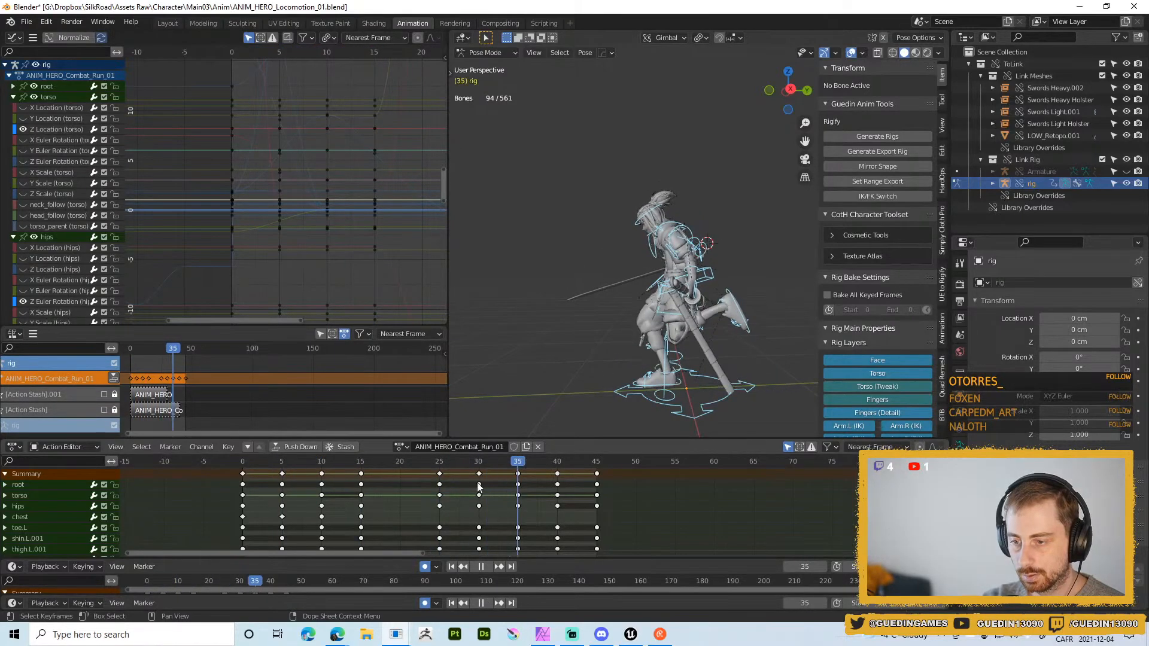
key("space")
left_click(598, 476)
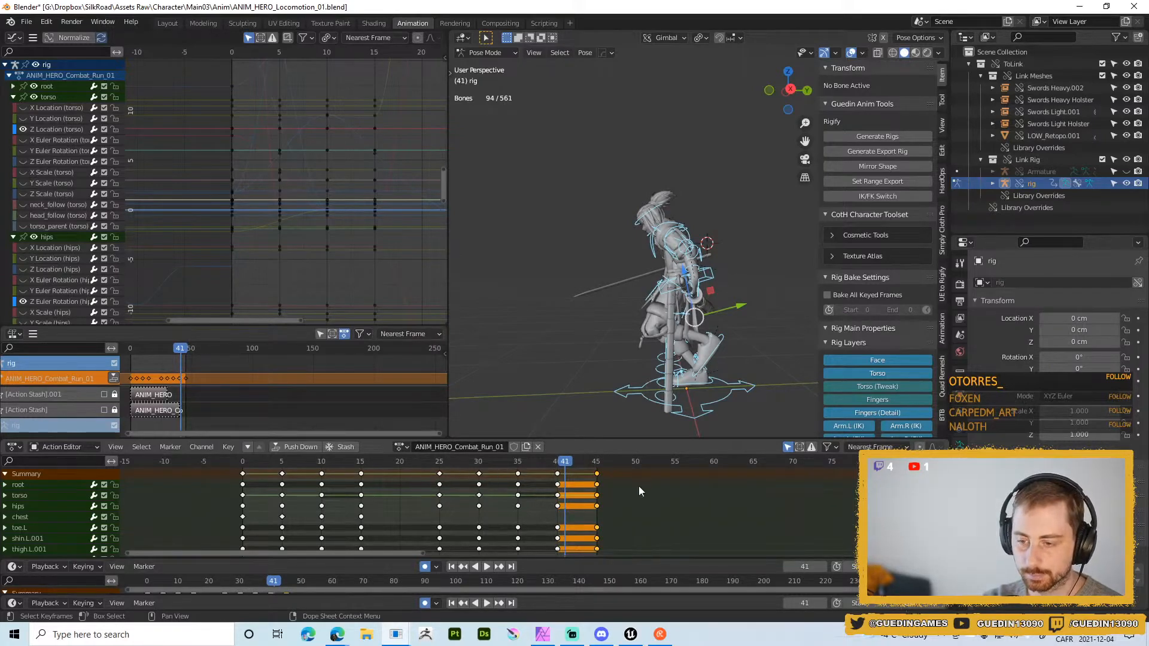
left_click_drag(413, 470, 607, 551)
key("g")
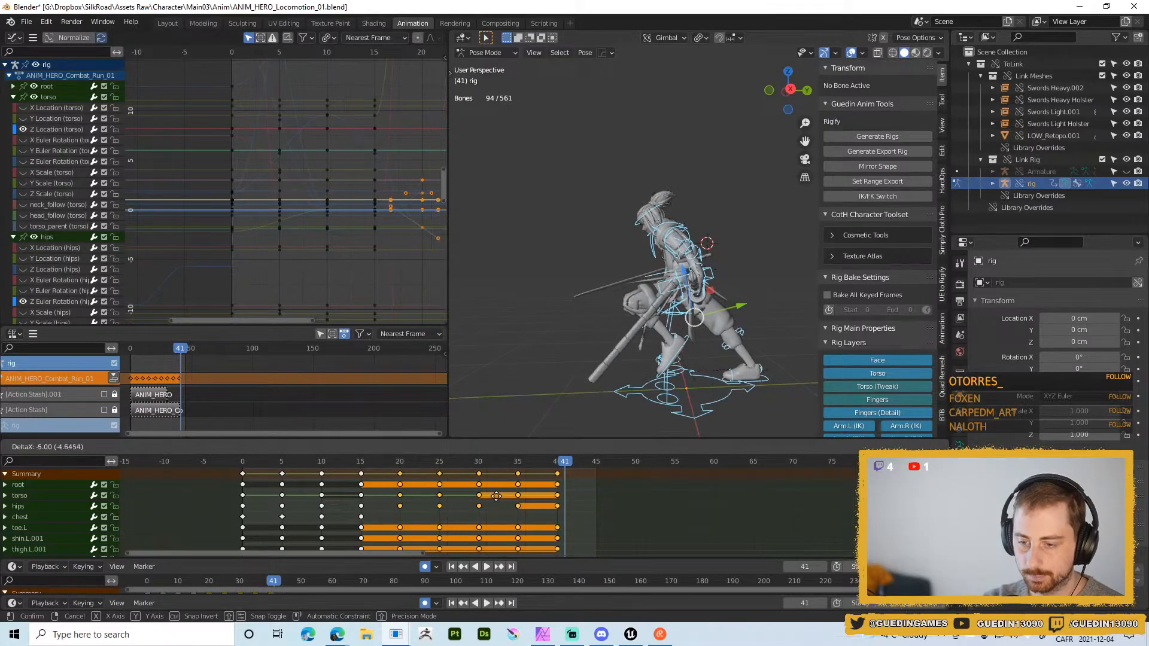
left_click(496, 495)
- Delete all bones' keyframes at frame 40
key("Left")
key("Left")
key("Left")
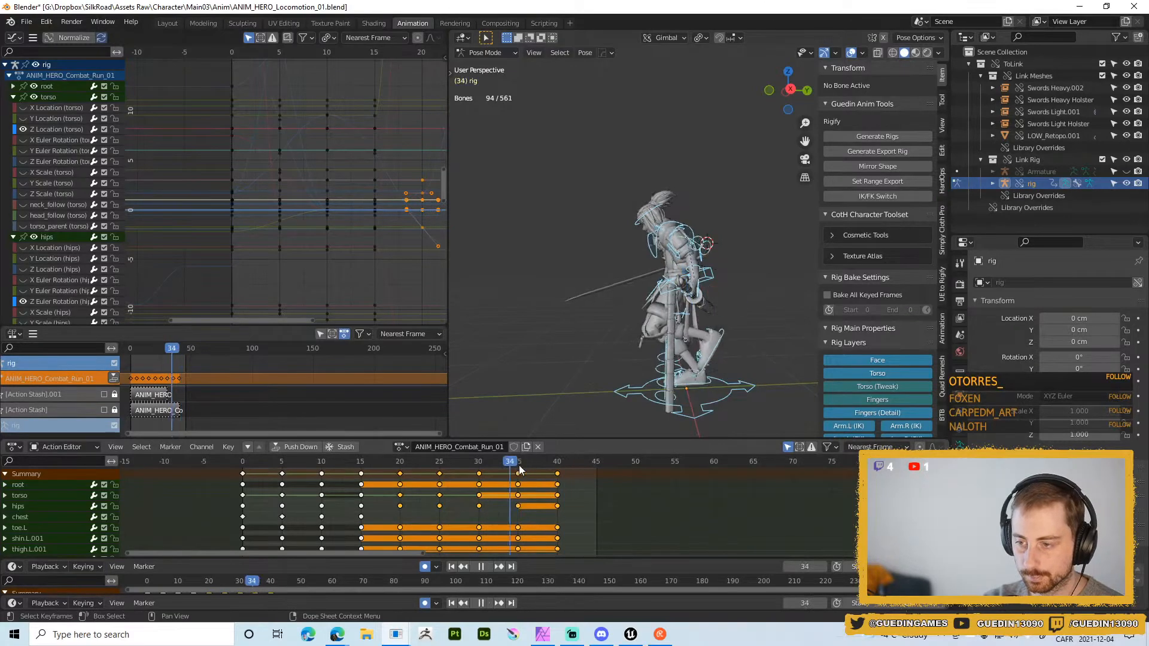
left_click(557, 474)
key("x")
left_click(558, 474)
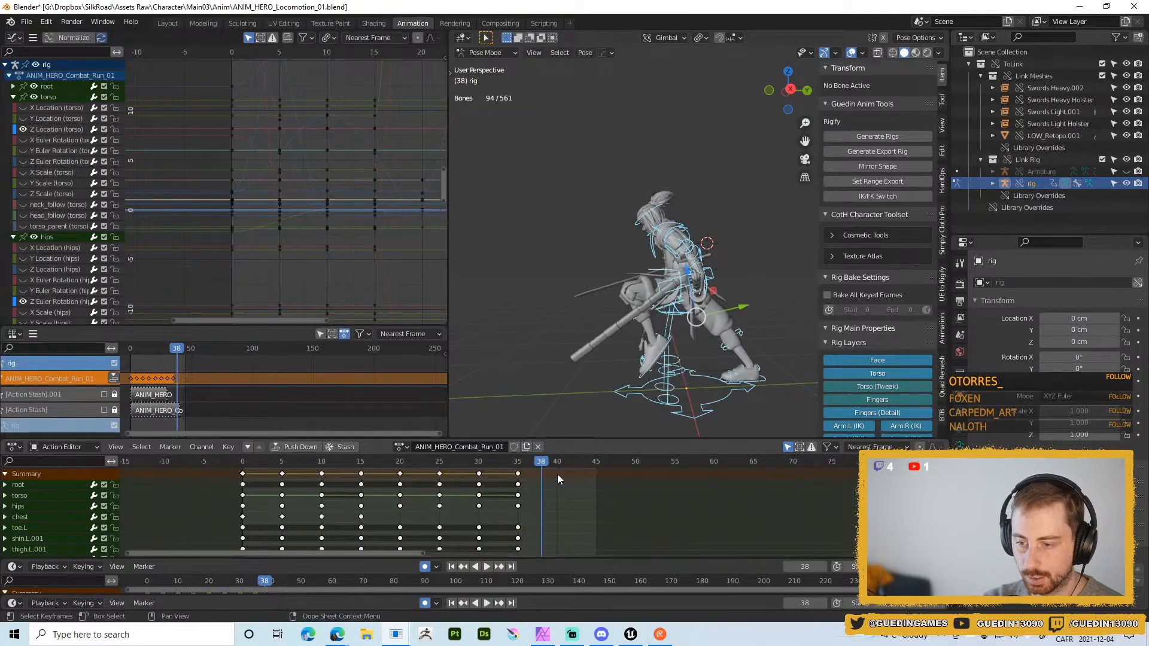
- Duplicate all bones' keyframes from frame 0 to frame 40 to close the run loop
key("shift+Left")
left_click(242, 474)
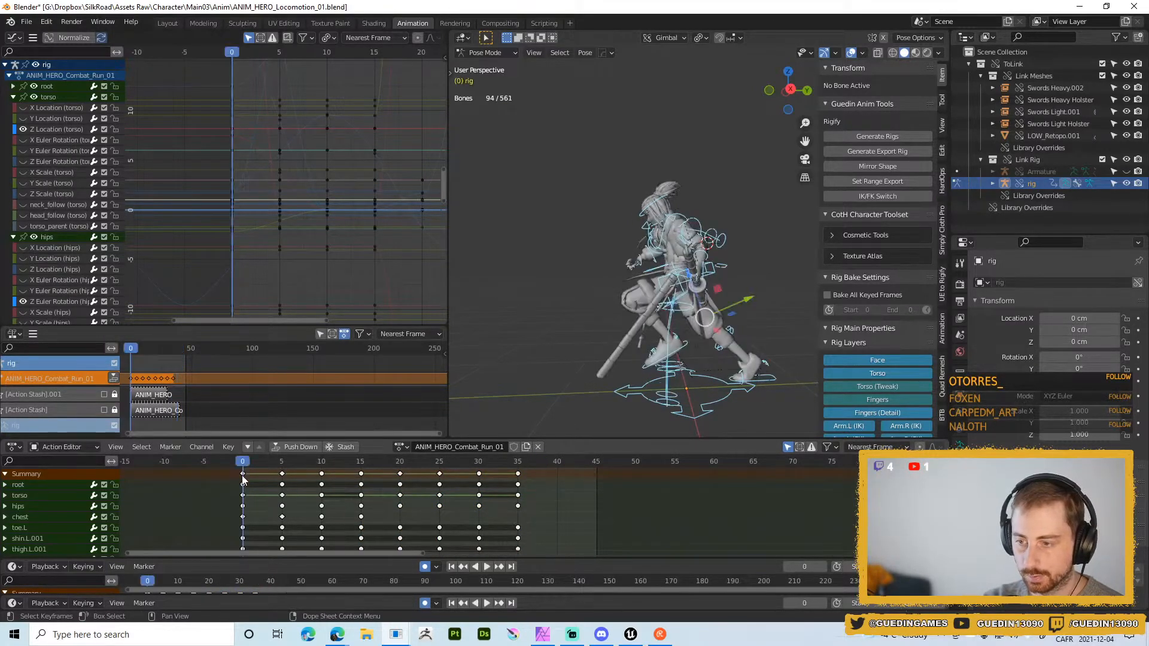
left_click(519, 463)
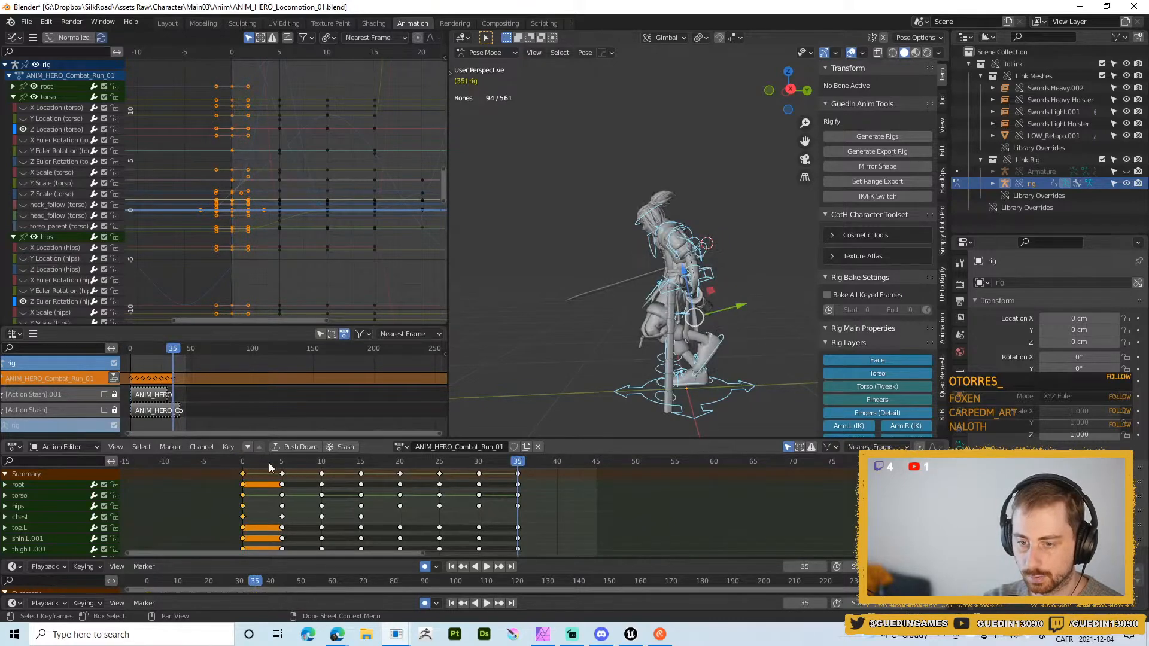
left_click(247, 464)
key("space")
key("shift+d")
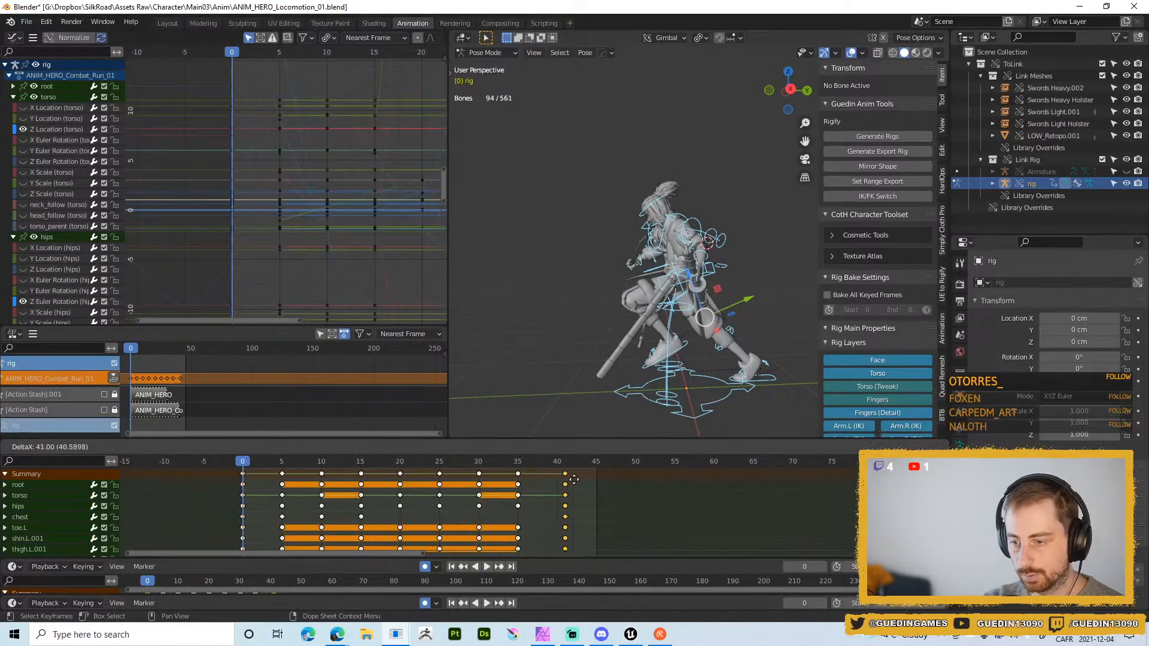
left_click(565, 479)
left_click(557, 462)
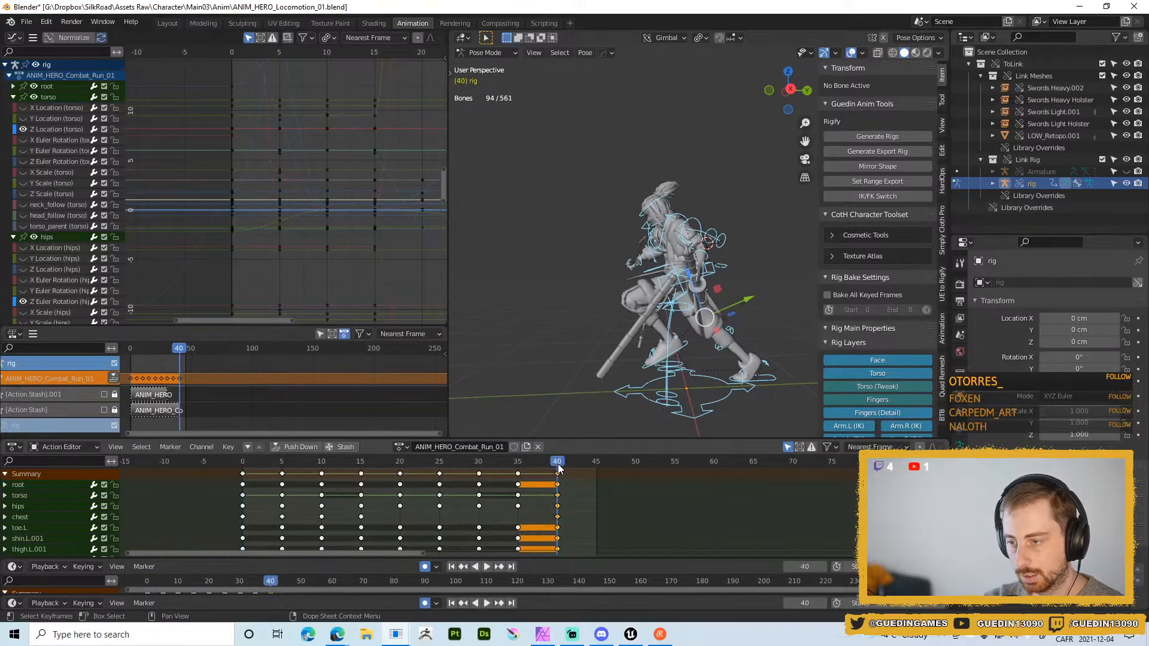
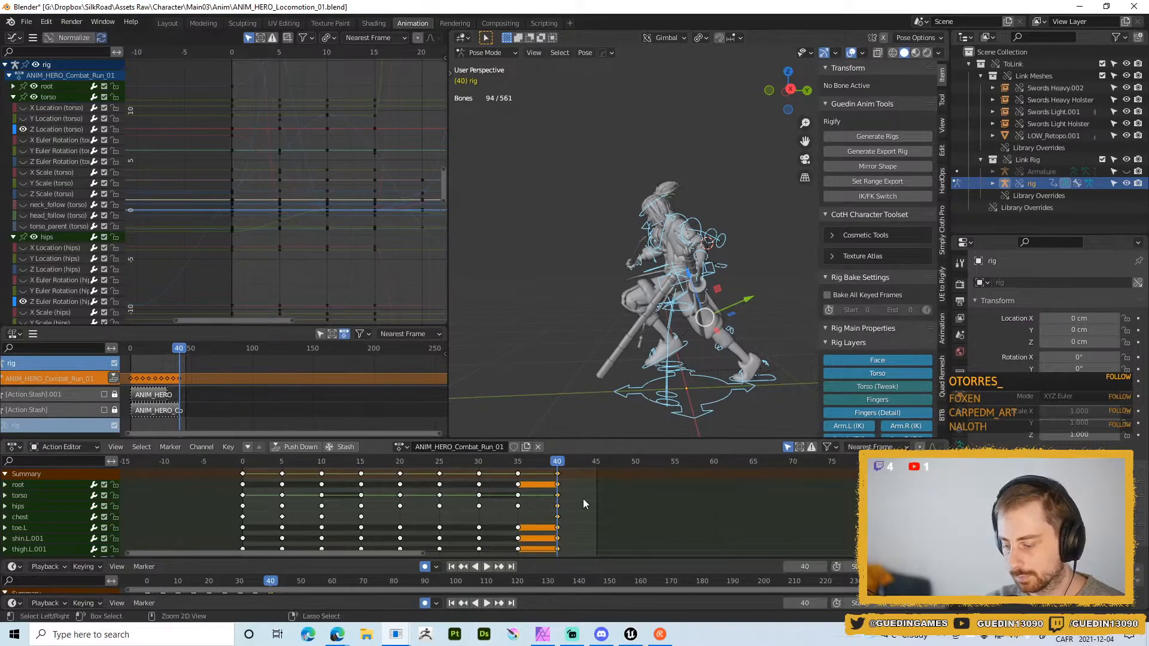
- End the playback range at frame 40 and play the run without overlays, examining it from both sides
key("space")
key("shift+alt+z")
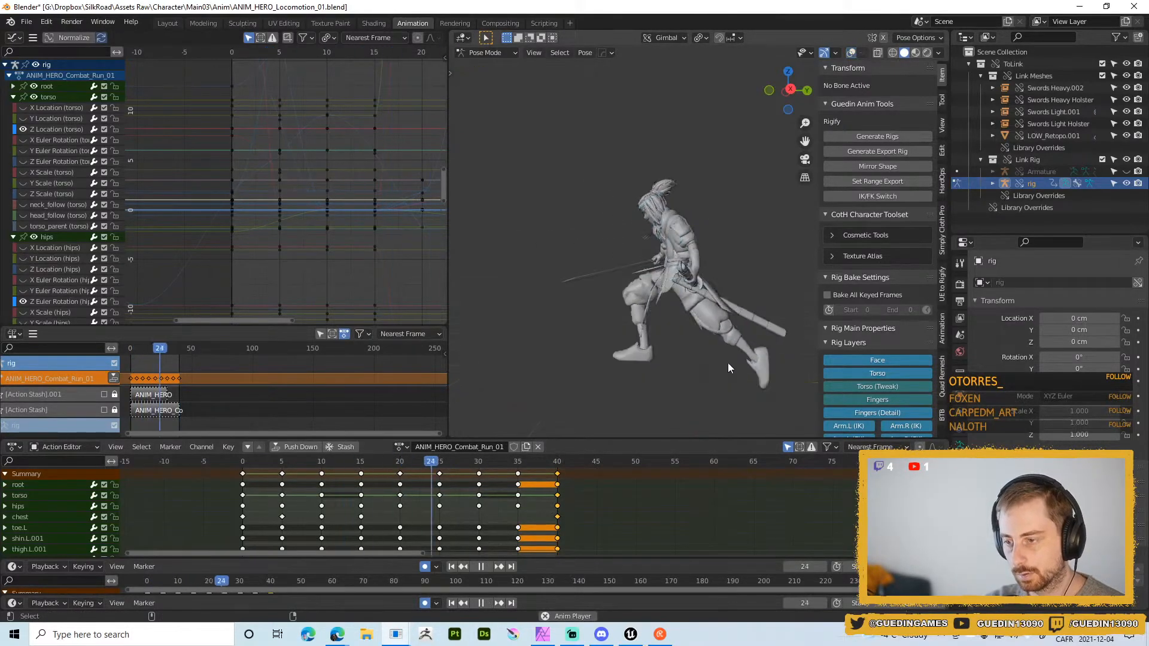
middle_click_drag(669, 339, 707, 327)
key("shift+alt+z")
key("space")
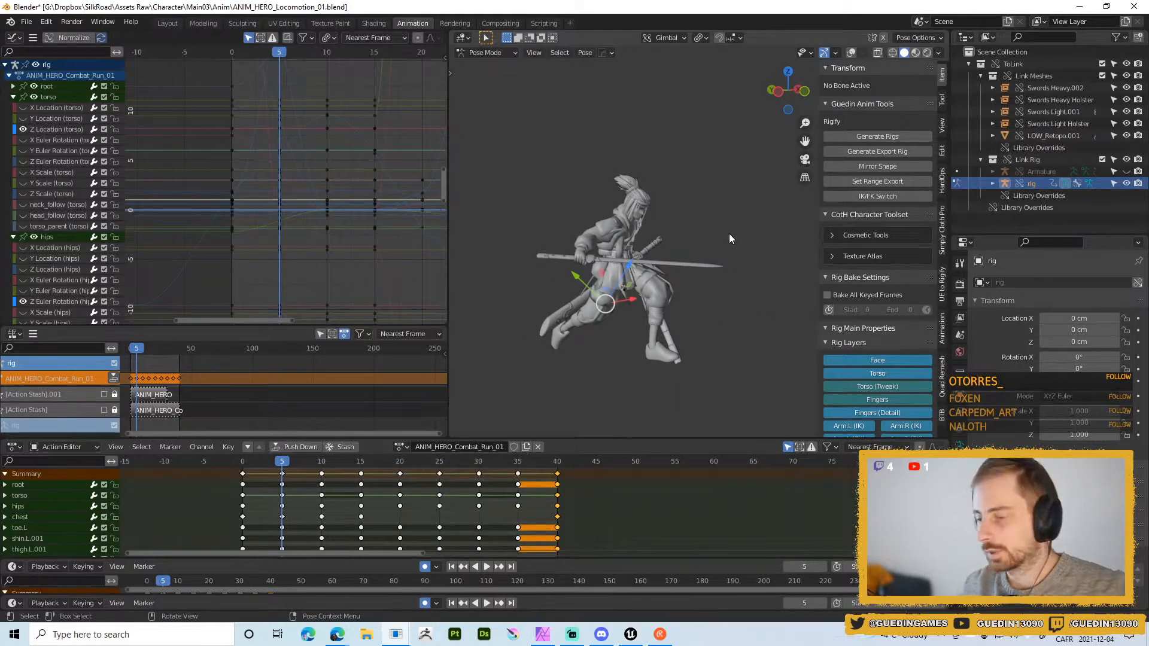
middle_click_drag(731, 238, 634, 340)
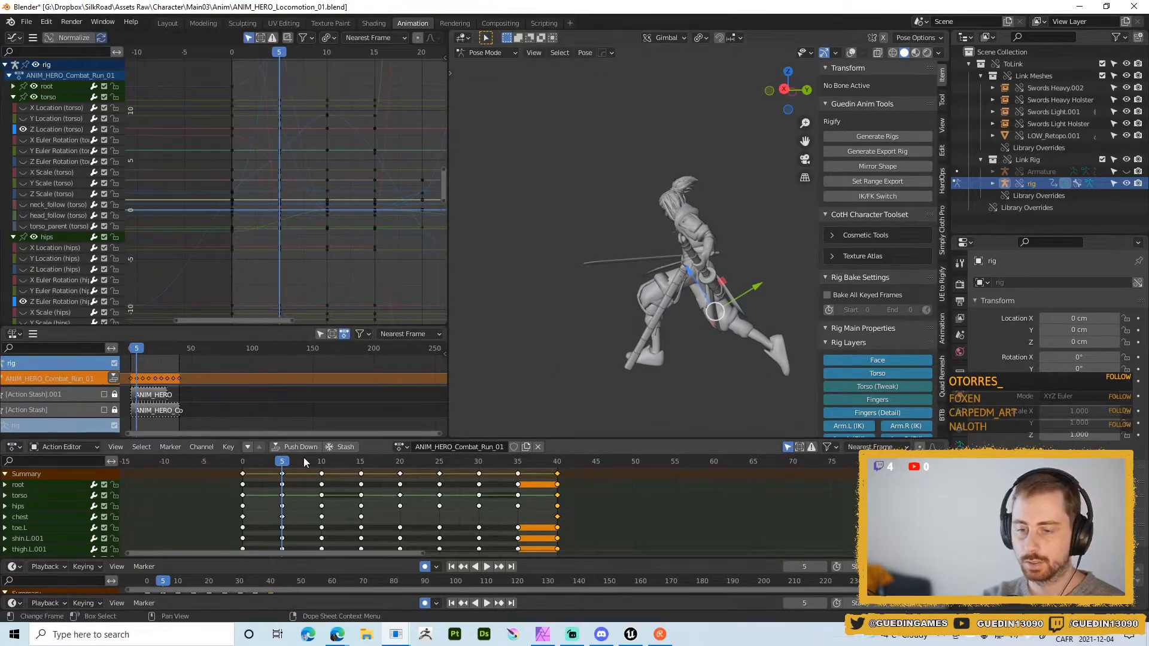
left_click_drag(283, 459, 209, 468)
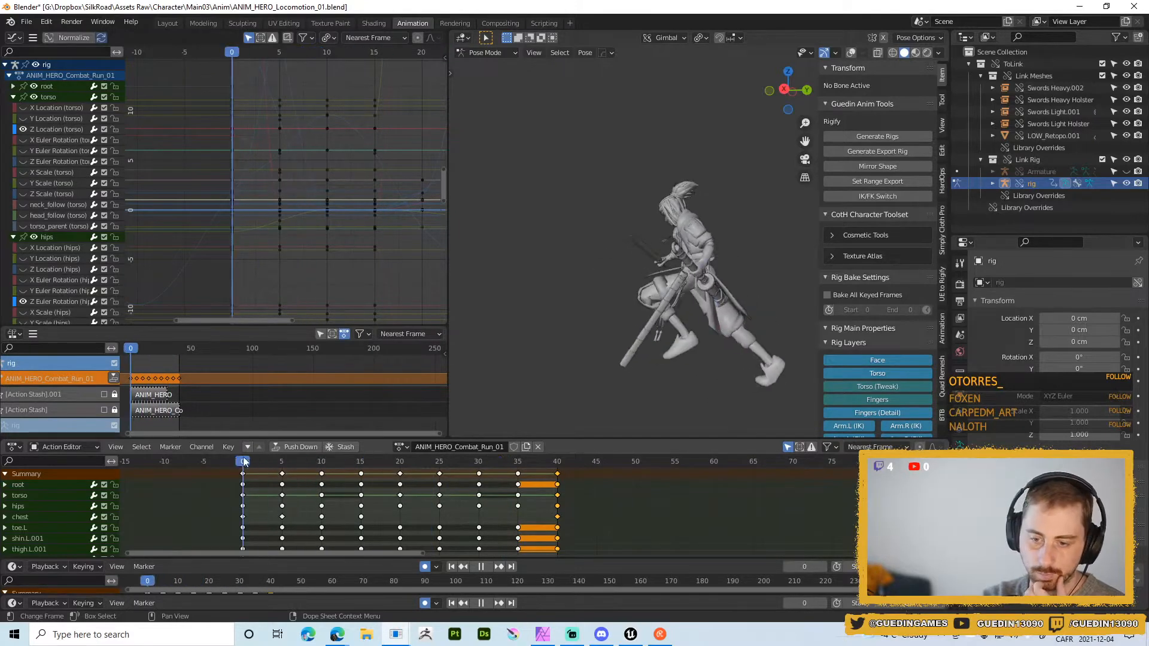
- Select the left foot's IK control, fit its curves in the graph view, and scrub through frames 0 to 10
key("Escape")
key("shift+alt+z")
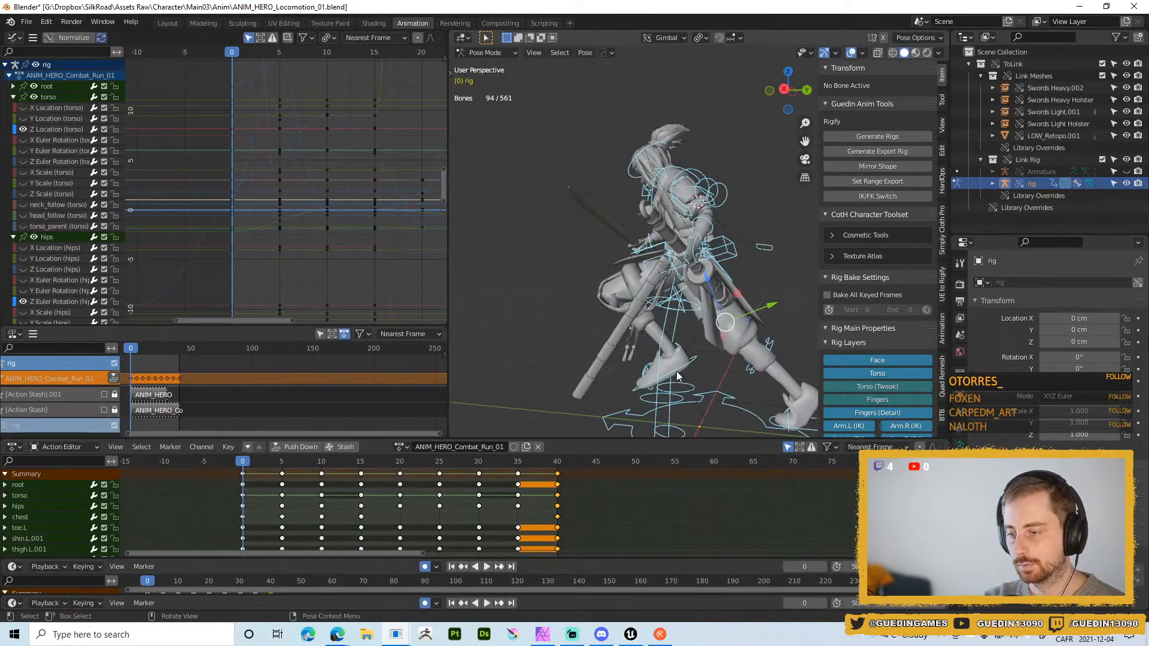
left_click(692, 361)
mouse_move(694, 361)
middle_mouse_down()
mouse_move(739, 364)
mouse_move(734, 285)
mouse_move(712, 251)
middle_mouse_up()
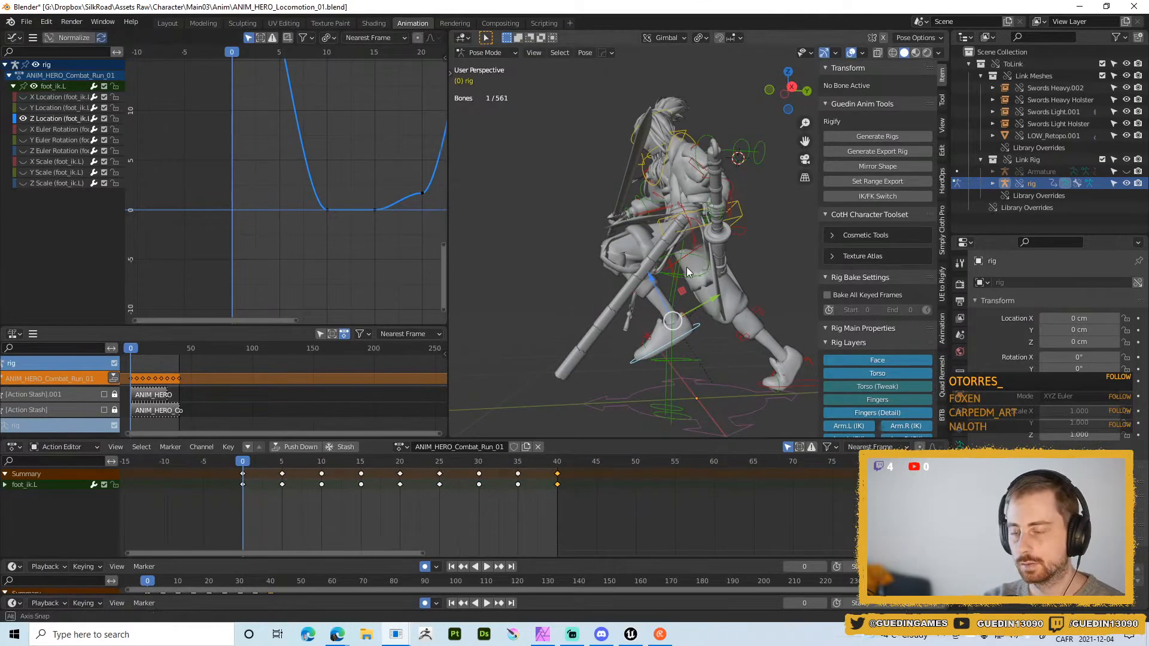
key("Home")
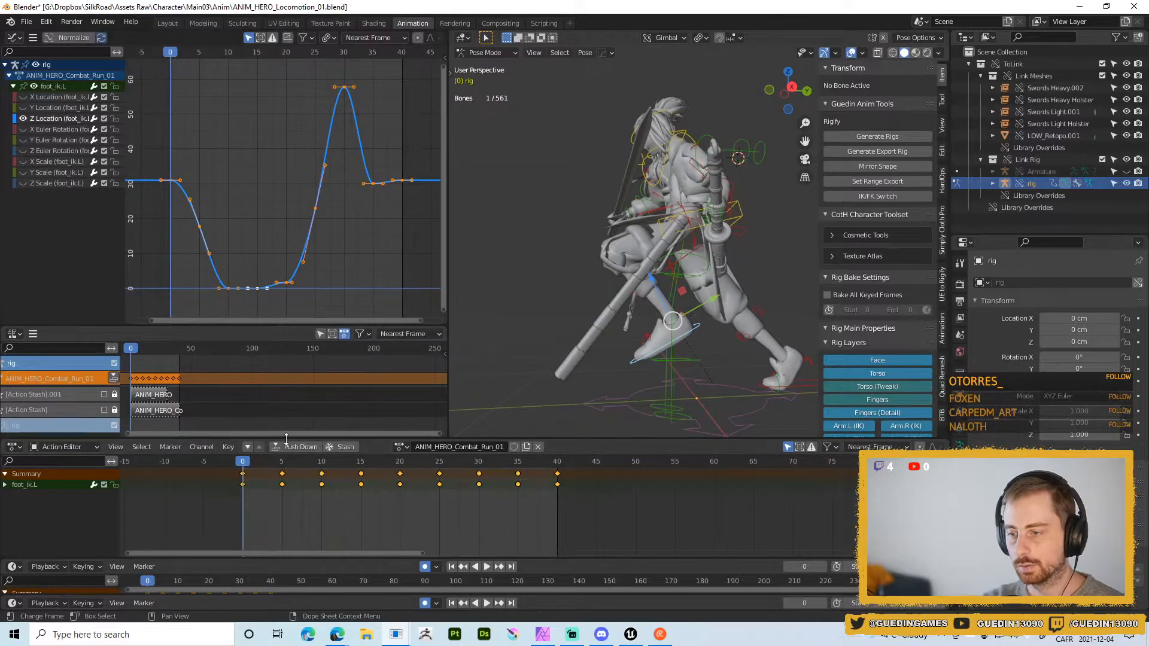
key("space")
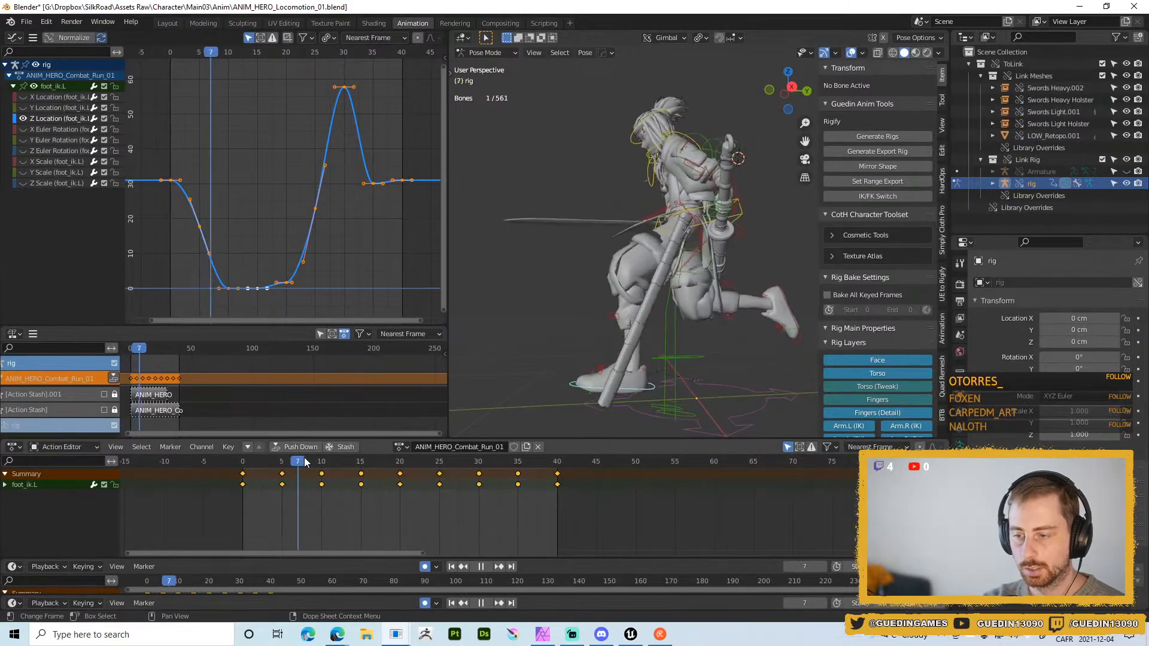
left_click_drag(282, 474, 312, 467)
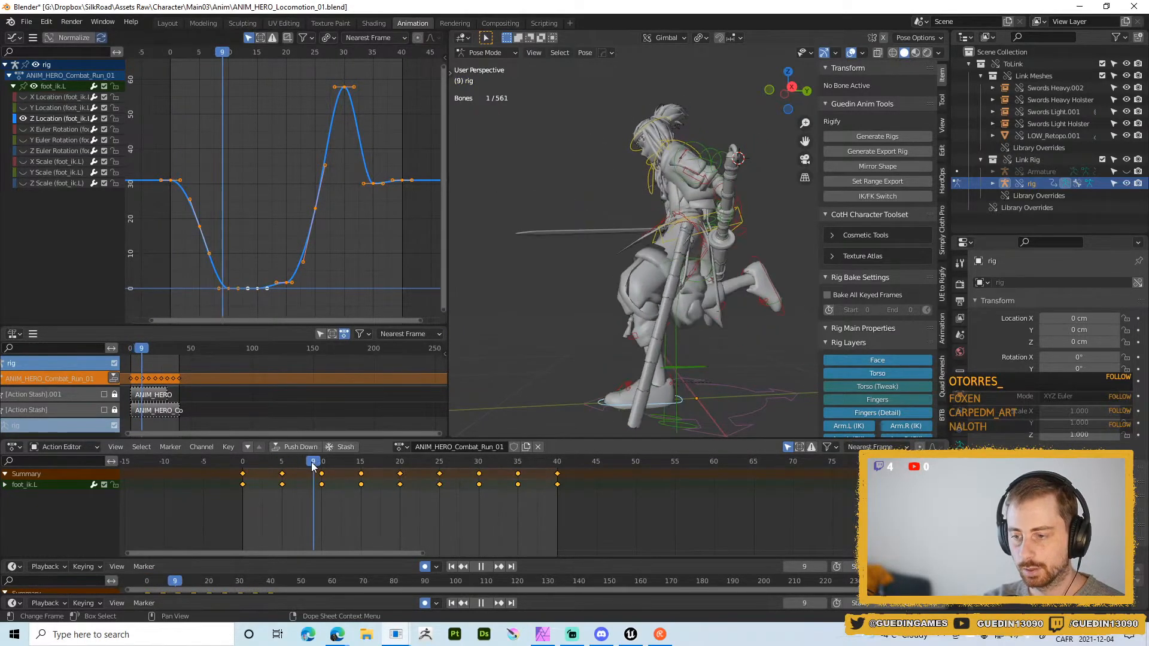
key("space")
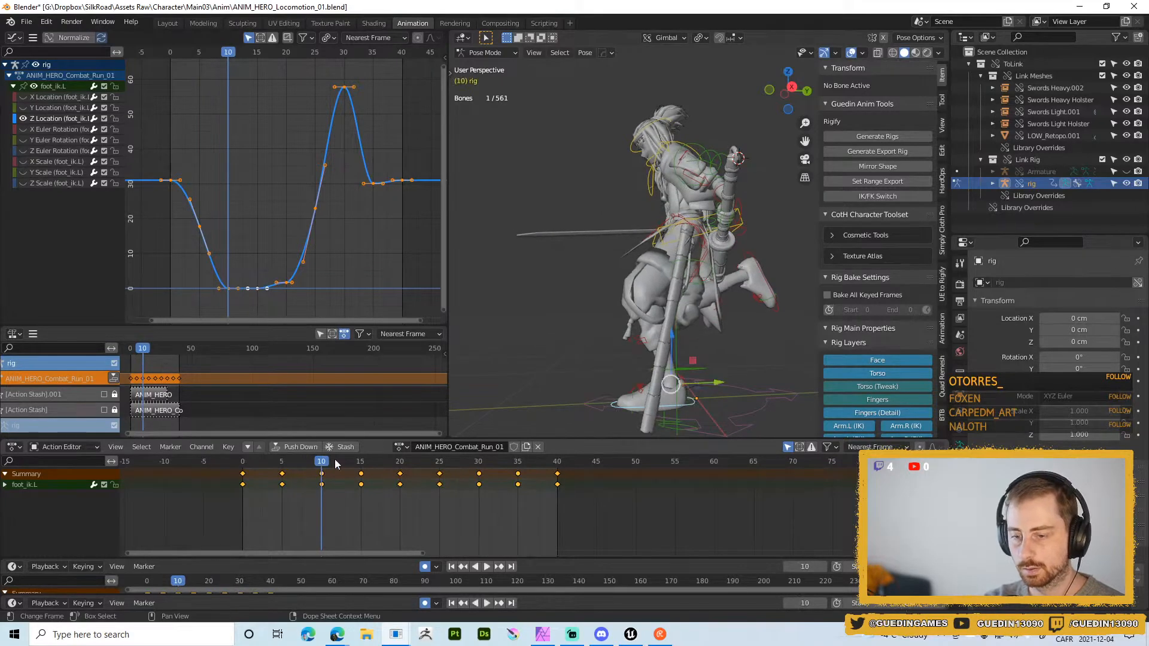
- Move the left foot's IK control slightly forward and down at frame 5, working in the right orthographic view
left_click_drag(321, 464, 284, 464)
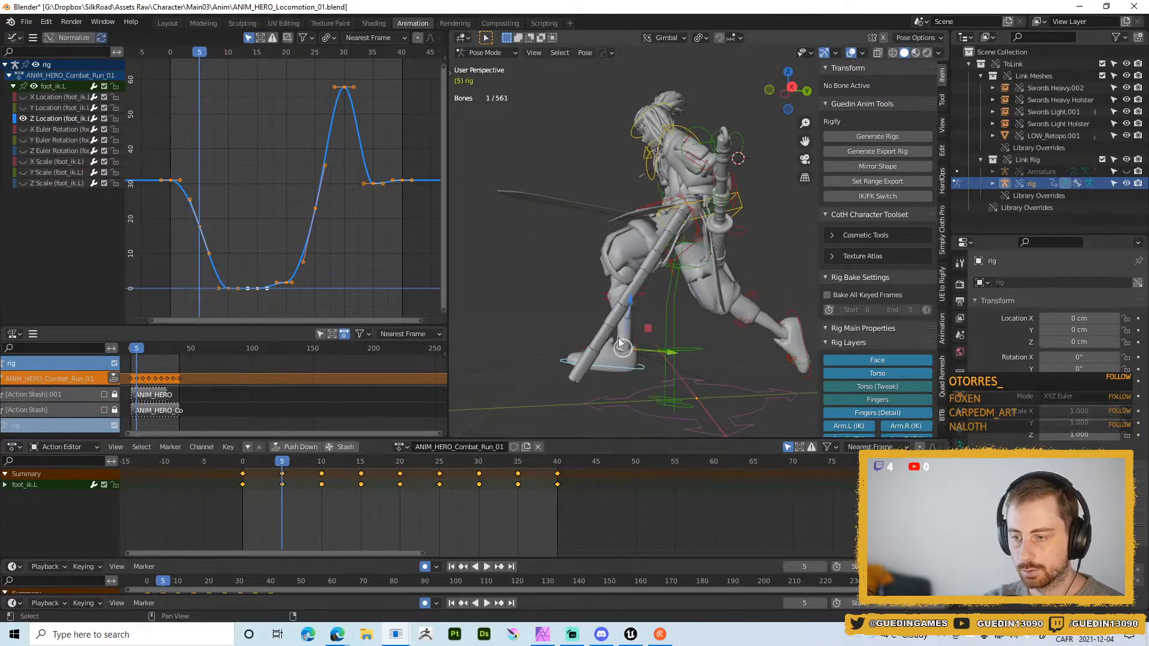
middle_click_drag(708, 405, 705, 343, "shift")
key("KP_3")
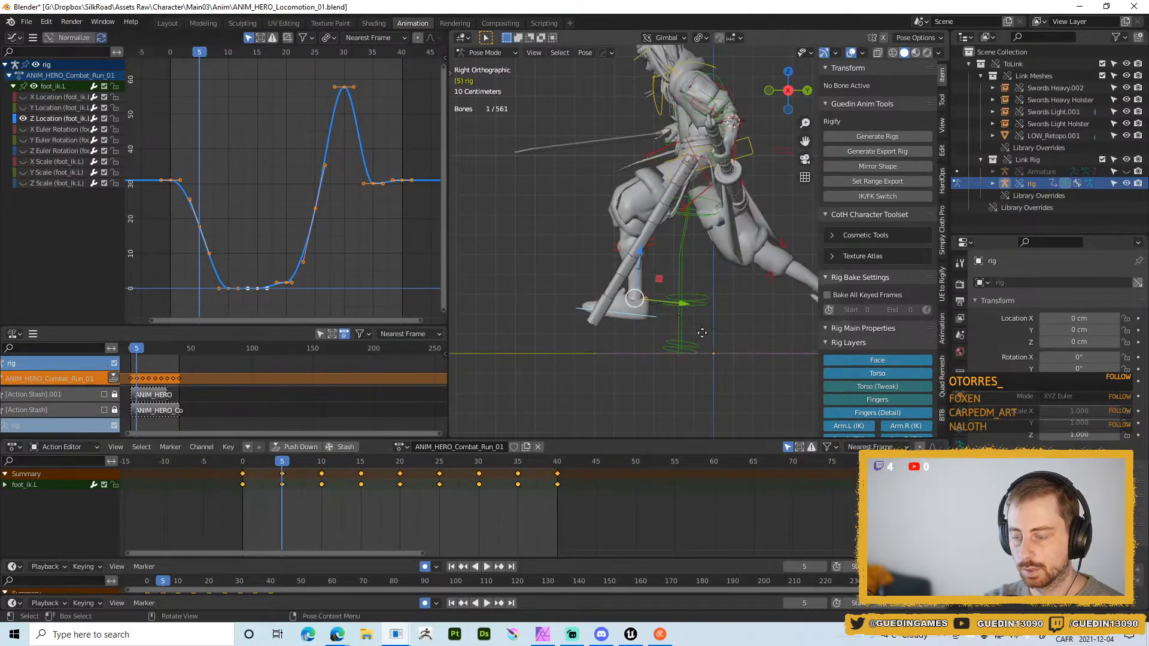
key("g")
left_click(691, 350)
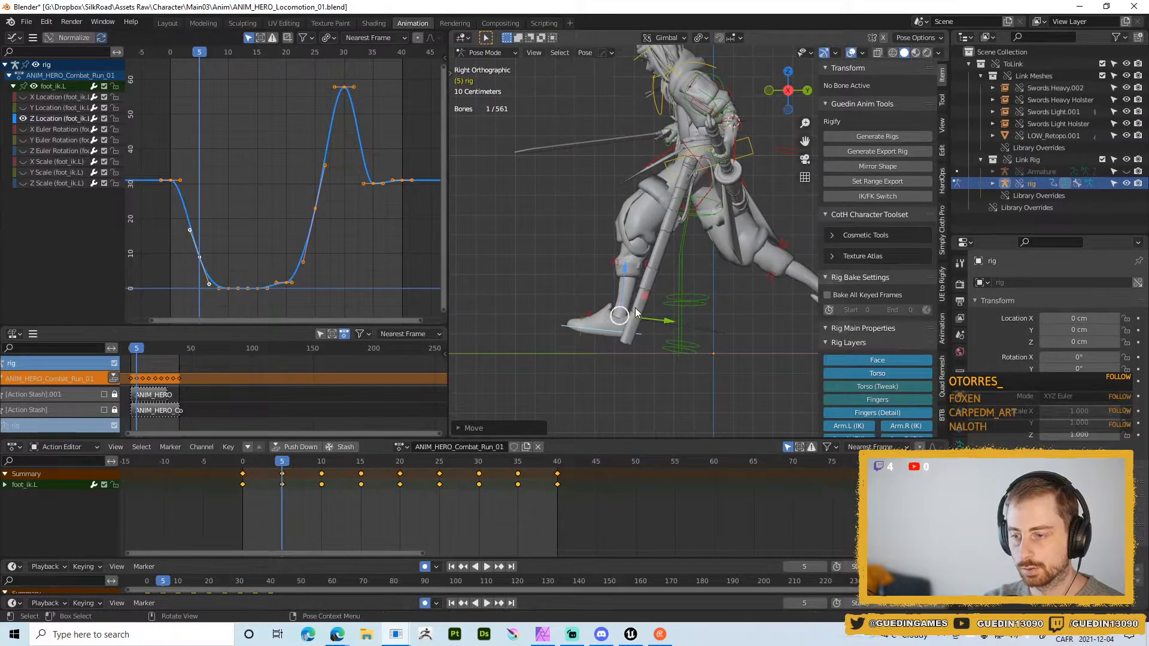
- Rotate the left heel's IK control about 21° at frame 5 to raise the toes, and scrub the contact pose
left_click(635, 308)
key("r")
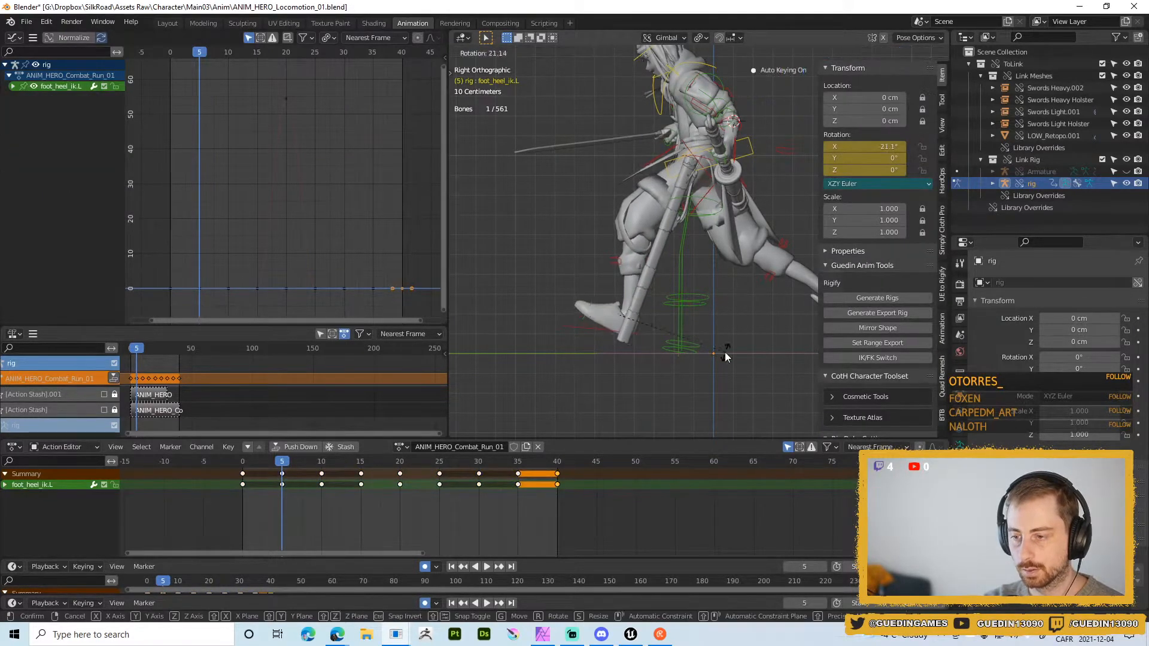
left_click(724, 352)
key("space")
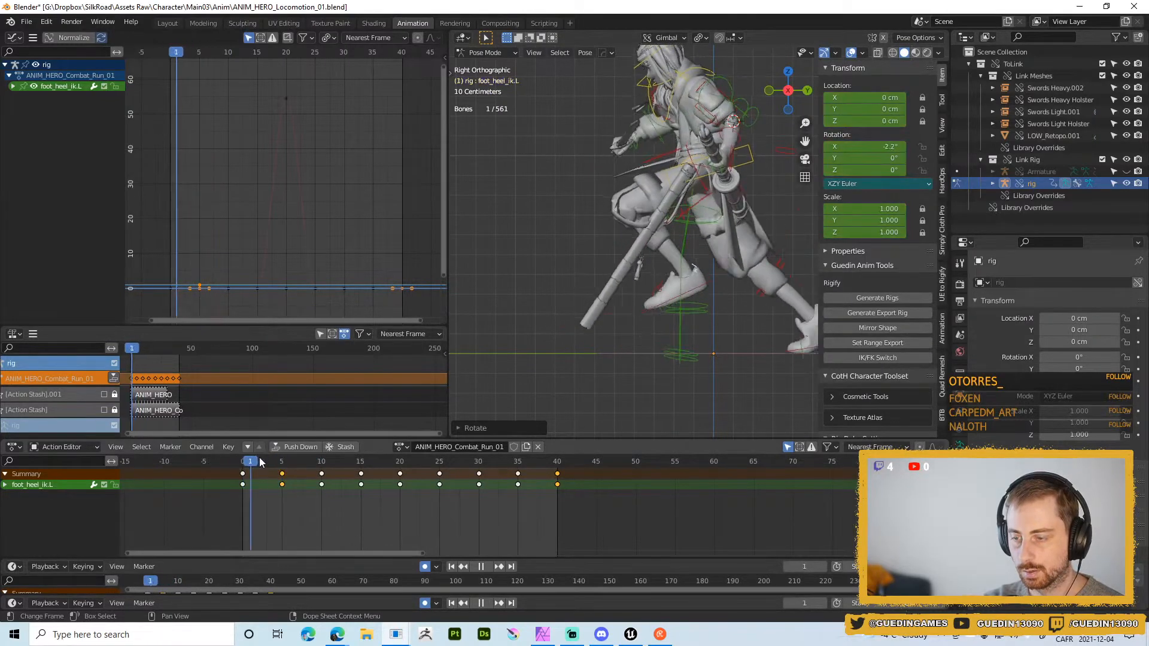
key("space")
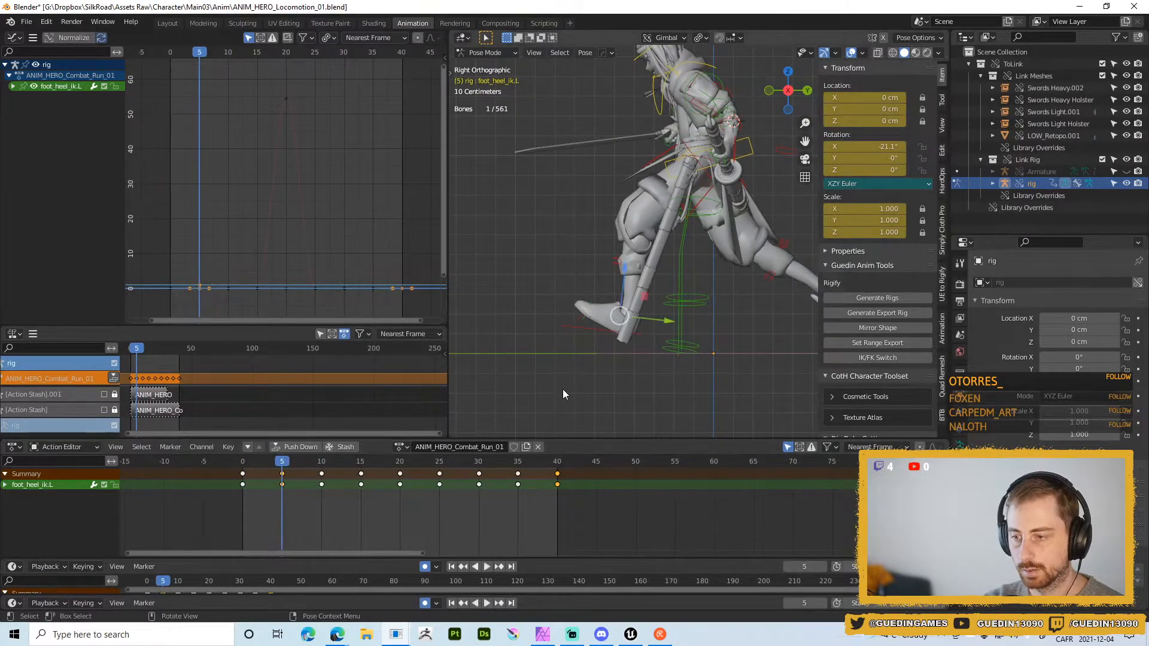
- Select the left foot IK control and scrub its Z Location curve to frame 20
left_click(613, 344)
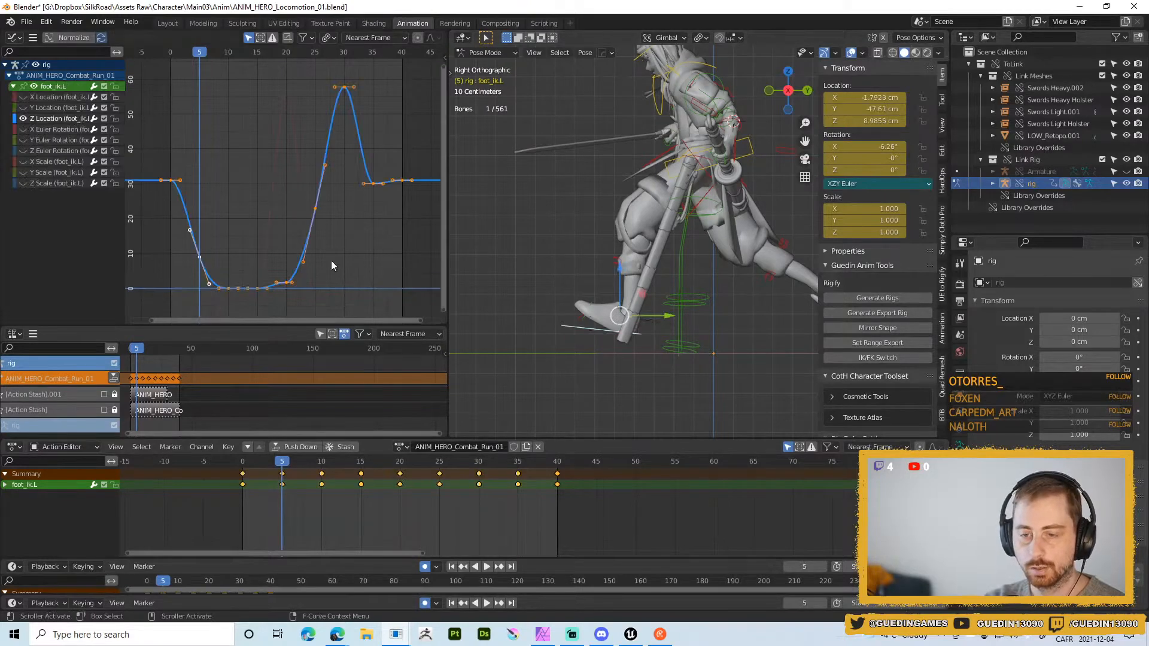
key("space")
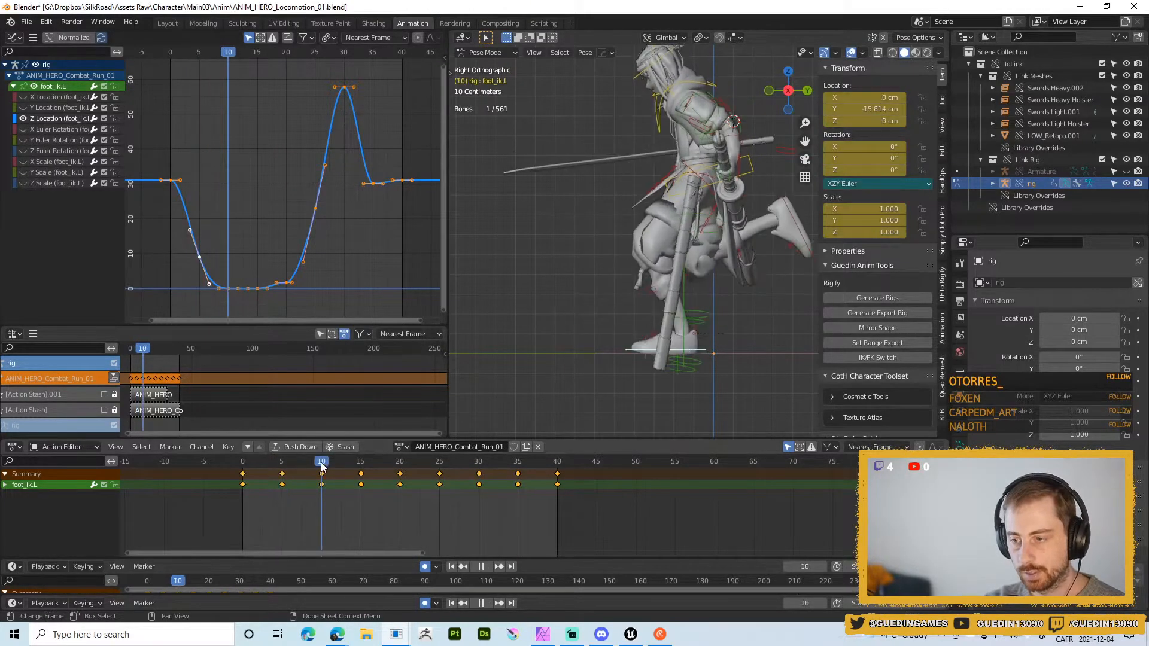
left_click_drag(315, 463, 321, 463)
middle_click_drag(255, 263, 282, 166)
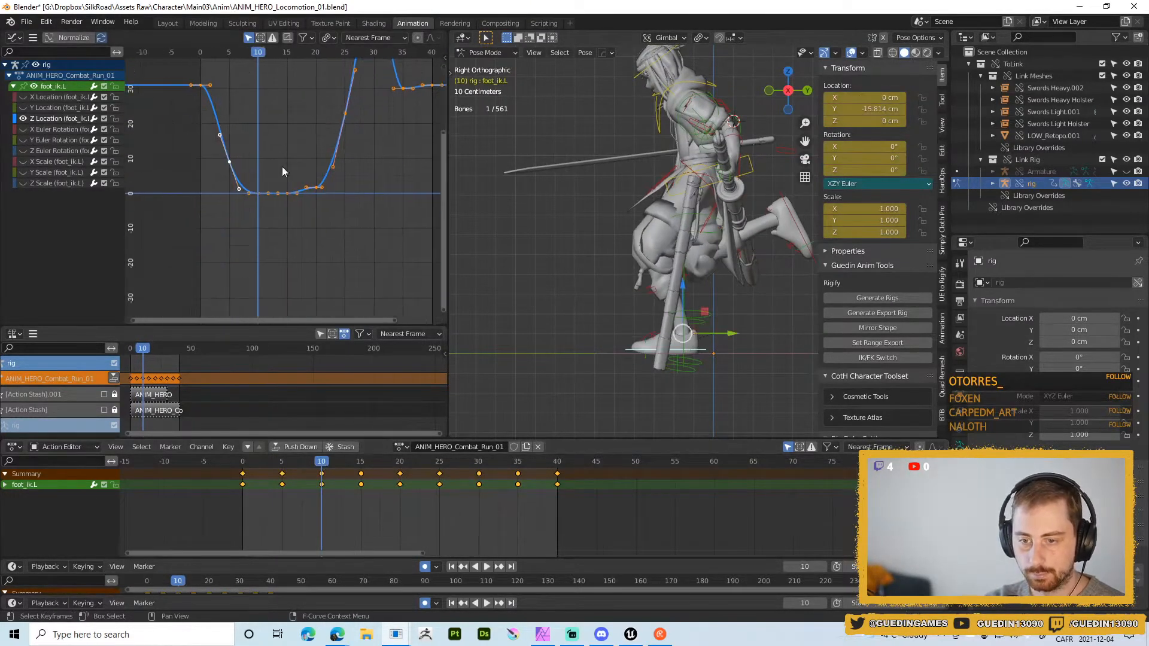
scroll(282, 167, "up", 7)
key("space")
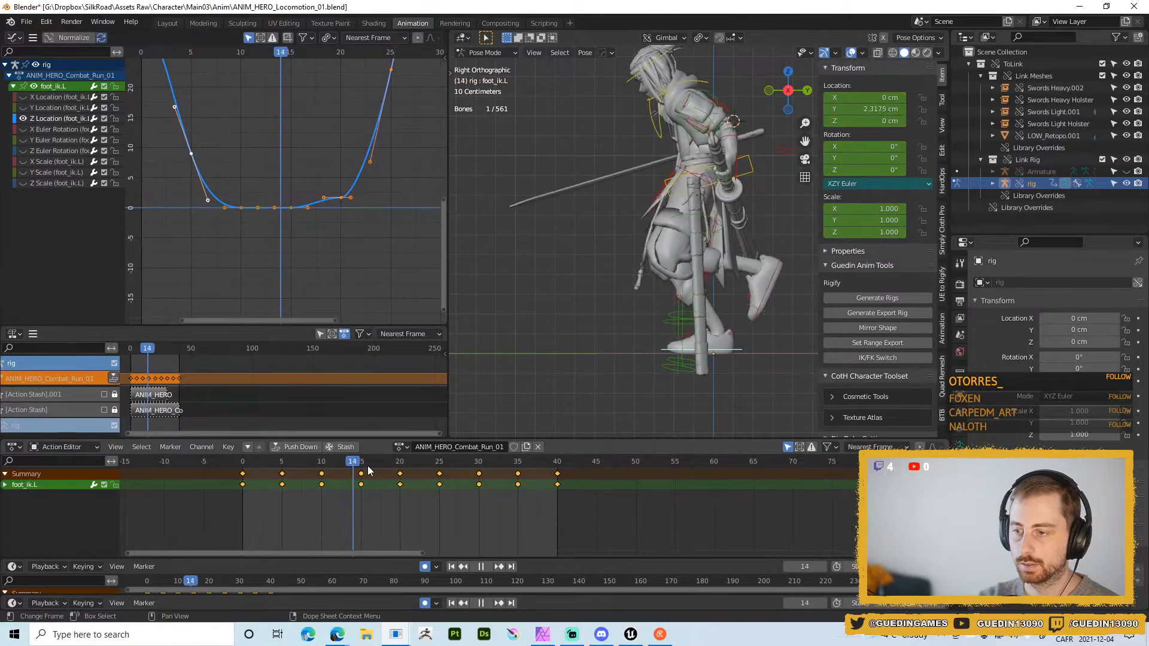
left_click_drag(379, 471, 401, 466)
middle_click_drag(359, 255, 280, 282)
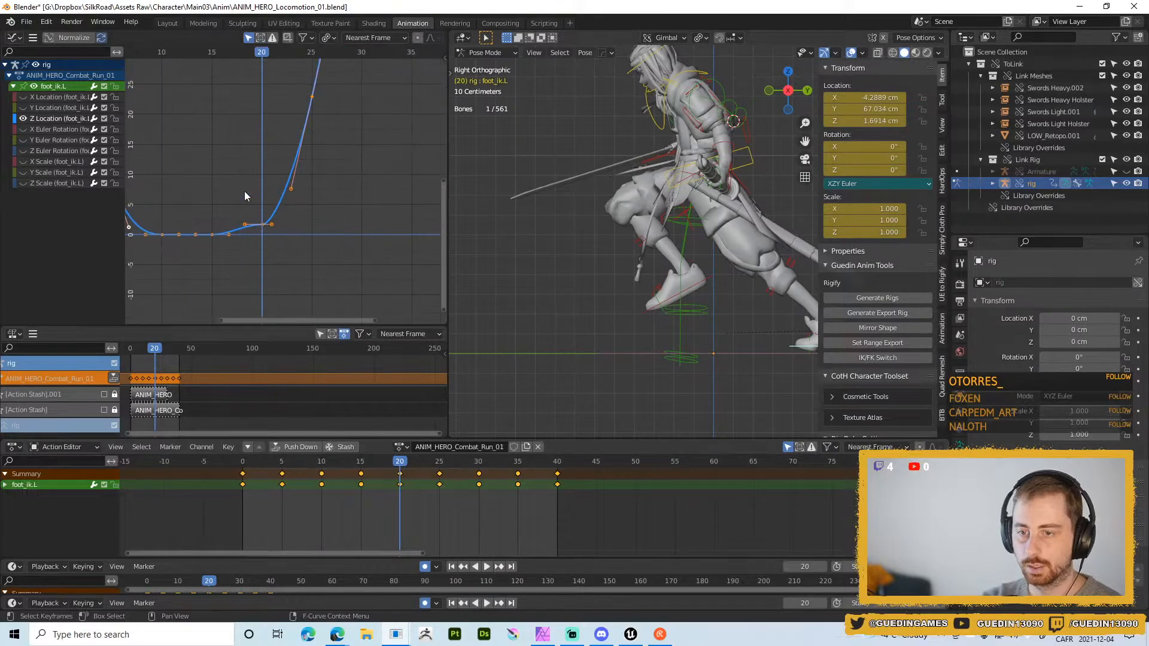
- Duplicate the left foot's ground-level Z Location key from frame 15 onto frame 20
left_click_drag(244, 193, 264, 233)
left_click_drag(184, 213, 227, 247)
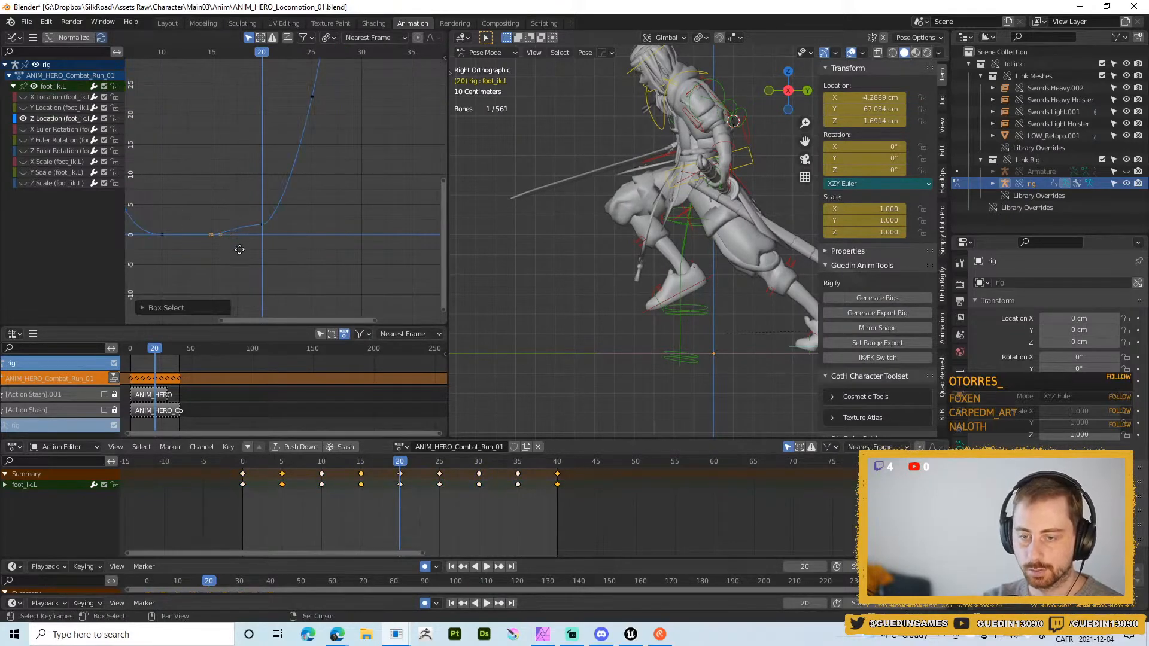
key("g")
key("x")
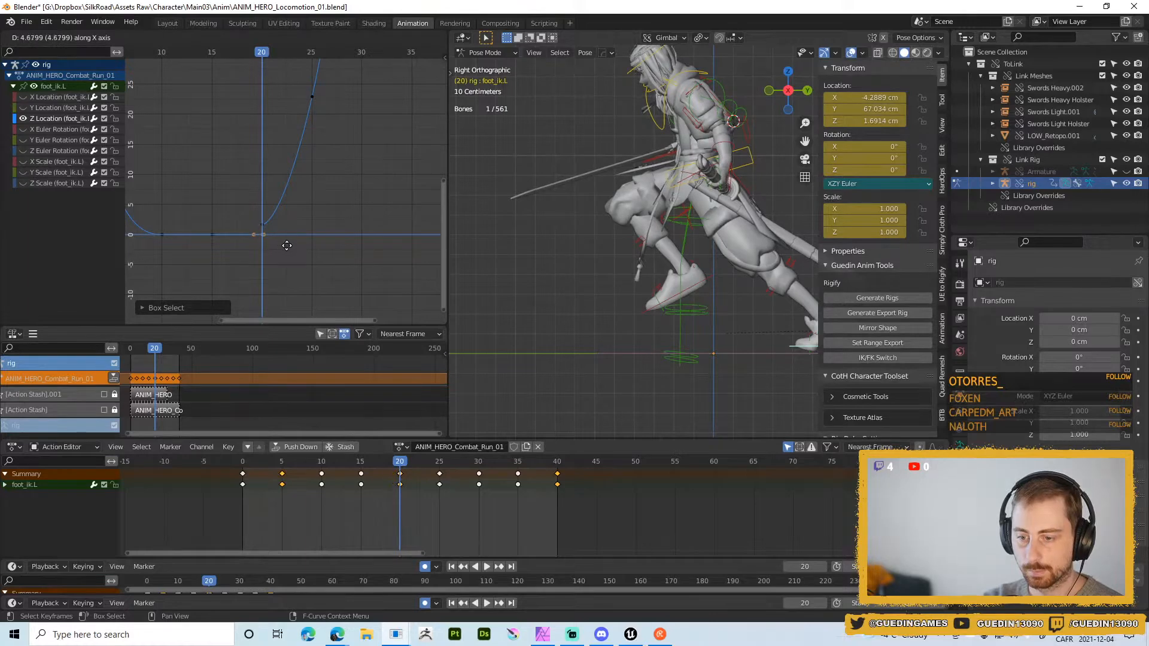
left_click(289, 245)
- Scrub the run cycle up to frame 40 to examine the left foot's height against its whole Z Location curve
middle_click_drag(671, 335, 717, 332)
key("space")
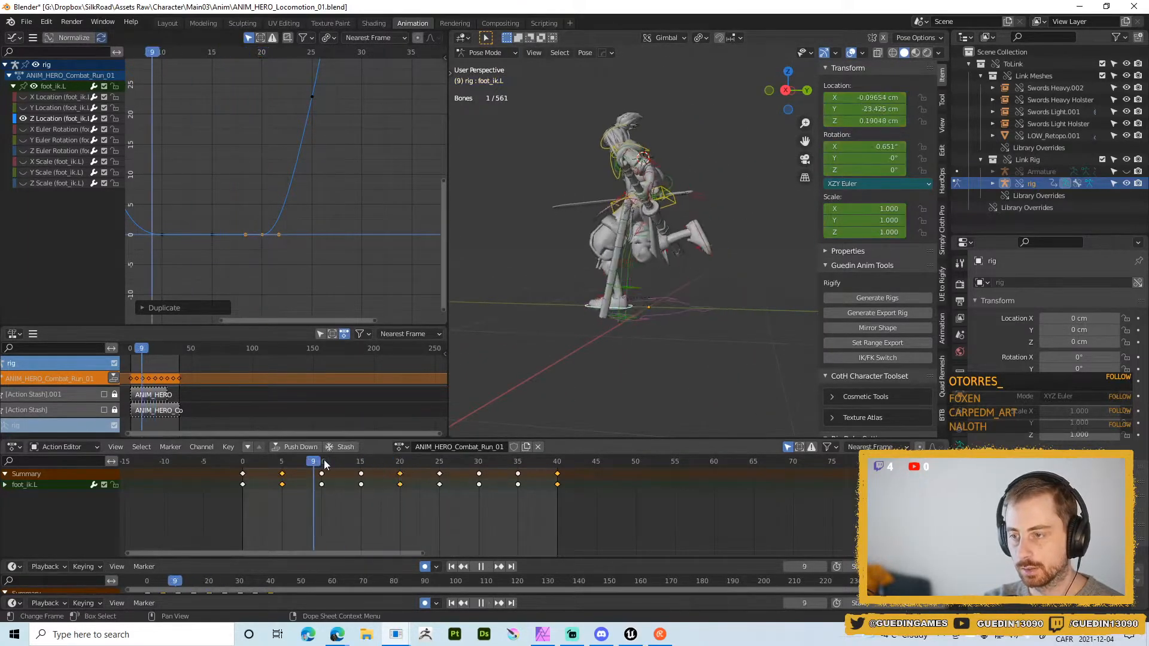
left_click_drag(325, 465, 445, 460)
scroll(353, 179, "down", 3)
middle_click_drag(356, 81, 336, 194)
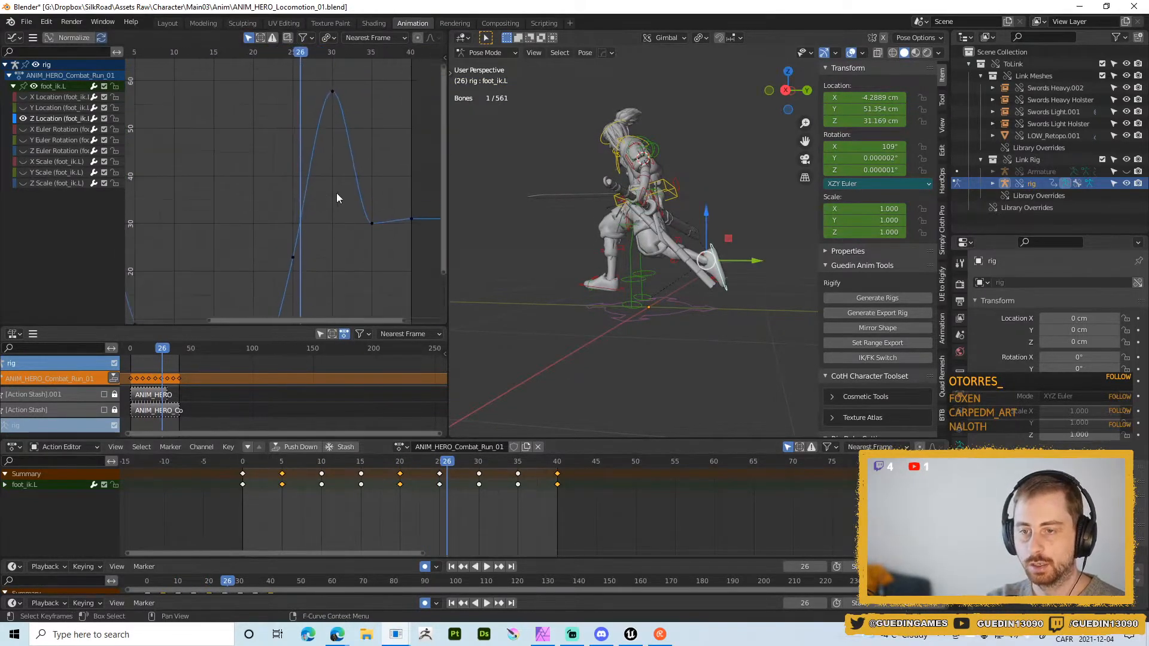
key("space")
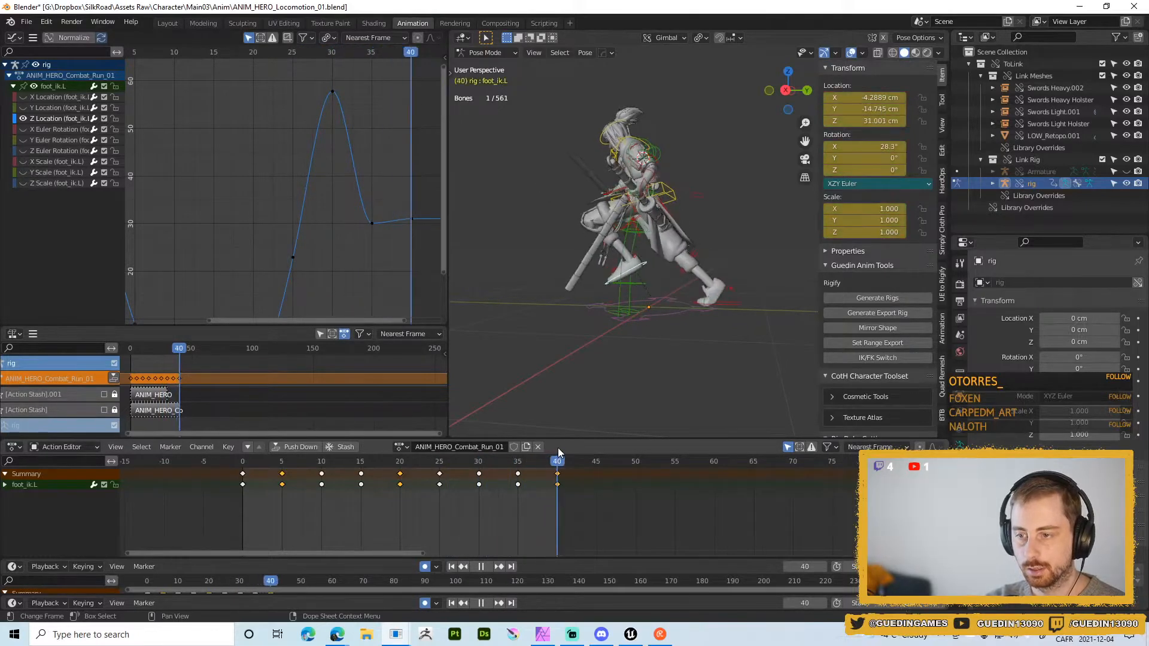
key("space")
key("Home")
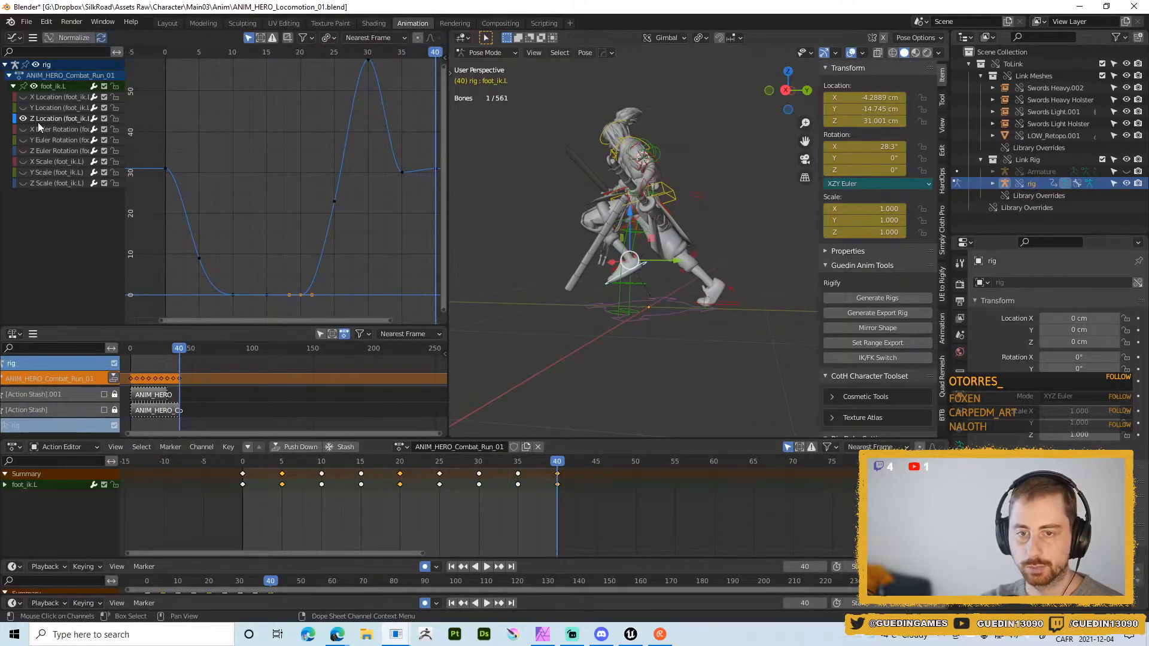
- Select the left foot's Z Location curve and show its F-Curve modifier settings
left_click(38, 123)
key("n")
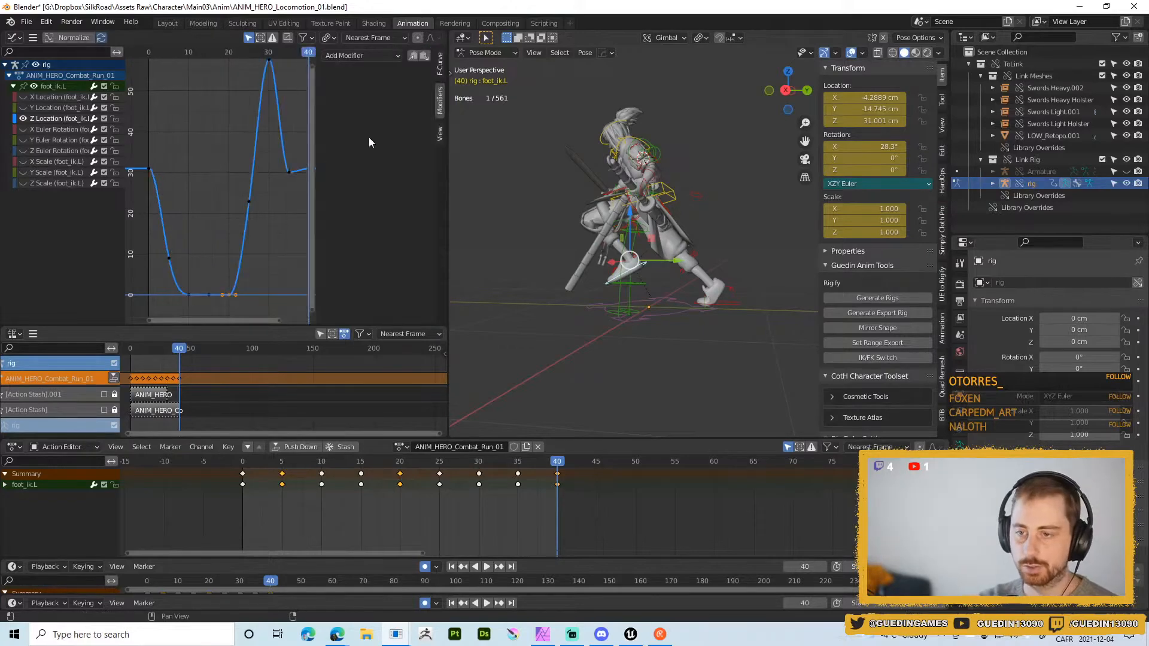
left_click(379, 58)
left_click(358, 99)
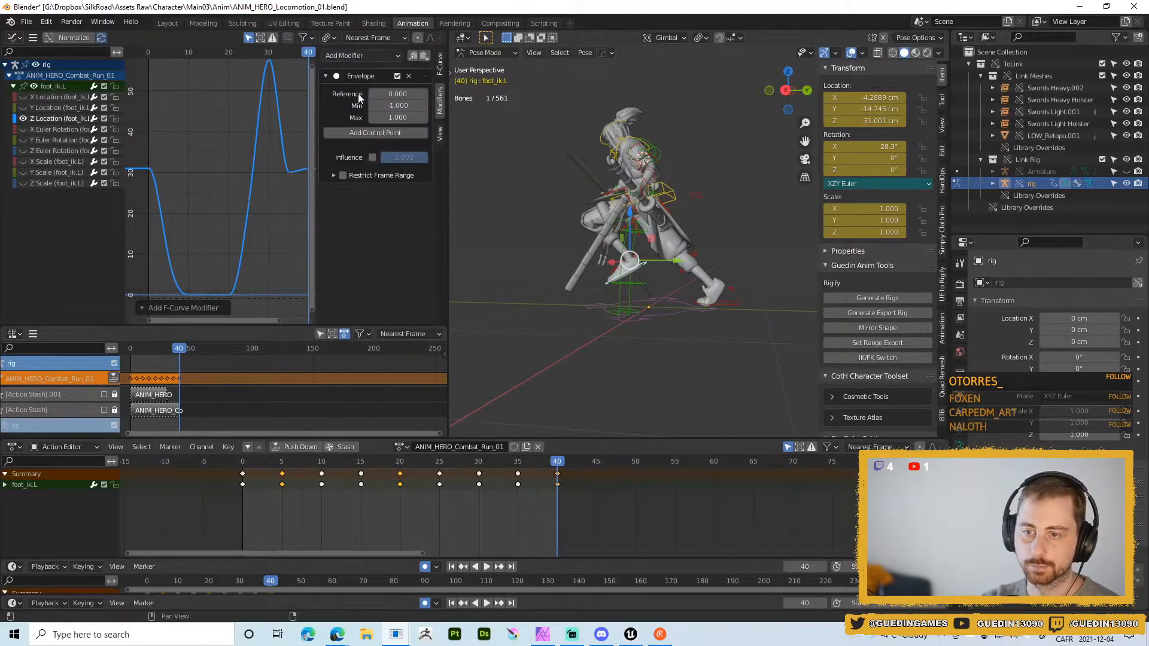
left_click(409, 76)
- Add a Cycles modifier to the left foot's Z Location curve
left_click(387, 57)
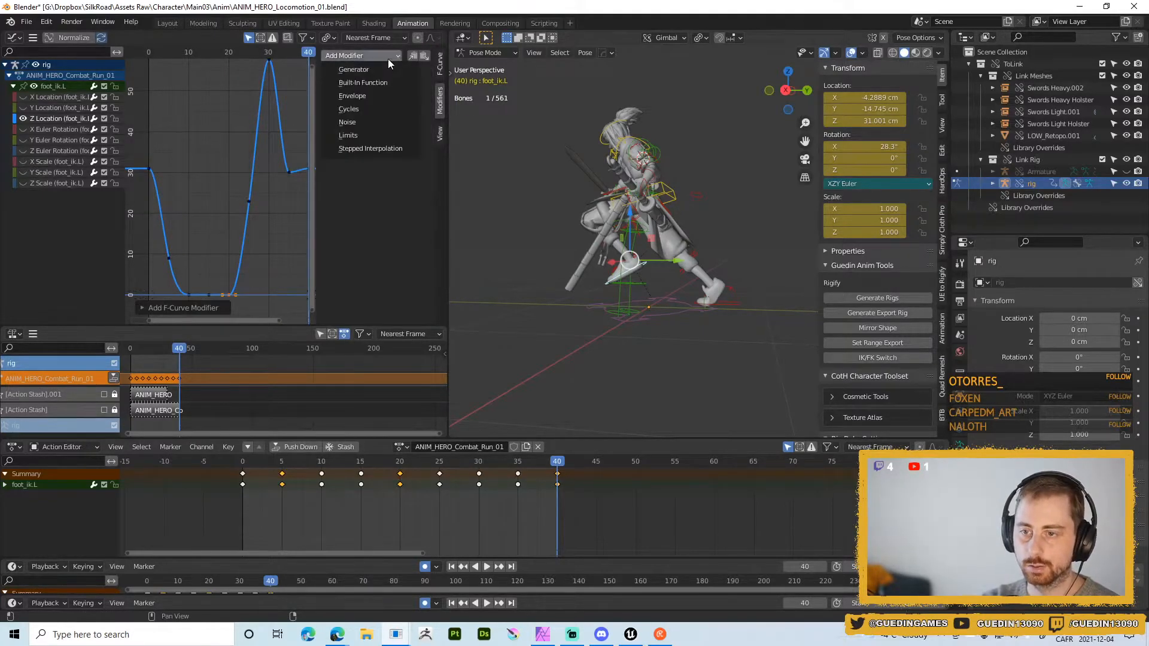
left_click(355, 110)
scroll(221, 203, "down", 2)
key("n")
scroll(366, 227, "down", 1)
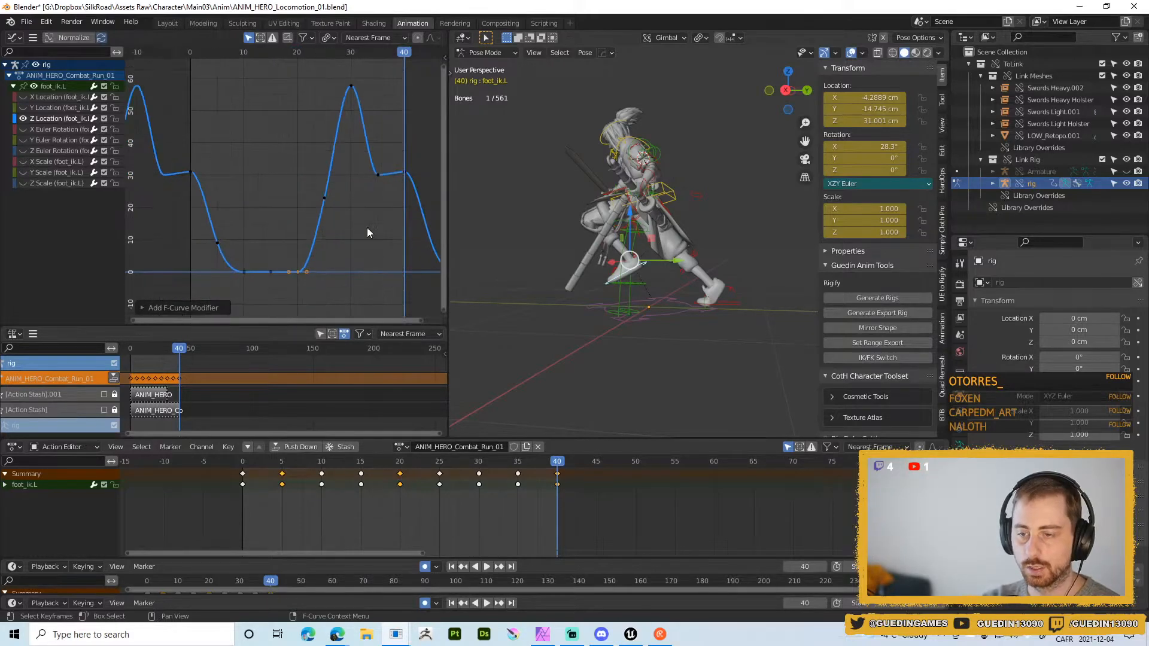
- Lower the Z Location keys at frames 0 and 40 to about 21 cm and rotate their handles along the downward slope
left_click_drag(392, 146, 415, 208)
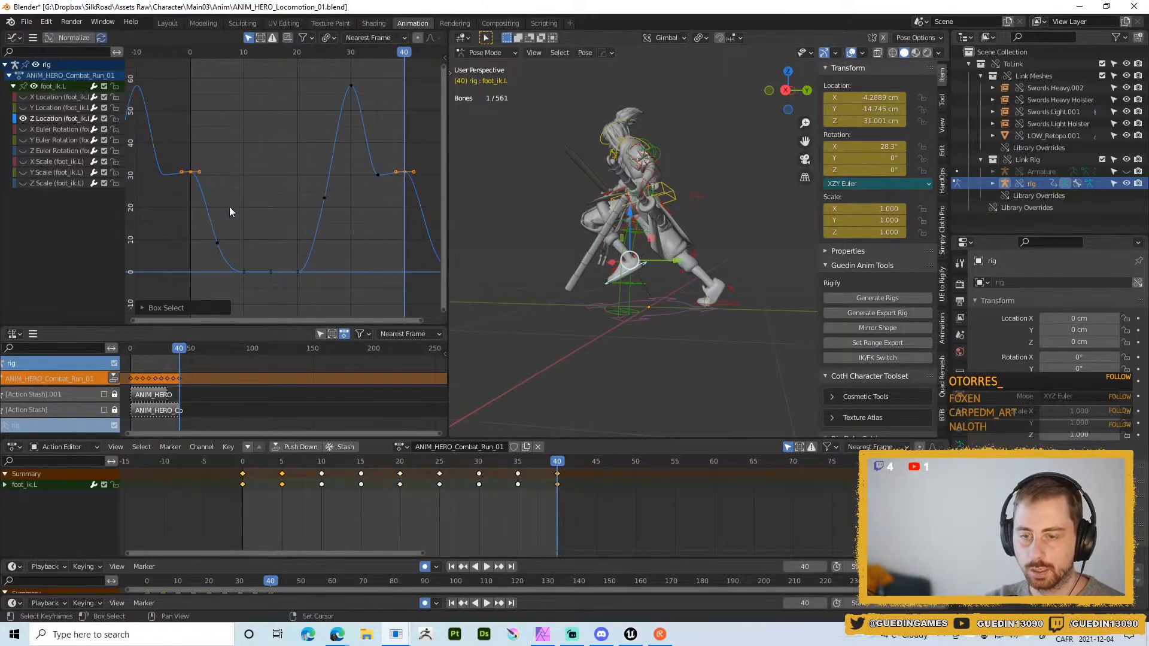
key("g")
key("y")
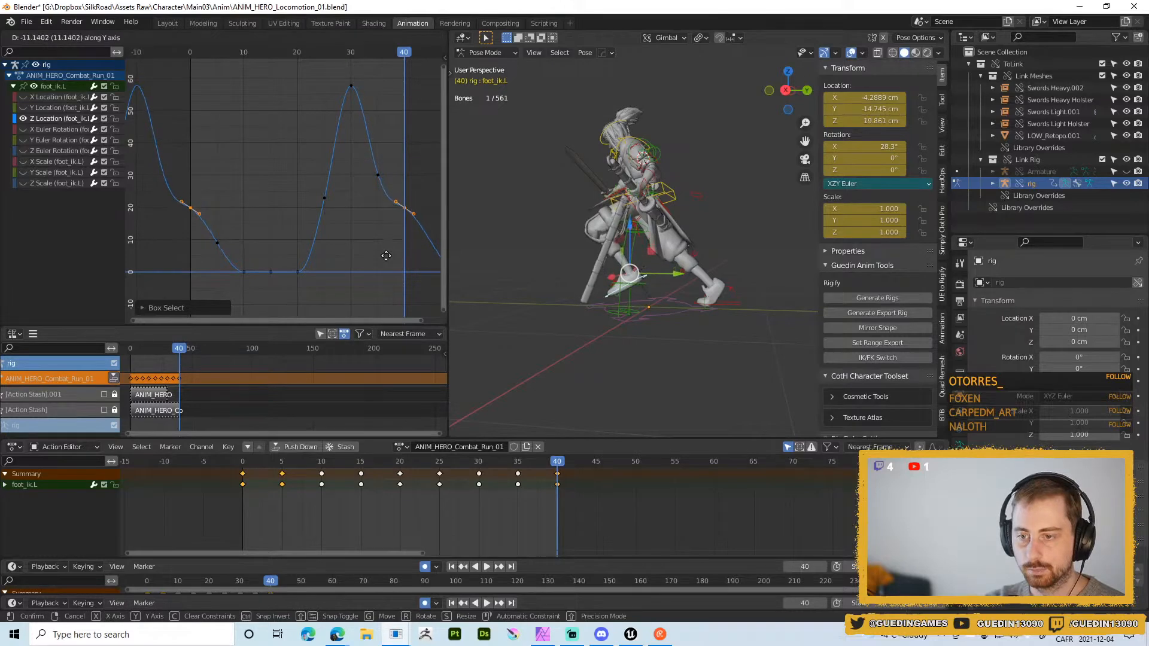
left_click(386, 252)
key("r")
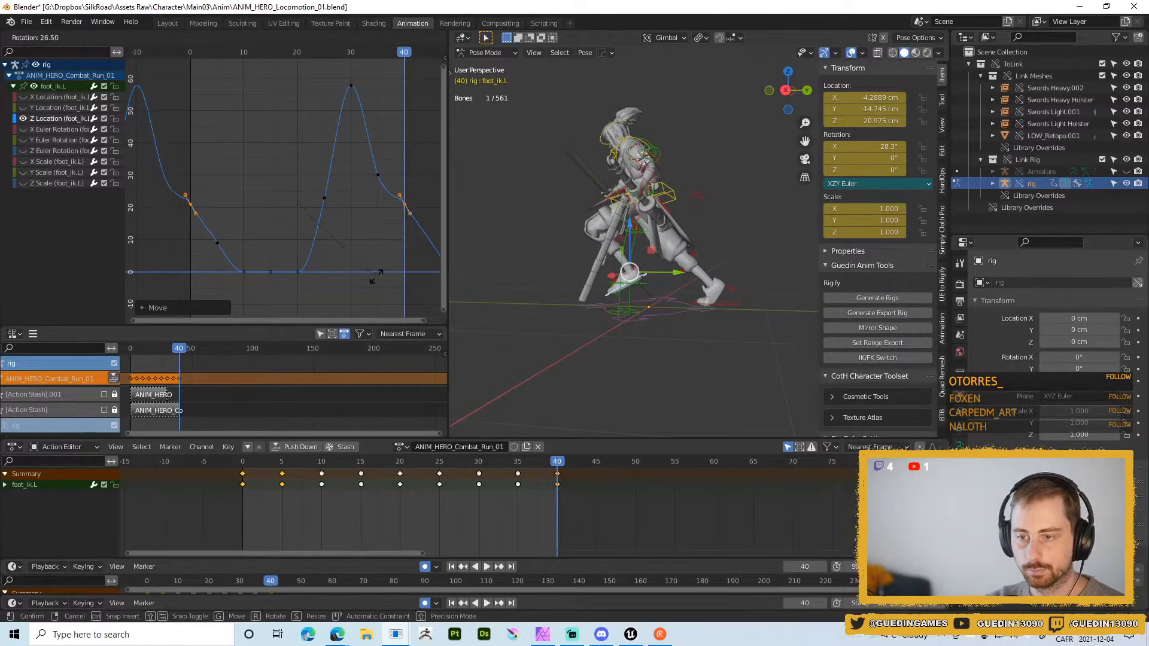
left_click(407, 251)
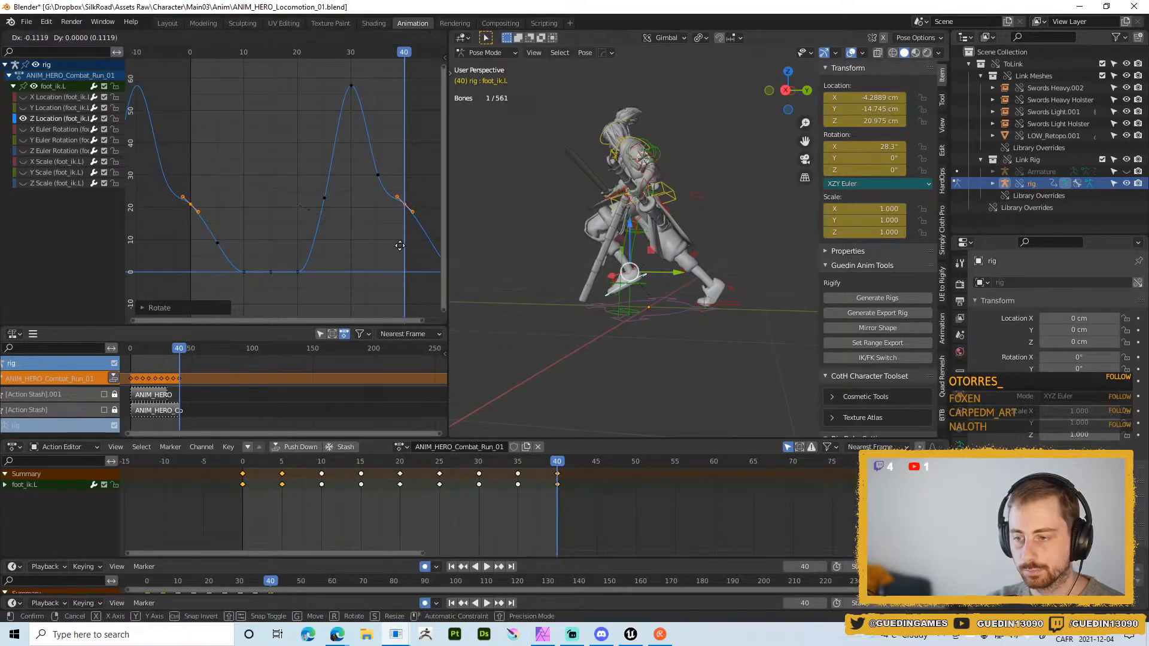
- Scrub the cycle back to frame 0 and raise the Z Location keys at frames 0 and 40 to about 25 cm
key("space")
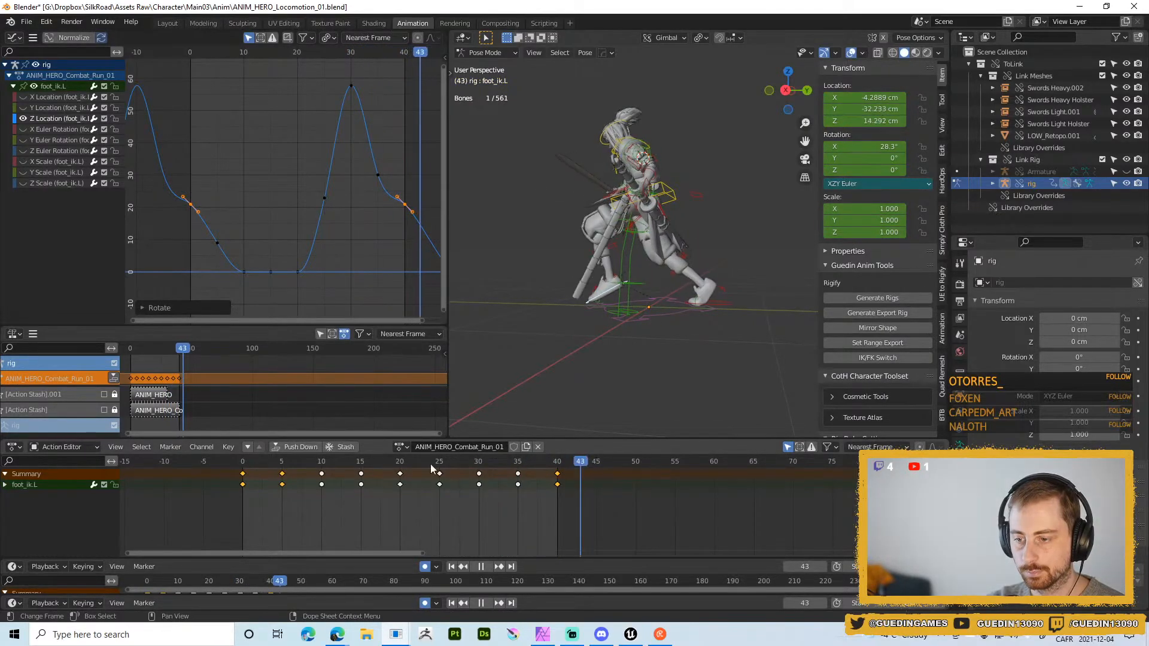
left_click_drag(325, 462, 233, 464)
key("space")
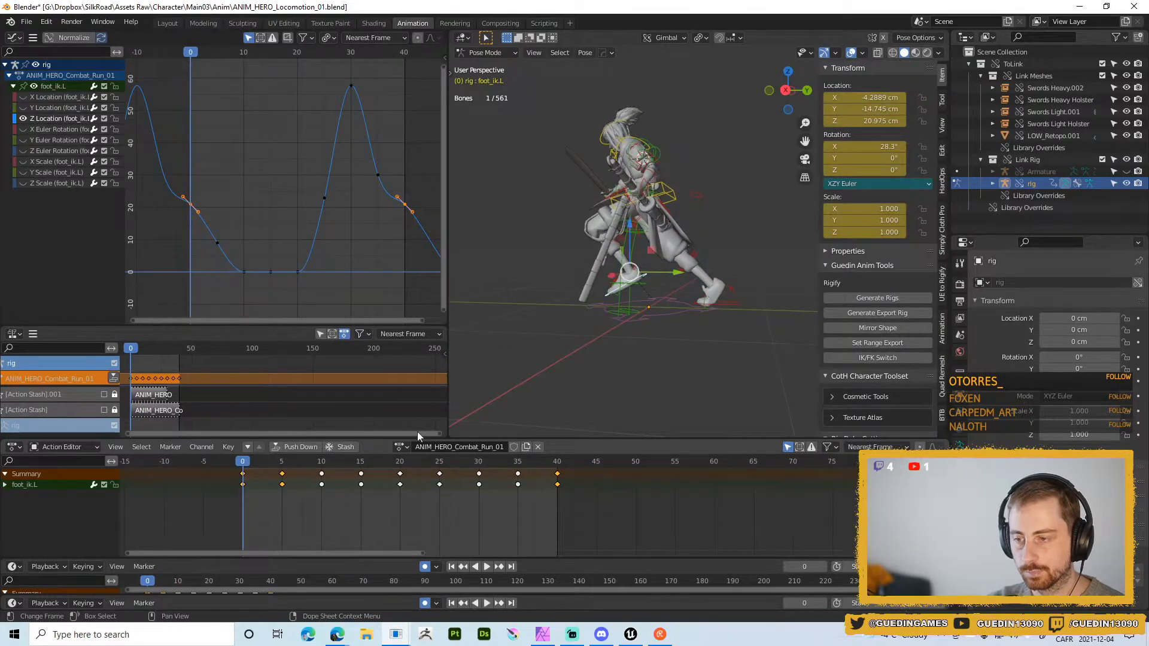
key("g")
key("y")
left_click(312, 246)
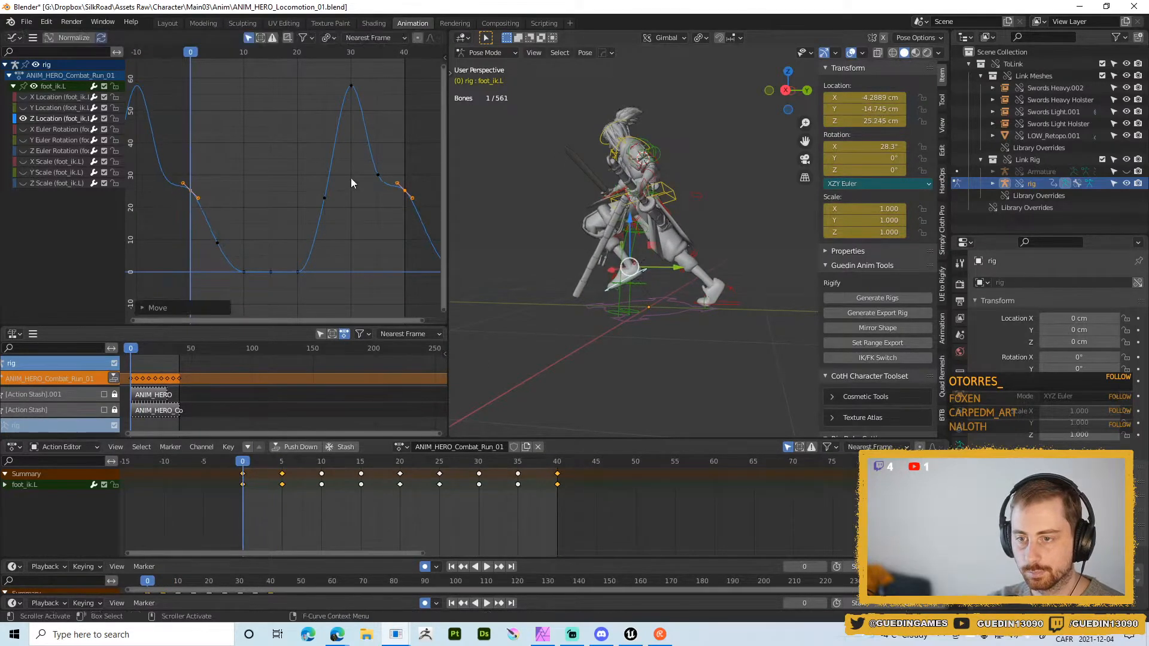
key("g")
key("y")
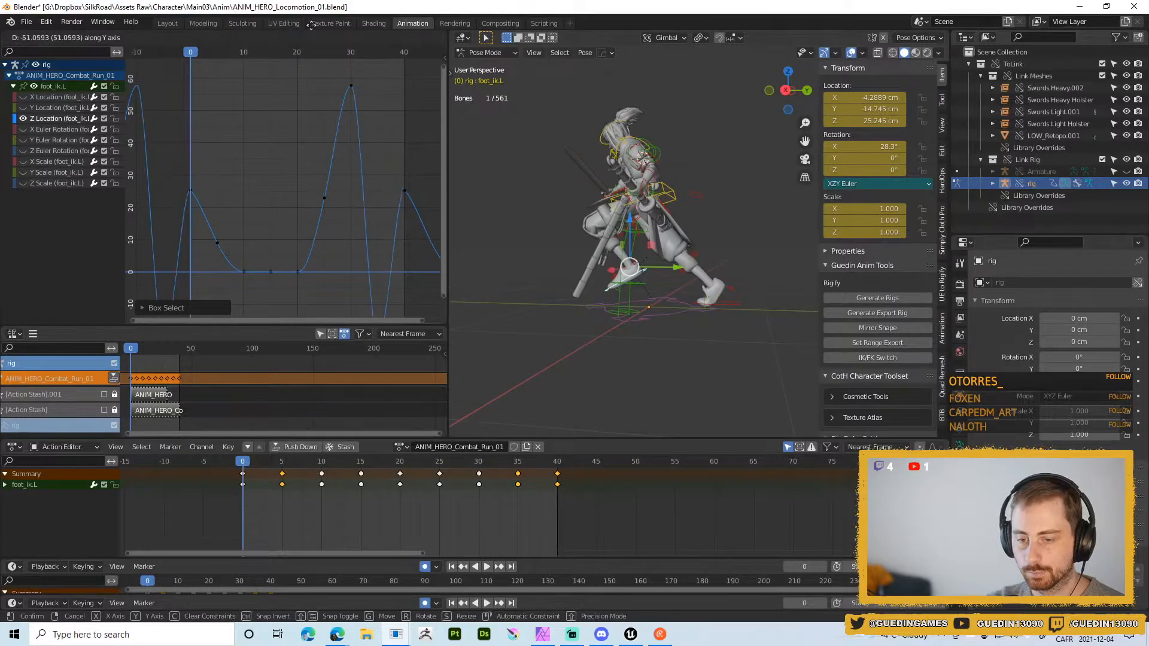
right_click(340, 286)
- At frame 35, raise the left foot's Z Location key to about 36 cm and rotate its handles to smooth the descent
left_click_drag(345, 53, 377, 51)
key("g")
key("y")
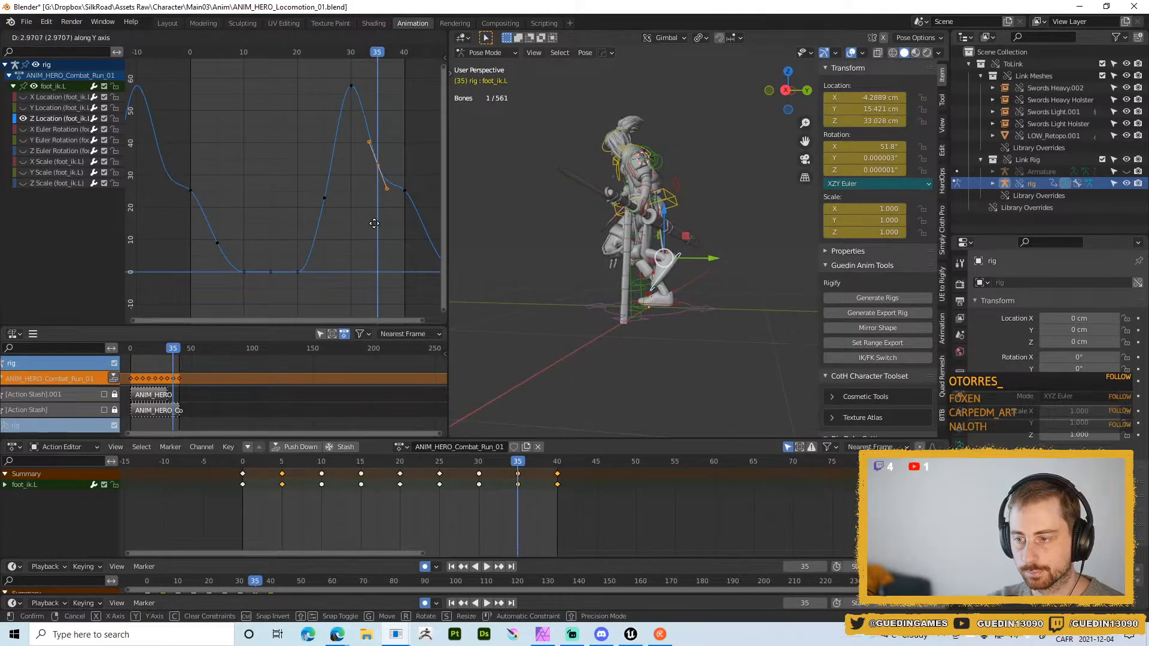
left_click(375, 214)
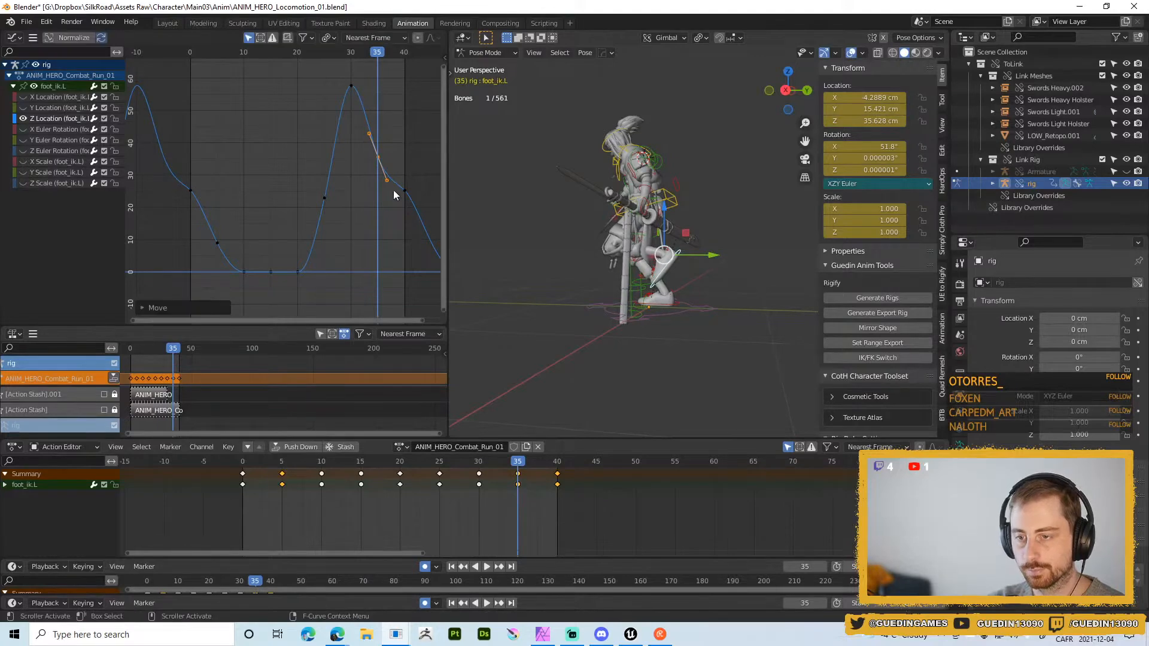
key("r")
left_click(408, 236)
key("r")
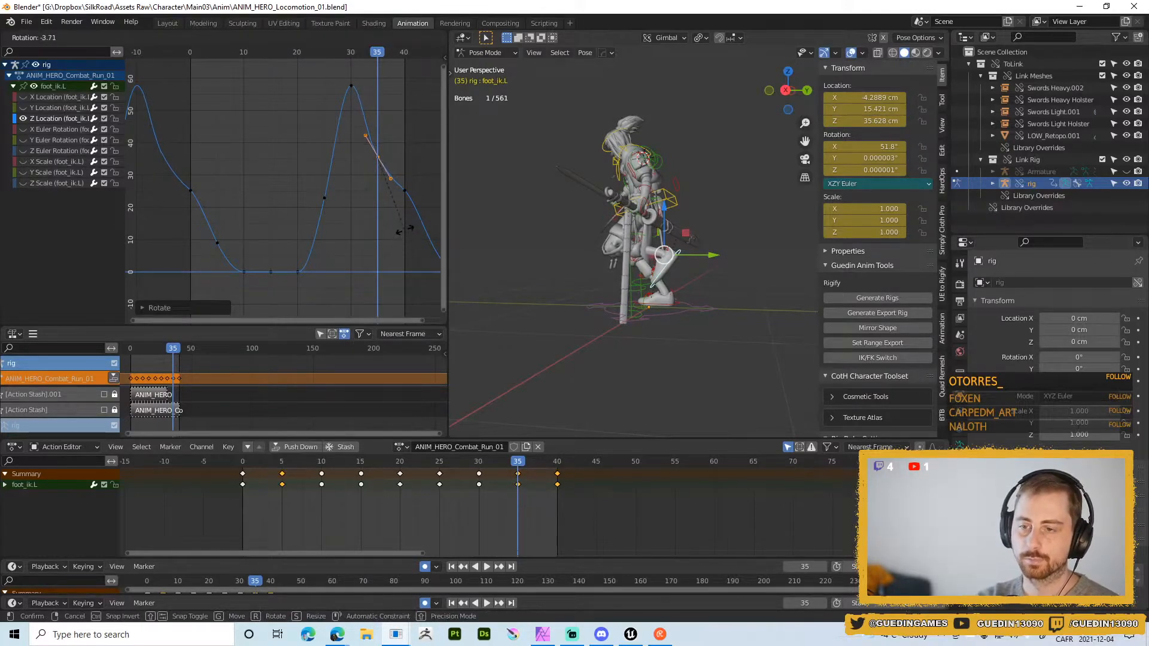
left_click(412, 234)
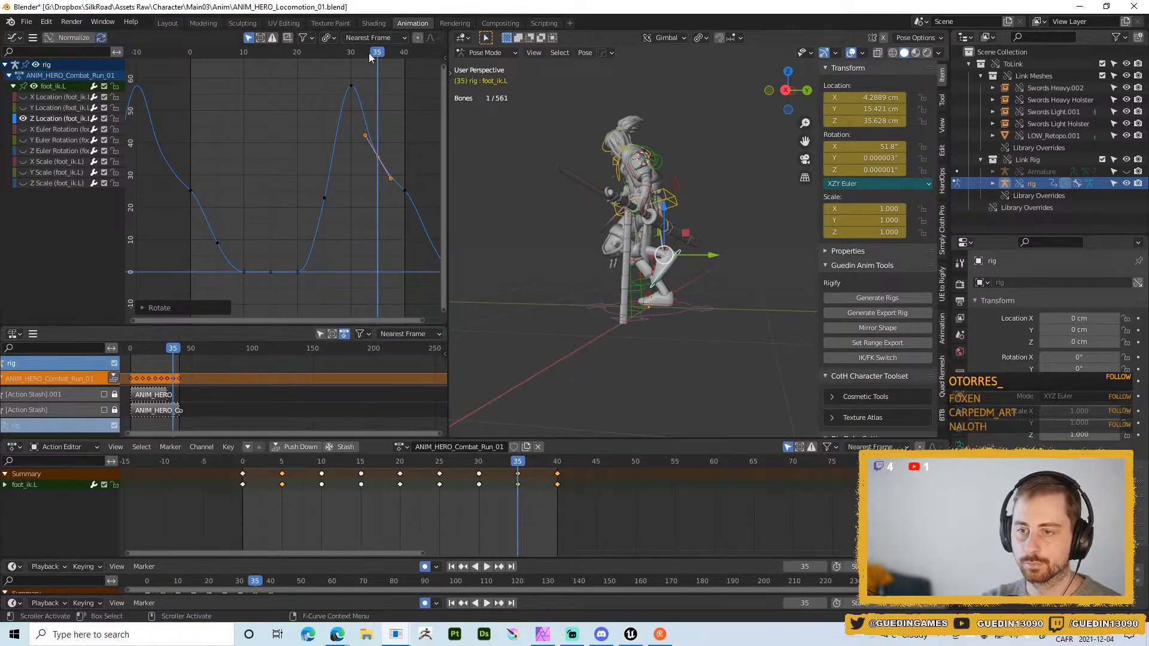
- Play and scrub the run cycle to examine the left foot's swing and landing across the loop point
key("space")
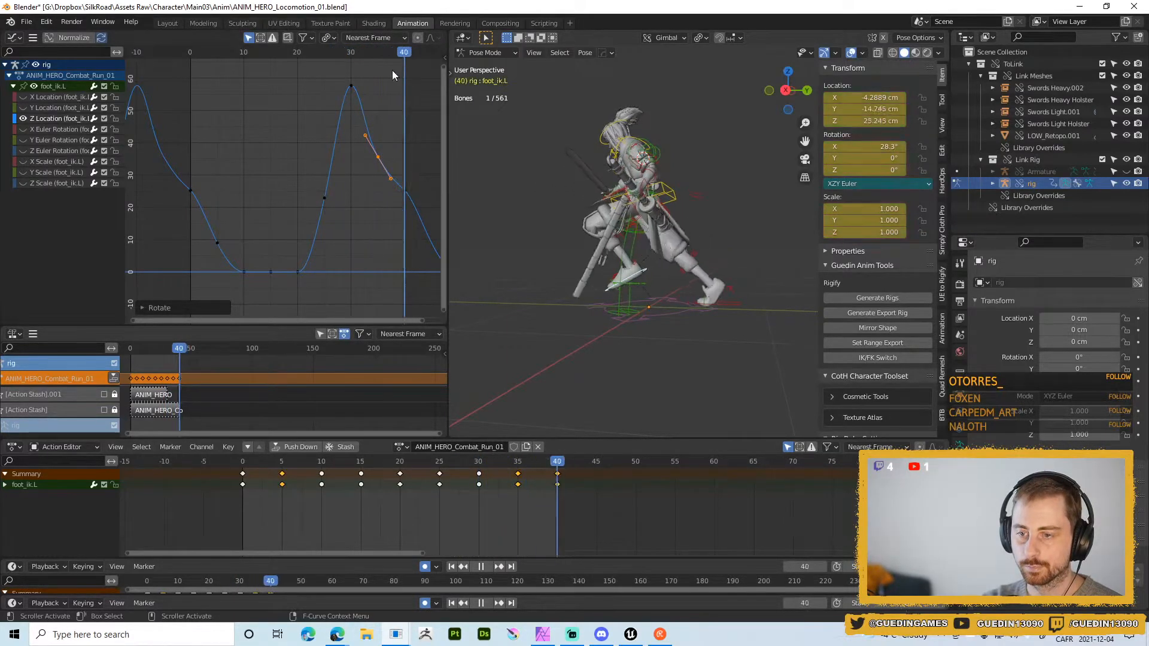
key("Escape")
key("space")
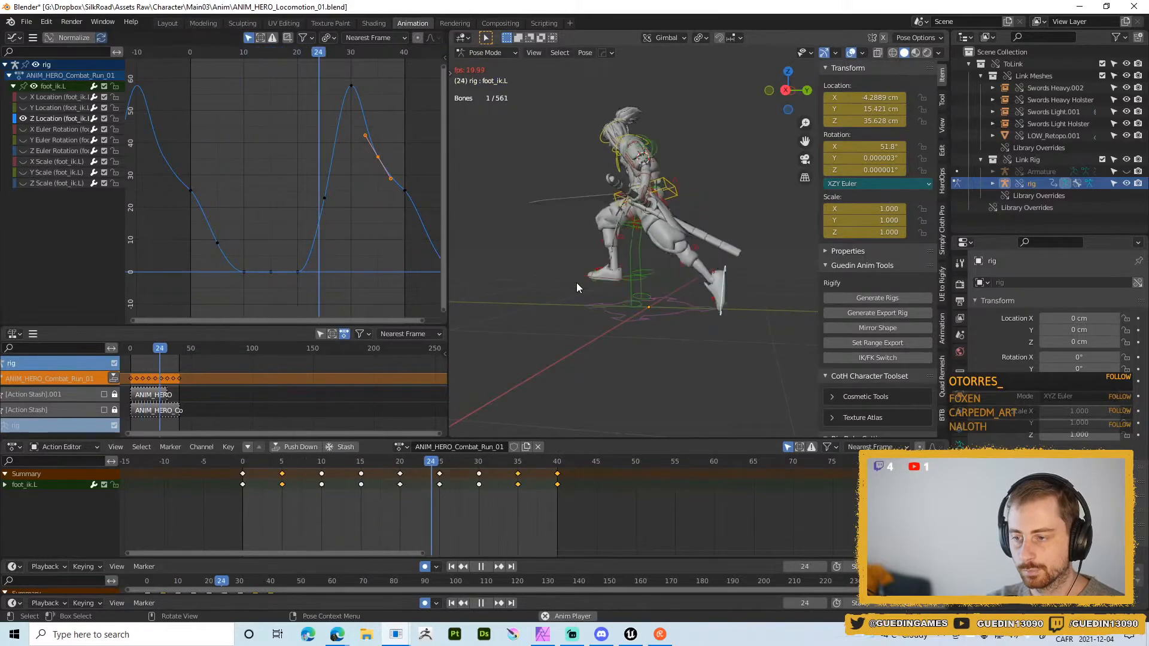
key("shift+space")
left_click(574, 188)
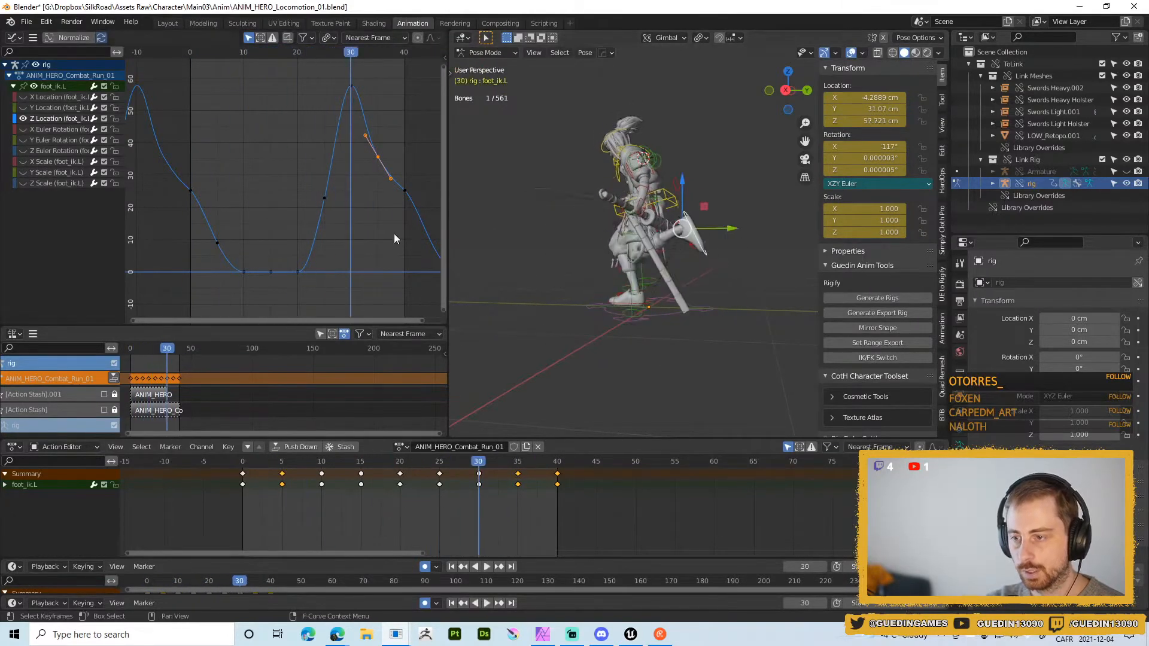
key("space")
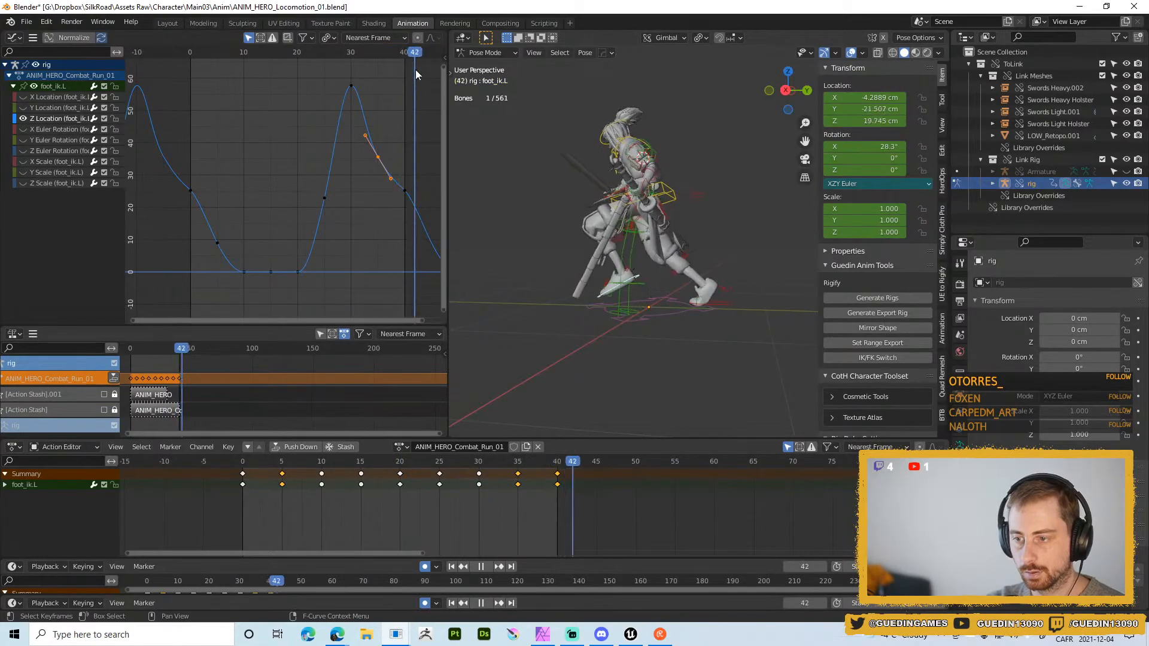
key("space")
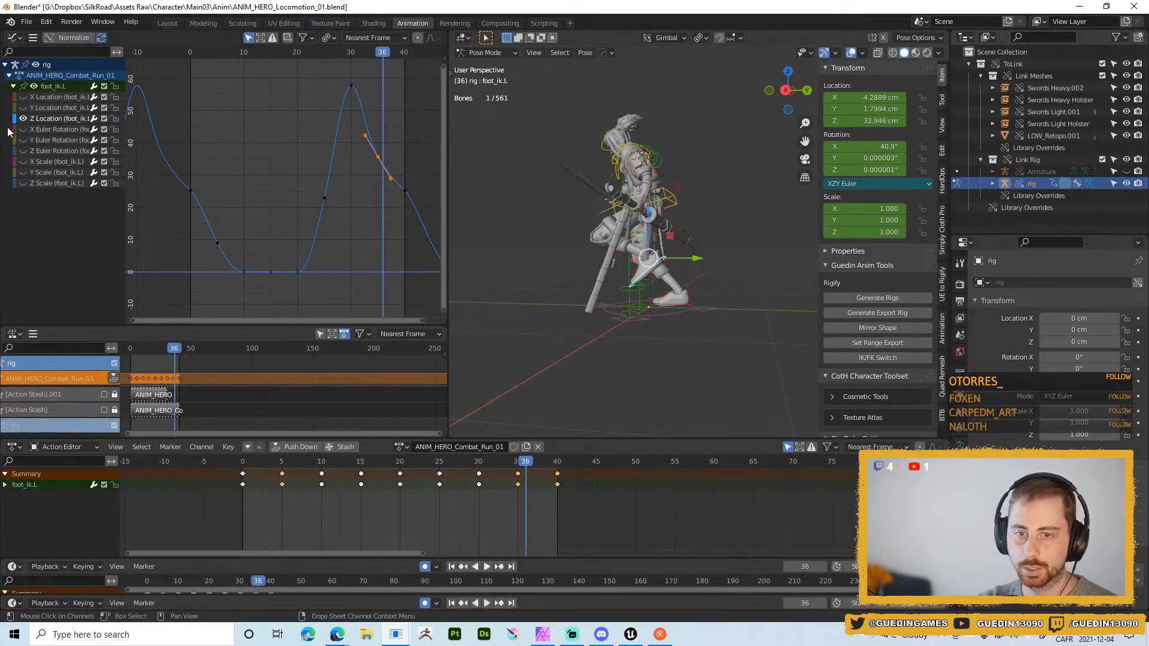
- Isolate the left foot IK's Y Location curve and set its keys at frames 0 and 40 to Auto Clamped handles
left_click(23, 108, "ctrl")
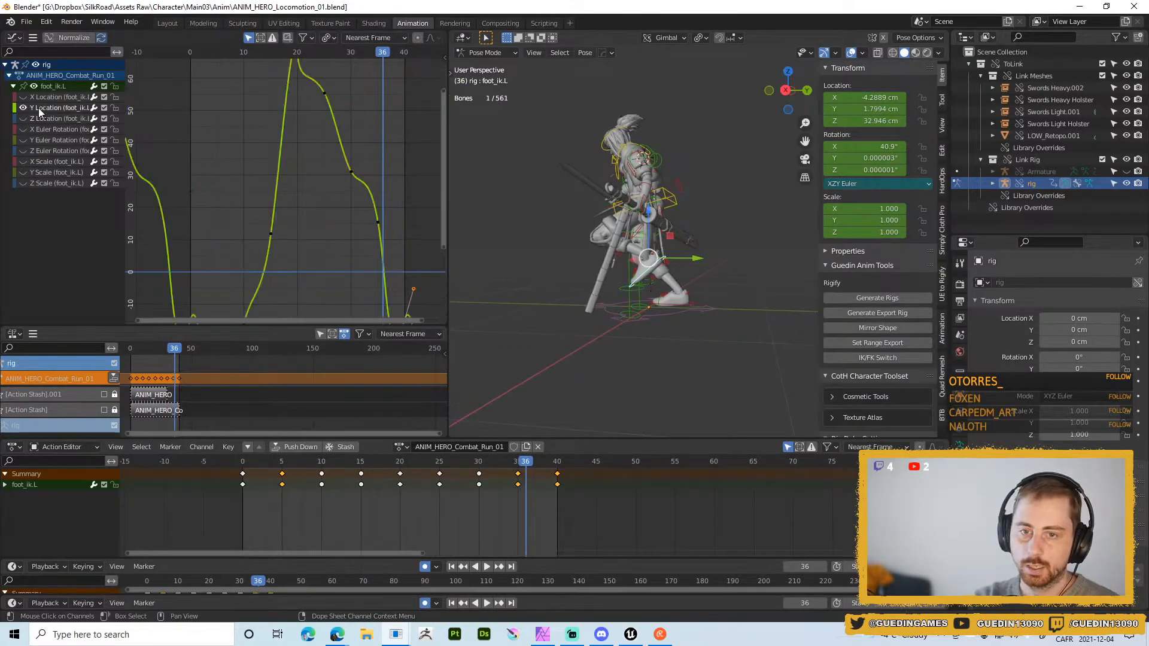
key("Home")
left_click(346, 218)
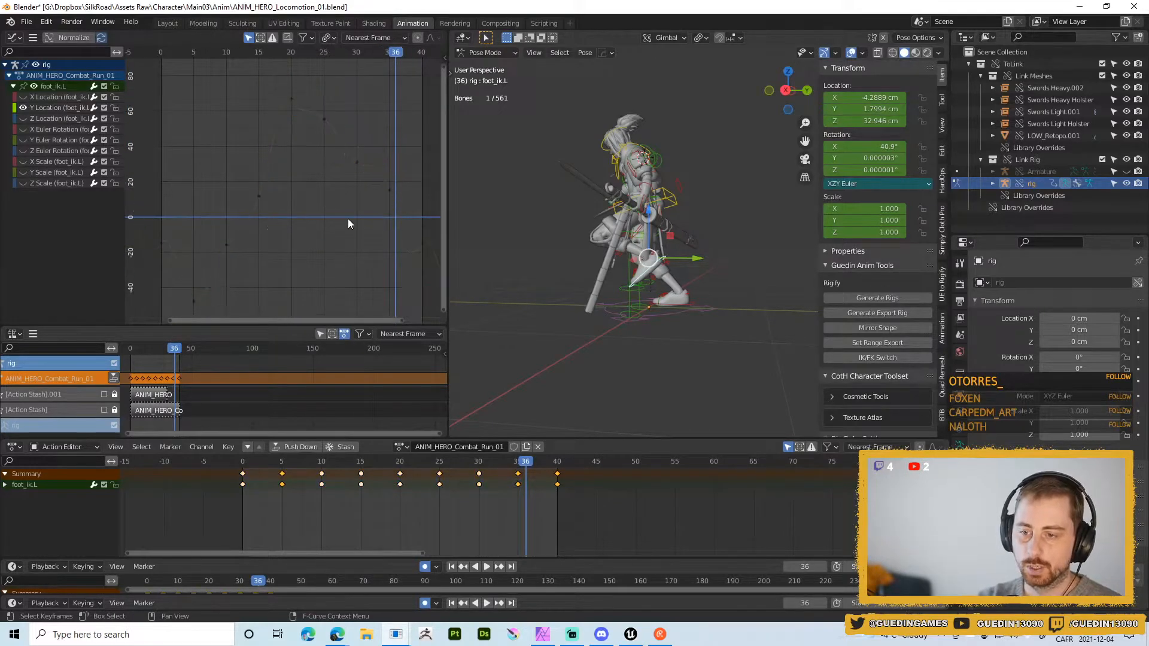
scroll(352, 225, "down", 1)
left_click_drag(389, 233, 407, 253)
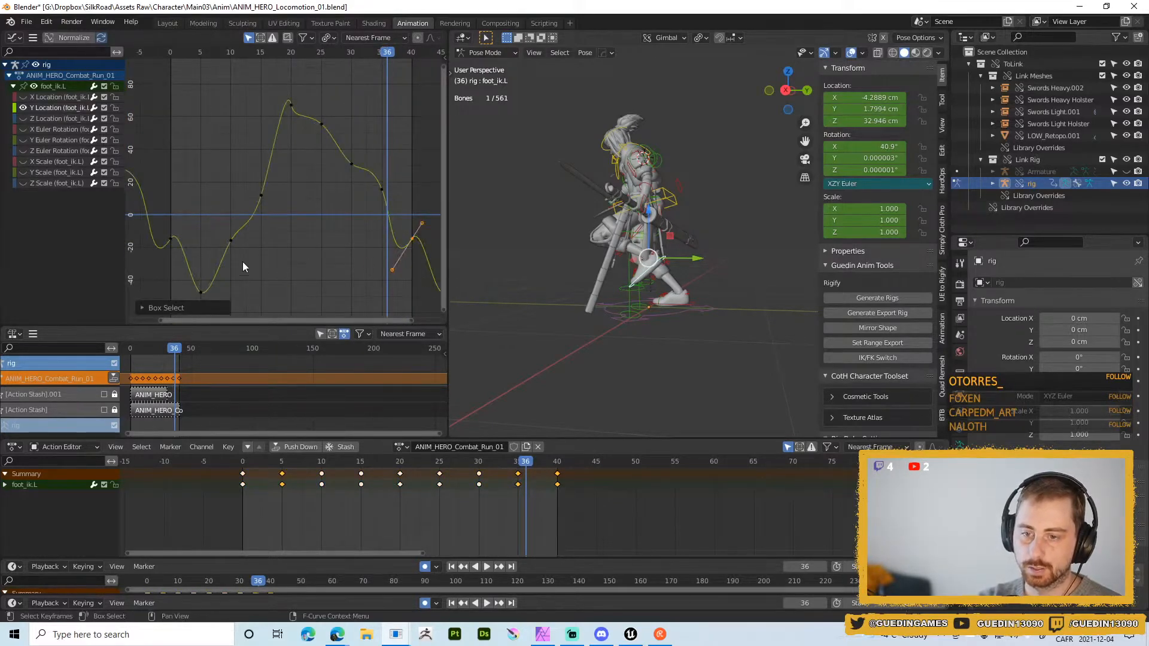
left_click_drag(160, 225, 214, 269, "shift")
key("r")
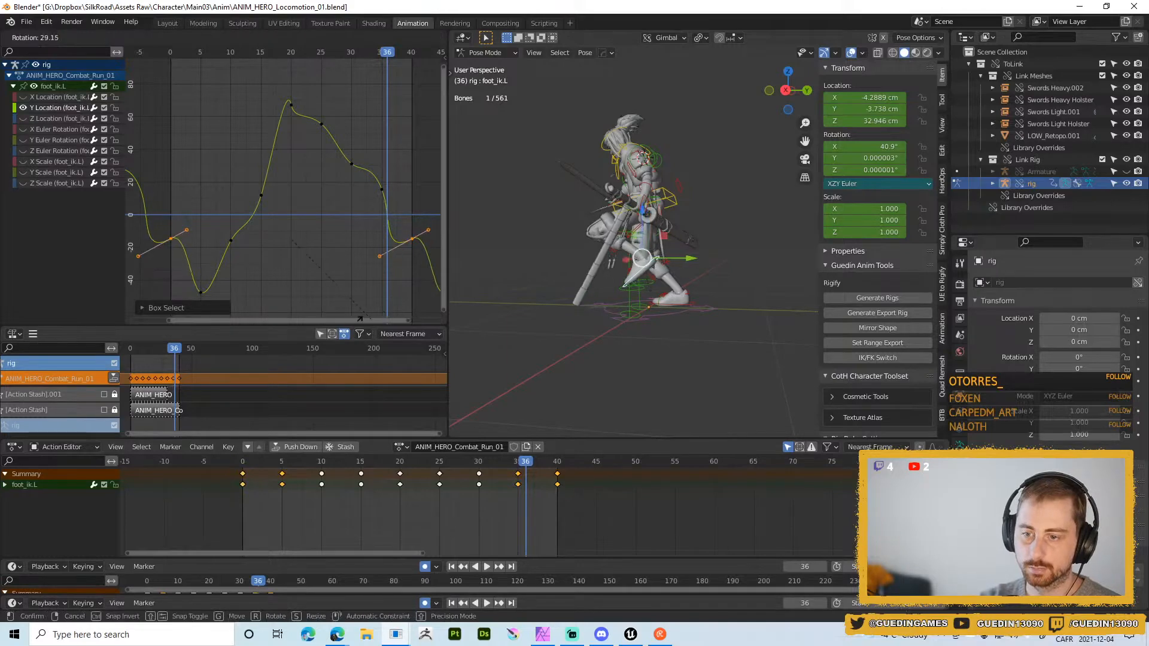
left_click(317, 272)
key("v")
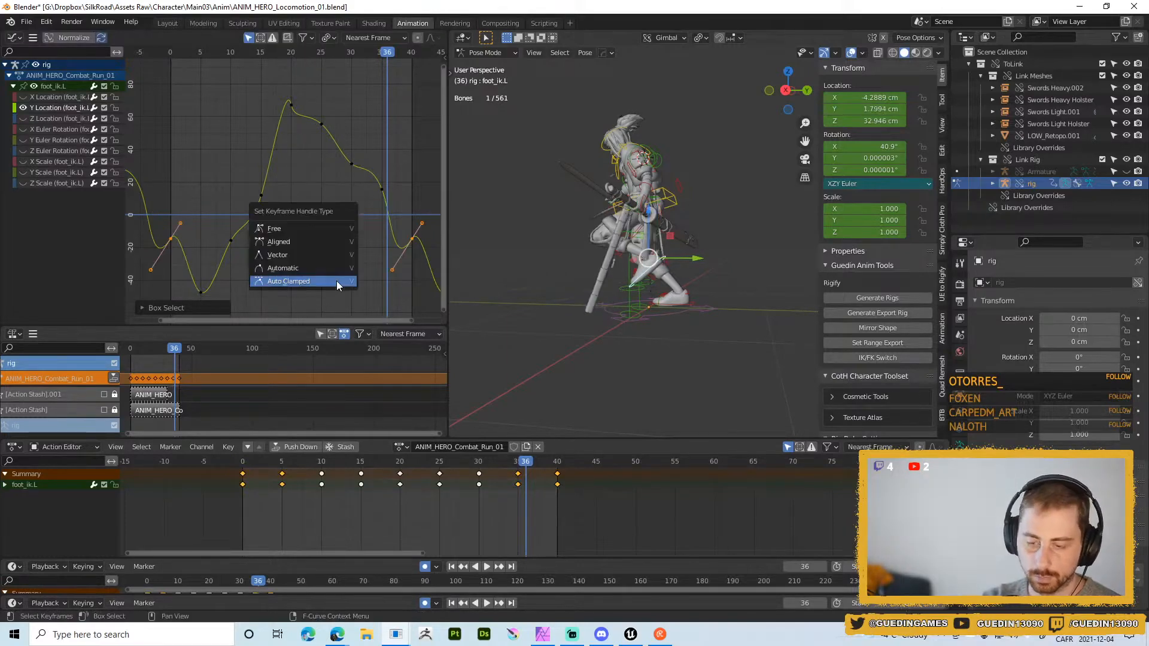
left_click(337, 281)
scroll(353, 263, "down", 1)
left_click(428, 243)
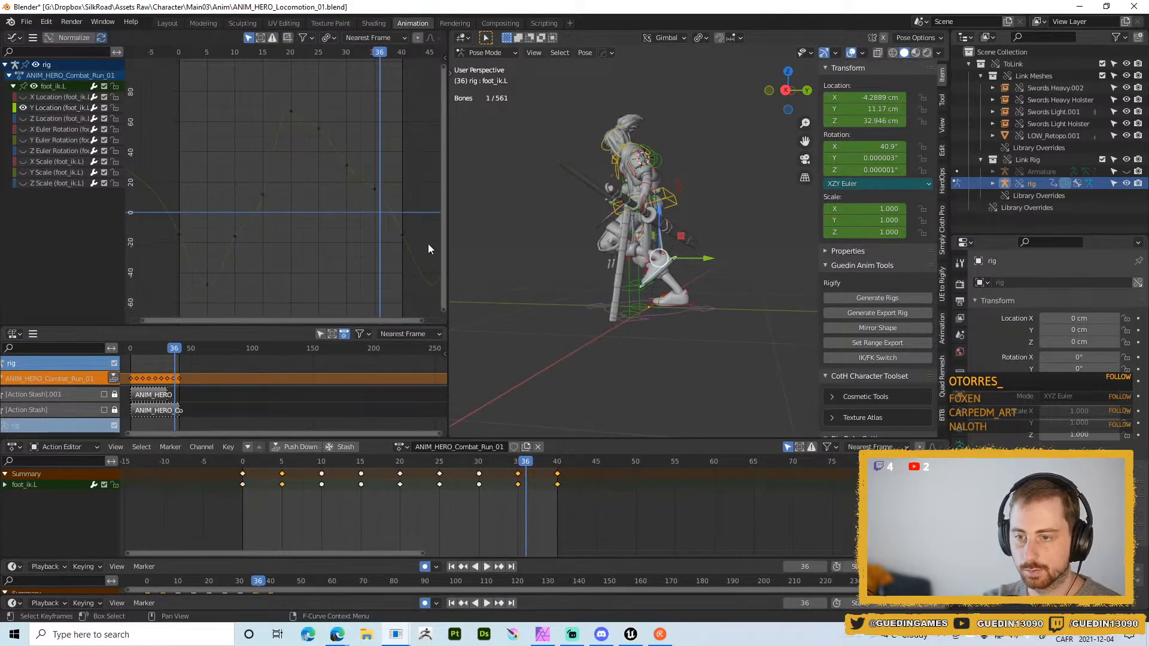
- Scrub the foot's swing, and change the handle type of the Y Location key at frame 20 to flatten its peak
left_click_drag(520, 472, 395, 471)
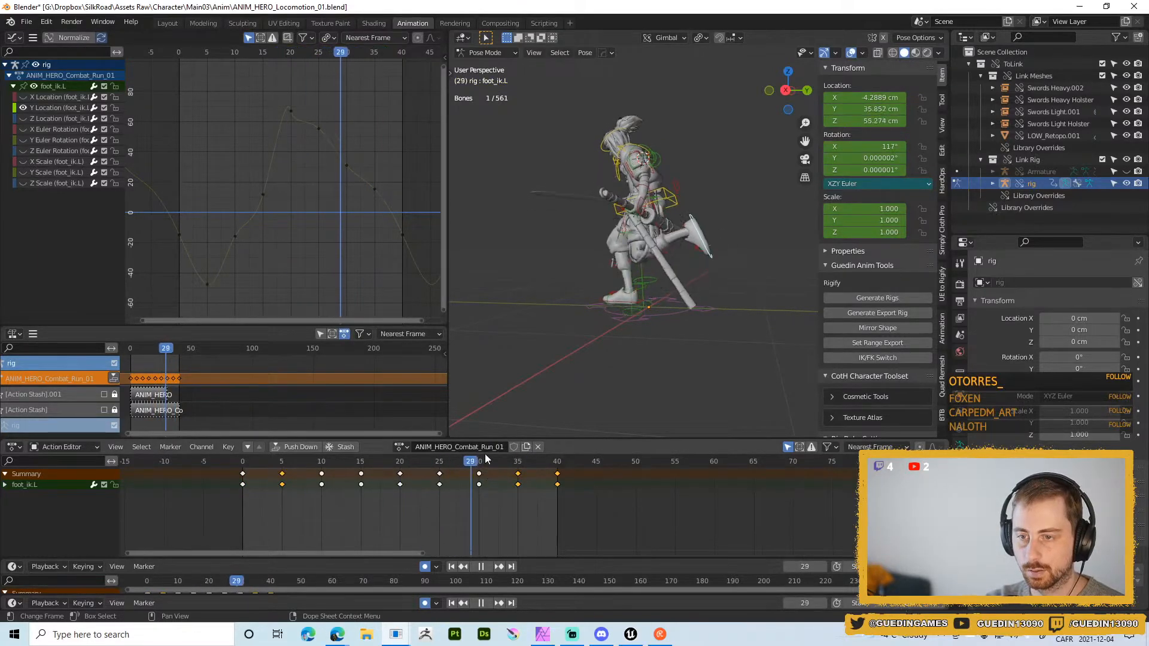
key("space")
left_click(290, 110)
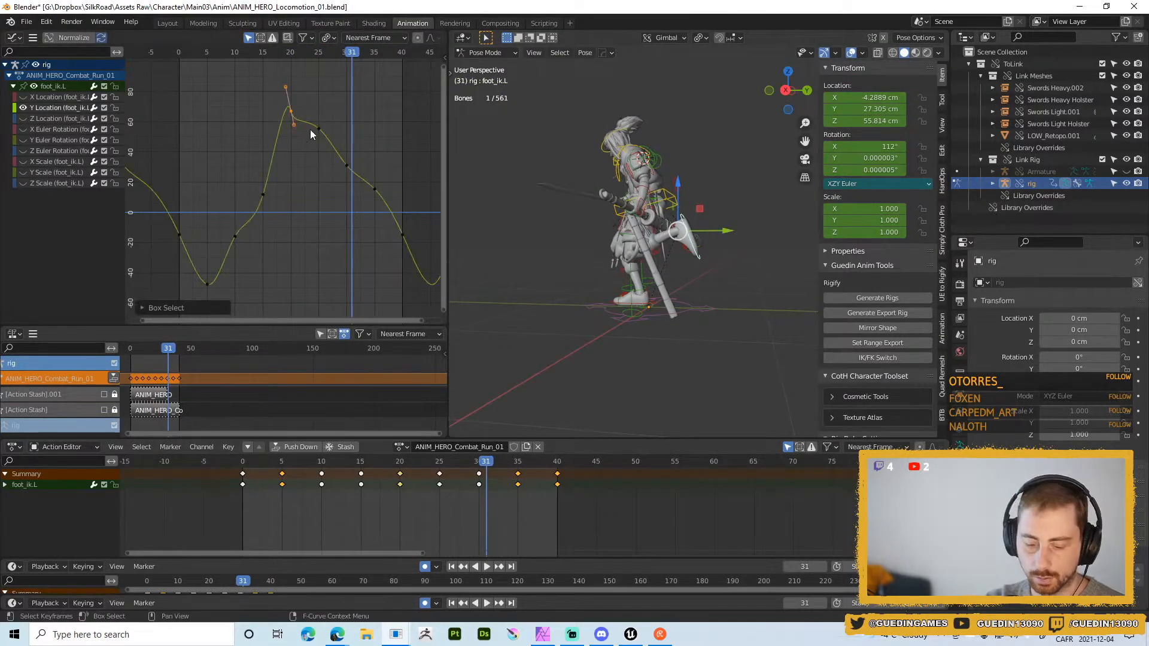
key("v")
left_click(310, 130)
- Delete the intermediate Y Location keys at frames 10, 15, 25, 30 and 35
left_click_drag(317, 107, 390, 224)
key("x")
left_click(383, 217)
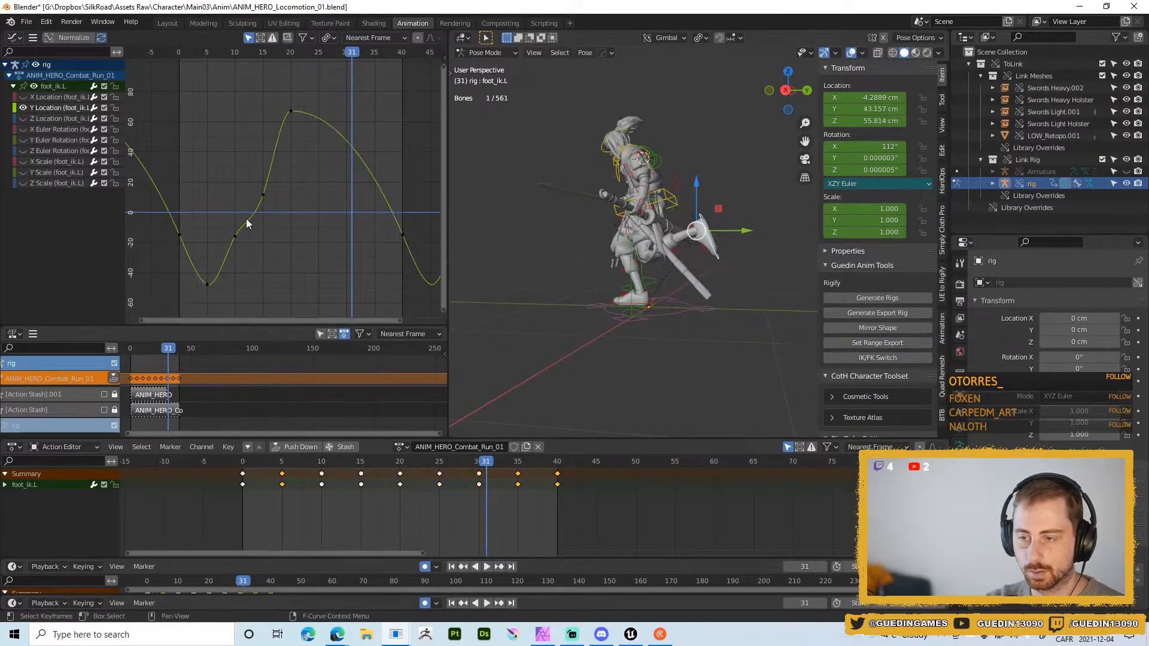
left_click_drag(231, 188, 290, 255)
key("x")
left_click(271, 257)
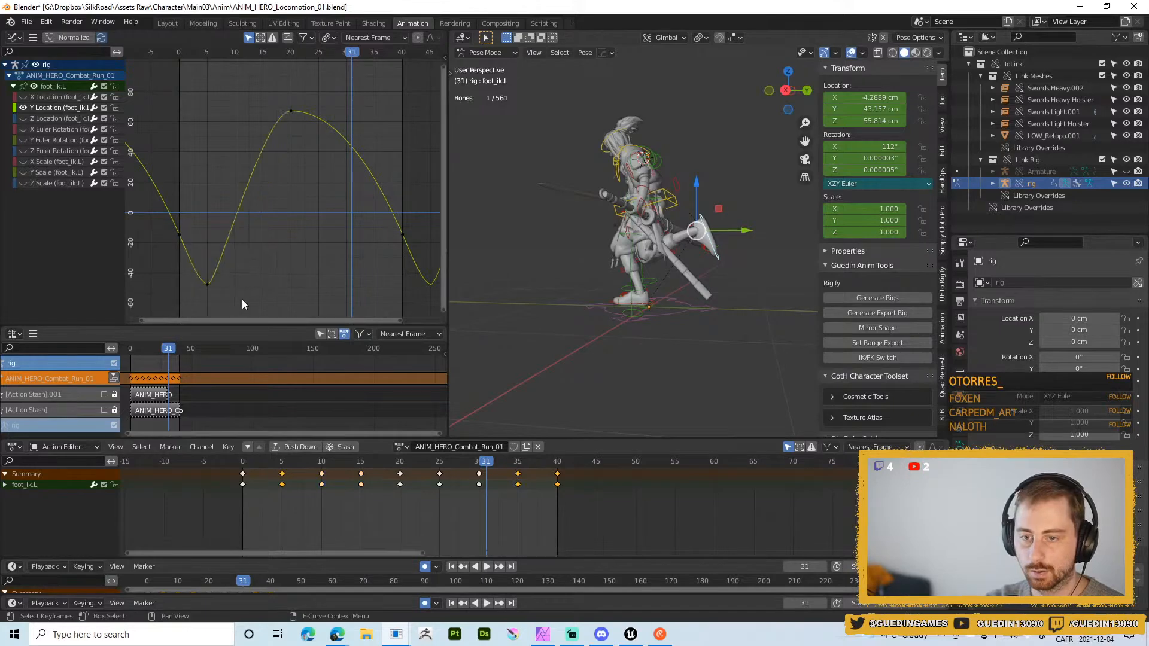
- Give the Y Location key at frame 5 Free handles and raise its outgoing handle along the rising slope
left_click_drag(201, 270, 233, 300)
key("ctrl+z")
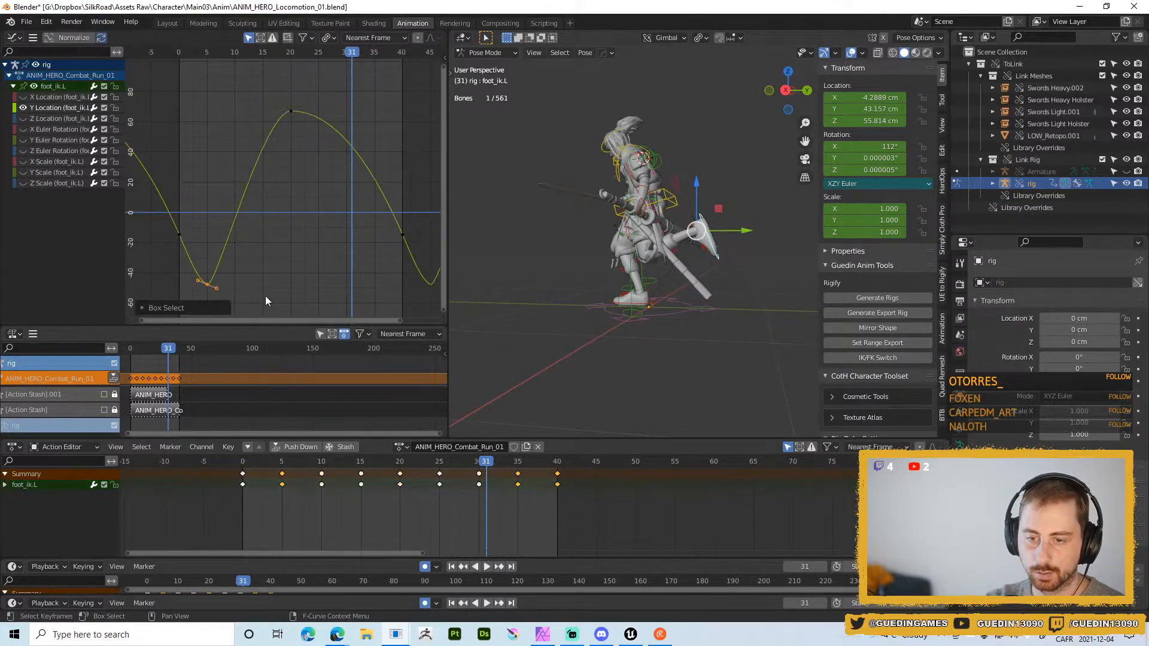
key("v")
left_click(286, 263)
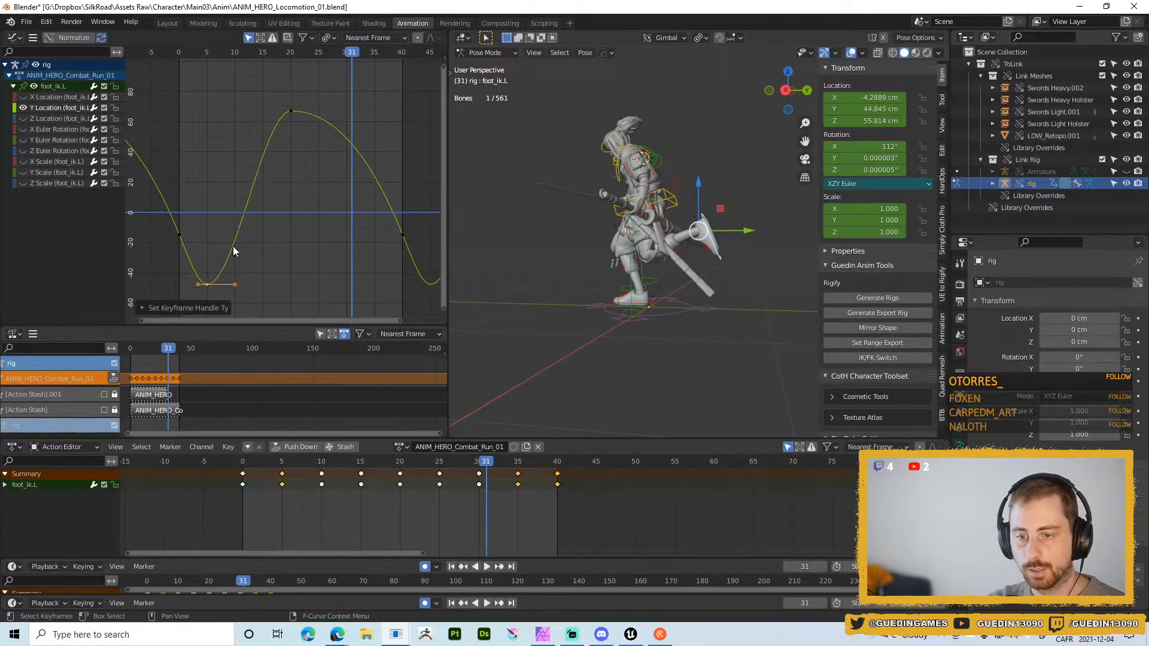
key("v")
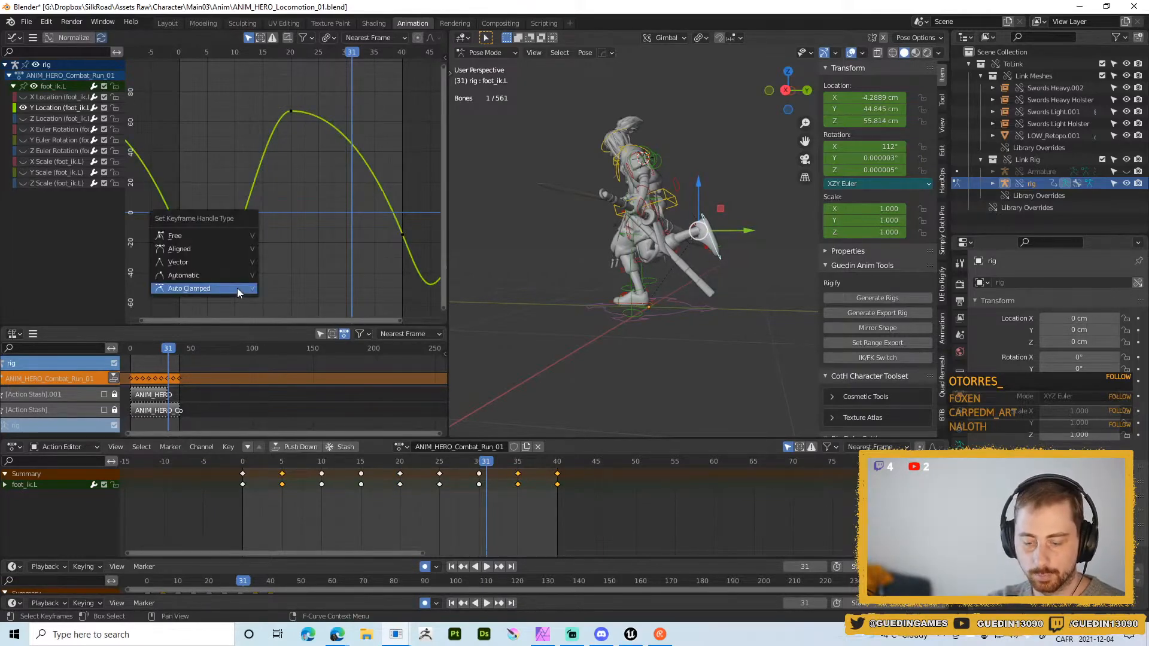
left_click(199, 238)
key("g")
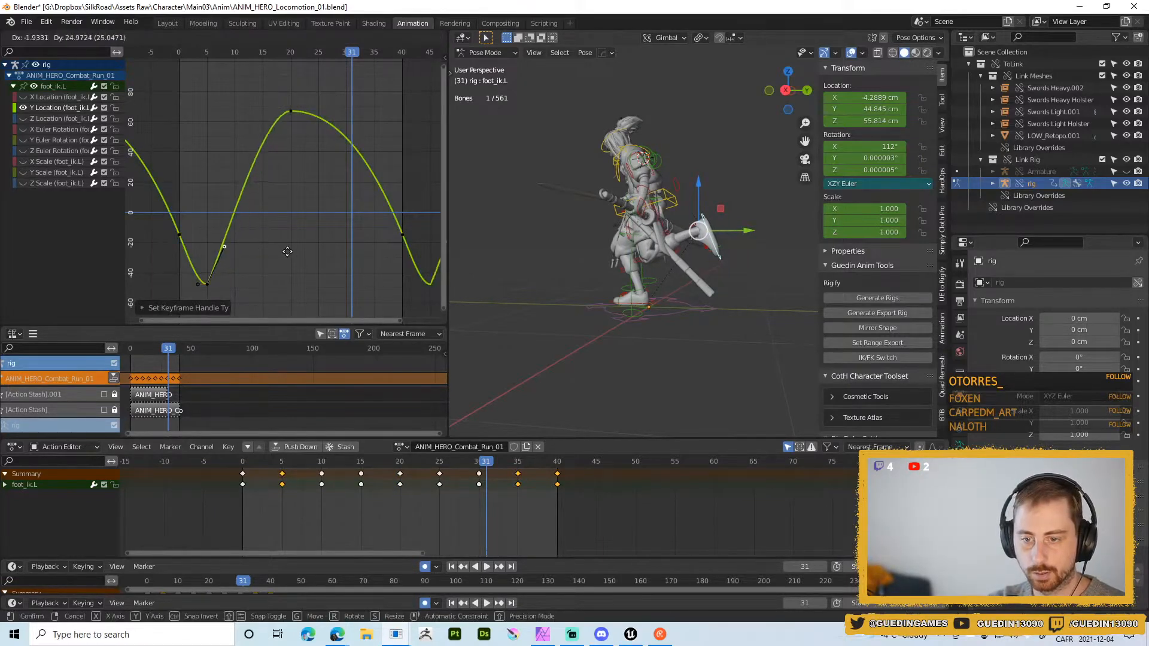
left_click(284, 252)
- Free the handles of the Y Location key at frame 20 and lower its incoming handle to straighten the rise from frame 5
left_click_drag(267, 90, 327, 163)
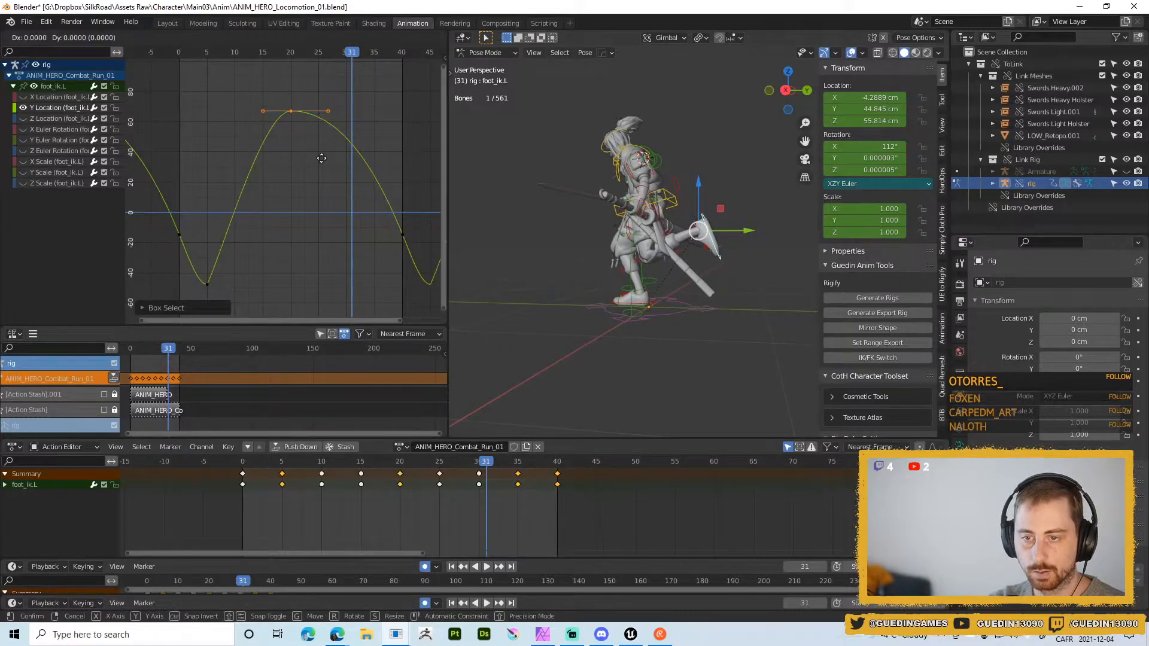
key("v")
left_click(321, 158)
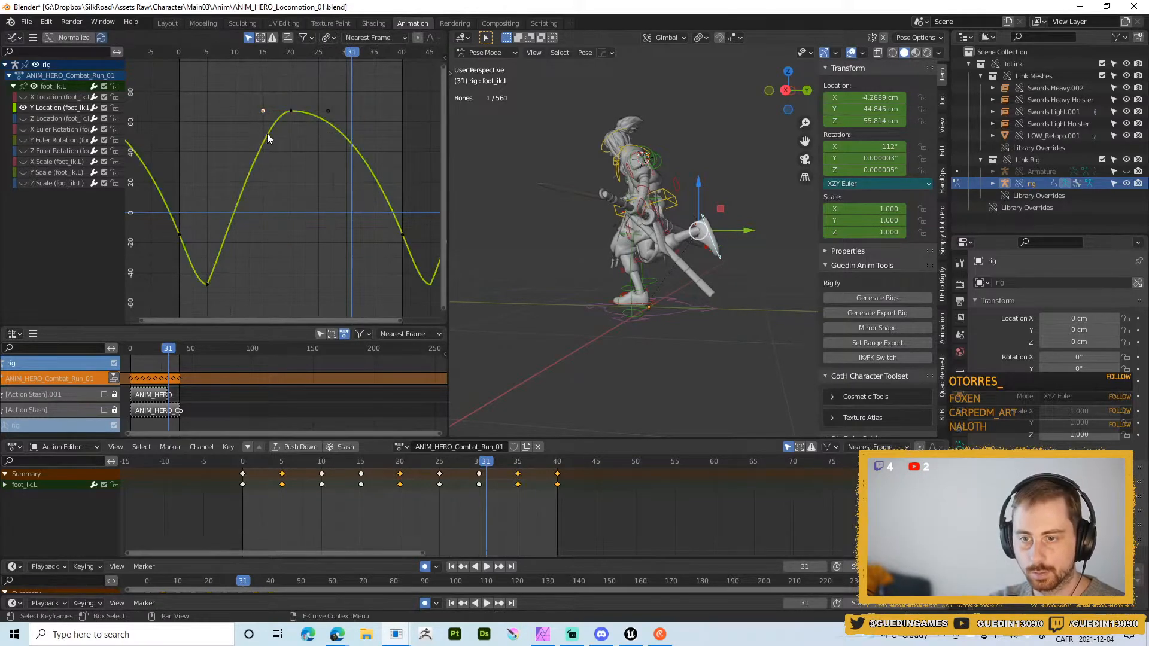
key("g")
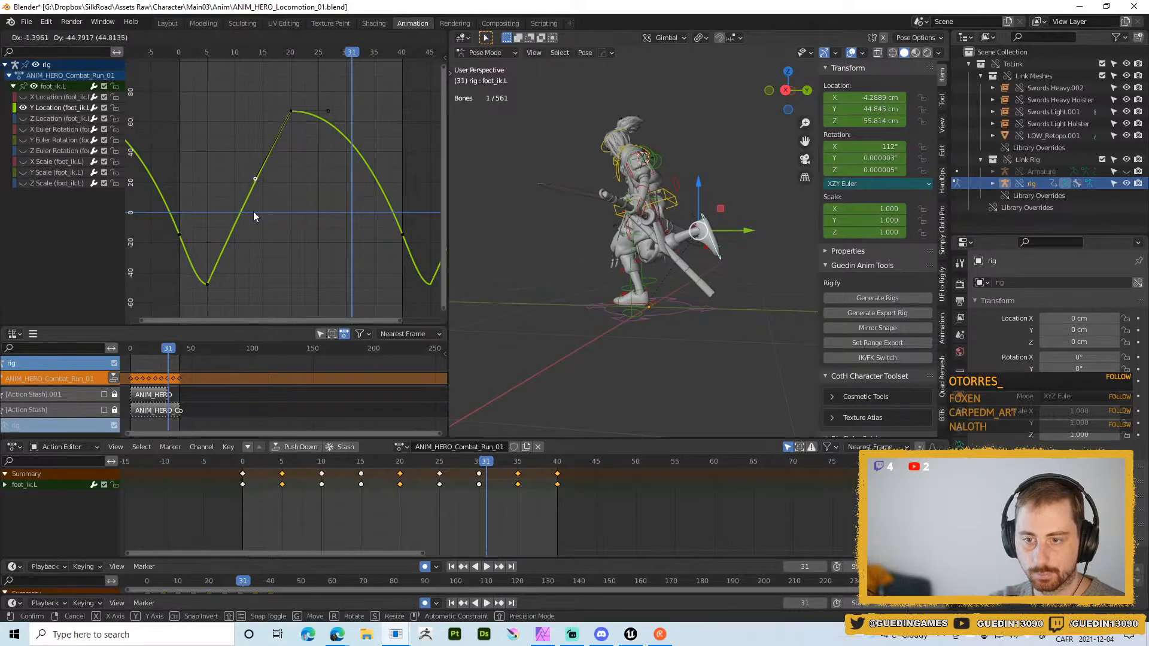
left_click(252, 212)
- Scrub and play the run cycle while orbiting the character to examine the left foot's forward and backward travel
left_click_drag(241, 462, 452, 461)
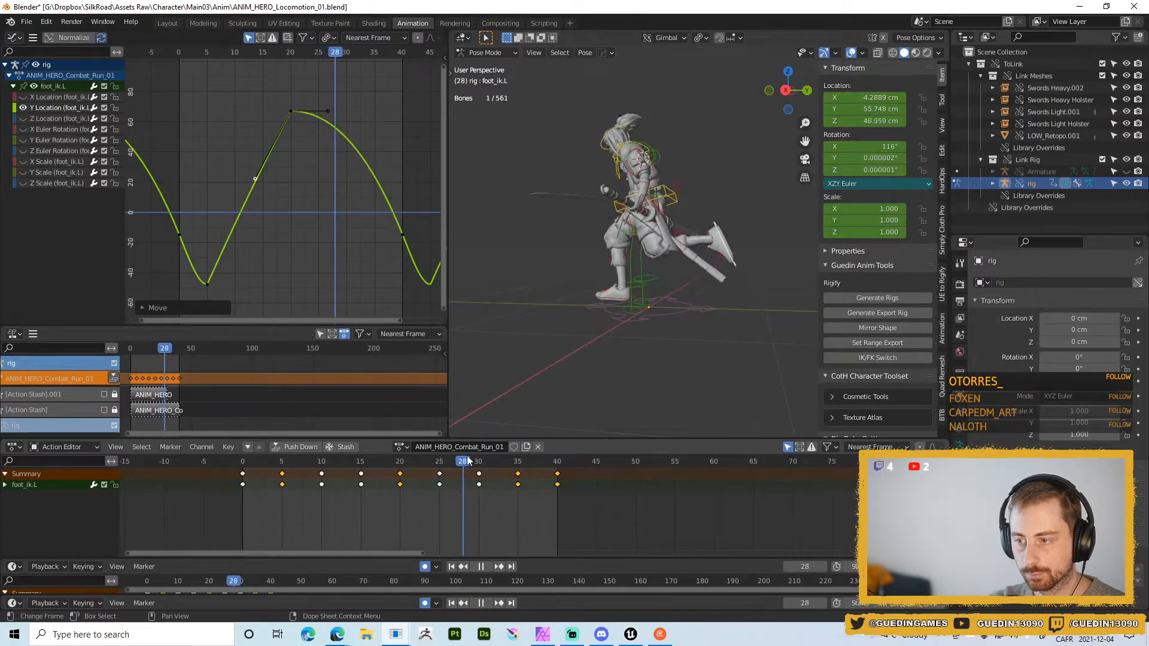
key("space")
key("space")
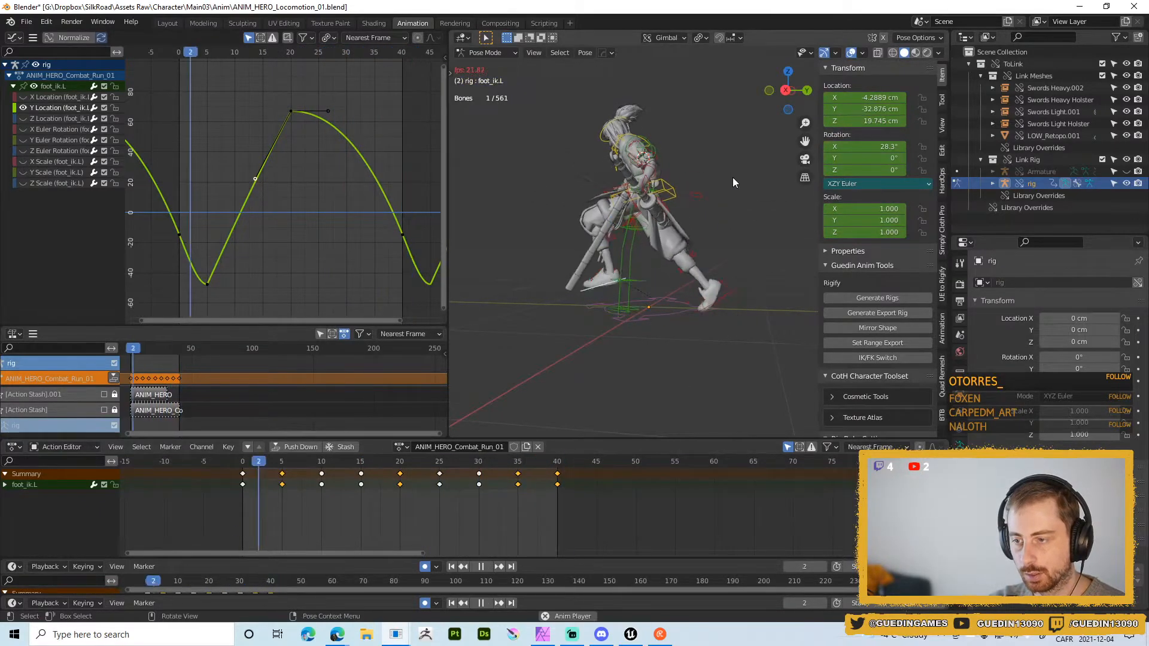
middle_click_drag(723, 203, 707, 315)
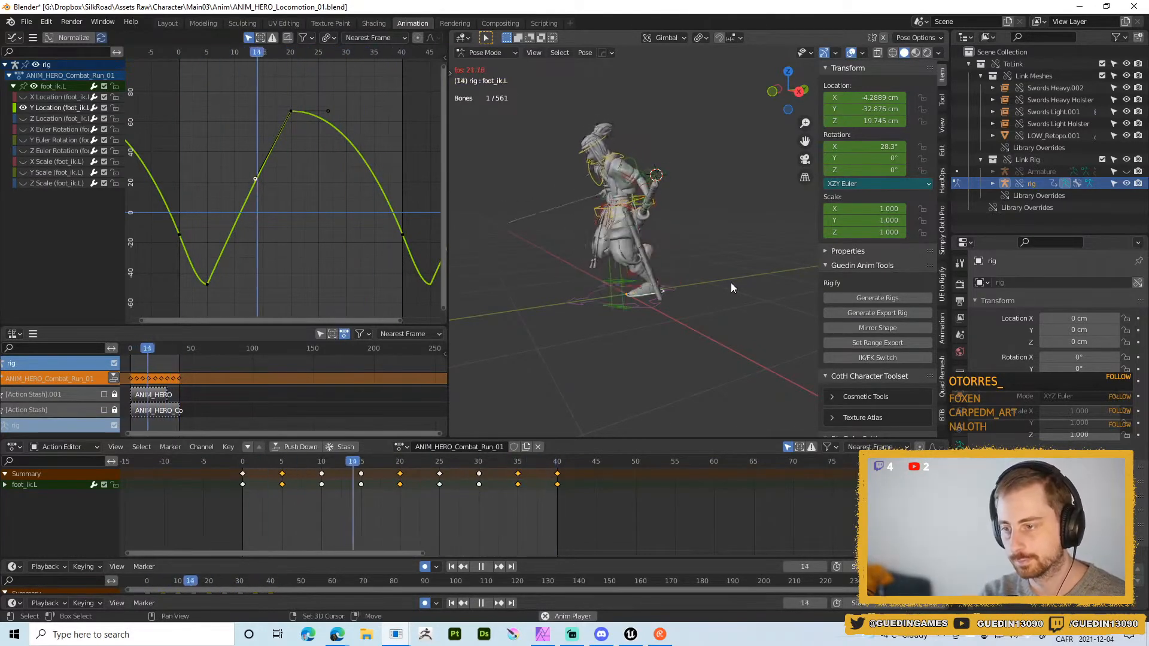
key("shift+space")
left_click(731, 224)
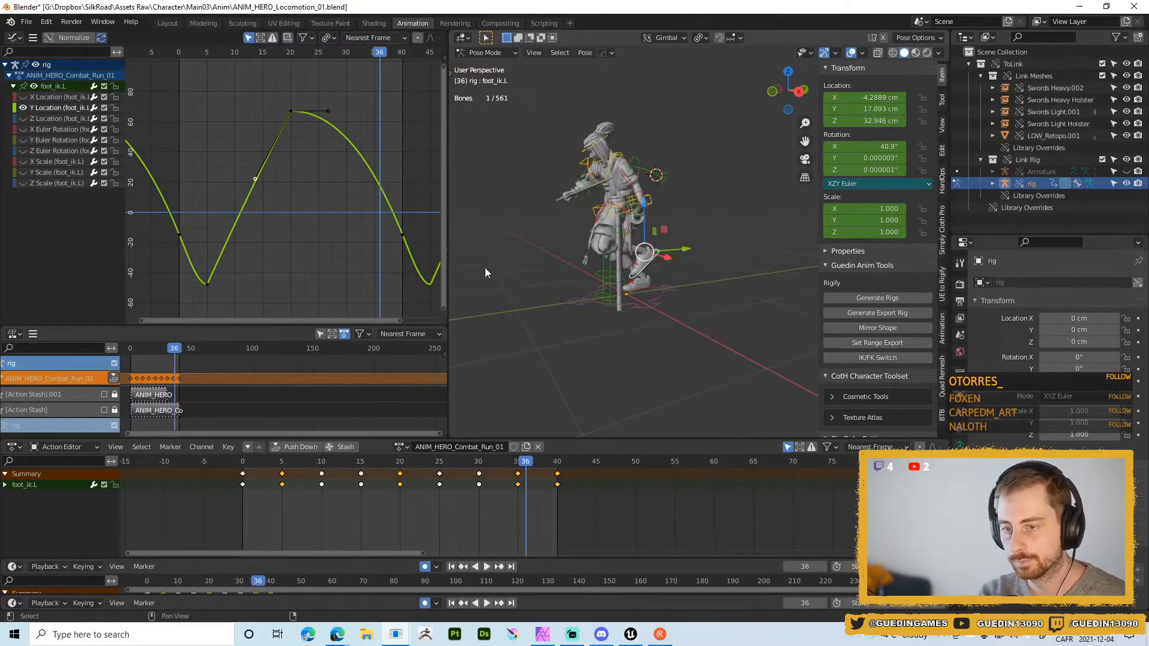
- Isolate the left foot's X Location curve, frame it, and check the foot's sideways motion from the front
left_click(22, 97, "ctrl")
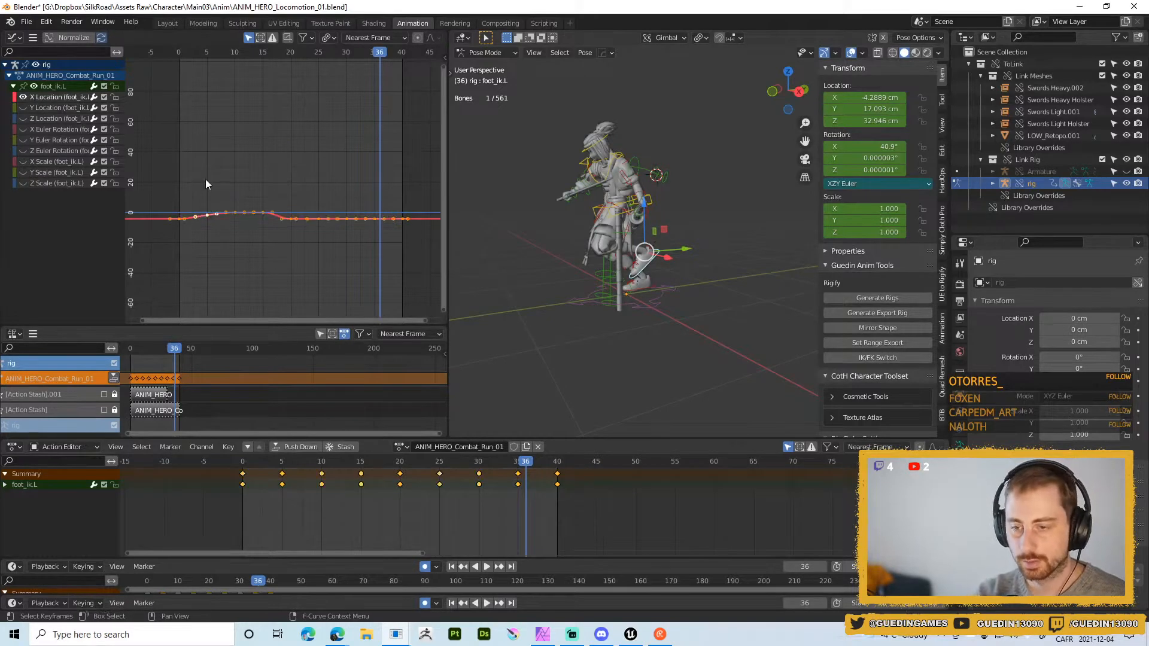
key("Home")
middle_click_drag(537, 350, 649, 340)
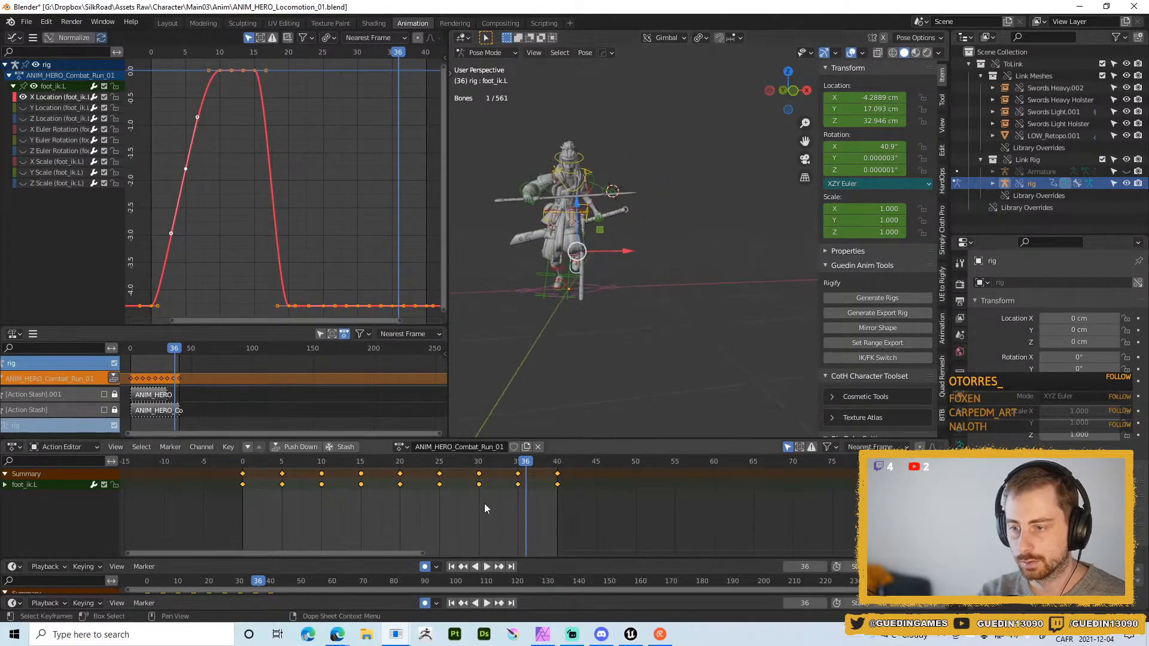
key("space")
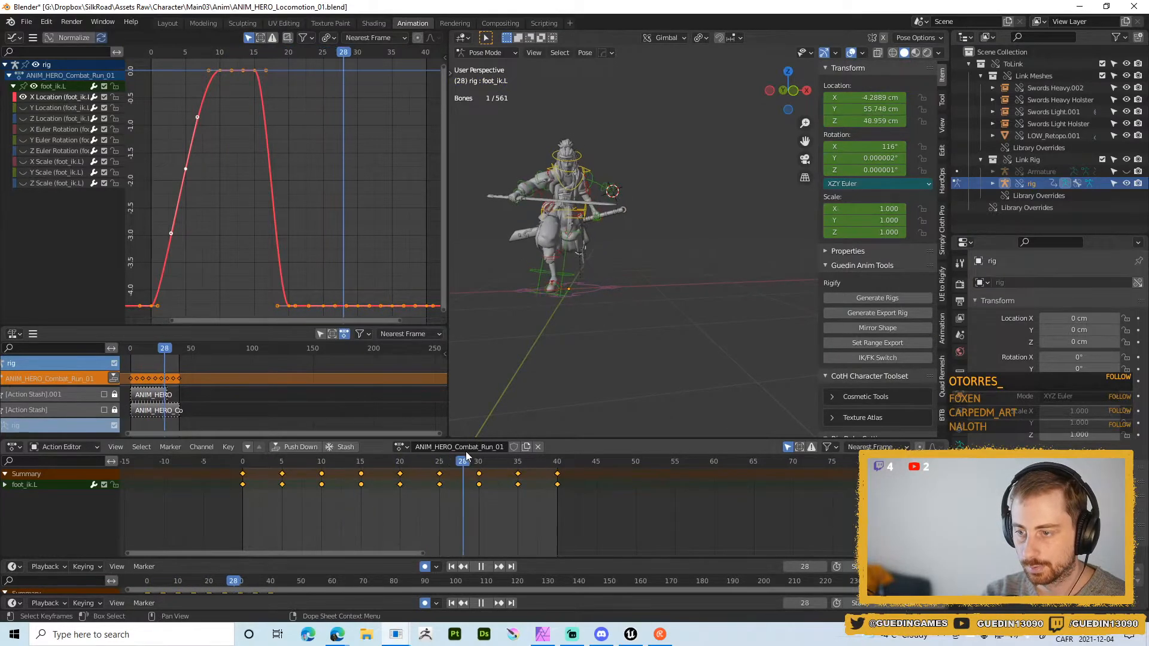
key("Escape")
scroll(296, 311, "down", 2)
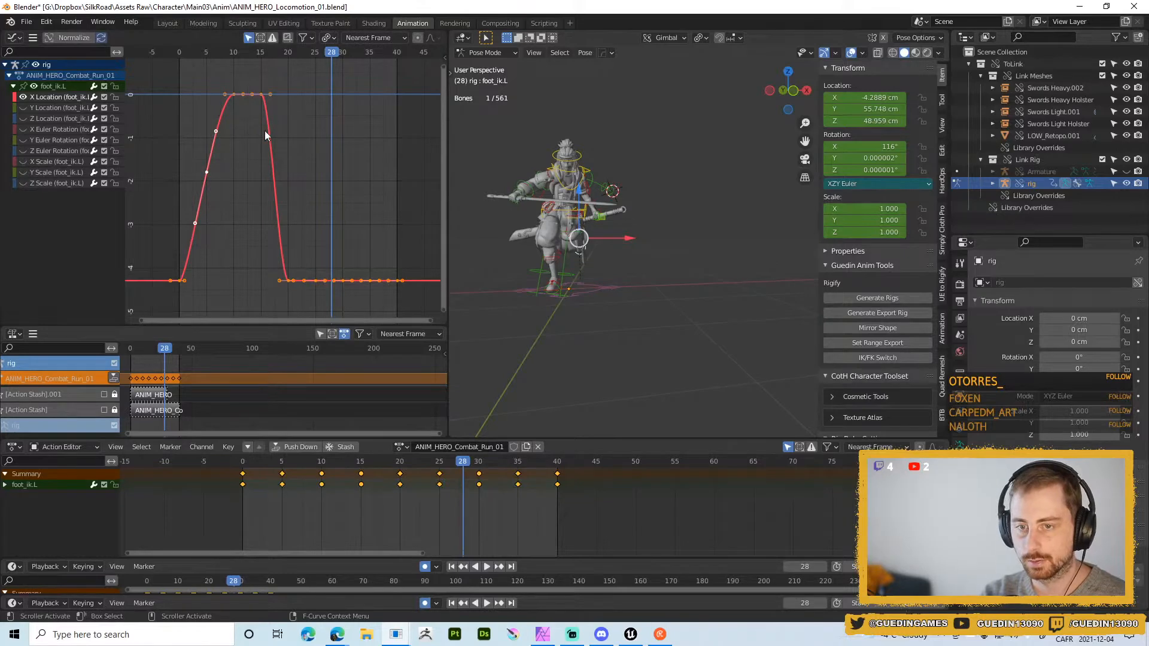
- Flatten the X Location curve vertically around the Bounding Box Center to about -2.14 cm, and restore the pivot to Individual Centers
left_click(329, 37)
left_click(353, 57)
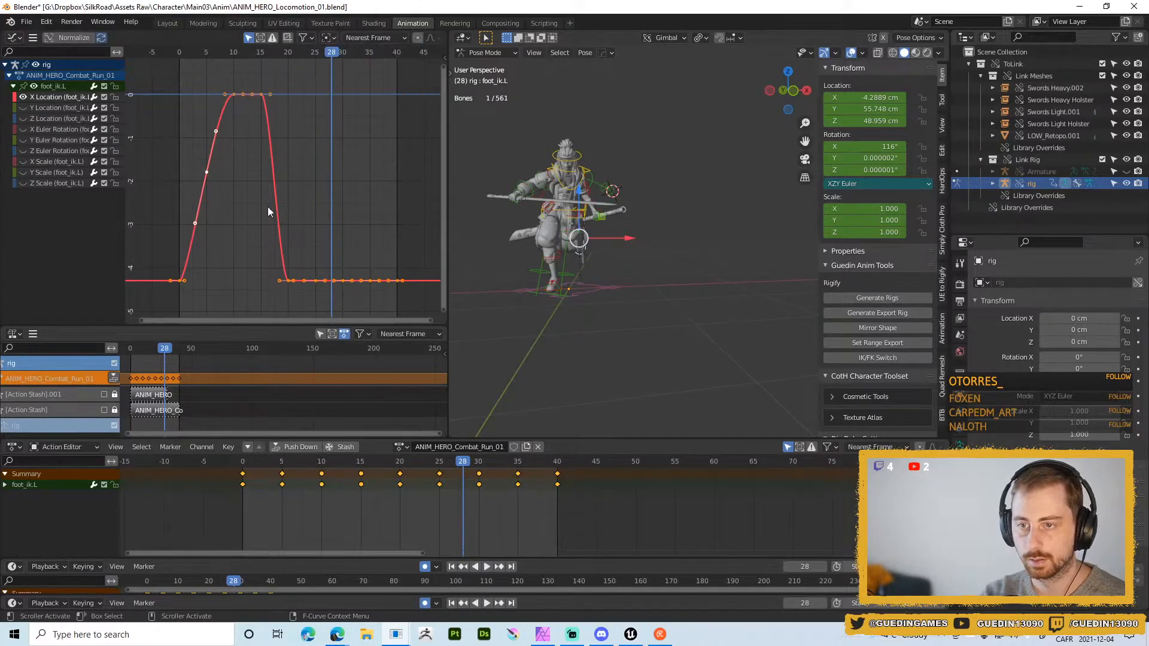
key("s")
key("y")
left_click(286, 188)
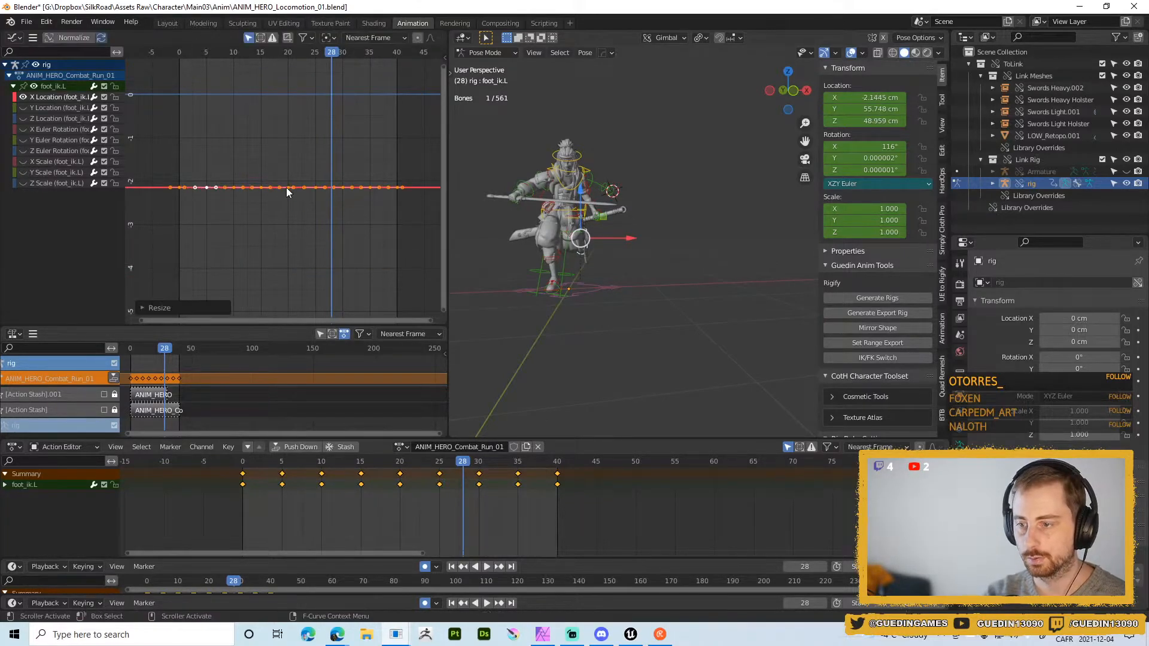
left_click(329, 37)
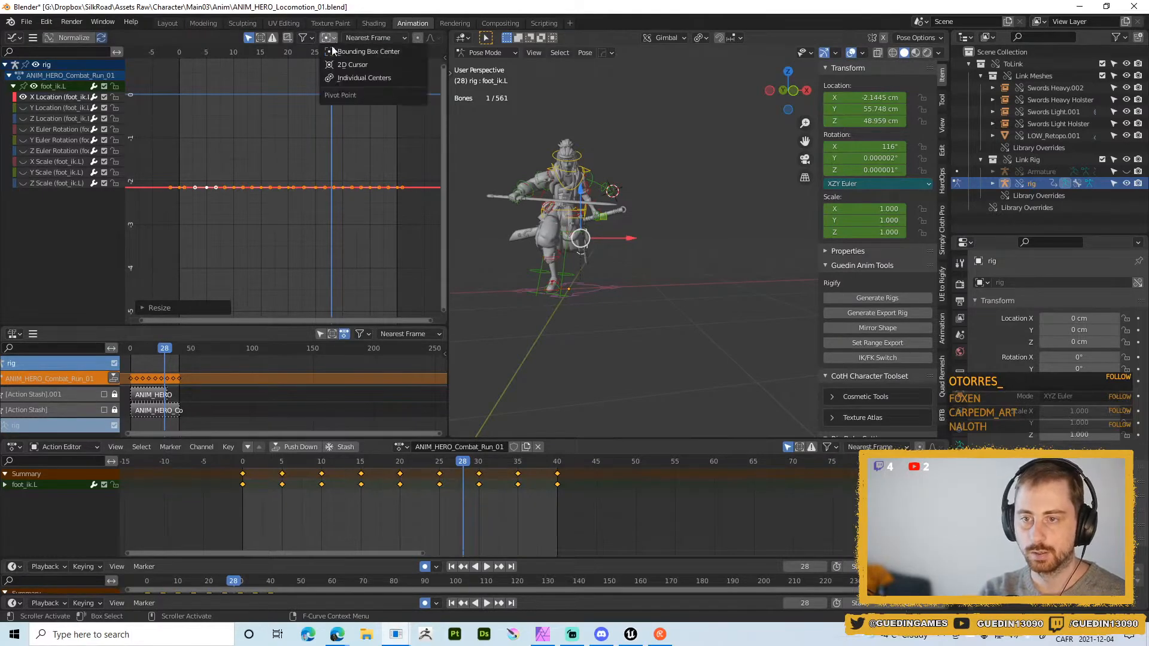
left_click(365, 79)
- Play the run cycle from the front, side and back to examine how the left foot tracks with its flattened sideways motion
key("space")
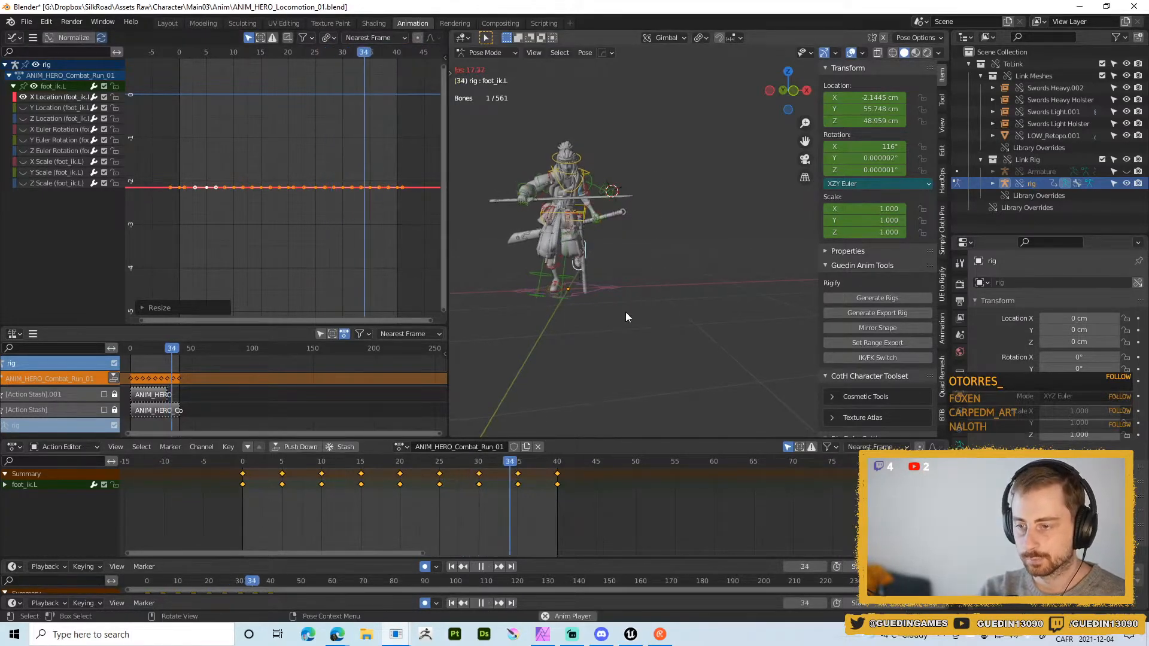
middle_click_drag(491, 308, 624, 266)
key("shift+space")
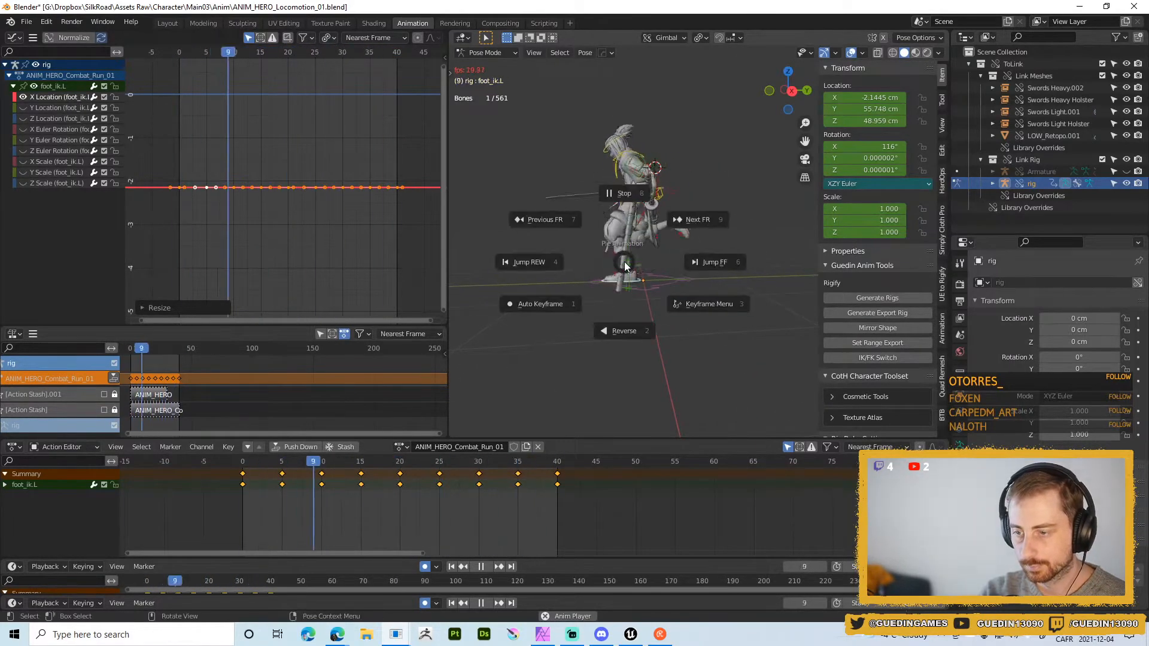
left_click(610, 196)
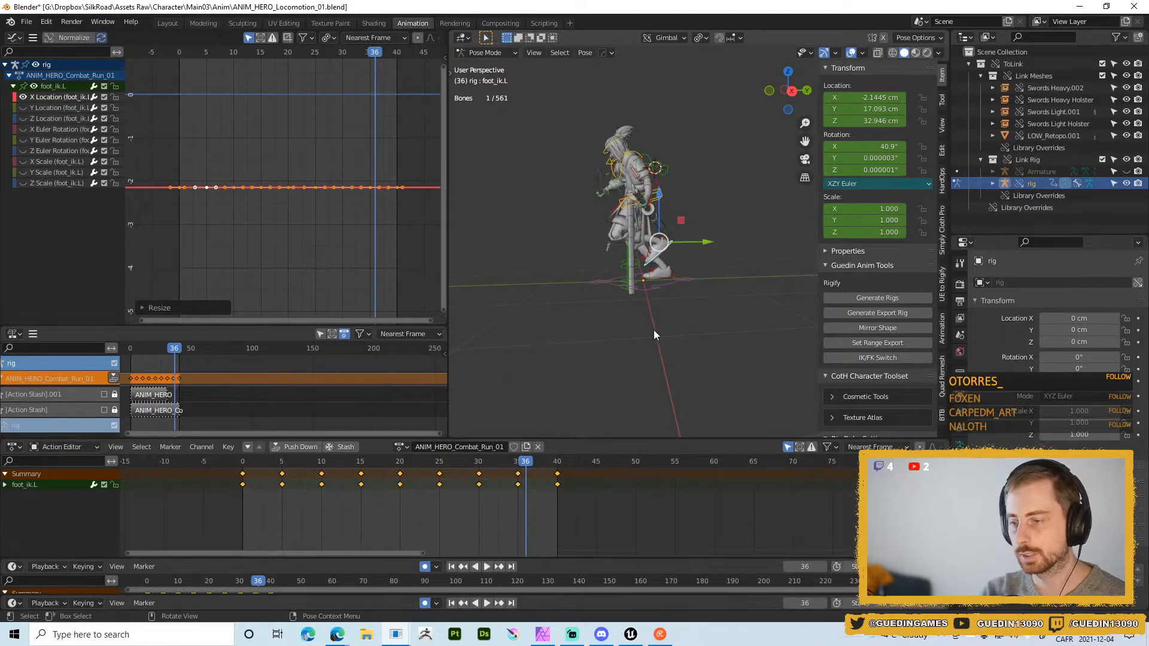
key("space")
middle_click_drag(652, 325, 556, 332)
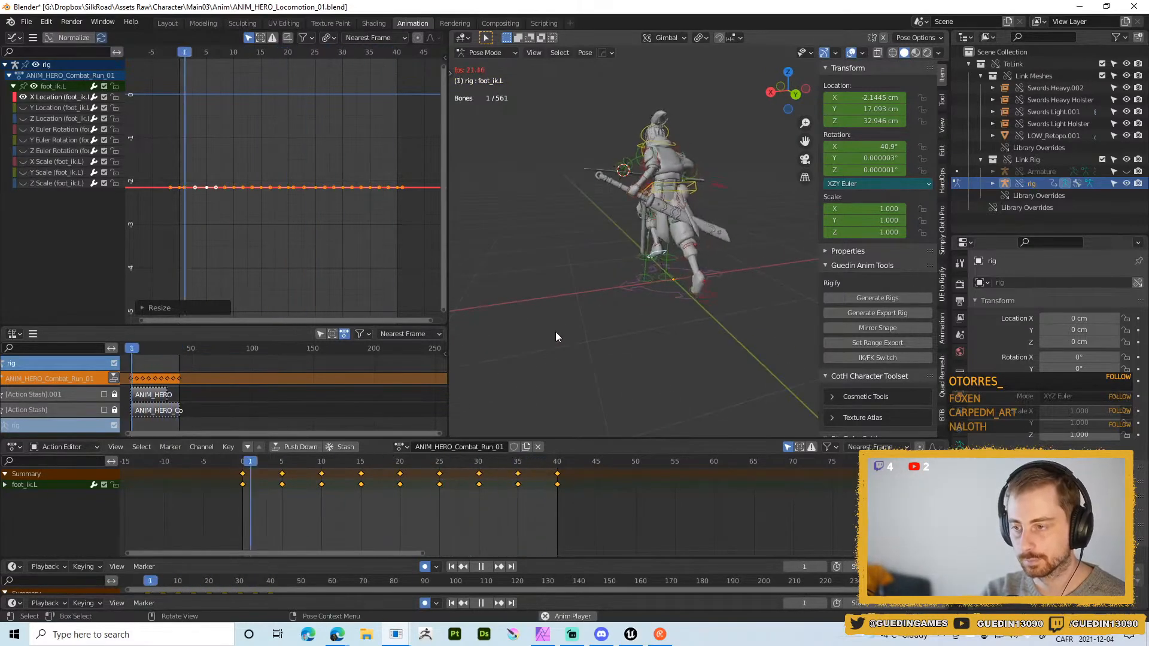
key("shift+space")
left_click(579, 218)
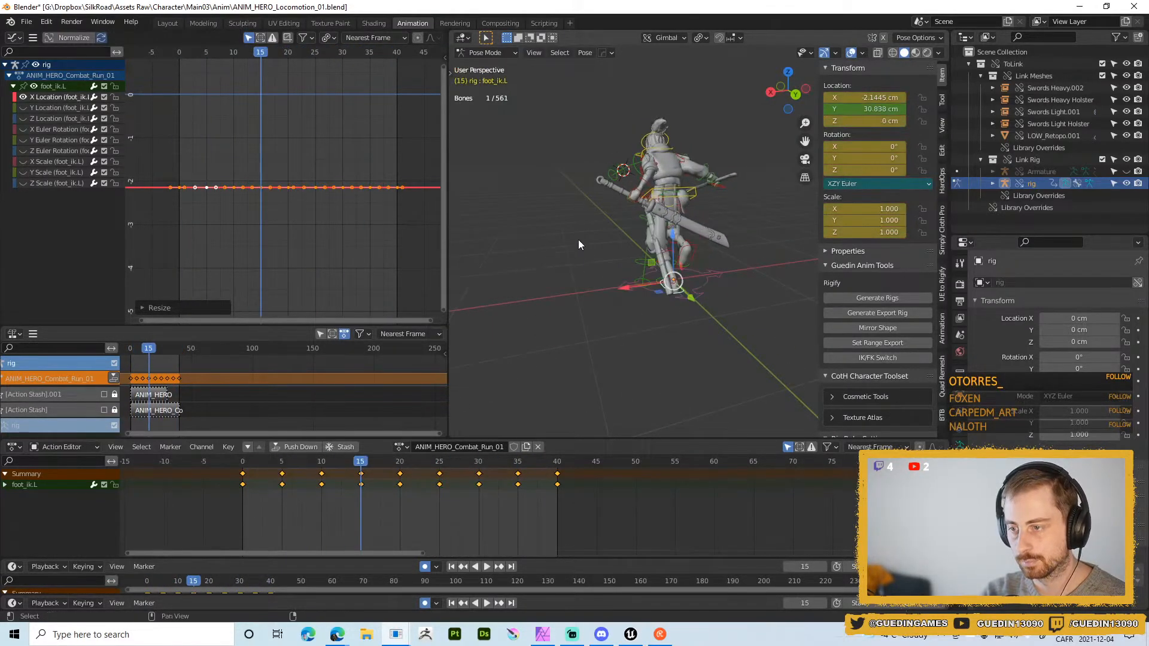
middle_click_drag(578, 240, 687, 273)
key("shift+space")
left_click(675, 203)
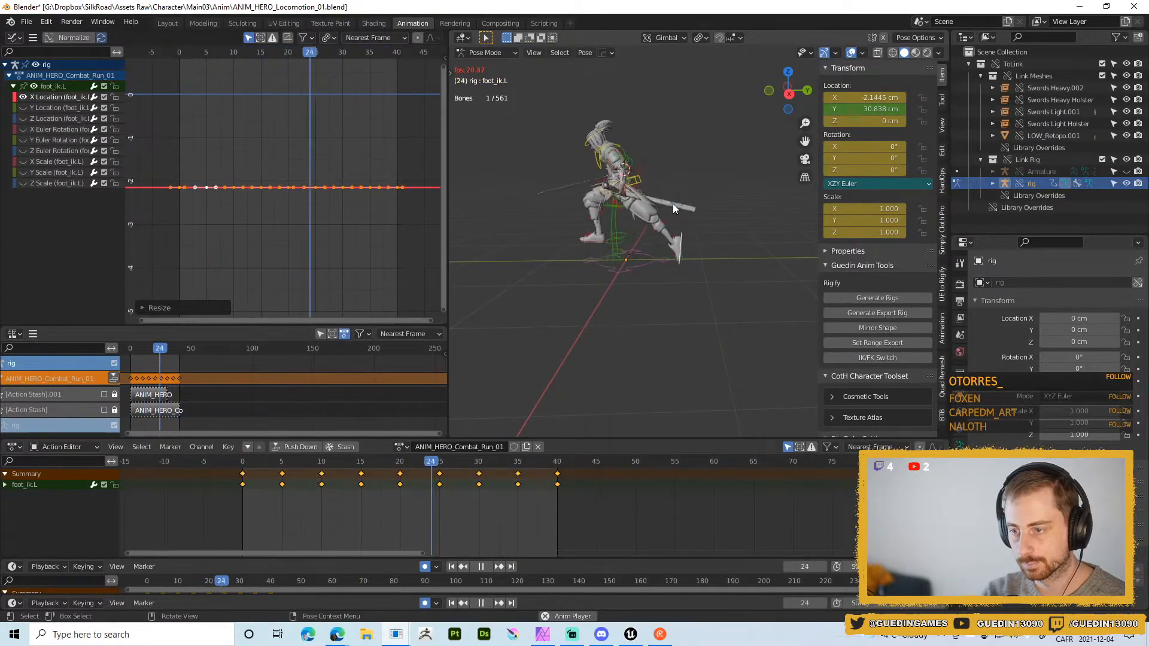
key("shift+space")
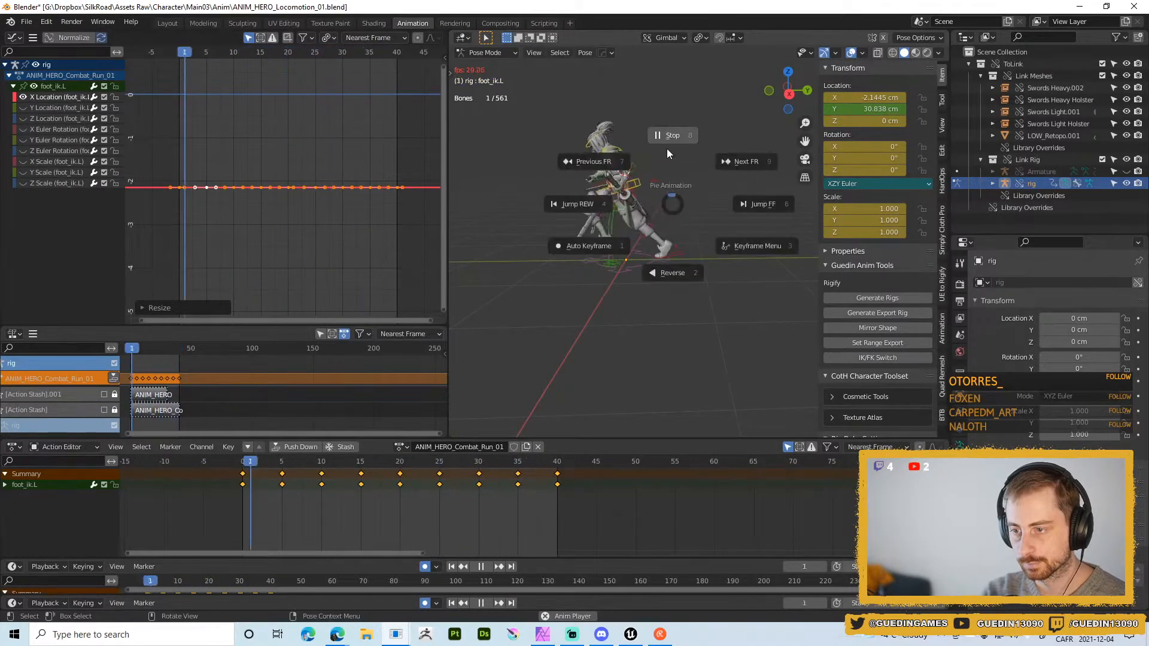
left_click(667, 150)
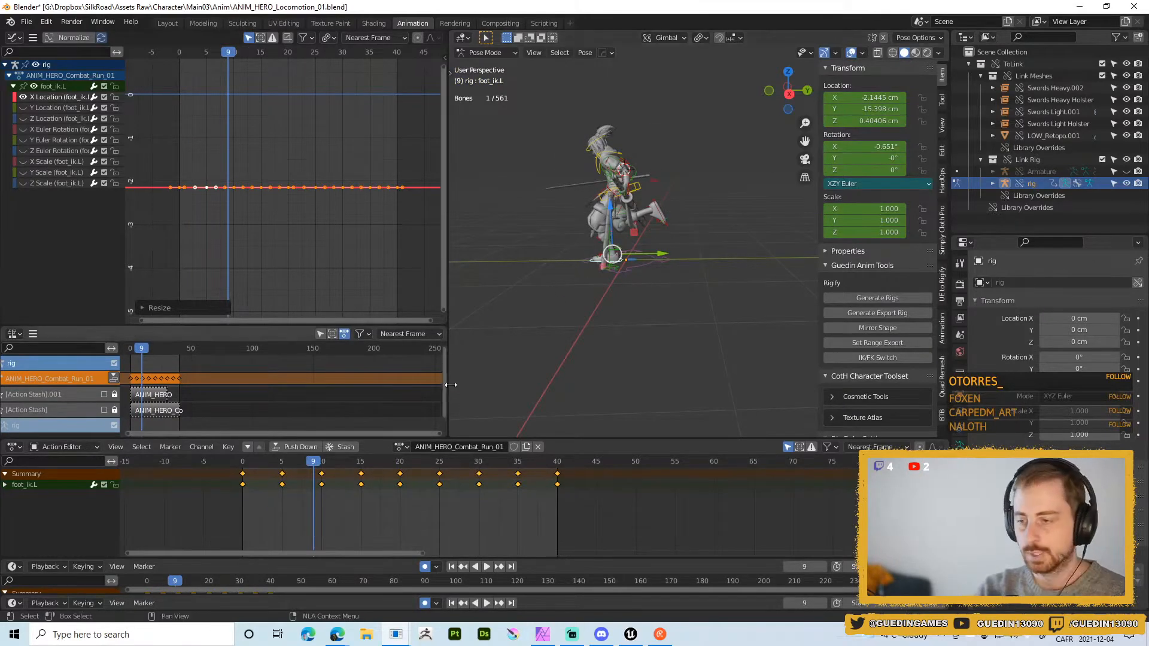
middle_click_drag(539, 300, 653, 293)
- Copy all of the left foot IK's keyframes and paste them mirrored onto the right foot IK starting at frame 15
left_click_drag(655, 539, 236, 466)
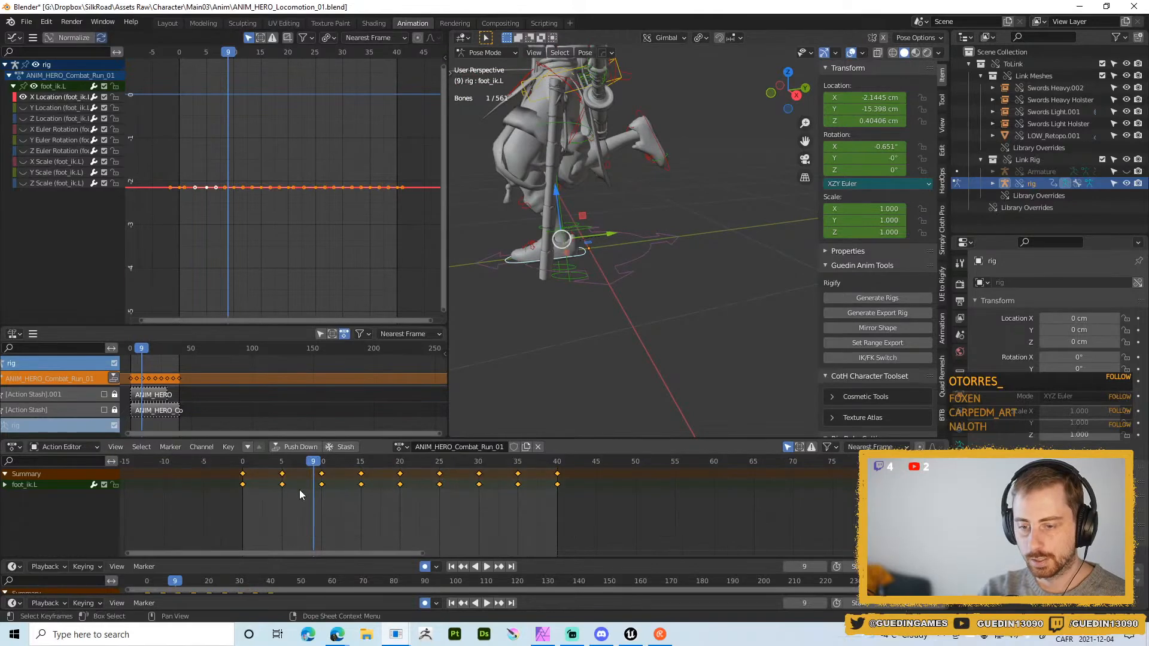
key("space")
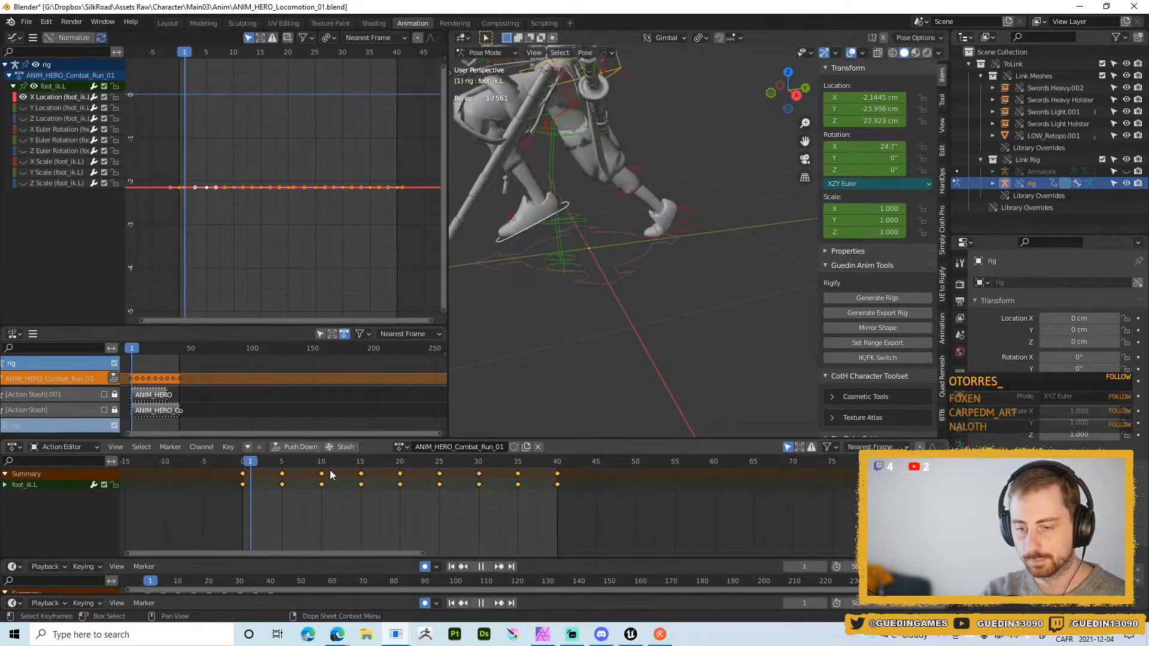
key("space")
middle_click_drag(598, 195, 699, 156)
left_click(604, 280)
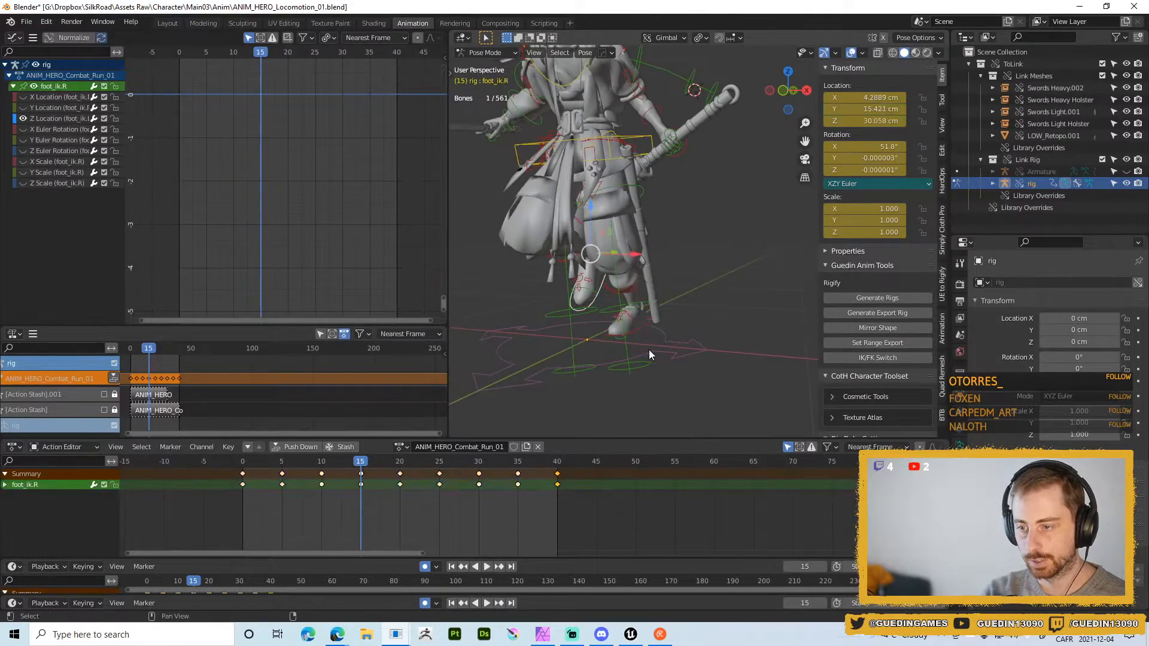
key("ctrl+v")
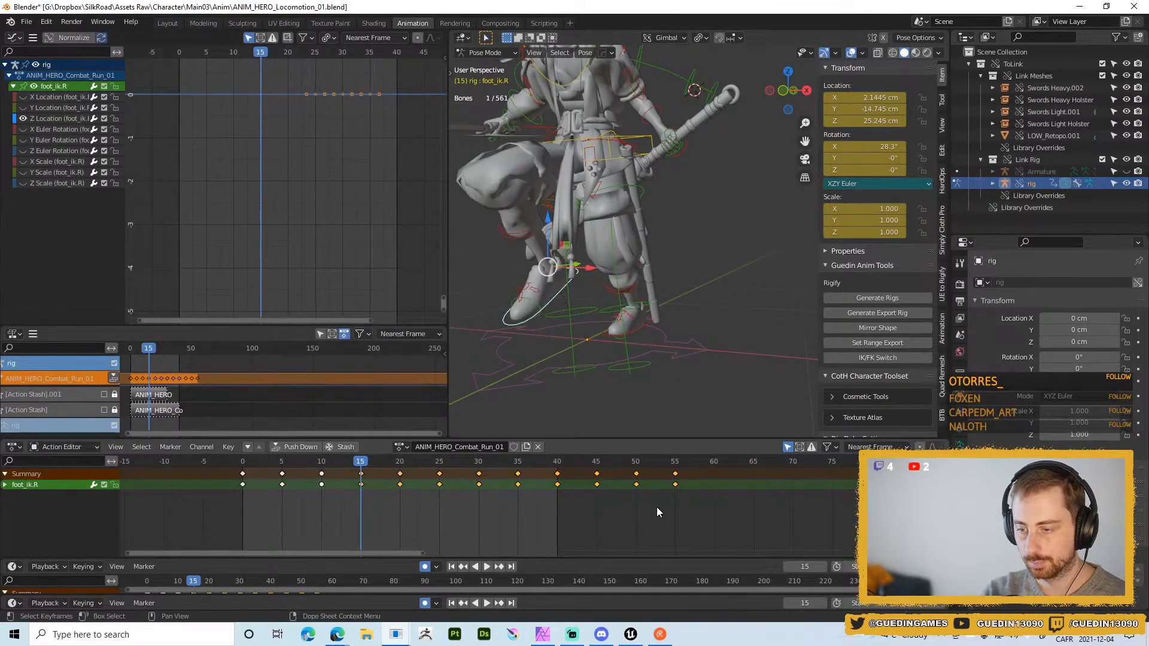
- Shift the right foot keys from frames 40 to 55 back by 40 frames, and duplicate the frame 0 key to frame 40
left_click_drag(689, 518, 526, 462)
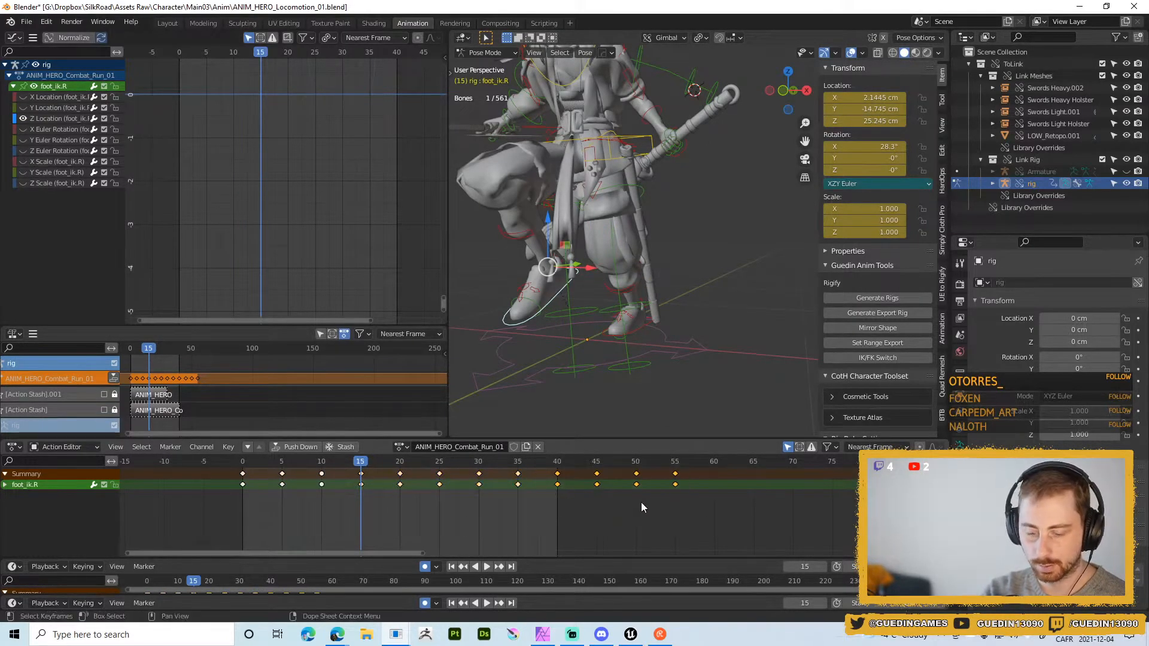
key("g")
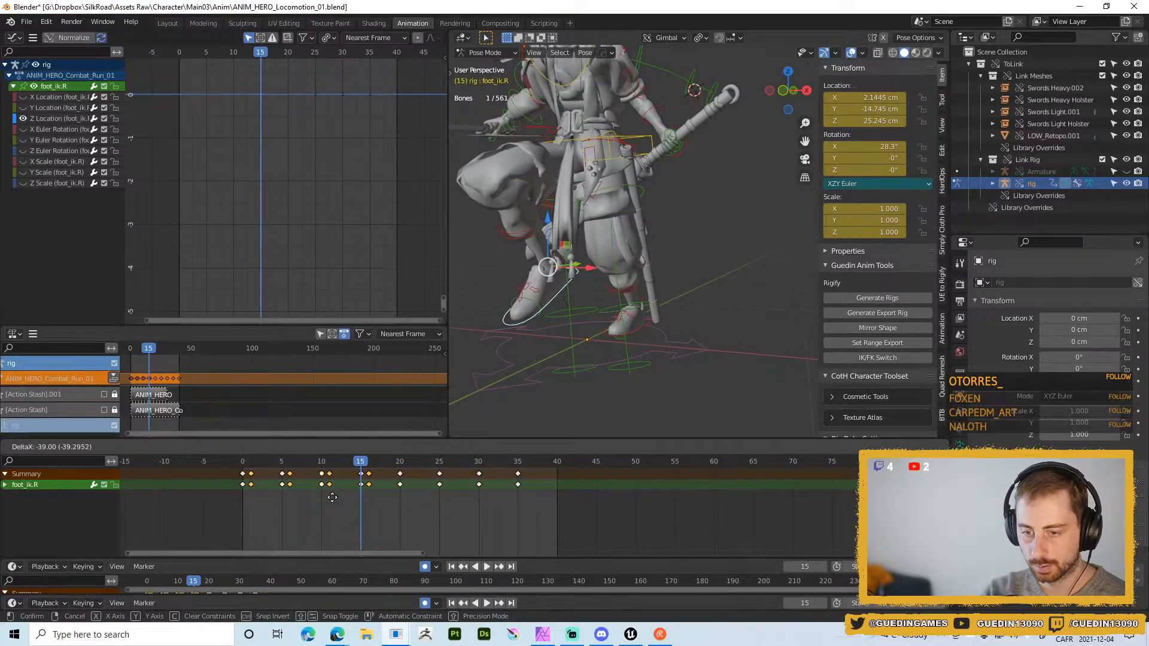
left_click(326, 497)
left_click(243, 474)
key("shift+d")
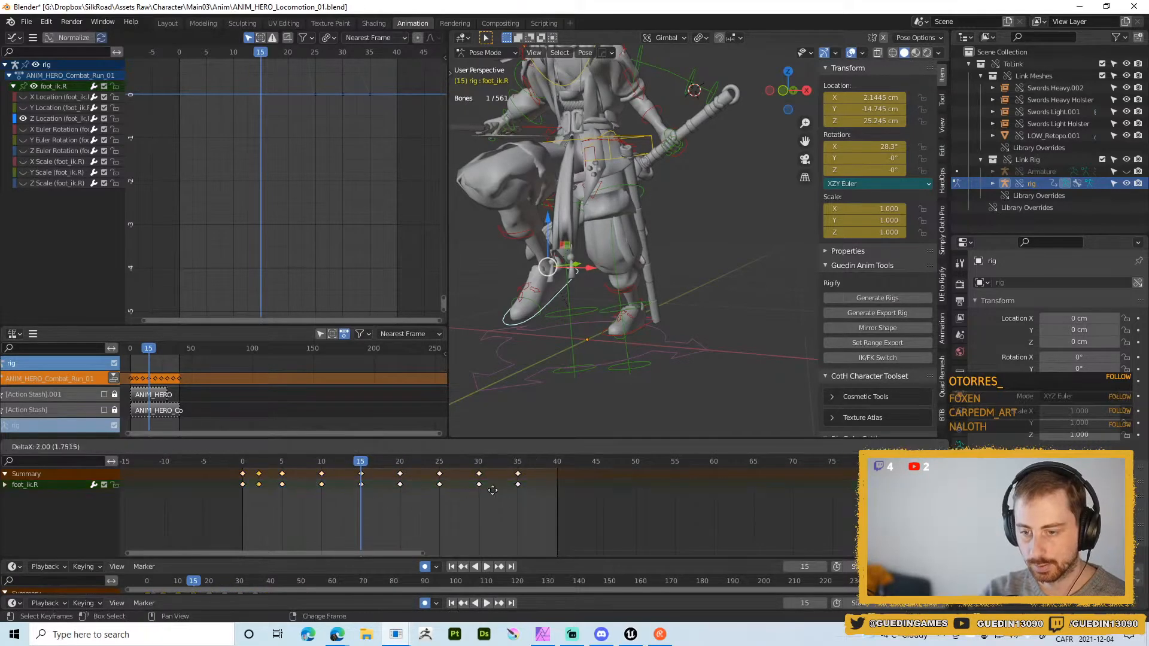
left_click(685, 481)
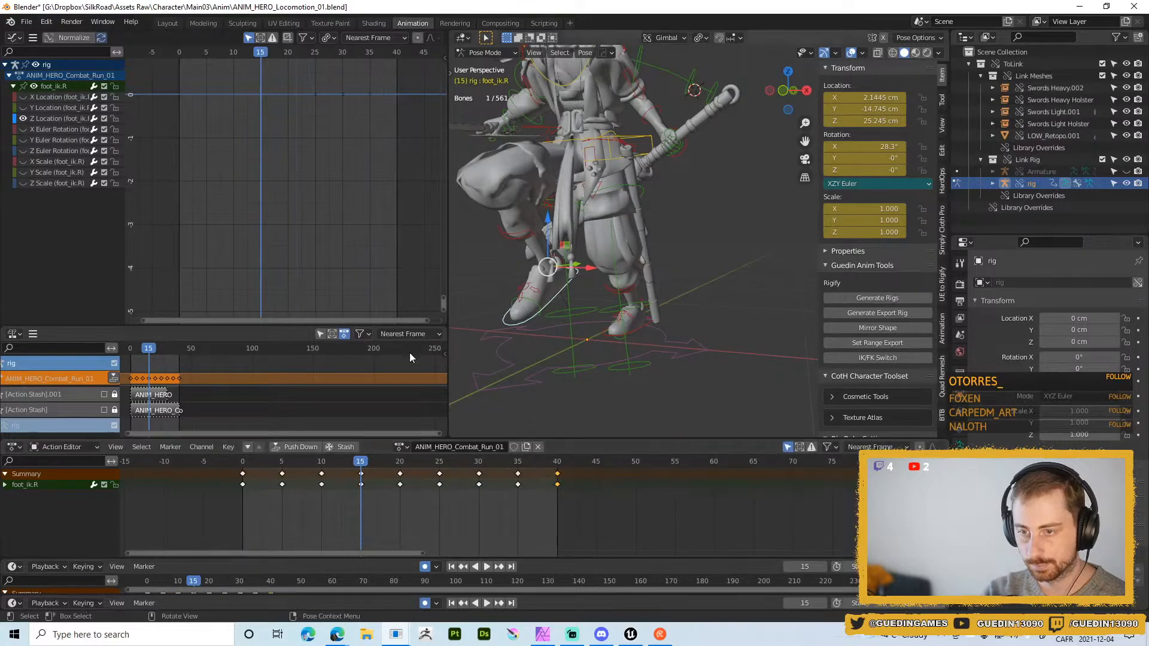
- Isolate the right foot IK's Y Location curve and frame it in the Graph Editor
left_click(35, 117)
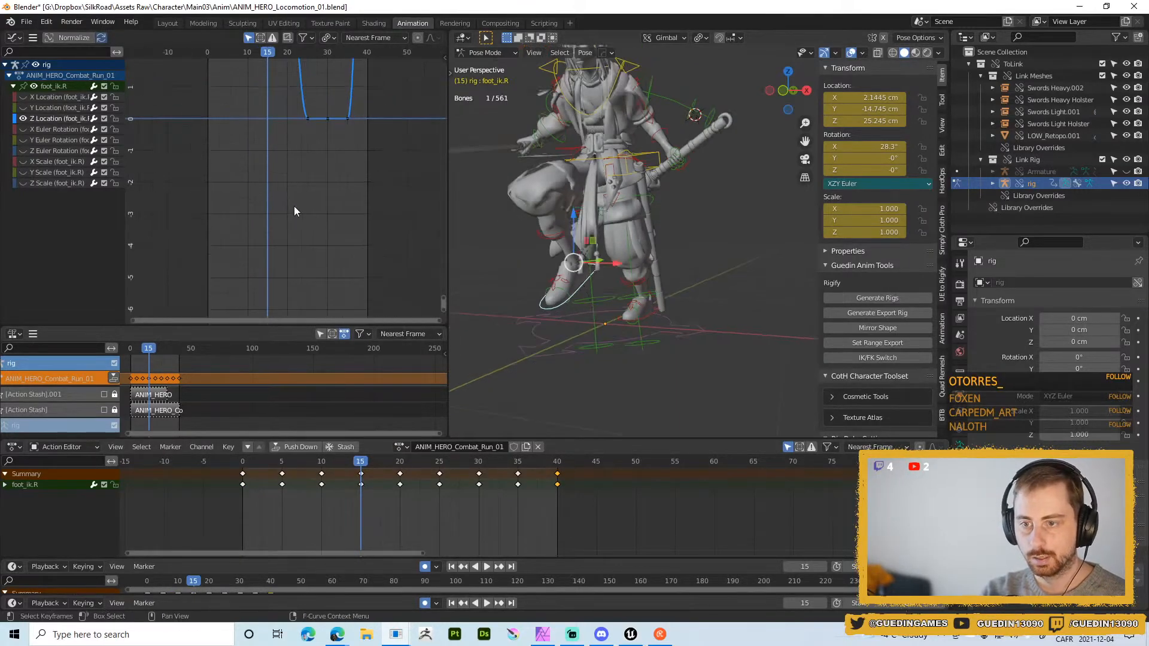
key("Home")
left_click(273, 240)
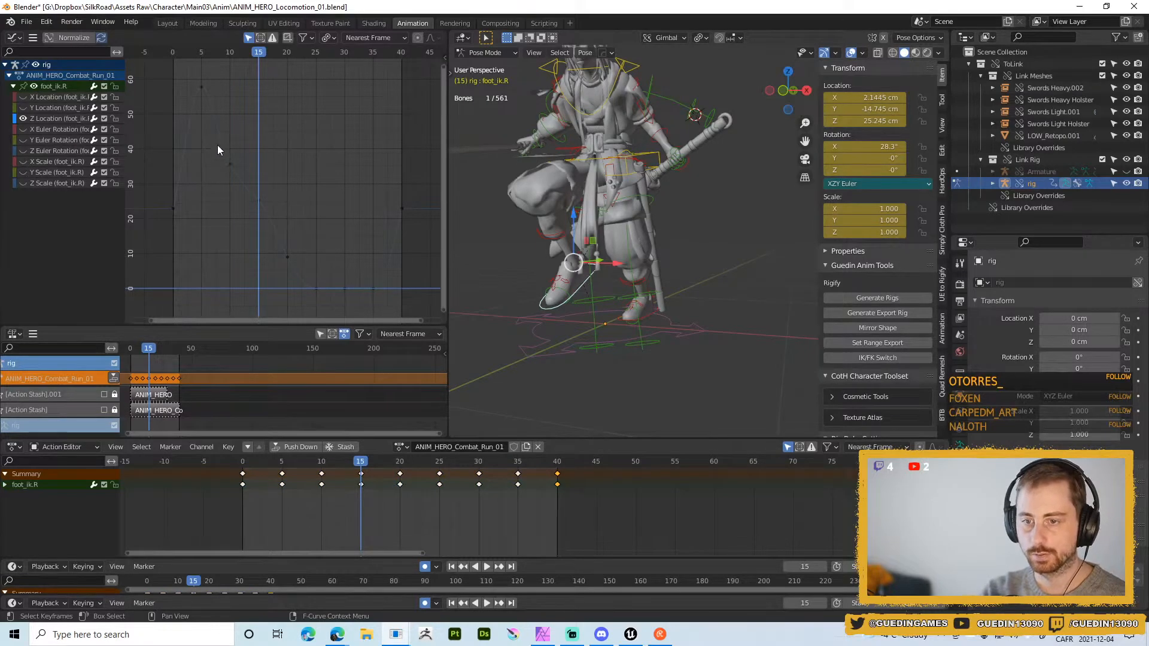
left_click(48, 109)
key("Home")
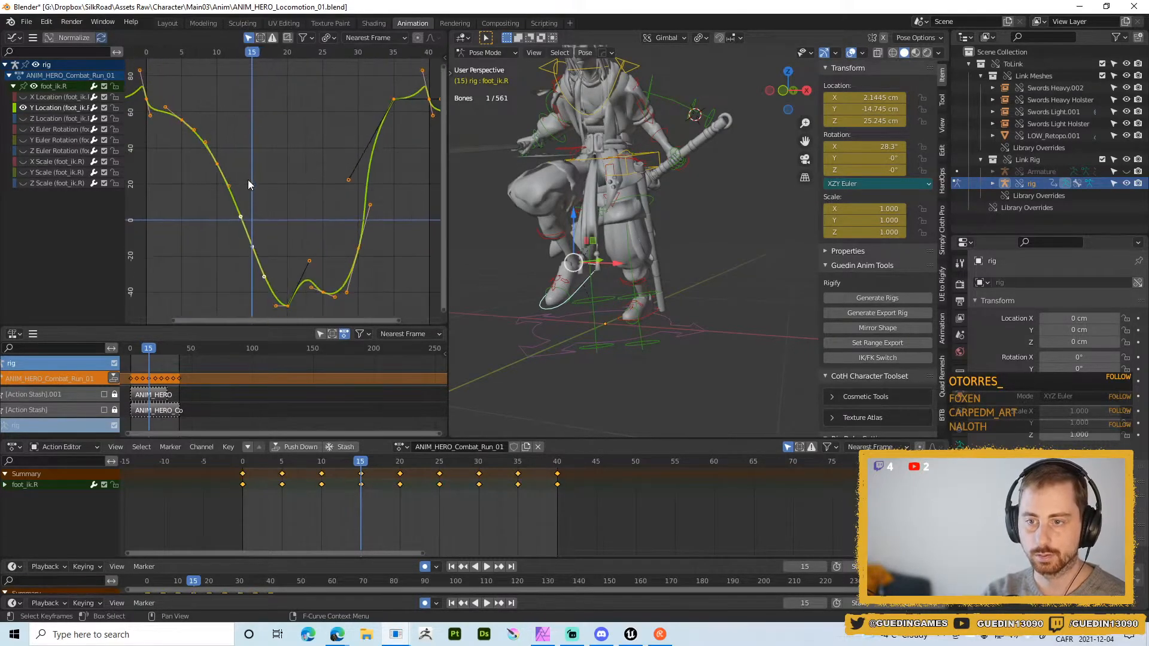
left_click(271, 217)
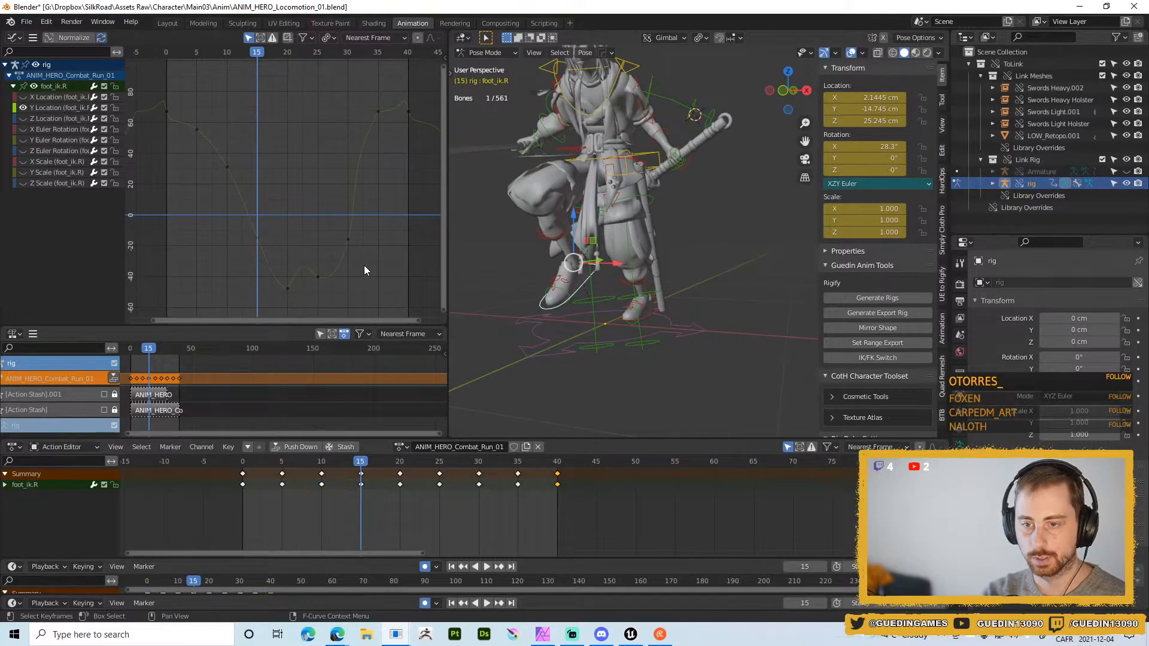
- Change the handle type of the Y Location keys at frames 0 and 40 to level their handles at the loop seam
left_click_drag(141, 81, 171, 118)
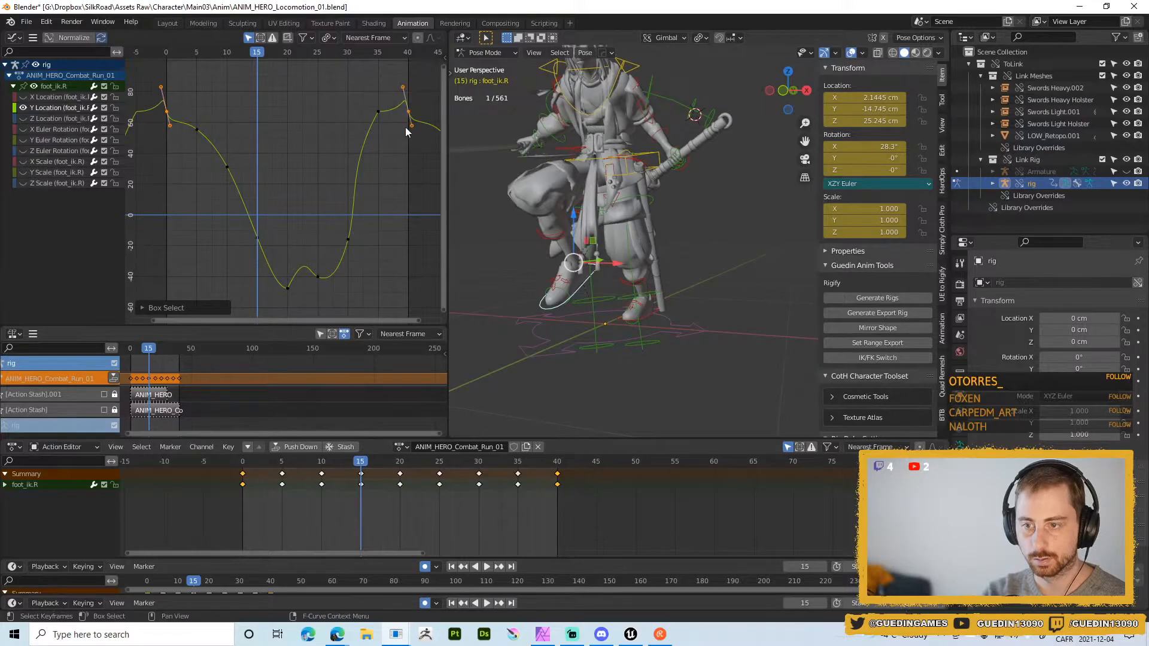
key("v")
left_click(358, 182)
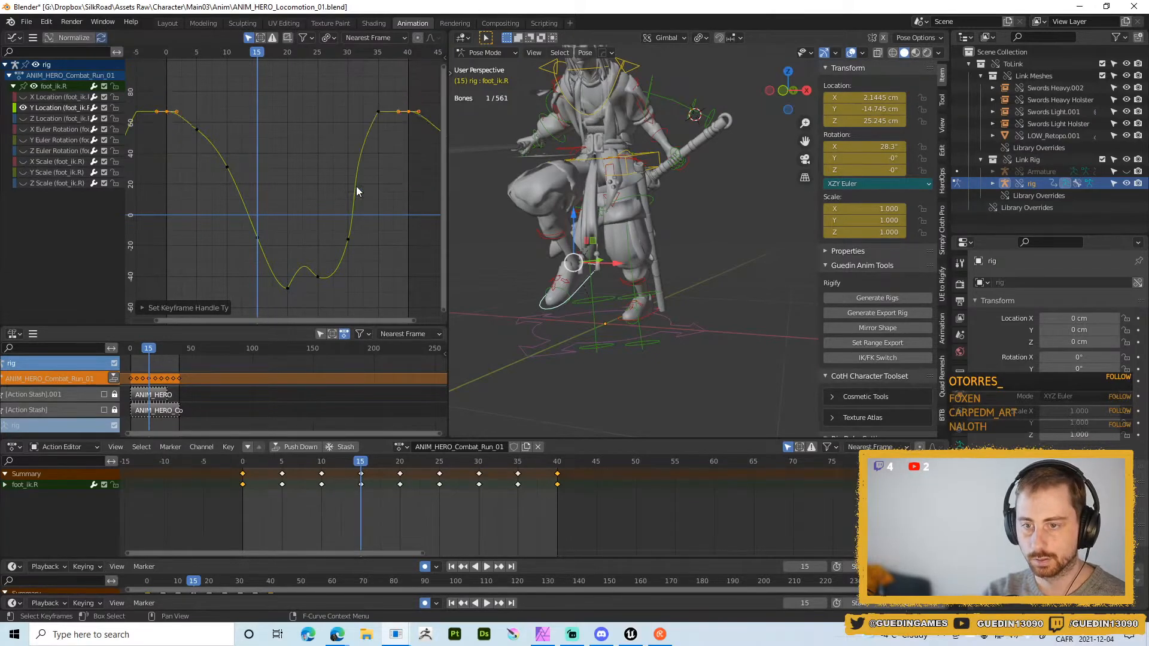
left_click(300, 188)
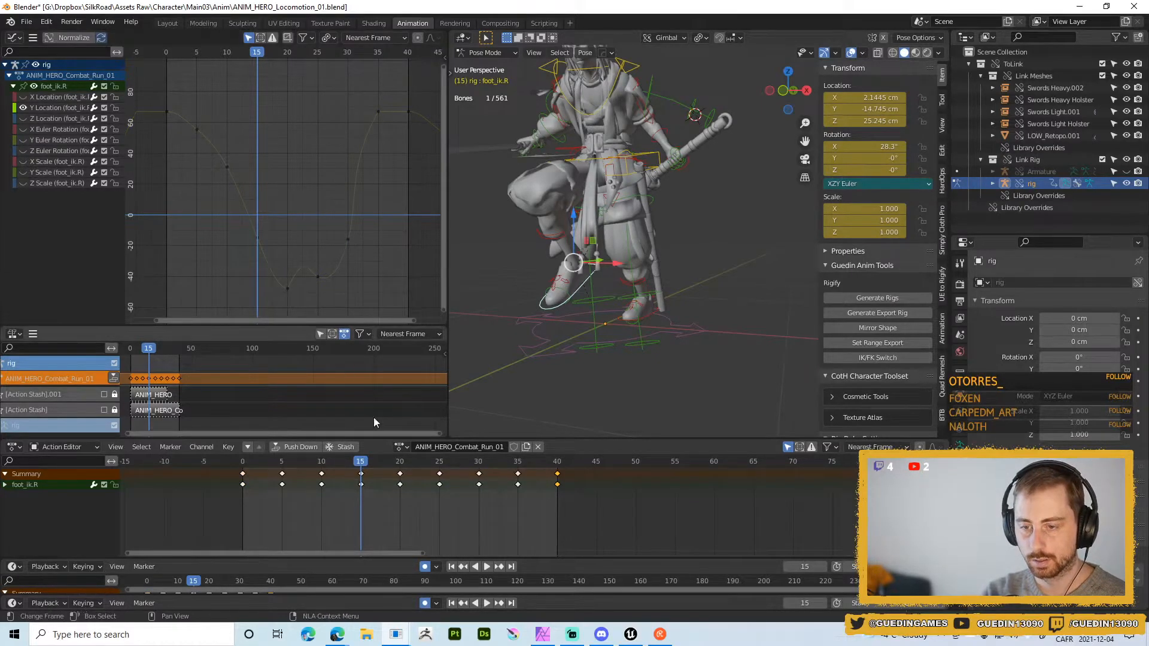
- Play and scrub the run cycle from the side to examine the right foot's forward reach and ground contact between frames 18 and 35
key("space")
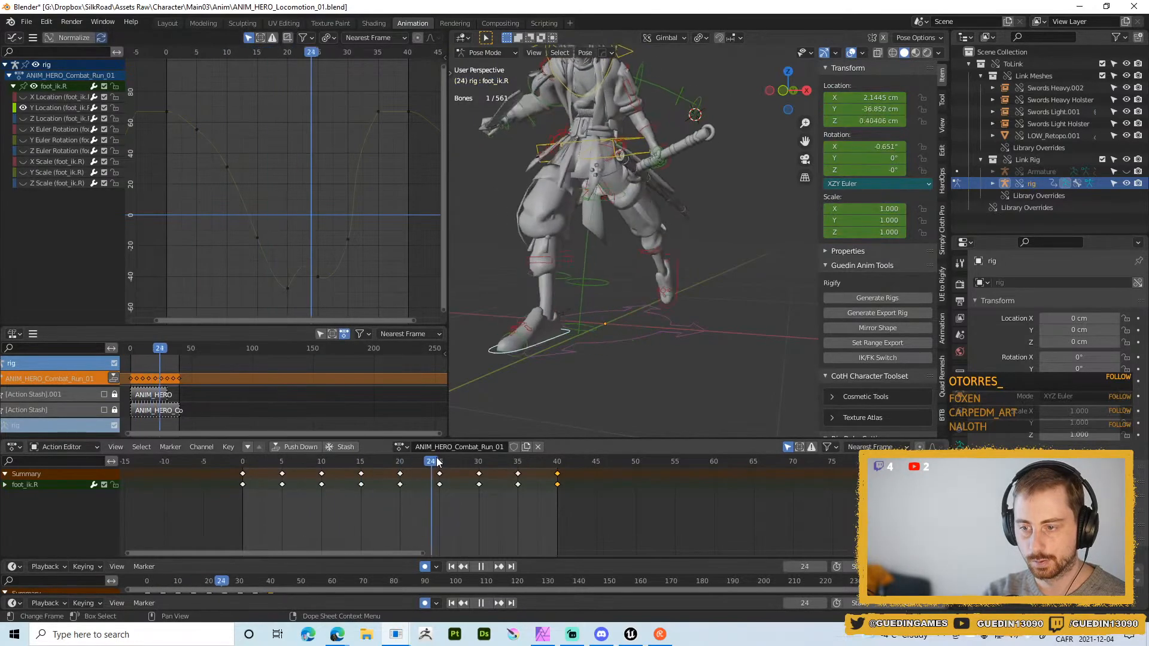
key("space")
left_click_drag(392, 468, 399, 462)
middle_click_drag(580, 335, 720, 341)
scroll(712, 335, "down", 3)
key("space")
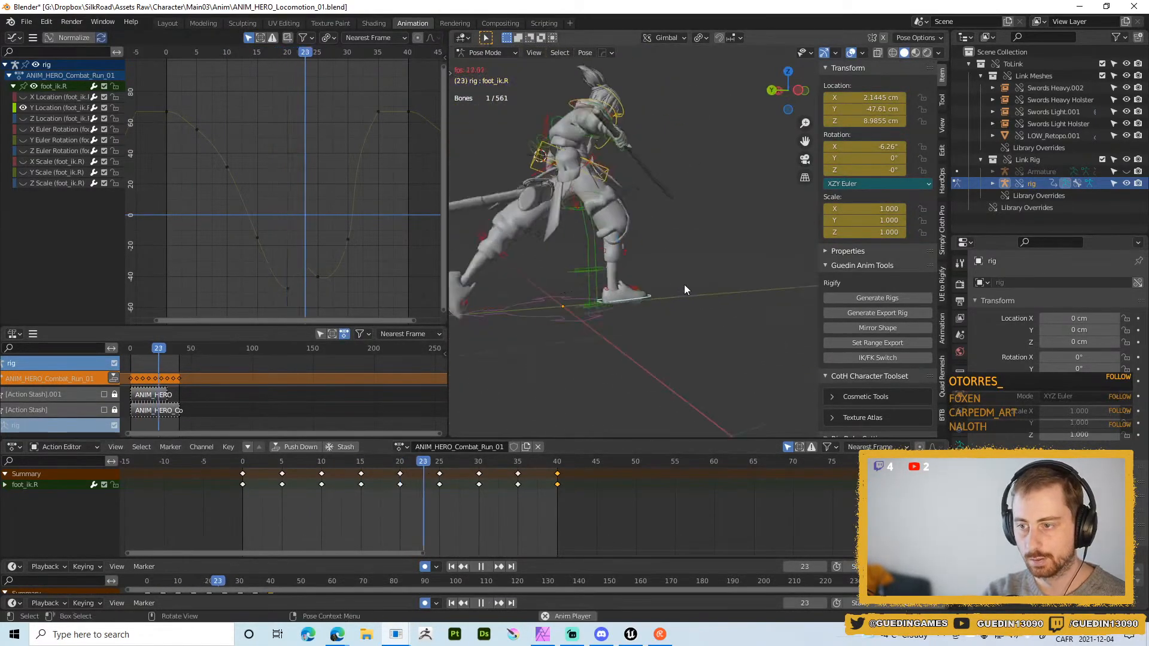
middle_click_drag(665, 292, 592, 303)
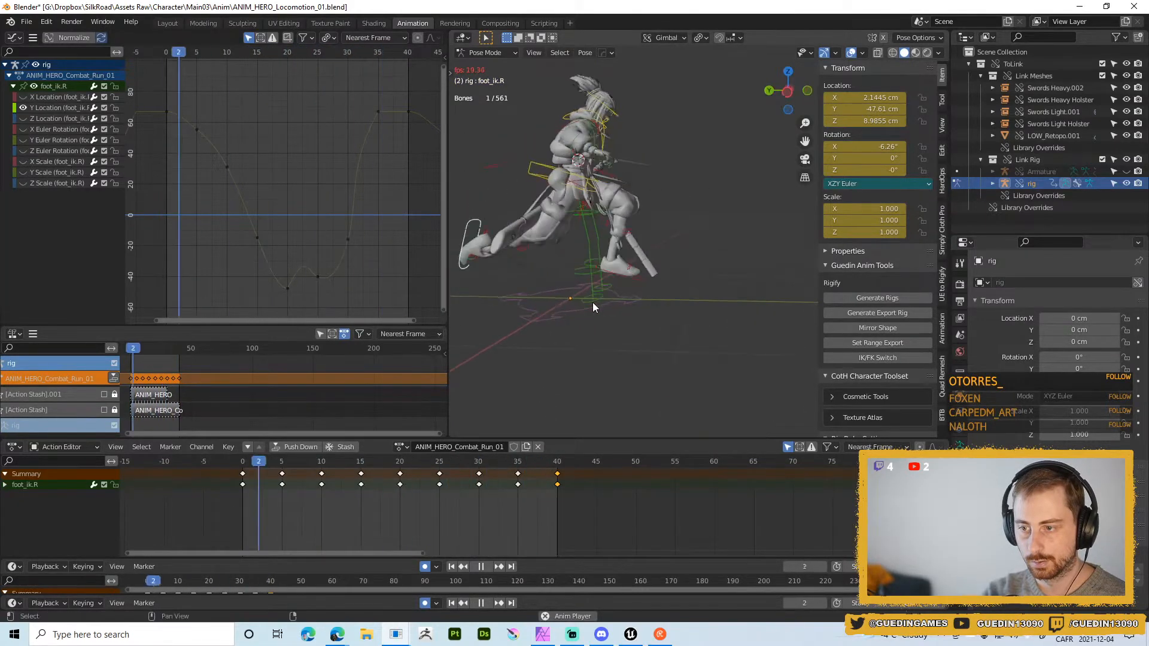
key("shift+space")
left_click(580, 233)
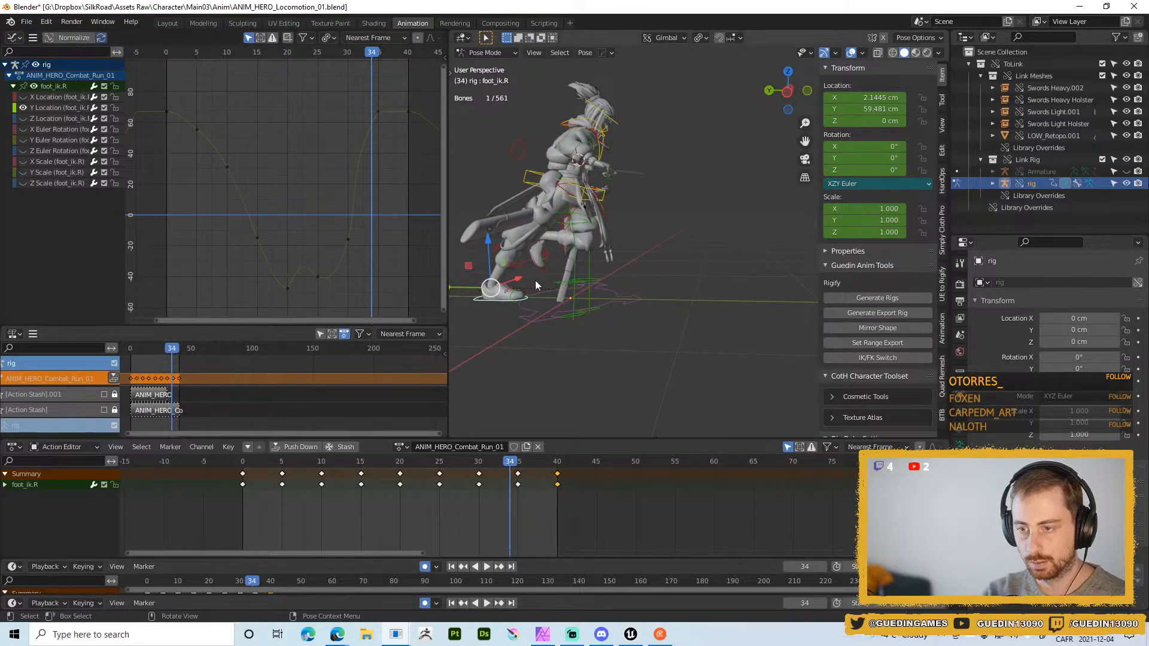
left_click_drag(288, 56, 275, 52)
left_click_drag(282, 239, 325, 304)
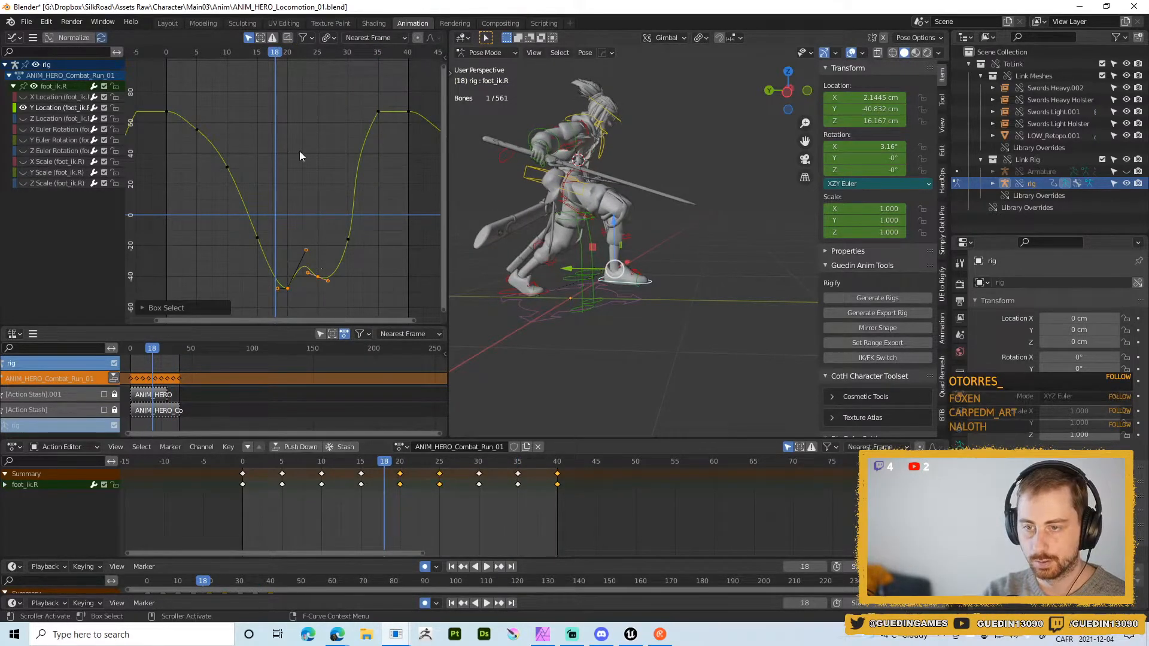
left_click_drag(274, 53, 380, 55)
- Smooth the handles of the right foot's Y Location keys at frames 20 and 25, and delete the key at frame 30
left_click_drag(279, 251, 298, 302)
key("v")
left_click(298, 302)
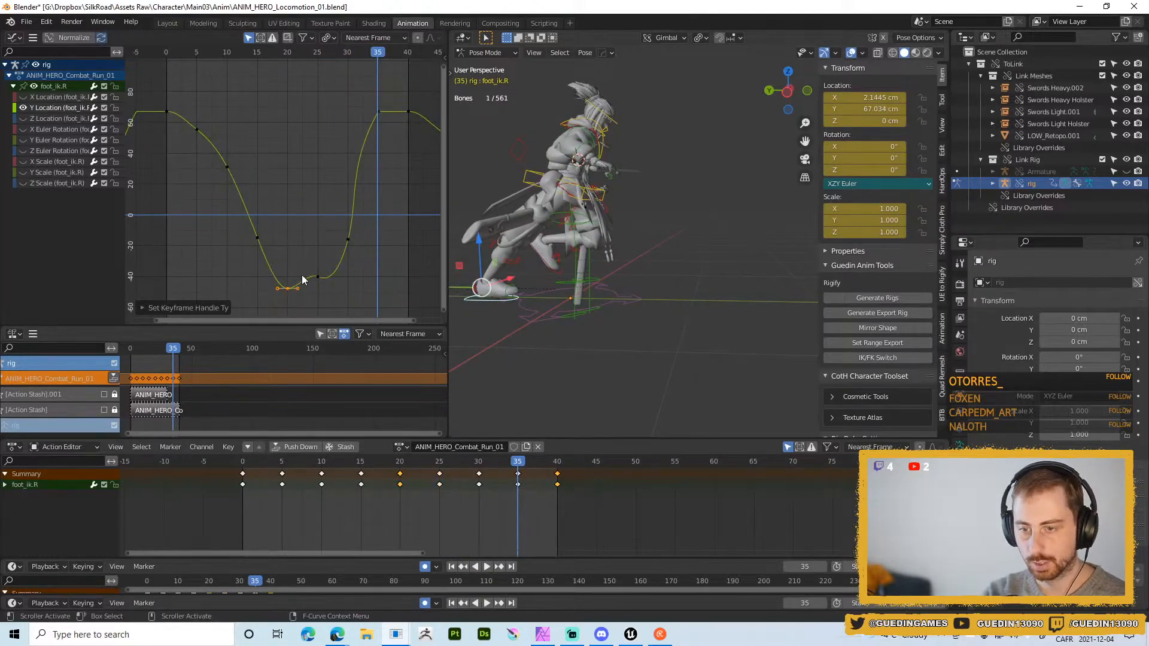
left_click_drag(302, 263, 338, 298)
key("v")
left_click(338, 277)
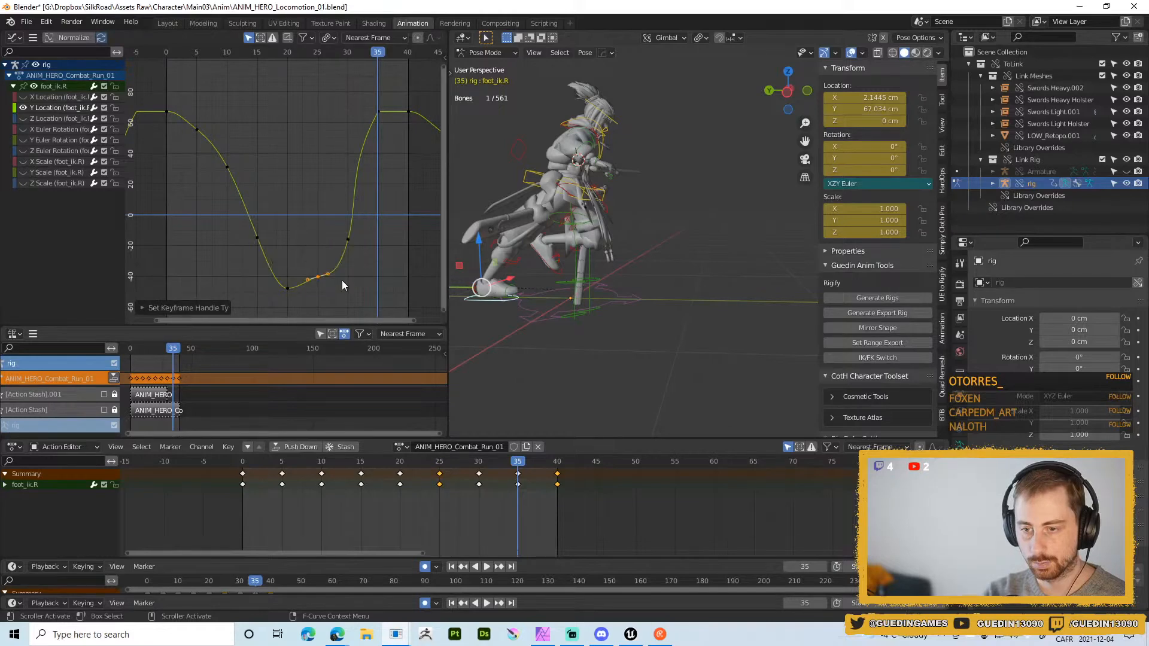
left_click_drag(336, 226, 342, 282)
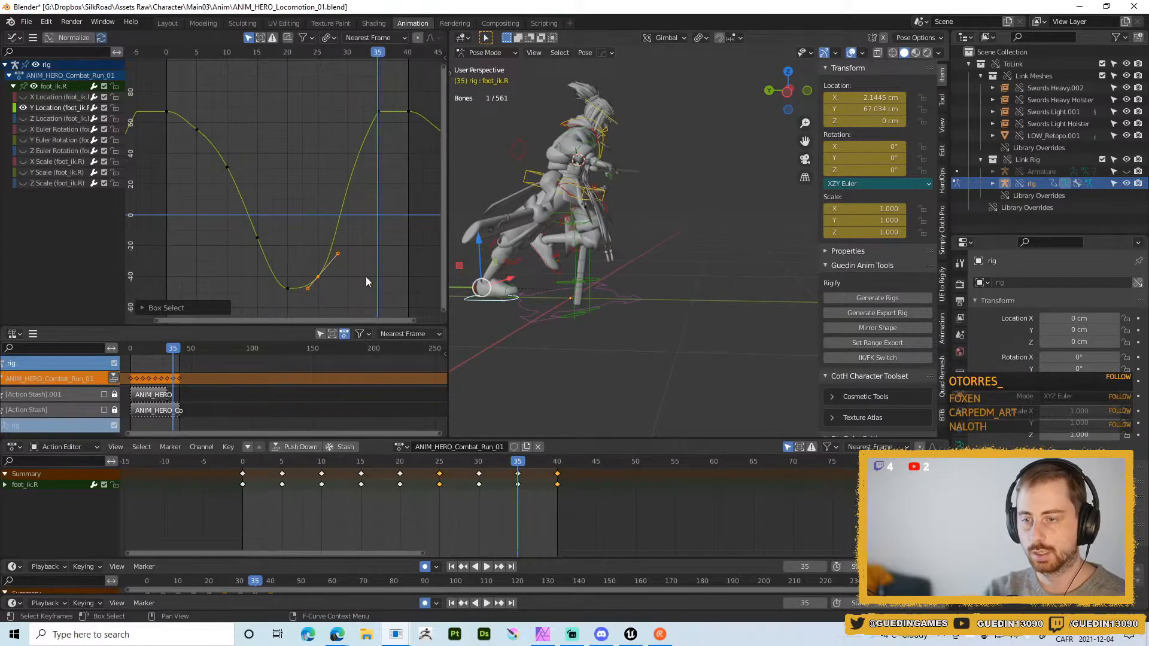
- Play the run cycle from the side and behind to check the right foot's smoothed forward and backward travel
key("space")
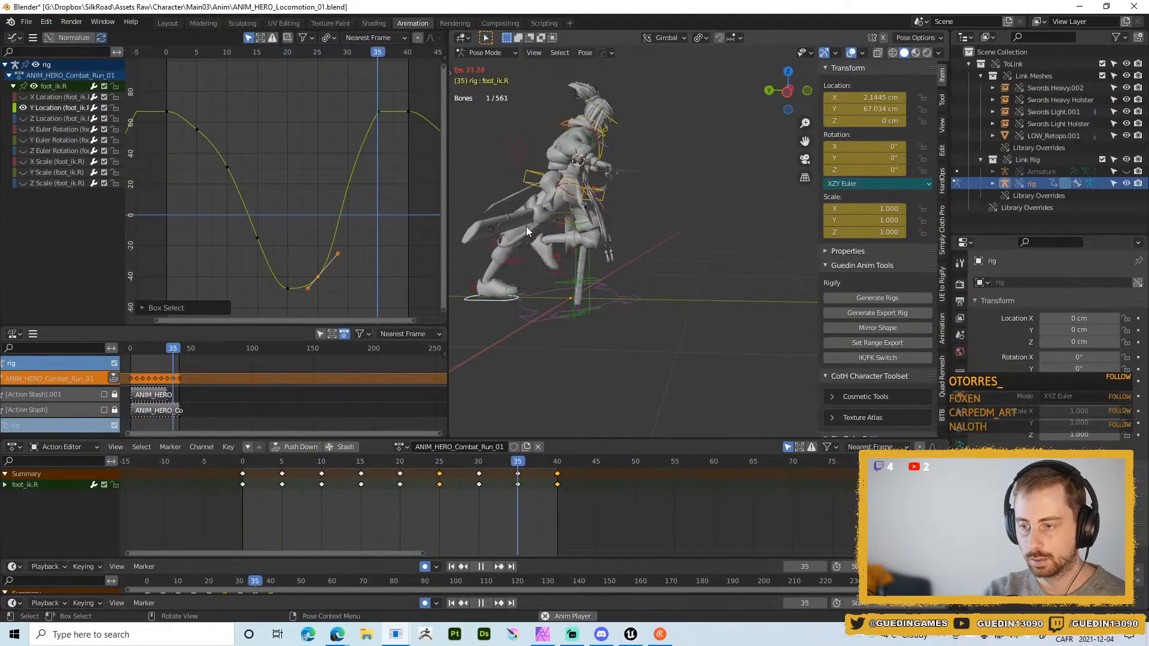
key("space")
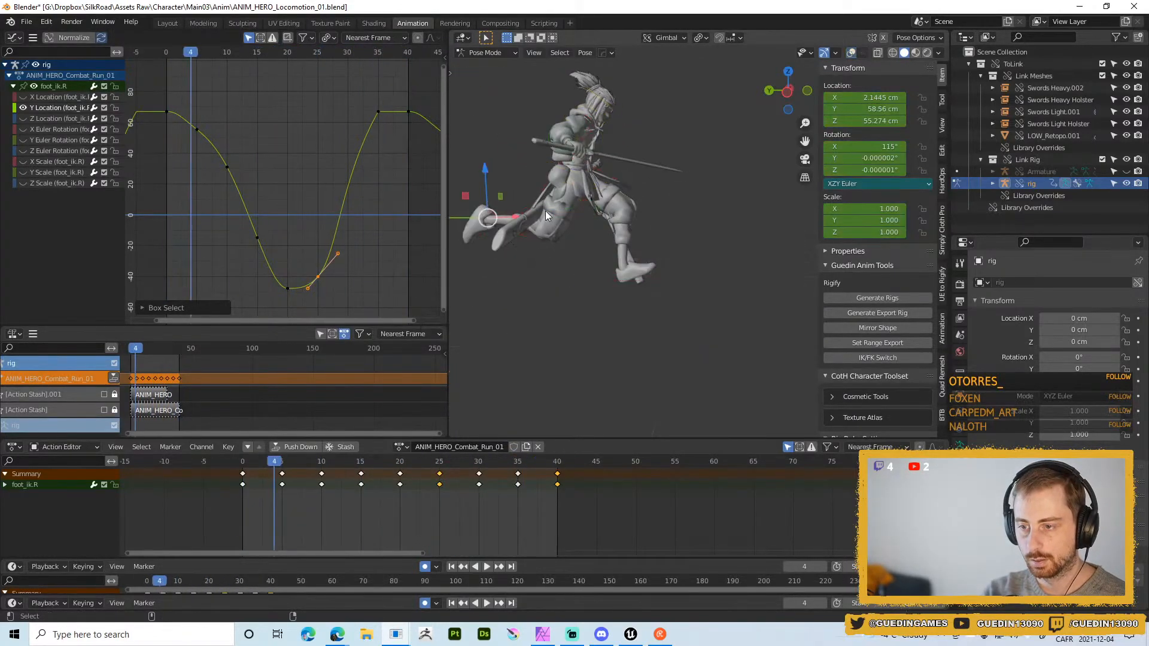
key("space")
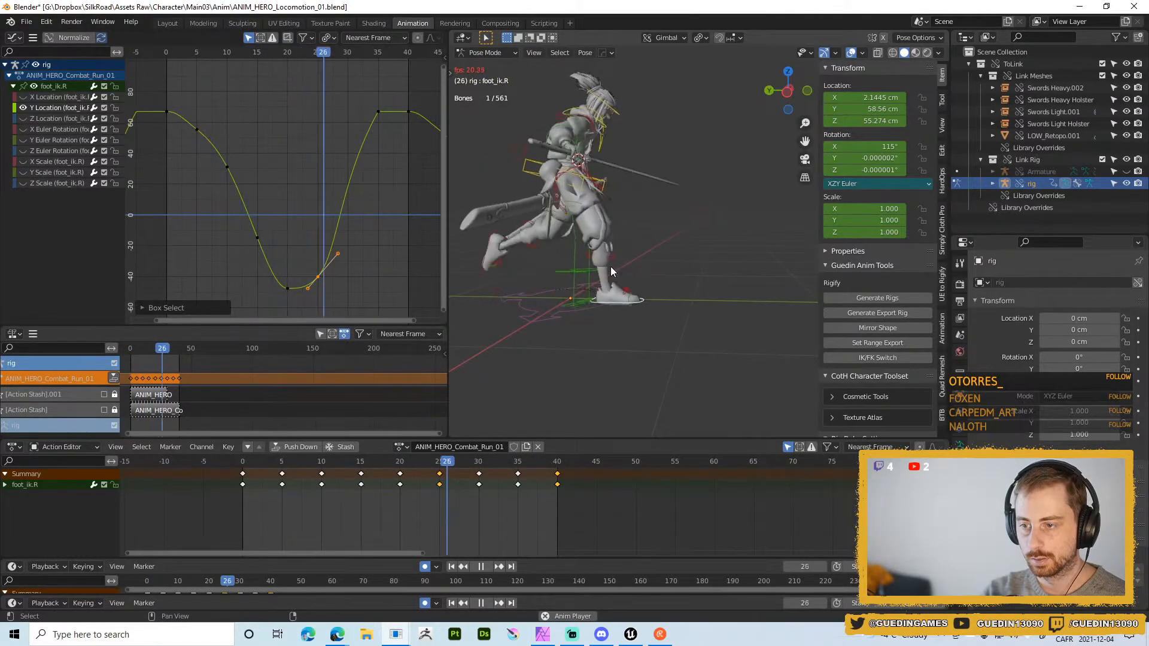
middle_click_drag(611, 267, 927, 264)
left_click(924, 265)
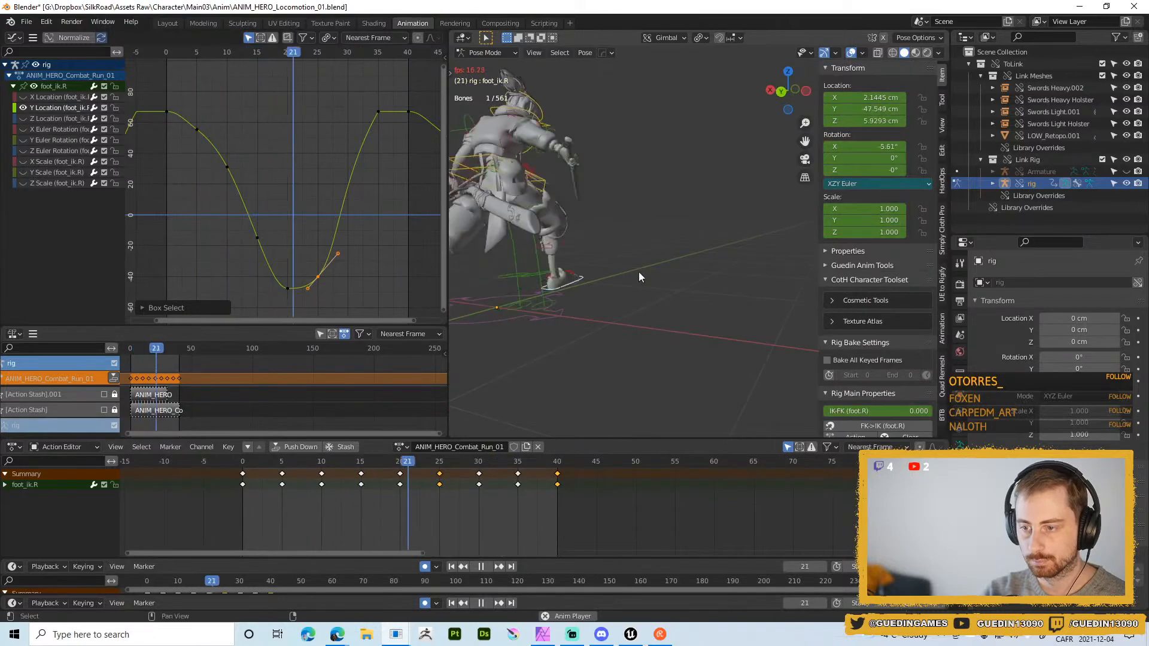
- Isolate the left foot IK's Y Location curve in the graph and compare it with the right foot's Y Location curve
mouse_move(638, 272)
middle_mouse_down()
mouse_move(641, 259)
mouse_move(653, 276)
middle_mouse_up()
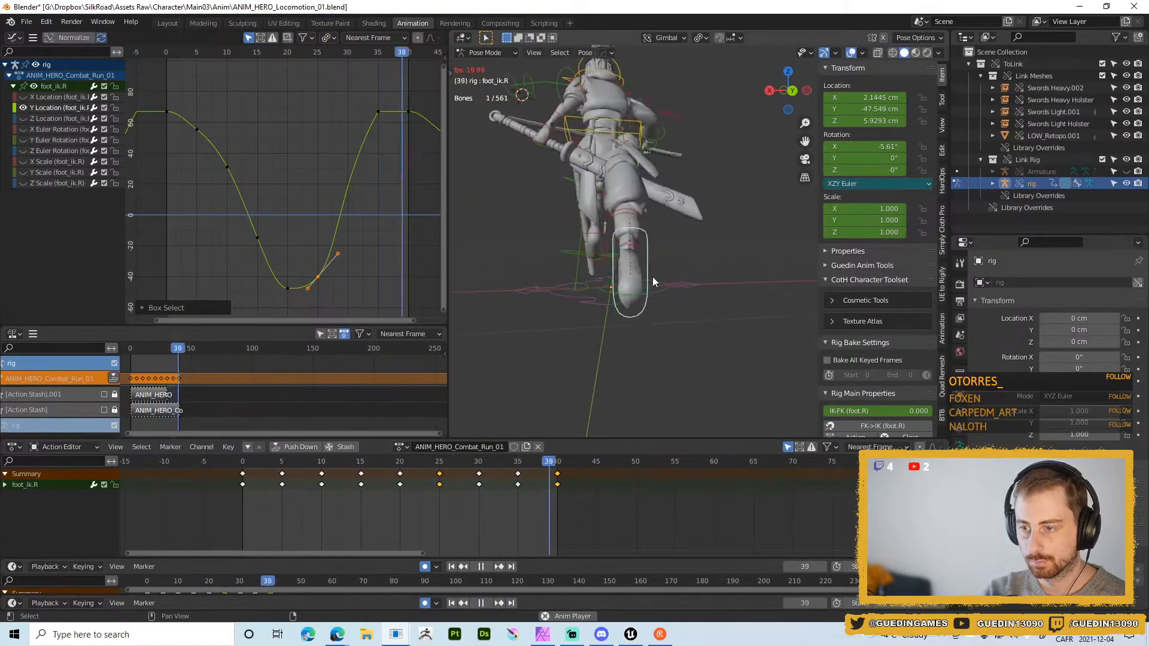
key("space")
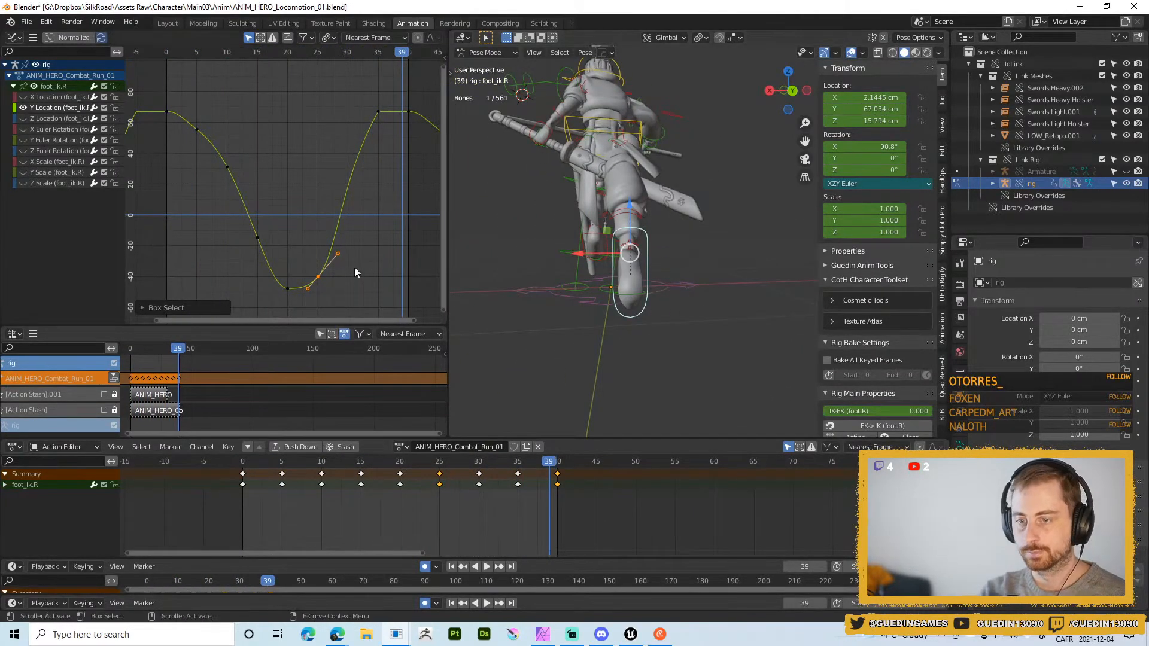
left_click(596, 235)
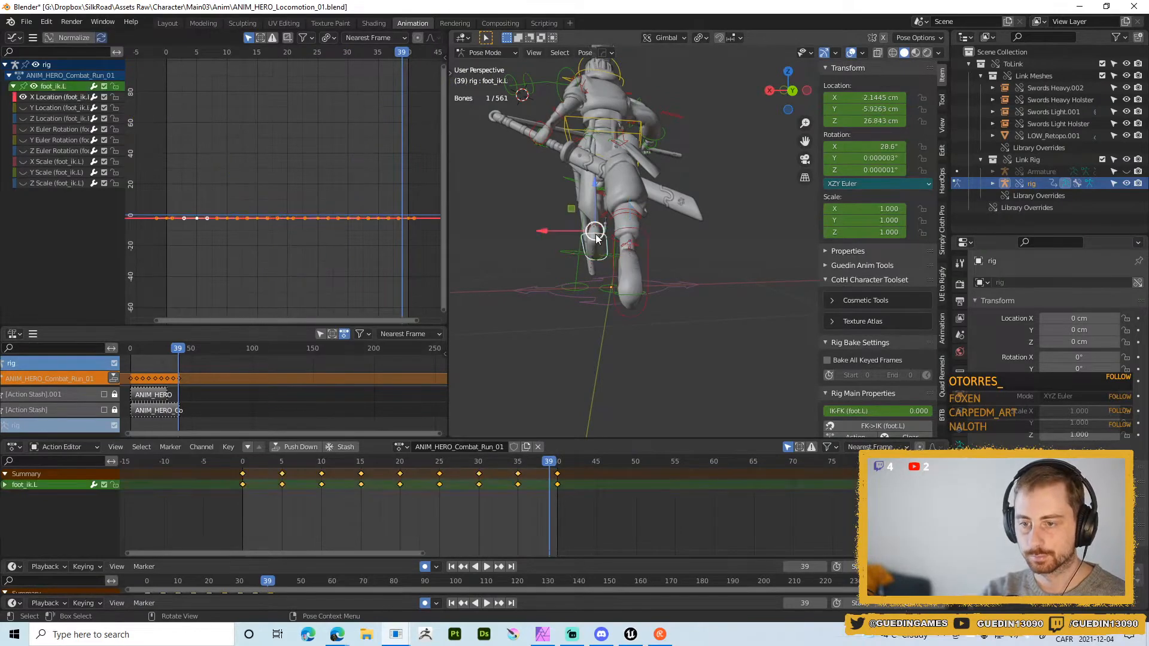
left_click(24, 97)
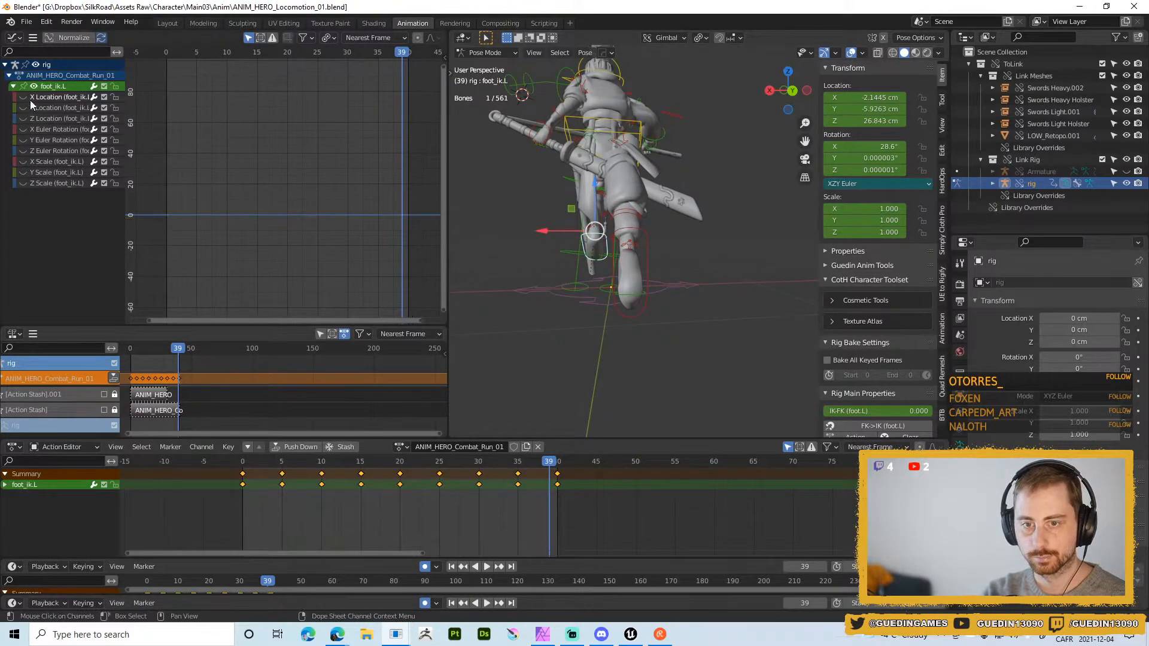
left_click(25, 107)
scroll(297, 241, "down", 1)
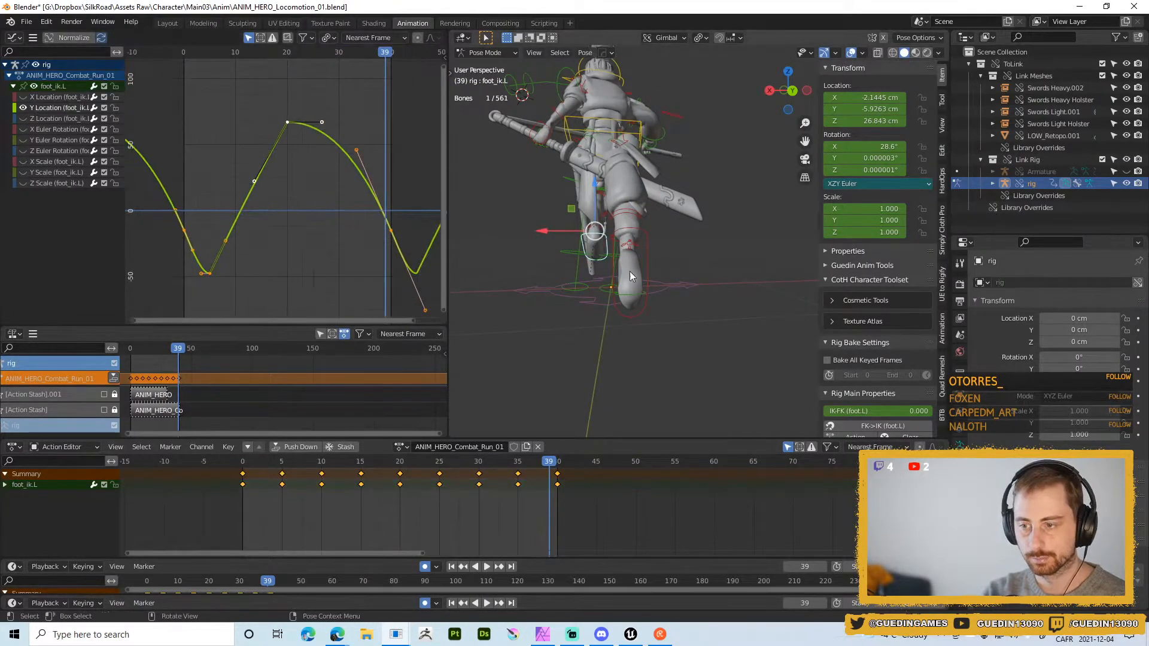
left_click(652, 249)
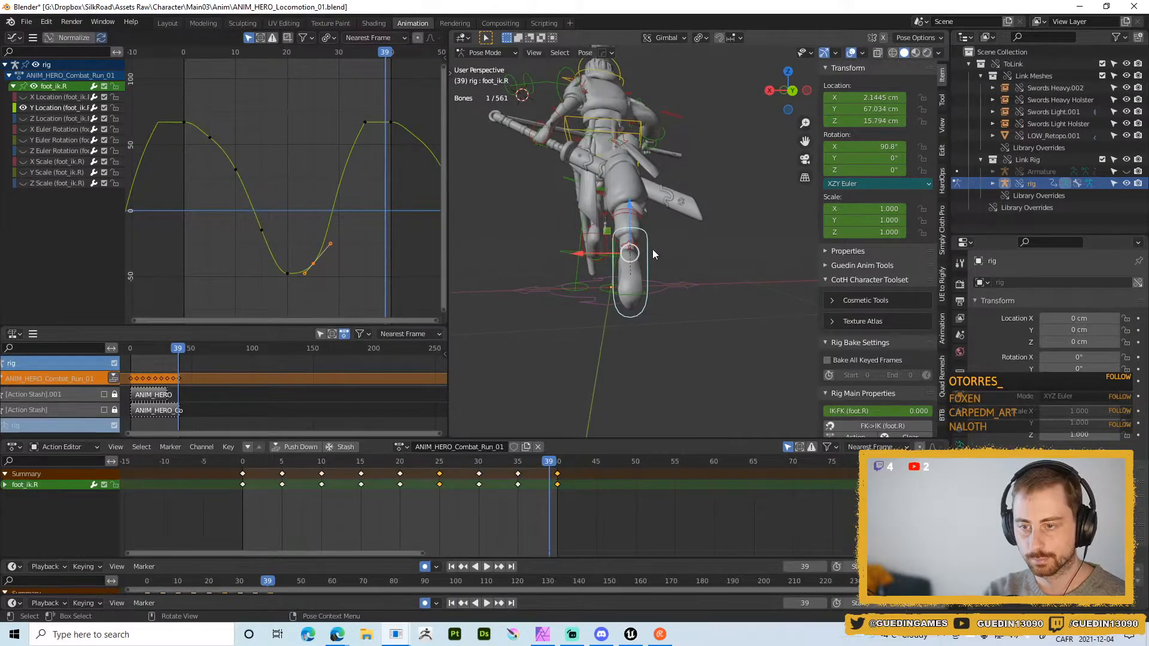
left_click(582, 239)
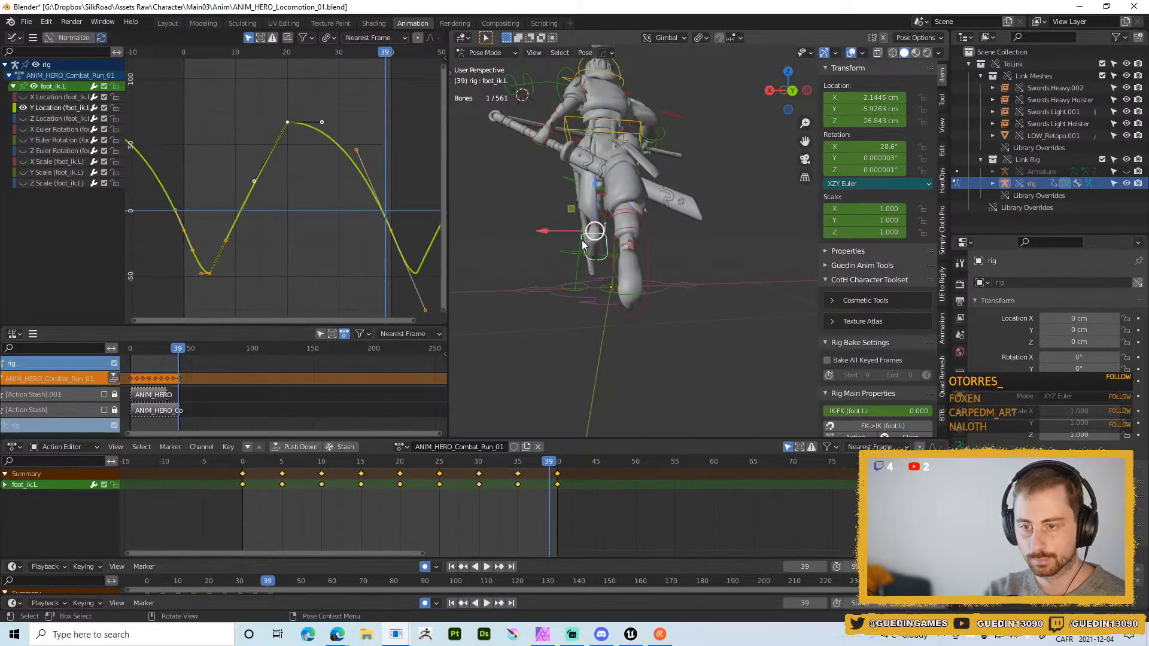
- Change the handle type of the left foot's Y Location key at frame 5 so its handles are level
key("space")
left_click(206, 53)
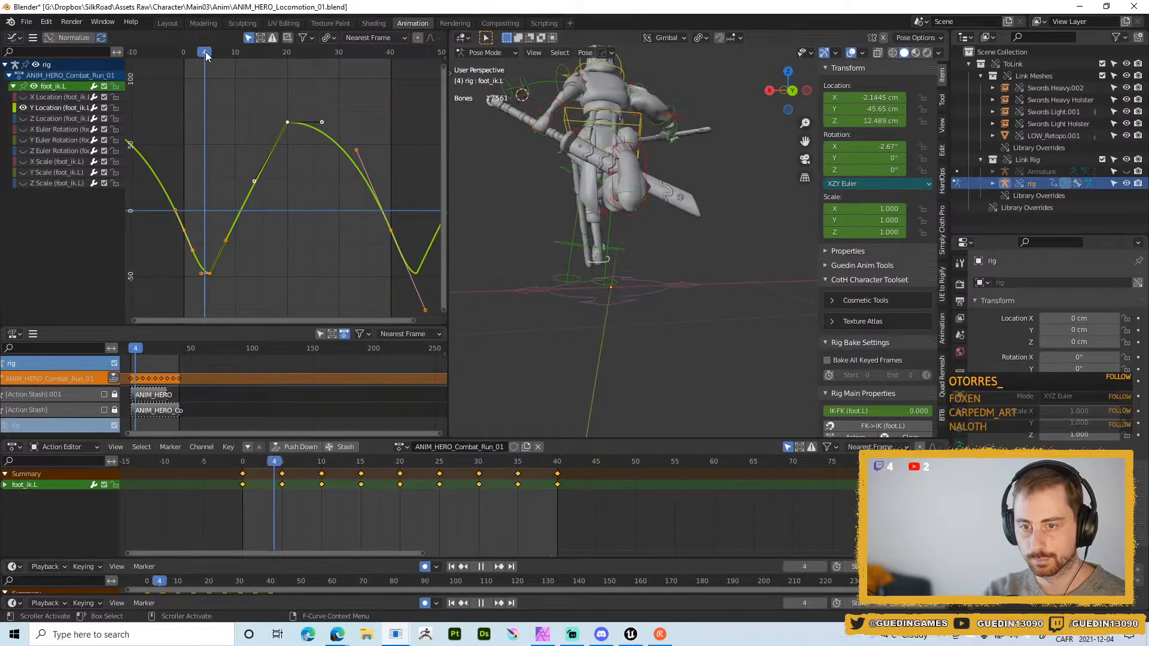
left_click_drag(206, 51, 210, 51)
middle_click_drag(591, 249, 515, 289)
left_click_drag(200, 260, 239, 280)
key("v")
left_click(243, 275)
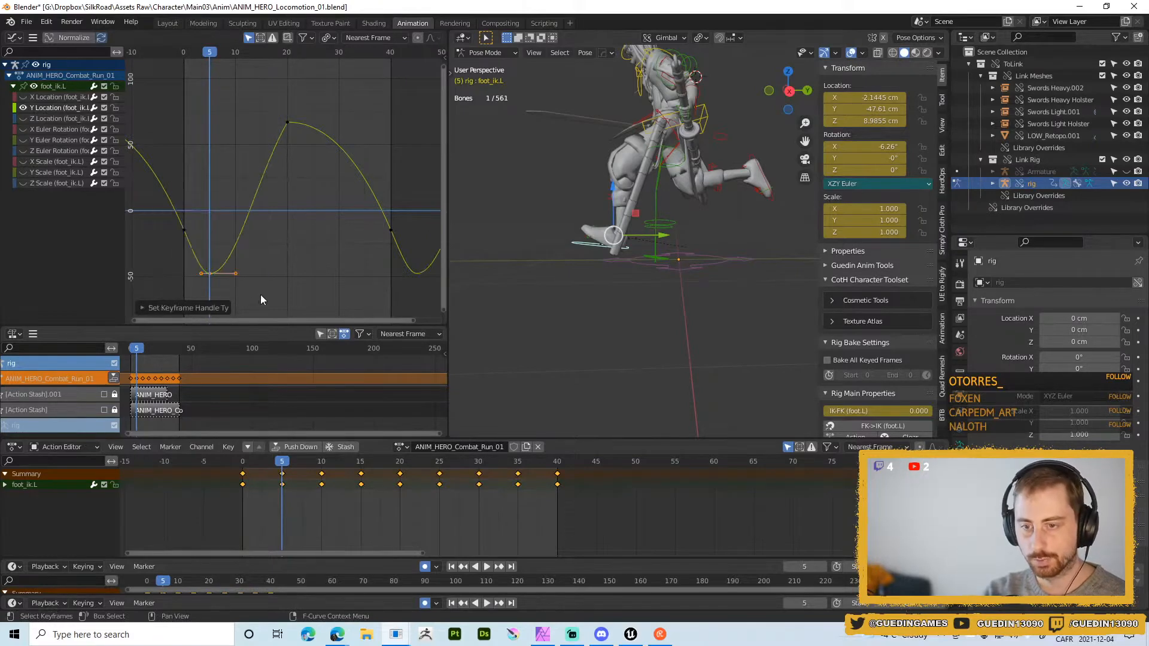
- Review the left foot's motion, then lower its Y Location key at frame 5 to about -61 cm without shifting its timing
key("space")
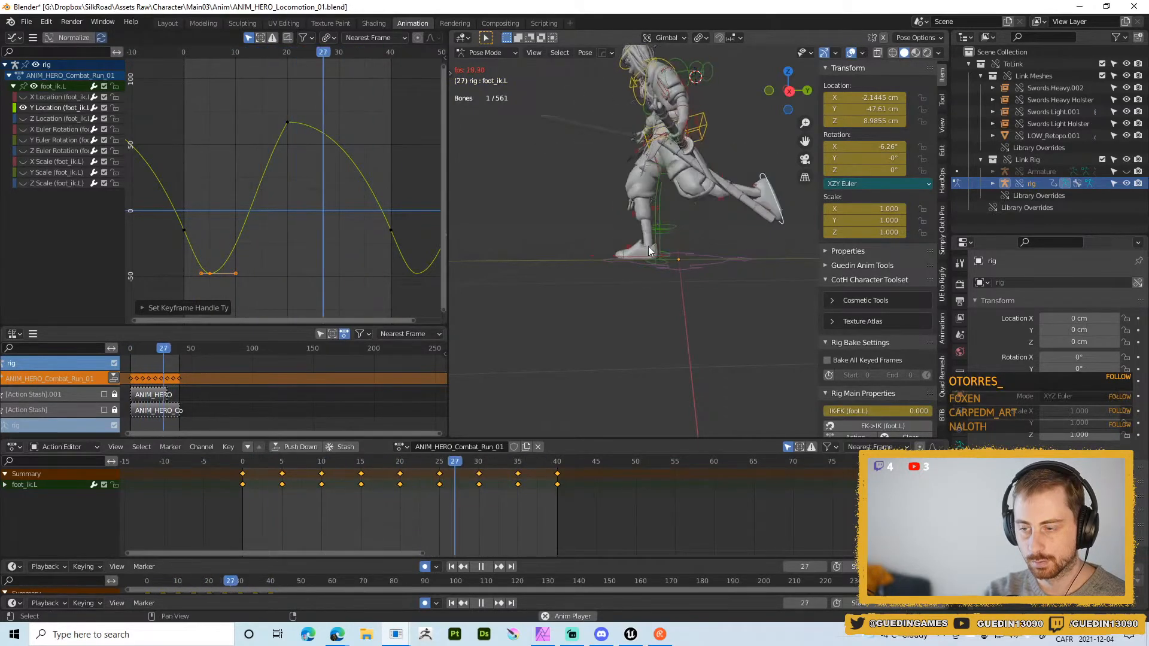
key("shift+Left")
key("space")
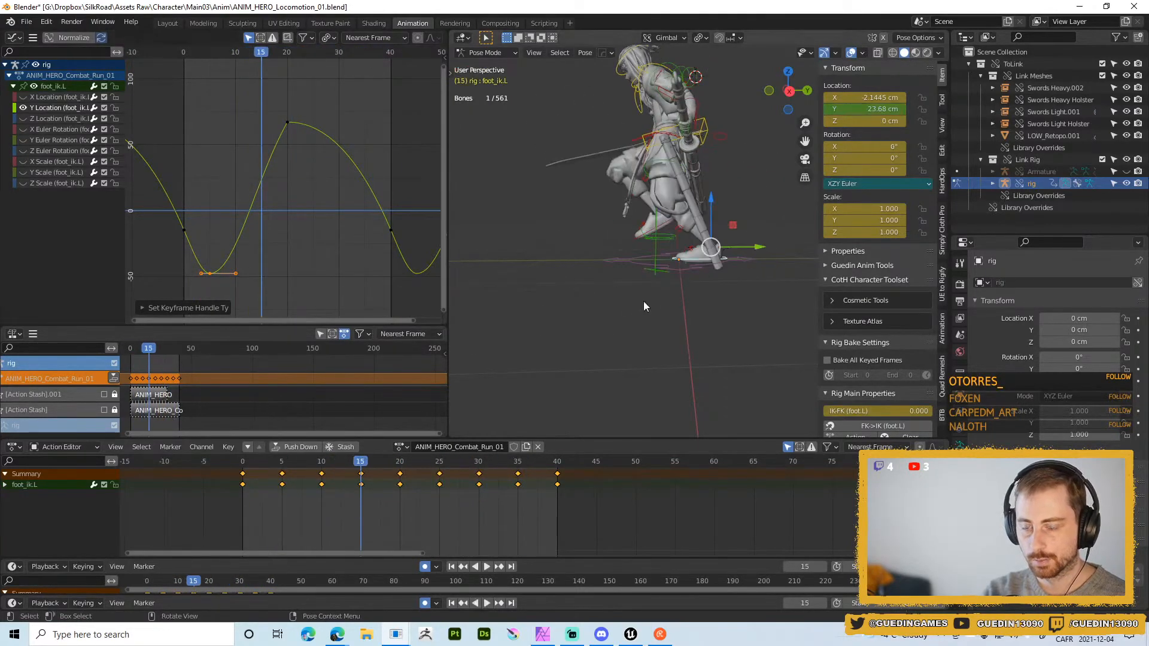
left_click_drag(360, 463, 282, 468)
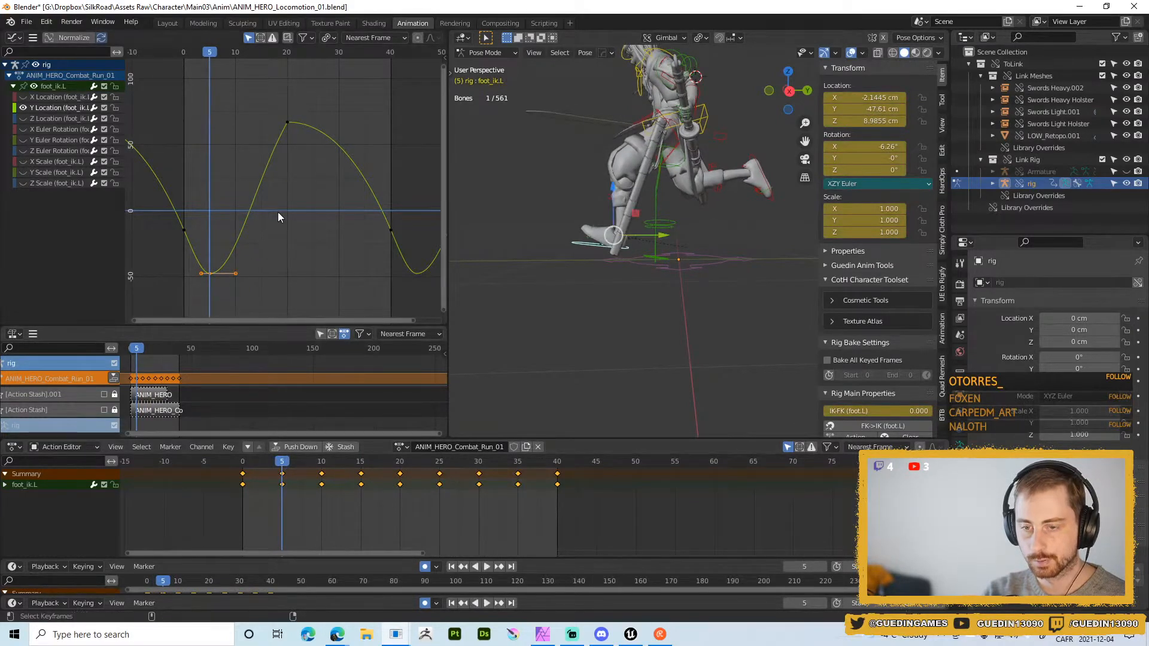
middle_click_drag(290, 224, 376, 126)
left_click_drag(276, 158, 321, 219)
key("g")
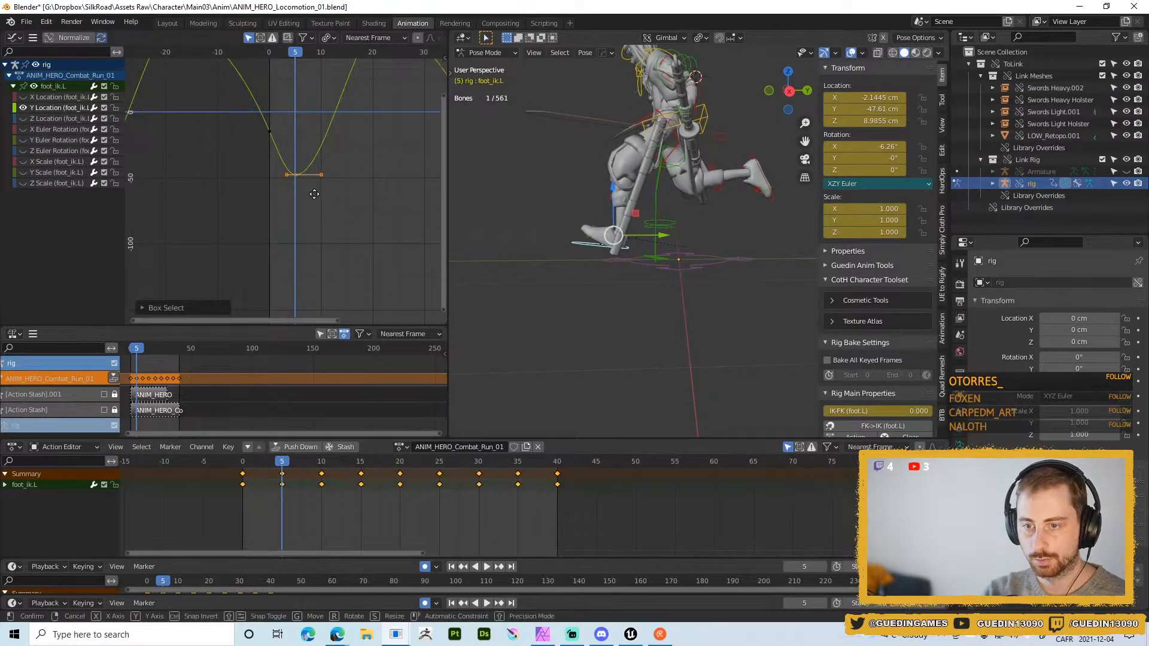
key("y")
left_click(316, 215)
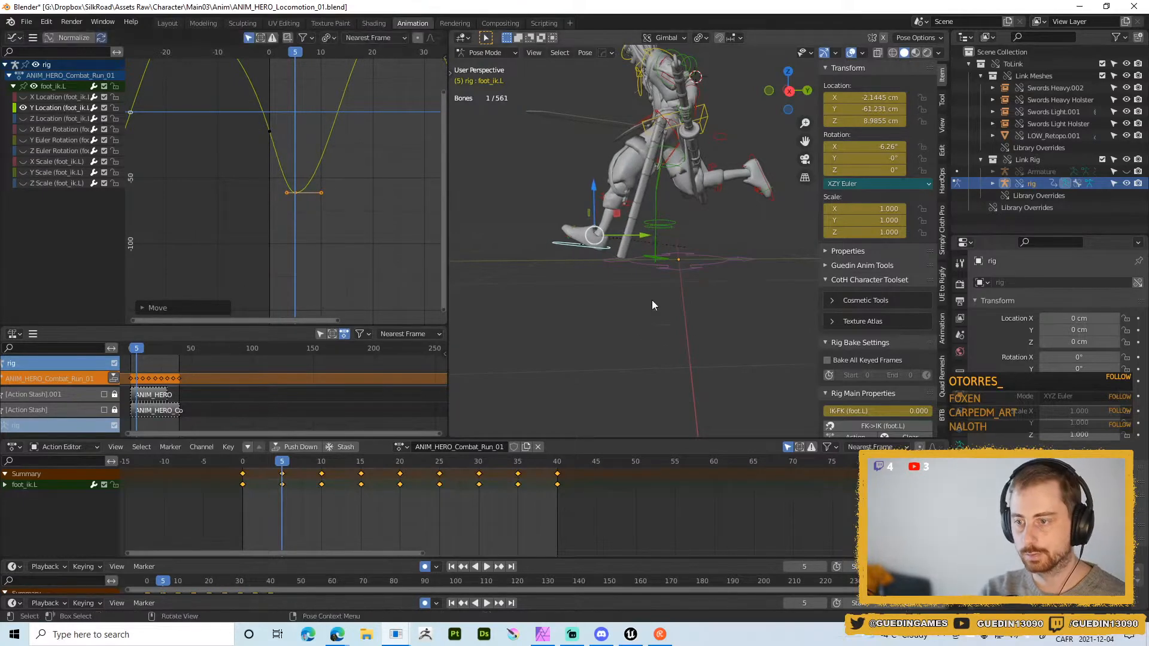
- Play the run cycle from the side and behind to check the left foot's extended forward reach
key("space")
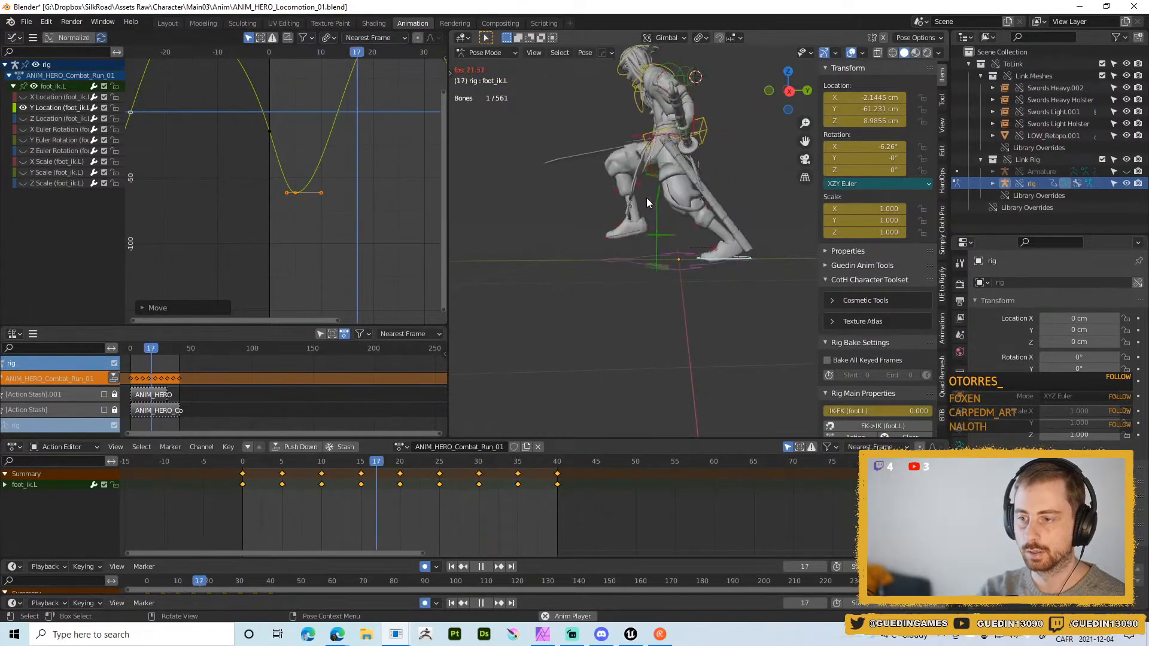
middle_click_drag(629, 276, 549, 284)
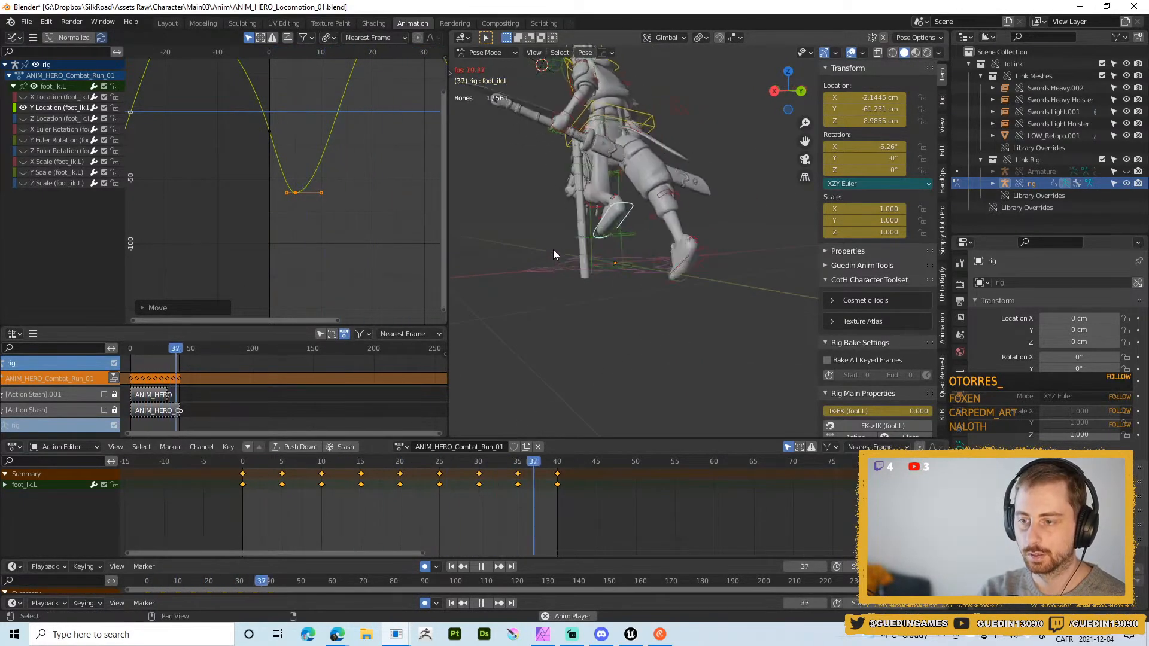
key("shift+space")
left_click(551, 172)
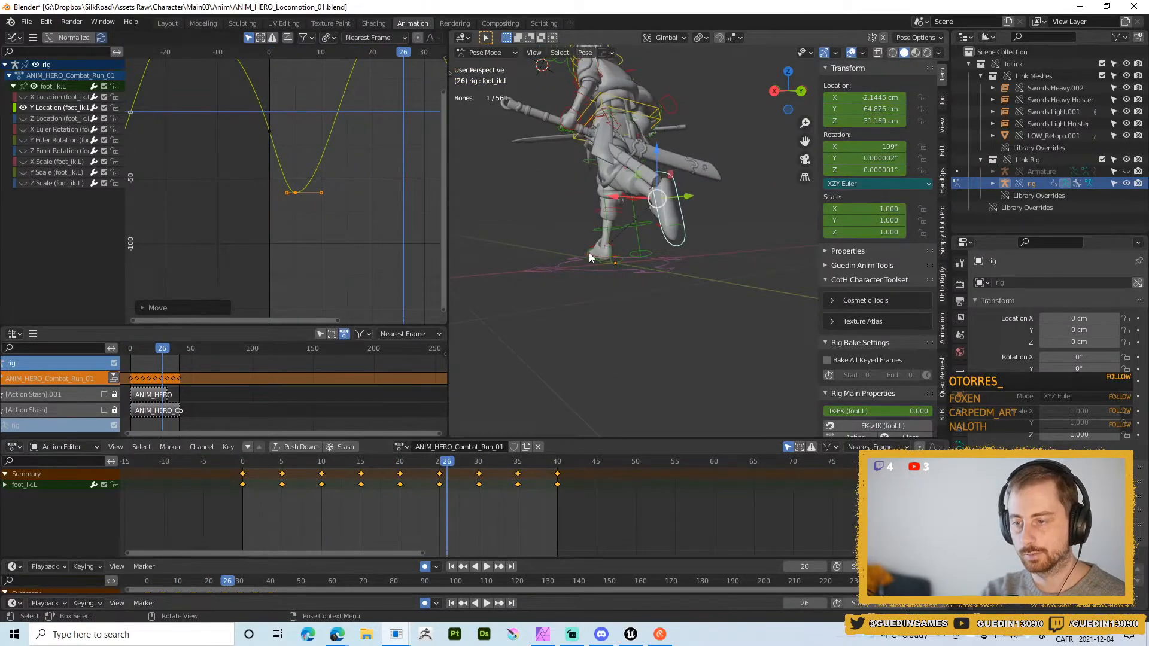
middle_click_drag(635, 288, 528, 266)
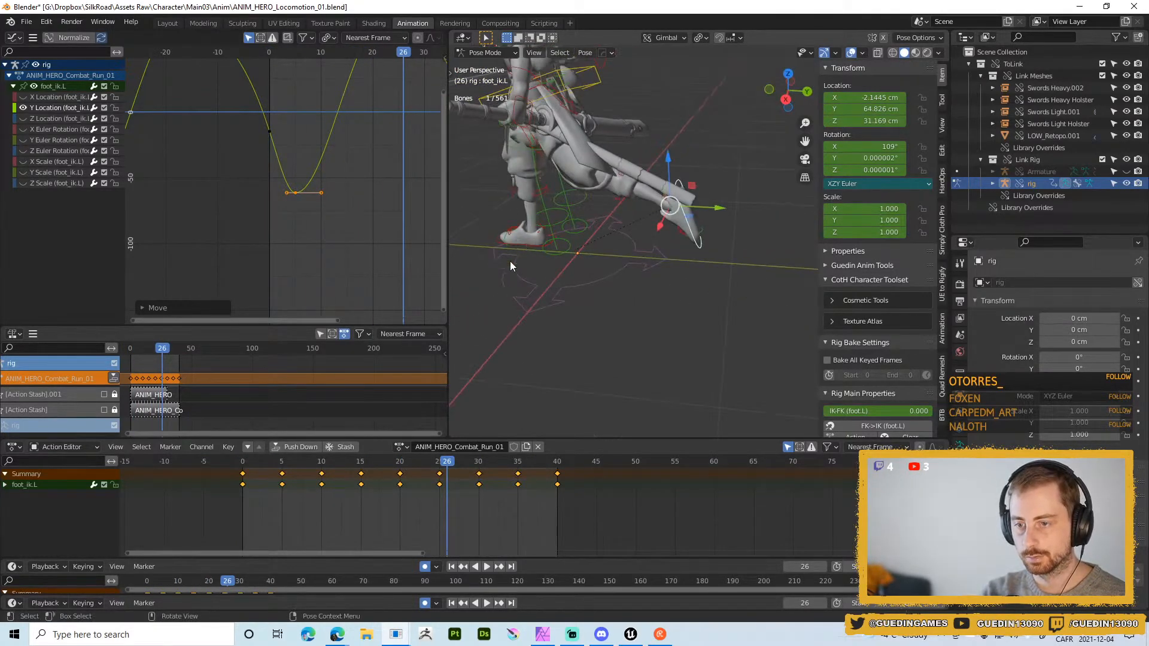
- Delete the right foot's Y Location keys at frames 5, 10 and 15, and select its key at frame 35
left_click(513, 251)
left_click_drag(240, 112, 297, 224)
key("x")
left_click(297, 224)
left_click_drag(349, 110, 379, 149)
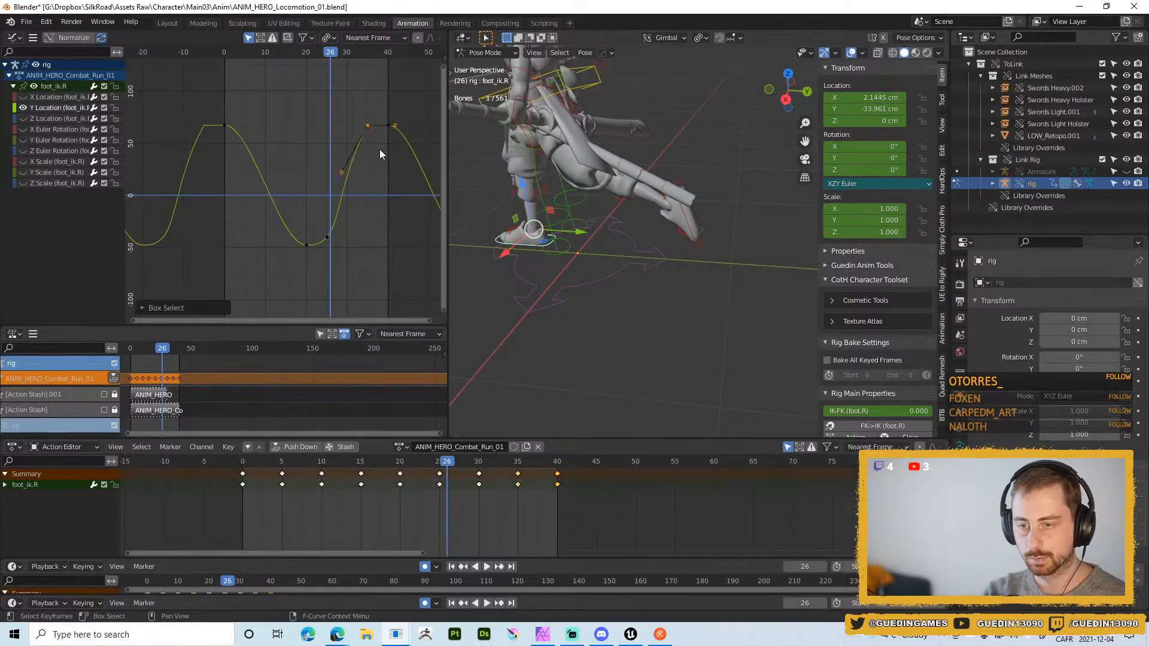
key("x")
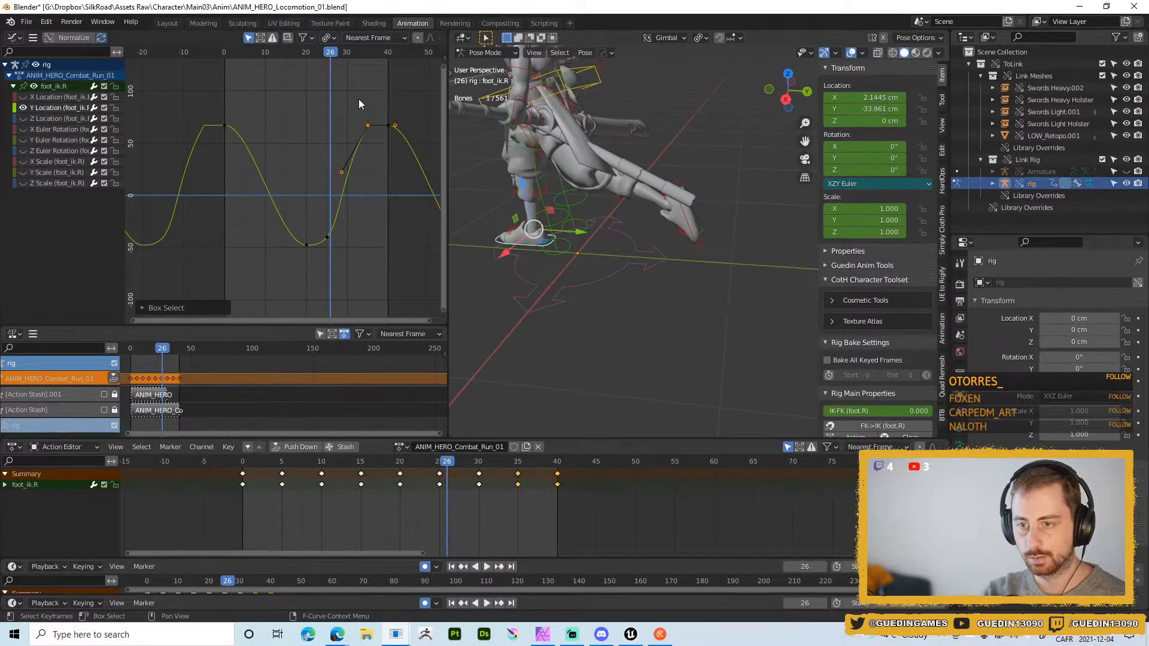
- Scrub between frames 15 and 40 to compare how far back the right and left feet travel
key("space")
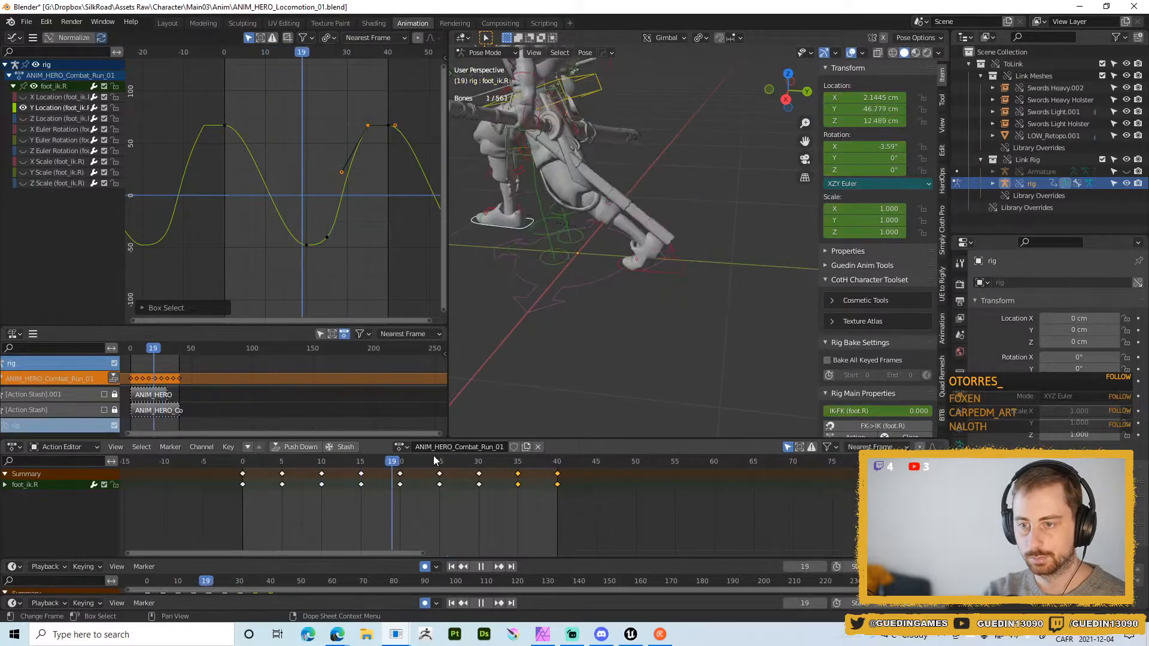
left_click_drag(522, 453, 548, 449)
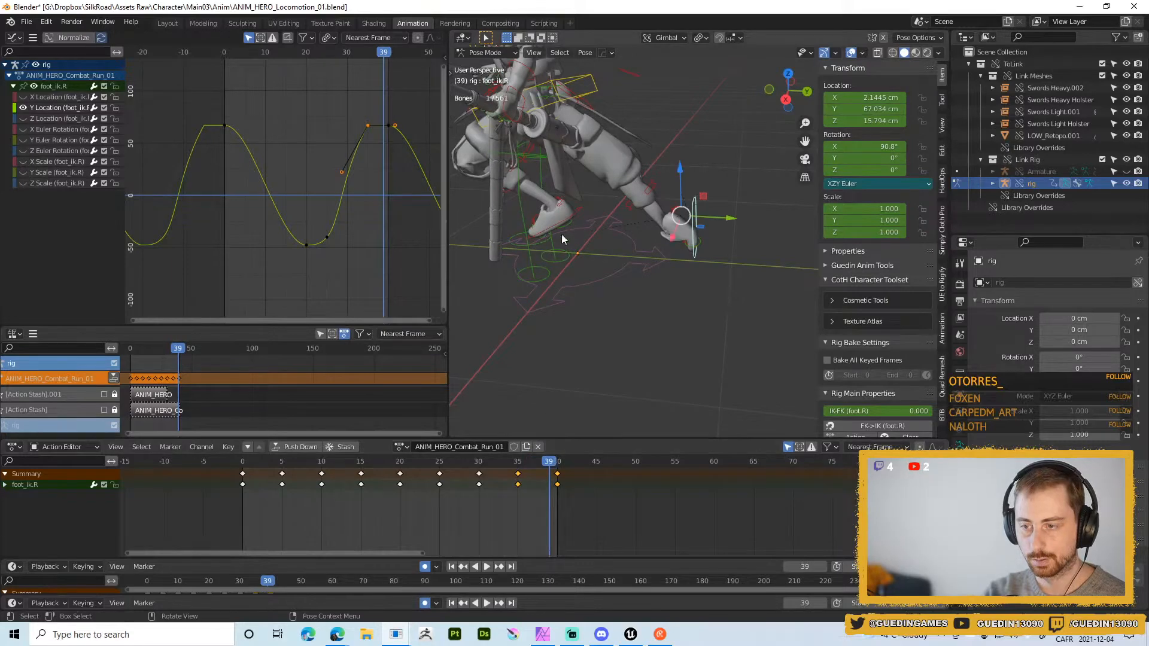
left_click(580, 208)
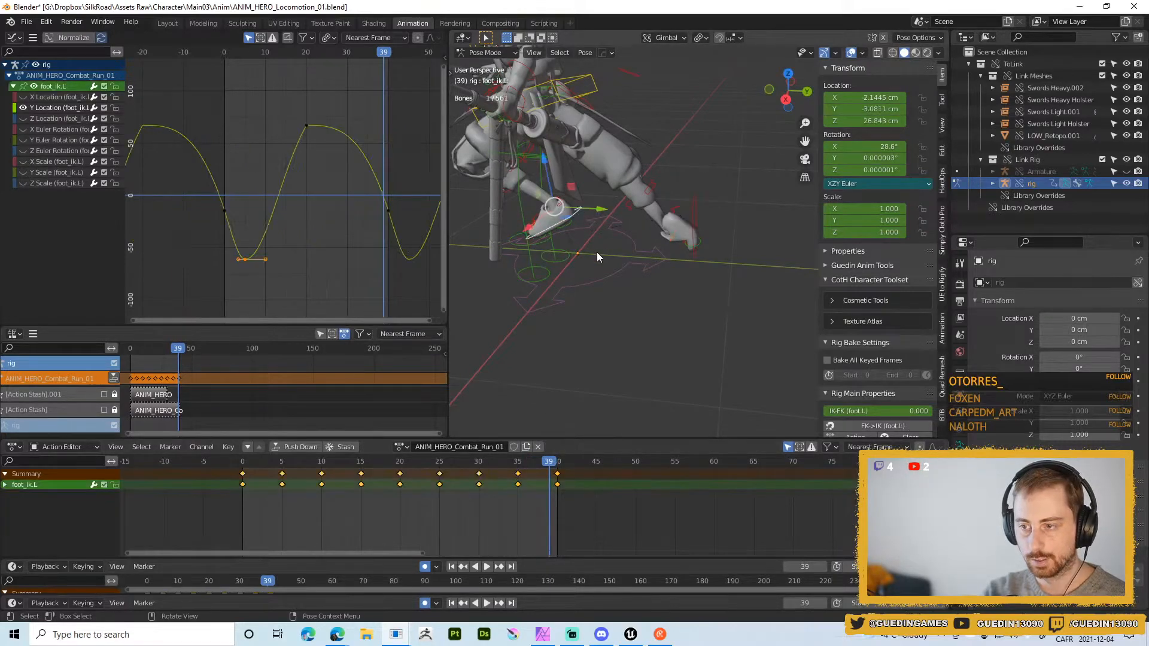
left_click(362, 461)
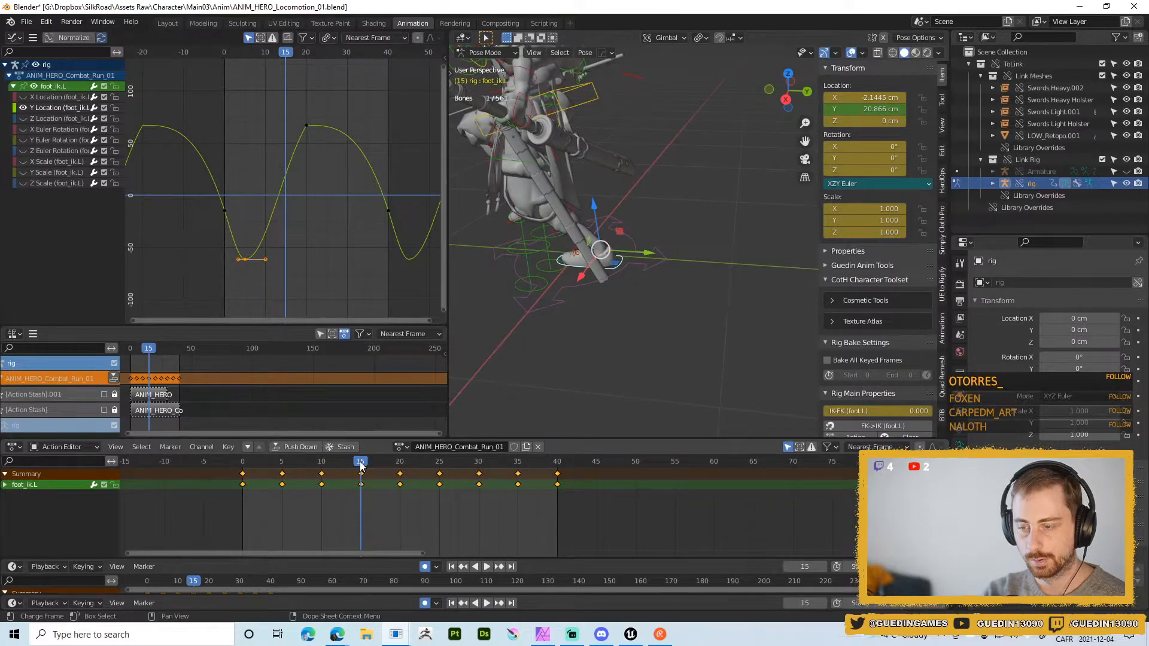
key("space")
key("space")
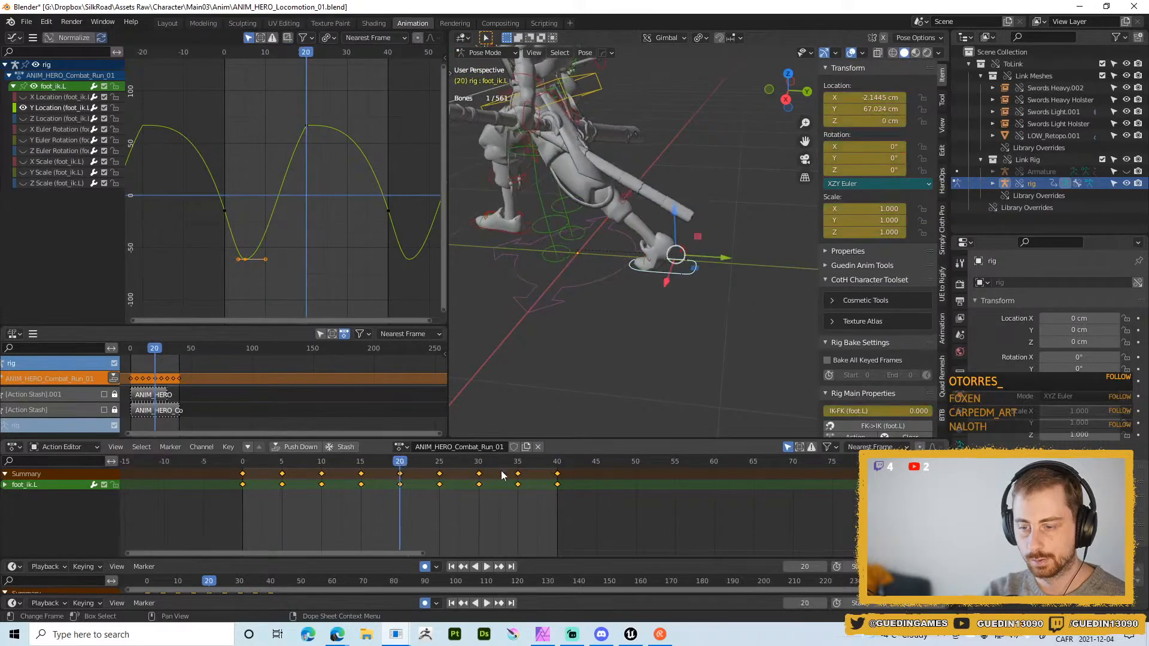
left_click(557, 461)
- Delete the right foot's Y Location keys at frames 35 and 25, leaving only those at frames 0, 20 and 40
left_click(688, 197)
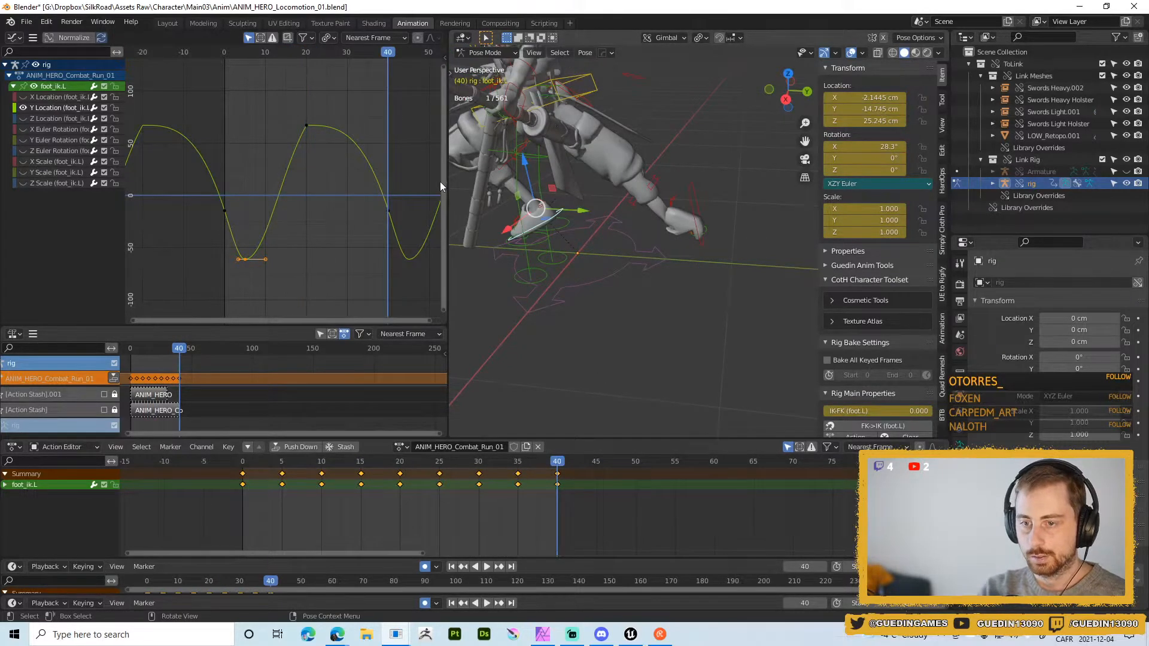
left_click_drag(349, 94, 375, 148)
key("Delete")
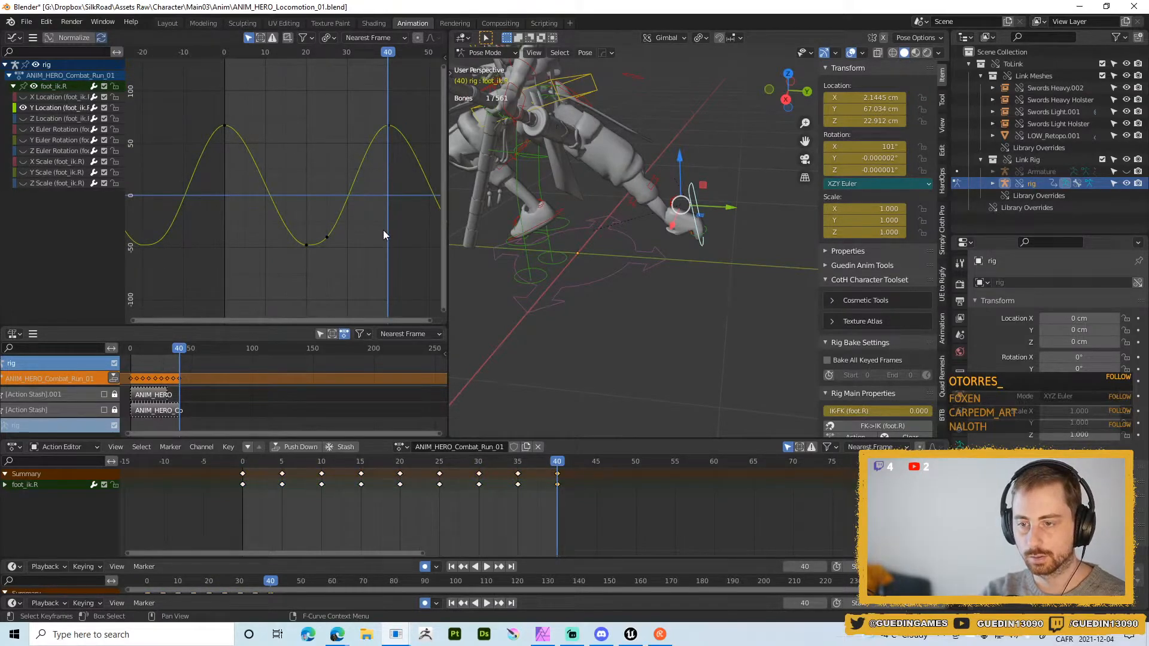
left_click_drag(317, 227, 353, 271)
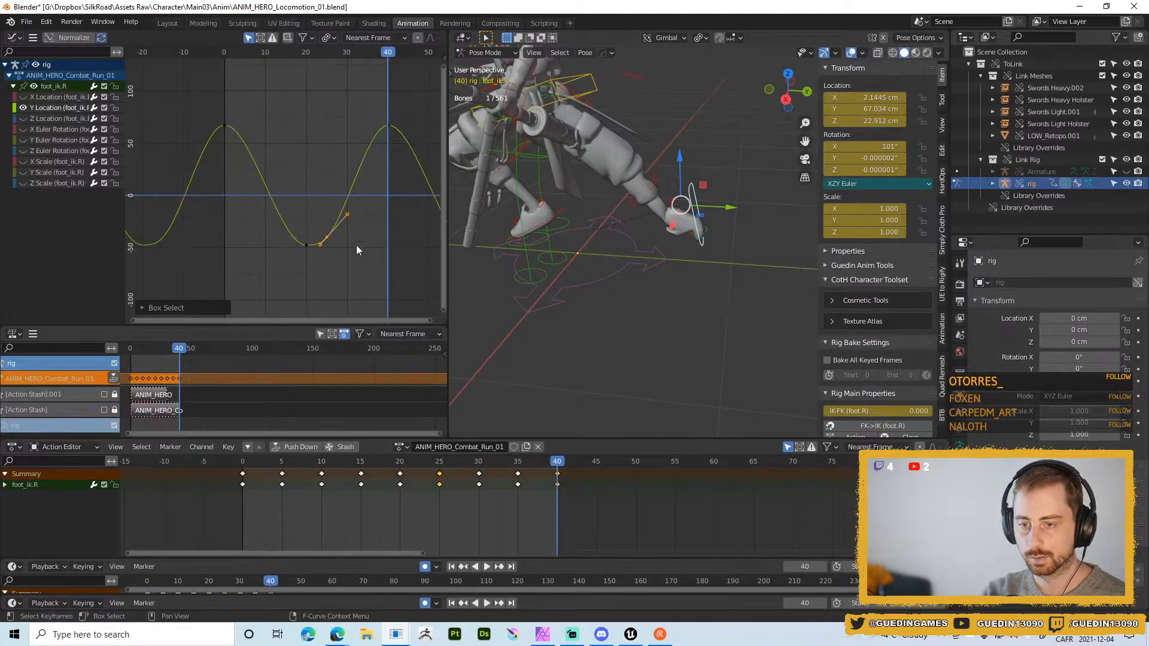
key("Delete")
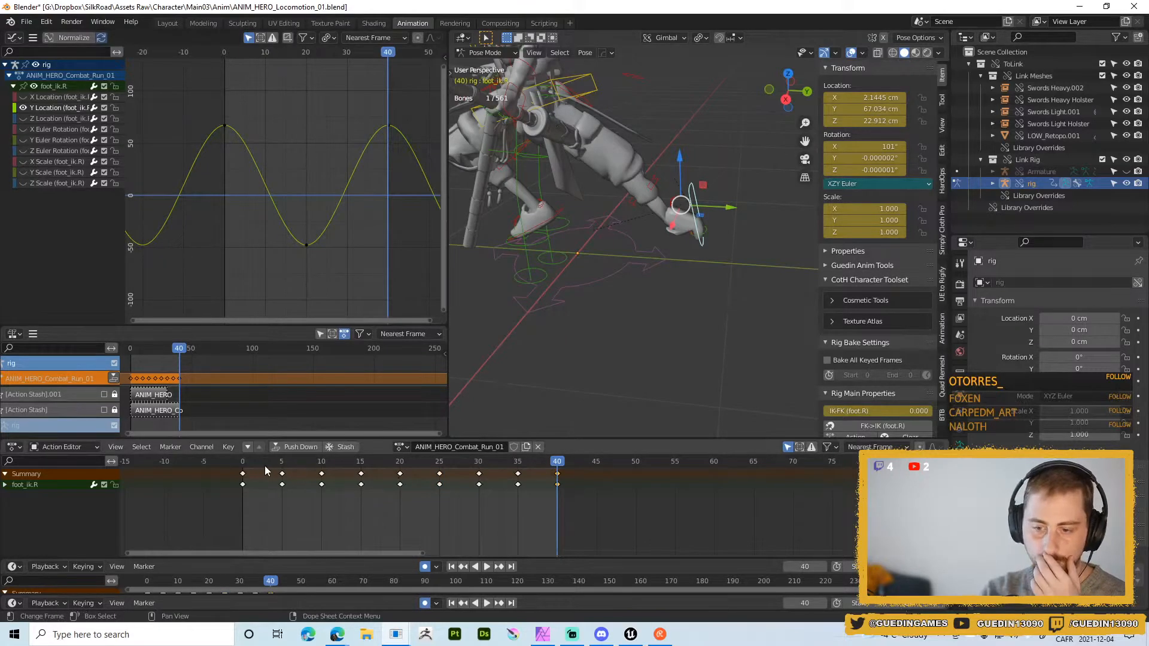
- Scrub the run cycle and compare the right and left feet's Y Location curves around frames 6, 16 and 32
key("space")
key("space")
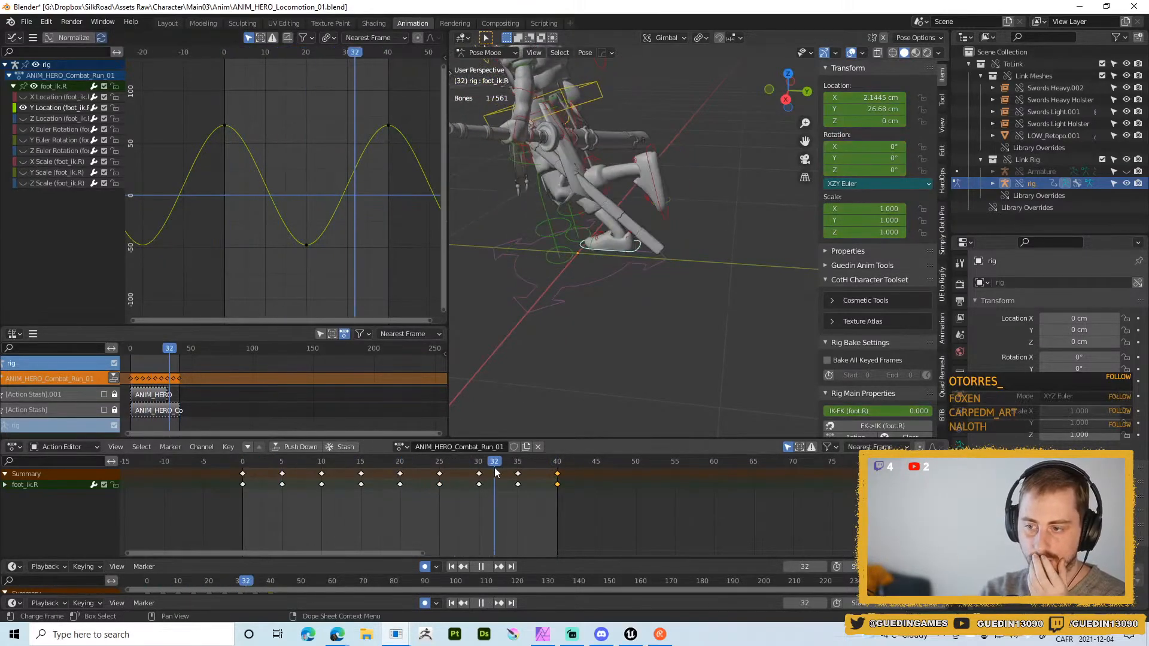
left_click(648, 153)
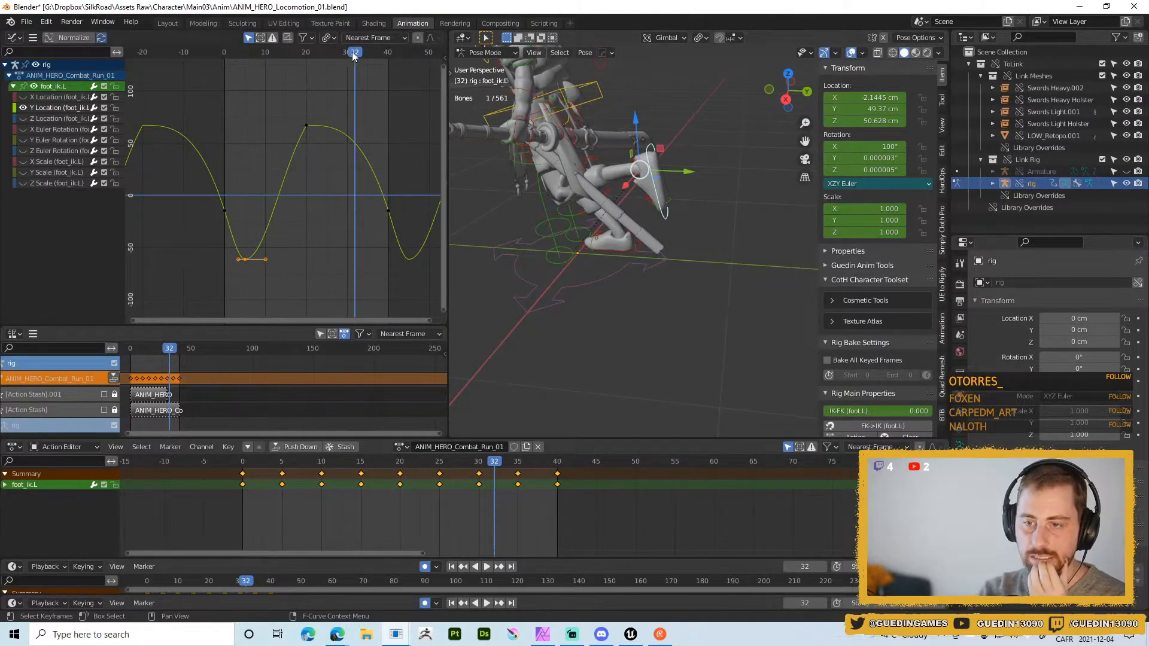
key("space")
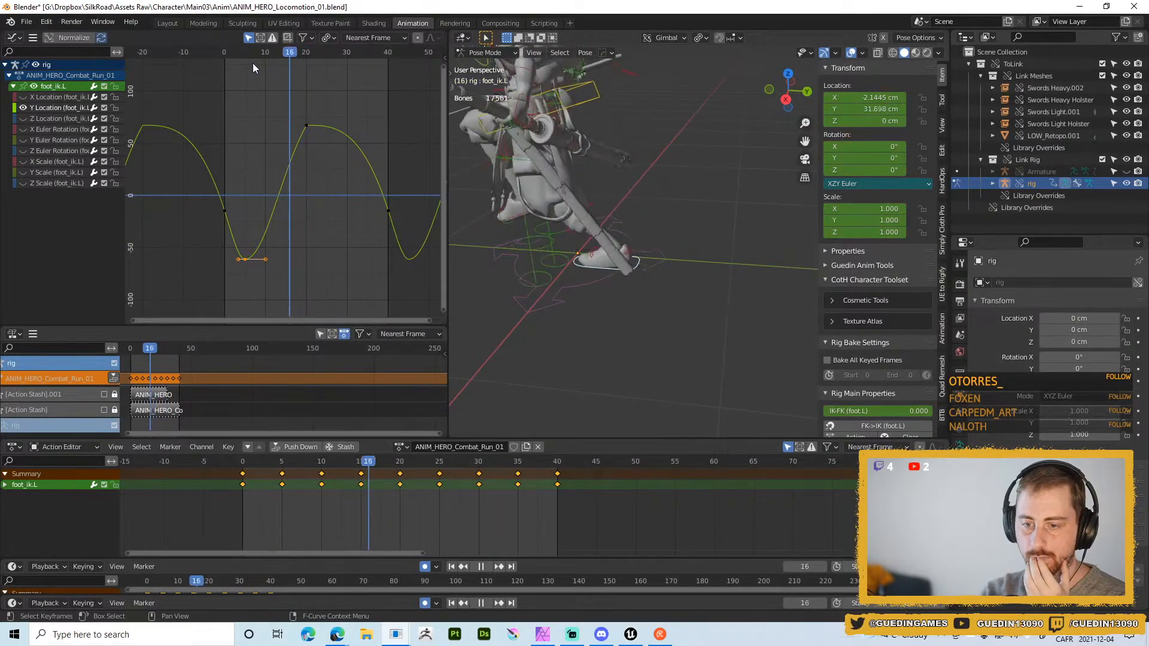
key("space")
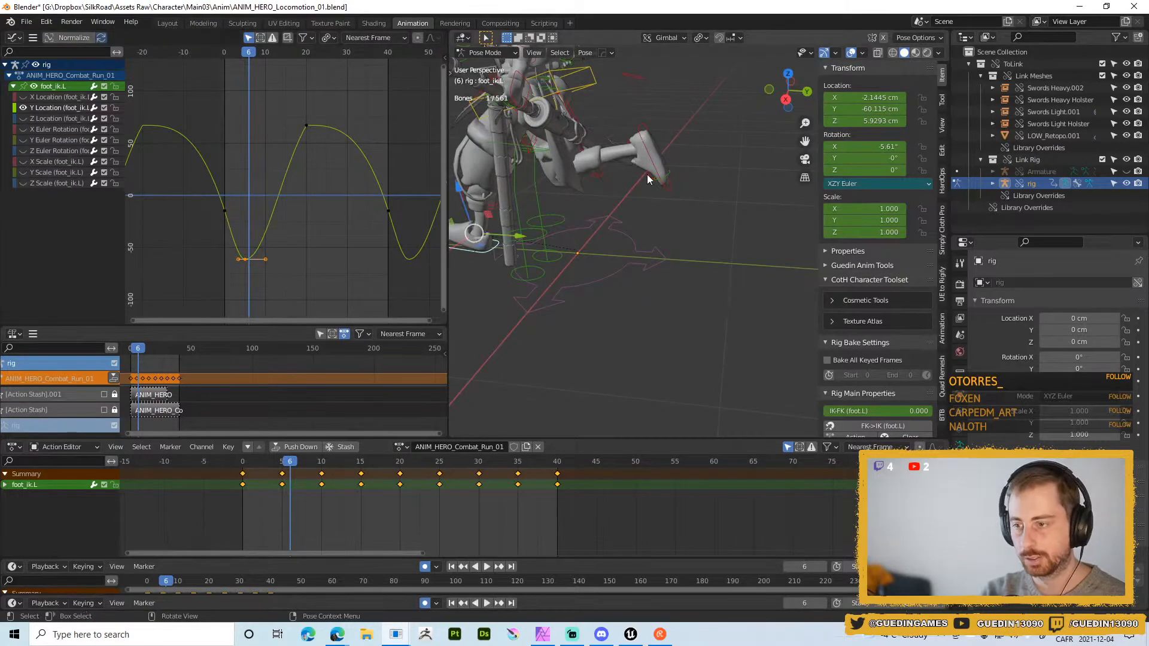
left_click(652, 160)
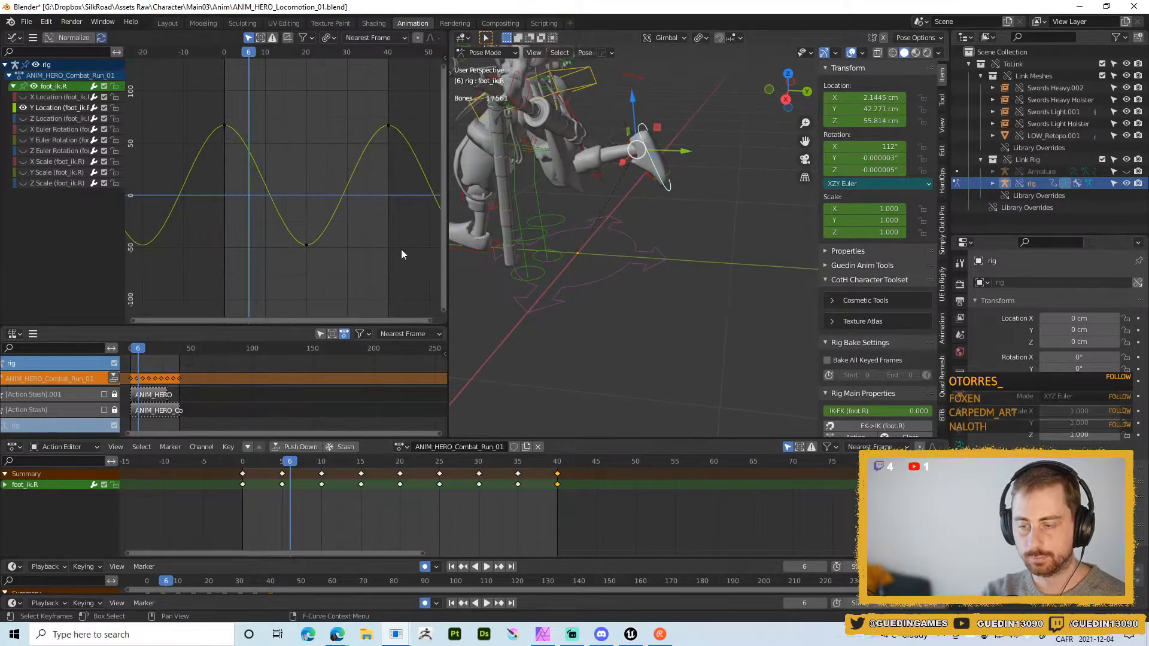
left_click(477, 255)
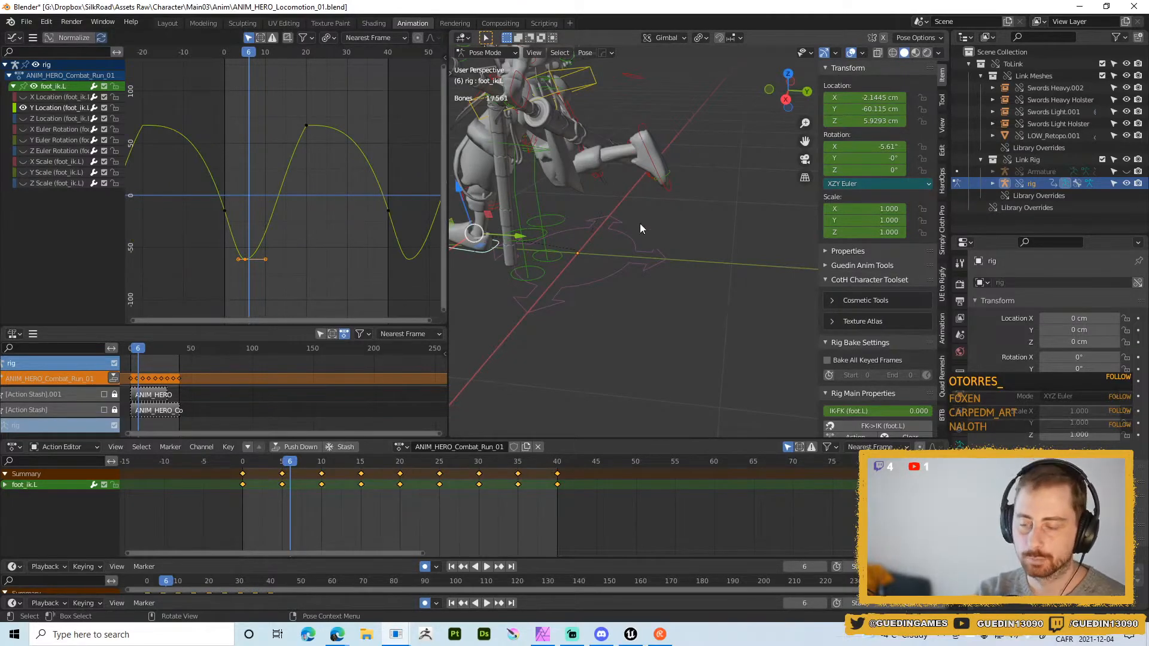
- Insert a keyframe at frame 5 on the left foot IK's Y Location curve
left_click_drag(188, 87, 422, 295)
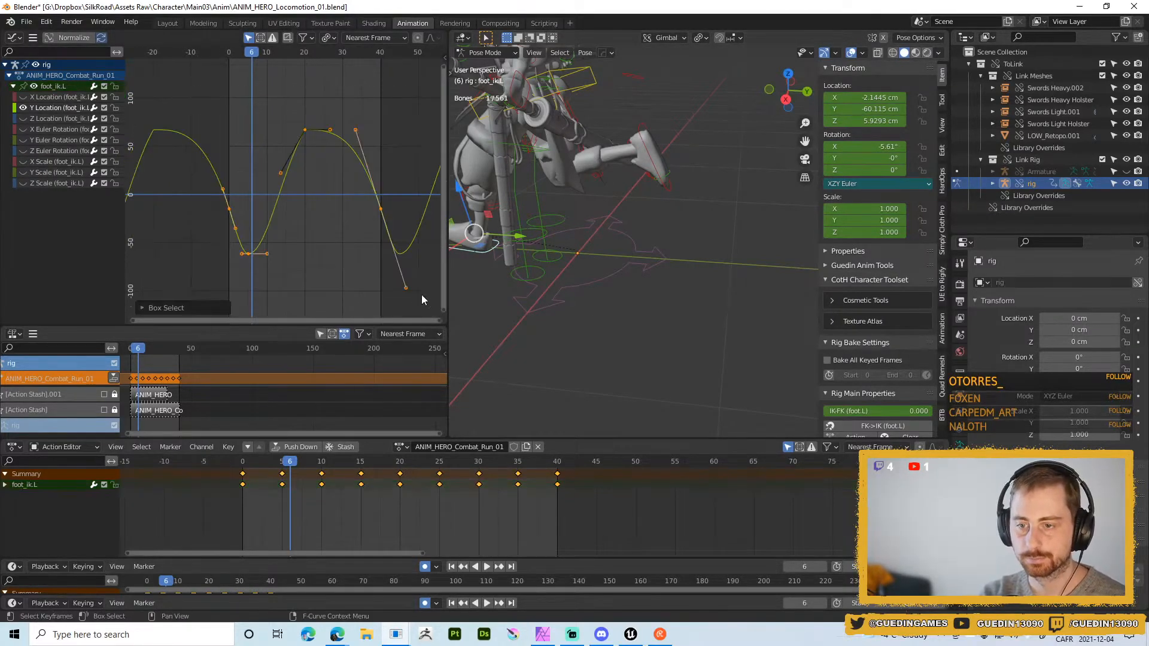
key("ctrl+c")
right_click(329, 504)
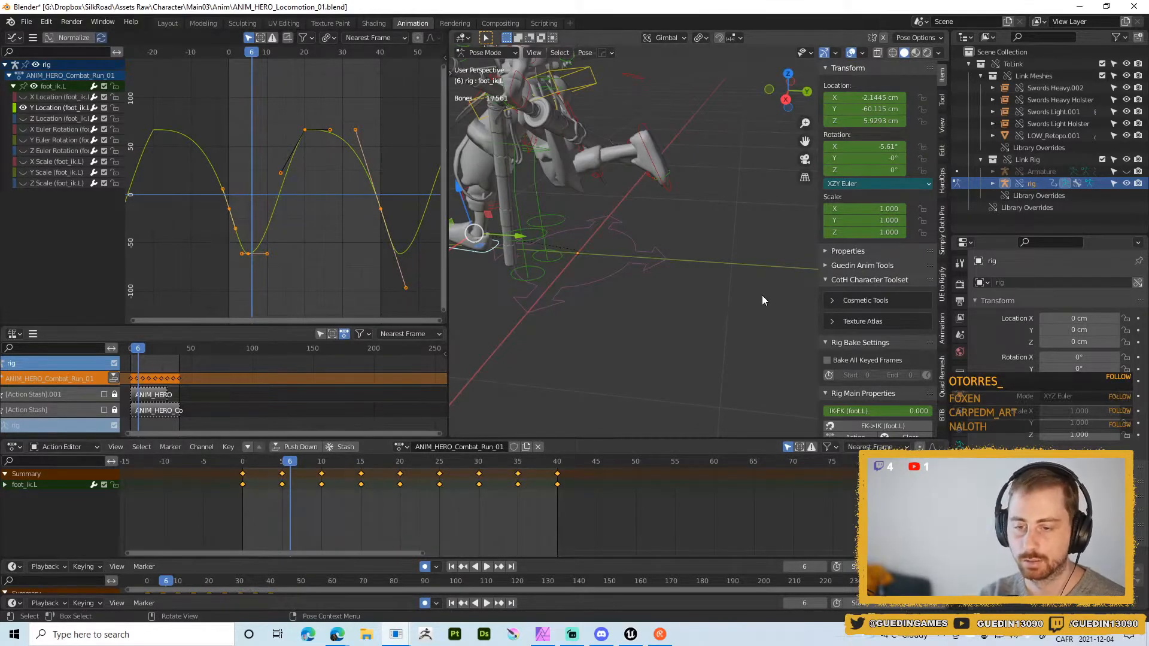
left_click(285, 465)
key("space")
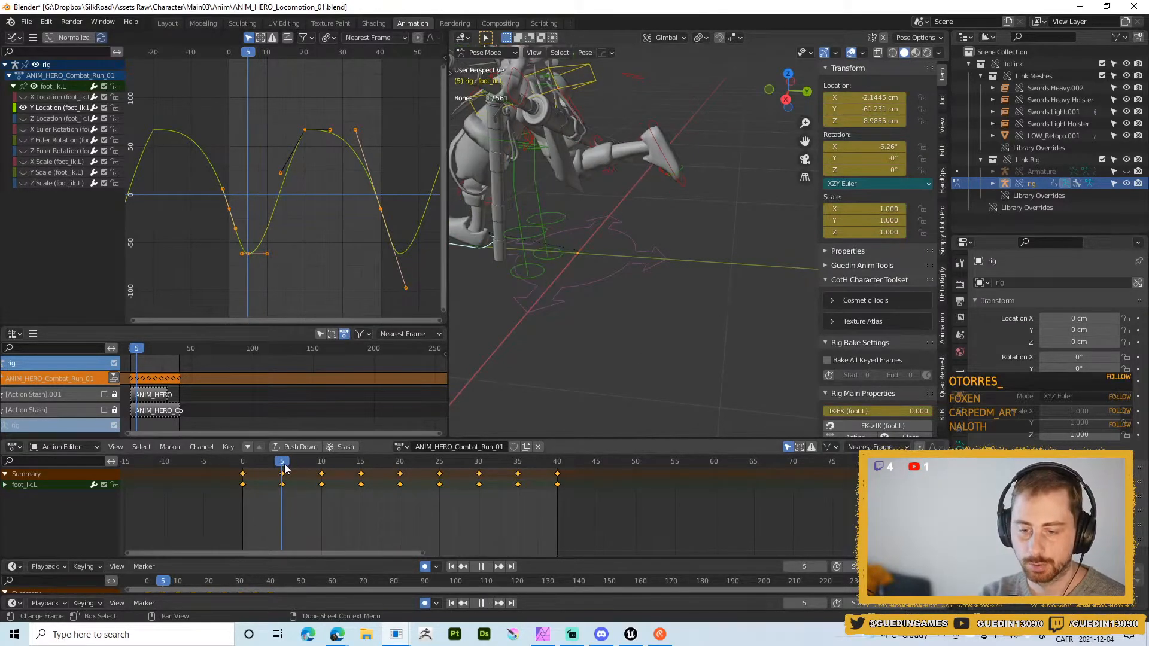
key("Escape")
right_click(268, 195)
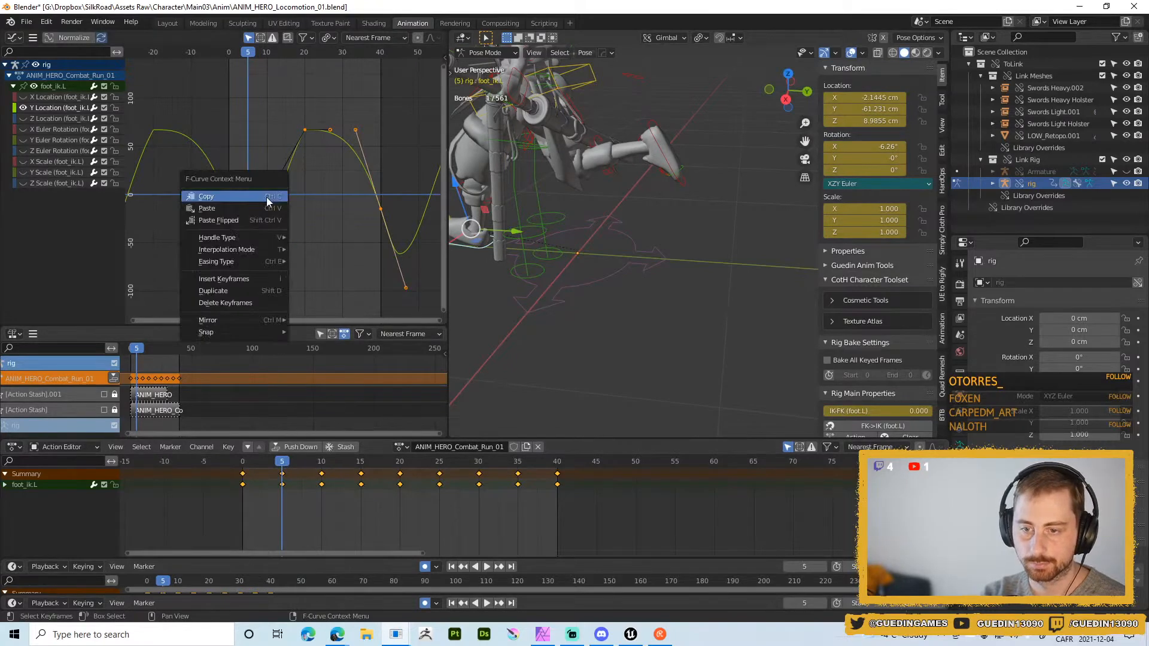
left_click(217, 279)
- Insert keyframes at frames 10 and 15 on the left foot IK's Y Location curve
left_click(321, 465)
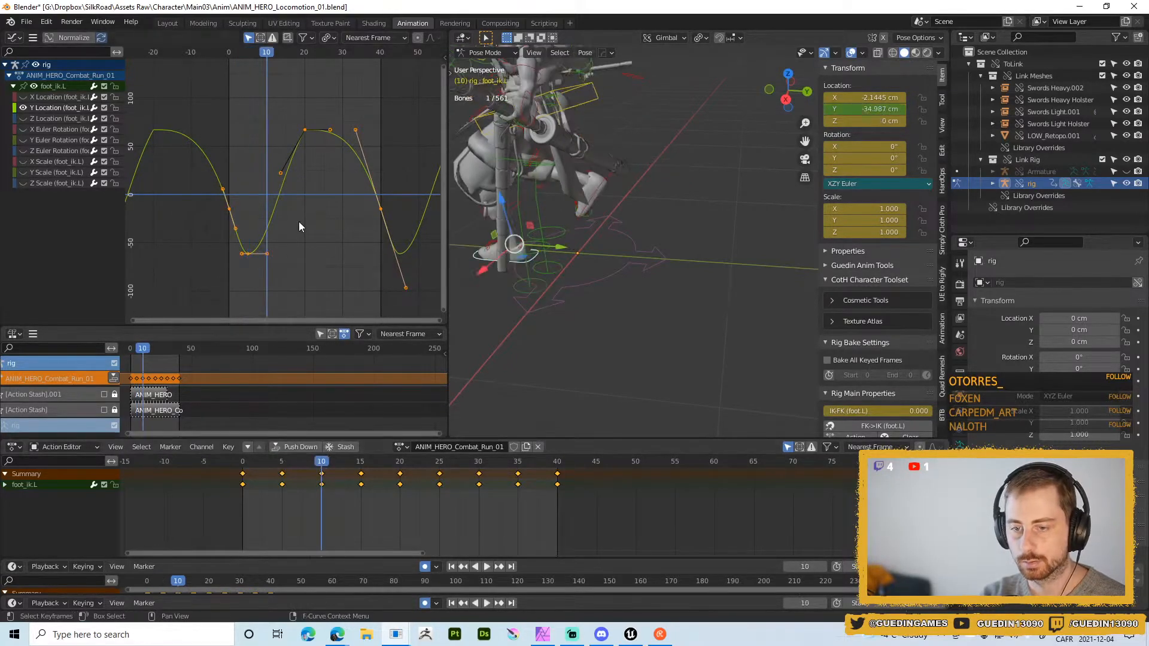
left_click_drag(187, 113, 392, 293)
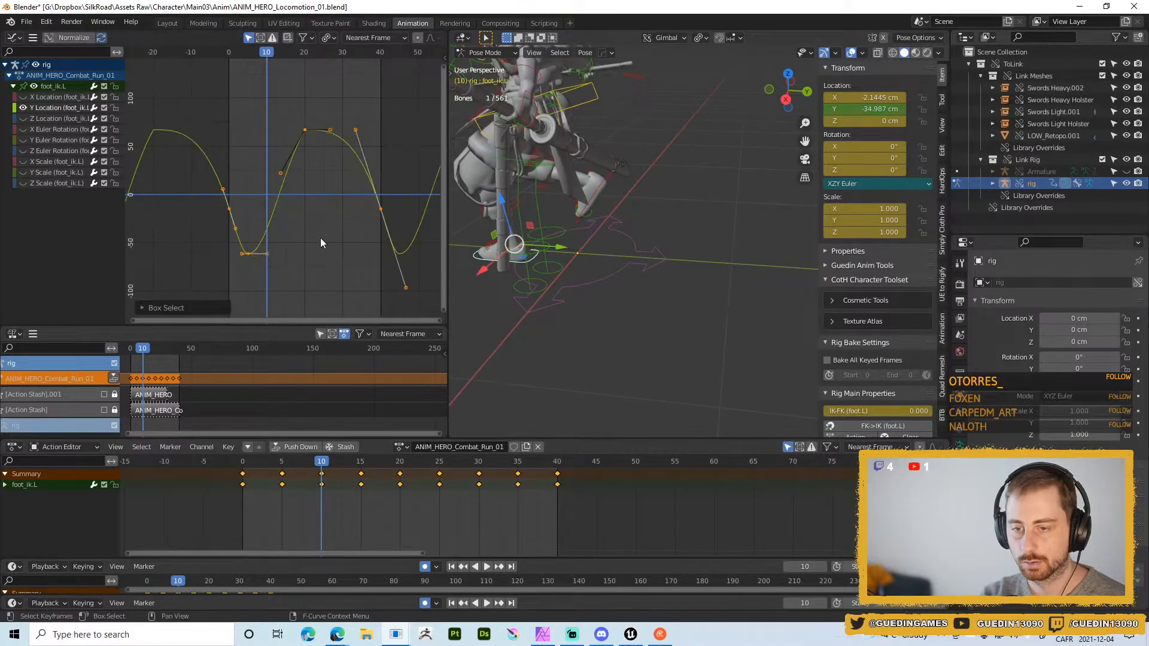
right_click(276, 202)
left_click(274, 200)
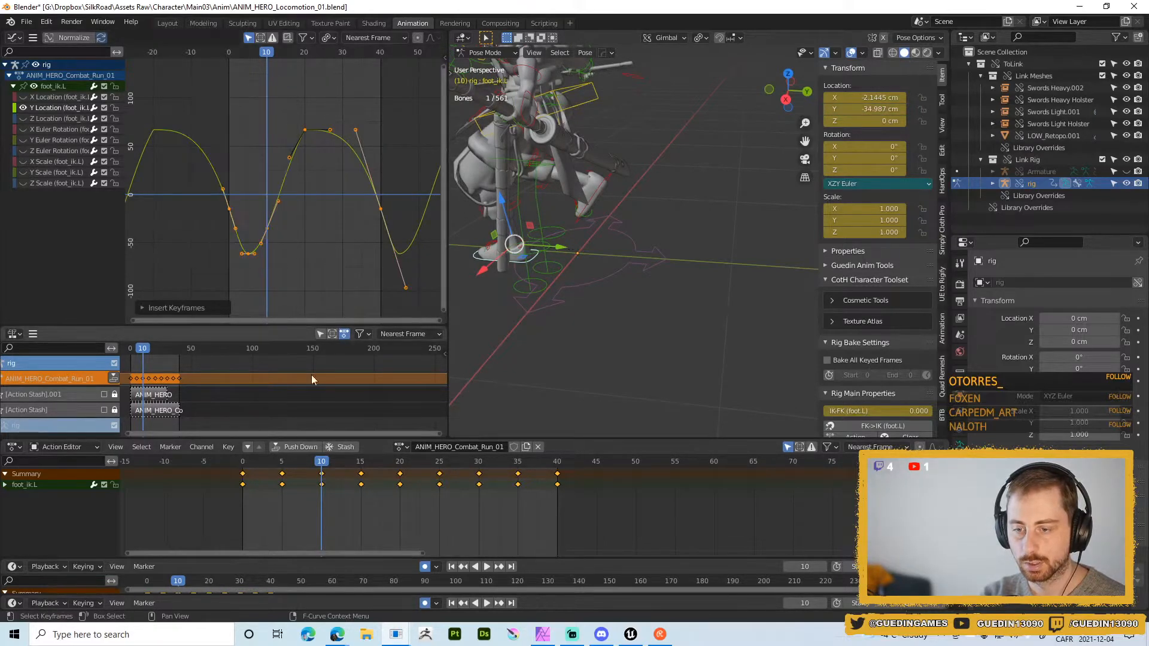
left_click(361, 465)
right_click(287, 178)
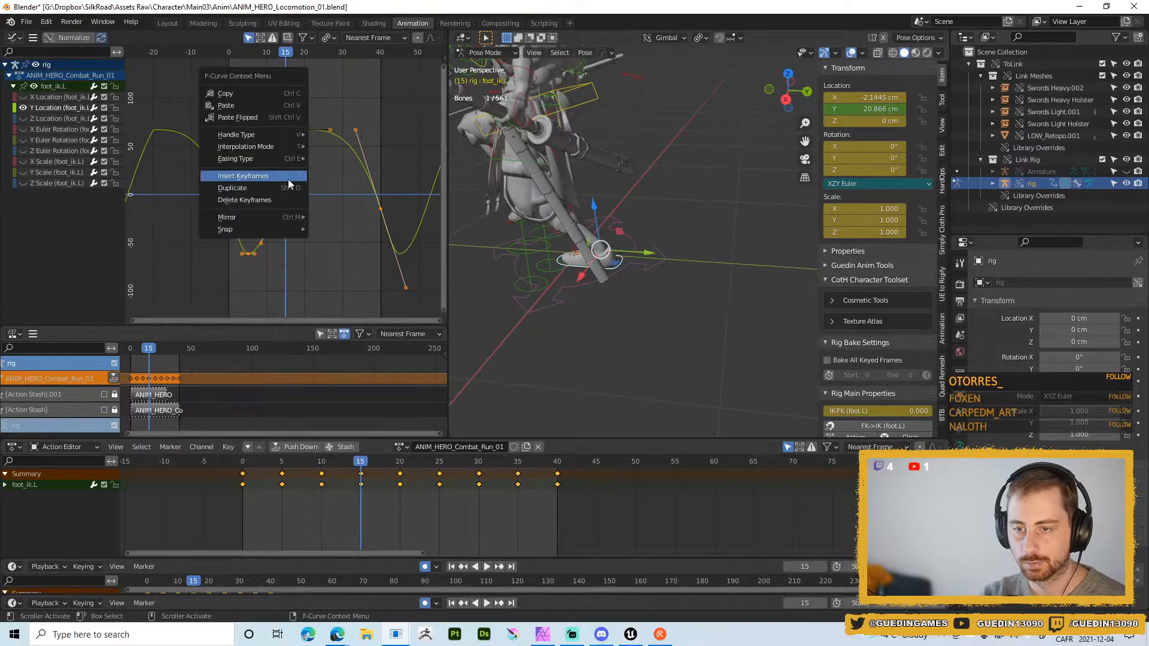
left_click(289, 178)
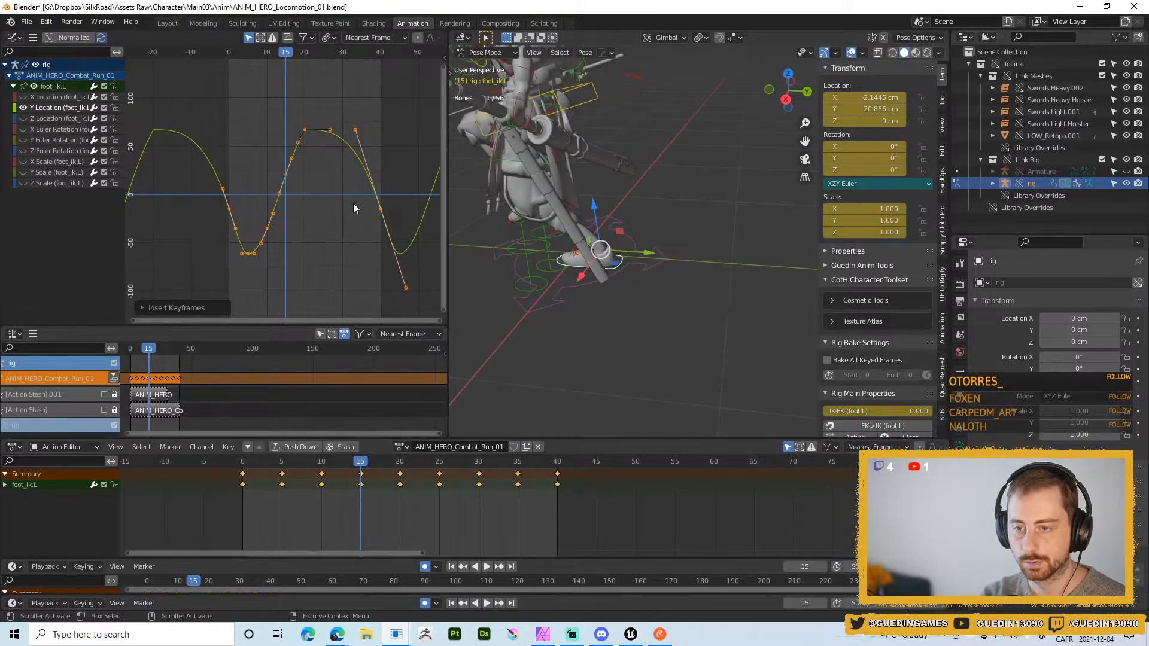
- Add keyframes at frames 25, 30 and 35 to the left foot IK's Y Location curve
left_click(439, 466)
right_click(337, 135)
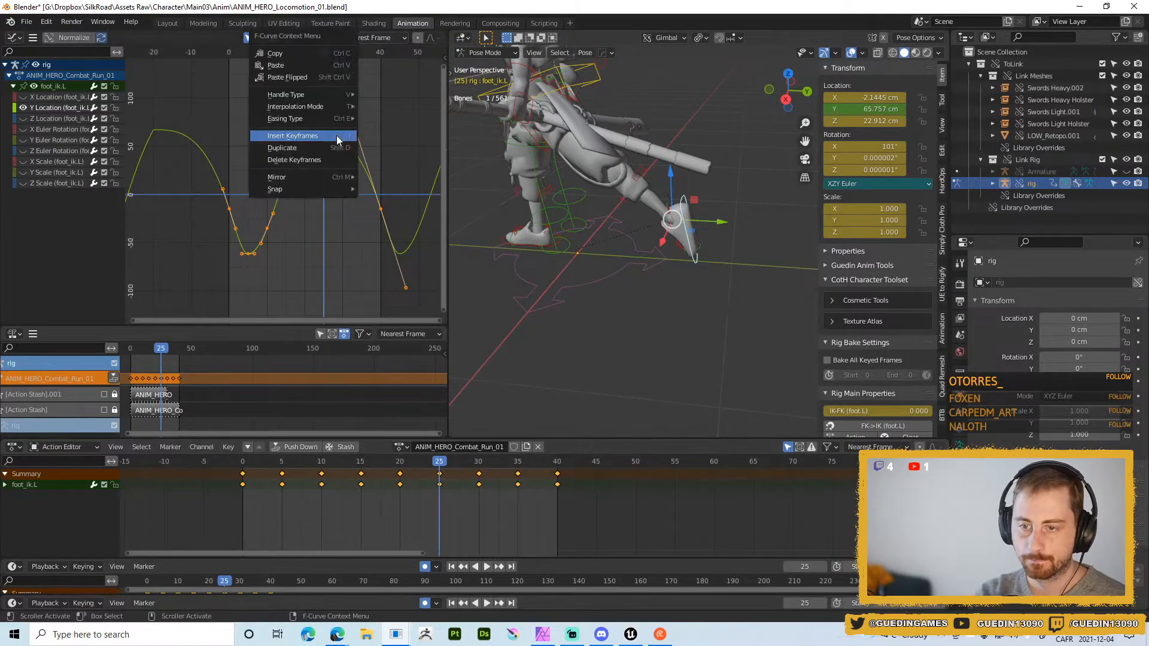
left_click(336, 135)
left_click(477, 459)
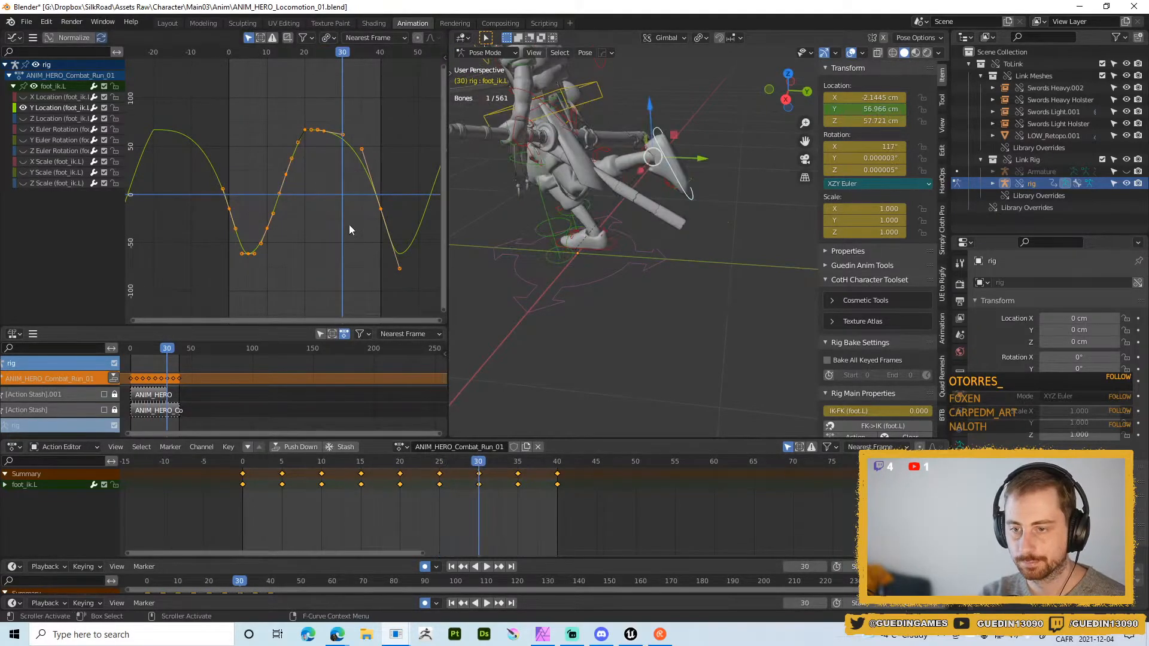
right_click(339, 139)
left_click(339, 139)
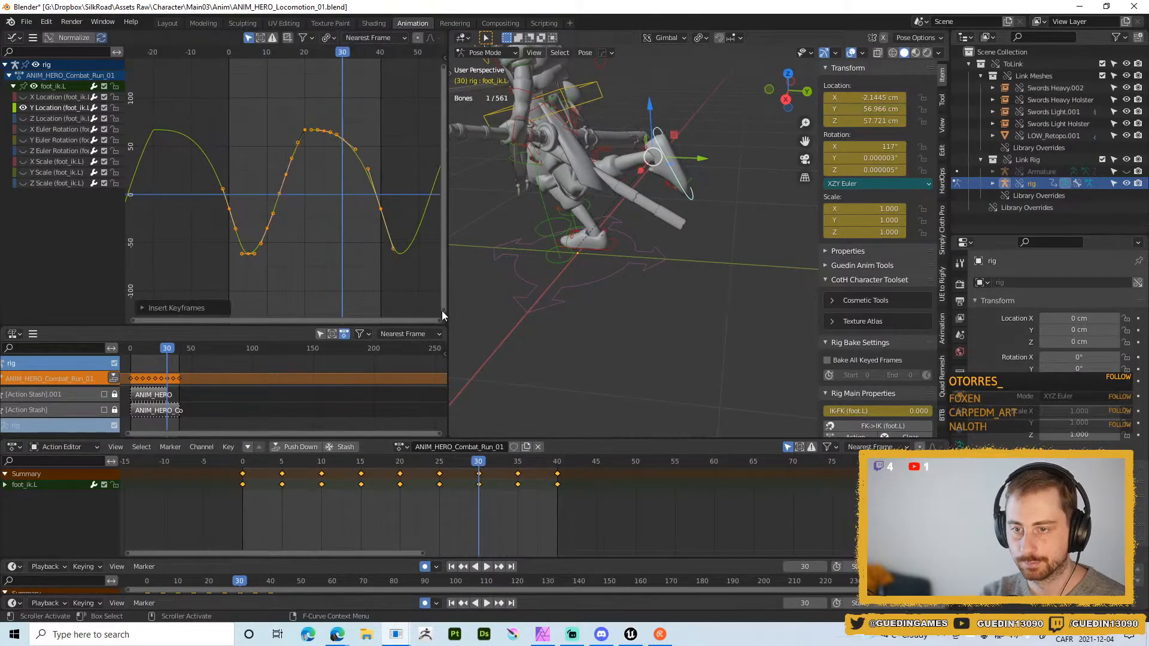
left_click(519, 466)
right_click(358, 163)
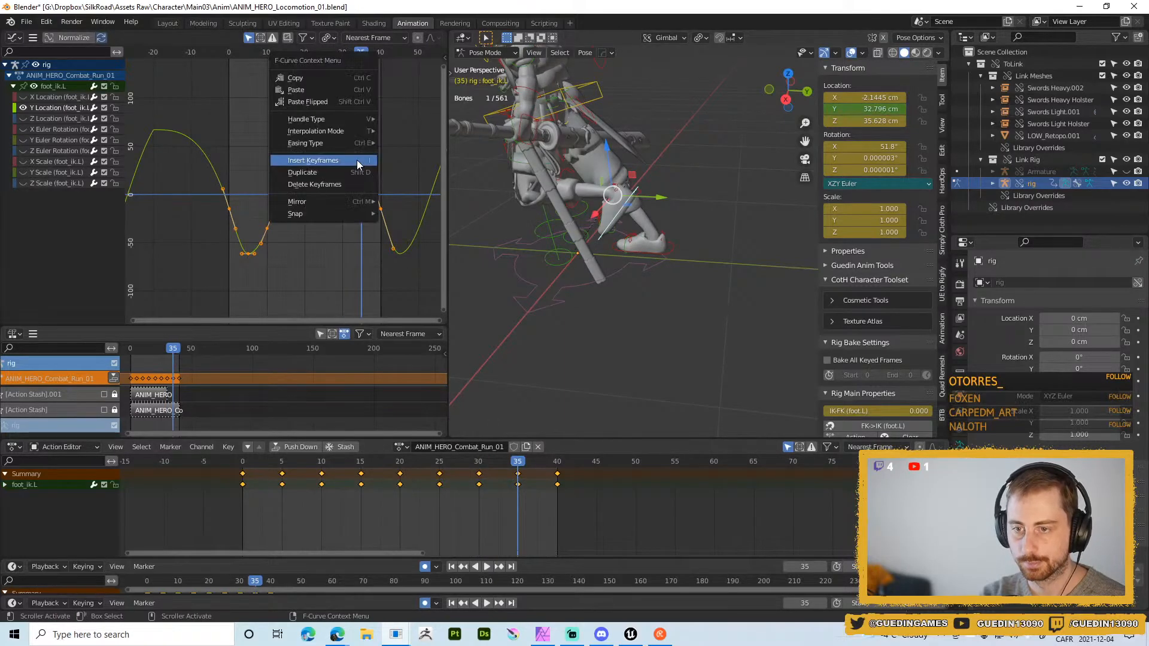
left_click(358, 163)
- Copy all of the left foot IK's keys and paste them onto the right foot IK starting at frame 20
left_click(22, 109)
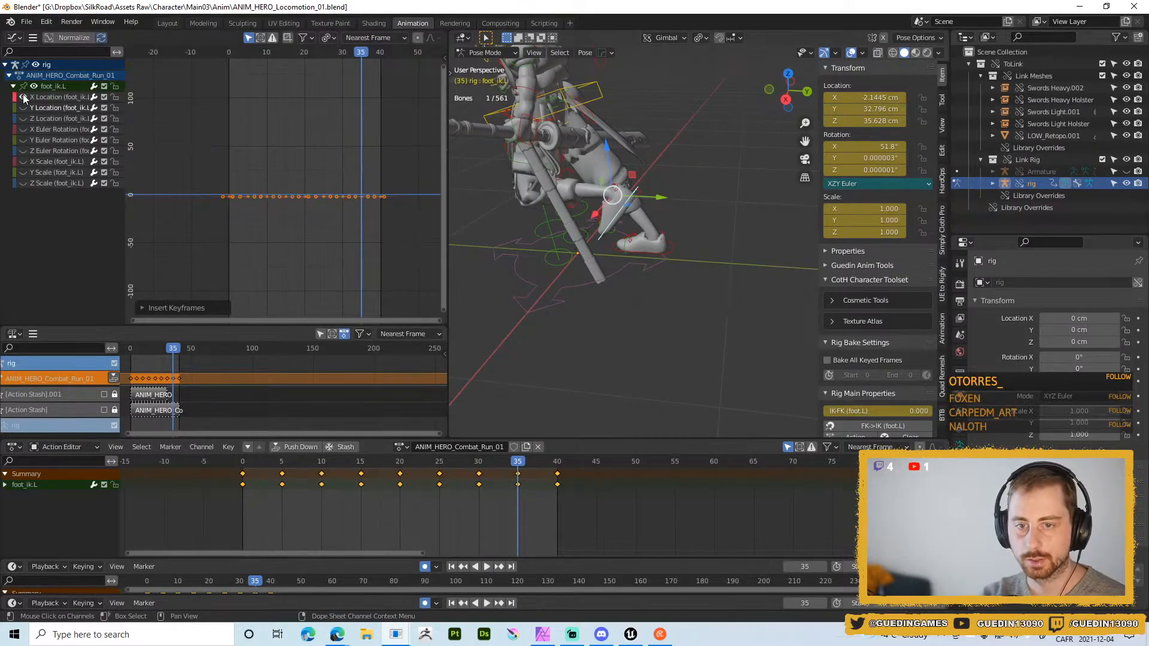
left_click(22, 120)
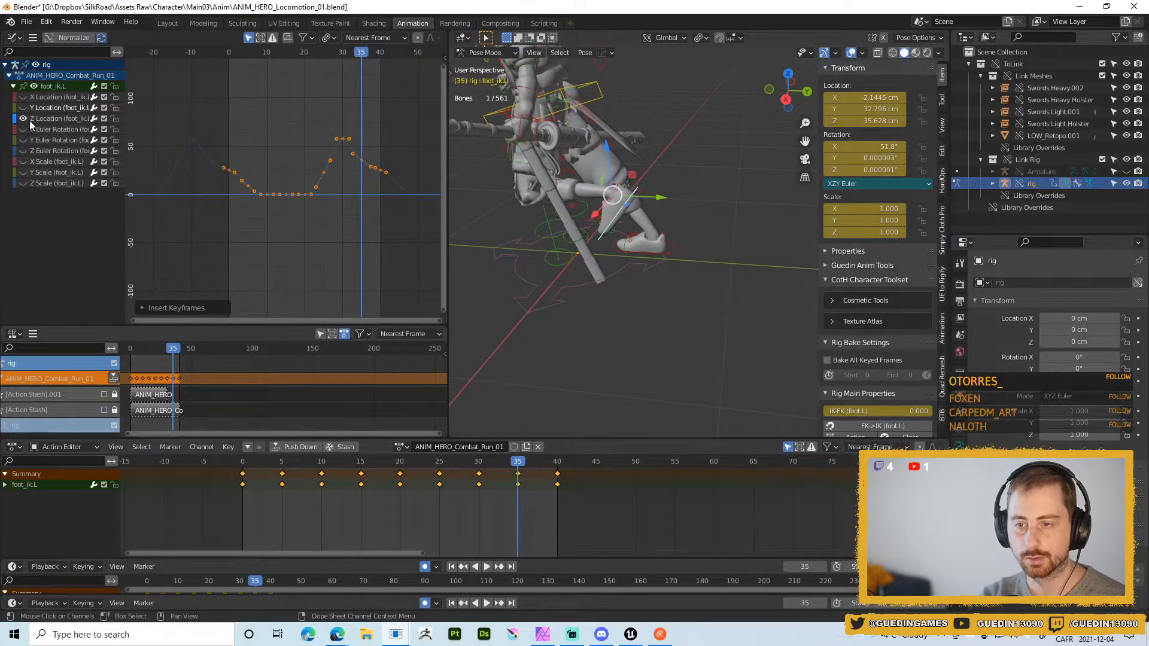
left_click(31, 121)
left_click(329, 188)
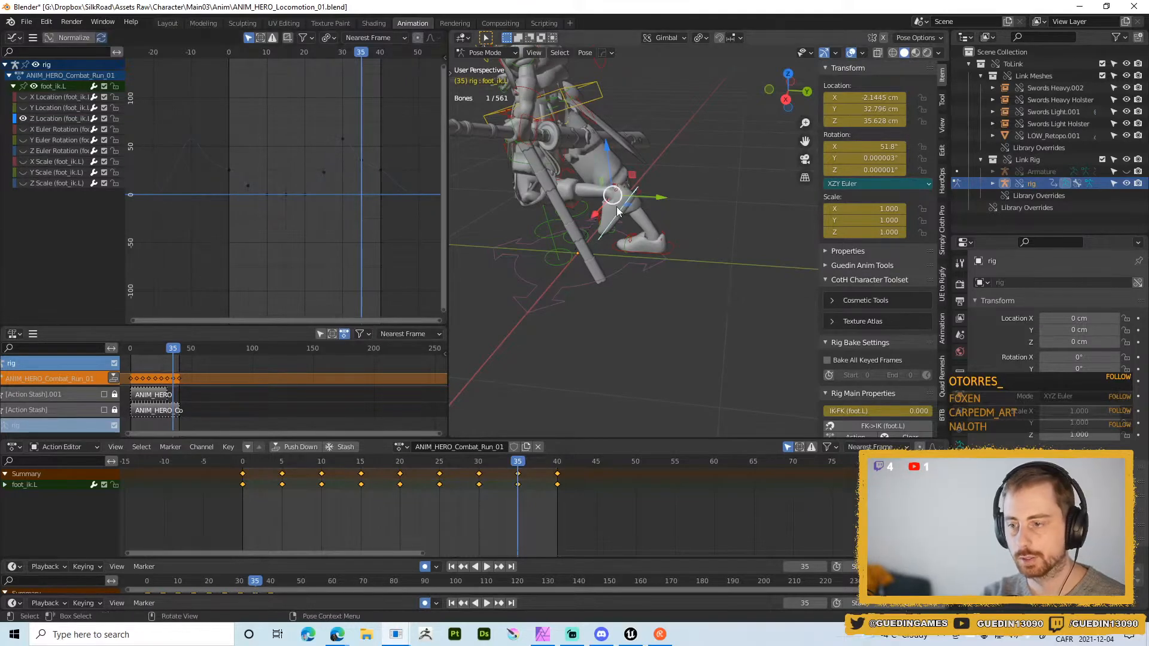
middle_click_drag(622, 300, 628, 324, "shift")
left_click_drag(612, 503, 192, 472)
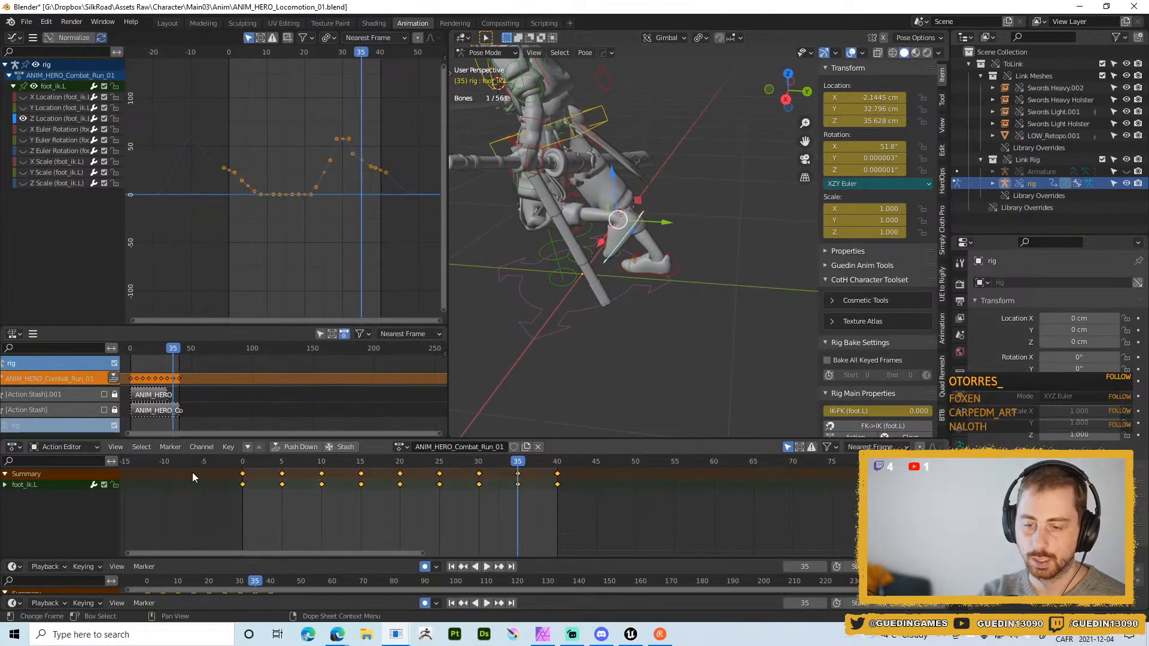
left_click(676, 271)
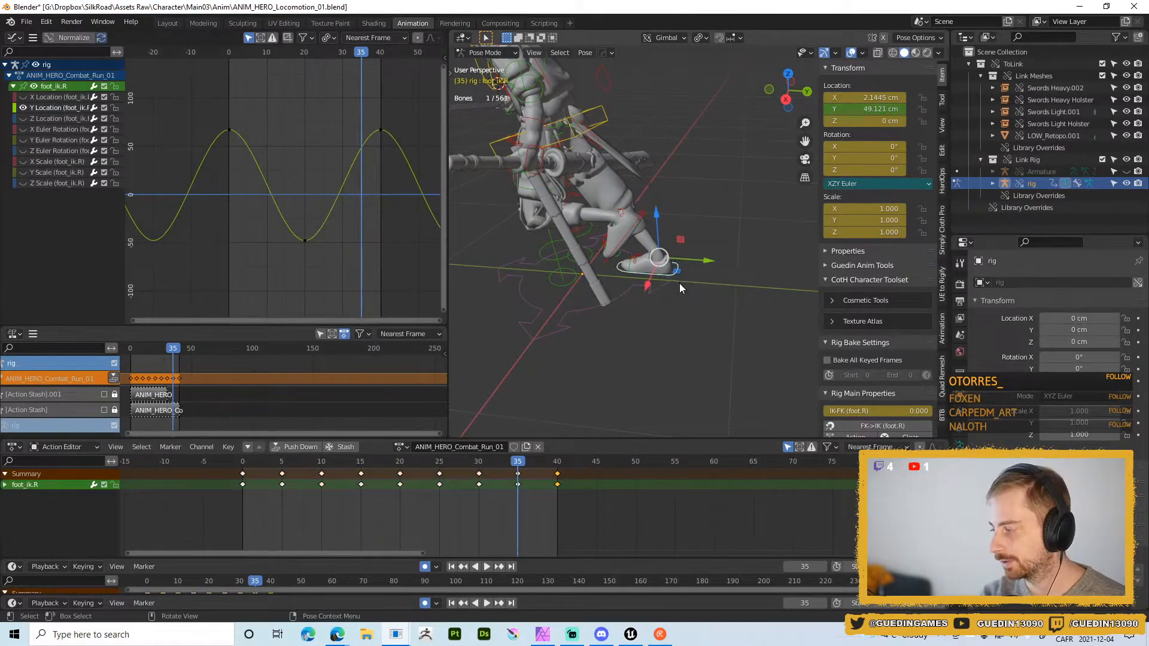
left_click(401, 462)
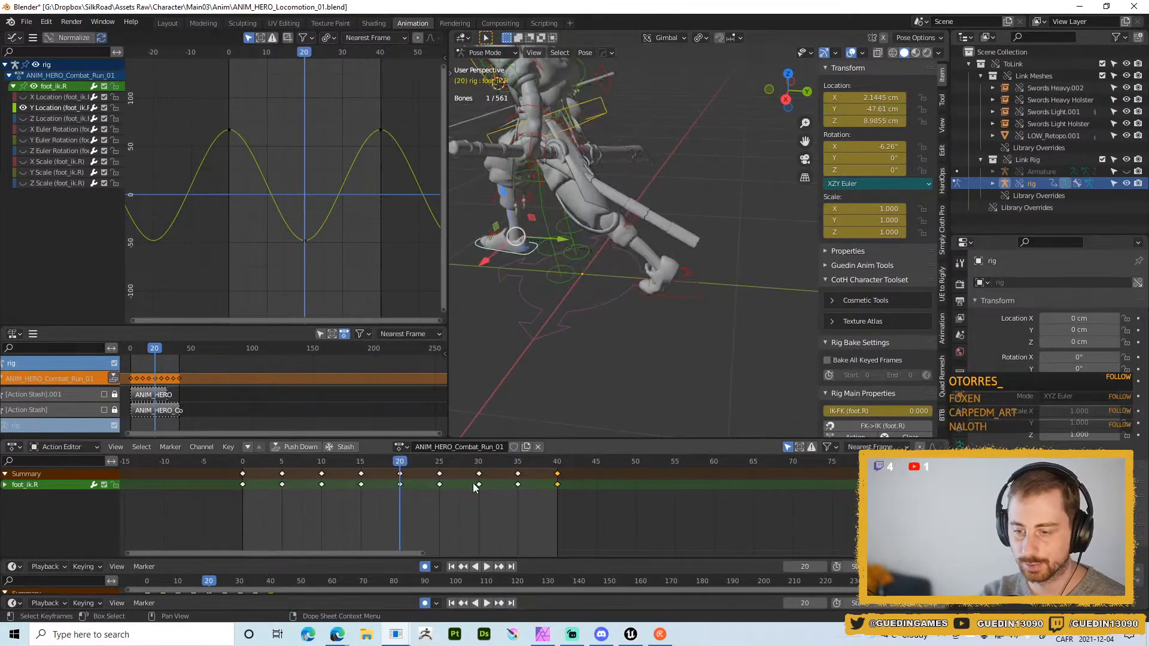
key("ctrl+v")
- Move the right foot's keys at frames 40 to 60 back by 40 frames, and duplicate its frame 0 key to frame 40
left_click_drag(766, 505, 555, 470)
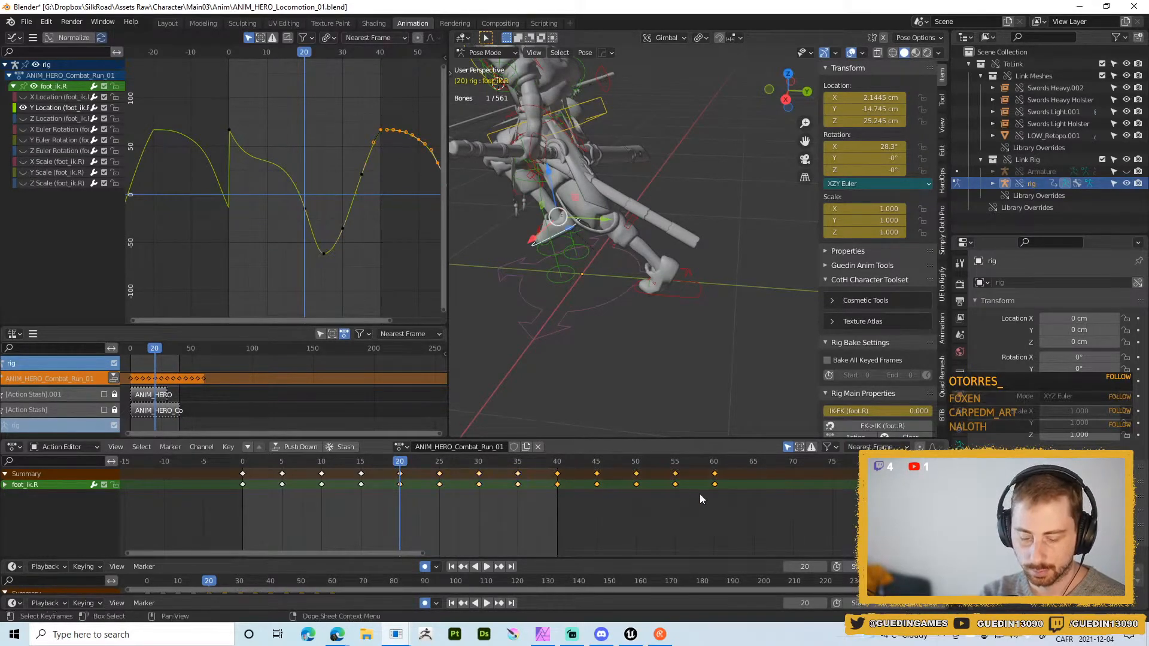
key("g")
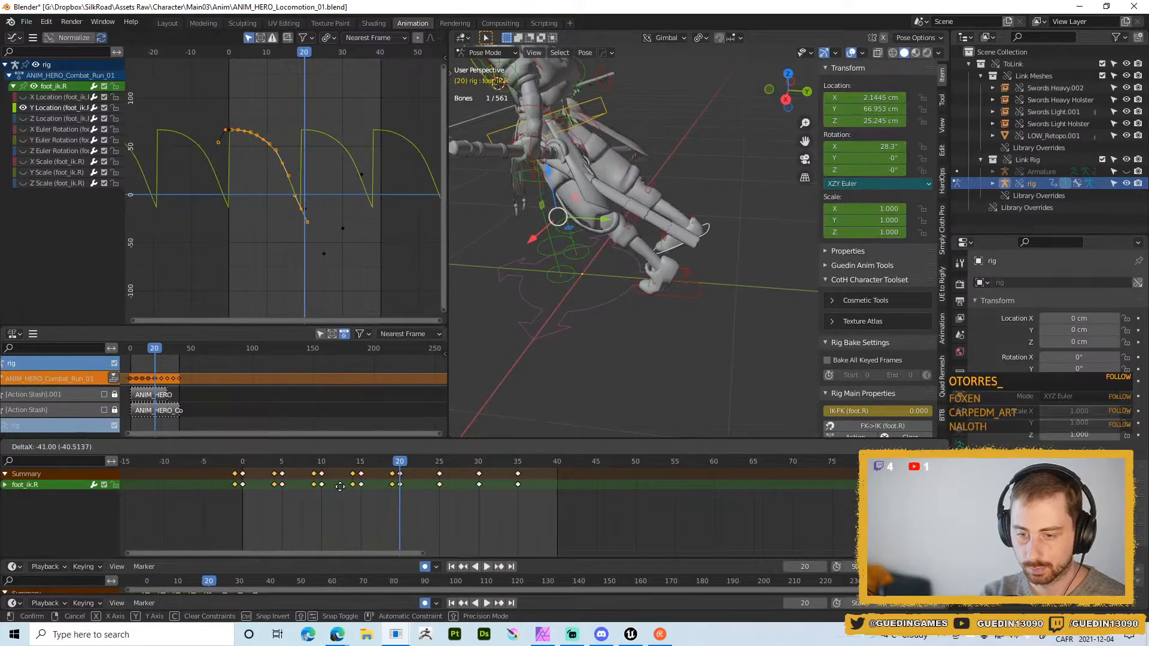
left_click(295, 476)
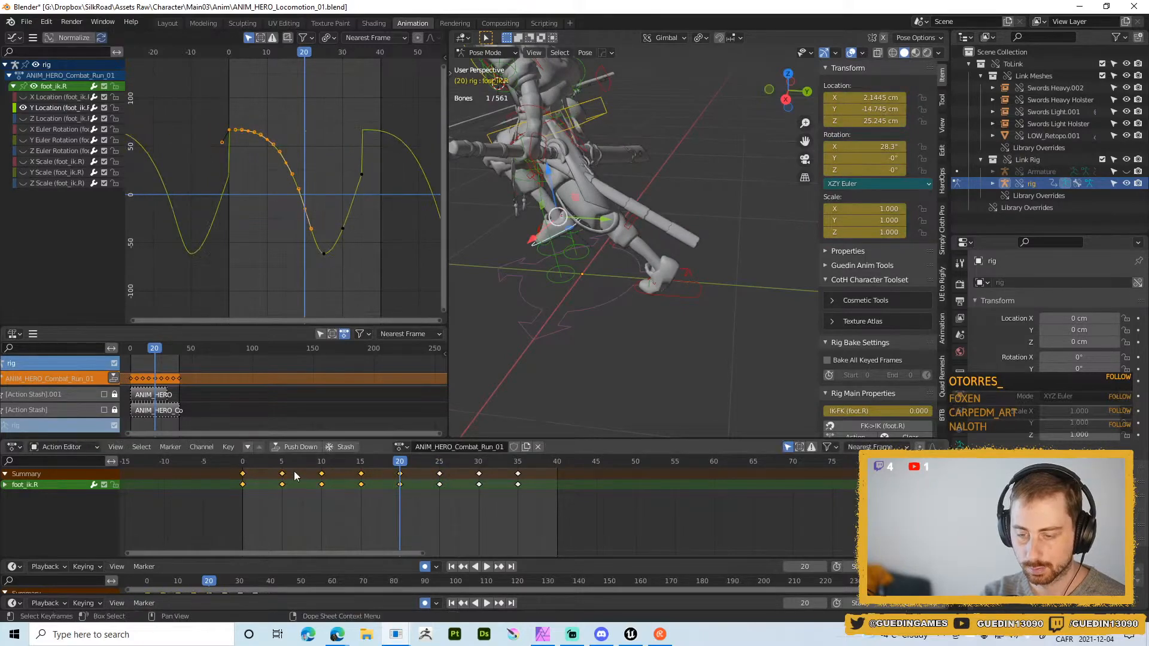
left_click(243, 475)
key("shift+d")
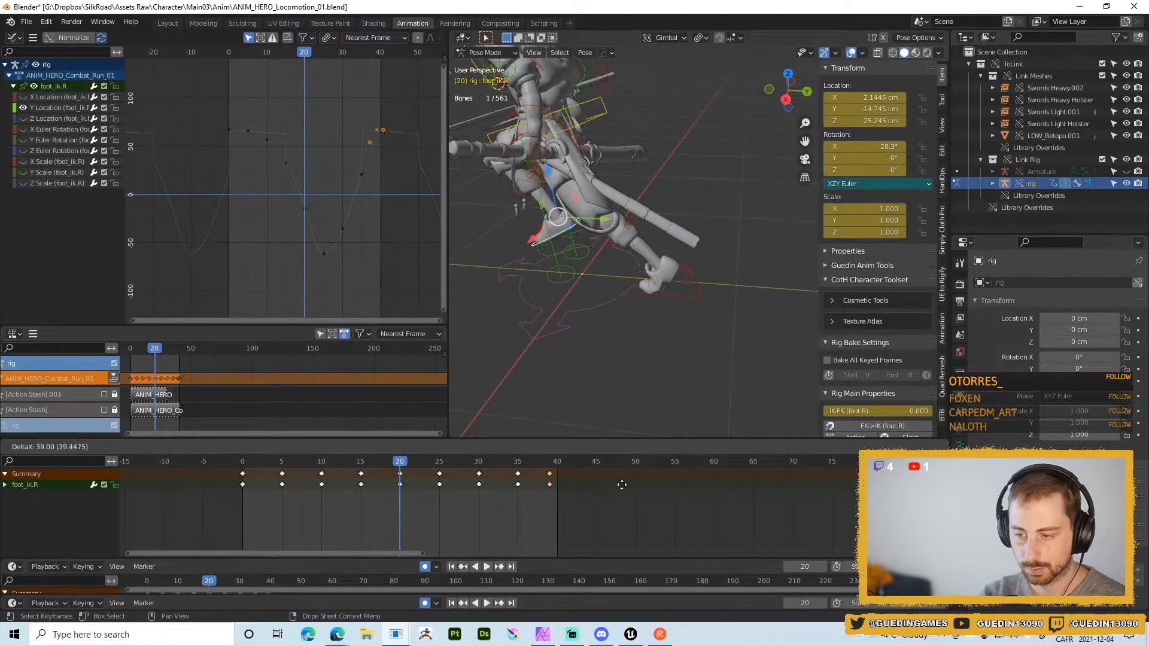
left_click(622, 485)
- Play the run cycle without overlays and examine the feet from the side, back and front
key("shift+space")
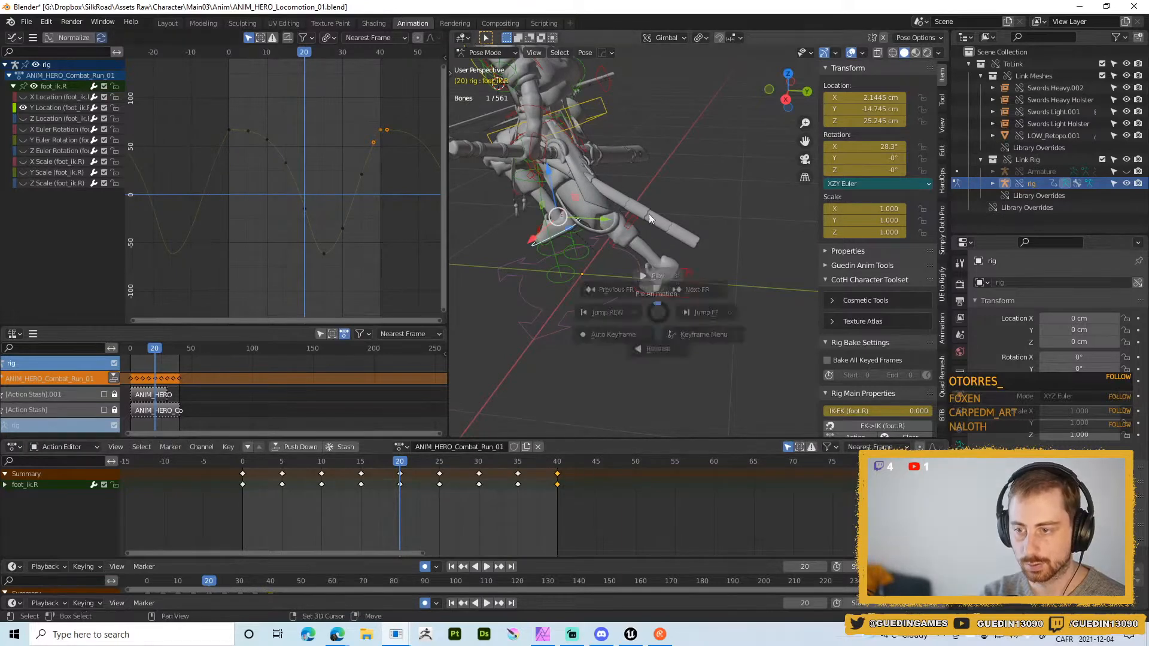
left_click(649, 214)
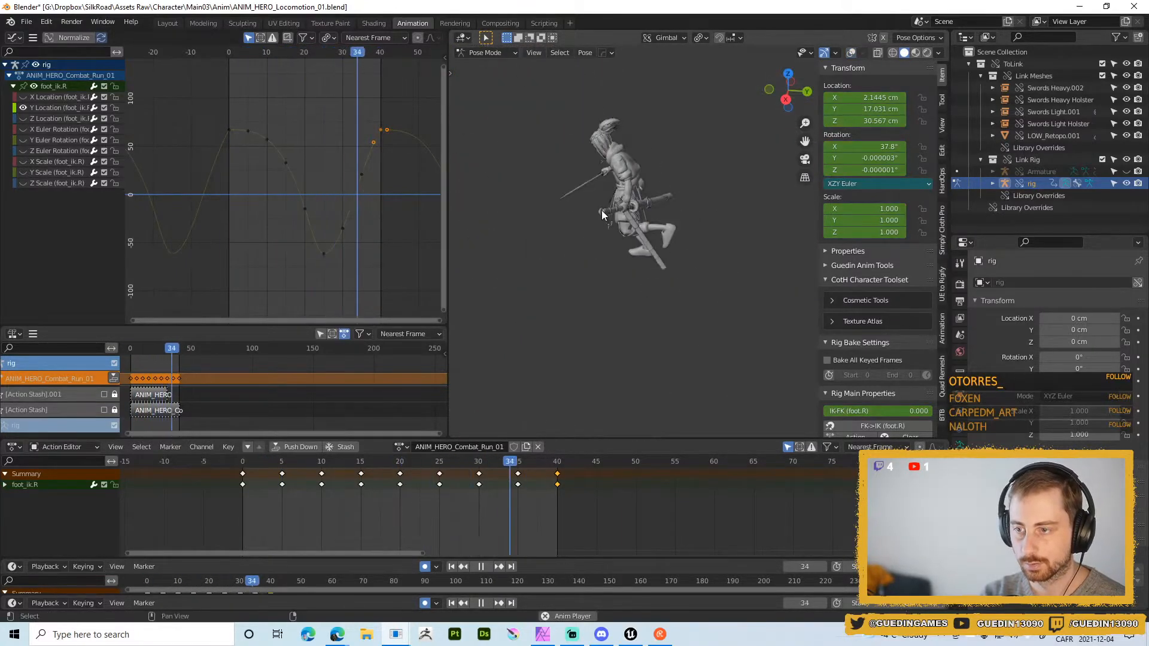
middle_click_drag(602, 212, 492, 193)
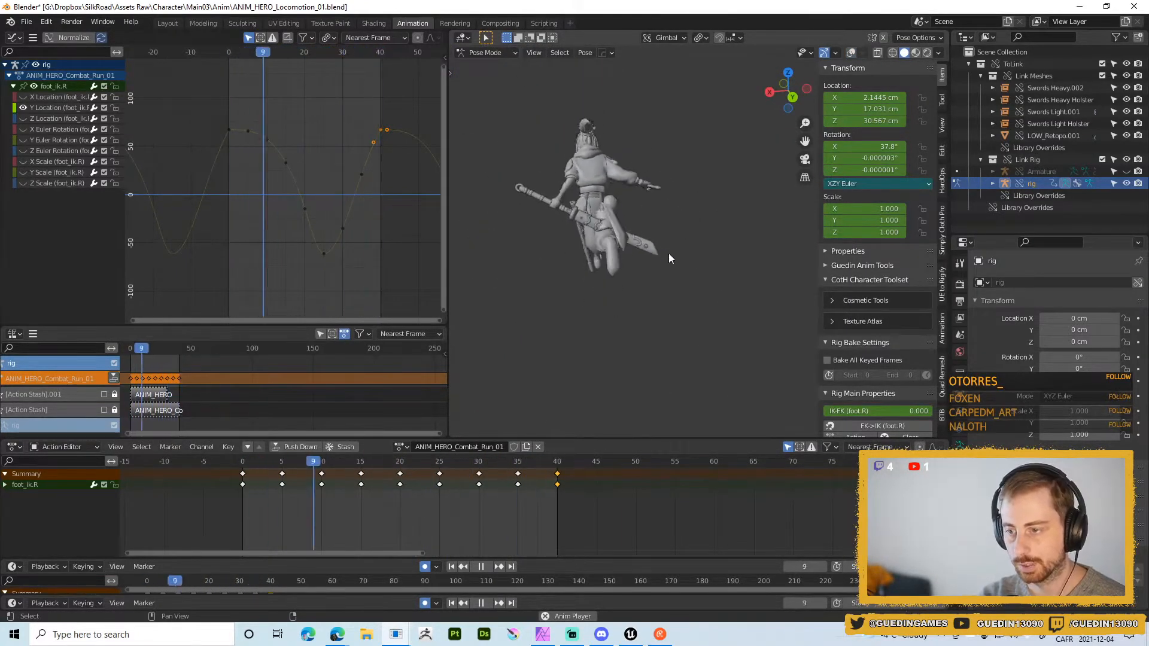
middle_click_drag(580, 270, 724, 265)
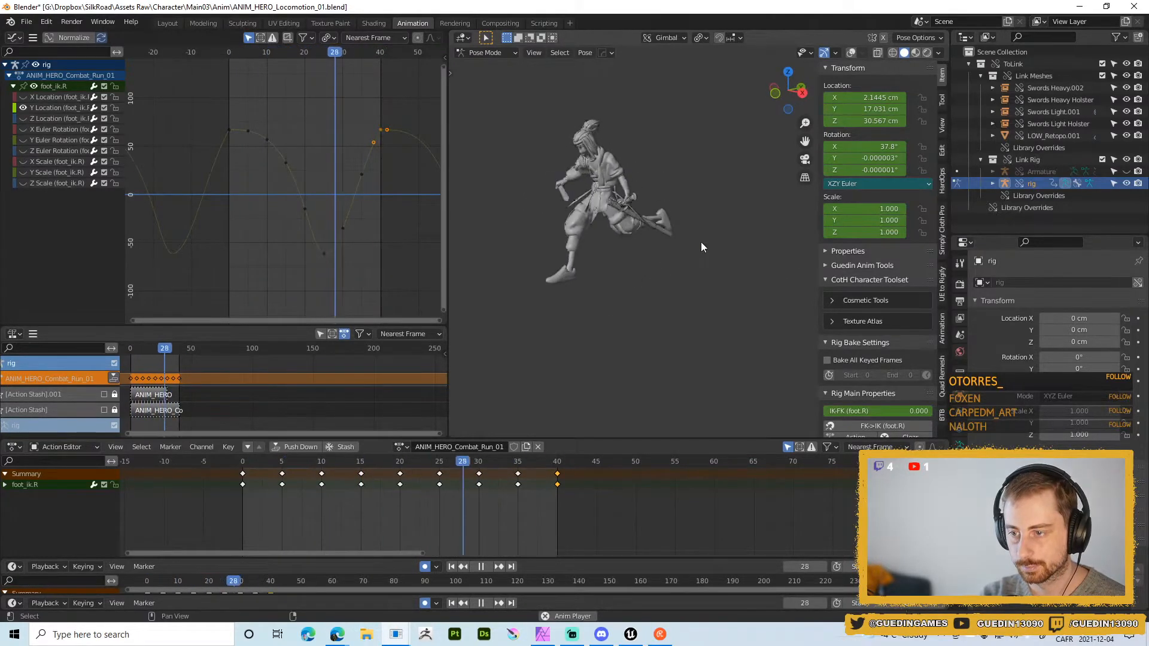
middle_click_drag(604, 249, 664, 242)
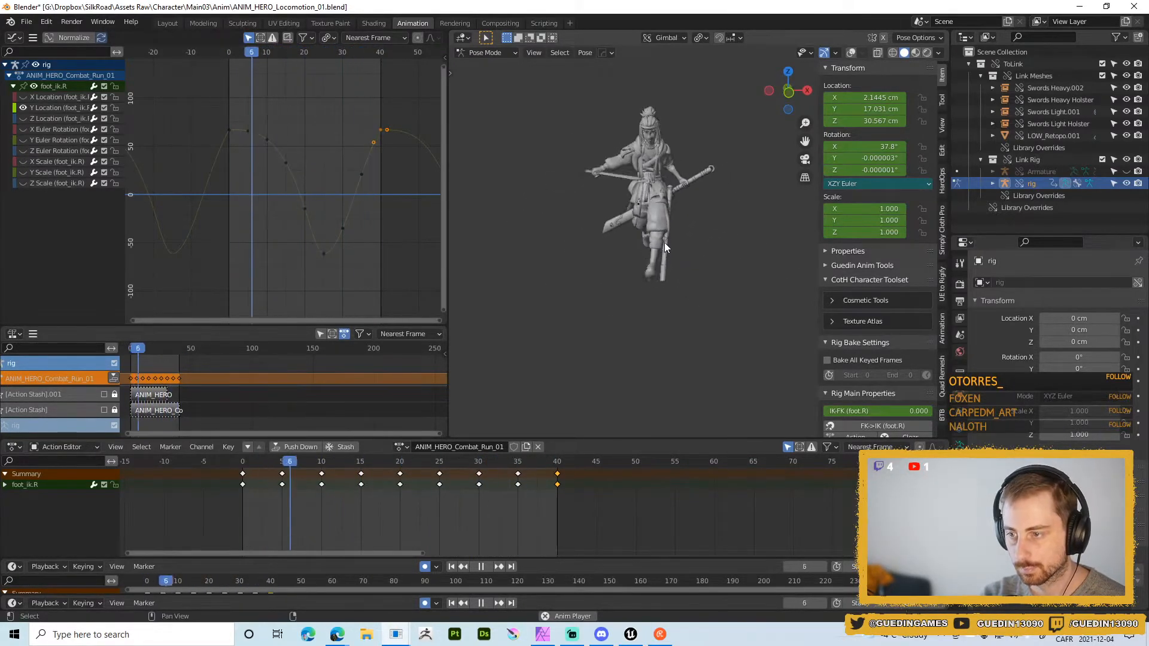
key("shift+space")
left_click(670, 158)
- Raise the right foot IK's whole X Location curve to about 8.97 cm, moving the foot outward, and turn the viewport overlays back on
scroll(649, 296, "up", 4)
middle_click_drag(642, 332, 655, 327)
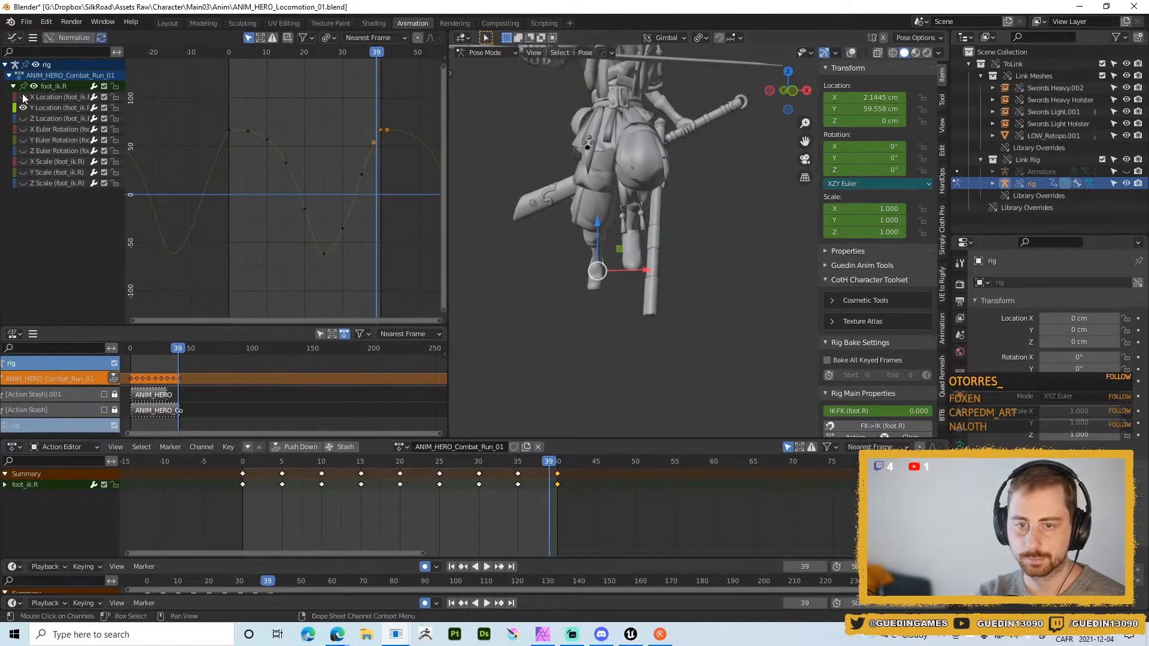
left_click_drag(185, 144, 395, 245)
key("g")
key("y")
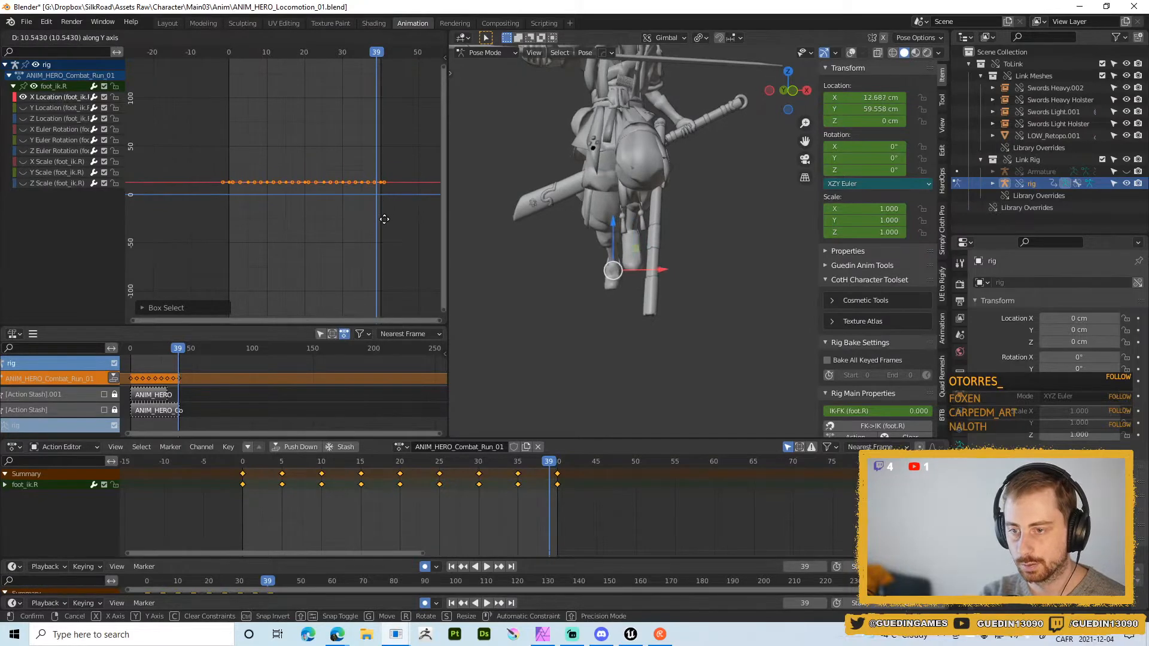
left_click(382, 198)
key("shift+alt+z")
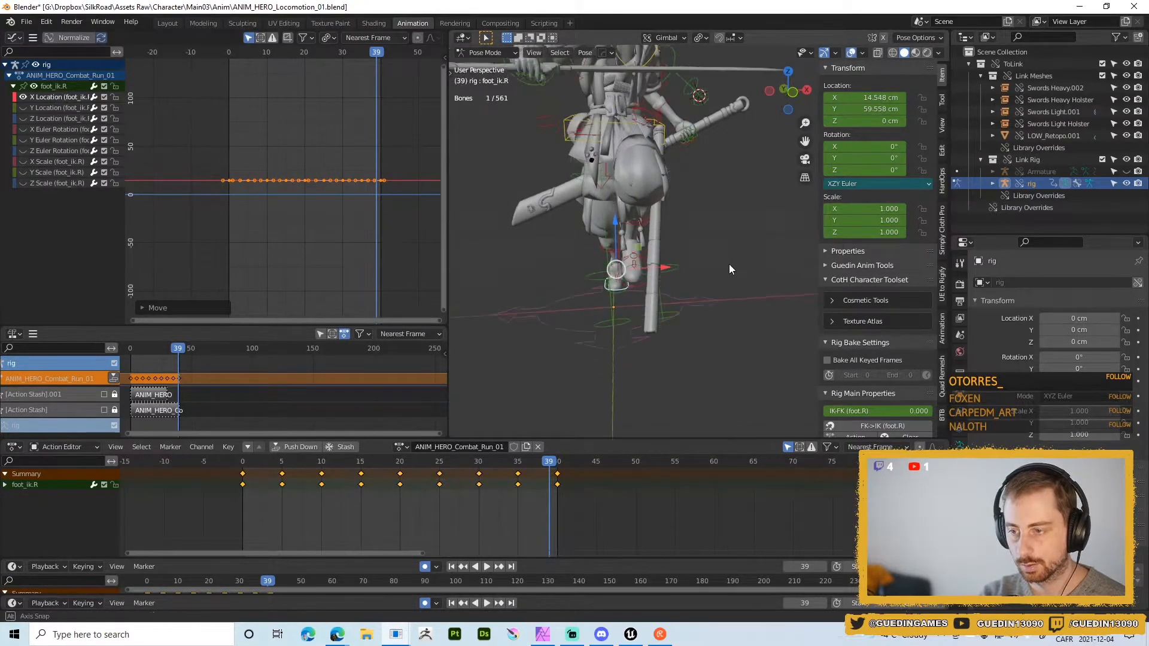
key("g")
key("y")
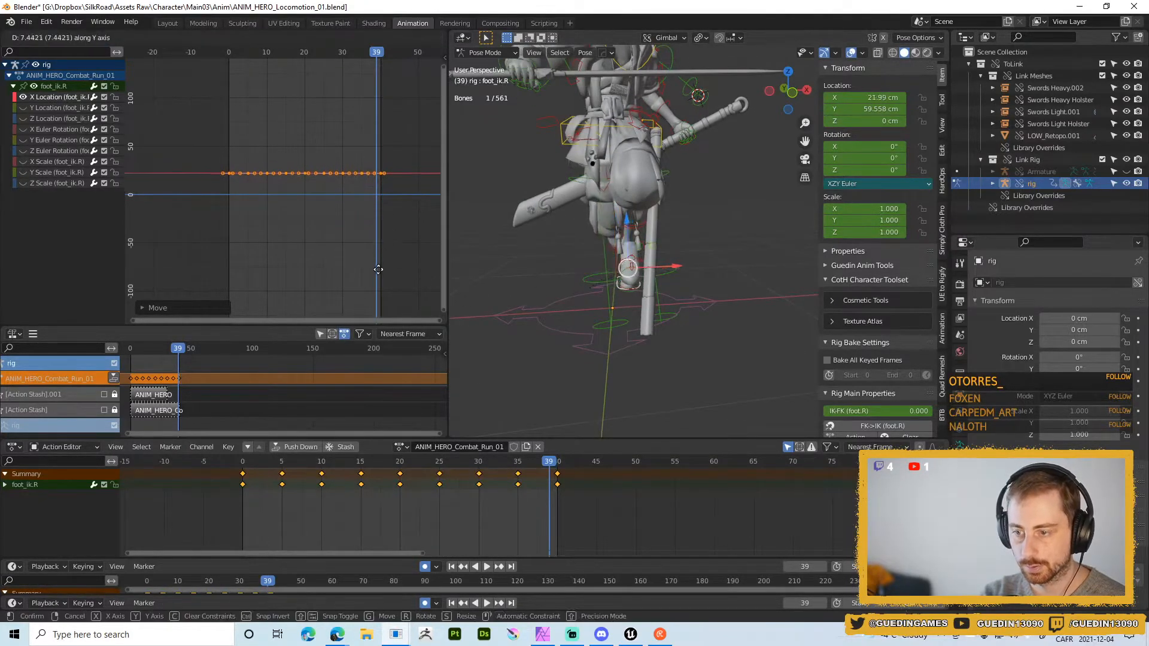
left_click(376, 100)
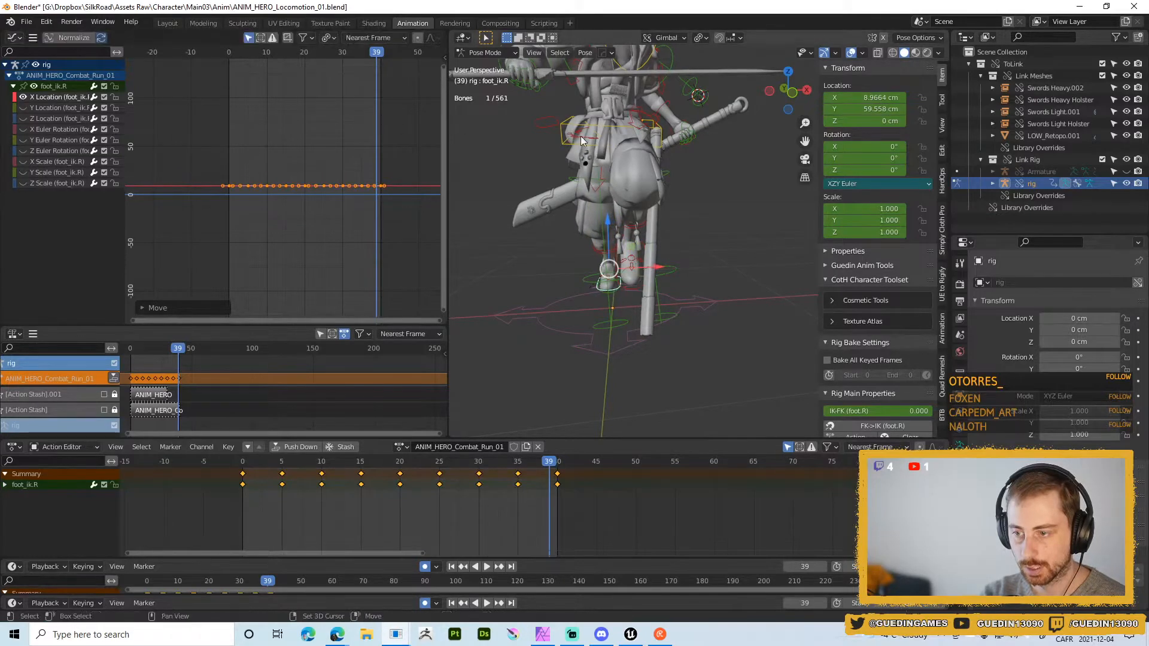
- Lower the left foot IK's whole X Location curve to about -6.49 cm, matching the outward spacing of the right foot
left_click(624, 284)
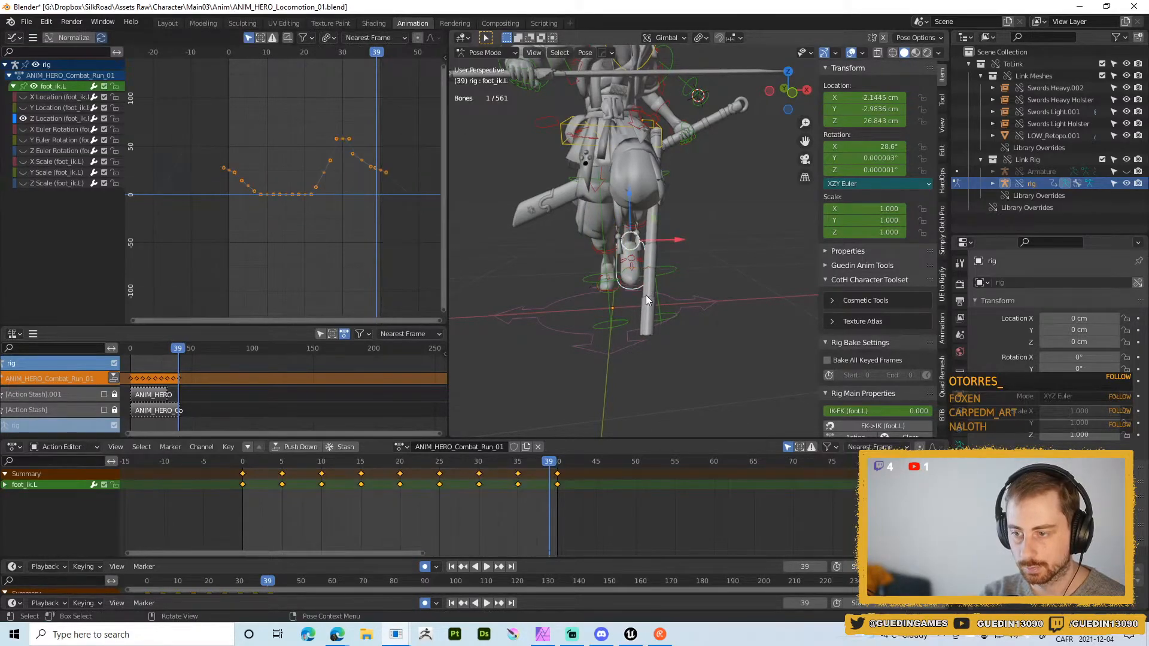
left_click(21, 119)
left_click(23, 97)
key("g")
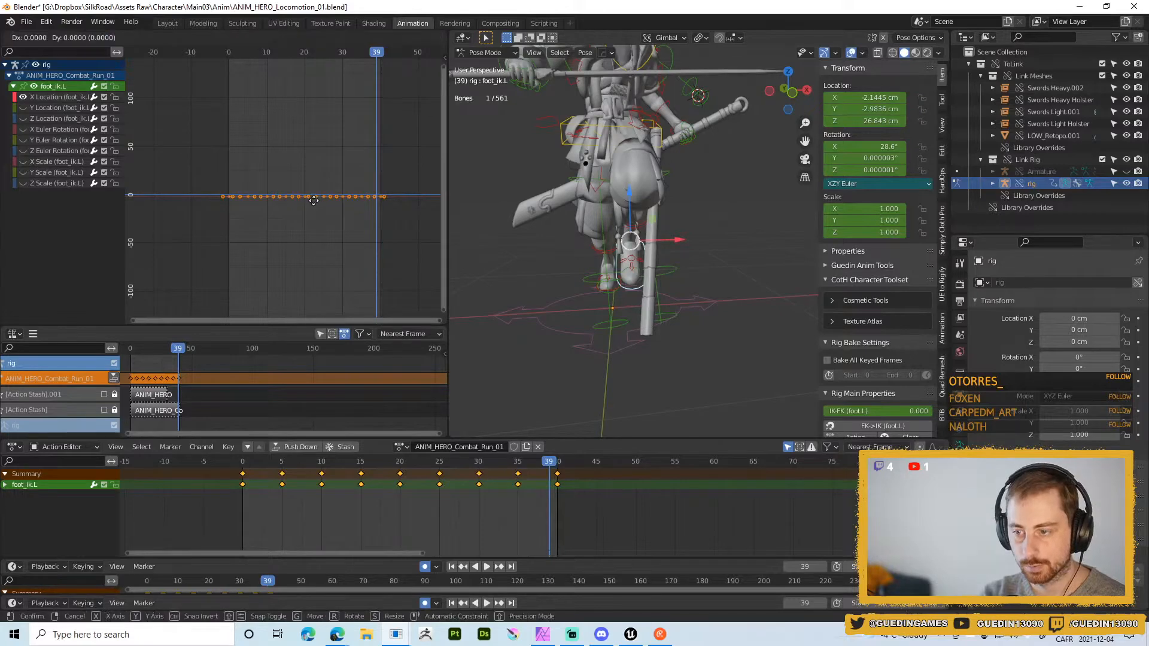
left_click(307, 239)
left_click(400, 461)
key("space")
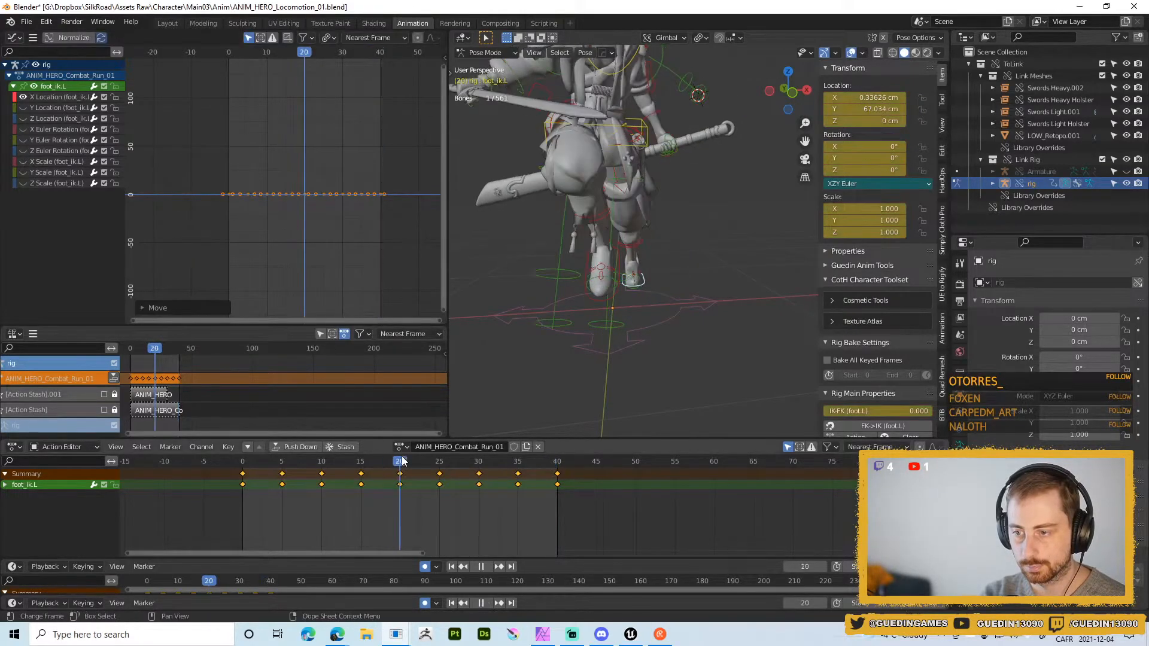
key("Escape")
key("g")
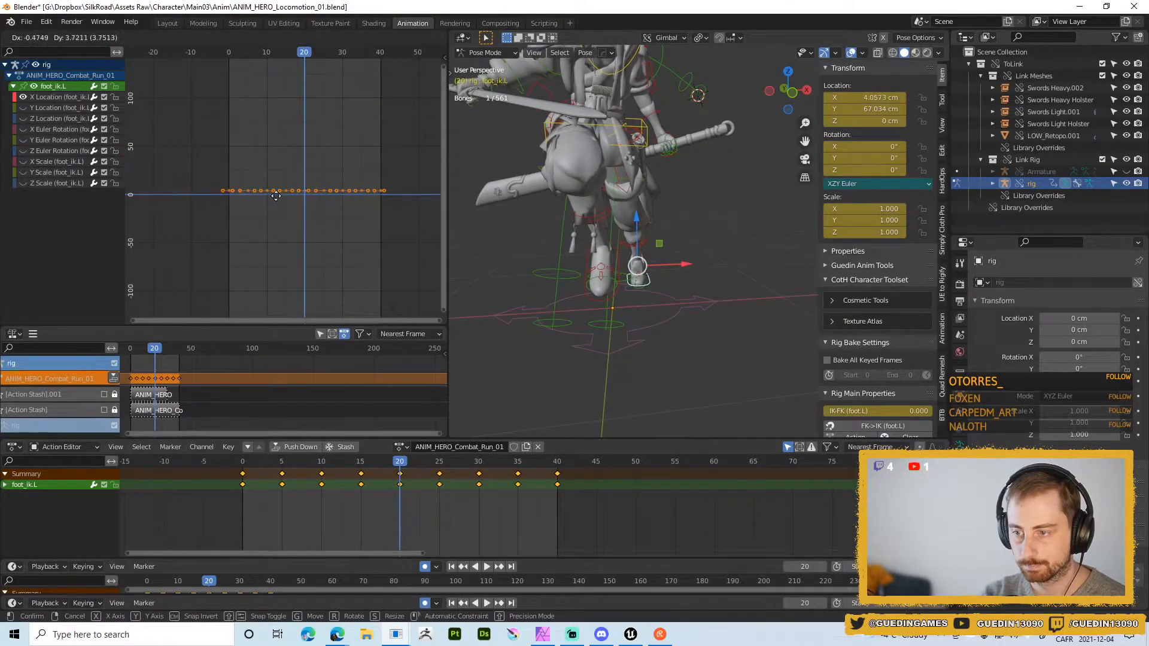
left_click(279, 306)
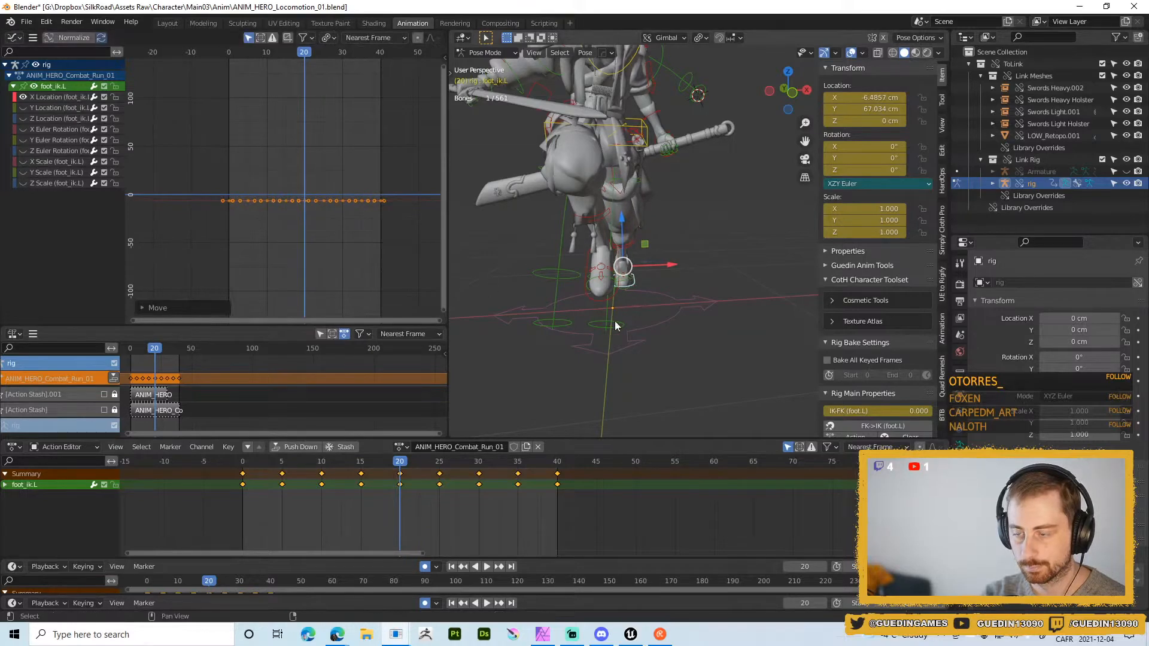
- Play the run cycle without overlays, examine the foot spacing from the side and back, and restore the overlays
key("space")
scroll(515, 284, "down", 4)
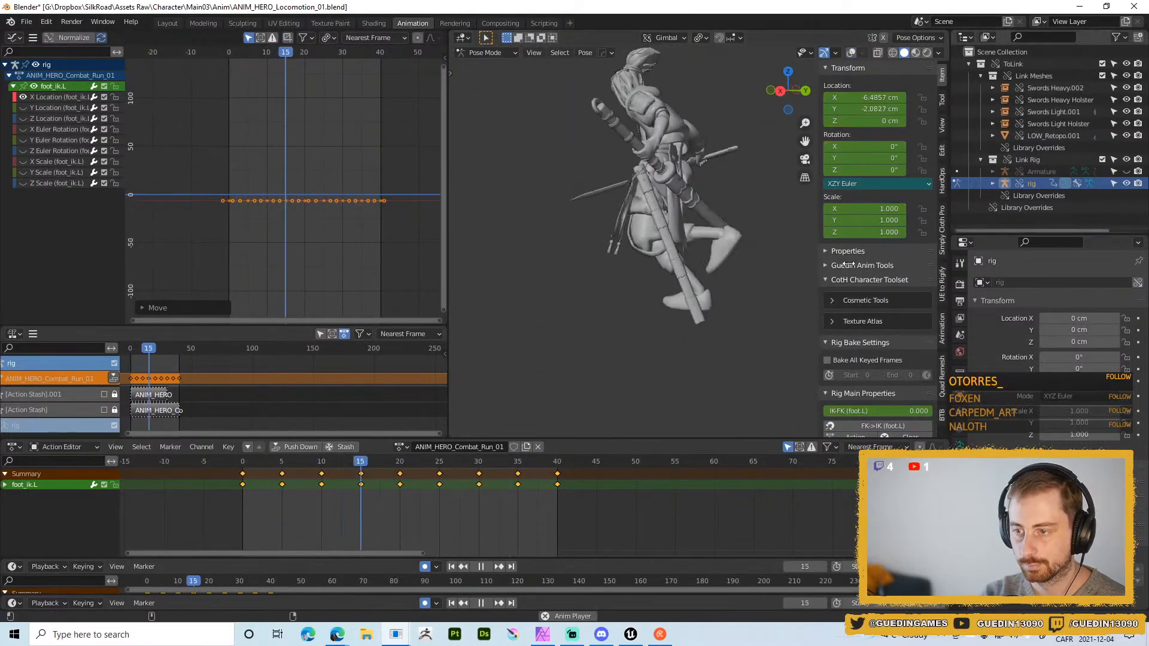
middle_click_drag(671, 270, 599, 267, "alt")
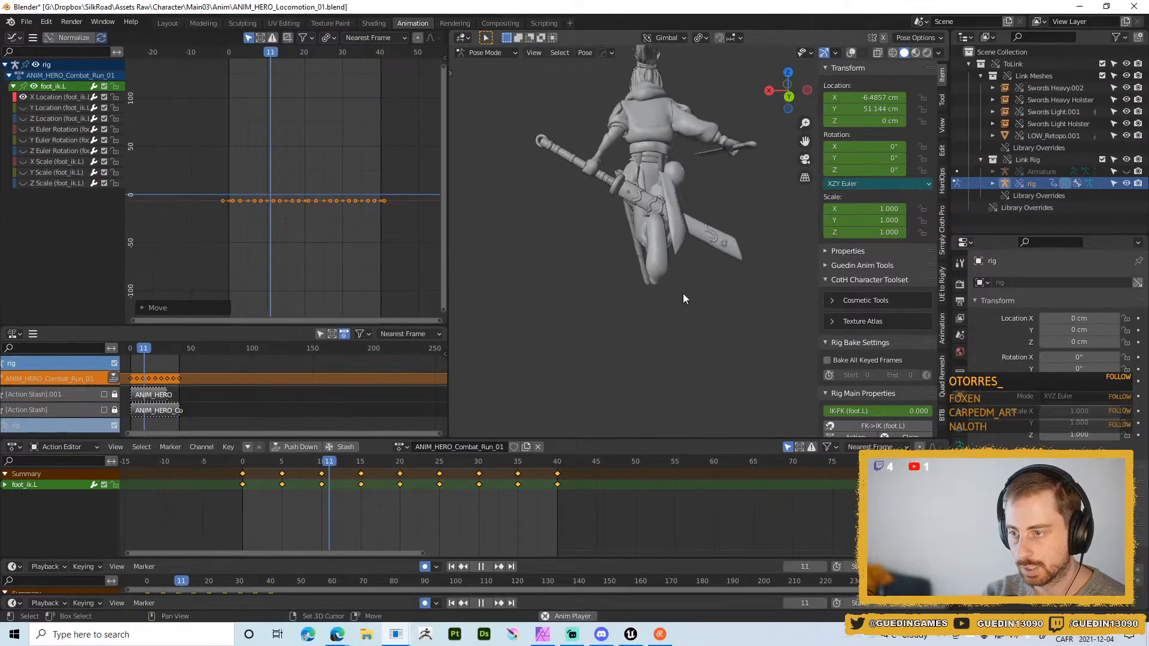
key("shift+space")
left_click(694, 195)
key("shift+alt+z")
middle_click_drag(509, 171, 735, 256, "alt")
- Copy all of the left foot heel IK's keys from frame 0 to 40
left_click(601, 176)
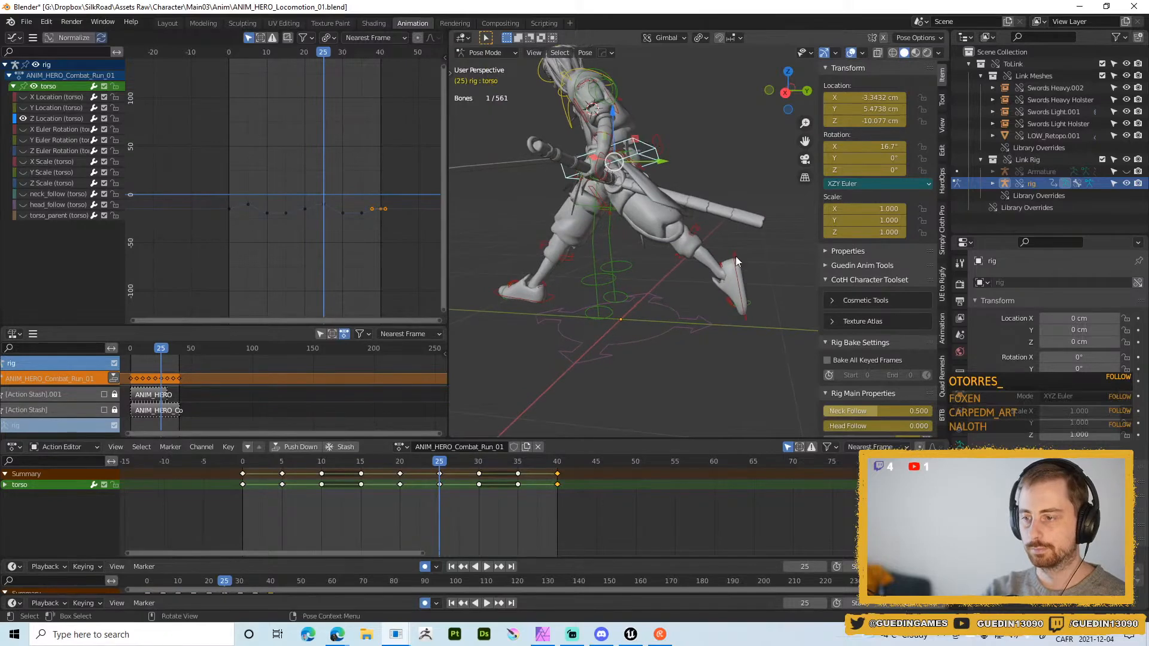
left_click(745, 269)
scroll(763, 293, "up", 5)
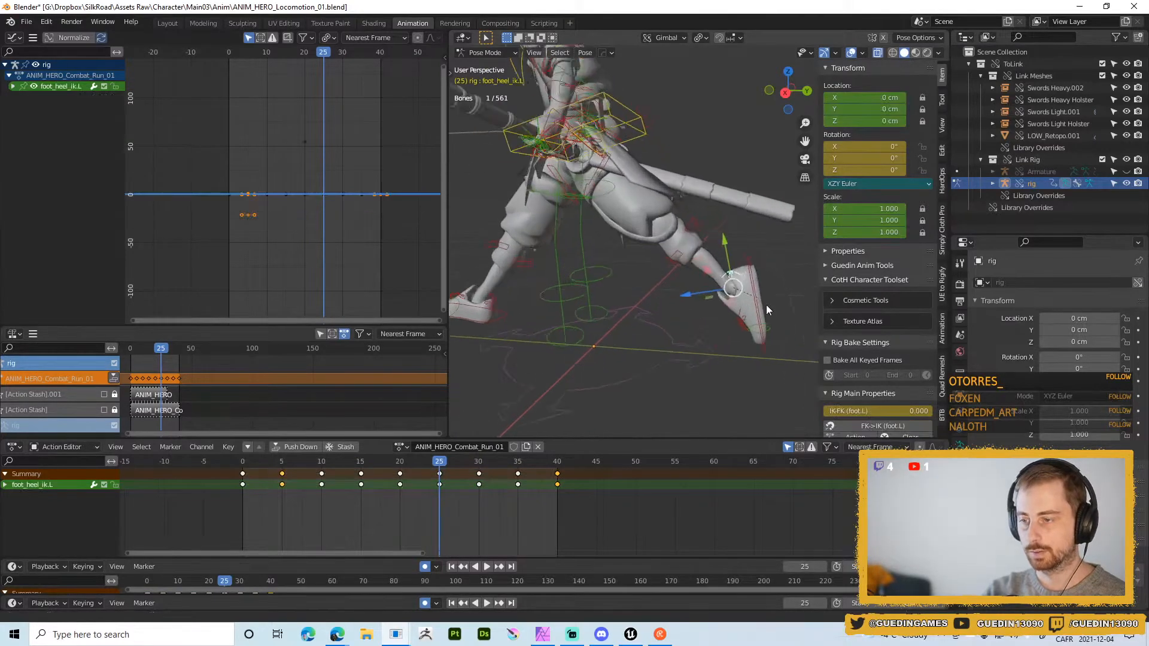
scroll(750, 264, "down", 3)
middle_click_drag(710, 279, 686, 195)
middle_click_drag(686, 195, 608, 231, "shift")
scroll(608, 231, "up", 1)
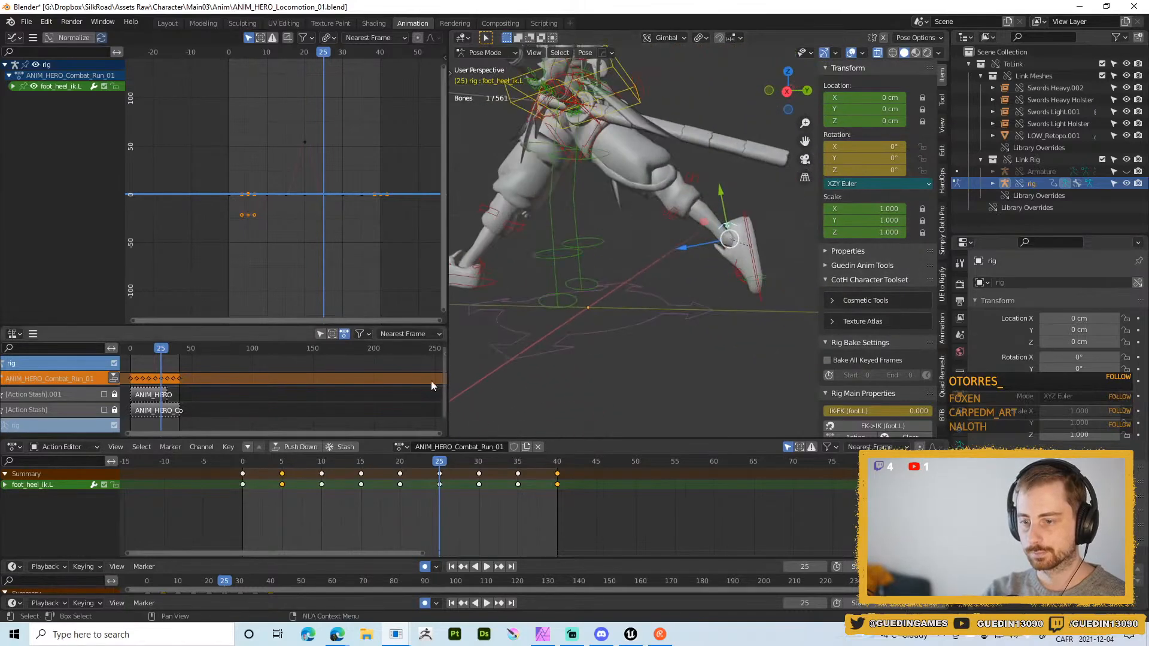
mouse_move(440, 463)
left_mouse_down()
mouse_move(364, 460)
mouse_move(470, 450)
mouse_move(431, 457)
left_mouse_up()
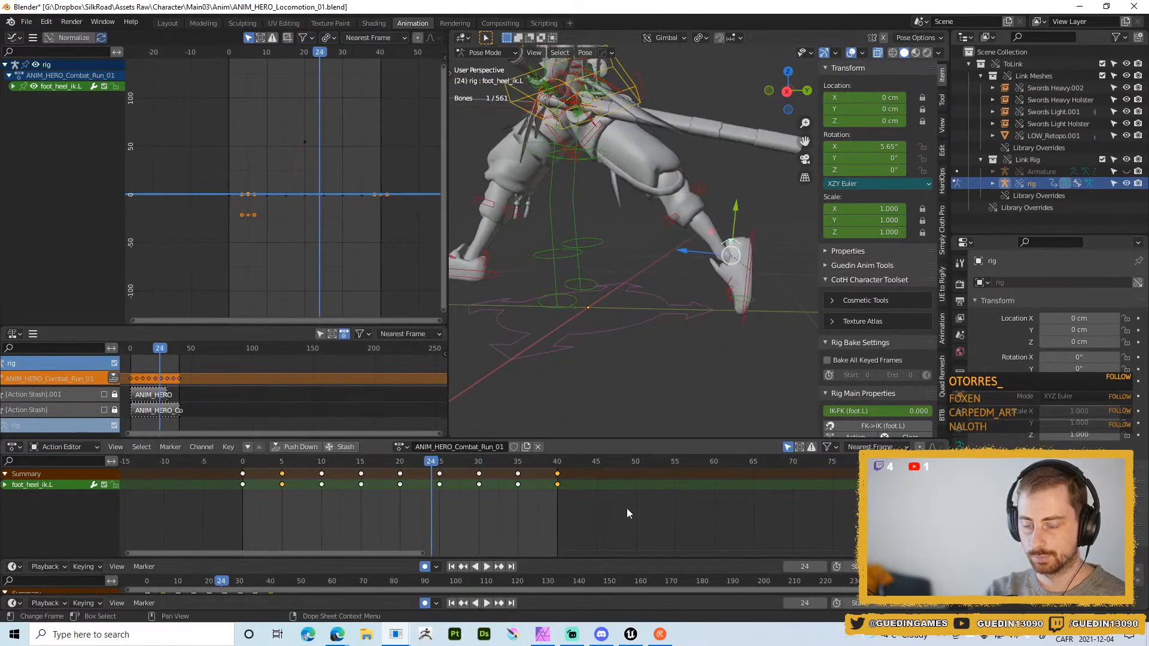
left_click(266, 476)
left_click_drag(559, 515, 419, 490)
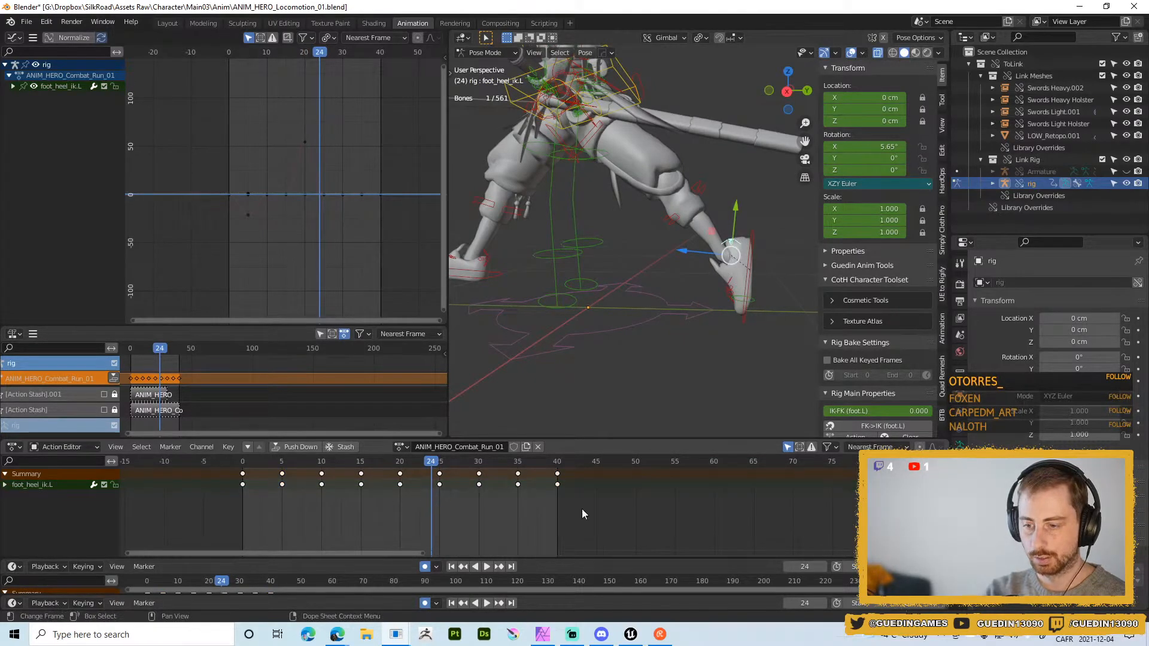
left_click_drag(582, 509, 206, 465)
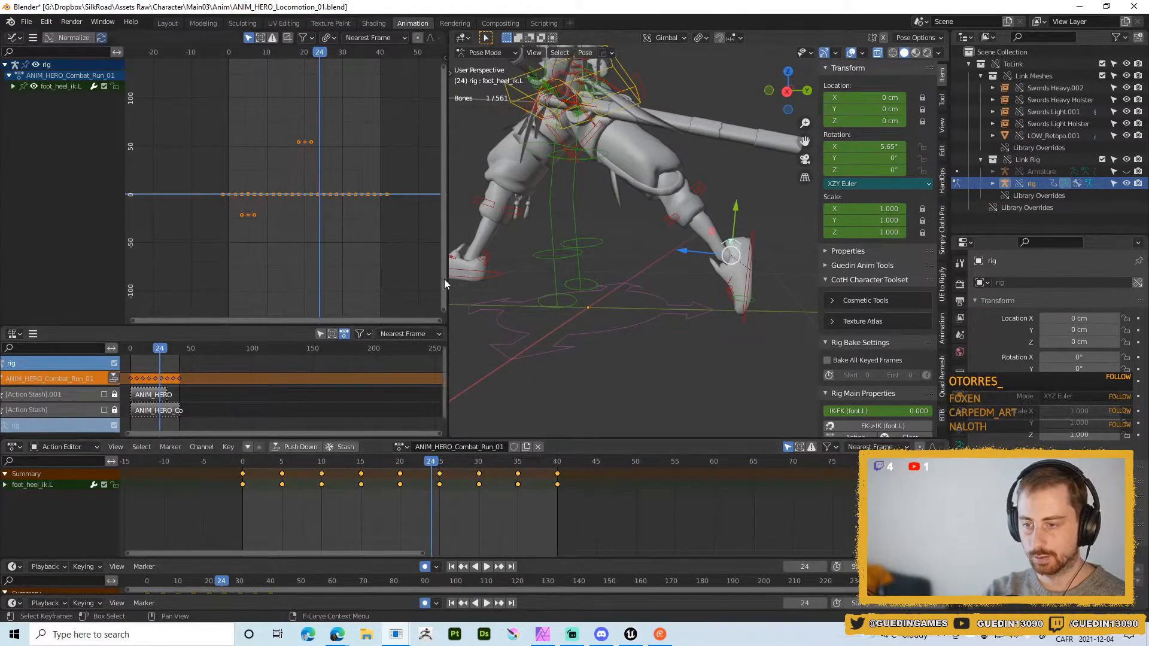
- Paste the copied heel keys onto the right foot heel IK starting at frame 20
left_click(488, 254)
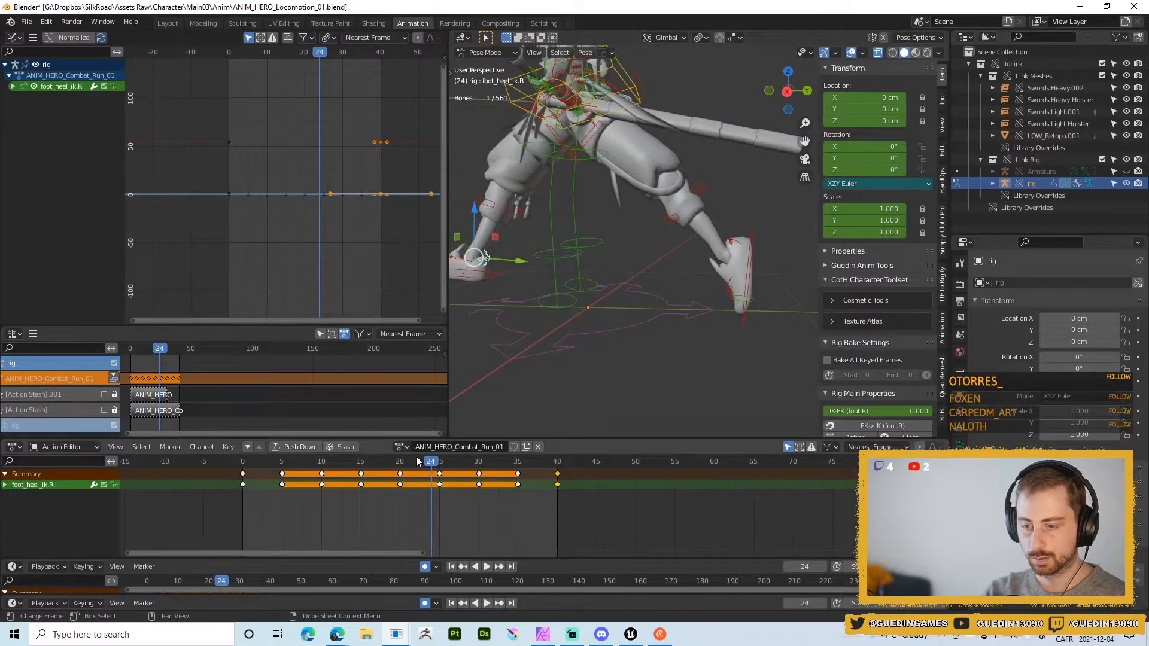
left_click_drag(417, 461, 400, 461)
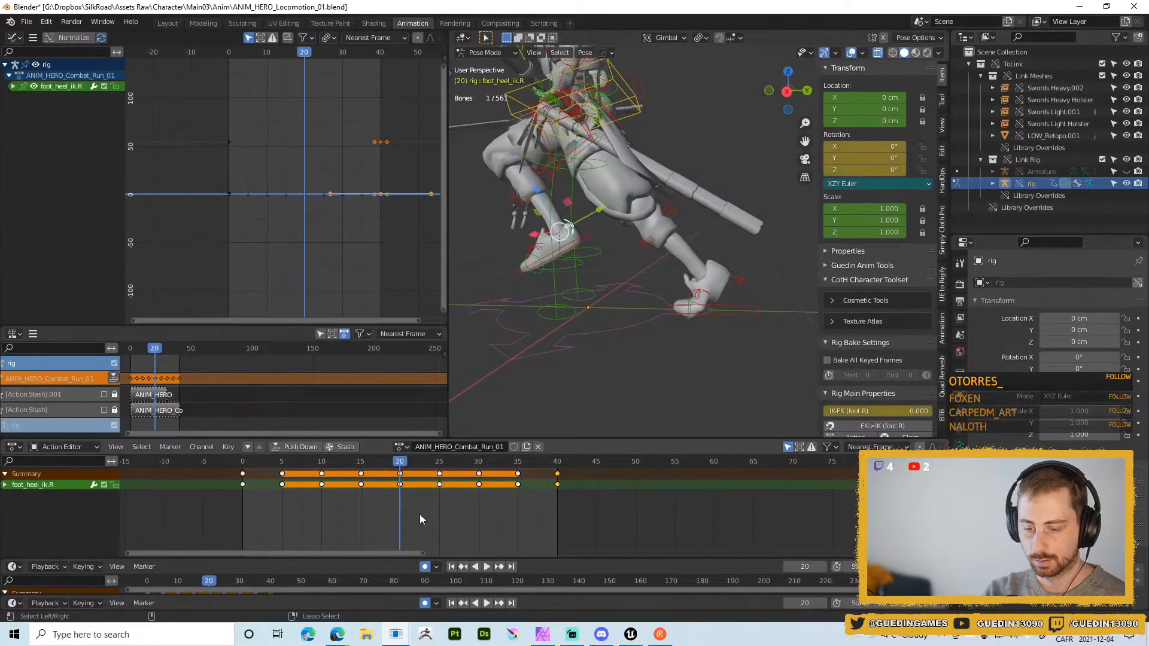
key("ctrl+shift+v")
- Move the right heel's keys at frames 40 to 60 back by 40 frames, and duplicate its frame 0 key to frame 40
left_click_drag(771, 512, 549, 472)
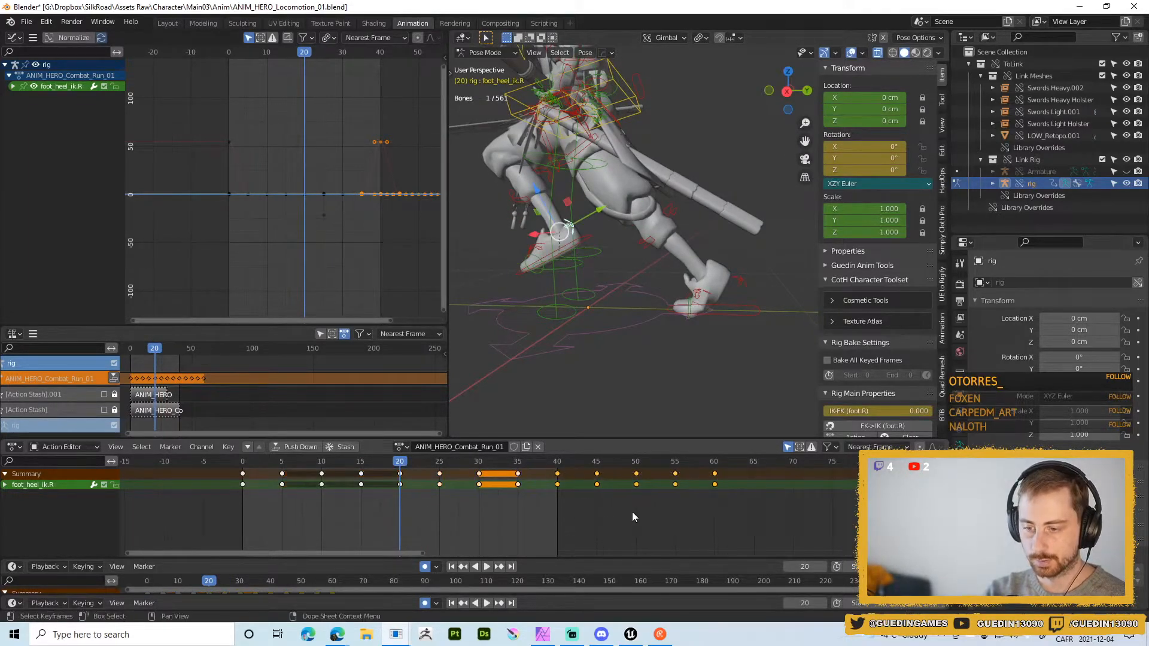
key("g")
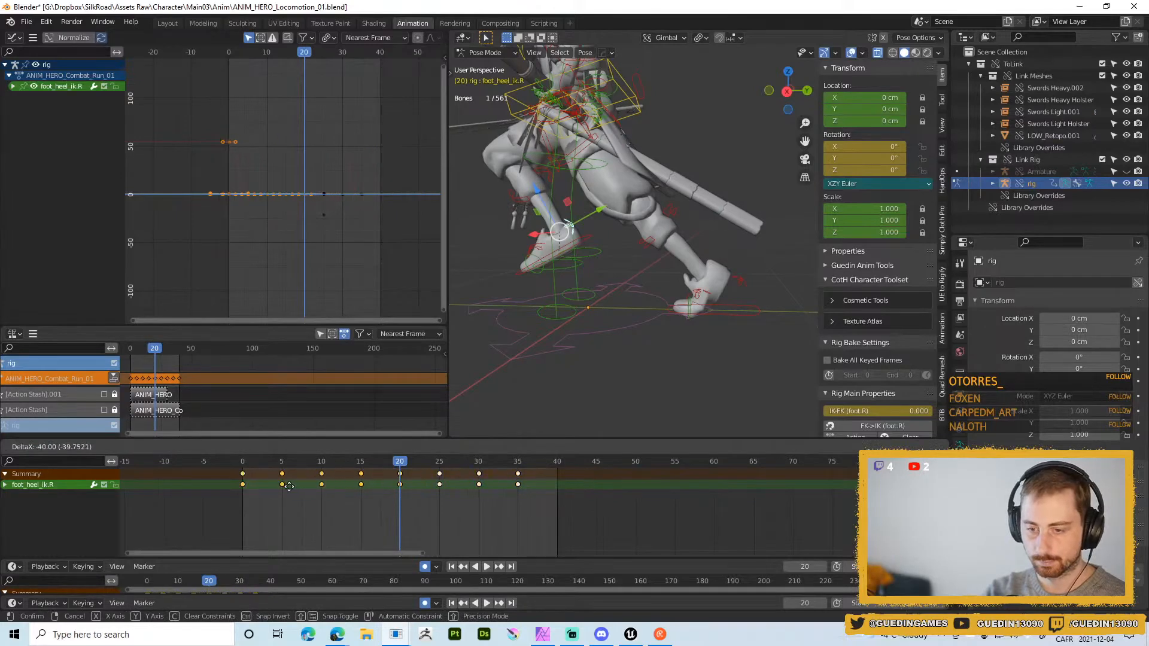
left_click(289, 486)
left_click(242, 481)
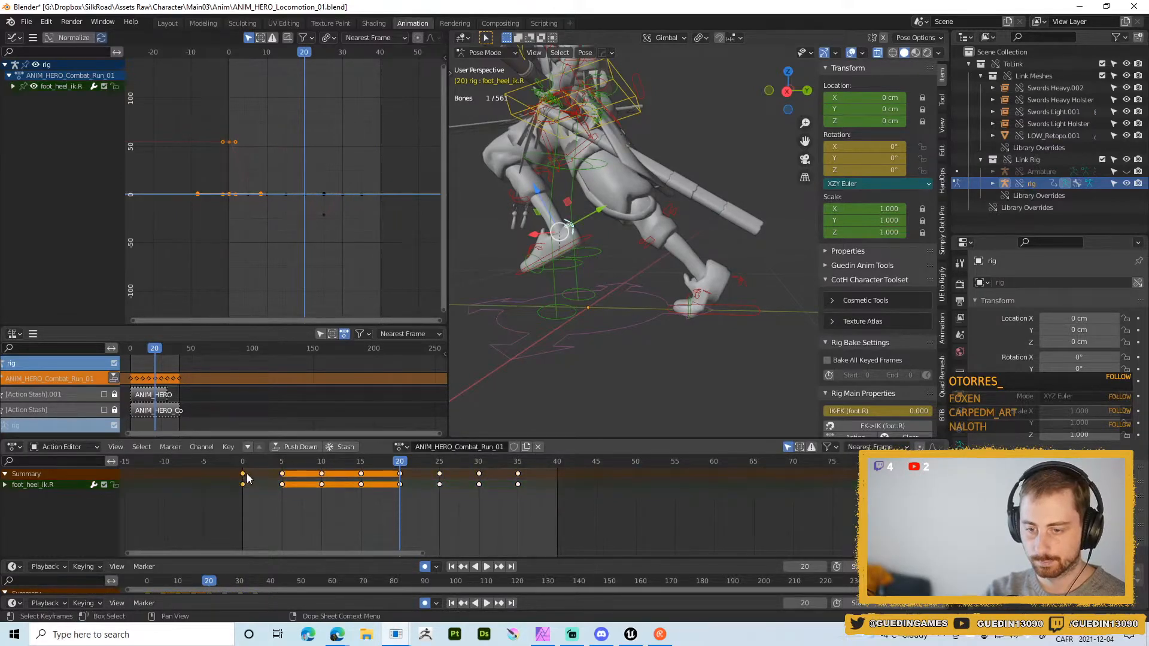
key("shift+d")
left_click(674, 498)
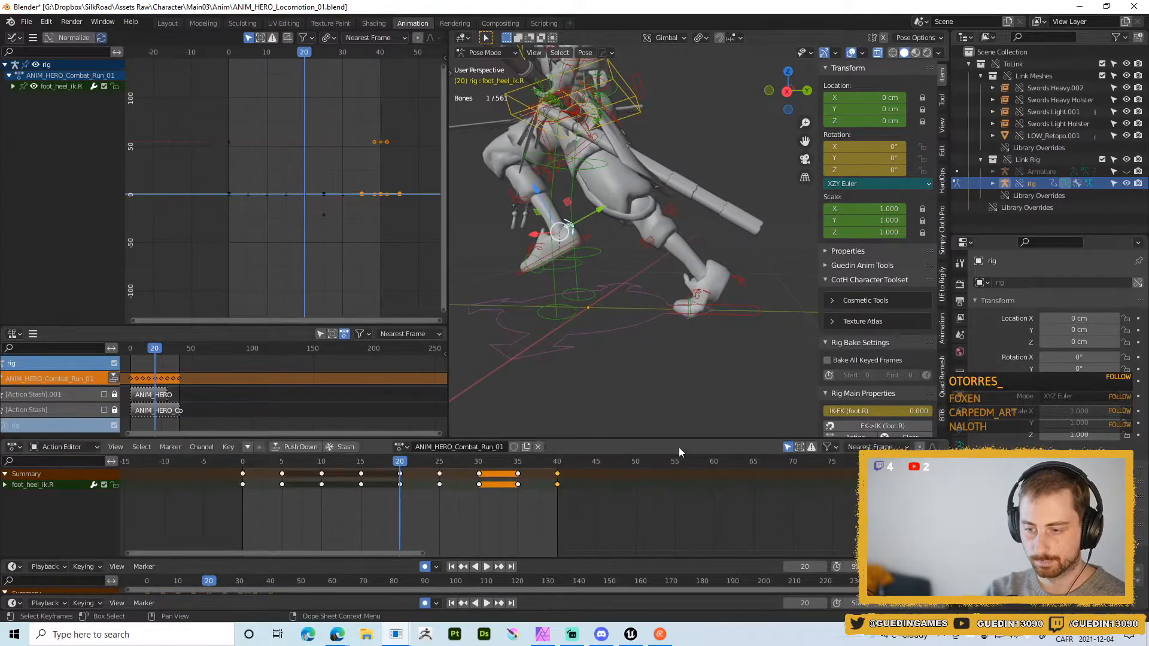
- Play the run cycle from the side without overlays to examine the heel motion, and turn the overlays back on
key("space")
key("shift+alt+z")
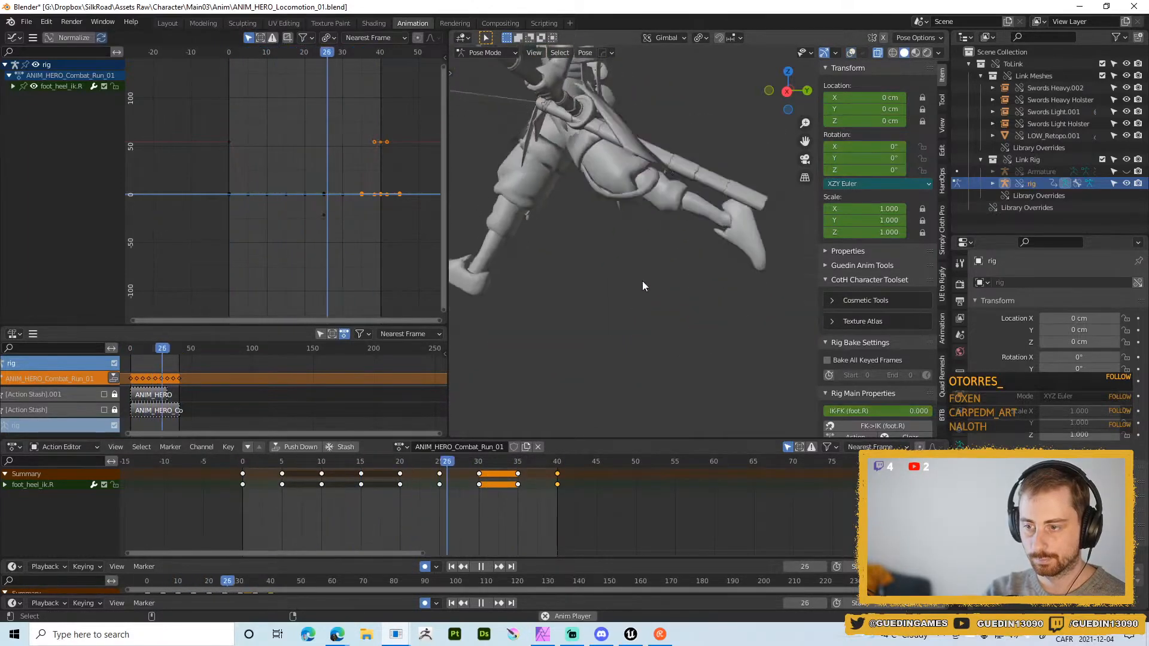
scroll(641, 282, "down", 4)
middle_click_drag(530, 199, 613, 233)
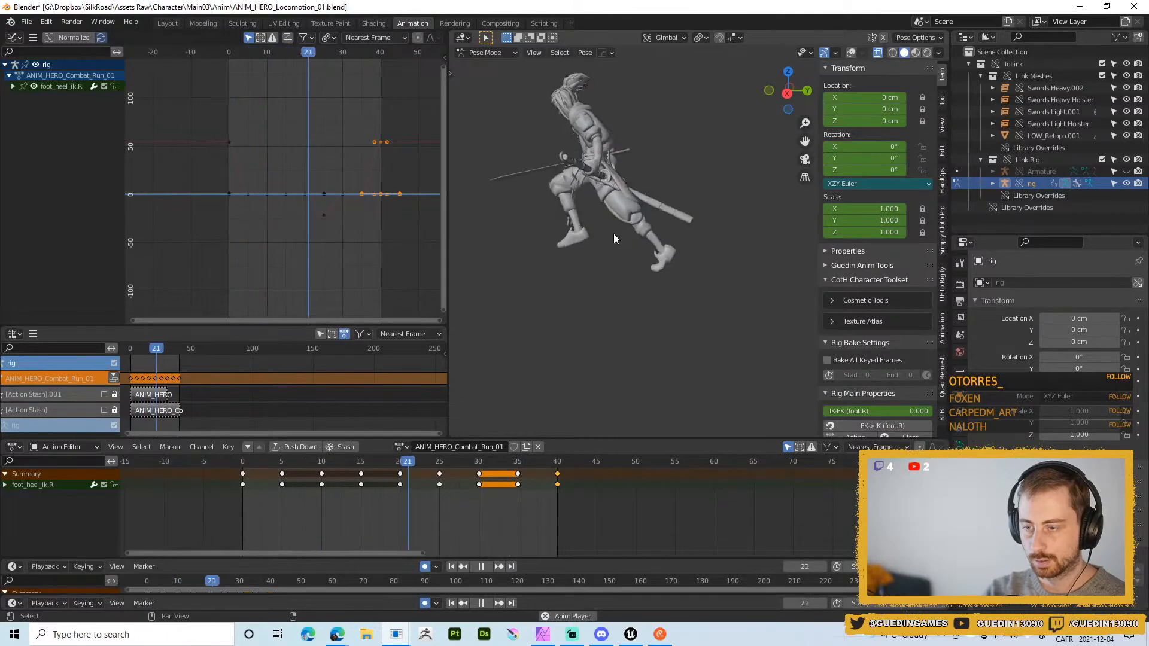
key("shift+space")
left_click(614, 174)
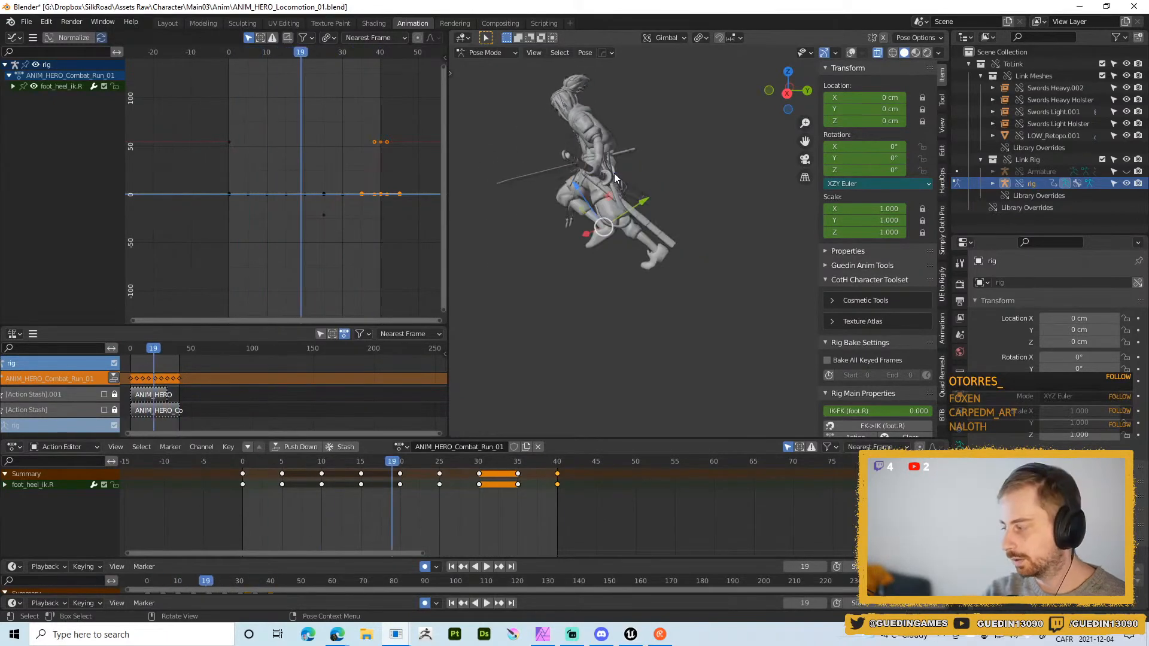
key("alt+shift+z")
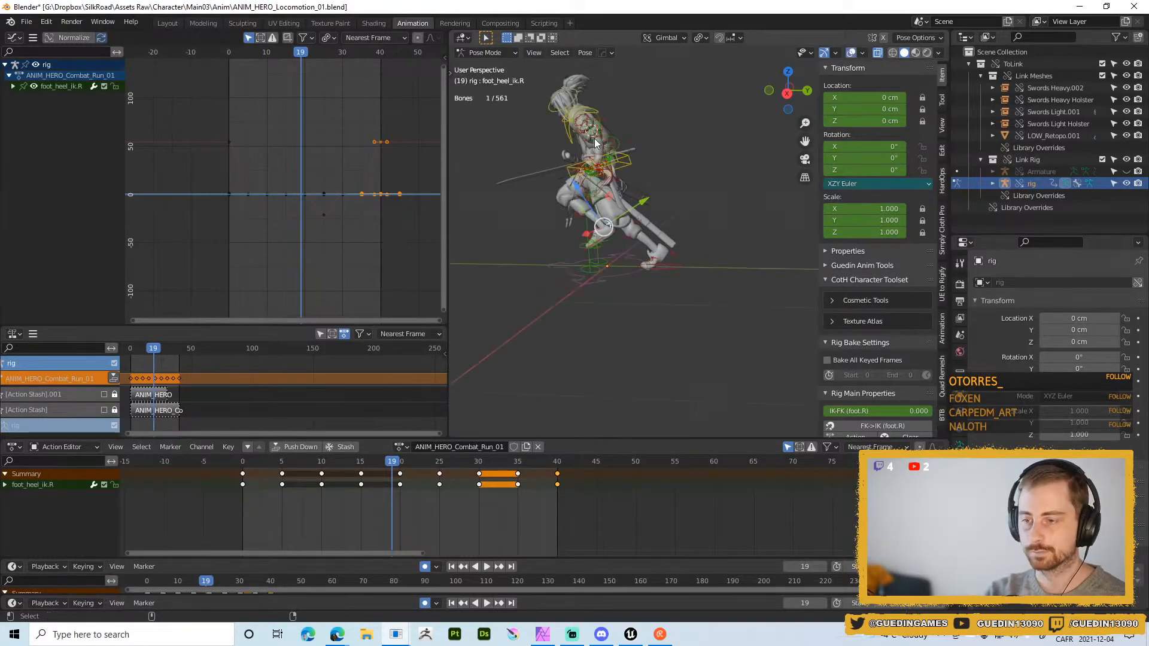
- Select the torso control and examine the body's height in the poses between frames 5 and 15
scroll(560, 132, "up", 3)
left_click(580, 109)
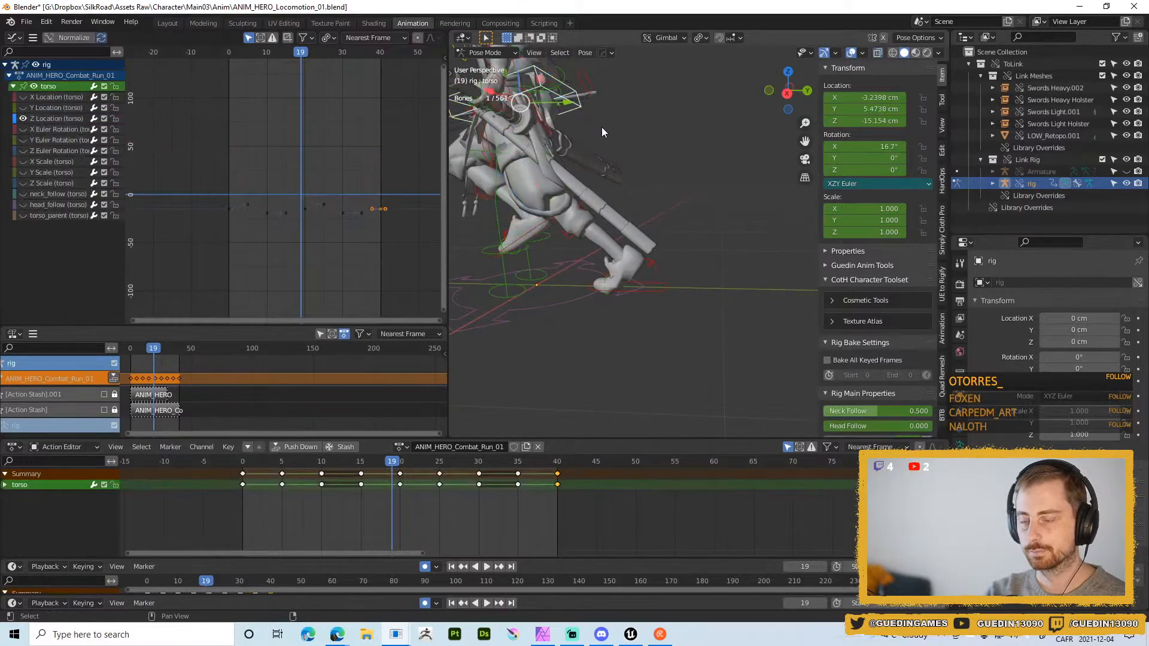
key("KP_Decimal")
left_click(374, 237)
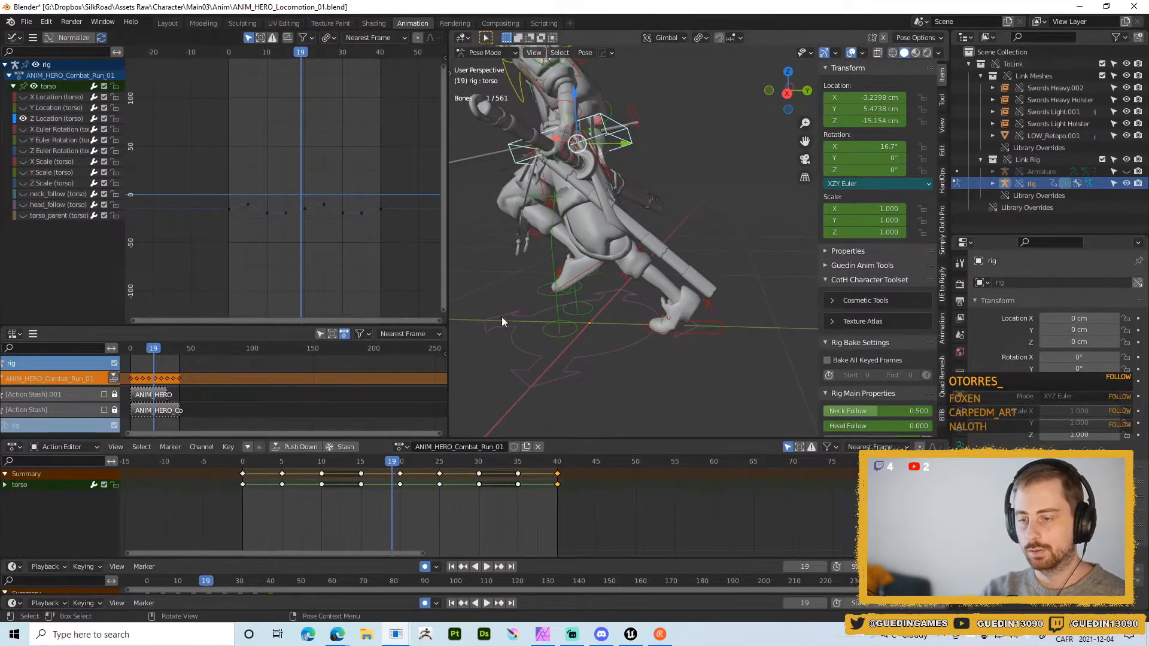
left_click_drag(396, 465, 282, 469)
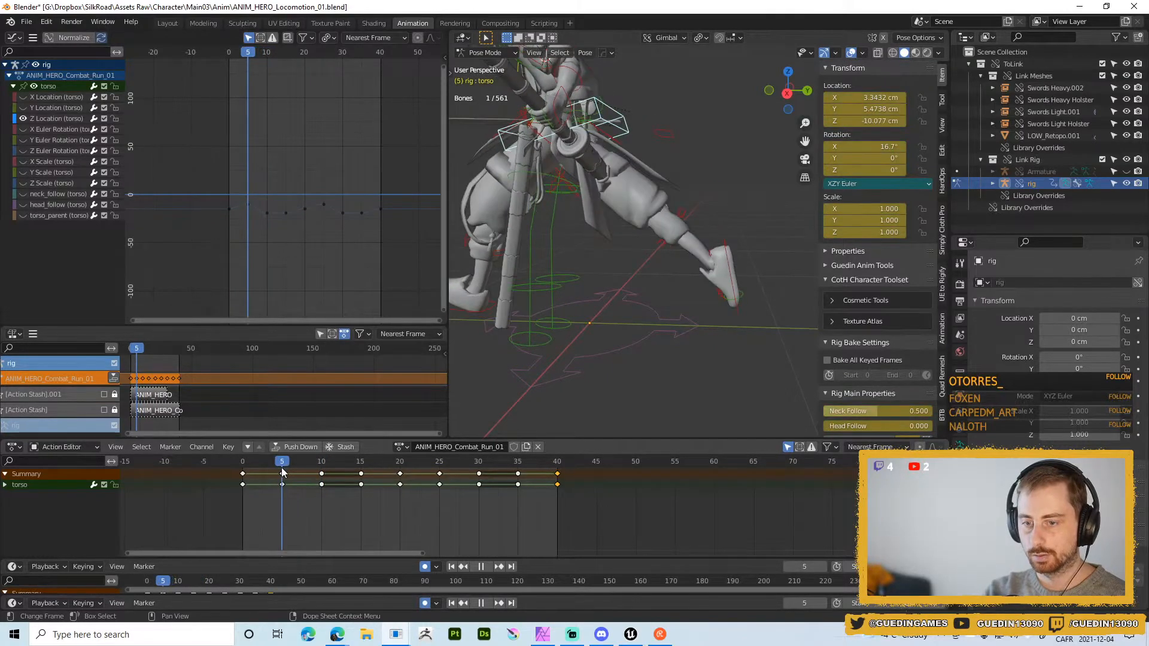
middle_click_drag(637, 253, 623, 285)
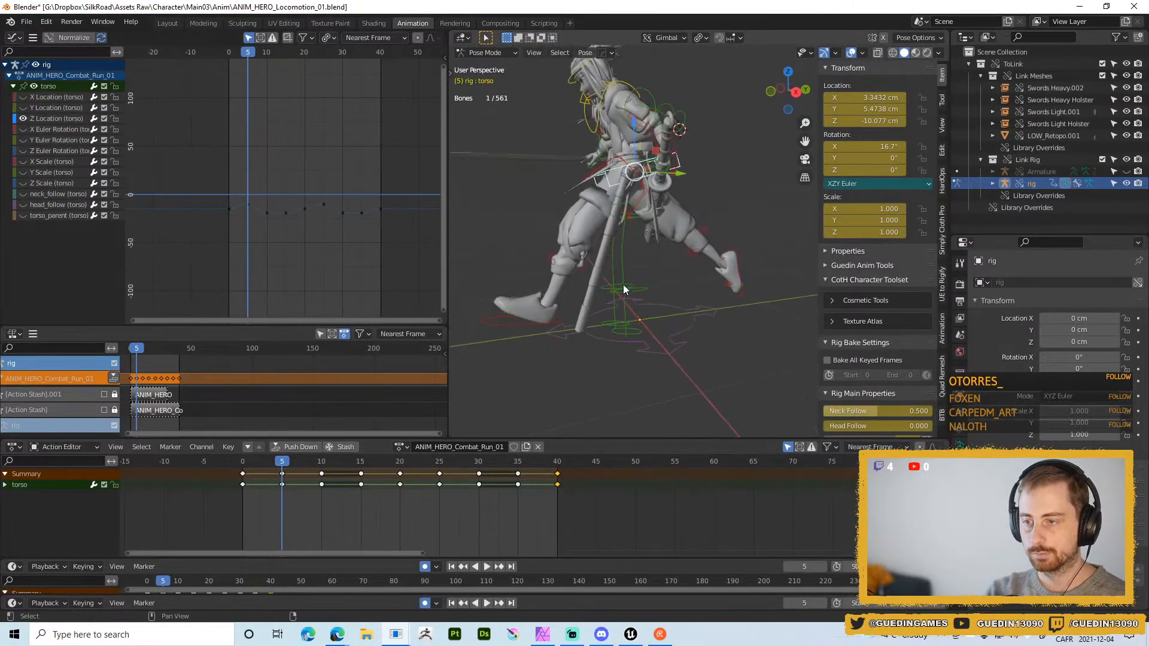
key("space")
left_click_drag(322, 464, 361, 463)
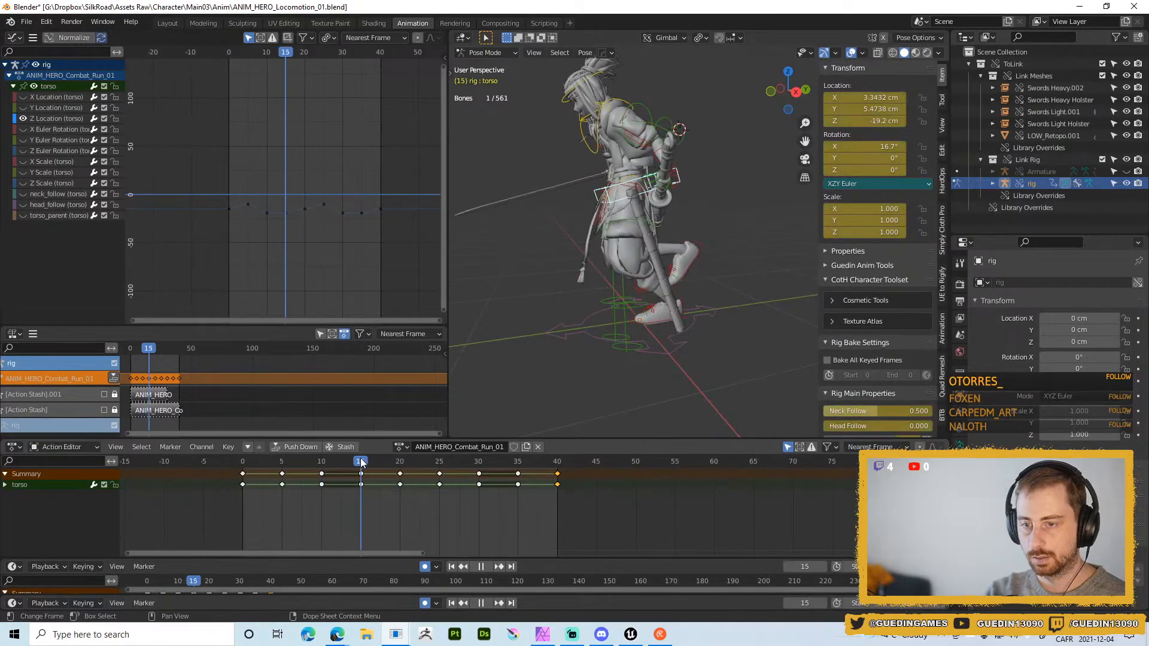
- Delete the torso's Z Location keys at frames 10, 20 and 30, keeping only the high and low points and the loop ends
left_click_drag(251, 205, 267, 243)
key("x")
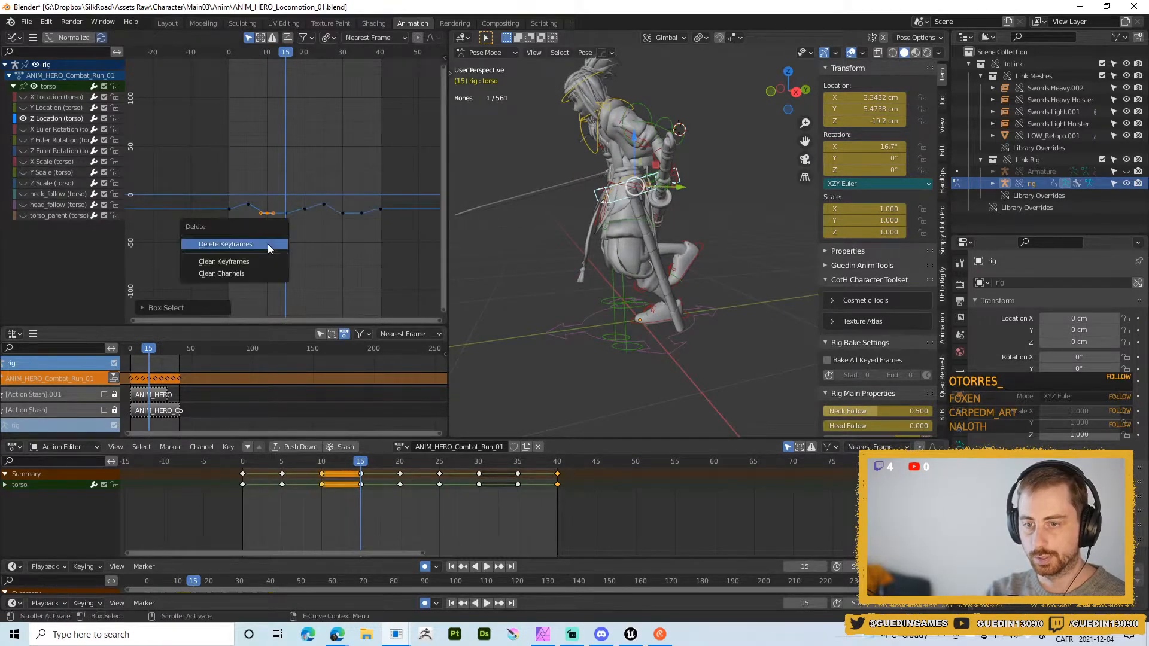
left_click(268, 244)
left_click_drag(294, 200, 350, 228)
key("Delete")
key("x")
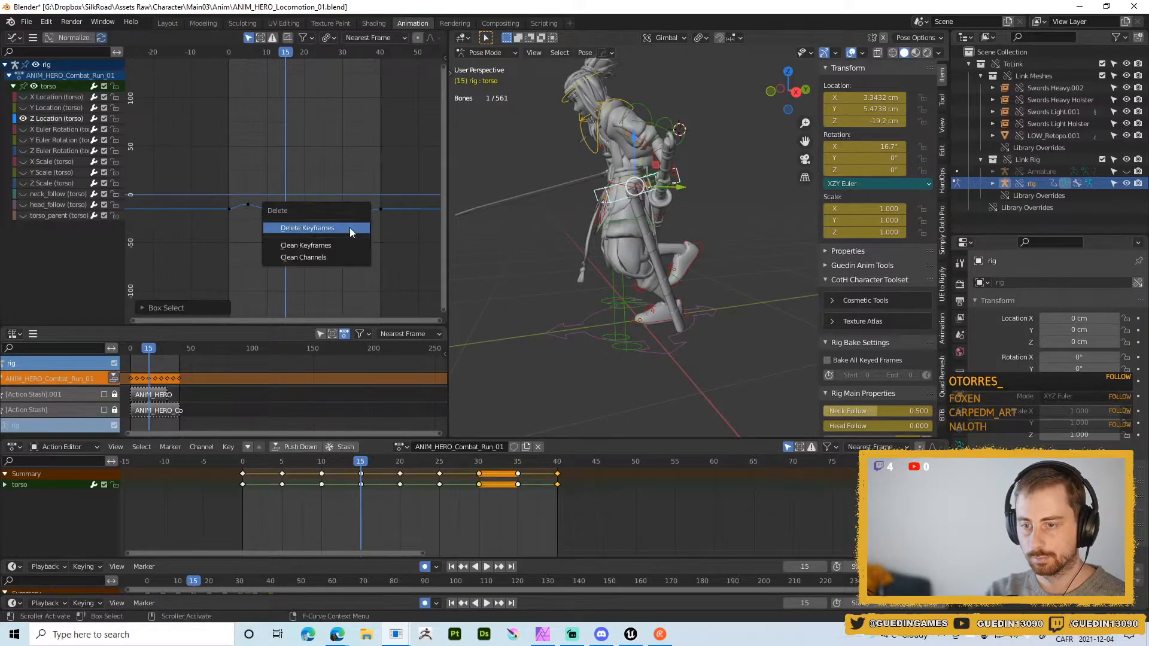
left_click(349, 228)
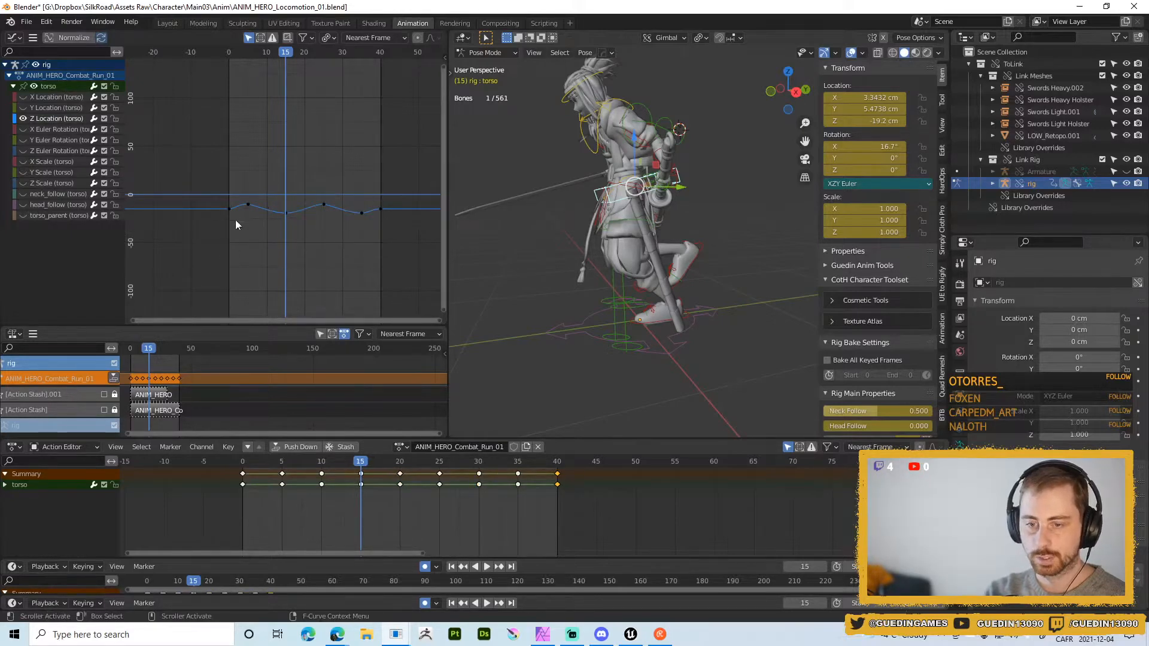
- Add a Cycles modifier to the torso's Z Location curve so the up-and-down motion repeats
left_click(51, 117)
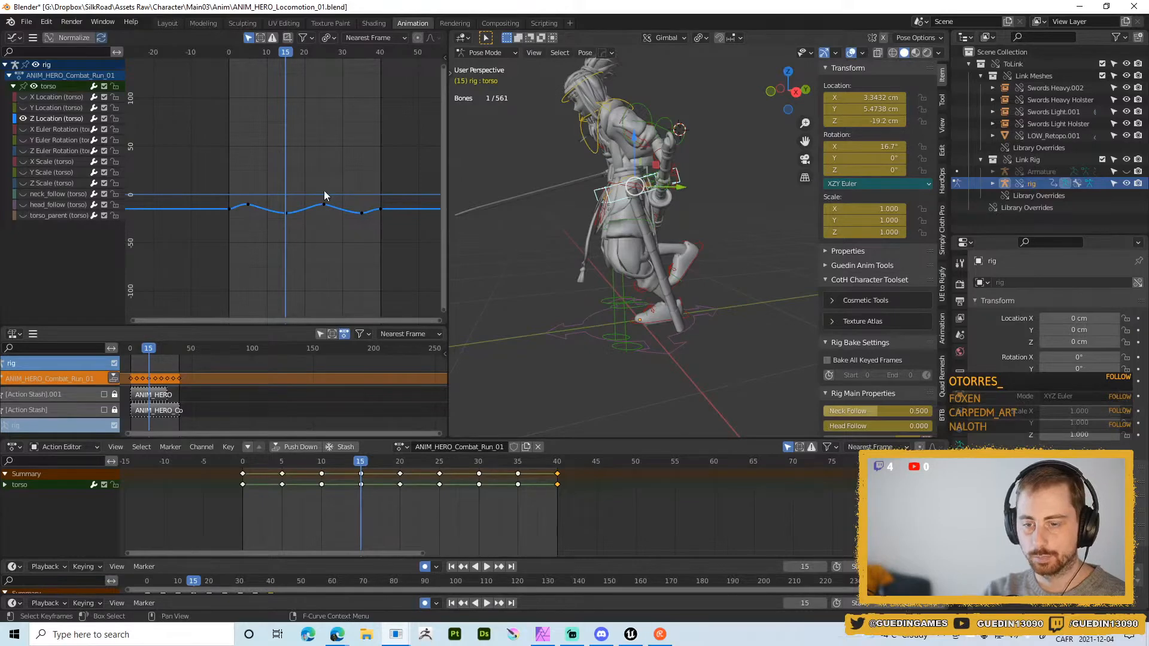
key("n")
left_click(376, 56)
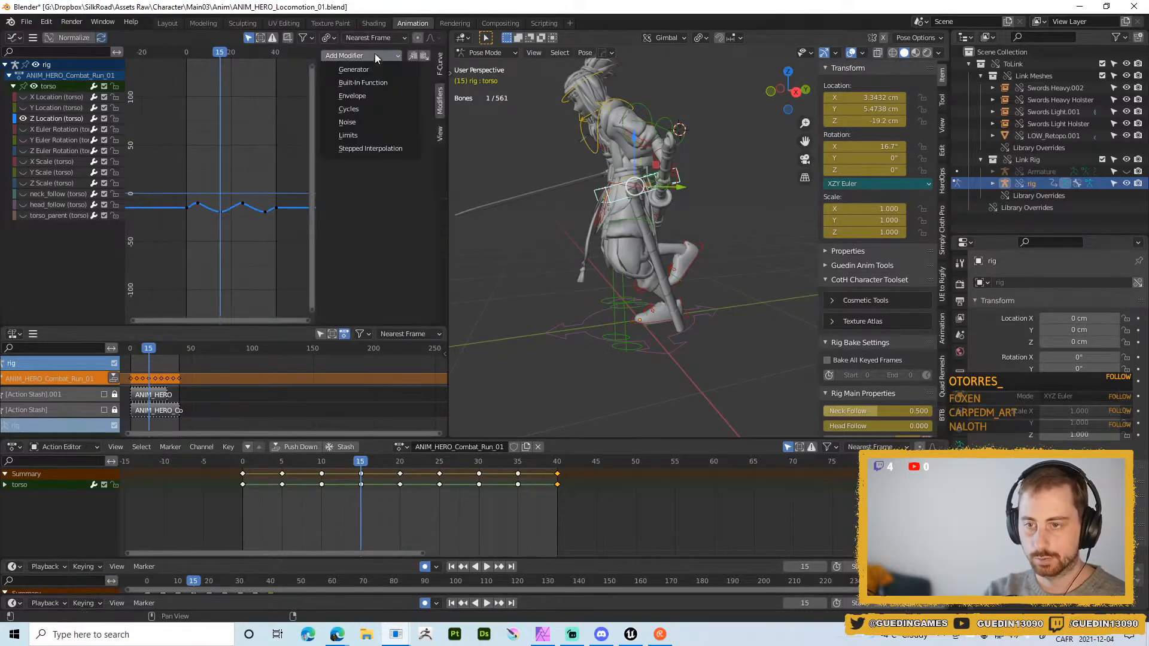
left_click(372, 108)
key("n")
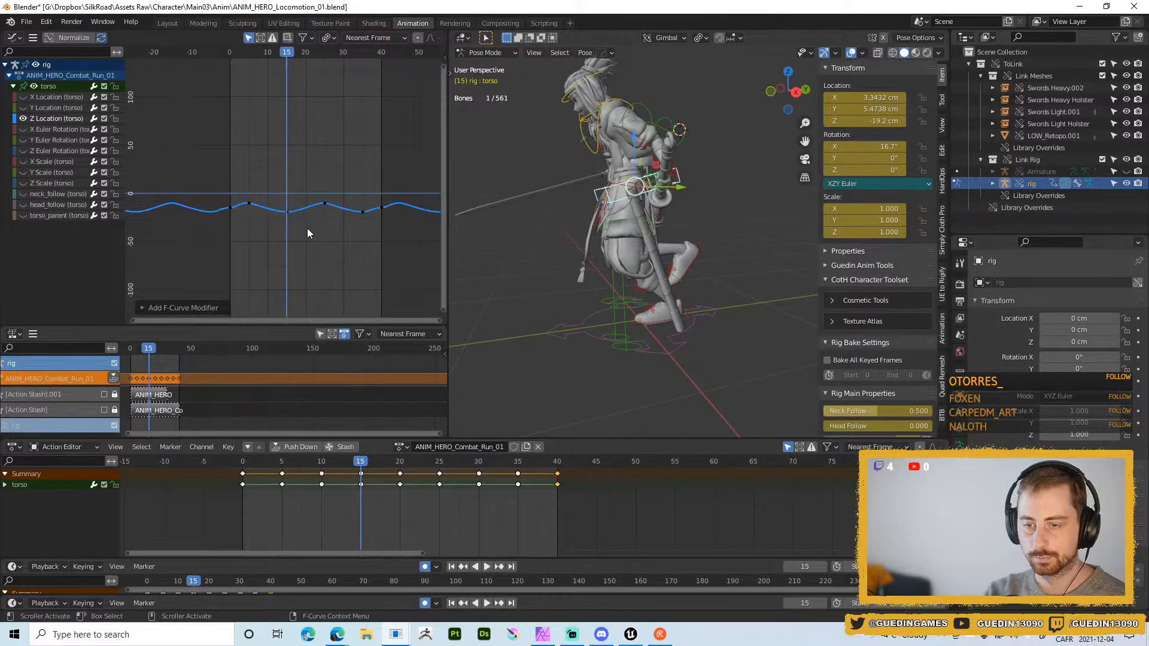
key("a")
scroll(308, 232, "up", 1)
key("KP_Decimal")
scroll(304, 229, "down", 1)
left_click(370, 243)
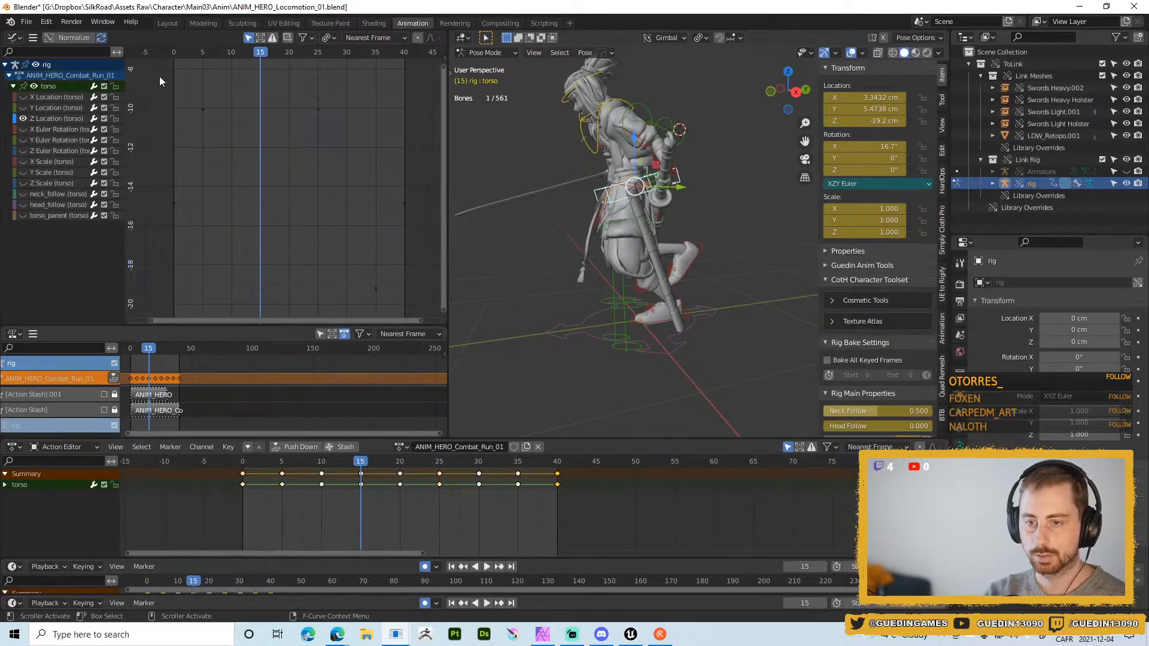
- Set the torso's Z Location keyframe handles to Auto Clamped
key("v")
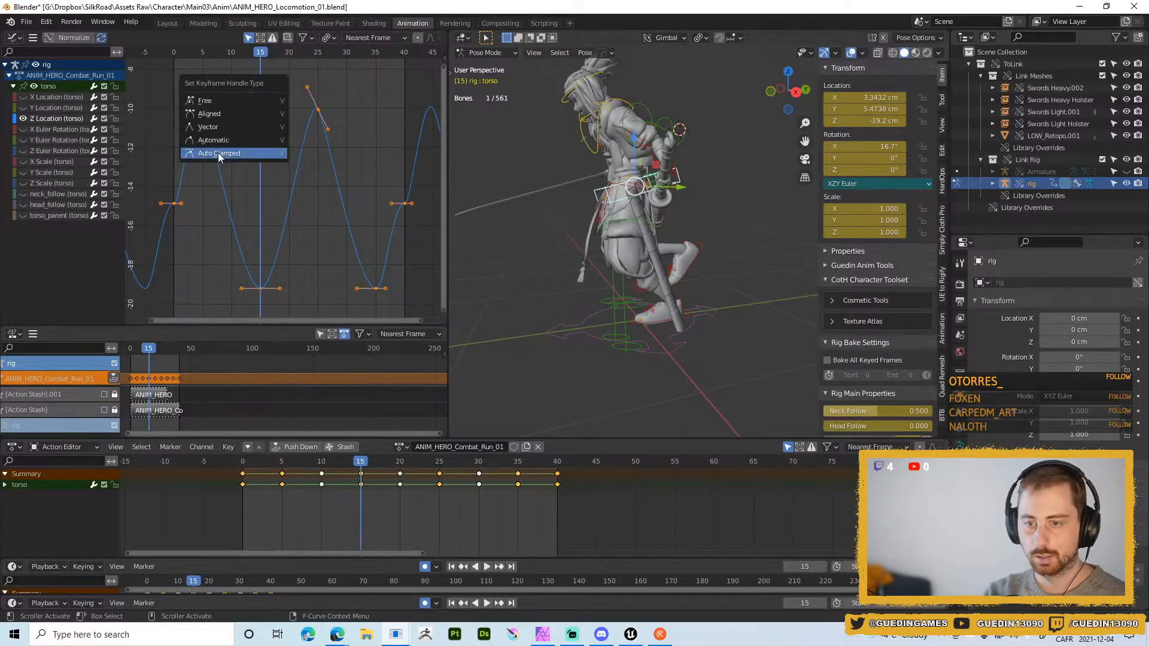
left_click(217, 153)
scroll(267, 202, "down", 1)
left_click(166, 191)
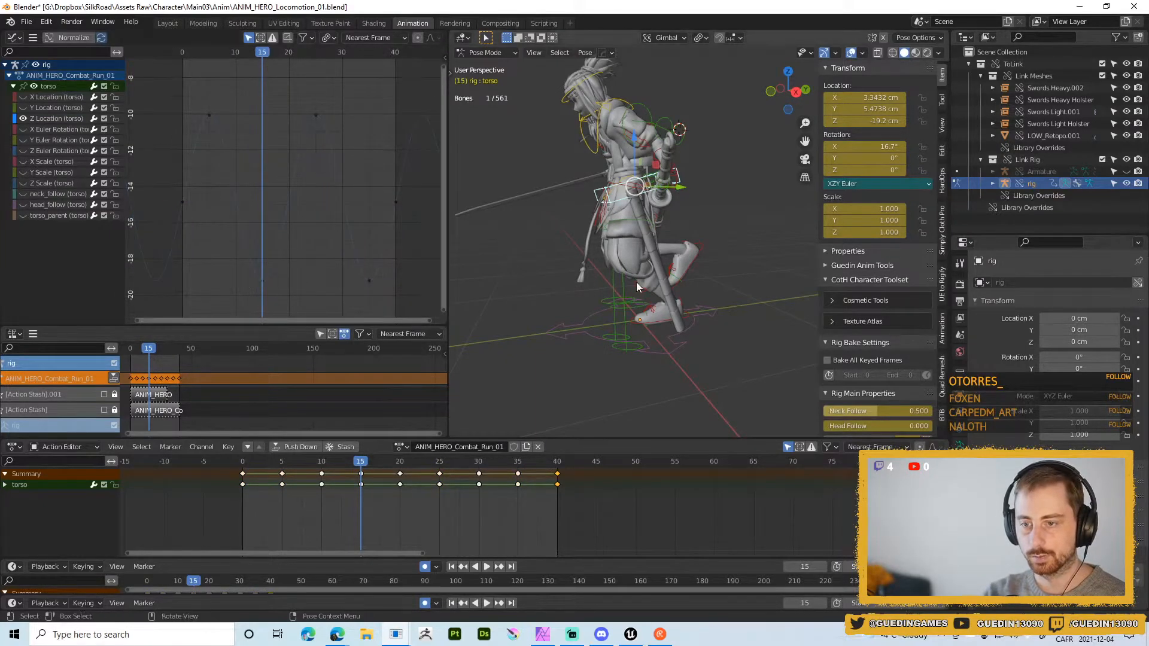
- Play the run cycle while orbiting to the hero's back to examine the torso bounce, and hide the overlays
key("space")
middle_click_drag(683, 283, 498, 250)
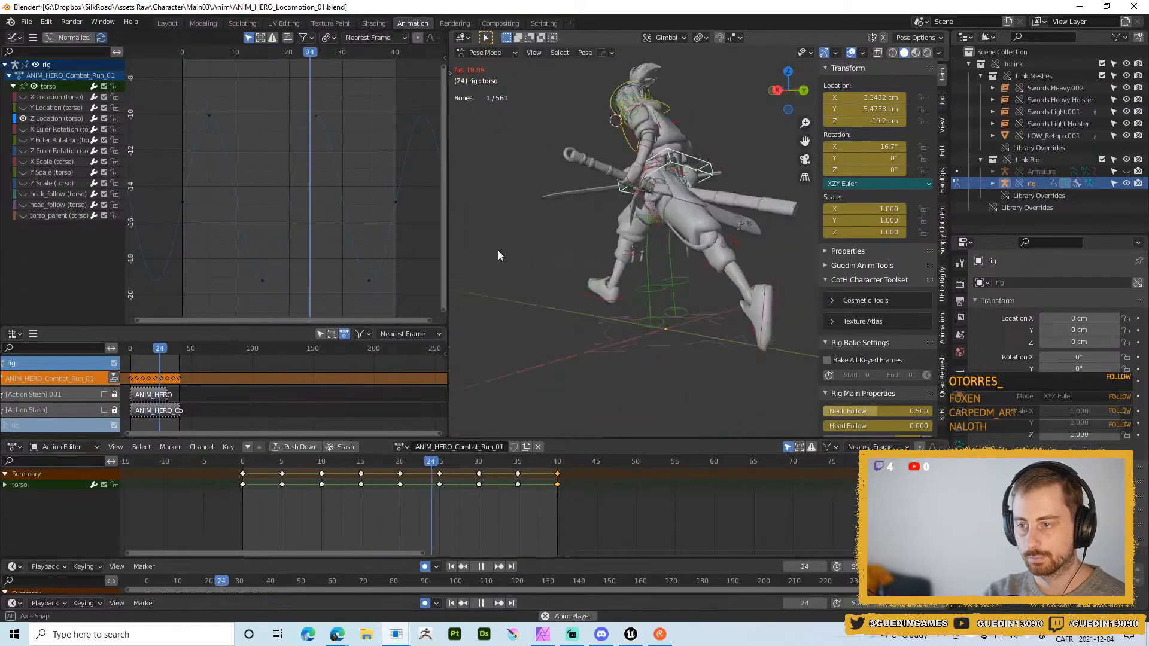
key("shift+space")
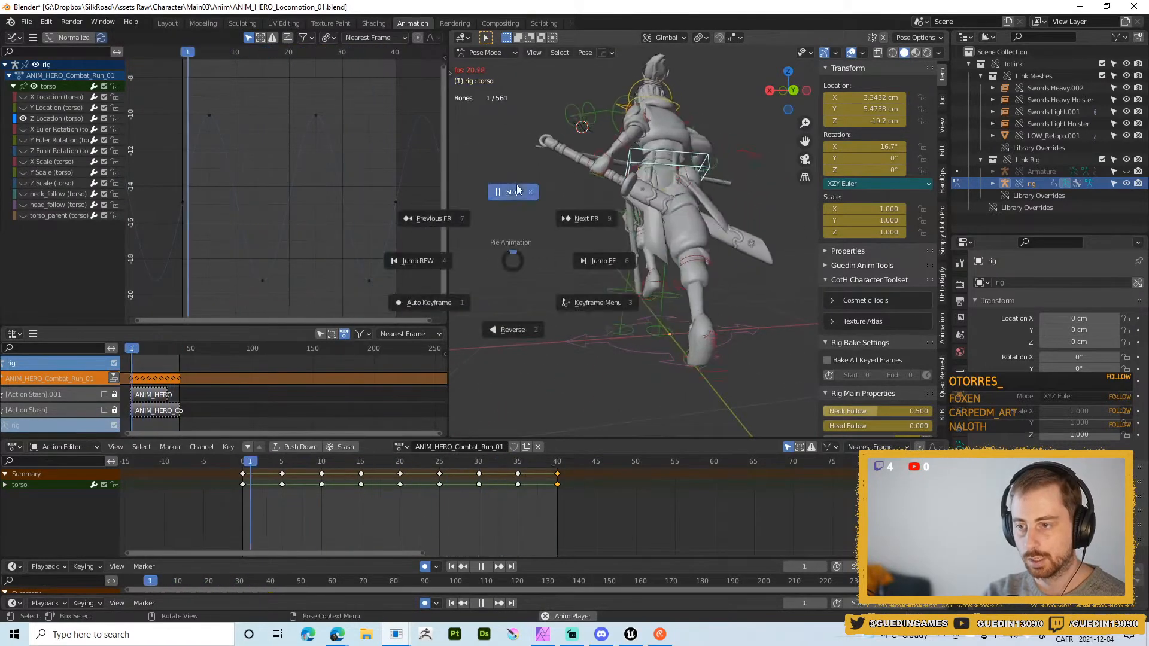
left_click(516, 186)
key("shift+alt+z")
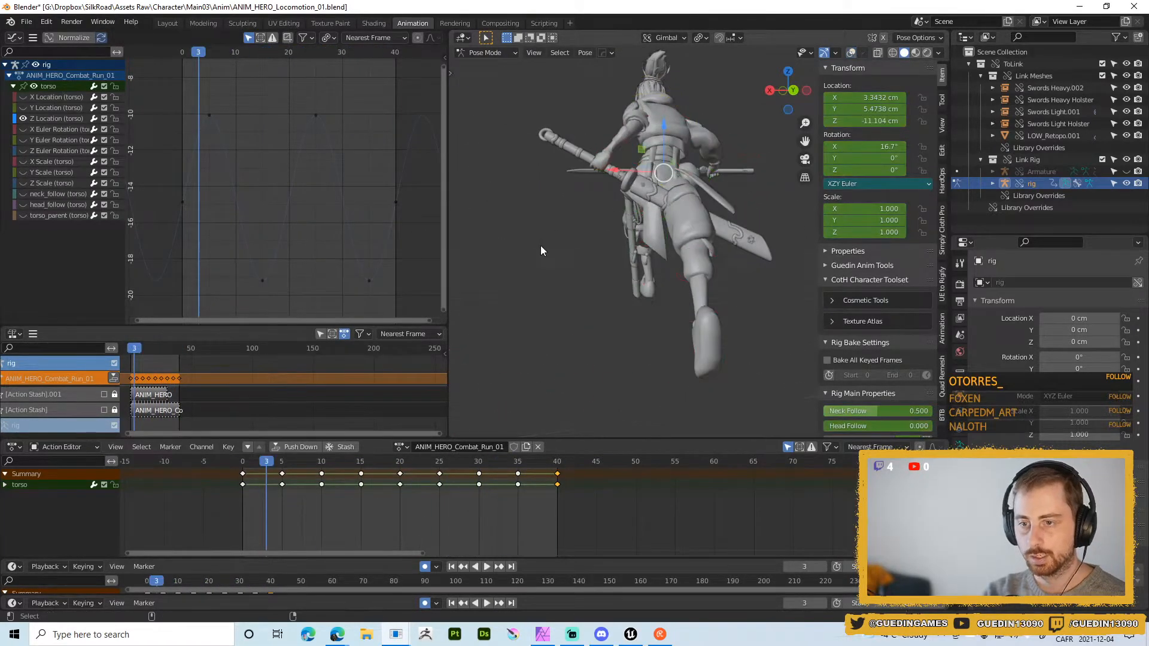
- Isolate the torso's X Location curve and examine the side-to-side sway from the front at frames 15, 25 and 35
left_click(315, 55)
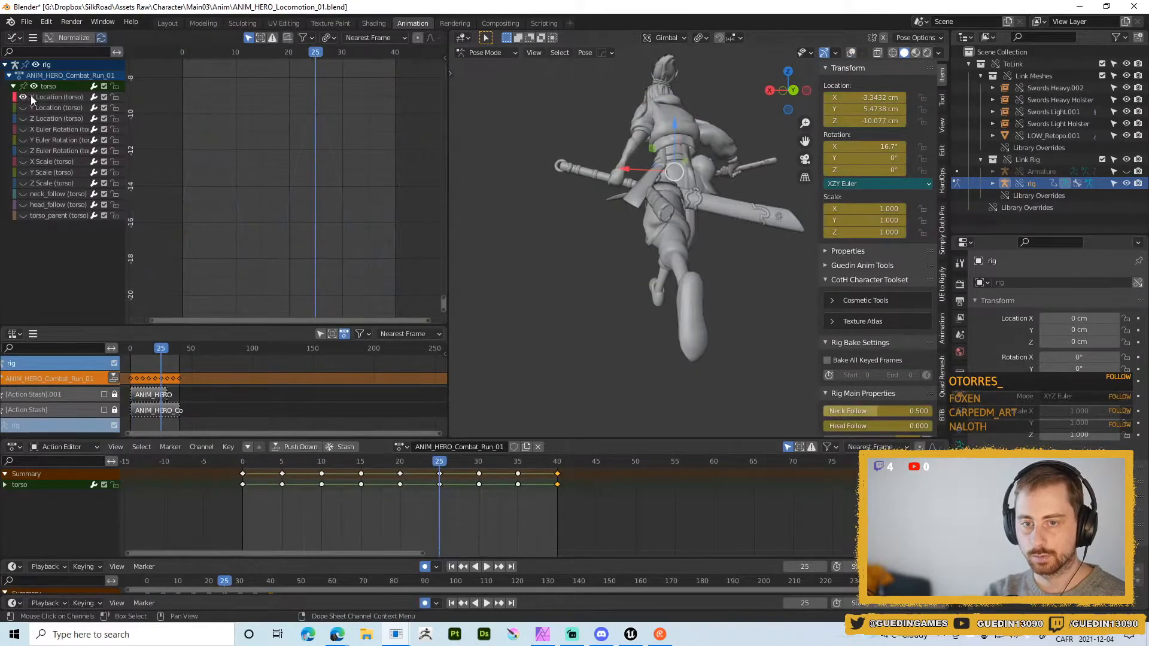
key("Home")
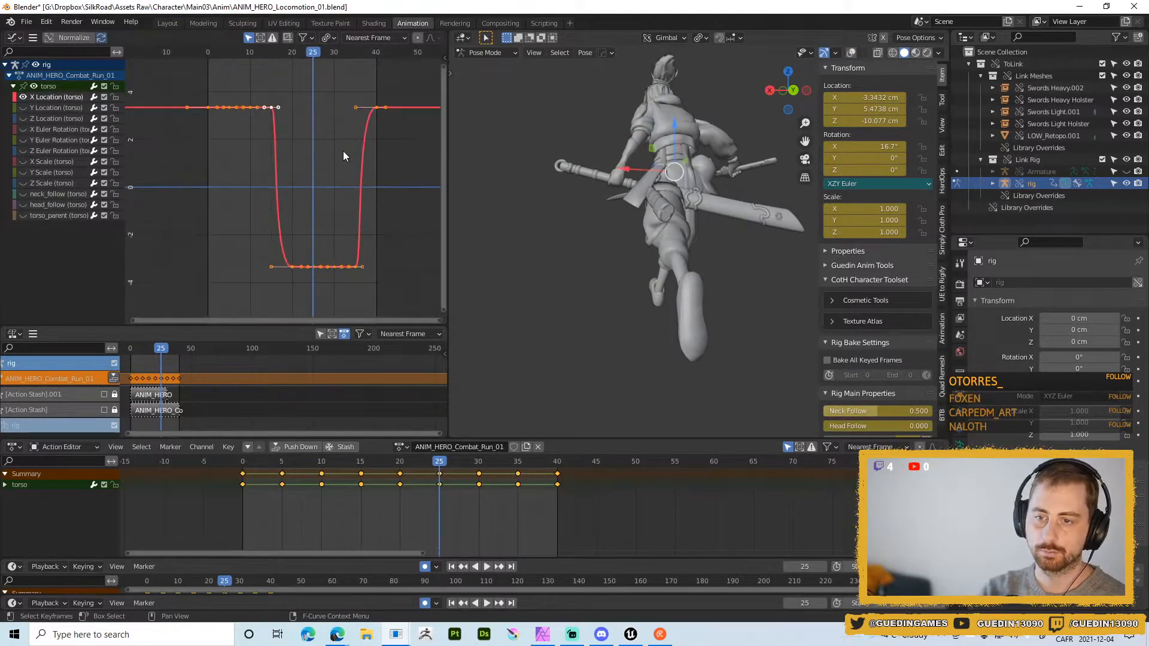
middle_click_drag(587, 290, 673, 291)
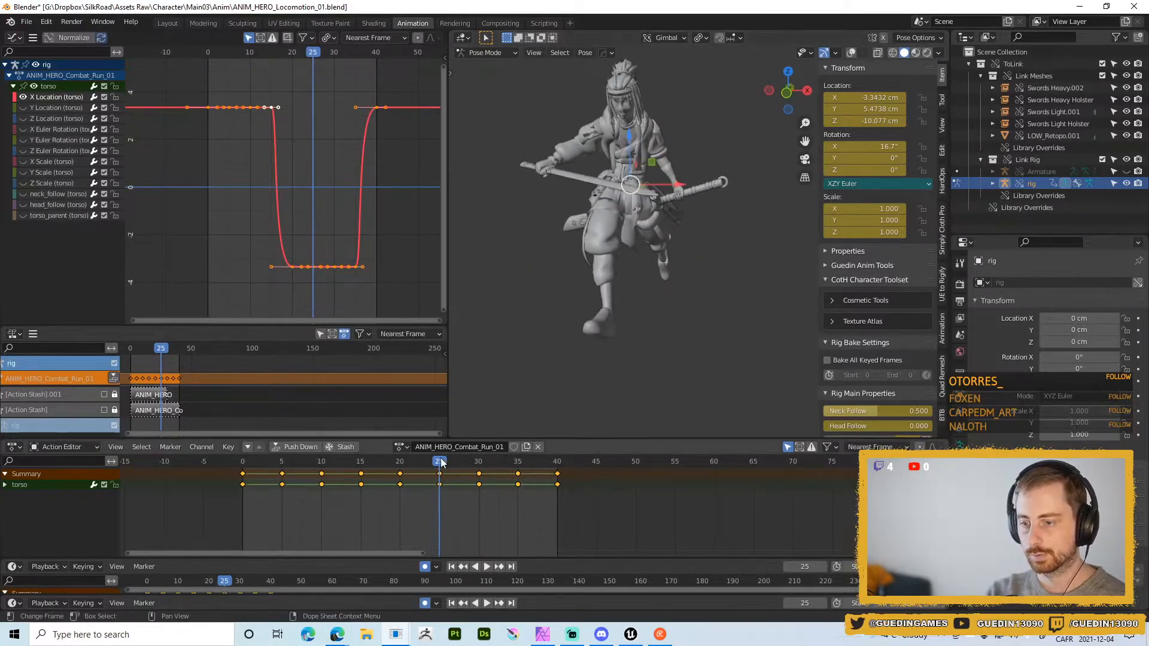
key("space")
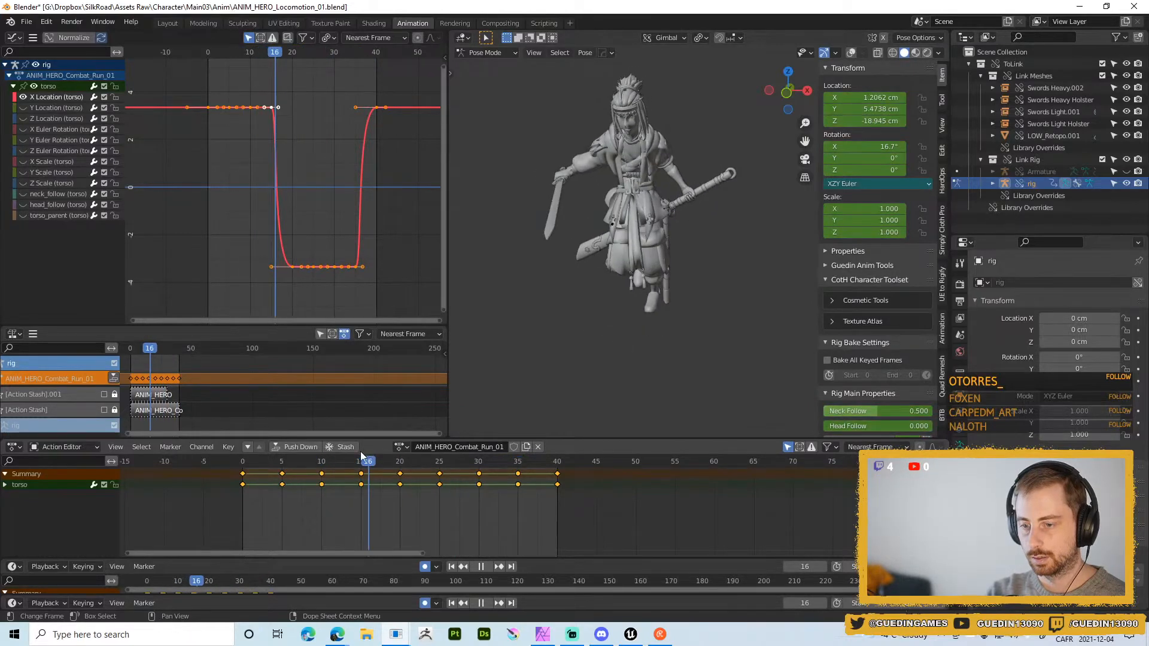
key("space")
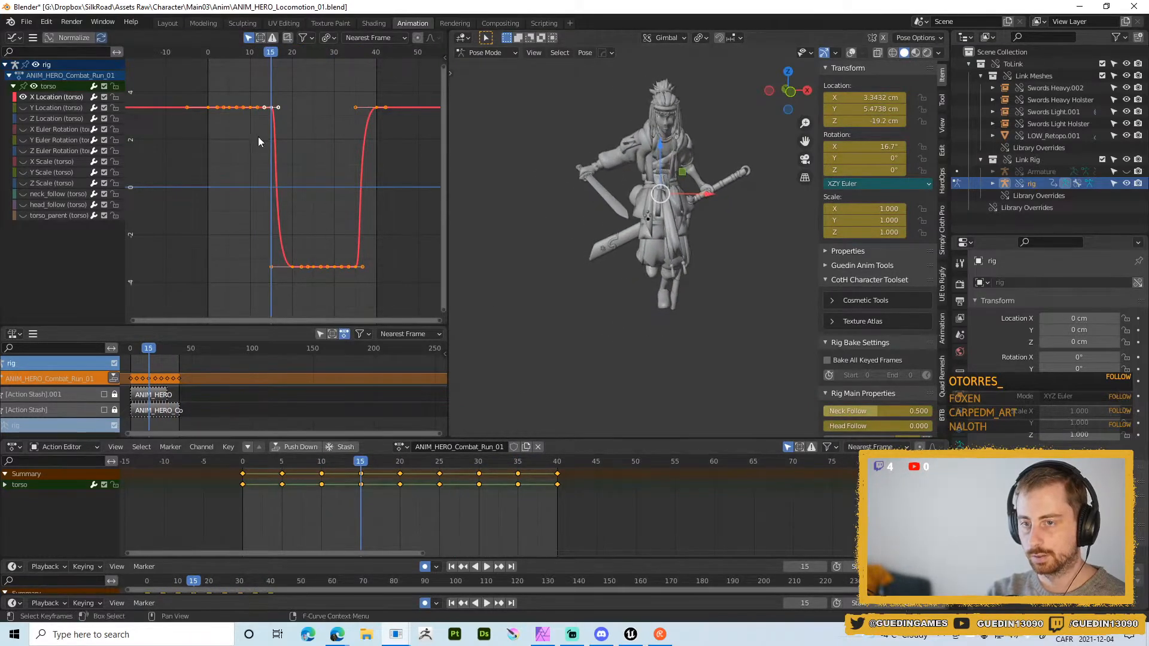
key("g")
right_click(313, 180)
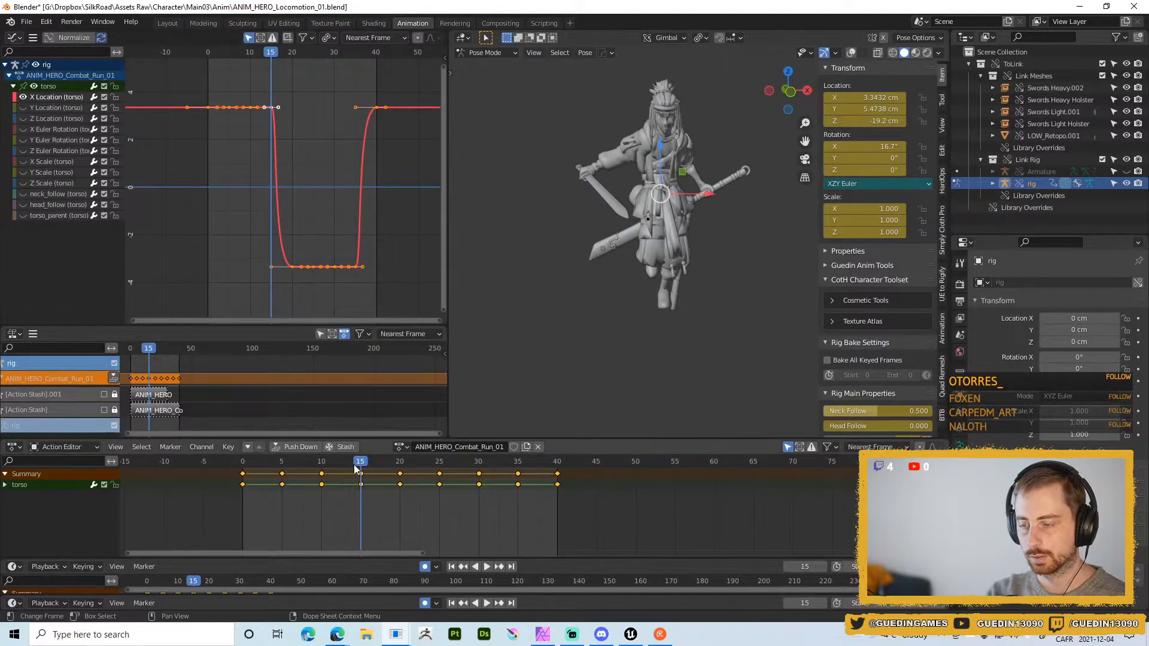
key("space")
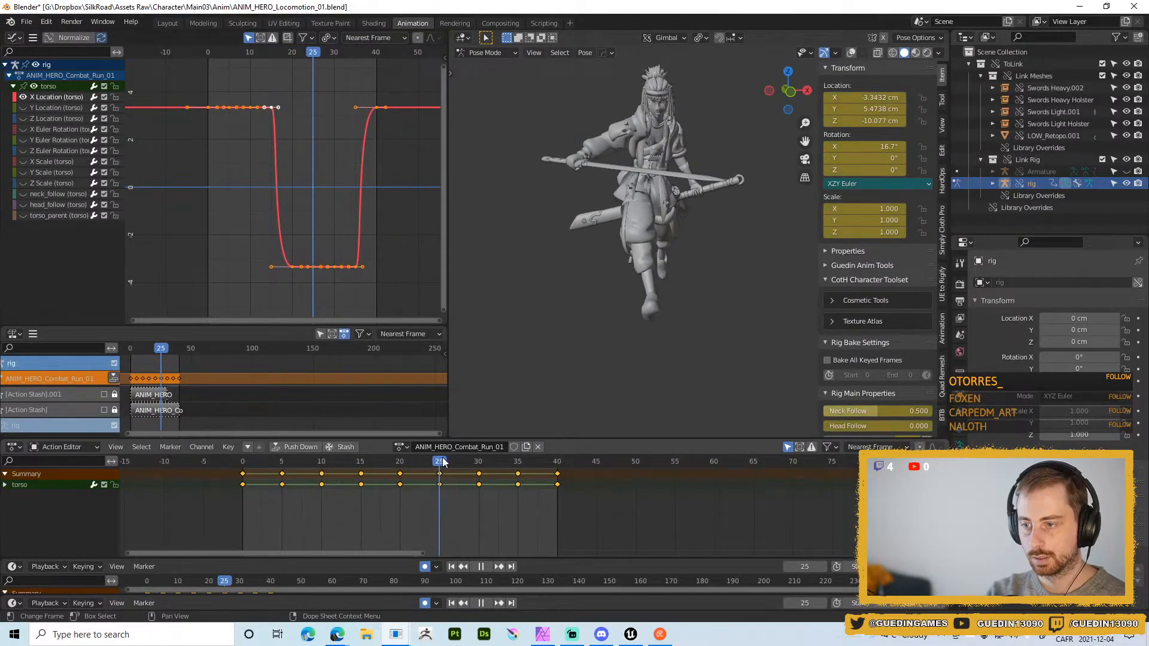
left_click_drag(474, 462, 517, 462)
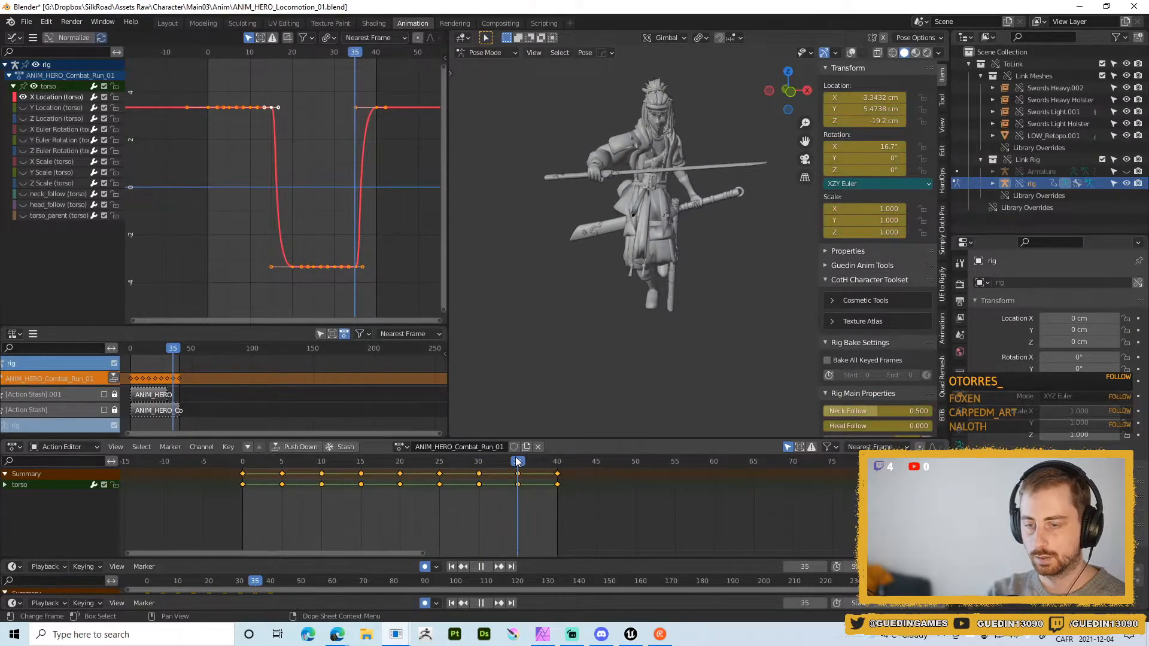
- Delete the torso's intermediate X Location keys, keeping only those at frames 0, 15, 35 and 40
left_click_drag(239, 224, 343, 298)
key("Delete")
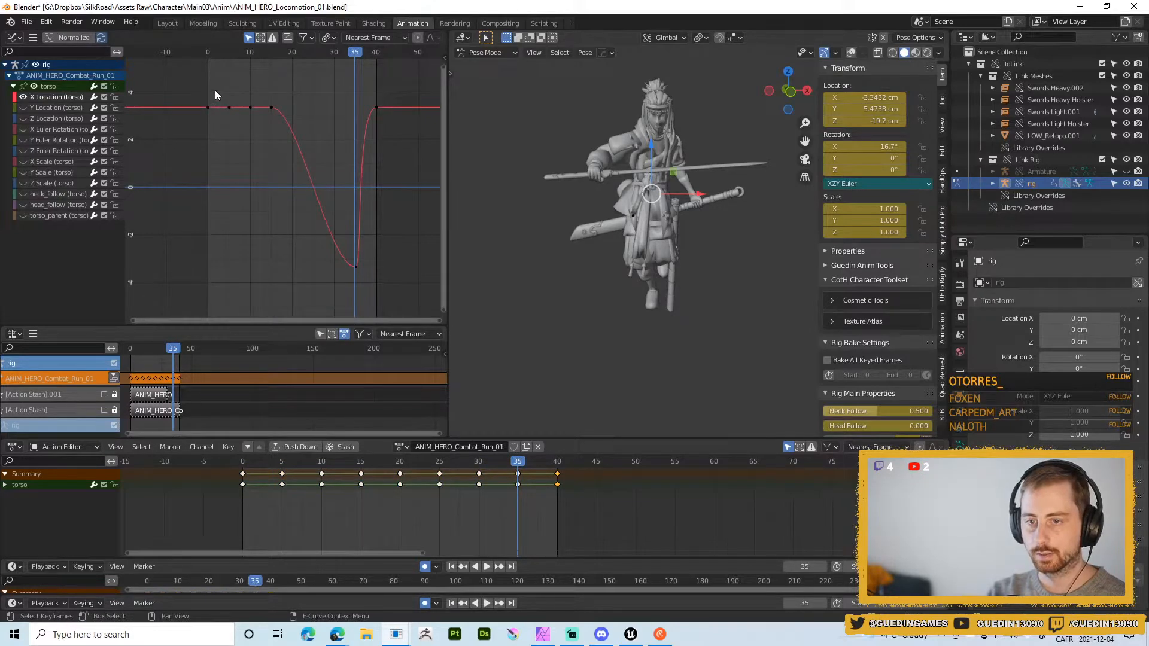
left_click_drag(214, 90, 257, 122)
key("x")
left_click(260, 162)
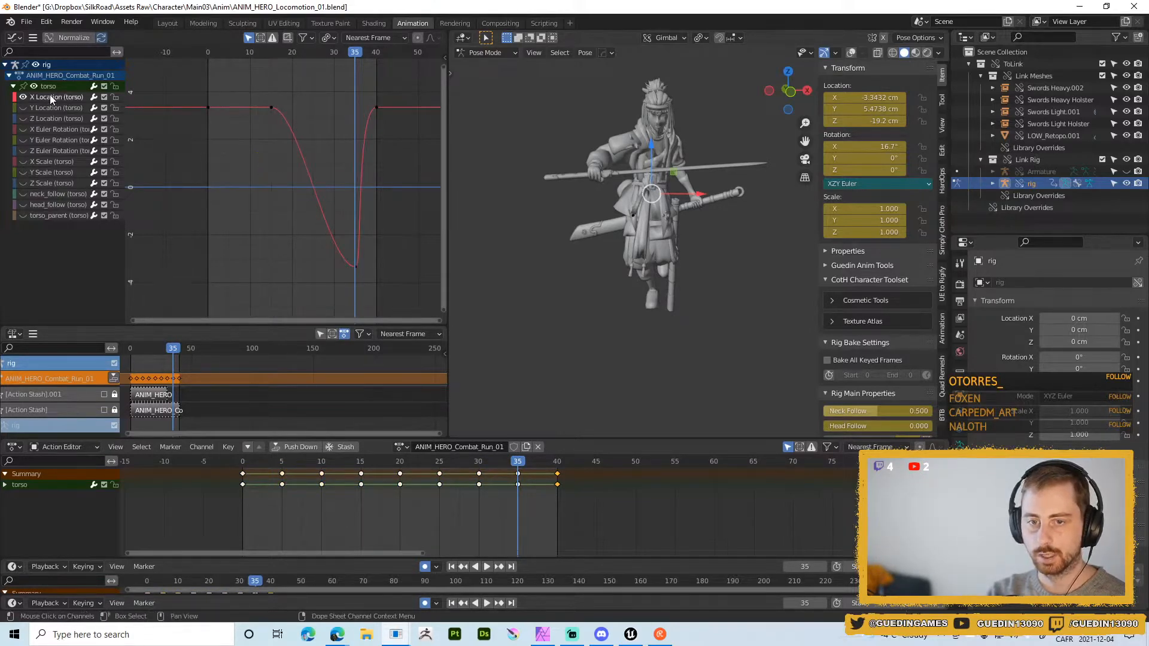
- Add a Cycles modifier to the torso's X Location curve so the side-to-side sway repeats
key("n")
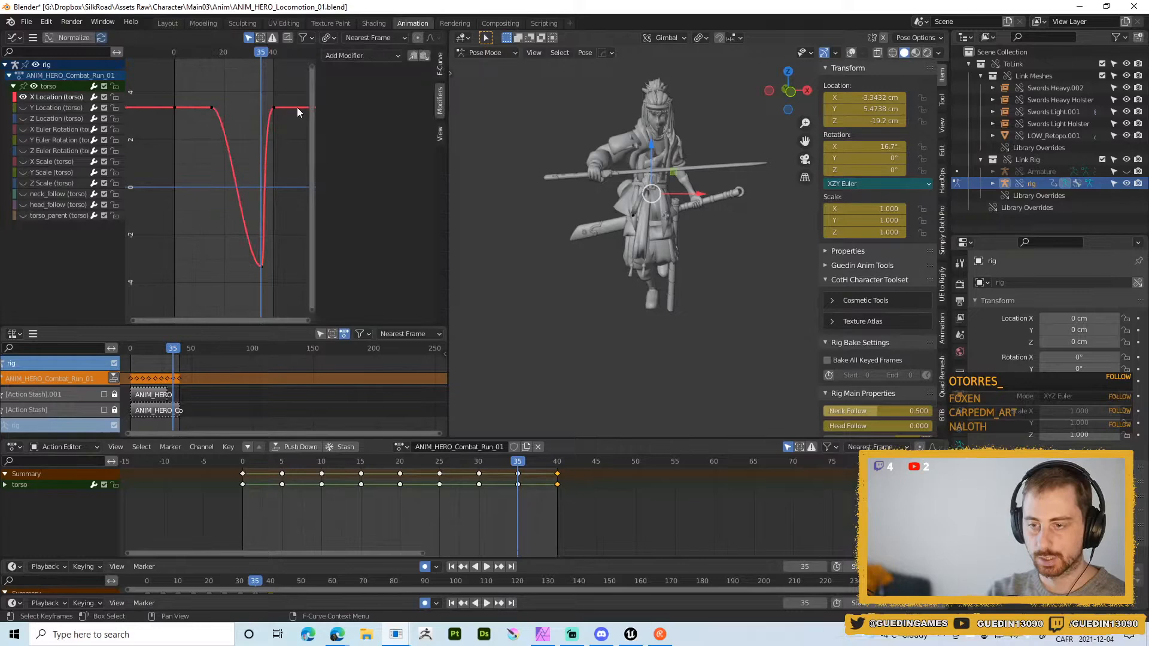
left_click(364, 59)
left_click(365, 111)
key("n")
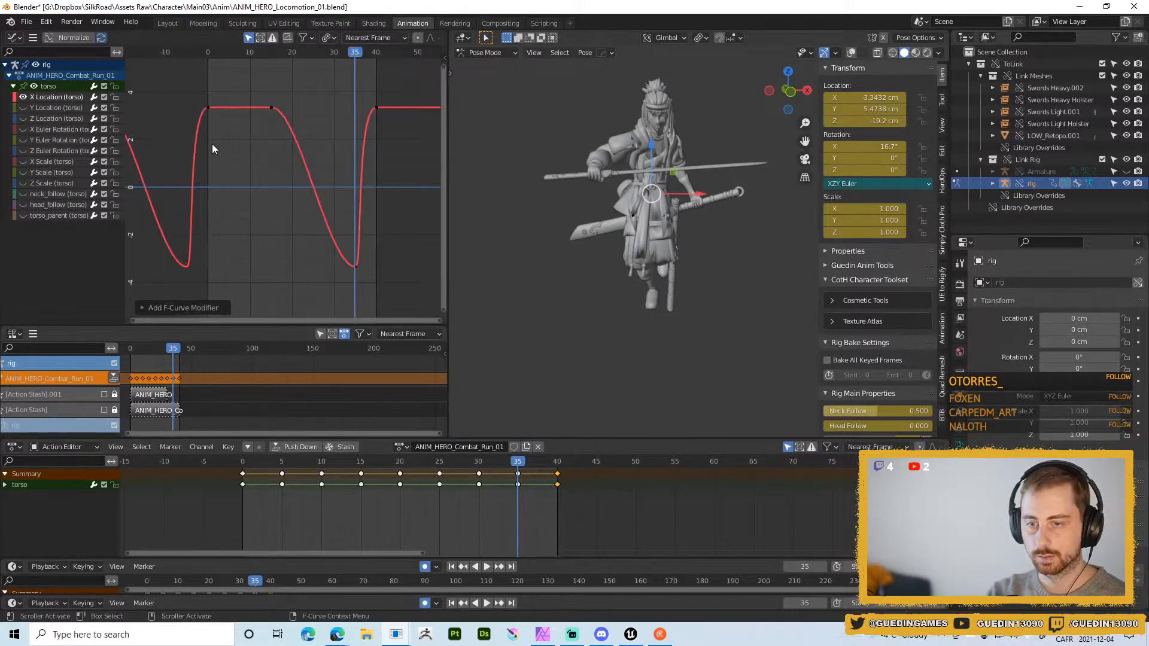
- Lower the torso's X Location keys at frames 0 and 40 to about -1.2 and smooth their handles
left_click_drag(180, 85, 222, 121)
scroll(410, 189, "up", 1)
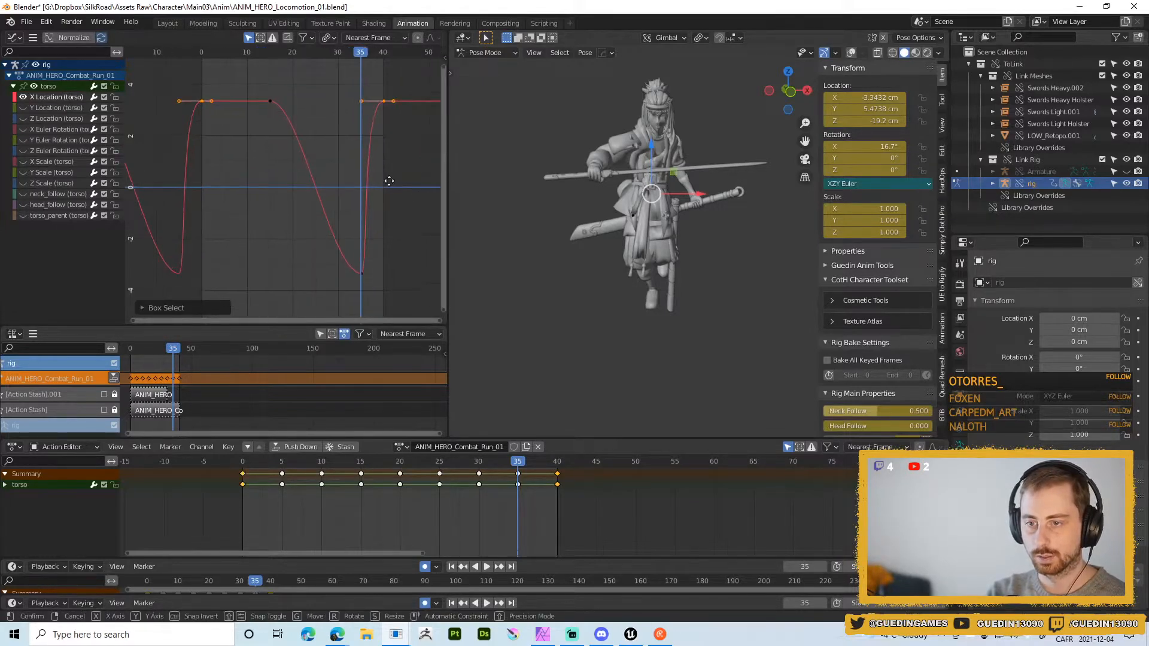
key("g")
key("y")
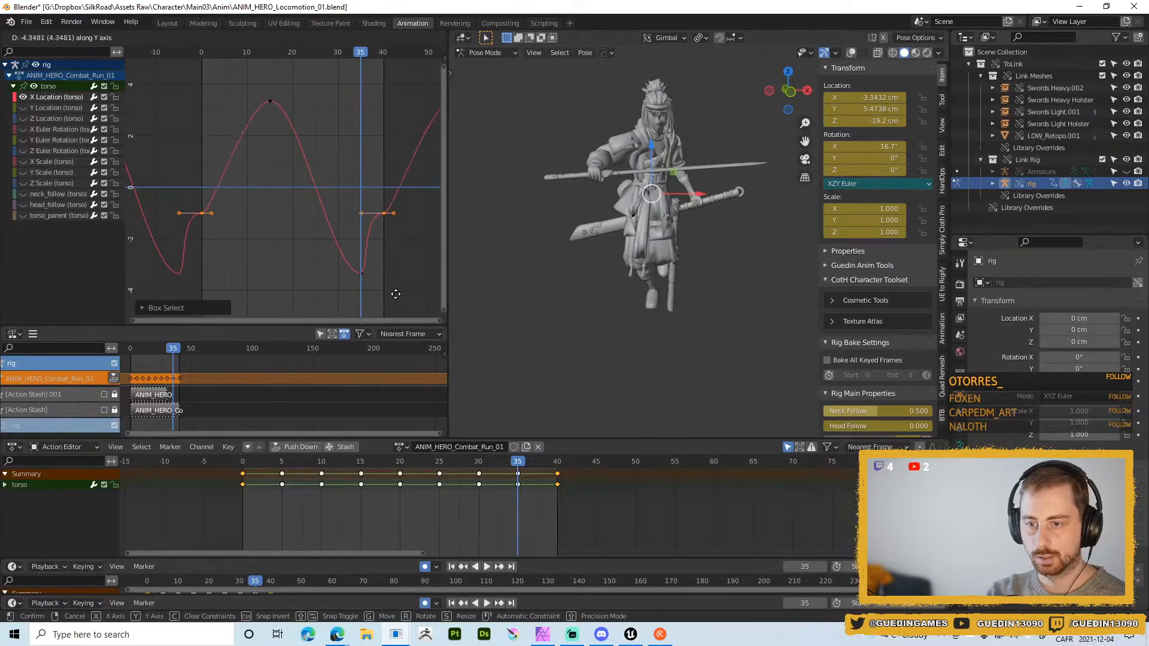
left_click(392, 295)
key("v")
left_click(390, 275)
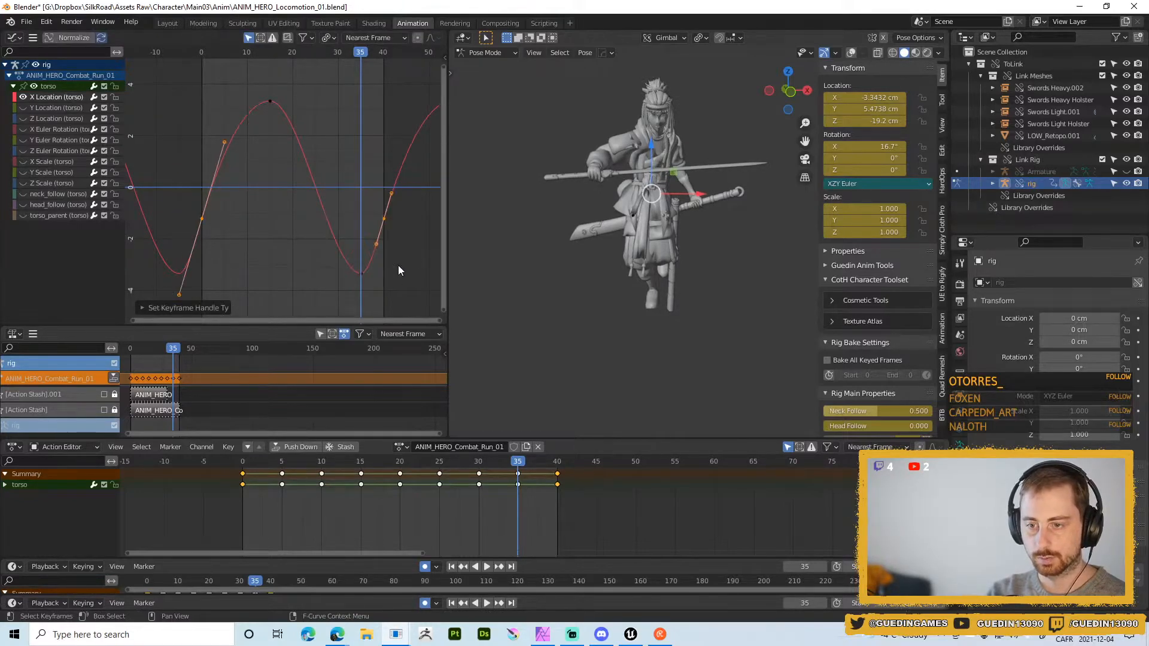
- Move the X Location loop-end keys further down to about -2 to even out the sway curve
key("g")
right_click(415, 261)
key("g")
key("y")
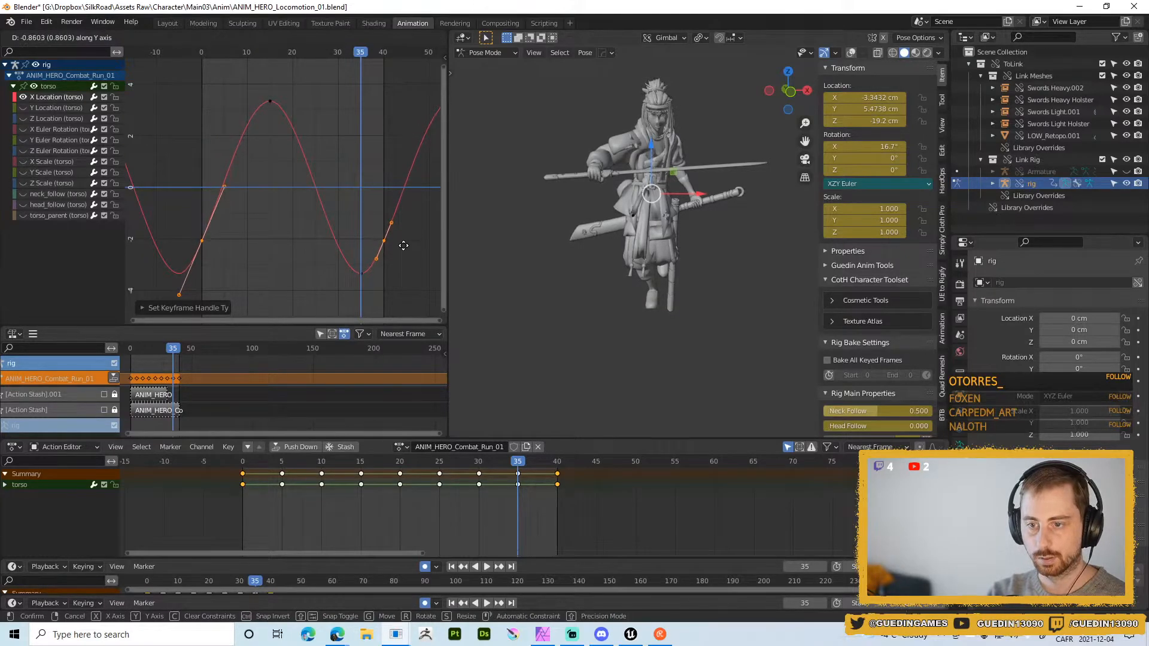
left_click(403, 246)
- Play and scrub the run with overlays shown, examining the torso's side-to-side sway from the front and back
key("shift+space")
left_click(723, 263)
key("alt+shift+z")
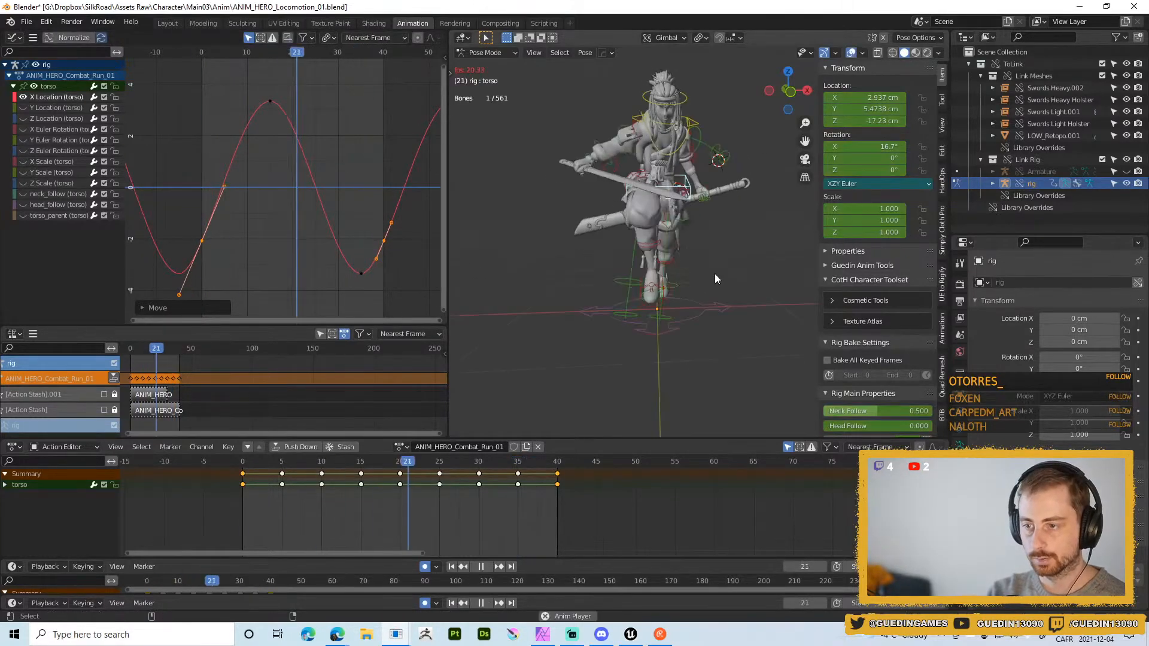
middle_click_drag(625, 266, 642, 247)
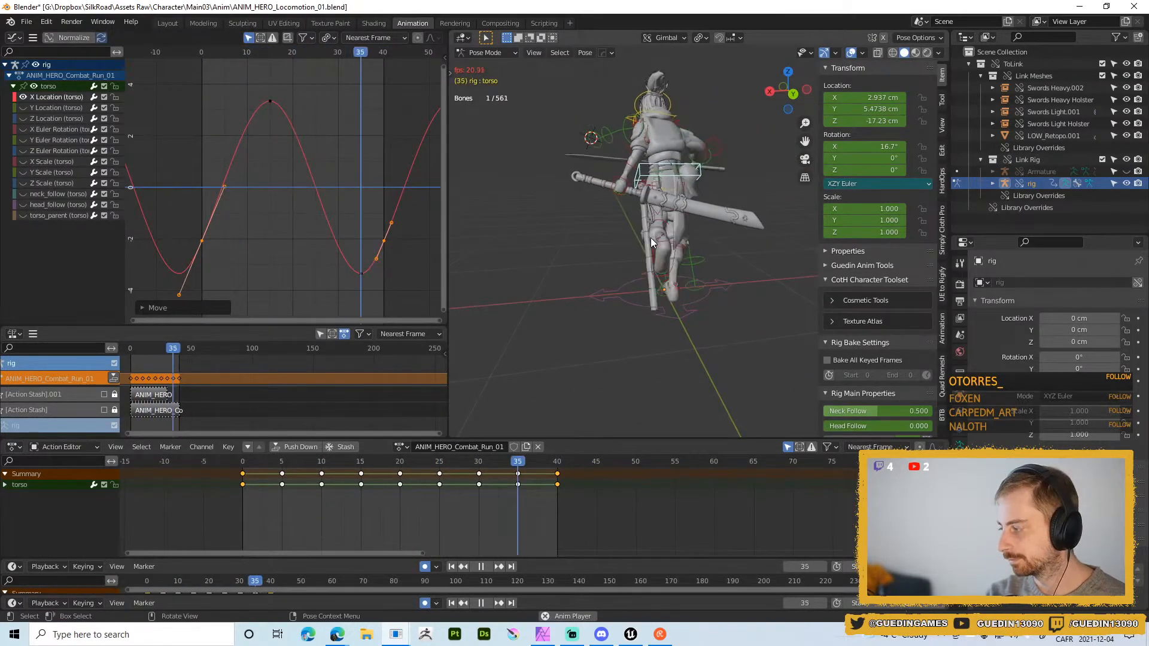
middle_click_drag(728, 240, 733, 191)
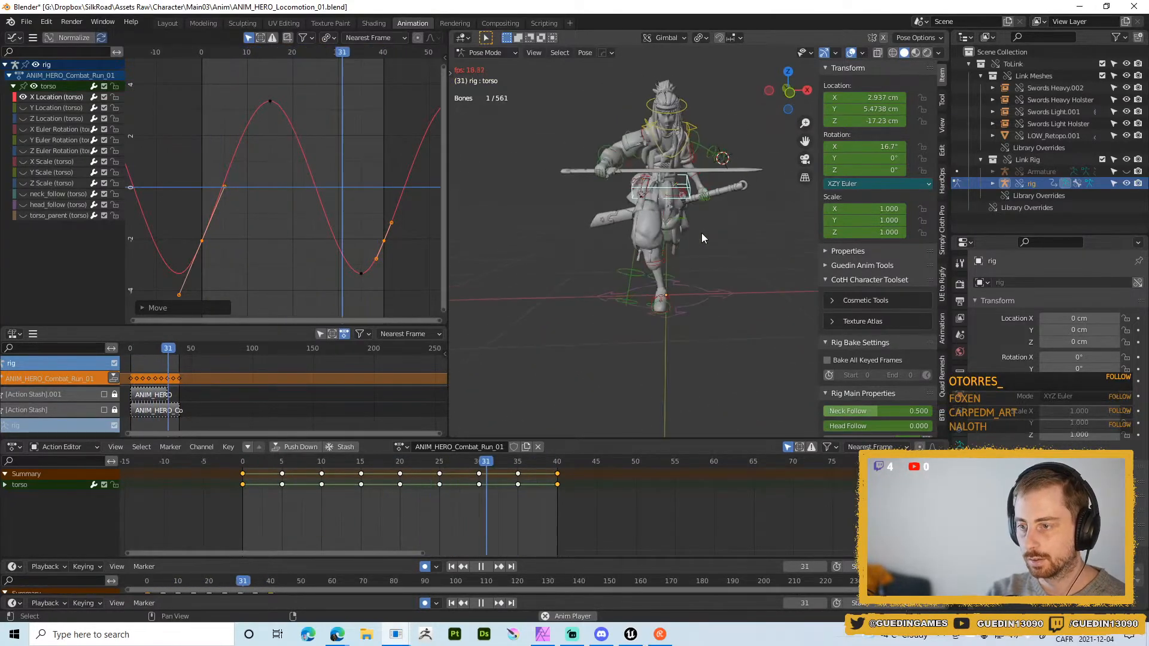
key("shift+space")
left_click(702, 304)
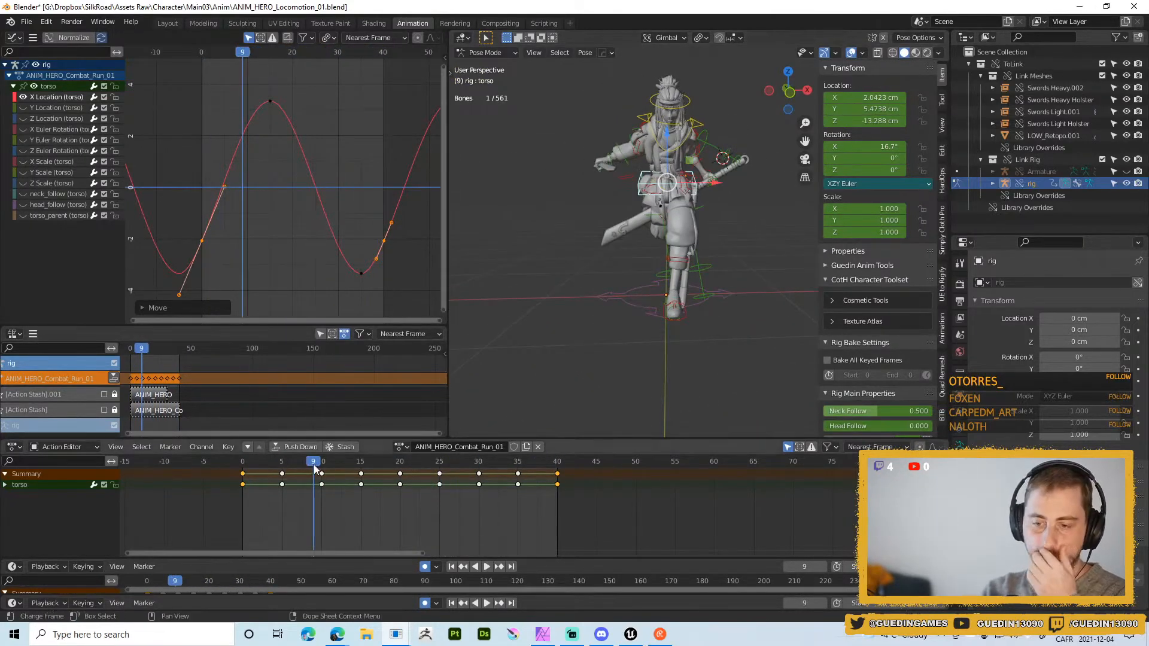
key("space")
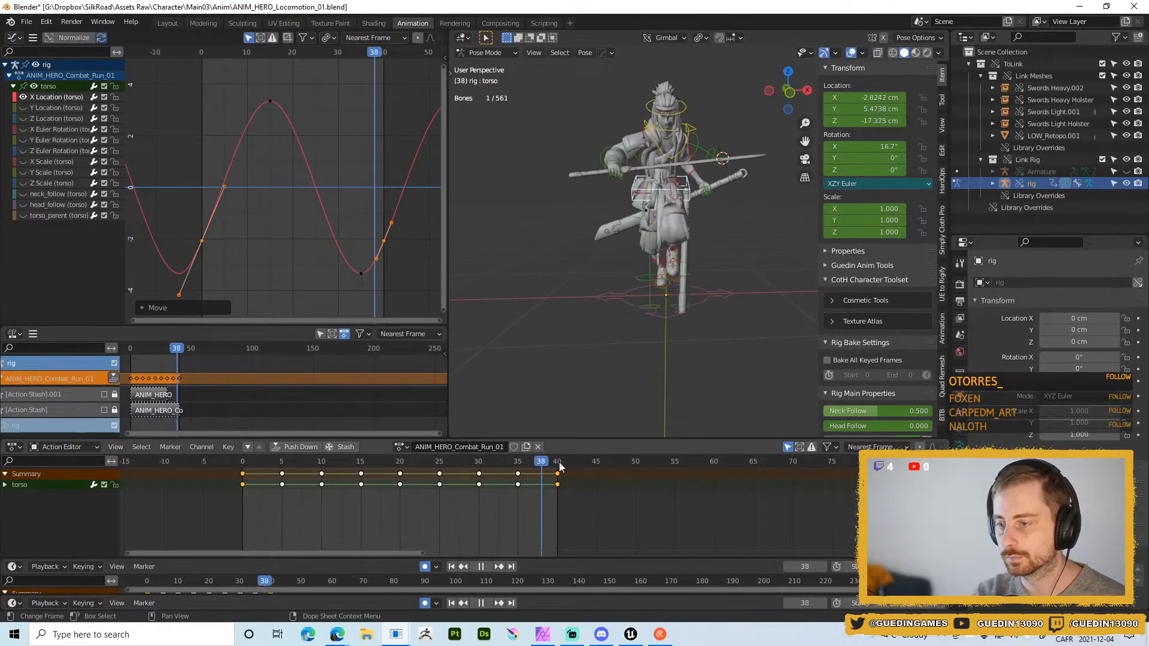
key("space")
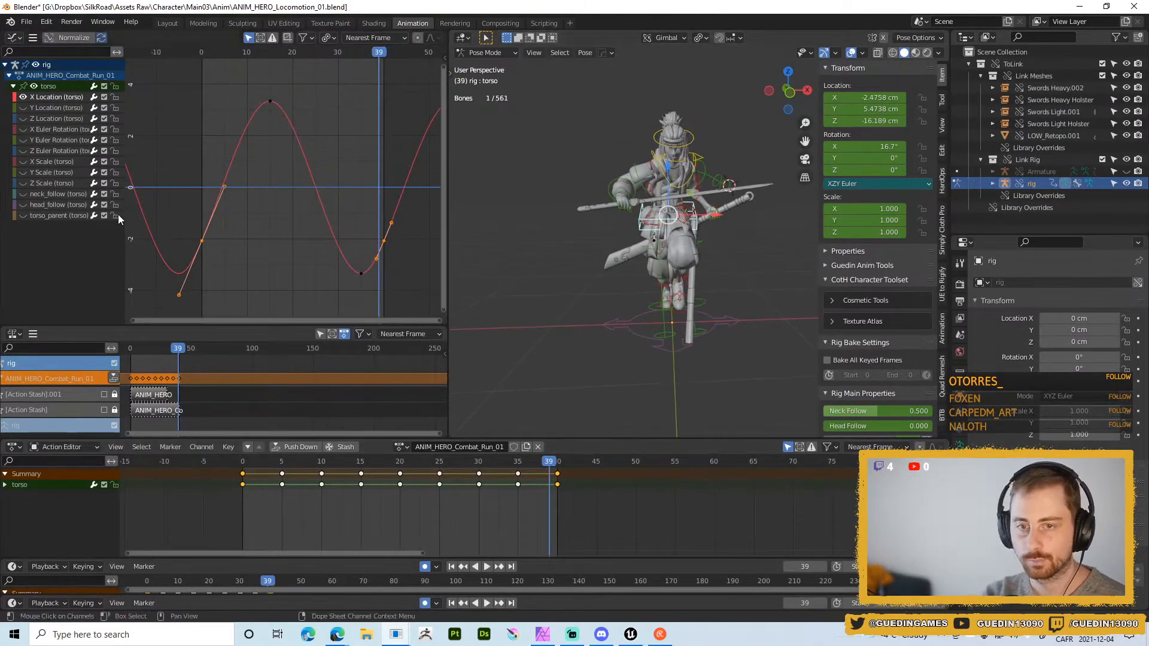
- Isolate the torso's Y Location curve in the graph and examine its shape
left_click(23, 97)
key("a")
key("Home")
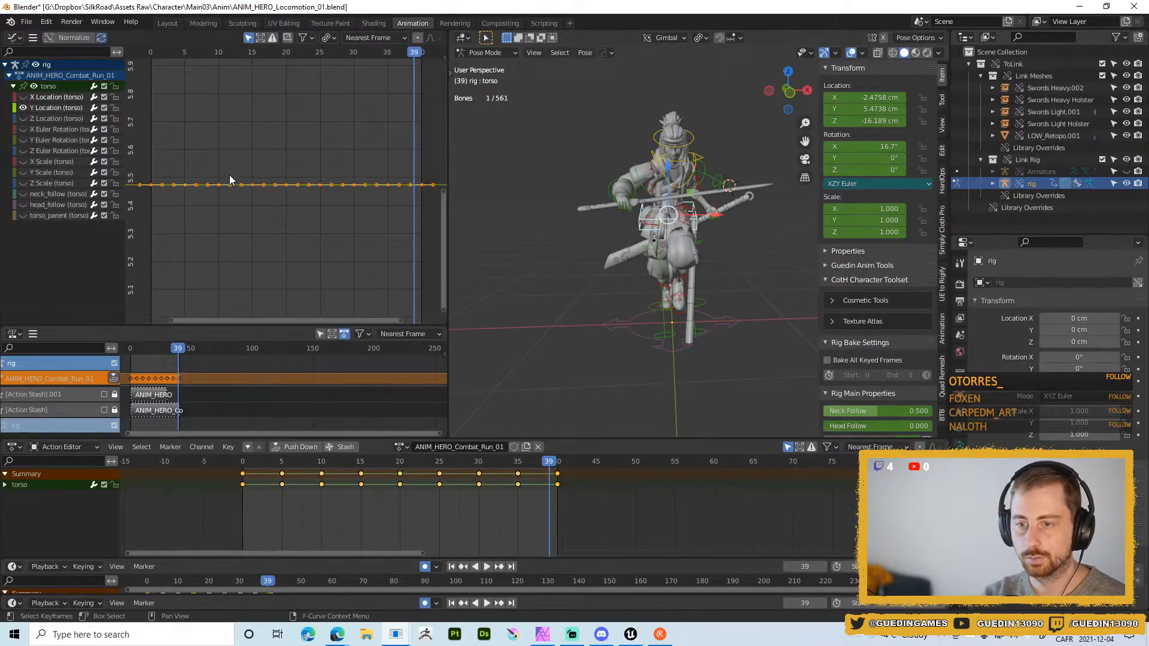
- Select the hips control and display its full Z Euler Rotation curve on its own in the graph
middle_click_drag(628, 270, 683, 282)
scroll(541, 282, "up", 4)
scroll(671, 286, "up", 2)
left_click(642, 221)
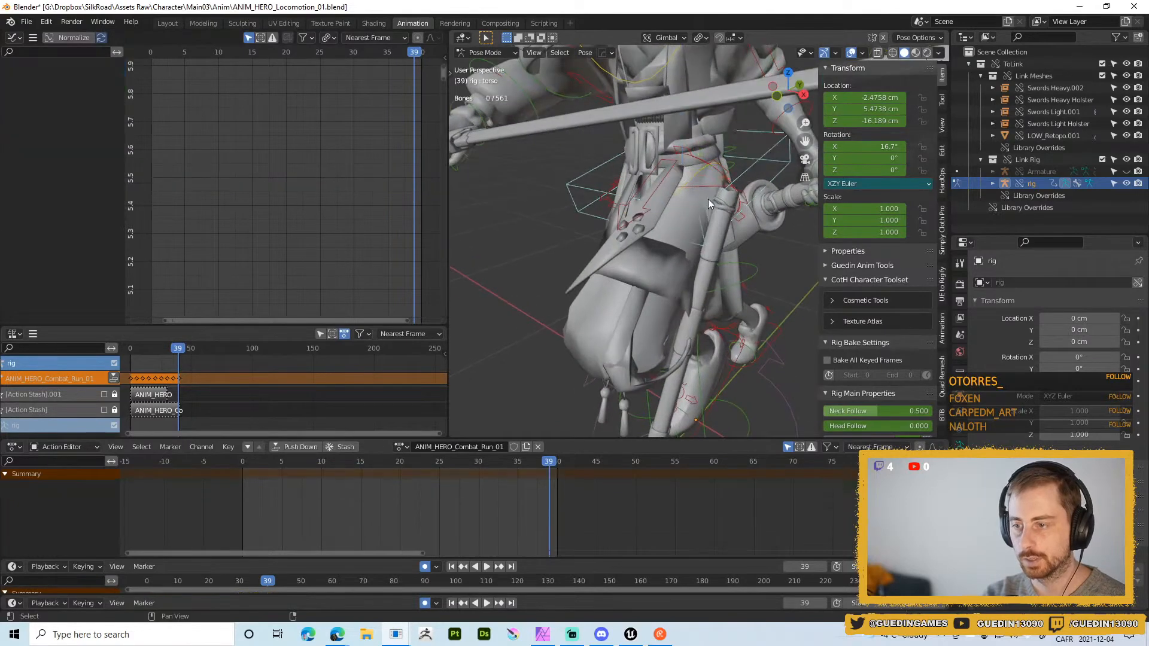
middle_click_drag(709, 198, 706, 181)
left_click(698, 175)
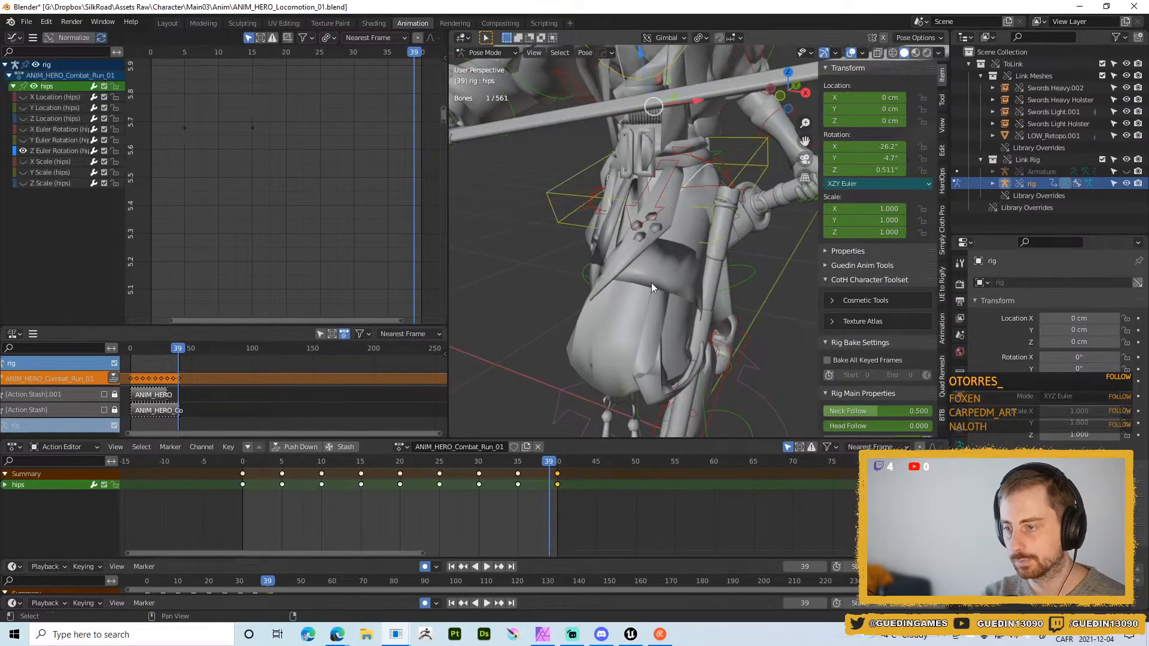
middle_click_drag(651, 283, 682, 269)
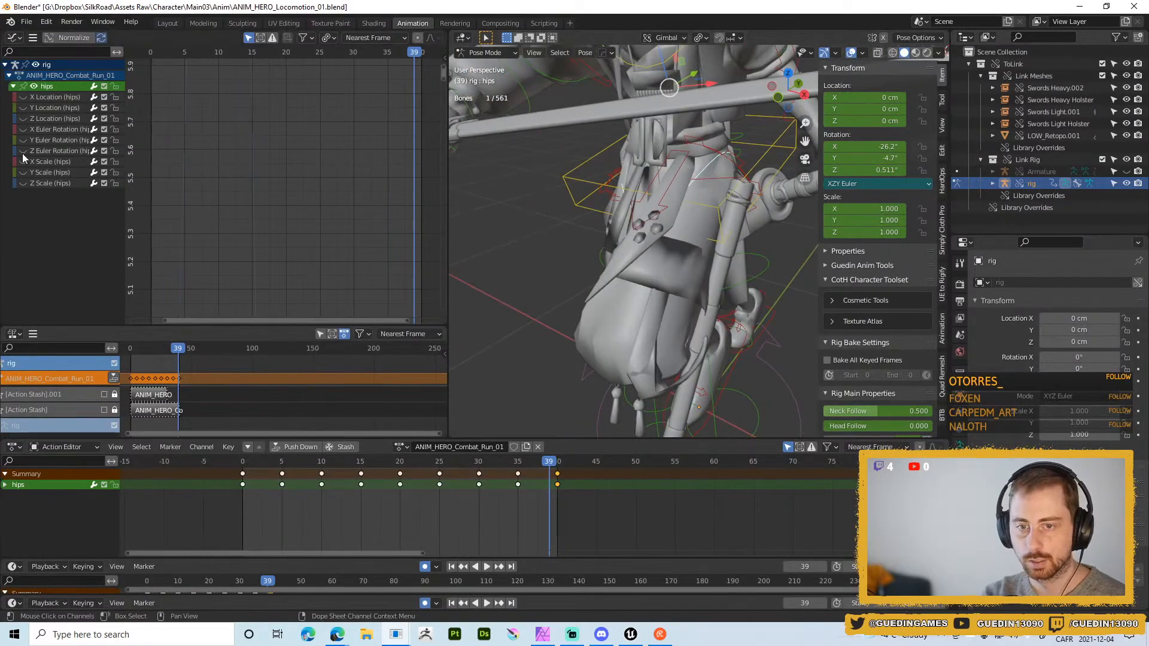
left_click(23, 151)
key("Home")
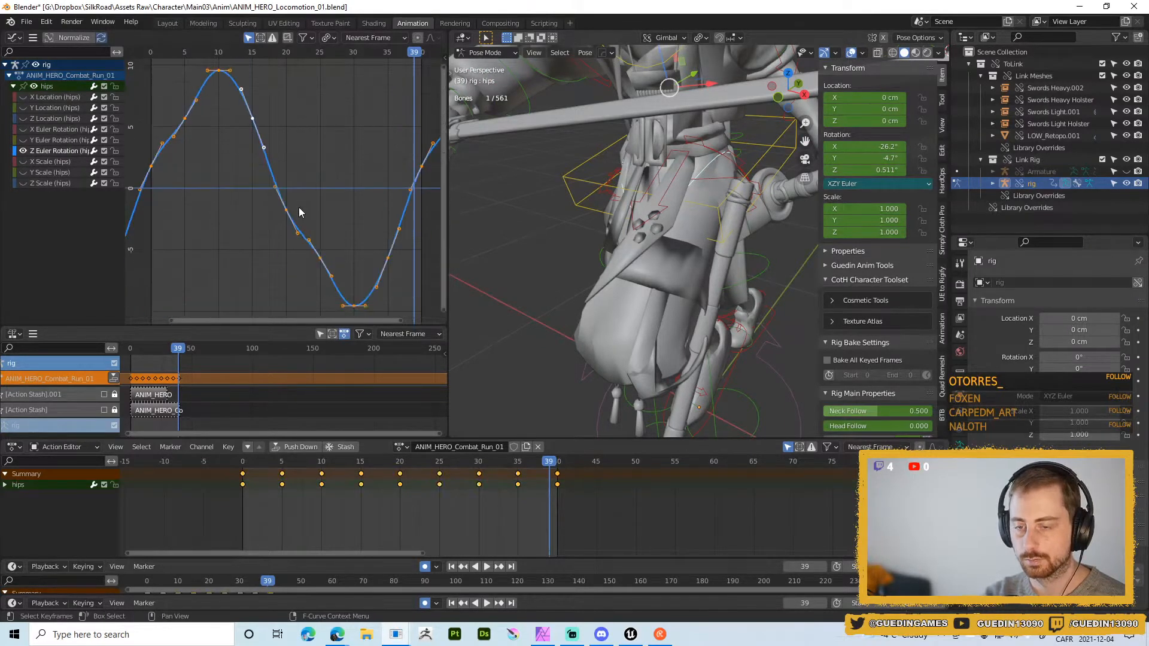
middle_click_drag(780, 298, 634, 260)
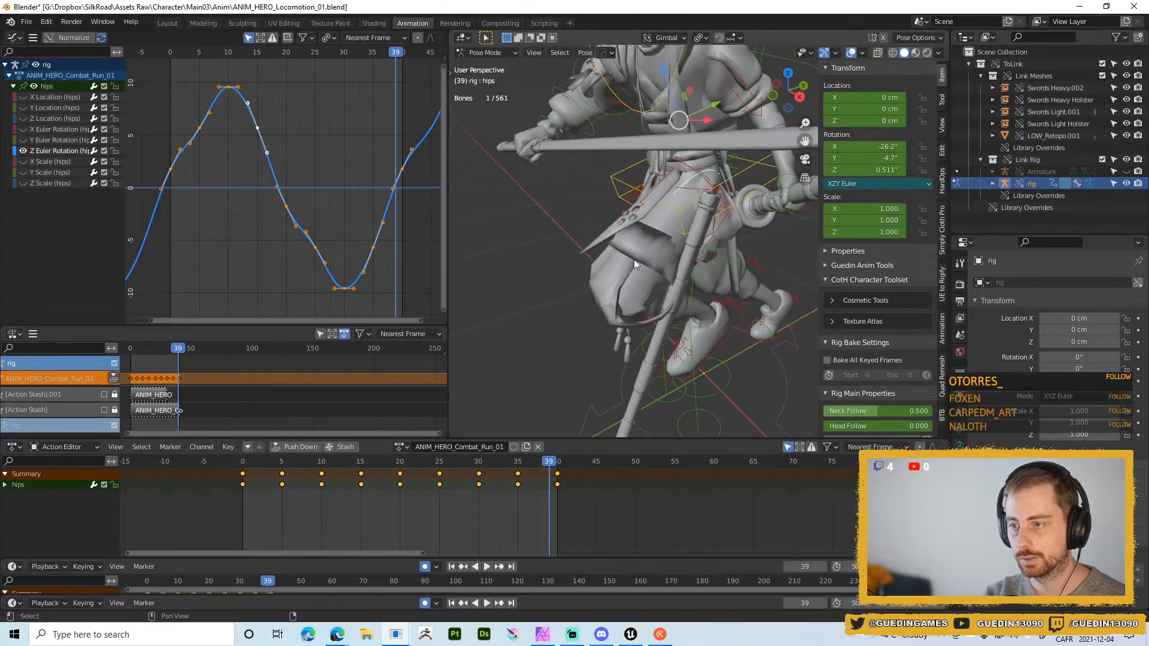
key("g")
key("y")
left_click(292, 269)
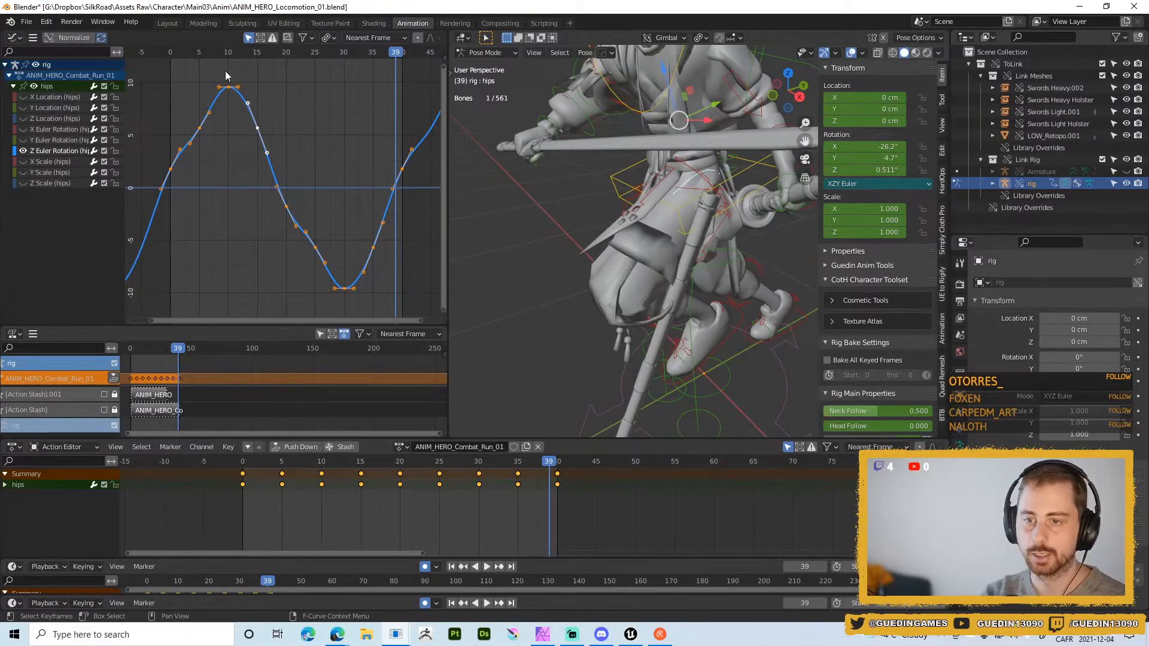
- Delete the in-between keys on the hips' Z Euler Rotation curve, keeping only frames 0, 10, 30 and 40
left_click(160, 126)
left_click_drag(181, 94, 394, 271)
key("x")
left_click(248, 184)
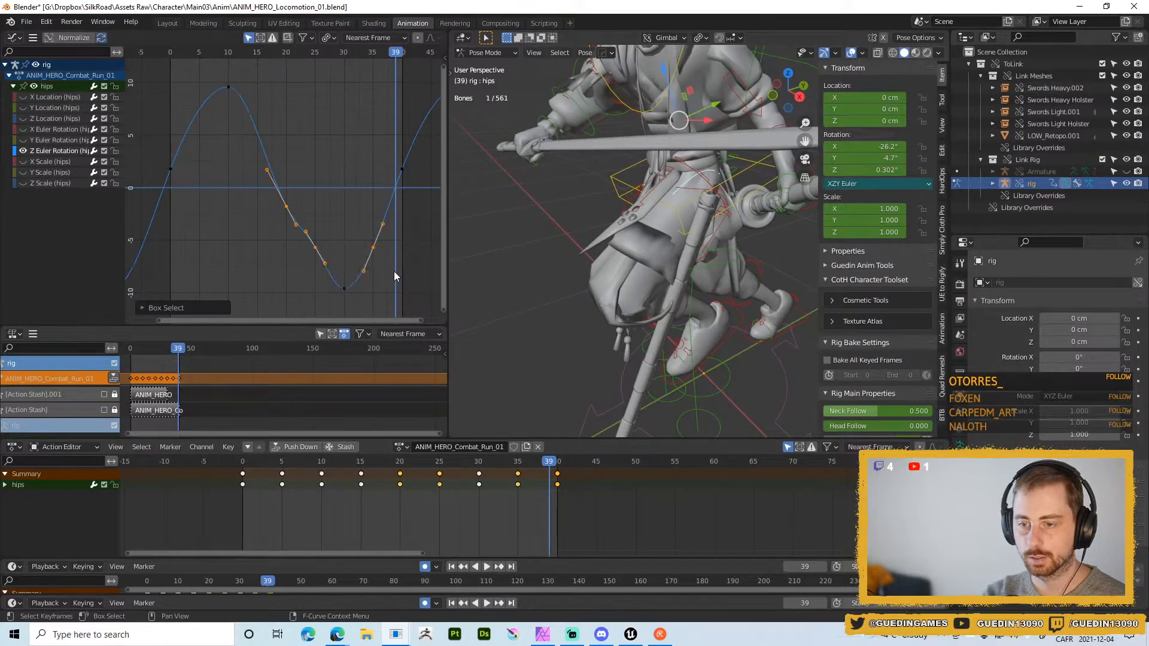
key("x")
left_click(385, 267)
- Lower the hips' Z Euler Rotation keys at frames 0 and 40 toward zero, then show only the Y Euler Rotation curve
left_click_drag(150, 141, 432, 225)
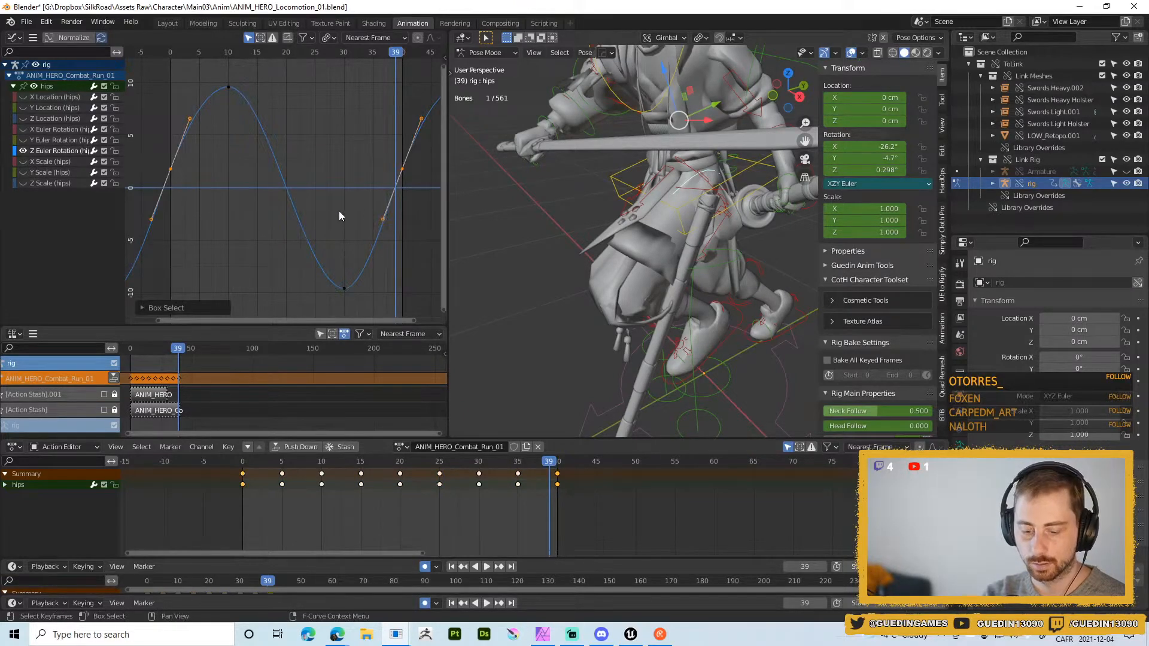
key("g")
key("y")
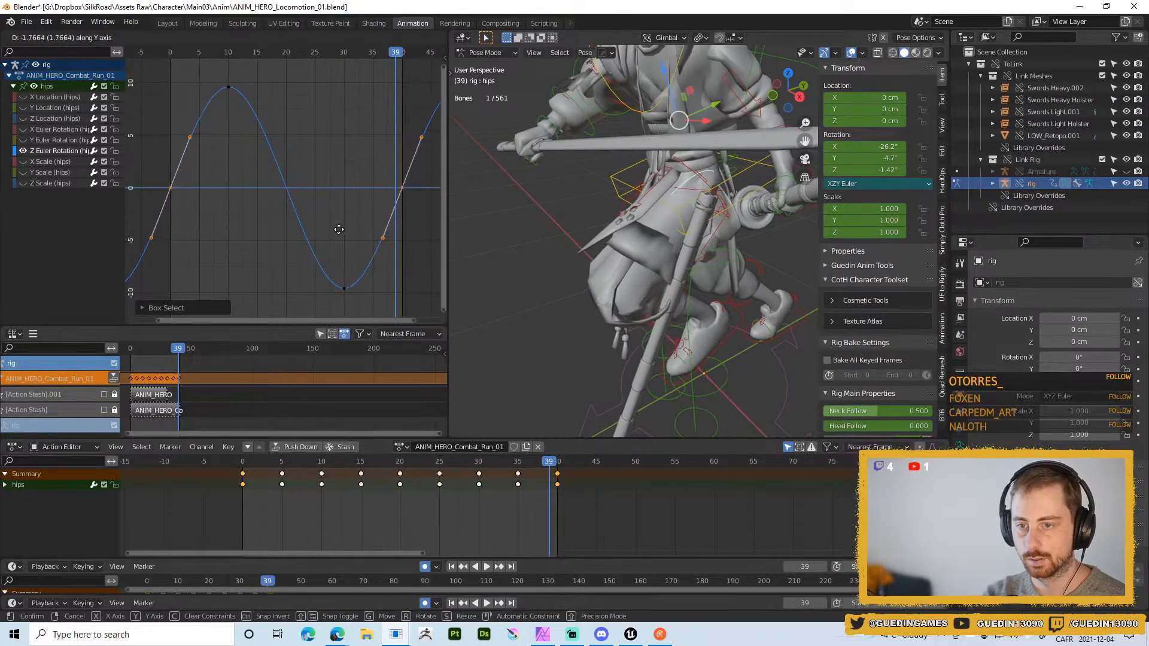
left_click(339, 228)
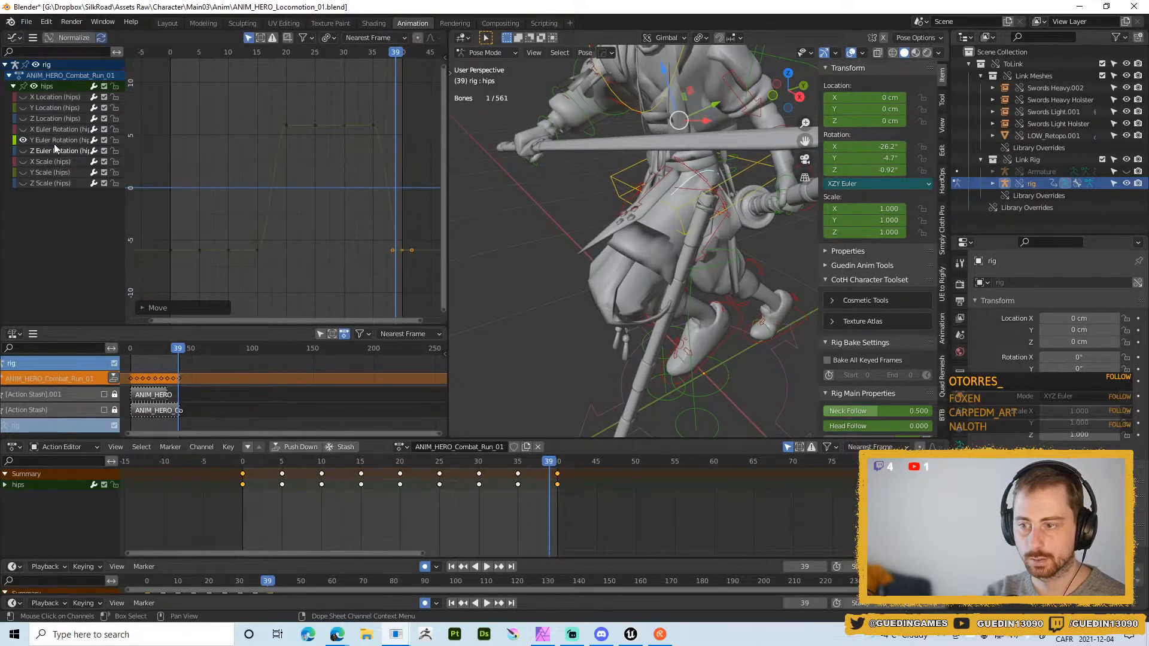
left_click(53, 143)
key("g")
key("y")
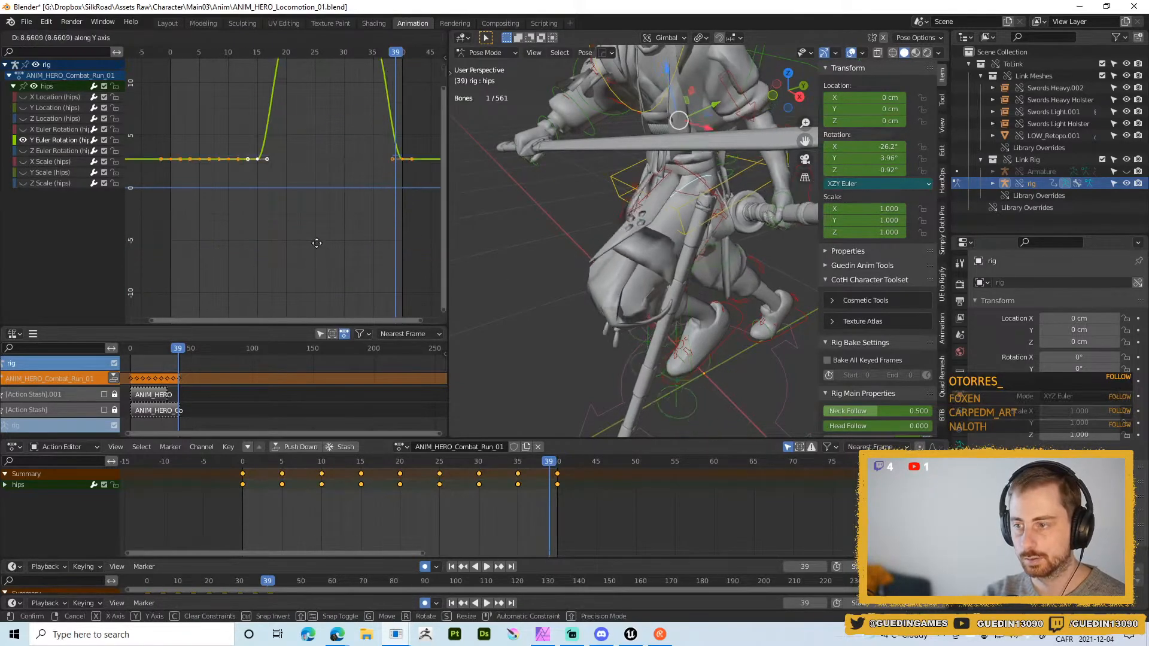
left_click(283, 221)
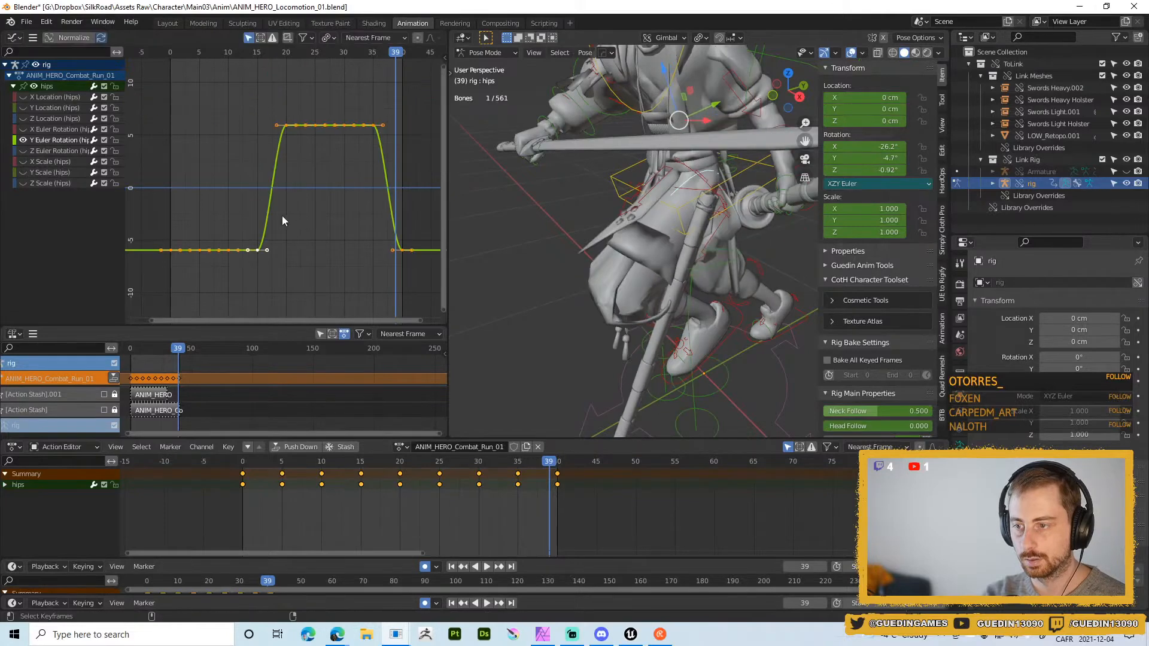
- Play and scrub the run to frames 15 and 20, examining the hip tilt from the front
middle_click_drag(594, 232, 656, 206)
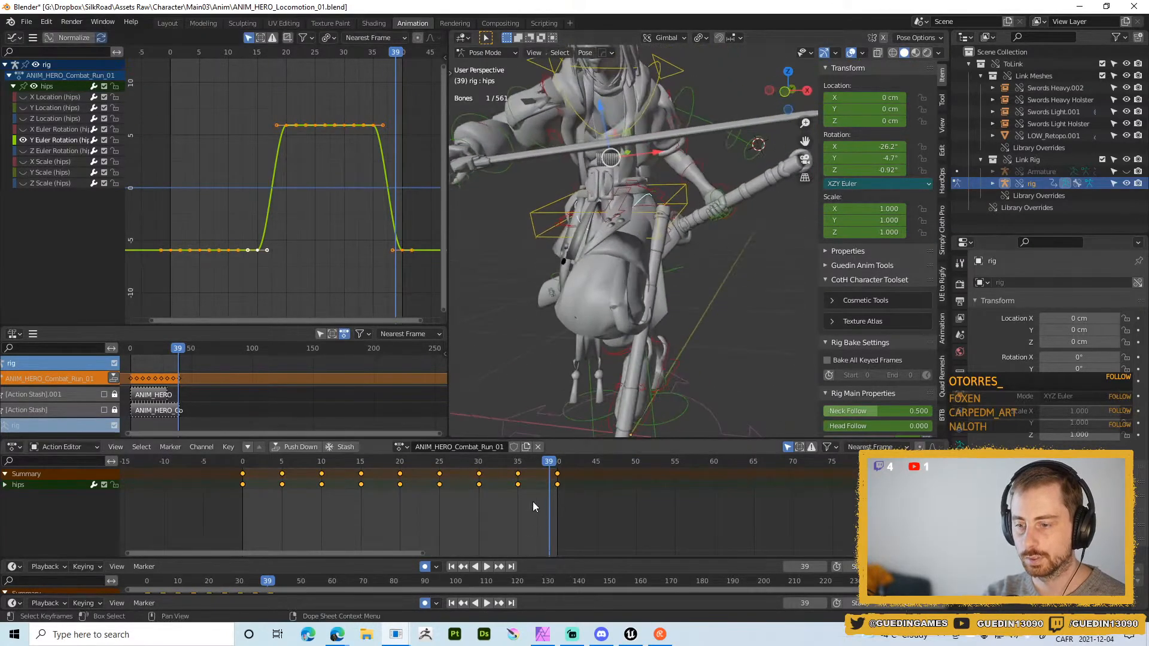
key("space")
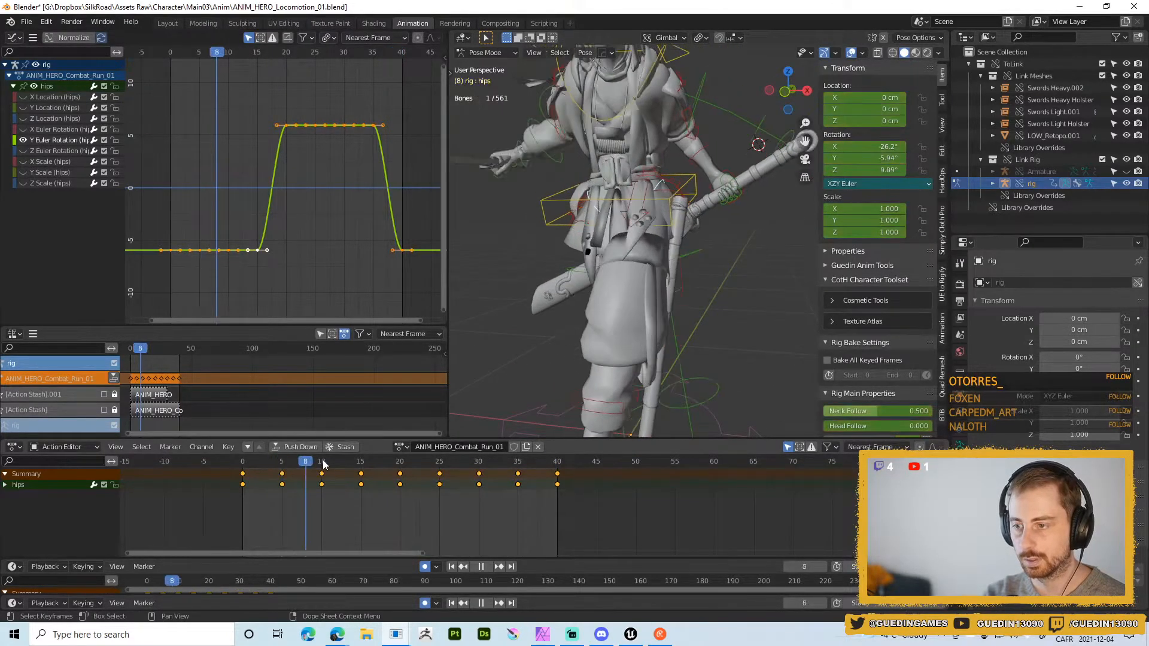
key("space")
mouse_move(367, 464)
left_mouse_down()
mouse_move(385, 465)
mouse_move(361, 465)
left_mouse_up()
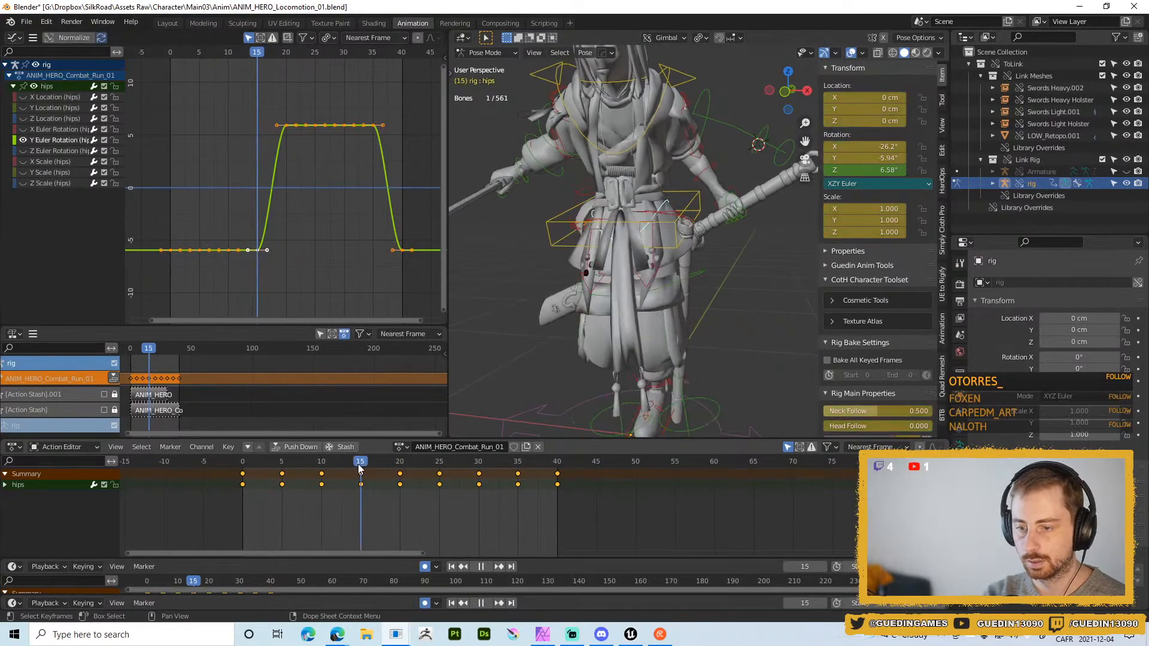
scroll(569, 278, "down", 3)
middle_click_drag(569, 277, 609, 257)
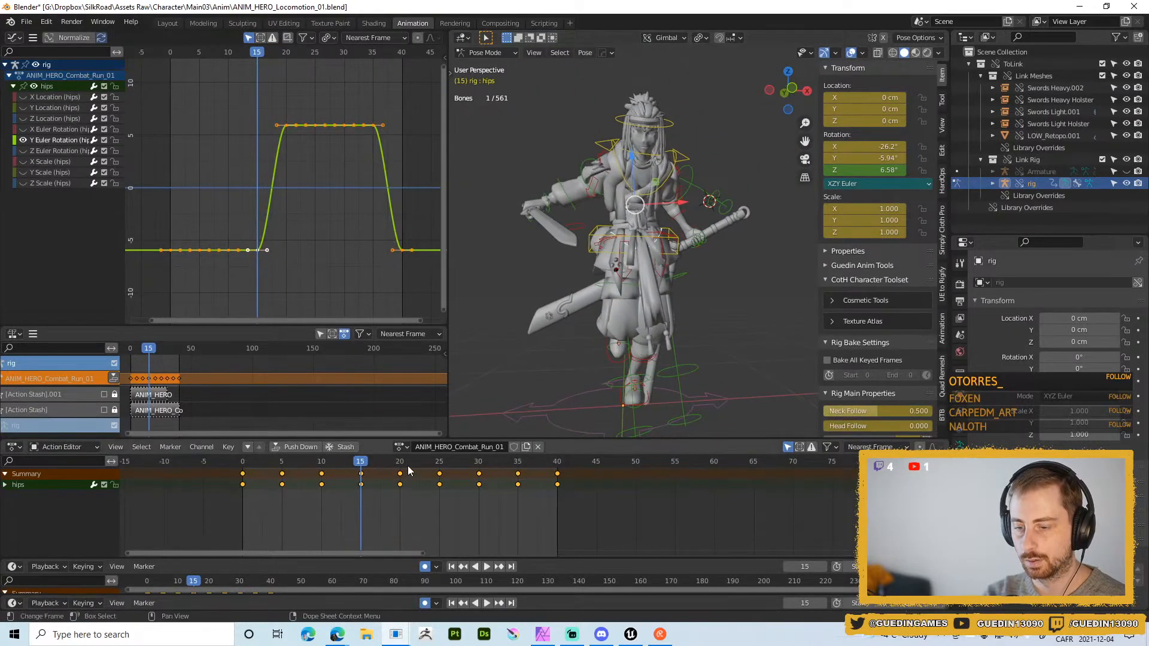
left_click_drag(363, 468, 399, 466)
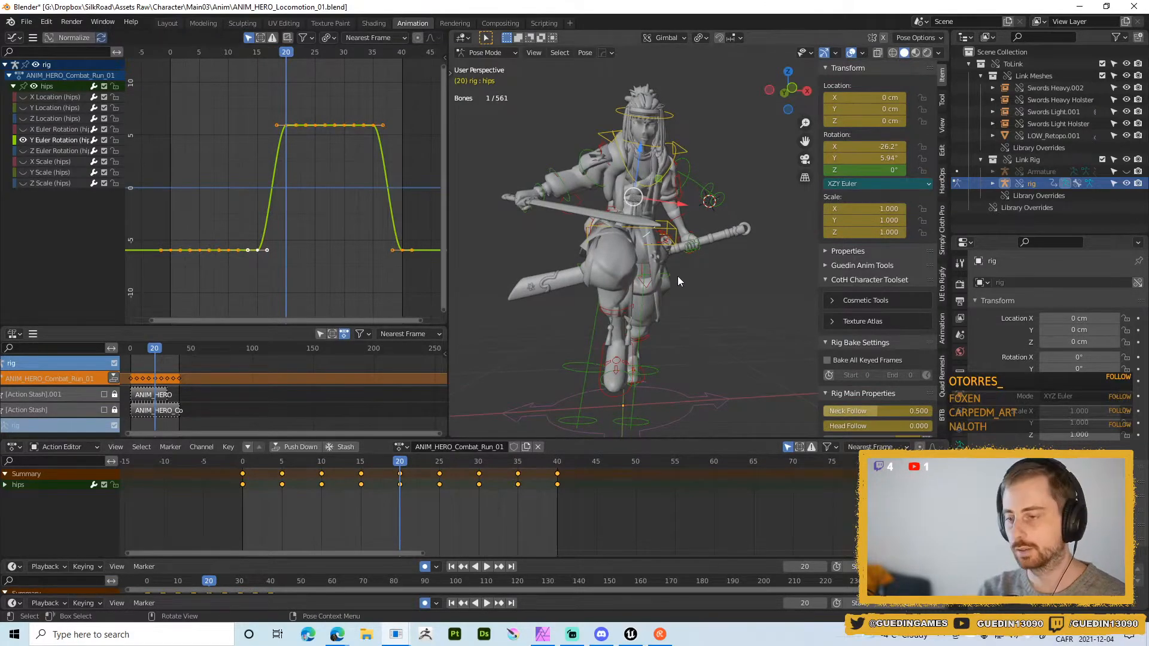
middle_click_drag(678, 280, 455, 287)
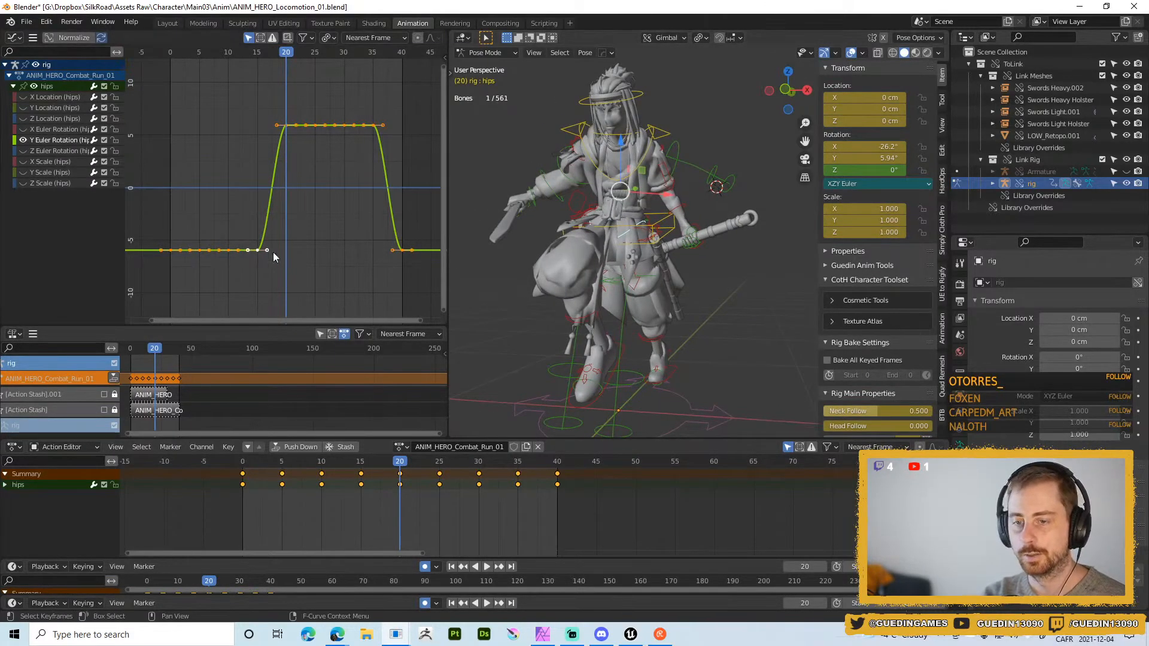
- Delete the in-between keys on the hips' Y Euler Rotation curve, keeping only frames 0, 20 and 40
left_click(315, 213)
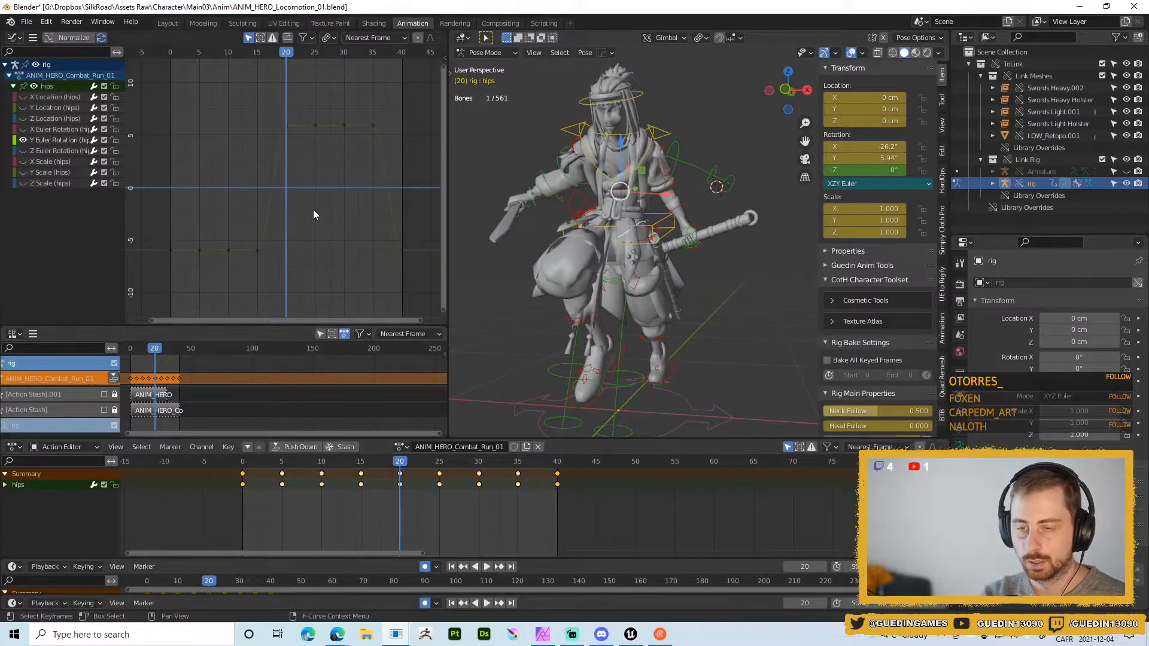
left_click_drag(180, 218, 289, 289)
key("v")
left_click(289, 289)
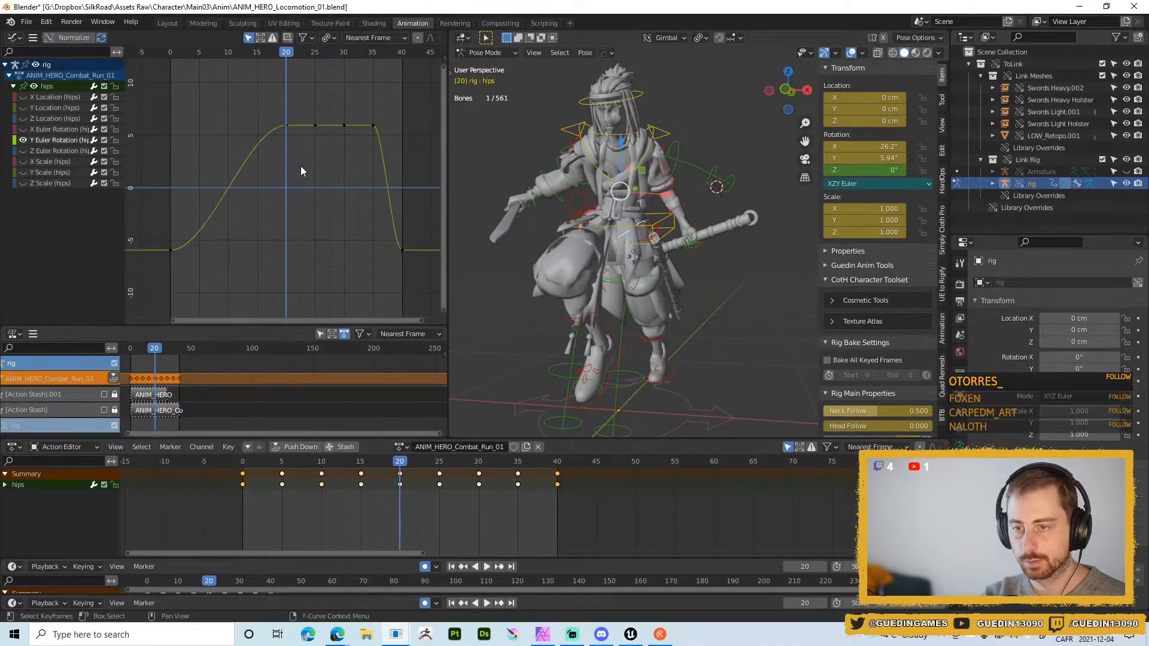
left_click_drag(305, 92, 403, 178)
key("Delete")
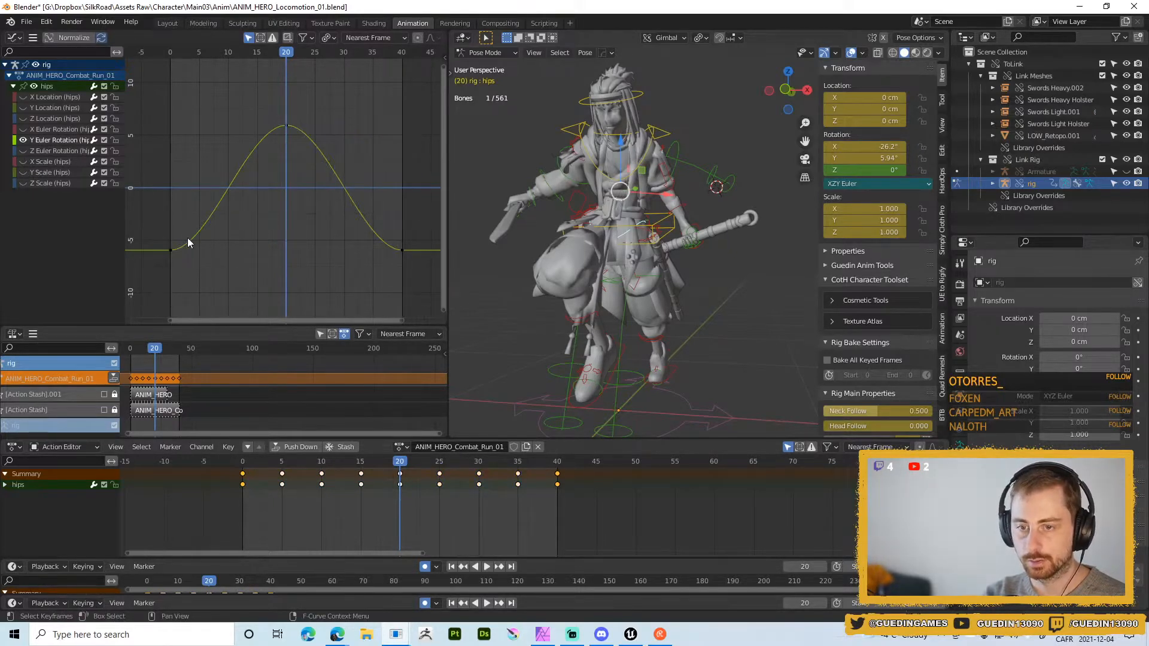
- Display the hips' X Euler Rotation curve on its own and play the run, examining the hips from the side
left_click(23, 129)
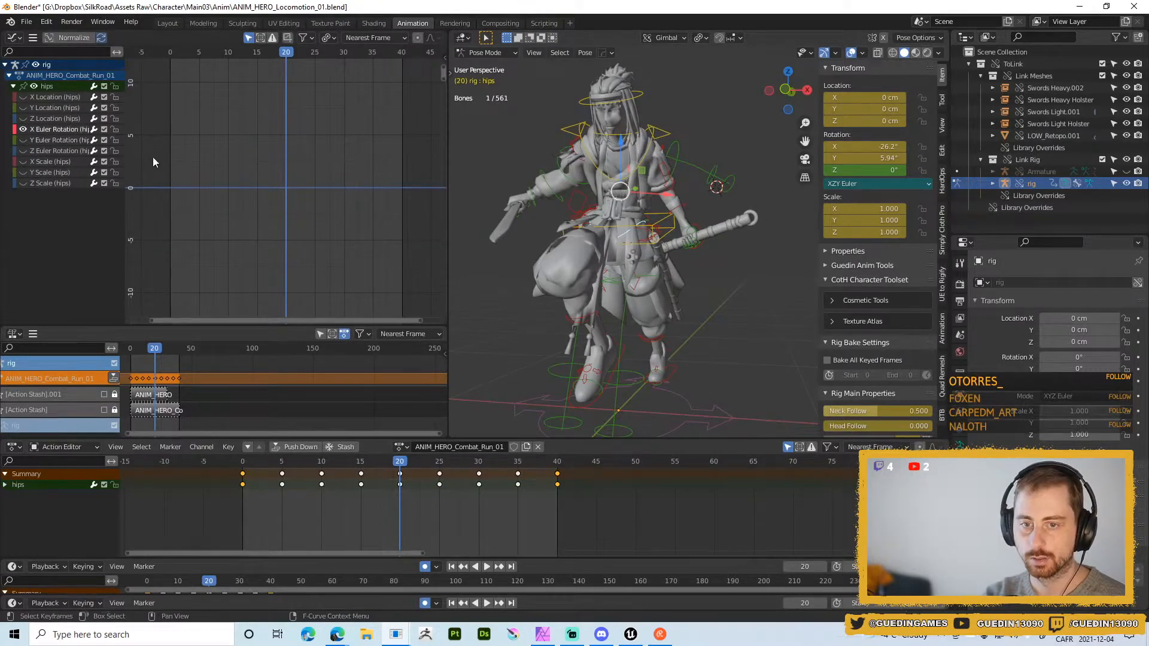
key("Home")
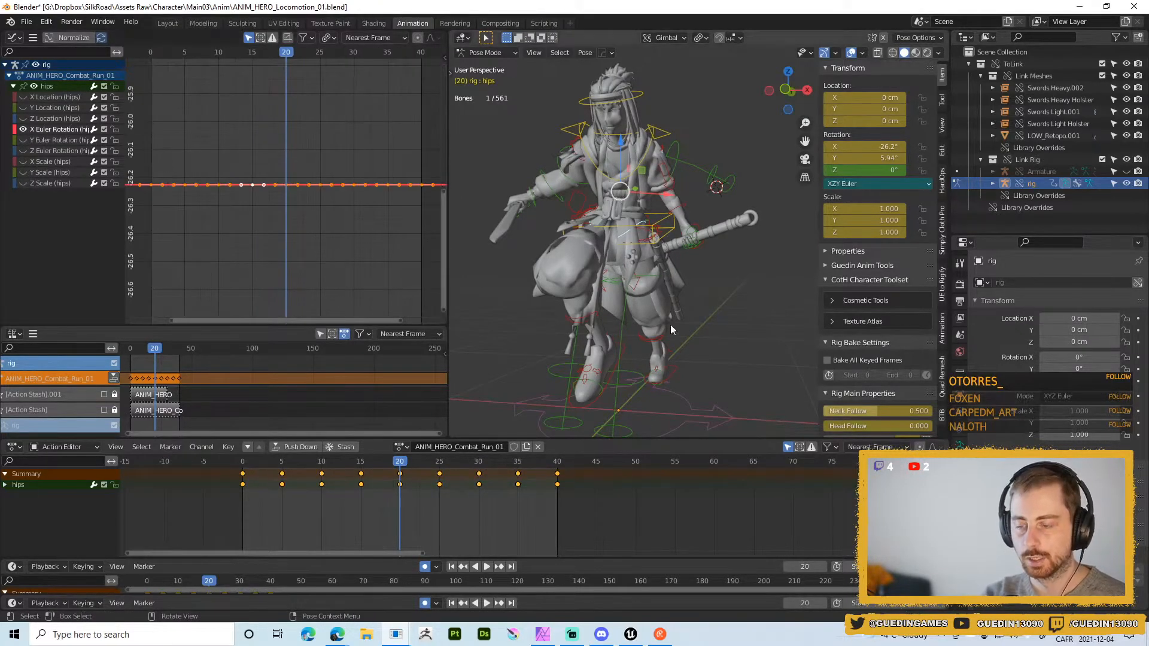
key("space")
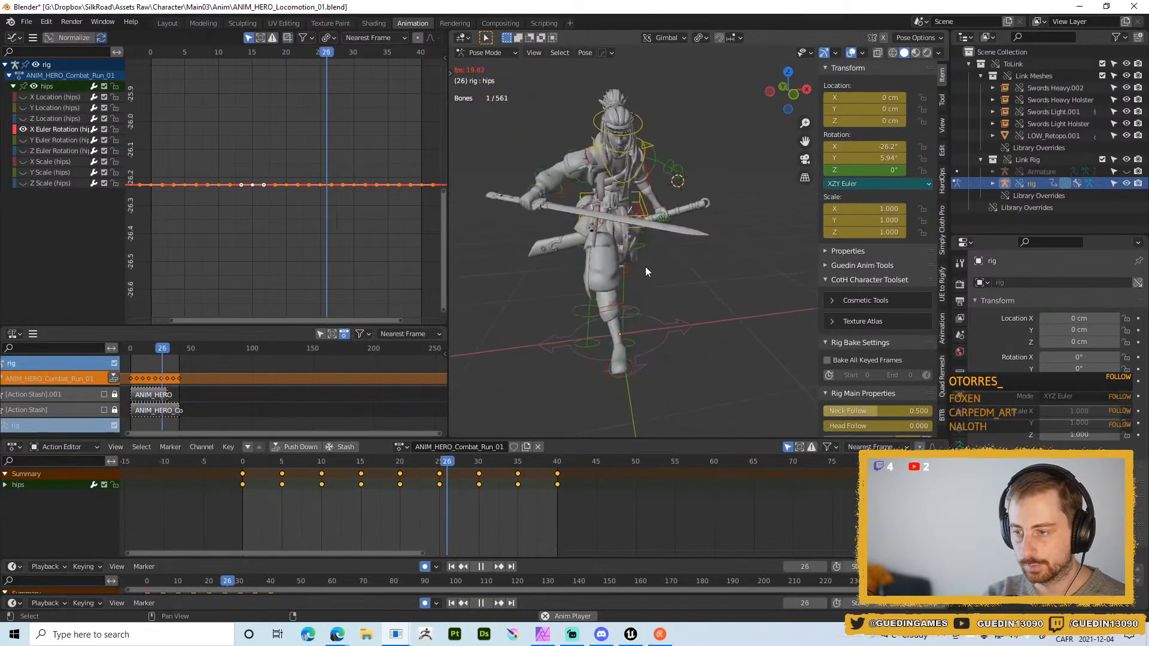
middle_click_drag(585, 249, 884, 242)
middle_click_drag(704, 289, 729, 242)
key("shift+space")
left_click(644, 201)
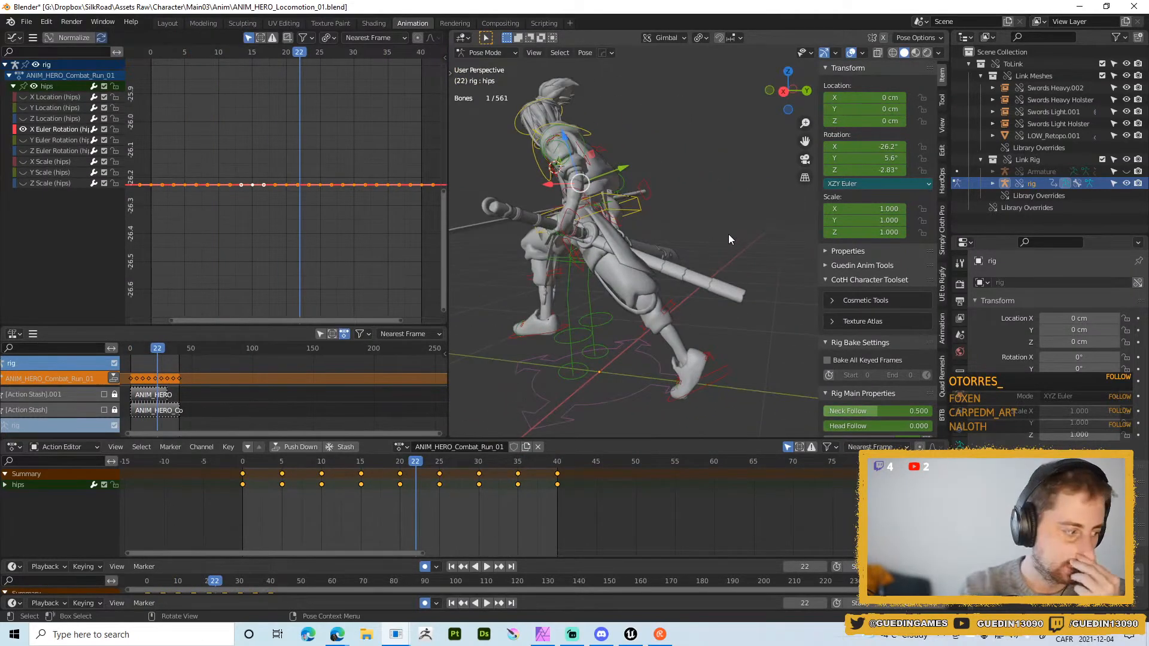
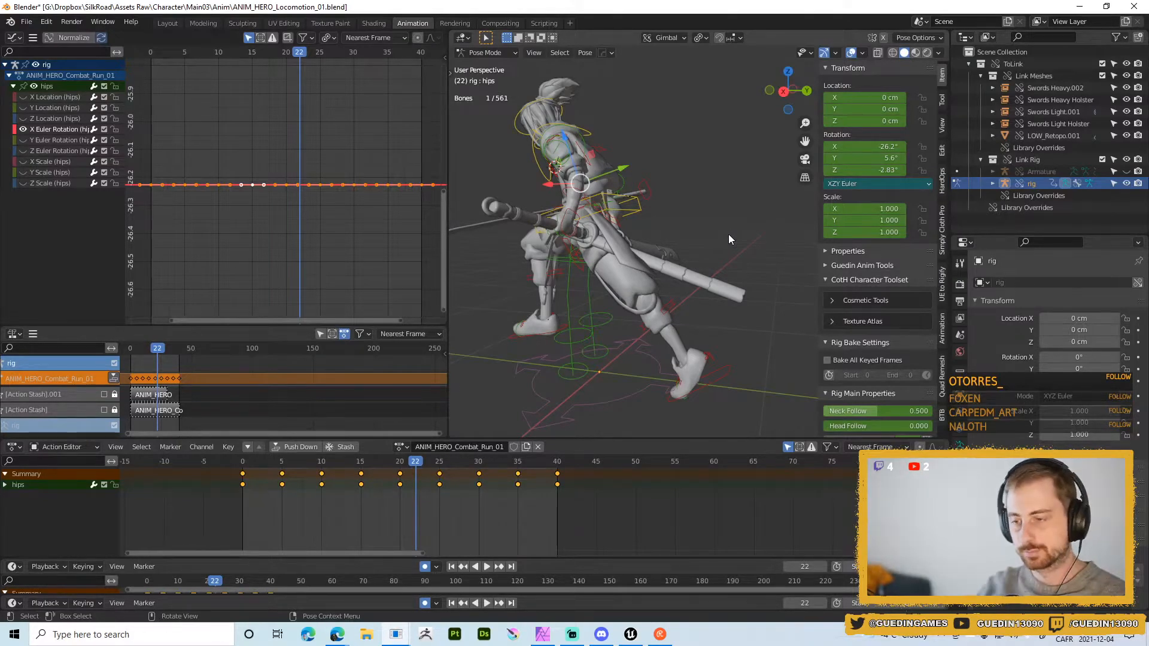
- Replay the run from behind and stop it to examine the upper body from the front
middle_click_drag(667, 221, 600, 238)
key("space")
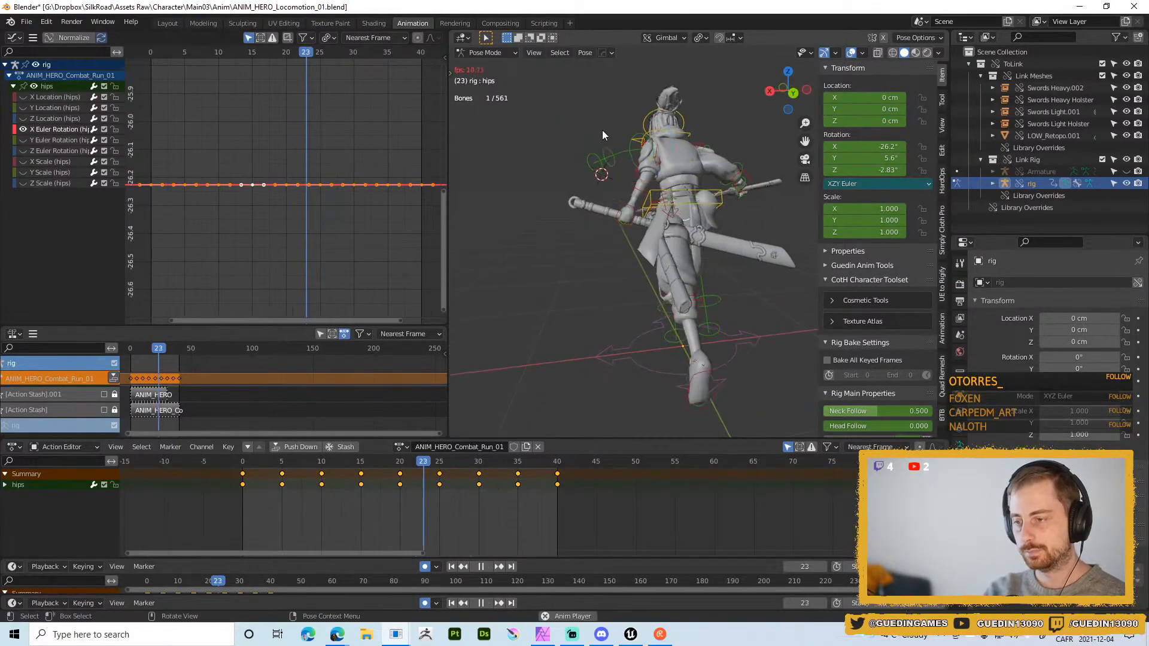
key("shift+space")
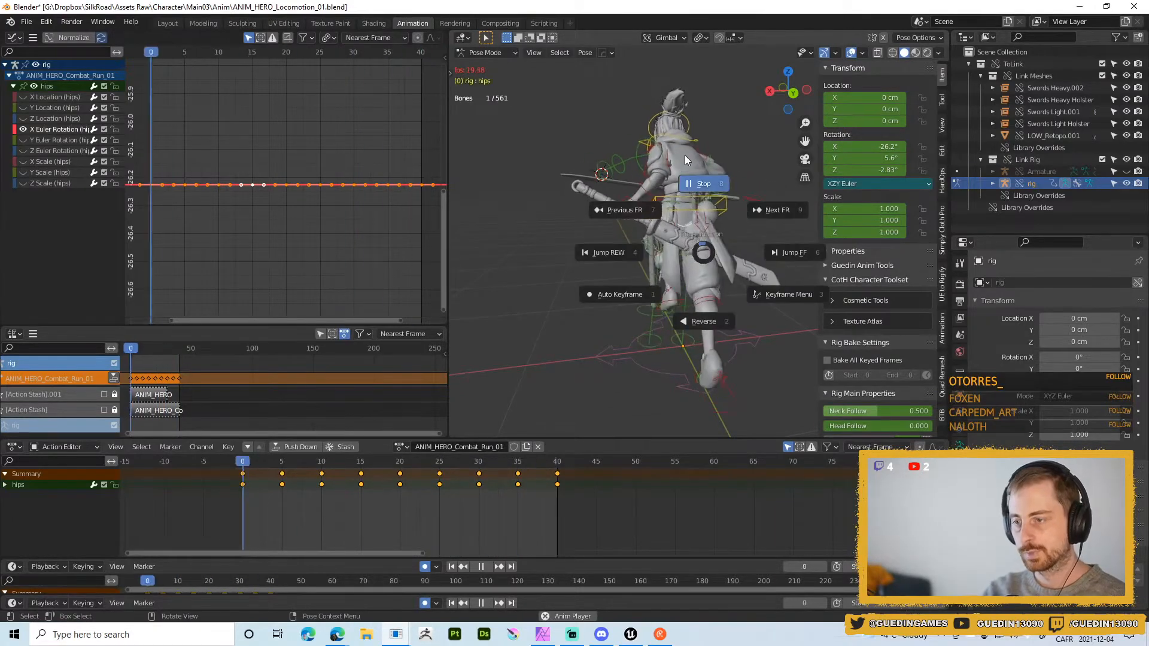
left_click(685, 156)
middle_click_drag(685, 156, 705, 267)
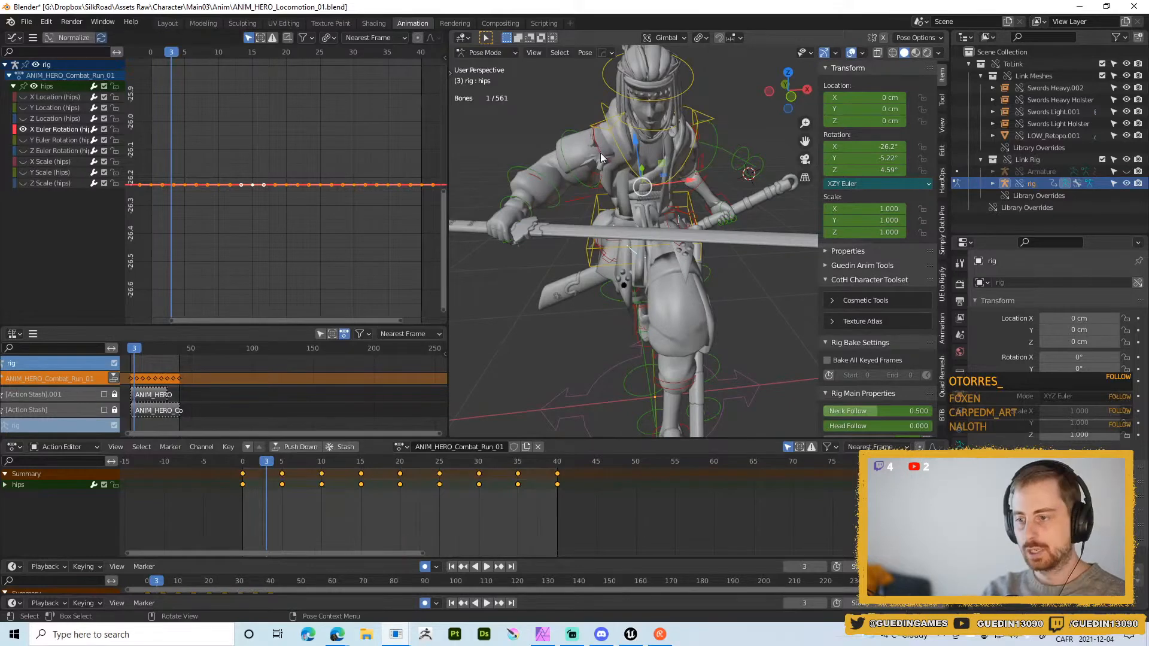
- Select the chest control and display its full X Euler Rotation curve in the graph
left_click(602, 123)
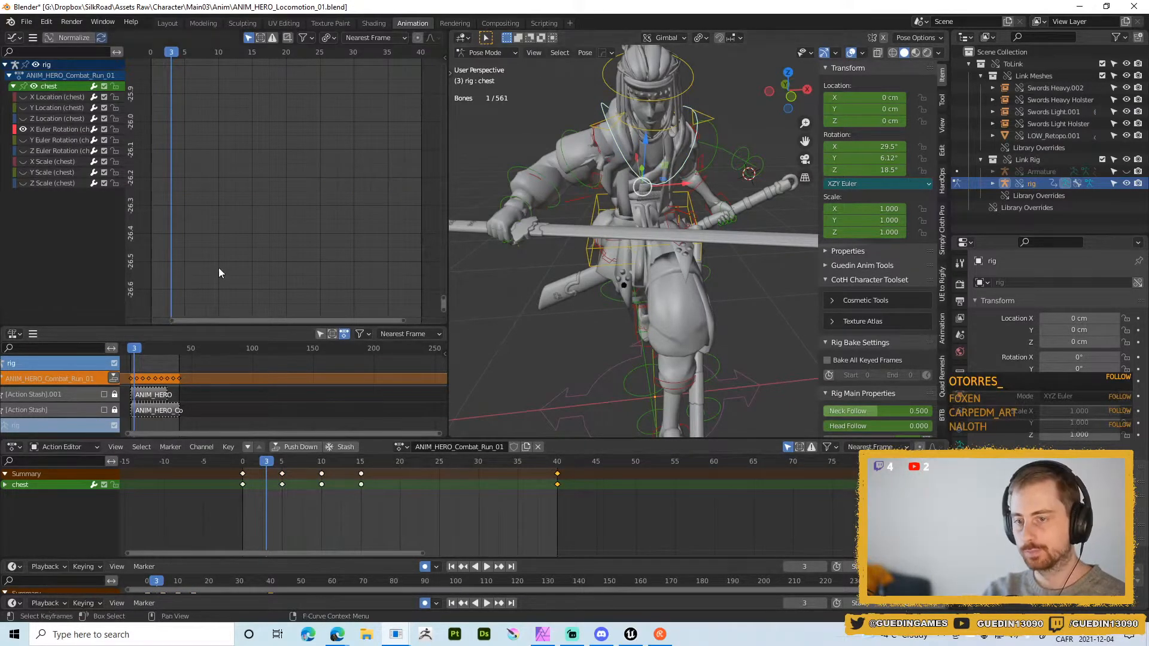
left_click(300, 190)
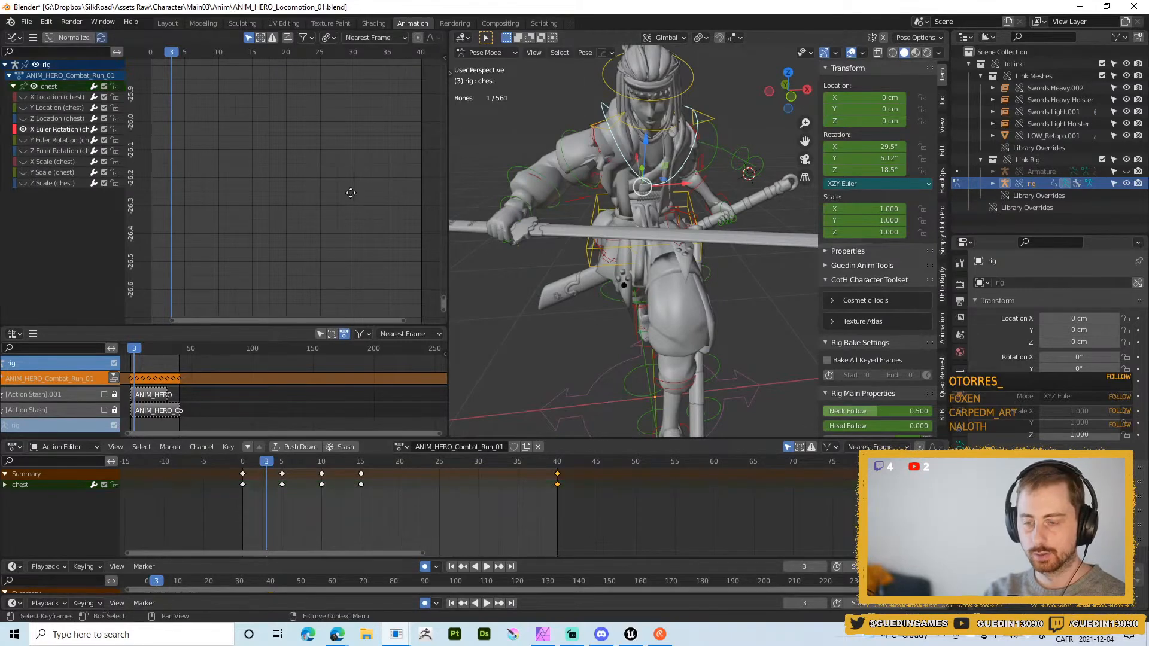
key("Home")
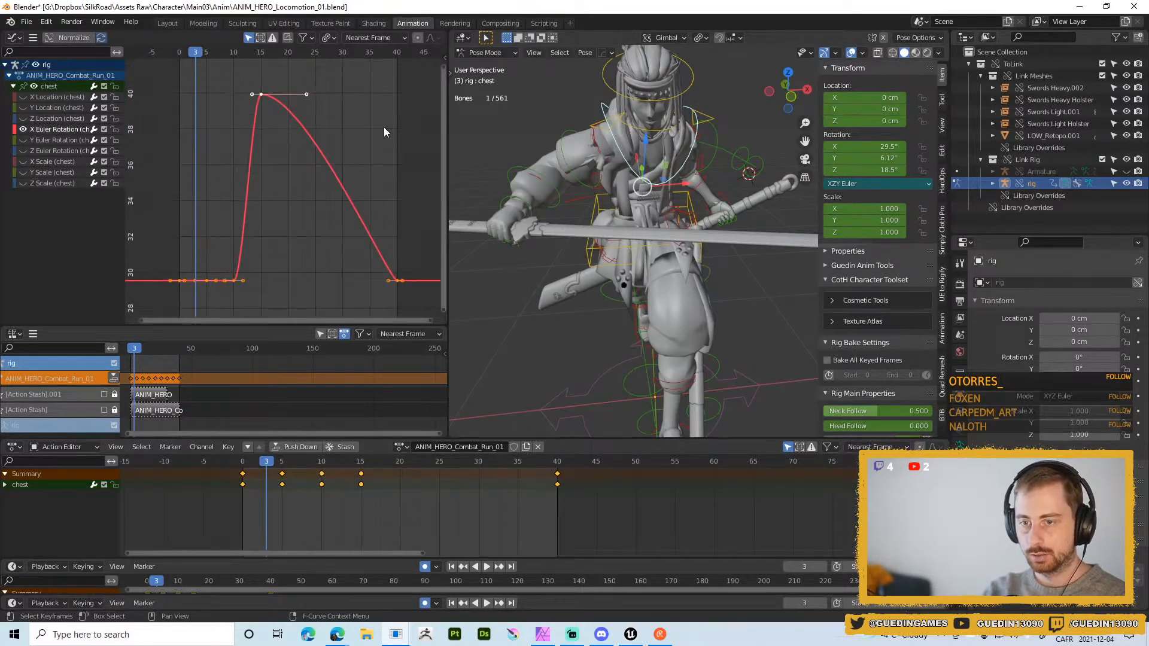
middle_click_drag(752, 132, 661, 266)
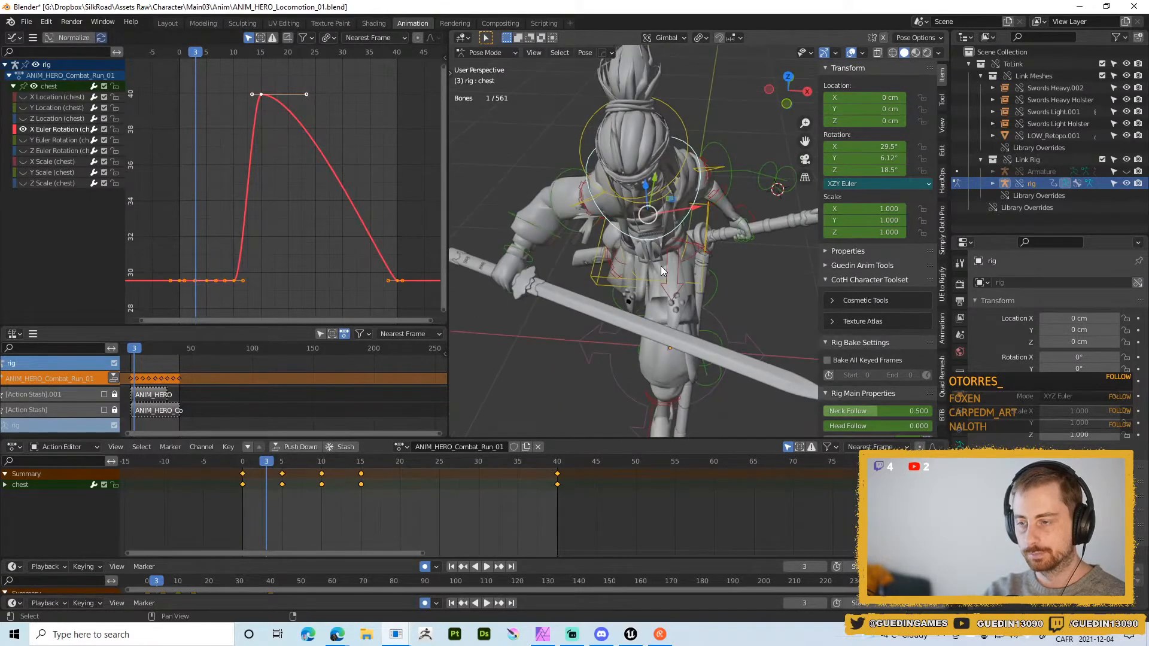
key("g")
key("y")
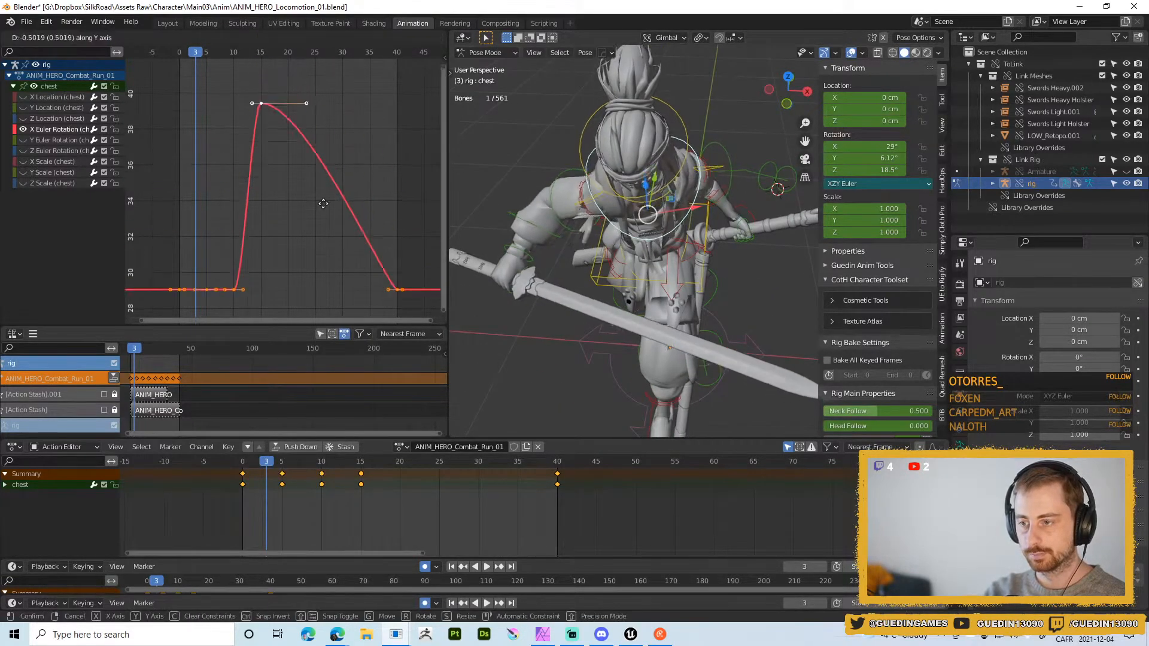
right_click(318, 227)
- Check the chest's lean between frames 0 and 15, and delete its X Euler Rotation keys at frames 5 and 10
middle_click_drag(598, 264, 554, 219)
scroll(575, 234, "down", 5)
left_click_drag(278, 465, 359, 466)
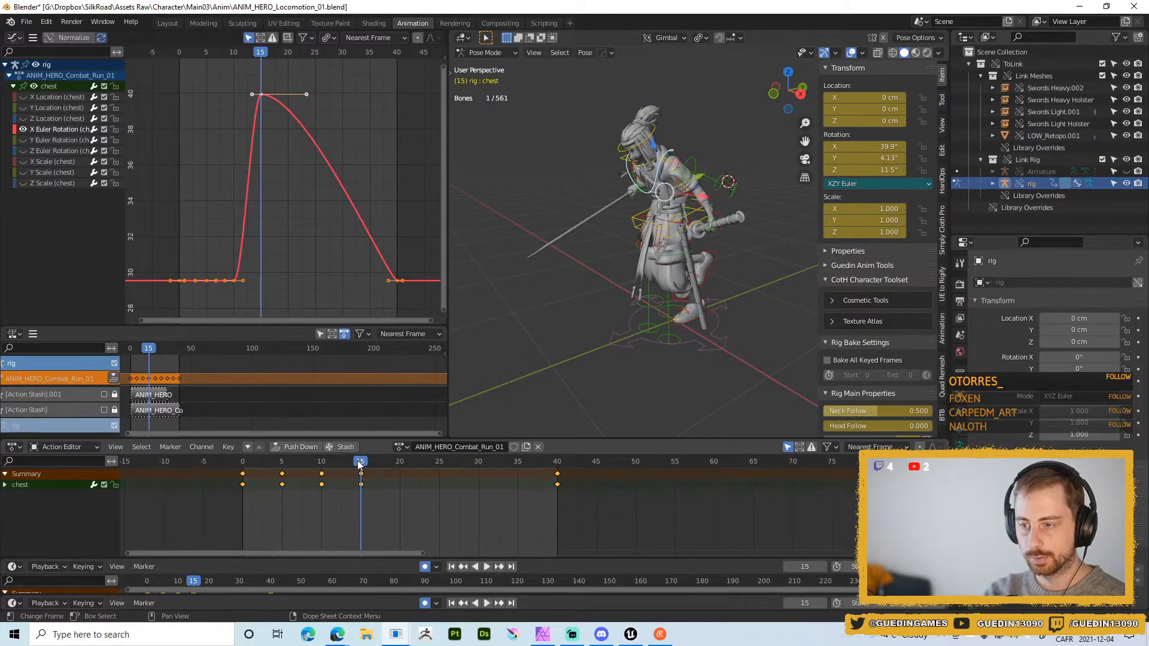
key("space")
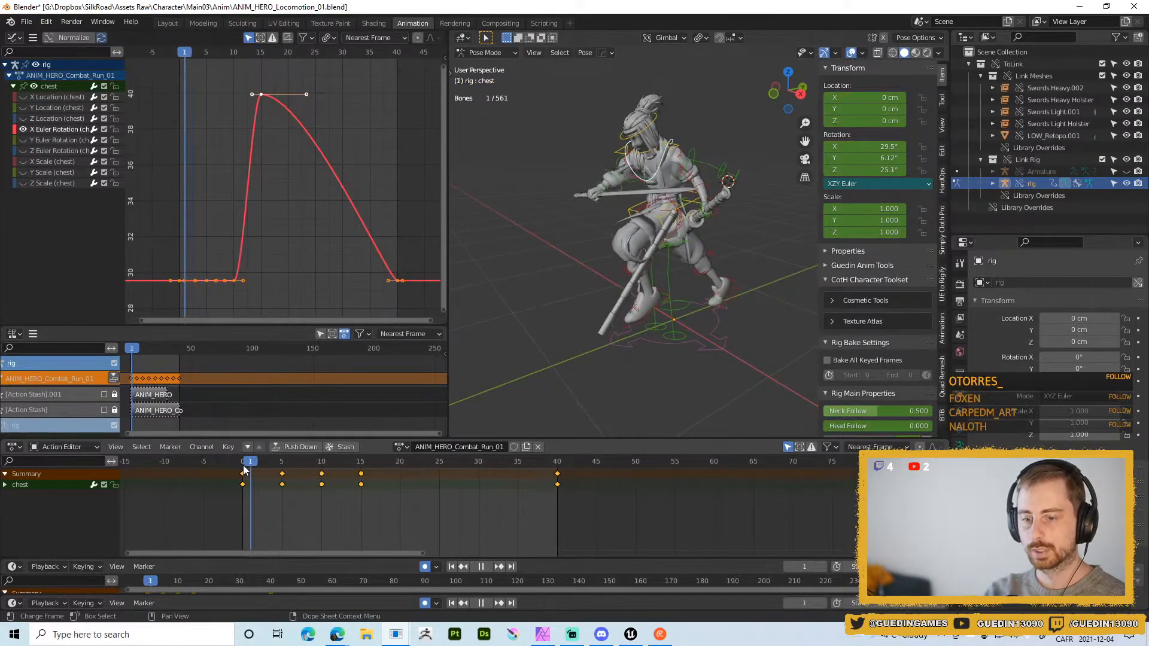
key("space")
left_click_drag(189, 267, 254, 299)
key("x")
left_click(259, 293)
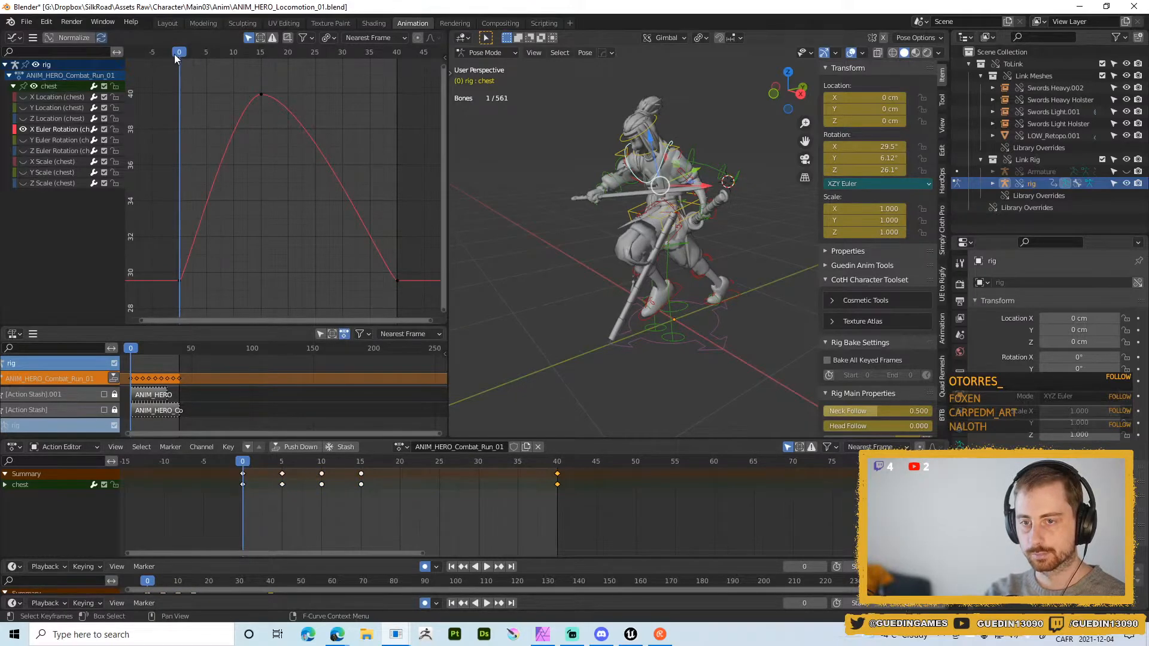
- Play the run and compare the chest's forward lean at frames 15 and 35 from the side
key("space")
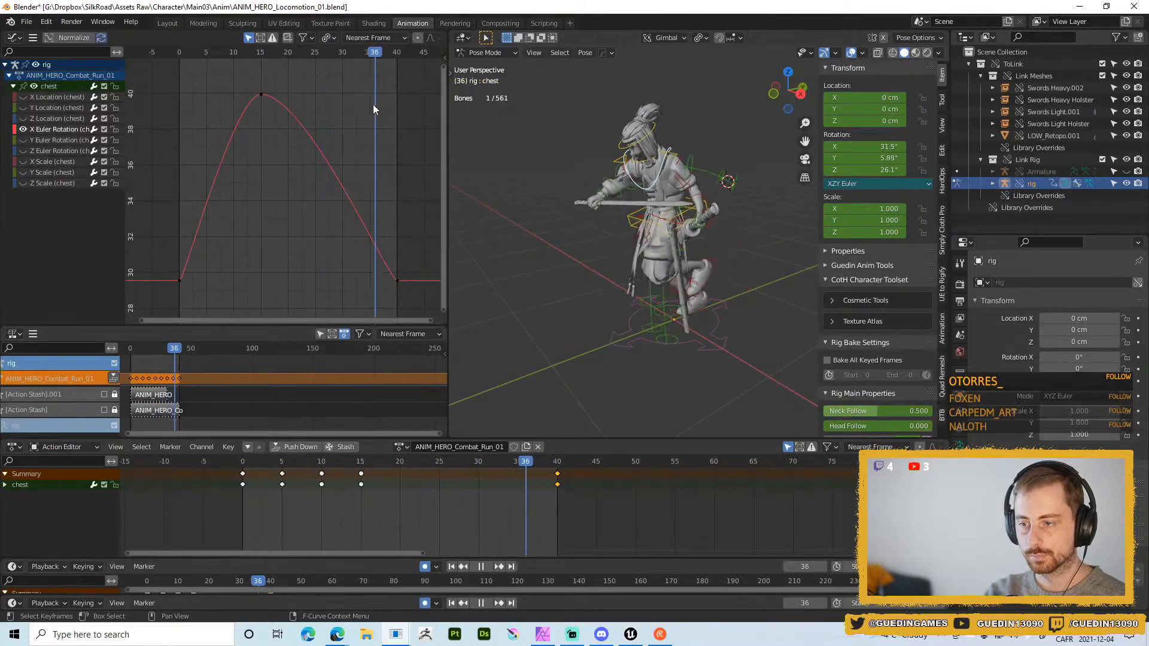
key("space")
middle_click_drag(687, 324, 658, 299)
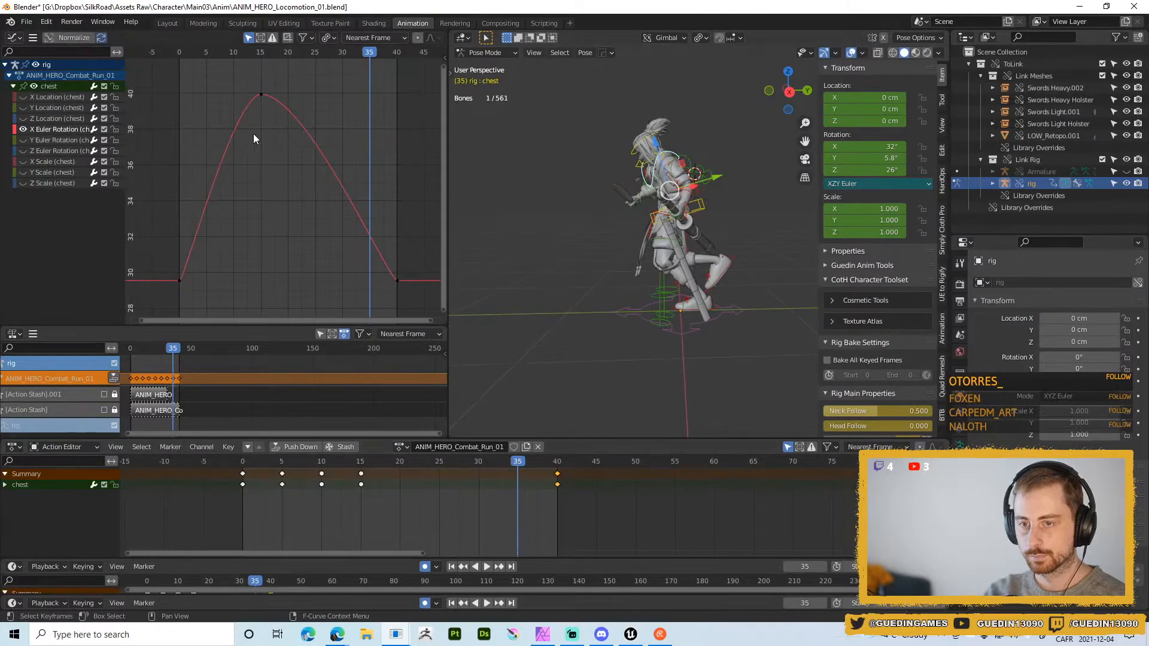
left_click(261, 54)
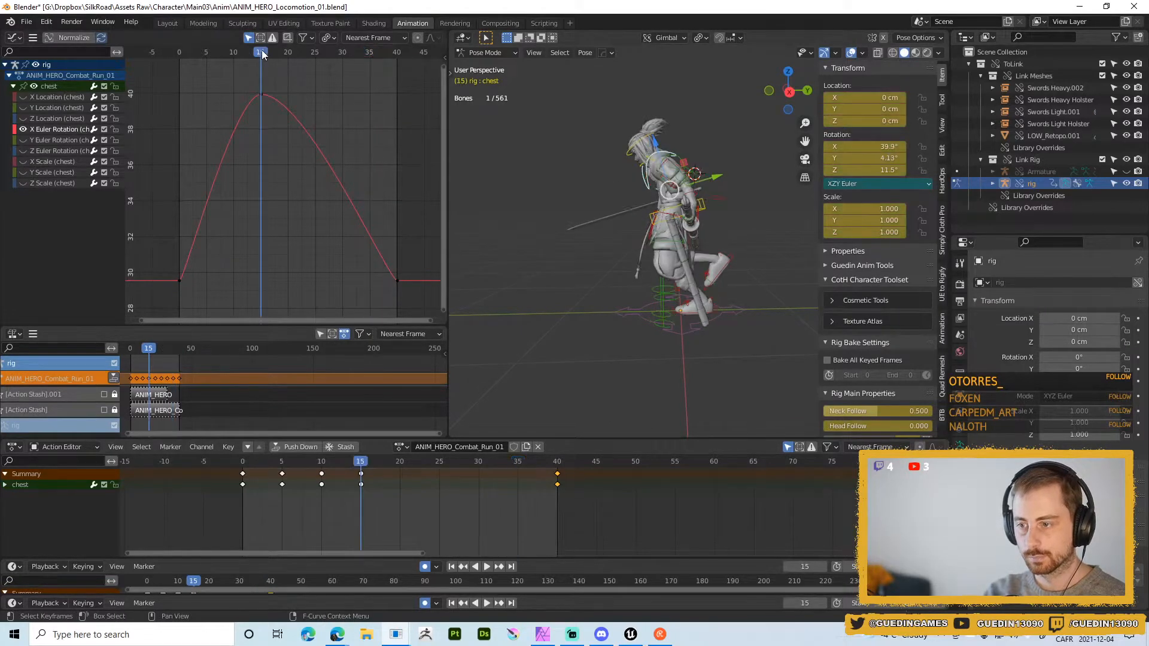
left_click(518, 460)
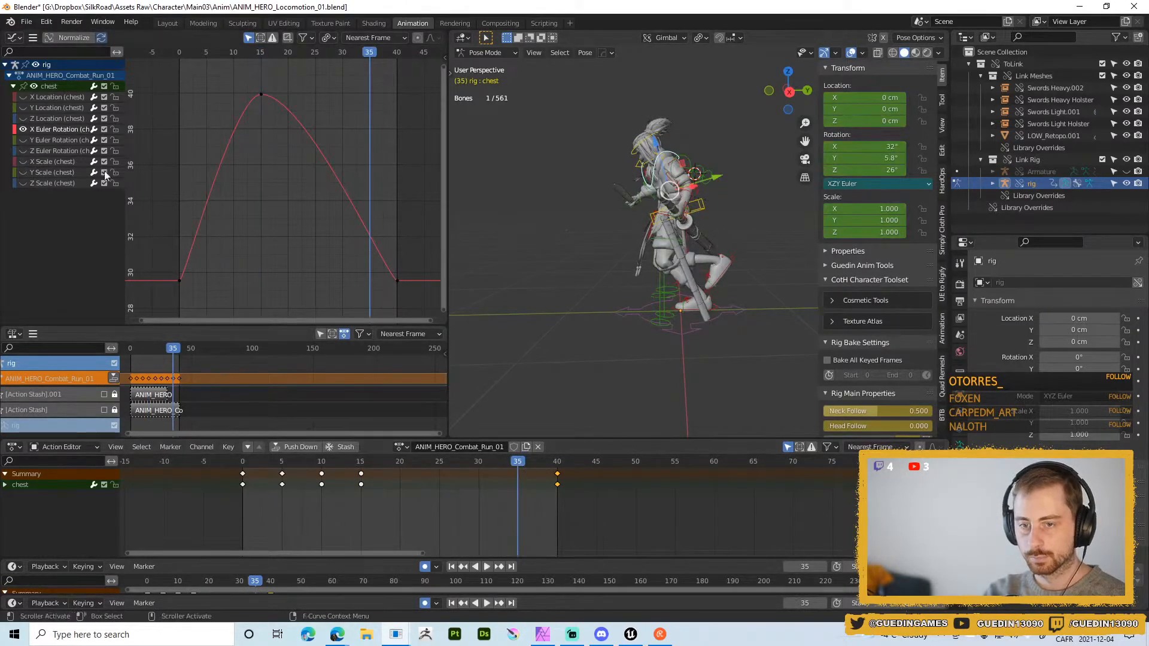
- Insert a key on the chest's X Euler Rotation curve at frame 35, for the selected channel only
left_click(54, 128)
right_click(369, 240)
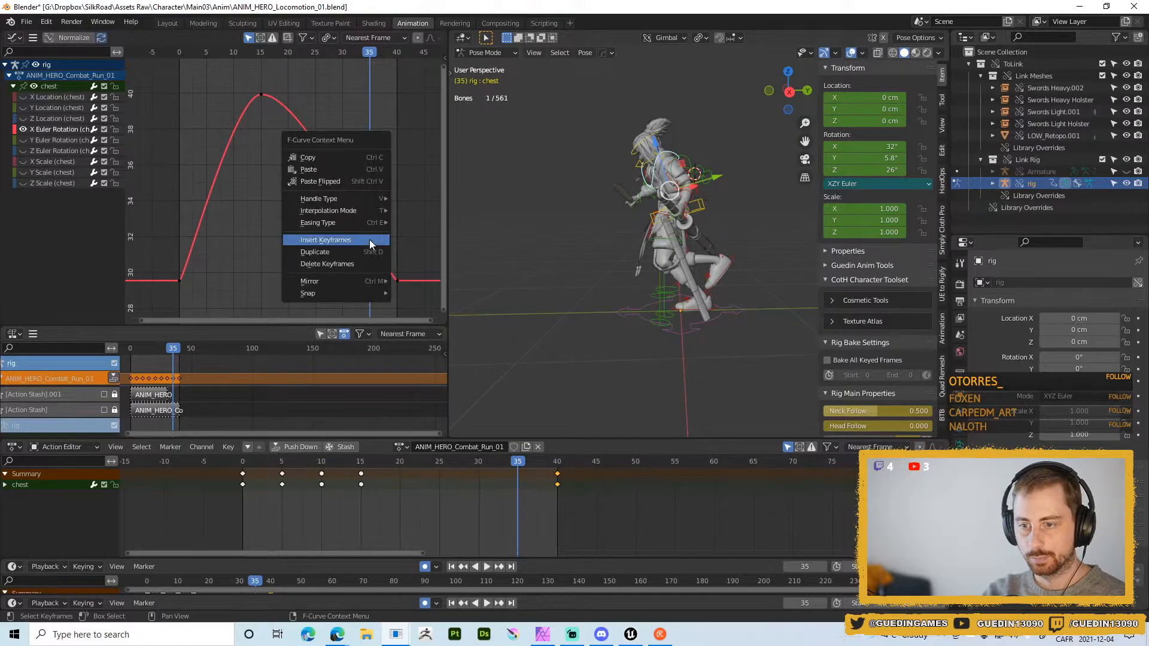
left_click(368, 240)
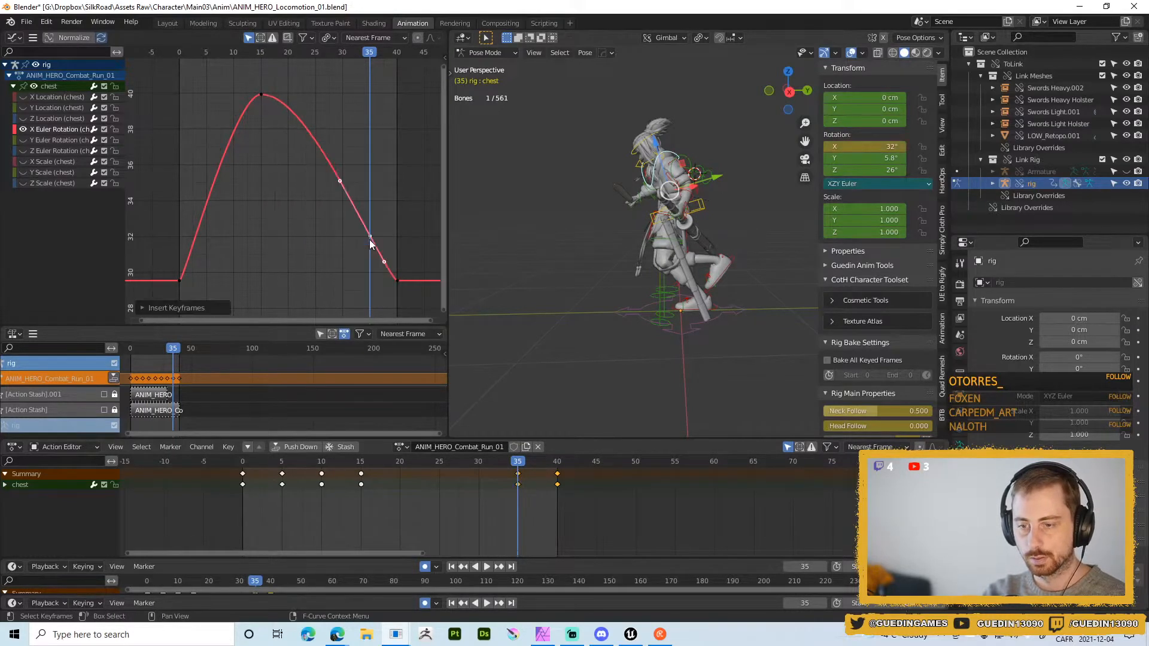
left_click(143, 308)
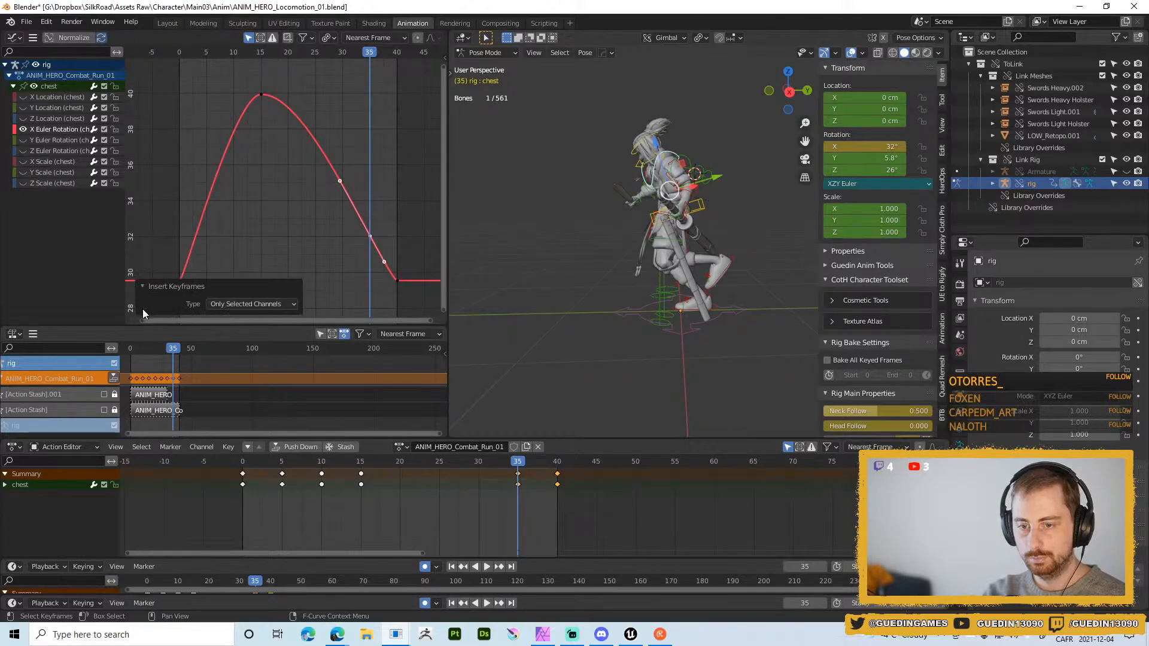
left_click_drag(329, 219, 372, 250)
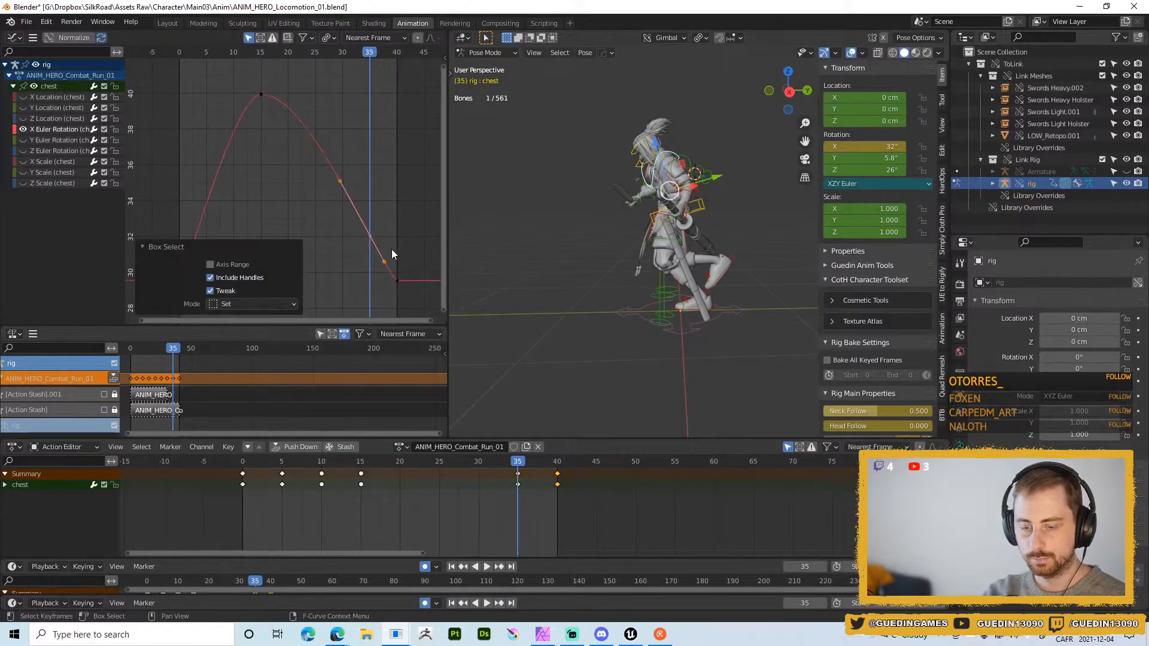
- Duplicate the chest's X Euler Rotation peak key from frame 15 to frame 35
left_click_drag(237, 80, 276, 189)
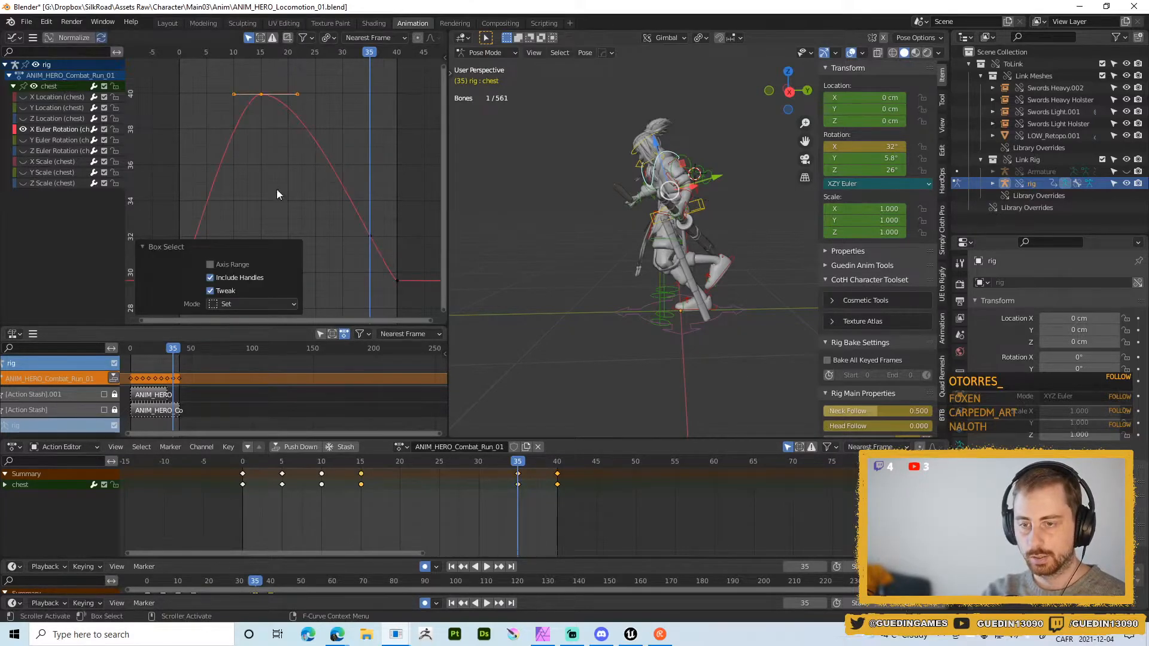
key("g")
key("x")
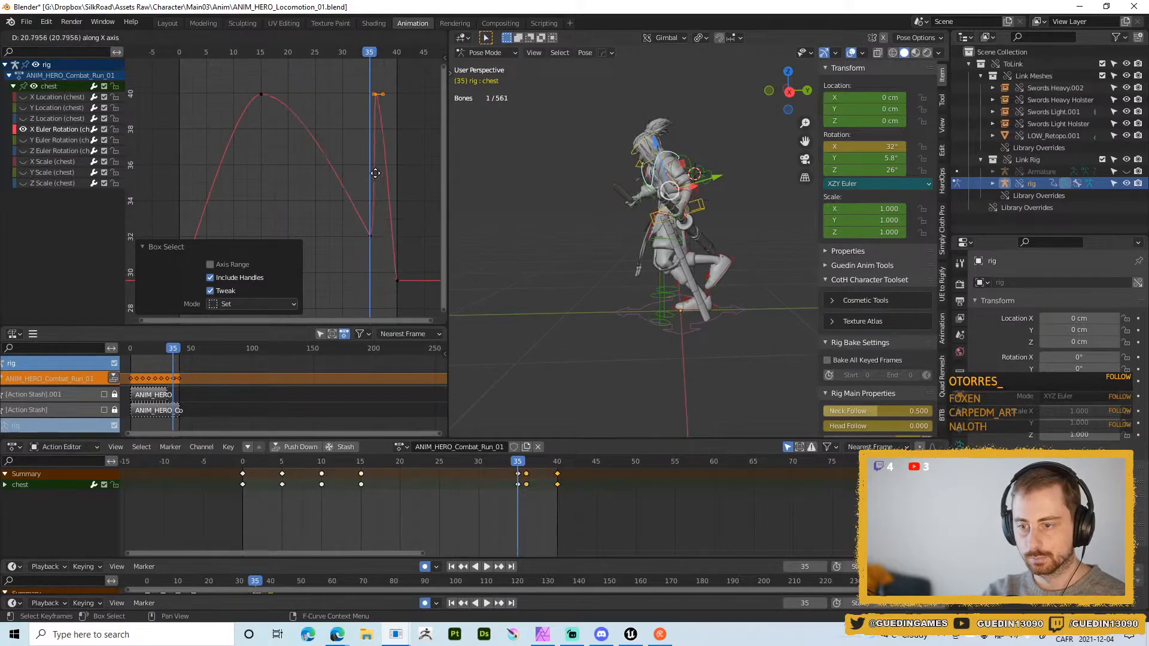
left_click(375, 173)
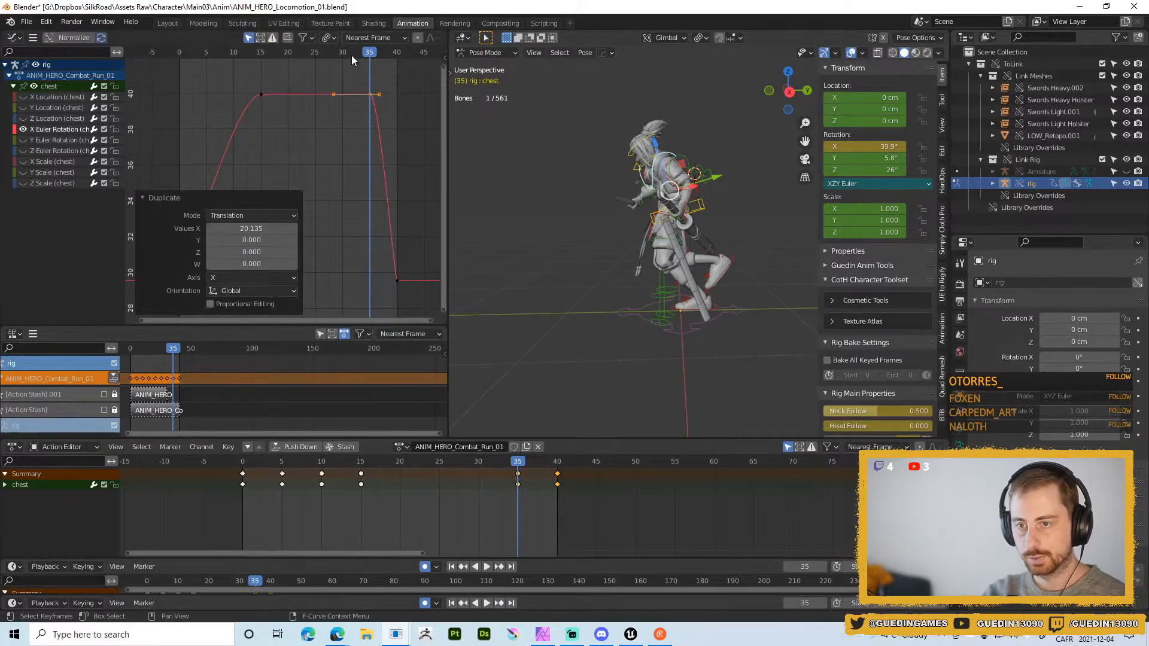
- Duplicate the chest's low X Euler Rotation key from frame 0 to frame 25
left_click(316, 52)
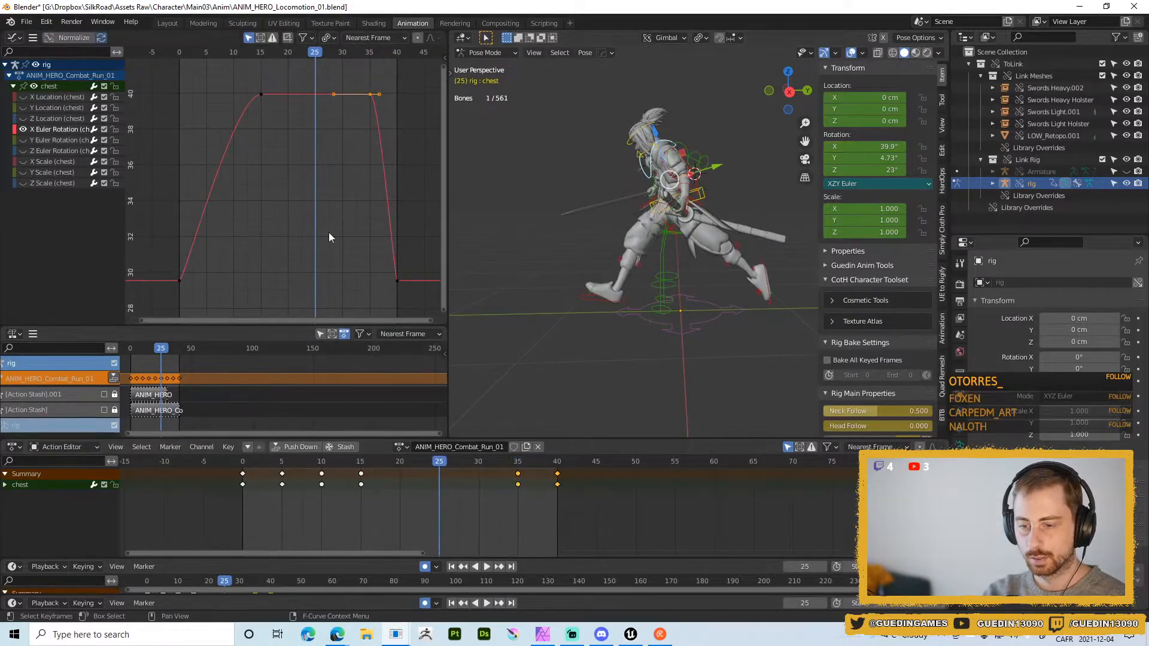
left_click(147, 270)
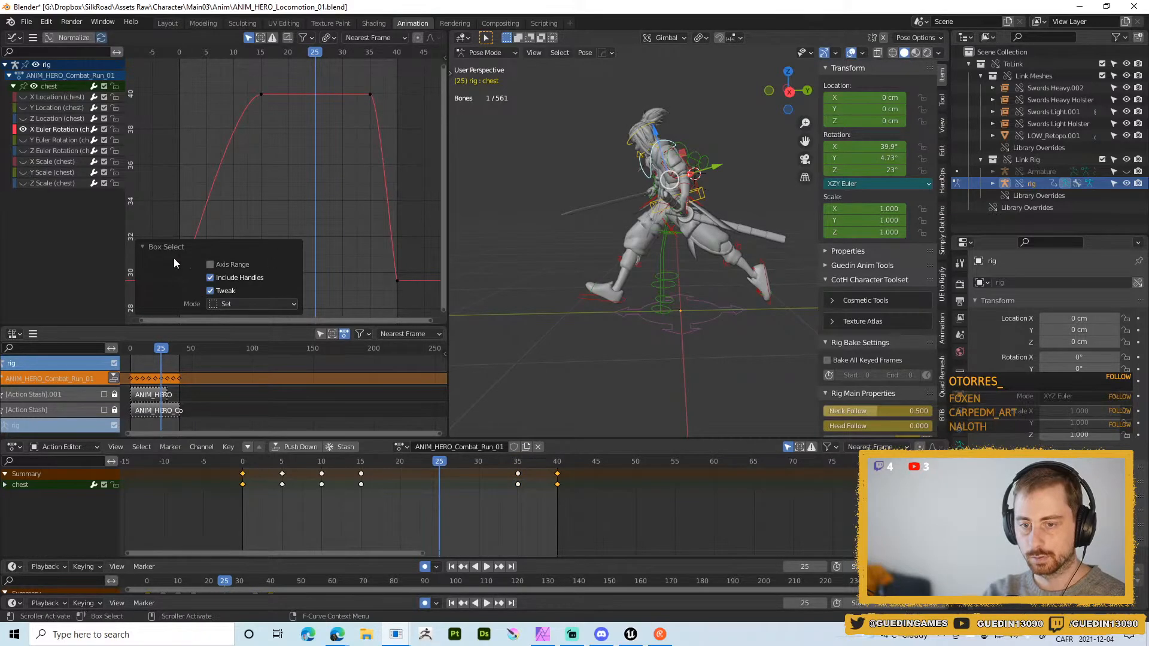
left_click(157, 248)
left_click(179, 280)
key("shift+d")
key("x")
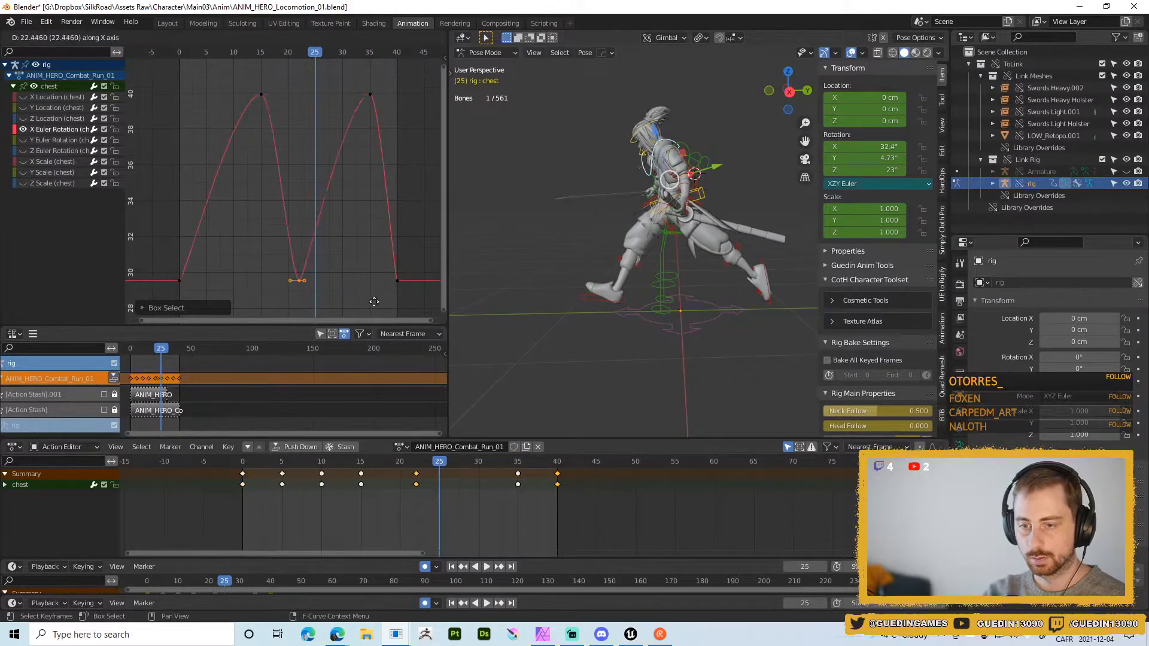
left_click(381, 301)
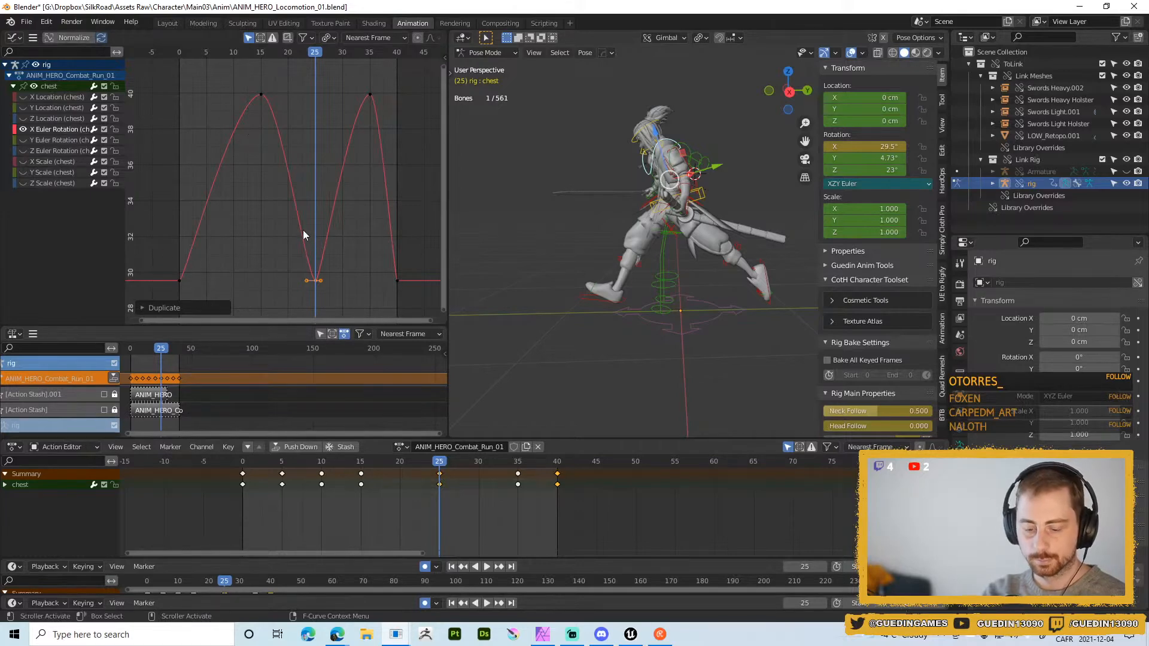
- Move the chest's X Euler Rotation key from frame 0 to frame 5, keeping its value
left_click_drag(160, 262, 219, 292)
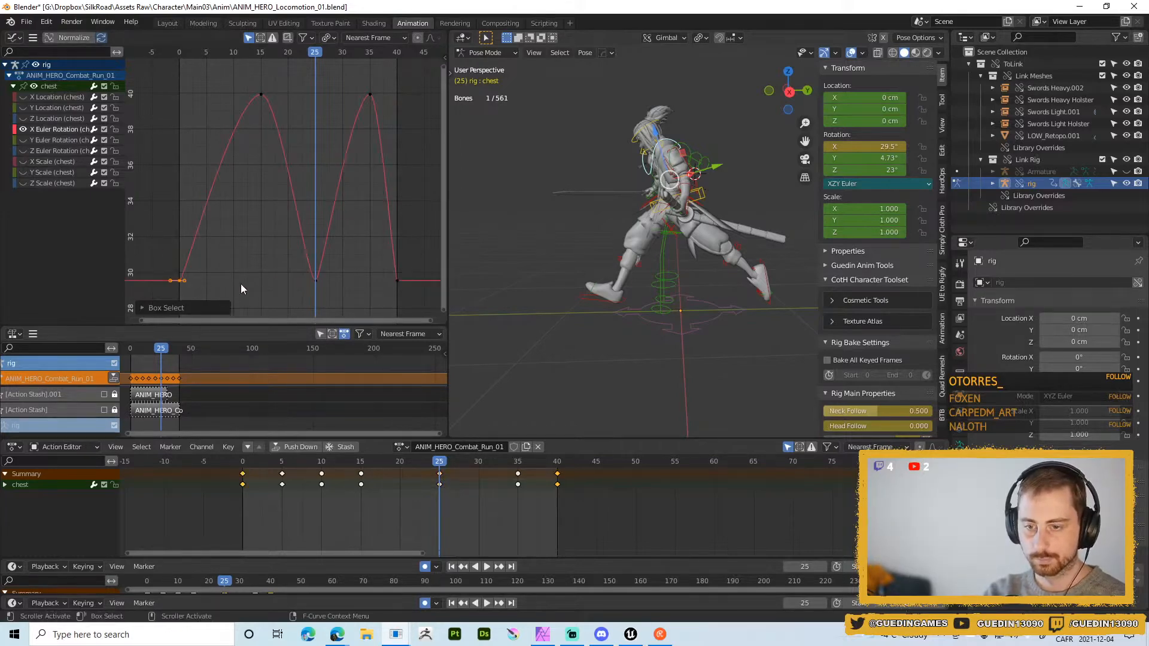
key("g")
key("x")
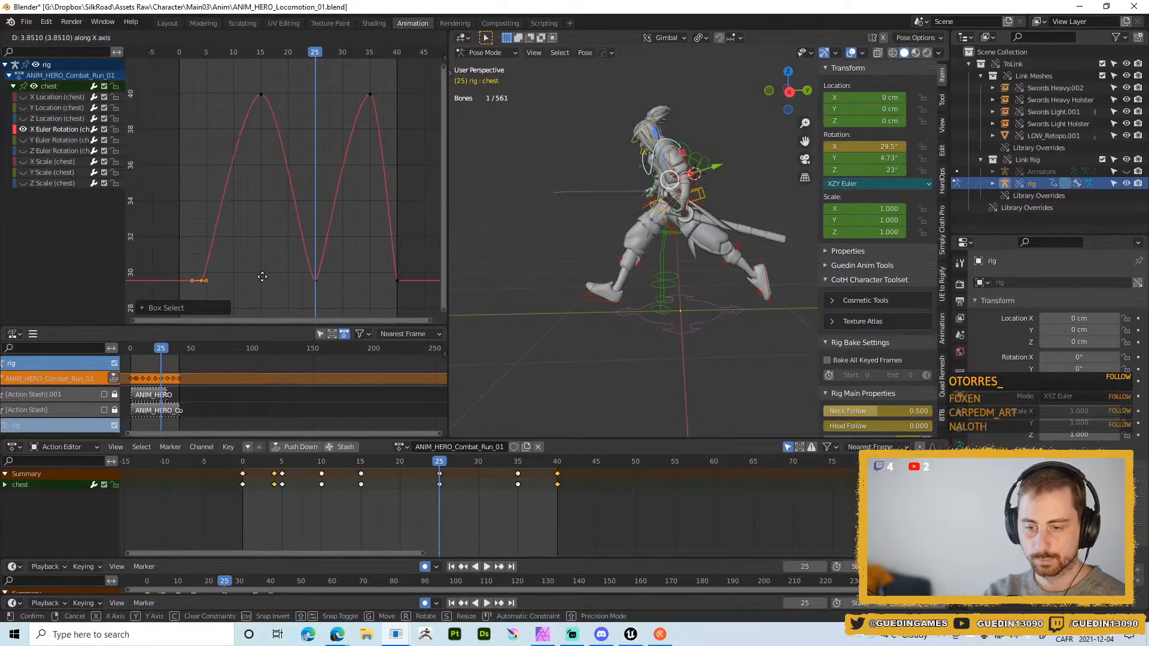
left_click(262, 276)
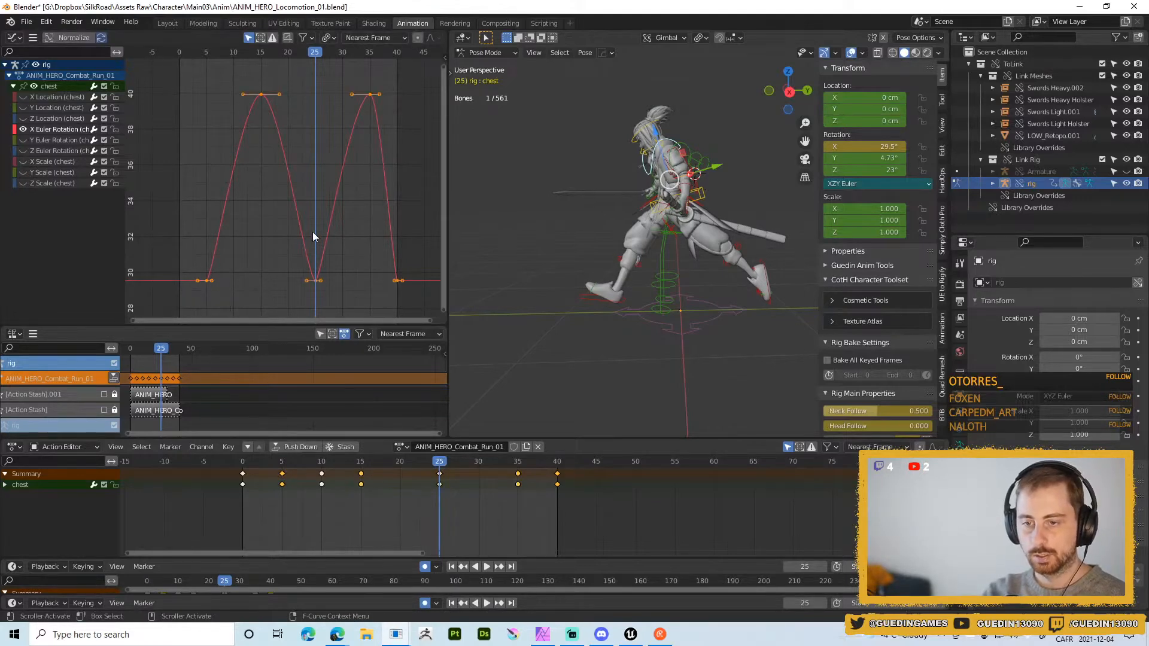
- Add a Cycles modifier to the chest's X Euler Rotation curve
key("a")
key("Home")
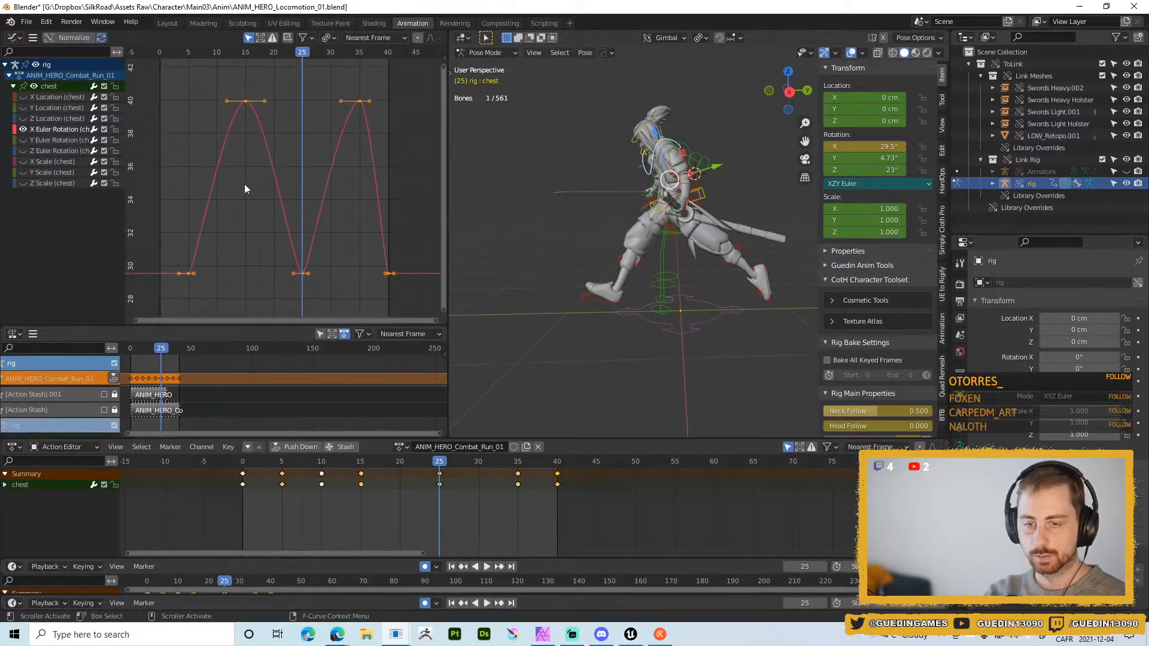
left_click(59, 128)
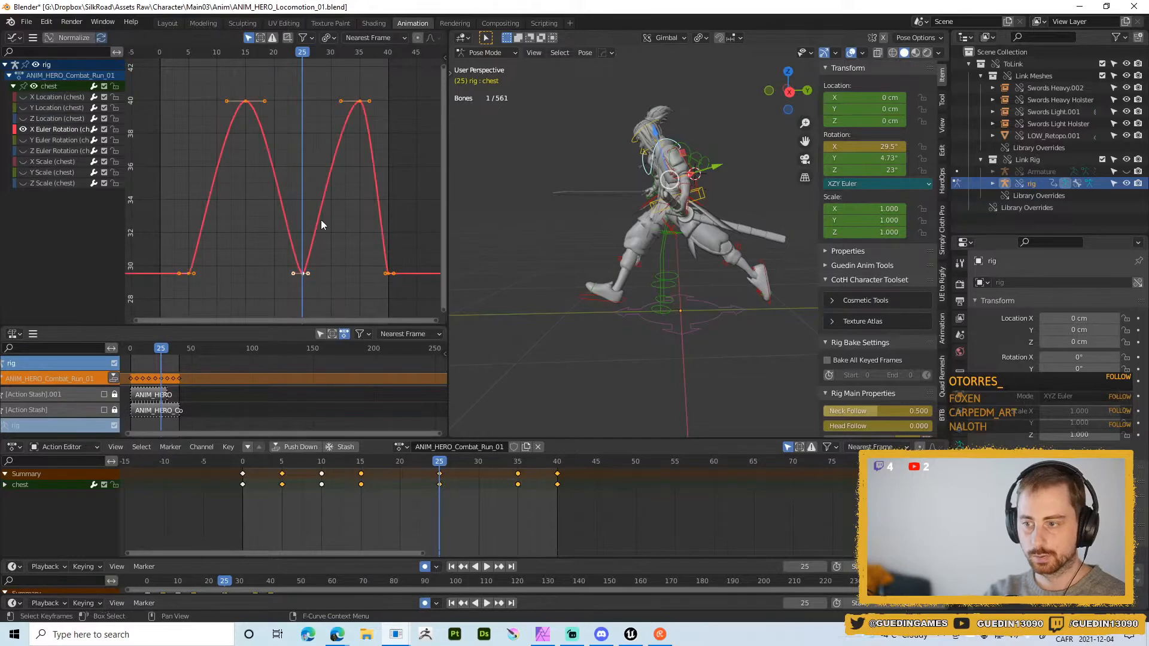
key("n")
left_click(362, 56)
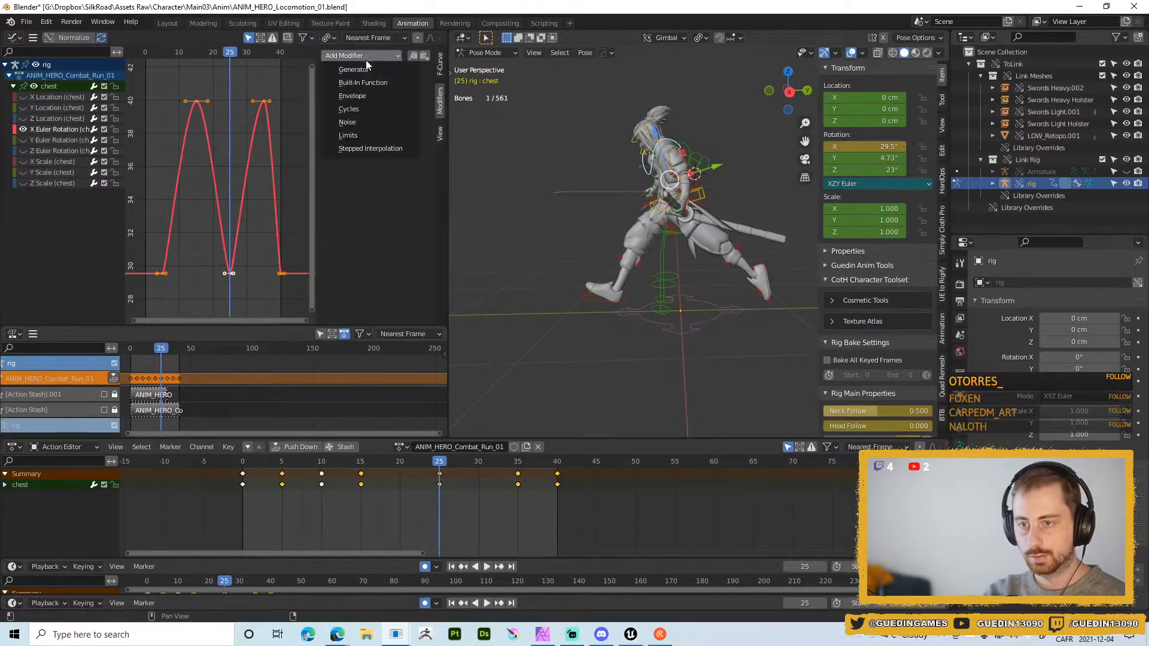
left_click(349, 109)
key("n")
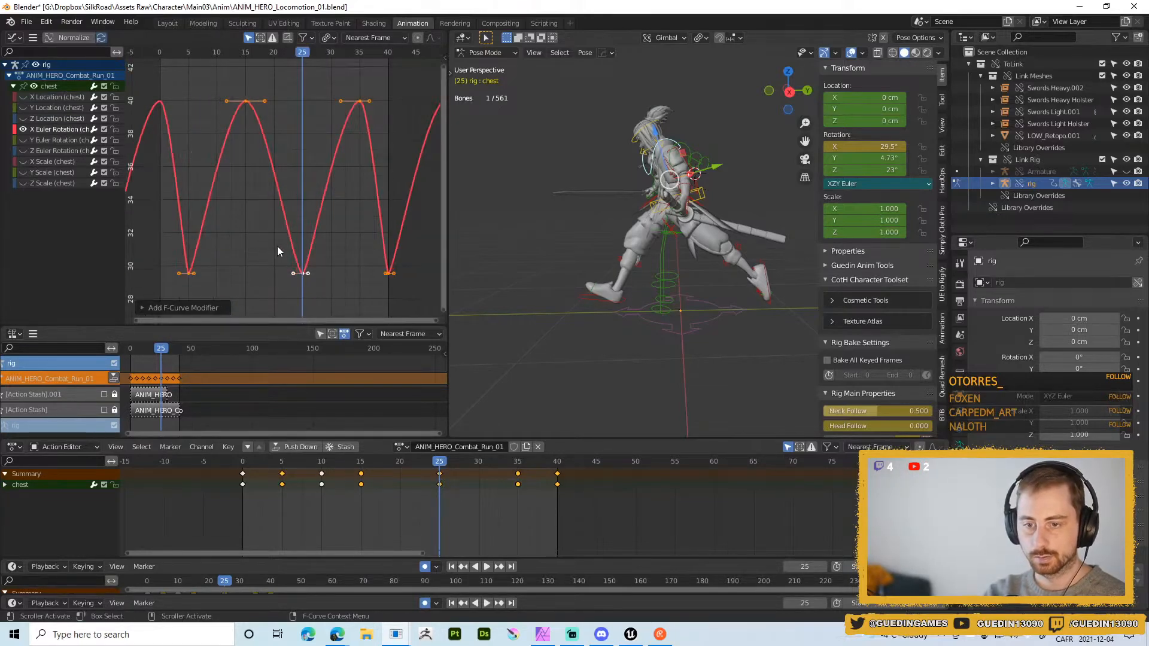
- Duplicate the chest's X Euler Rotation key from frame 40 to frame 0
left_click(241, 250)
left_click(160, 52)
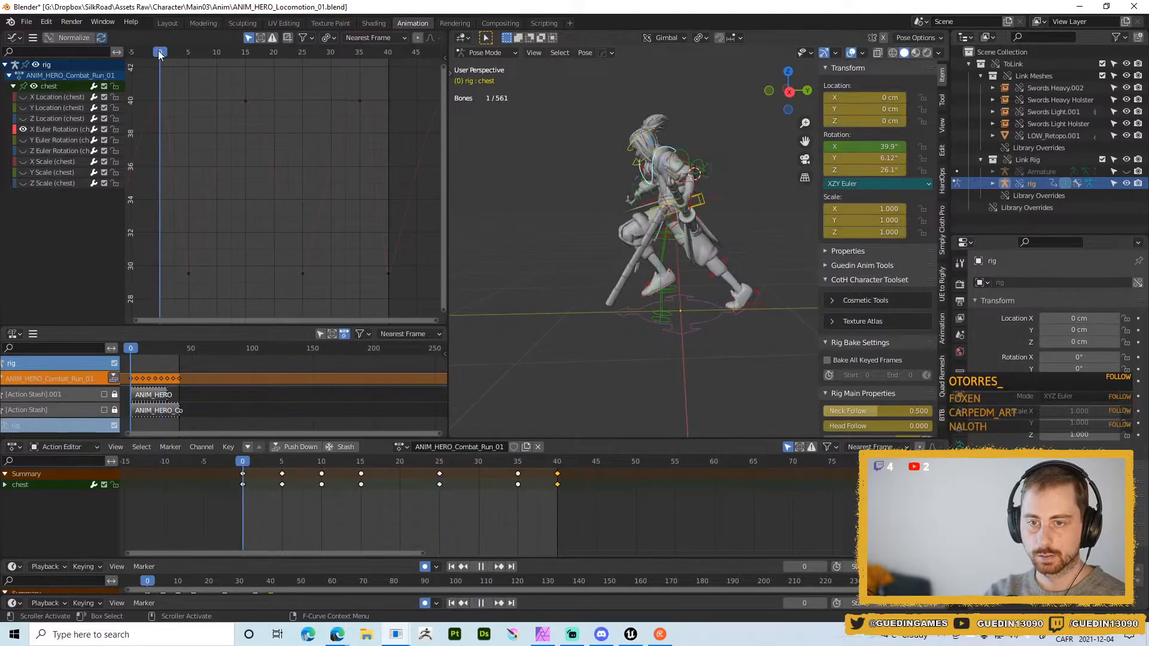
left_click_drag(342, 226, 398, 279)
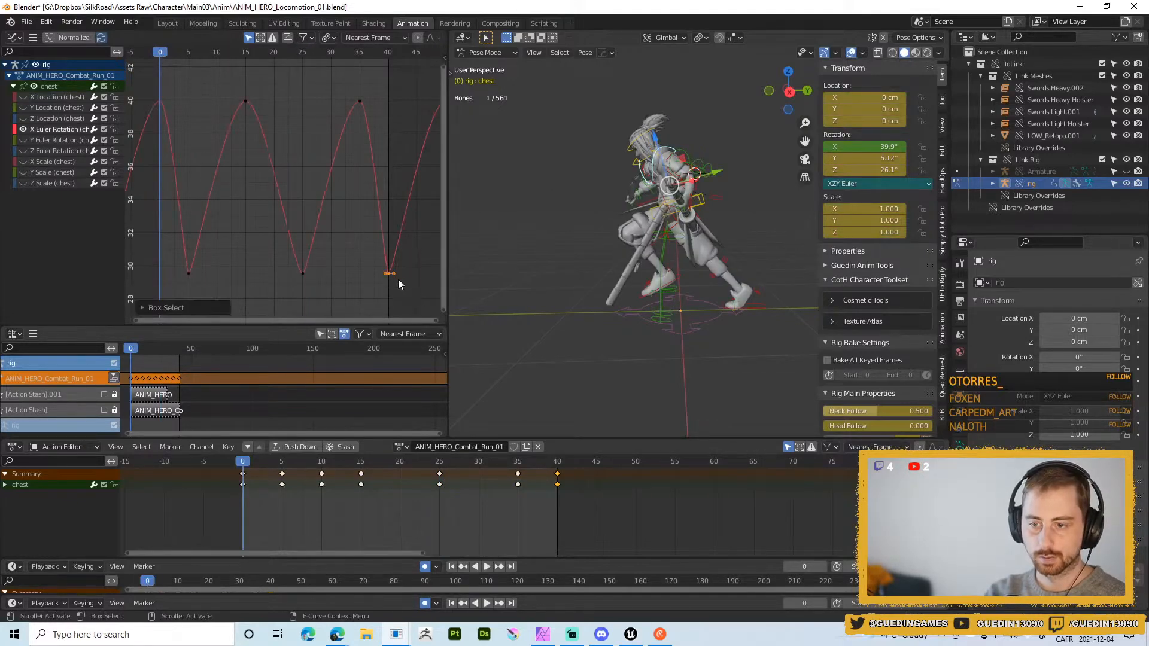
key("g")
key("x")
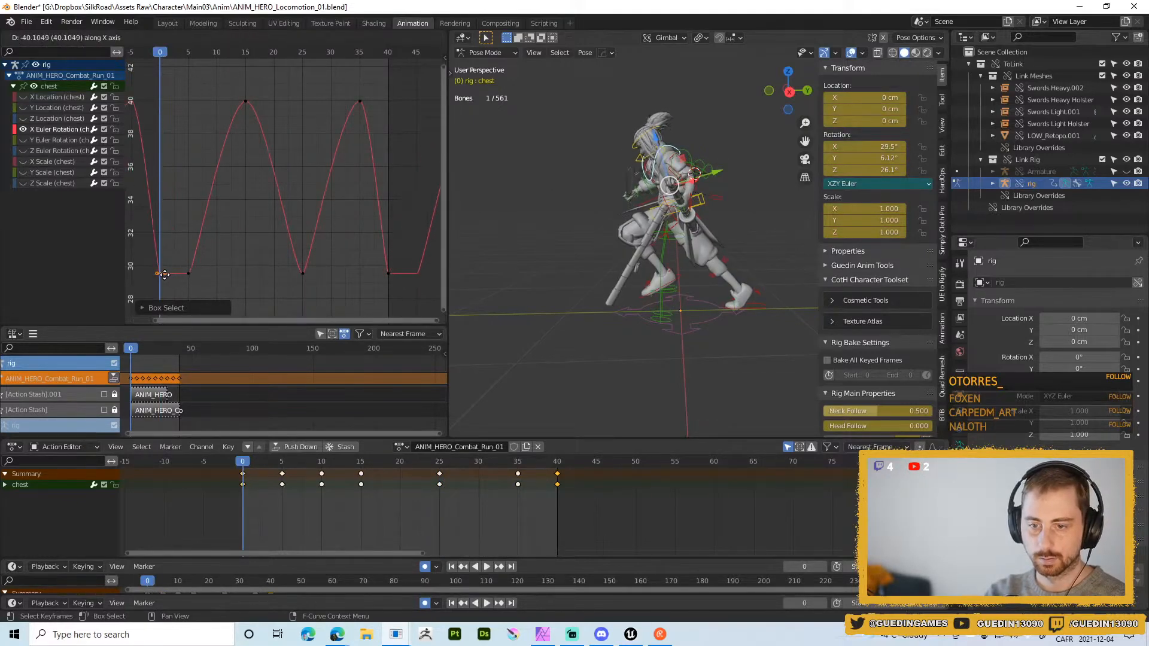
left_click(160, 274)
- Change the handle type of the X Euler Rotation keys at frames 0 and 40, and raise both by about 5.8 degrees
left_click(389, 274, "shift")
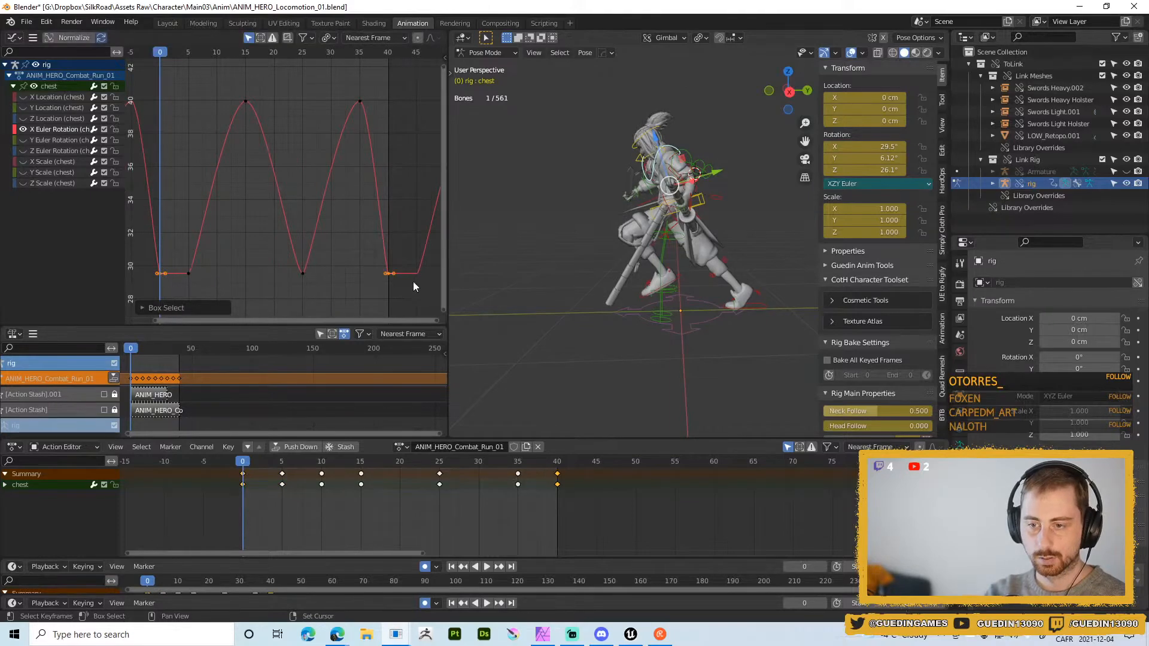
key("v")
left_click(389, 256)
key("g")
key("y")
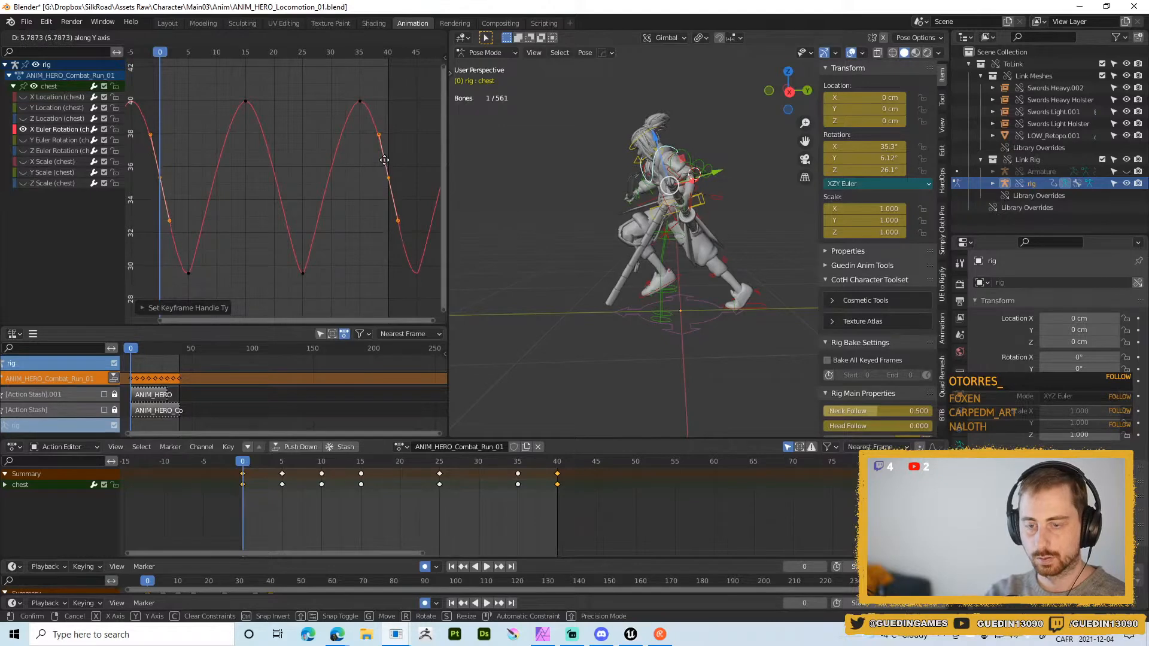
left_click(384, 161)
- Set one handle type for all the chest's X Euler Rotation keys and deselect them
key("a")
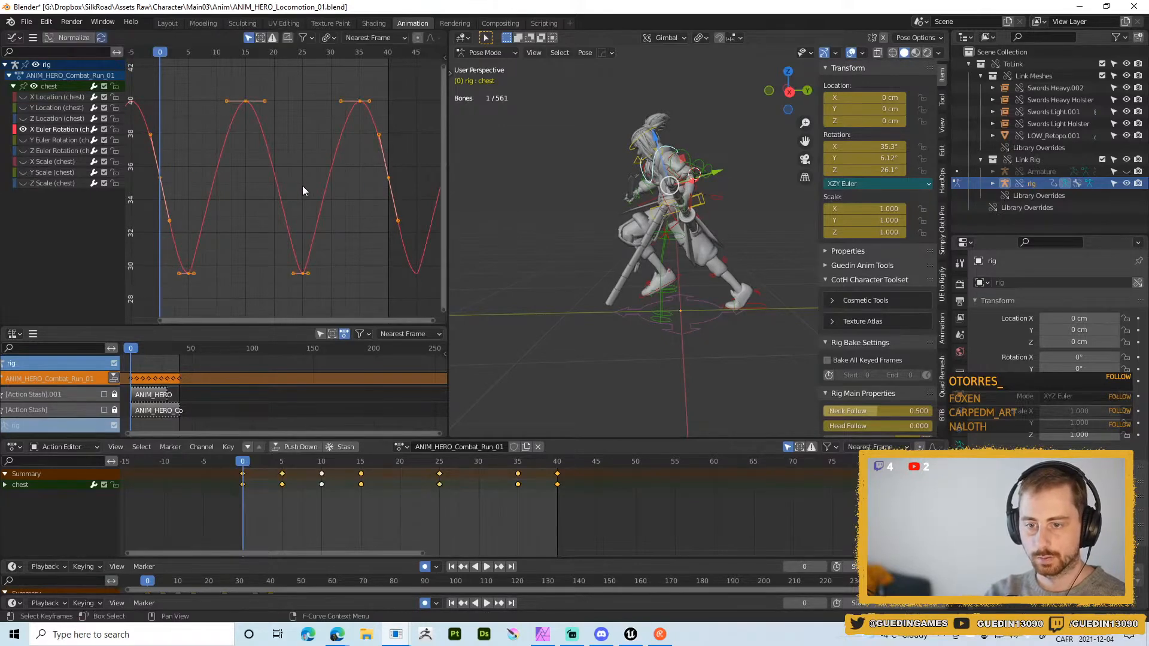
key("v")
left_click(303, 186)
left_click(386, 271)
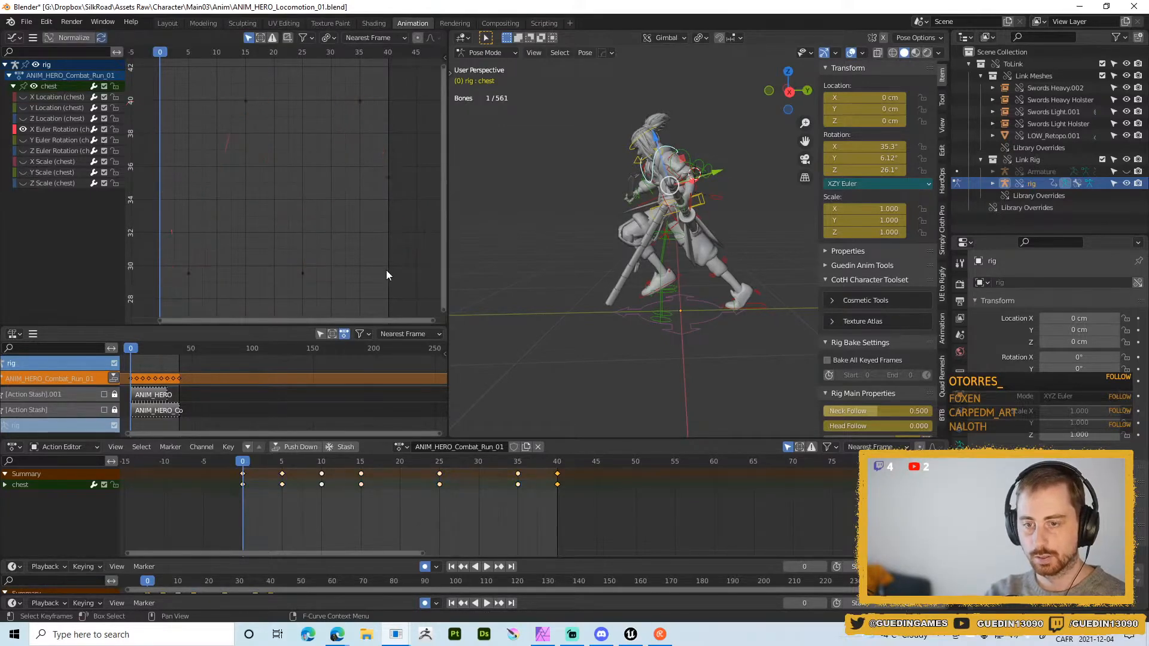
- Play the run and check the chest's motion from the front and the side, stopping at frame 23
middle_click_drag(570, 282, 694, 323)
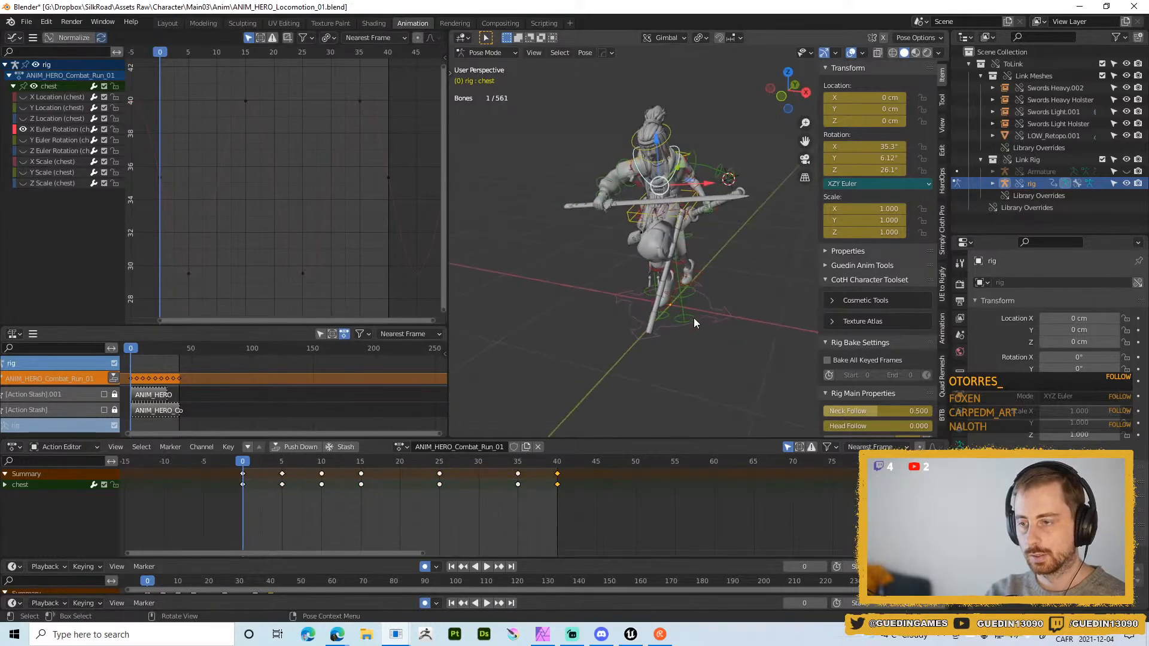
key("space")
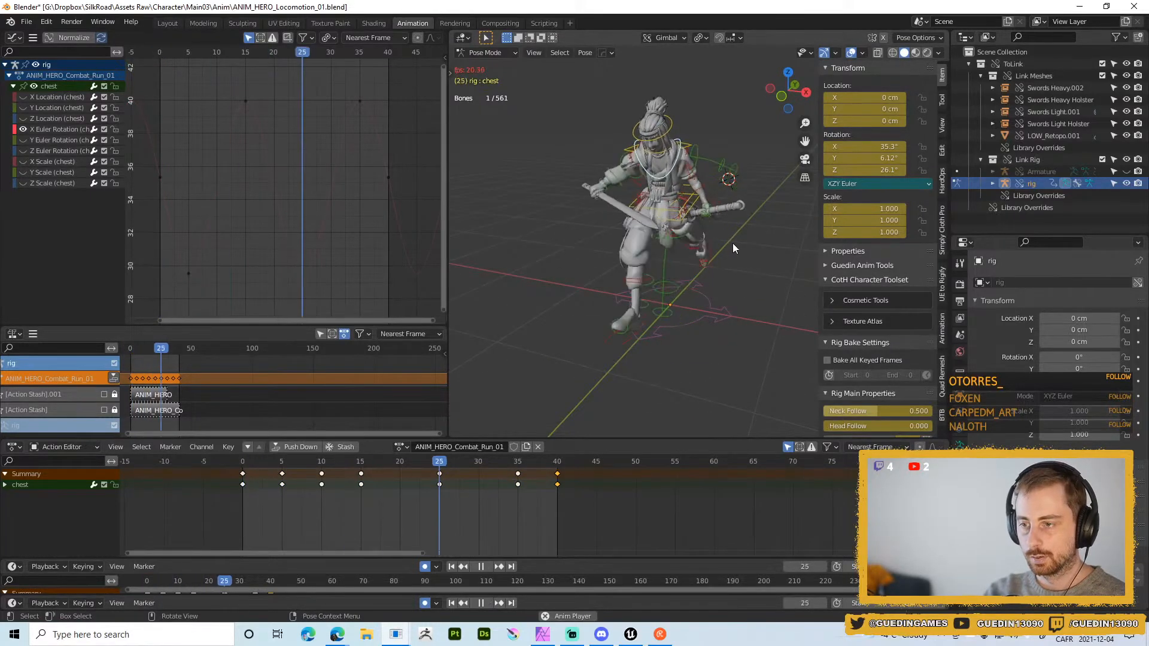
middle_click_drag(709, 225, 596, 217)
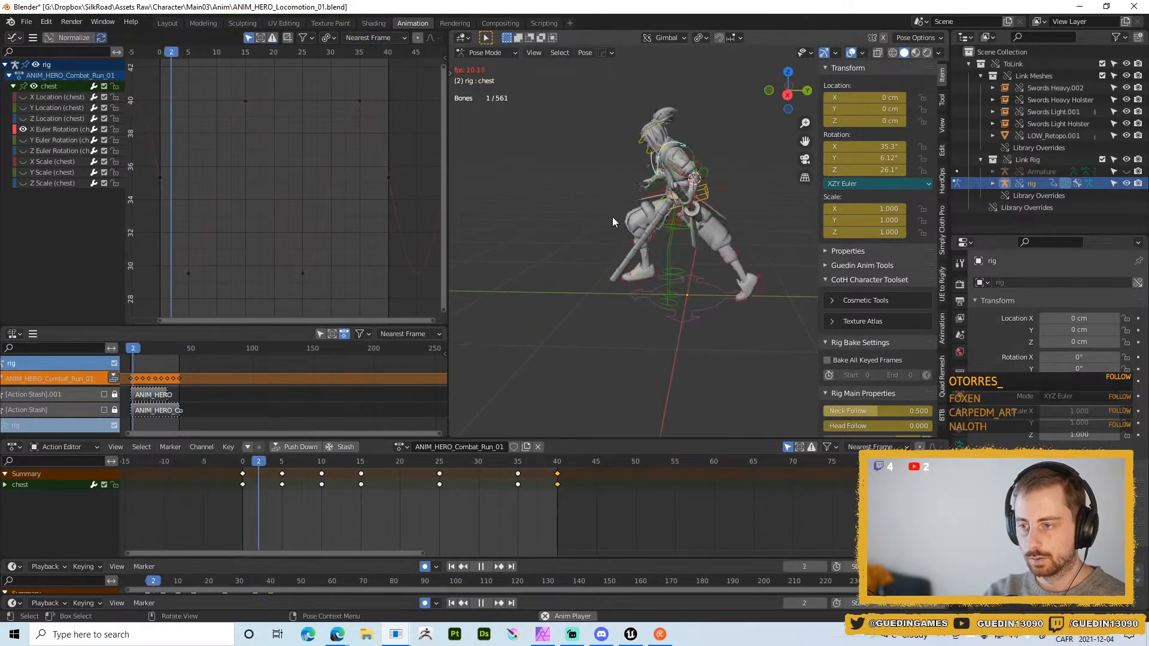
key("shift+space")
- Raise all the chest's X Euler Rotation keys by about 13 degrees for a stronger forward lean
left_click(609, 157)
key("g")
key("y")
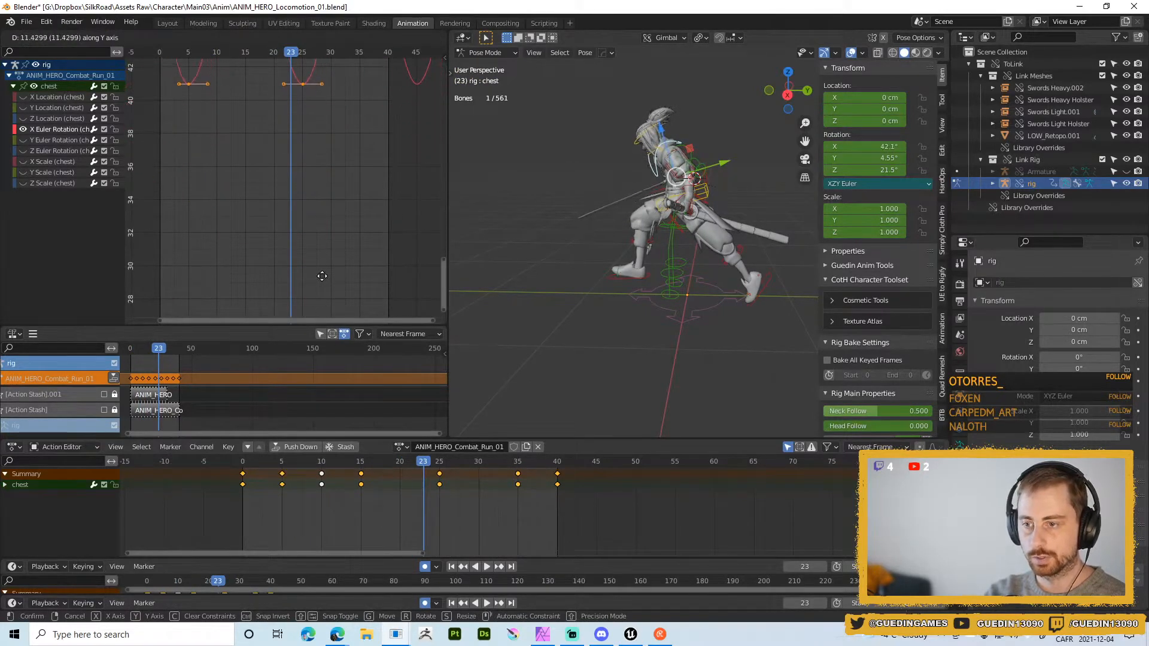
left_click(321, 257)
- Try to scale the chest's X Euler Rotation keys in value only, and undo the scaling
key("s")
key("y")
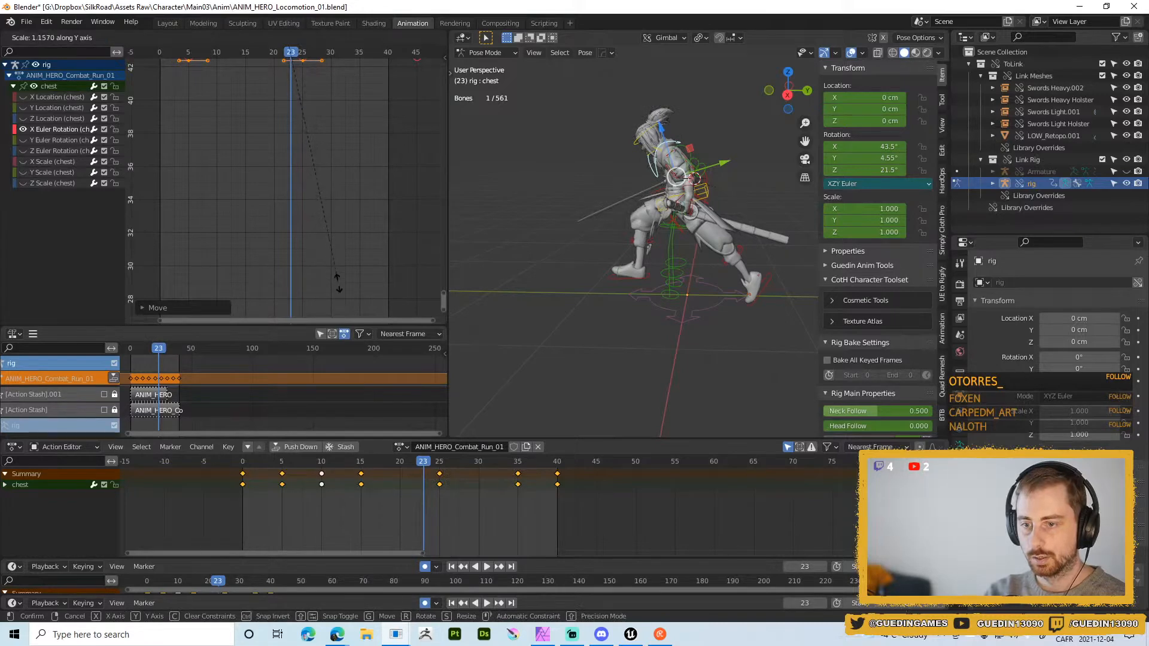
left_click(336, 276)
scroll(339, 263, "down", 10)
key("s")
key("y")
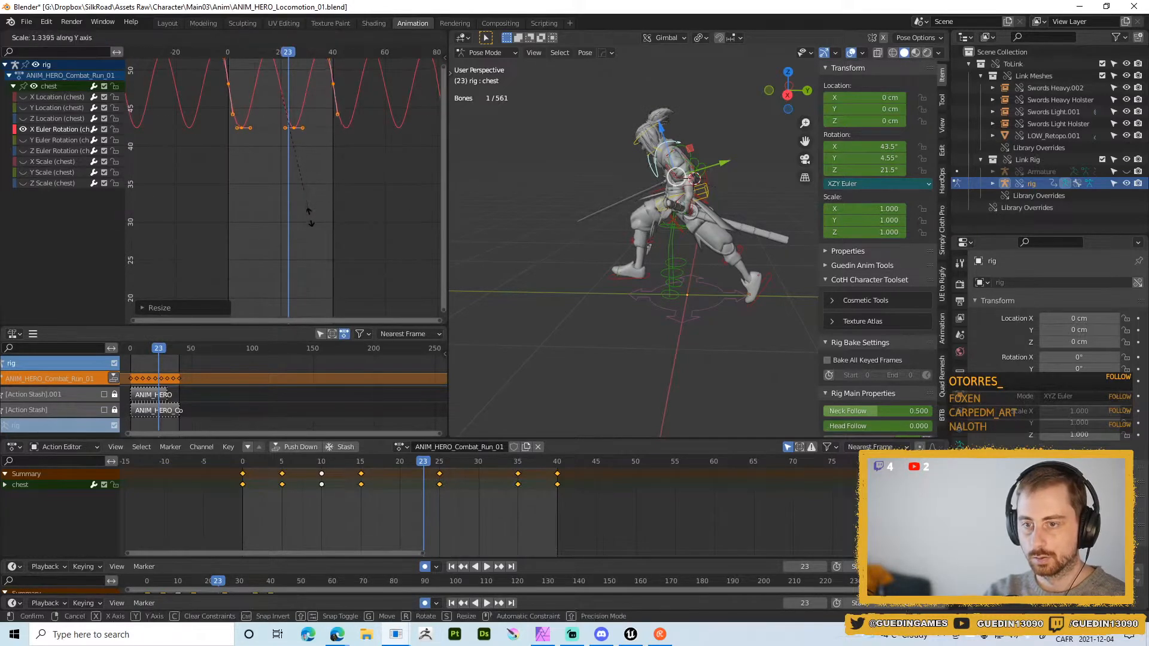
right_click(319, 202)
key("ctrl+z")
- Change the graph's pivot point, scale the chest's X Euler Rotation keys vertically to span about 40 to 55 degrees, and play the run
middle_click_drag(319, 202, 320, 268)
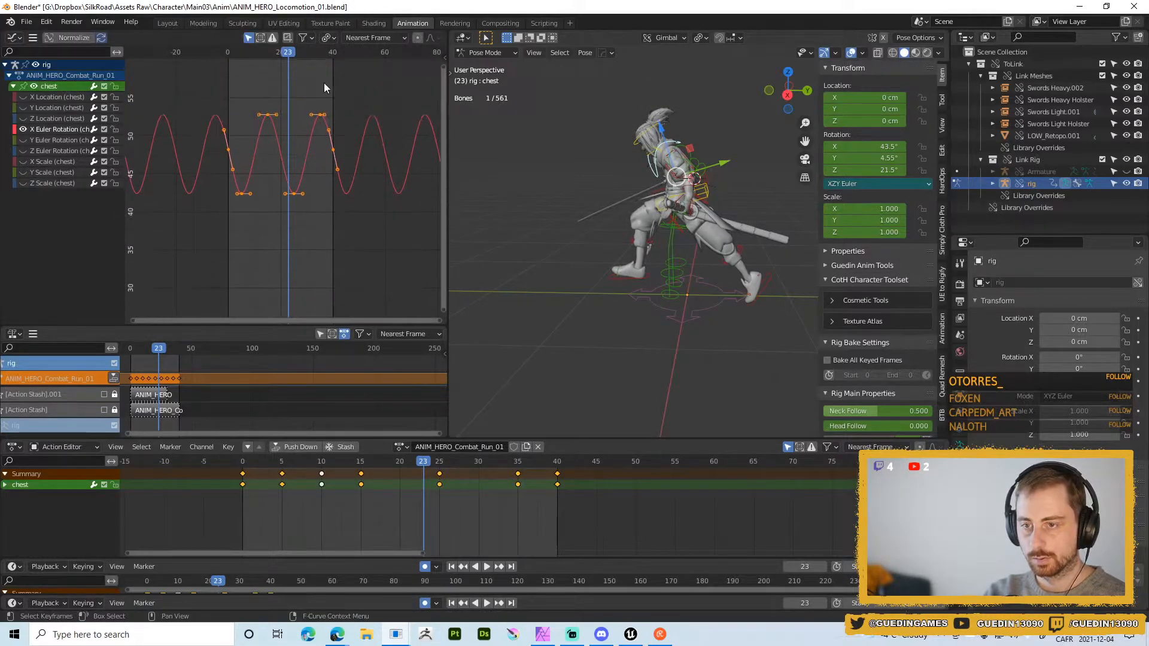
left_click(328, 38)
left_click(353, 77)
key("s")
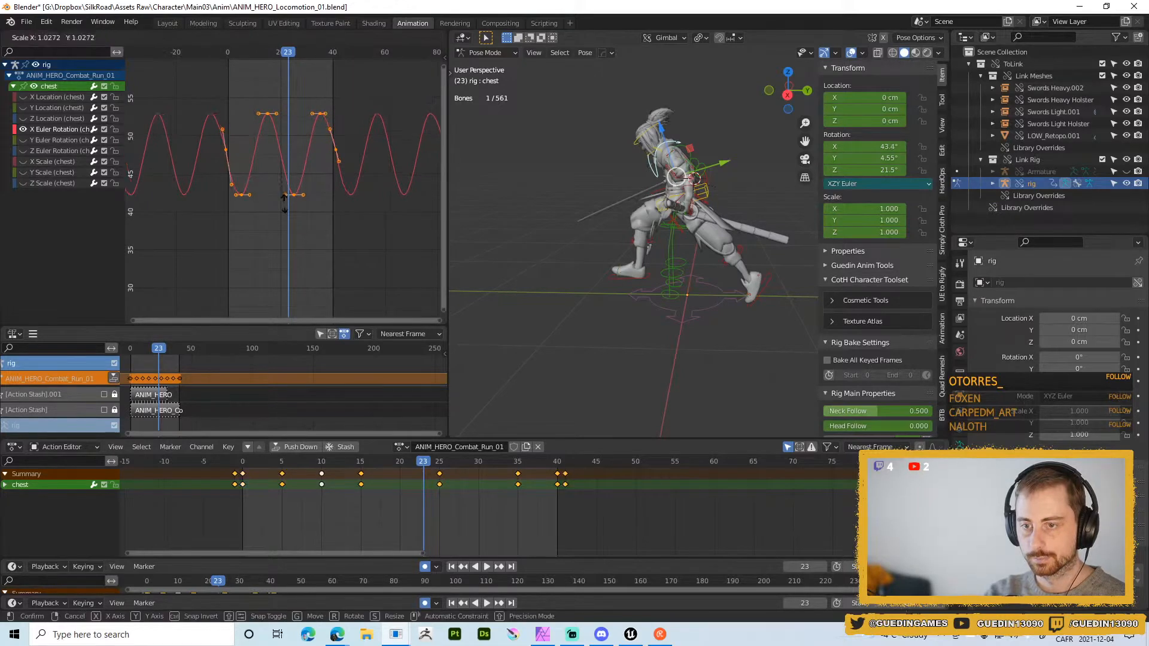
key("y")
left_click(285, 216)
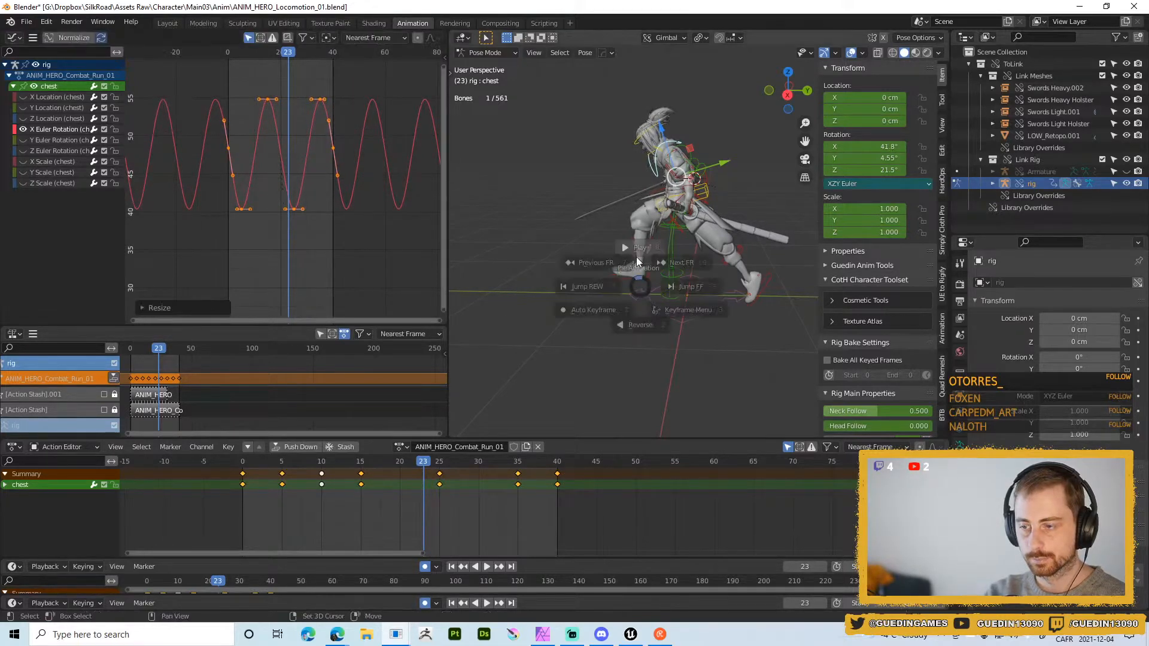
key("space")
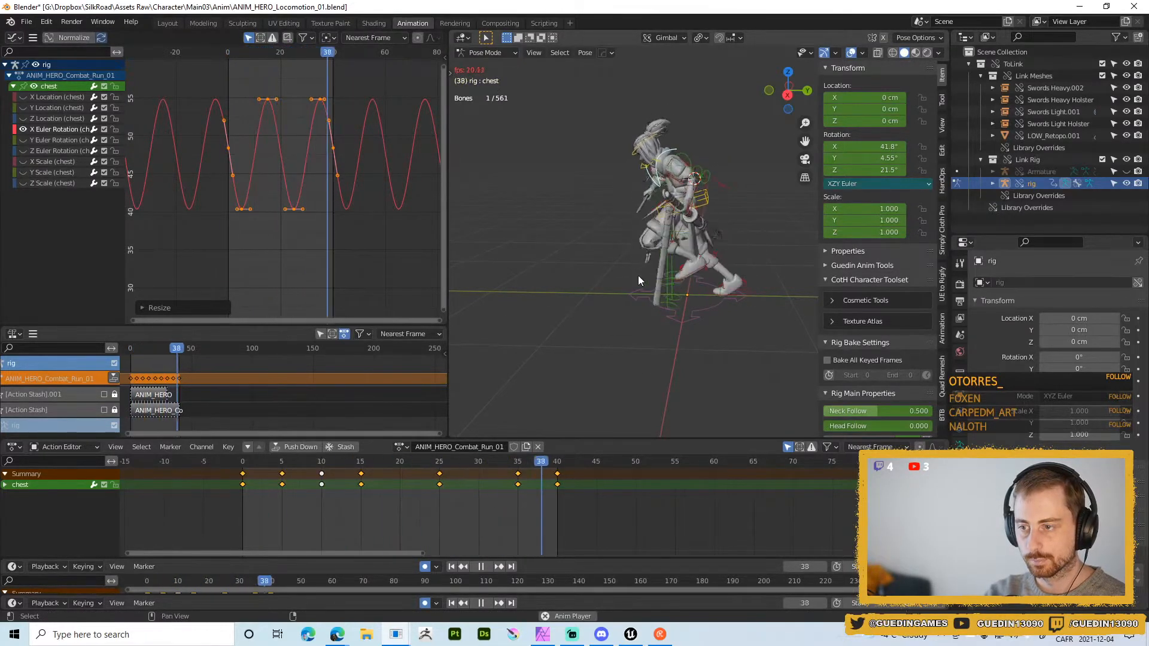
- Check the running hero's chest motion from the side and stop playback at frame 33
middle_click_drag(638, 276, 557, 232)
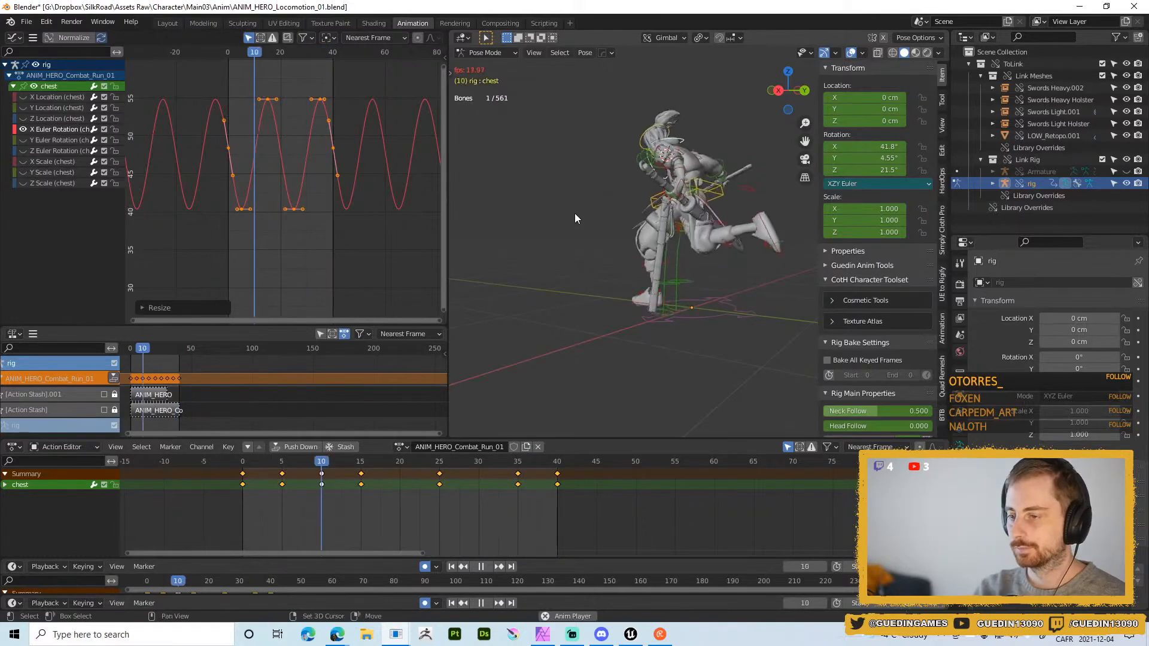
key("shift+space")
left_click(575, 141)
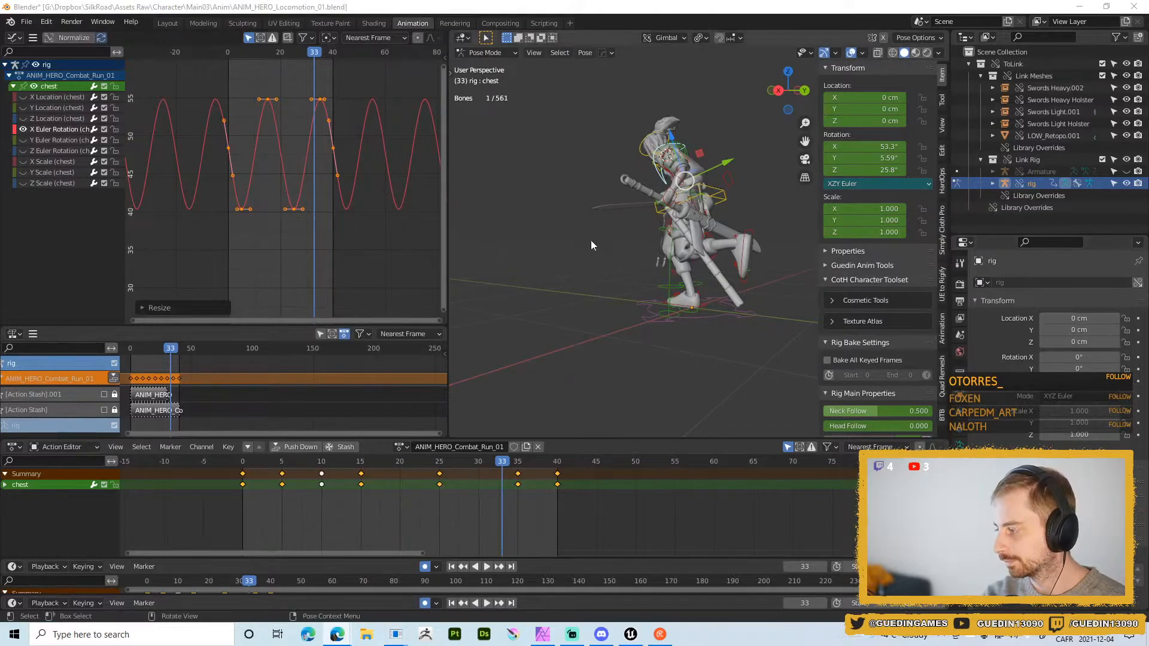
middle_click_drag(480, 177, 697, 156)
- Hide the chest's X Euler Rotation curve and show only its Y Euler Rotation curve, framed in the graph
left_click(23, 129)
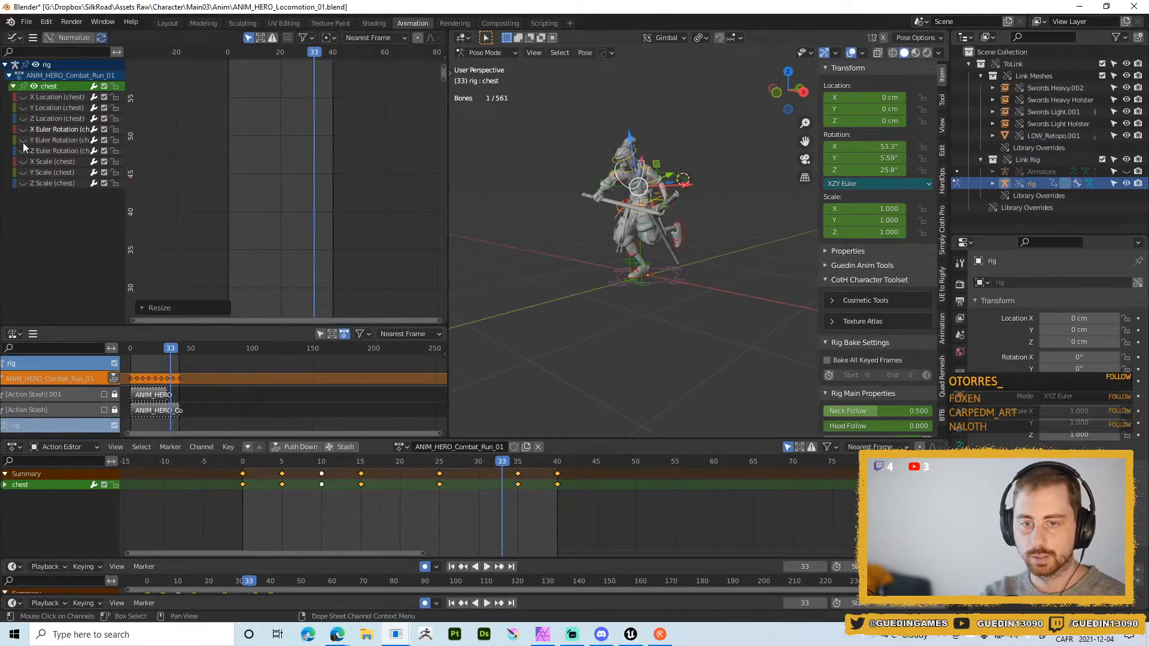
left_click(23, 140)
key("Home")
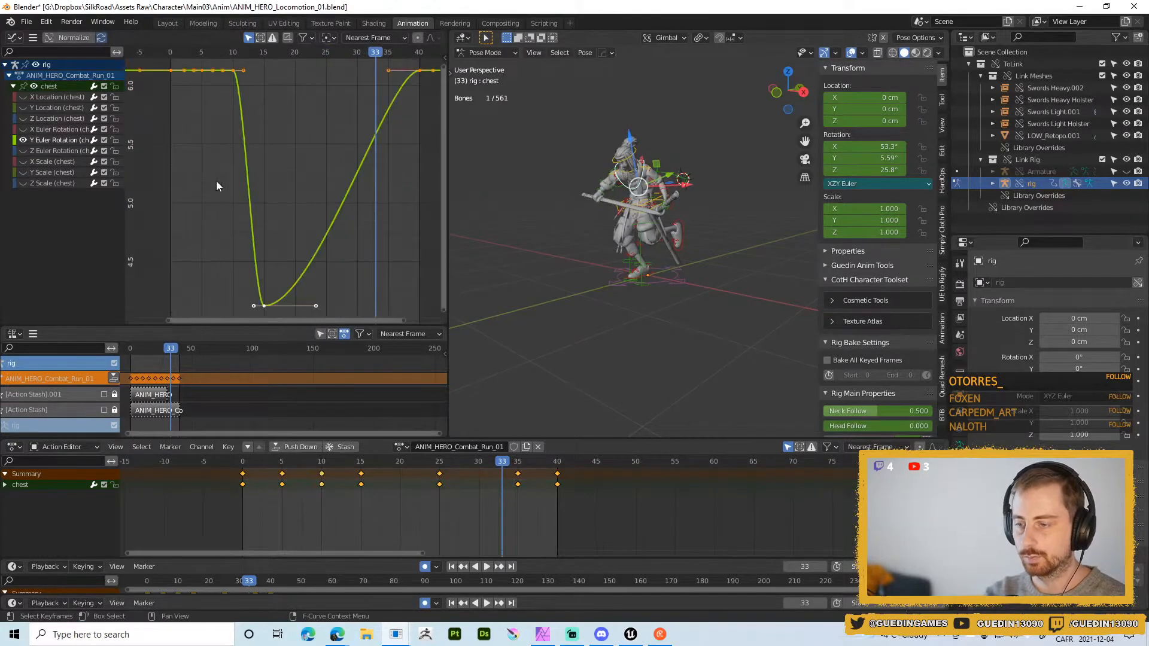
key("g")
key("y")
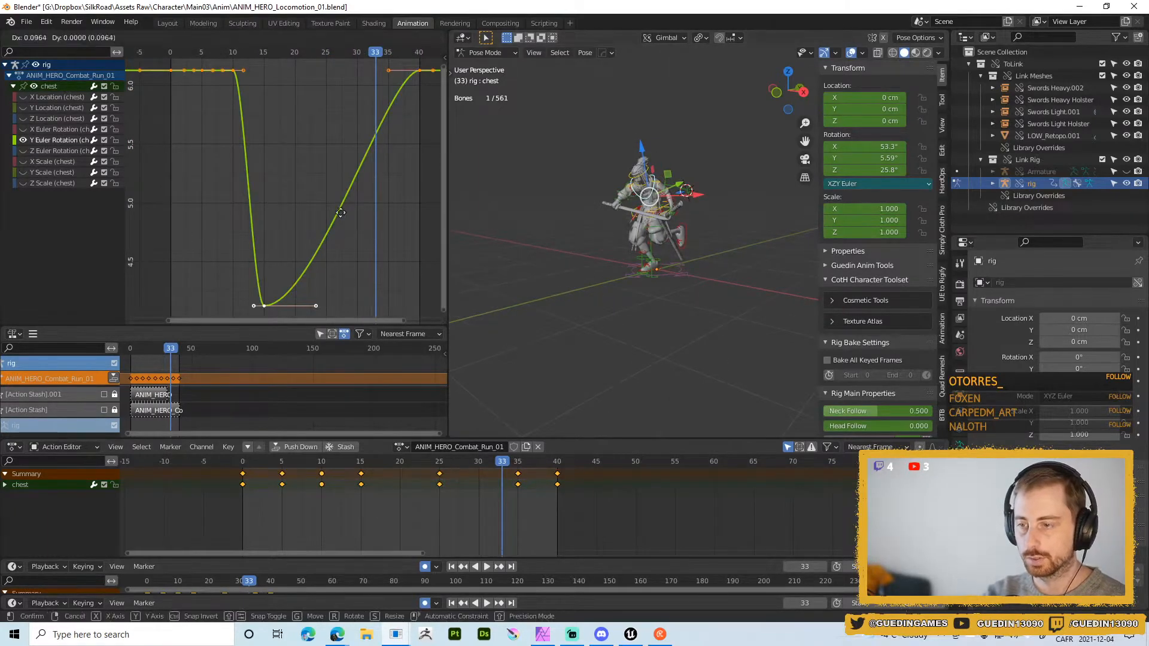
right_click(342, 88)
- Scrub through the run from a close front view to check the chest's side tilt, stopping at frame 20
scroll(718, 228, "up", 5)
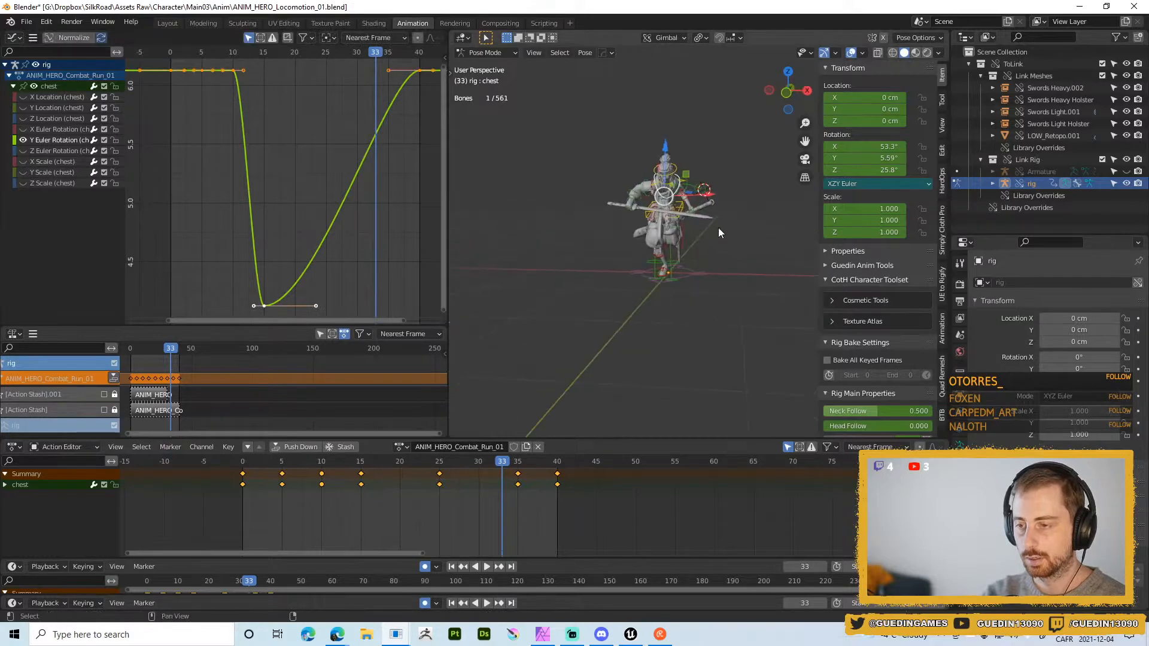
scroll(319, 140, "down", 2)
key("space")
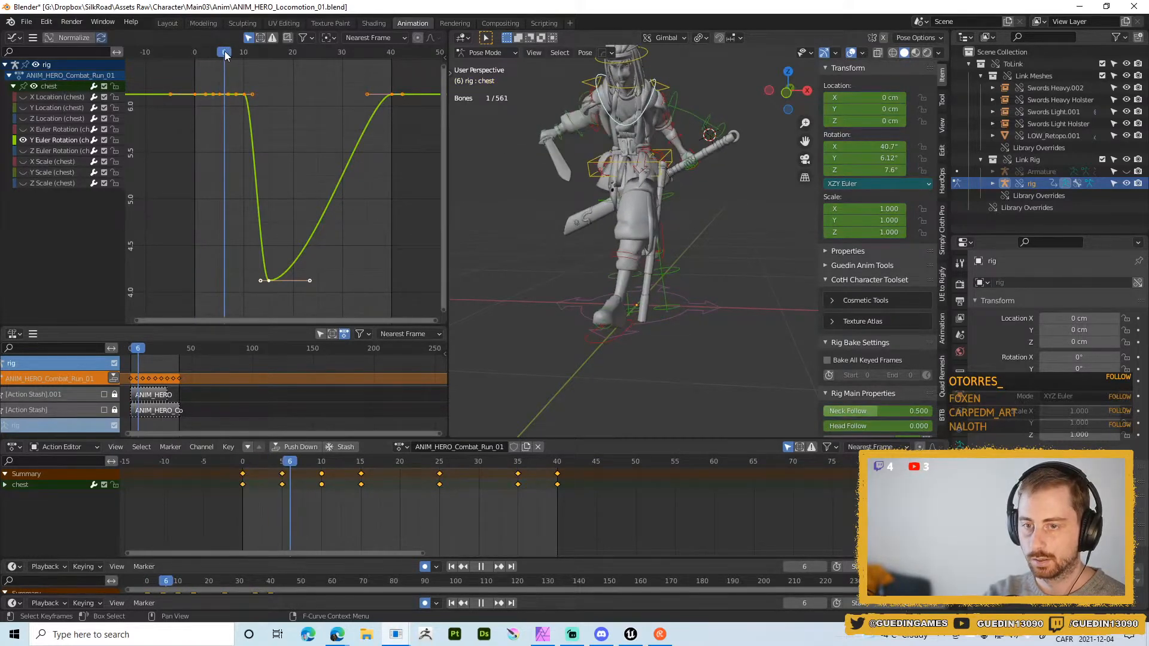
key("space")
key("space")
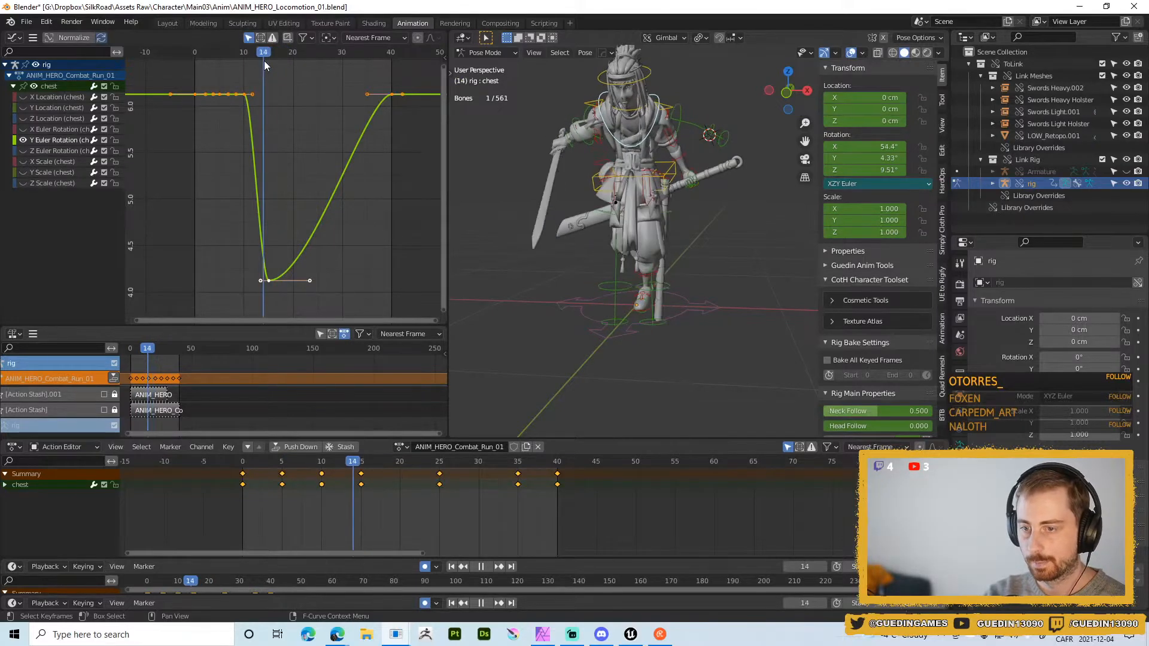
left_click_drag(299, 59, 293, 65)
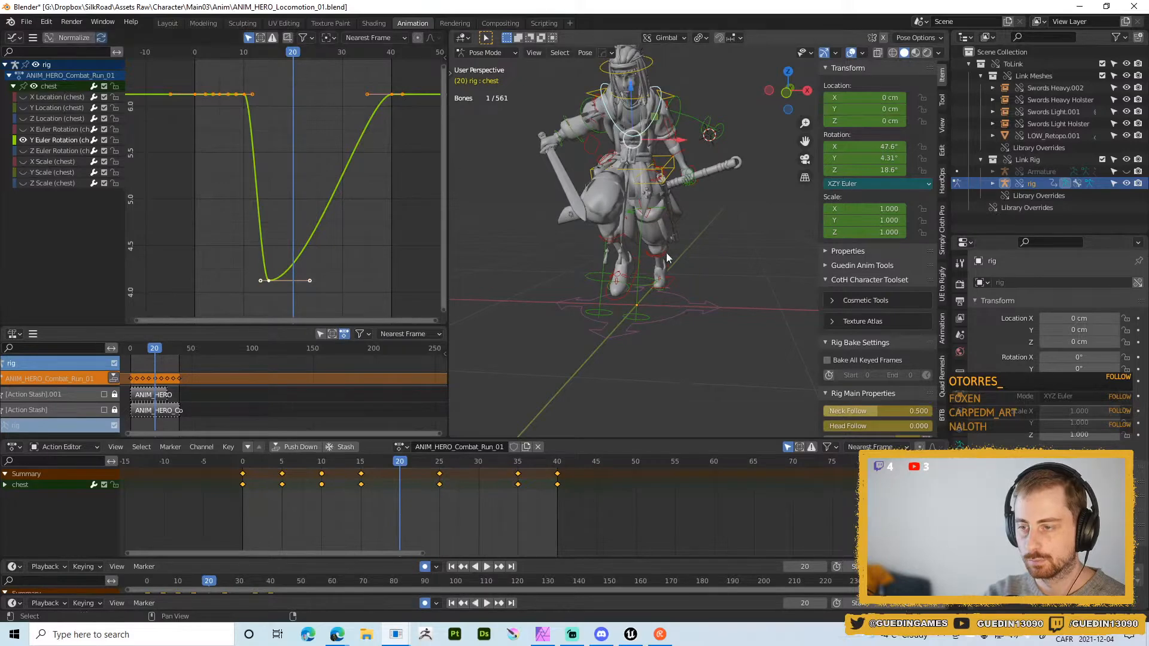
mouse_move(669, 255)
middle_mouse_down()
mouse_move(685, 233)
mouse_move(679, 247)
middle_mouse_up()
key("g")
key("x")
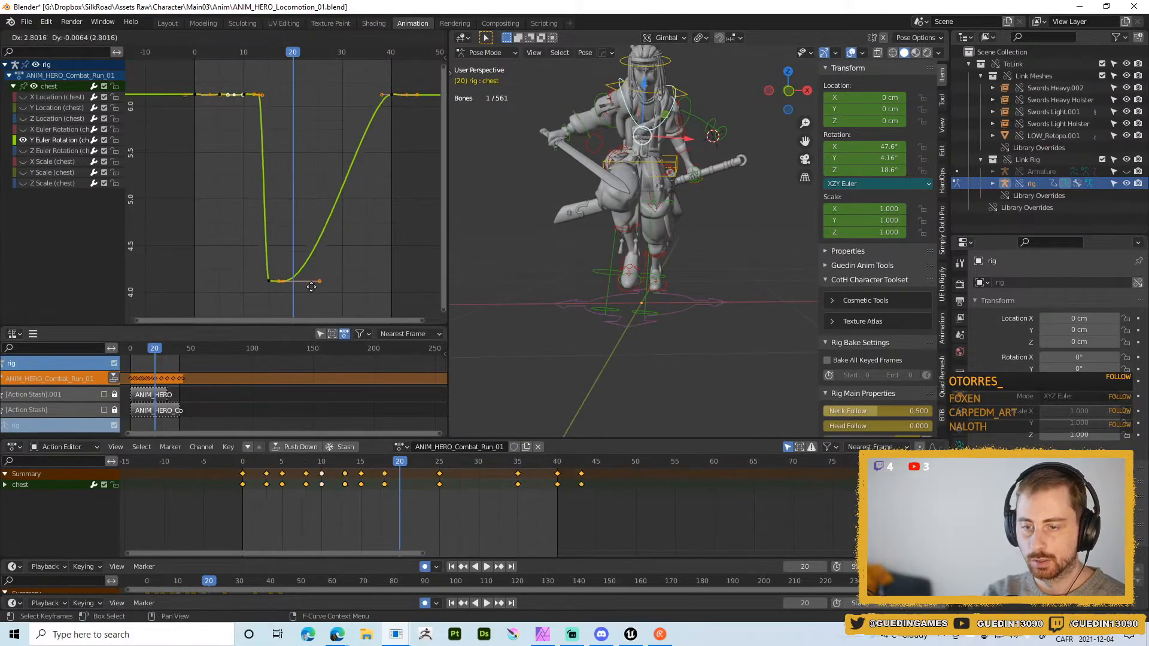
right_click(312, 281)
- Duplicate the chest's low Y Euler Rotation key at frame 15 to frame 20, keeping its value
left_click_drag(225, 254, 301, 301)
key("shift+d")
key("x")
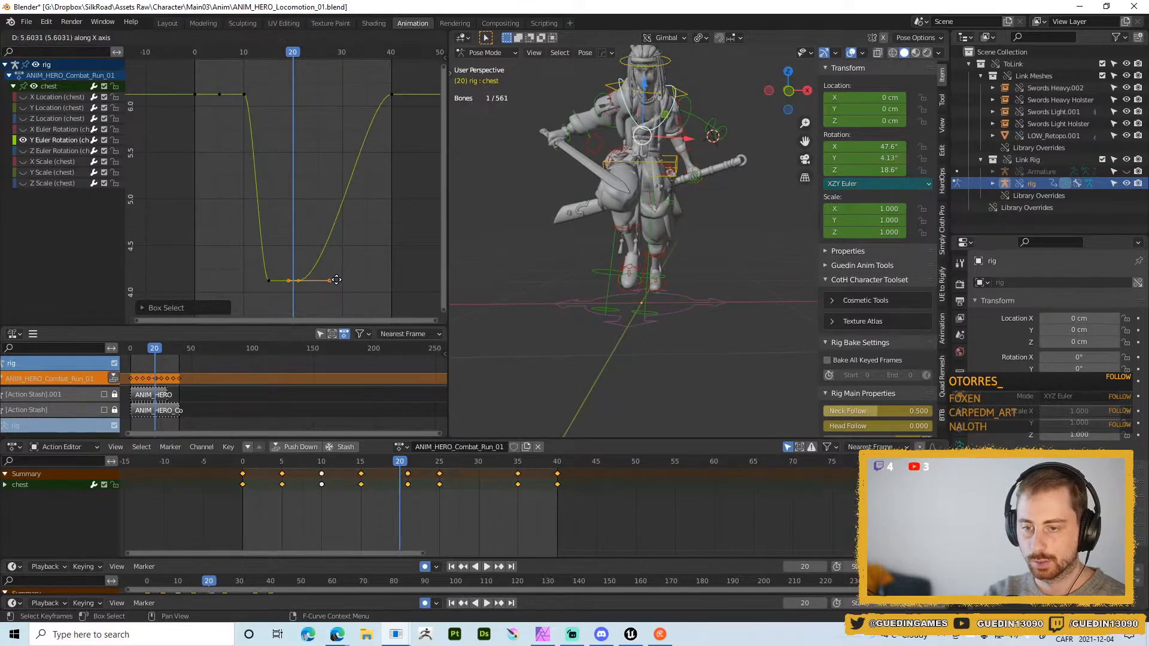
left_click(336, 279)
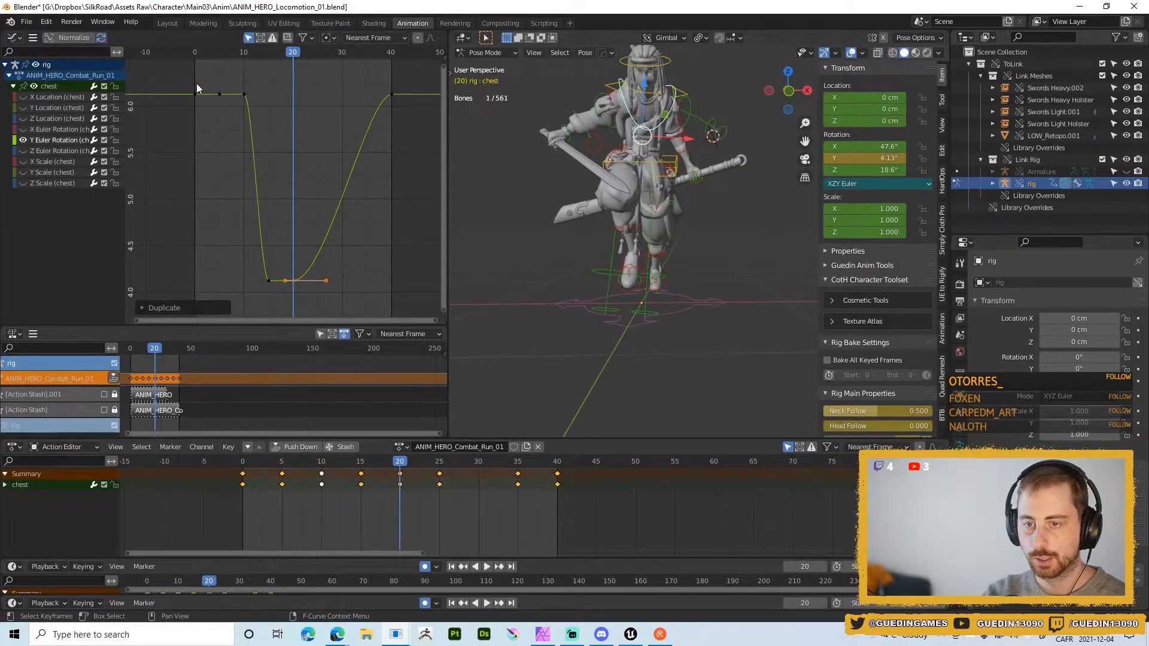
- Delete the chest's Y Euler Rotation keys at frames 10 and 15
left_click(215, 52)
left_click_drag(233, 73, 261, 131)
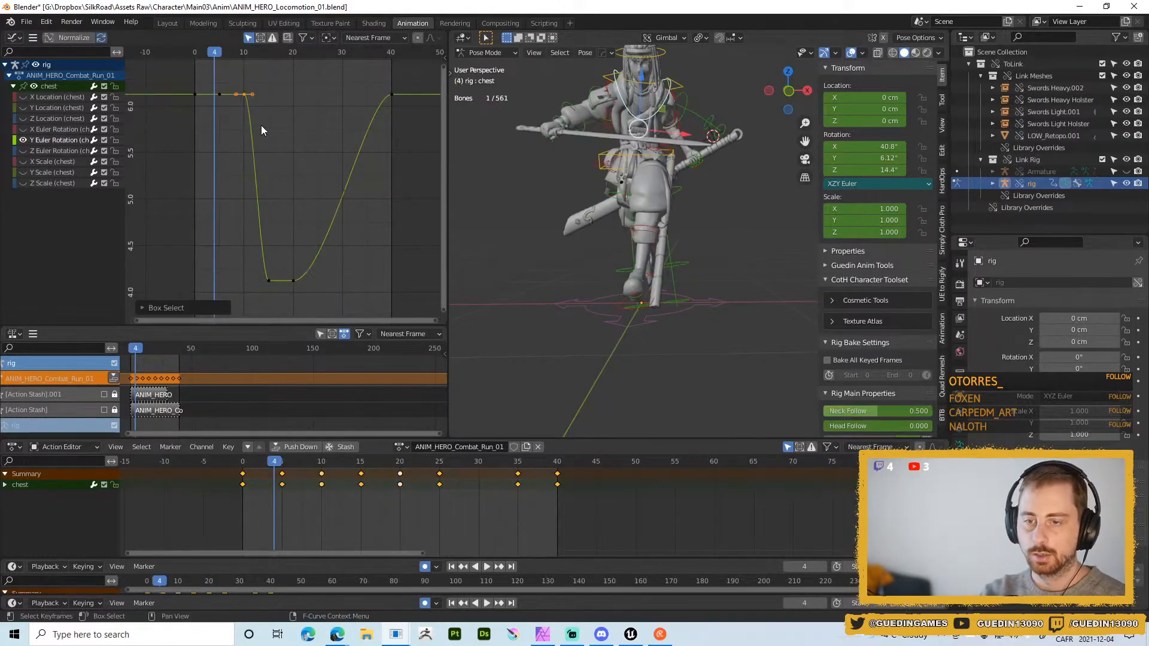
key("Delete")
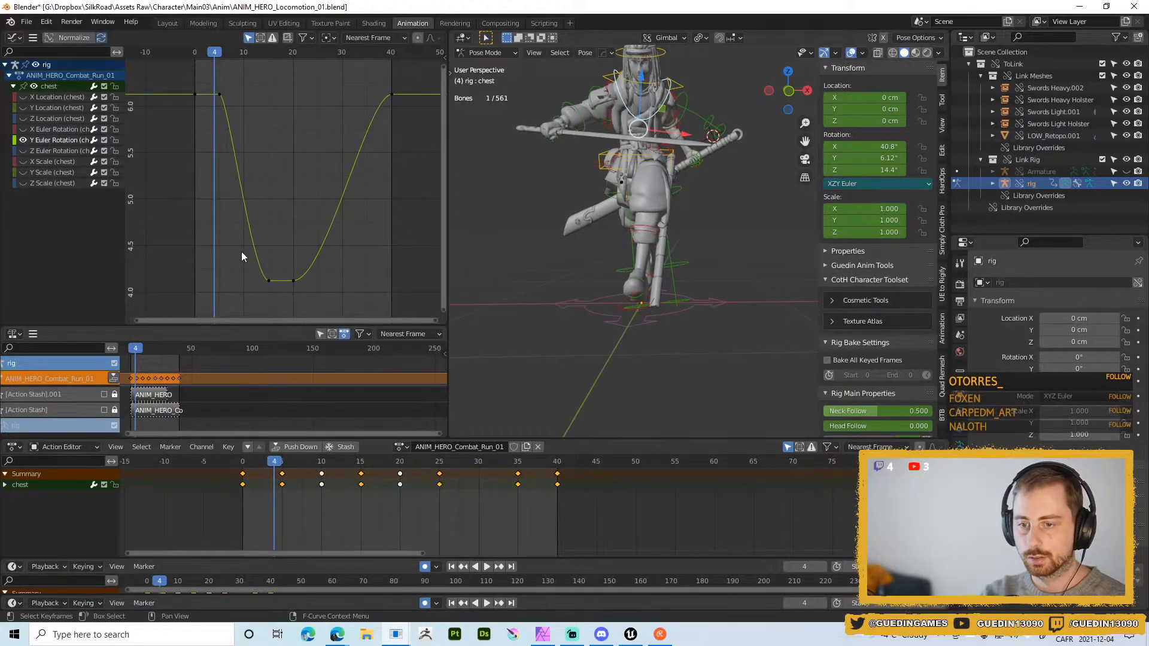
left_click(268, 280)
key("x")
left_click(275, 303)
- Duplicate the chest's Y Euler Rotation key at frame 5 to frame 35, keeping its value
key("space")
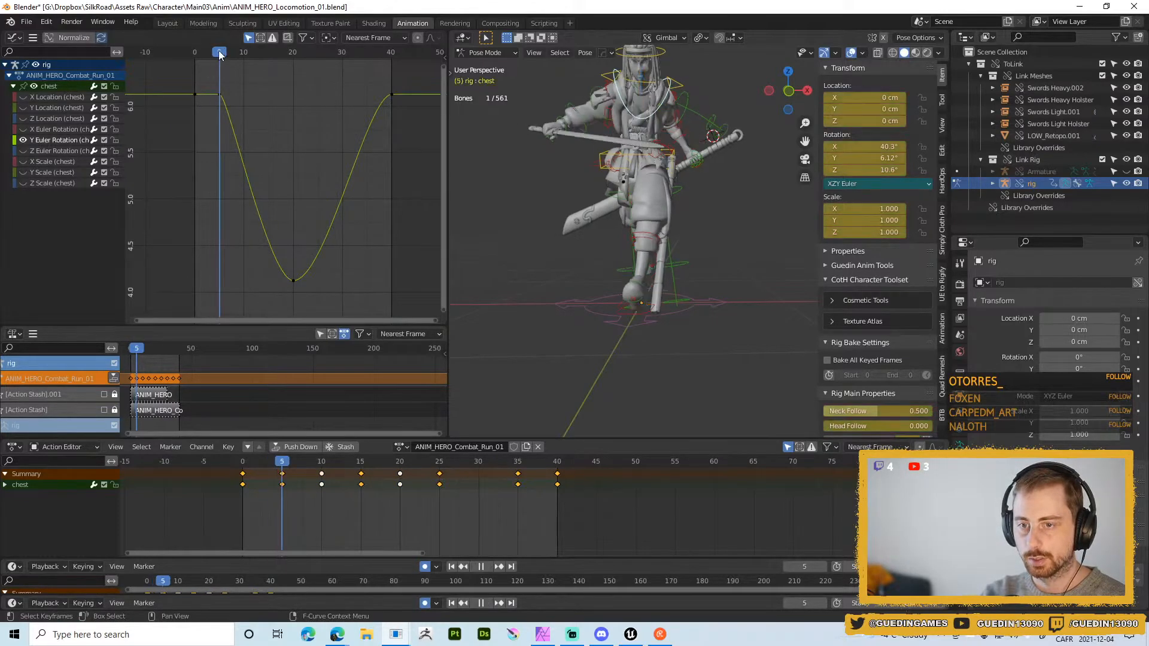
key("space")
left_click(219, 94)
key("shift+d")
key("x")
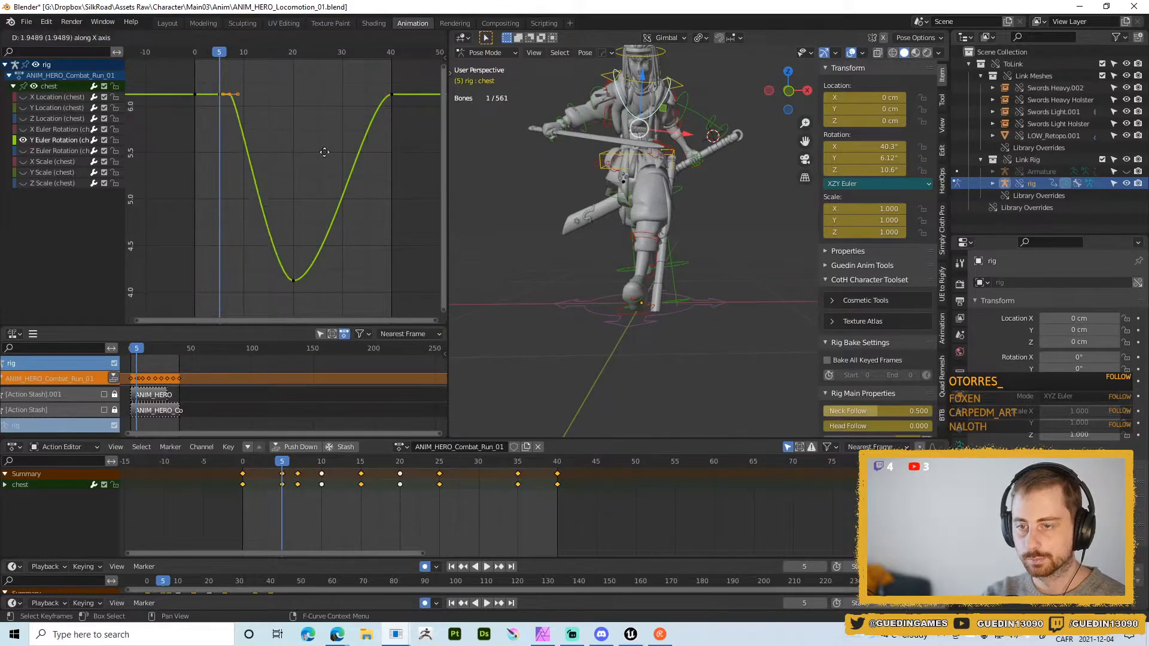
left_click(416, 159)
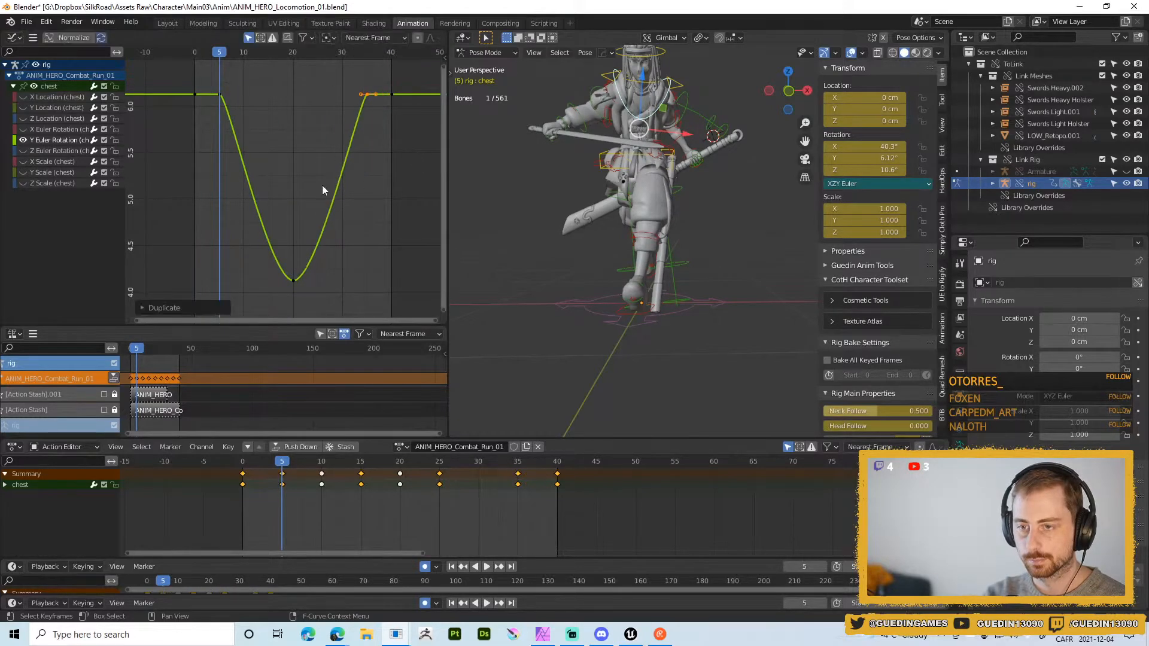
- Add a Cycles modifier to the chest's Y Euler Rotation curve, removing the Generator modifier added by mistake
left_click_drag(389, 75, 418, 151)
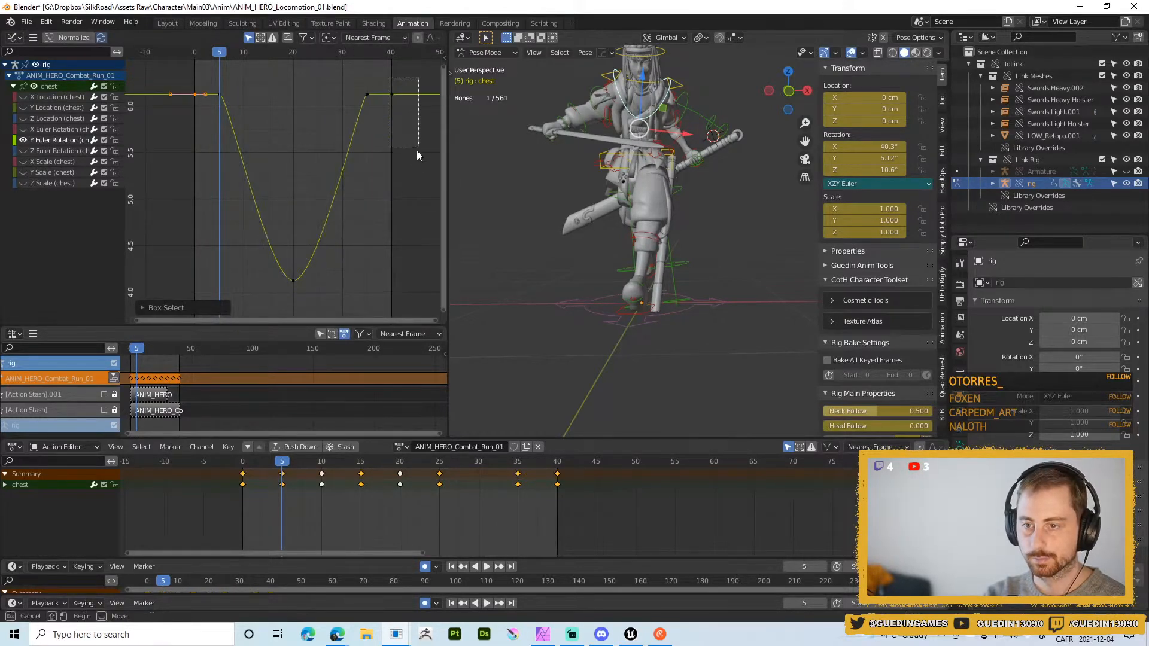
left_click(56, 134)
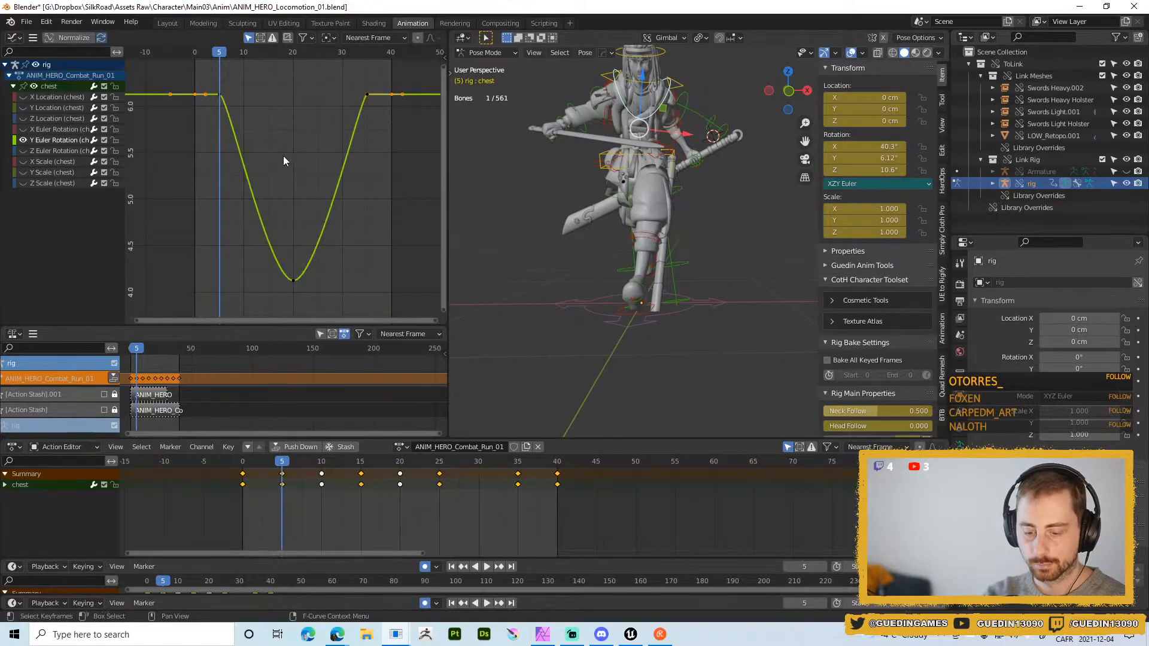
key("n")
left_click(370, 56)
left_click(358, 69)
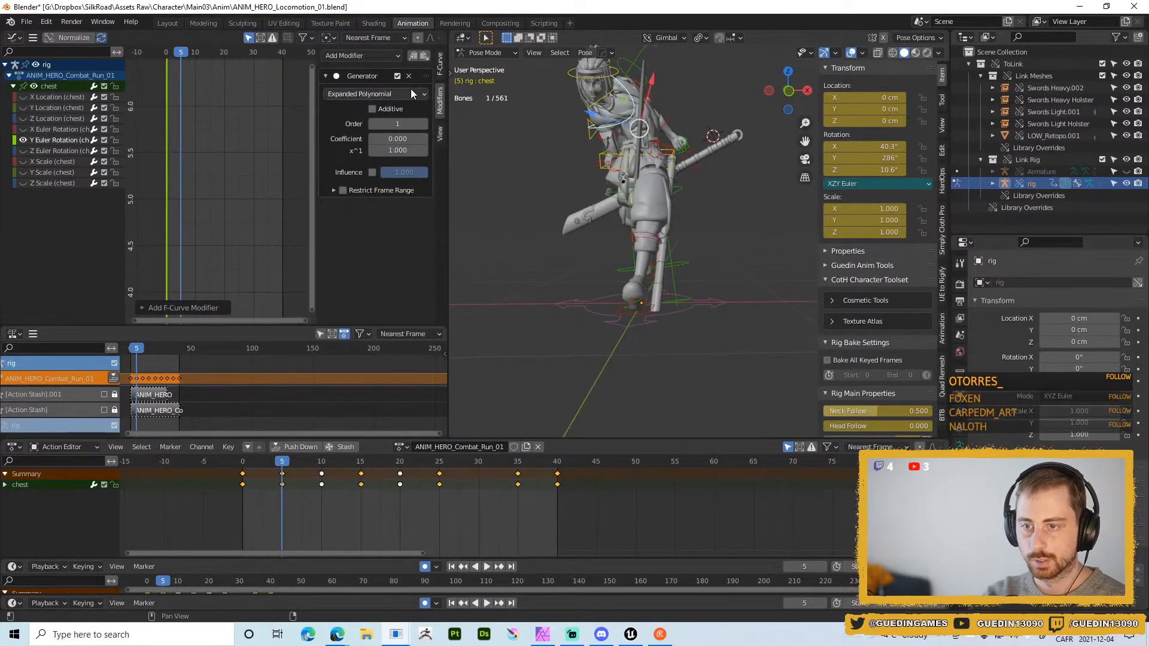
left_click(411, 77)
left_click(381, 55)
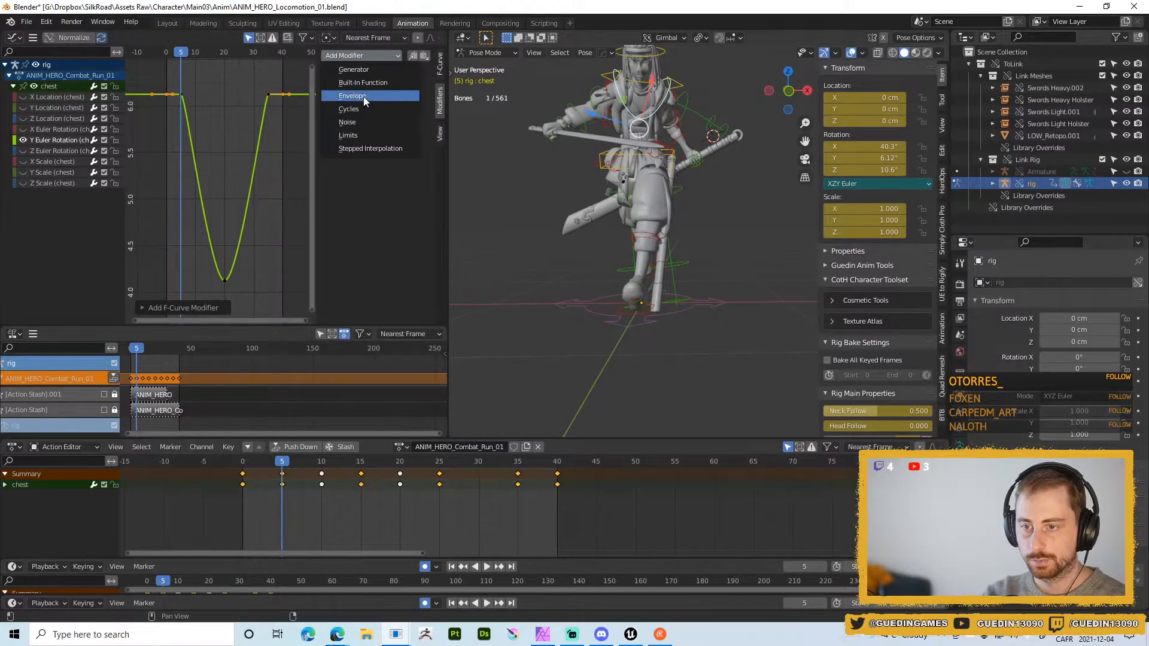
left_click(364, 109)
key("n")
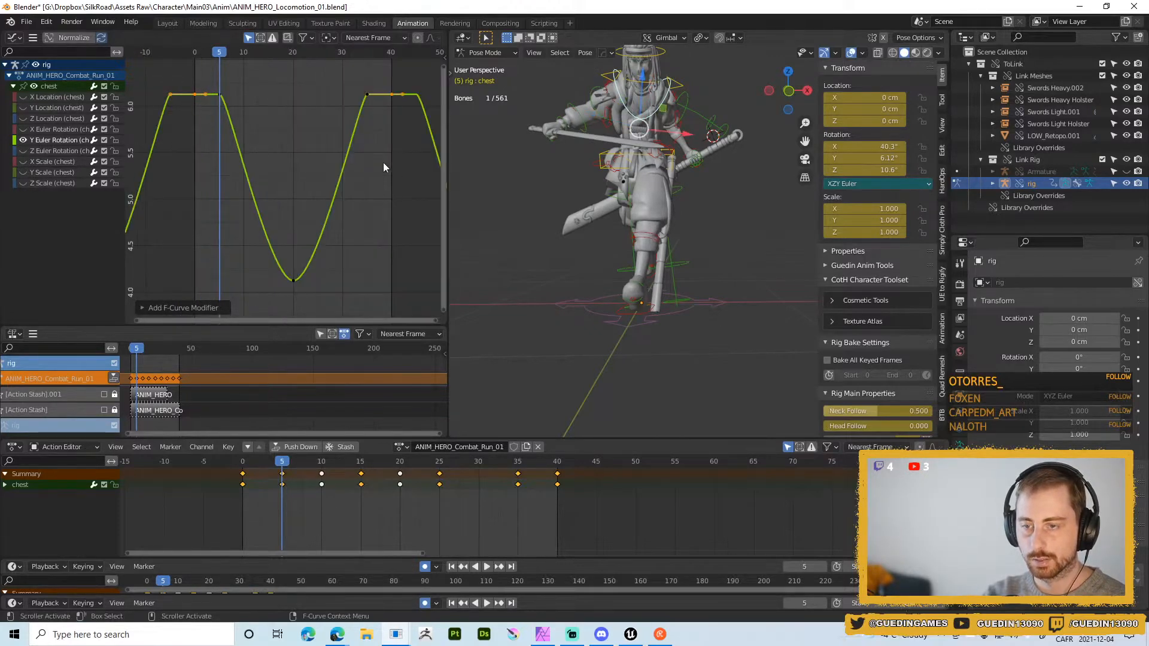
- Change the handle type of all the chest's Y Euler Rotation keys to smooth the curve with level handles
key("a")
key("v")
left_click(312, 159)
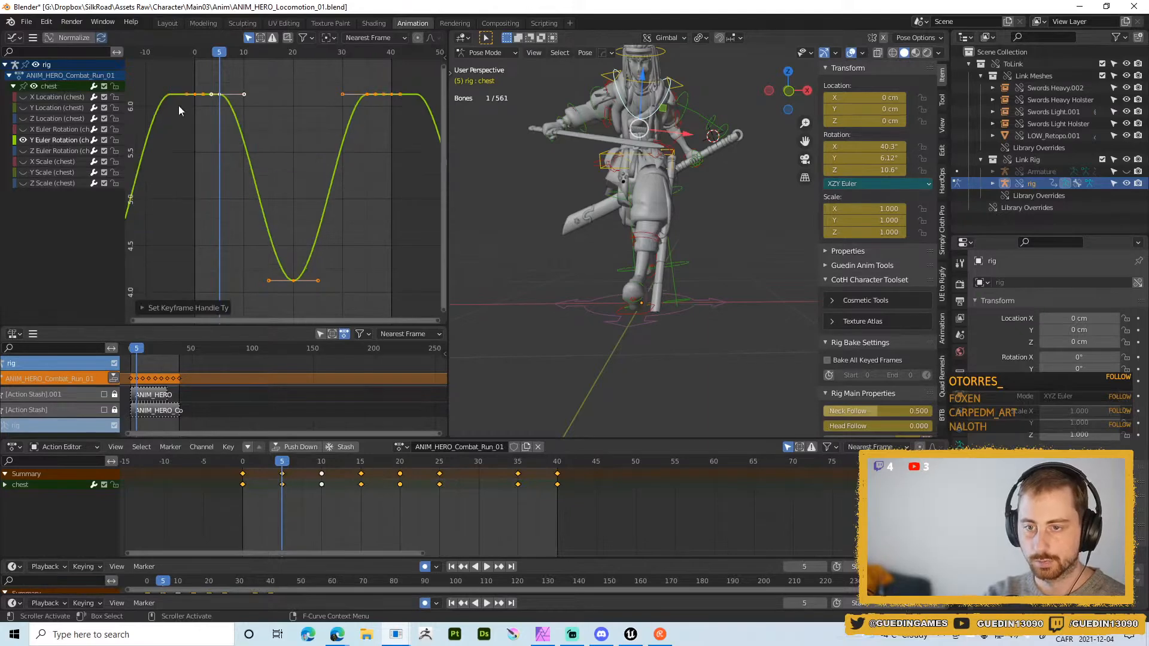
- Try lowering the chest's Y Euler Rotation keys at frames 0 and 40 by about 1 degree
left_click_drag(174, 79, 216, 143)
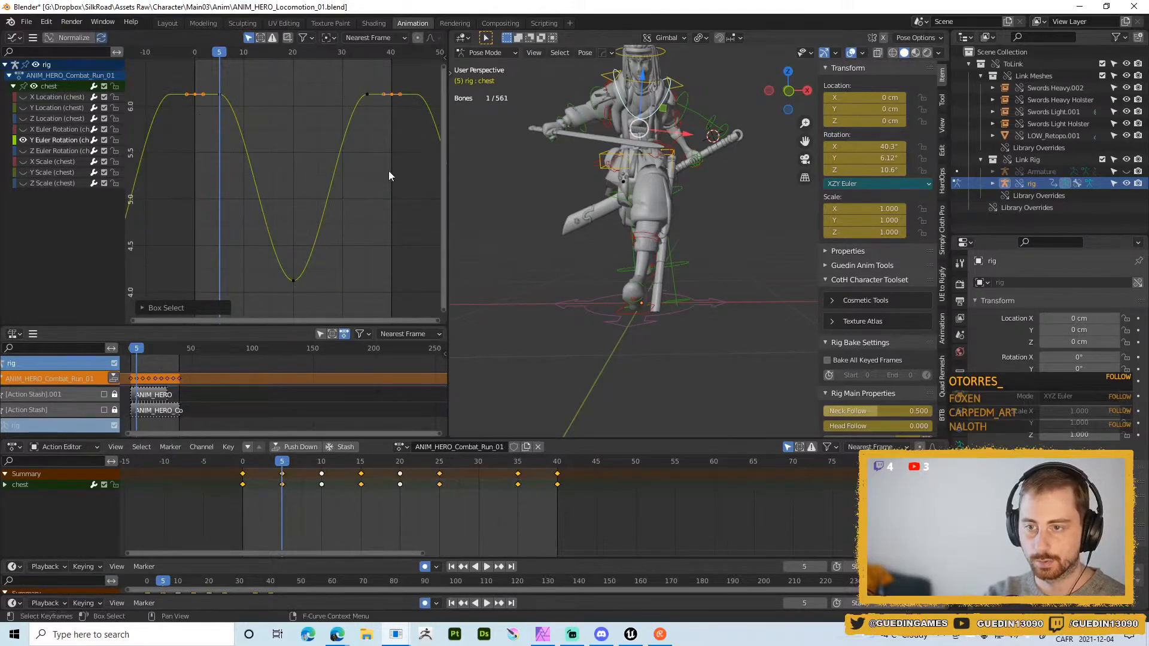
key("g")
key("y")
left_click(391, 226)
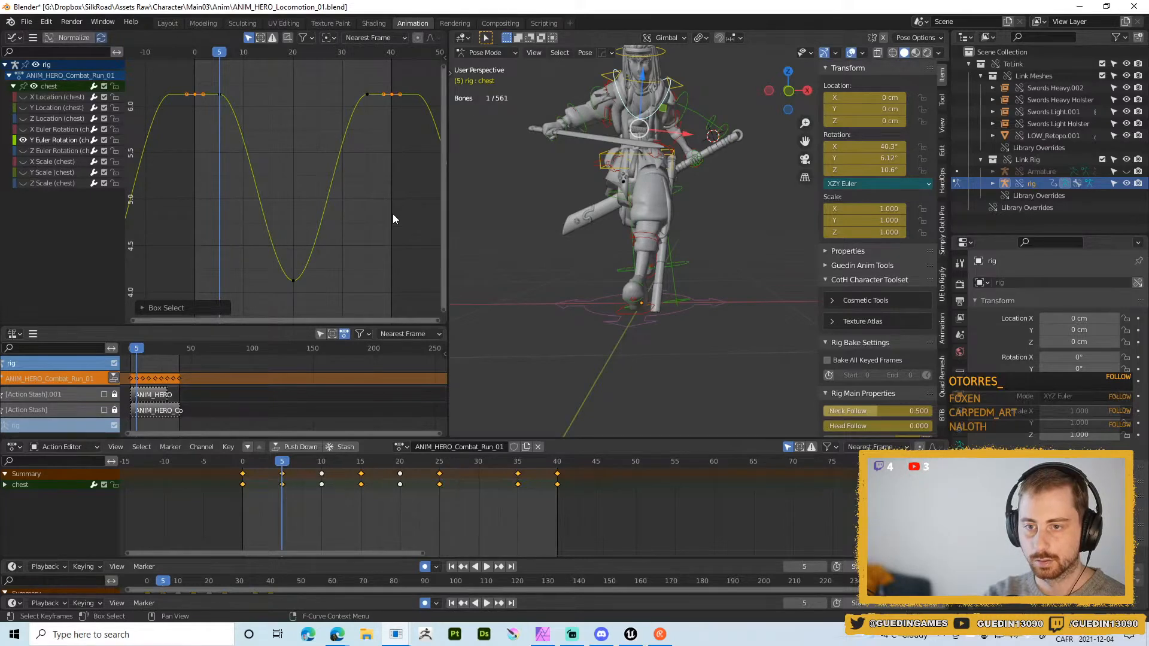
key("g")
key("y")
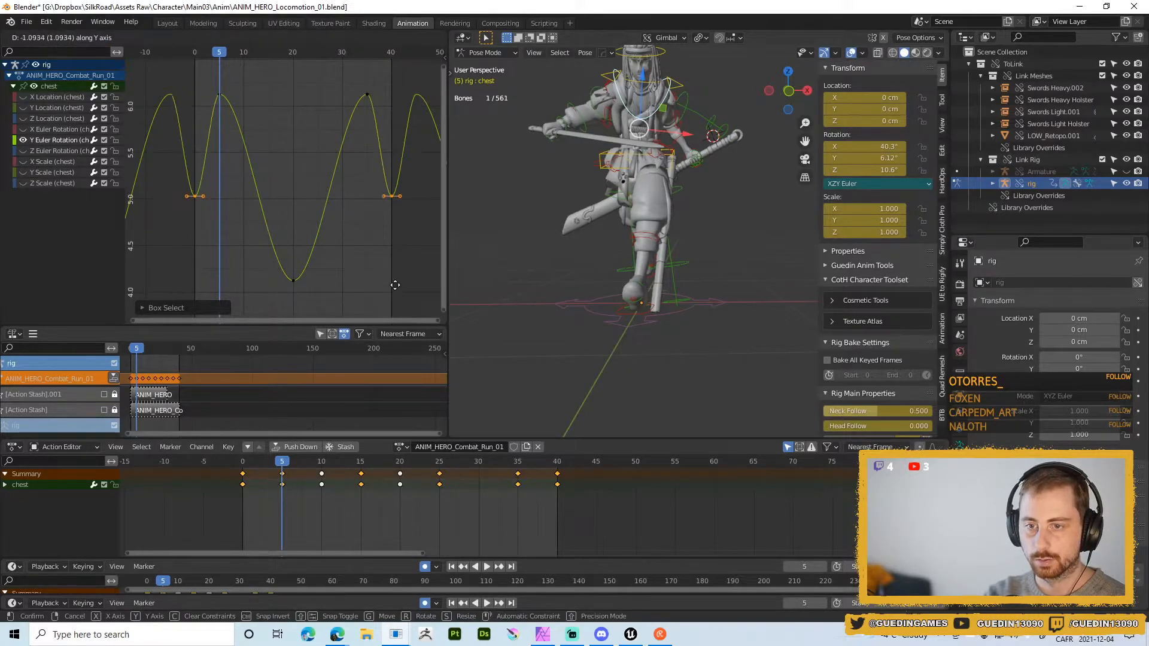
right_click(395, 285)
scroll(376, 244, "down", 2)
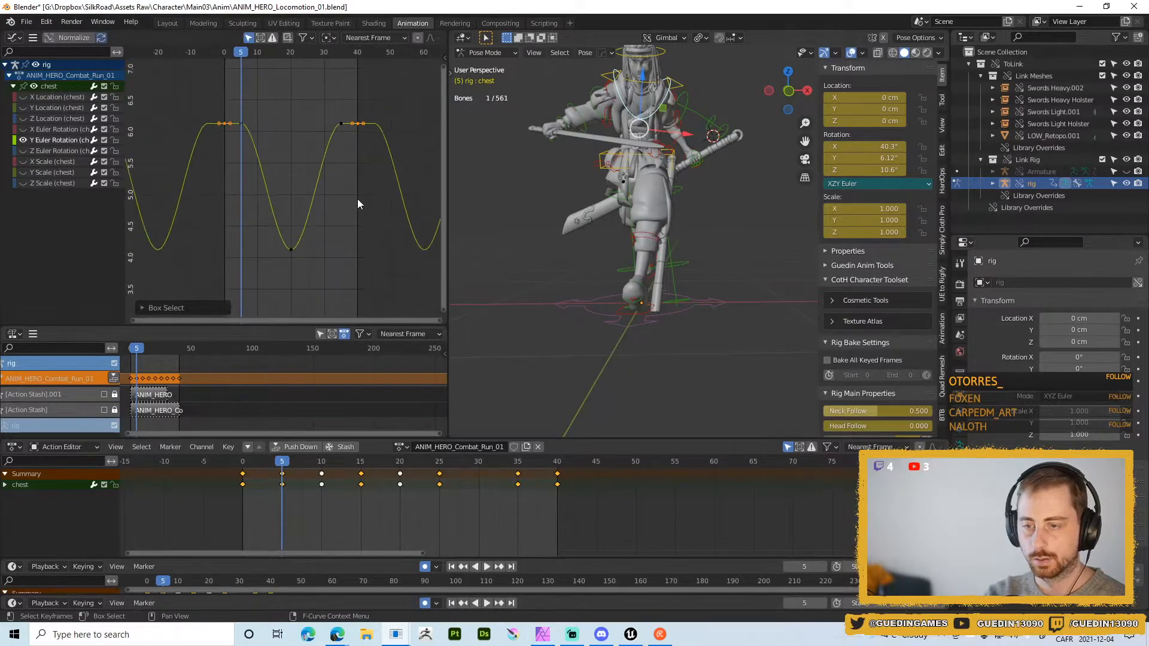
key("g")
key("y")
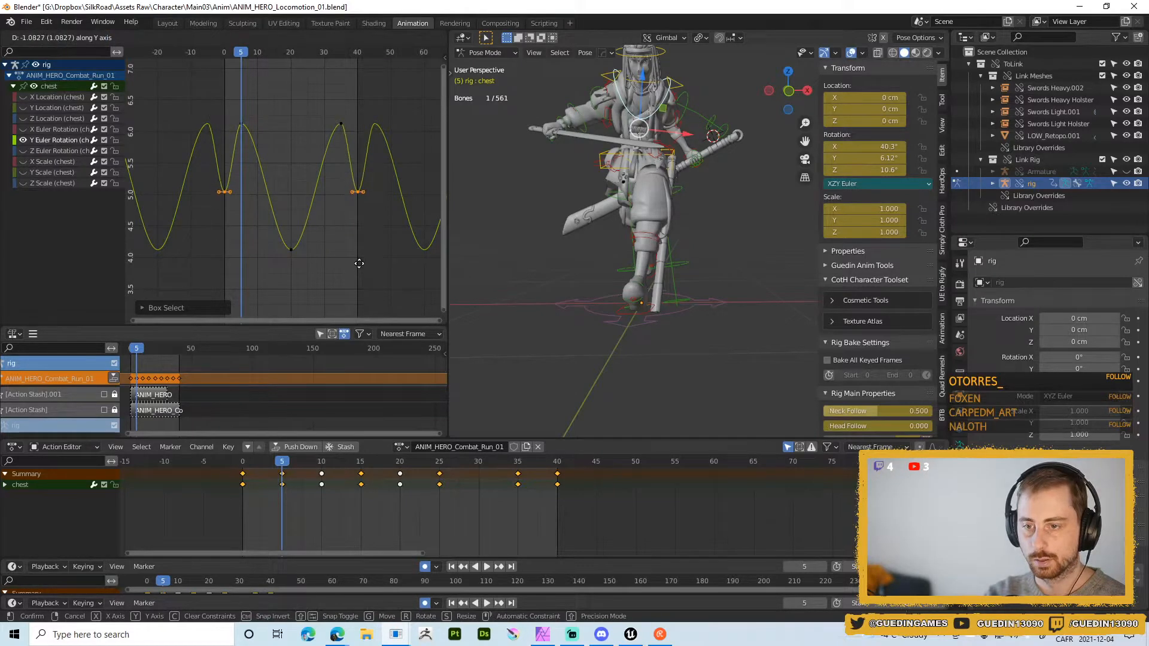
right_click(350, 230)
- Remove the Cycles modifier from the chest's Y Euler Rotation curve and add a new one
key("n")
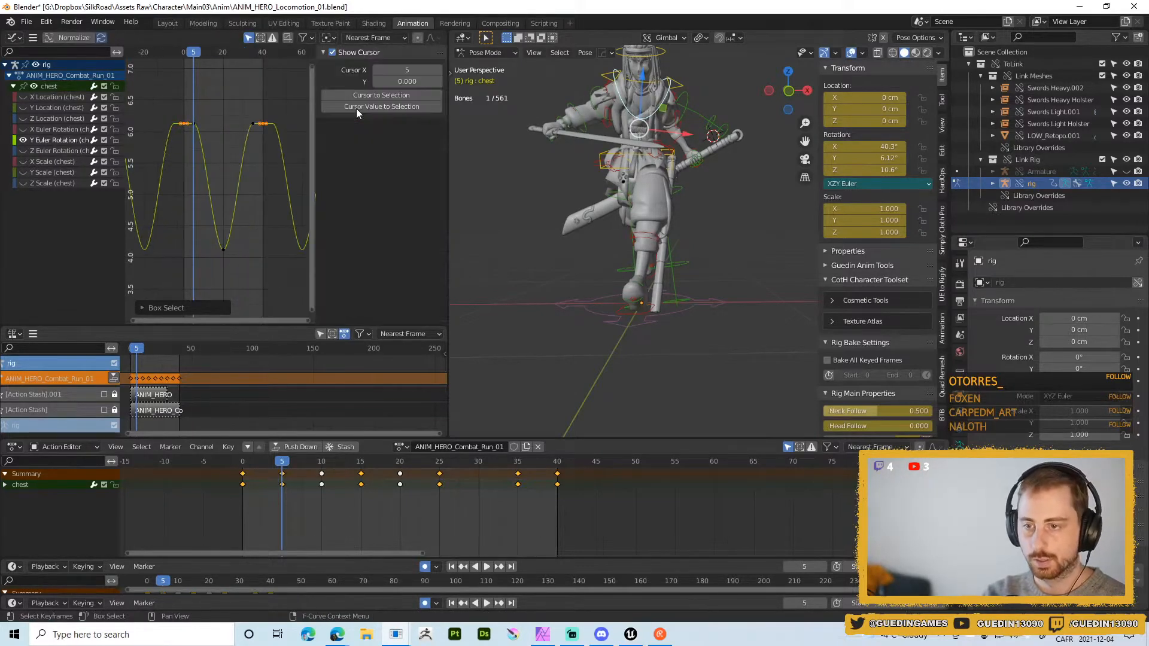
left_click(62, 140)
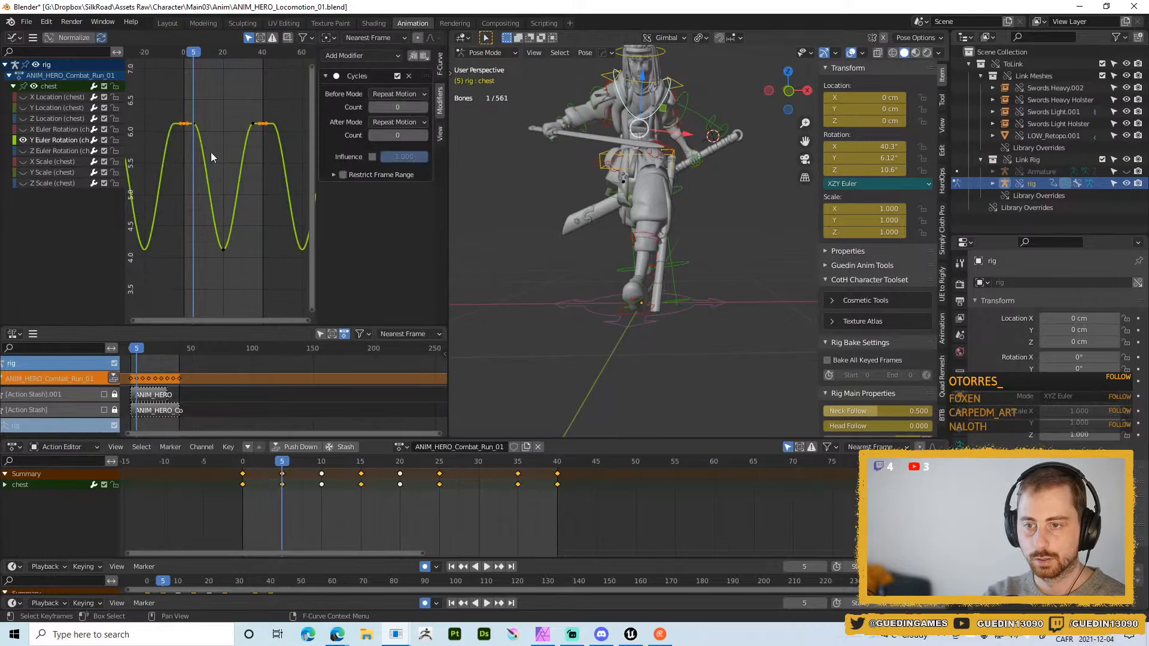
left_click(409, 76)
left_click(388, 55)
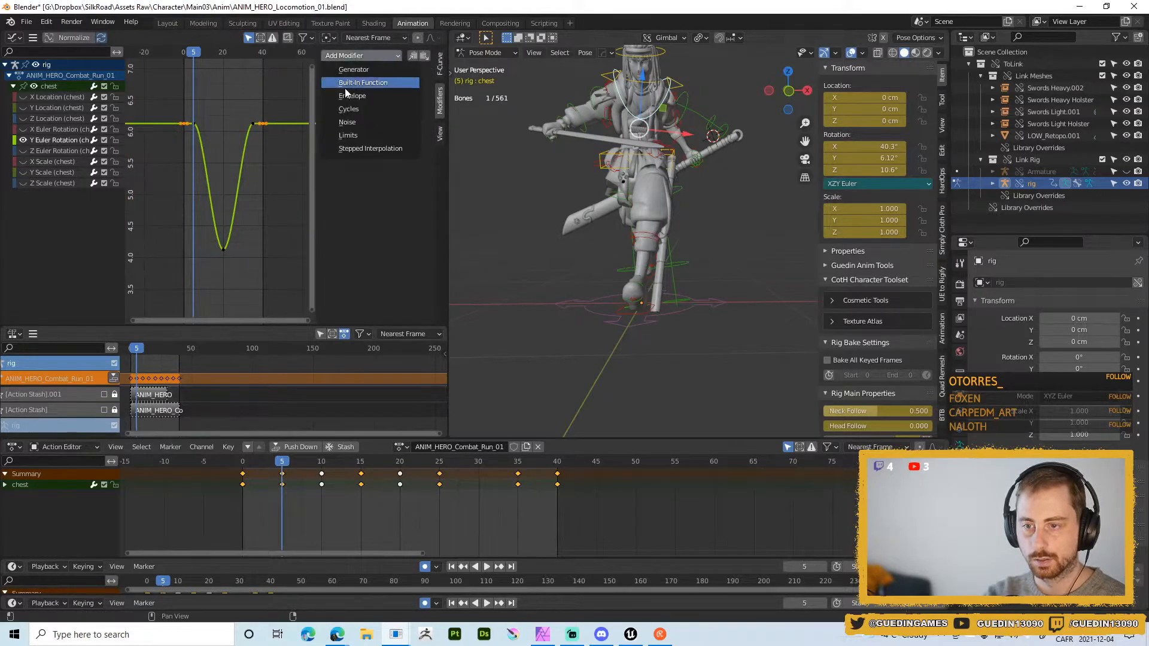
left_click(358, 109)
key("n")
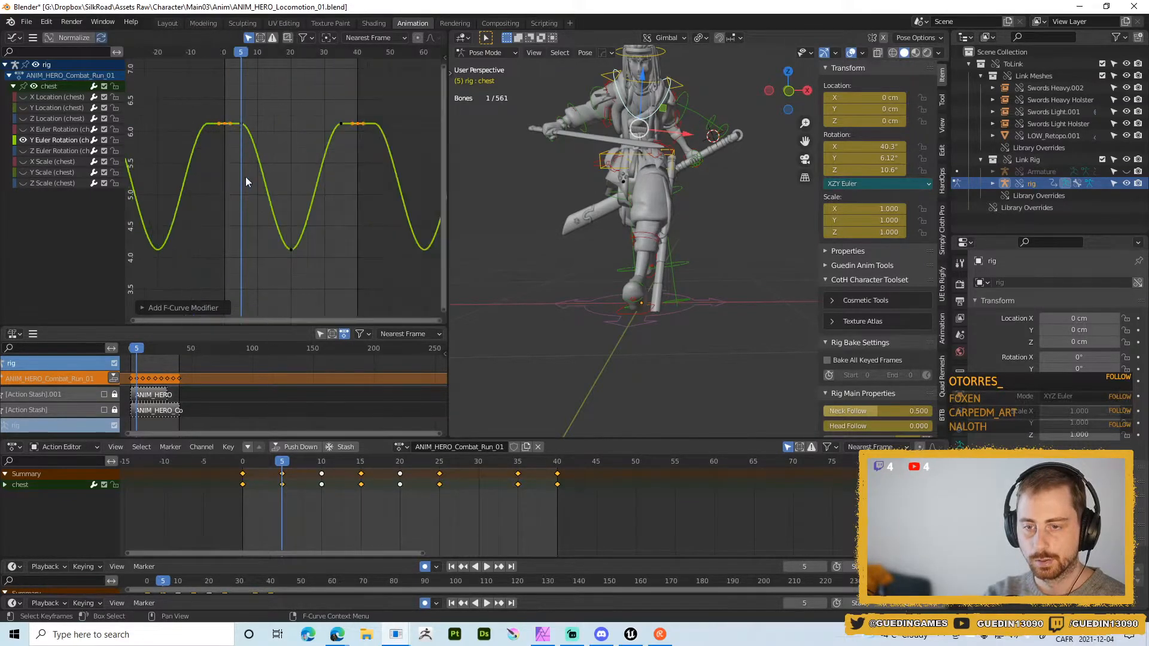
- Reselect the chest's Y Euler Rotation keys at frames 0 and 40 and try moving them down about 1 degree
left_click(238, 170)
left_click_drag(208, 107, 233, 143)
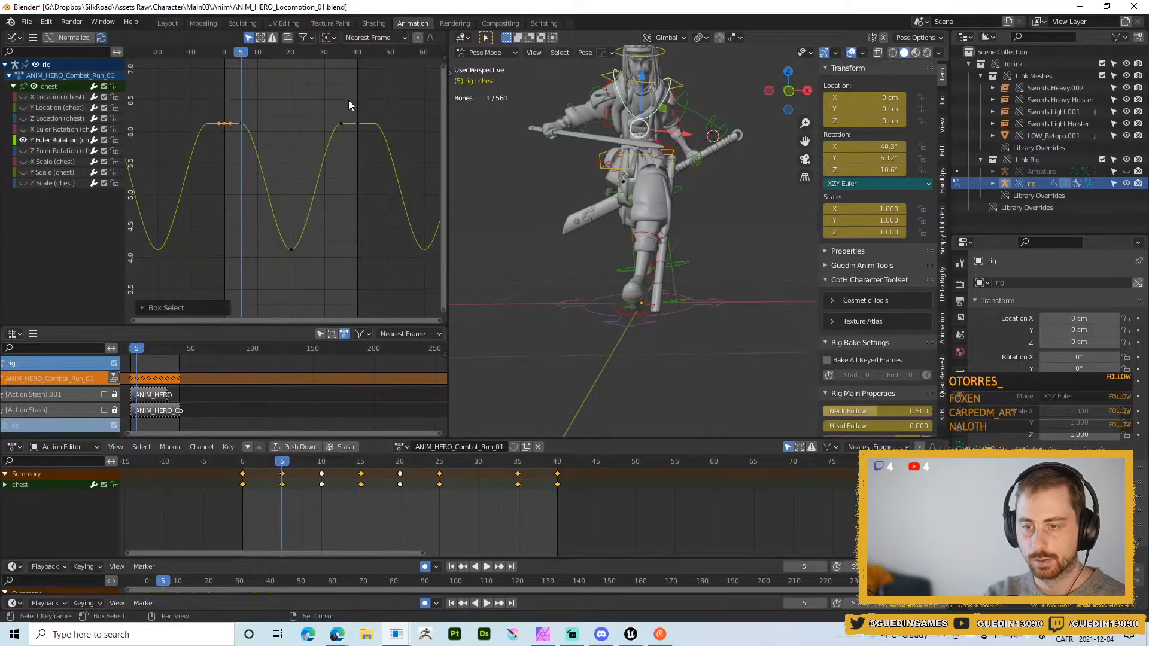
key("g")
key("y")
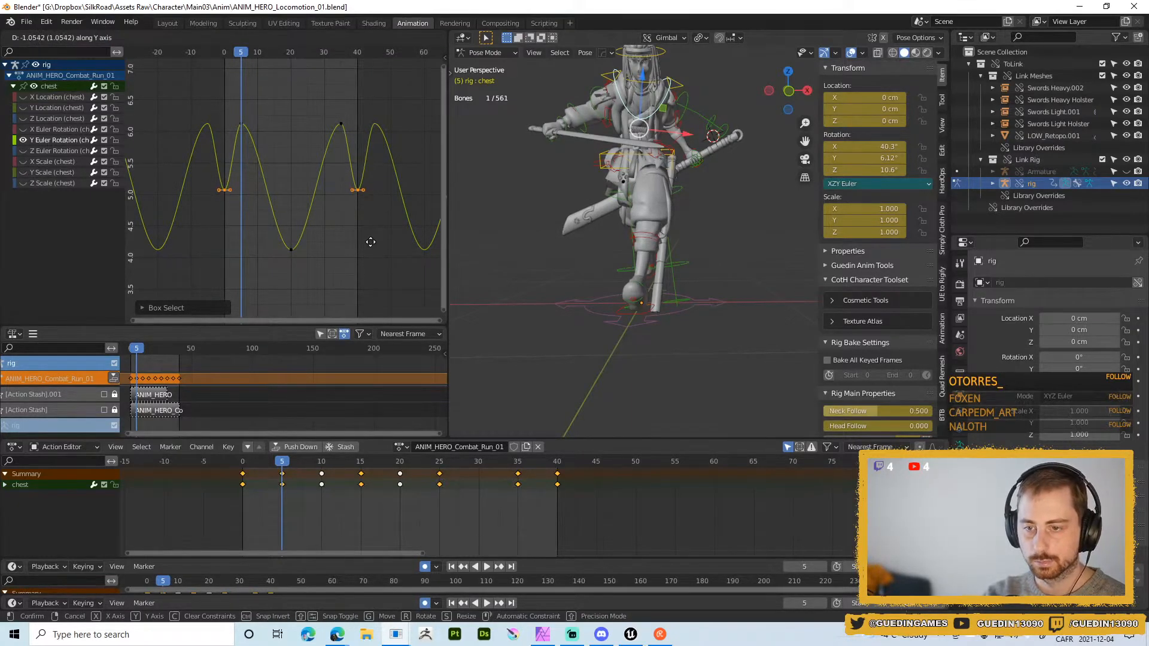
key("Escape")
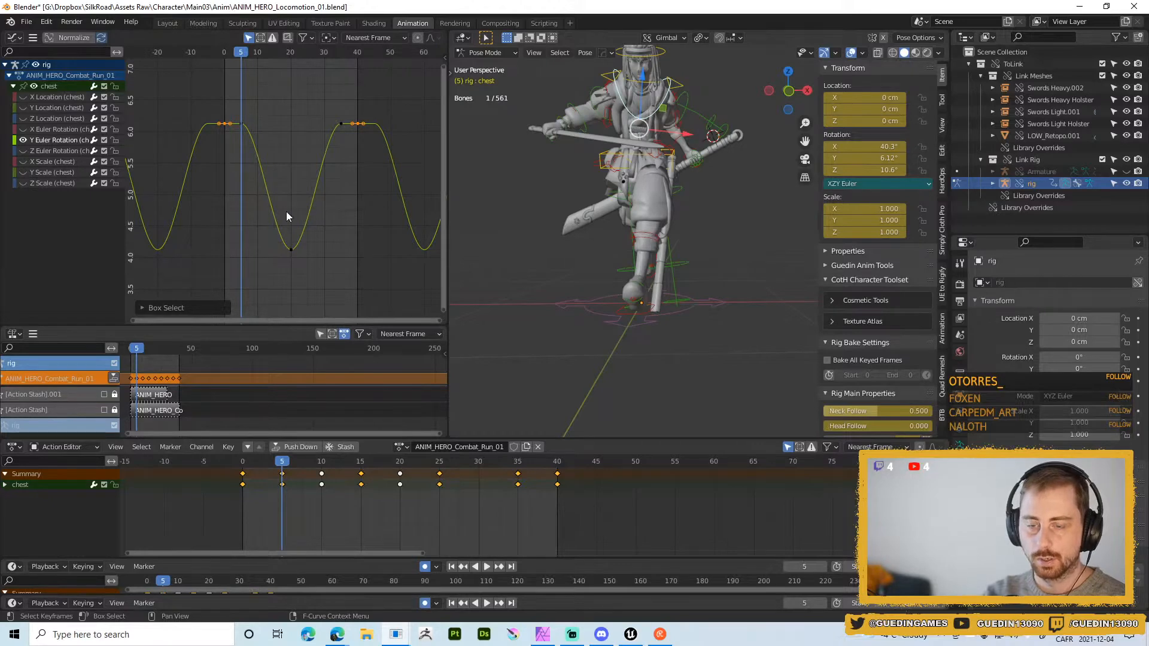
key("g")
key("y")
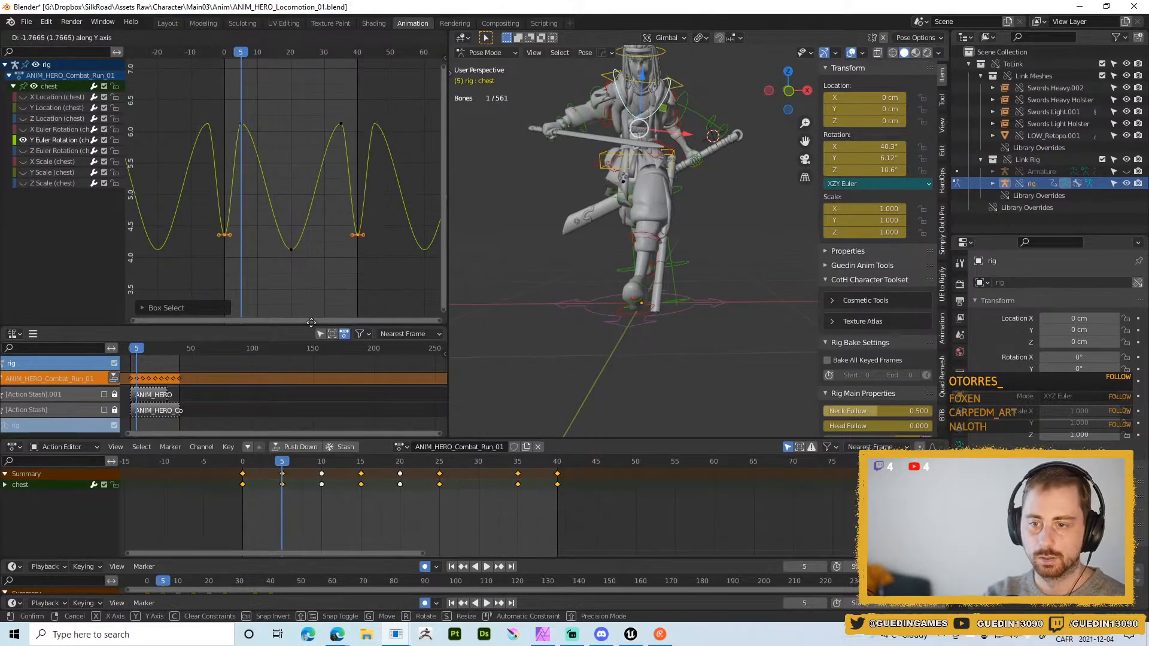
key("Escape")
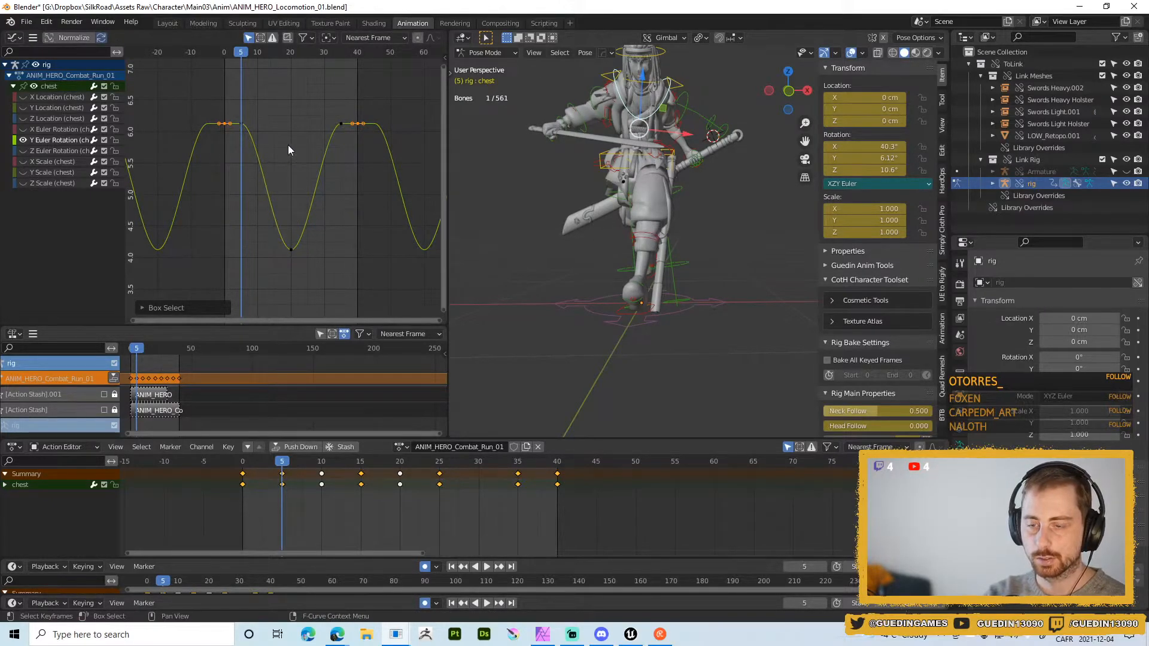
- Check the chest's Y Euler Rotation keys at frames 35, 40 and 5, and scrub the run back to frame 5 to review the chest motion
left_click(280, 134)
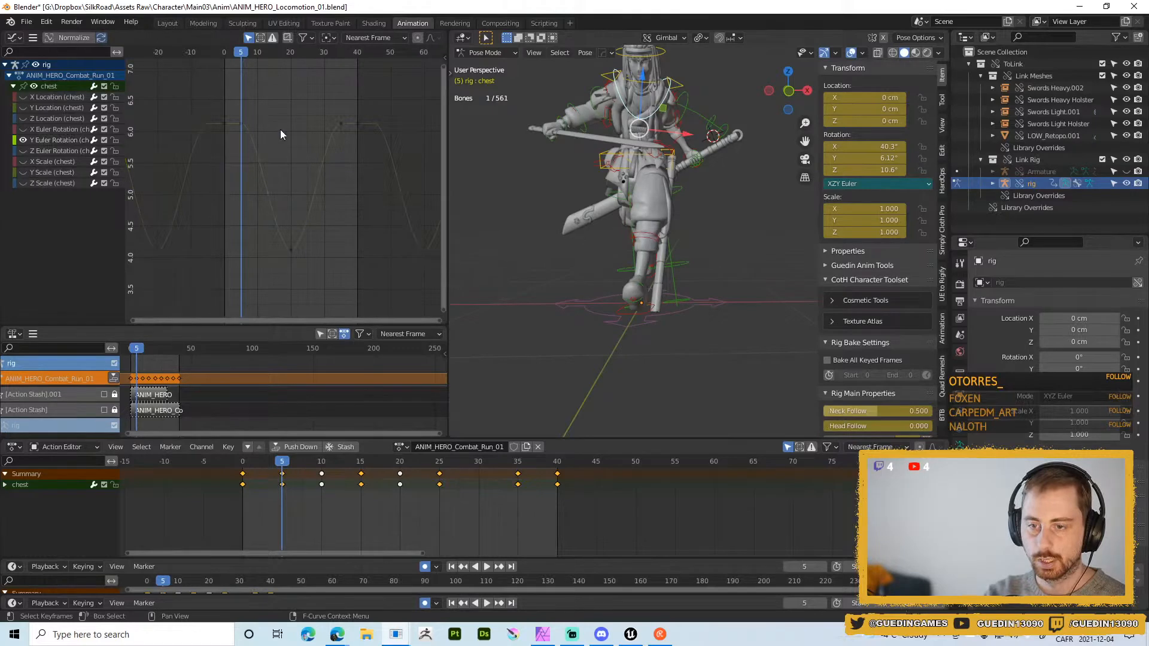
left_click(339, 126)
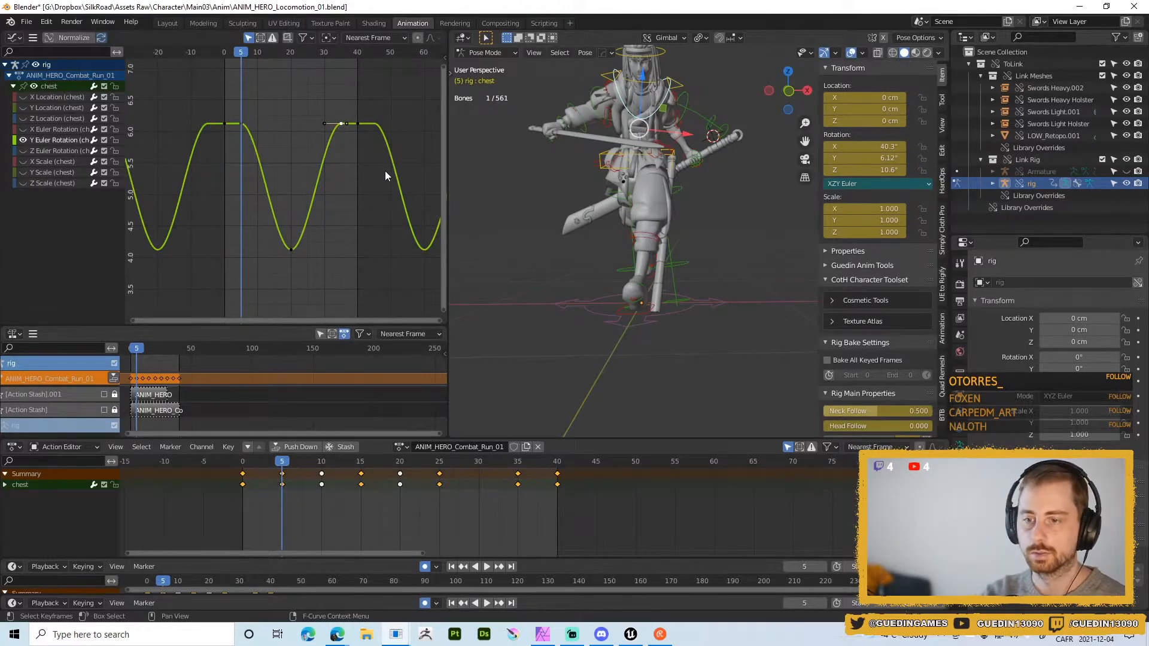
left_click_drag(348, 99, 374, 163)
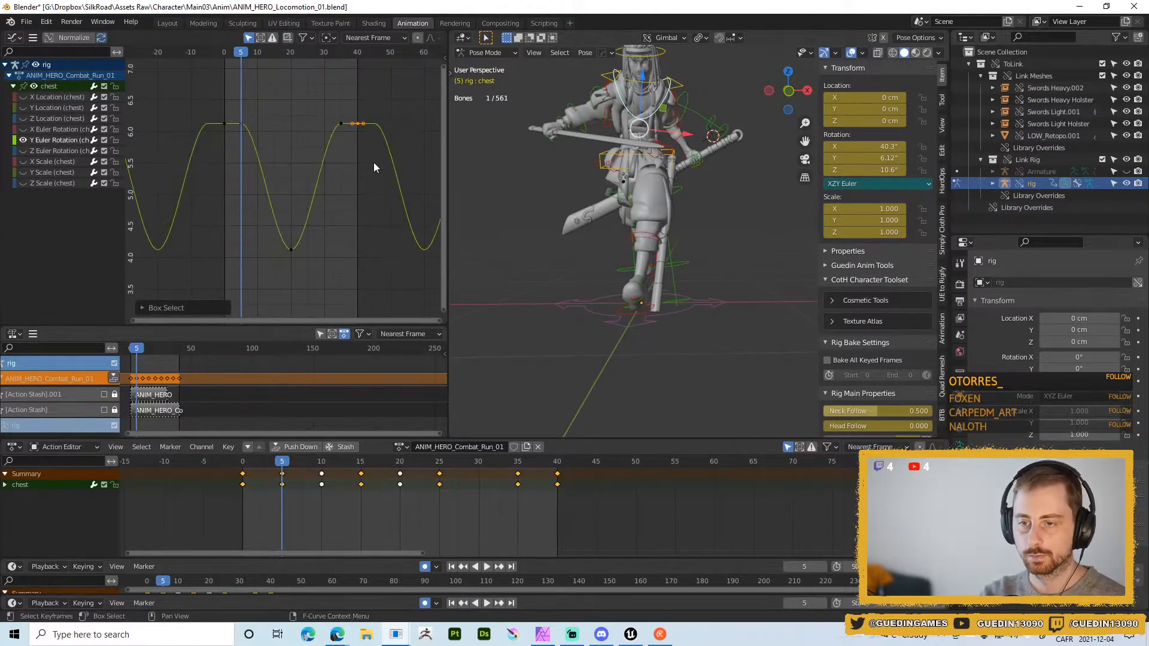
left_click(227, 123)
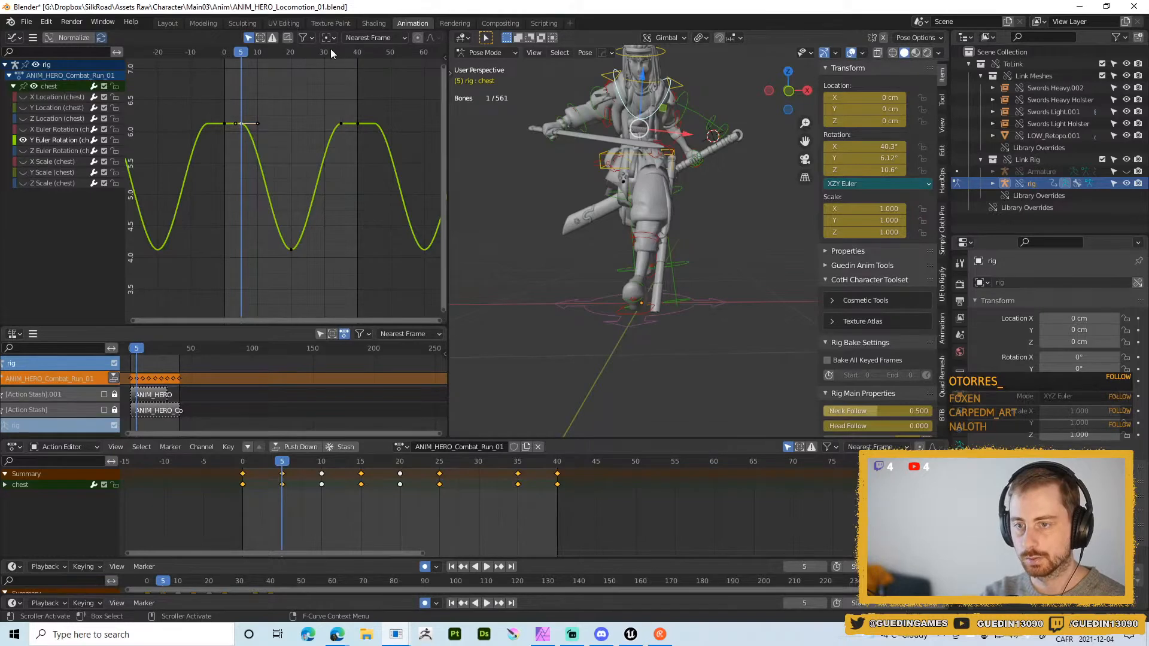
left_click_drag(337, 53, 243, 60)
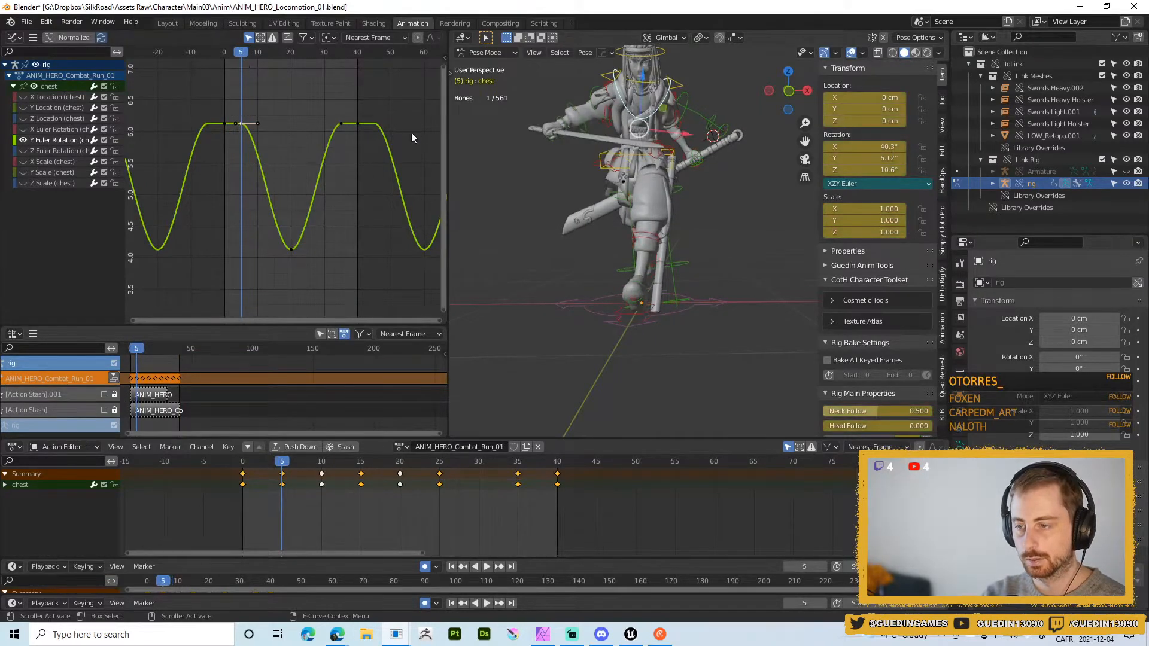
middle_click_drag(662, 213, 612, 220)
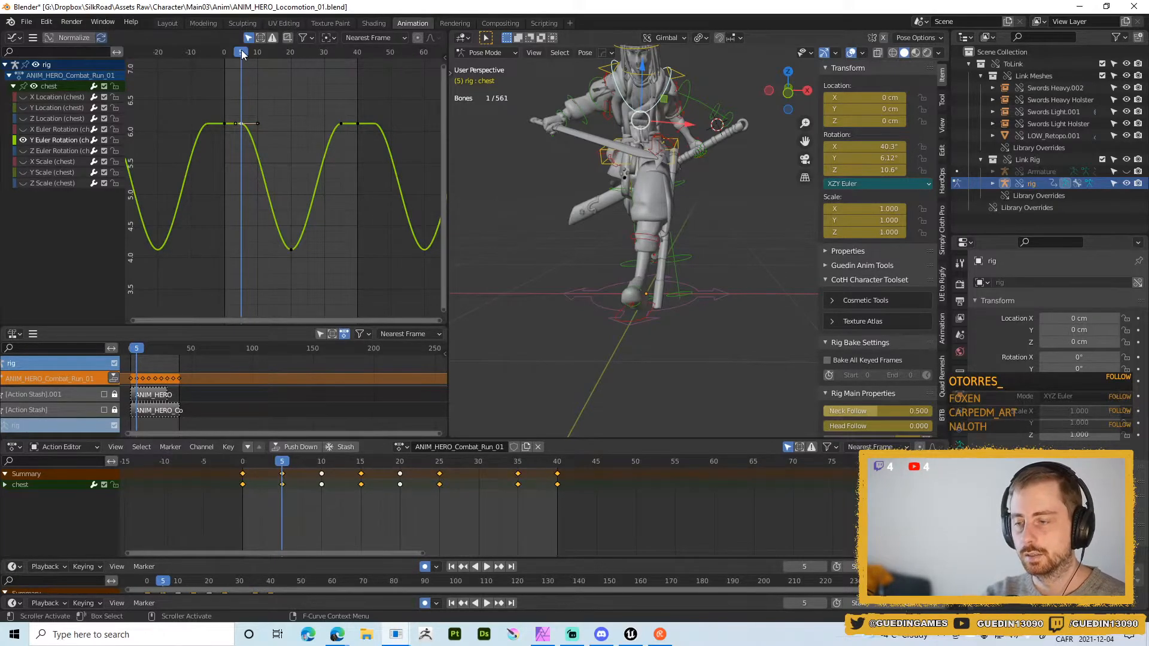
- Move the lowest chest Y Euler Rotation key along the time axis to frame 26, keeping its value
key("space")
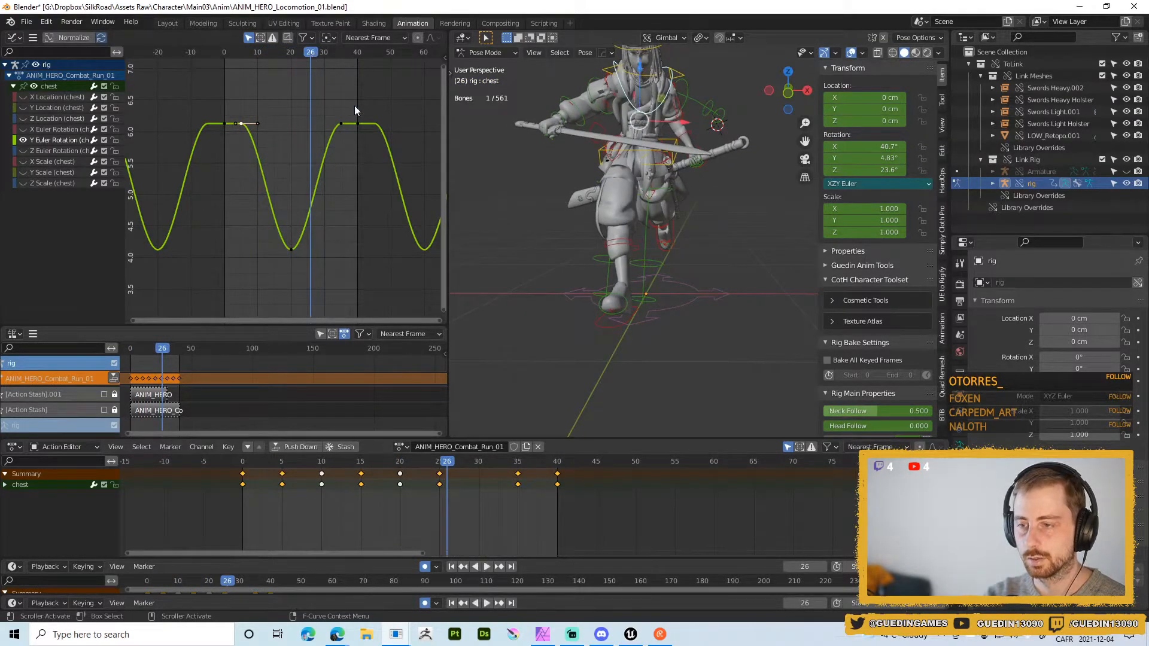
middle_click_drag(660, 207, 641, 236)
left_click_drag(285, 231, 325, 260)
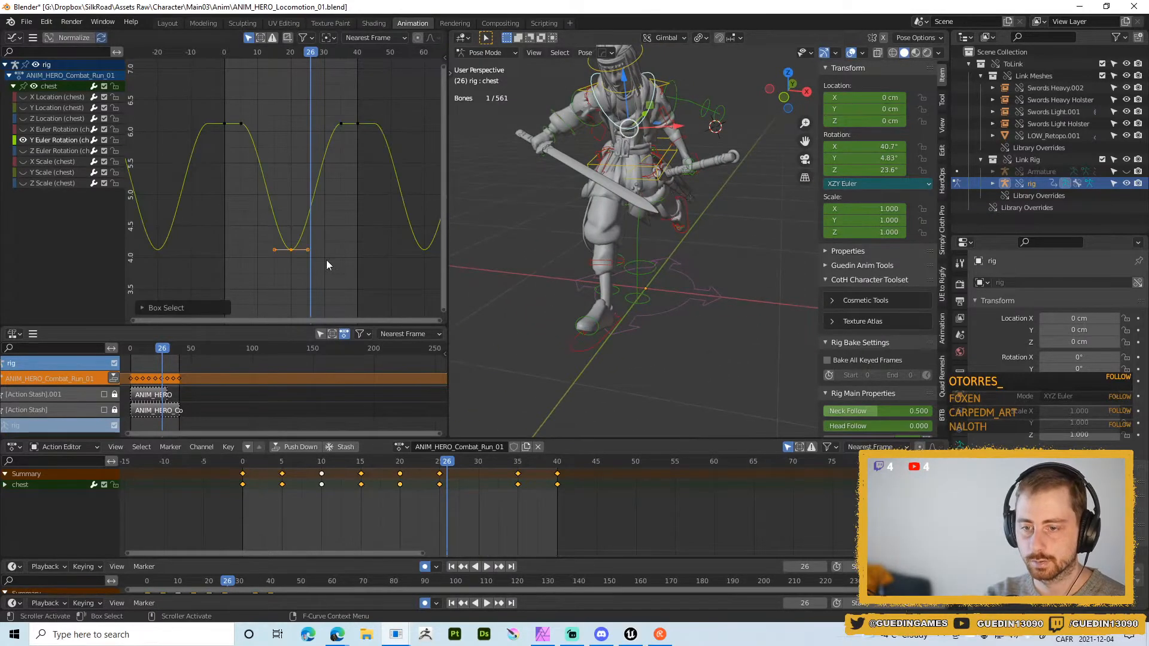
key("g")
key("x")
left_click(362, 252)
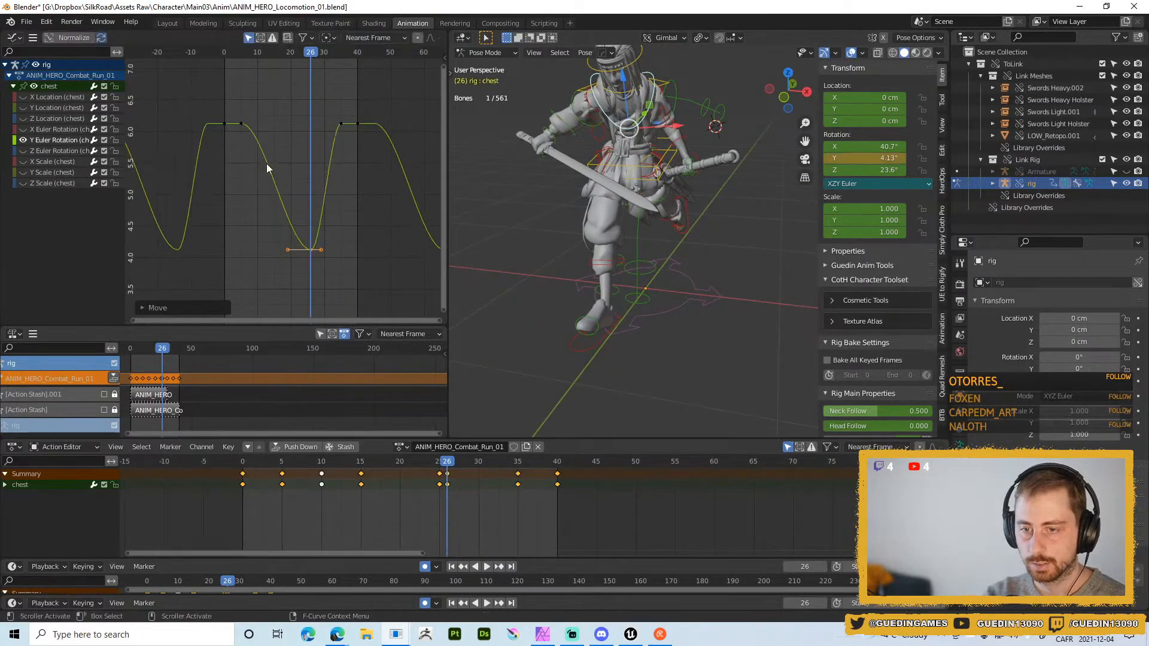
- Lower the chest Y Euler Rotation keys at frames 0 and 40 to about 4.5 and delete the key at frame 35
left_click_drag(213, 114, 236, 153)
left_click_drag(345, 104, 369, 149, "shift")
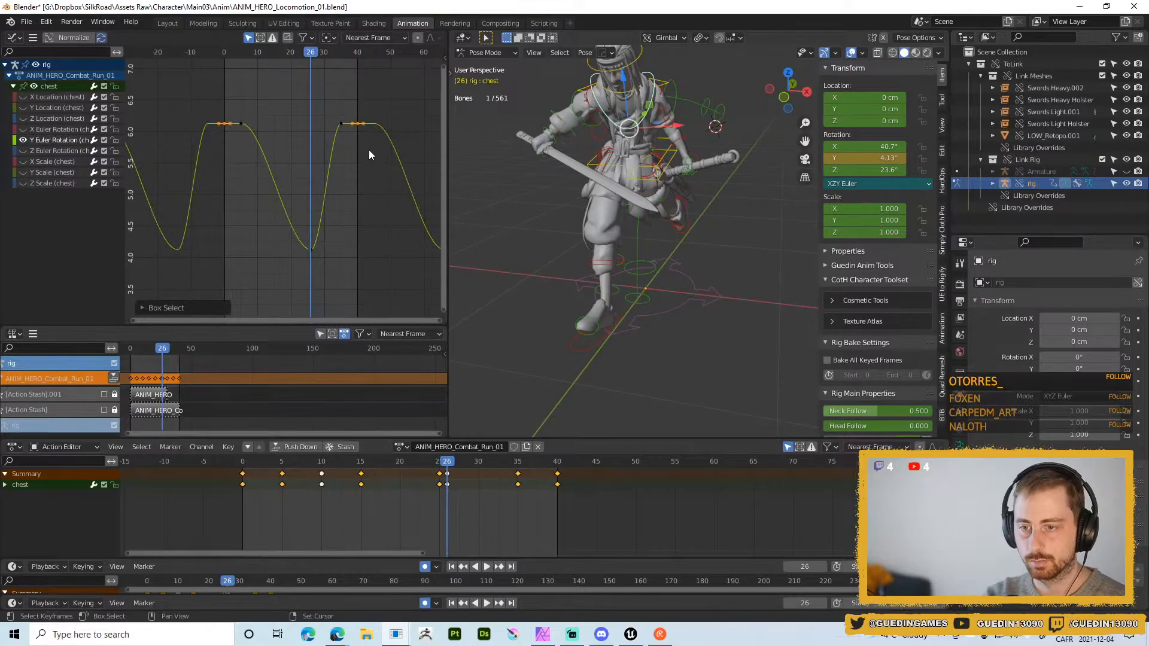
key("g")
key("y")
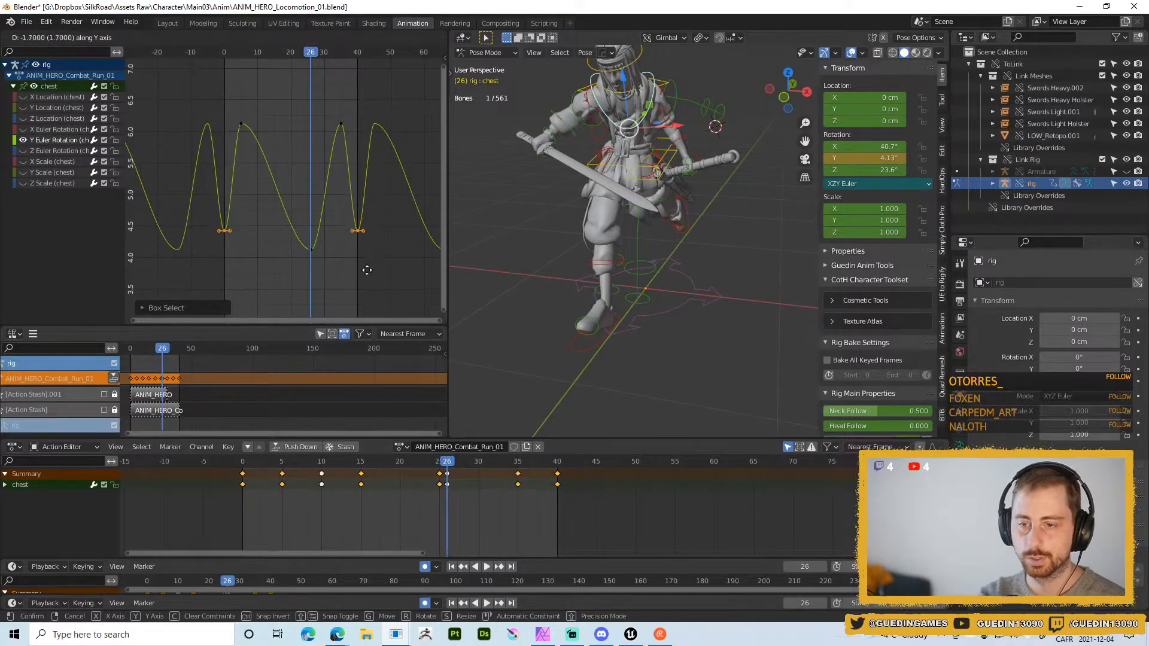
left_click(368, 265)
left_click_drag(333, 113, 360, 155)
key("x")
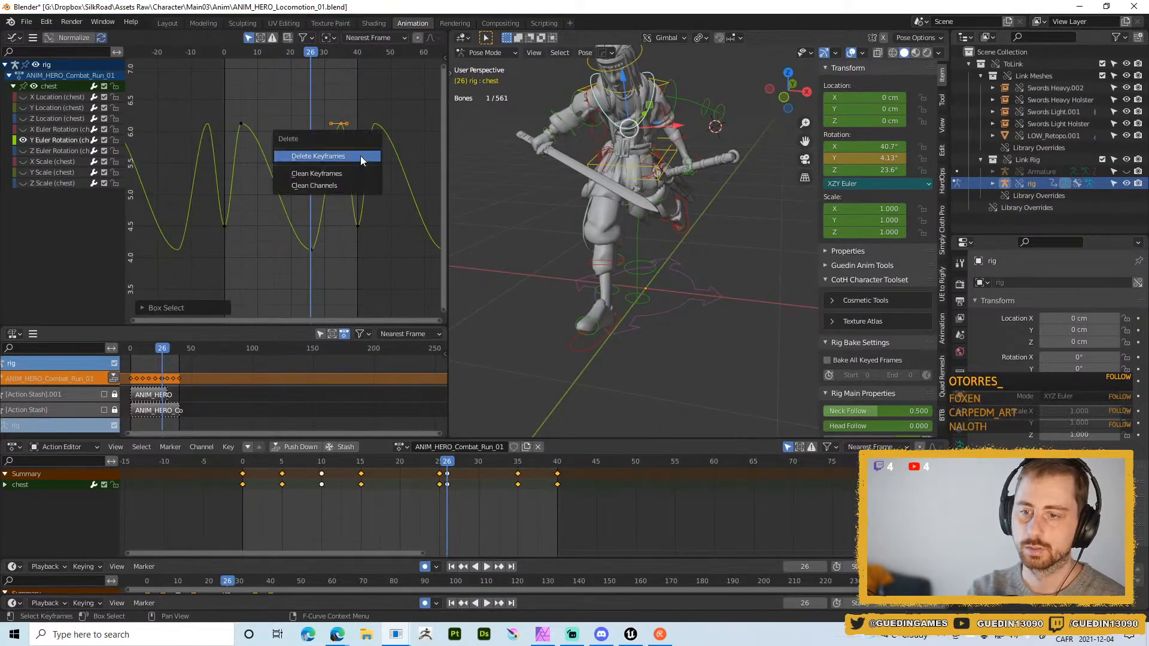
left_click(361, 156)
- Raise the chest Y Euler Rotation keys at frames 0 and 40 to about 5.8 to smooth the rise towards the peak
left_click_drag(193, 195, 377, 239)
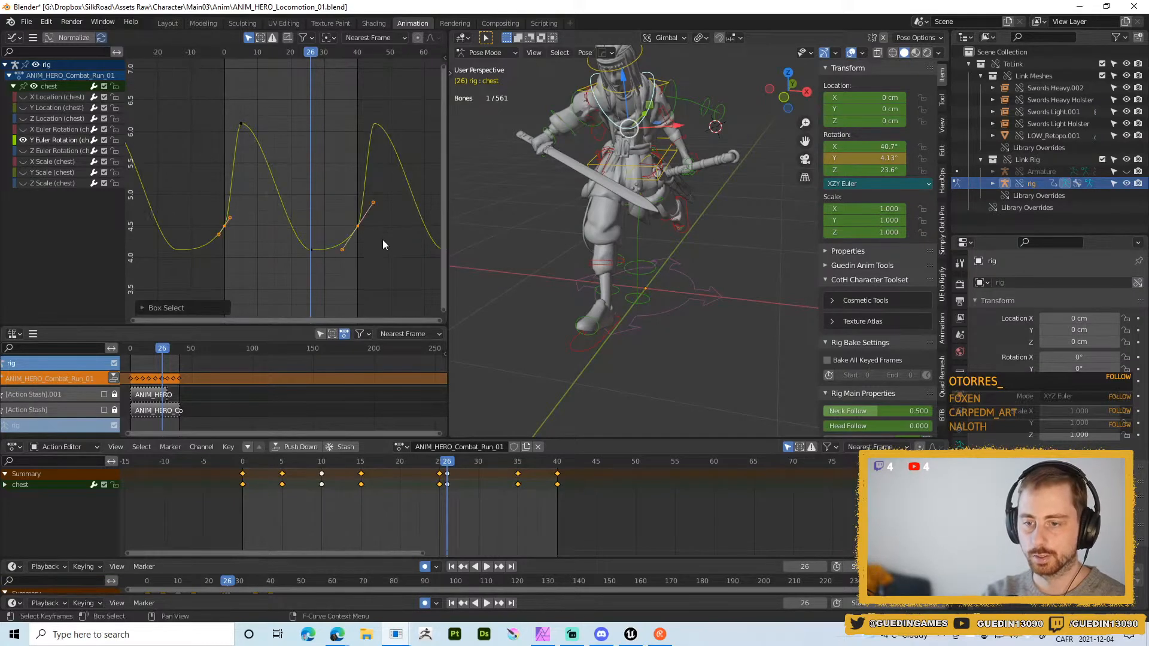
key("g")
key("y")
left_click(377, 192)
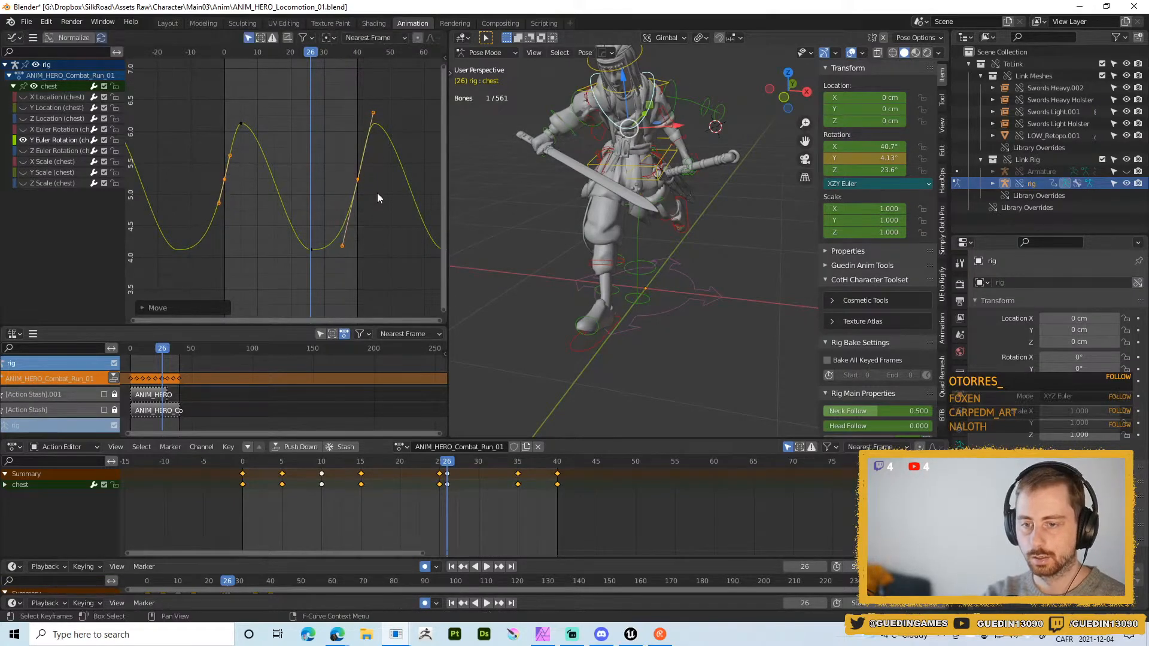
left_click(377, 193)
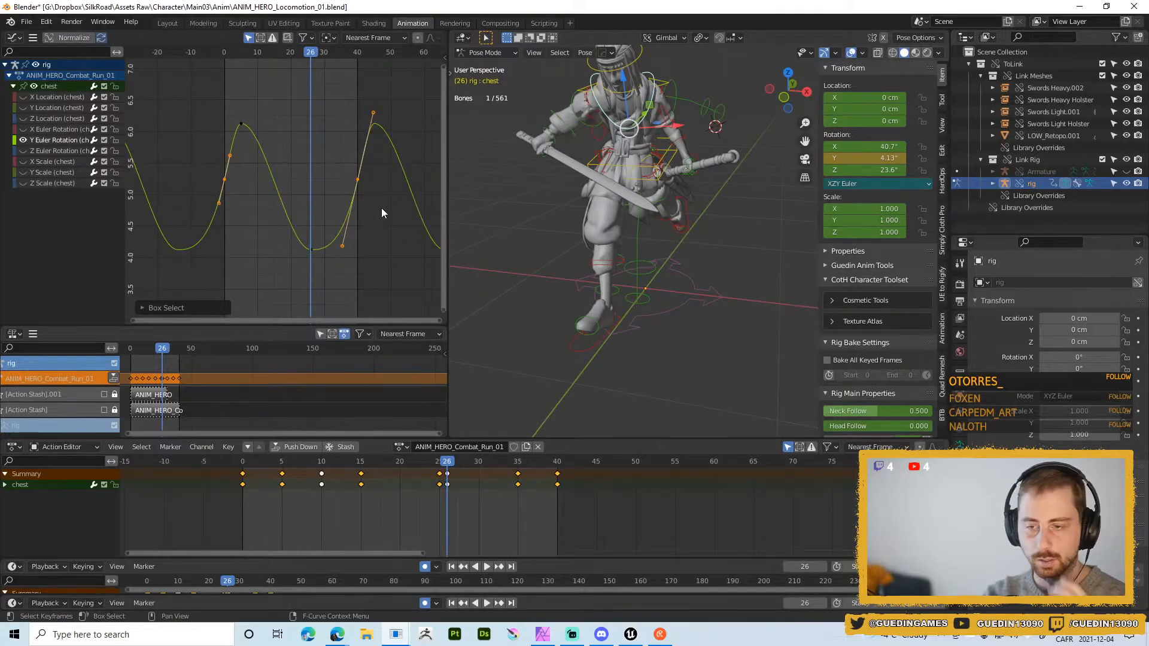
key("g")
key("y")
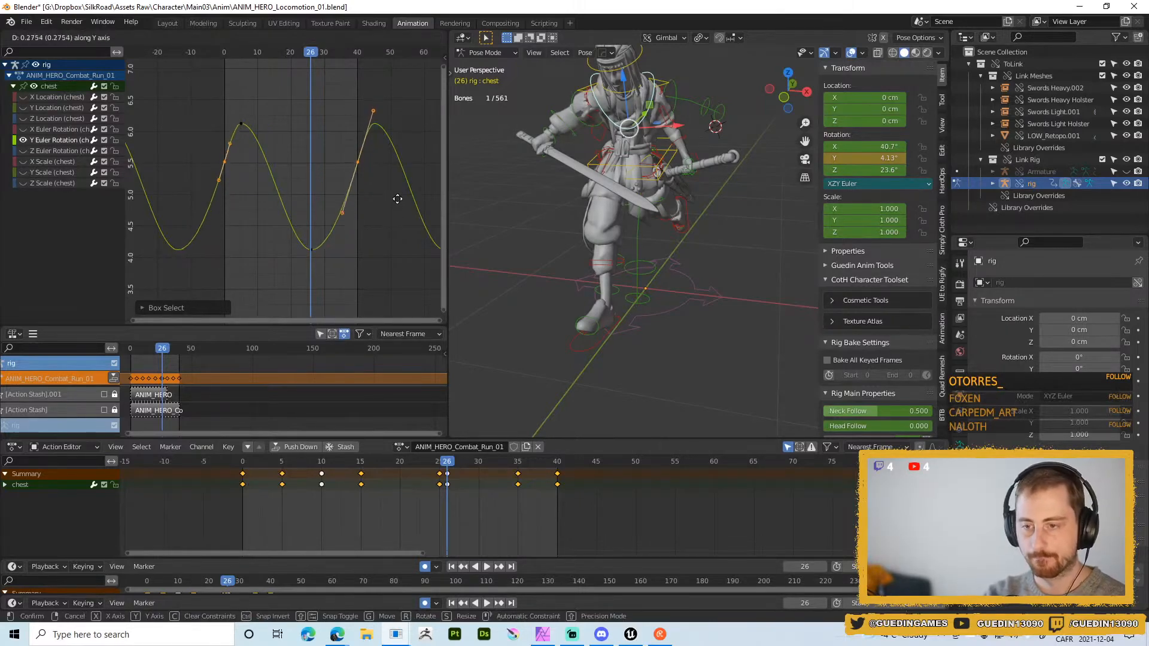
left_click(397, 190)
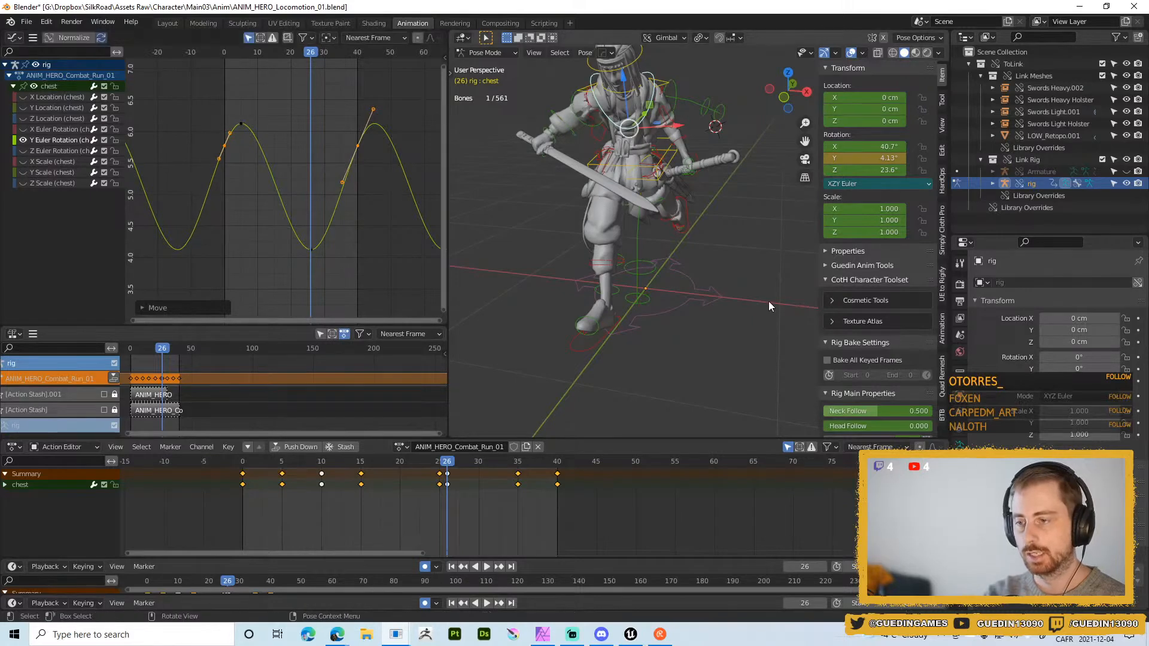
- Play back the run cycle and check the chest motion from the front
key("shift+space")
left_click(648, 215)
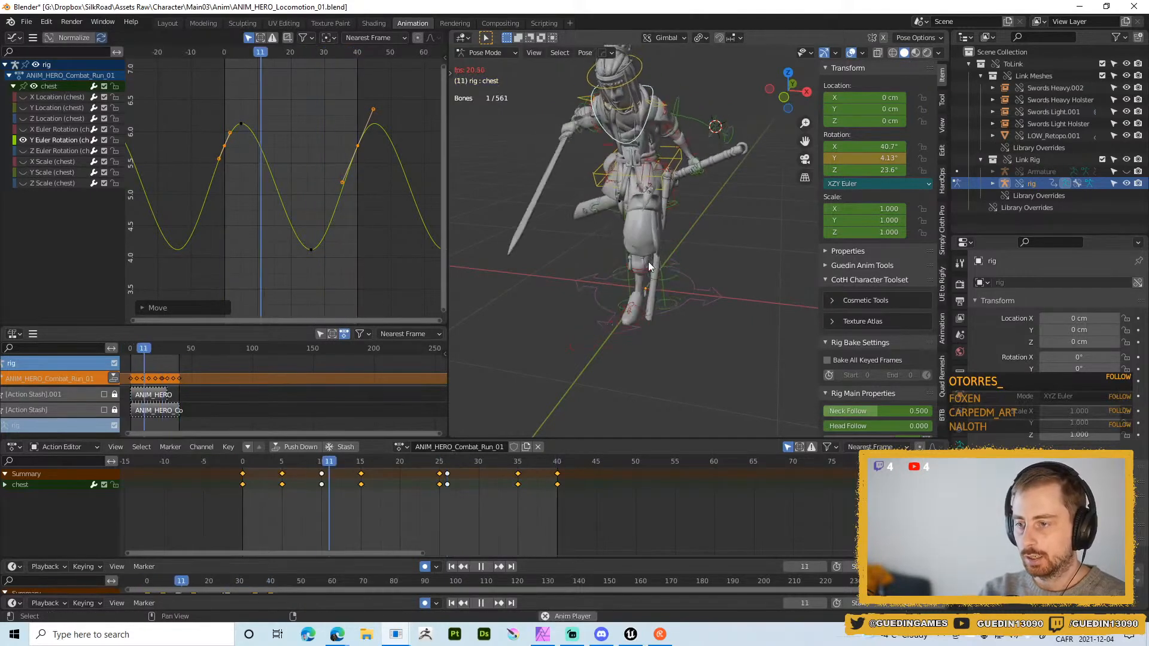
middle_click_drag(638, 259, 669, 251)
key("shift+space")
left_click(669, 207)
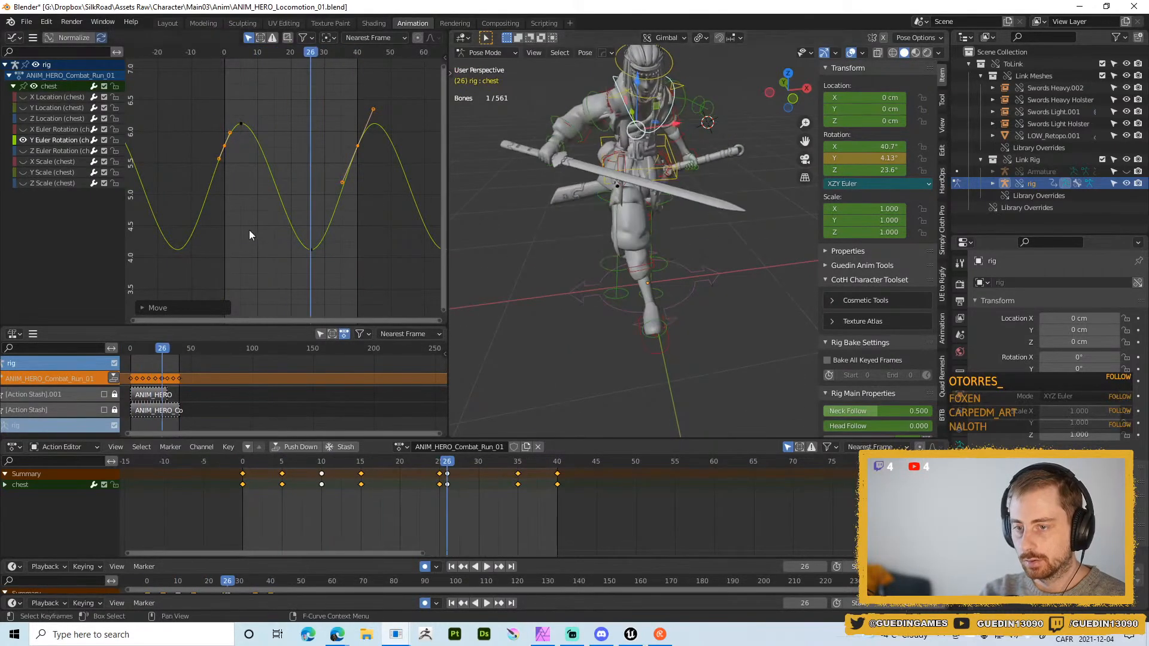
- Scale all chest Y Euler Rotation keys vertically by a negative factor, inverting the curve to about 8.4° at frame 26
key("a")
key("s")
key("y")
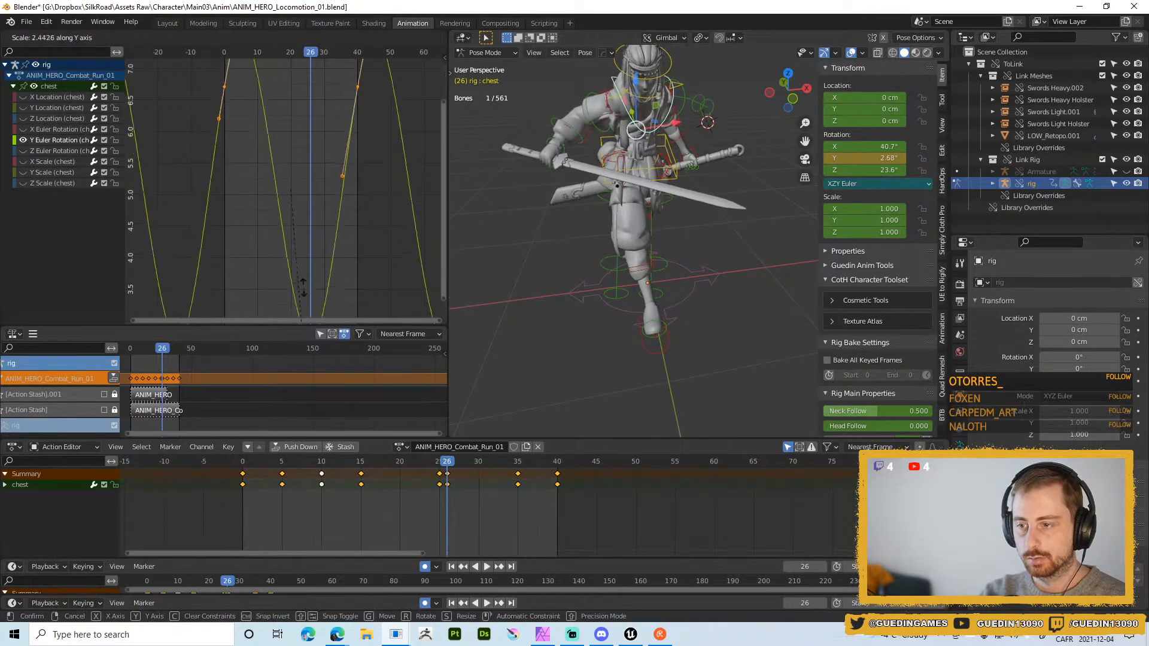
left_click(291, 264)
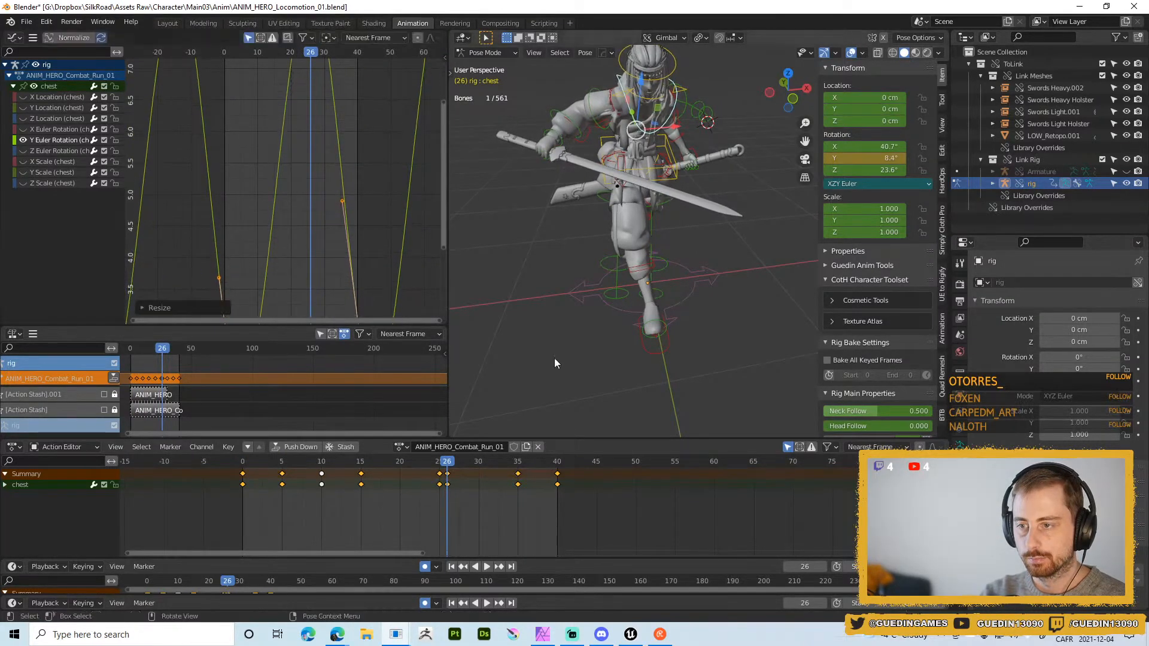
- Play the run cycle and examine the inverted chest tilt from several angles alongside its whole Y rotation curve
key("shift+space")
left_click(598, 230)
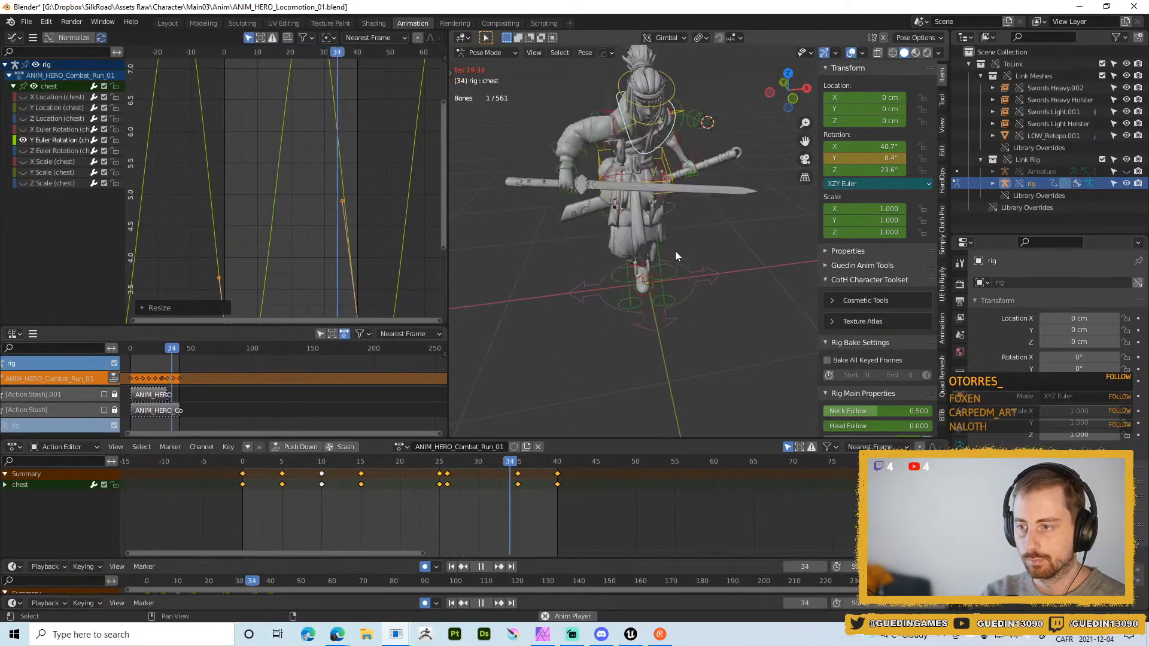
scroll(683, 229, "down", 4)
middle_click_drag(685, 227, 623, 241)
scroll(623, 241, "up", 2)
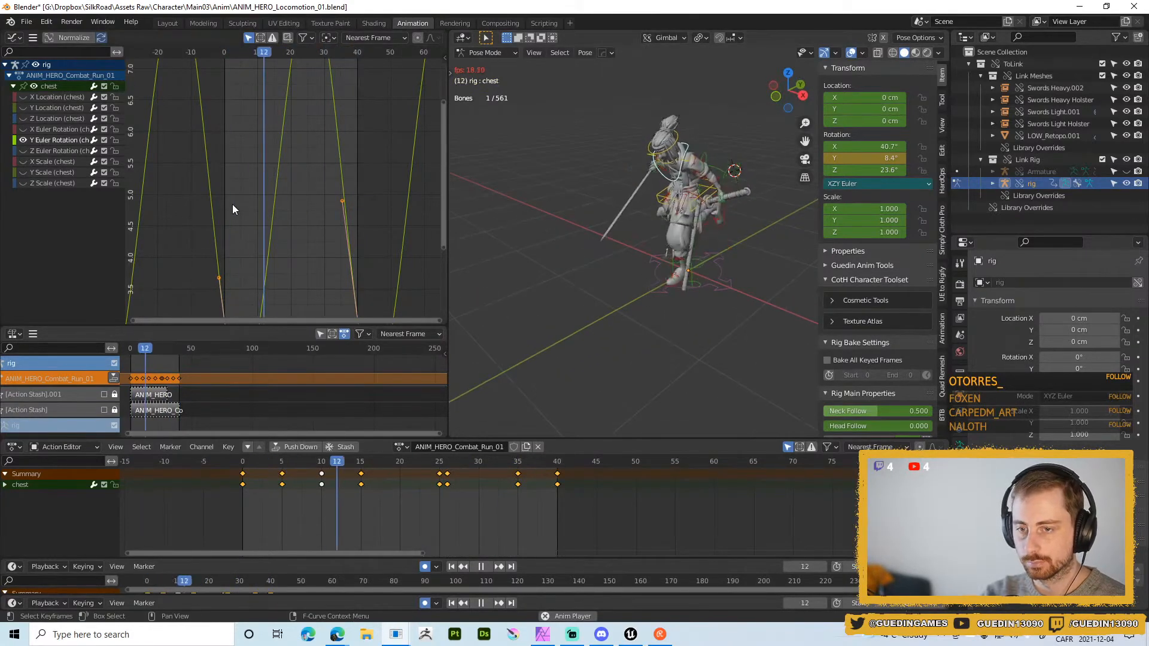
key("Home")
scroll(230, 202, "down", 2)
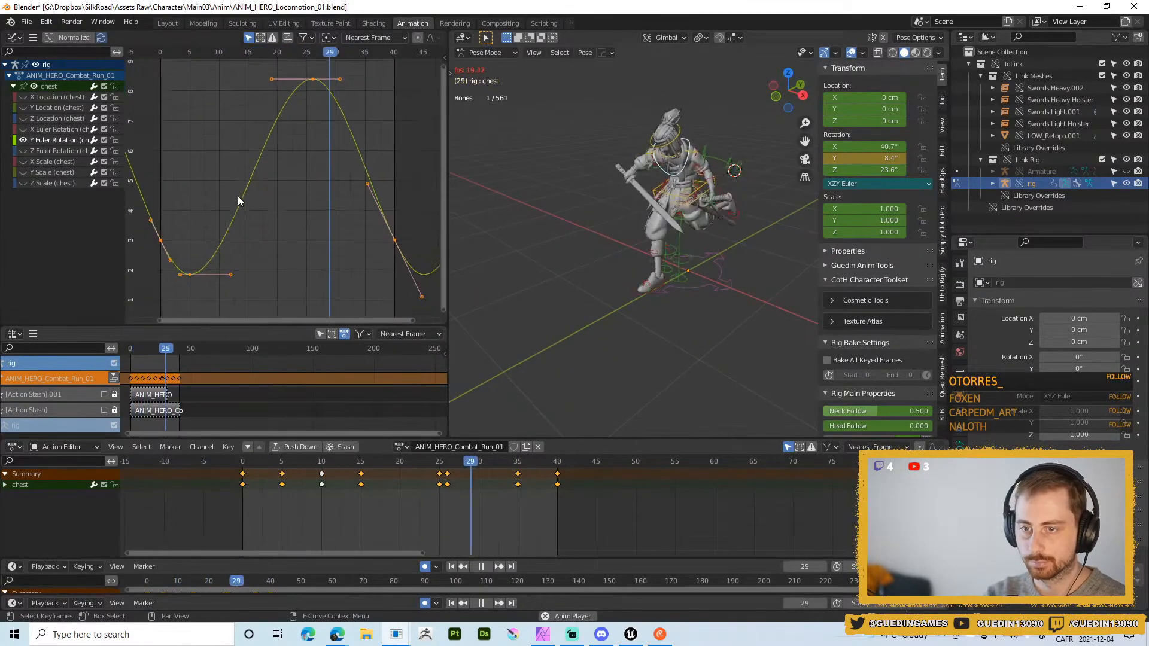
left_click(307, 223)
scroll(307, 223, "down", 2)
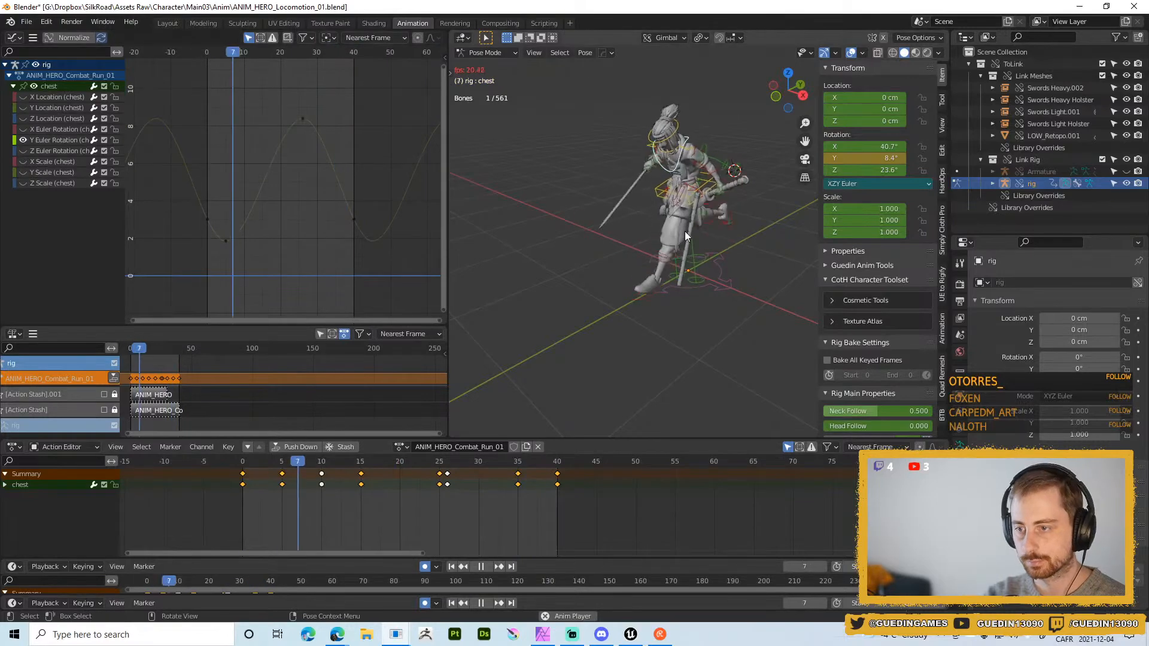
middle_click_drag(718, 239, 742, 243)
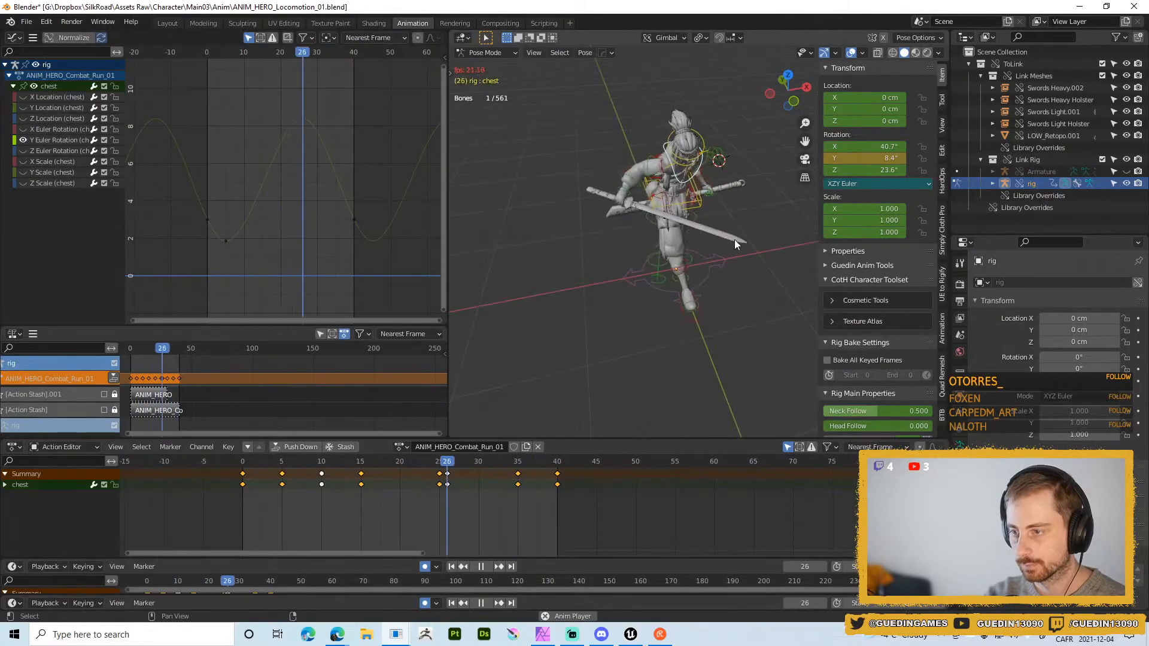
key("shift+space")
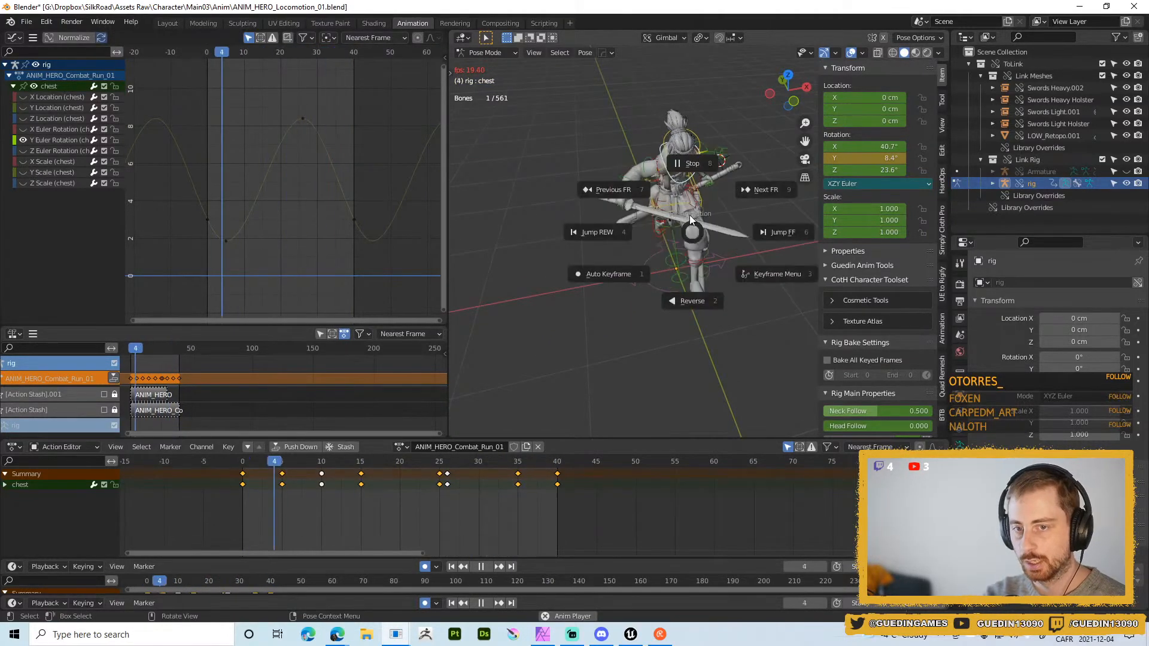
left_click(687, 165)
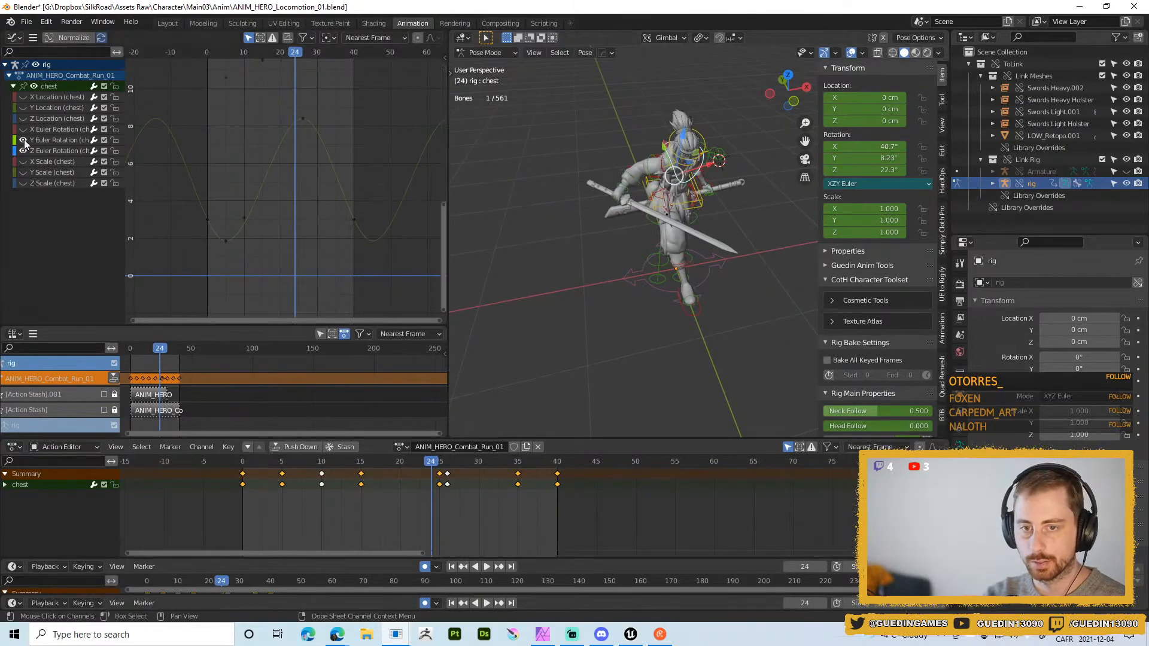
- Move the chest keyframe at frame 26 to frame 25 in the Action Editor
key("Home")
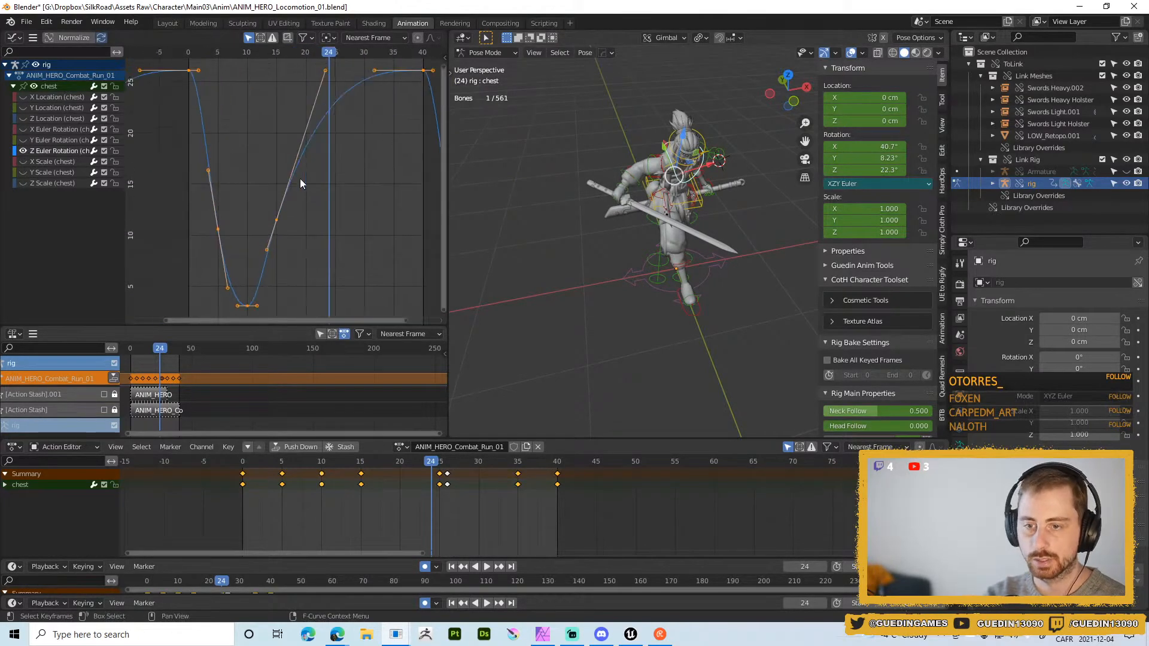
middle_click_drag(733, 210, 566, 268)
left_click(446, 473)
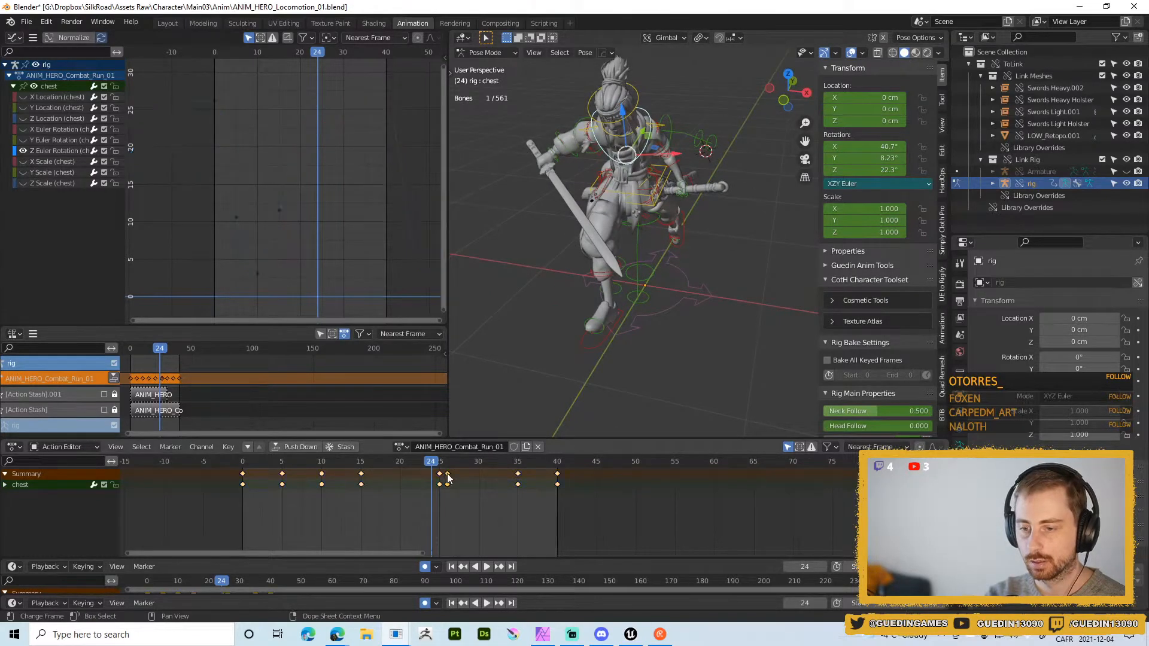
key("g")
left_click(438, 469)
- Set the current frame to 25 and move the last chest Z Euler Rotation key from frame 40 to frame 25
key("space")
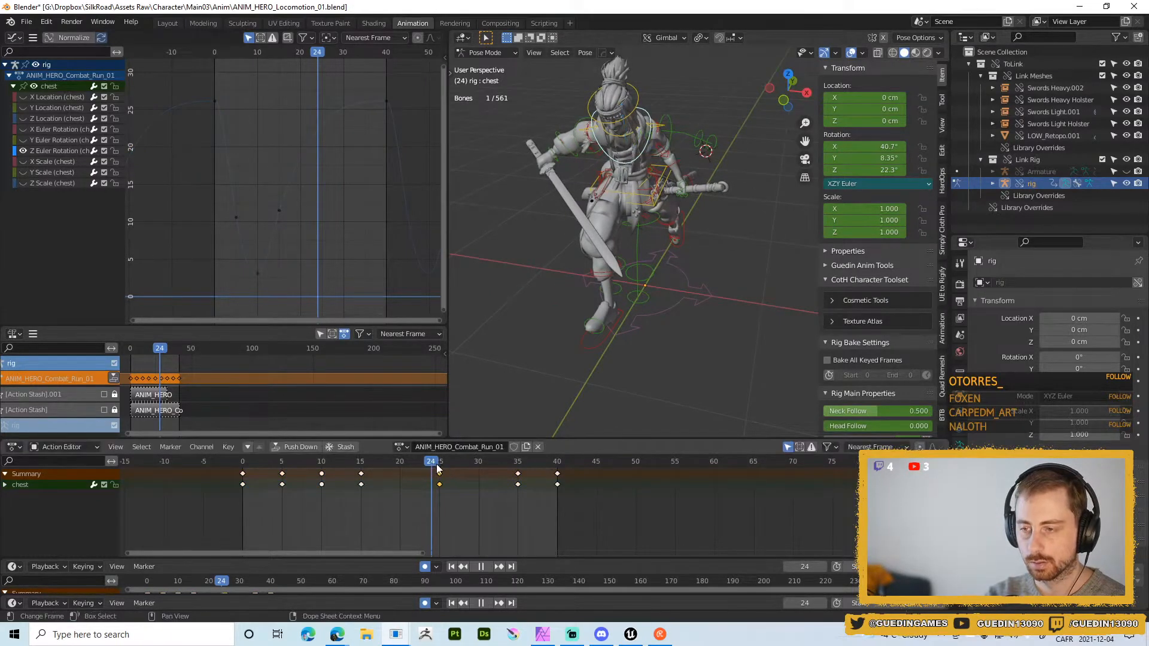
left_click_drag(521, 464, 440, 463)
key("space")
middle_click_drag(660, 270, 616, 253)
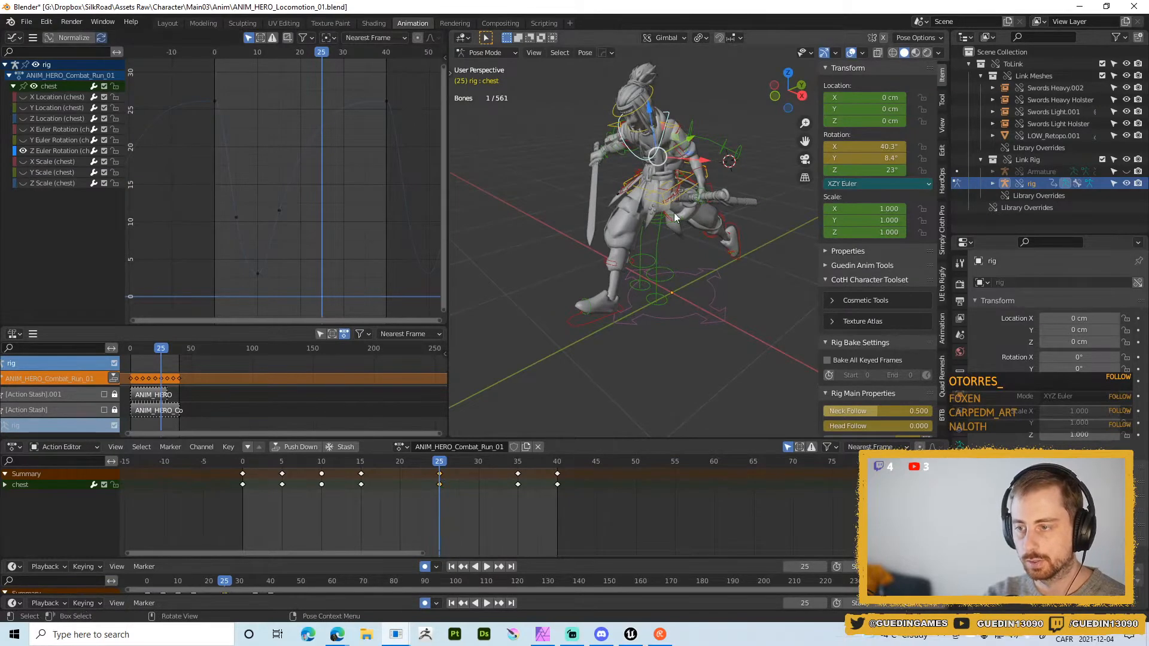
middle_click_drag(674, 214, 442, 165)
left_click_drag(368, 85, 410, 147)
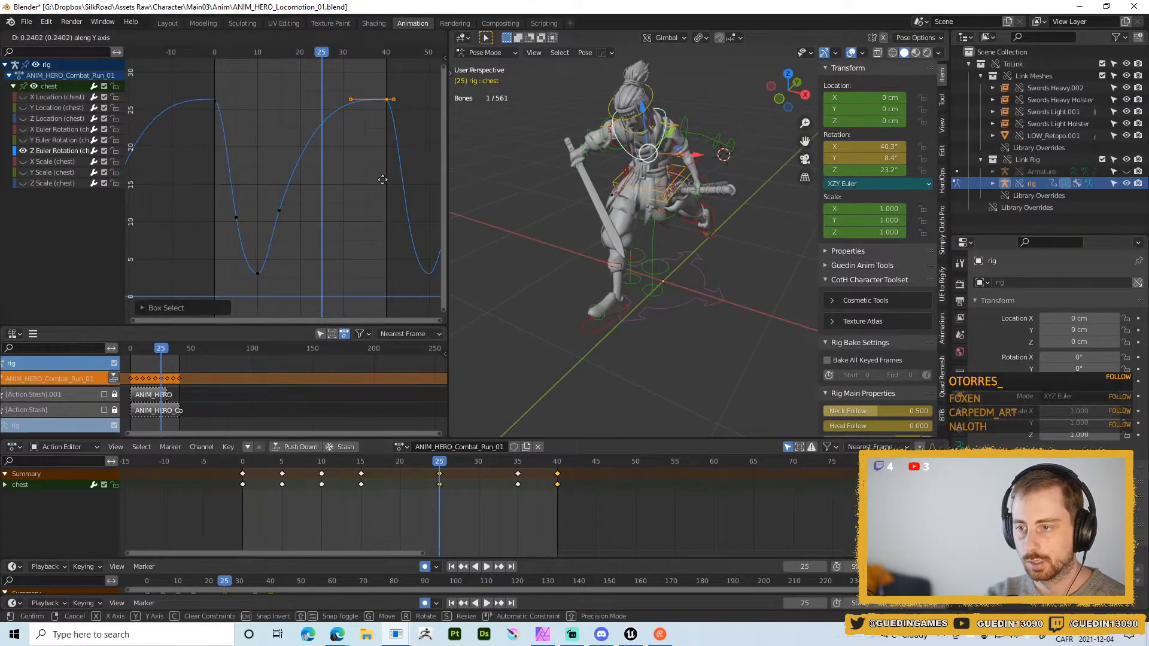
key("g")
key("x")
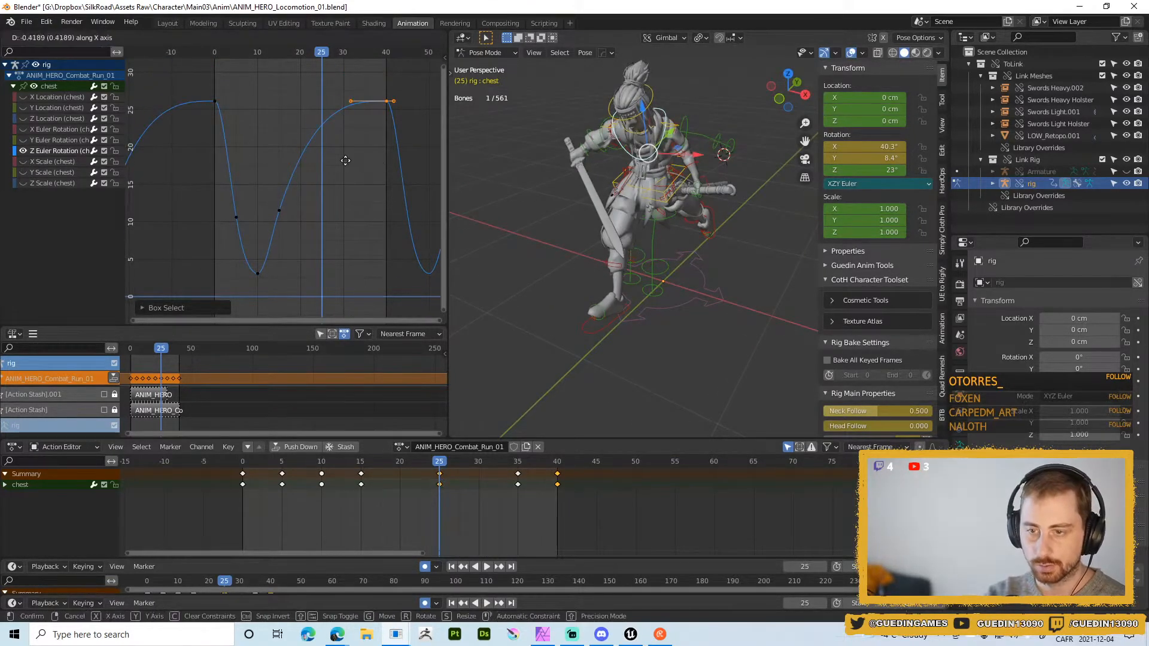
left_click(320, 160)
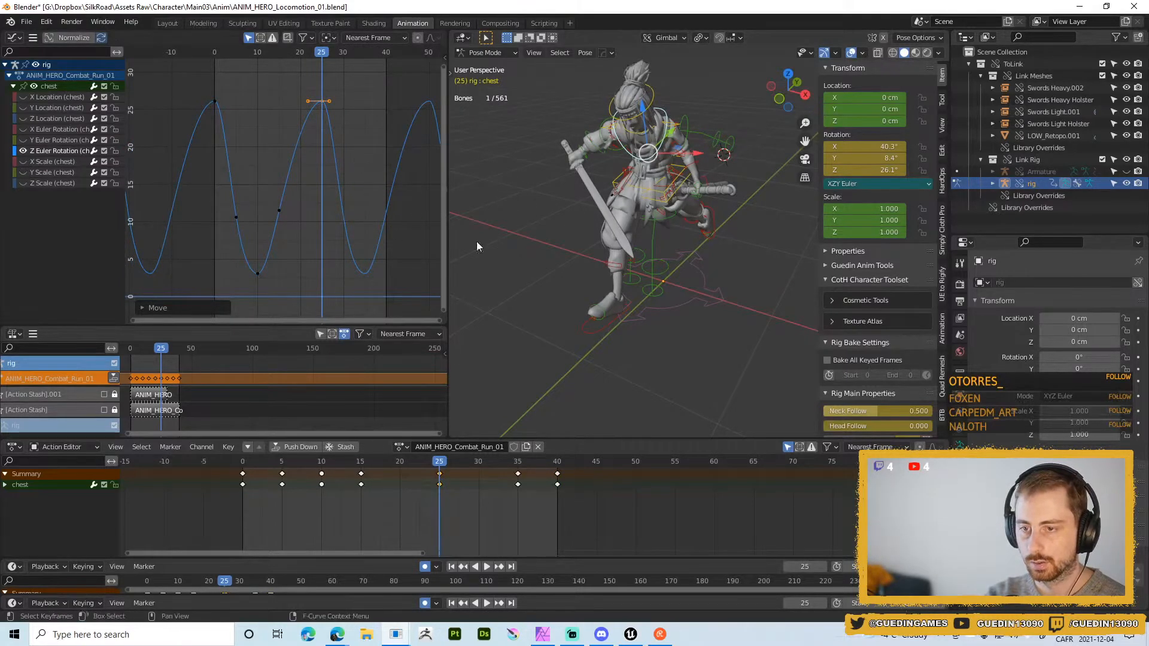
- Go to frame 5 and lower the chest Z Euler Rotation key there to about 0°
left_click(282, 462)
left_click_drag(216, 202, 233, 243)
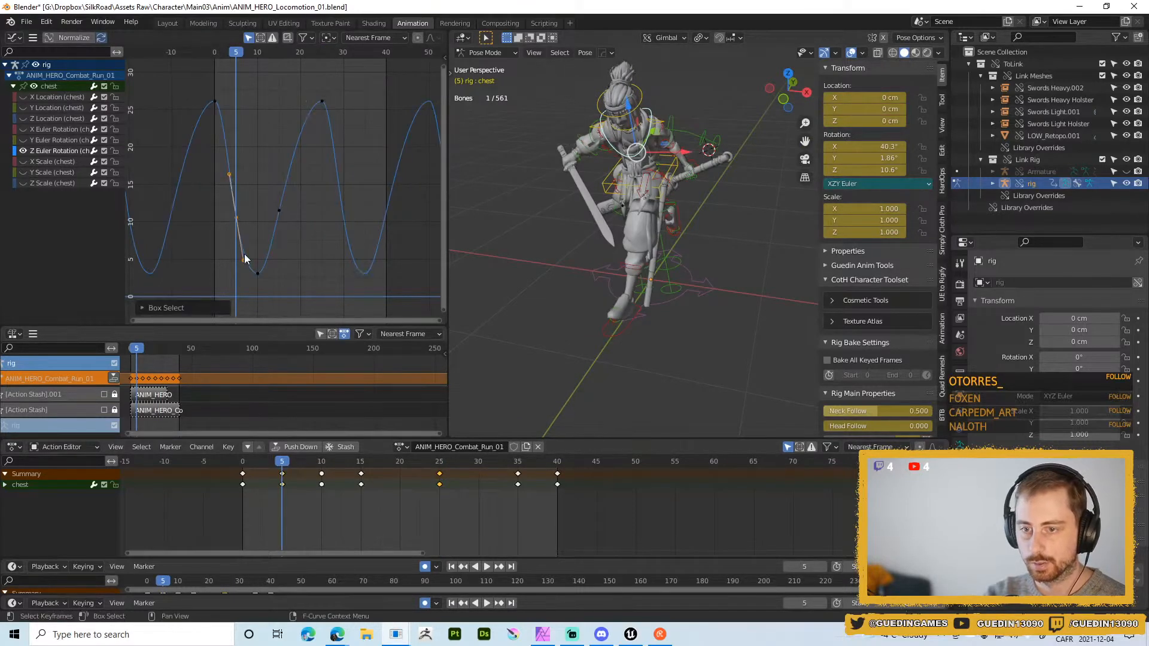
key("g")
key("y")
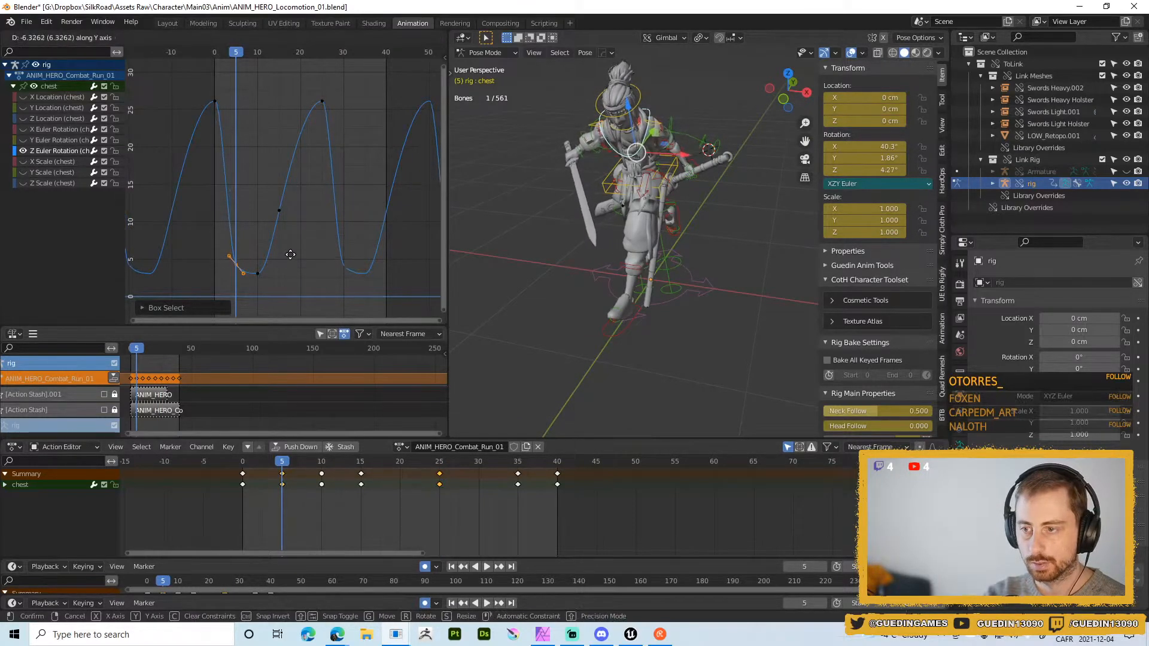
left_click(278, 299)
- Delete the chest Z Euler Rotation keys at frames 10 and 15
left_click_drag(257, 179, 321, 299)
key("x")
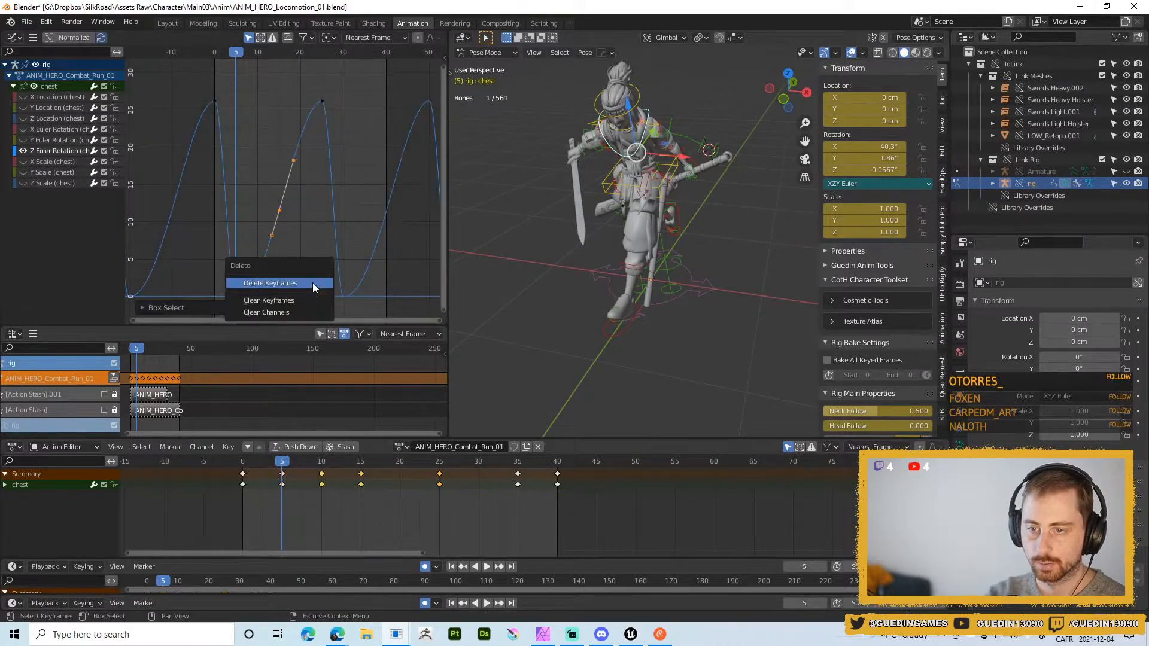
left_click(312, 283)
- Duplicate the chest Z Euler Rotation key at frame 0 to frame 40
scroll(328, 277, "down", 1)
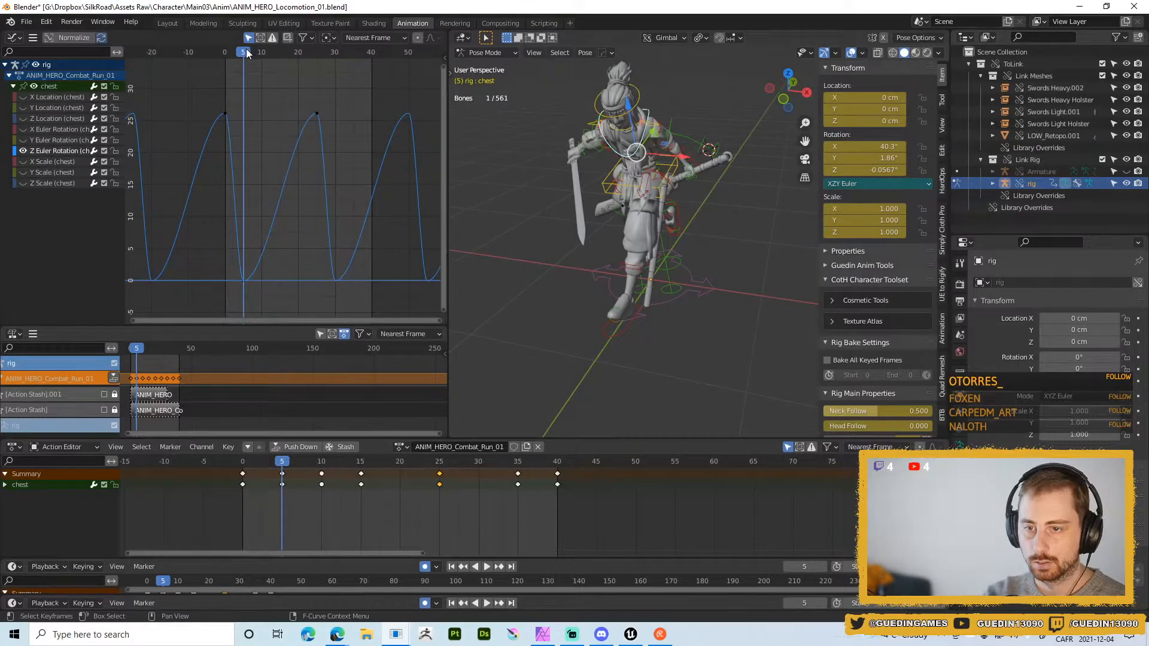
left_click_drag(206, 99, 274, 148)
key("shift+d")
key("x")
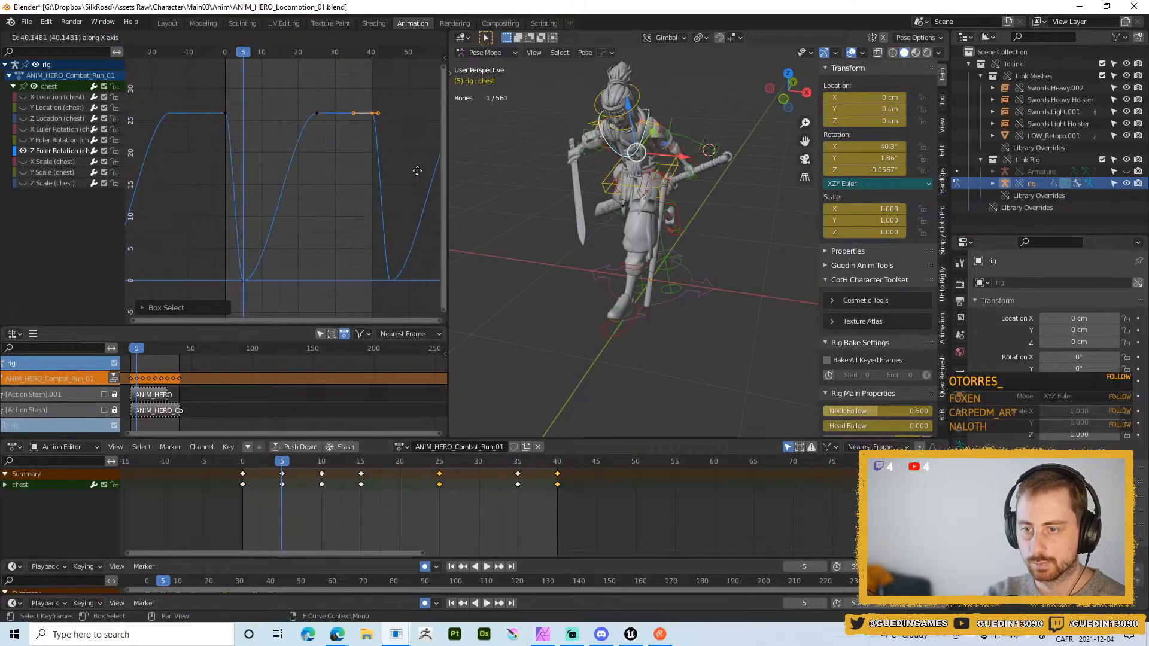
left_click(419, 171)
- Set the handles of all chest Z Euler Rotation keys to Auto Clamped
left_click_drag(202, 109, 260, 146)
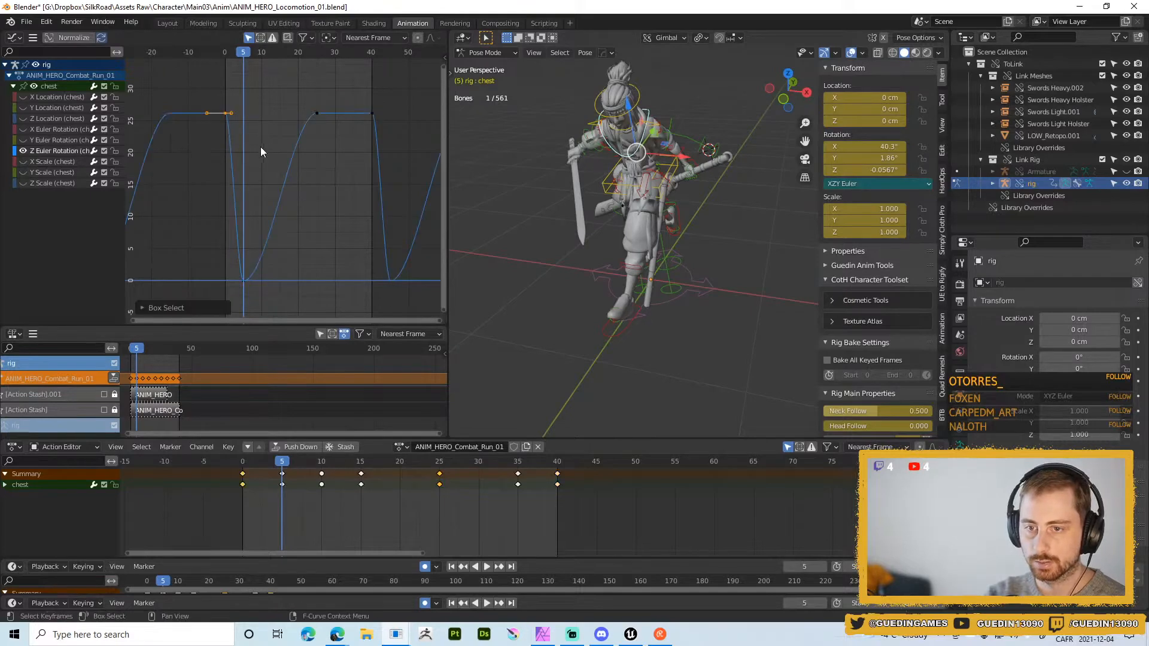
left_click(369, 114, "shift")
key("a")
key("v")
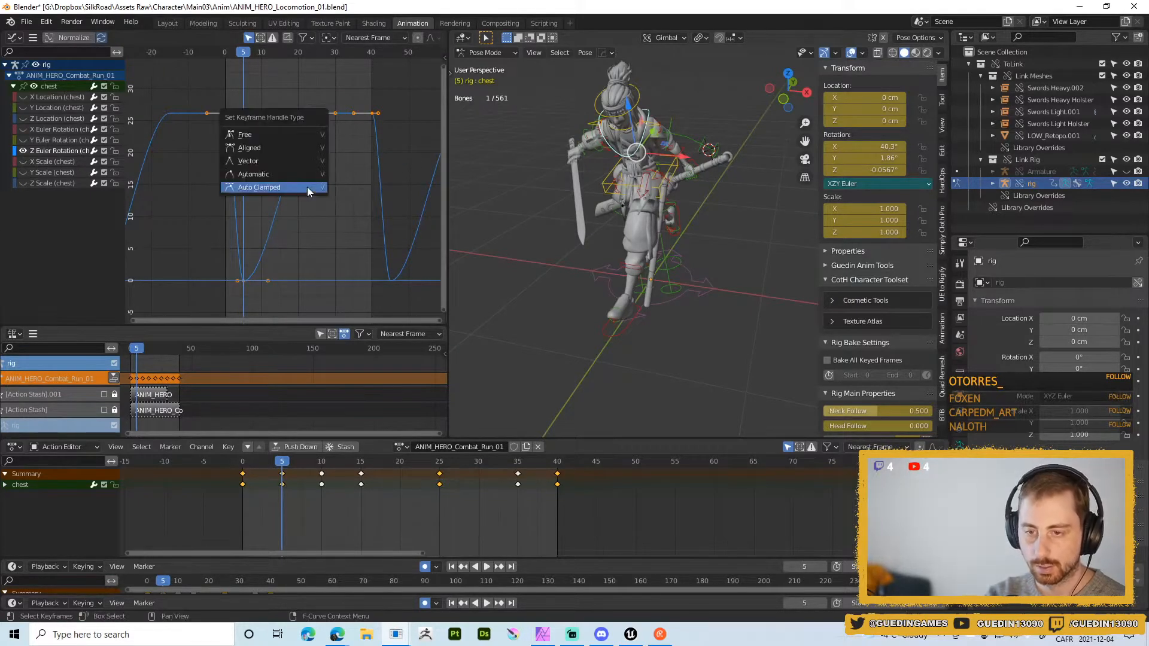
left_click(307, 186)
- Lower the chest Z Euler Rotation keys at frames 0 and 40 together to about 5°
left_click_drag(213, 110, 250, 151)
left_click(372, 113, "shift")
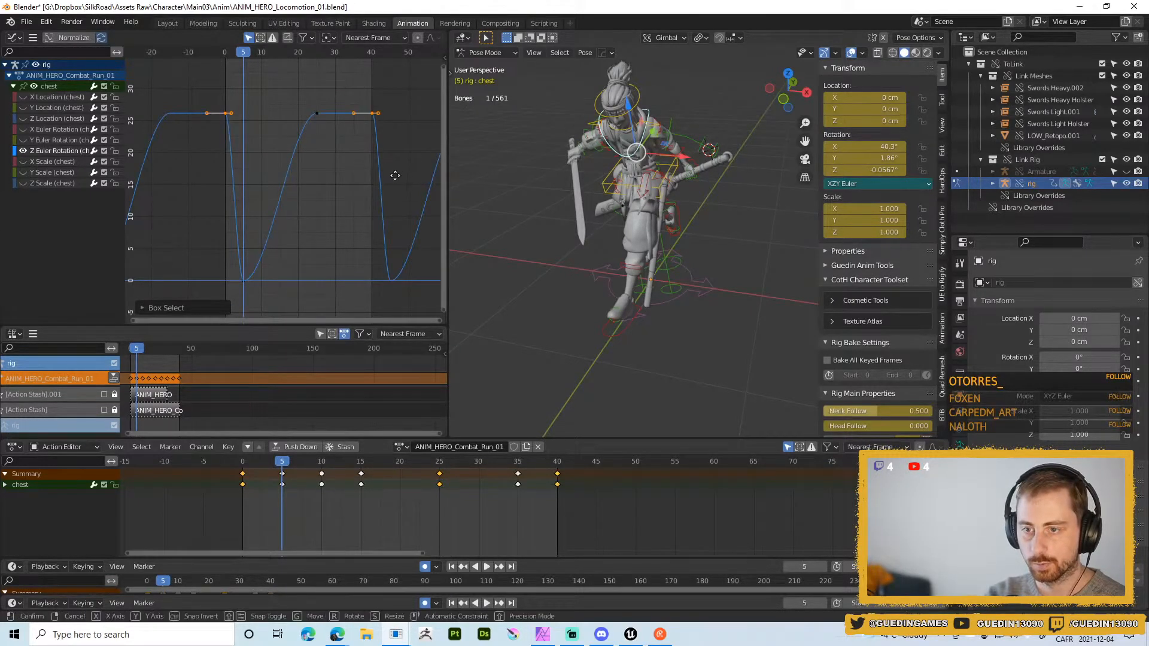
key("g")
key("y")
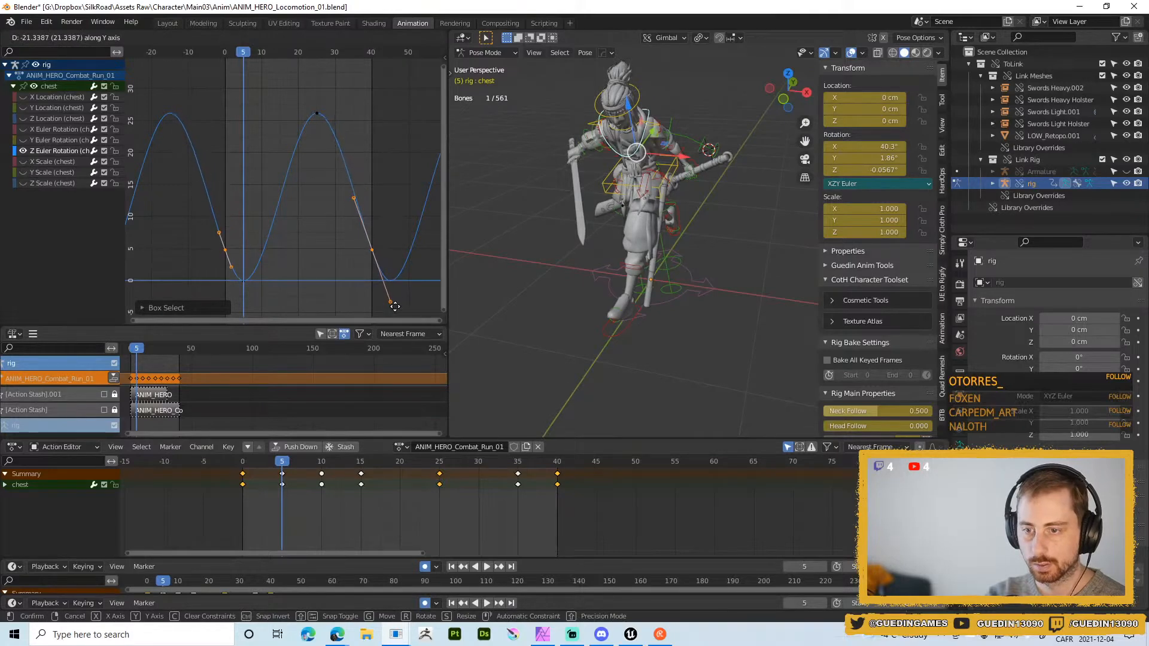
left_click(394, 306)
- Play the run cycle with overlays hidden and examine the chest motion from the front, back and side
key("space")
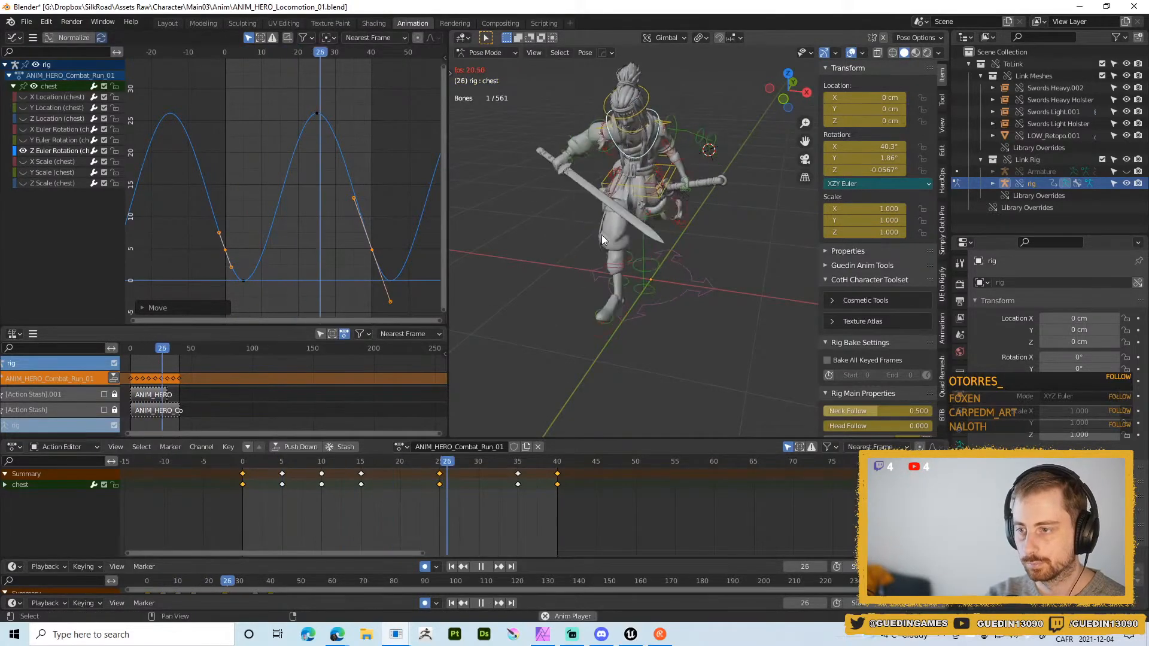
middle_click_drag(673, 221, 727, 238)
scroll(712, 220, "down", 2)
middle_click_drag(696, 202, 578, 208)
key("alt+shift+z")
middle_click_drag(713, 261, 632, 233)
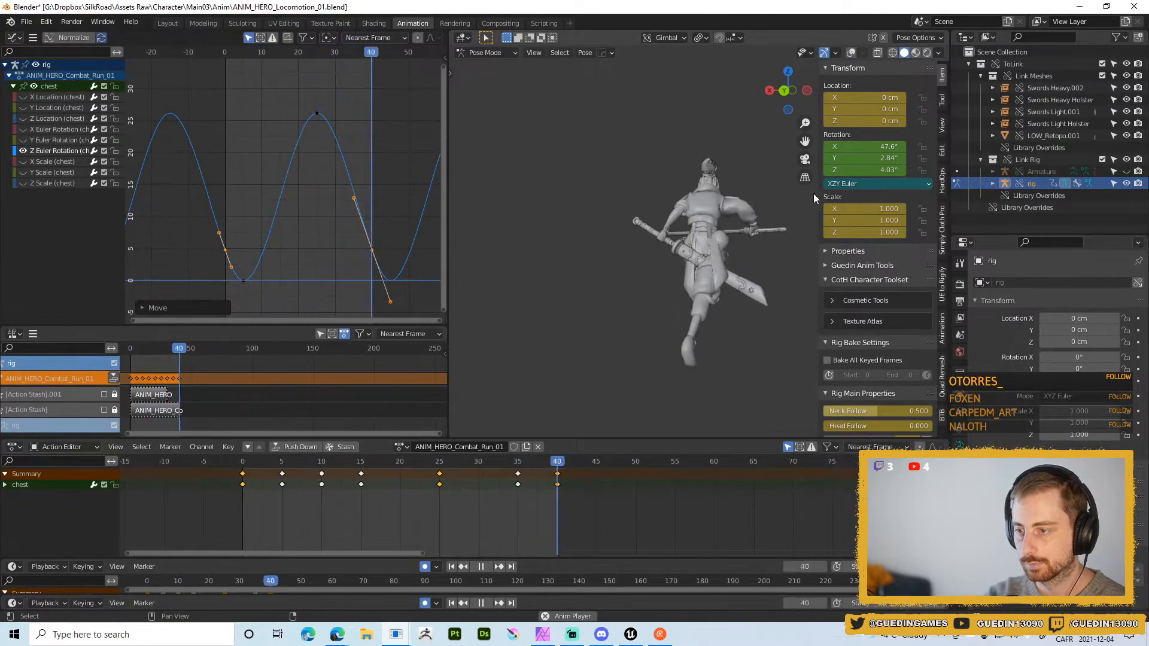
mouse_move(680, 294)
middle_mouse_down()
mouse_move(732, 309)
mouse_move(663, 277)
mouse_move(772, 259)
mouse_move(651, 270)
mouse_move(694, 304)
mouse_move(682, 285)
middle_mouse_up()
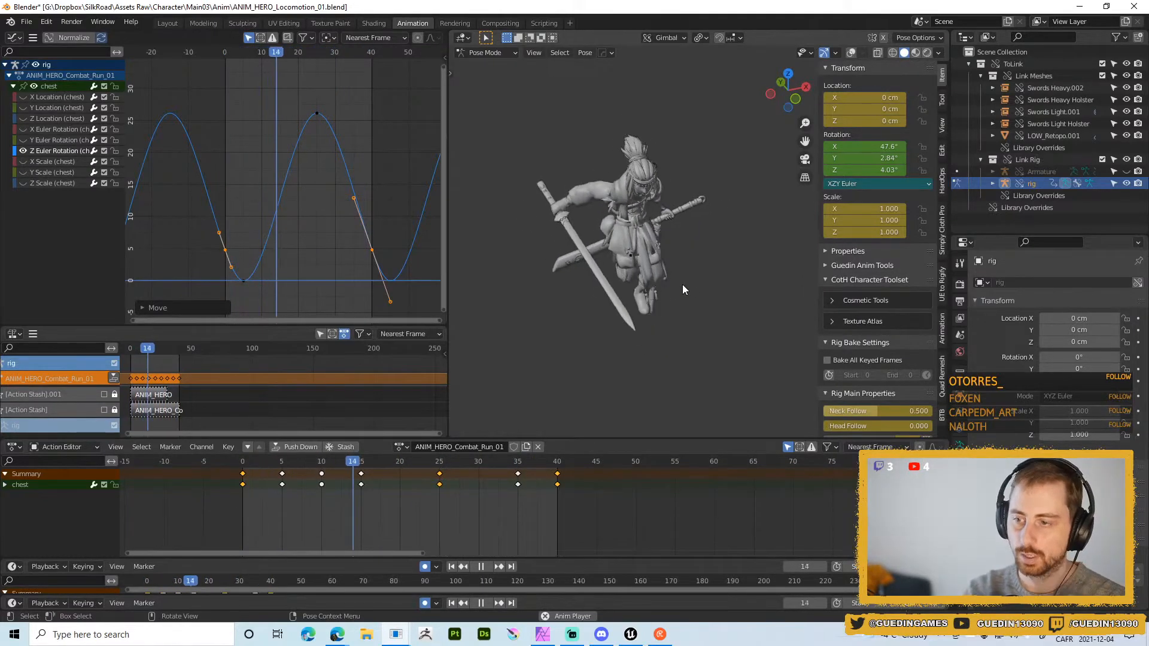
middle_click_drag(694, 246, 498, 253)
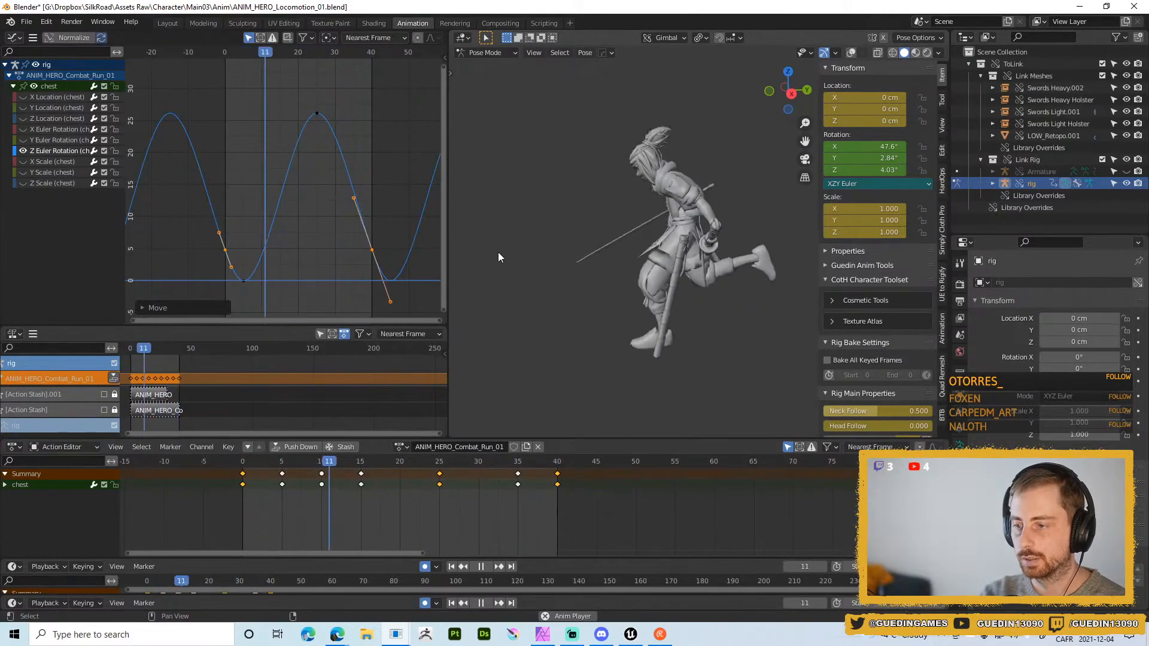
- Stop playback, restore the overlays, select upper_arm_fk.R and scrub the early frames to examine the right arm
key("space")
key("shift+alt+z")
middle_click_drag(606, 264, 566, 177)
left_click(552, 117)
middle_click_drag(552, 117, 619, 238)
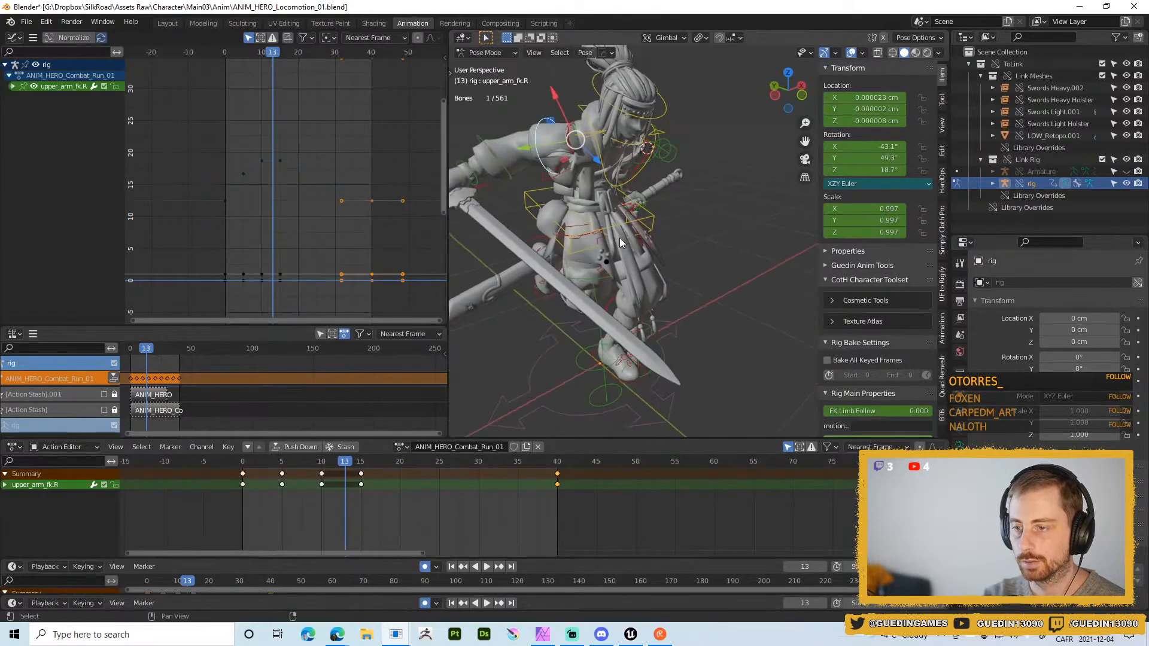
left_click(242, 462)
key("space")
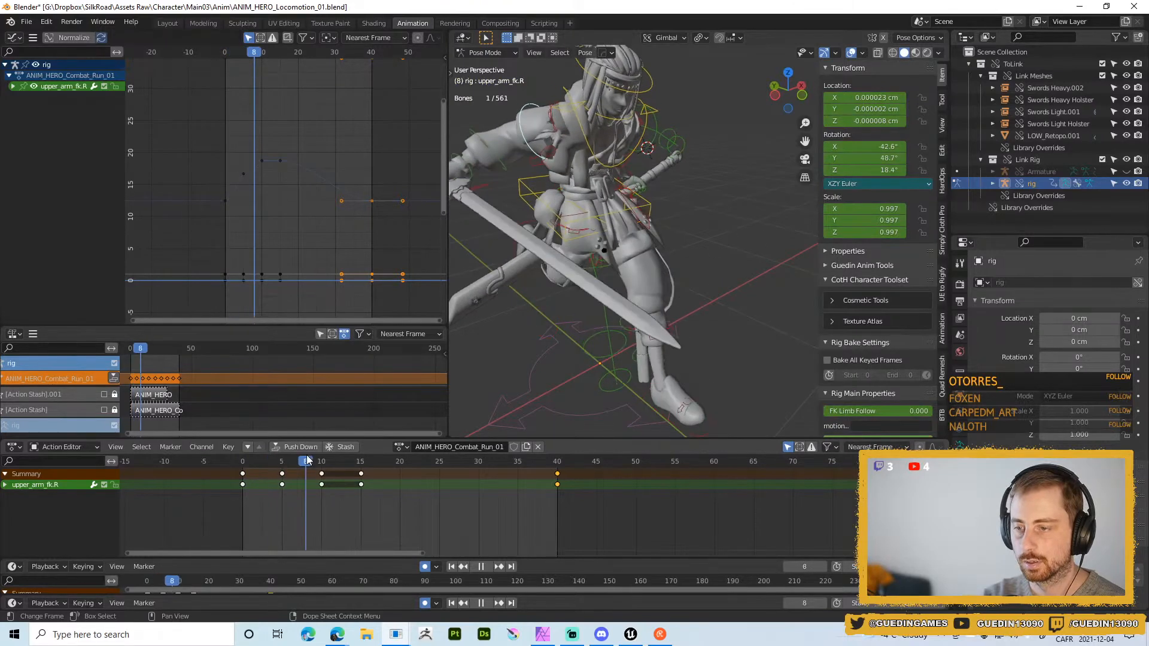
left_click_drag(408, 458, 228, 465)
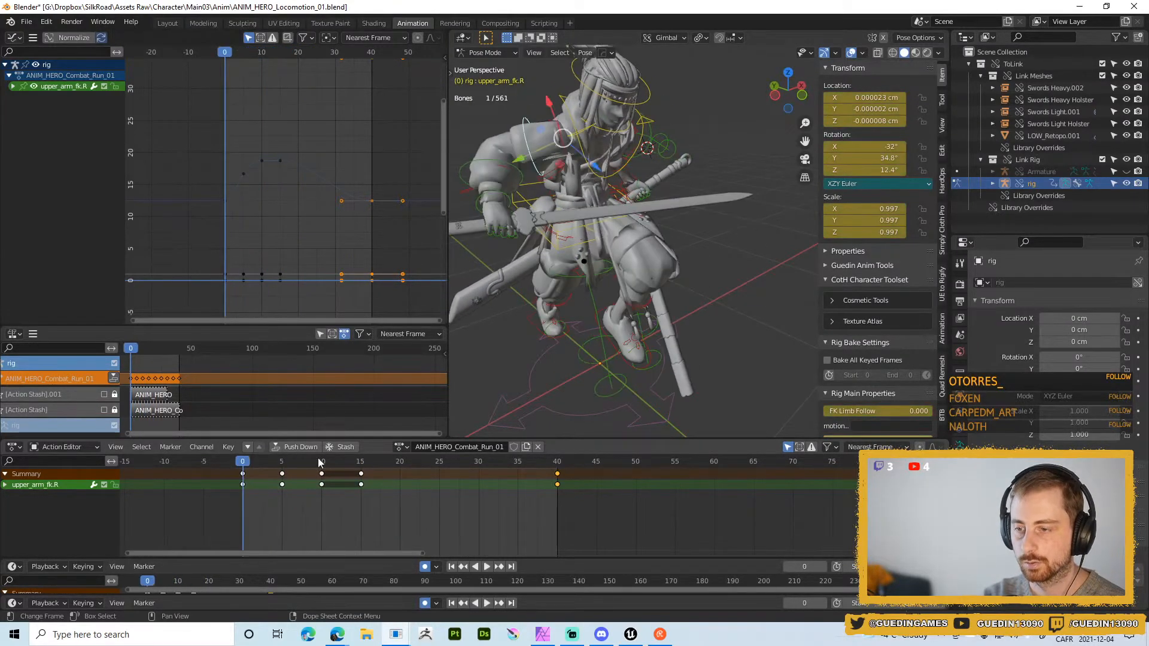
key("Escape")
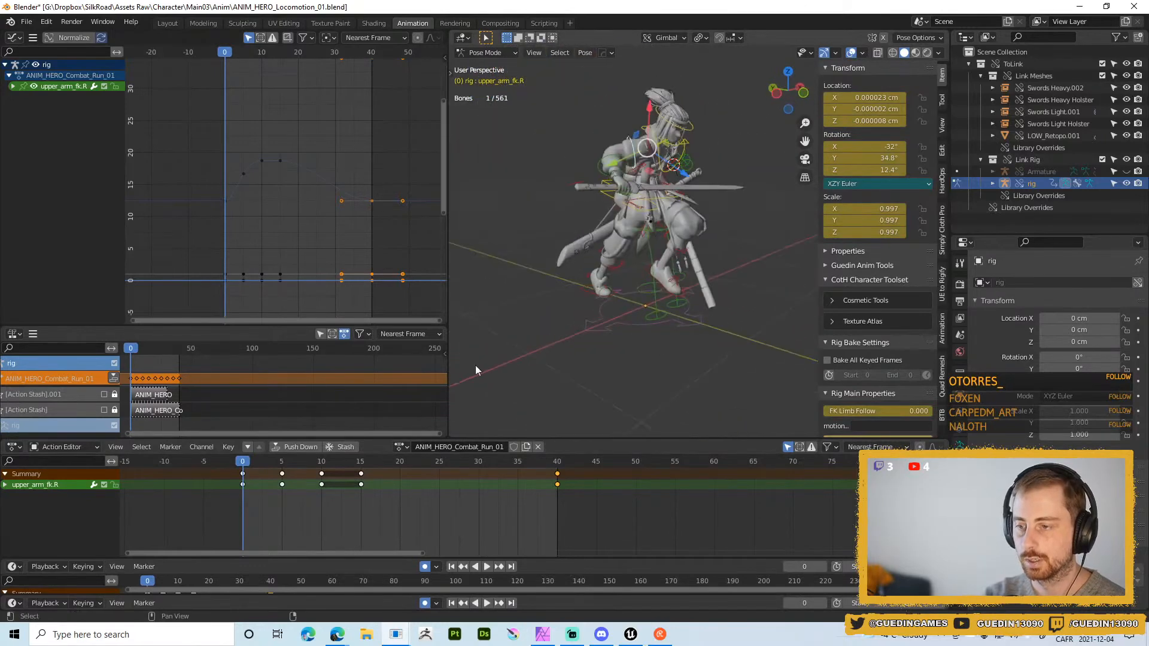
- At frame 5, clear the rotations of the upper_arm_fk.R and shoulder.R bones
key("space")
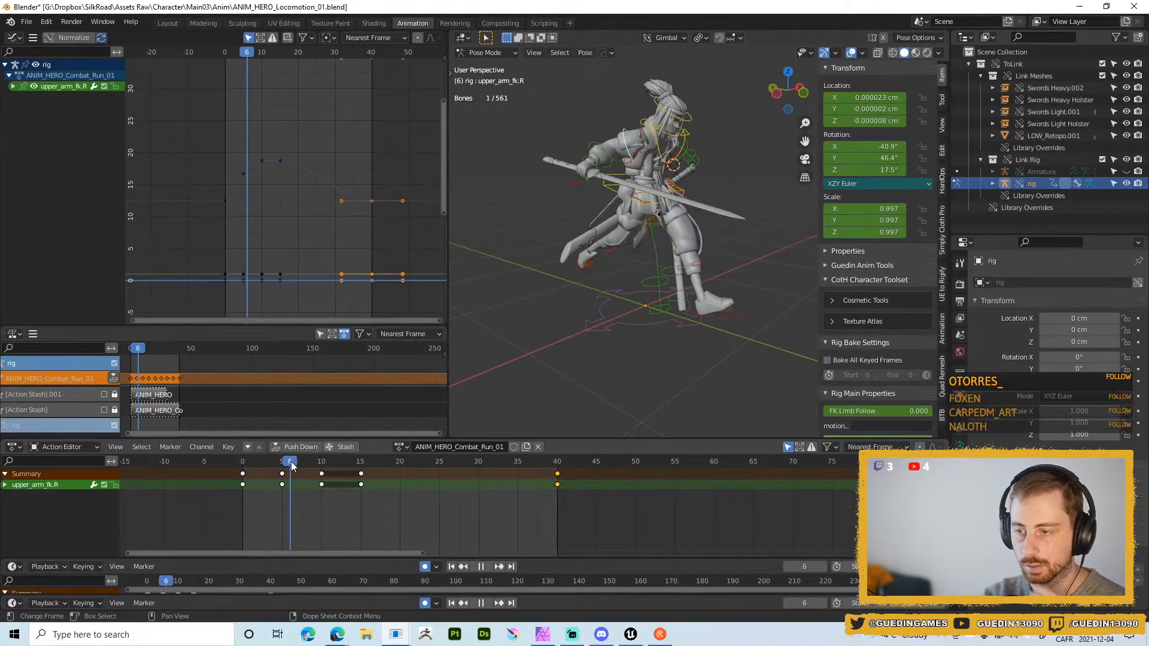
key("space")
middle_click_drag(607, 228, 658, 204)
scroll(536, 235, "up", 2)
key("alt+r")
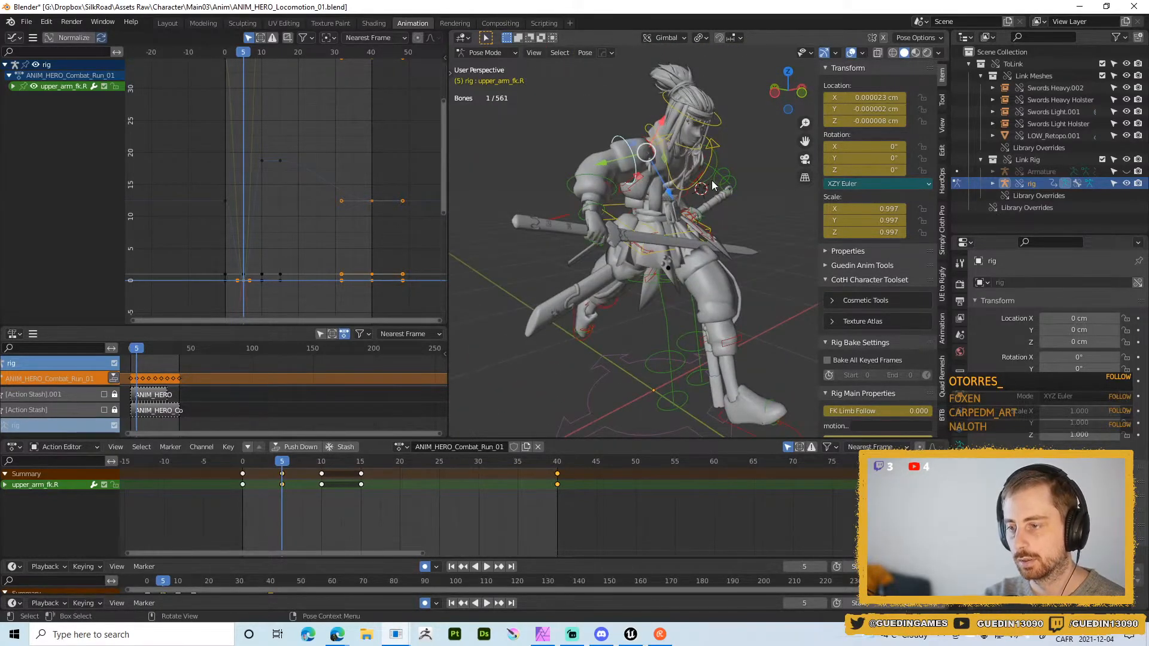
left_click(666, 136)
key("alt+r")
- Bend the forearm_fk.R bone at frame 5 to an X rotation of about 70°
left_click(591, 171)
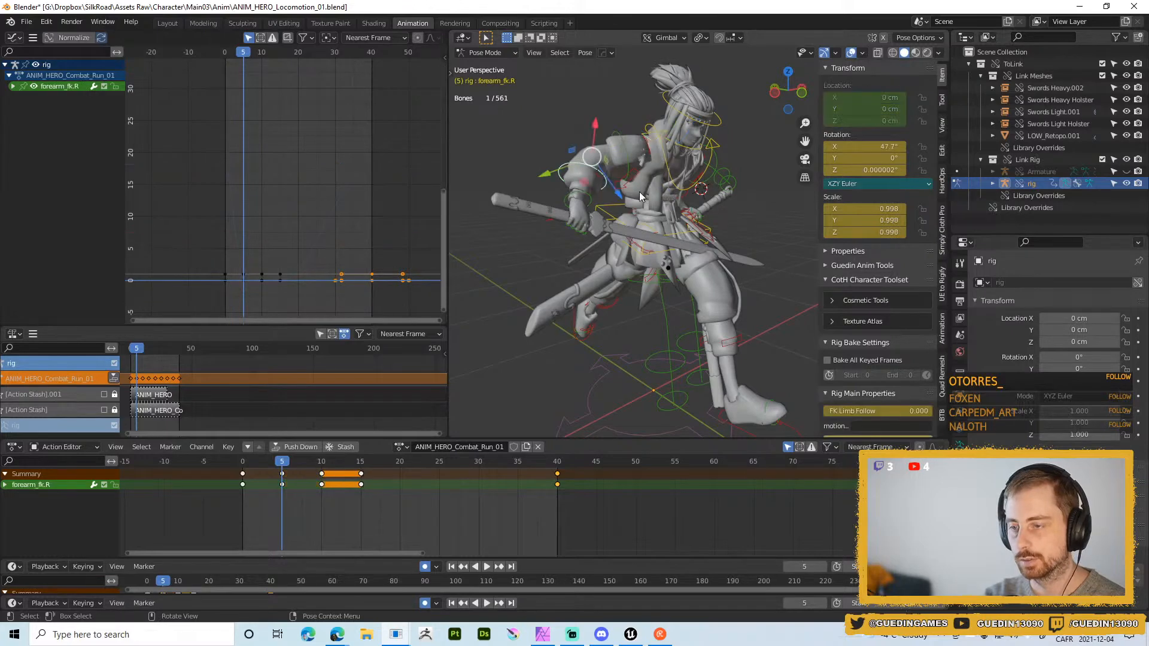
key("r")
key("x")
left_click(653, 209)
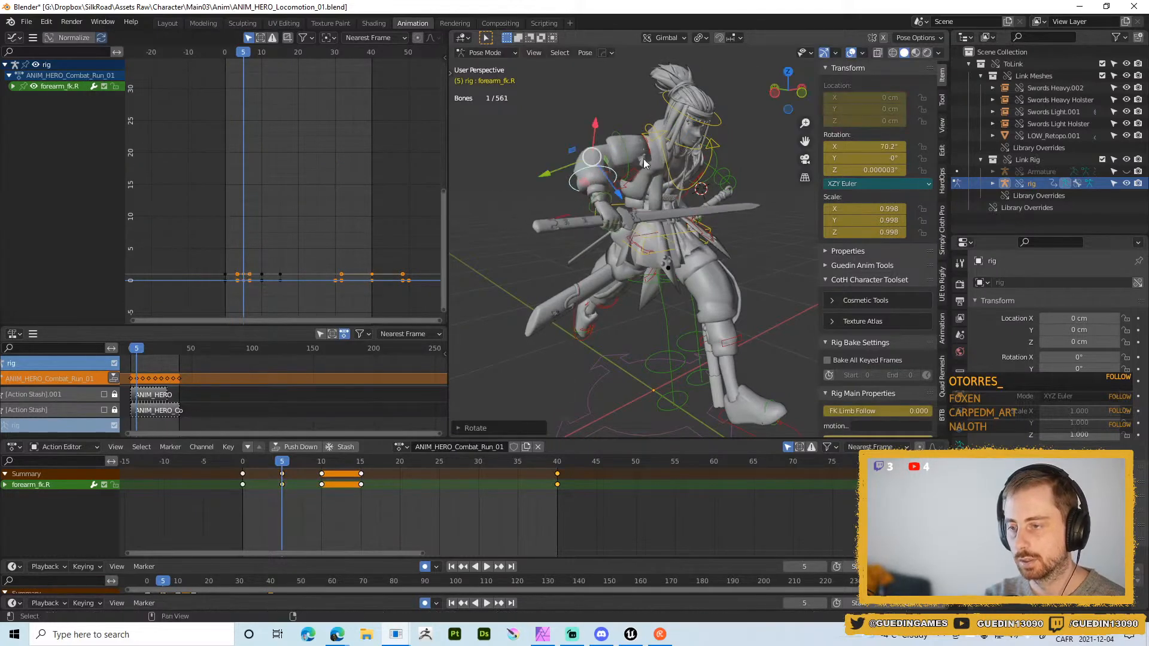
- Rotate the shoulder.R bone at frame 5 to about X 19.3°, Y -16.1°, Z 21.3°
left_click(630, 160)
middle_click_drag(632, 160, 658, 134)
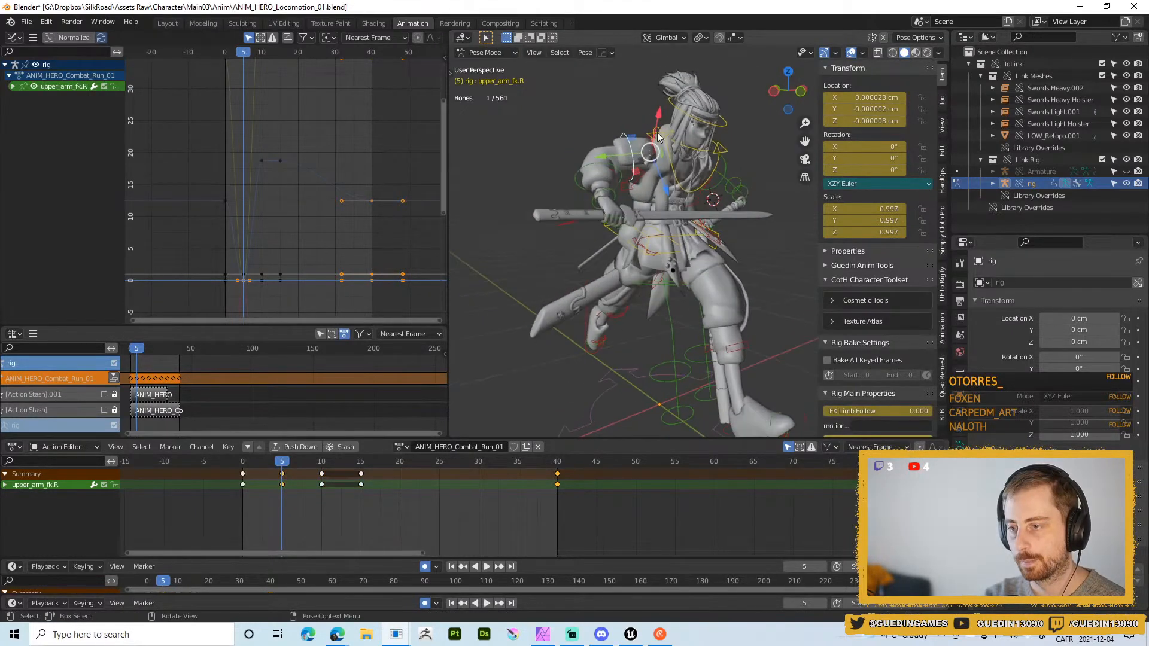
left_click(669, 131)
middle_click_drag(676, 195, 683, 223)
key("r")
key("r")
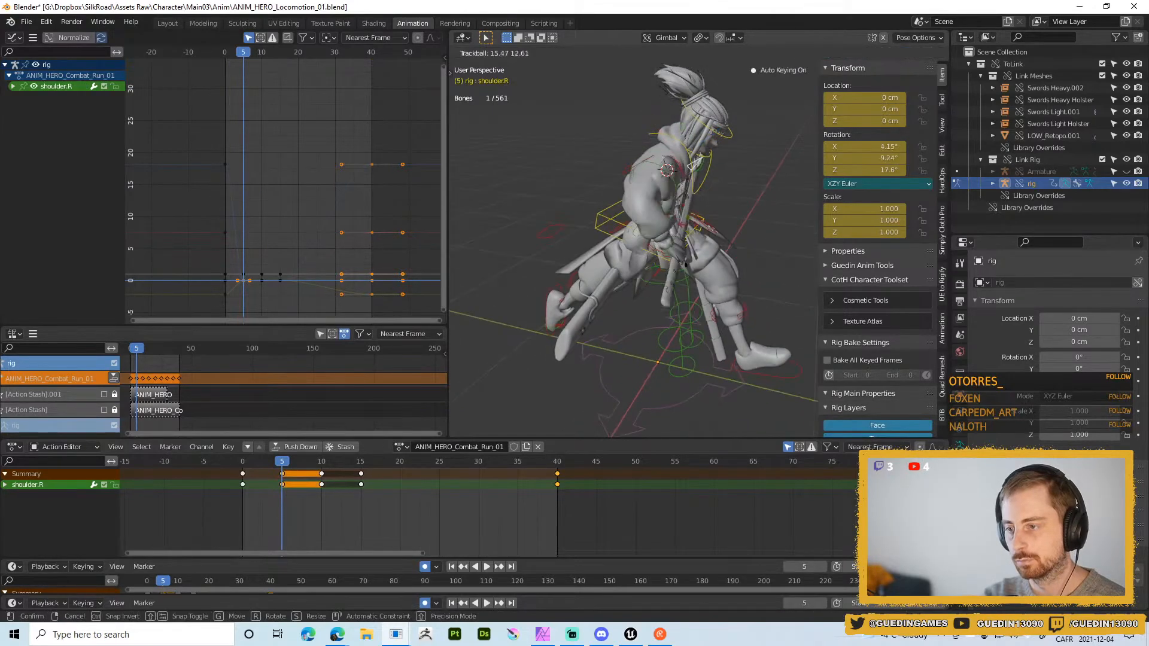
left_click(688, 185)
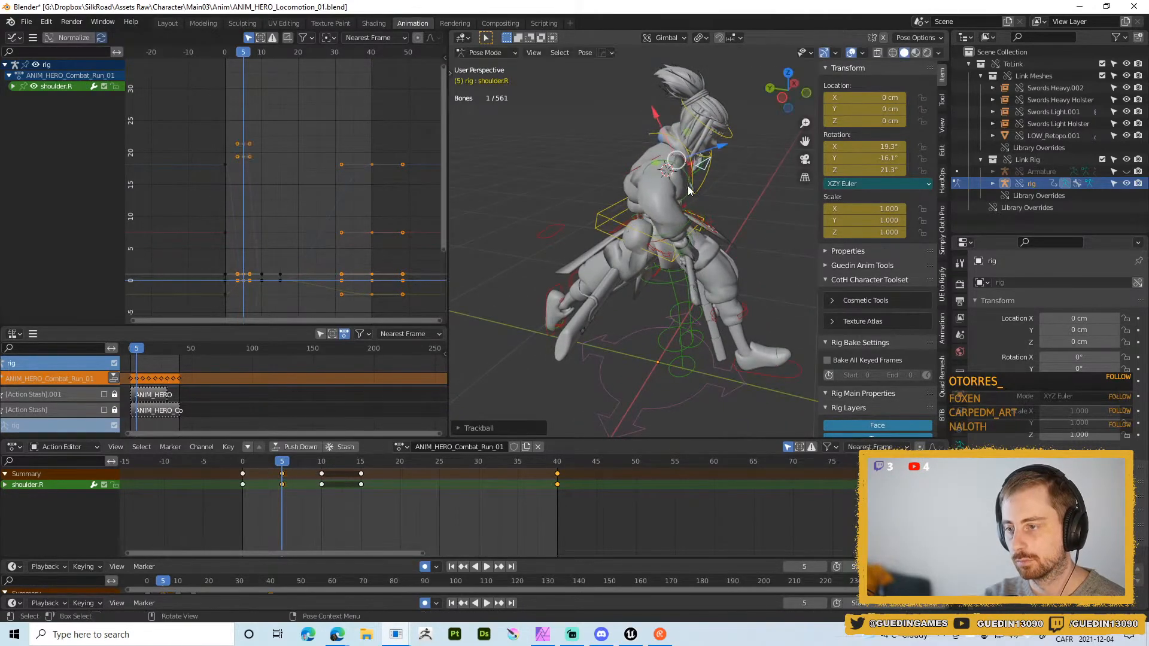
- Rotate the right upper arm at frame 5 to bring the sword arm across the front of the body
left_click(720, 218)
key("r")
left_click(744, 216)
middle_click_drag(745, 217, 694, 170)
key("r")
key("r")
left_click(649, 241)
- Rotate the hand_fk.R bone at frame 5 to about X 13°, Y -23.8°, Z -29.9° to angle the sword
left_click(608, 195)
left_click(602, 200)
key("r")
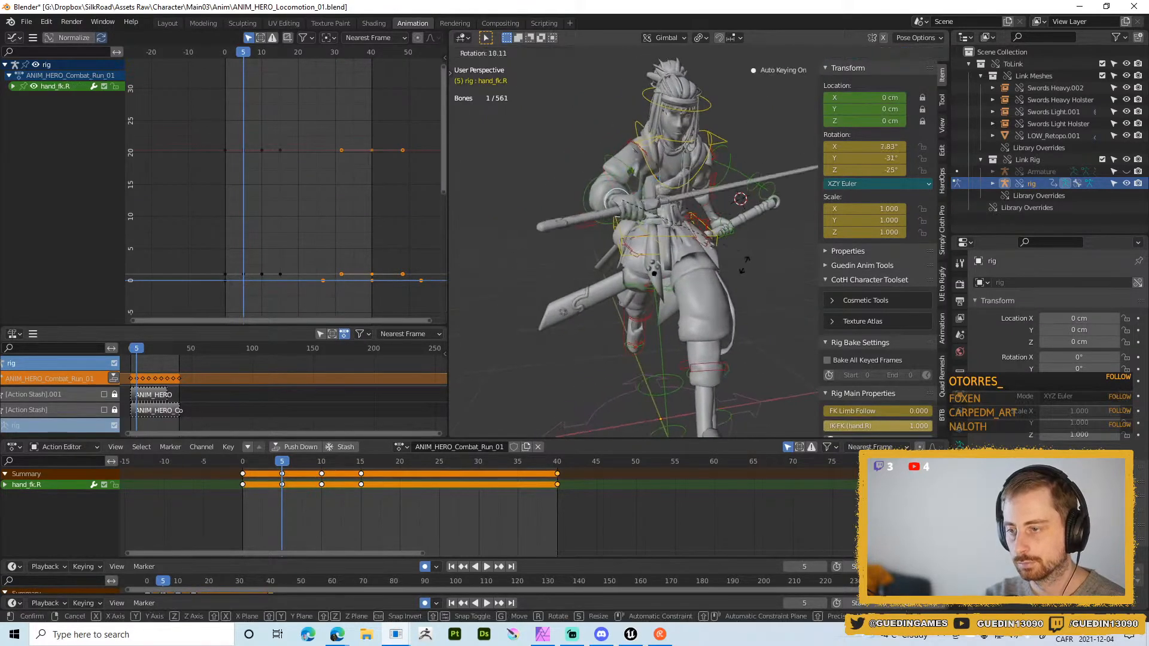
left_click(745, 241)
key("r")
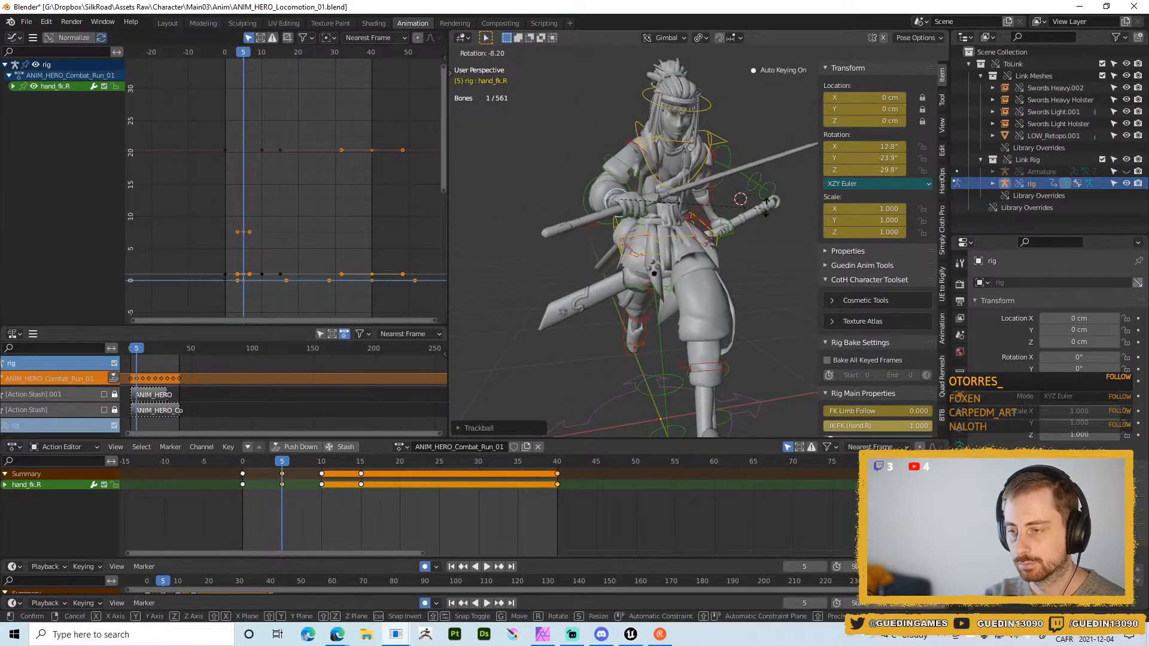
left_click(762, 239)
- Fine-tune the rotation of the upper_arm_fk.R bone at frame 5
middle_click_drag(762, 240, 632, 183)
left_click(577, 170)
key("r")
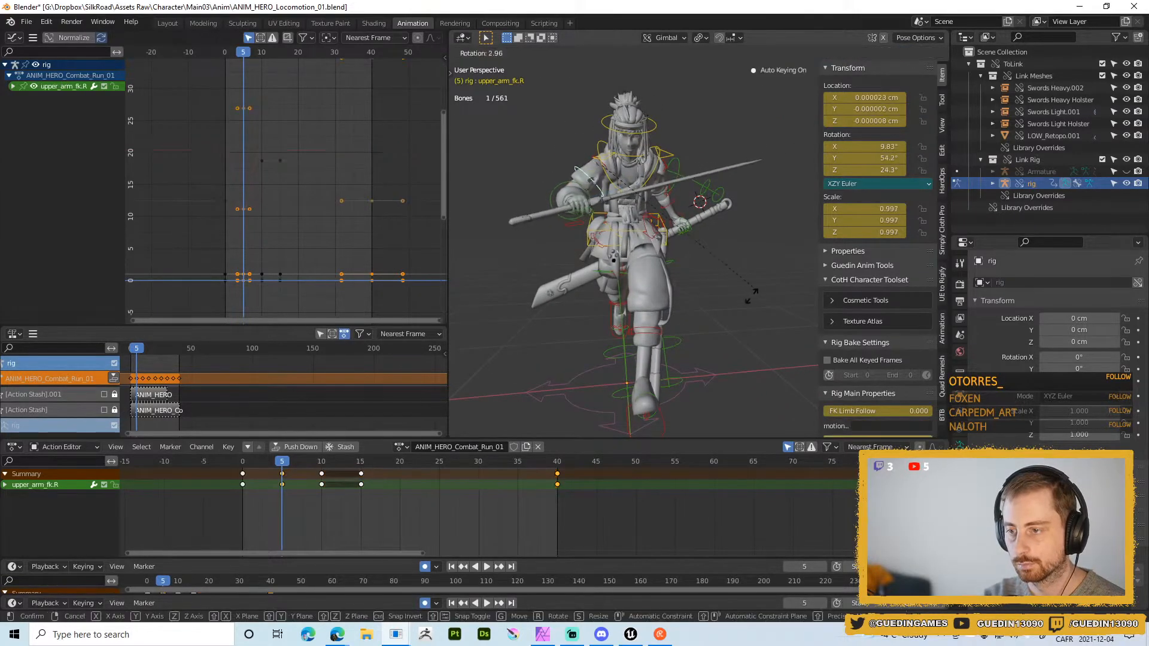
left_click(727, 299)
middle_click_drag(727, 299, 670, 252)
- At frame 25, key the shoulder.R bone and rotate it to about X -14.1°, Y -6.13°, Z -19.7°
left_click_drag(280, 462, 198, 461)
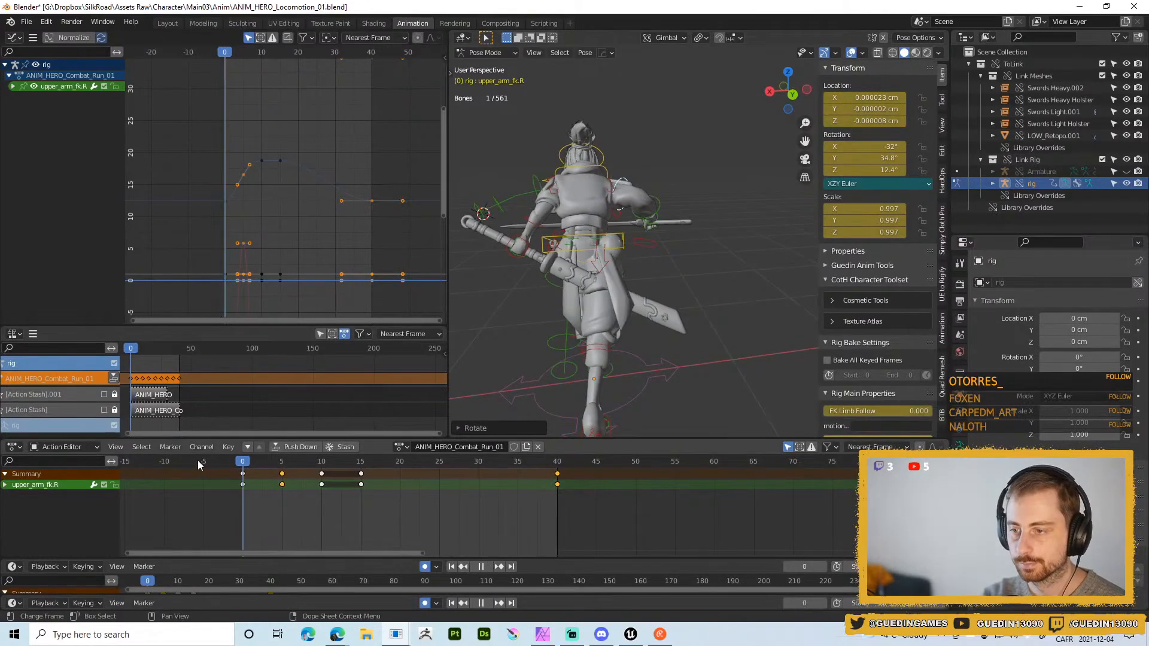
middle_click_drag(537, 300, 557, 276)
left_click_drag(243, 462, 436, 471)
middle_click_drag(626, 288, 634, 165)
scroll(646, 280, "up", 4)
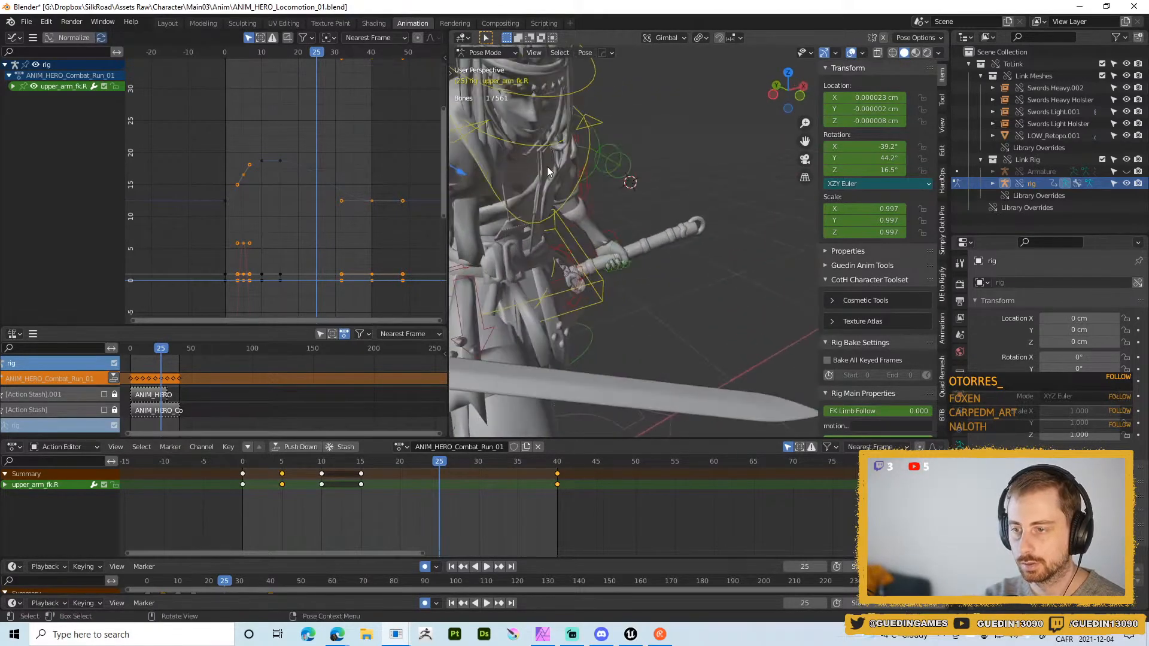
left_click(492, 127)
key("i")
middle_click_drag(594, 265, 733, 240)
key("r")
key("r")
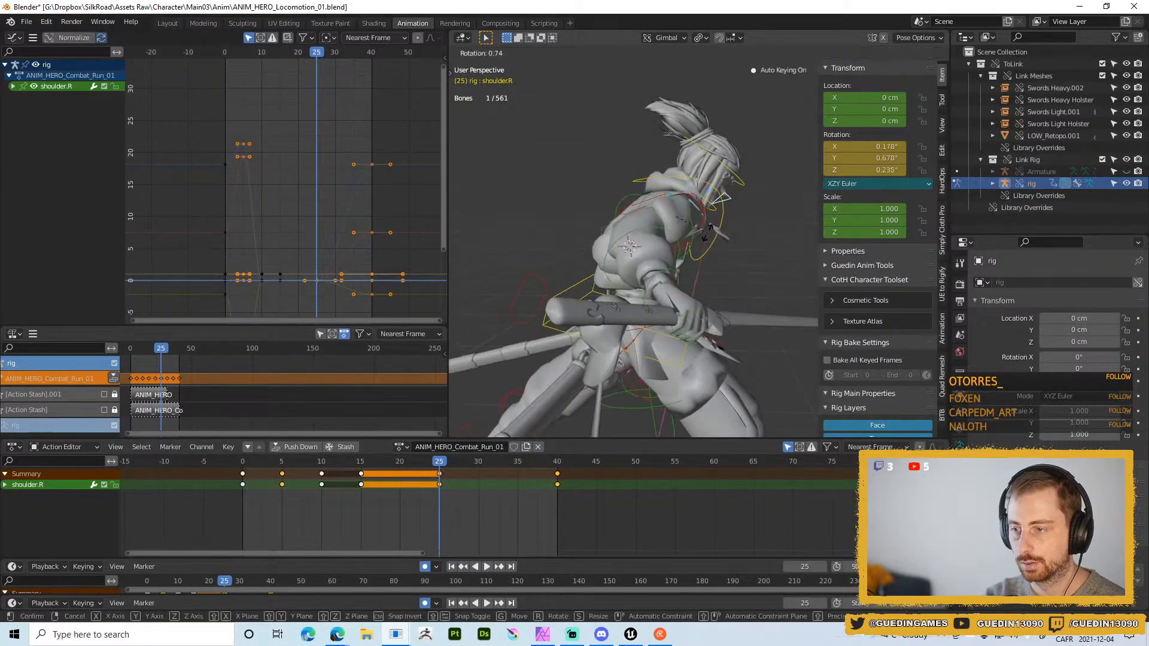
left_click(645, 206)
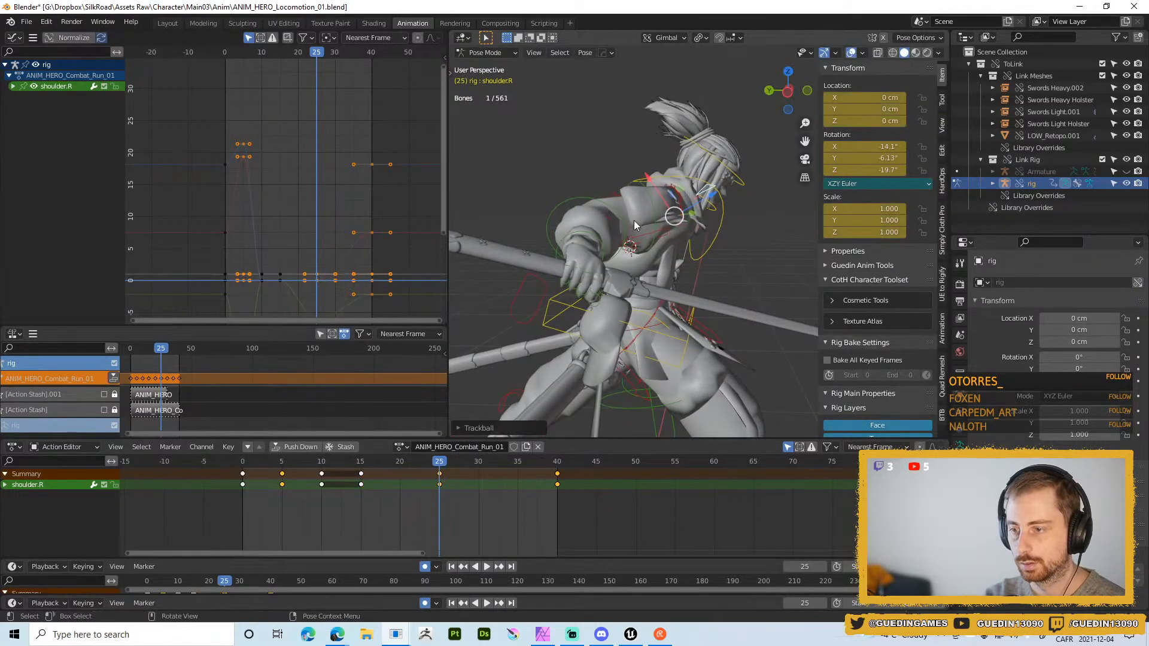
- Rotate the forearm_fk.R bone about its gimbal X axis at frame 25
left_click(662, 247)
key("r")
key("x")
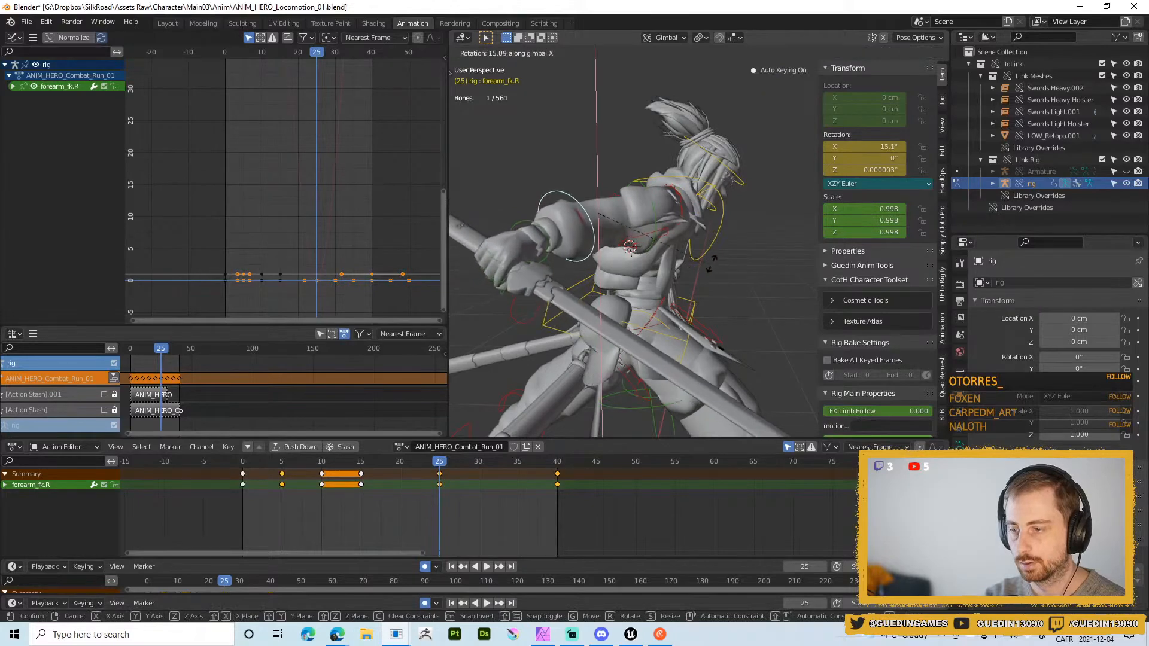
left_click(686, 237)
- Rotate the upper_arm_fk.R bone at frame 25 to about X -46.4°, Y 53.6°, Z 13.3°
middle_click_drag(647, 196, 793, 306)
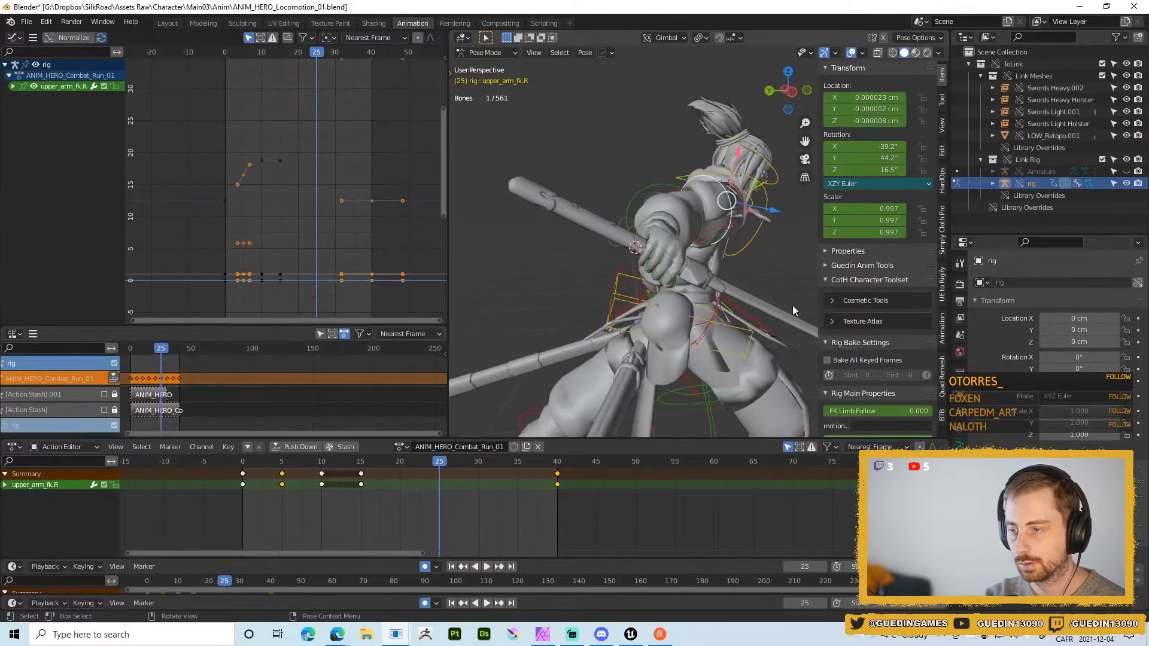
left_click(736, 273)
key("r")
key("r")
left_click(707, 275)
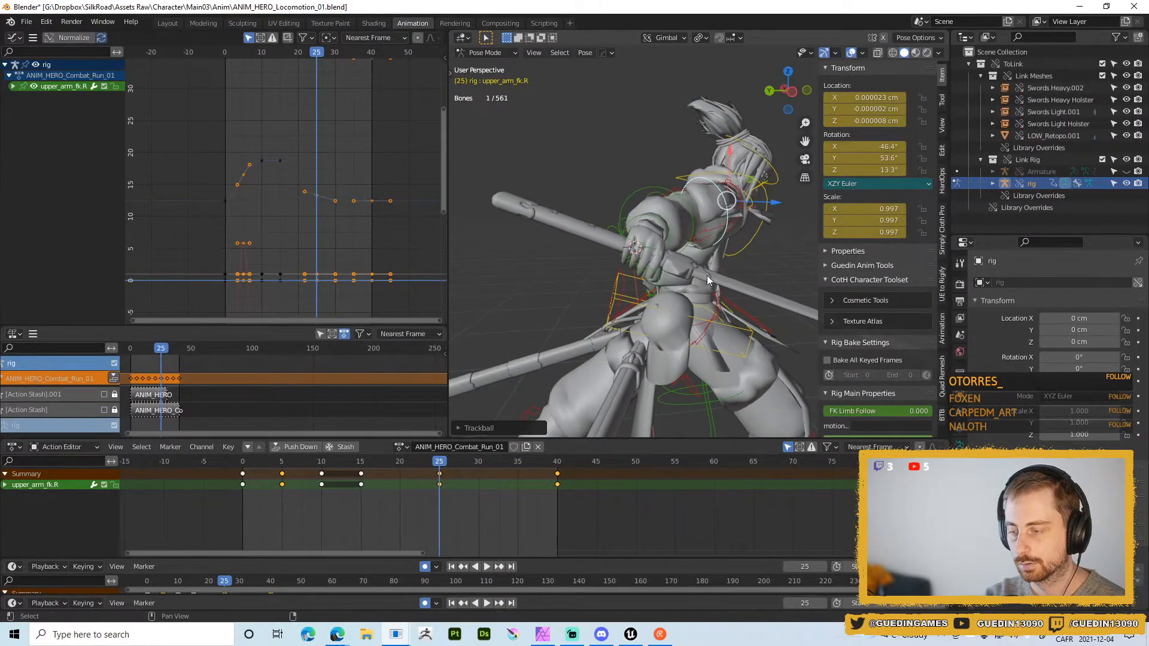
- Rotate the hand_fk.R bone at frame 25 to about X 13.4°, Y -1.91°, Z -27.7°
middle_click_drag(706, 275, 665, 197)
left_click(670, 188)
key("r")
key("r")
left_click(669, 239)
middle_click_drag(669, 239, 555, 480)
- Delete the hand_fk.R keys at frames 10 and 15
left_click_drag(398, 467, 303, 515)
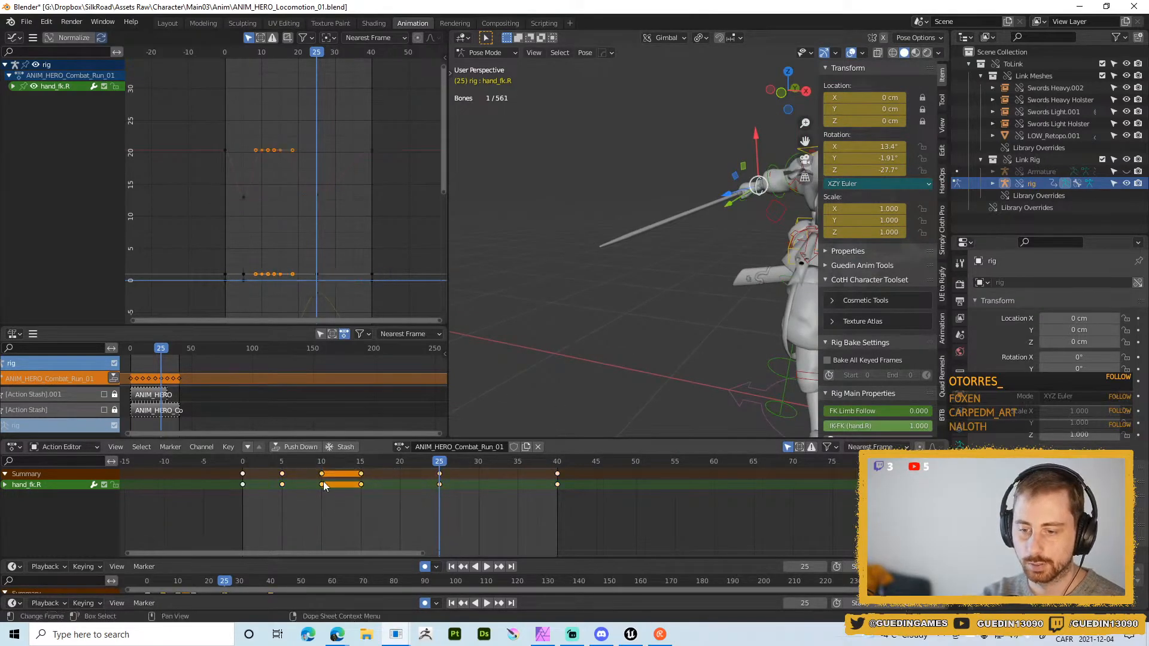
key("x")
left_click(323, 482)
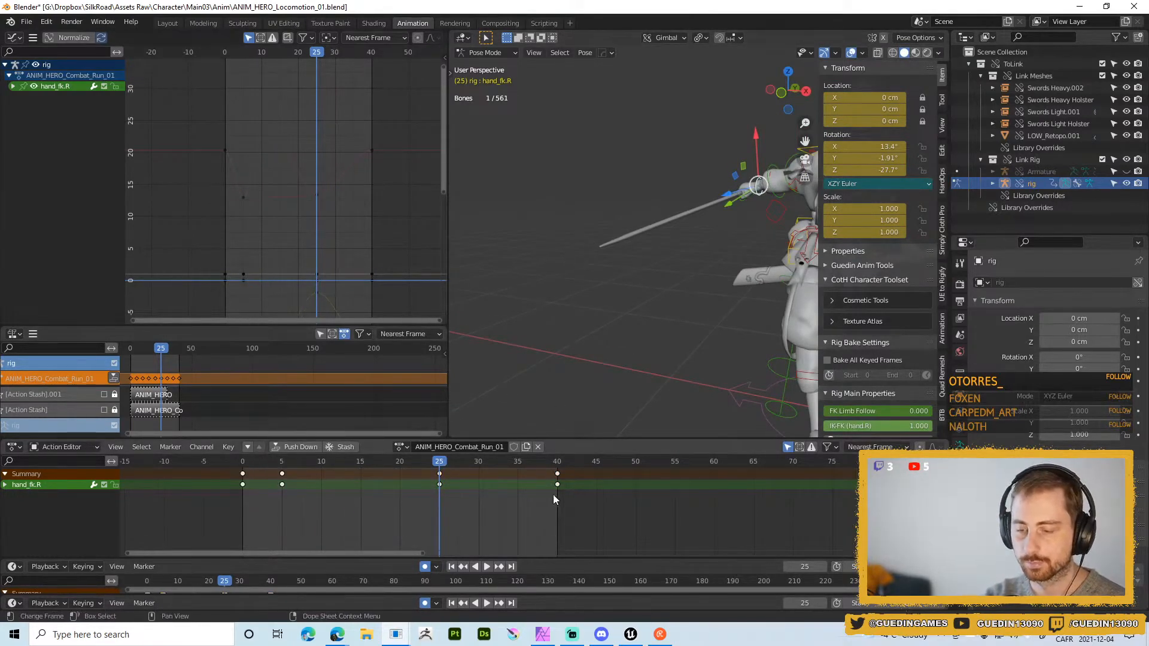
- Play back the combat run and examine the right arm pose at frames 0 and 5
middle_click_drag(574, 263, 453, 427)
key("space")
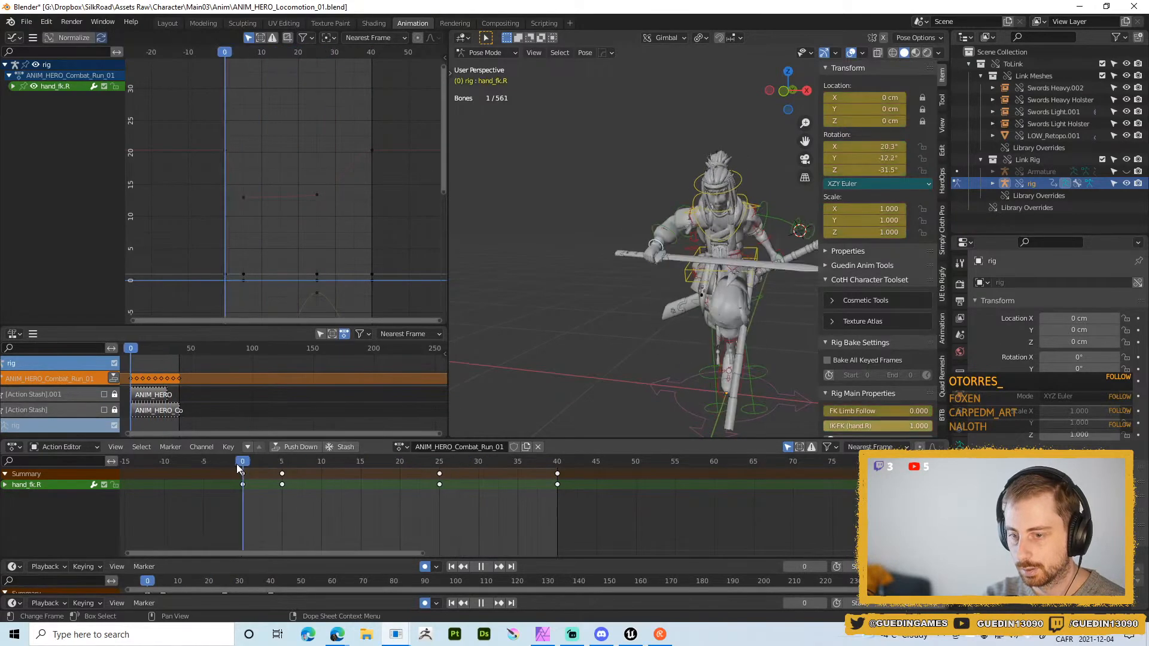
key("space")
left_click_drag(330, 473, 285, 473)
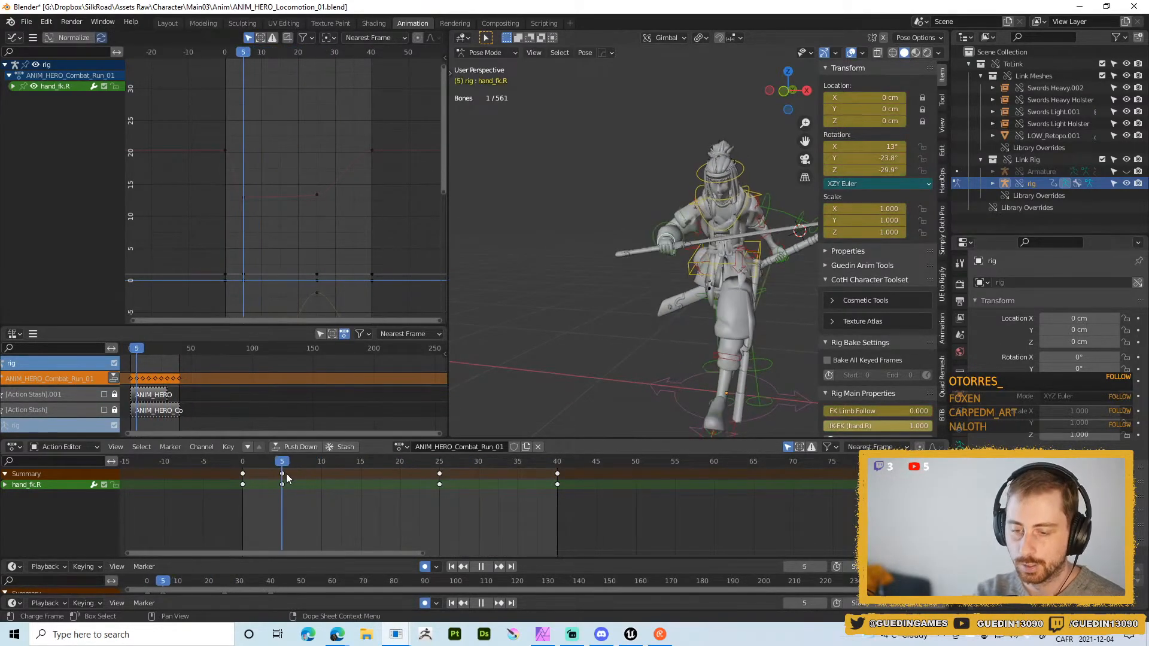
left_click(730, 340)
scroll(768, 218, "up", 5)
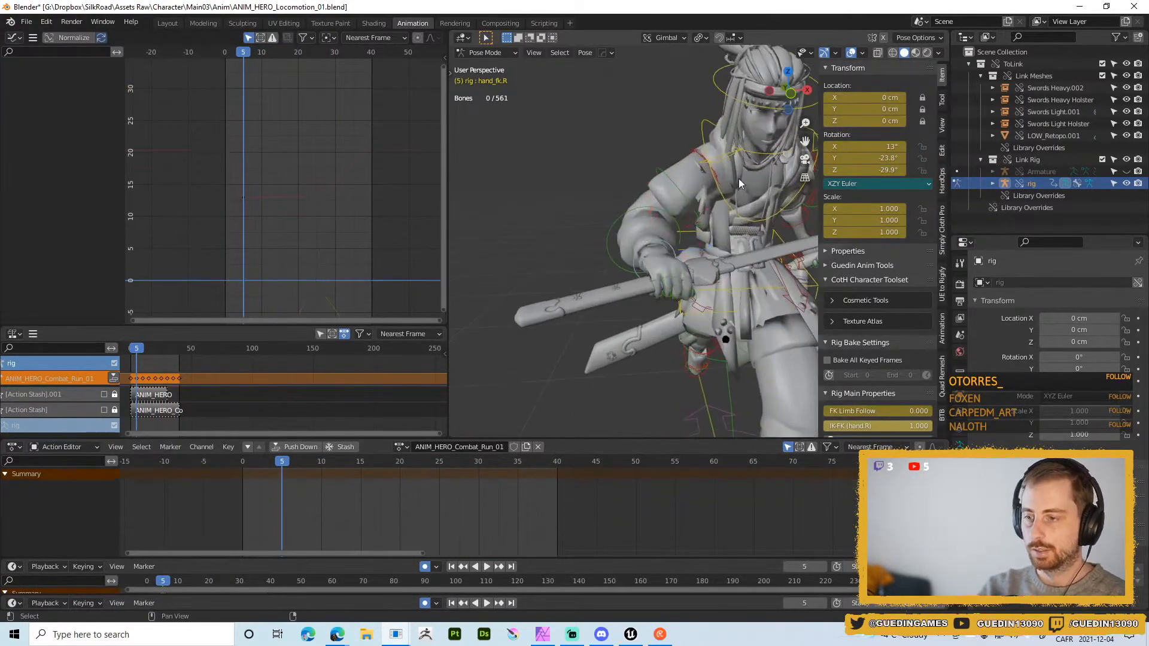
- Select the shoulder.R bone and show only its X Euler Rotation curve, framed in the graph editor
left_click(723, 164)
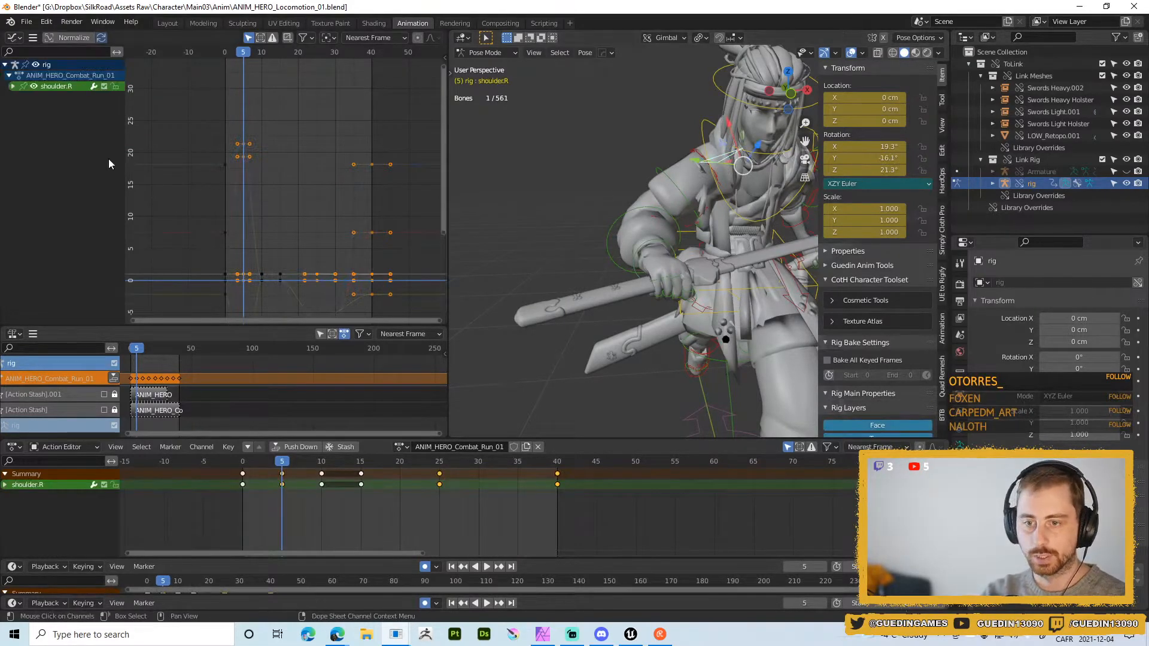
scroll(299, 193, "down", 1)
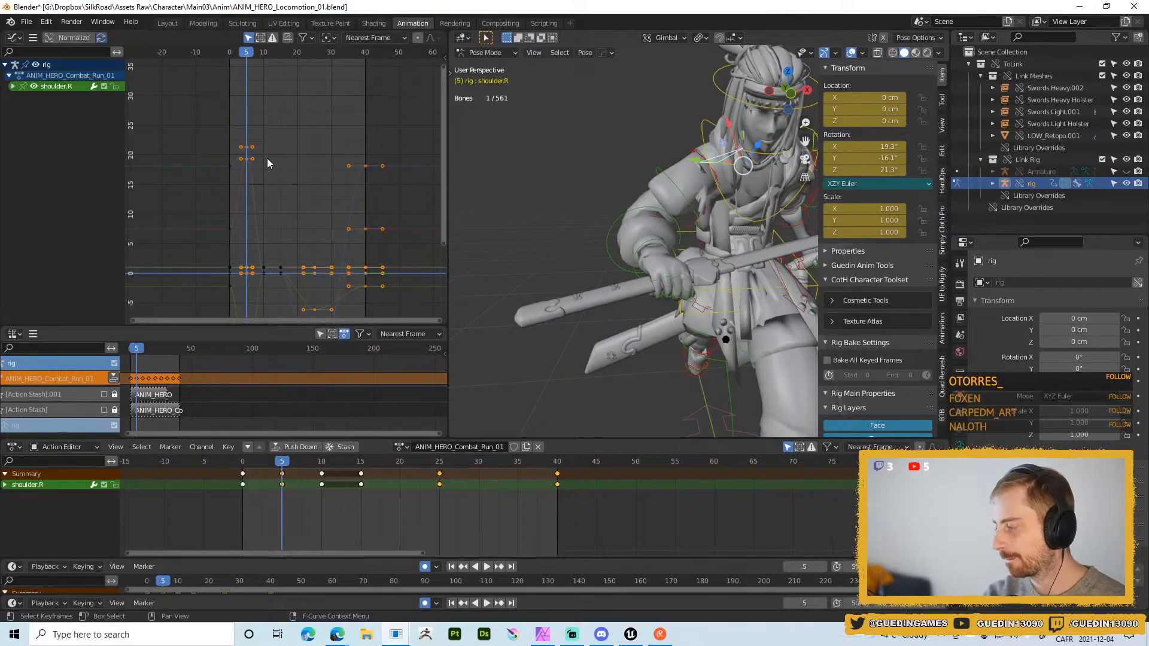
left_click(13, 86)
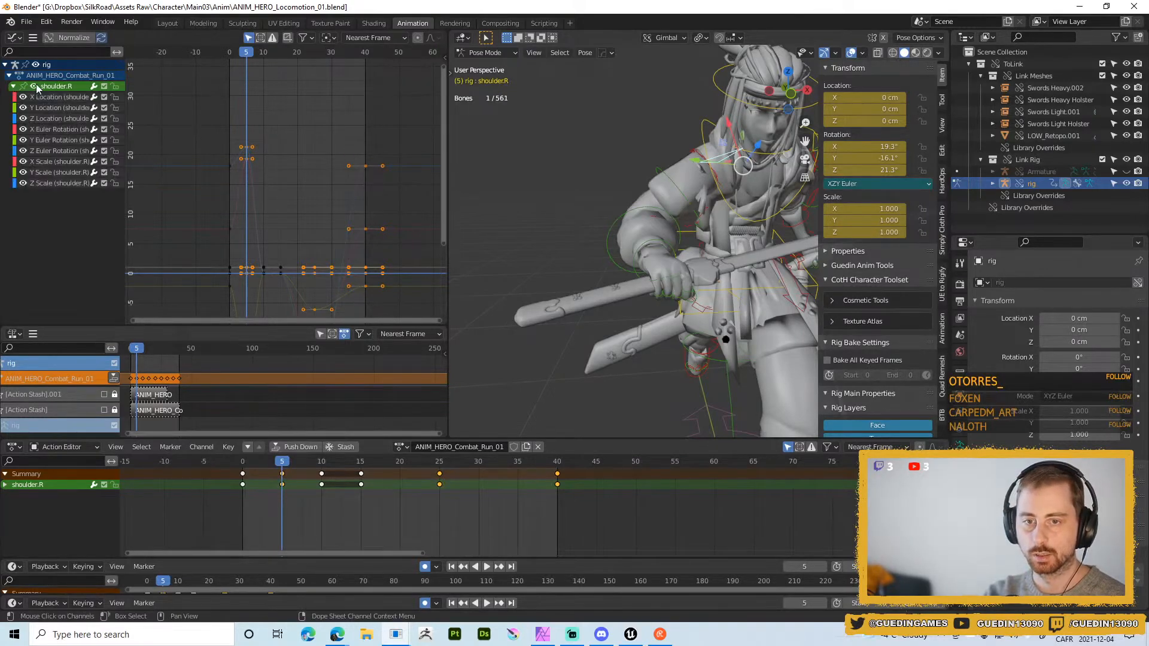
left_click(35, 85)
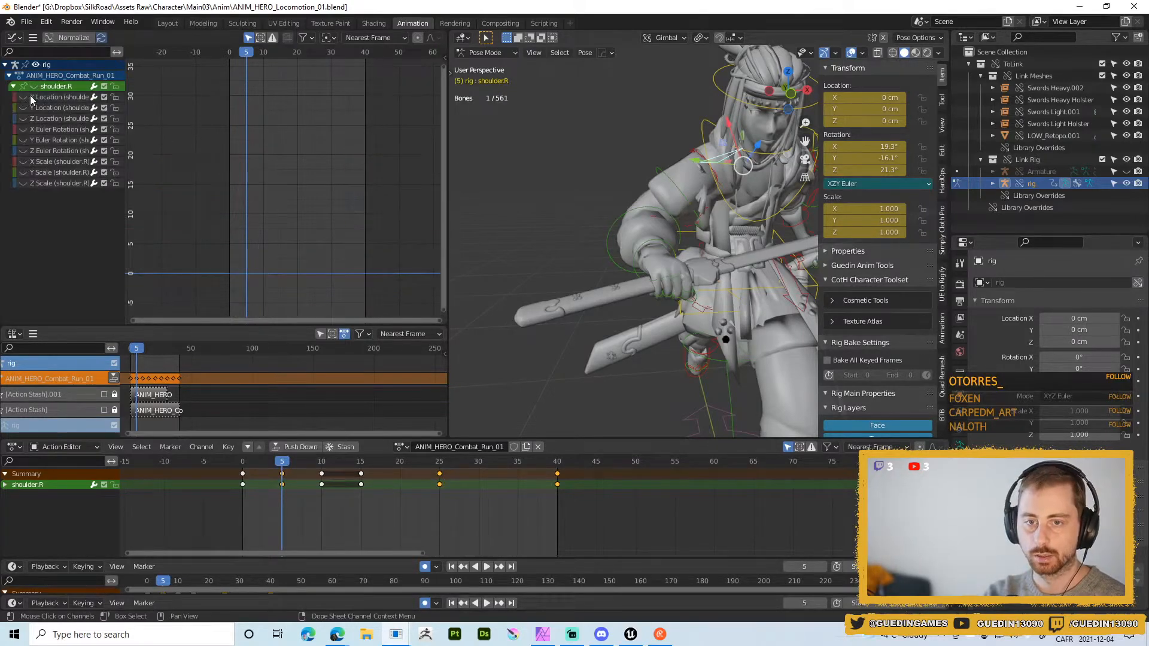
left_click(23, 130)
key("Home")
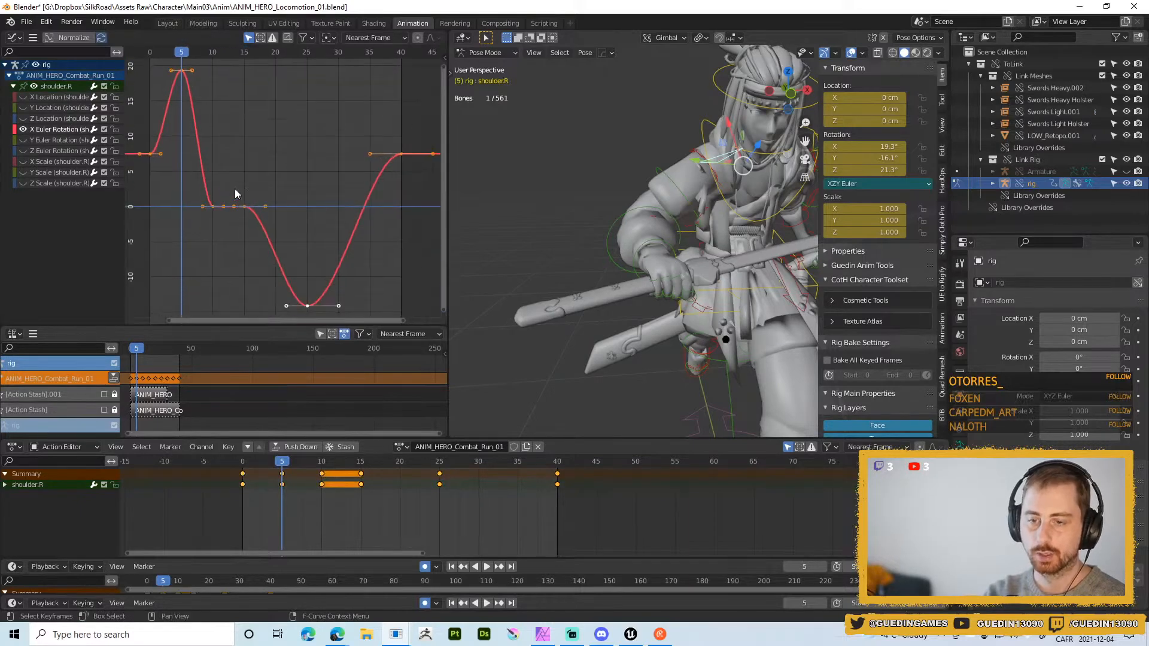
- Delete the shoulder.R X Euler Rotation keys at frames 10 and 15
scroll(314, 247, "down", 4)
left_click(218, 188)
left_click_drag(217, 188, 298, 228)
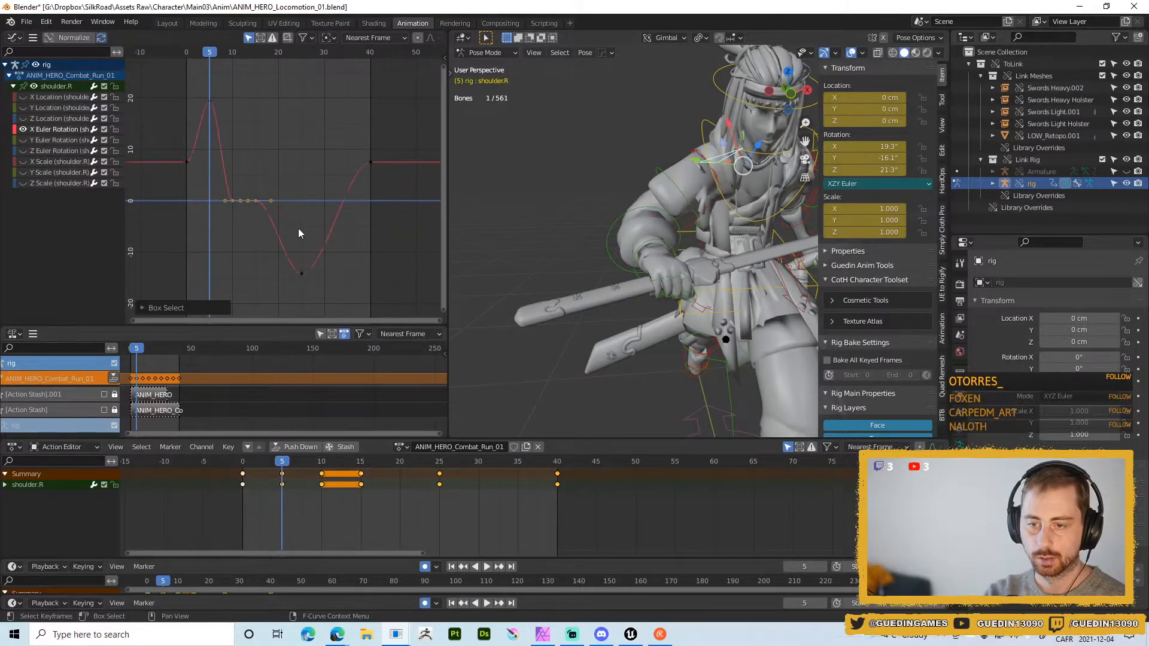
key("x")
left_click(298, 228)
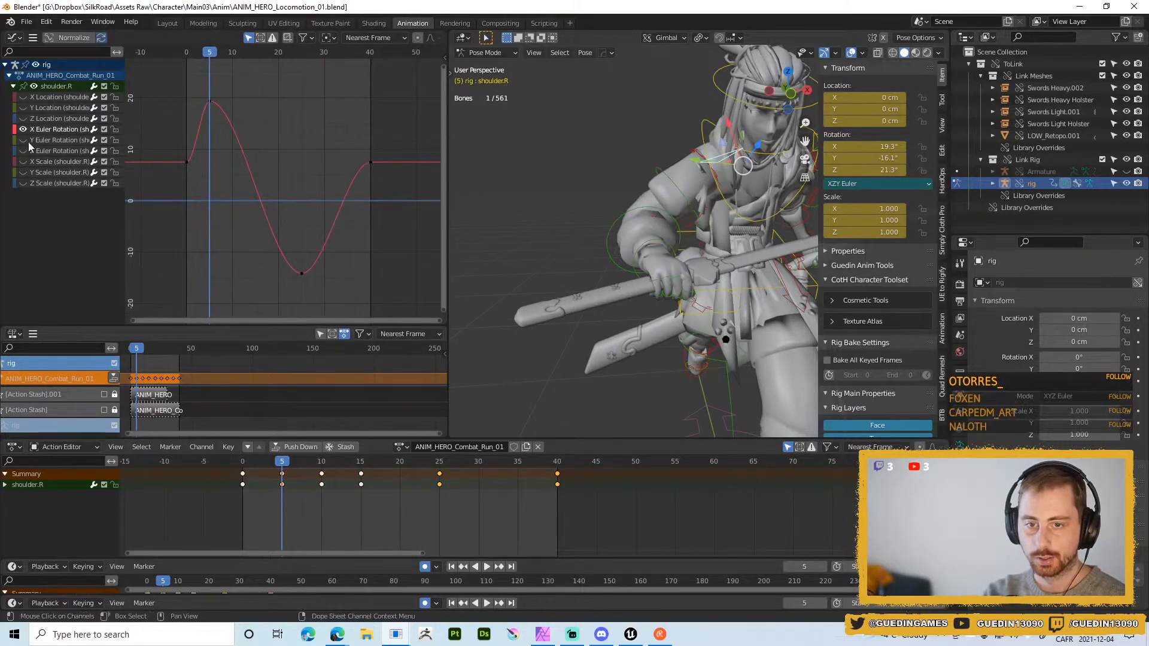
- Add a Cycles modifier to shoulder.R's X Euler Rotation curve and paste it onto the visible Y and Z rotation curves
left_click_drag(23, 140, 27, 152)
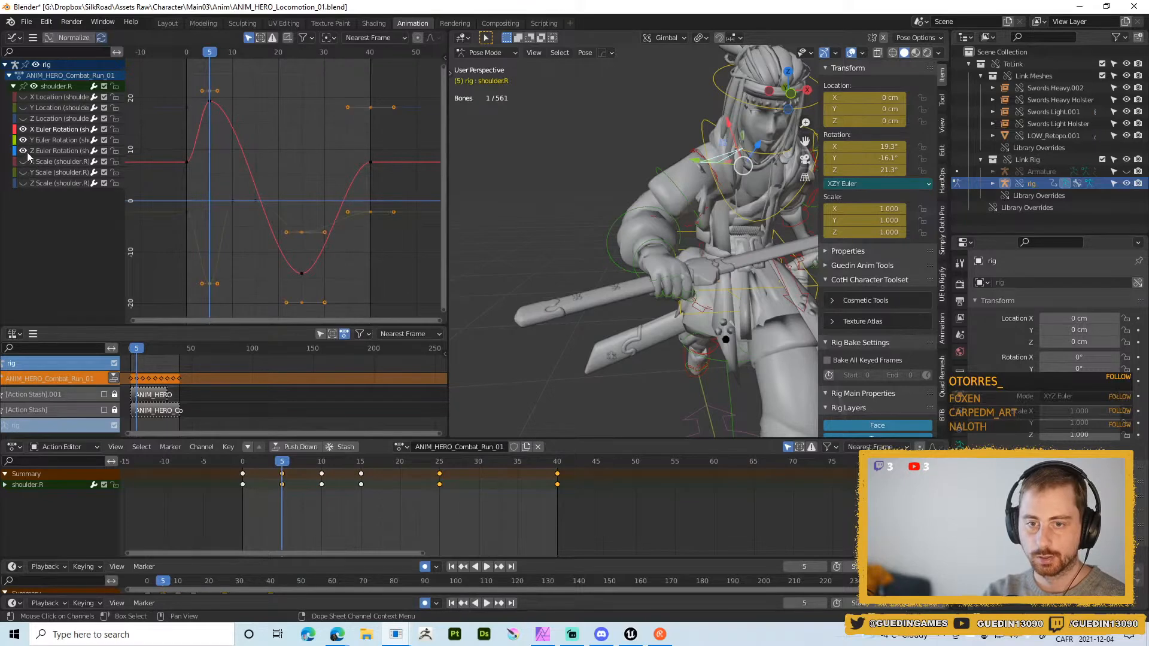
left_click(51, 131)
key("n")
left_click(358, 55)
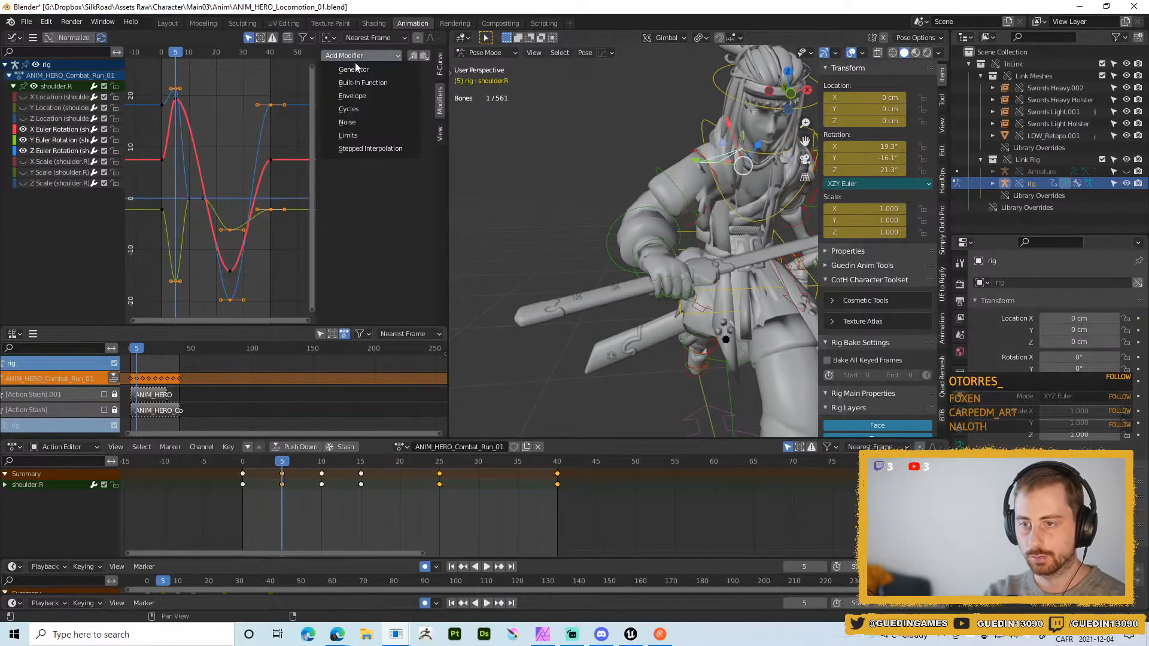
left_click(354, 109)
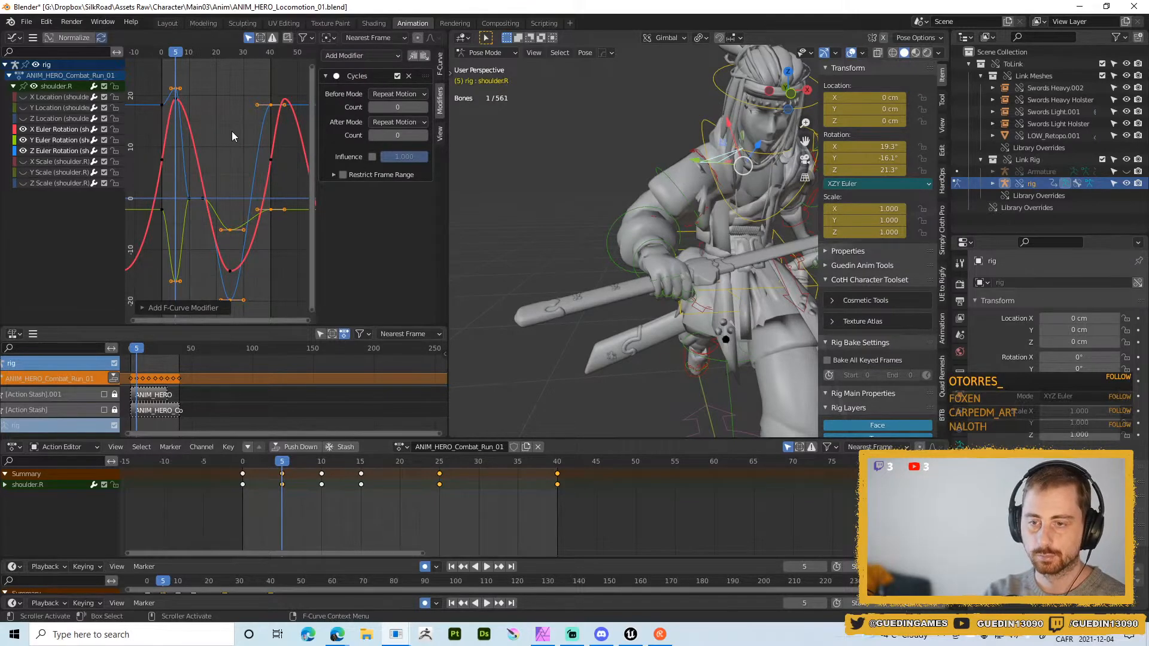
left_click(52, 137)
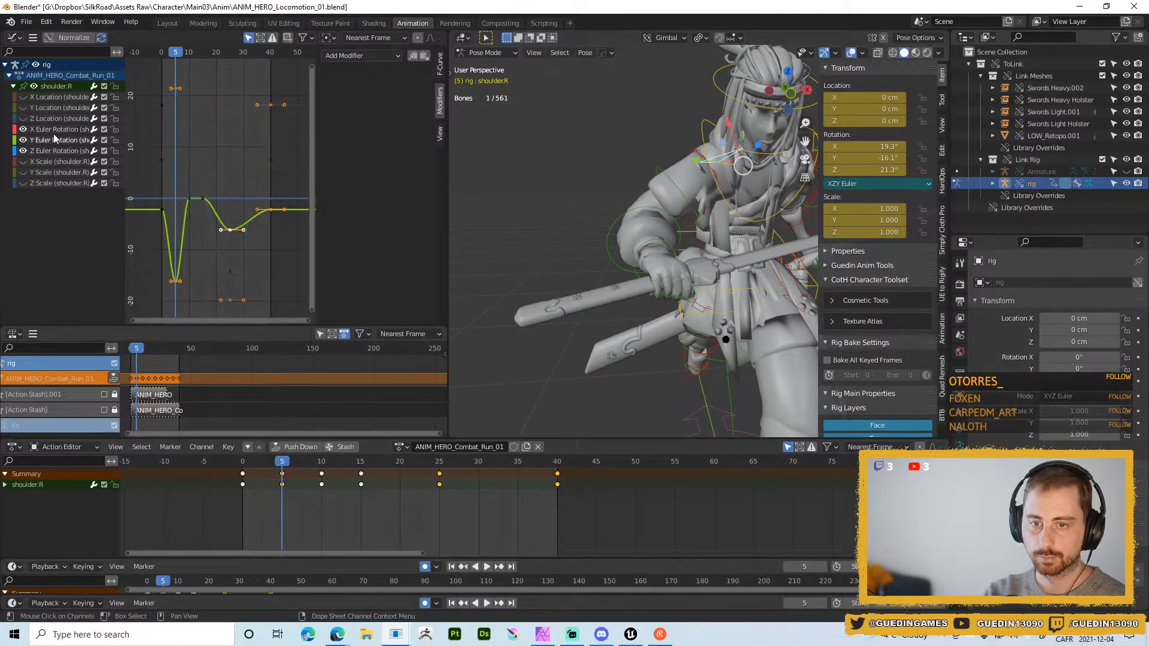
key("ctrl+z")
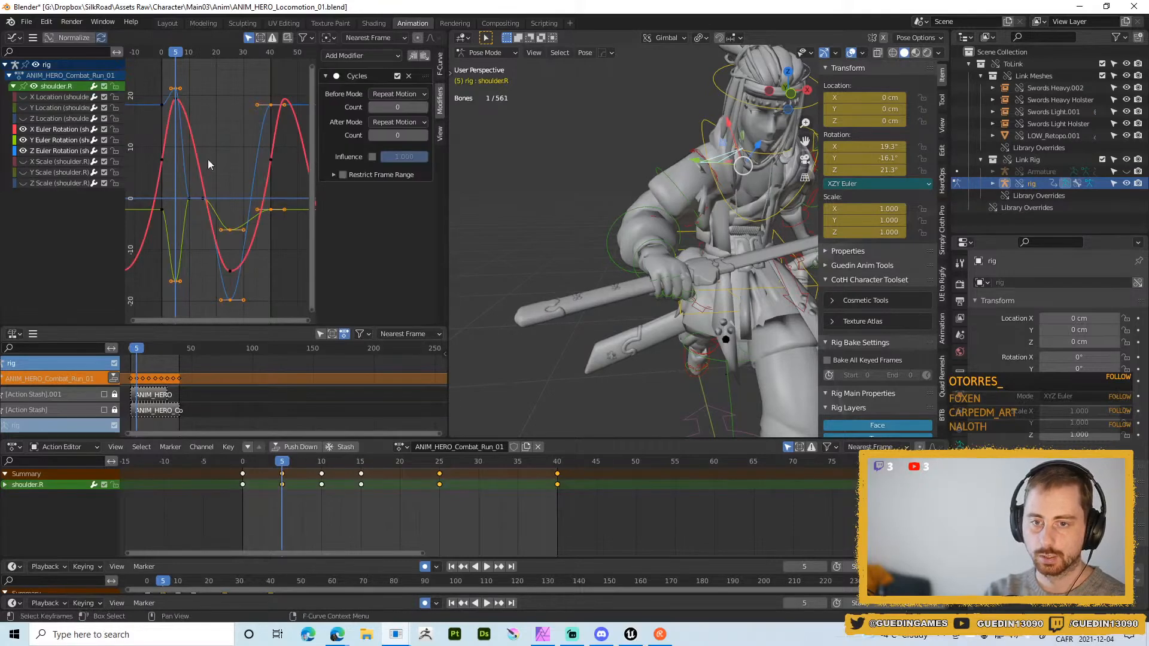
left_click(426, 60)
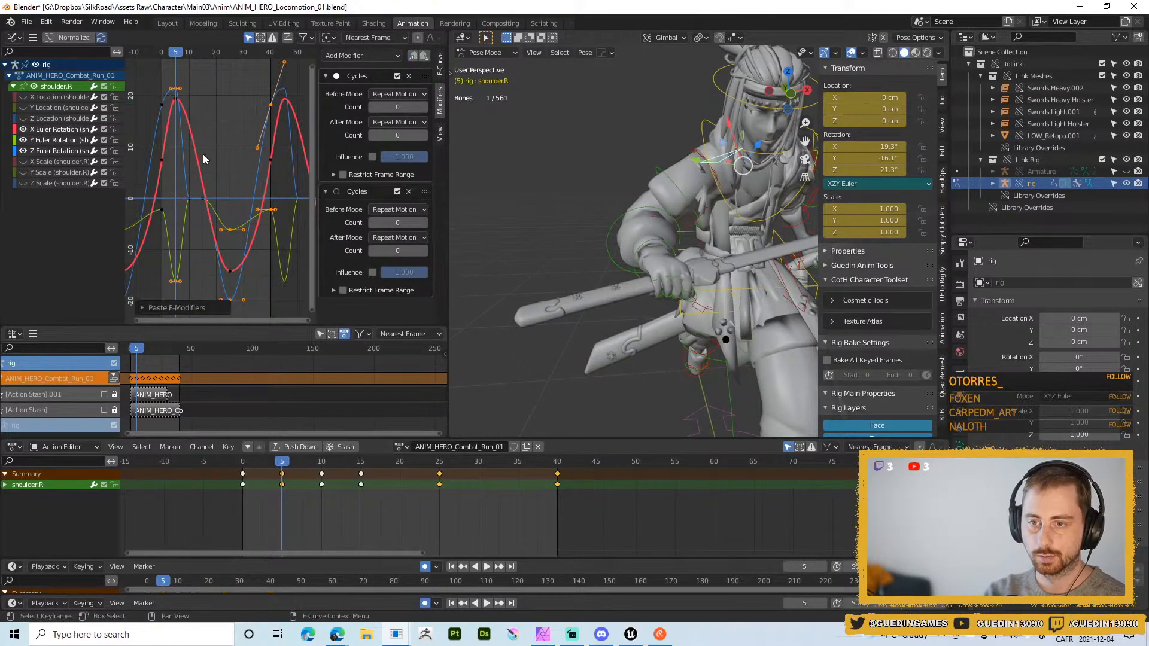
key("n")
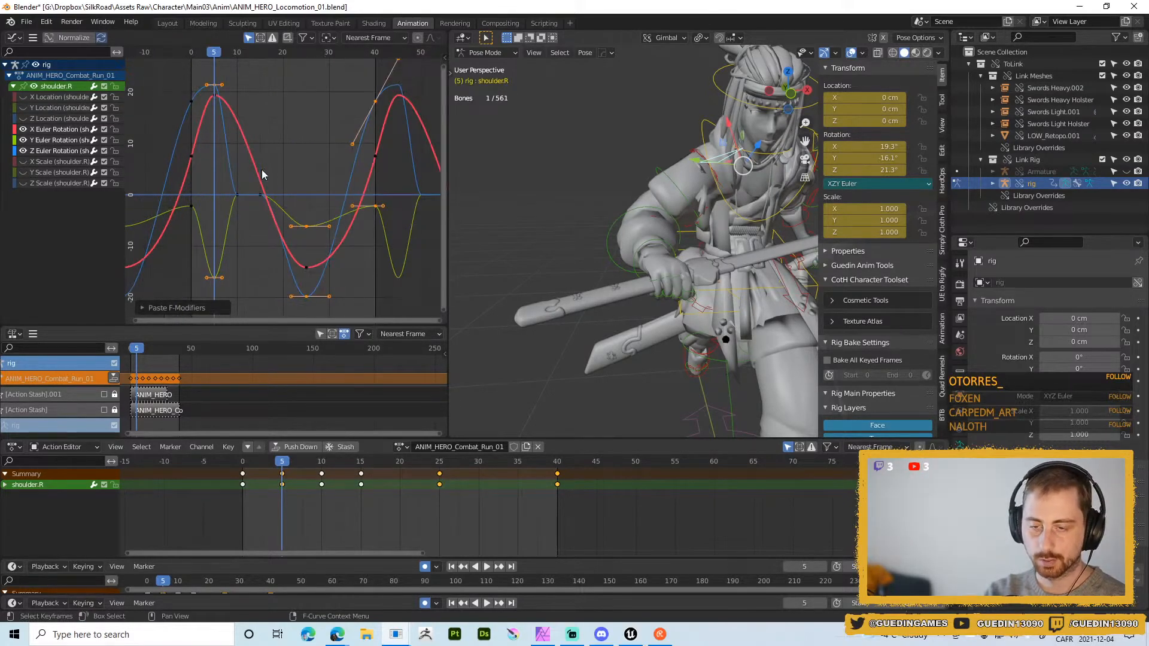
- Isolate shoulder.R's X Euler Rotation curve and raise its keys at frames 0 and 40 by about 6.7
left_click(23, 150)
left_click(23, 140)
key("Home")
left_click_drag(166, 141, 405, 188)
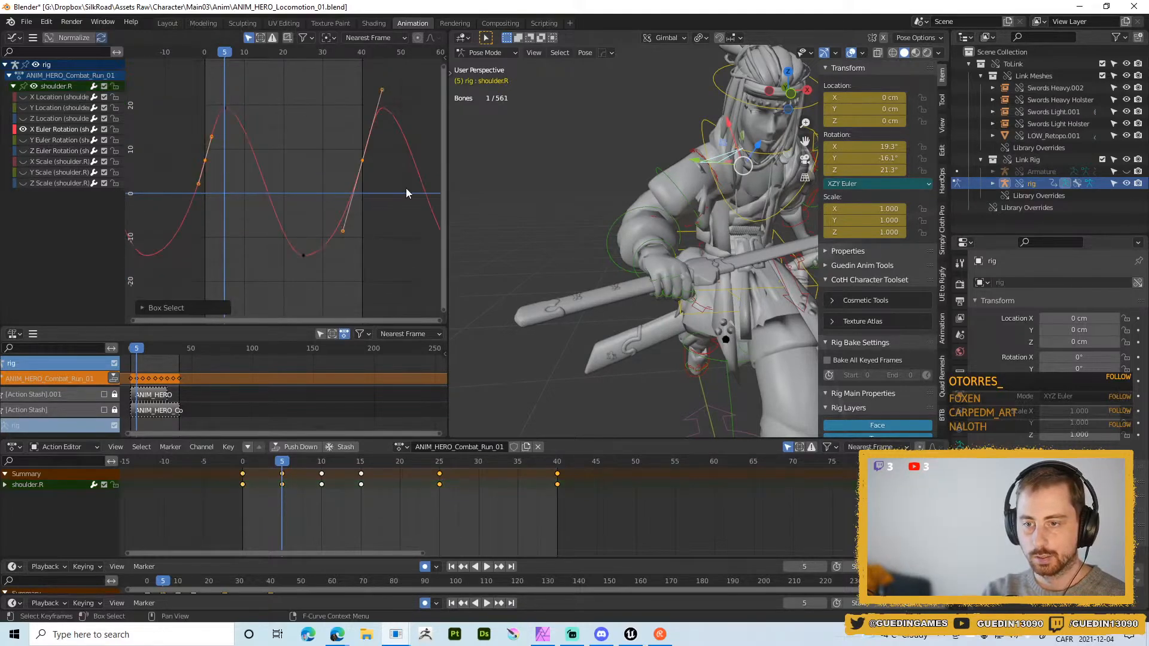
key("g")
key("y")
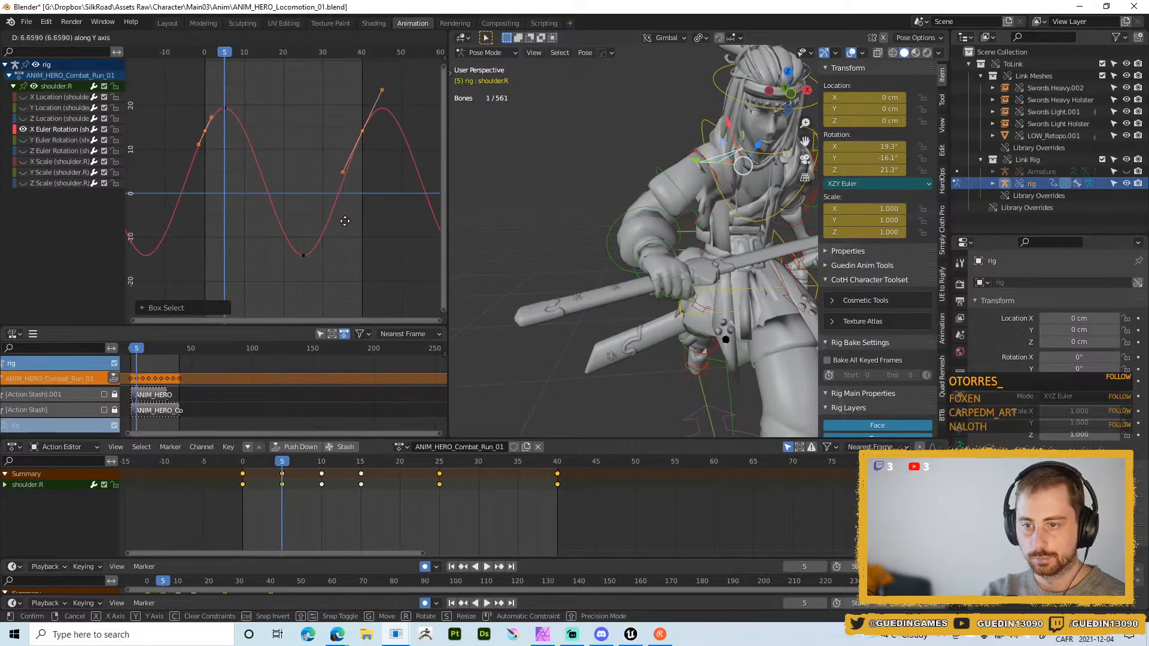
left_click(193, 213)
- Isolate shoulder.R's Y Euler Rotation curve and delete its keys at frames 10 and 15
left_click(23, 129)
left_click(23, 140)
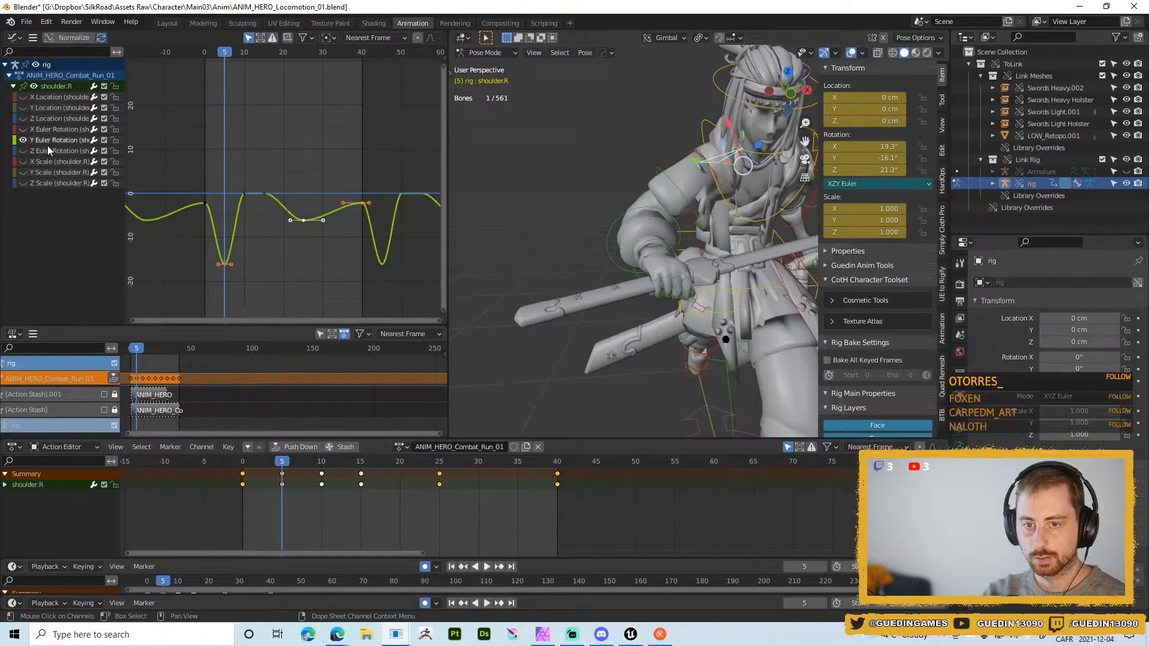
middle_click_drag(298, 234, 326, 211)
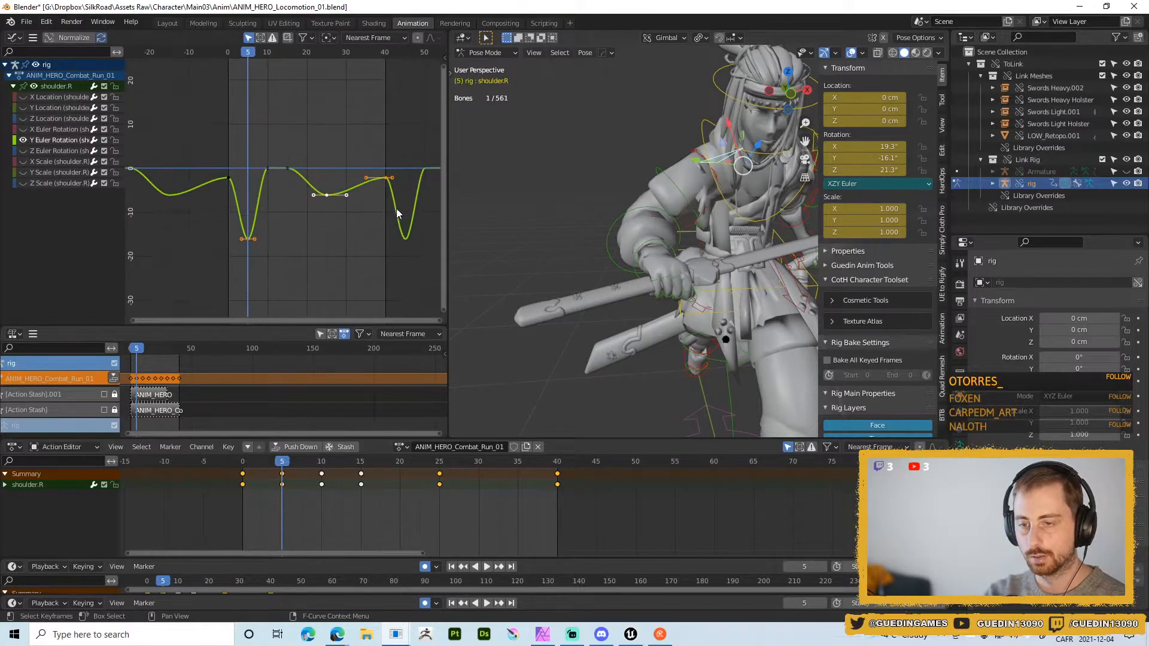
left_click(331, 224)
left_click_drag(328, 59, 322, 53)
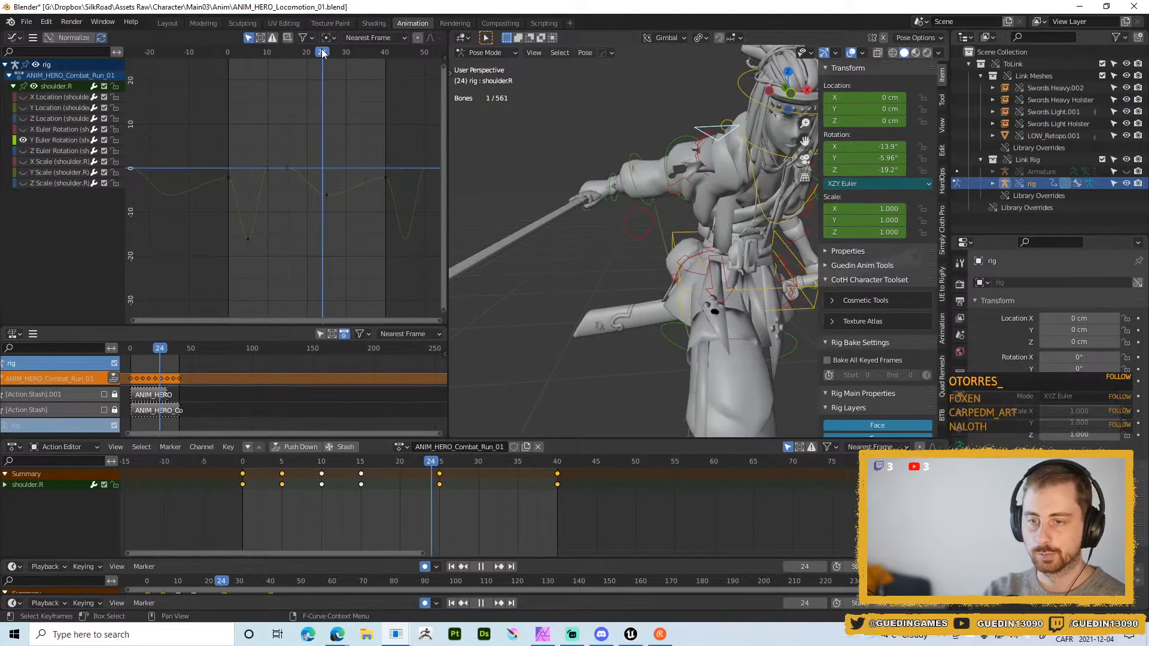
left_click_drag(258, 142, 293, 185)
key("x")
left_click(304, 182)
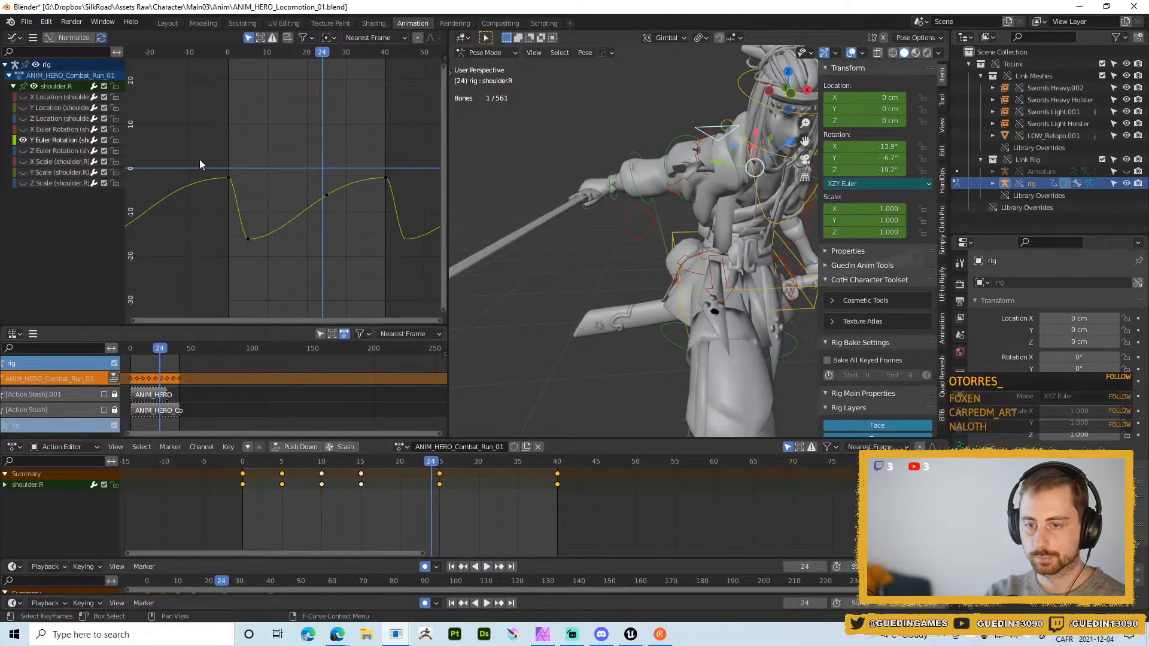
- Lower shoulder.R's Y Euler Rotation keys at frames 0 and 40 by about 12
left_click_drag(199, 159, 235, 178)
left_click_drag(357, 154, 423, 192, "shift")
key("g")
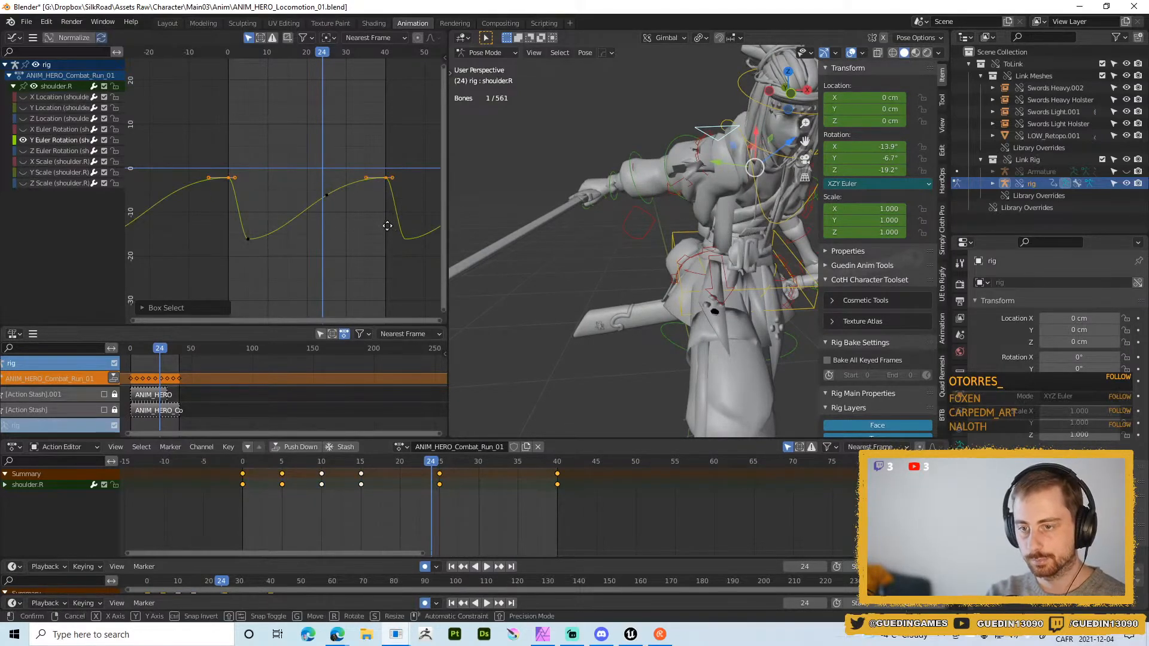
key("y")
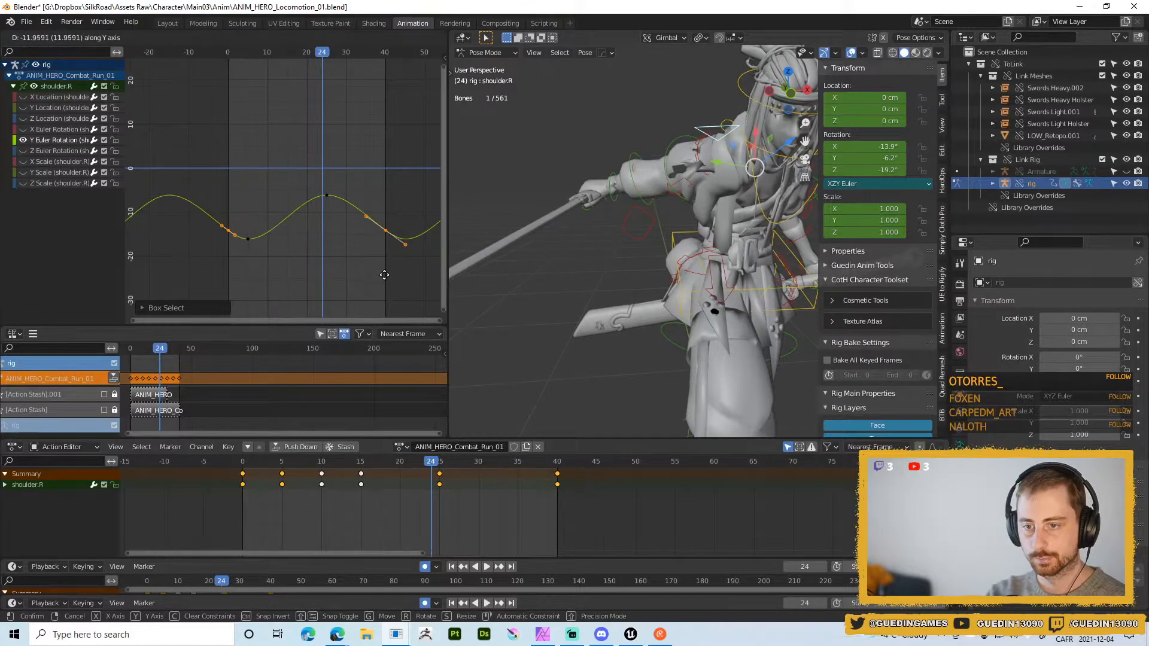
left_click(385, 275)
key("Home")
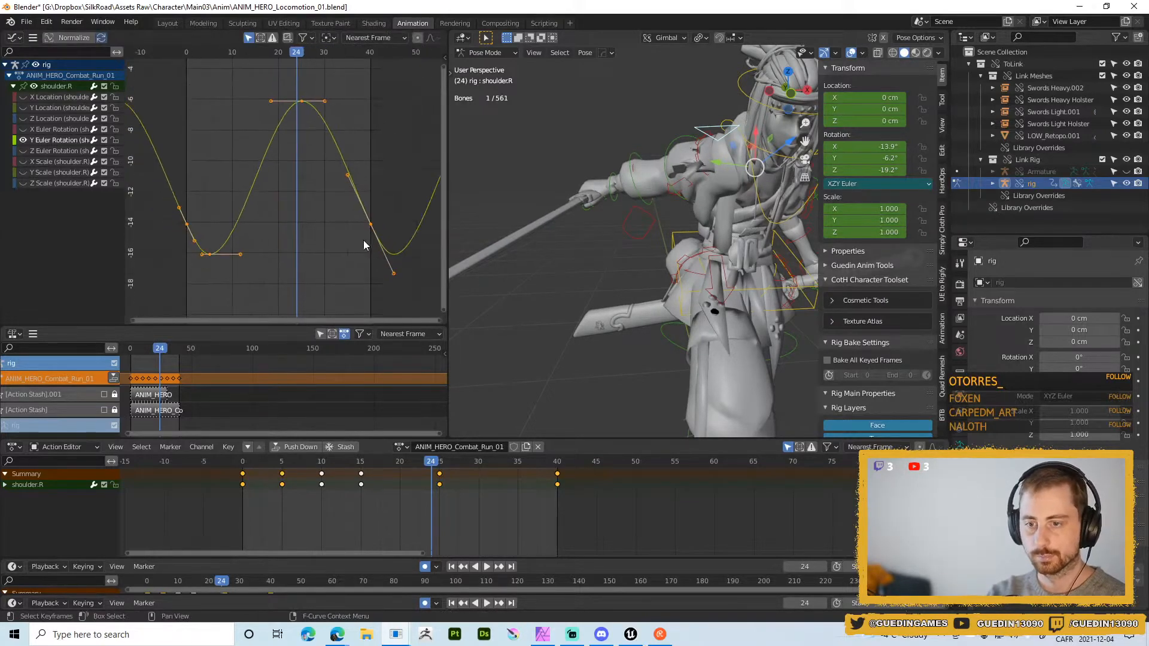
- Isolate shoulder.R's Z Euler Rotation curve and delete its keys at frames 10 and 15
left_click(22, 141)
left_click(23, 151)
left_click(54, 151)
key("Home")
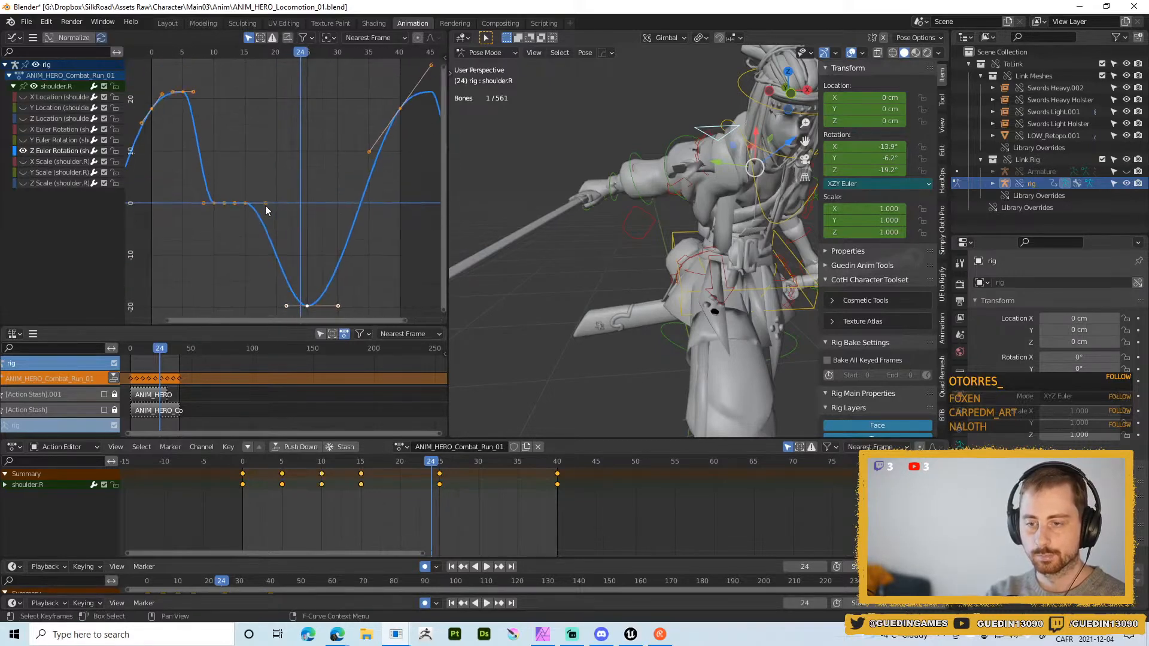
scroll(265, 206, "down", 5)
left_click(217, 198)
left_click_drag(199, 181, 312, 265)
- Lower shoulder.R's Z Euler Rotation keys at frames 0 and 40 by about 3.1 and play back the loop
left_click_drag(176, 130, 236, 153)
left_click_drag(333, 115, 401, 165, "shift")
key("g")
key("y")
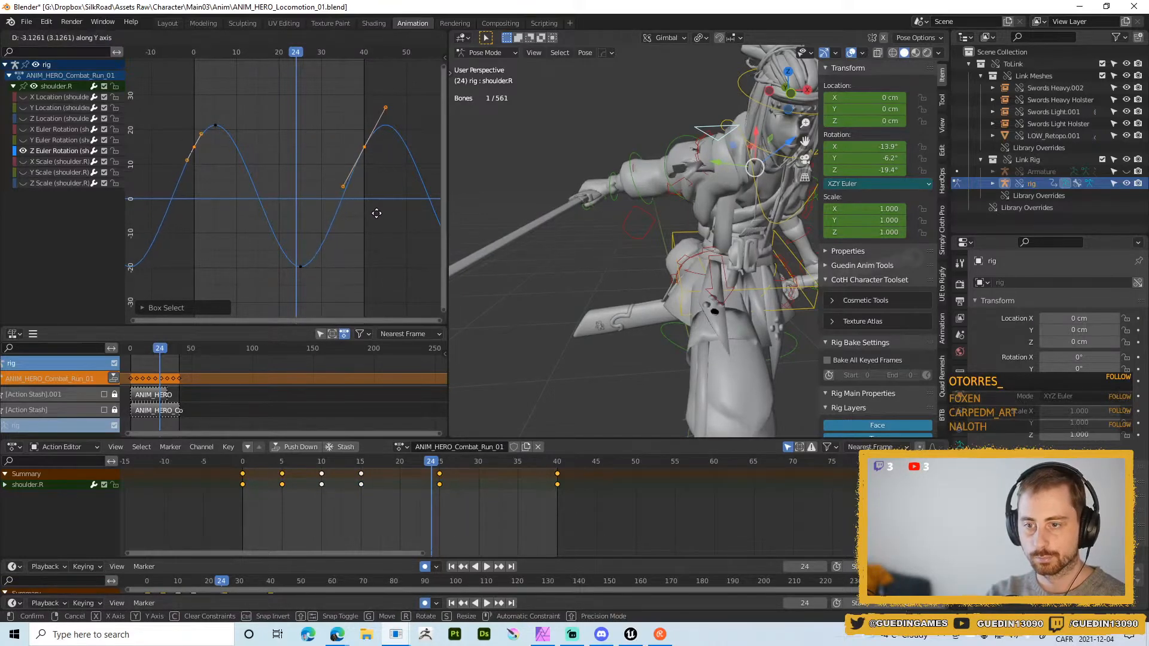
left_click(378, 218)
key("space")
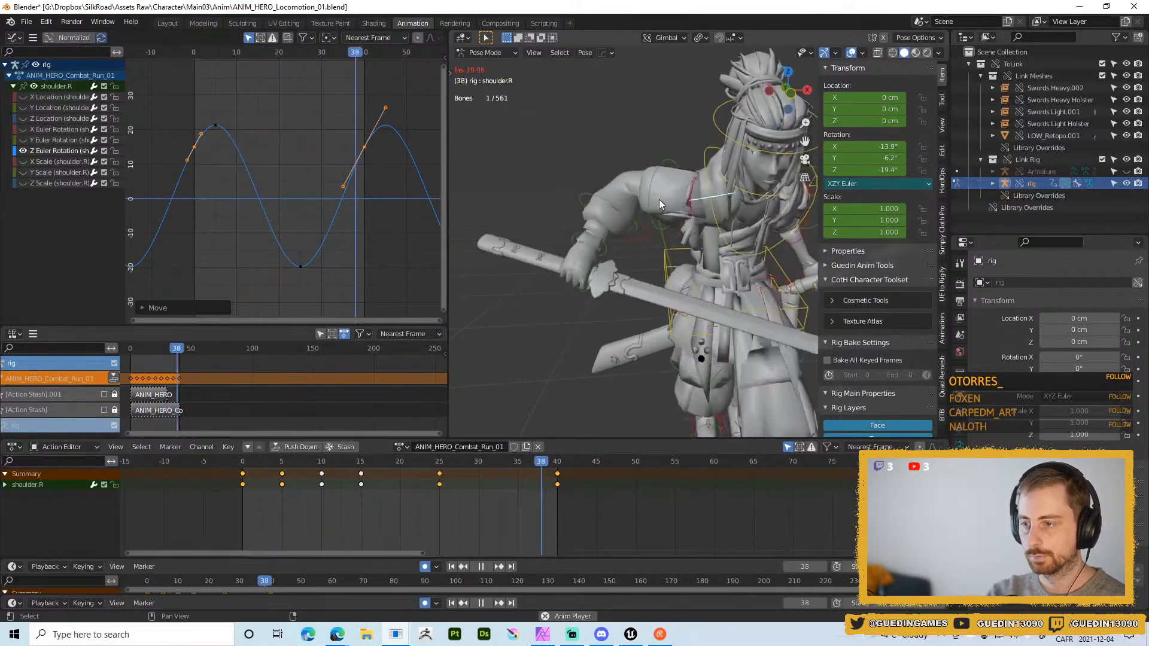
key("shift+space")
- Select the upper_arm_fk.R bone, expand its channels and hide all of its animation curves
left_click(659, 127)
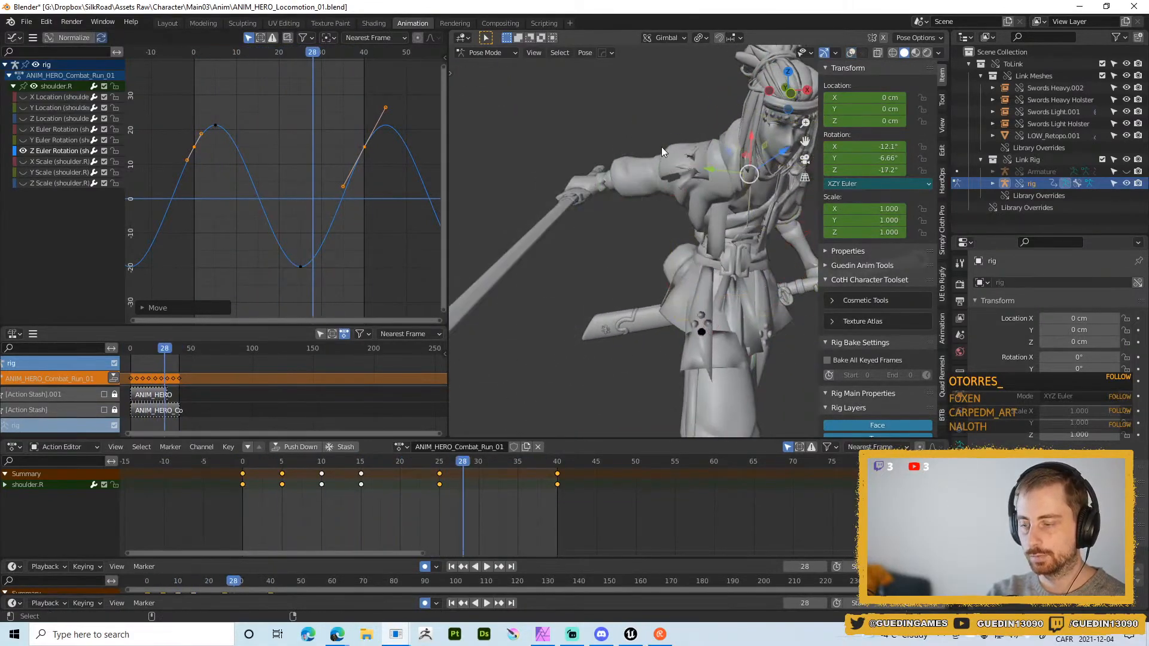
left_click(638, 174)
middle_click_drag(638, 173, 467, 227)
left_click(12, 86)
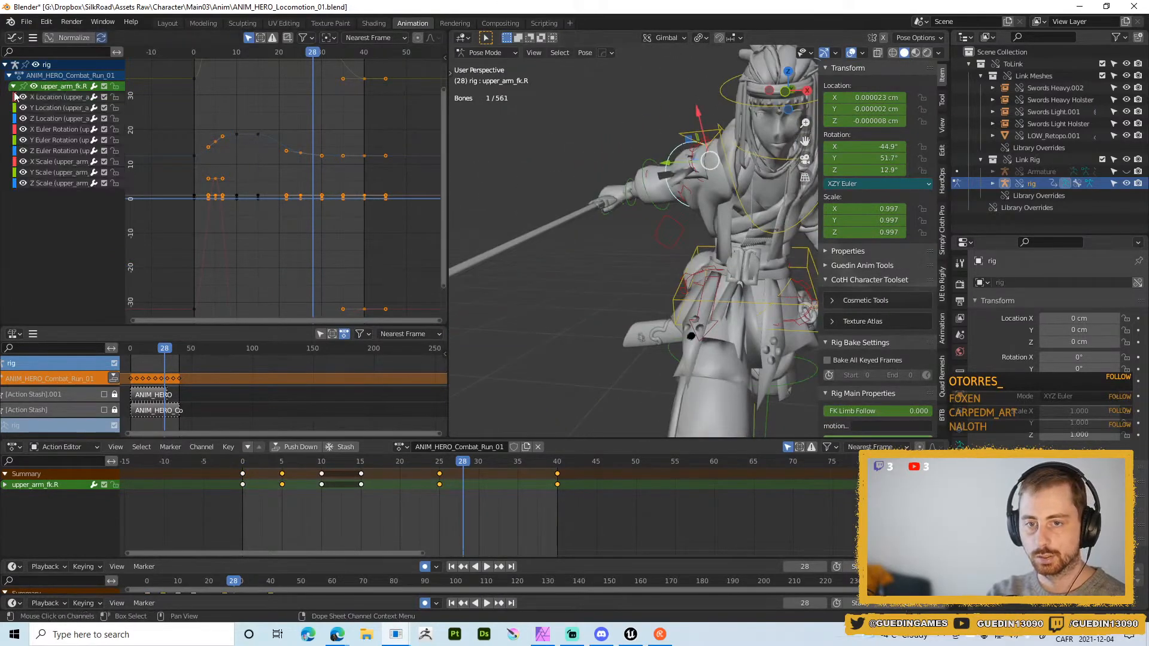
left_click(33, 86)
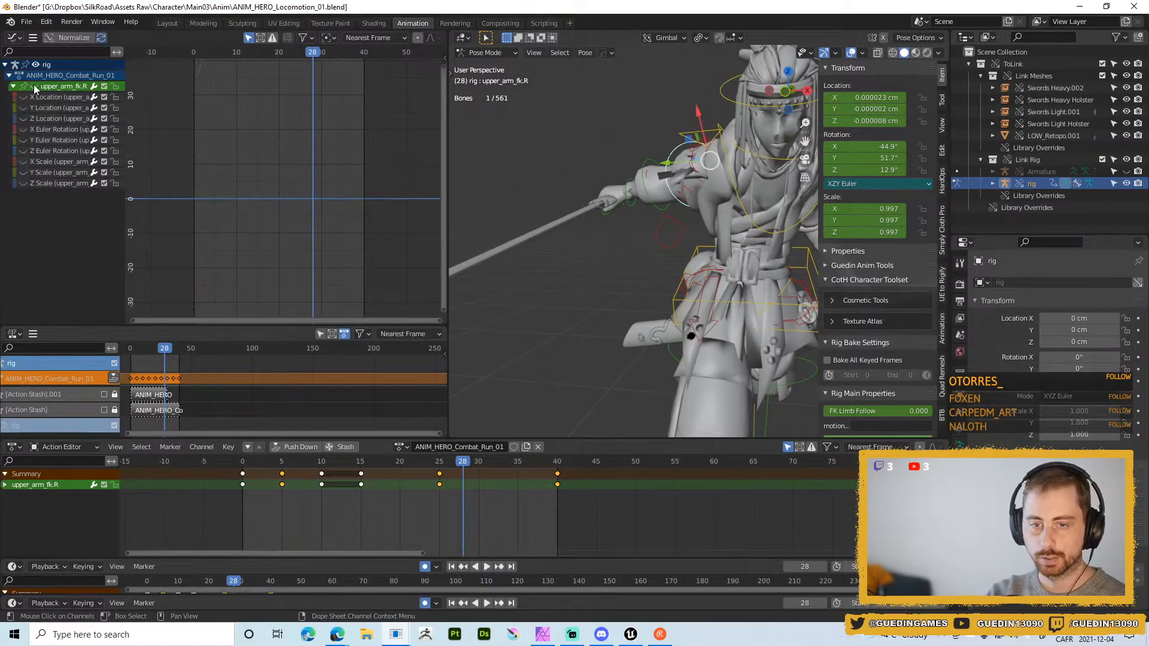
- Add a Cycles modifier with upper_arm_fk.R's X, Y and Z Euler Rotation channels selected
left_click(29, 129)
left_click(48, 140, "shift")
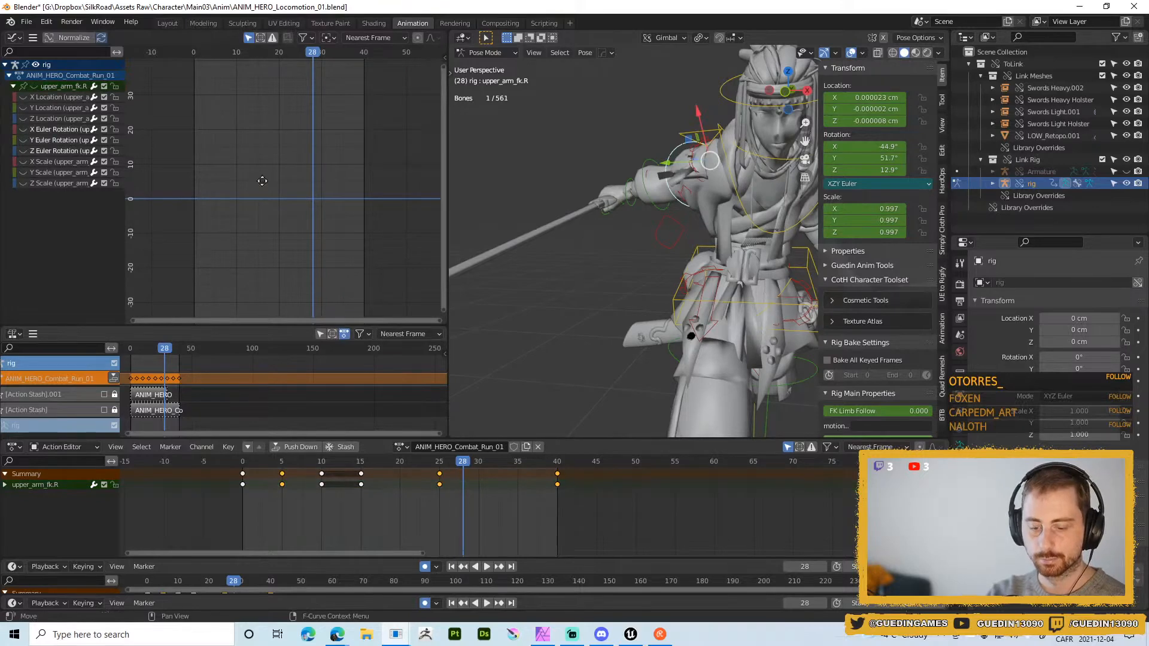
key("n")
left_click(362, 56)
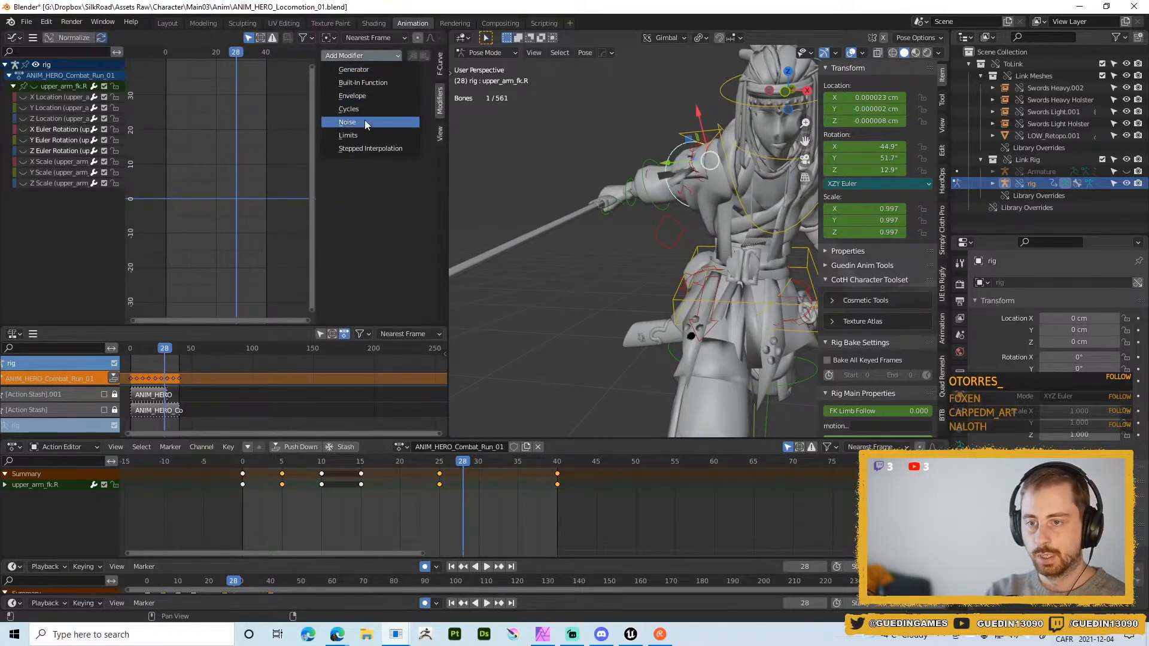
left_click(364, 109)
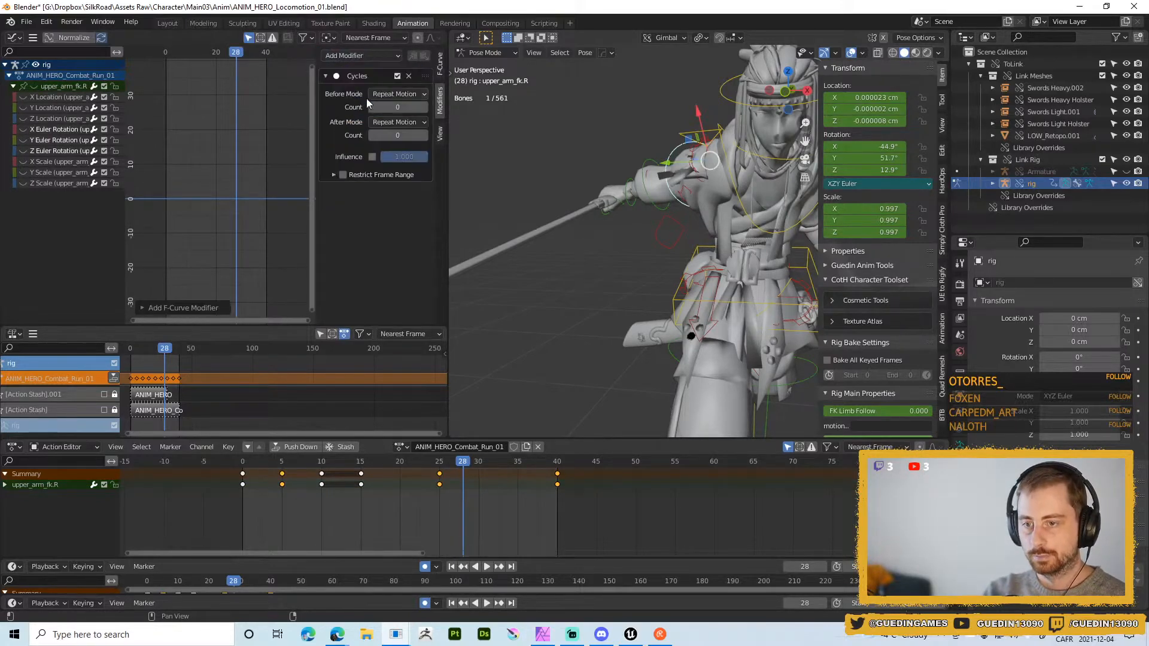
- Show upper_arm_fk.R's X, Y and Z Euler Rotation curves and copy the Cycles modifier onto all three
left_click_drag(22, 129, 22, 151)
left_click(412, 56)
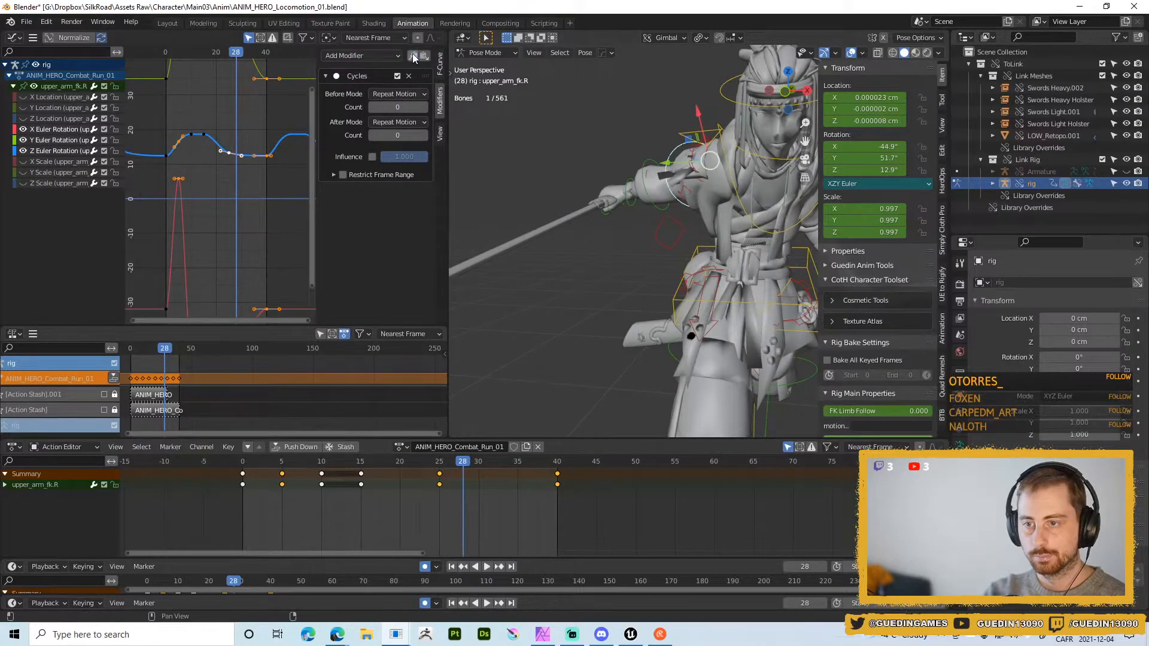
left_click(424, 56)
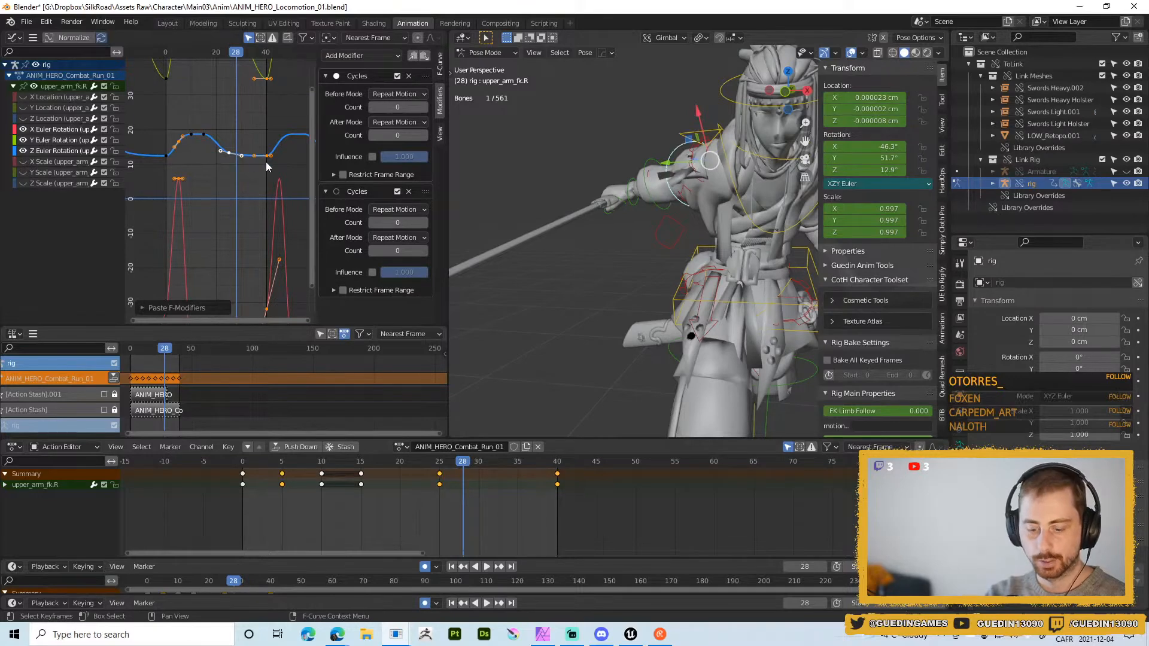
key("n")
scroll(279, 172, "down", 6)
middle_click_drag(278, 174, 288, 206)
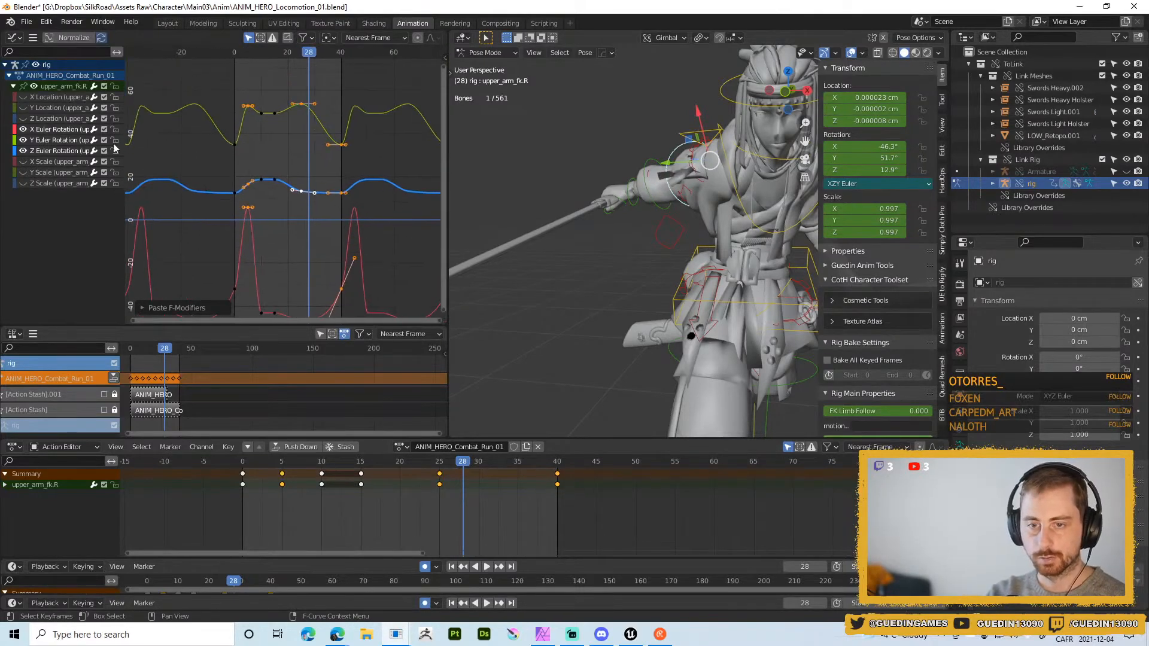
- Isolate upper_arm_fk.R's X Euler Rotation curve and delete its keys at frames 10 and 15
left_click(23, 151)
left_click(23, 140)
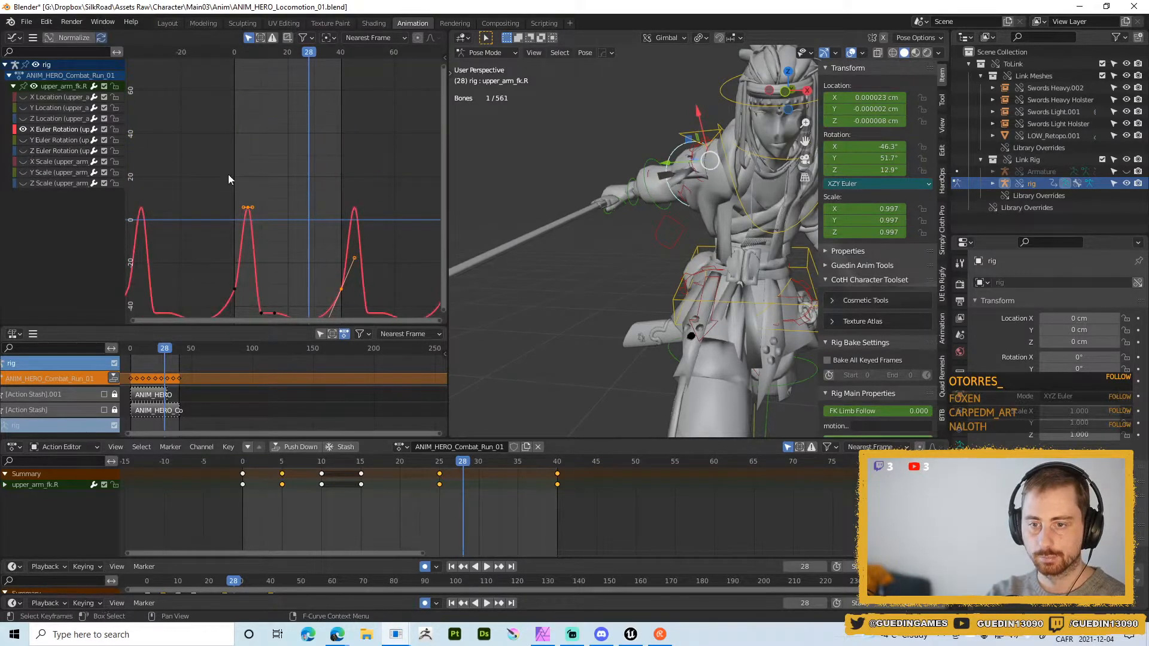
key("a")
key("Home")
left_click(270, 162)
scroll(255, 179, "down", 5)
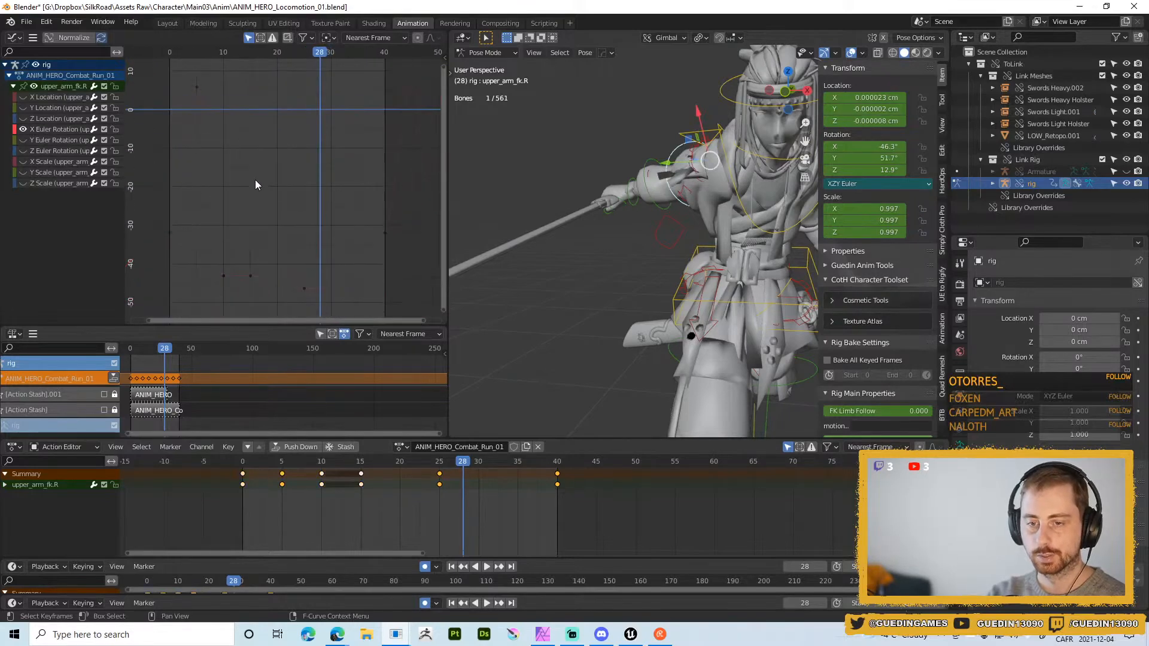
left_click_drag(216, 237, 274, 280)
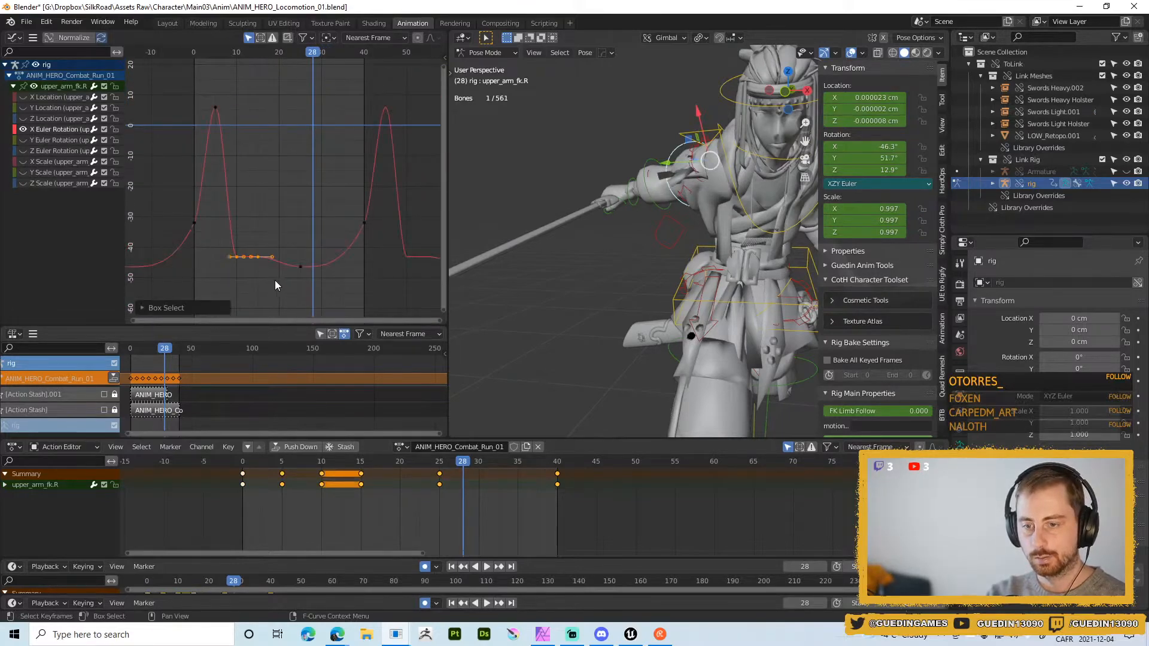
key("x")
left_click(275, 280)
- Raise upper_arm_fk.R's X Euler Rotation keys at frames 0 and 40 by about 28.7
left_click_drag(169, 187, 411, 265)
key("g")
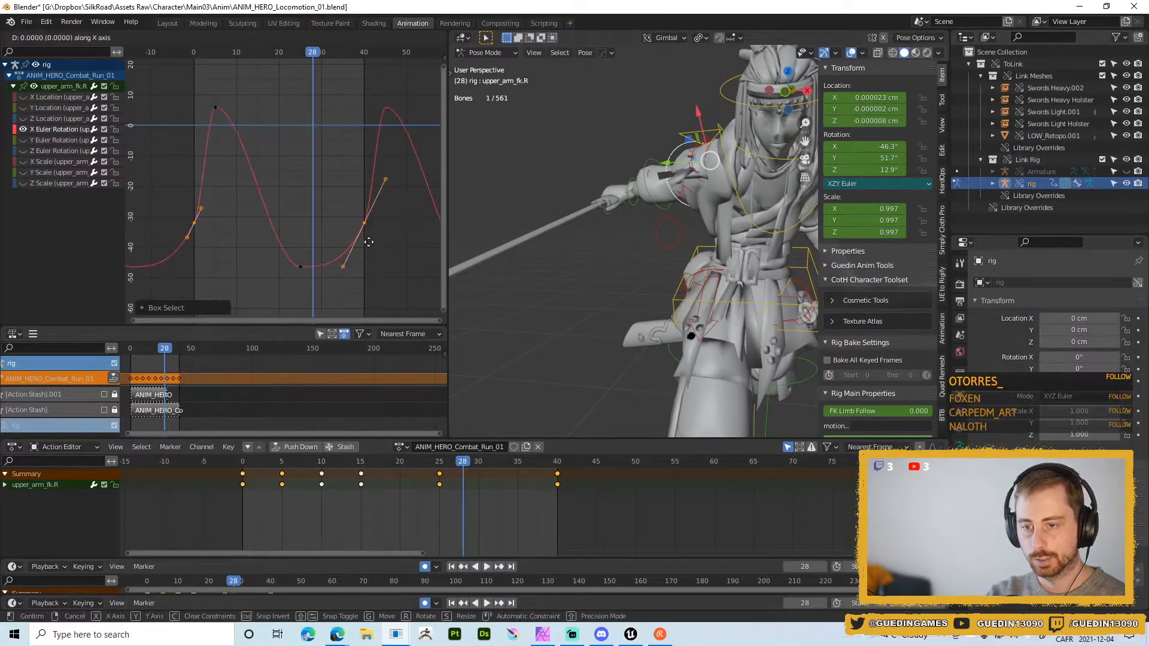
key("y")
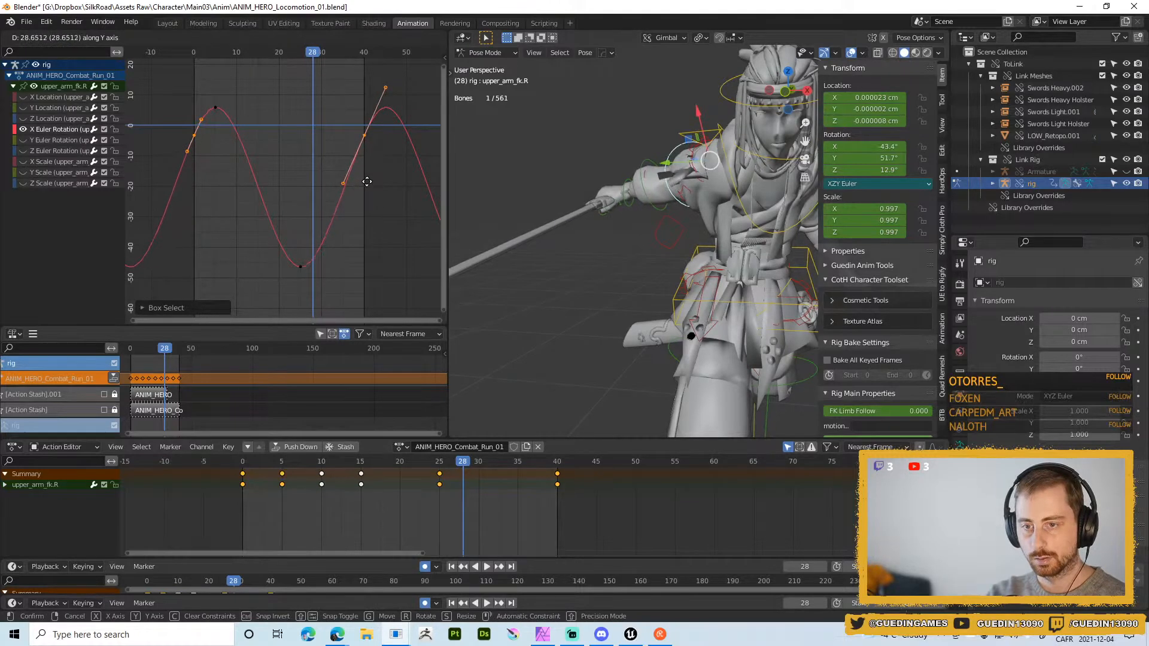
left_click(228, 173)
- Isolate upper_arm_fk.R's Y Euler Rotation curve, play the run briefly and go to frame 5
left_click(23, 129)
left_click(23, 141)
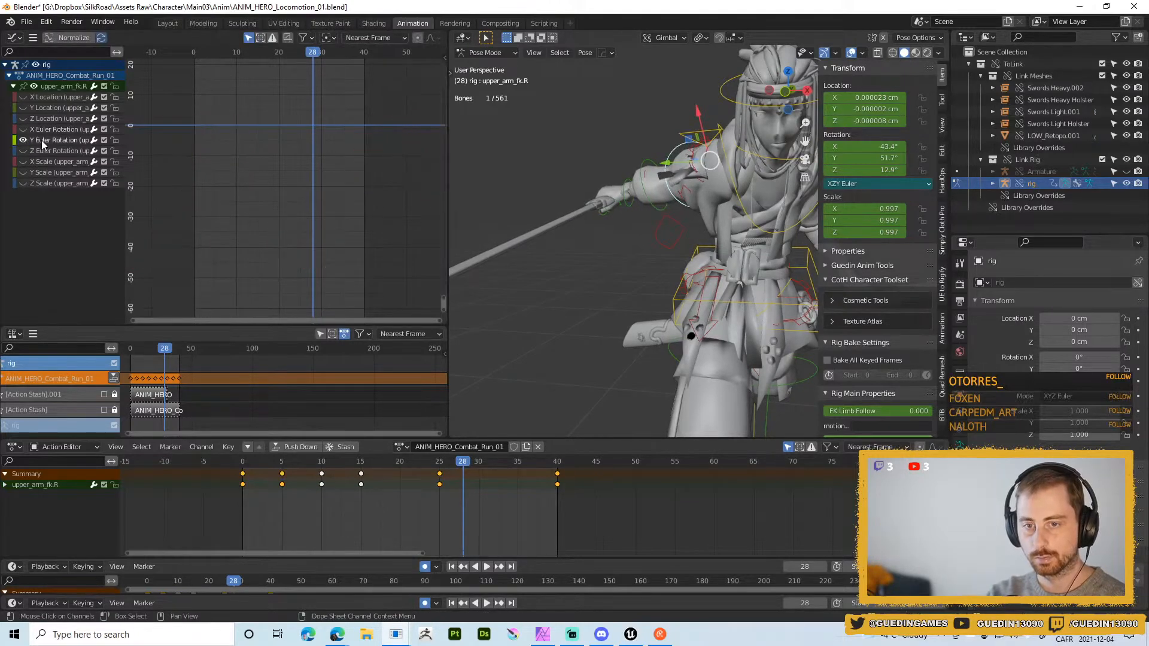
key("Home")
scroll(271, 204, "down", 2)
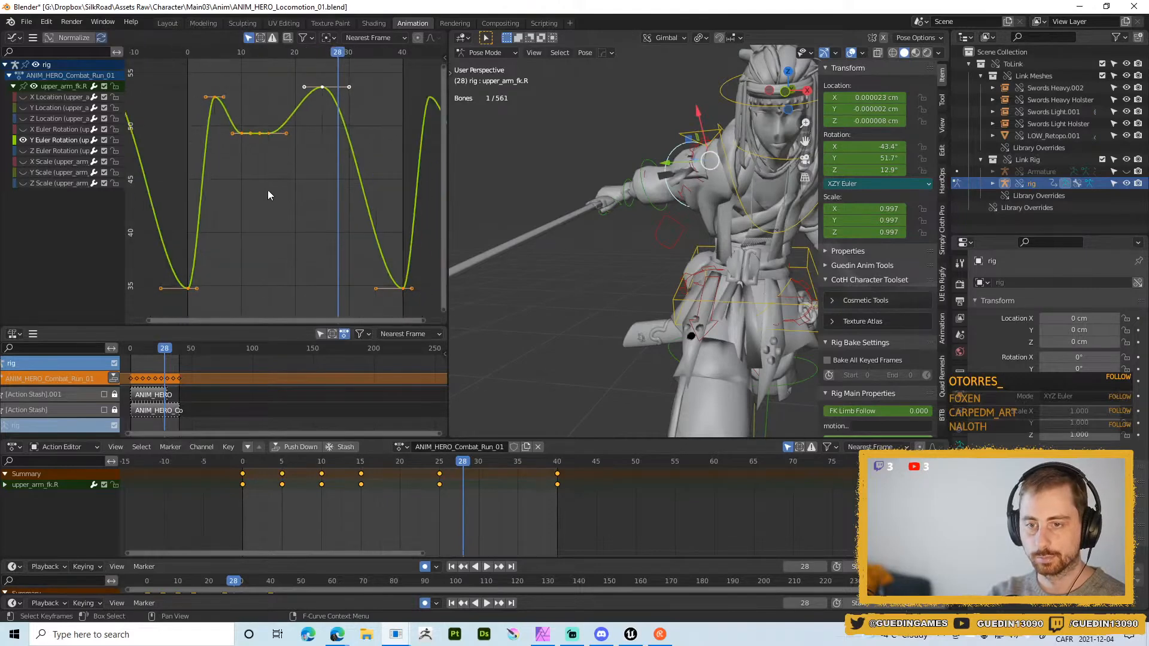
left_click(266, 188)
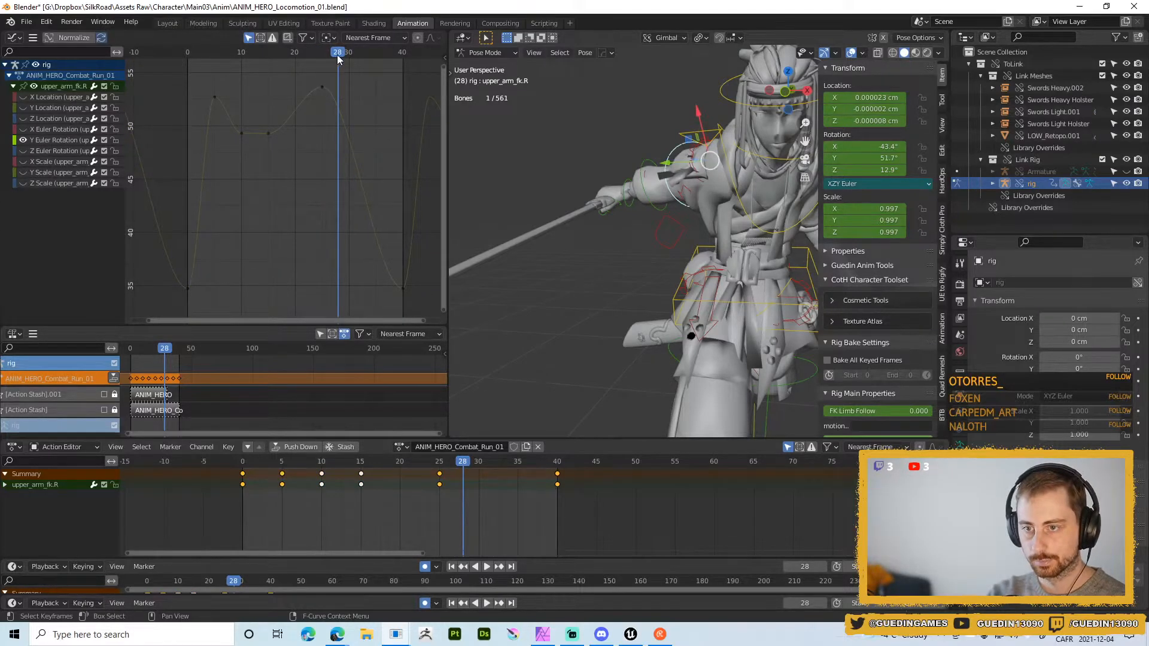
key("space")
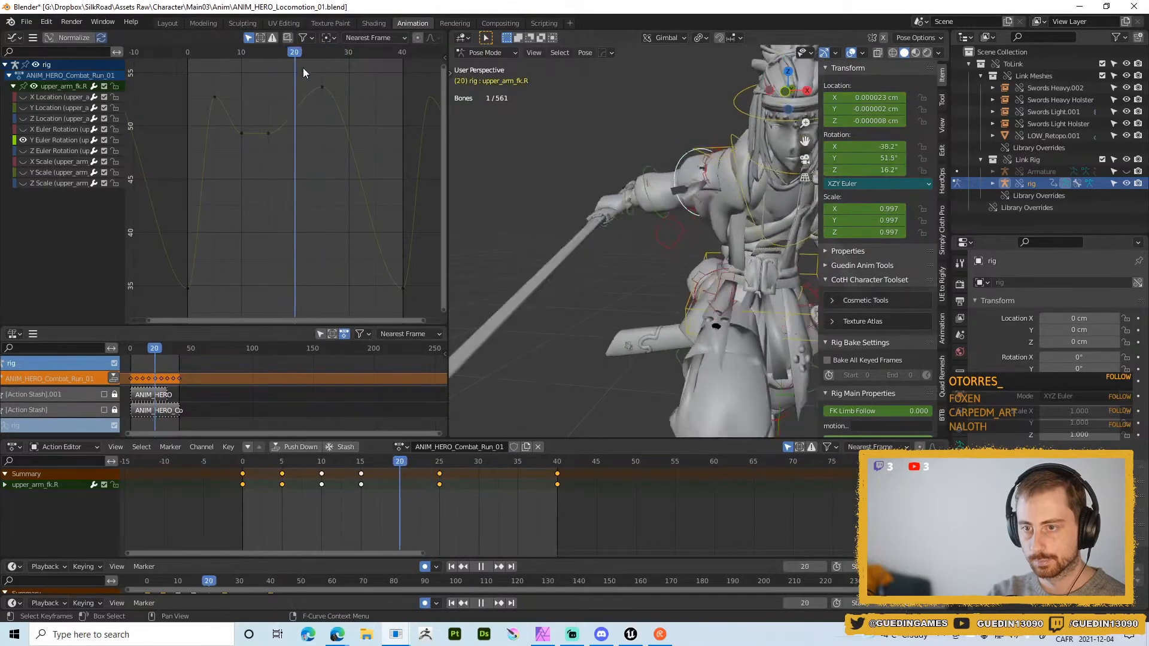
key("space")
mouse_move(219, 57)
left_mouse_down()
mouse_move(203, 58)
mouse_move(217, 57)
left_mouse_up()
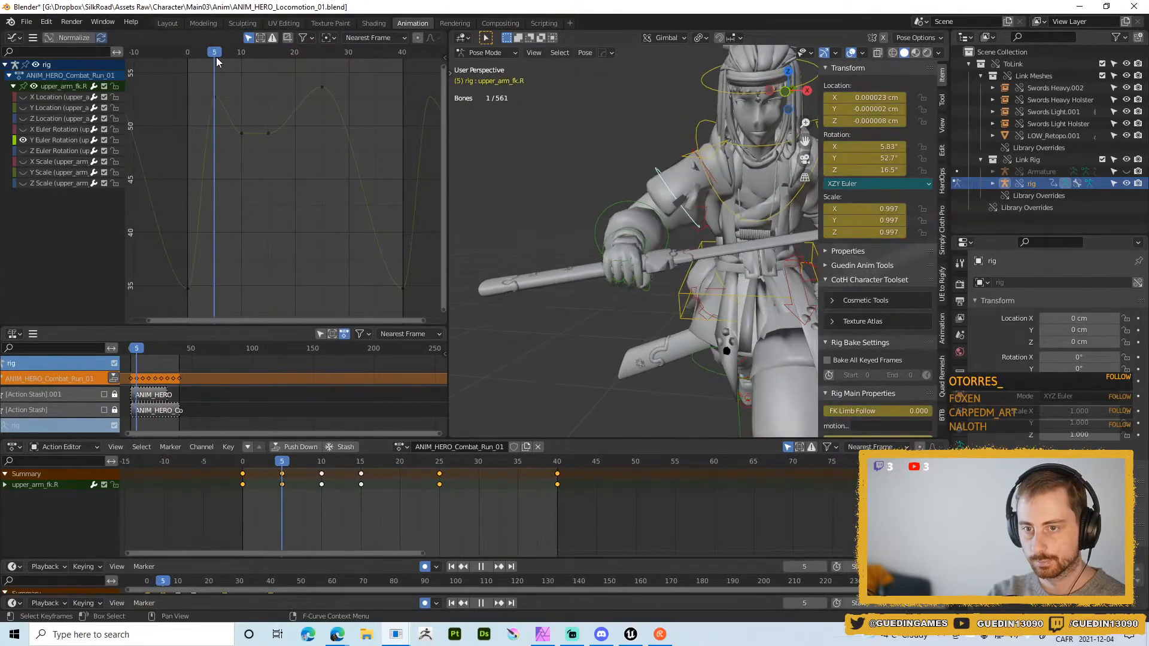
middle_click_drag(540, 202, 637, 206)
key("r")
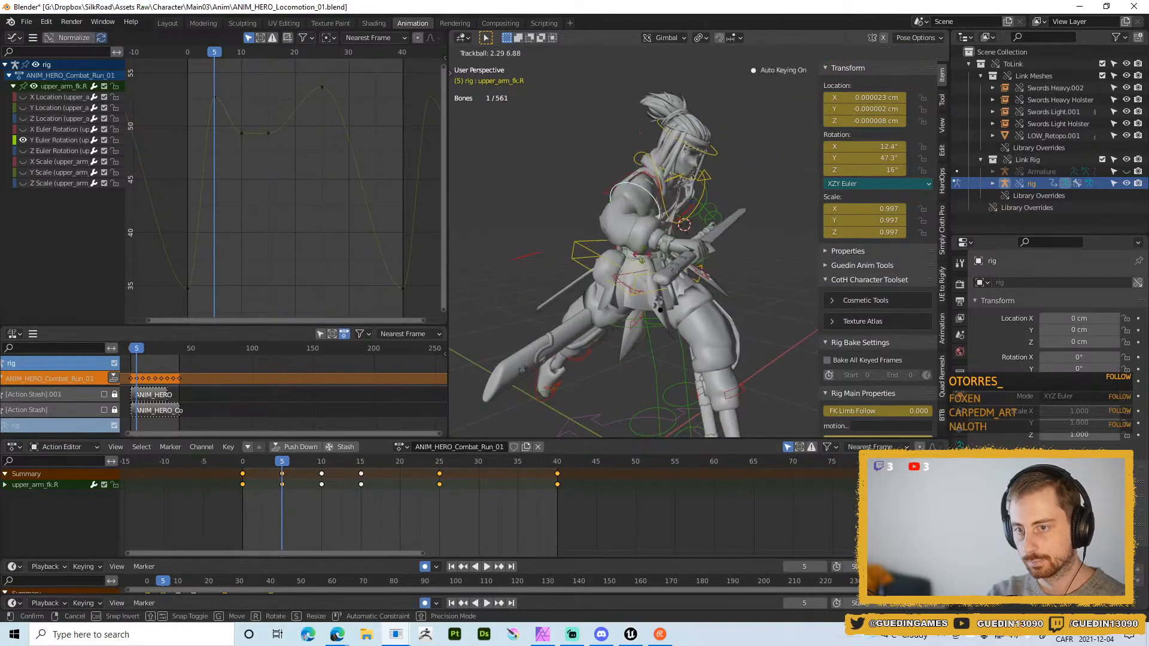
right_click(647, 251)
middle_click_drag(652, 268, 598, 232)
key("r")
key("y")
right_click(620, 278)
- Delete upper_arm_fk.R's Y Euler Rotation keys at frames 10 and 15
left_click_drag(230, 122, 293, 170)
key("x")
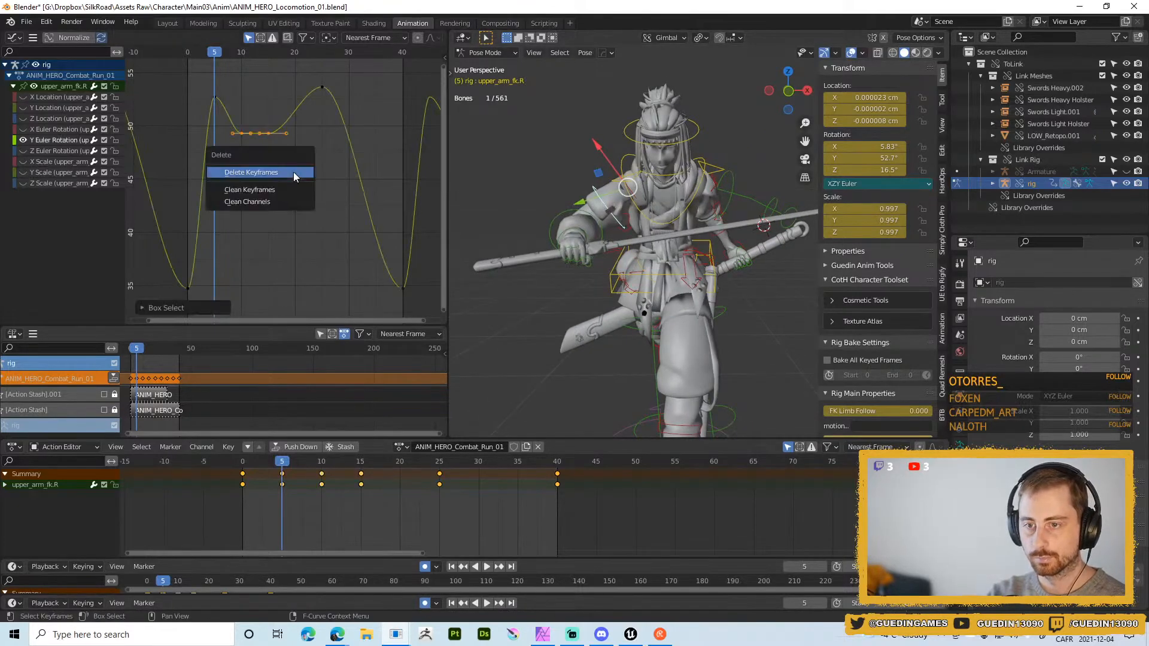
left_click(293, 171)
- Raise upper_arm_fk.R's Y Euler Rotation keys at frames 0 and 40 by about 18.2
scroll(299, 202, "down", 1)
left_click_drag(173, 250, 408, 296)
key("g")
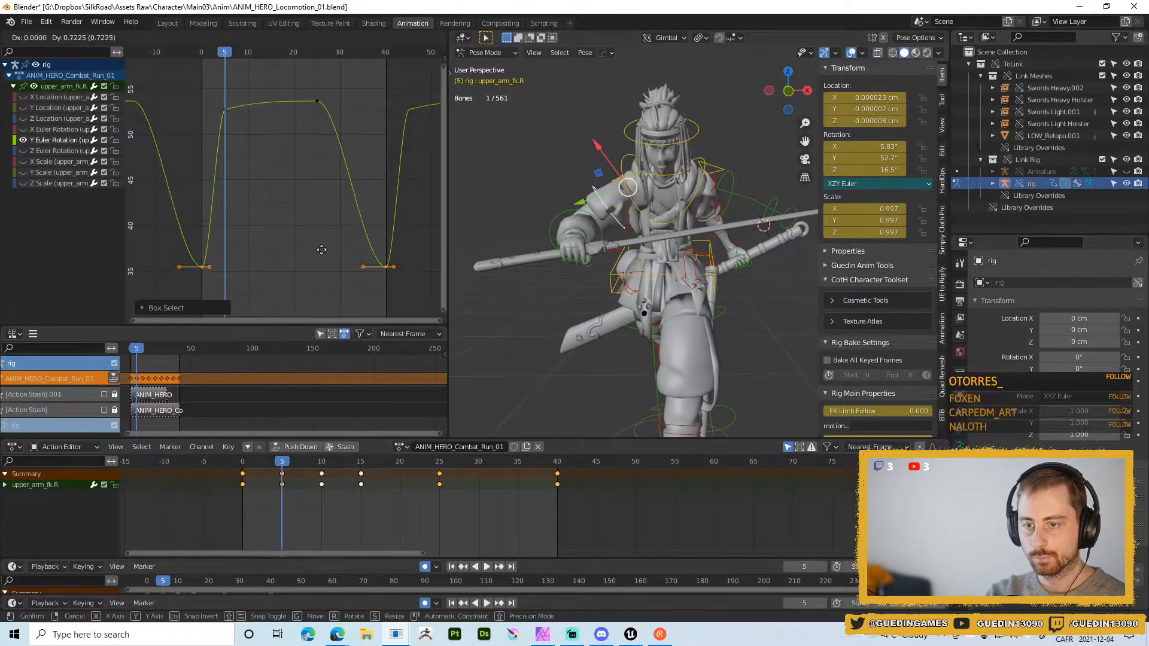
key("y")
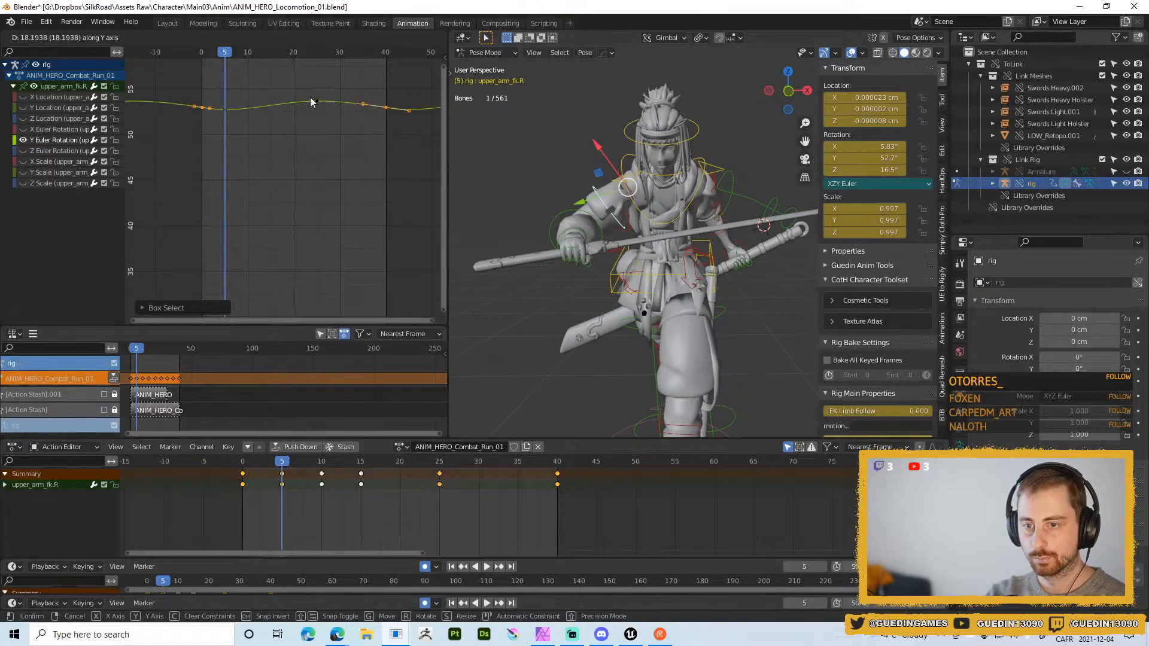
left_click(310, 97)
key("Home")
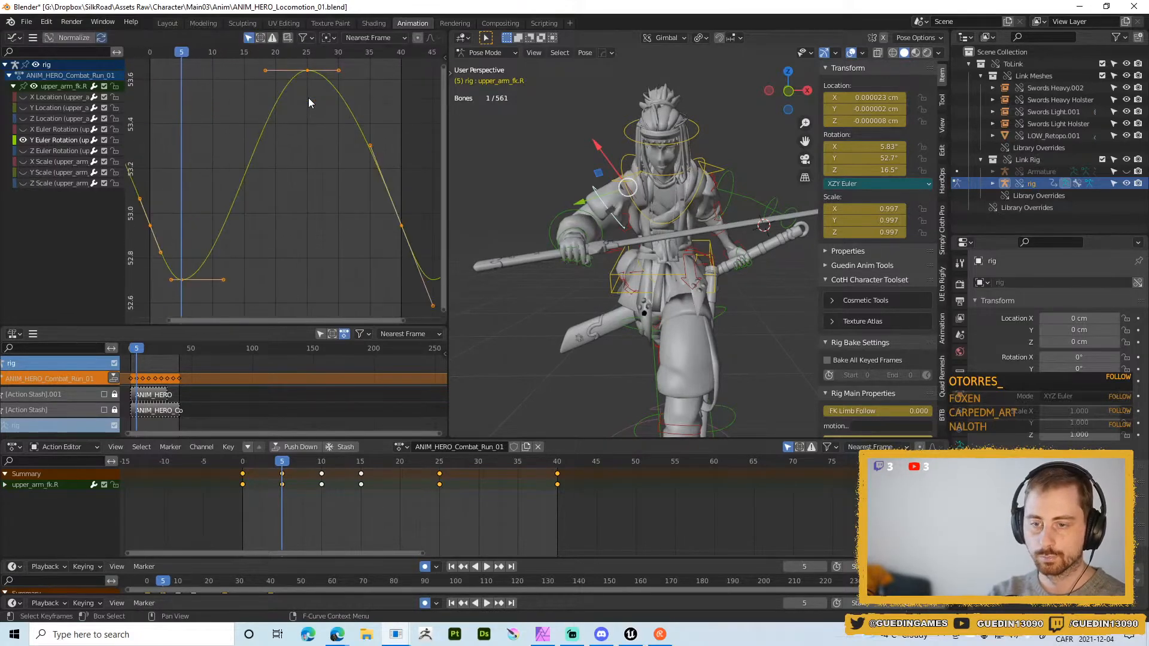
- Lower upper_arm_fk.R's Y Euler Rotation keys at frames 0 and 40 slightly to smooth the loop's transition
left_click(346, 246)
left_click_drag(133, 219, 409, 247)
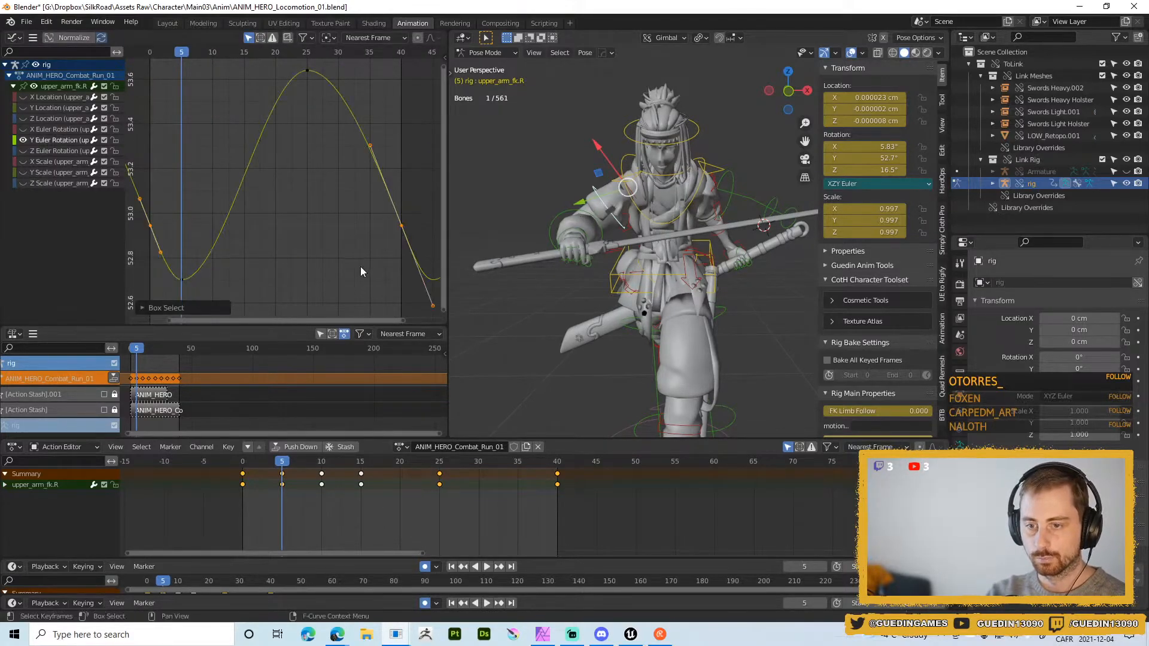
key("g")
key("y")
left_click(359, 286)
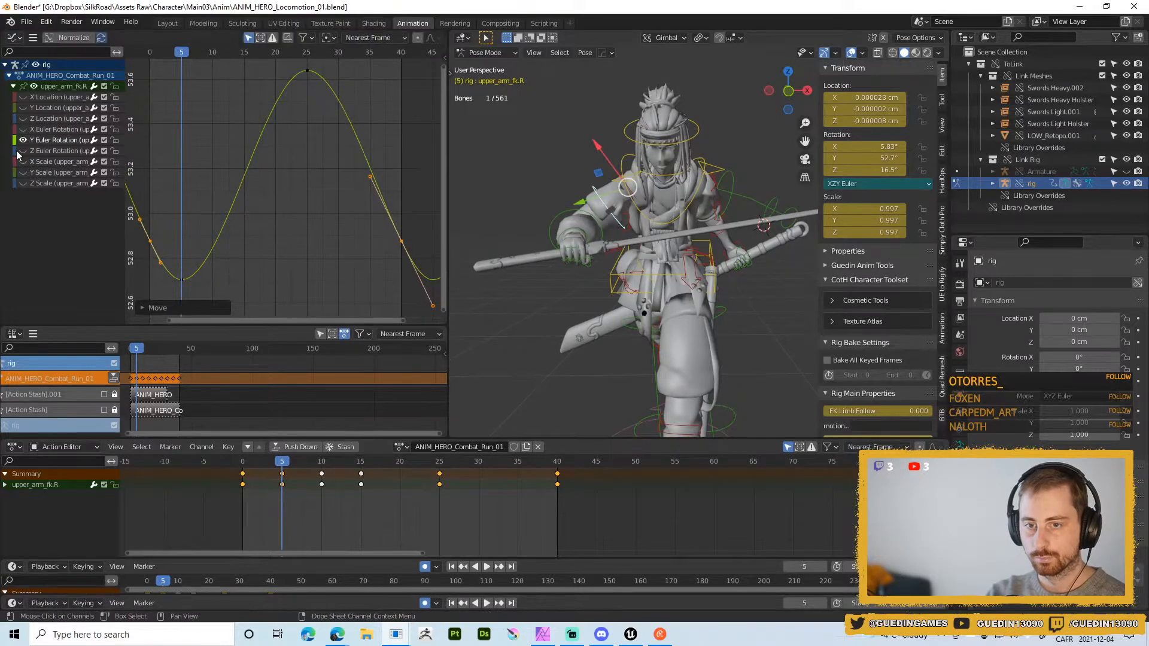
- Isolate upper_arm_fk.R's Z Euler Rotation curve and delete its keys at frames 10 and 15
left_click(23, 140)
left_click(23, 150)
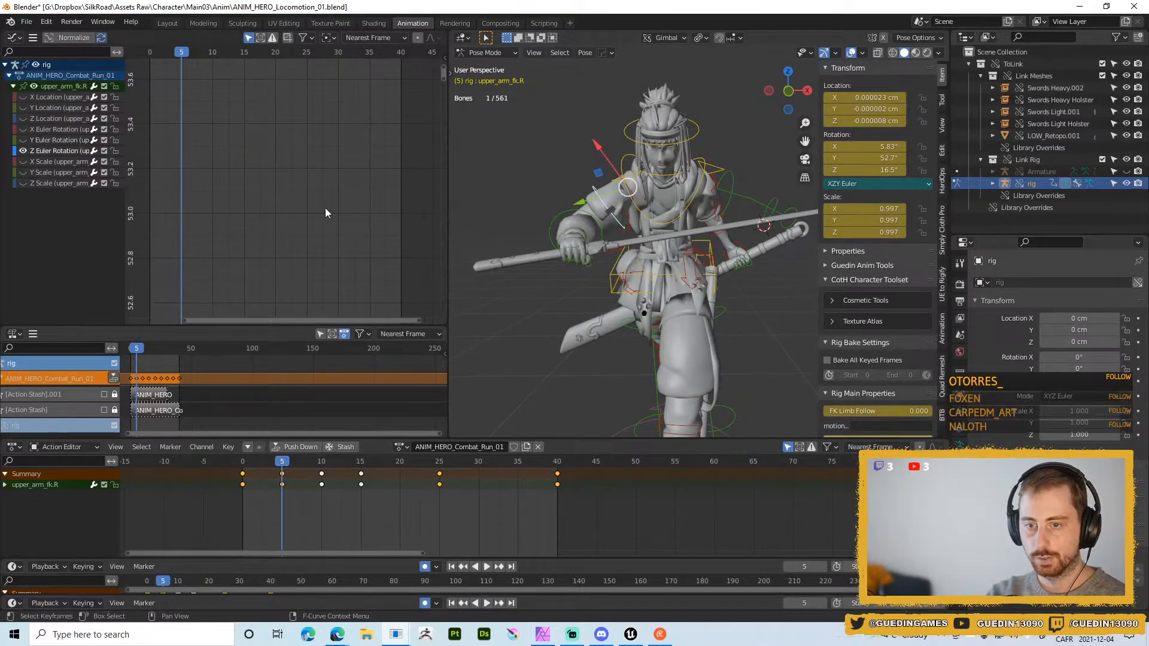
key("Home")
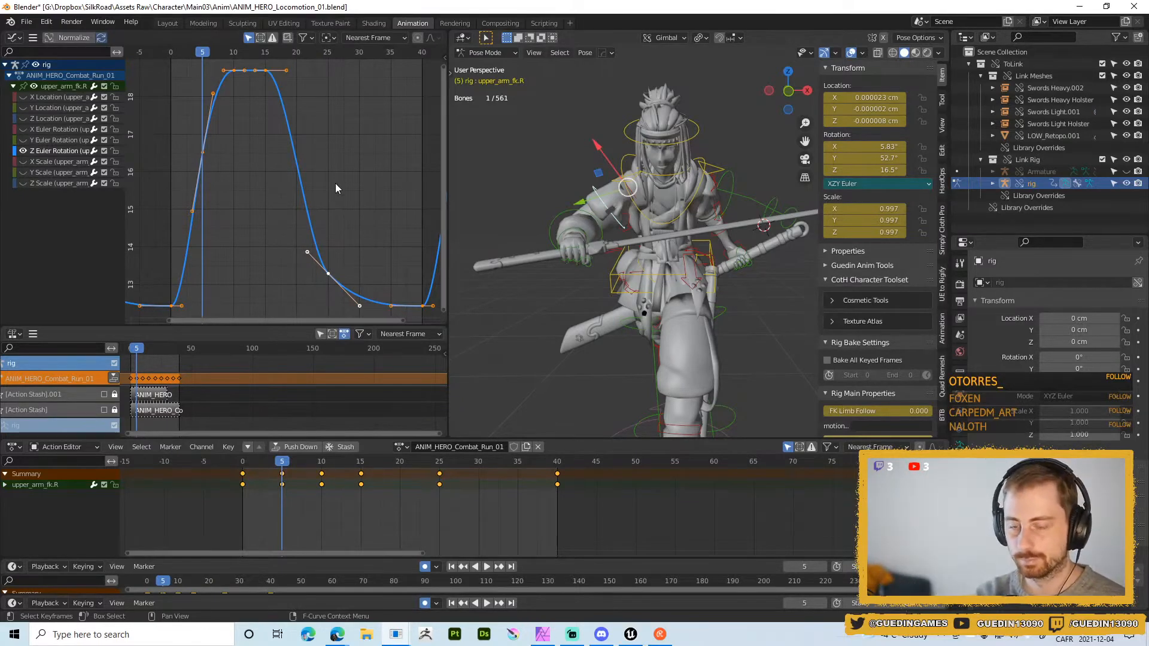
left_click(236, 106)
left_click_drag(213, 62, 309, 99)
key("Delete")
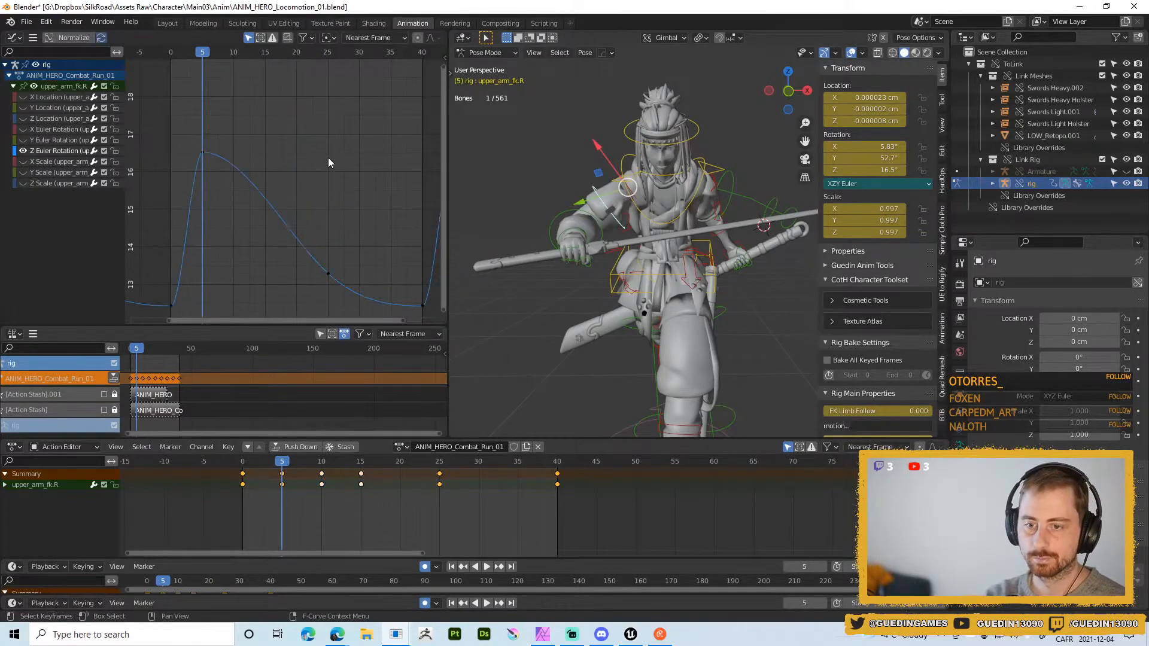
- Raise upper_arm_fk.R's Z Euler Rotation keys at frames 0 and 40 by about 3.3
left_click_drag(154, 273, 221, 313)
left_click_drag(395, 286, 433, 313, "shift")
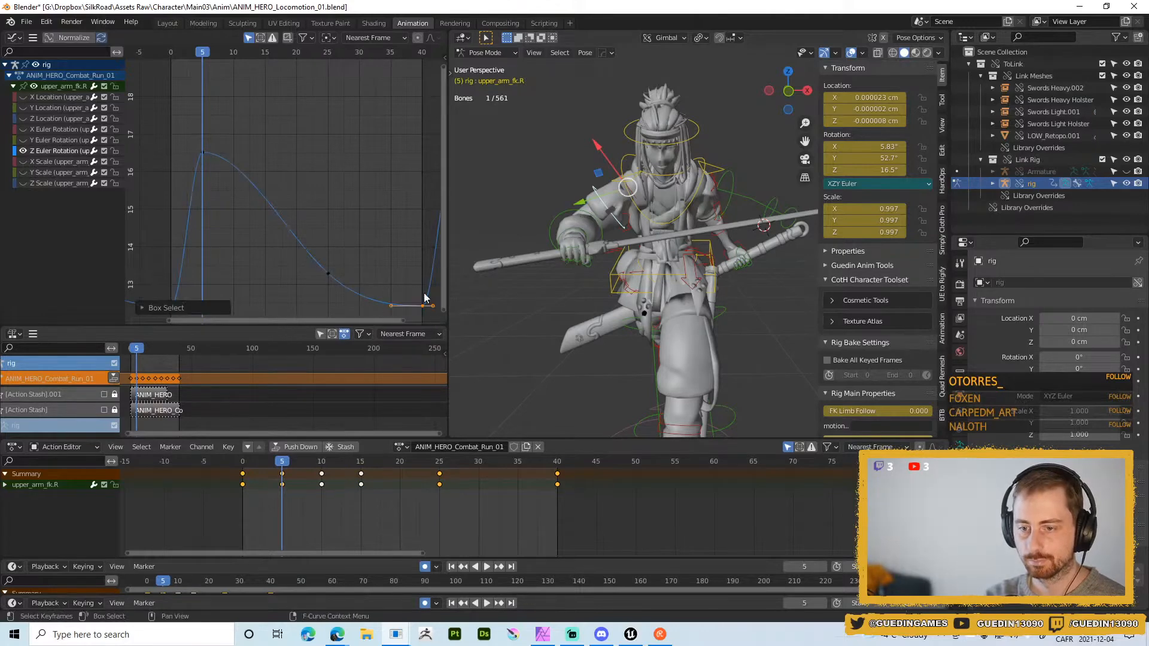
key("g")
key("y")
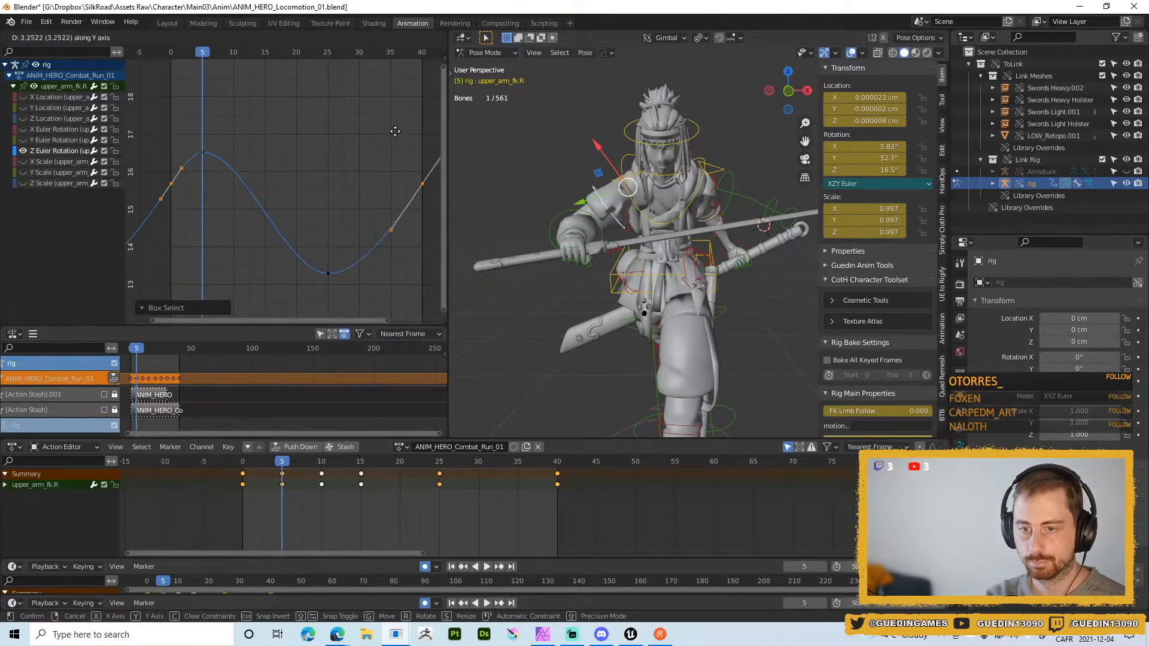
left_click(397, 125)
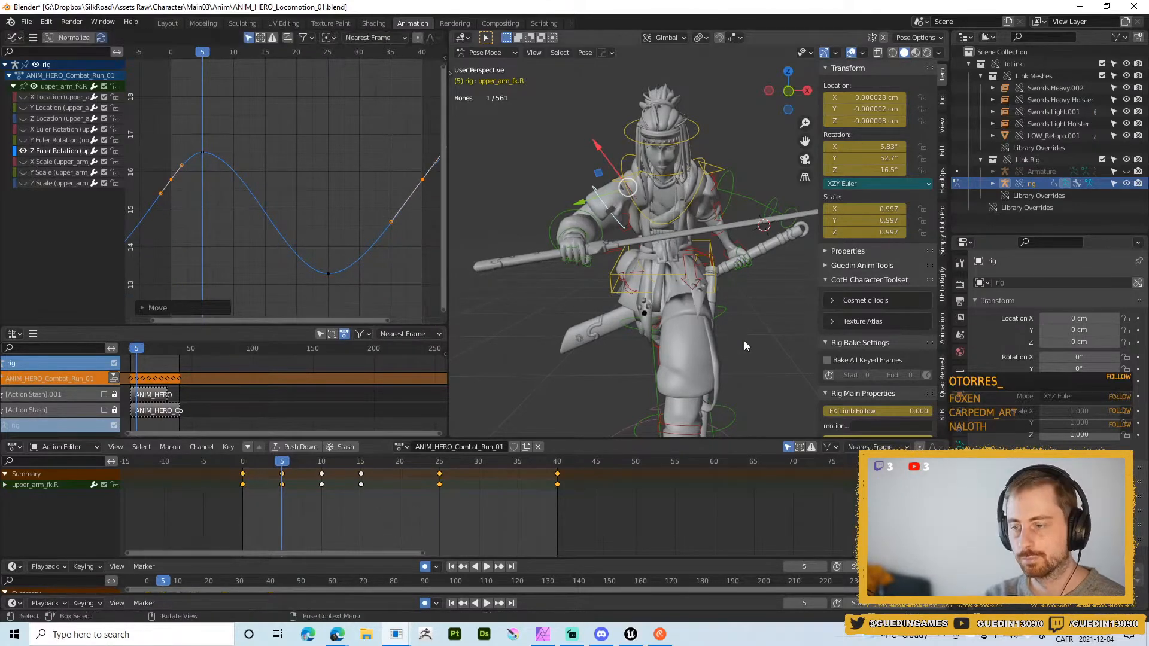
- Play back the combat run and check the sword arm's motion from the front and the back
key("space")
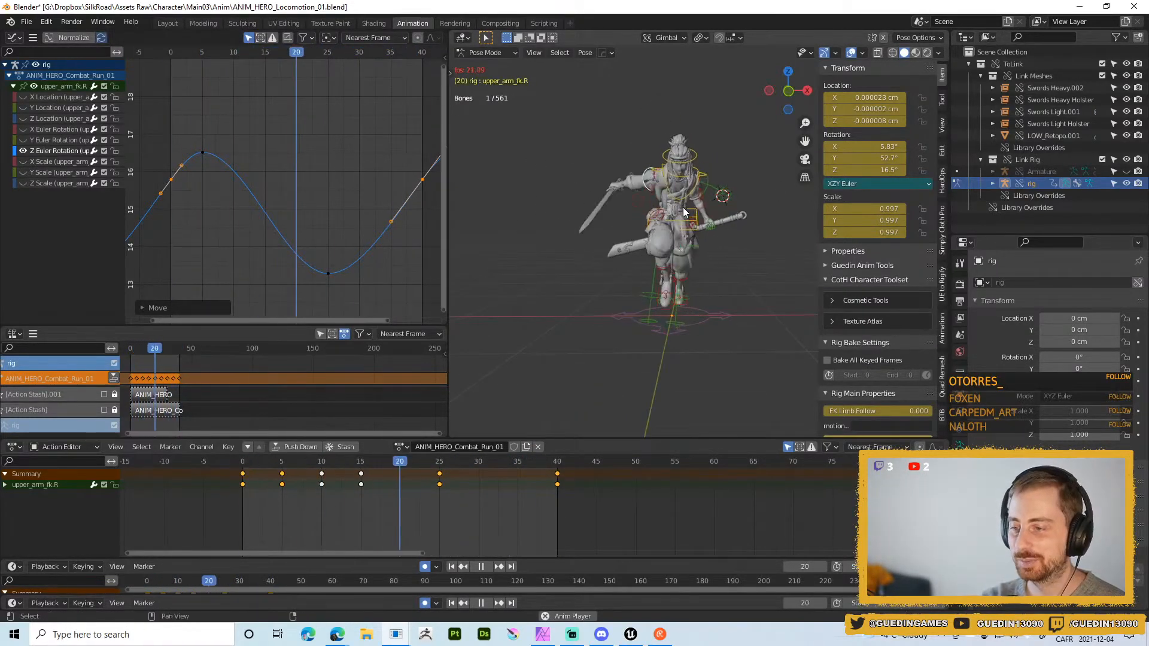
middle_click_drag(731, 210, 621, 240)
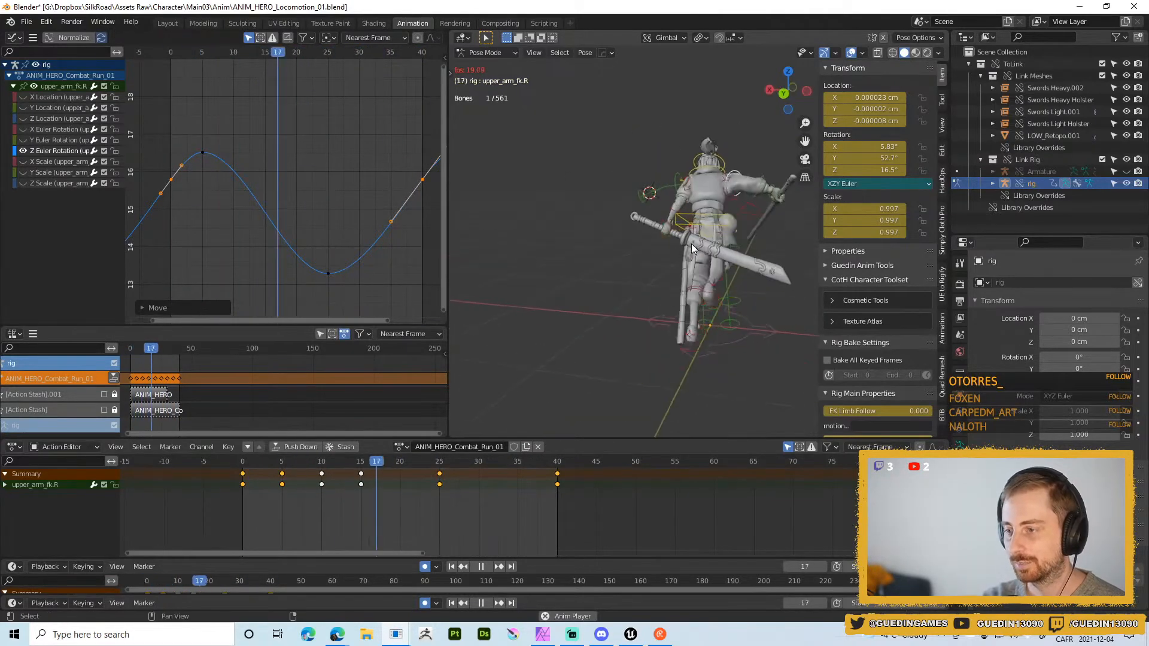
middle_click_drag(781, 249, 710, 195)
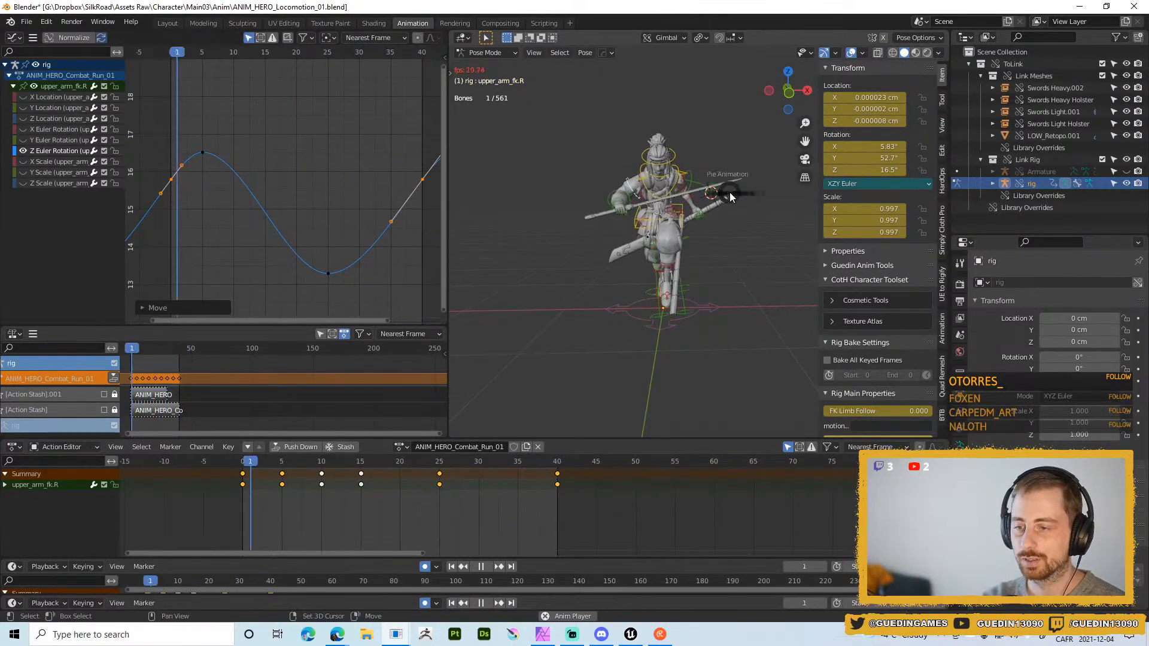
key("Escape")
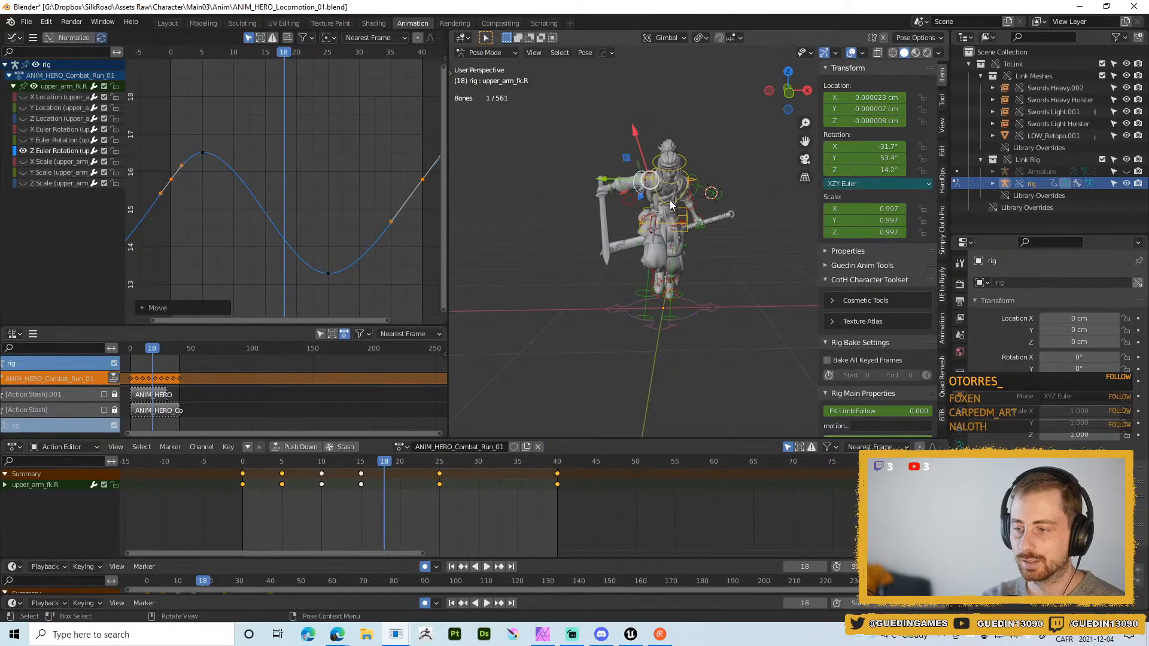
- Select the forearm_fk.R bone, expand its channels and hide all of its animation curves
left_click(23, 151)
scroll(592, 188, "up", 5)
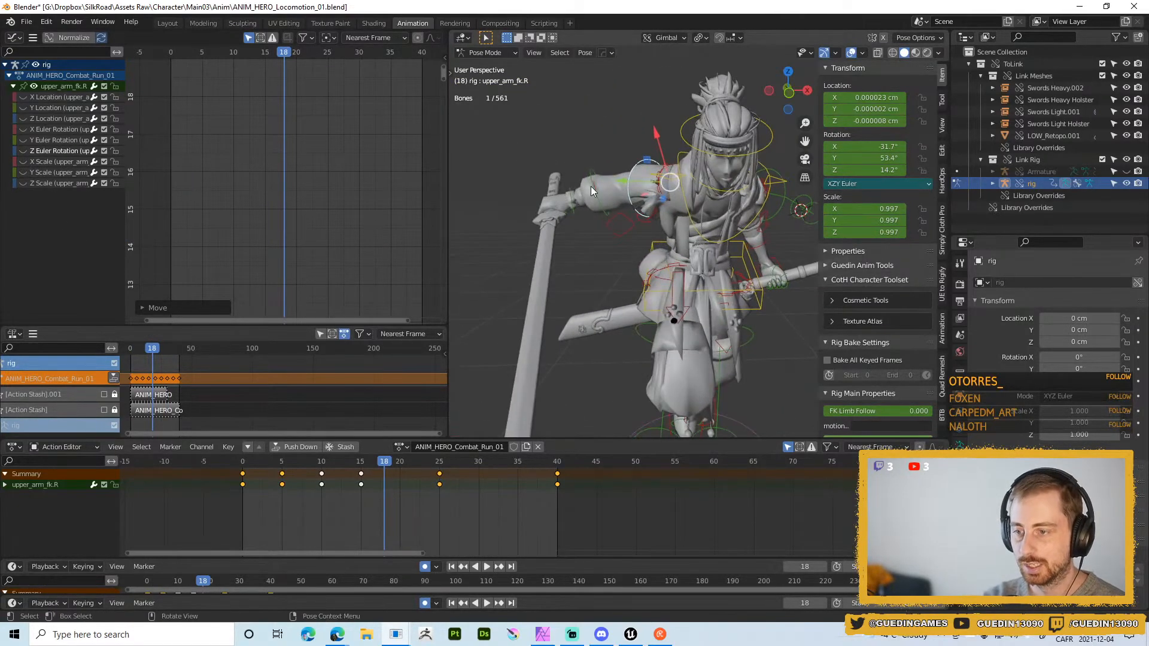
left_click(602, 203)
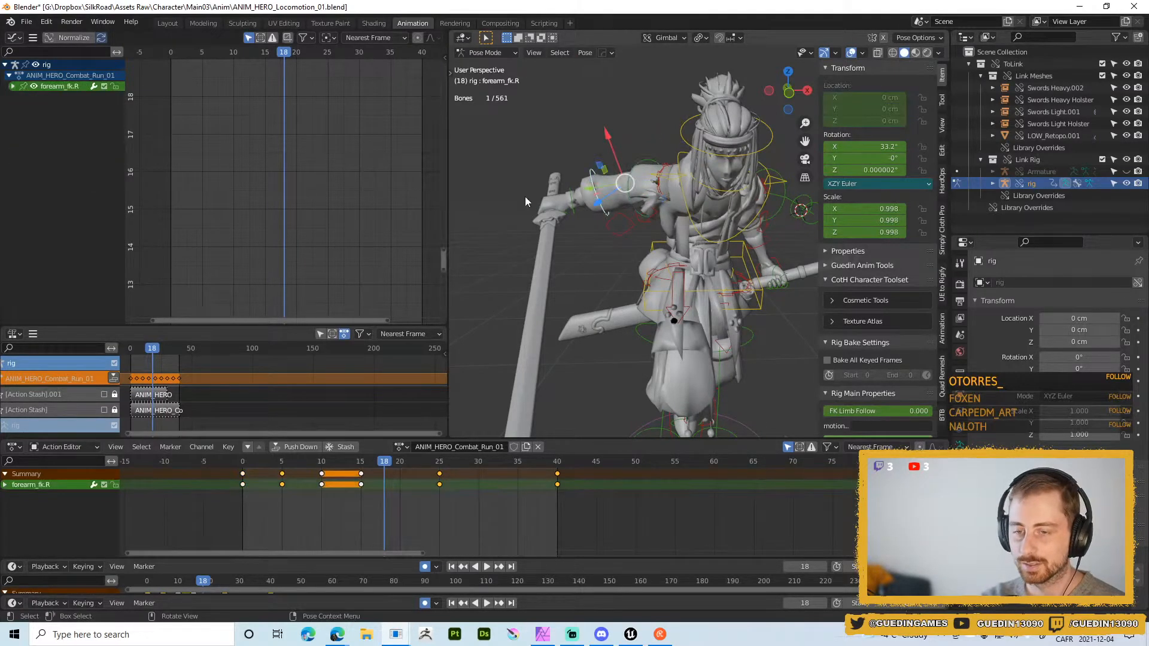
key("Home")
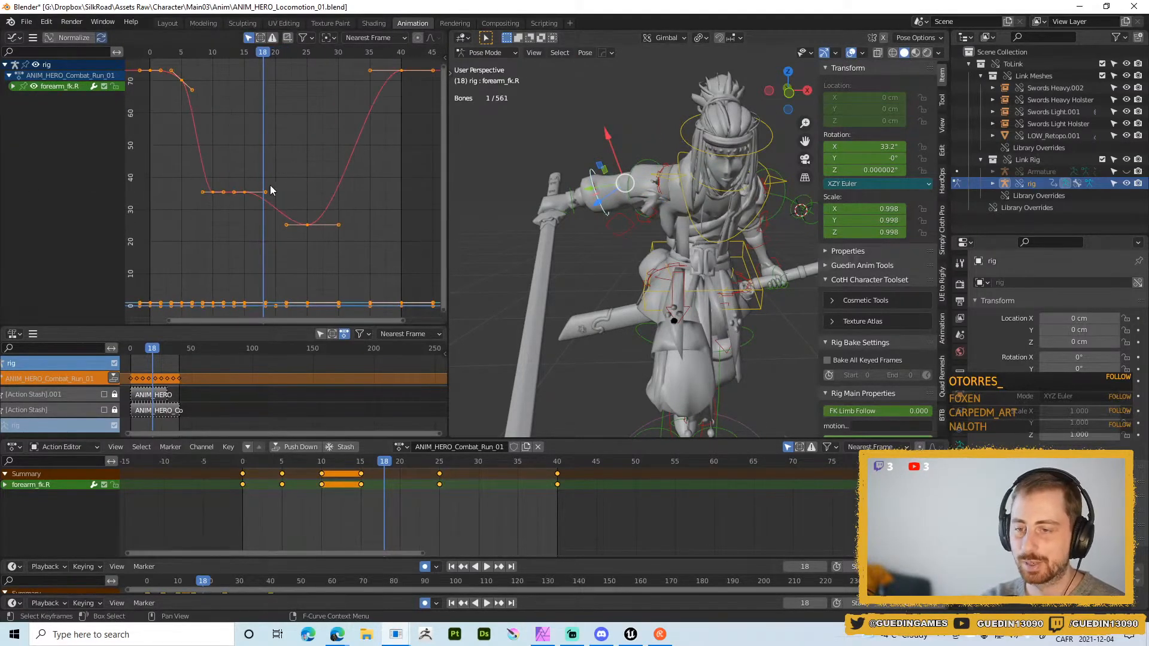
left_click(234, 243)
left_click(11, 87)
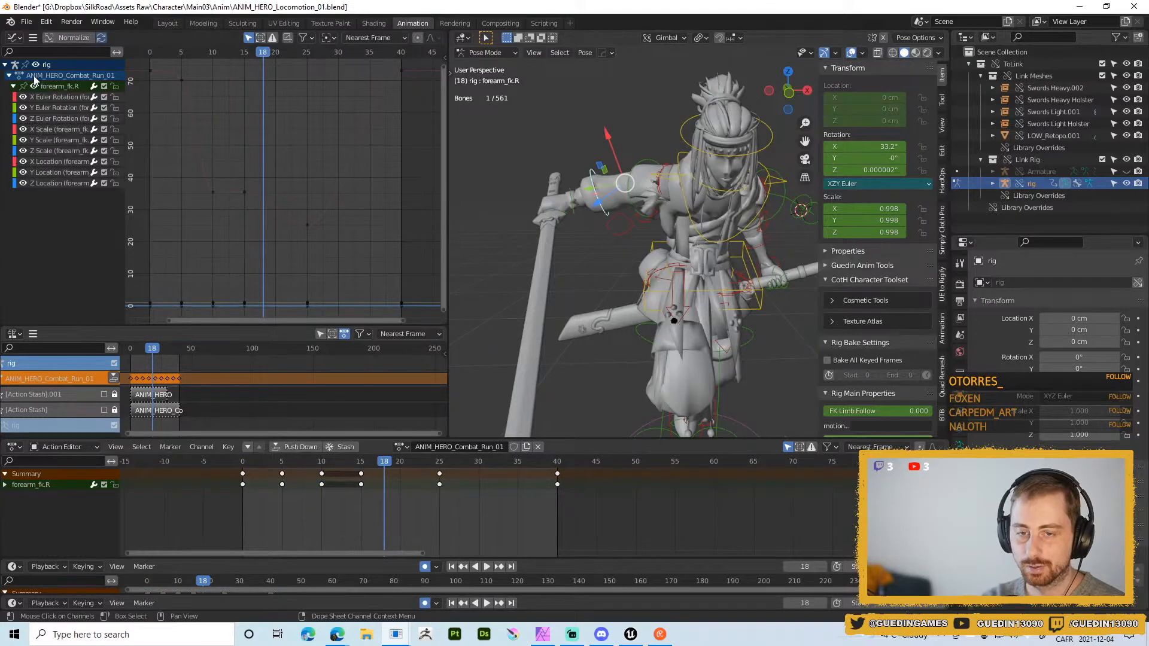
left_click(34, 86)
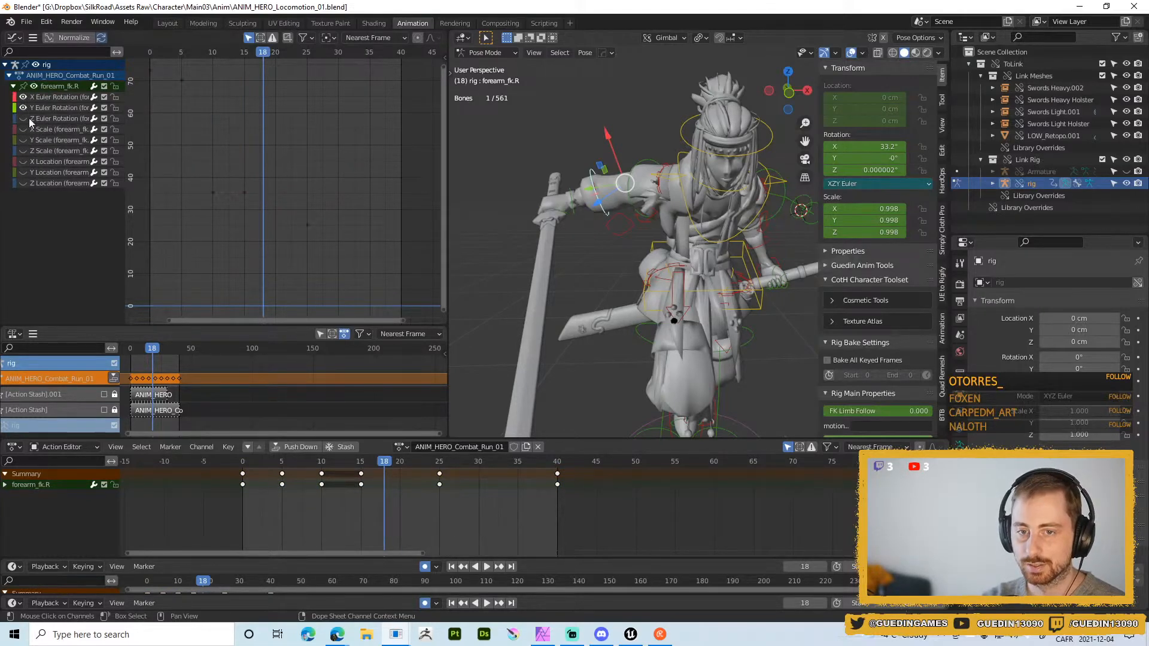
- Show forearm_fk.R's X, Y and Z Euler Rotation curves and add a Cycles modifier to the X Euler Rotation curve
left_click(58, 98)
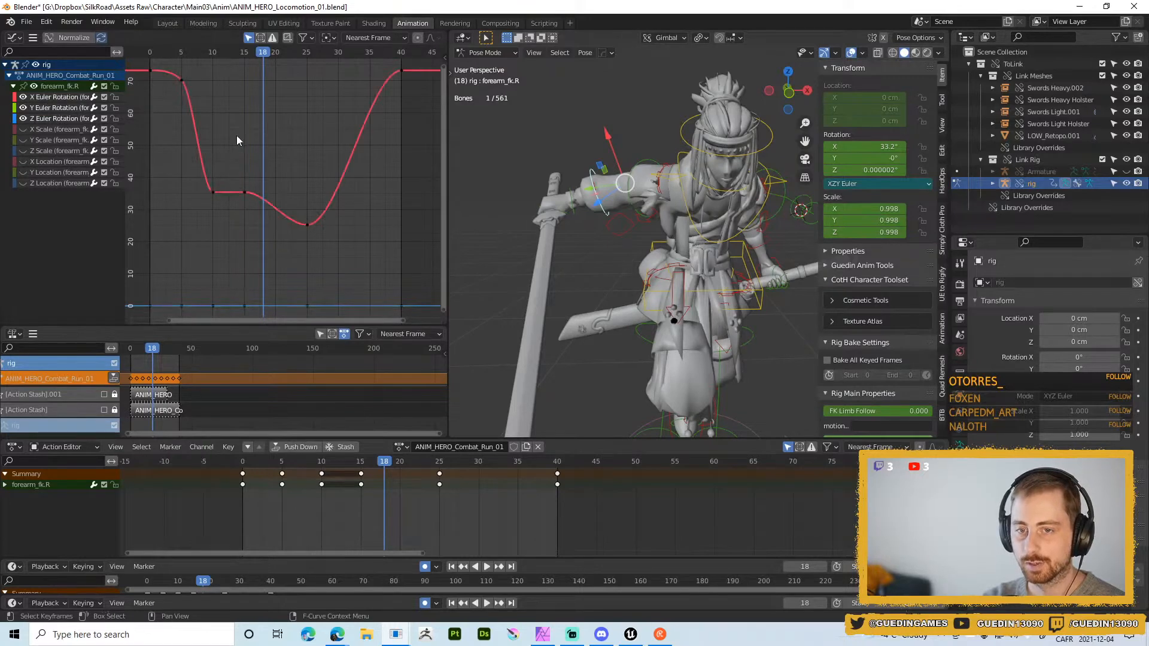
key("n")
left_click(368, 55)
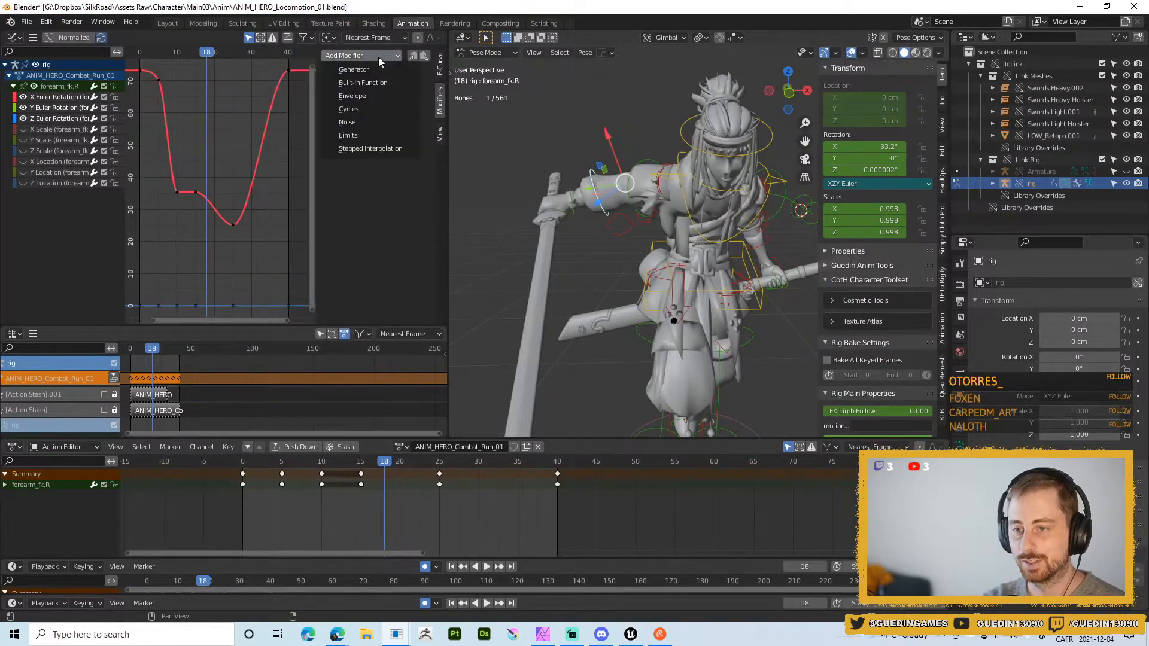
left_click(347, 110)
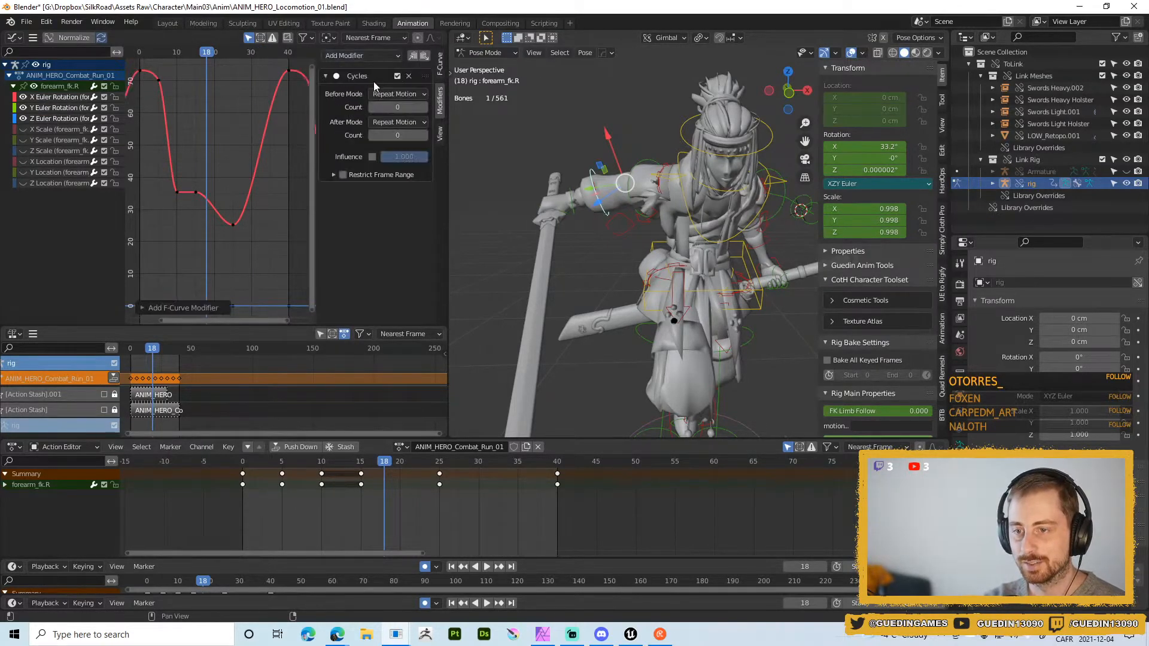
left_click(416, 58)
left_click(420, 58)
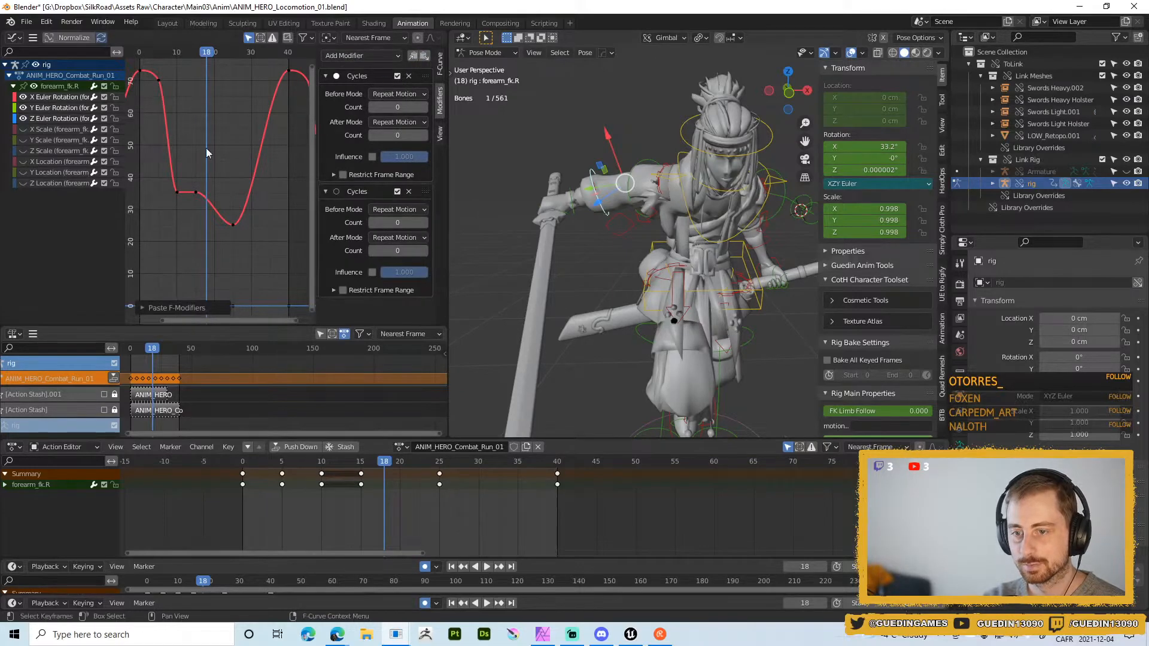
key("ctrl+z")
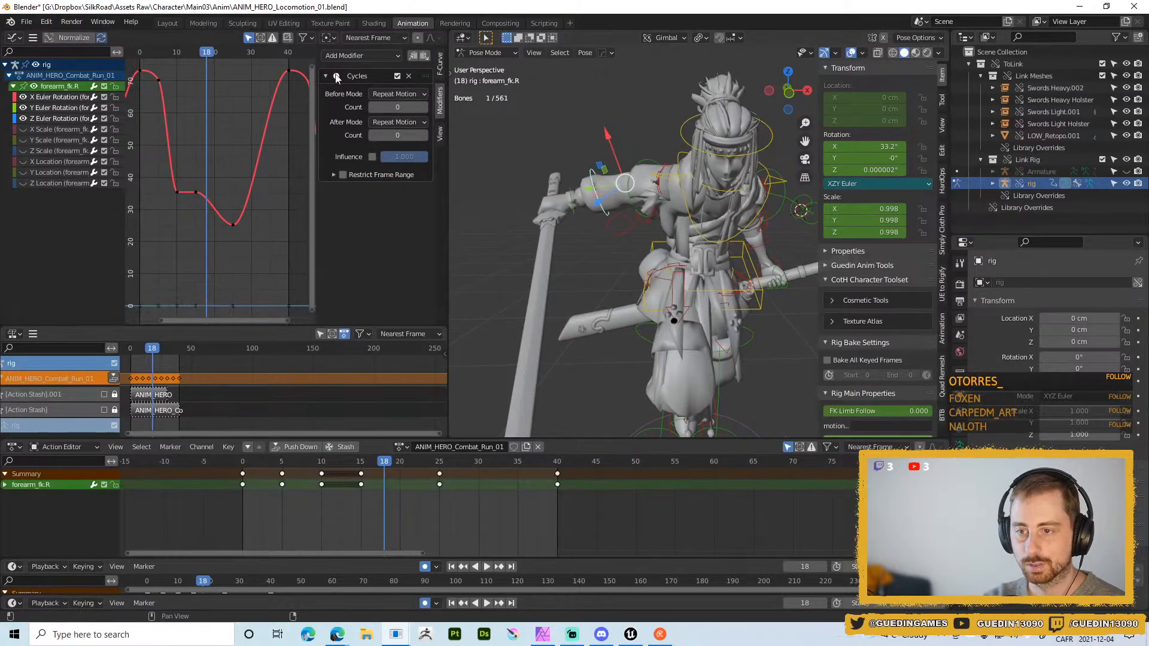
- Copy the Cycles modifier from forearm_fk.R's X Euler Rotation curve to its Y and Z Euler Rotation curves
left_click(51, 98)
left_click(67, 109)
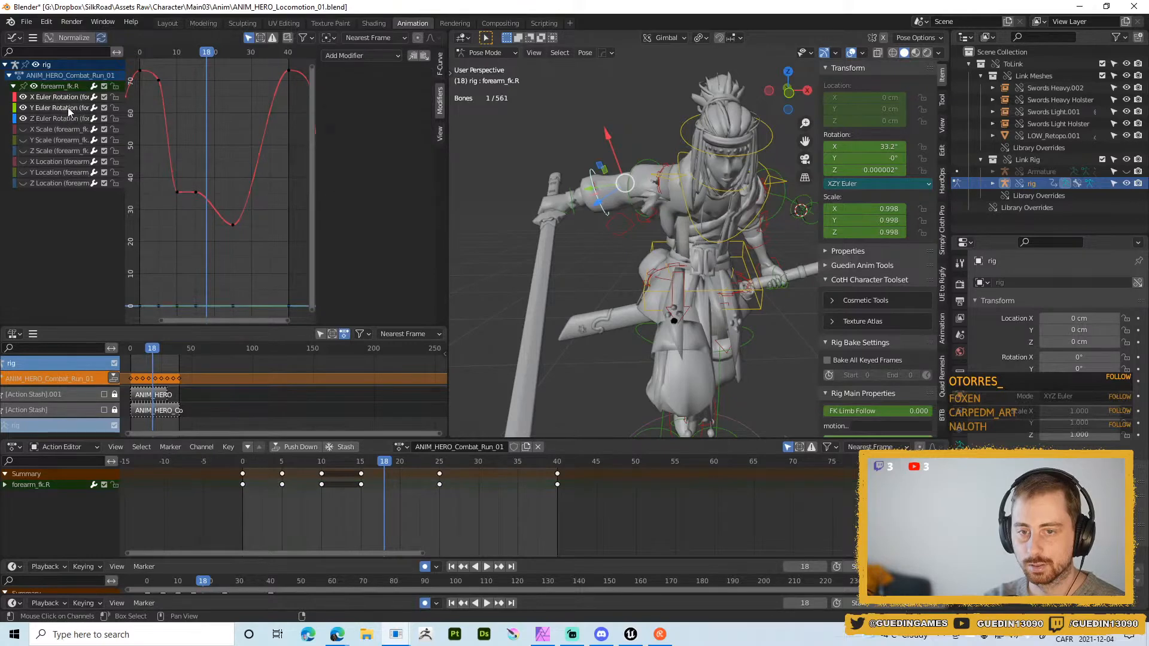
left_click(69, 118)
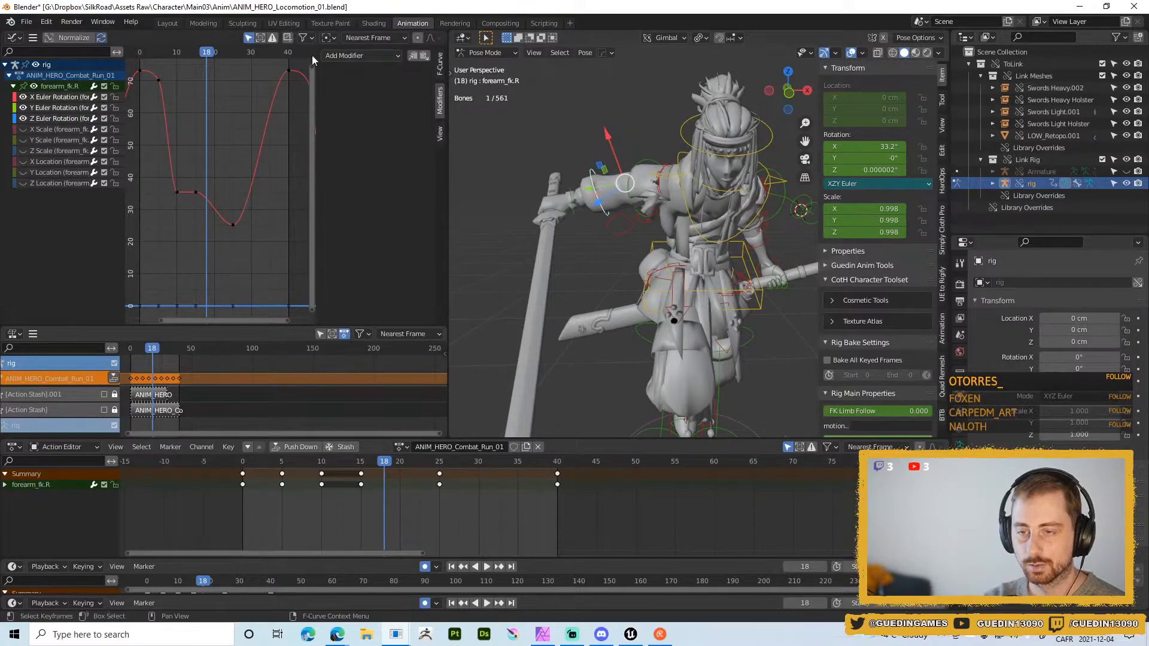
left_click(55, 100, "shift")
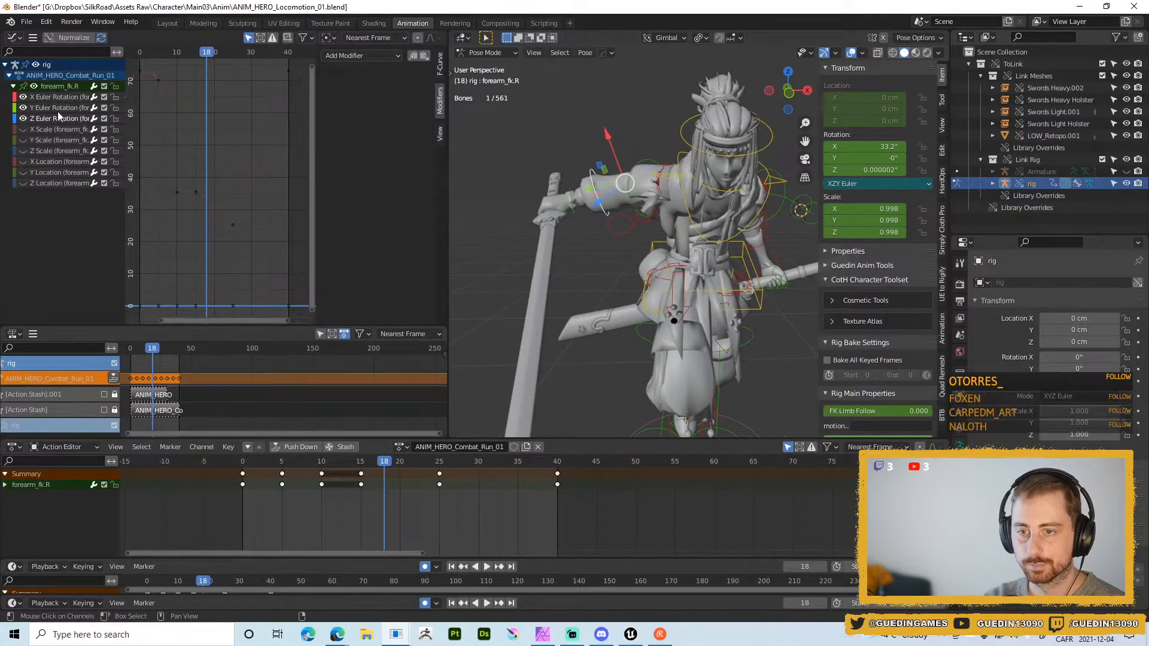
left_click(67, 100)
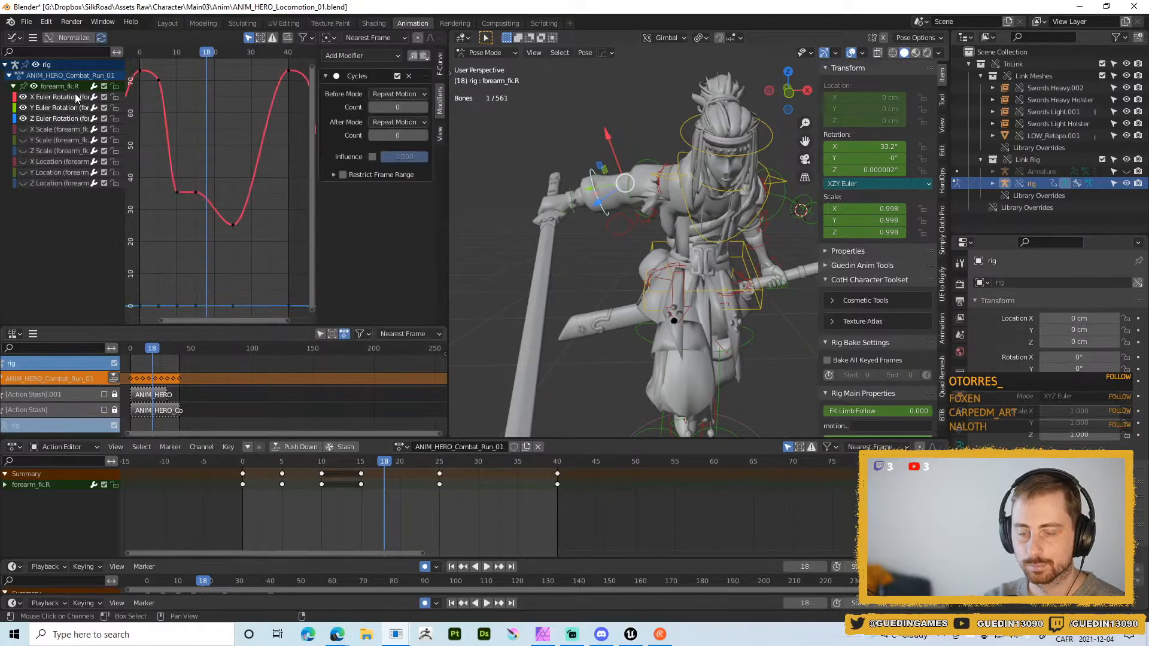
left_click(74, 96, "shift")
left_click(413, 55)
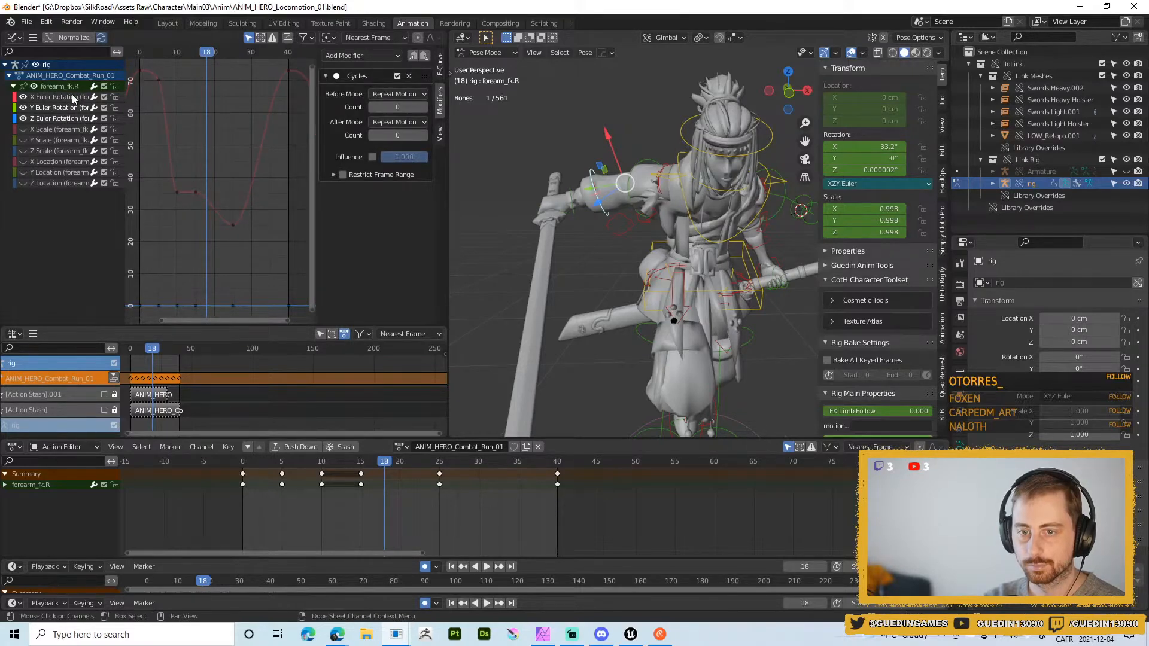
left_click(69, 110)
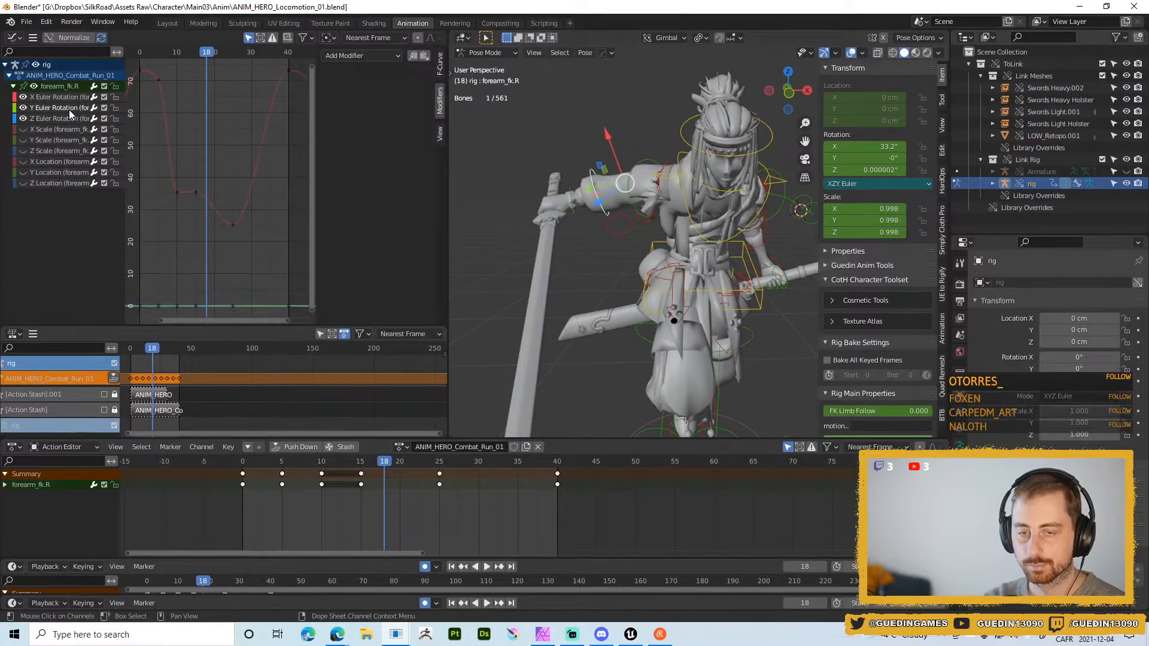
left_click(425, 56)
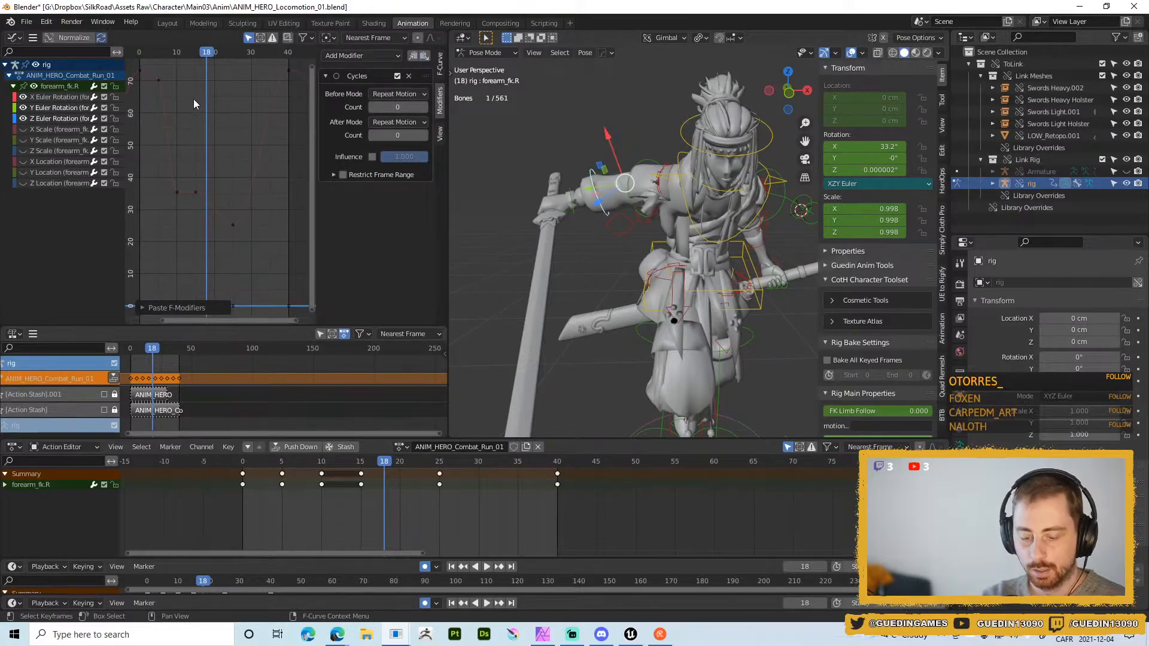
- Delete the keys at frames 10 and 15 on forearm_fk.R's X Euler Rotation curve
key("n")
left_click(59, 97)
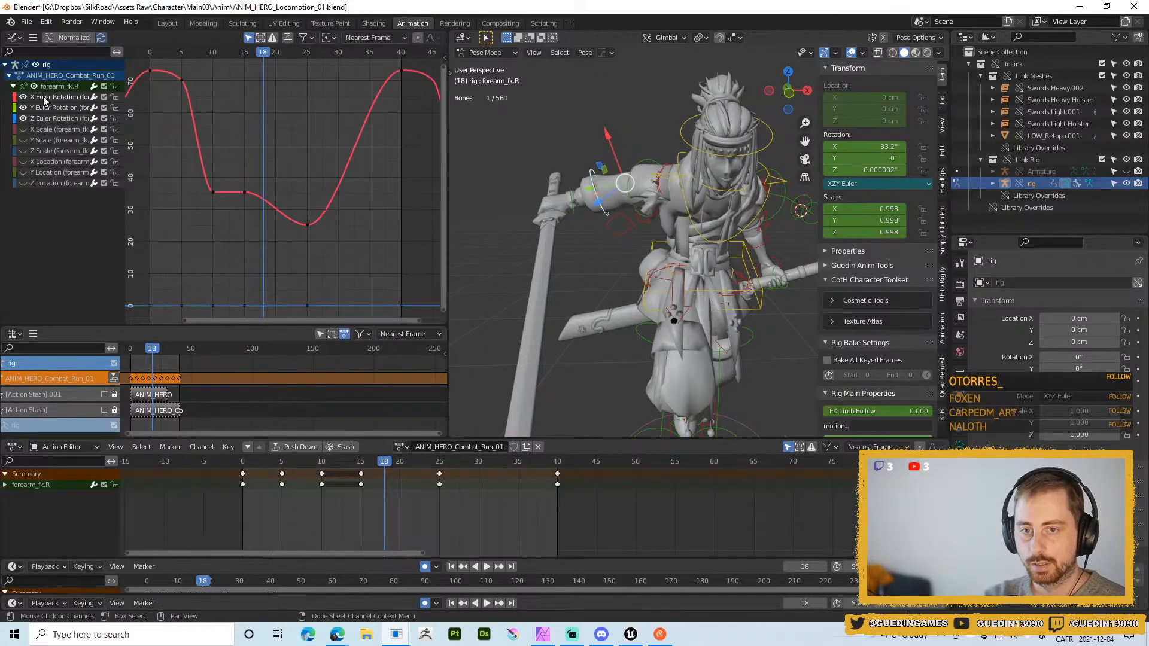
key("a")
key("KP_0")
left_click(267, 140)
left_click_drag(215, 142, 278, 203)
key("x")
left_click(286, 207)
- Lower forearm_fk.R's X Euler Rotation keys at frames 0 and 40 by about 8.06
scroll(224, 146, "down", 1)
left_click_drag(172, 70, 195, 102)
key("g")
key("y")
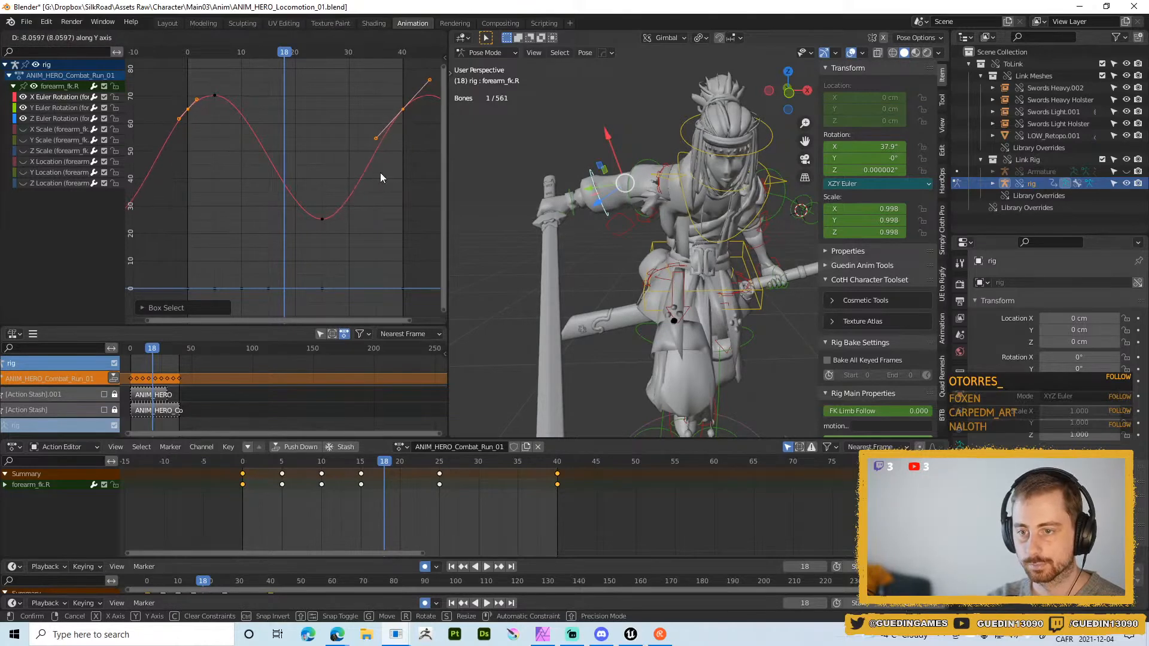
left_click(381, 177)
- Select the hand_fk.R bone, expand its channels and show only its X, Y and Z Euler Rotation curves
left_click(27, 112)
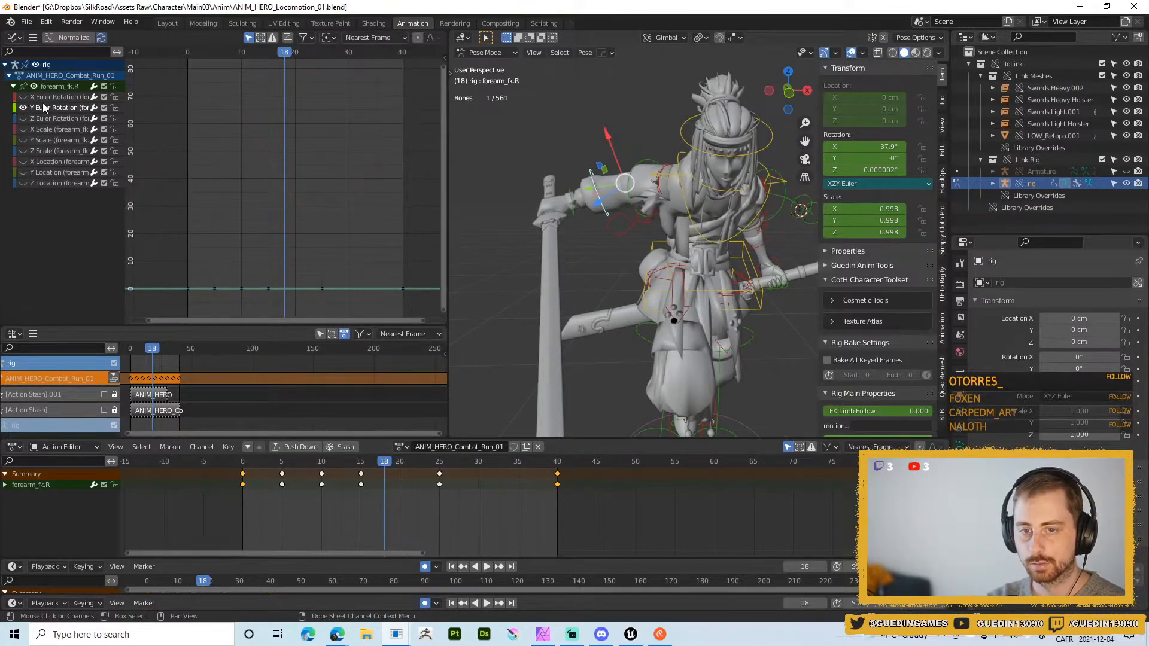
scroll(297, 224, "down", 3)
middle_click_drag(337, 258, 342, 189)
left_click(581, 214)
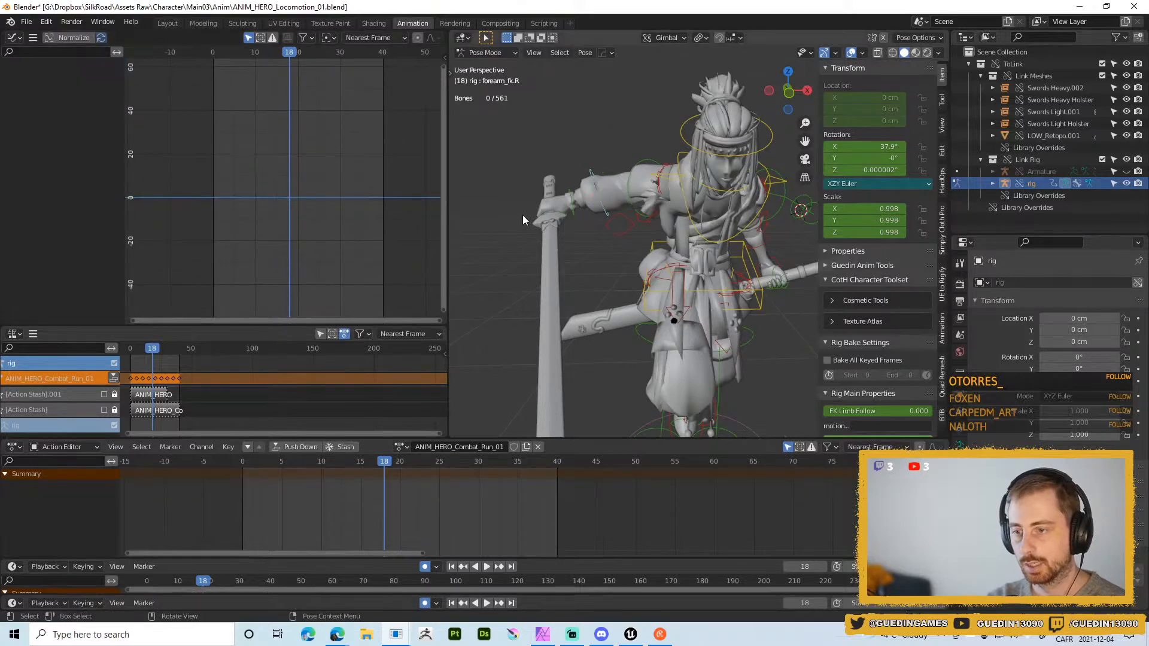
left_click(594, 224)
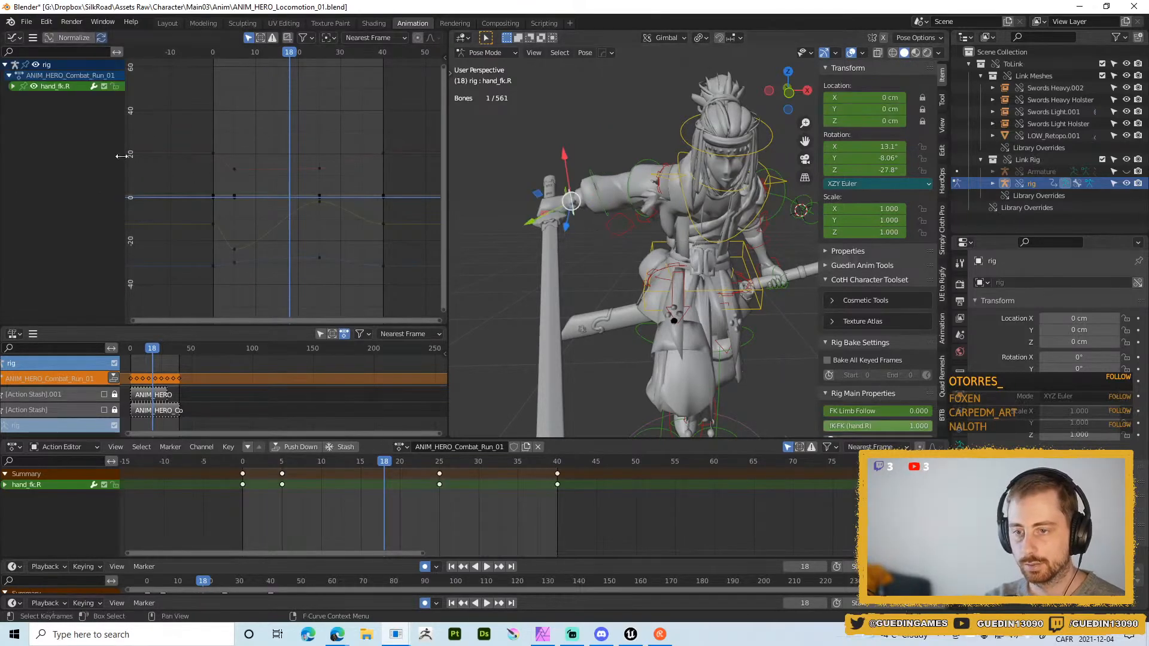
left_click(14, 87)
left_click(23, 97, "ctrl")
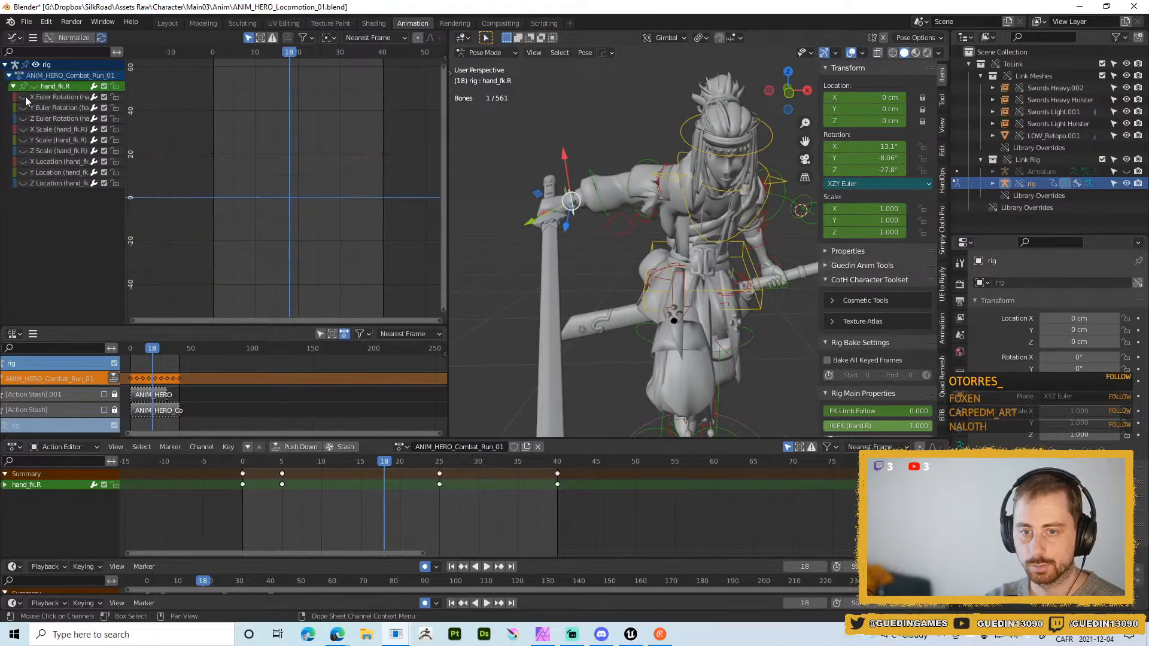
left_click(23, 108)
left_click(21, 126)
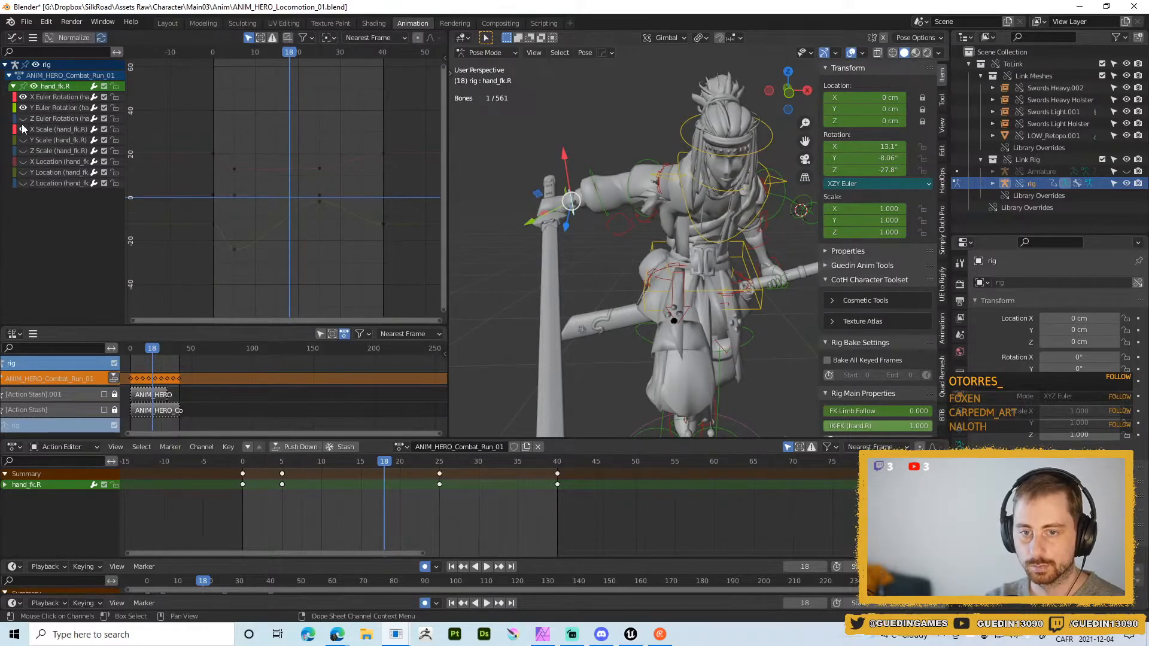
left_click(22, 125)
left_click(23, 117)
- Paste the copied Cycles modifier onto hand_fk.R's X, Y and Z Euler Rotation curves
left_click(50, 116)
left_click(58, 104)
left_click(60, 98)
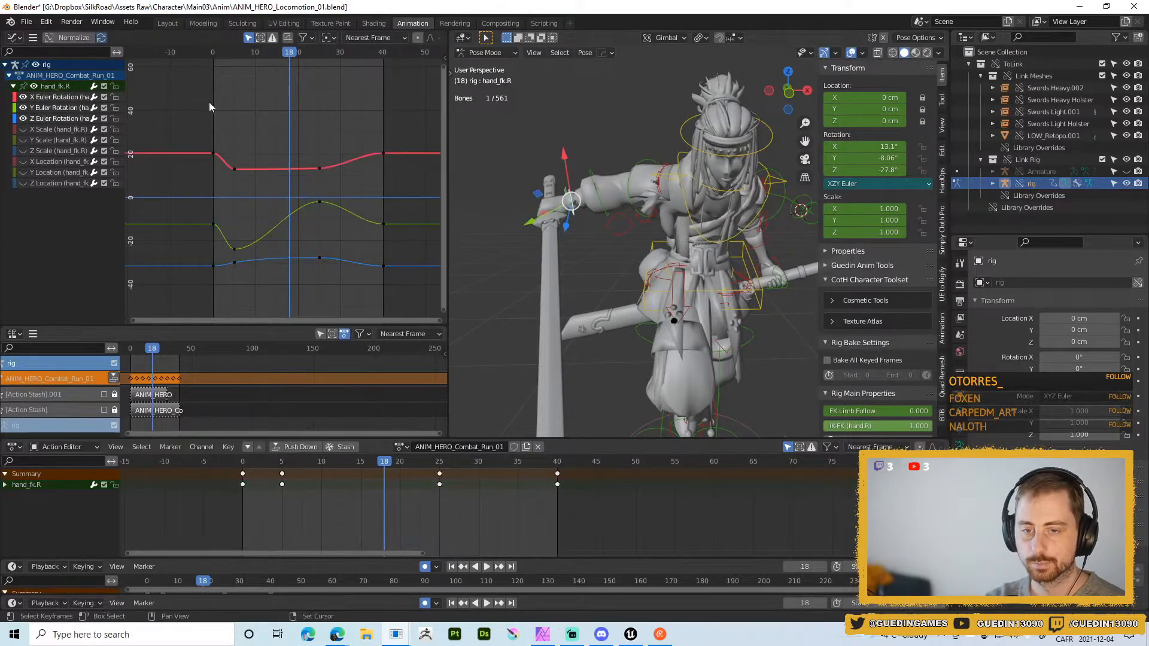
key("n")
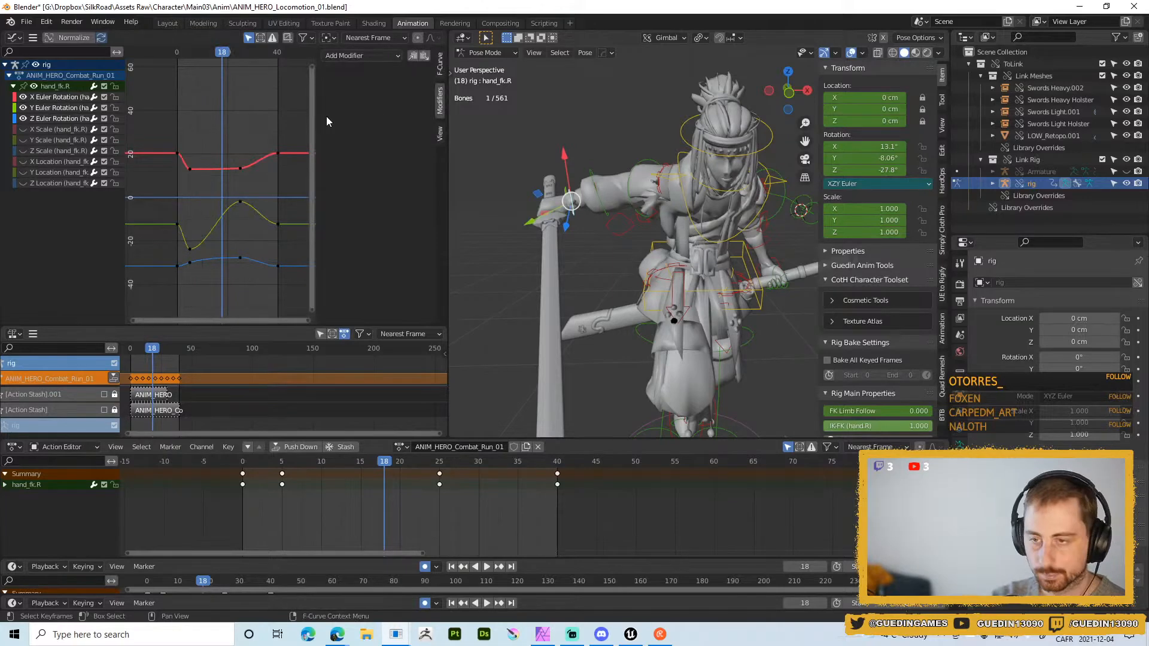
left_click(424, 57)
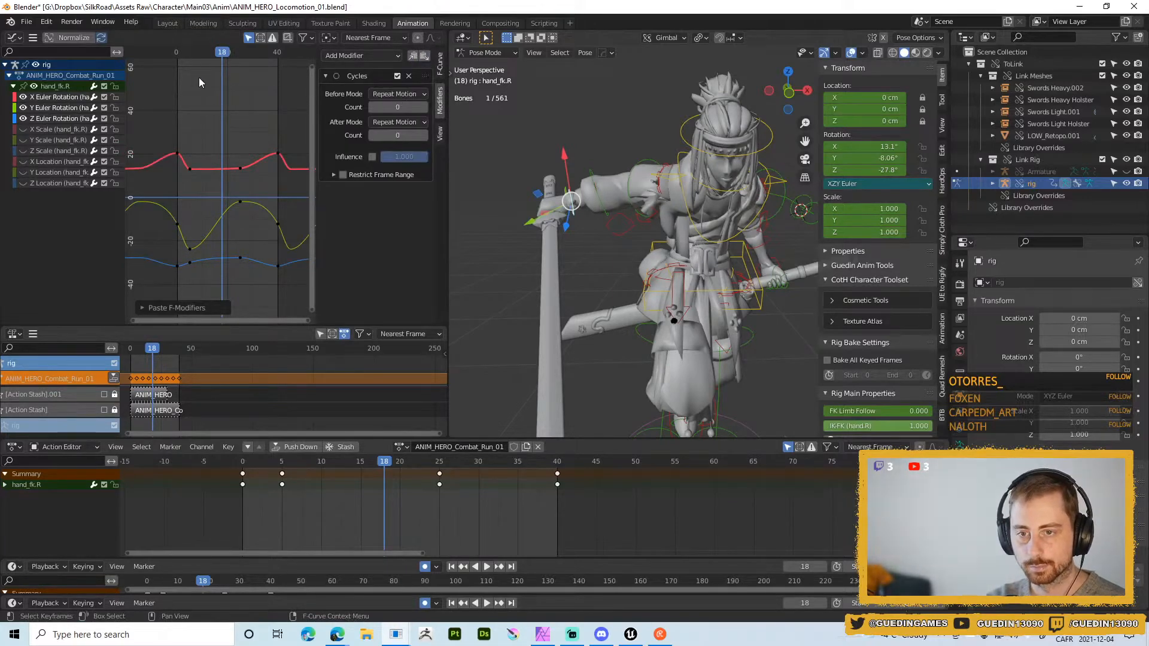
key("n")
left_click(257, 158)
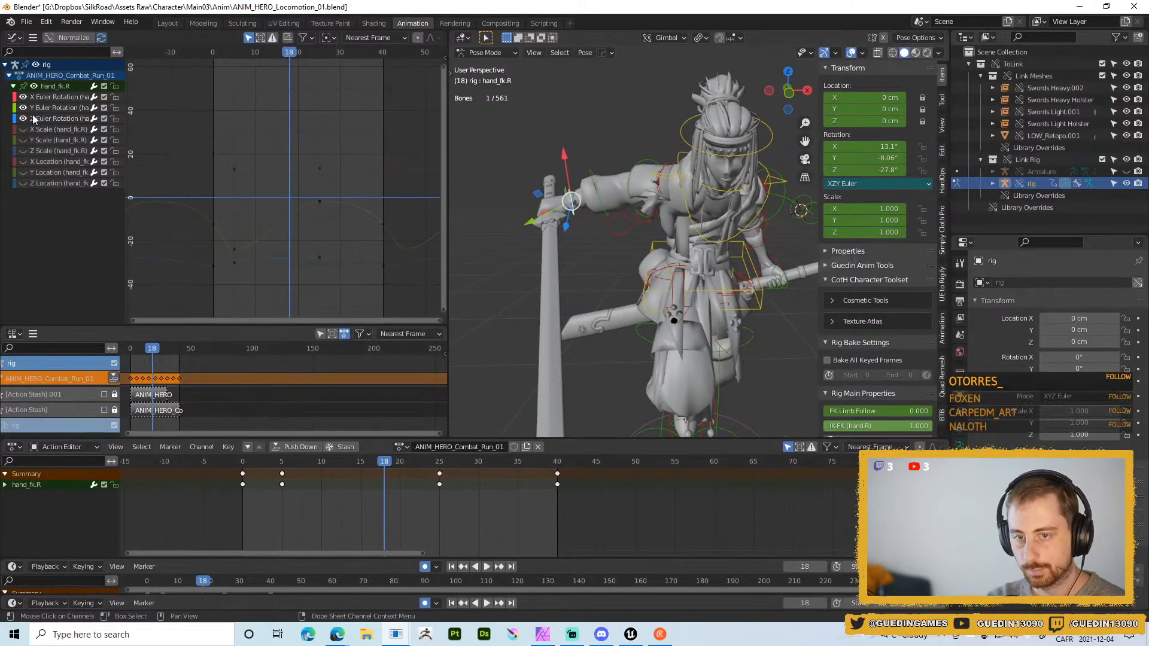
- Isolate hand_fk.R's X Euler Rotation curve and lower its keys at frames 0 and 40 by about 7.33
left_click(54, 97)
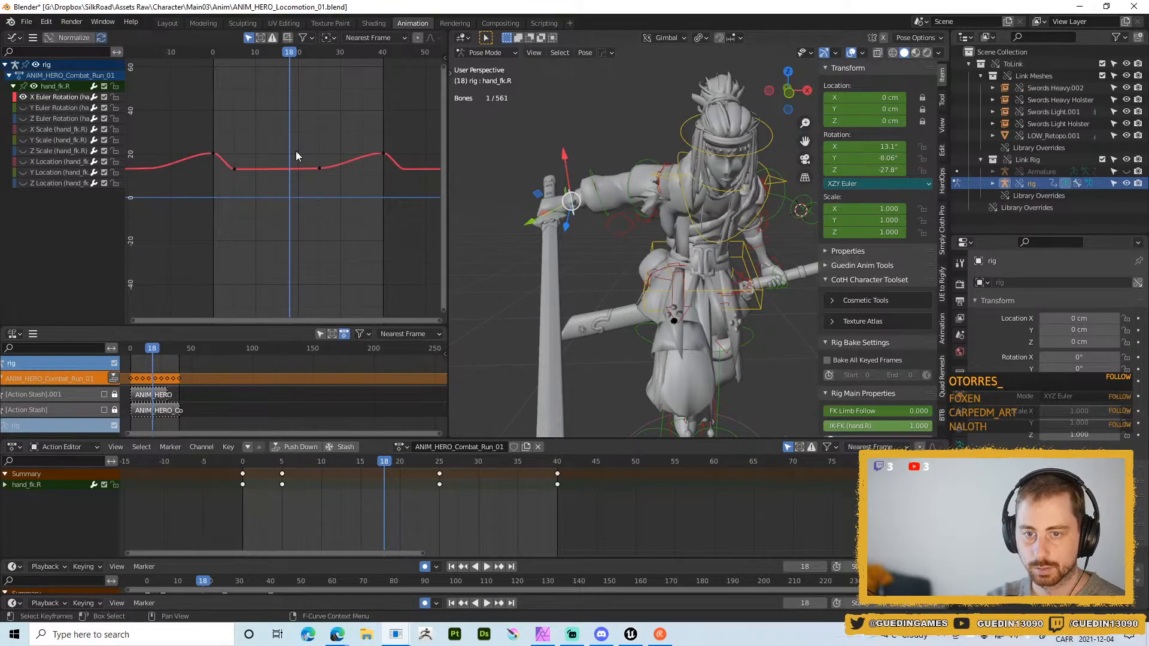
key("Home")
left_click(325, 163)
scroll(324, 157, "down", 2)
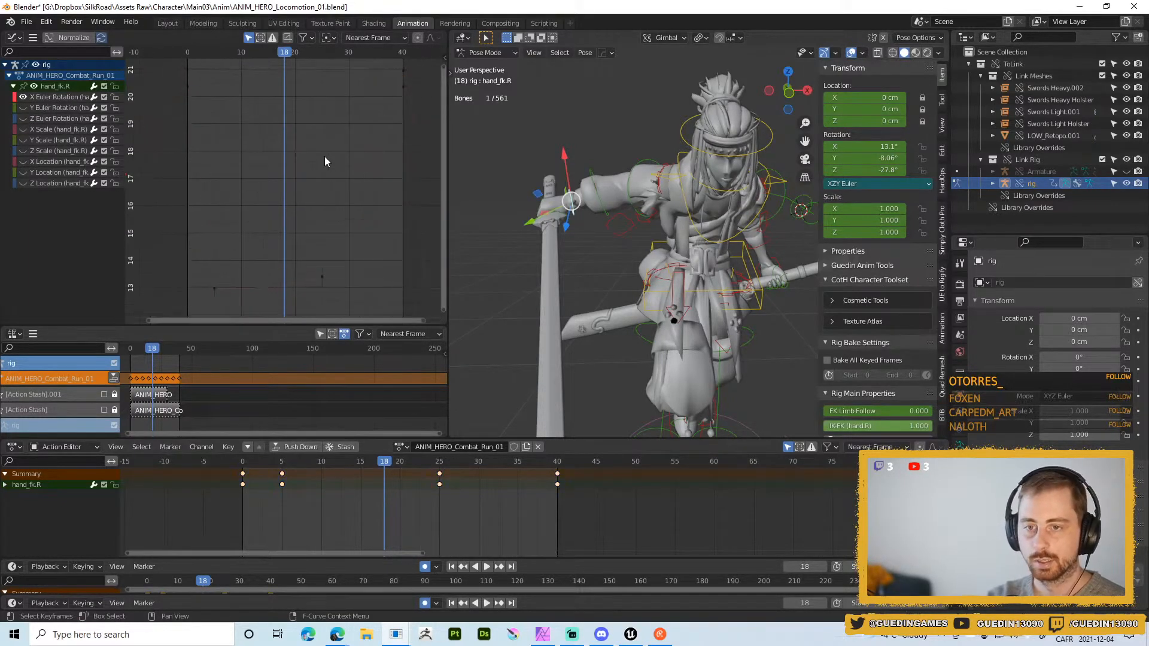
scroll(299, 98, "down", 2)
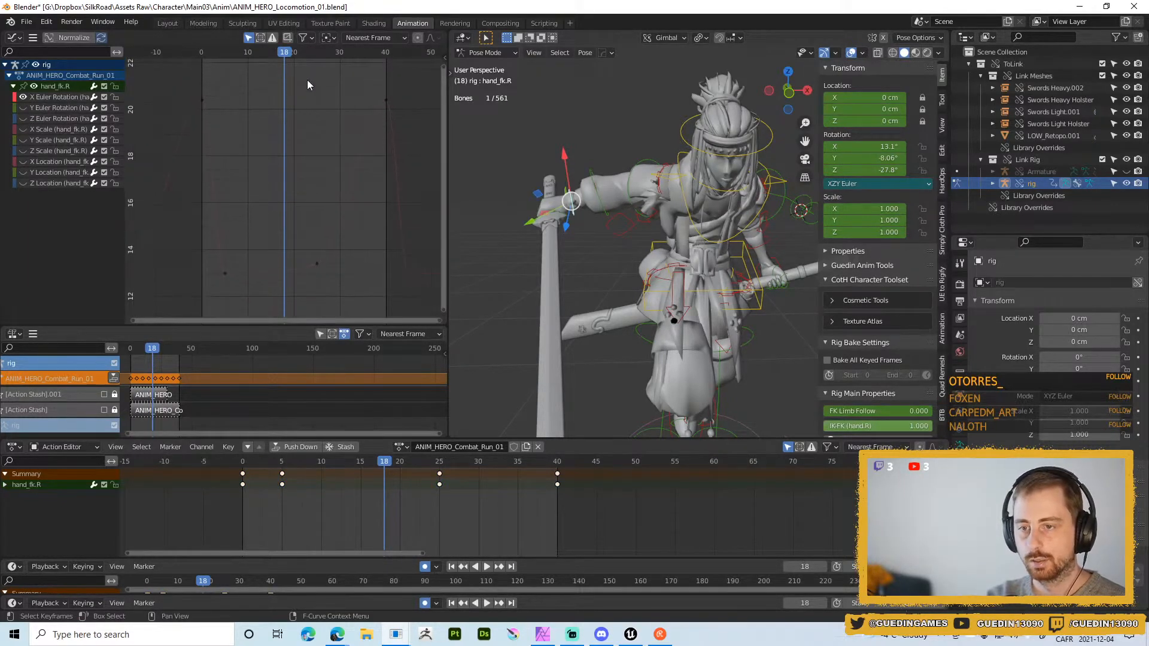
left_click(282, 470)
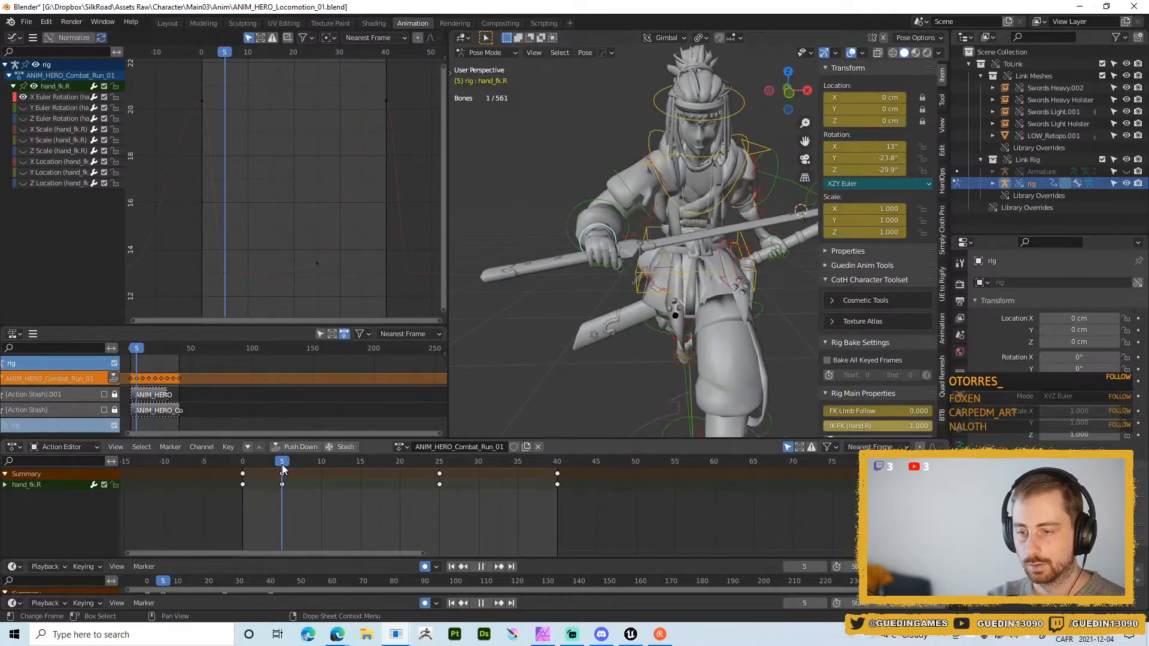
left_click(440, 468)
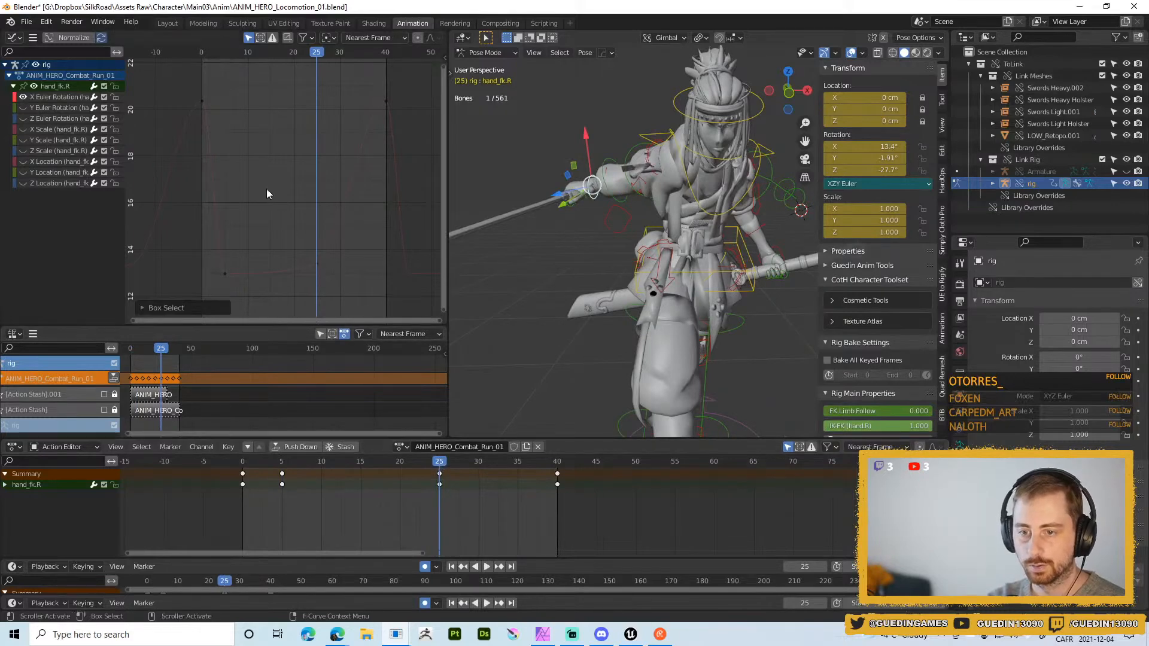
left_click_drag(163, 79, 389, 158)
key("g")
key("y")
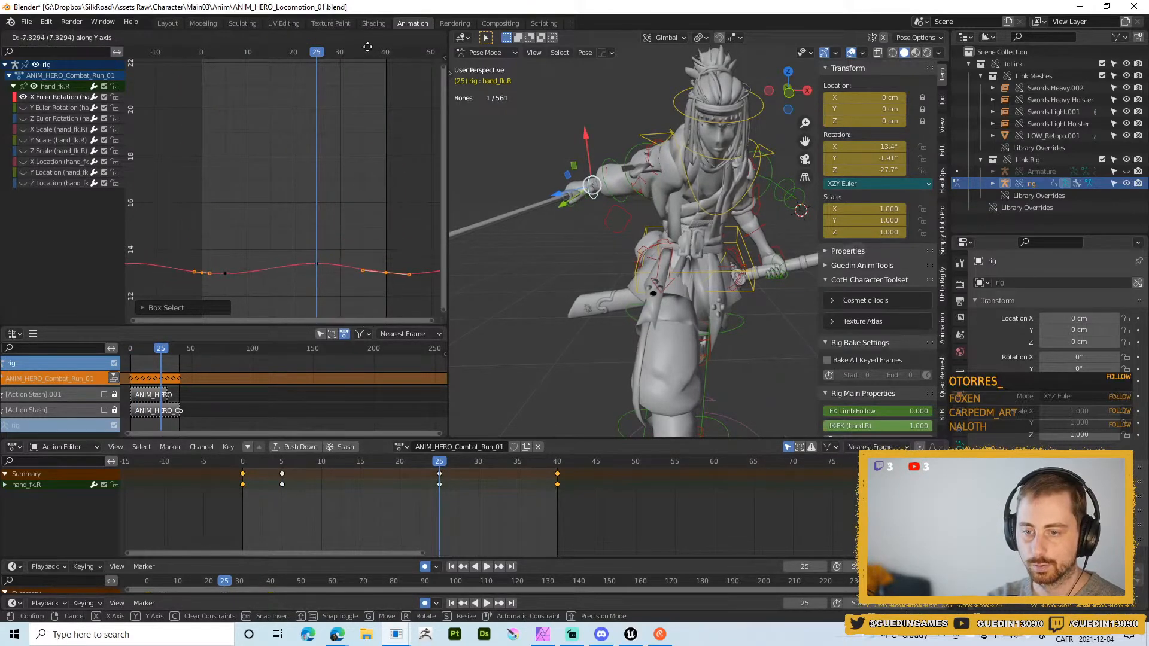
left_click(367, 45)
- Raise hand_fk.R's X Euler Rotation keys at frames 0 and 40 by about 0.04
key("a")
middle_click_drag(328, 134, 329, 131)
key("Home")
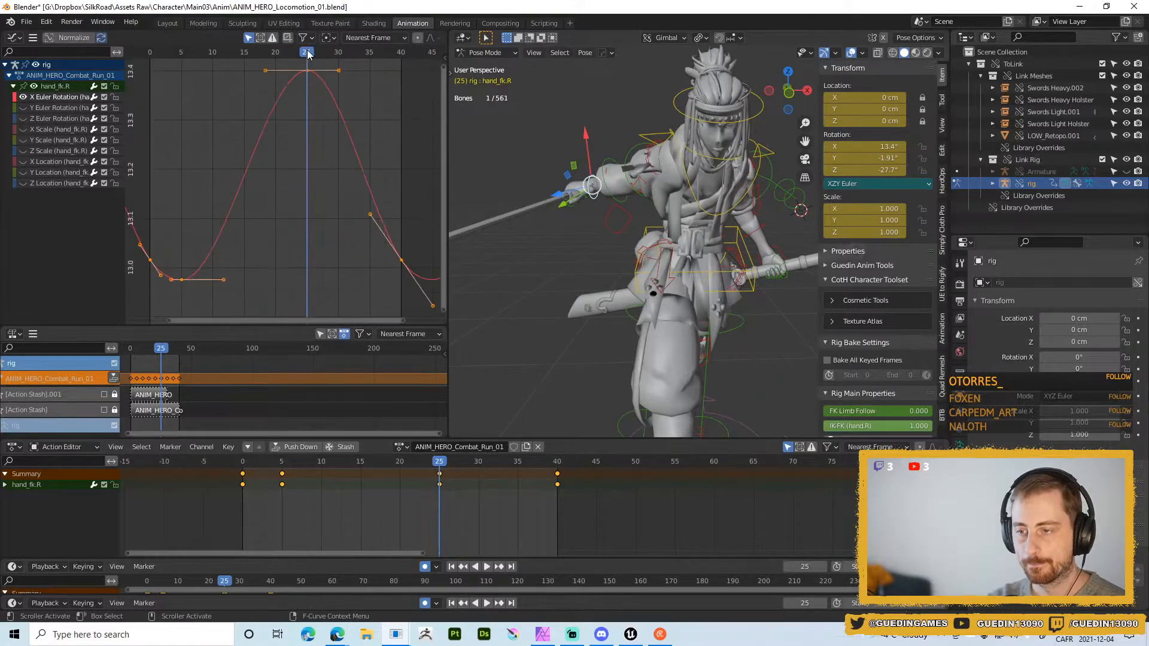
left_click_drag(172, 231, 371, 235)
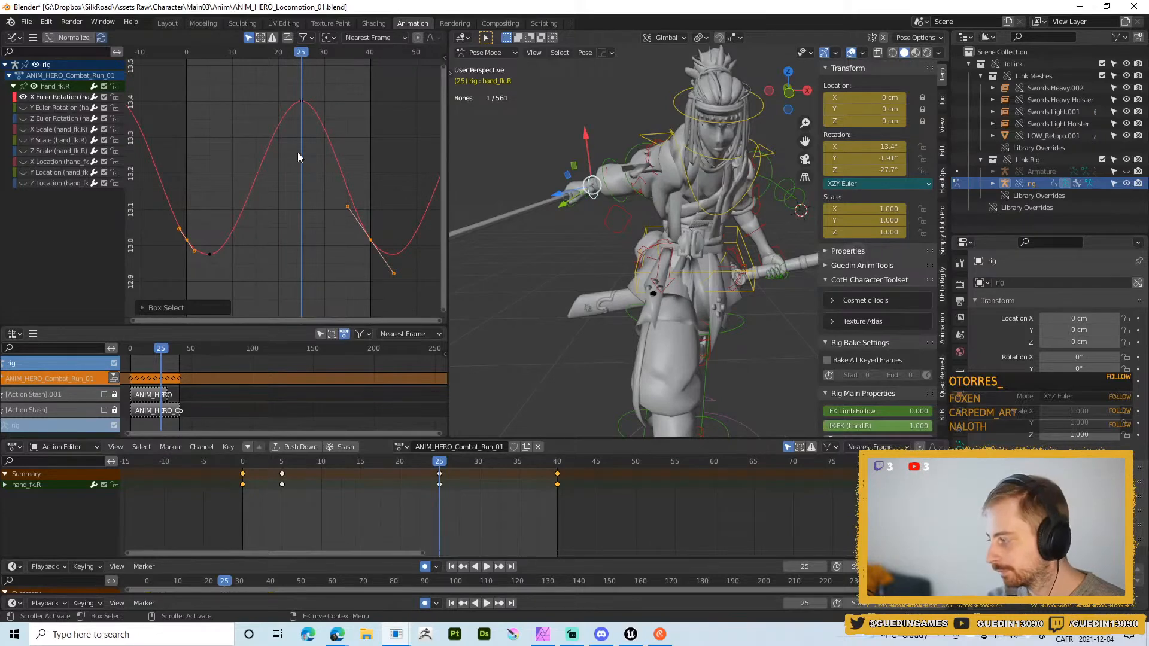
key("g")
key("y")
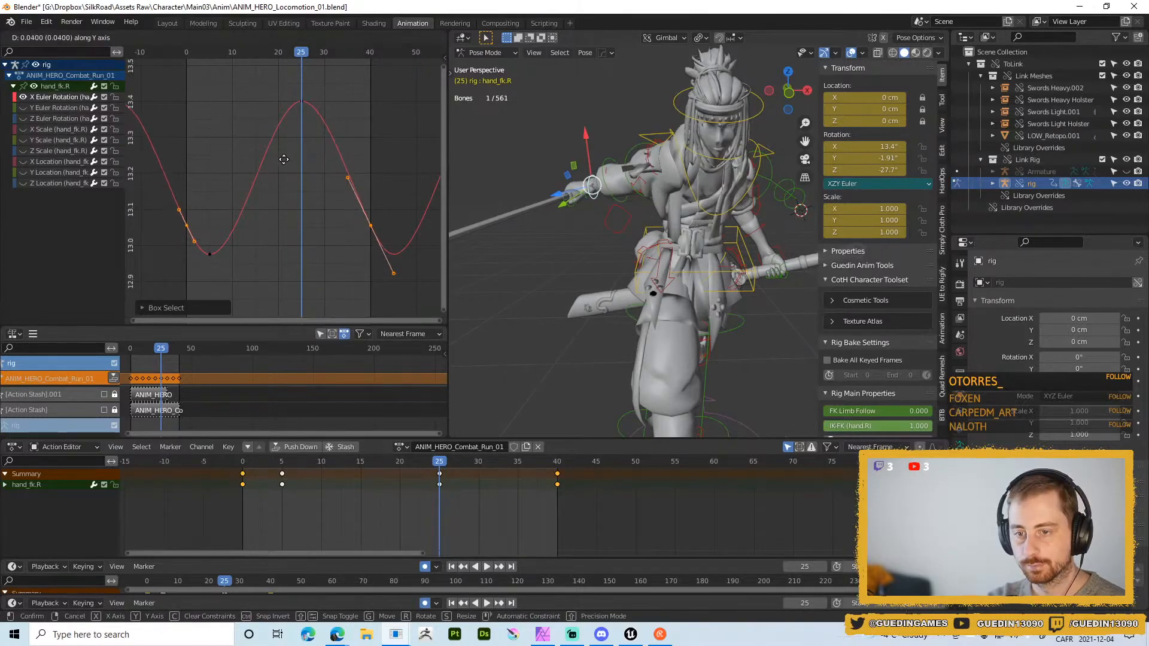
left_click(284, 159)
- Isolate hand_fk.R's Y Euler Rotation curve and lower its keys at frames 0 and 40 to about -19.2
left_click(24, 107)
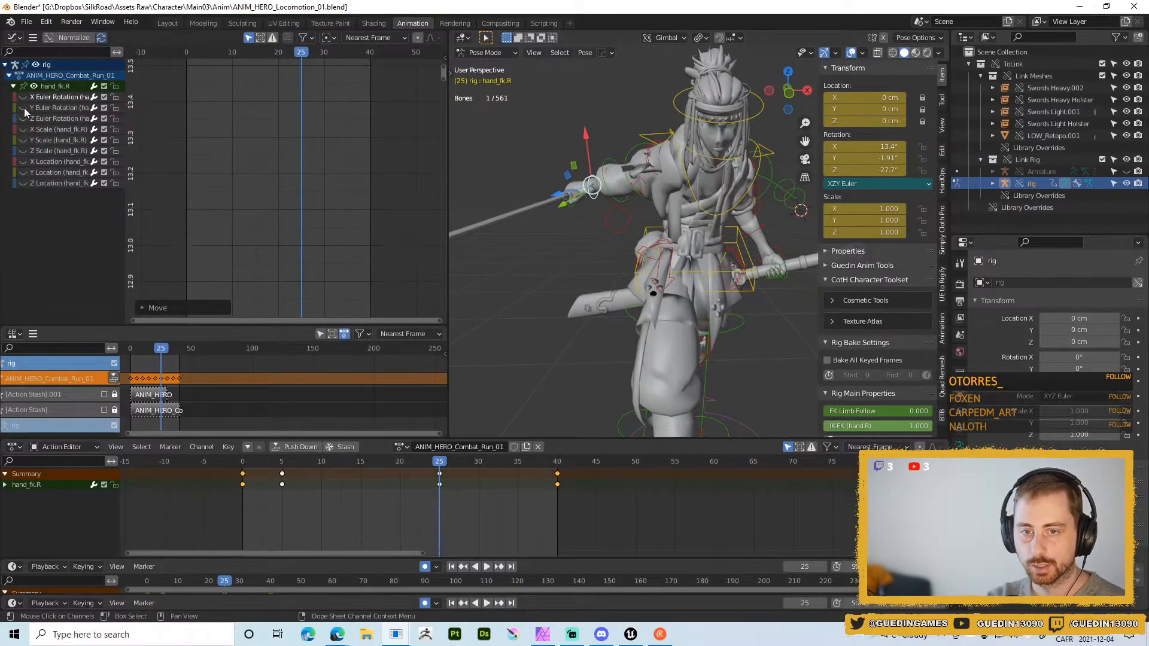
left_click(41, 108)
key("Home")
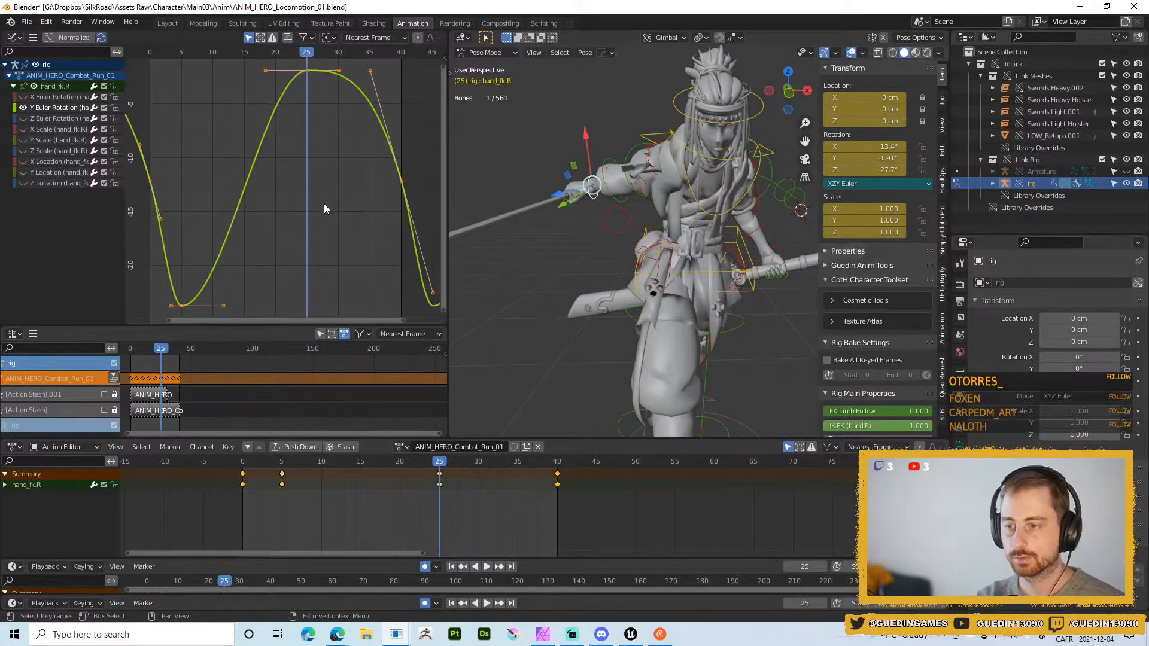
scroll(323, 205, "down", 2)
left_click(254, 209)
scroll(264, 163, "down", 1)
left_click_drag(174, 149, 393, 198)
key("g")
key("y")
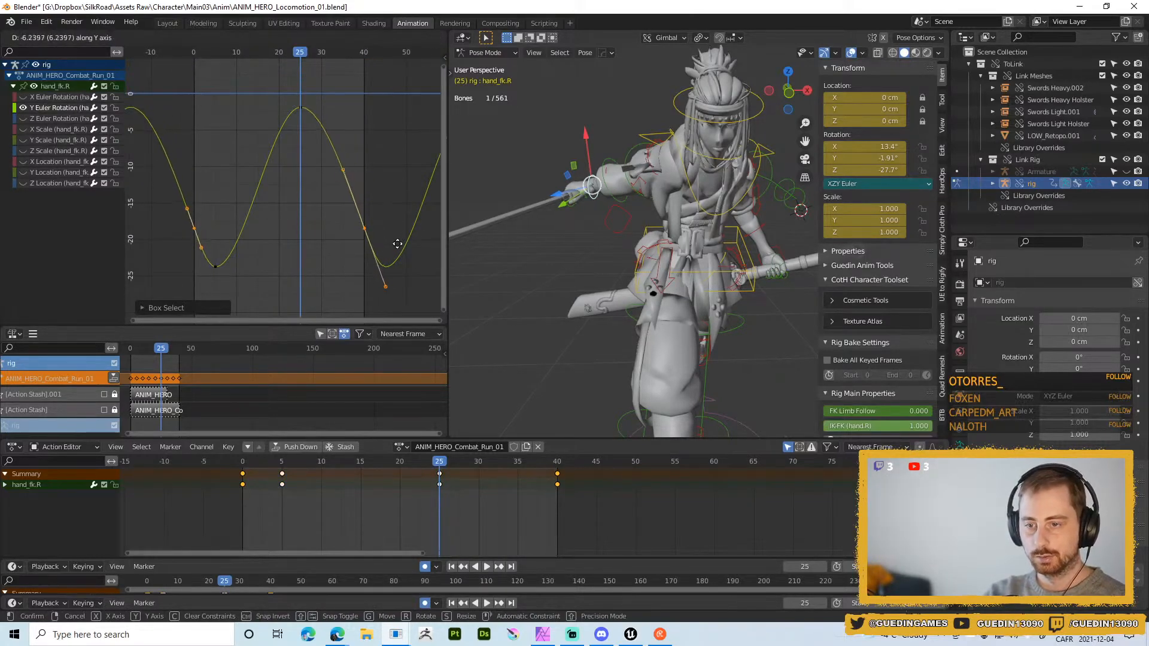
left_click(398, 249)
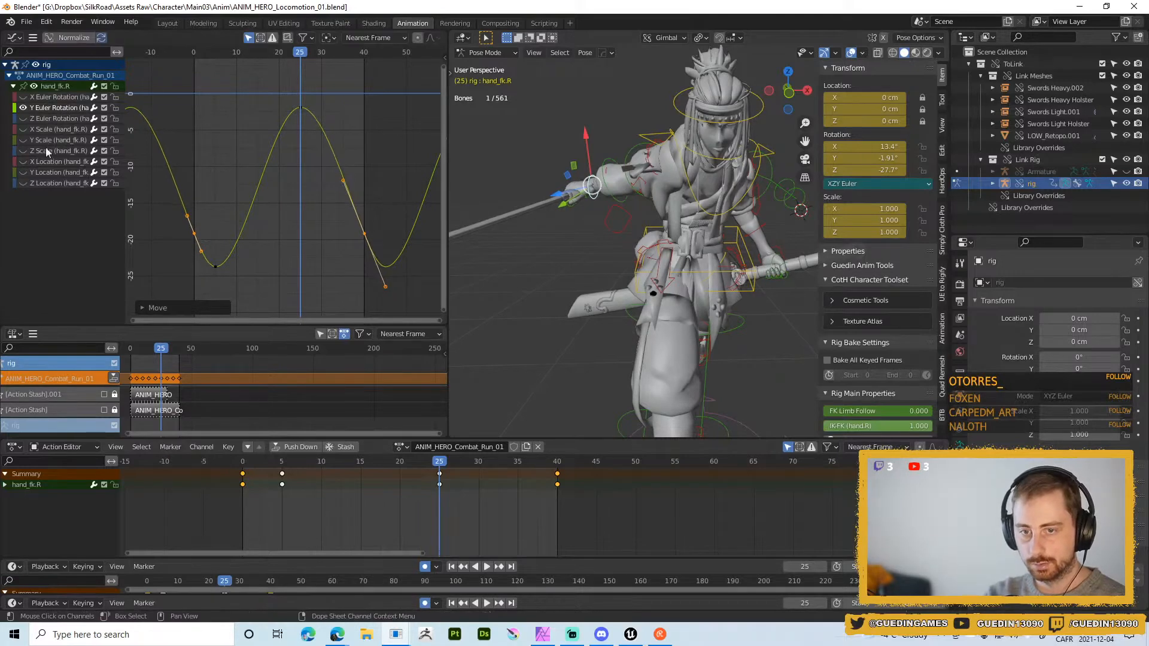
- Isolate hand_fk.R's Z Euler Rotation curve and raise its keys at frames 0 and 40 to about -29.5
left_click(18, 110)
left_click(22, 108)
left_click(23, 118)
left_click(37, 118)
middle_click_drag(278, 210, 293, 162)
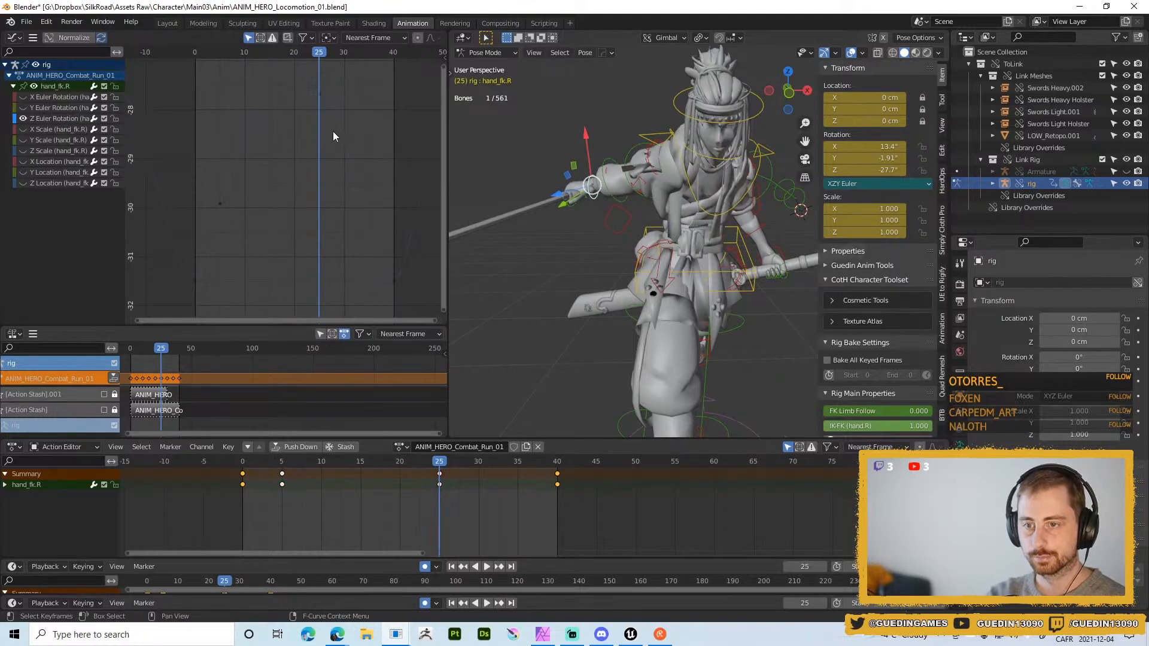
left_click_drag(177, 251, 432, 318)
key("g")
key("y")
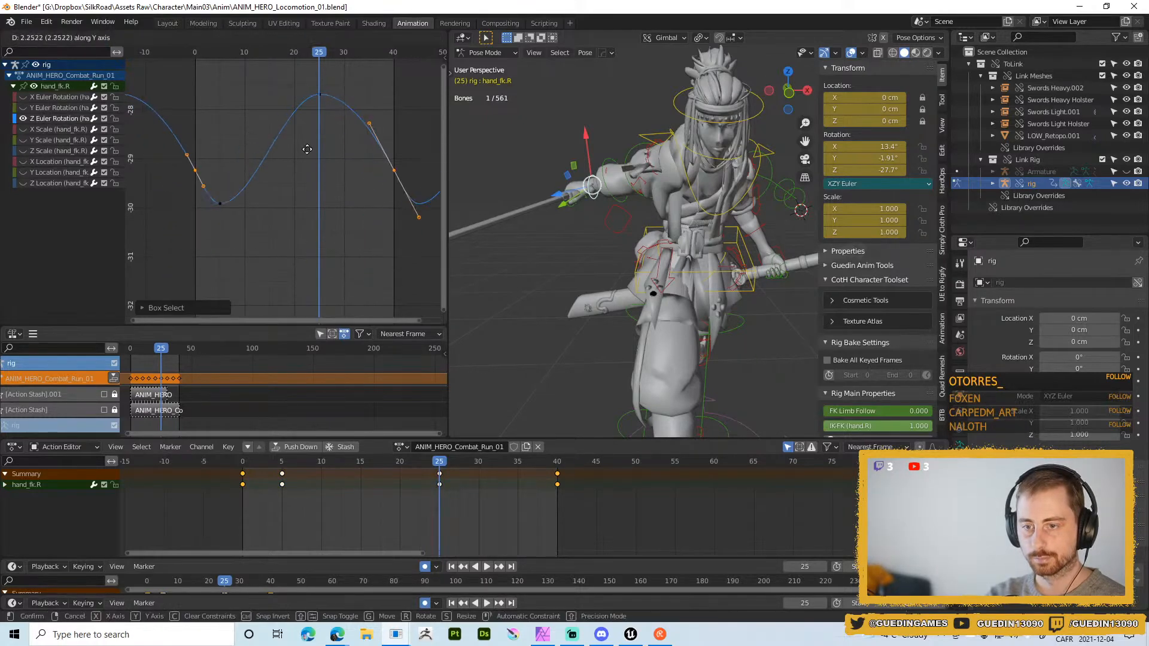
left_click(309, 164)
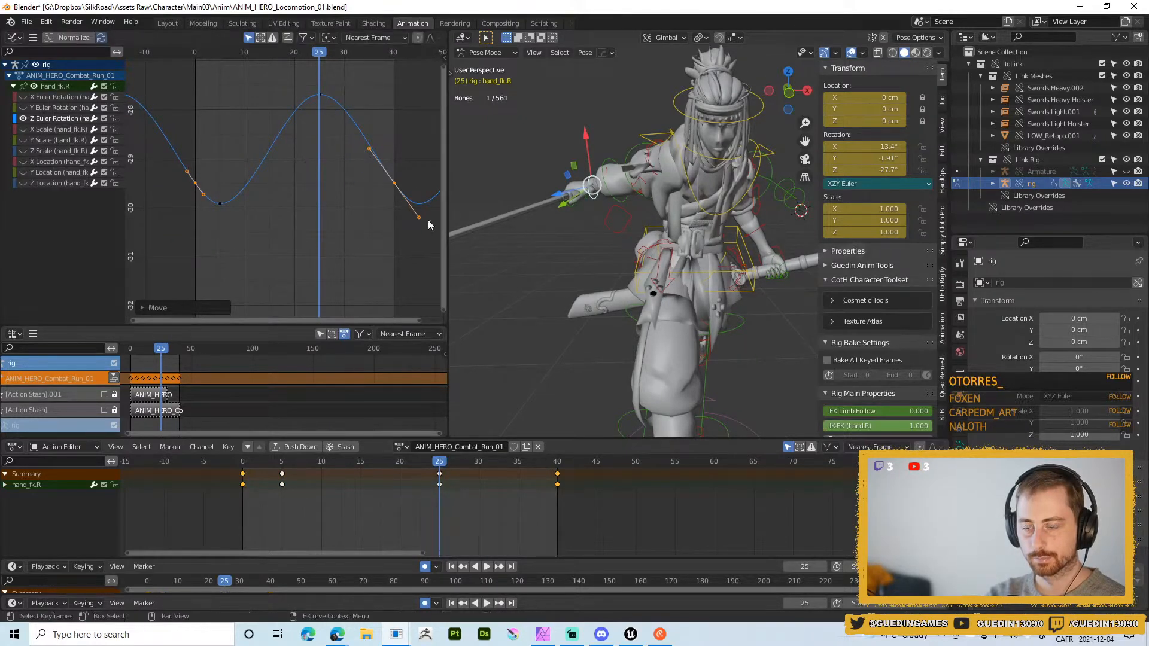
- Play back the combat run with the viewport overlays hidden to review the whole character's motion
key("space")
key("alt+shift+z")
scroll(723, 276, "down", 5)
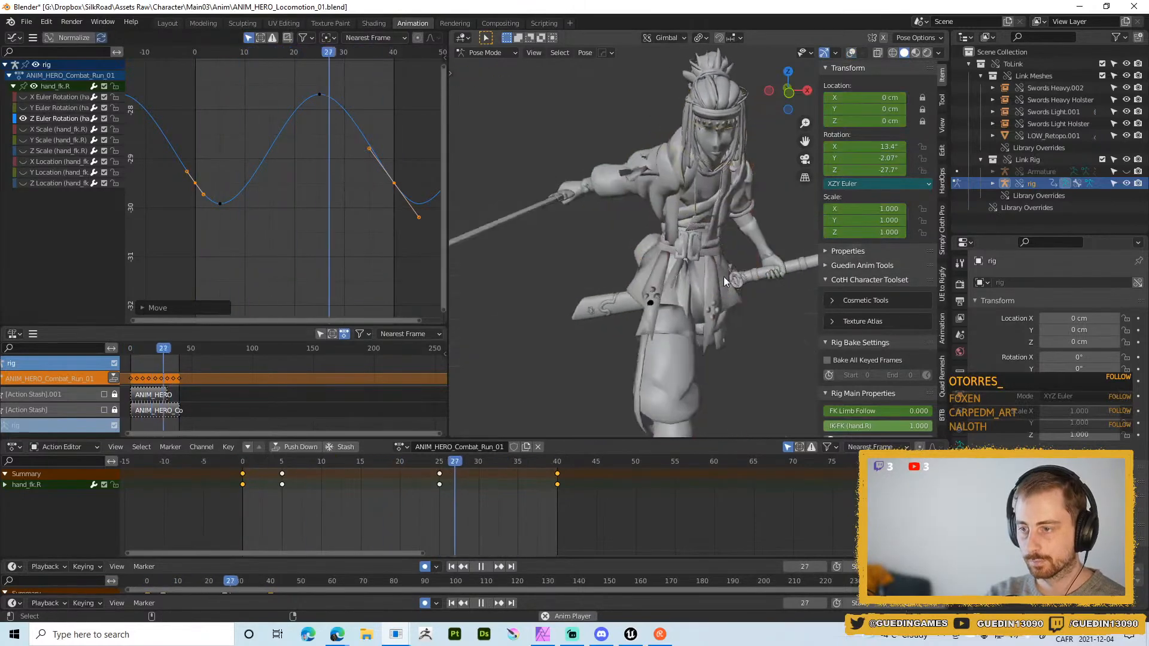
mouse_move(748, 218)
middle_mouse_down()
mouse_move(681, 229)
mouse_move(767, 239)
mouse_move(644, 245)
mouse_move(668, 250)
mouse_move(723, 248)
mouse_move(618, 231)
mouse_move(635, 257)
mouse_move(708, 192)
mouse_move(683, 203)
mouse_move(738, 199)
middle_mouse_up()
key("space")
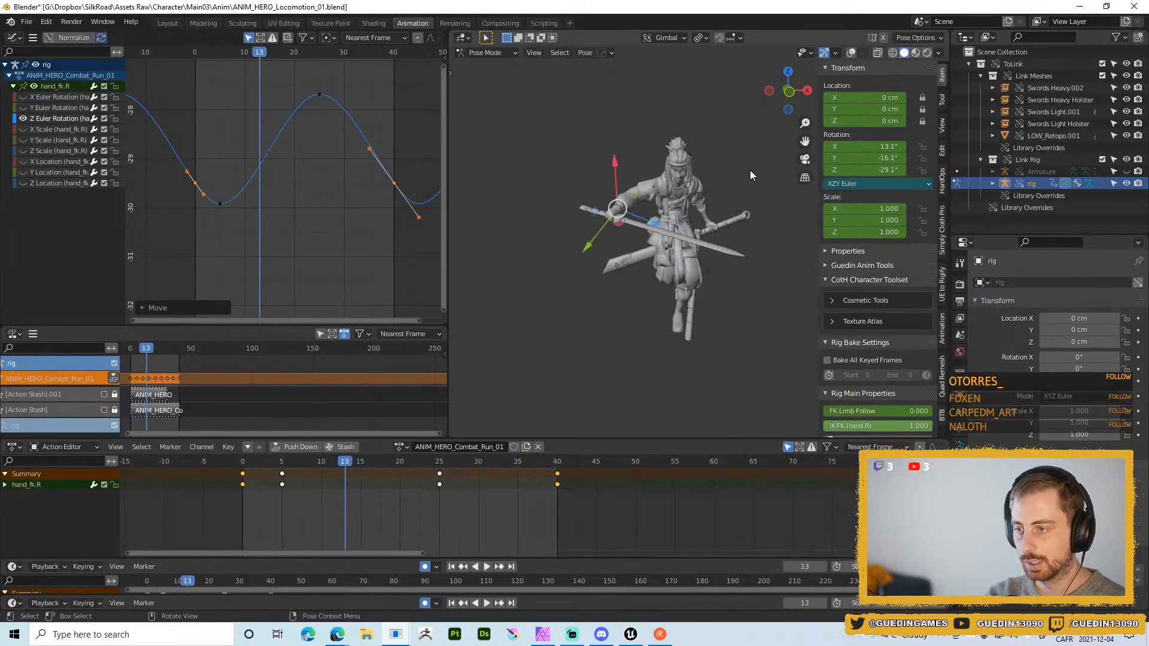
- Show the keyframes of all bones in the combat run action and go to frame 0
left_click(469, 483)
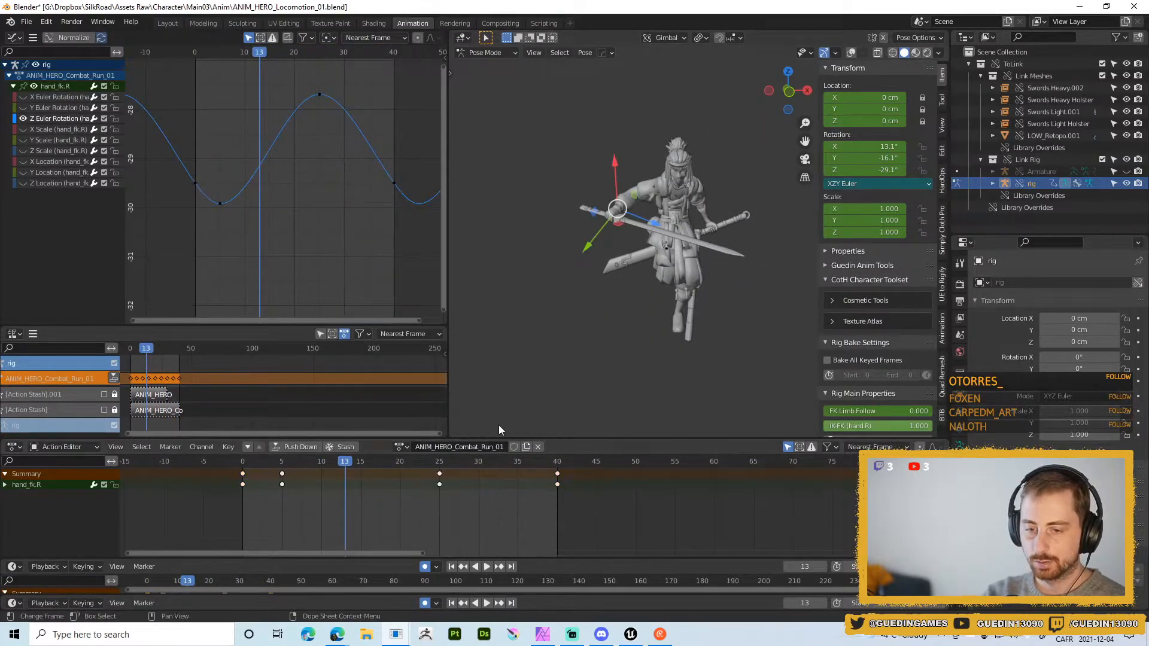
left_click(788, 447)
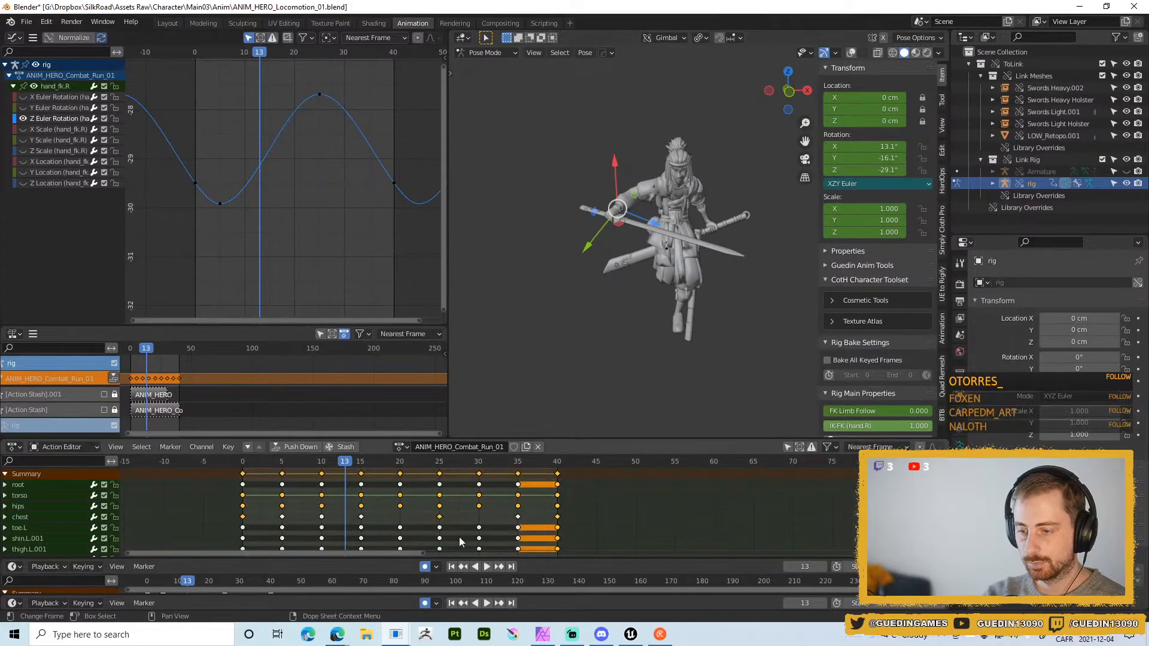
left_click(243, 461)
key("a")
key("s")
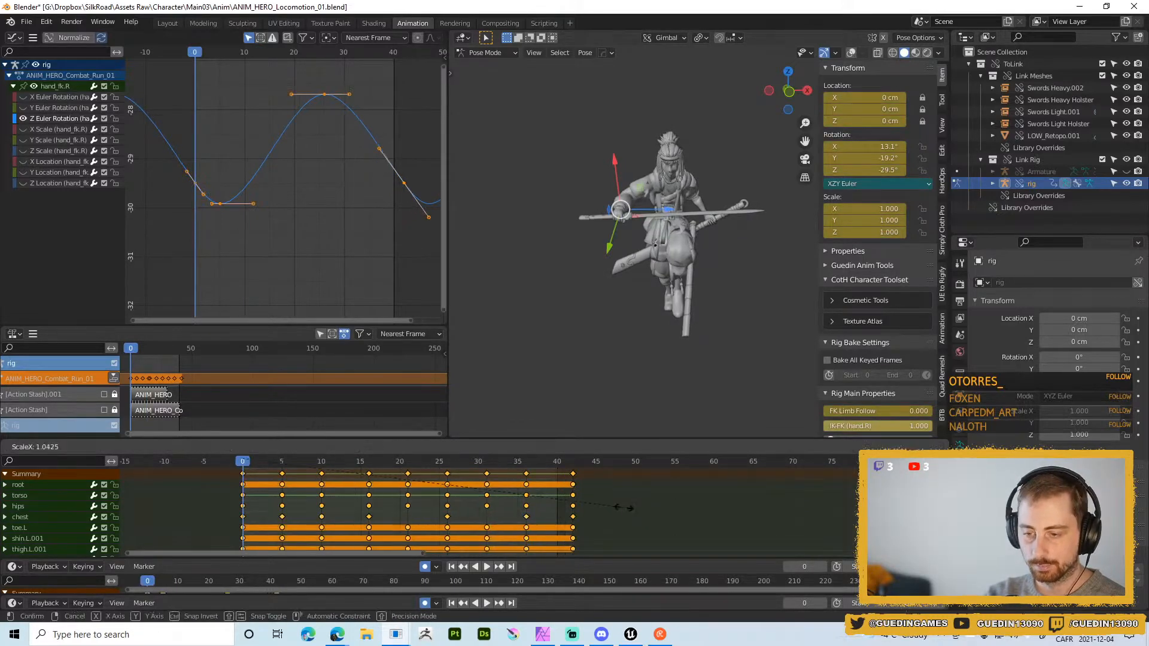
right_click(423, 489)
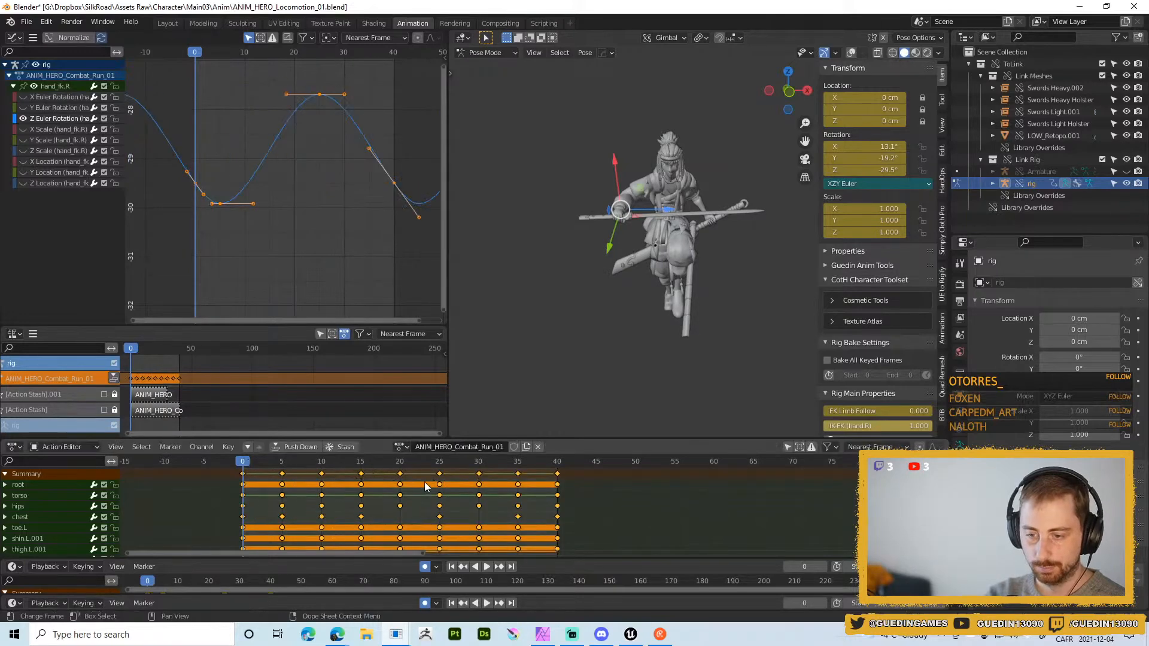
- Unhide and select the Armature object, turn the viewport overlays back on and switch to Object Mode
left_click(622, 314)
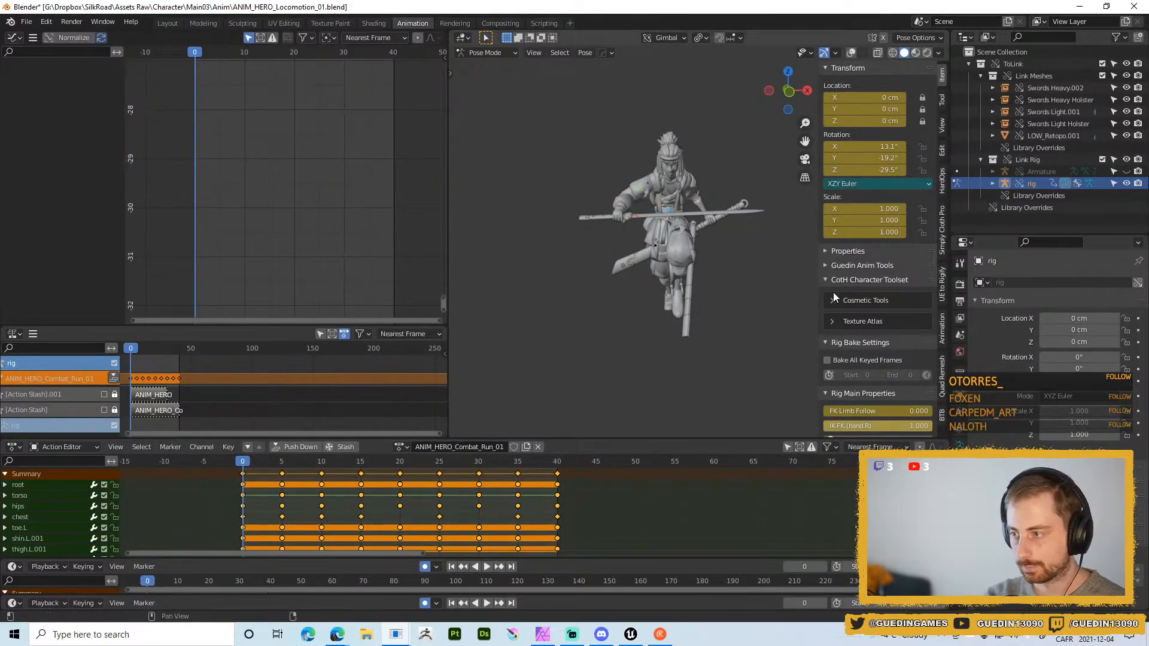
left_click(1020, 173)
left_click(1126, 172)
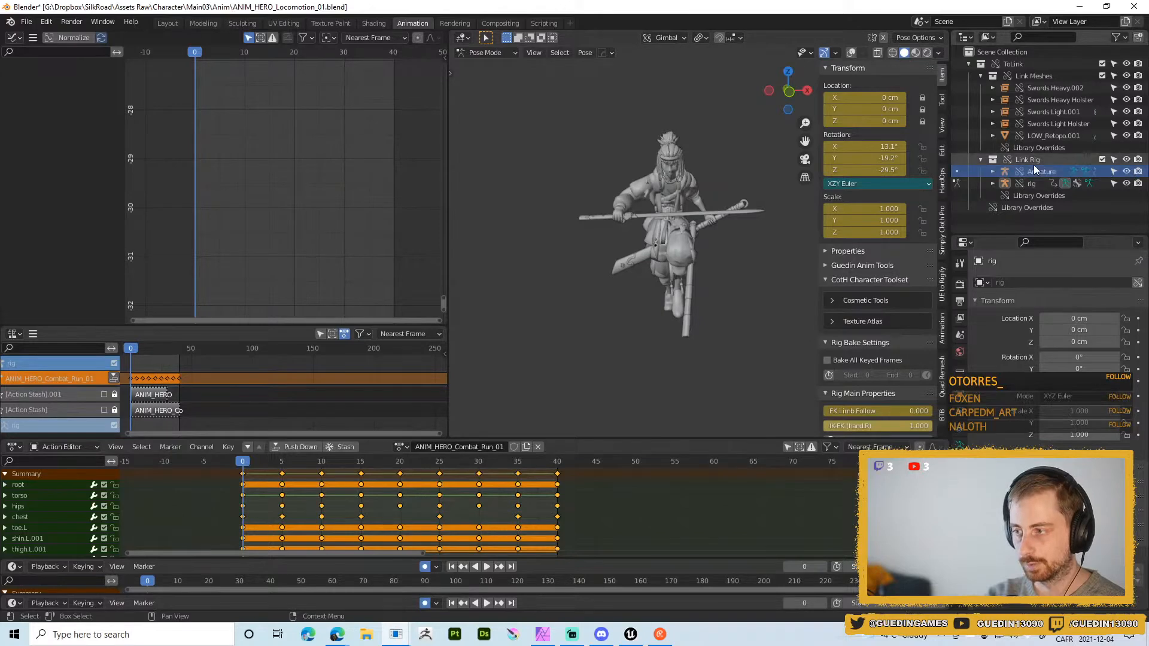
key("shift+alt+z")
middle_click_drag(703, 274, 641, 271)
key("ctrl+Tab")
left_click(664, 295)
- Export the selected Armature as ANIM_HERO_Combat_Run_01.fbx into the Locomotion export folder
key("ctrl+s")
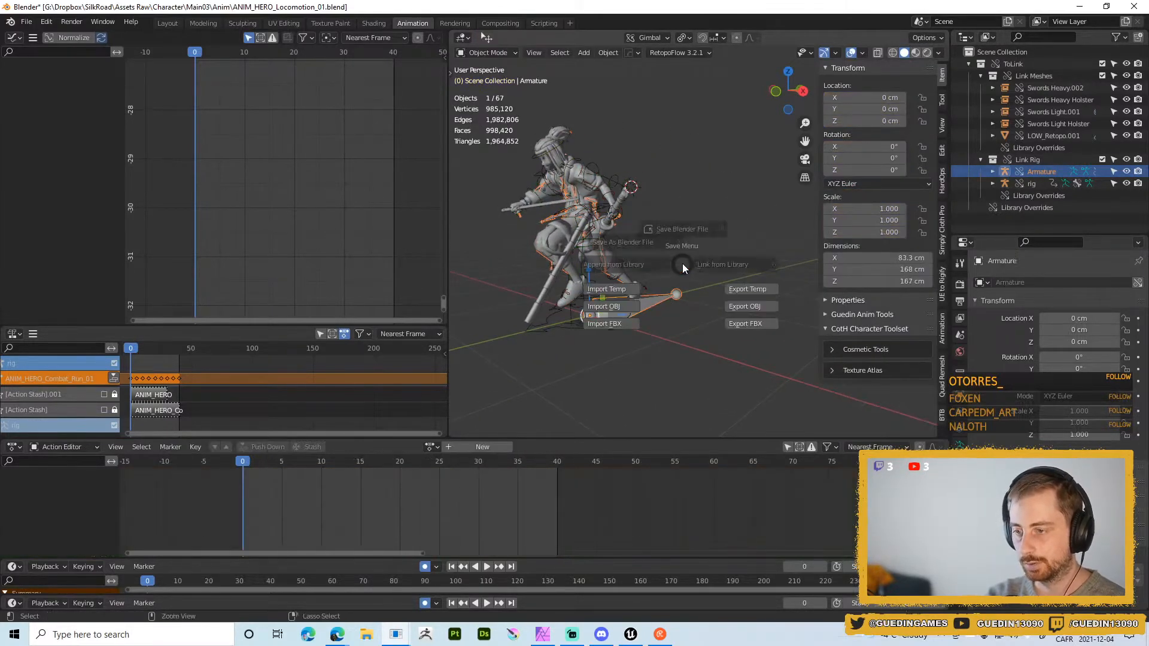
left_click(745, 322)
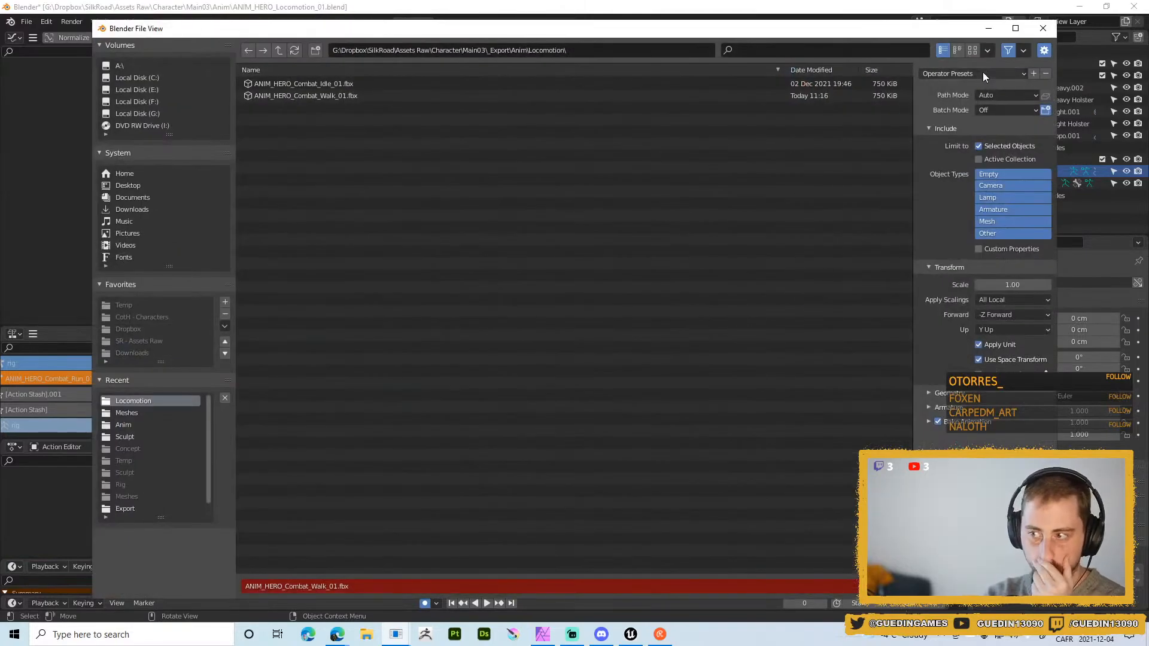
left_click(983, 73)
left_click(975, 104)
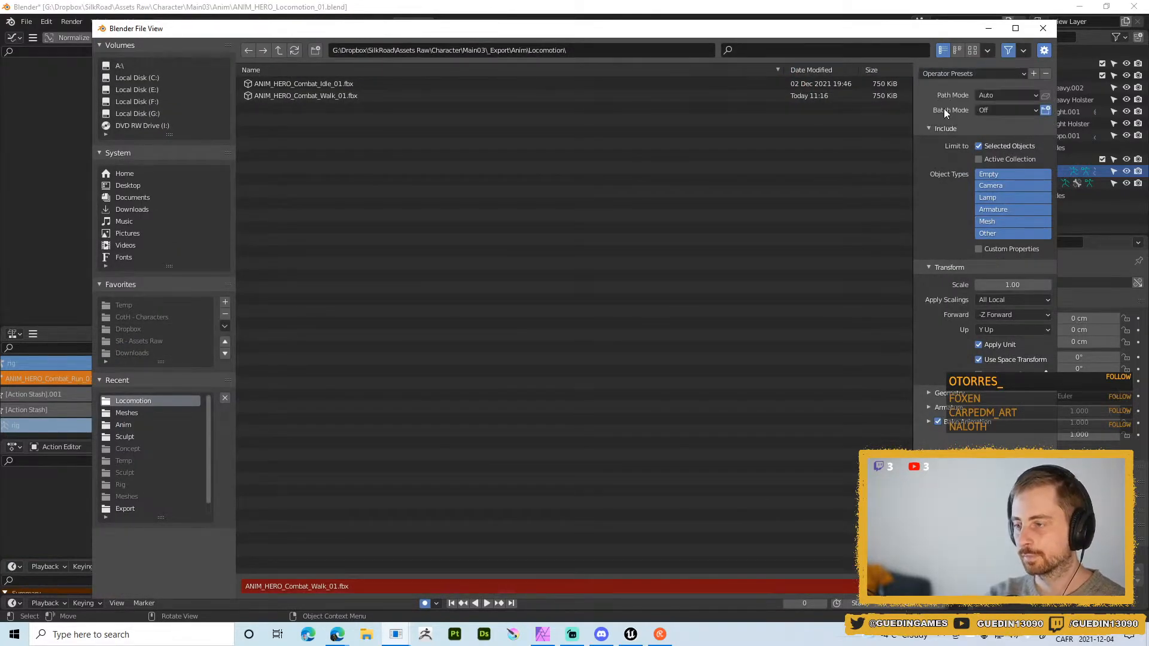
left_click(346, 96)
left_click(313, 586)
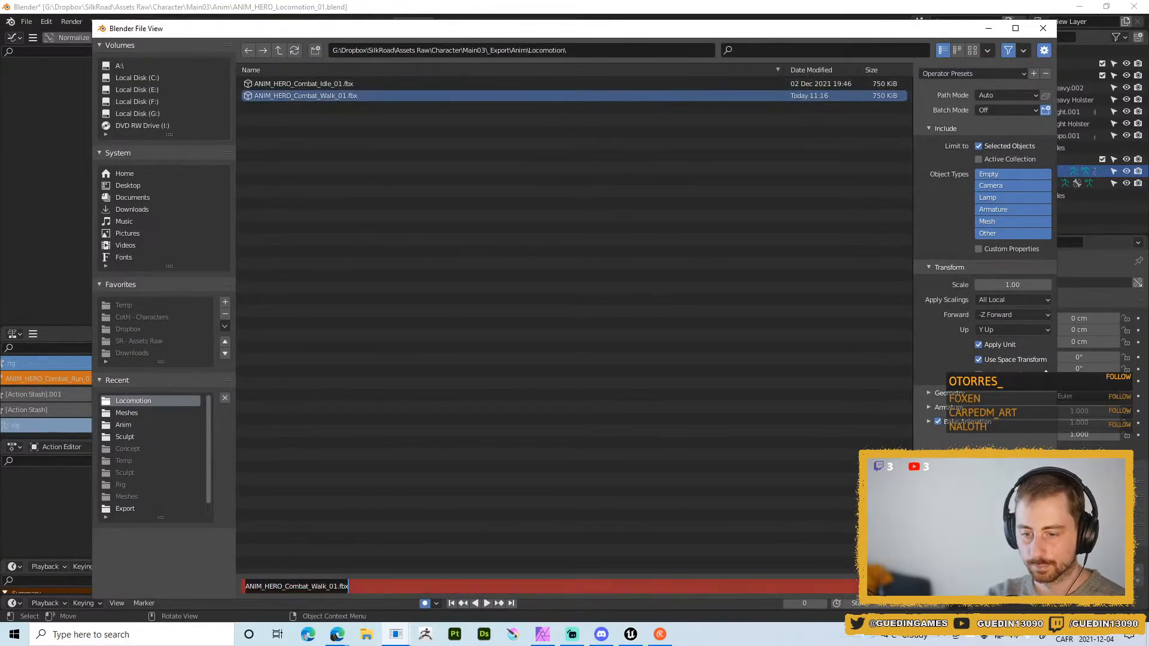
left_click(311, 587)
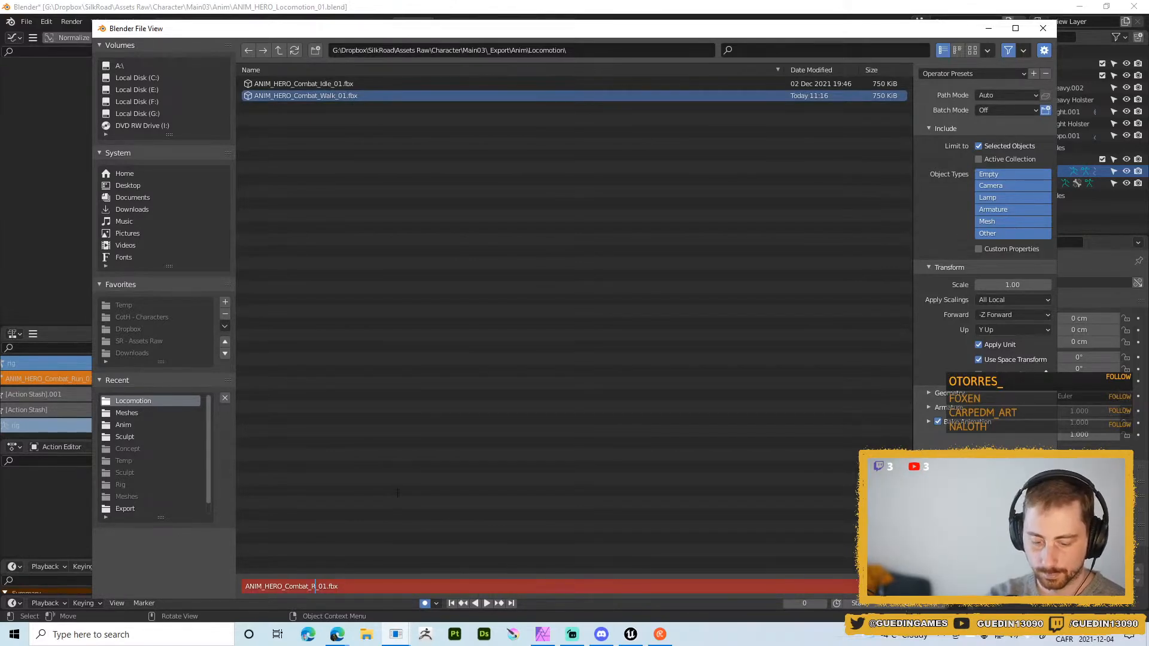
type("Run")
key("Return")
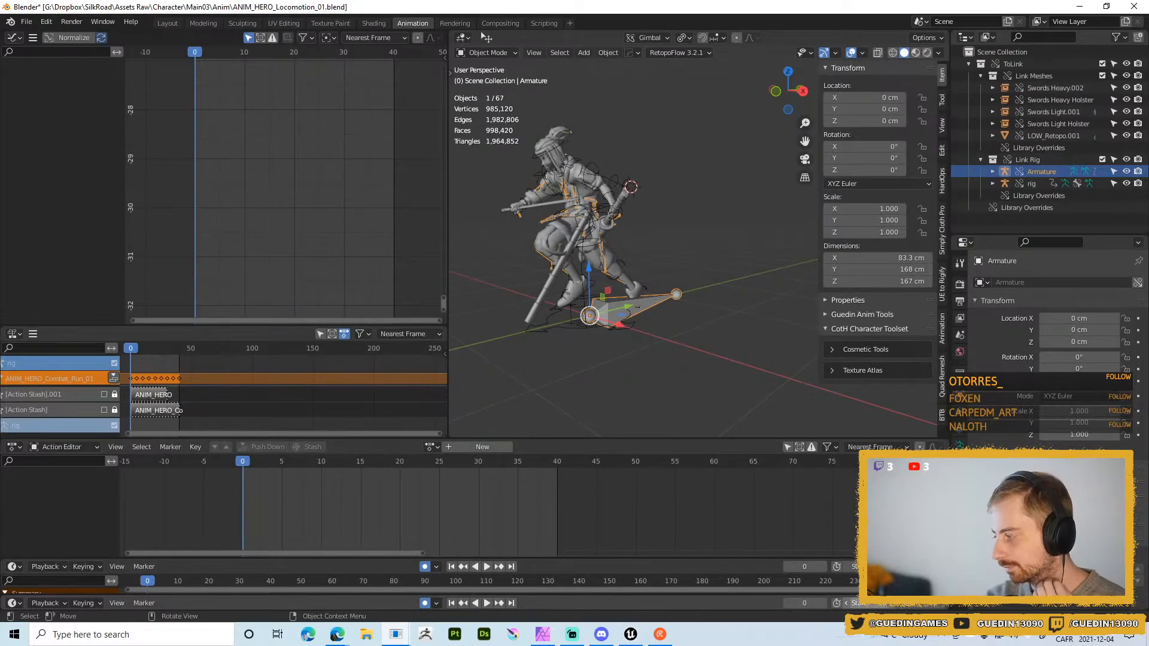
- Switch to the SilkRoad project in Unreal Editor and open the Art/Characters/Anim/Humanoid/HERO content folder
key("alt+Tab")
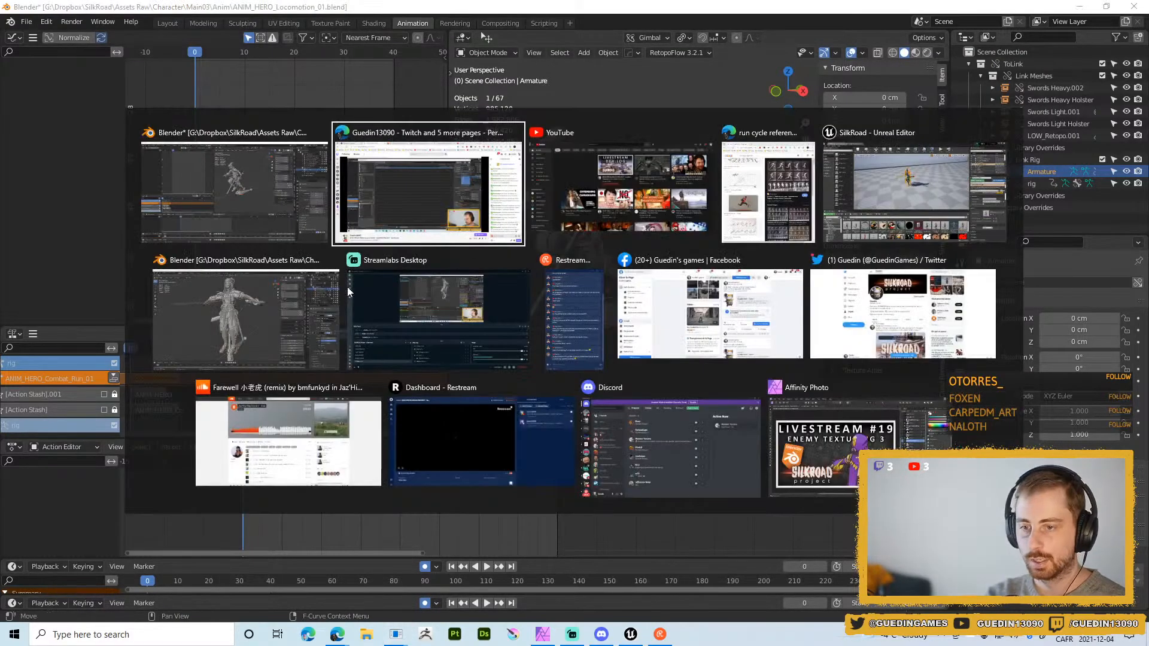
left_click(886, 191)
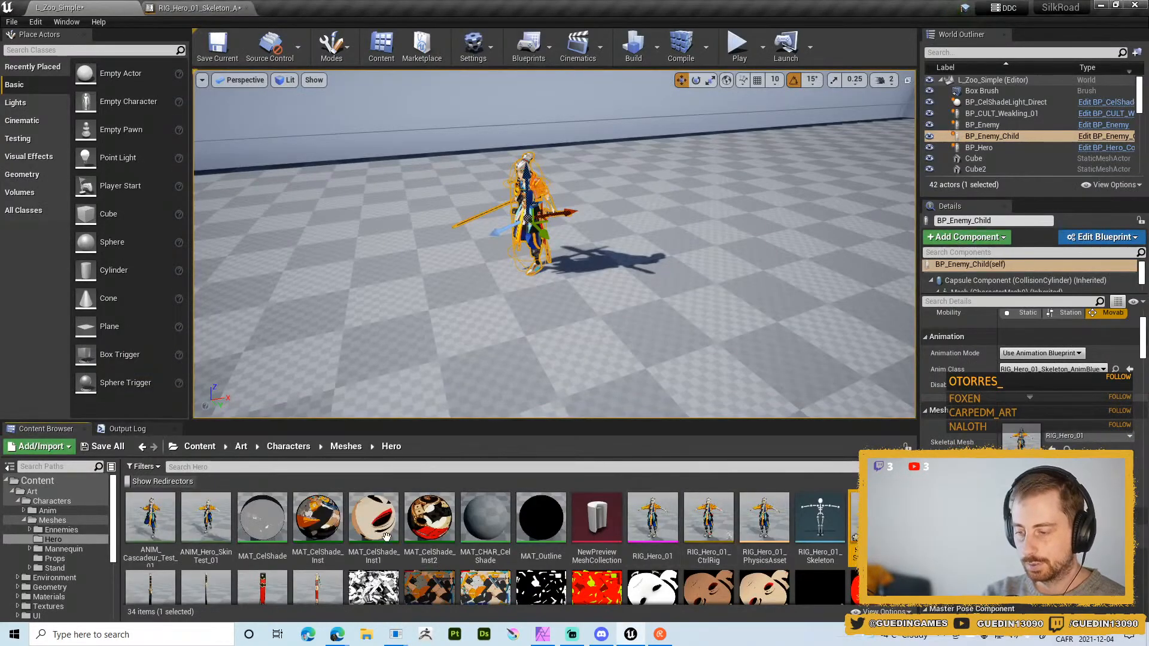
left_click(53, 511)
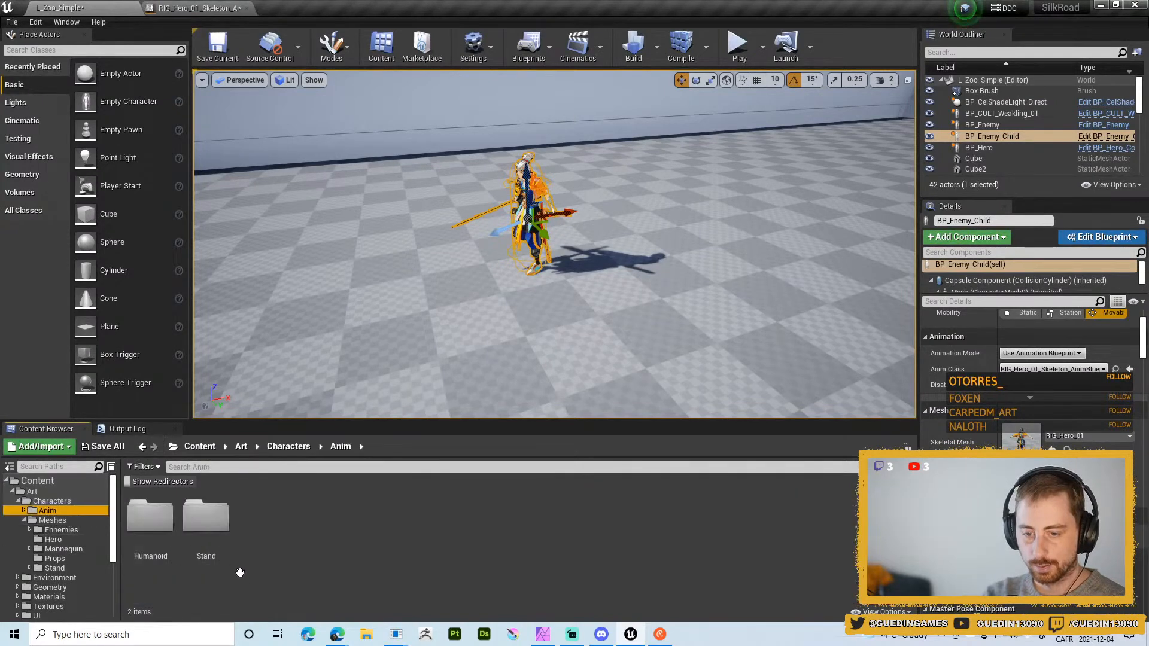
double_click(132, 514)
left_click(340, 535)
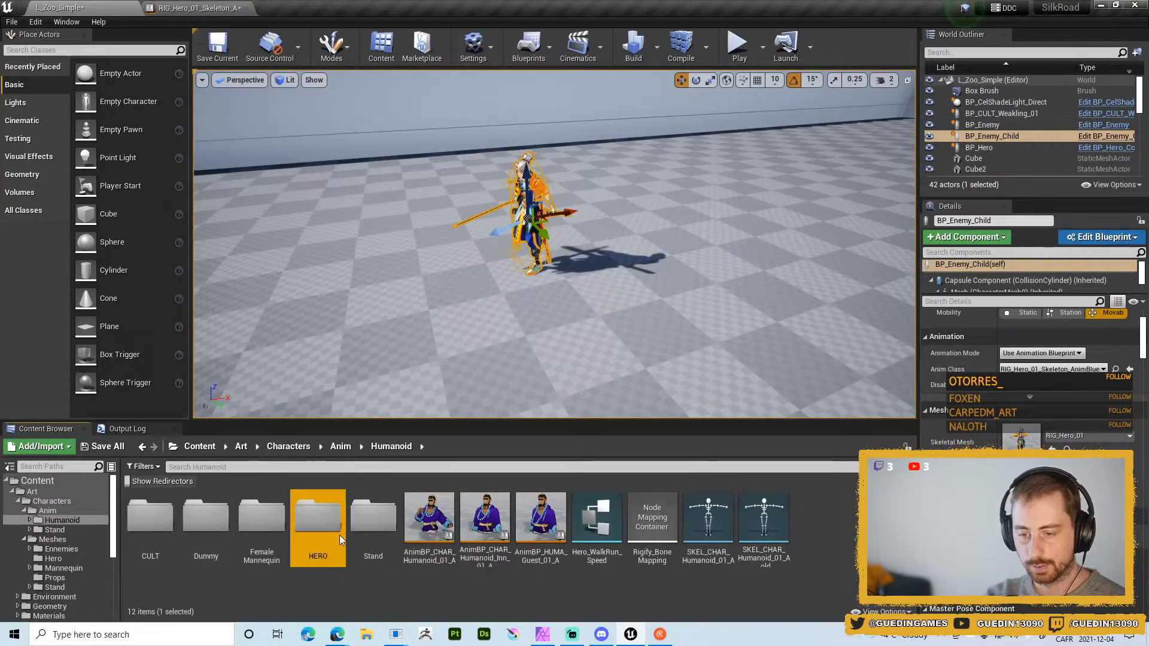
double_click(339, 535)
- Import ANIM_HERO_Combat_Run_01.fbx into the HERO folder using the RIG_Hero_01_Skeleton skeleton
right_click(290, 536)
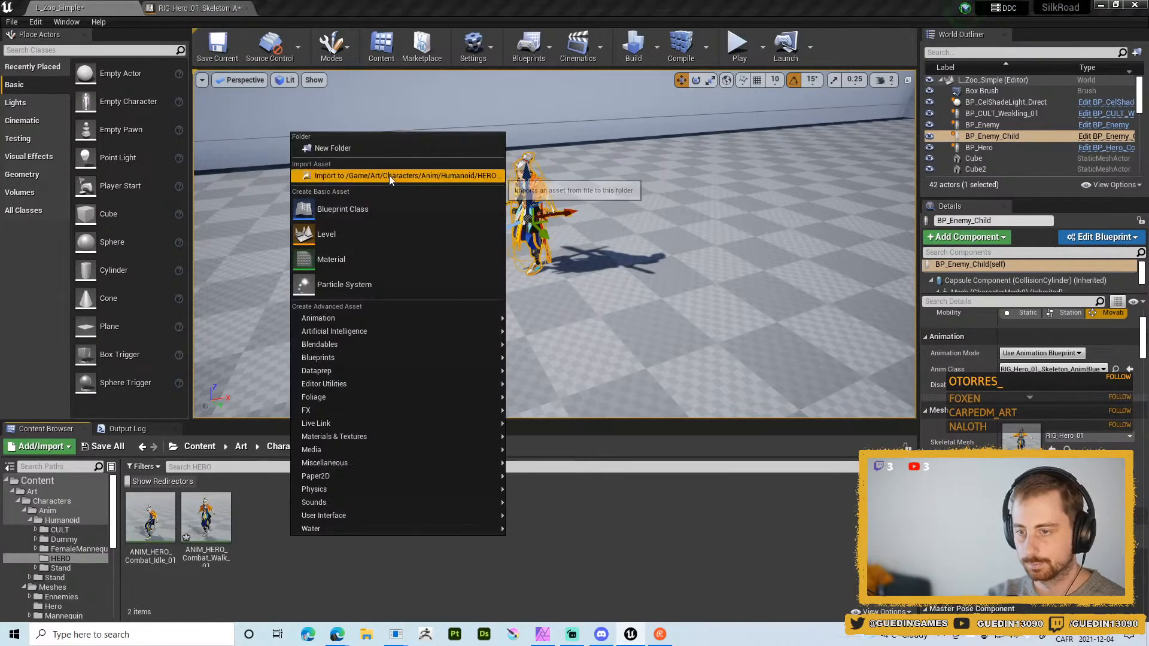
left_click(389, 176)
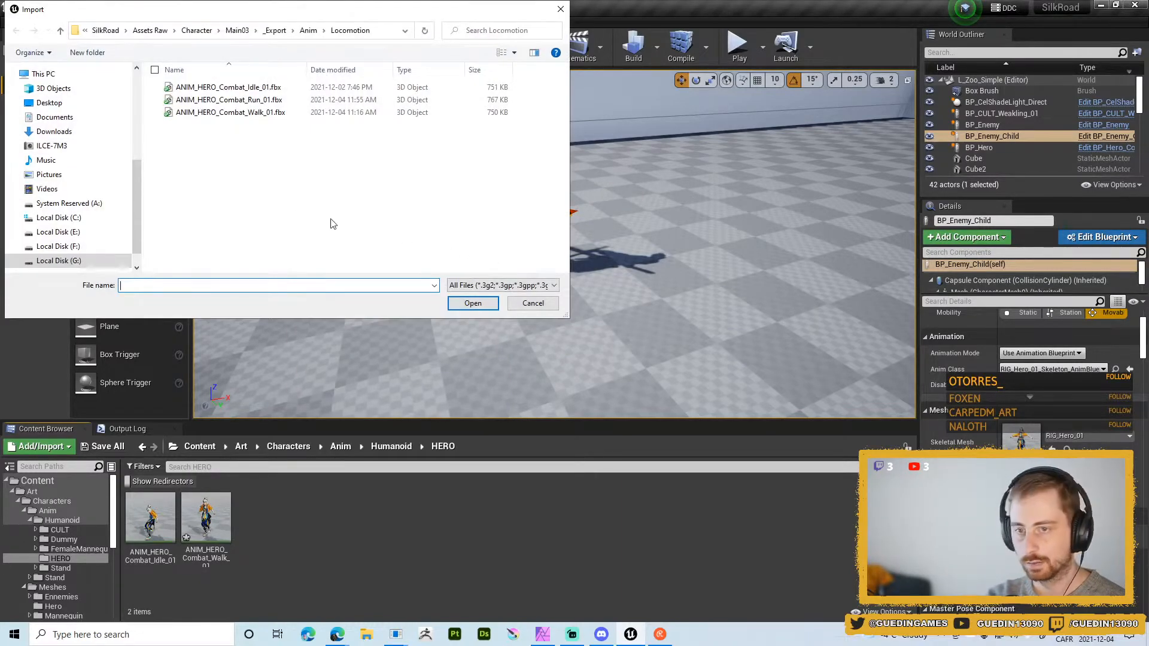
double_click(245, 99)
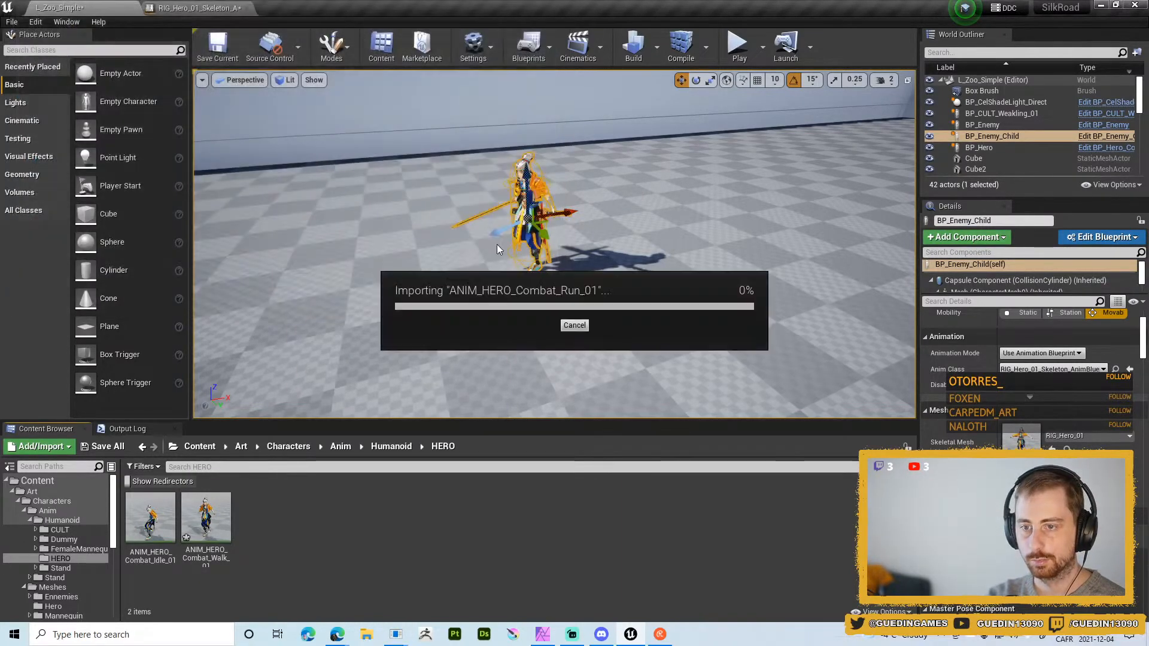
left_click(631, 175)
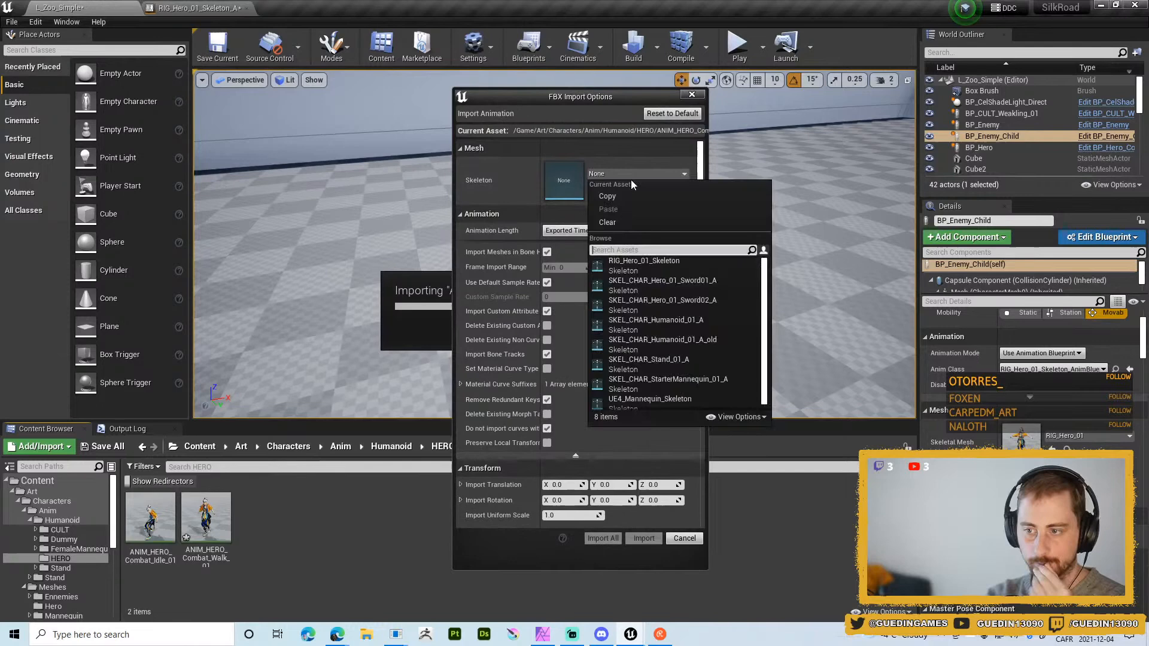
left_click(636, 263)
left_click(643, 539)
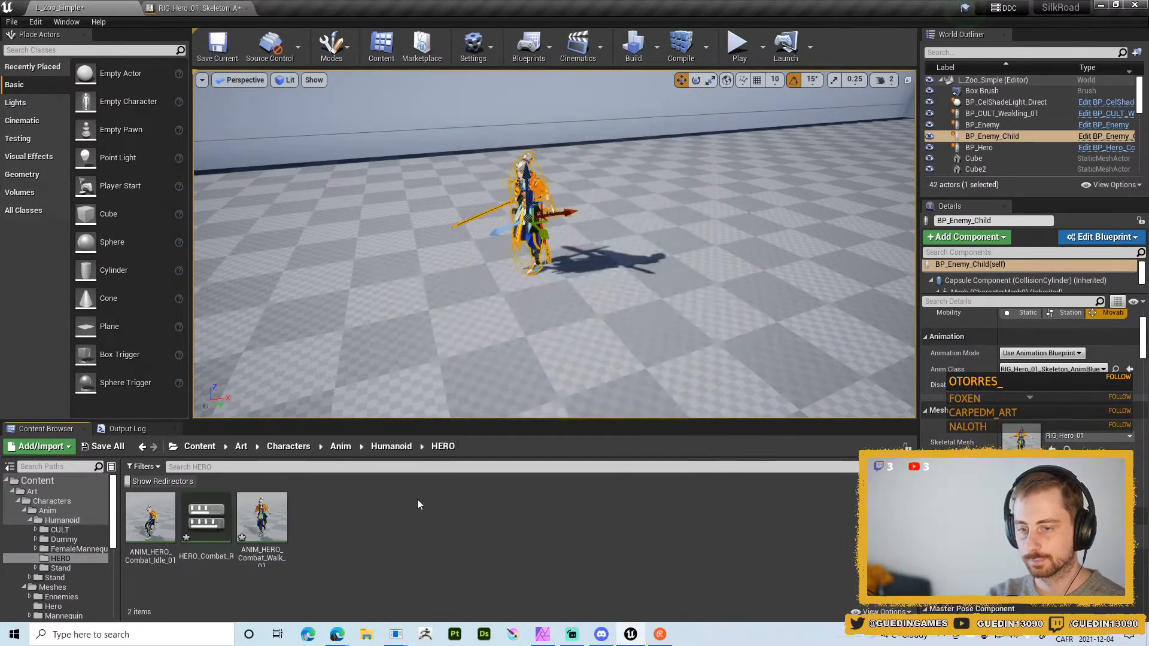
- Open the imported ANIM_HERO_Combat_Run_01 animation and dock its editor alongside the existing tabs to preview the run
left_click(190, 520)
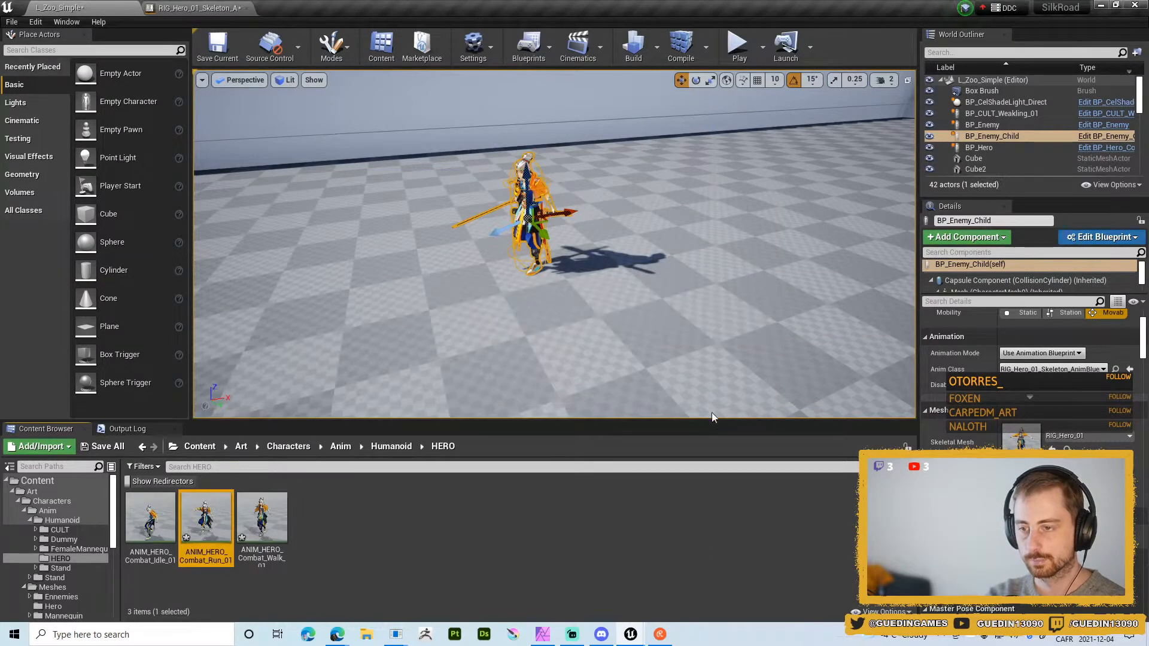
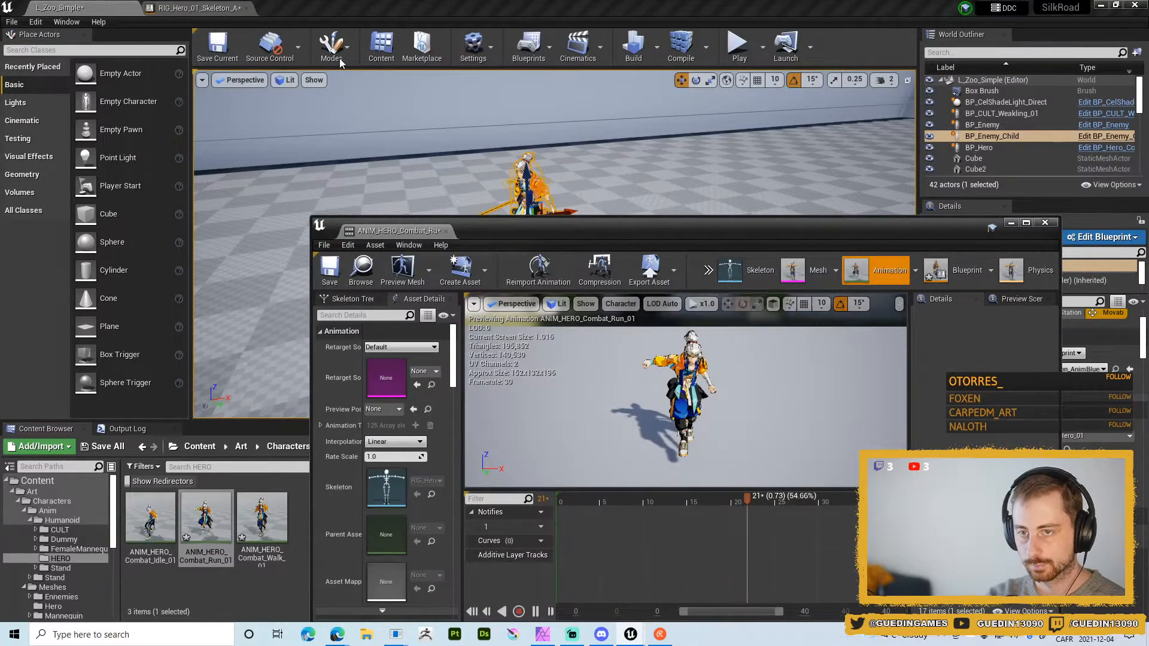
left_click_drag(340, 62, 320, 9)
left_click_drag(671, 265, 568, 279, "alt")
left_click_drag(646, 301, 335, 297, "alt")
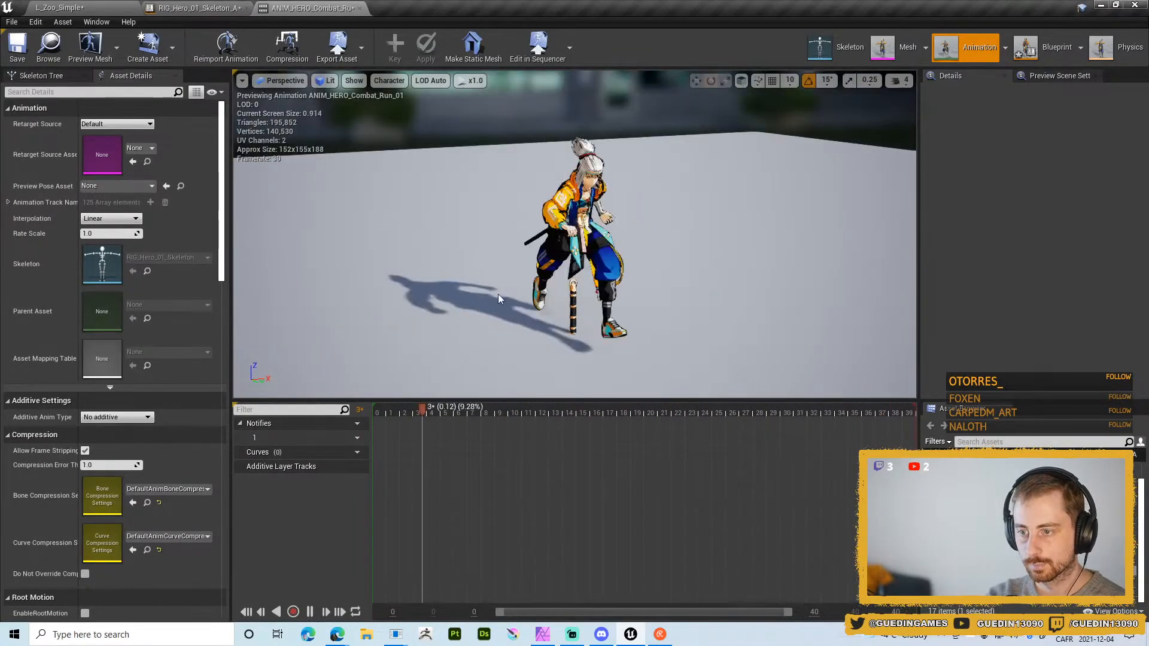
- Set the combat run animation's Rate Scale to 2.0 and preview the result
left_click(109, 233)
type("2")
key("Return")
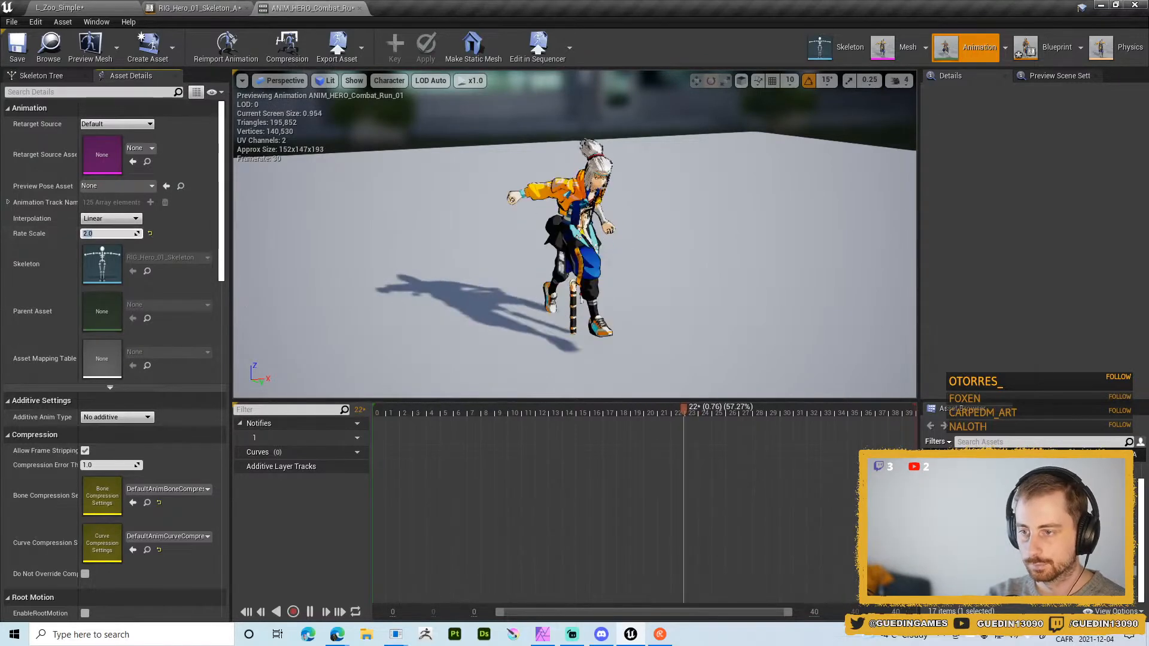
left_click_drag(384, 238, 666, 243, "alt")
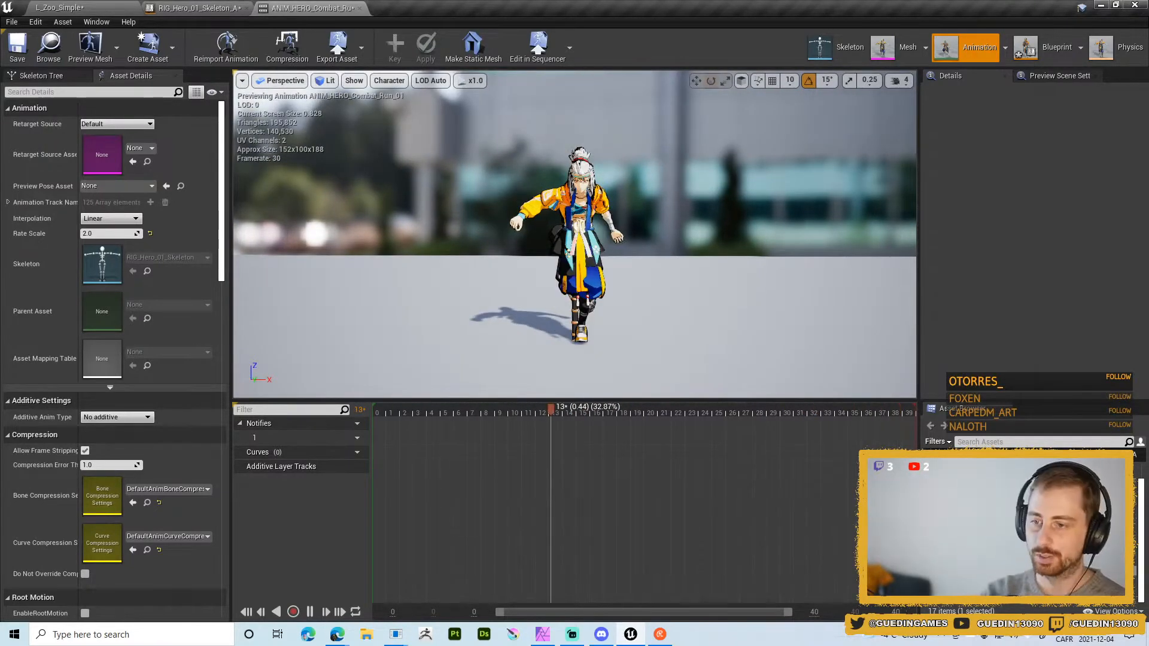
- Examine the looping combat run from the front, back, side and above in the animation preview
left_click_drag(667, 243, 543, 239, "alt")
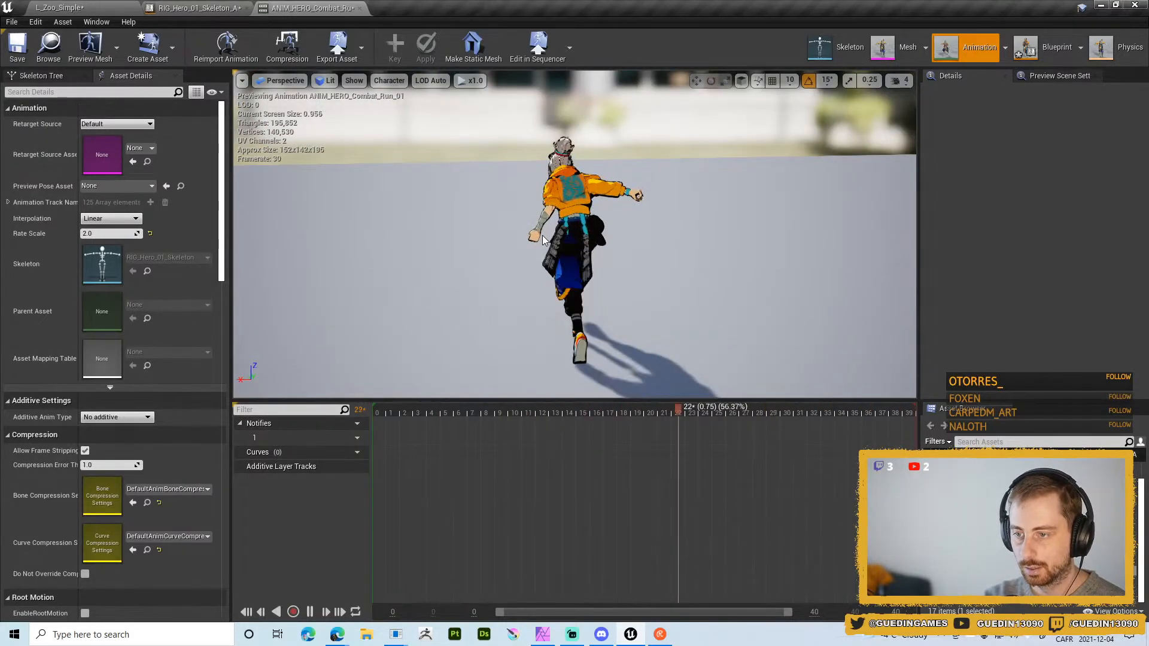
key("alt+Tab")
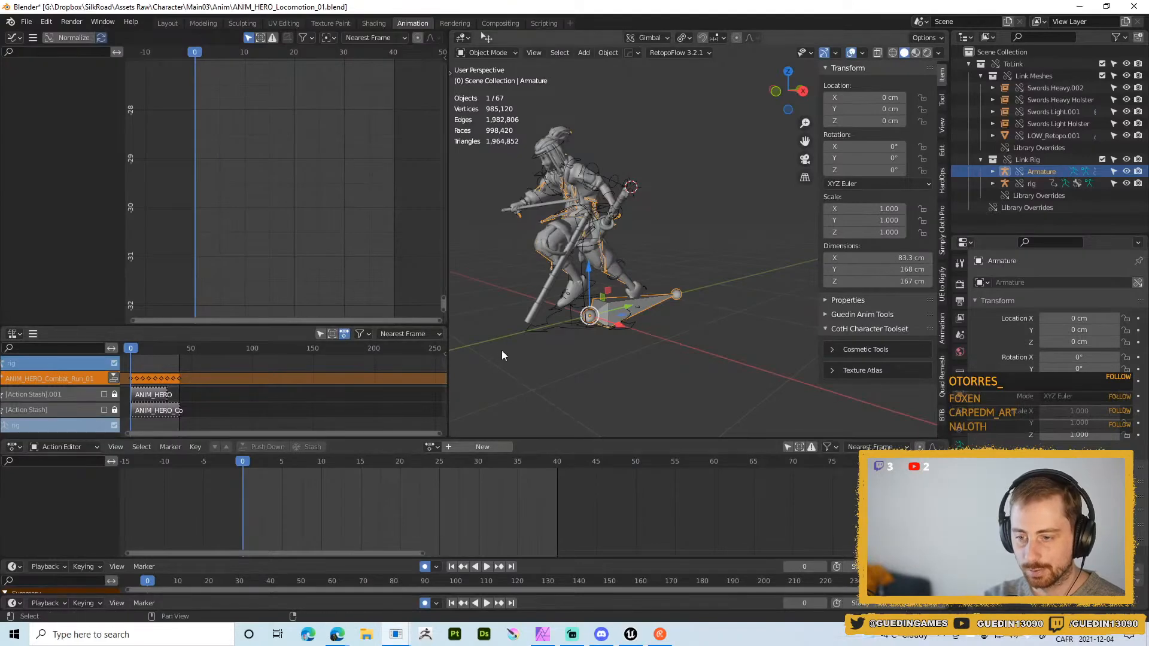
key("alt+Tab")
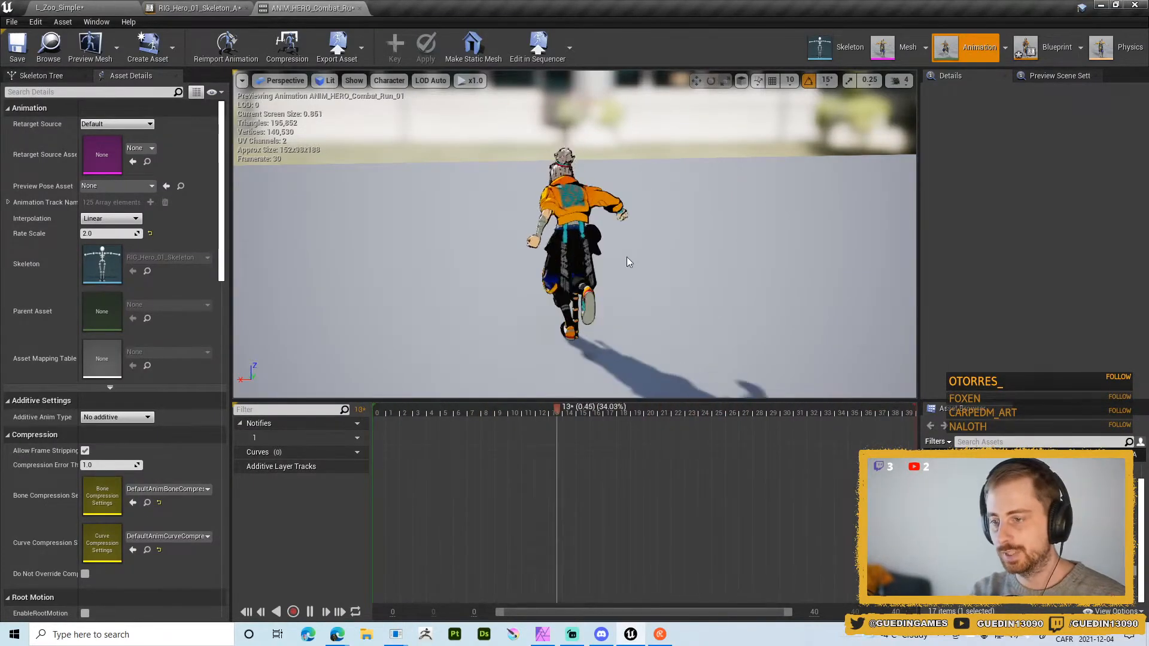
left_click_drag(628, 261, 718, 263, "alt")
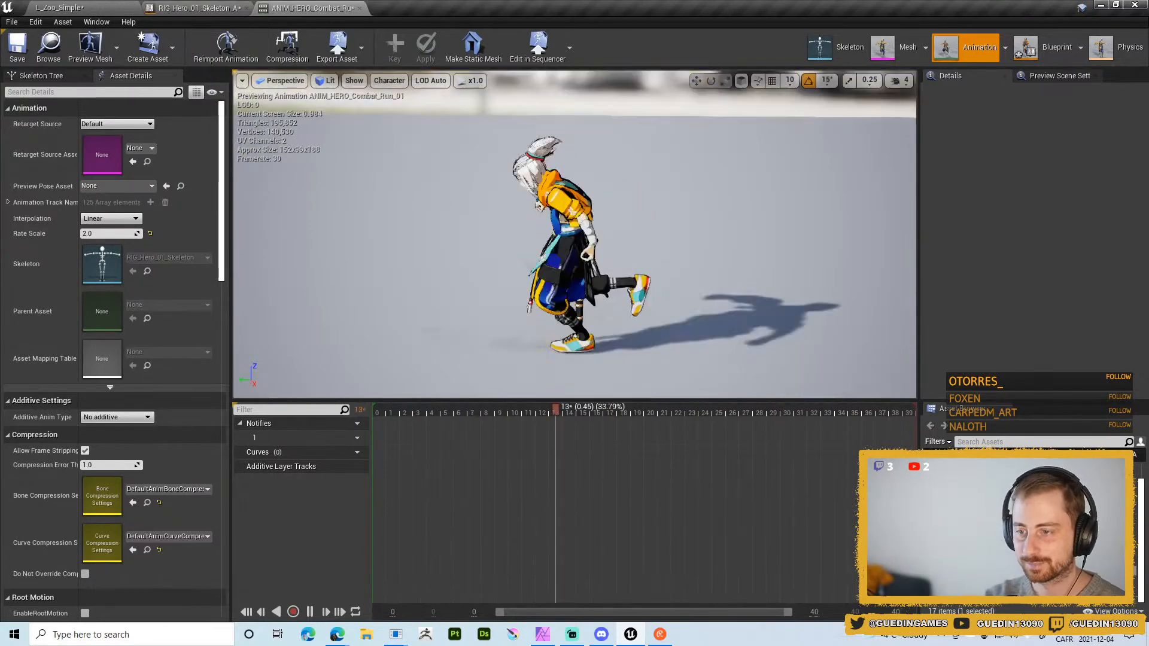
left_click_drag(344, 290, 479, 308, "alt")
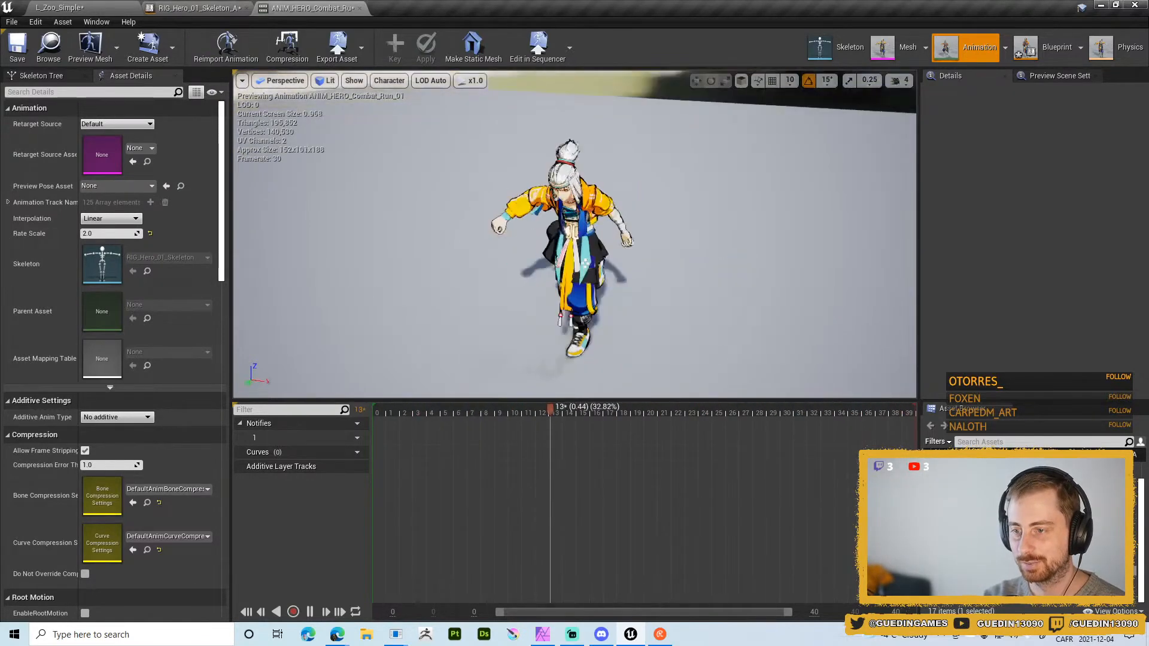
left_click_drag(582, 286, 599, 221, "alt")
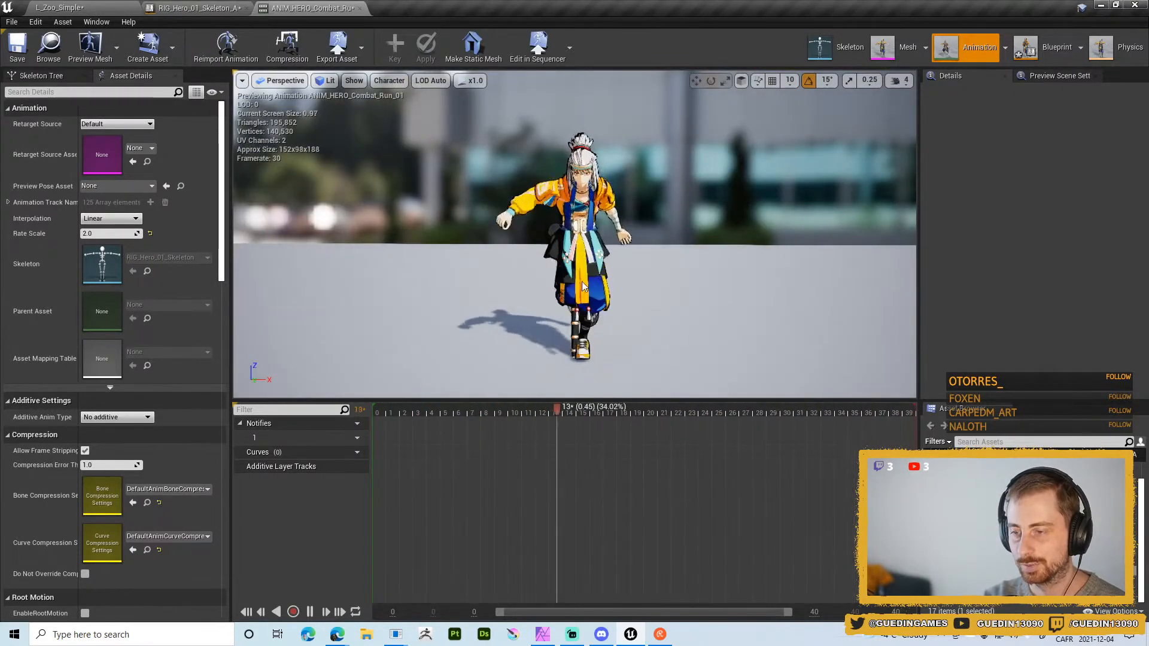
- Add ANIM_HERO_Combat_Run_01 to the hero's AnimGraph and connect it to the Control Rig's Source input in place of the walk
left_click(237, 9)
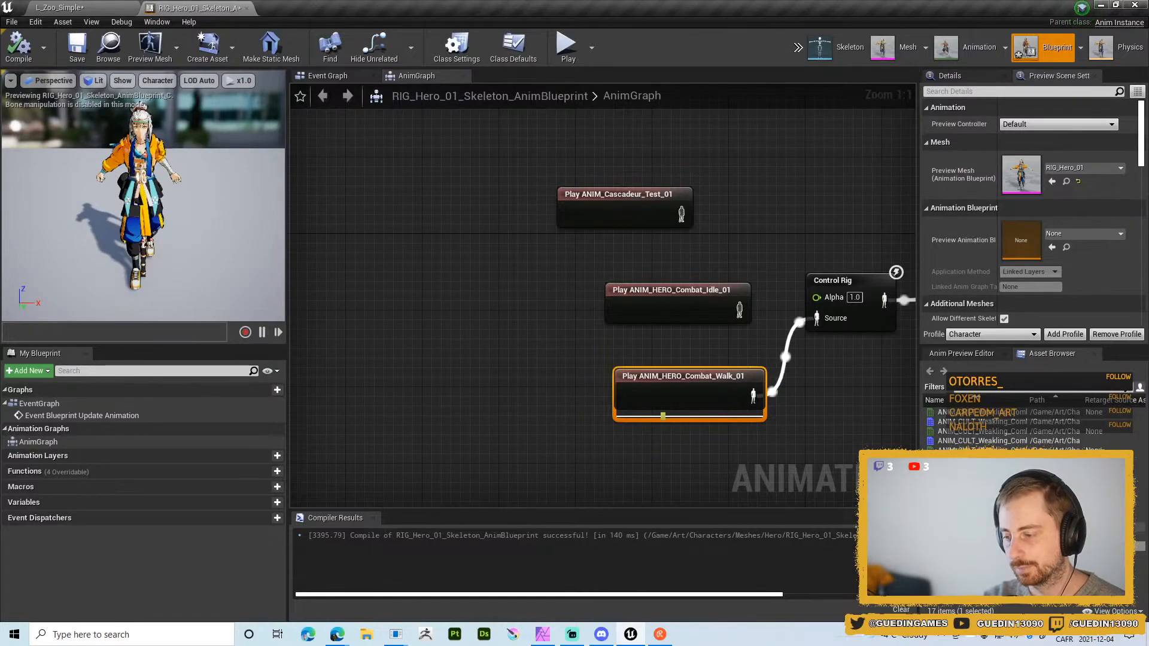
left_click_drag(996, 537, 485, 324)
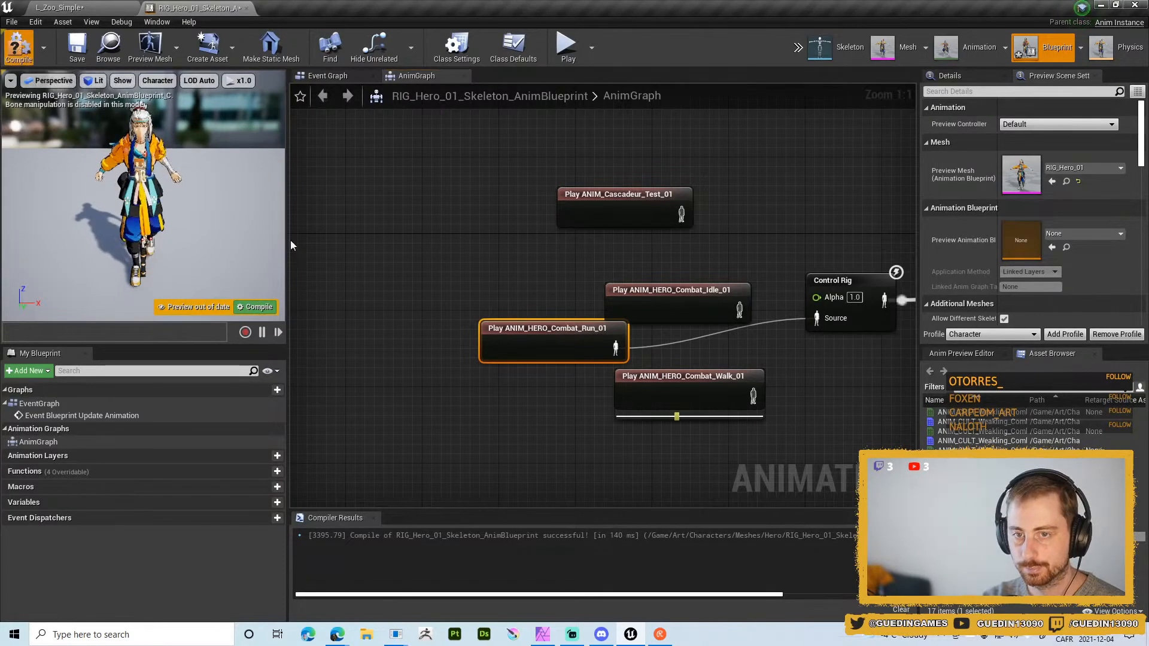
- Play the L_Zoo_Simple level in full screen with mouse control given to the game
left_click(31, 7)
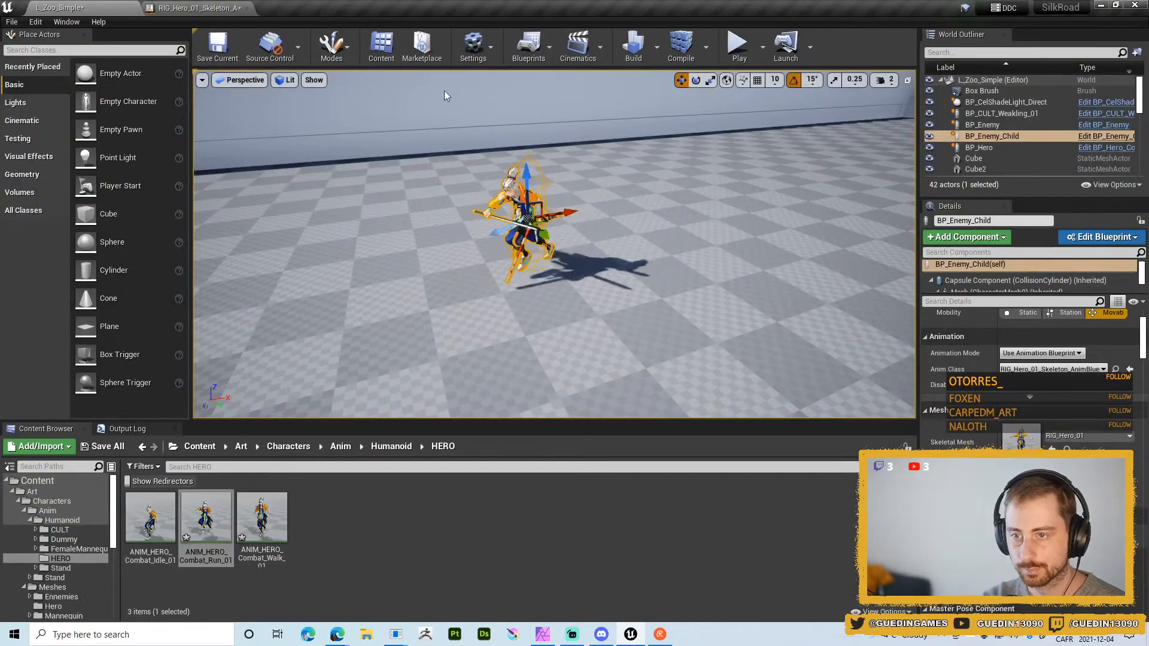
key("alt+p")
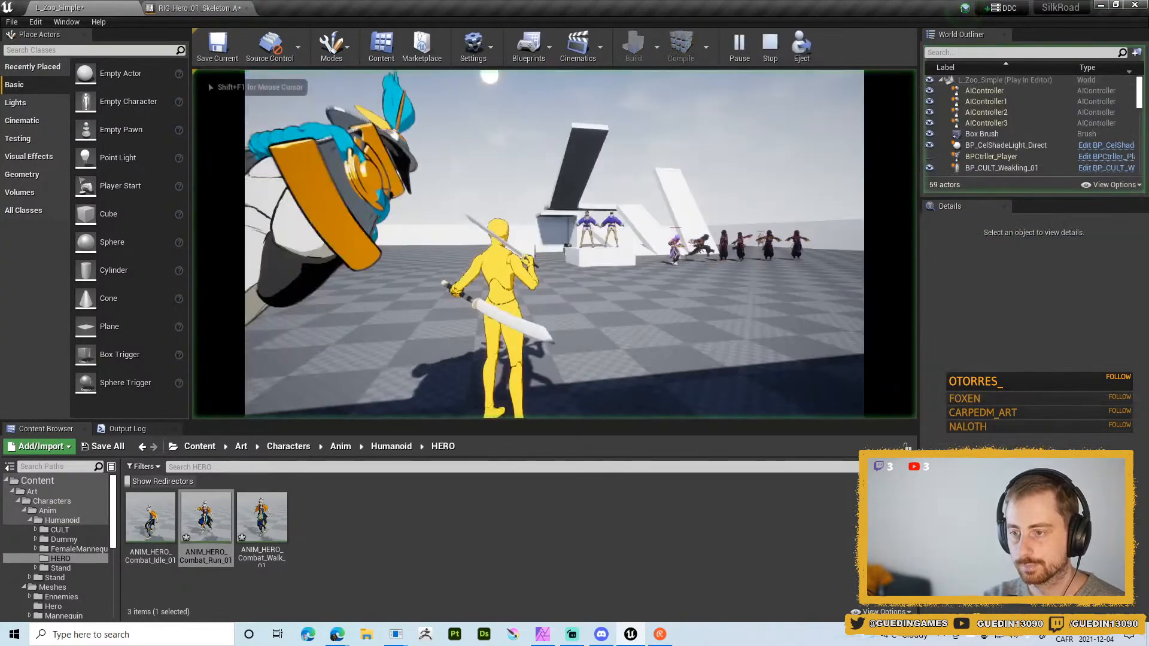
key("F11")
left_click(208, 82)
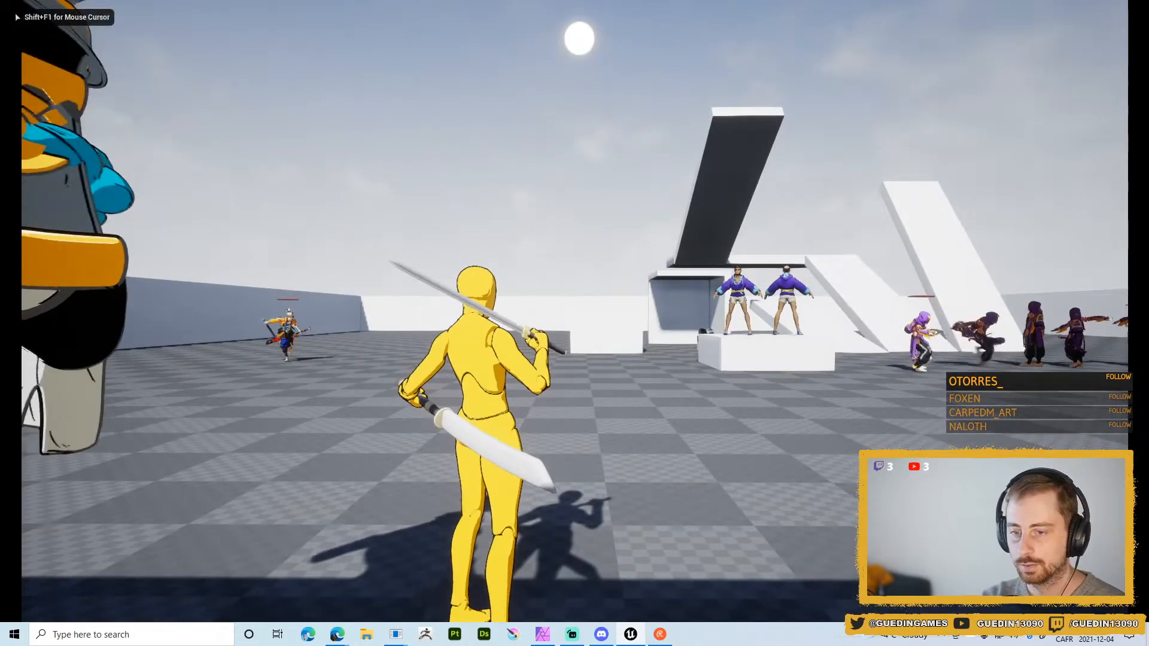
- Walk around the running hero to examine the combat run in the game, ending the play session and full screen
key("w")
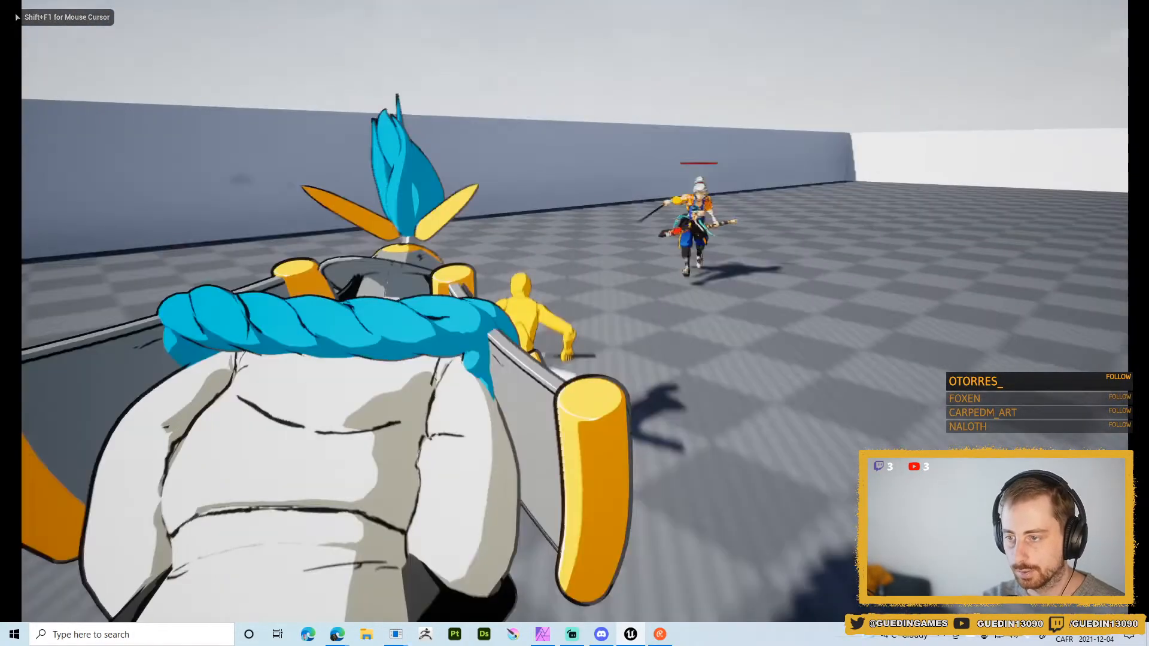
key("s")
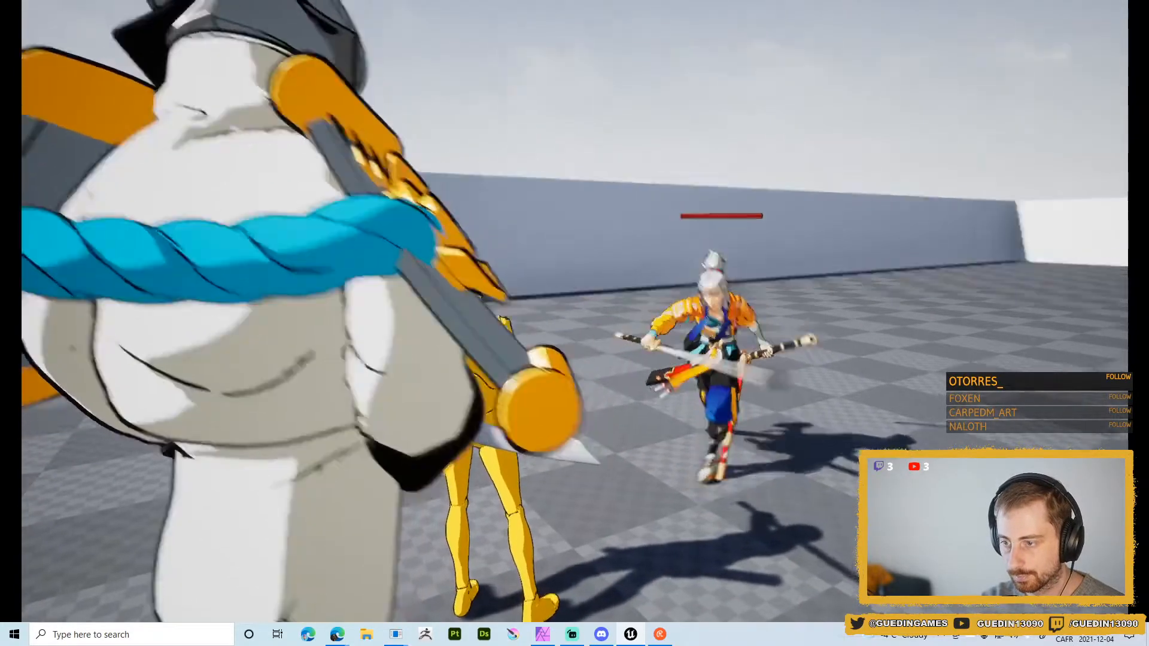
key("s")
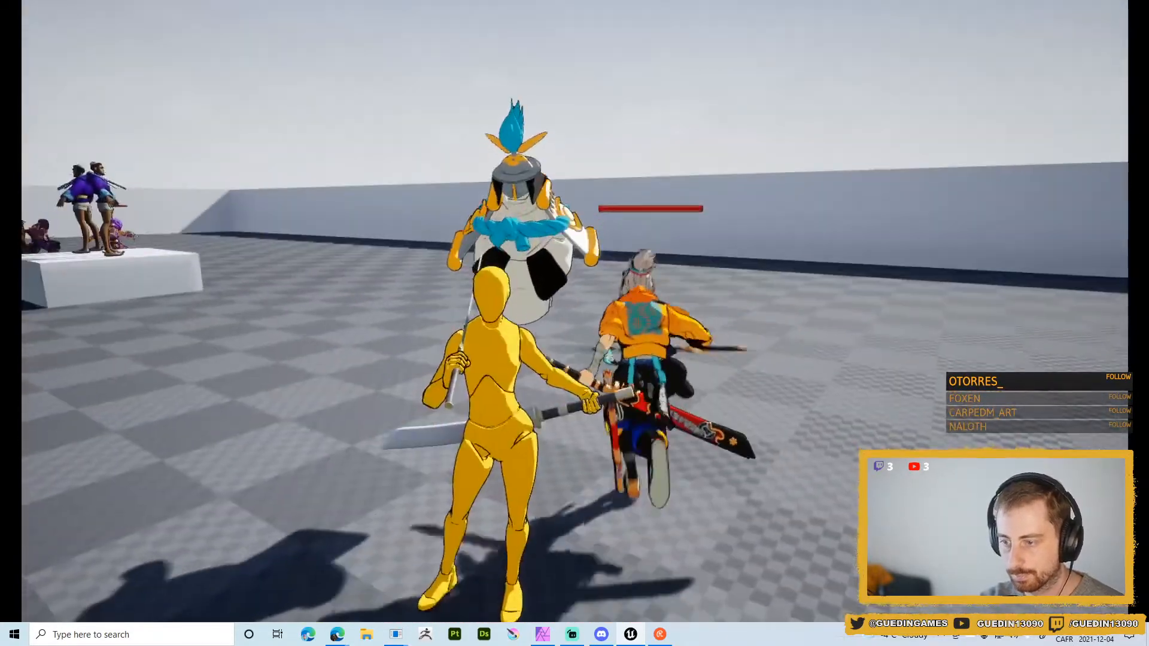
key("s")
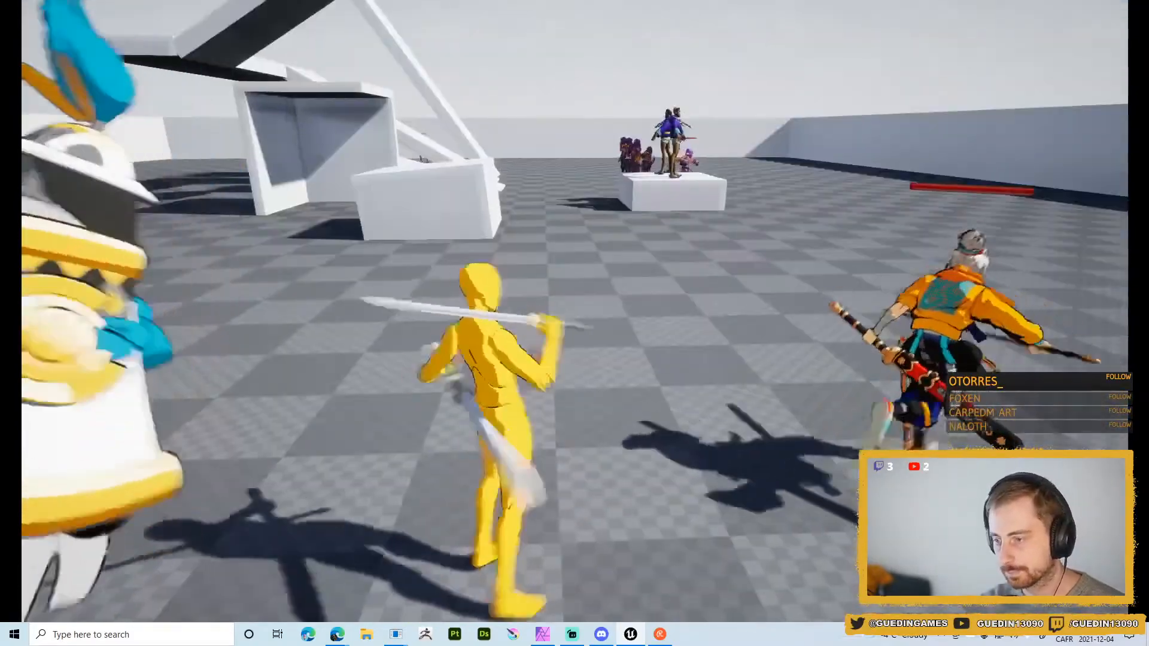
key("w")
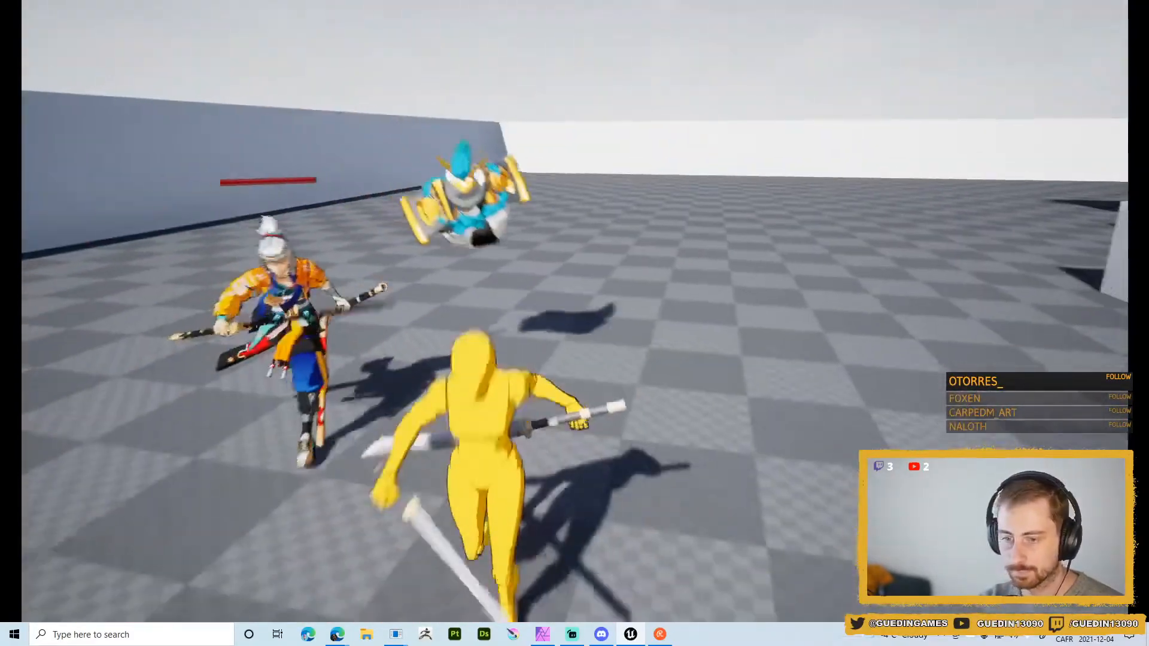
key("a")
key("w")
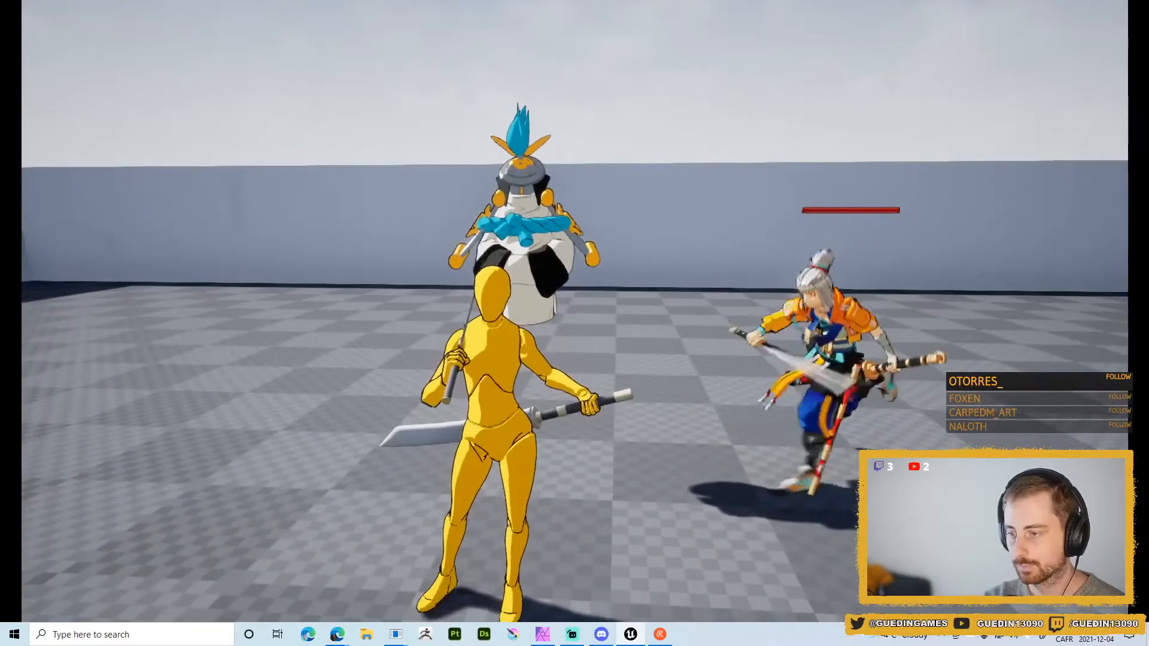
key("Escape")
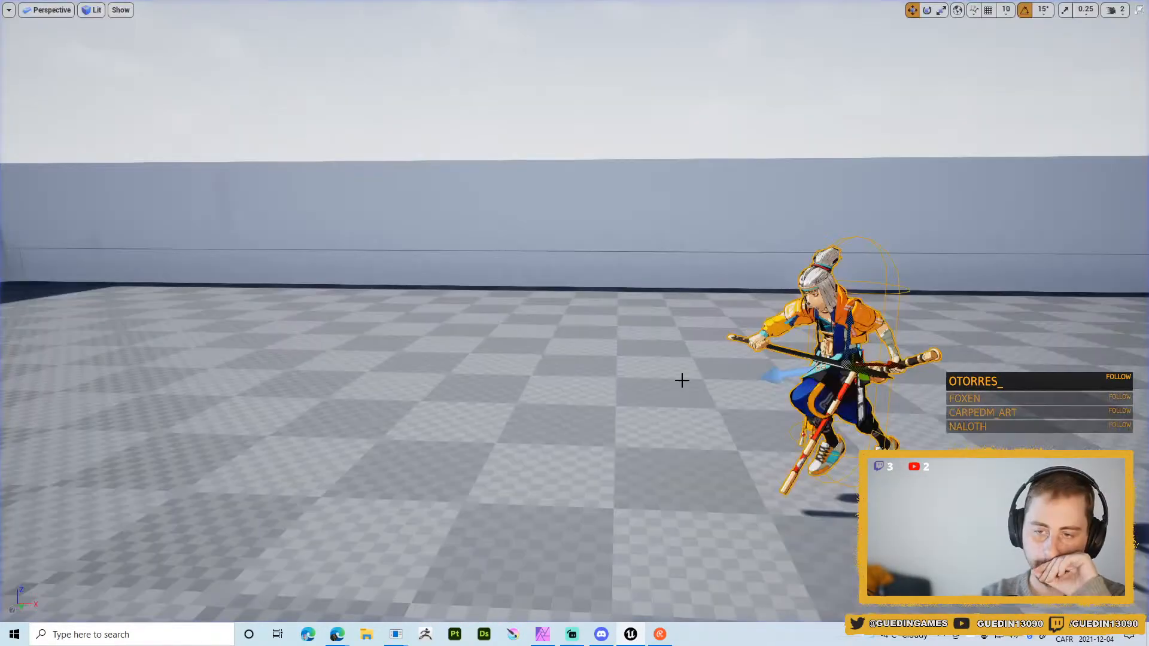
key("F11")
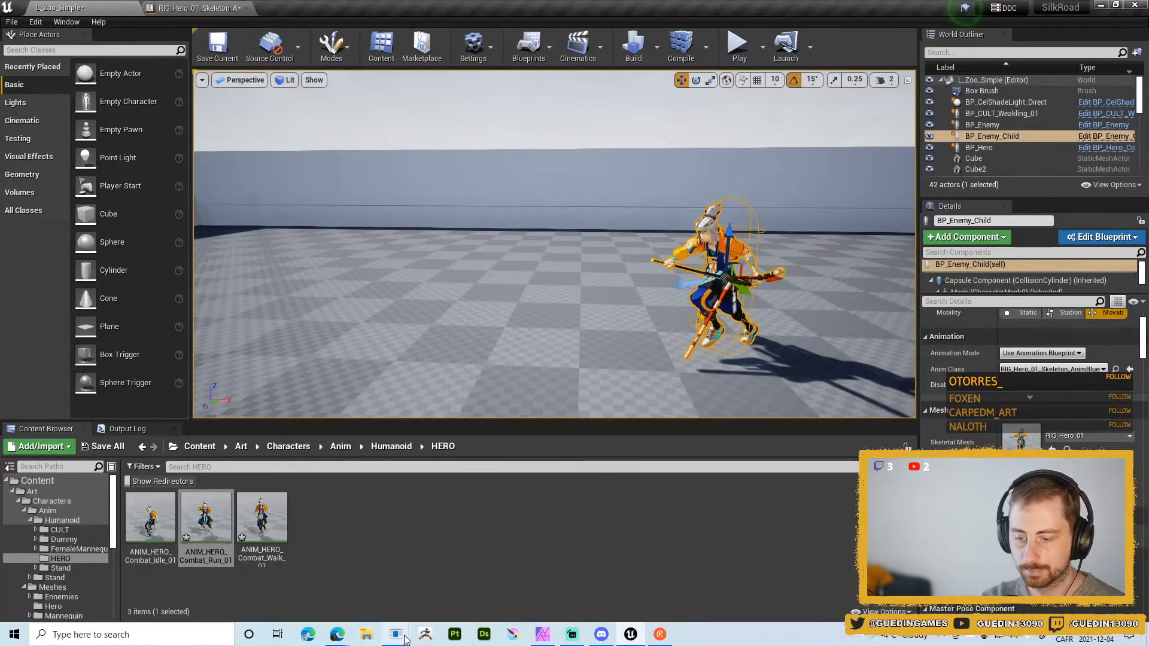
- Switch to Blender and save the ANIM_HERO_Locomotion_01 file
mouse_move(405, 640)
left_click(431, 554)
key("ctrl+s")
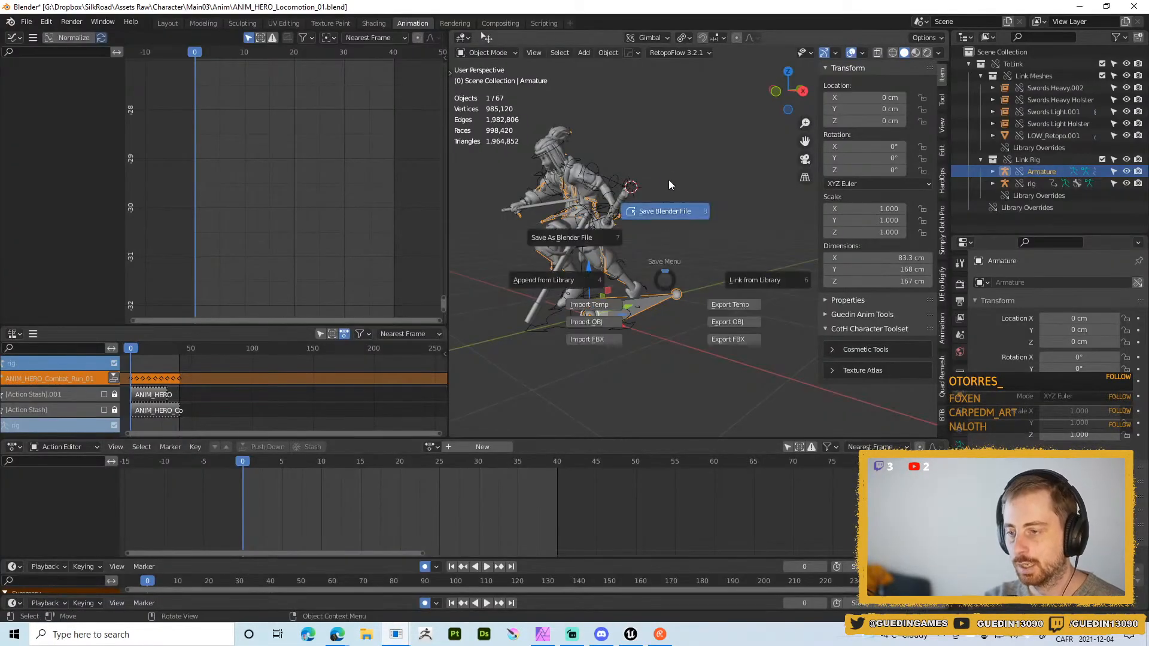
left_click(669, 180)
- Put the hero's rig into Pose Mode and play the combat run, stopping at frame 20
left_click(548, 322)
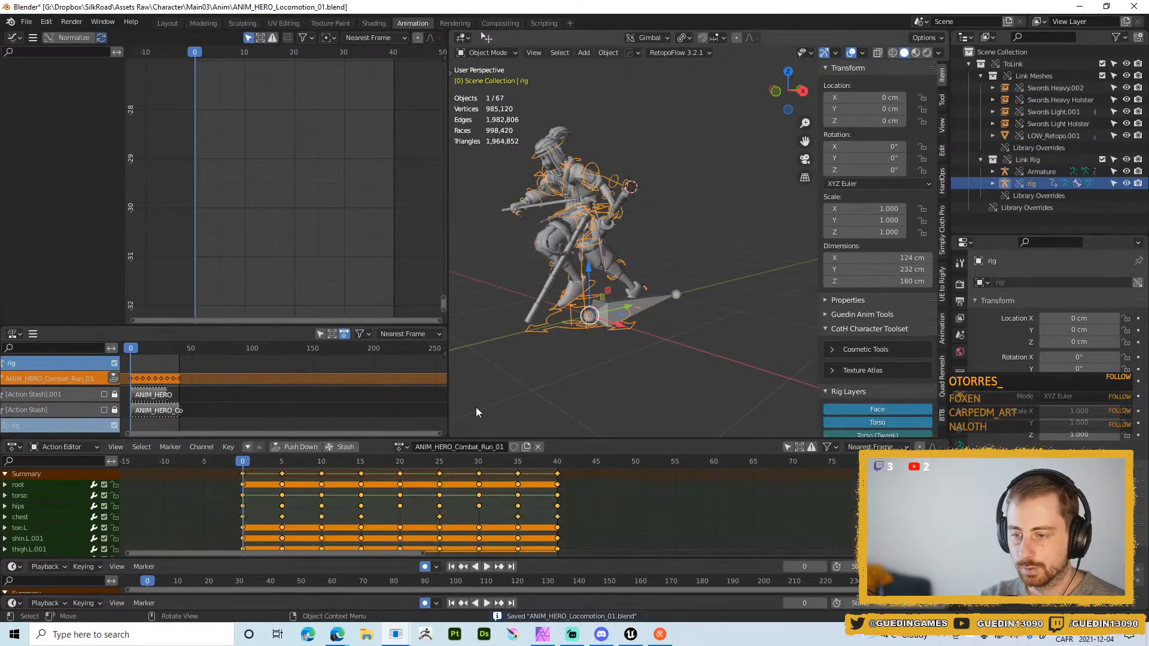
middle_click_drag(578, 268, 602, 290, "shift")
scroll(632, 273, "up", 2)
key("ctrl+Tab")
scroll(660, 287, "up", 3)
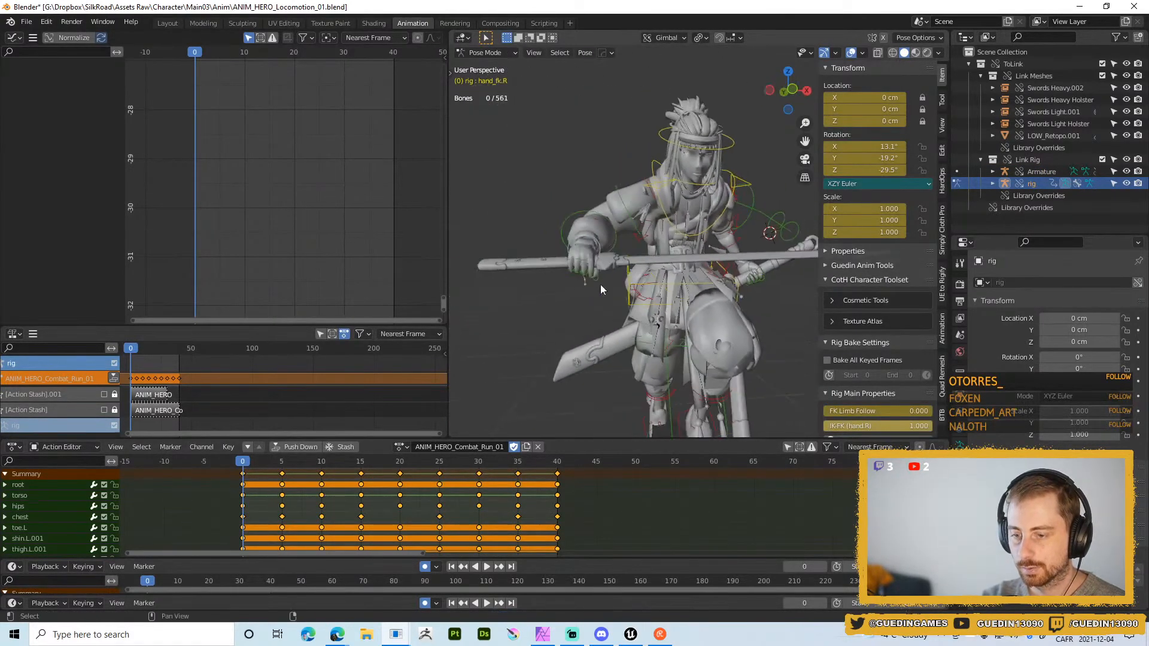
key("space")
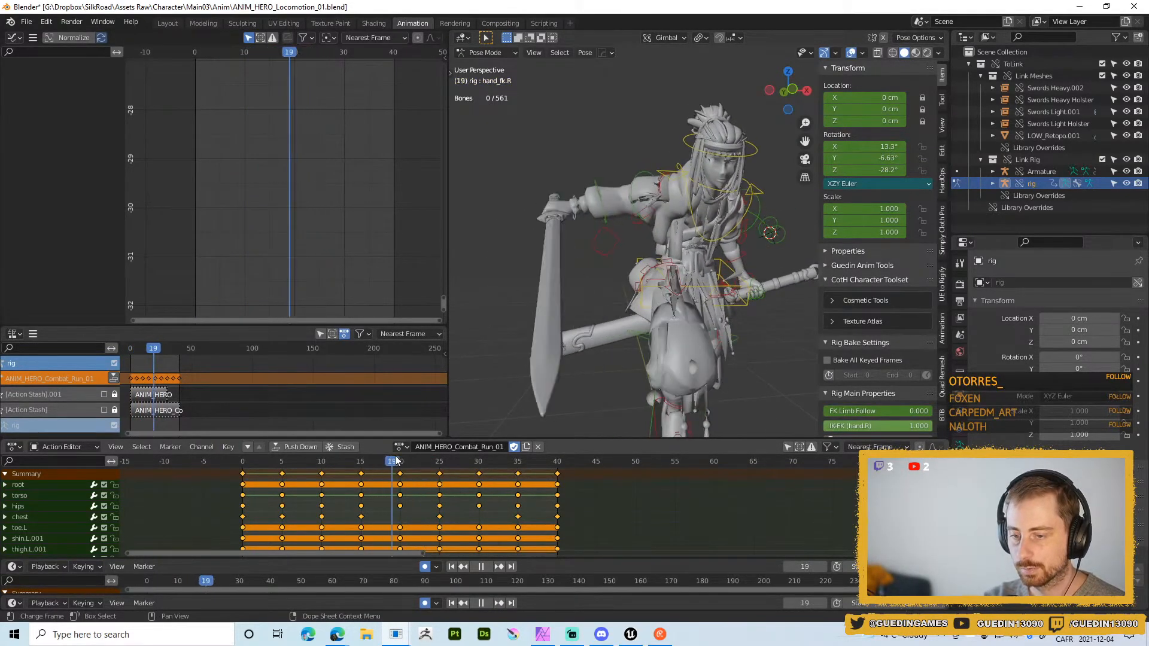
key("space")
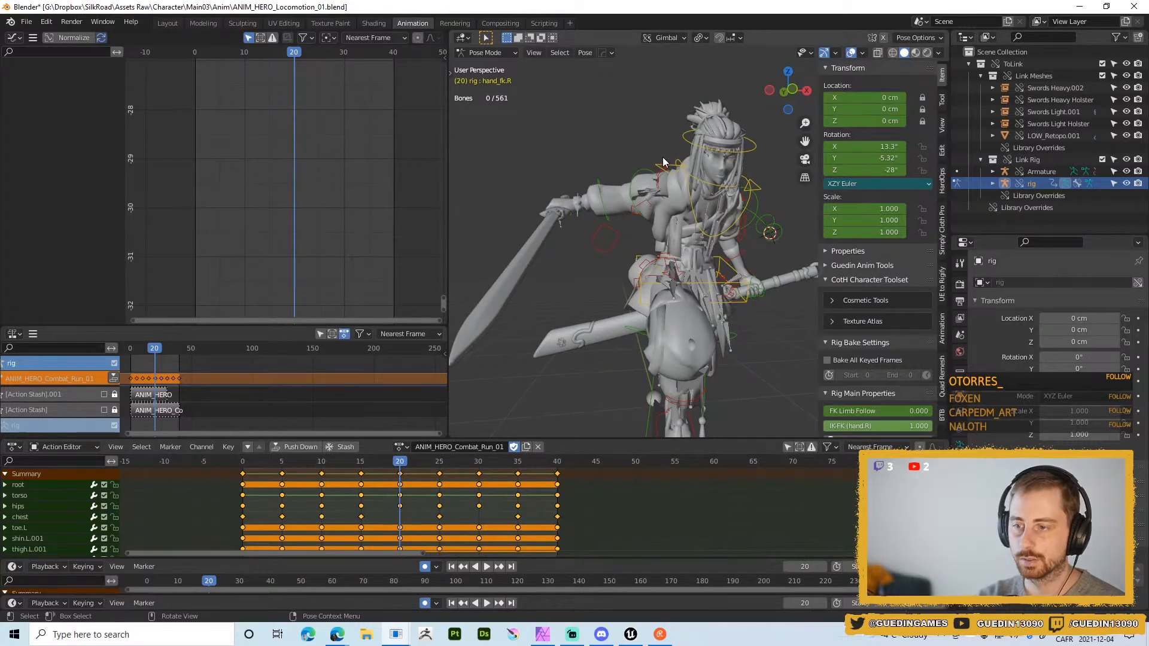
- Reduce the swing of the shoulder.R bone by scaling its Z Euler Rotation curve down along Y
left_click(662, 164)
middle_click_drag(699, 219, 633, 259)
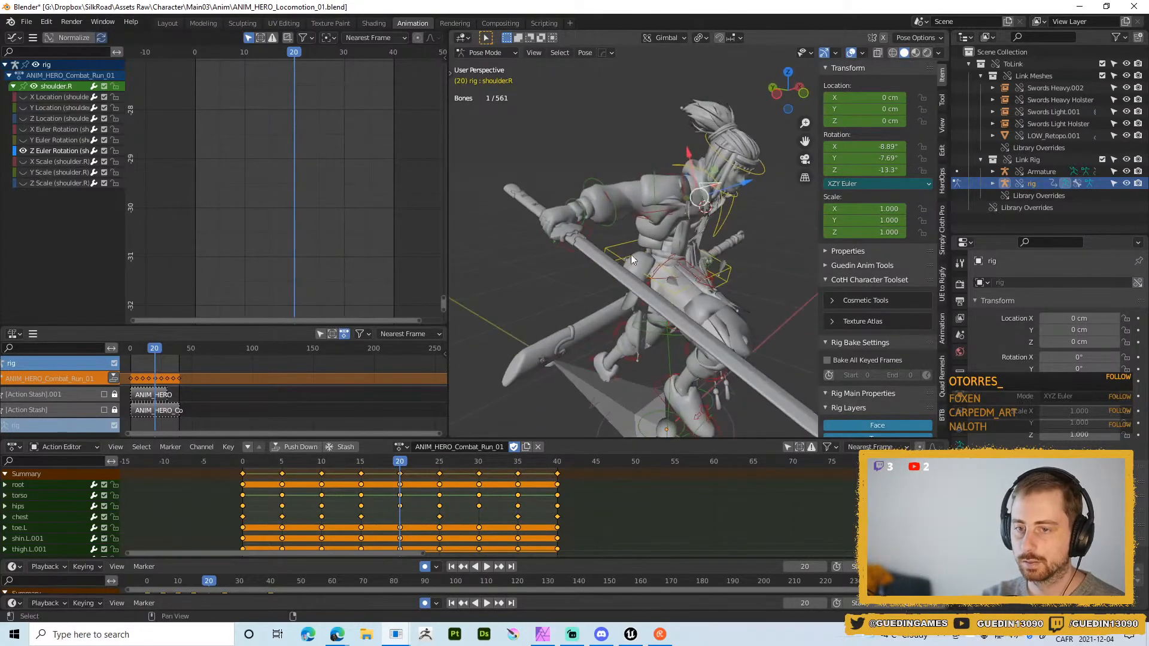
key("Home")
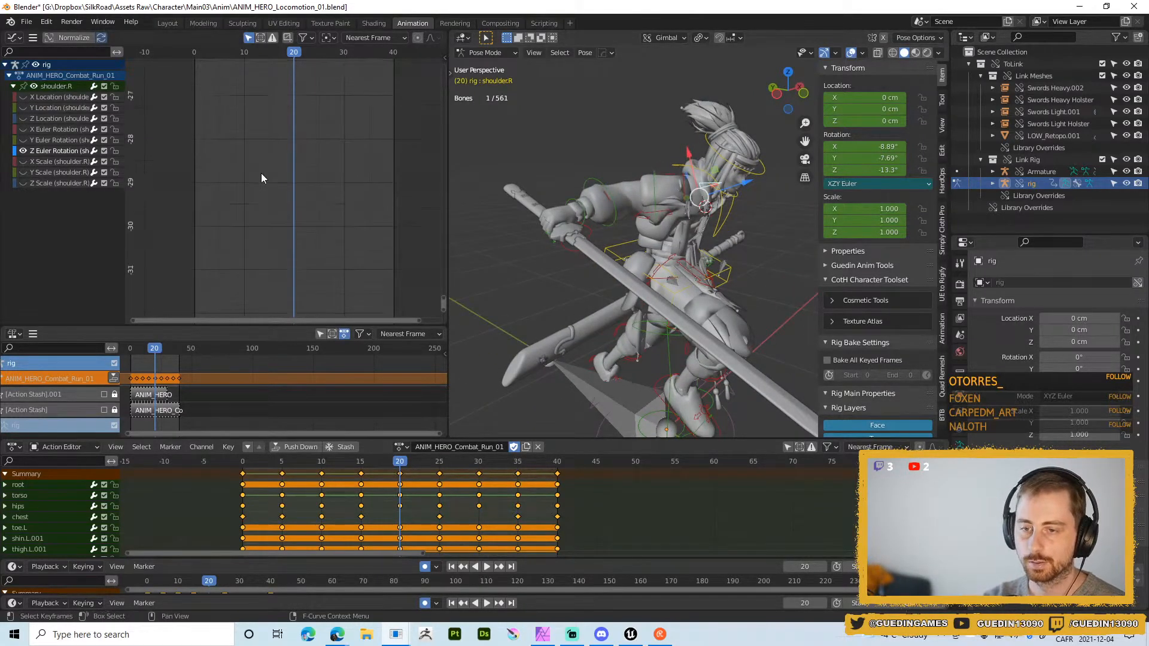
key("y")
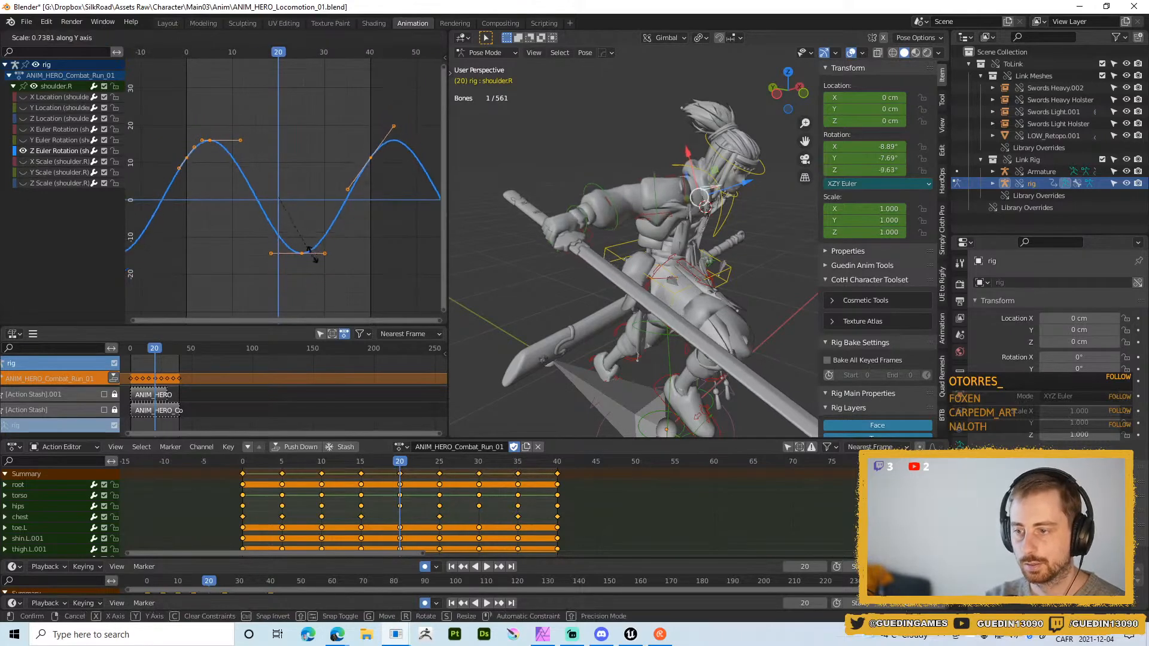
- Scale down the upper_arm_fk.R bone's Z Euler Rotation curve vertically and play back the run to check the arm
left_click(656, 192)
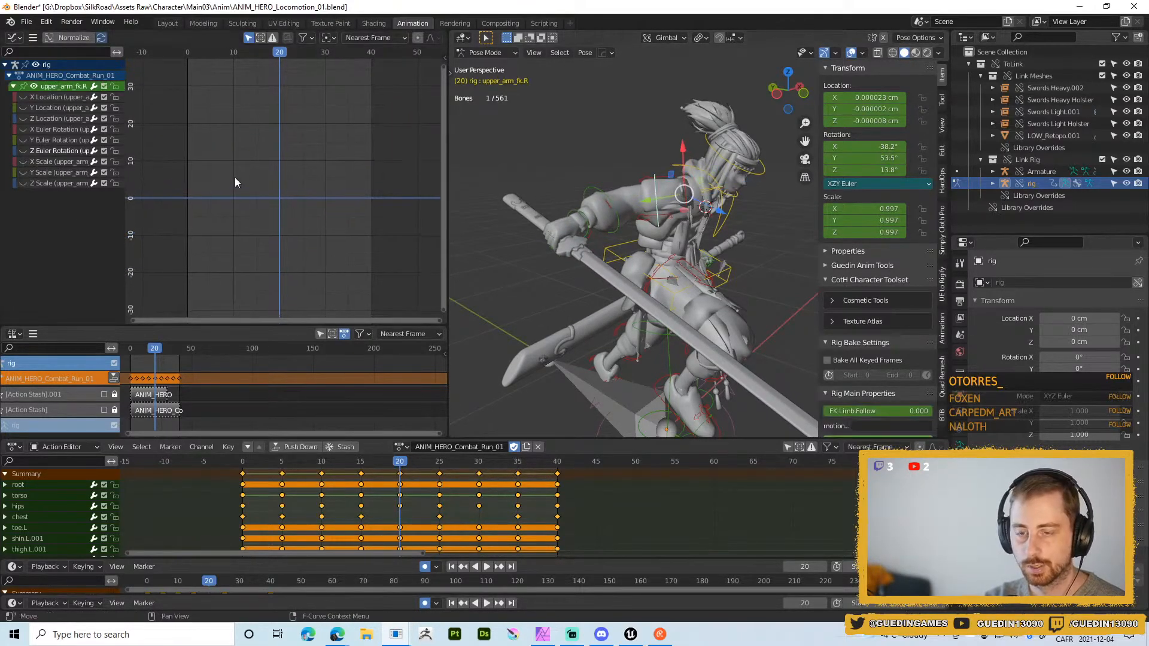
key("Home")
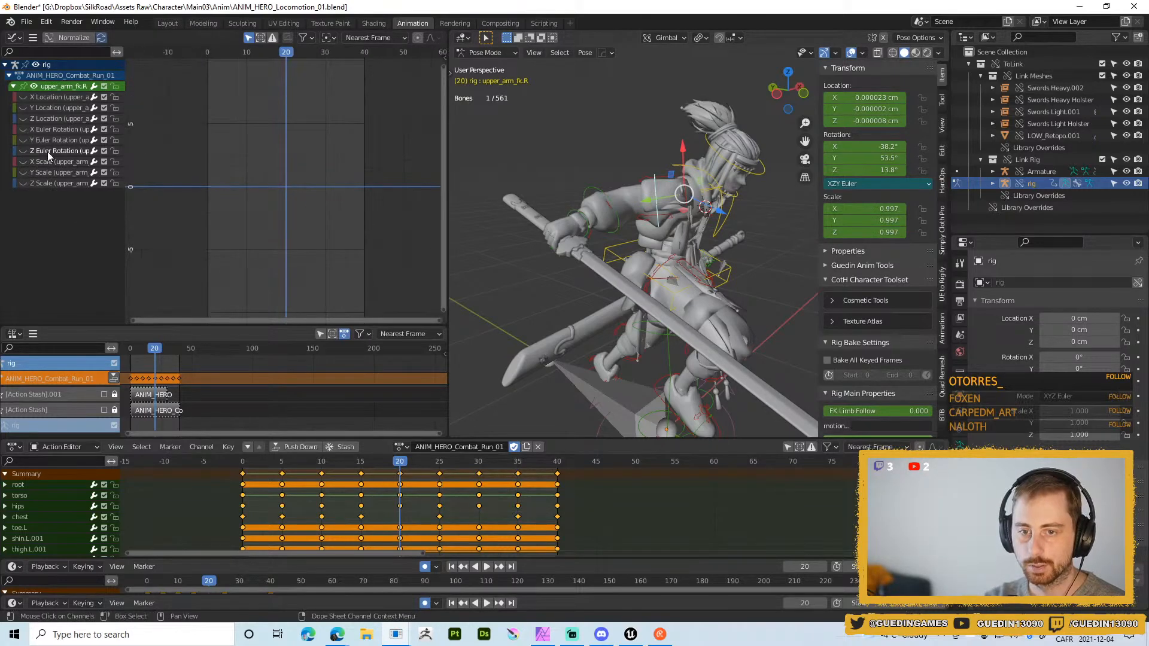
key("Home")
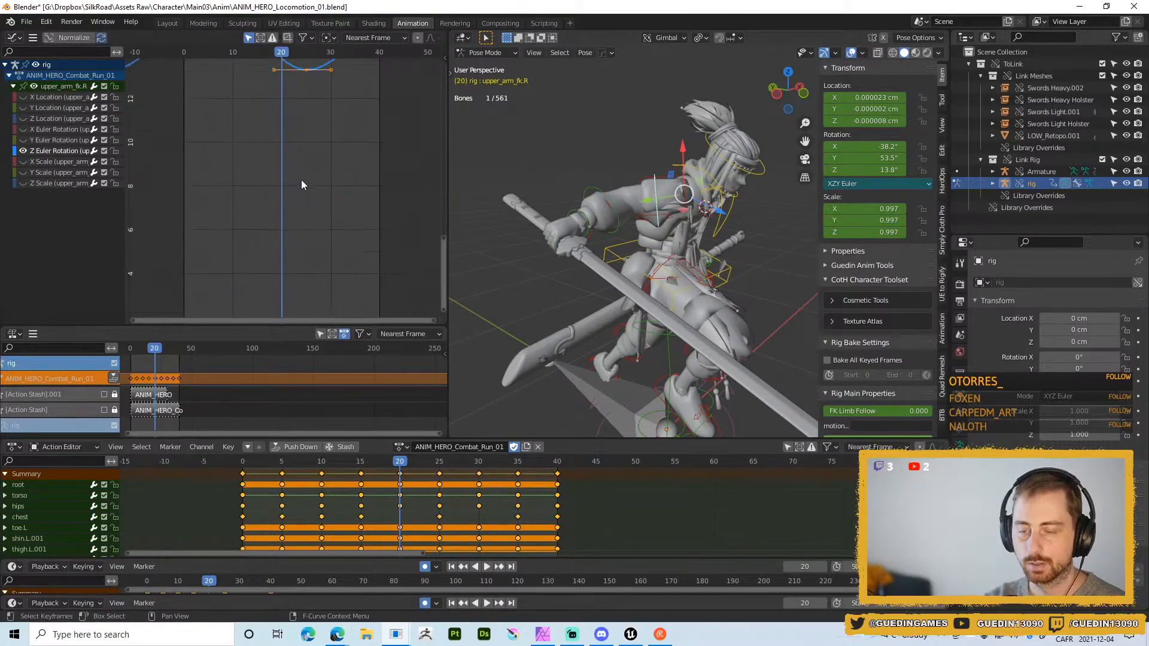
left_click(289, 261)
key("space")
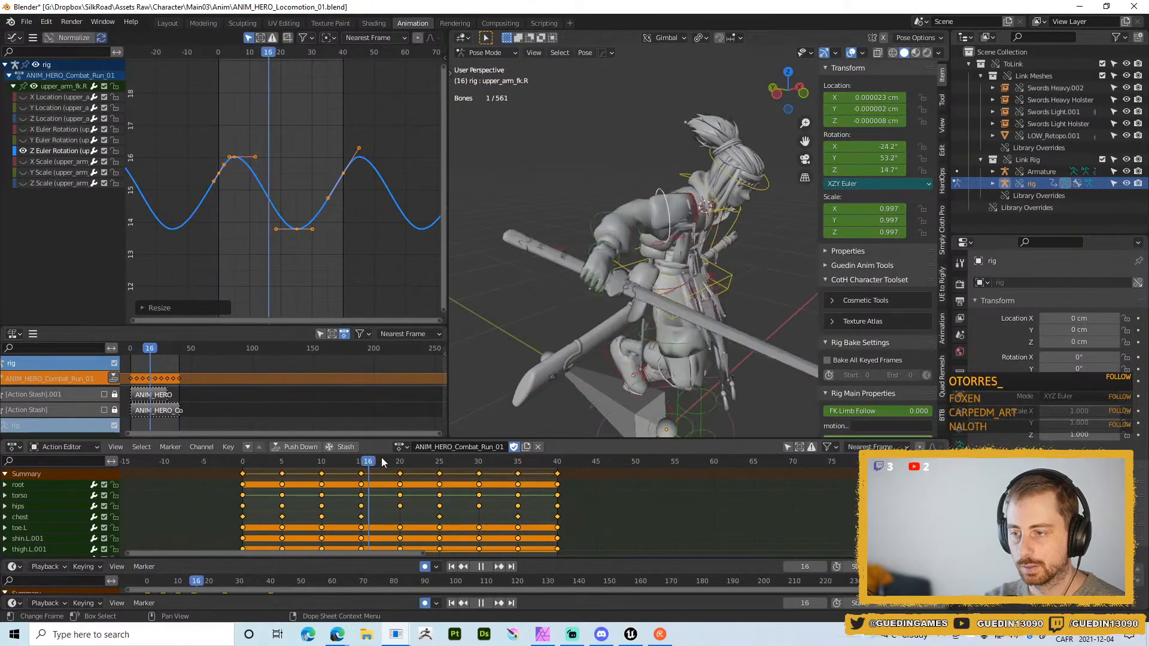
key("space")
middle_click_drag(593, 258, 703, 268)
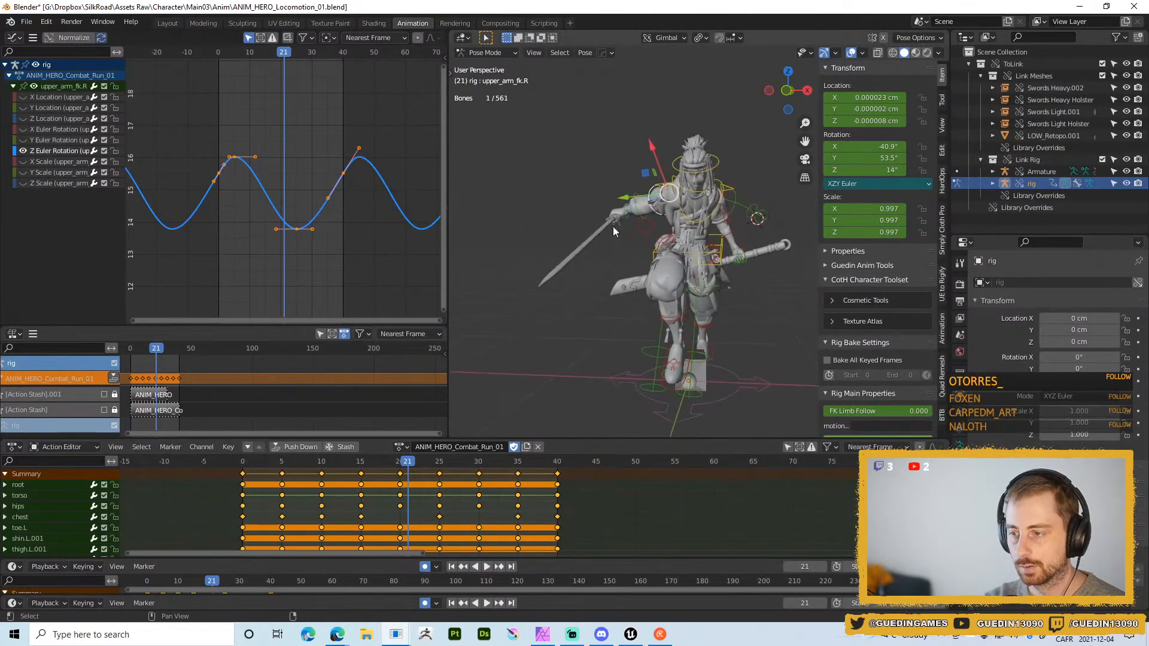
key("space")
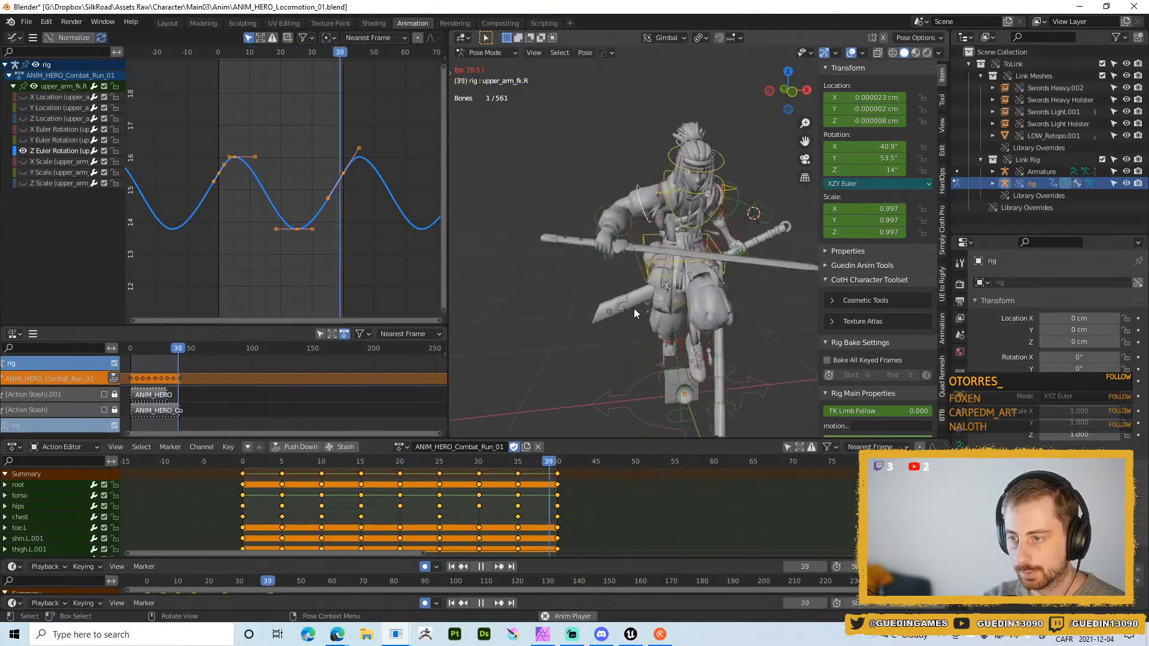
key("alt+space")
- Reduce the forearm_fk.R bone's swing by scaling its X Euler Rotation curve down vertically, and play back the run to check it, stopping at frame 39
left_click(644, 250)
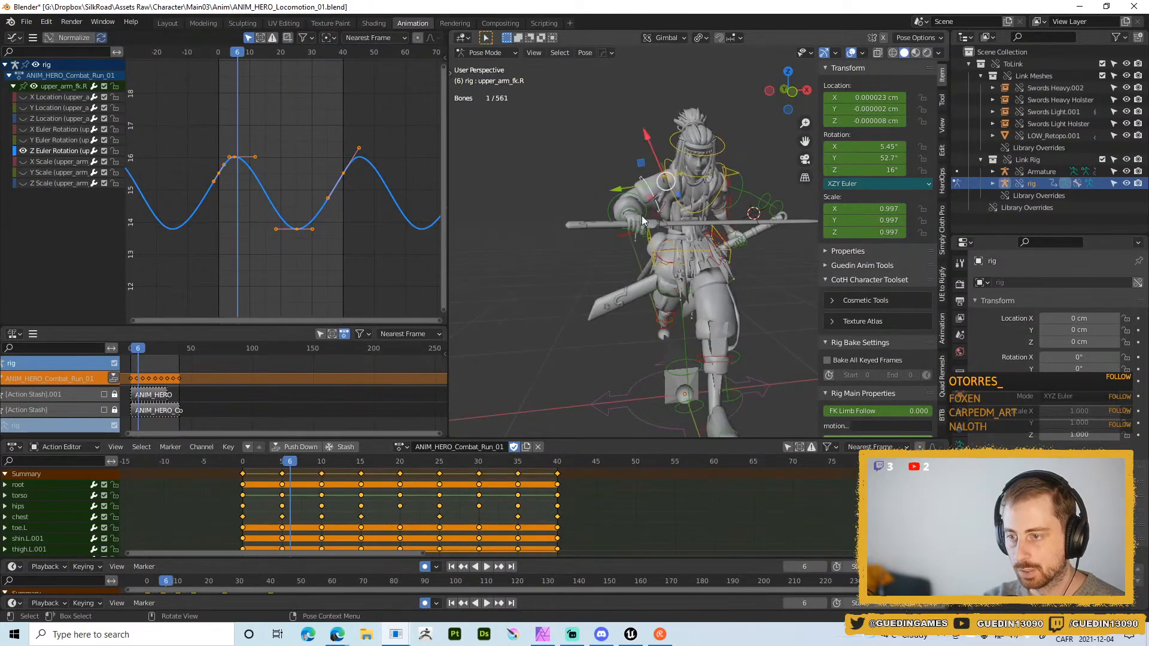
middle_click_drag(644, 250, 645, 256)
left_click(683, 227)
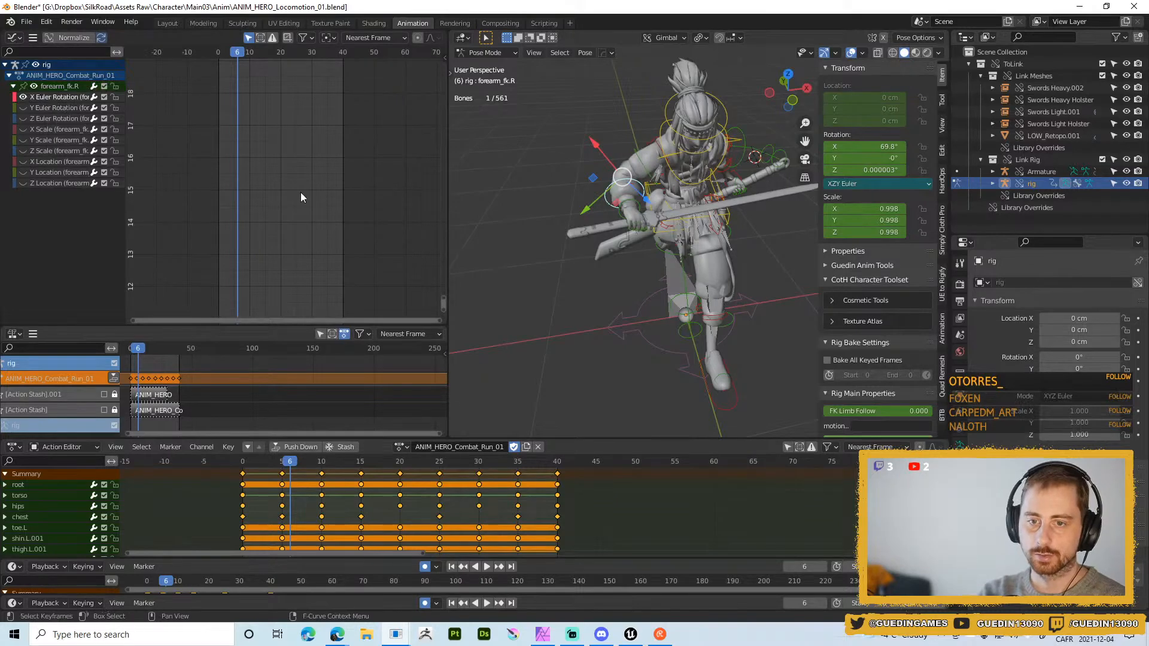
key("Home")
scroll(265, 197, "down", 2)
key("s")
key("y")
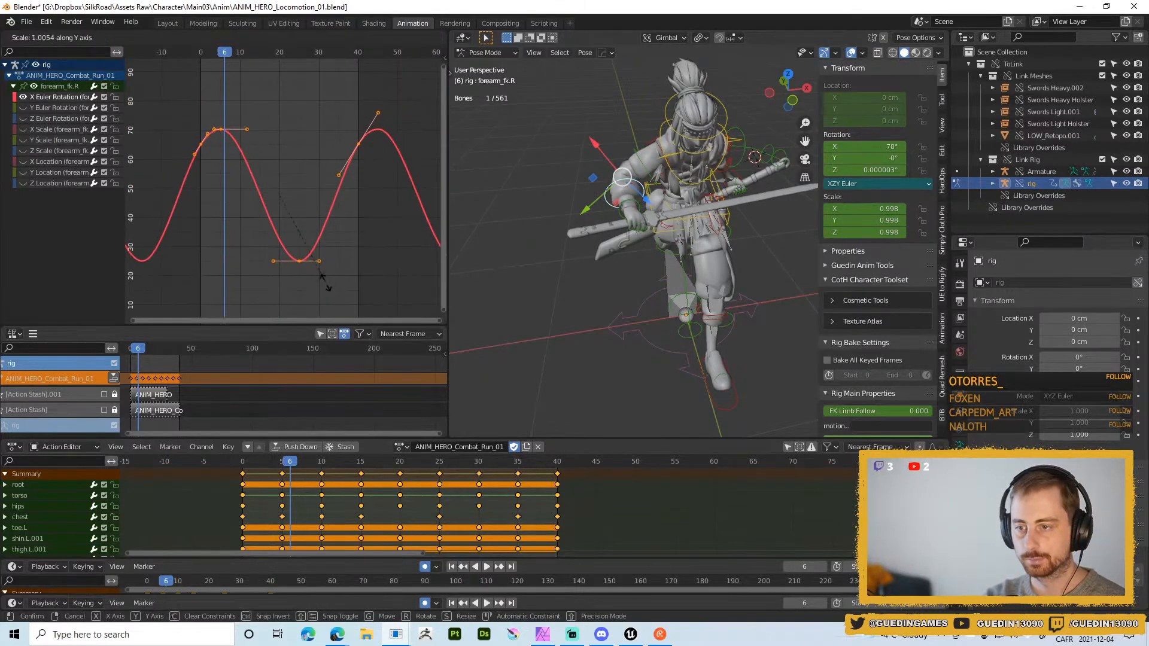
left_click(324, 232)
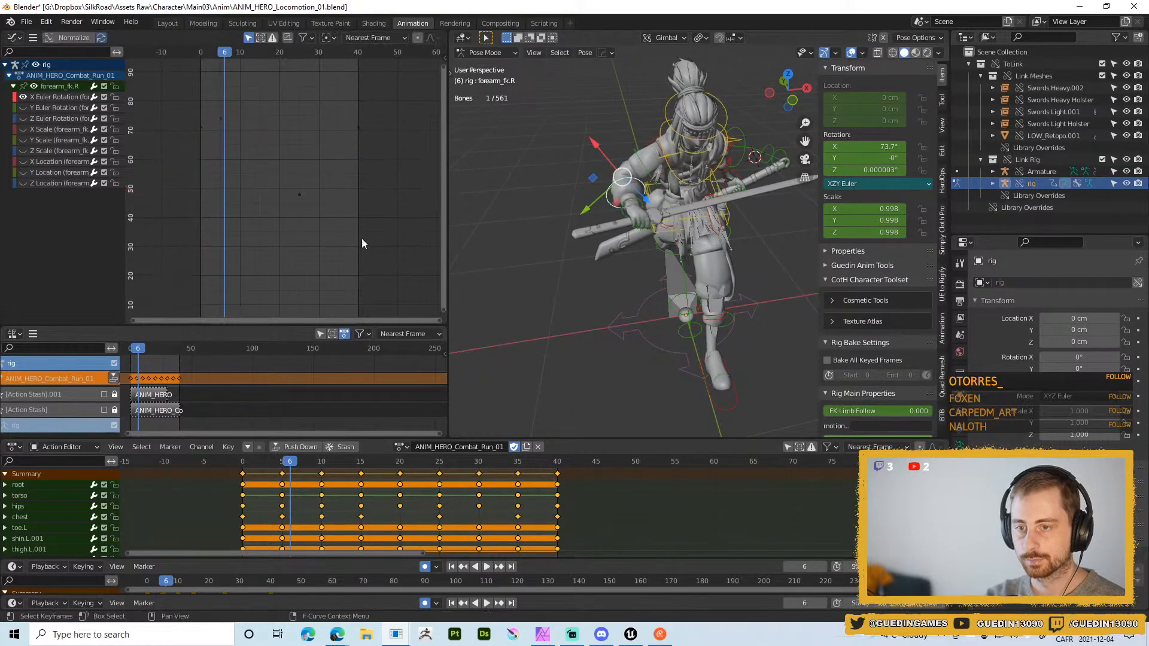
key("space")
middle_click_drag(681, 256, 632, 162)
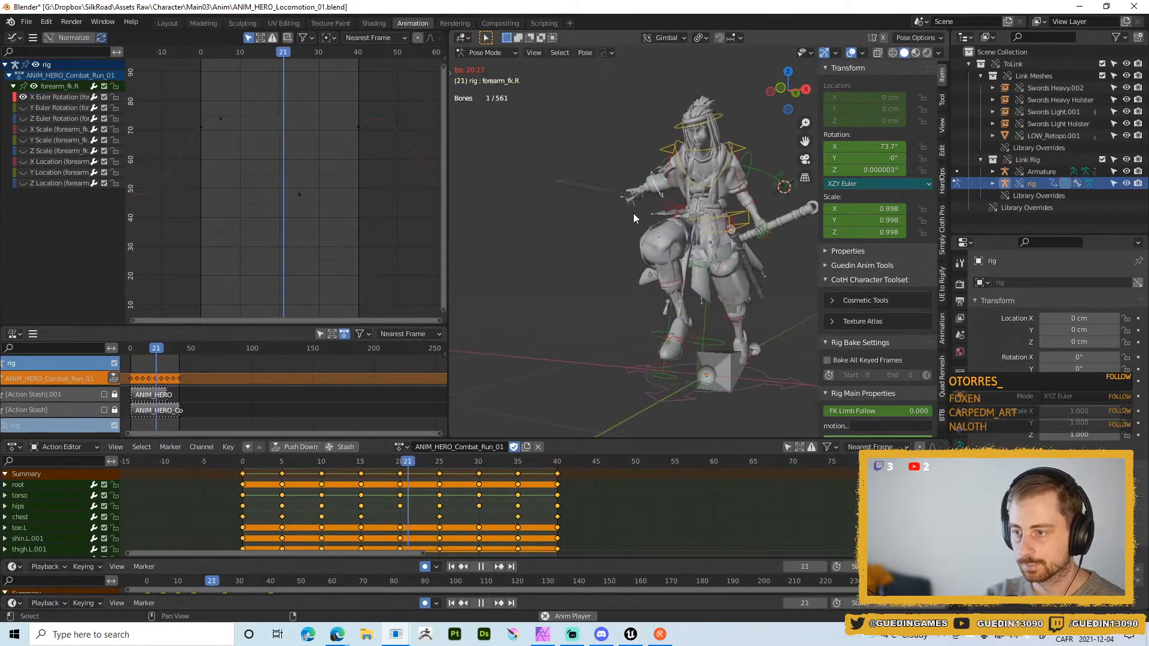
middle_click_drag(663, 231, 689, 228)
key("shift+space")
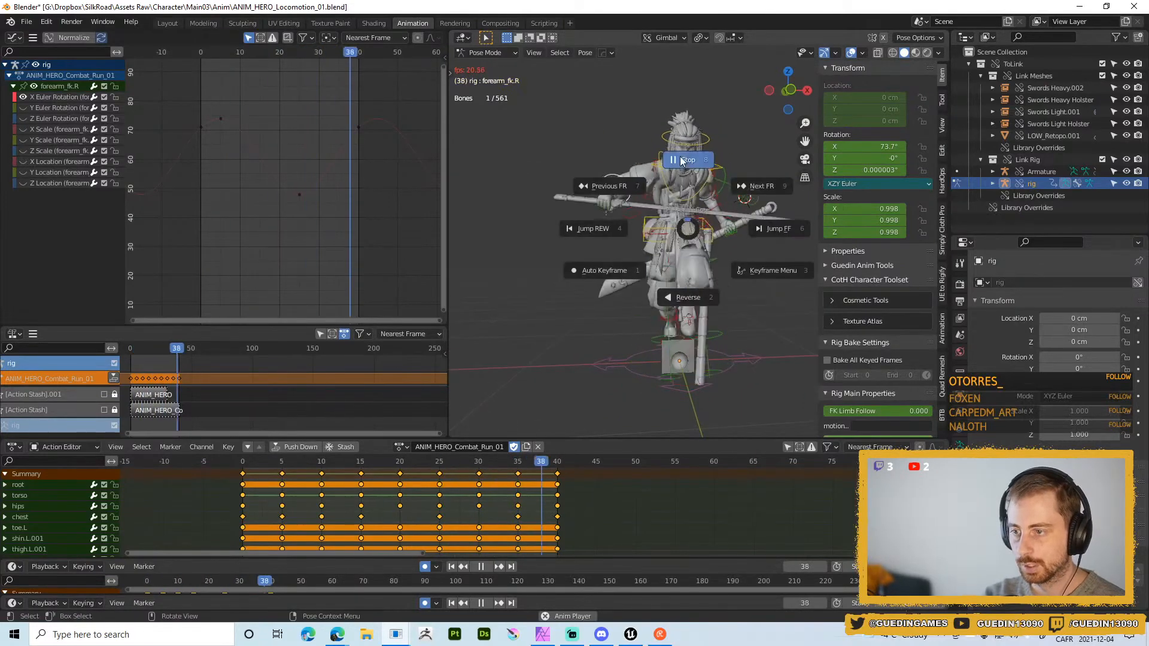
left_click(707, 192)
- Isolate the chest bone's Y Euler Rotation curve and move it down along Y by about 5.29
left_click(714, 207)
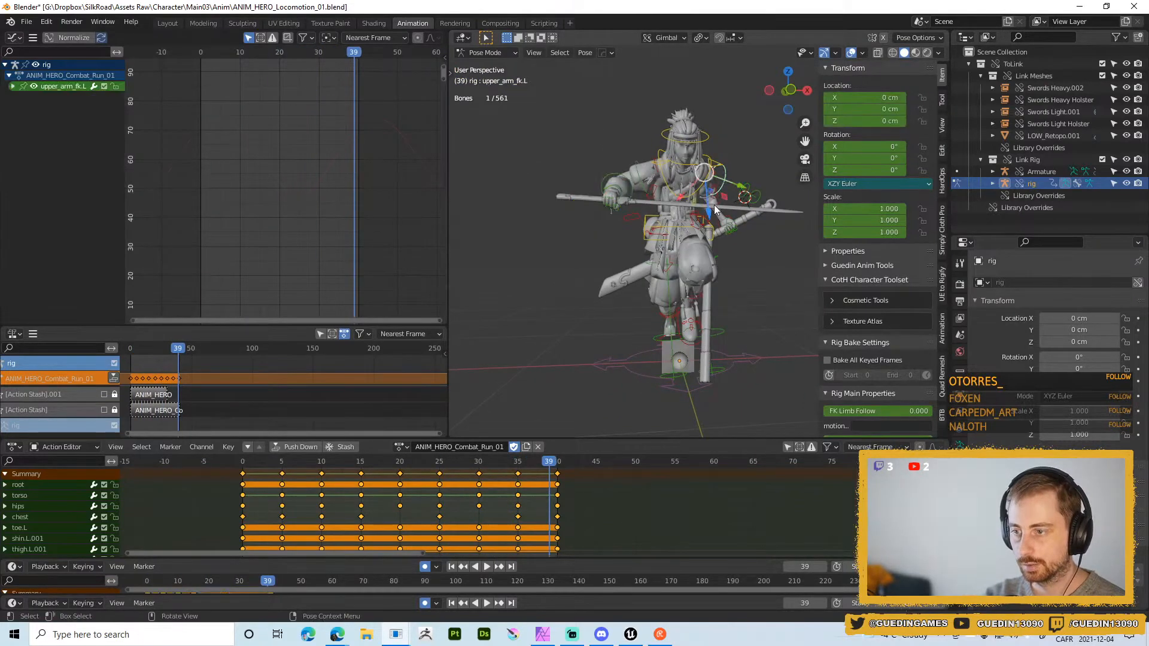
left_click(665, 183)
middle_click_drag(678, 208, 655, 242, "shift")
scroll(651, 264, "up", 1)
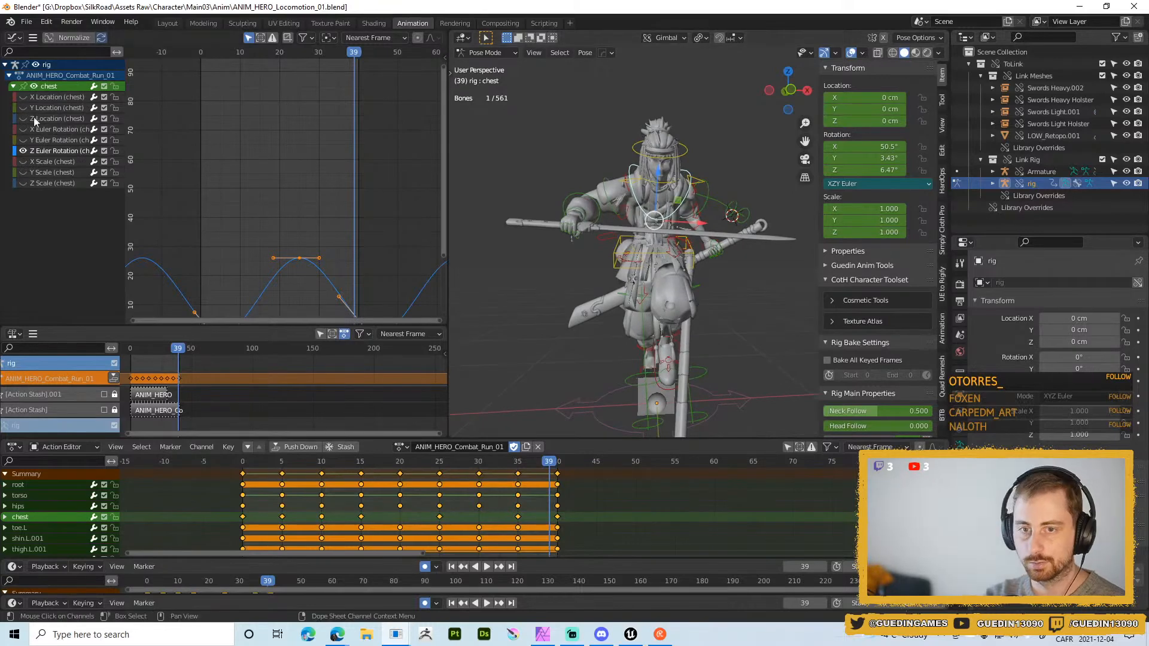
left_click(23, 140)
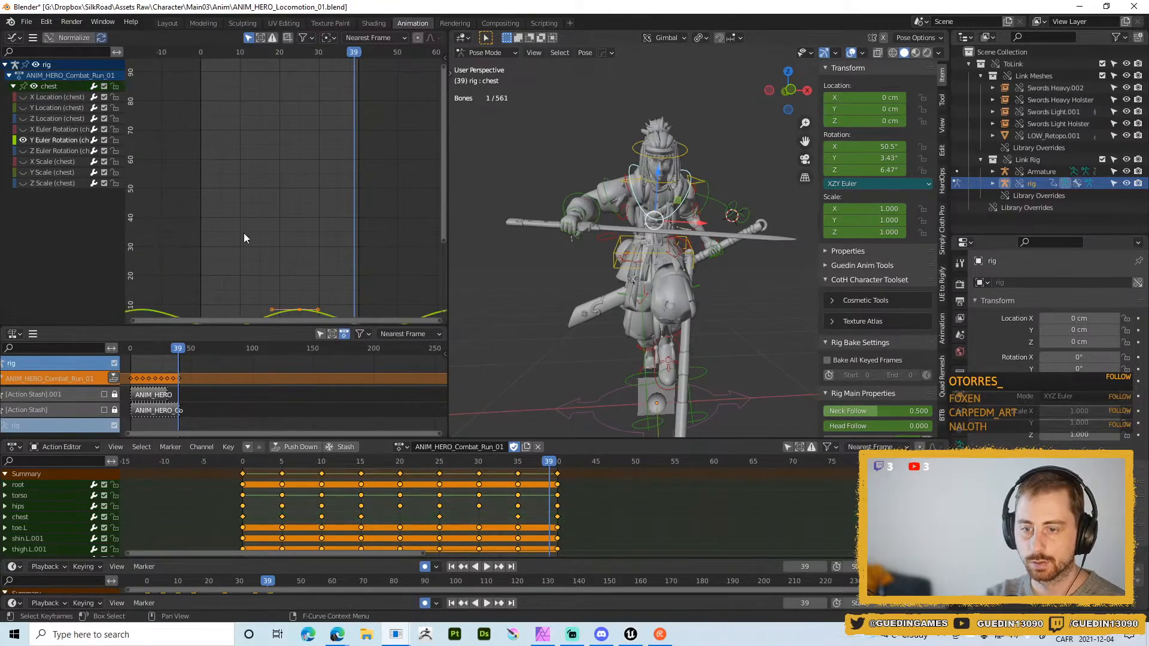
key("Home")
key("g")
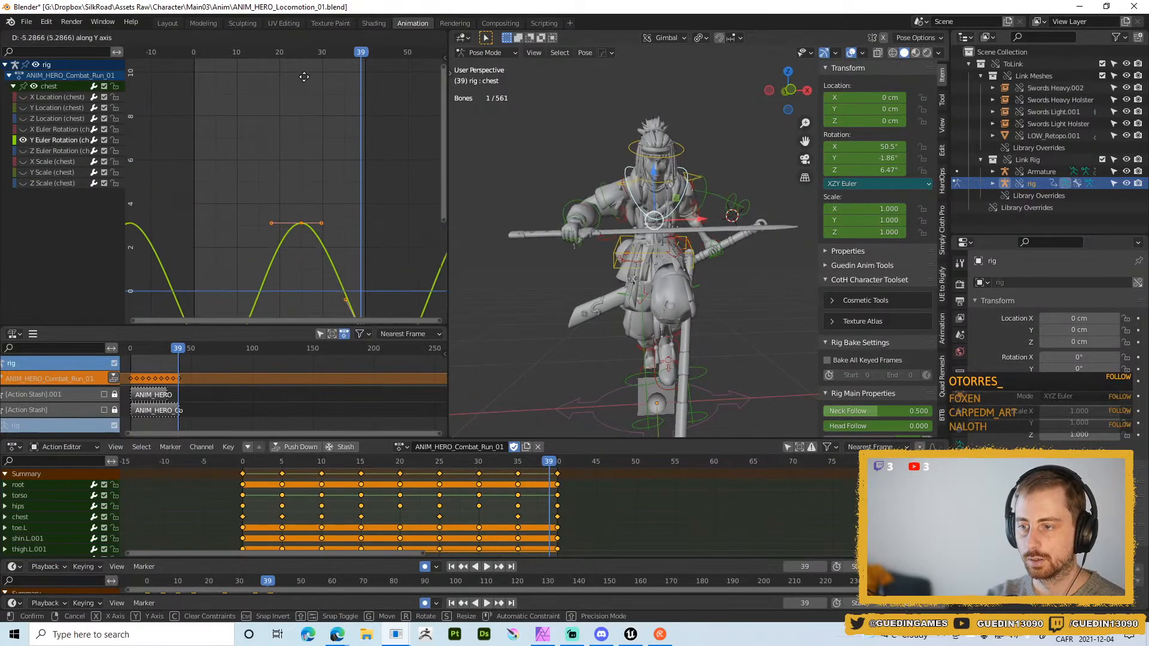
key("Home")
- Play back the combat run and examine the hero's motion from several sides with the overlays hidden, then stop at frame 12
key("space")
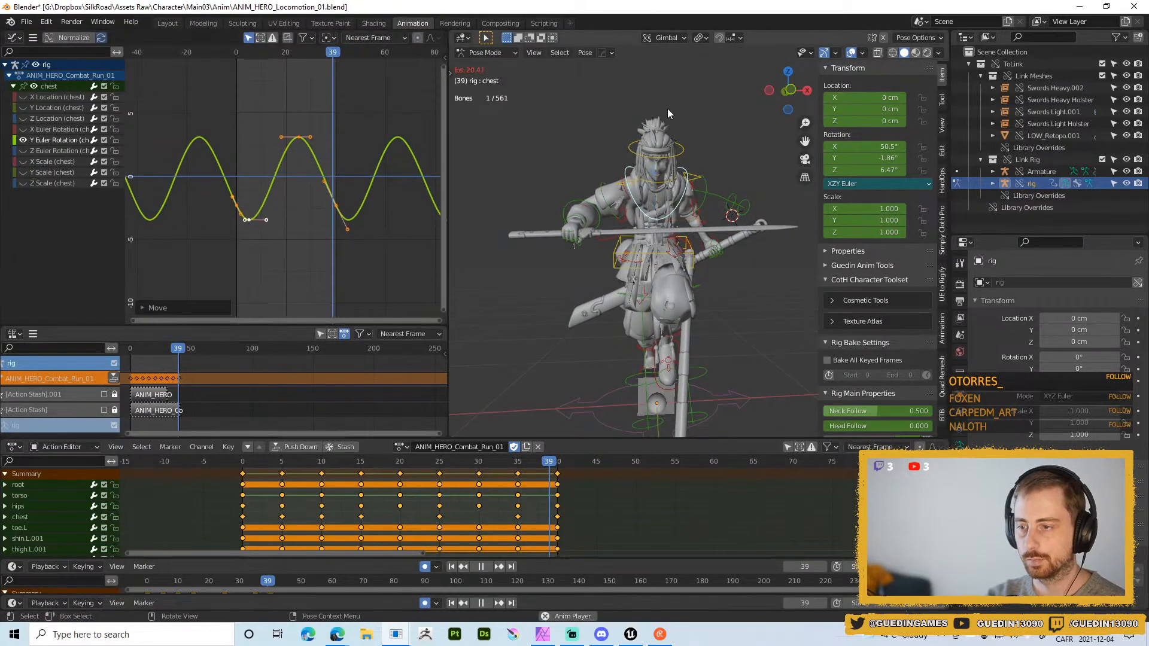
middle_click_drag(687, 304, 672, 330)
scroll(667, 326, "down", 2)
middle_click_drag(636, 312, 746, 264, "shift")
key("shift+alt+z")
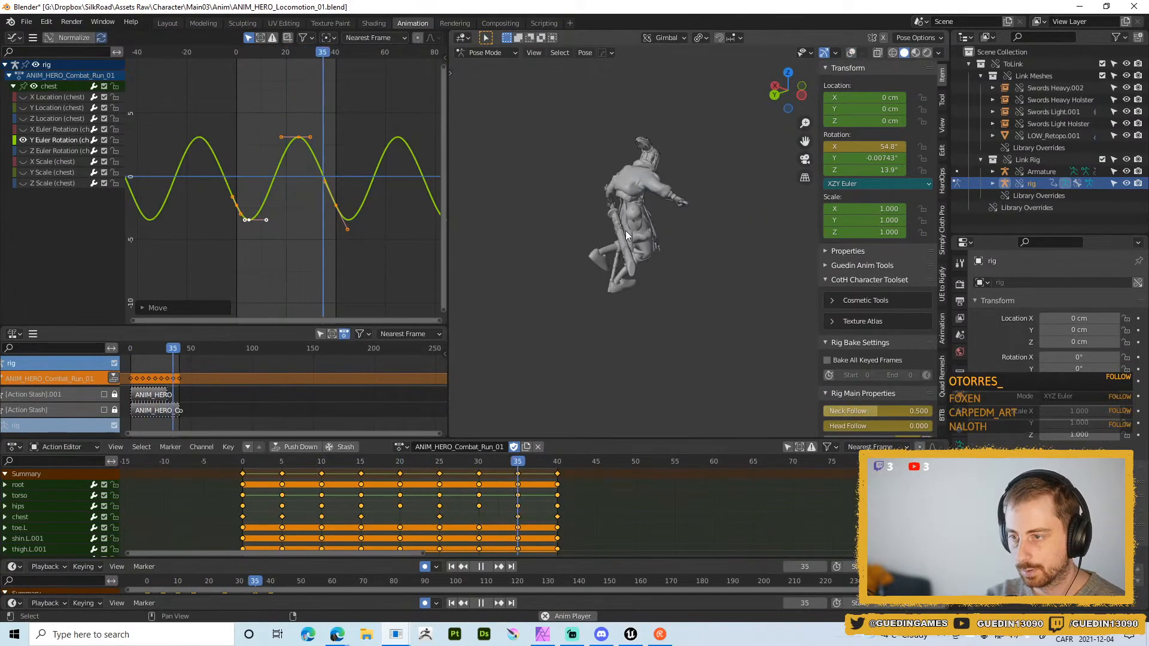
middle_click_drag(626, 231, 965, 196)
key("shift+alt+z")
scroll(616, 173, "up", 4)
key("space")
- Raise the upper_arm_fk.R bone's Z Euler Rotation curve to 24.5° at frame 12 and play back the run, stopping at frame 11
scroll(611, 180, "up", 2)
left_click(623, 141)
scroll(698, 201, "down", 3)
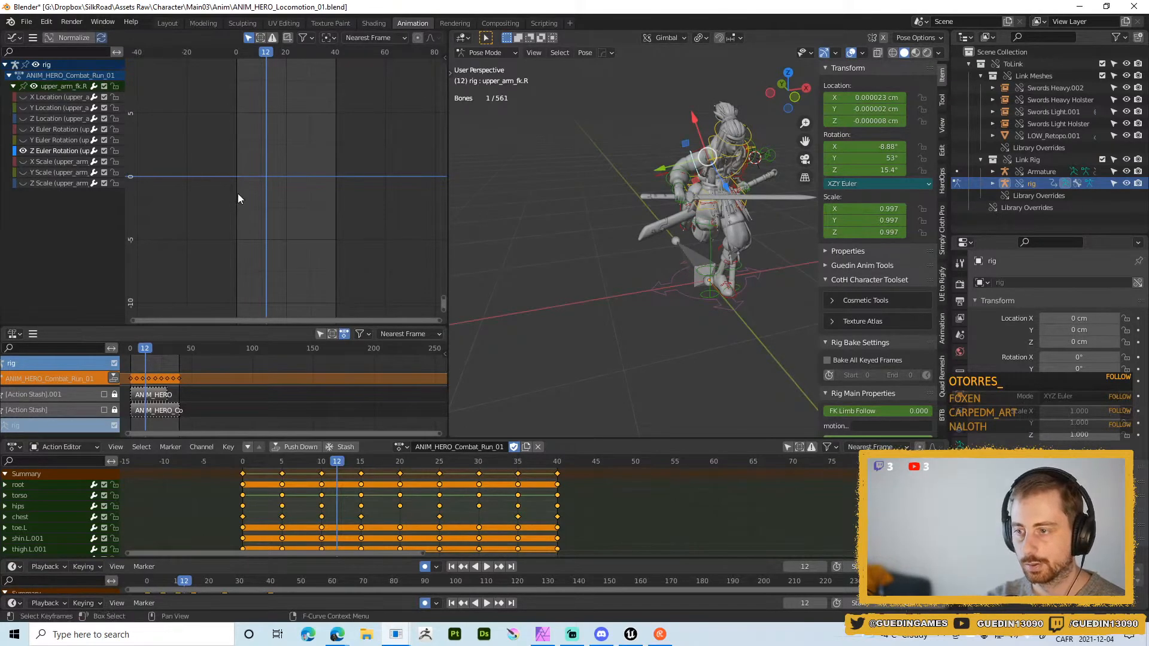
key("Home")
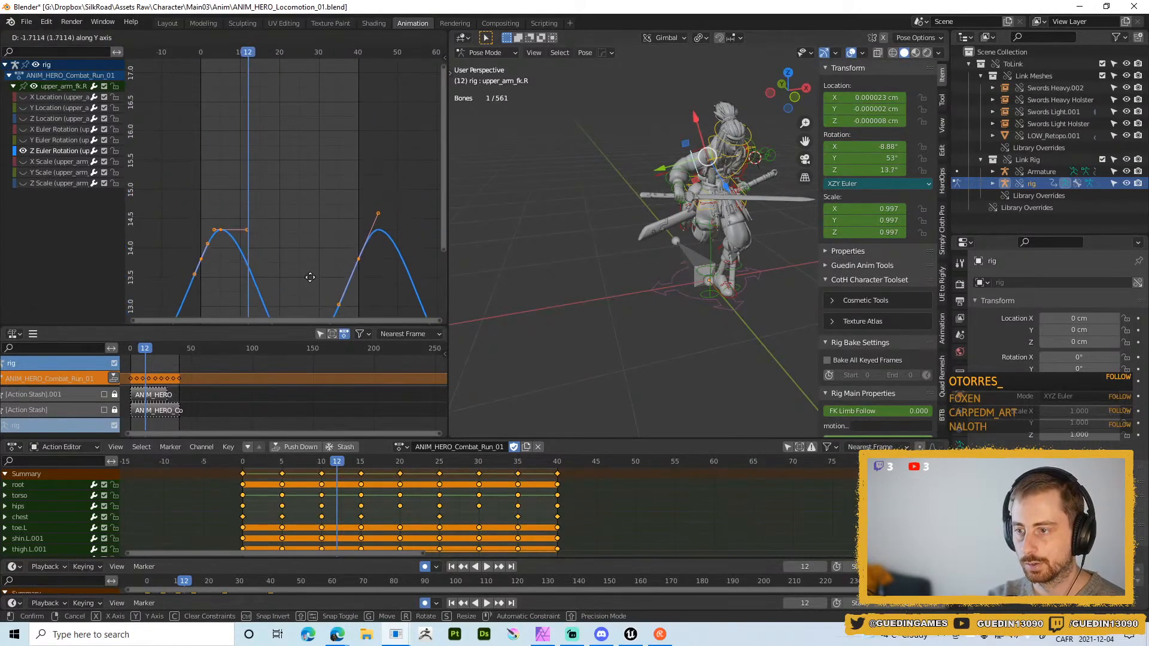
left_click(249, 202)
key("Home")
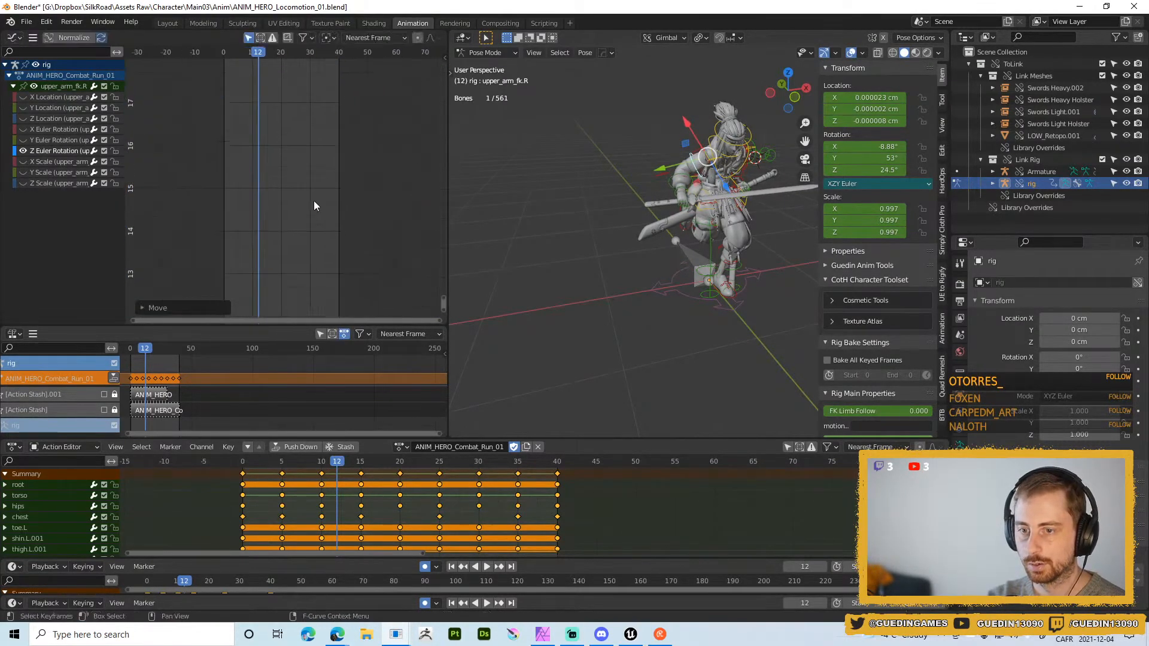
key("space")
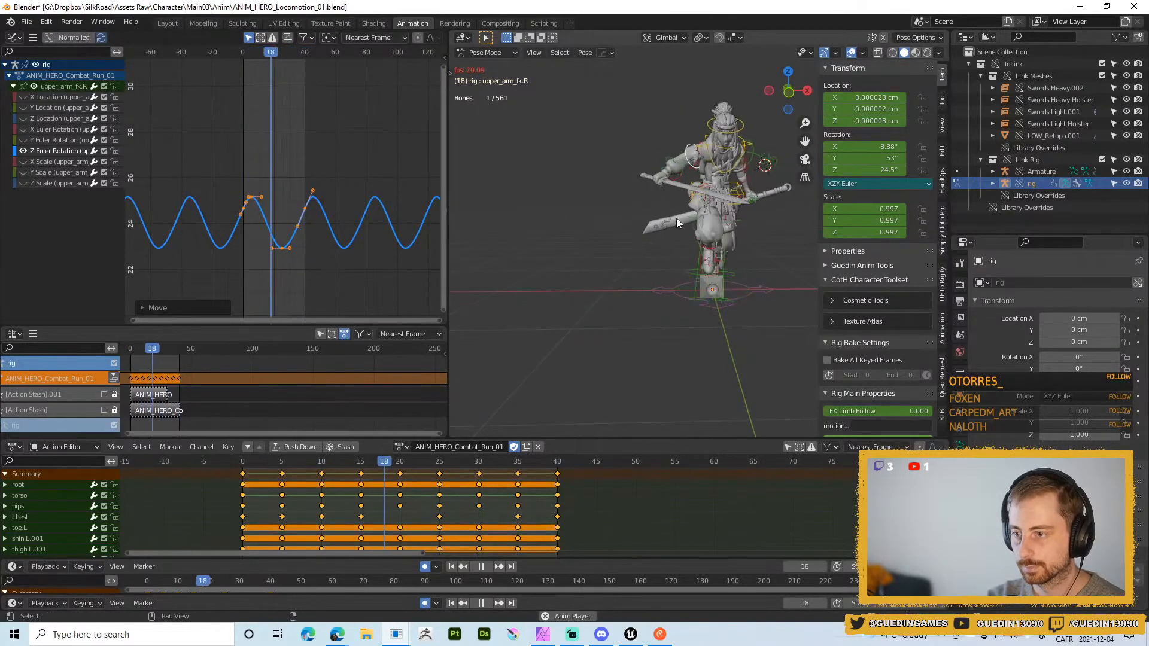
middle_click_drag(677, 218, 626, 214)
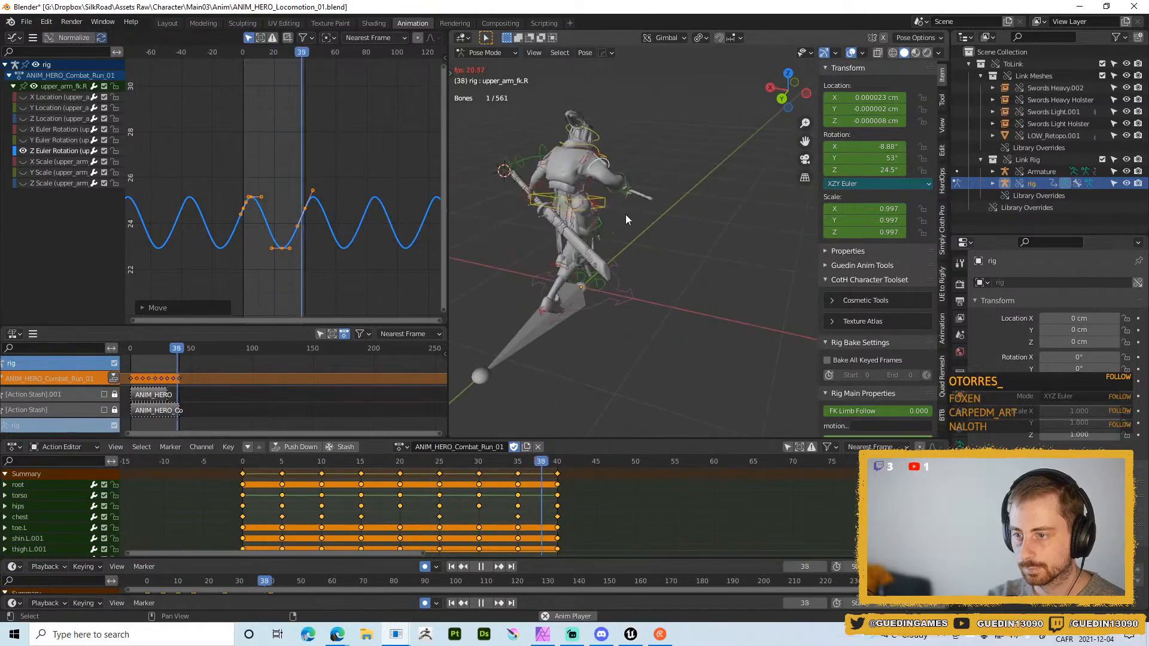
key("shift+alt+a")
left_click(622, 184)
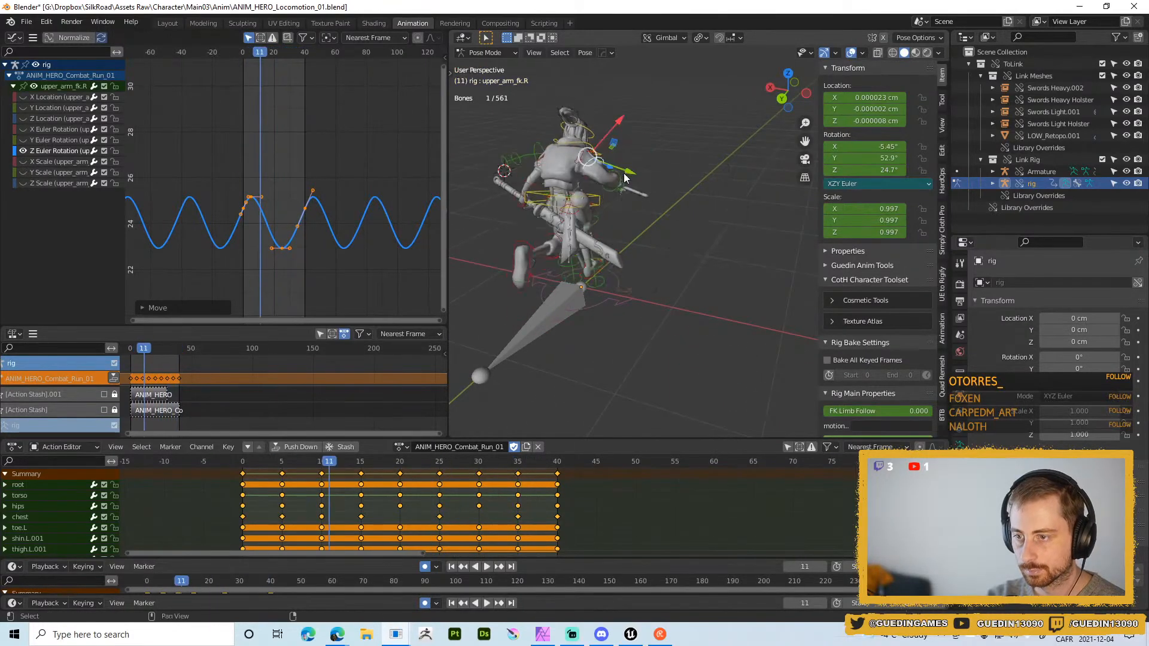
- Examine the hero's right arm and shoulder pose at frame 11 up close, with and without the overlays
middle_click_drag(565, 132, 617, 178, "shift")
middle_click_drag(617, 178, 933, 238, "ctrl")
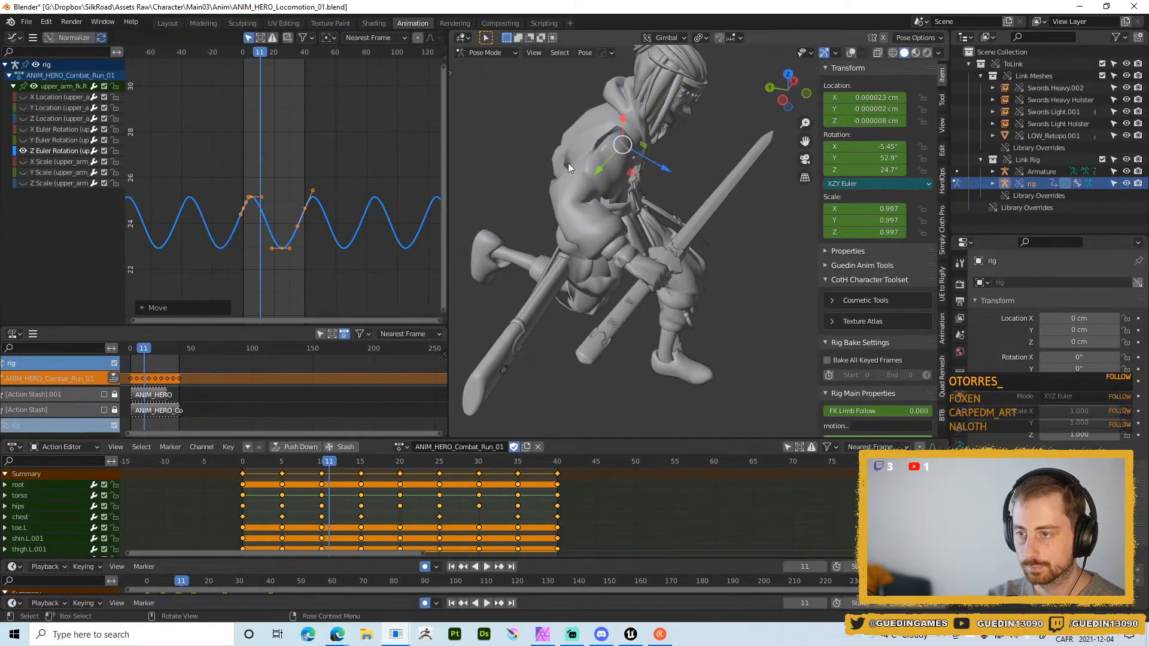
key("shift+alt+a")
key("Escape")
middle_click_drag(680, 185, 606, 187, "shift")
key("alt+a")
middle_click_drag(606, 187, 611, 225, "ctrl")
key("shift+alt+z")
middle_click_drag(649, 141, 663, 127)
- Select the shoulder.R bone and show only its X Euler Rotation curve, framed in the graph
left_click(693, 143)
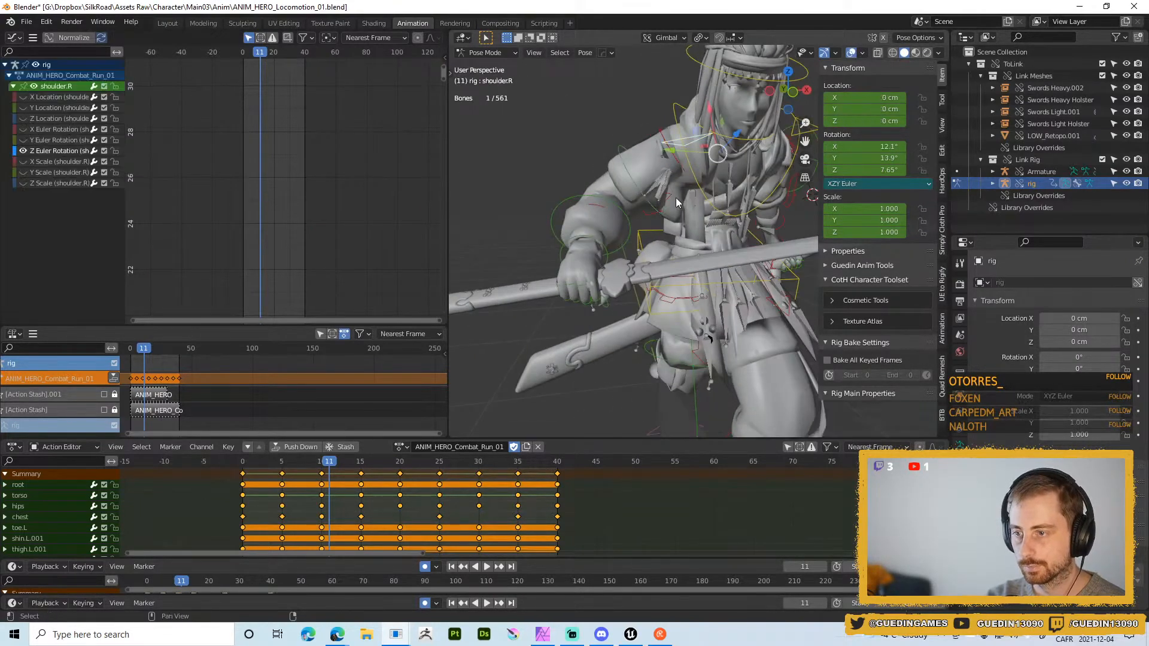
mouse_move(677, 203)
middle_mouse_down()
mouse_move(673, 194)
mouse_move(690, 191)
middle_mouse_up()
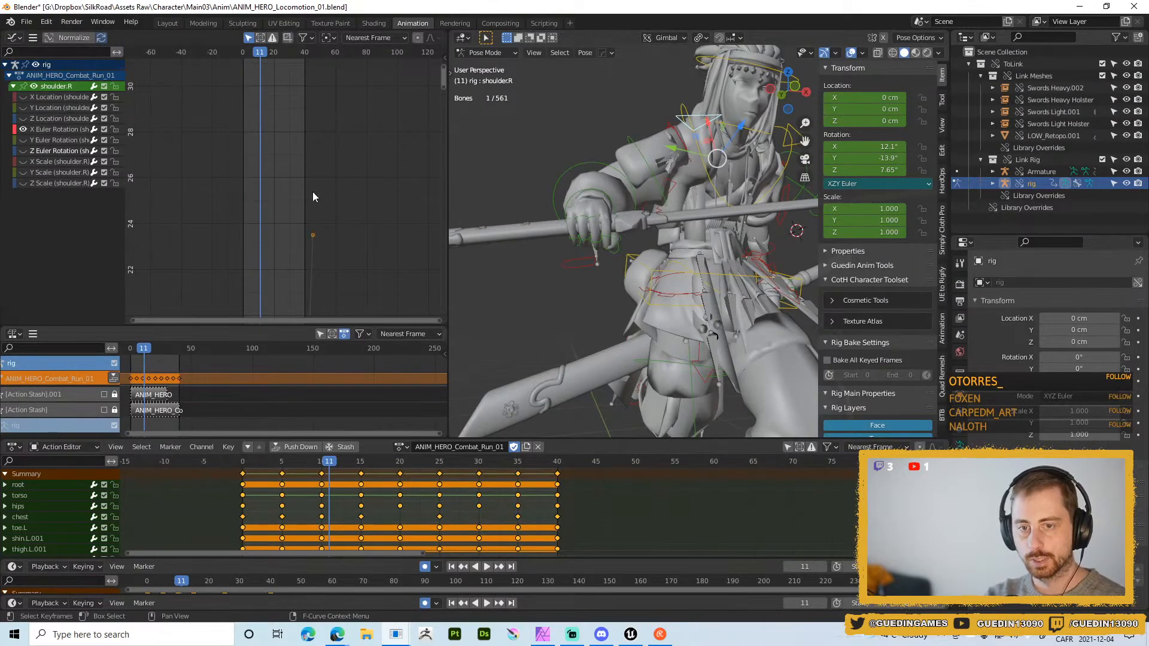
key("Home")
scroll(352, 271, "down", 2)
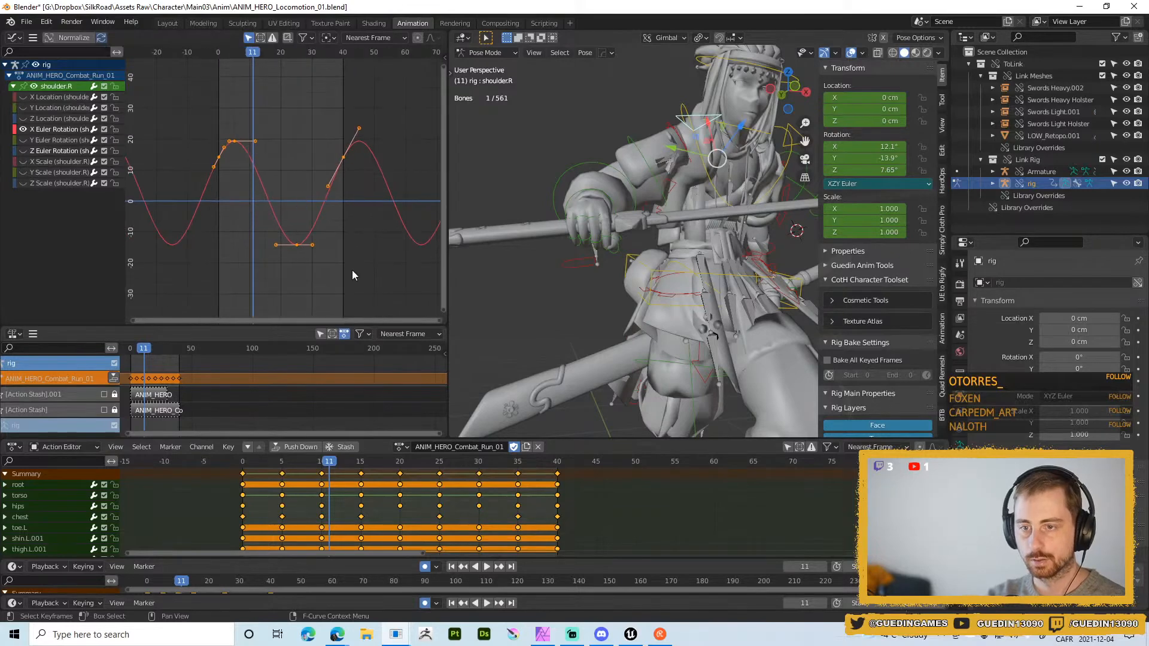
key("g")
key("y")
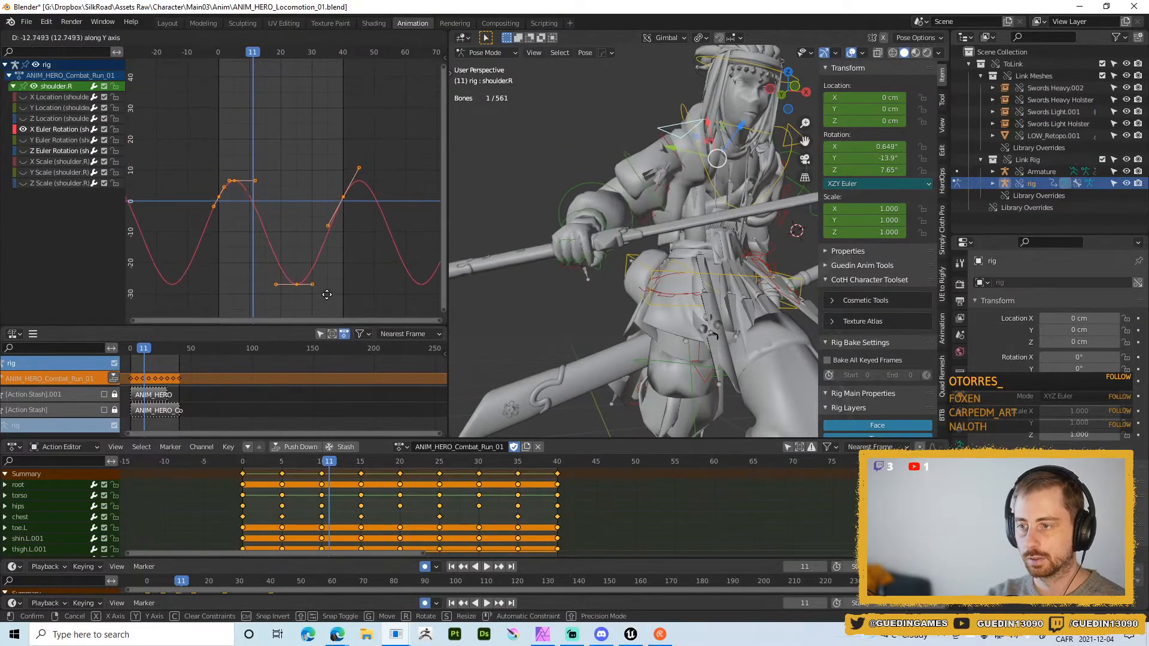
key("Escape")
- Scale the shoulder.R bone's X Euler Rotation curve vertically by about 0.72 and play back the run, stopping at frame 35
key("s")
key("y")
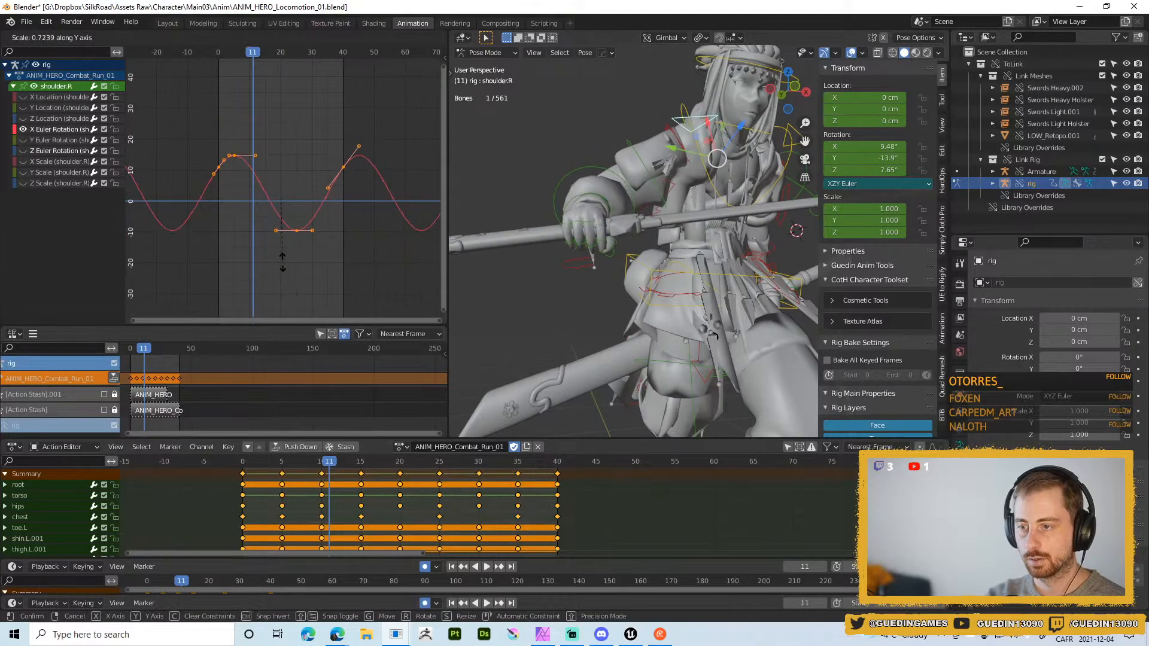
left_click(291, 270)
key("space")
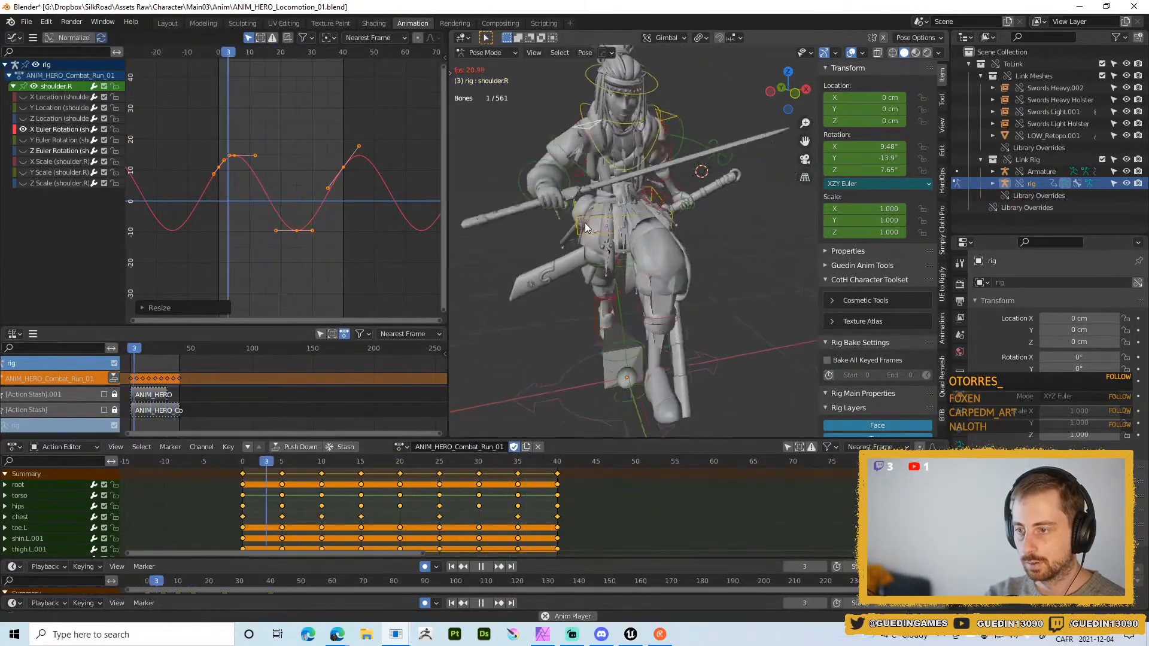
key("alt+a")
left_click(607, 205)
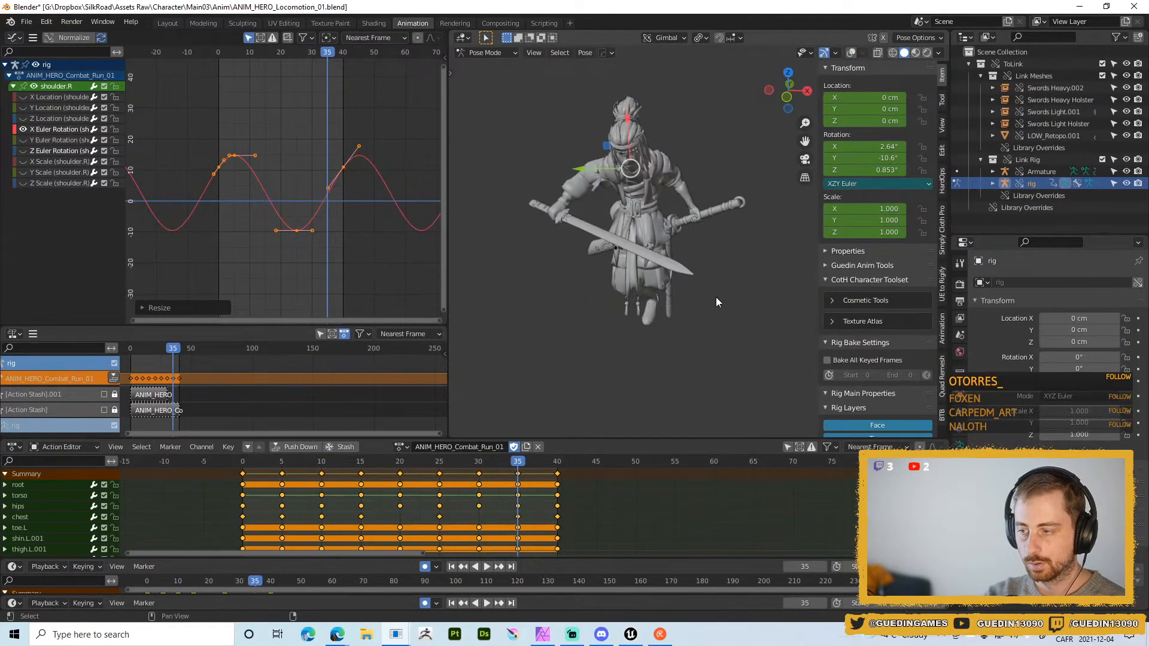
- Return to Object Mode, select the Armature and export it as FBX, overwriting ANIM_HERO_Combat_Run_01.fbx in the Locomotion folder
key("ctrl+Tab")
middle_click_drag(652, 269, 713, 250)
key("alt+shift+z")
left_click(1039, 171)
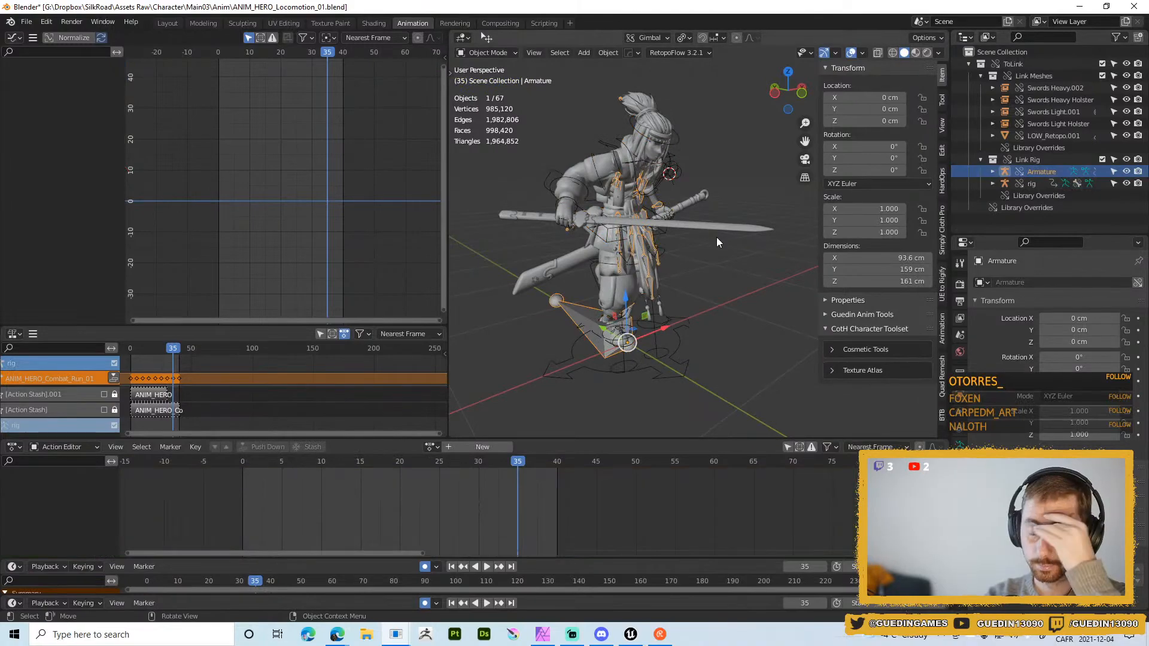
key("ctrl+s")
left_click(767, 295)
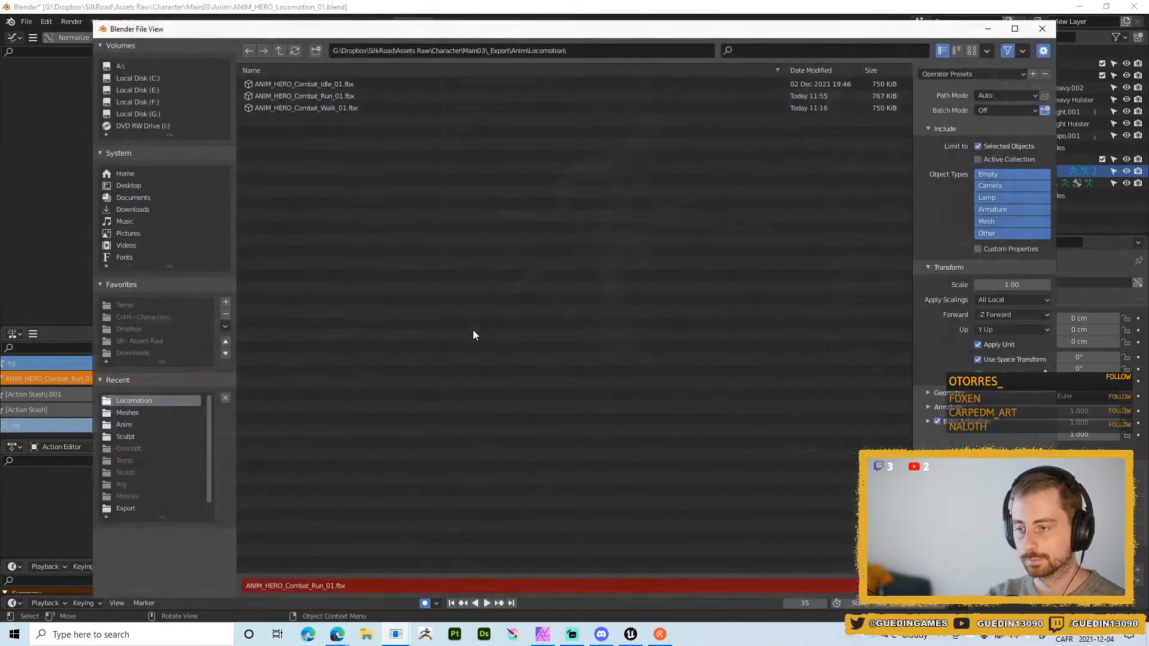
double_click(336, 95)
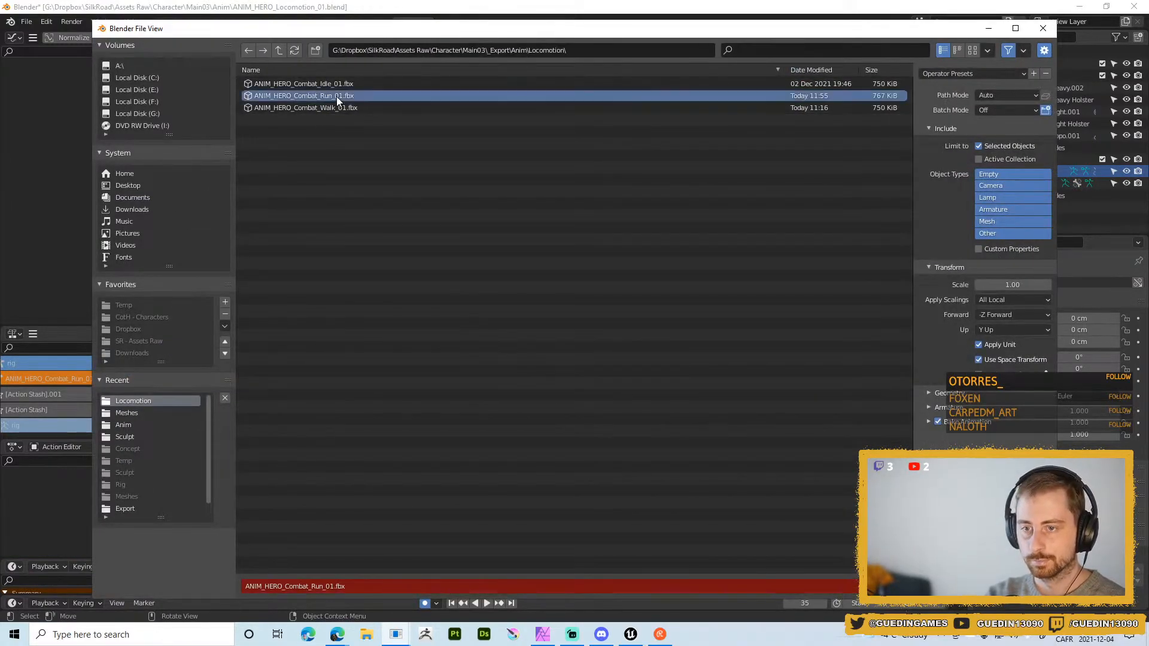
- Switch to Unreal Editor, open and reimport the ANIM_HERO_Combat_Run_01 animation, and view the run preview from behind
key("alt+Tab")
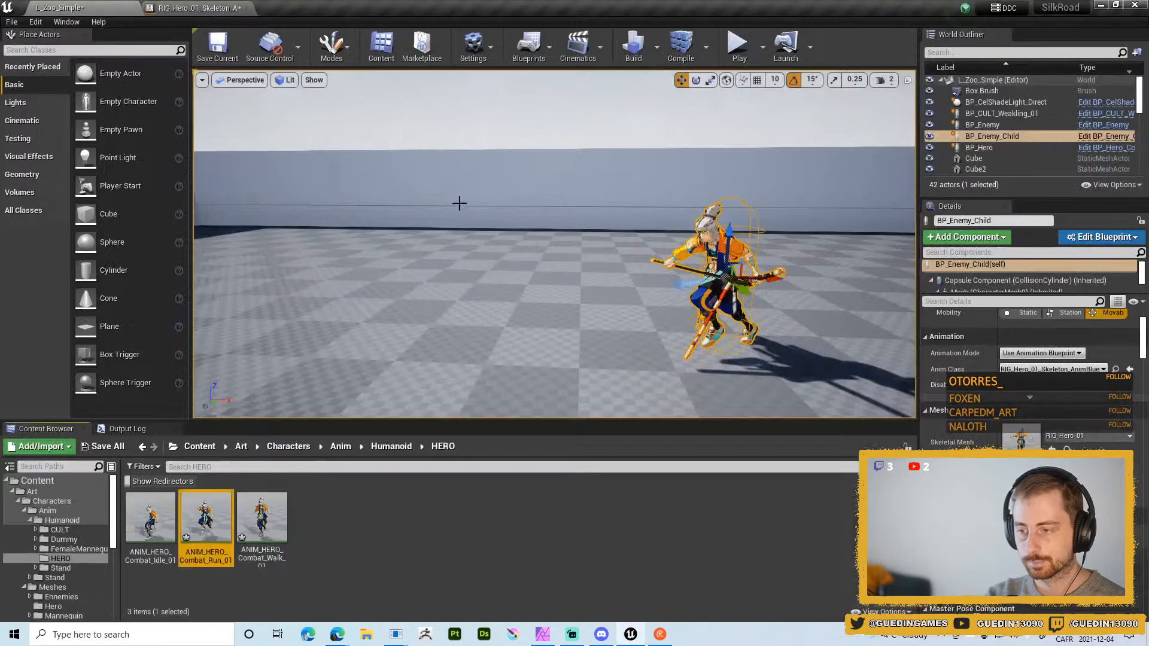
left_click(196, 7)
left_click(67, 7)
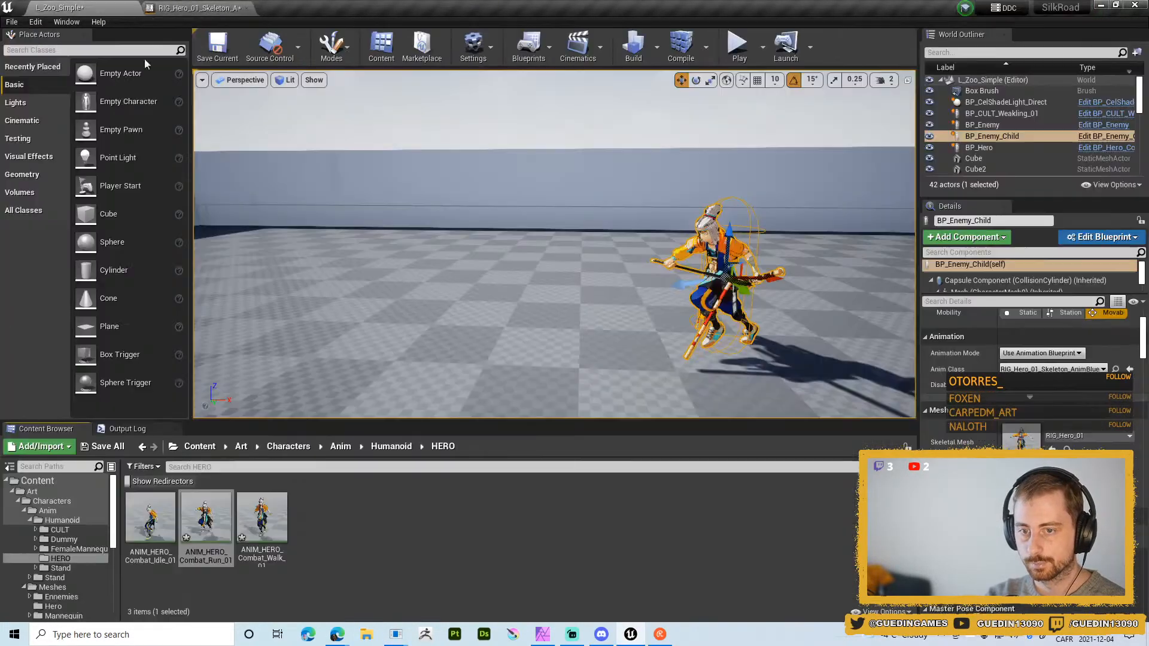
left_click(206, 521)
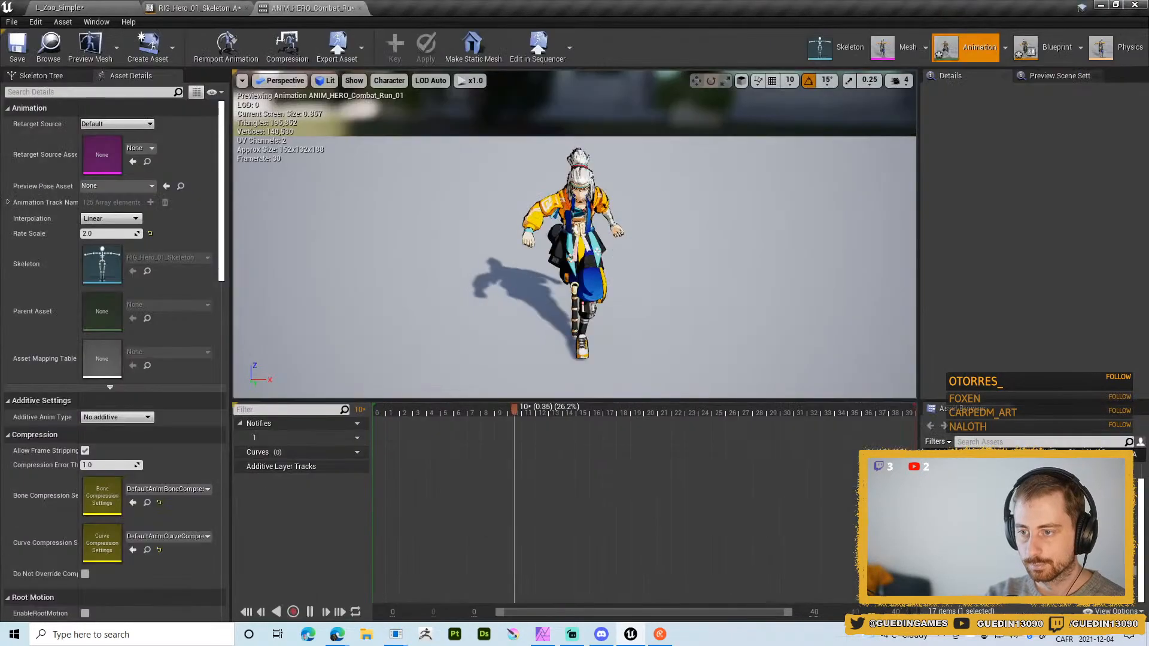
left_click(220, 50)
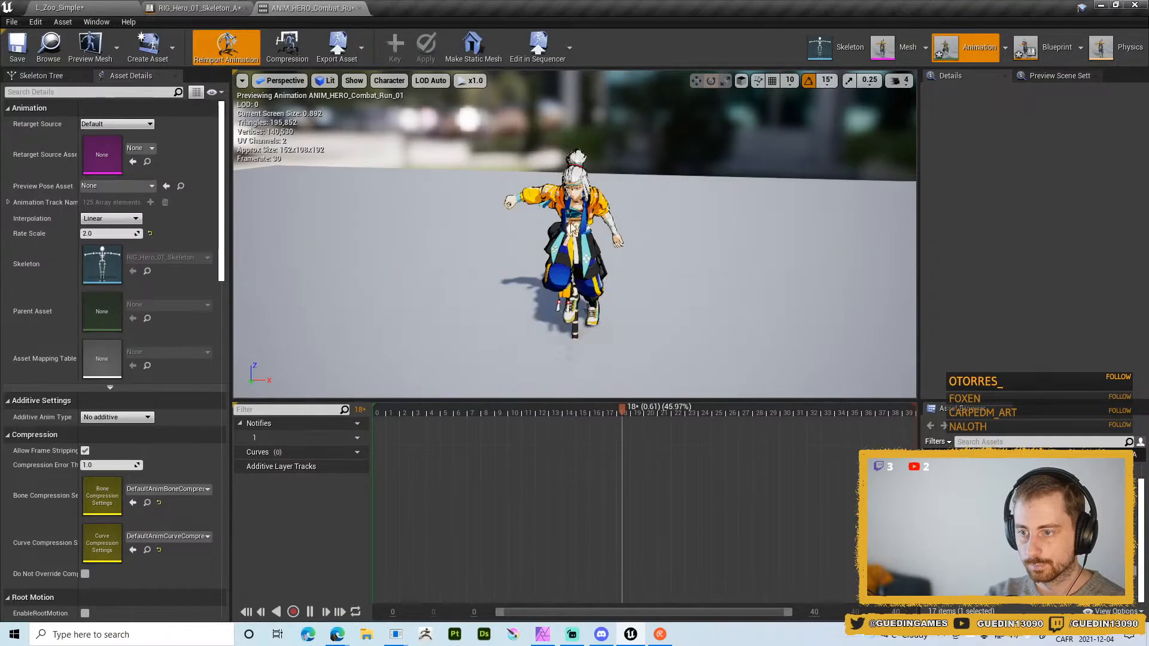
left_click(613, 269)
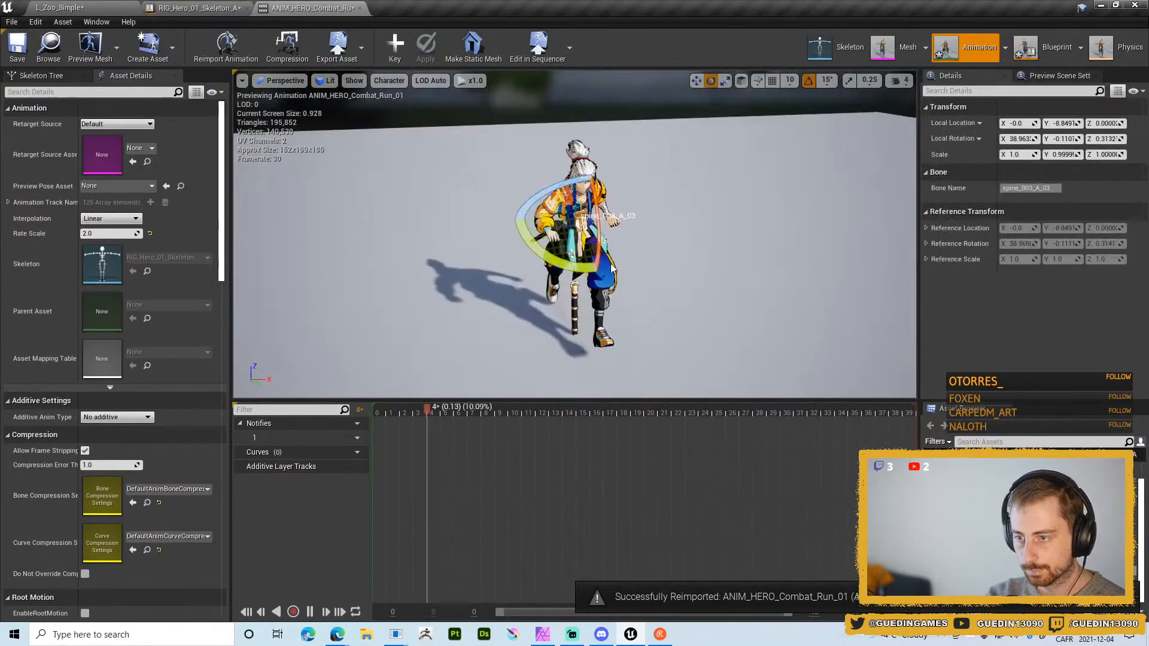
left_click(729, 293)
left_click_drag(729, 293, 906, 302, "alt")
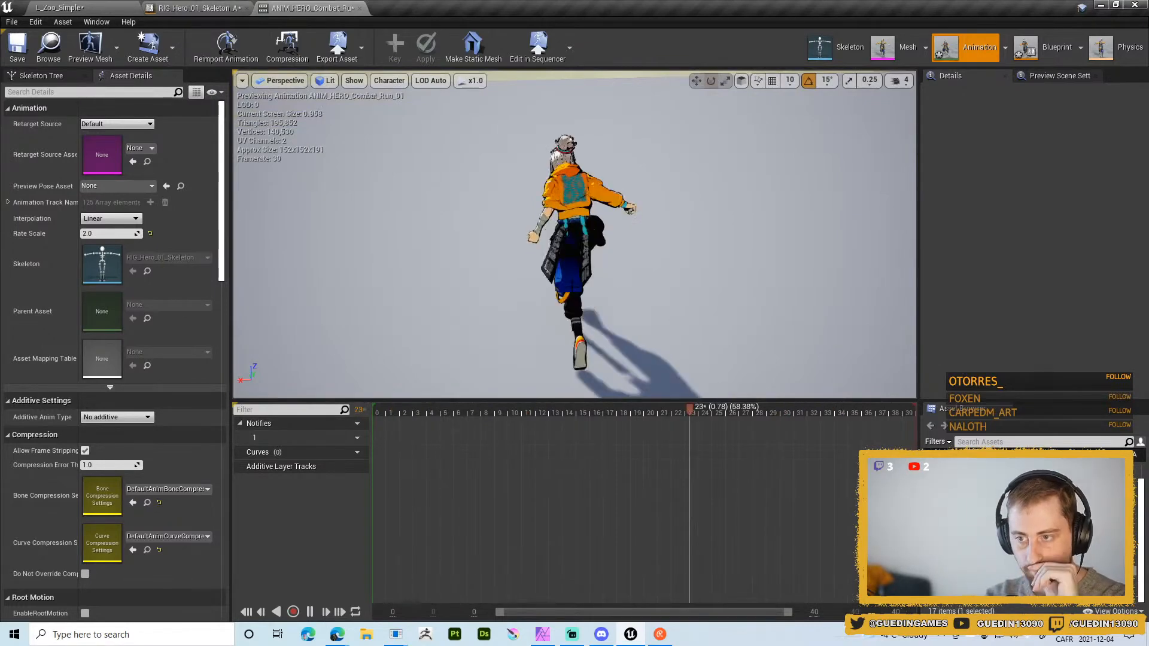
- Play the L_Zoo_Simple level in full screen to check the hero's run in the game
left_click(60, 7)
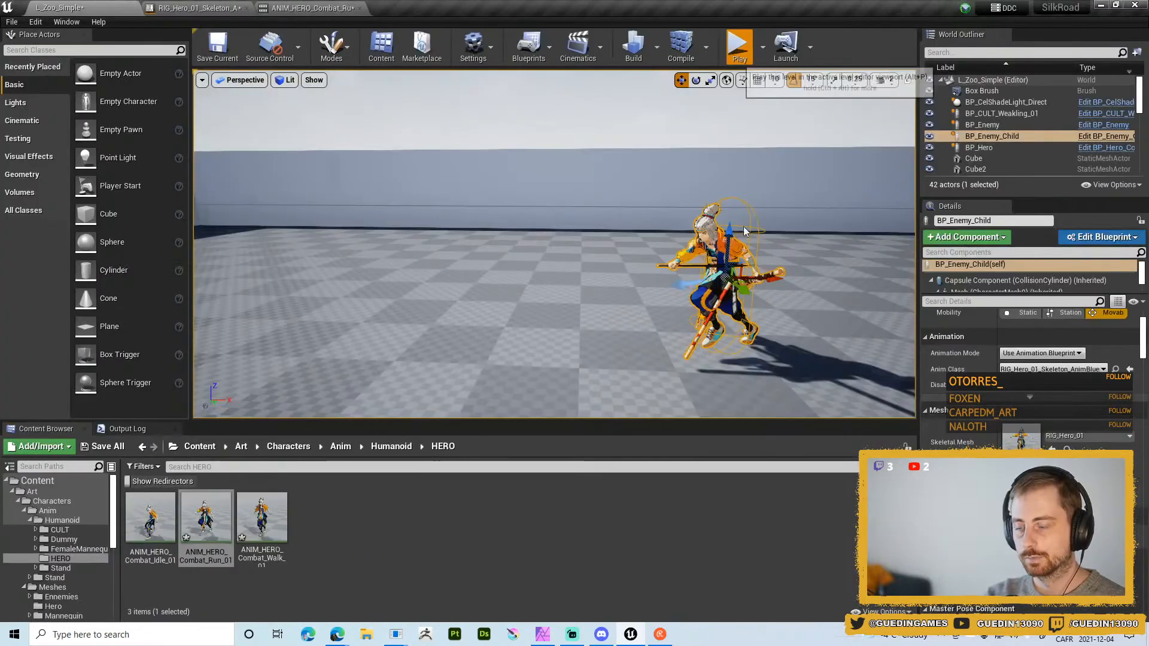
left_click(742, 45)
key("w")
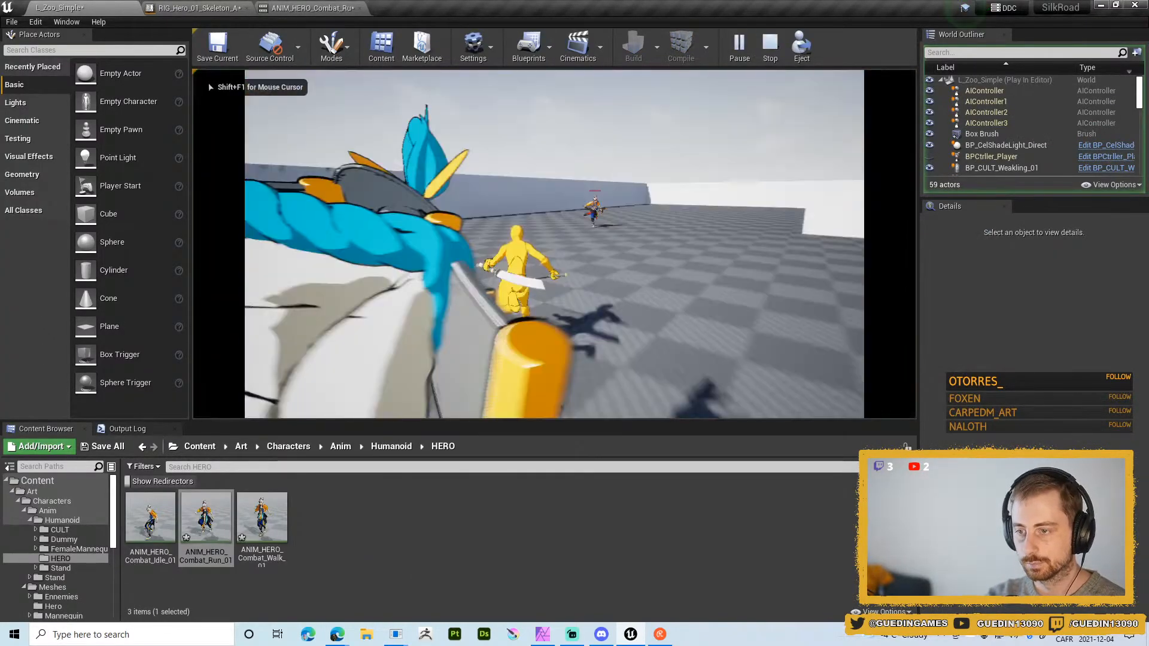
key("F11")
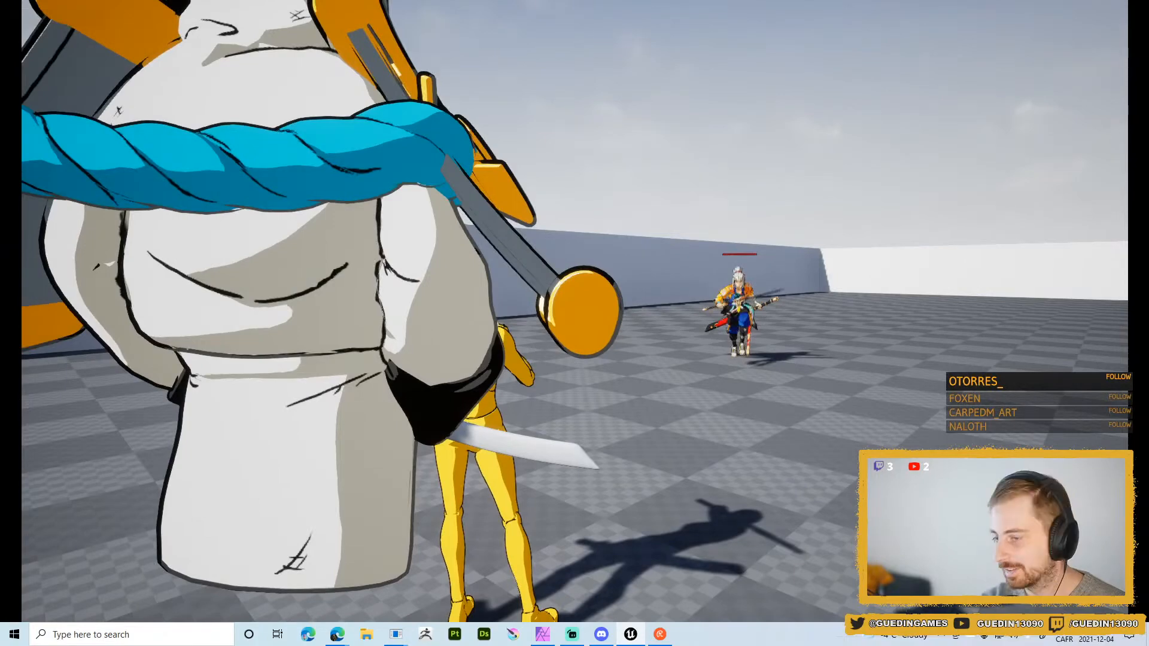
- Move the player around the hero to examine the run from several angles, then stop playing and leave full screen
left_click(575, 324)
key("w")
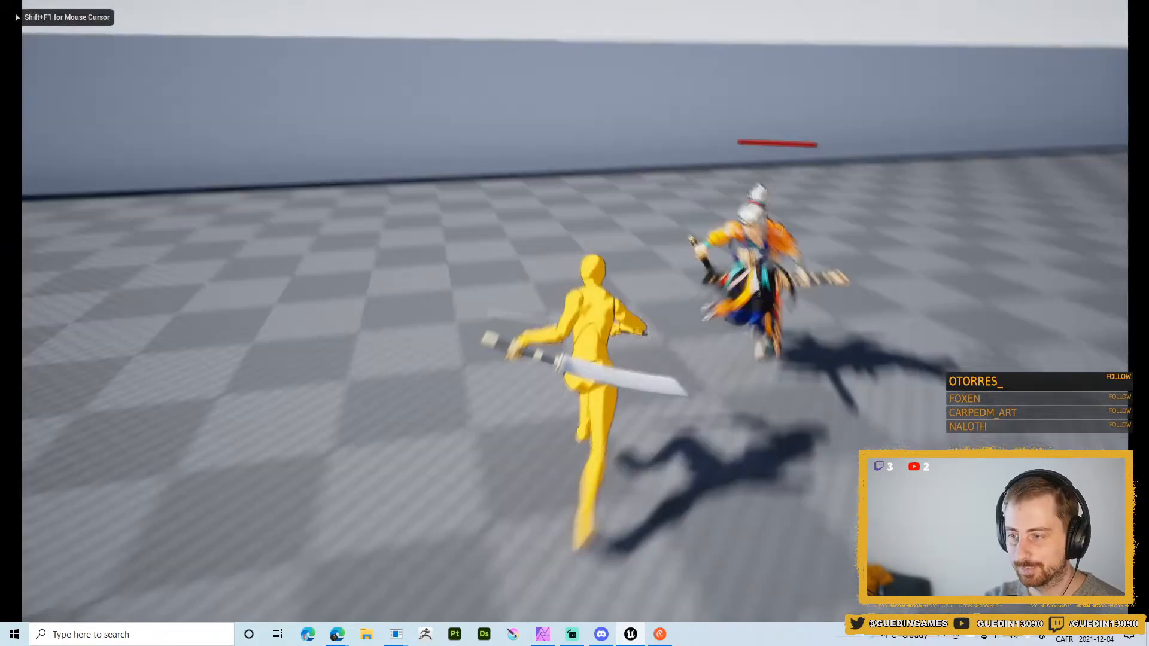
key("w")
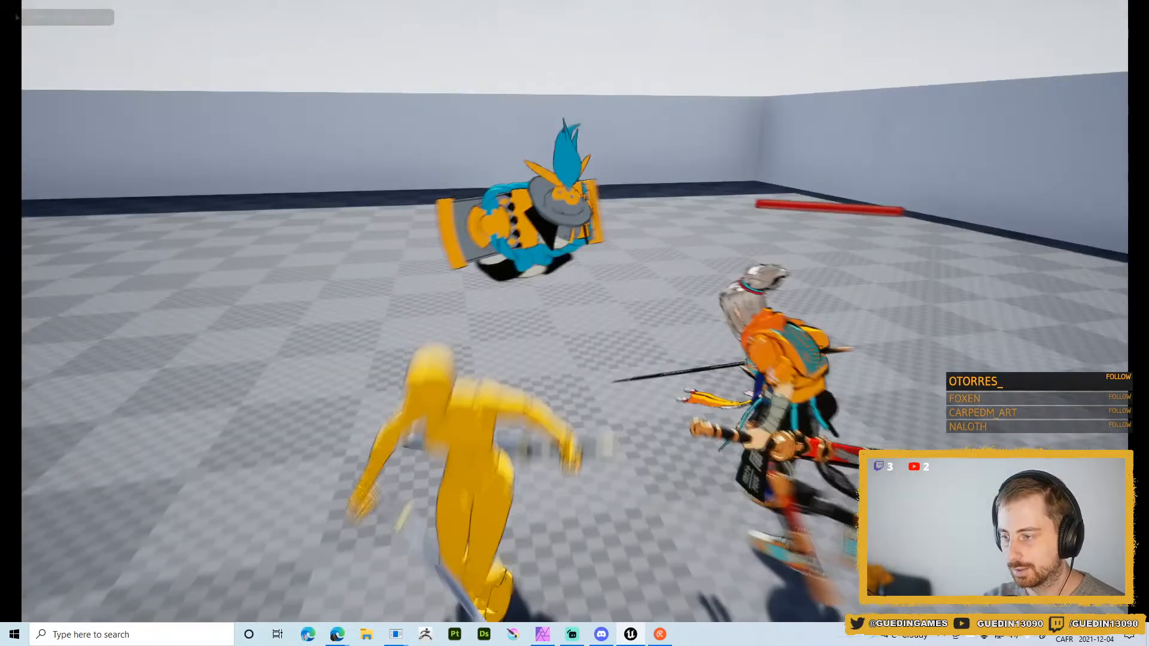
key("s")
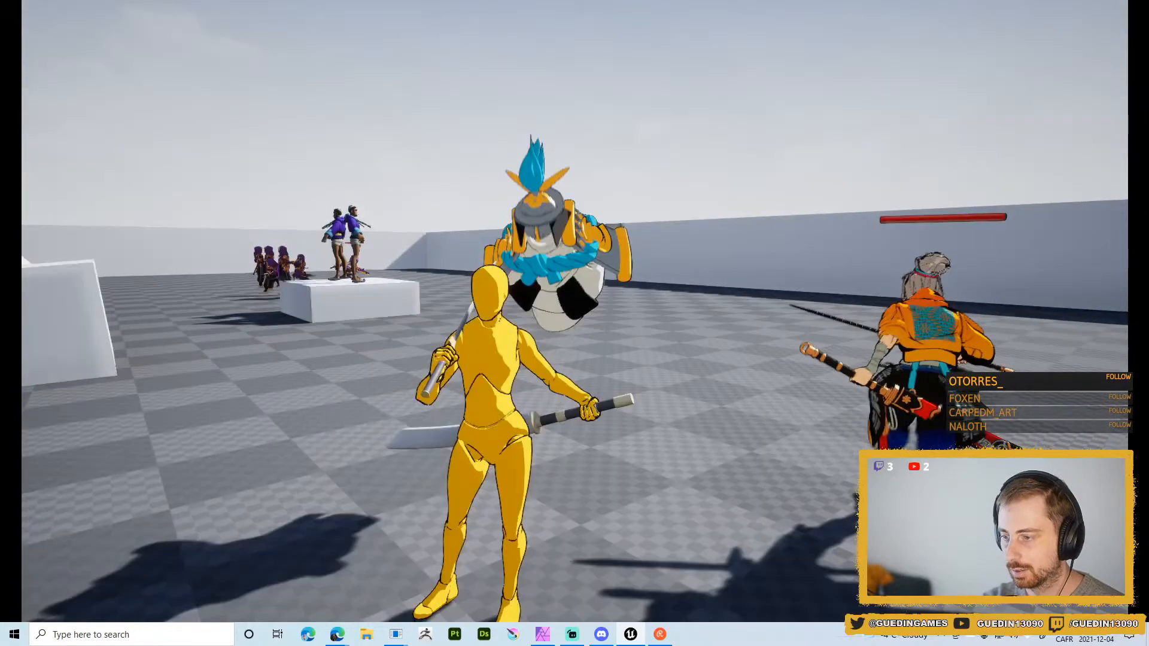
key("w")
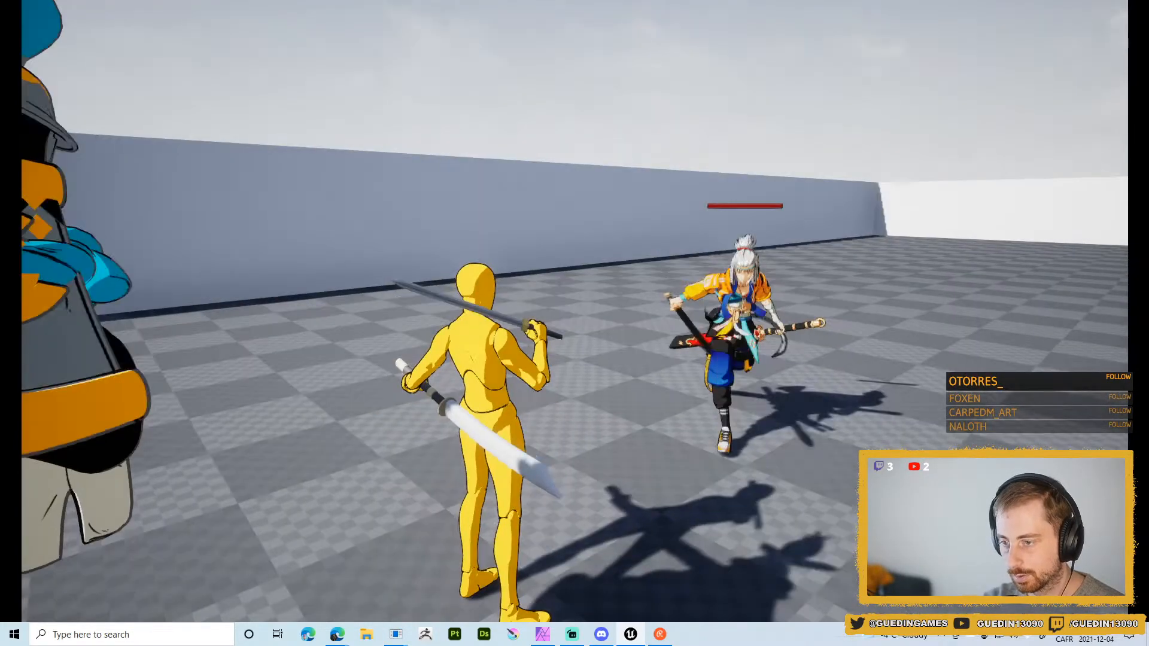
key("w")
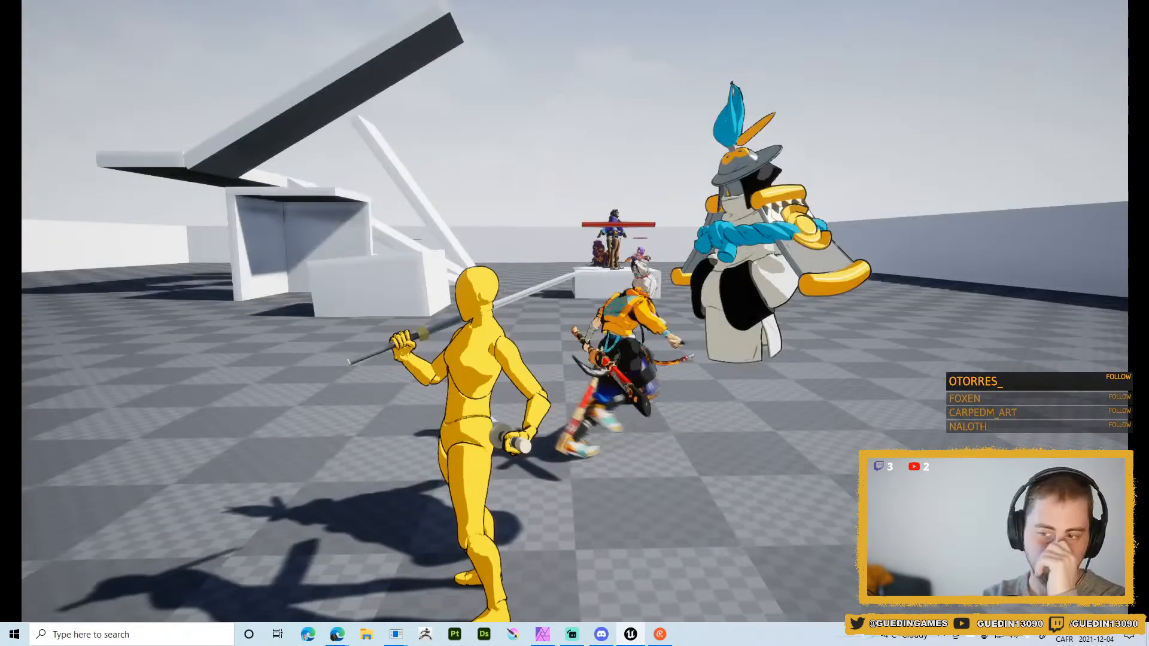
key("s")
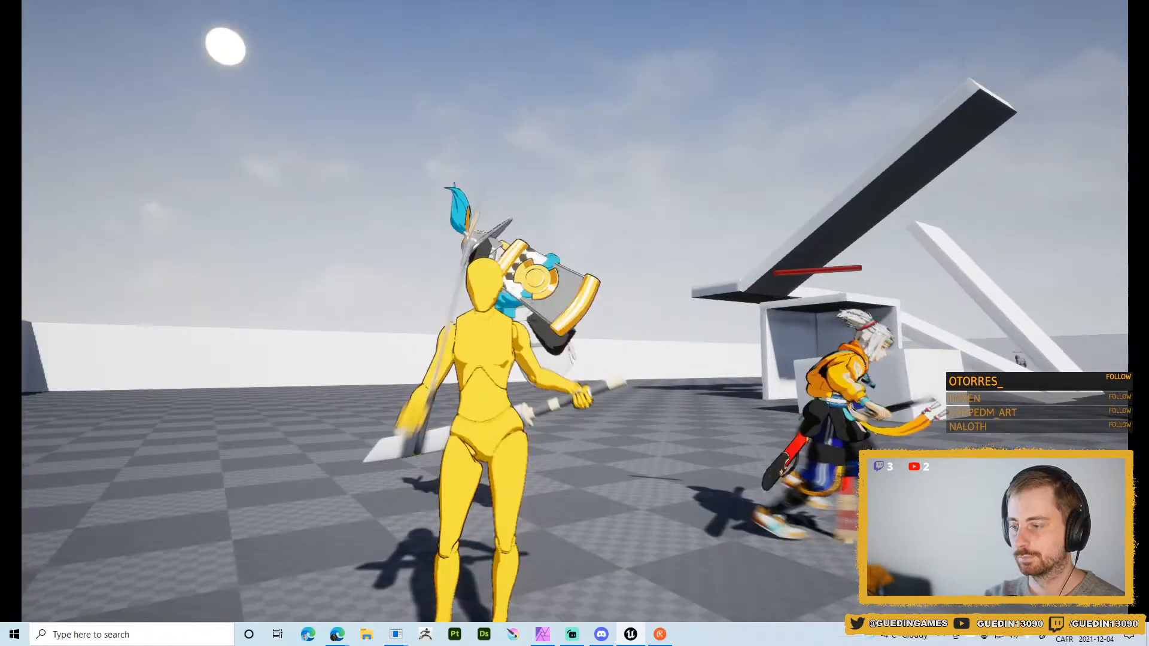
key("s")
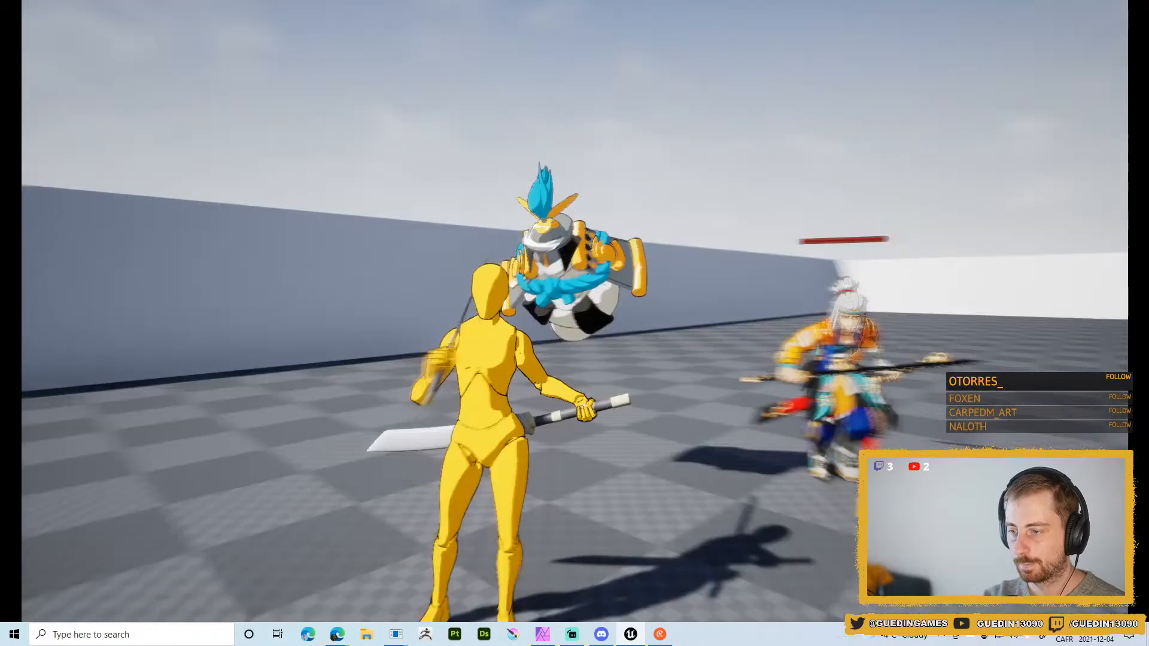
key("d")
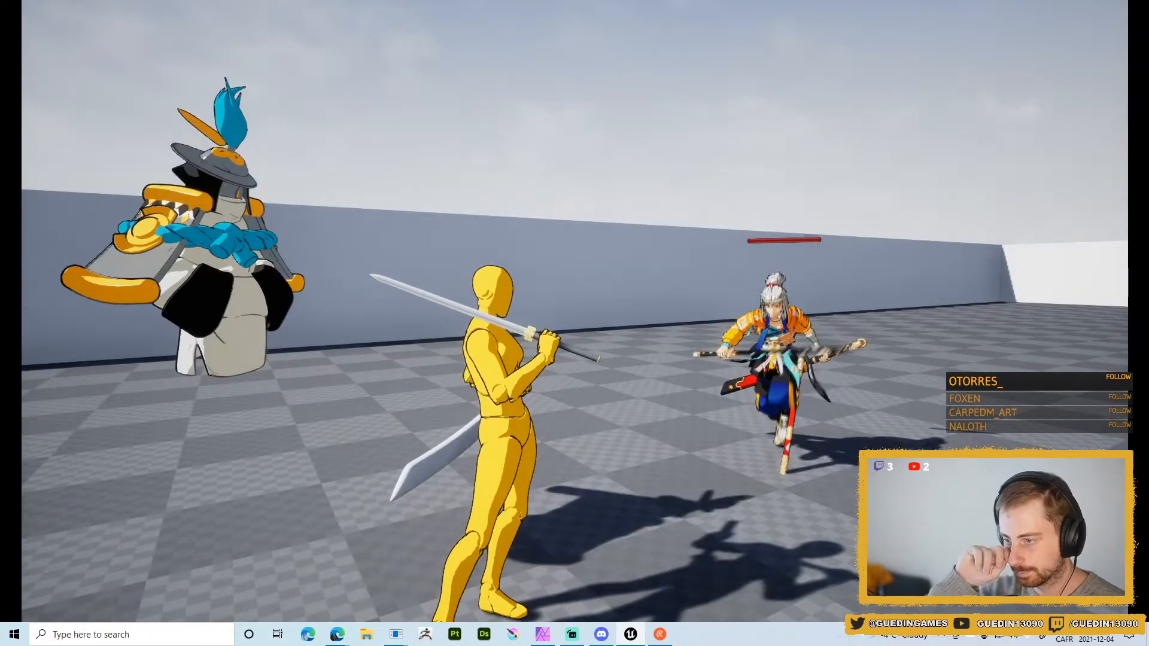
key("s")
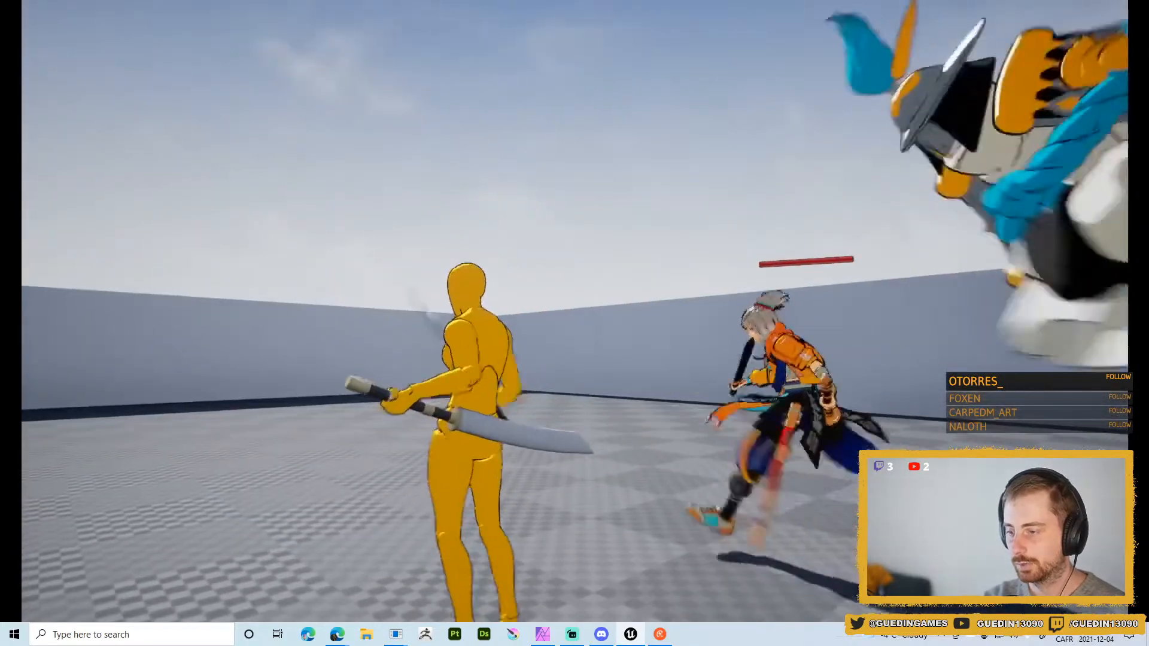
key("Escape")
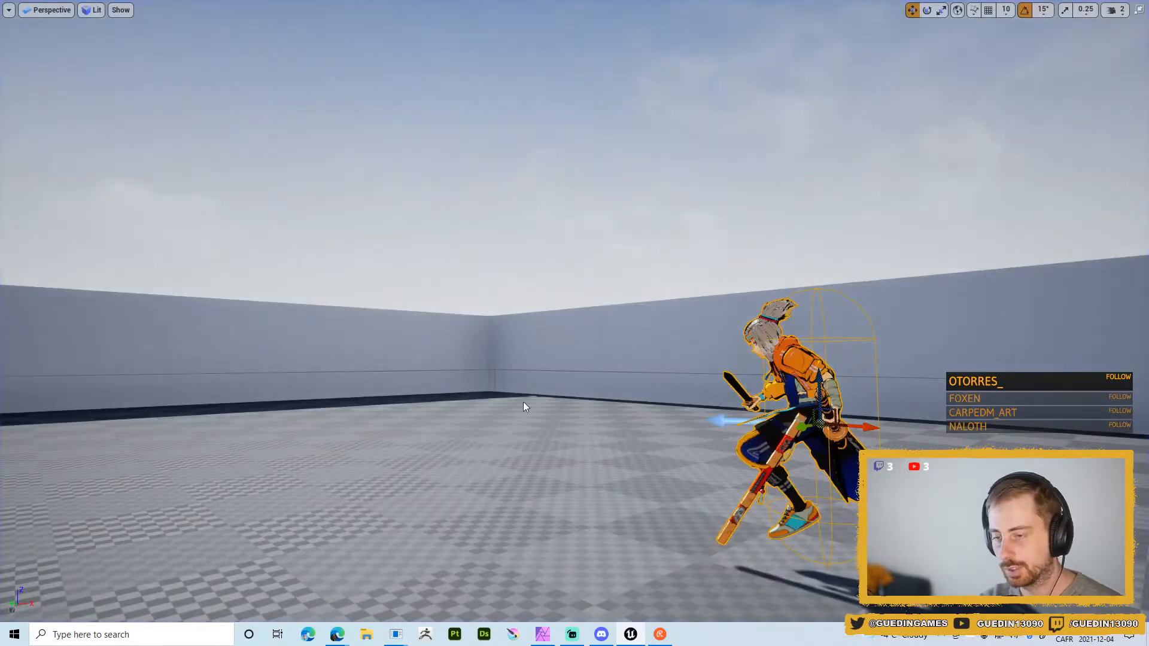
key("F11")
- Switch to the ANIM_HERO_Locomotion_01.blend window in Blender and save the file
left_click(399, 634)
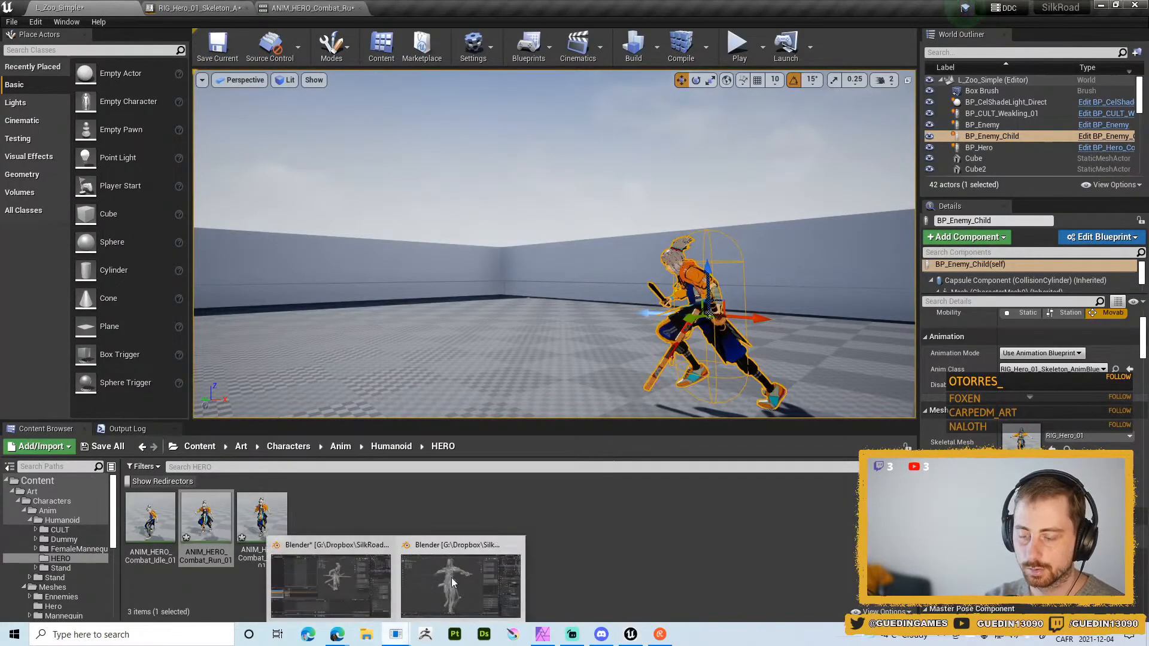
left_click(334, 599)
key("ctrl+s")
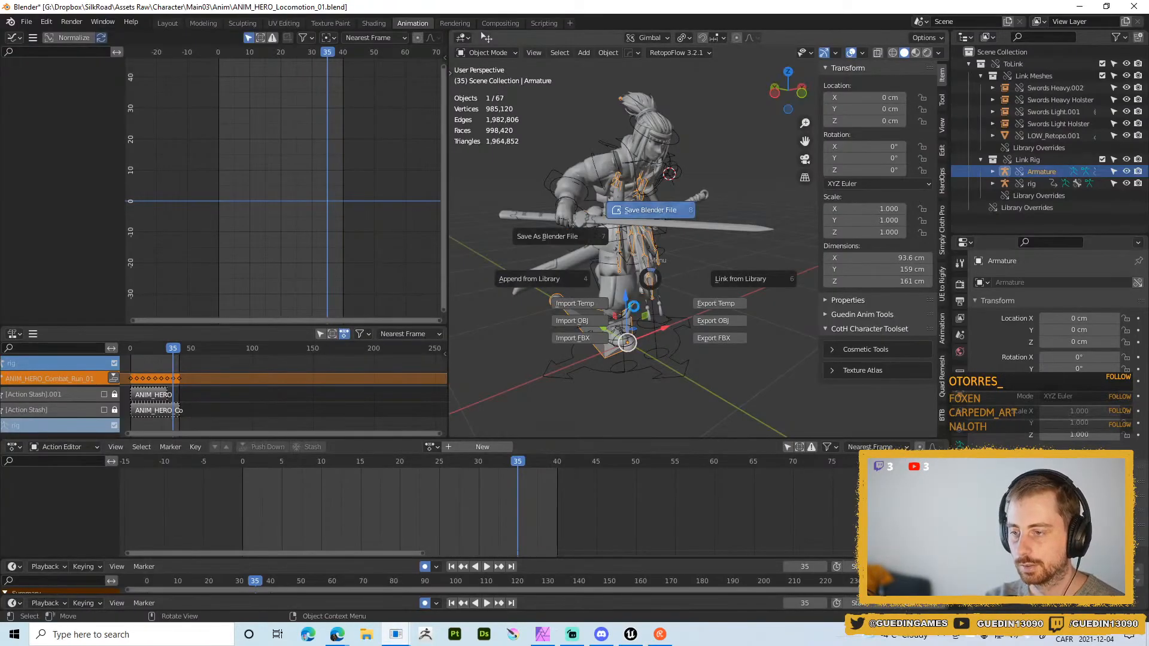
left_click(650, 212)
middle_click_drag(643, 215, 458, 240)
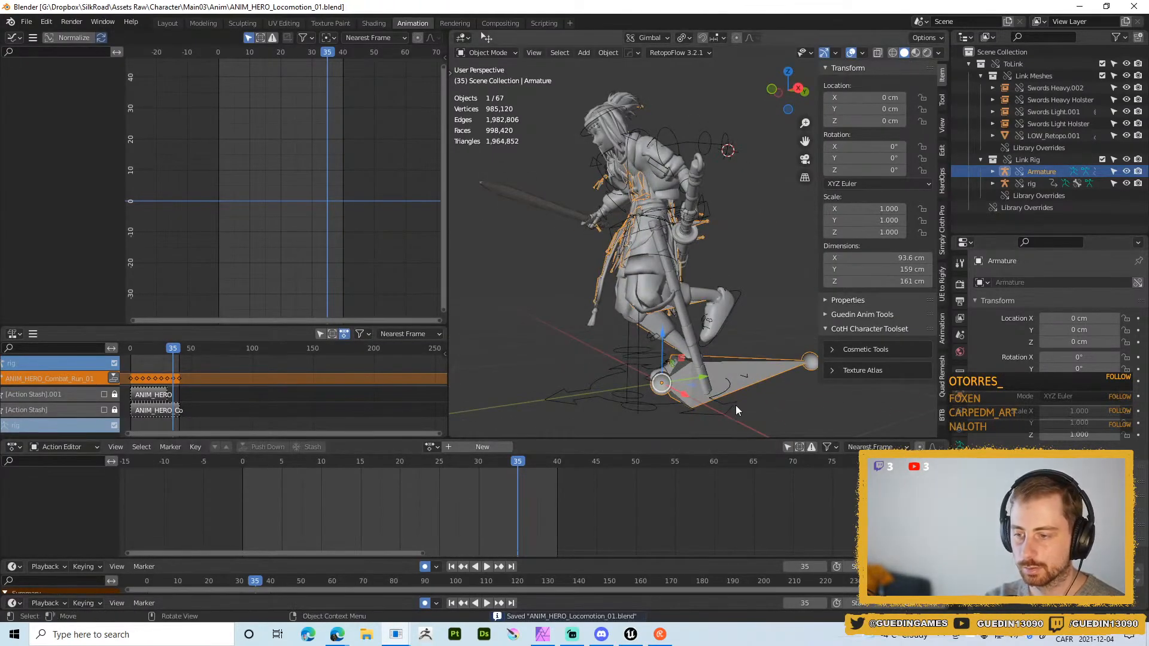
- Hide the Armature, select the rig and put it in Pose Mode
left_click(712, 408)
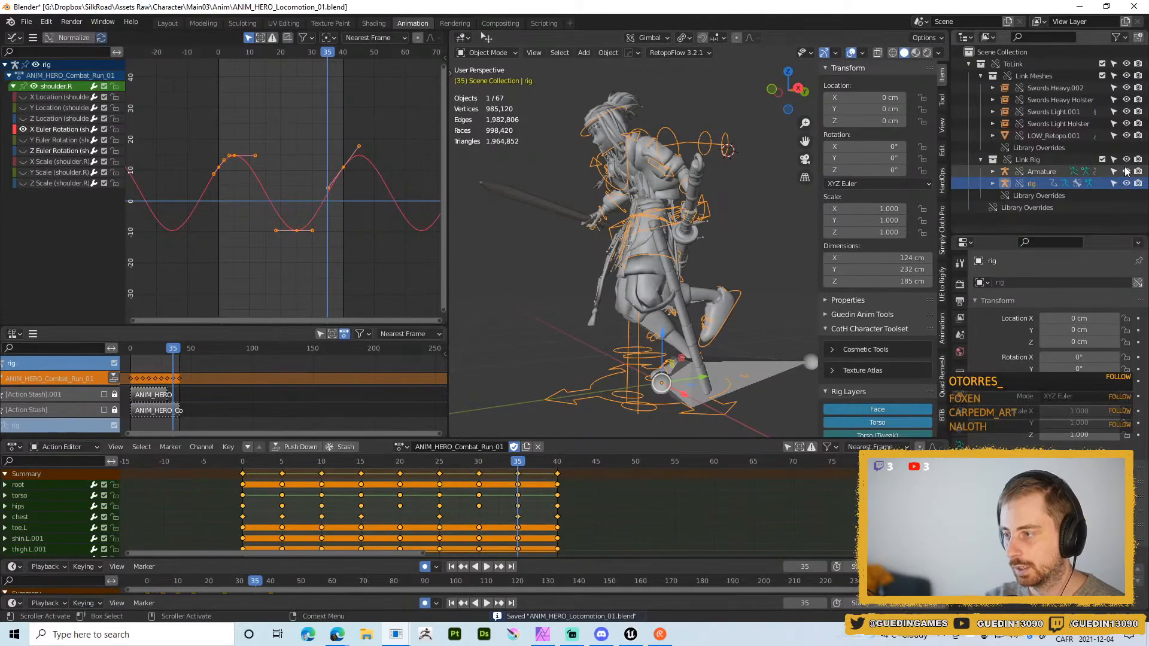
middle_click_drag(803, 304, 735, 271)
left_click(735, 270)
key("ctrl+Tab")
left_click(734, 267)
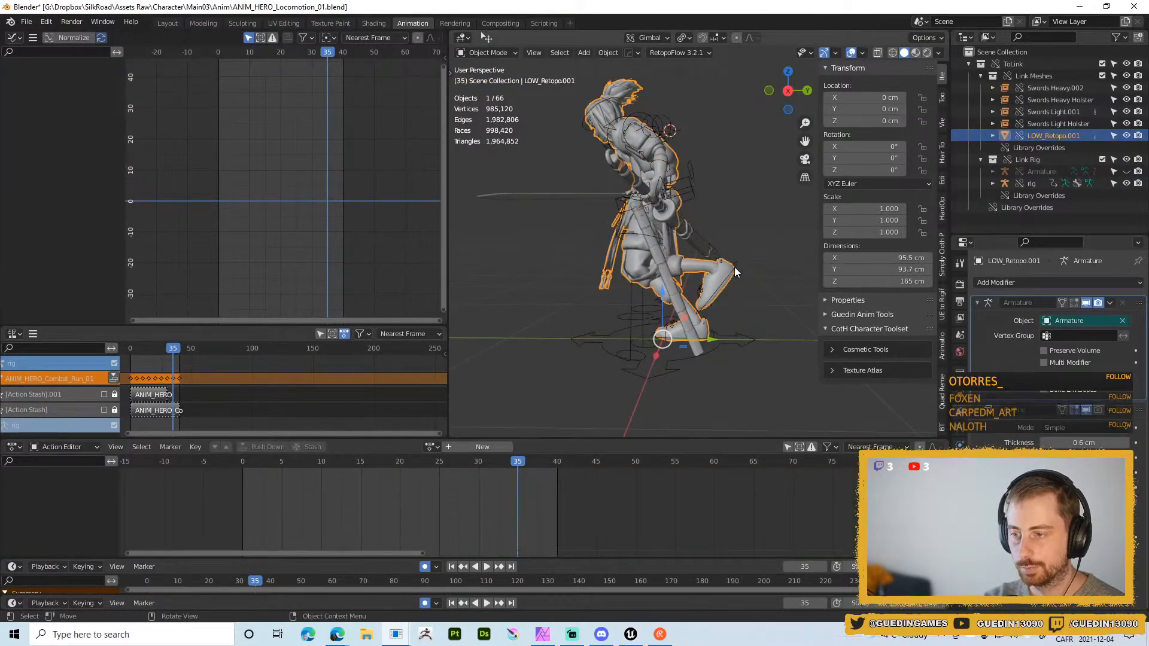
left_click(735, 267)
key("ctrl+Tab")
- Move the foot_ik.L bone forward and up by about 22 cm at frame 0, working in the right orthographic view
middle_click_drag(745, 325, 755, 299)
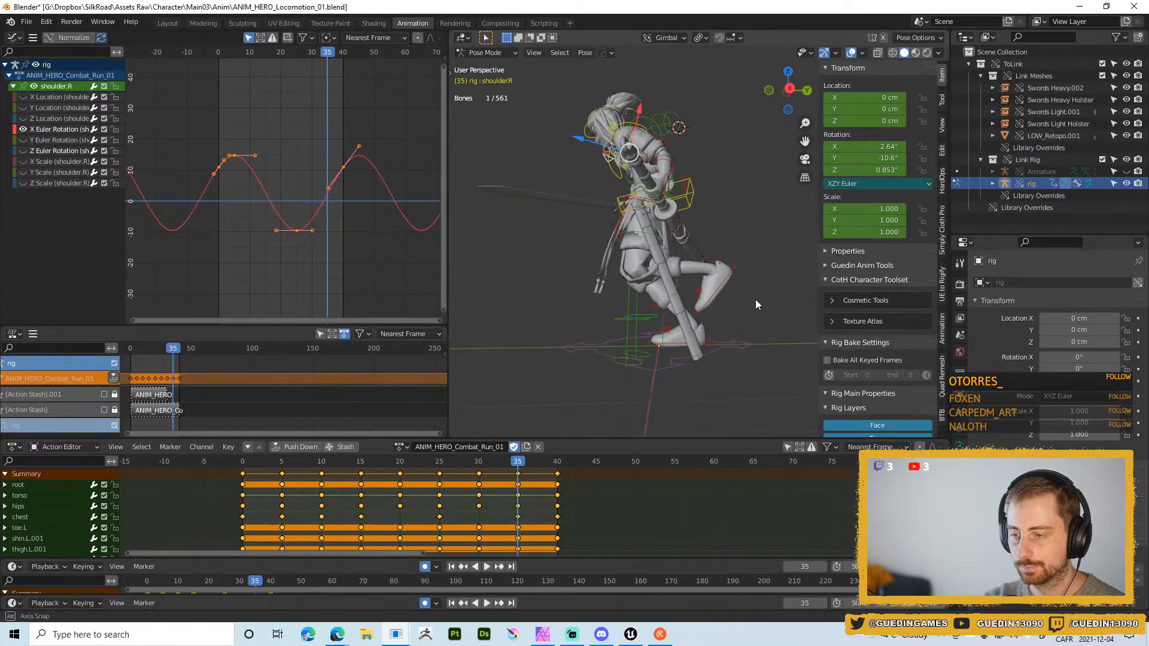
left_click(738, 268)
key("space")
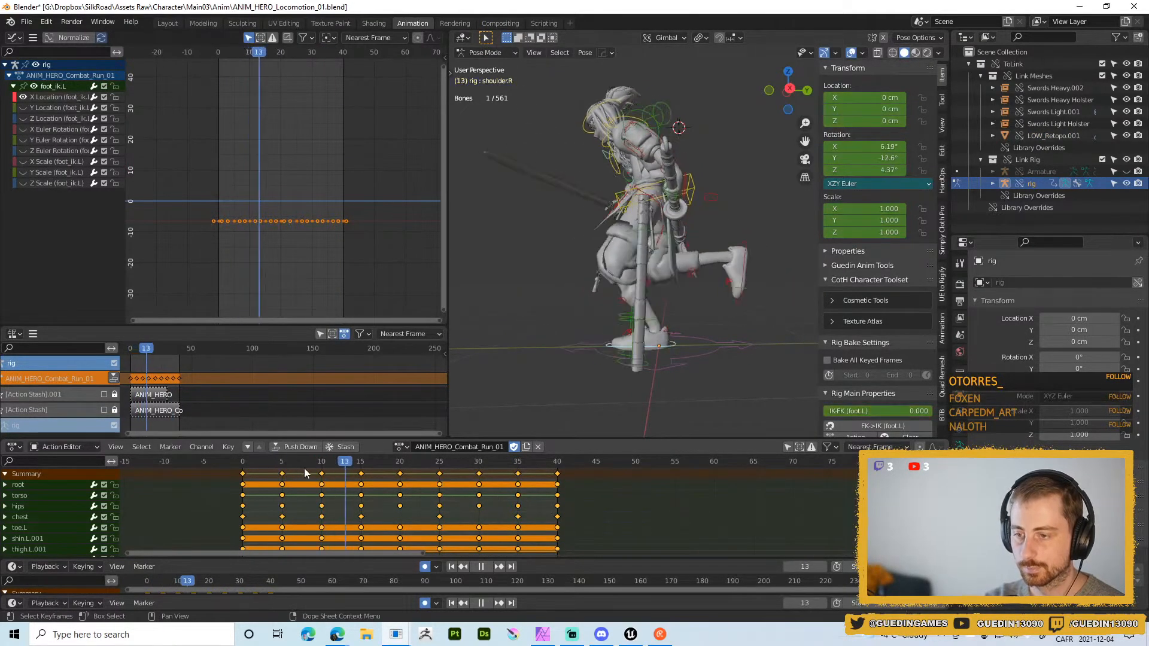
key("space")
key("KP_3")
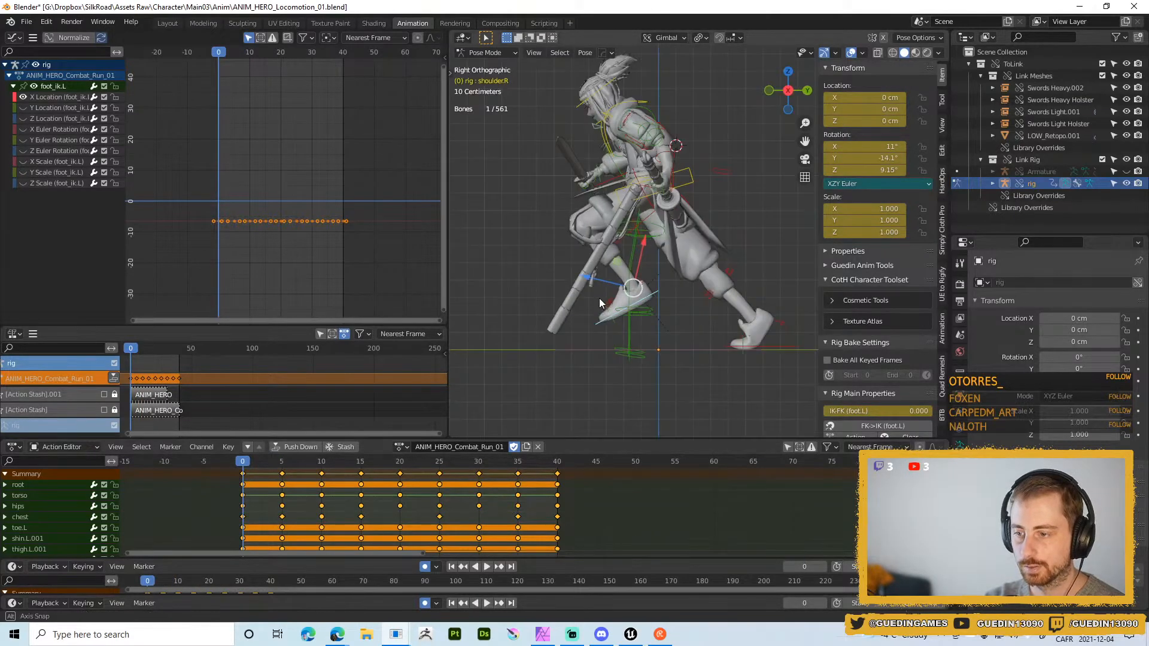
key("g")
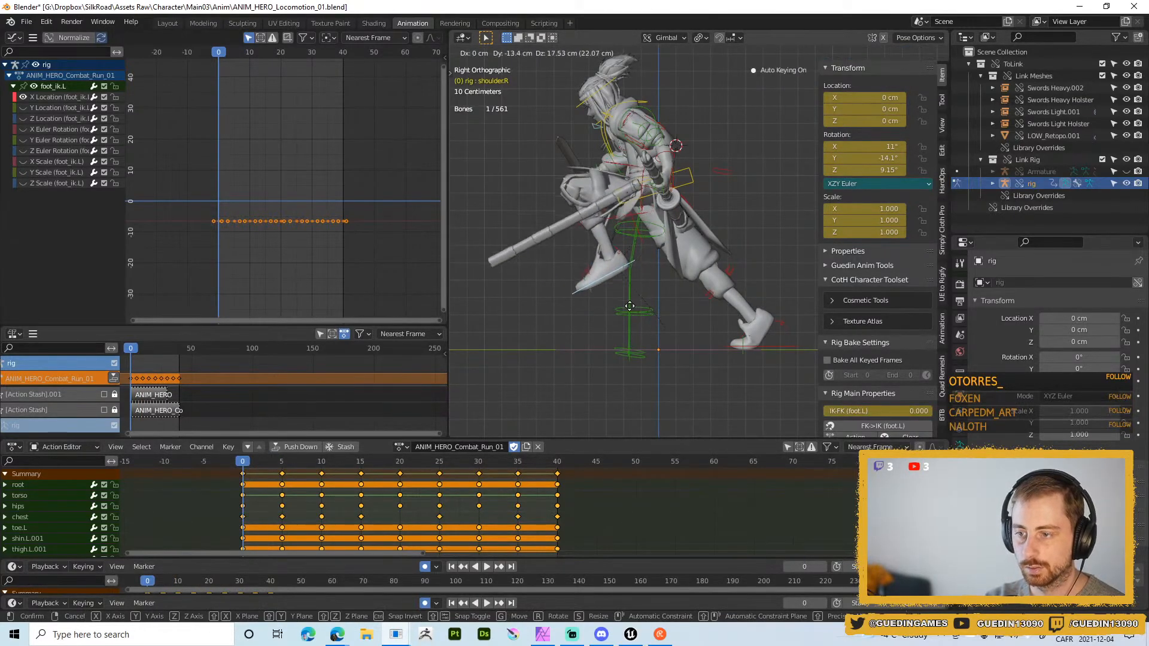
left_click(630, 311)
- Copy the left foot's pose from frame 0 and paste it mirrored onto the right foot at frame 20
key("ctrl+c")
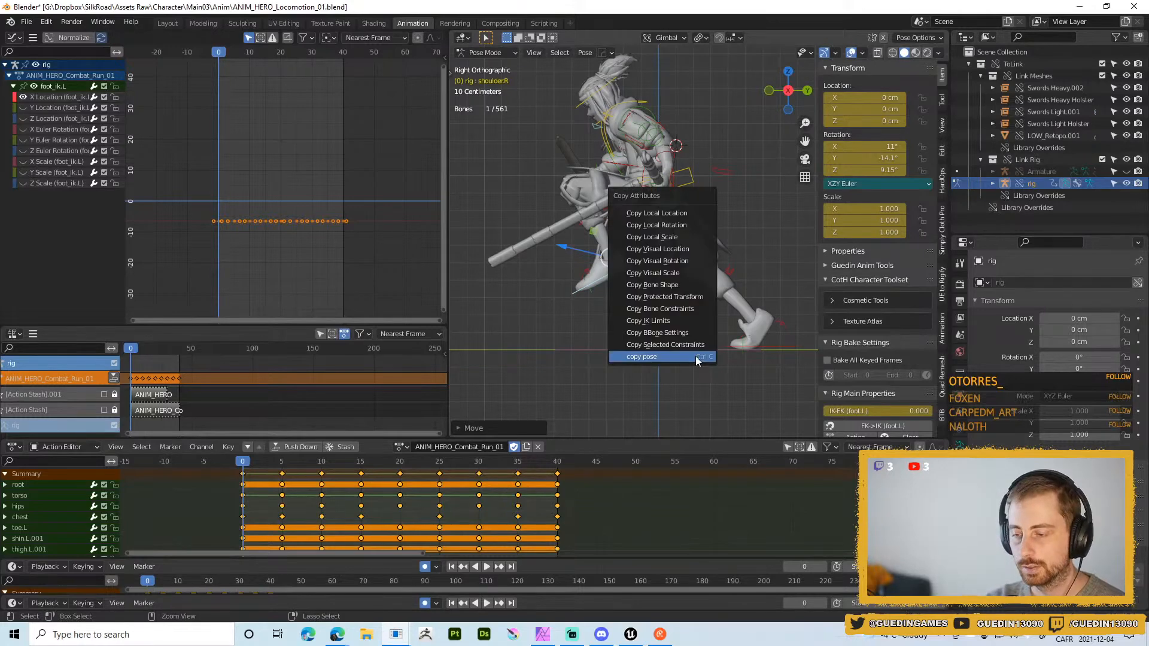
left_click(696, 359)
left_click(401, 464)
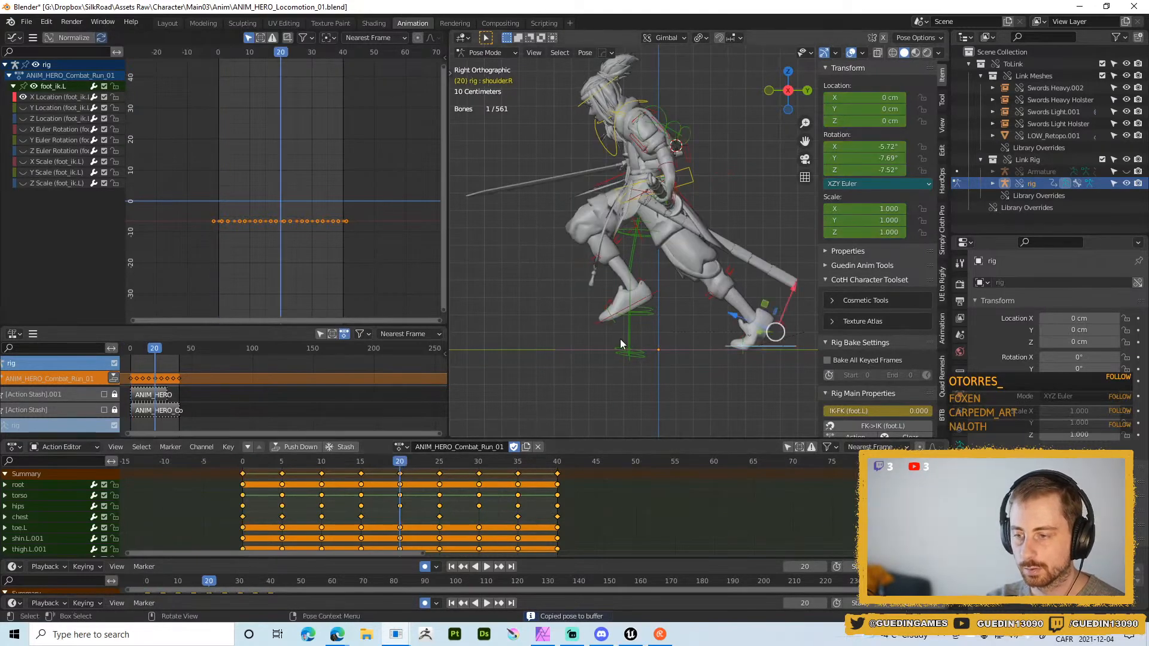
key("ctrl+v")
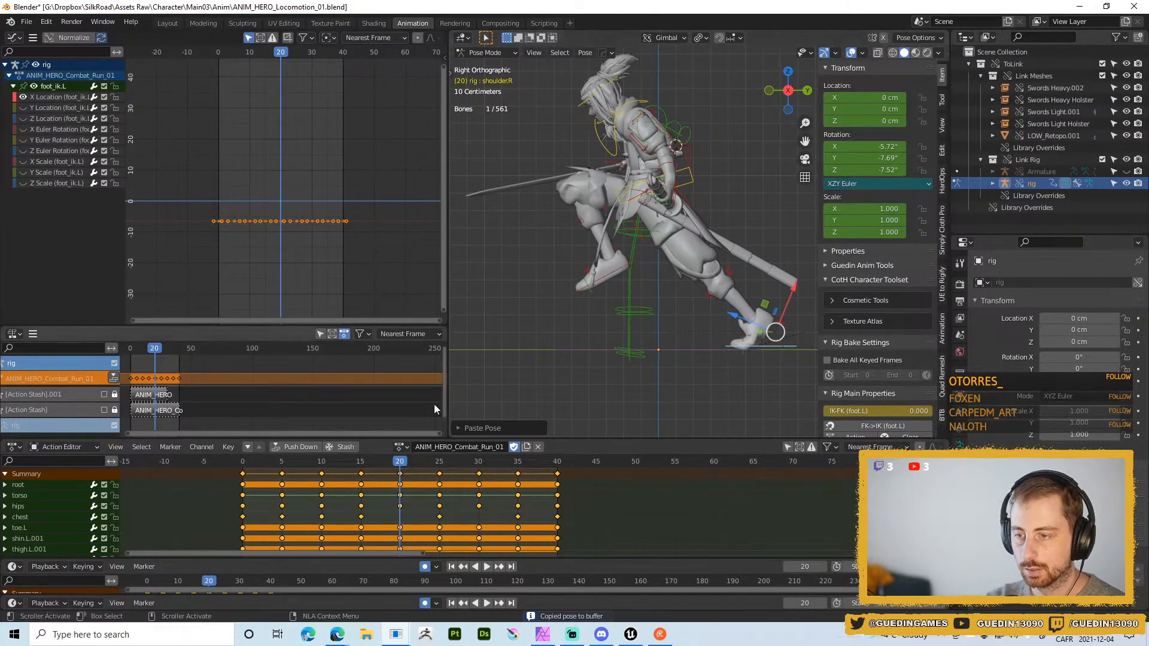
- Play back the run with the overlays hidden to examine the leg motion, stop at frame 21 and show the overlays again
key("space")
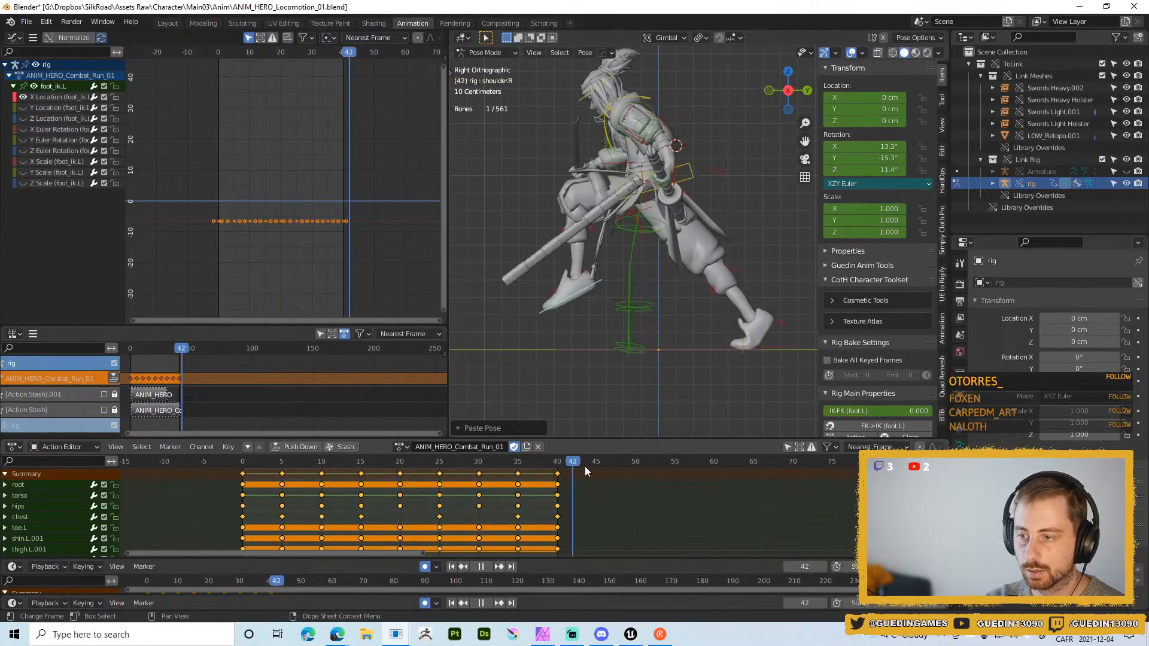
key("space")
left_click(682, 286)
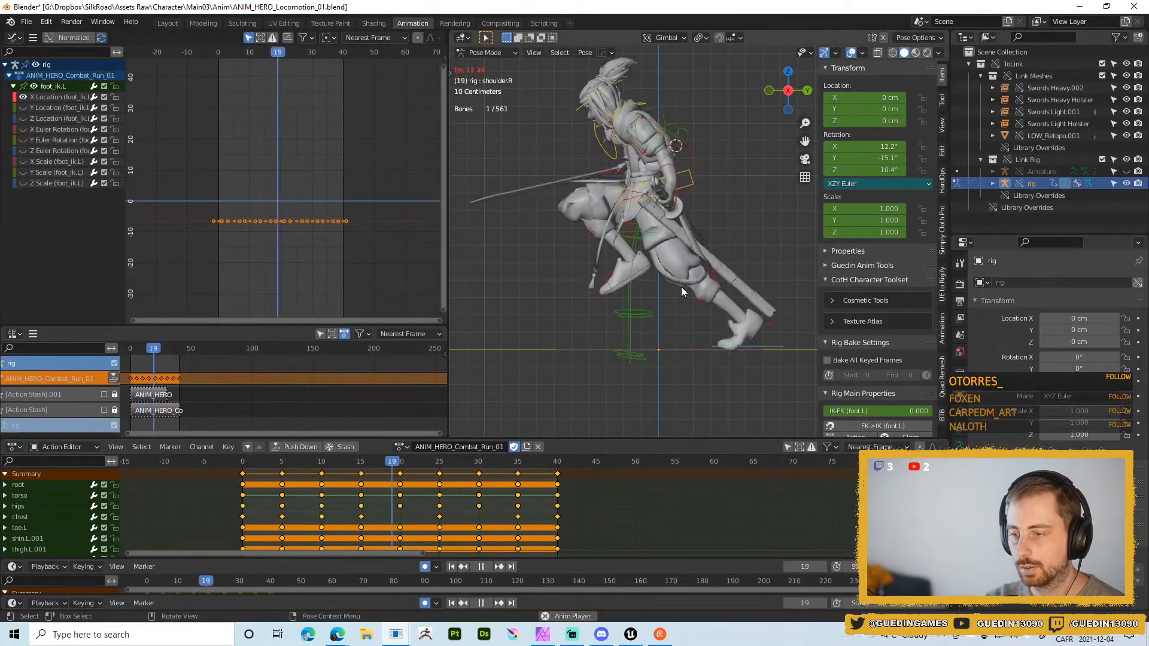
key("alt+shift+z")
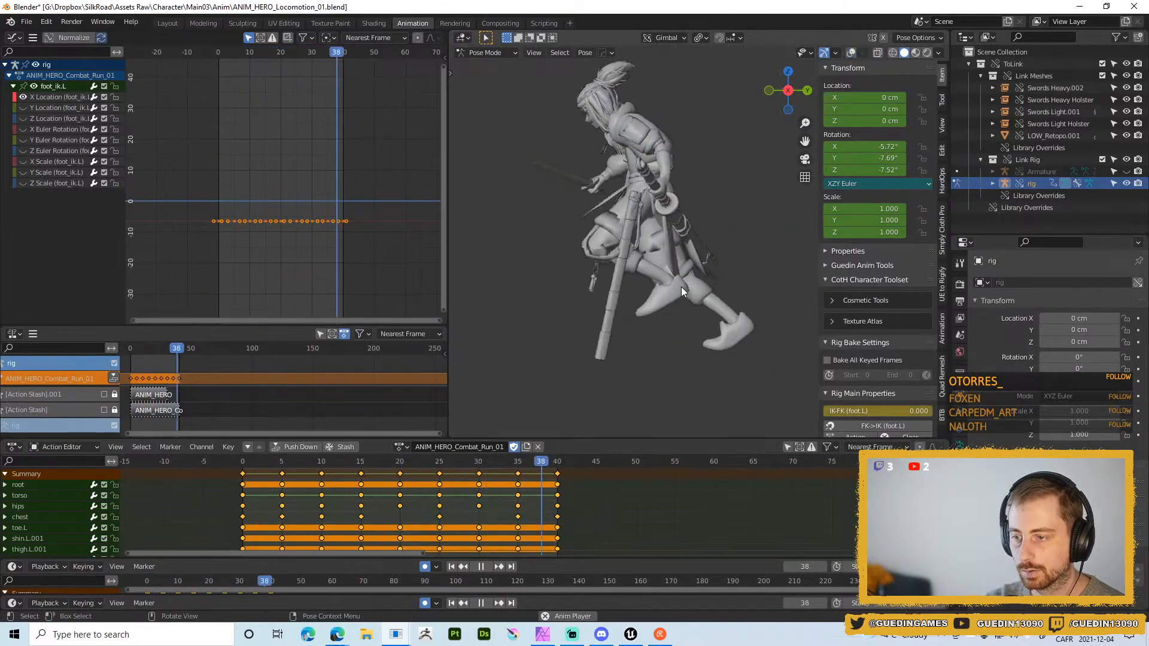
key("shift+space")
left_click(673, 253)
left_click(258, 470)
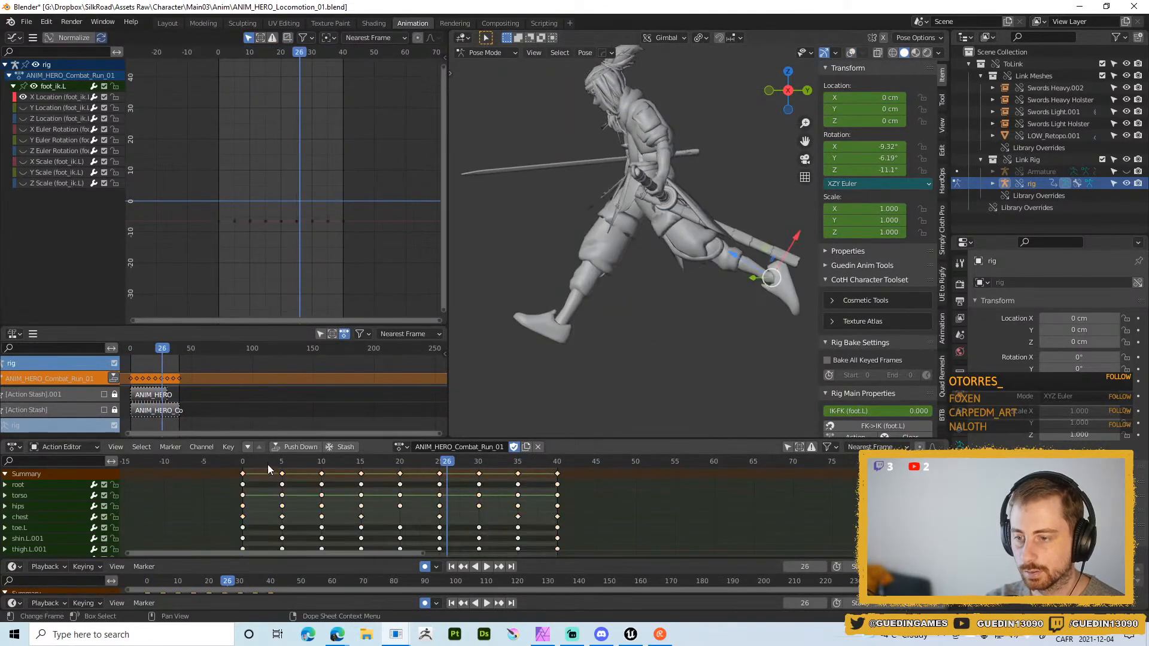
key("space")
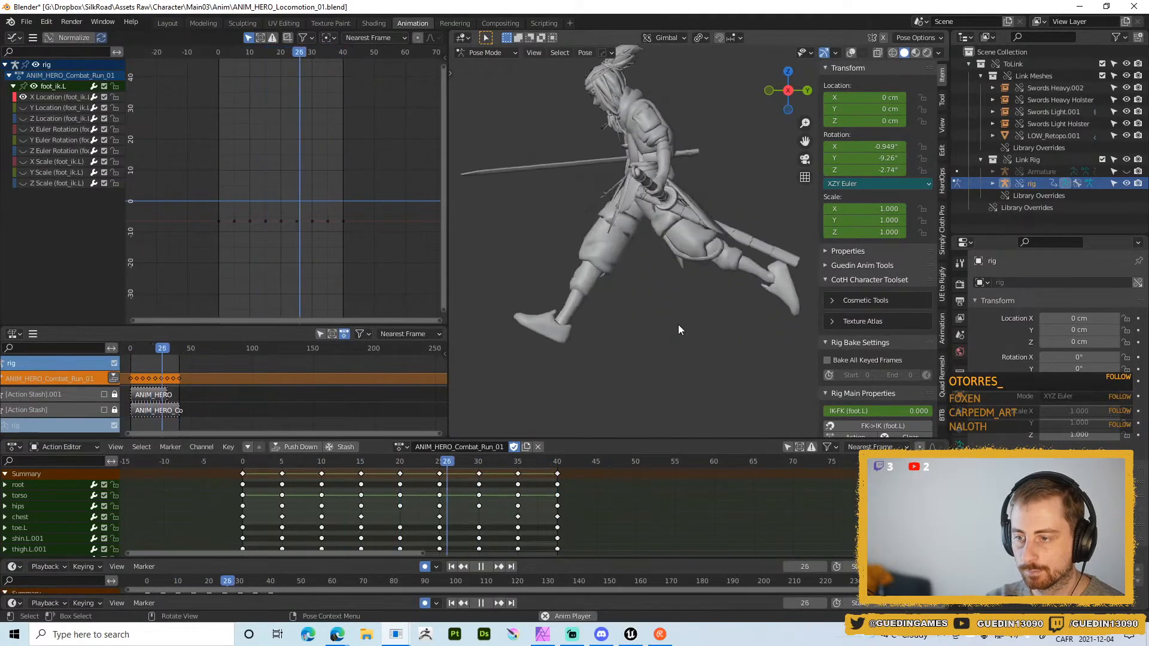
key("shift+space")
left_click(677, 271)
key("space")
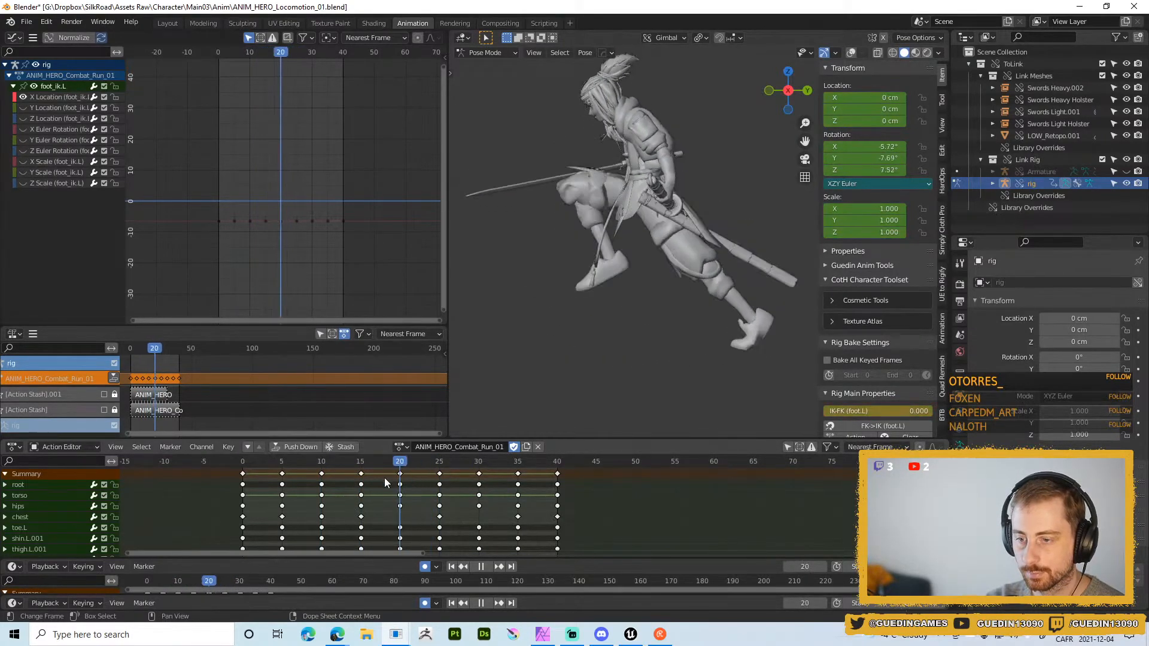
key("space")
key("shift+alt+z")
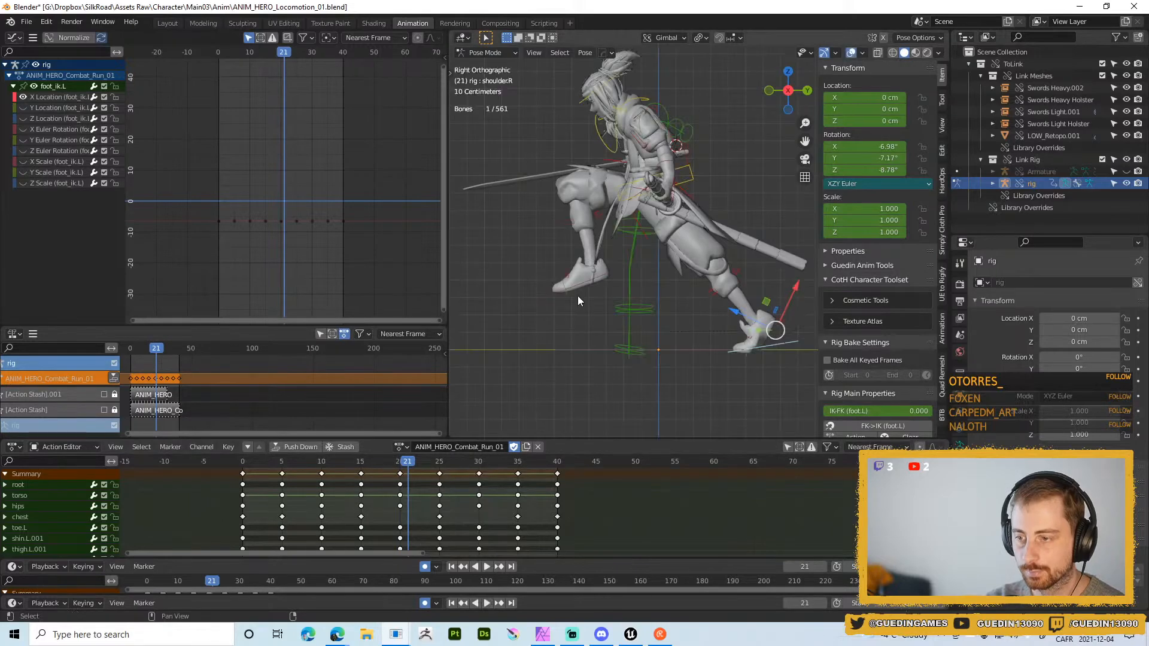
- Try rotating the foot_ik.R bone by about 28° at frame 21 and undo the rotation
left_click(576, 273)
key("r")
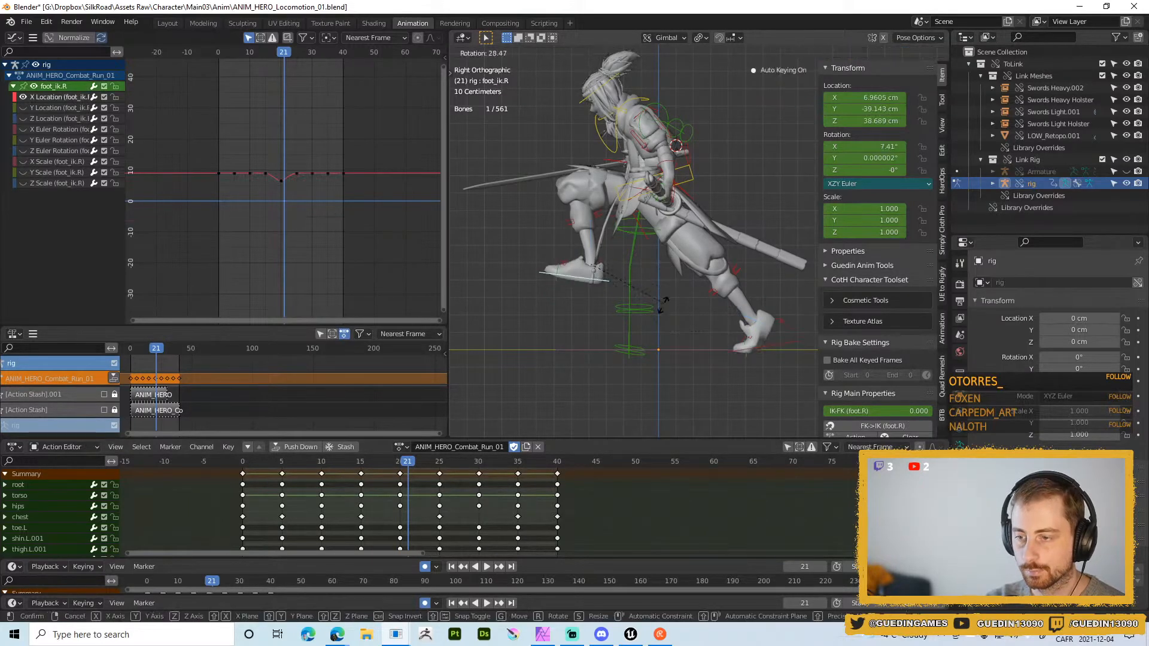
left_click(655, 309)
right_click(655, 308)
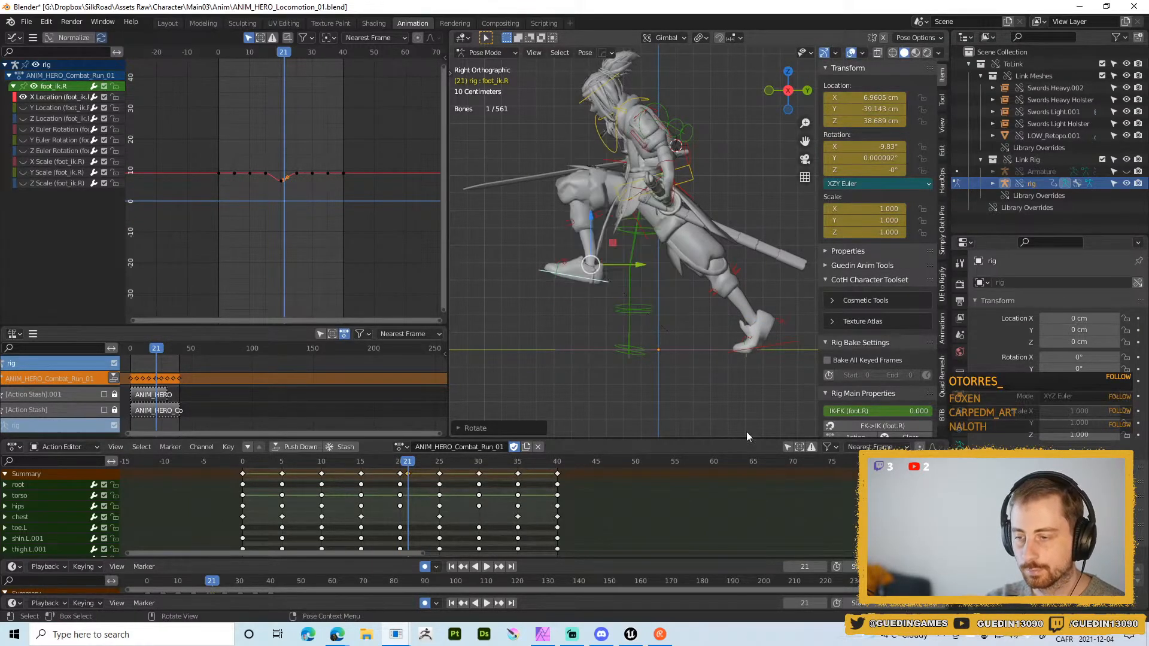
key("ctrl+z")
- Rotate the foot_ik.R bone by about 30° at frame 20 so the raised right foot lies nearly level
left_click(400, 462)
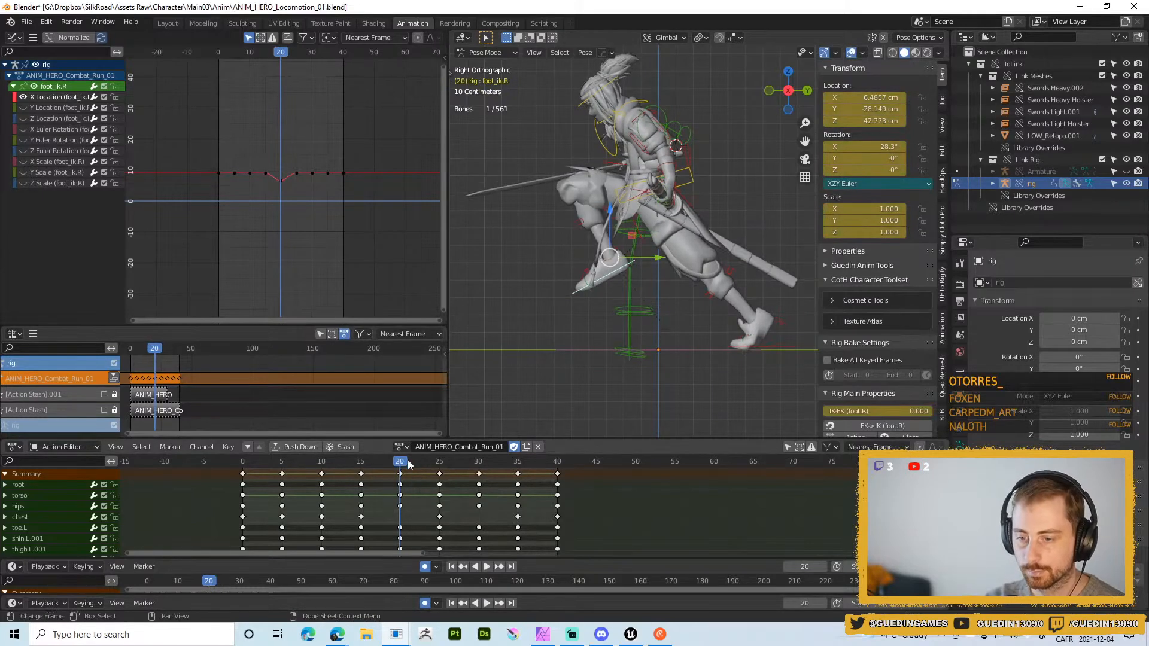
key("r")
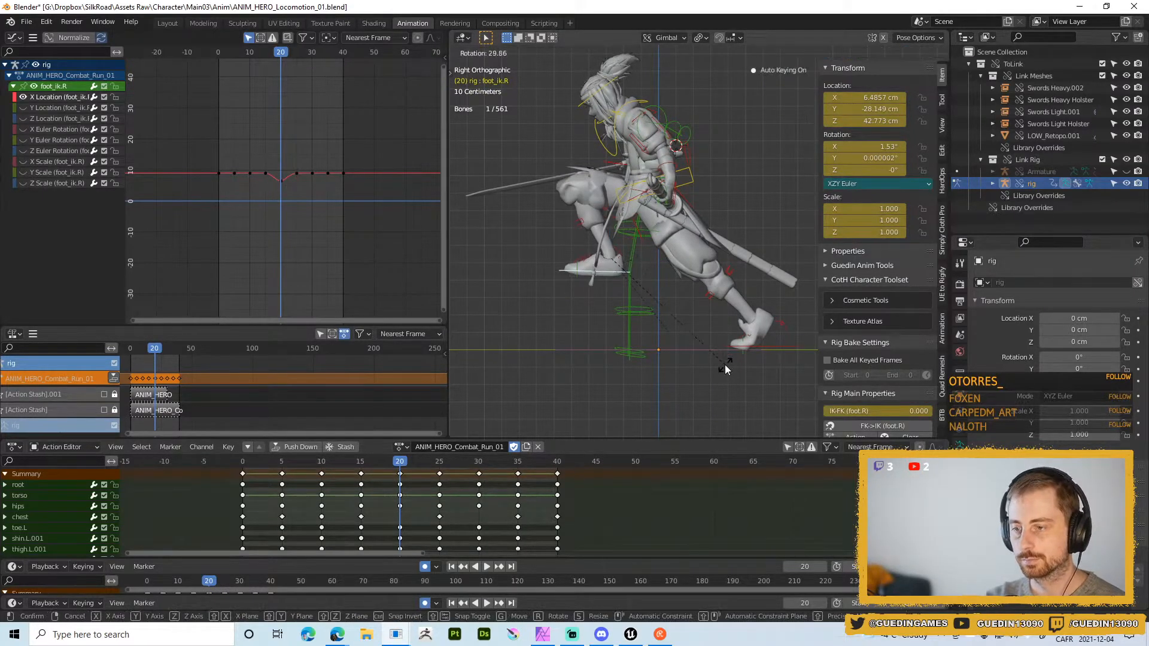
left_click(724, 366)
- Copy the right foot's pose from frame 20 and paste it mirrored onto the left foot at frames 0 and 40
key("ctrl+c")
left_click(713, 327)
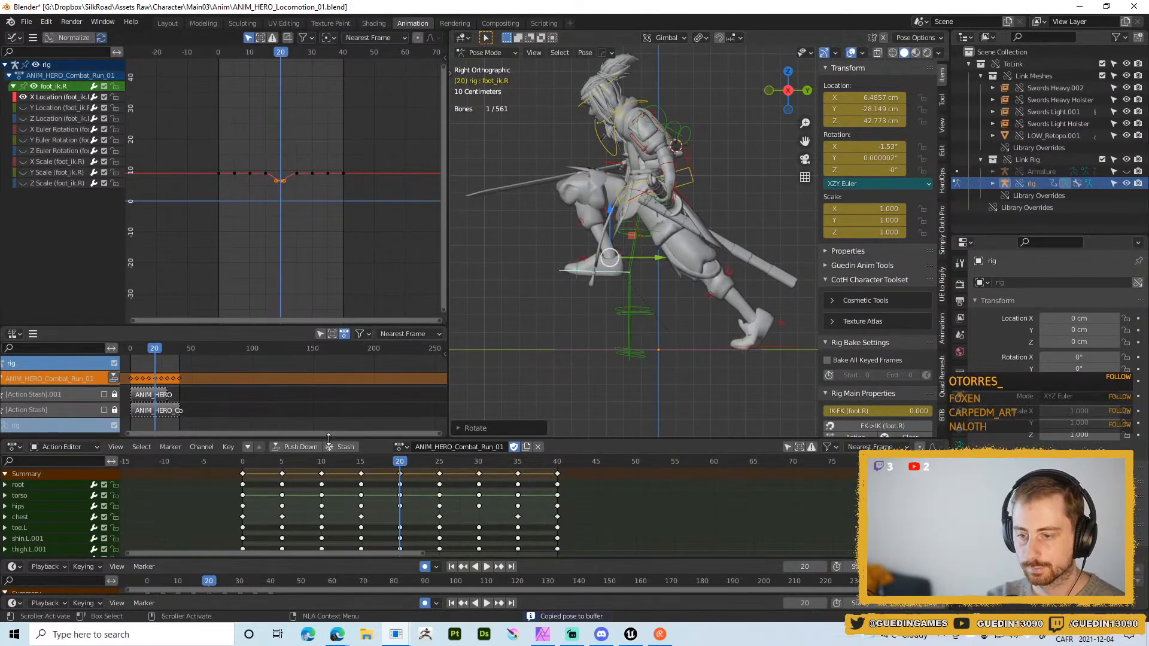
left_click(243, 465)
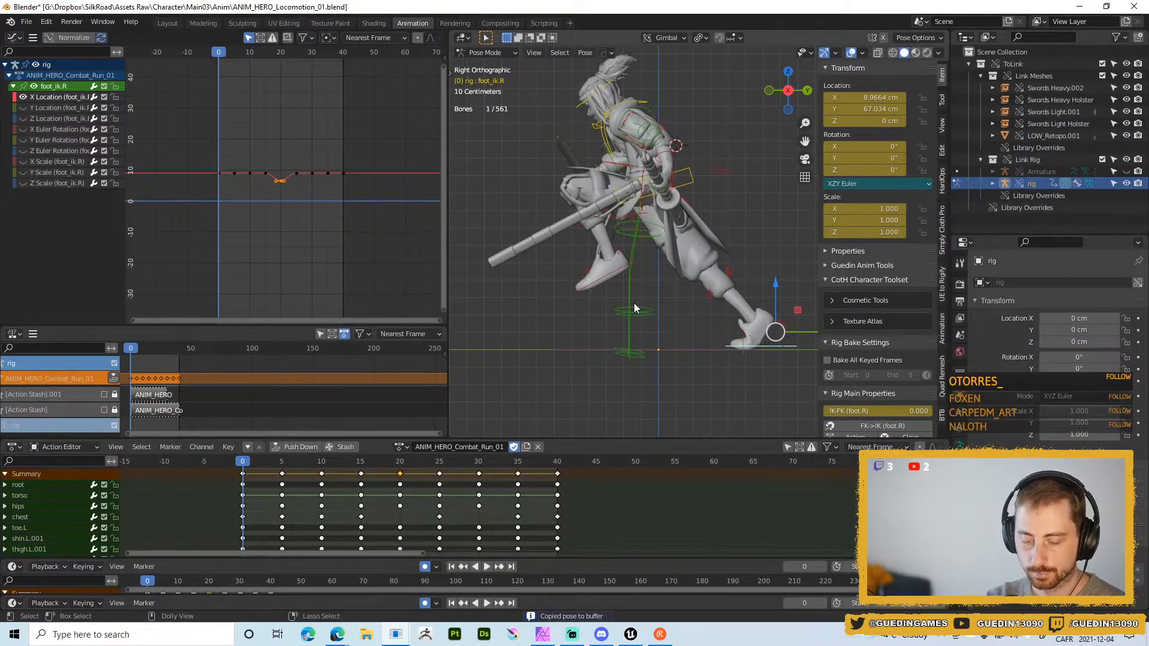
key("ctrl+v")
left_click(557, 464)
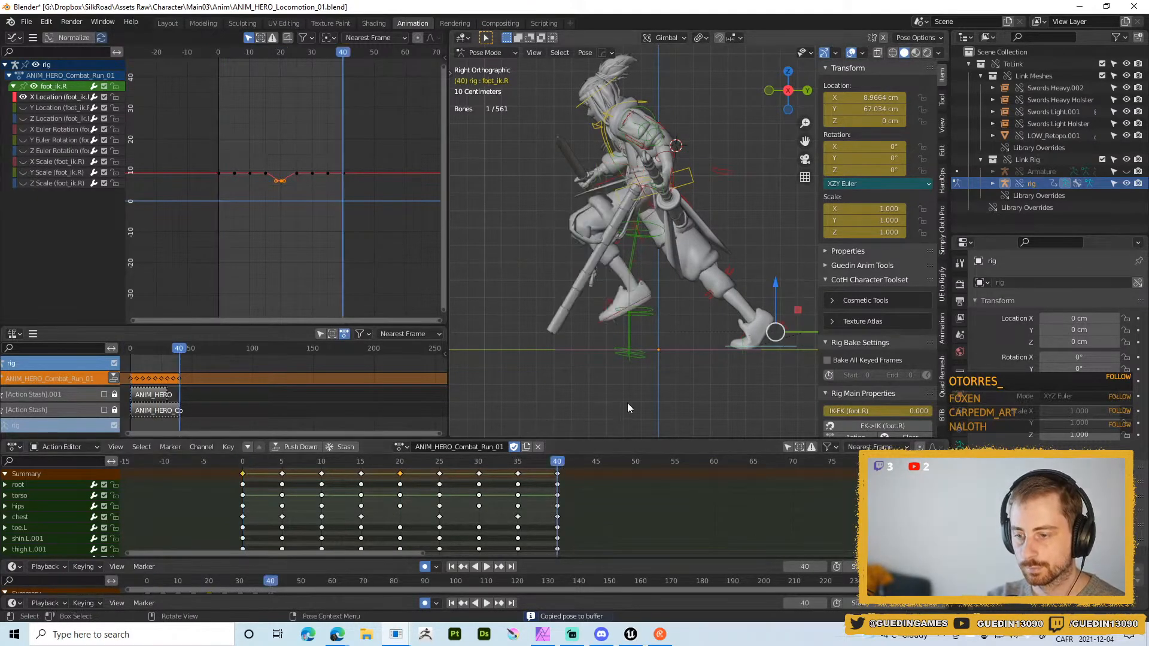
key("ctrl+v")
- Play back the run, relax the foot_ik.R pose towards its breakdown at frame 15, and scrub through the surrounding frames
key("space")
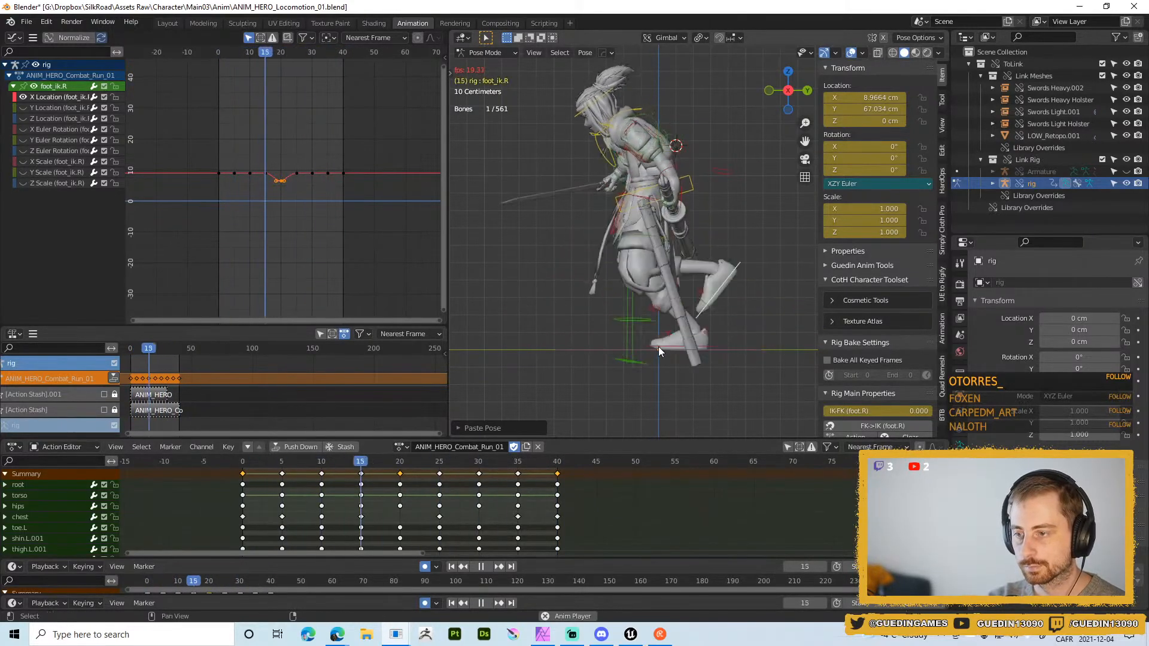
key("space")
left_click(284, 462)
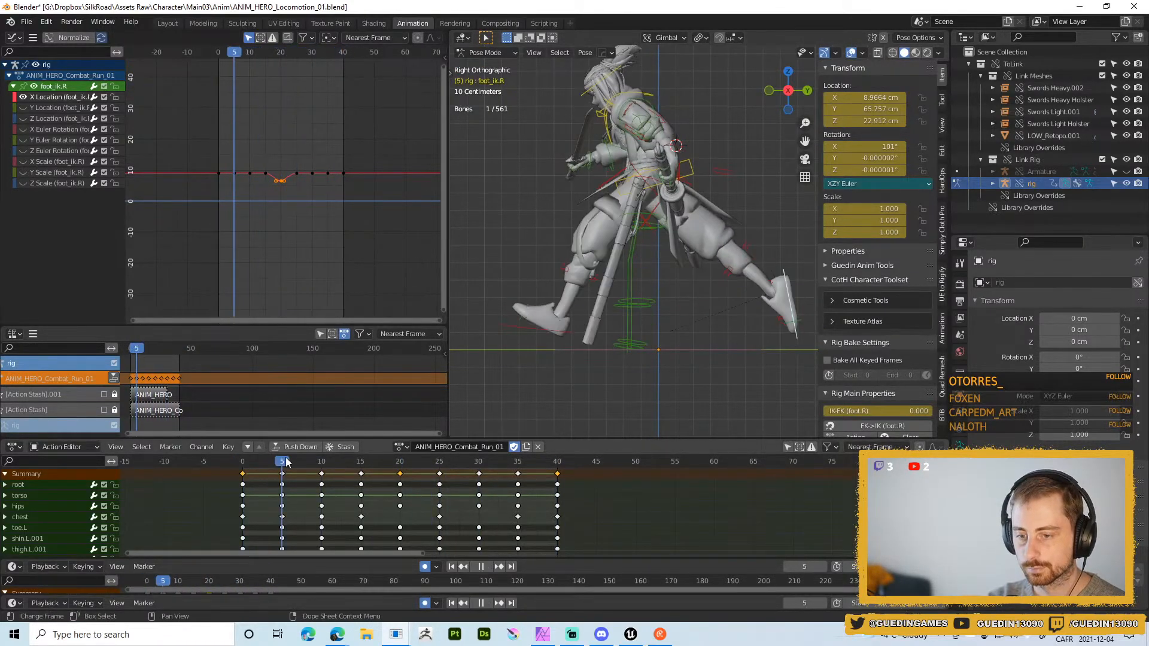
left_click_drag(286, 462, 361, 474)
key("alt+e")
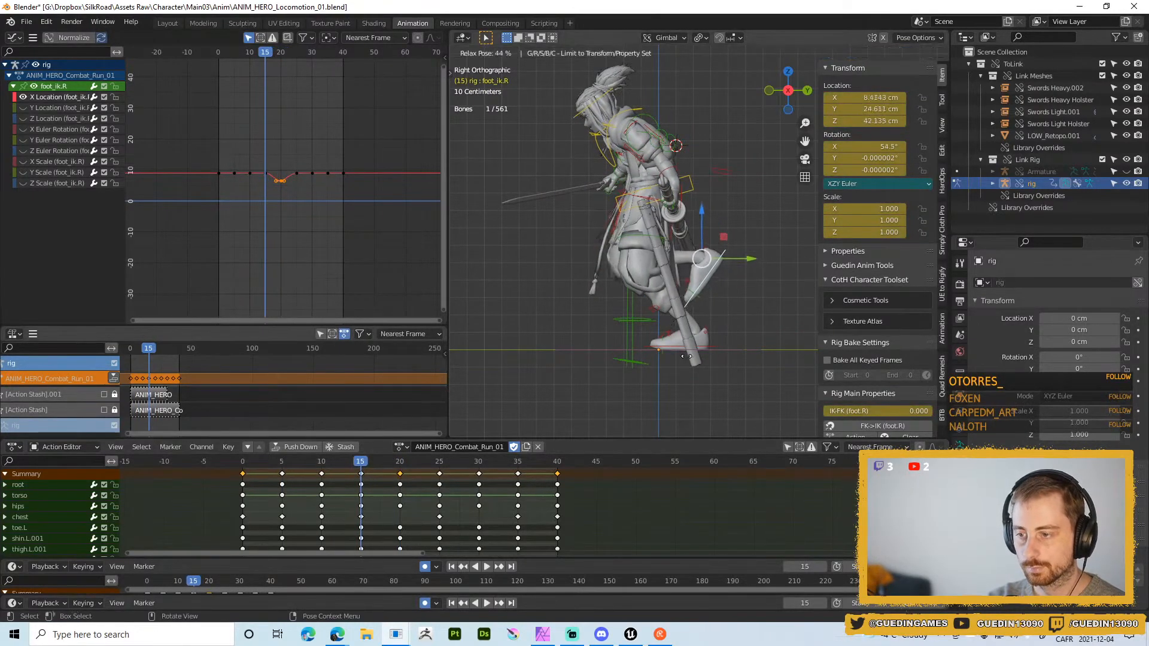
left_click(682, 356)
key("space")
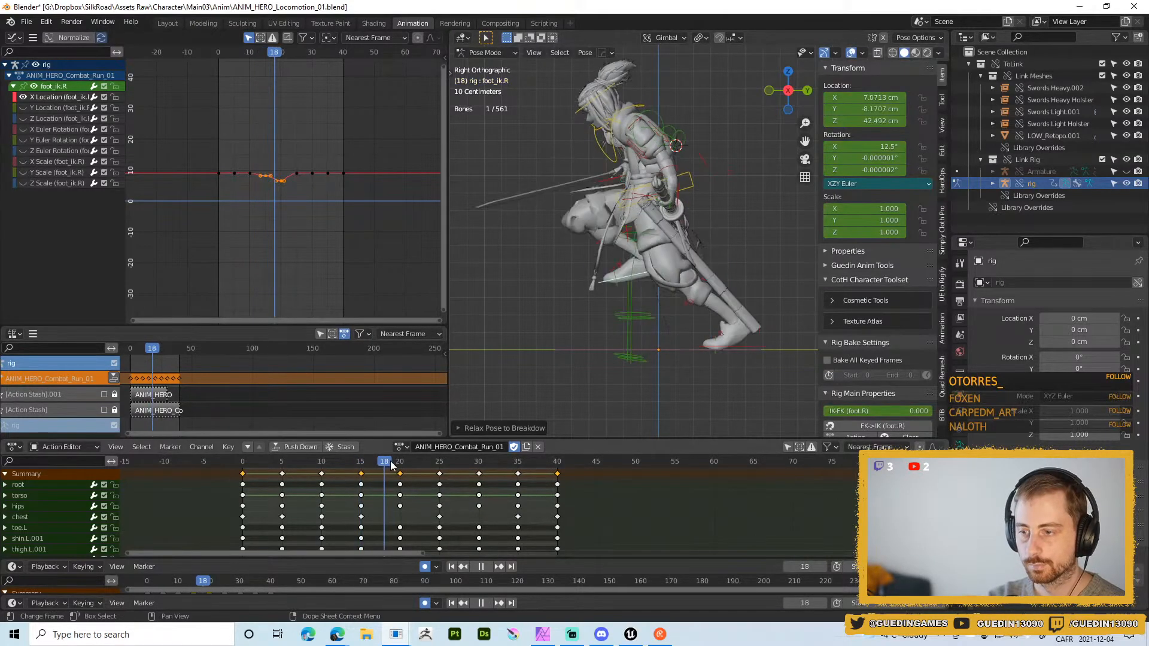
mouse_move(391, 462)
left_mouse_down()
mouse_move(402, 463)
mouse_move(350, 466)
mouse_move(370, 463)
left_mouse_up()
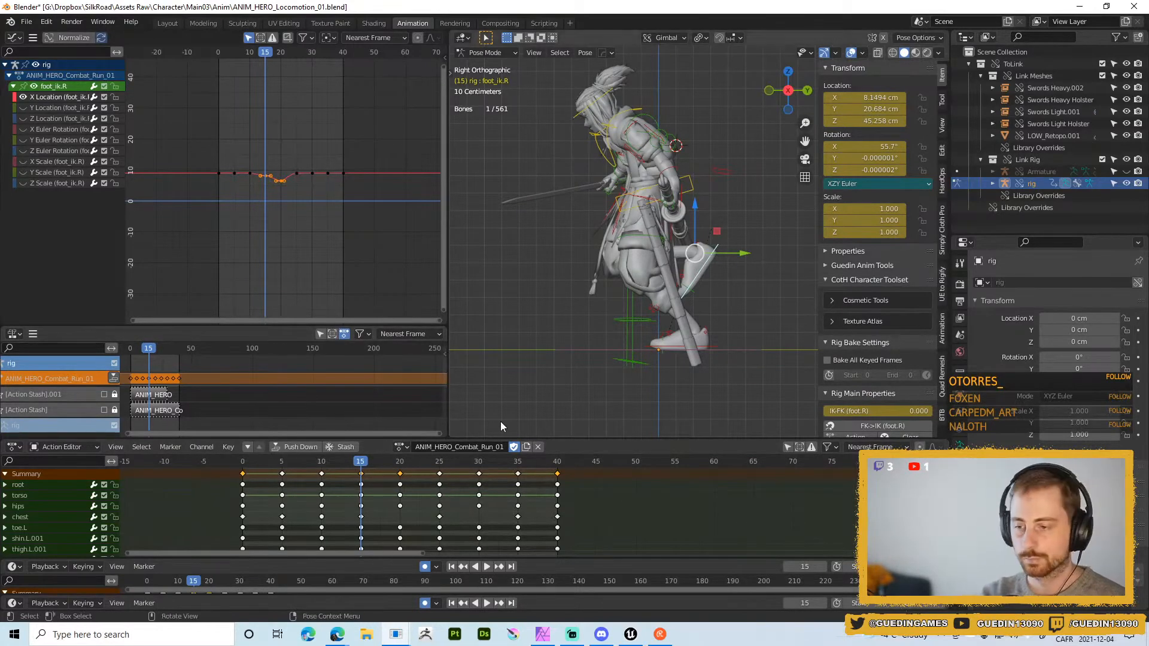
- At frame 35, relax the foot_ik.L pose towards its breakdown, rotate the foot by about 43°, and relax it again
left_click(646, 355)
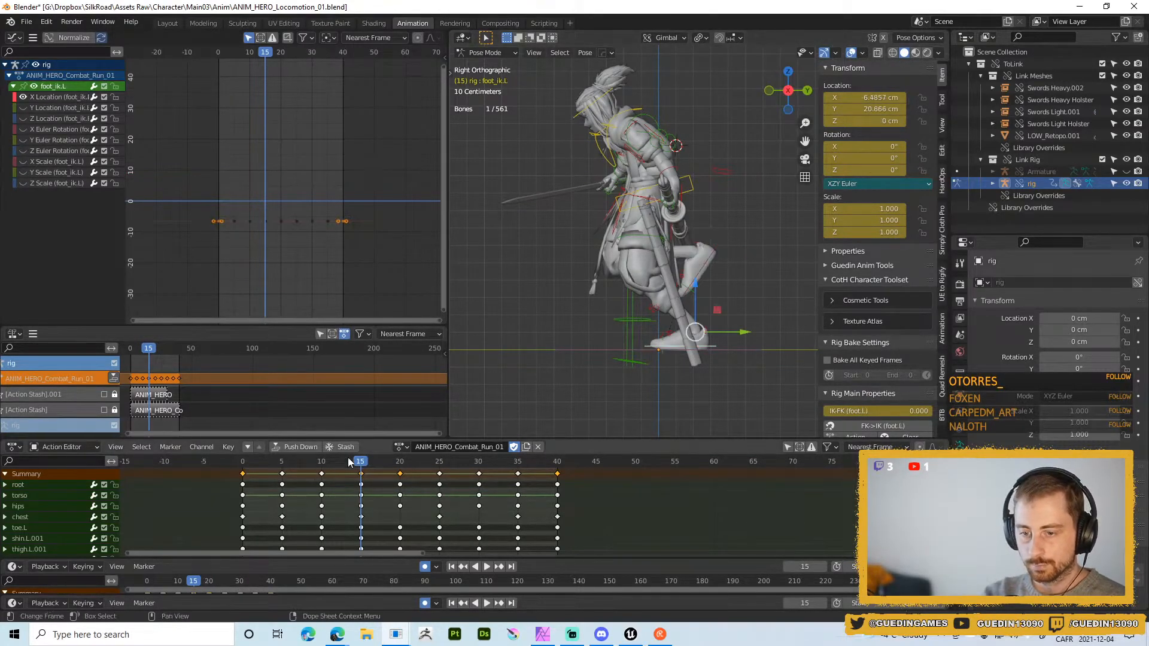
key("space")
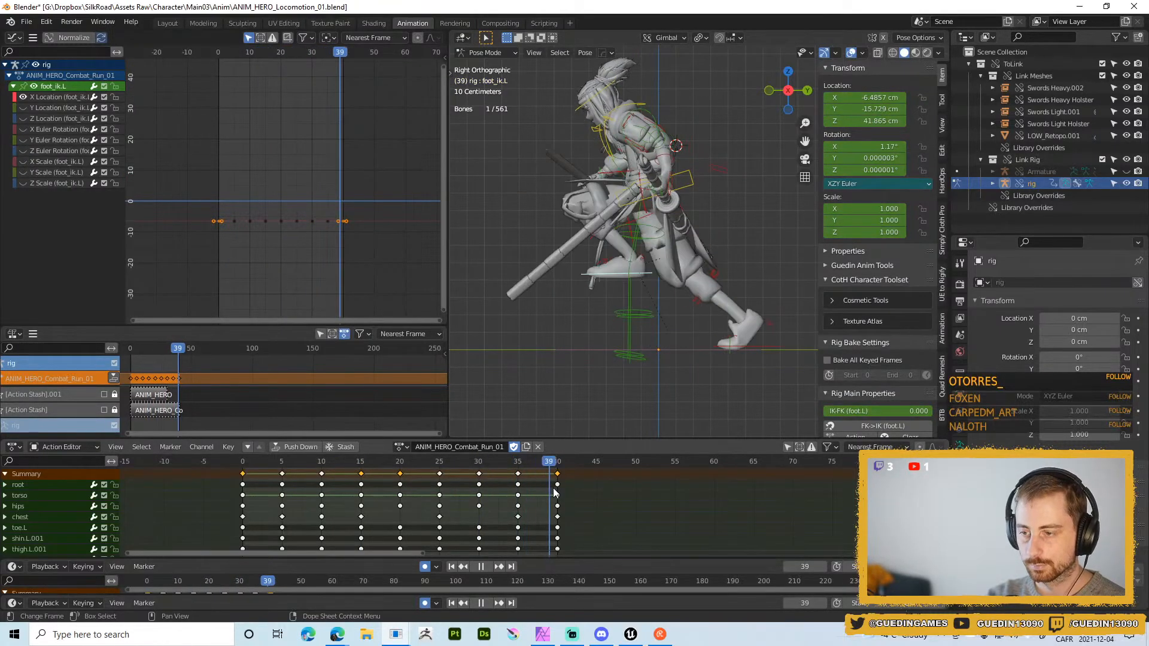
key("space")
key("r")
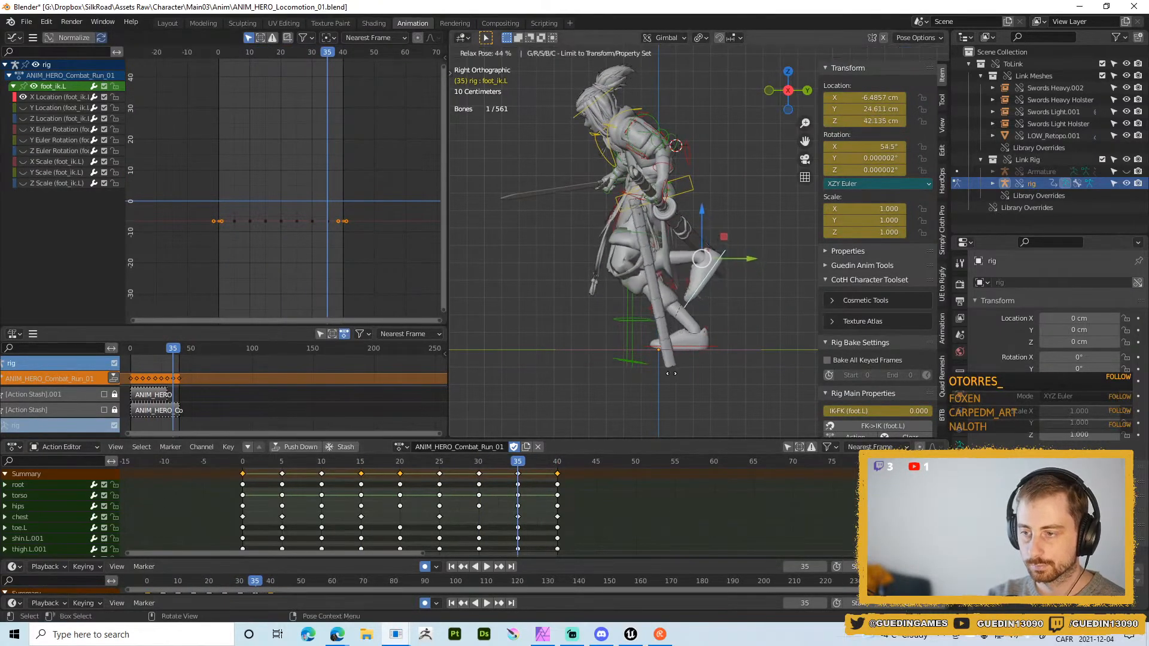
left_click(781, 314)
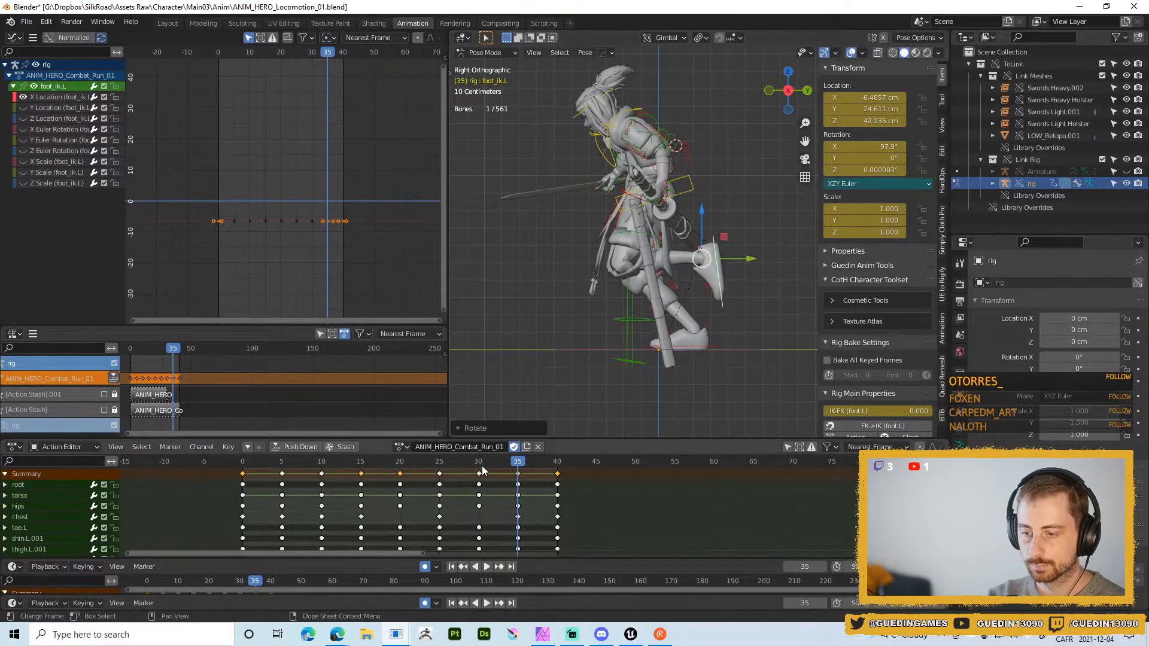
key("alt+e")
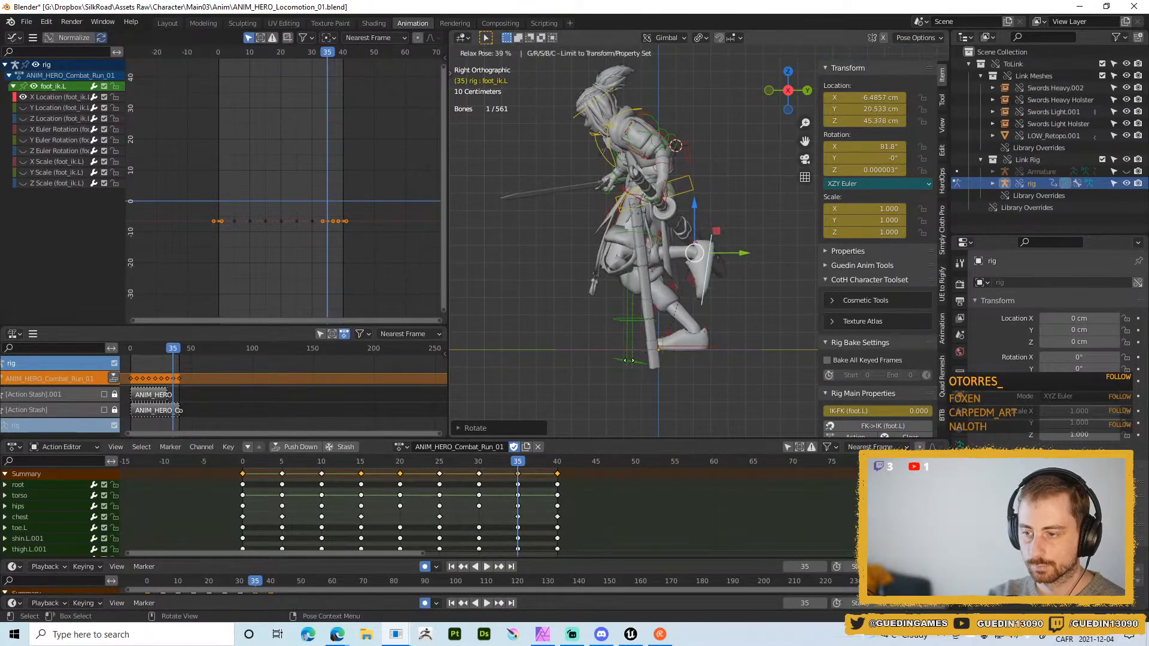
left_click(519, 472)
- Rotate the foot_ik.R bone by about 44° at frame 15 so the trailing right foot points downwards
key("space")
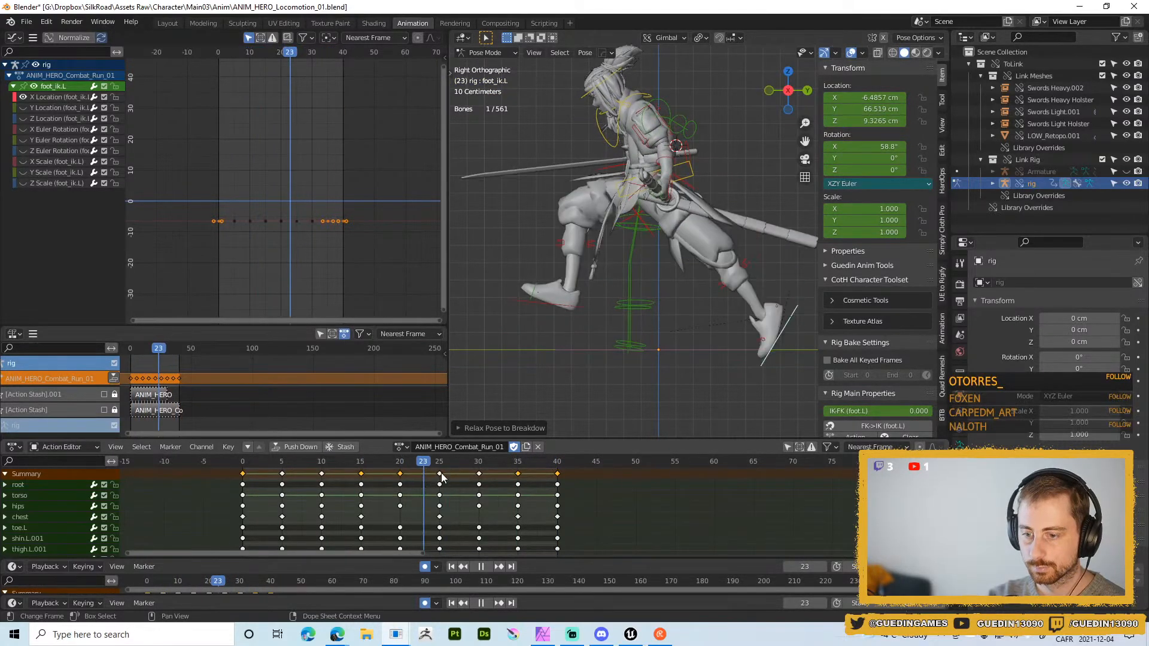
left_click_drag(377, 473, 361, 473)
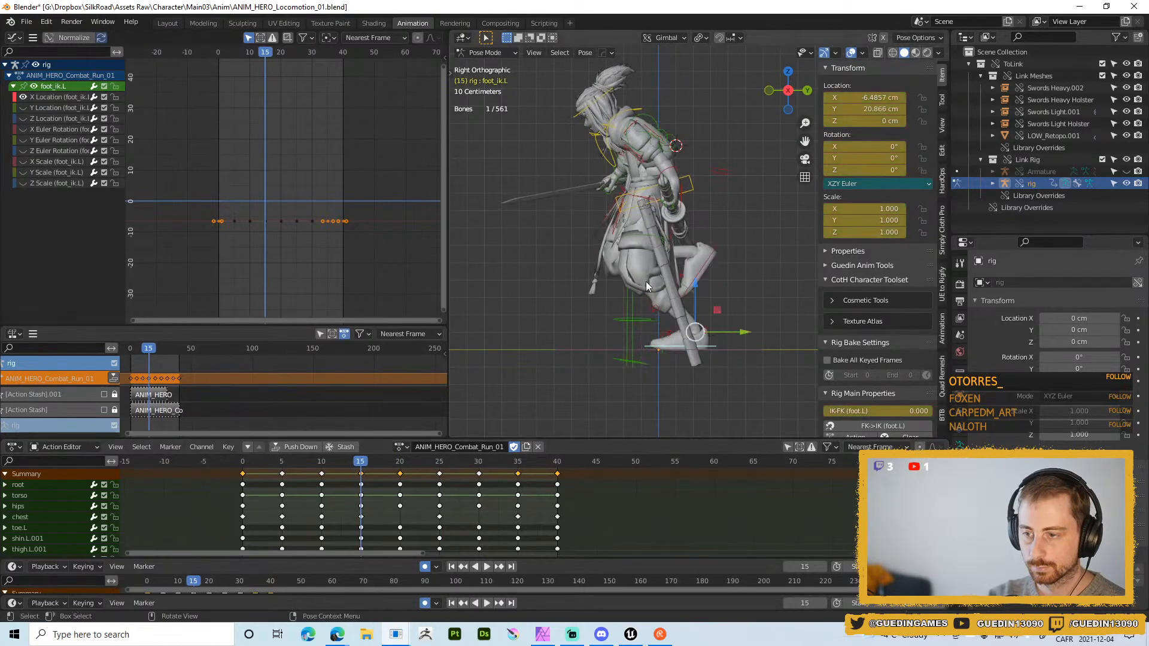
left_click(717, 250)
key("r")
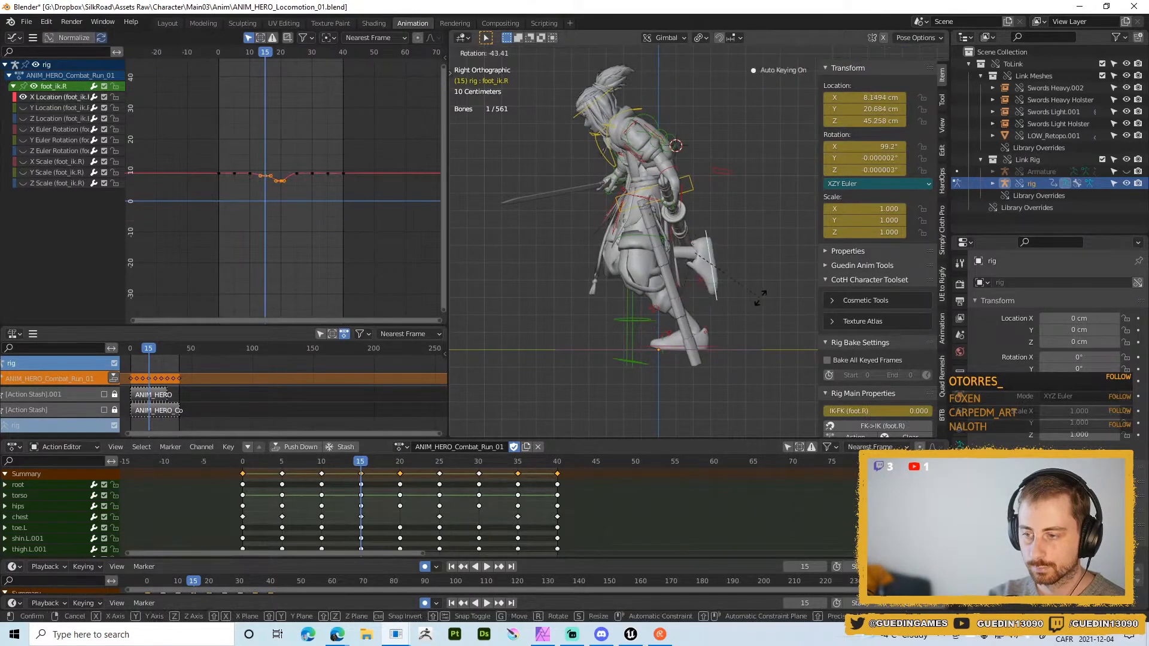
left_click(681, 343)
- Play back the run and examine the leg motion from the side and from an angled perspective
key("space")
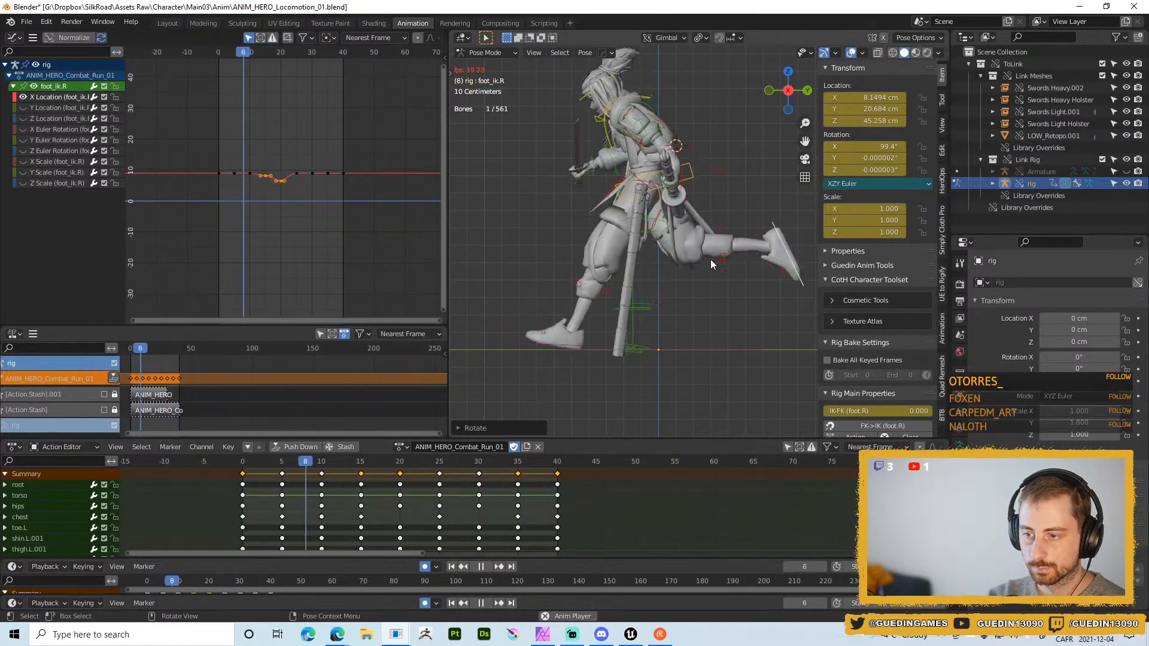
middle_click_drag(626, 289, 530, 289)
middle_click_drag(601, 239, 697, 250)
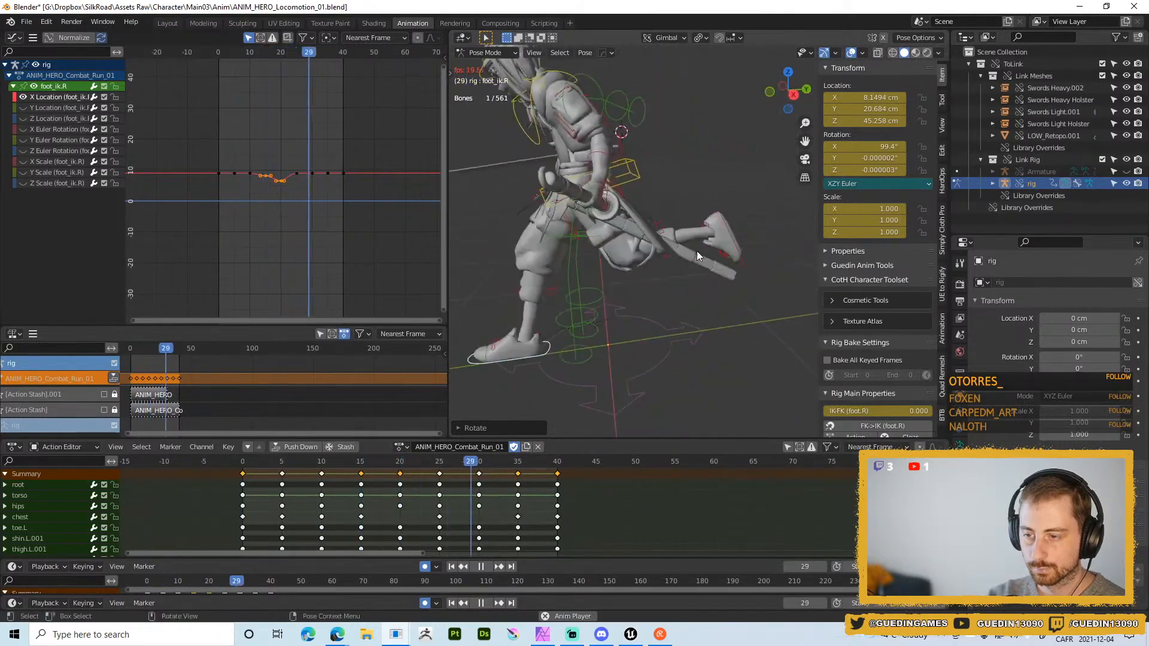
key("shift+space")
- Select the torso bone, show only its Z Location curve, select all its keys and fit the curve in view
left_click(699, 231)
left_click(631, 169)
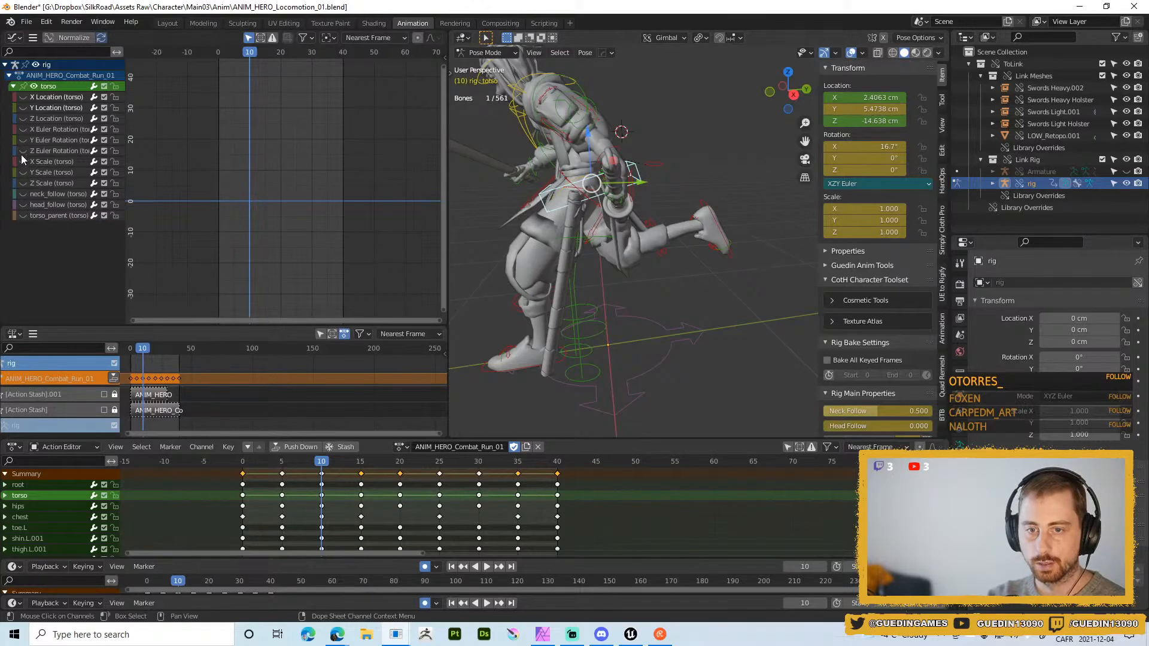
left_click(45, 118)
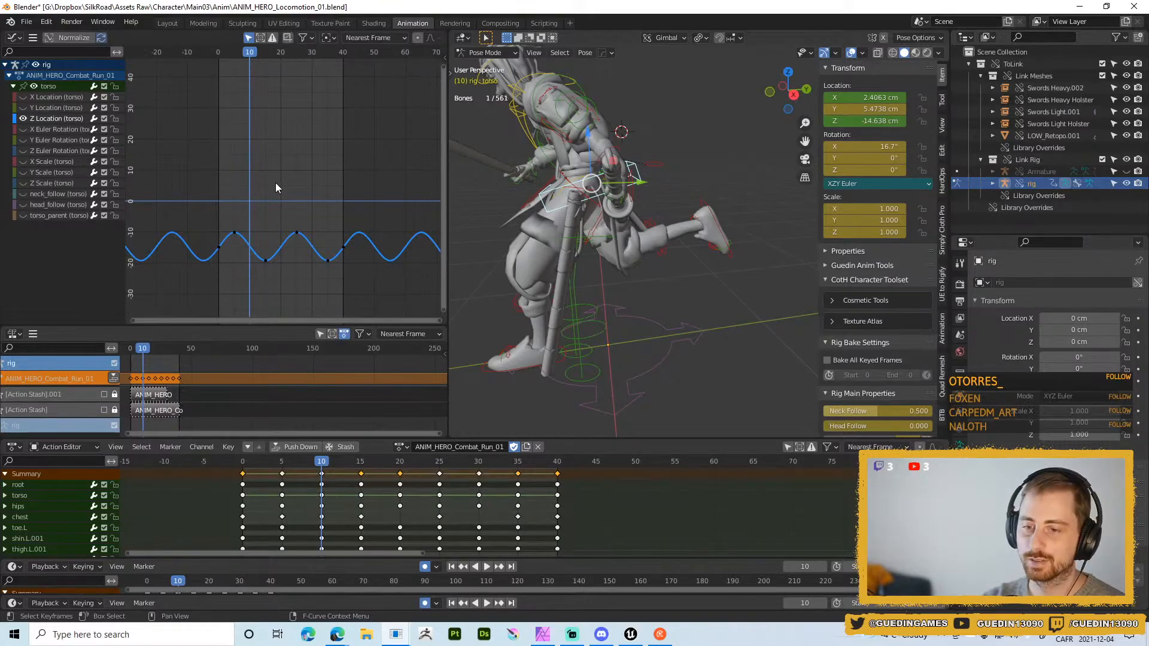
key("a")
key("Home")
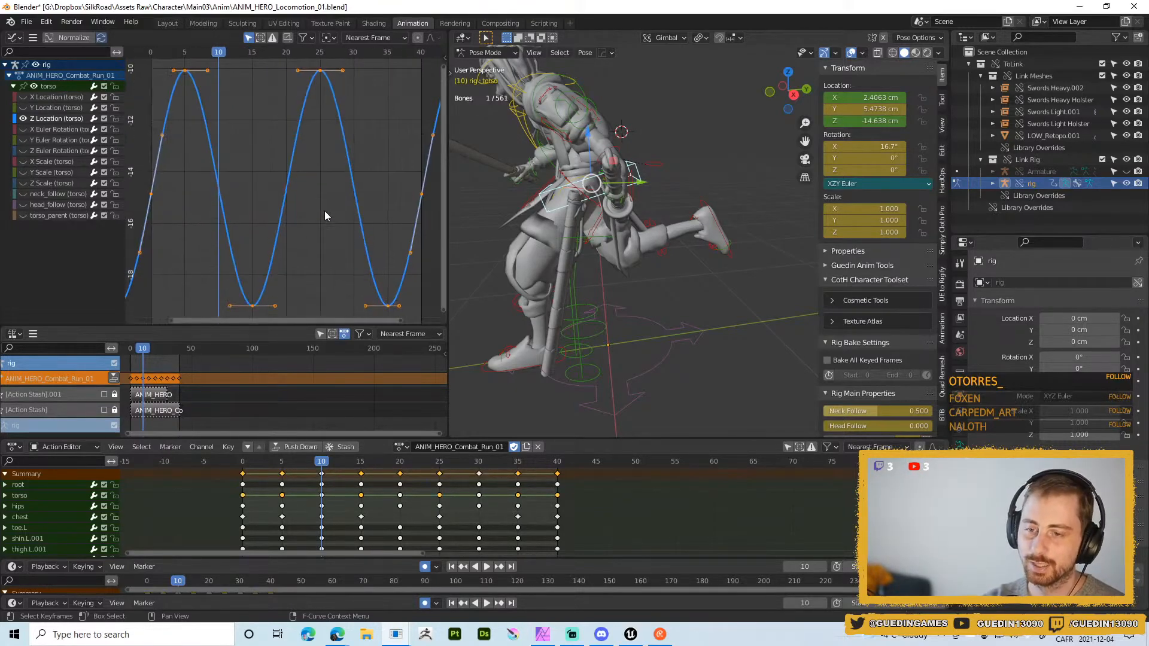
scroll(325, 209, "down", 6)
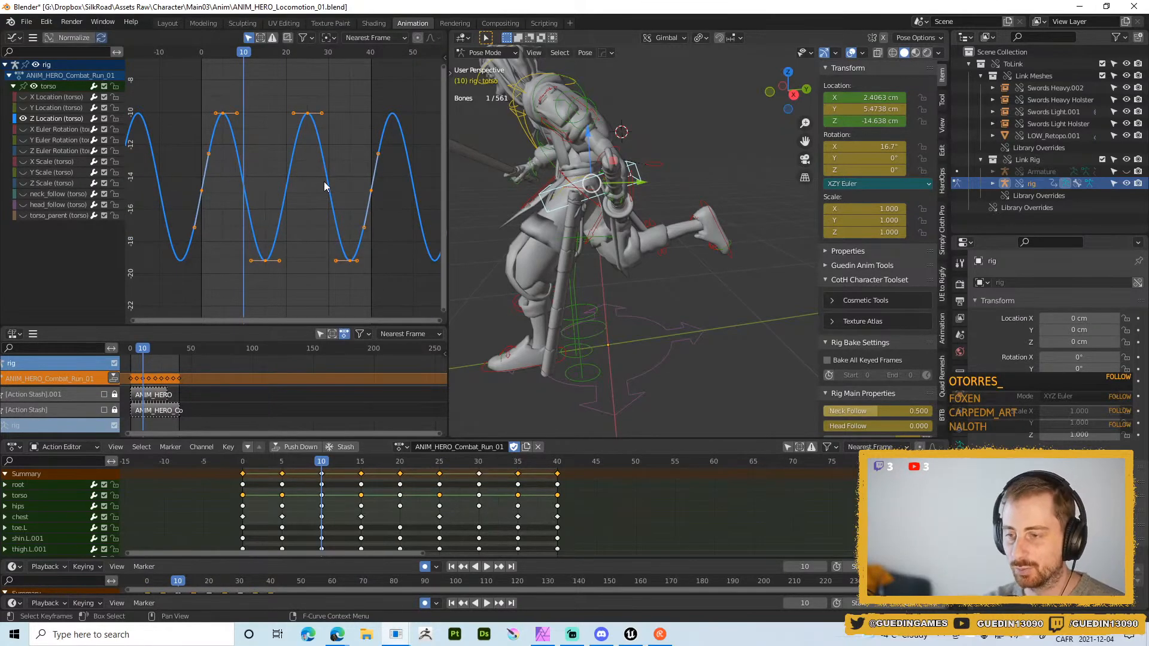
- Compare the torso's Z Location curve with the hero's full-body pose at frame 11, seen from the side
key("Right")
scroll(323, 224, "down", 1)
scroll(318, 226, "up", 1)
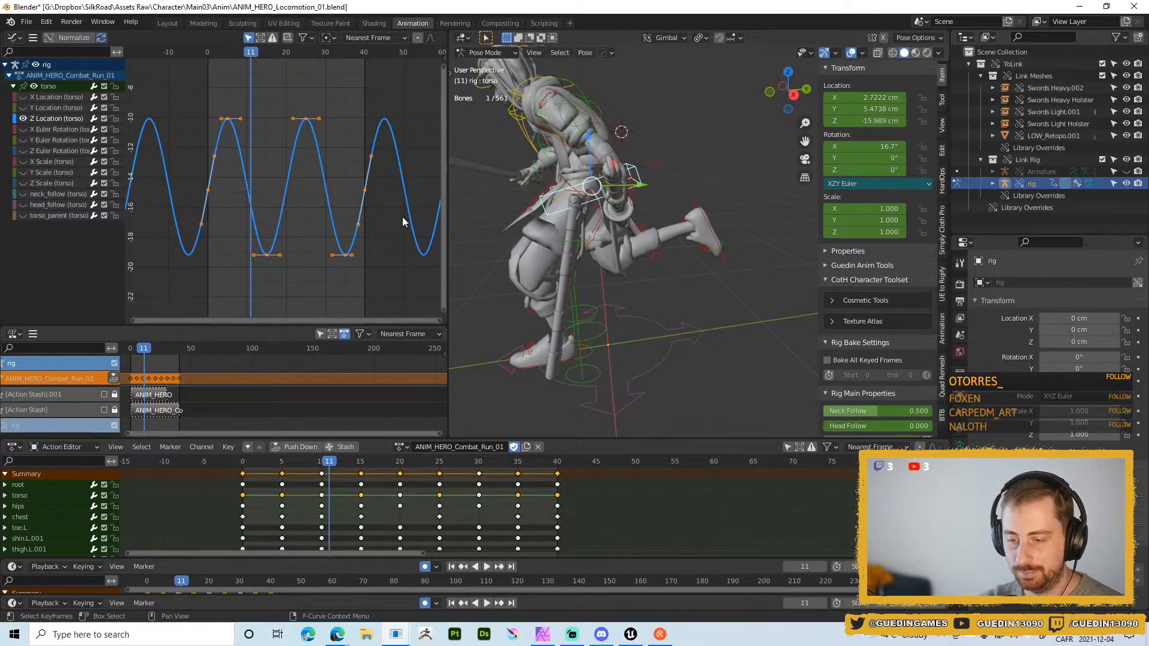
scroll(587, 309, "down", 4)
middle_click_drag(716, 295, 701, 260)
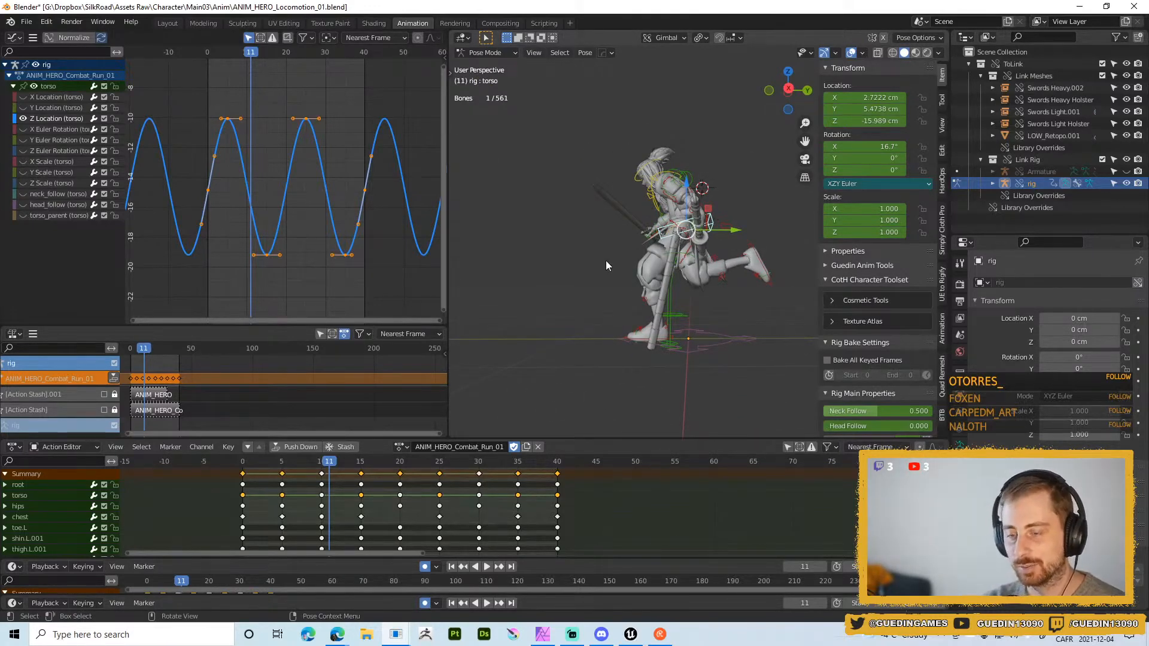
middle_click_drag(708, 261, 697, 238, "shift")
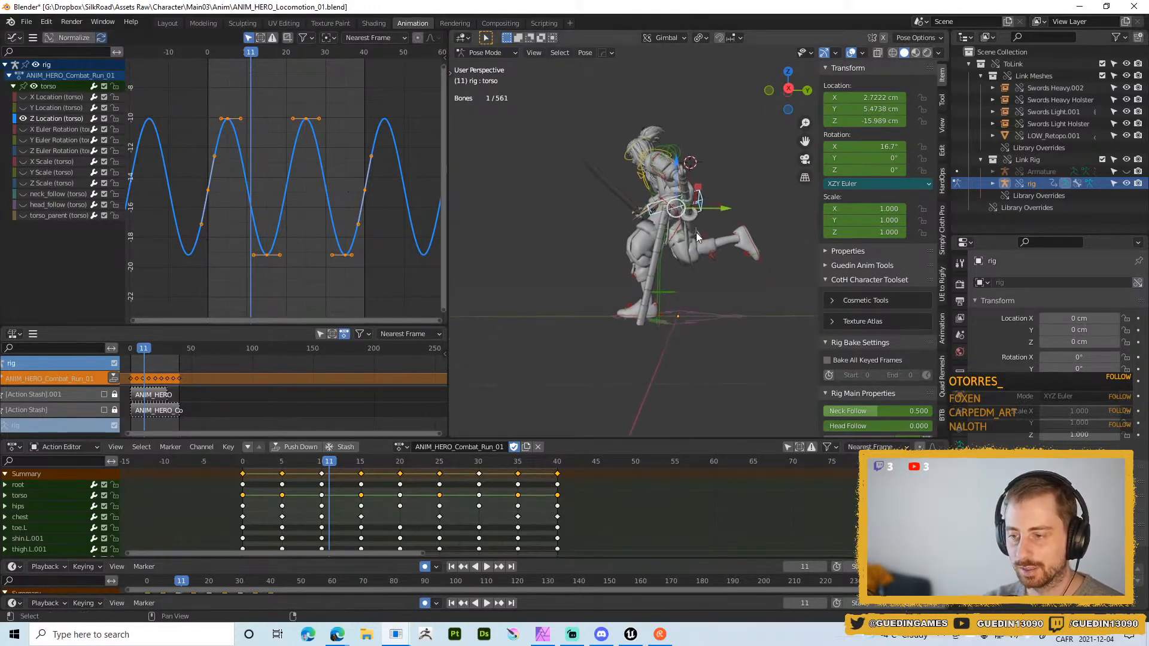
scroll(696, 233, "up", 4)
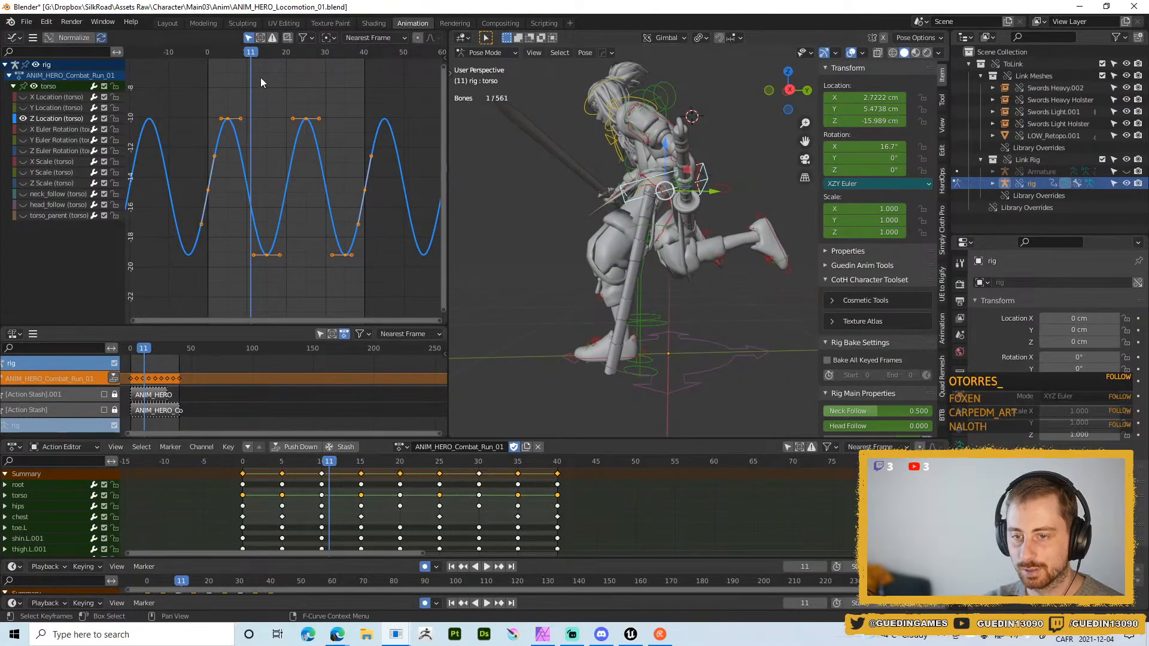
- Try scaling the torso's whole Z Location curve vertically by about 1.3 and stepping through the frames from frame 6
mouse_move(219, 53)
left_mouse_down()
mouse_move(177, 55)
mouse_move(231, 50)
left_mouse_up()
key("s")
key("y")
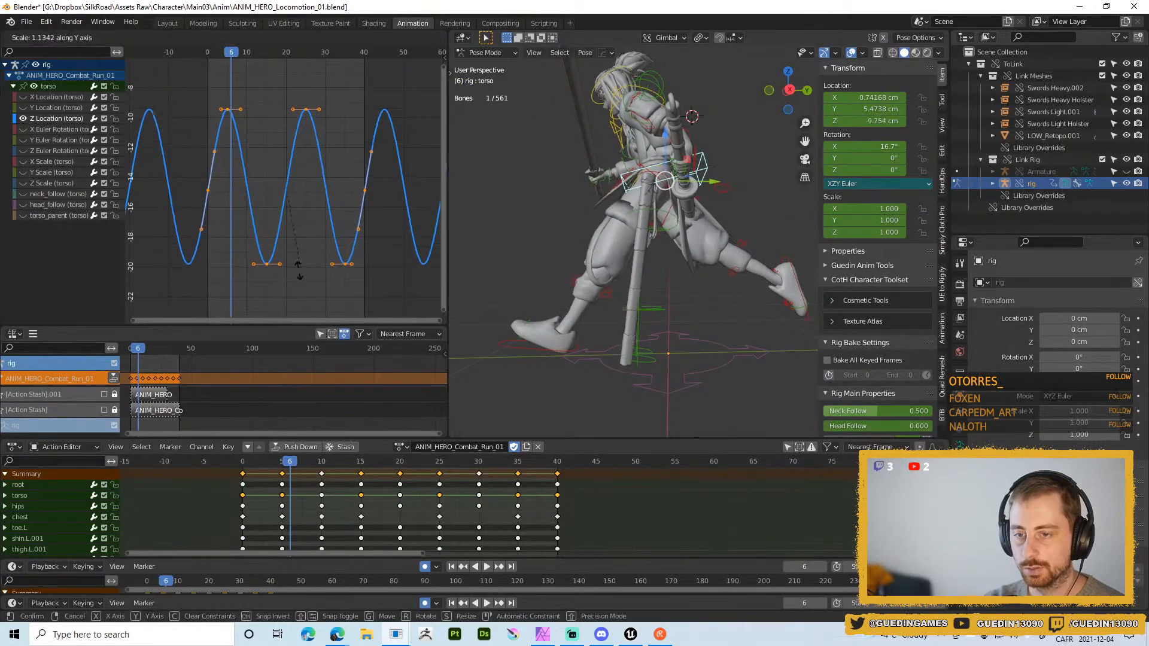
left_click(295, 282)
key("g")
key("y")
left_click(300, 256)
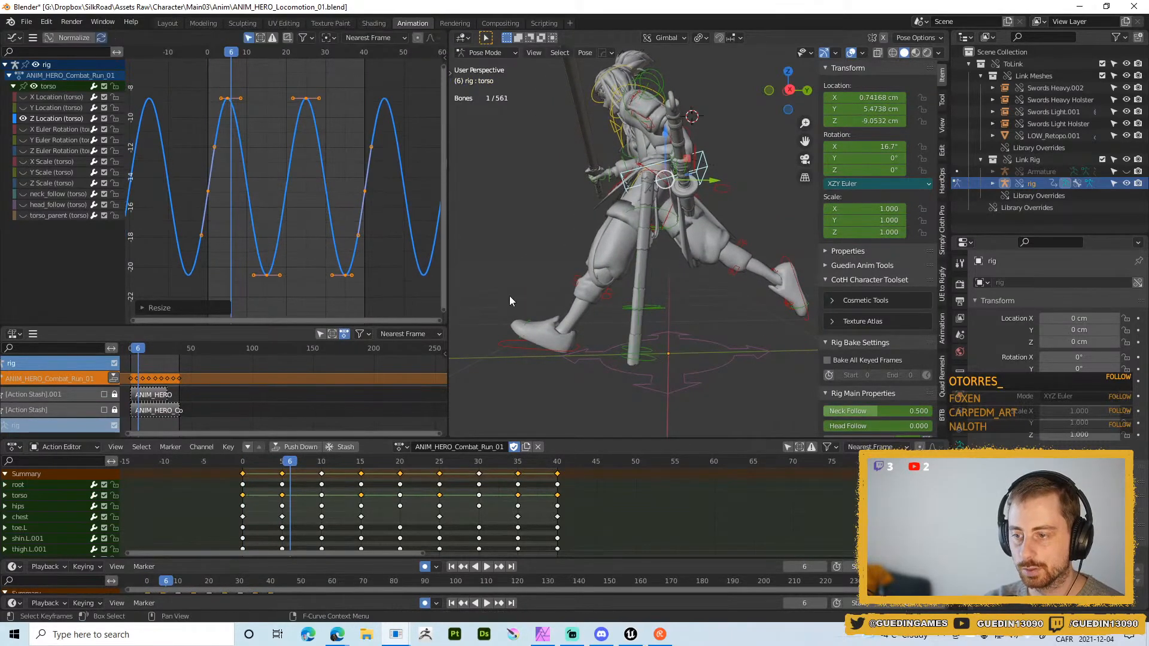
key("Right")
key("Right")
key("Right")
key("Right")
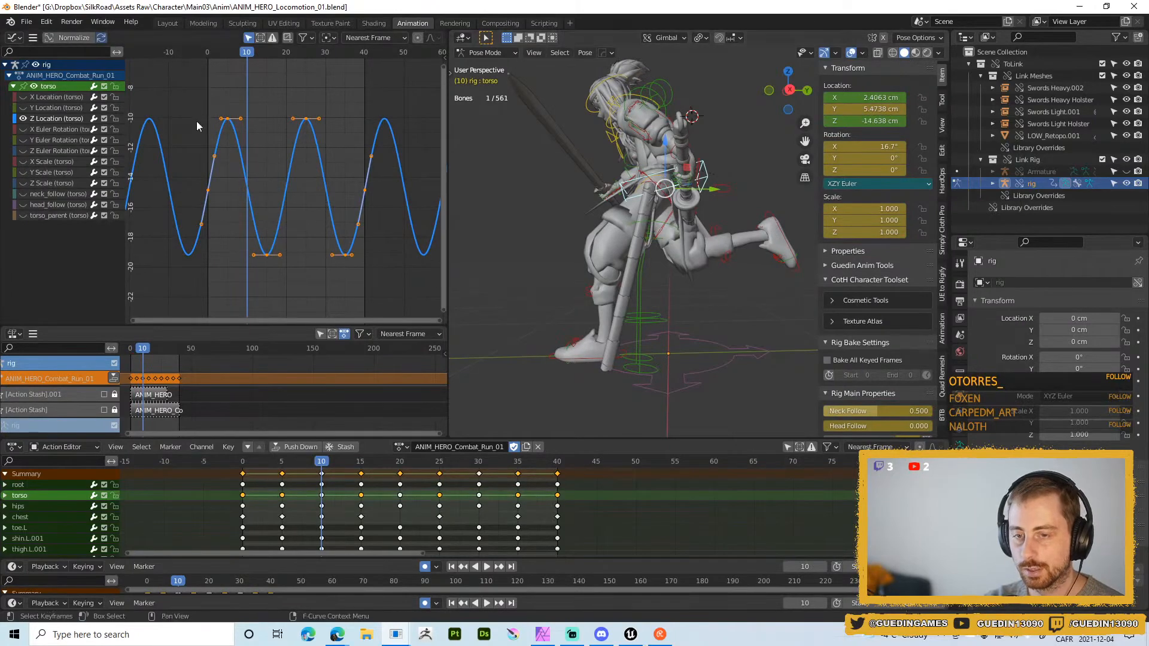
- Select the two peak keys of the torso's Z Location curve and widen their handles around their individual centers
left_click_drag(197, 103, 365, 139)
key("s")
right_click(385, 143)
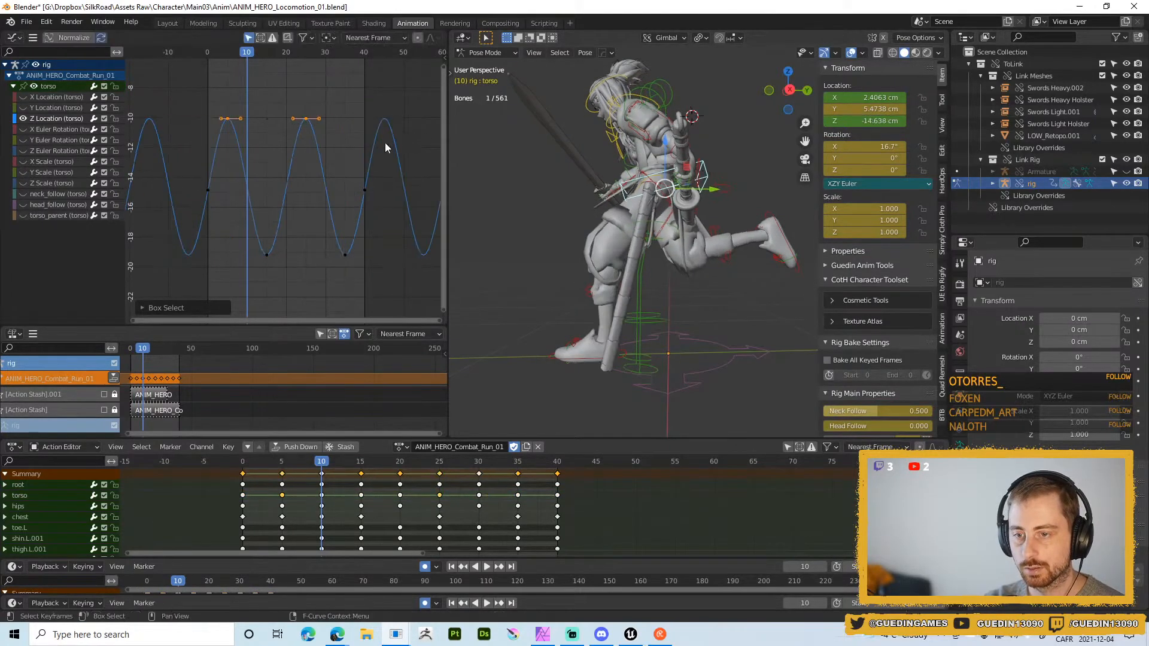
left_click(326, 37)
left_click(344, 78)
key("s")
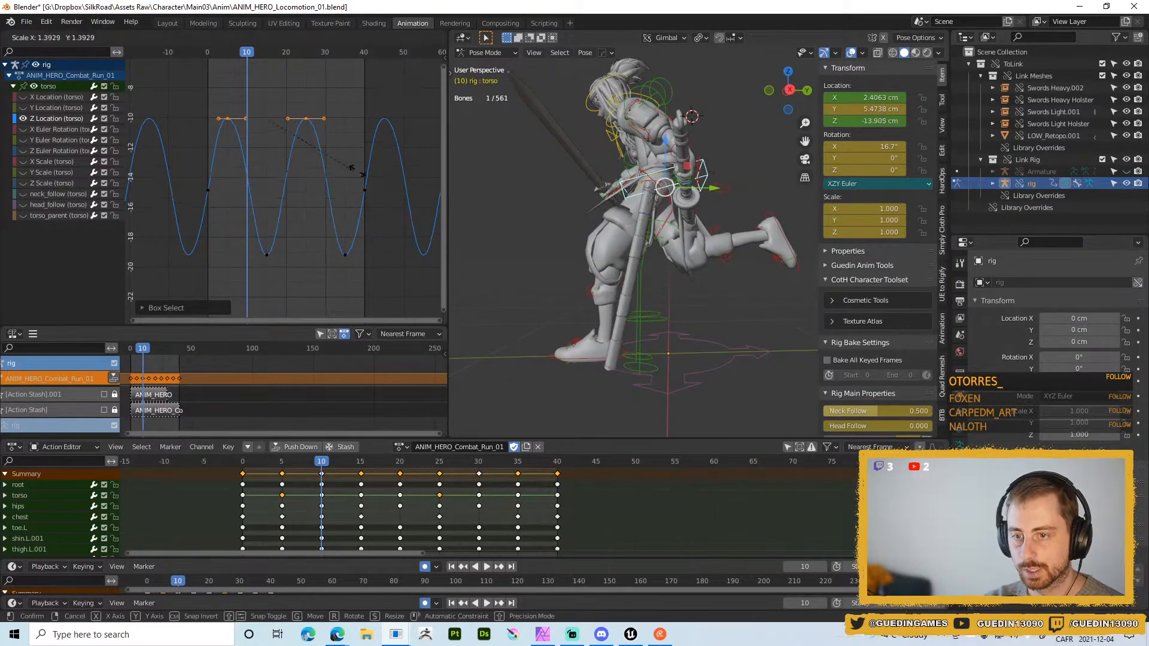
left_click(396, 162)
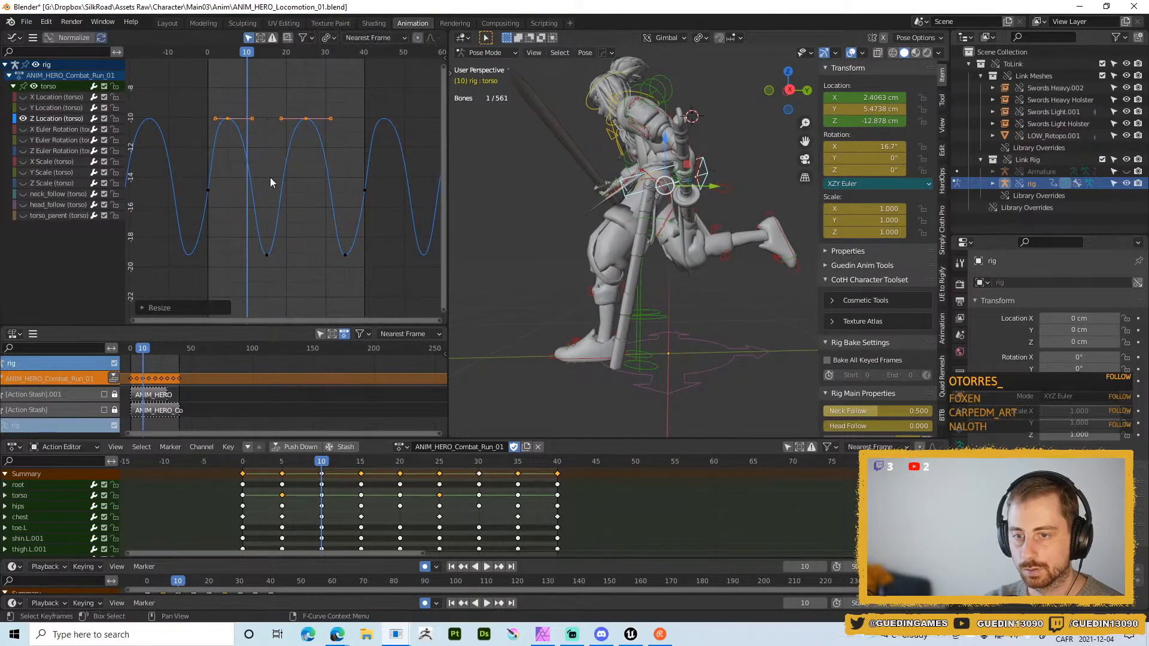
key("s")
left_click(229, 184)
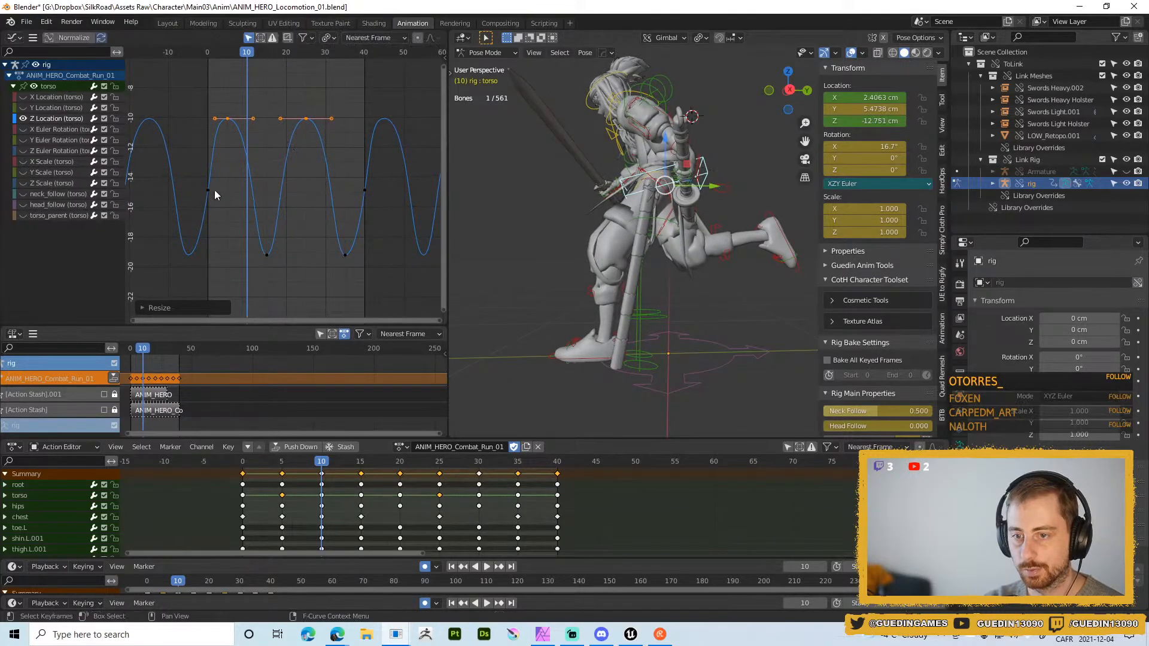
- Select the torso's Z Location keys at frames 0 and 40 and move them slightly upward, keeping their timing
left_click_drag(202, 176, 394, 222)
key("g")
key("y")
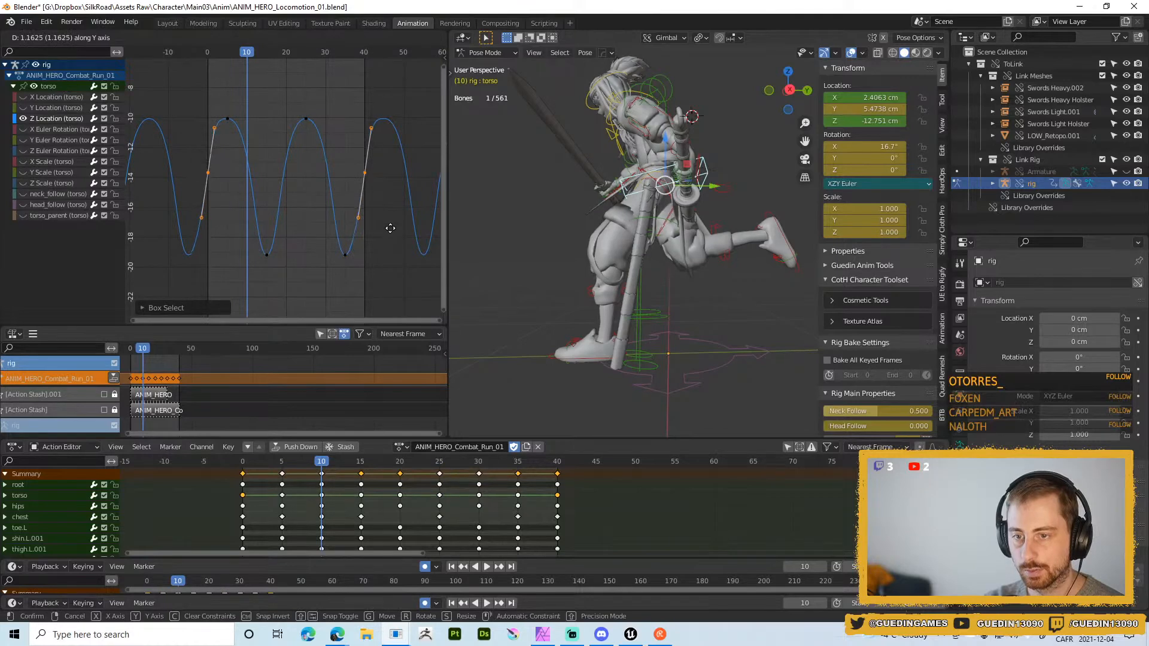
left_click(390, 232)
- Play the combat run, examine the torso's bounce from the front and the side, and stop playback at frame 18
key("space")
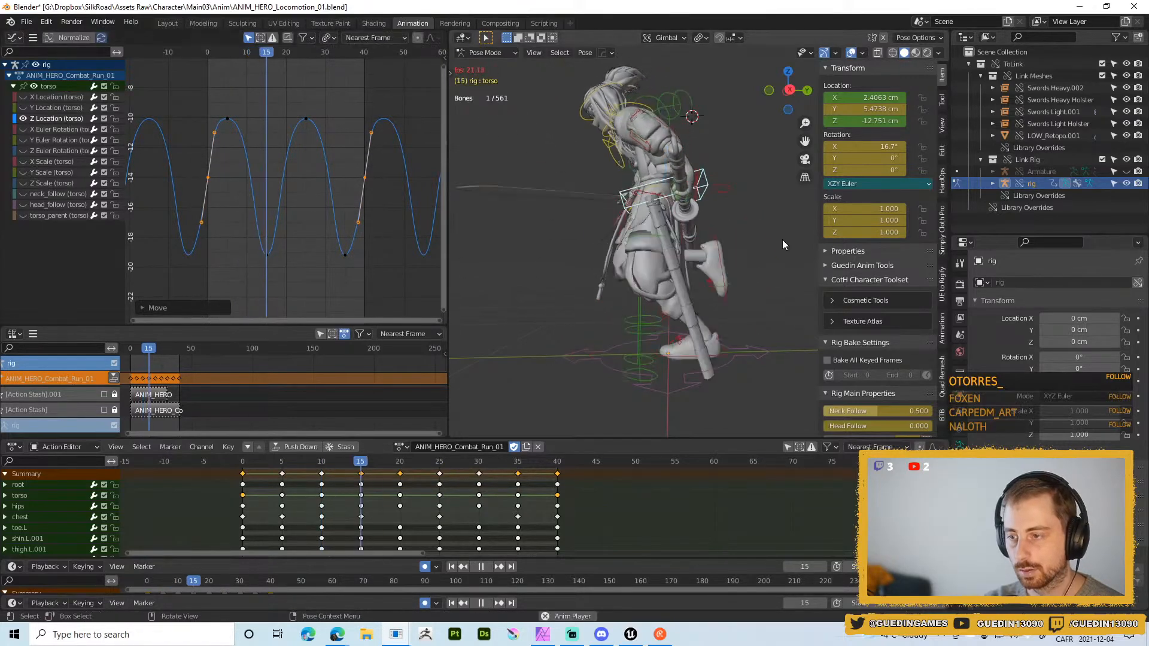
middle_click_drag(671, 249, 495, 171)
scroll(495, 171, "down", 3)
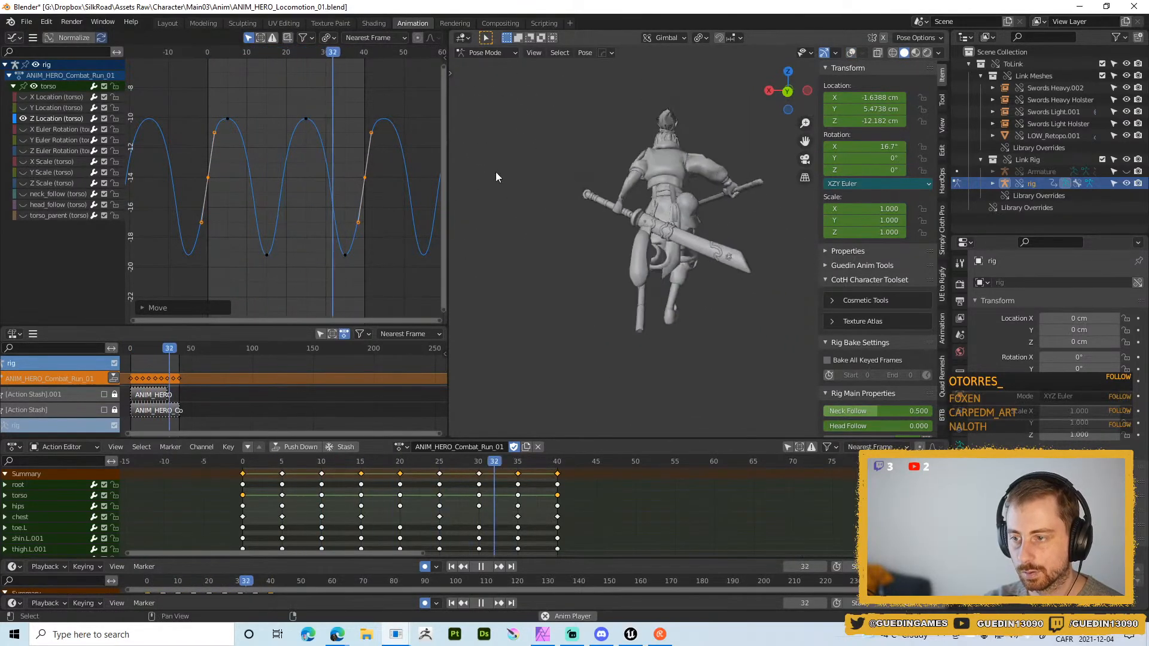
mouse_move(619, 224)
middle_mouse_down()
mouse_move(715, 245)
mouse_move(630, 232)
mouse_move(659, 207)
mouse_move(677, 225)
mouse_move(544, 210)
mouse_move(604, 238)
middle_mouse_up()
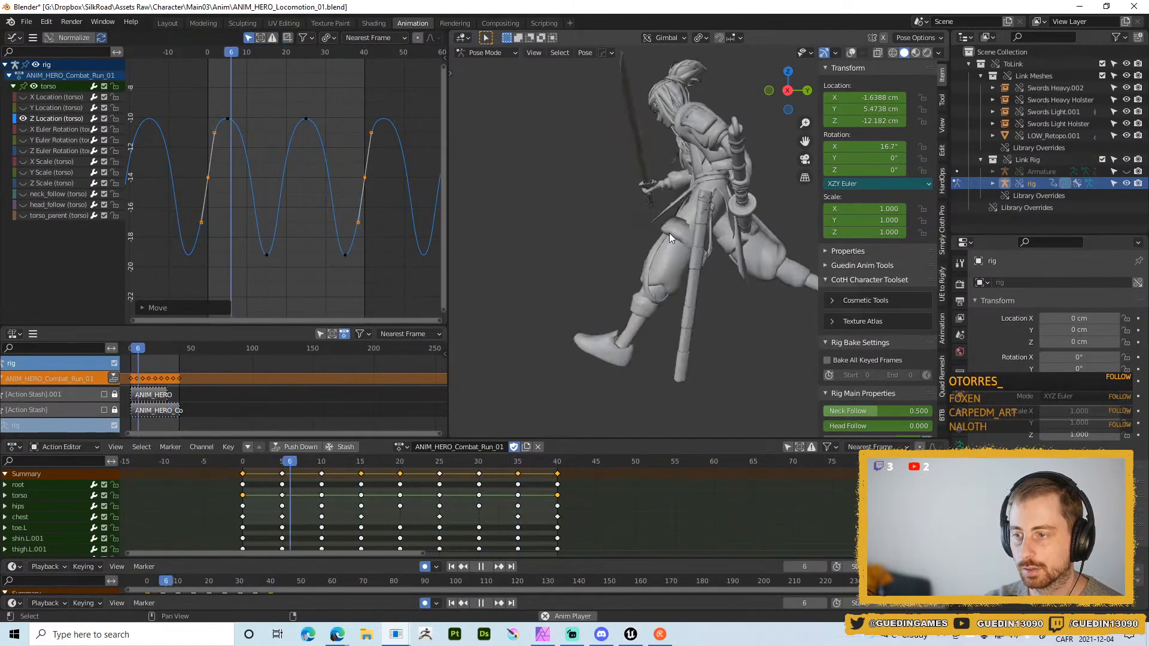
scroll(672, 226, "down", 3)
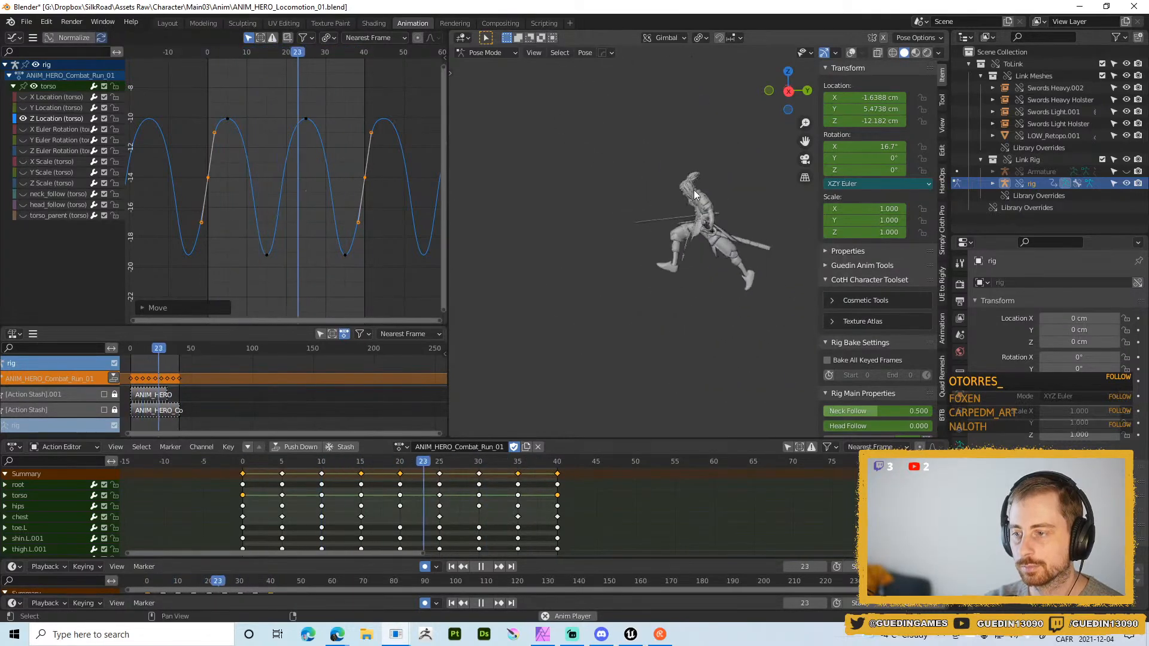
key("shift+space")
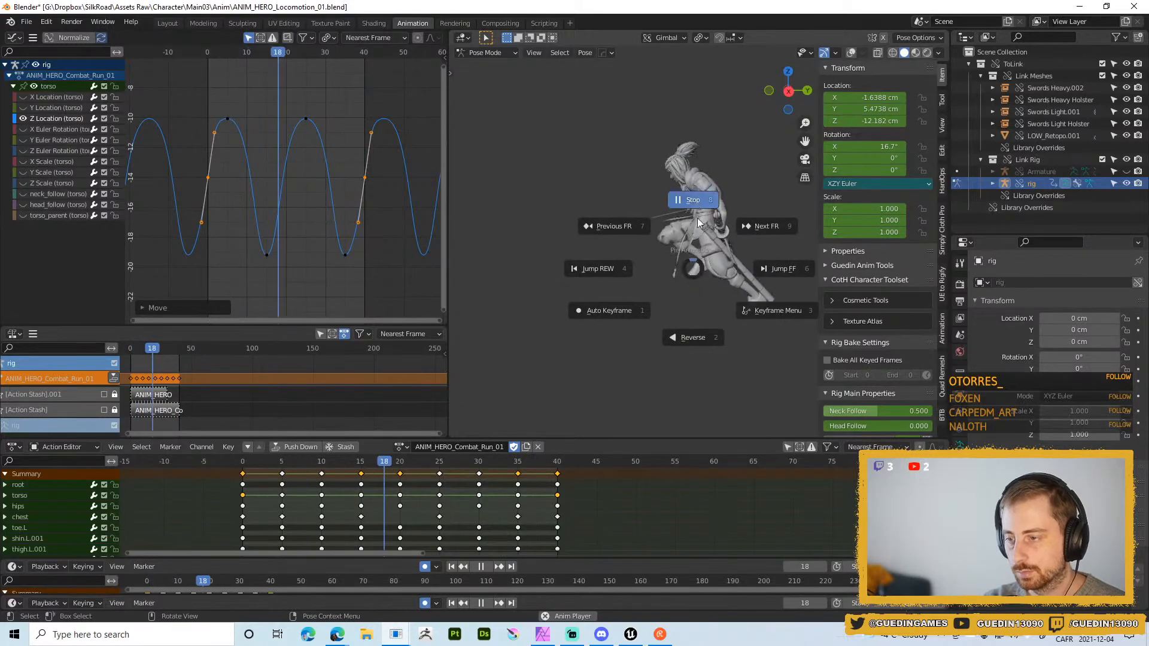
left_click(694, 201)
scroll(687, 289, "up", 2)
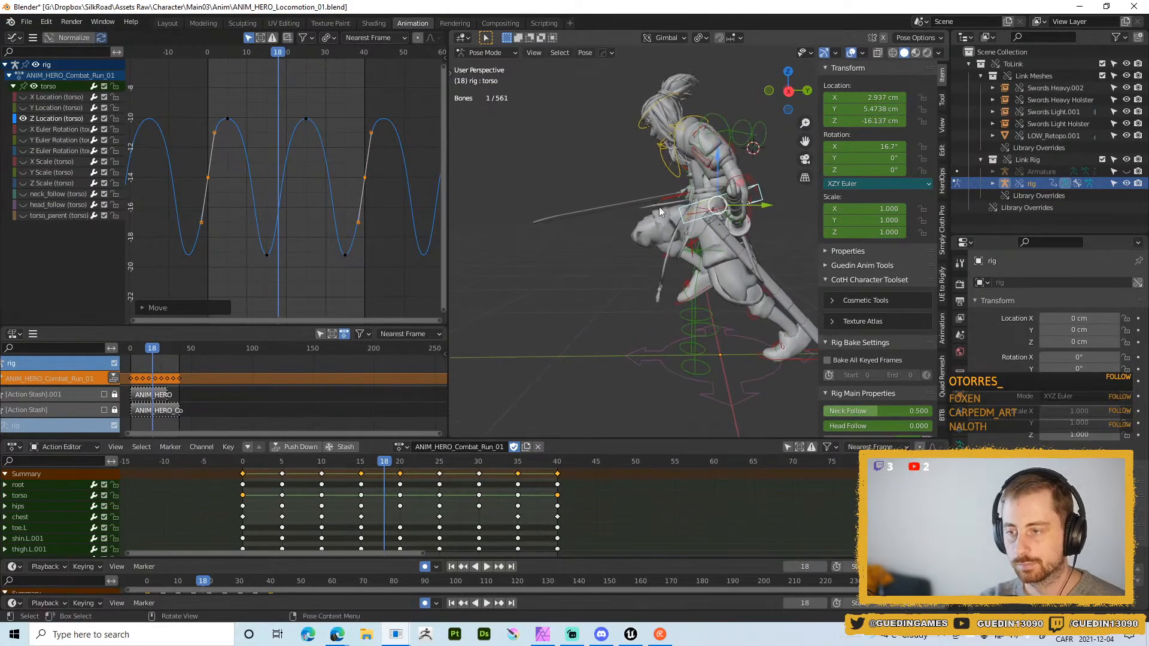
- Show only the torso control's X Euler Rotation curve in the graph and frame its keyframes
left_click(766, 198)
left_click(765, 195)
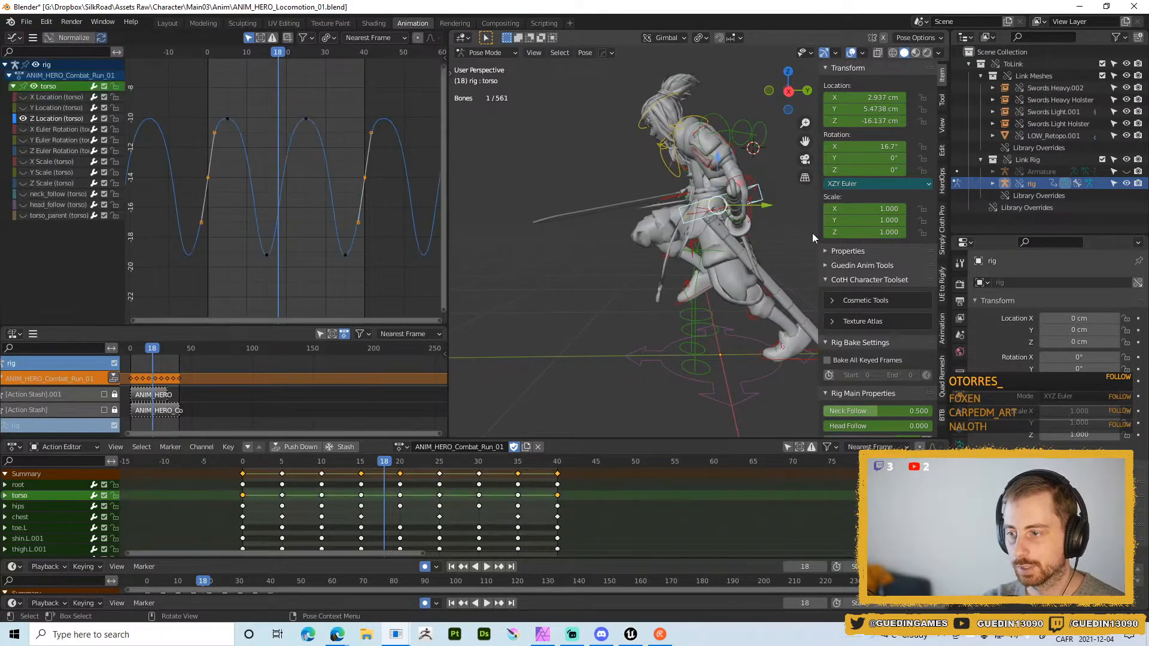
key("KP_Decimal")
left_click(24, 129)
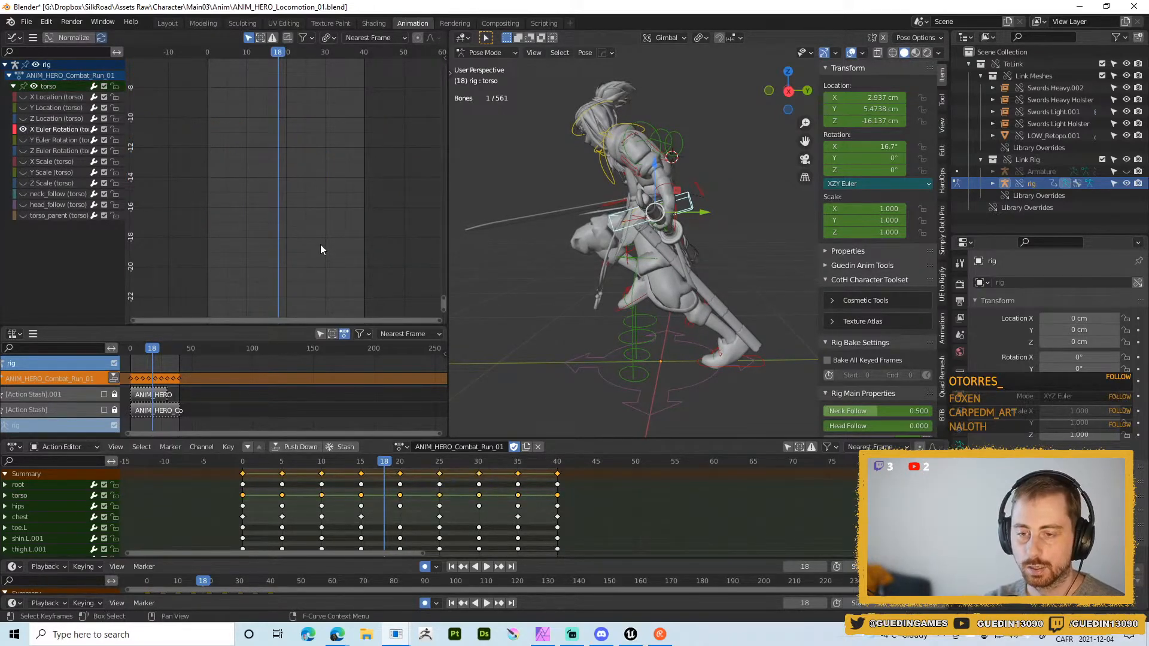
key("Home")
key("g")
key("x")
key("y")
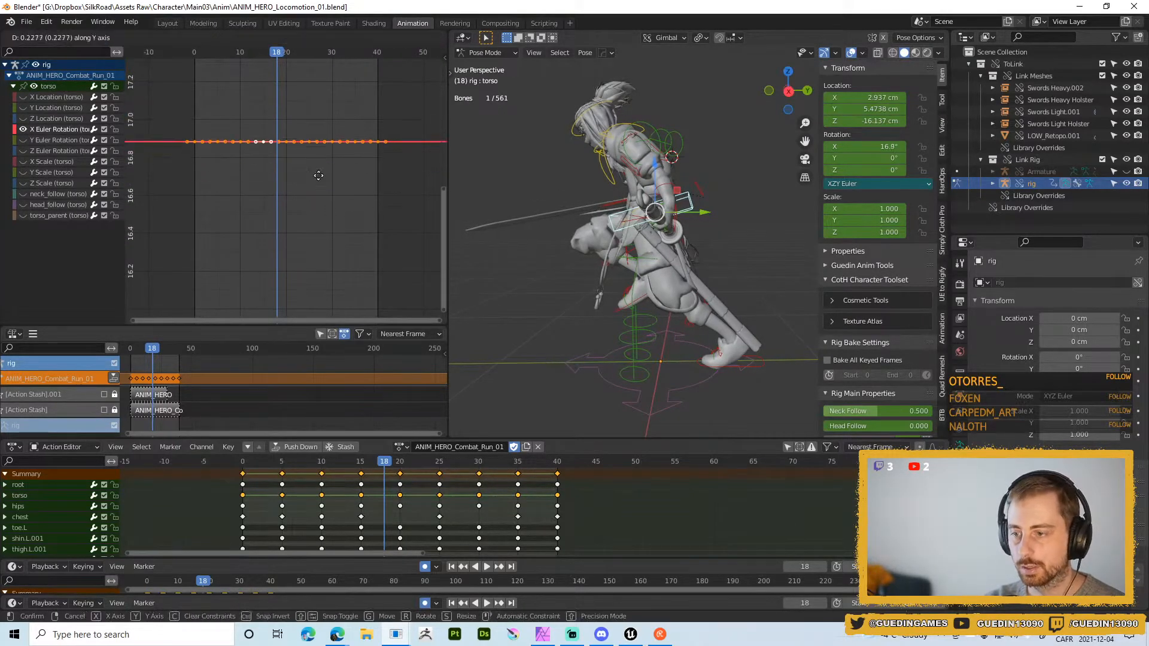
key("Escape")
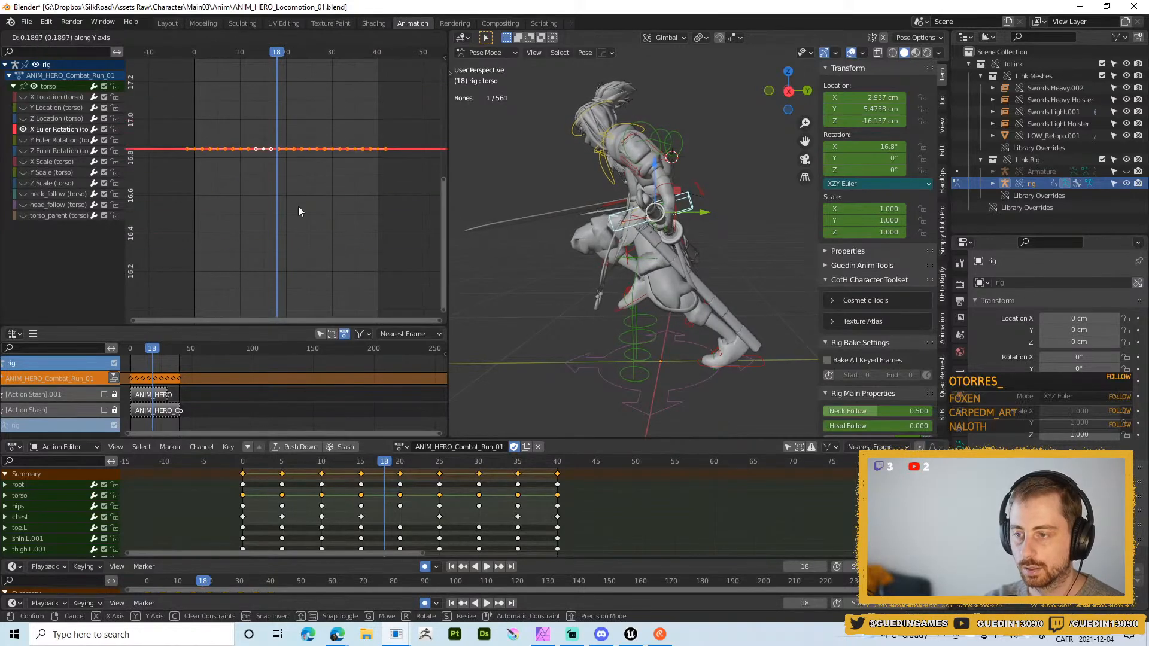
- Raise the torso's whole X Euler Rotation curve along the value axis to about 27.6° so the character leans further forward
scroll(314, 227, "down", 5)
key("g")
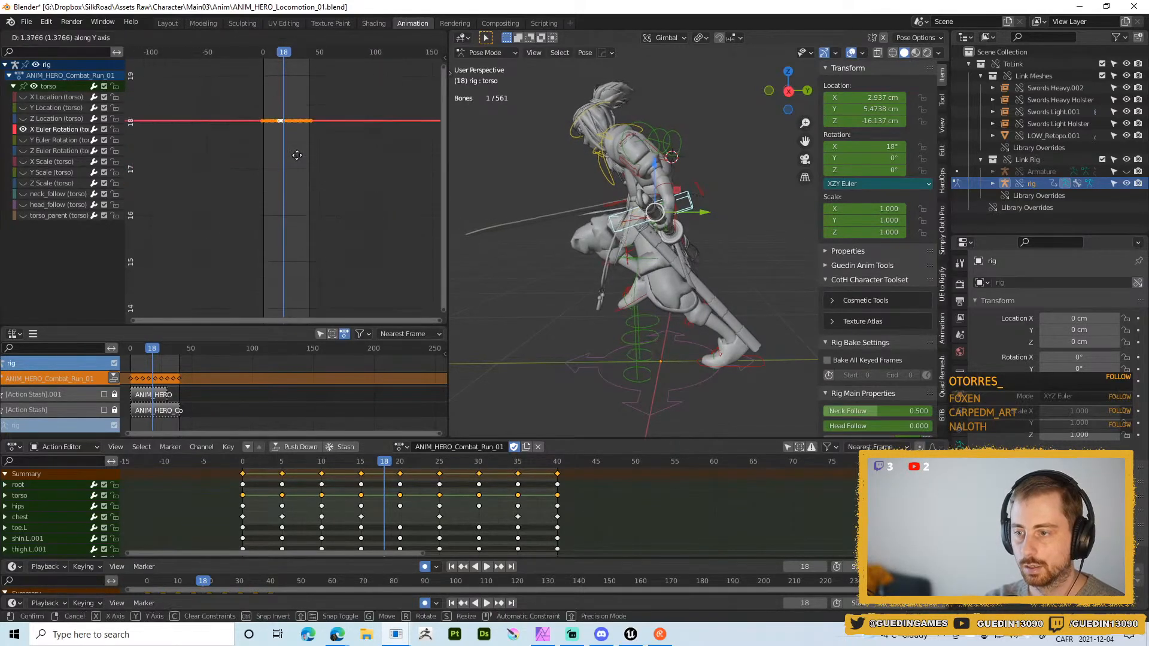
left_click(235, 185)
scroll(340, 159, "down", 5)
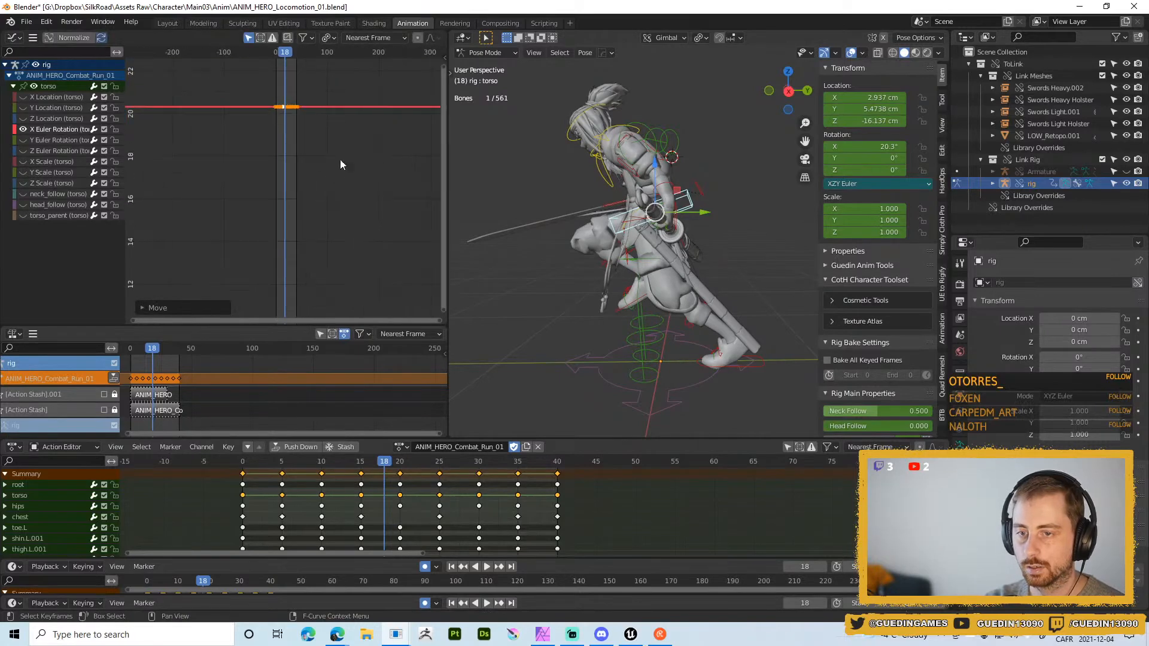
key("g")
key("y")
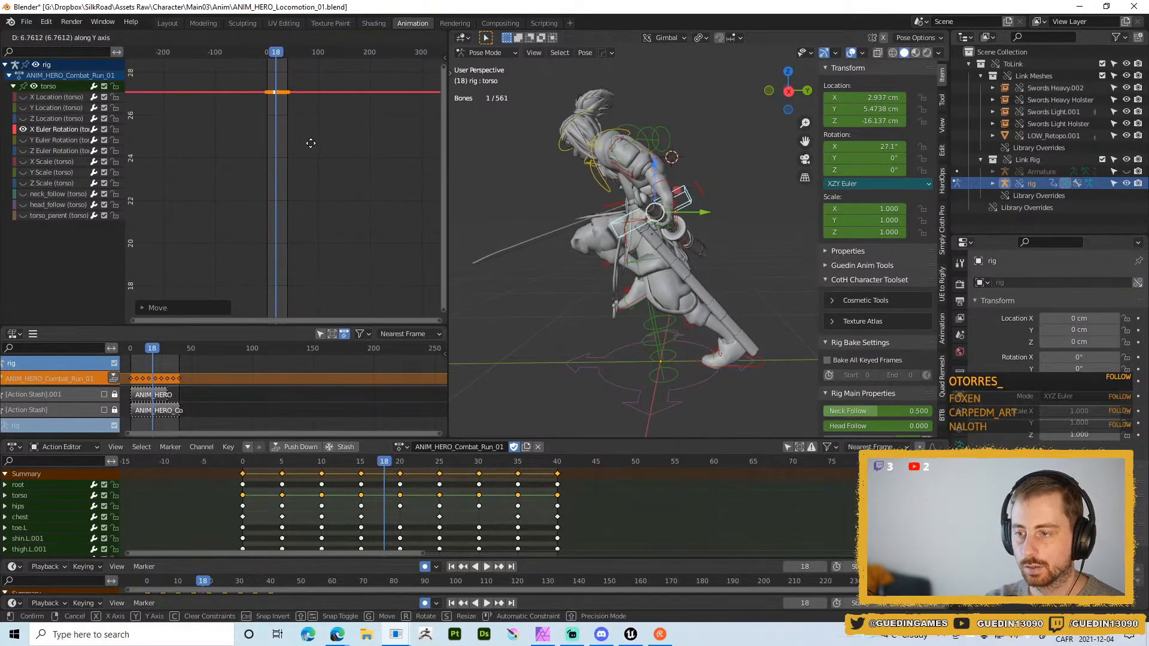
left_click(399, 191)
- Play the run cycle and check the torso lean from the side with the viewport overlays hidden
key("space")
middle_click_drag(594, 228, 680, 260)
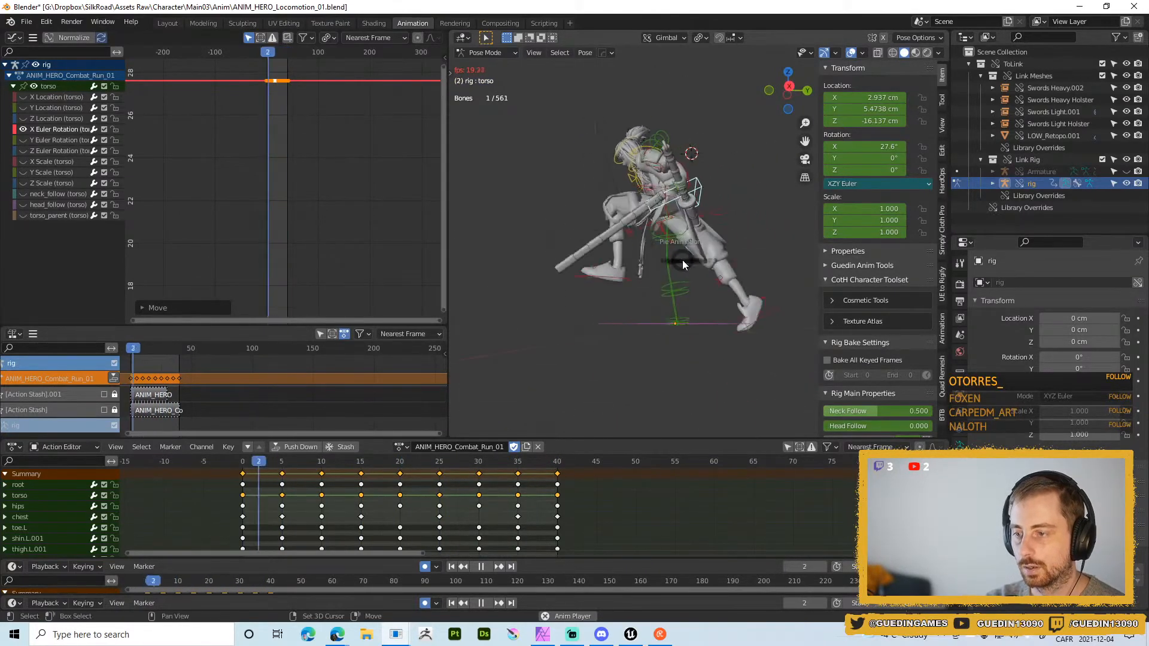
key("shift+space")
left_click(685, 195)
key("alt+shift+z")
scroll(623, 264, "up", 1)
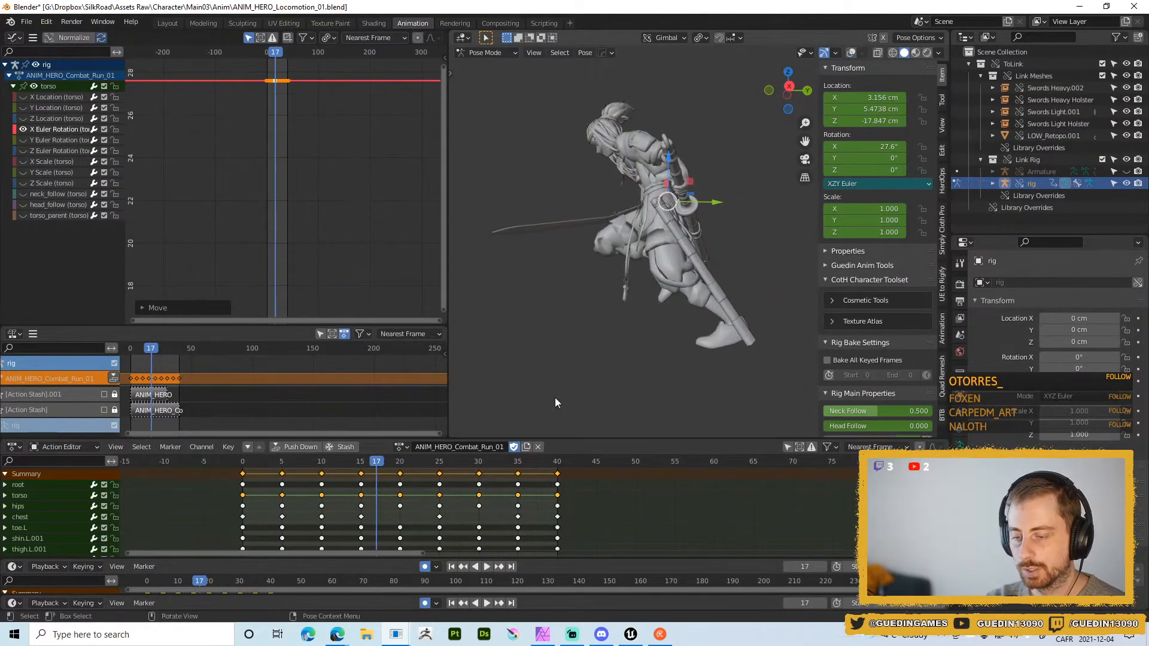
key("alt+a")
- At frame 0, move the left foot IK control to about Y -19.3 cm, Z 30.2 cm and rotate it to about 24.5° on X
mouse_move(243, 463)
left_mouse_down()
mouse_move(263, 464)
mouse_move(244, 469)
left_mouse_up()
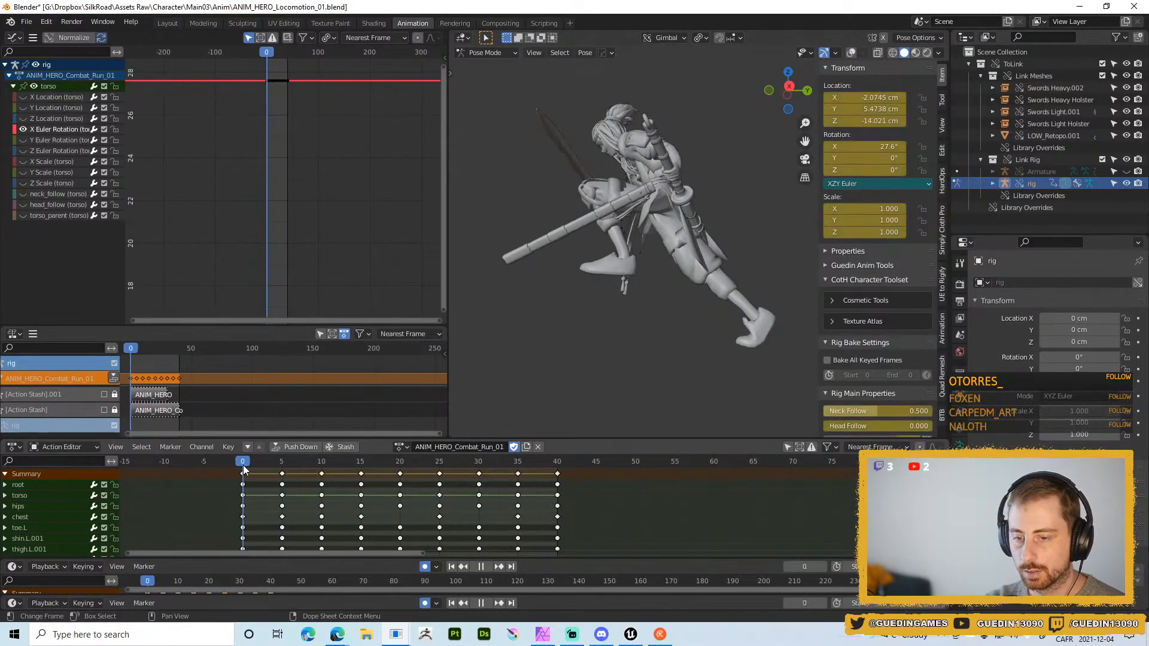
key("shift+alt+z")
key("KP_3")
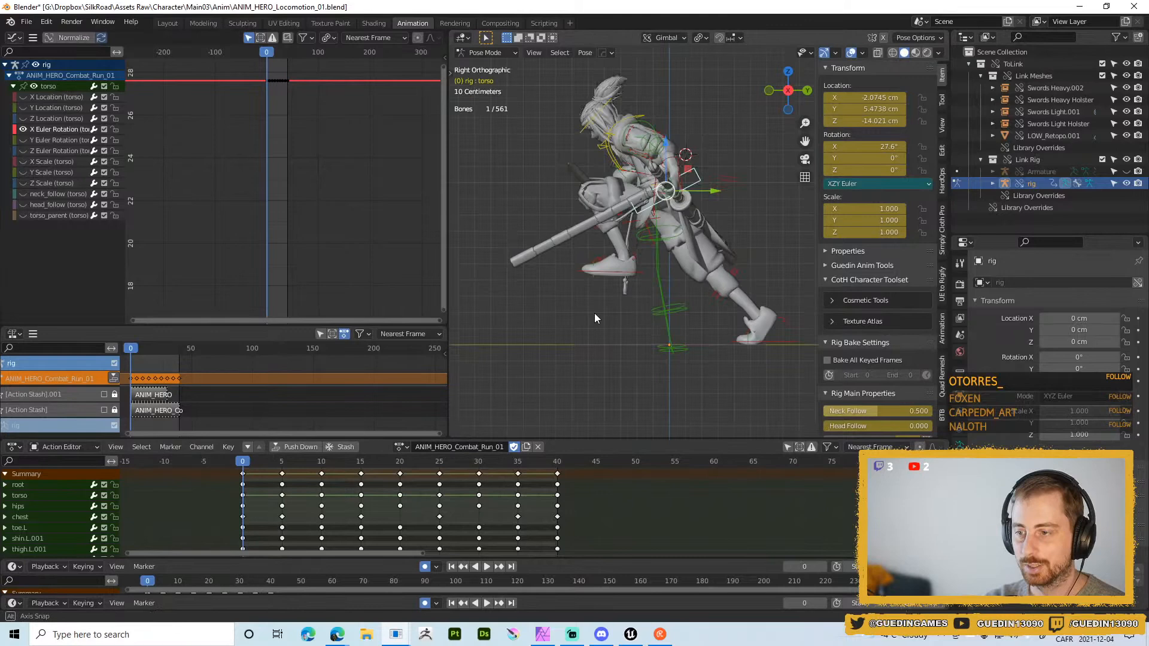
left_click(624, 274)
key("g")
left_click(656, 316)
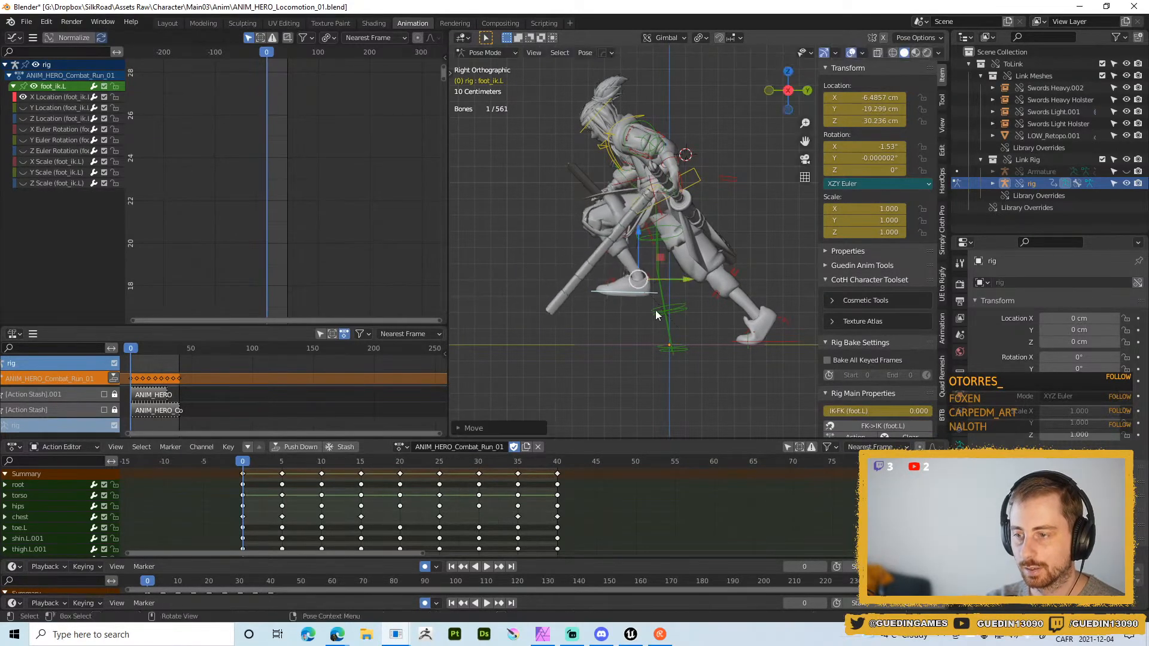
key("r")
left_click(663, 298)
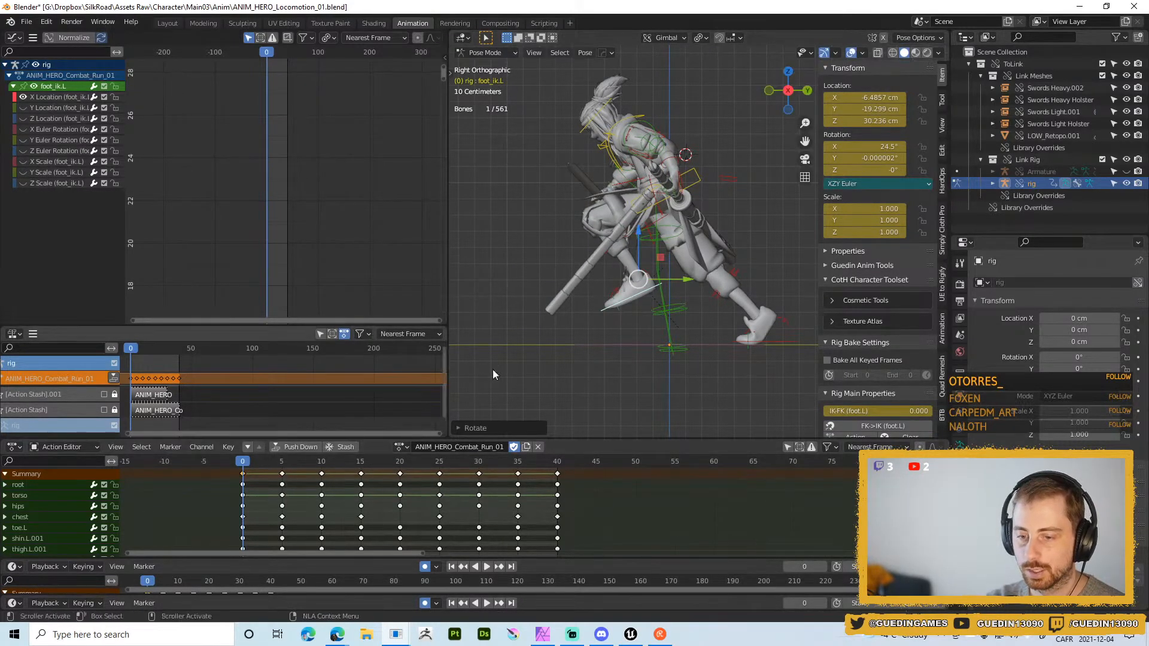
- Copy the left foot pose, then paste it mirrored onto the right foot at frame 20 and unmirrored at frame 40
key("shift+ctrl+c")
left_click(628, 305)
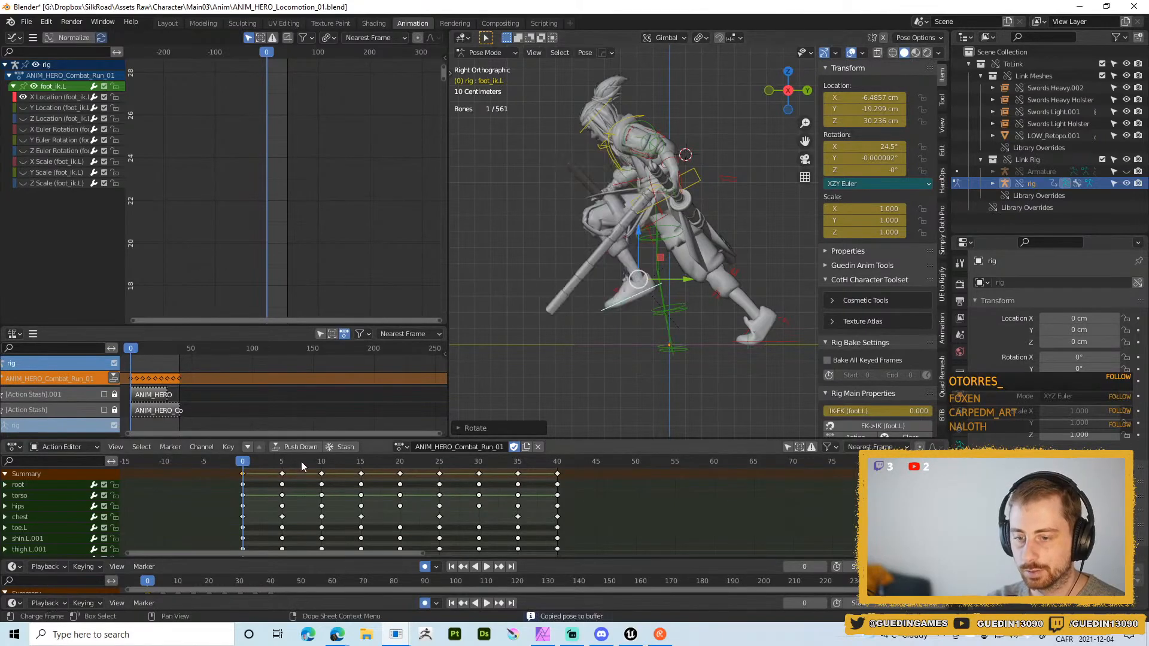
left_click(401, 462)
key("ctrl+v")
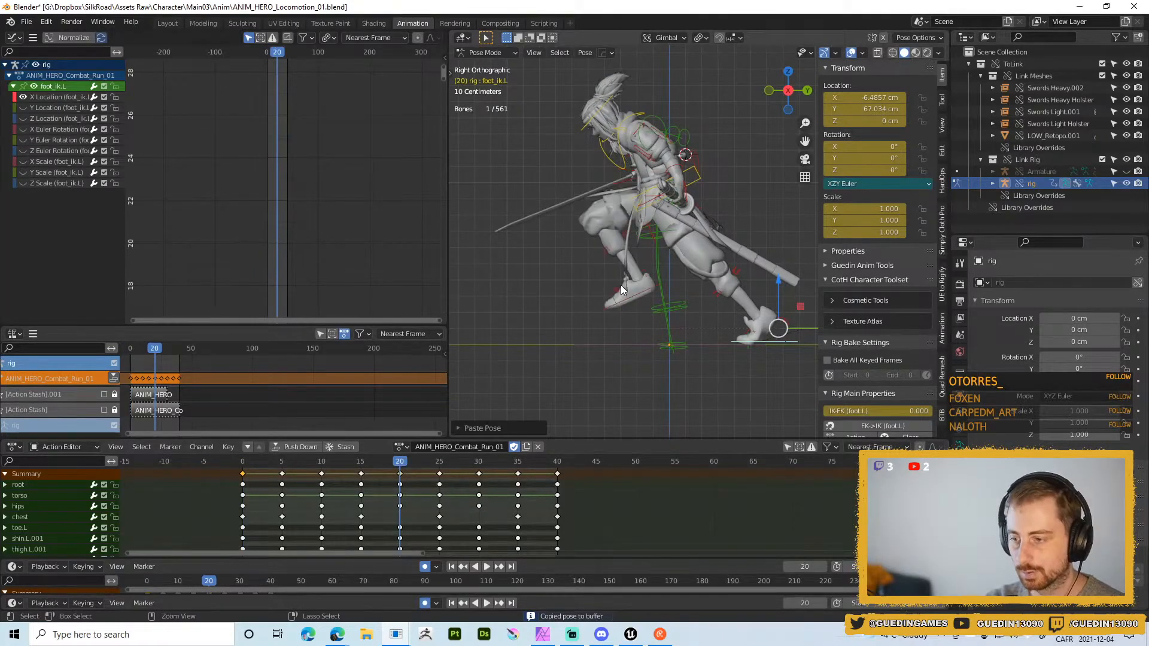
left_click(555, 462)
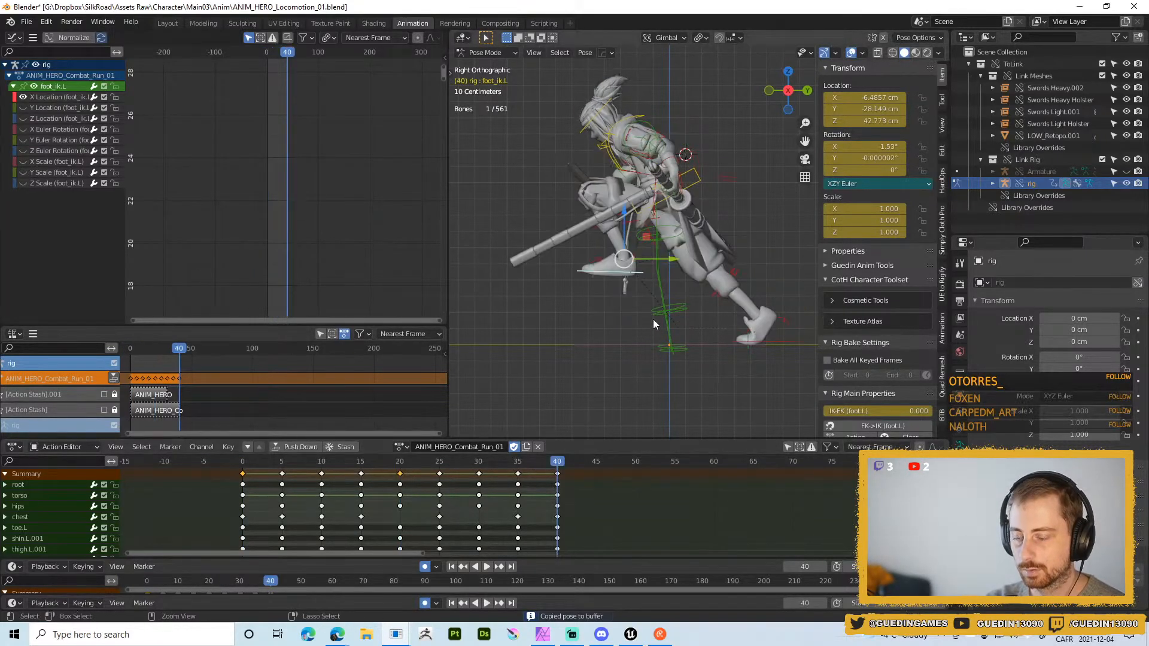
key("ctrl+v")
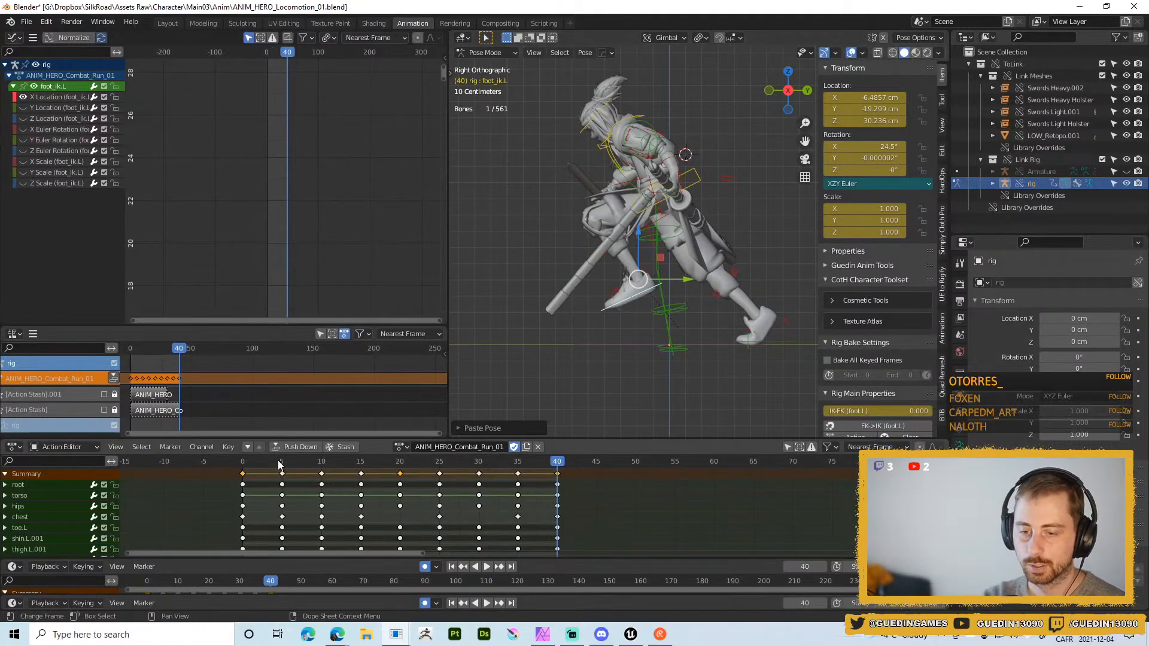
- At frame 35, relax the left foot IK pose to breakdown, reaching about 76.8° X rotation
left_click(519, 463)
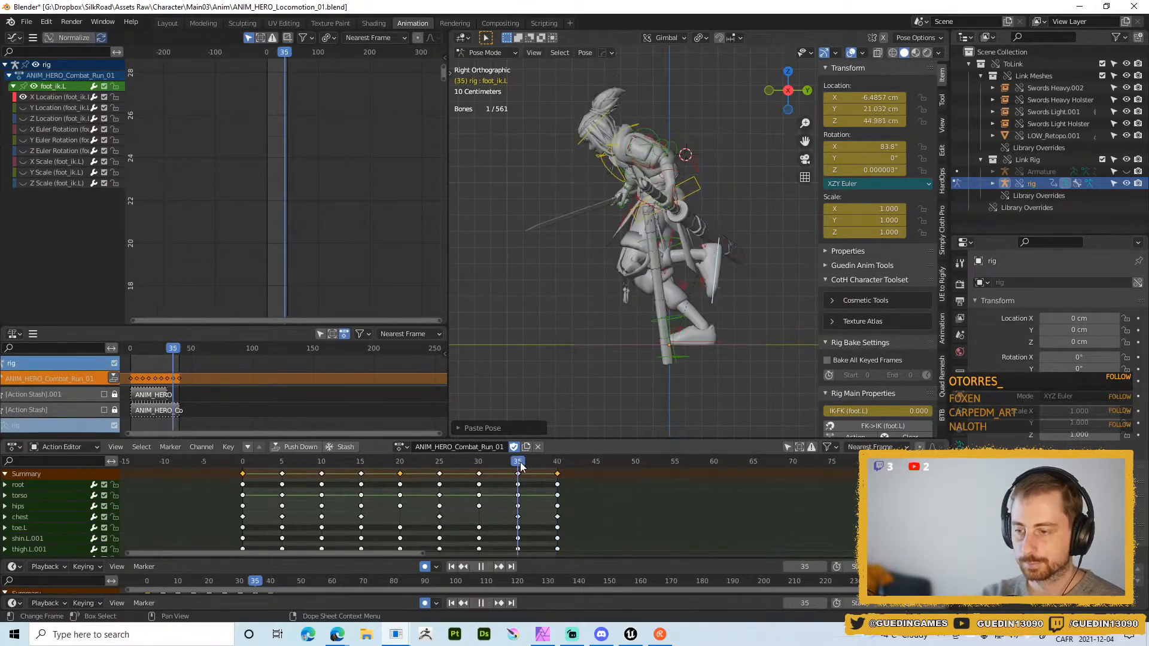
key("alt+e")
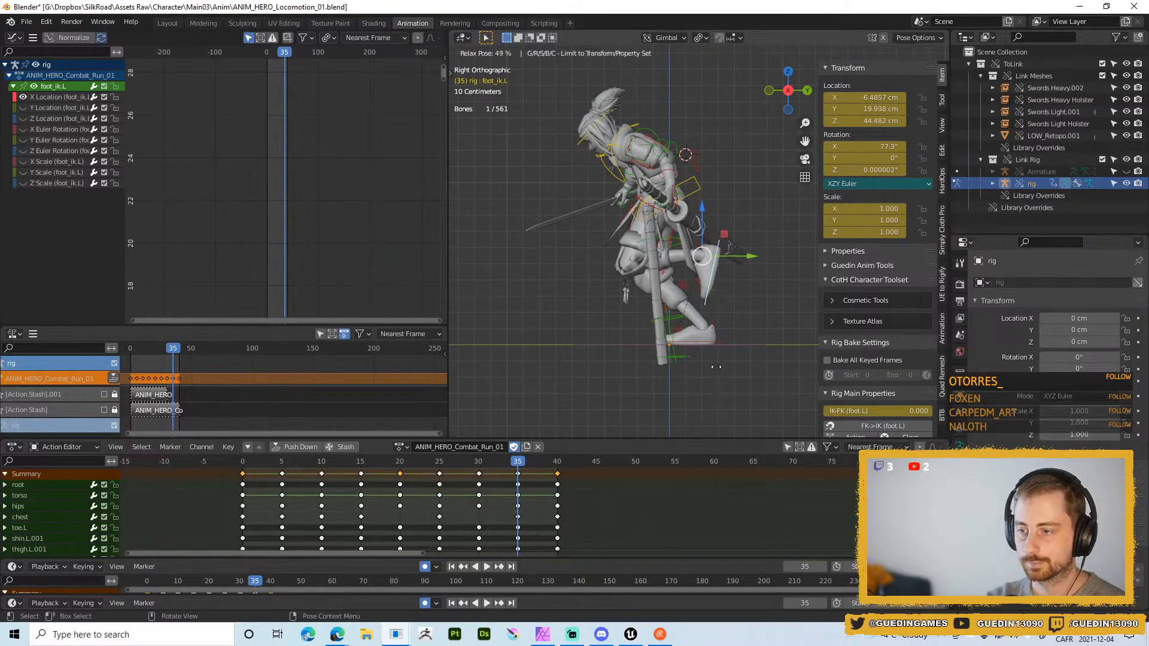
left_click(612, 389)
- Play the run cycle without overlays and examine the foot motion from behind and from the side
key("shift+space")
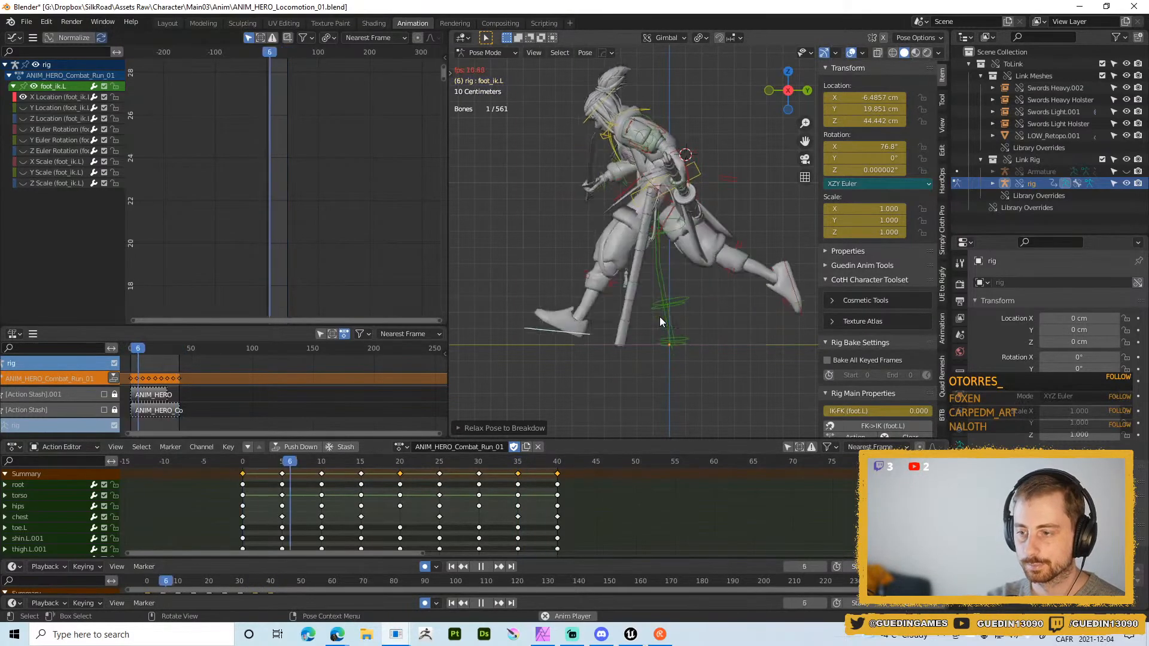
key("shift+alt+z")
middle_click_drag(628, 321, 522, 323)
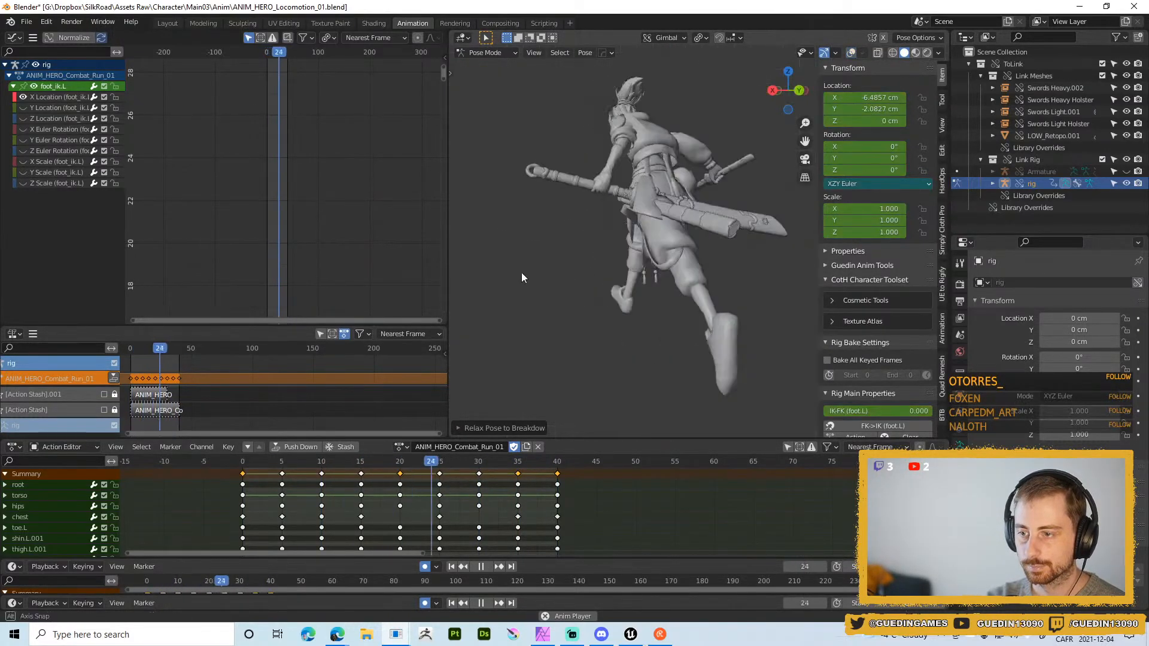
scroll(694, 279, "down", 2)
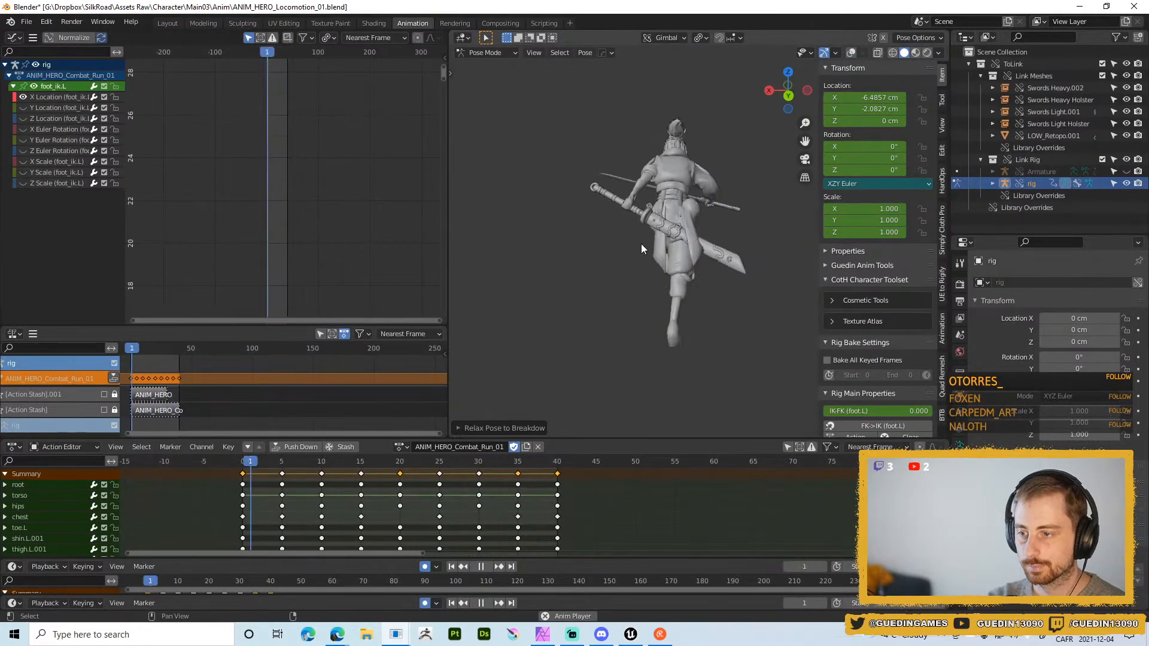
middle_click_drag(641, 243, 888, 262)
middle_click_drag(652, 262, 586, 233)
key("shift+space")
left_click(595, 175)
key("shift+alt+z")
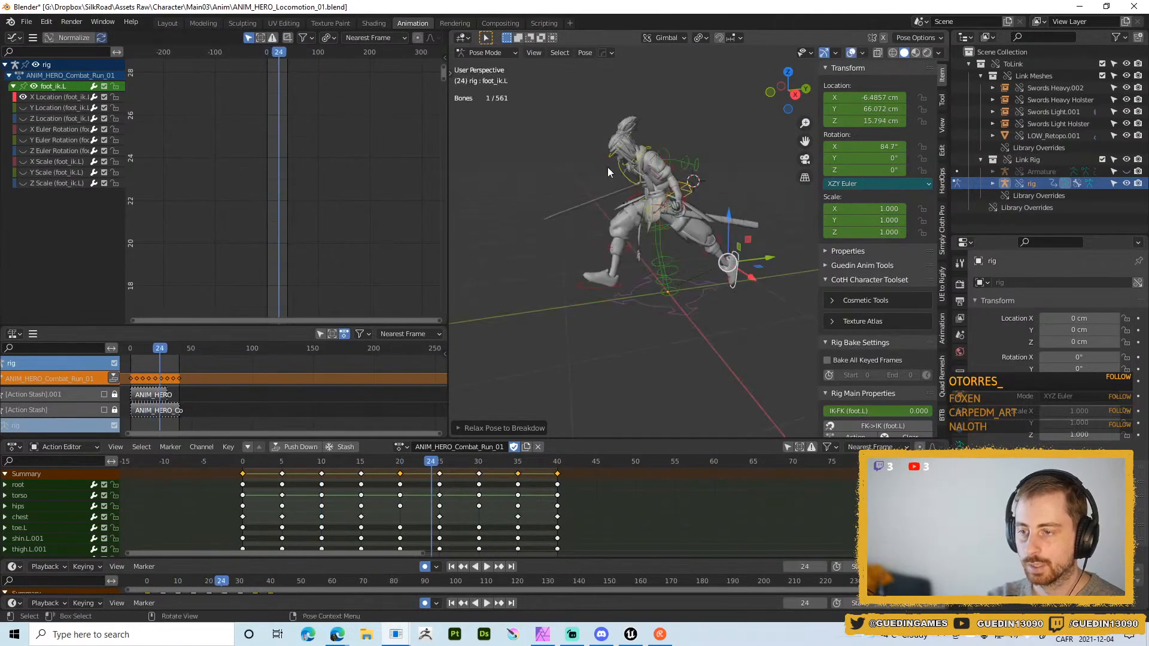
- Select the neck control and show only its X Euler Rotation curve, framed in the graph
scroll(629, 186, "up", 3)
scroll(666, 246, "up", 2)
left_click(632, 165)
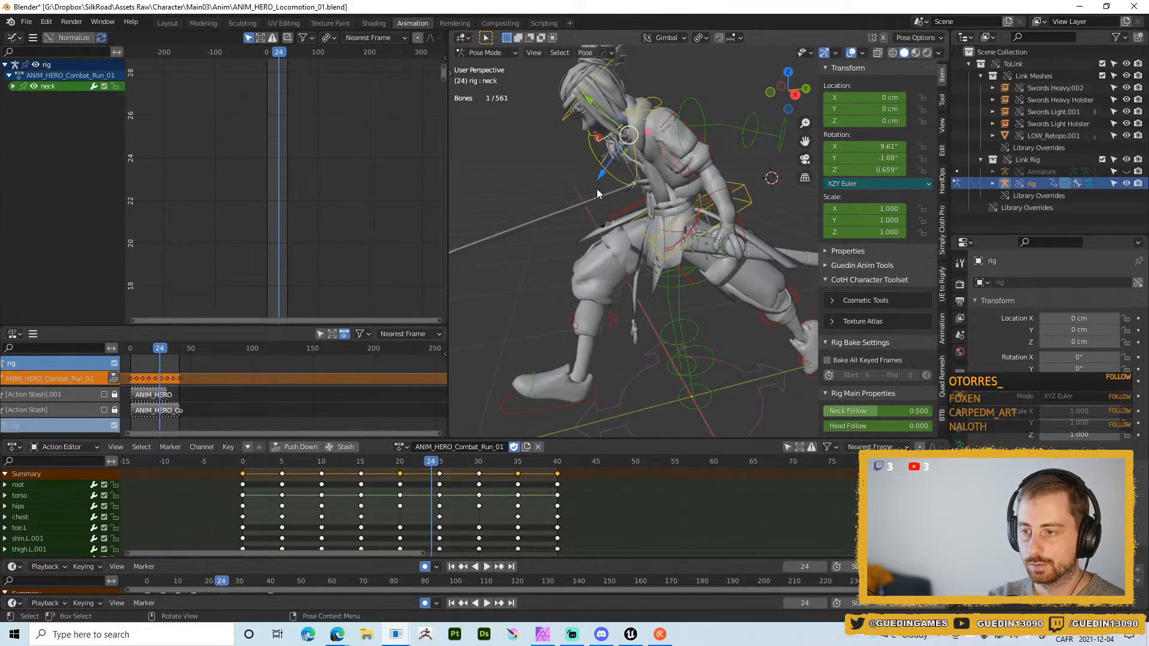
key("KP_3")
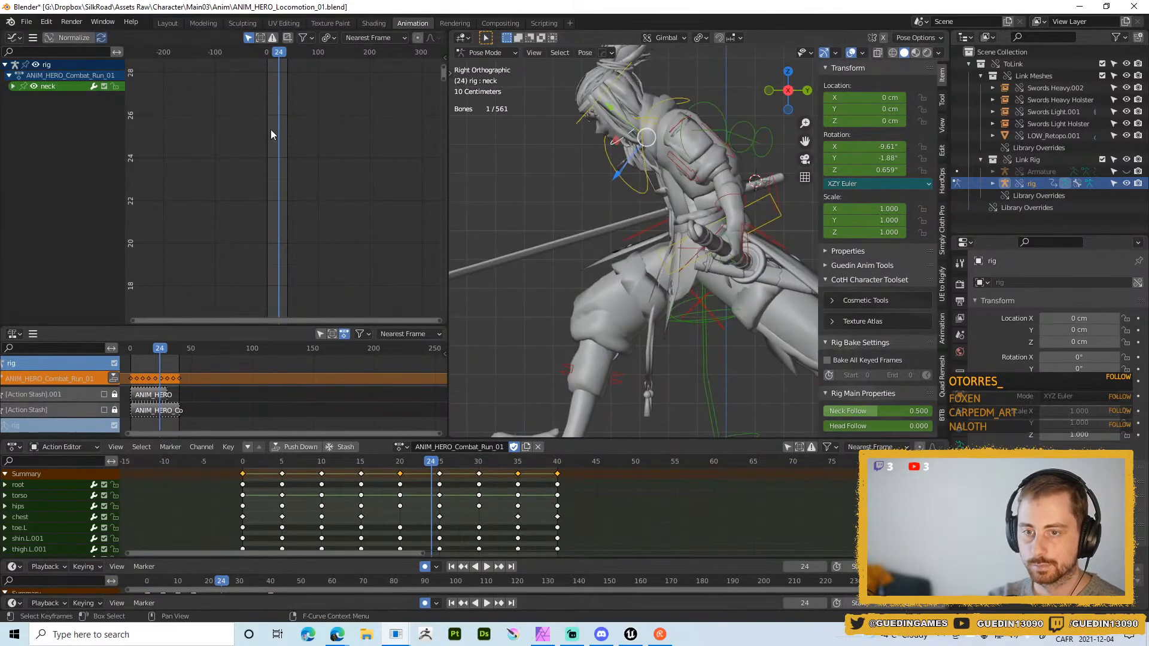
scroll(271, 132, "up", 1)
left_click(13, 86)
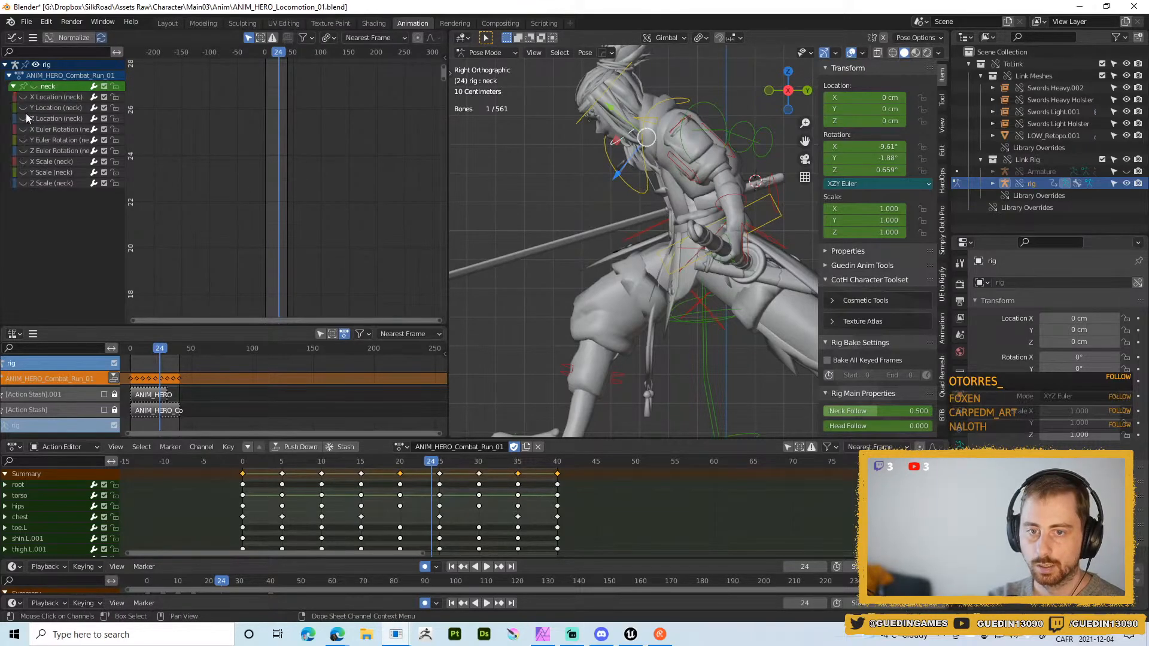
left_click(24, 130)
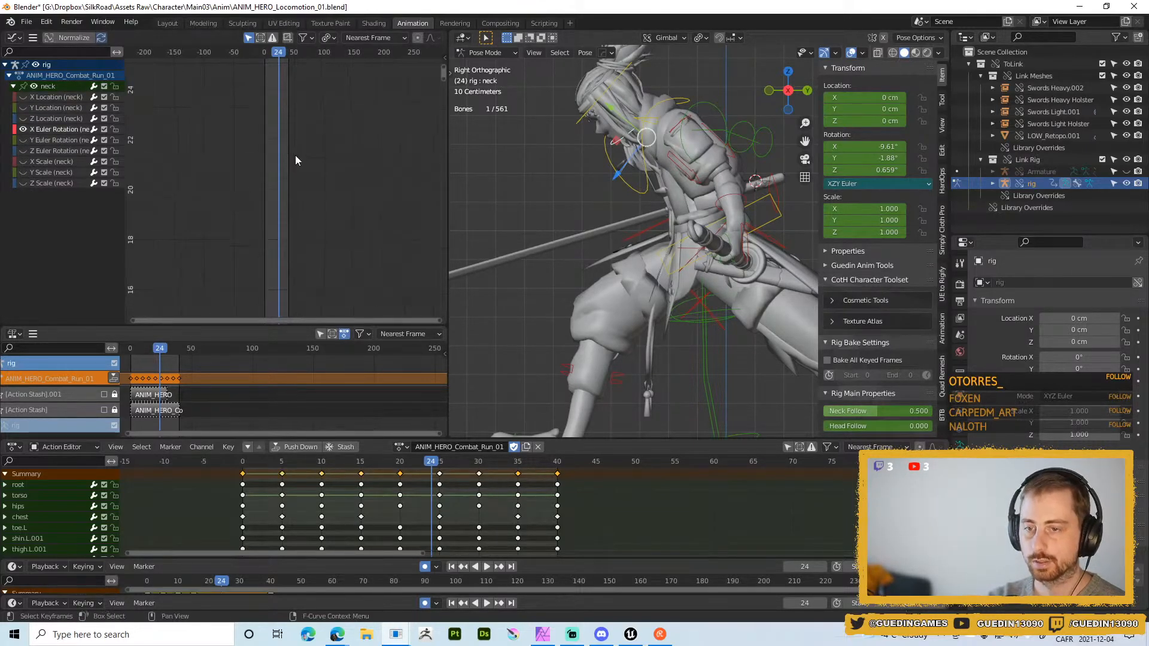
key("Home")
key("g")
key("y")
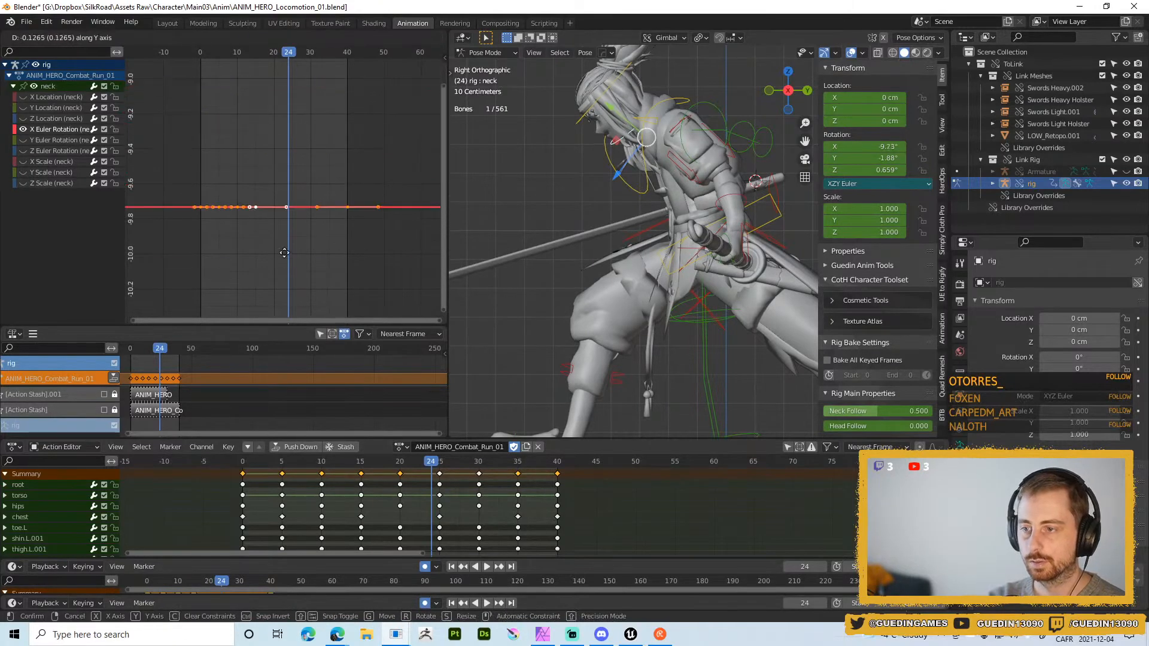
key("Escape")
- Lower the neck's whole X Euler Rotation curve along the value axis to about -16.1°
scroll(285, 241, "down", 10)
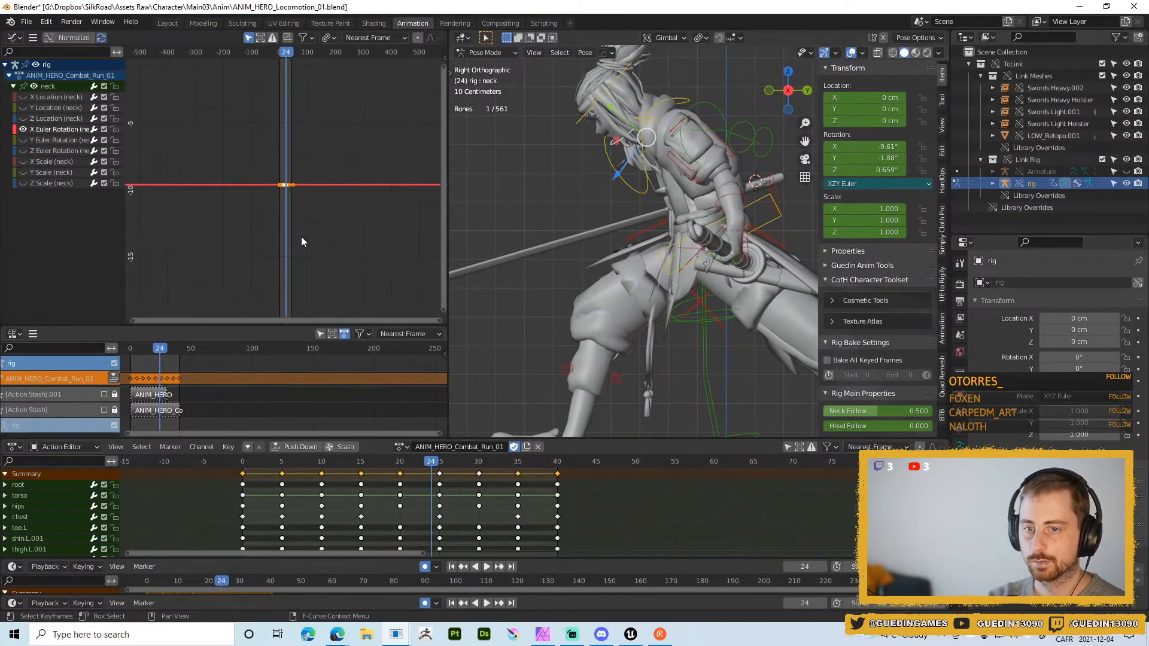
scroll(302, 241, "down", 2)
key("g")
key("y")
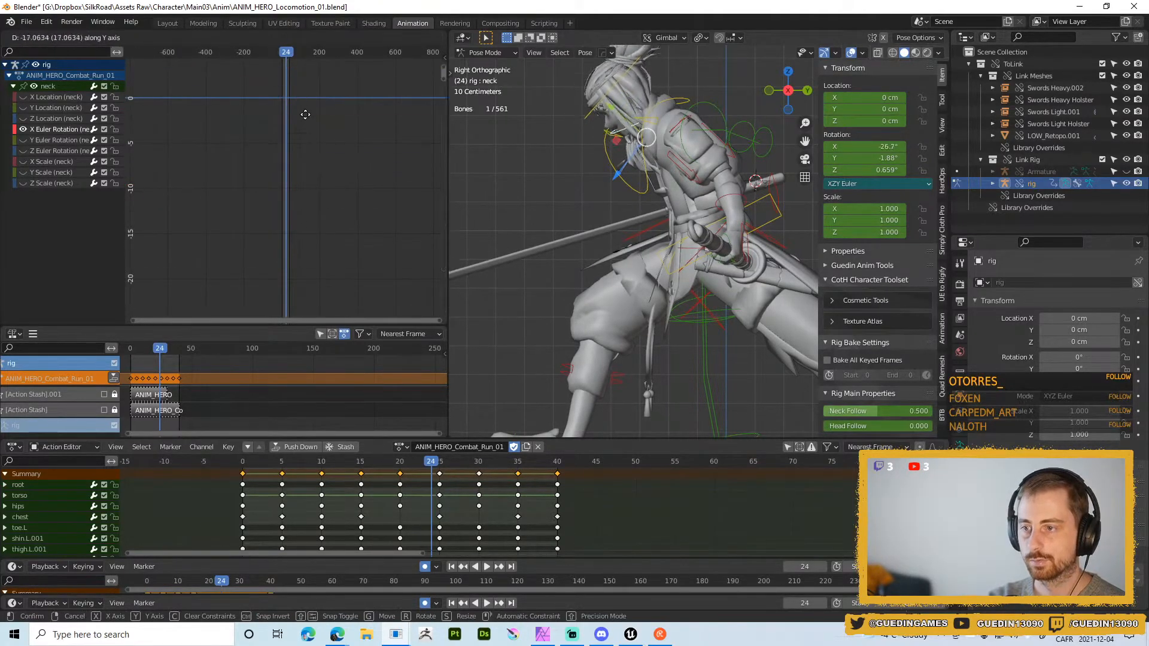
left_click(292, 318)
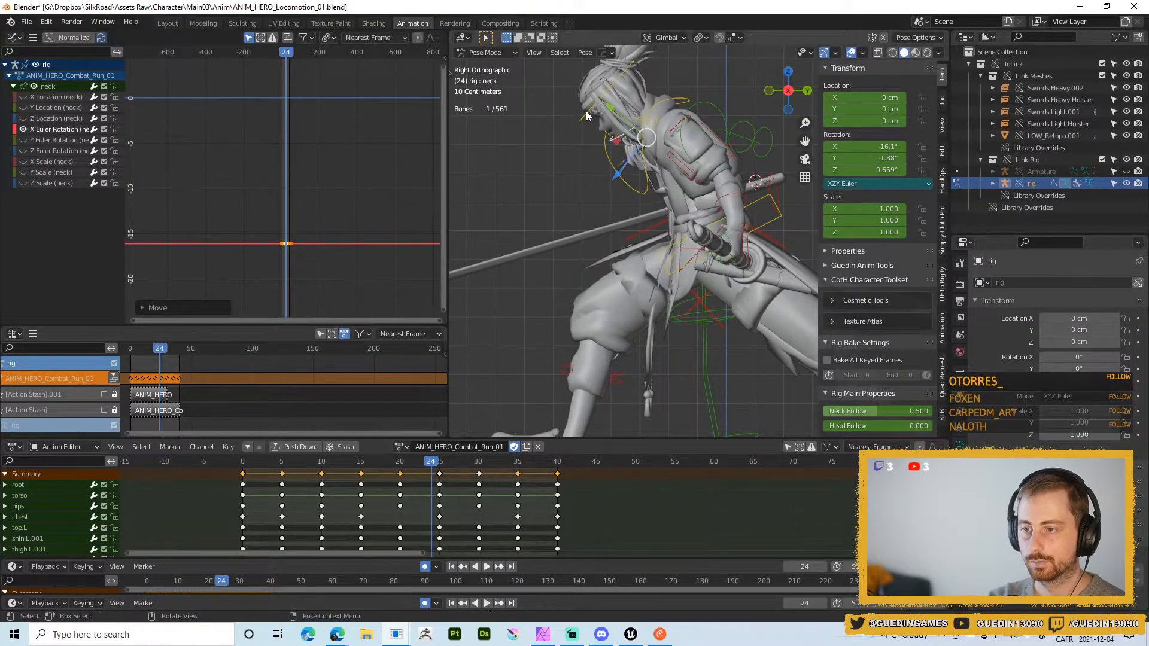
- Show only the head control's X Euler Rotation curve in the graph and frame its keyframes
left_click(17, 88)
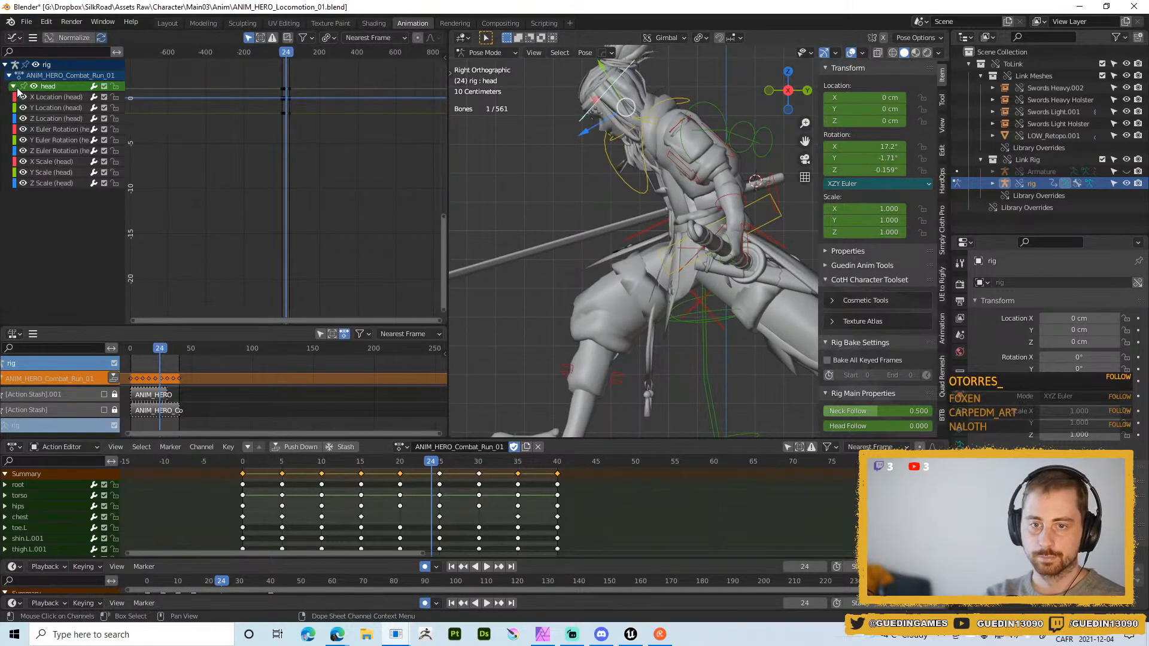
left_click(33, 87)
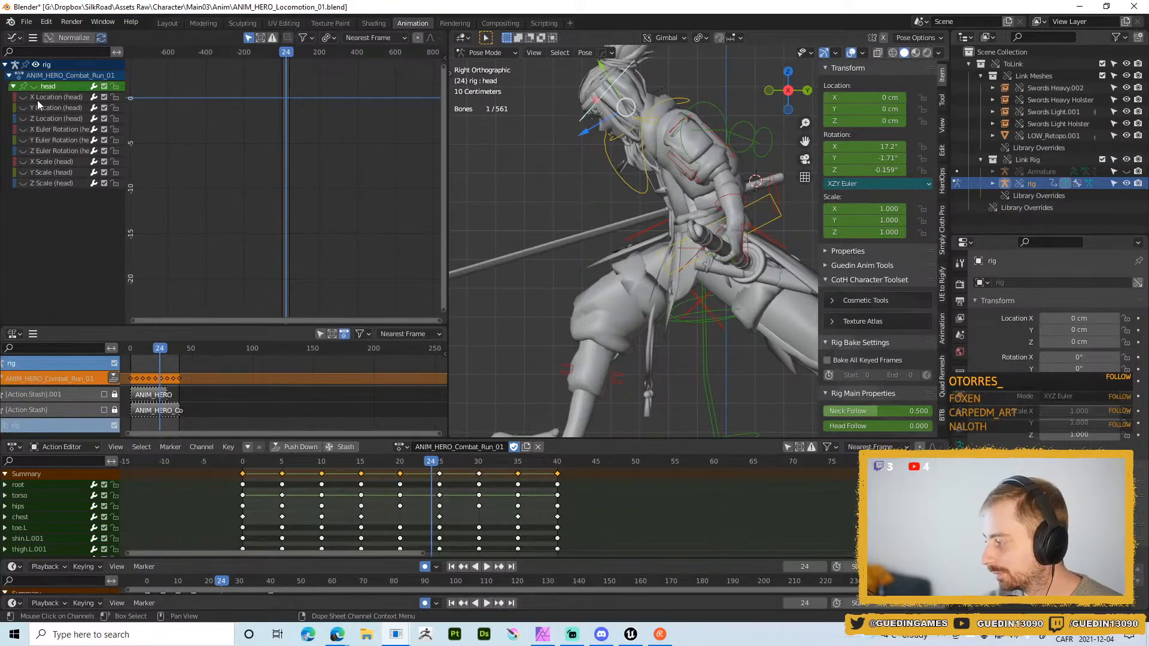
left_click(23, 130)
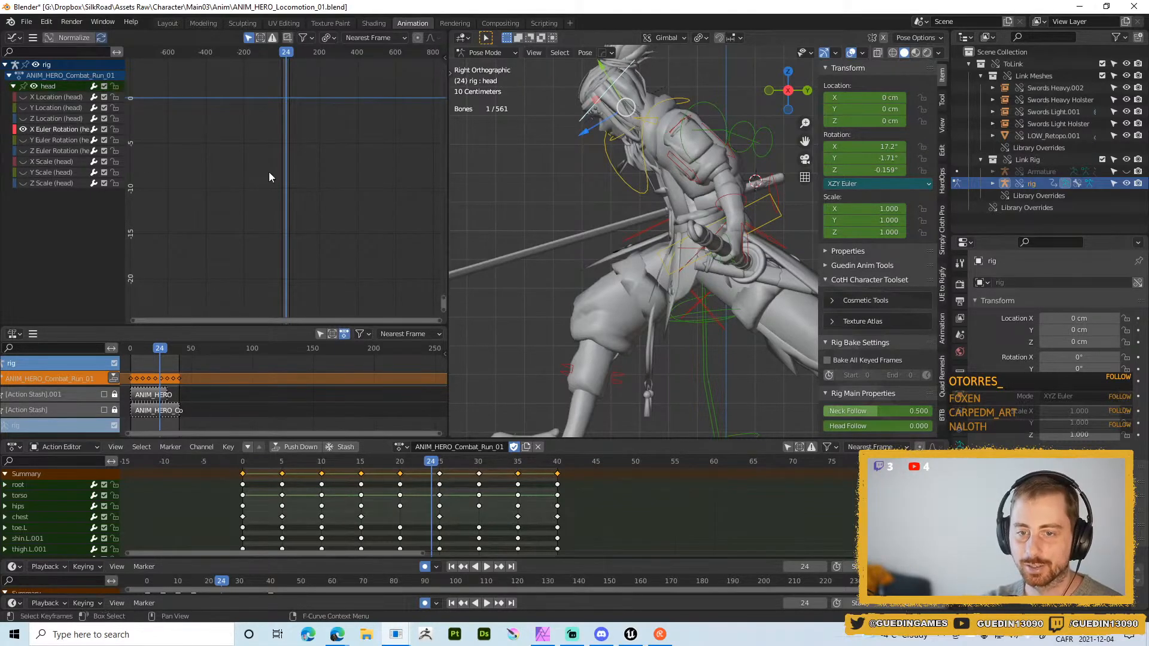
key("Home")
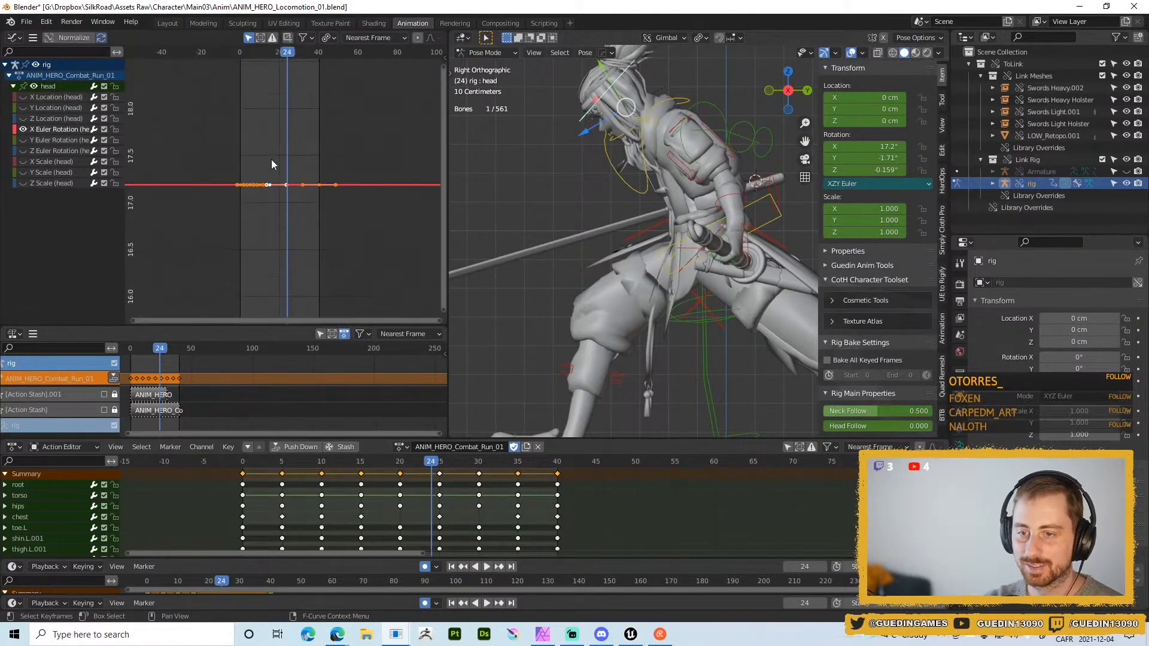
- Lower the head control's whole X Euler Rotation curve along the value axis to about -4.6°
scroll(311, 182, "down", 5)
key("g")
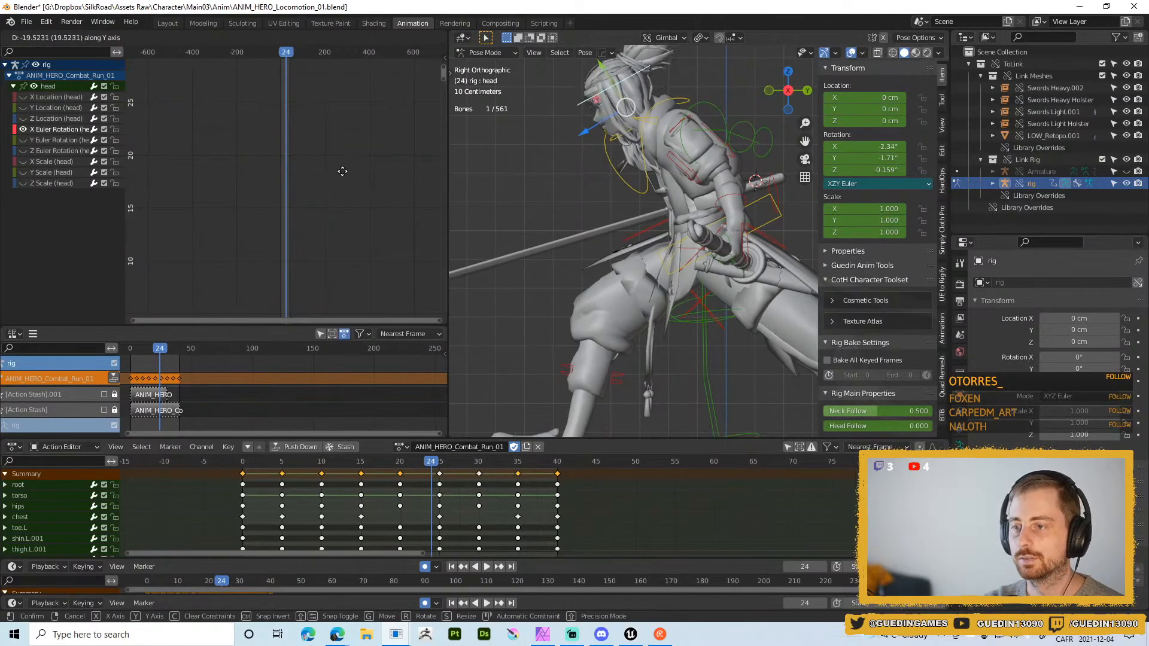
left_click(344, 192)
- Play the run cycle without overlays and examine the new head pose from the front and from behind
scroll(627, 183, "down", 4)
middle_click_drag(627, 183, 683, 273)
key("space")
key("alt+shift+z")
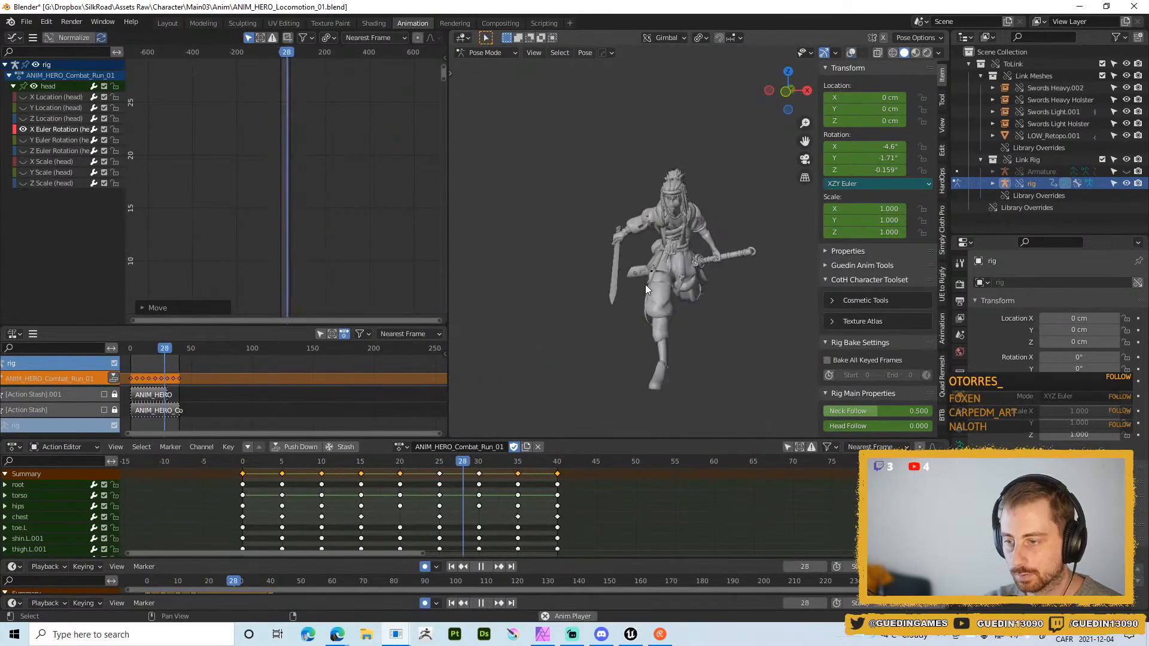
mouse_move(670, 230)
middle_mouse_down()
mouse_move(537, 238)
mouse_move(692, 211)
mouse_move(649, 235)
mouse_move(665, 241)
middle_mouse_up()
key("alt+shift+z")
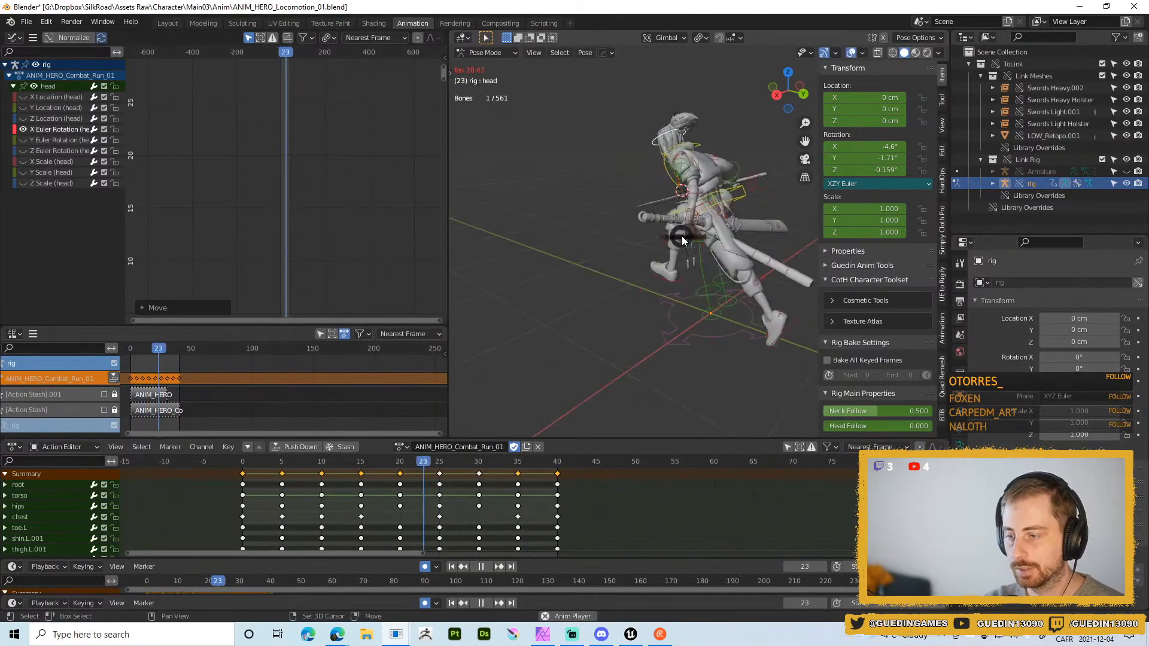
key("shift+space")
left_click(681, 171)
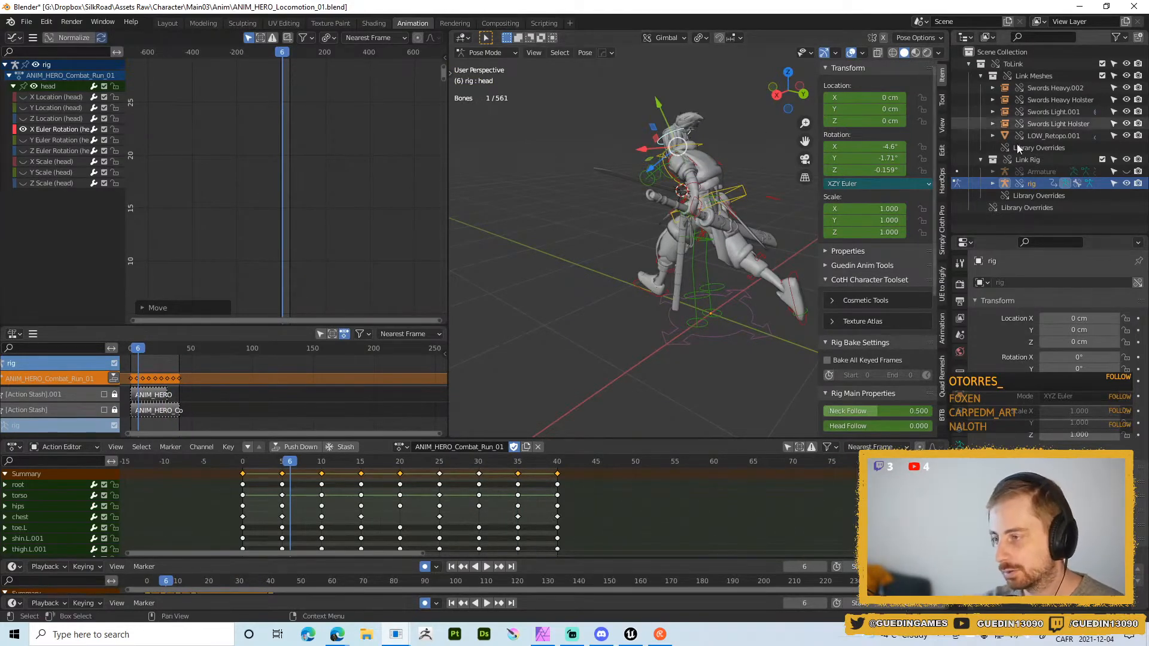
- Unhide the Armature object, leave Pose Mode, and select the Armature
left_click(1126, 172)
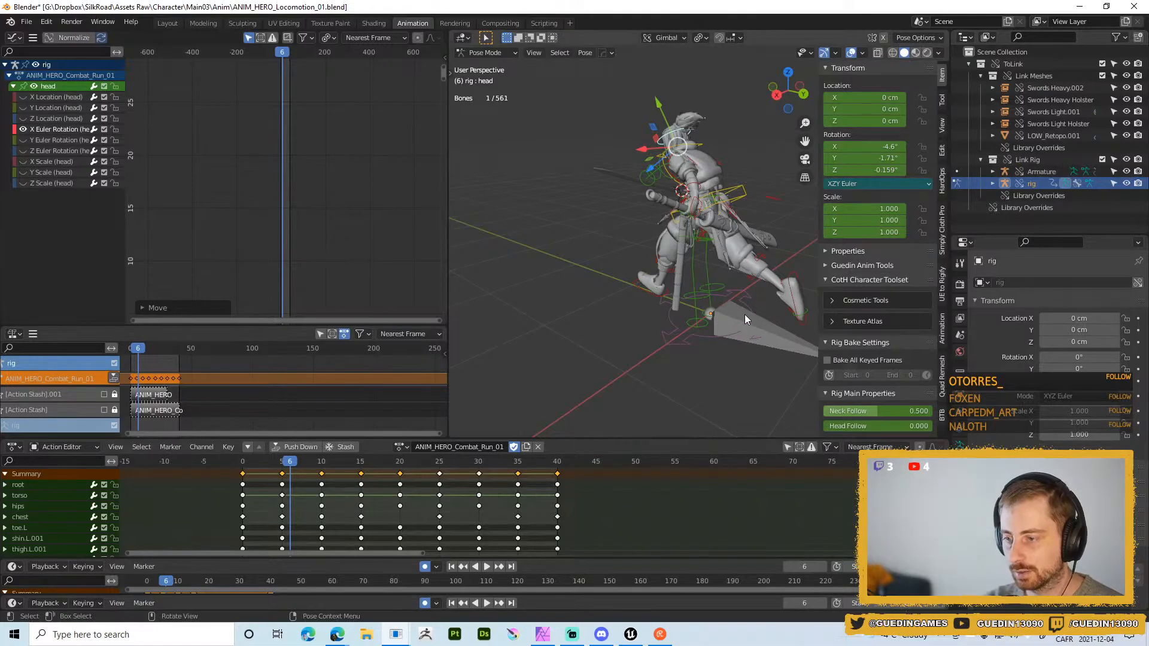
key("ctrl+Tab")
left_click(763, 322)
middle_click_drag(732, 280, 674, 246, "shift")
- Export the selected Armature as FBX, overwriting ANIM_HERO_Combat_Run_01.fbx in the Locomotion export folder
key("ctrl+s")
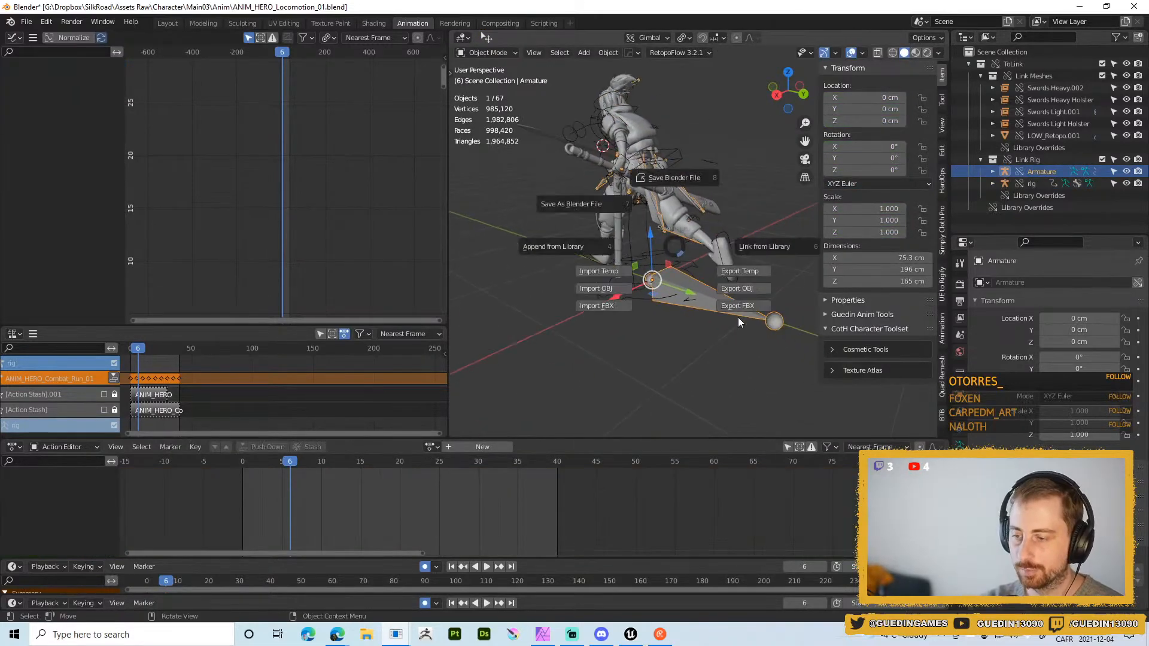
left_click(741, 306)
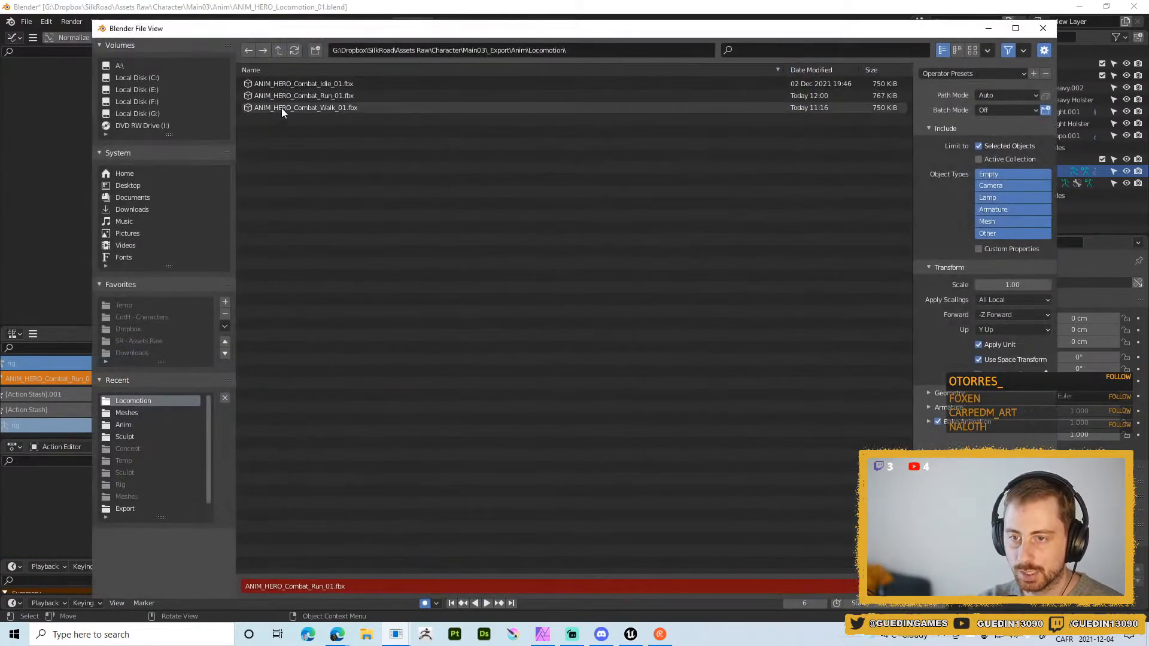
double_click(322, 95)
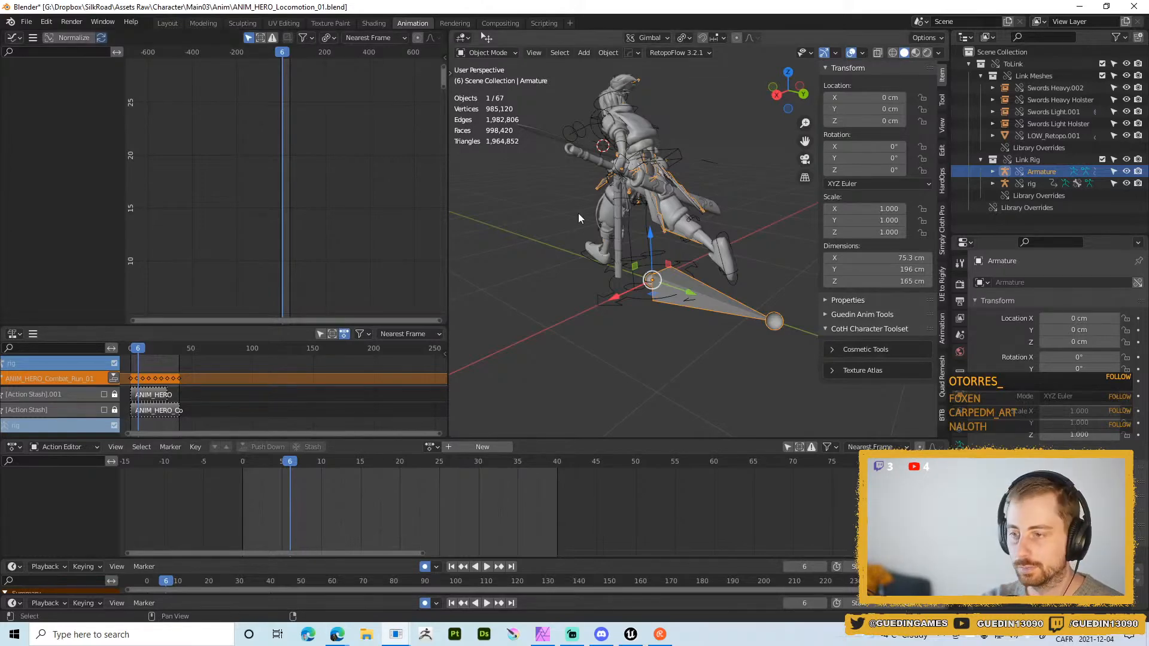
- Switch to Unreal Editor and reimport the ANIM_HERO_Combat_Run_01 animation from its source file
key("alt+Tab")
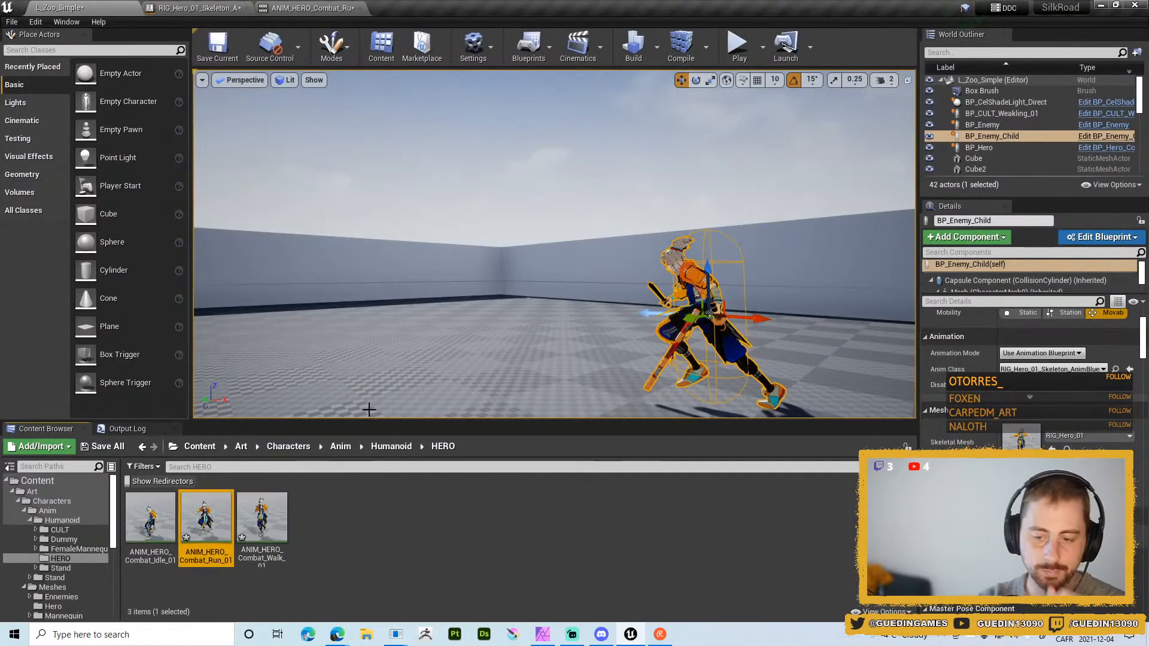
right_click(203, 513)
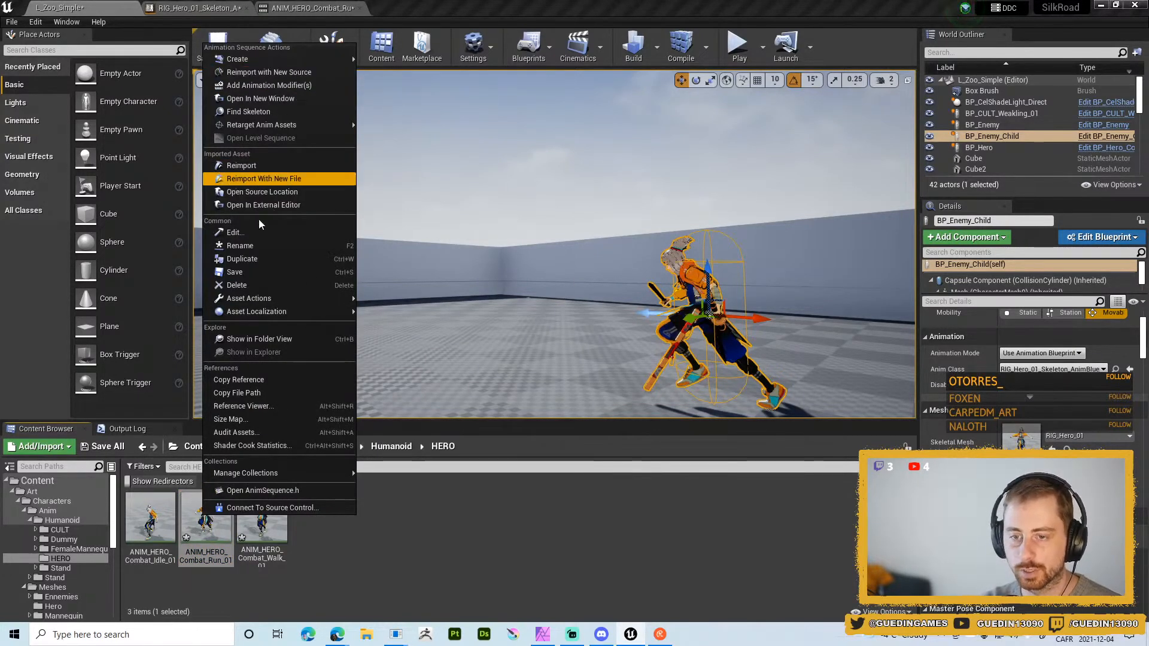
left_click(270, 166)
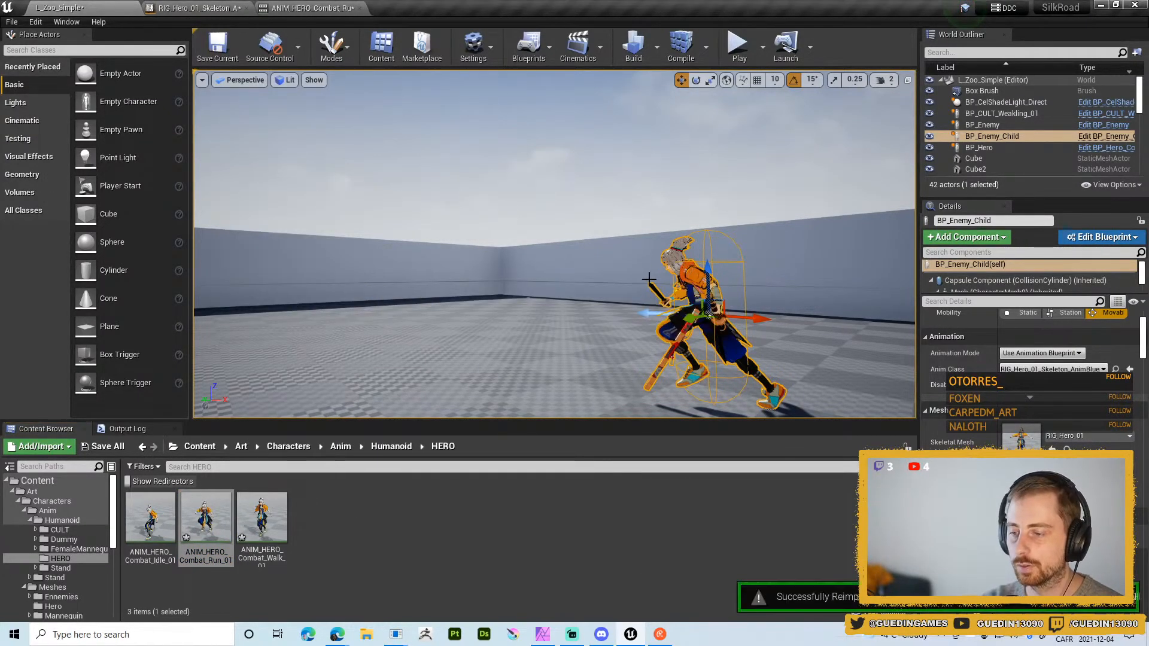
- Examine the reimported run animation on the hero in the level and from both sides in its animation preview
right_click_drag(582, 271, 551, 264)
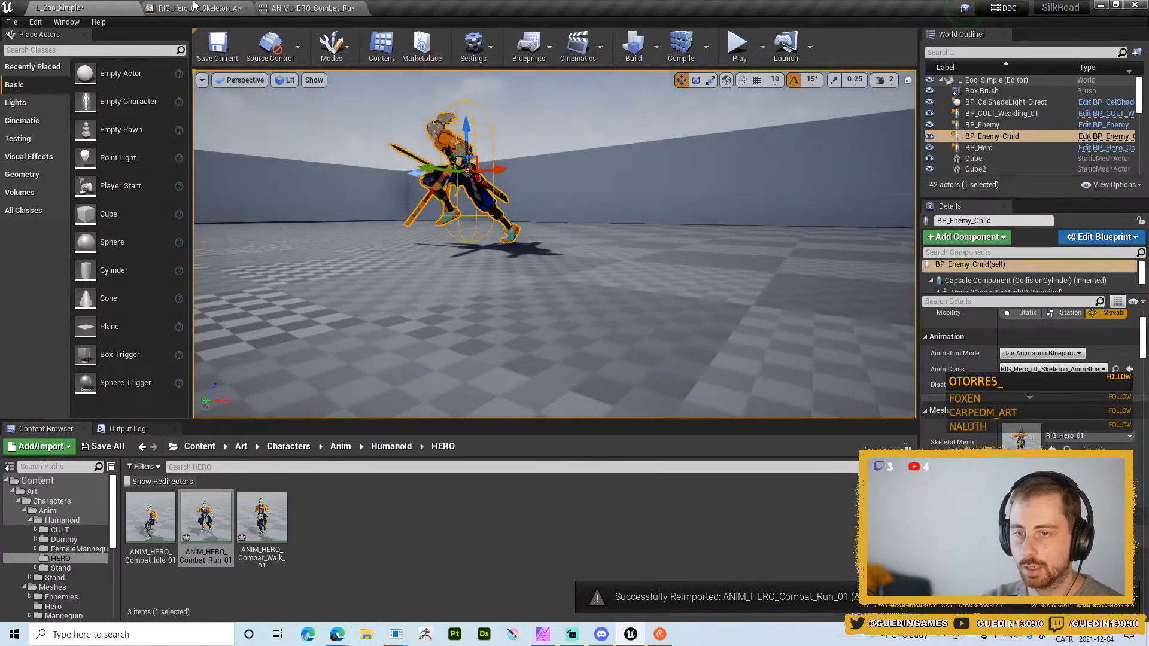
left_click(315, 7)
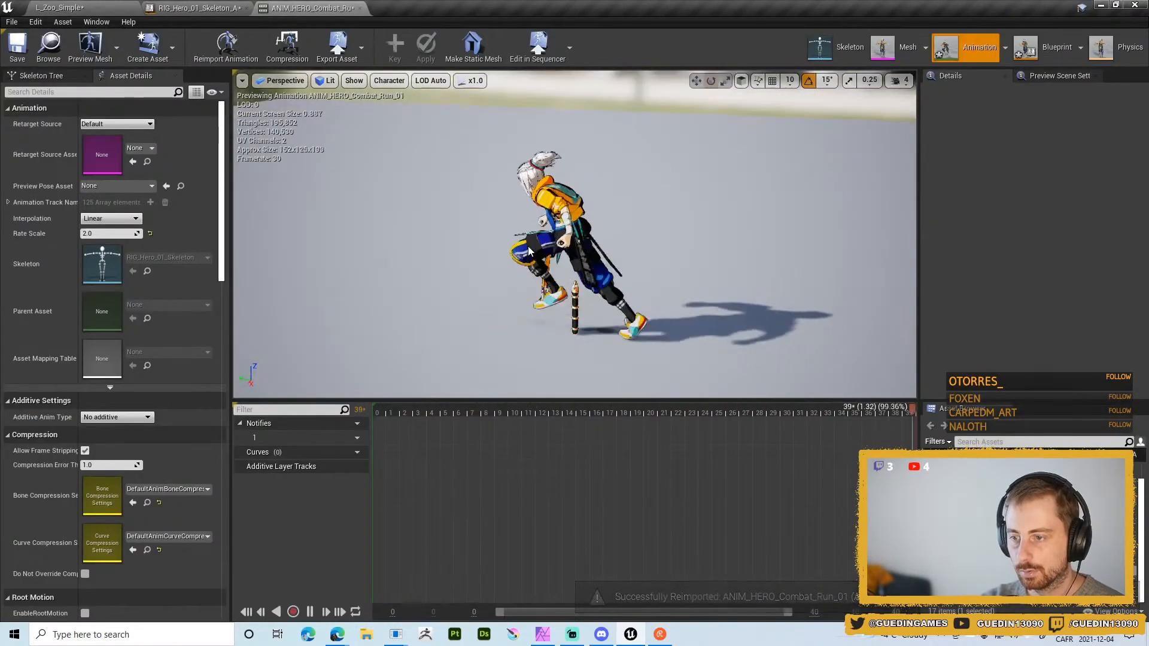
right_click_drag(576, 244, 576, 244)
left_click_drag(446, 210, 539, 203, "alt")
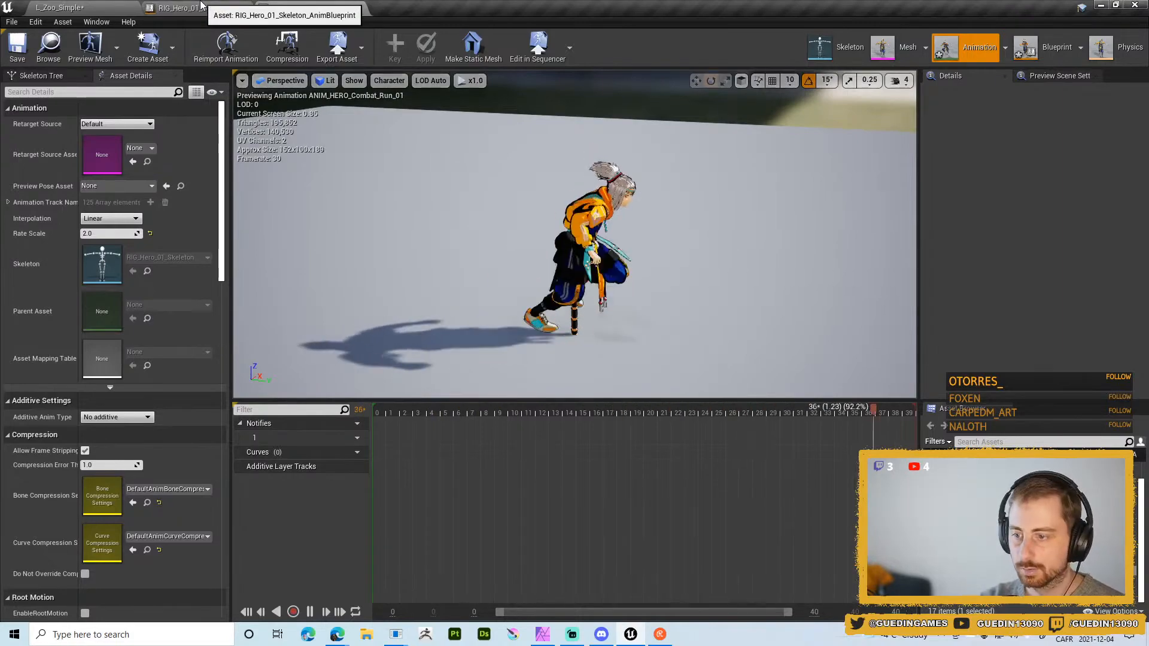
- Play the L_Zoo_Simple level full screen and move the player around to examine the hero's run in game
left_click(179, 8)
left_click(60, 7)
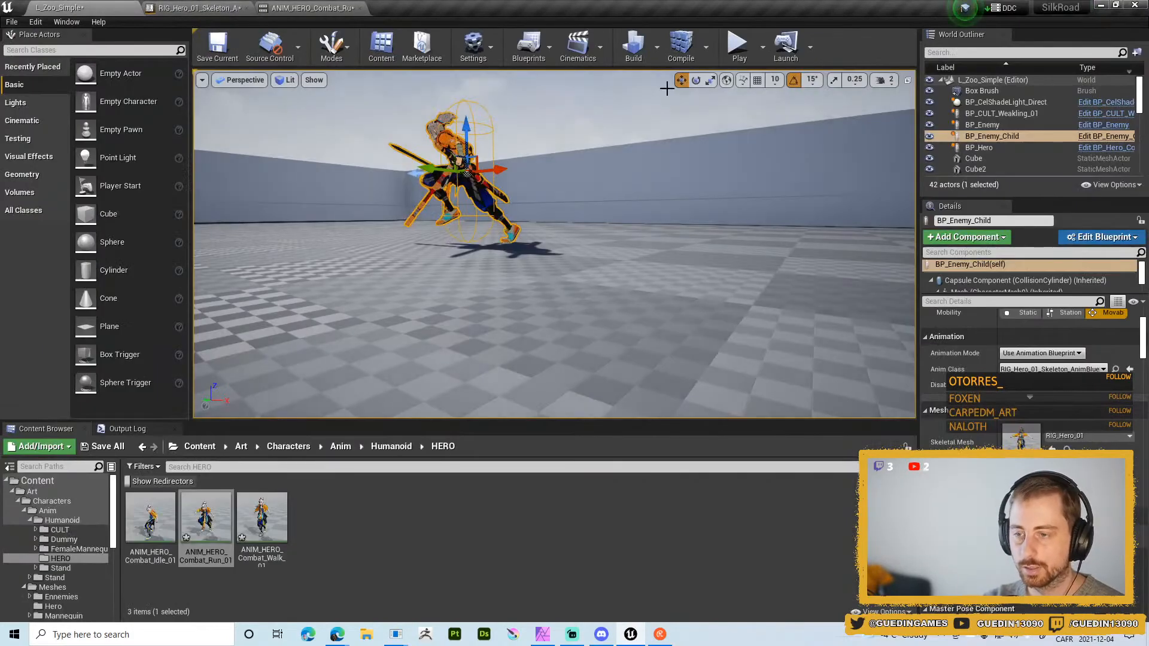
left_click(742, 46)
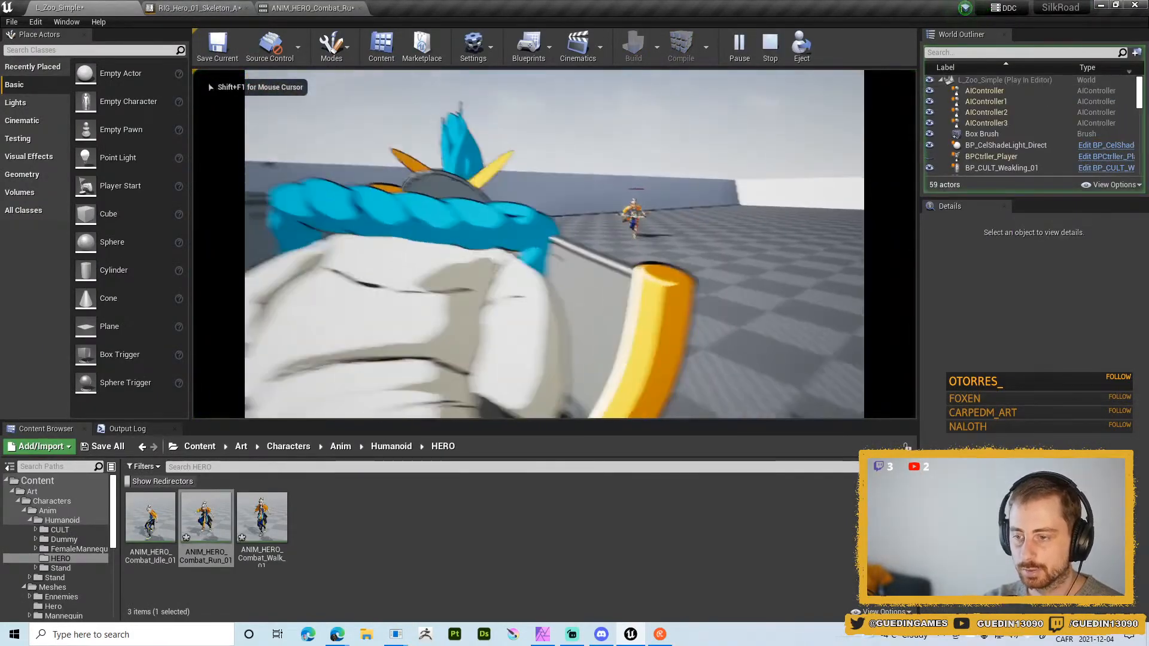
key("F11")
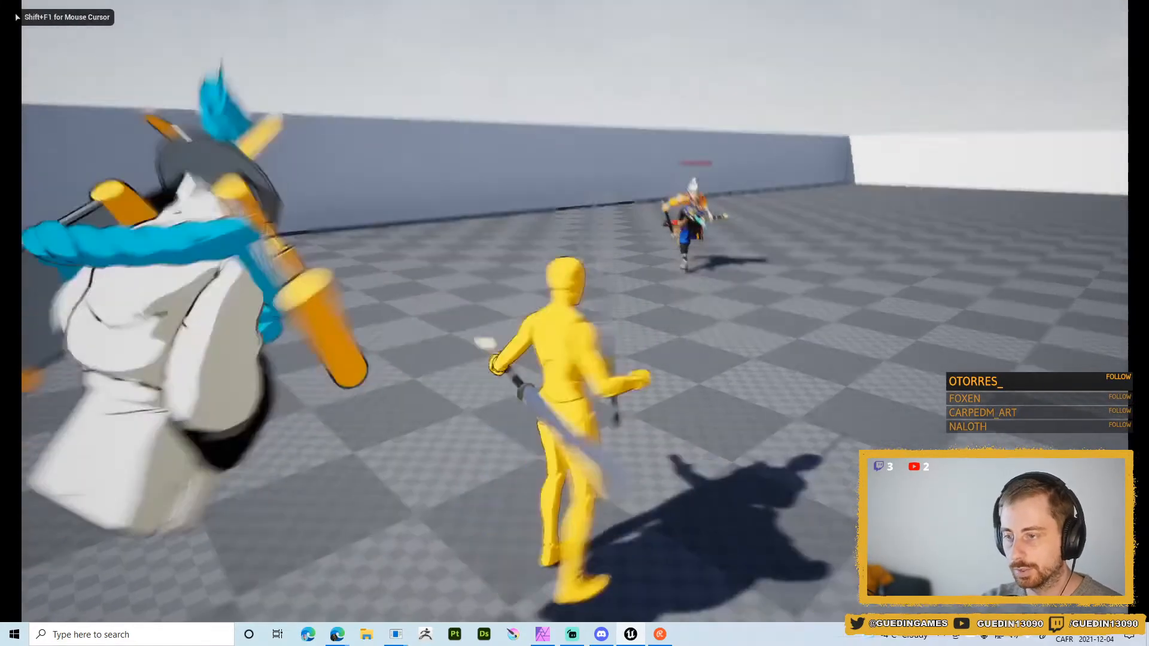
key("w")
key("s")
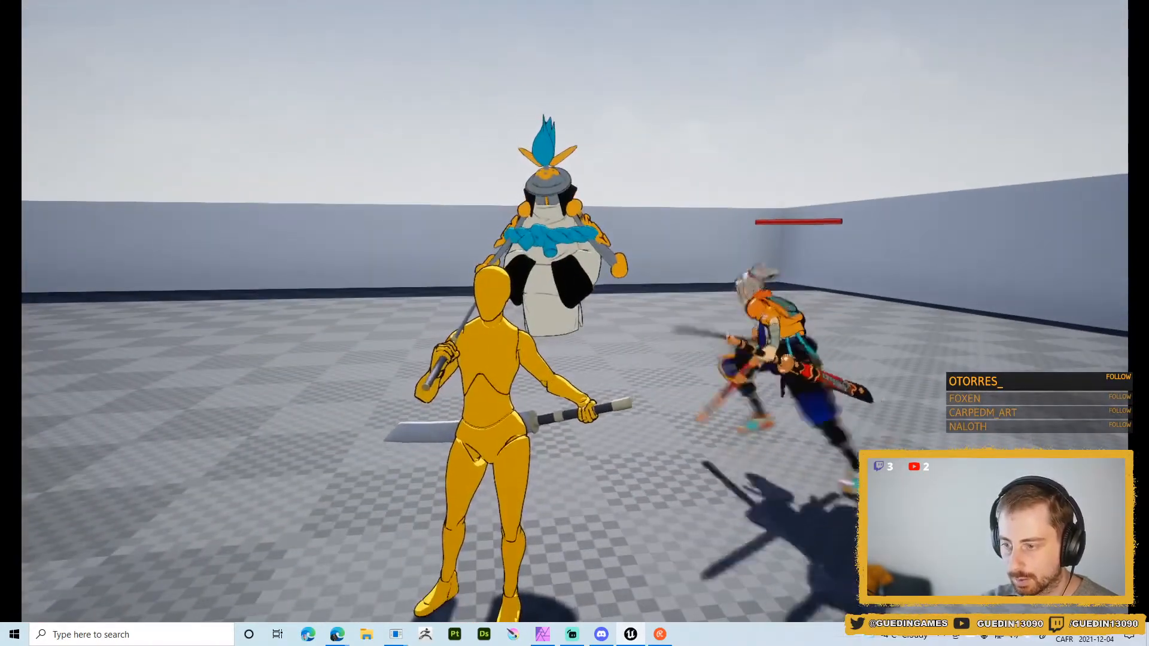
key("d")
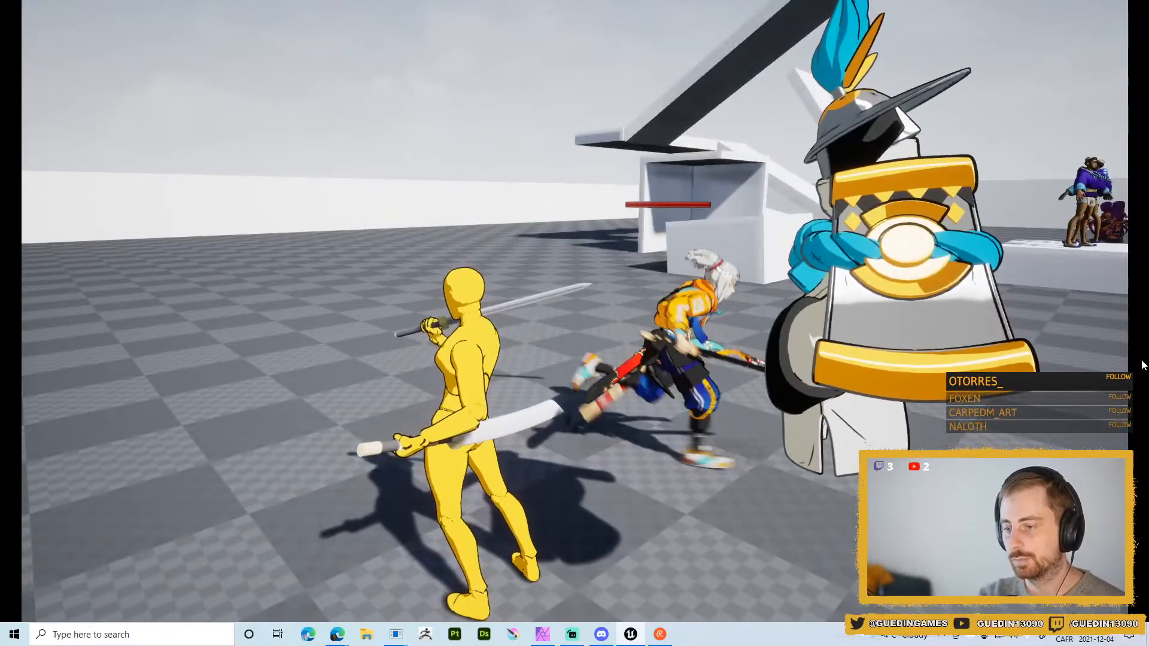
- Switch back to Blender and select the rig's chest control in Pose Mode
key("alt+Tab")
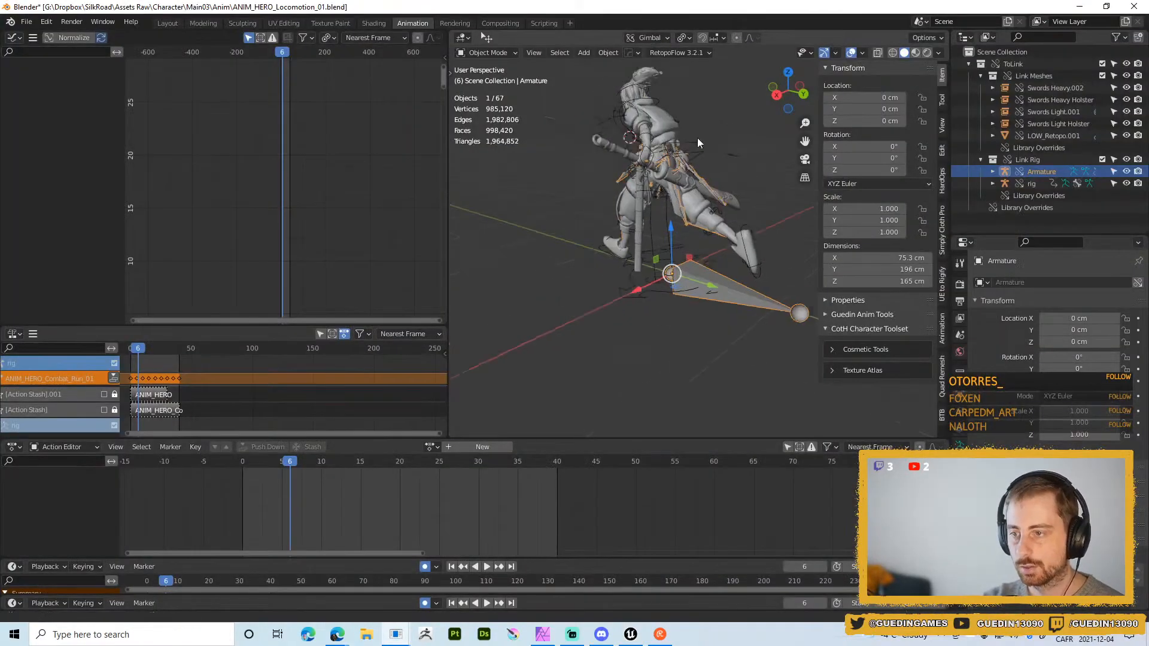
scroll(698, 137, "up", 4)
middle_click_drag(698, 138, 655, 282, "shift")
left_click(637, 236)
key("ctrl+Tab")
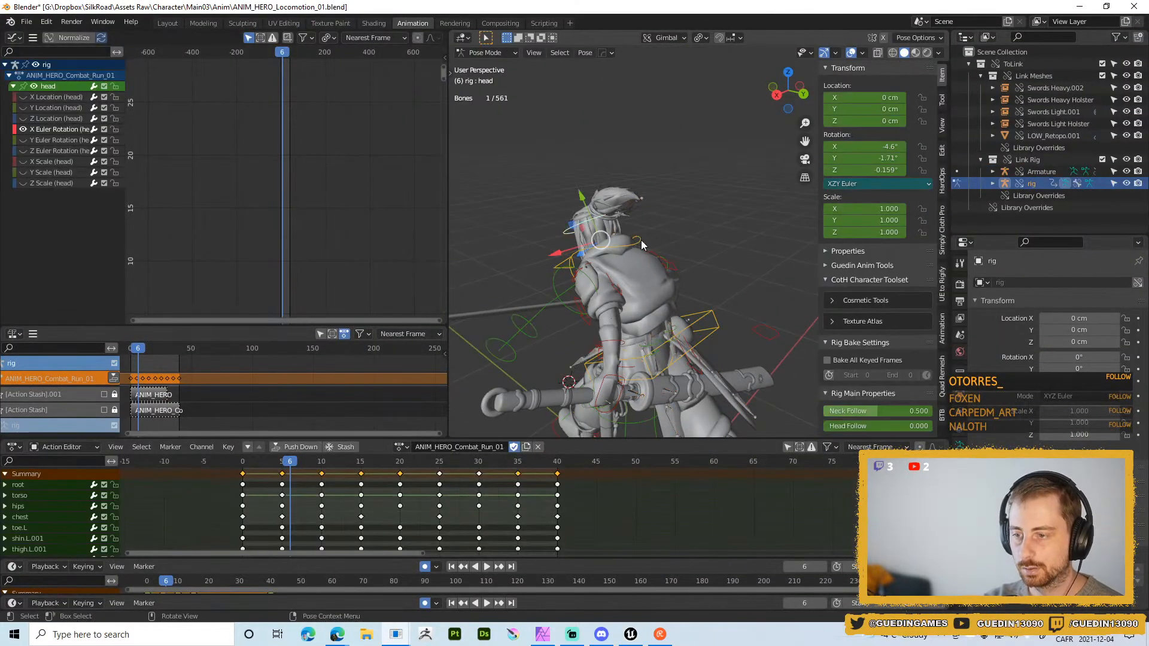
left_click(641, 239)
middle_click_drag(681, 241, 705, 237)
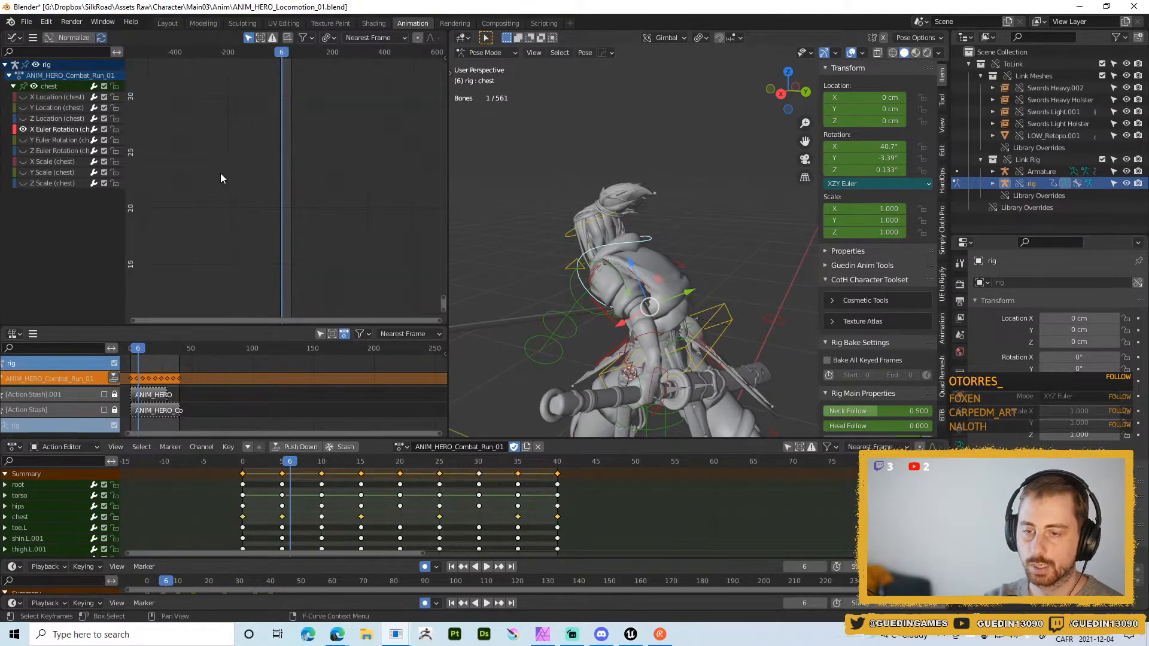
- Lower the chest's whole X Euler Rotation curve along the value axis, to about 18.7° at frame 6
key("Home")
scroll(346, 190, "down", 5)
key("g")
key("y")
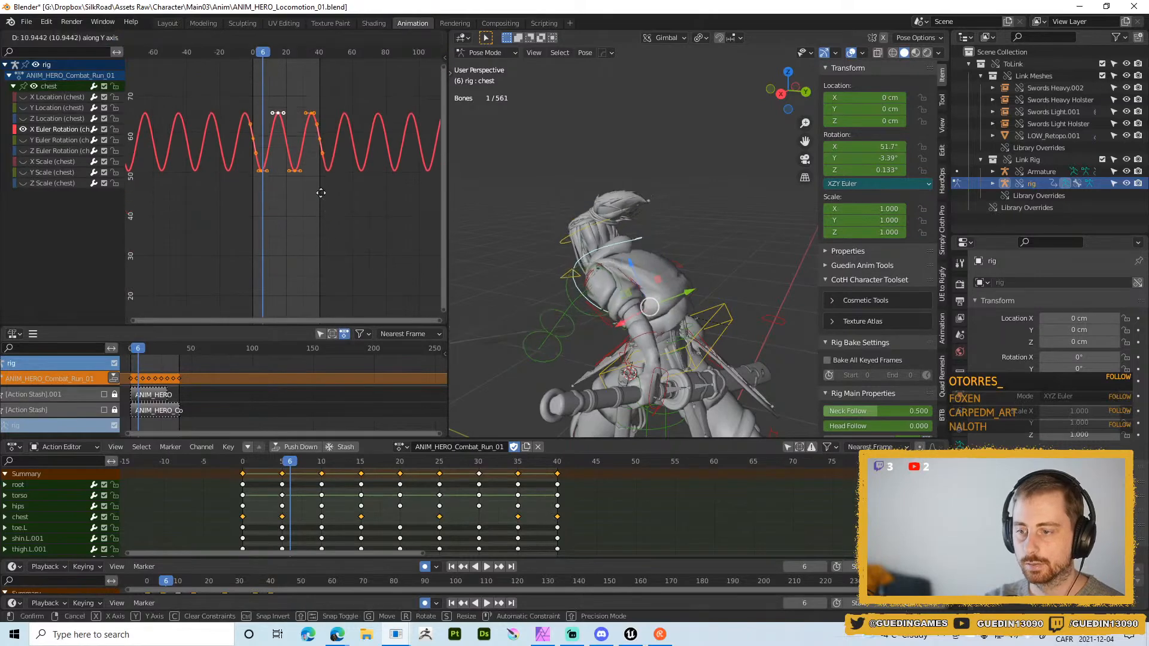
key("Escape")
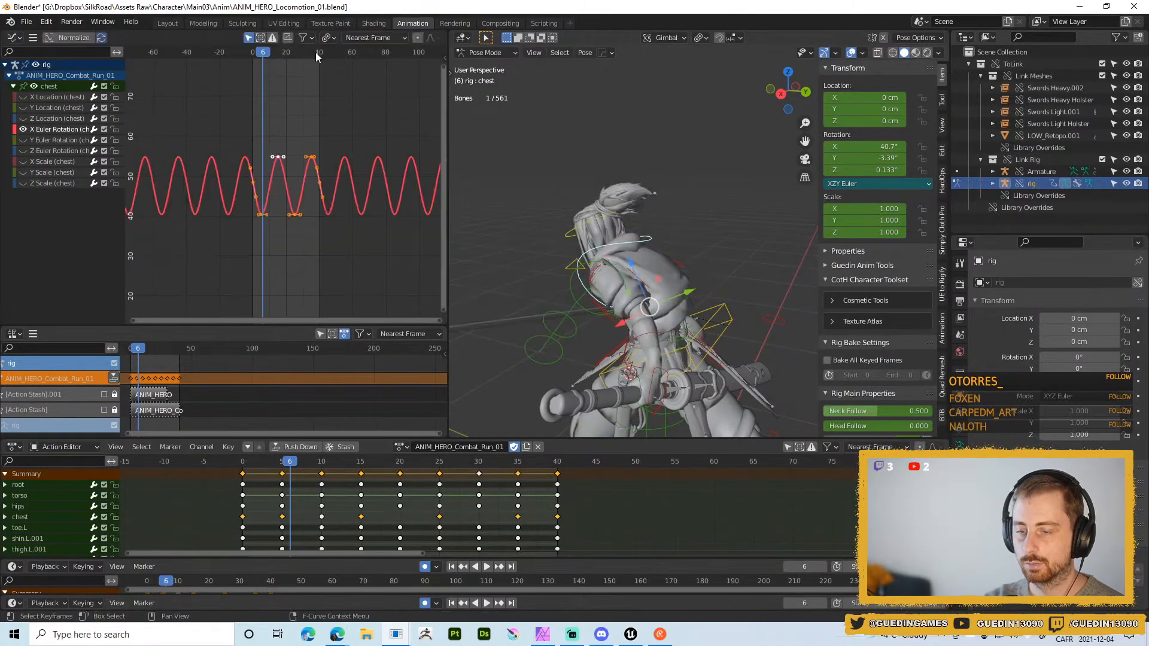
- Play the run cycle without overlays and examine the more upright chest from the front and the side
scroll(701, 258, "down", 4)
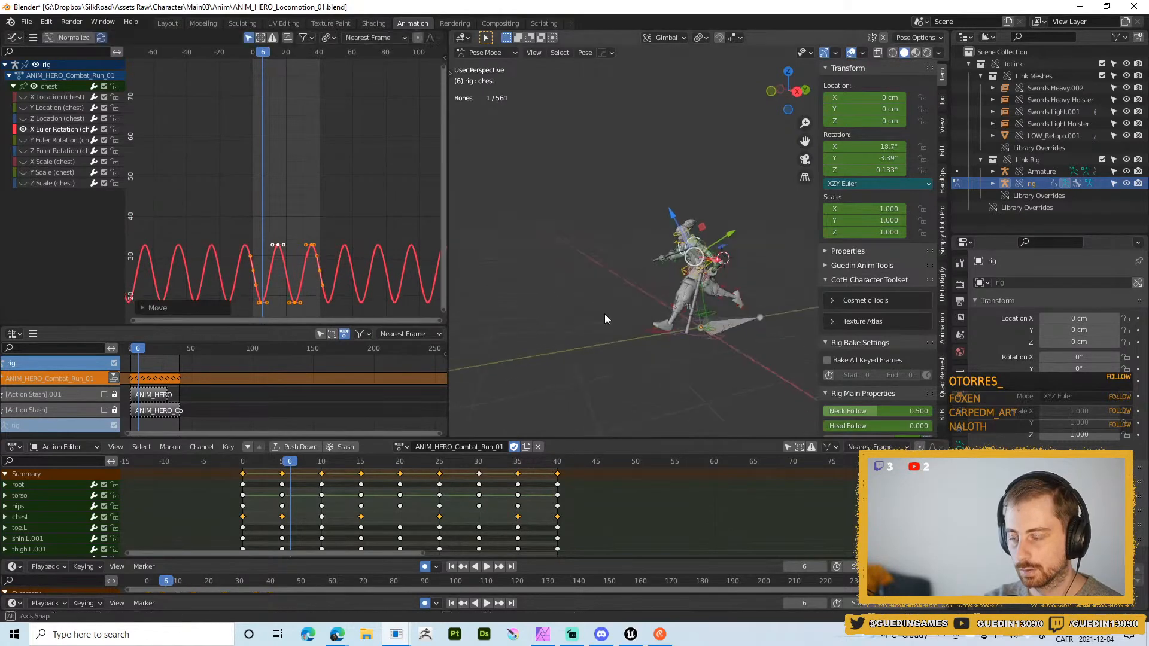
key("space")
key("alt+shift+z")
middle_click_drag(649, 303, 684, 289)
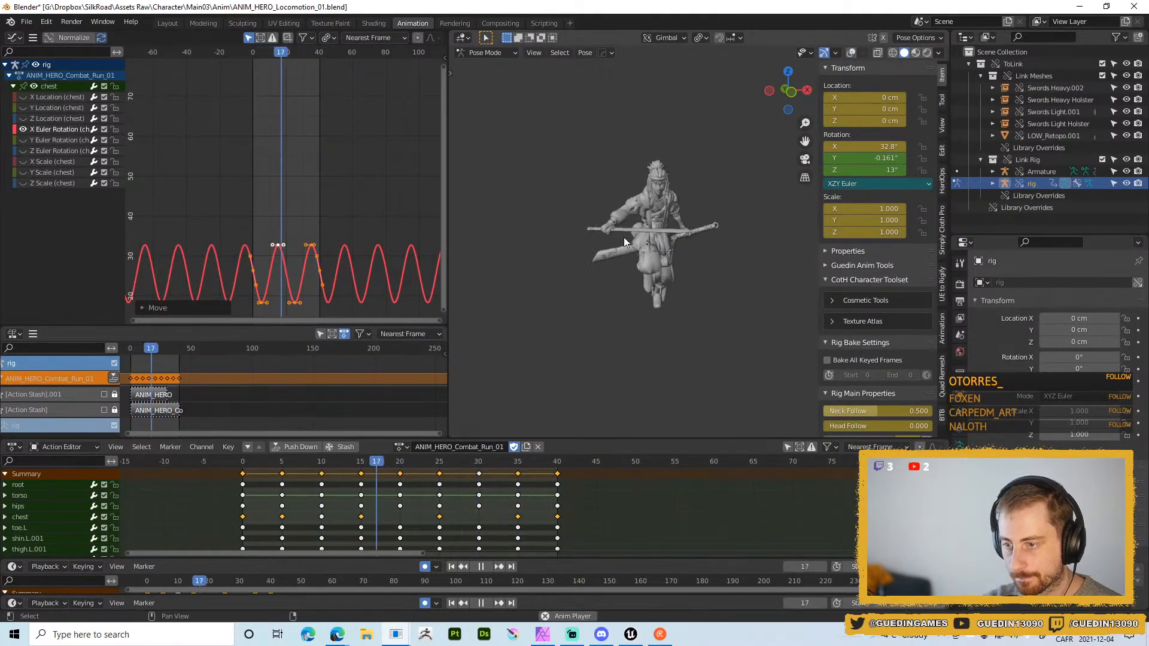
middle_click_drag(820, 248, 694, 245)
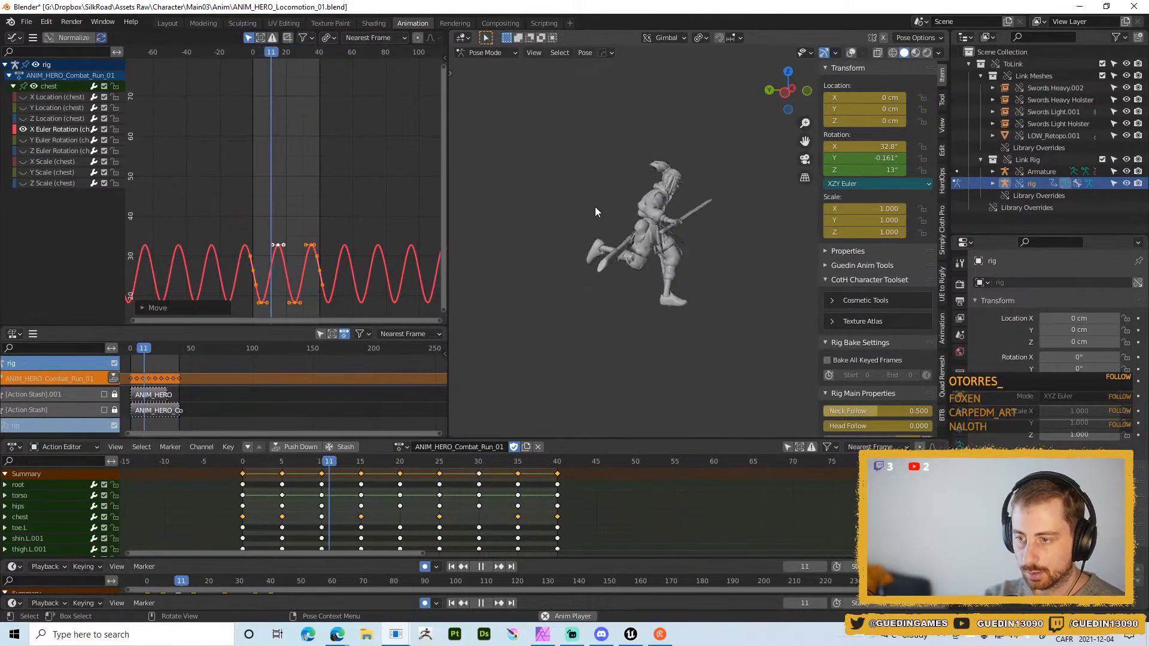
- Stop playback and scrub from frame 31 back to about frame 24 to examine the side-view pose up close
key("alt+a")
left_click(602, 140)
scroll(638, 273, "up", 4)
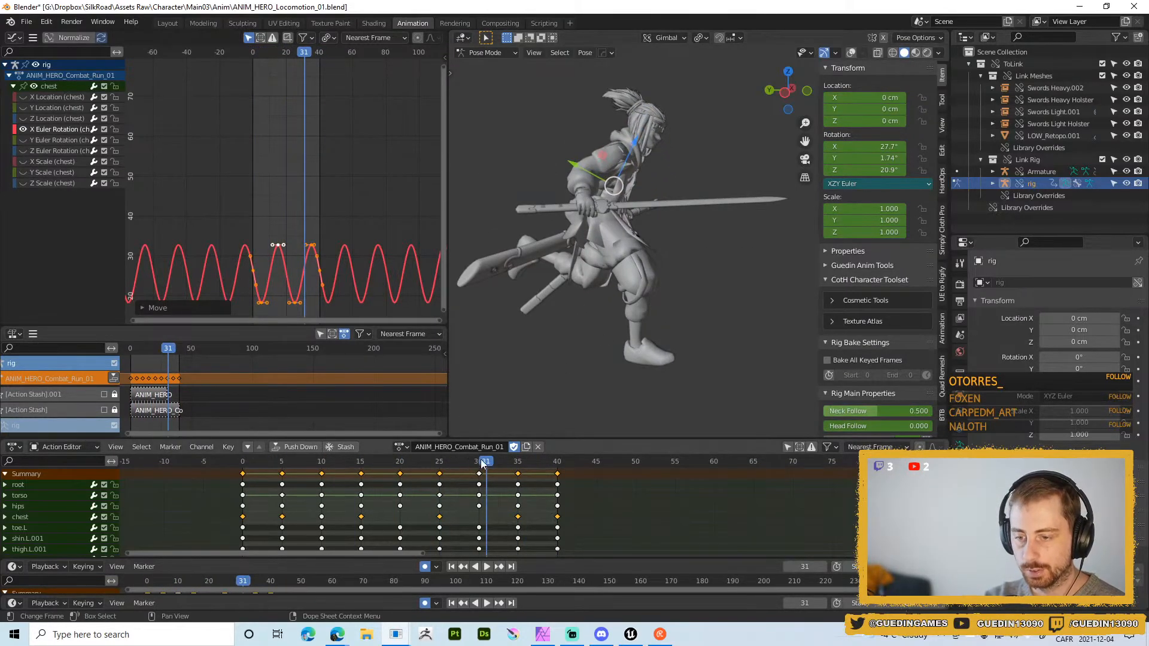
left_click_drag(484, 464, 439, 462)
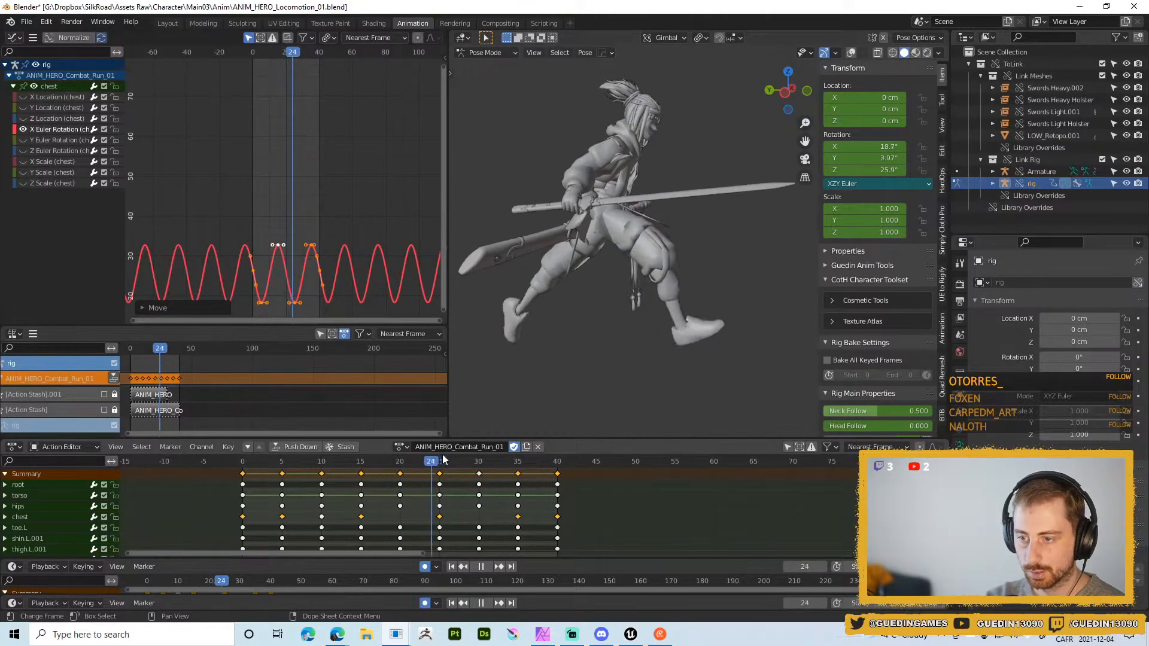
middle_click_drag(748, 293, 633, 183)
key("space")
- Compare the pose with the hero in Unreal Editor, and review Blender's looping run cycle without overlays from front and side
key("alt+Tab")
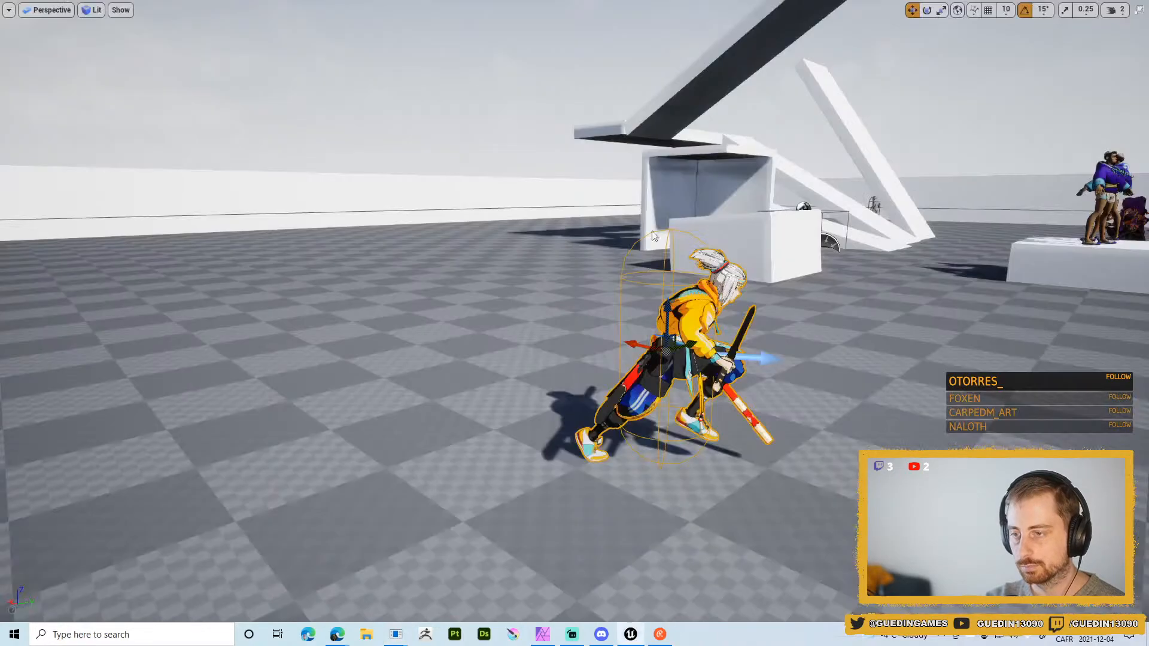
key("alt+Tab")
middle_click_drag(561, 295, 687, 148)
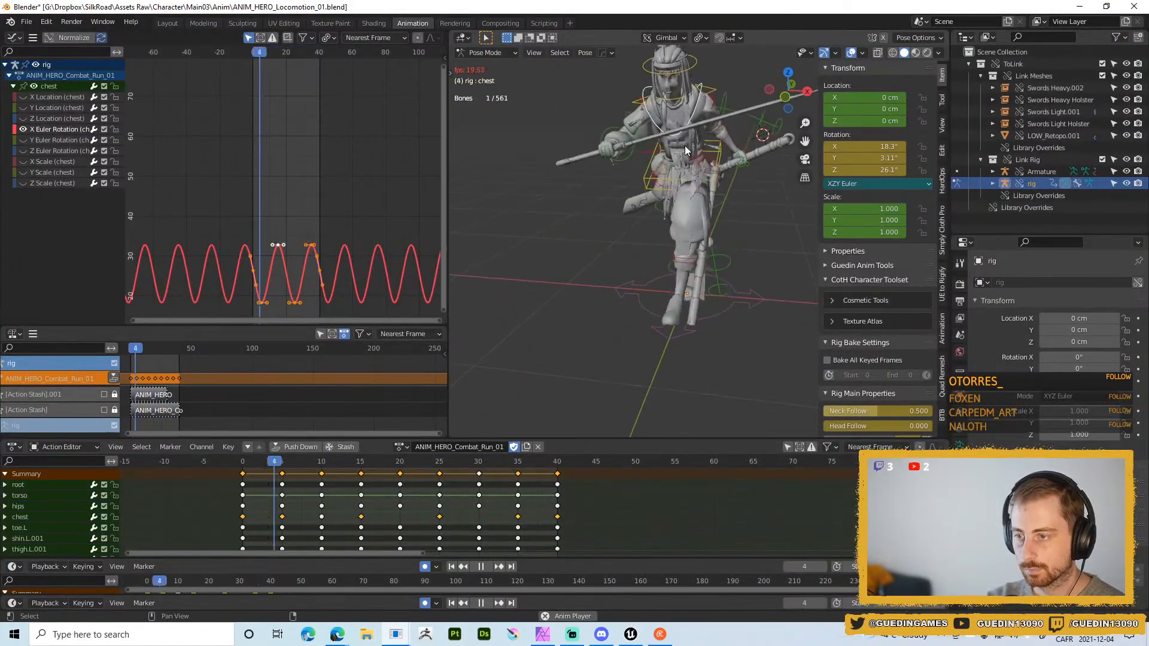
key("shift+alt+z")
middle_click_drag(669, 203, 634, 229)
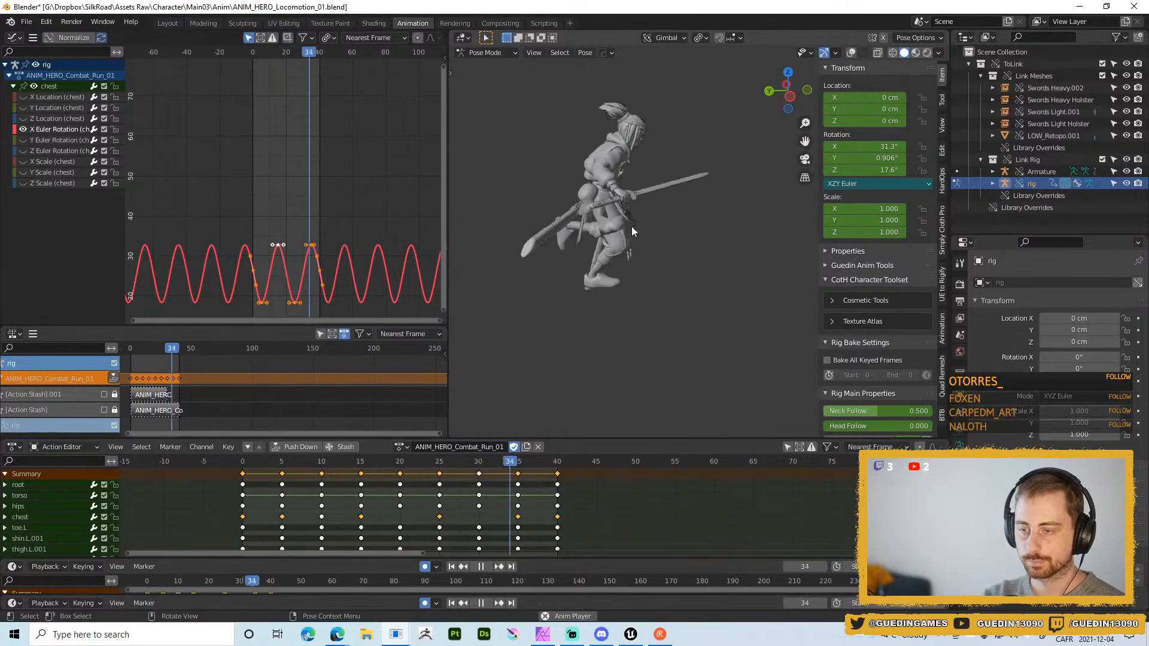
key("shift+space")
- Select the Armature object and export it as FBX, overwriting ANIM_HERO_Combat_Run_01.fbx
left_click(632, 158)
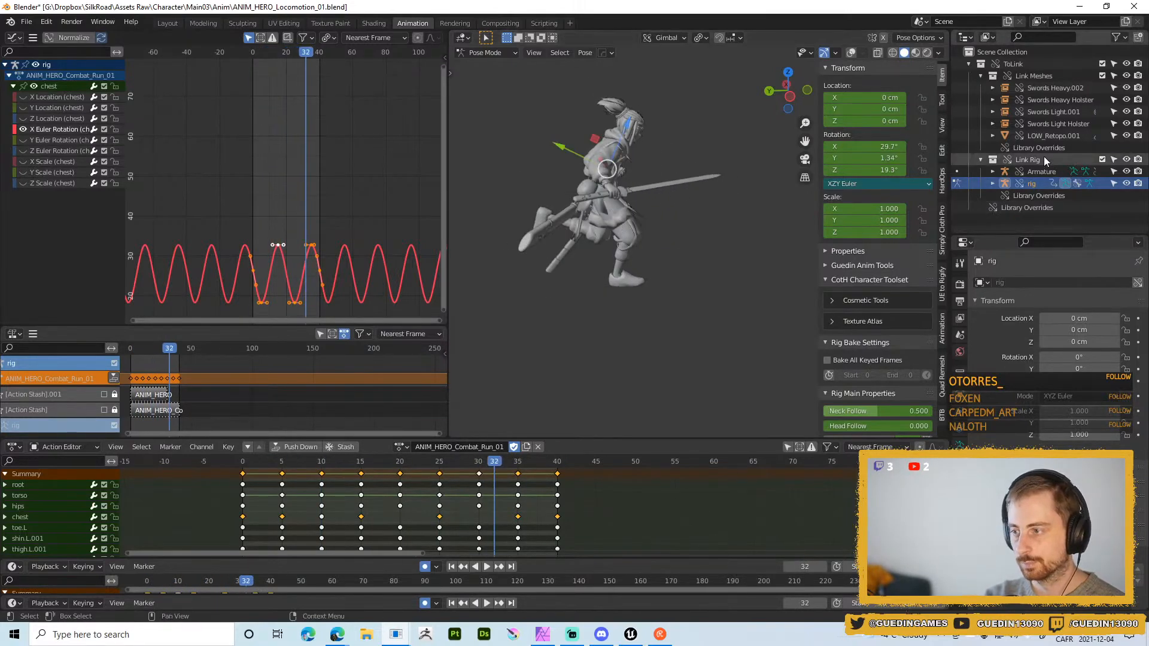
left_click(1029, 172)
key("ctrl+s")
left_click(738, 282)
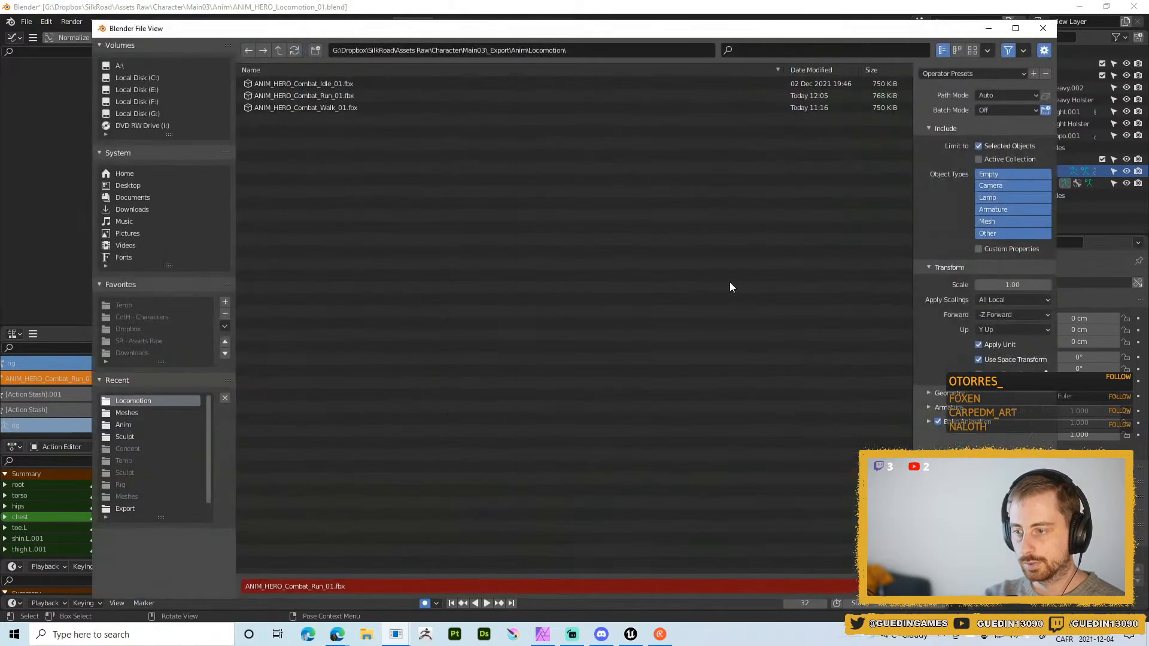
key("Return")
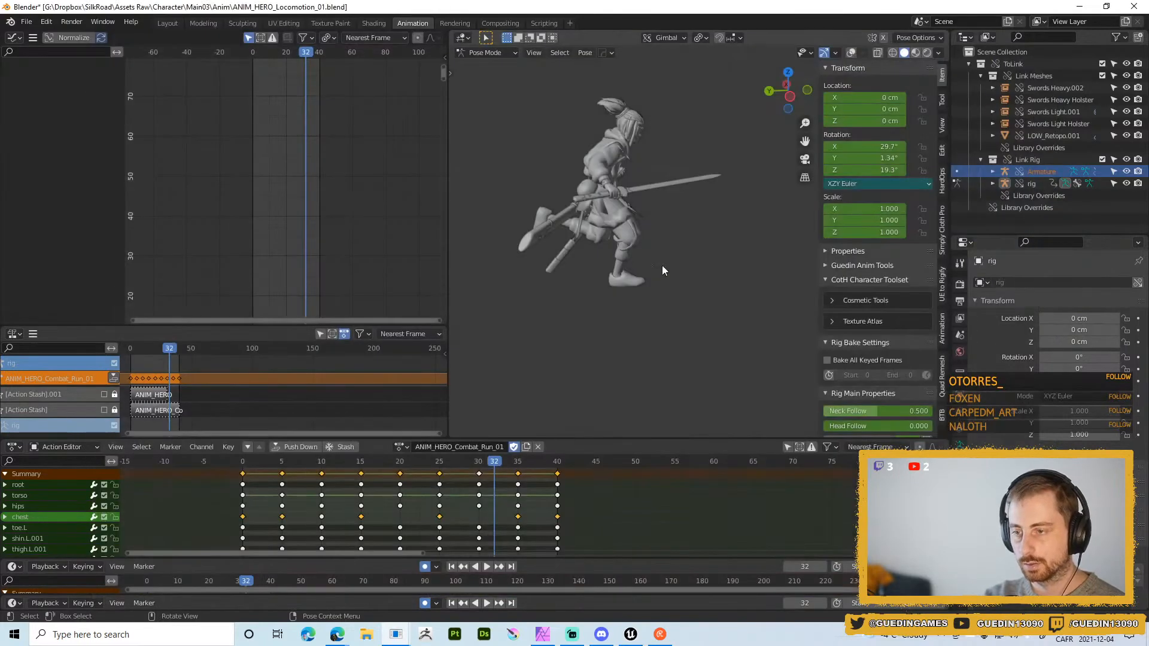
- Leave Pose Mode and re-export the Armature as FBX over ANIM_HERO_Combat_Run_01.fbx with only selected objects included
key("ctrl+Tab")
key("alt+a")
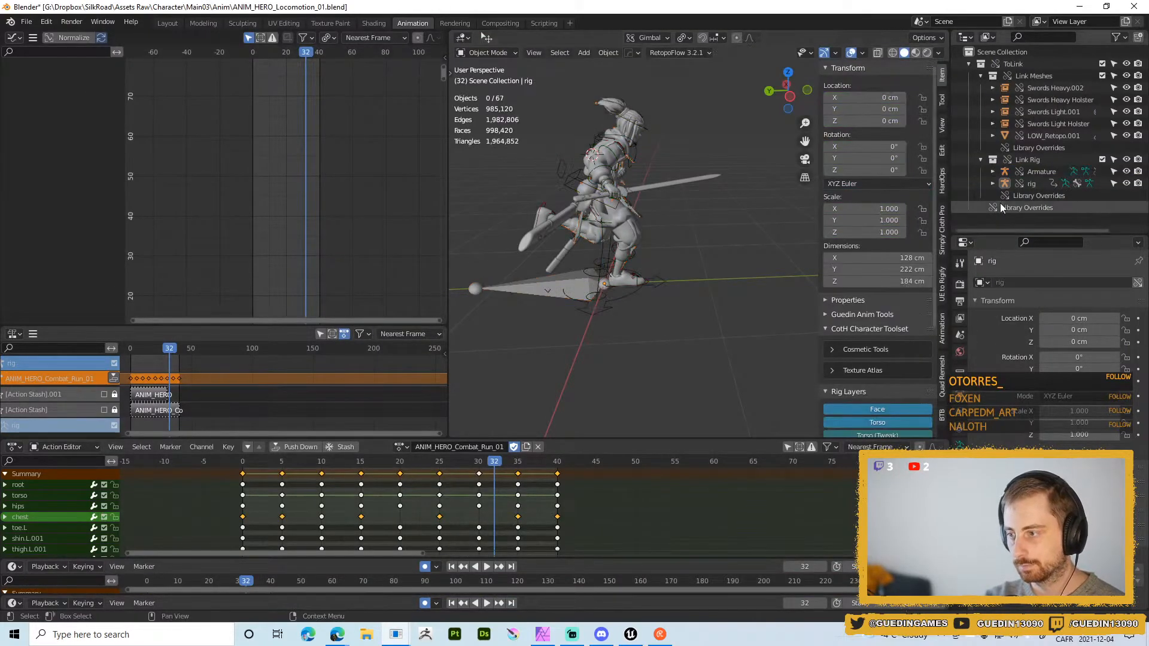
left_click(1052, 174)
key("ctrl+s")
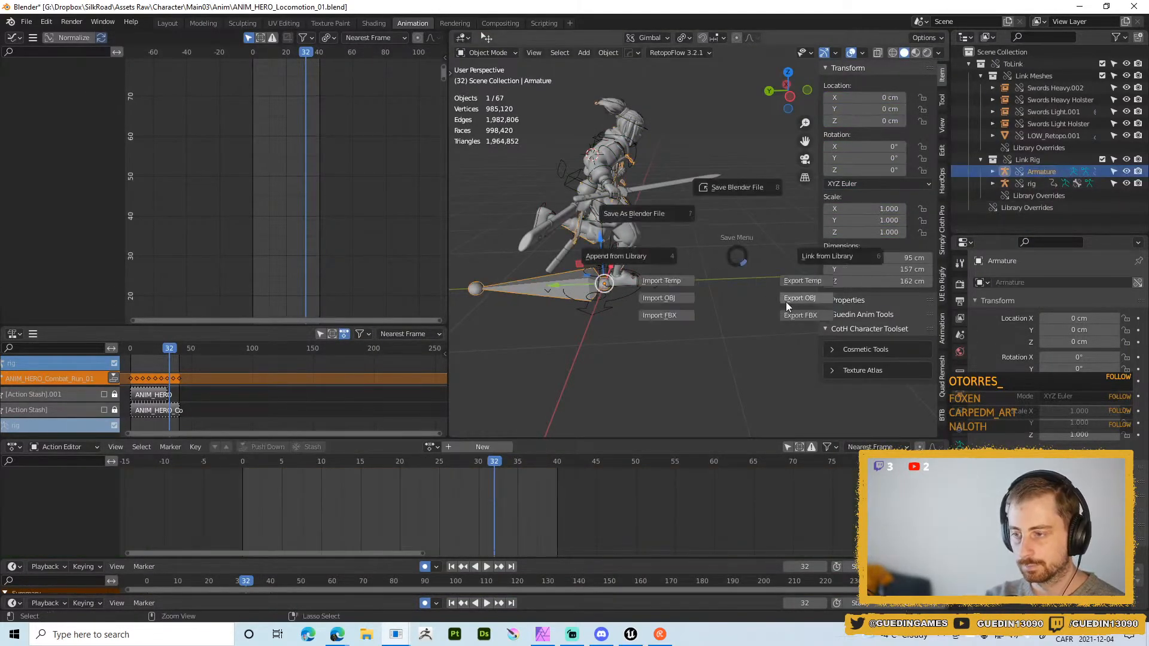
left_click(802, 315)
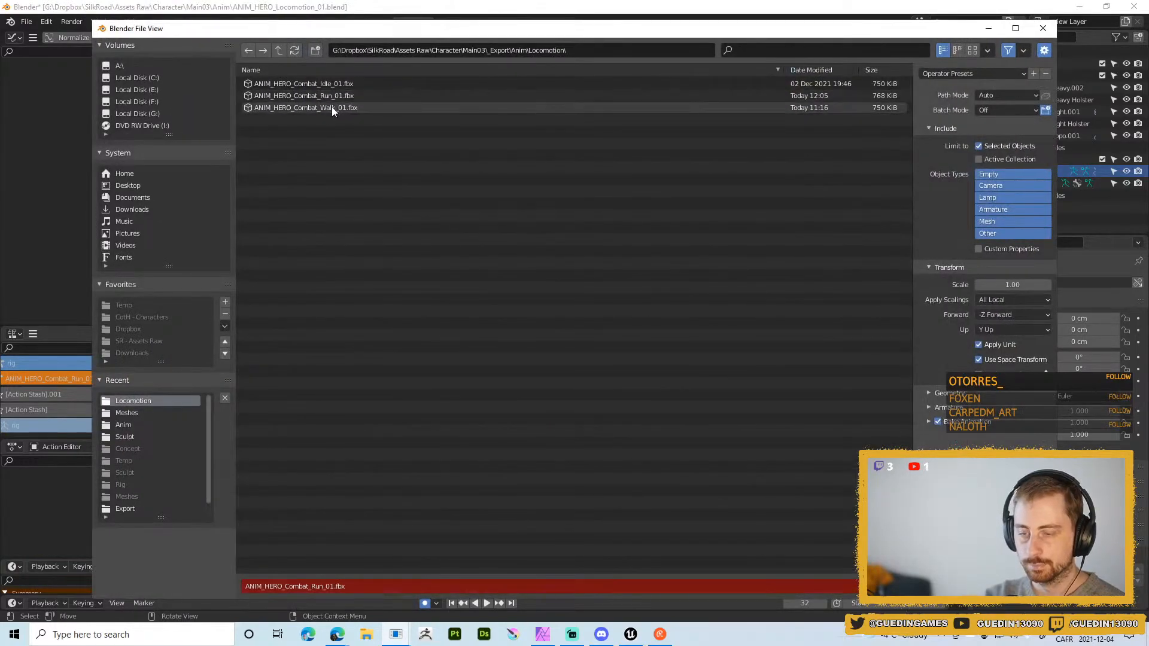
double_click(346, 95)
- Switch to Unreal Editor, leave the full-screen viewport and reimport the ANIM_HERO_Combat_Run_01 asset
key("alt+Tab")
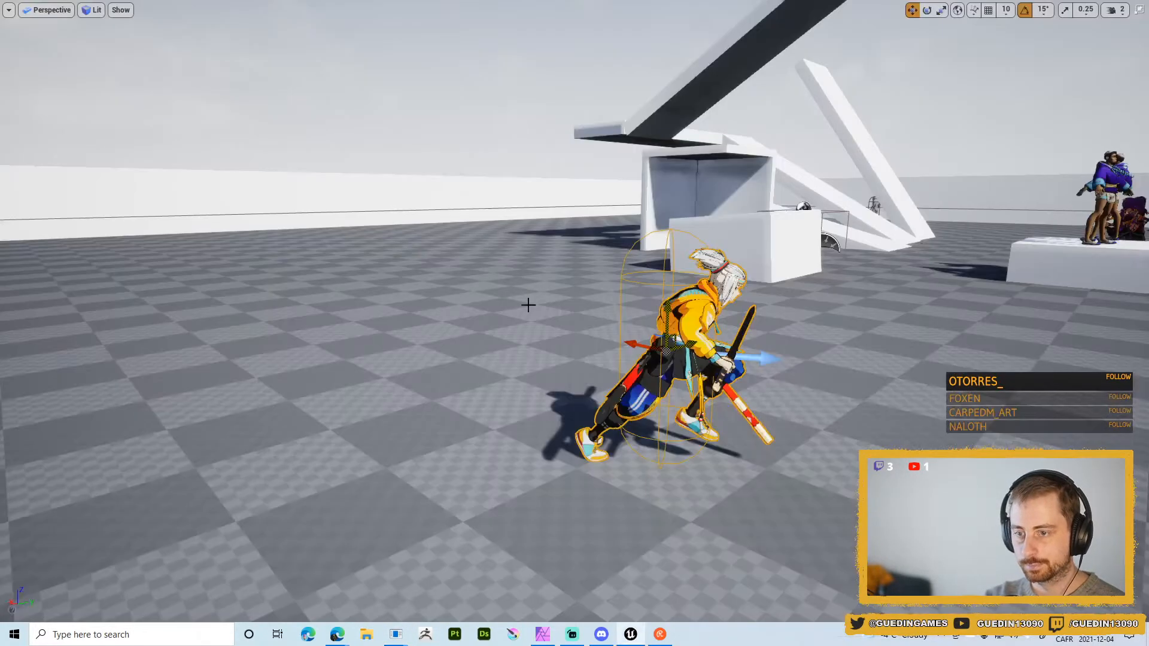
key("F11")
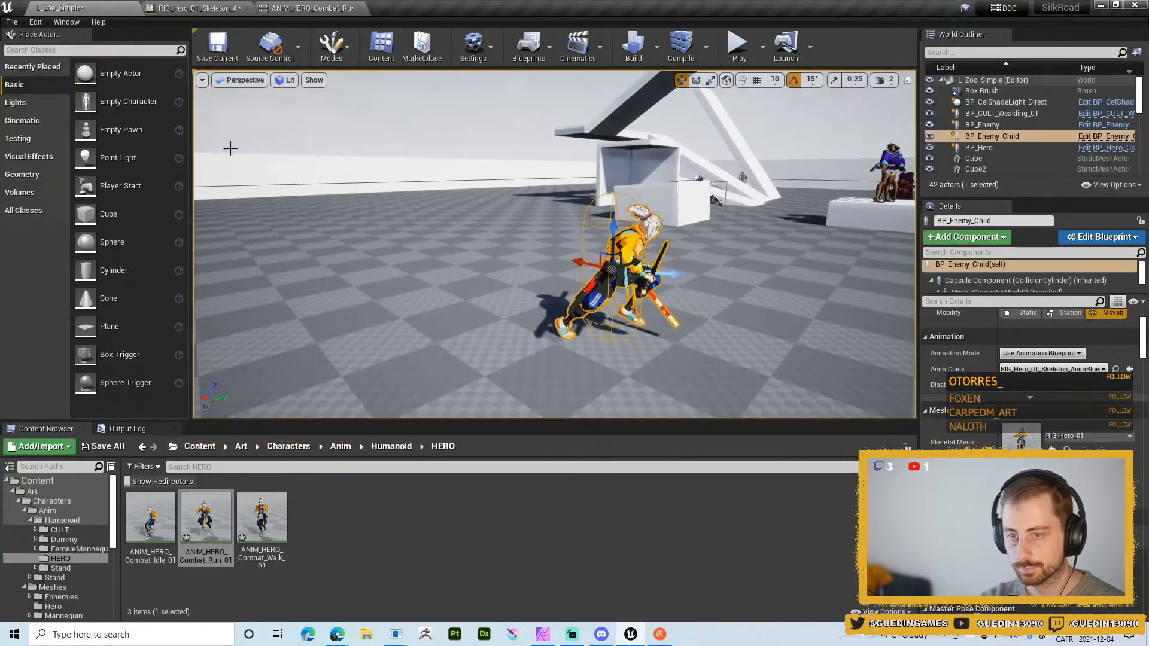
right_click(208, 506)
left_click(256, 159)
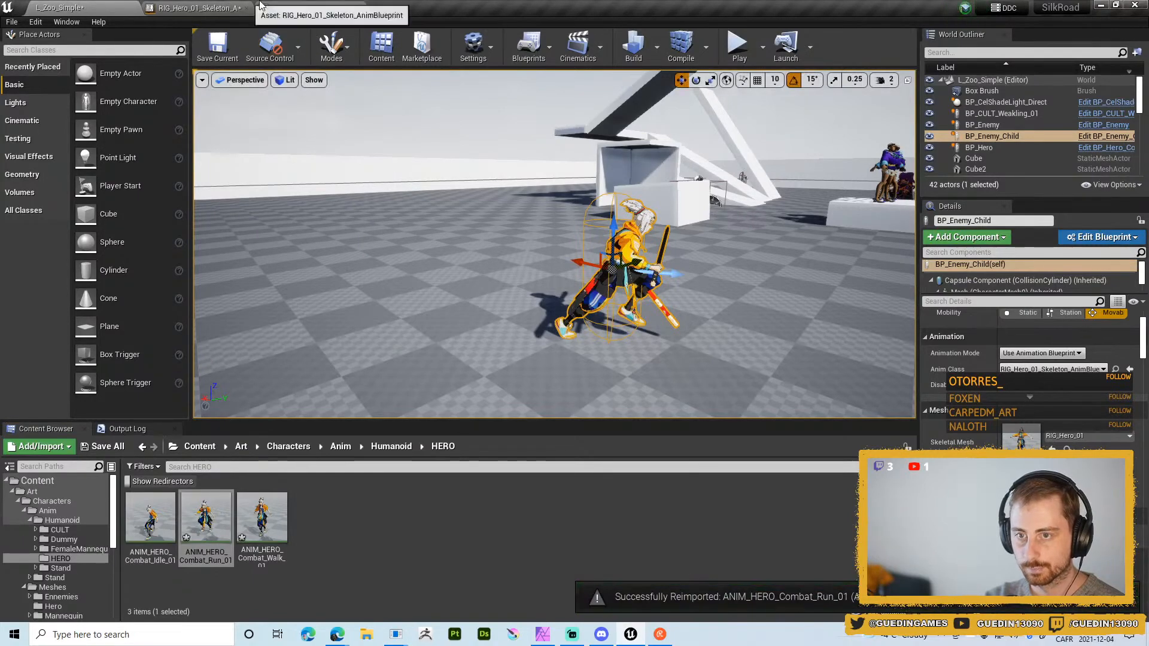
- Examine the reimported run animation in its preview and set its Rate Scale to 2.5
left_click(277, 7)
left_click_drag(711, 248, 497, 247, "alt")
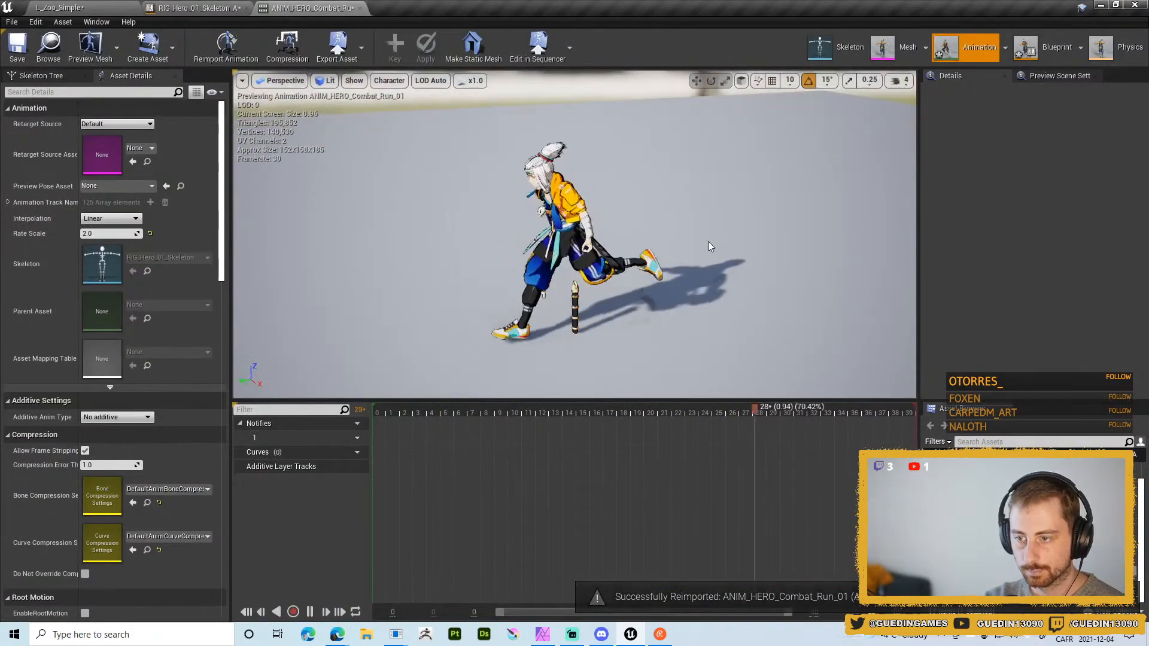
left_click_drag(711, 248, 617, 212, "alt")
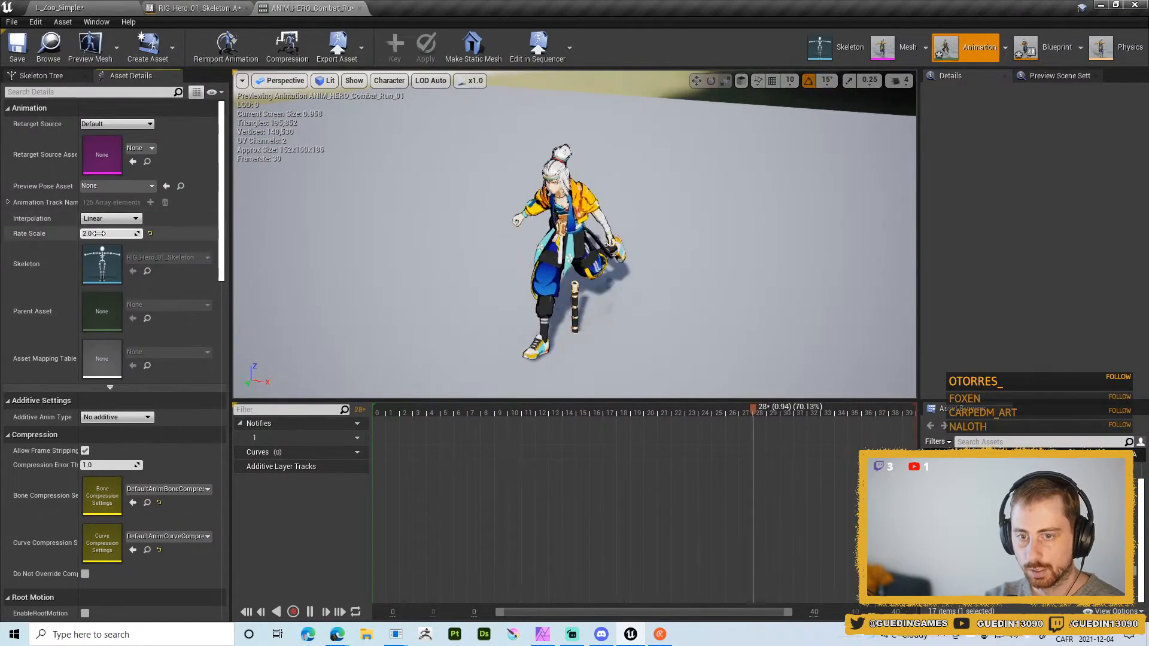
type("2.5")
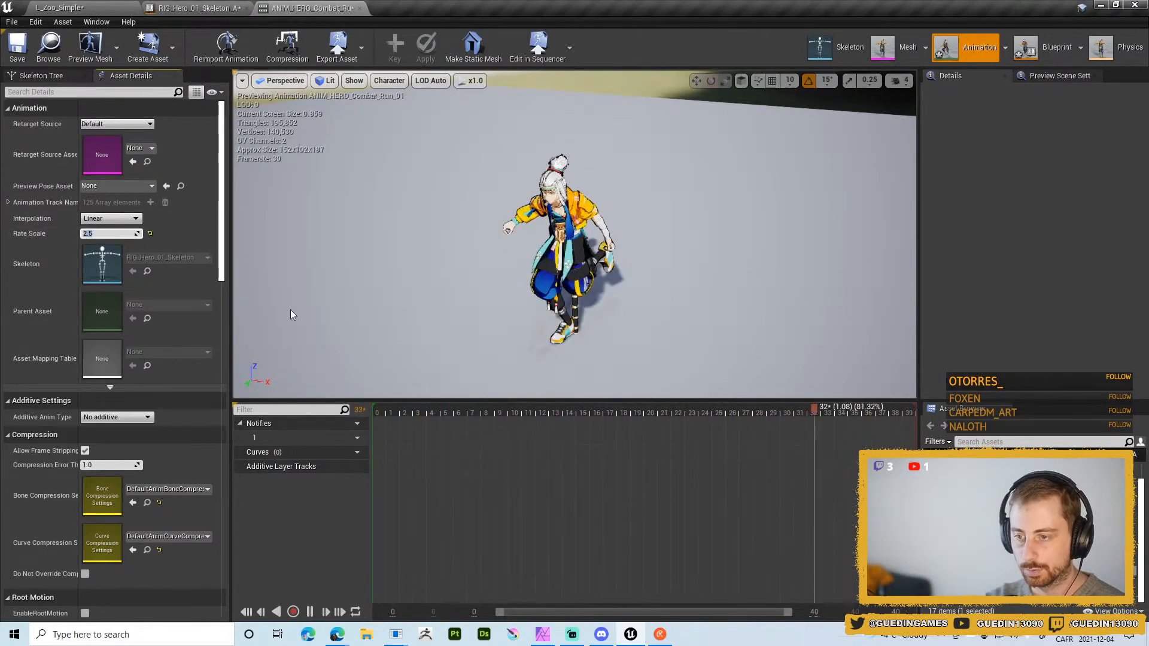
left_click_drag(578, 233, 490, 203, "alt")
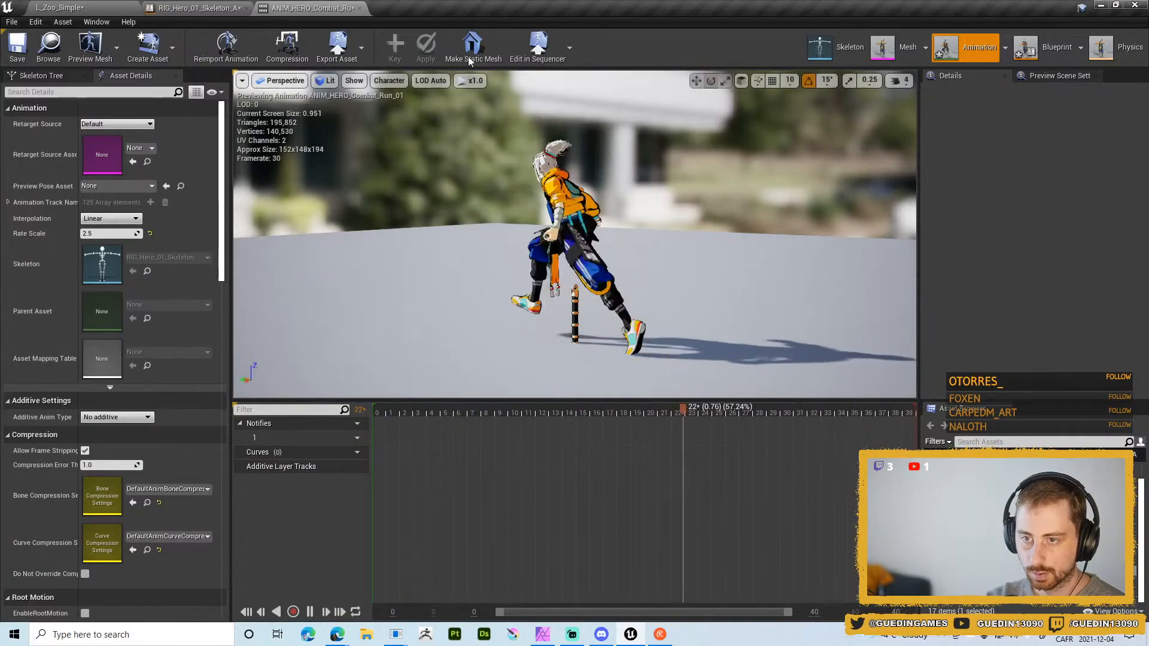
- Close the animation editor and play-test the L_Zoo_Simple level full screen to watch the hero running in game
middle_click(284, 5)
left_click(68, 5)
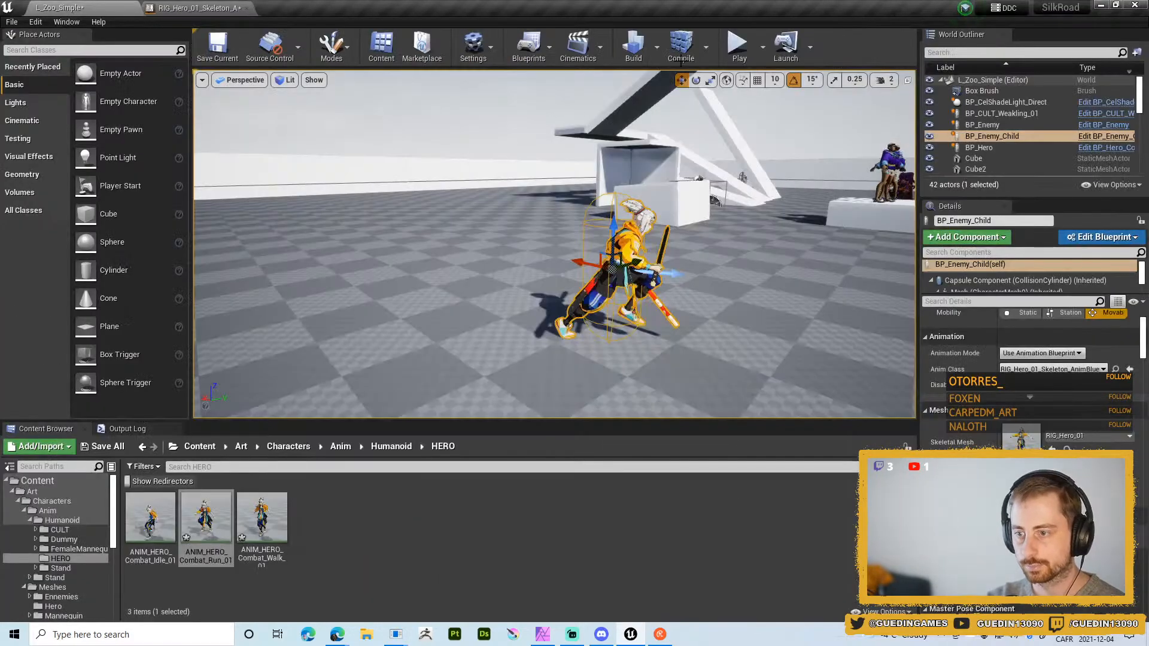
left_click(740, 47)
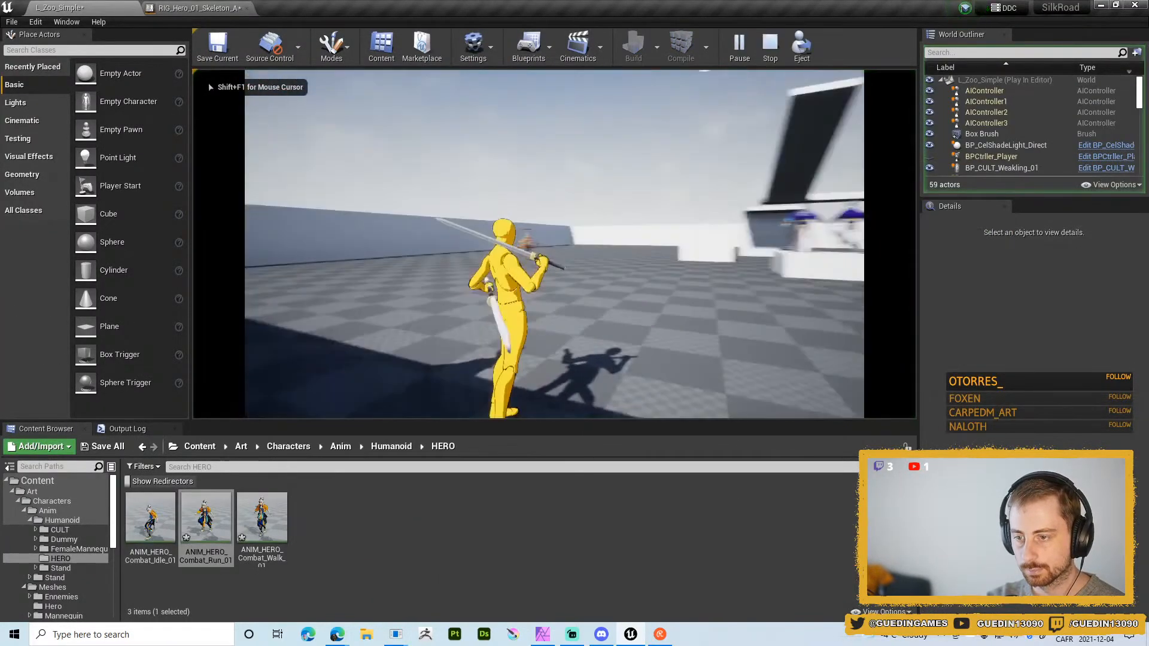
key("F11")
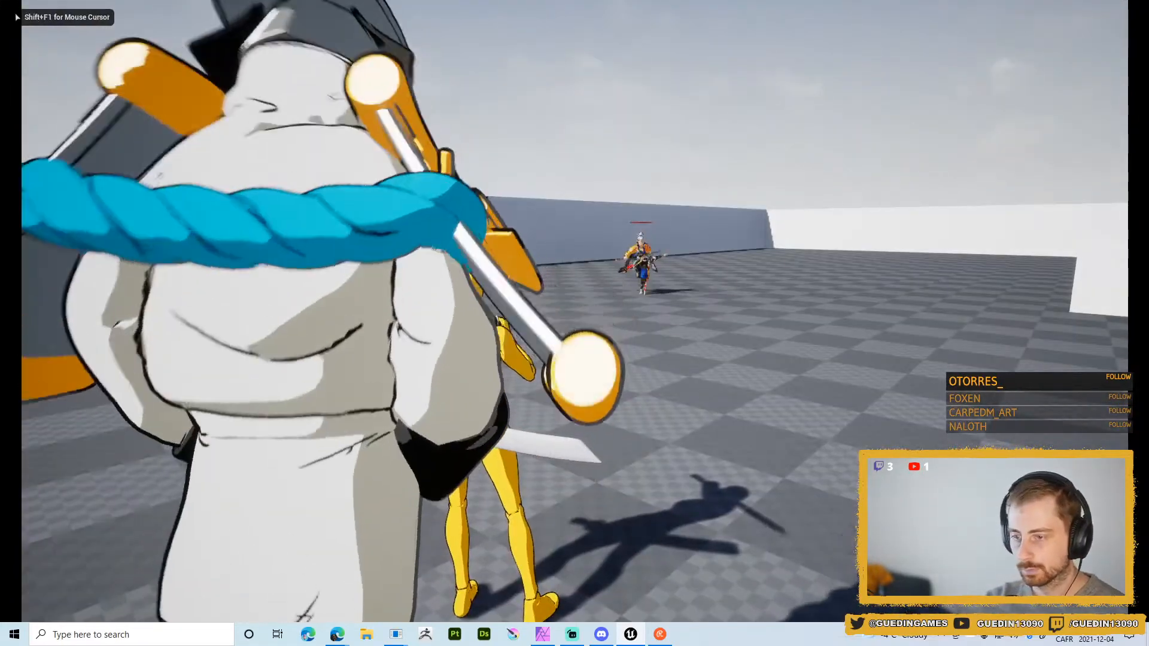
key("w")
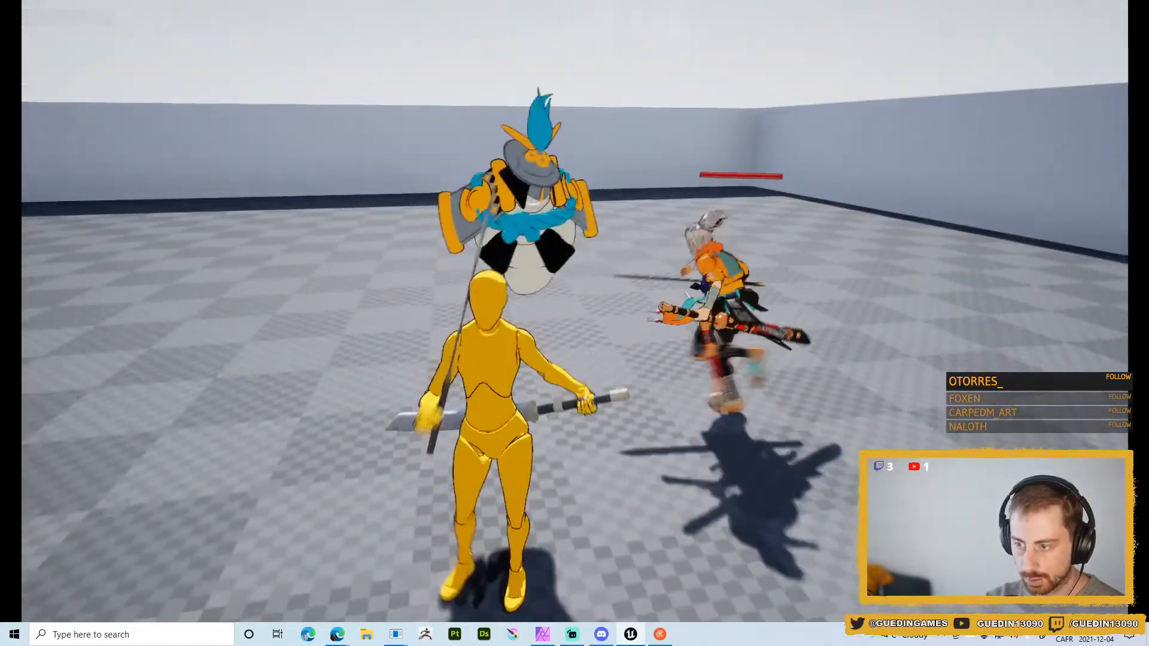
key("Escape")
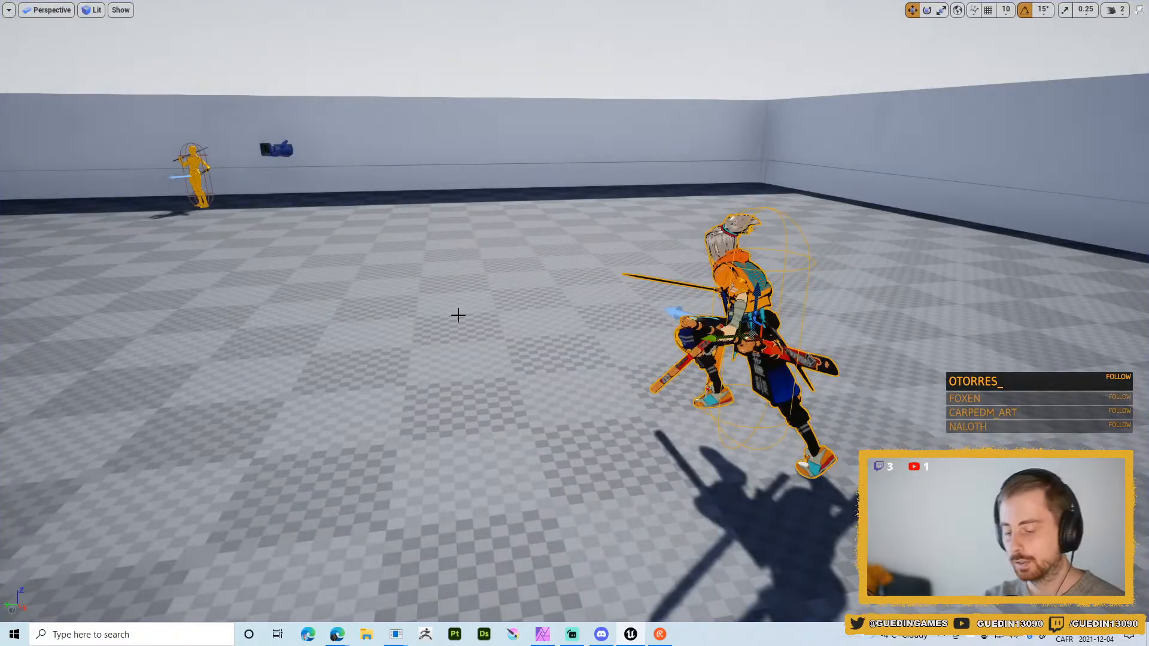
- Reopen the ANIM_HERO_Combat_Run_01 asset and set its Rate Scale to 2.0
key("F11")
left_click(198, 8)
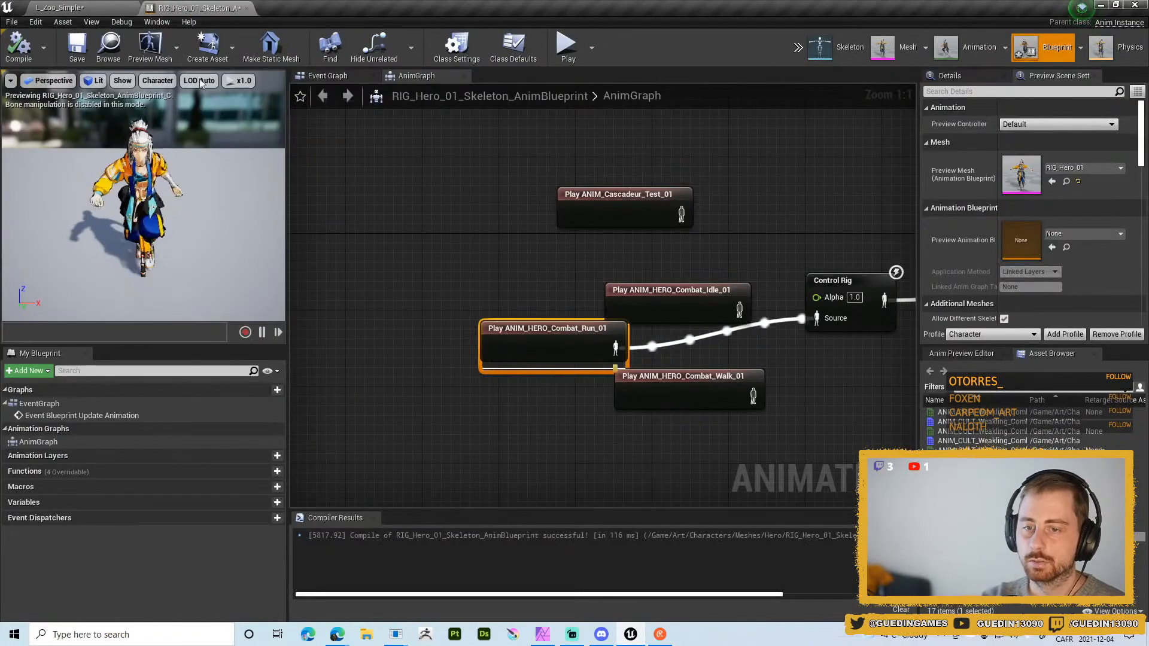
left_click_drag(125, 140, 179, 141)
left_click(60, 8)
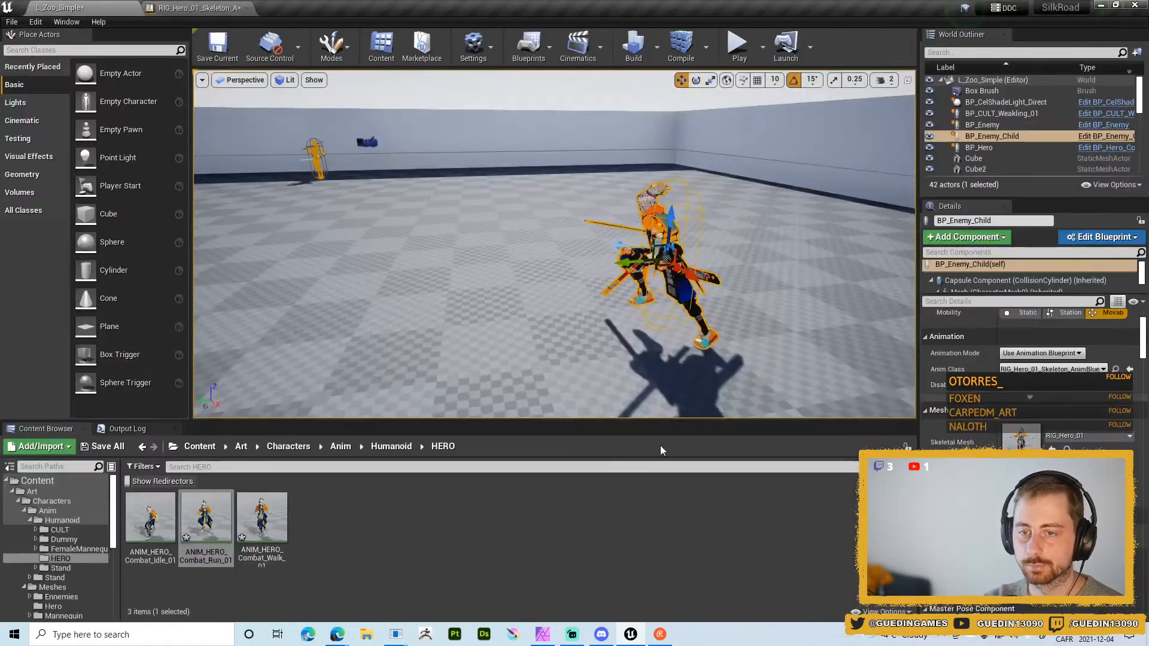
left_click(219, 546)
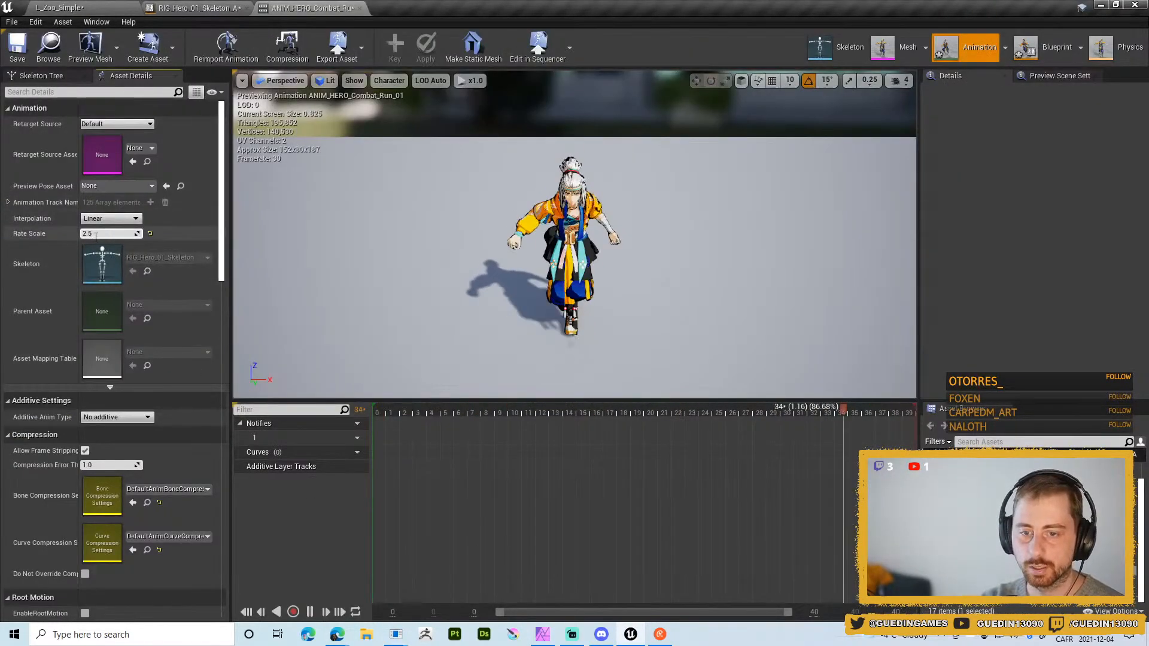
key("Return")
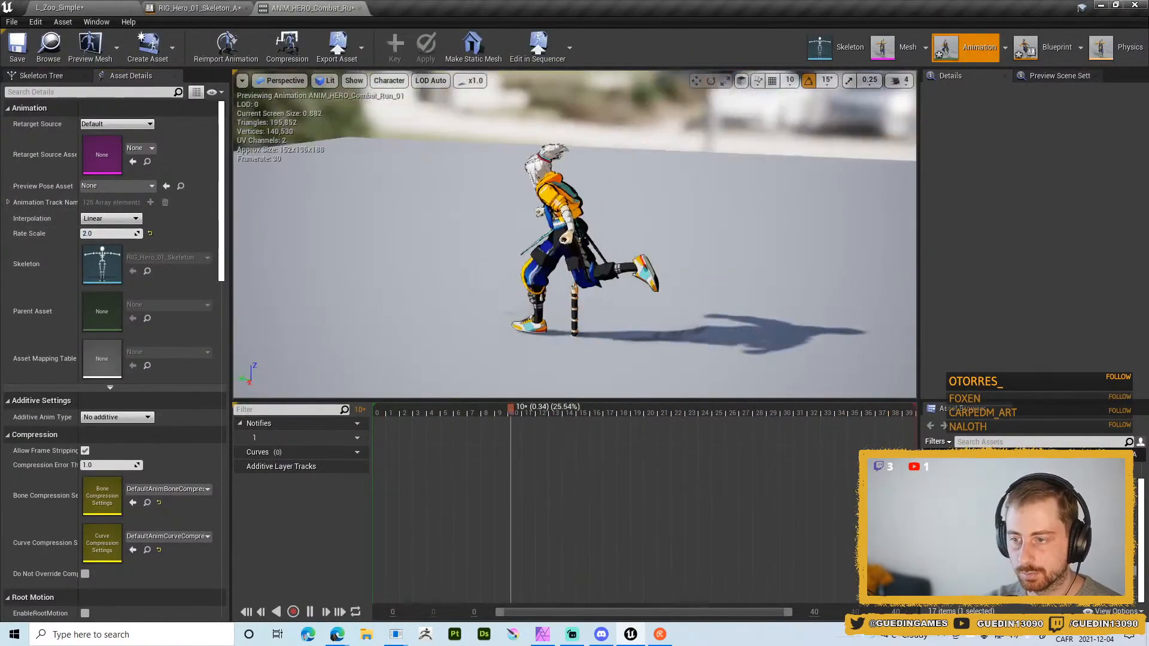
- Play-test the level again and examine the hero's run up close at the slower rate
left_click(55, 6)
left_click(740, 47)
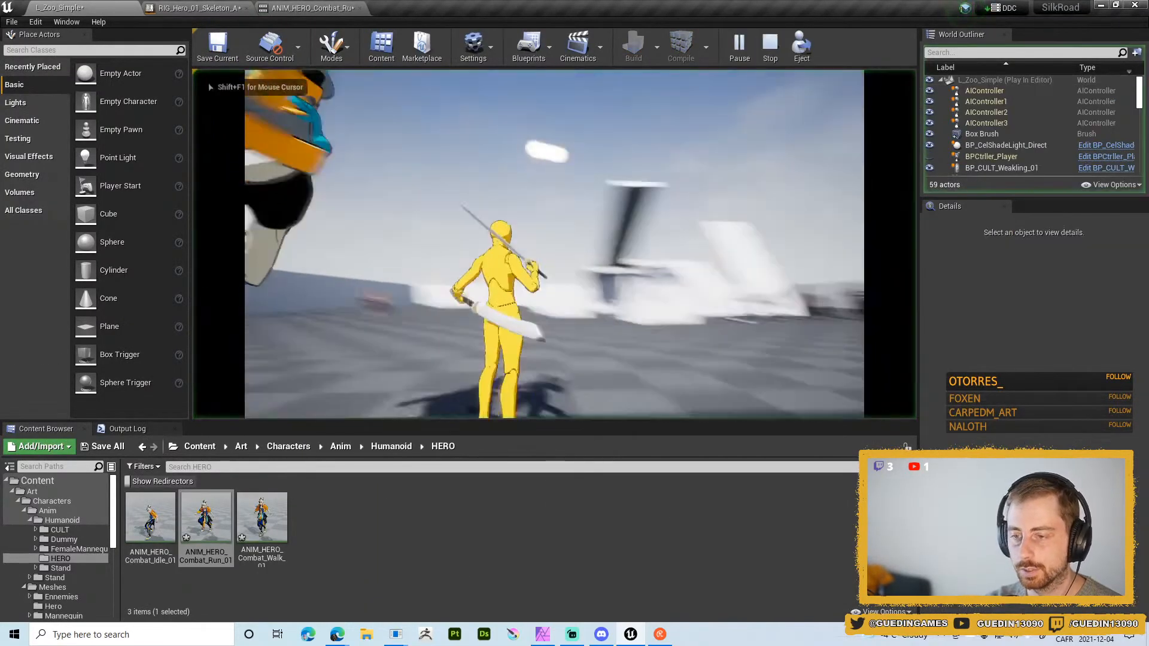
key("w")
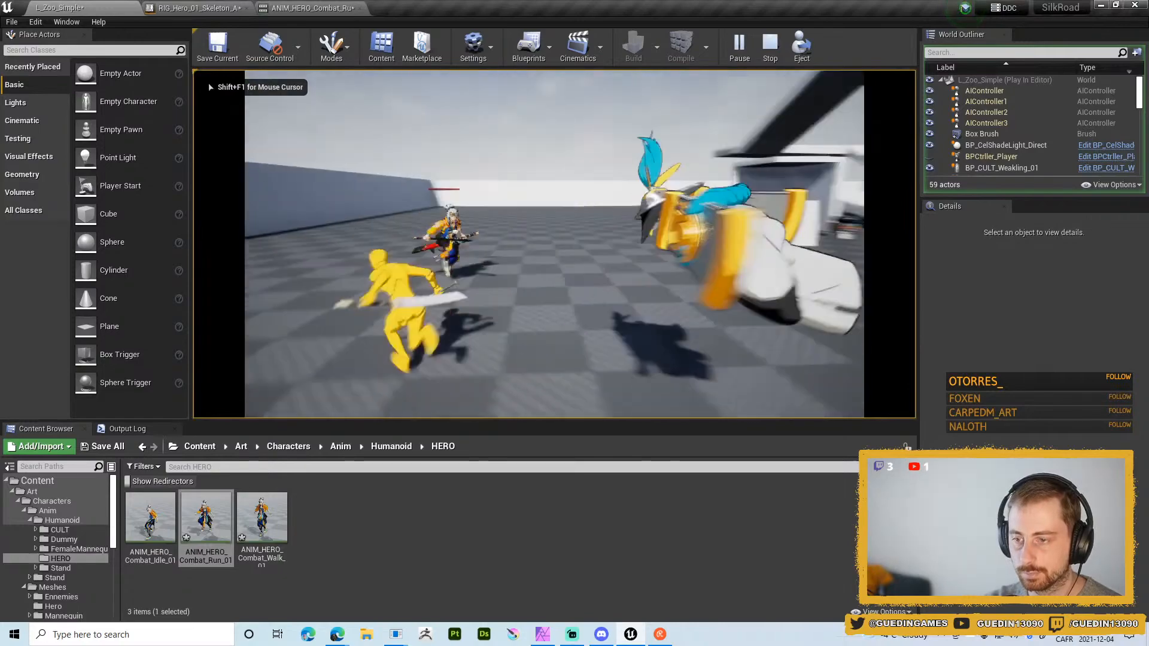
key("w")
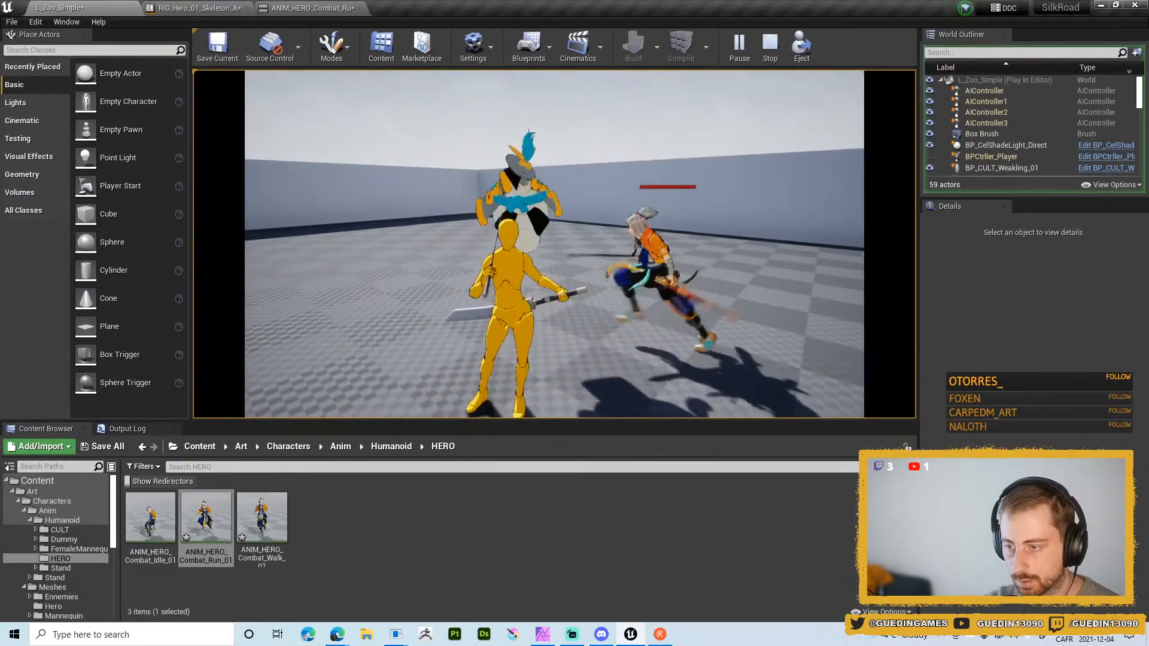
key("F11")
left_click(575, 323)
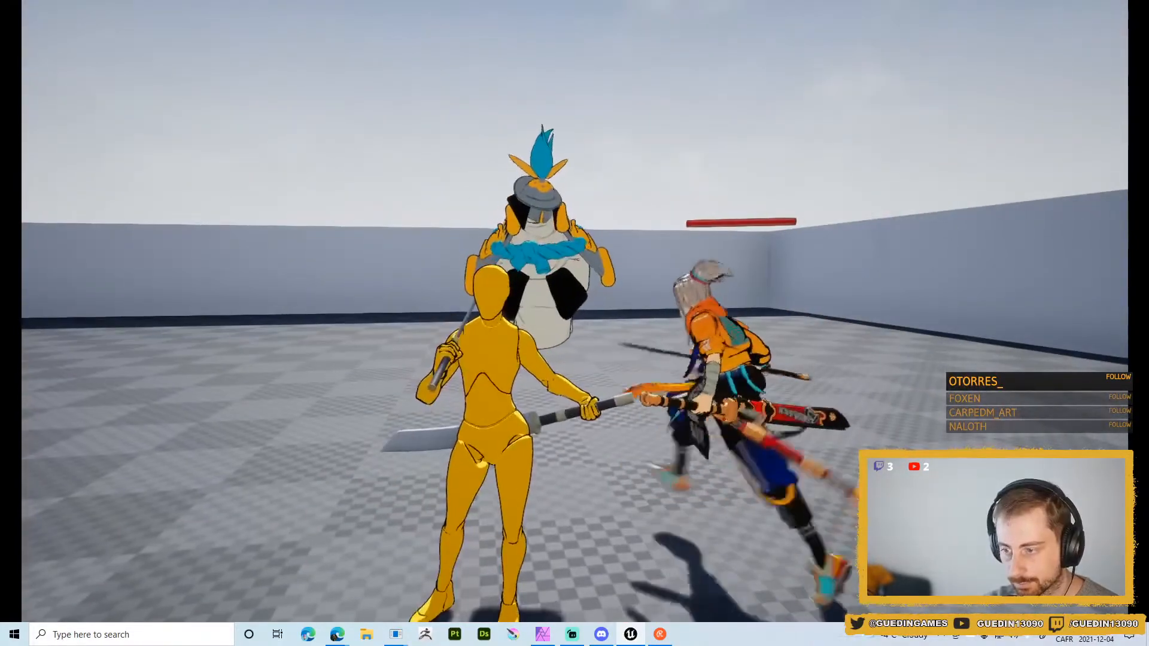
- Switch to Blender and raise all of the rig's torso X Euler rotation keys to about 41.7° for a stronger forward lean
key("alt+Tab")
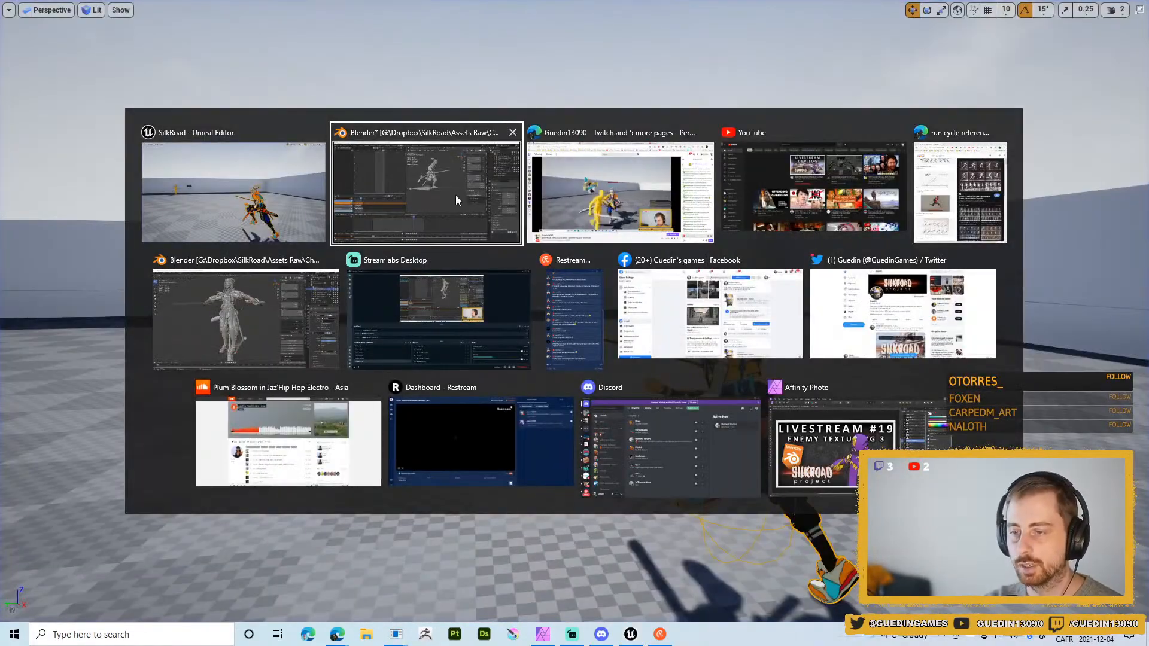
left_click(455, 195)
left_click(617, 200)
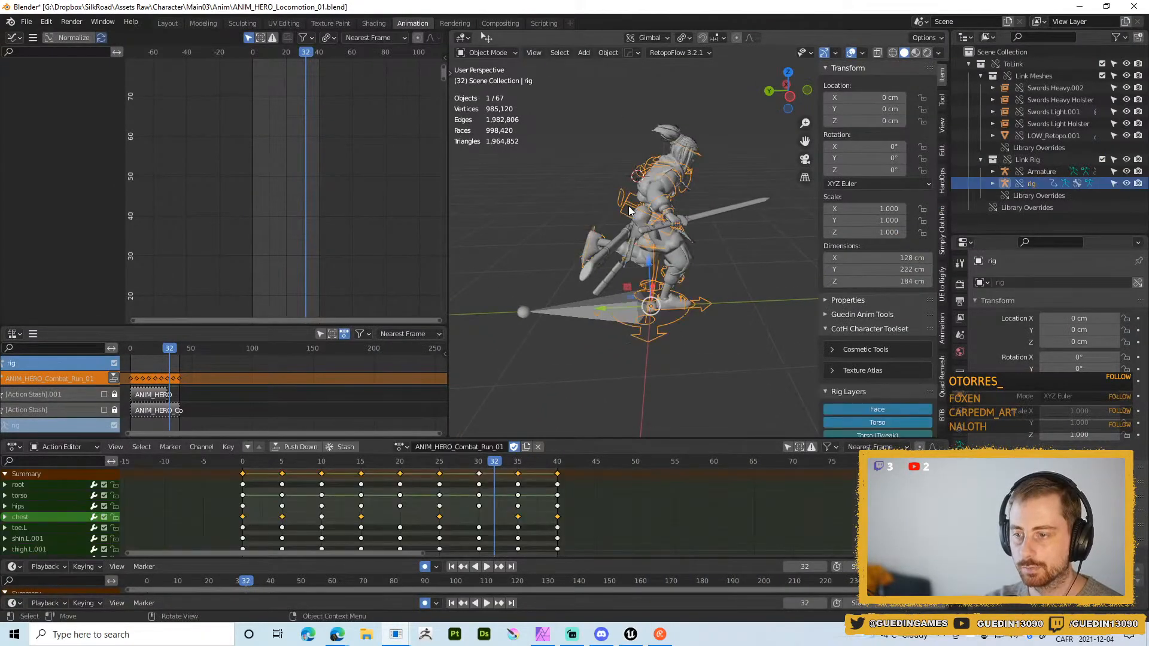
scroll(607, 196, "up", 2)
key("ctrl+Tab")
left_click(580, 197)
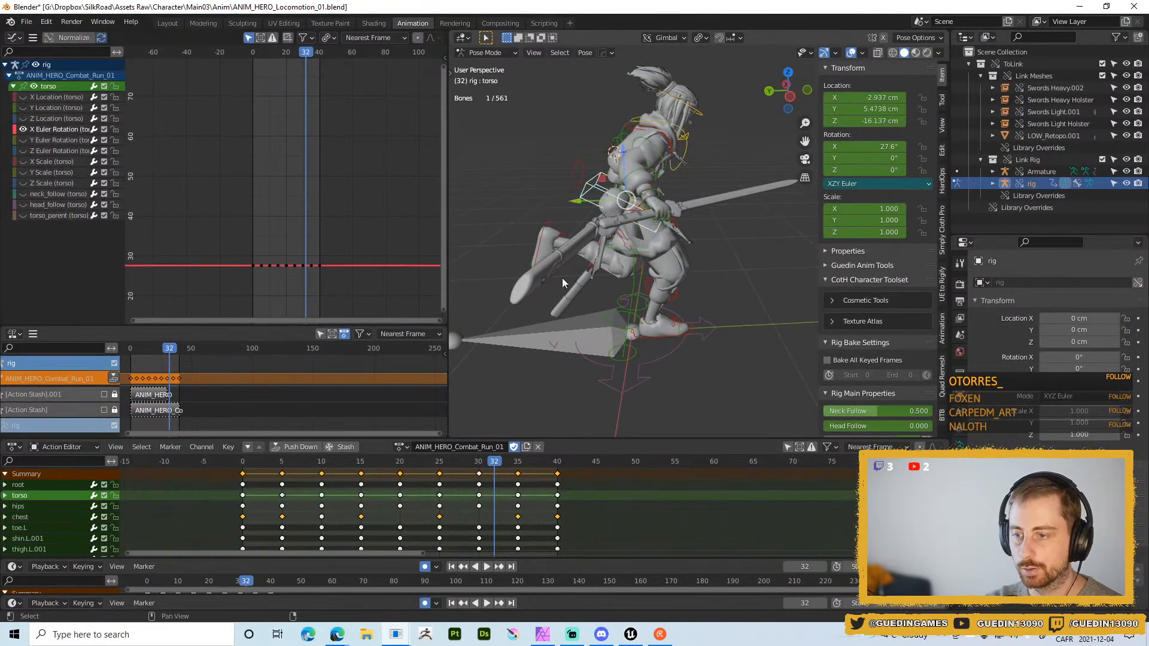
middle_click_drag(562, 277, 676, 247)
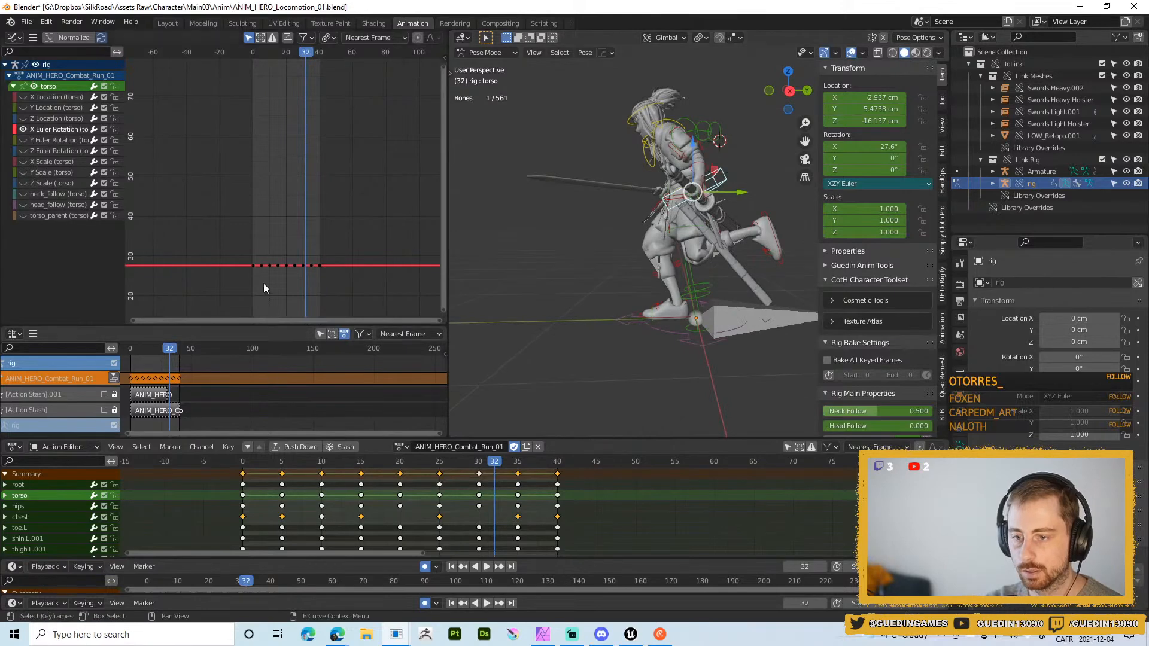
key("y")
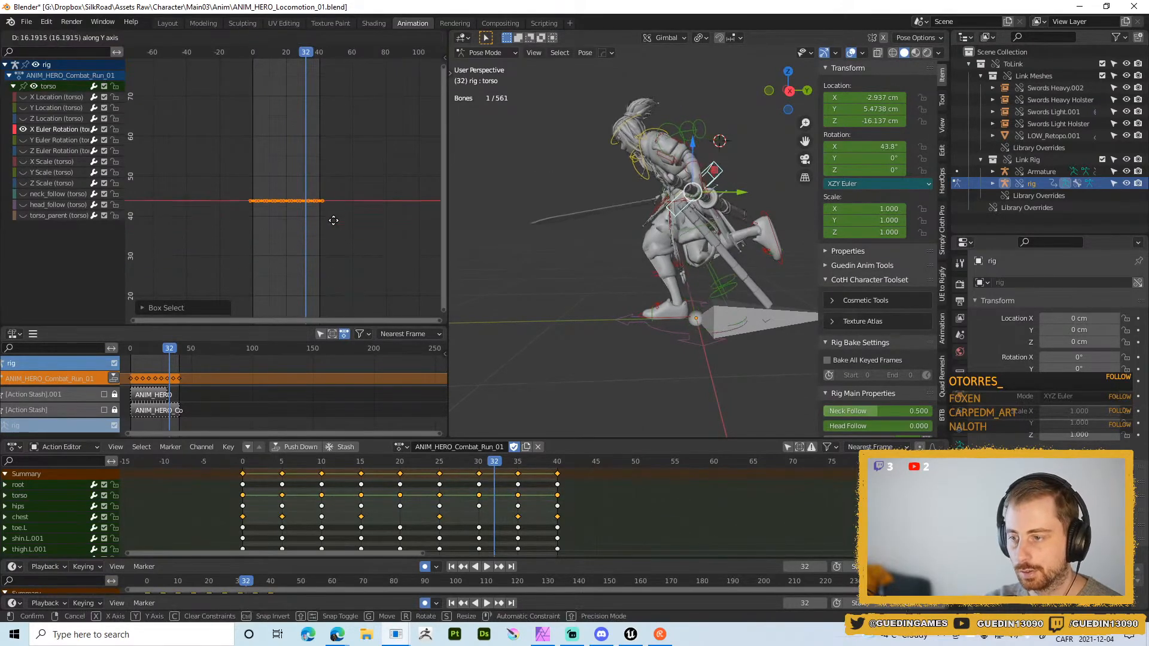
left_click(627, 221)
- Play the run cycle and examine the torso's forward lean from several angles with and without overlays
middle_click_drag(601, 267, 635, 271)
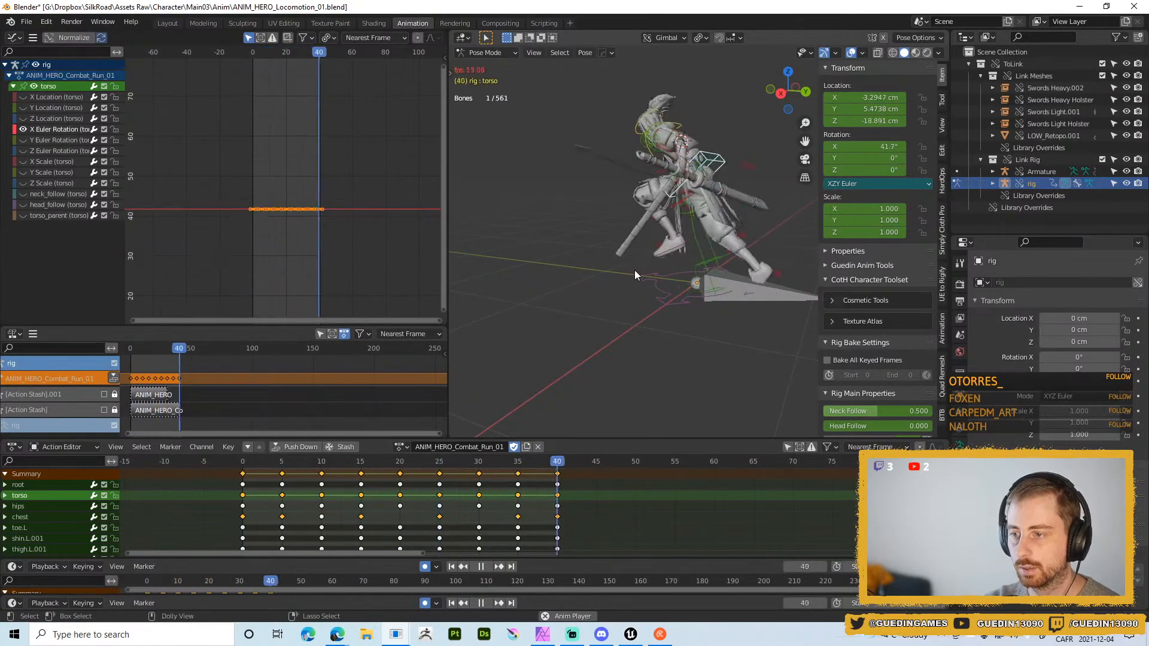
middle_click_drag(634, 270, 604, 222)
key("shift+space")
left_click(701, 160)
key("shift+alt+z")
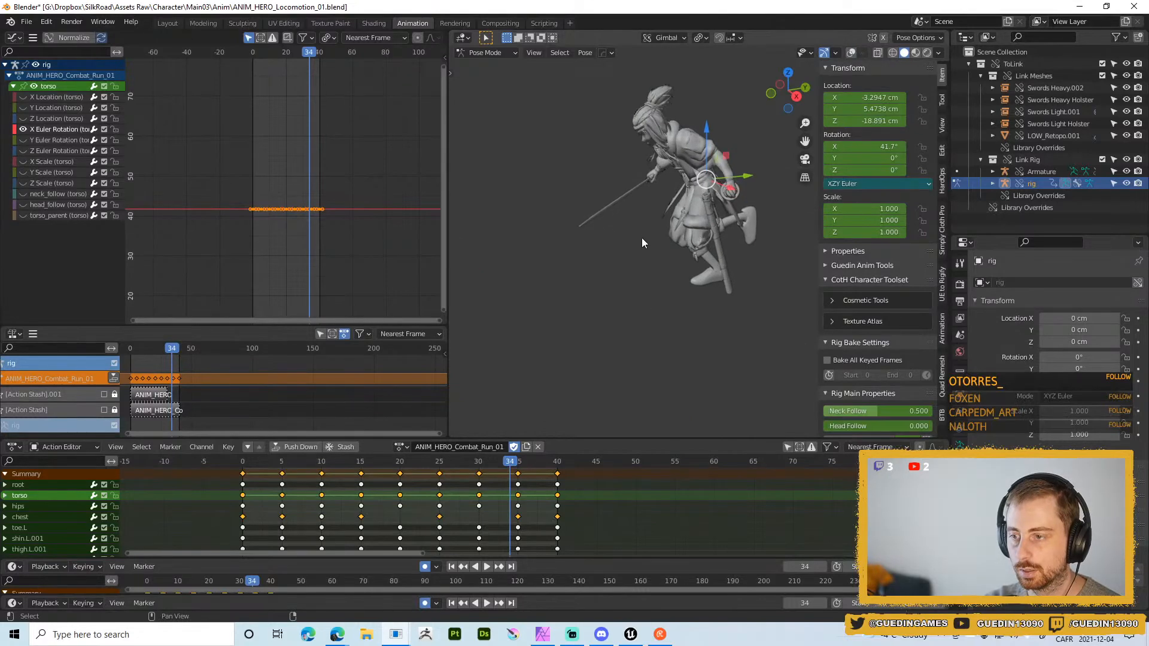
- Shift all of the head bone's X Euler rotation keys together to correct the head tilt against the leaning torso
left_click(660, 122)
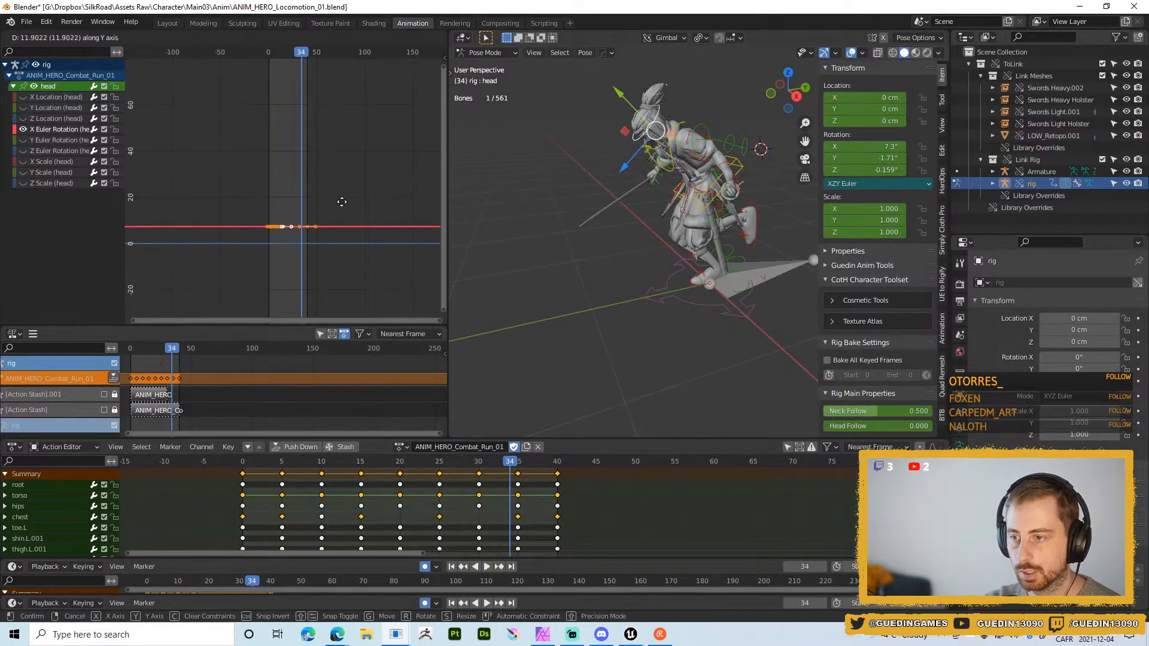
left_click(339, 269)
middle_click_drag(685, 293, 670, 265, "shift")
- In Object Mode, export the Armature as FBX over ANIM_HERO_Combat_Run_01.fbx and switch to Unreal Editor
left_click(670, 266)
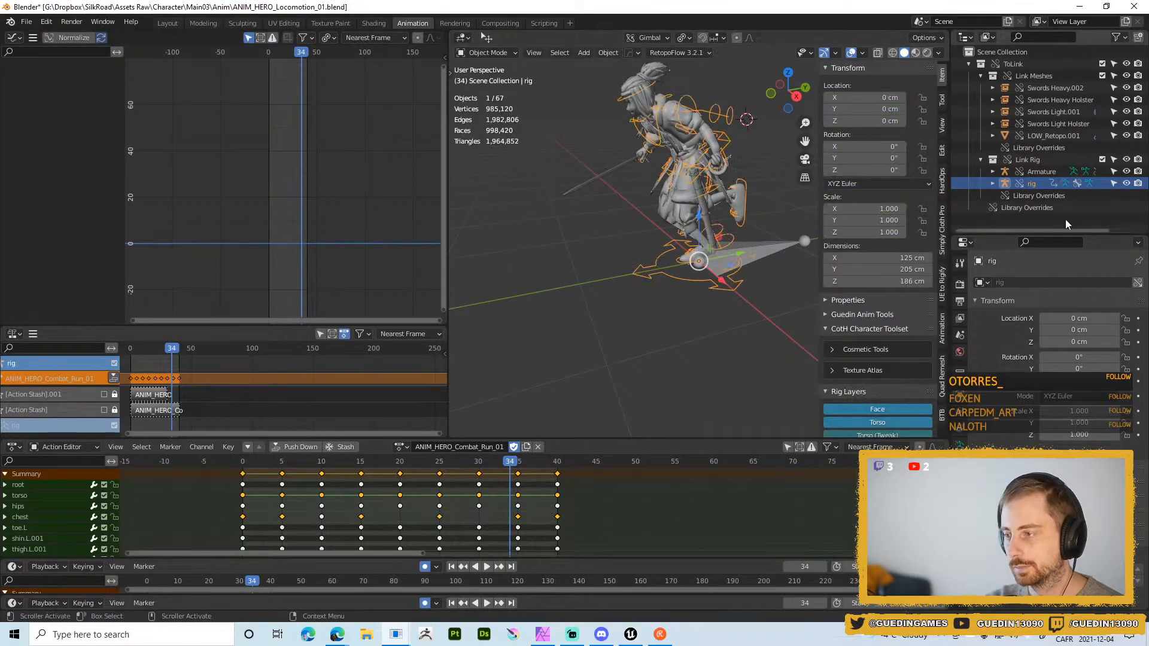
left_click(712, 259)
key("ctrl+s")
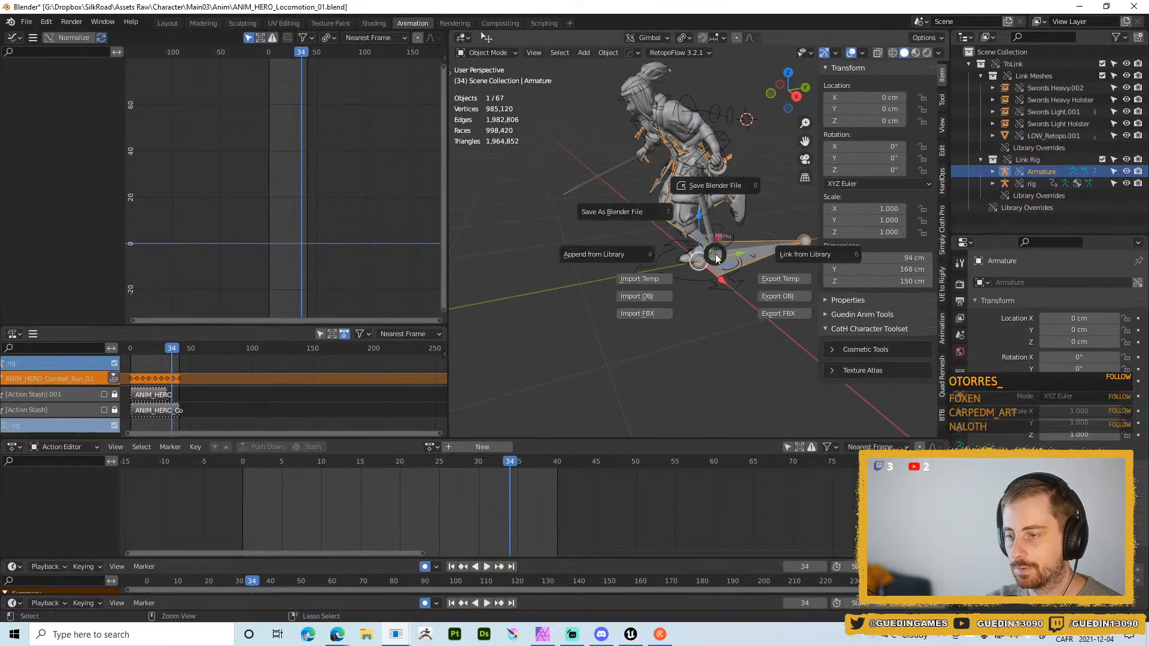
left_click(764, 313)
double_click(329, 103)
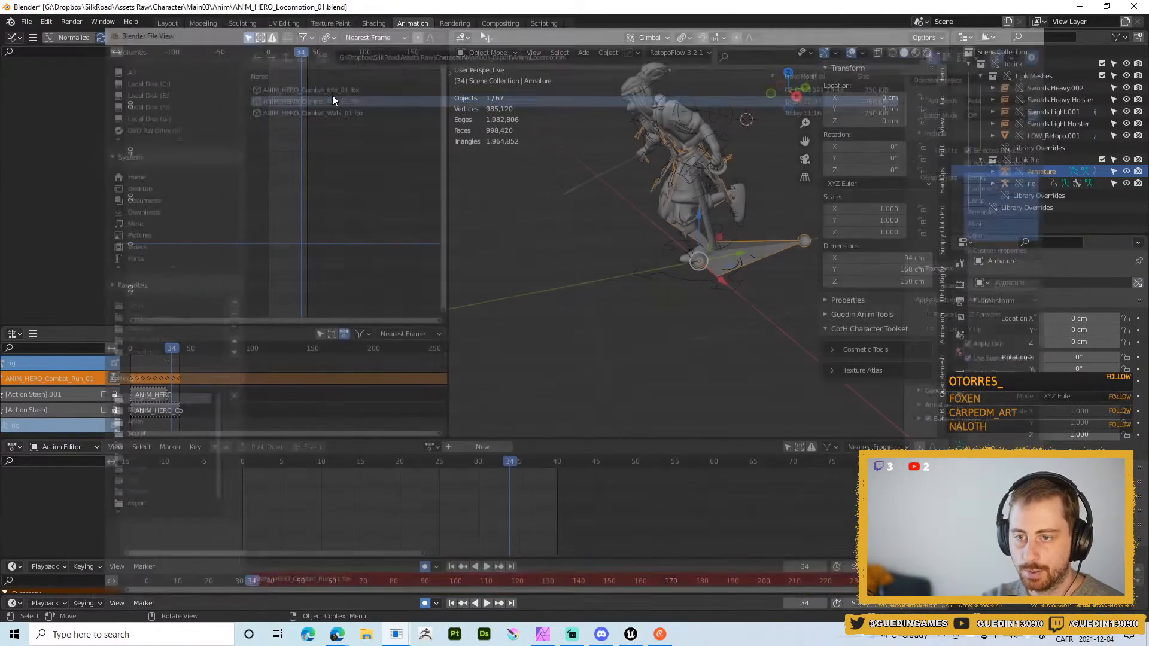
key("alt+Tab")
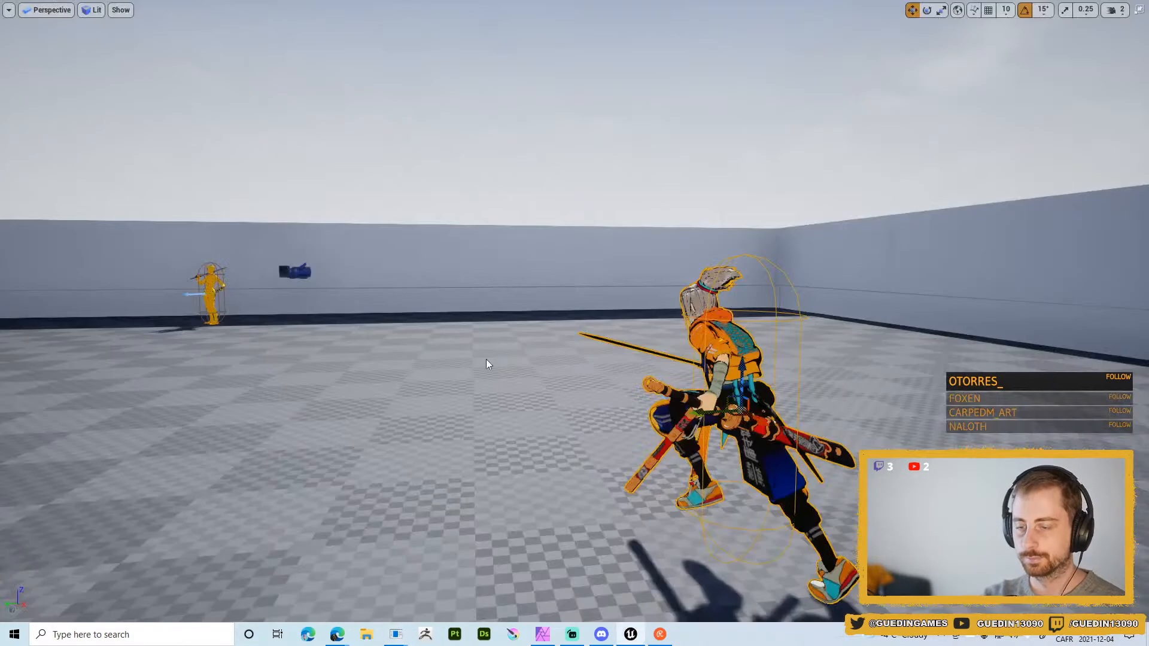
- Leave the full-screen viewport and reimport the ANIM_HERO_Combat_Run_01 animation from its updated FBX file
key("F11")
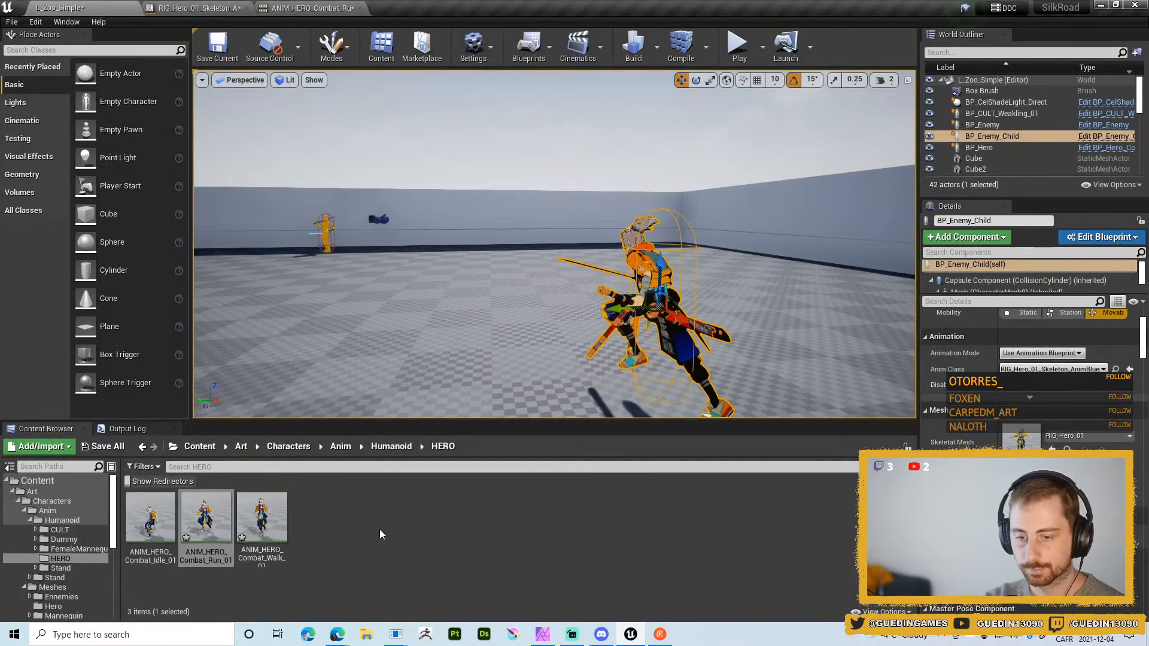
right_click(207, 519)
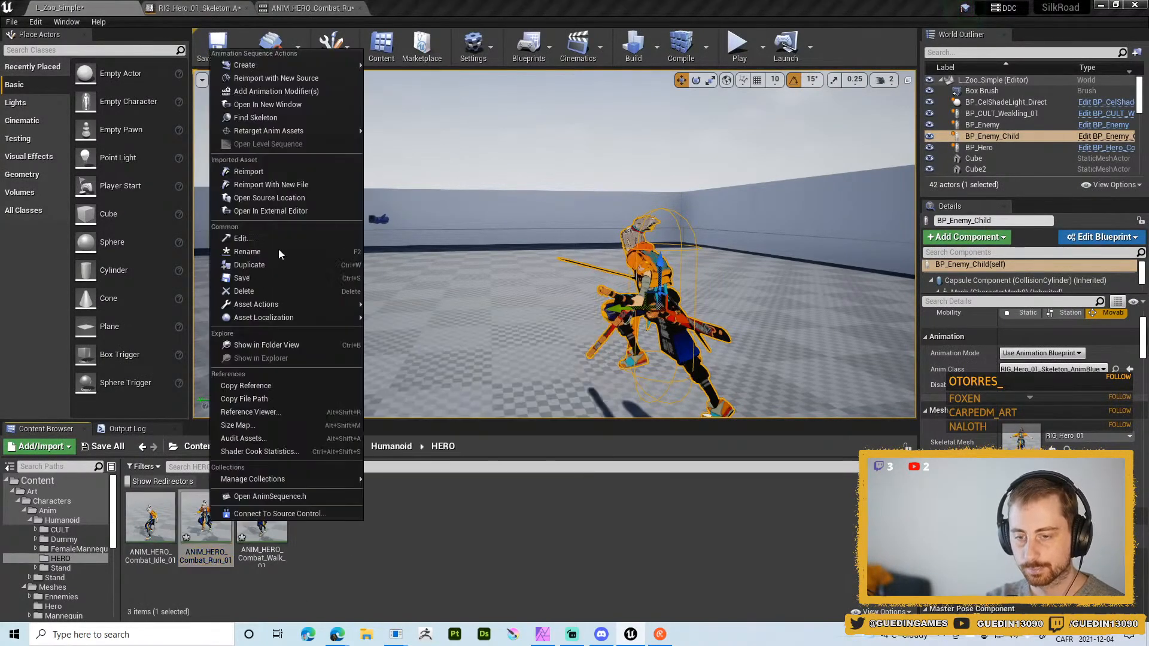
left_click(249, 172)
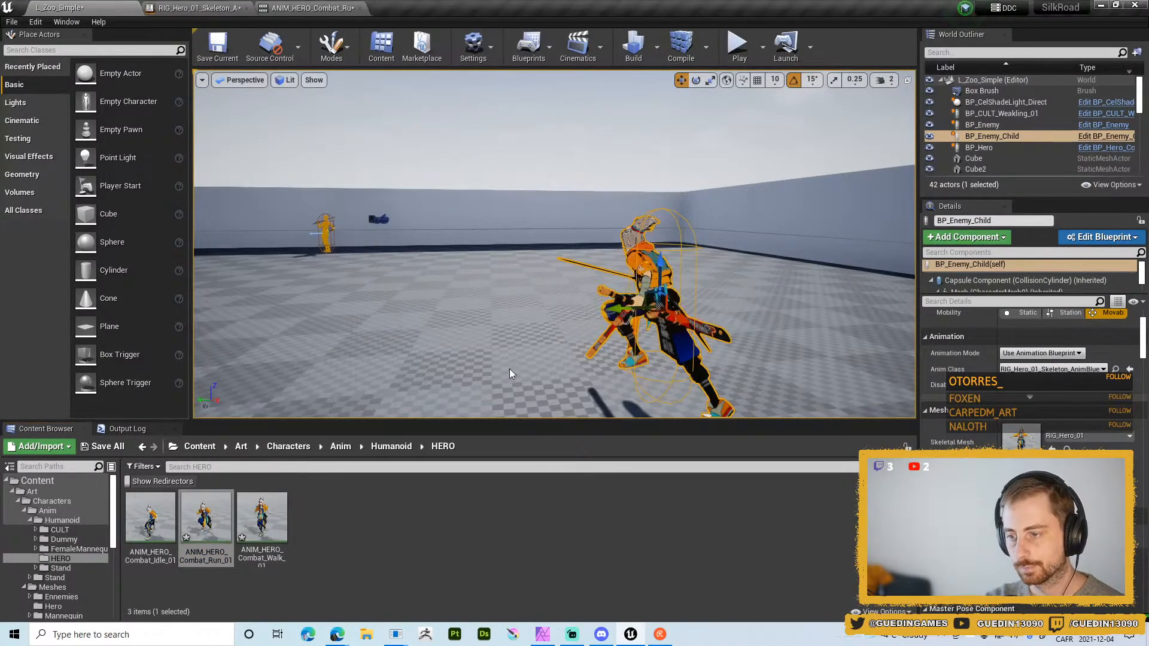
- Play the level full screen and move around the enemy hero to examine its updated combat run from several angles
middle_click_drag(718, 306, 769, 347)
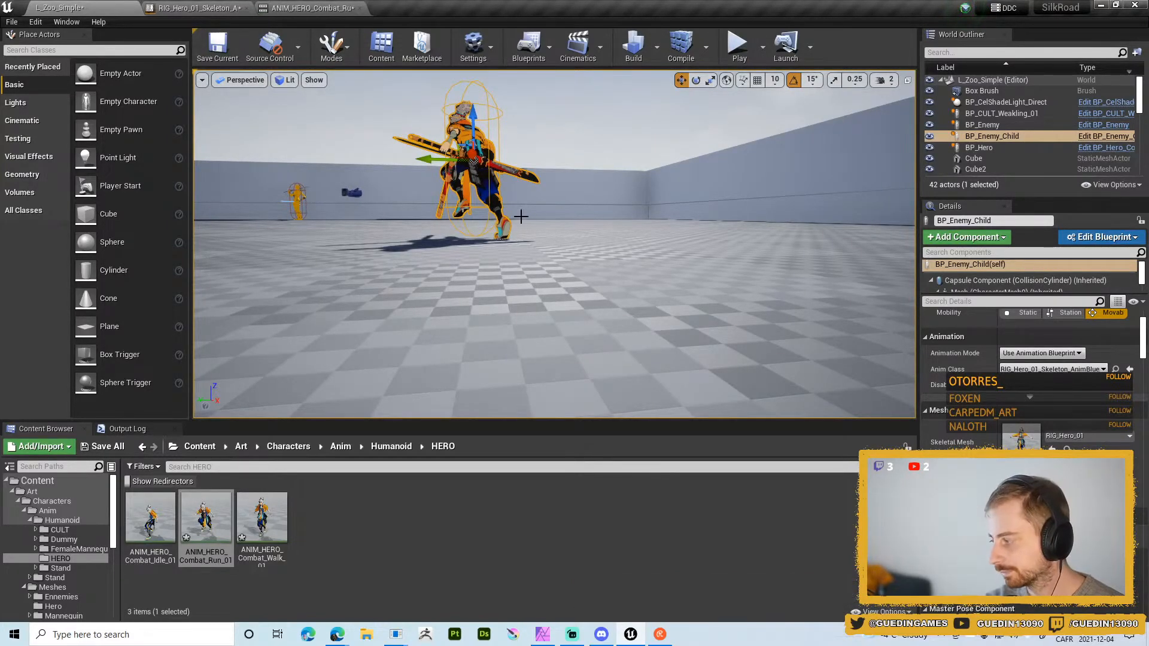
left_click(737, 45)
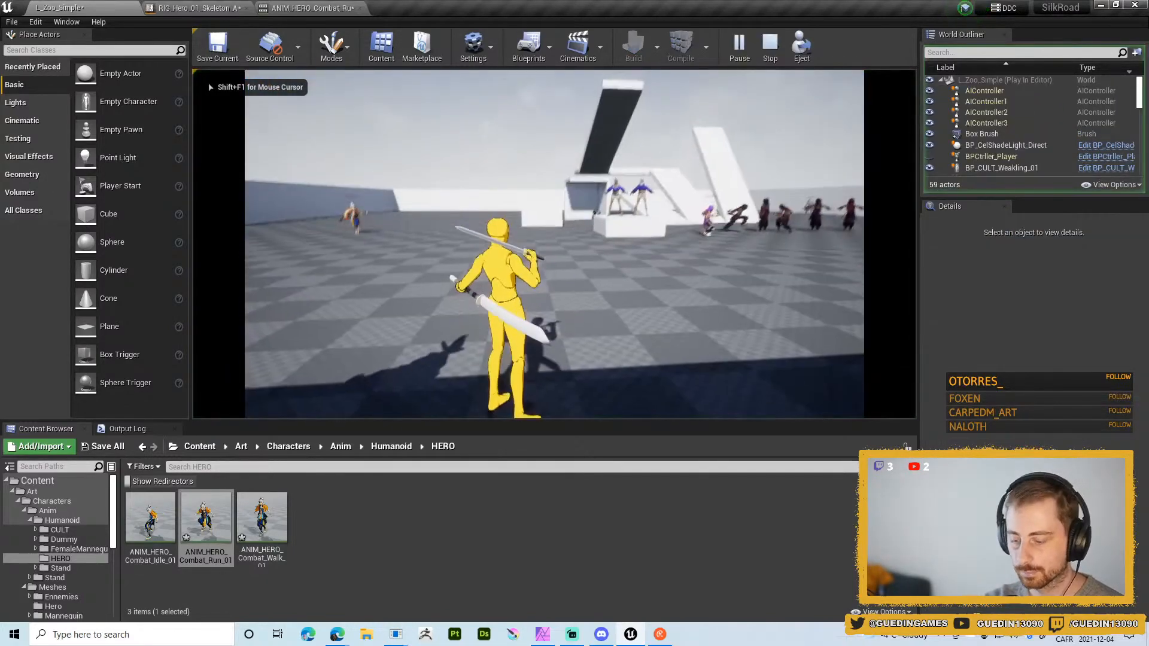
key("F11")
key("w")
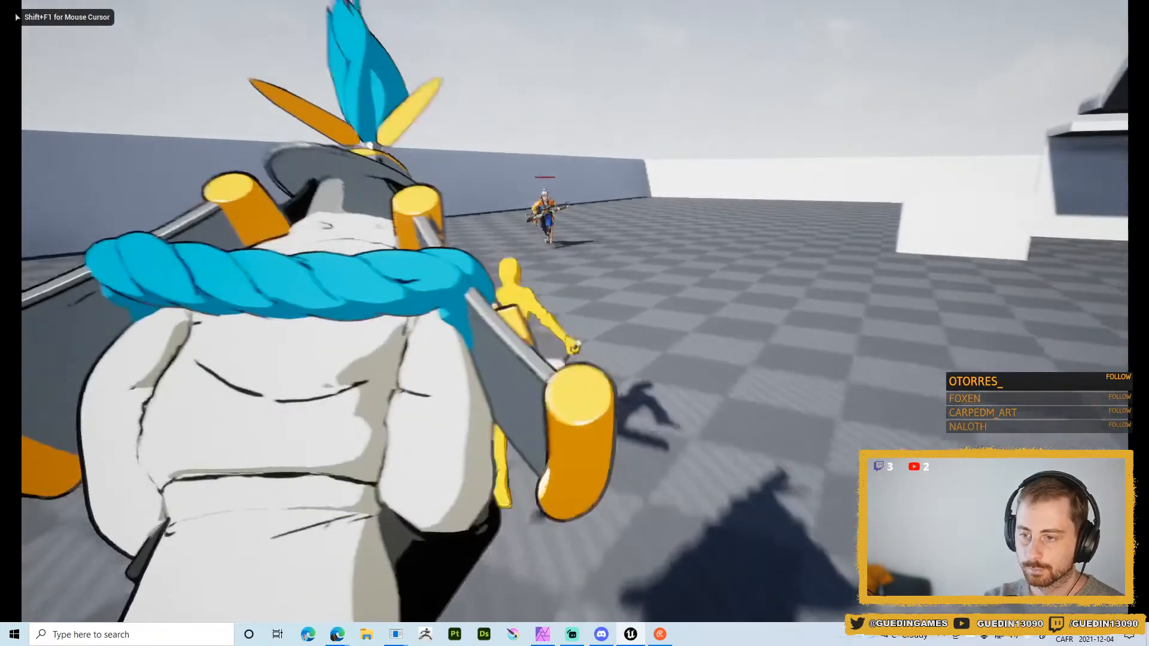
key("s")
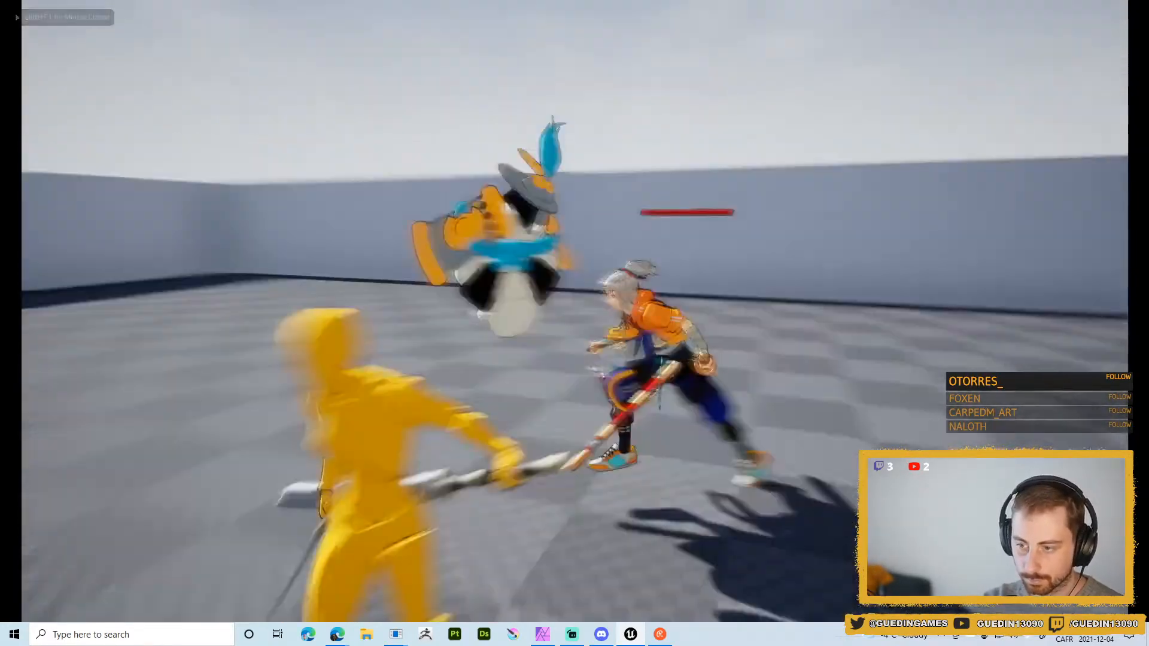
key("w")
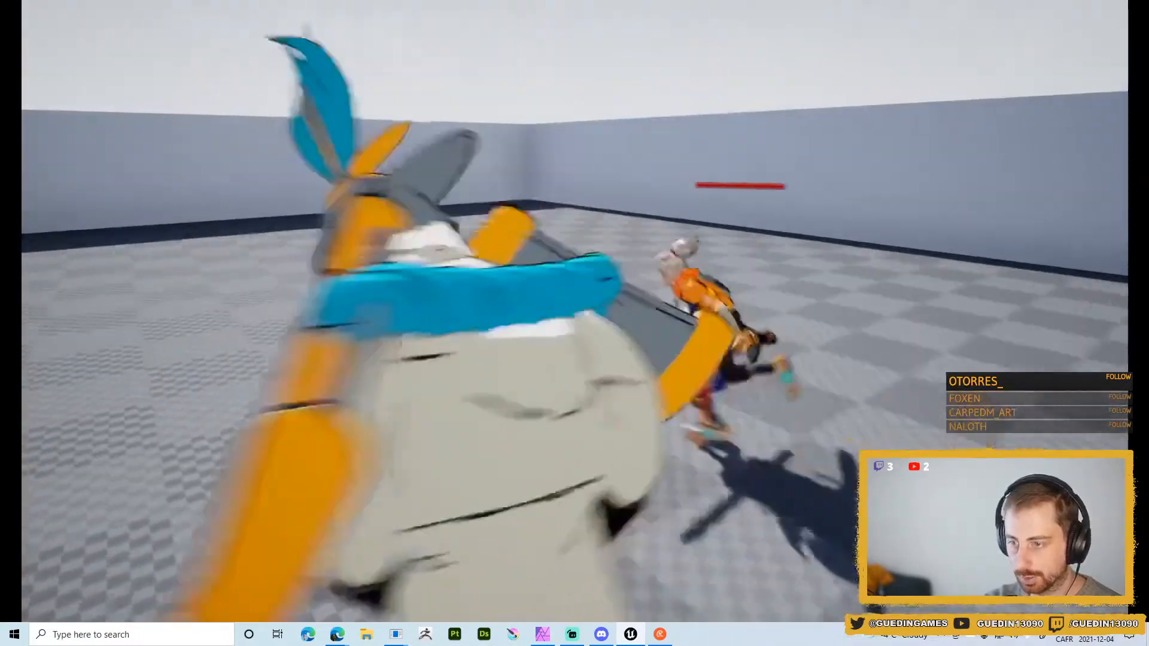
key("w")
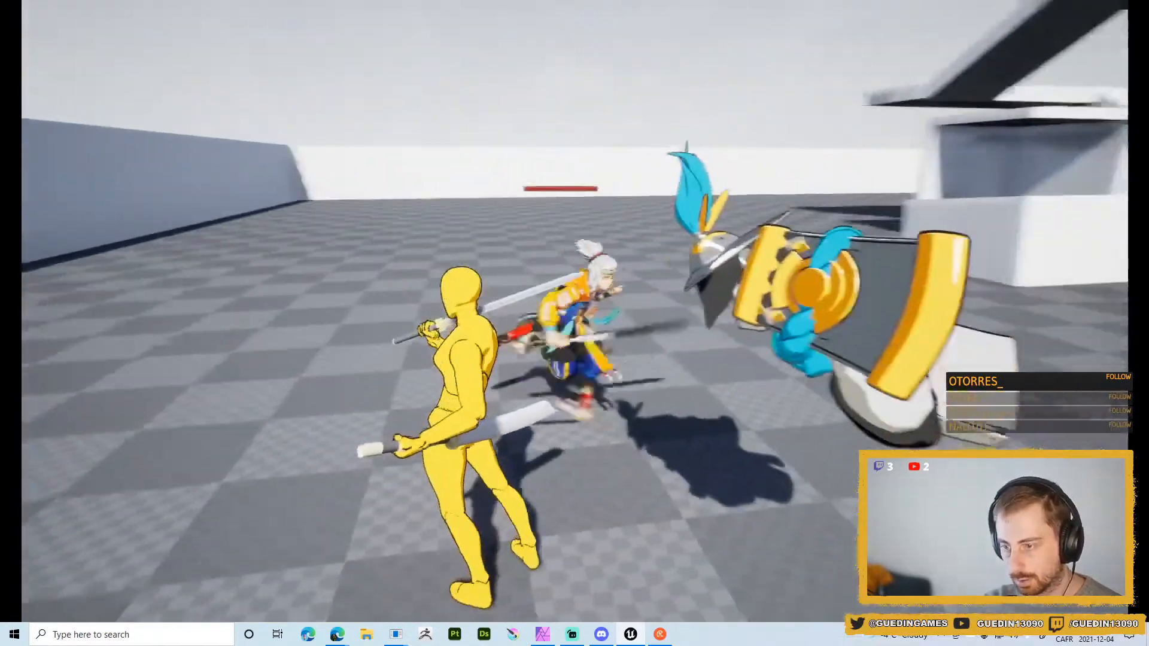
key("w")
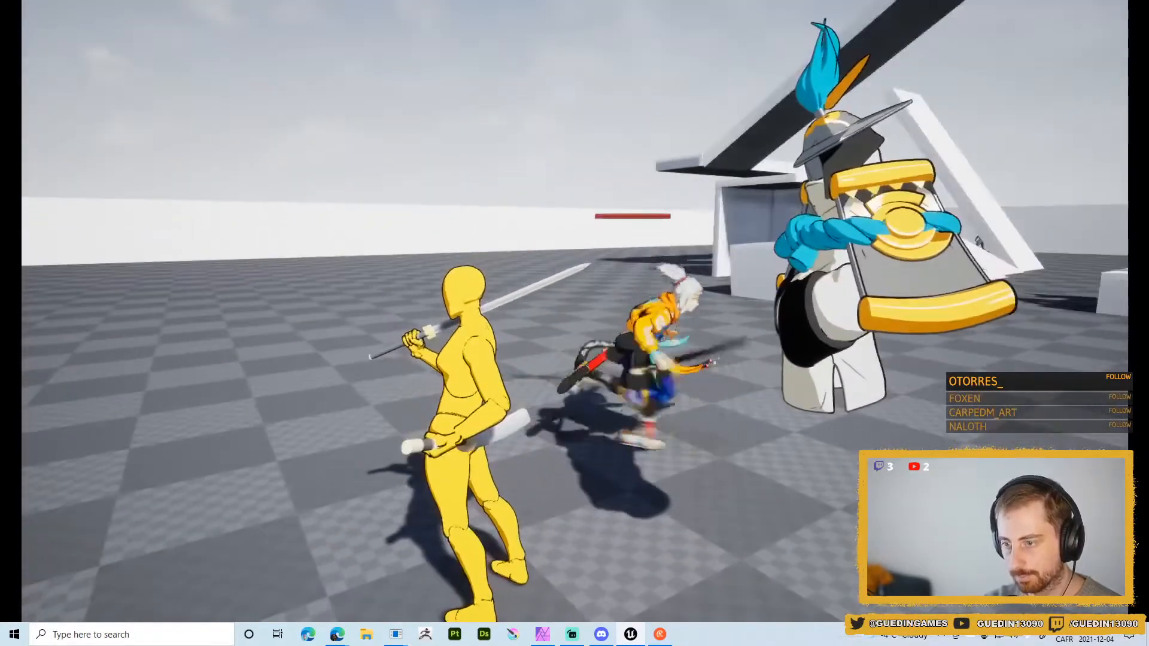
key("w")
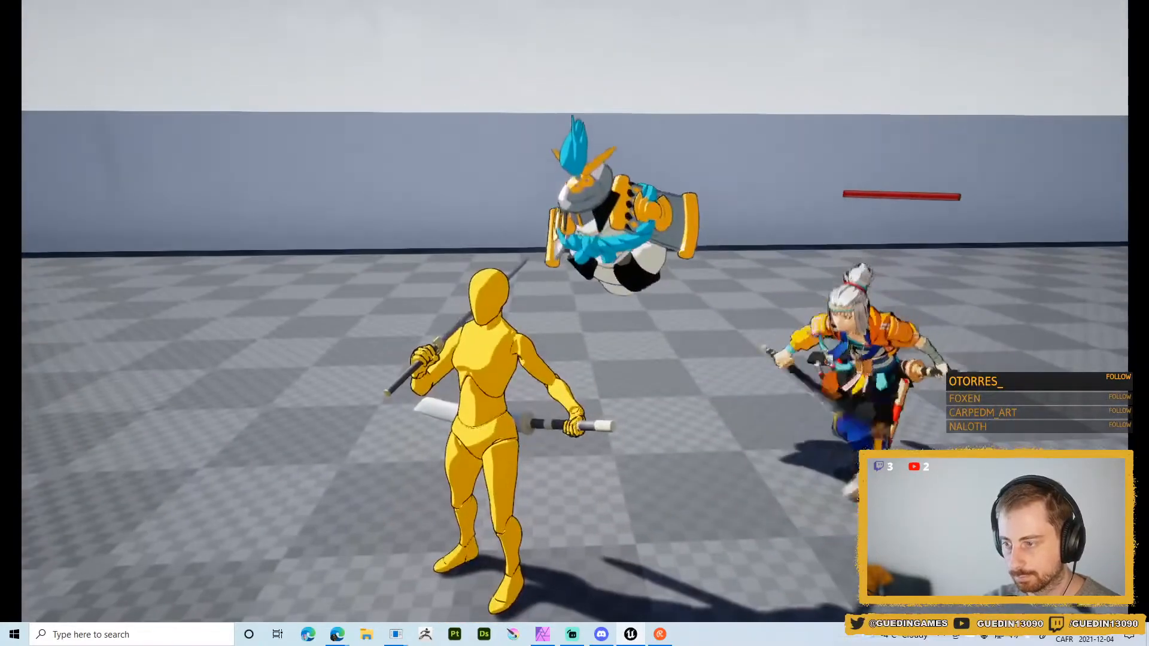
key("w")
key("s")
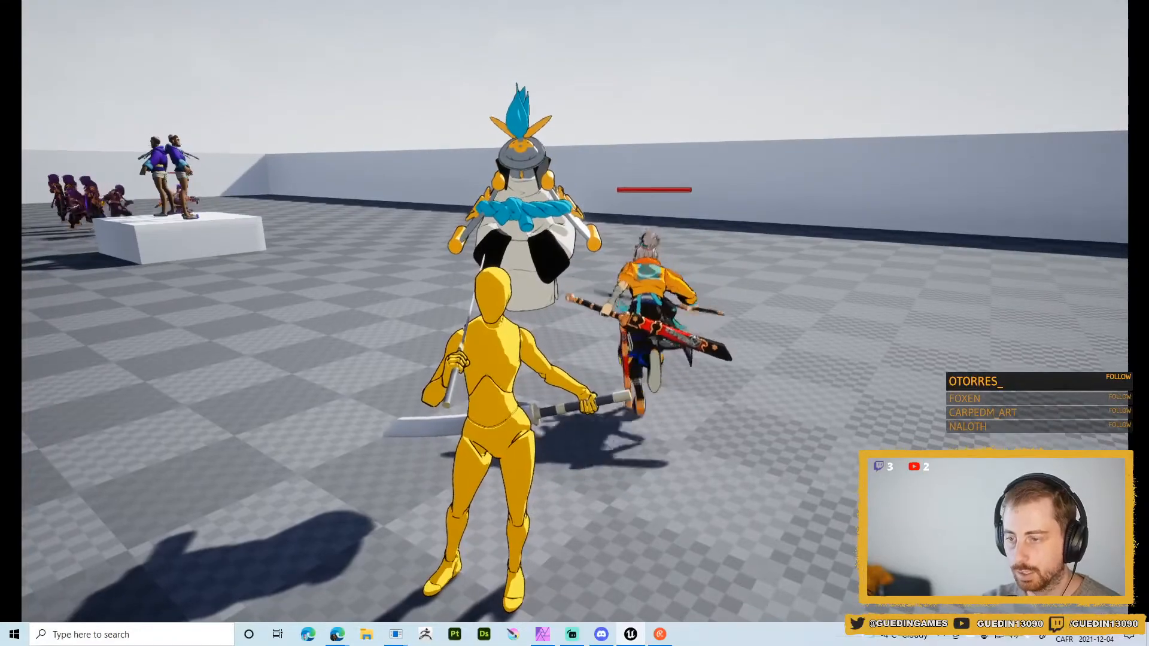
key("w")
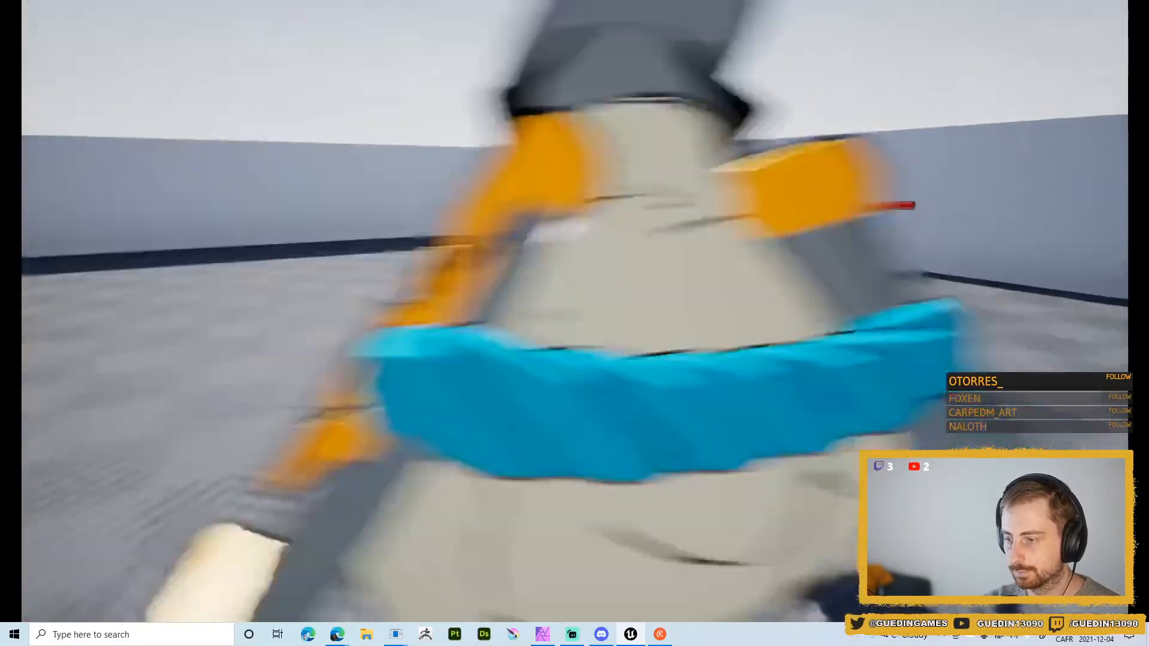
key("Escape")
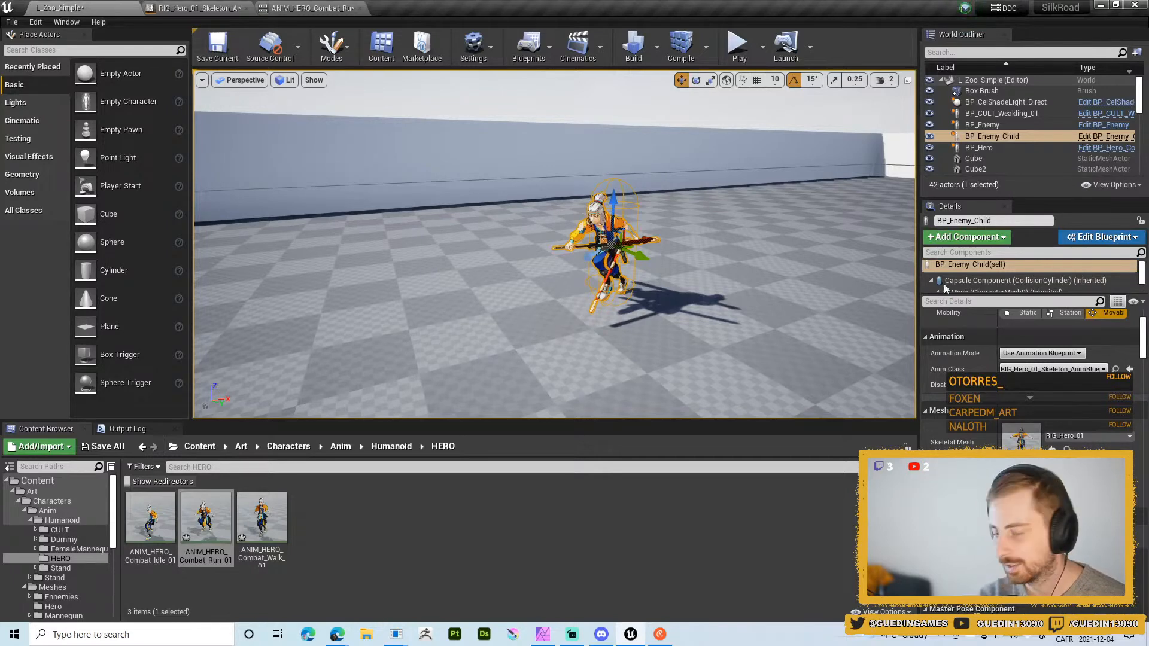
- Save all modified assets, including the run and walk animations, the L_Zoo_Simple level and the hero's animation blueprint
left_click(103, 447)
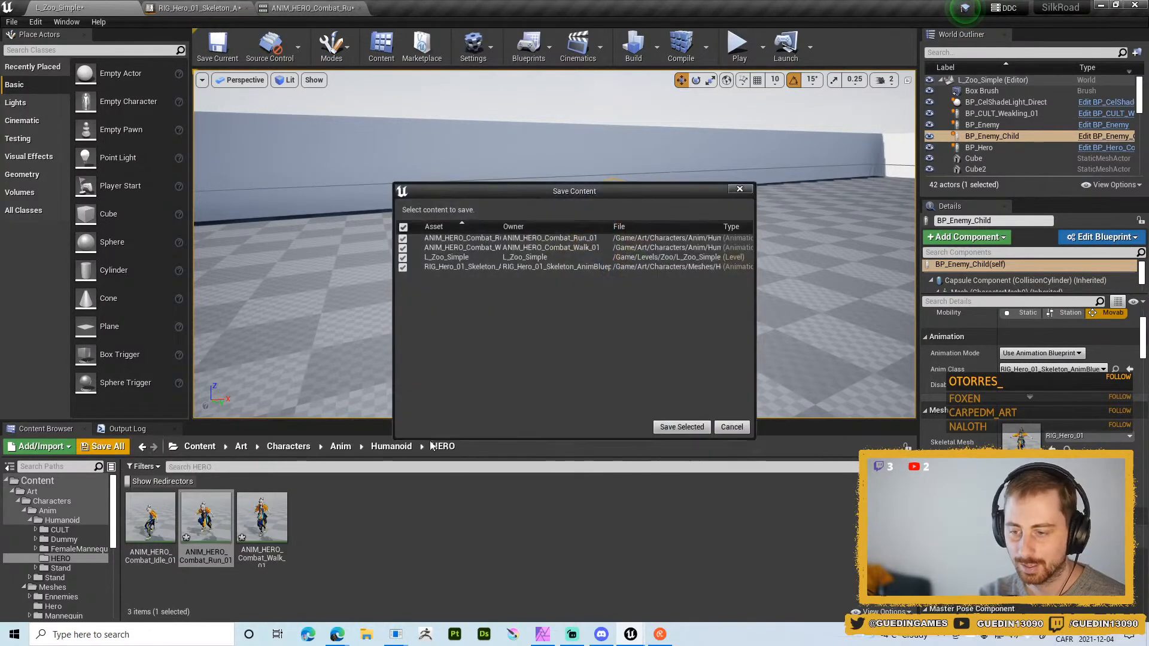
left_click(682, 425)
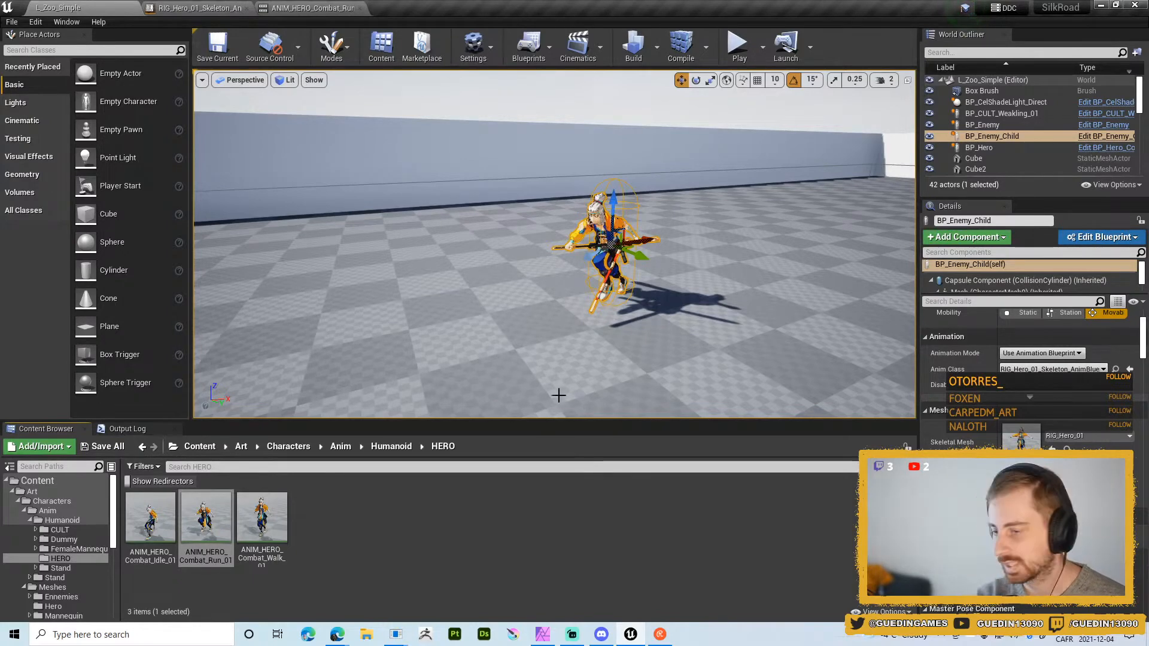
left_click(429, 536)
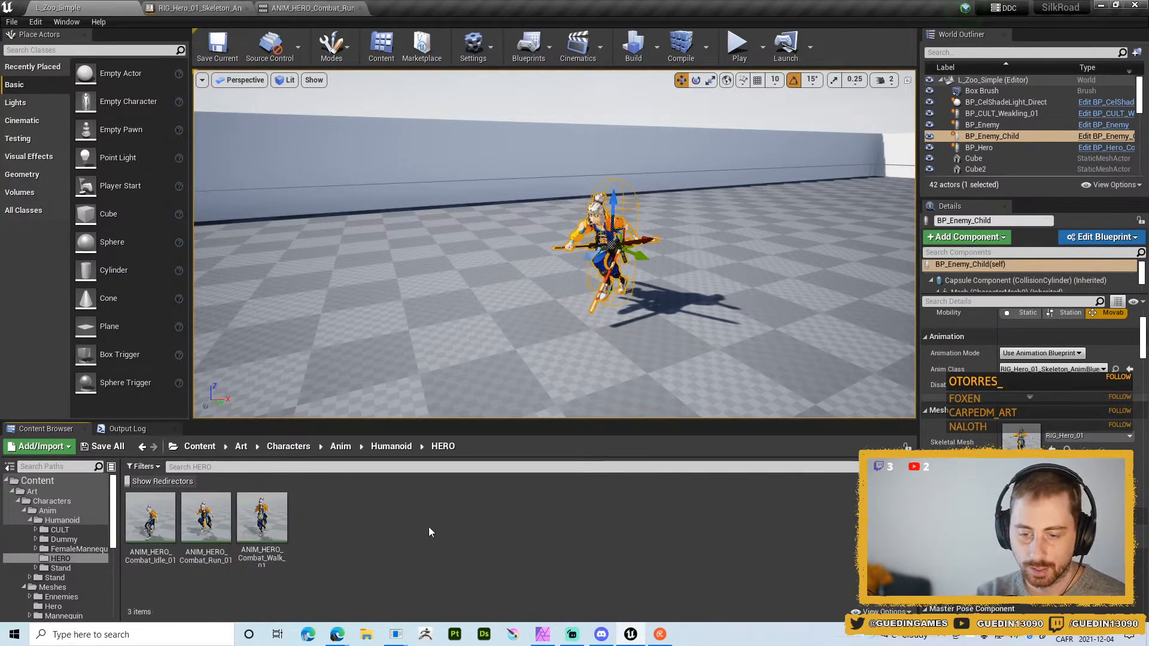
- Create a Blend Space for RIG_Hero_01_Skeleton in the HERO folder and name it ANIMBS_HERO_IdleWalkRun_01
right_click(317, 521)
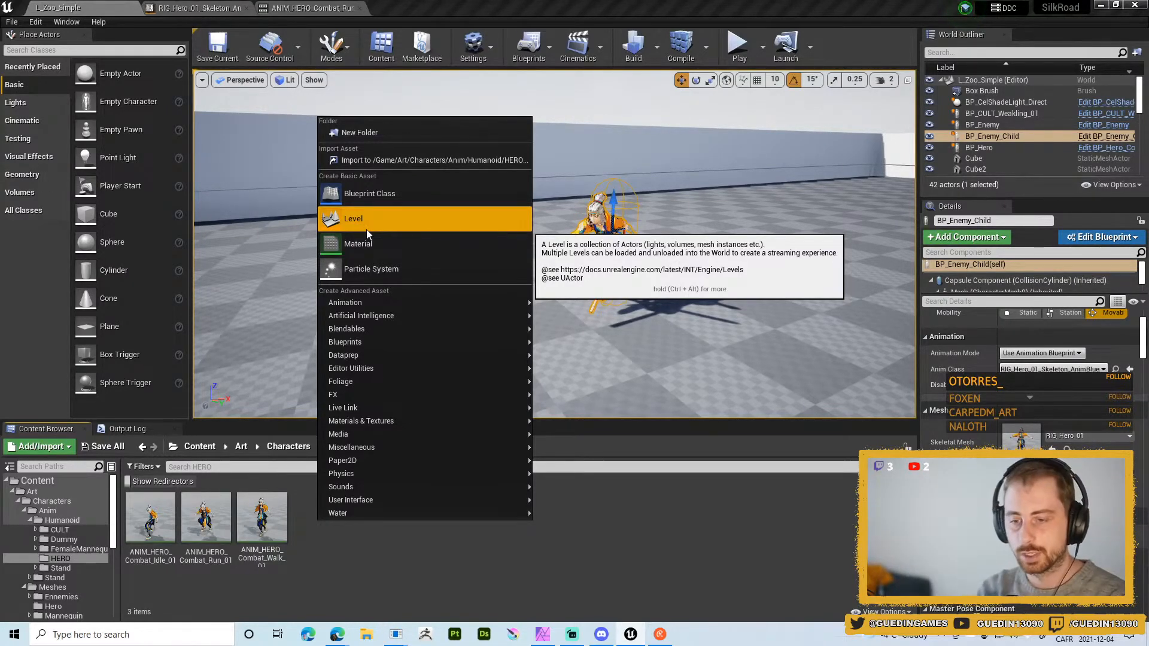
mouse_move(366, 331)
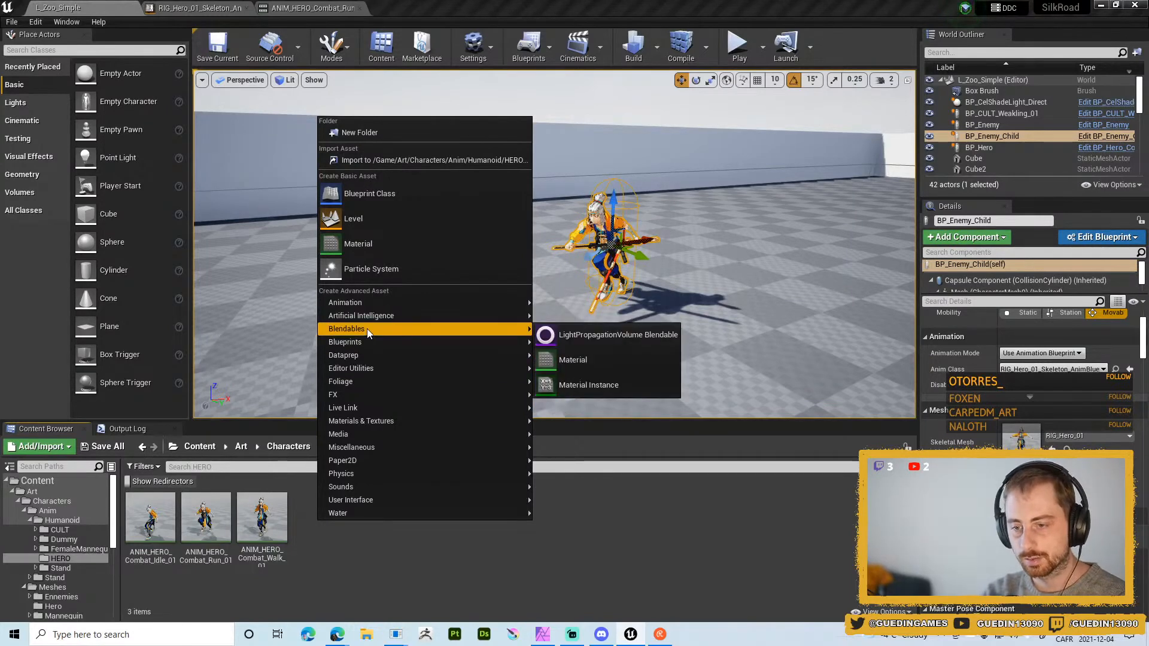
mouse_move(375, 302)
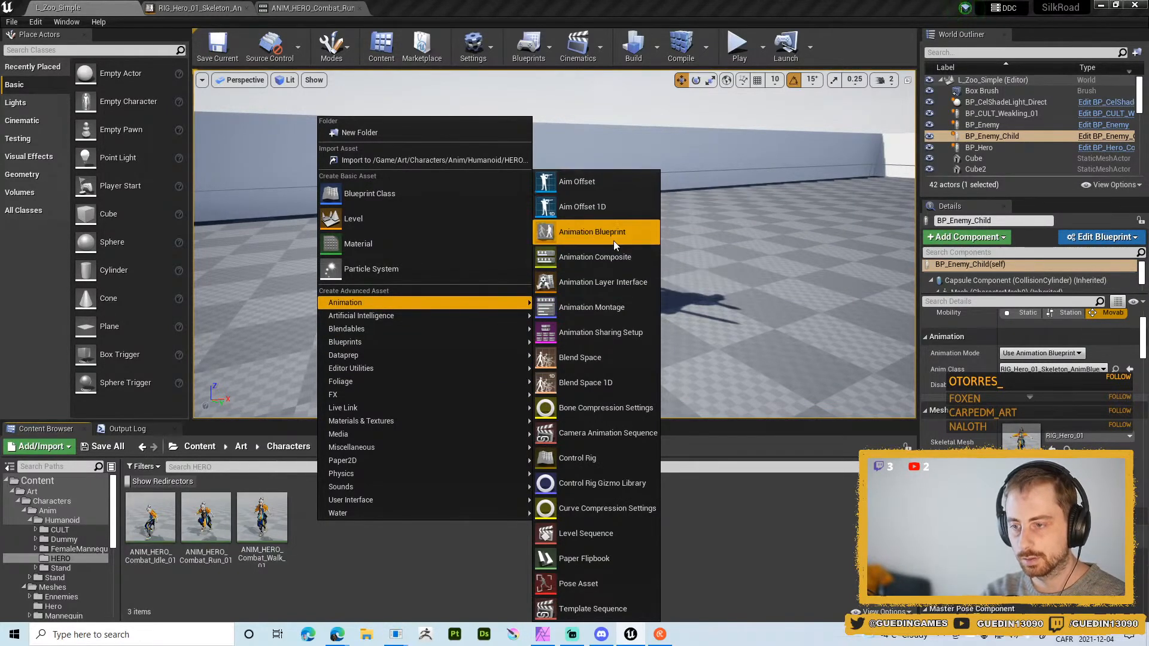
left_click(576, 357)
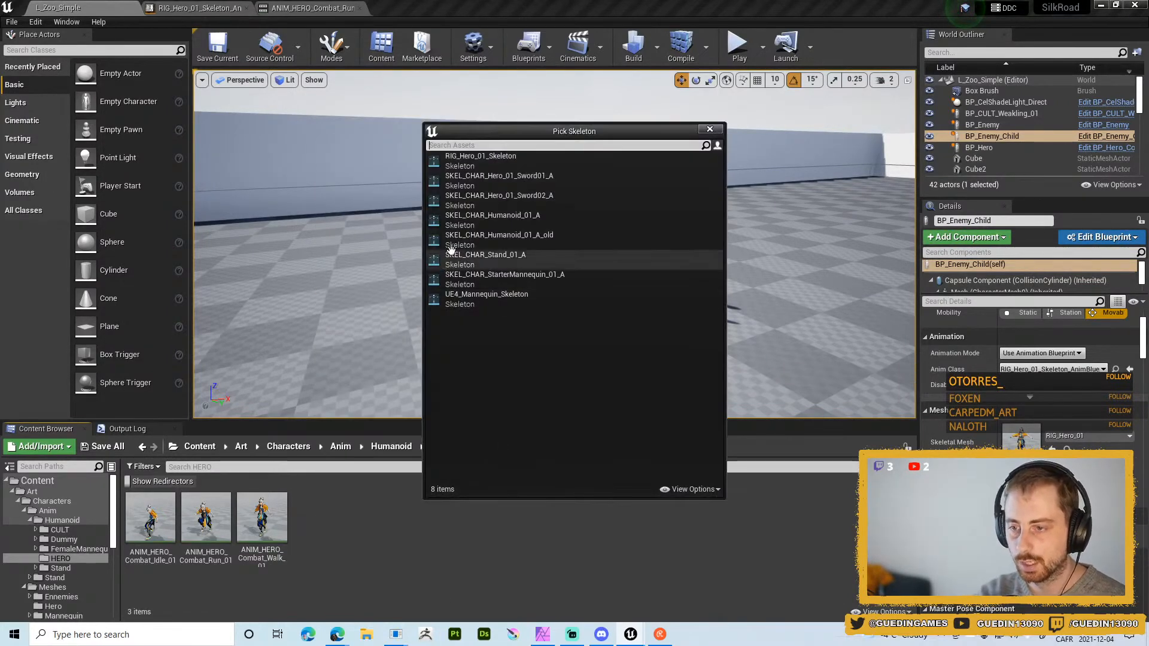
left_click(515, 161)
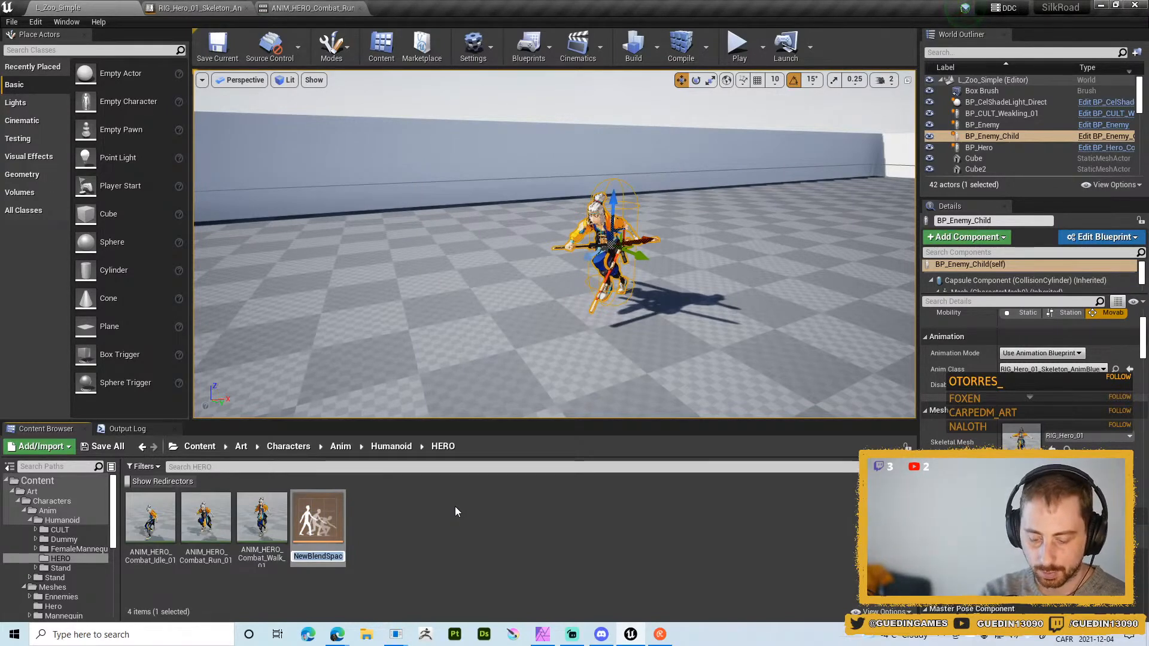
type("ANIMBS")
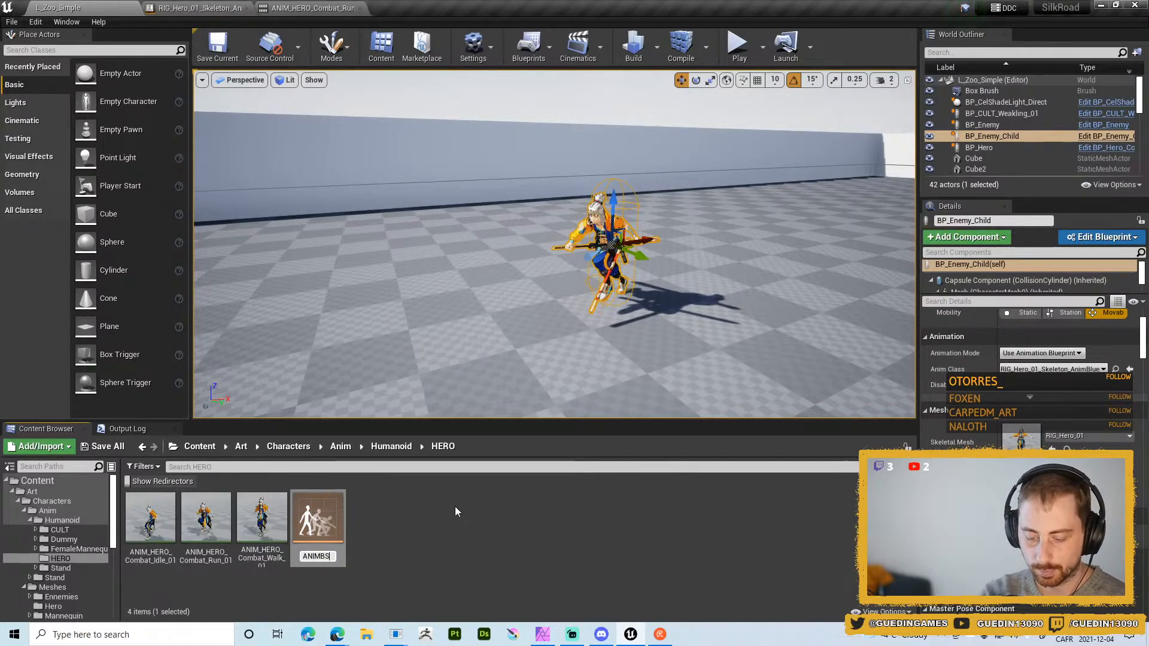
type("_HERO")
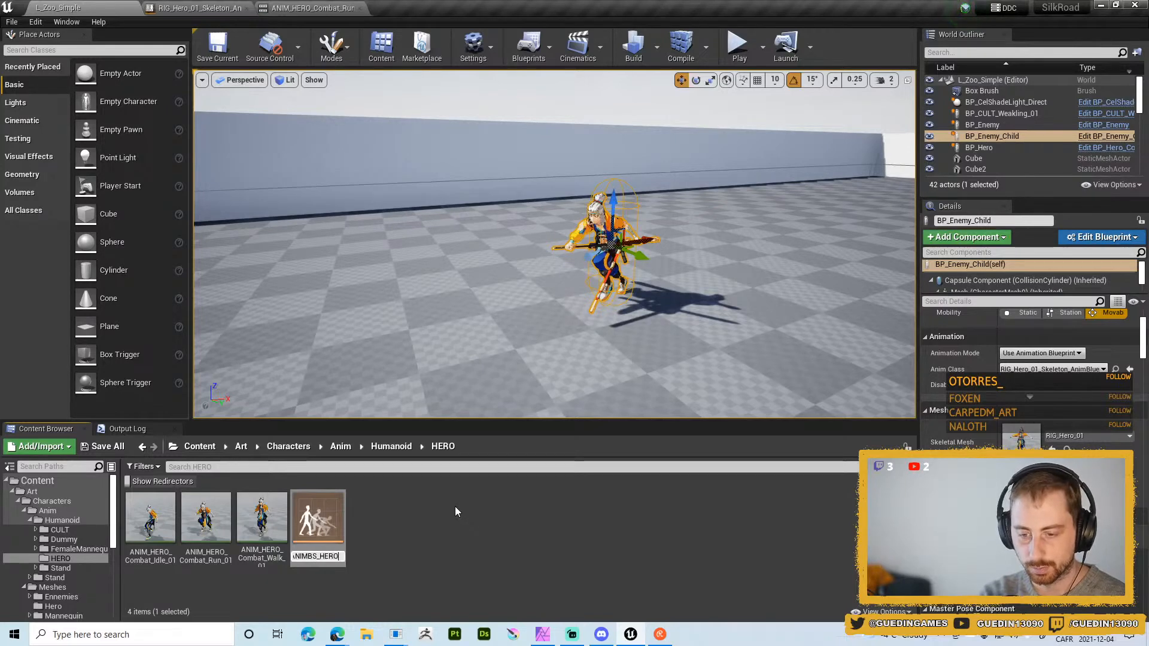
type("_I")
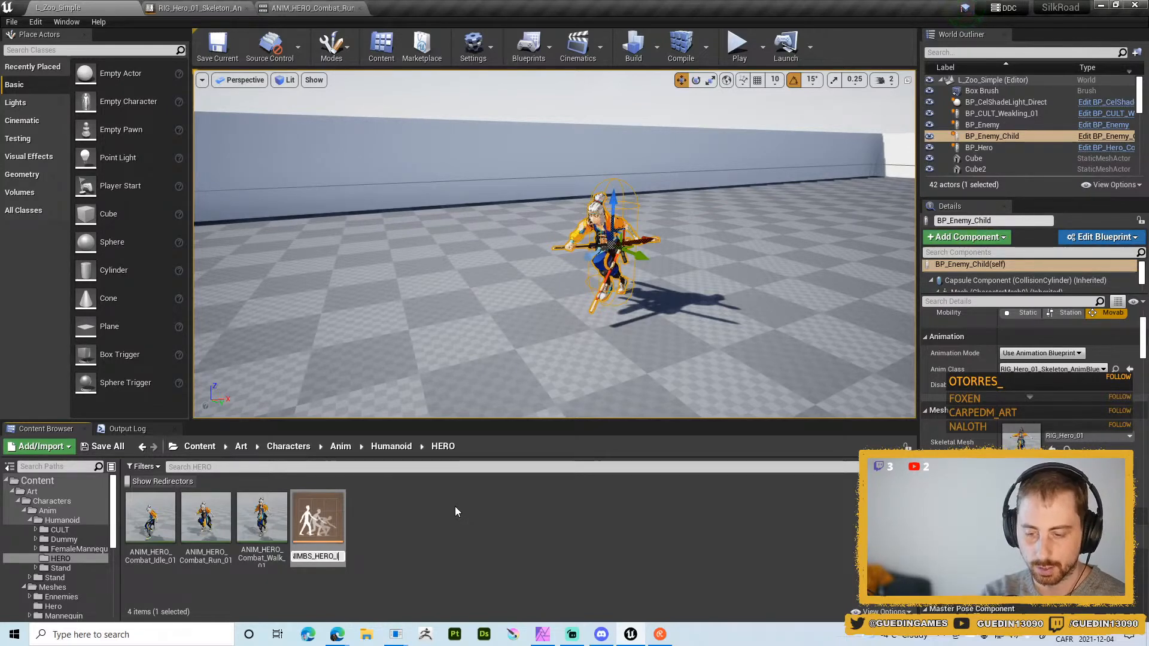
type("dleWa")
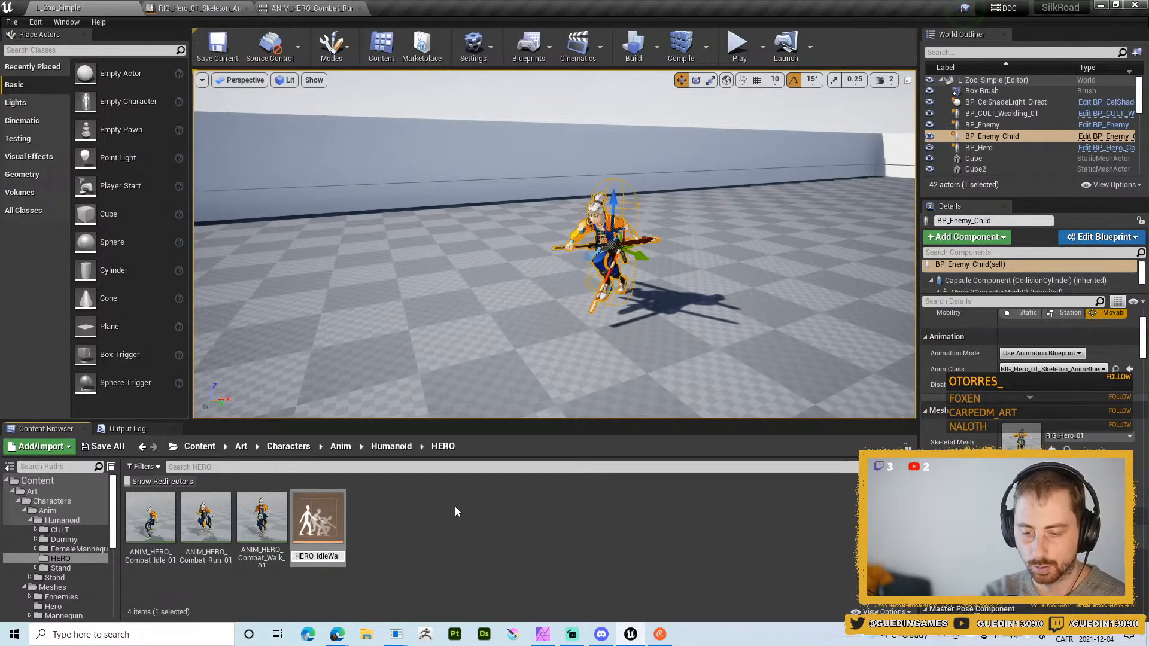
type("lkRun_01")
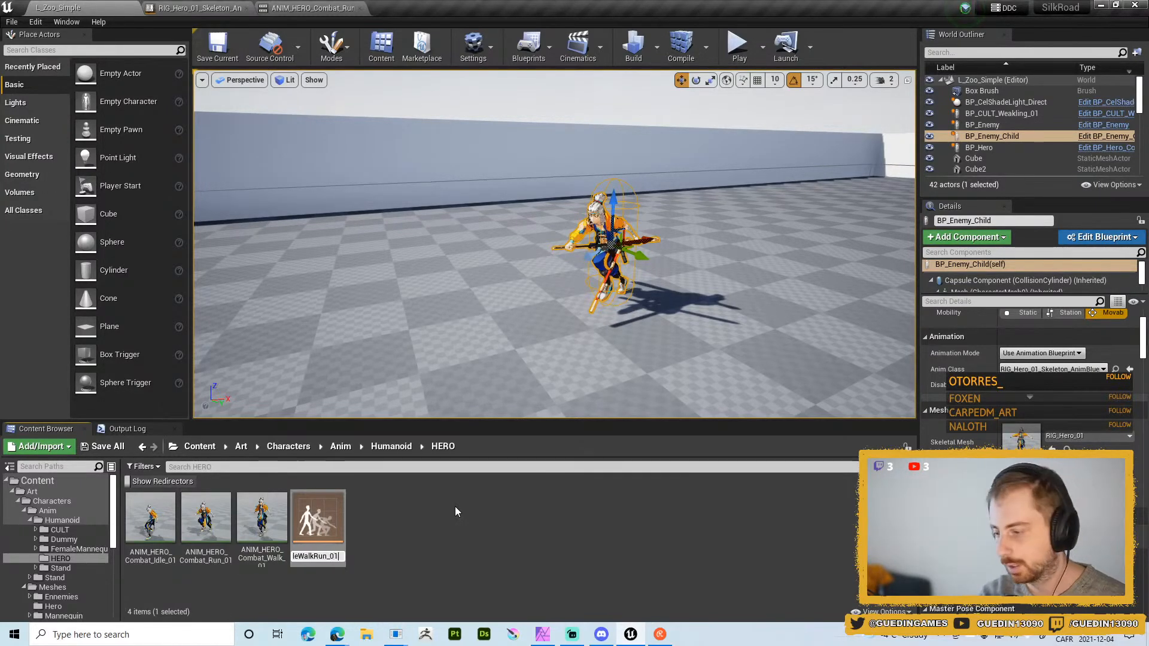
key("Return")
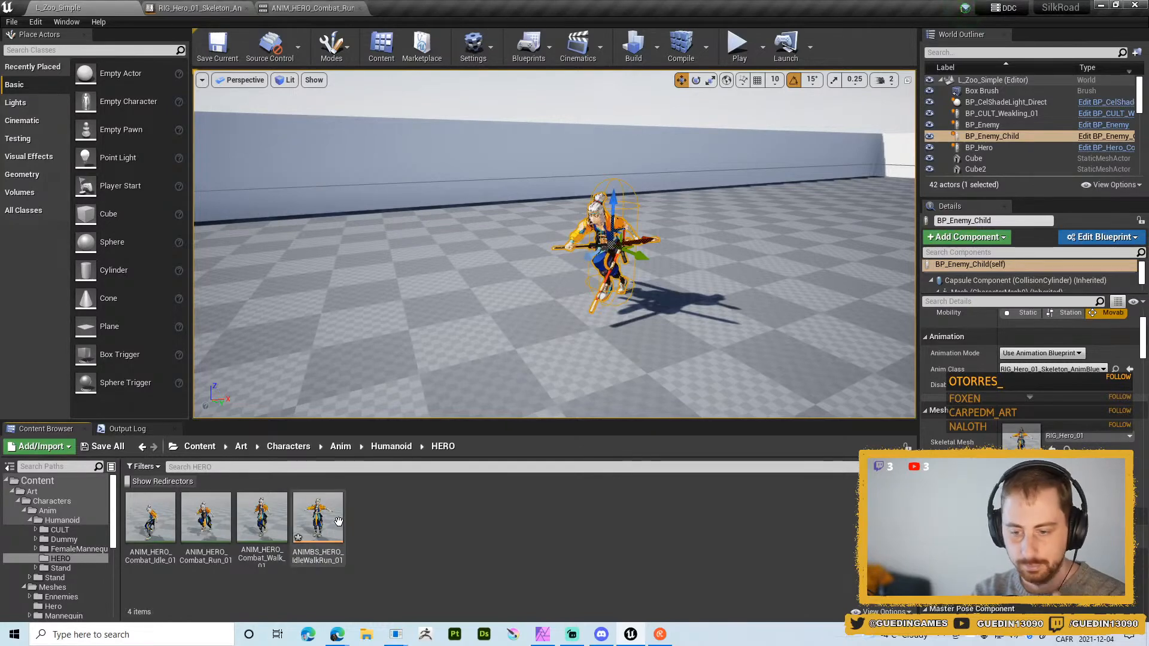
- In ANIMBS_HERO_IdleWalkRun_01, name the horizontal axis Speed and the vertical axis Stride, and return to the level editor
double_click(335, 530)
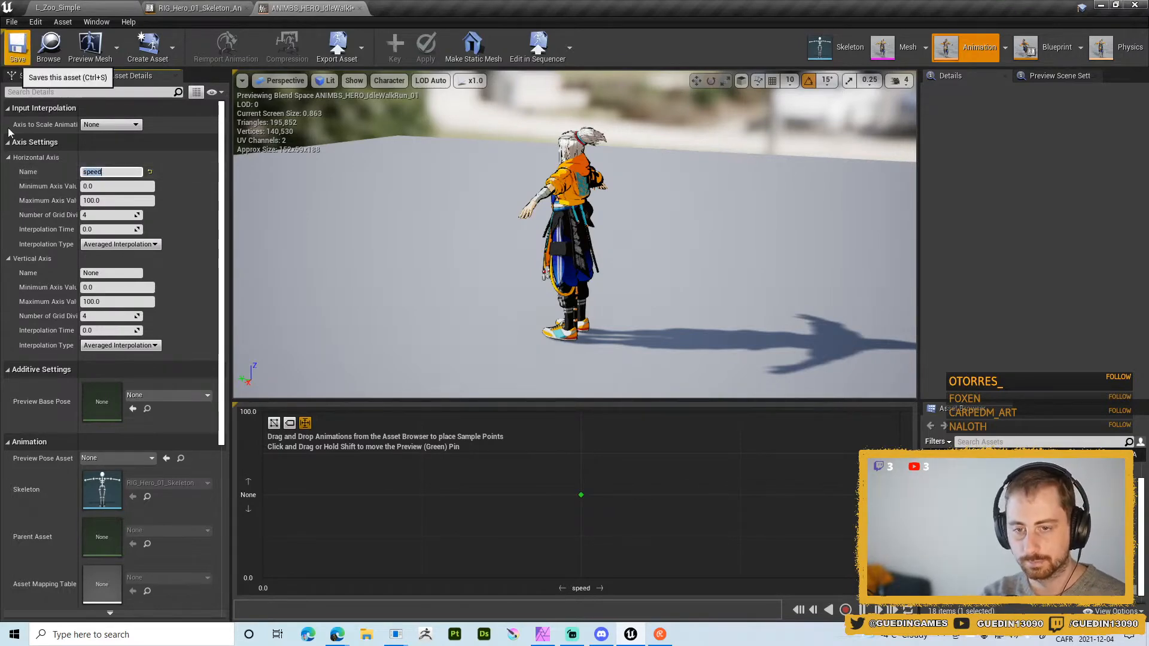
key("Delete")
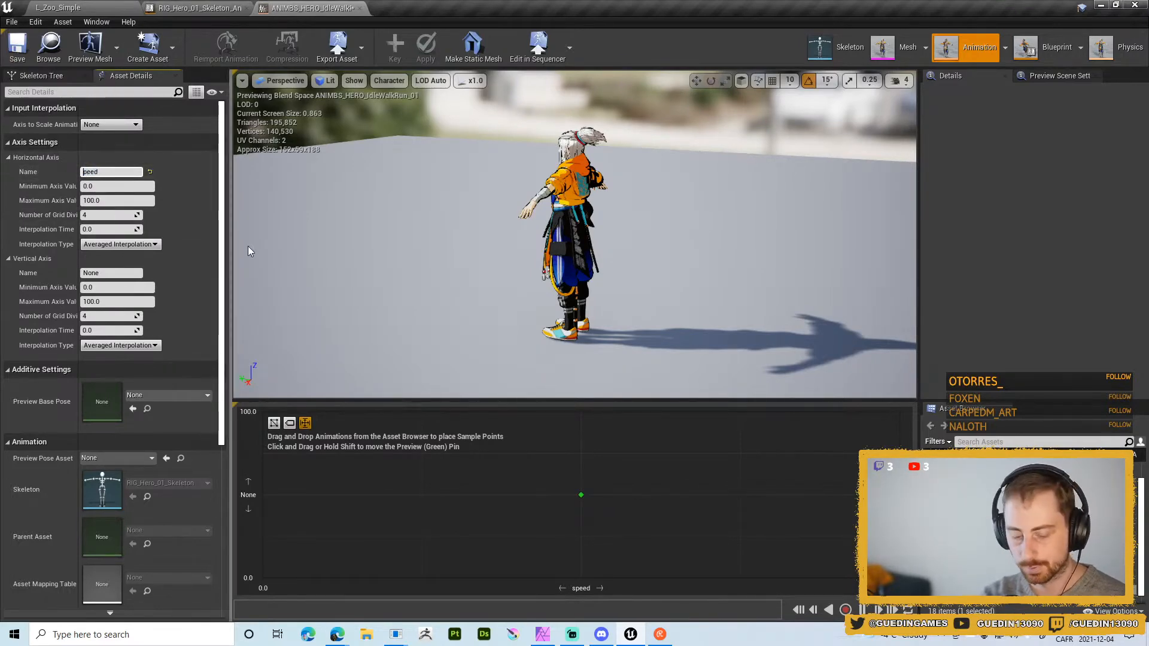
type("S")
key("Return")
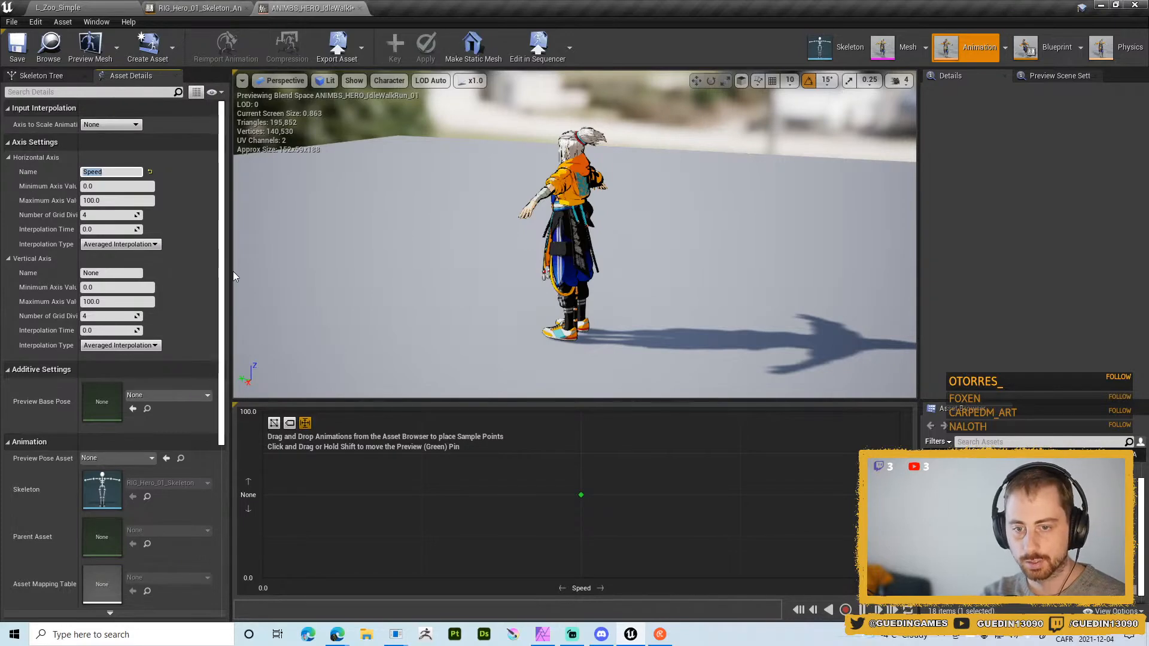
left_click(123, 274)
type("Stride")
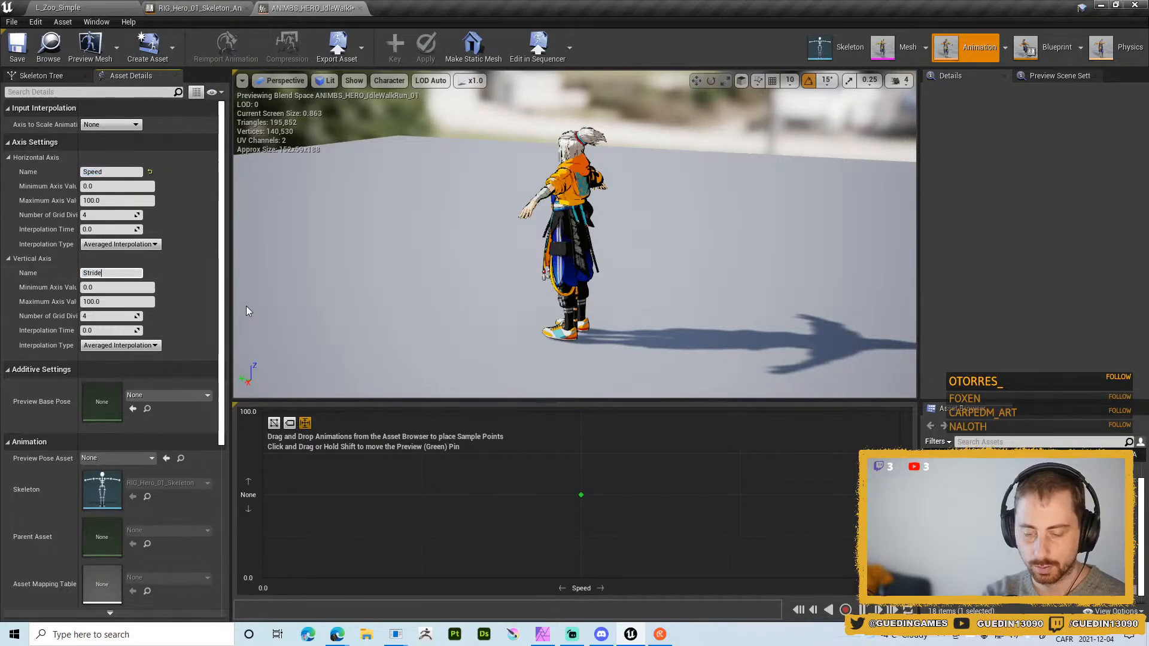
key("Return")
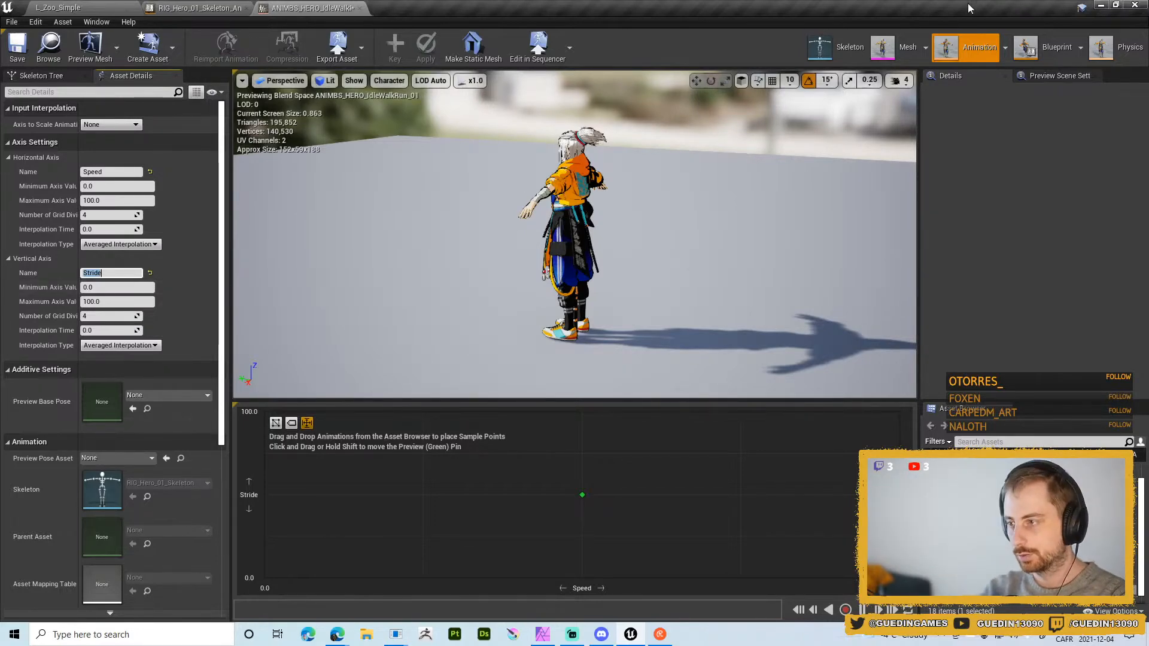
left_click(1095, 6)
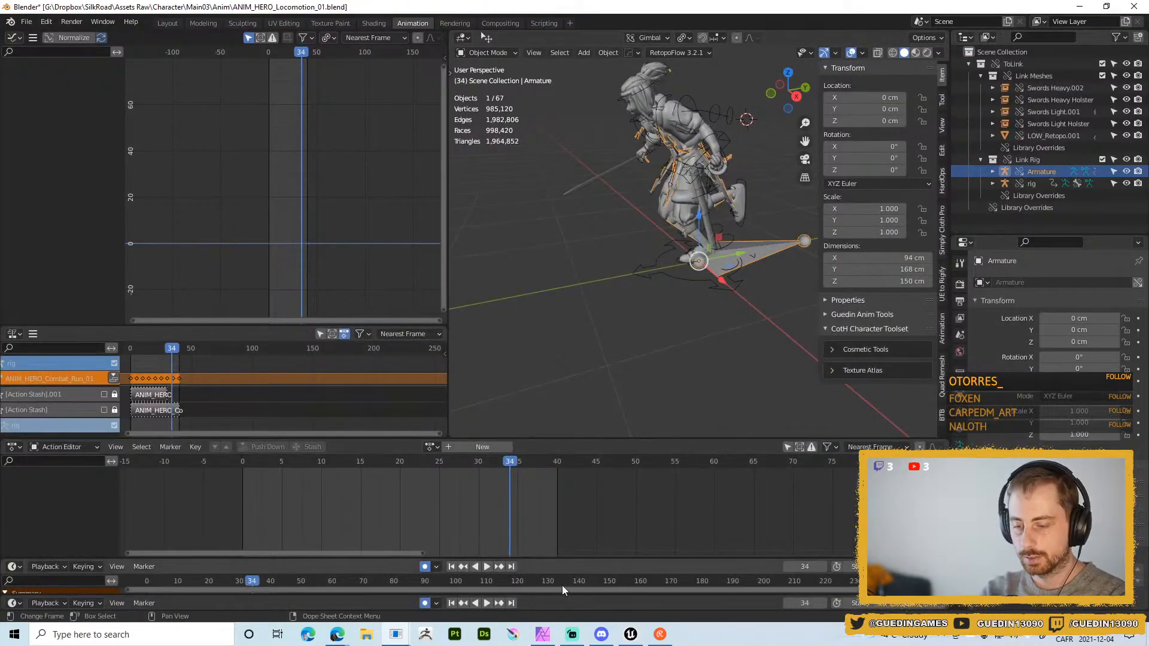
left_click(631, 635)
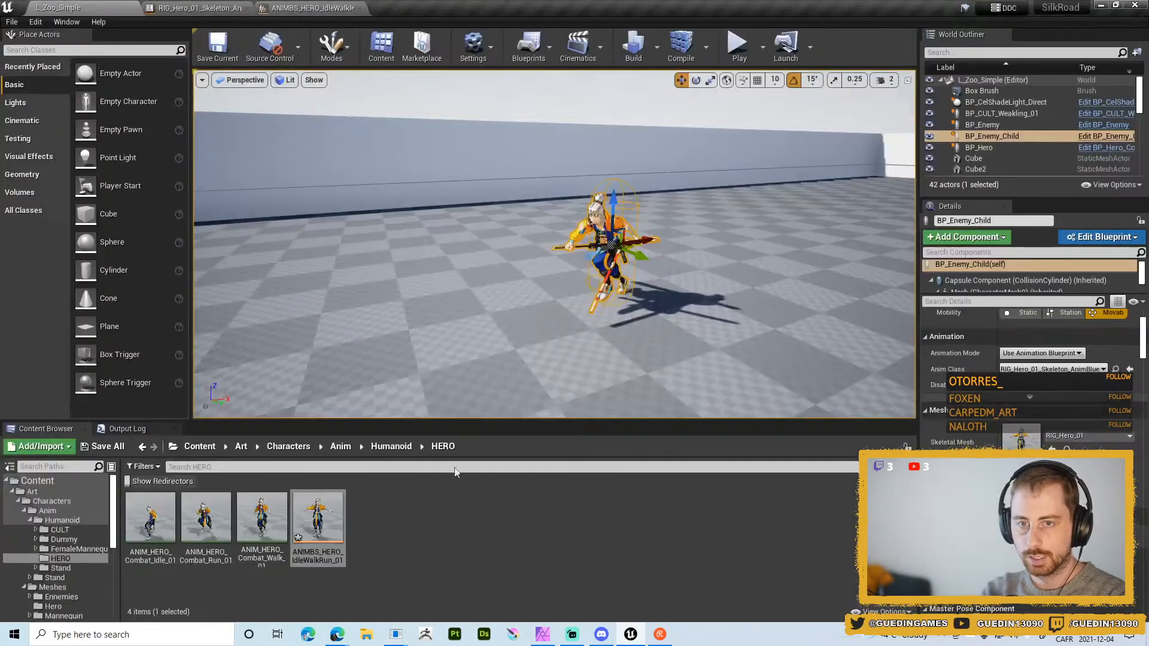
- Select BP_Hero in the level and open its assigned animation class, AnimBP_CHAR_Humanoid_01_A
right_click_drag(475, 309, 509, 307)
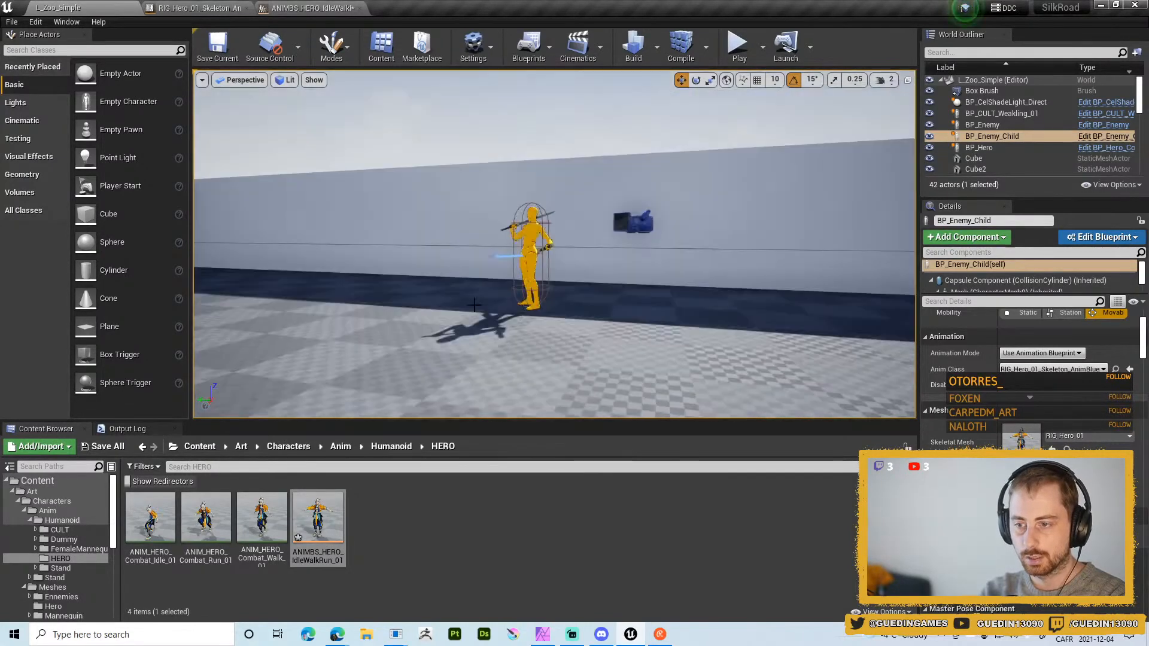
left_click(524, 239)
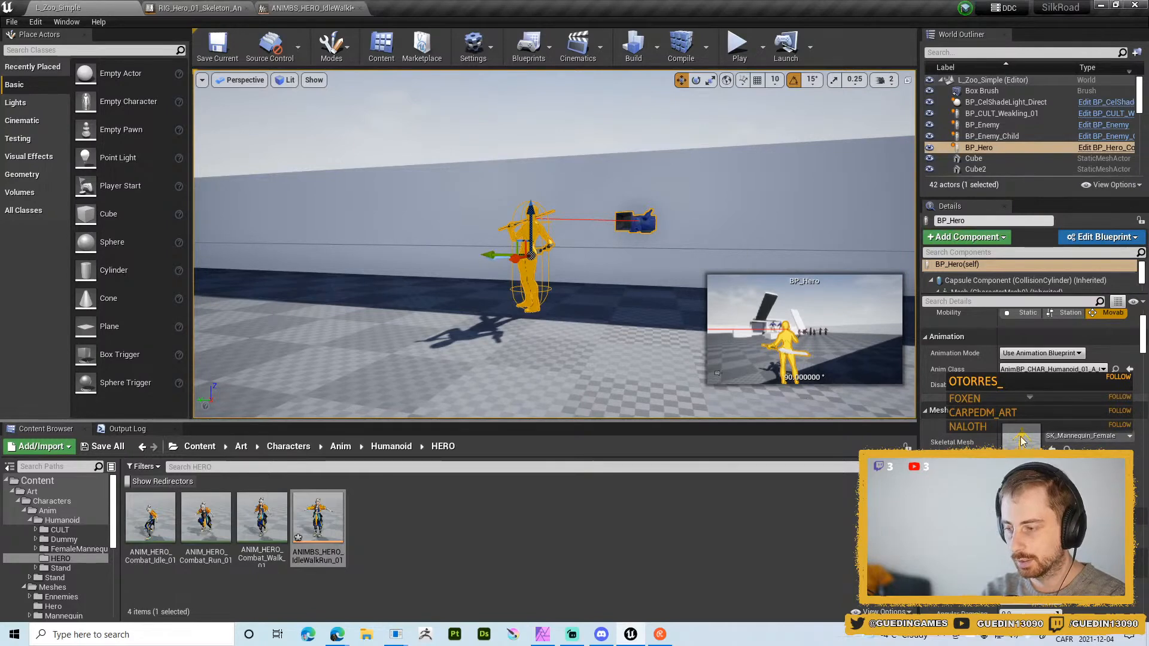
scroll(1135, 409, "up", 1)
scroll(1135, 409, "up", 2)
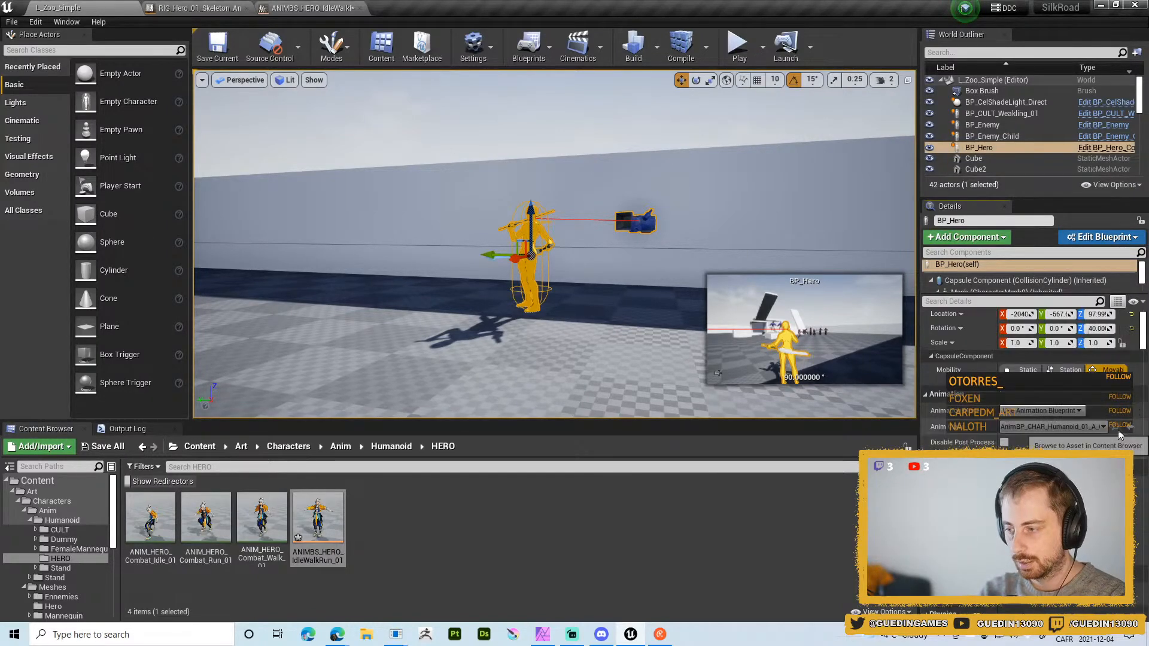
left_click(1115, 427)
double_click(431, 516)
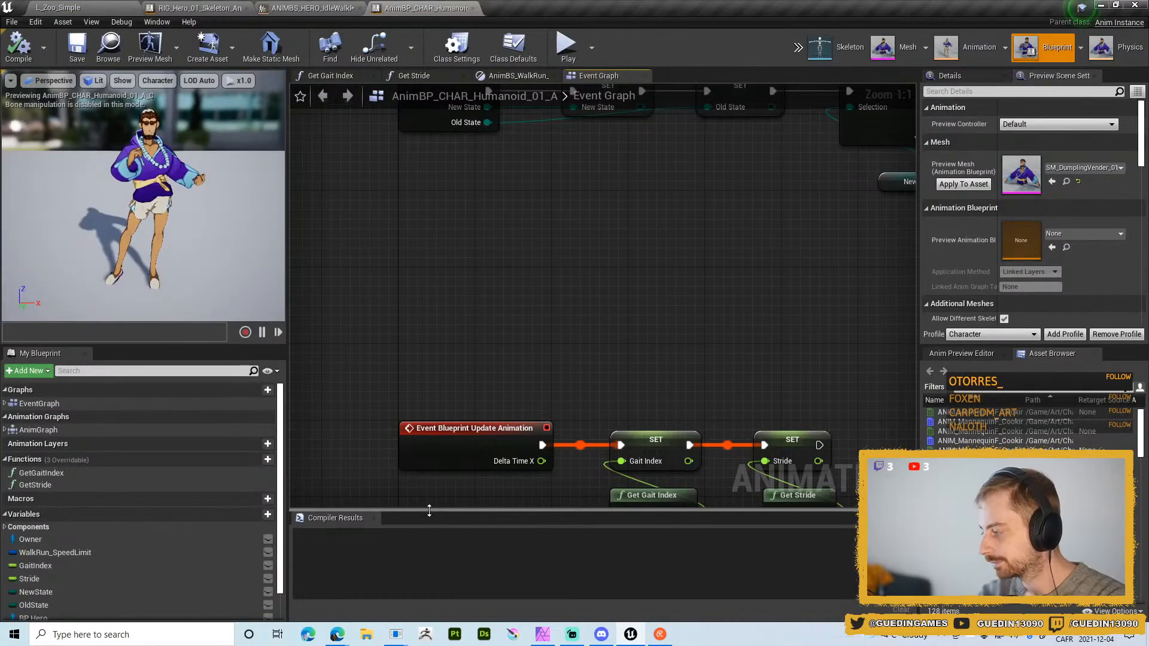
- Examine the AnimBS_WalkRun_N_F_01 state graph to see which variables drive its blend space player
right_click_drag(556, 369, 527, 228)
left_click(504, 77)
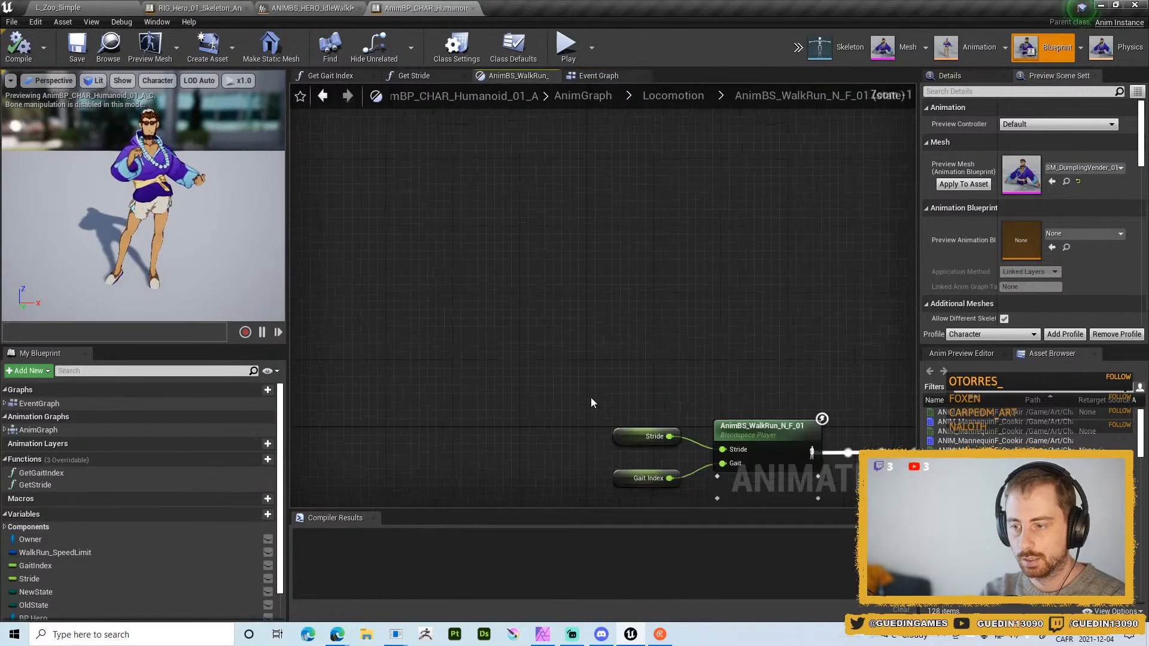
scroll(591, 399, "down", 3)
right_click_drag(591, 398, 503, 308)
scroll(535, 275, "up", 4)
right_click_drag(584, 423, 543, 276)
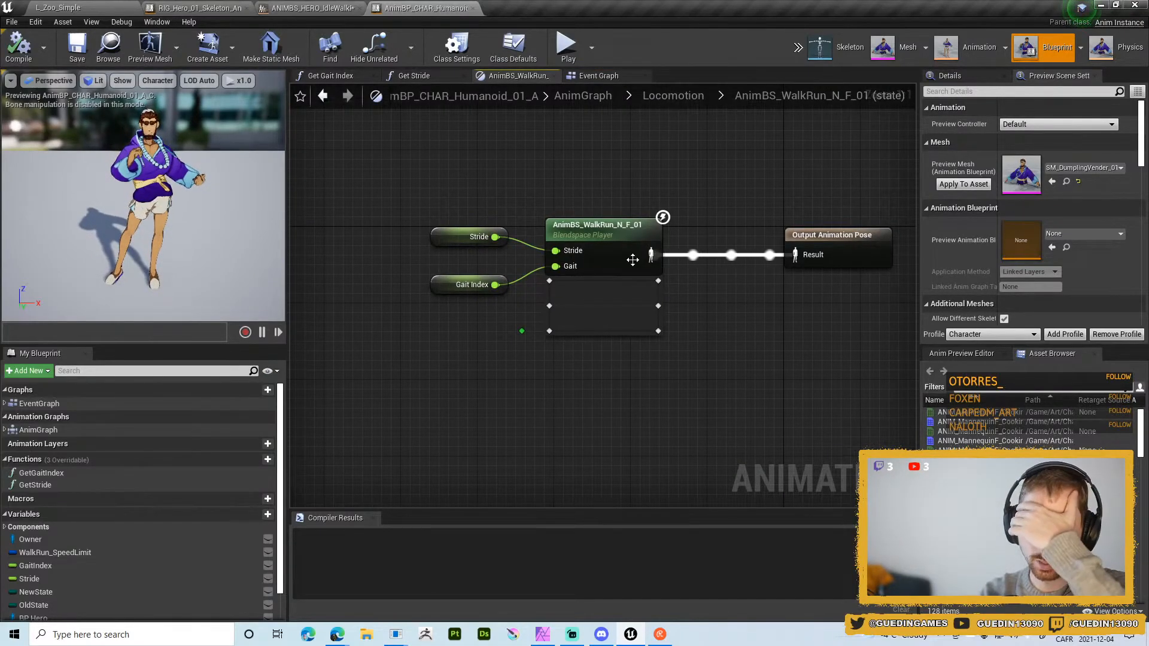
- Open the AnimBS_WalkRun_N_F_01 blend space to review its axes and preview its blending, and return to ANIMBS_HERO_IdleWalkRun_01
double_click(620, 238)
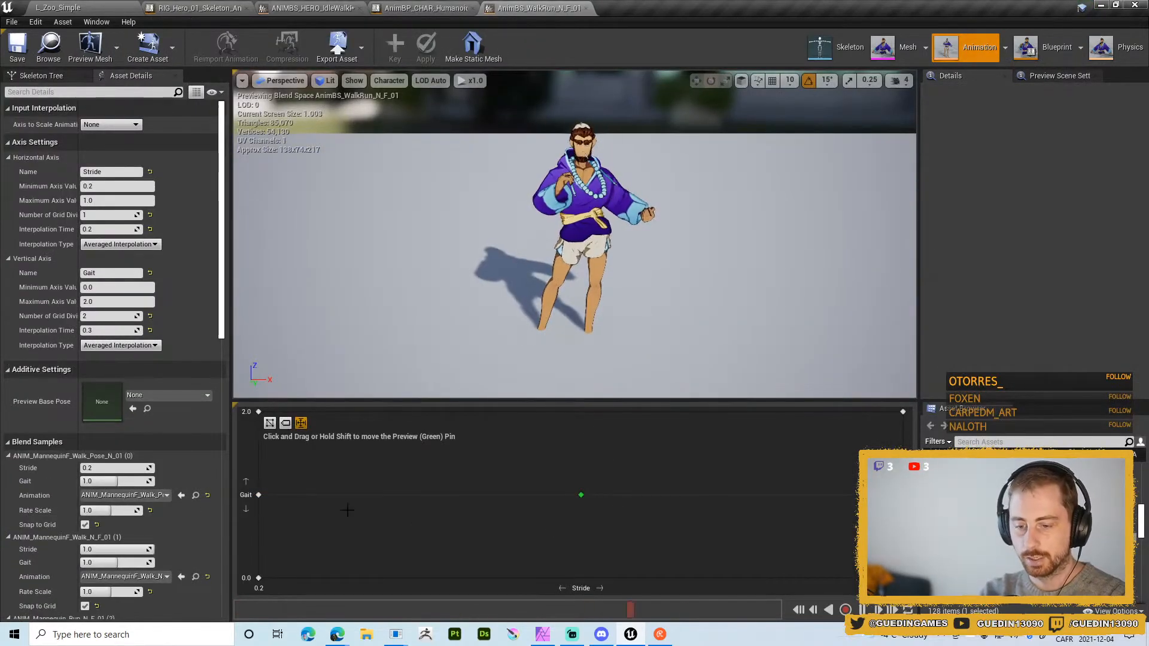
key("shift")
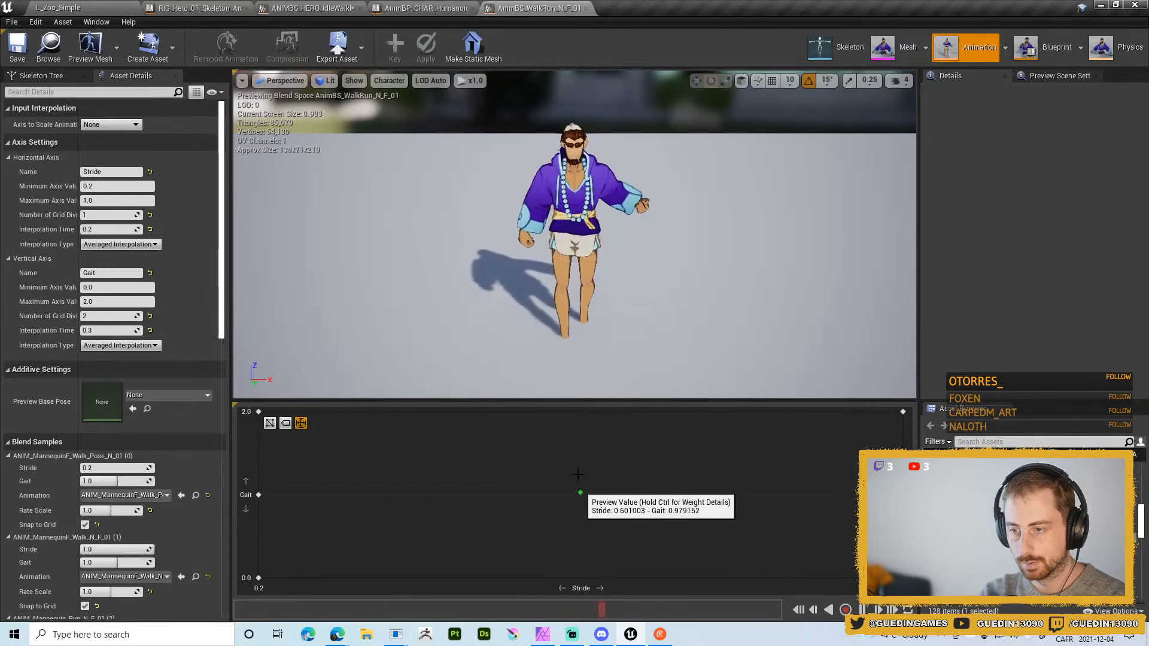
left_click(554, 8)
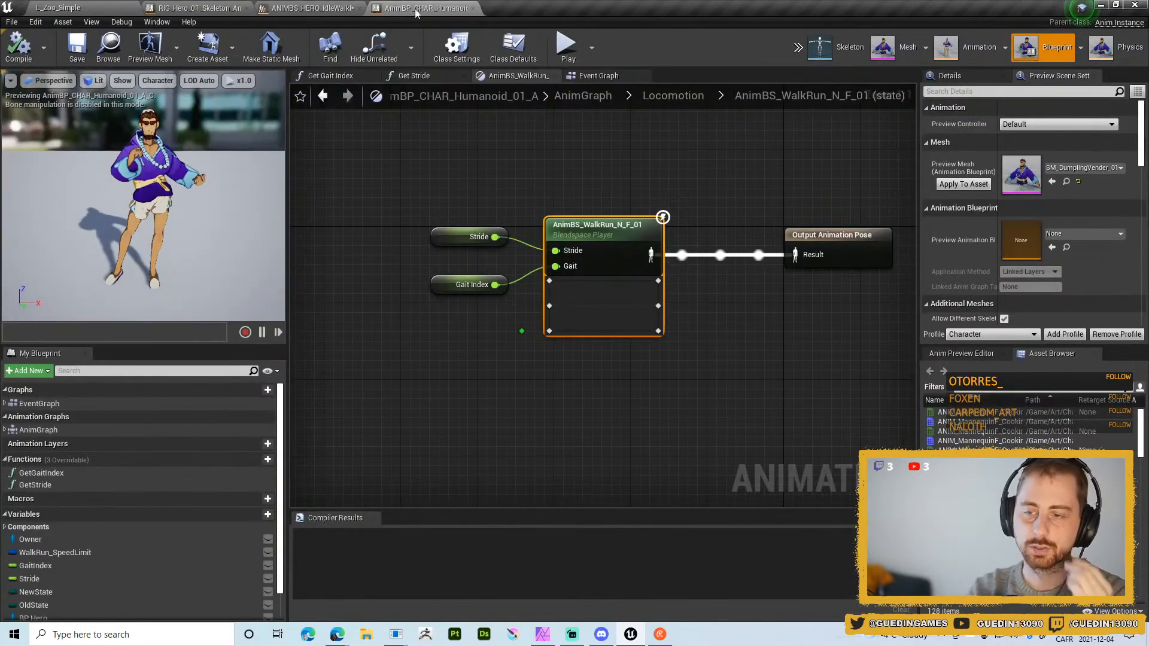
left_click(310, 8)
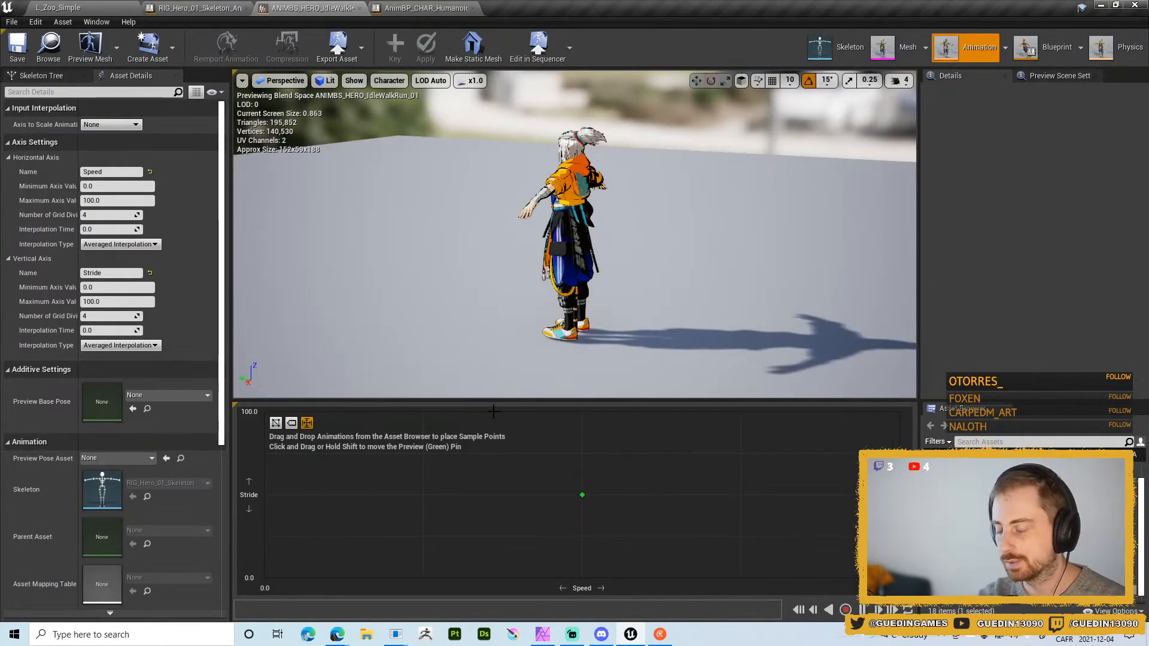
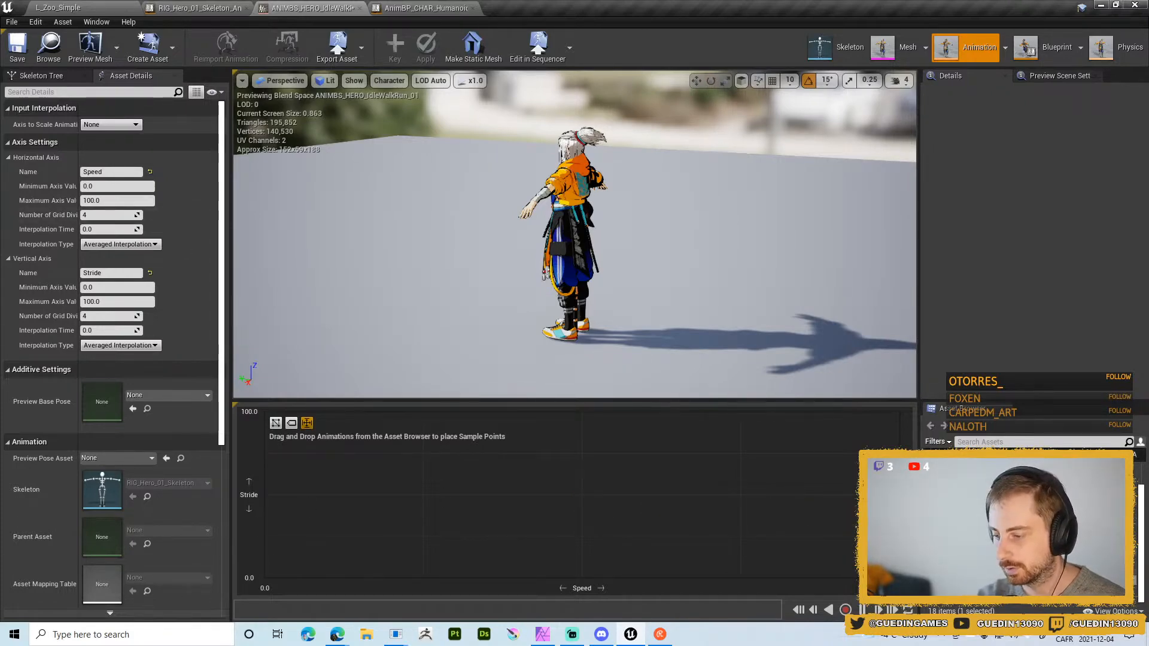
- Place the hero's combat samples at Stride 50 in the blend space: Idle at Speed 0, Run at Speed 100 and Walk at Speed 50
left_click_drag(957, 560, 275, 499)
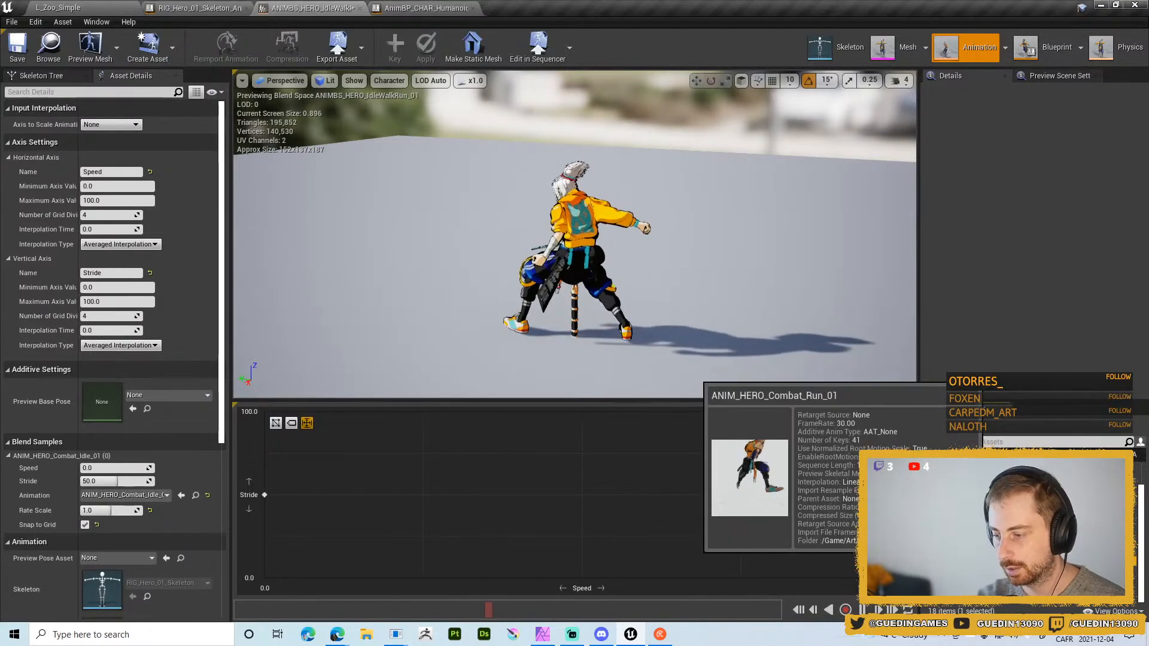
left_click_drag(957, 569, 897, 495)
left_click_drag(957, 568, 583, 495)
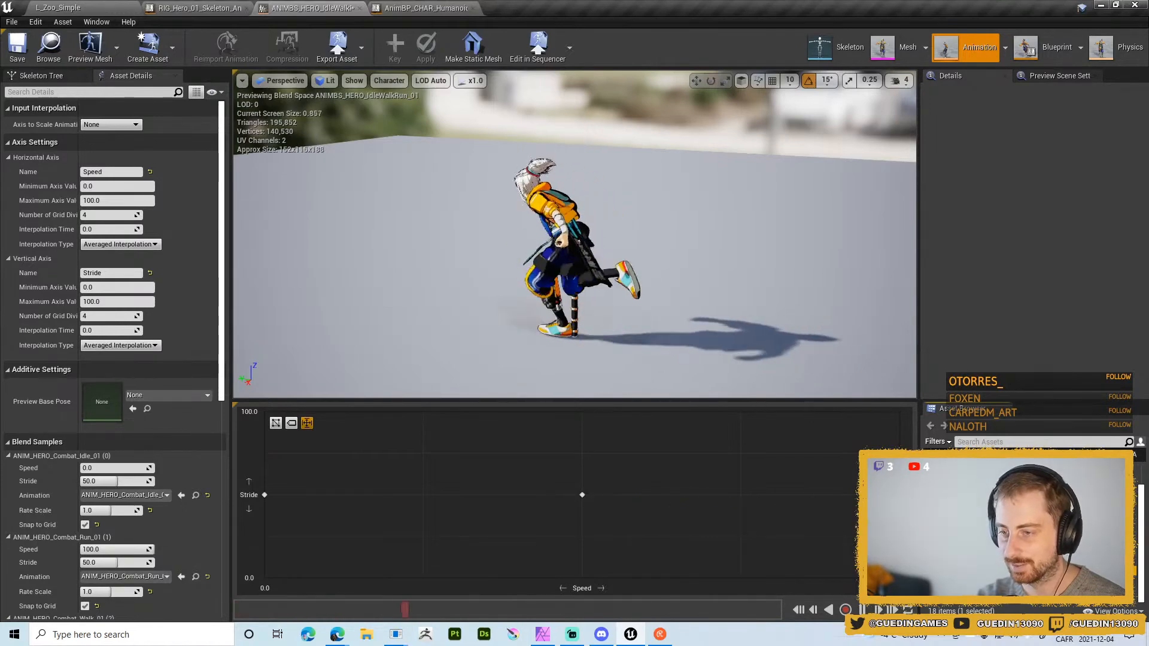
- Preview the hero's blend between idle, walk and run across the Speed axis from several angles
mouse_move(934, 479)
left_click_drag(706, 251, 910, 264, "alt")
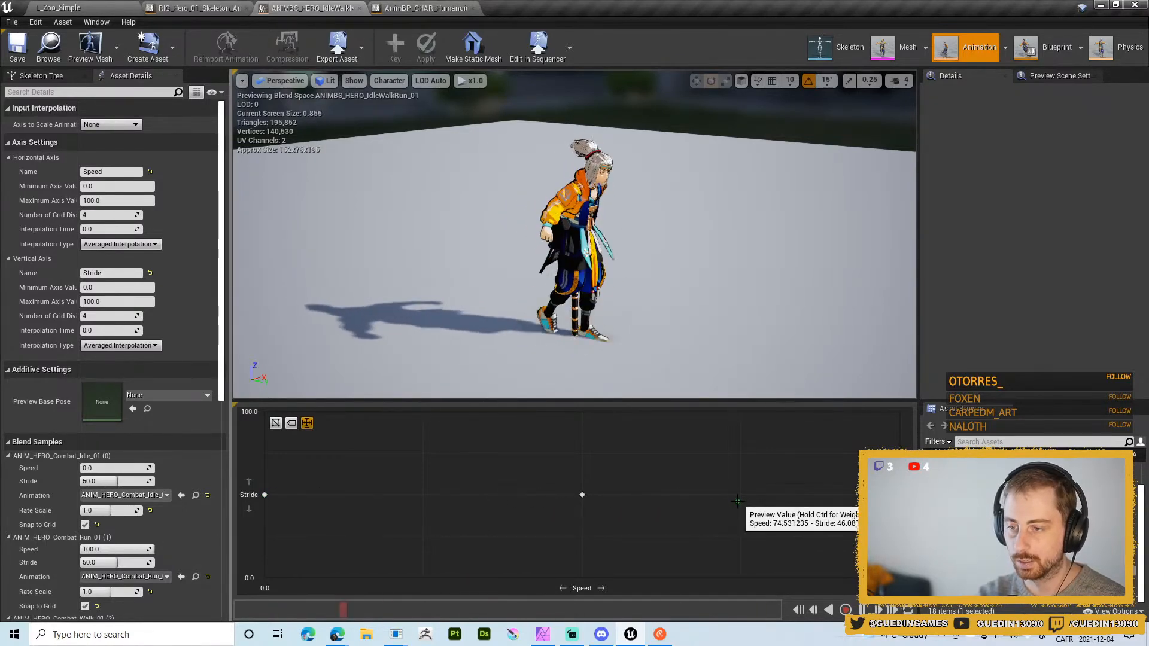
left_click_drag(747, 329, 616, 328, "alt")
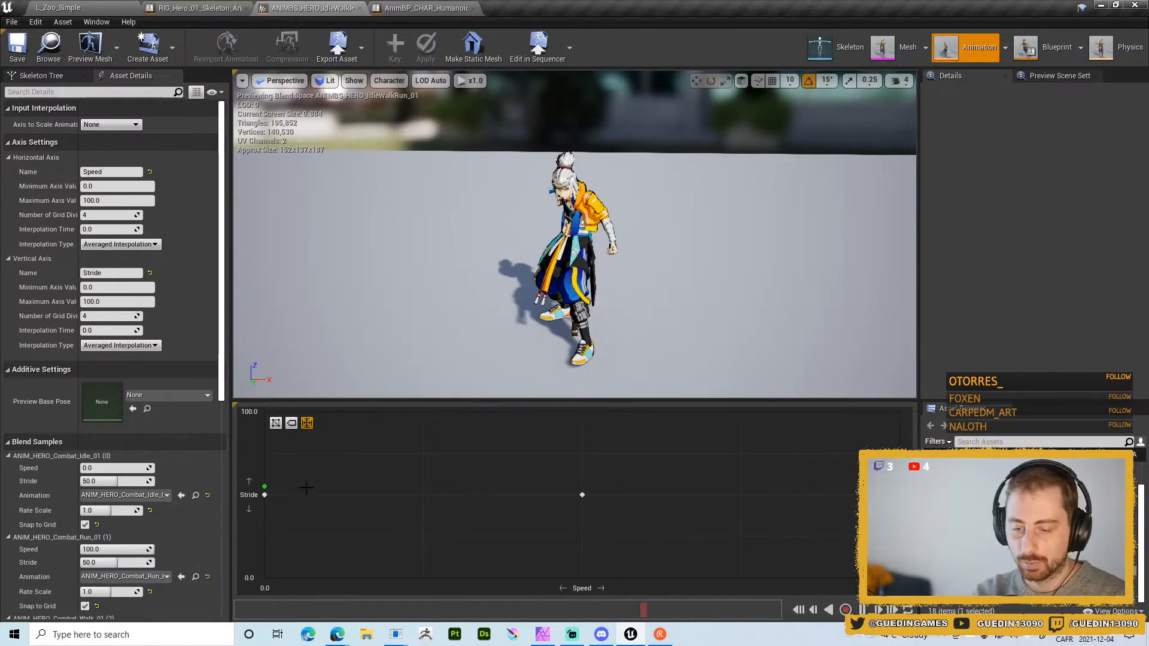
key("shift")
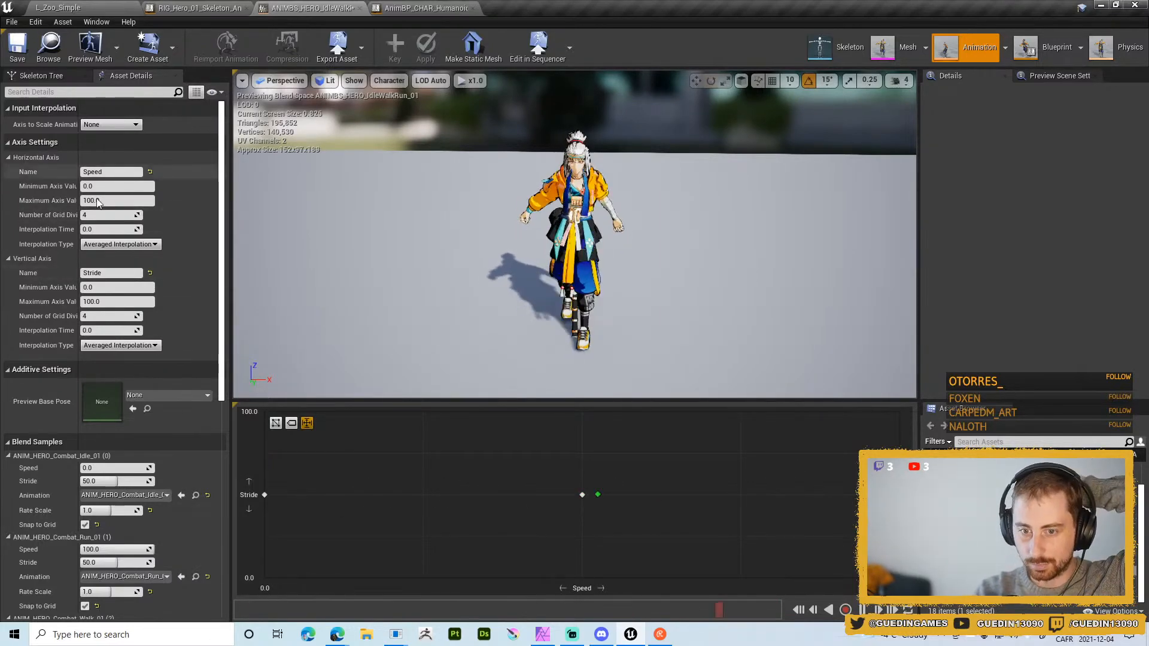
- Rename the blend space's horizontal axis Gait
left_click_drag(112, 171, 52, 171)
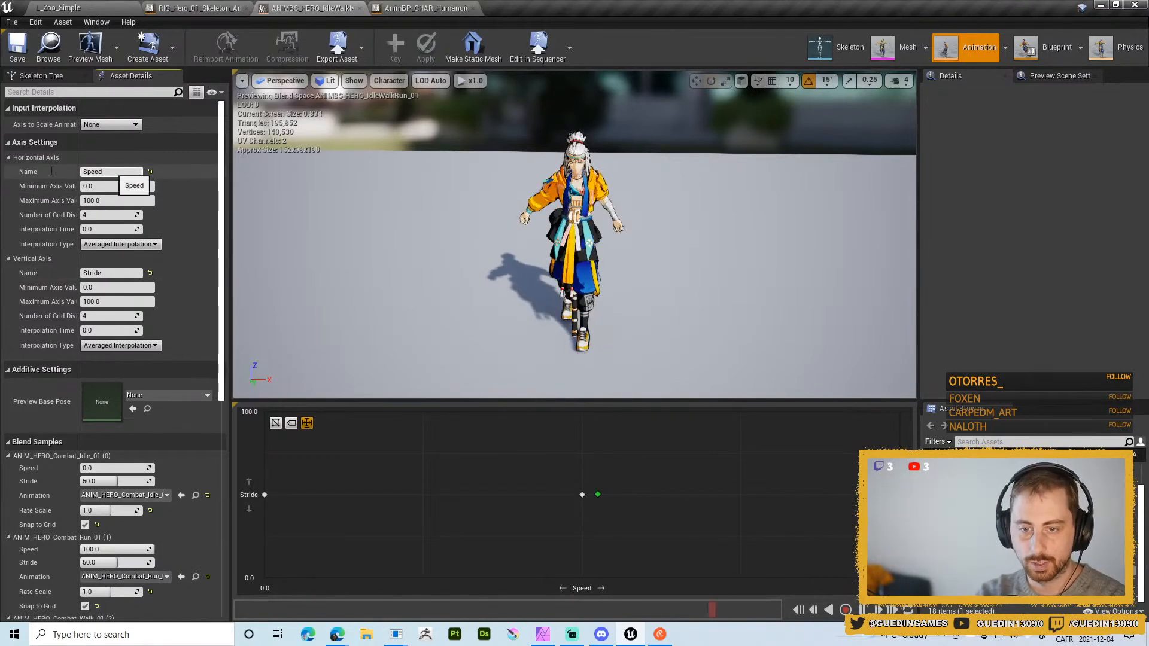
type("Gait")
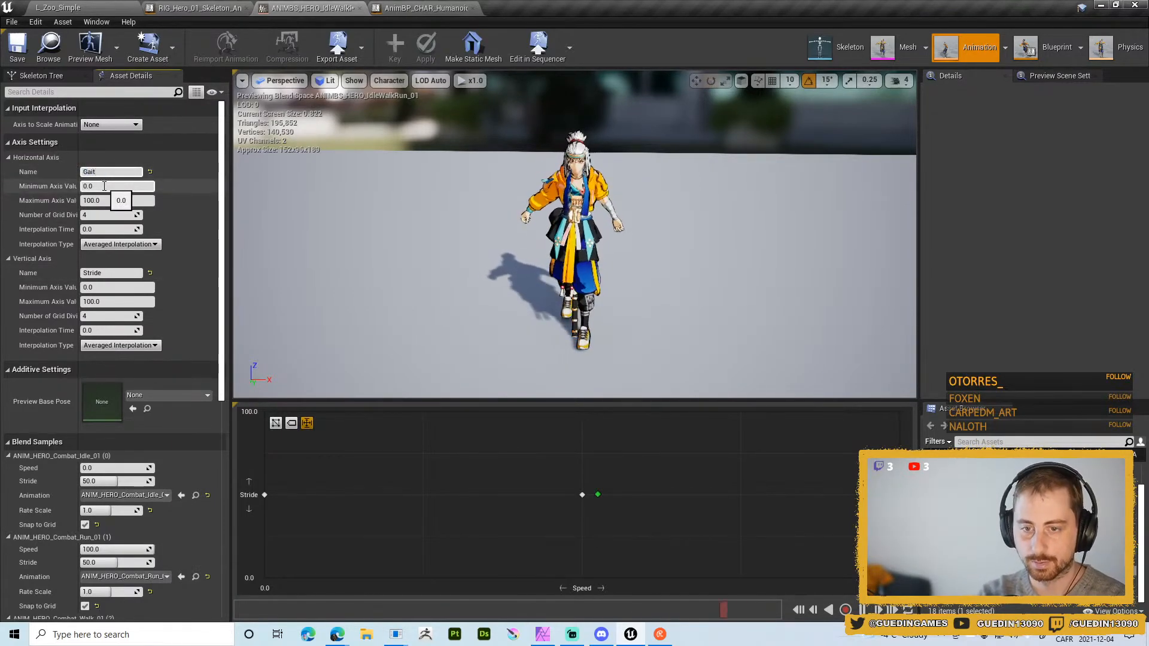
key("Return")
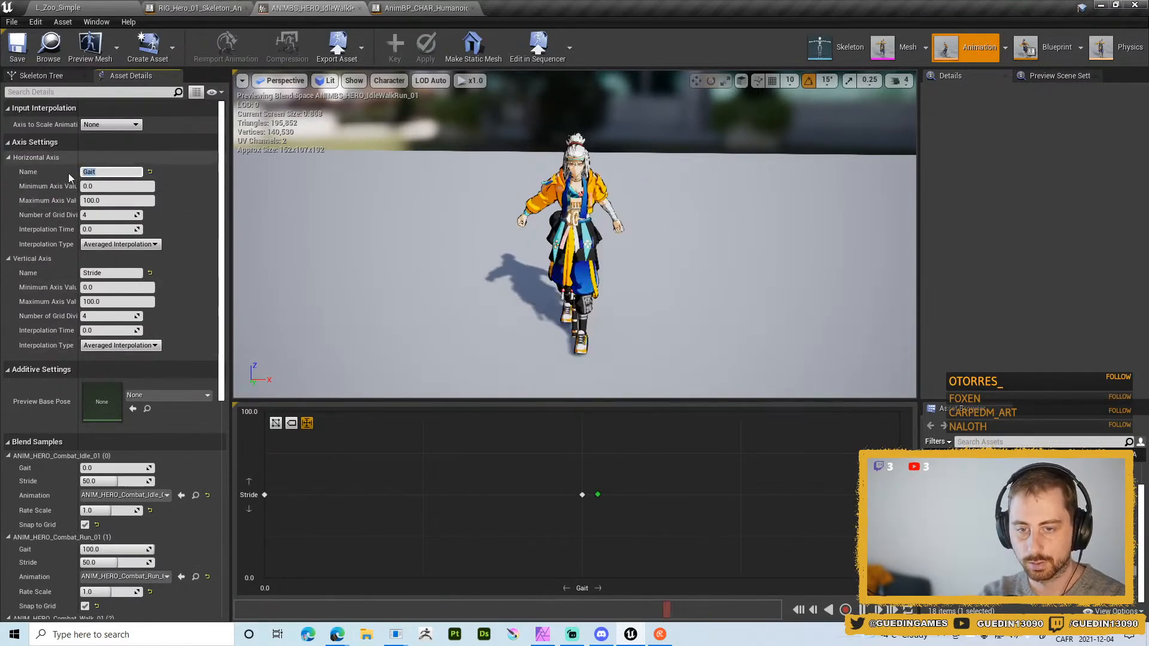
- Name the blend space's horizontal axis Stride and its vertical axis Gait
type("Stride")
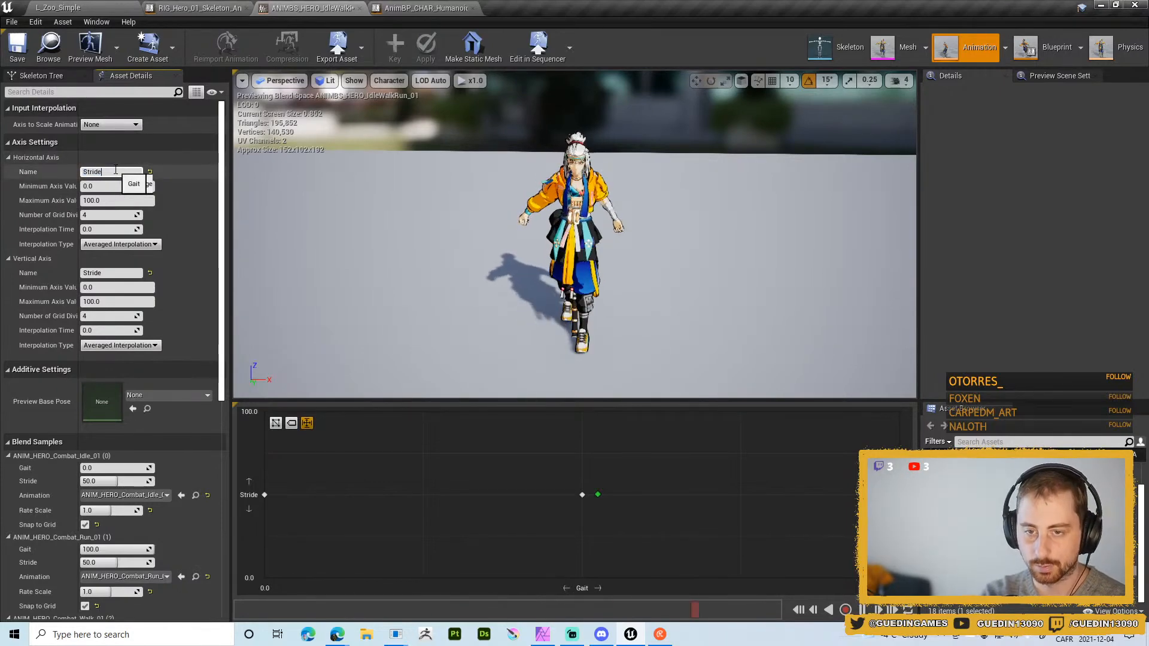
key("Return")
left_click_drag(102, 275, 56, 271)
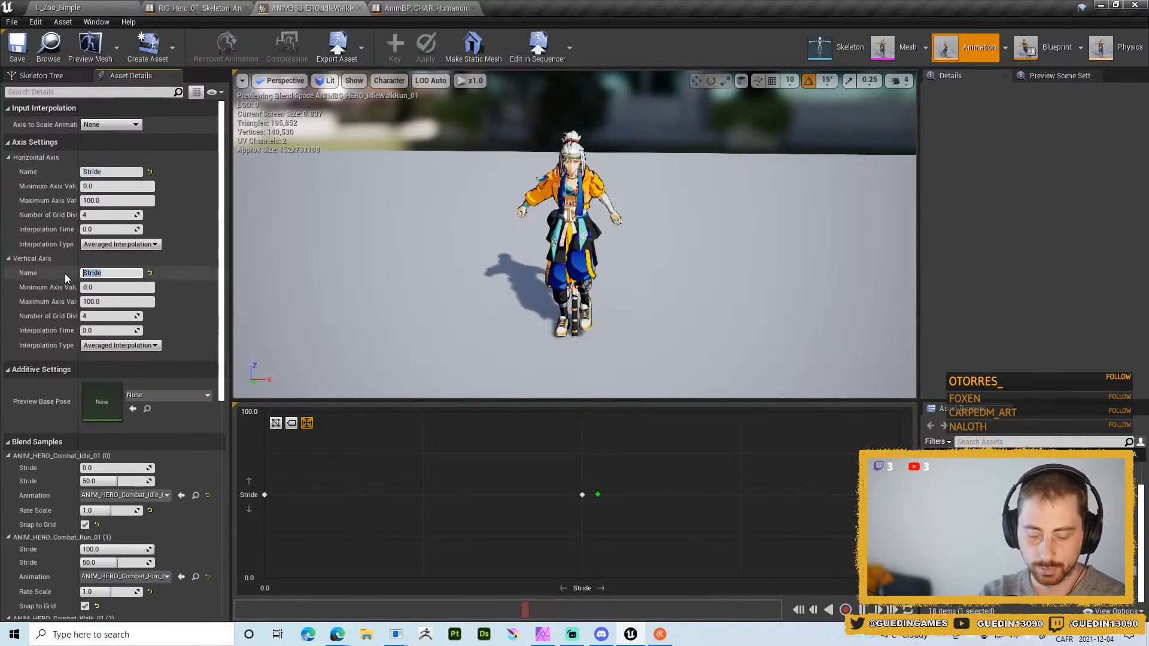
type("Gait")
key("Return")
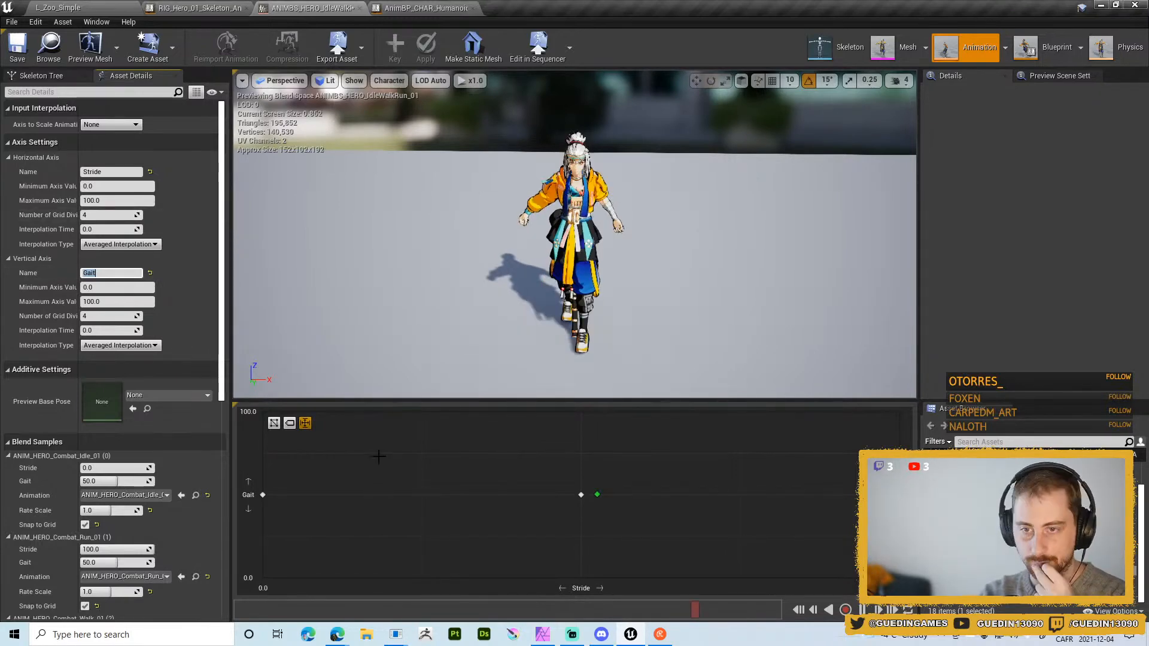
- Open ANIM_HERO_Combat_Idle_01 from the HERO folder and pause playback to inspect the idle pose
left_click(199, 8)
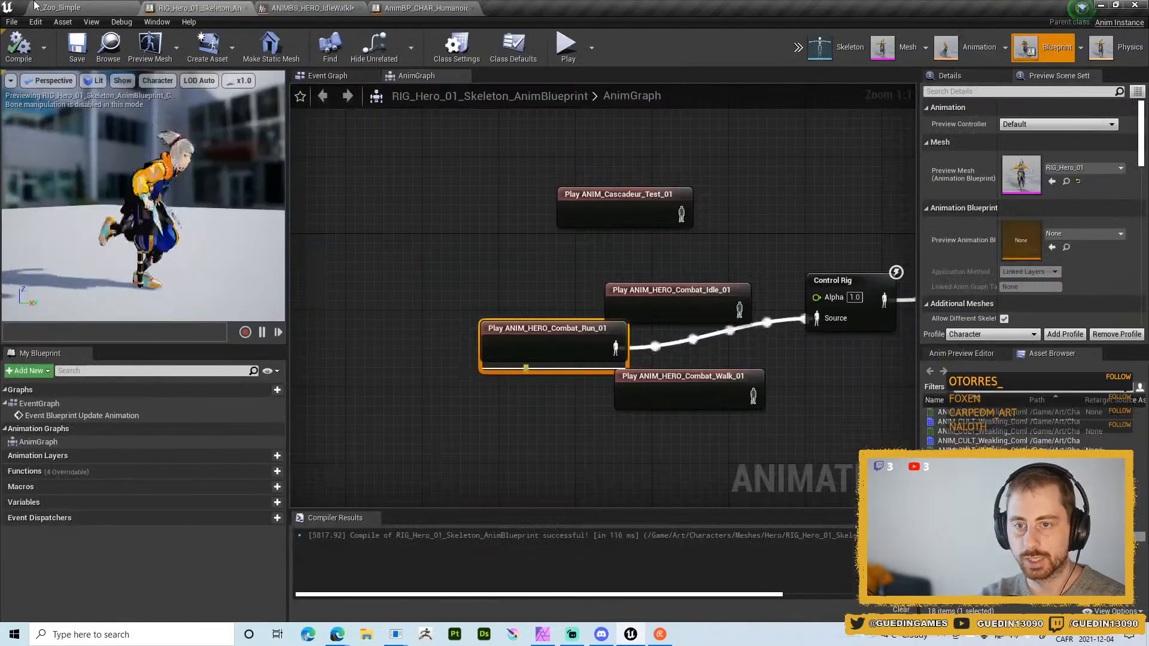
left_click(36, 6)
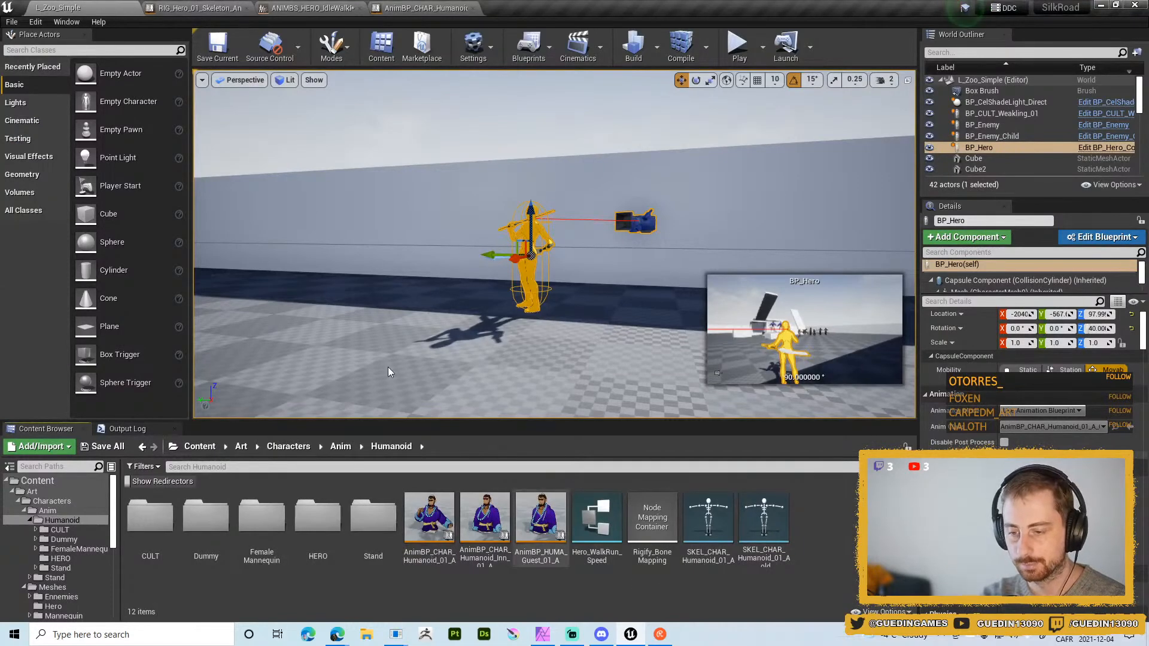
left_click(60, 558)
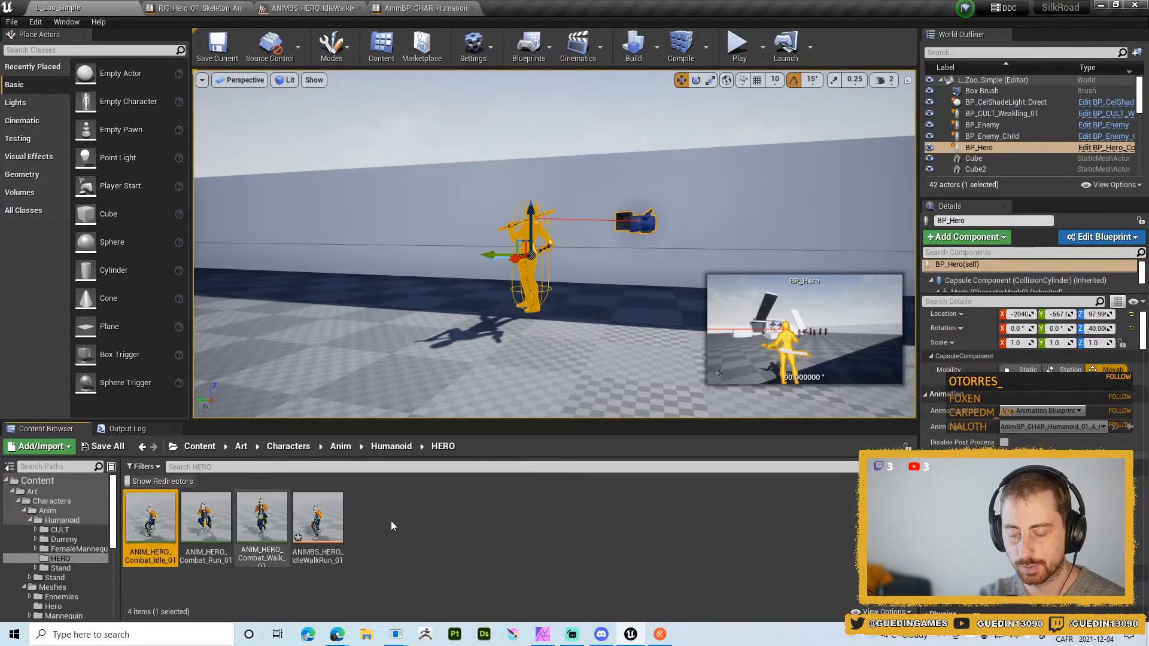
double_click(151, 526)
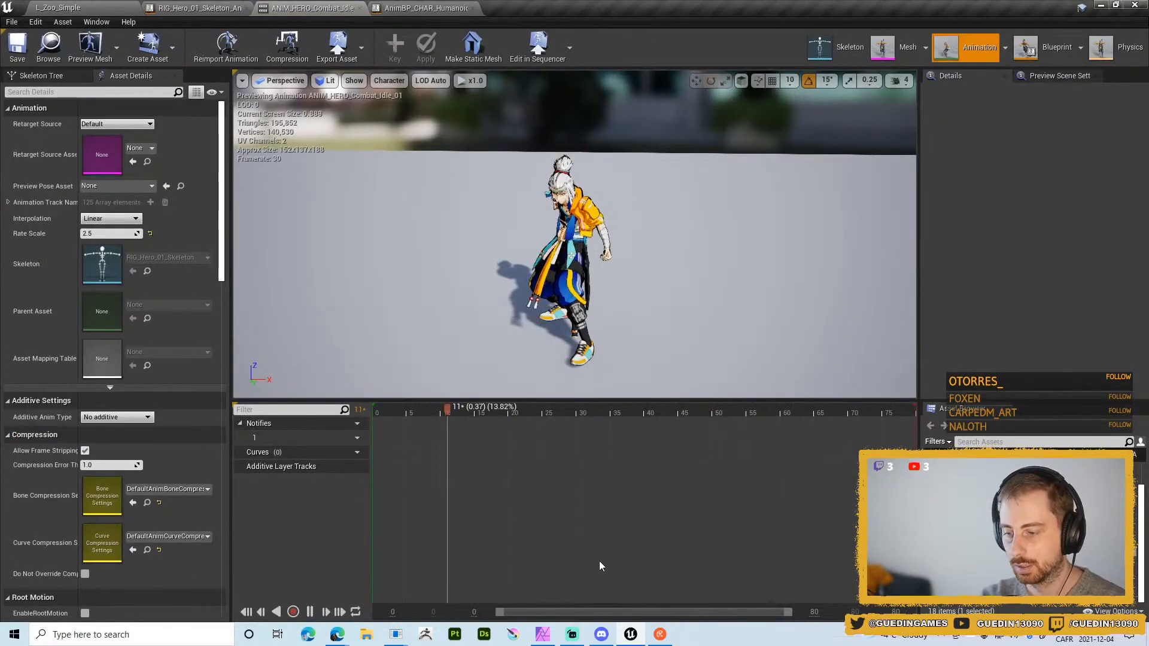
left_click(310, 614)
mouse_move(604, 281)
left_mouse_down("alt")
mouse_move(599, 179)
mouse_move(622, 186)
mouse_move(603, 281)
left_mouse_up("alt")
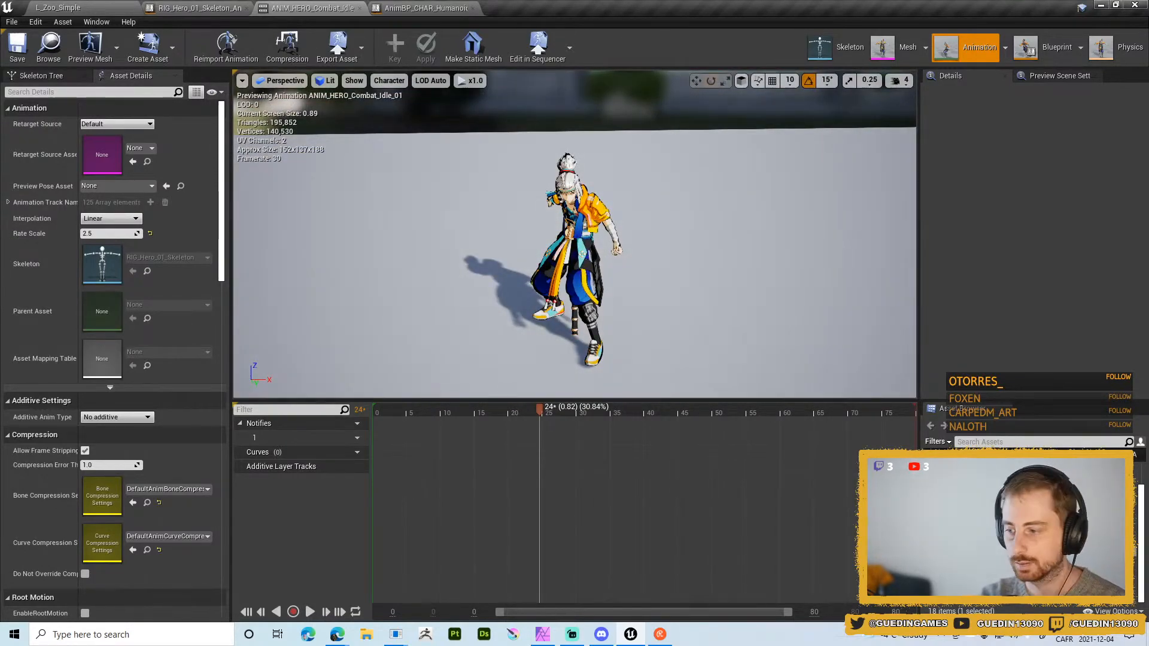
- Open ANIM_HERO_Combat_Walk_01 and scrub through its frames to examine the walk poses, ending near frame 1
double_click(994, 570)
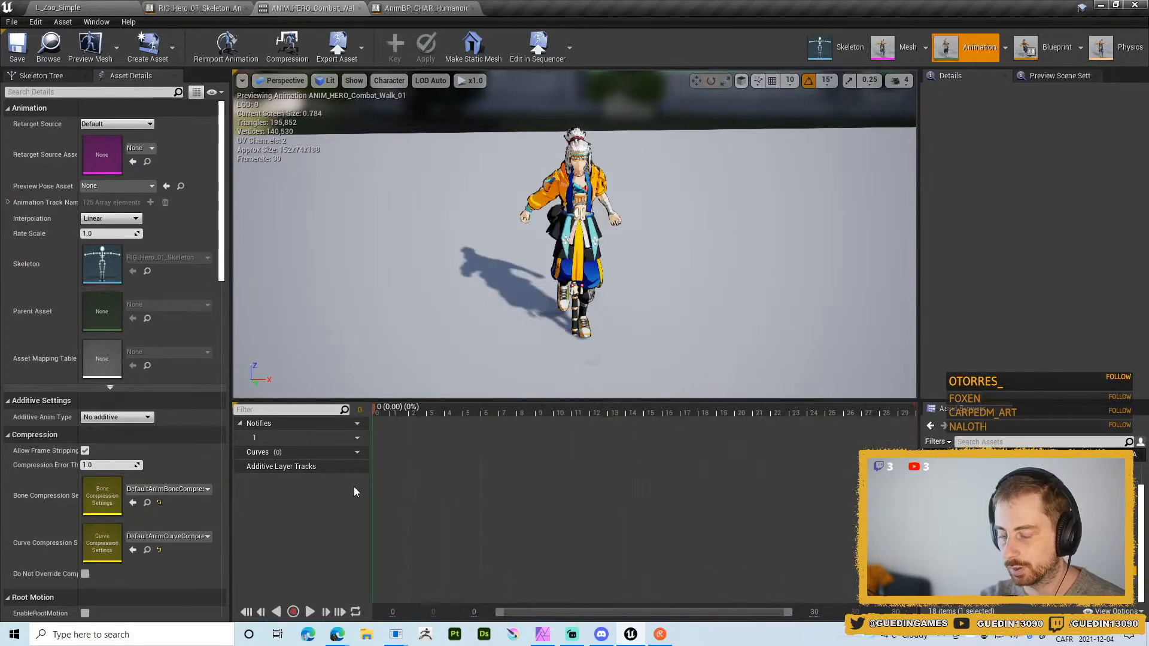
left_click(557, 413)
left_click(664, 414)
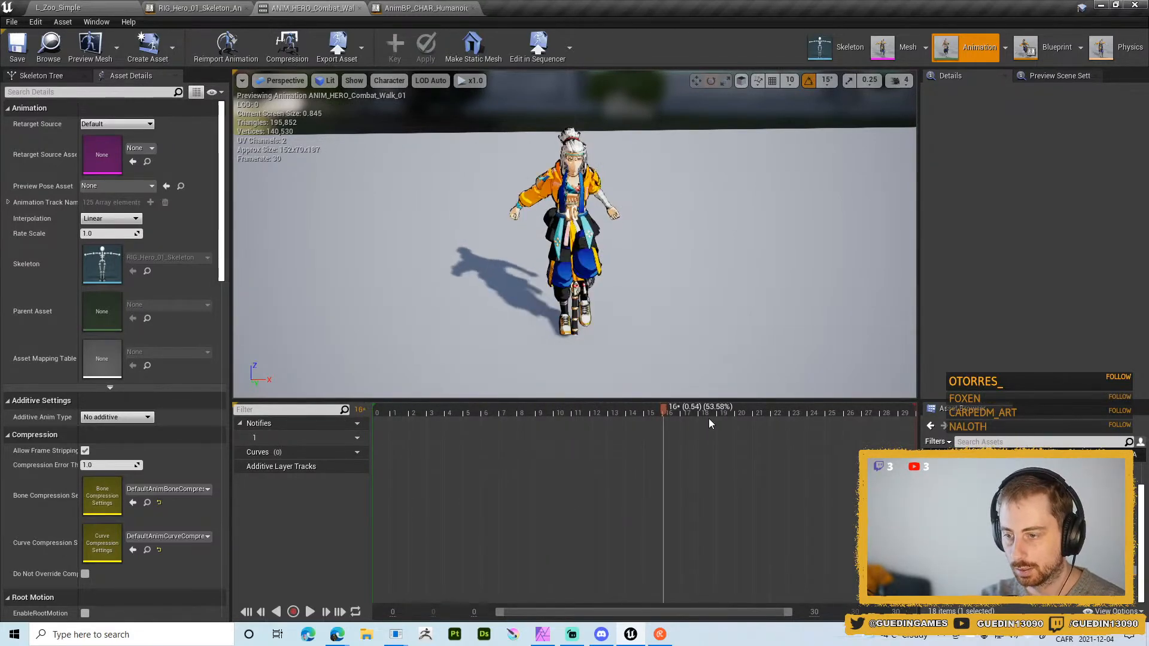
left_click(612, 424)
left_click(403, 423)
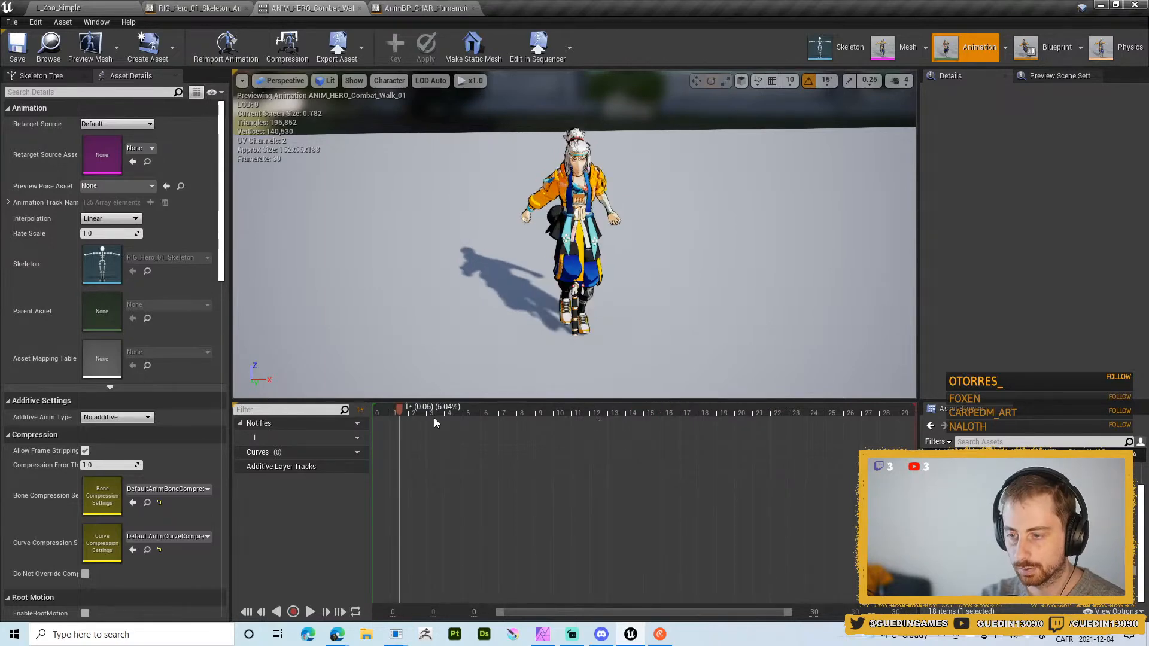
left_click(441, 424)
left_click(469, 427)
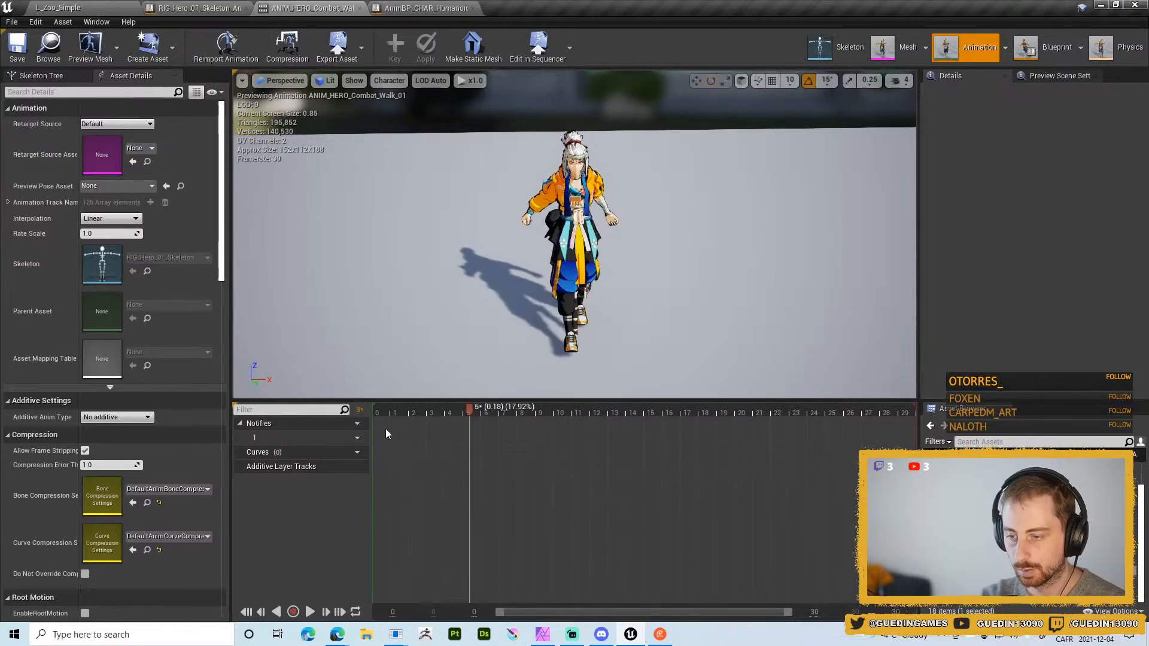
left_click(386, 434)
left_click(390, 426)
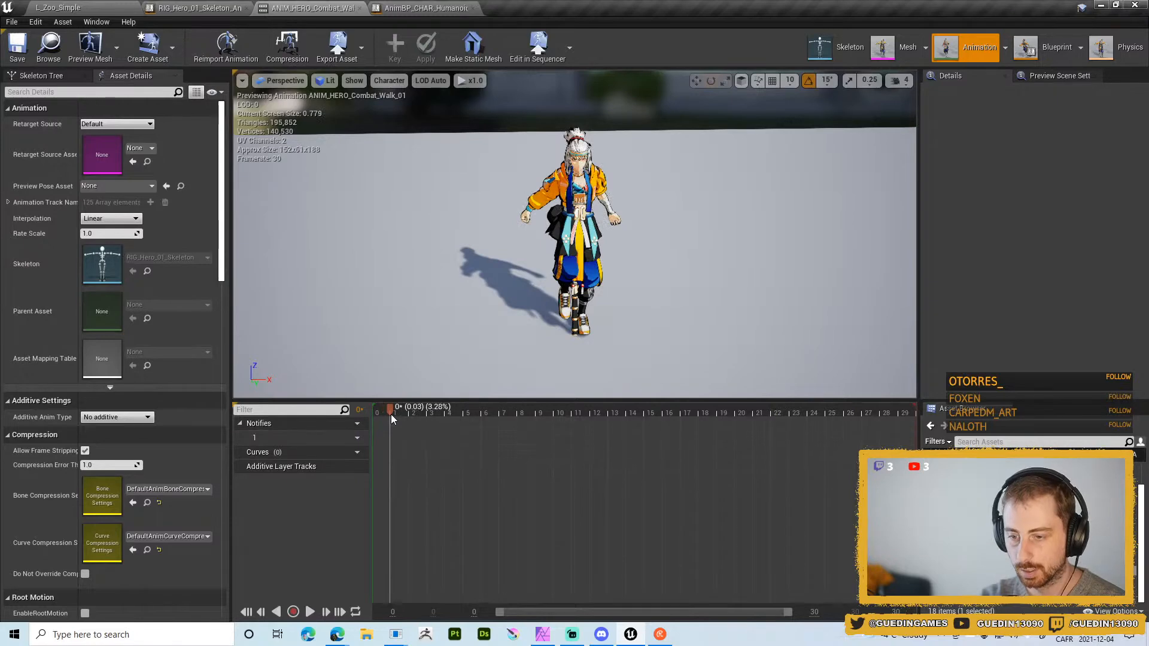
- Check the sequence editing options available at frame 1 of the walk animation, and return to the L_Zoo_Simple level editor
right_click(391, 414)
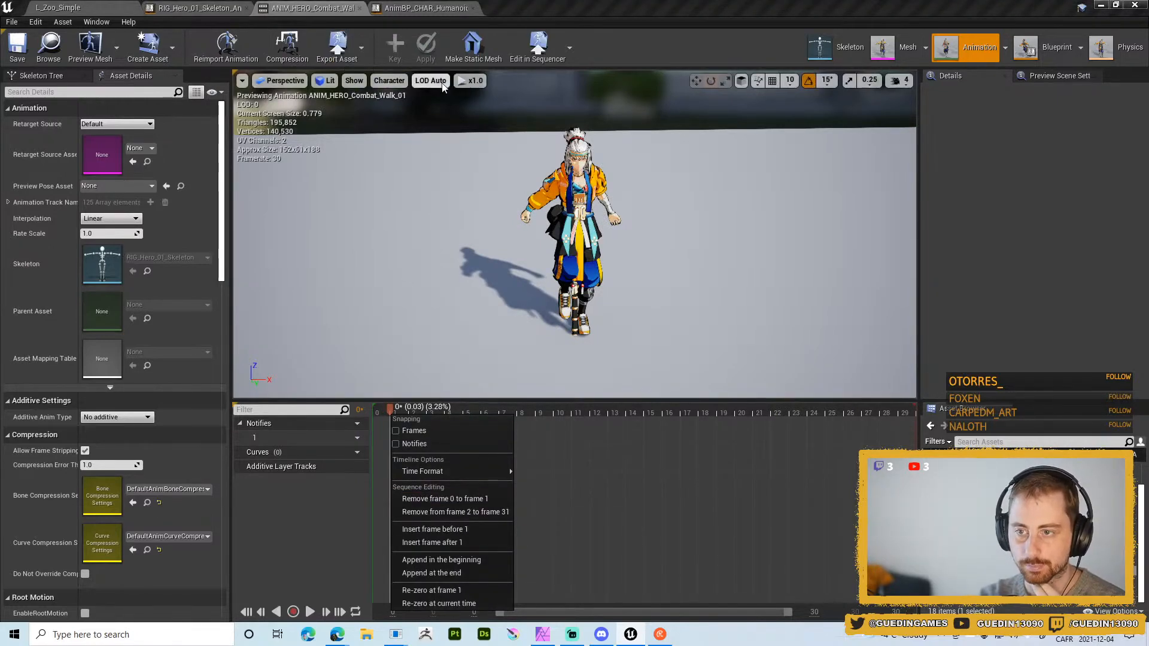
left_click(664, 41)
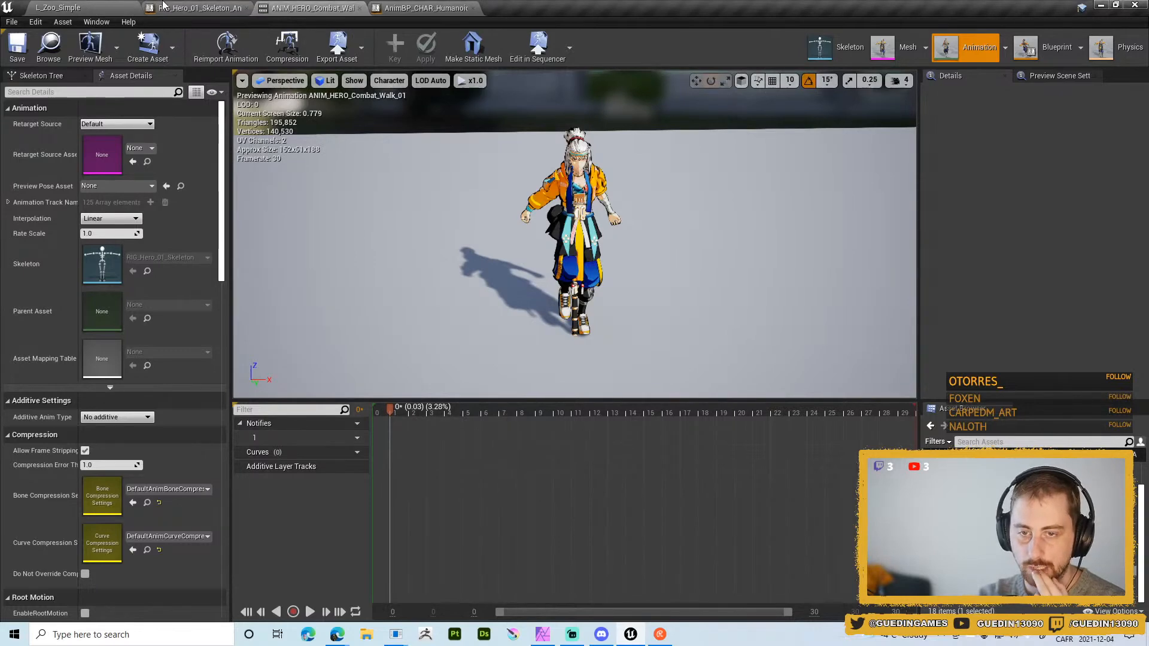
left_click(66, 7)
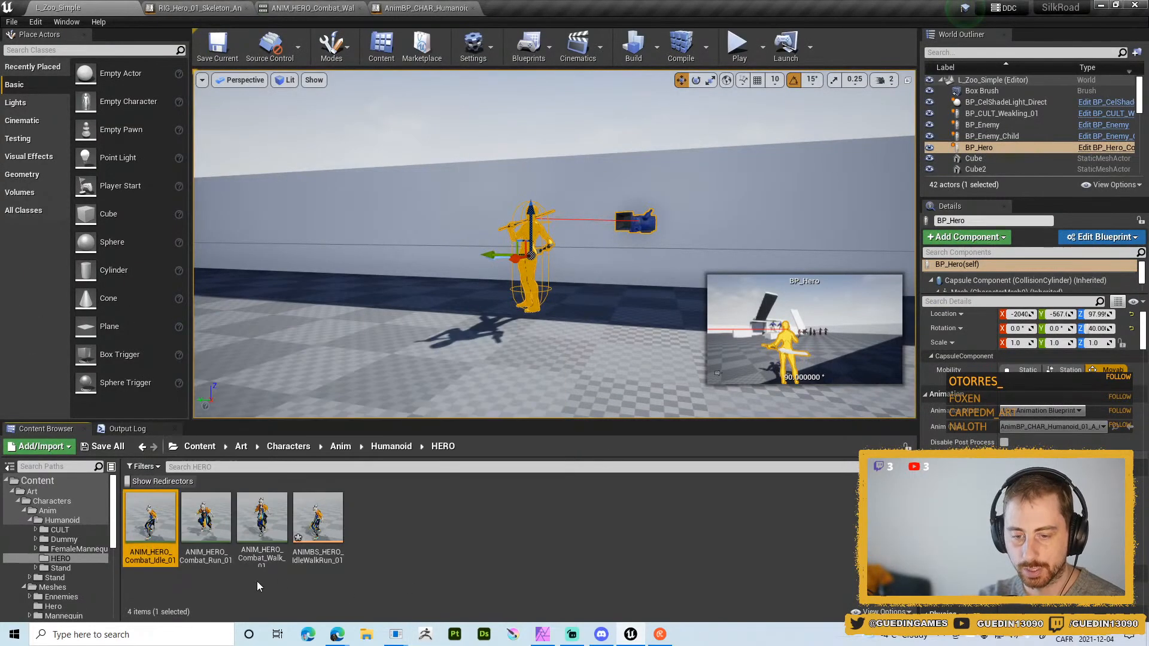
- Duplicate the ANIM_HERO_Combat_Walk_01 animation in the HERO folder and name the copy ANIM_HERO_Combat_Walk_01_Pose
left_click(210, 526)
left_click(261, 523)
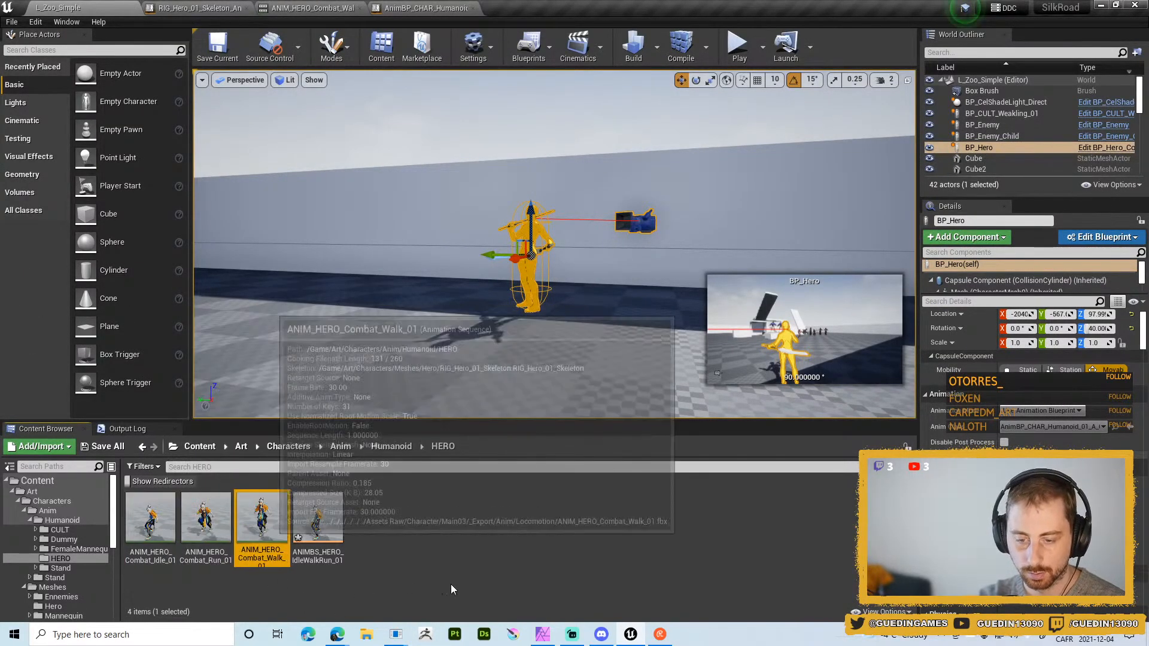
key("ctrl+v")
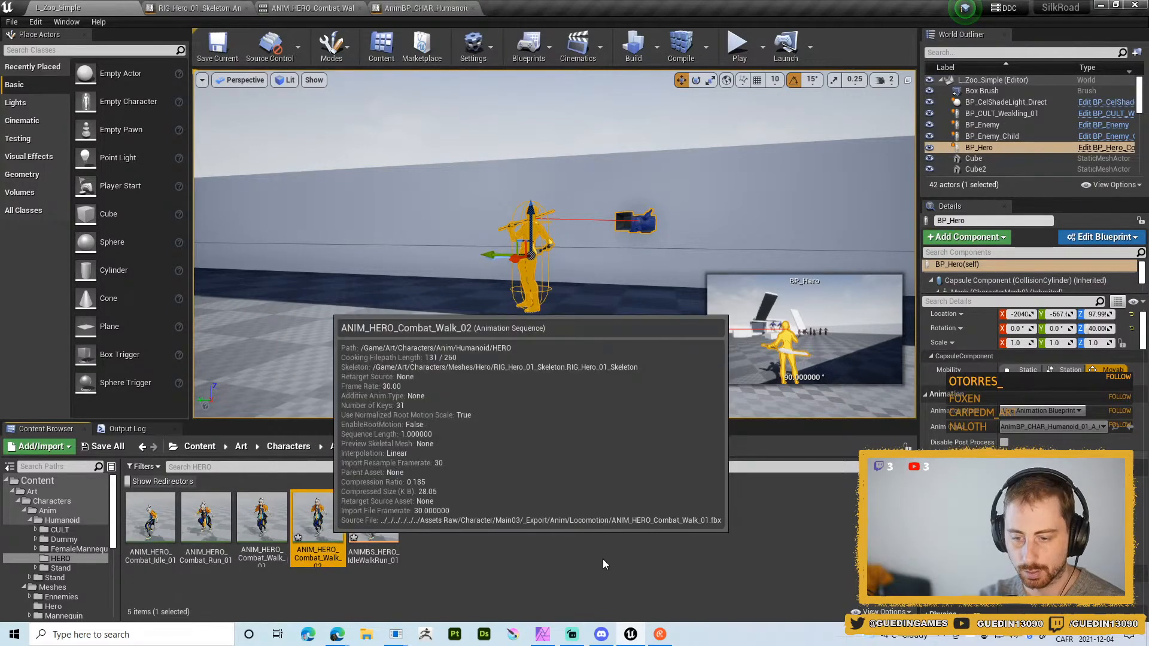
key("F2")
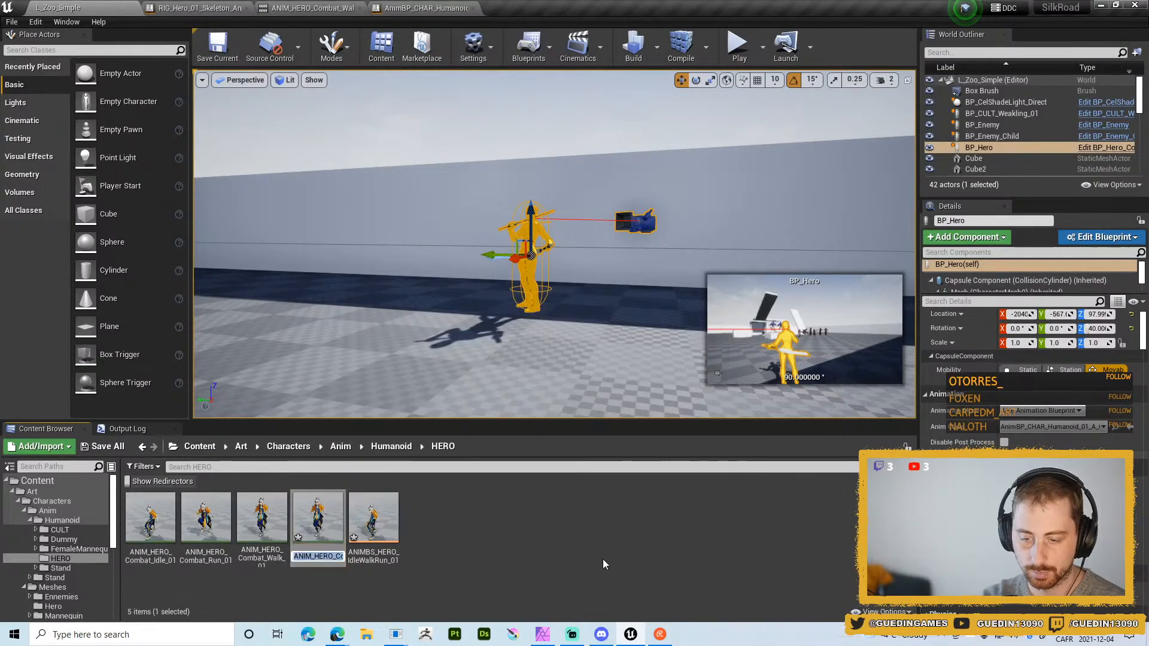
key("Right")
key("BackSpace")
type("1")
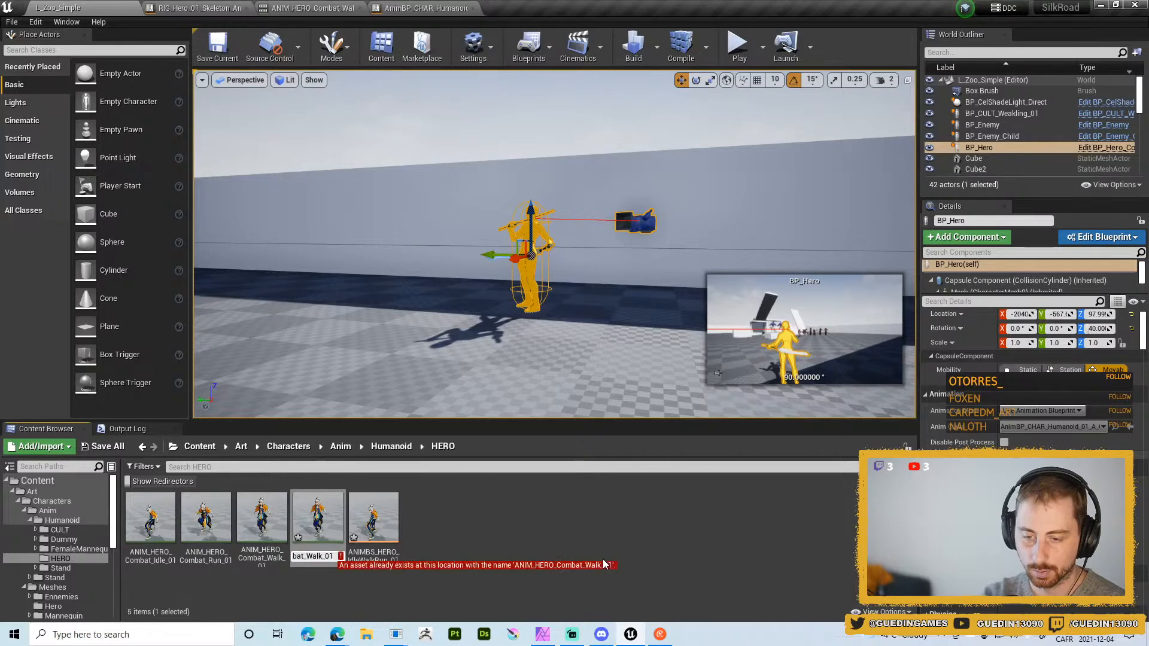
type("_Pose")
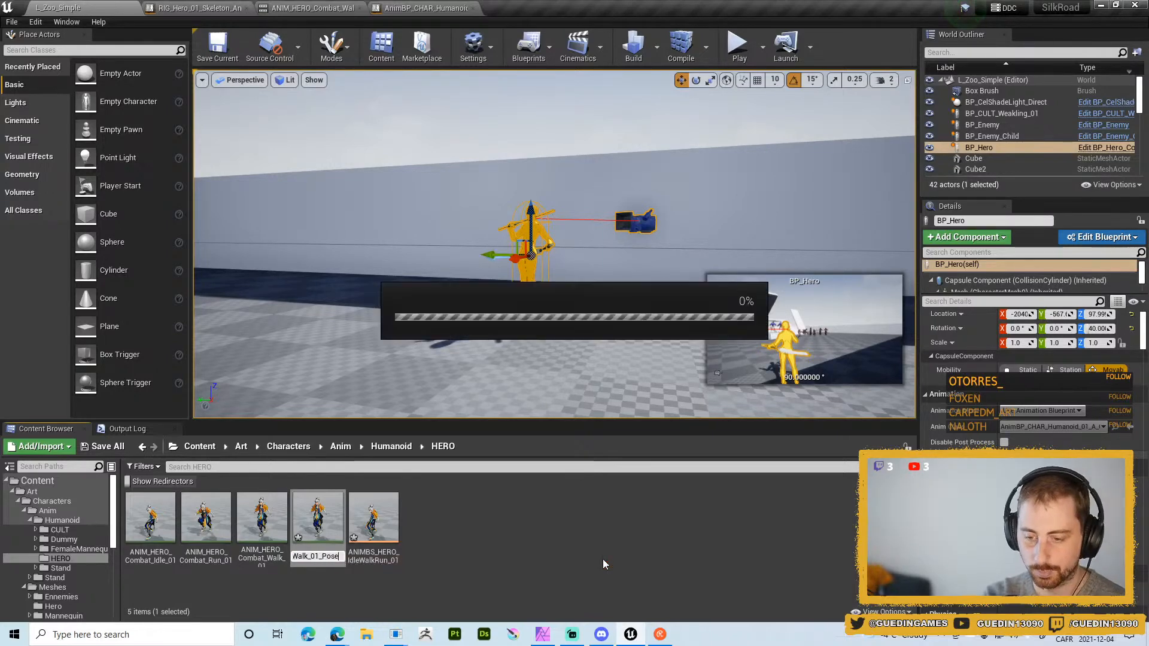
key("Return")
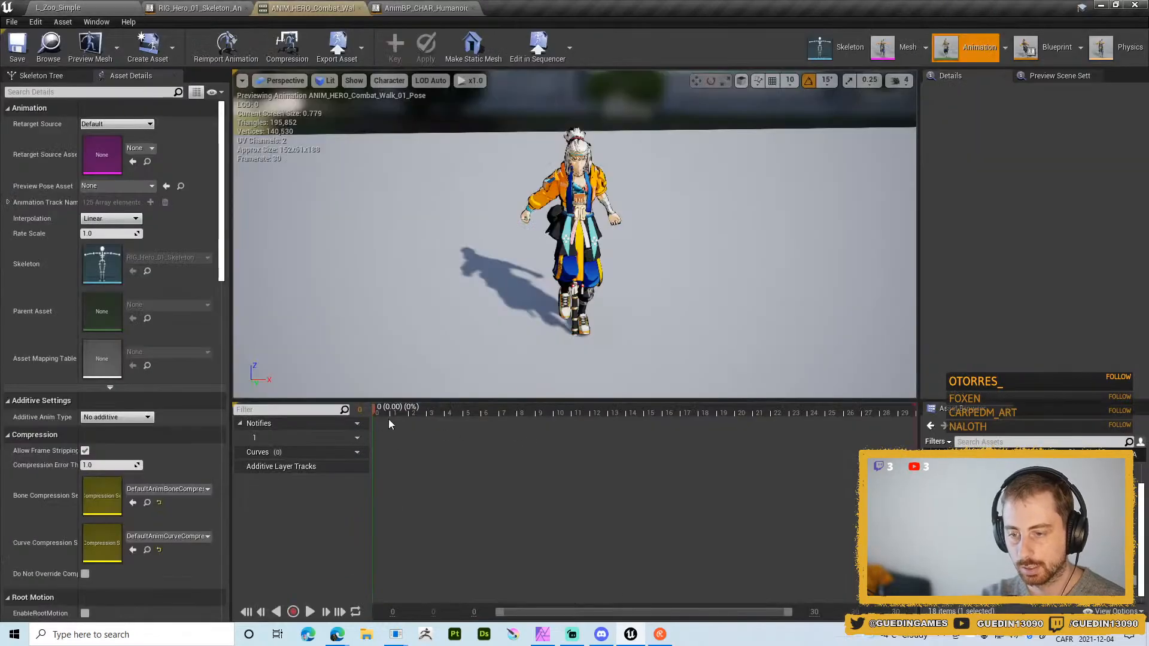
- Trim ANIM_HERO_Combat_Walk_01_Pose to a single-frame pose by removing frames 0 to 1, and the remaining frames 1 to 30
left_click_drag(380, 413, 396, 416)
right_click(396, 416)
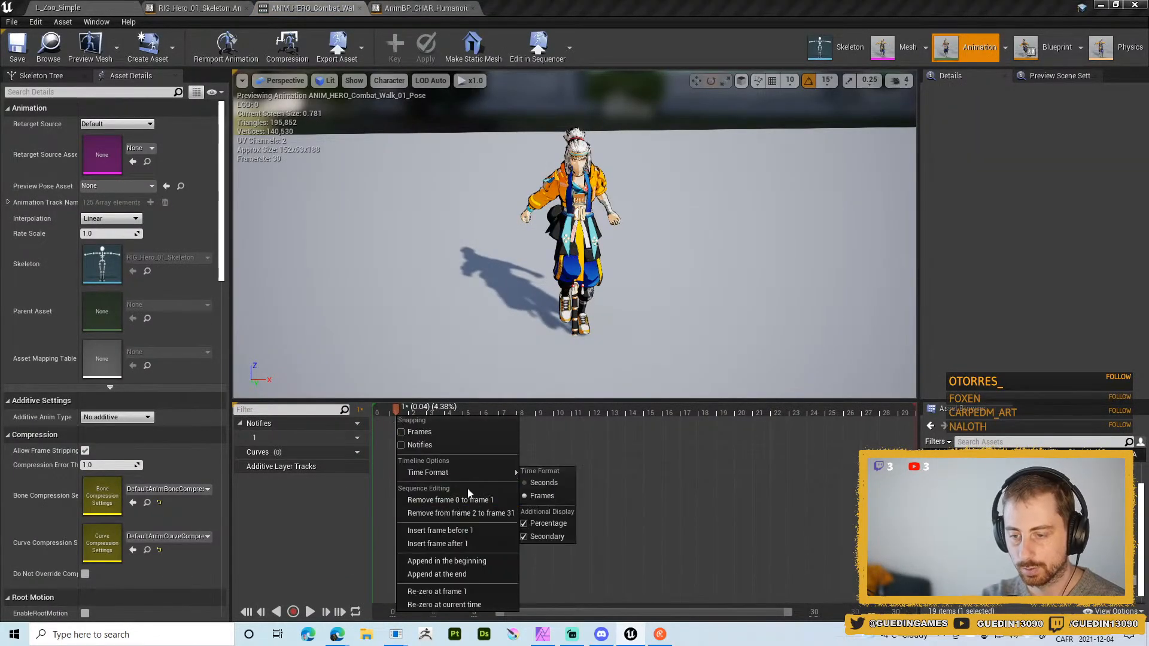
left_click(490, 501)
right_click(372, 414)
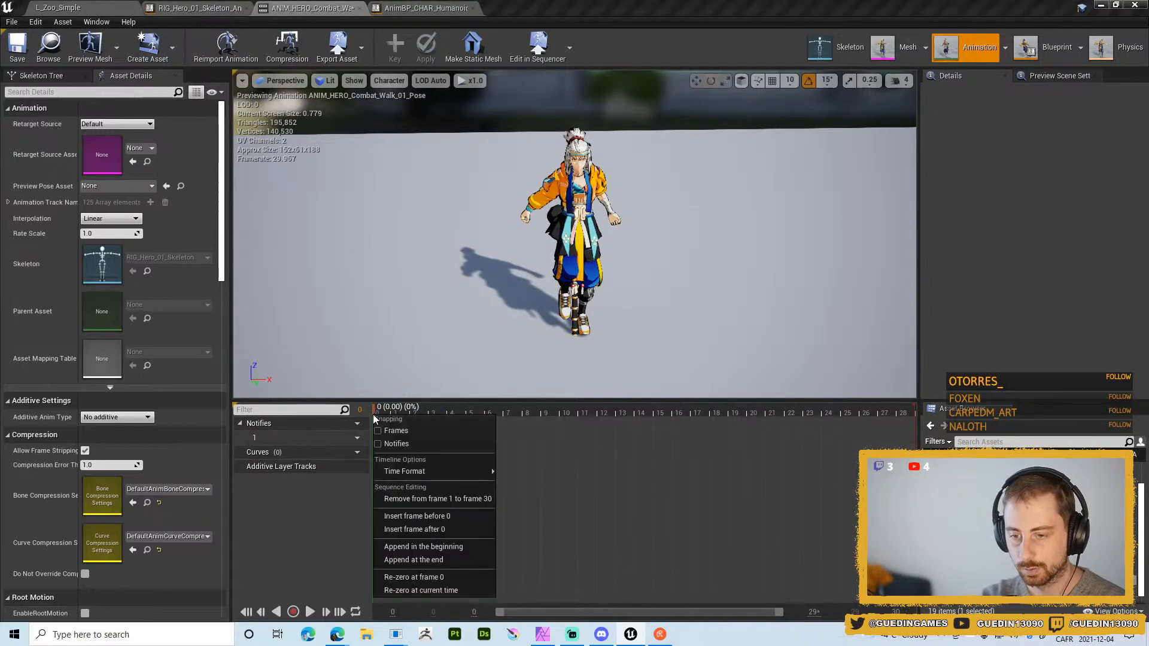
left_click(452, 501)
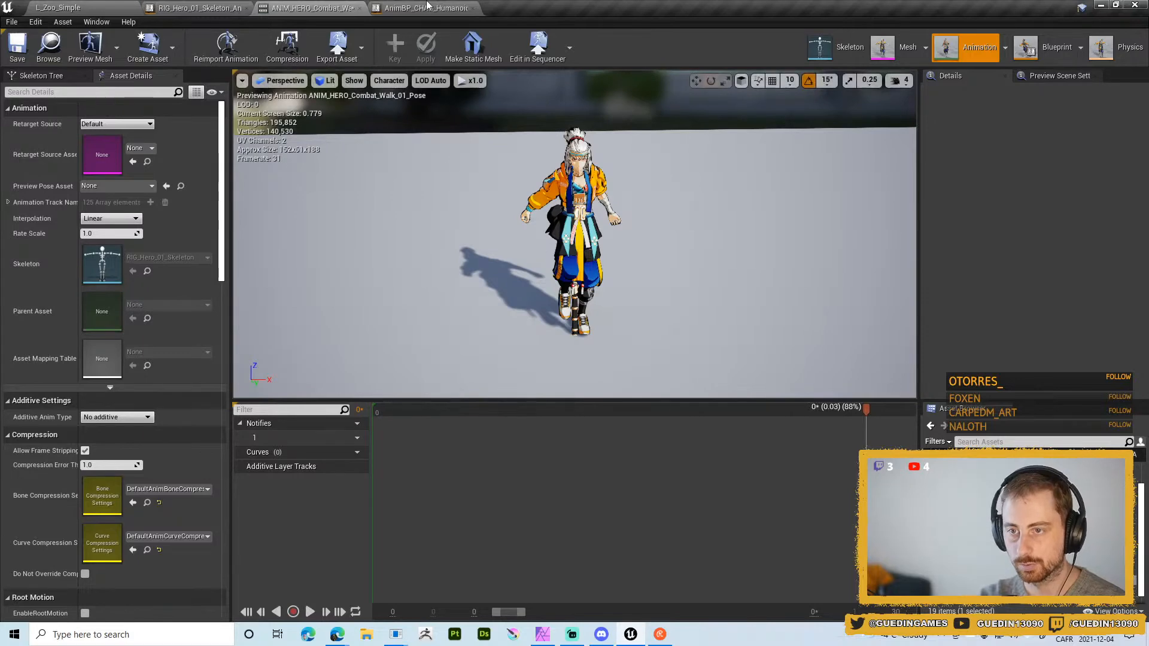
- Return to the L_Zoo_Simple level editor and duplicate ANIM_HERO_Combat_Run_01 as ANIM_HERO_Combat_Run_01_Pose
left_click(426, 8)
left_click(311, 8)
left_click(201, 8)
left_click(58, 7)
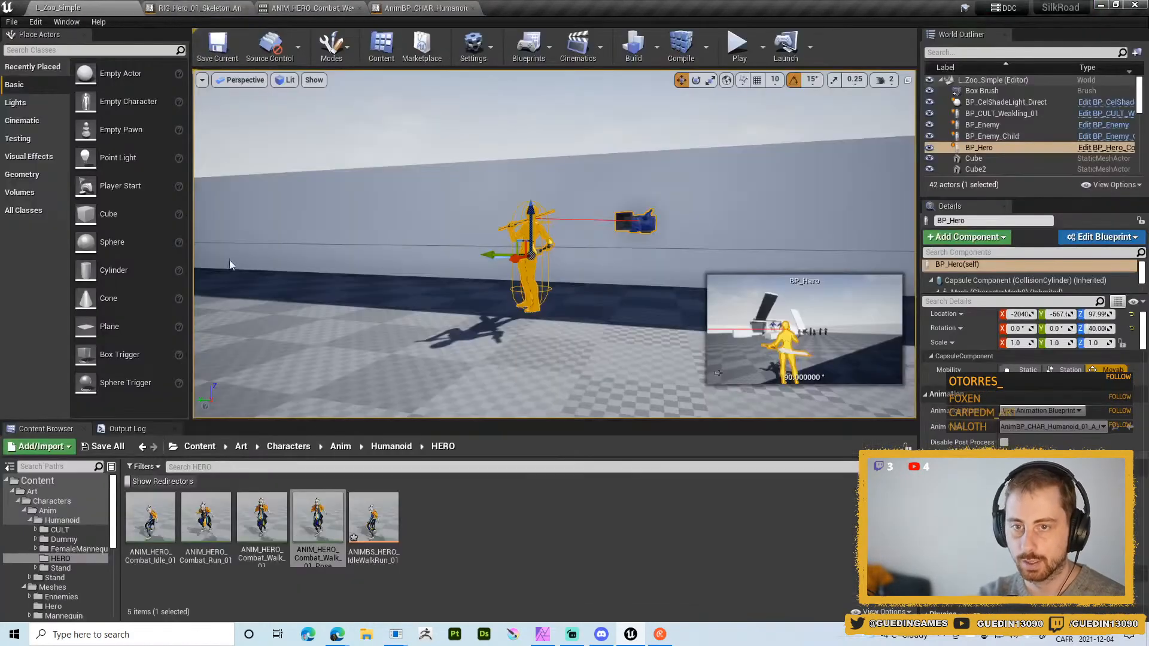
left_click(262, 518)
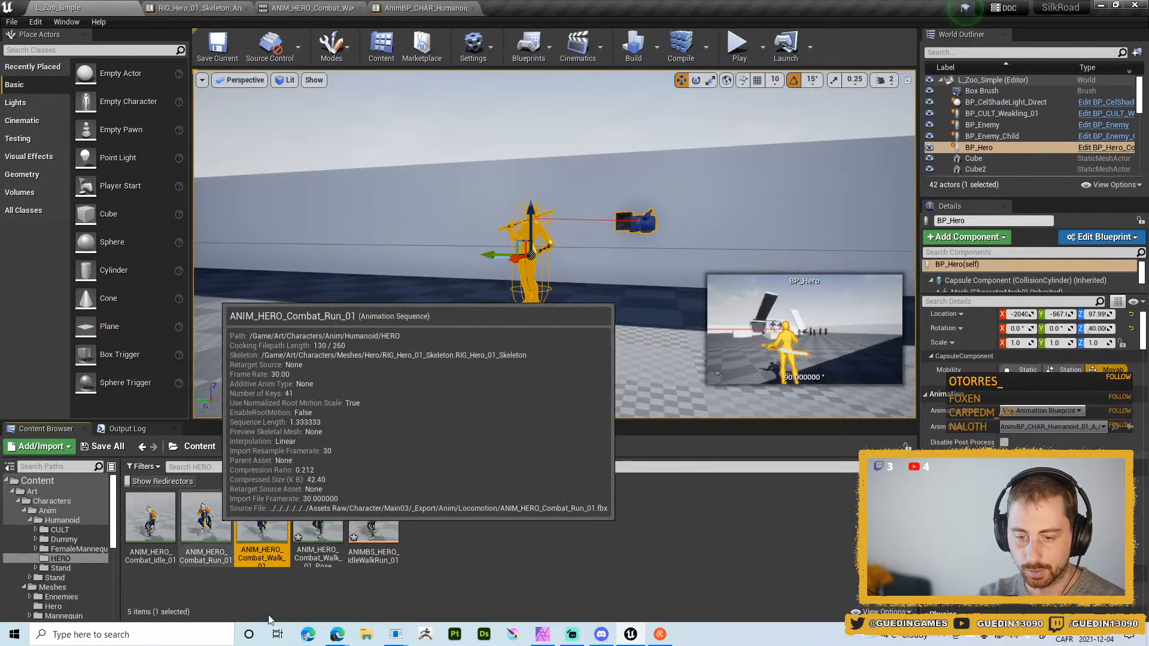
key("ctrl+w")
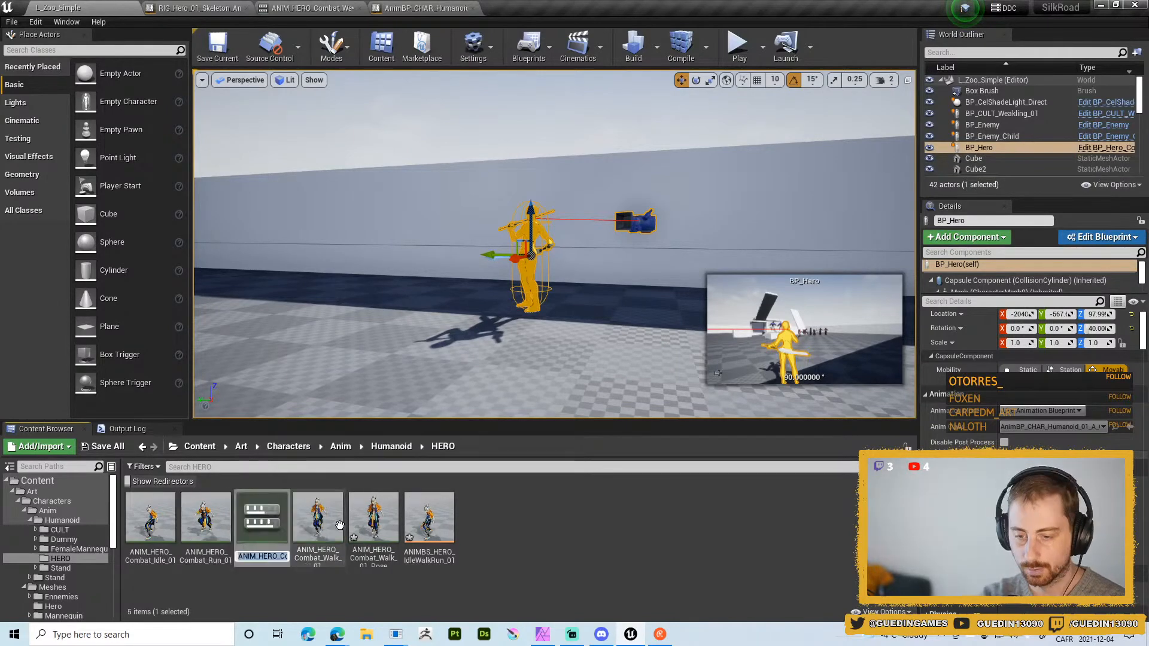
key("End")
key("BackSpace")
type("1_Pose")
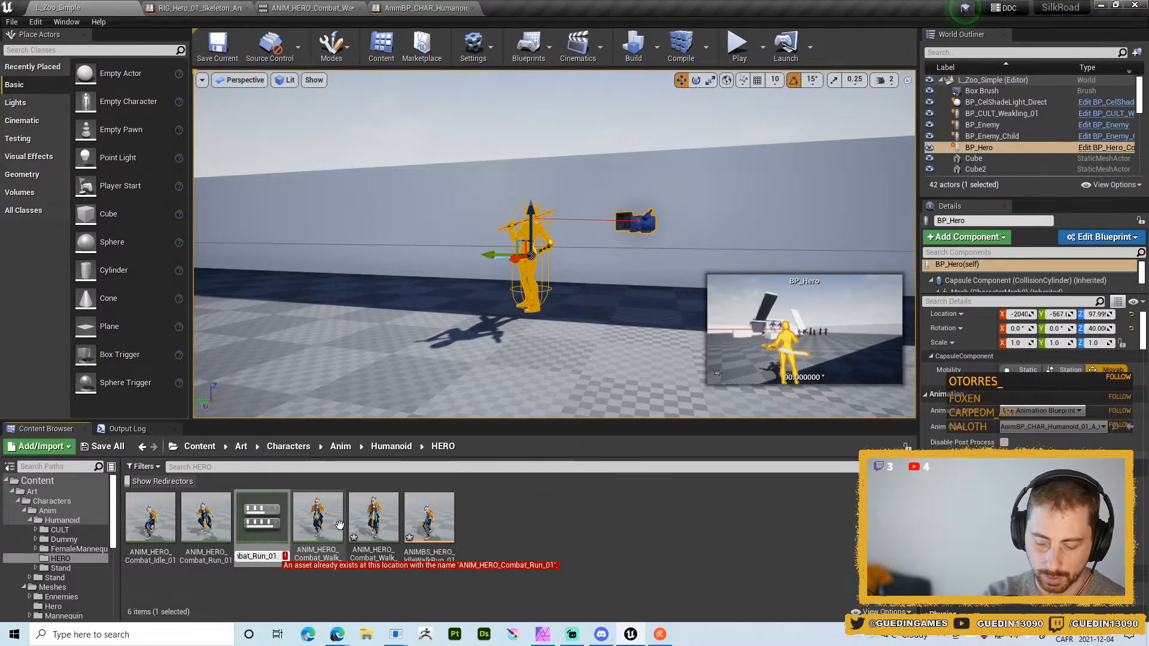
key("Return")
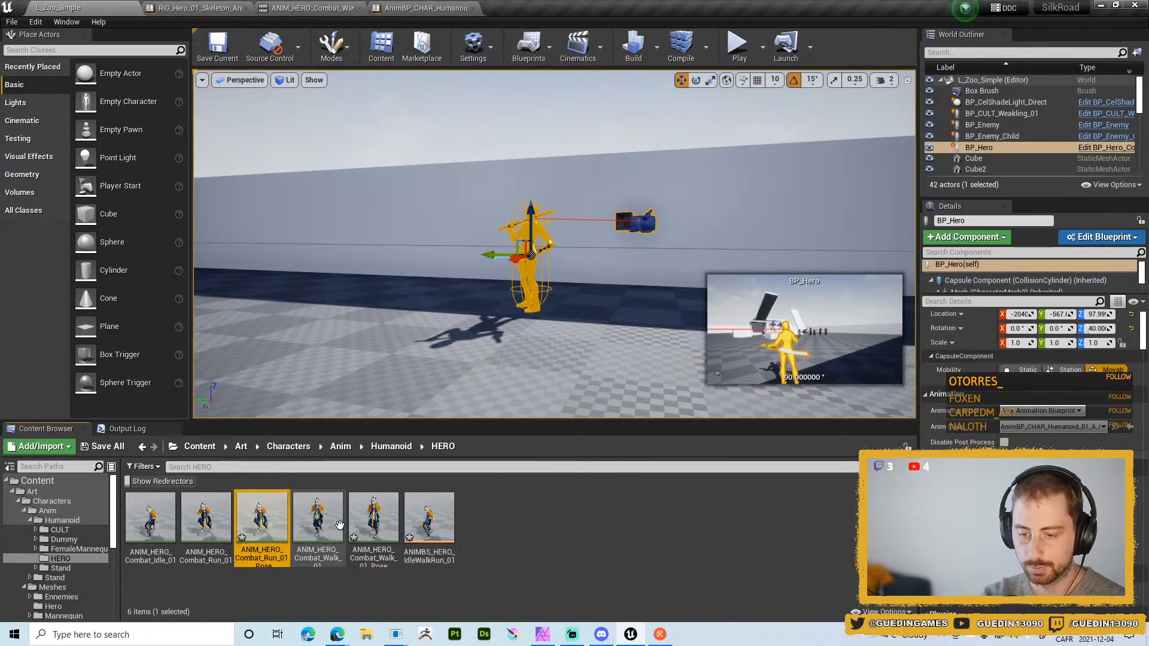
- Open ANIM_HERO_Combat_Run_01_Pose, find the planted-foot pose near frame 15, and remove frames 0 to 15, followed by frames 6 to 26
double_click(260, 517)
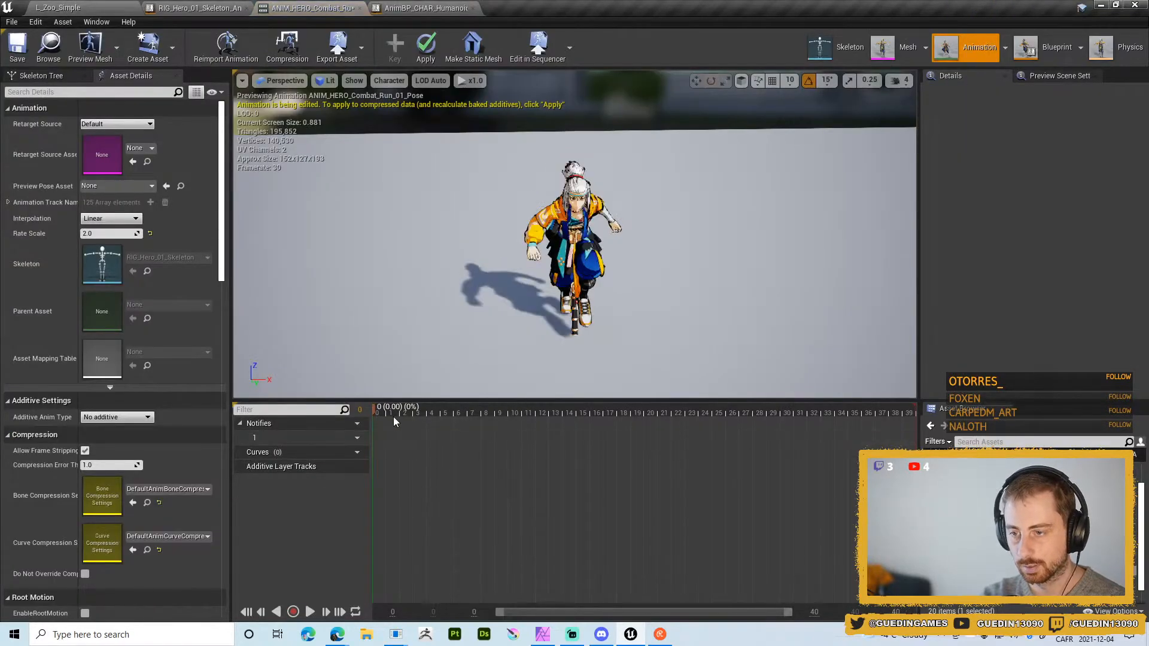
left_click_drag(668, 345, 455, 317, "alt")
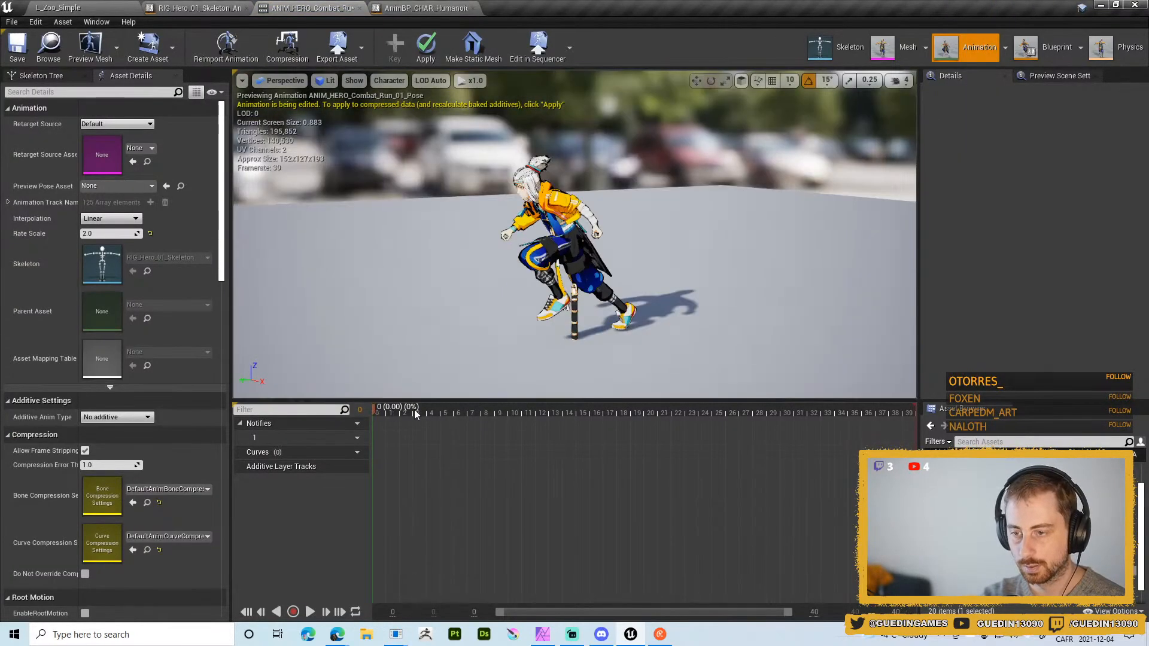
left_click_drag(434, 410, 563, 415)
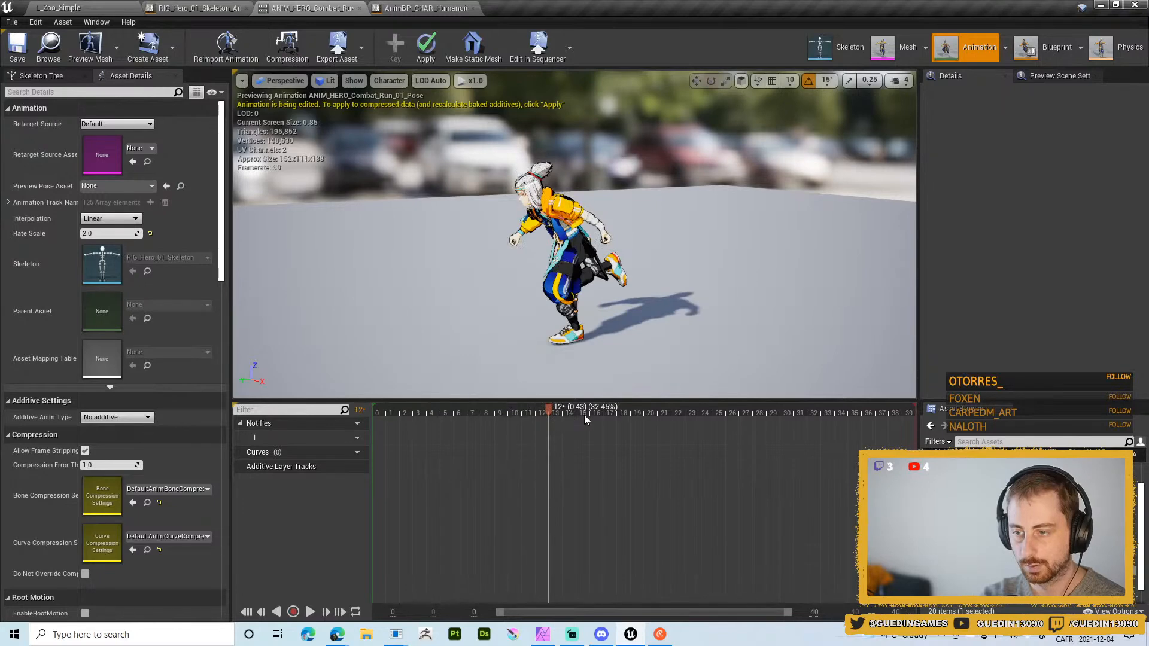
left_click(585, 415)
right_click(584, 415)
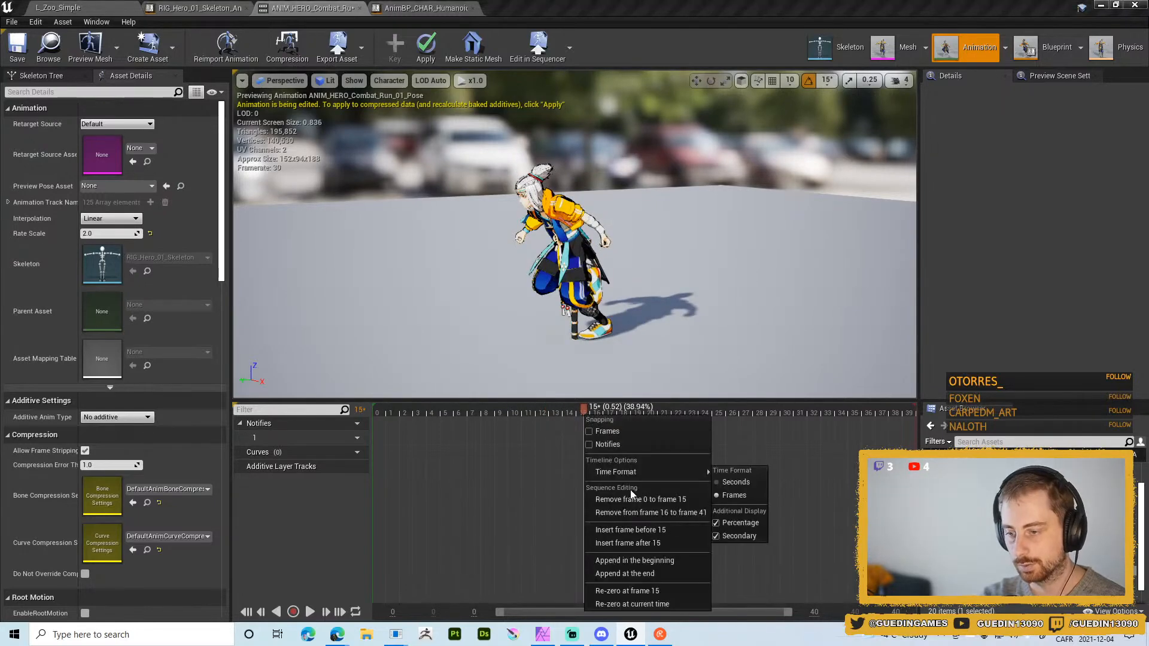
left_click(633, 499)
right_click(372, 411)
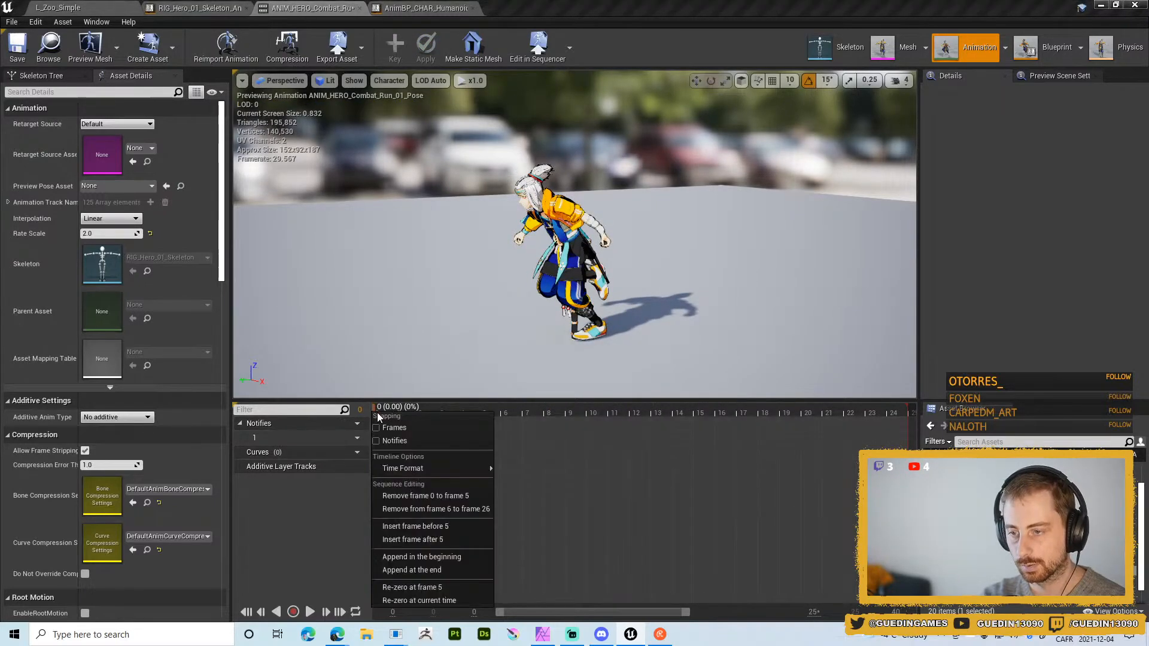
left_click(429, 513)
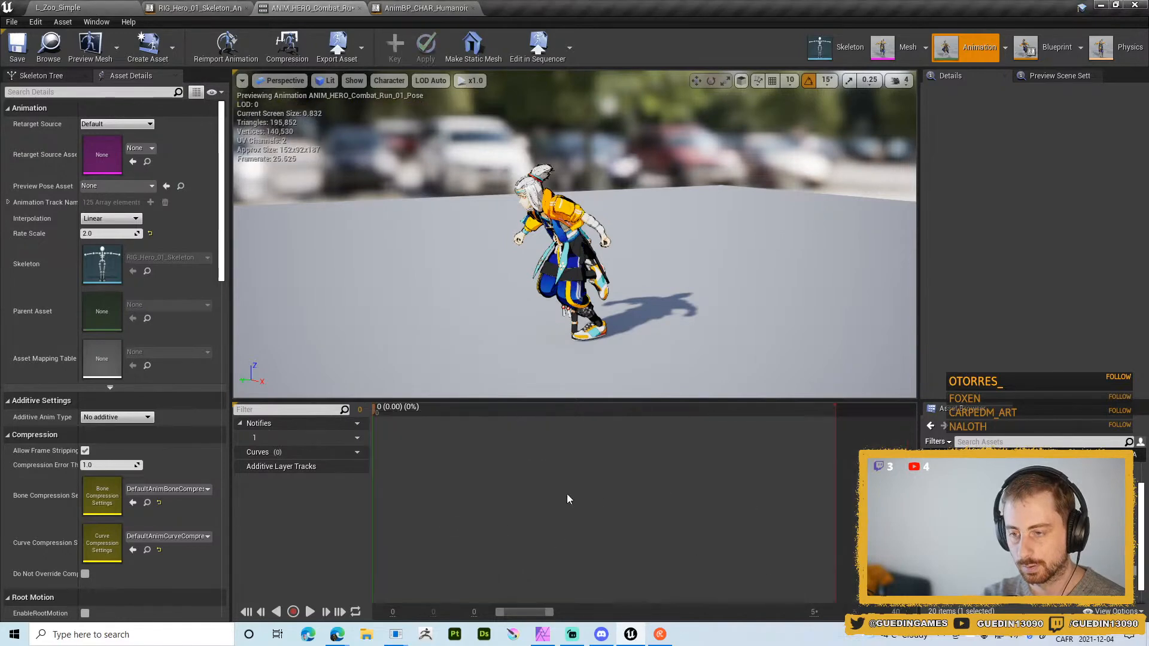
left_click_drag(578, 328, 647, 337)
left_click_drag(710, 358, 656, 277)
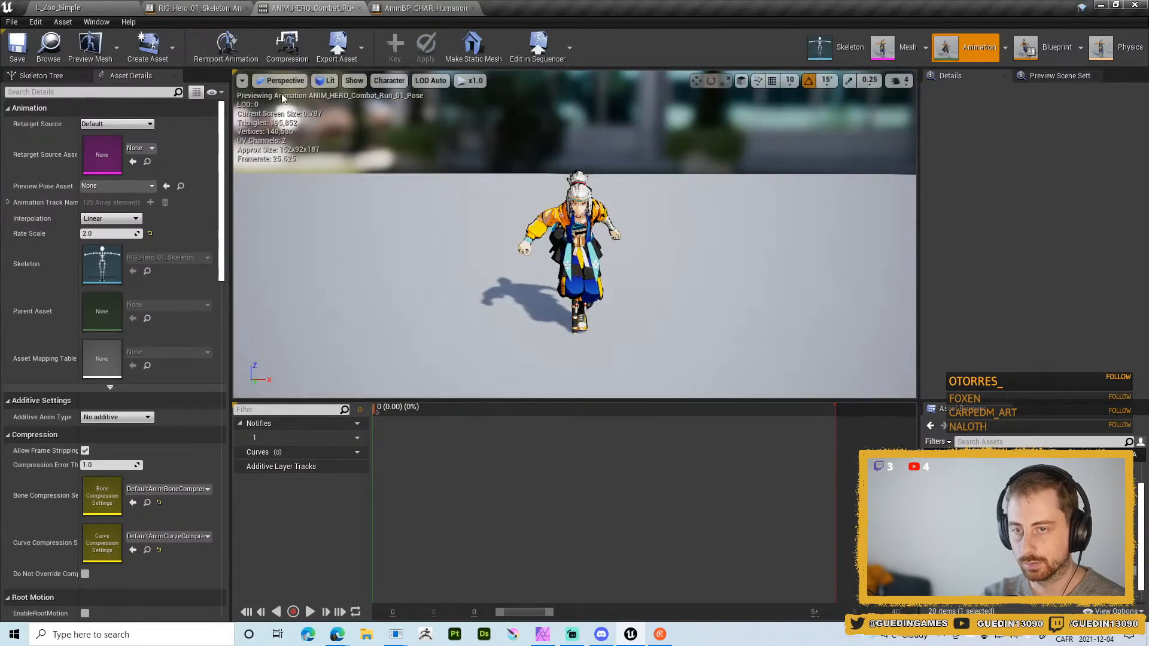
- Close the AnimBP_CHAR_Humanoid_01_A editor and open the ANIMBS_HERO_IdleWalkRun_01 blend space from the HERO folder
left_click(423, 7)
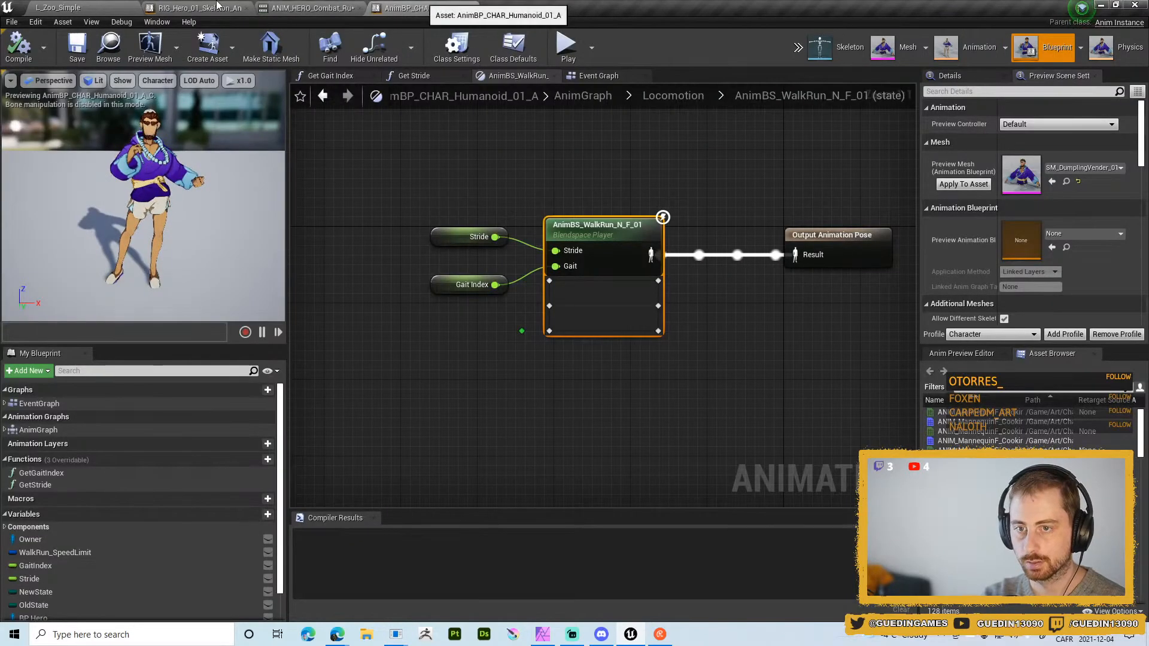
left_click(473, 8)
left_click(200, 7)
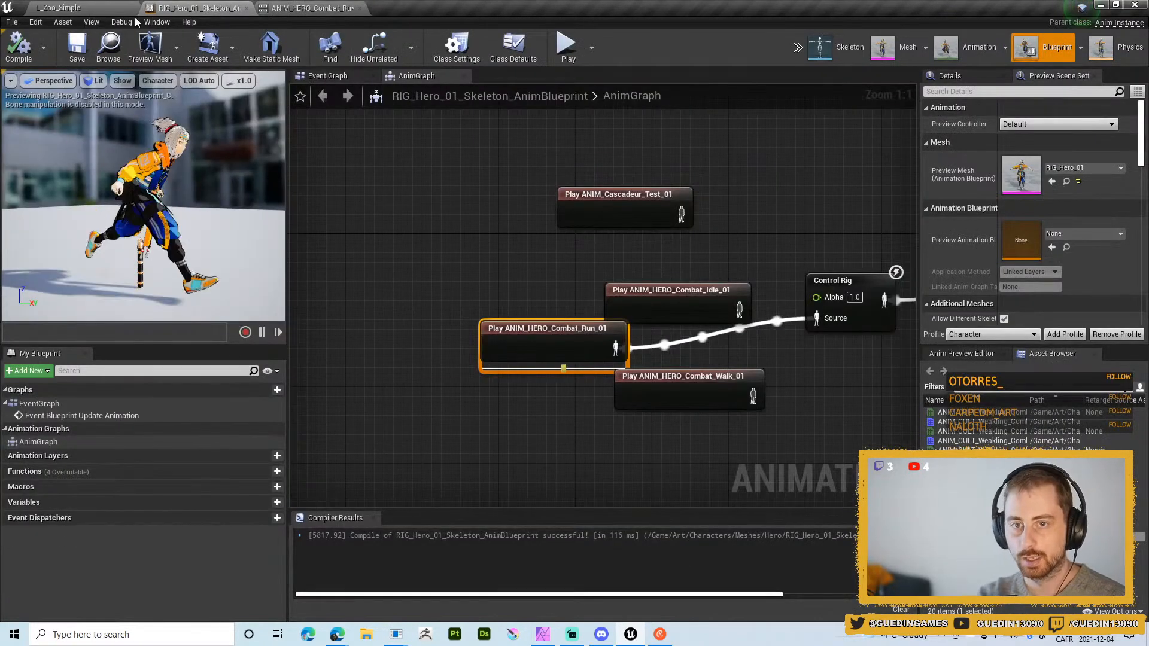
left_click(68, 9)
double_click(429, 520)
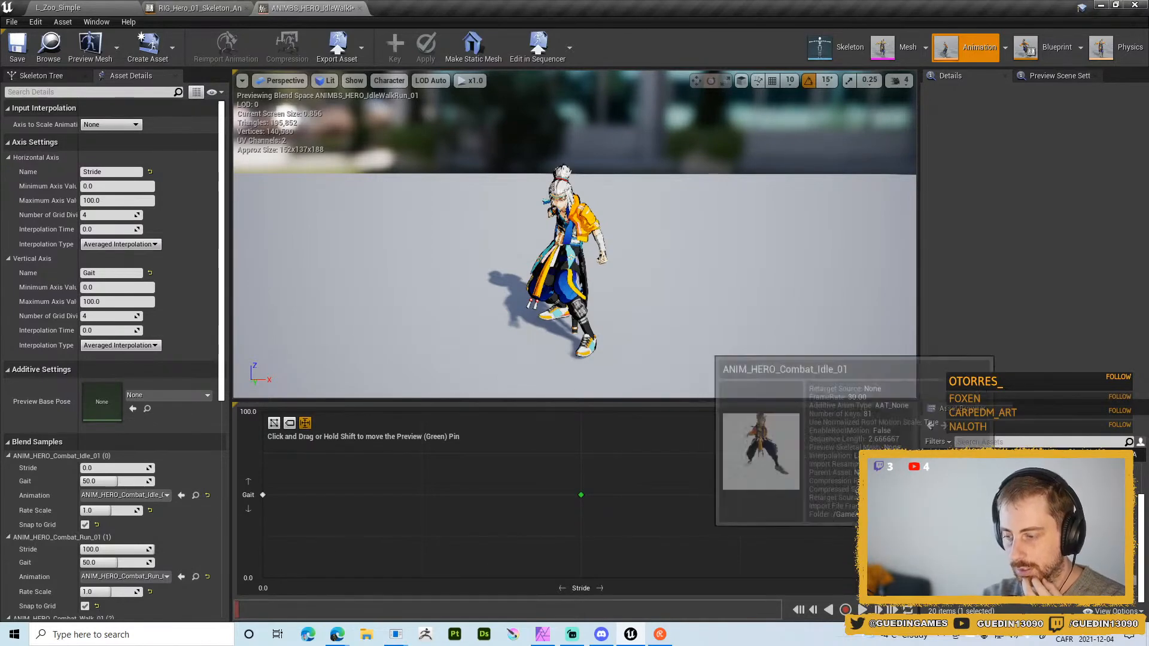
- Set the Gait axis maximum to 2 and place ANIM_HERO_Combat_Idle_01 at Gait 0 for both Stride 0 and Stride 100
left_click_drag(1006, 509, 278, 578)
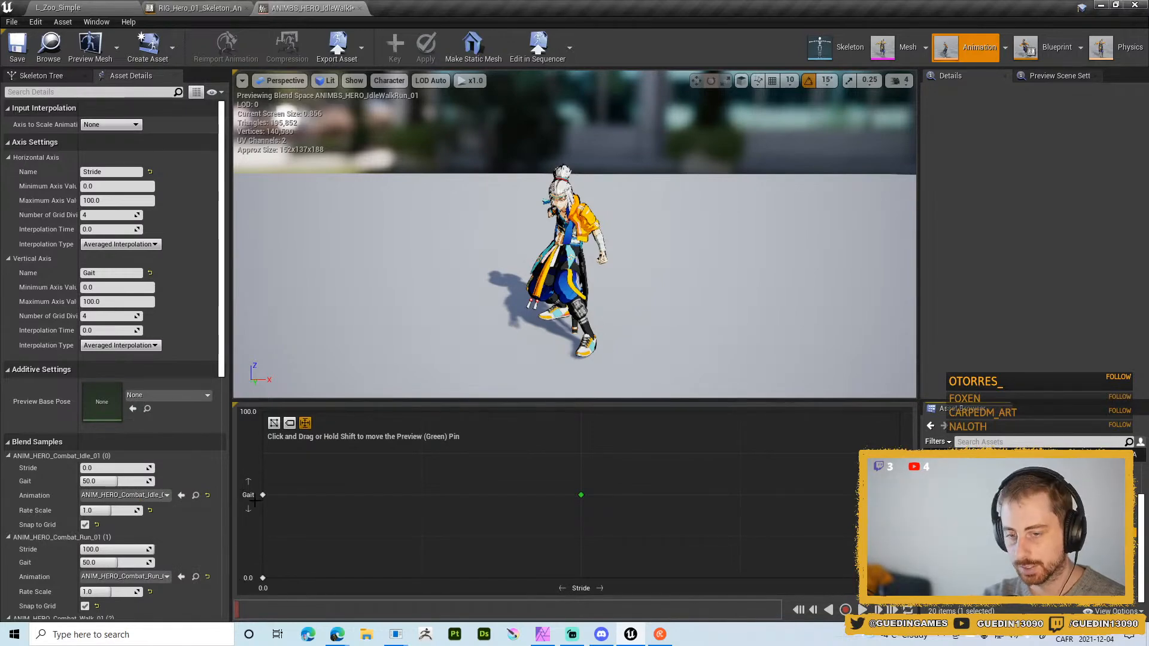
left_click(109, 301)
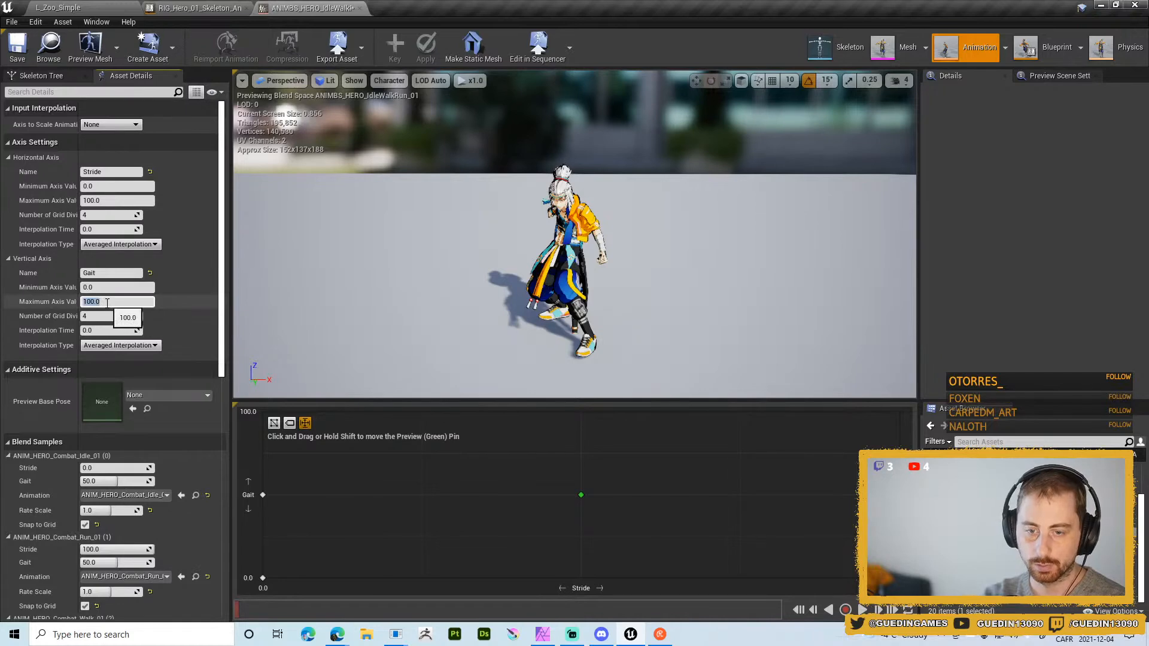
type("2")
key("Return")
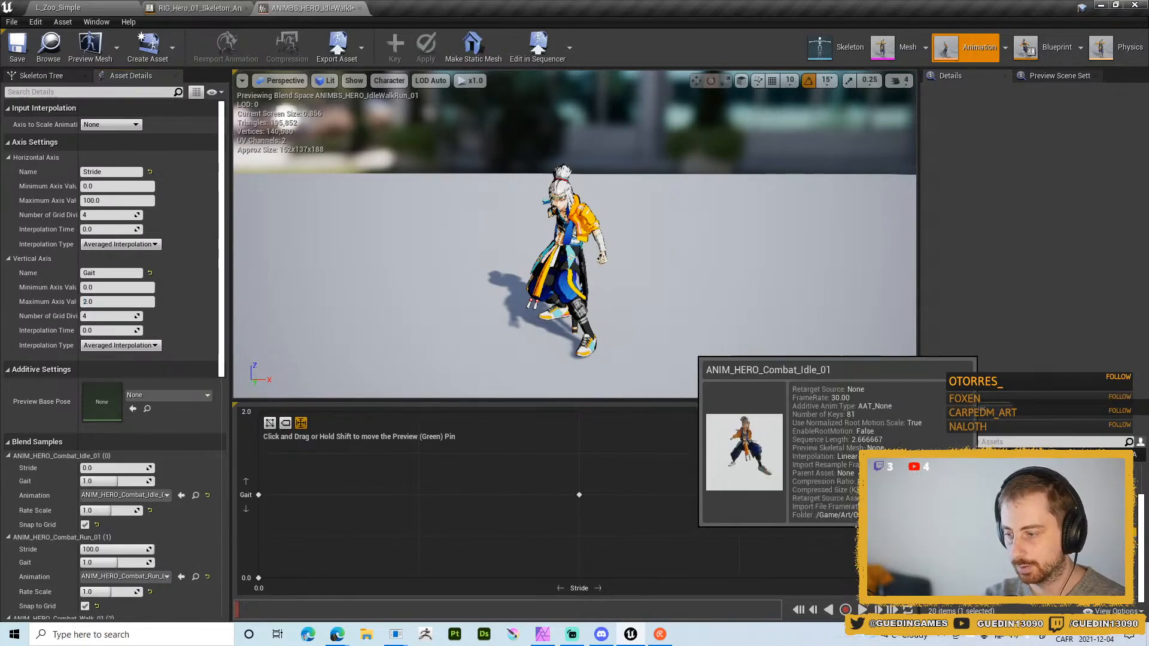
left_click_drag(981, 532, 900, 578)
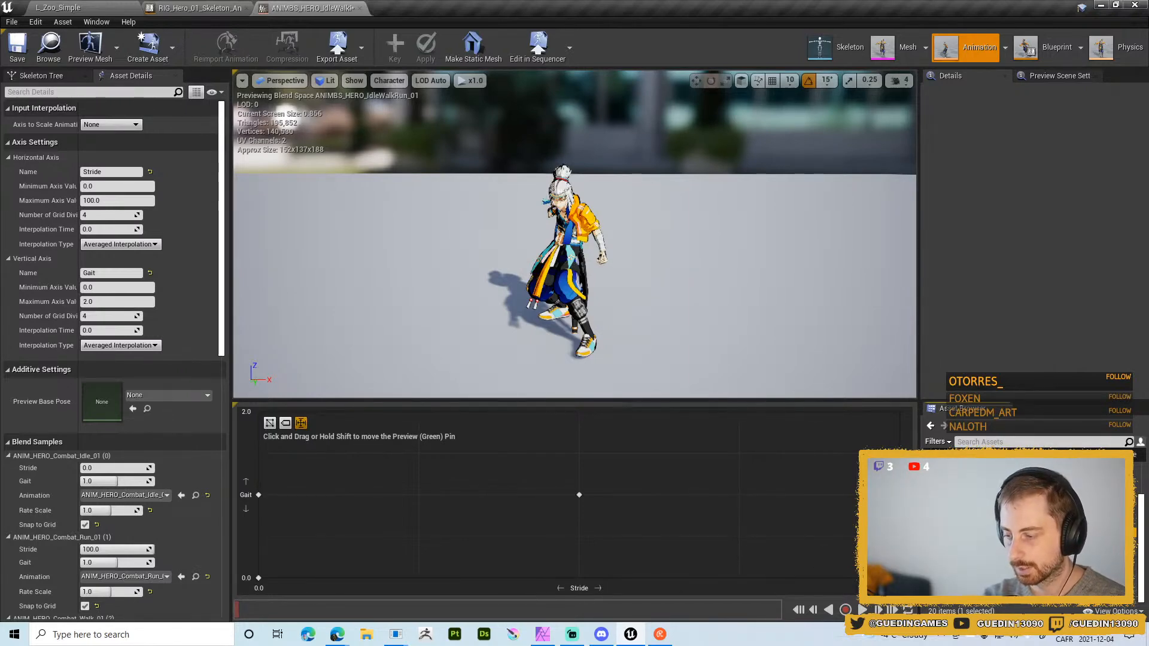
- At Gait 1, assign ANIM_HERO_Combat_Walk_01_Pose to Stride 0 and ANIM_HERO_Combat_Walk_01 to Stride 100, and delete the Stride 50 sample
left_click_drag(1021, 536, 258, 494)
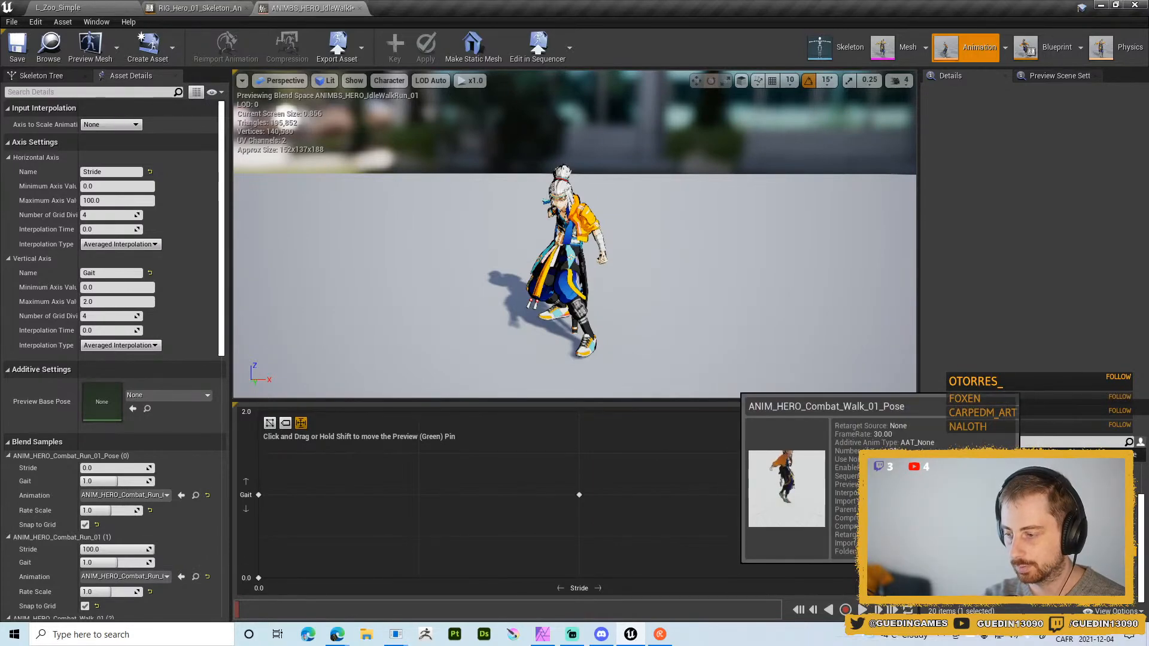
left_click_drag(994, 509, 258, 495)
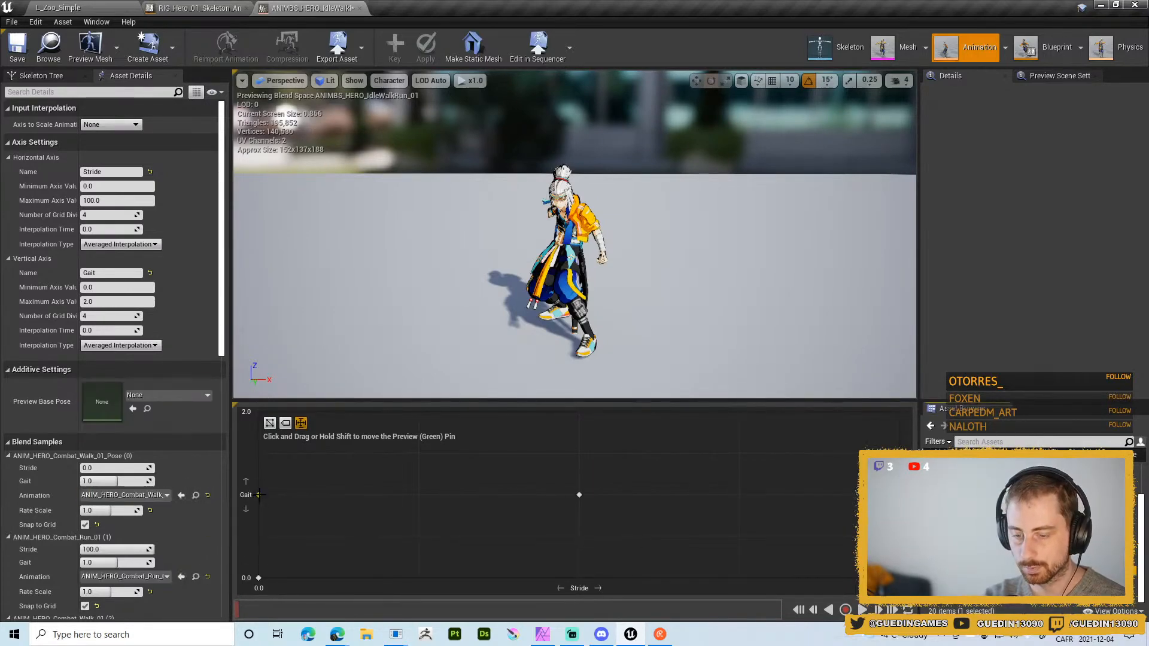
left_click_drag(994, 509, 898, 495)
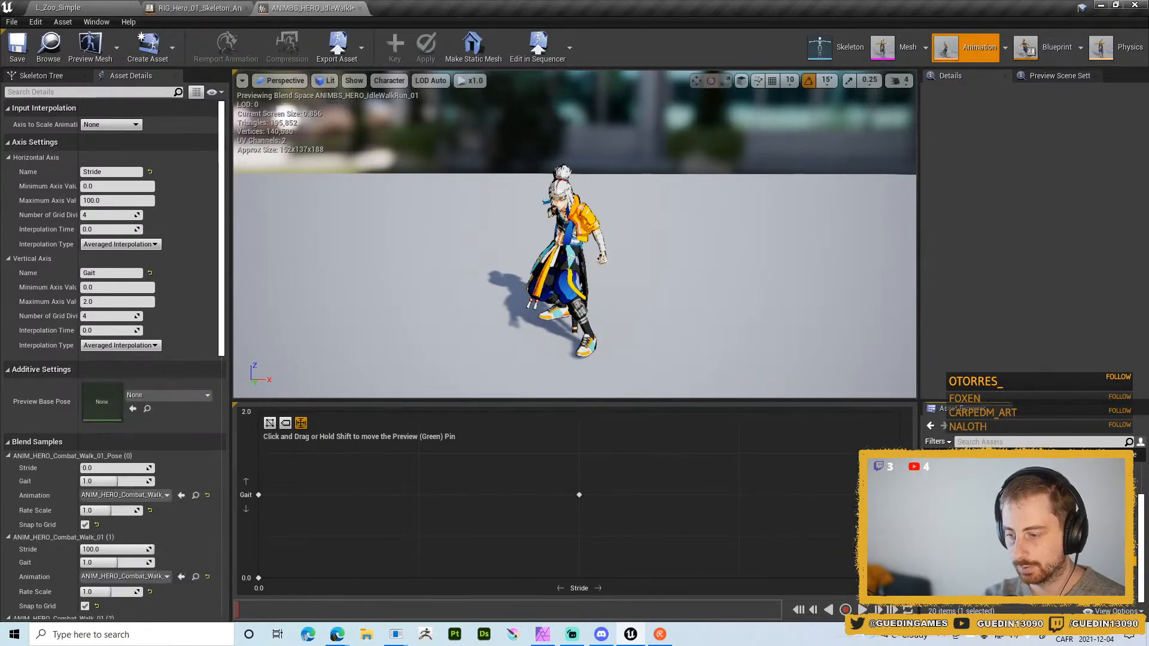
left_click(579, 496)
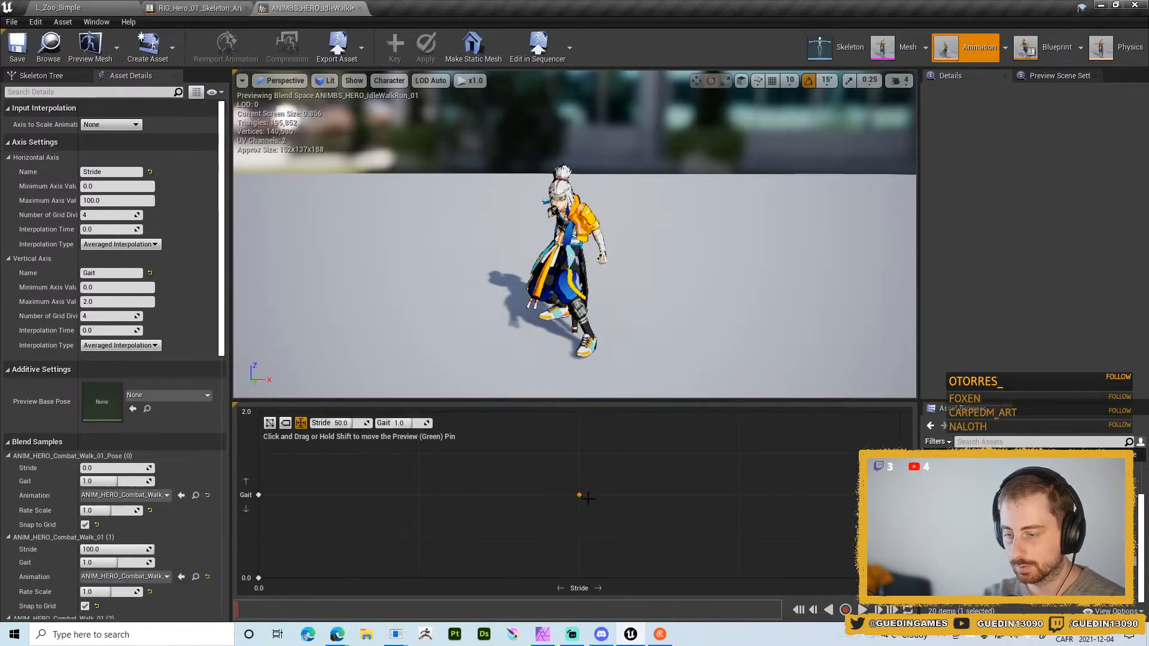
key("Delete")
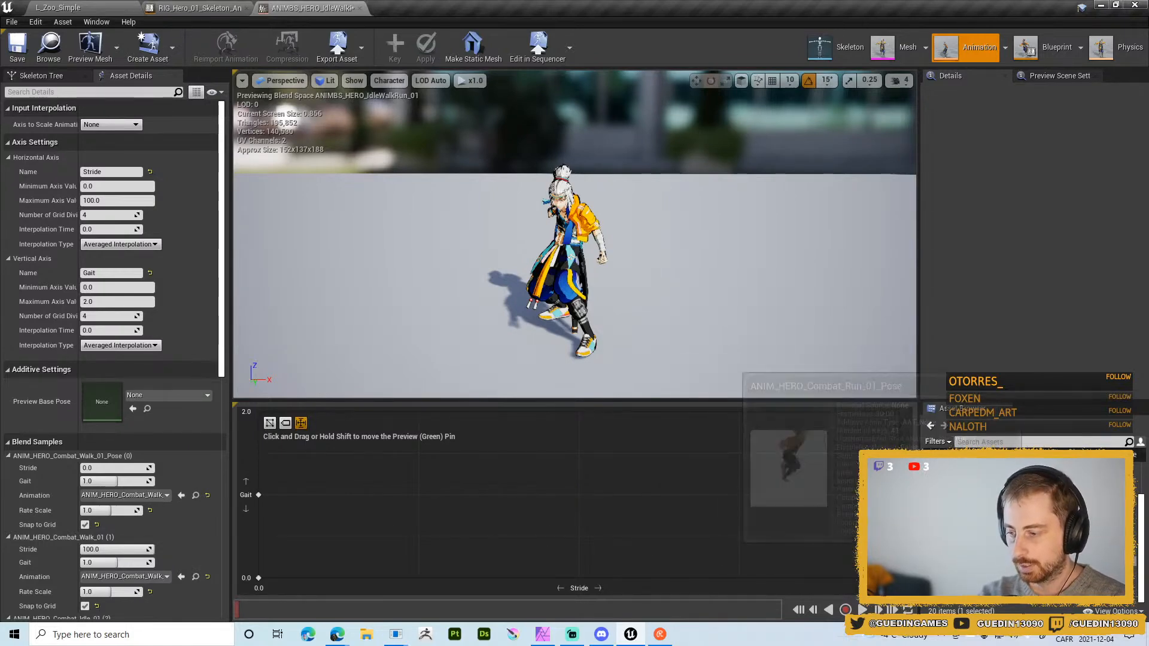
- At Gait 2, place ANIM_HERO_Combat_Run_01_Pose at Stride 0 and ANIM_HERO_Combat_Run_01 at Stride 100
left_click_drag(981, 549, 263, 414)
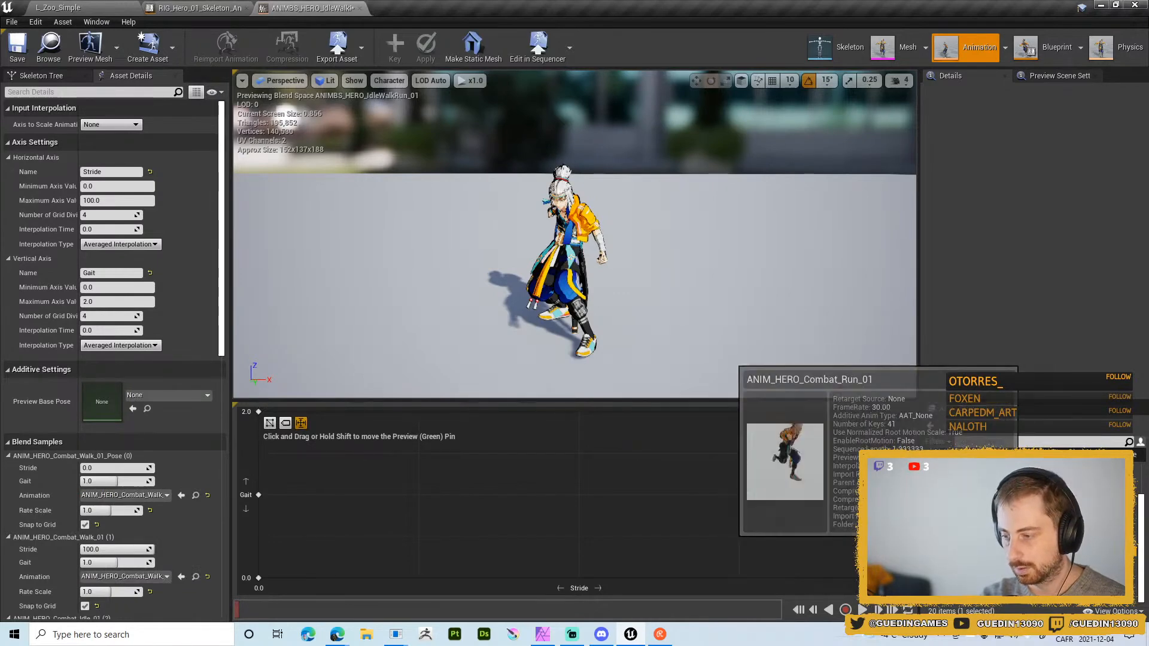
left_click_drag(1015, 541, 898, 414)
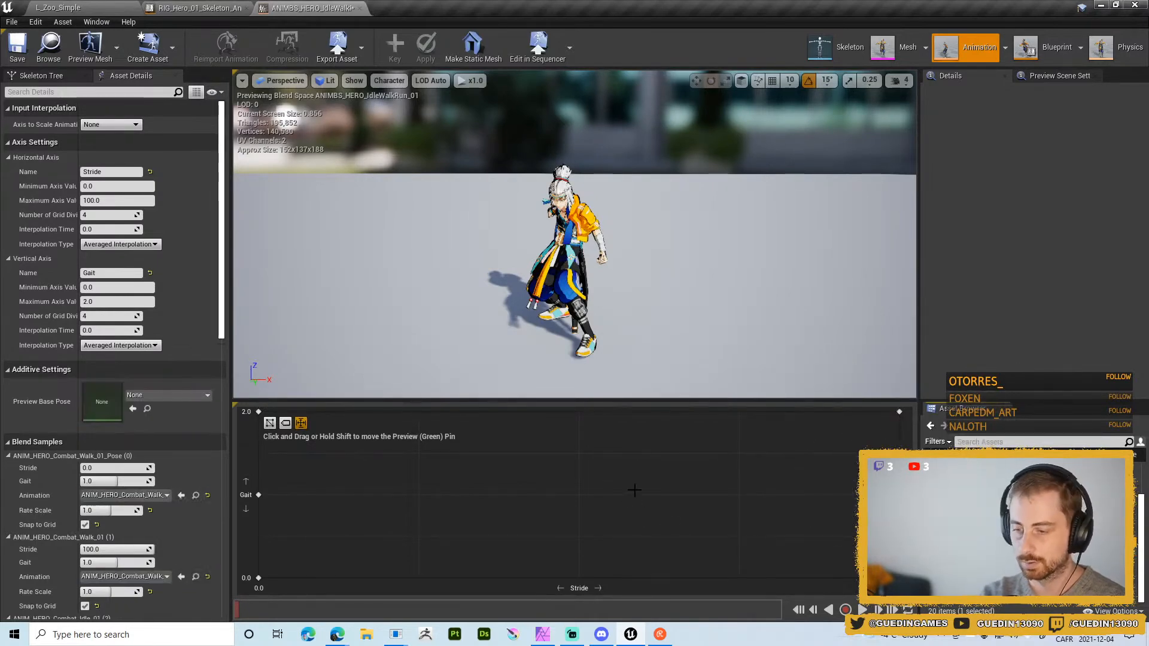
- Preview the hero's blended motion at several Stride and Gait combinations across the blend space, viewing the character from the side
left_click_drag(608, 492, 605, 449)
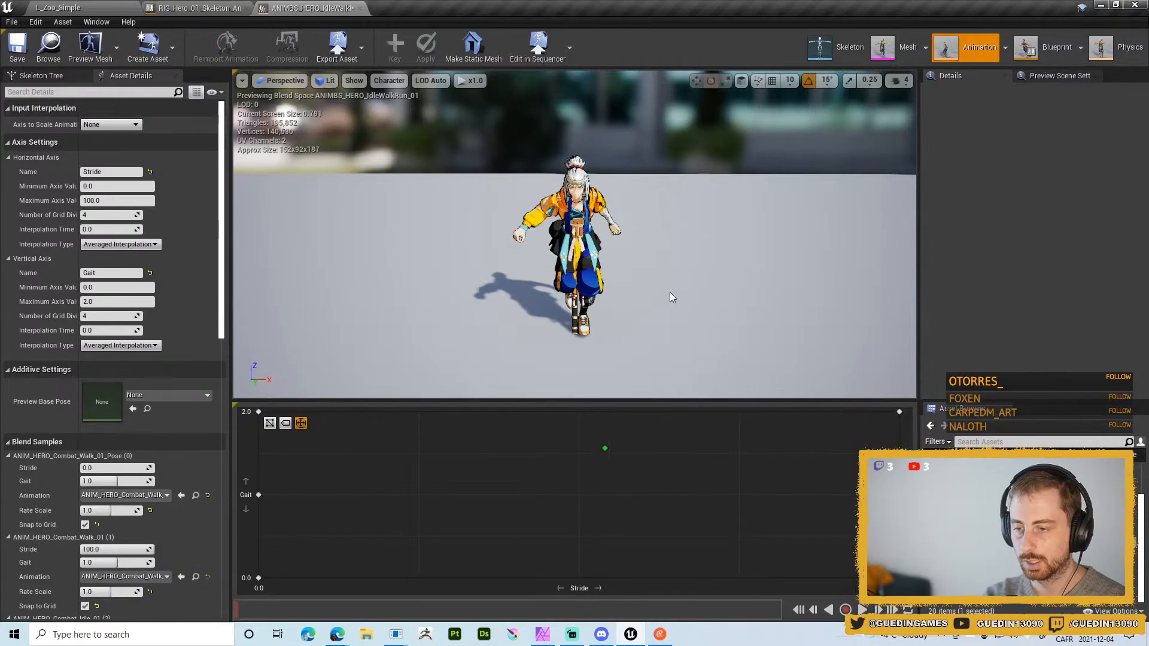
left_click_drag(619, 499, 585, 407)
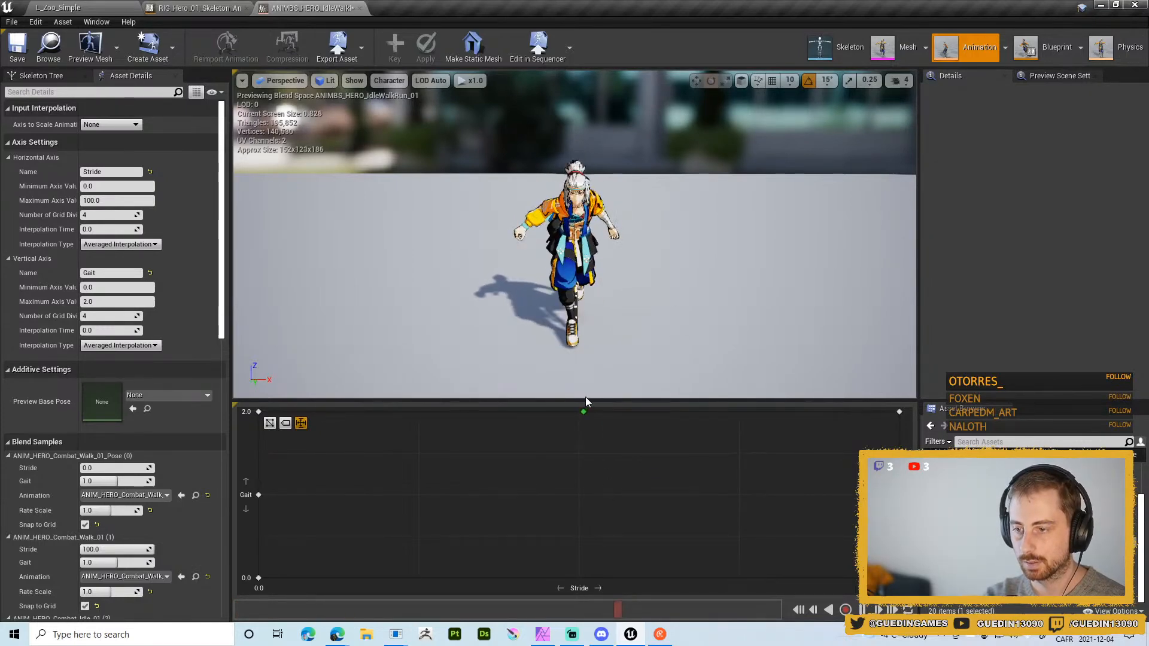
left_click_drag(639, 289, 461, 258, "alt")
left_click_drag(585, 413, 617, 479)
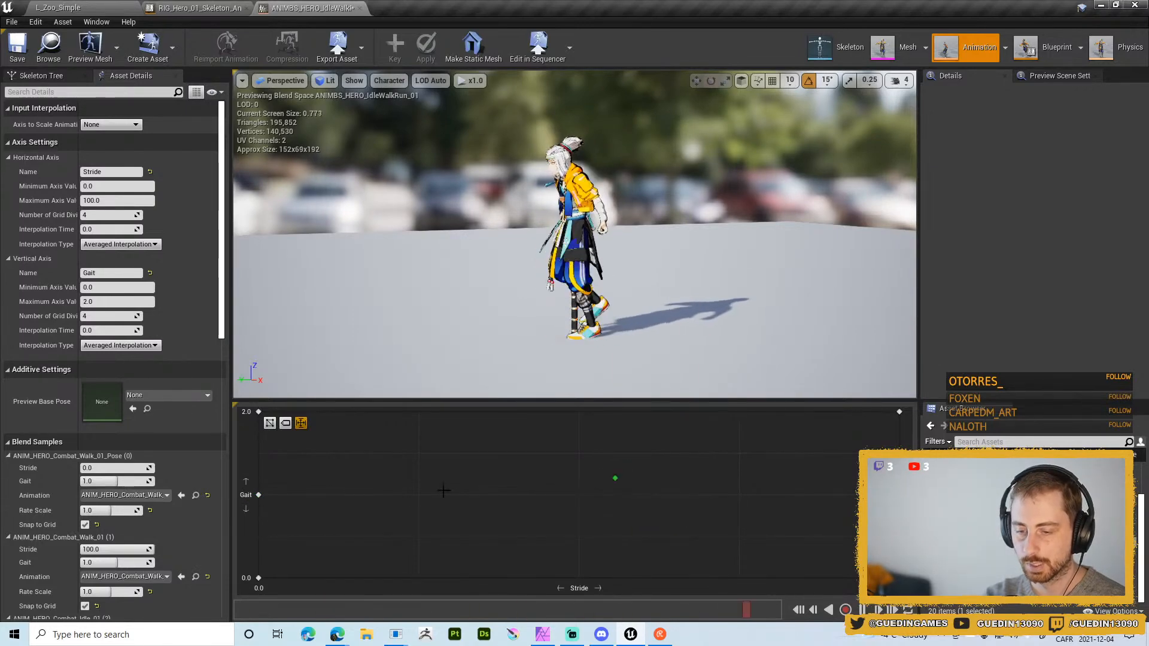
left_click_drag(652, 526, 352, 559)
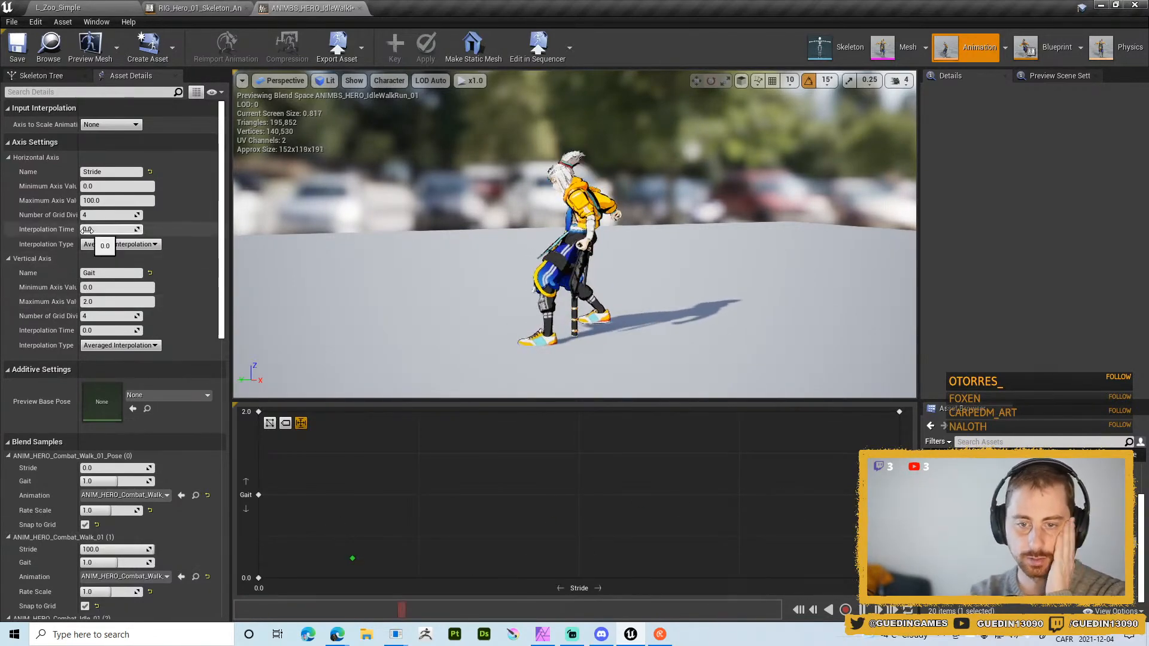
key("shift")
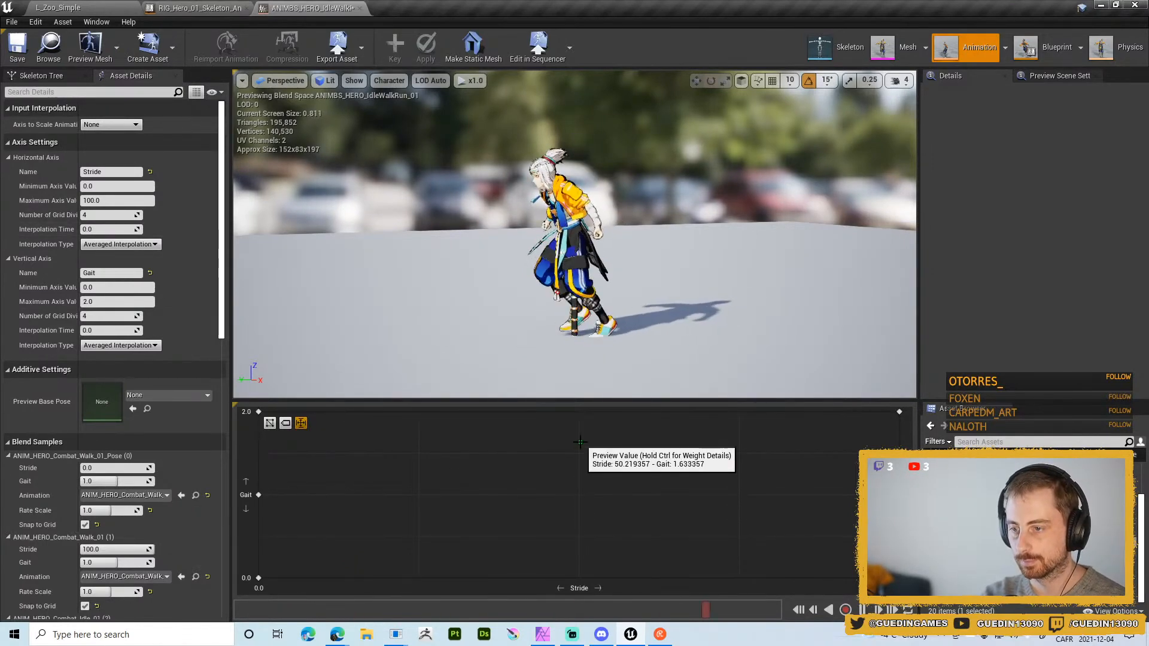
- Switch to Blender, put the character rig in Pose Mode, and duplicate its run action as ANIM_HERO_Combat_Run_01_Pose
key("alt+Tab")
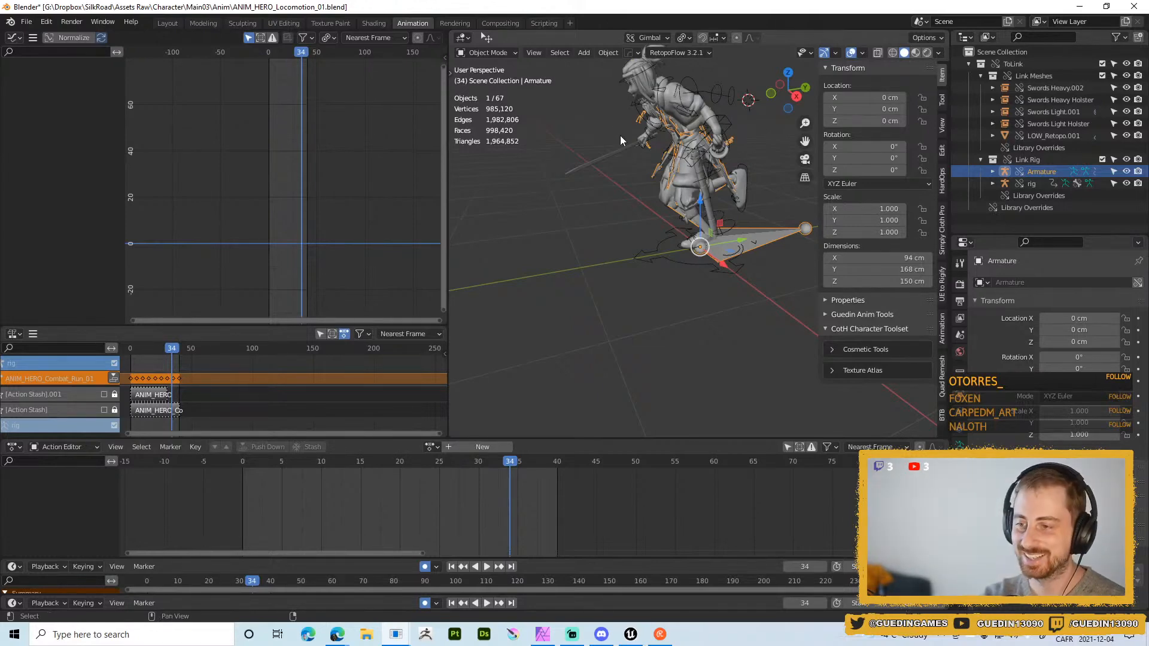
middle_click_drag(620, 135, 644, 213)
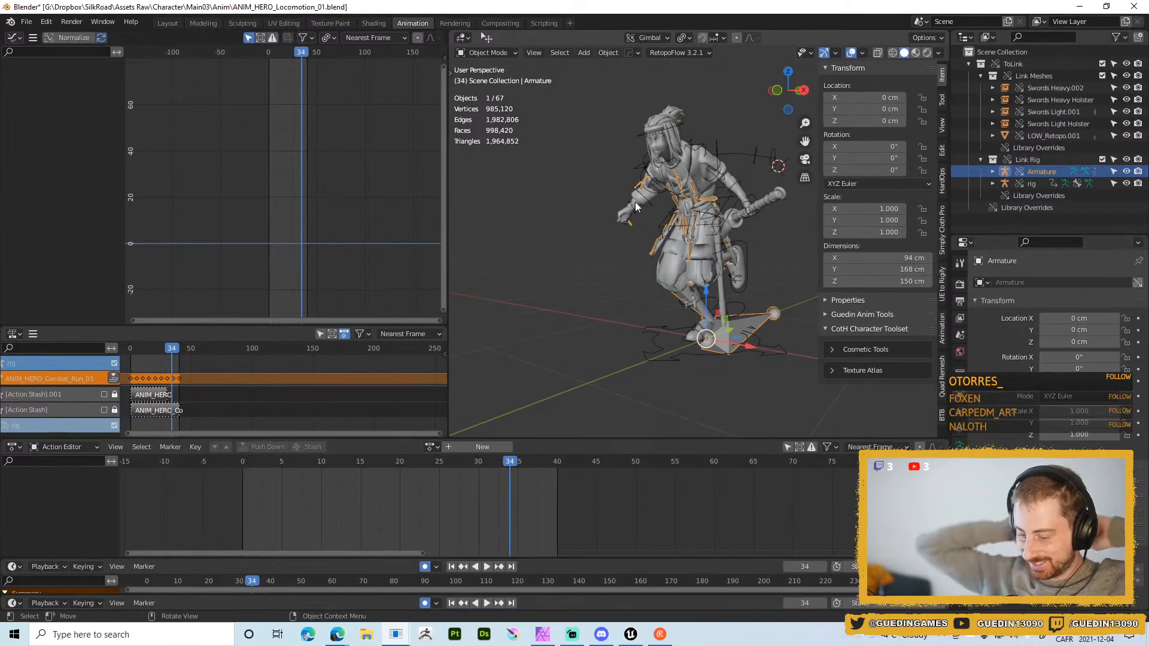
middle_click_drag(656, 123, 912, 229)
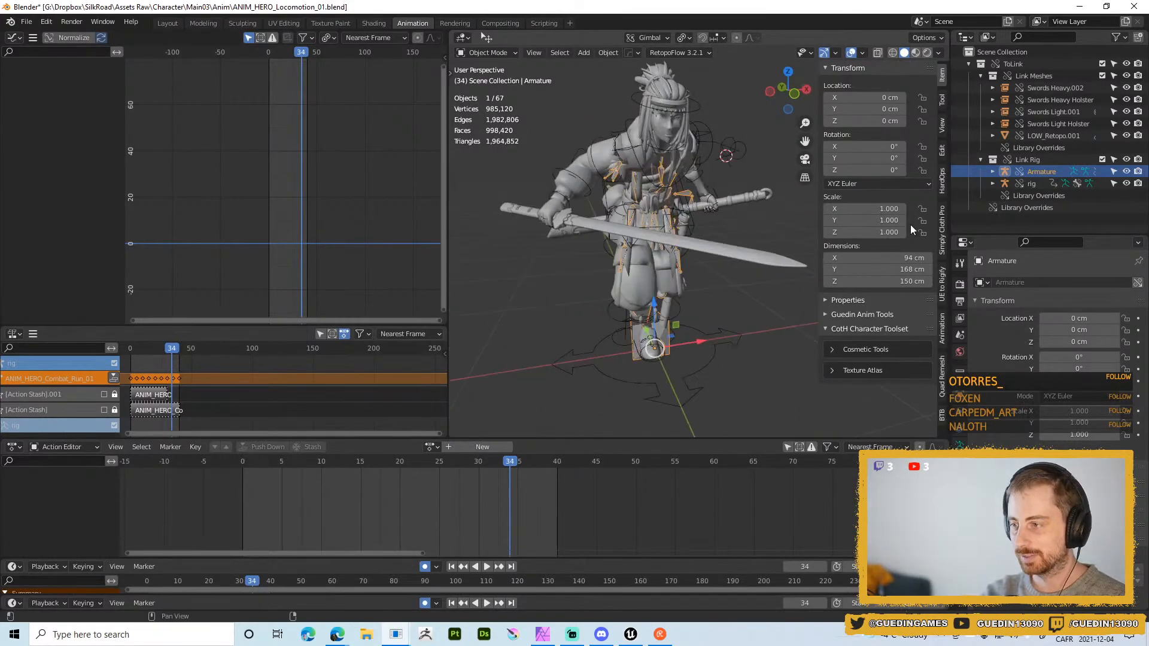
left_click(703, 369)
key("ctrl+Tab")
middle_click_drag(713, 350, 730, 295)
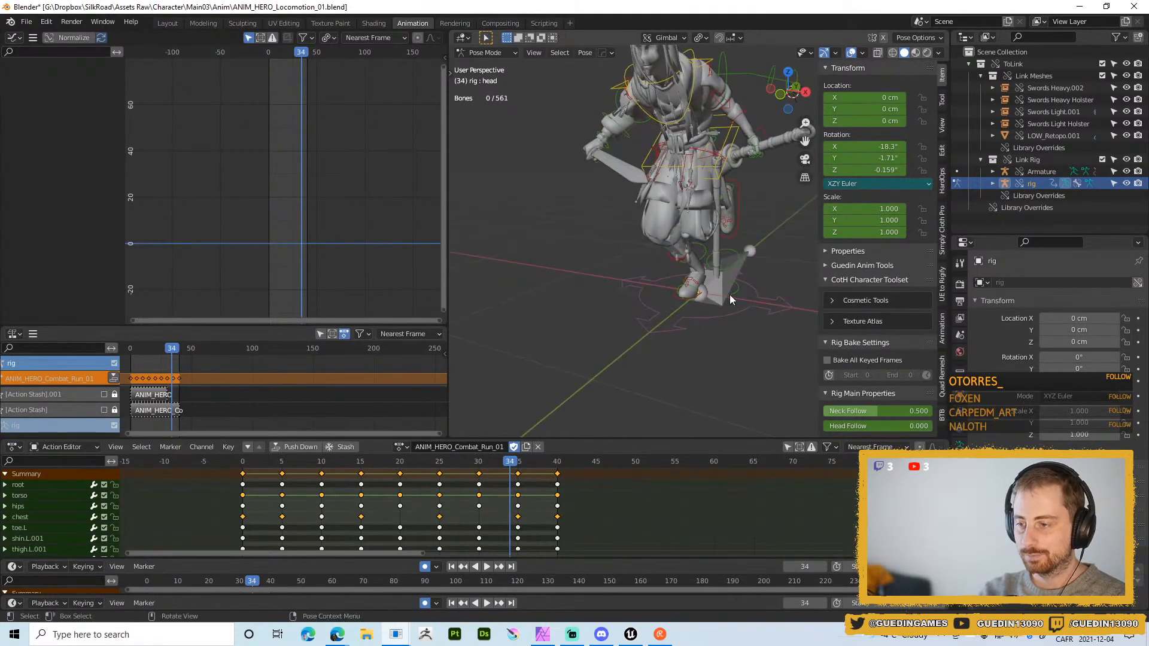
left_click(526, 447)
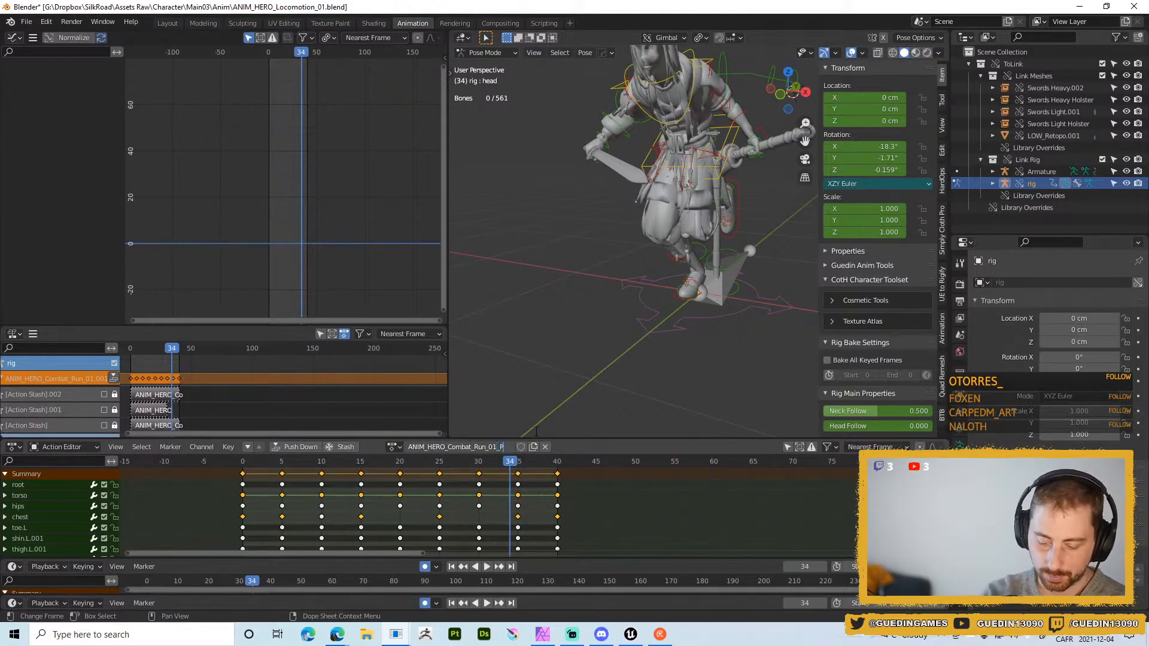
type("ose")
key("Return")
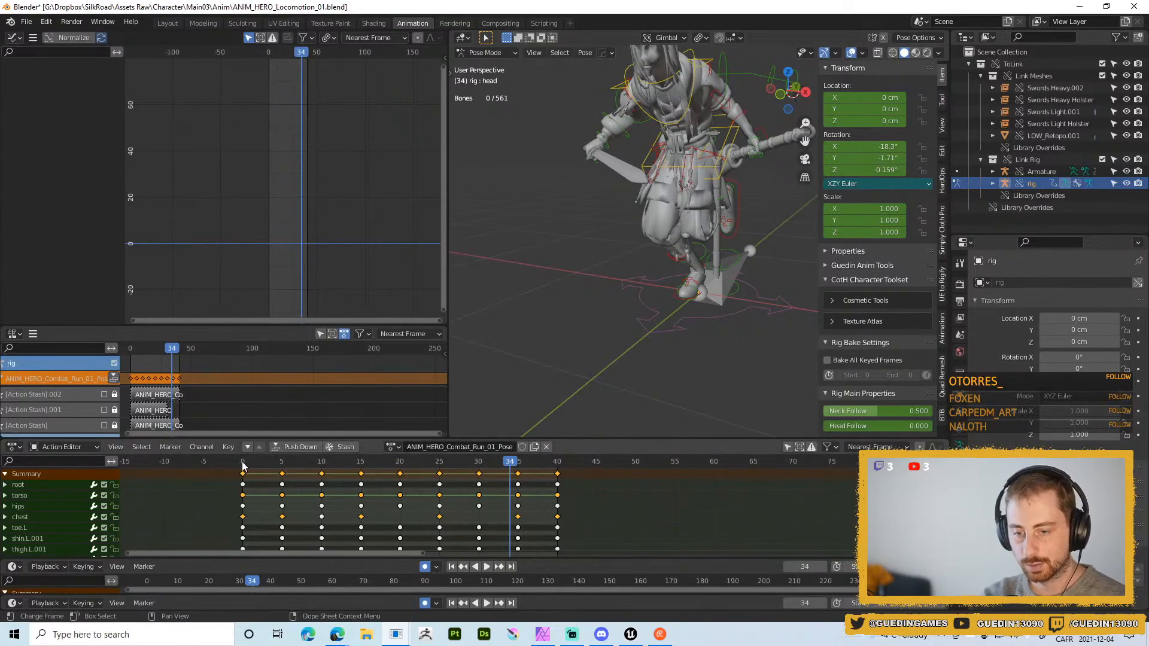
- At frame 15 of the run pose action, reset the right foot IK control's location and rotation, and the left foot IK control's location
key("space")
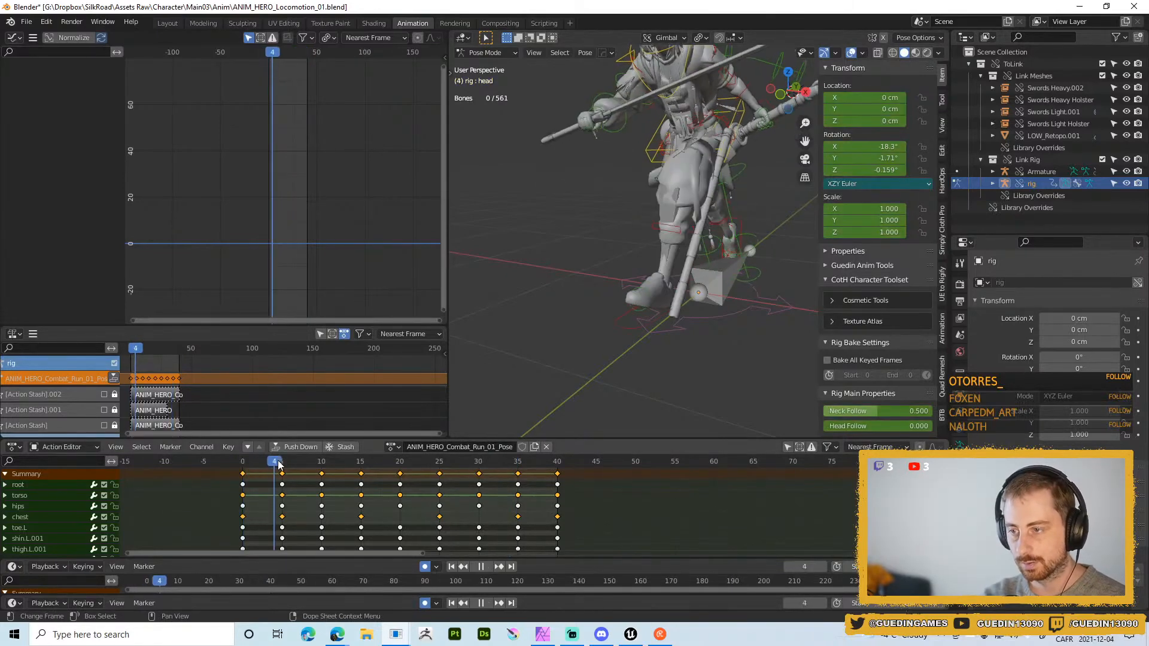
key("space")
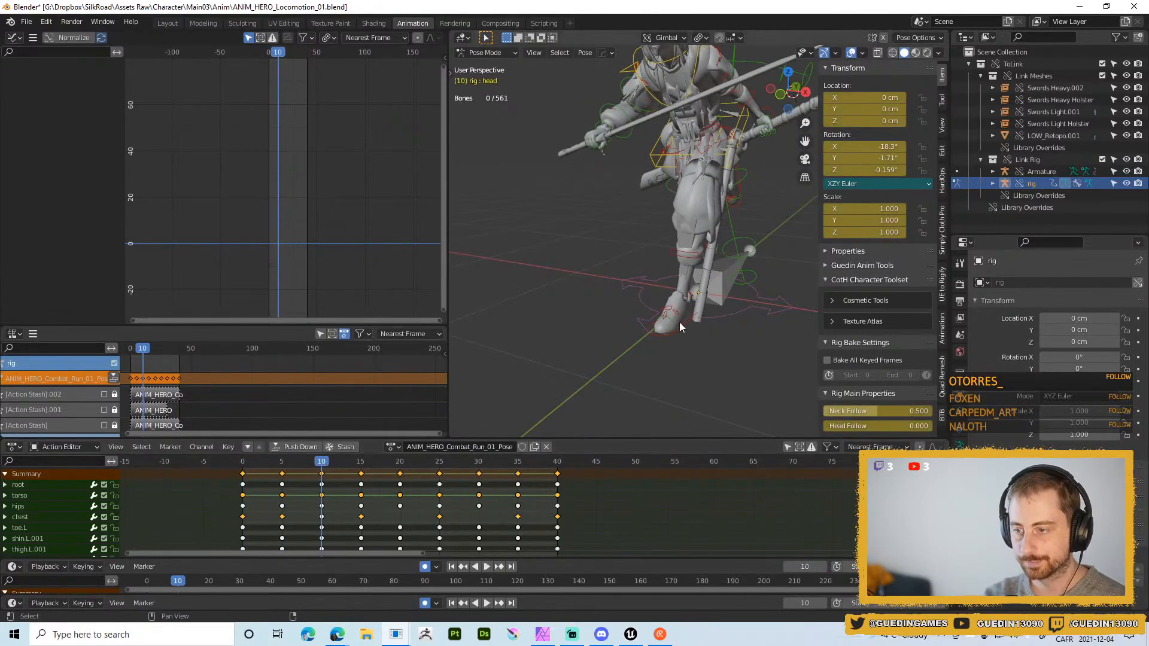
middle_click_drag(680, 322, 455, 359)
left_click_drag(336, 464, 362, 463)
middle_click_drag(629, 287, 673, 284)
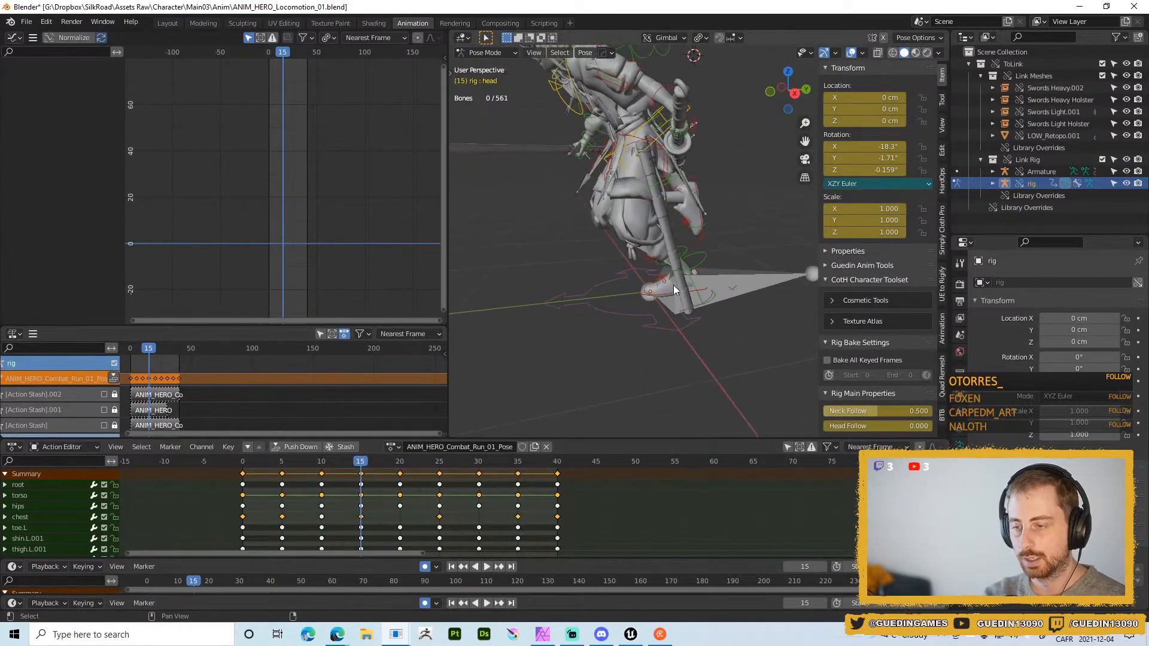
left_click(702, 224)
key("alt+r")
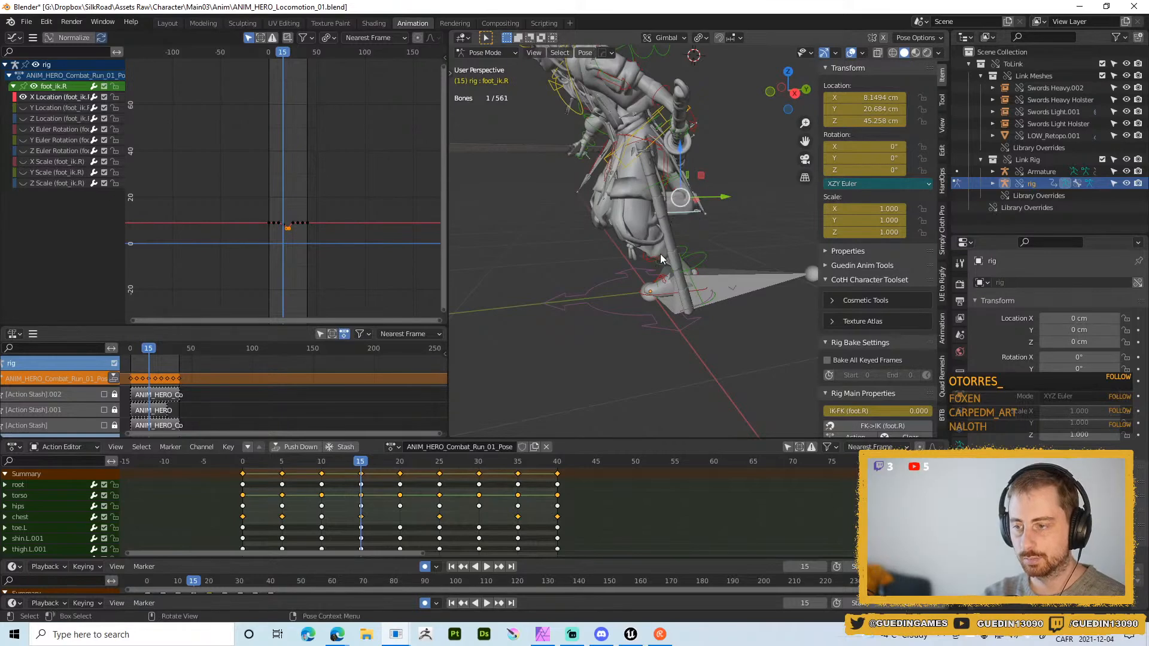
key("alt+g")
middle_click_drag(663, 258, 659, 286)
left_click(661, 290)
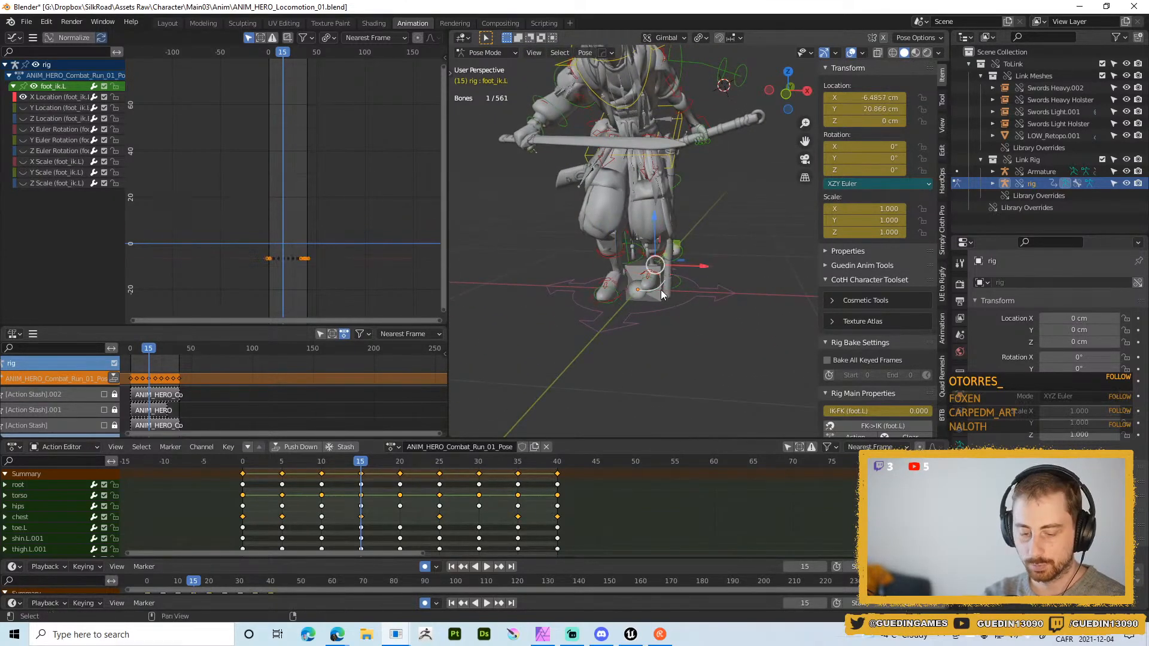
middle_click_drag(661, 298, 622, 257)
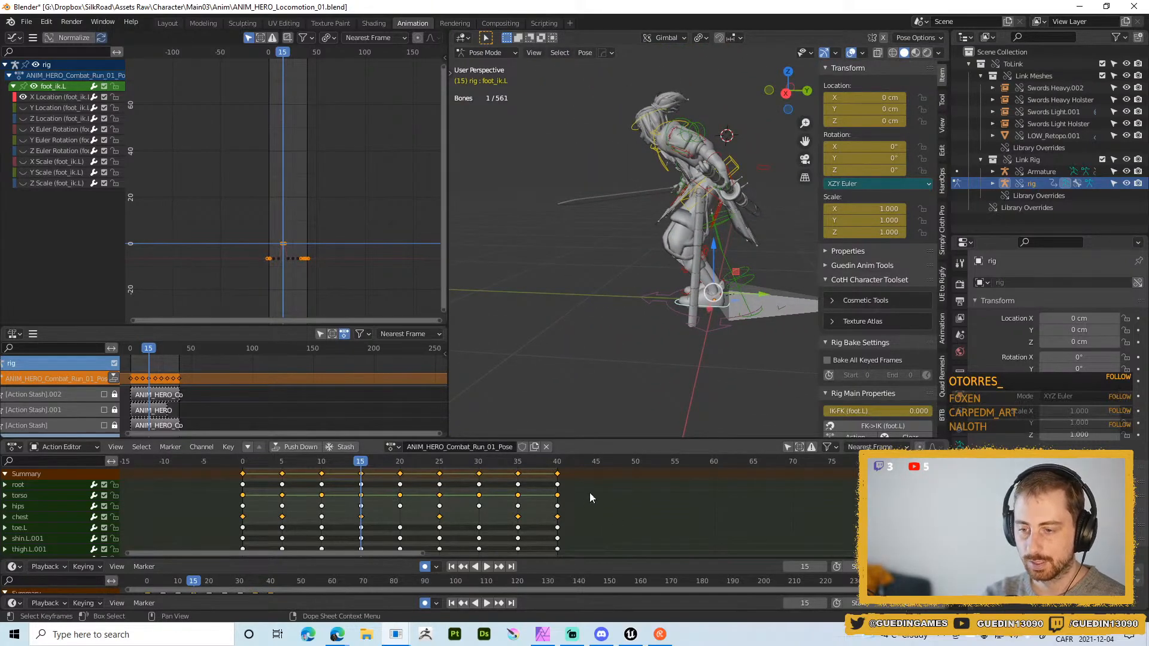
- Delete all keyframes of the run pose action before and after frame 15, keeping only the frame 15 keys
left_click_drag(659, 503, 220, 474)
key("Delete")
key("Delete")
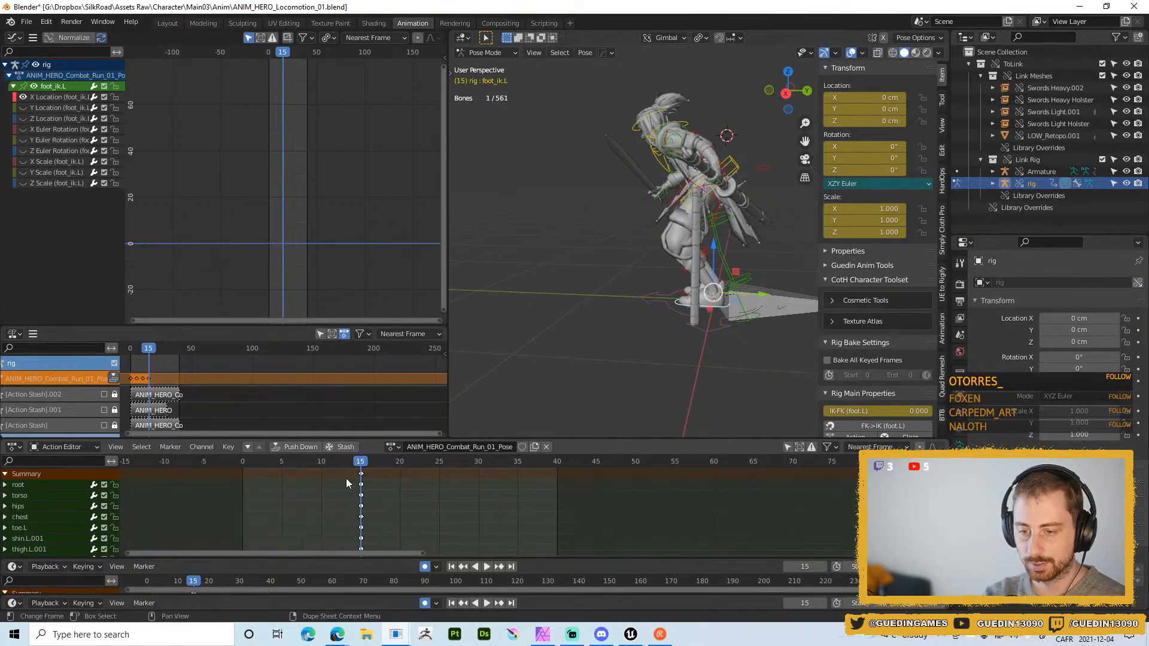
- Move the remaining pose keys to frame 0 and duplicate them at frame 40
left_click(362, 474)
key("a")
key("g")
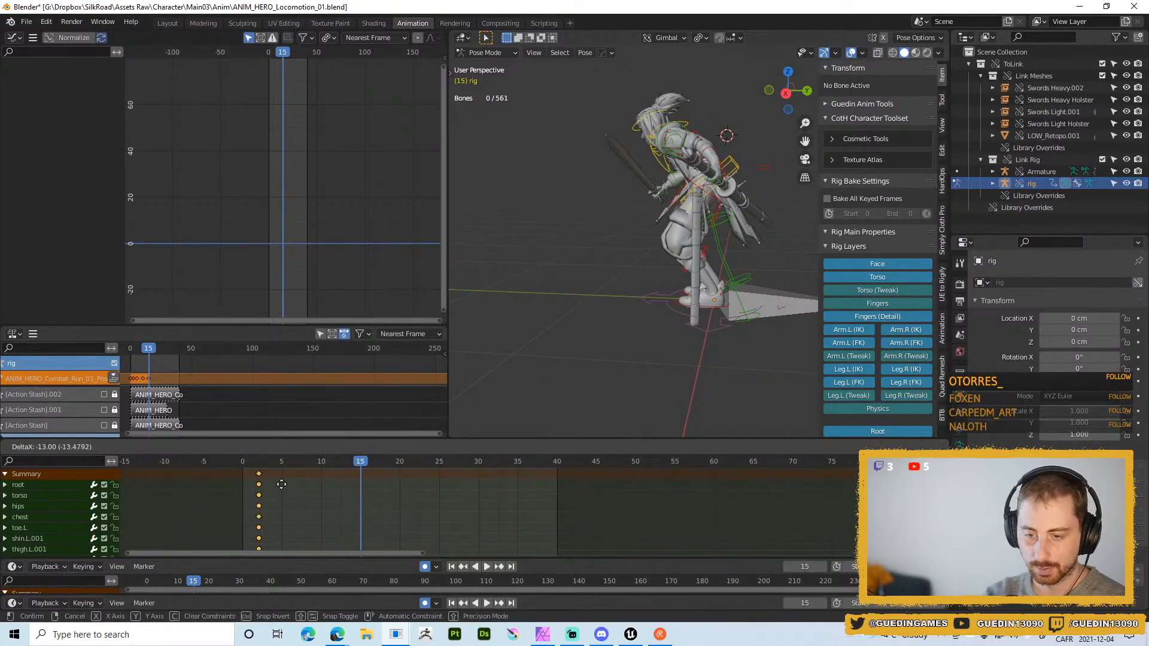
left_click(282, 485)
key("shift+d")
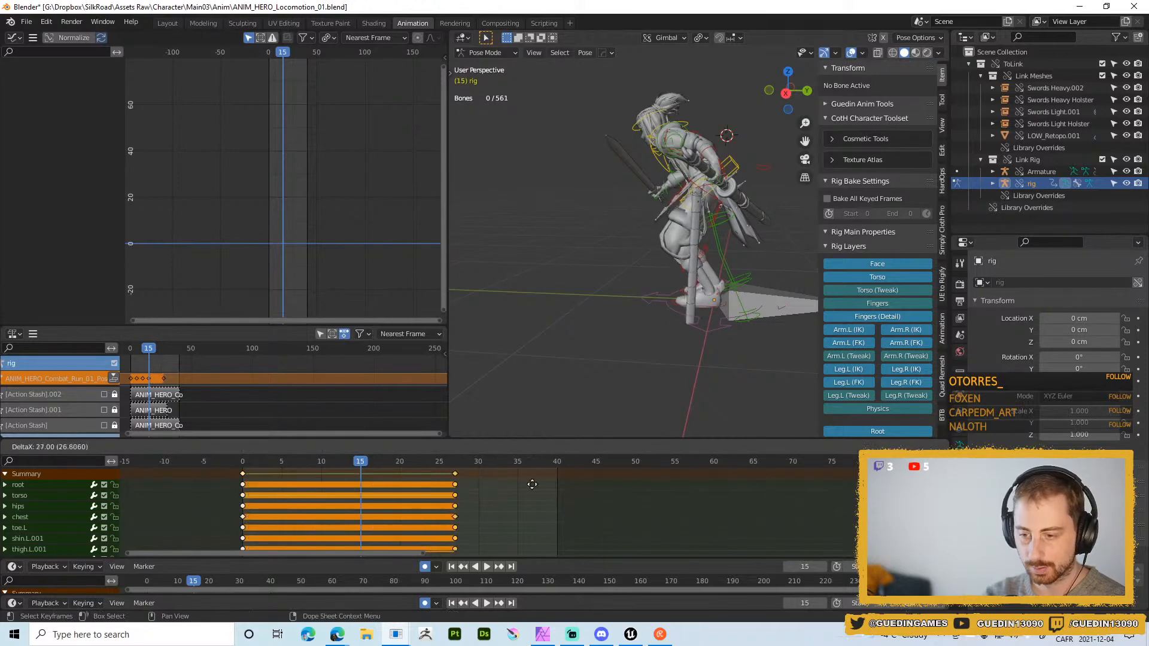
left_click(576, 478)
- Return to Object Mode and export the Armature as ANIM_HERO_Combat_Run_01_Pose.fbx into the Locomotion export folder
key("ctrl+Tab")
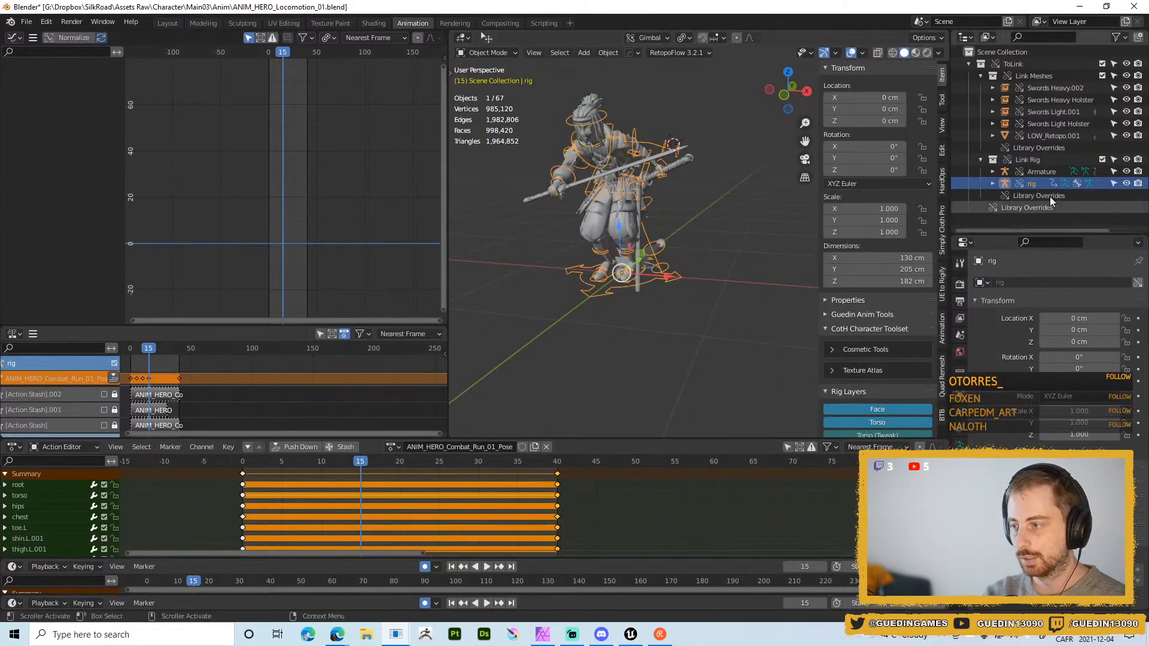
left_click(1040, 171)
key("ctrl+s")
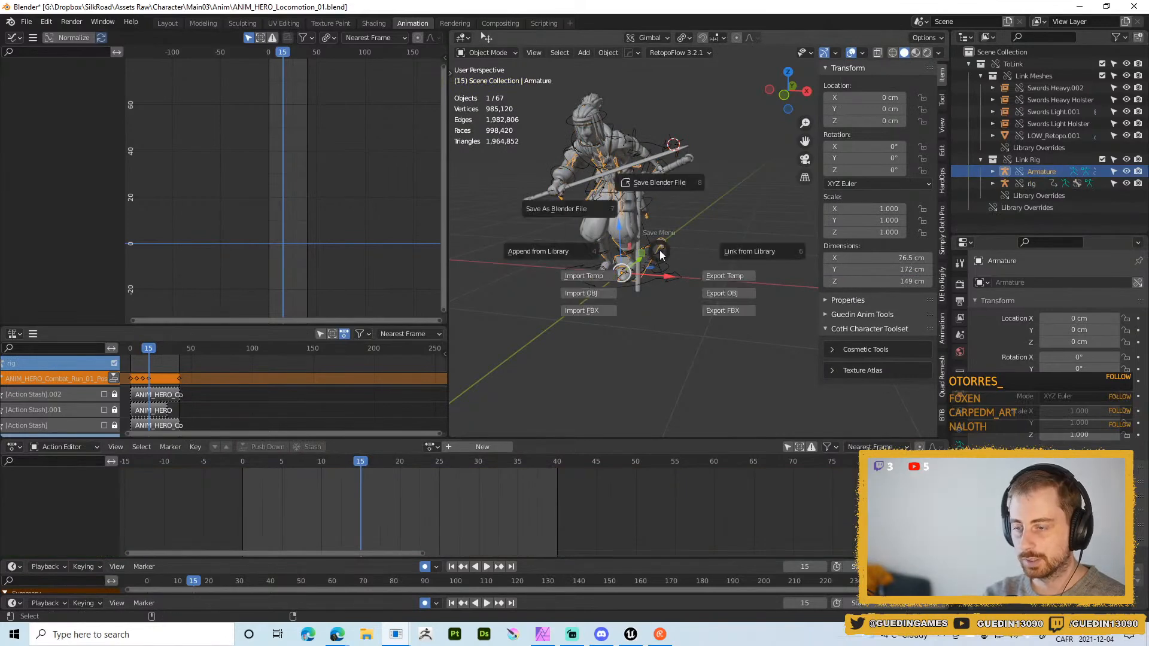
left_click(730, 310)
left_click(318, 97)
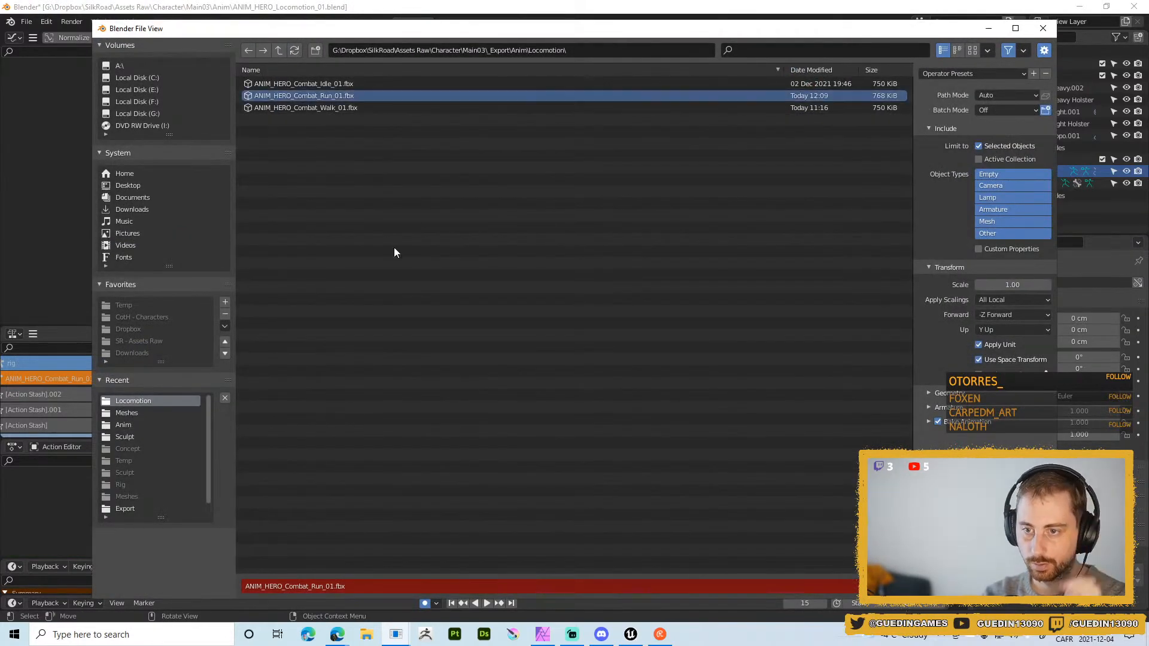
left_click(350, 582)
left_click(334, 587)
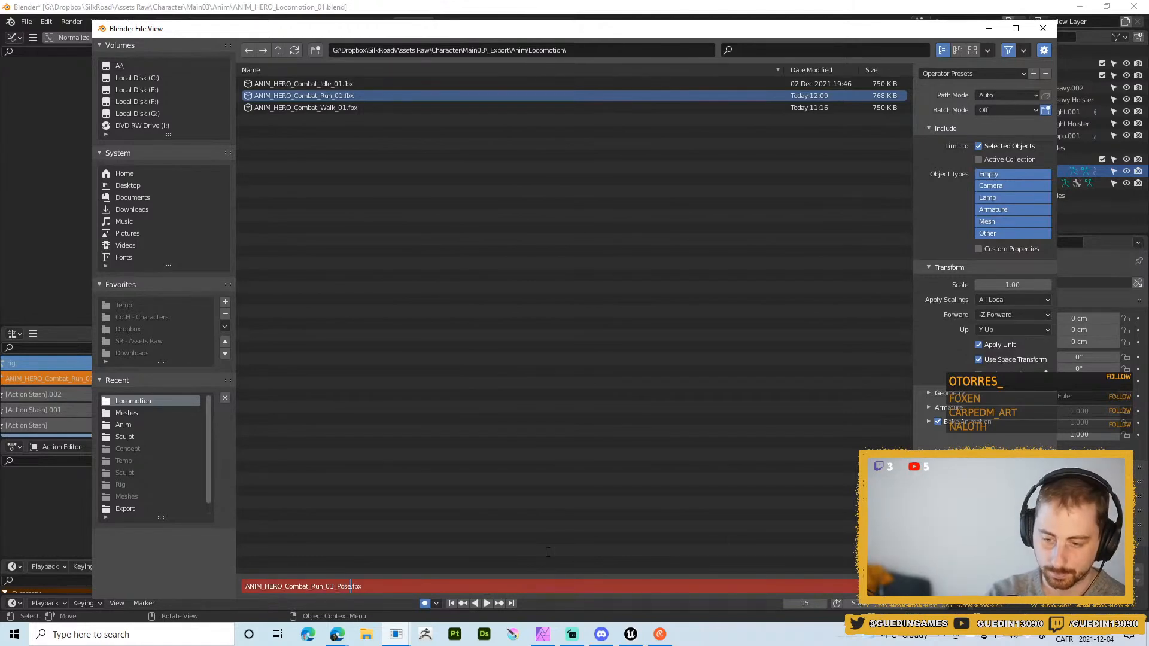
key("Return")
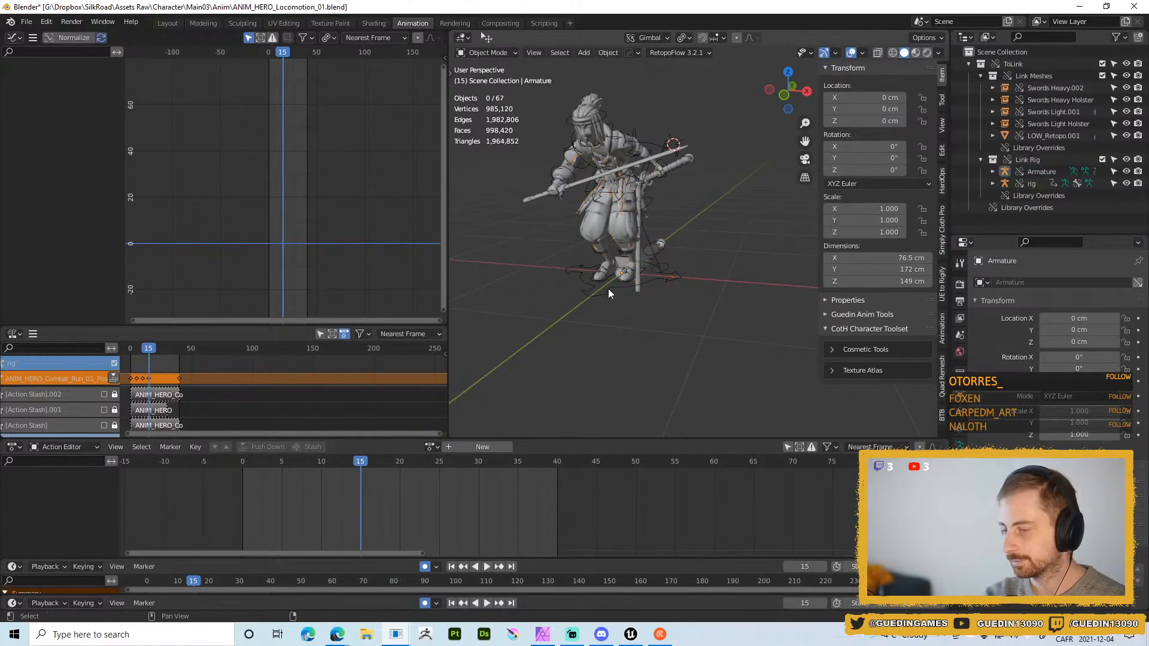
middle_click_drag(609, 289, 544, 344)
- Switch to Unreal Editor and delete the ANIM_HERO_Combat_Run_01_Pose asset from the HERO folder
key("alt+Tab")
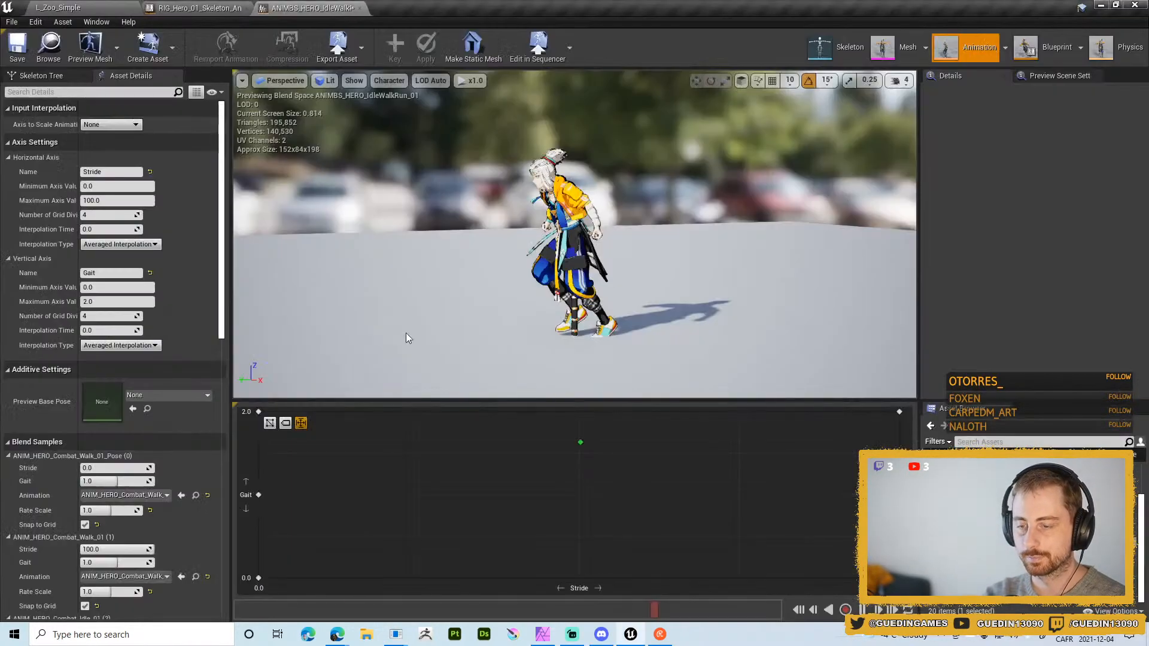
left_click(71, 7)
left_click(429, 596)
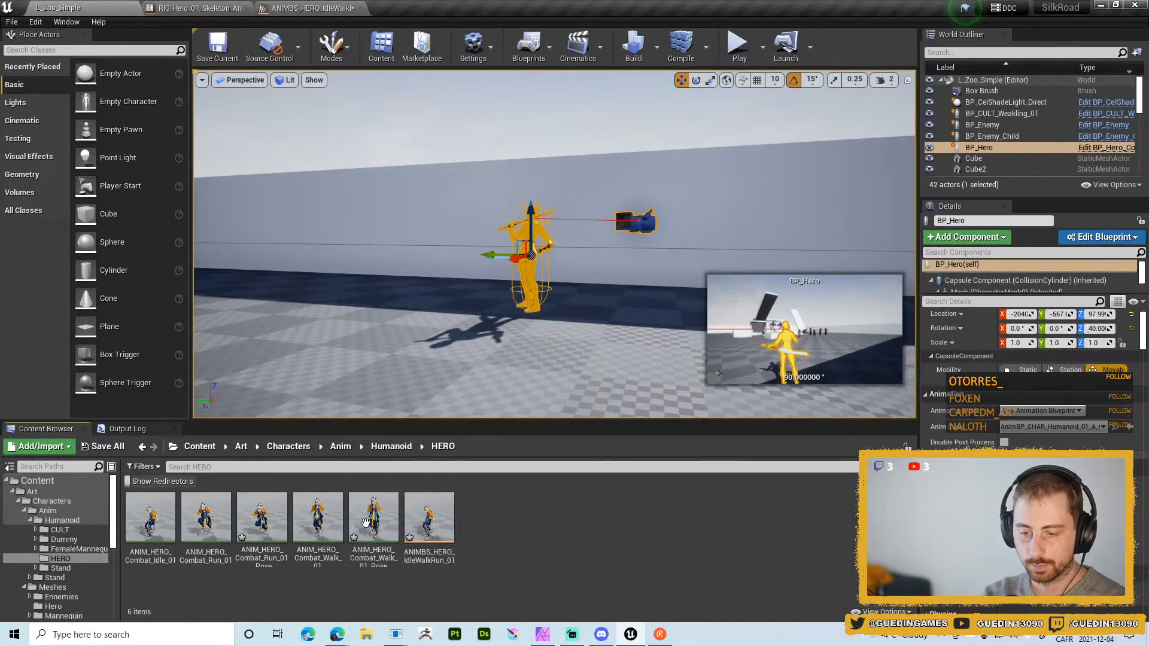
left_click(261, 518)
key("Delete")
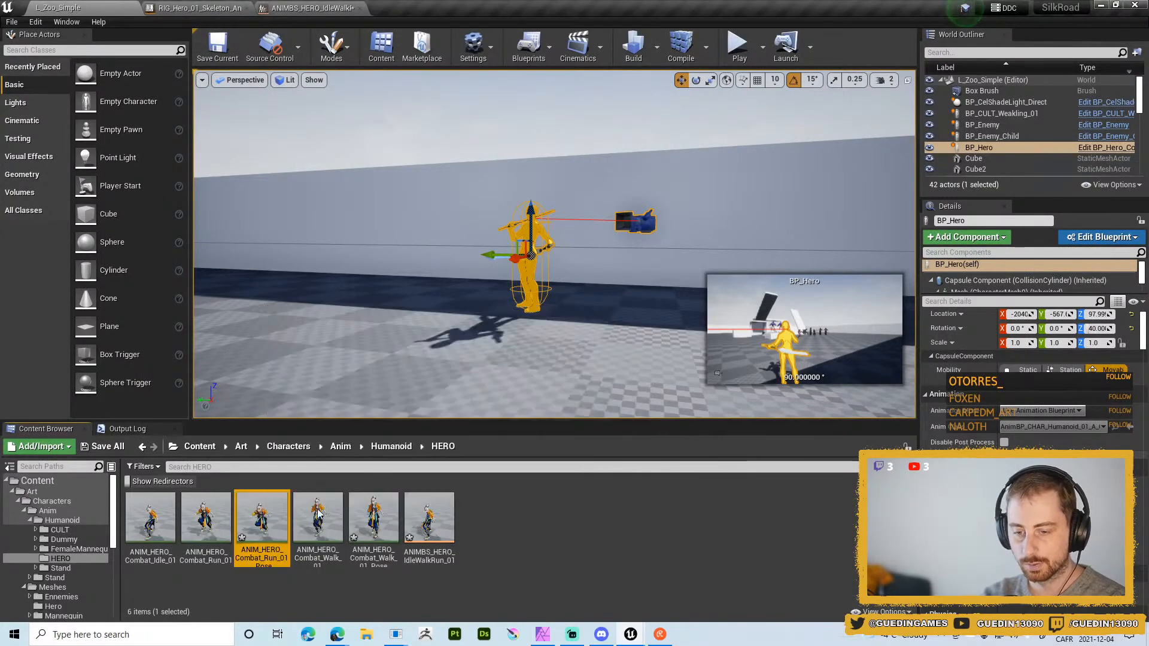
left_click(477, 508)
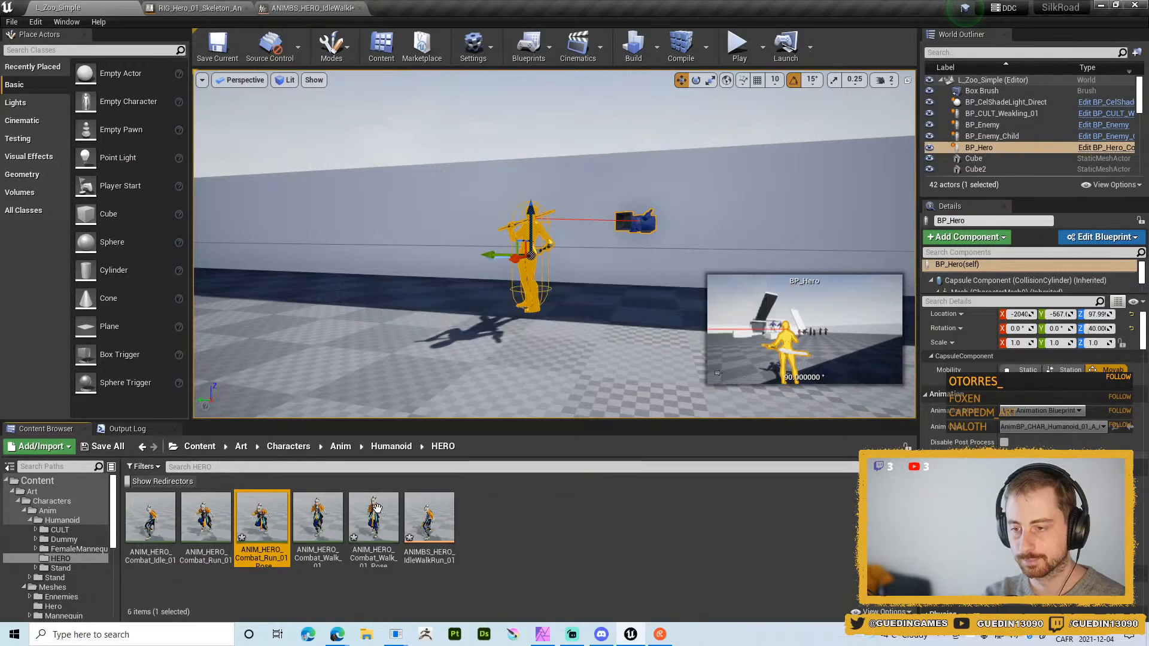
- Delete the ANIM_HERO_Combat_Walk_01_Pose asset from the HERO folder
left_click_drag(403, 587, 388, 560)
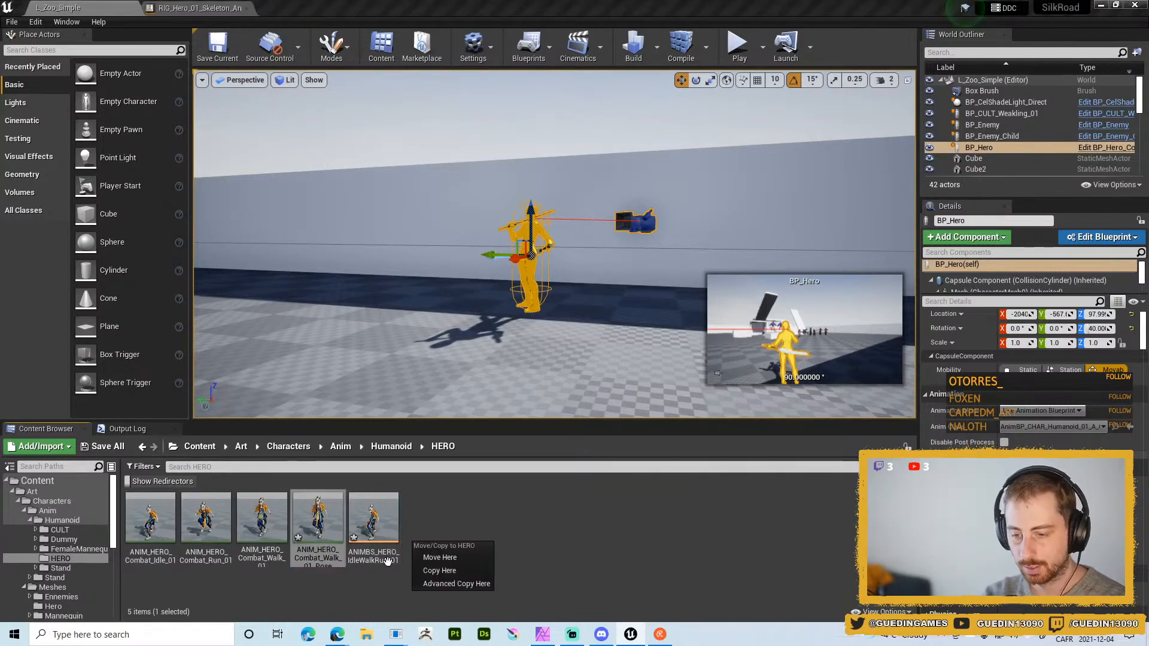
key("Escape")
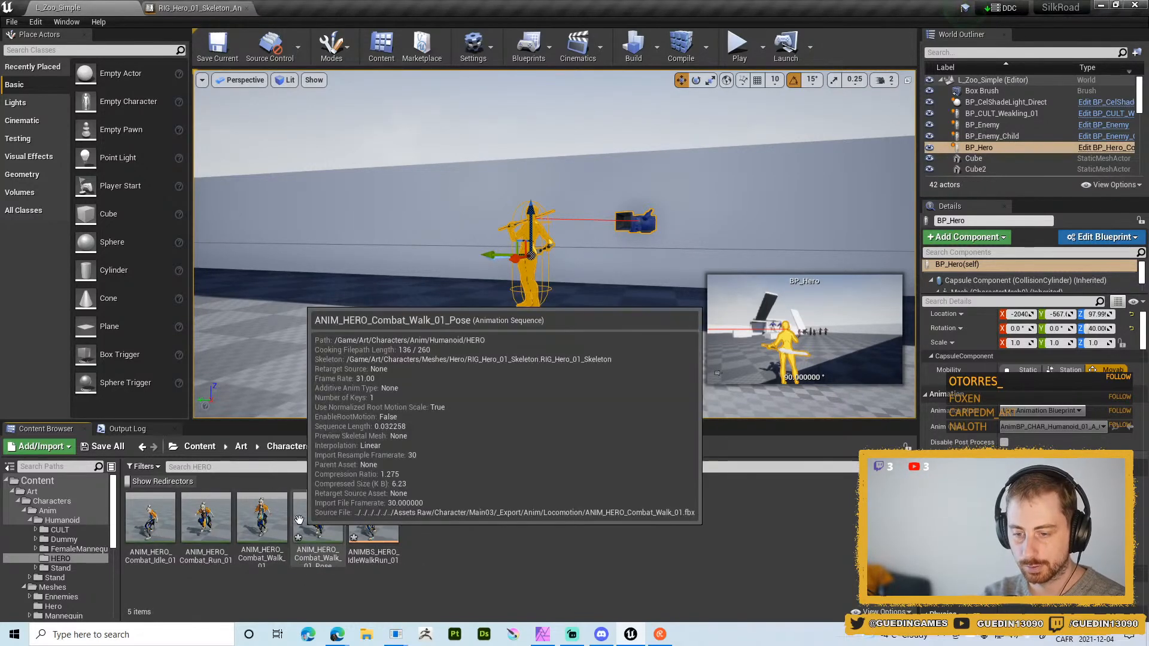
key("Delete")
left_click(523, 513)
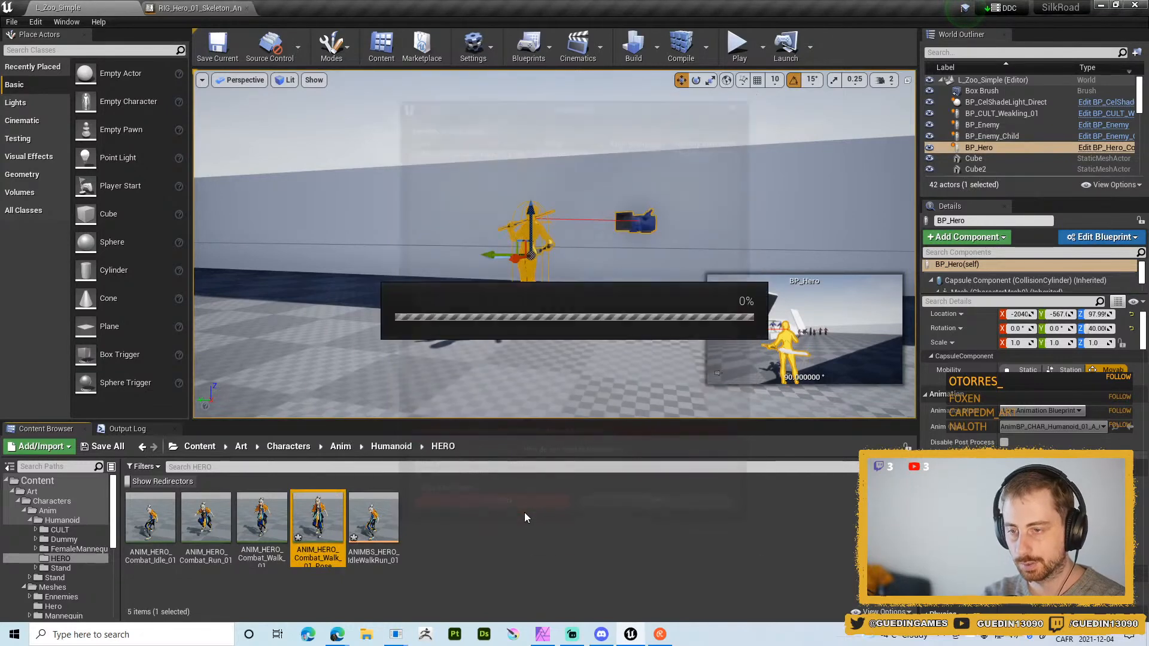
- Import ANIM_HERO_Combat_Run_01_Pose.fbx into the HERO folder with RIG_Hero_01_Skeleton as its skeleton
right_click(433, 537)
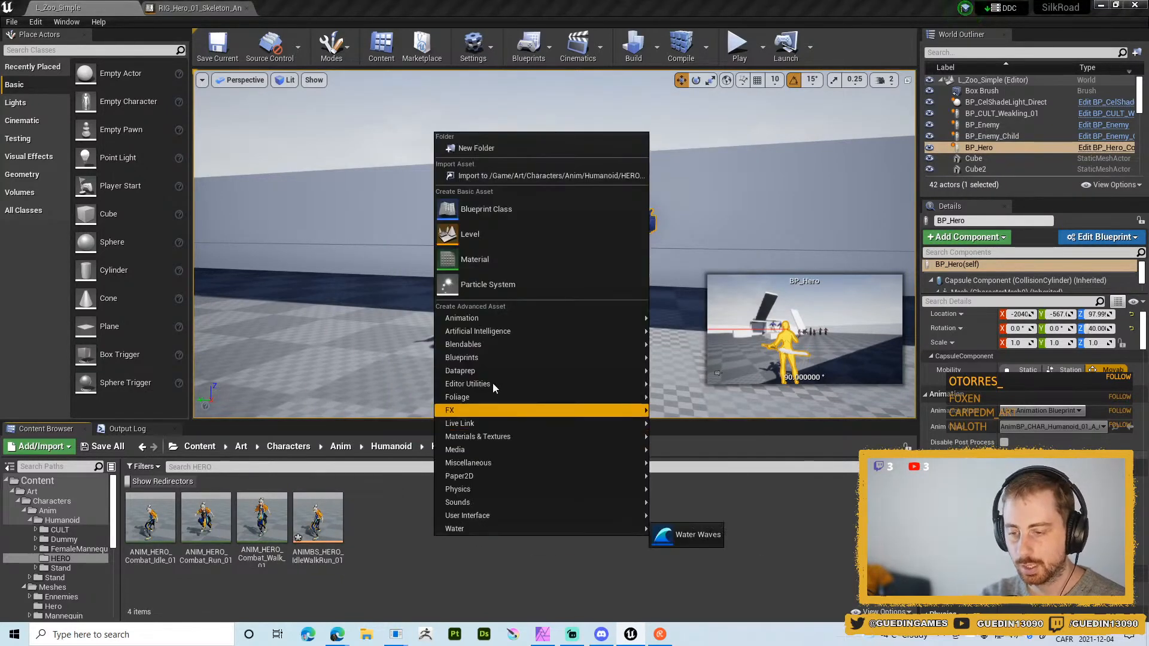
left_click(523, 177)
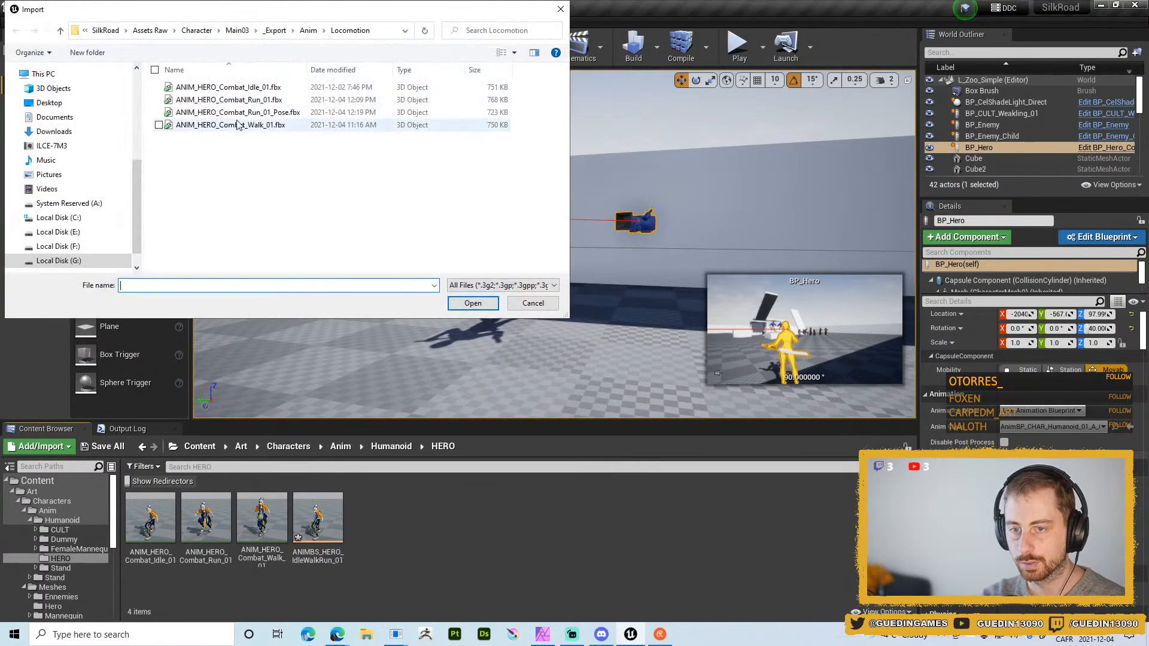
left_click(204, 113)
left_click(470, 300)
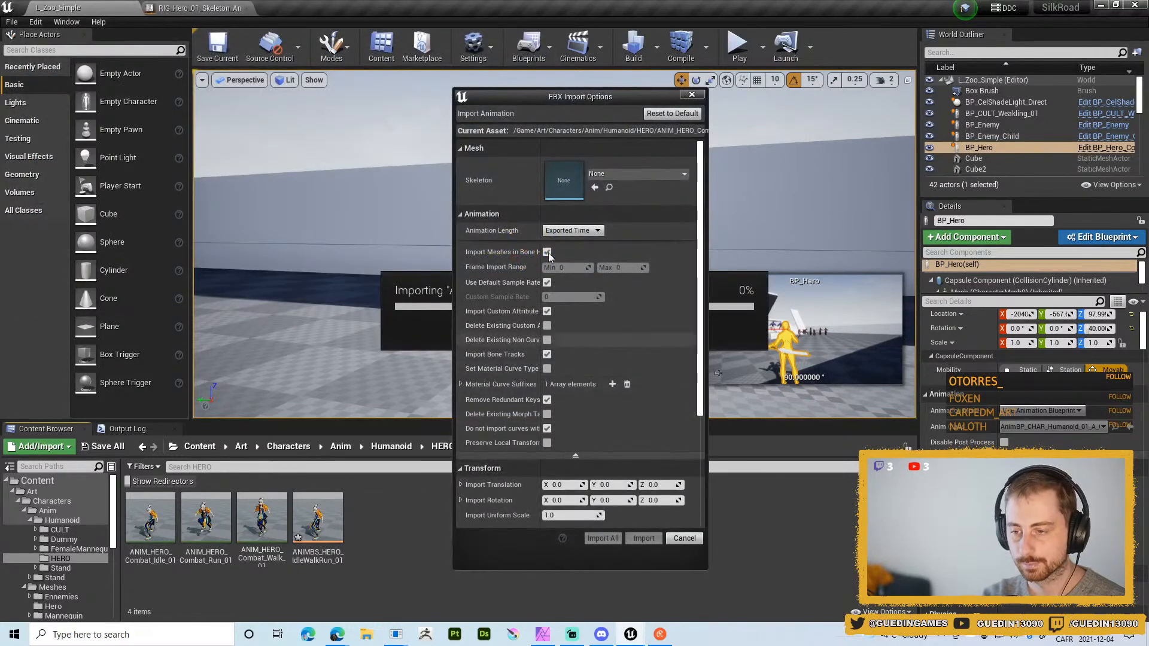
left_click(646, 178)
left_click(651, 263)
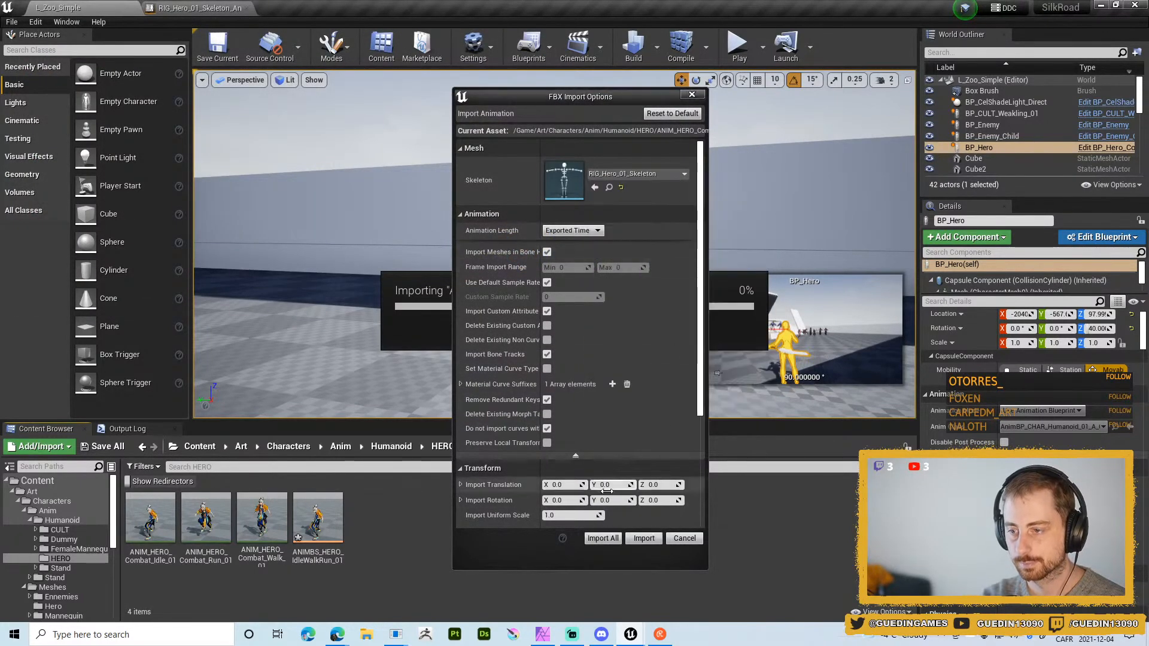
left_click(642, 538)
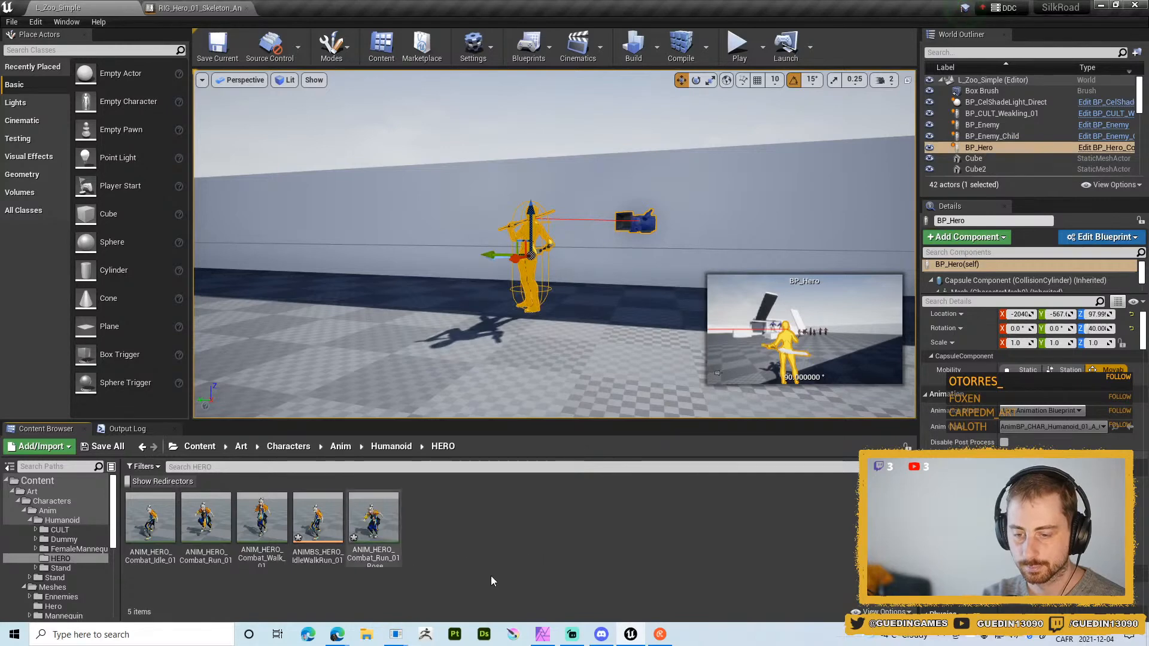
- Open the ANIMBS_HERO_IdleWalkRun_01 blend space docked with the other editors and place the imported run pose as a zero-stride sample
double_click(318, 519)
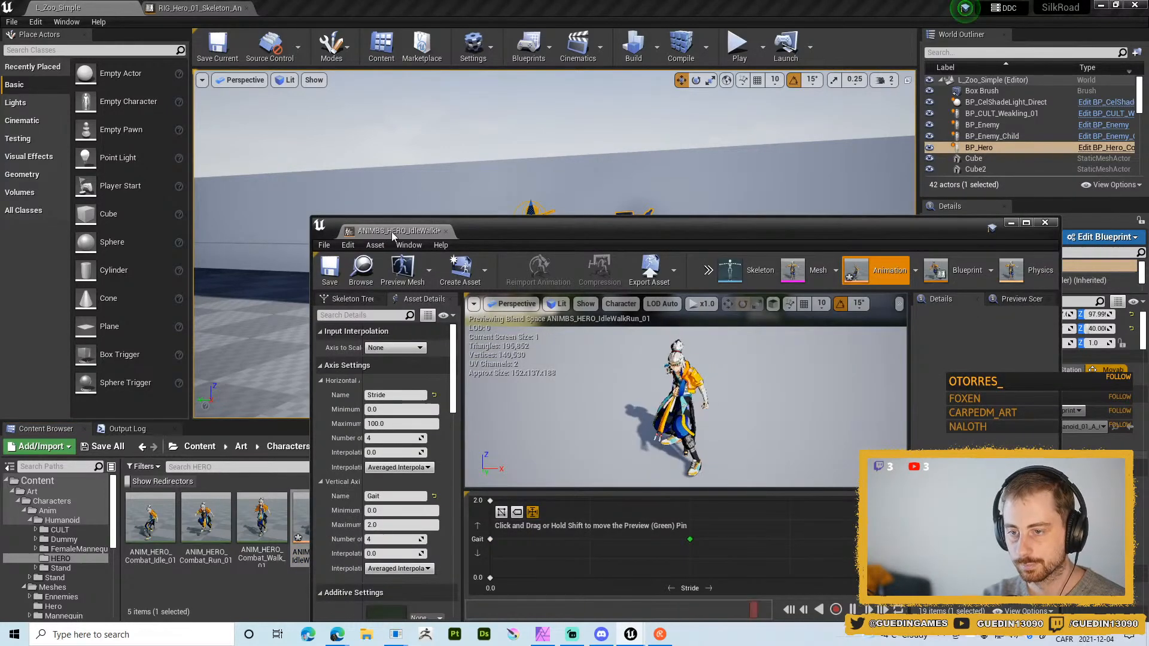
left_click_drag(392, 233, 311, 7)
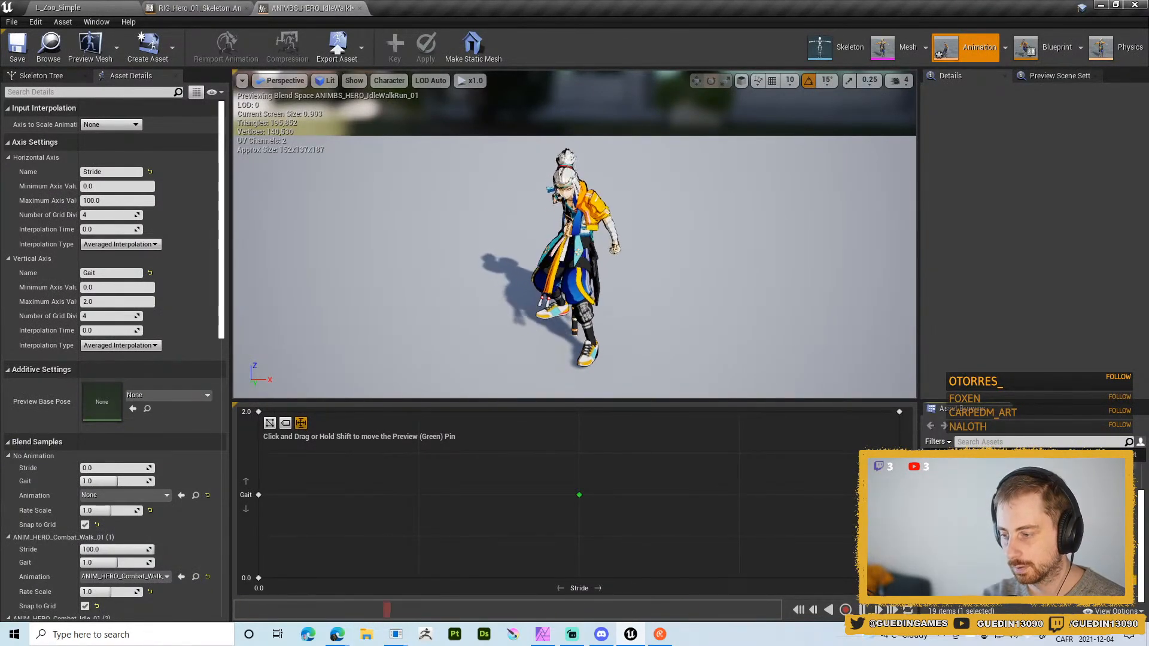
left_click_drag(981, 527, 261, 495)
- Preview the blend along Gait 2.0 at different Stride values up to 100, viewing the character from the side
left_click_drag(307, 409, 578, 411)
left_click_drag(646, 236, 584, 210, "alt")
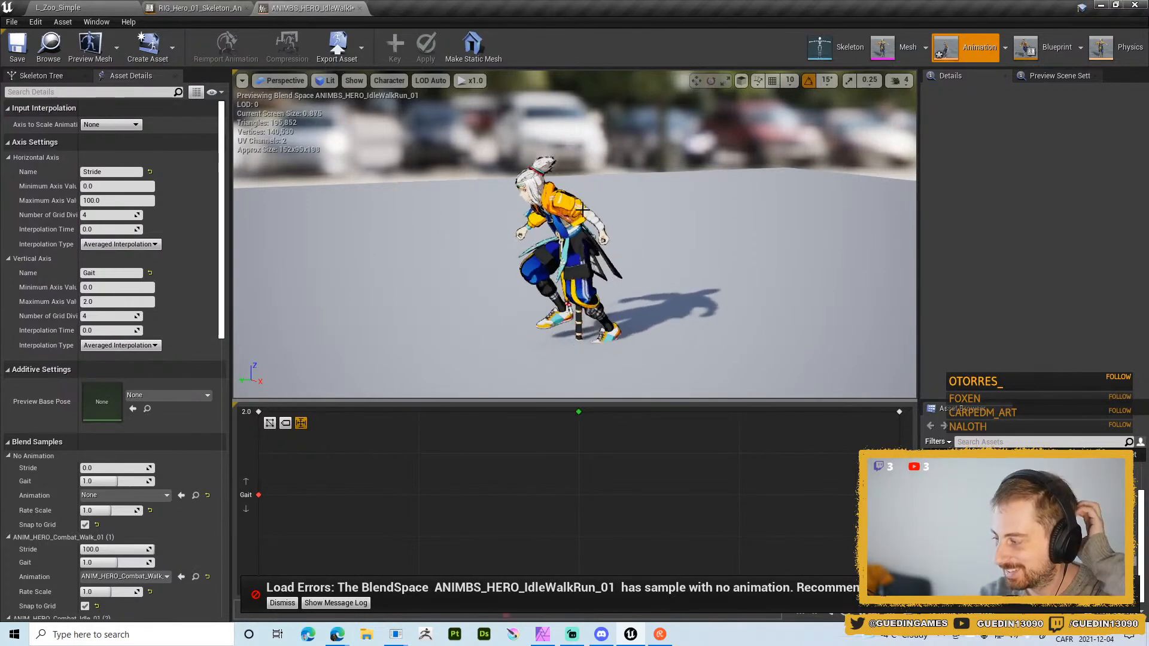
left_click_drag(578, 411, 507, 410)
mouse_move(437, 412)
left_mouse_down()
mouse_move(451, 411)
mouse_move(429, 410)
left_mouse_up()
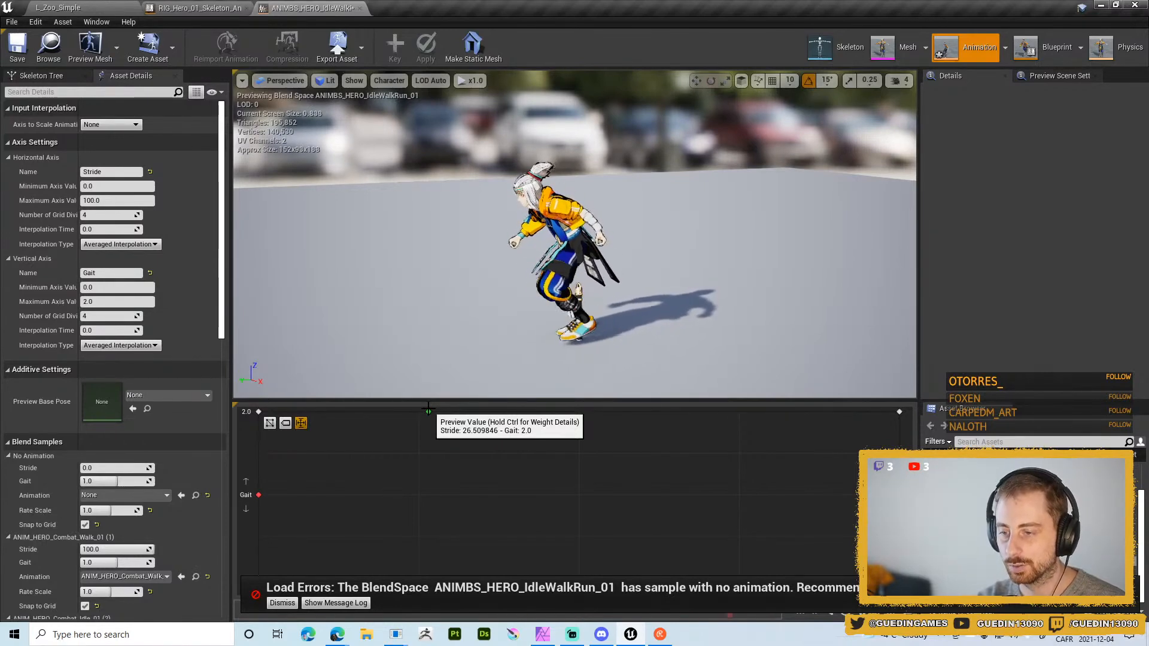
left_click_drag(428, 411, 926, 394)
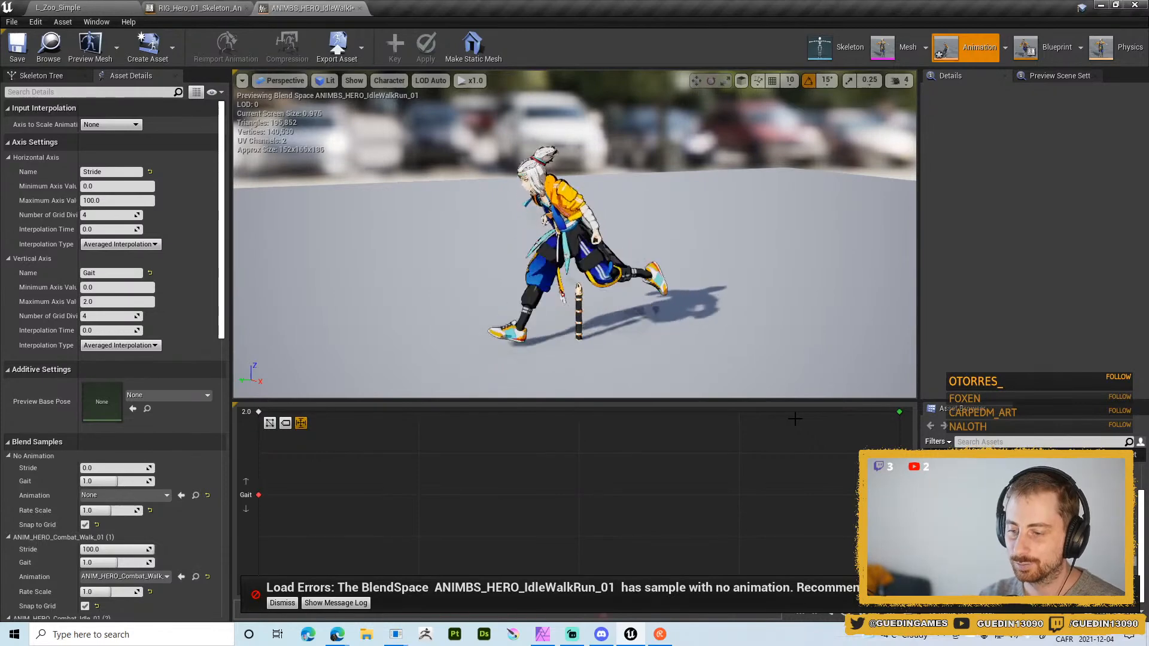
left_click_drag(794, 414, 581, 413, "shift")
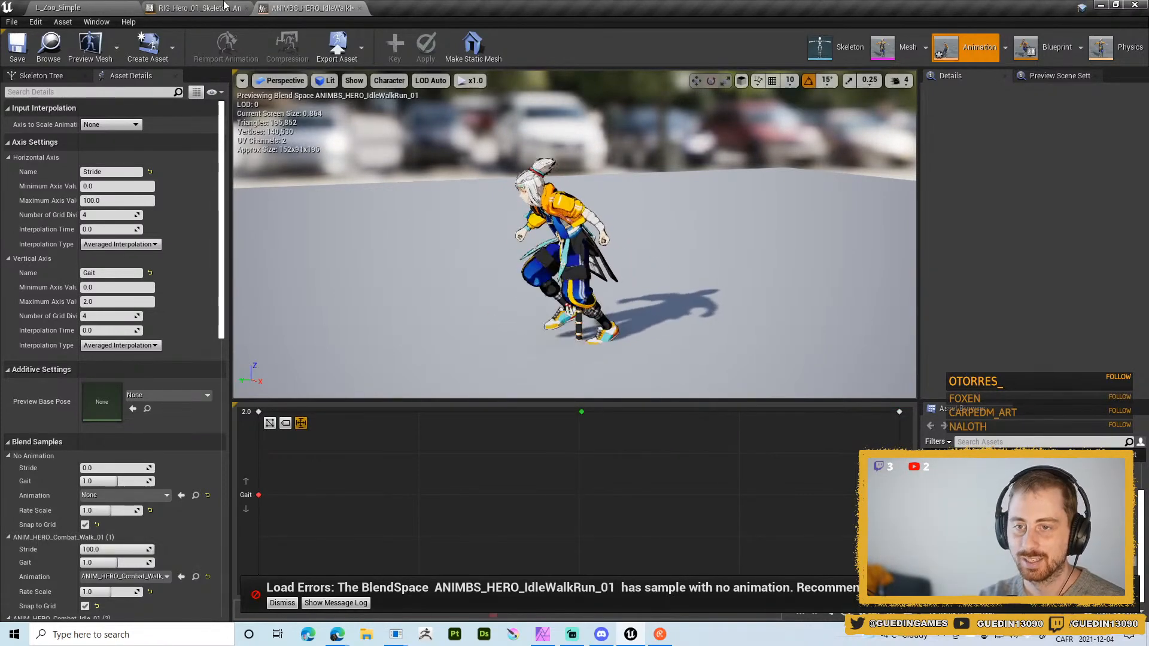
- Switch to Blender, give the rig's ANIM_HERO_Combat_Run_01_Pose action a fake user, and save the file
left_click(58, 7)
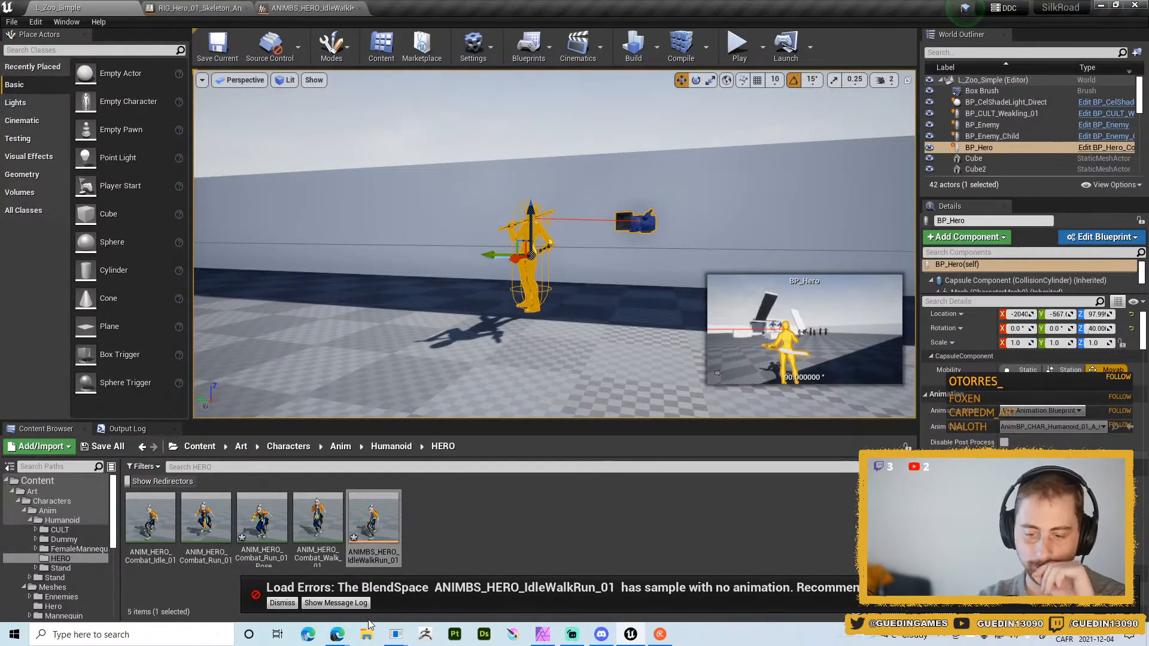
mouse_move(389, 640)
left_click(453, 562)
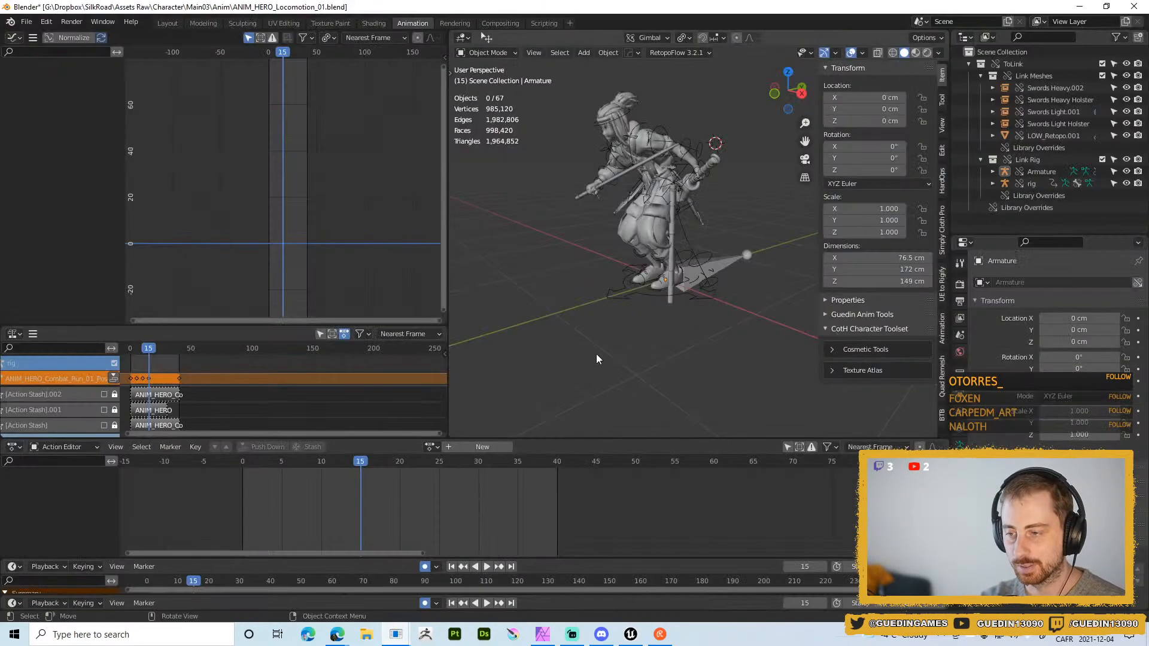
middle_click_drag(673, 194, 588, 377)
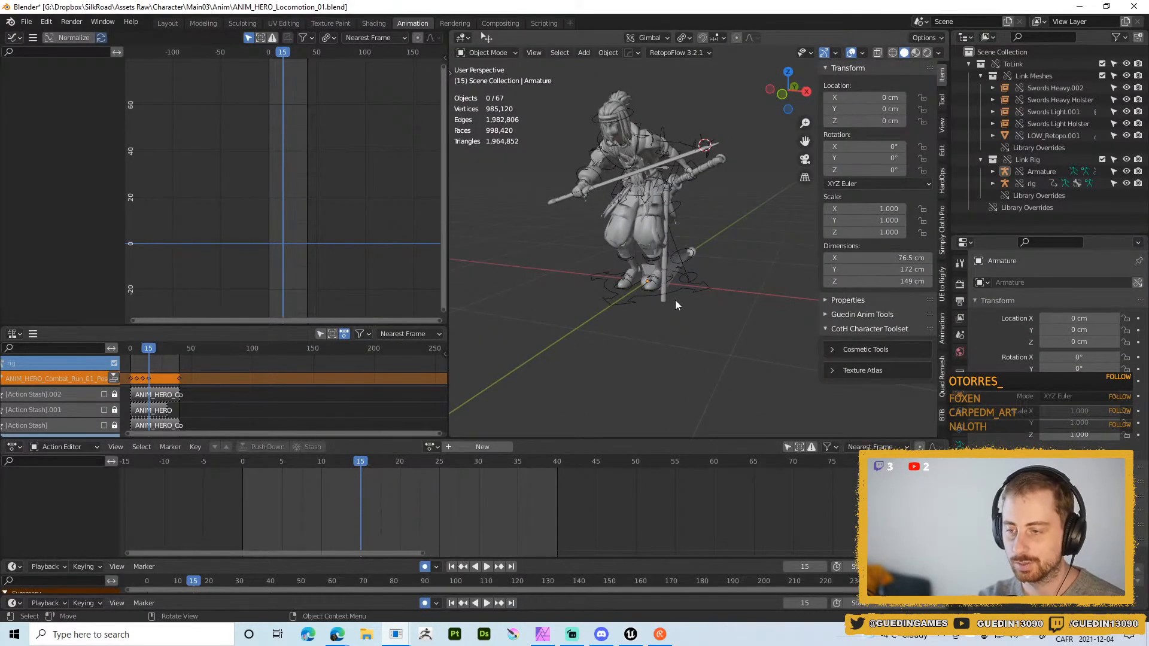
left_click(706, 297)
left_click(393, 447)
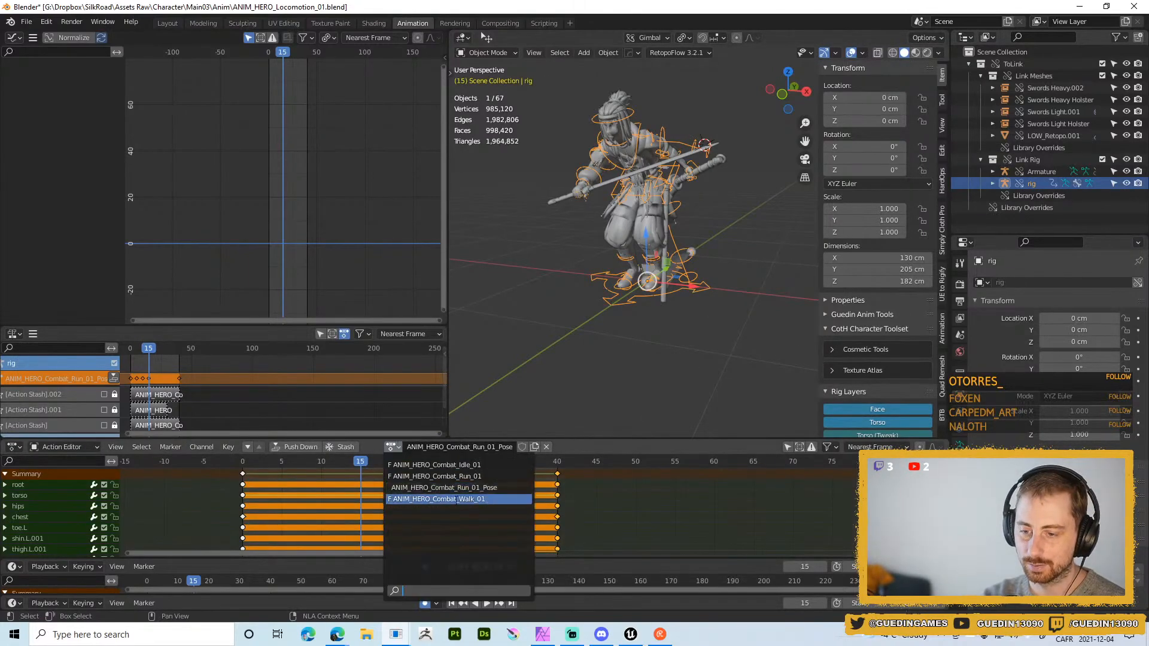
left_click(636, 419)
left_click(523, 447)
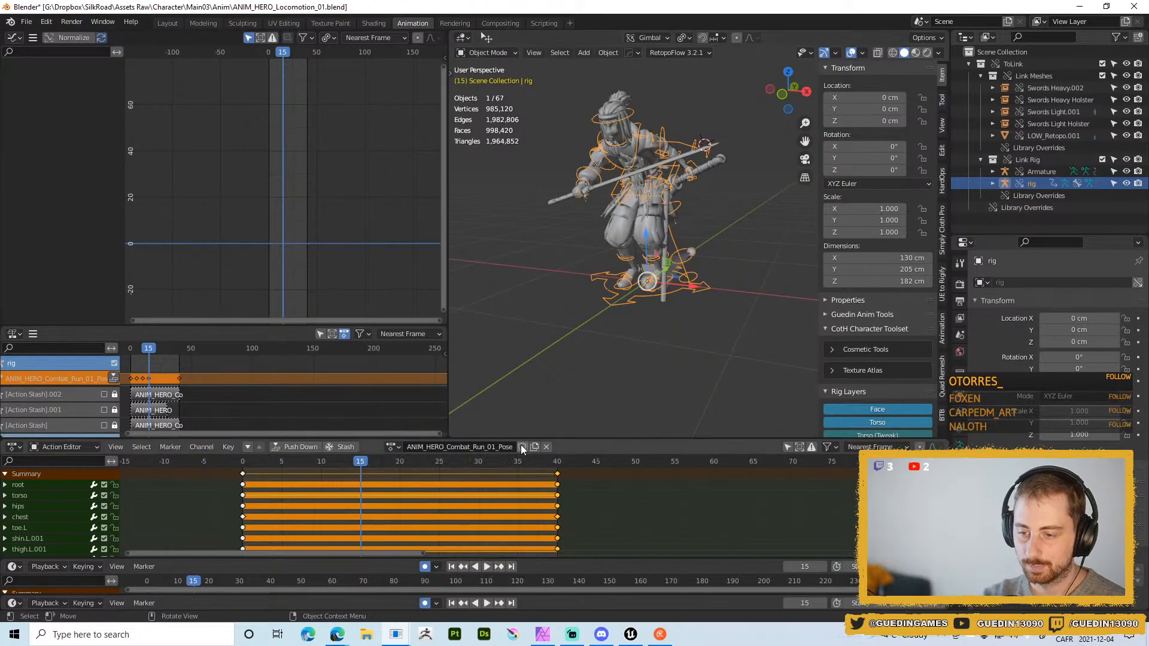
key("ctrl+s")
left_click(707, 327)
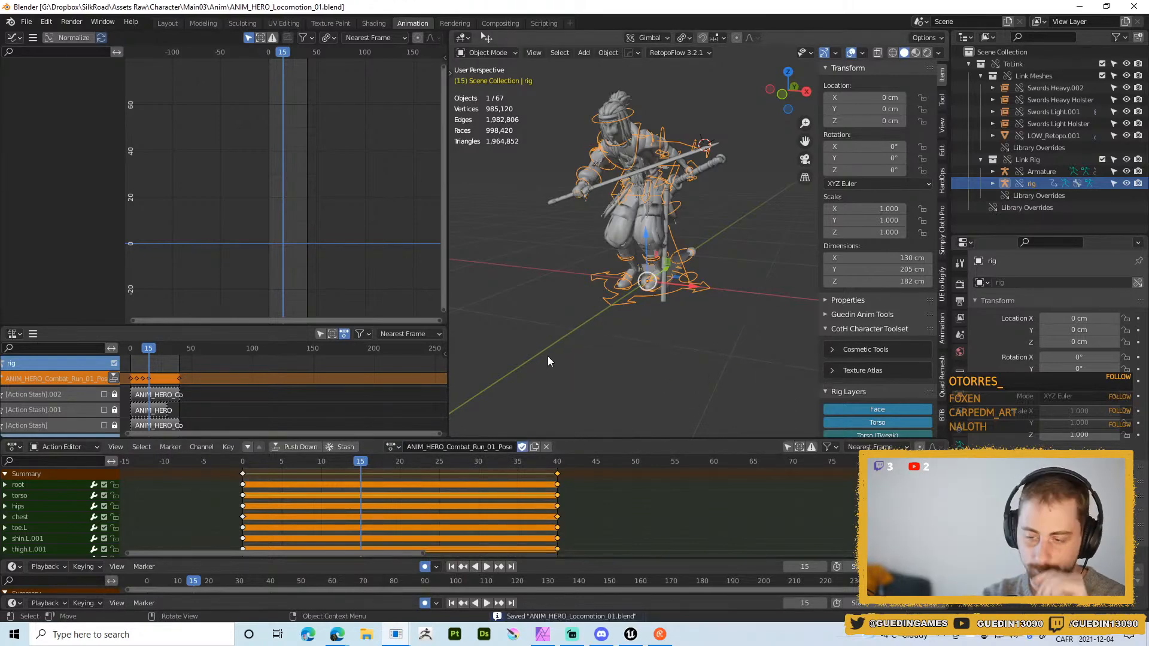
- Load the ANIM_HERO_Combat_Walk_01 action on the rig and end the frame range at frame 30
left_click(391, 447)
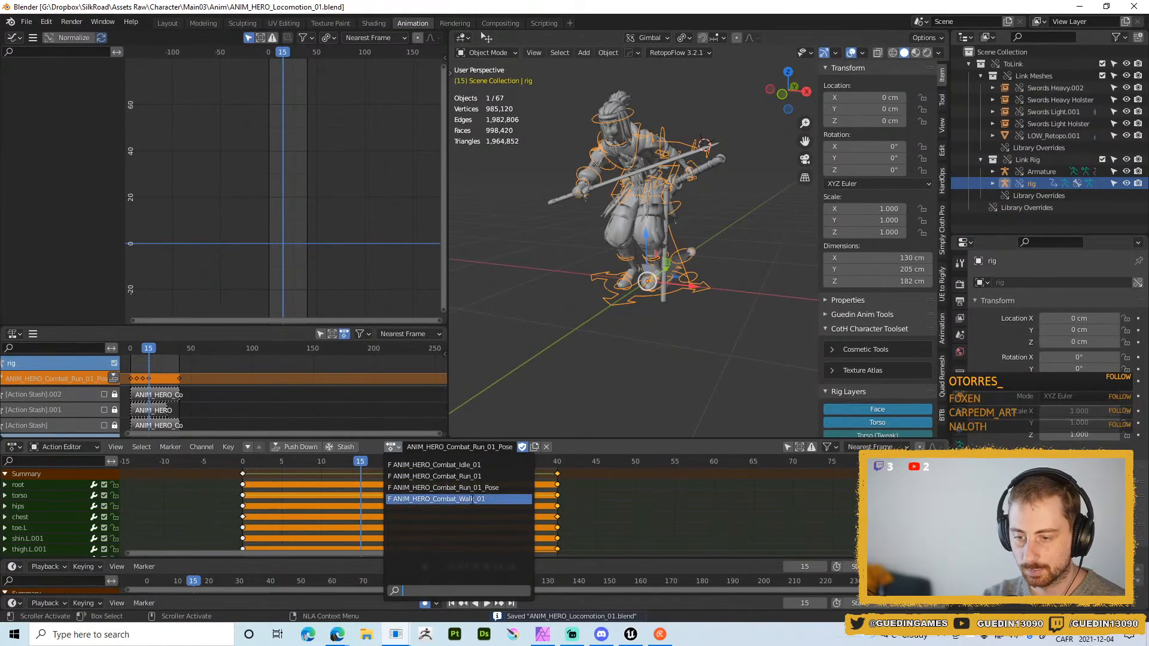
left_click(460, 499)
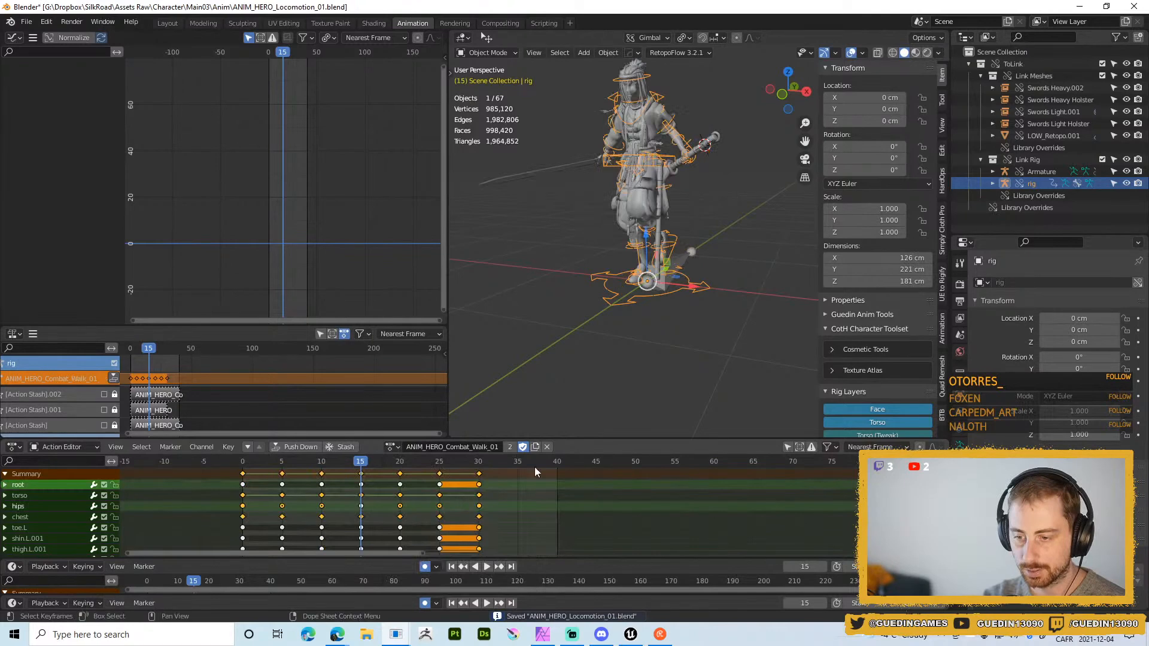
left_click(480, 464)
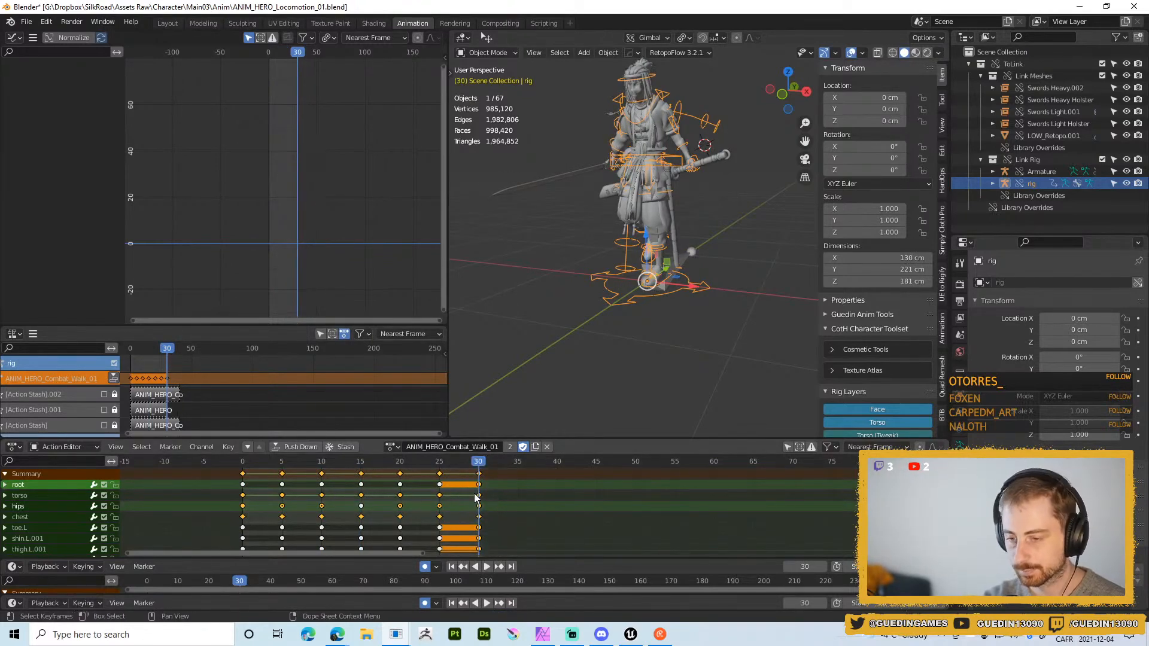
- Switch to Unreal Editor, open the ANIM_HERO_Combat_Run_01_Pose animation and set its Rate Scale to 2
key("alt+Tab")
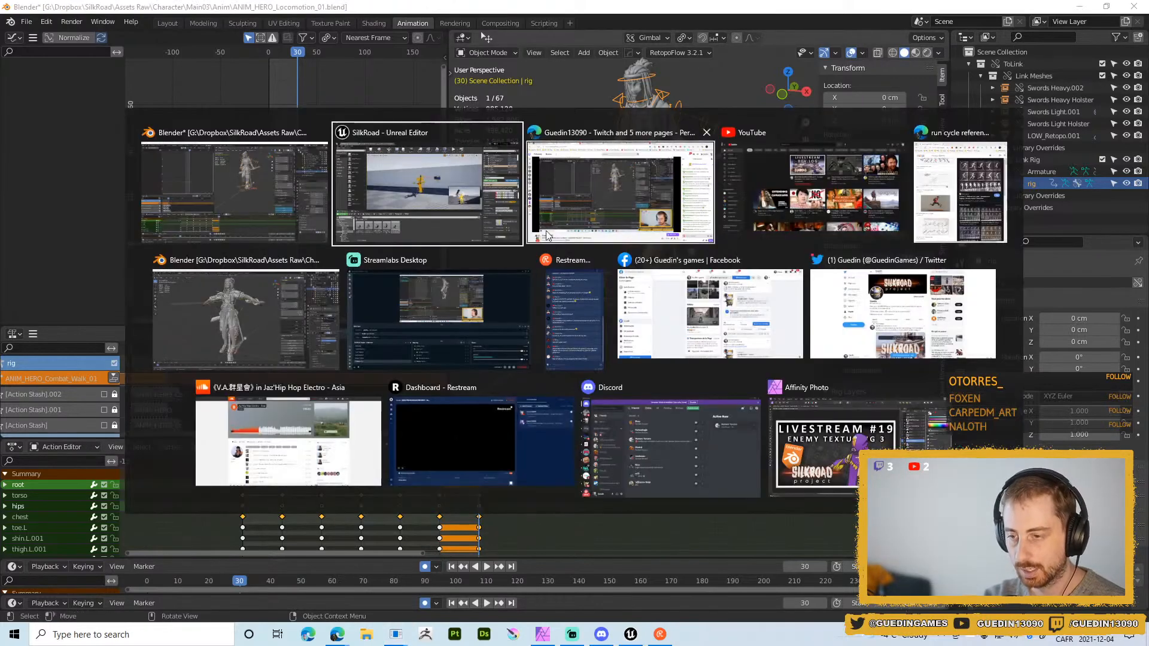
left_click(454, 208)
left_click(414, 535)
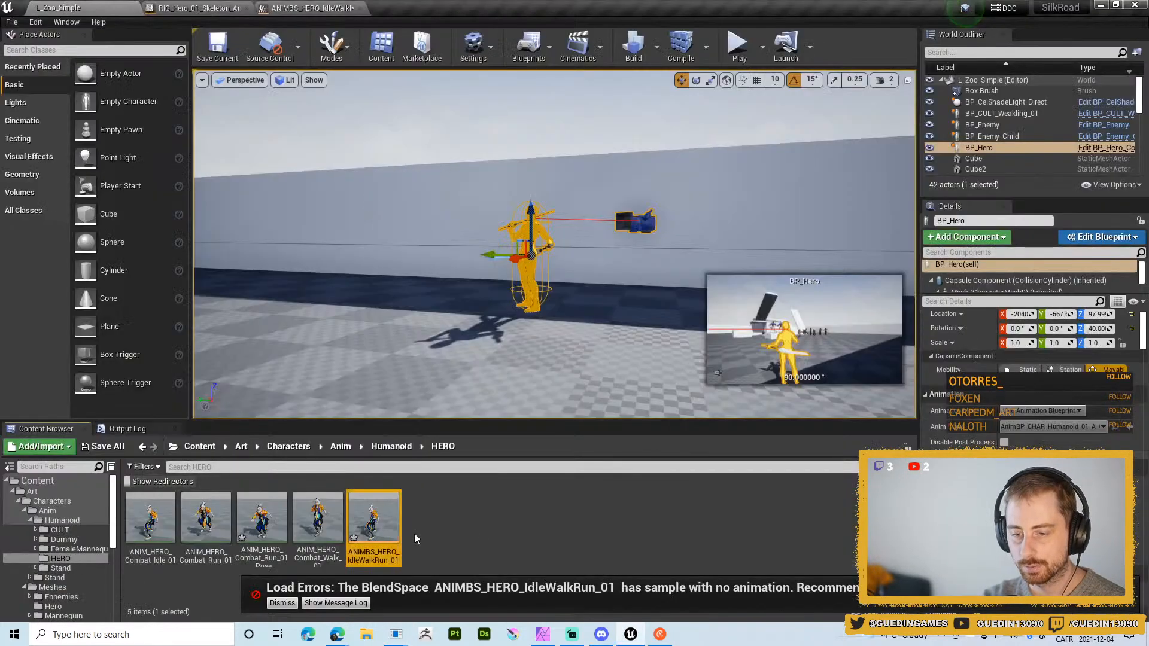
double_click(266, 522)
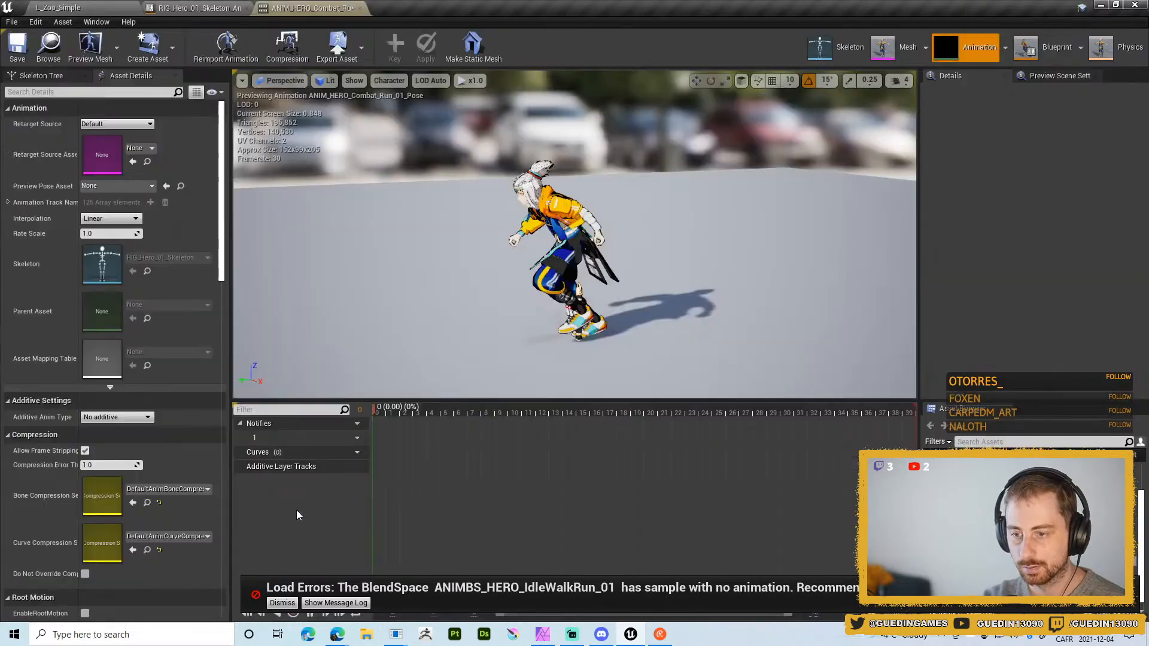
left_click(98, 235)
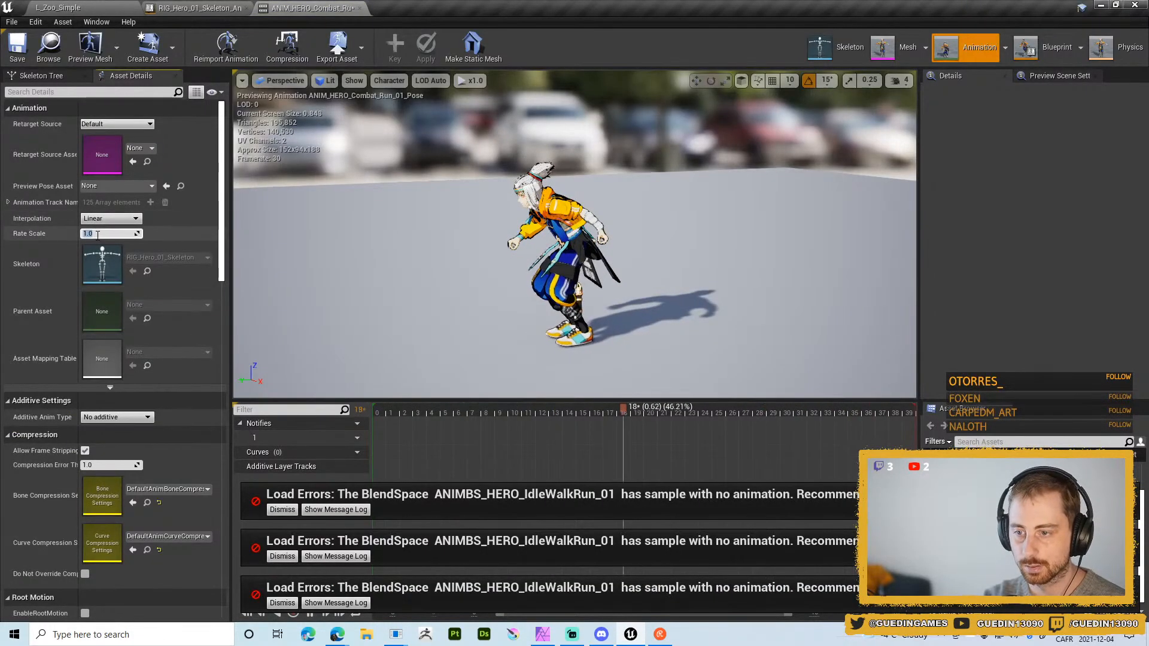
type("2")
key("Return")
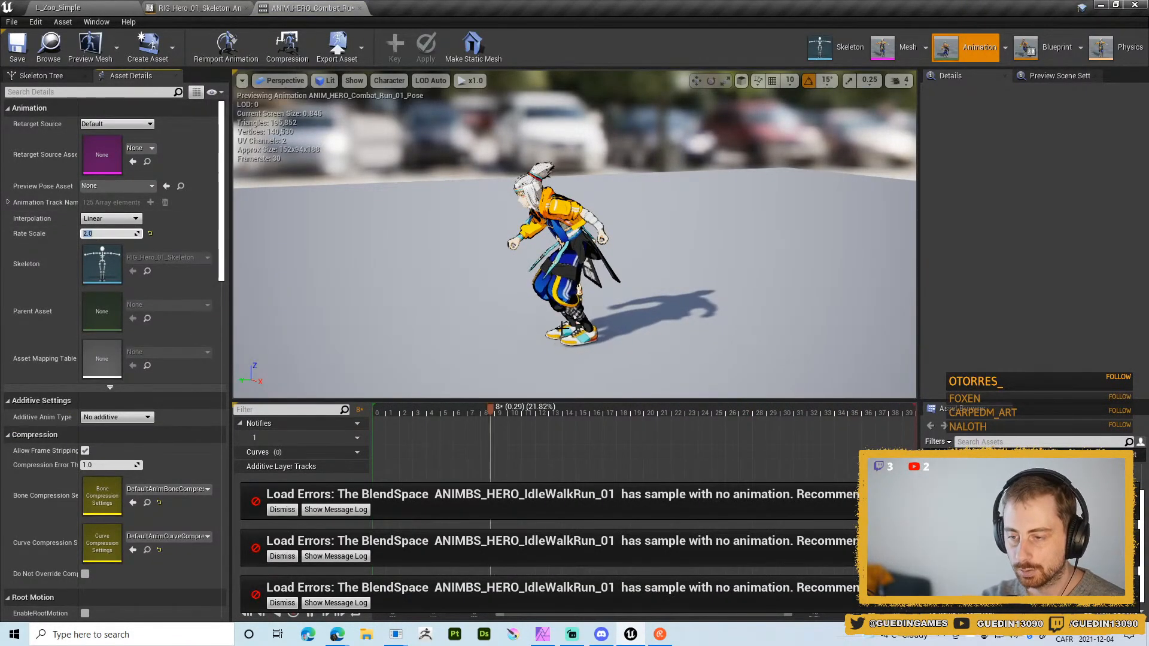
- Switch to Blender, load the ANIM_HERO_Combat_Run_01_Pose action on the rig, and end the frame range at frame 40
key("alt+Tab")
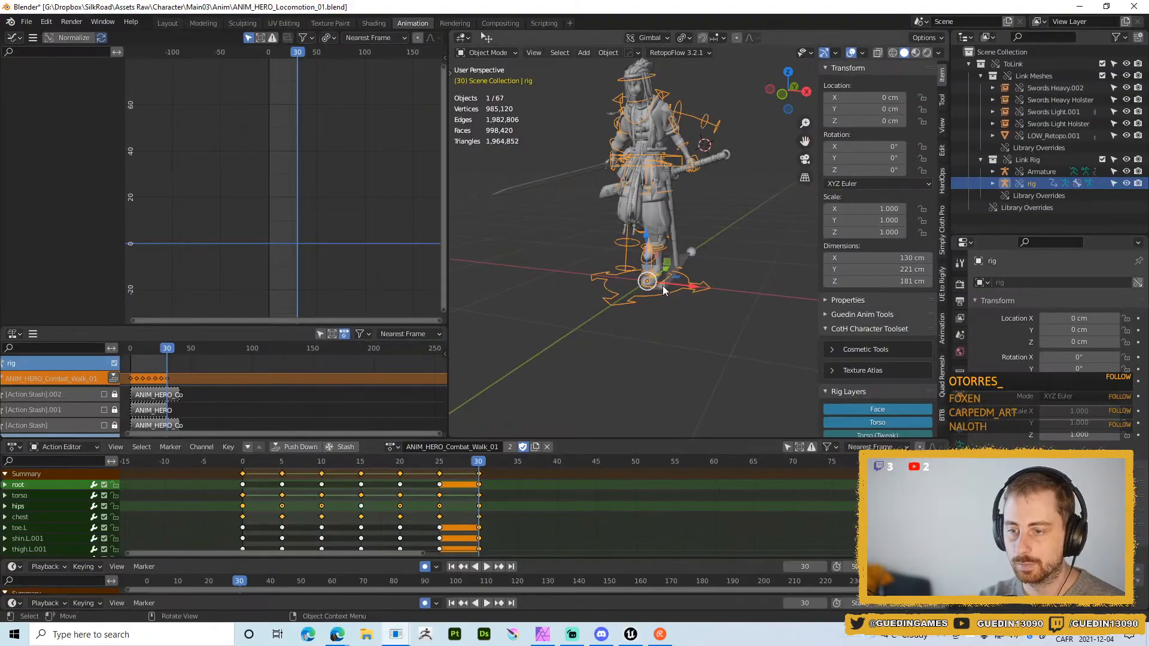
left_click(390, 446)
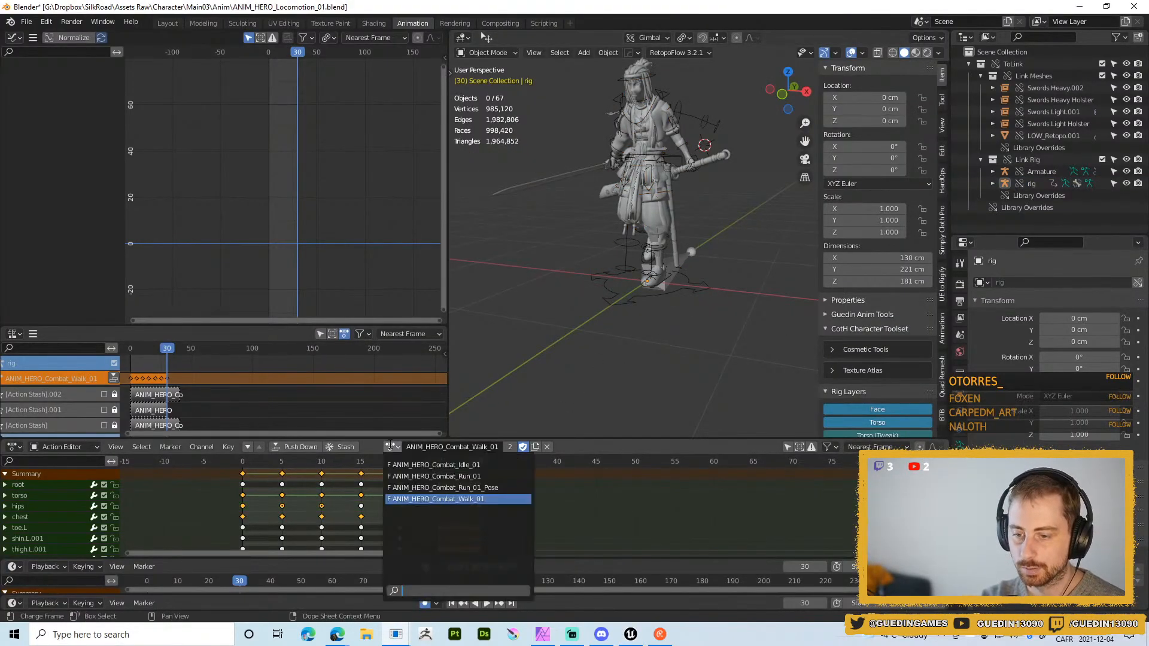
left_click(501, 489)
left_click_drag(328, 470, 368, 470)
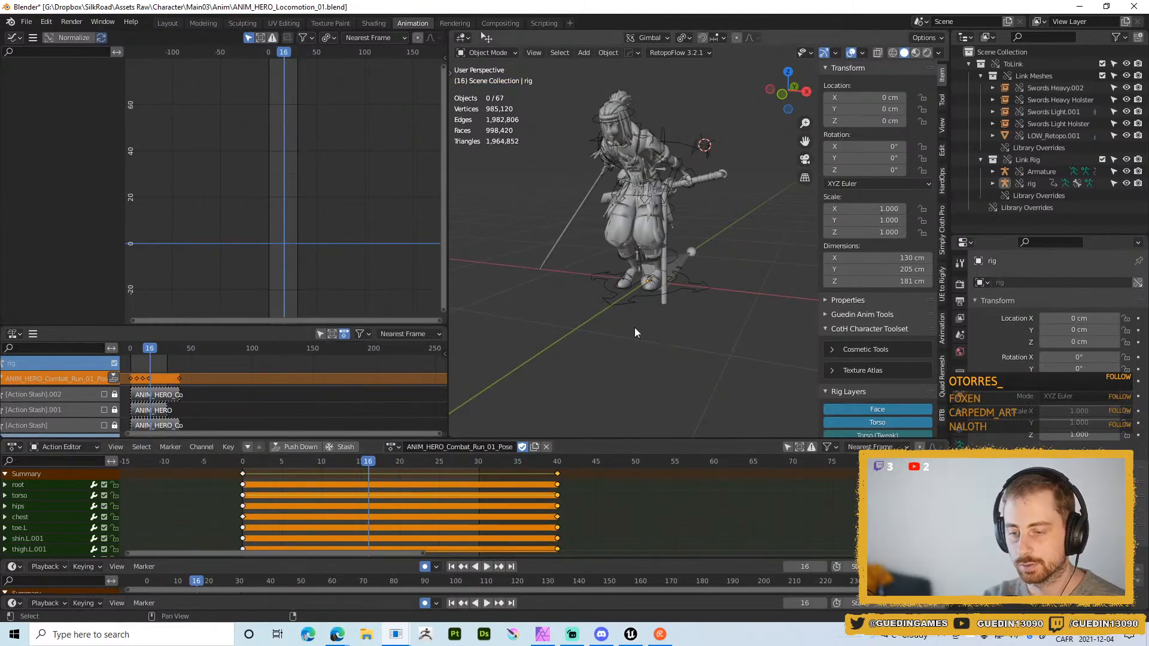
left_click_drag(556, 461, 558, 497)
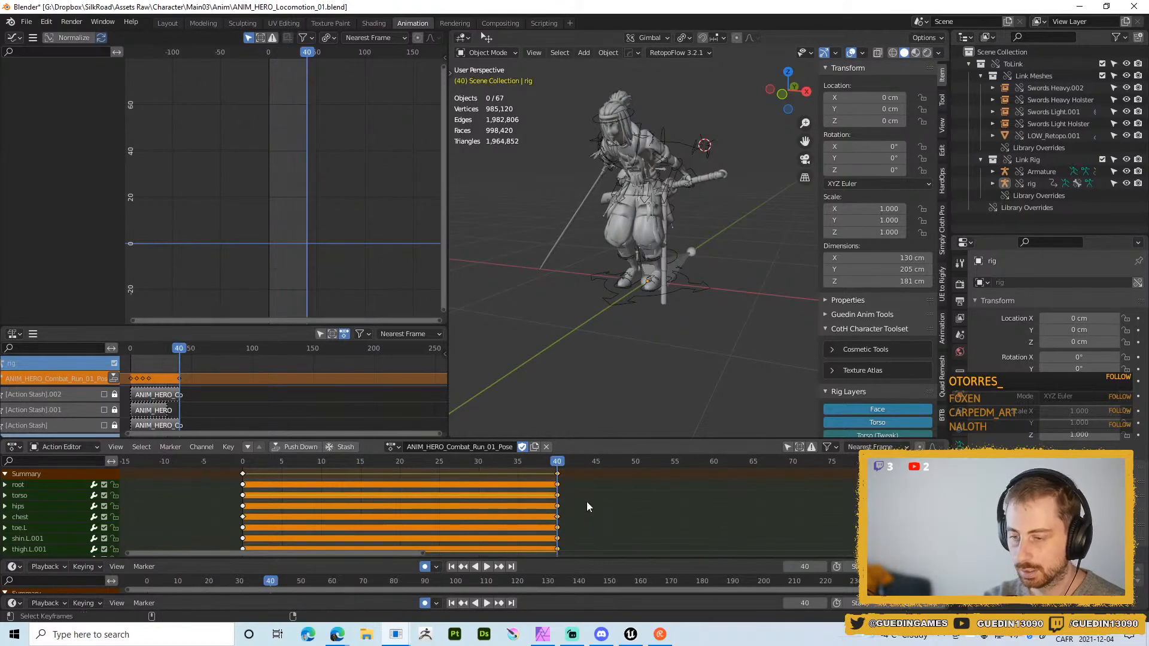
- In Pose Mode at frame 0, select both foot IK controls and show the left foot's location and X rotation curves
key("ctrl+Tab")
scroll(623, 387, "up", 5)
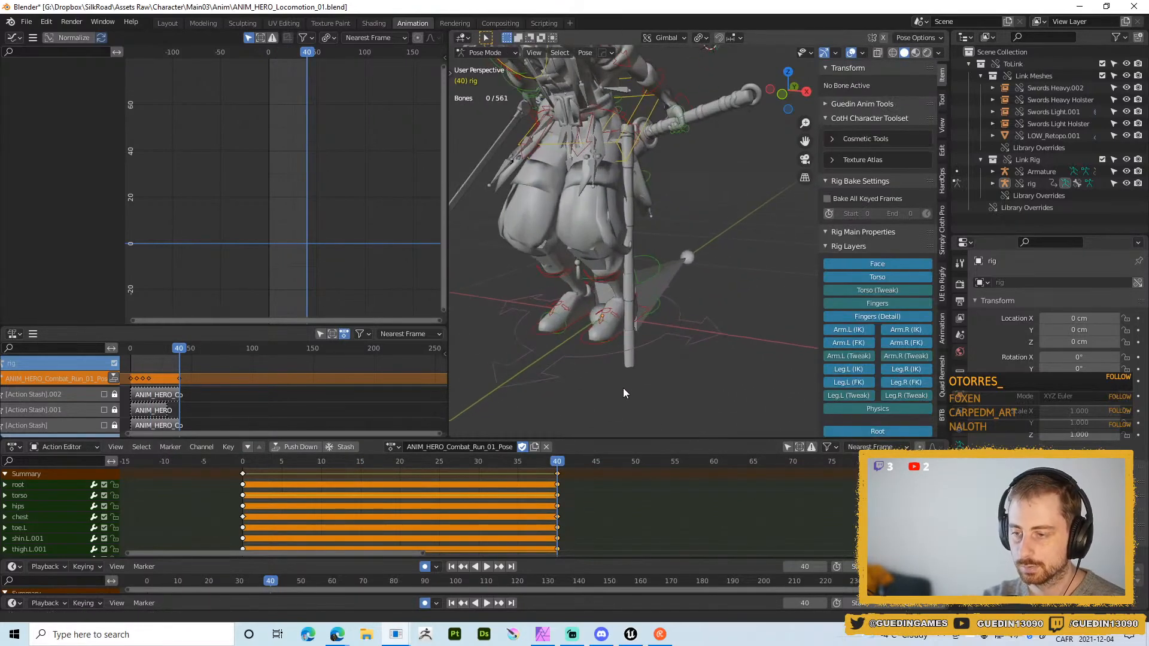
left_click(644, 308)
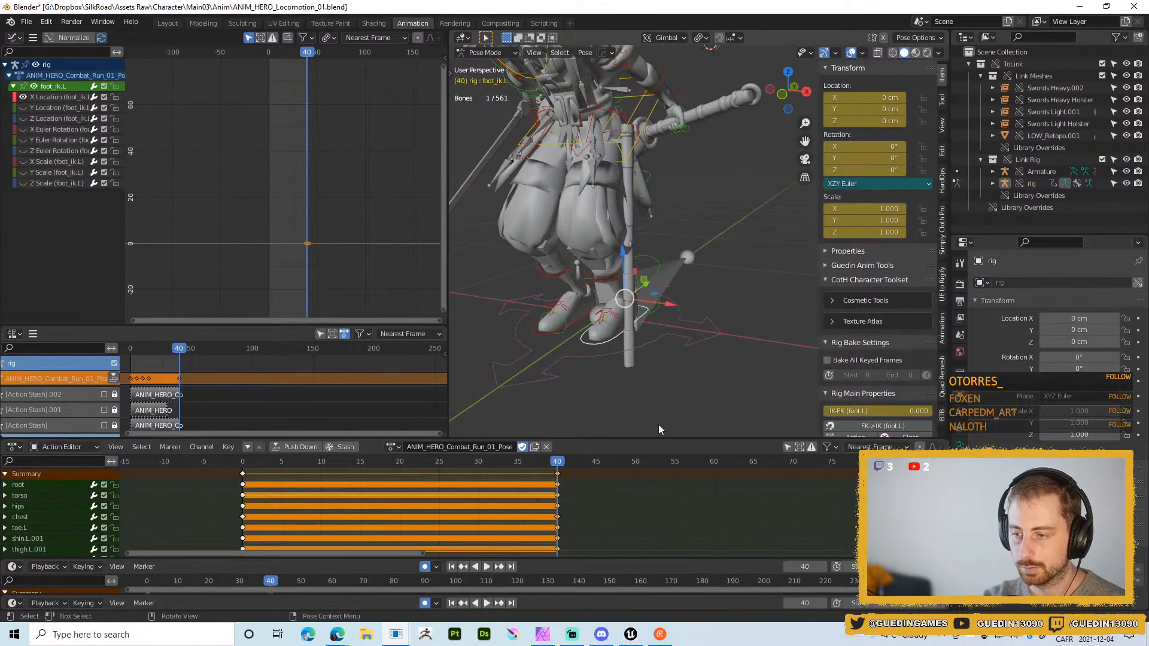
left_click(244, 467)
scroll(625, 337, "up", 3)
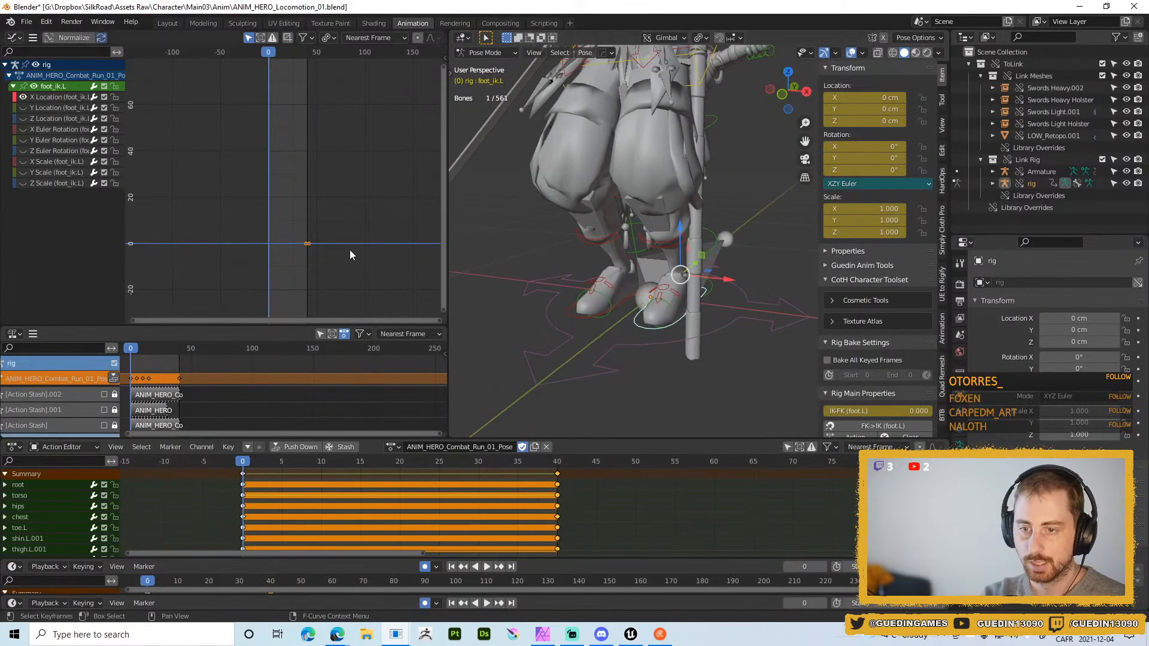
left_click(580, 317, "shift")
middle_click_drag(714, 336, 706, 311)
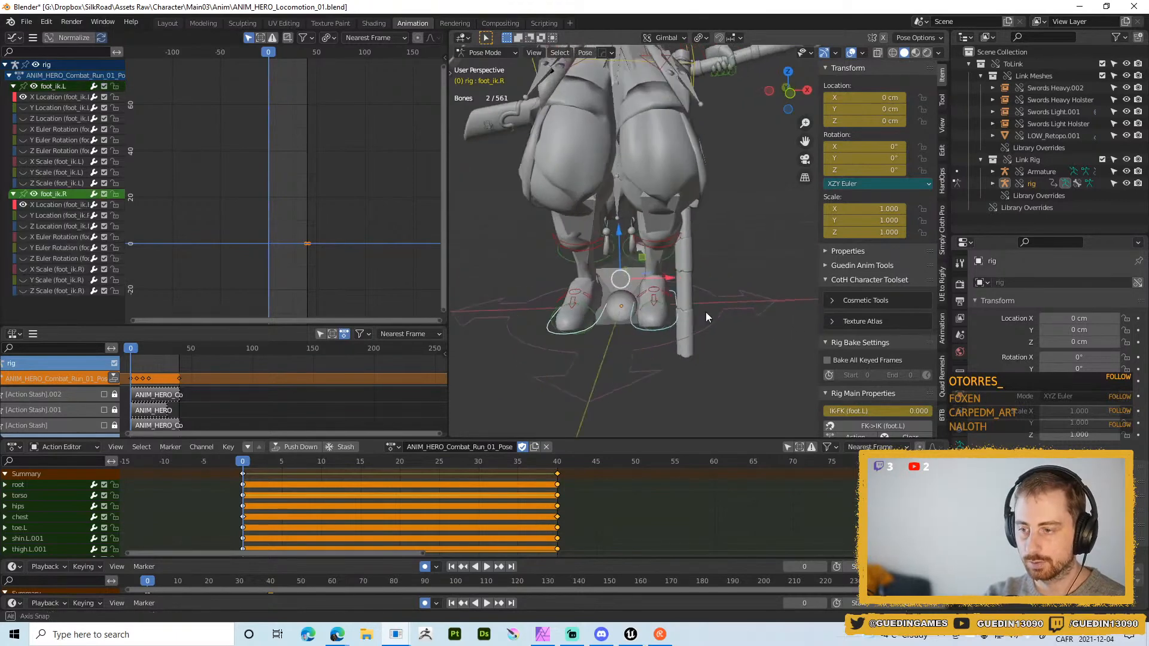
key("Home")
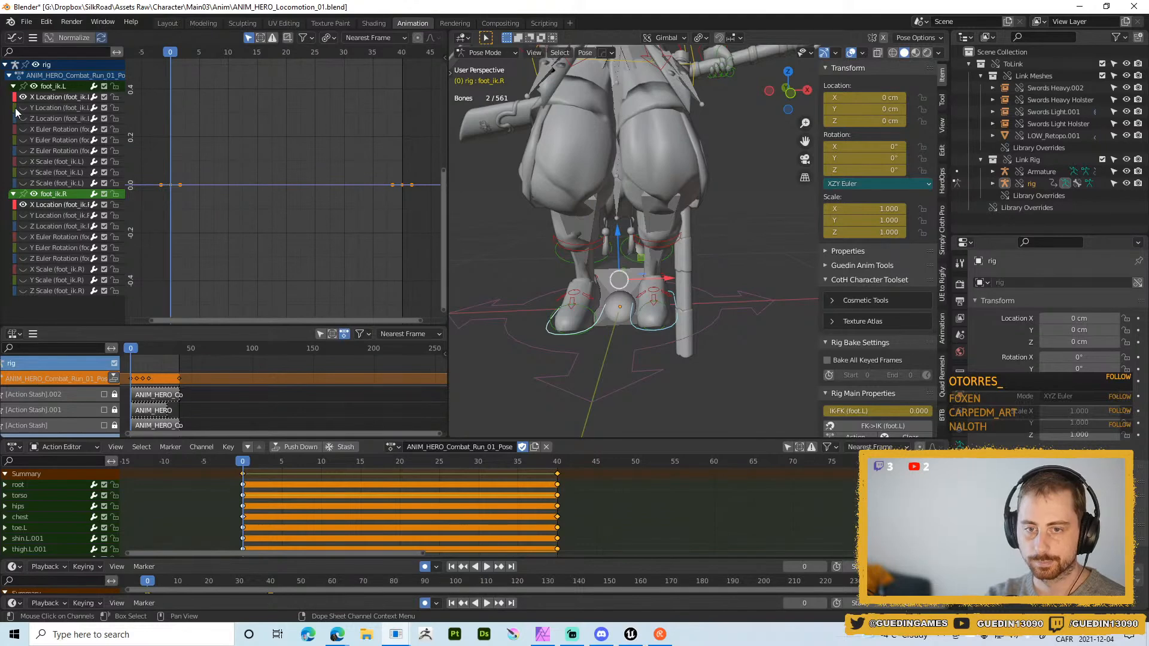
left_click(23, 129)
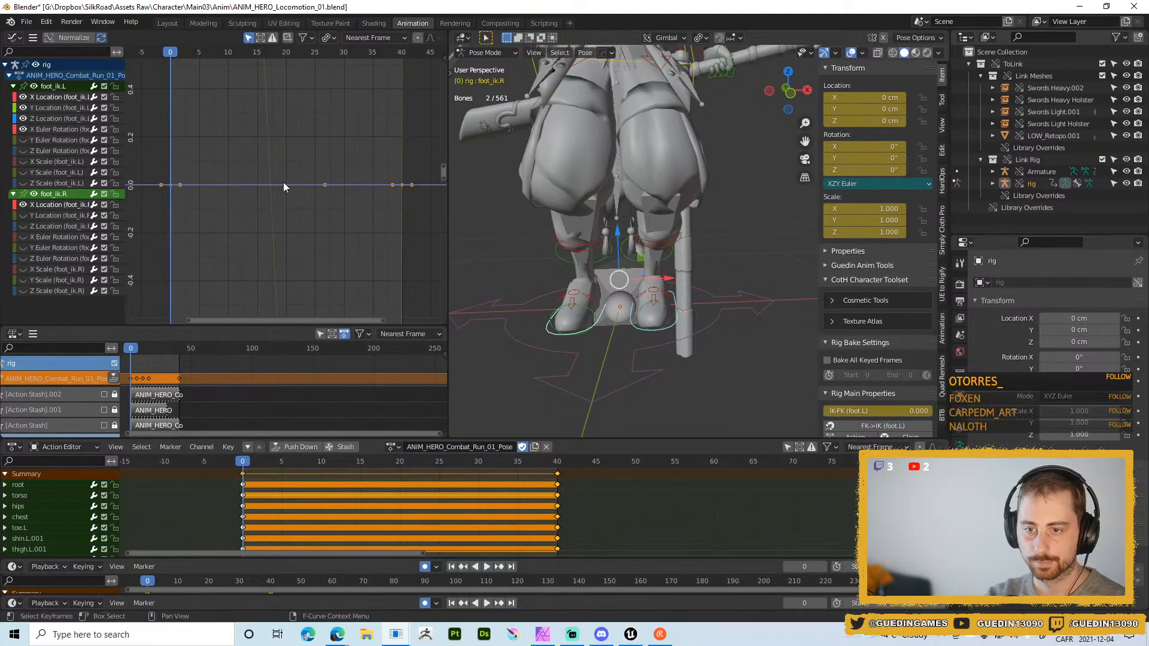
- Set the keyframe handles of both foot IK controls' visible curves to Auto Clamped and scrub ahead to frame 14
key("Home")
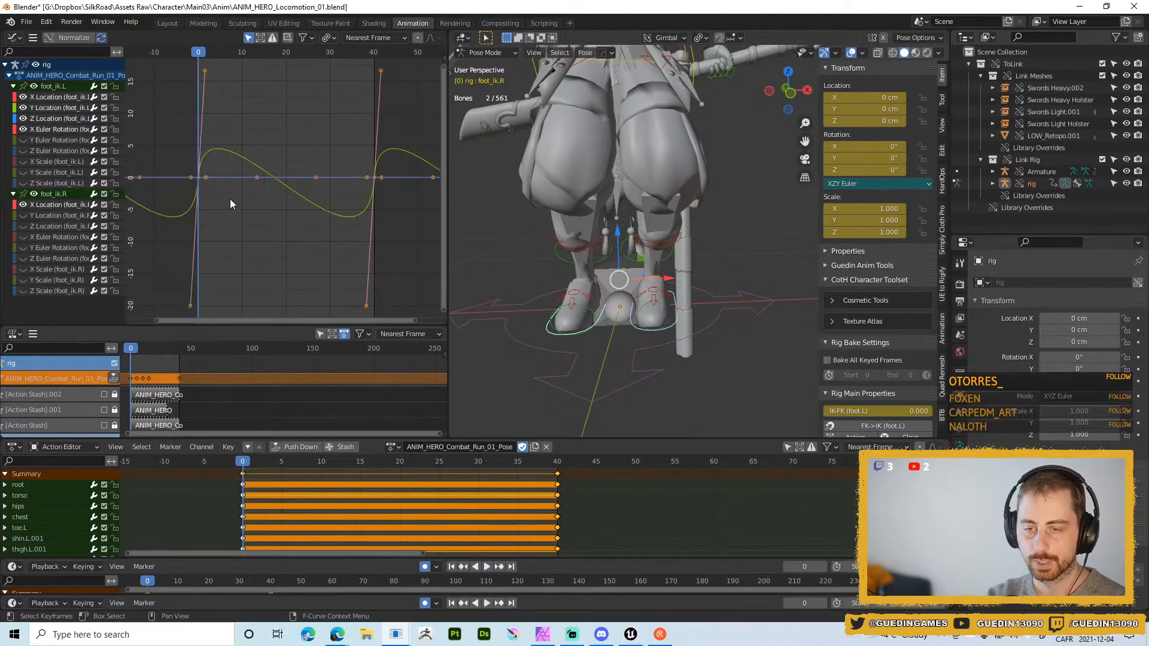
key("v")
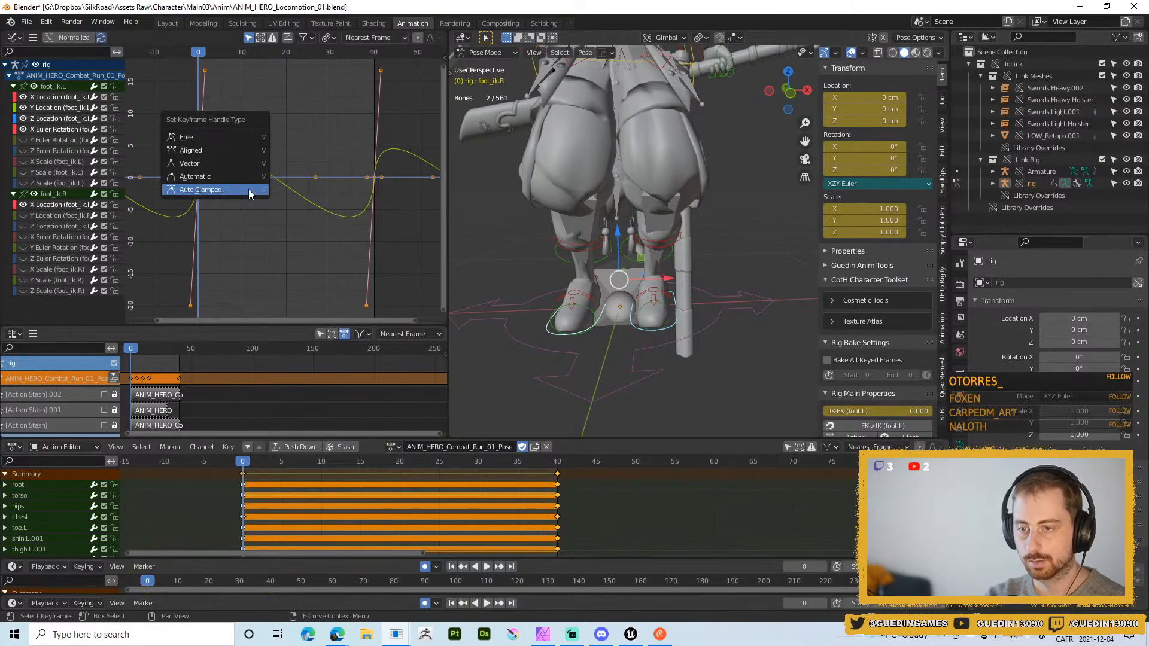
left_click(249, 189)
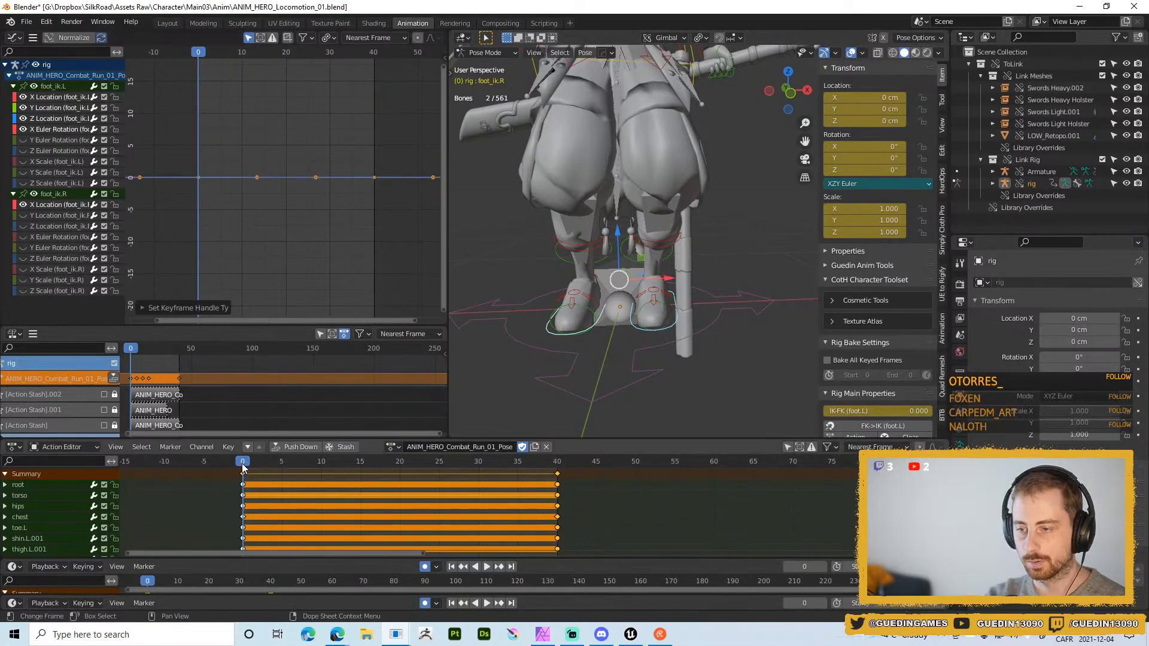
left_click_drag(242, 468, 353, 469)
- Set the right foot IK control's location keyframe handles to Auto Clamped and play back the action
left_click(583, 330)
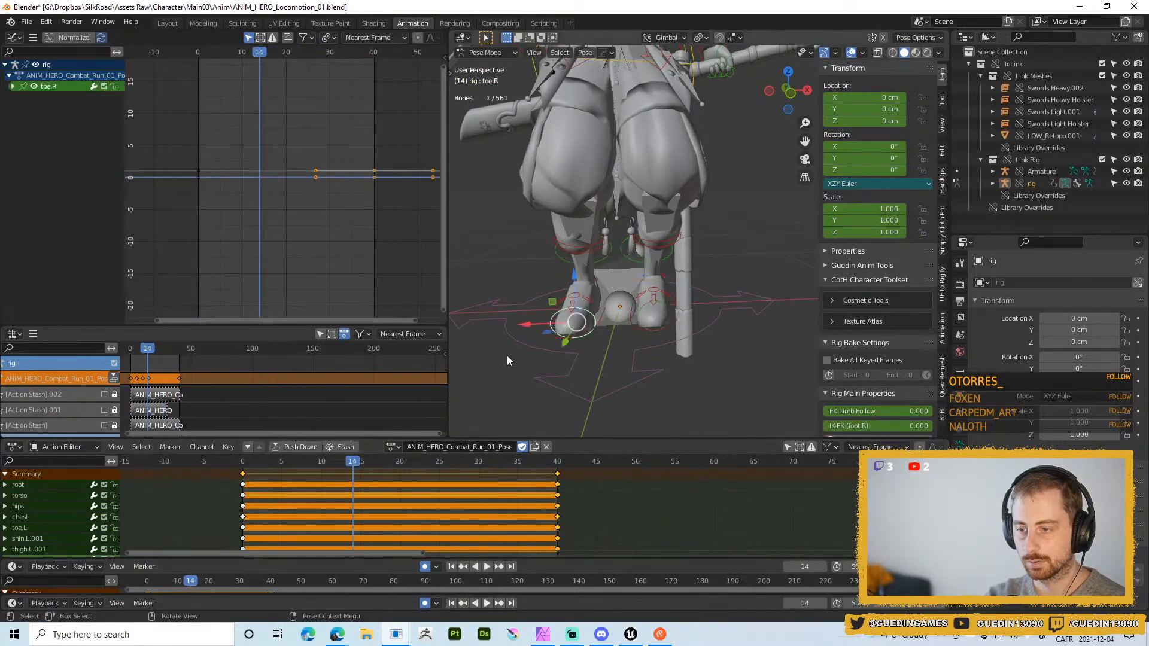
left_click(606, 321)
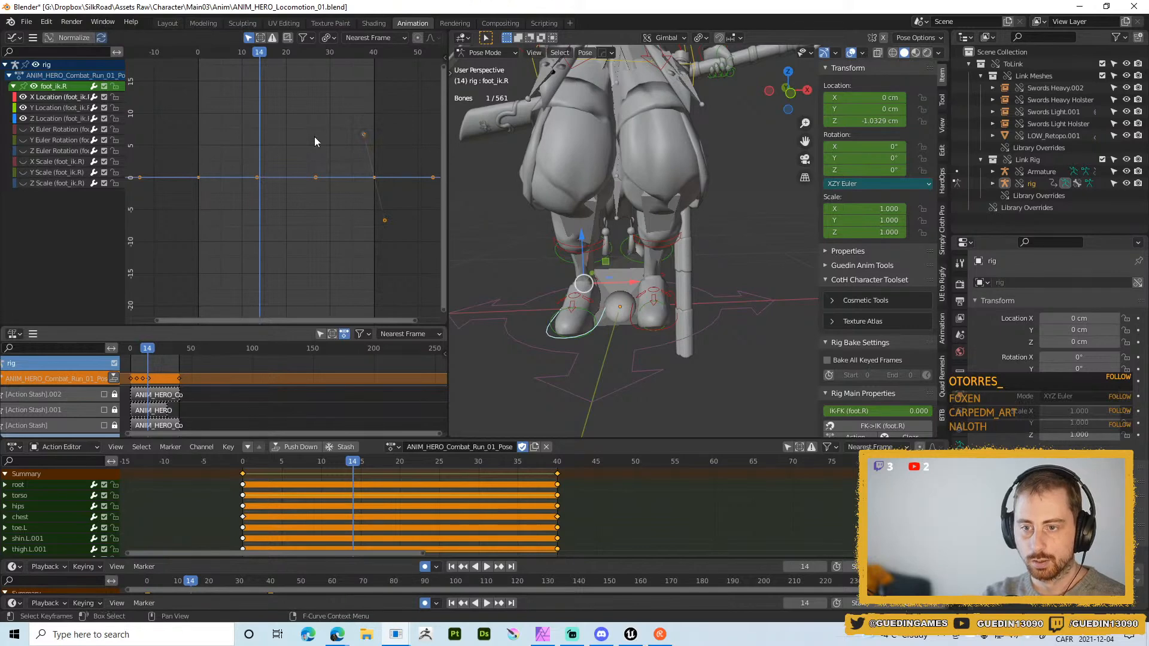
key("a")
key("Home")
key("v")
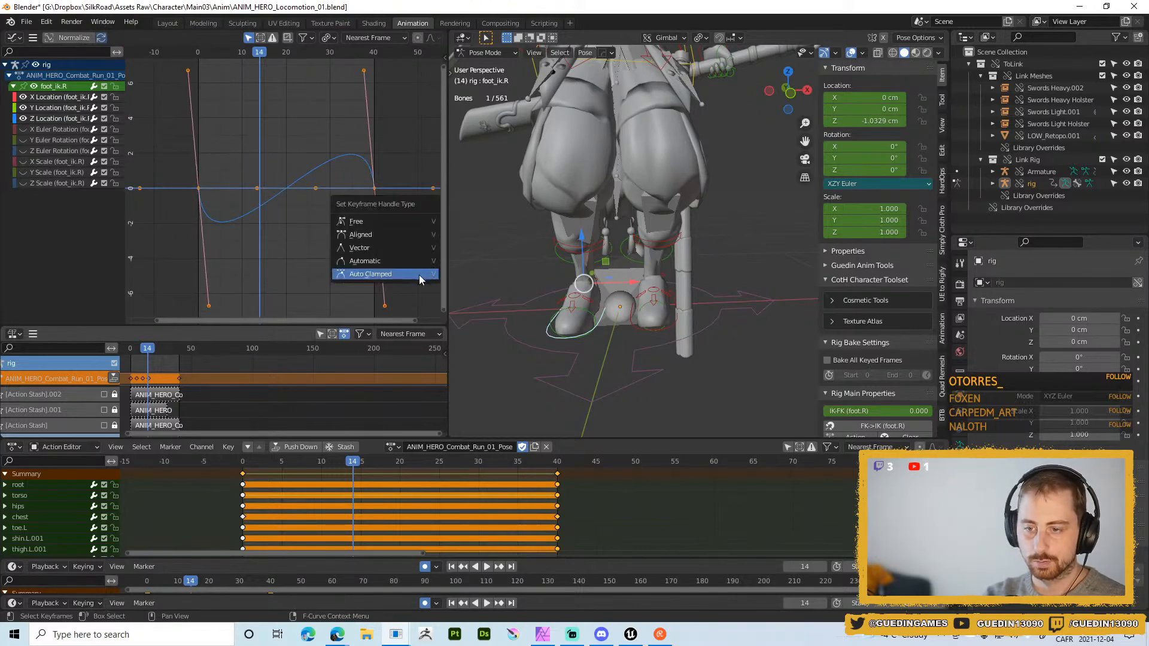
left_click(419, 274)
key("space")
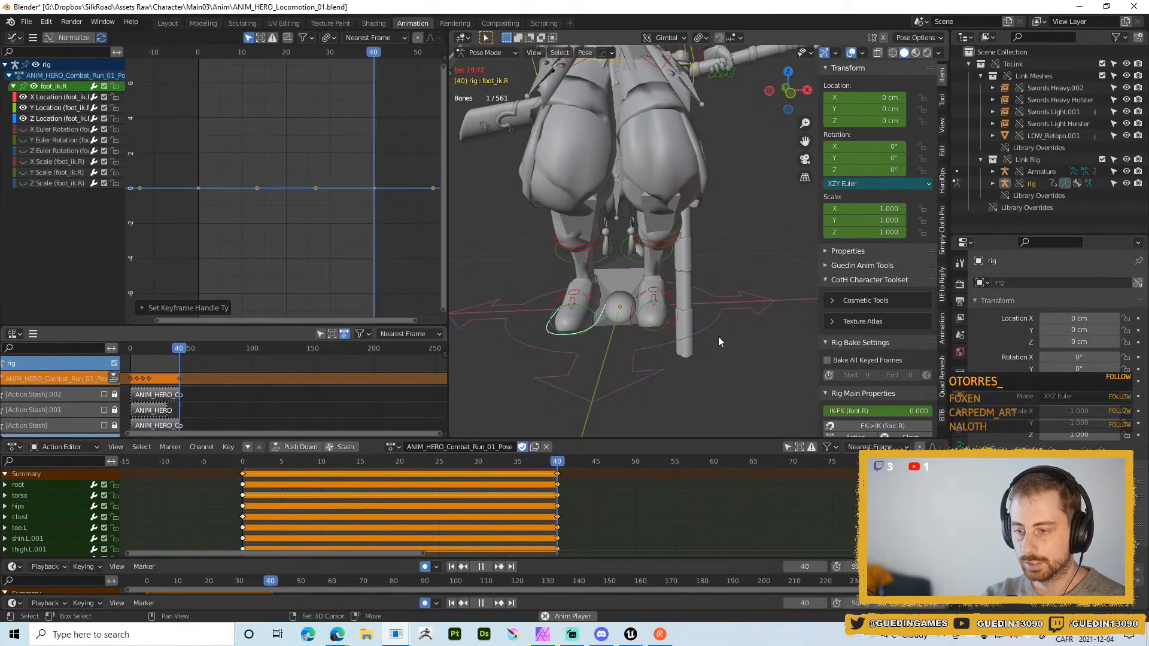
- In Object Mode, select the Armature and export it as FBX over ANIM_HERO_Combat_Run_01_Pose.fbx in the Locomotion folder
key("ctrl+s")
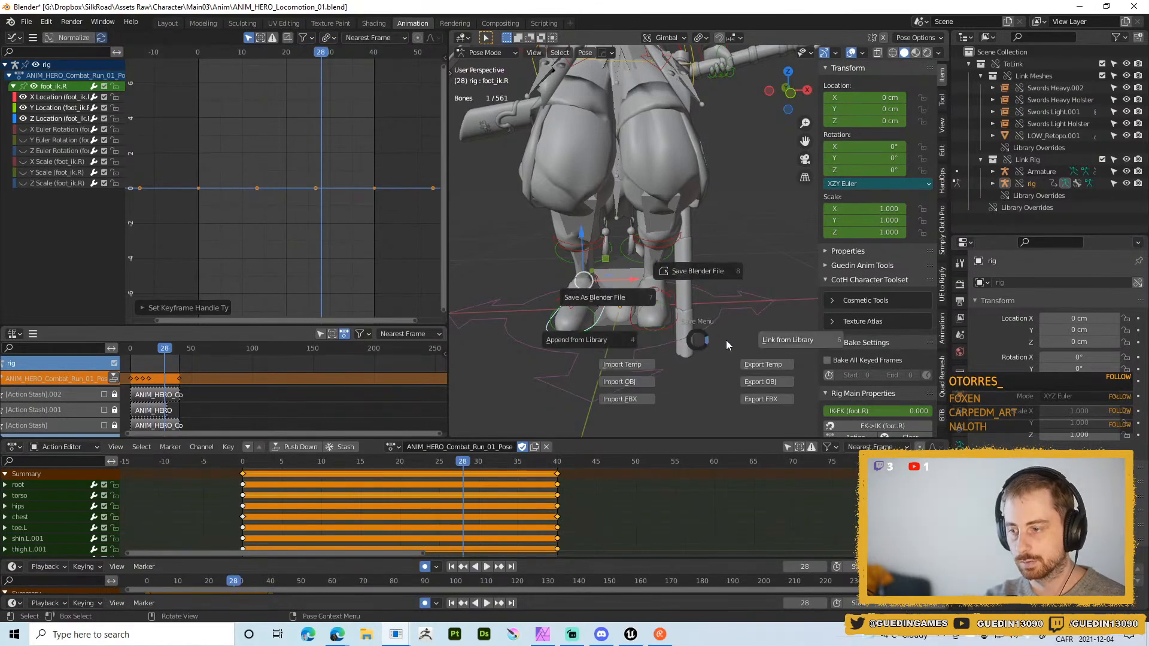
key("Escape")
middle_click_drag(716, 343, 677, 318)
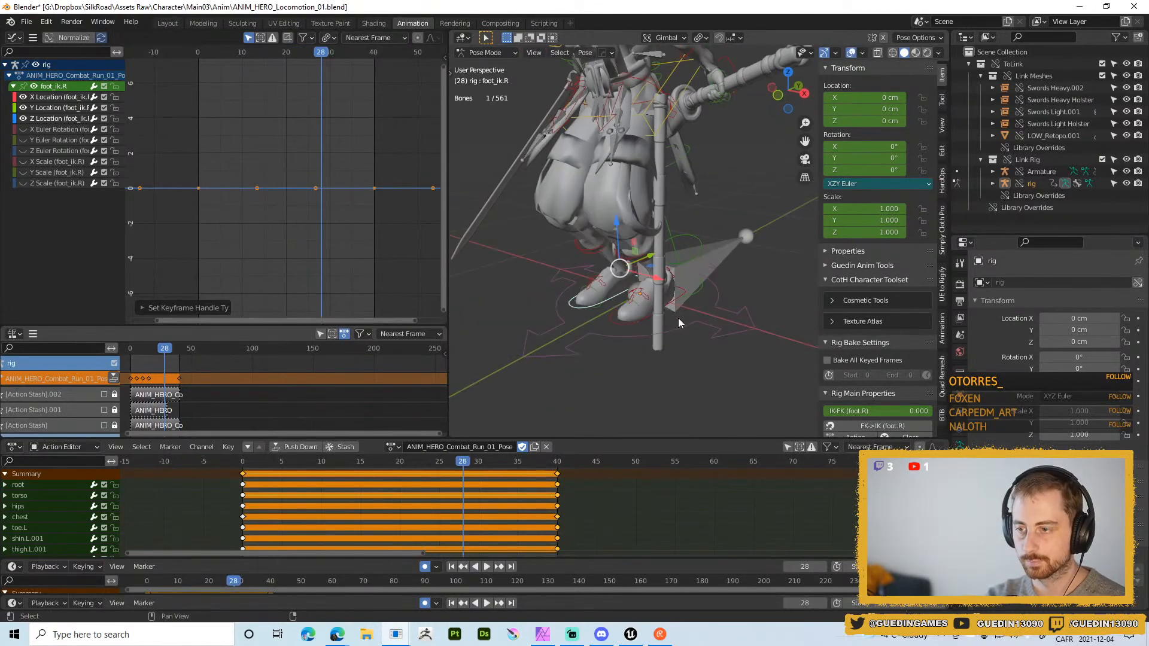
key("ctrl+Tab")
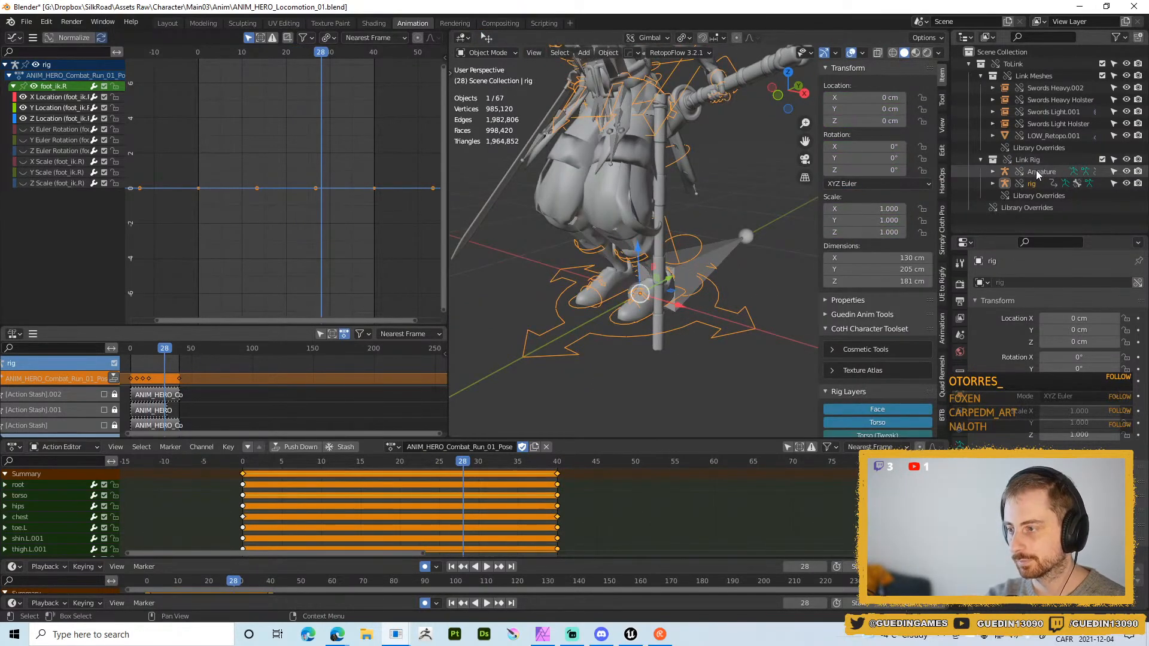
key("ctrl+s")
left_click(795, 358)
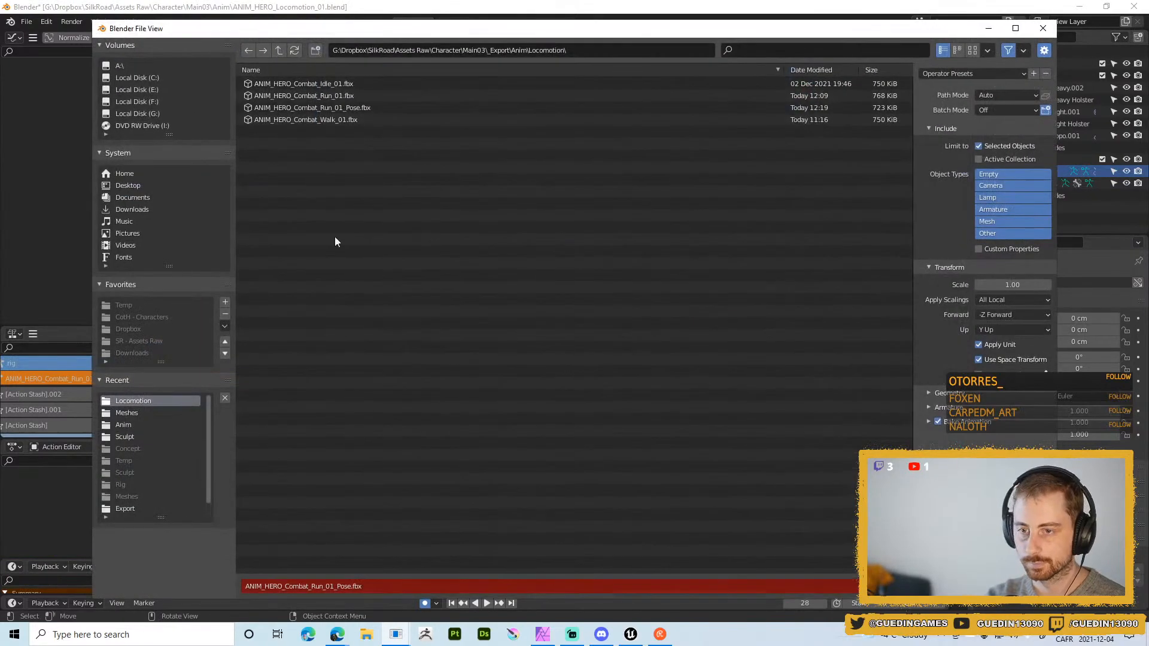
double_click(351, 109)
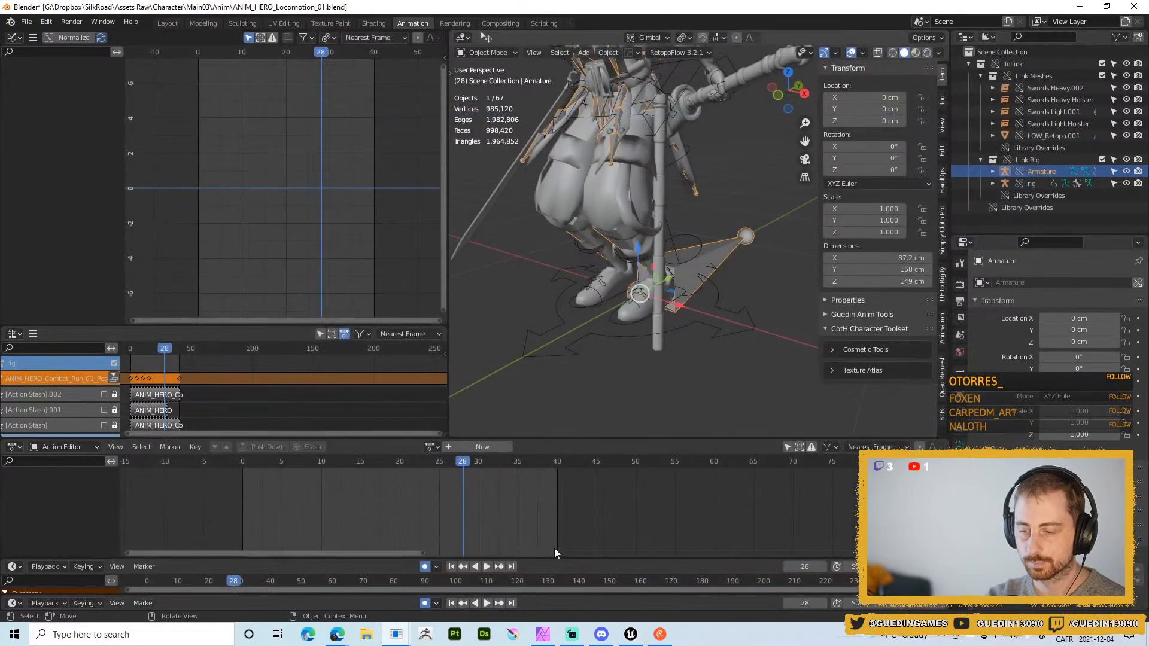
- Switch to Unreal Editor, return to the L_Zoo_Simple level and dismiss the blend space load errors
key("alt+Tab")
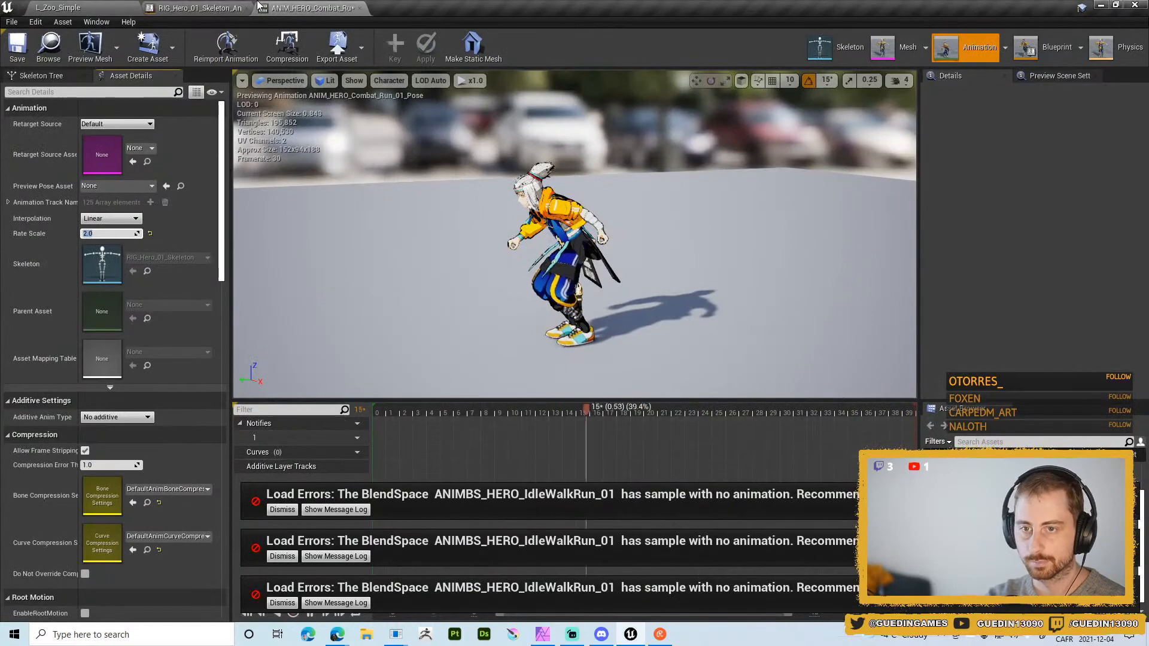
left_click(199, 7)
left_click(89, 8)
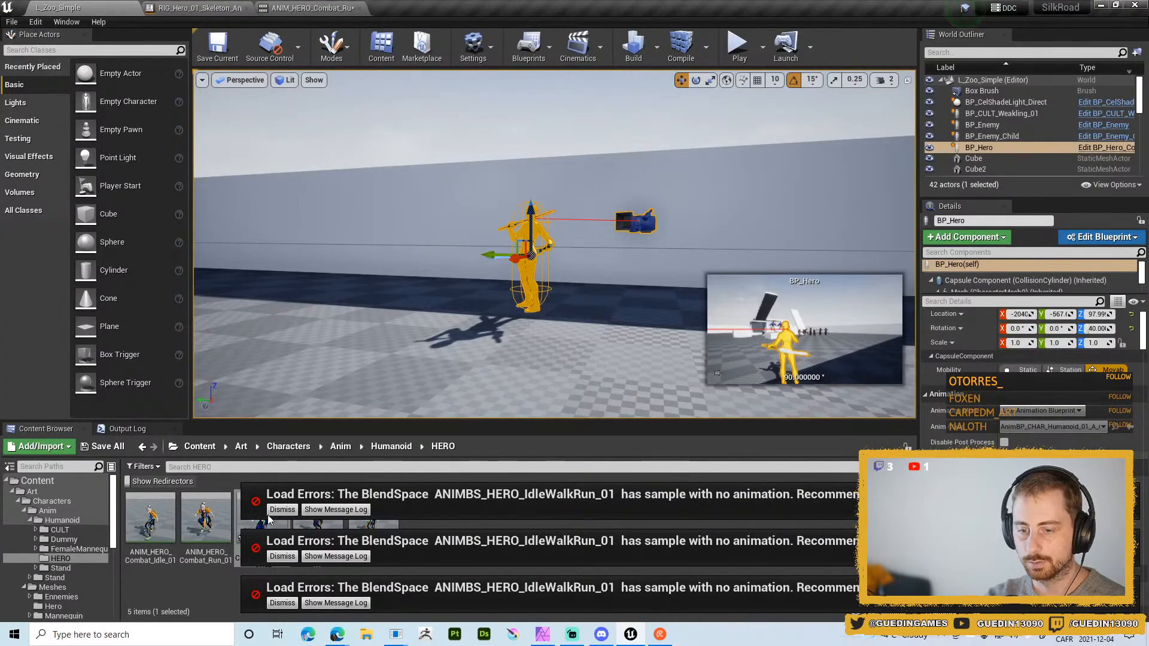
left_click(289, 557)
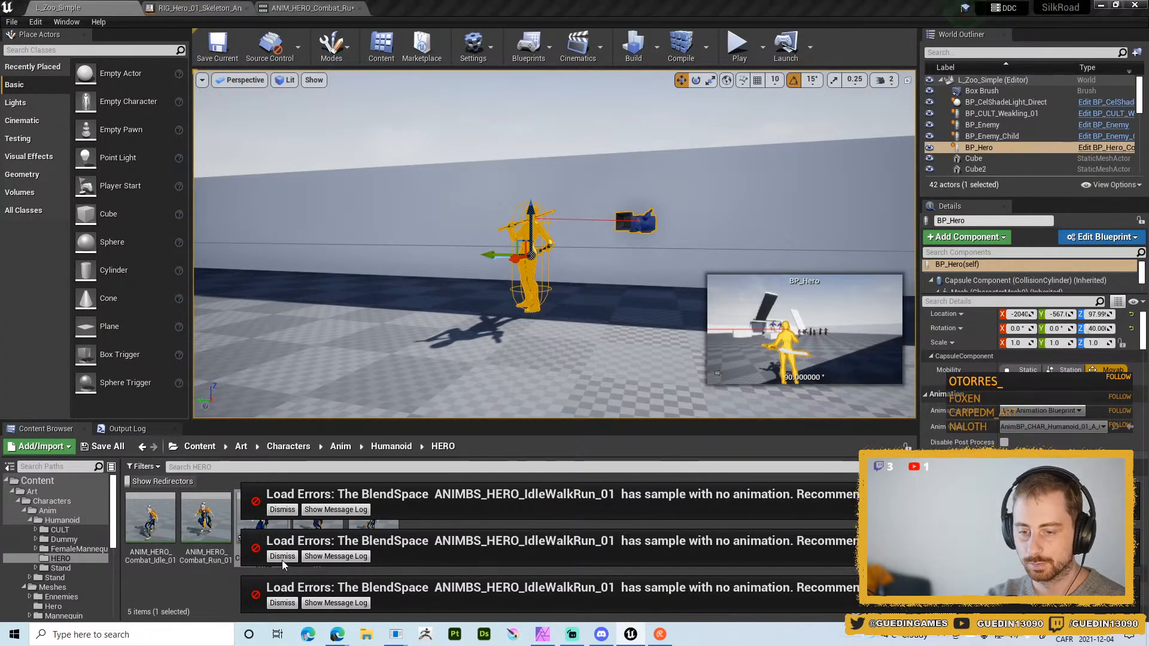
left_click(281, 602)
left_click(287, 605)
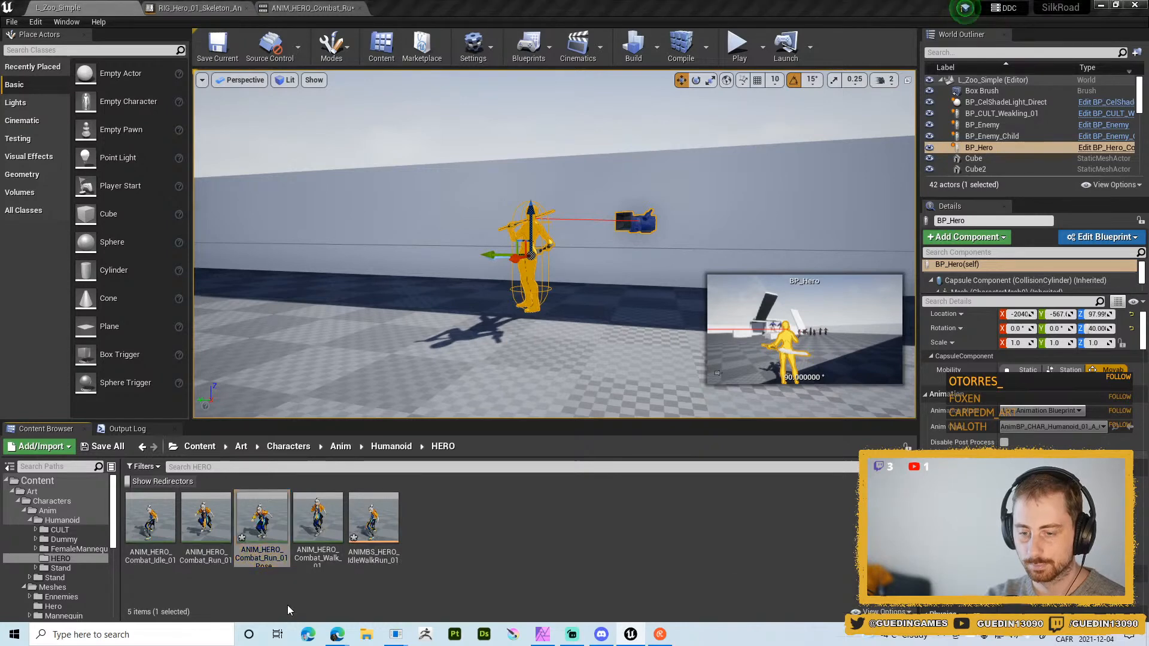
- Reimport the ANIM_HERO_Combat_Run_01_Pose animation and view it in its animation editor
right_click(263, 523)
left_click(325, 184)
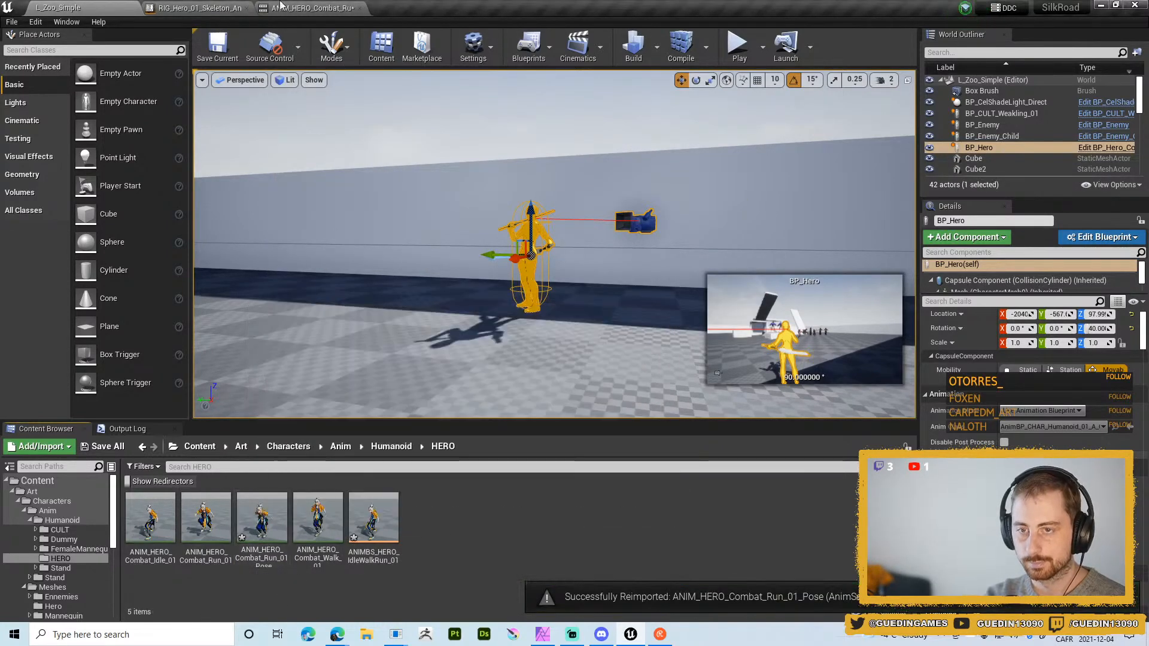
left_click(308, 7)
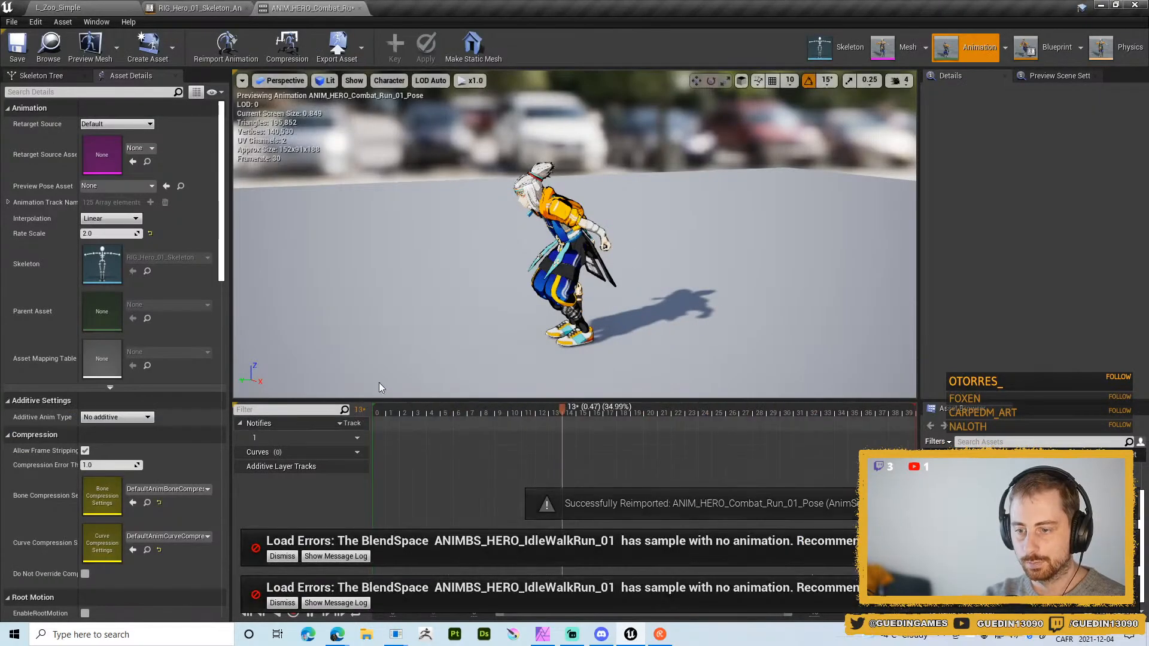
- Switch to Blender, select the rig and load the ANIM_HERO_Combat_Walk_01 action on it
key("alt+Tab")
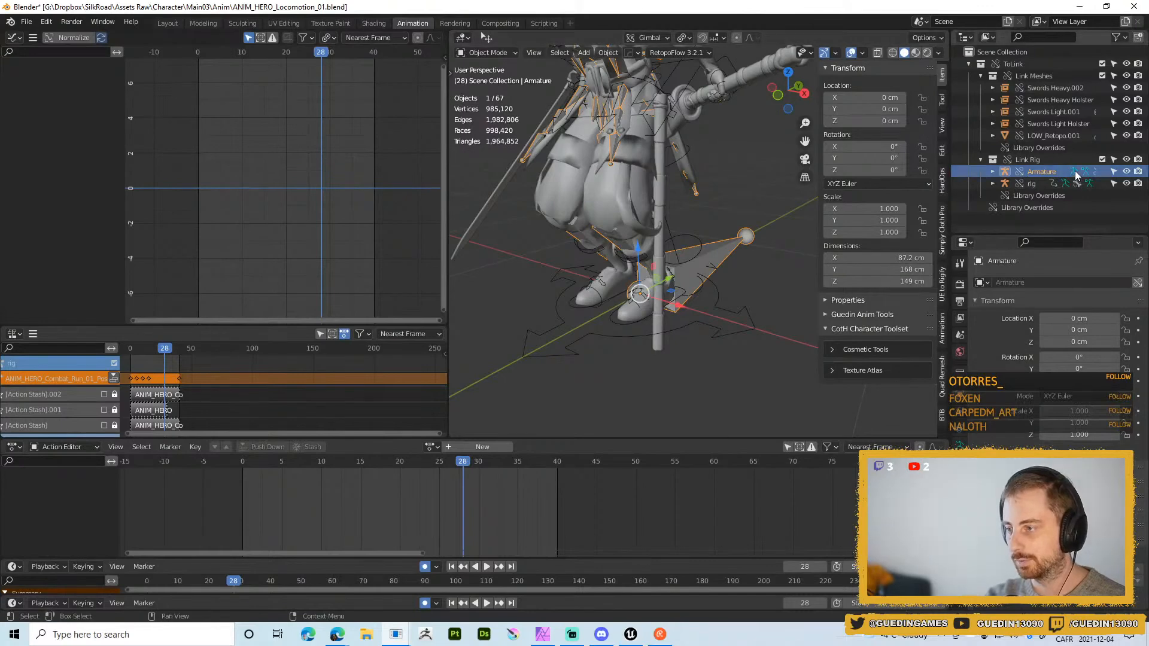
left_click(712, 300)
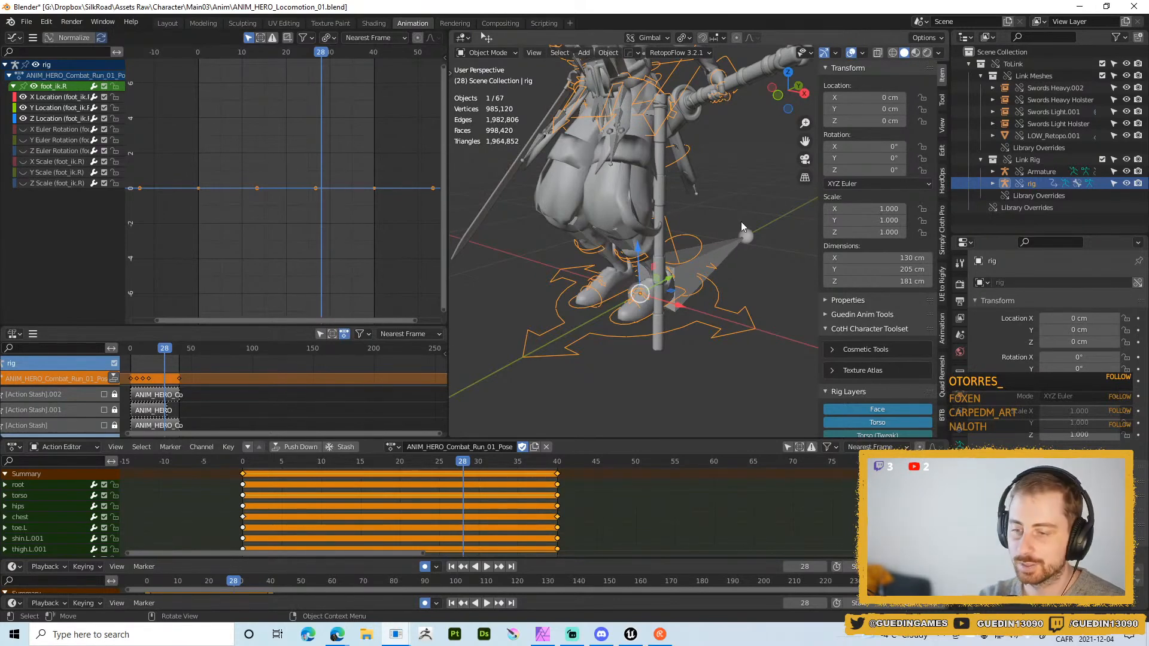
middle_click_drag(740, 263, 670, 217)
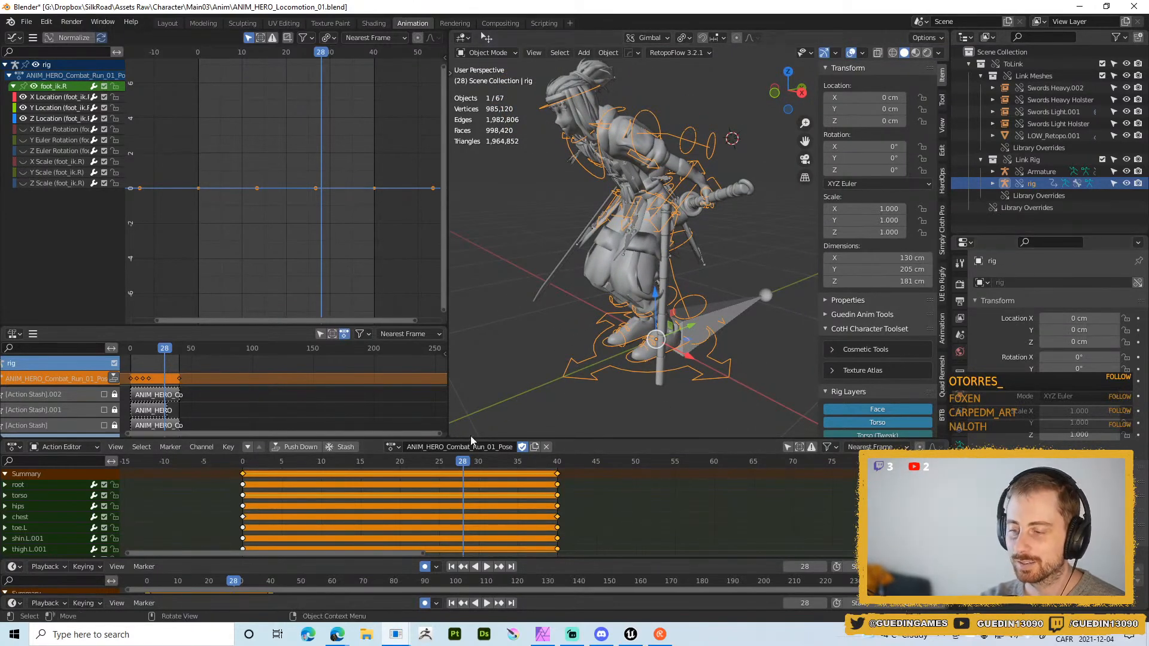
left_click(392, 449)
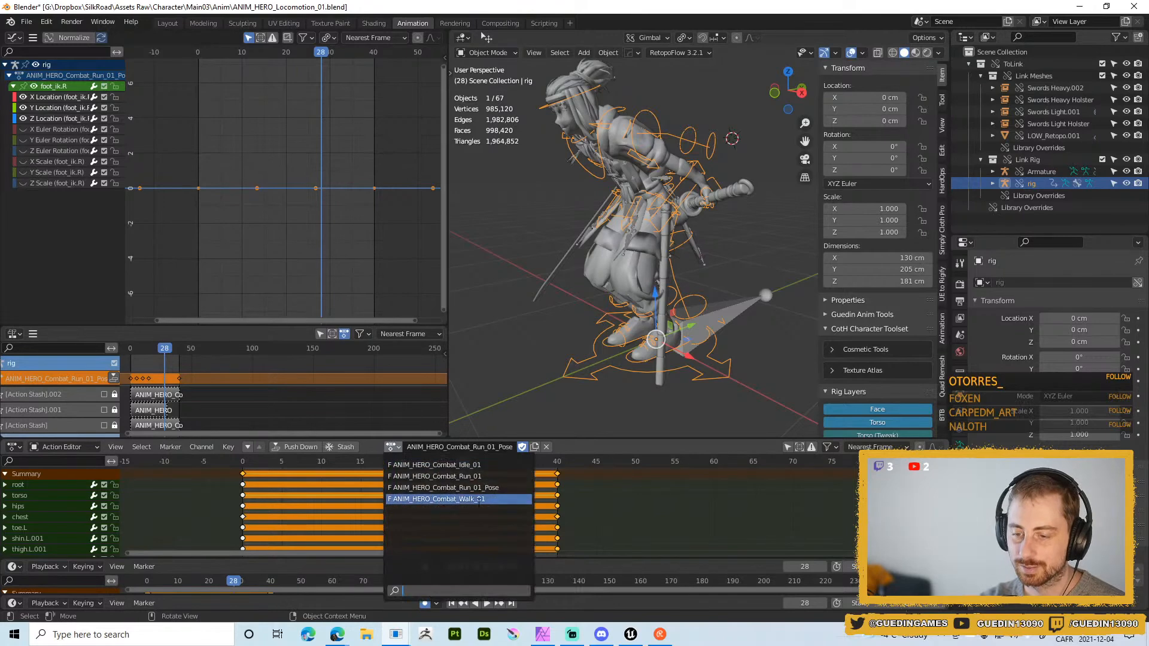
key("Escape")
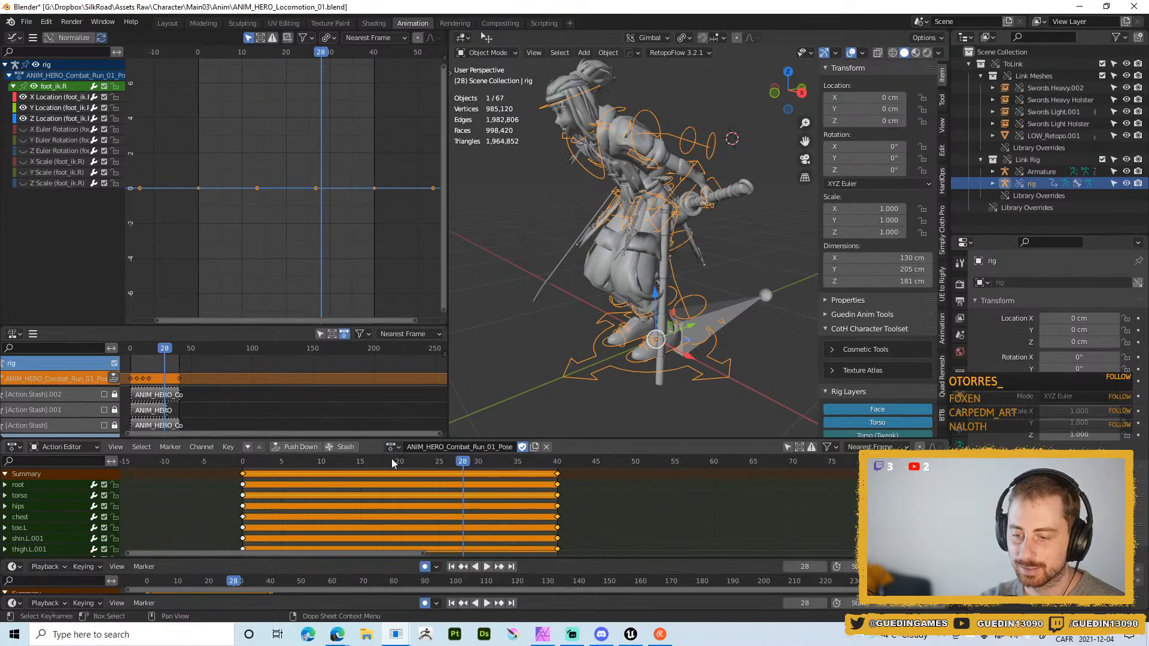
left_click(392, 449)
left_click(466, 499)
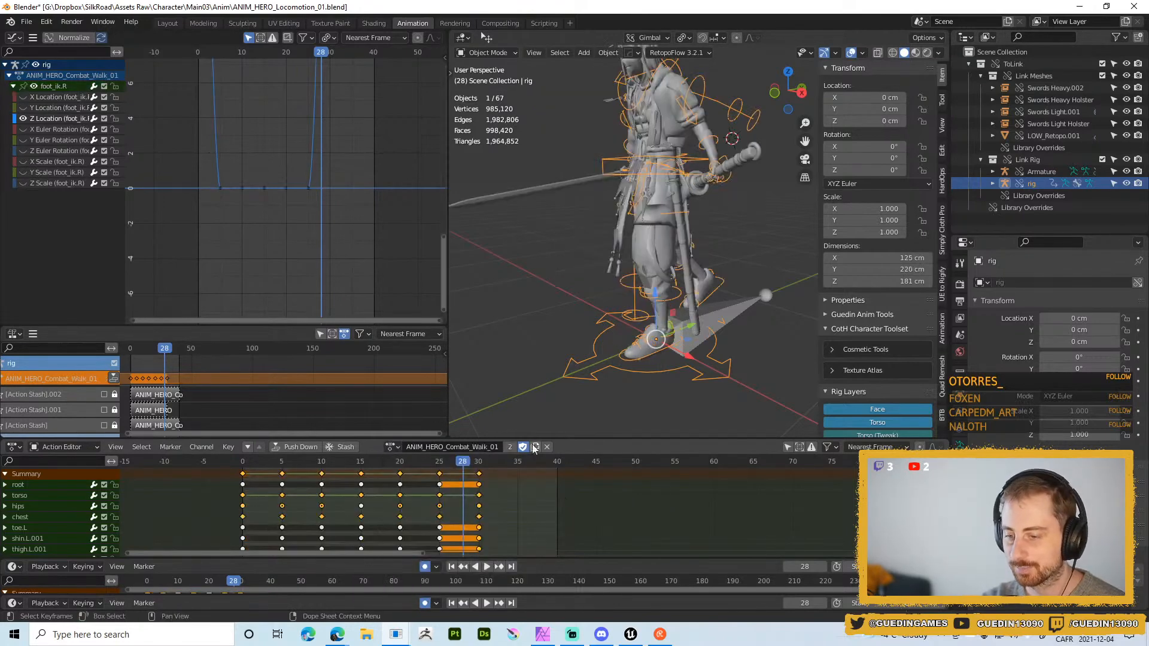
- Go to frame 30, duplicate the walk action and name the copy ANIM_HERO_Combat_Walk_01_Pose
left_click(478, 468)
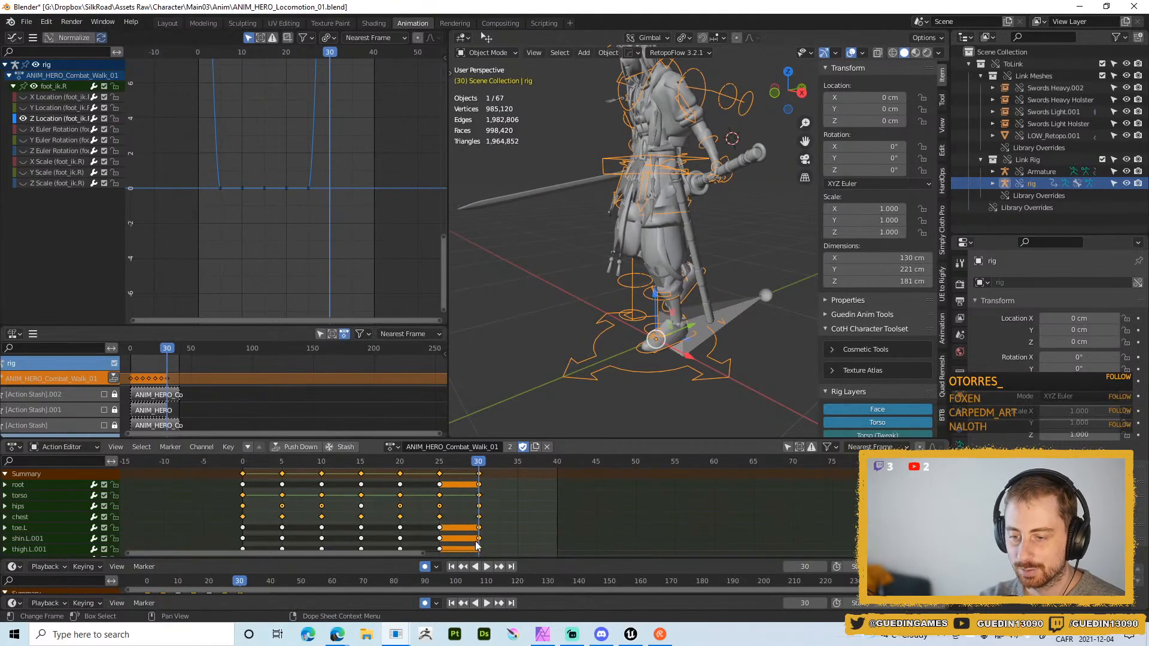
left_click(535, 447)
left_click_drag(499, 447, 528, 449)
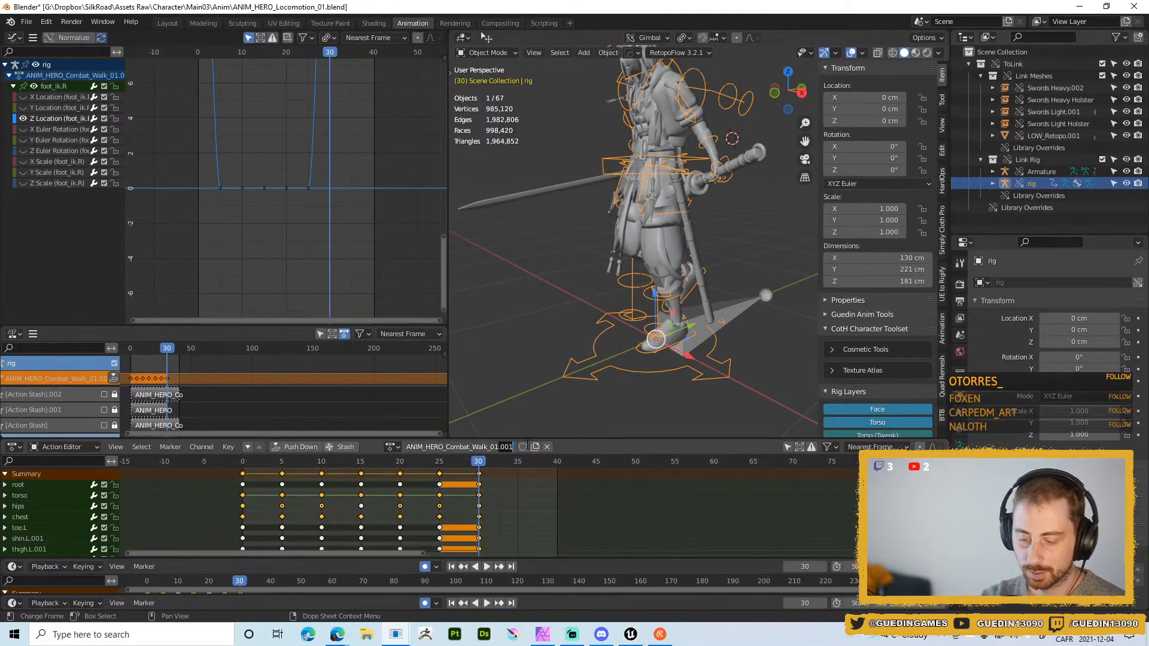
type("_Pose")
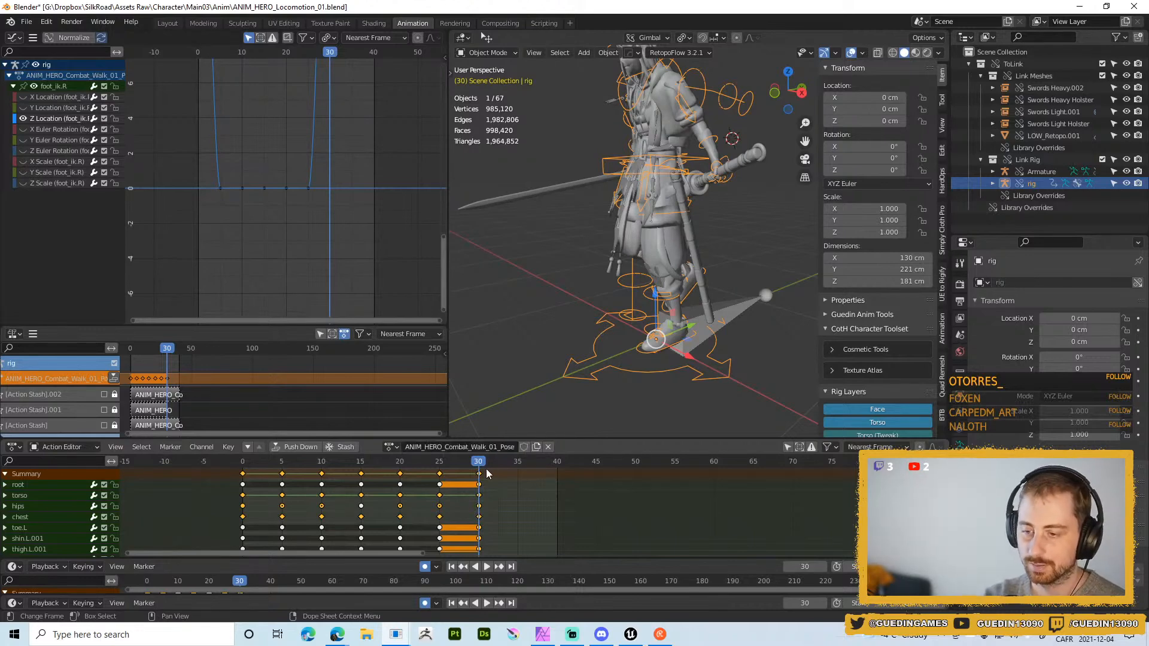
key("Return")
- At frame 15, enter Pose Mode, select the left foot IK control and clear its location and rotation
key("space")
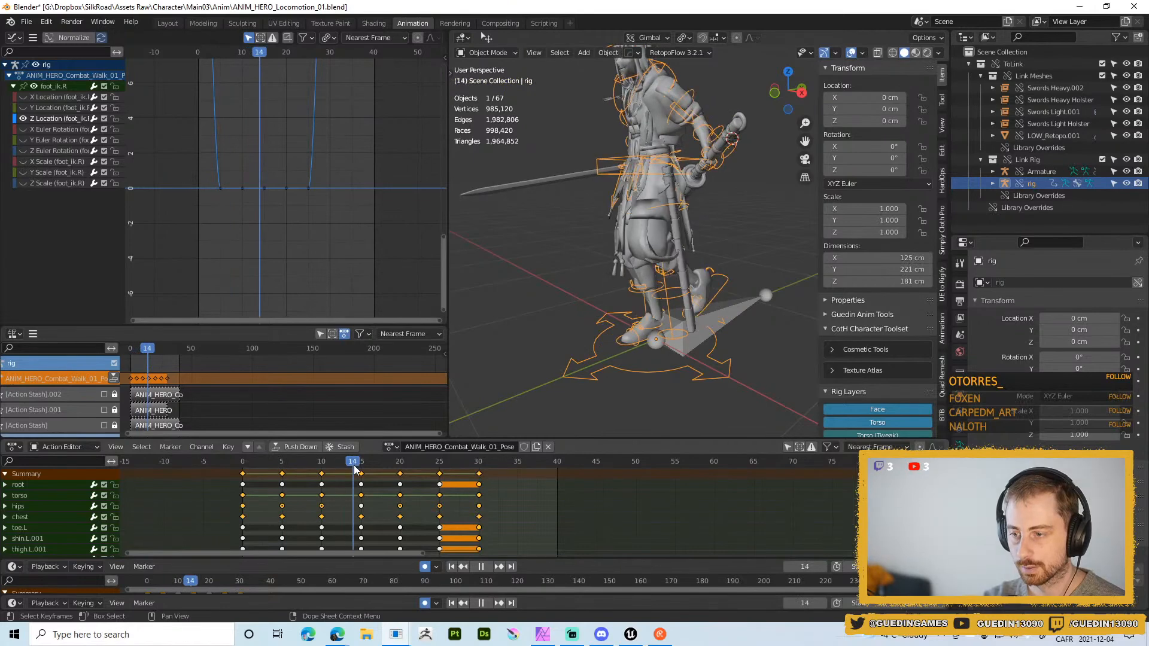
key("space")
middle_click_drag(596, 397, 654, 385)
middle_click_drag(549, 356, 564, 333, "shift")
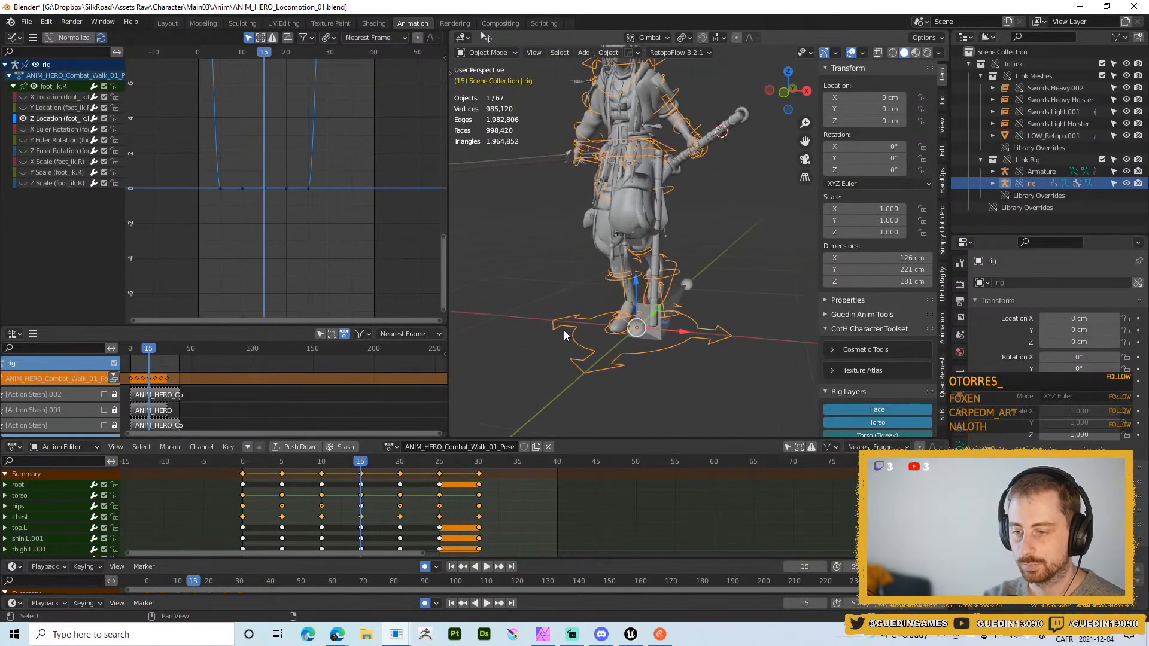
key("ctrl+Tab")
scroll(659, 278, "up", 3)
left_click(684, 351)
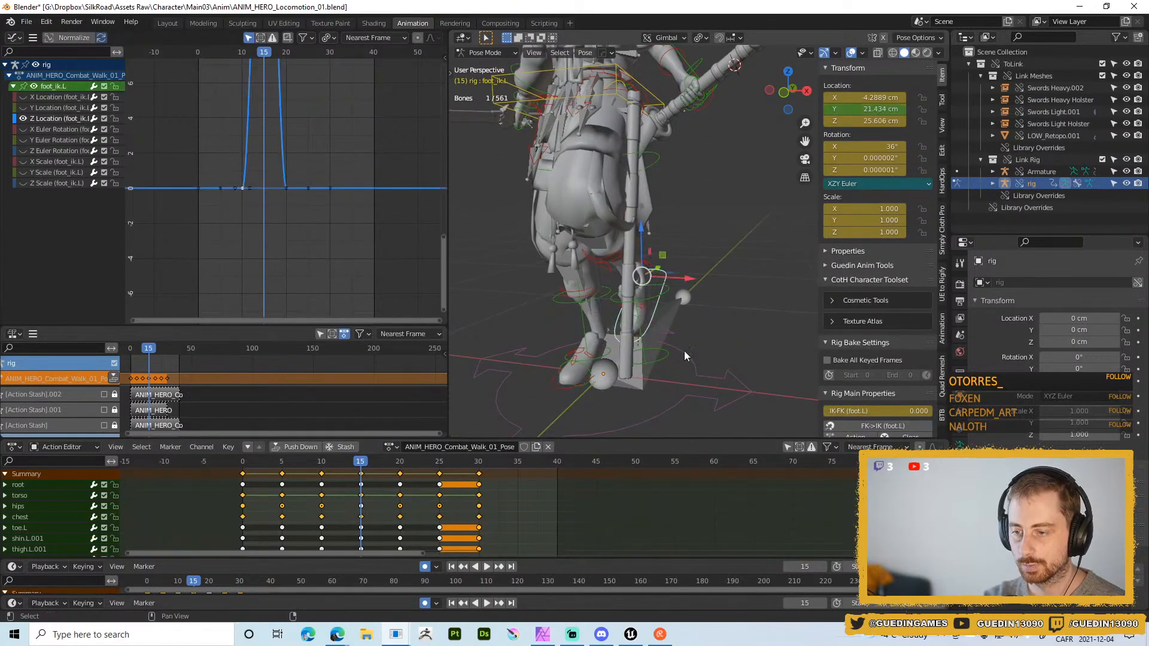
middle_click_drag(684, 347, 664, 395)
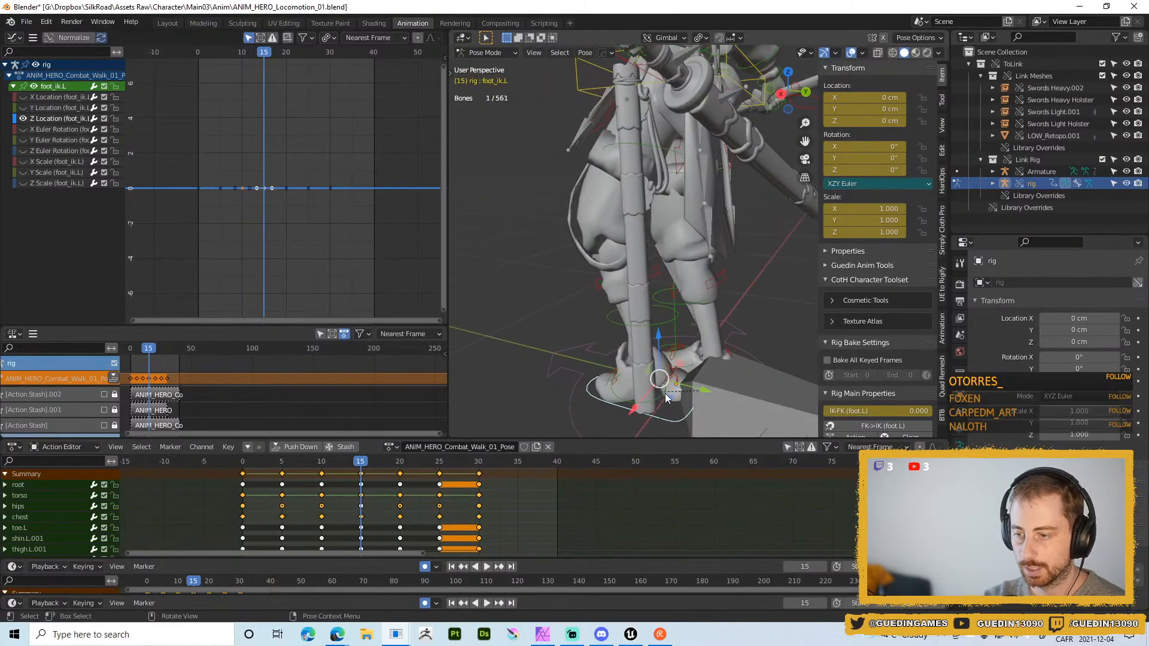
- Select the left foot IK control again and shift it backward at frame 15
left_click(680, 385)
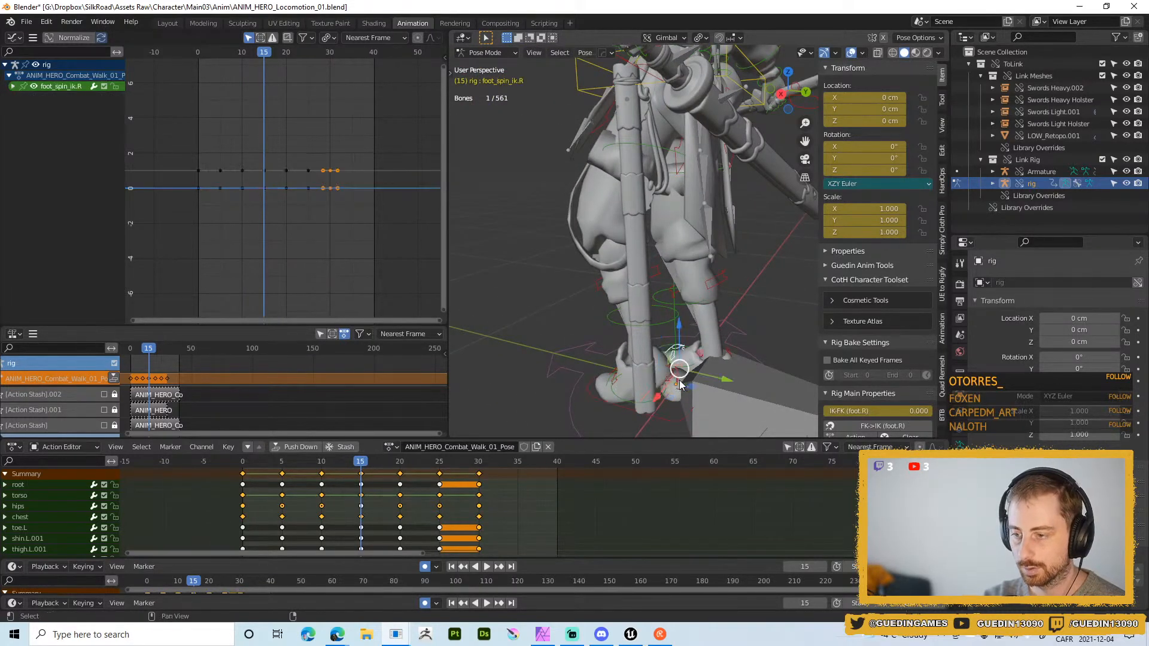
middle_click_drag(668, 411, 662, 365)
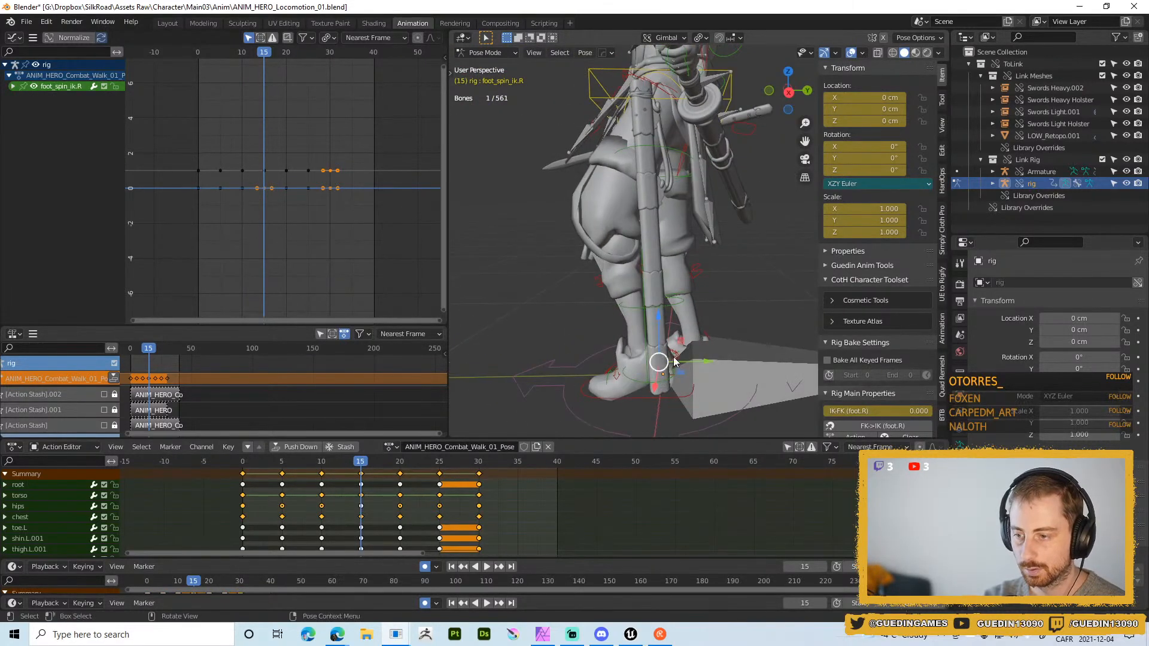
left_click(676, 363)
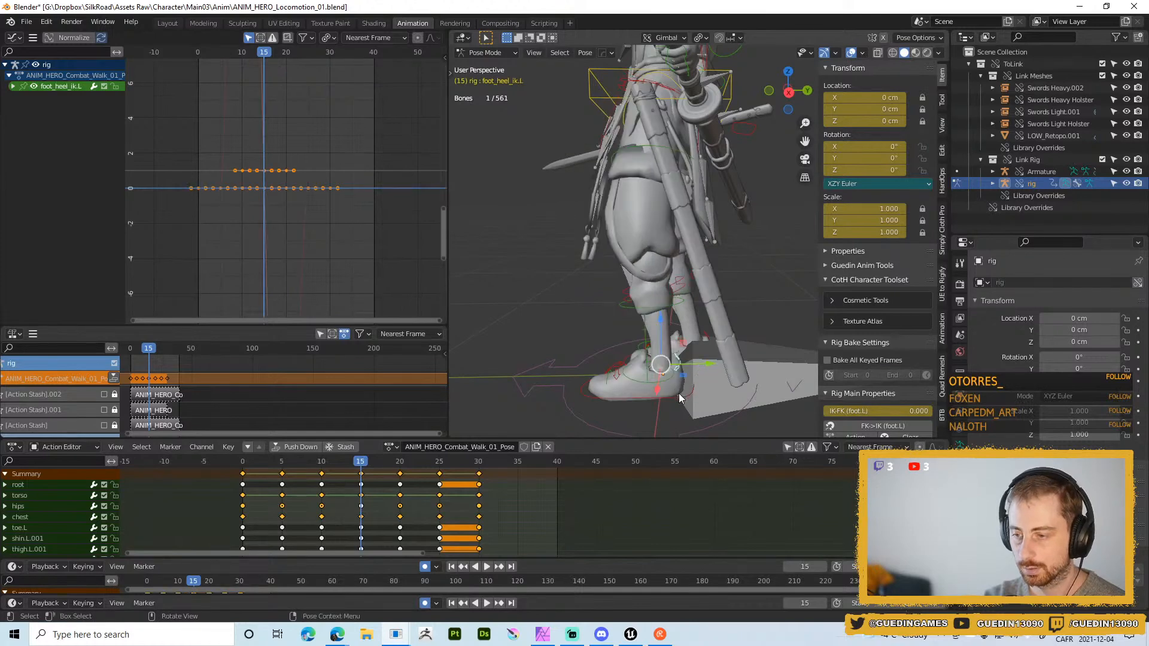
left_click(680, 397)
left_click_drag(711, 363, 743, 364)
middle_click_drag(742, 365, 772, 360)
left_click_drag(660, 345, 653, 352)
middle_click_drag(659, 359, 693, 329, "shift")
scroll(693, 329, "down", 1)
- Delete all keyframes of the walk pose action except those at frame 15
left_click_drag(525, 505, 385, 468)
left_click(477, 465)
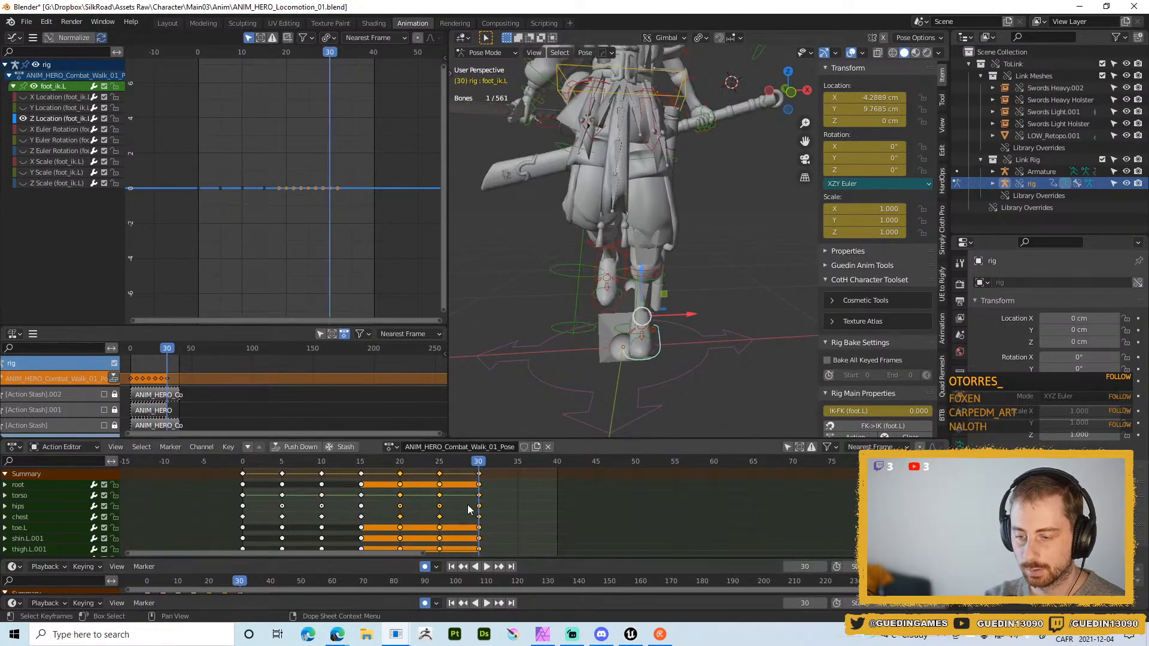
key("x")
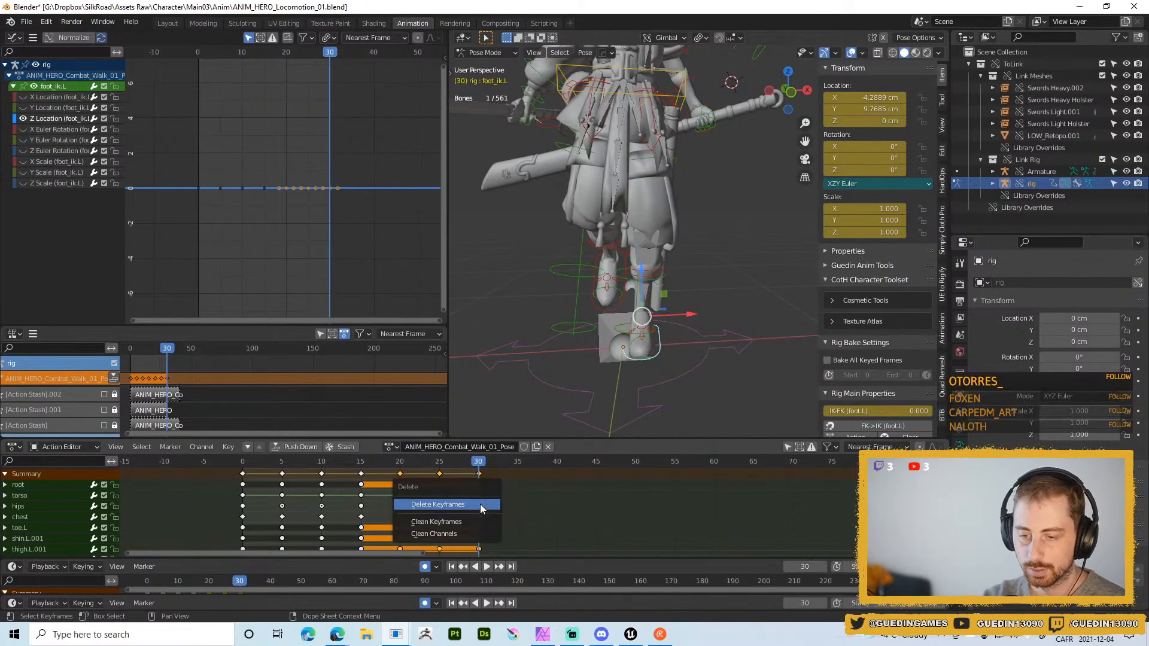
left_click(480, 504)
left_click_drag(343, 483, 205, 471)
key("x")
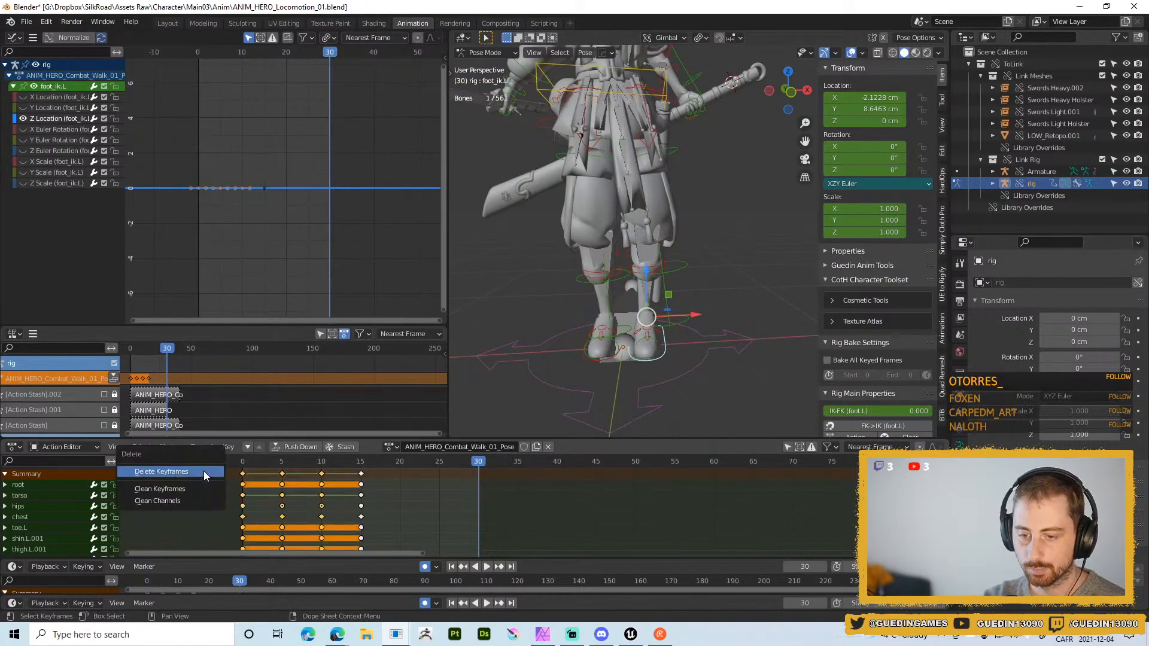
left_click(203, 473)
- Move the remaining pose keyframes to frame 0 and scrub the timeline to check the held pose
left_click(362, 474)
key("g")
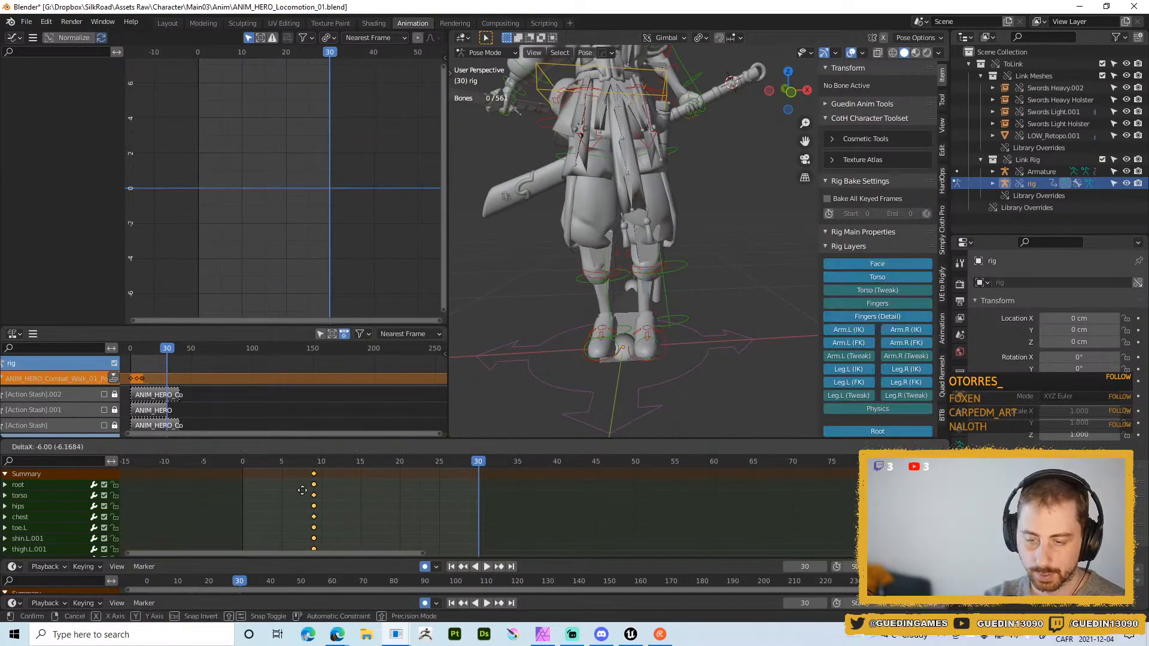
left_click(263, 485)
left_click_drag(344, 466, 439, 476)
scroll(606, 237, "down", 4)
middle_click_drag(606, 237, 350, 411)
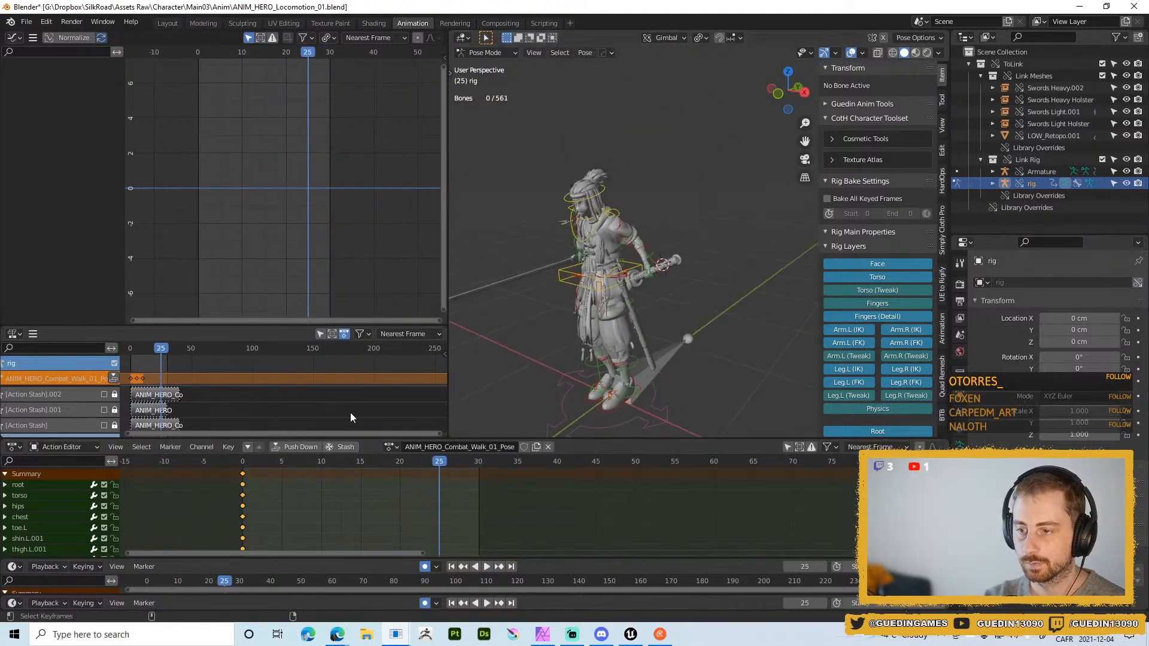
- Try a duplicate of the frame 0 pose keys at frame 30, play the action, and remove the duplicate
key("shift+d")
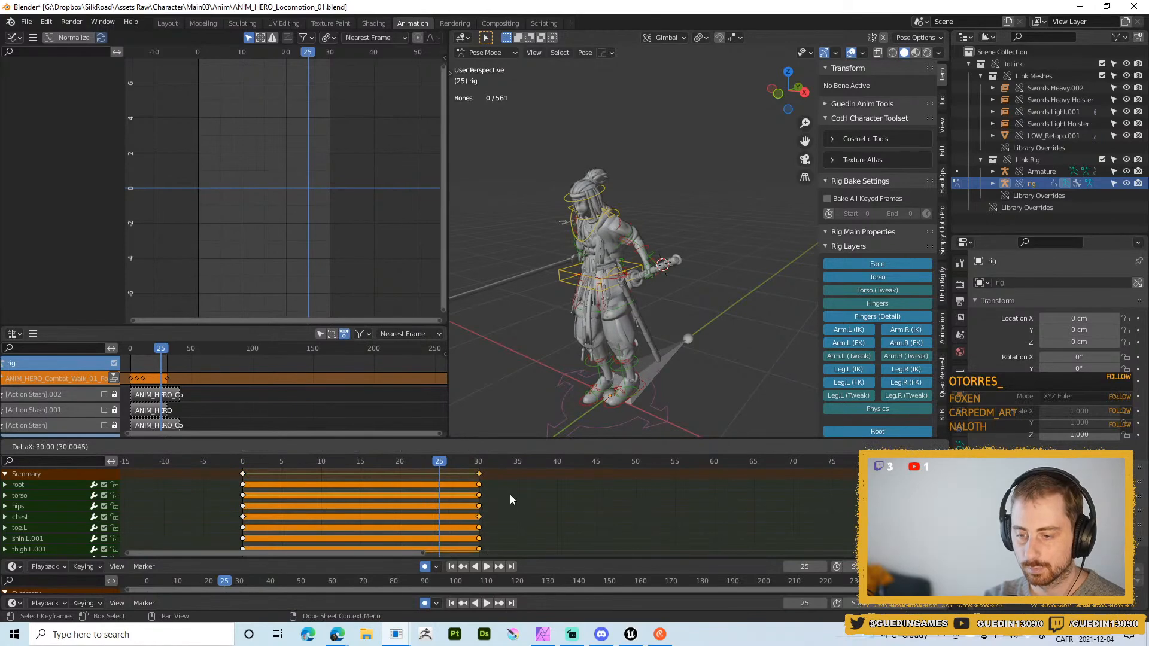
left_click(510, 494)
left_click(434, 464)
key("space")
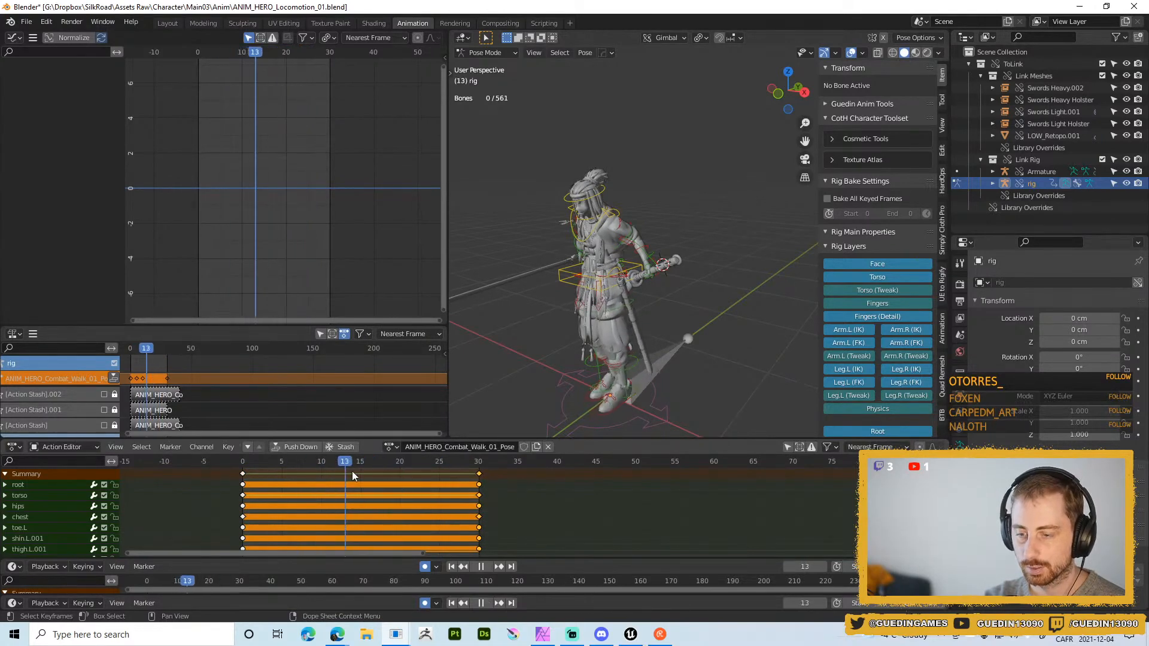
key("space")
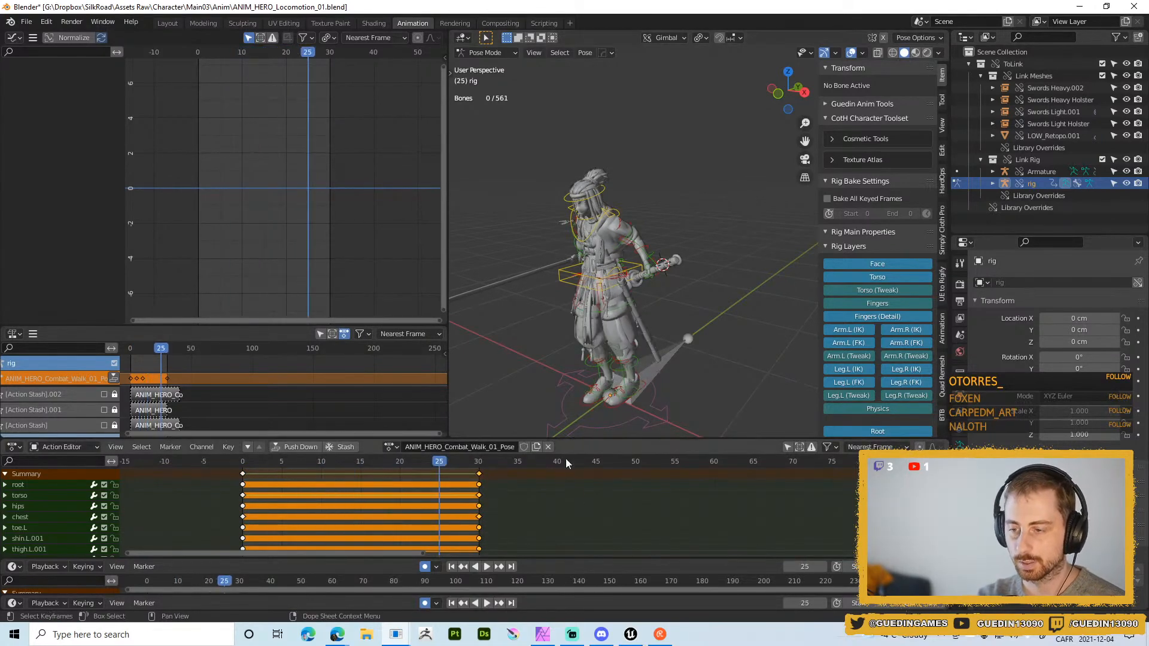
key("x")
left_click(474, 511)
- In Object Mode, select the Armature and export it as ANIM_HERO_Combat_Walk_01_Pose.fbx in the Locomotion folder
middle_click_drag(690, 306, 687, 274, "shift")
key("ctrl+Tab")
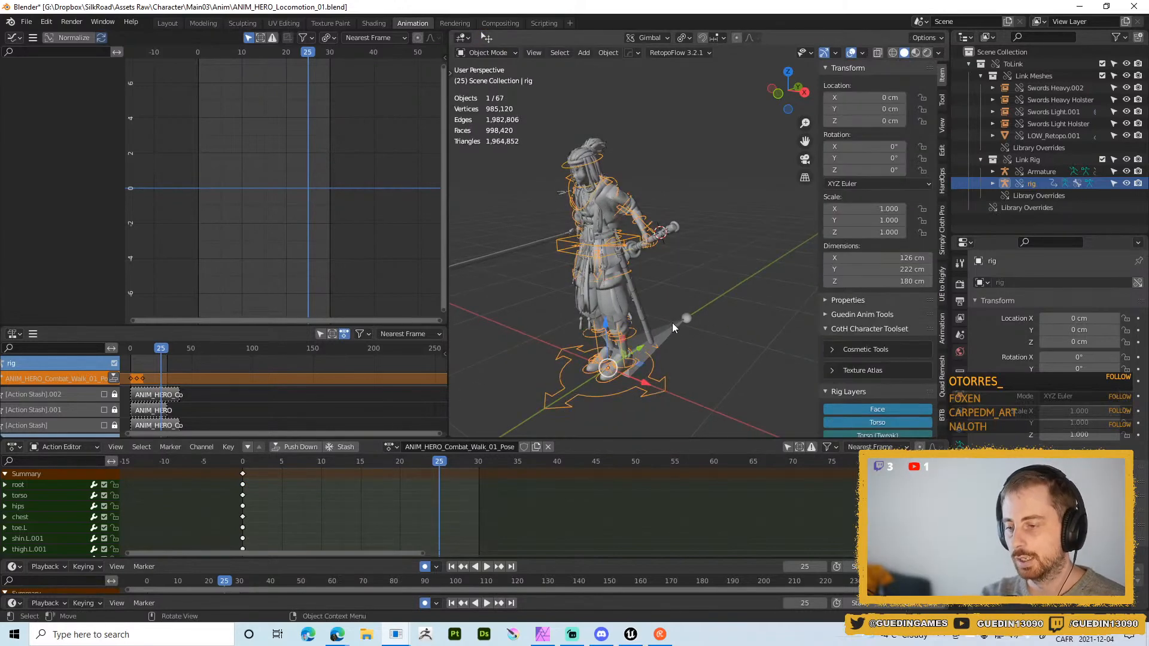
left_click(672, 322)
key("ctrl+s")
left_click(740, 385)
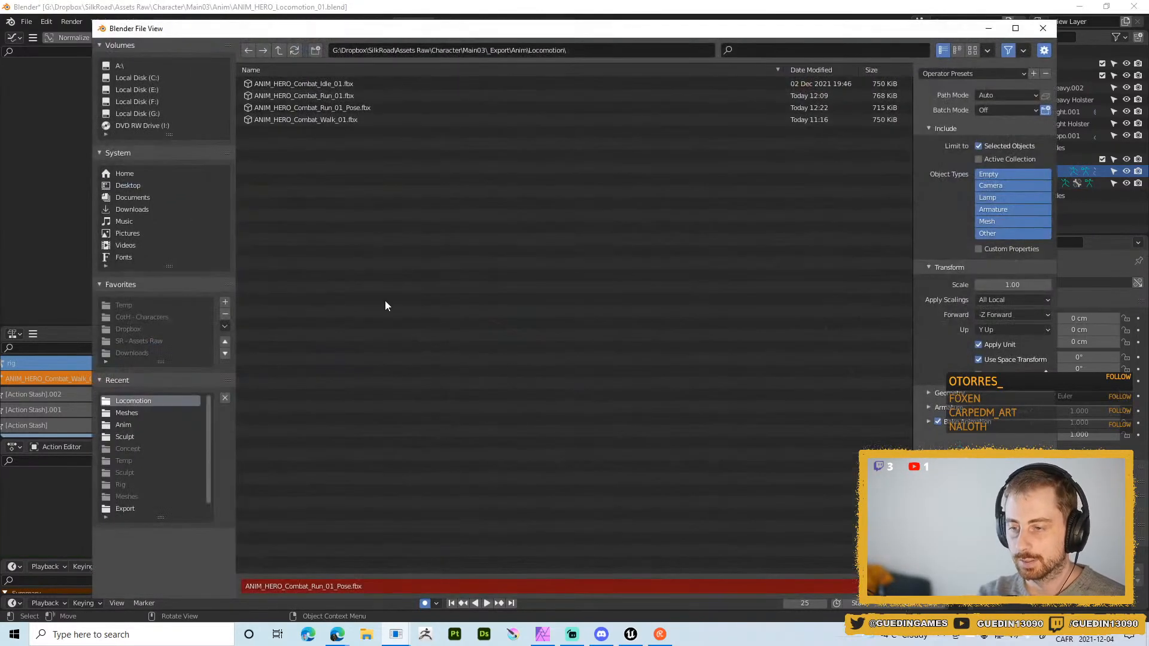
left_click(334, 119)
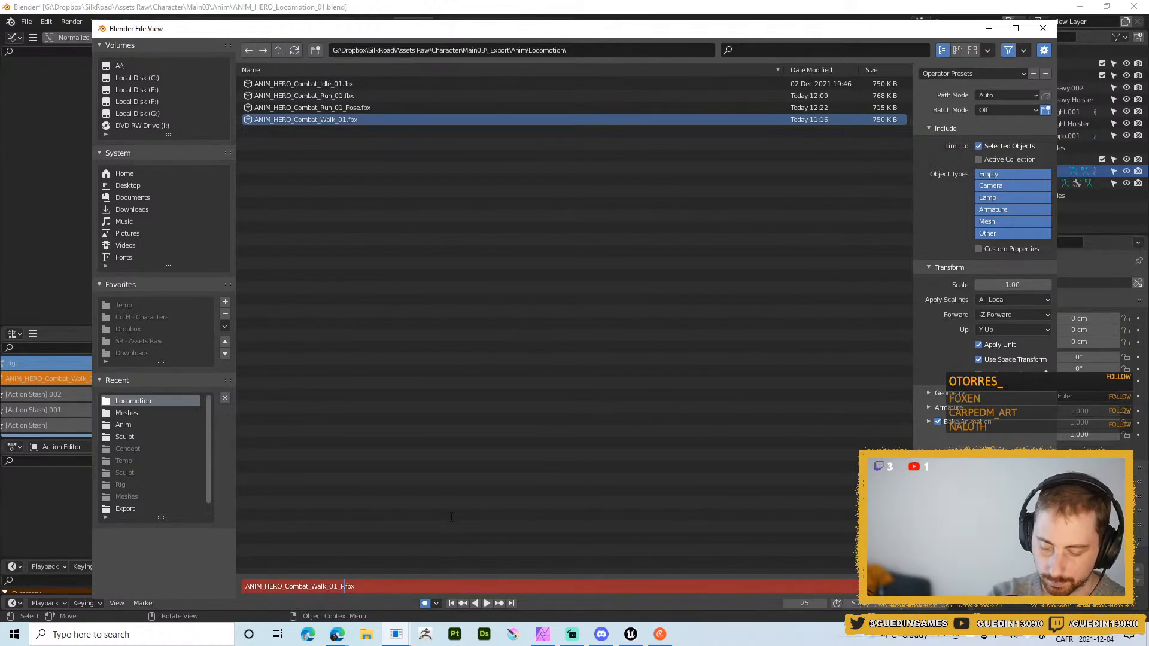
key("Return")
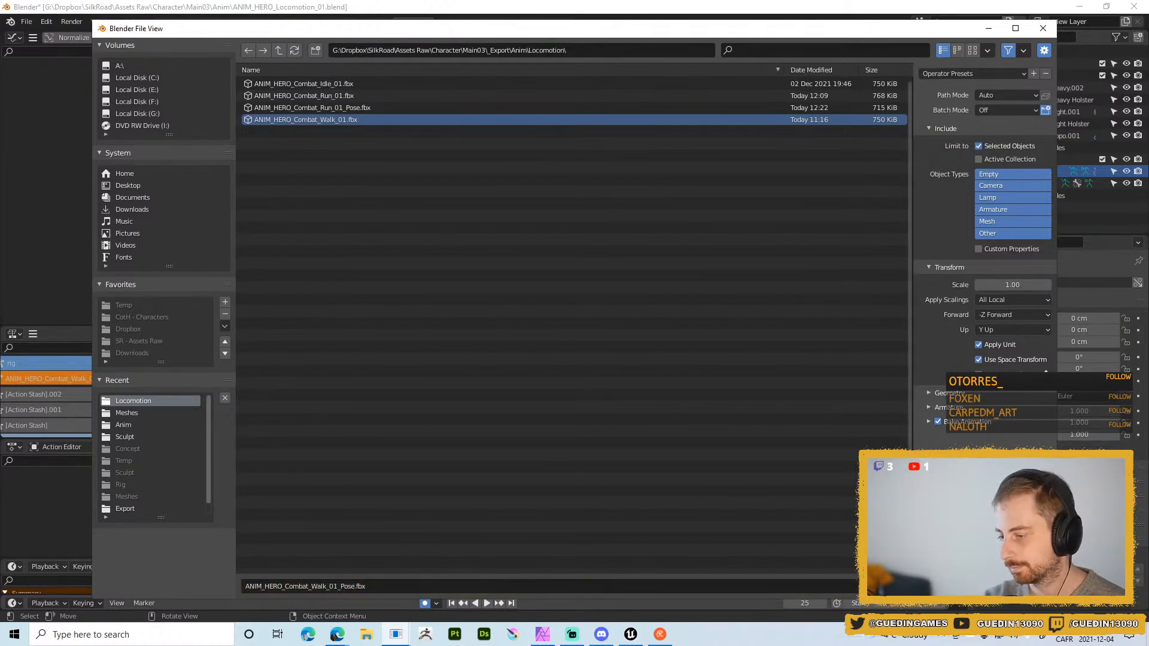
key("Return")
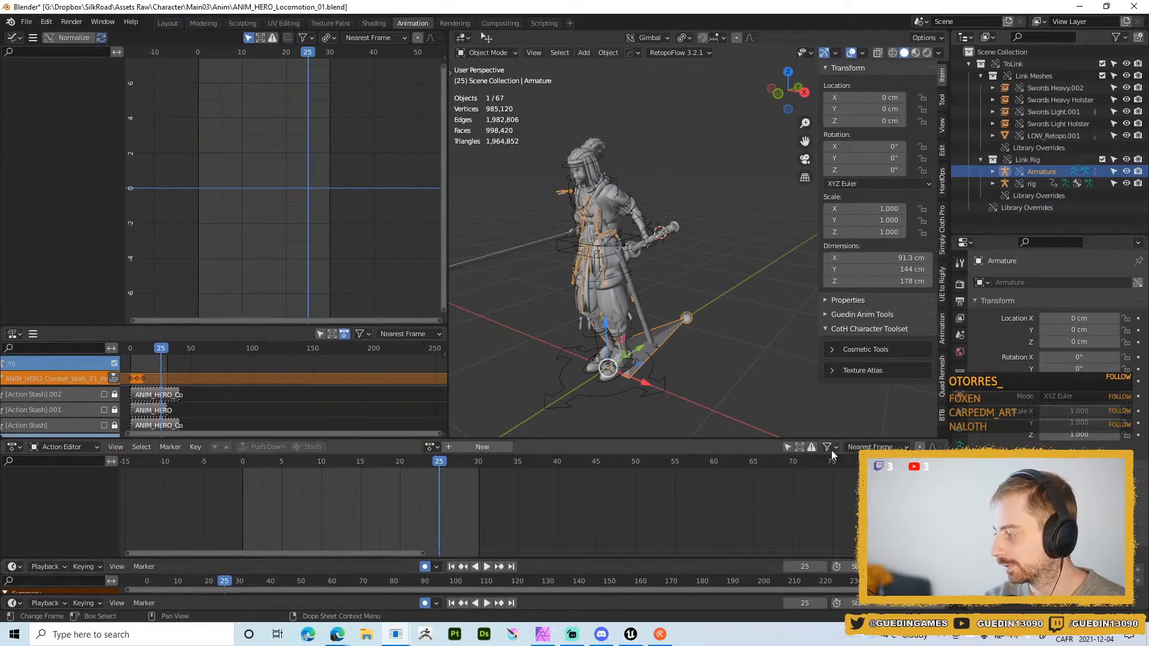
- Switch to Unreal Editor, show the L_Zoo_Simple level, and dismiss both blend space load error notices
middle_click_drag(661, 87, 693, 379)
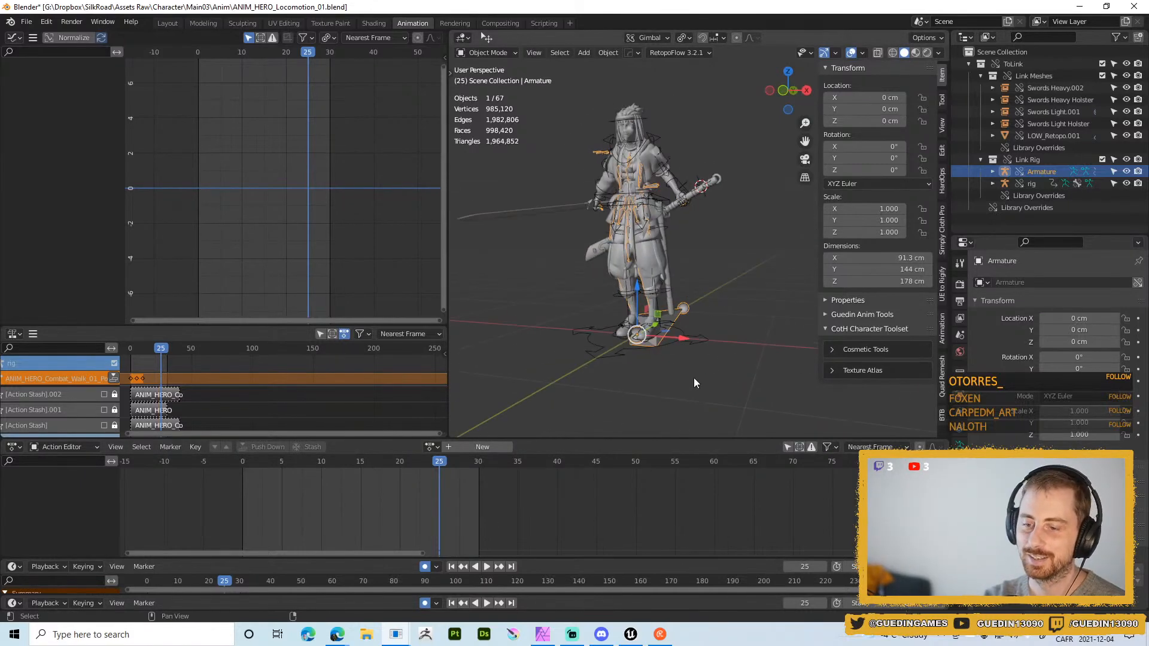
key("super+Tab")
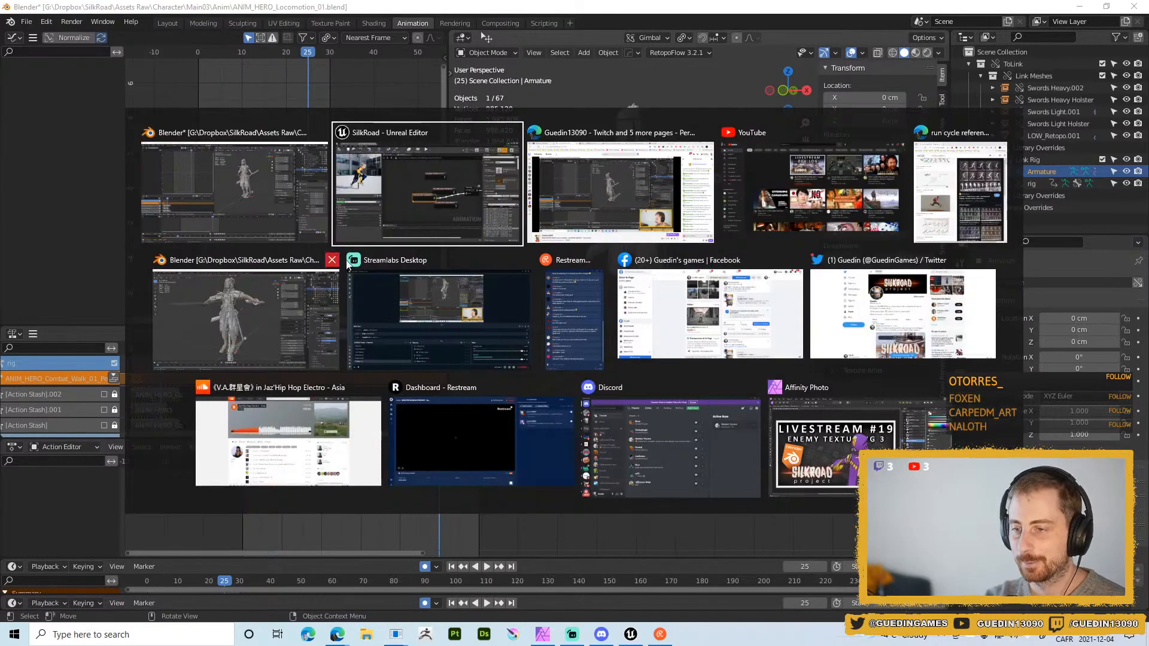
left_click(425, 200)
left_click(110, 5)
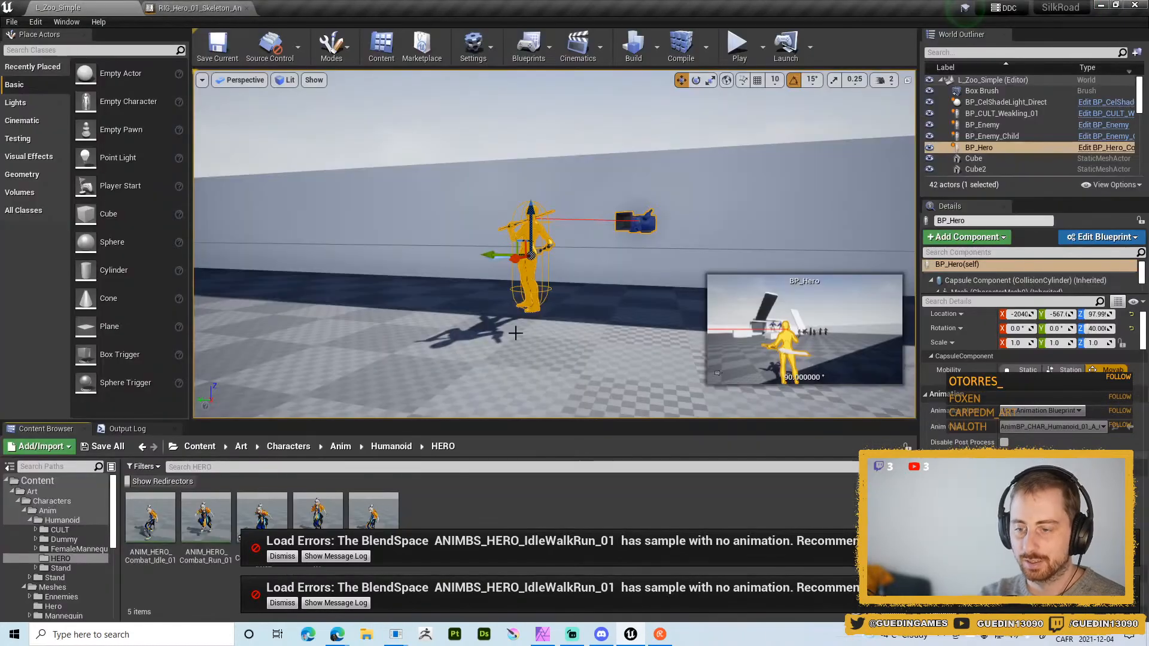
left_click(281, 556)
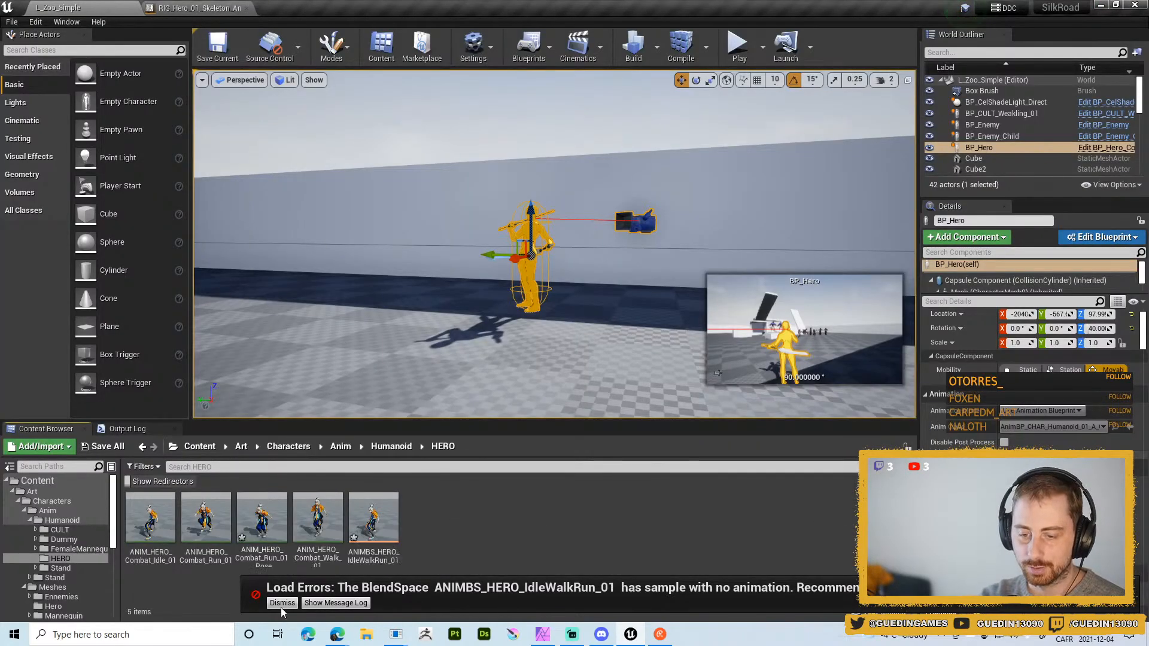
left_click(282, 603)
- Import ANIM_HERO_Combat_Walk_01_Pose.fbx into the HERO folder using the RIG_Hero_01_Skeleton skeleton
right_click(484, 514)
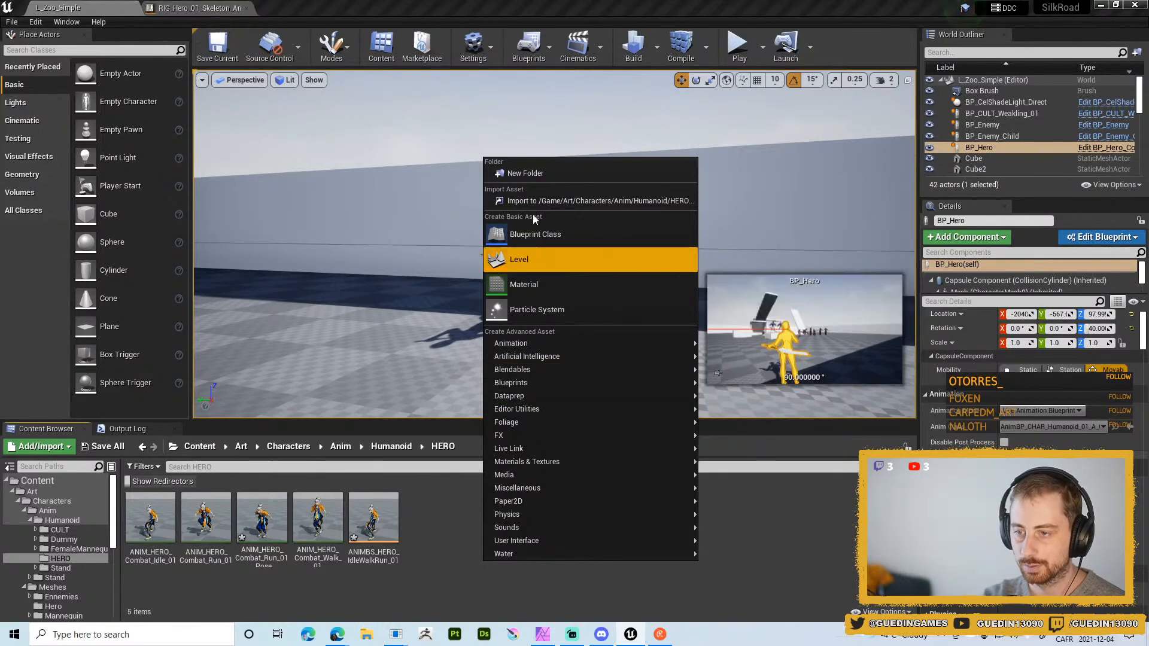
left_click(541, 200)
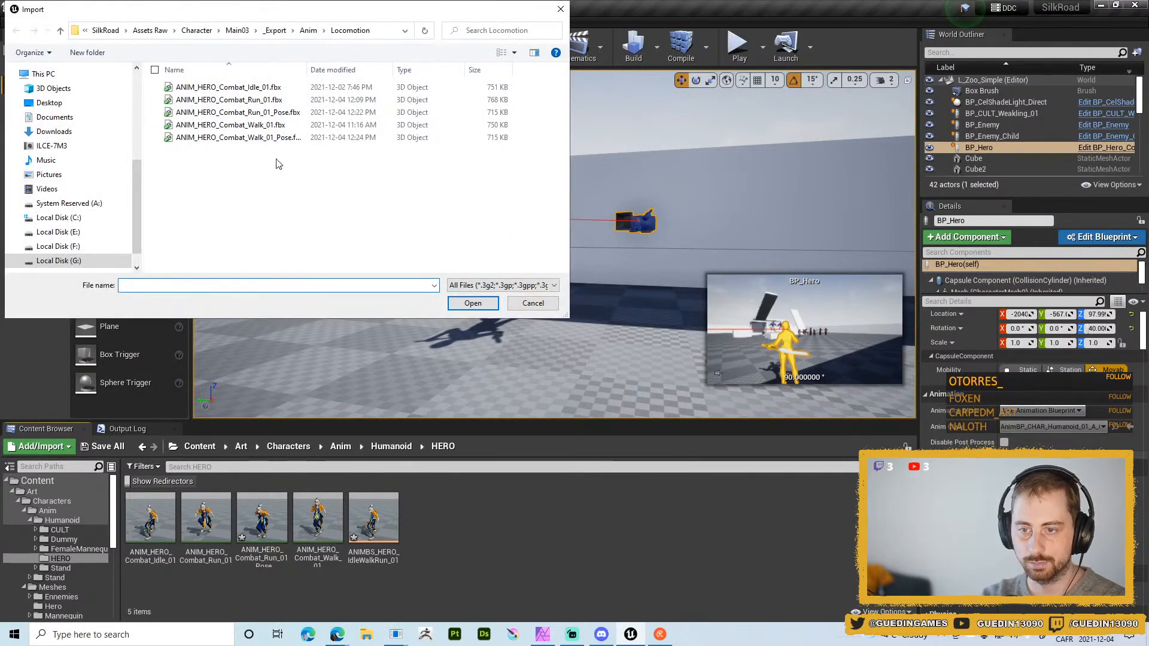
left_click(279, 138)
double_click(280, 139)
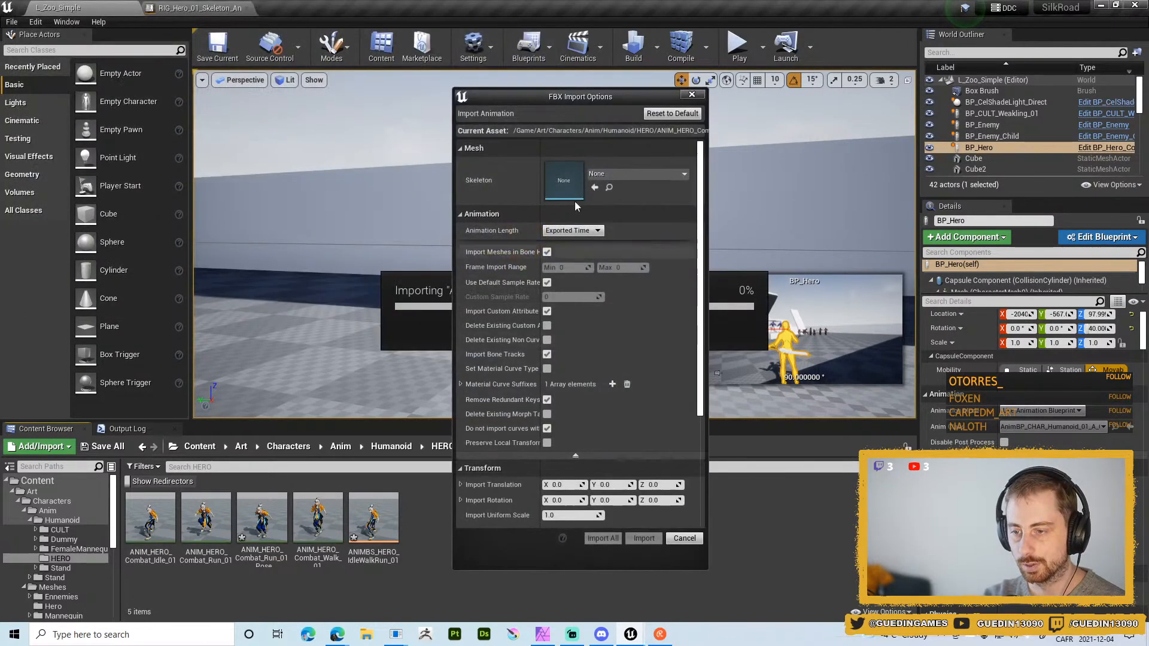
left_click(605, 174)
left_click(627, 263)
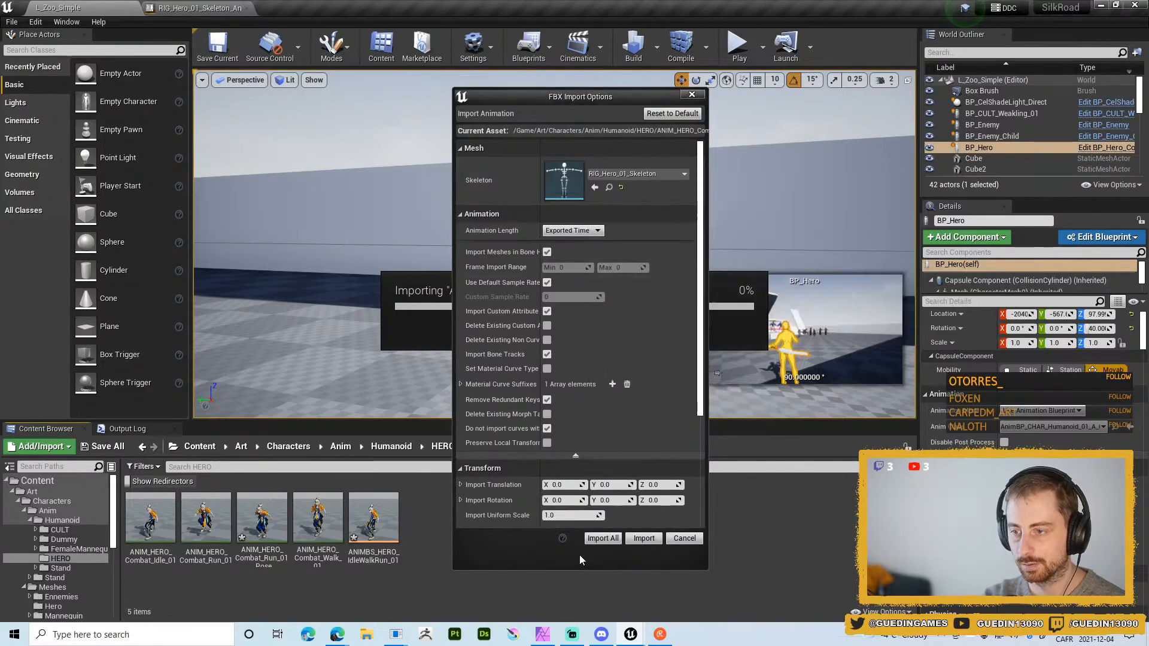
left_click(645, 540)
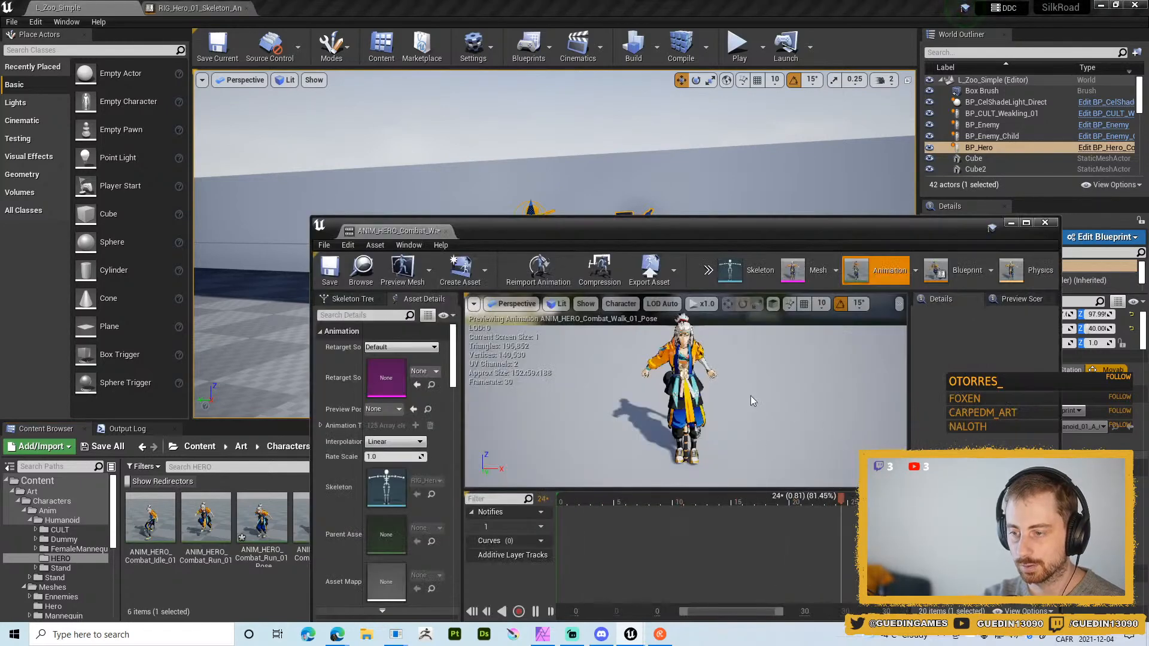
- Close the animation preview, open the ANIMBS_HERO_IdleWalkRun_01 blend space and dock its window with the main editor
left_click(1045, 223)
key("Left")
key("Return")
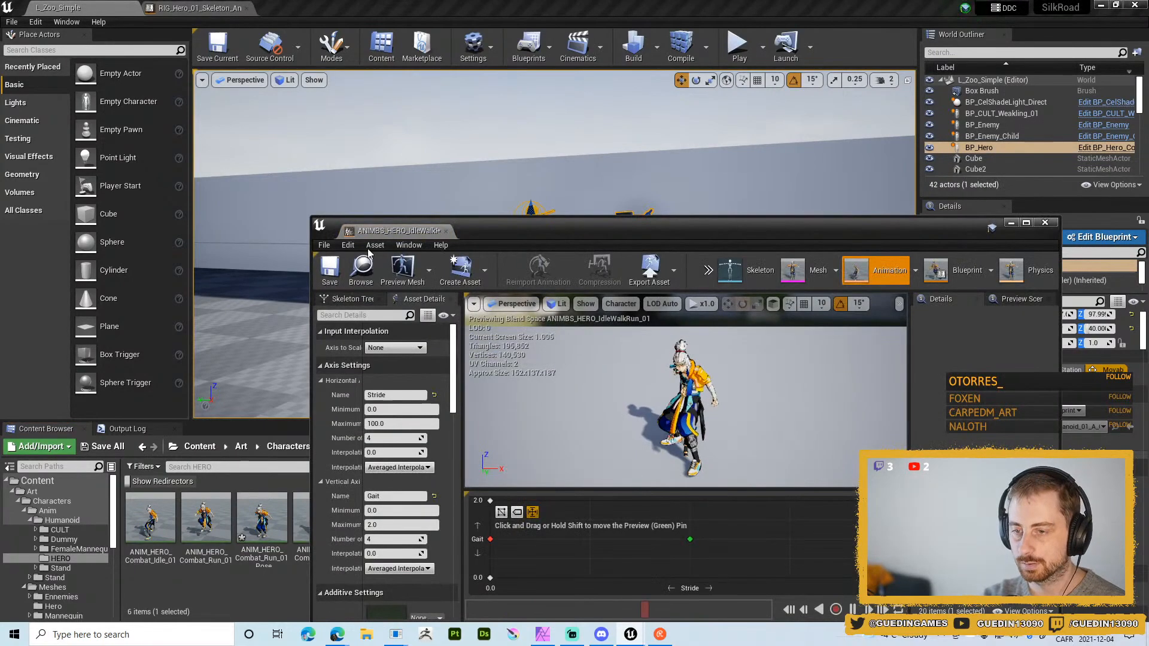
left_click_drag(380, 233, 311, 8)
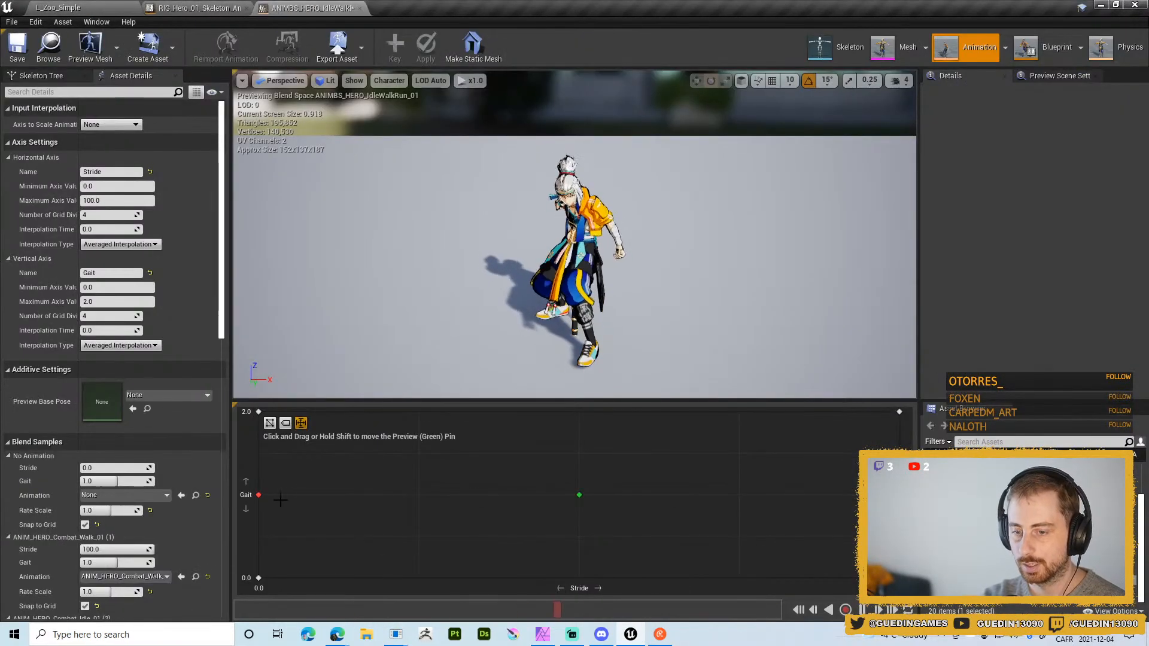
- Replace the empty sample at Stride 0, Gait 1 with the ANIM_HERO_Combat_Walk_01_Pose animation
key("Delete")
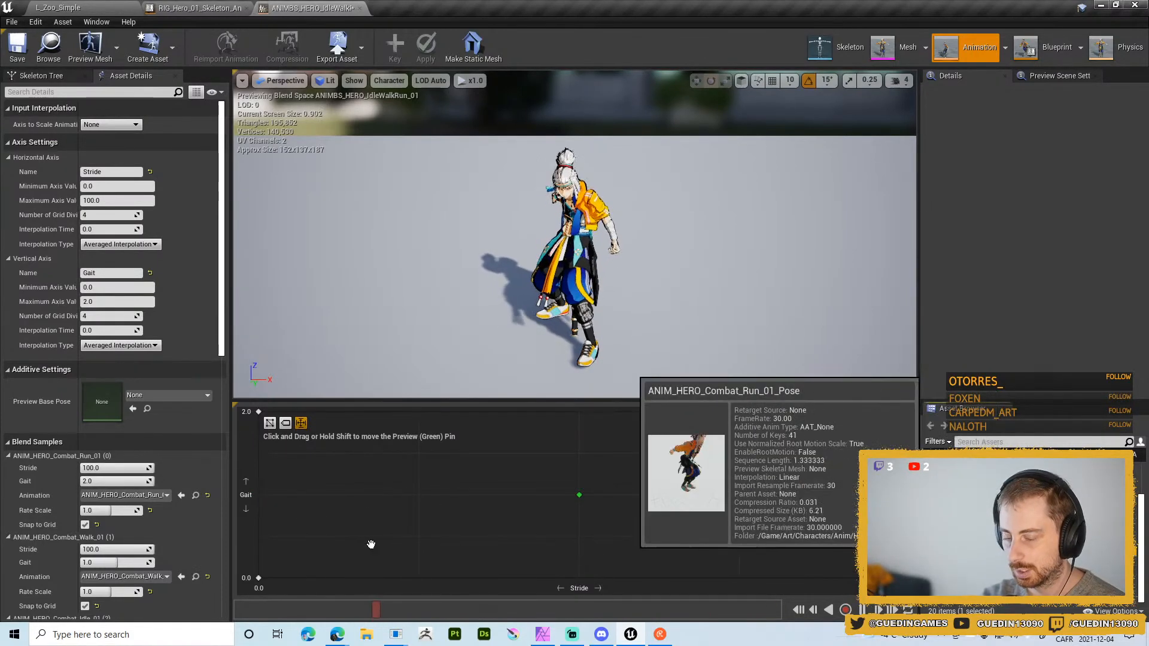
mouse_move(946, 538)
left_mouse_down()
mouse_move(812, 581)
mouse_move(958, 526)
left_mouse_up()
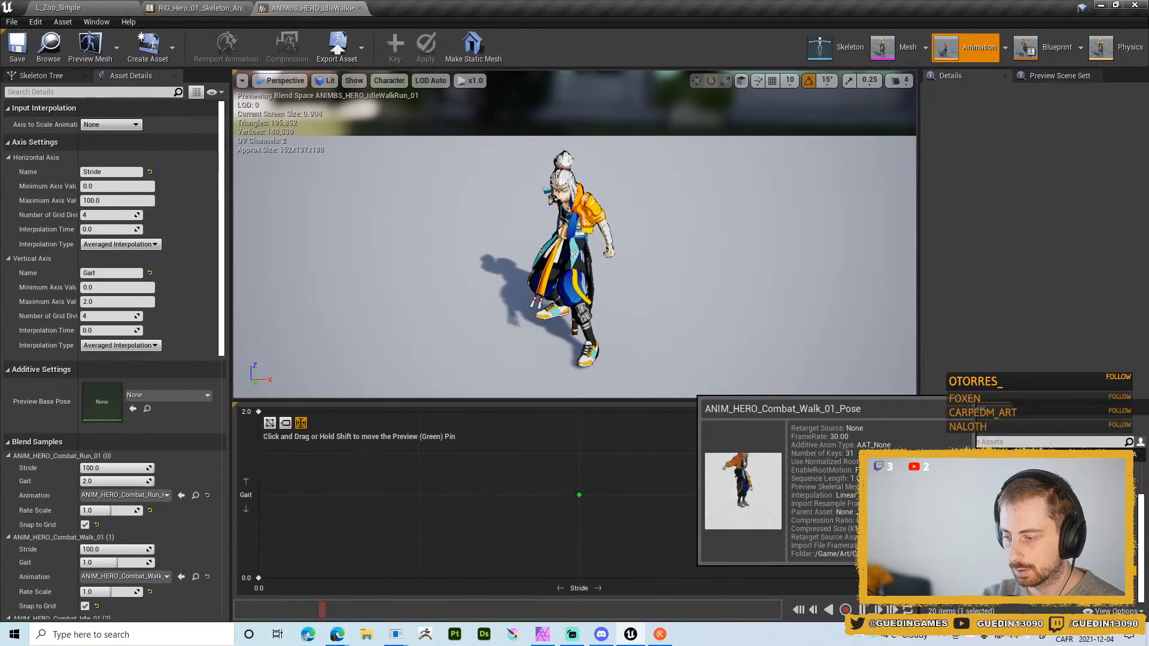
left_click_drag(981, 571, 264, 498)
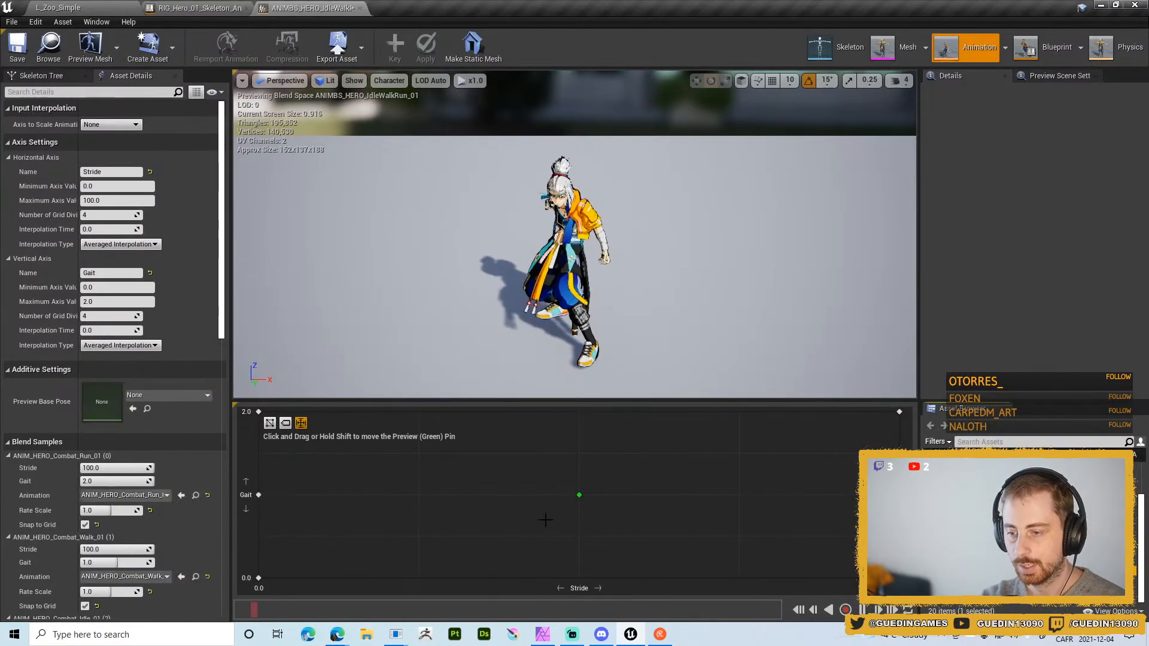
- Preview the blending between the walk and run samples, up to Stride 100 and Gait 2, and examine the character from several angles
key("shift")
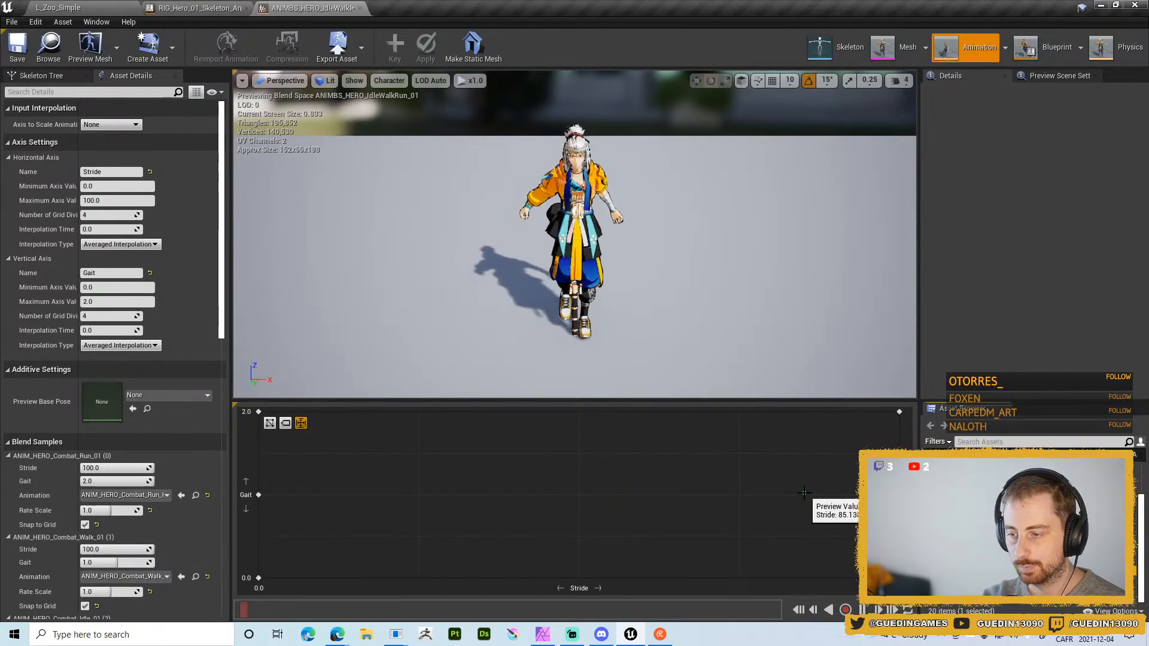
left_click_drag(733, 281, 594, 257, "alt")
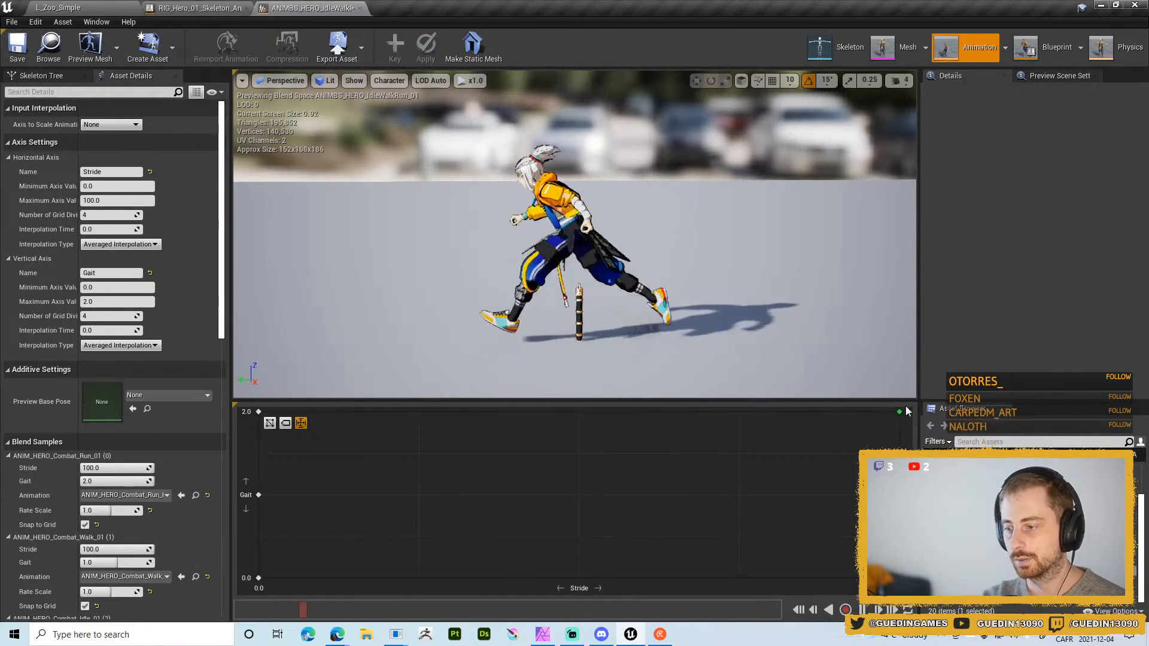
mouse_move(623, 252)
left_mouse_down("alt")
mouse_move(760, 252)
mouse_move(778, 263)
left_mouse_up("alt")
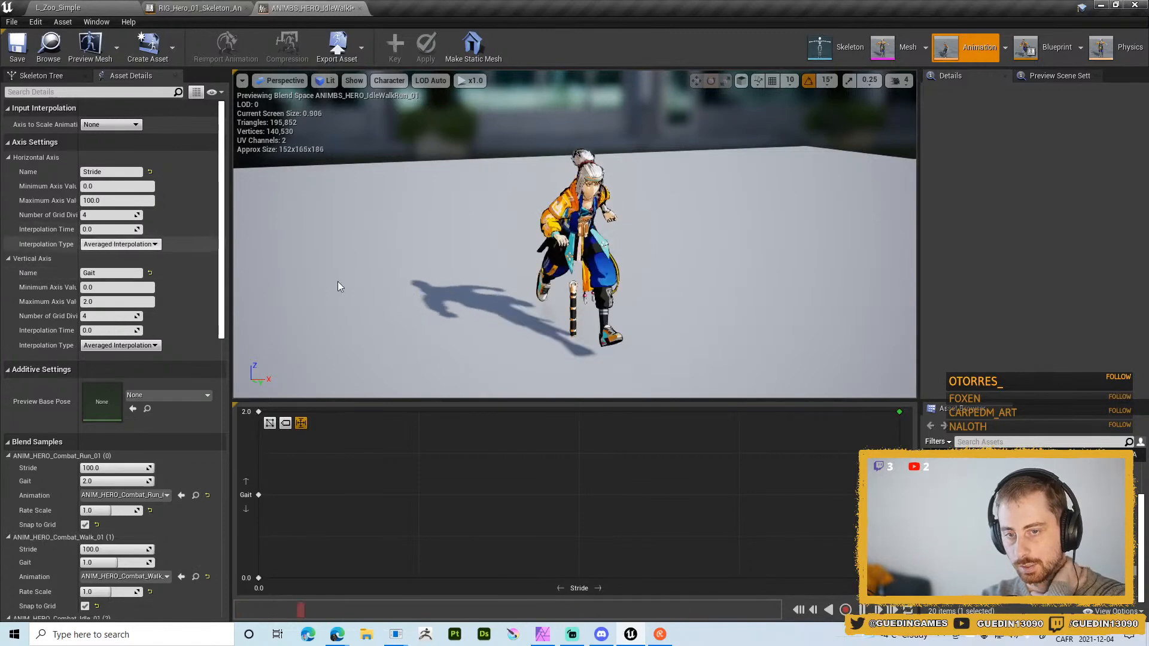
left_click_drag(667, 297, 467, 258, "alt")
left_click_drag(587, 272, 564, 273, "alt")
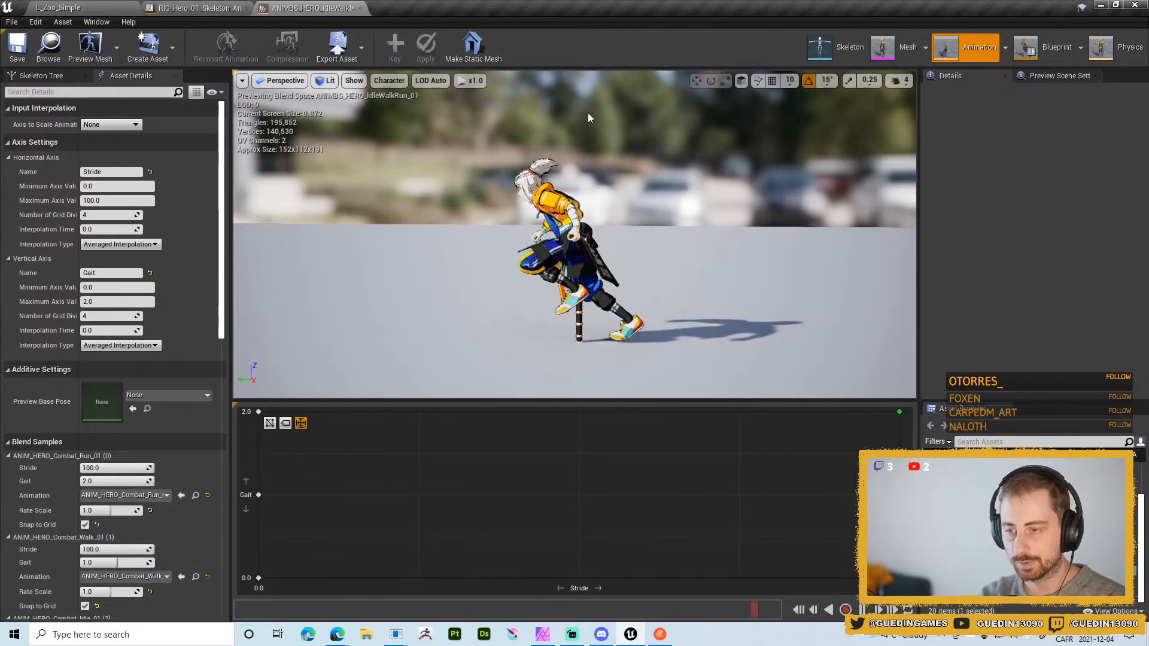
left_click_drag(590, 118, 555, 225, "alt")
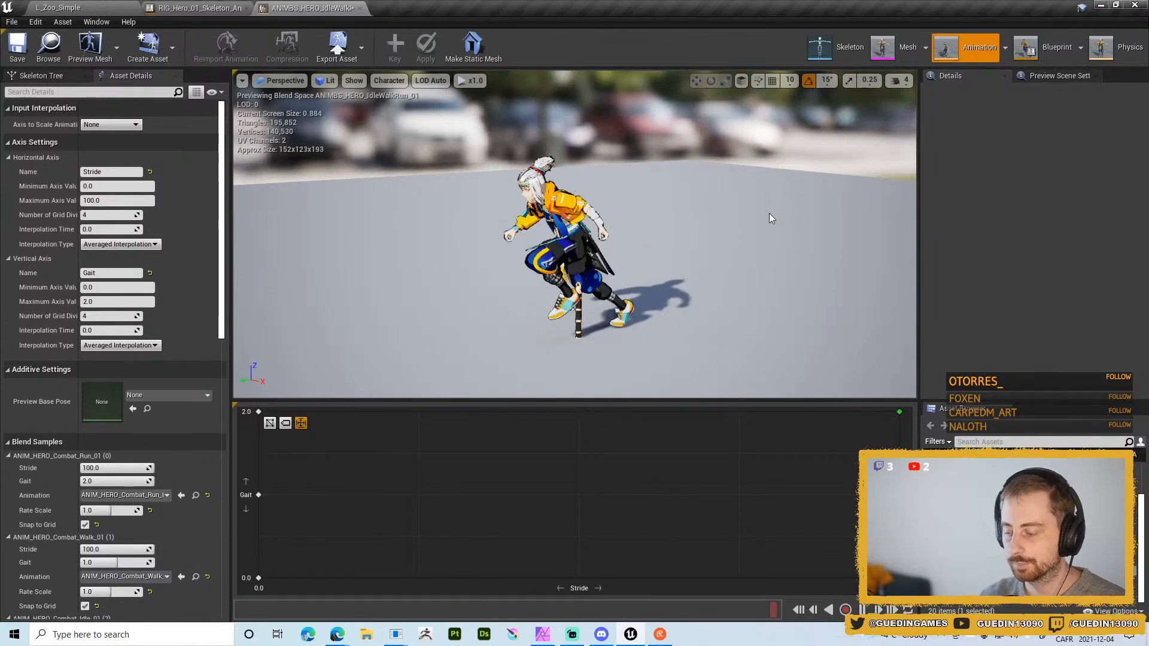
left_click_drag(767, 215, 1041, 240, "alt")
left_click_drag(634, 257, 717, 259, "alt")
left_click_drag(419, 259, 593, 239, "alt")
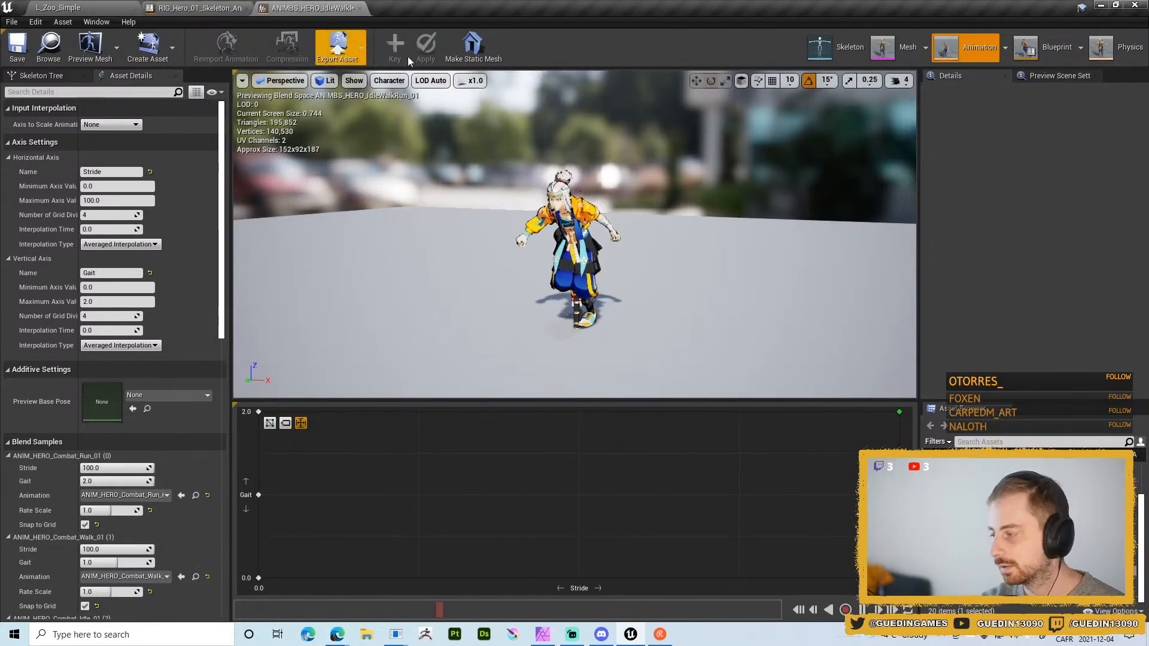
- Switch back to Blender and bring up the save, import and export options
left_click(1125, 9)
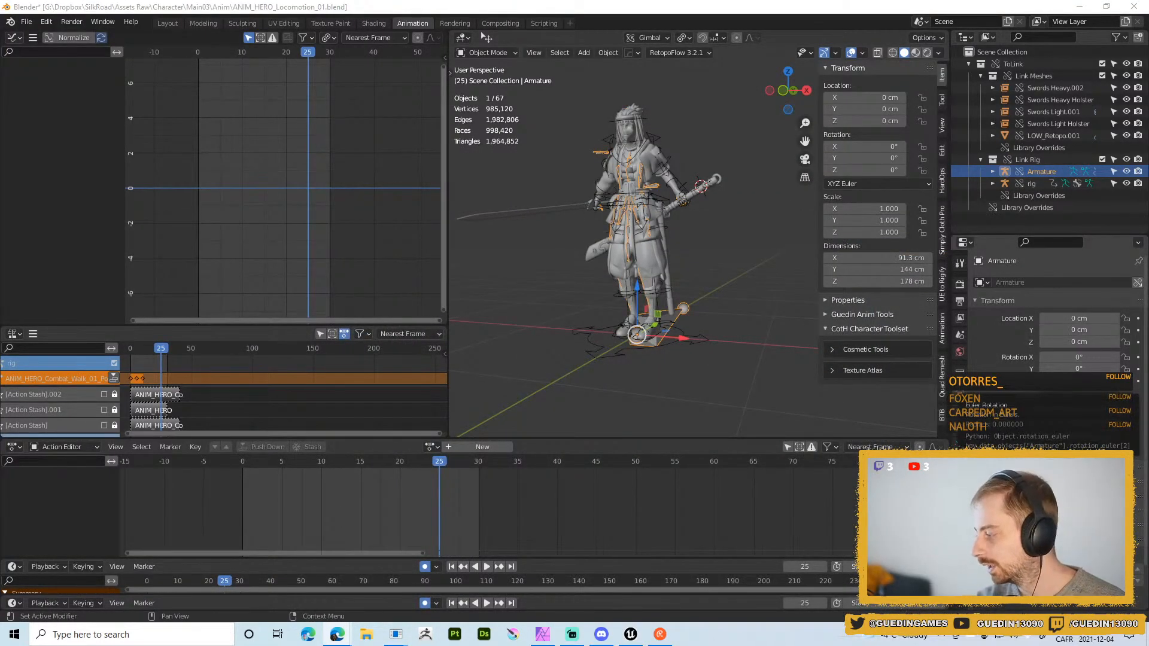
key("ctrl+s")
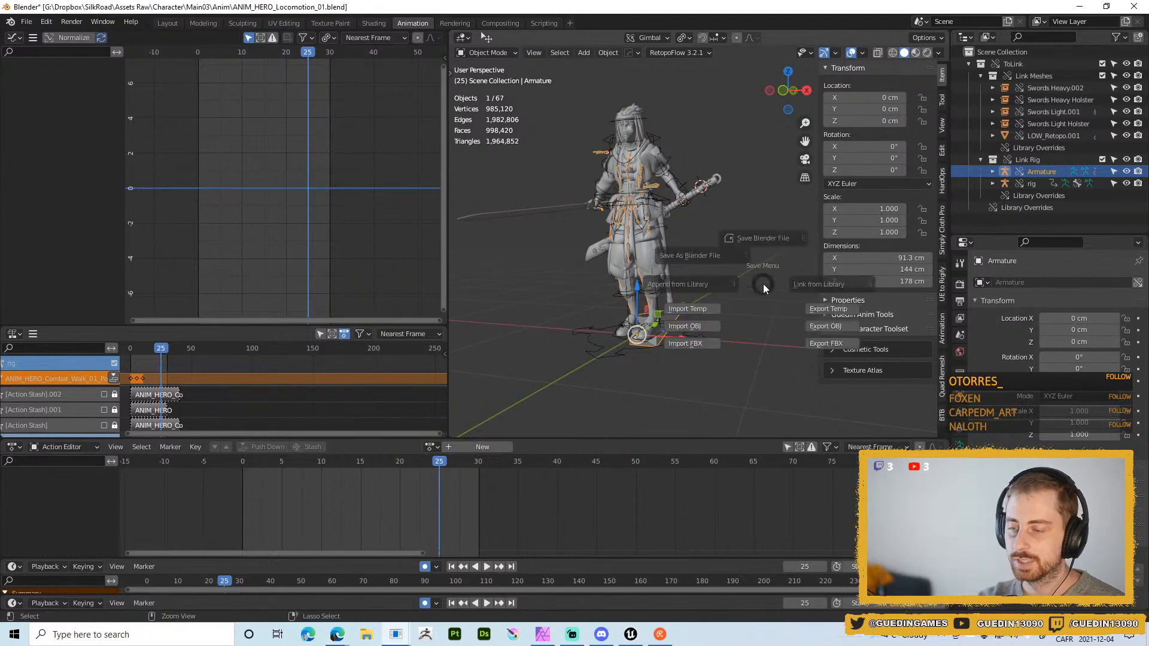